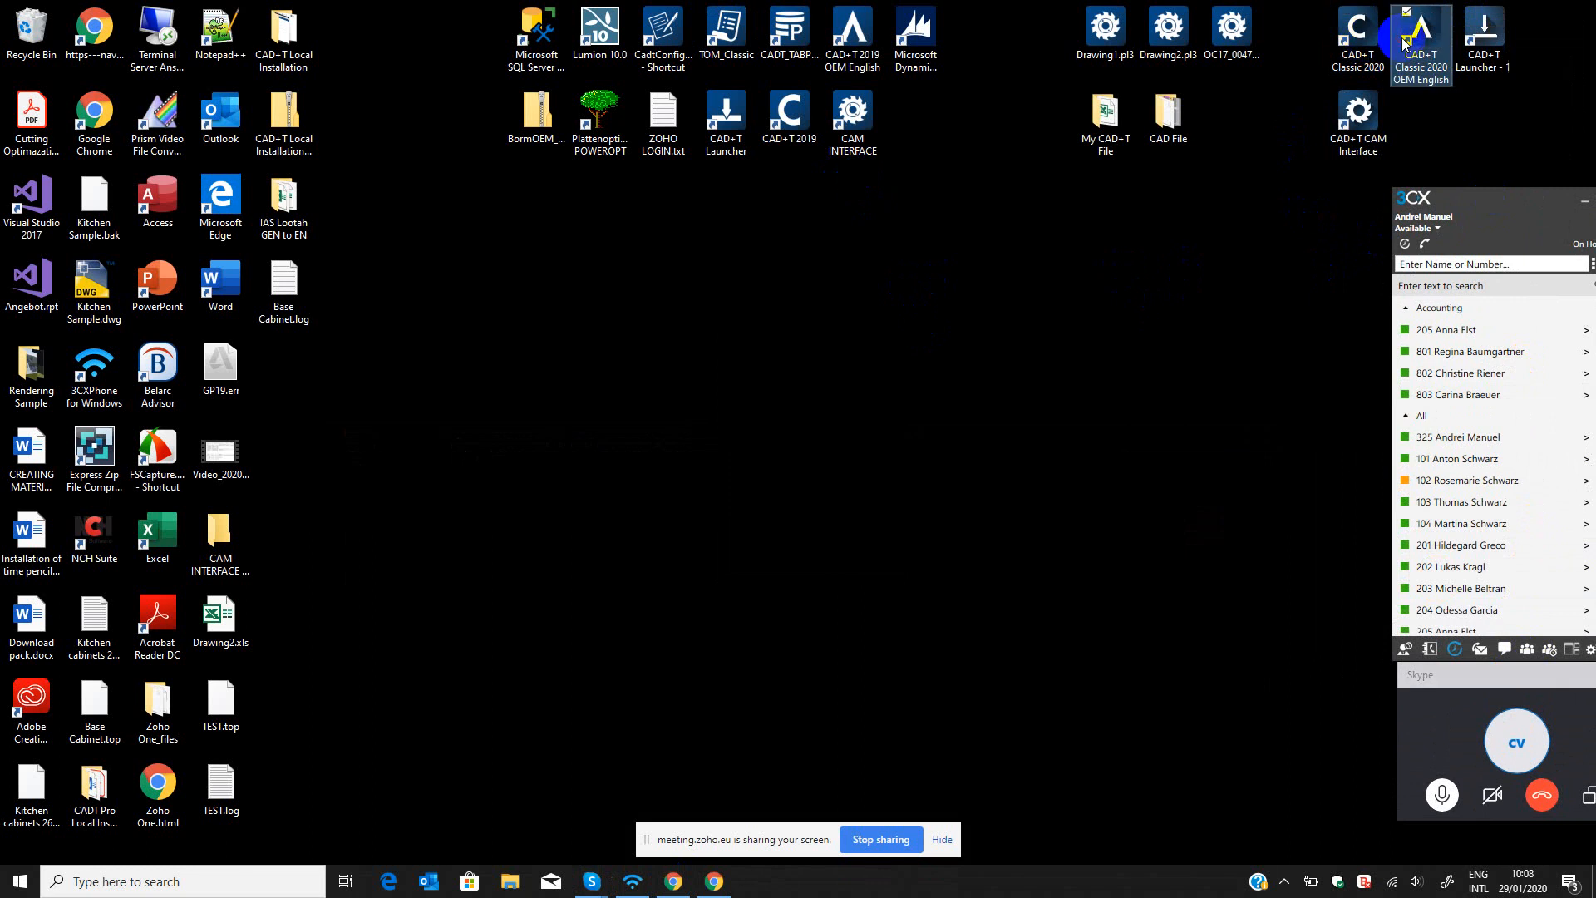
Arrange the CAD+T Classic 2020, CAD+T Classic 2020 OEM English and CAD+T Launcher - 1 shortcuts side by side in the empty desktop area.
click(1362, 36)
drag(1359, 33, 916, 370)
drag(1420, 35, 981, 374)
drag(1482, 23, 1042, 374)
drag(1079, 315, 848, 490)
click(1029, 477)
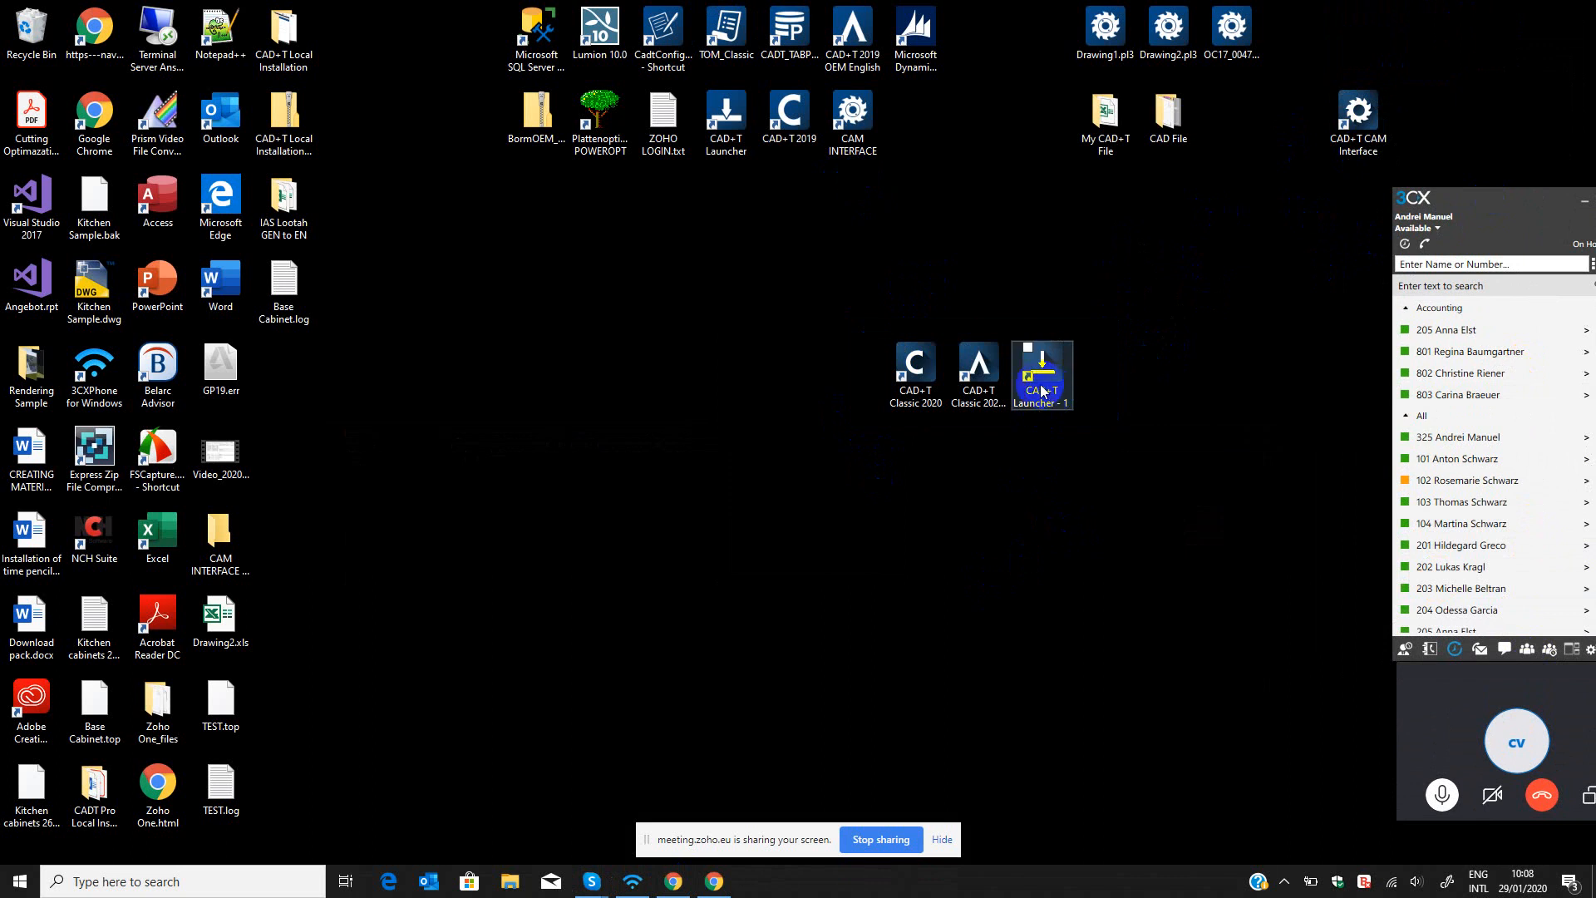
drag(1033, 366, 1098, 369)
drag(982, 382, 1015, 300)
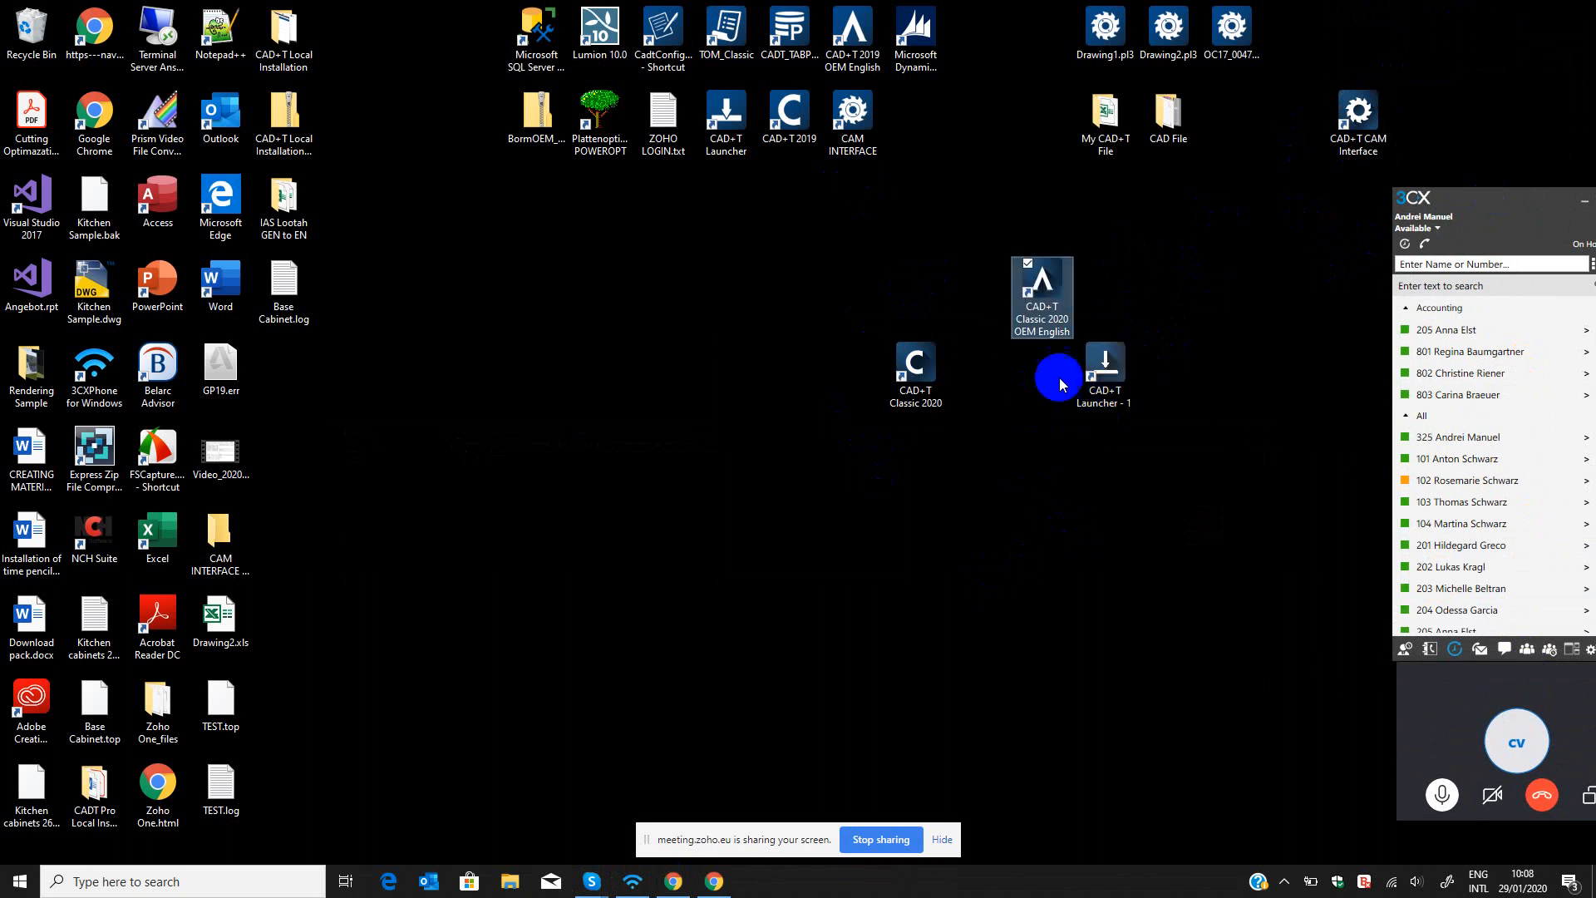
drag(1109, 375, 1132, 306)
drag(941, 347, 991, 280)
Launch CAD+T Classic 2020 OEM English from its desktop shortcut.
click(1041, 296)
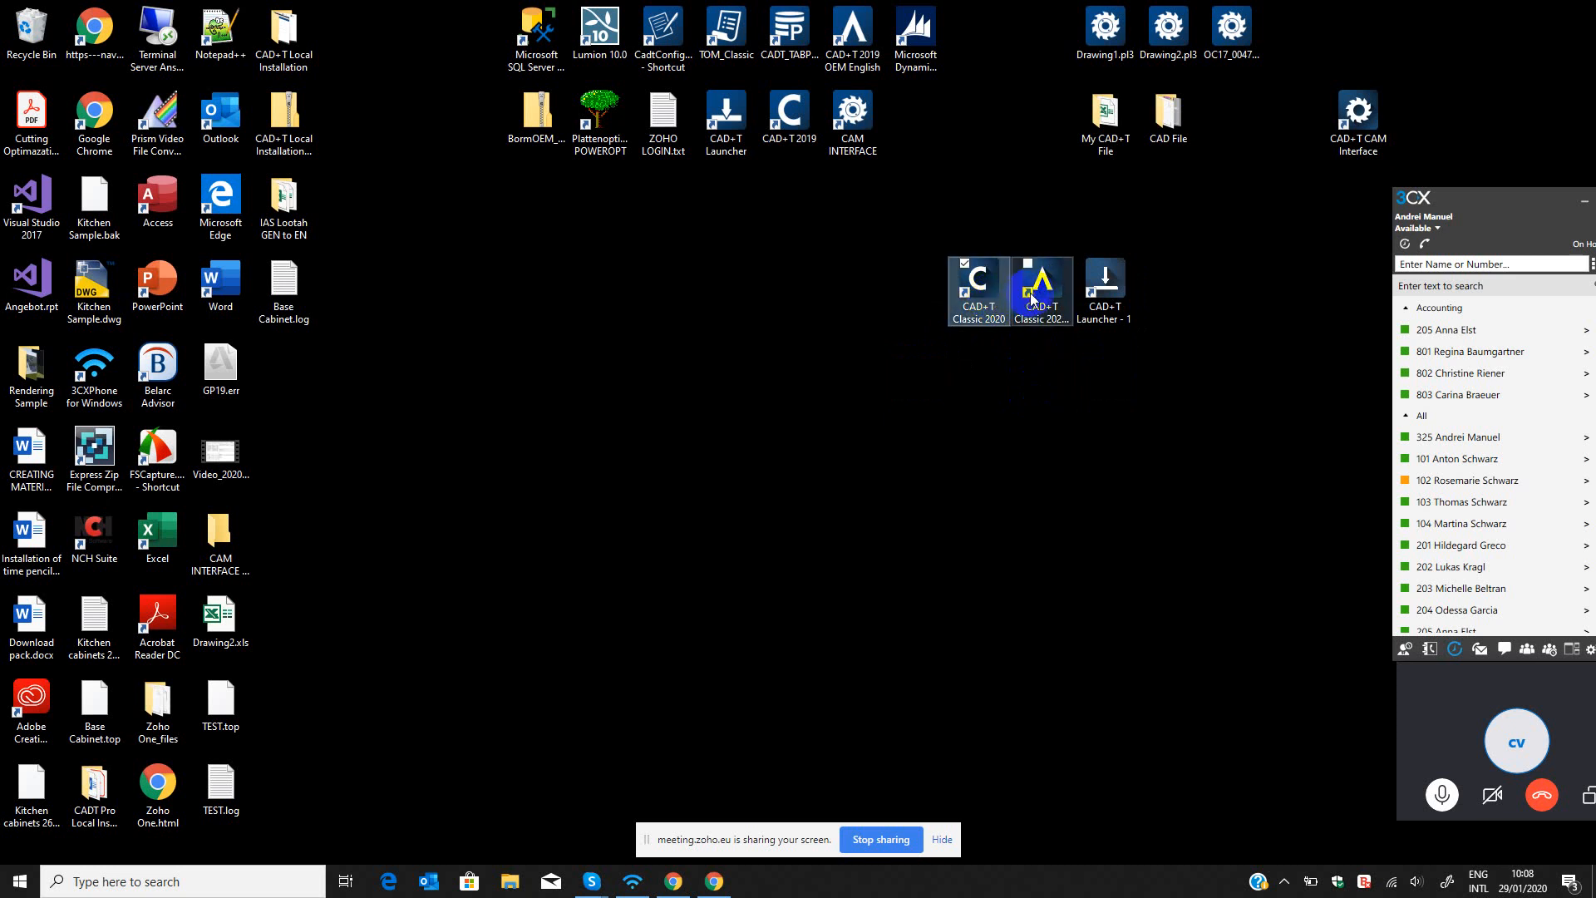
click(971, 297)
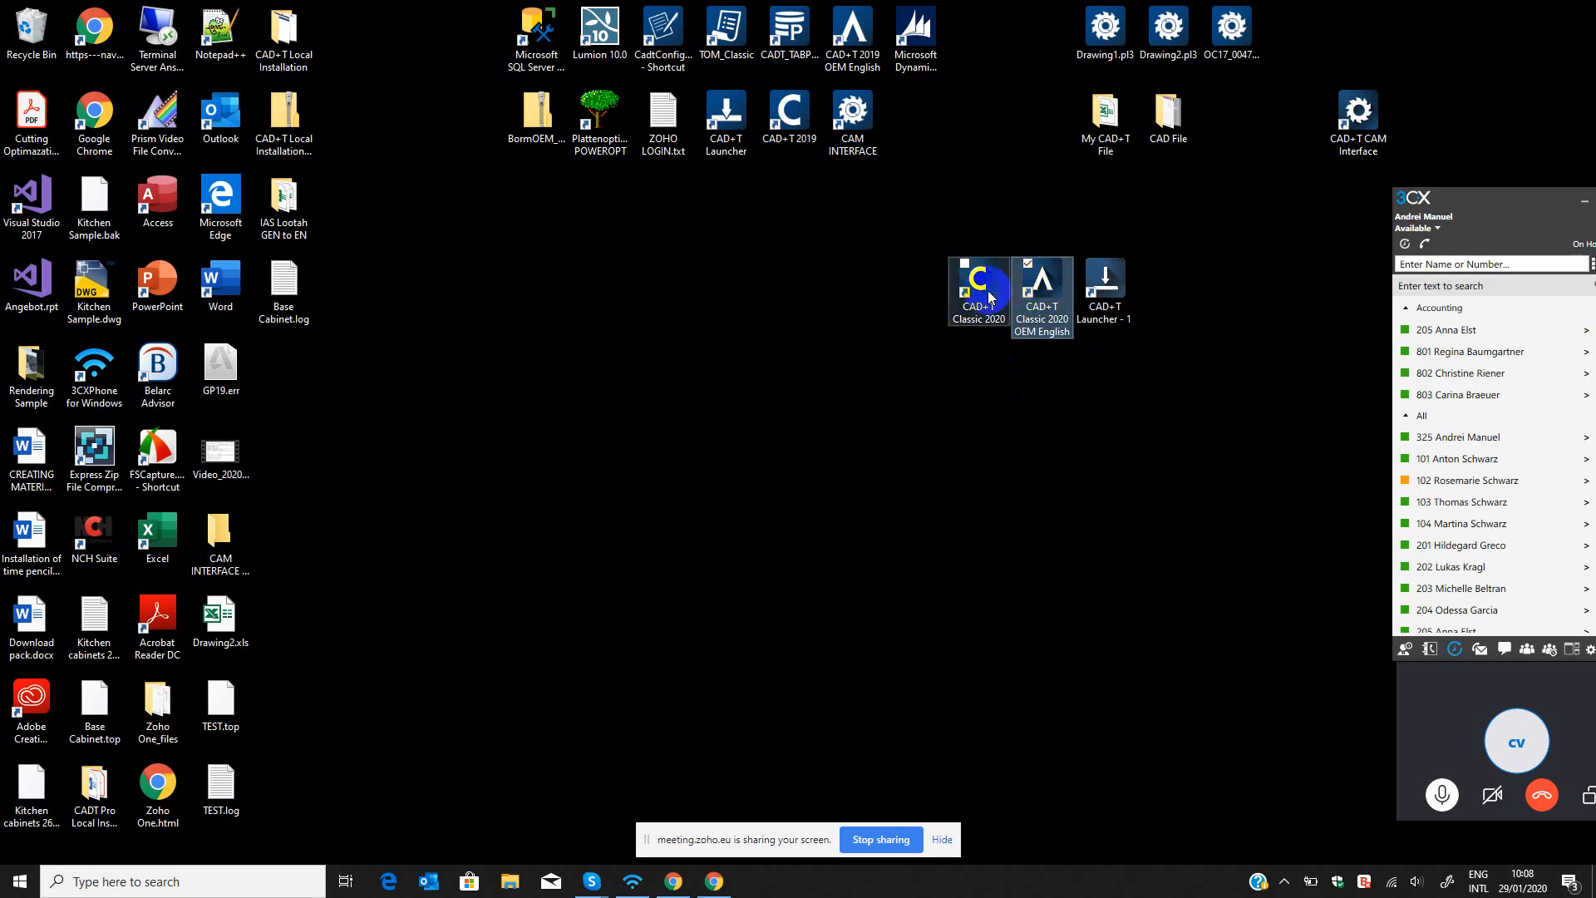
click(1046, 291)
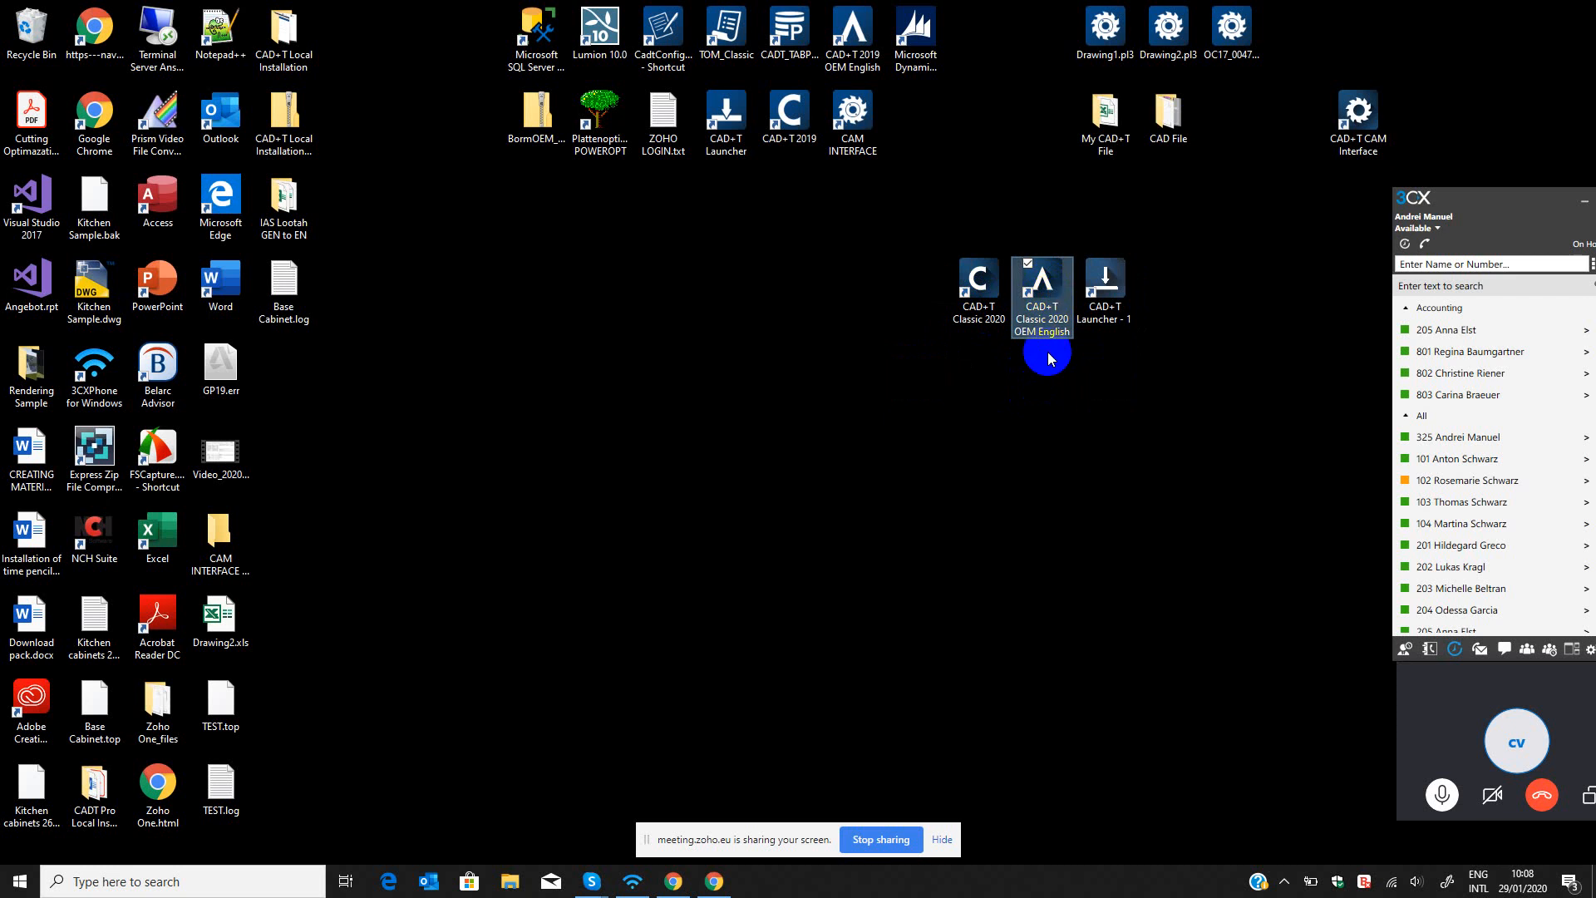
double_click(1042, 287)
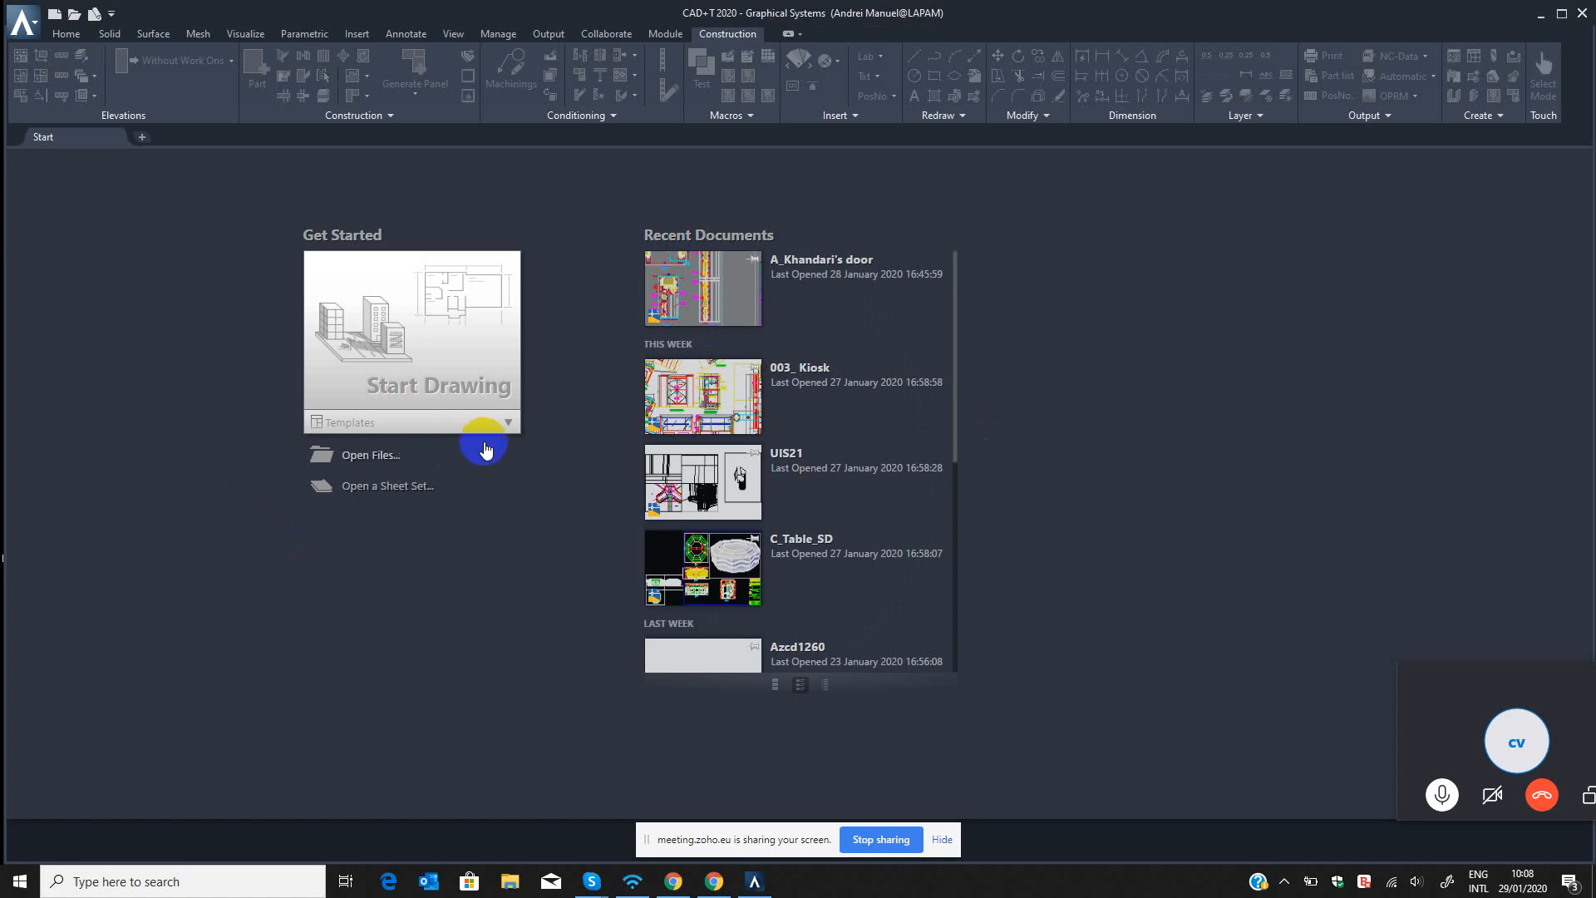
Start a new drawing from the CADTCE_mm_English_R20.dwt template and dismiss the startup messages.
click(501, 423)
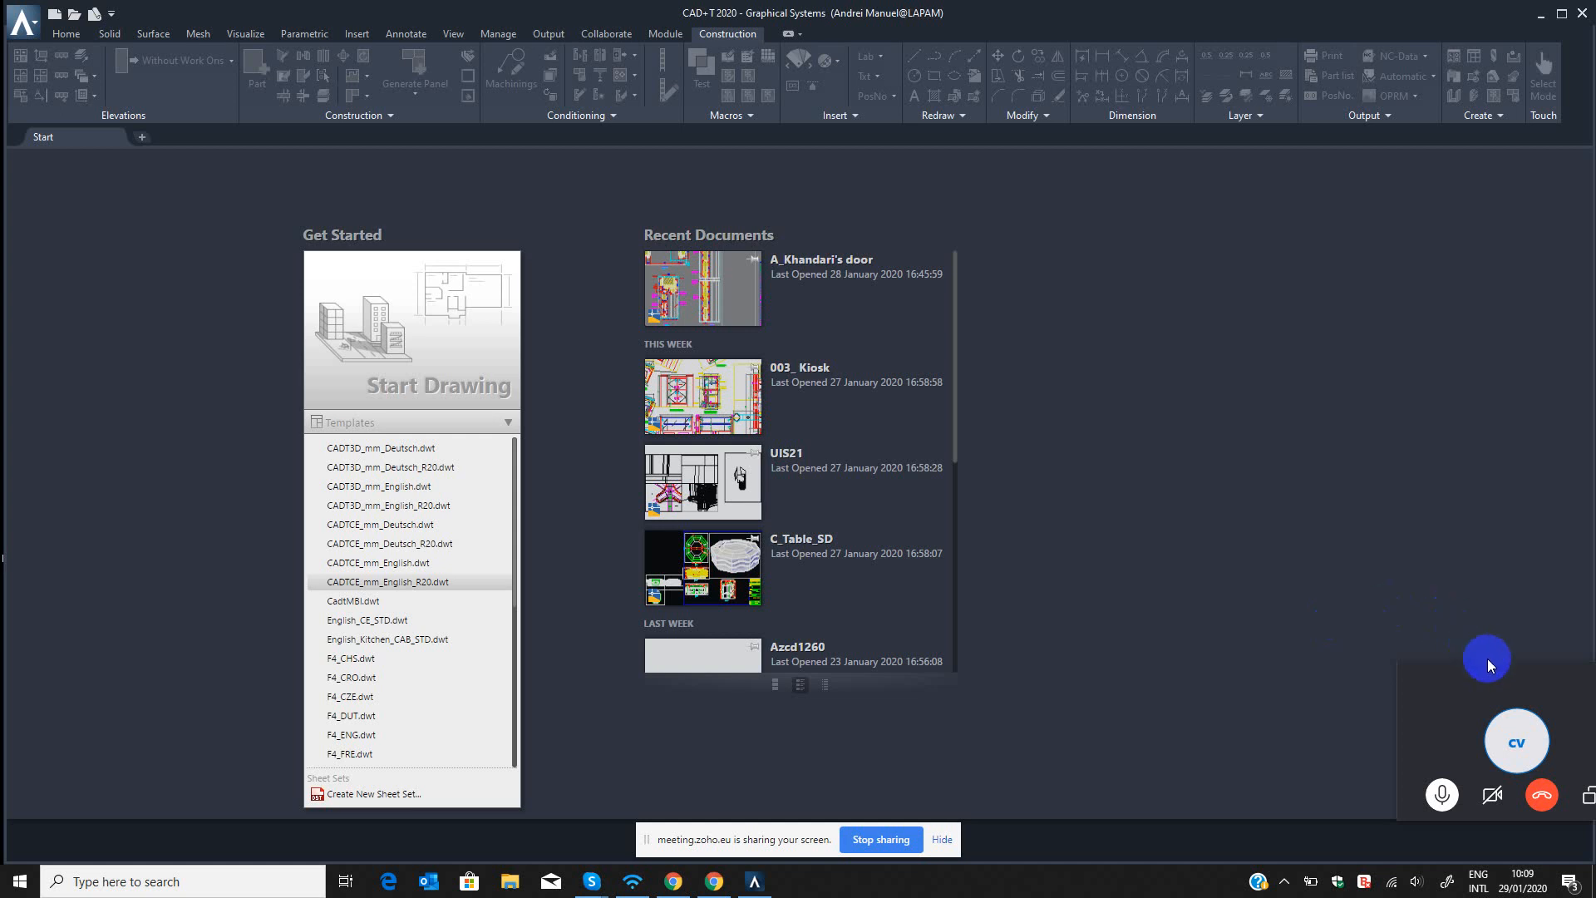
drag(1497, 657, 1475, 612)
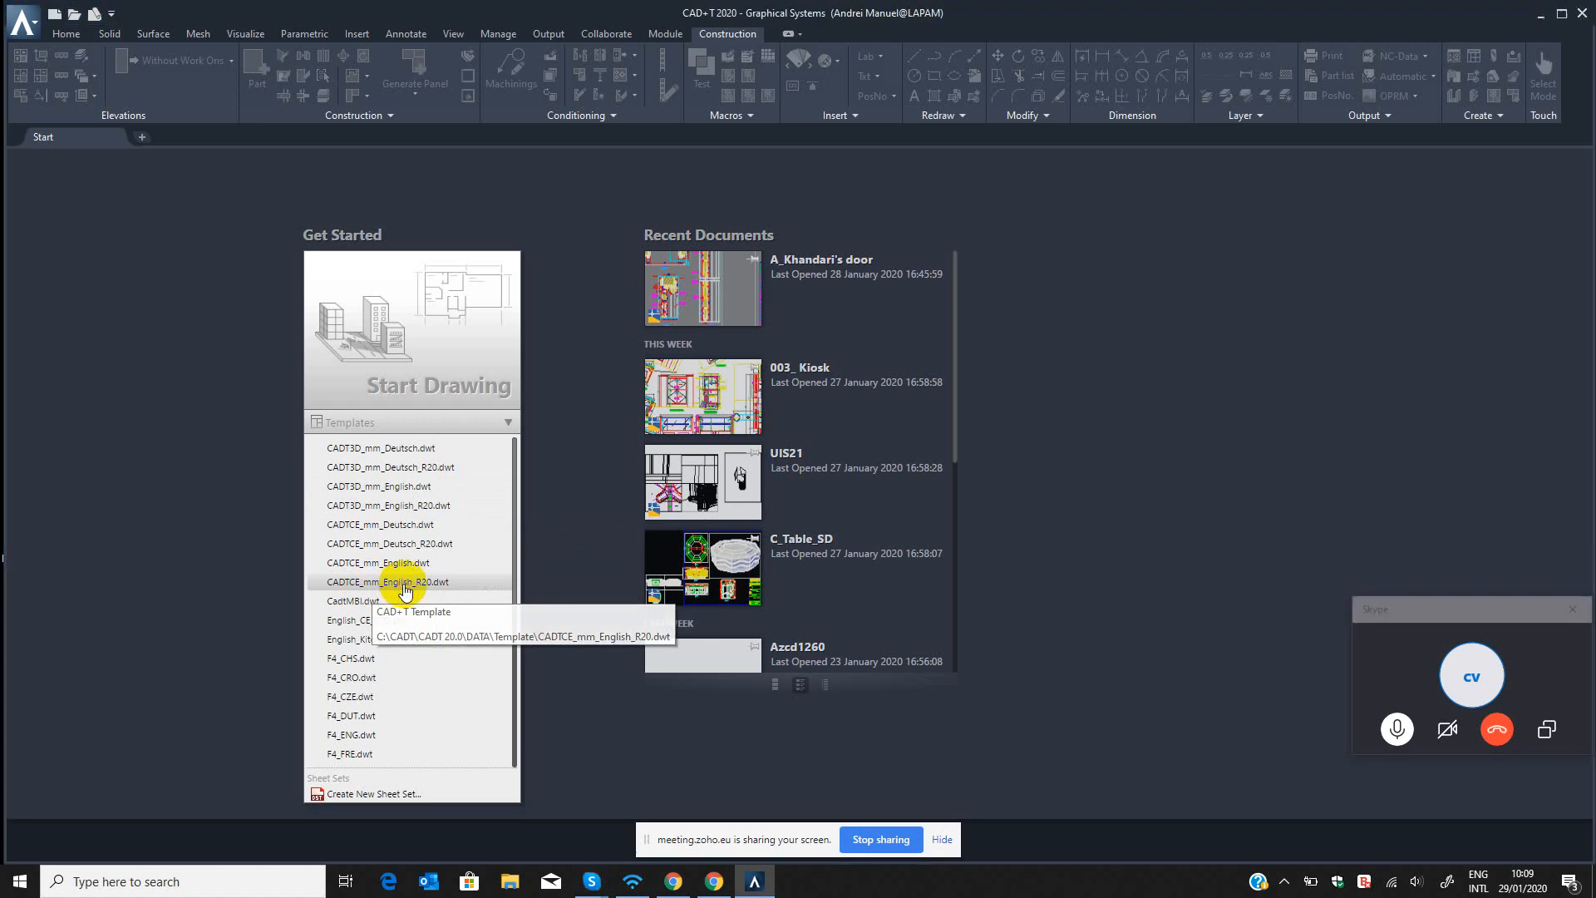
click(804, 615)
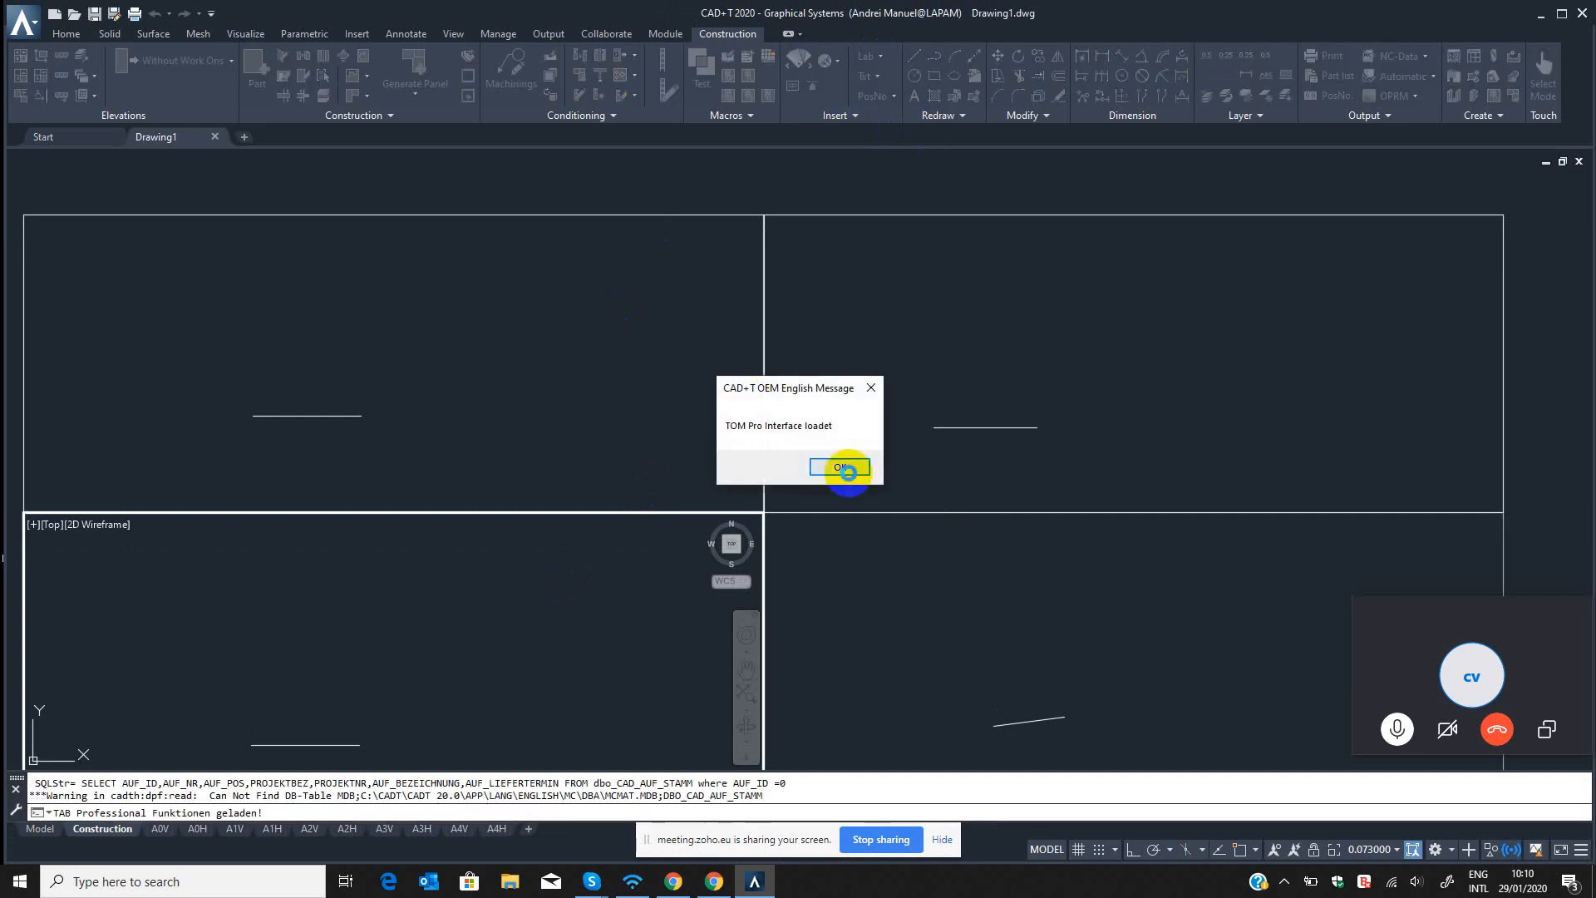
click(842, 466)
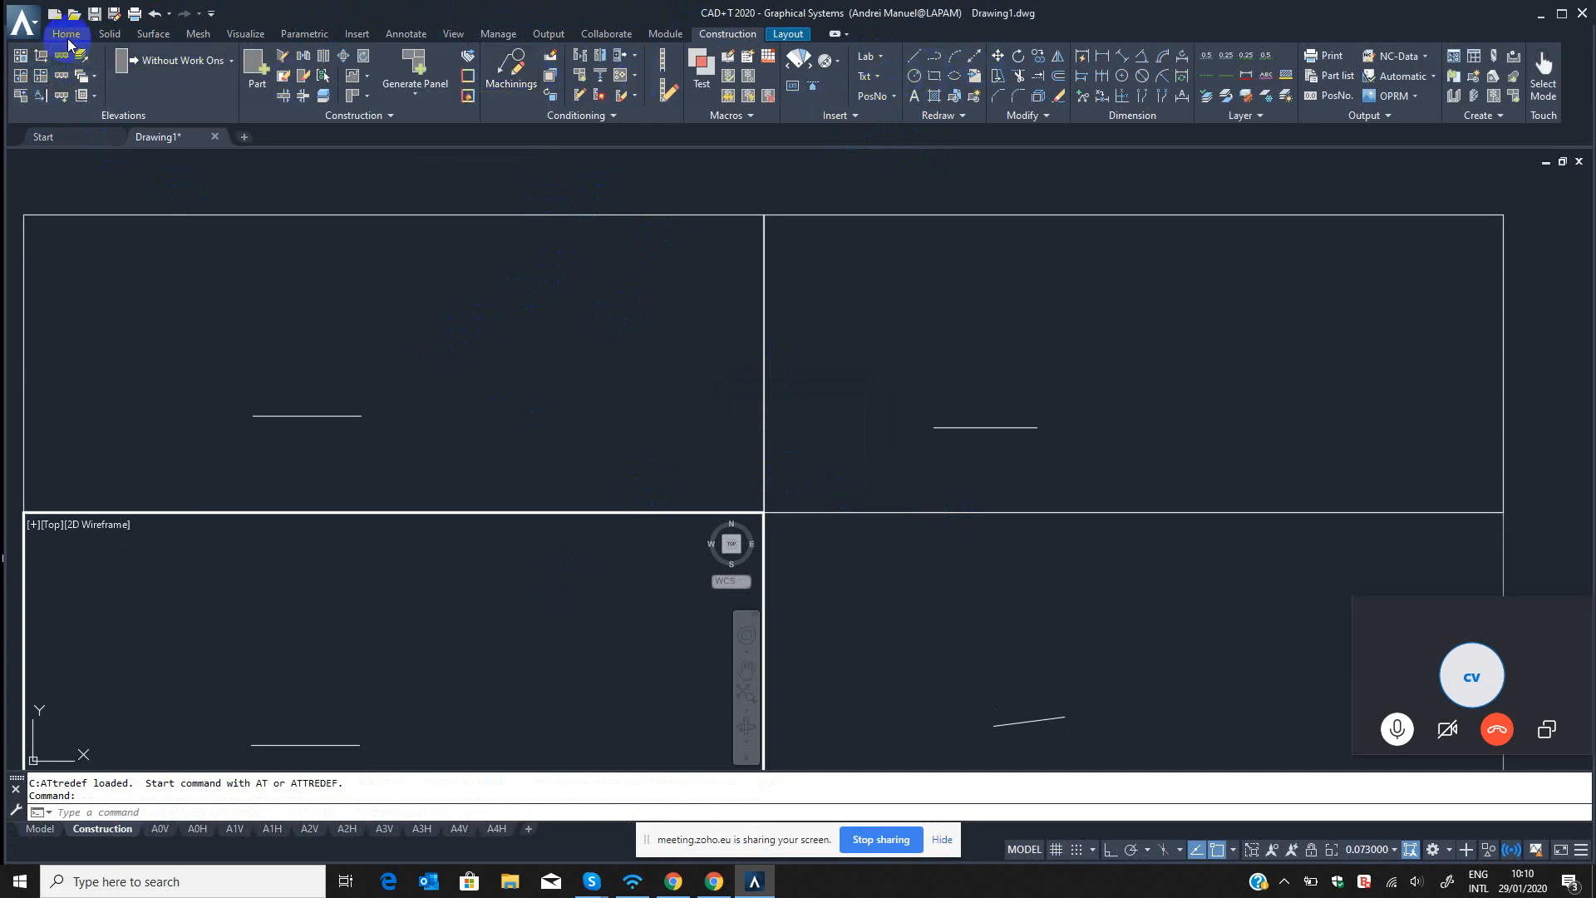
Examine the Solid, Surface, Mesh, Visualize, Parametric, Insert, Collaborate and Module tool sets, ending with the Construction tools.
click(109, 35)
click(153, 35)
click(198, 34)
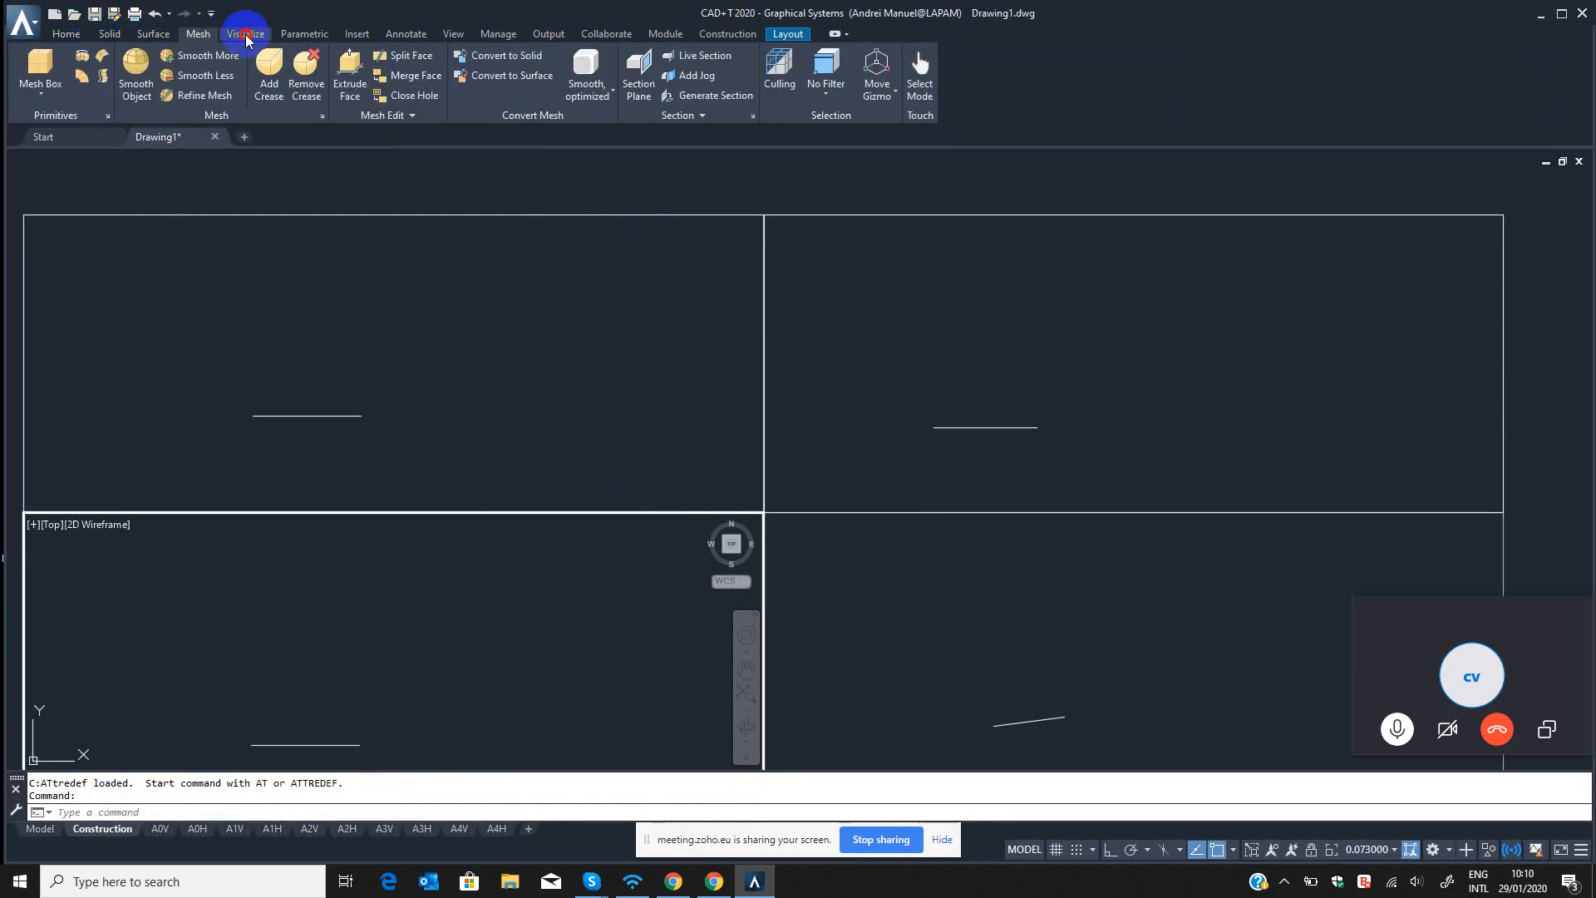
click(245, 34)
click(304, 35)
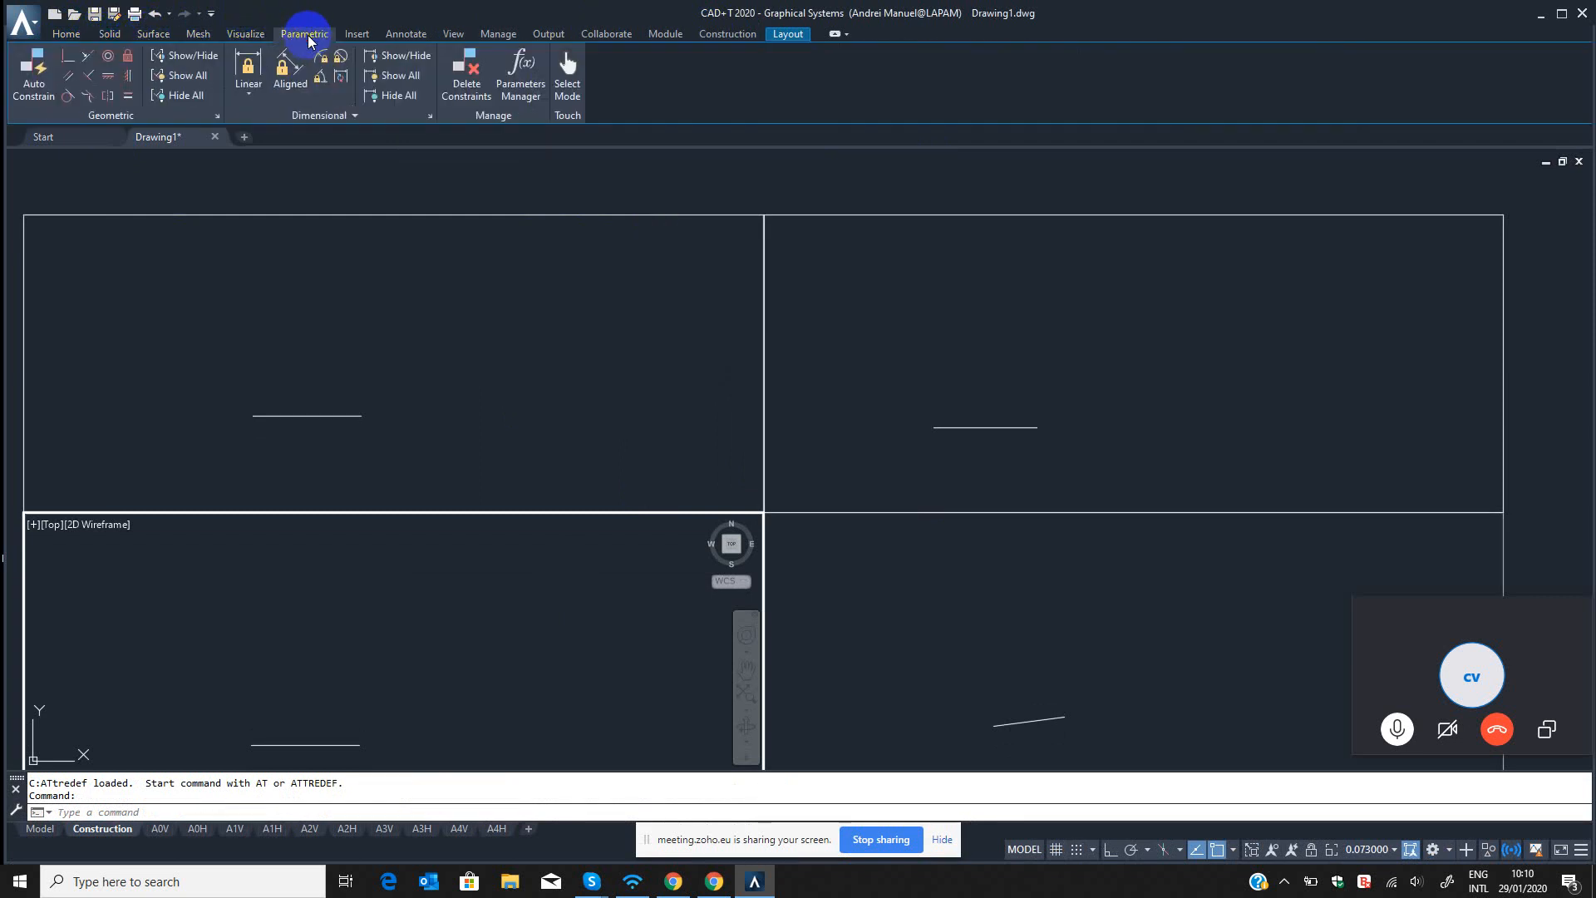
click(364, 37)
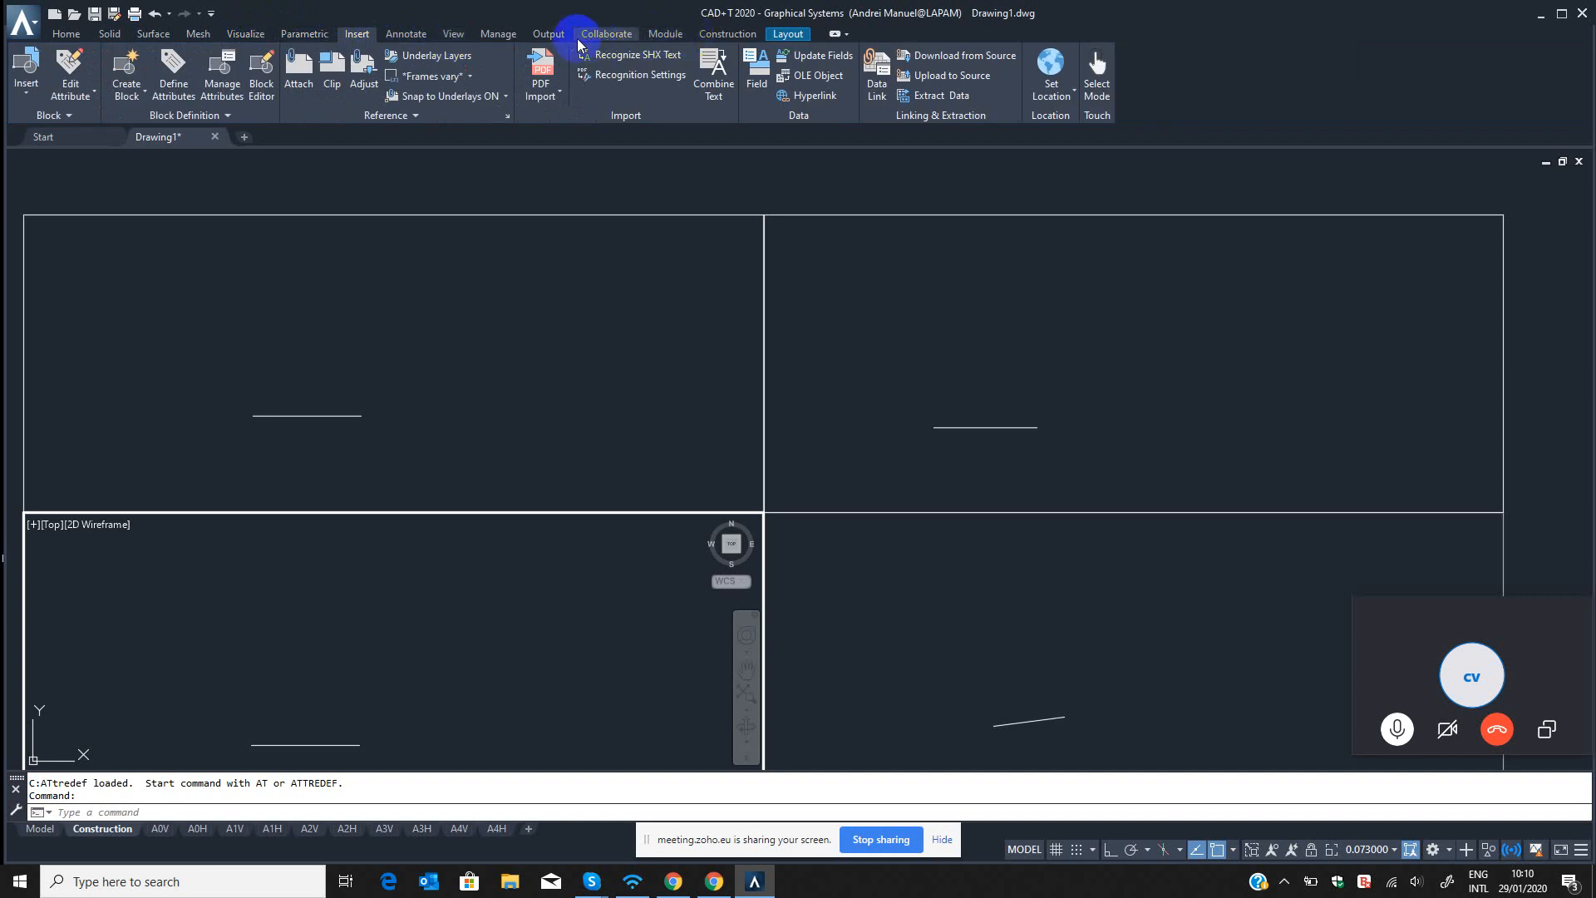
click(615, 35)
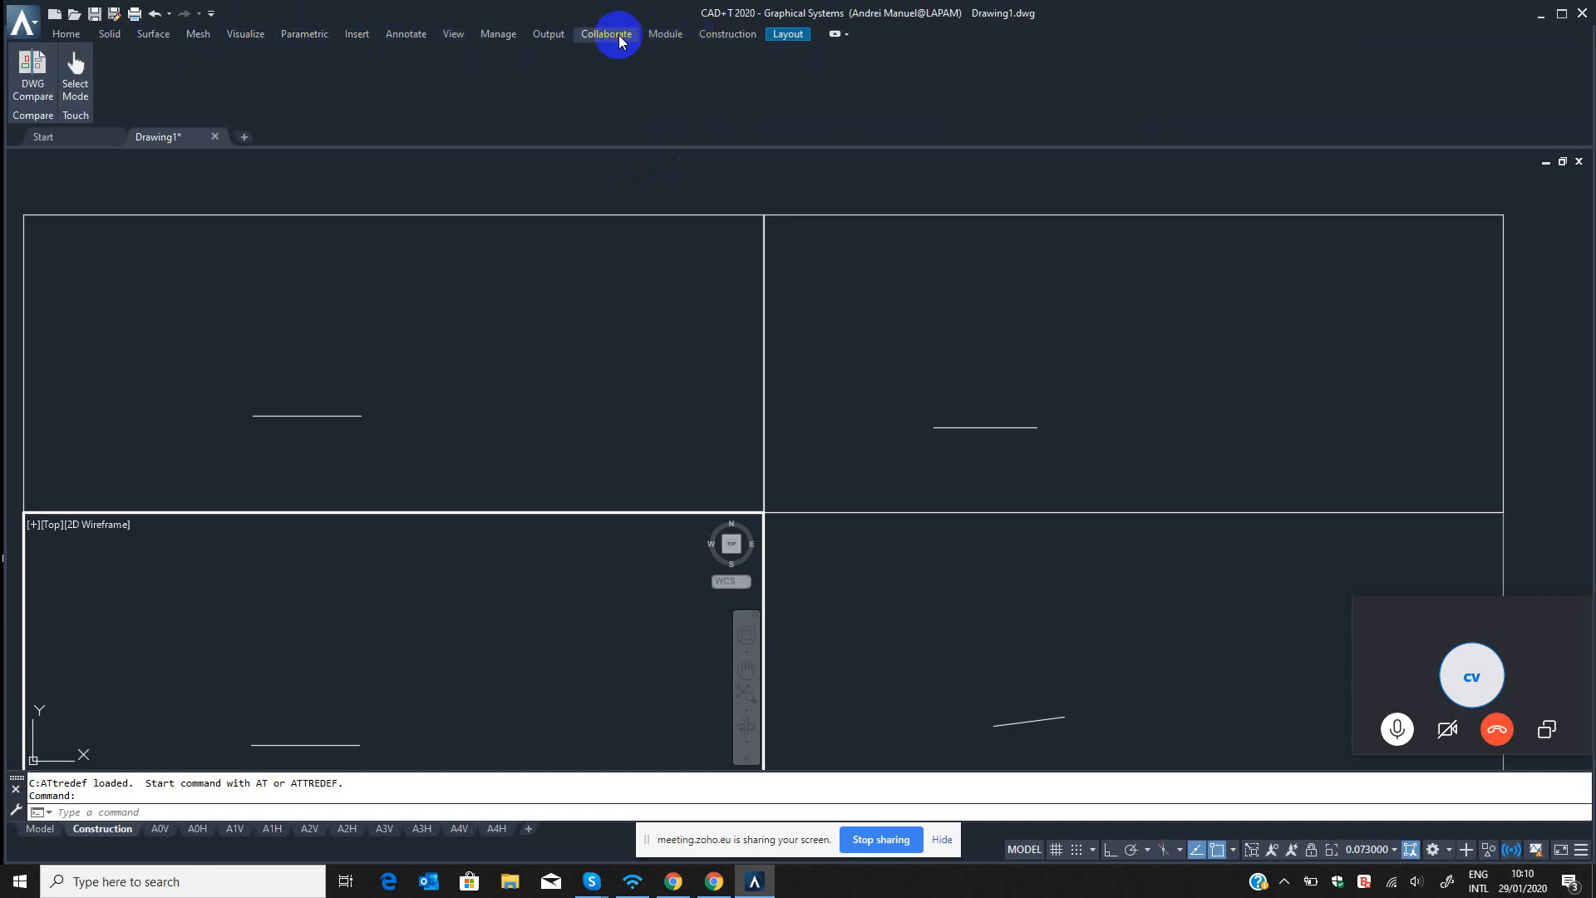
click(668, 34)
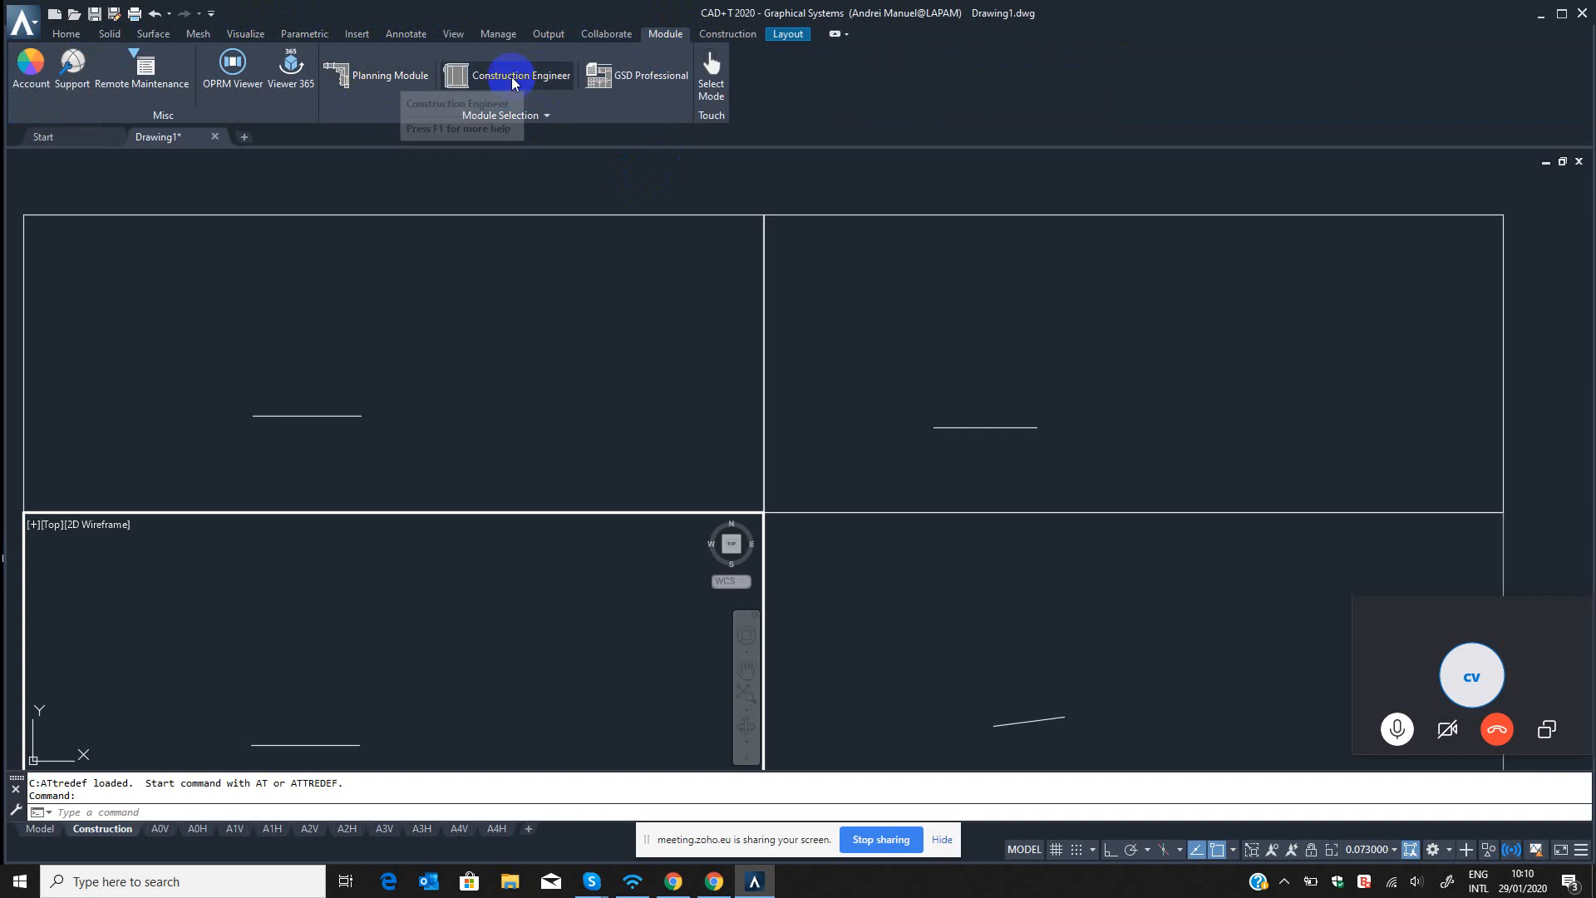
click(745, 37)
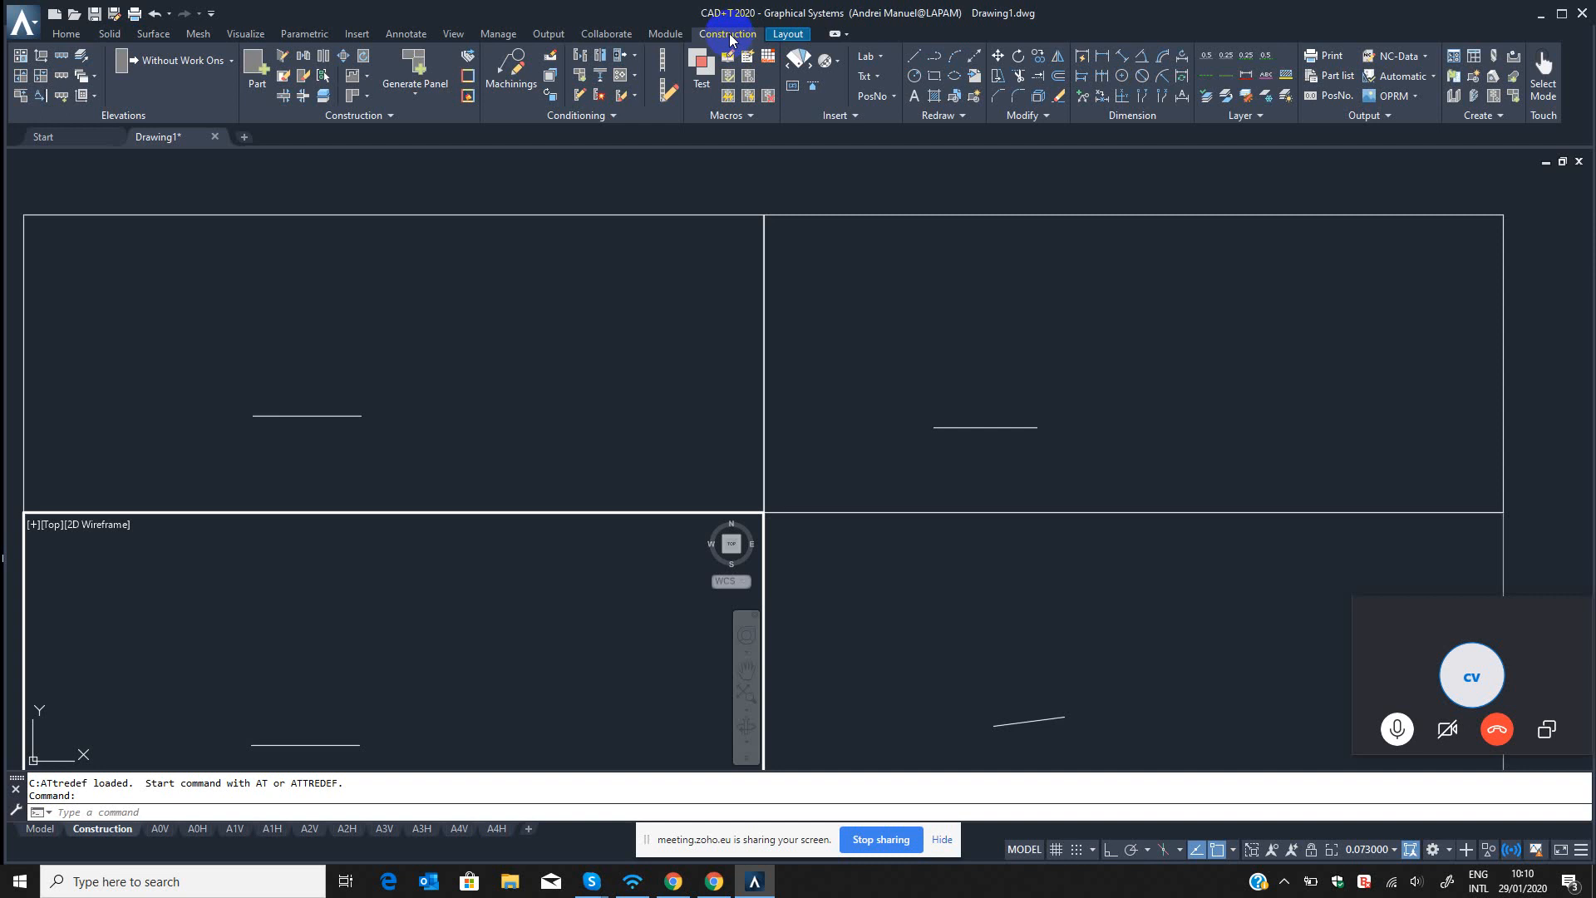
Switch to File Explorer and look into the CADT folder on the Windows (C:) drive.
click(511, 882)
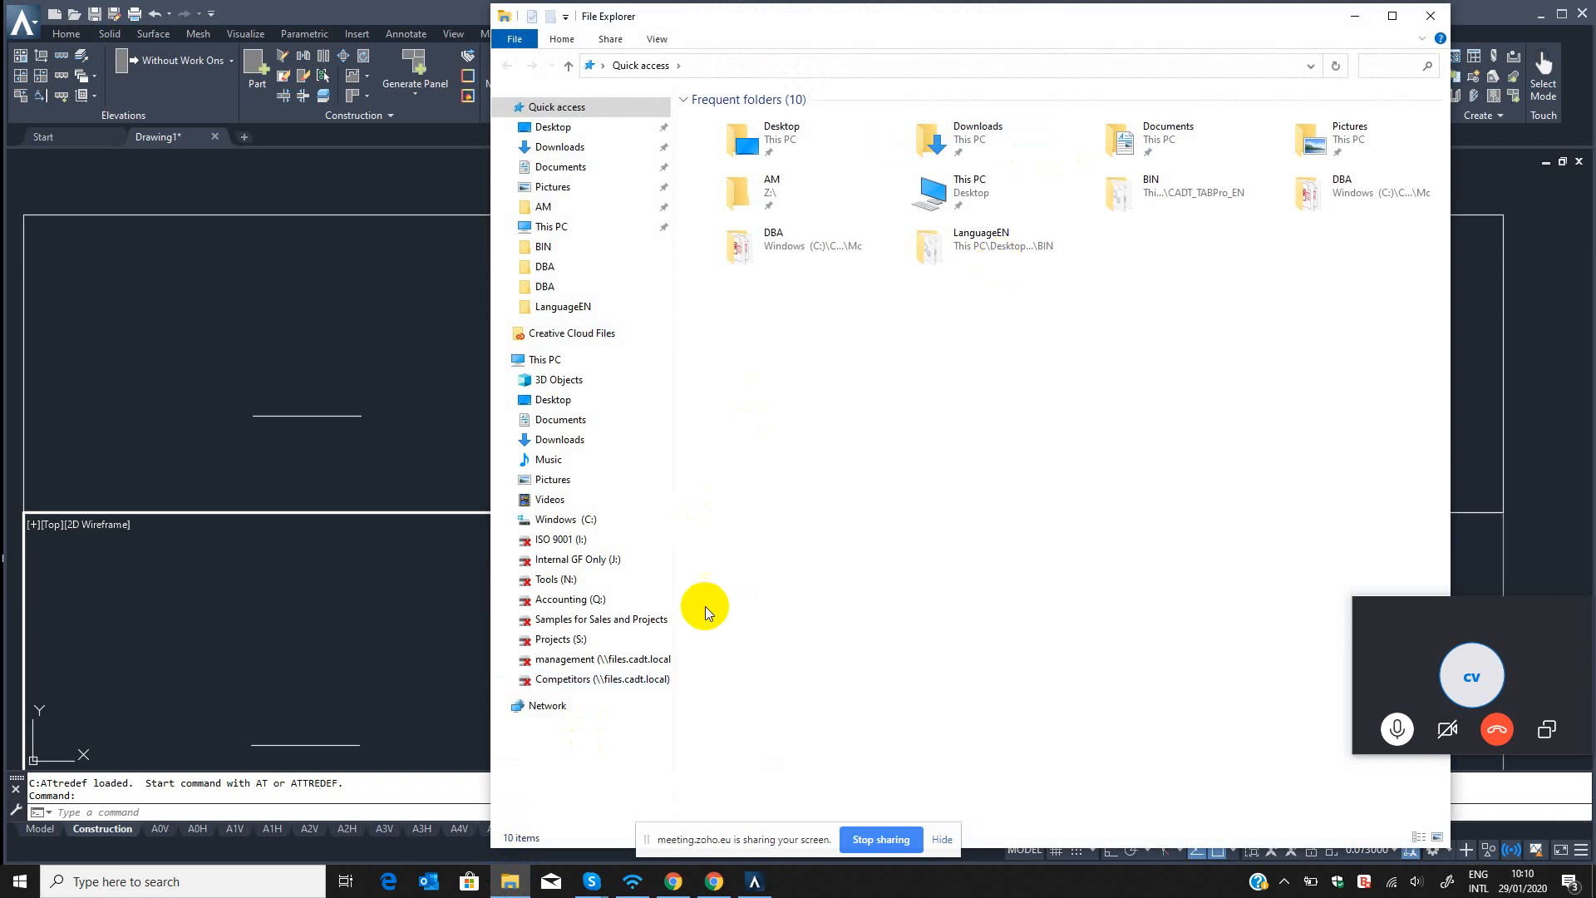
click(582, 521)
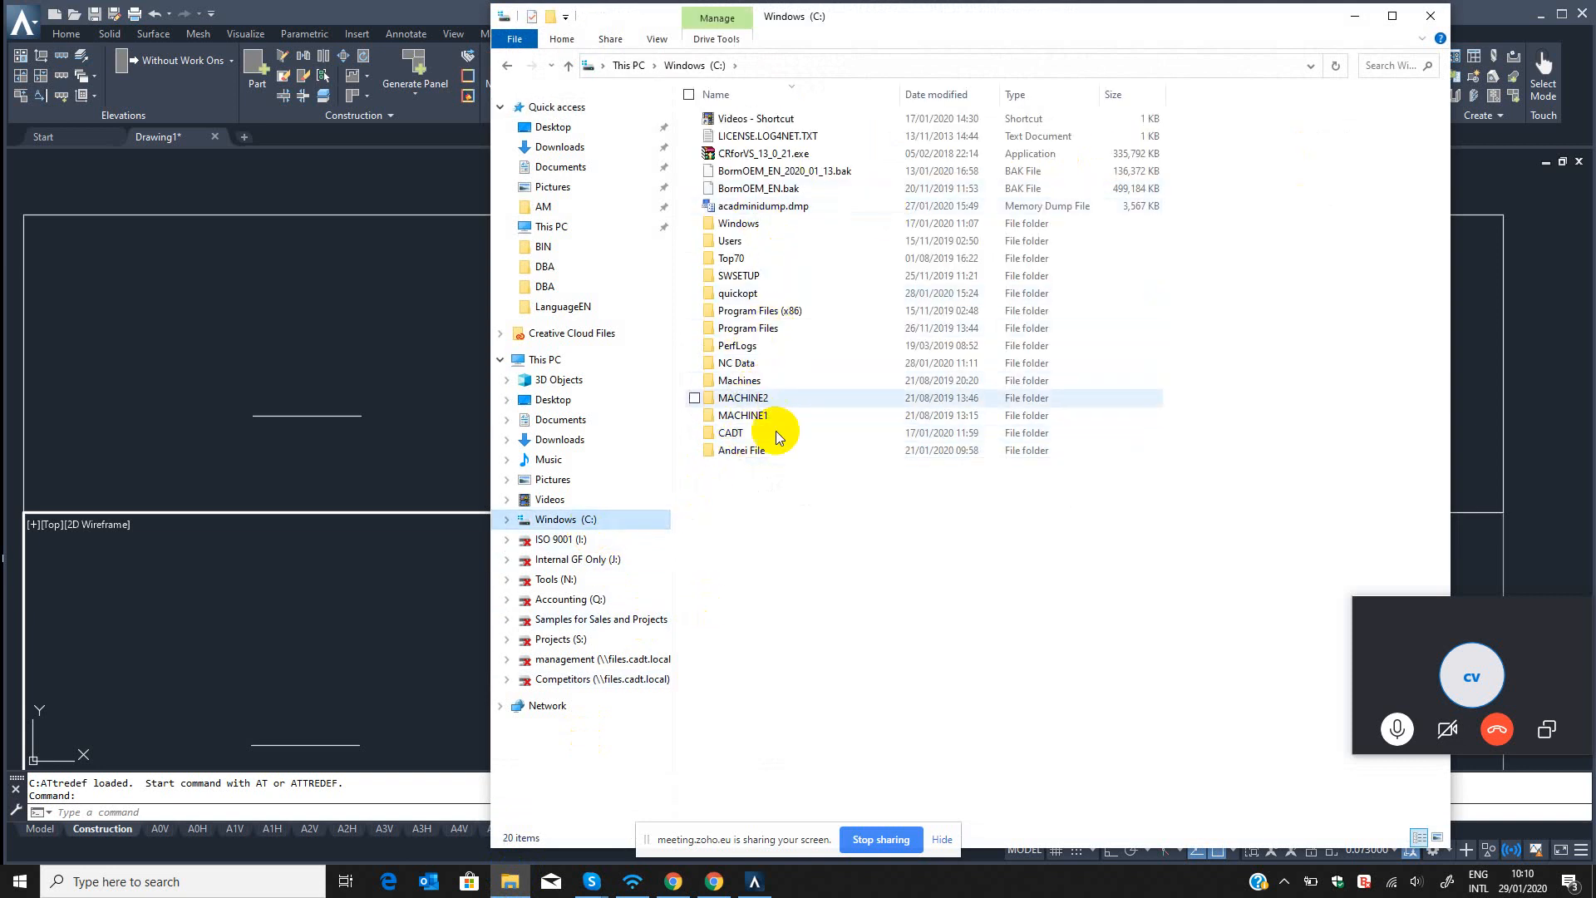
double_click(731, 433)
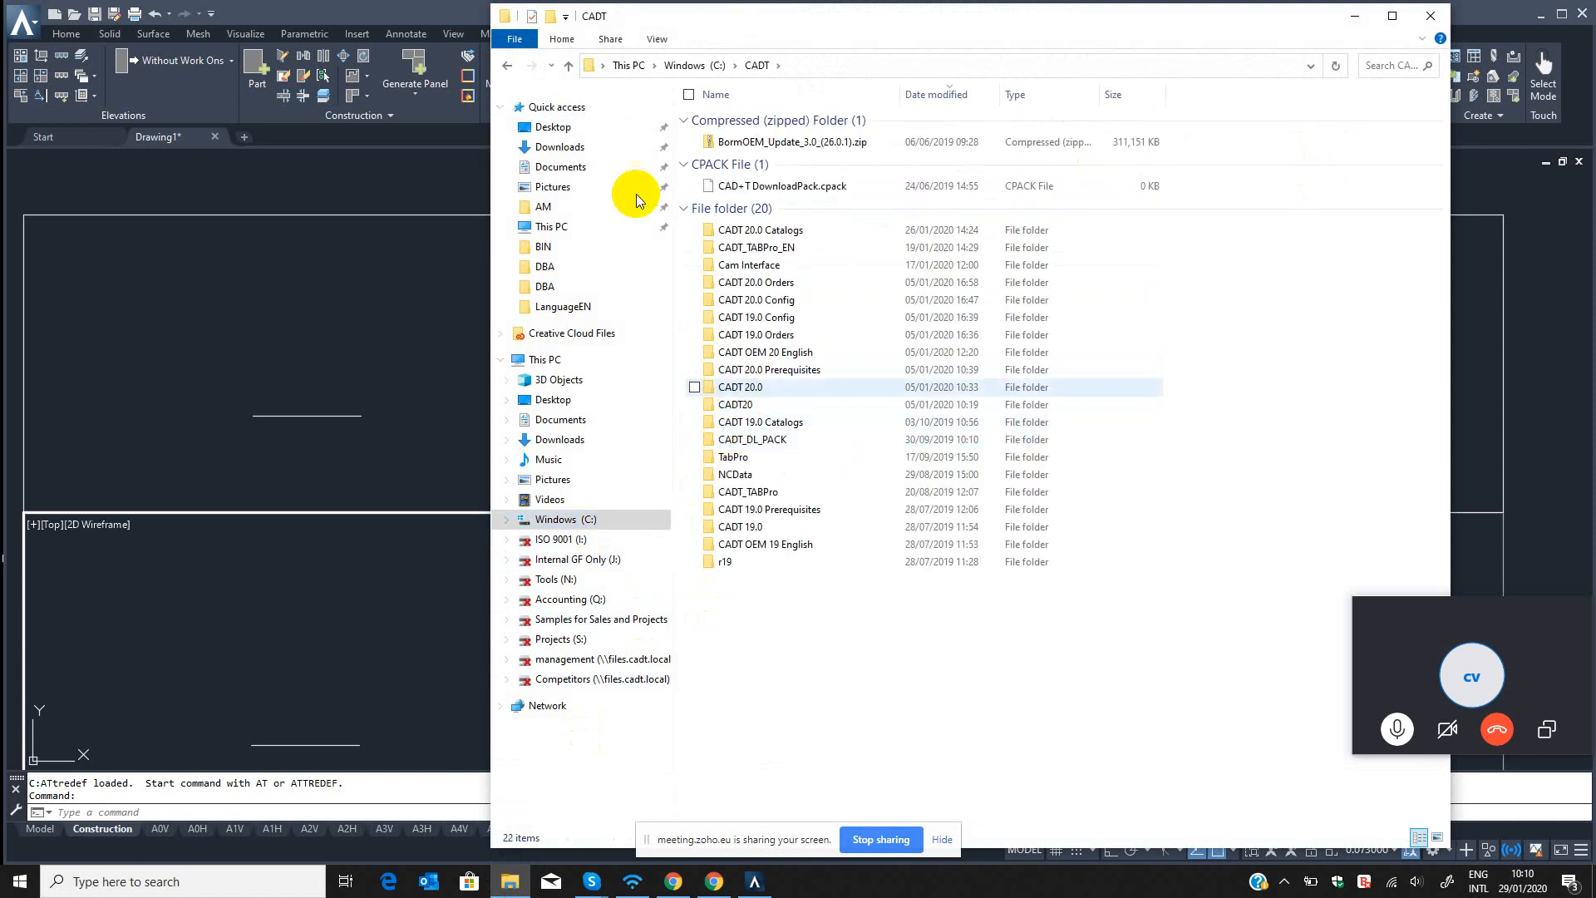
click(567, 67)
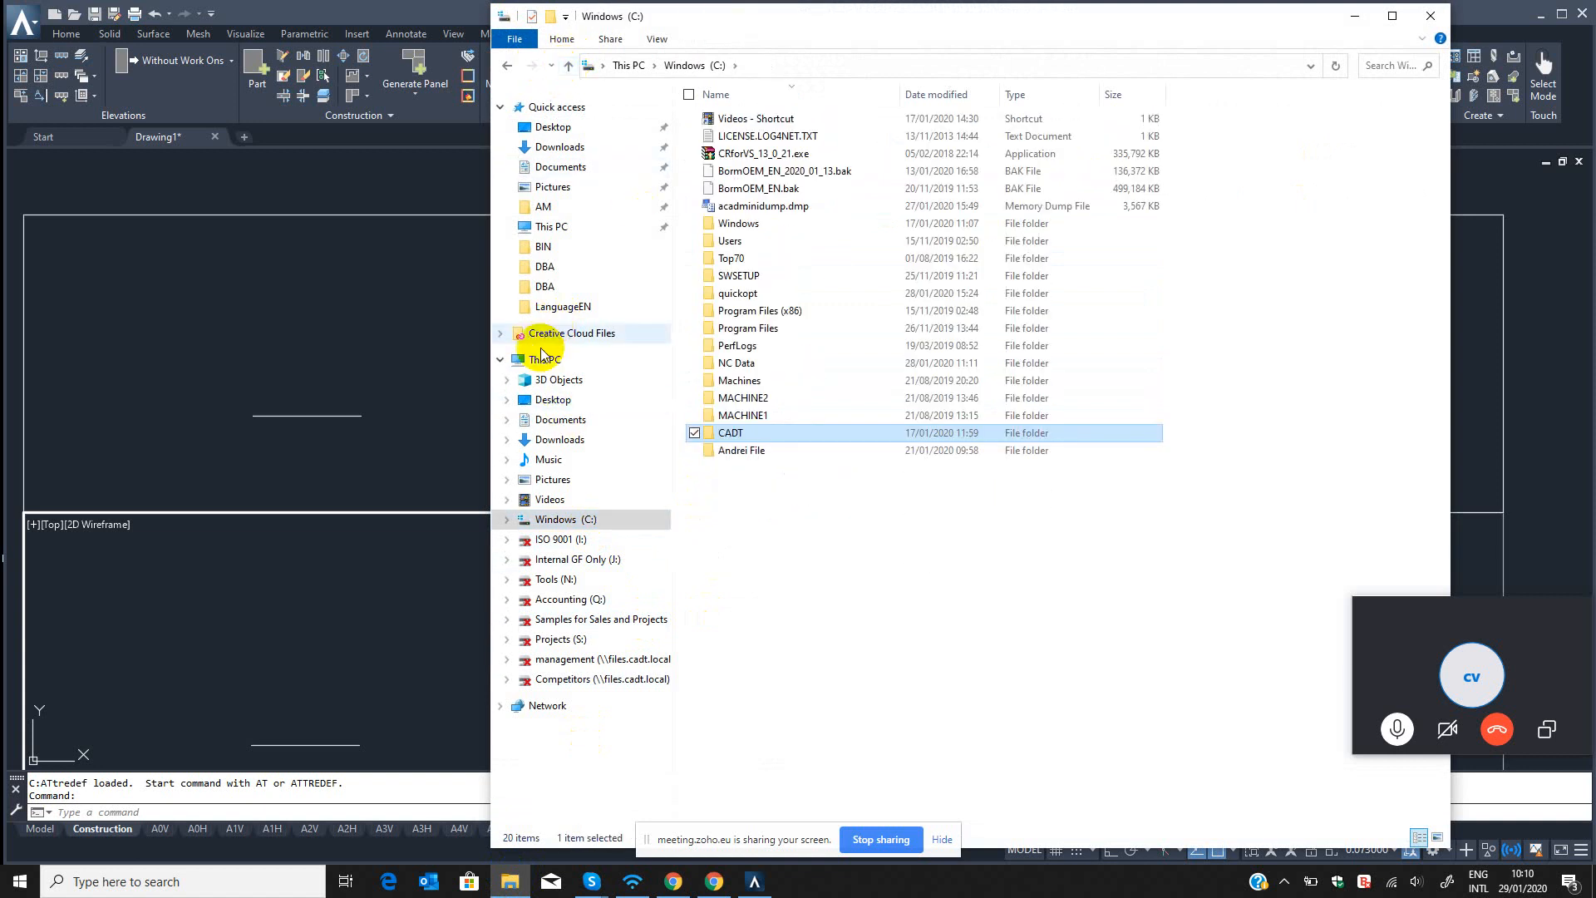
Open Visual Mechanika training plan 2.docx in Word from the desktop folder My CAD+T File > My Projects > Visual Mechanika.
click(553, 127)
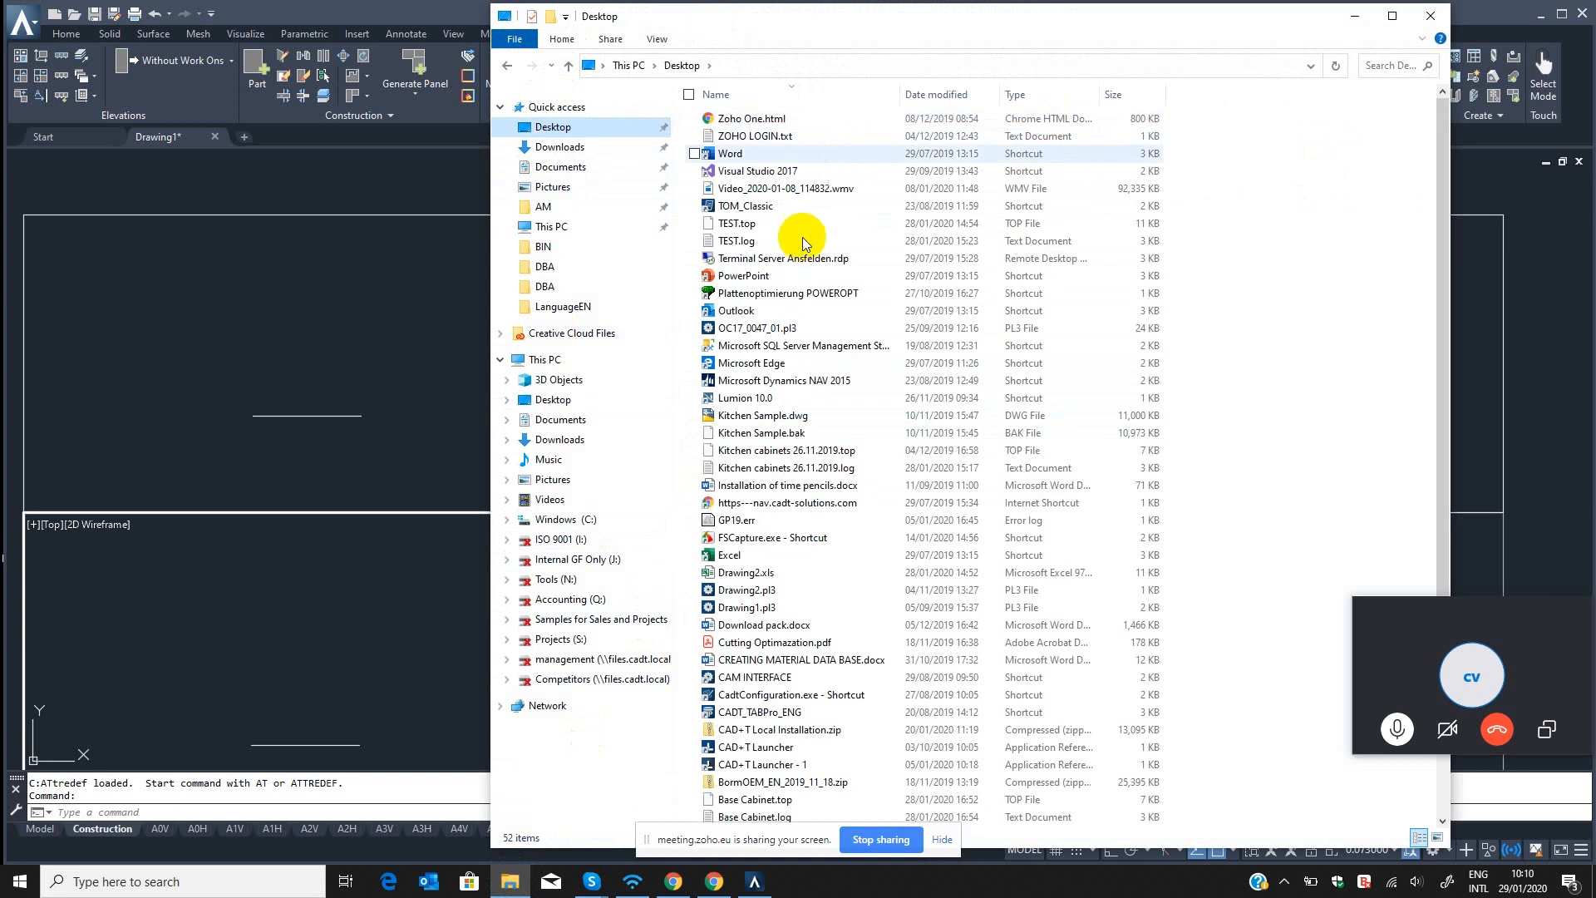
scroll(846, 712, down, 4)
scroll(846, 712, down, 2)
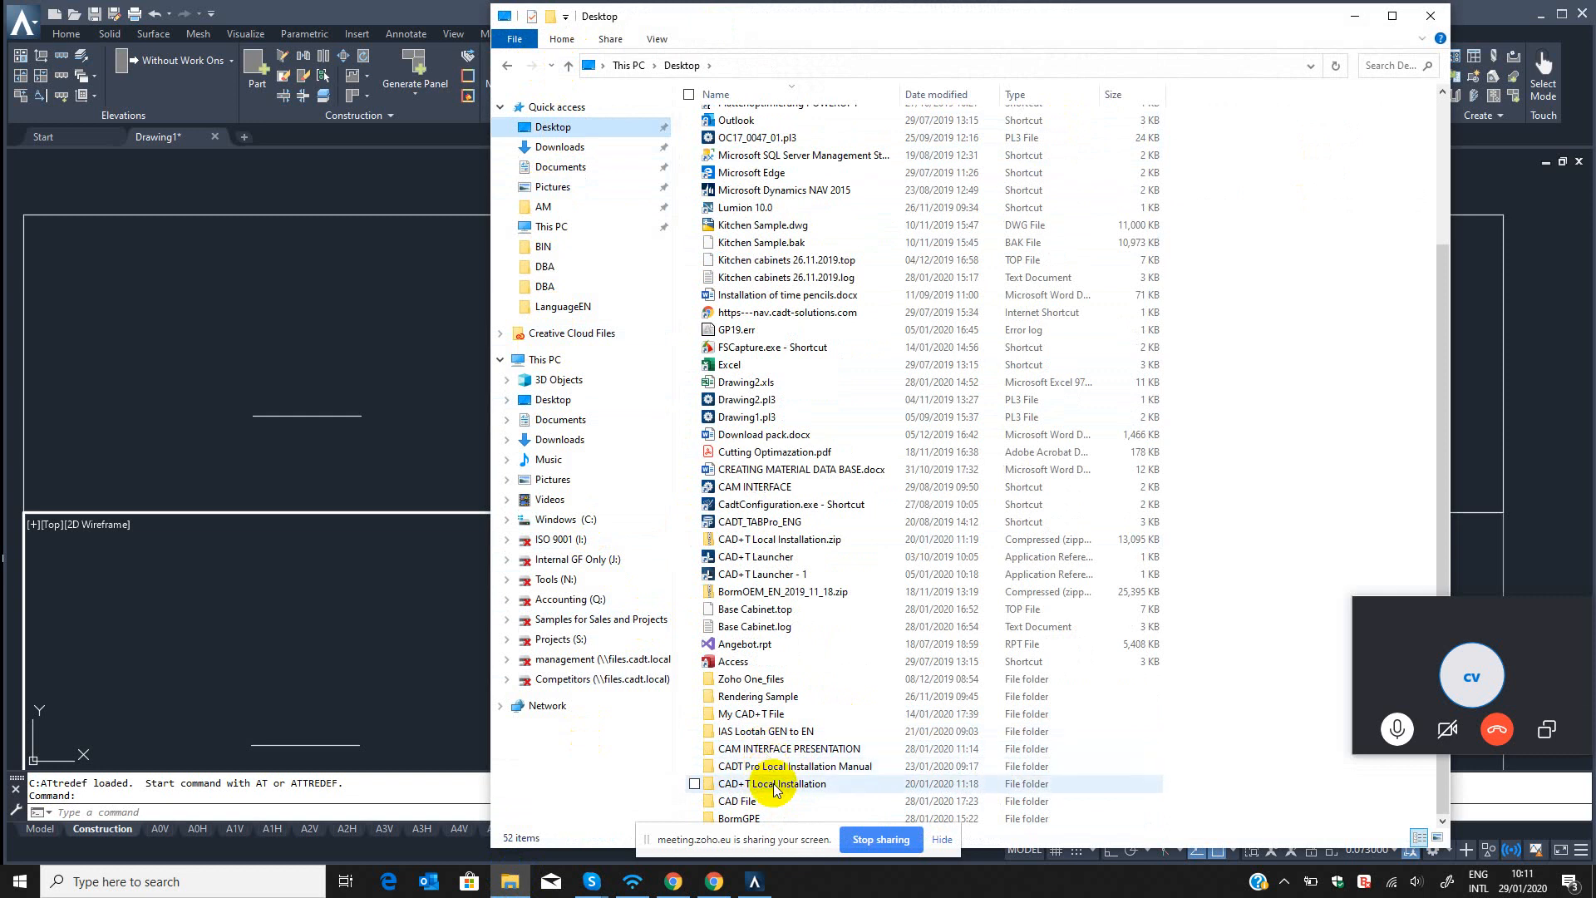
double_click(731, 713)
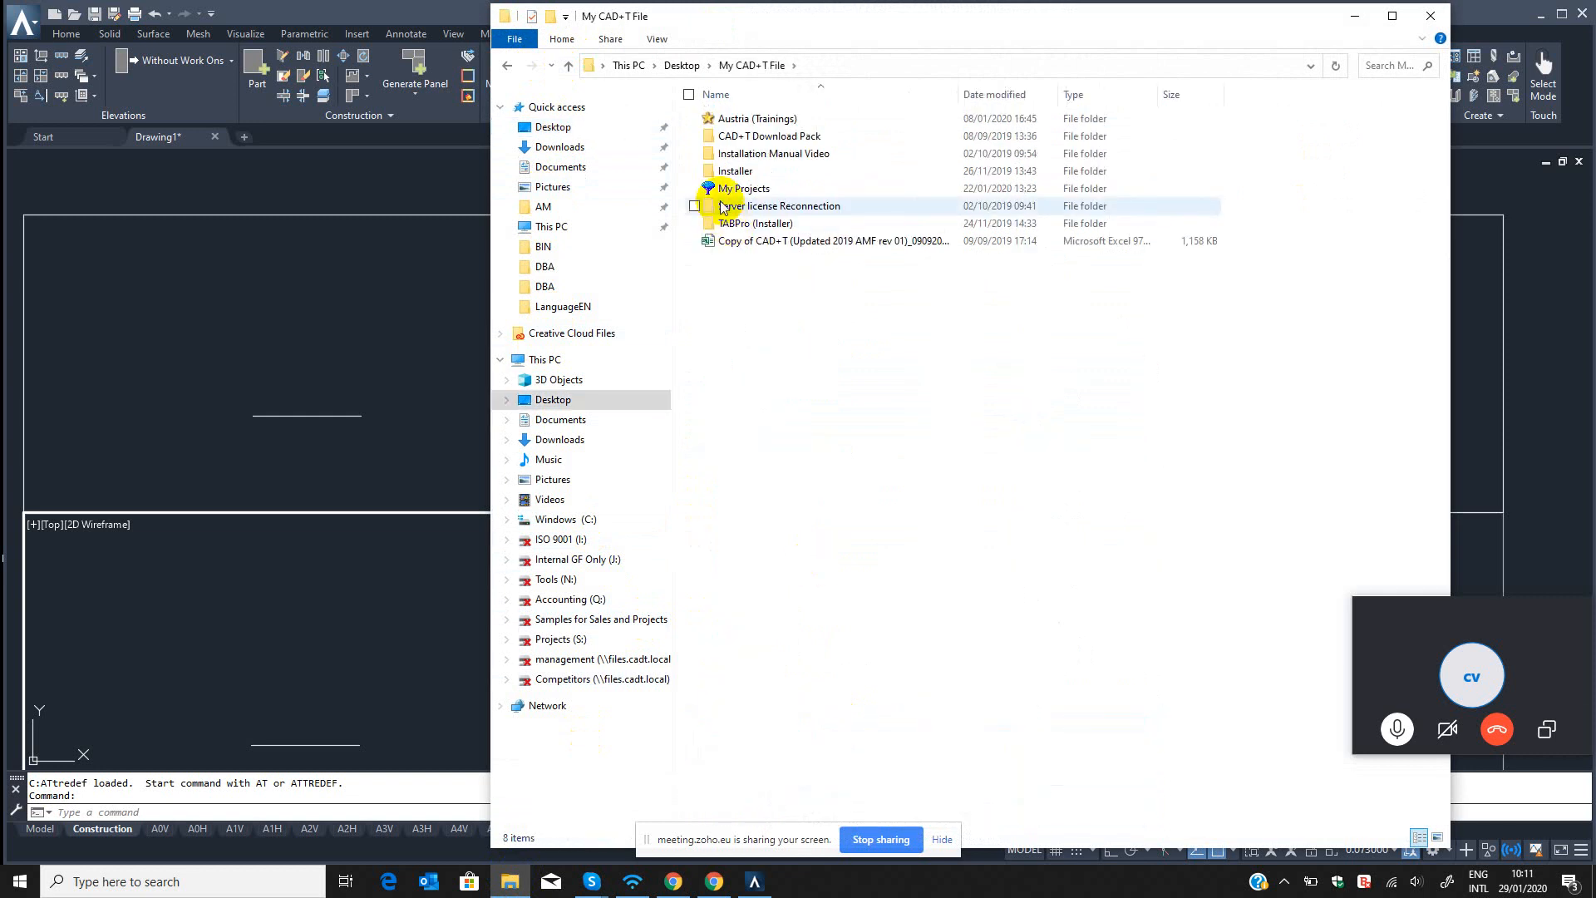
double_click(725, 187)
double_click(732, 153)
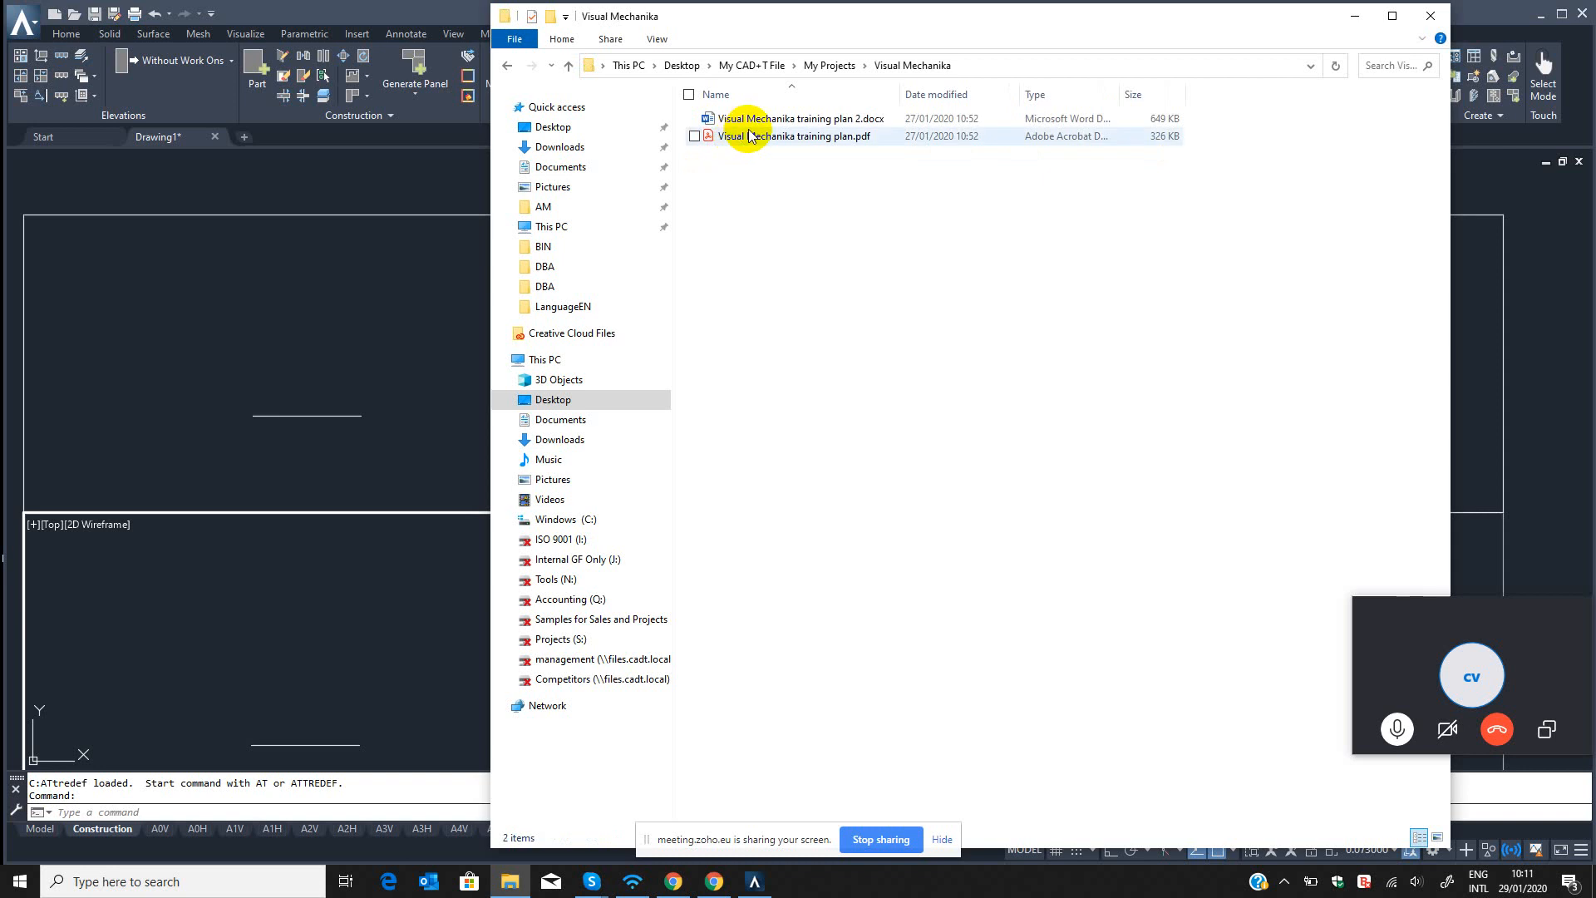
double_click(764, 123)
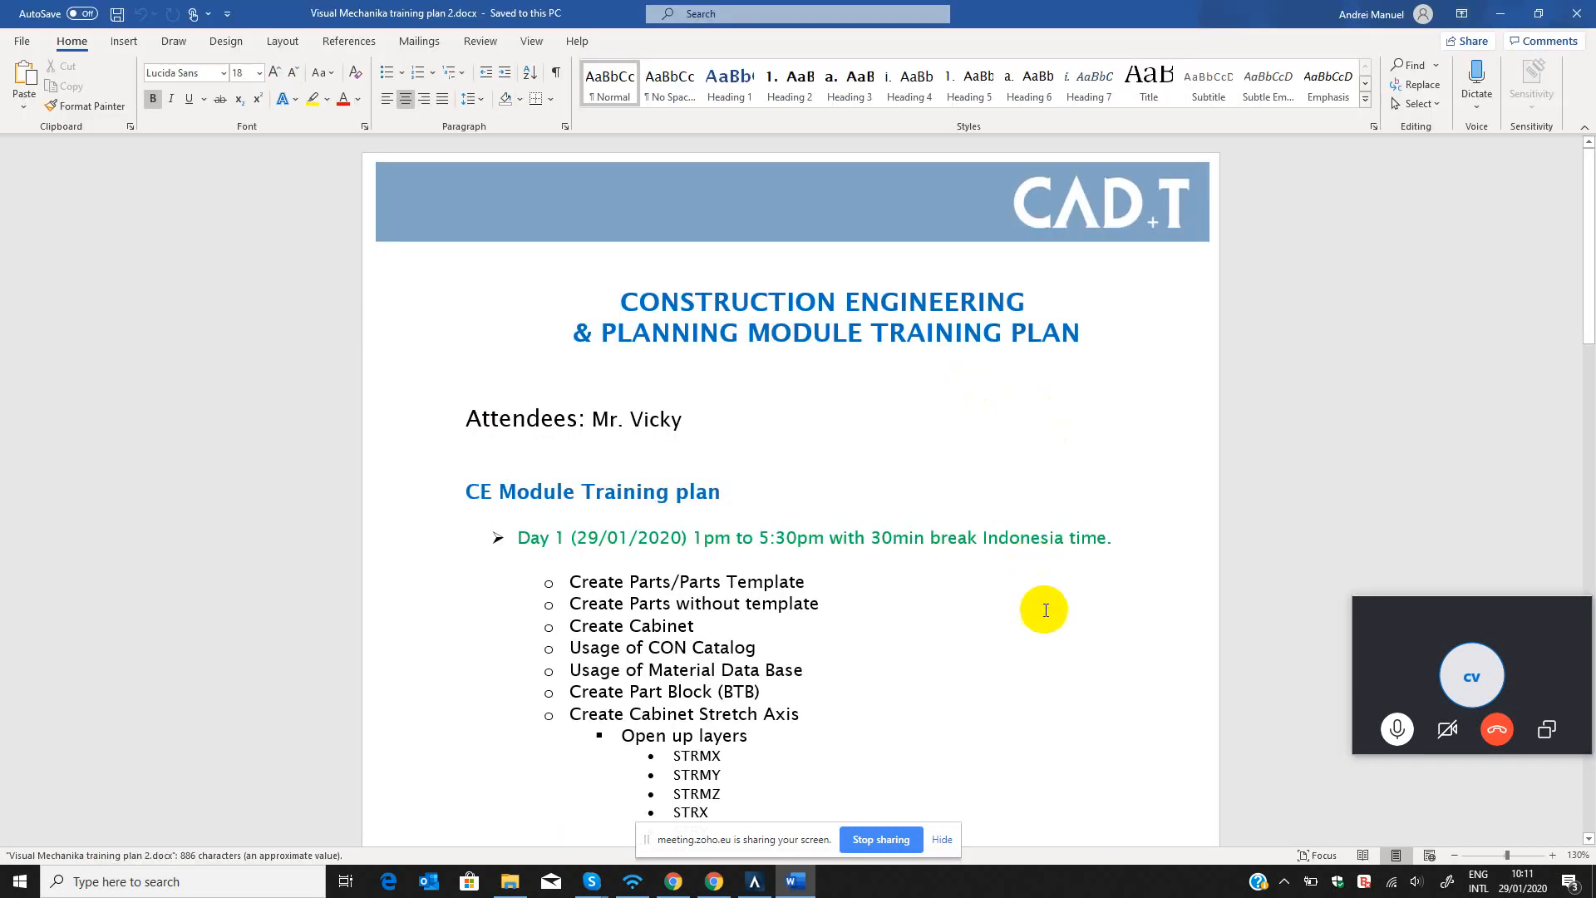
Review the Day 1 topics of the CE Module training plan, highlighting the entries from Create Parts/Parts Template to the stretch axis layers.
click(1046, 616)
scroll(1047, 617, down, 2)
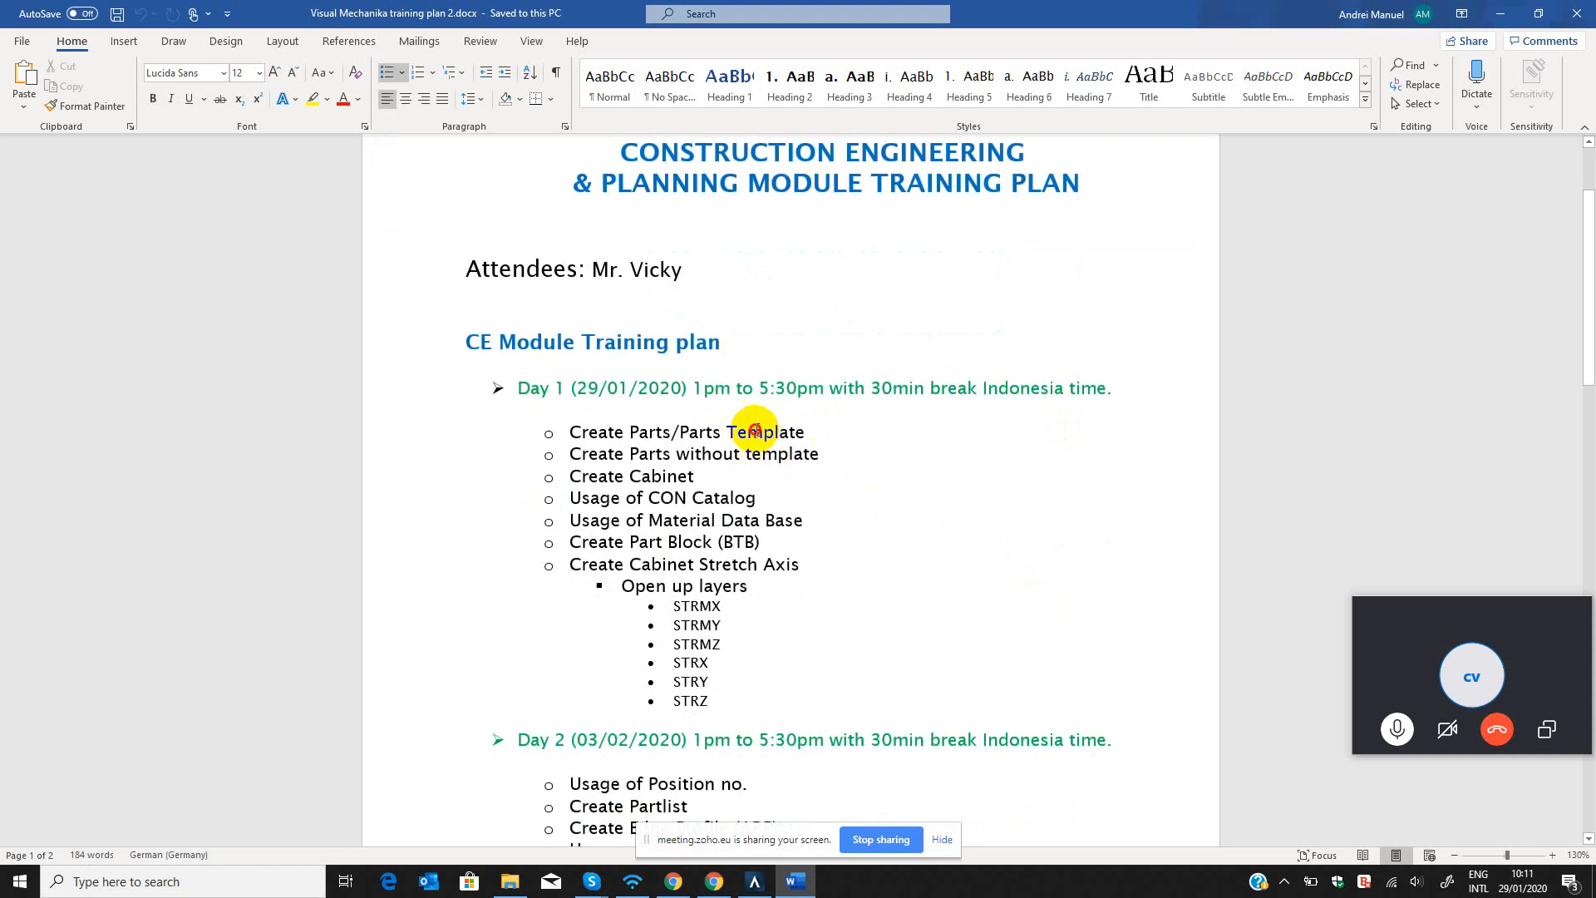
drag(812, 432, 572, 433)
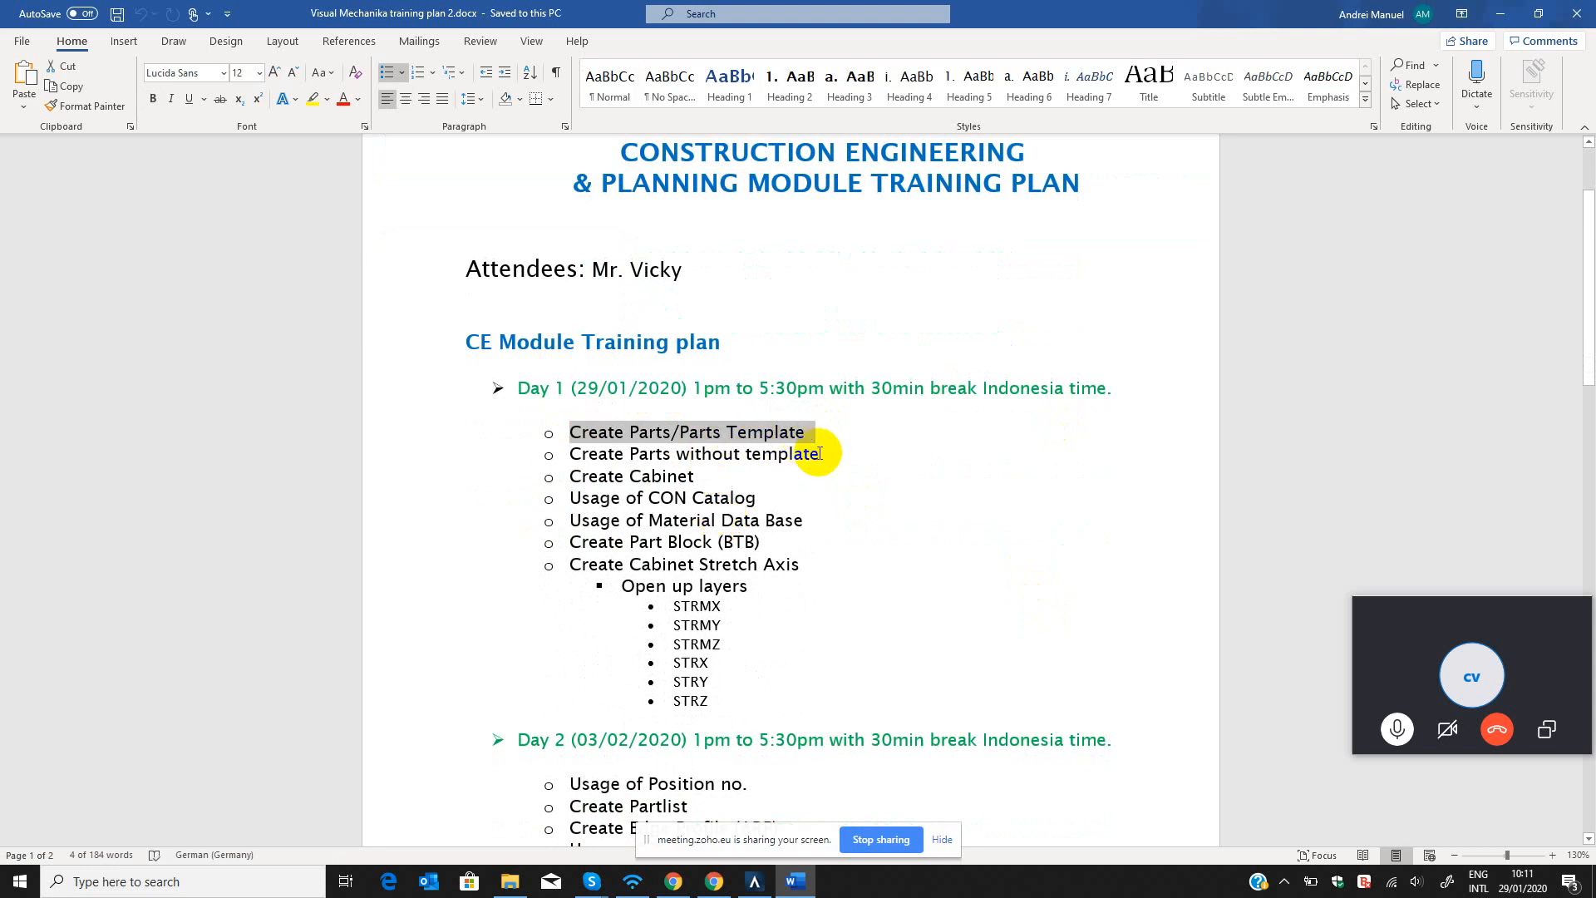
drag(828, 455, 577, 462)
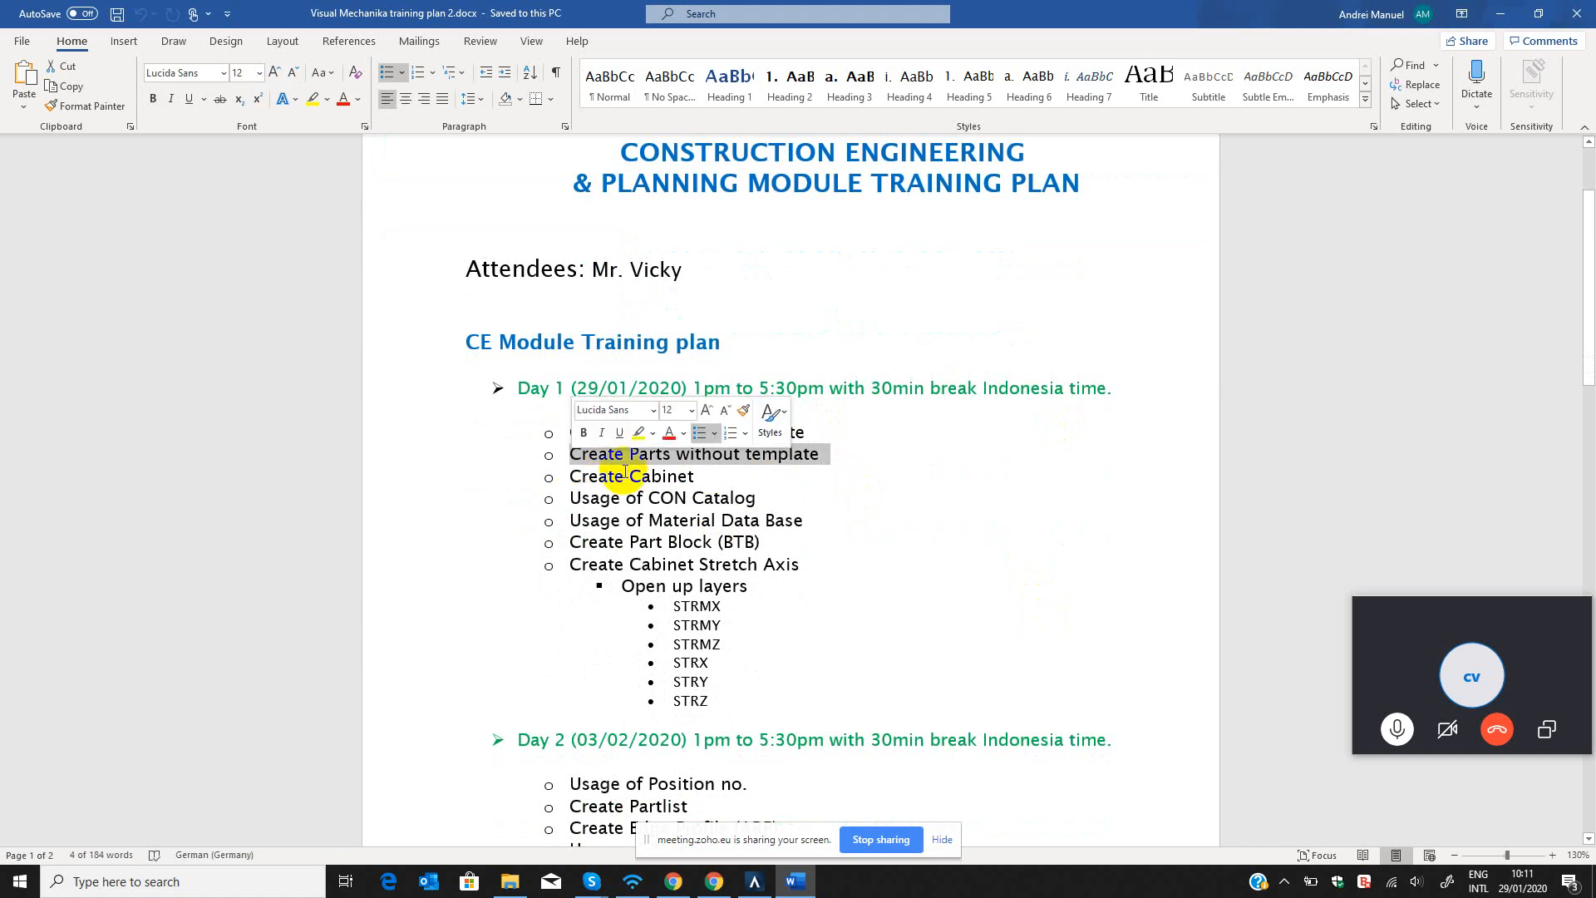
click(700, 482)
triple_click(584, 476)
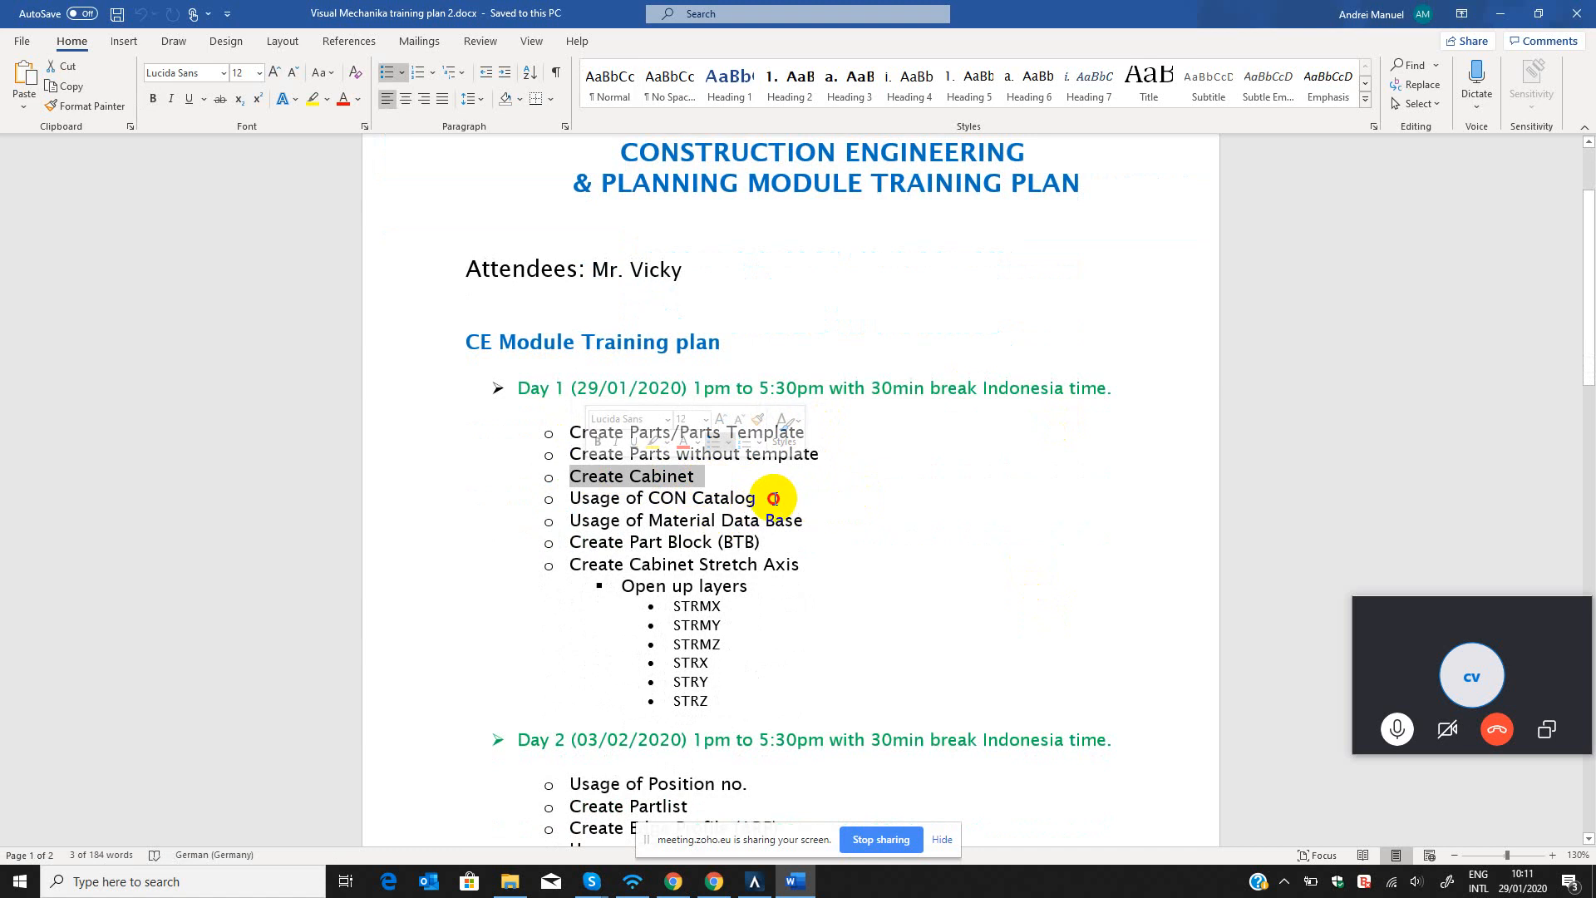
triple_click(595, 499)
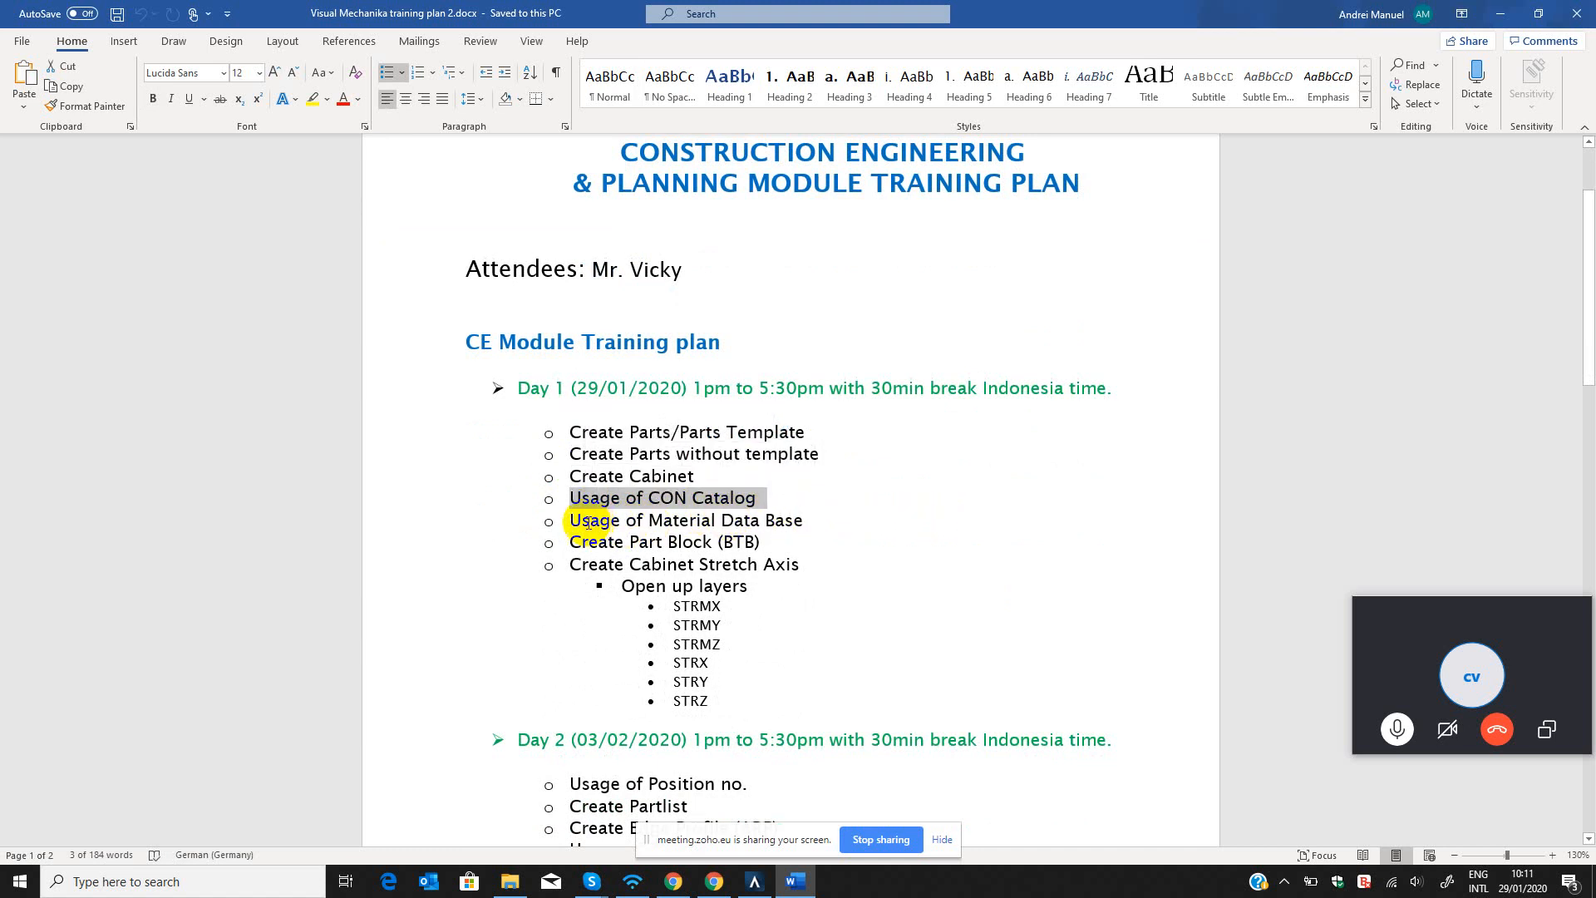
drag(567, 521, 807, 523)
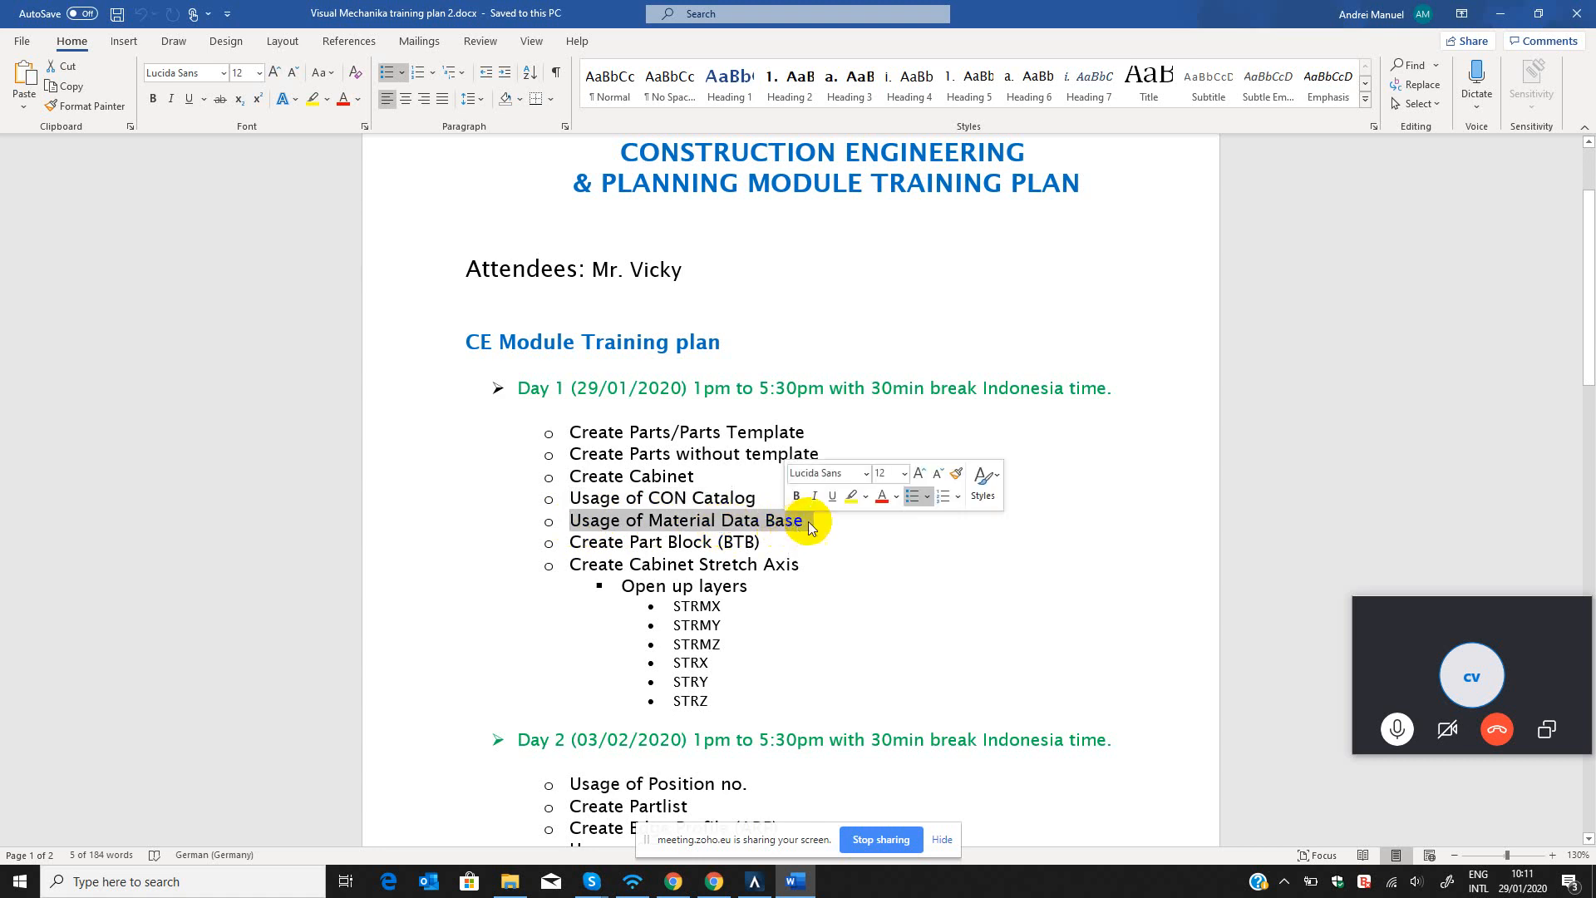
click(825, 524)
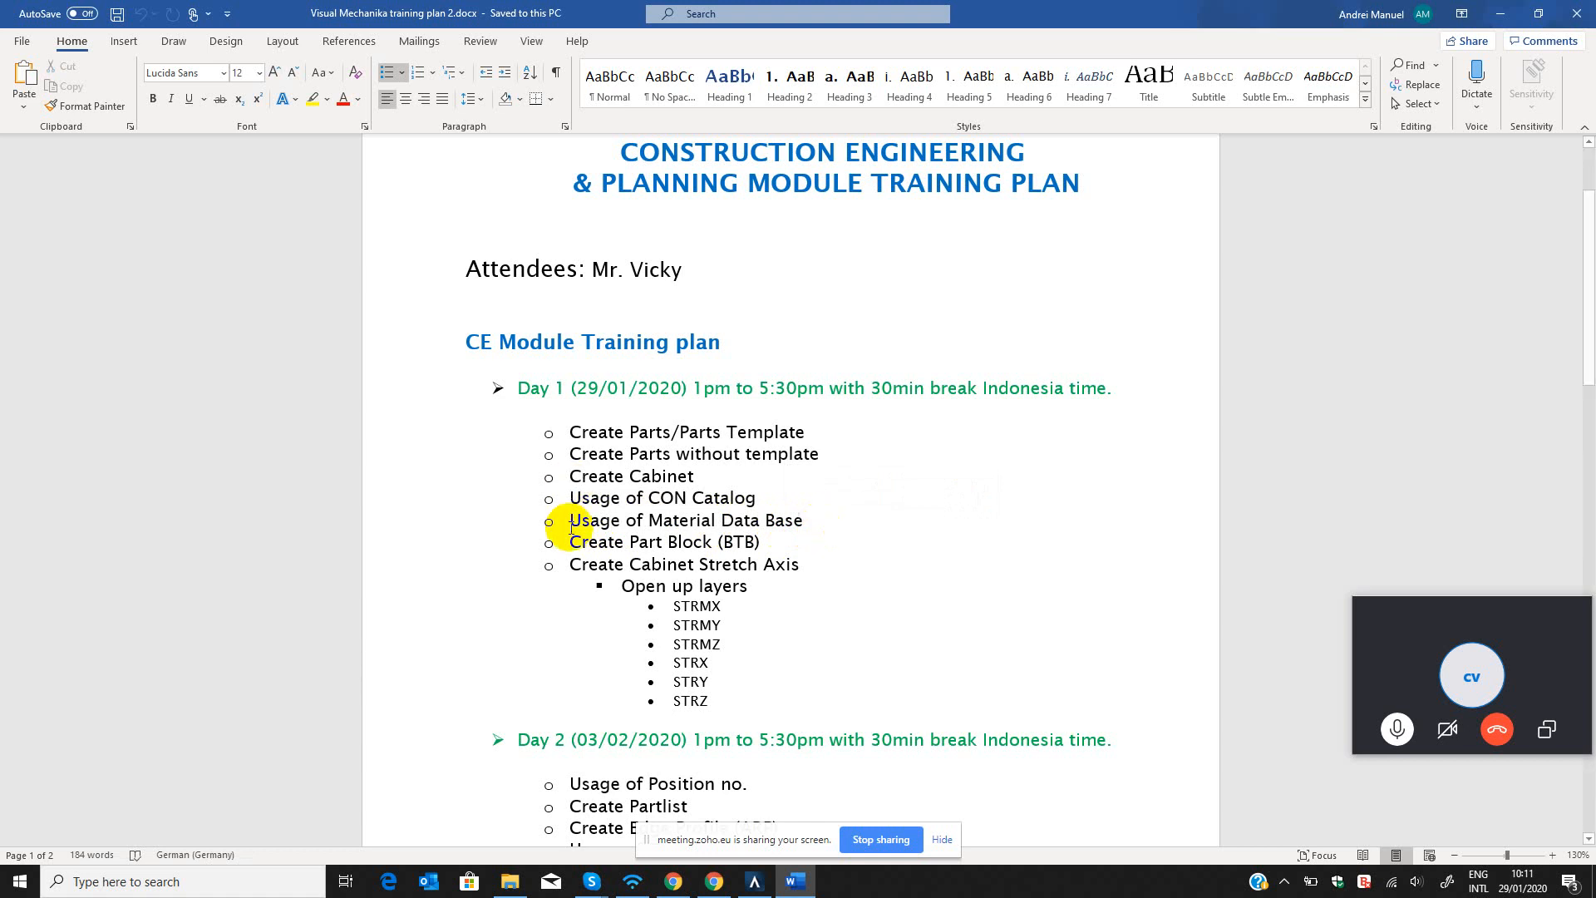
drag(777, 542, 592, 538)
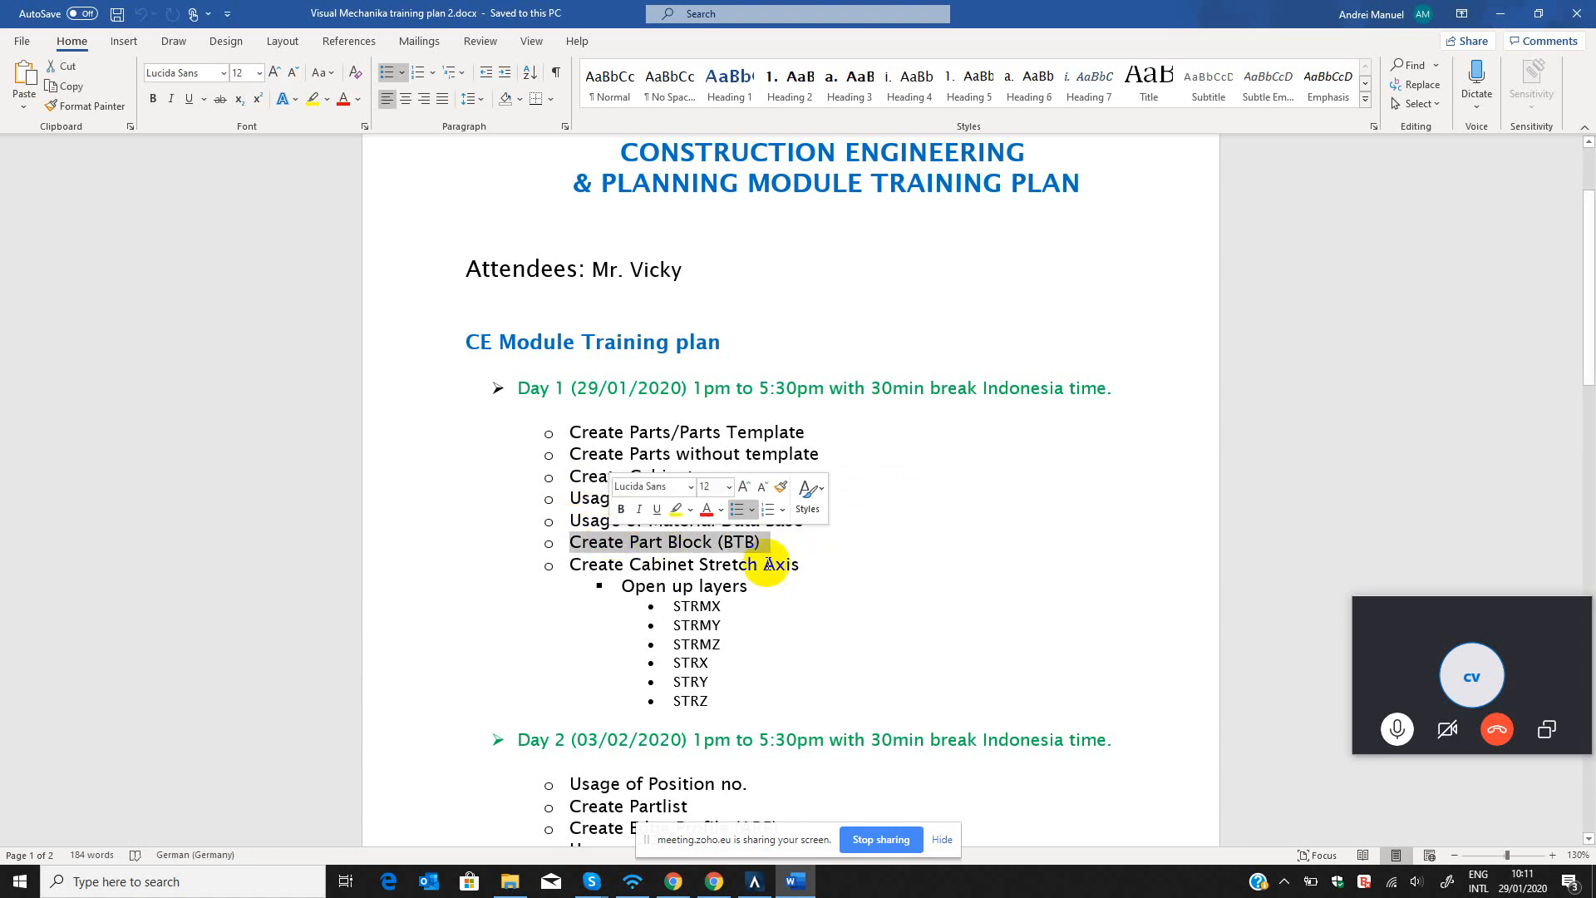
drag(803, 567, 590, 547)
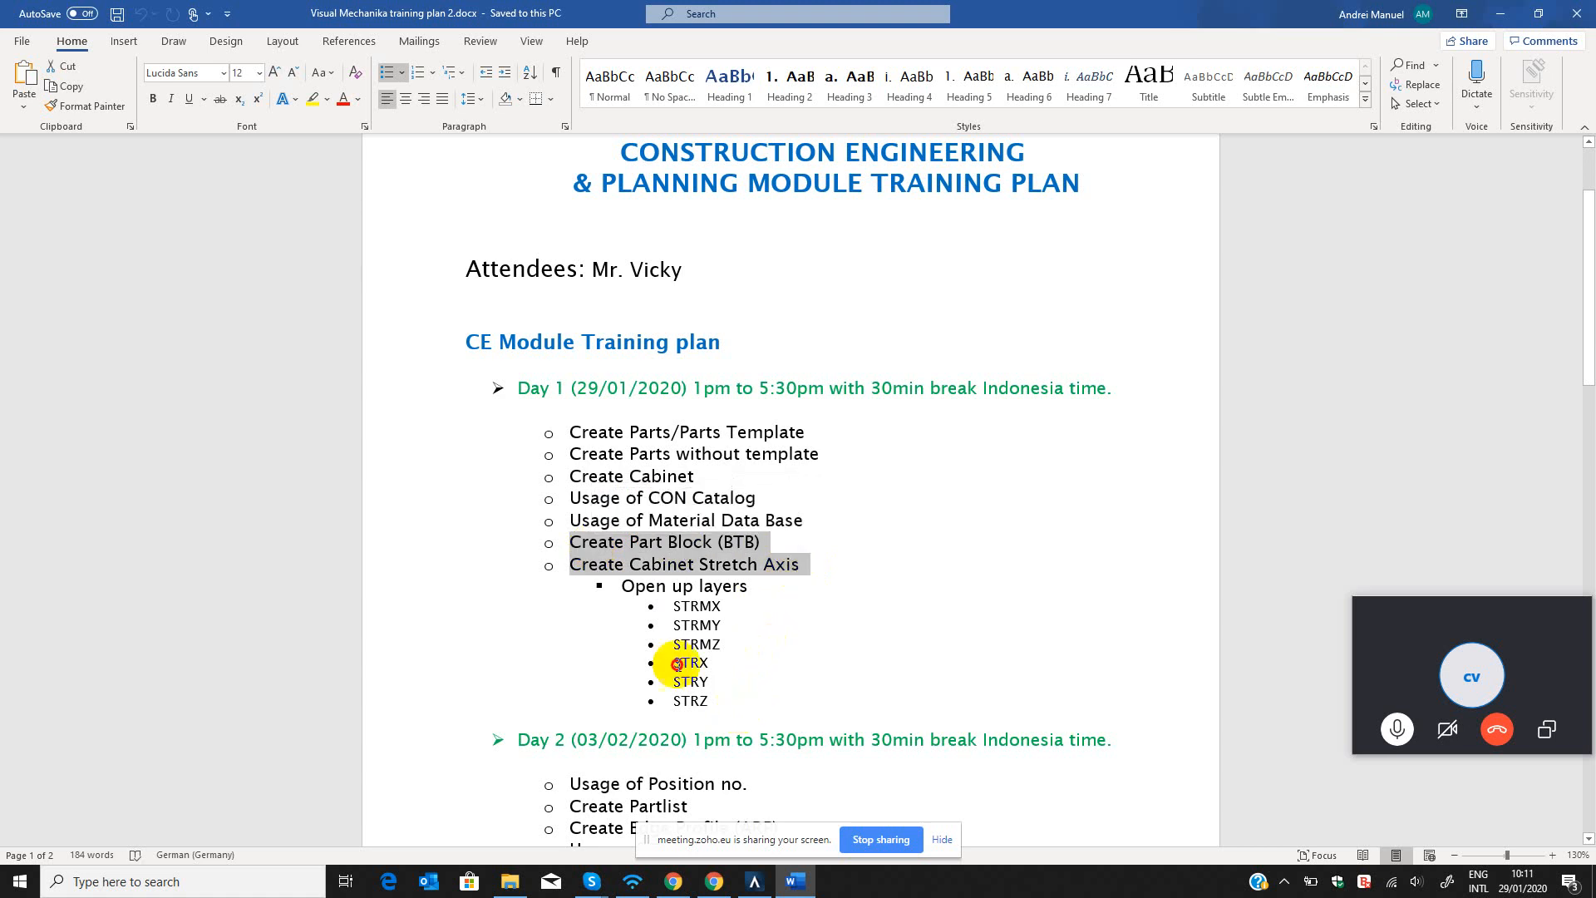
drag(713, 702, 544, 428)
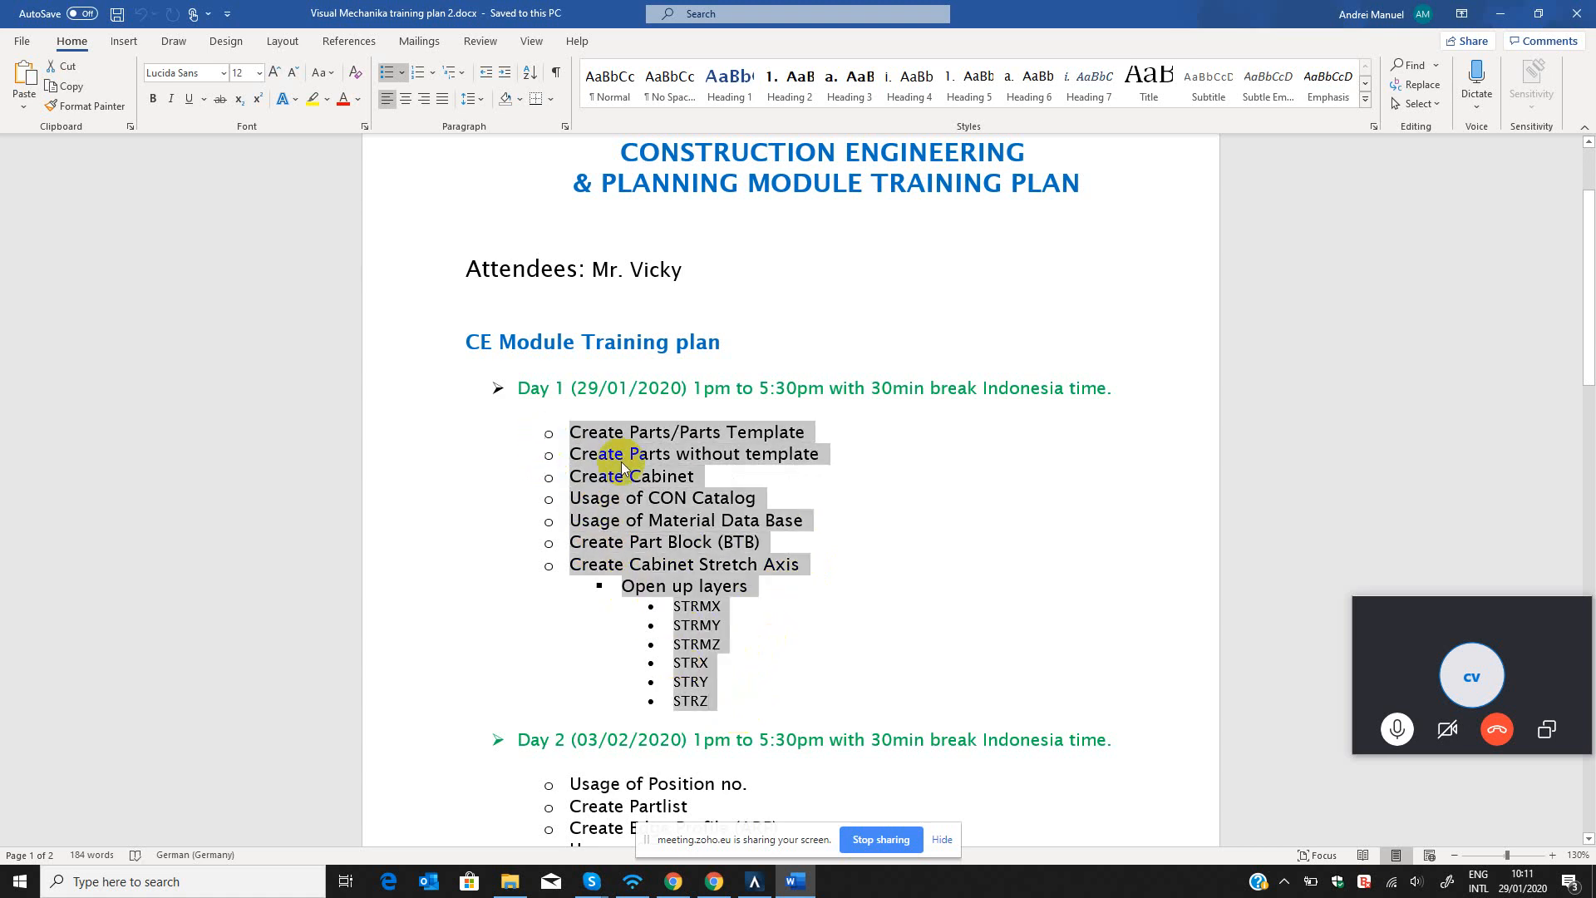
Highlight the Create Parts/Parts Template topic under Day 1 of the training plan and switch back to CAD+T.
click(850, 608)
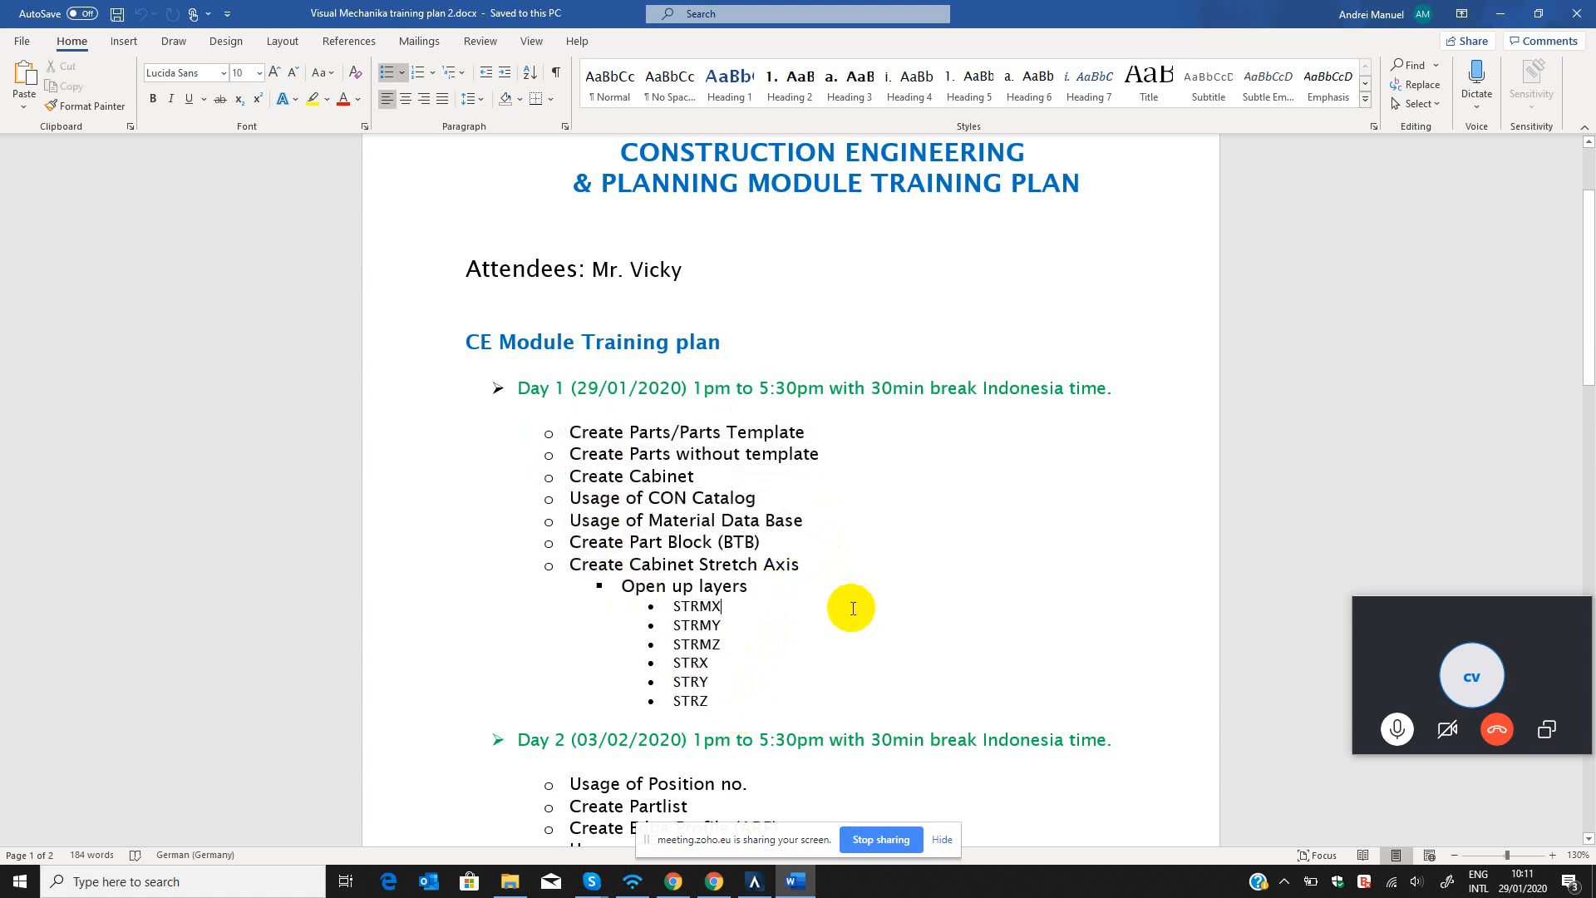
click(1501, 13)
click(283, 261)
key(Escape)
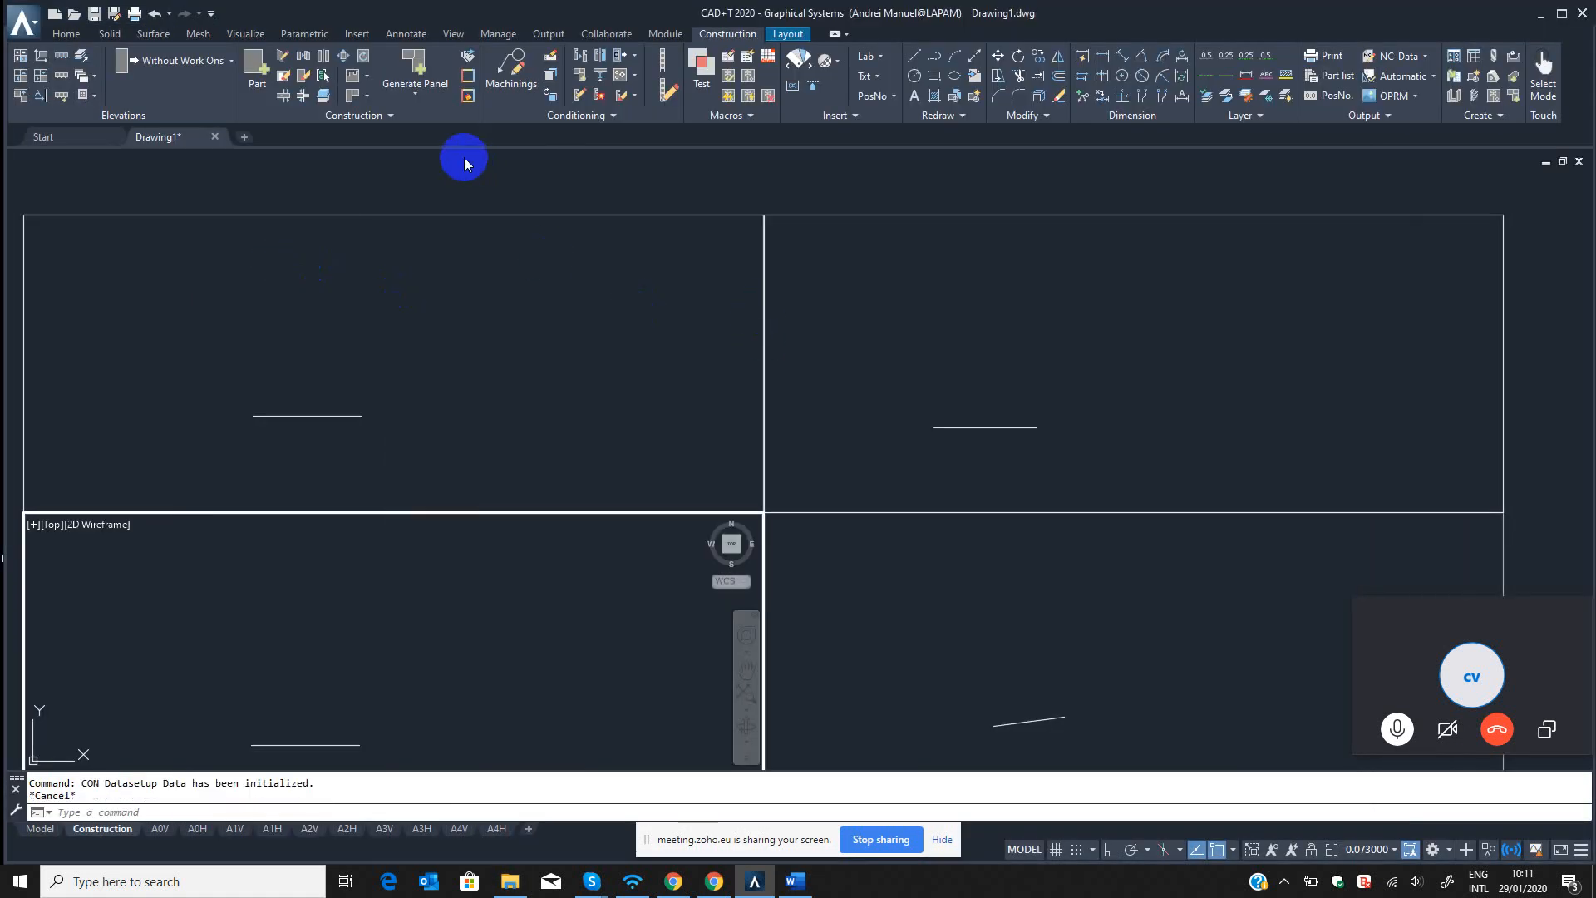
click(794, 883)
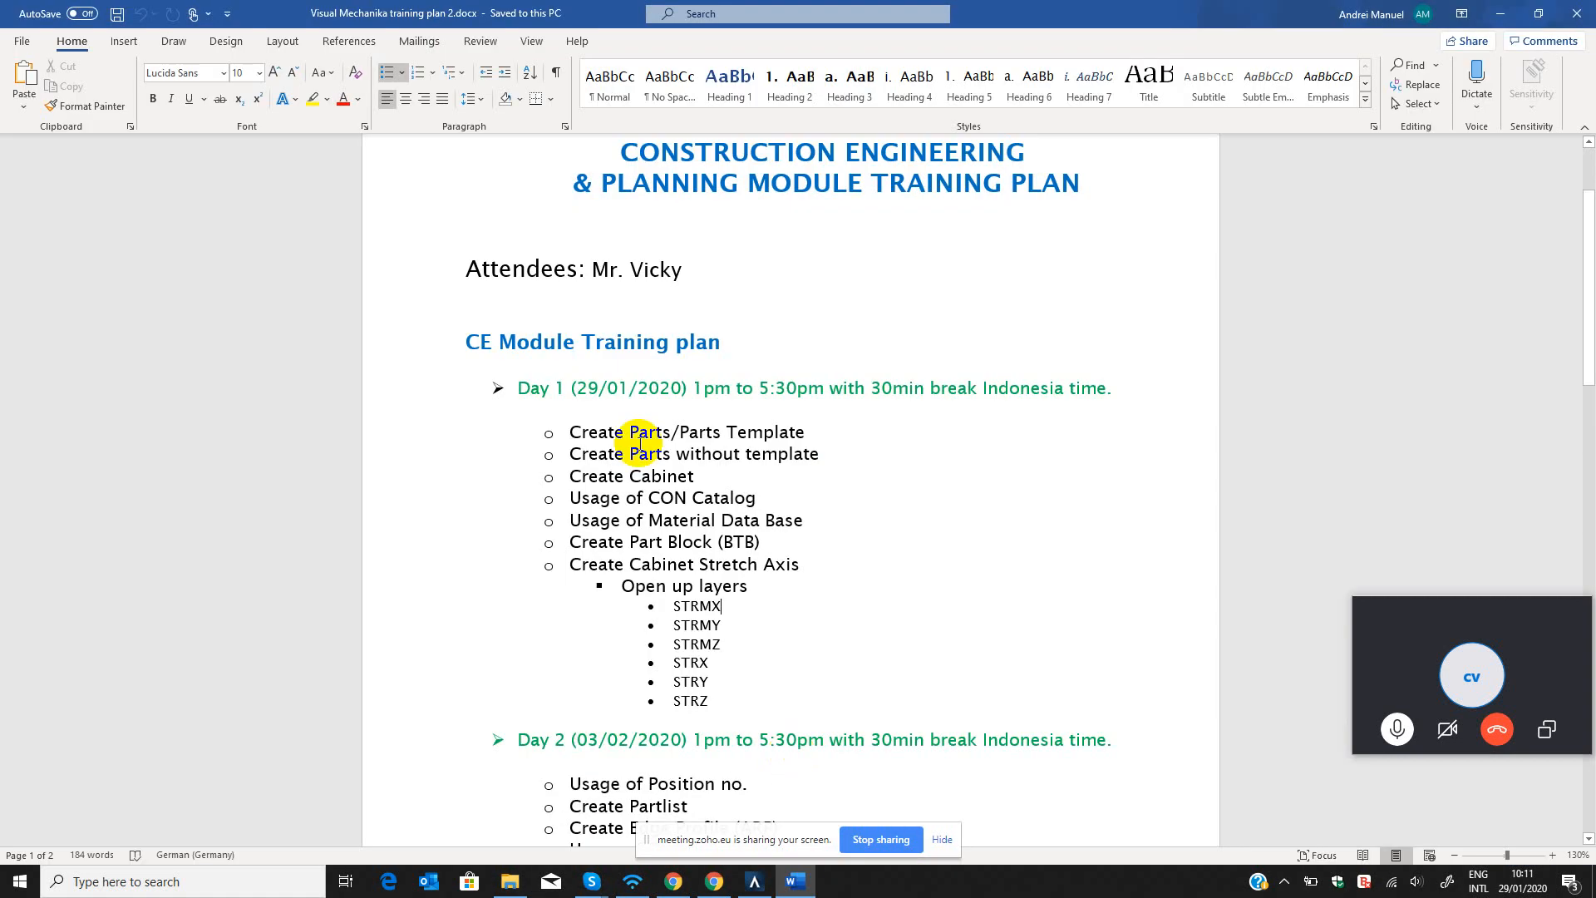
drag(570, 432, 746, 433)
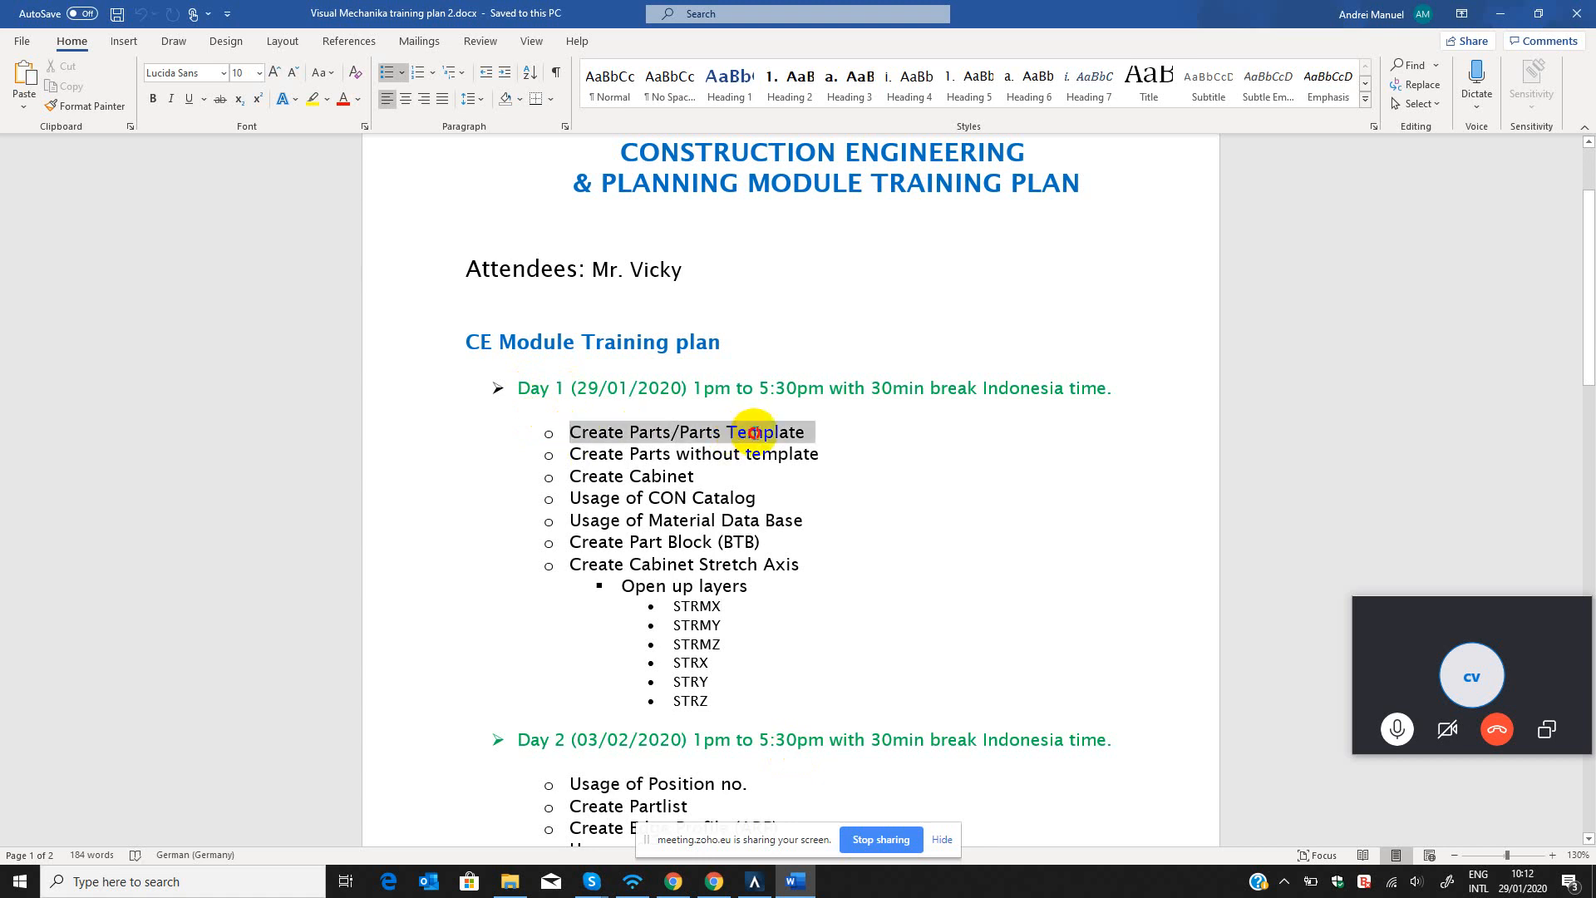
click(865, 439)
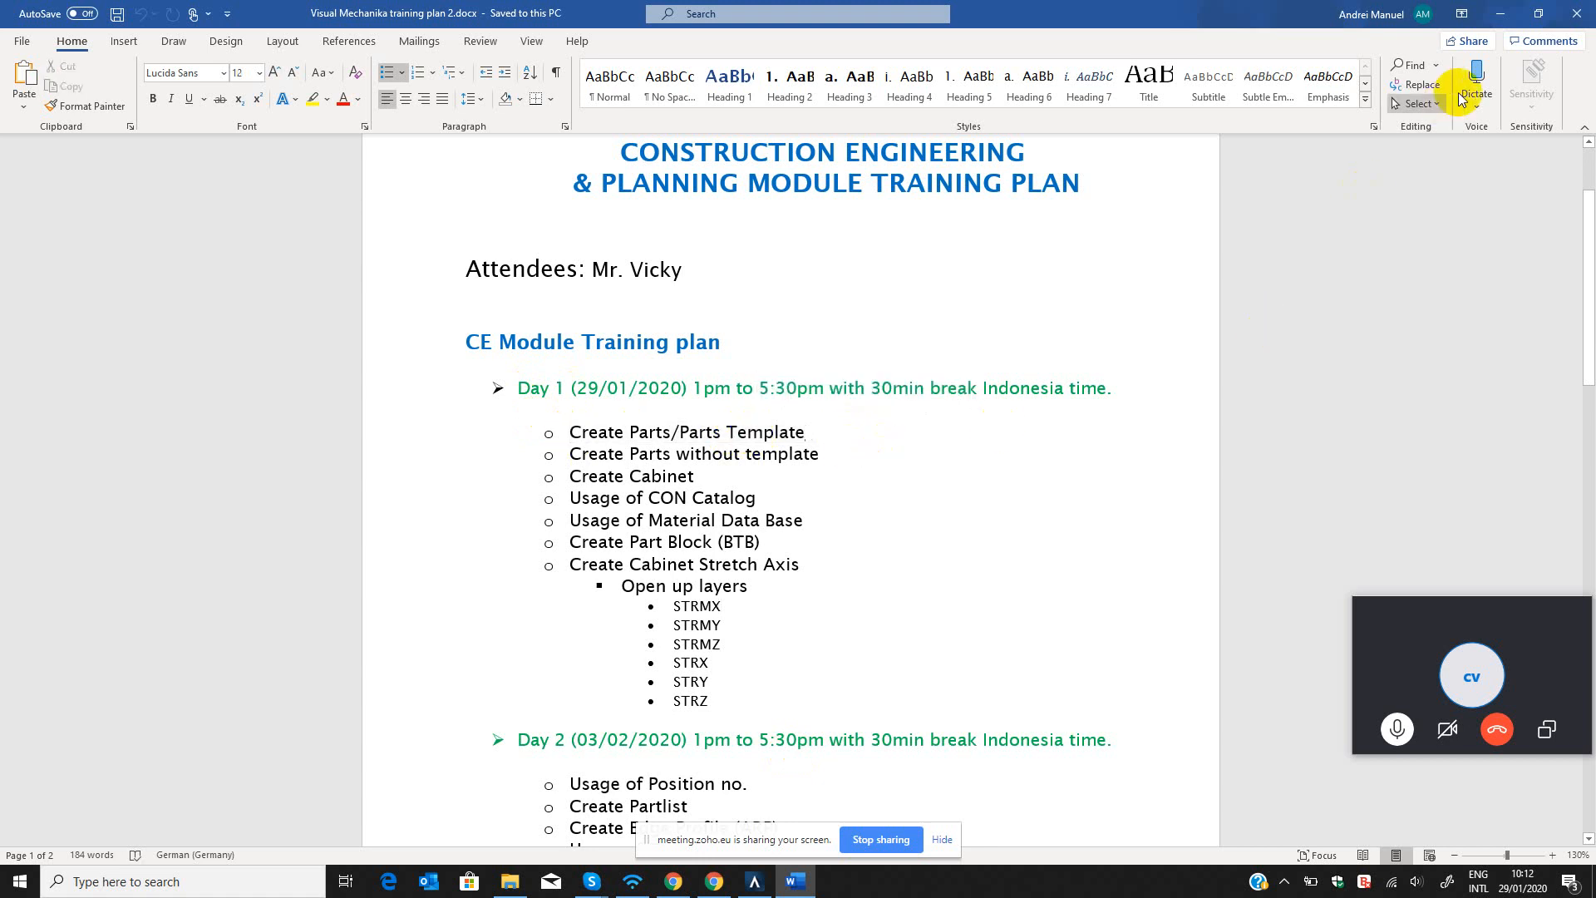
click(1498, 16)
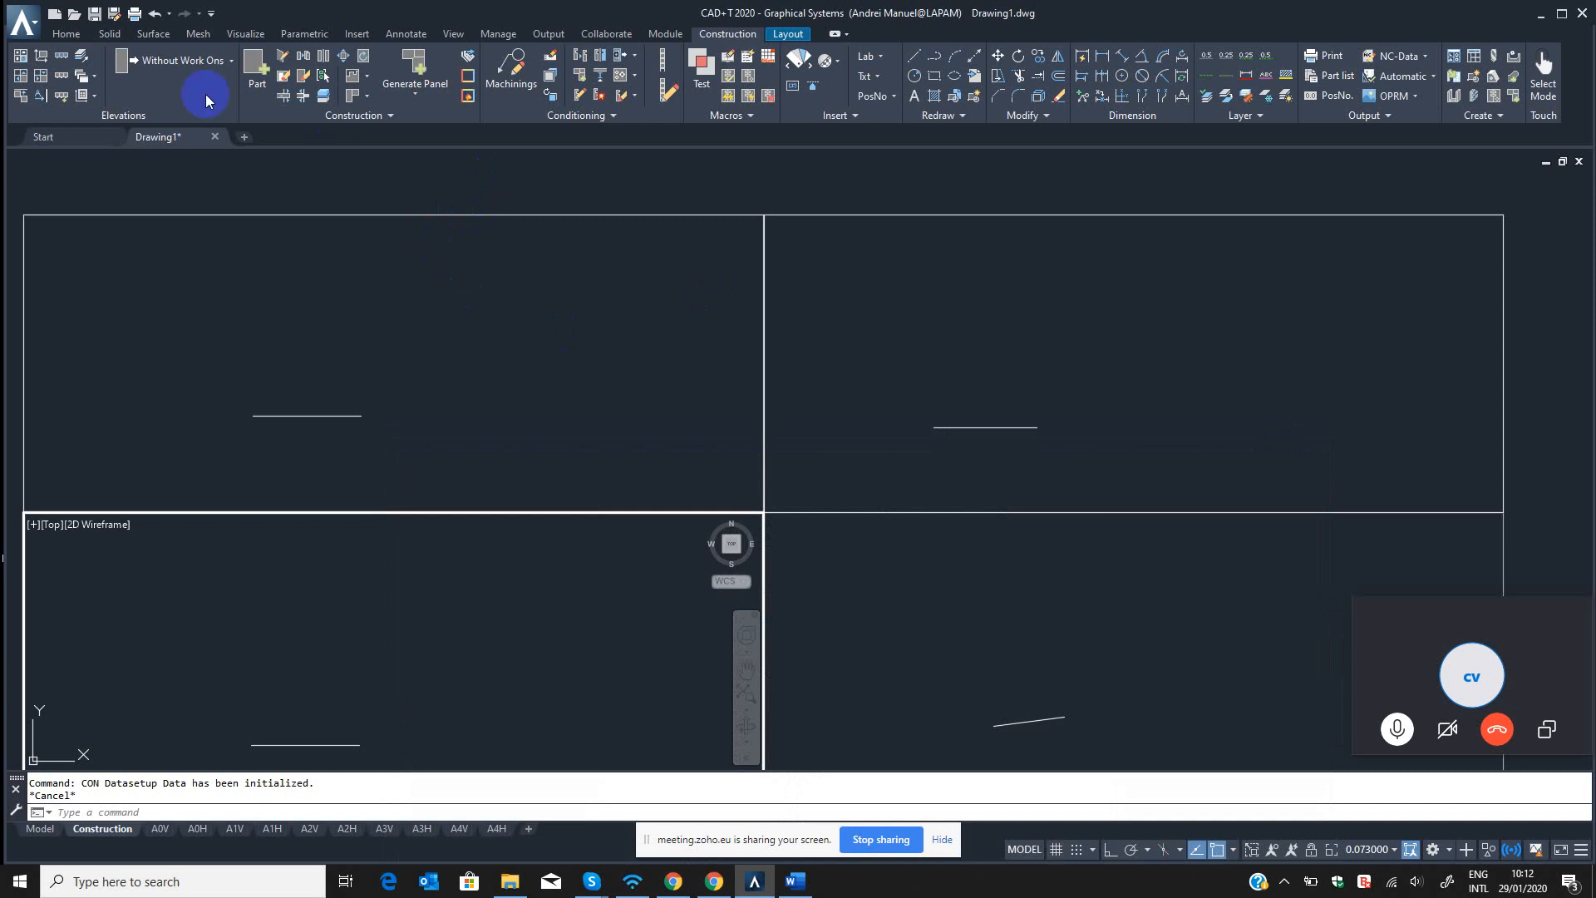
Start the Part command and move the Single Parts Properties palette aside to free the drawing area.
click(254, 72)
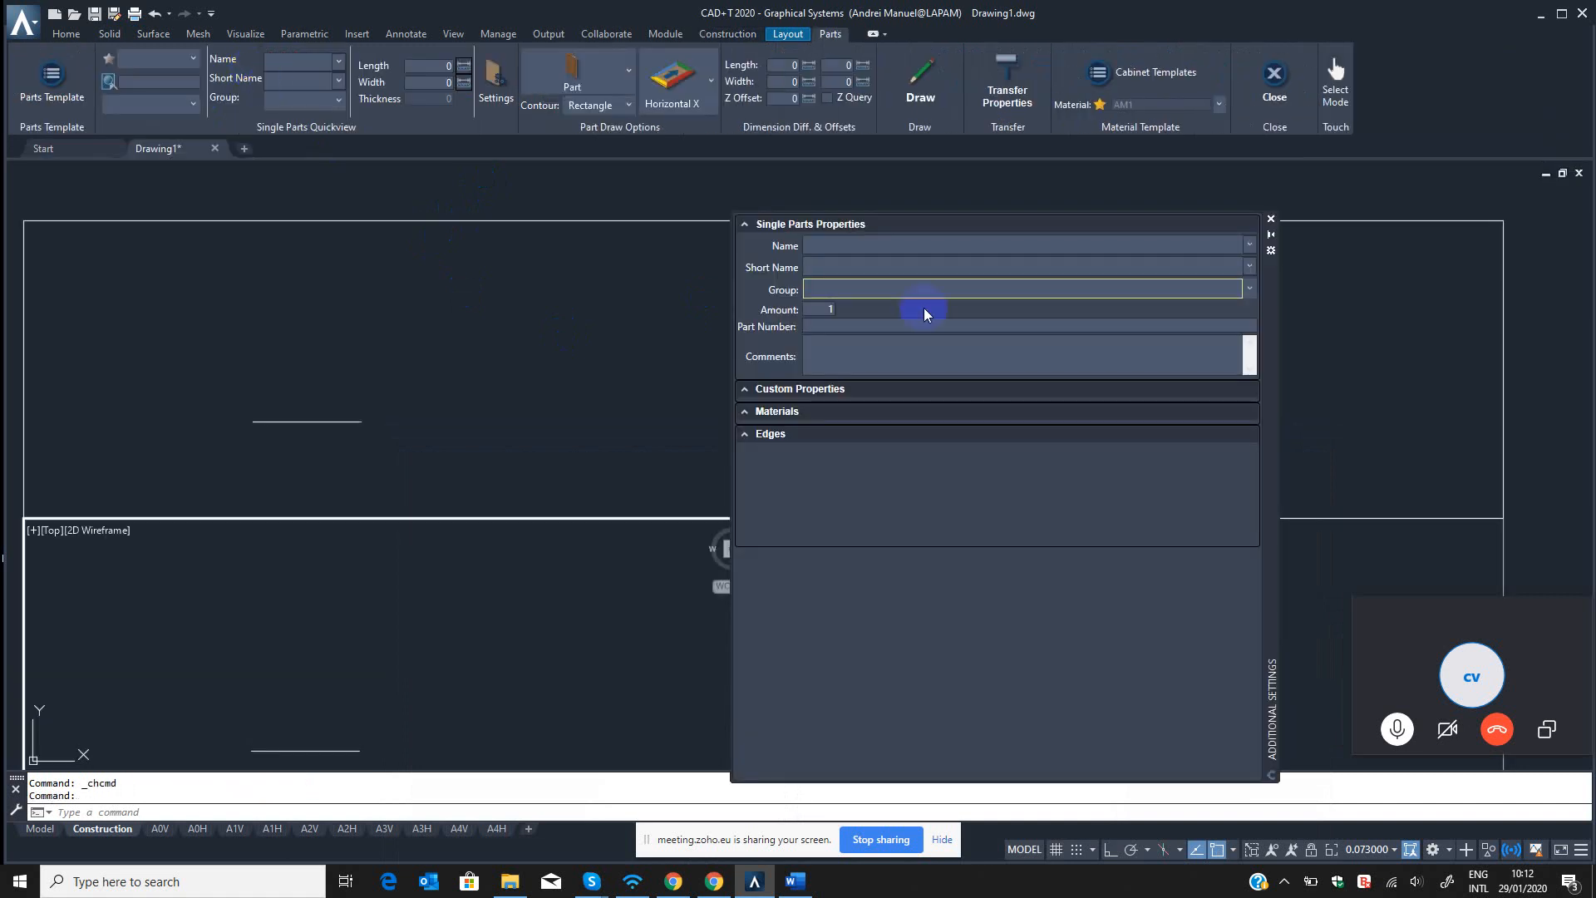
click(1021, 343)
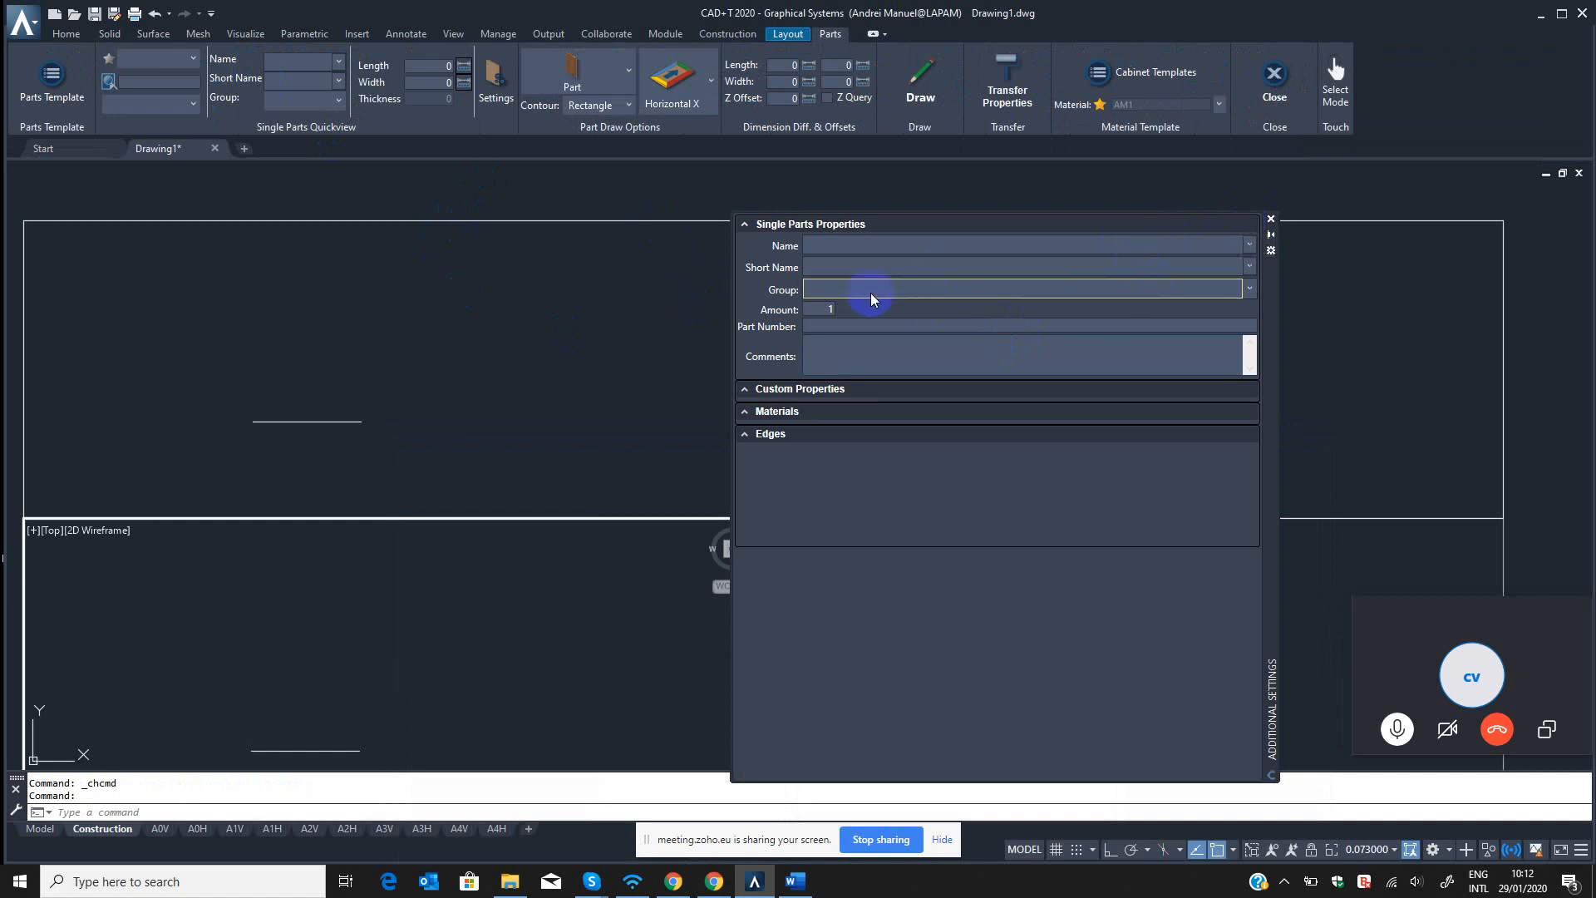
click(1270, 219)
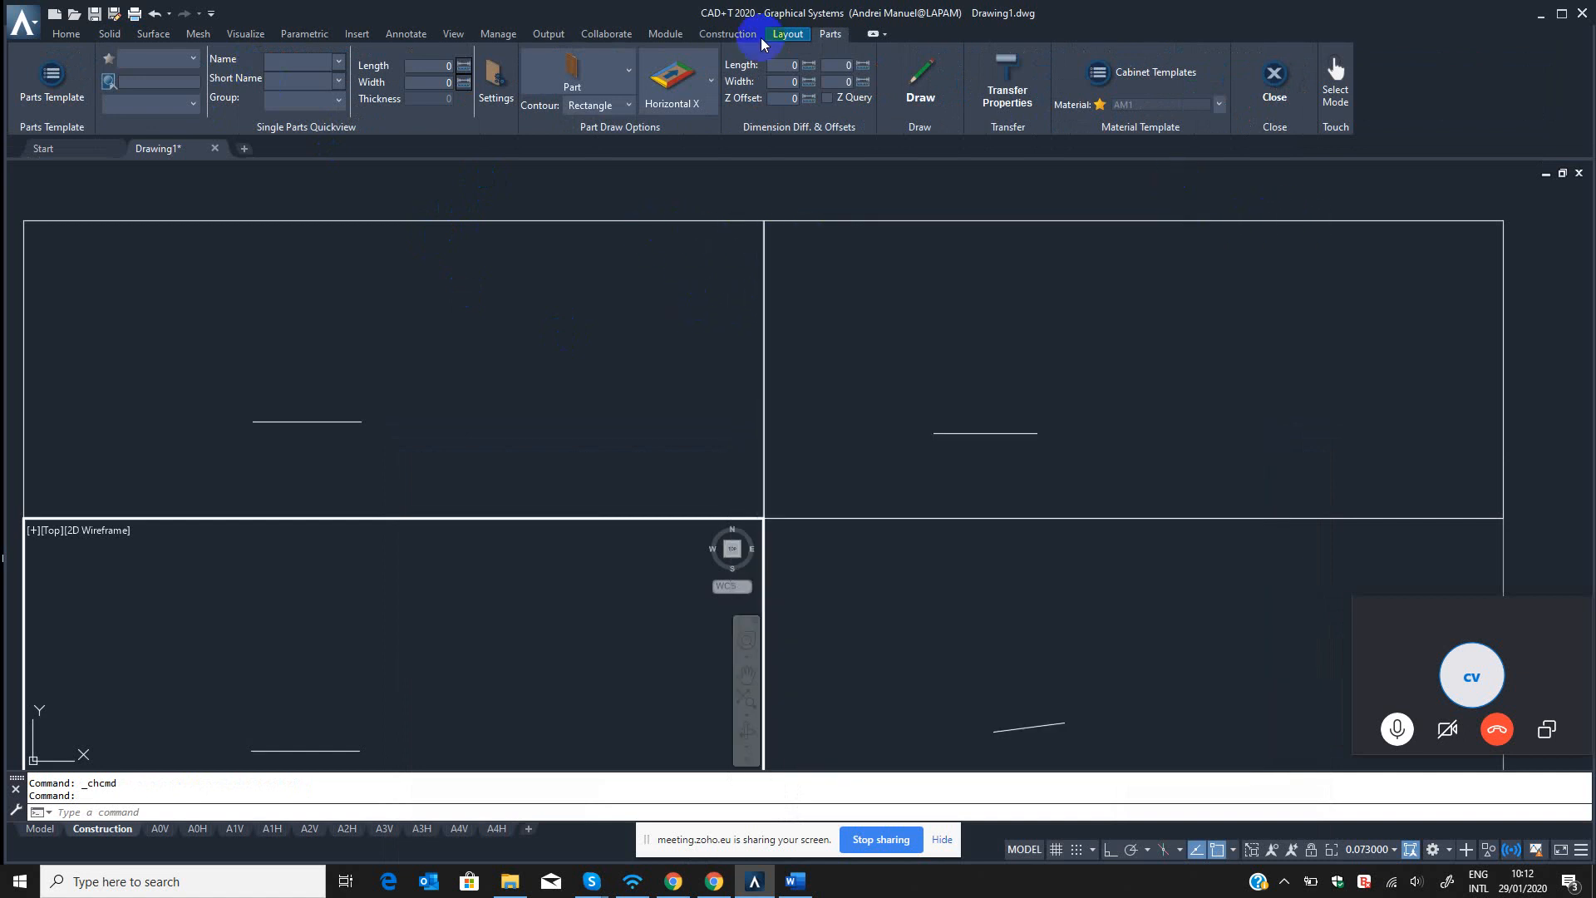
click(727, 34)
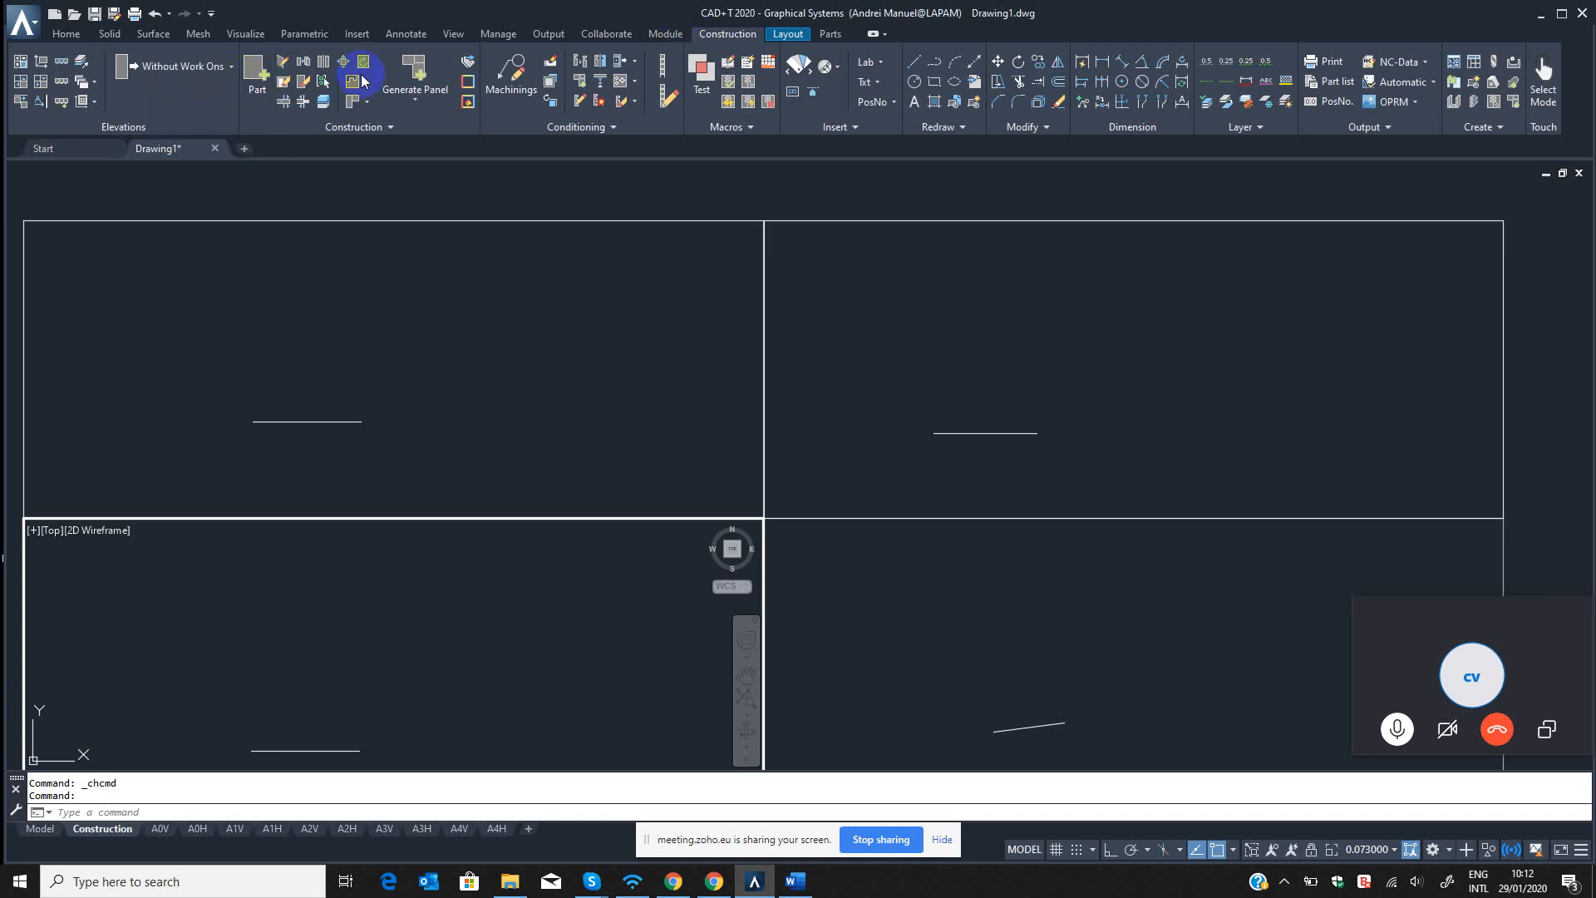
click(830, 33)
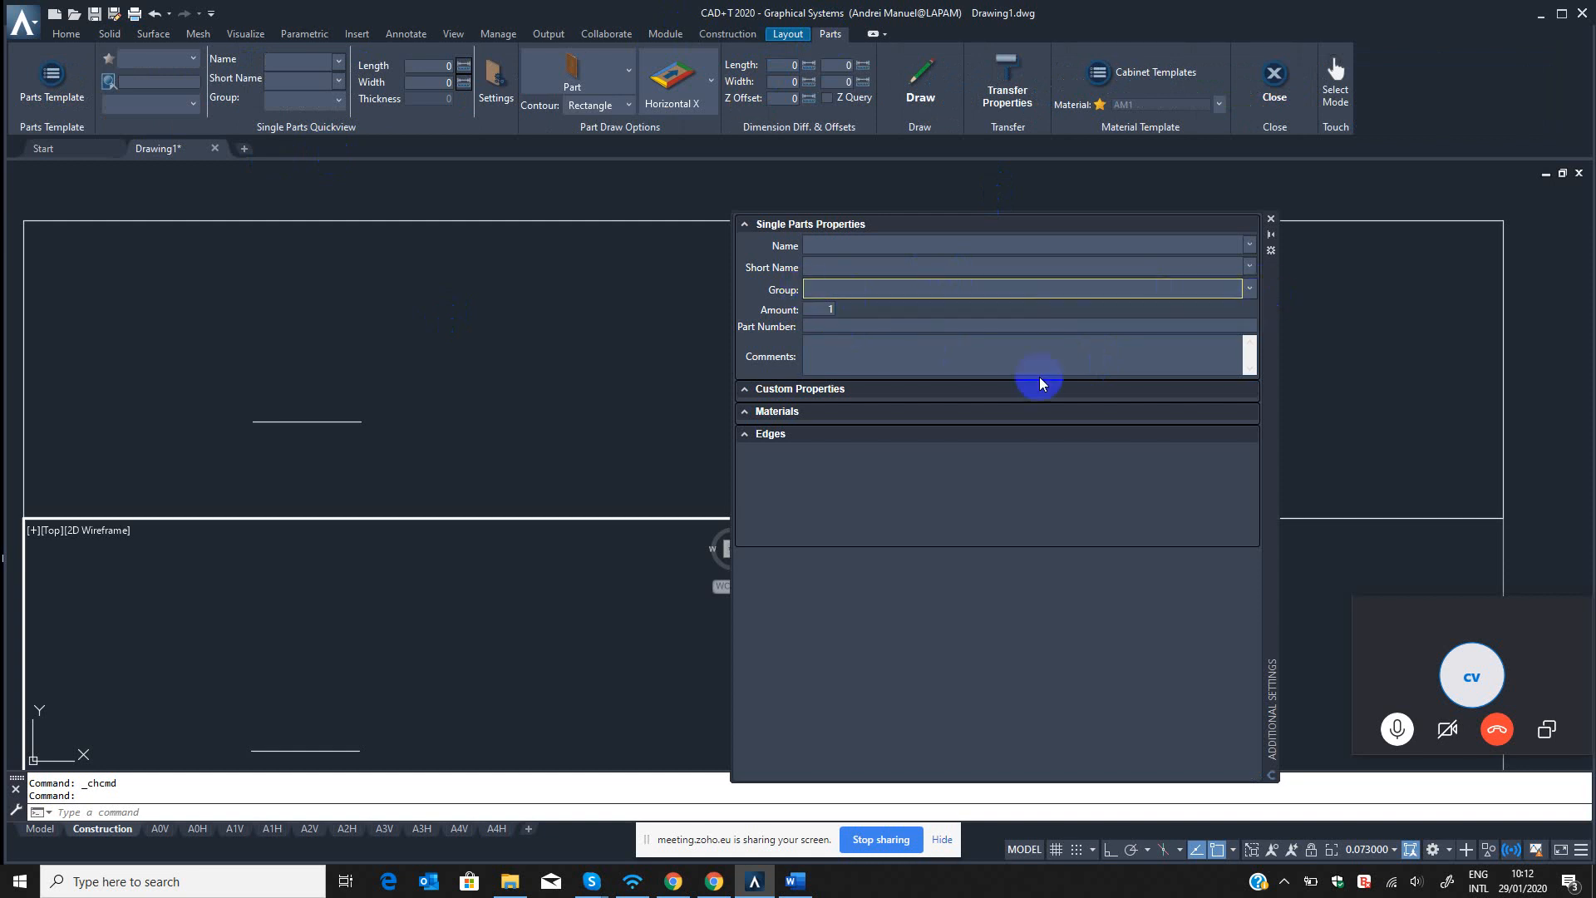
drag(1275, 445, 1504, 410)
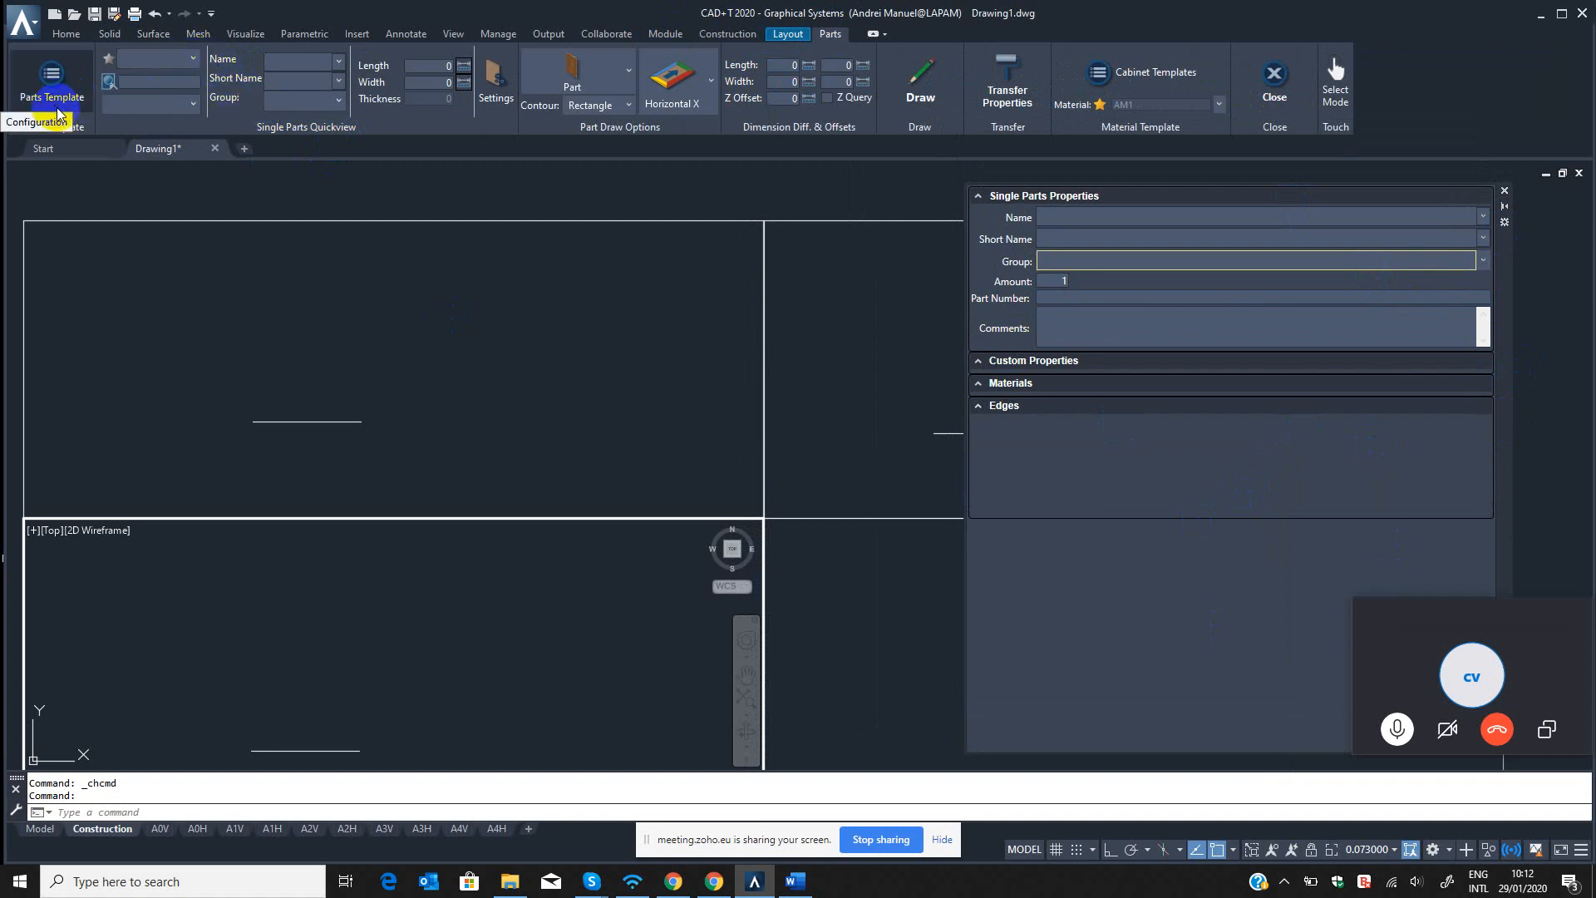
Look through the available part template sources and name the single part Top shelf.
click(175, 60)
click(175, 63)
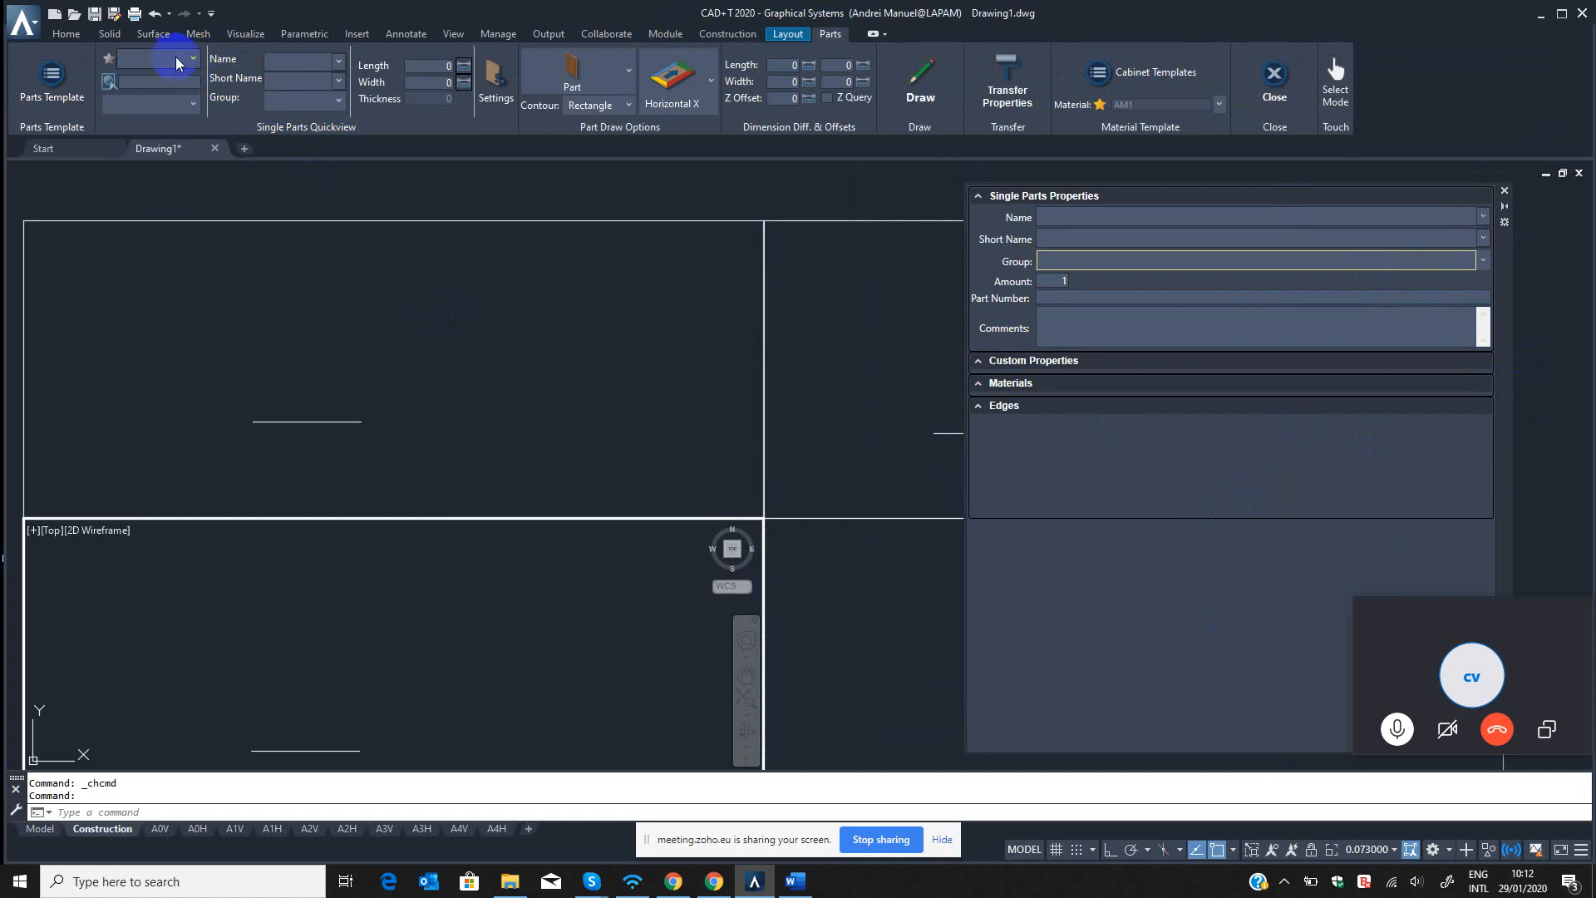
click(176, 62)
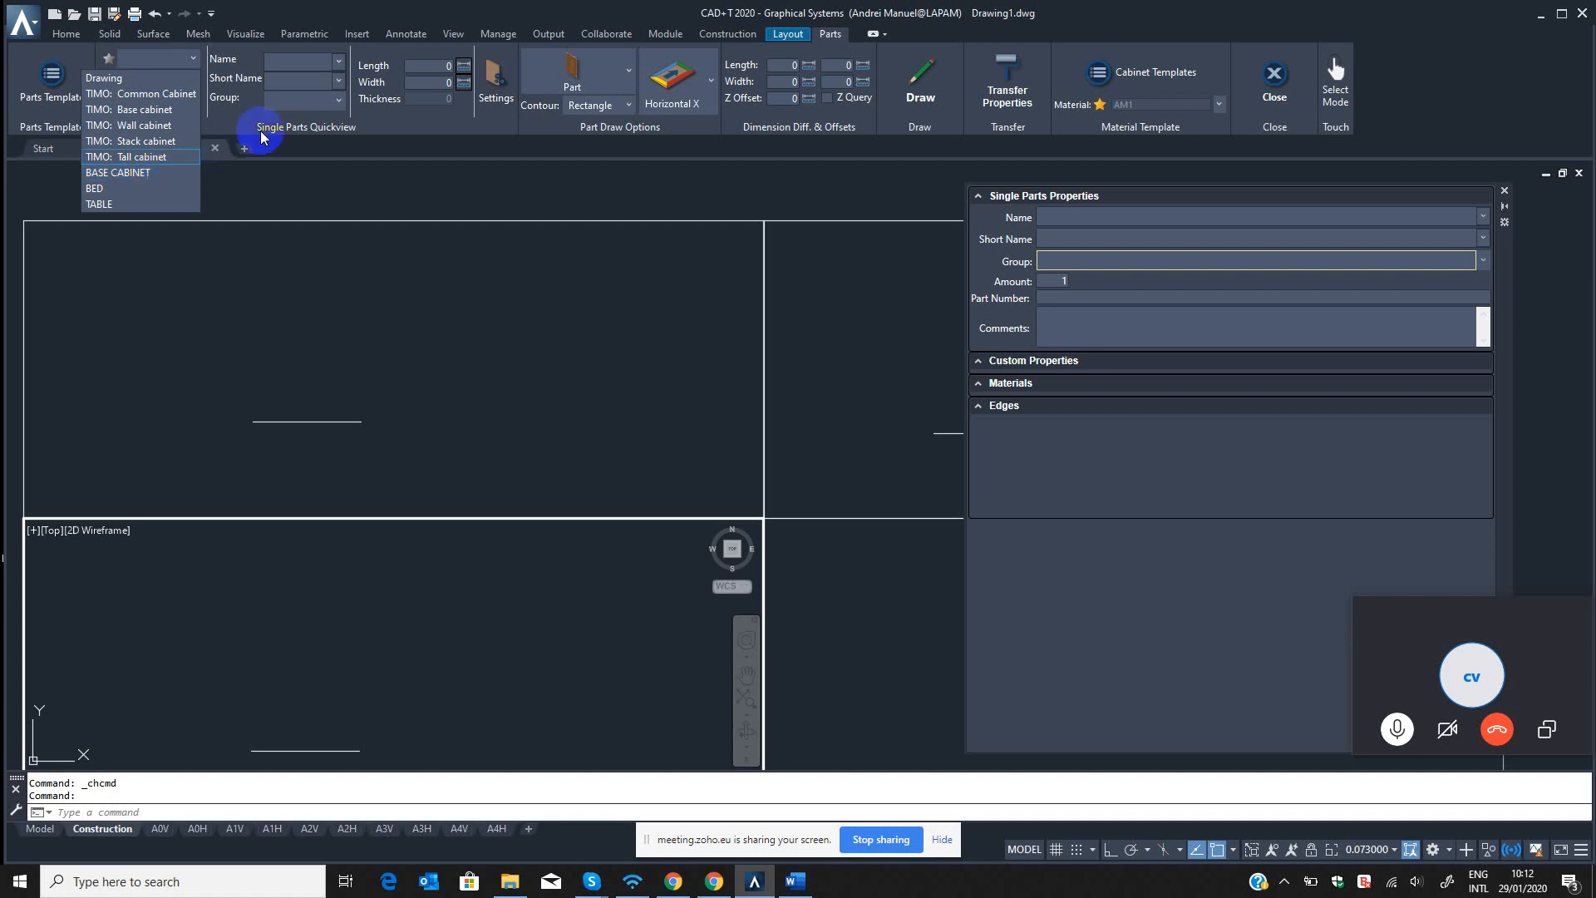
click(382, 119)
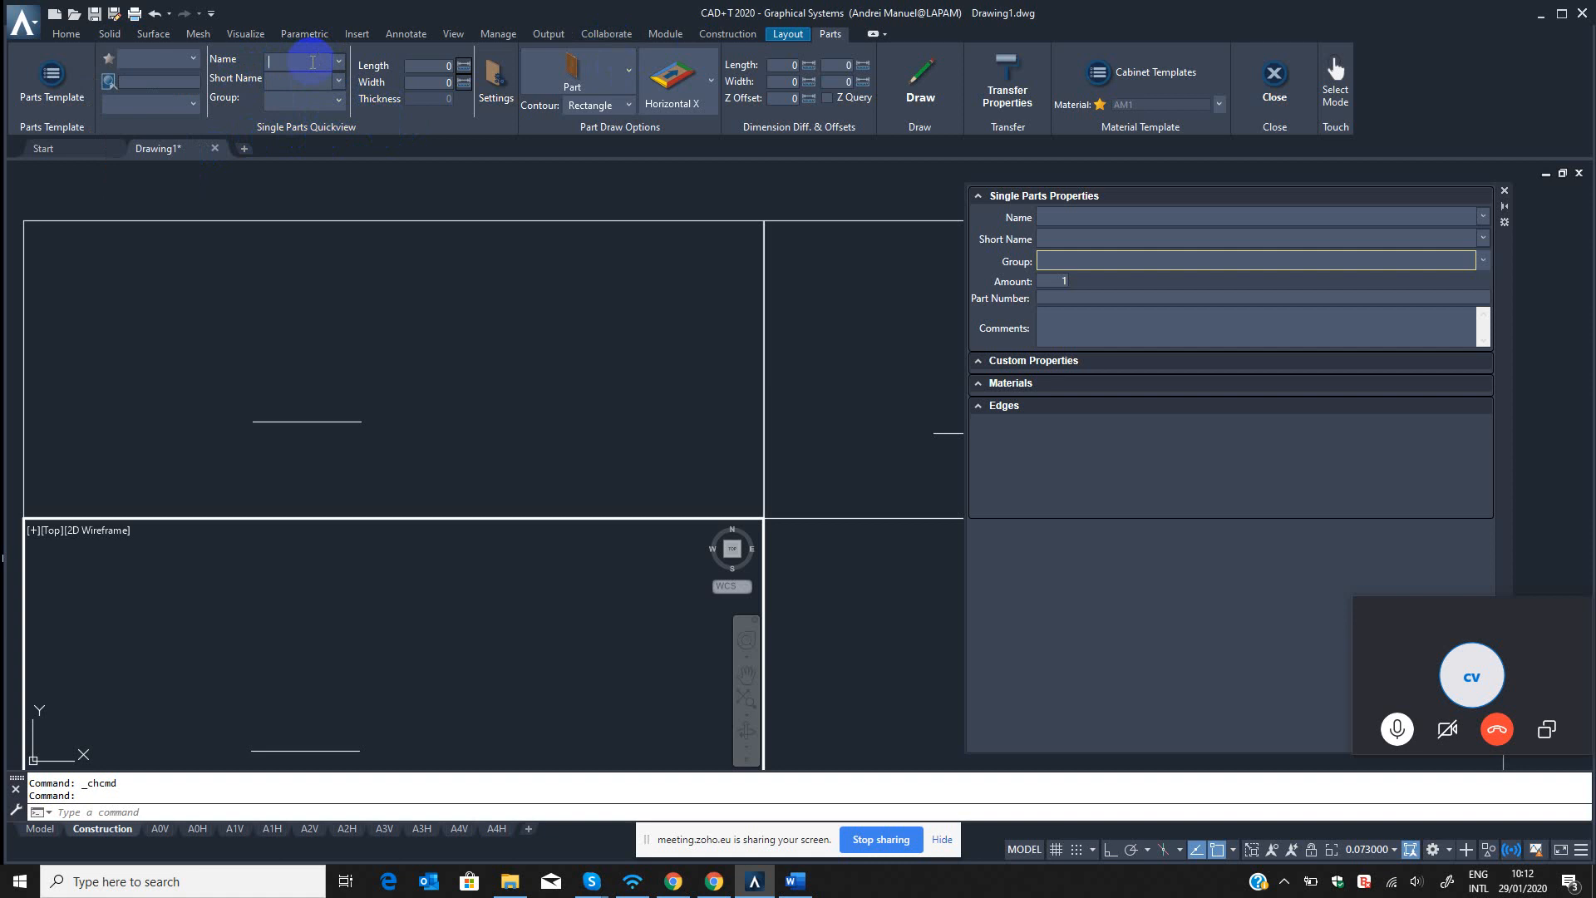
text(Top shelf)
click(323, 81)
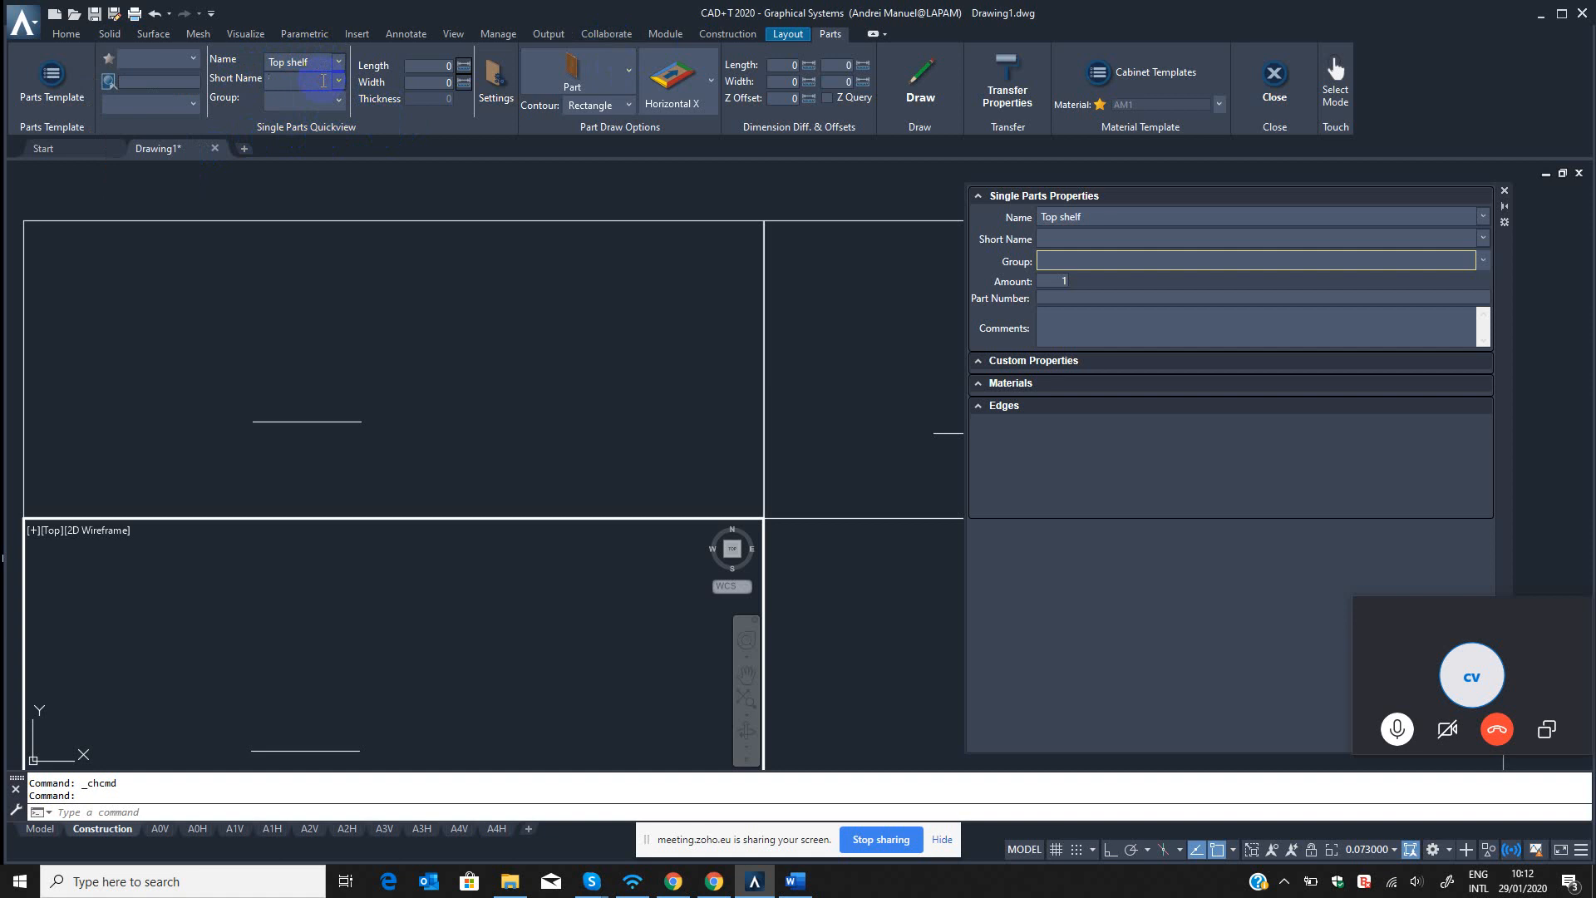
Examine the group, alignment and contour options available for drawing the Top shelf part.
click(336, 100)
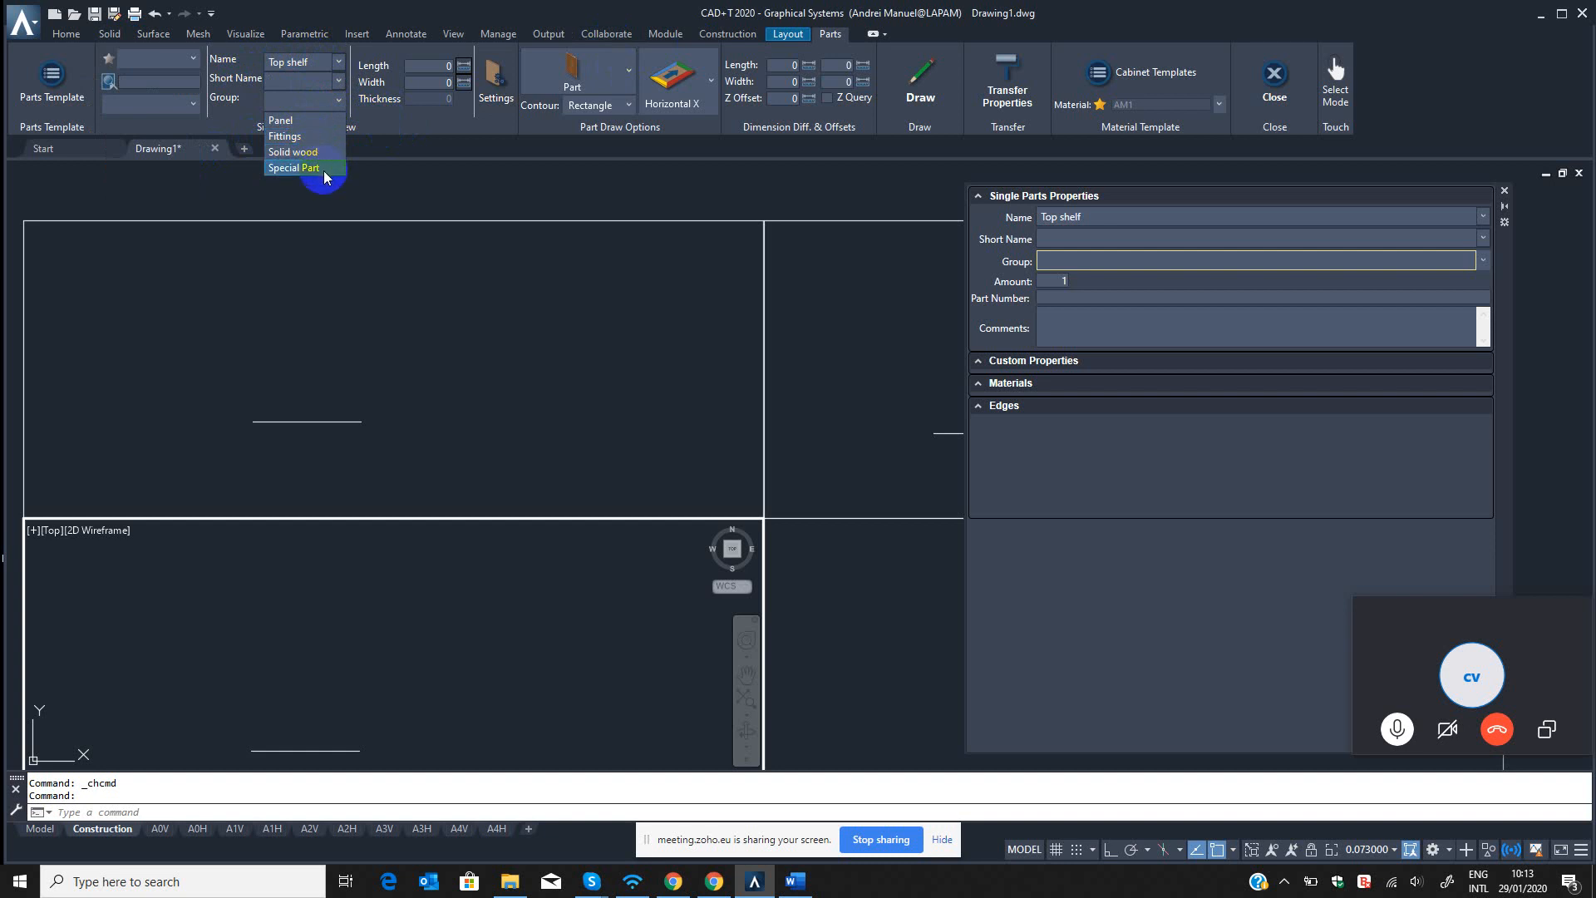
click(418, 138)
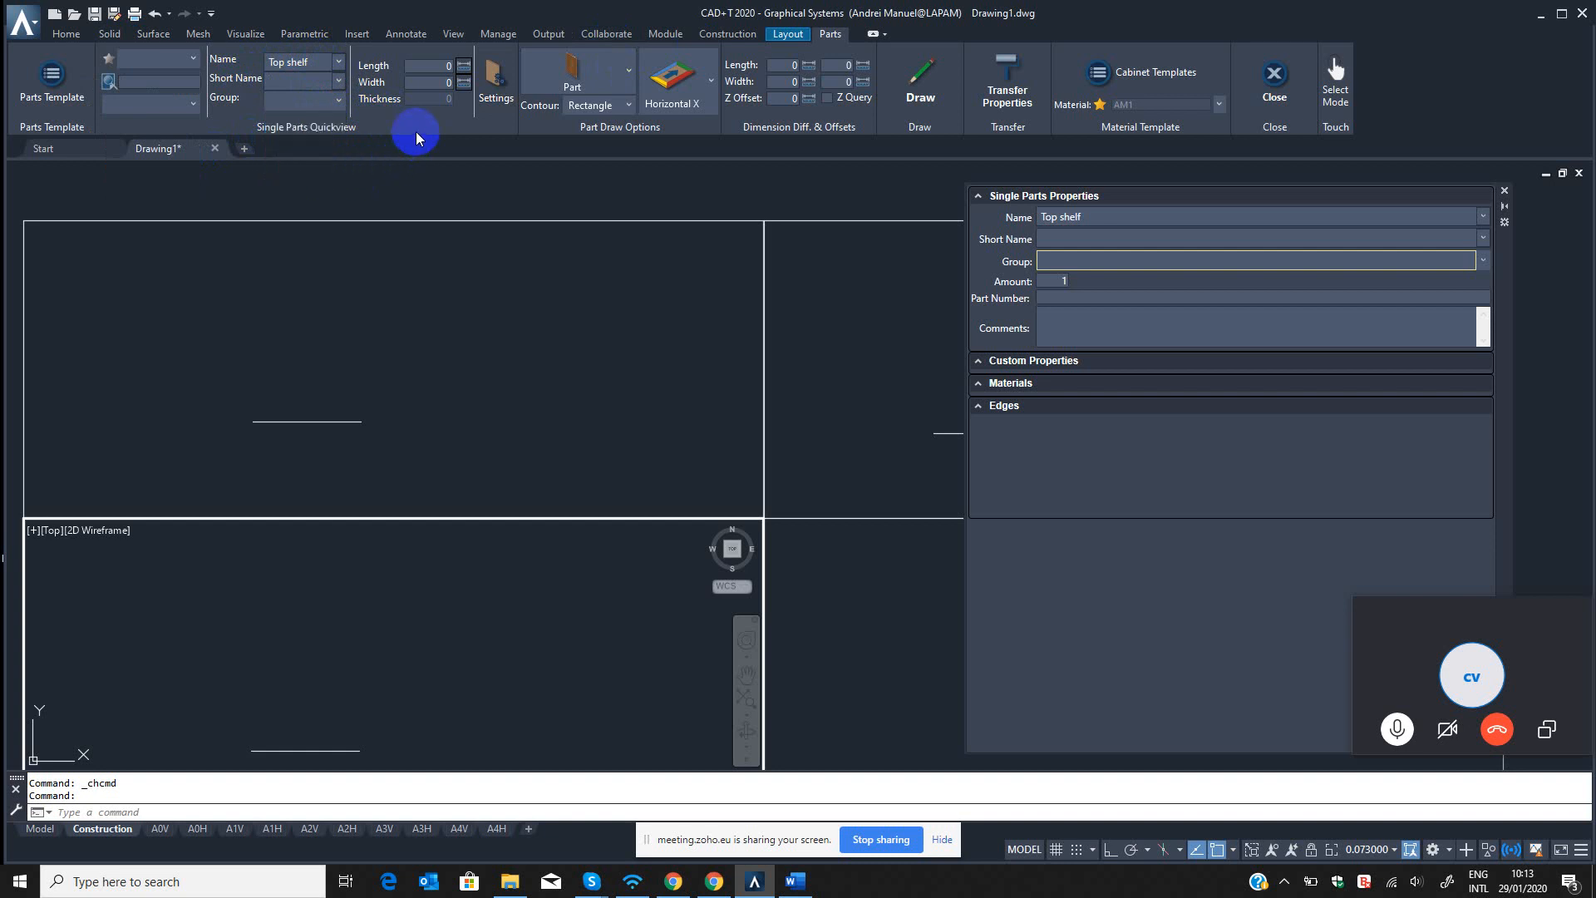
click(711, 80)
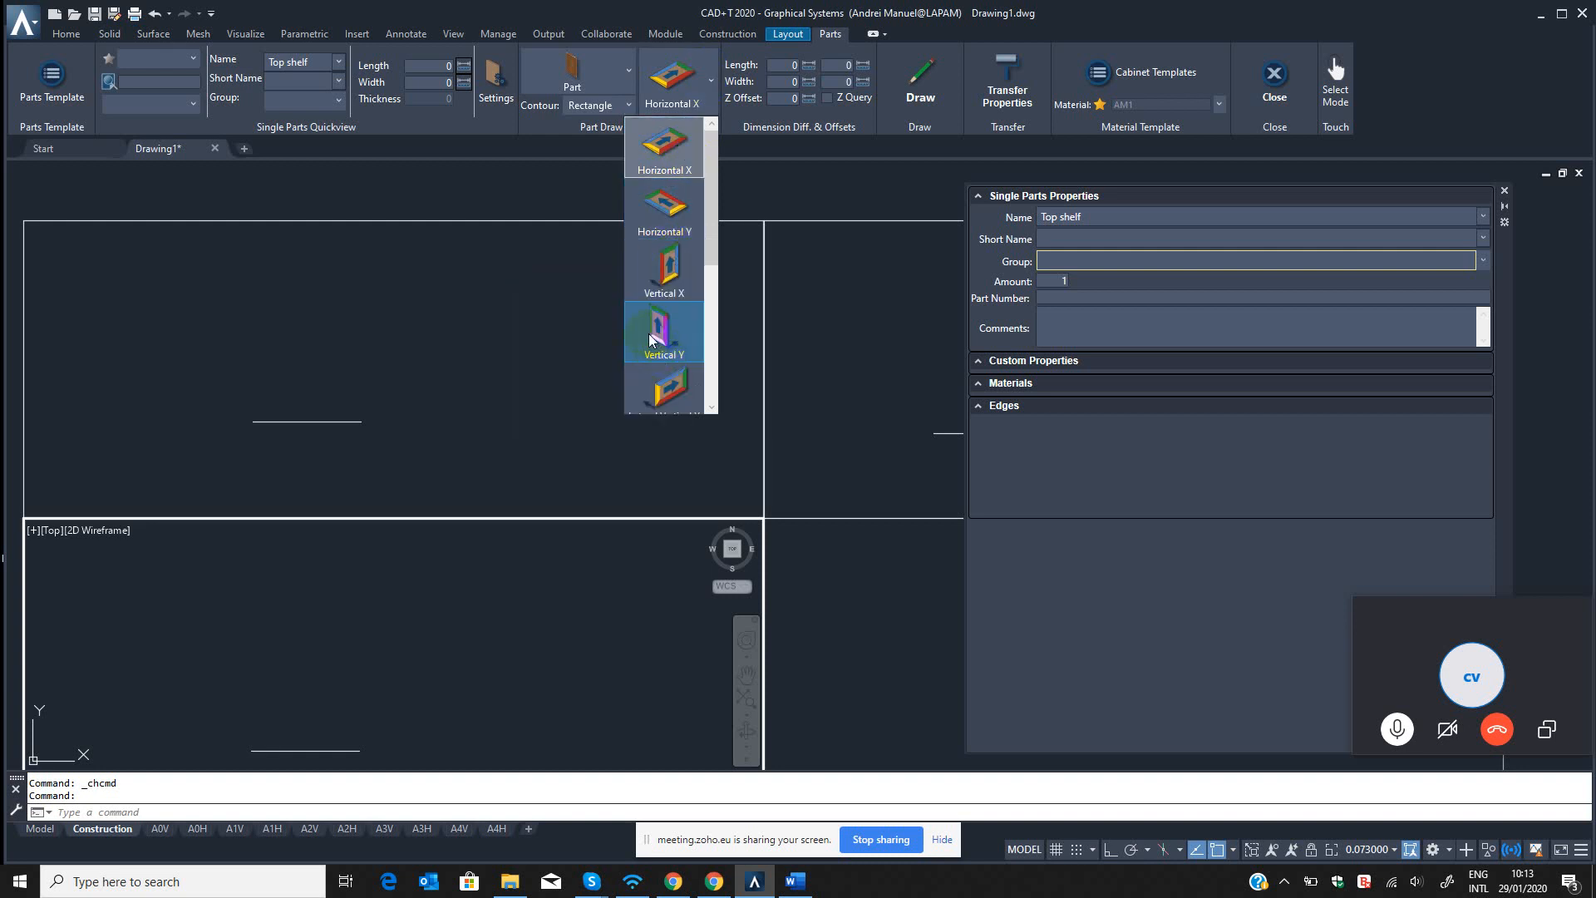
click(594, 89)
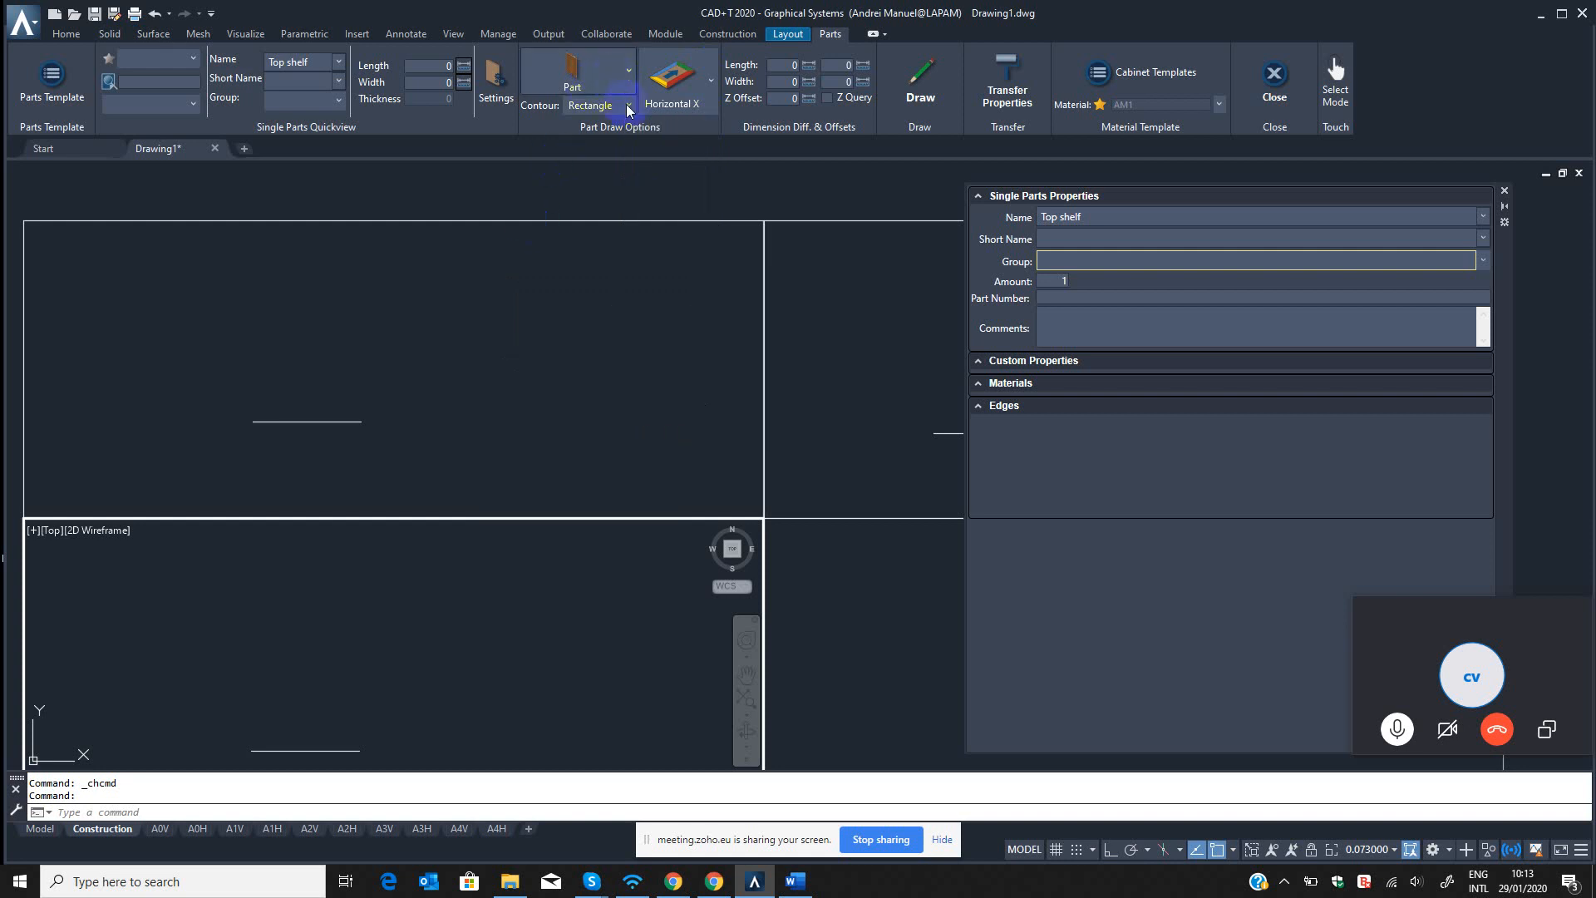
click(629, 106)
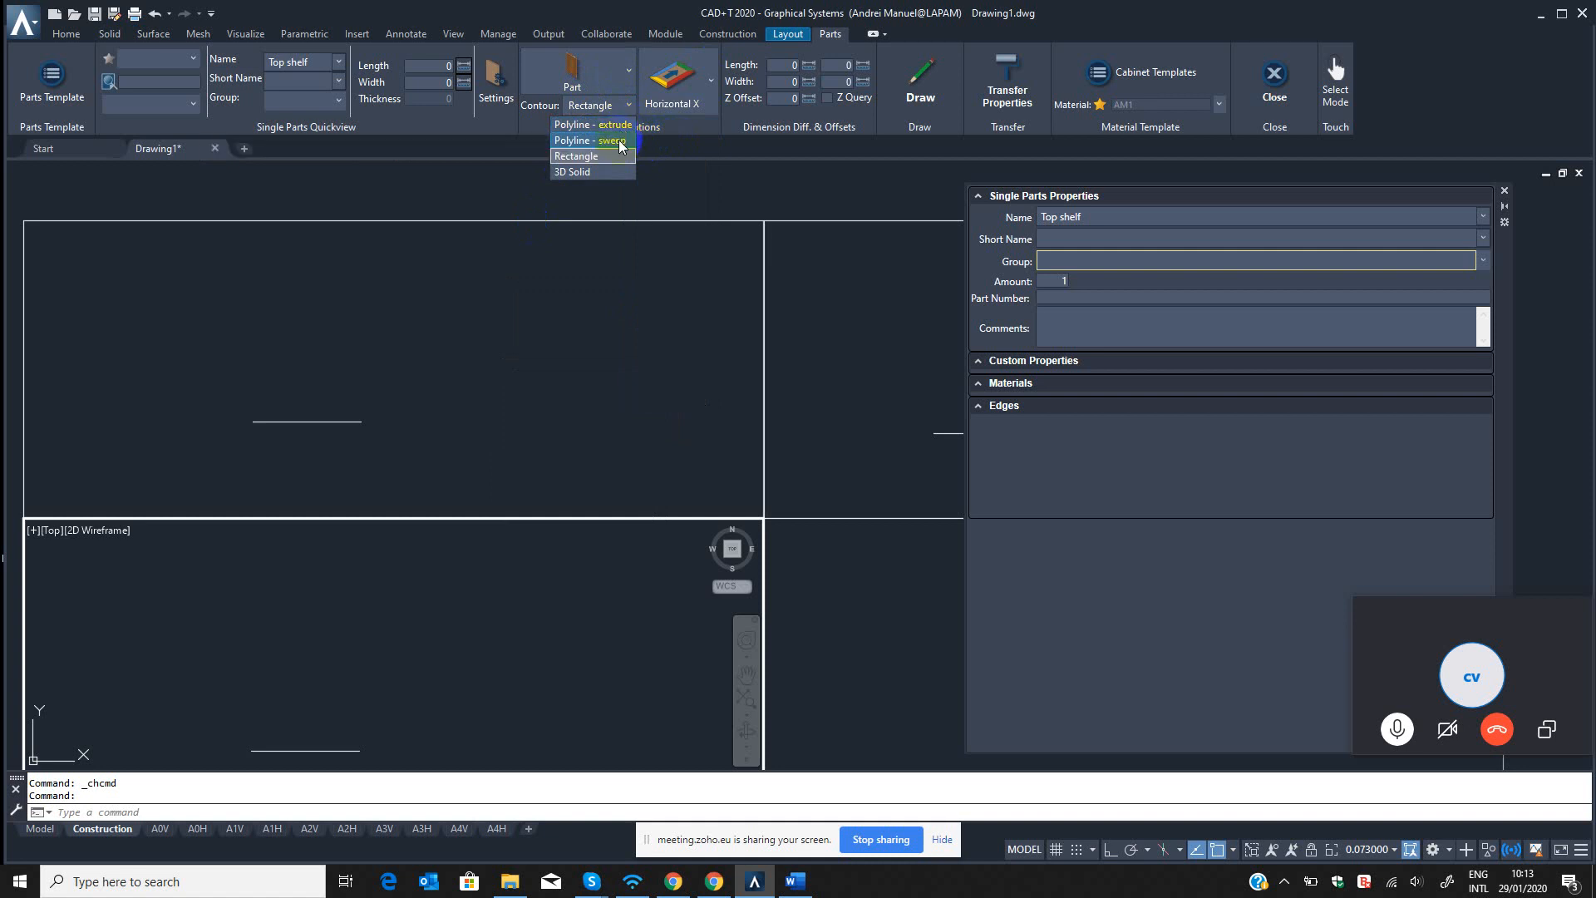
click(597, 174)
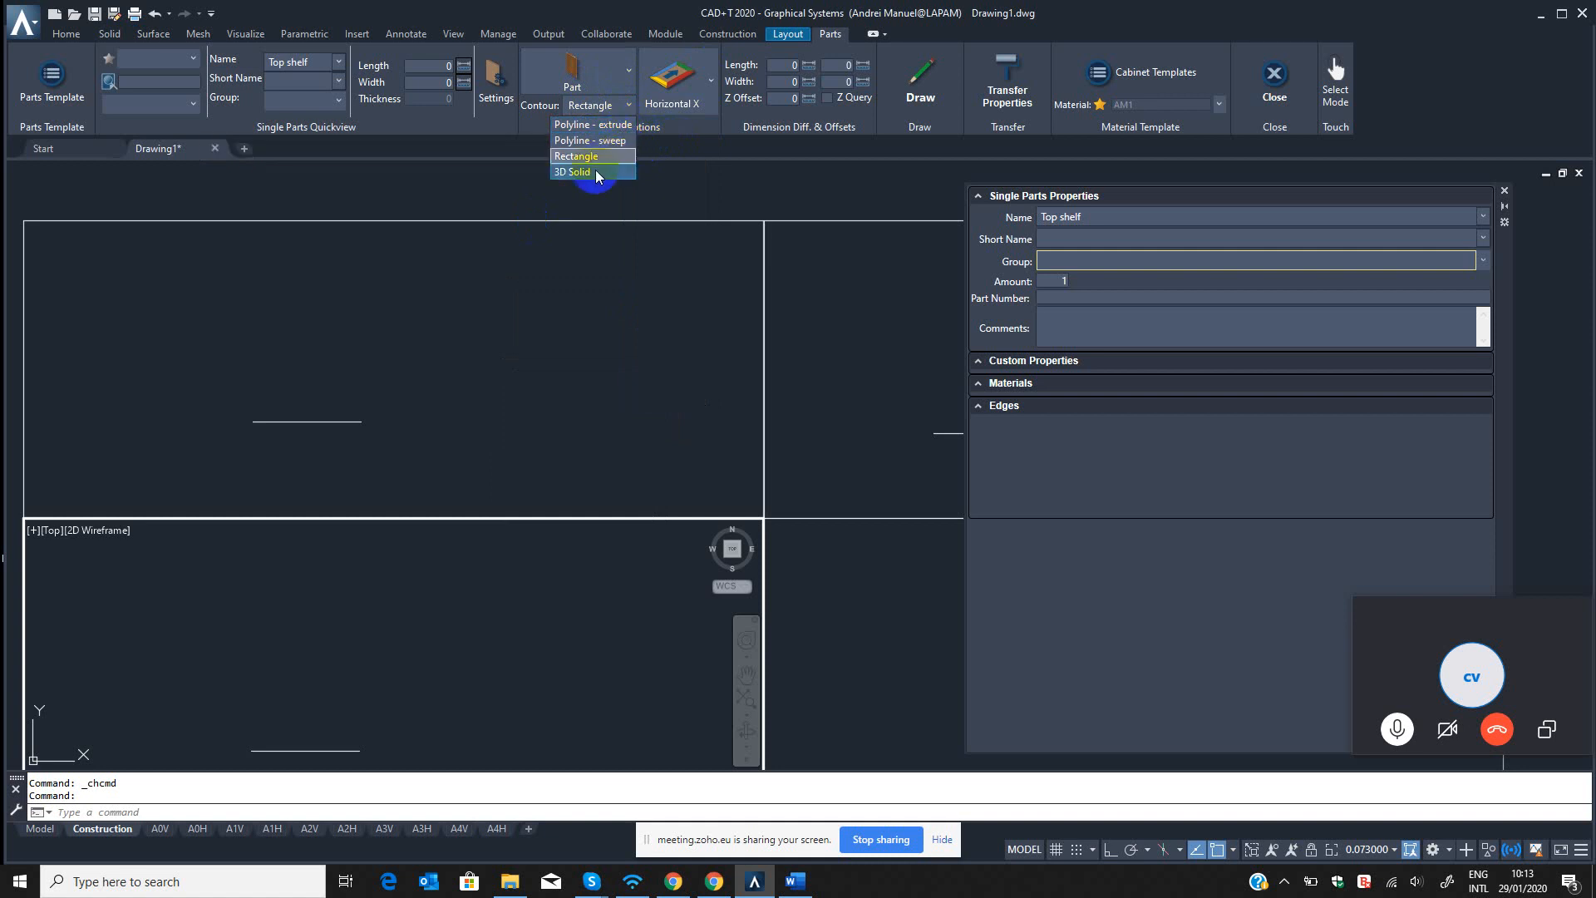
click(687, 147)
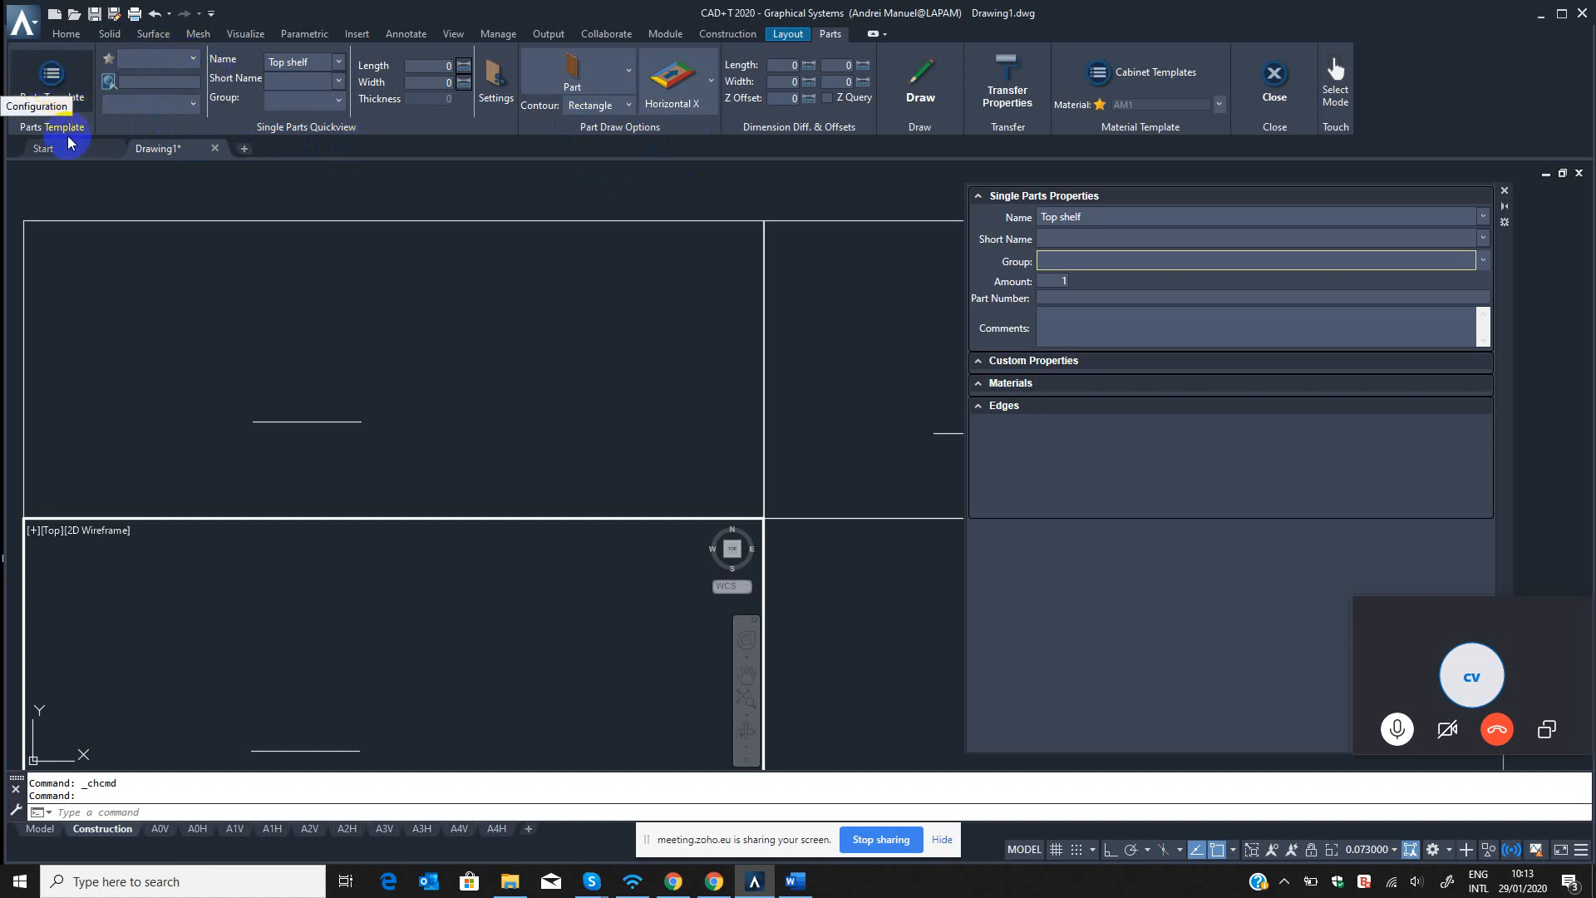
Create a part template table named BU and select it as the template source.
click(51, 77)
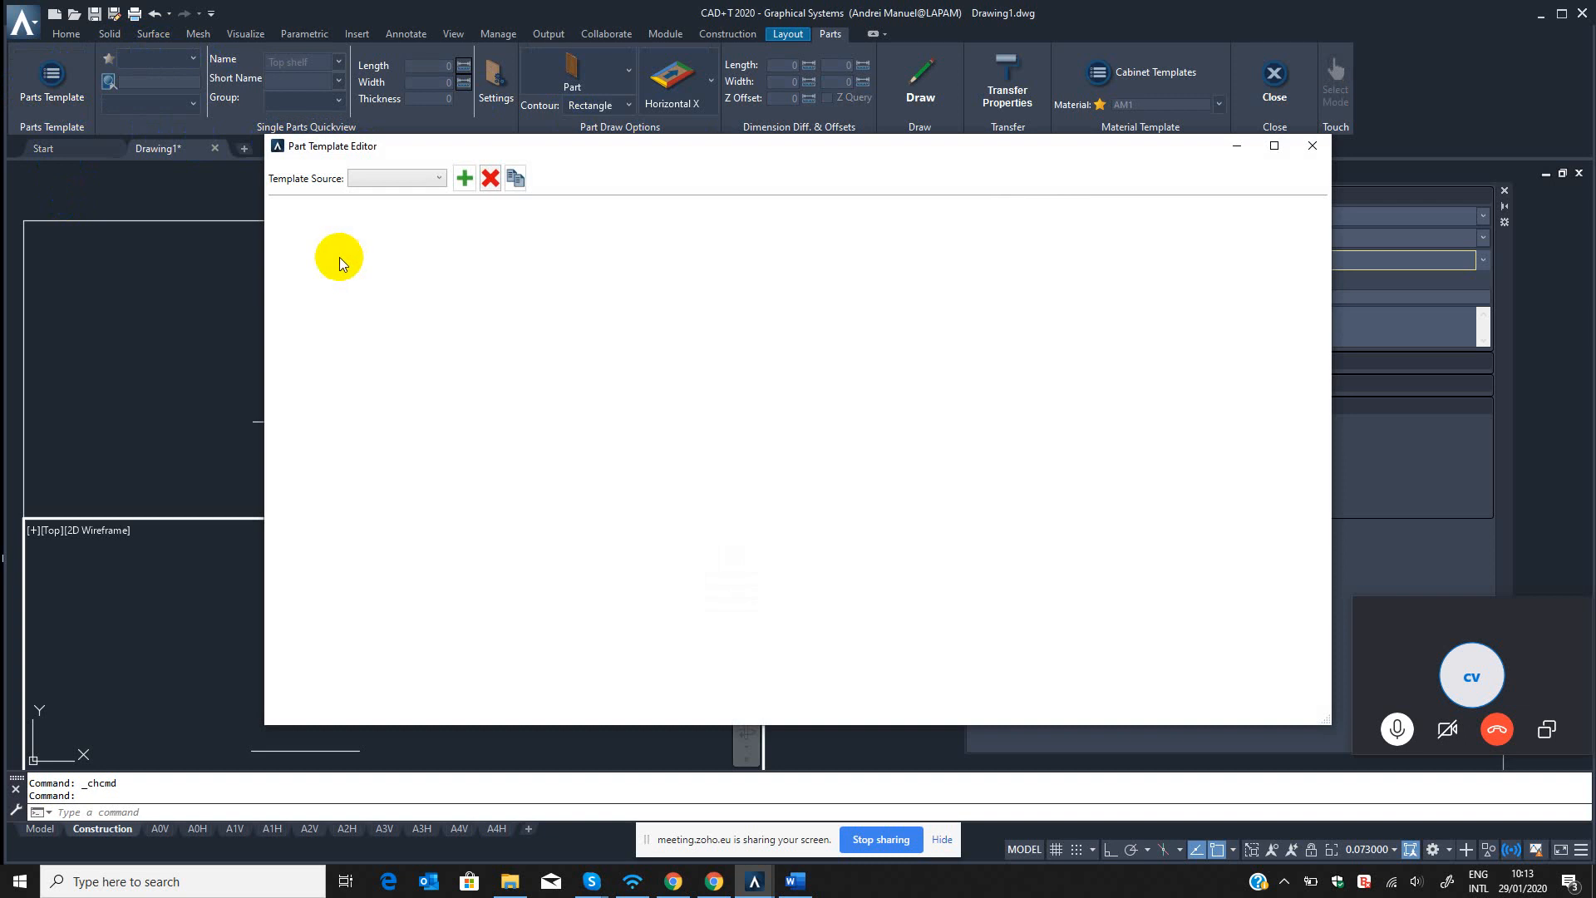
click(463, 179)
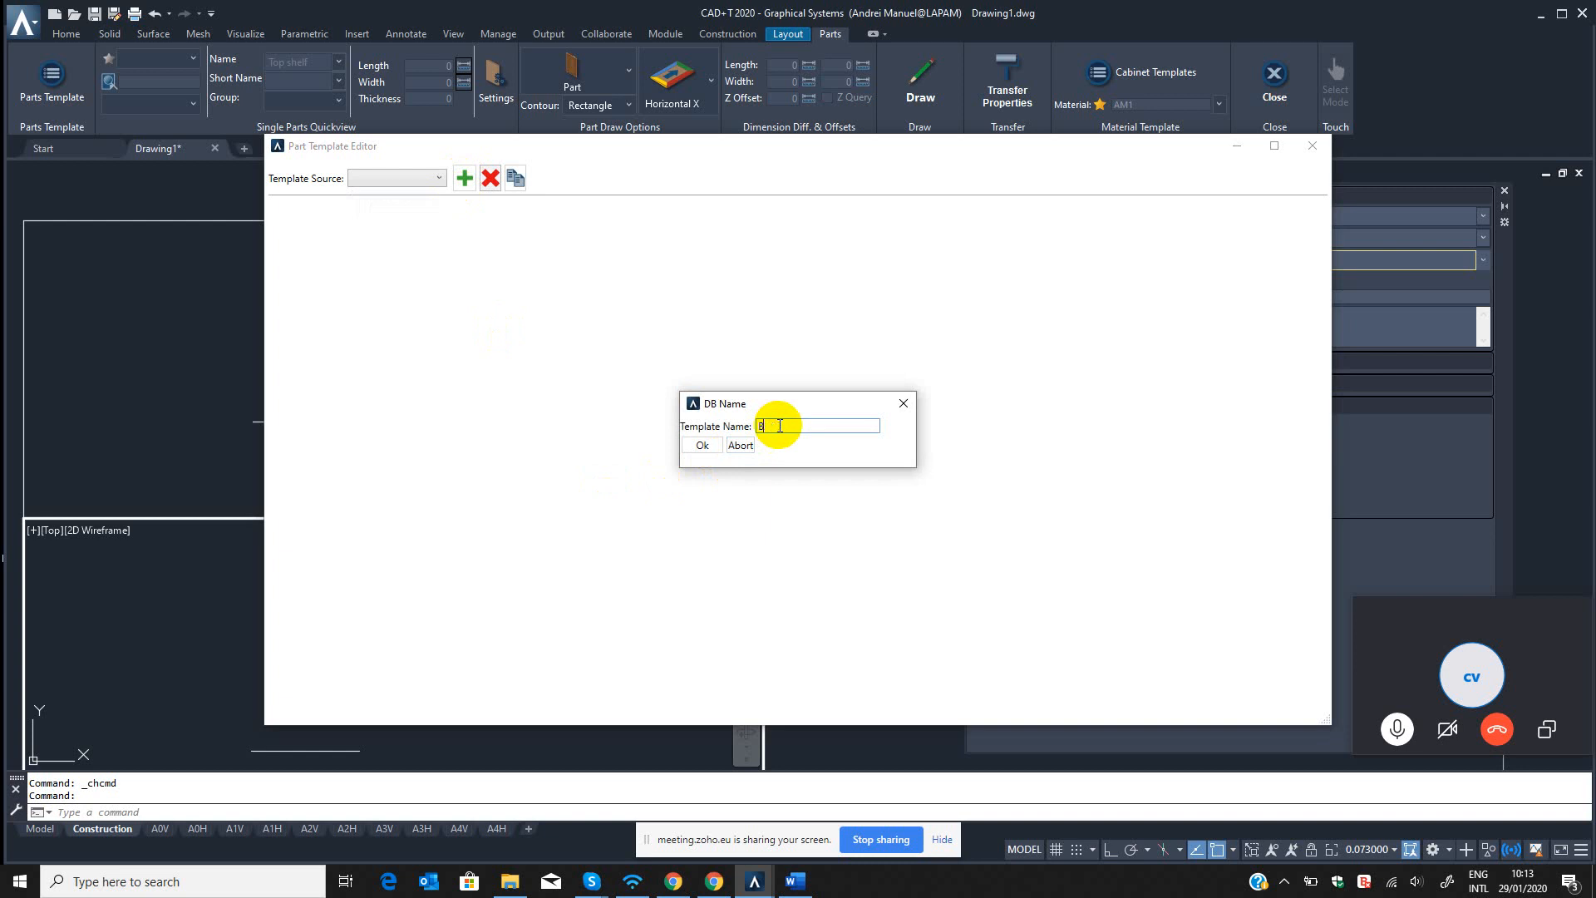
click(702, 447)
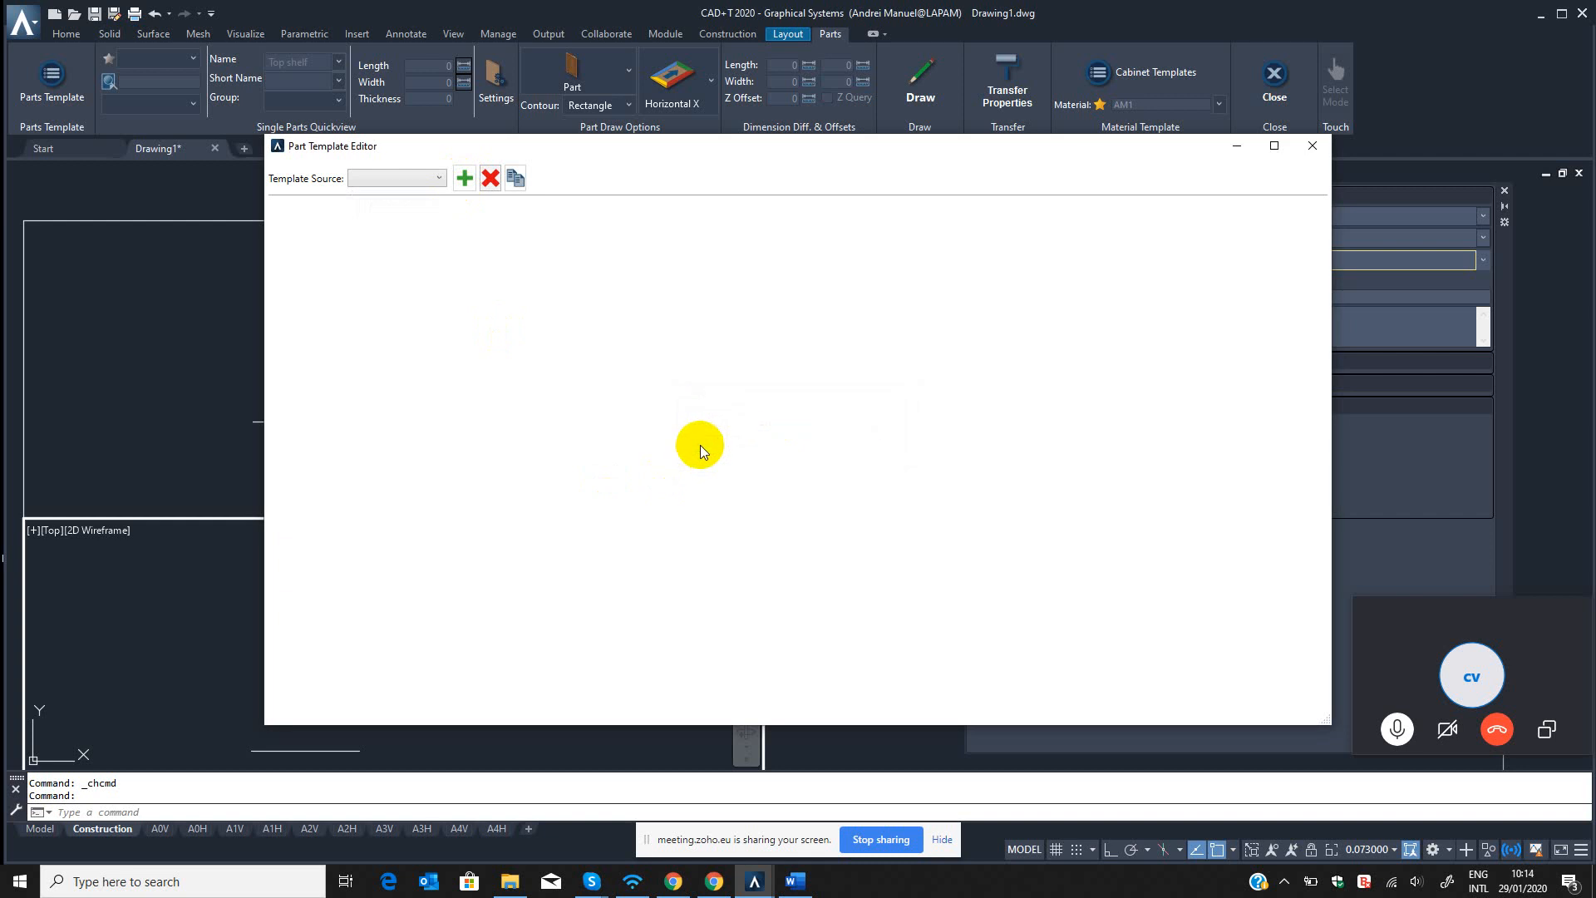
click(433, 179)
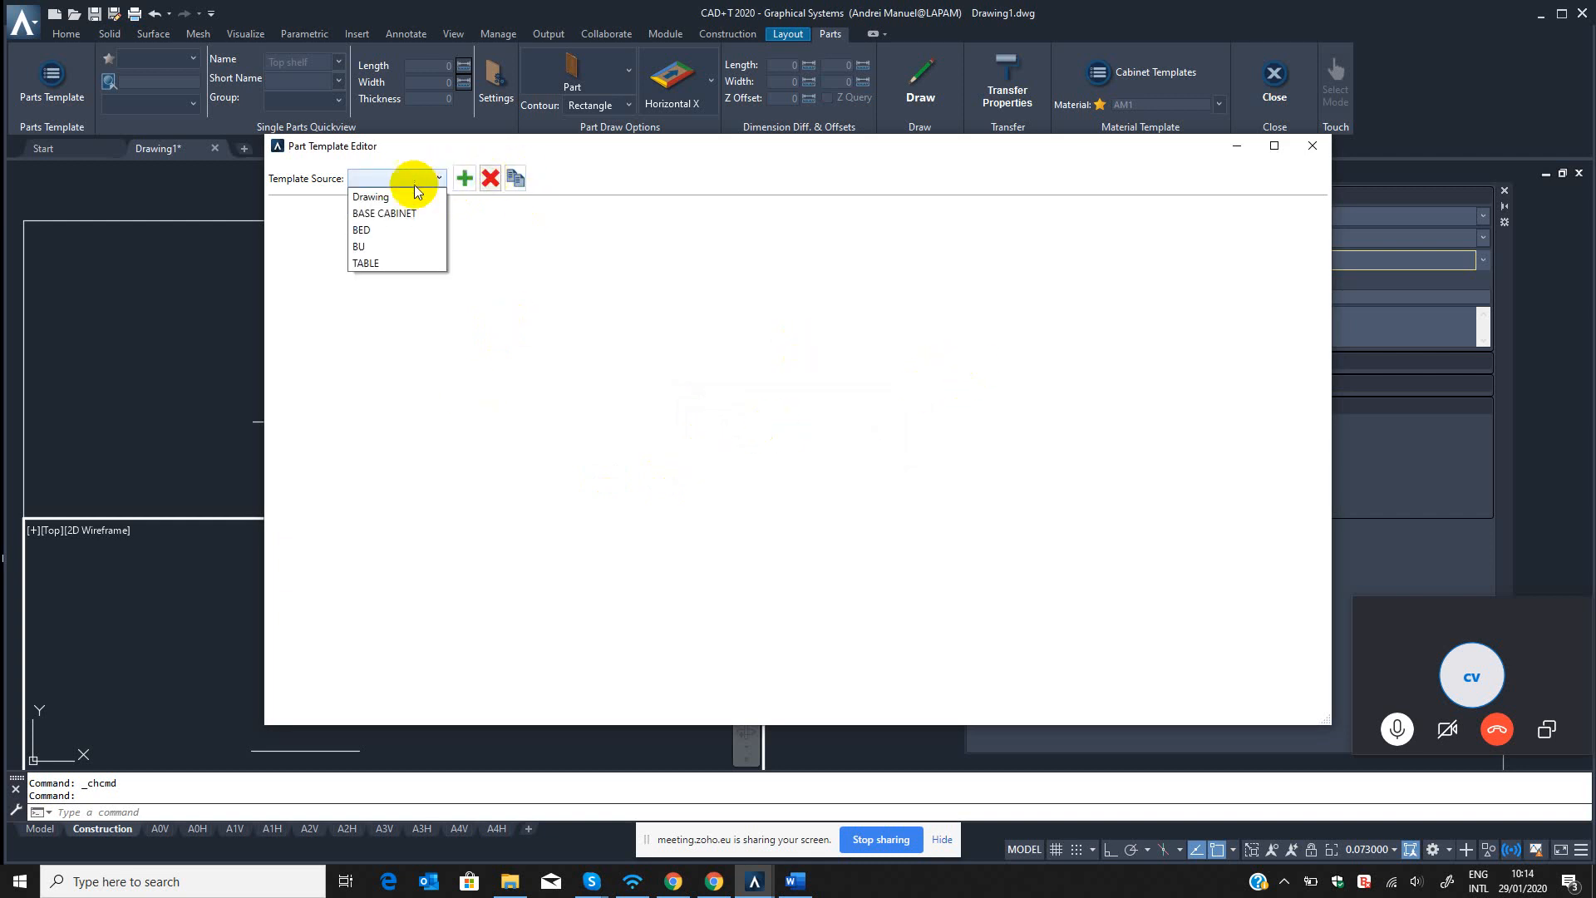
click(360, 247)
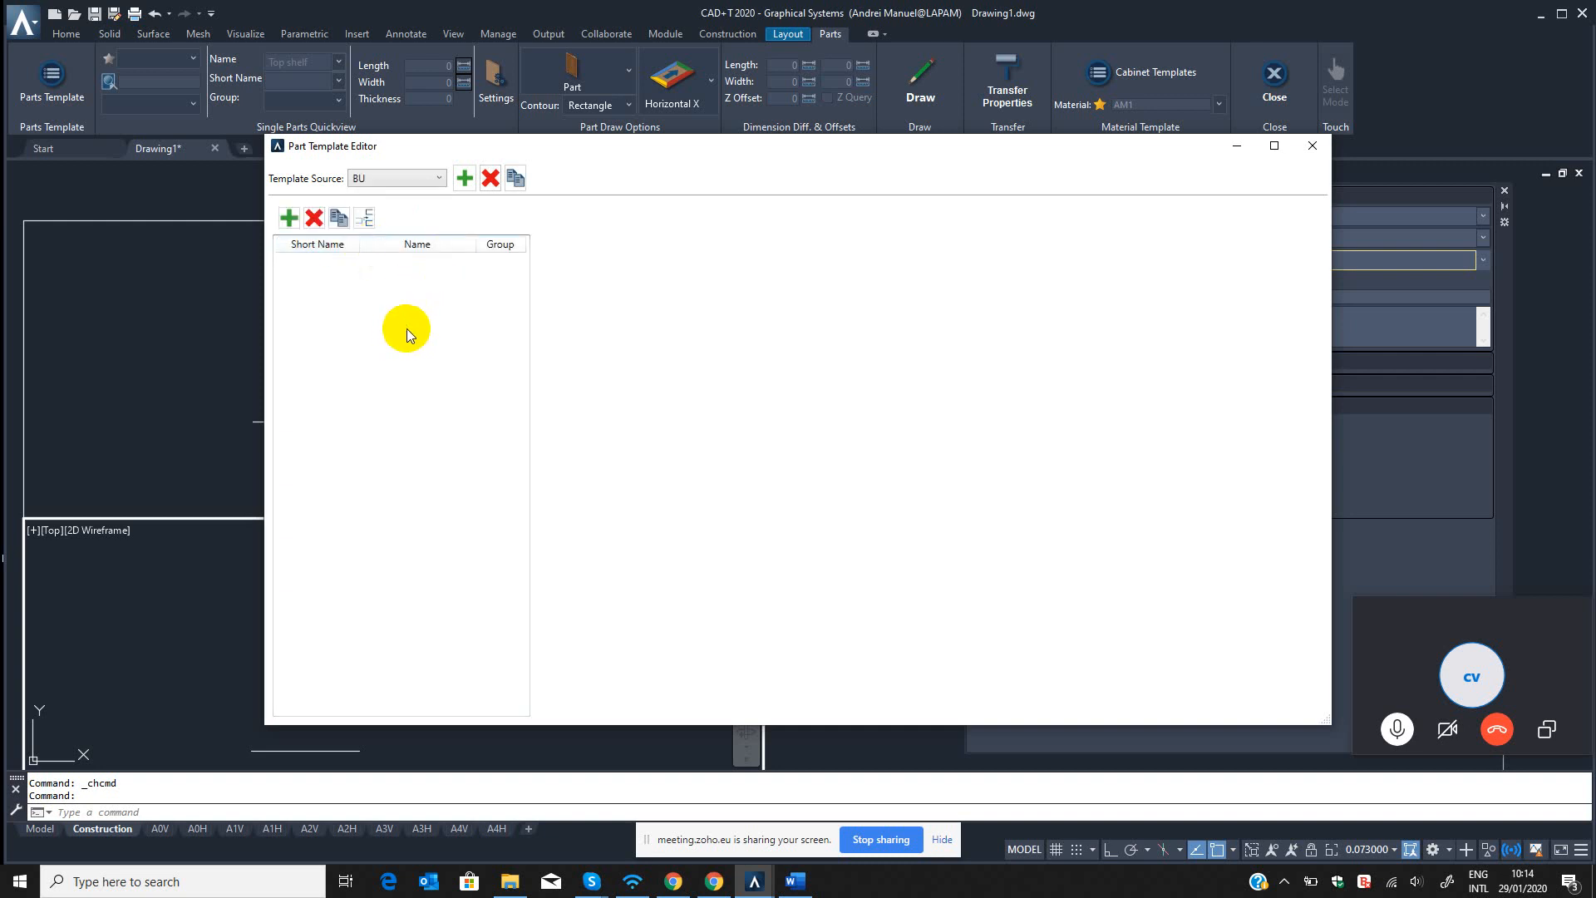
Add a new part to the BU template with part number BU_001 and group Panel.
click(288, 219)
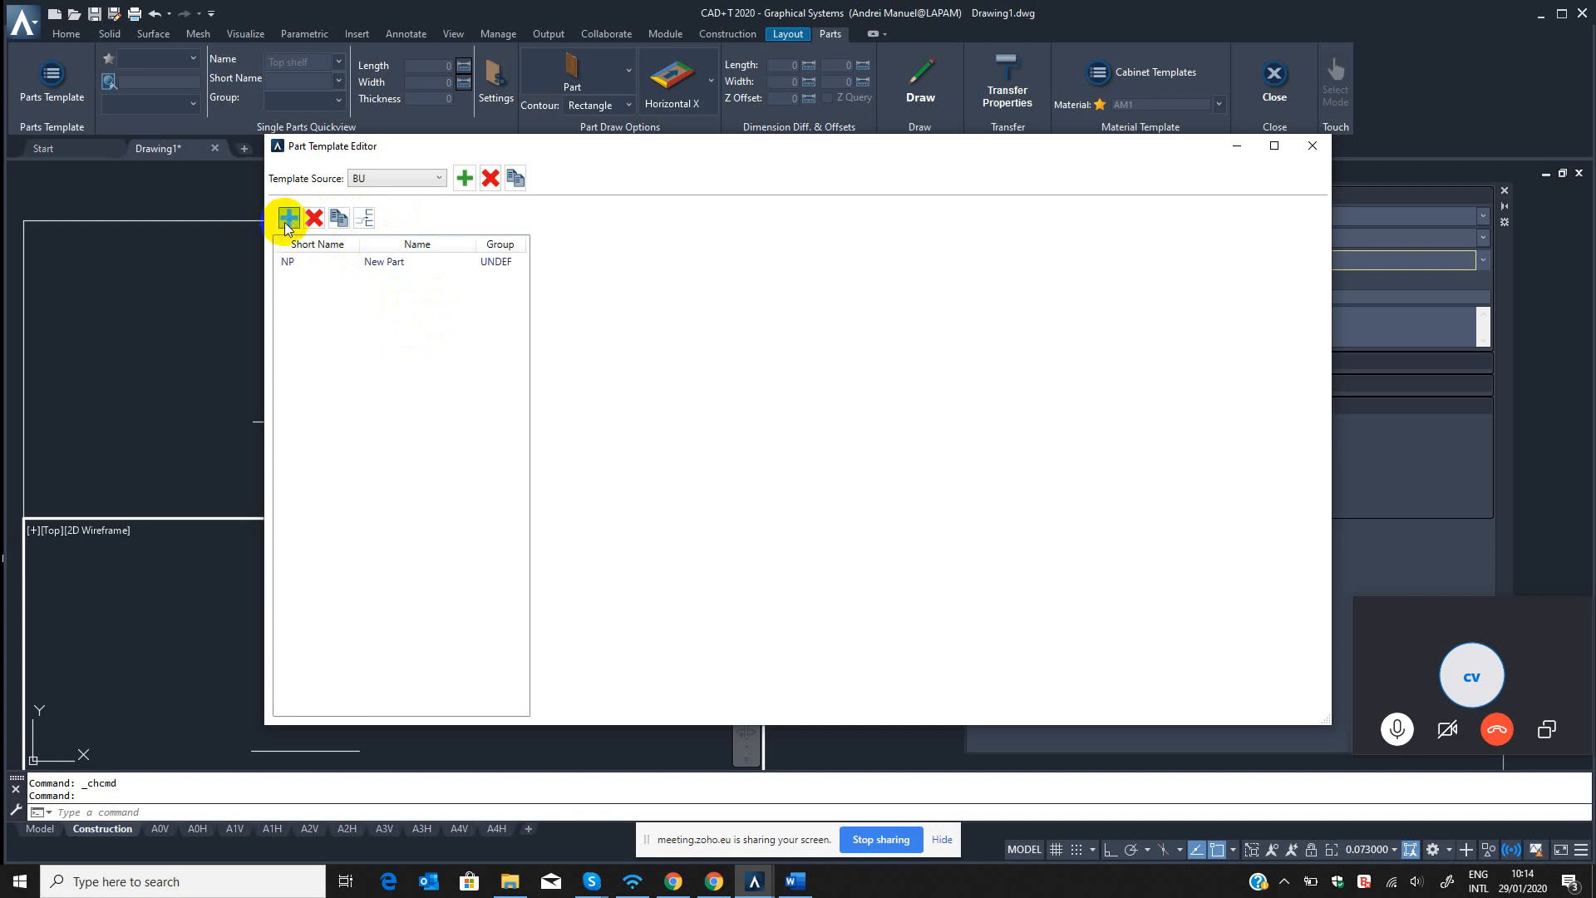
click(349, 261)
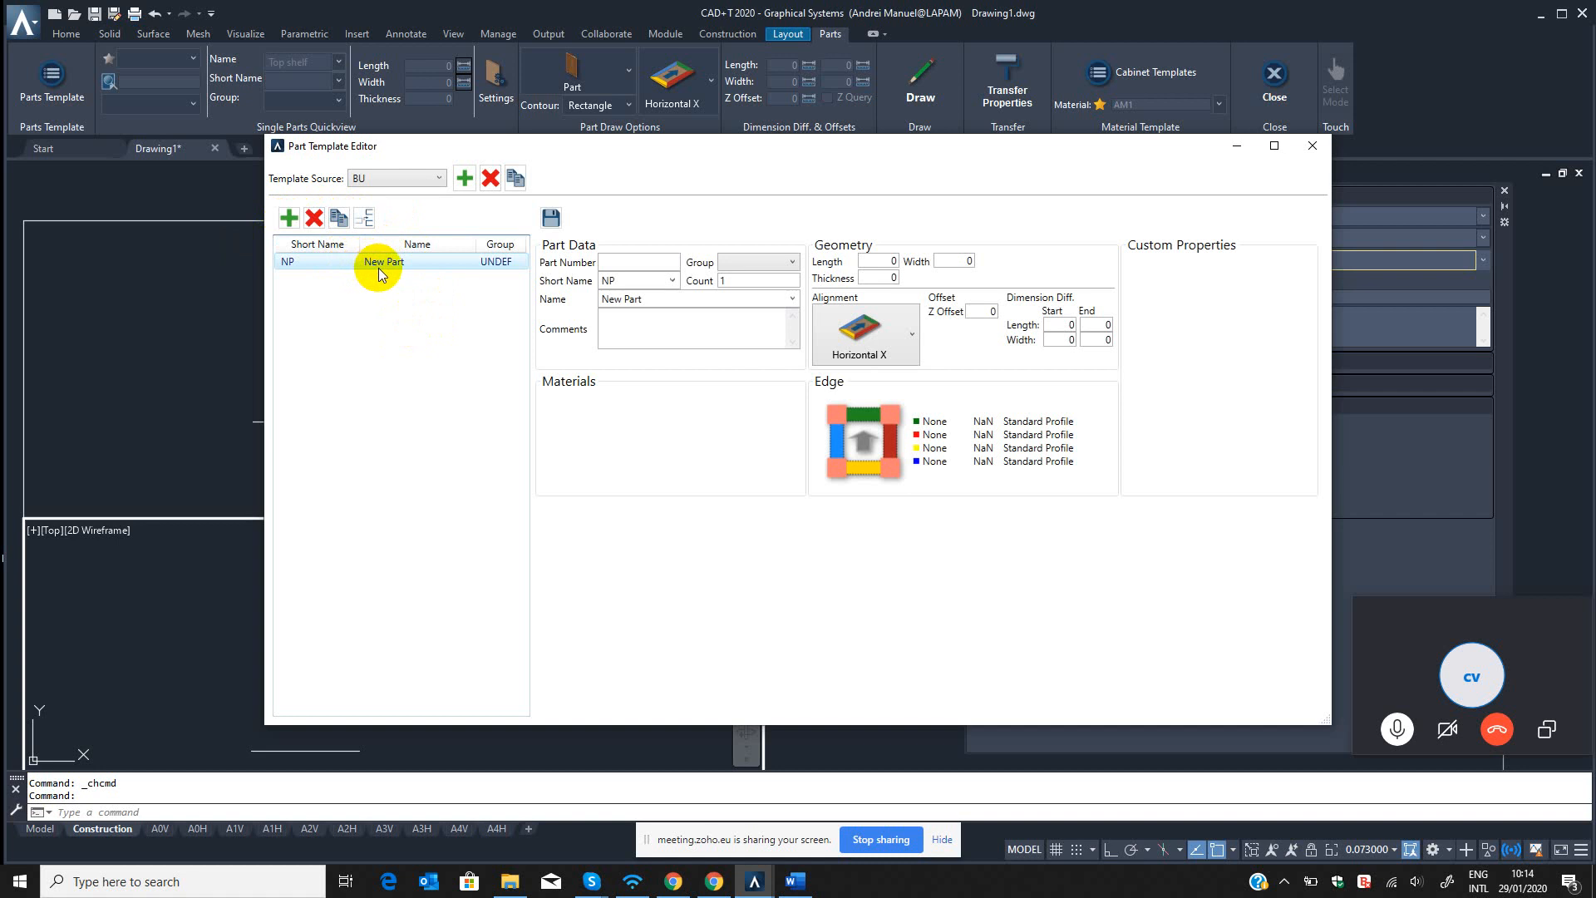
click(636, 261)
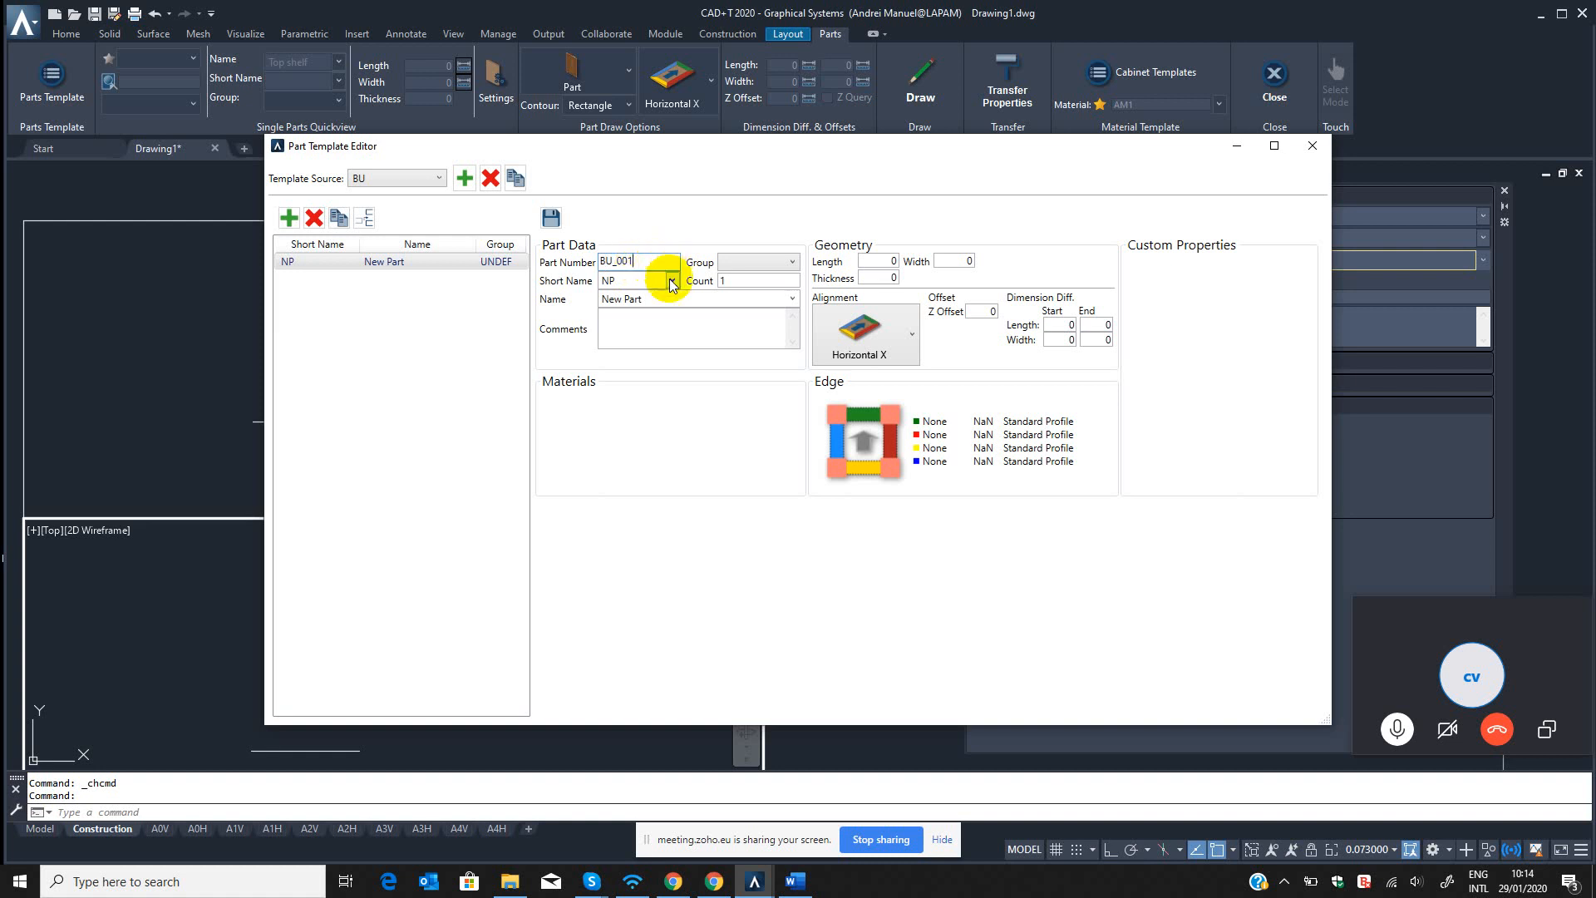
click(756, 263)
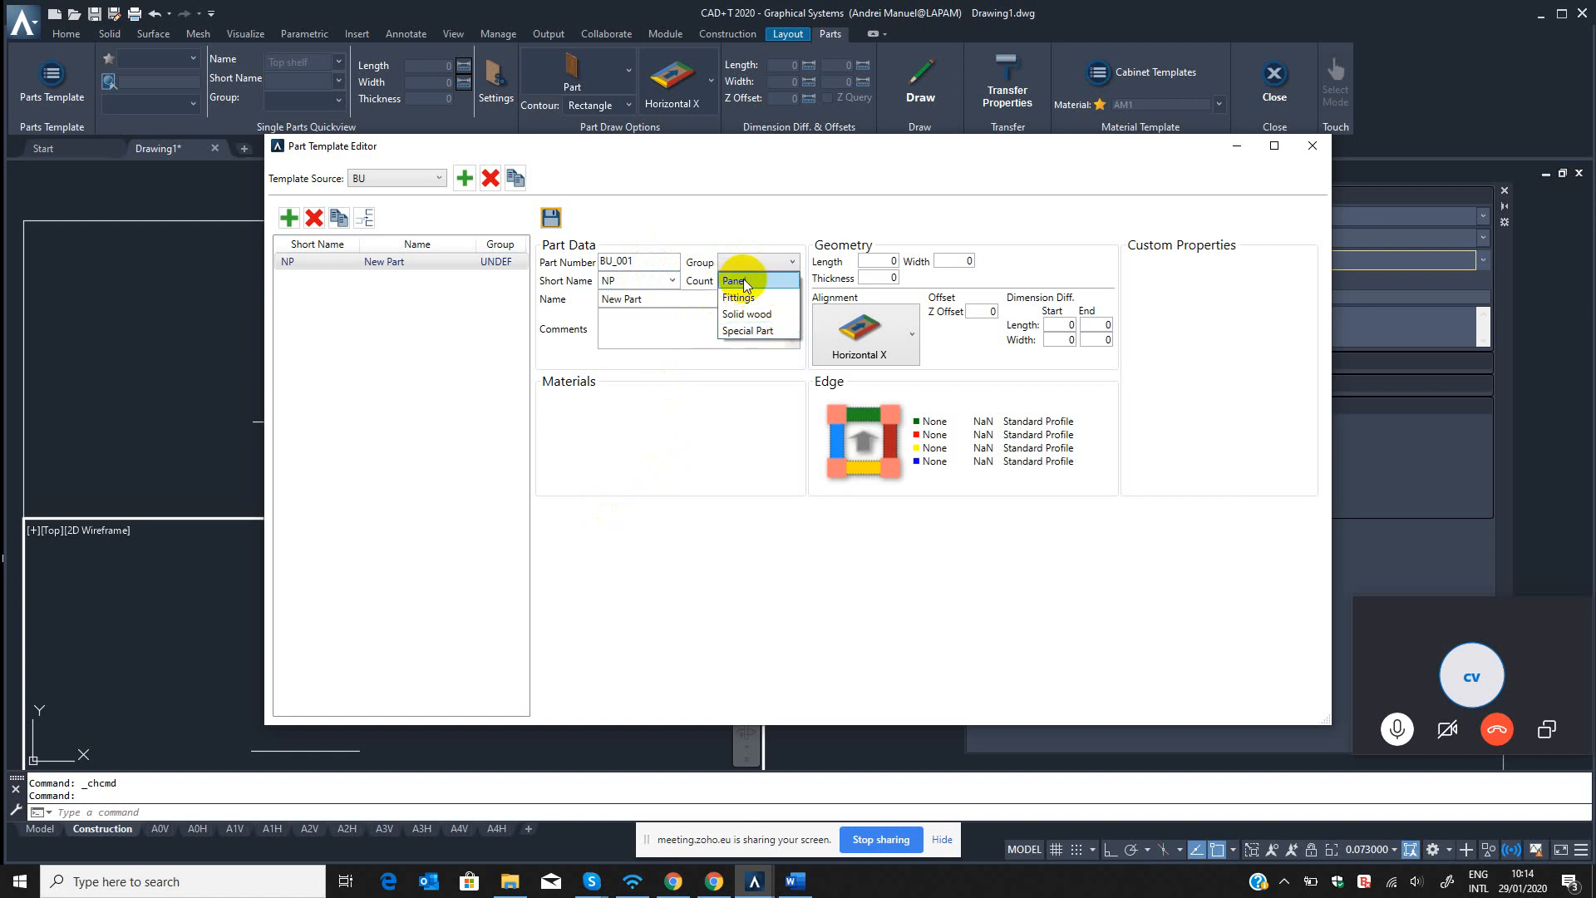
click(736, 282)
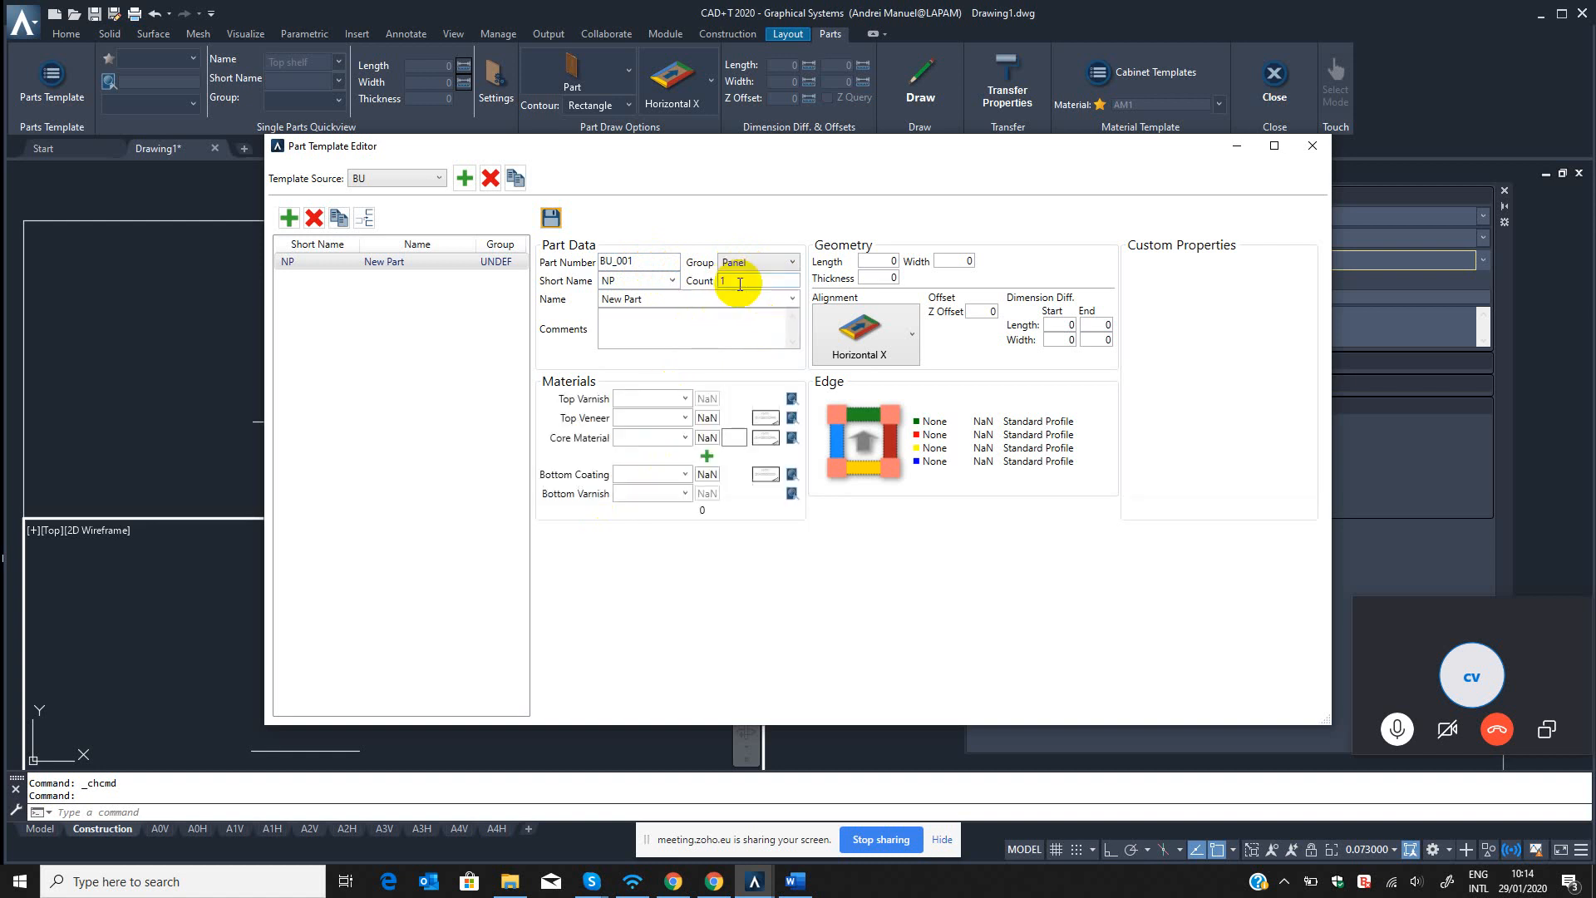
Look through the predefined short names available for the new part in the BU template.
click(671, 281)
click(672, 281)
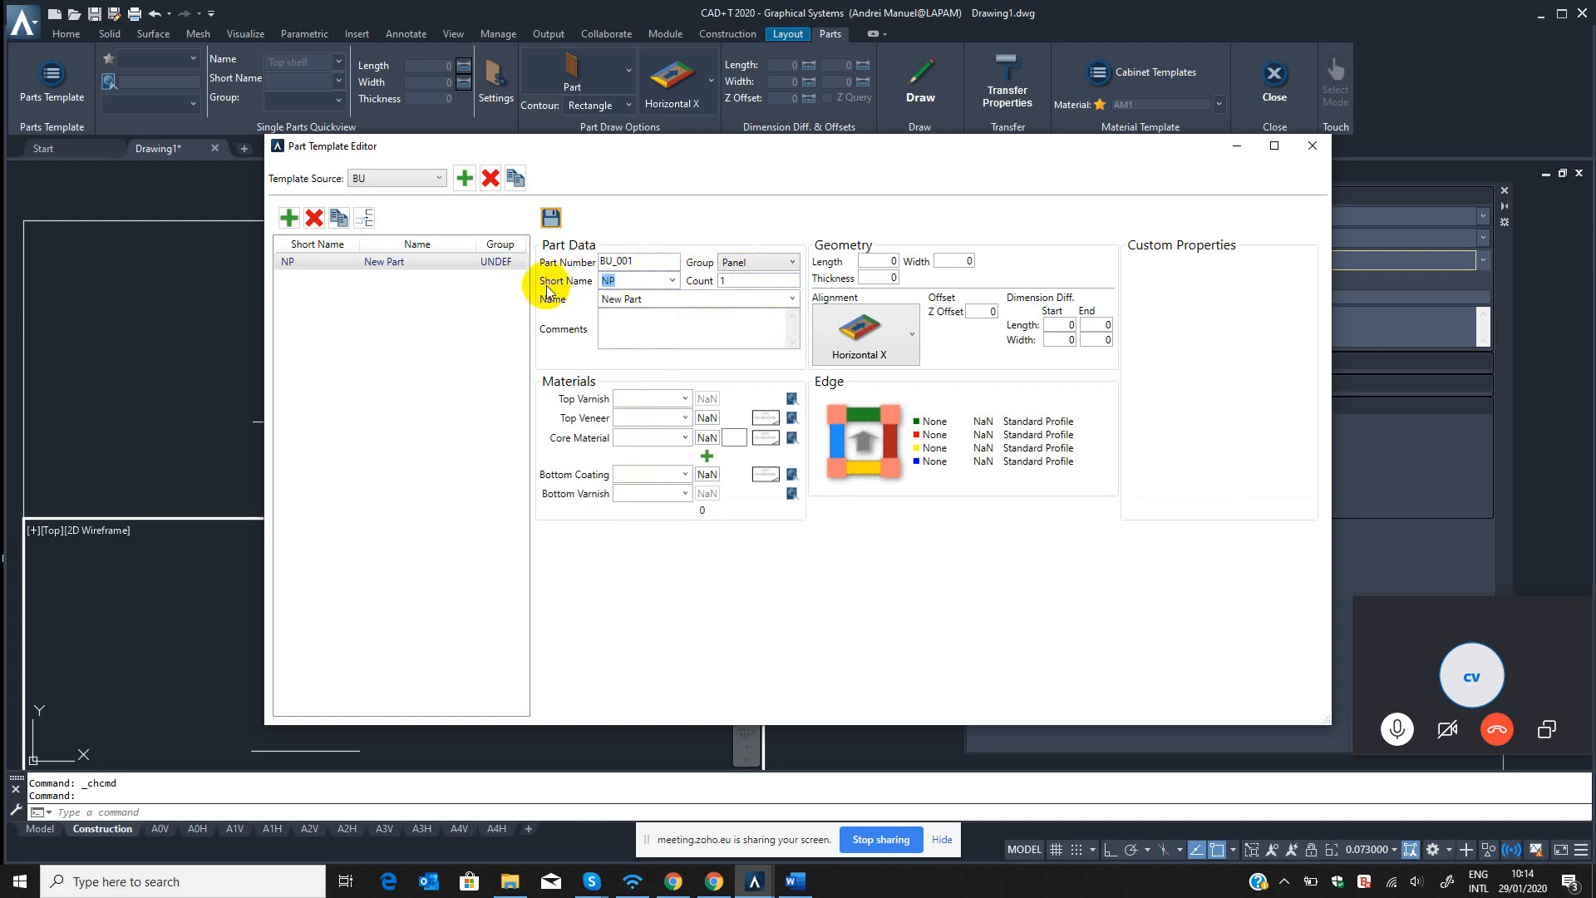
click(672, 281)
mouse_move(682, 329)
mouse_down()
mouse_move(673, 535)
mouse_move(676, 329)
mouse_up()
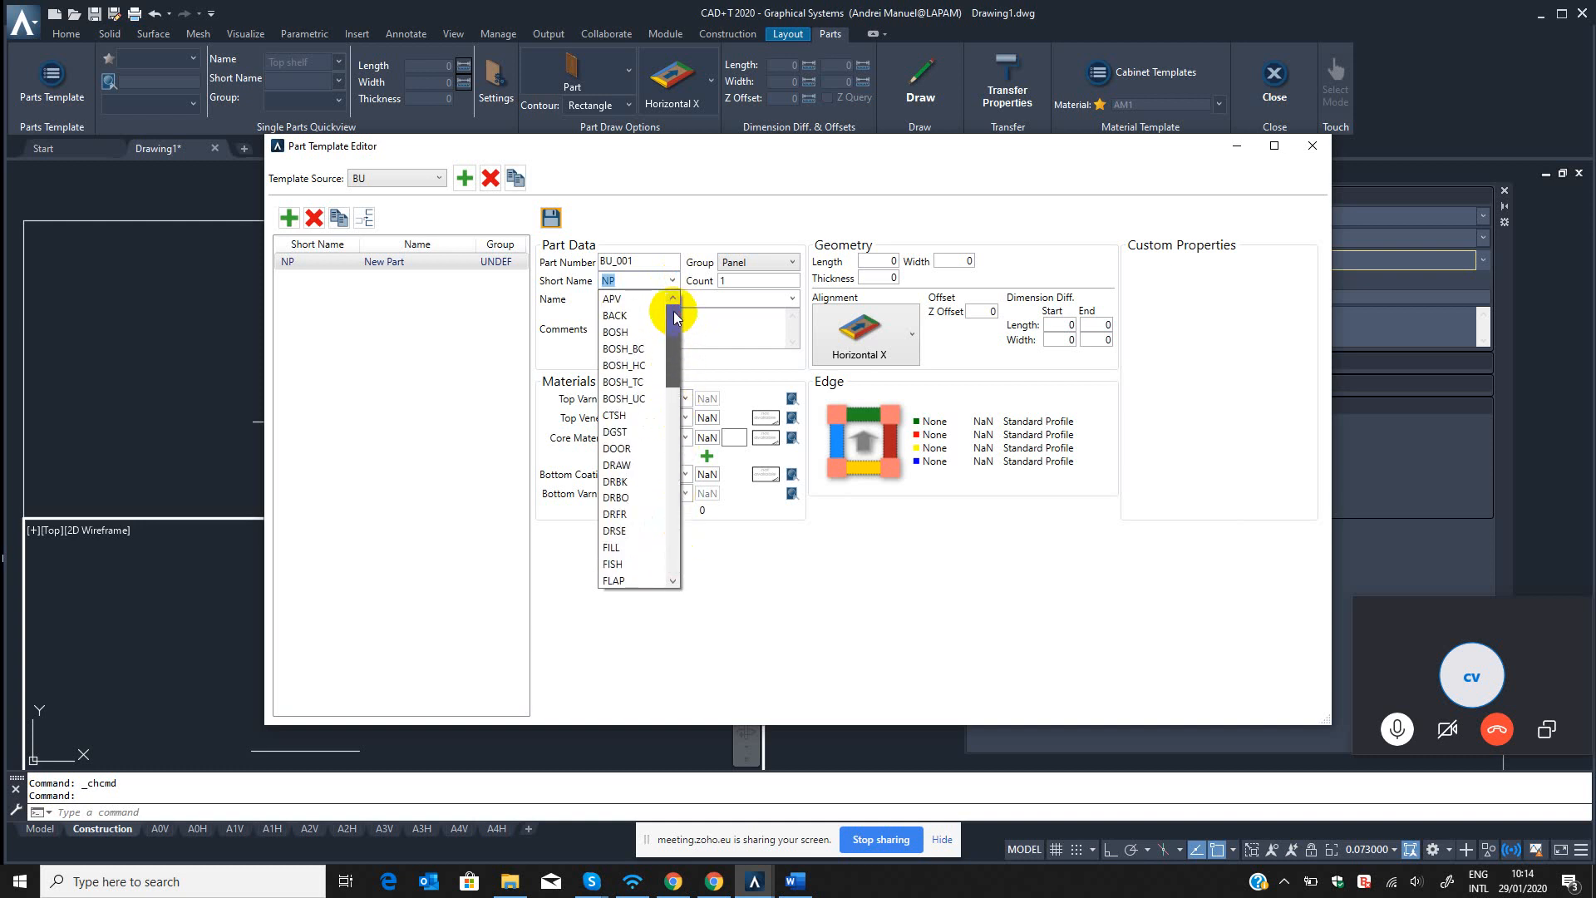
click(642, 281)
click(672, 281)
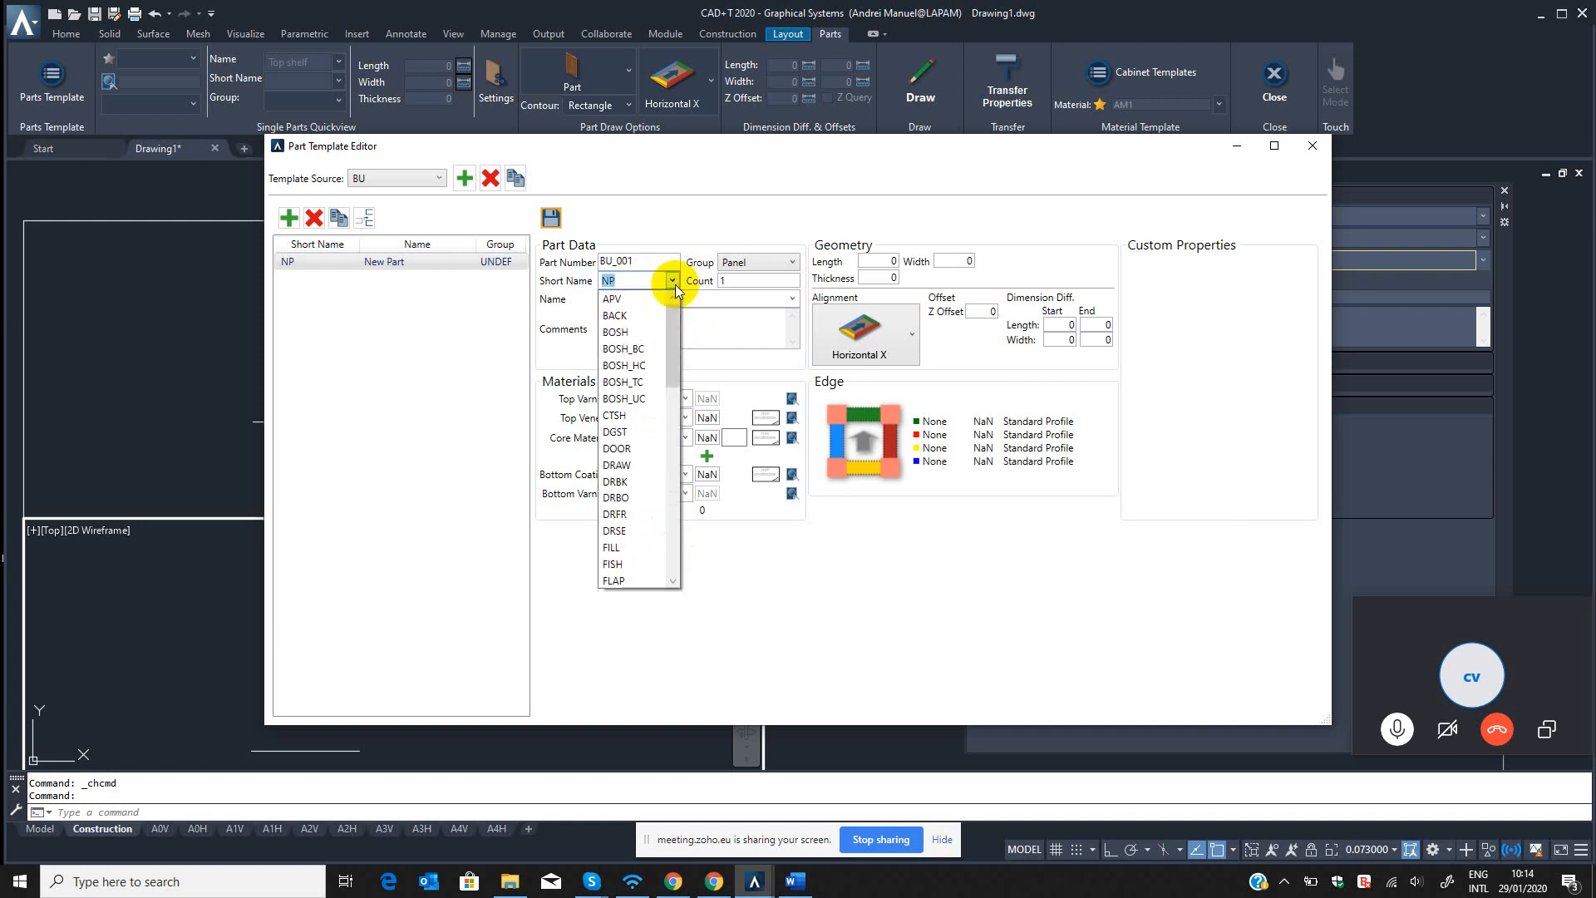
click(642, 281)
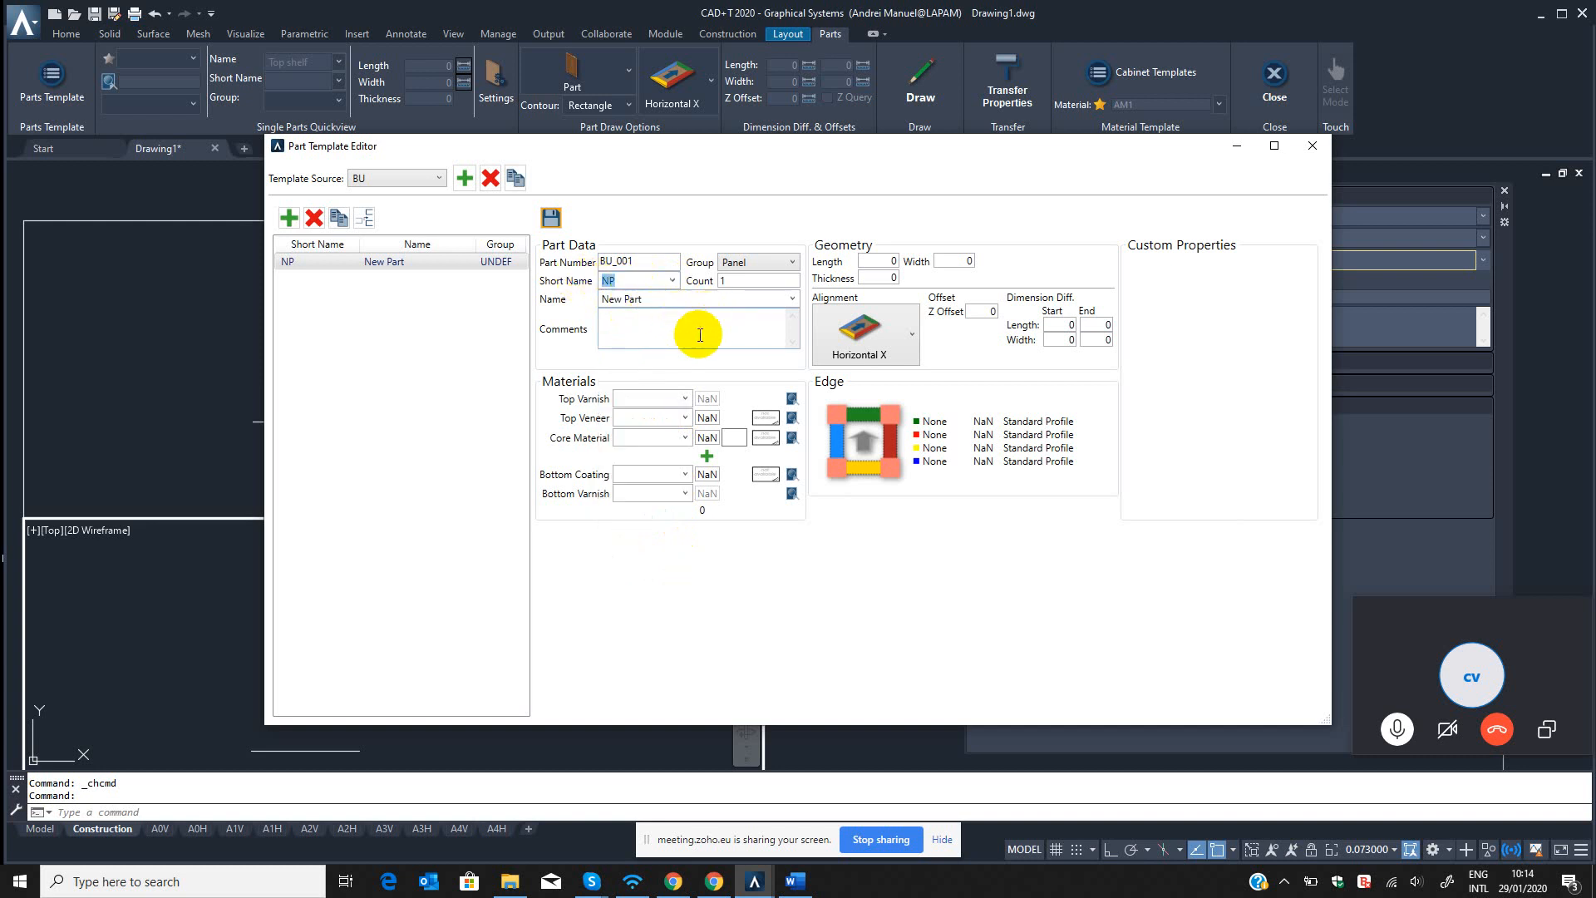
Name the new part BU SIDE PANEL L and open its list of short names.
click(661, 303)
text(Shelf)
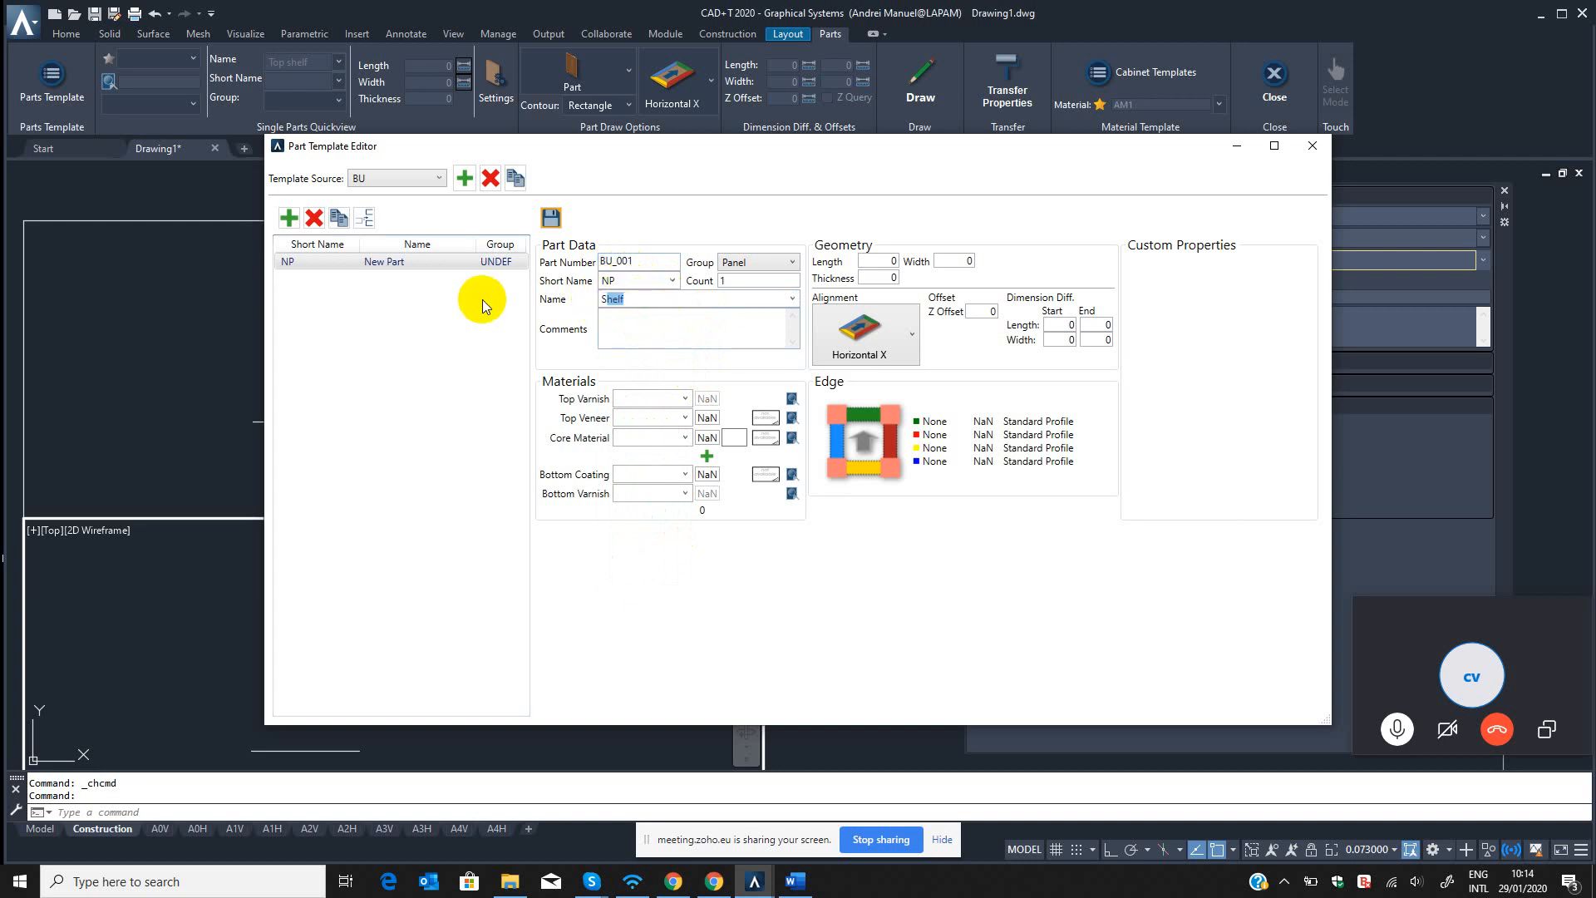
key(BackSpace)
key(BackSpace)
text(Bu)
key(BackSpace)
text(U SIDE PANEL L)
mouse_move(702, 301)
mouse_down()
mouse_move(557, 306)
mouse_move(673, 287)
mouse_up()
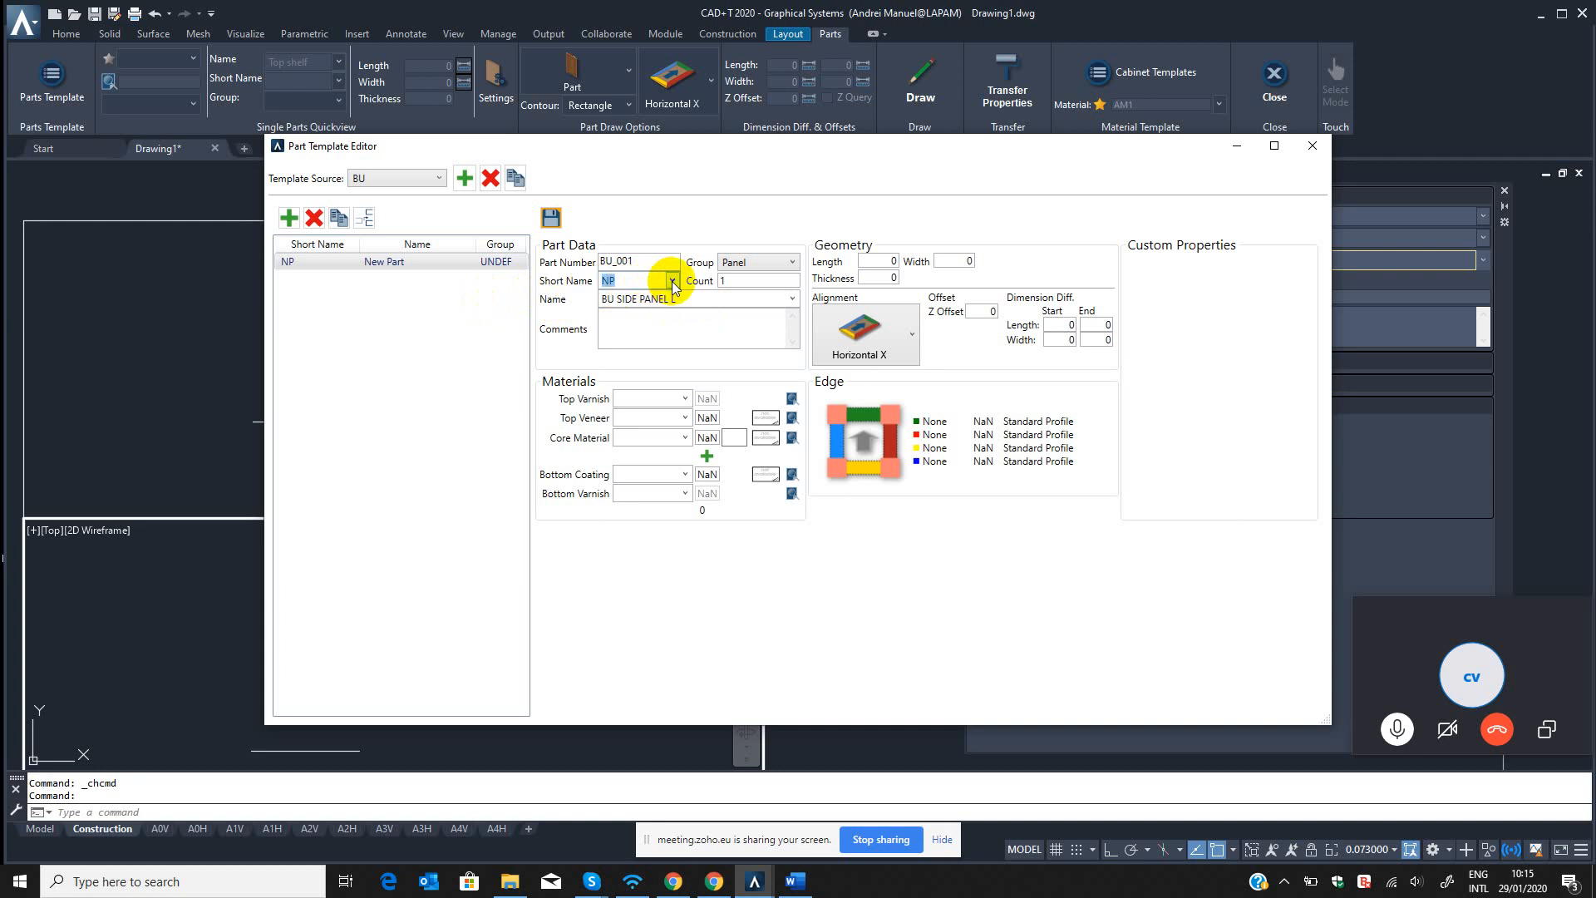
click(673, 282)
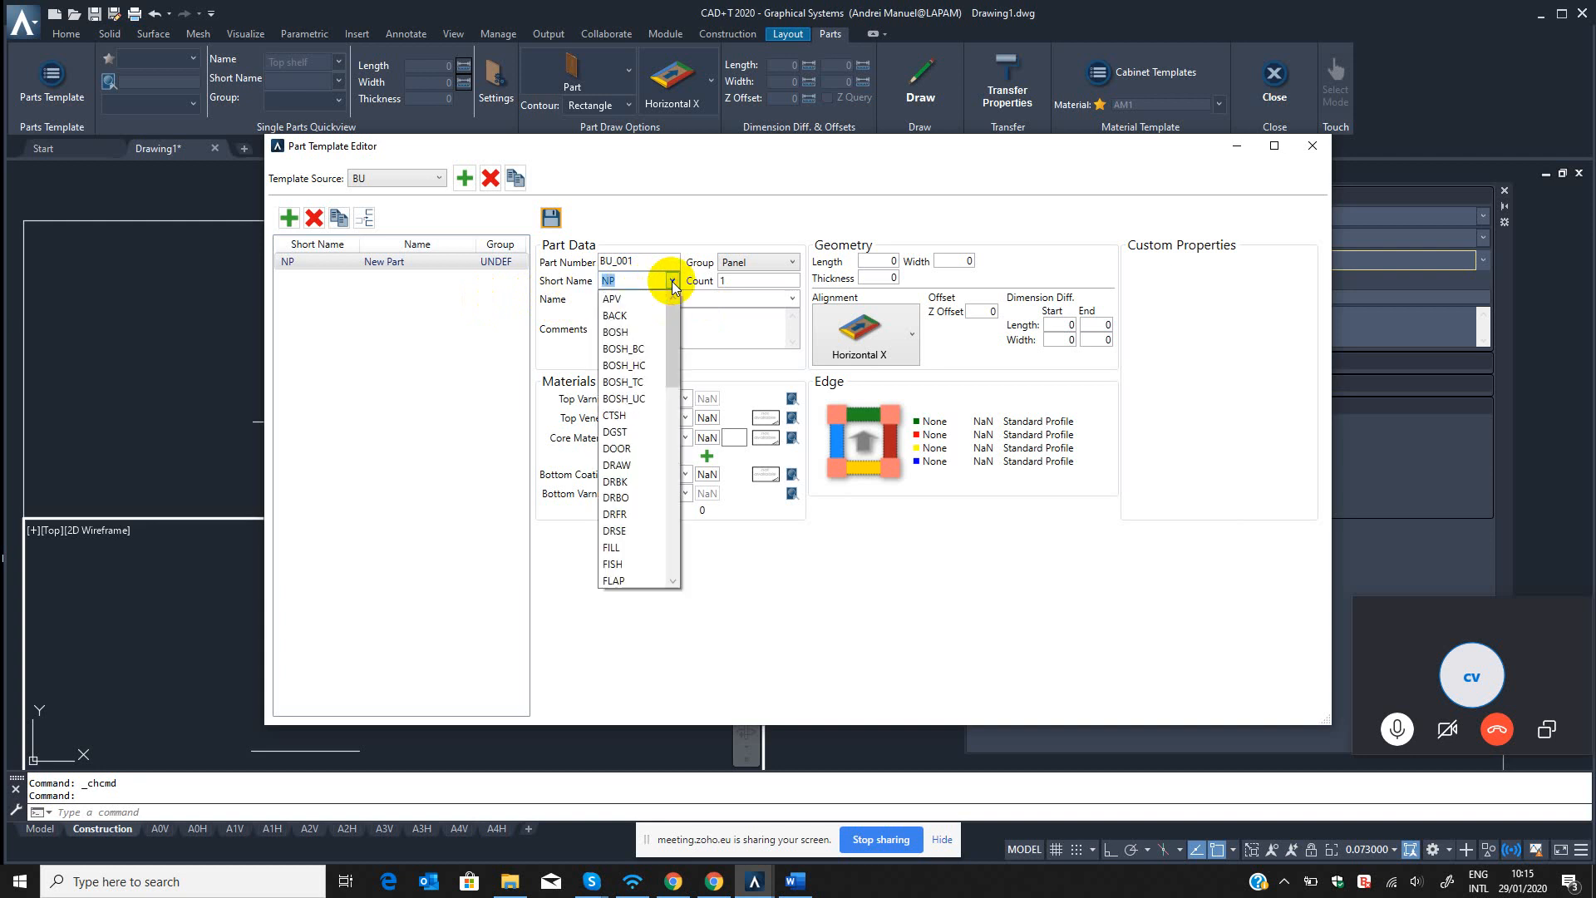
Switch to File Explorer and open the My CAD+T File folder from the desktop.
click(509, 881)
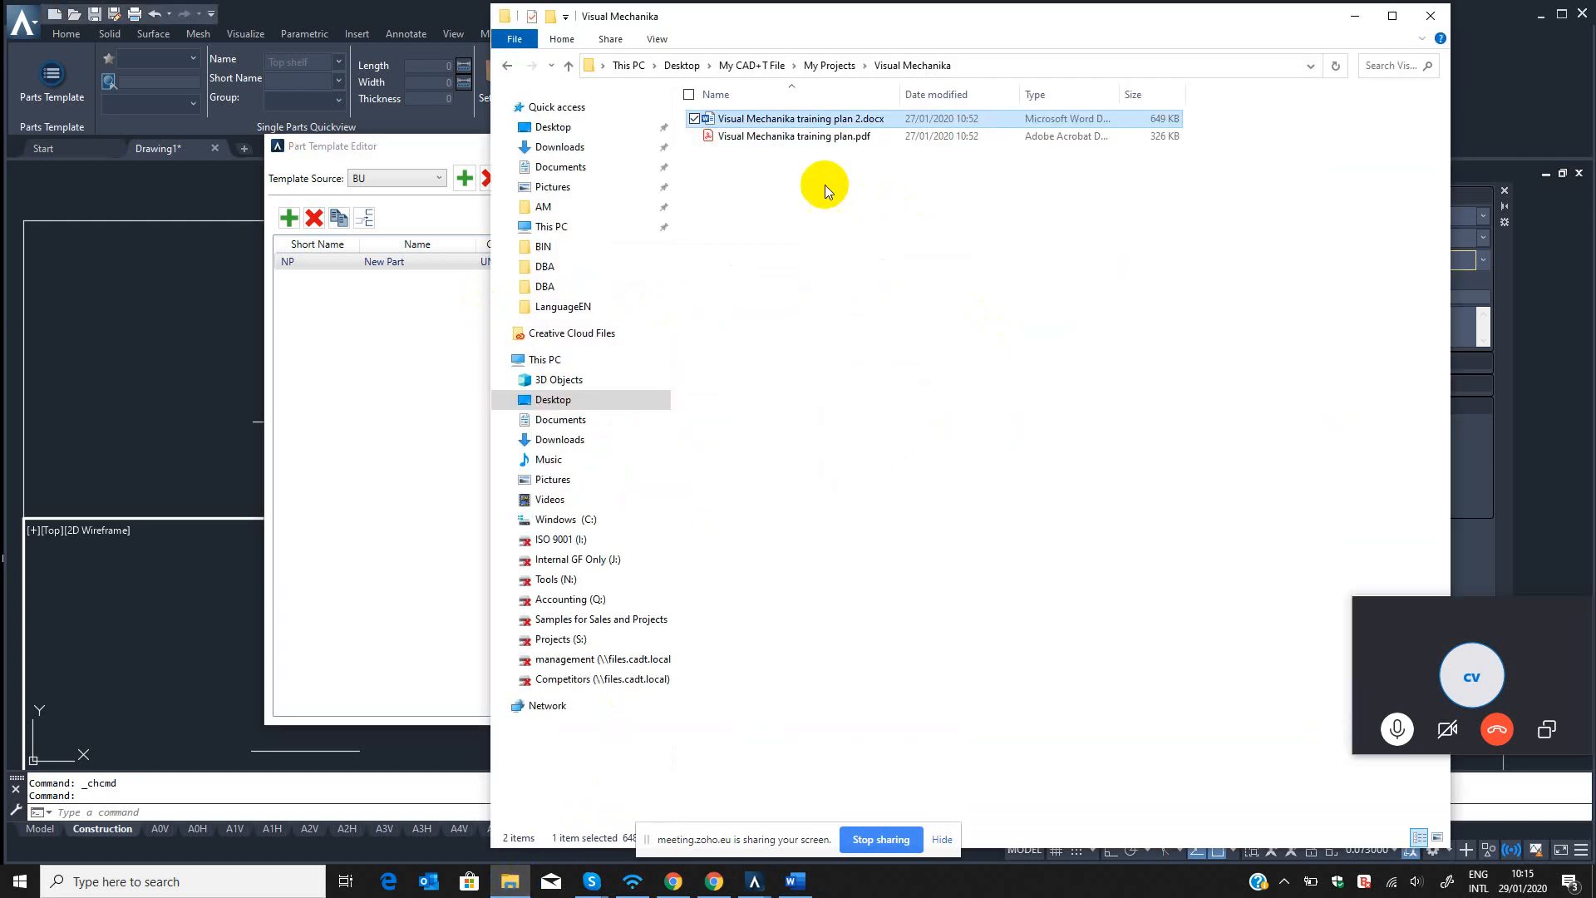
click(570, 65)
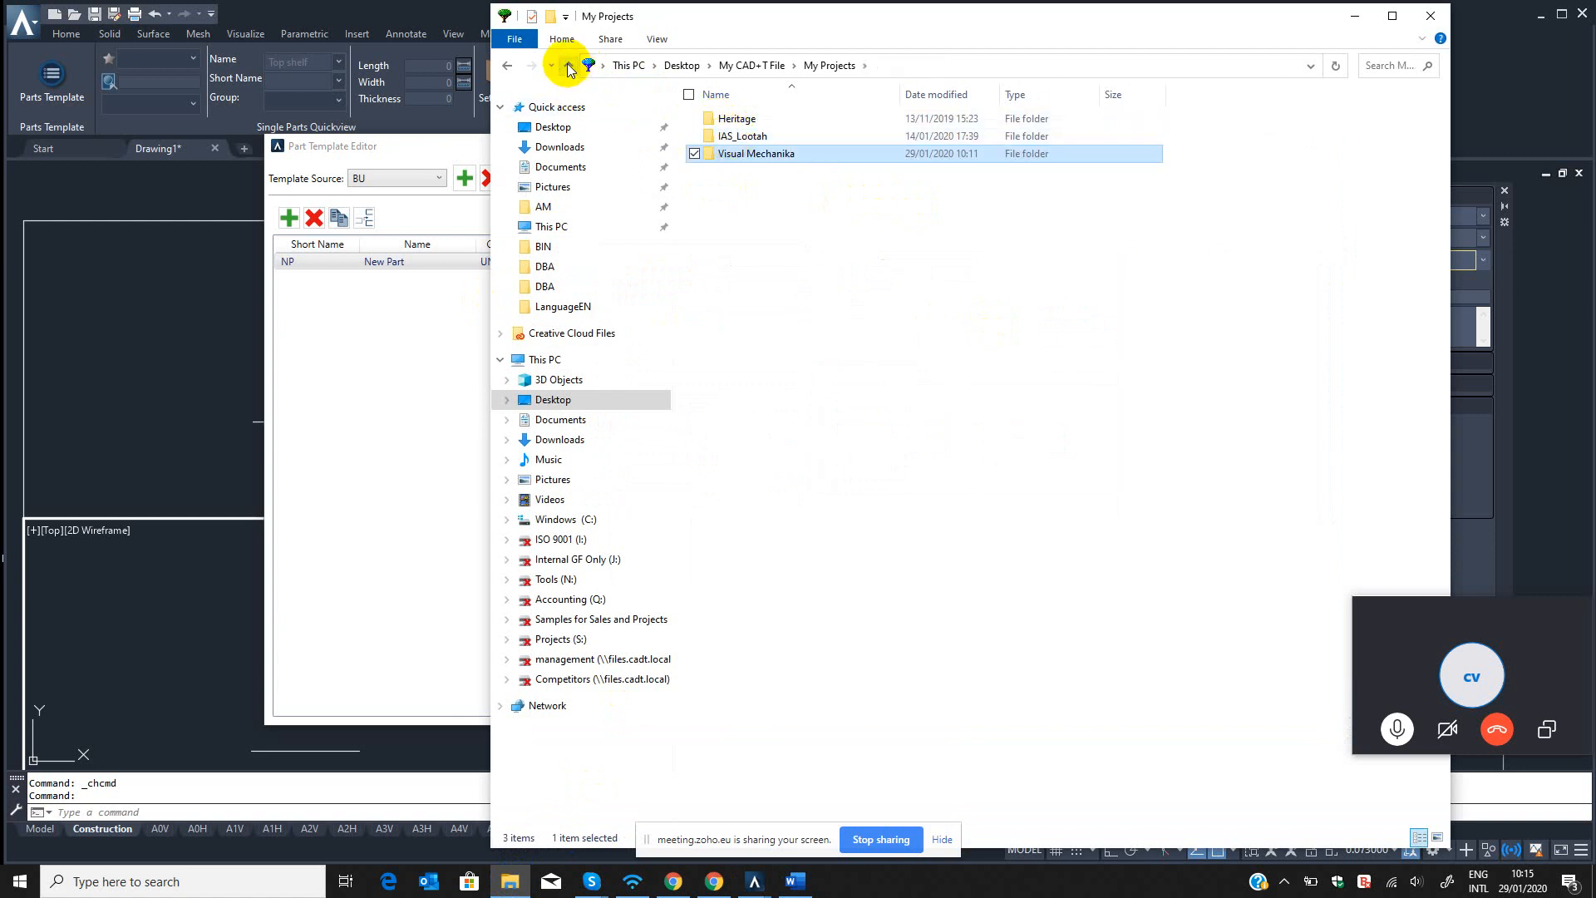
click(722, 135)
click(569, 67)
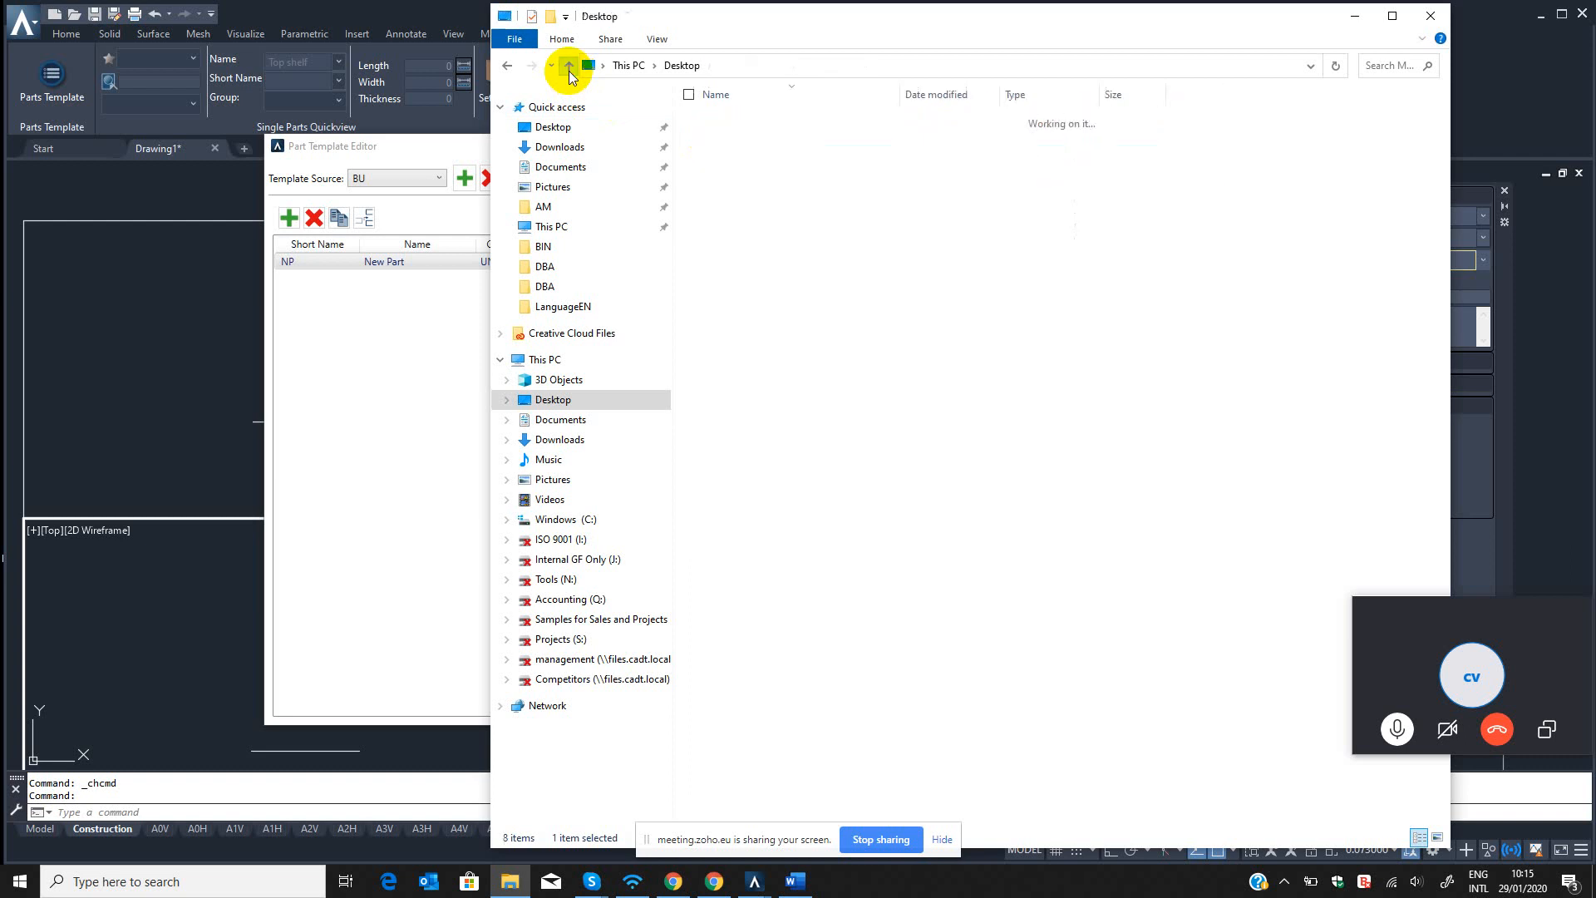
key(super+d)
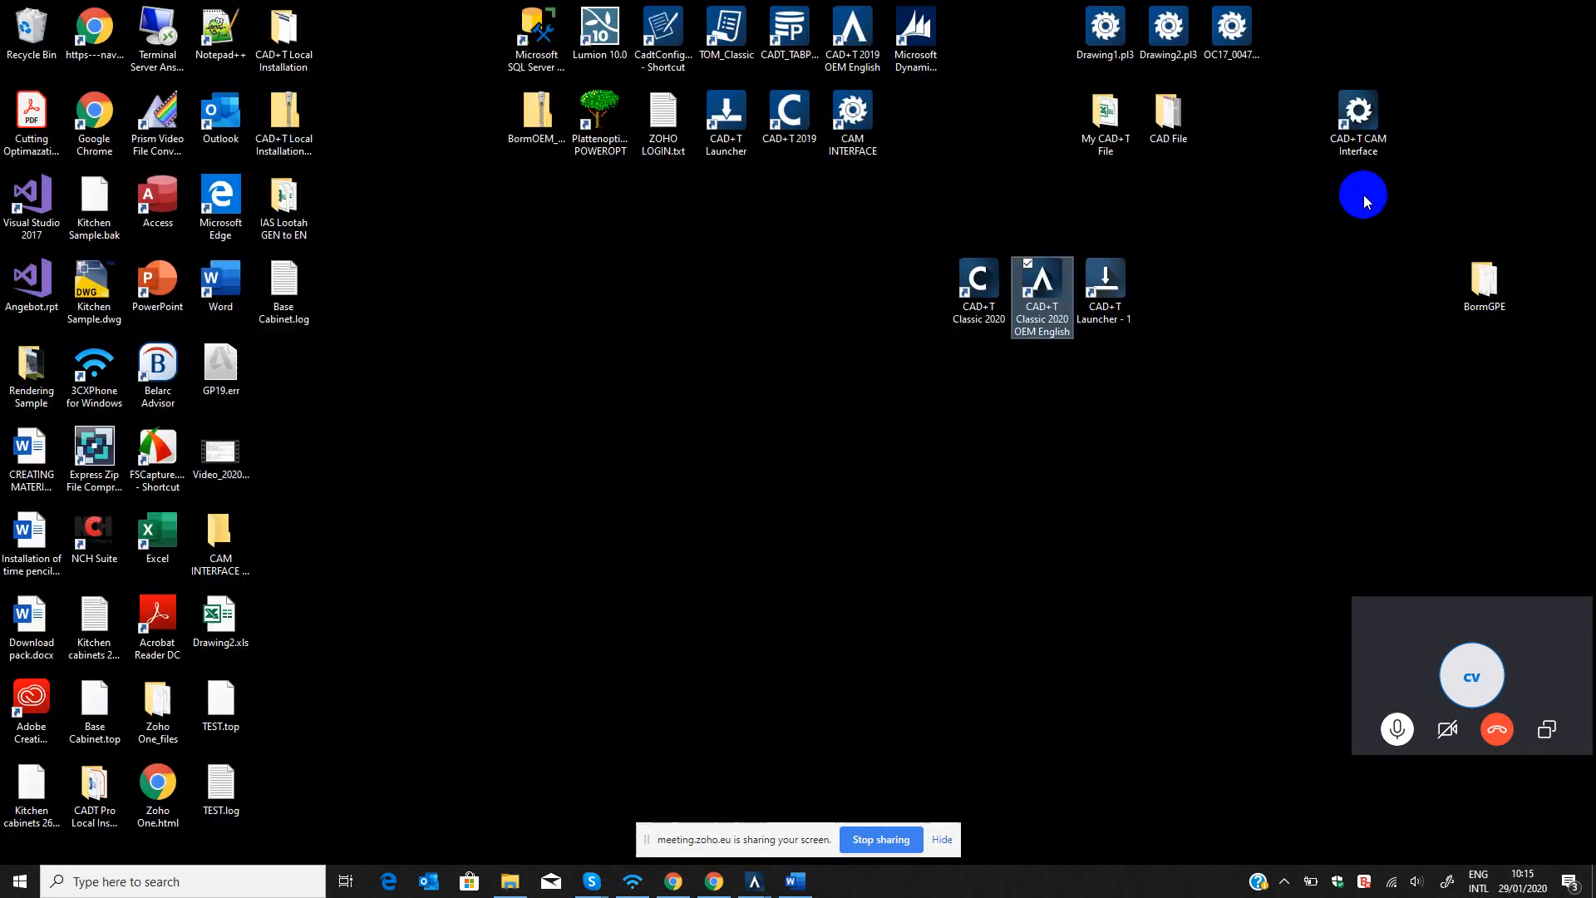
click(1170, 115)
double_click(1103, 125)
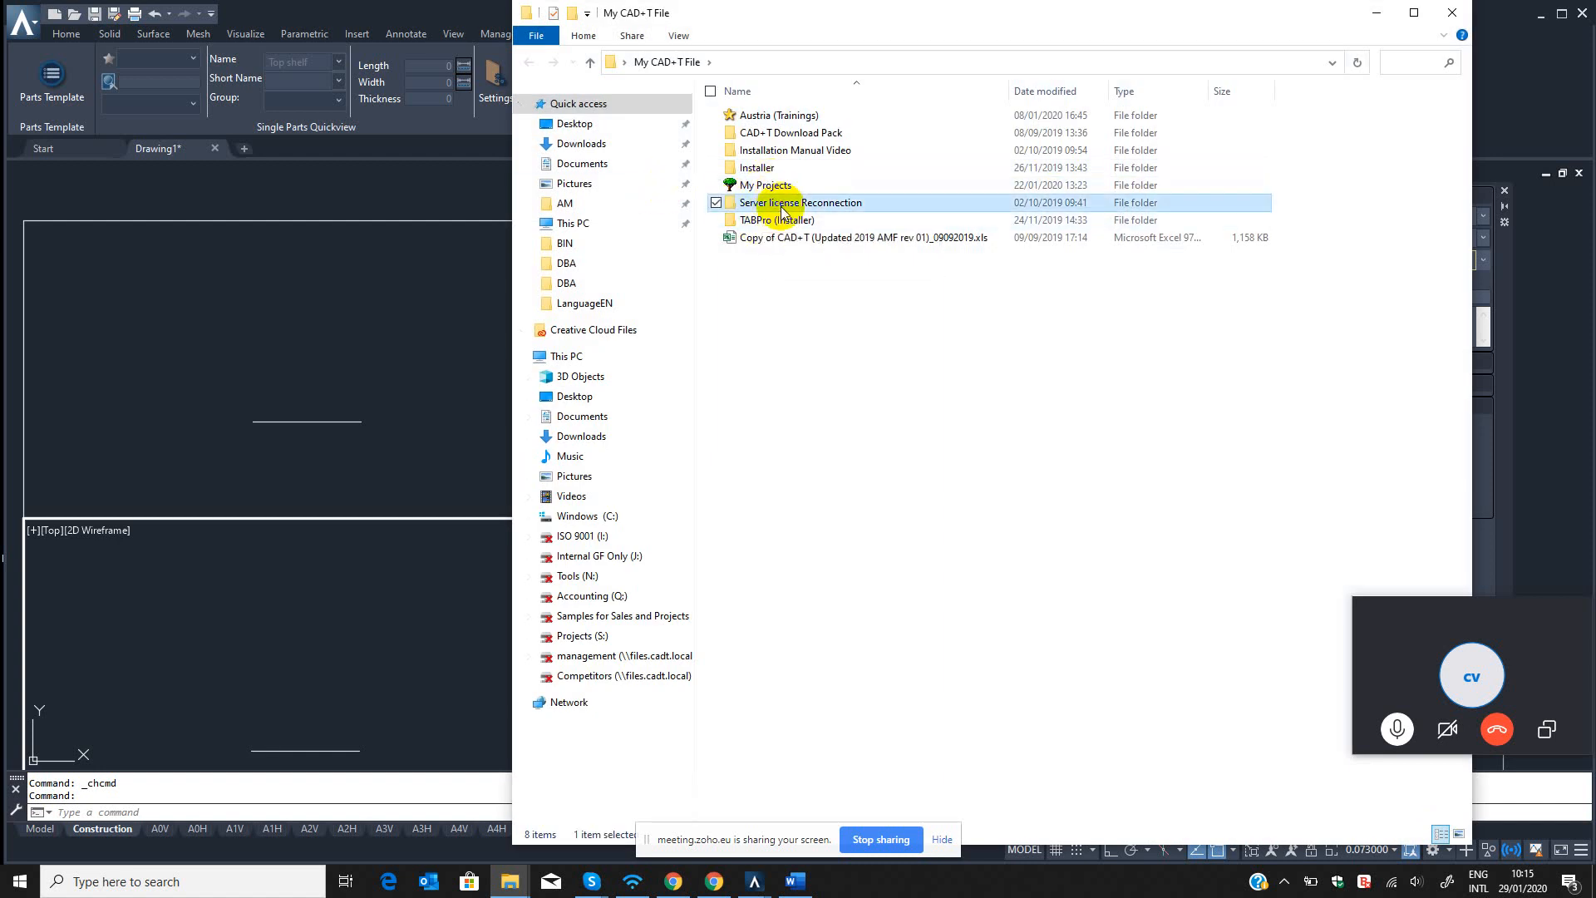
Copy CADT Short name & Code.pdf from the DAY1 folder of the CE internal training inside Austria (Trainings).
click(761, 185)
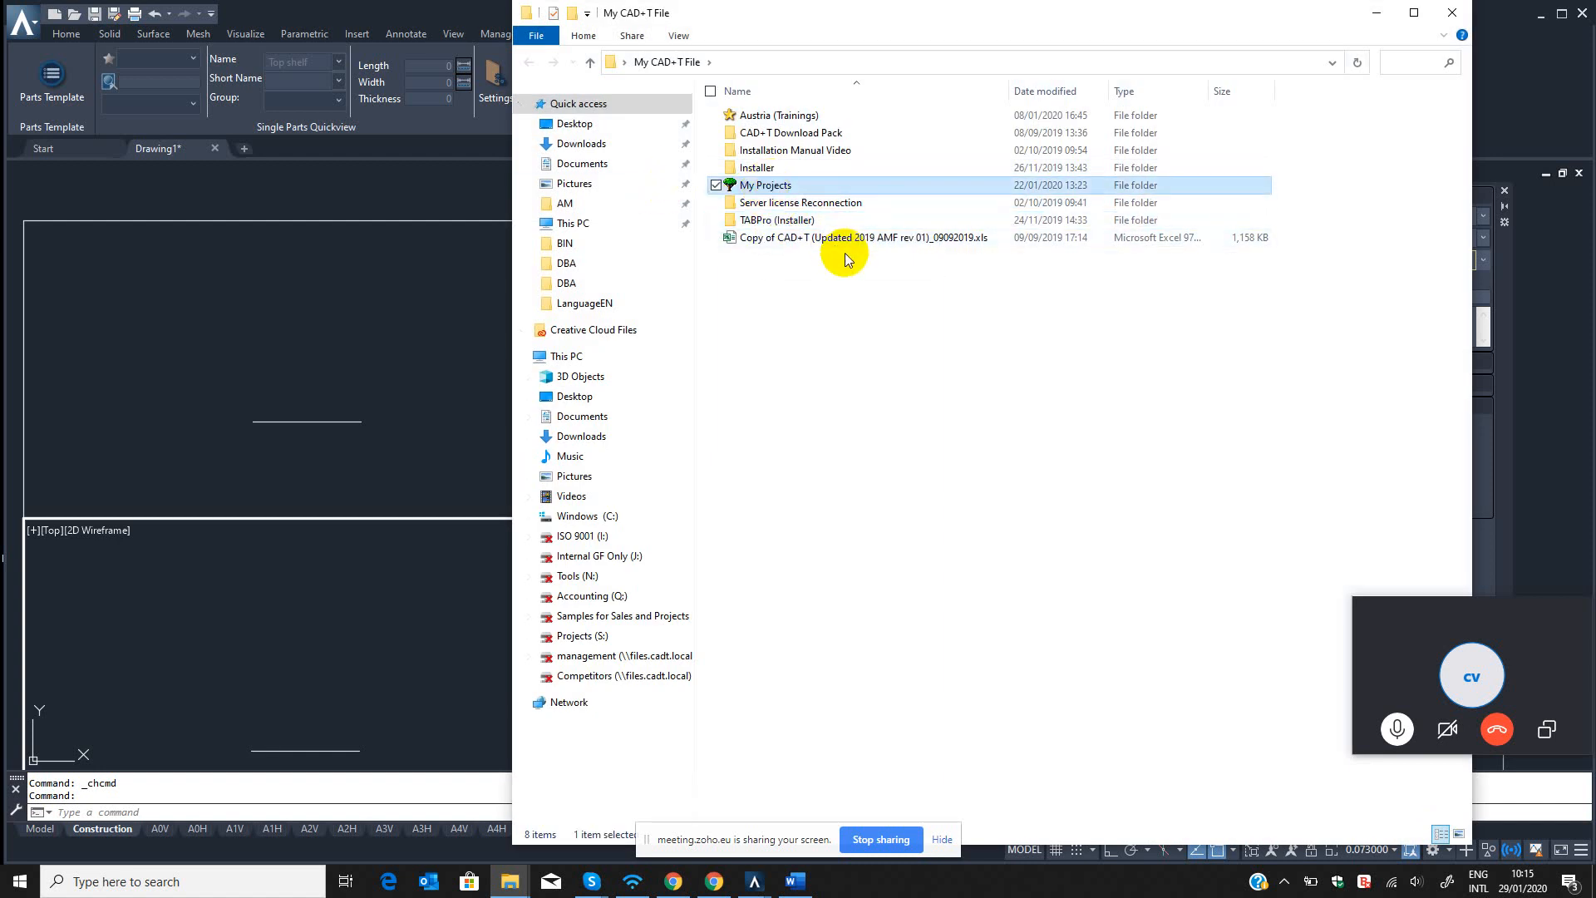
drag(951, 22, 1025, 78)
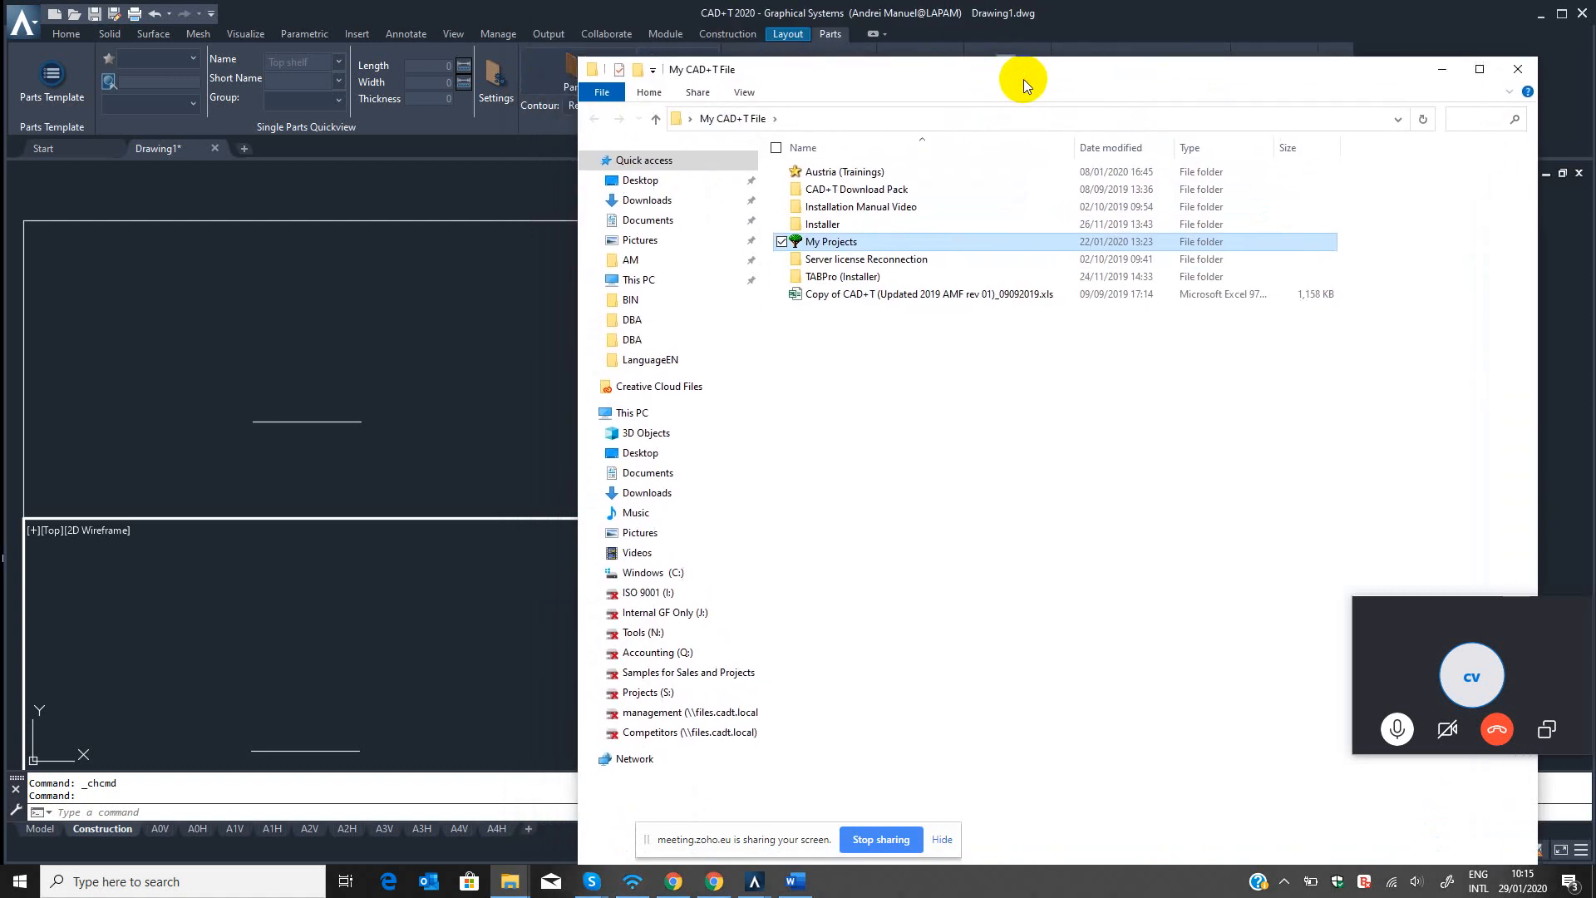
double_click(834, 171)
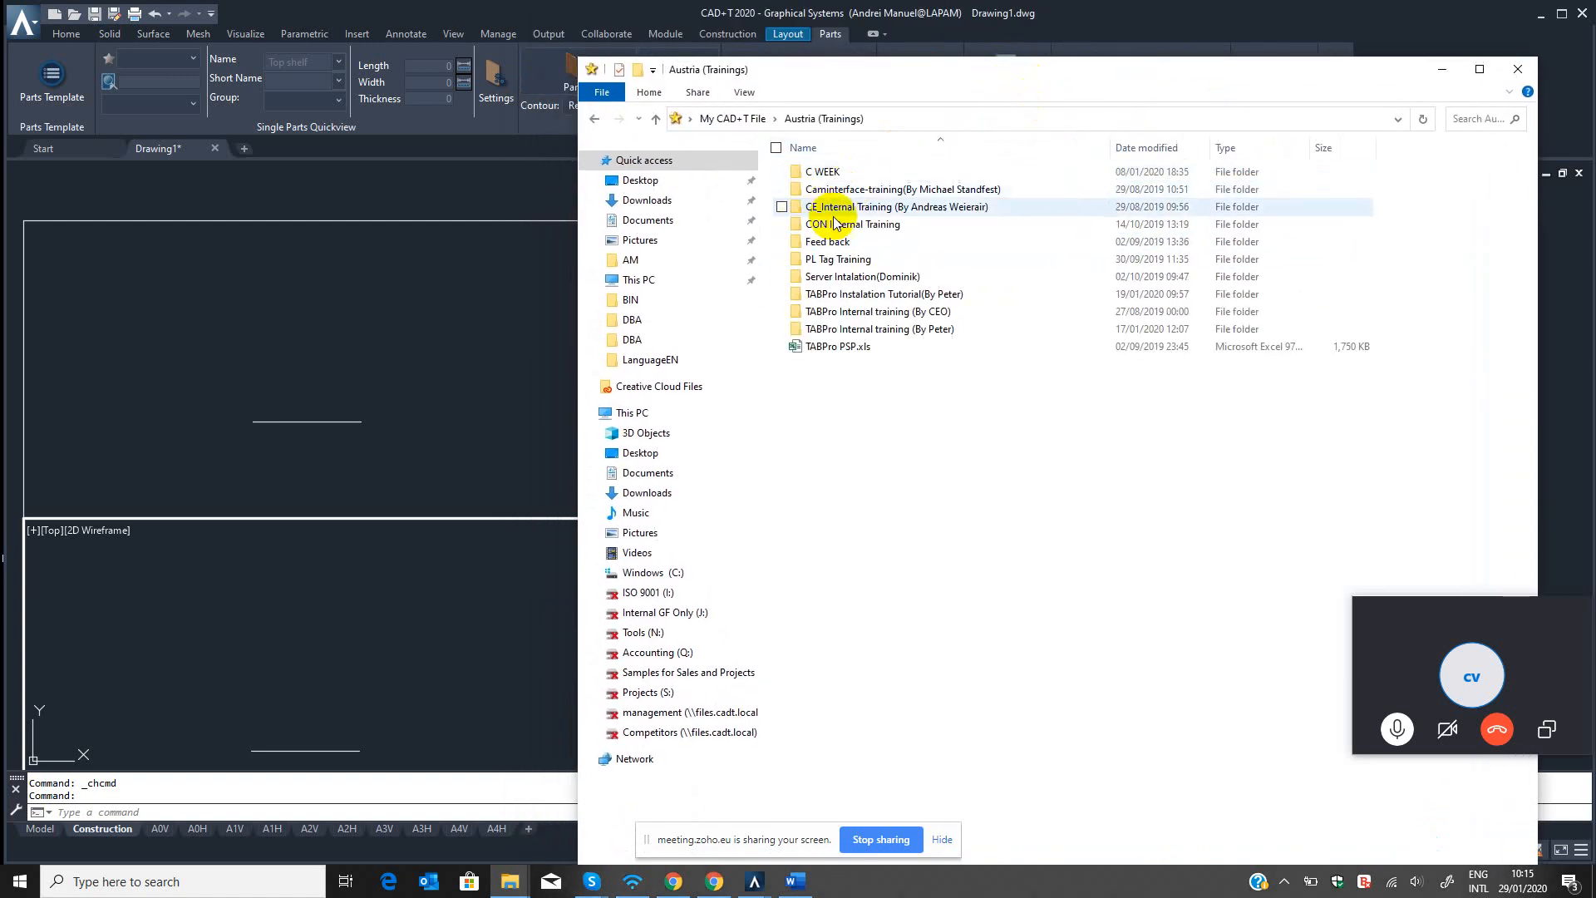
double_click(970, 208)
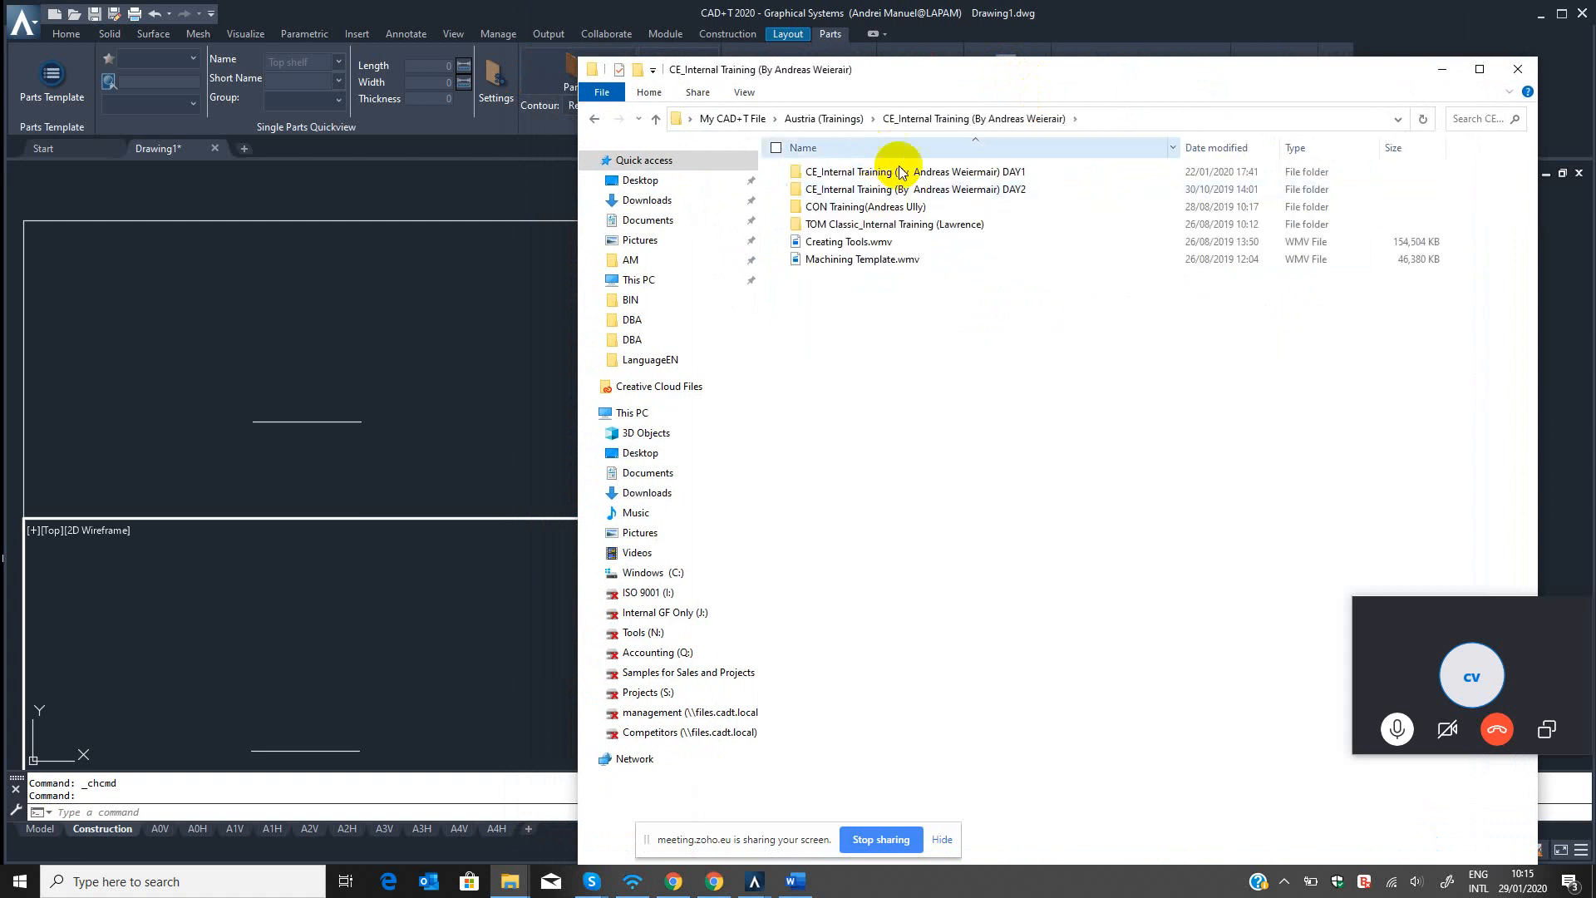
double_click(823, 171)
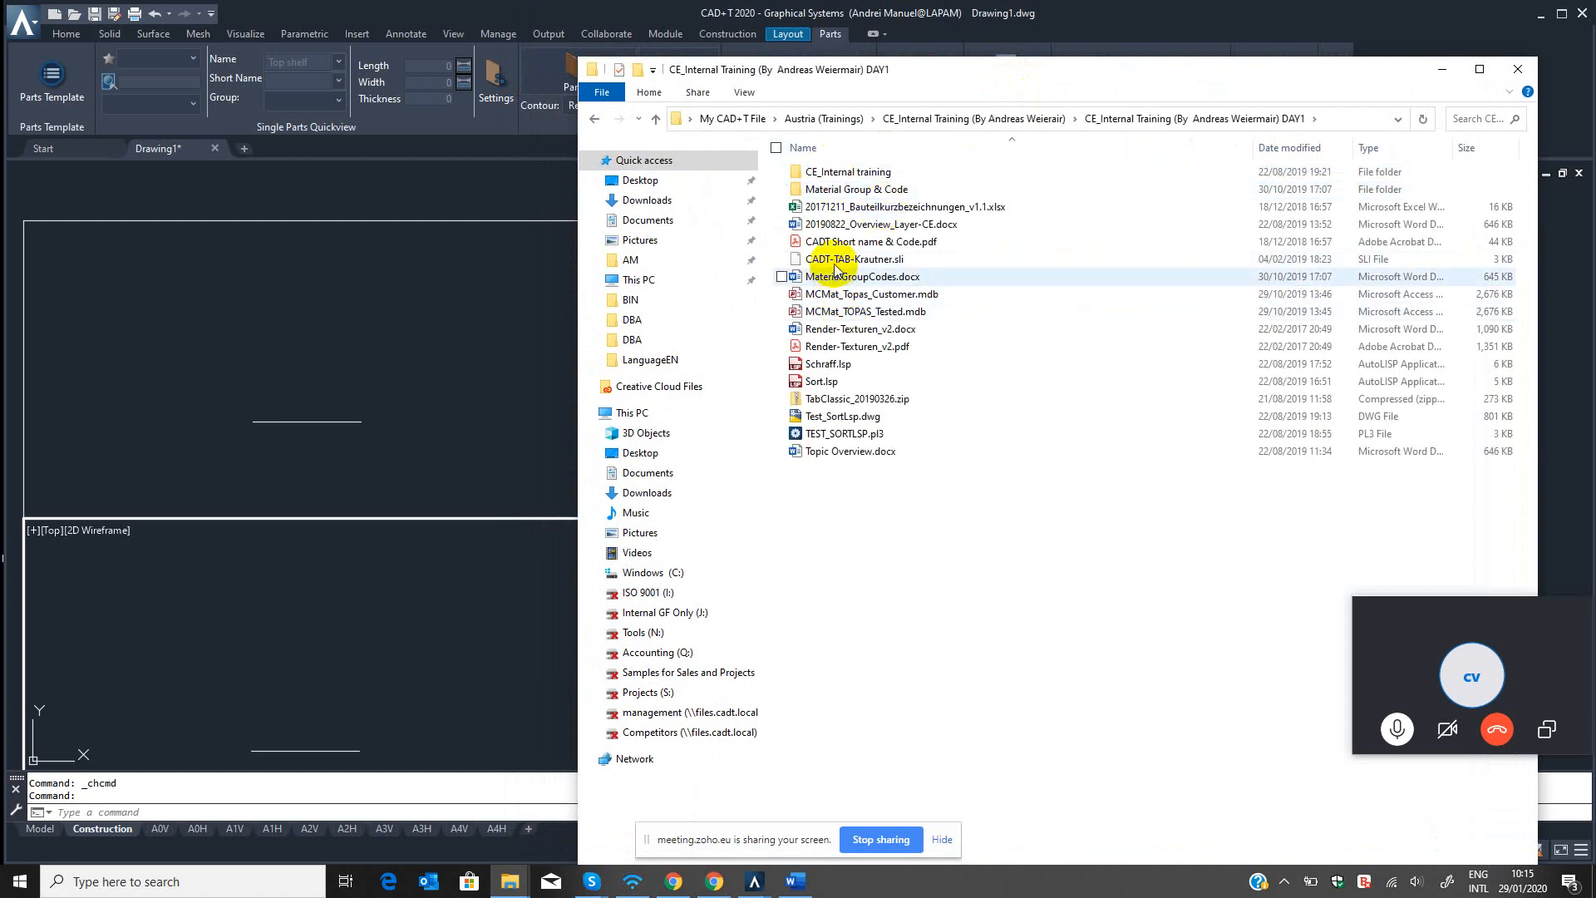
click(864, 246)
right_click(865, 246)
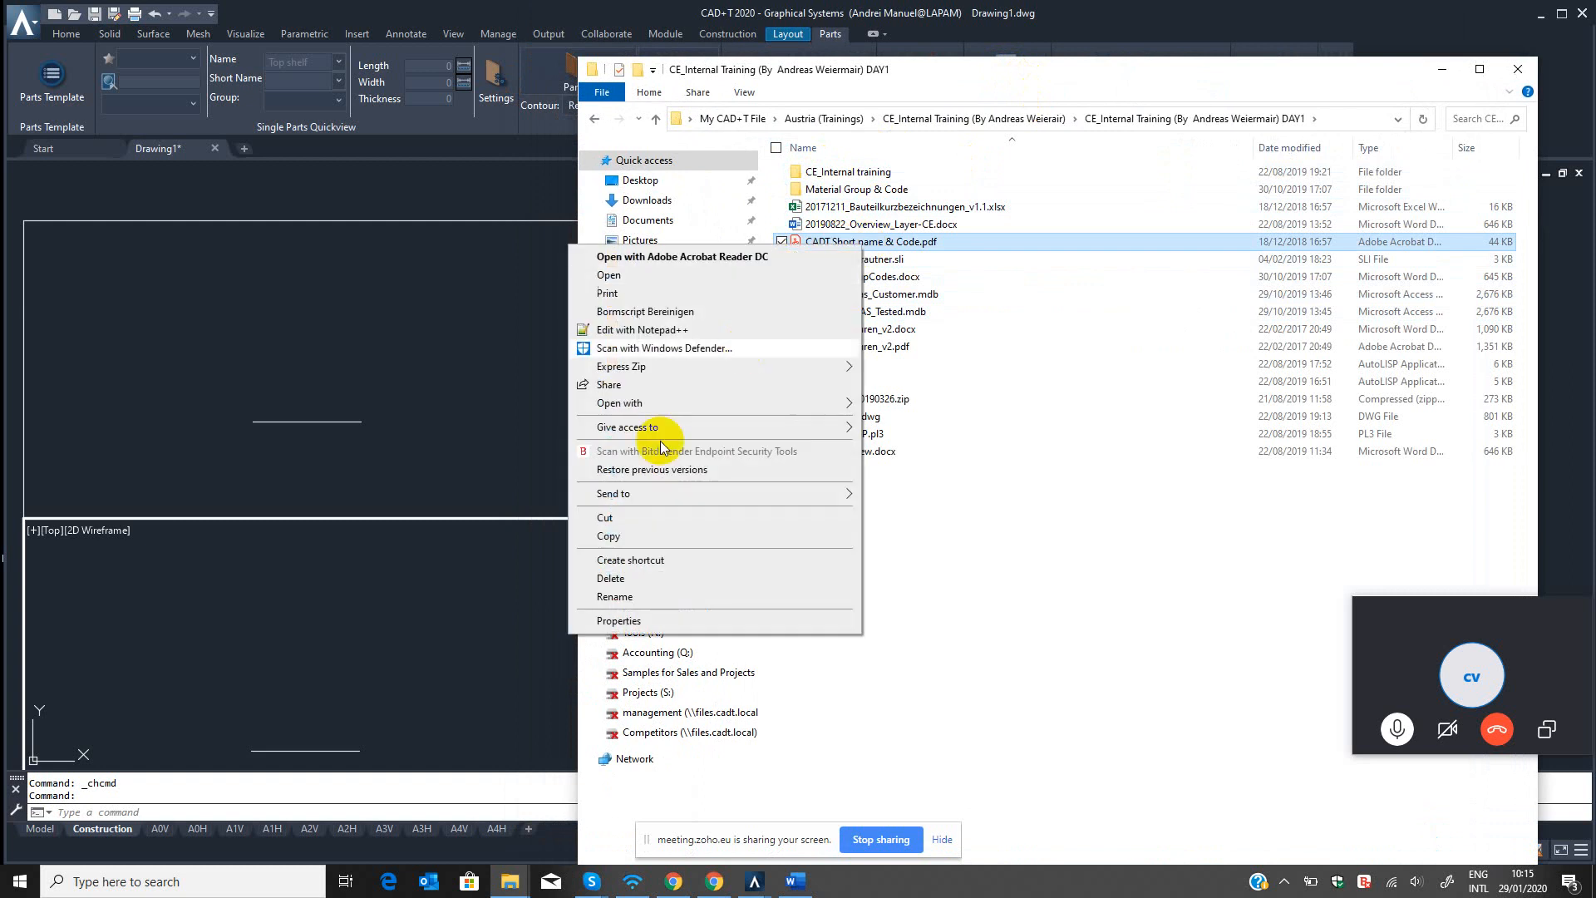
click(612, 527)
click(508, 883)
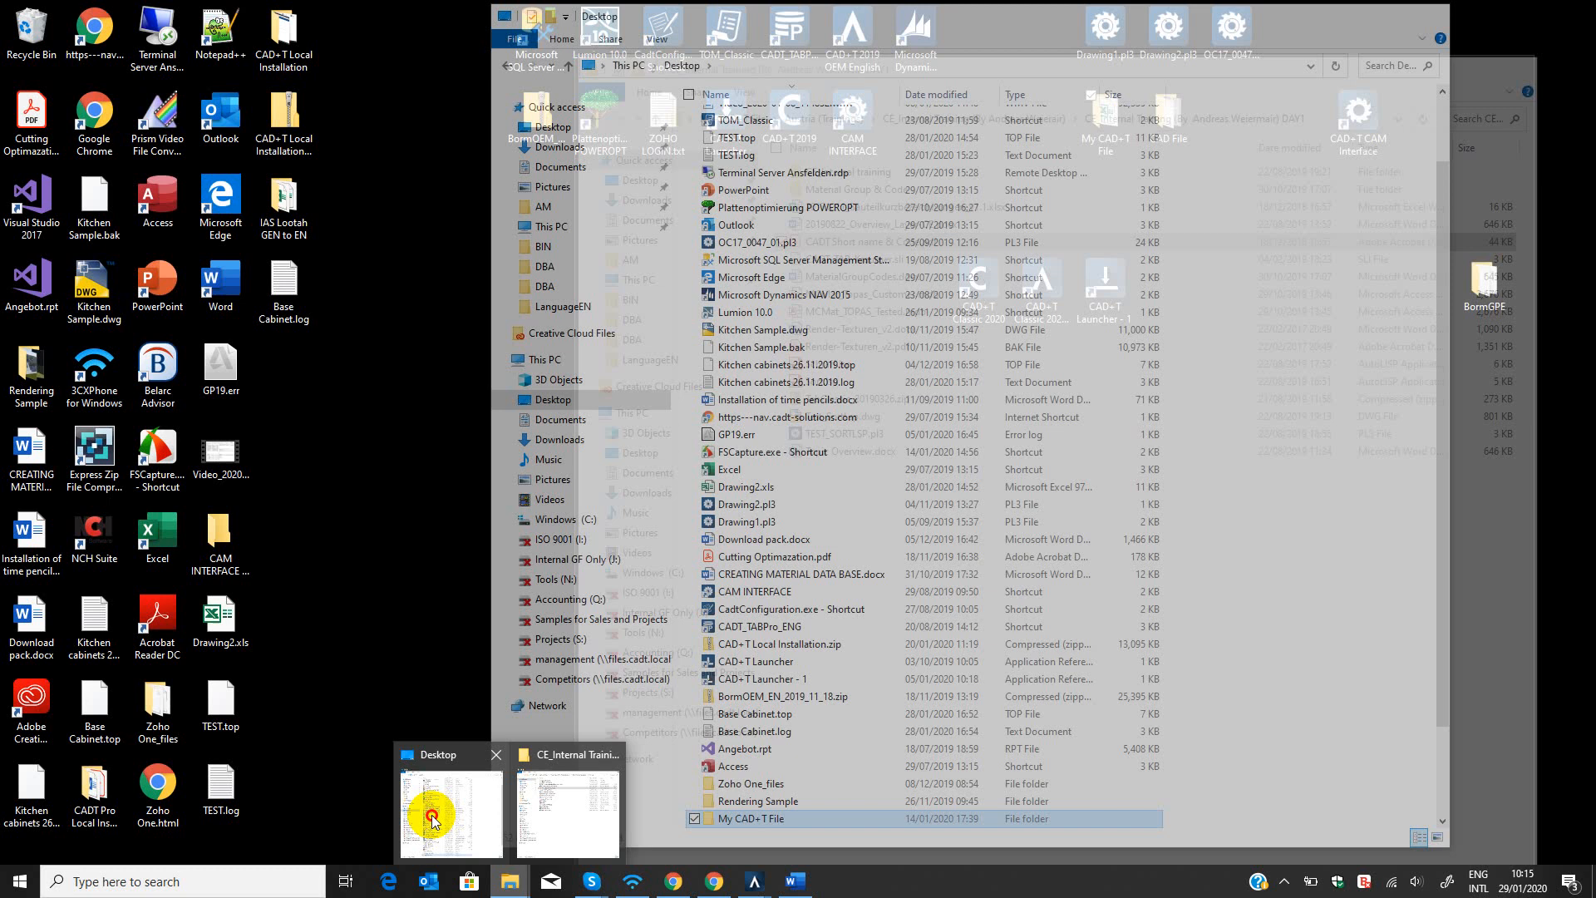
click(421, 807)
scroll(795, 765, down, 2)
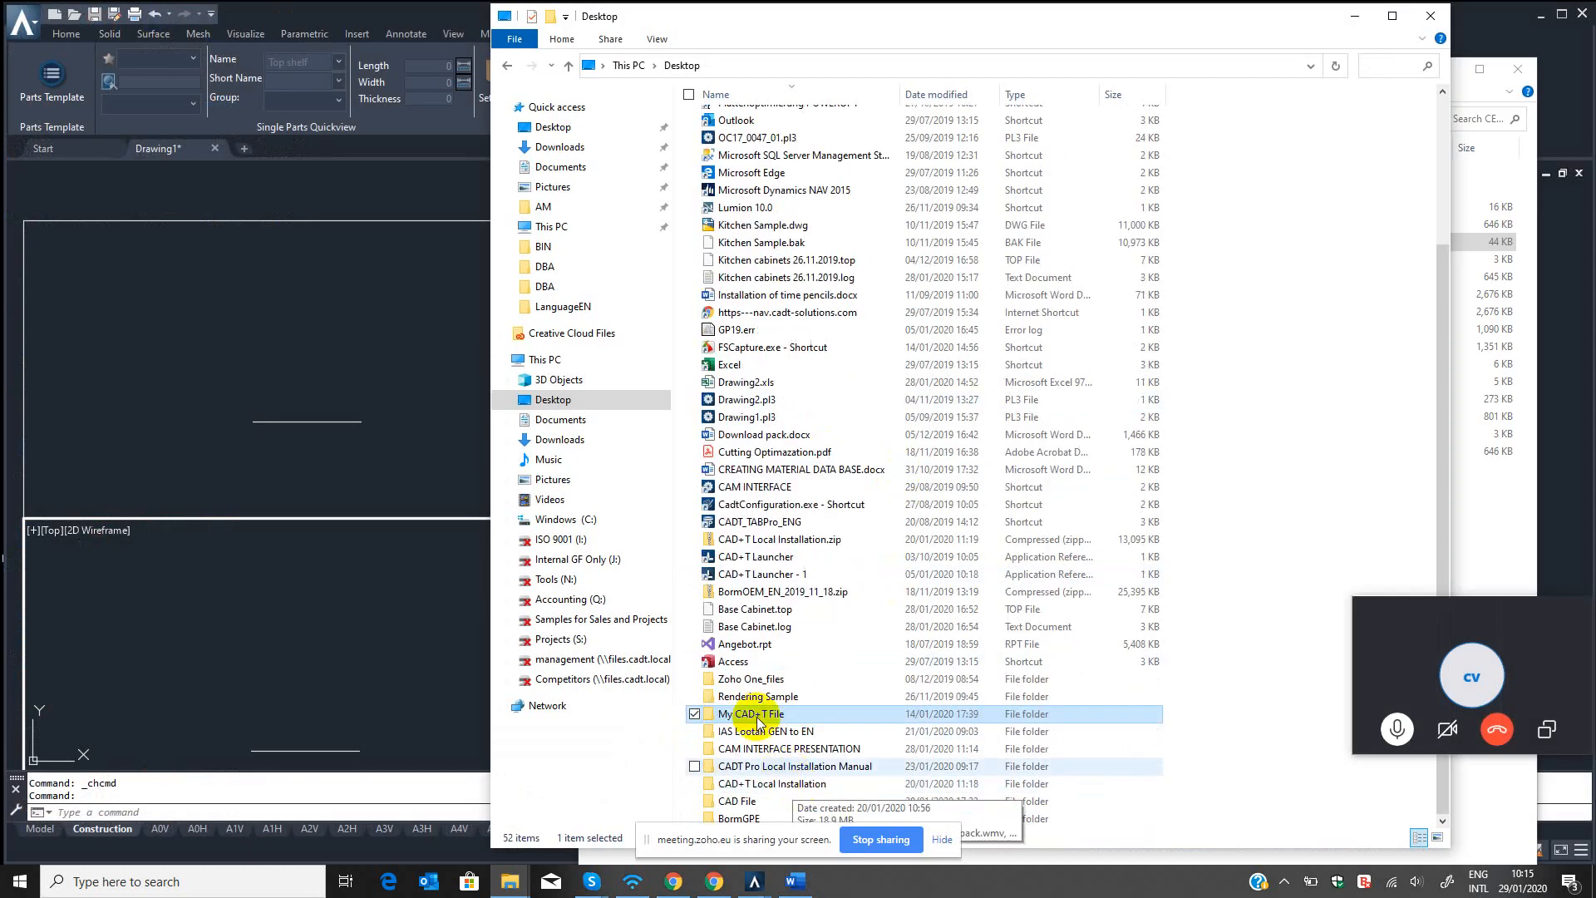
click(777, 766)
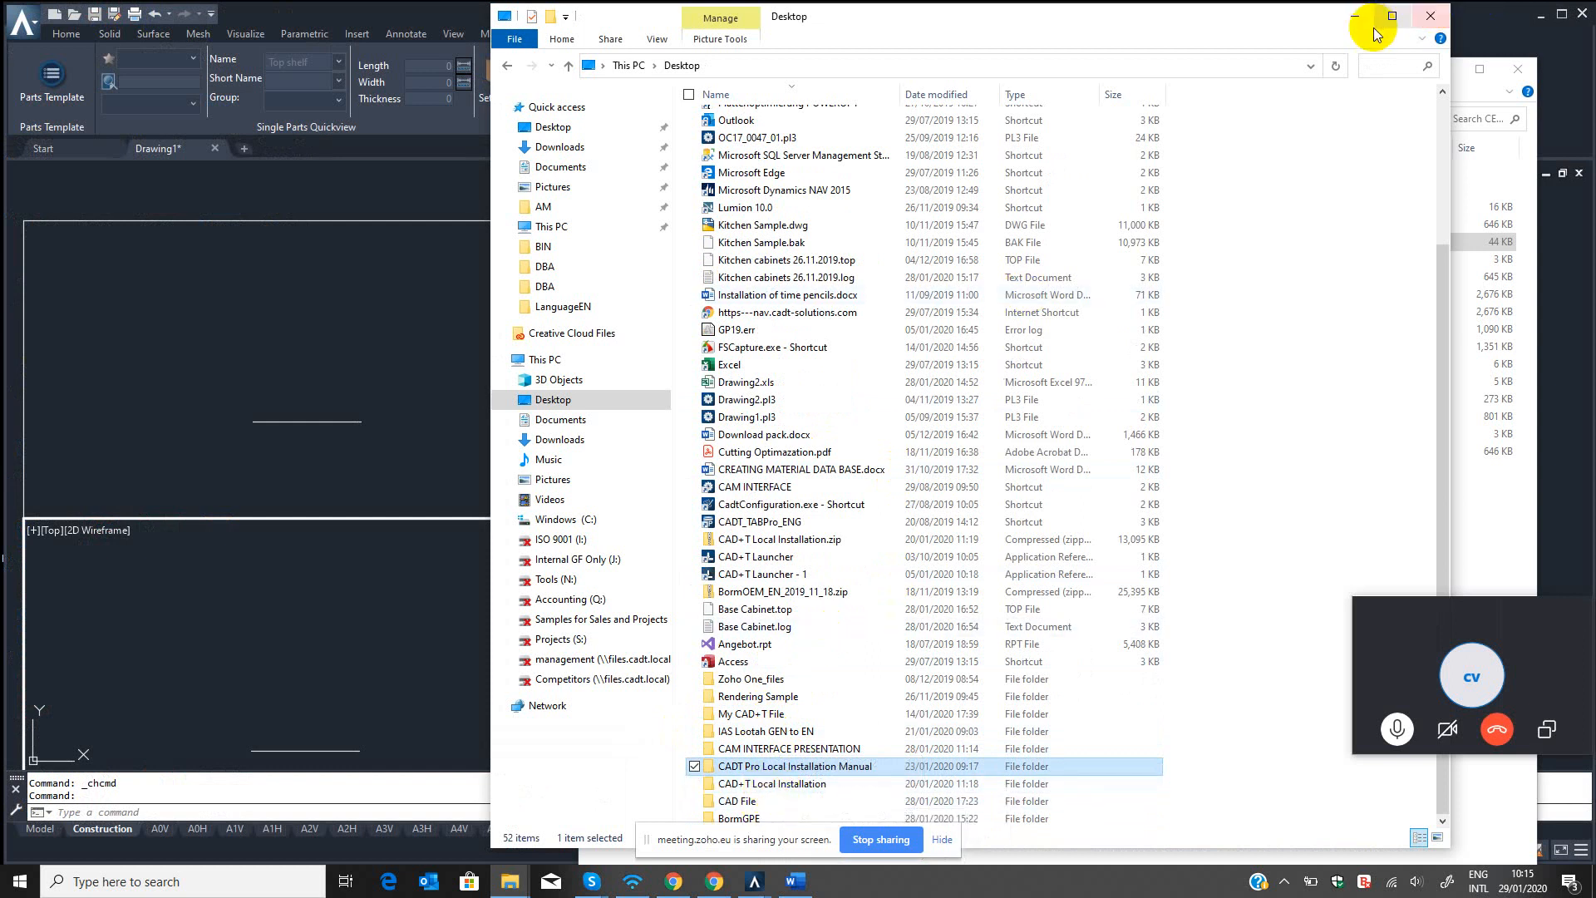
Paste the copied PDF into the Visual Mechanika folder under My CAD+T File > My Projects.
key(super+d)
double_click(1099, 116)
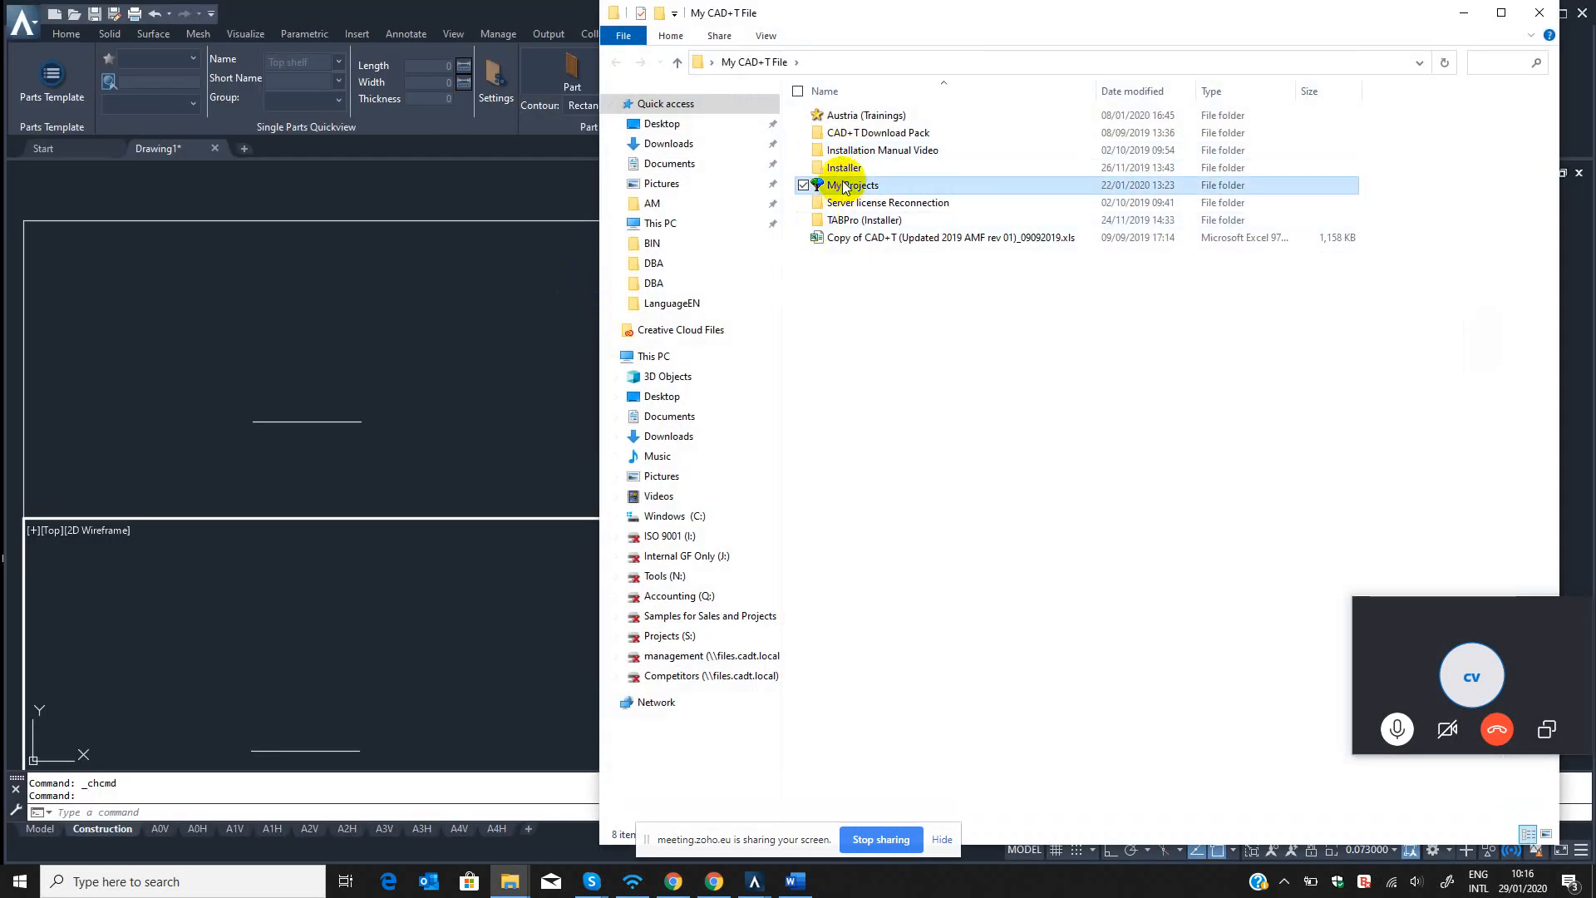
double_click(843, 183)
double_click(849, 150)
right_click(930, 197)
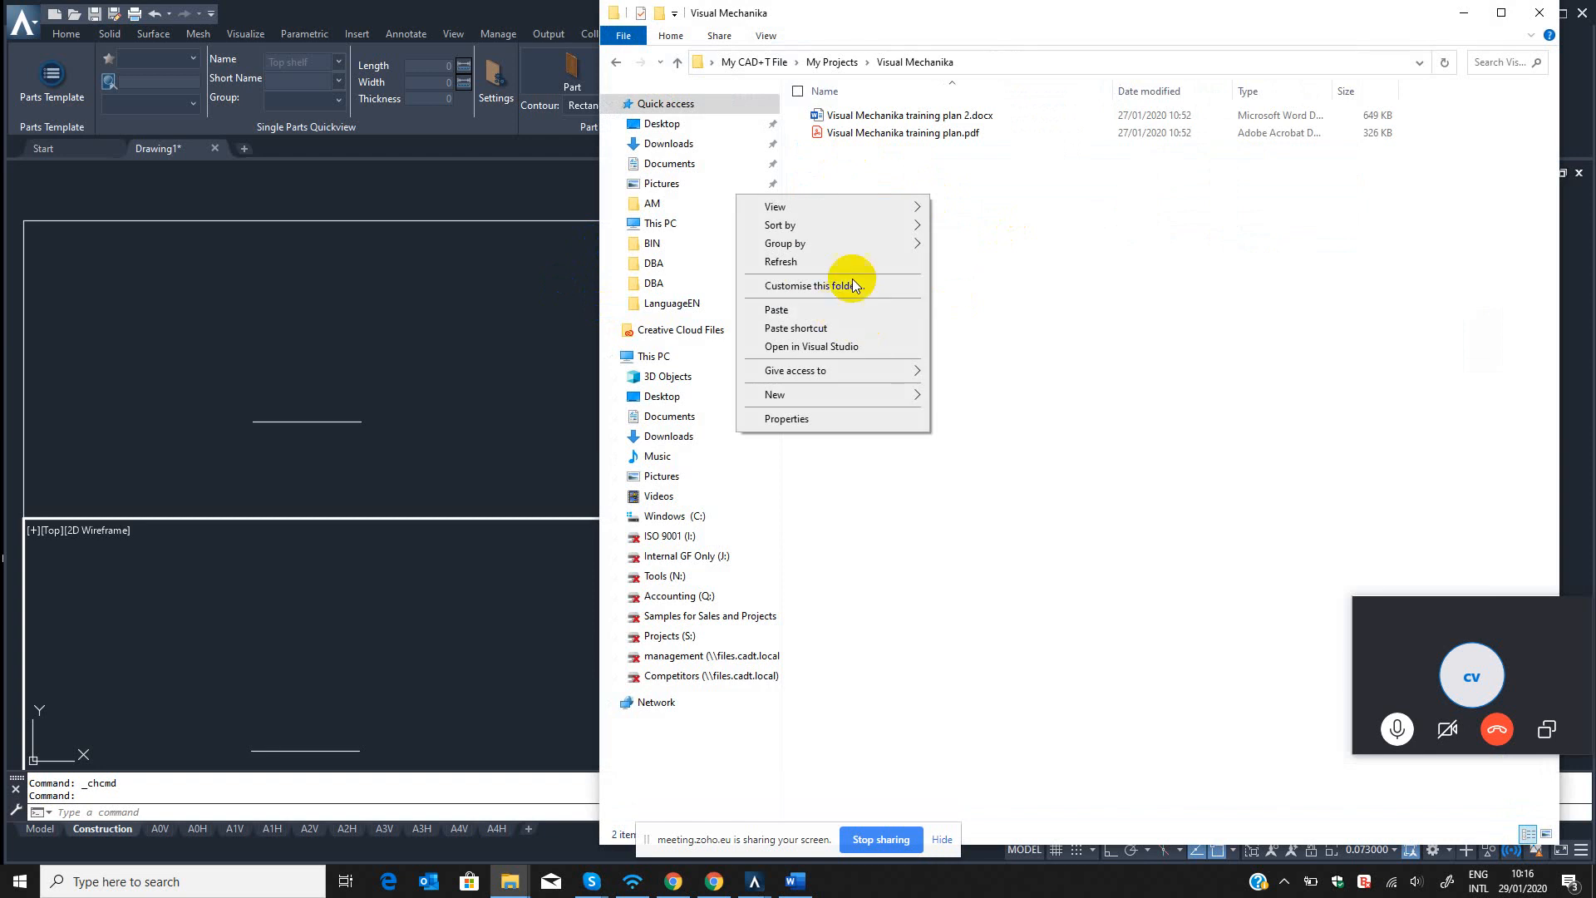
click(813, 313)
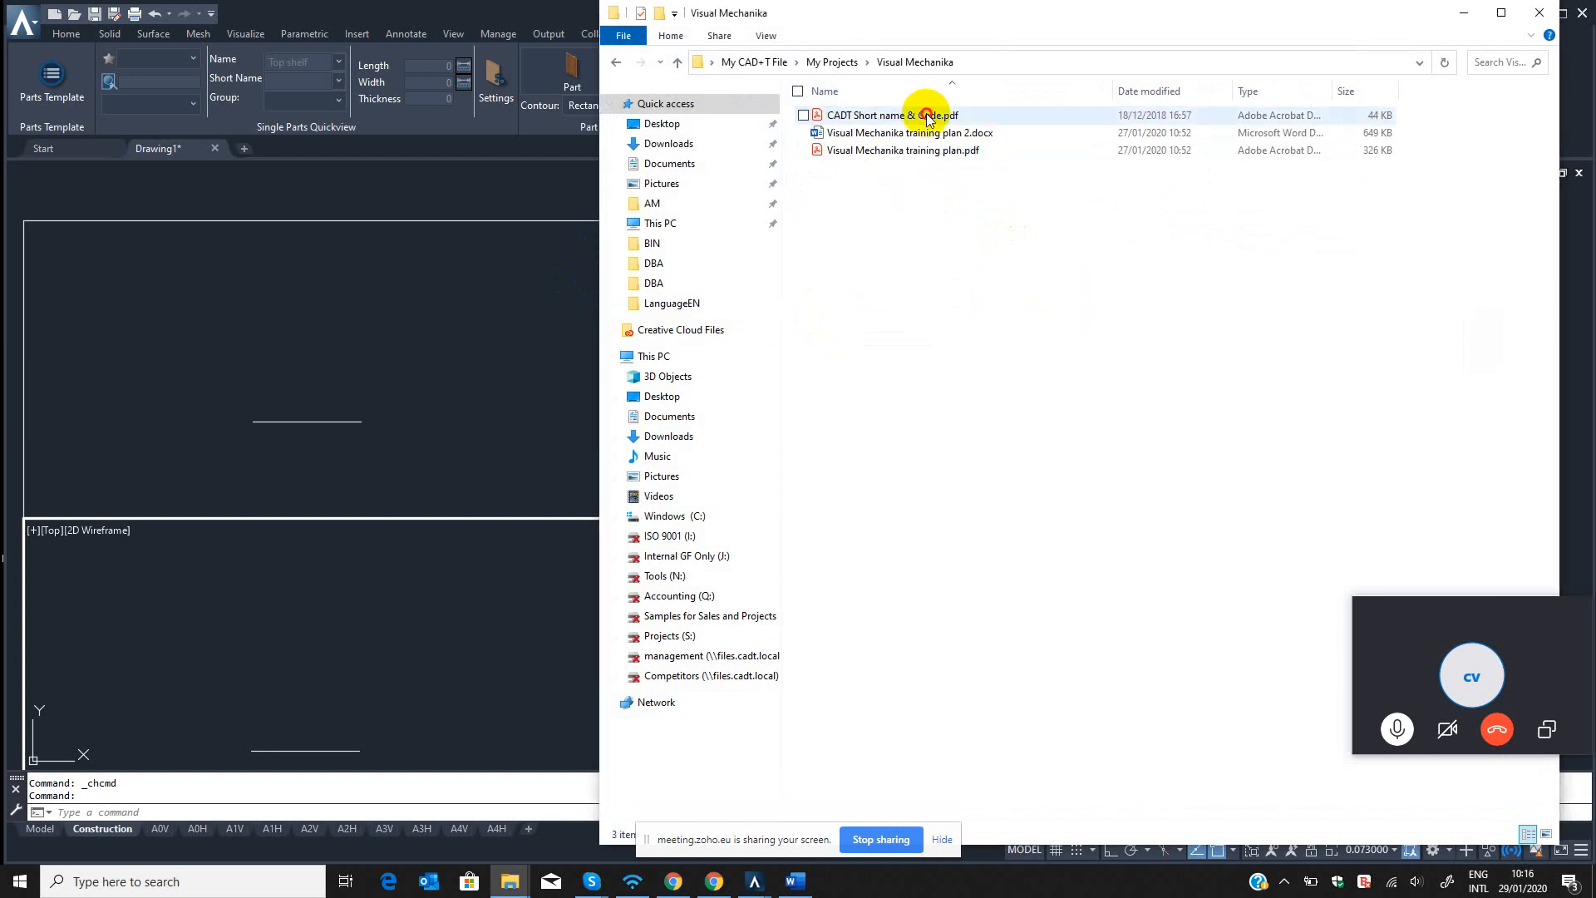
Open CADT Short name & Code.pdf and examine the part short names with their German and English full names.
double_click(857, 116)
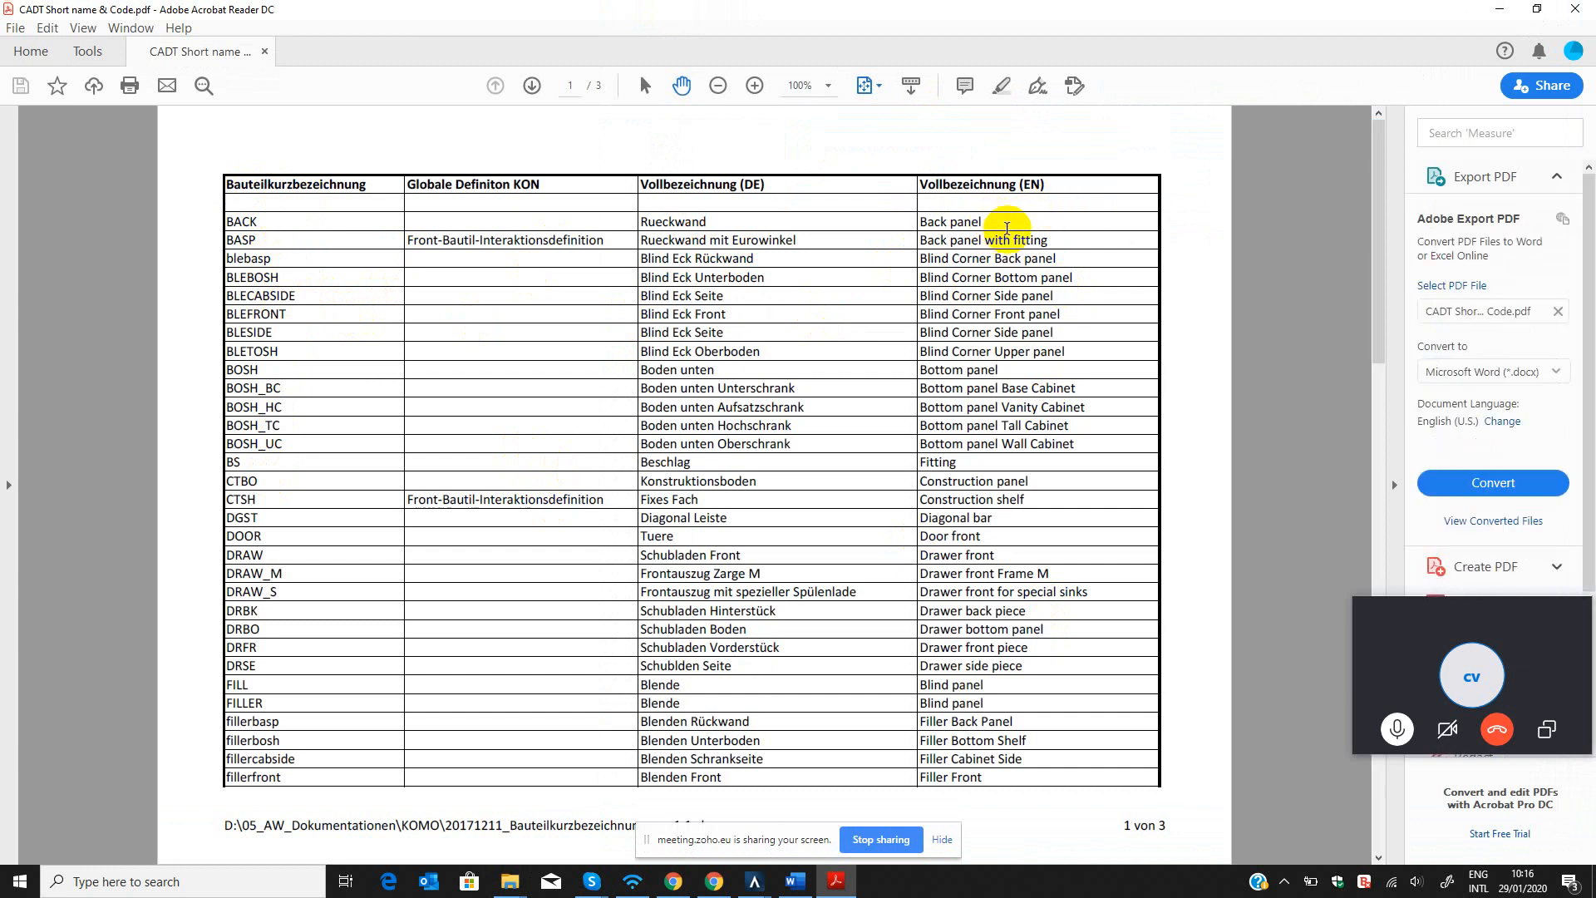
mouse_move(1006, 228)
mouse_down()
mouse_move(873, 223)
mouse_move(1010, 242)
mouse_up()
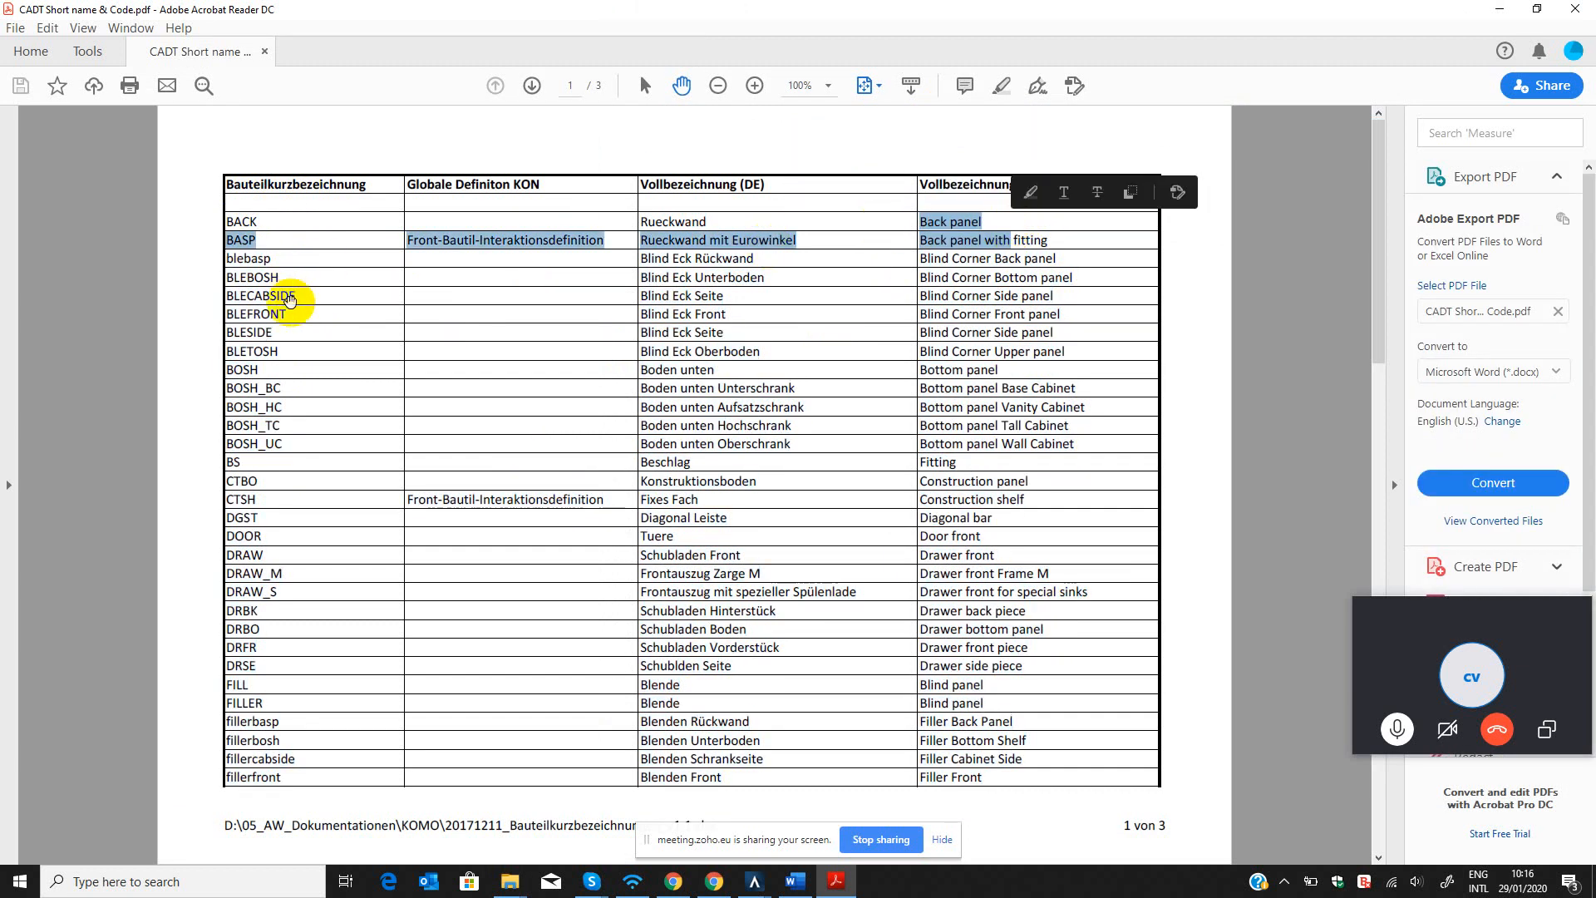
scroll(330, 492, down, 3)
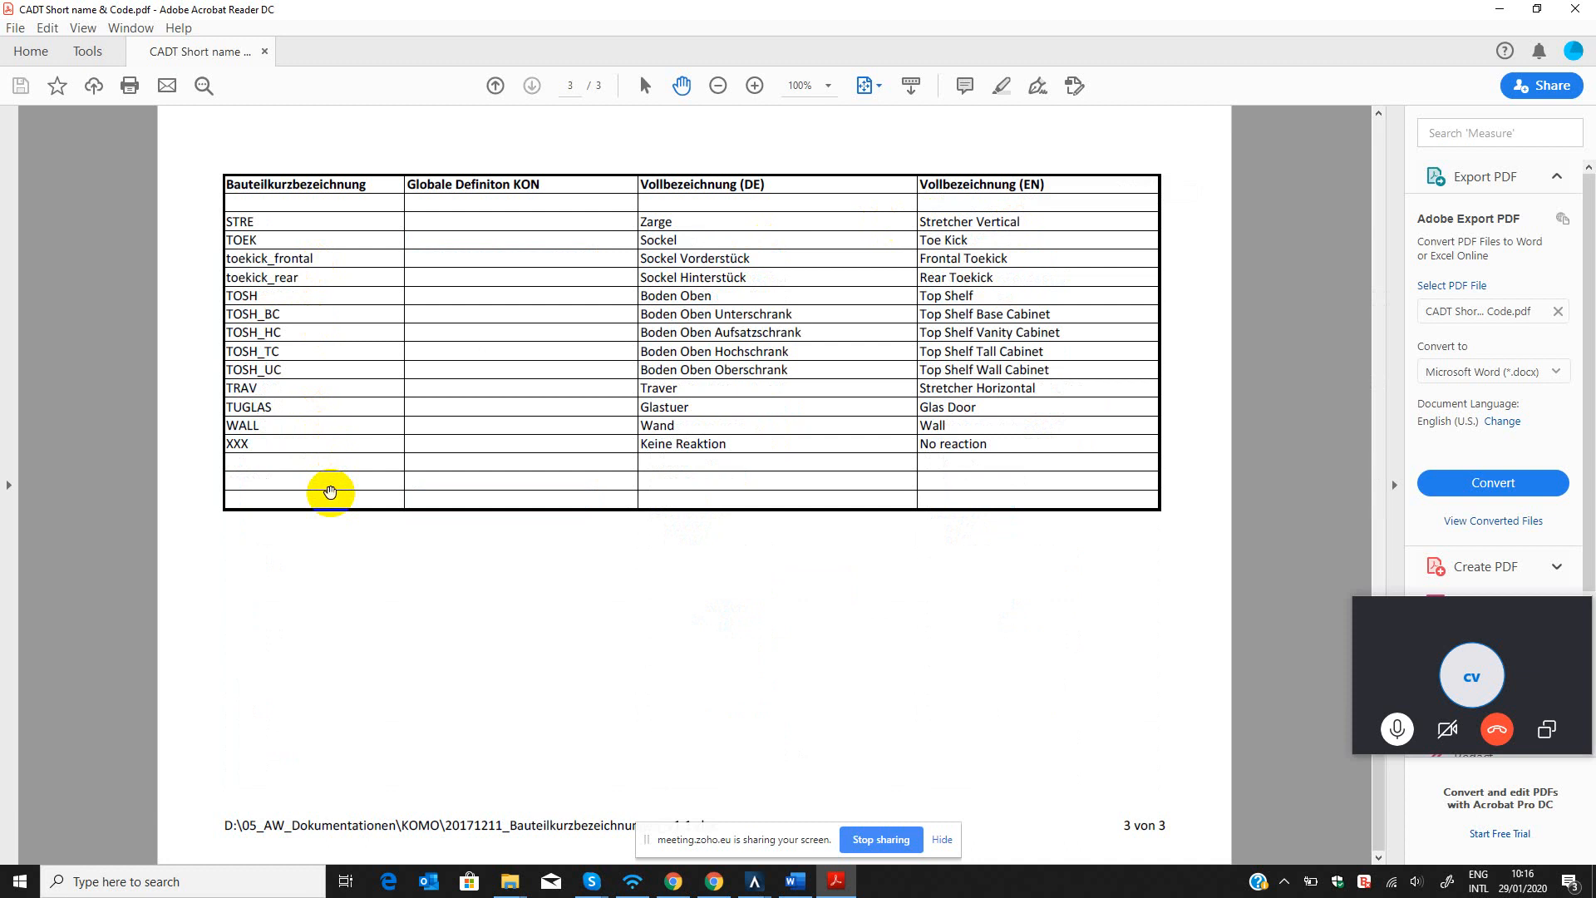
scroll(330, 492, up, 3)
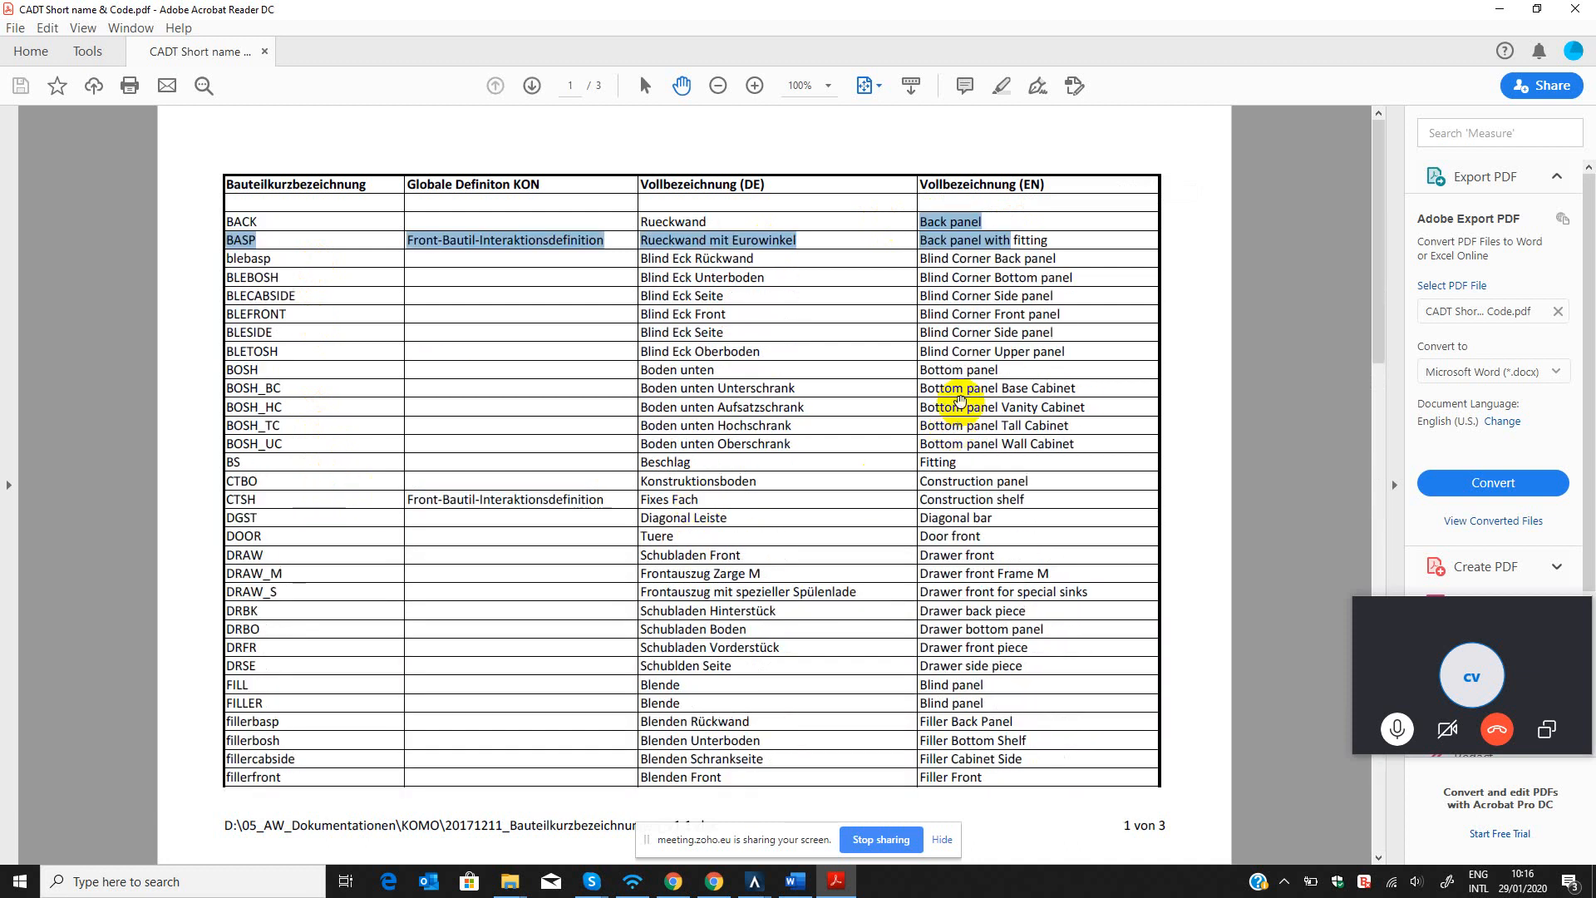
click(286, 373)
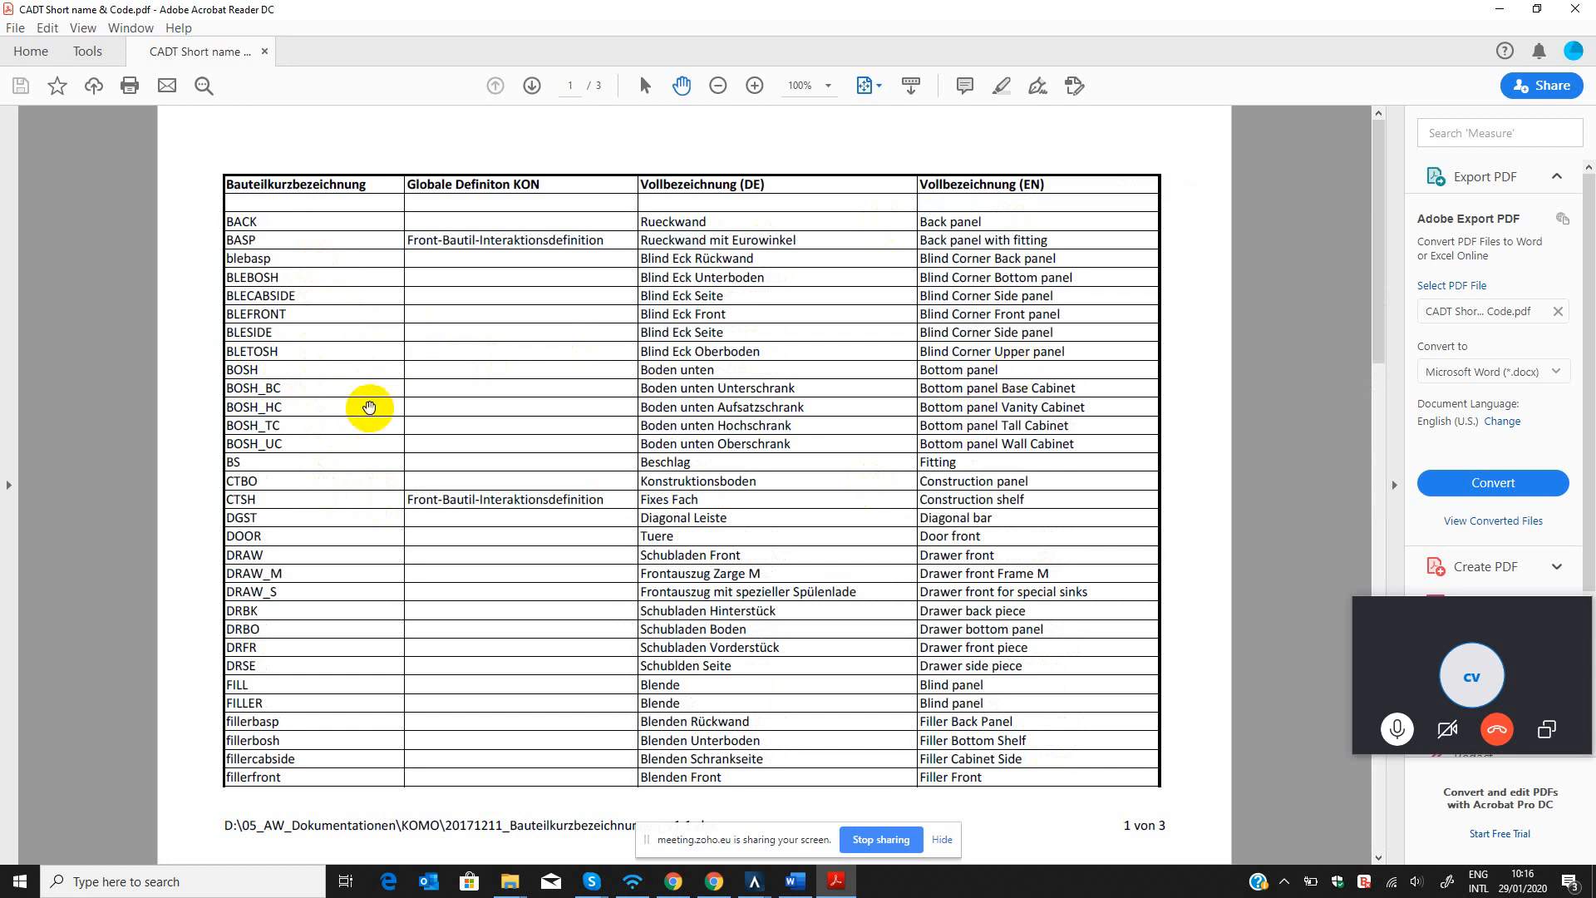
scroll(349, 472, down, 3)
scroll(346, 532, up, 3)
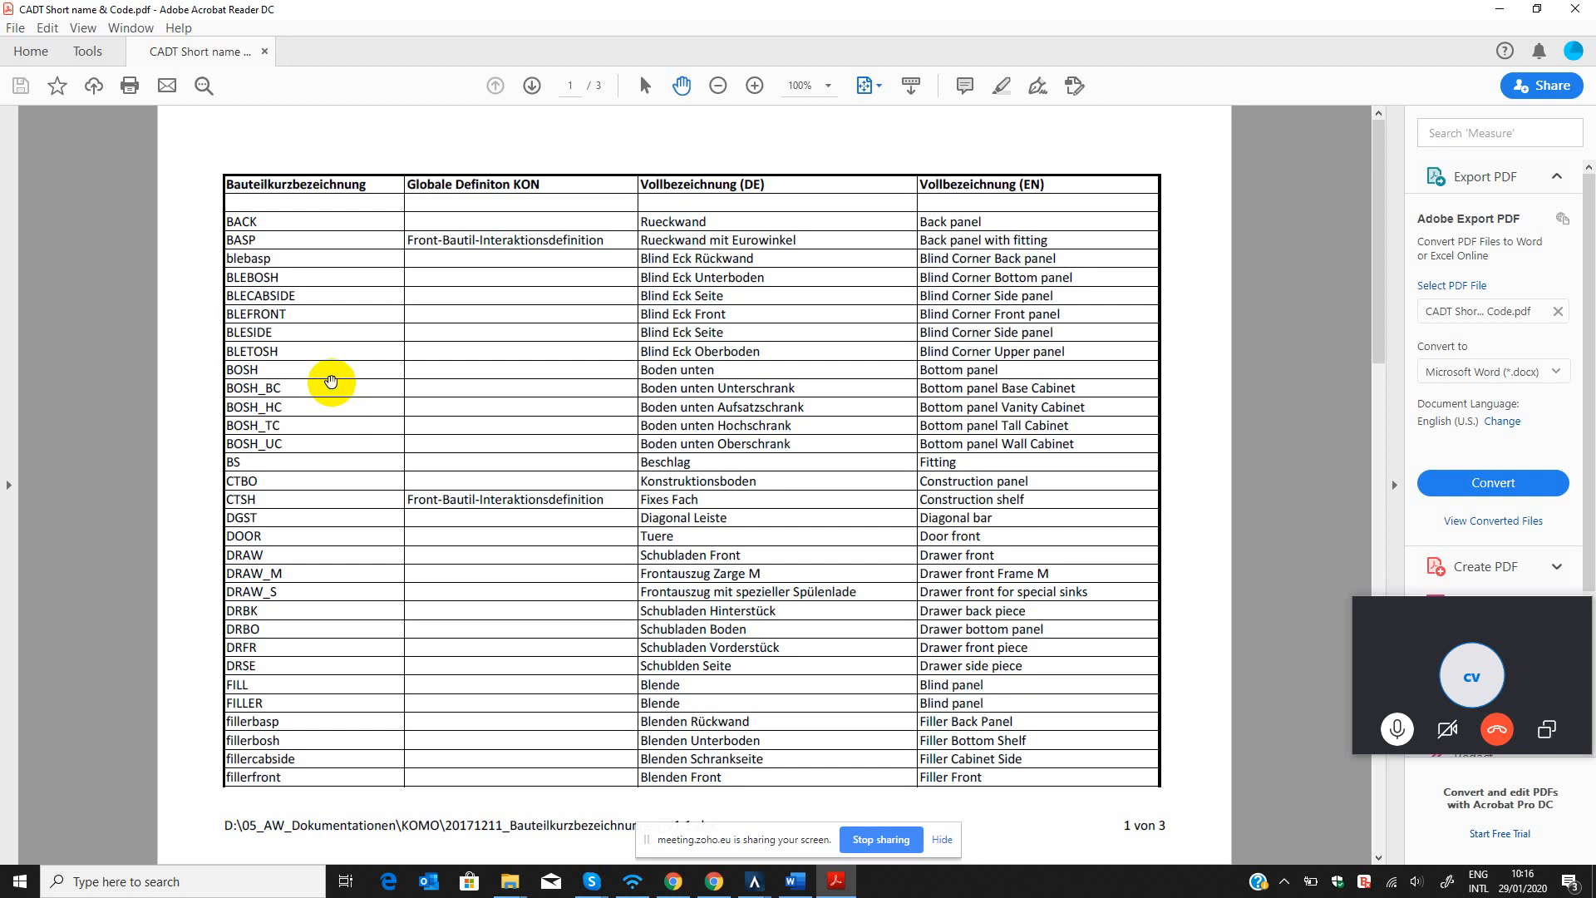
Switch back to the Part Template Editor in CAD+T and select the text of the part's name.
click(1500, 9)
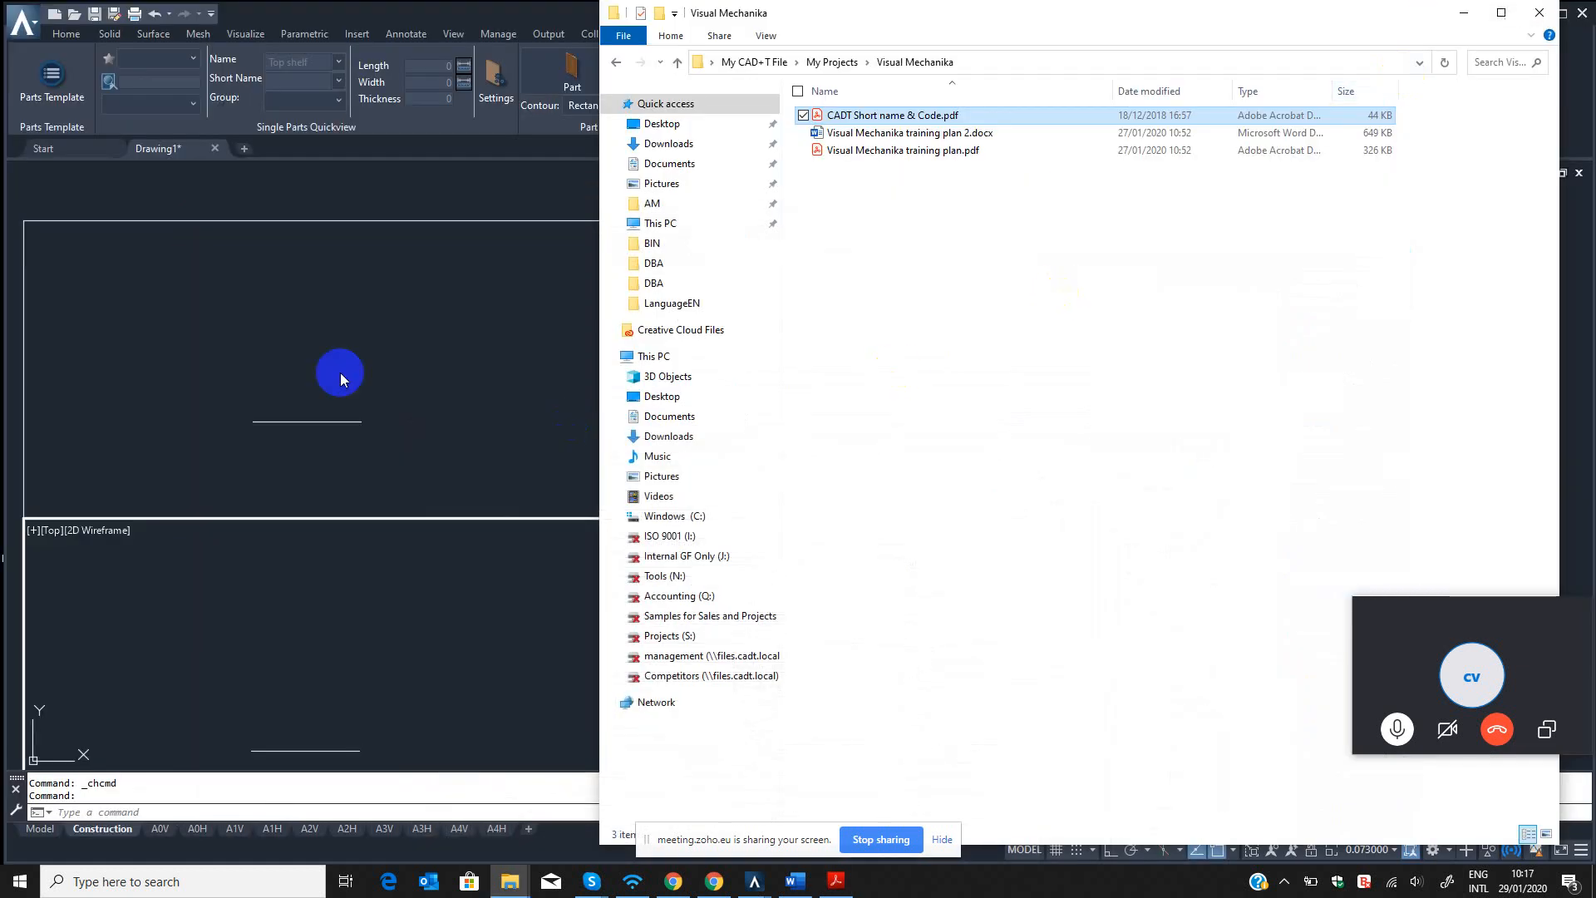
click(1465, 13)
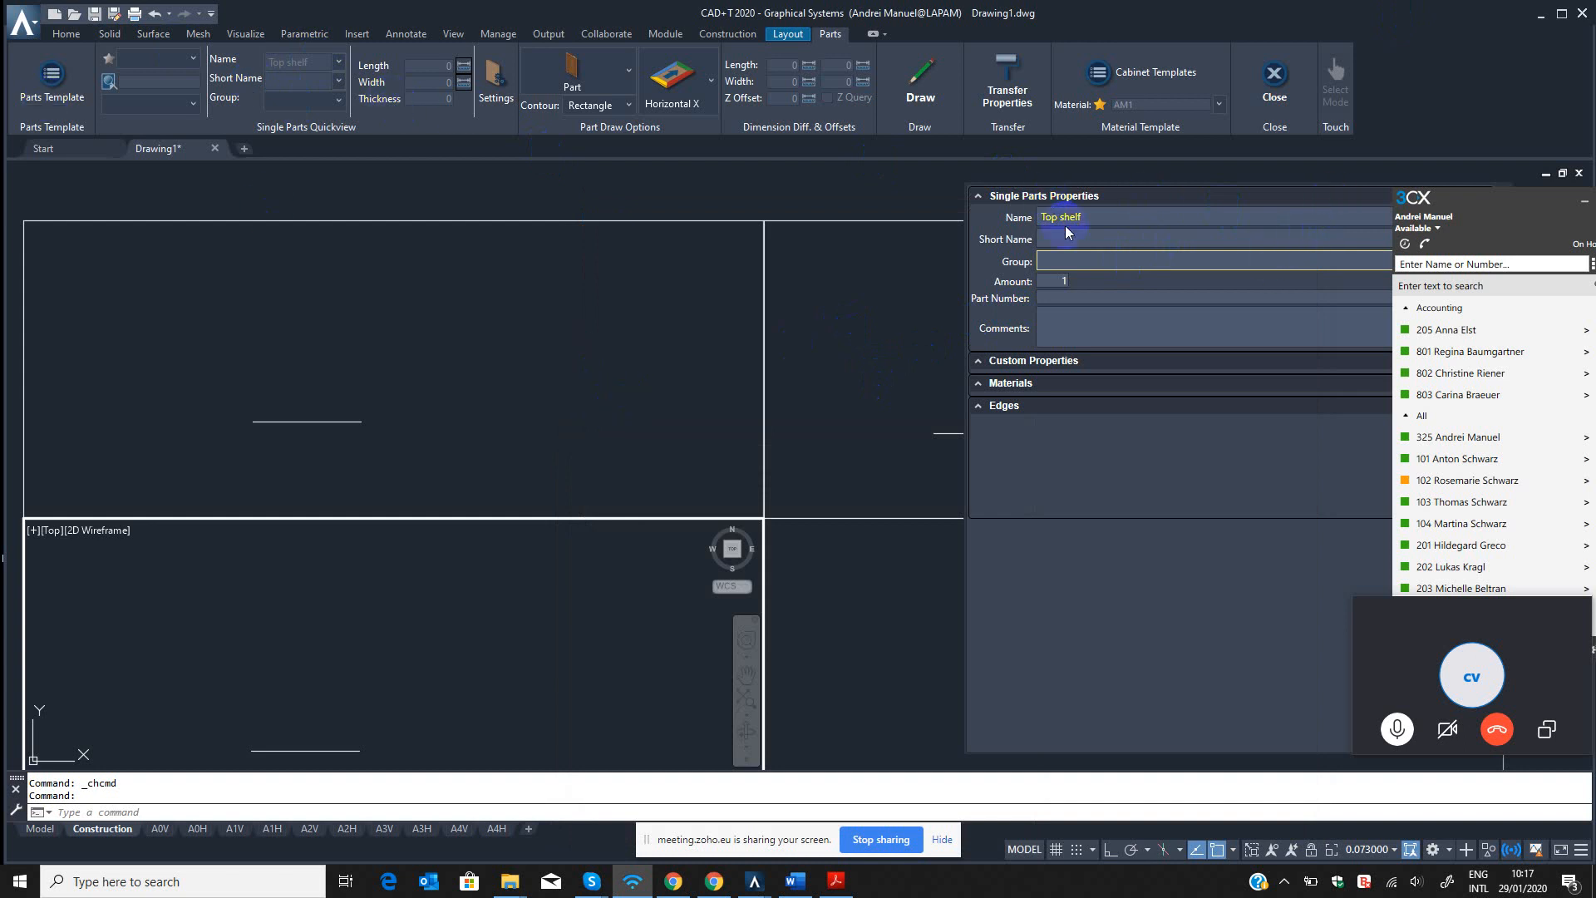
mouse_move(754, 880)
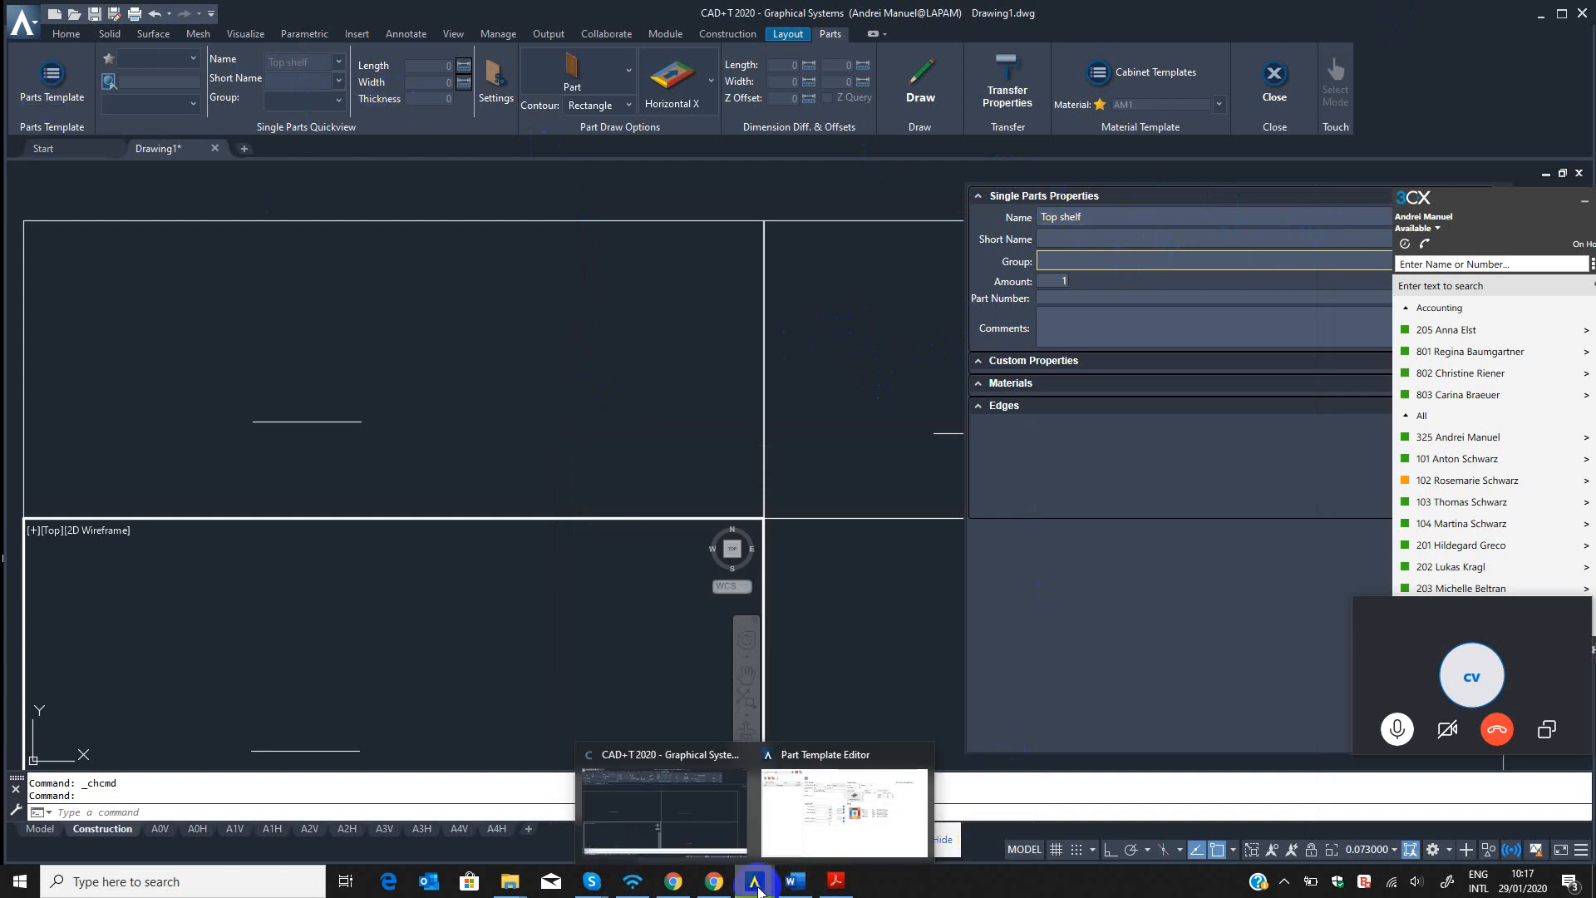
click(818, 835)
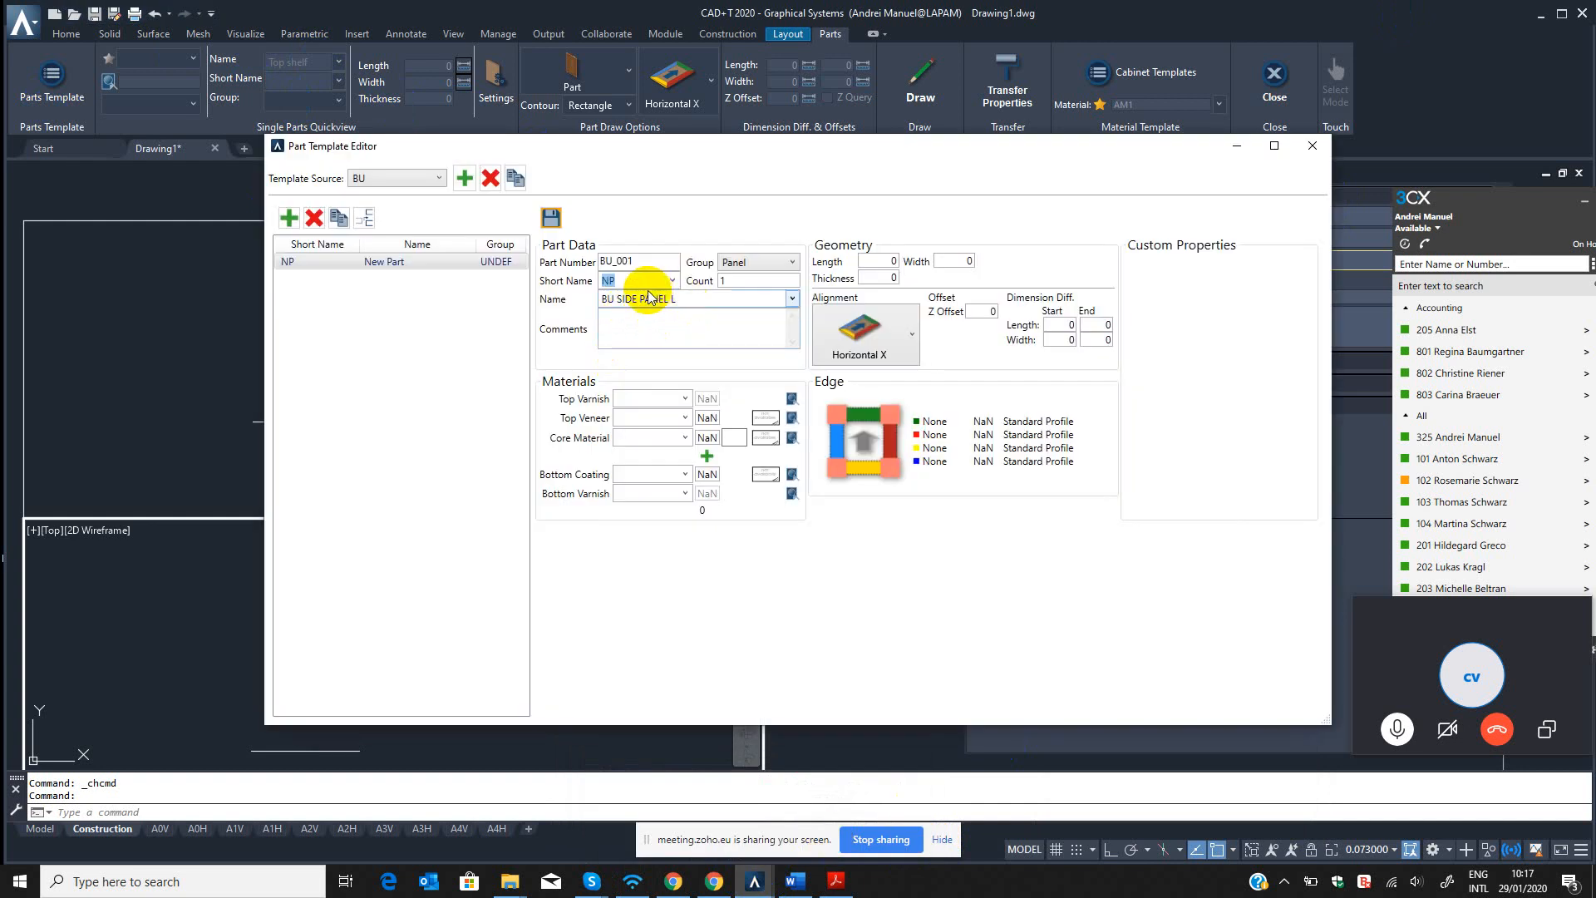
drag(688, 297, 534, 303)
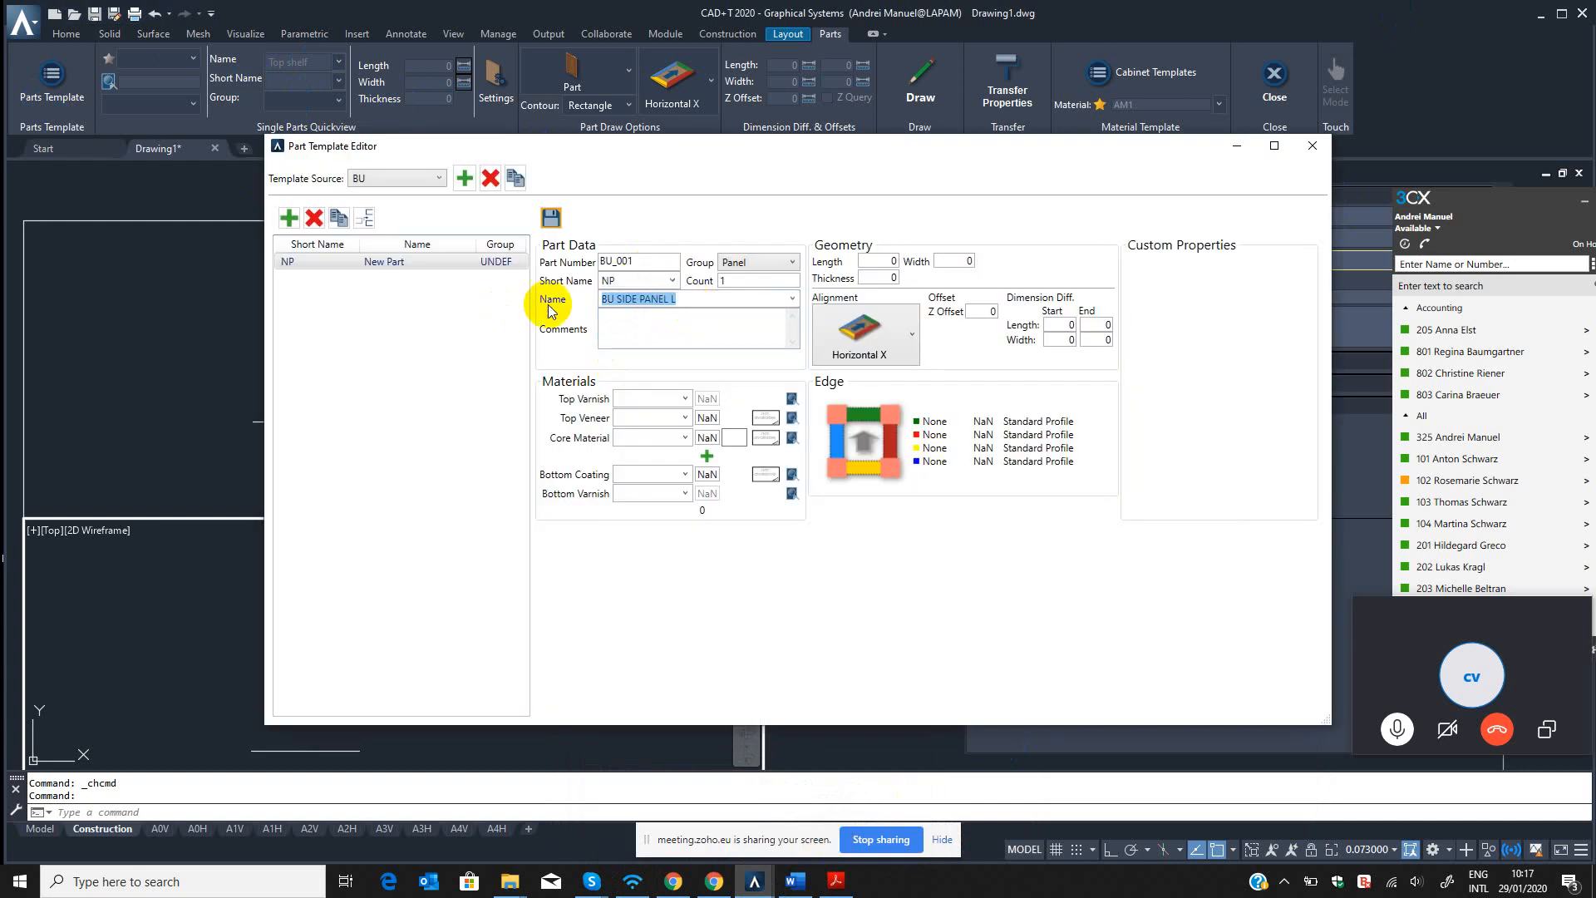
Try to set the short name of part BU_001 to SIDE.
click(643, 279)
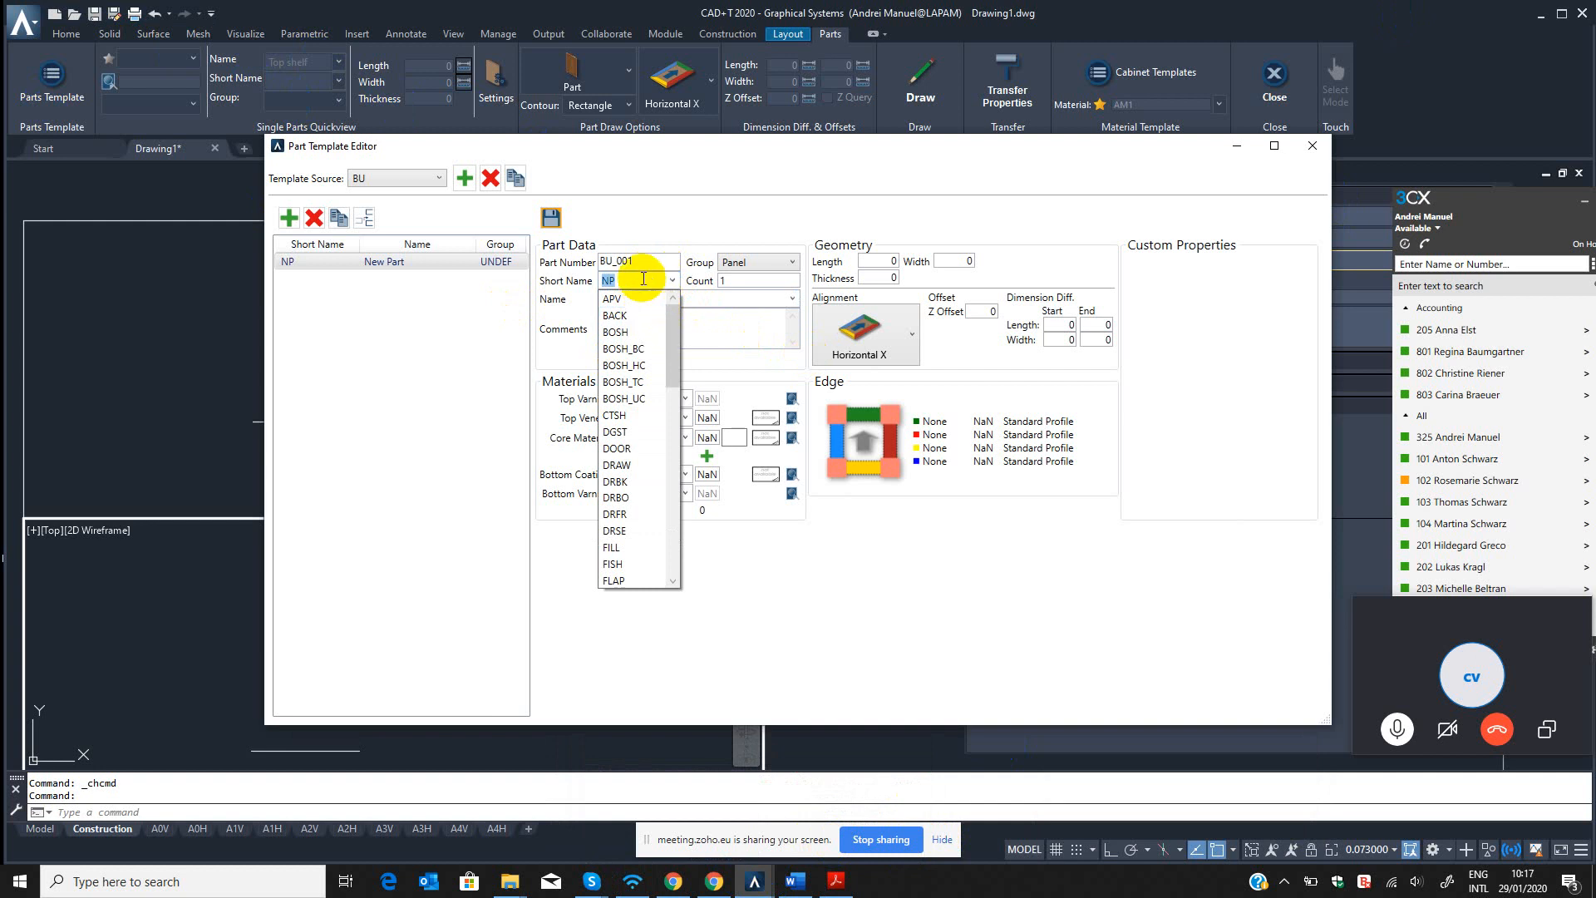
text(SIDE)
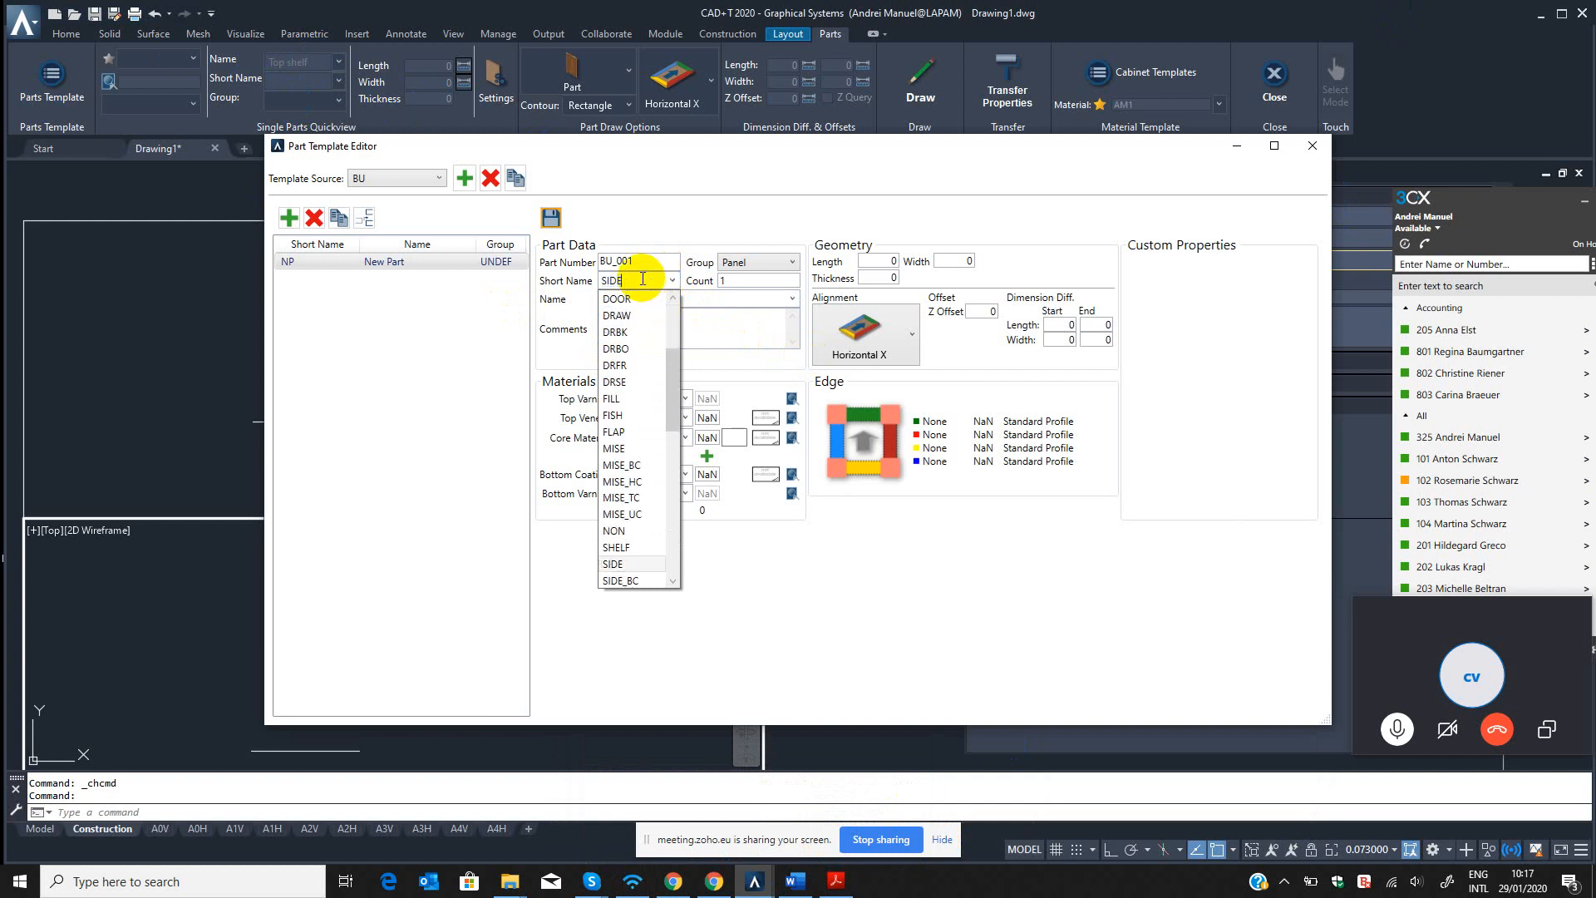
click(640, 298)
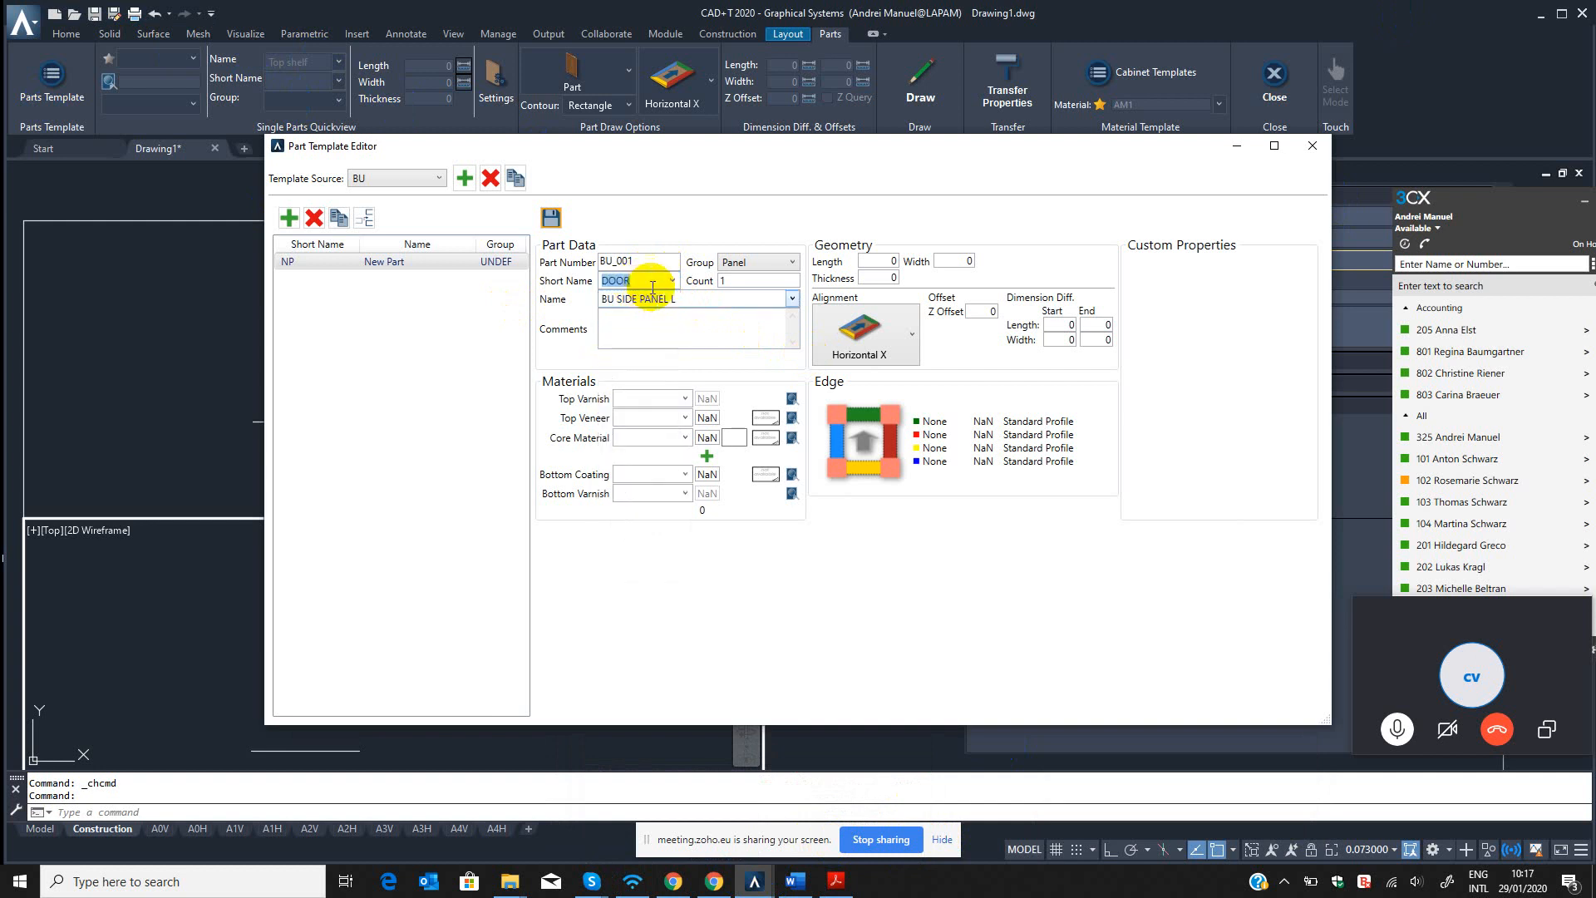
click(686, 300)
click(686, 301)
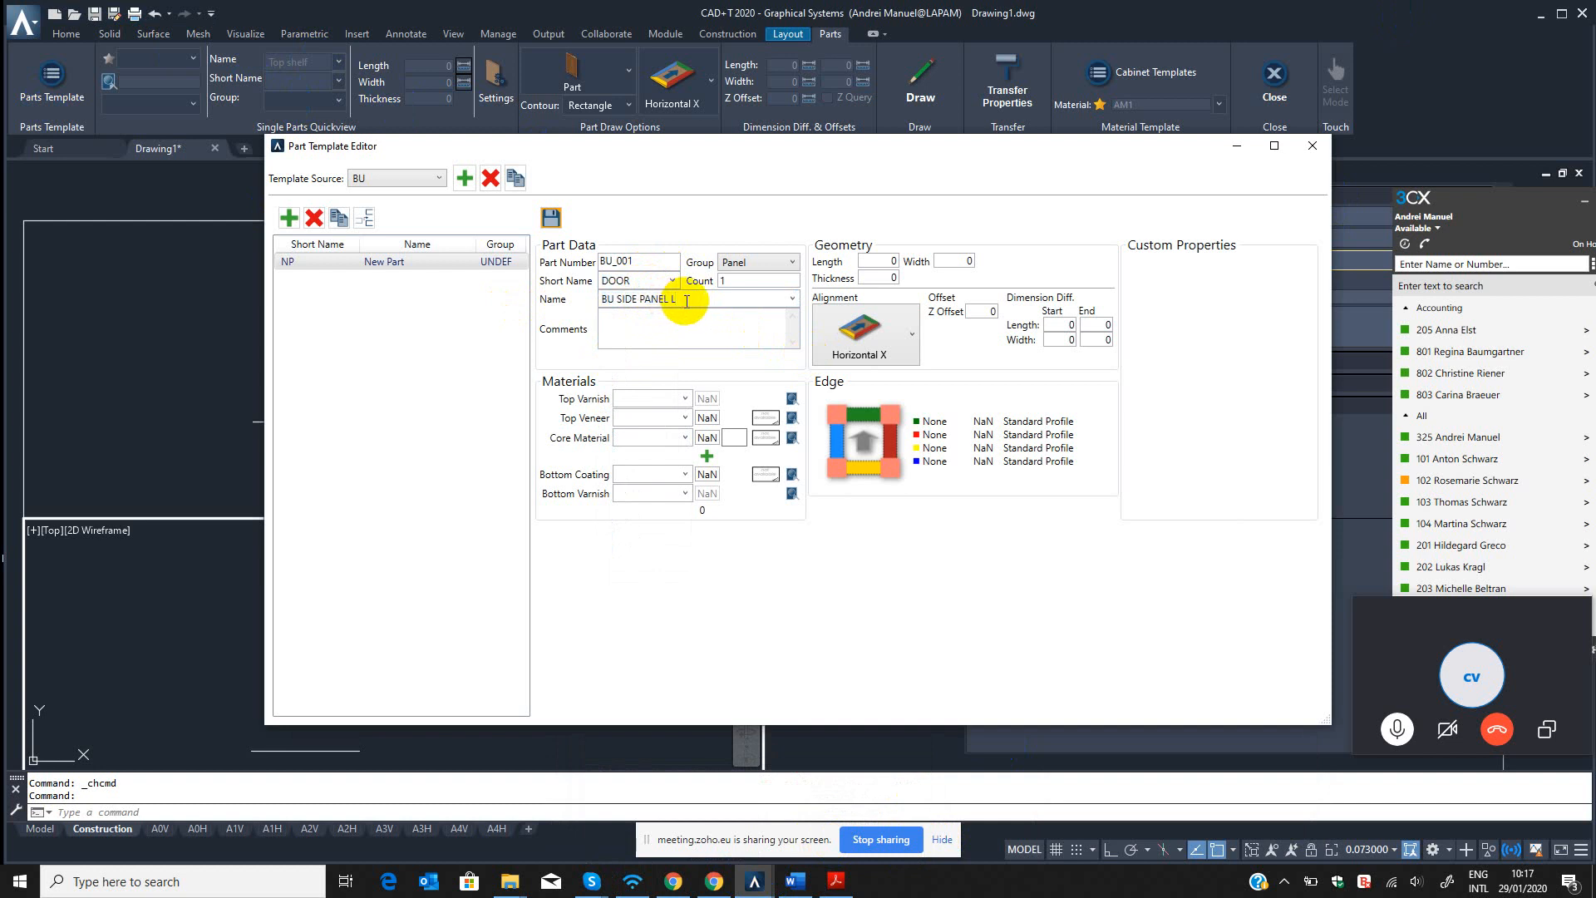
click(912, 340)
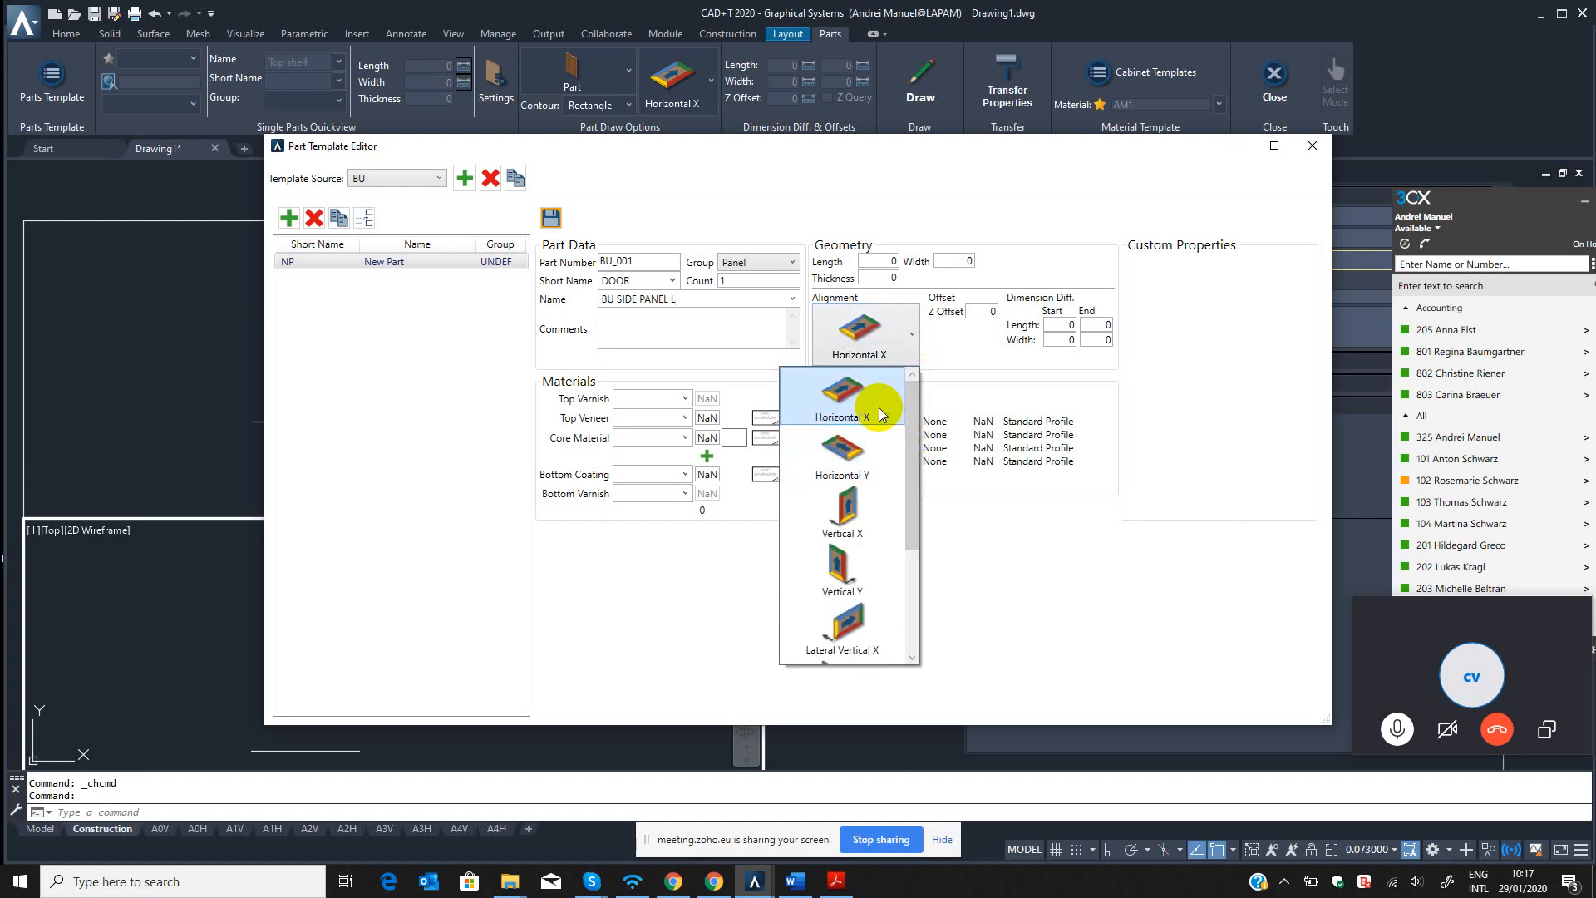
click(983, 358)
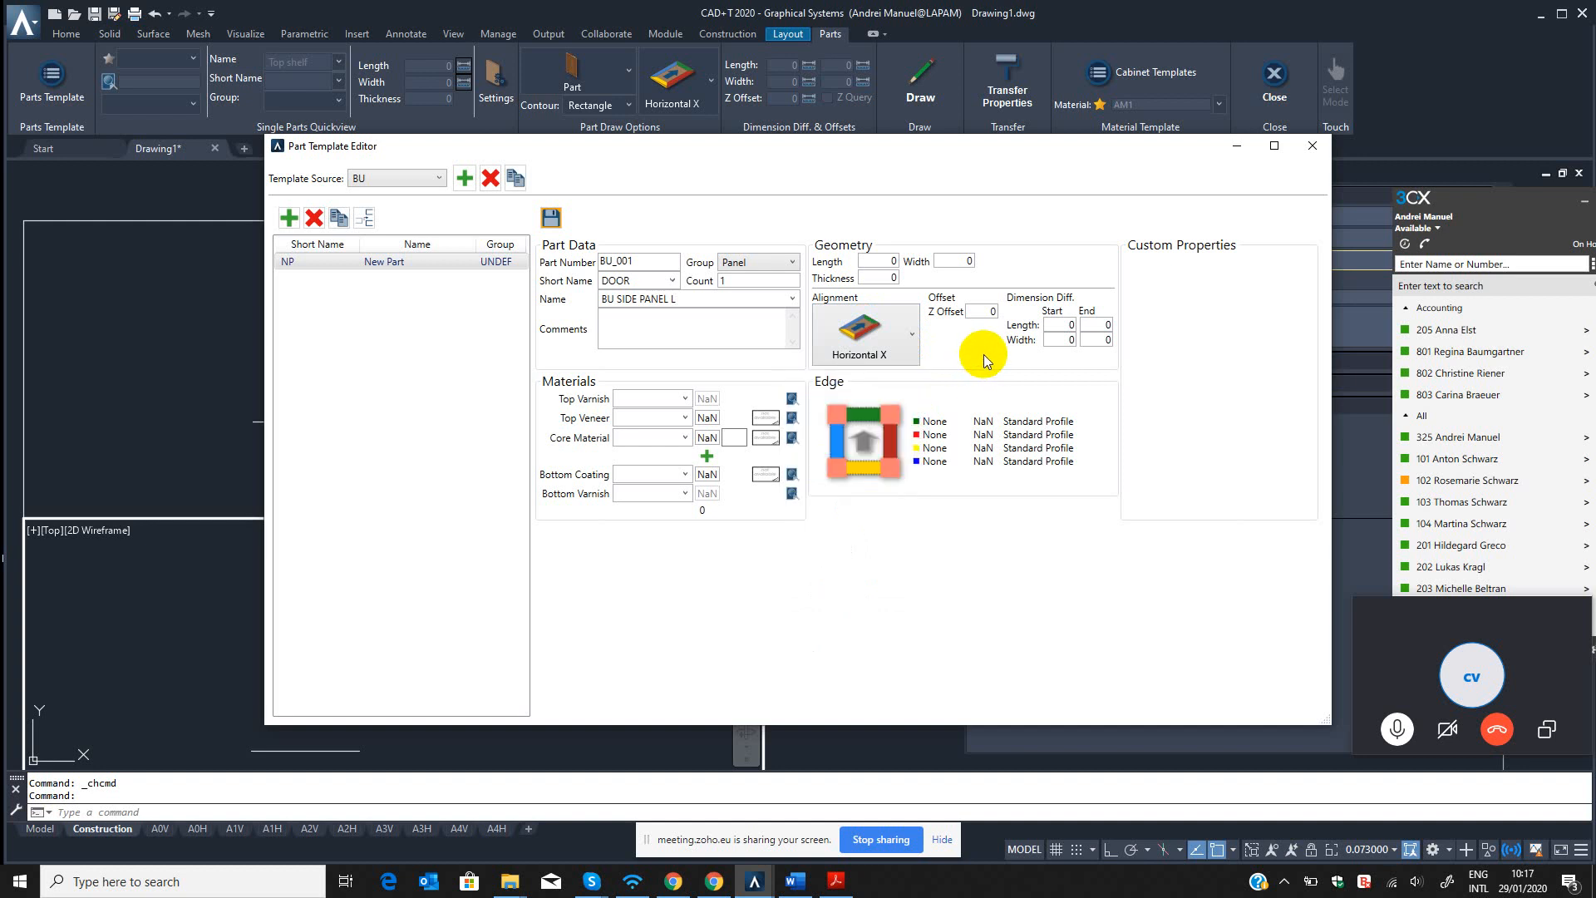
Change the short name of the BU SIDE PANEL L part to SIDE.
click(673, 282)
text(SIDE)
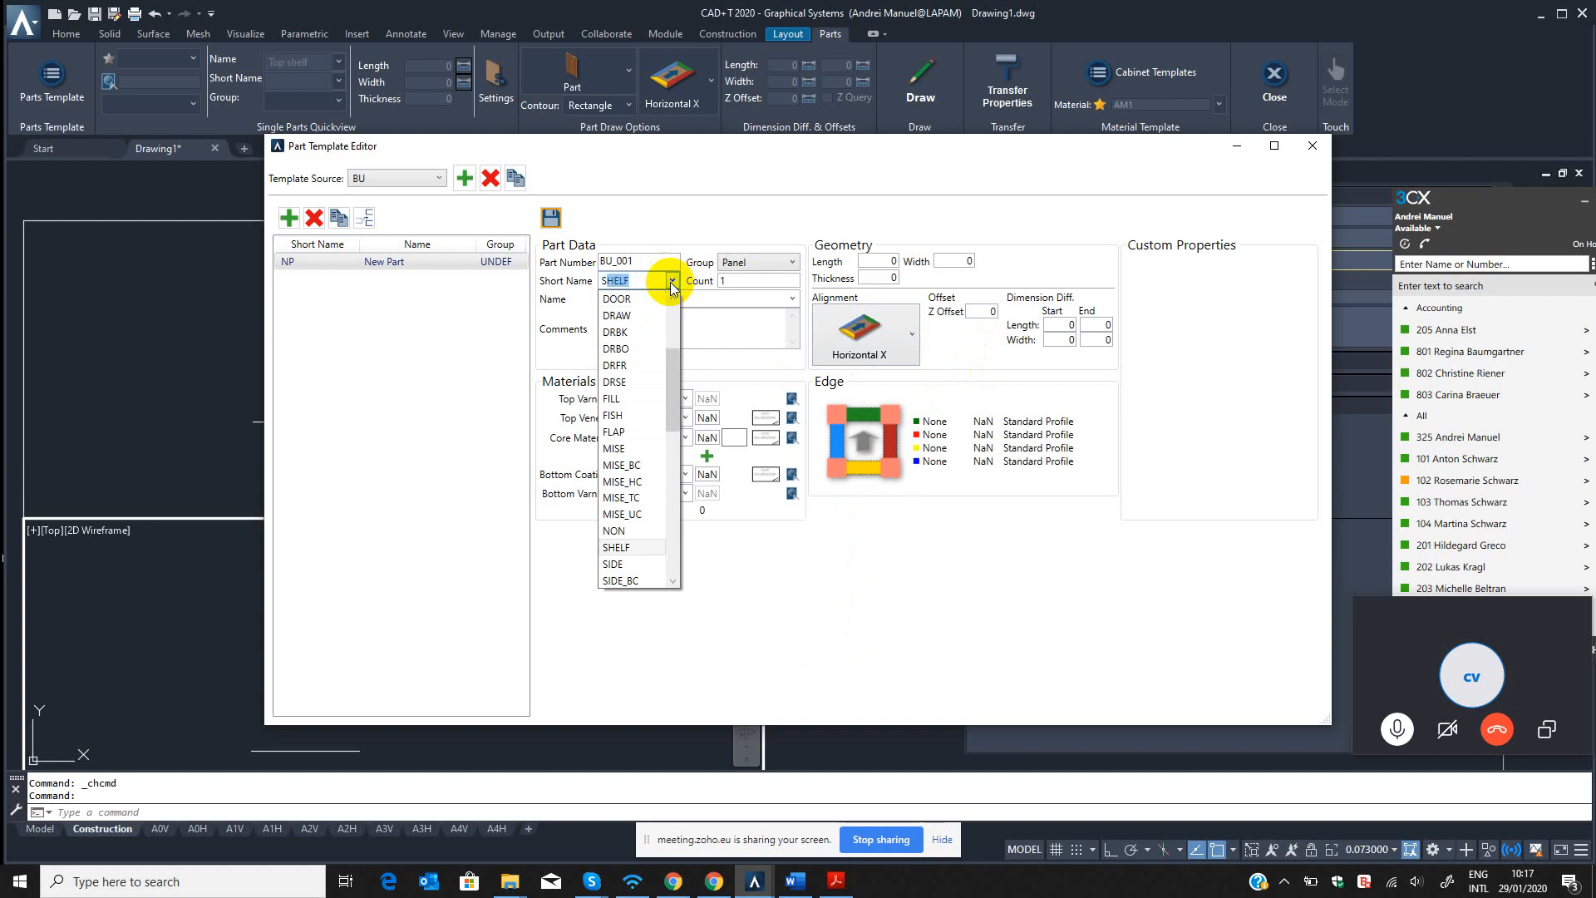
key(Return)
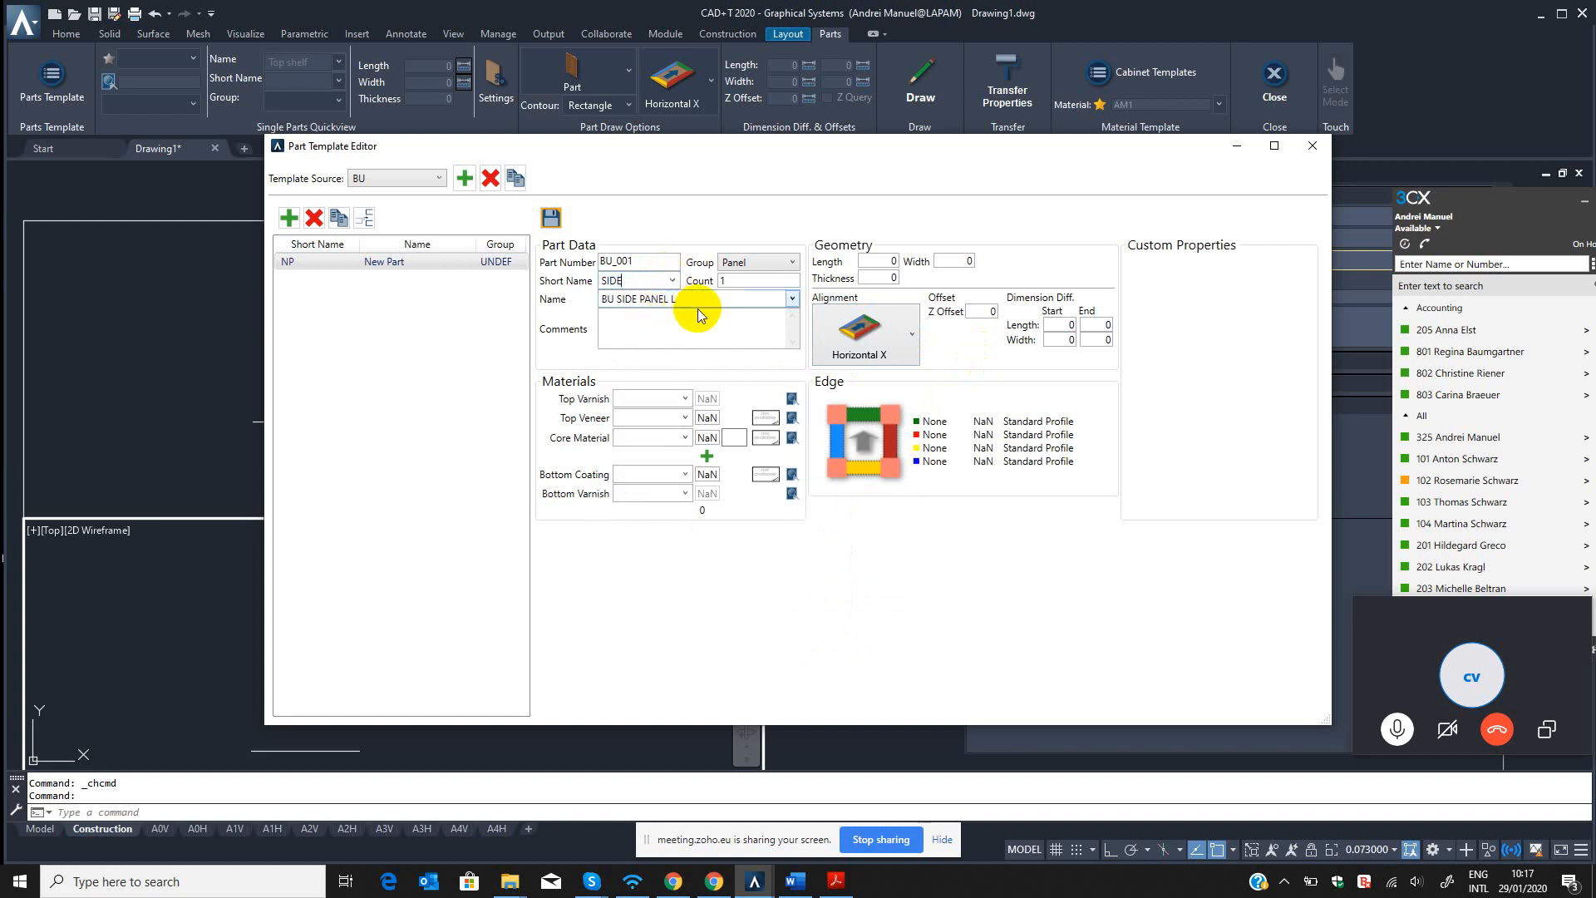
key(Tab)
click(704, 304)
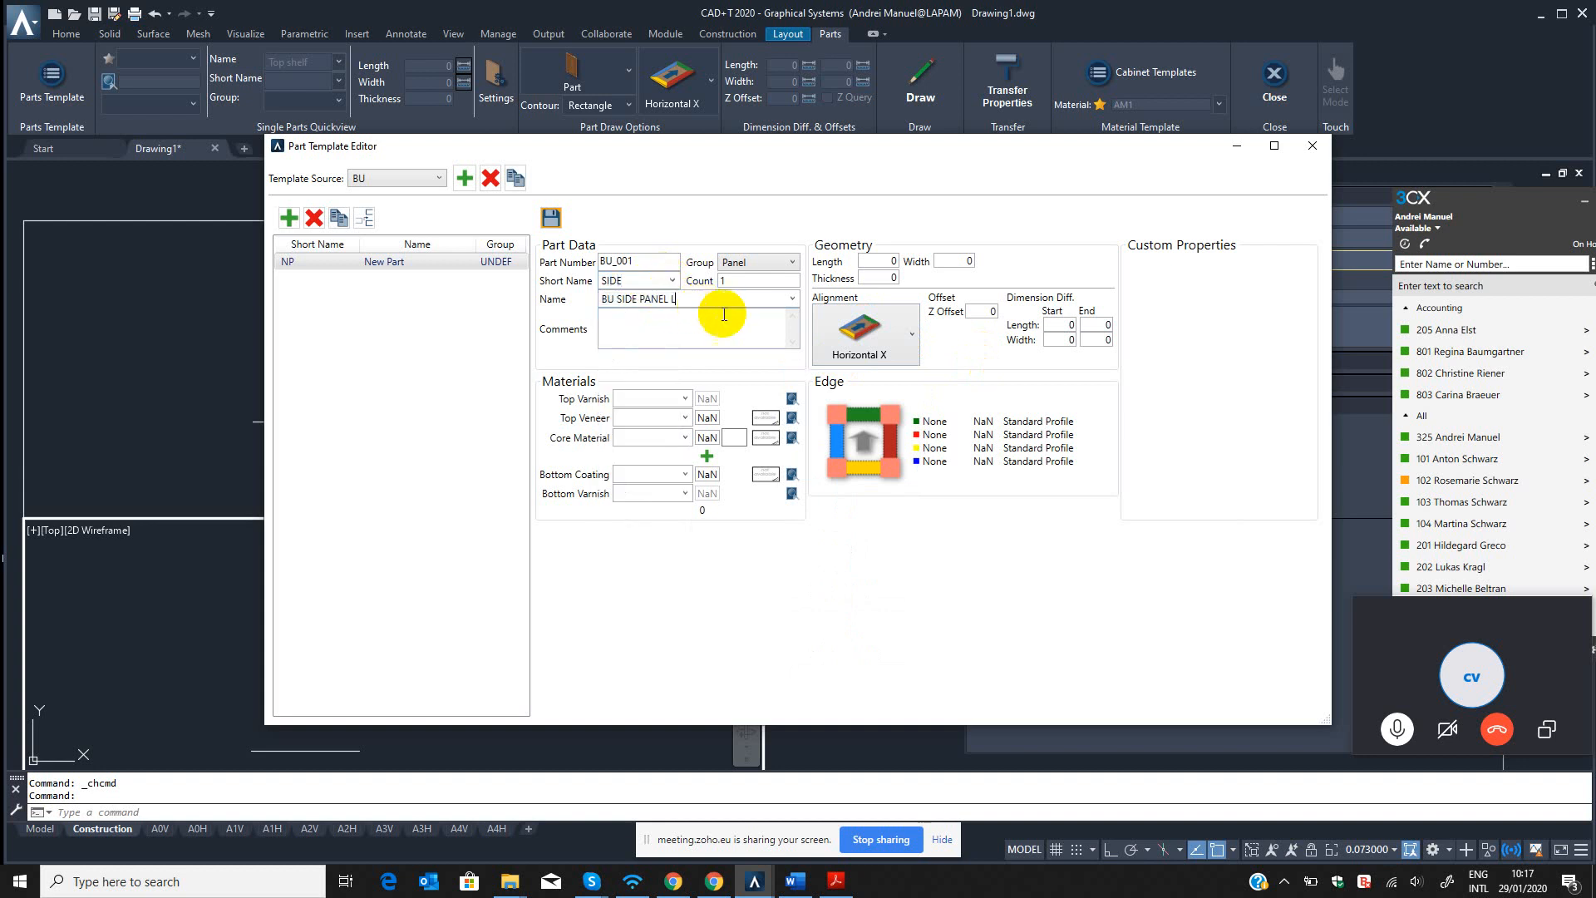
Set the side panel's alignment to Vertical Y.
click(880, 336)
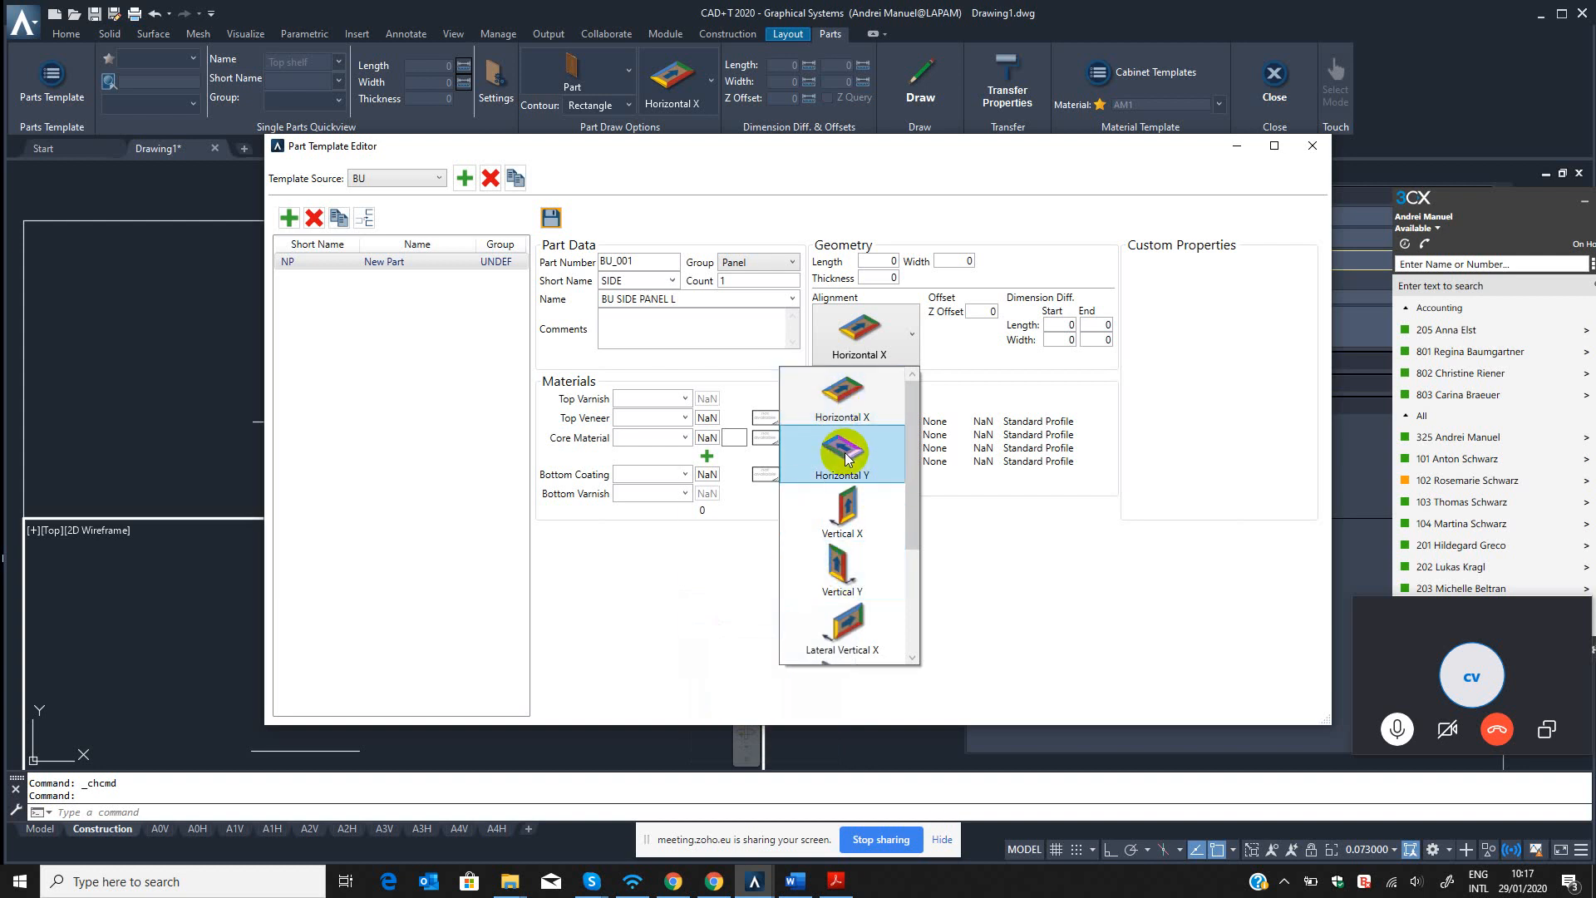
click(845, 578)
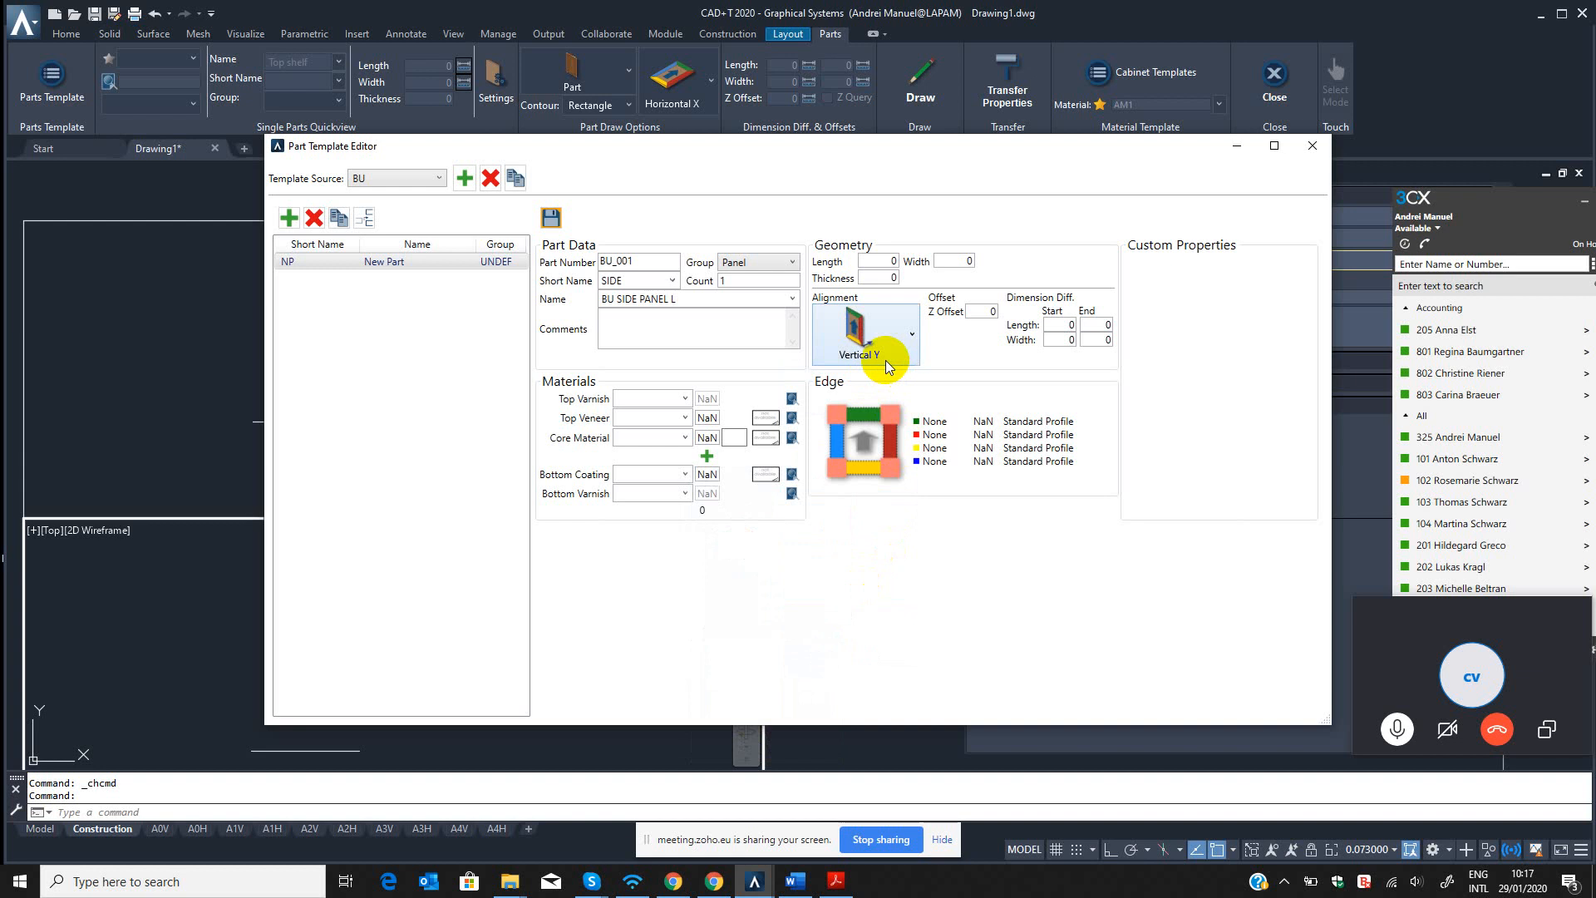
click(886, 261)
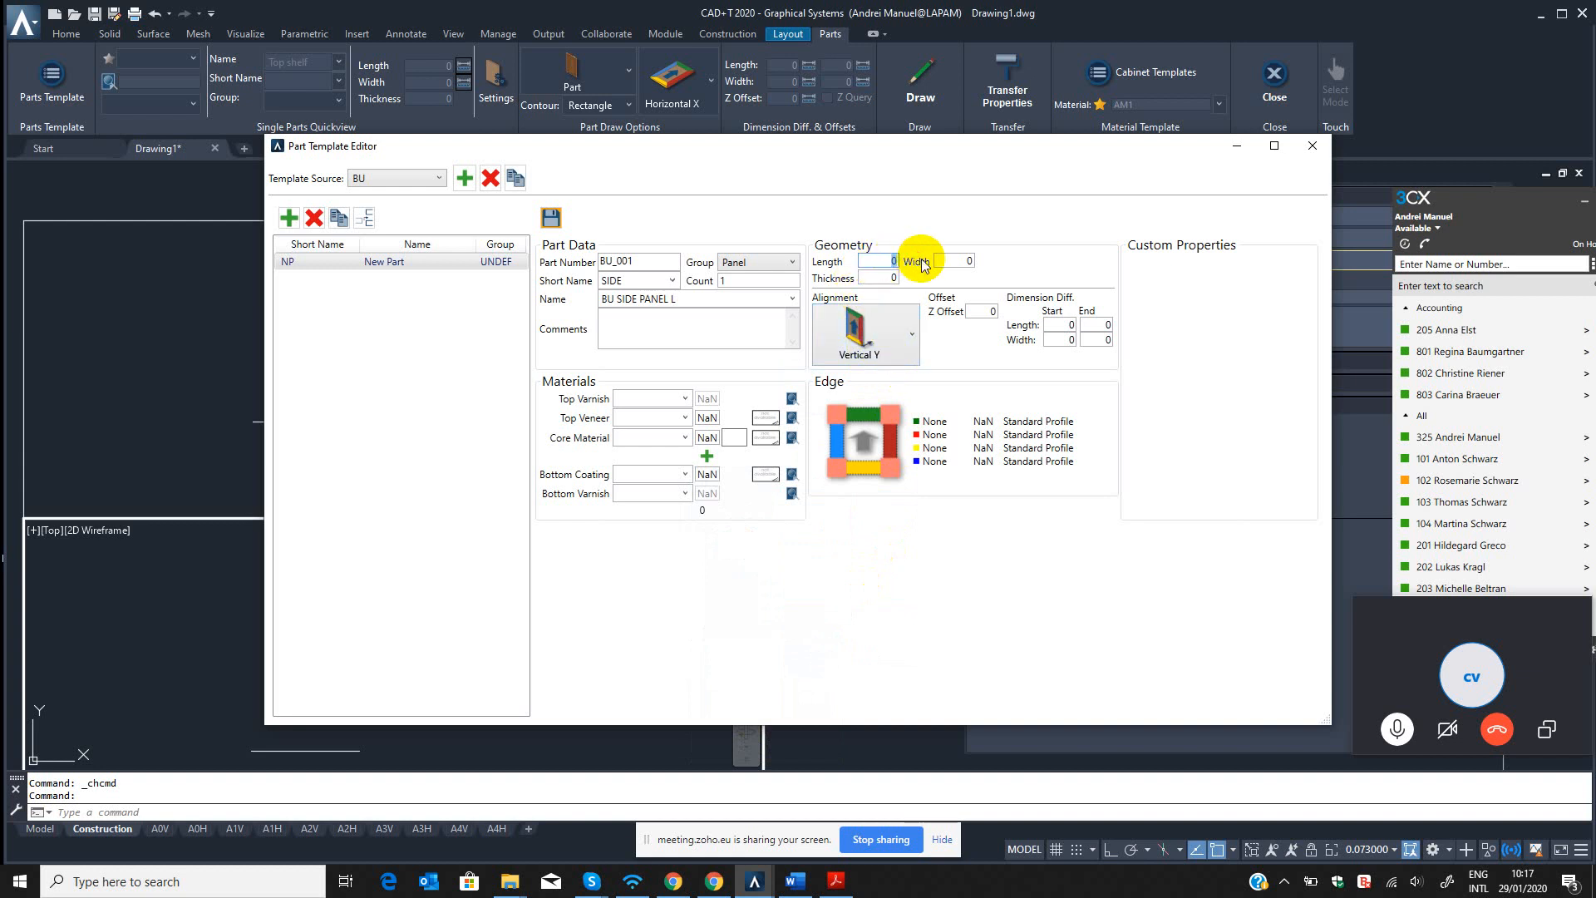
click(865, 350)
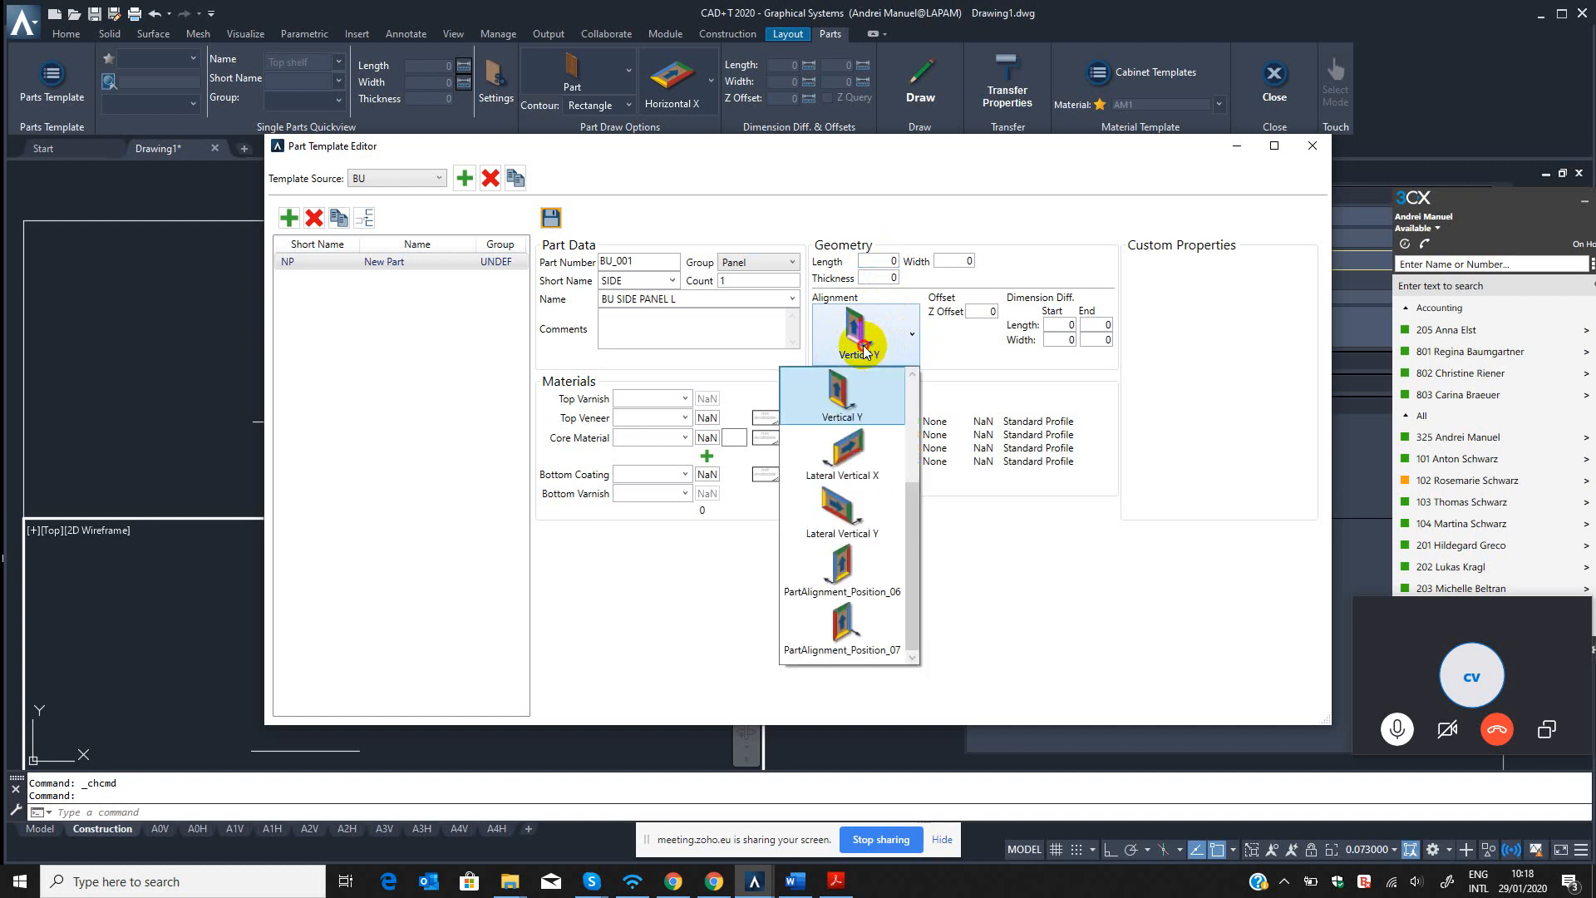
click(877, 350)
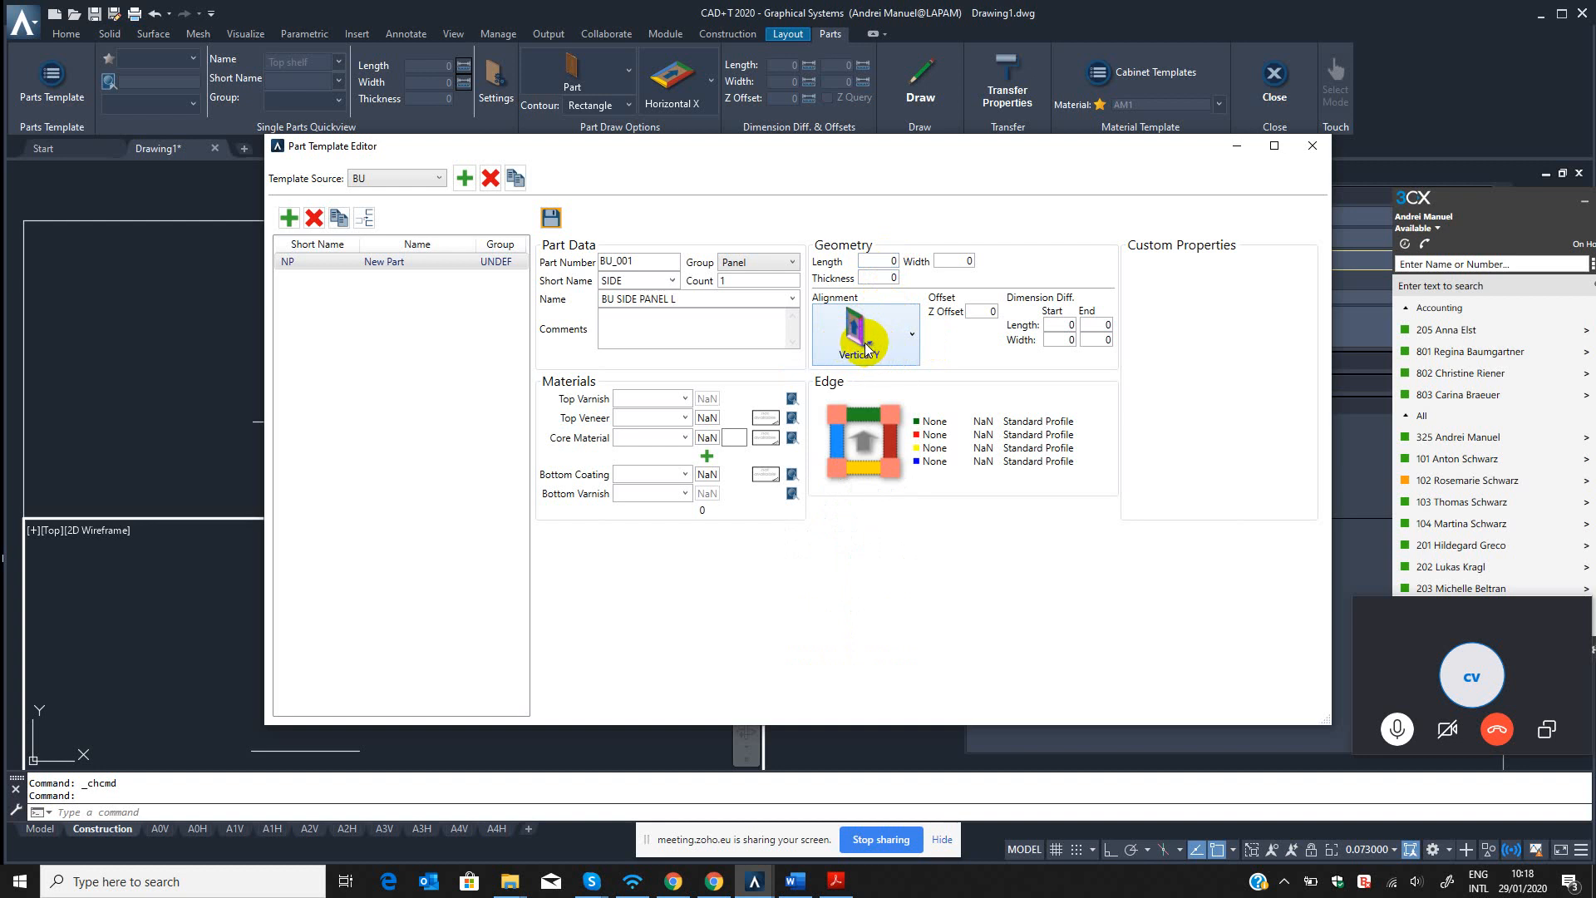
Set the side panel's length to 700 and its width to 500.
click(875, 262)
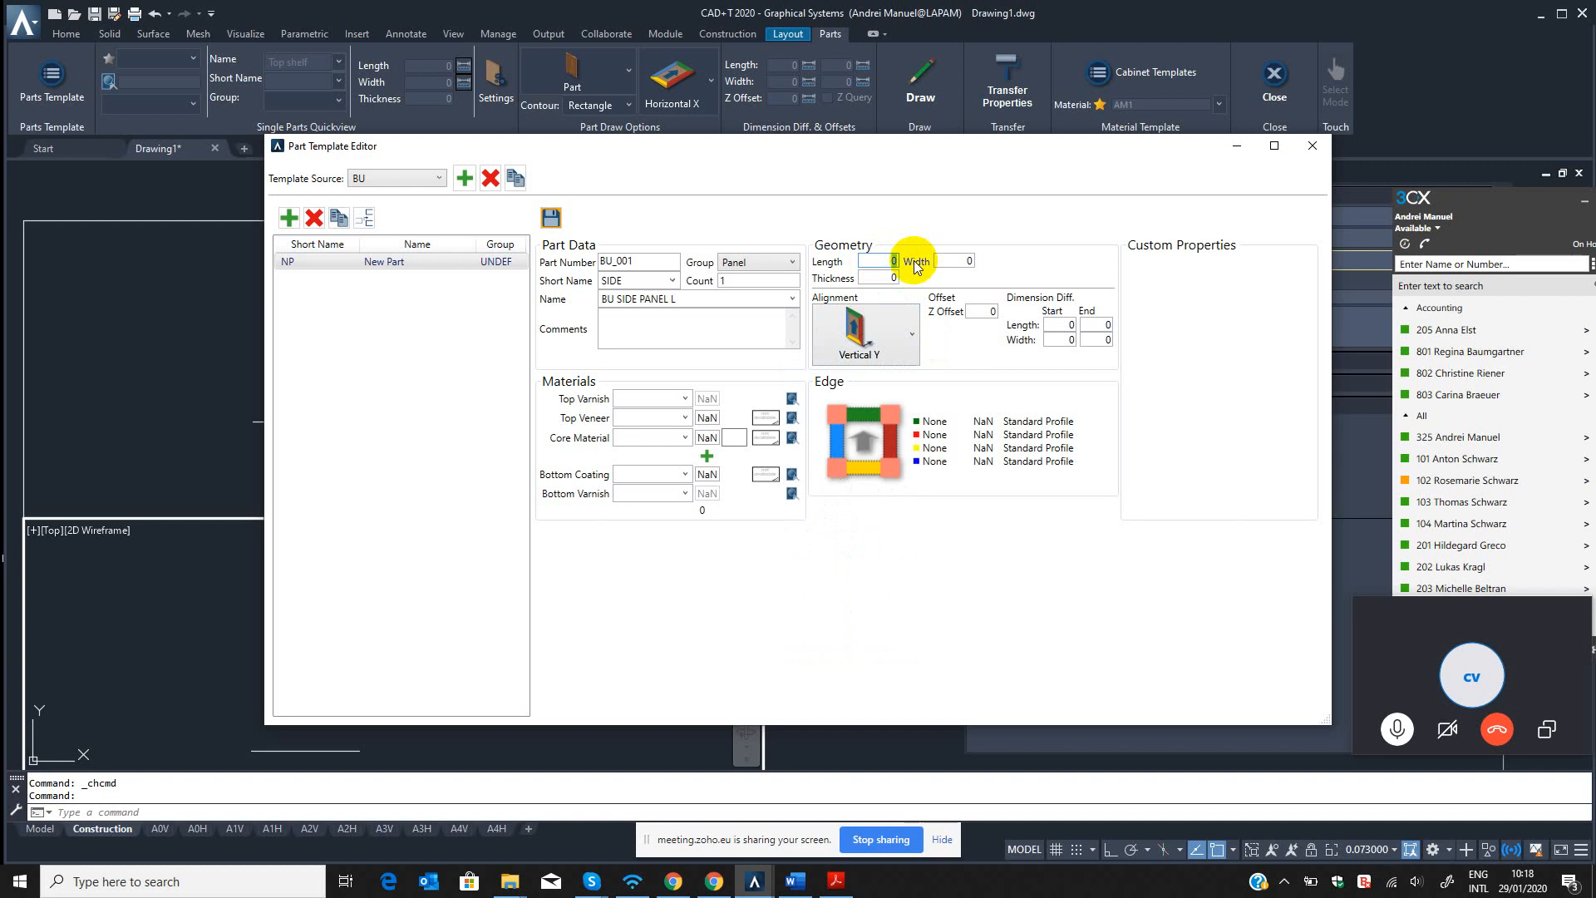
text(700)
click(977, 262)
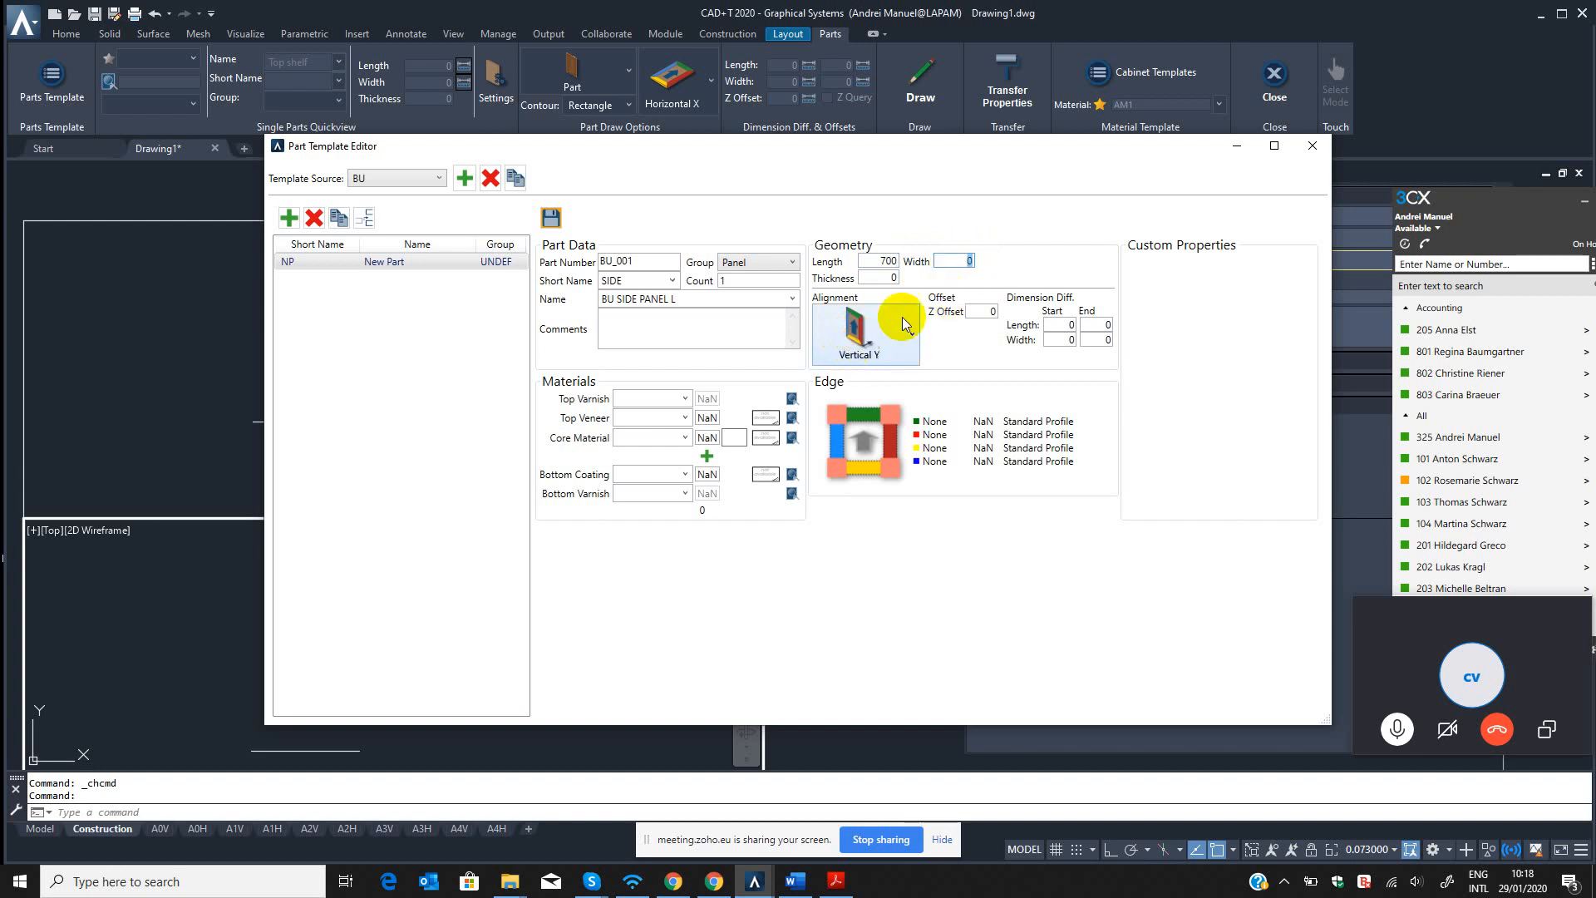
click(1007, 261)
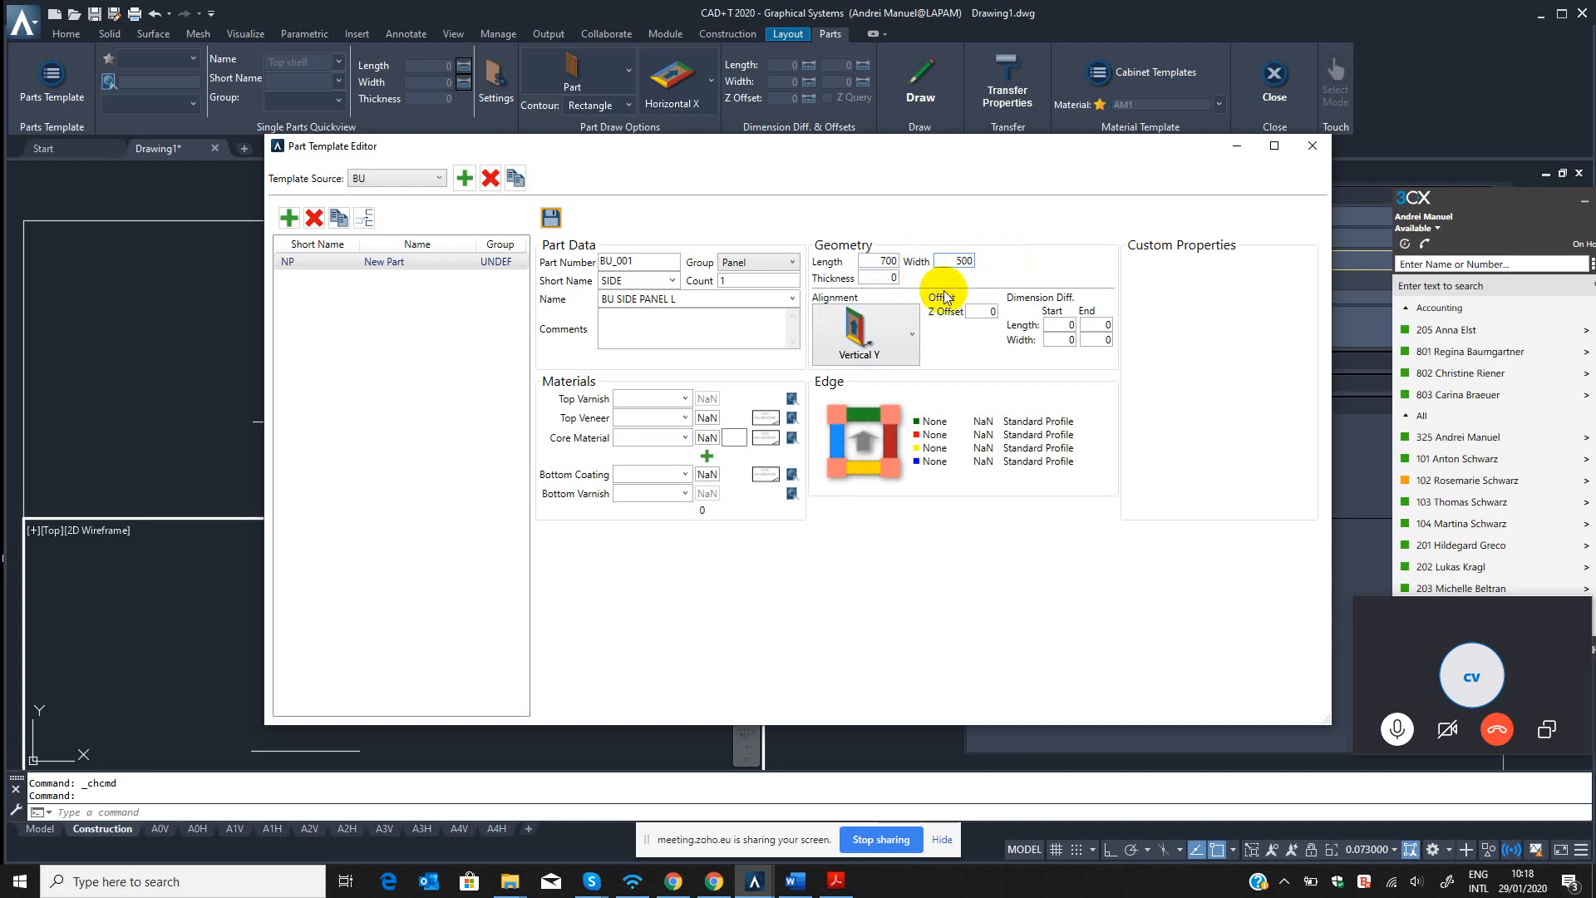
click(880, 279)
click(935, 283)
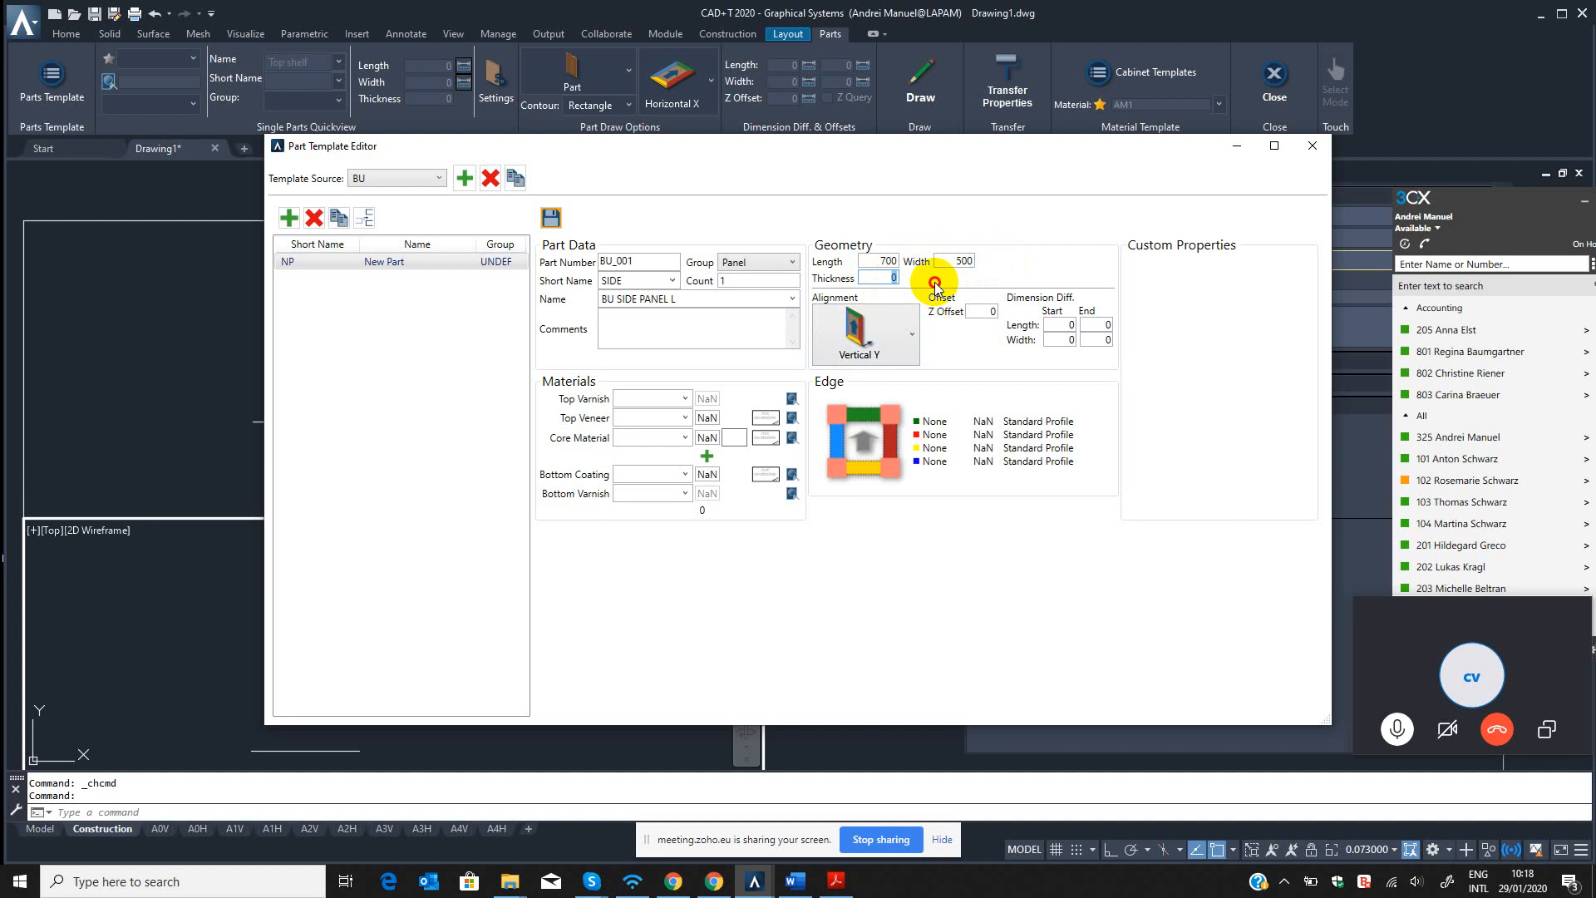
click(890, 280)
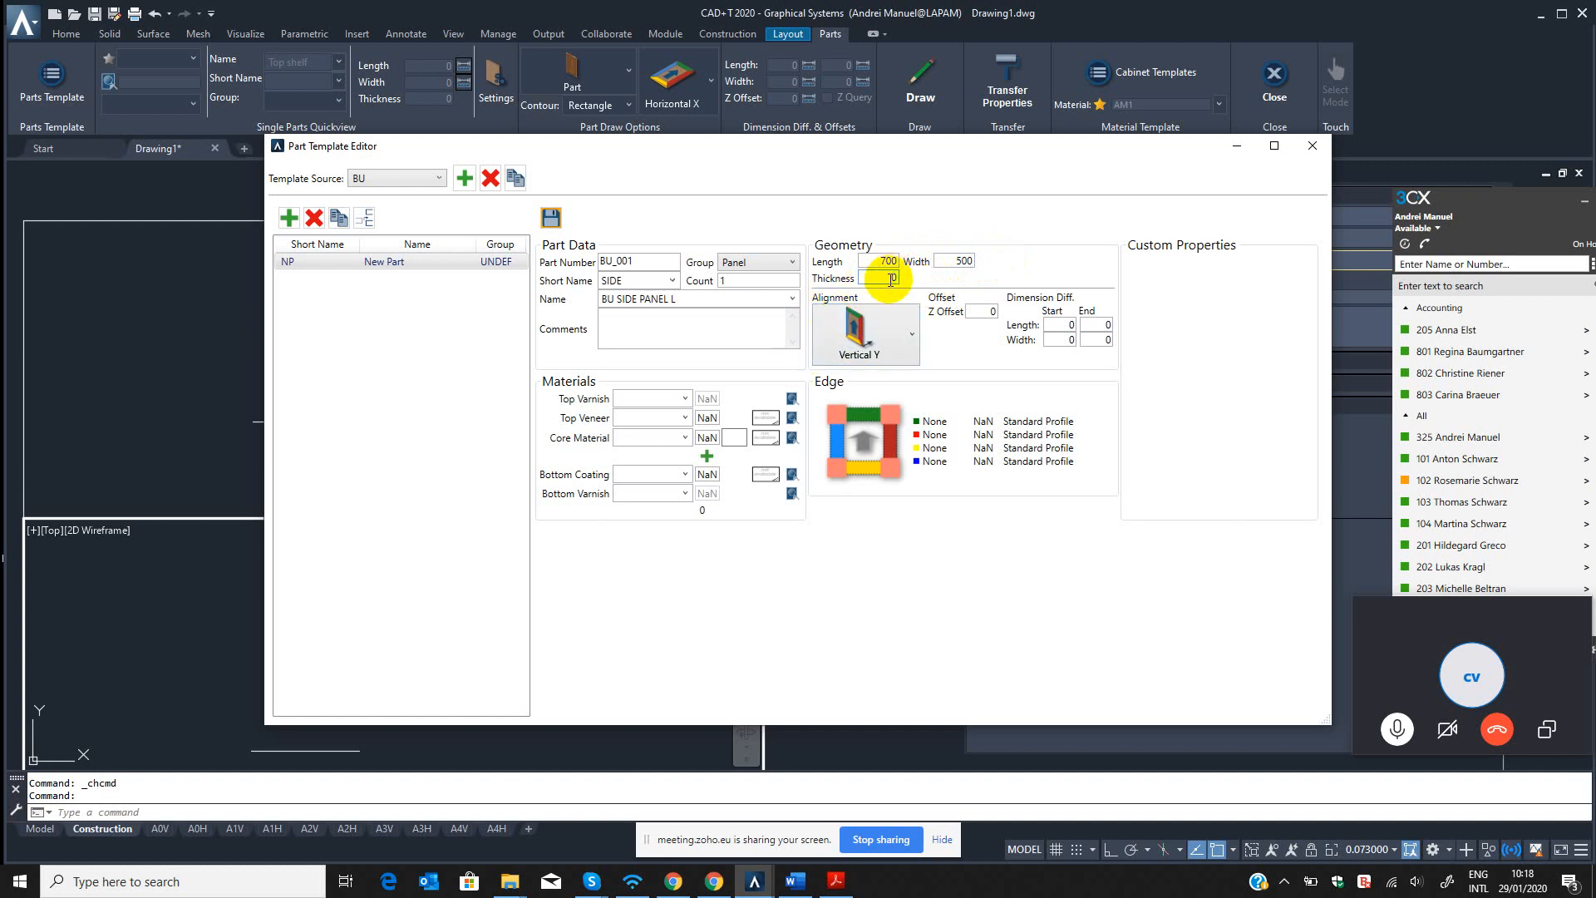
click(685, 439)
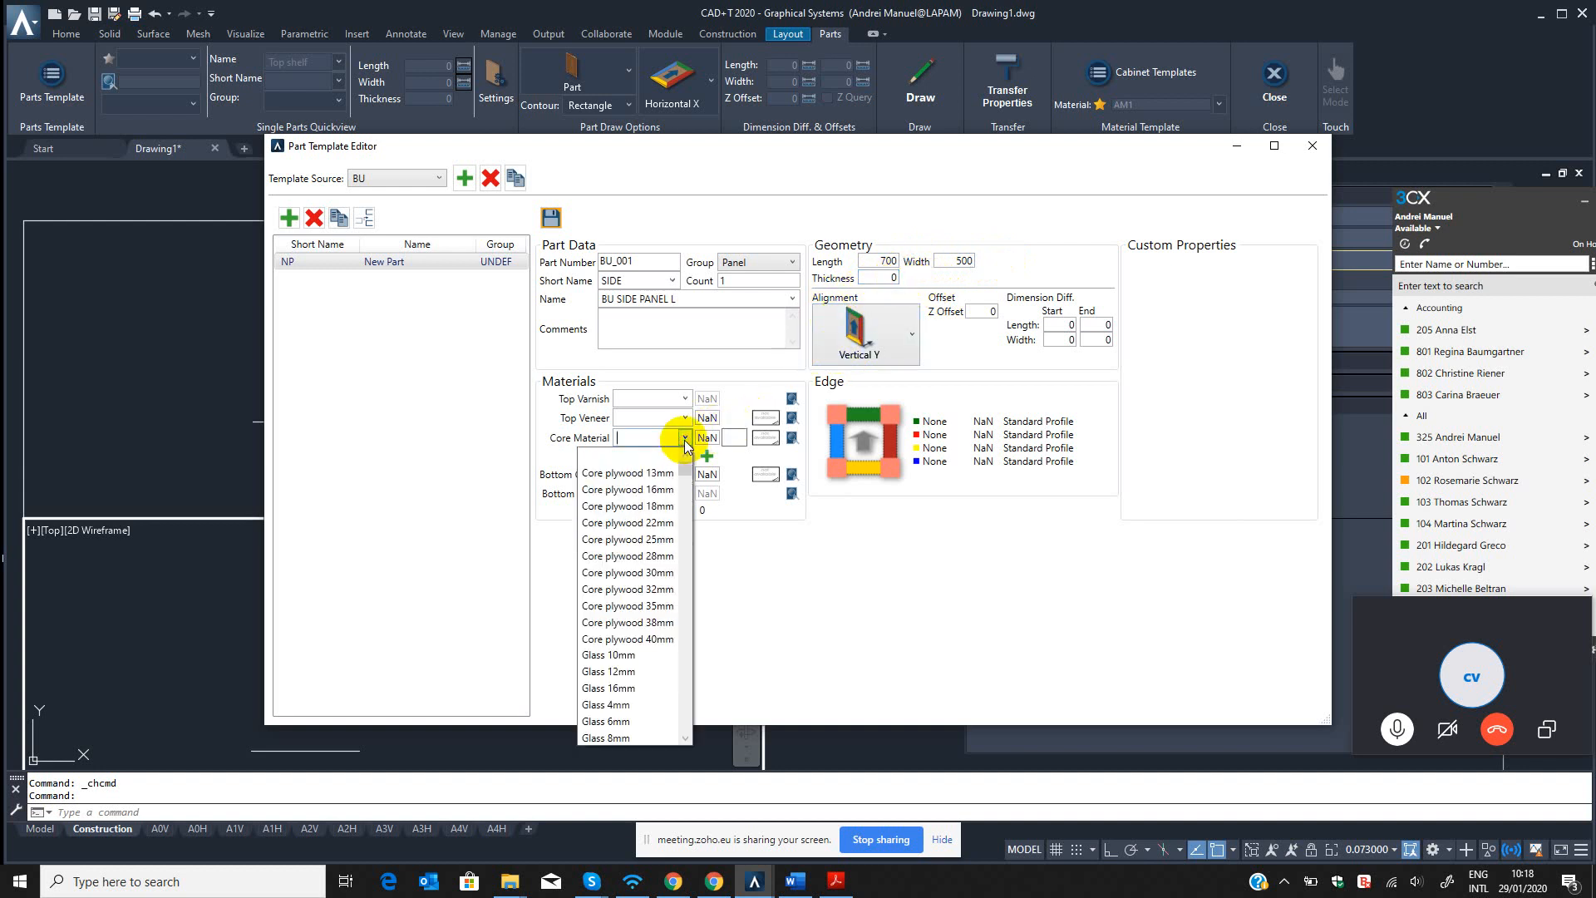
scroll(643, 596, down, 3)
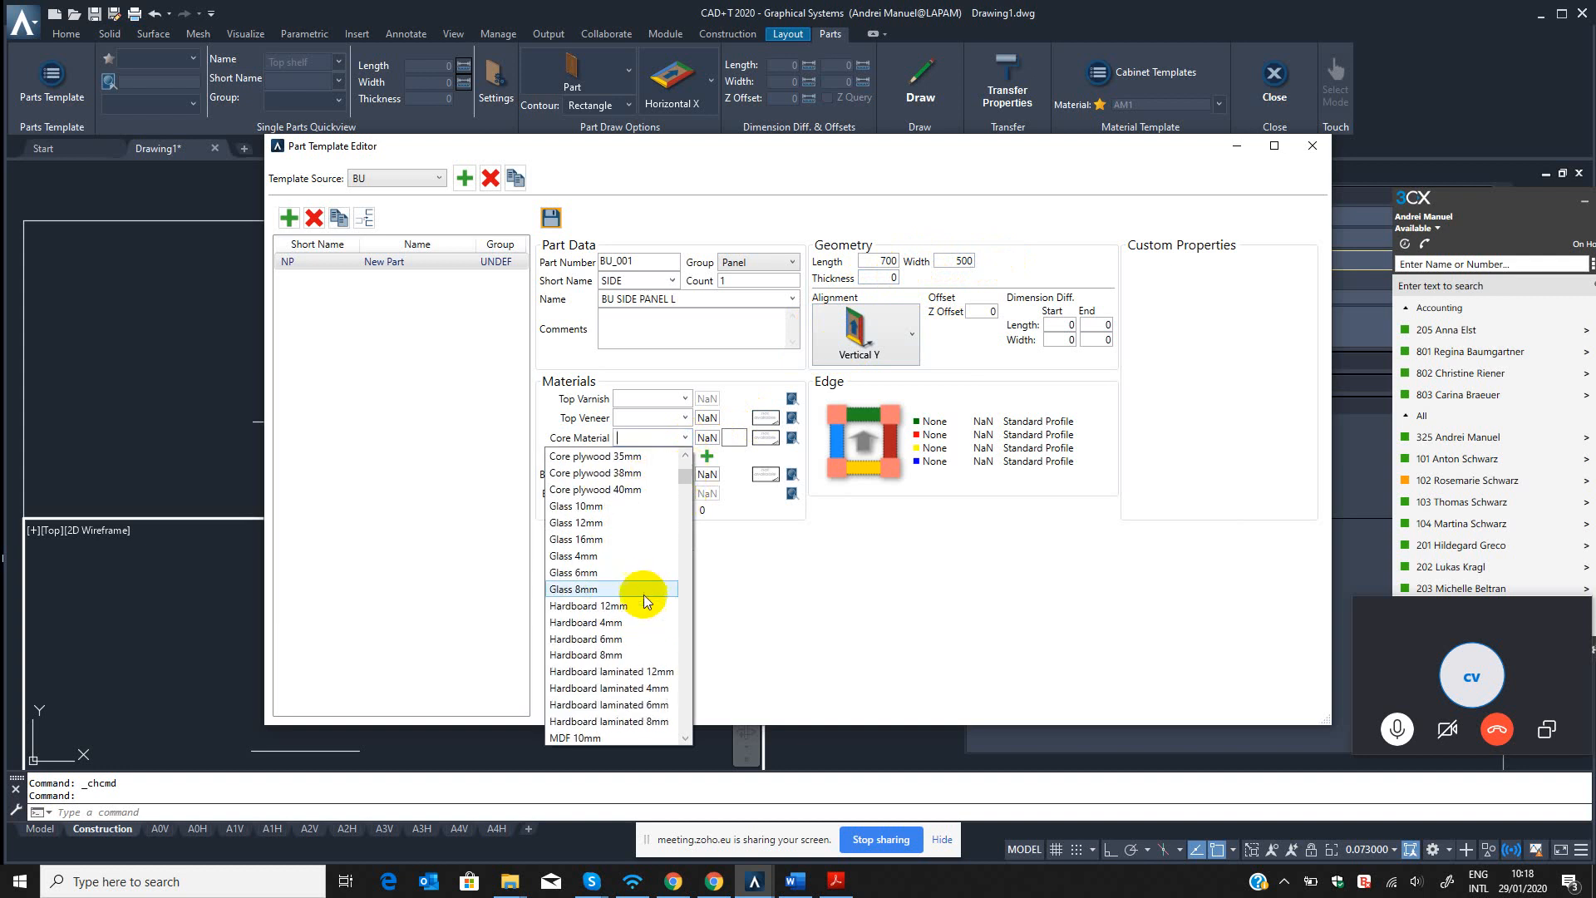
scroll(644, 595, up, 3)
click(890, 277)
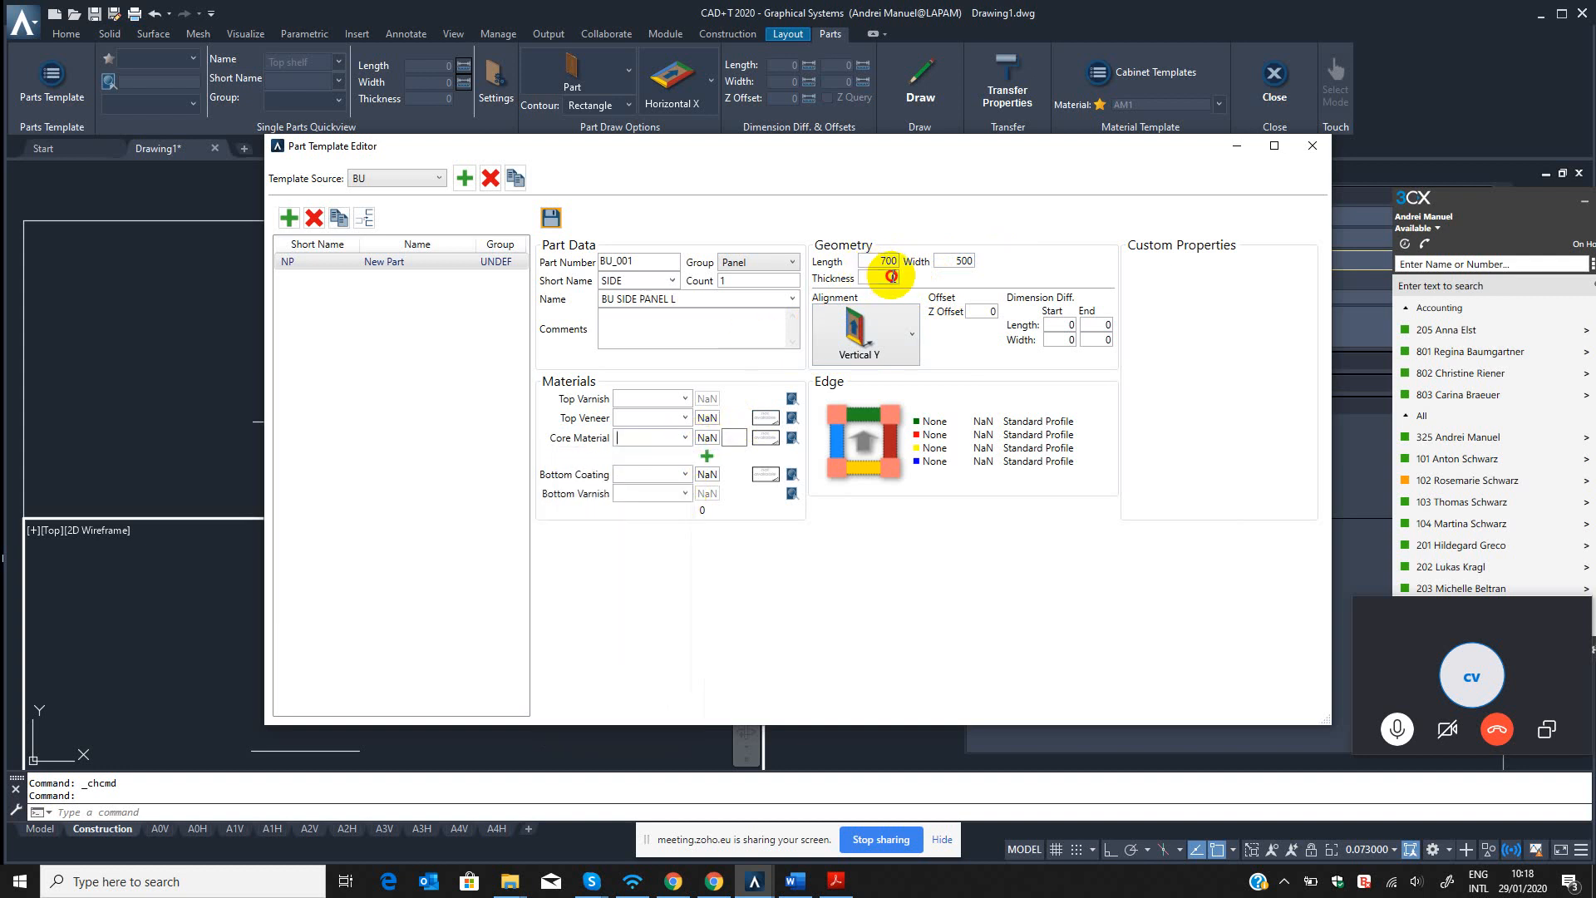
Choose MDF 18mm as the side panel's core material.
click(683, 439)
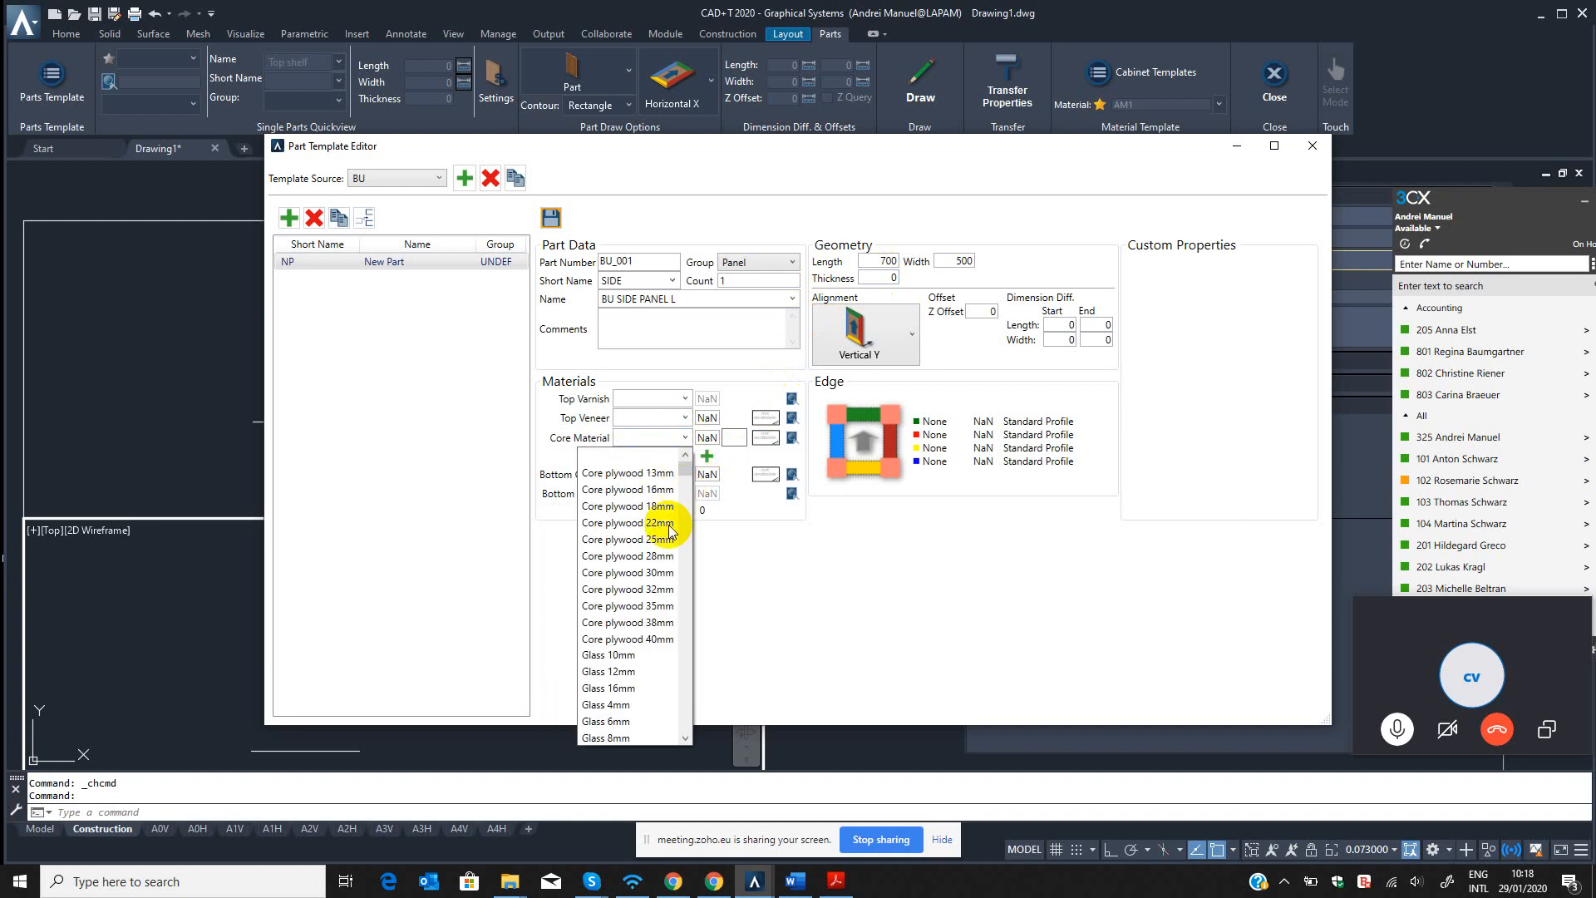
scroll(657, 582, down, 5)
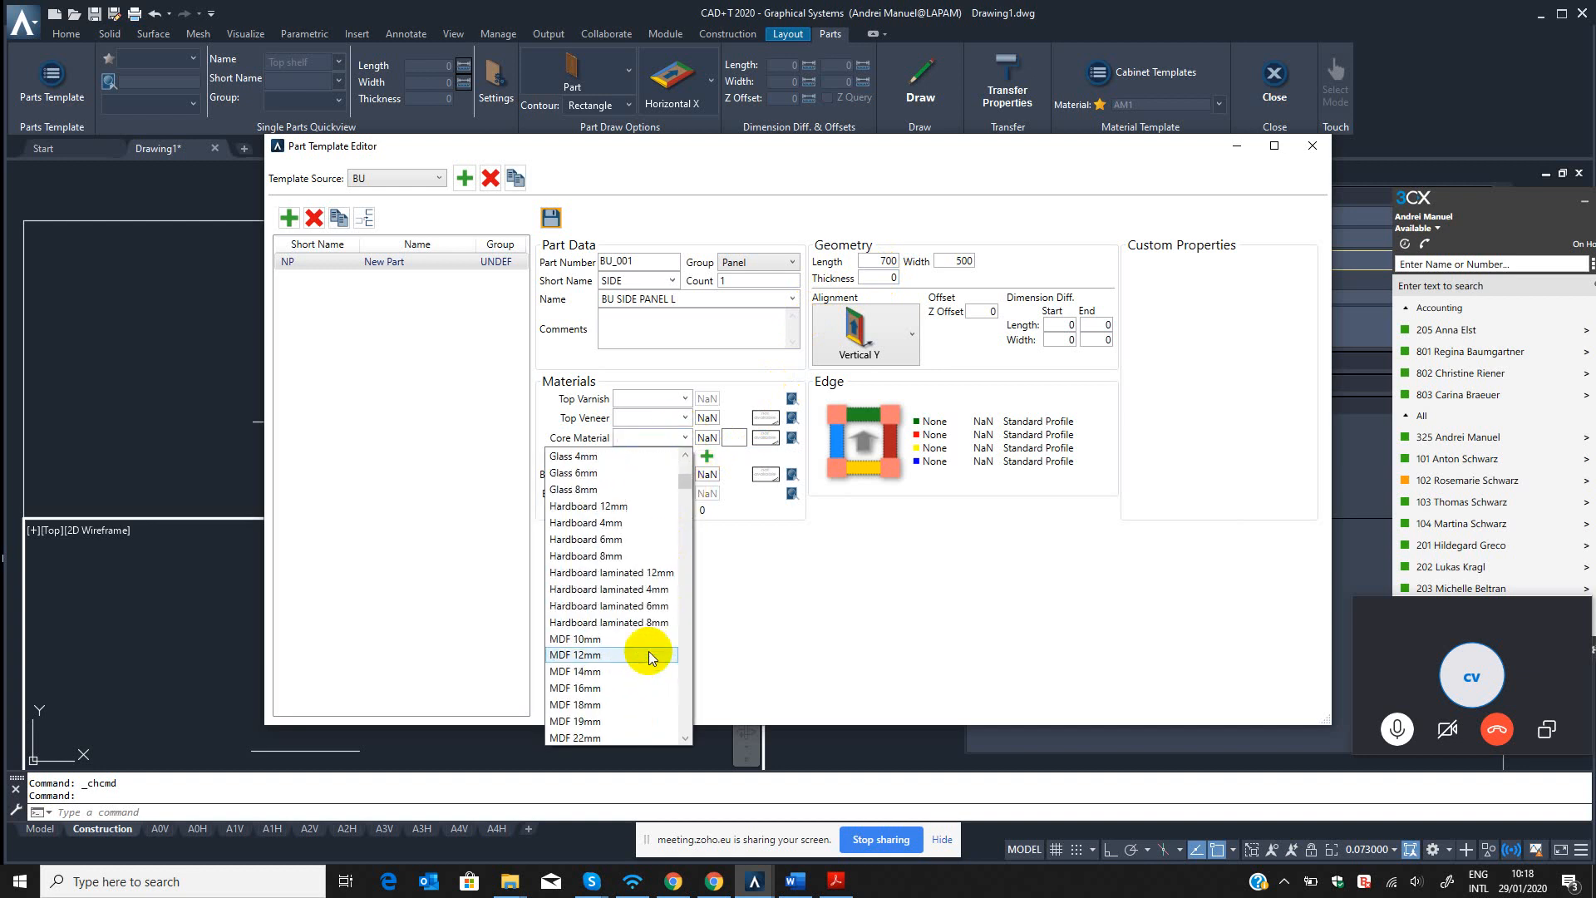
scroll(648, 646, down, 7)
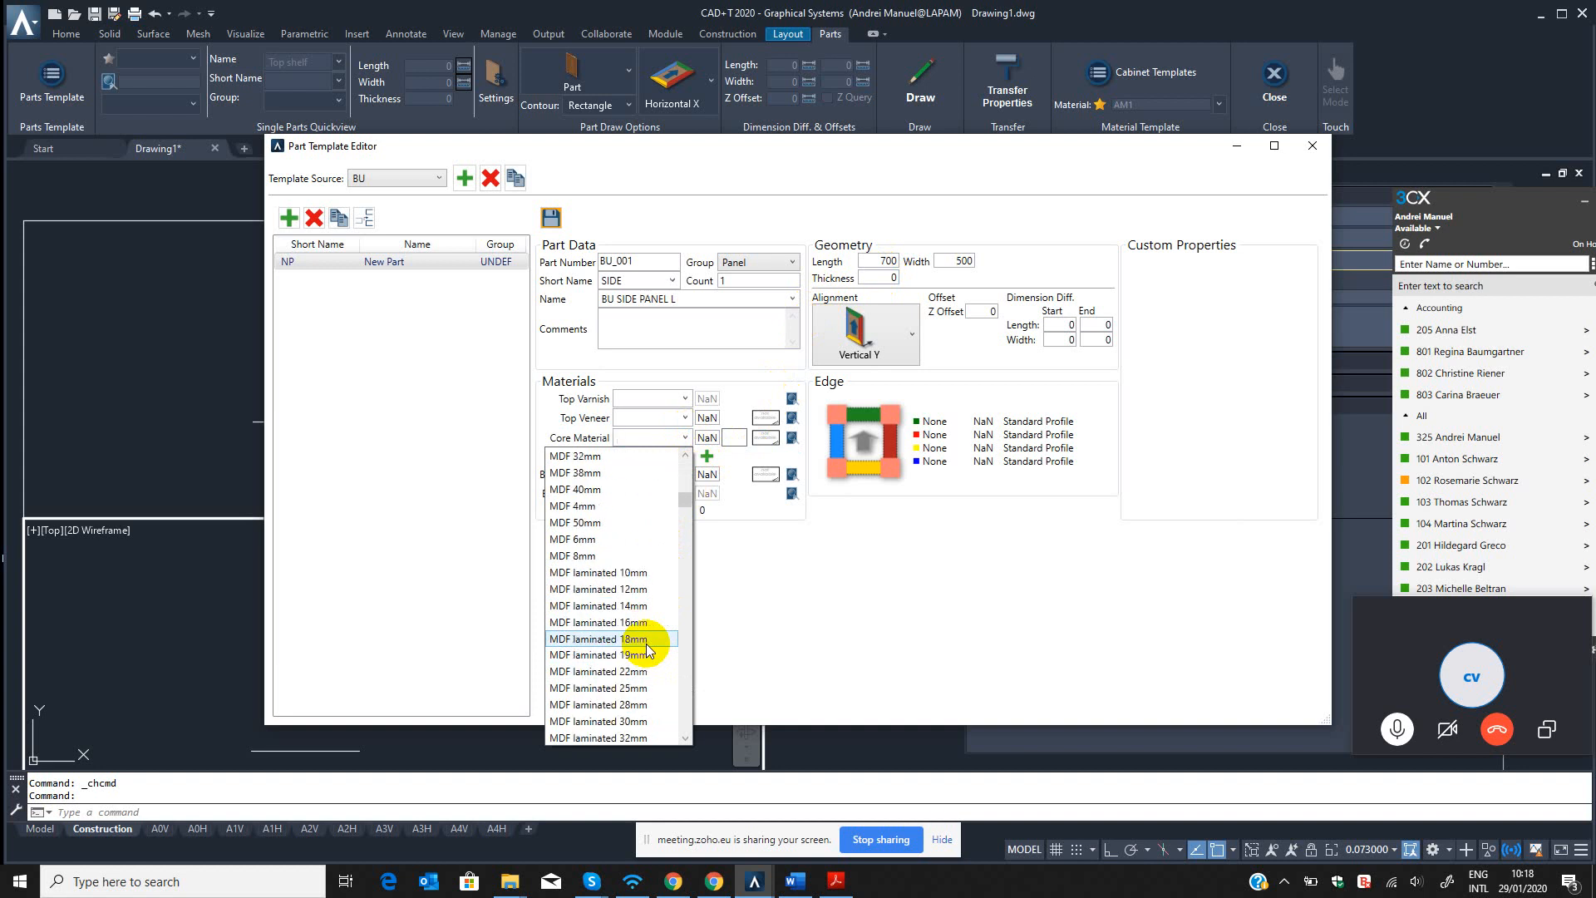
scroll(646, 644, up, 3)
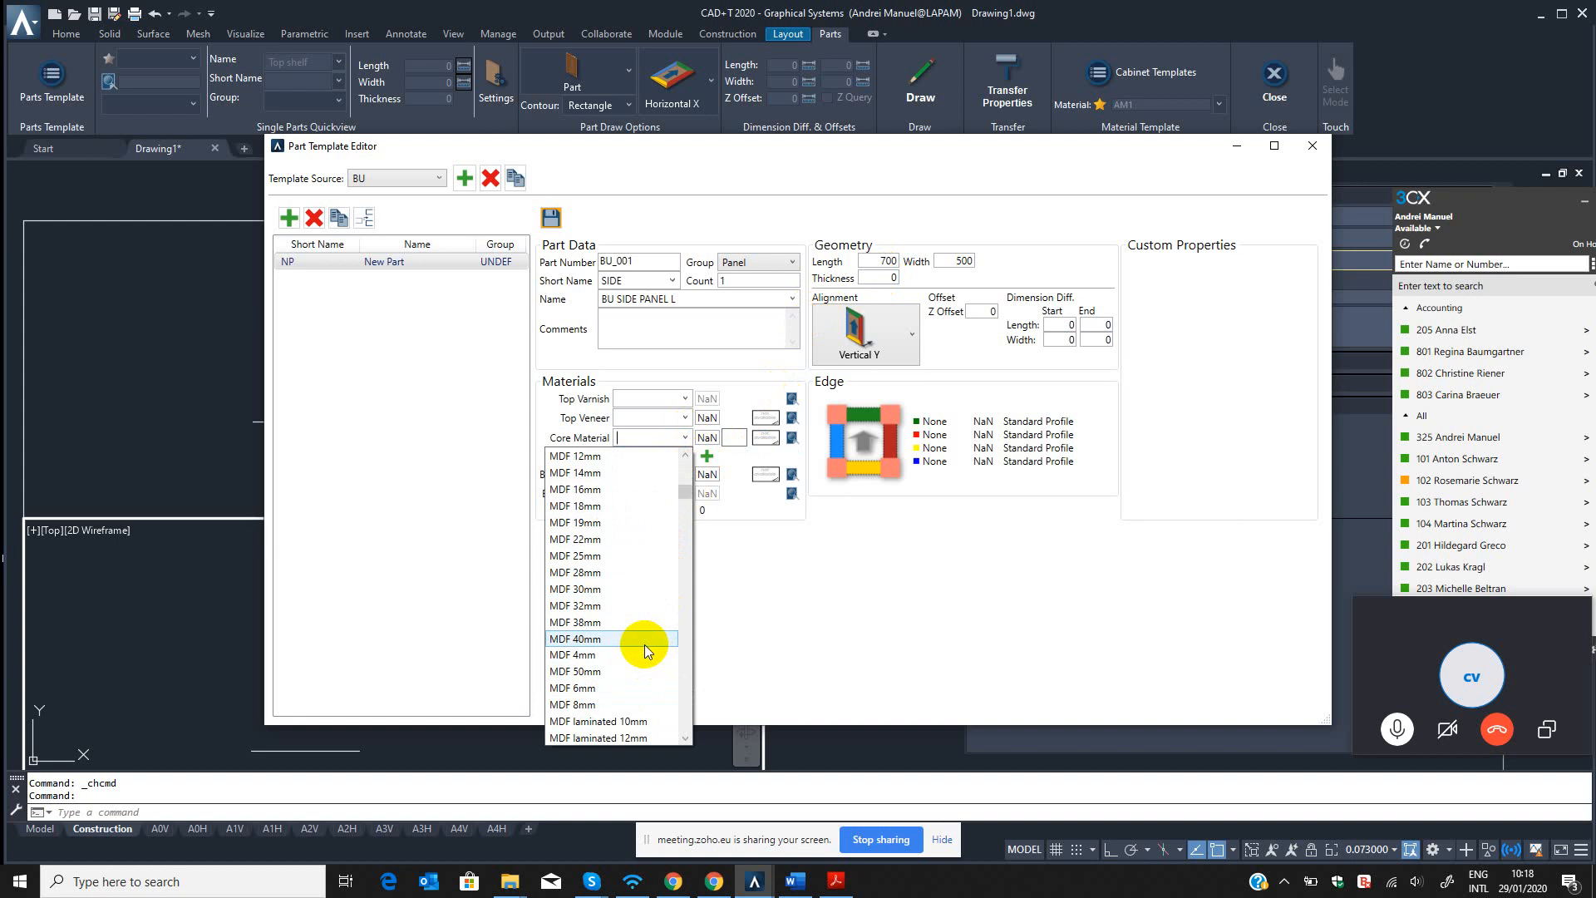
scroll(616, 637, up, 2)
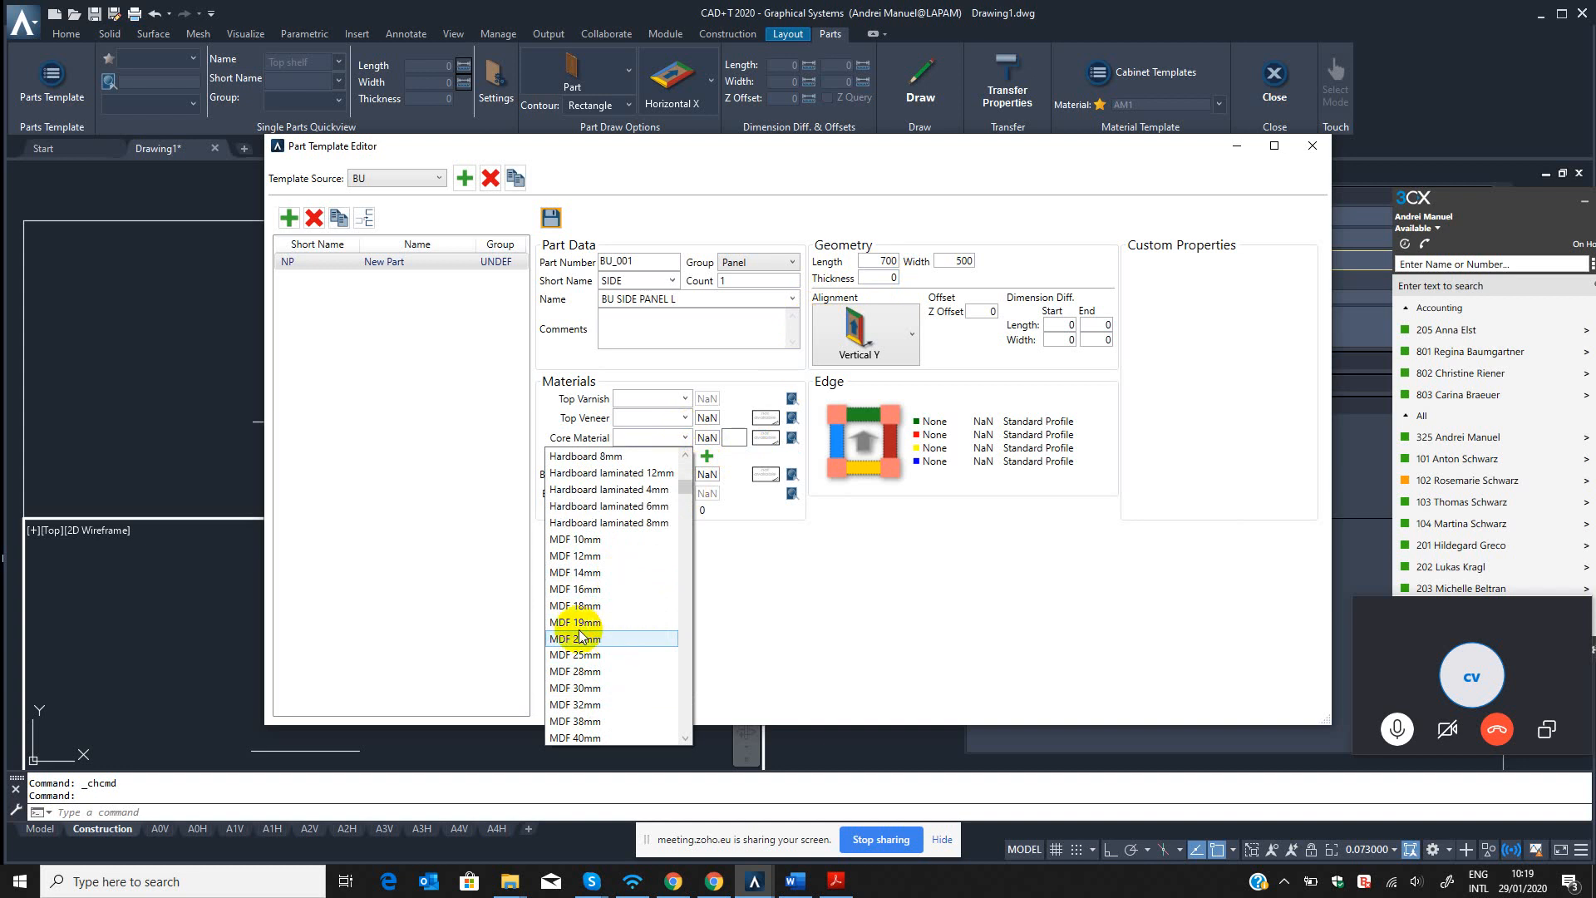
scroll(612, 639, down, 4)
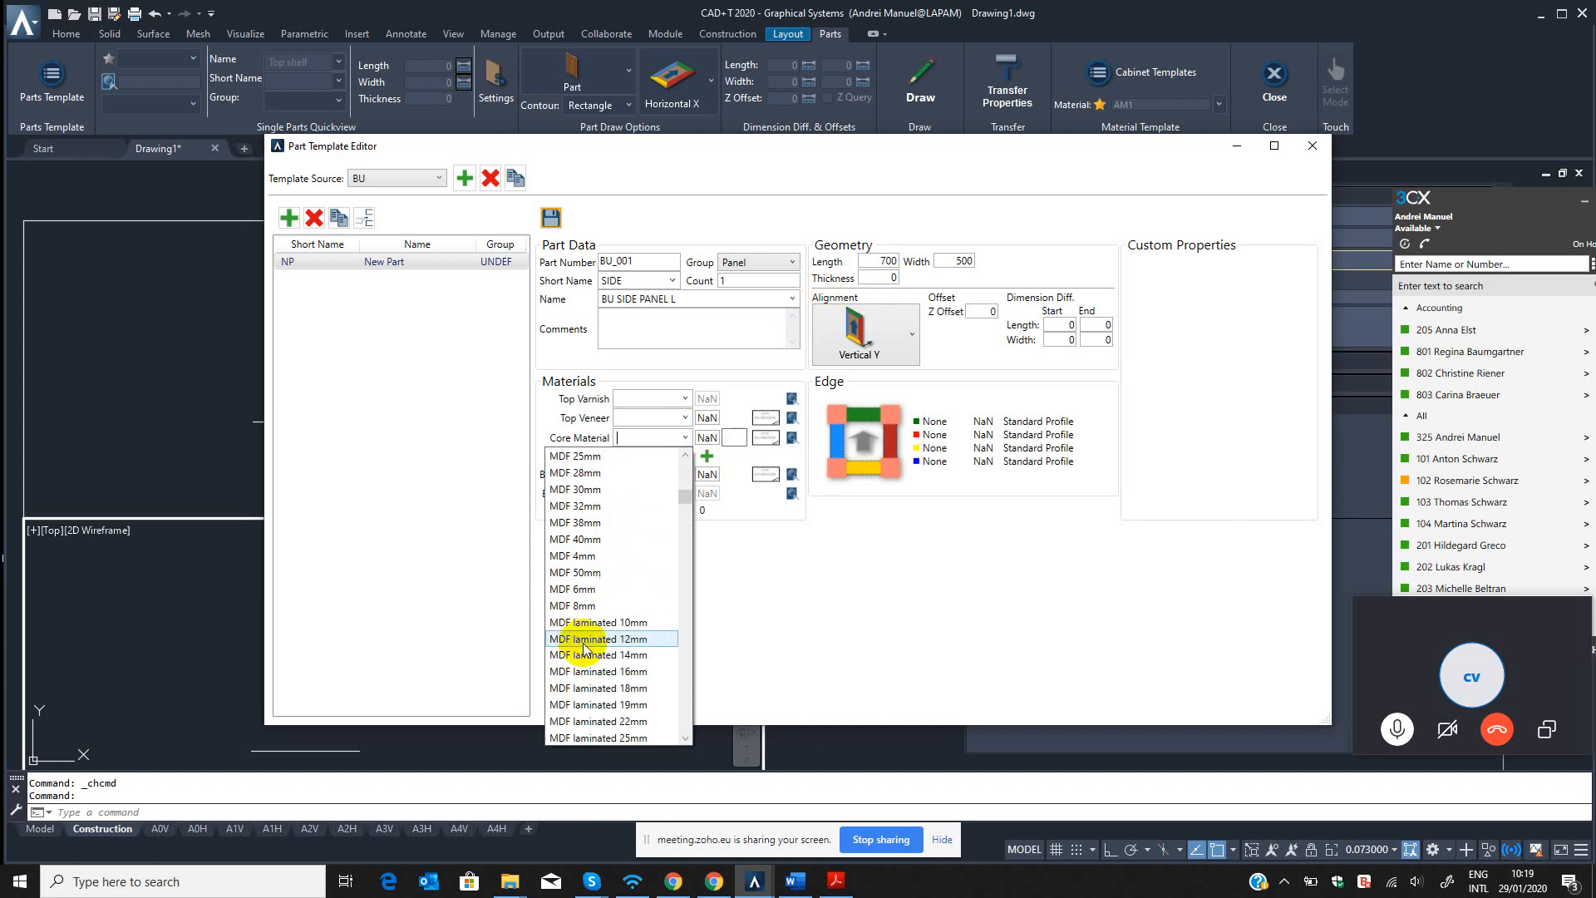
click(634, 438)
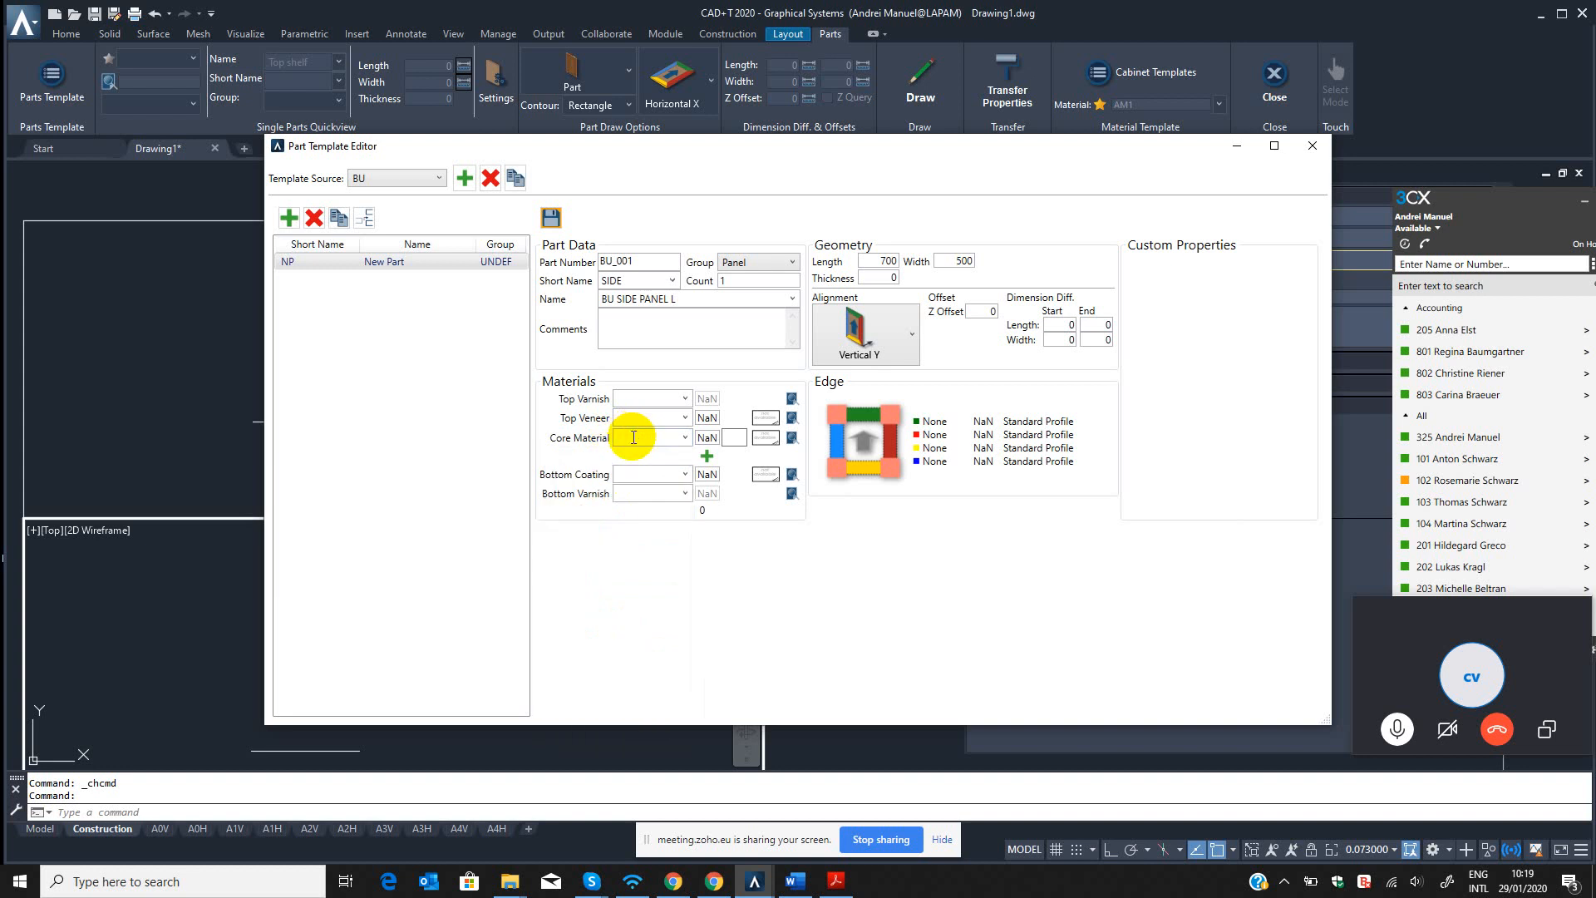
text(MDF 10mm)
click(686, 437)
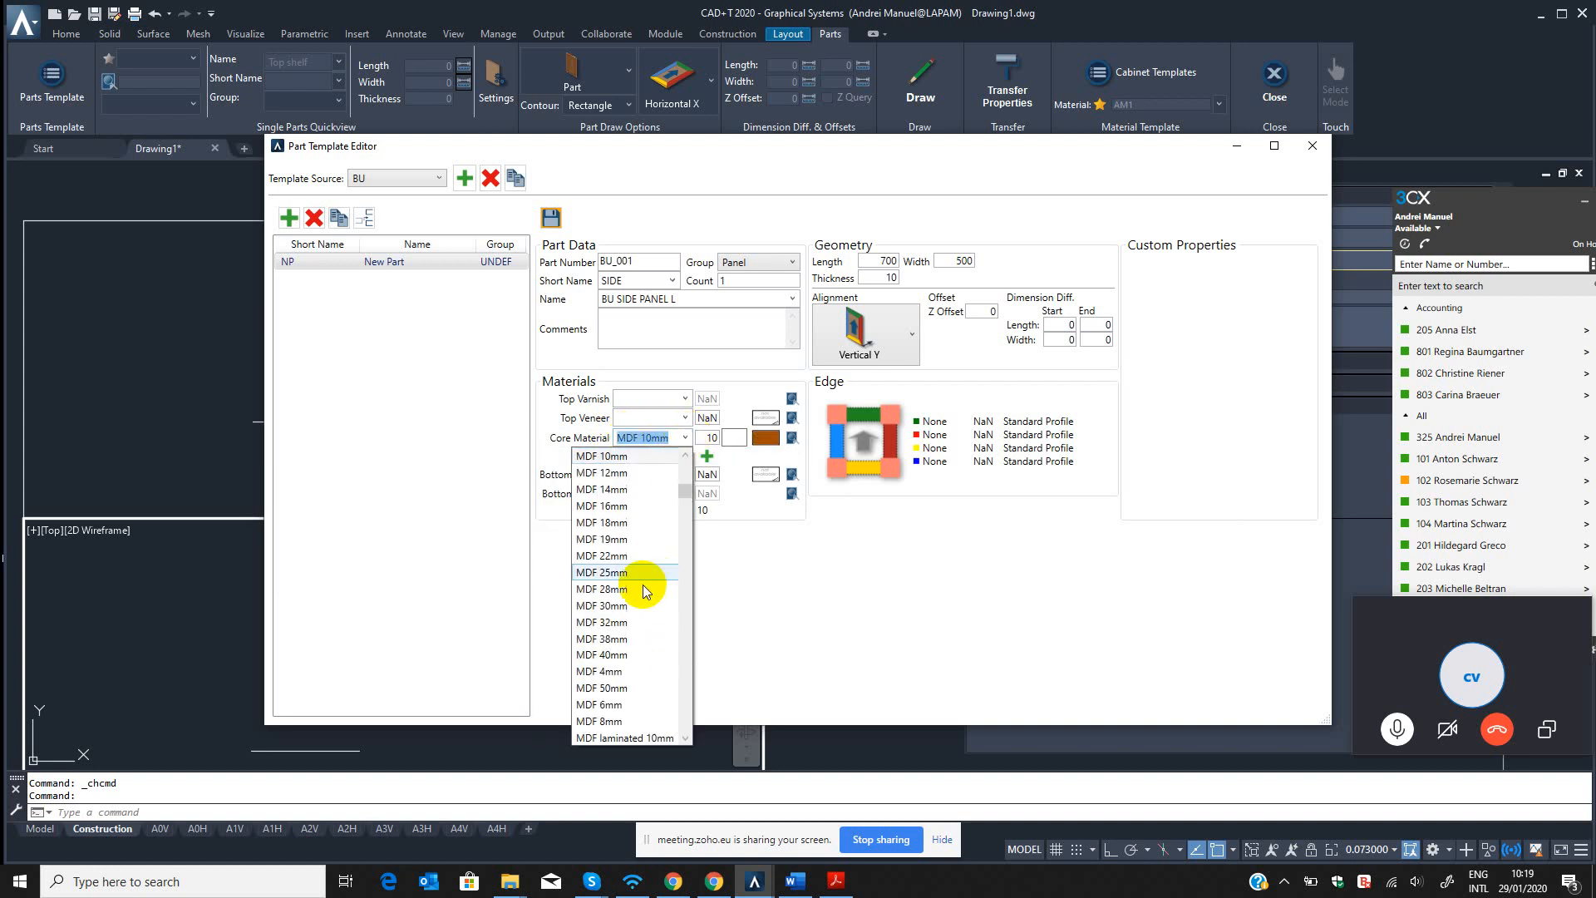
click(615, 522)
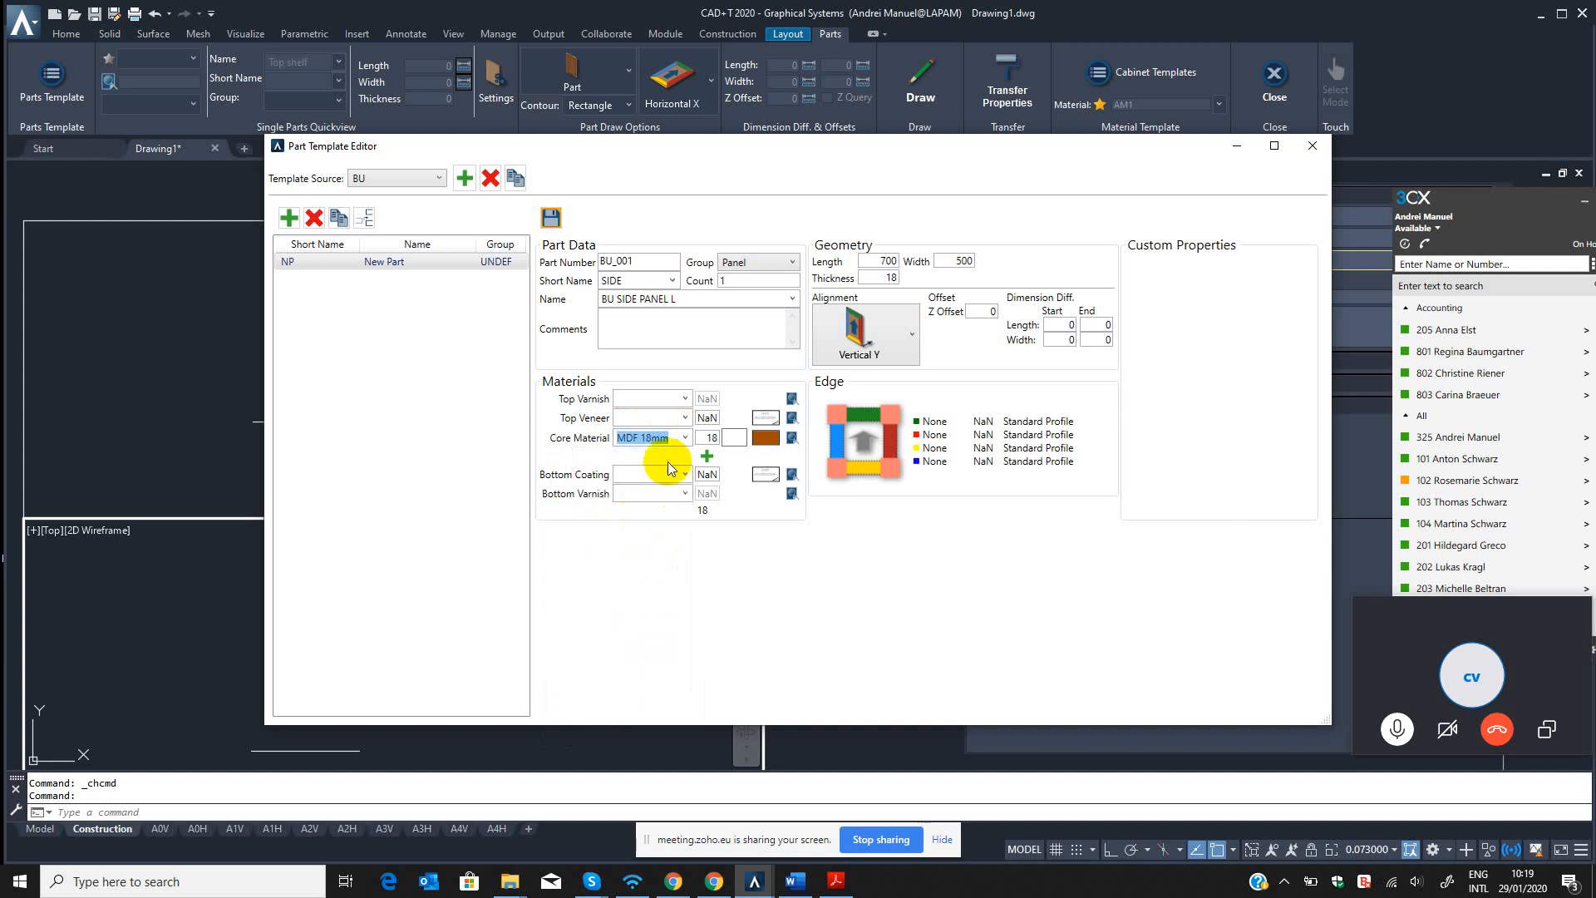
Apply Veneer 0.5 beech as the side panel's top veneer.
click(686, 418)
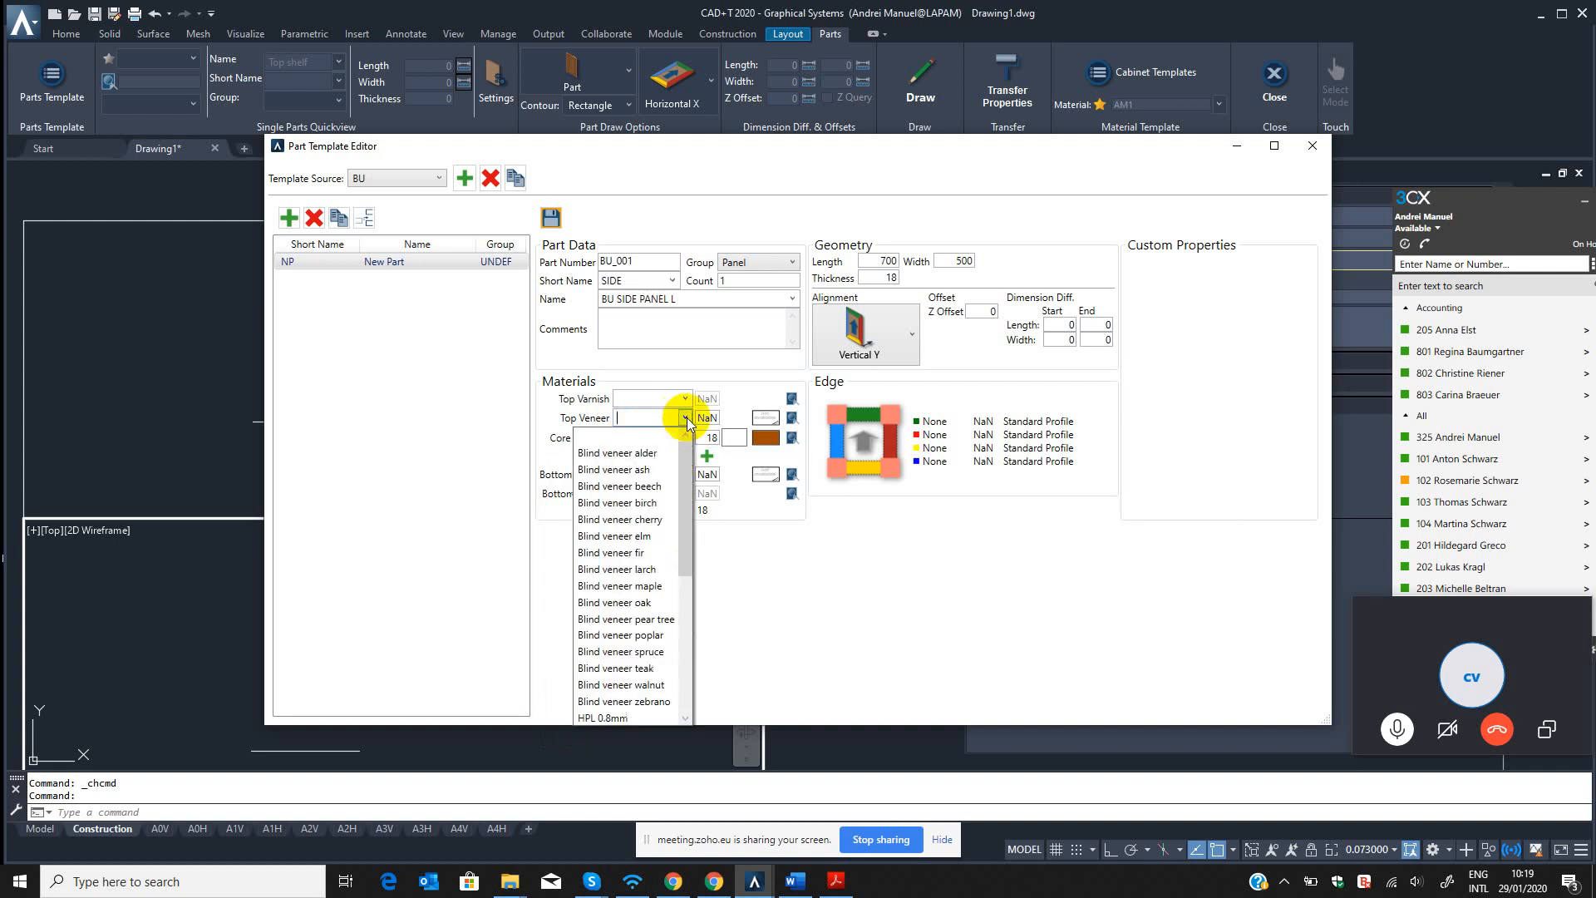
drag(690, 461, 687, 555)
click(644, 602)
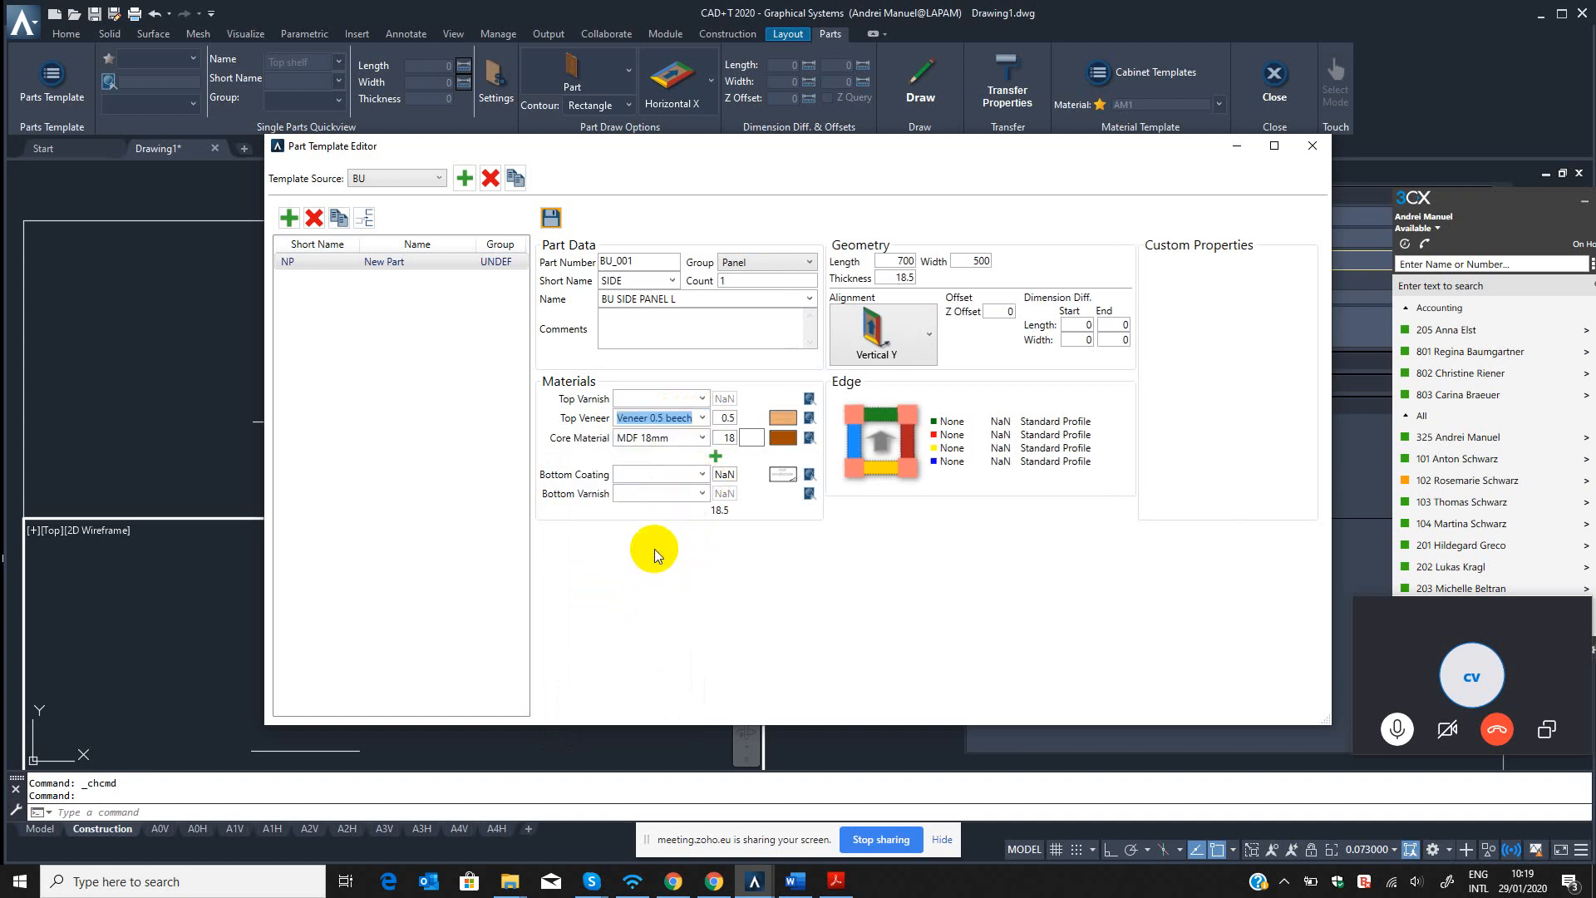
Apply Veneer 0.5 beech as the side panel's bottom coating.
click(702, 474)
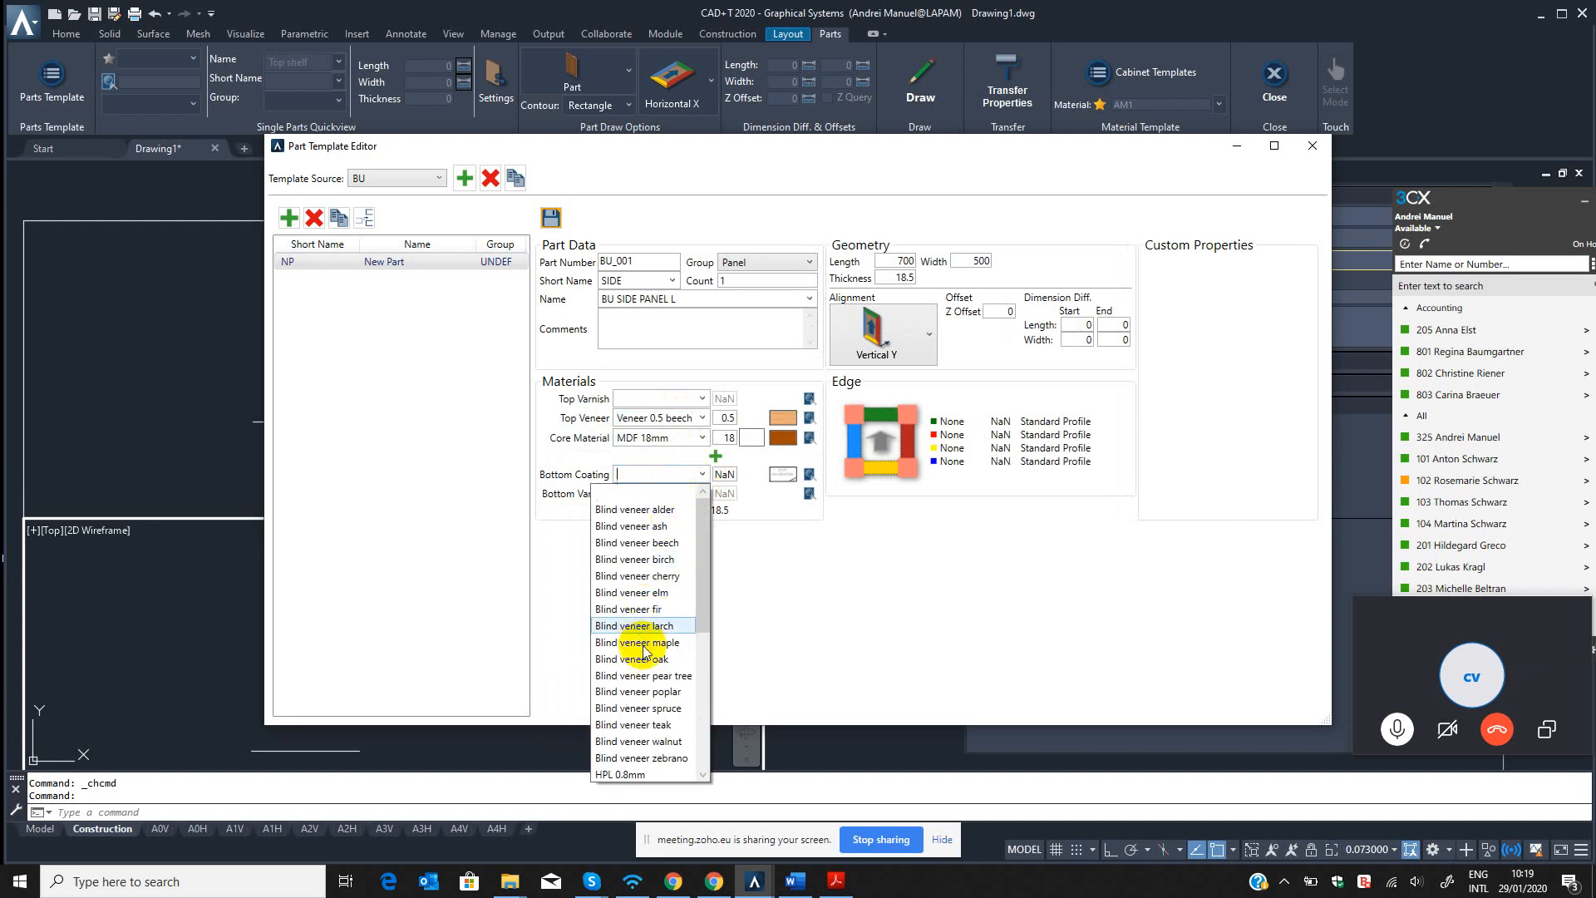
scroll(646, 657, down, 4)
click(654, 629)
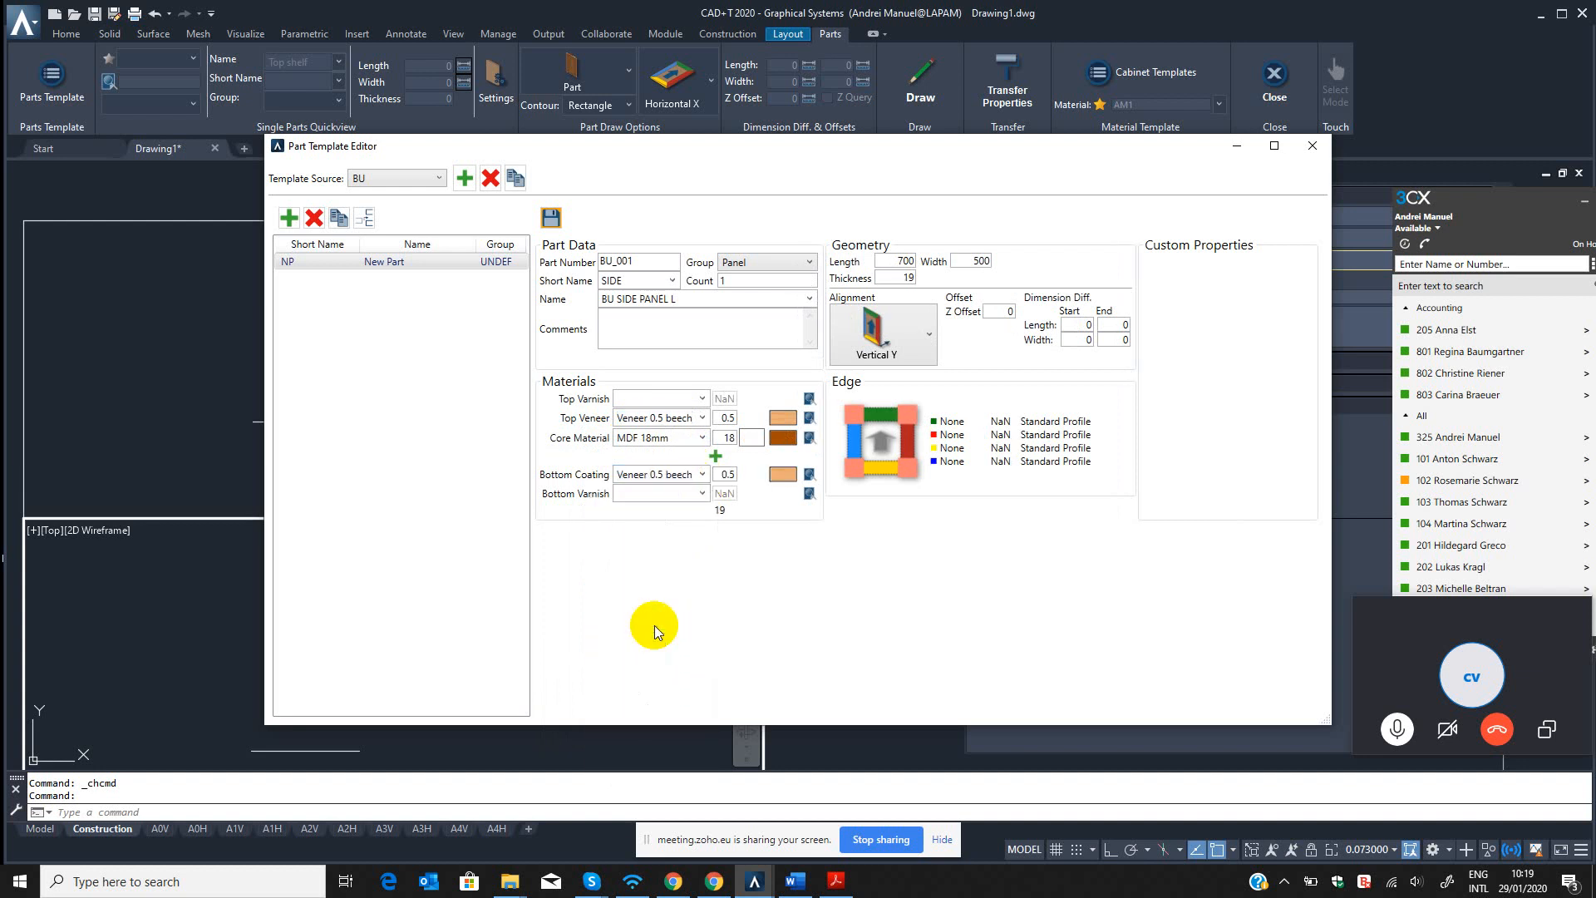
Apply Lacquer 0,3mm as the side panel's top varnish.
click(658, 400)
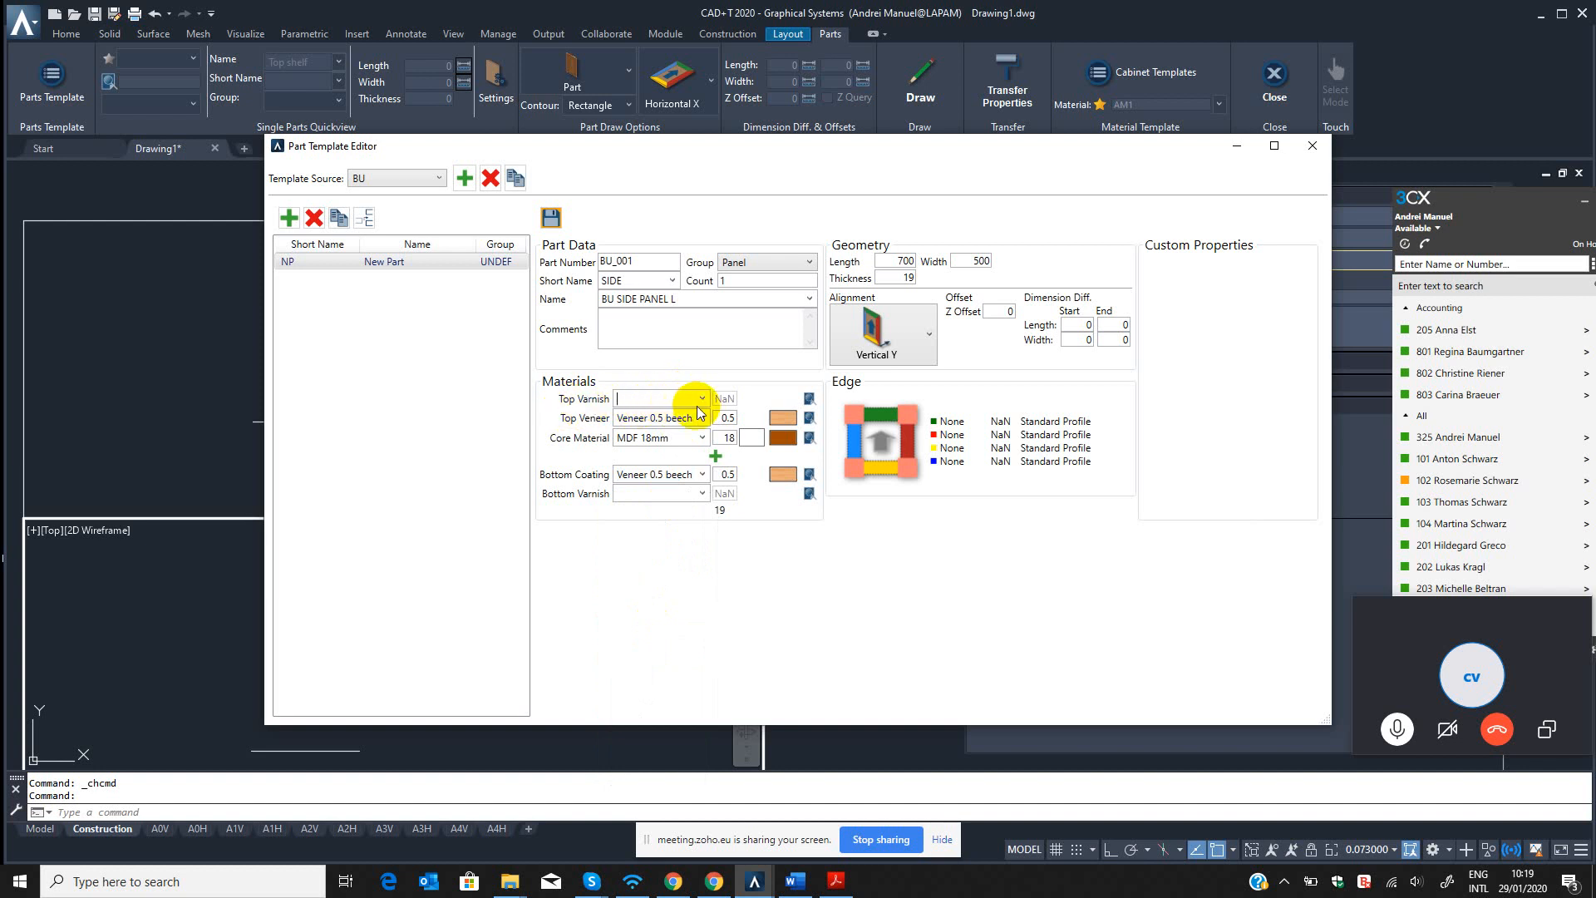
click(702, 398)
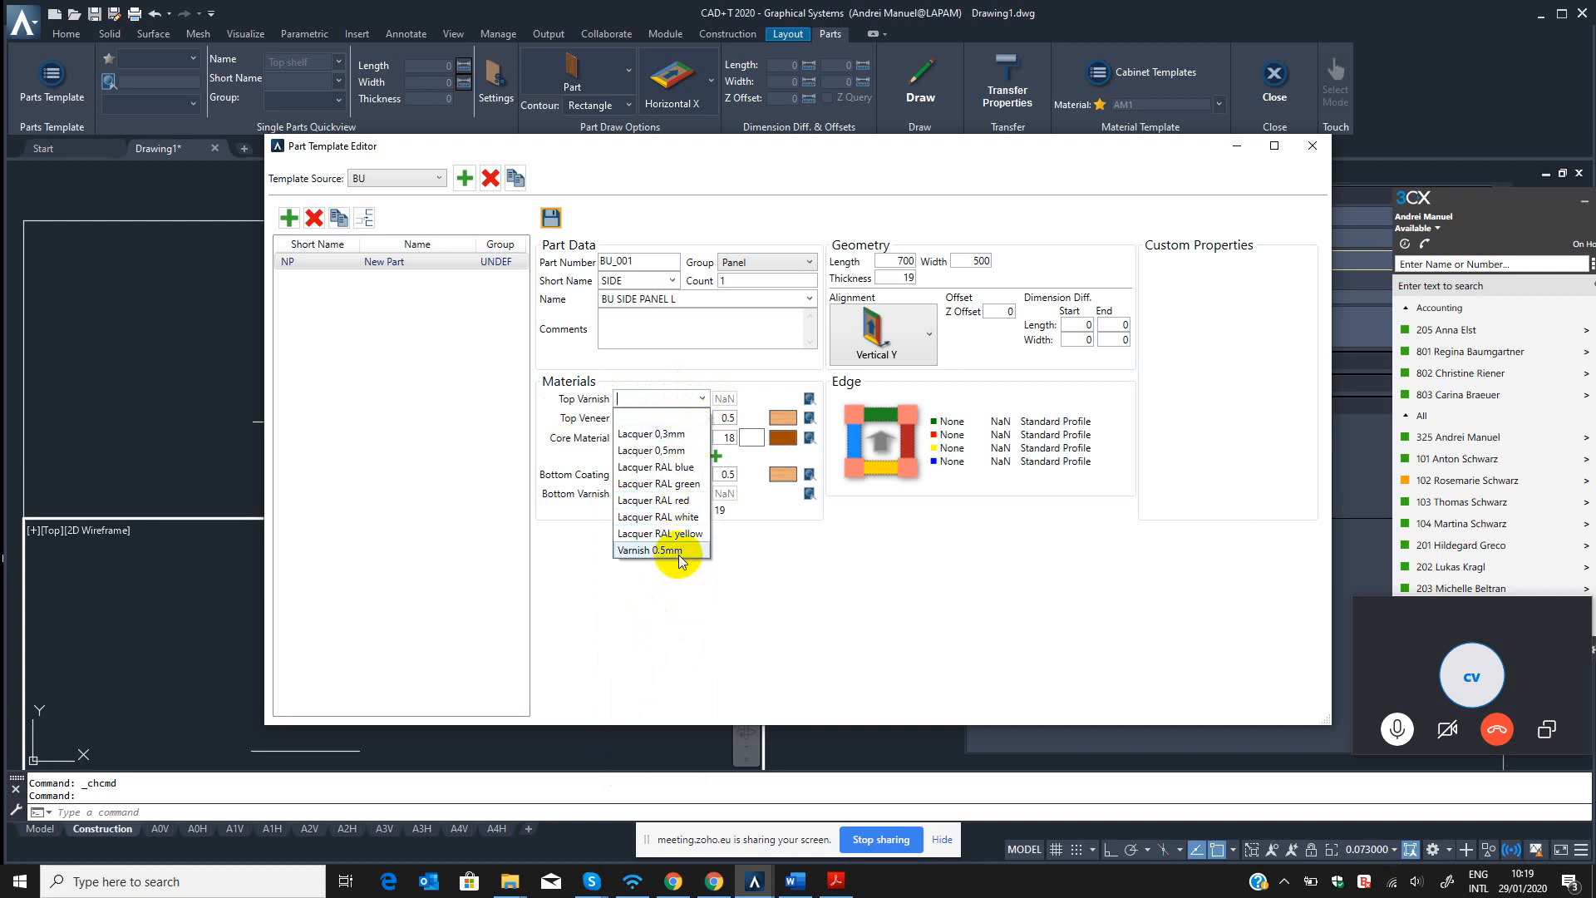
click(669, 407)
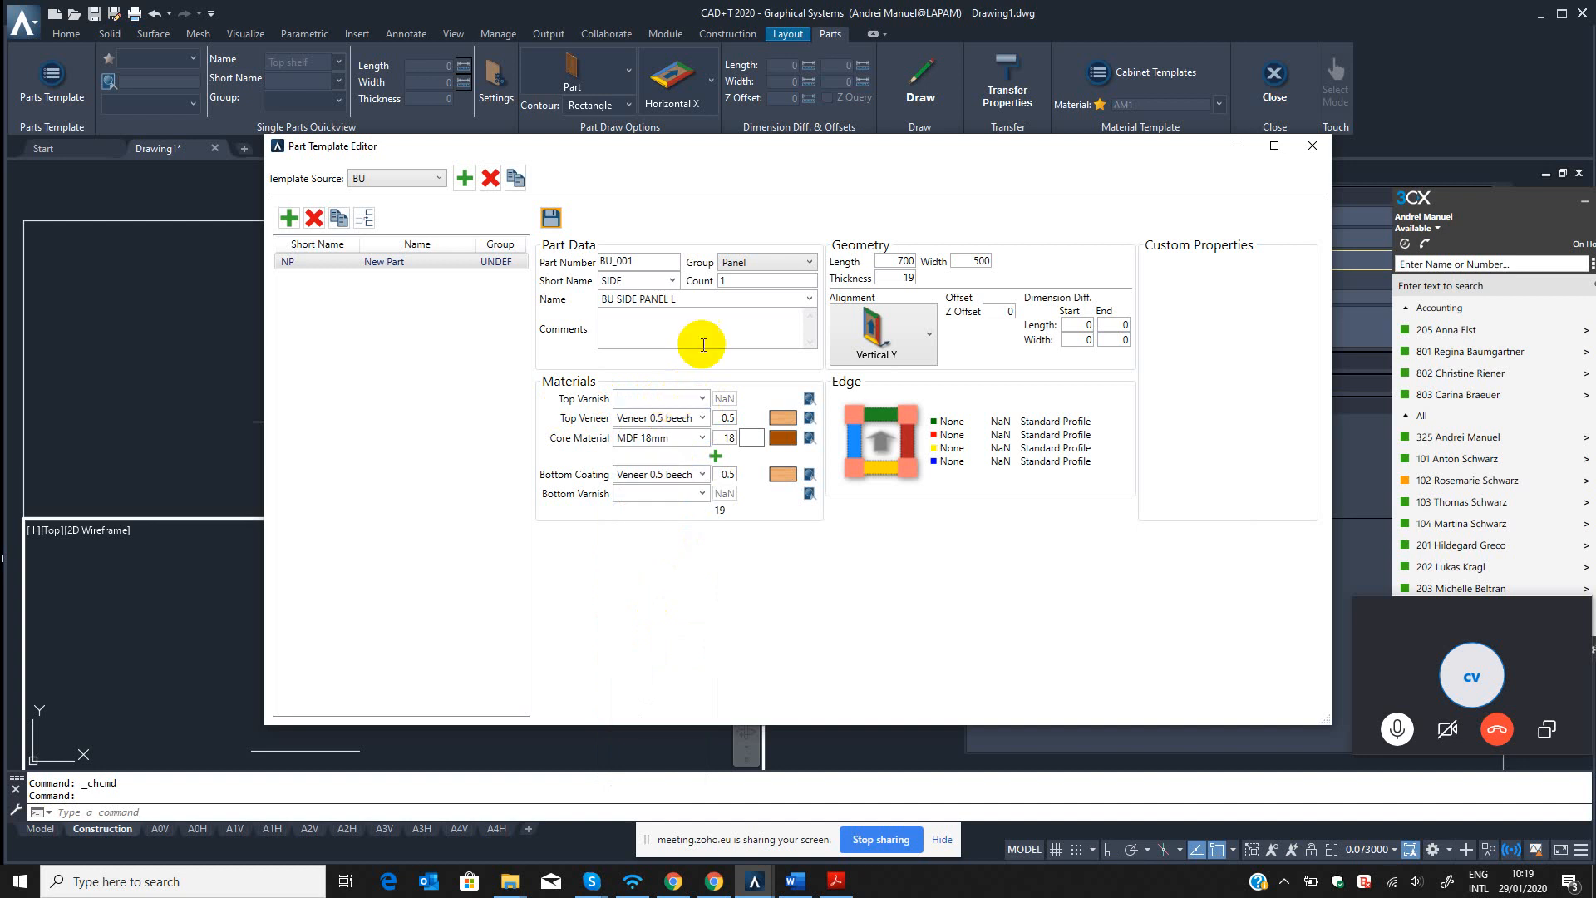
click(704, 398)
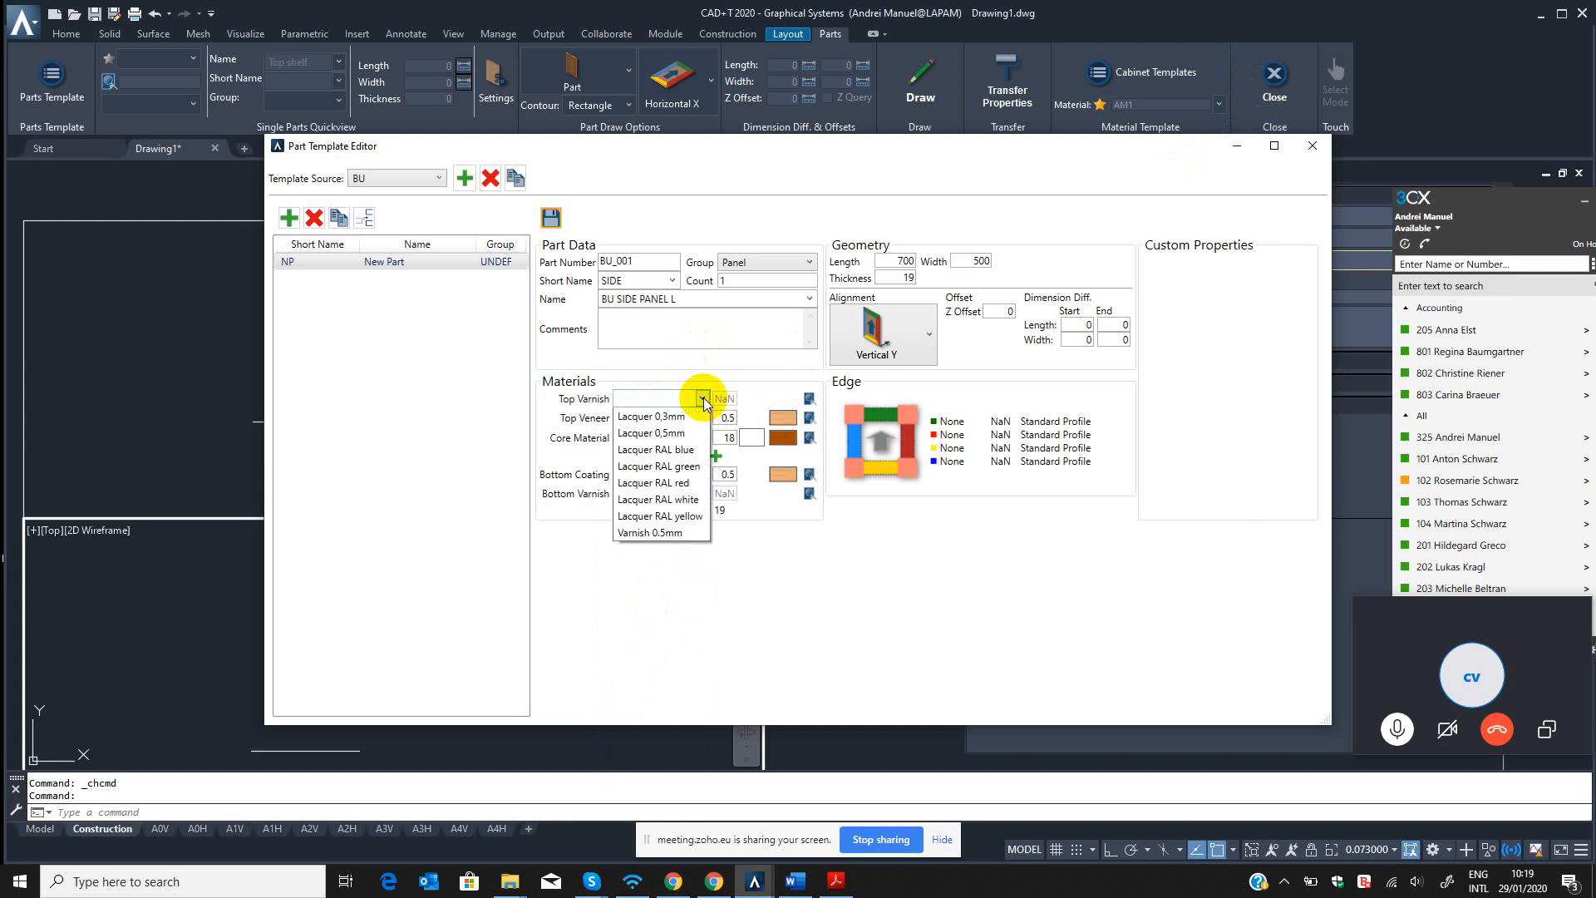
click(675, 439)
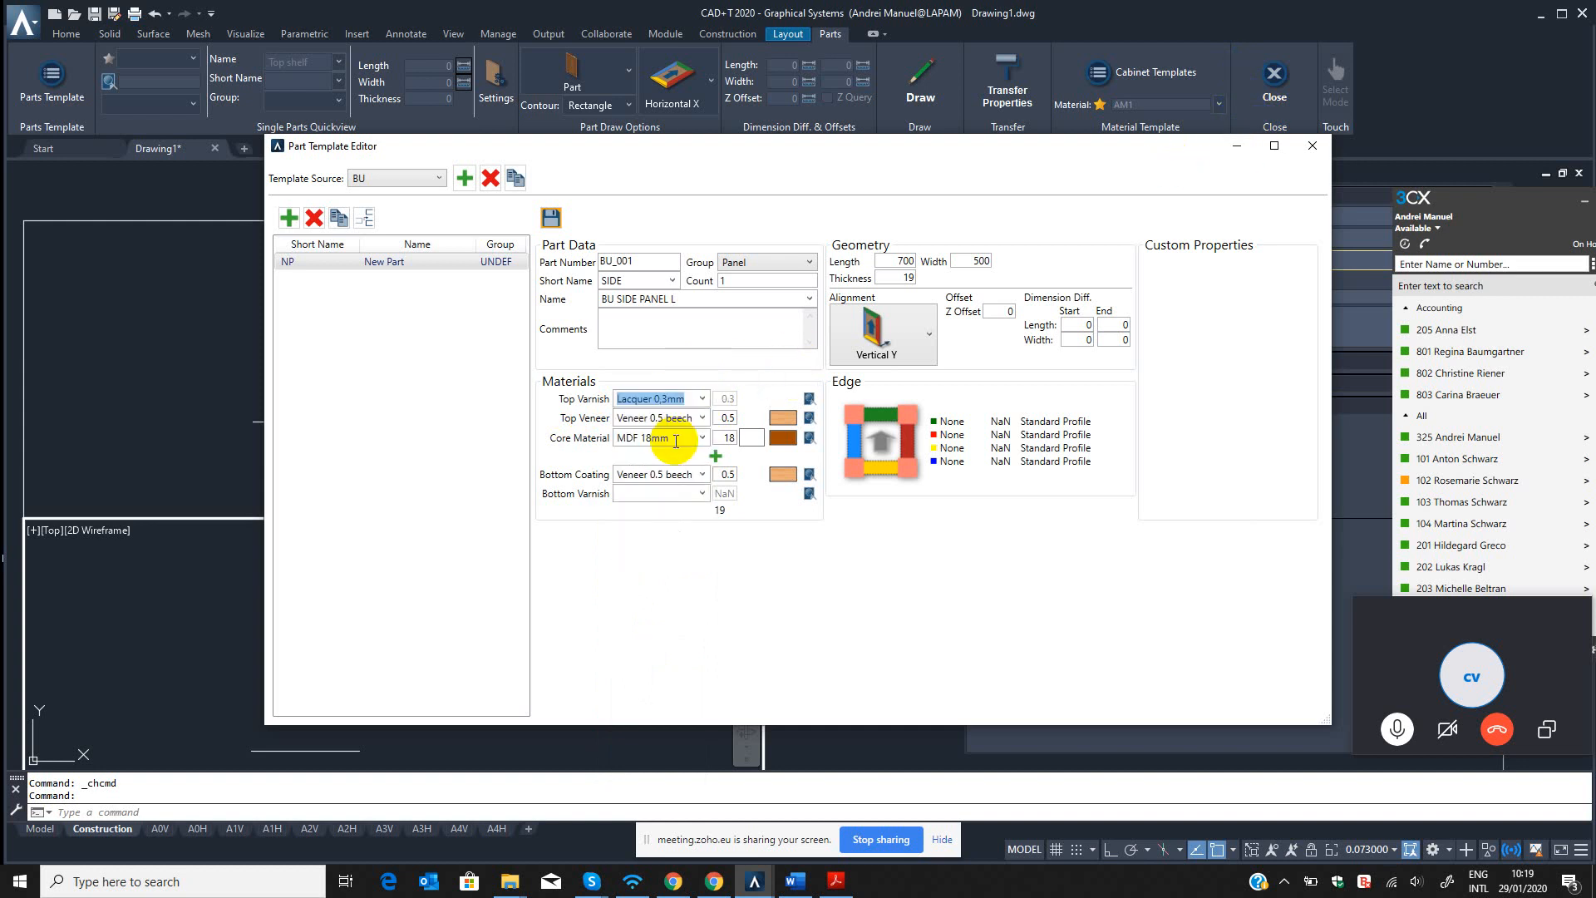
Apply Lacquer 0,3mm as the bottom varnish and set a horizontal grain direction for the MDF 18mm core.
click(702, 493)
click(665, 524)
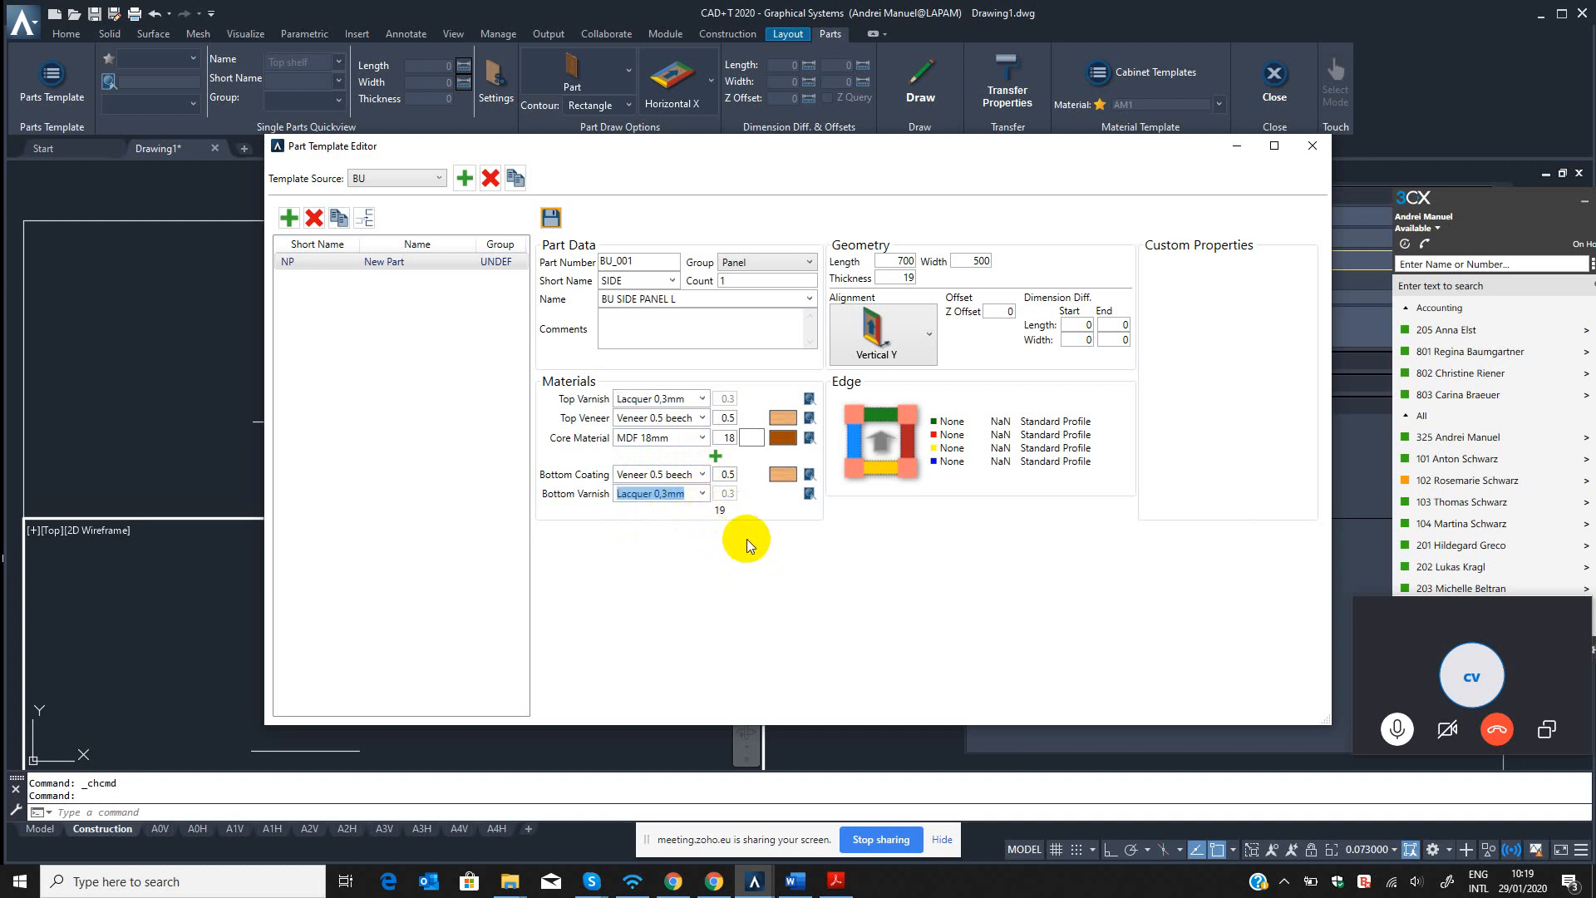
click(751, 437)
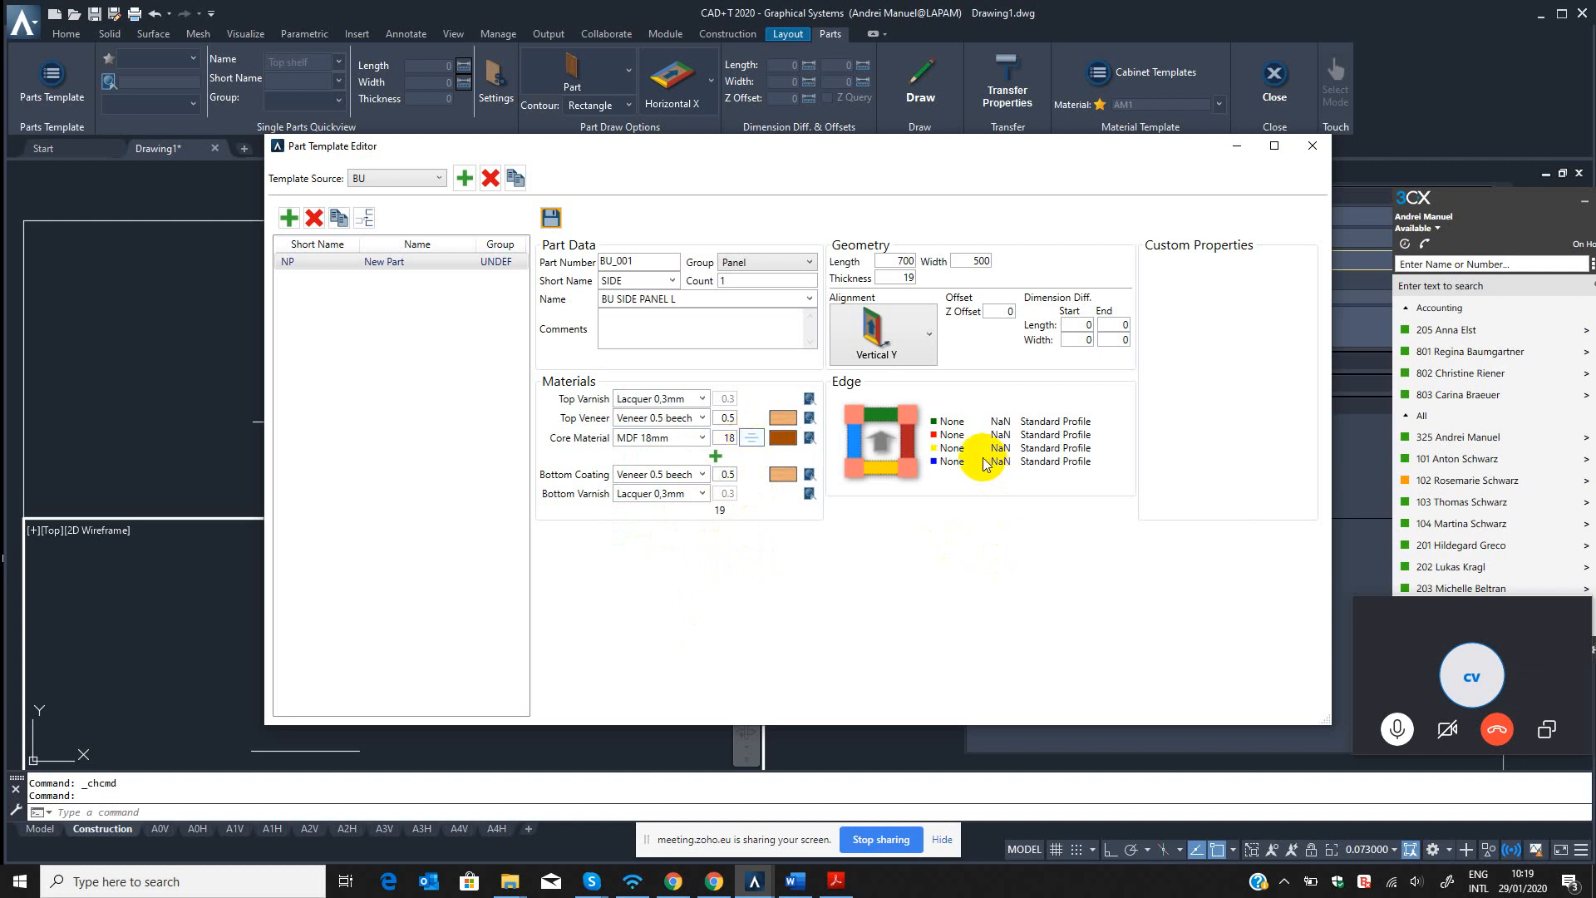
Set the profile type of the side panel's red edge to Edge After.
click(909, 442)
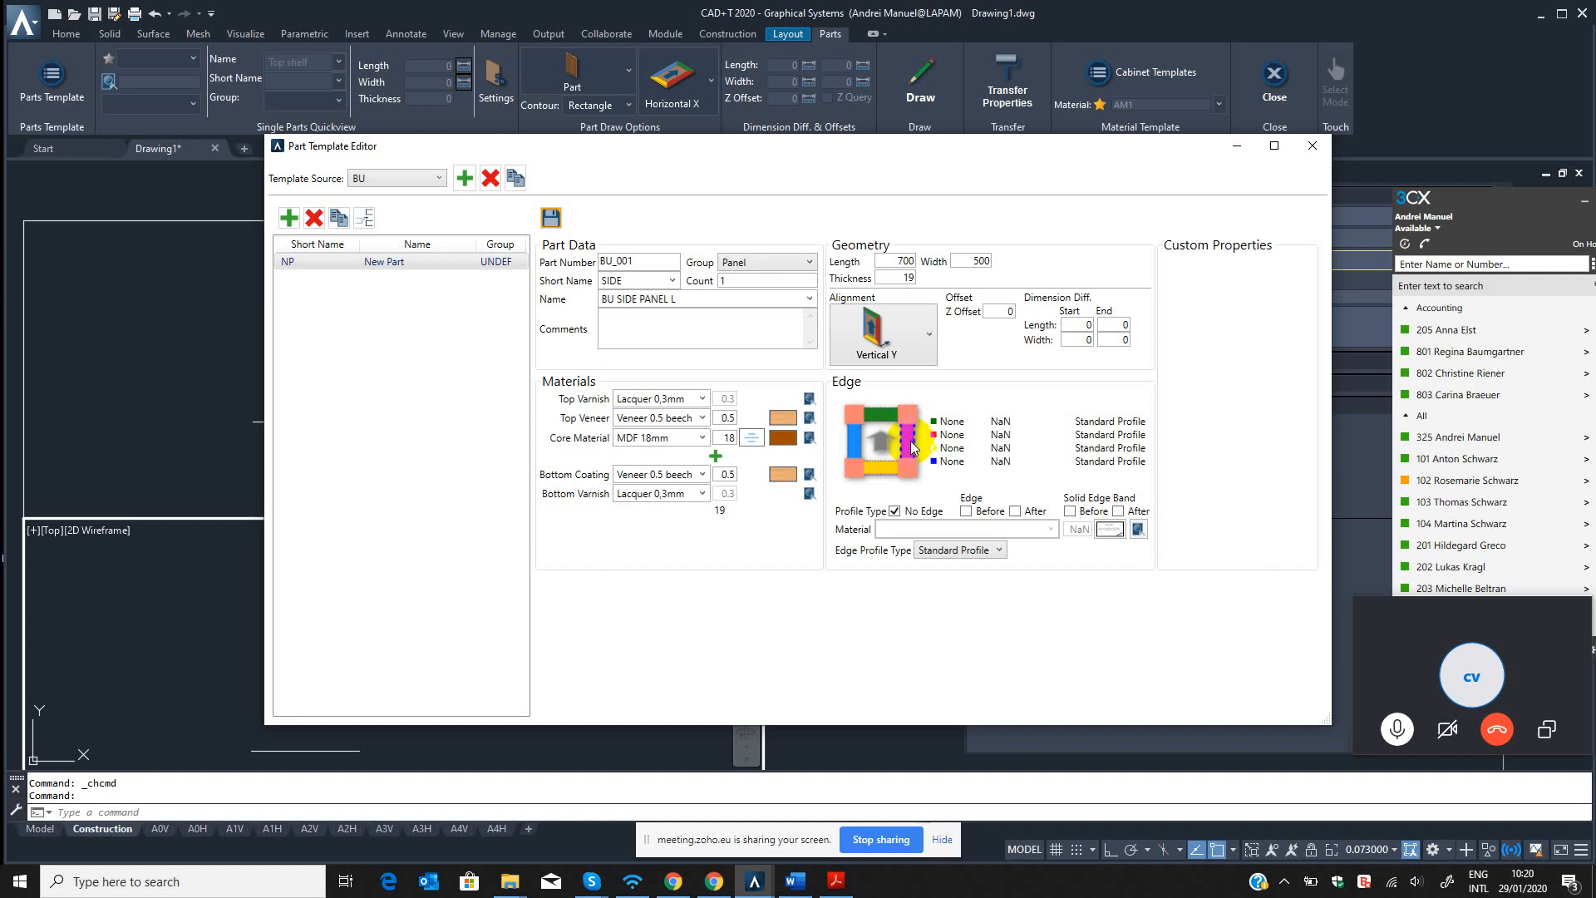
click(850, 443)
click(1016, 511)
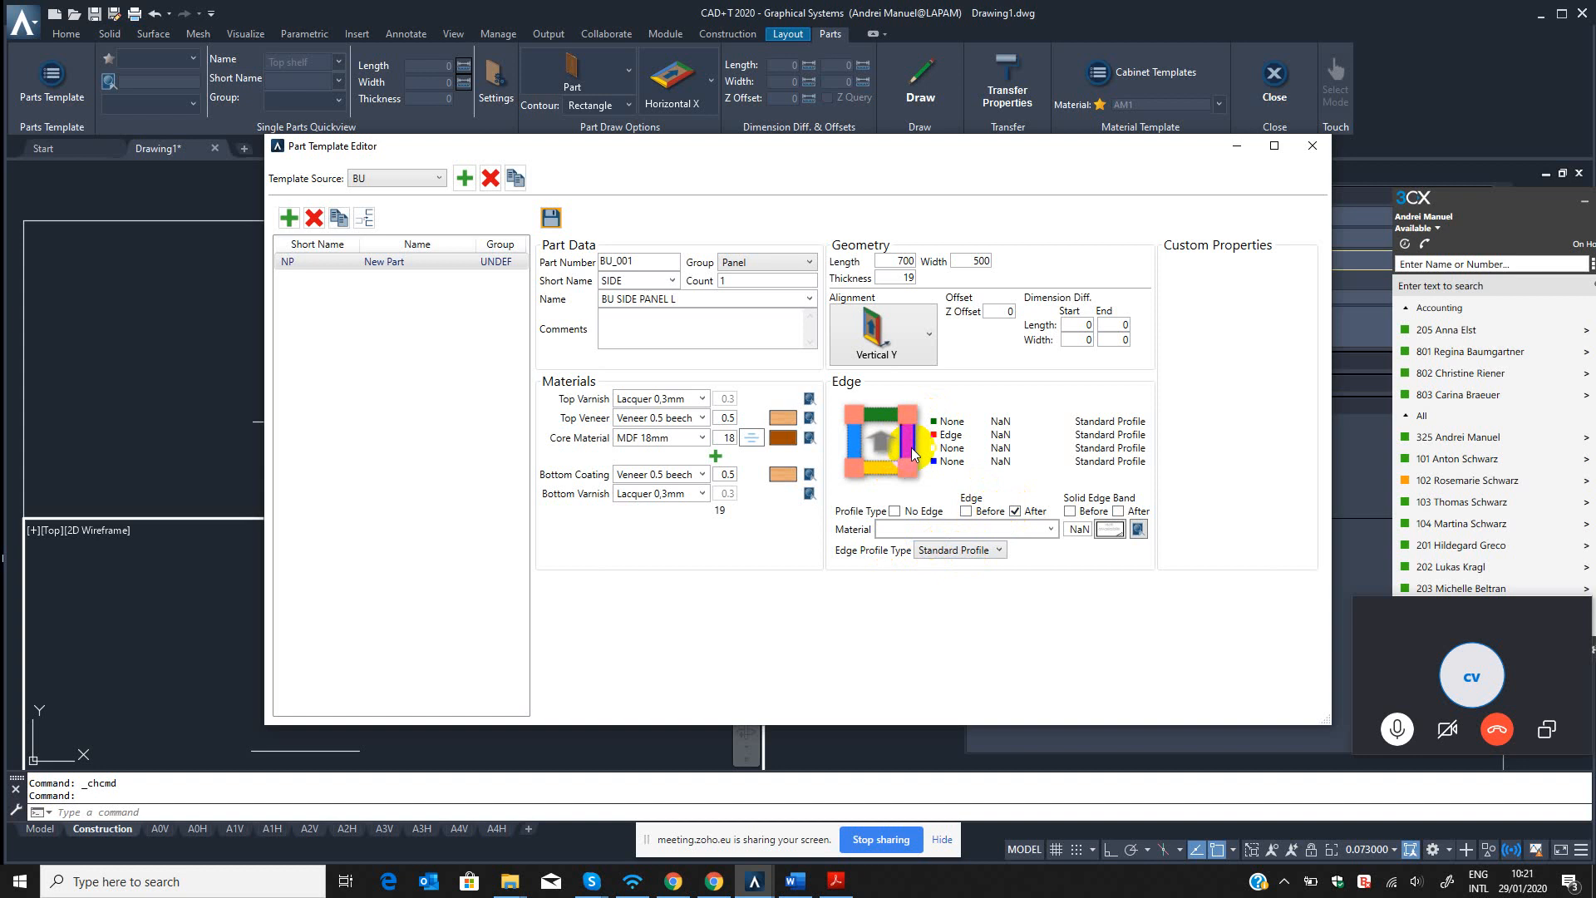
triple_click(688, 301)
click(696, 300)
drag(723, 299, 561, 300)
Choose ABS edge 0.5 as the material of the side panel's red edge.
click(1051, 530)
click(1051, 531)
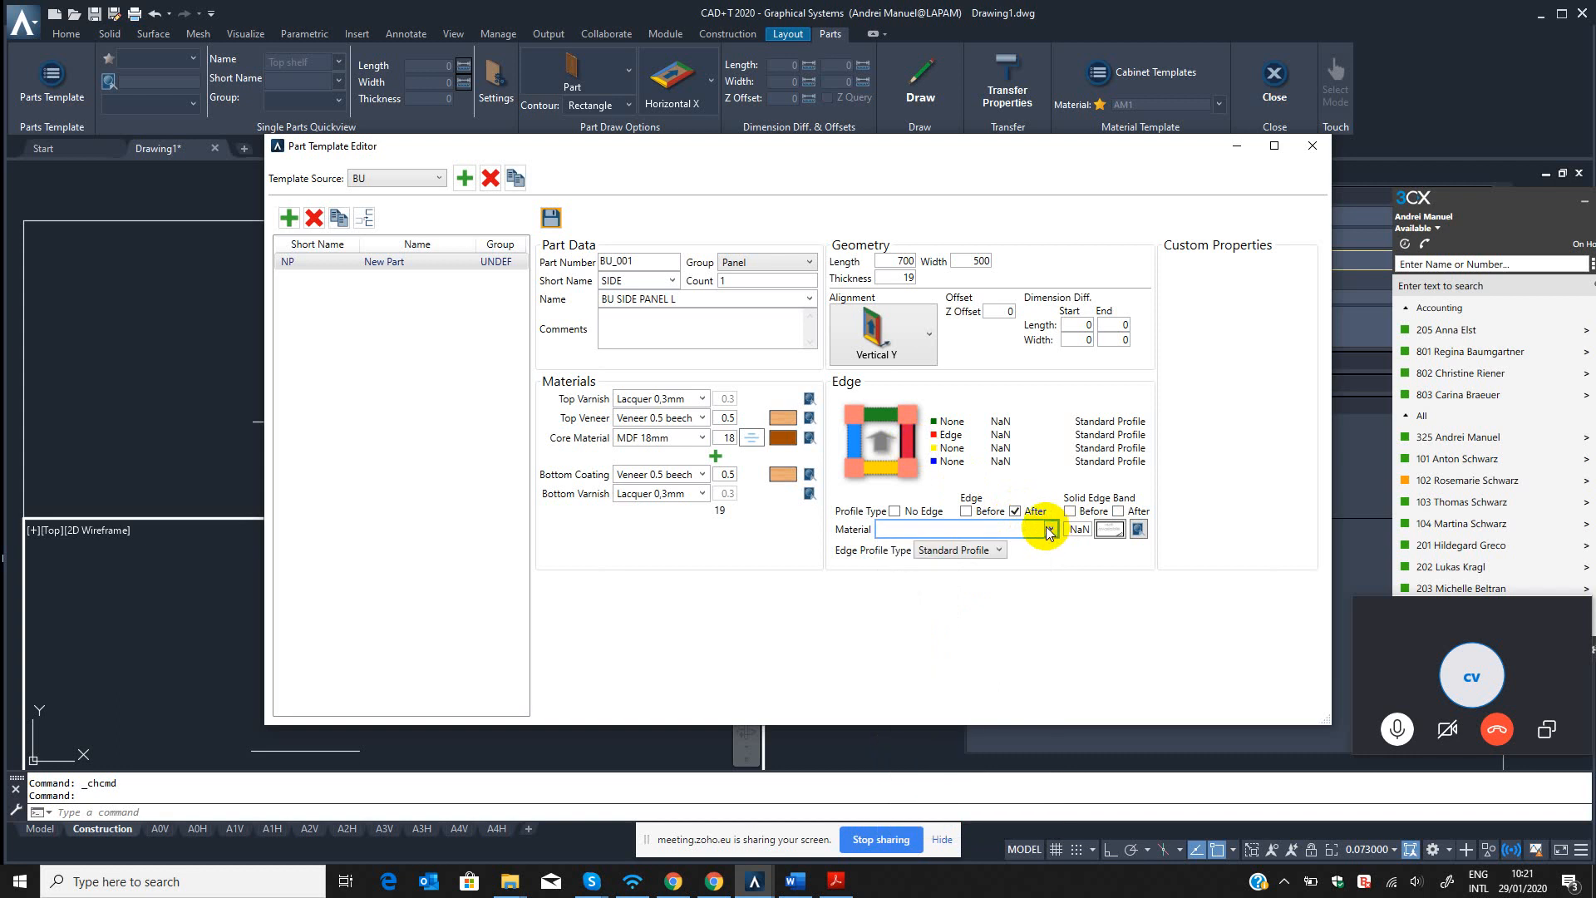
click(1051, 529)
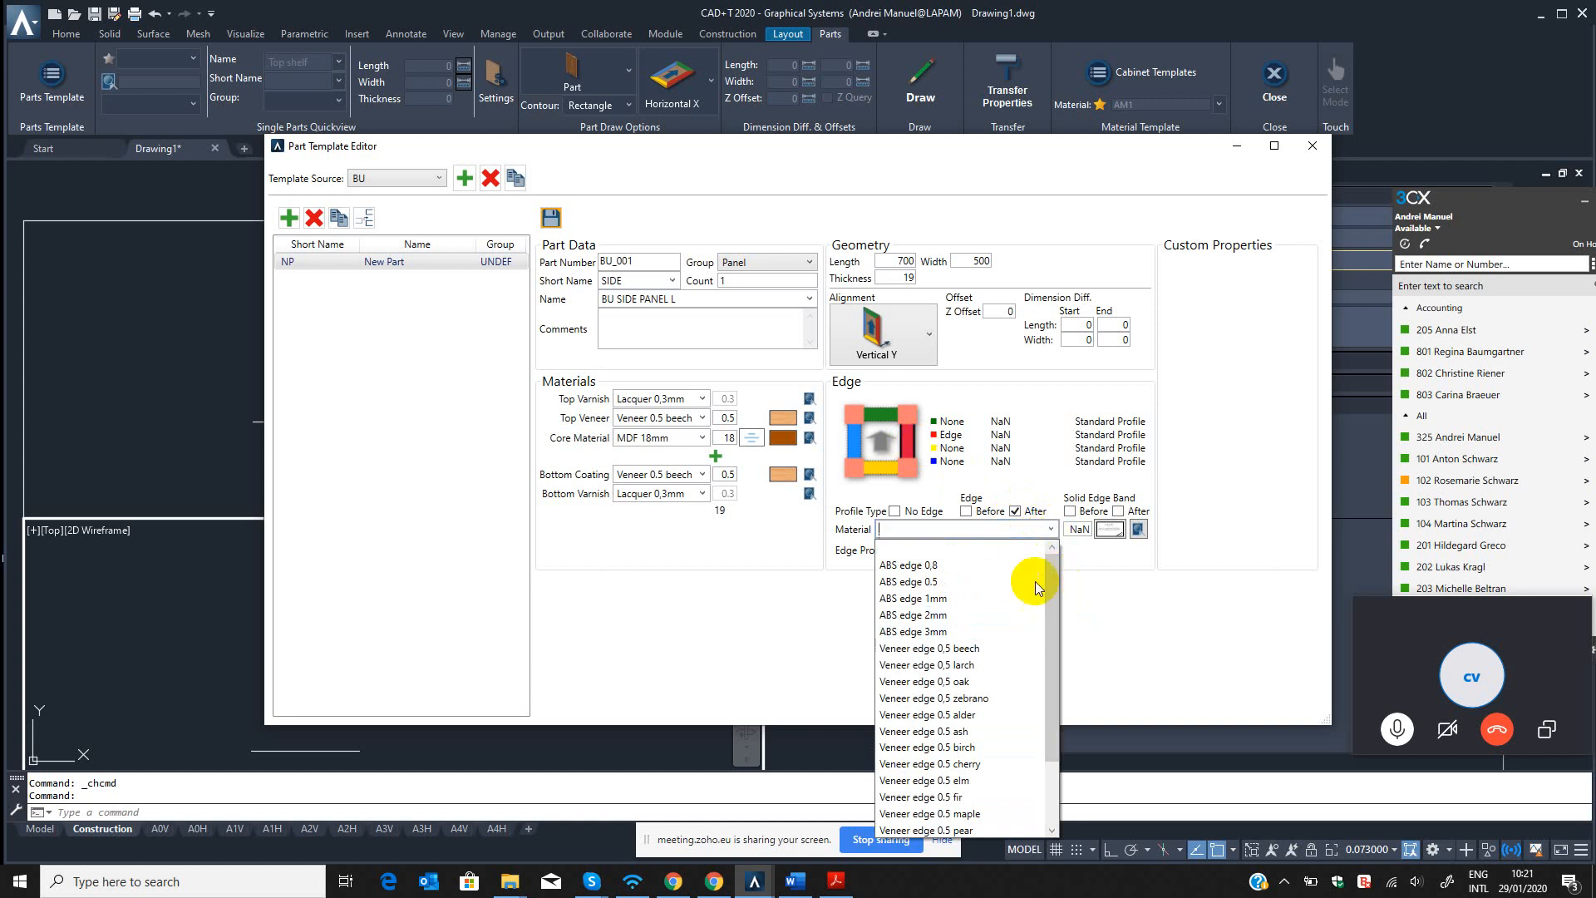
click(921, 582)
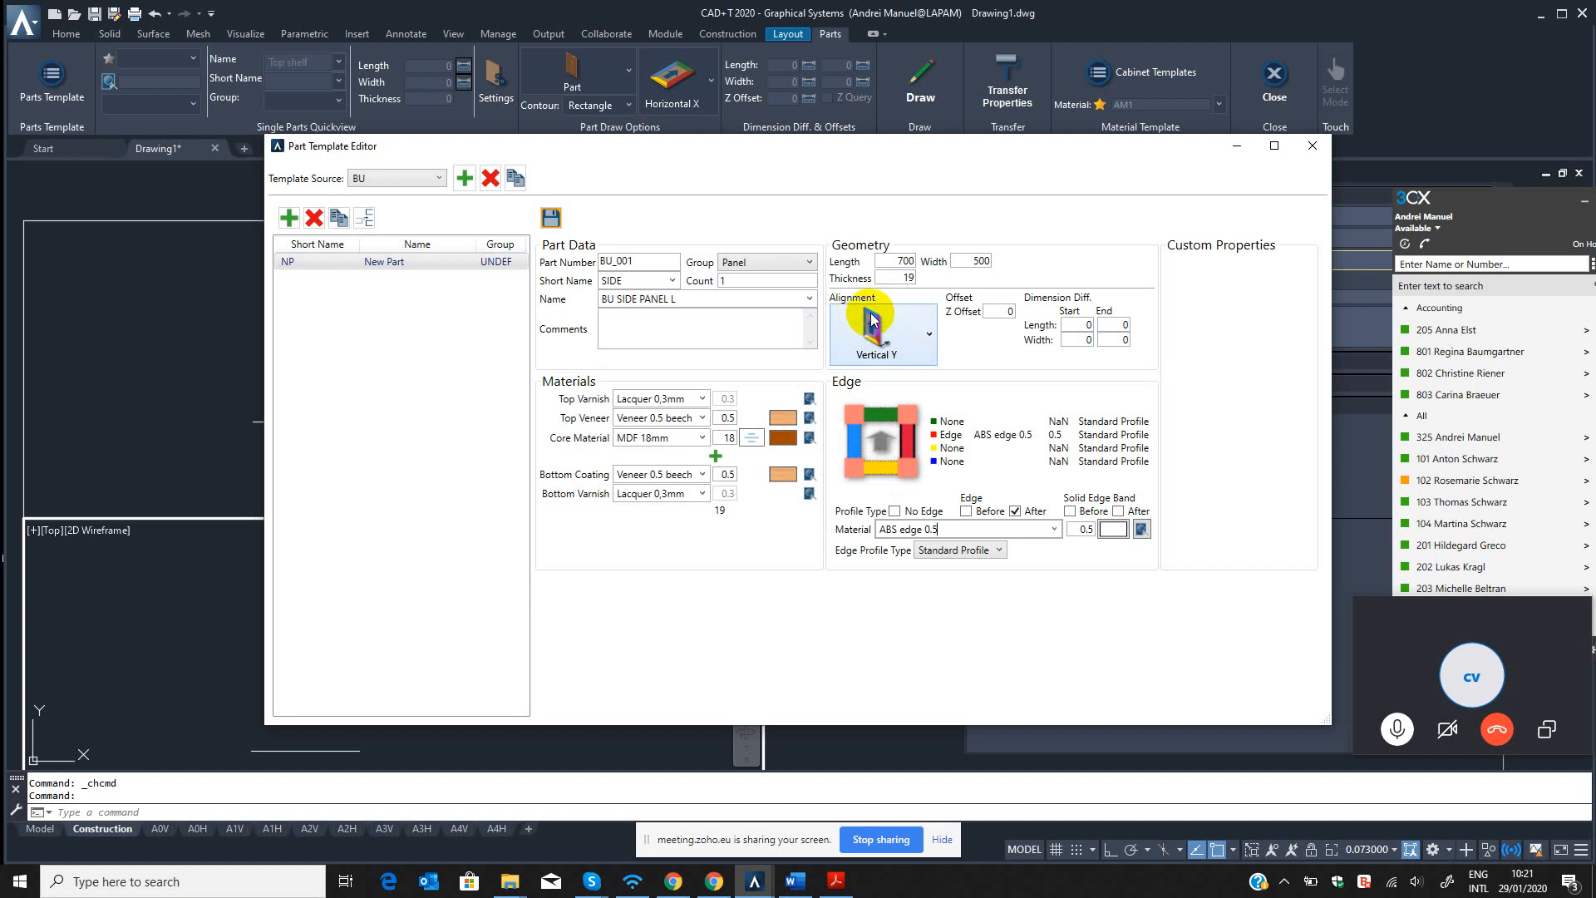
Copy the red edge's properties and paste them onto the green, yellow and blue edges of the side panel.
click(876, 411)
click(910, 441)
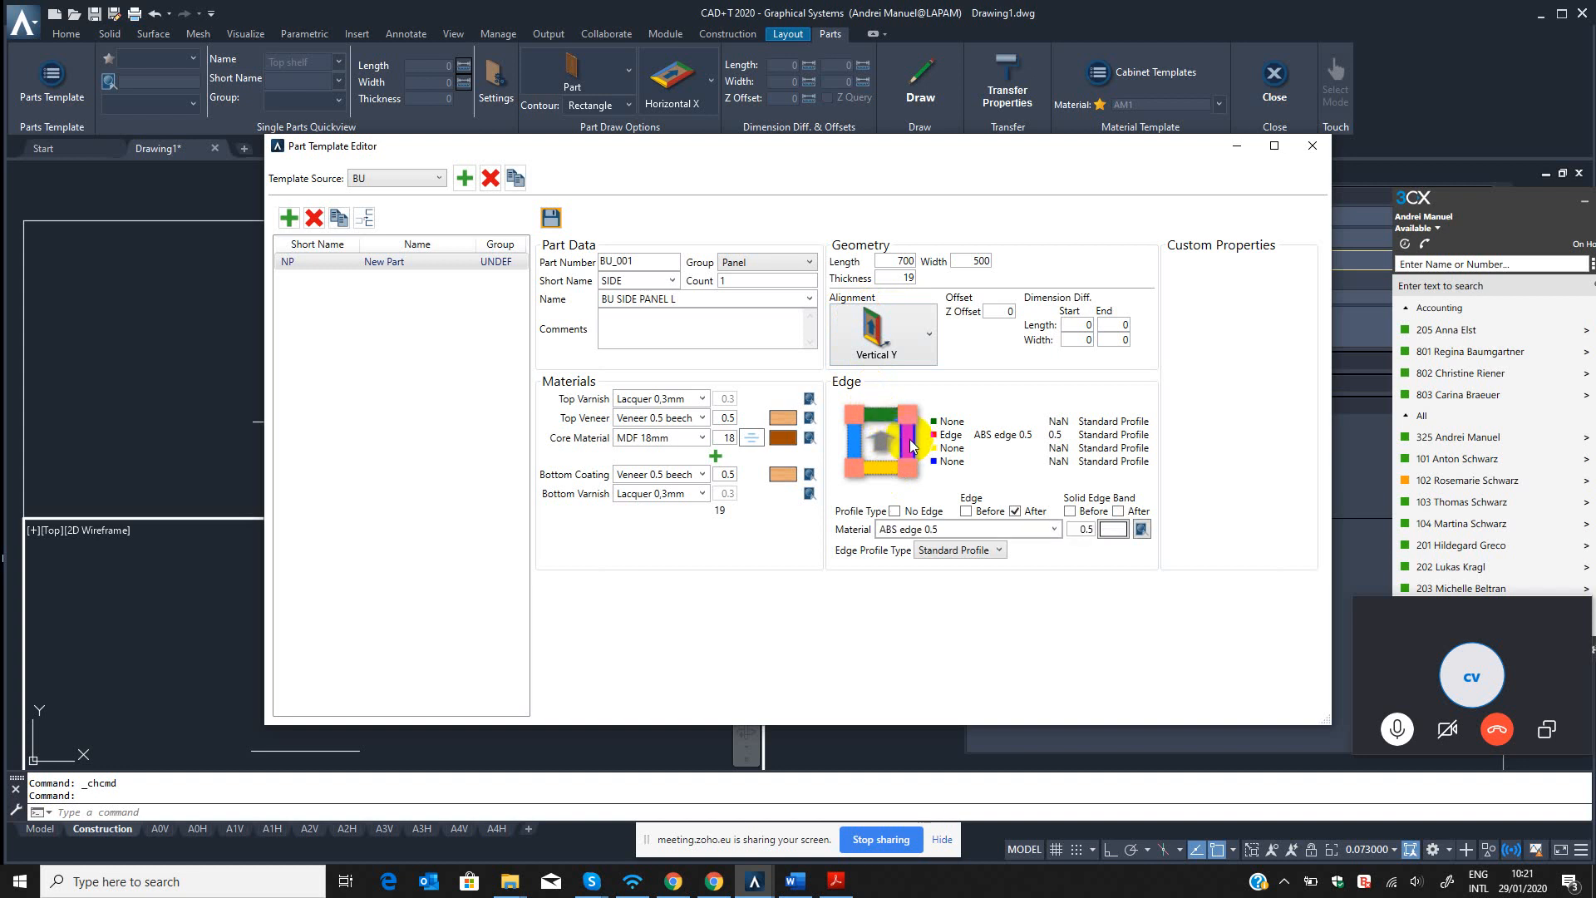
right_click(911, 445)
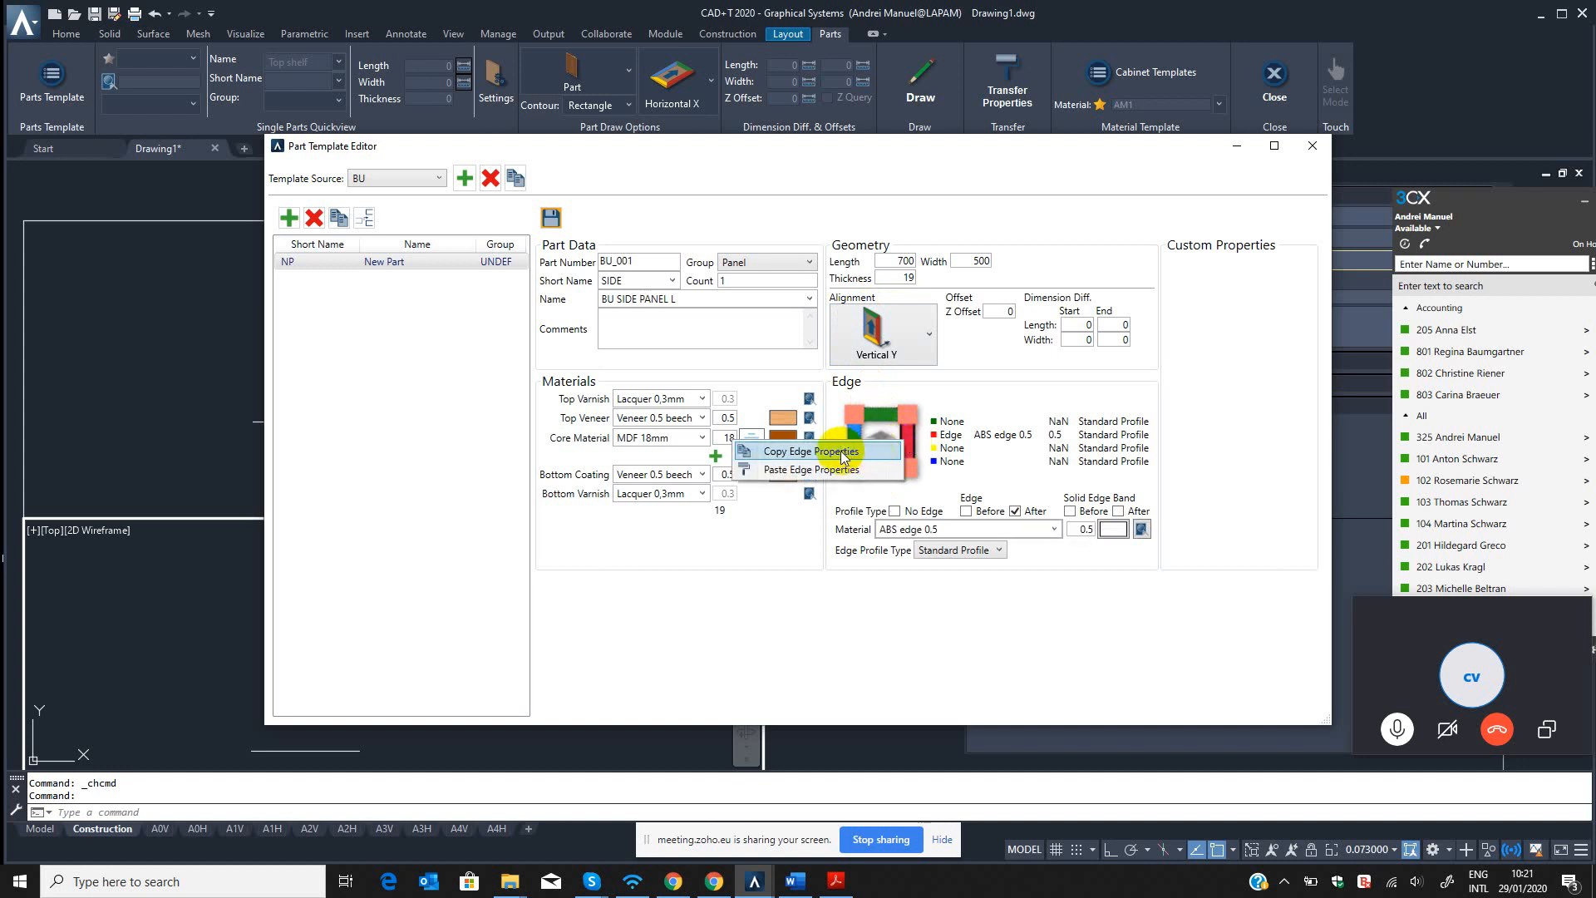
click(838, 449)
click(880, 415)
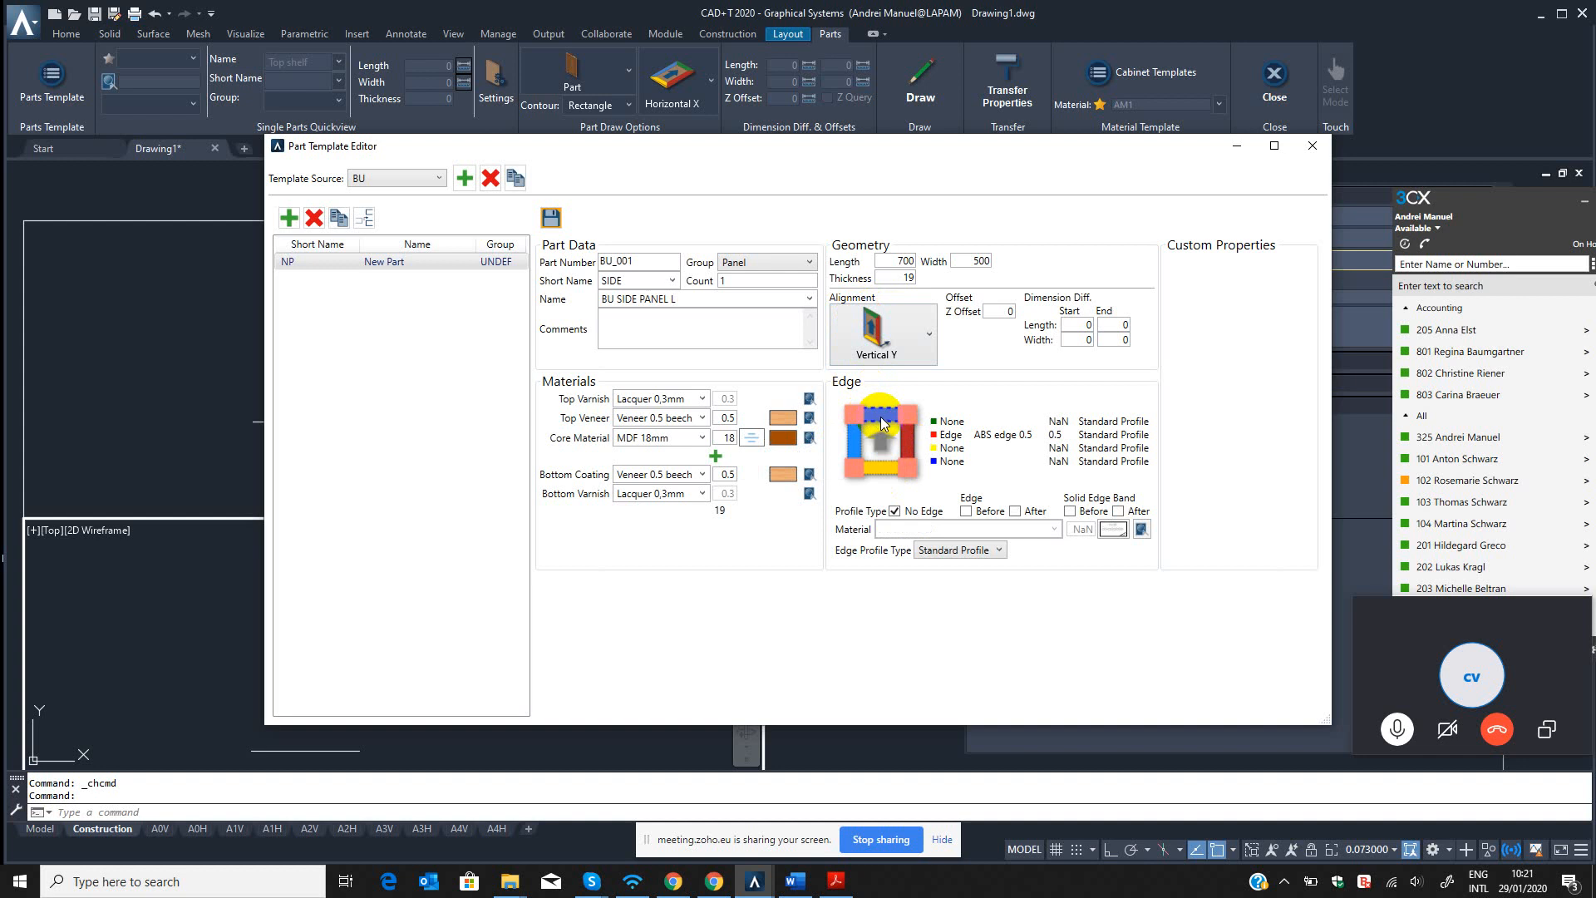
right_click(889, 472)
click(801, 501)
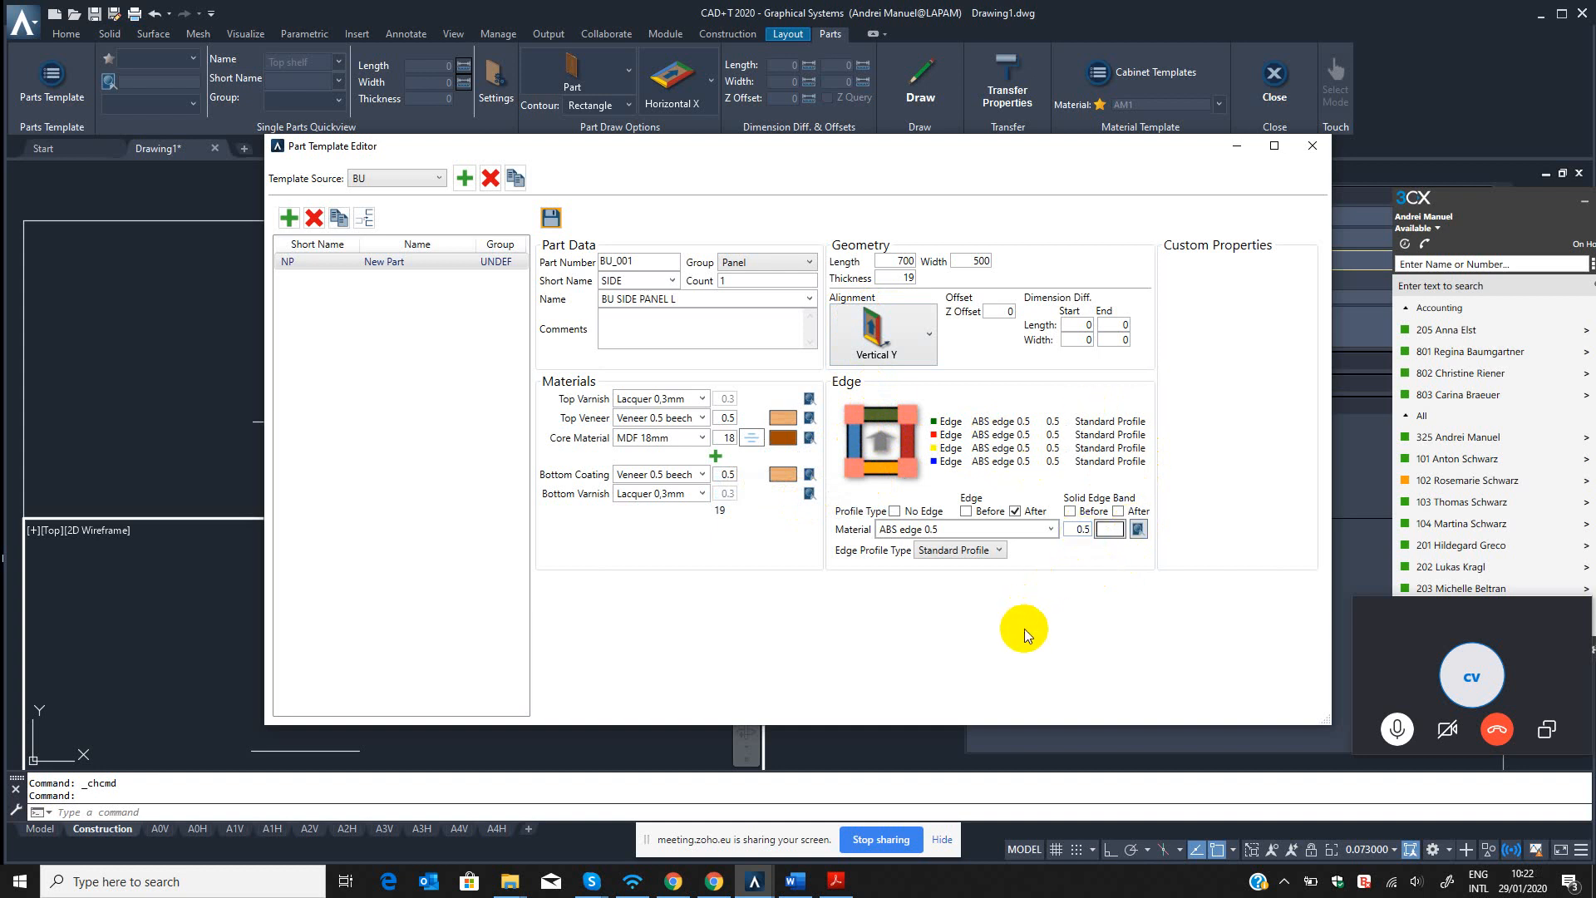
Save the side panel's changes in the BU template and close the Part Template Editor.
click(552, 220)
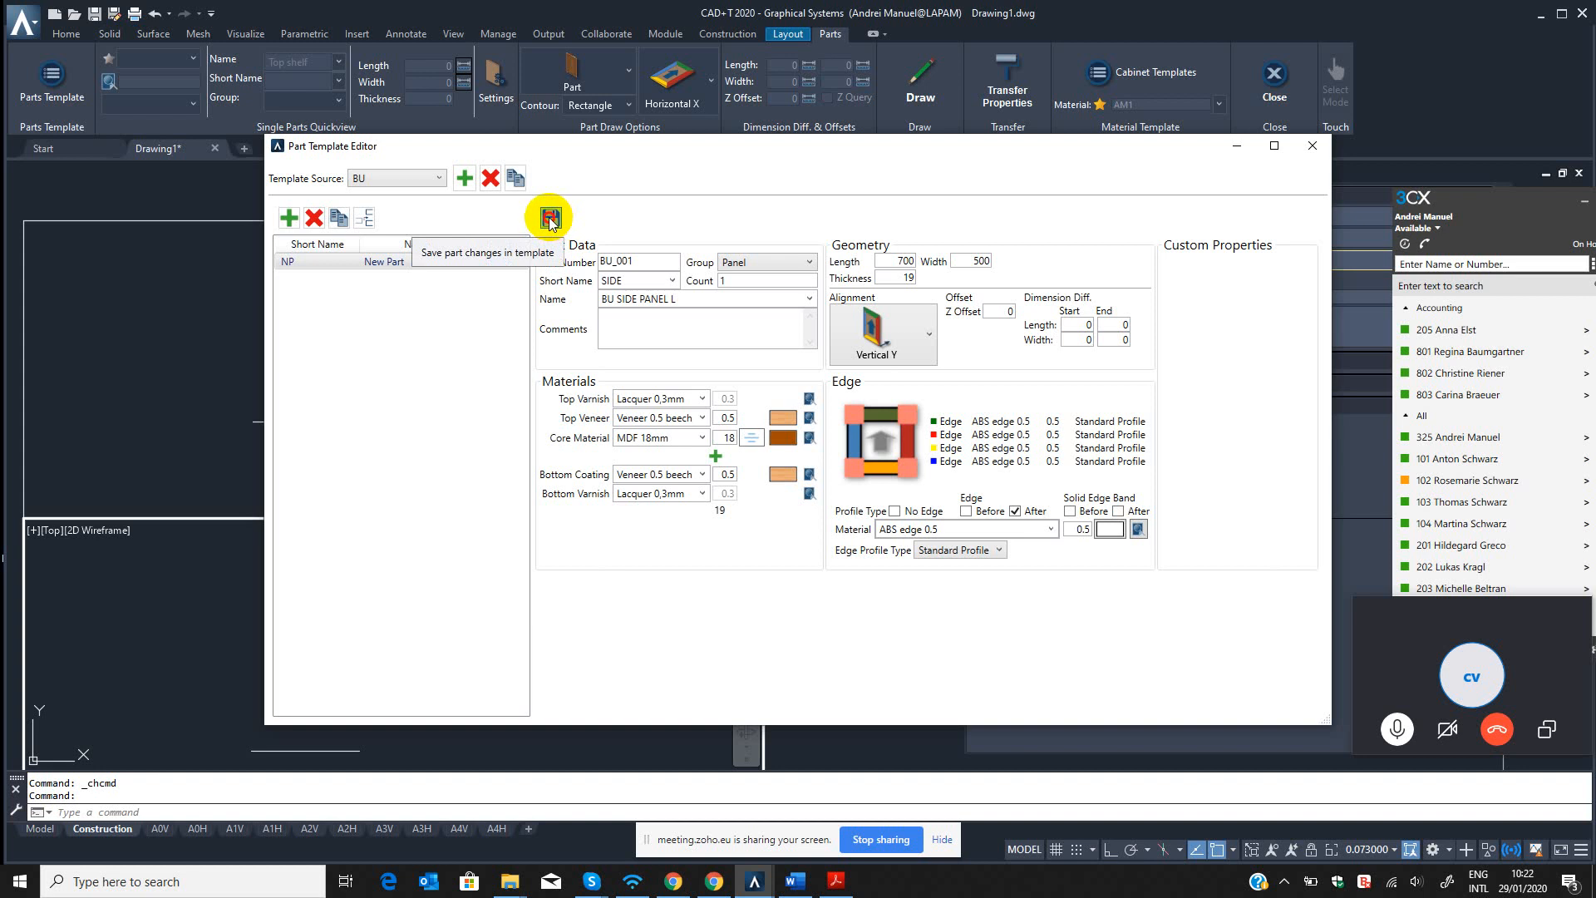
click(371, 263)
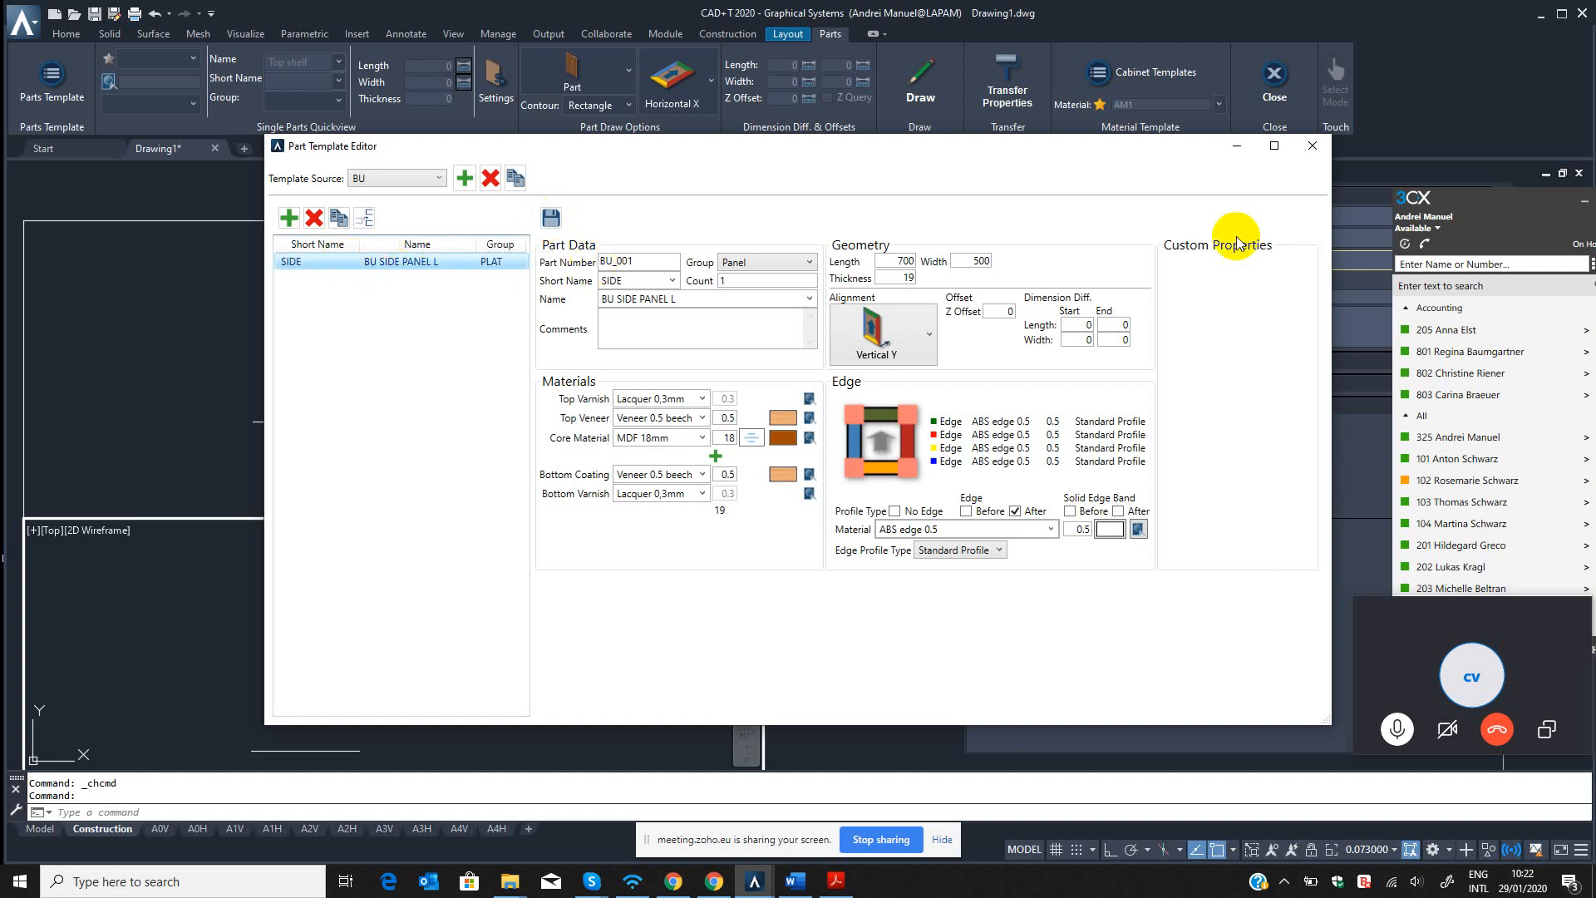
click(1313, 145)
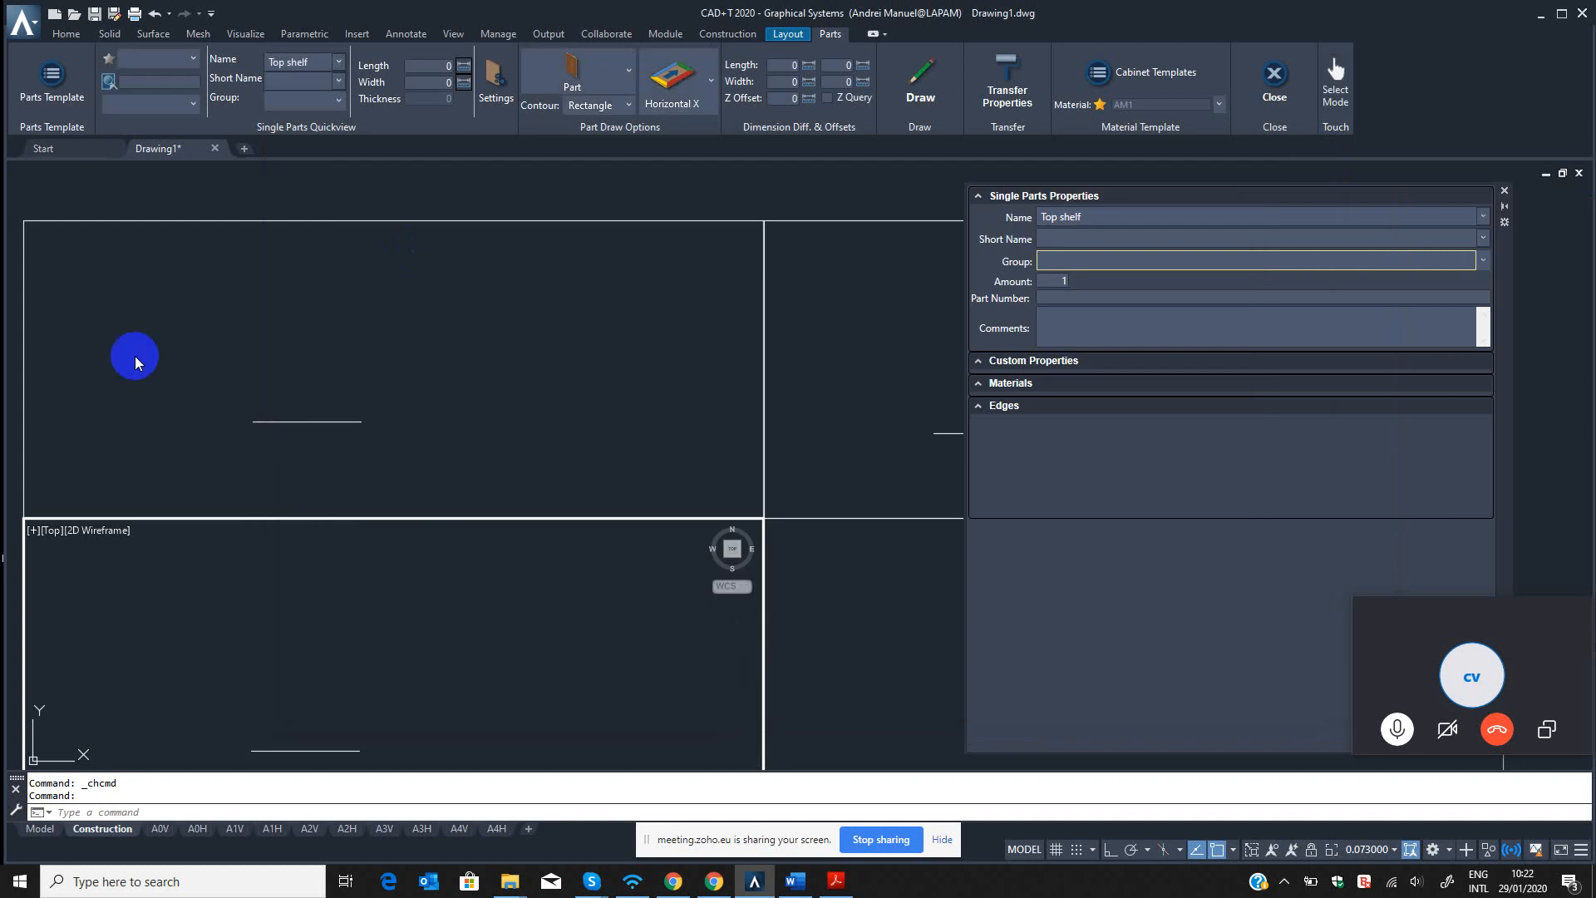
Load BU SIDE PANEL L from the BU parts template for drawing and dismiss the interface message.
click(194, 58)
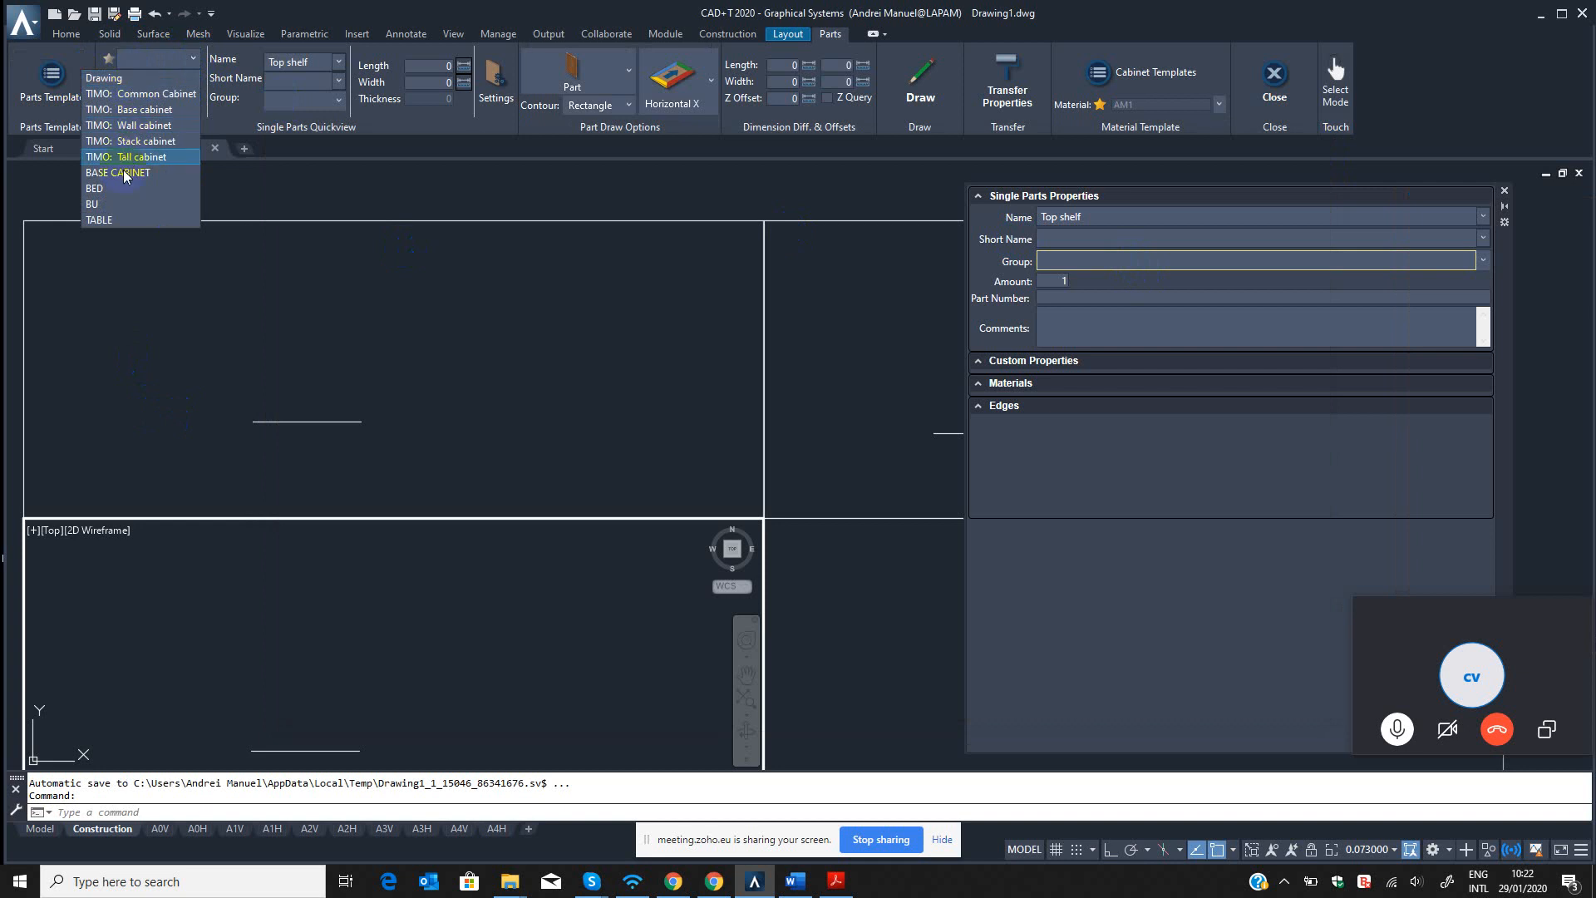
click(105, 205)
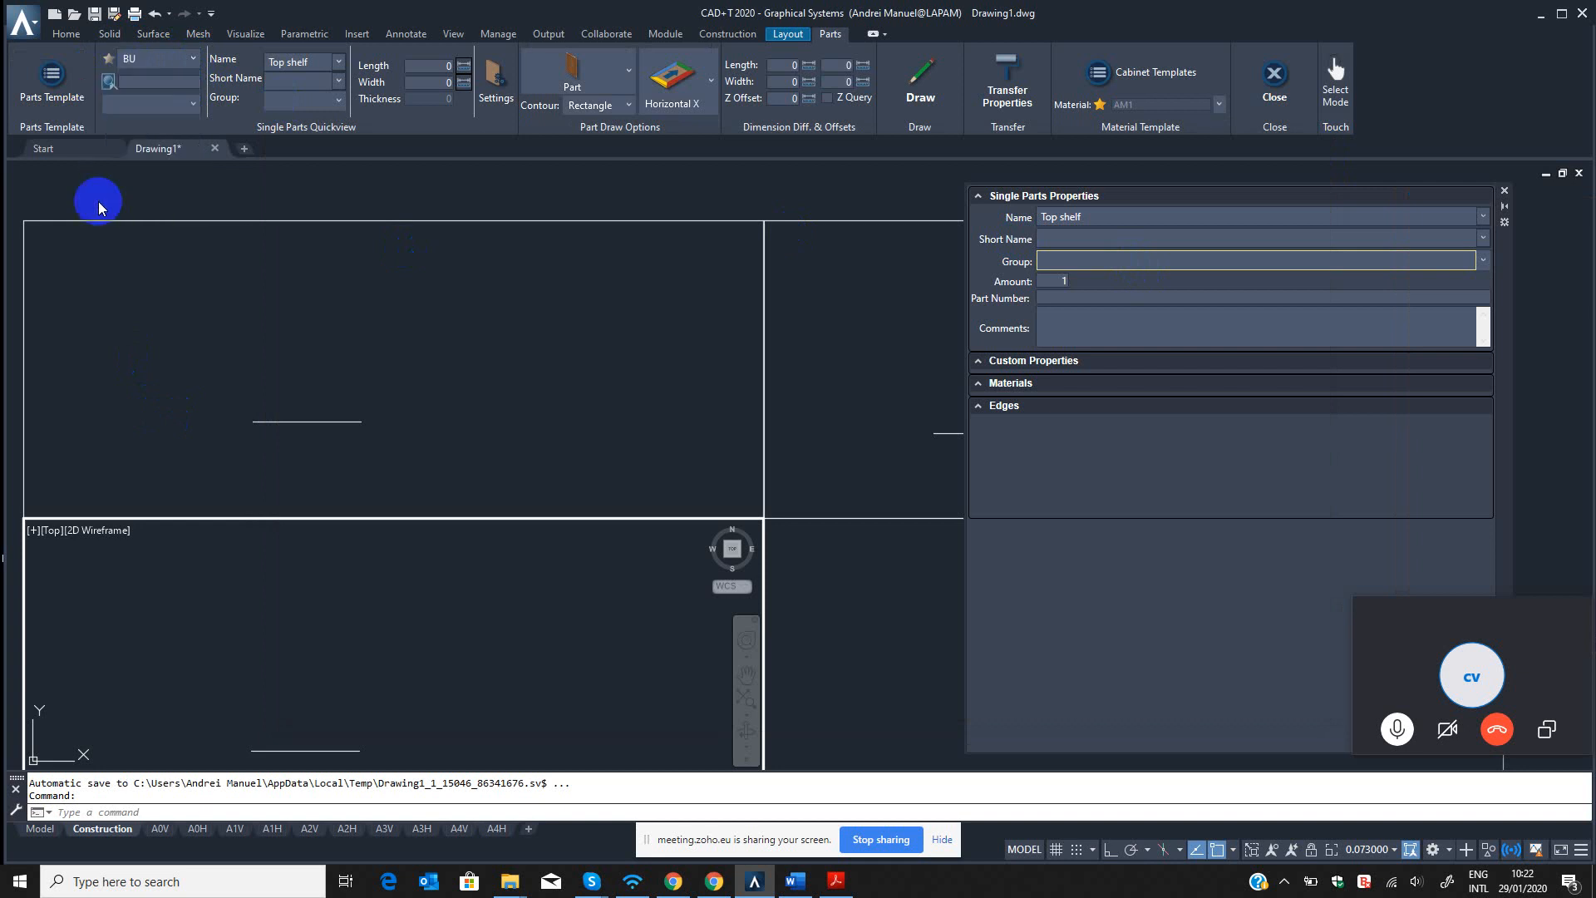
click(193, 103)
click(152, 125)
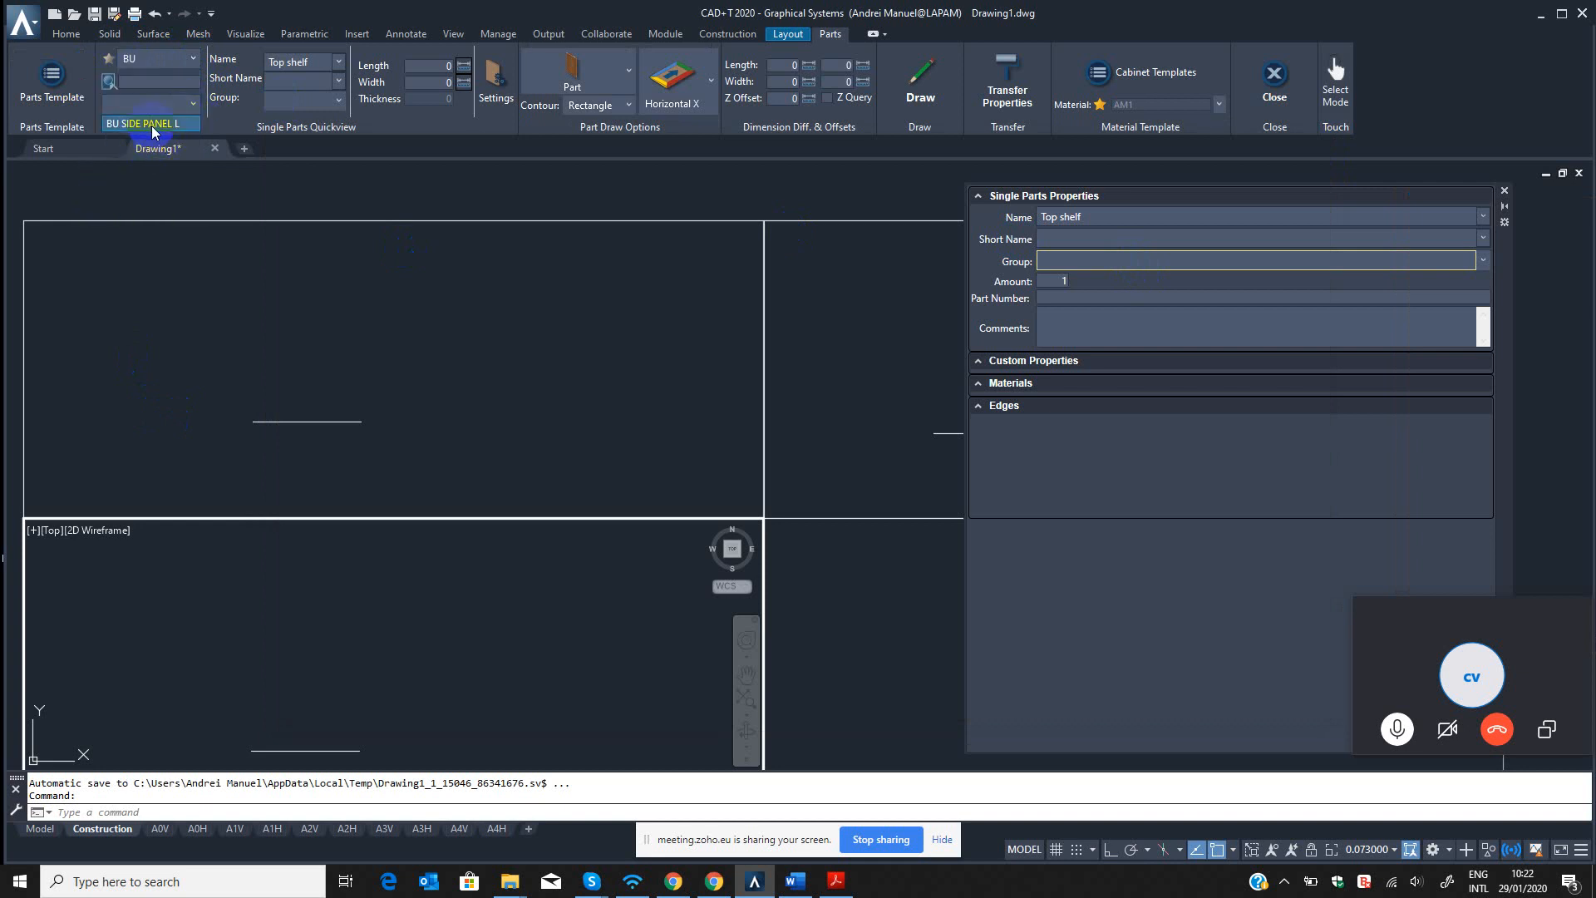
click(348, 397)
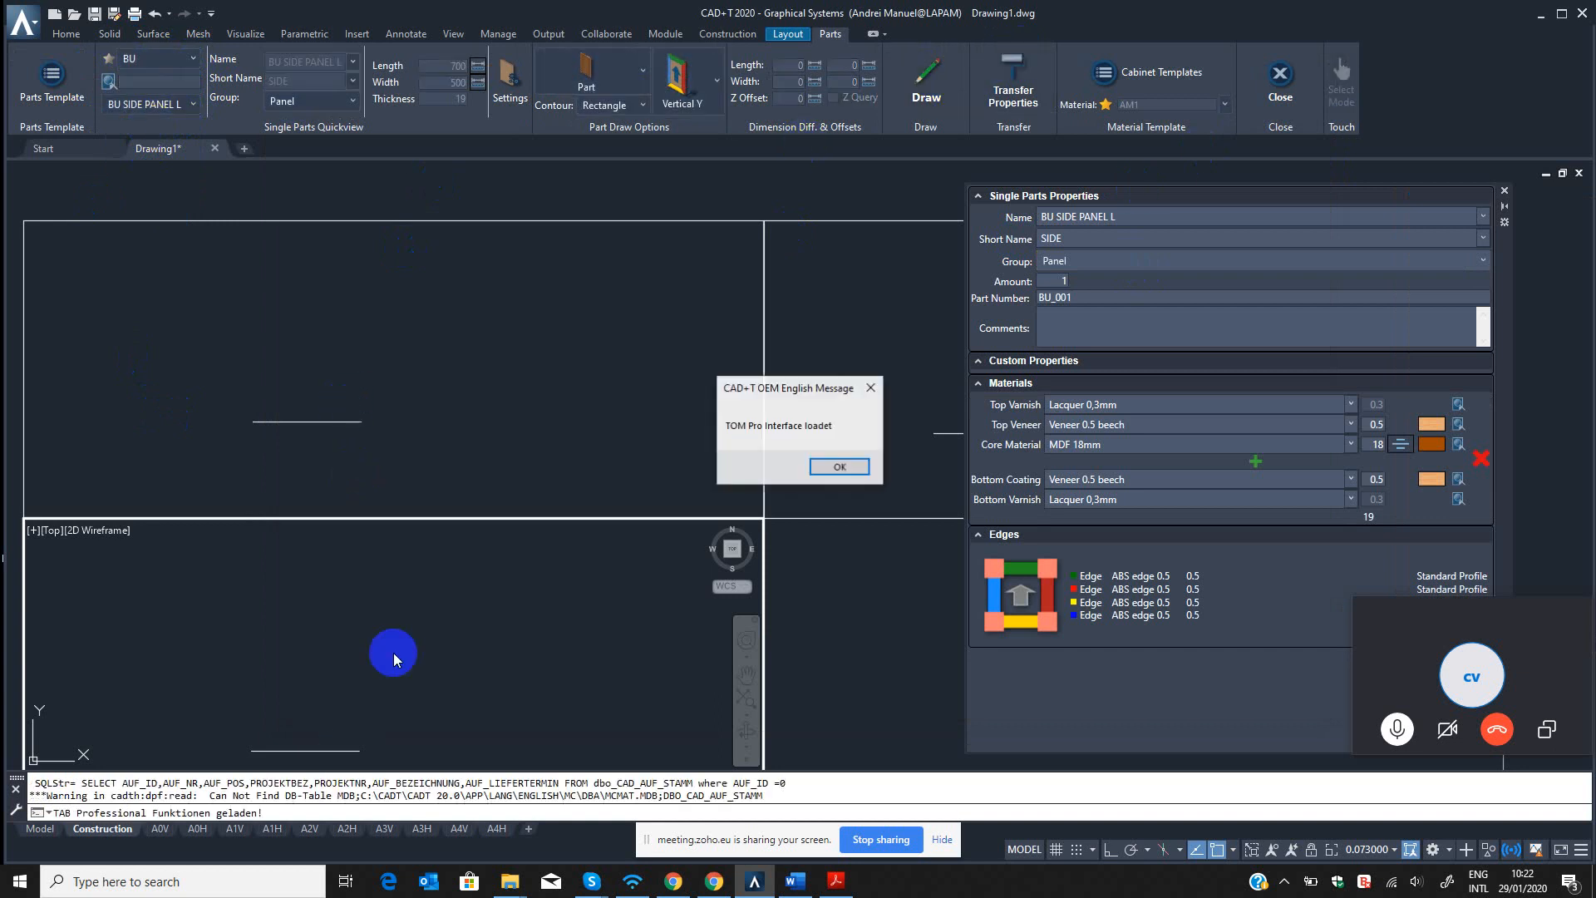
click(872, 389)
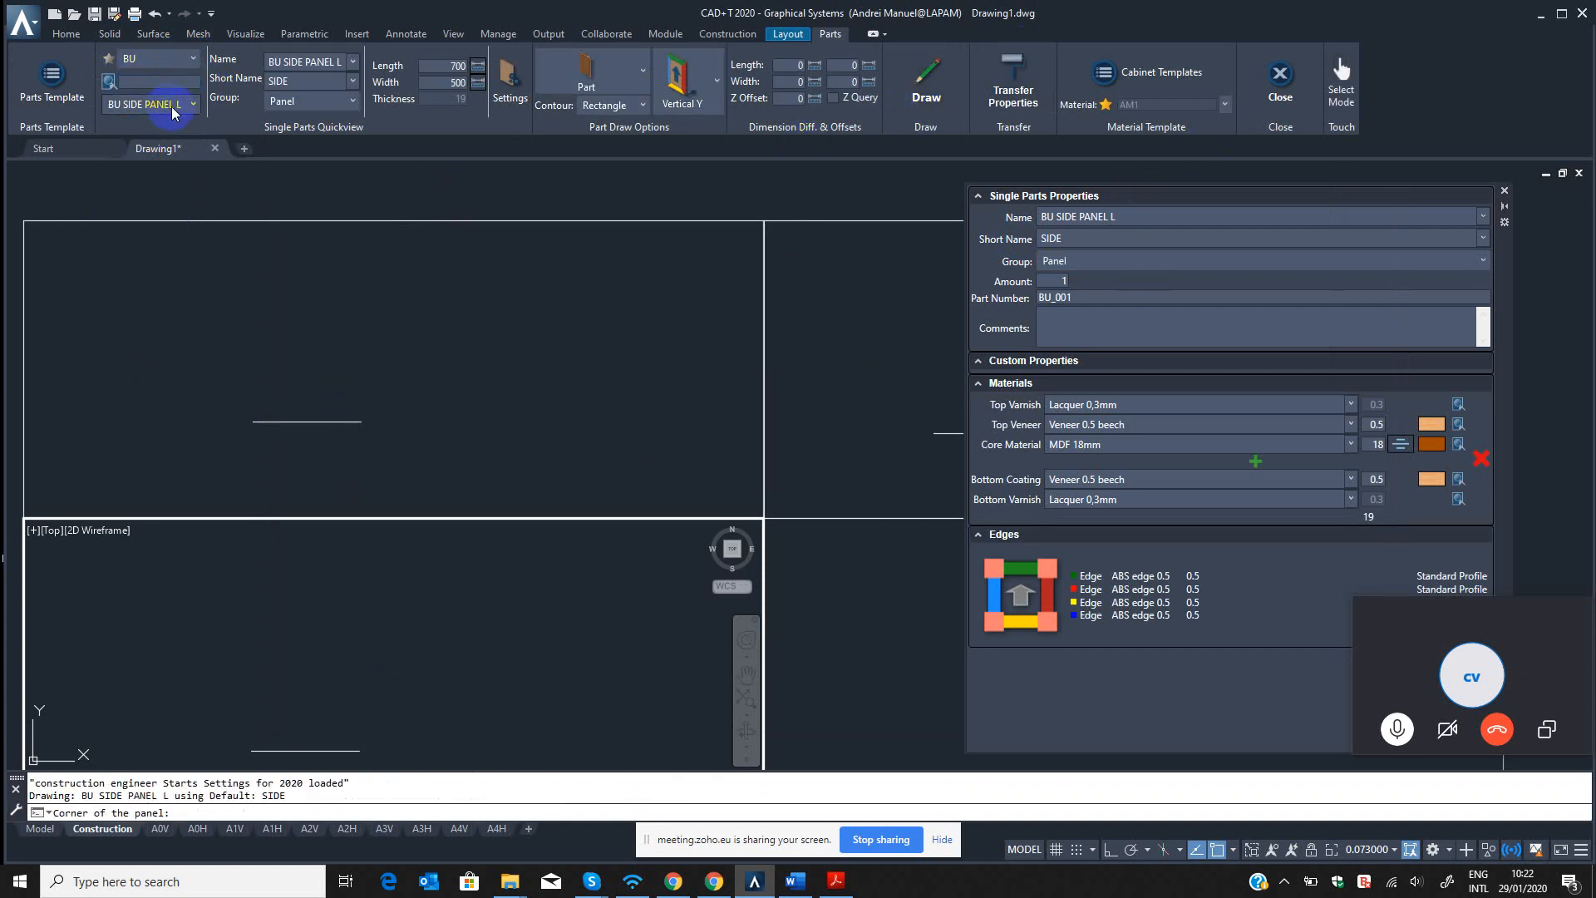
Draw the side panel in the top view from the left end of the horizontal line, with its backplane direction pointing down.
click(923, 83)
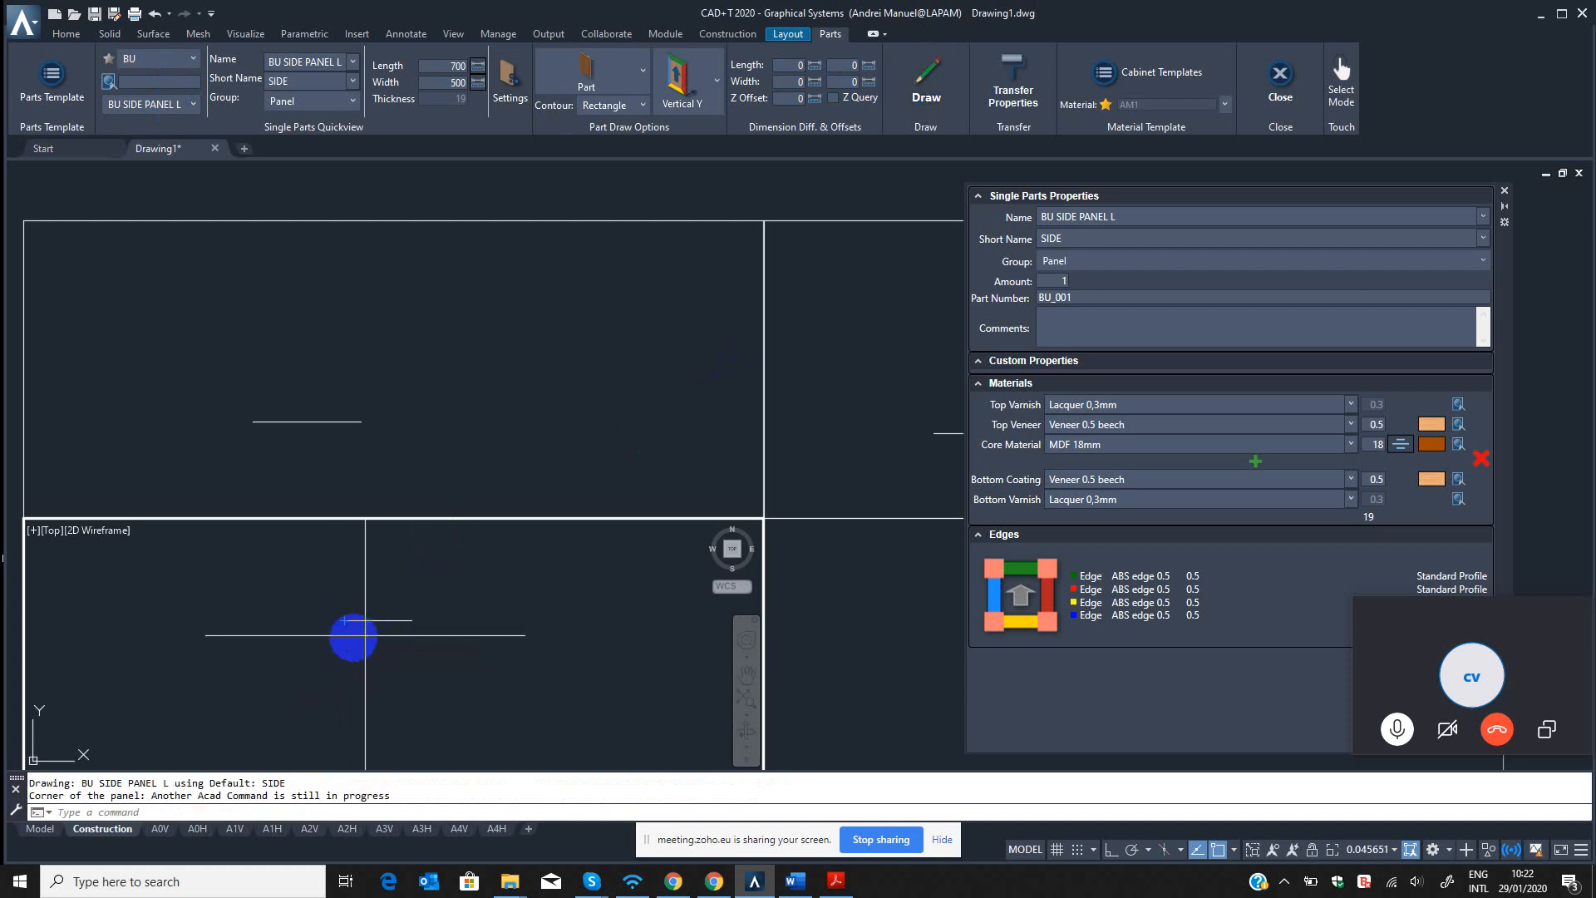
click(343, 619)
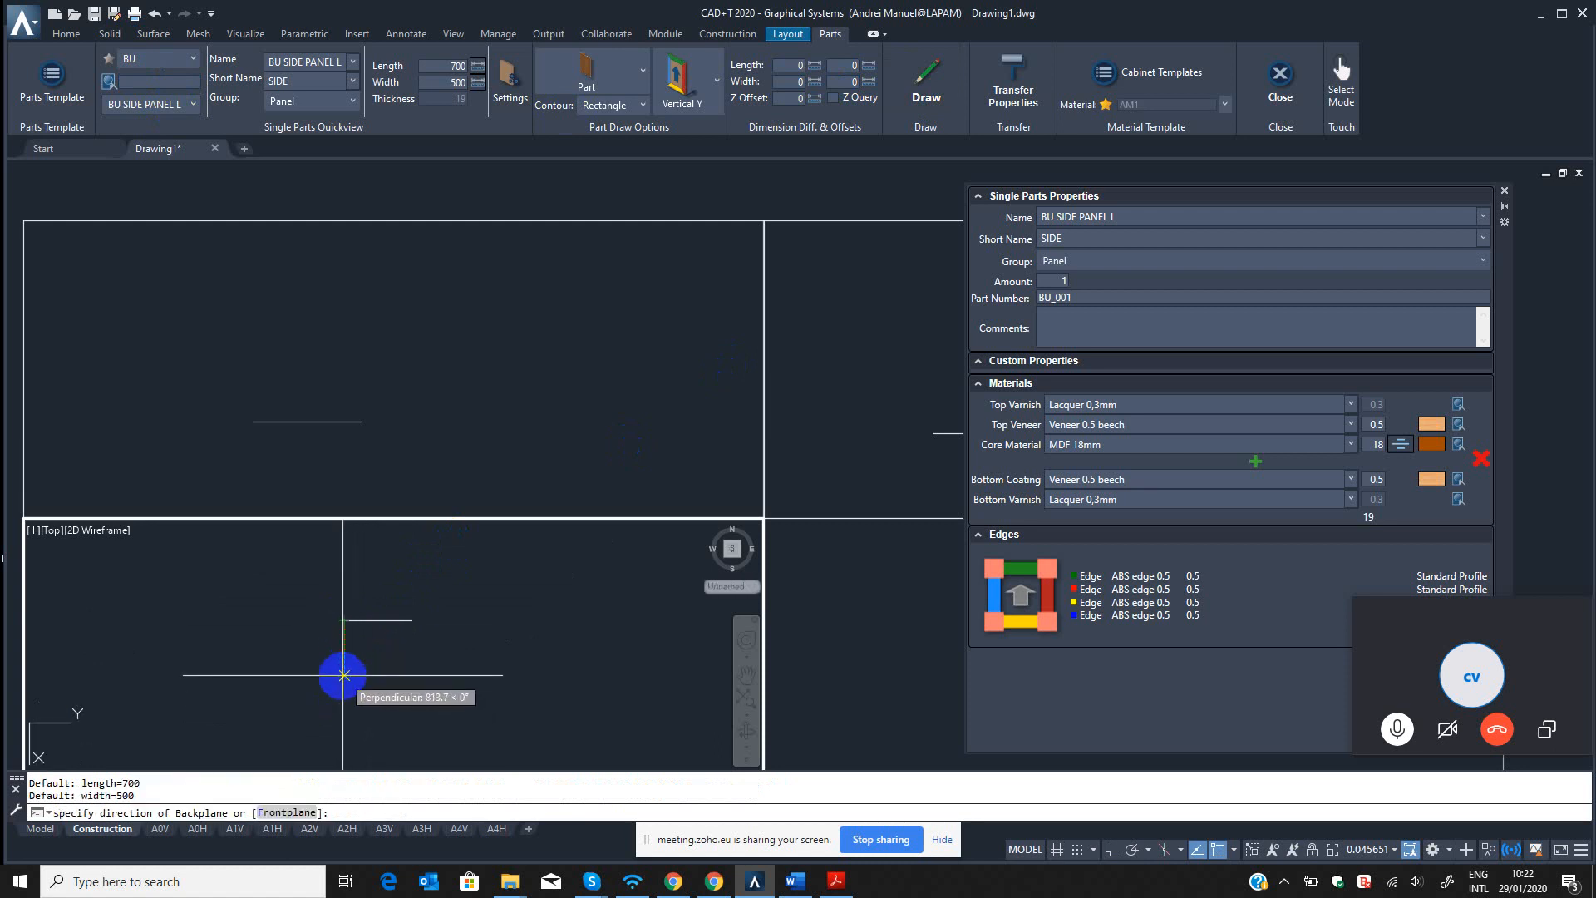
key(Return)
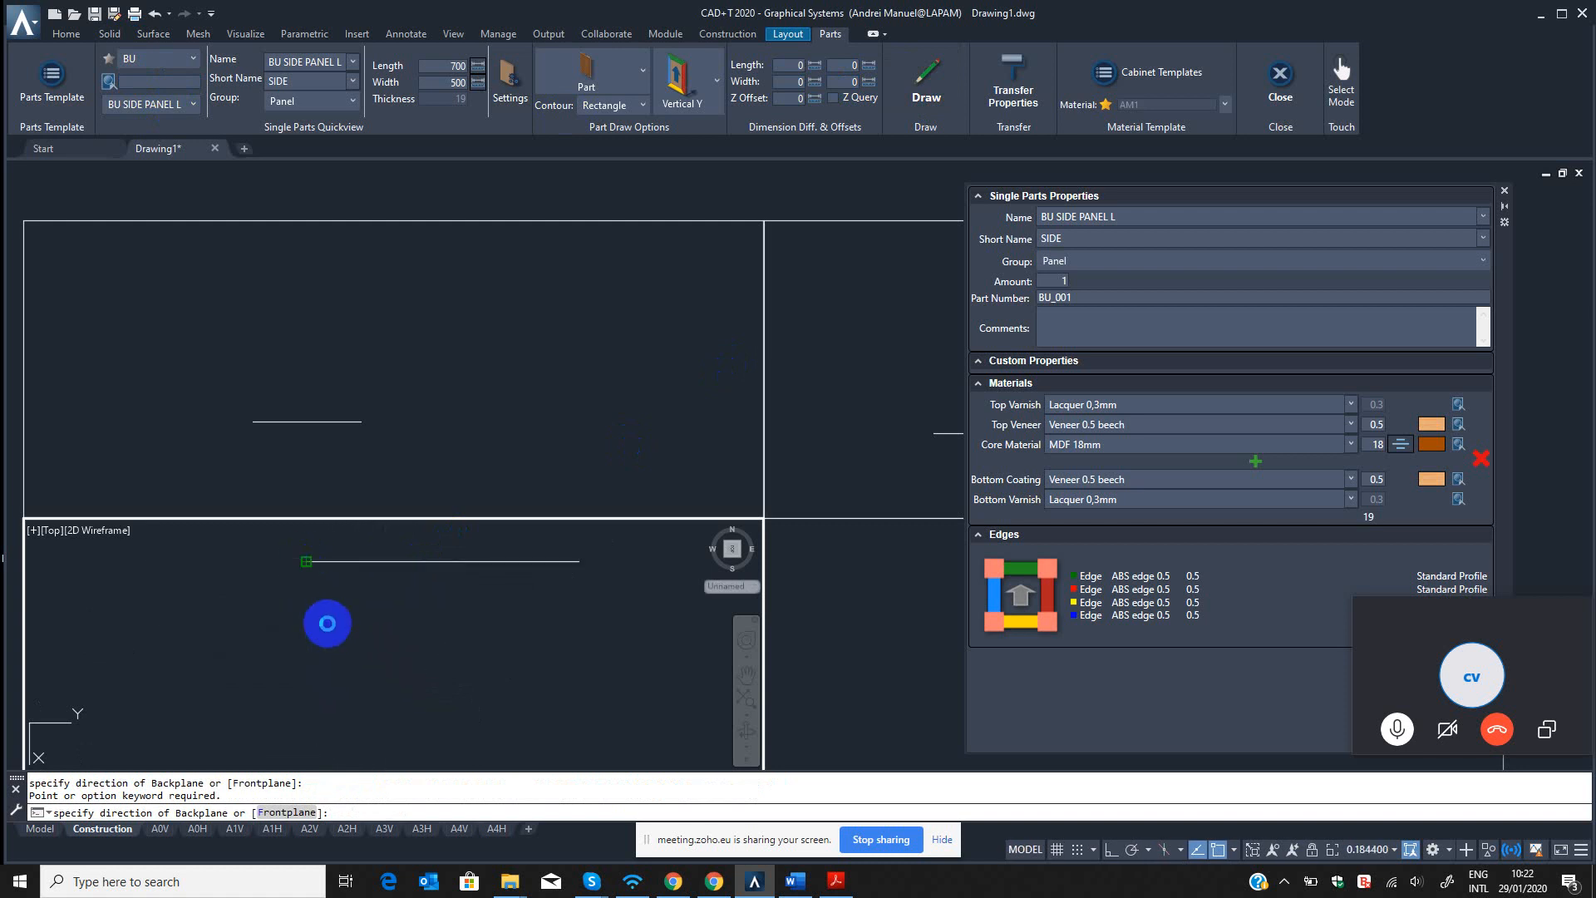
click(328, 626)
click(441, 649)
Close the Single Parts Properties palette and show the custom 3D view in the Realistic visual style.
click(918, 587)
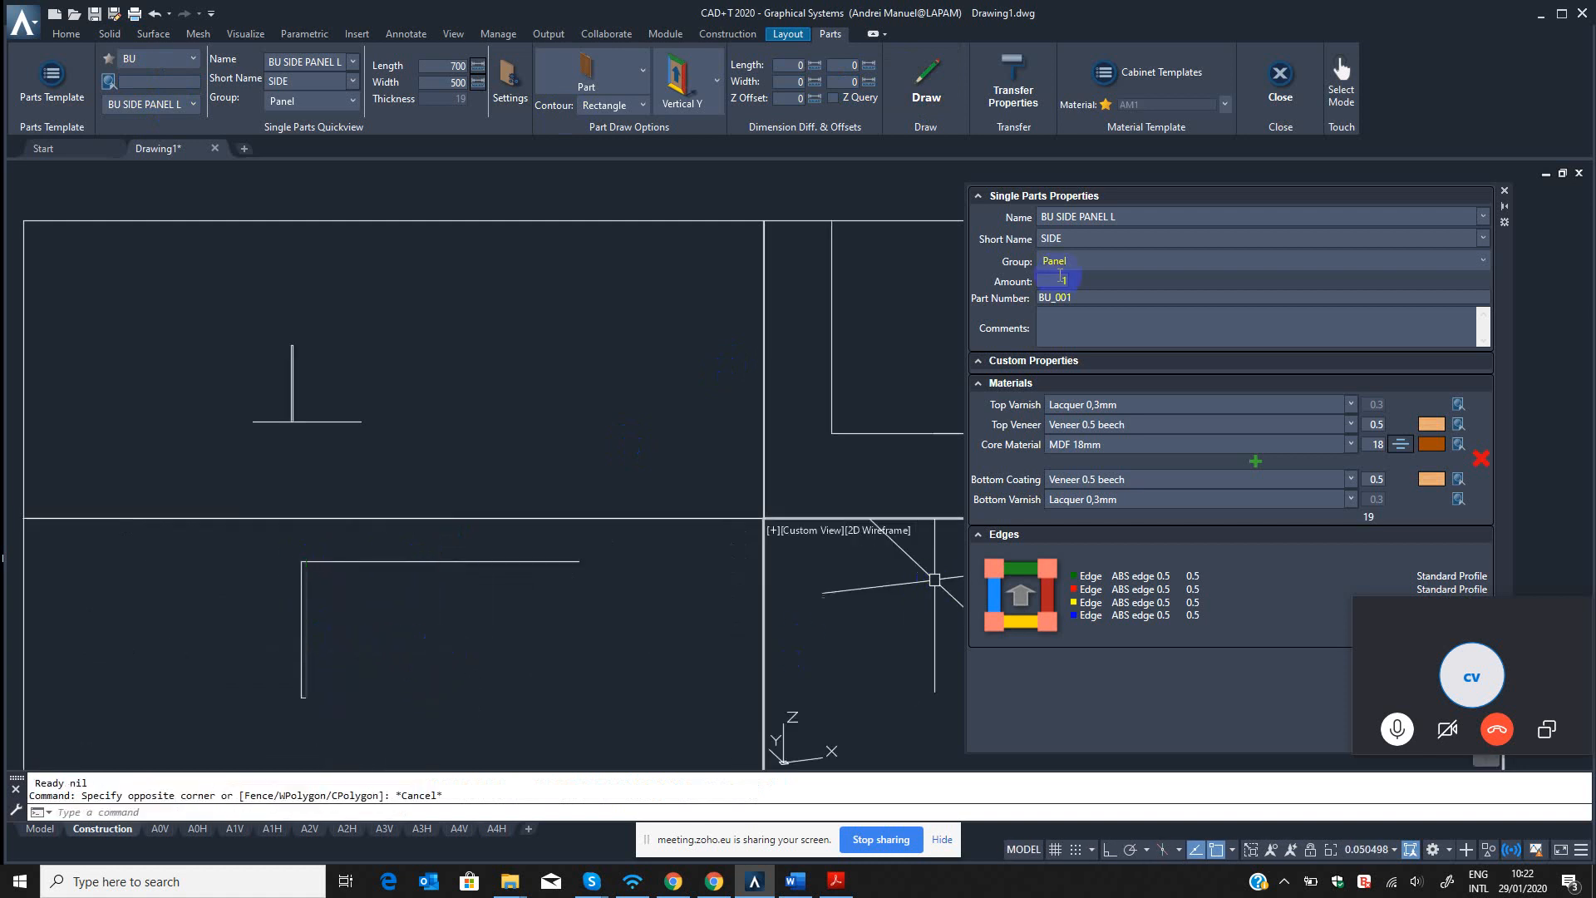
click(1504, 190)
middle_drag(1055, 688, 1142, 663)
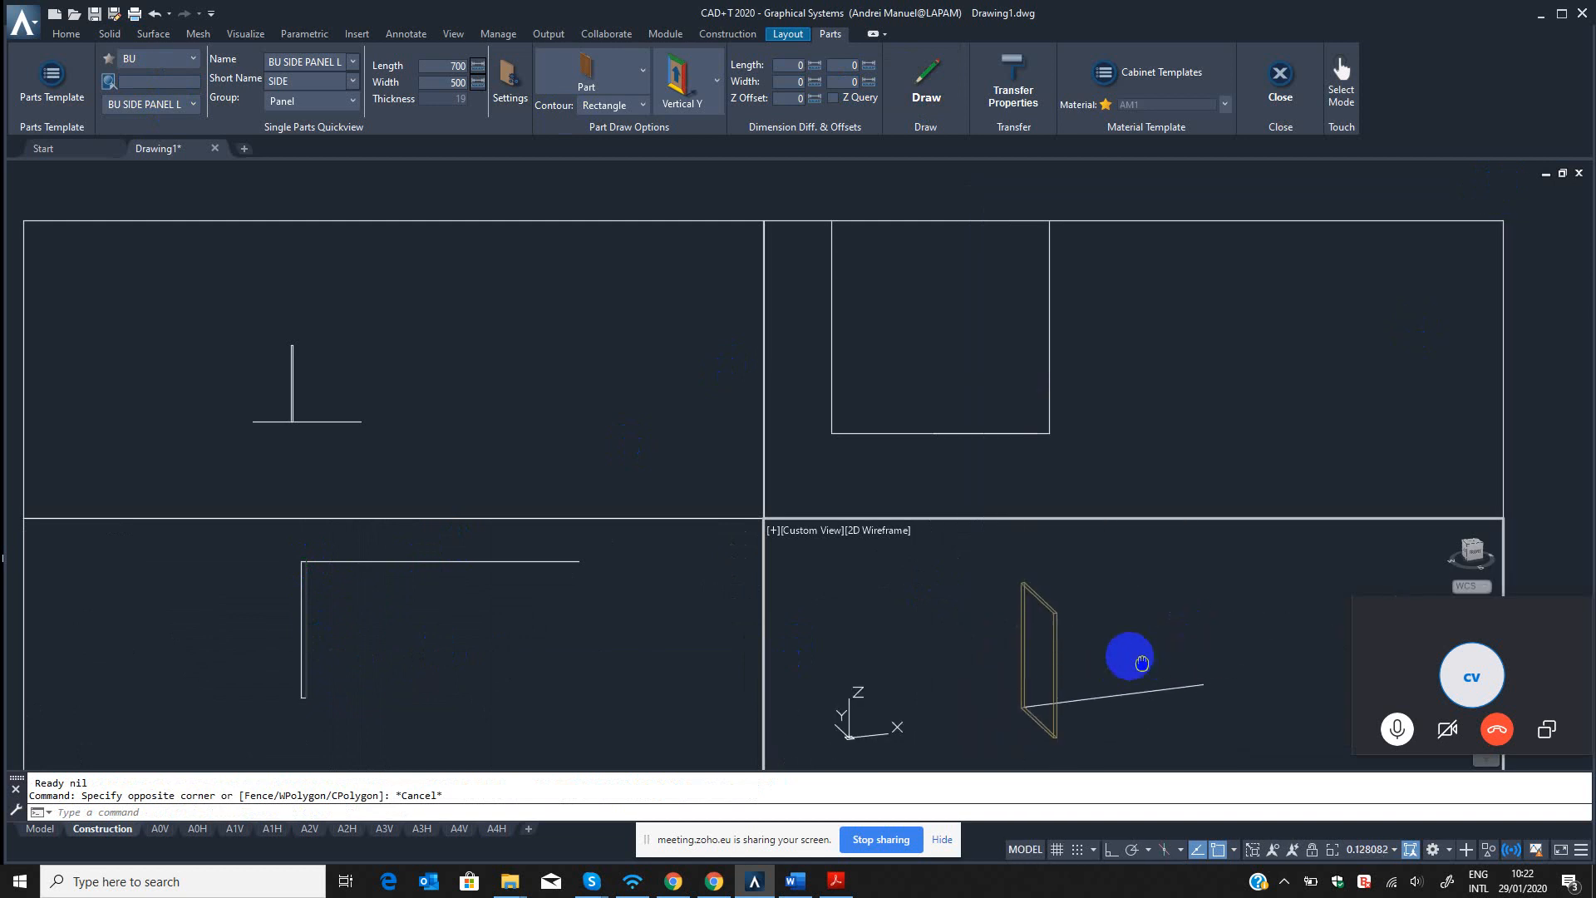
scroll(1094, 616, up, 5)
key(Escape)
key(Escape)
text(I)
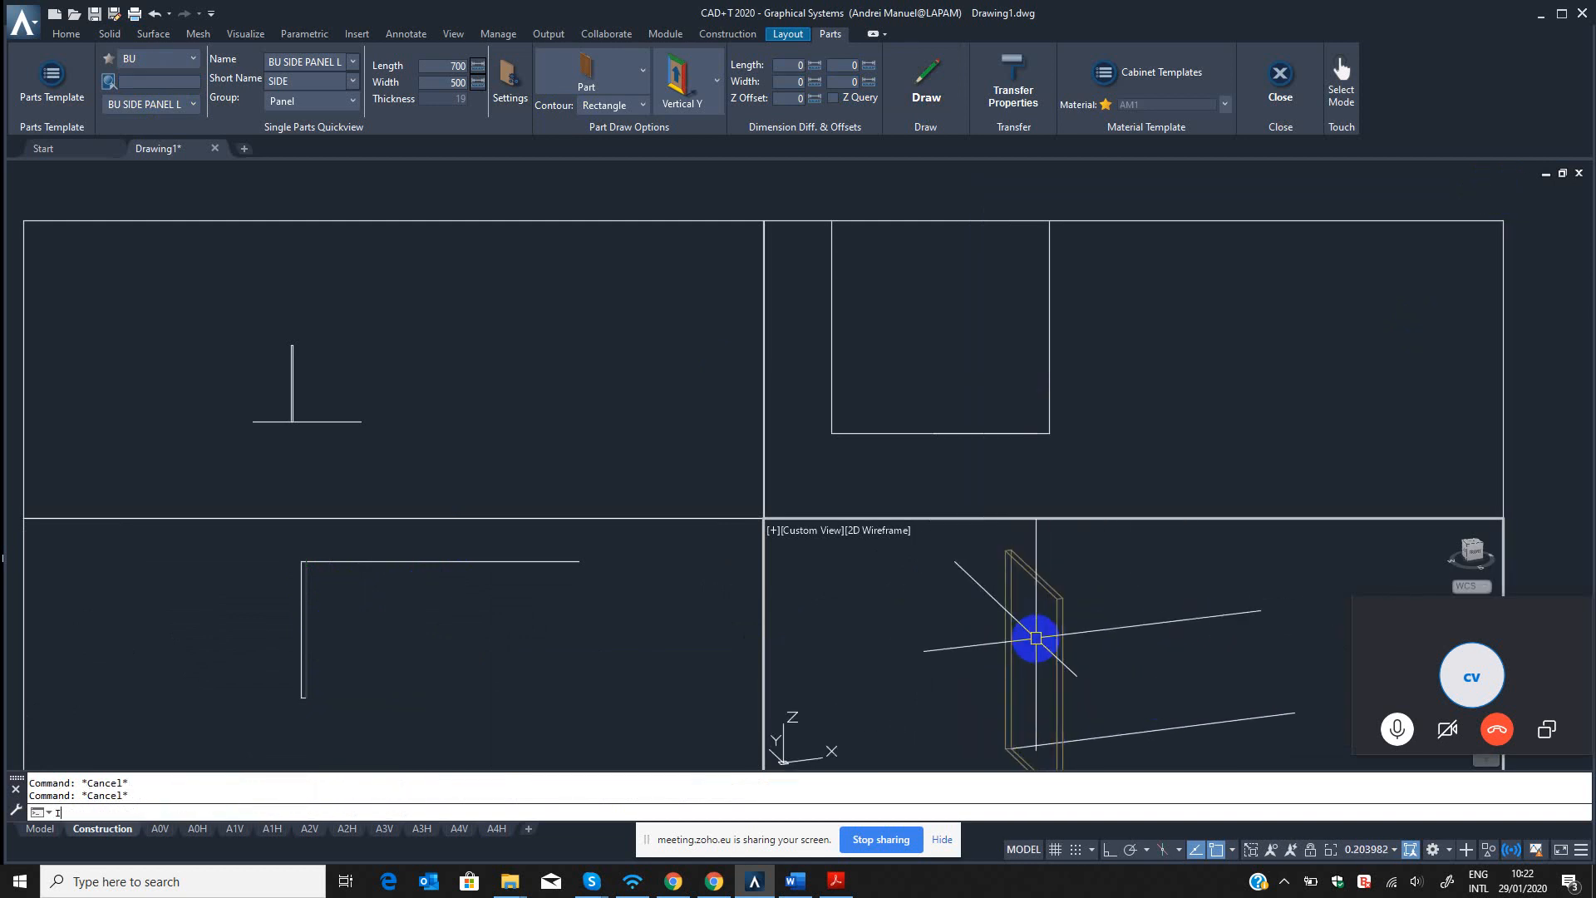
text(R)
key(Return)
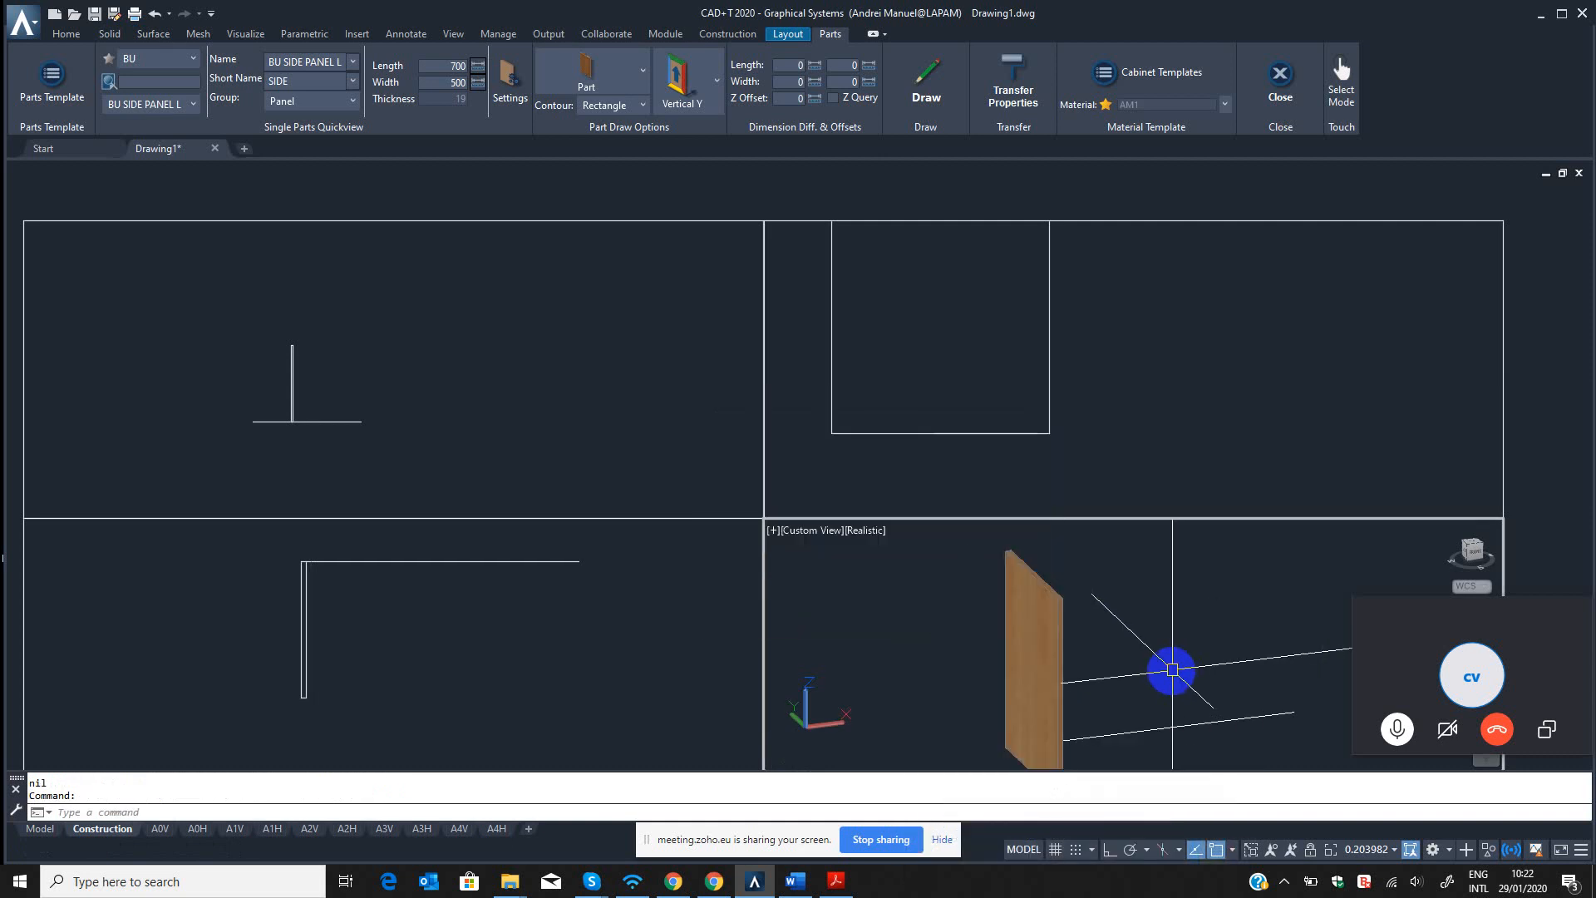
scroll(1162, 695, down, 2)
middle_drag(1162, 695, 1112, 663)
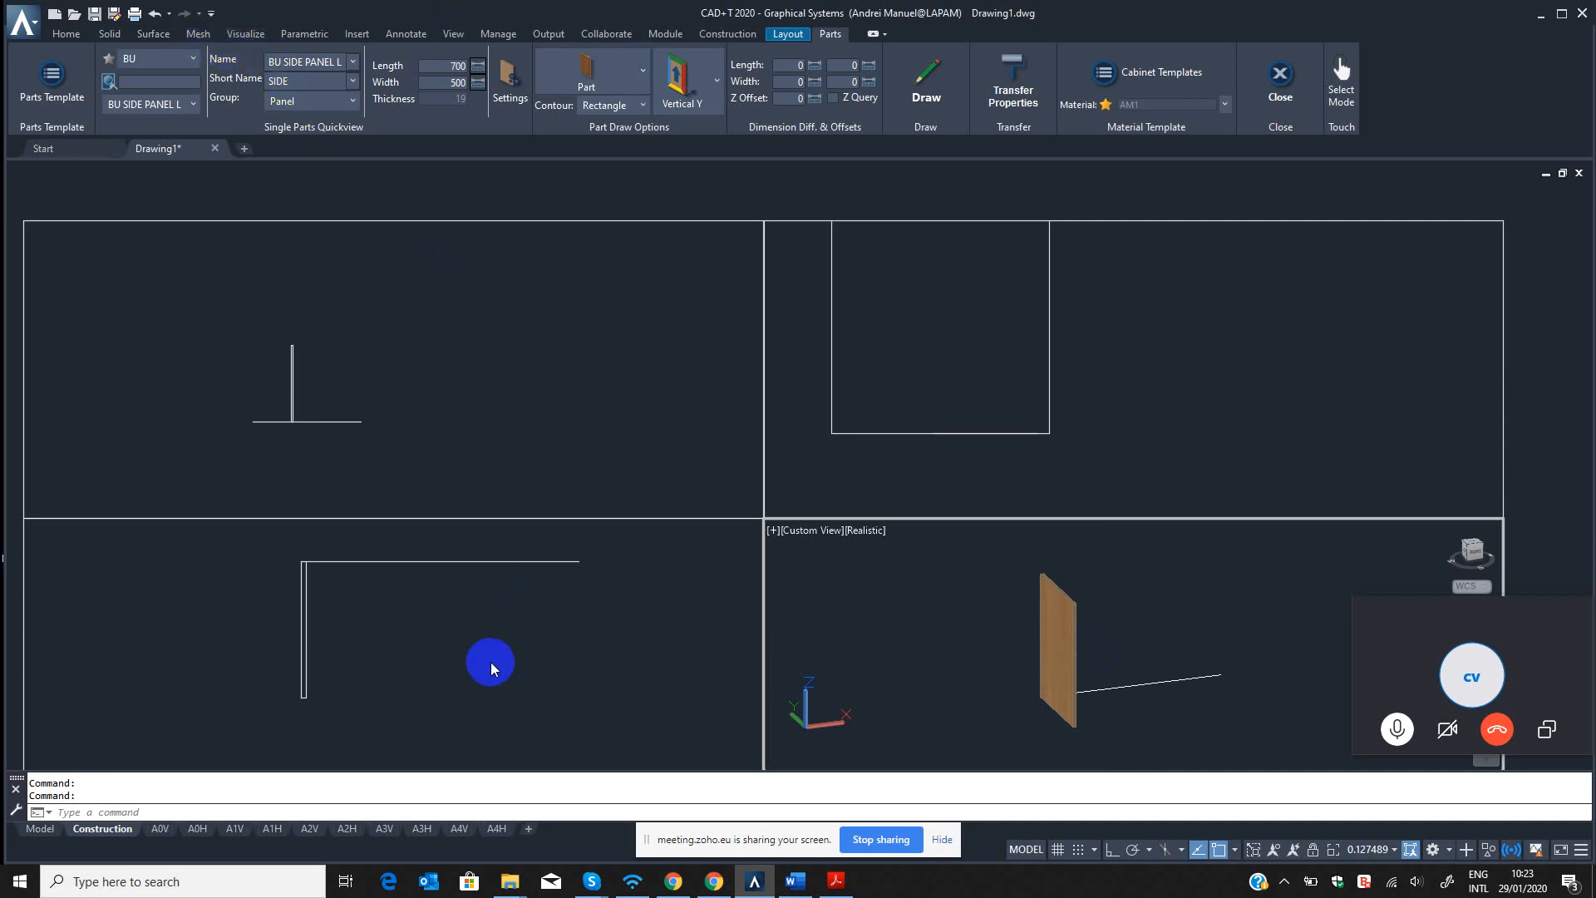
click(503, 646)
click(1003, 616)
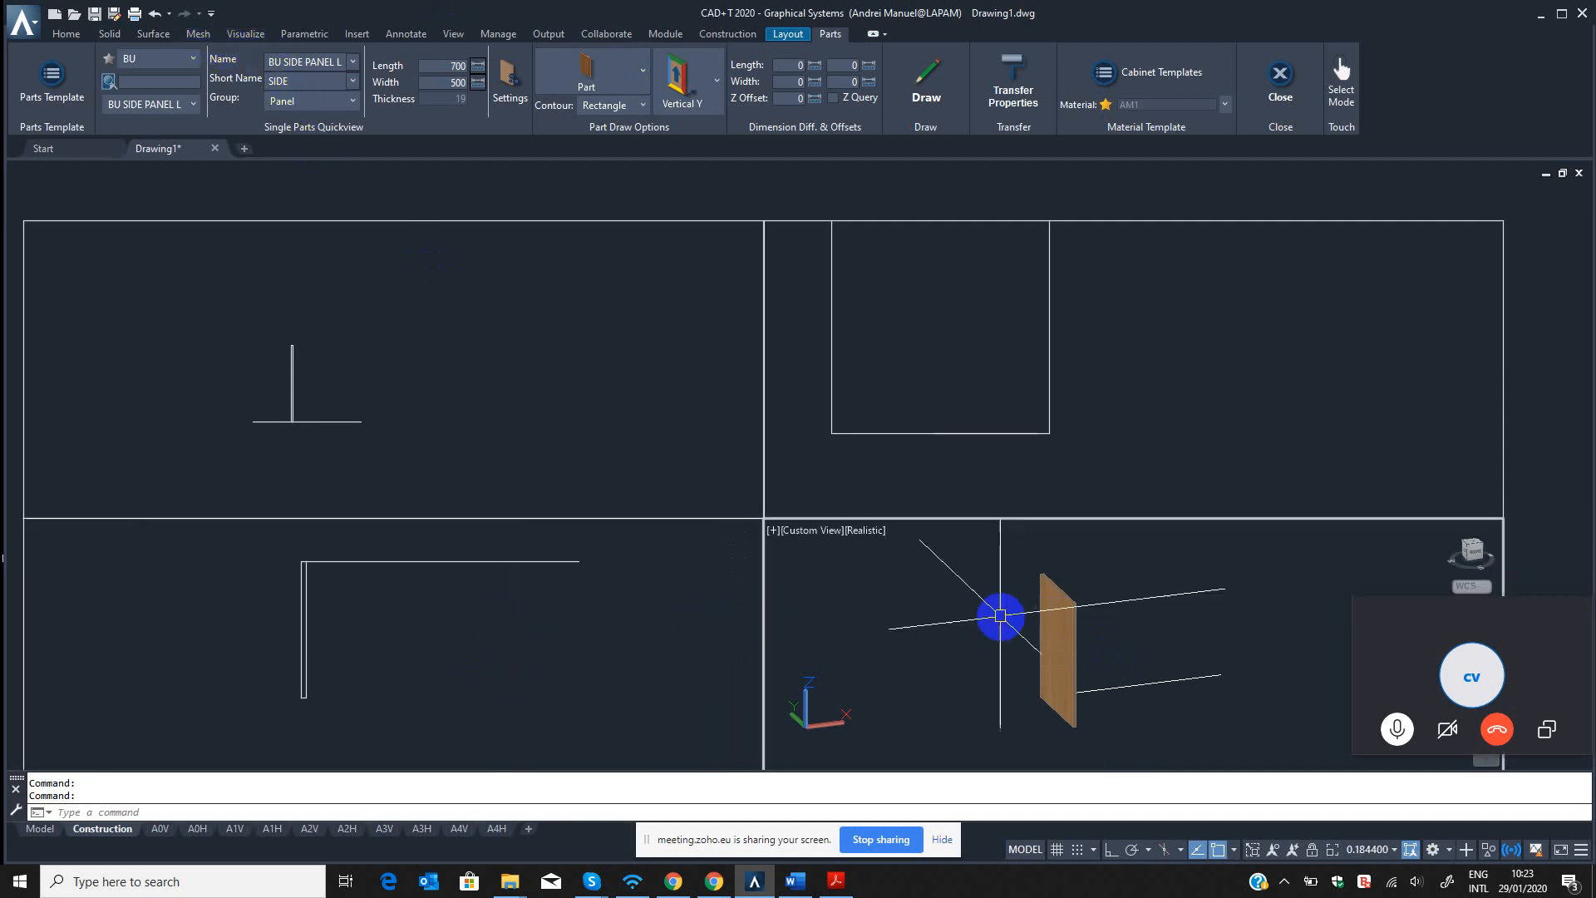
Examine the drawn side panel up close in the 3D view, selecting and deselecting it.
click(1062, 651)
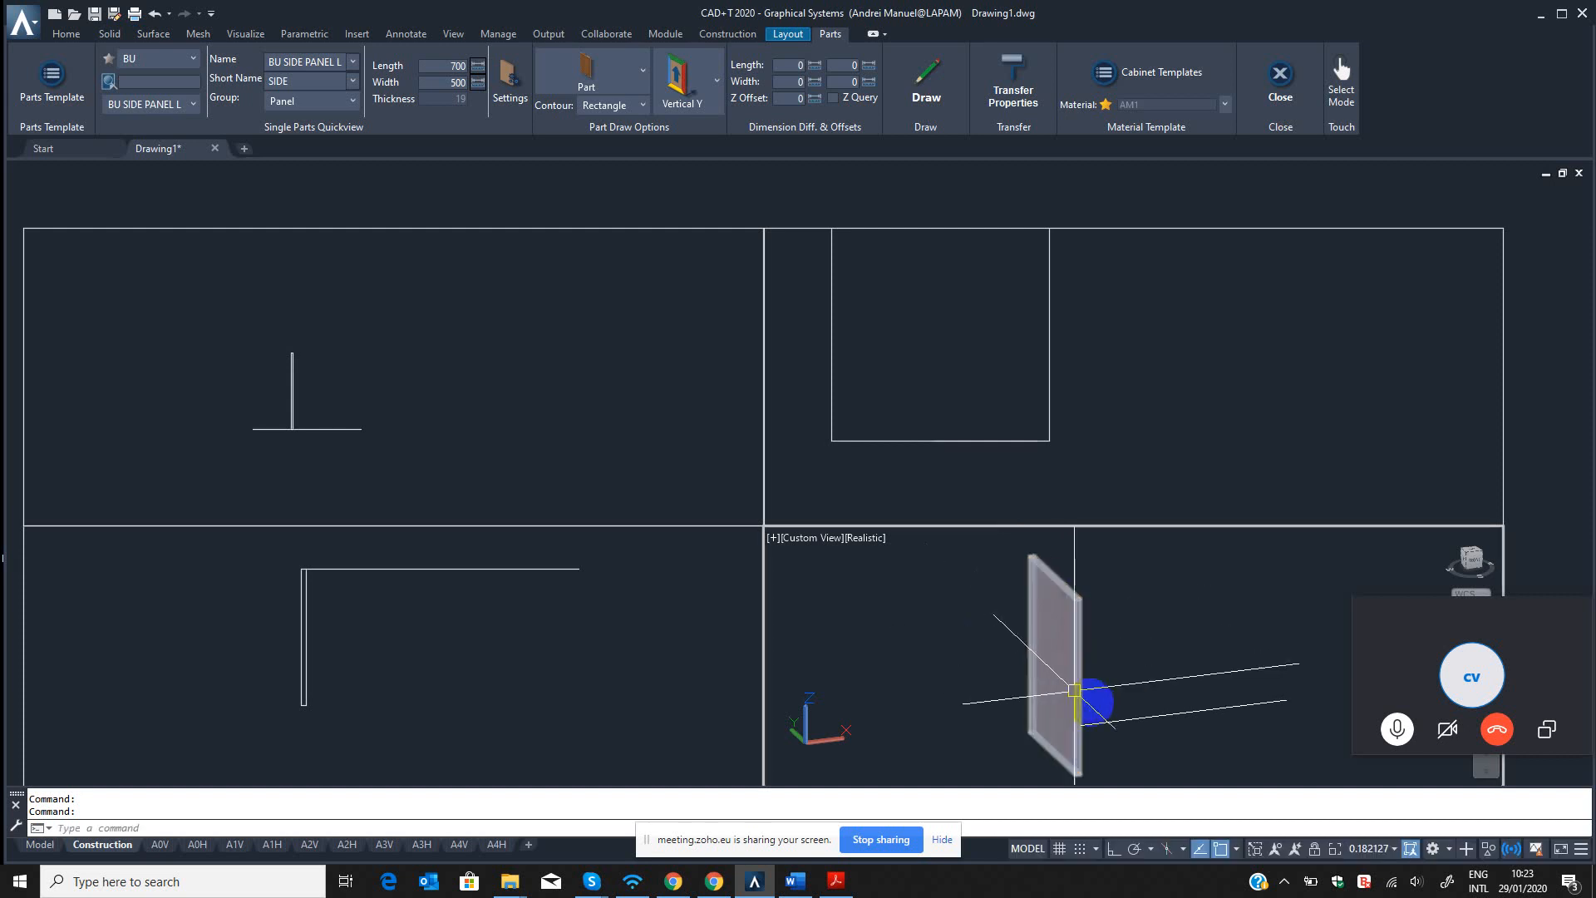
scroll(1078, 692, up, 7)
click(1130, 645)
click(1034, 652)
middle_drag(1034, 652, 1070, 668)
key(Escape)
scroll(1072, 669, down, 8)
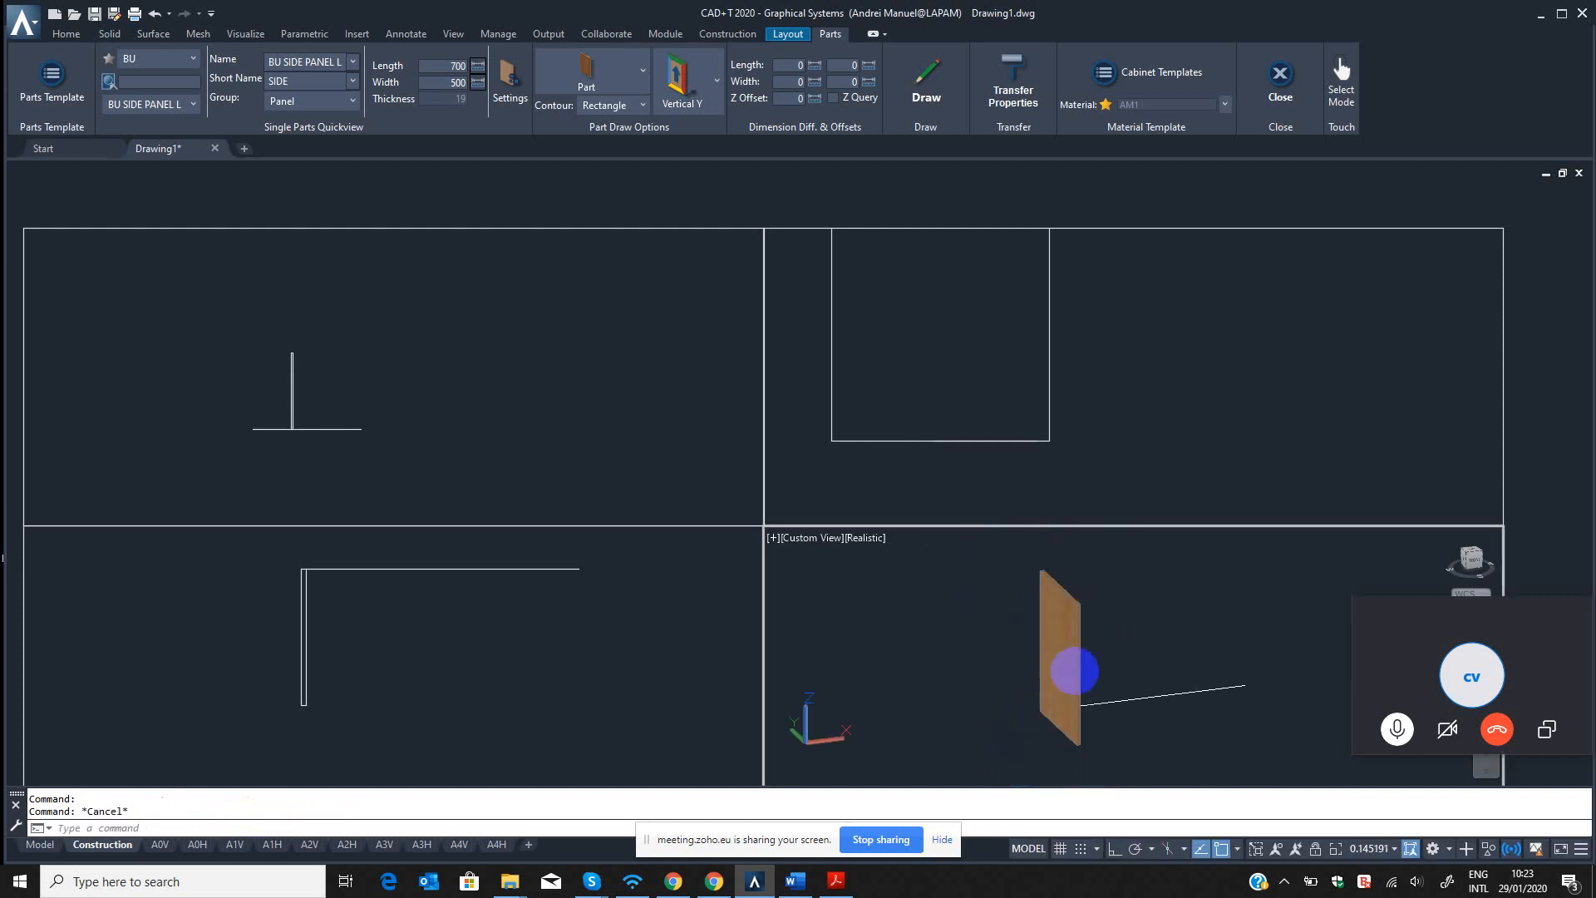
key(Escape)
scroll(1080, 657, up, 4)
click(1160, 645)
click(1024, 641)
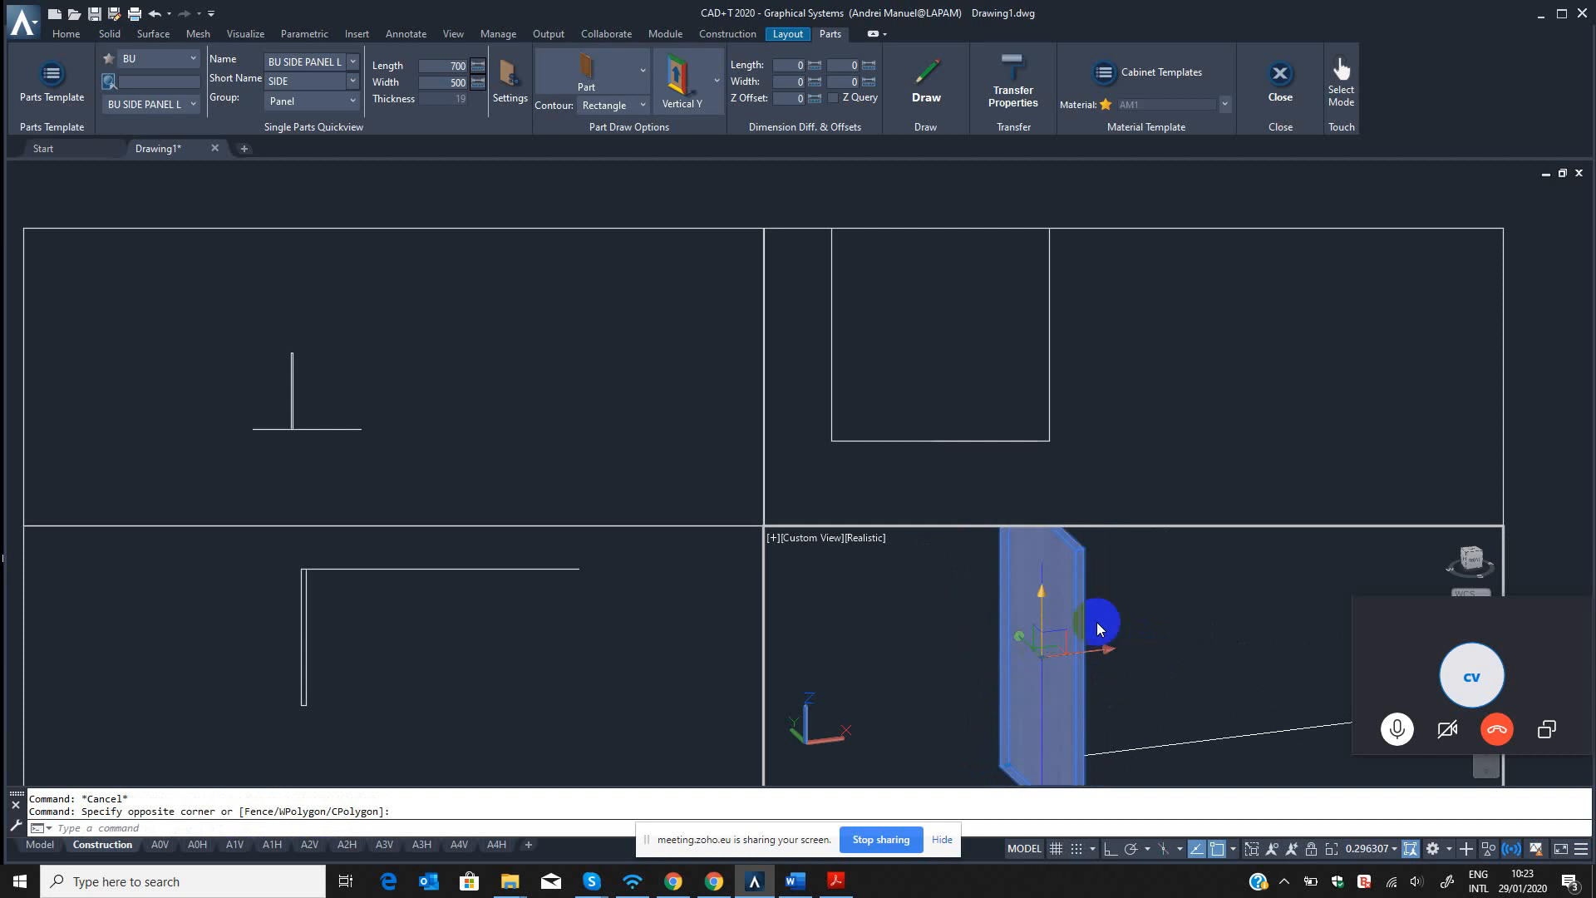
key(Escape)
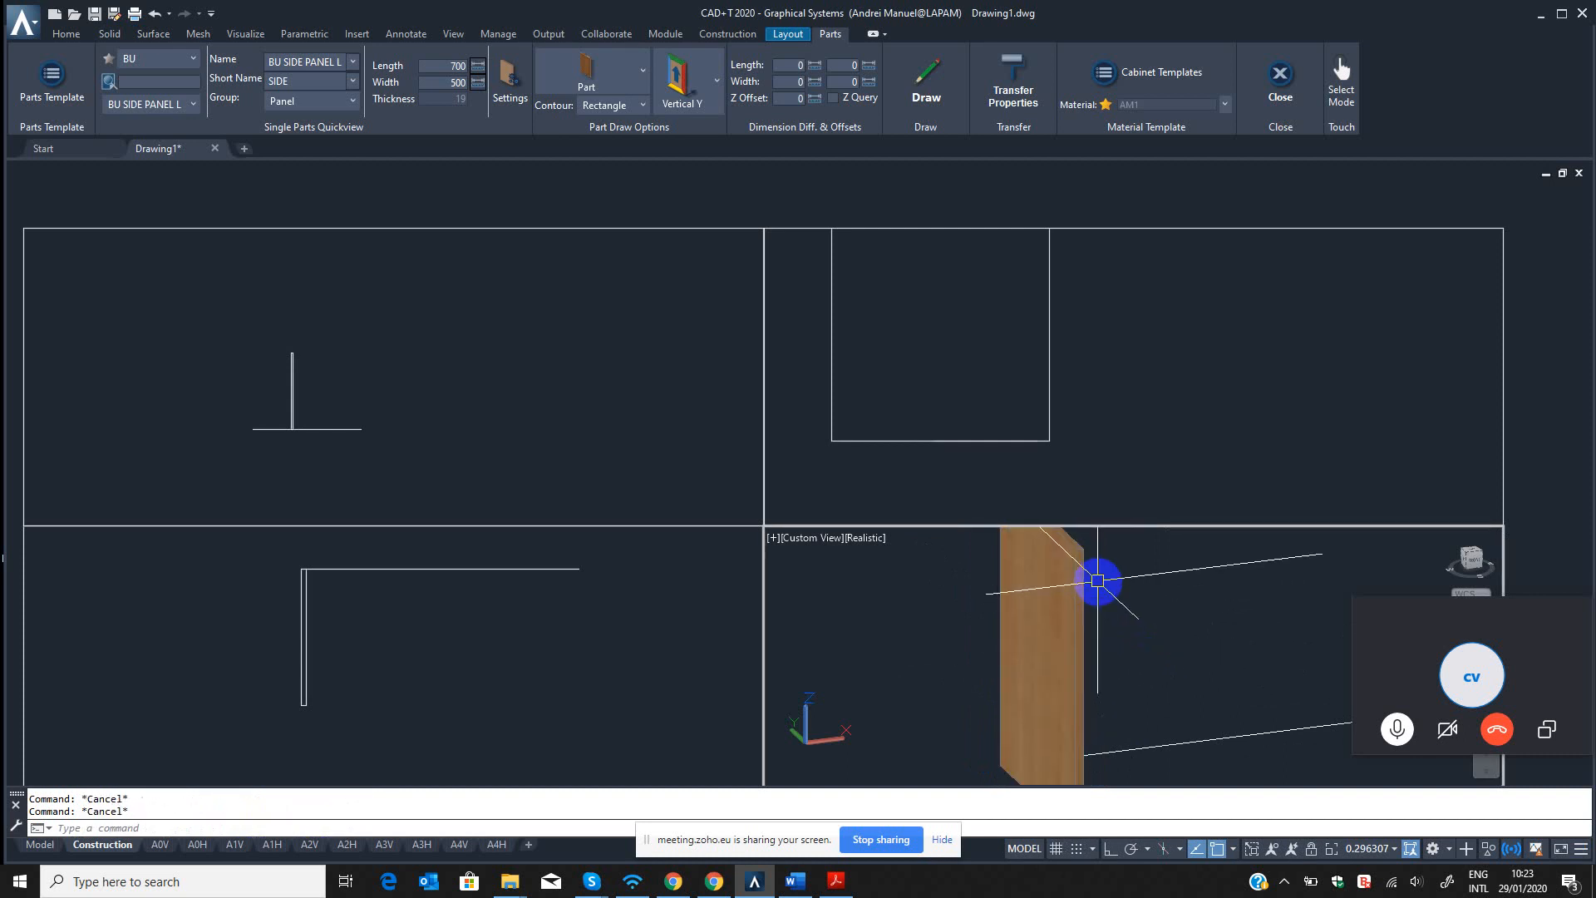
Run the B3 command on the side panel in the 3D view to open its single part properties for modification.
text(B3)
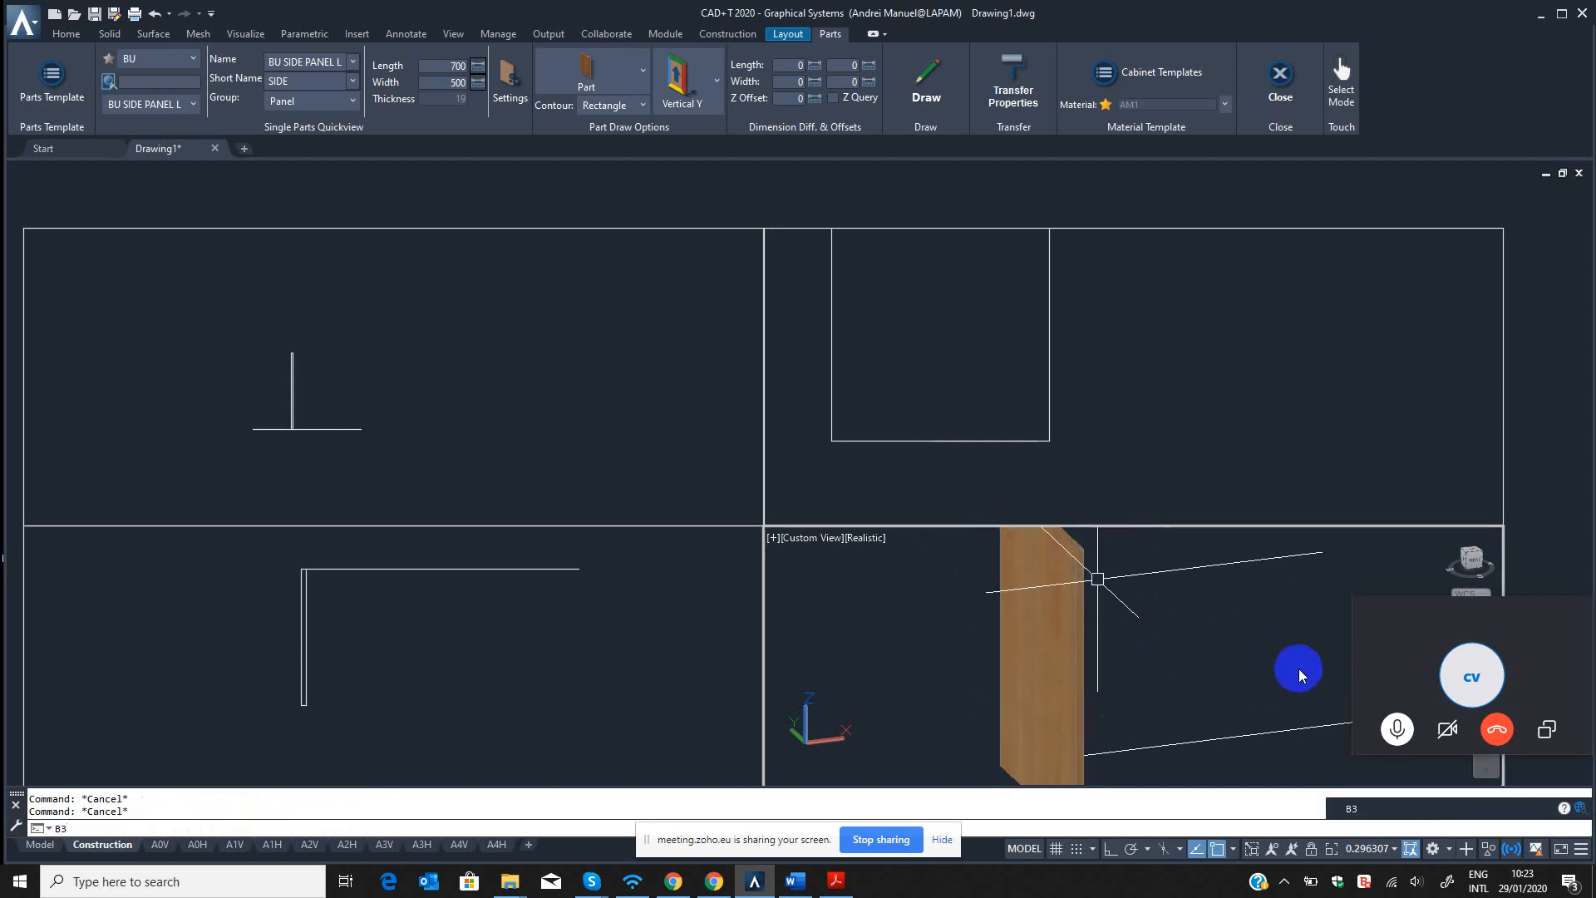
key(Return)
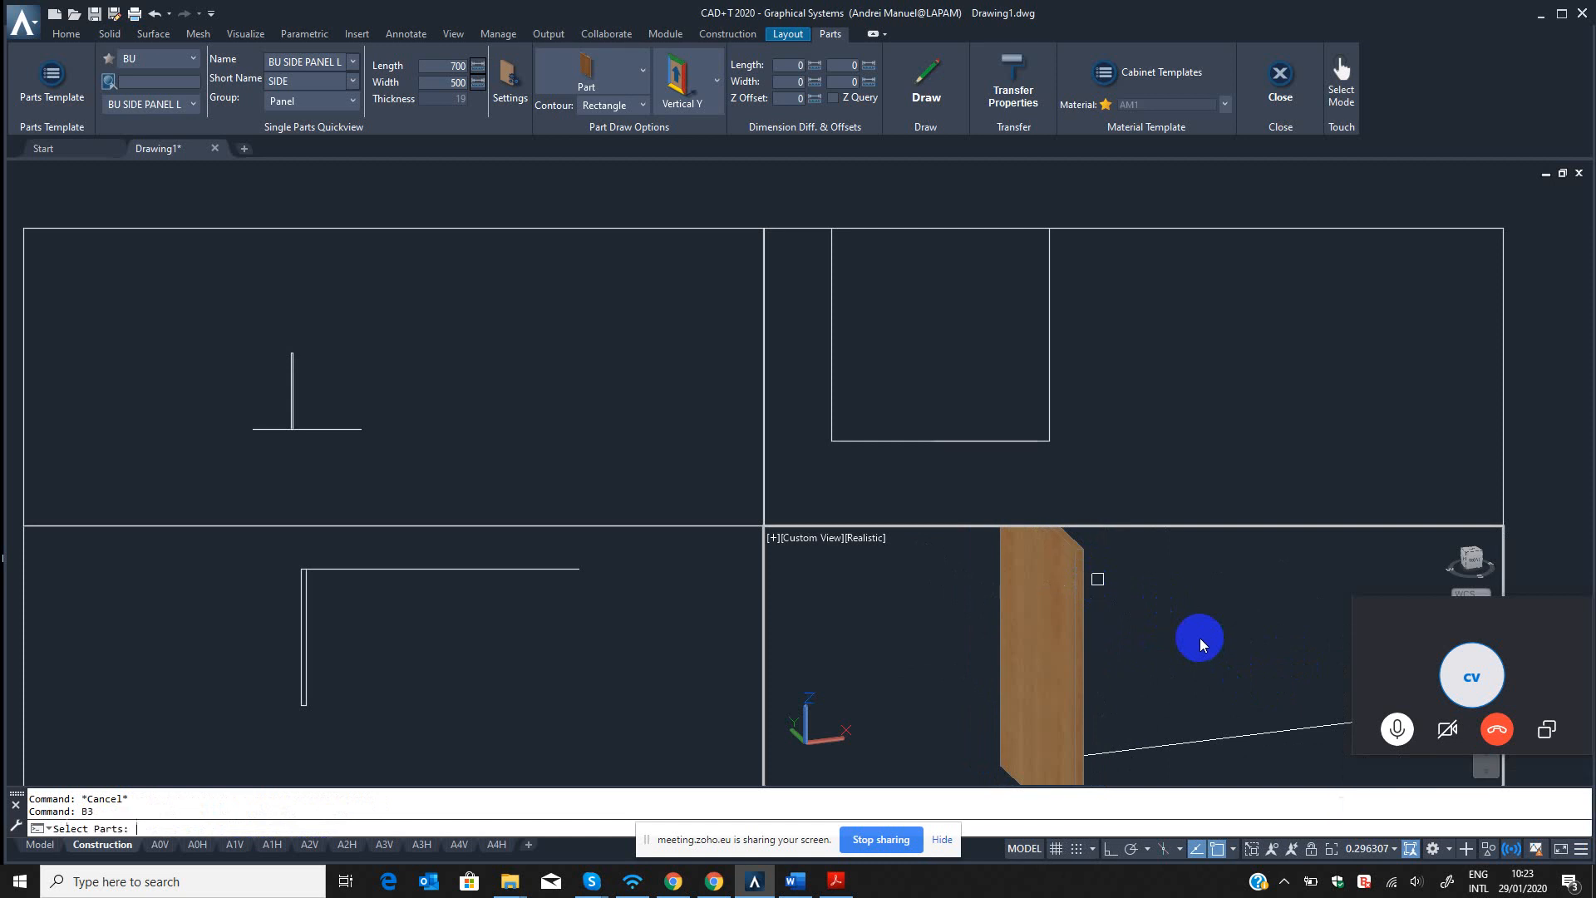
click(1039, 642)
key(Return)
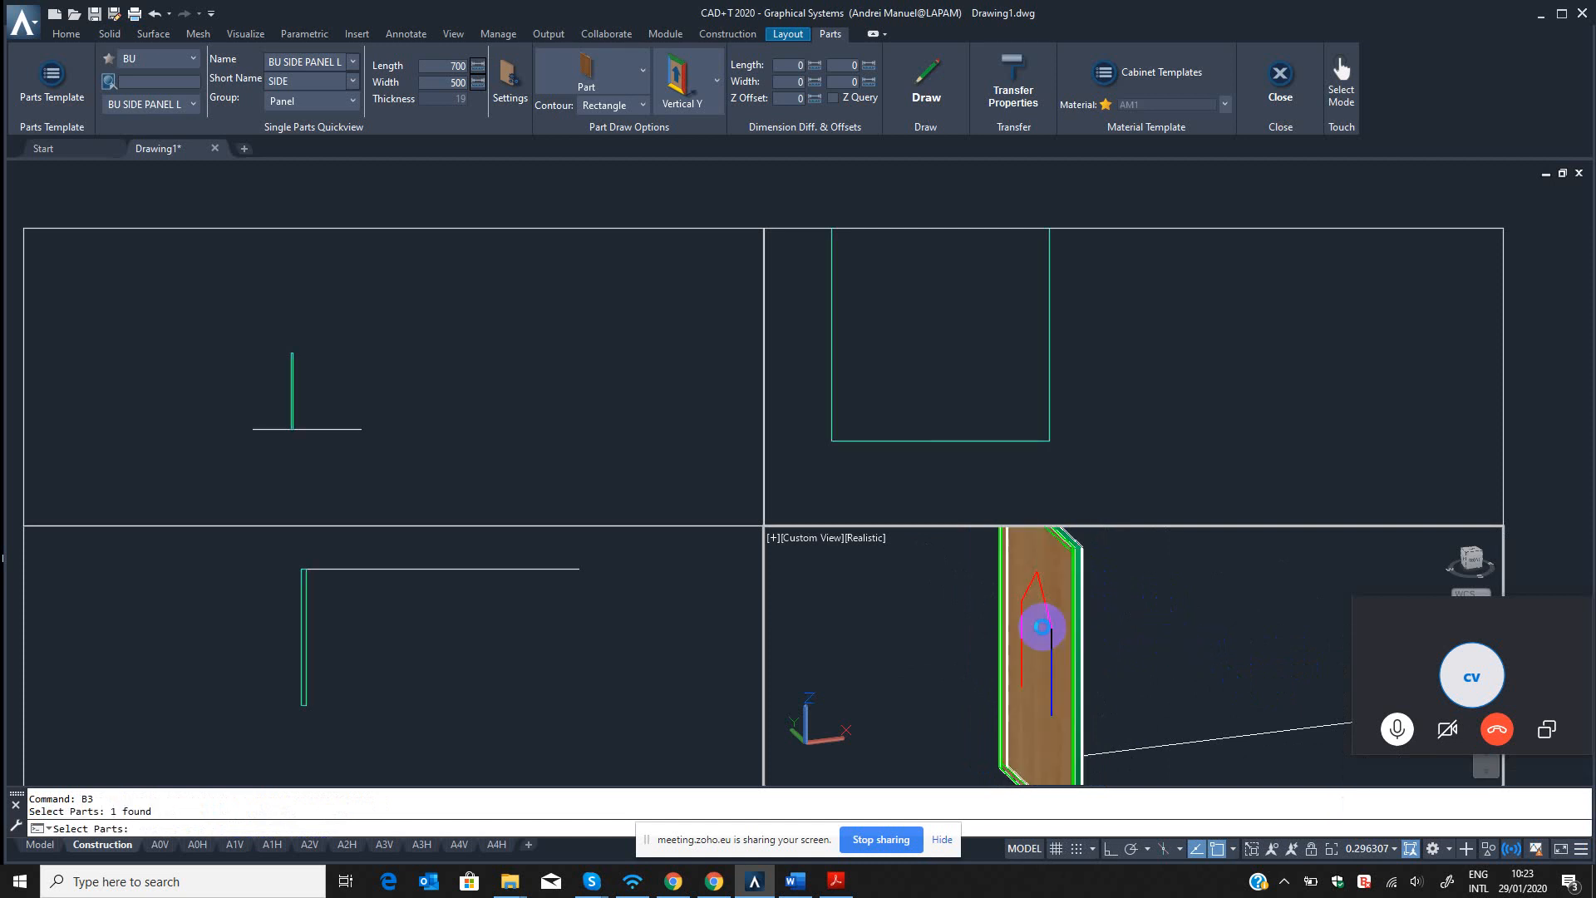
double_click(1045, 631)
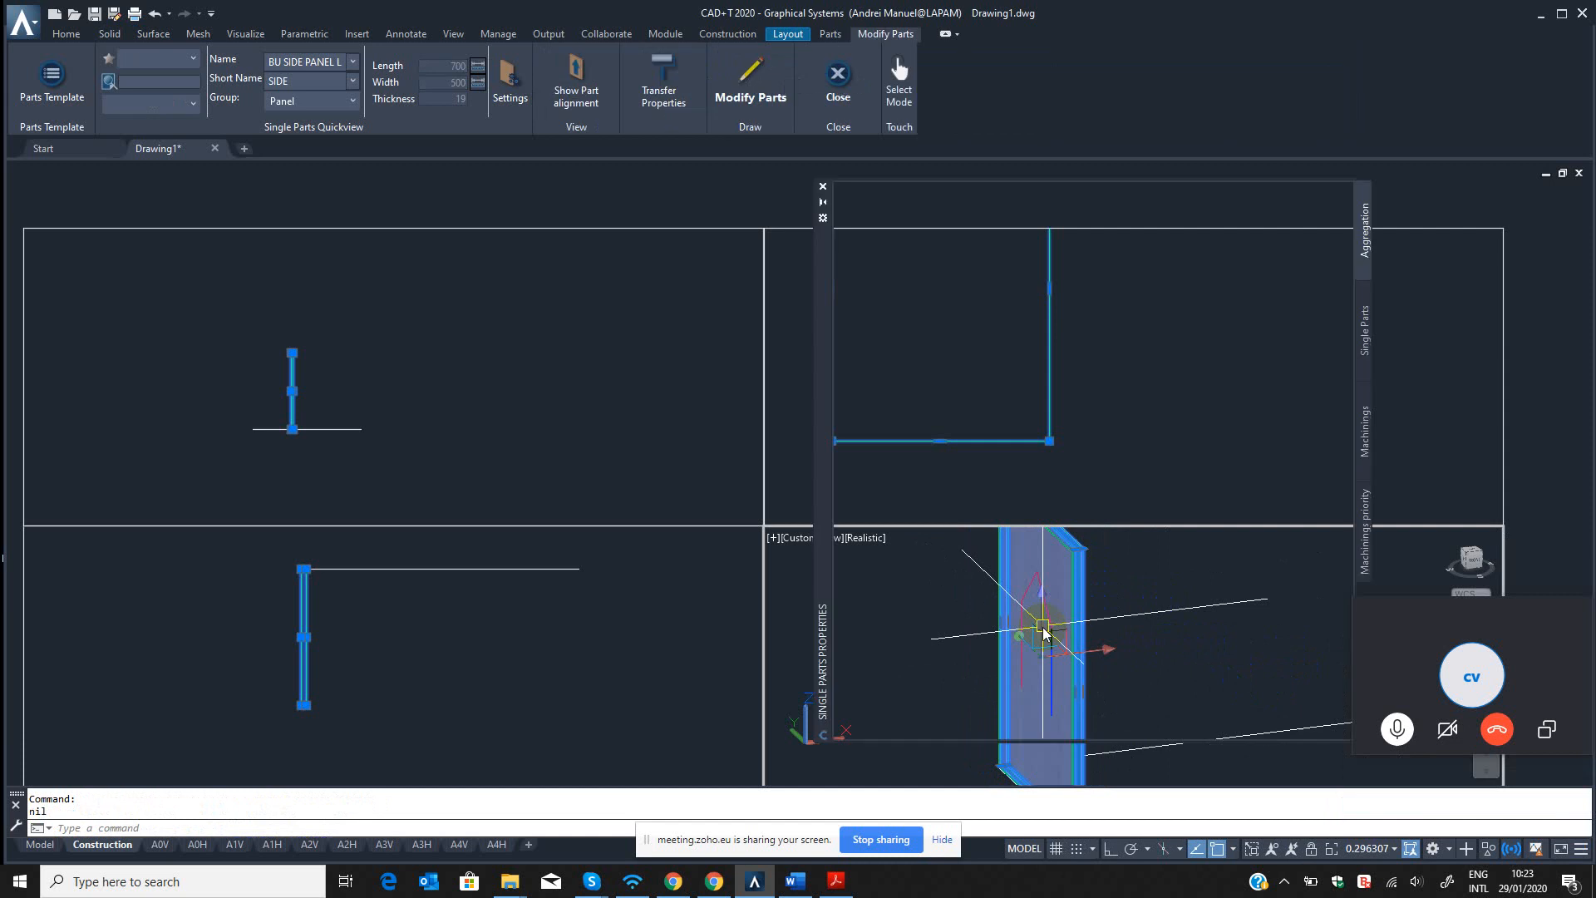
Review the side panel's name, part number, materials and edge corners in its single part properties.
click(1016, 209)
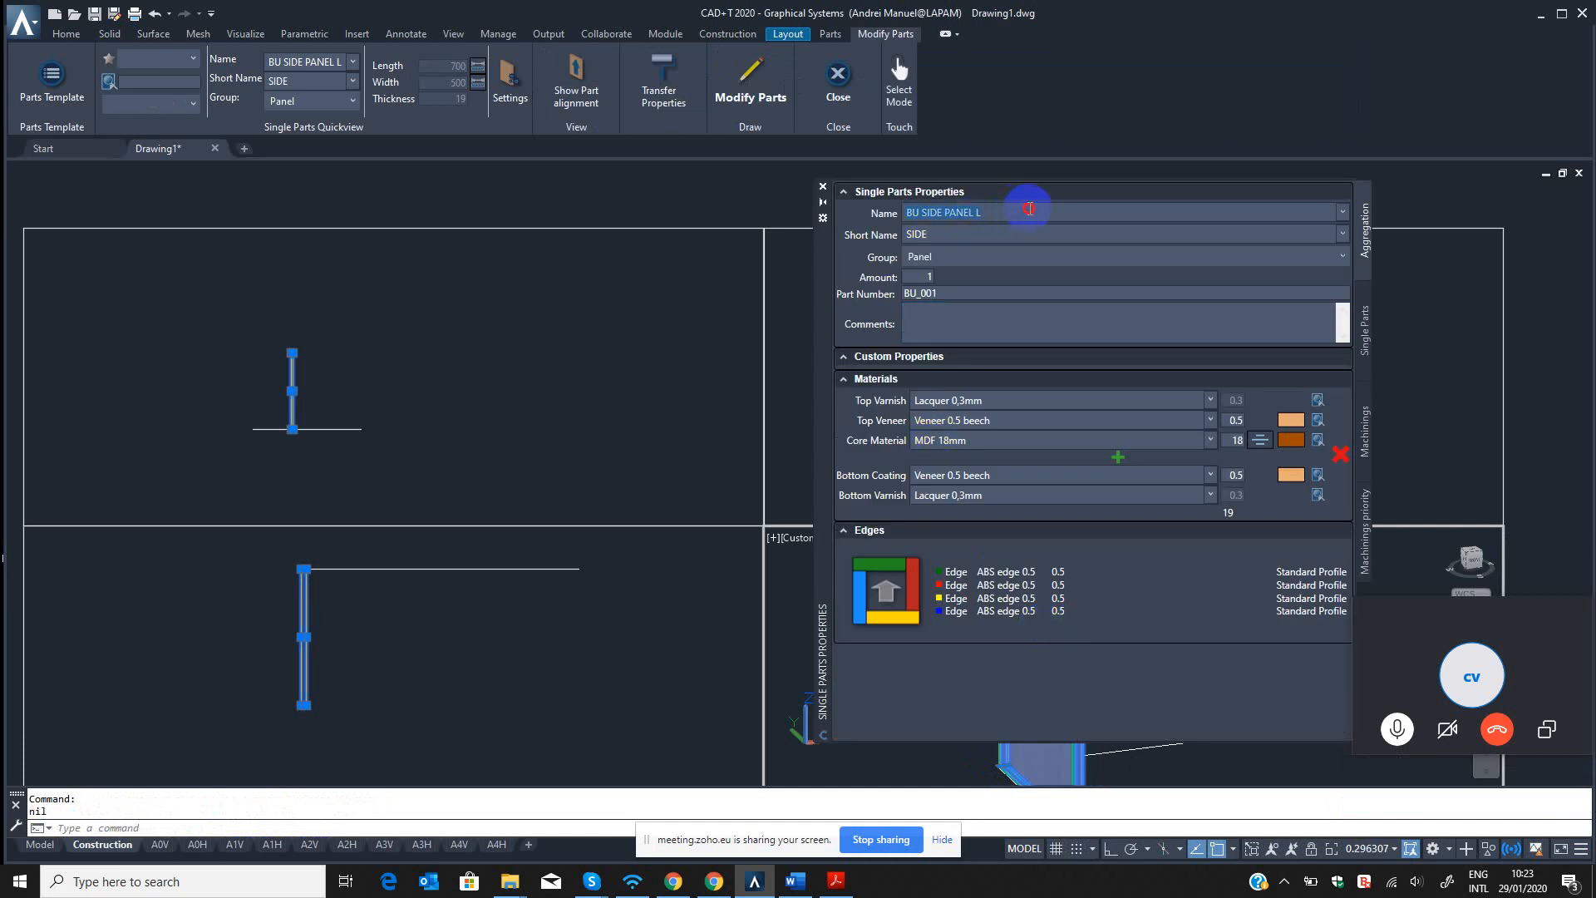
click(916, 215)
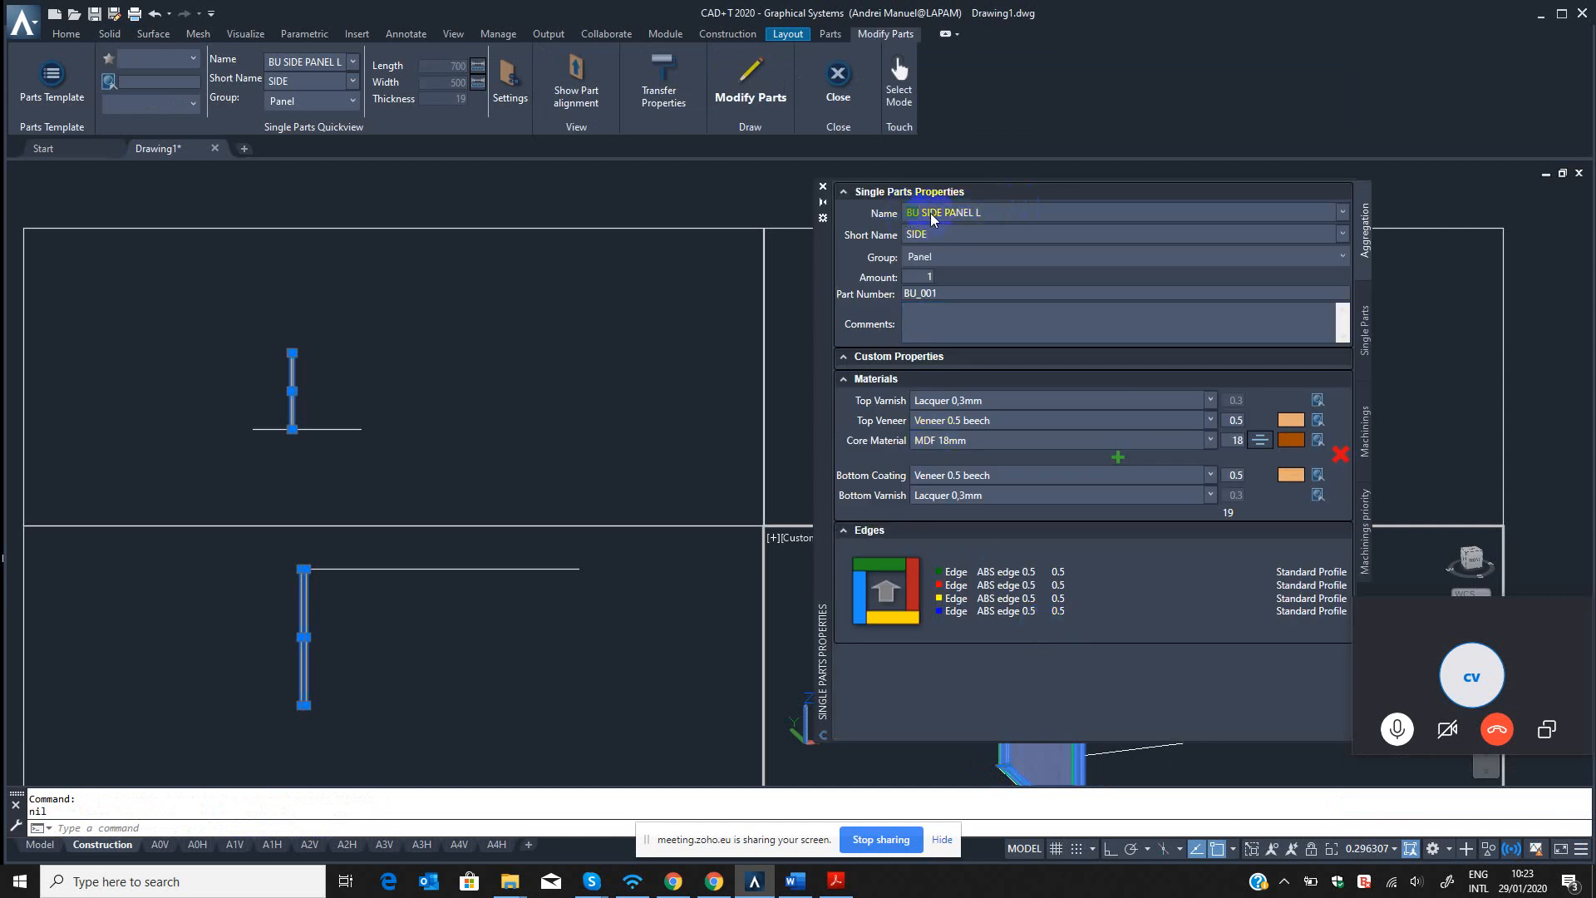
click(1001, 212)
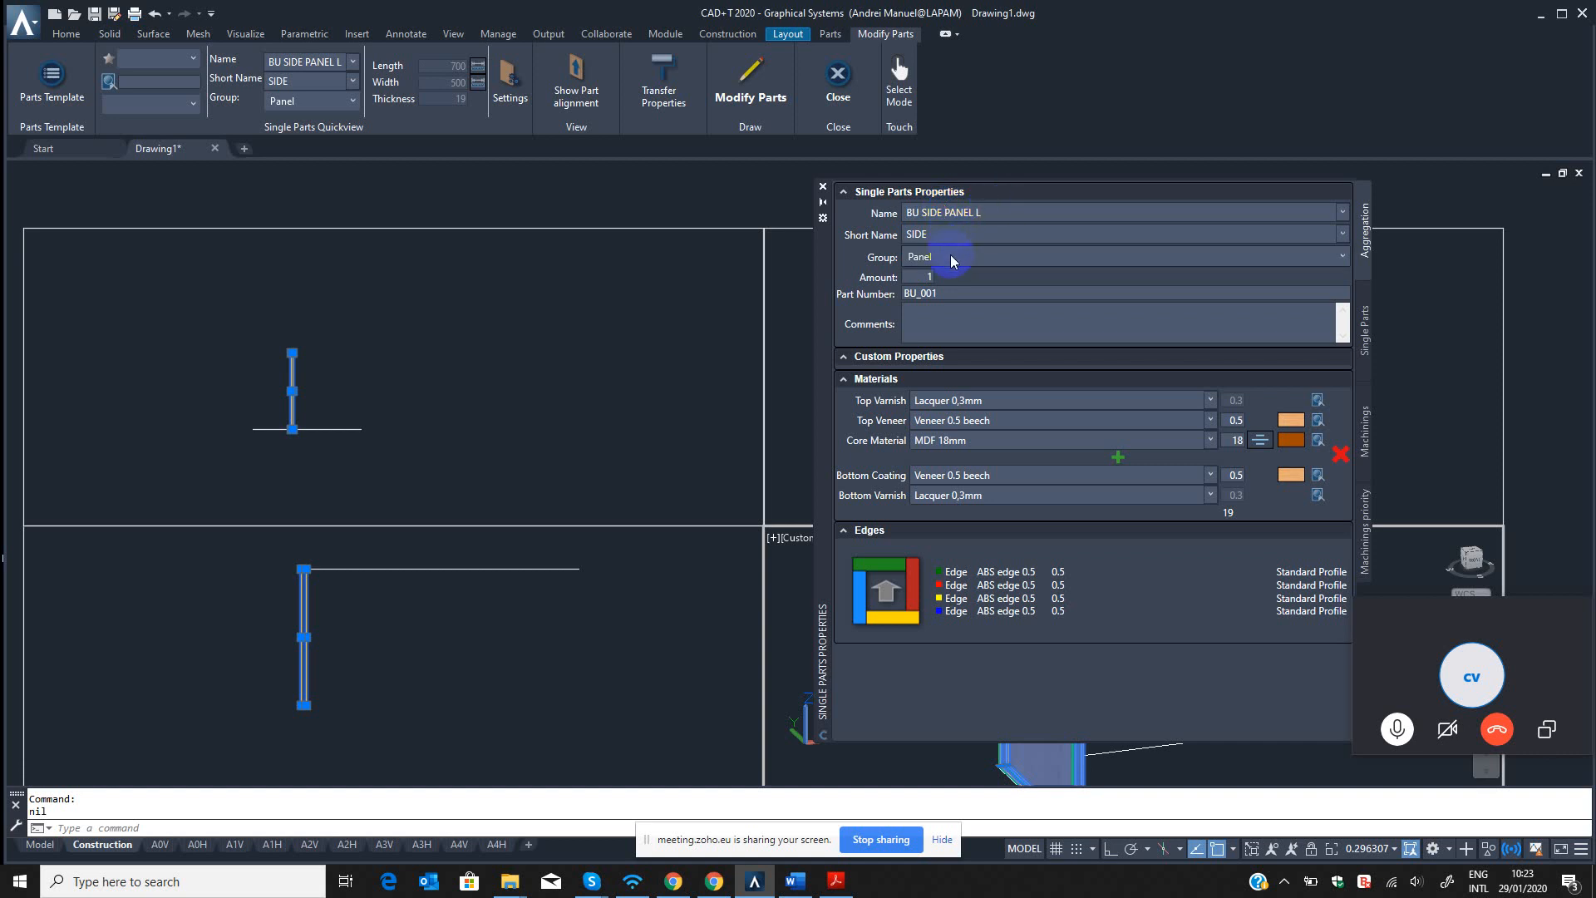
click(951, 294)
drag(956, 292, 879, 296)
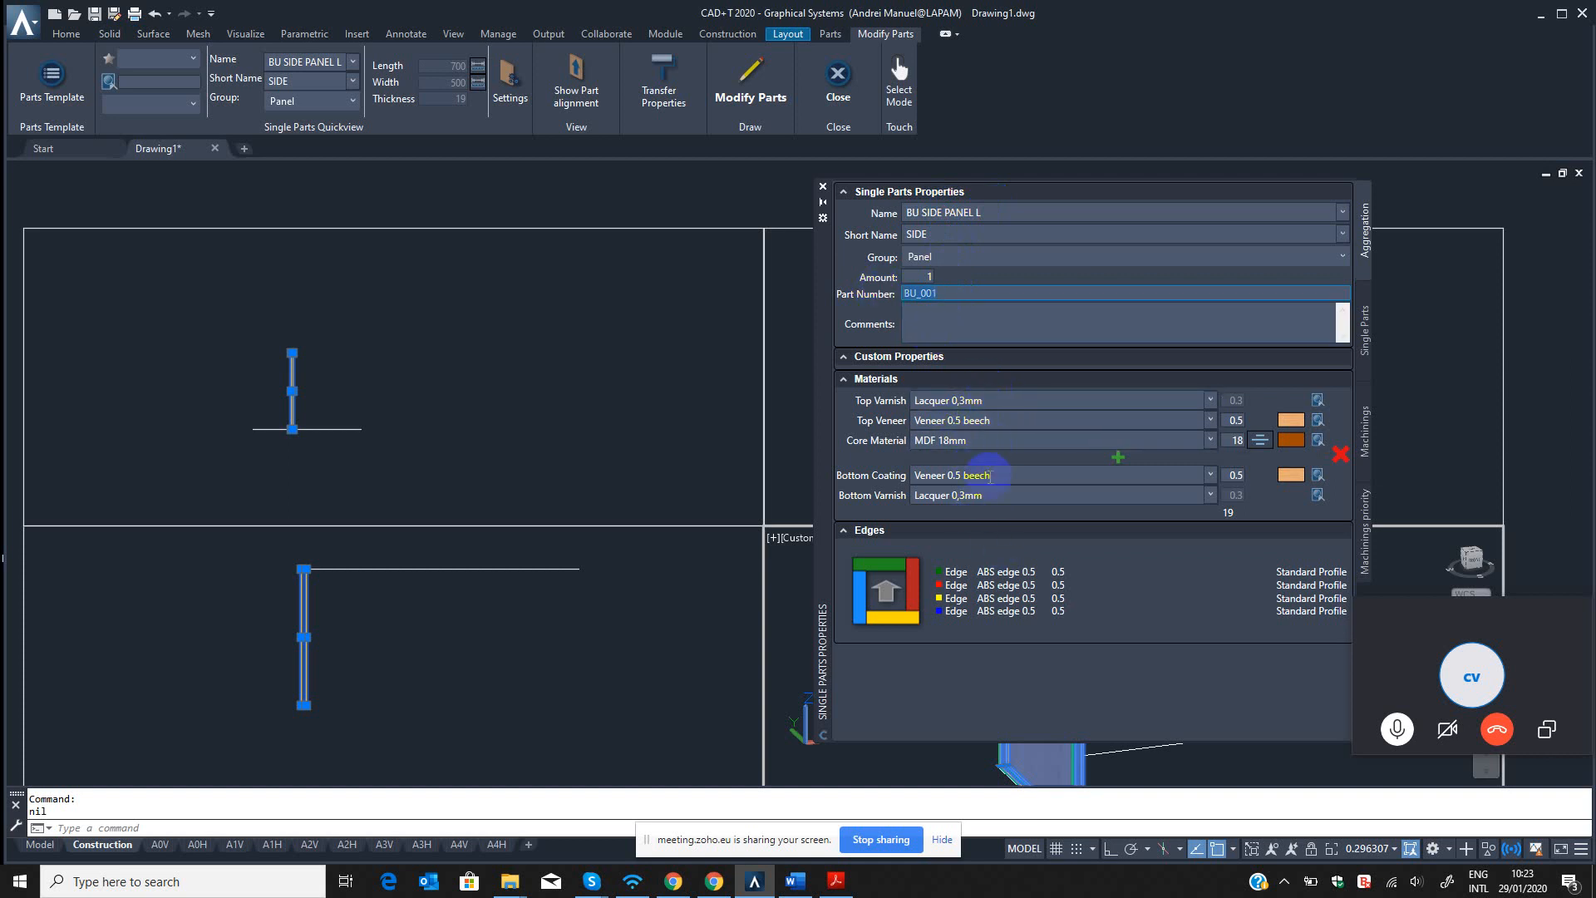
click(913, 621)
click(861, 567)
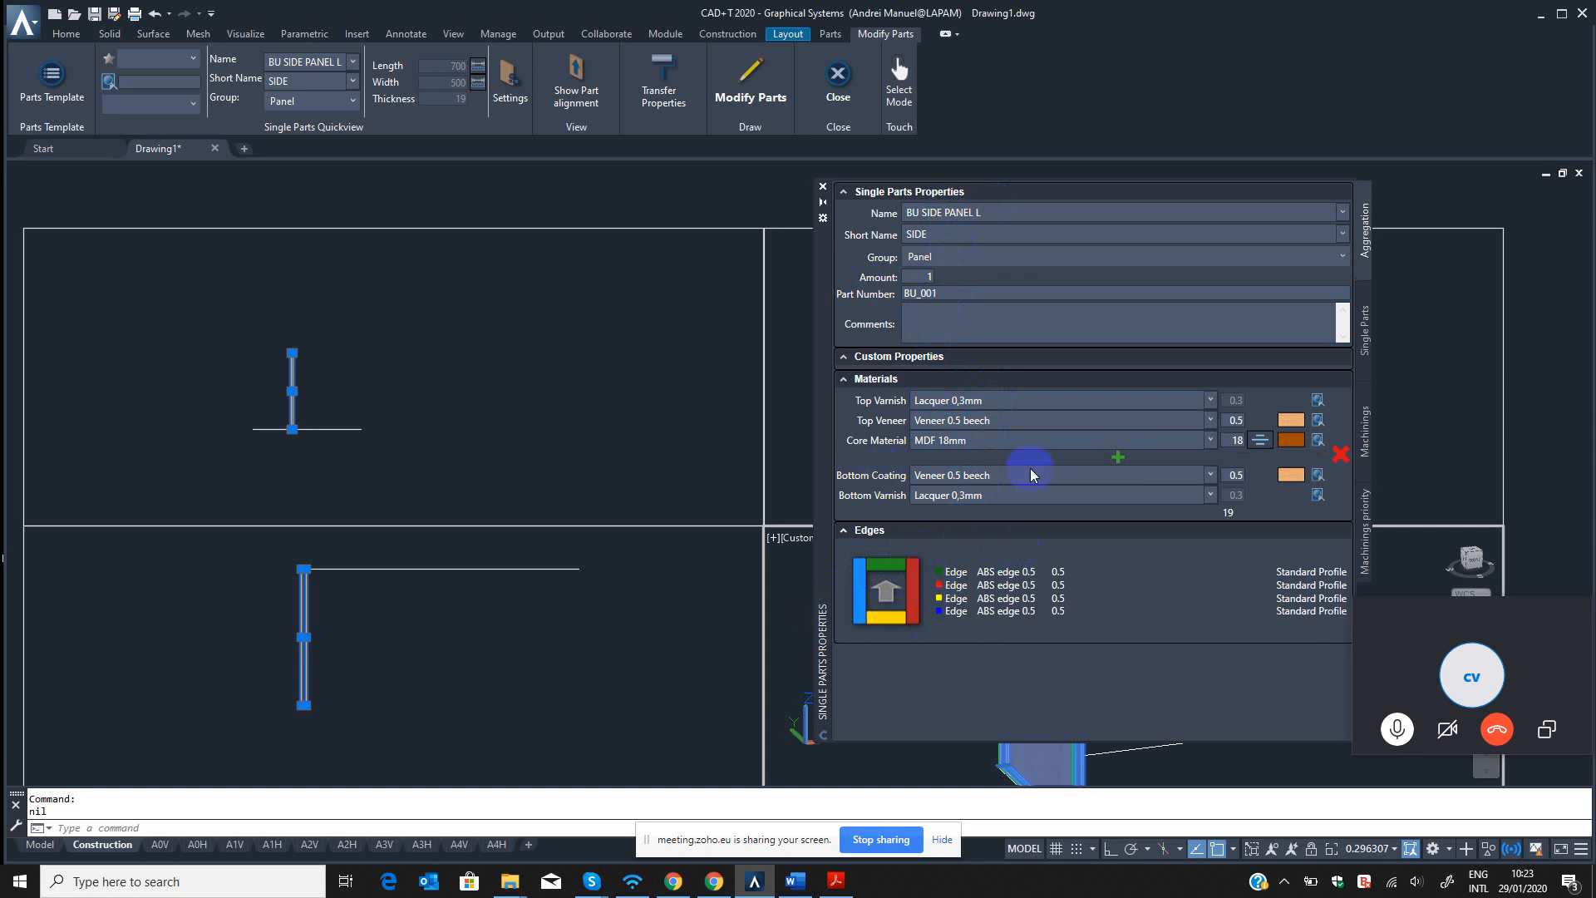
Apply the part modification to the side panel and close the Single Parts Properties palette.
click(751, 83)
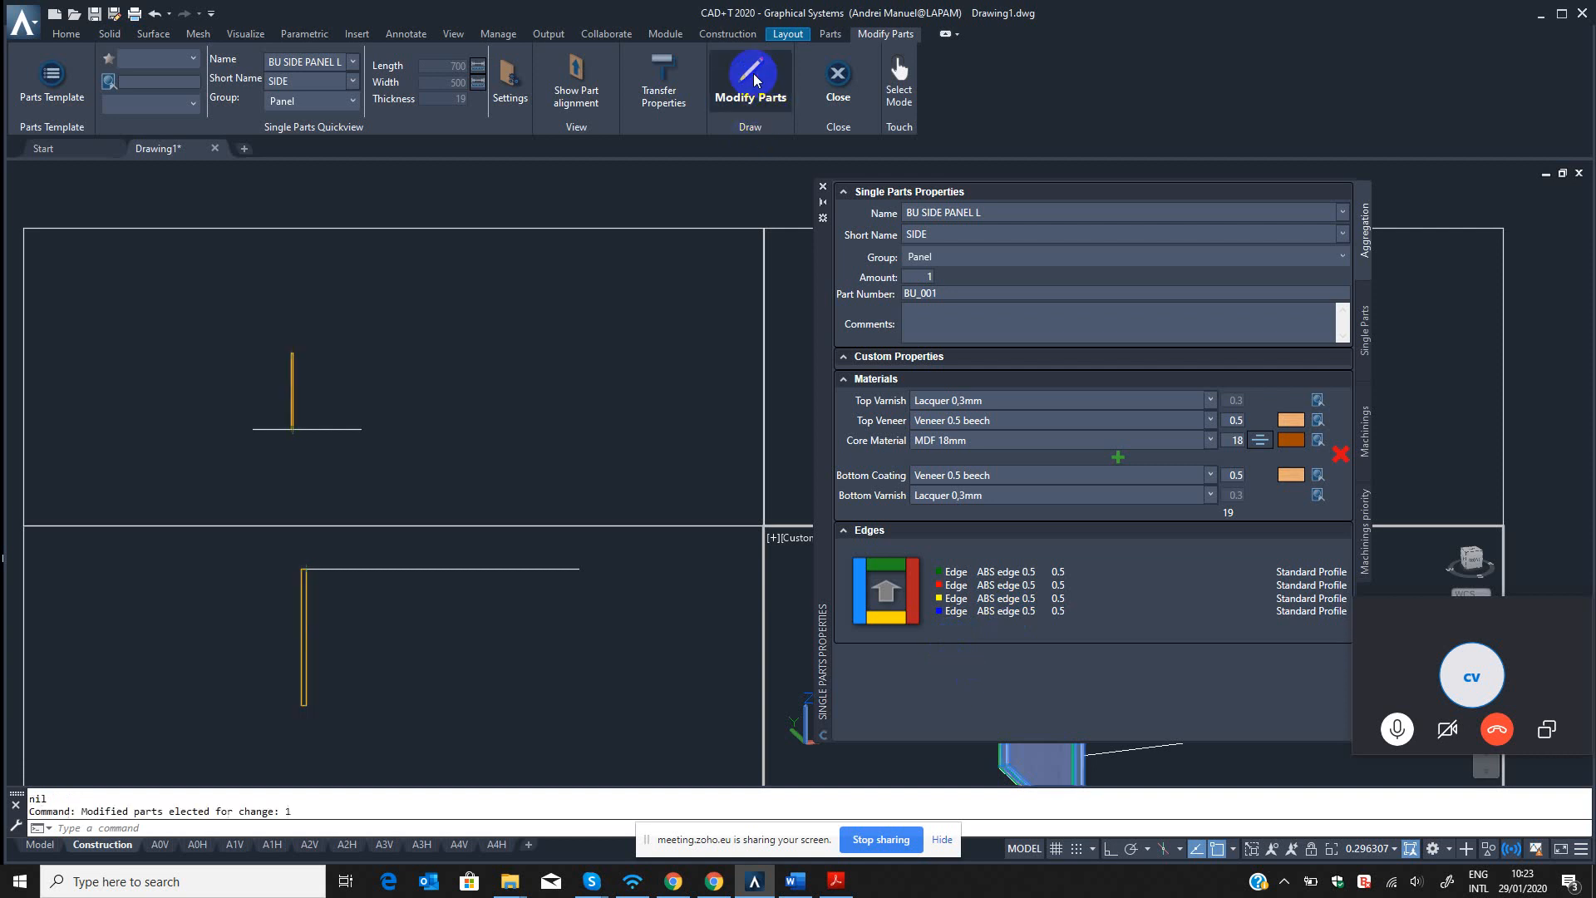
scroll(923, 632, down, 3)
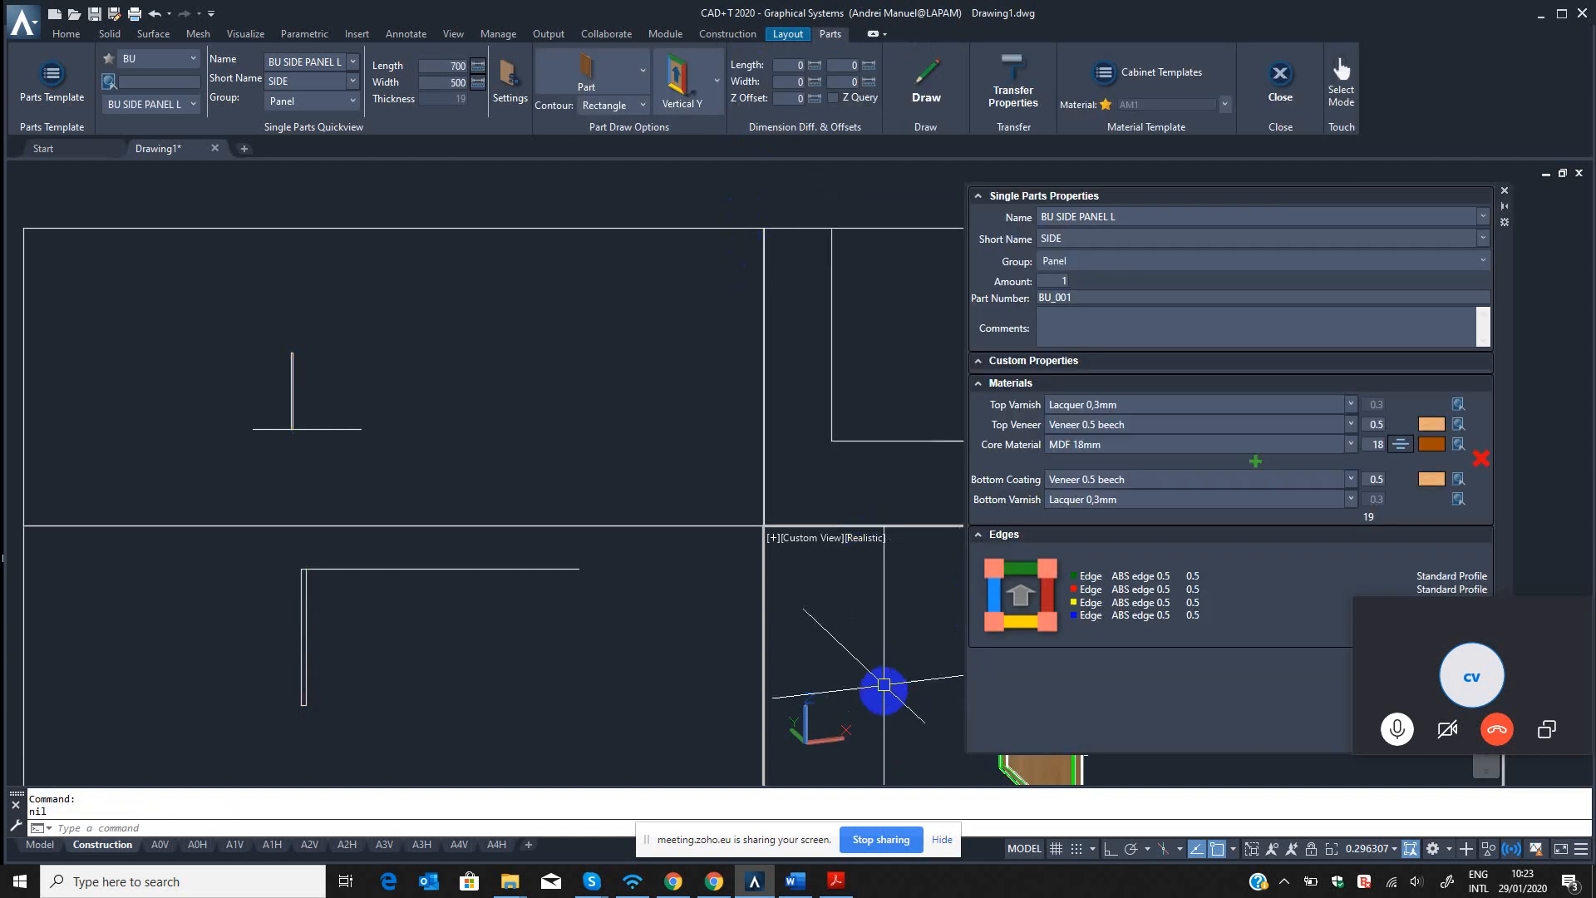
click(1504, 190)
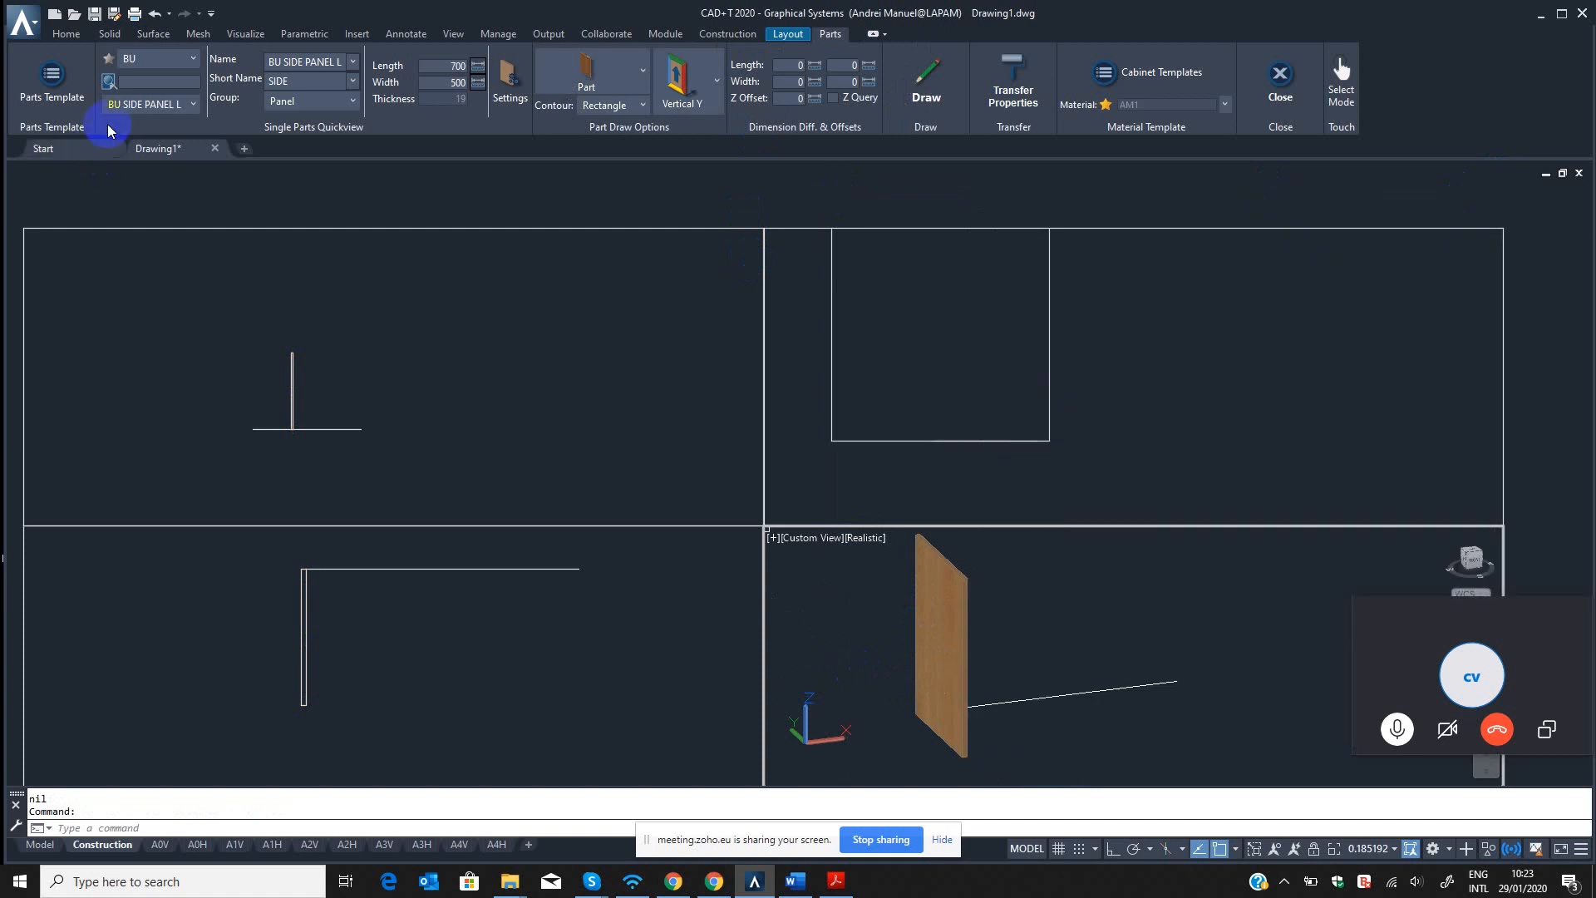
click(52, 77)
click(52, 80)
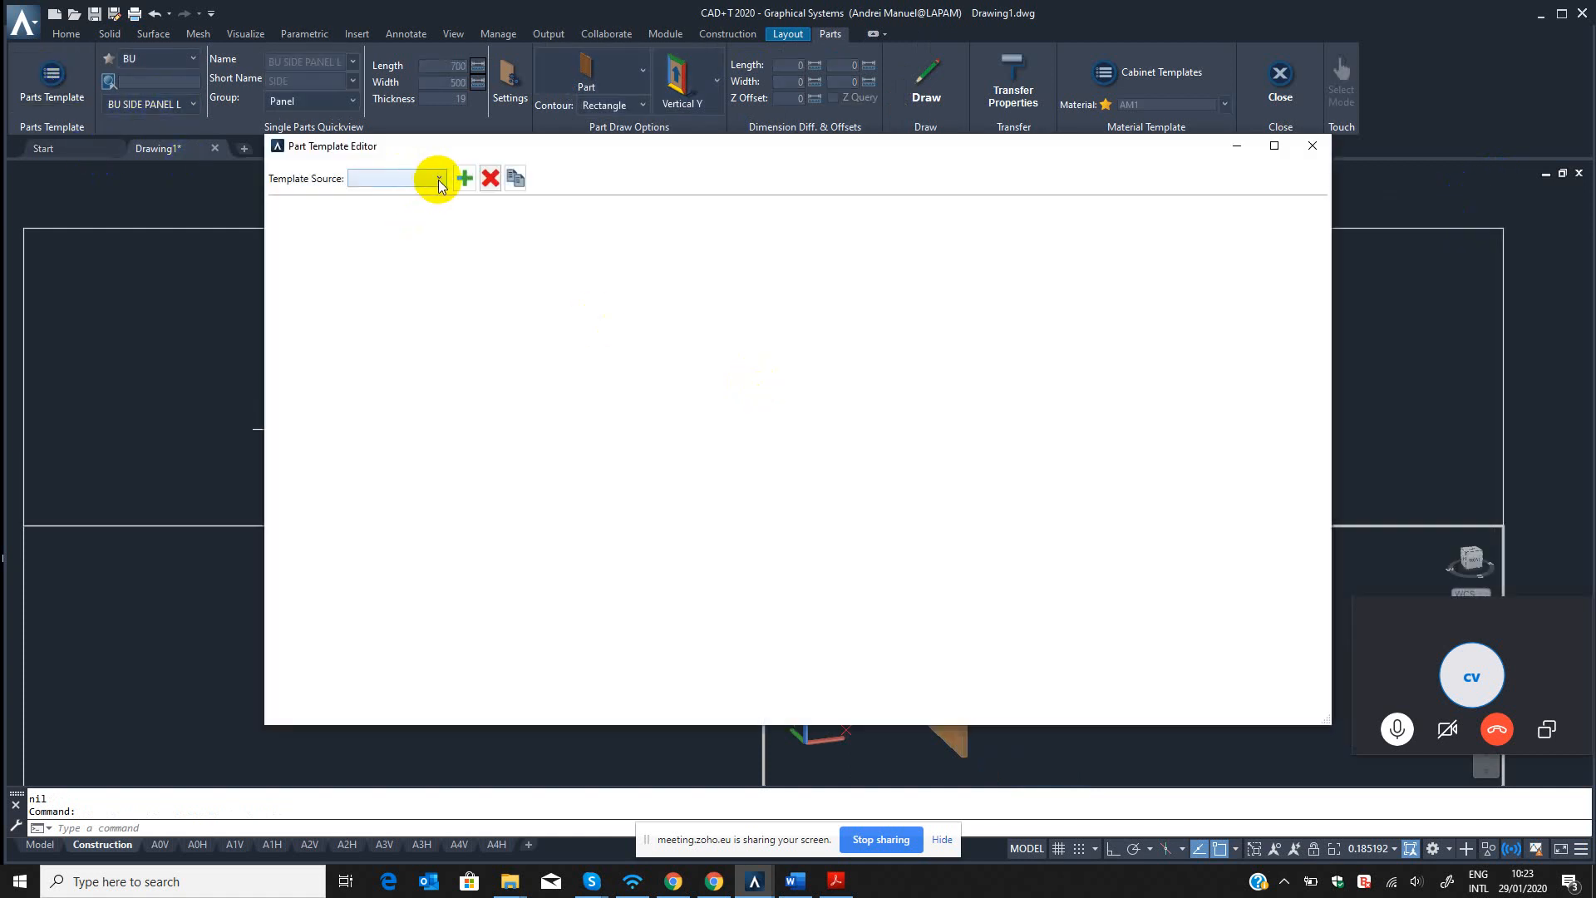
drag(1092, 149, 1164, 151)
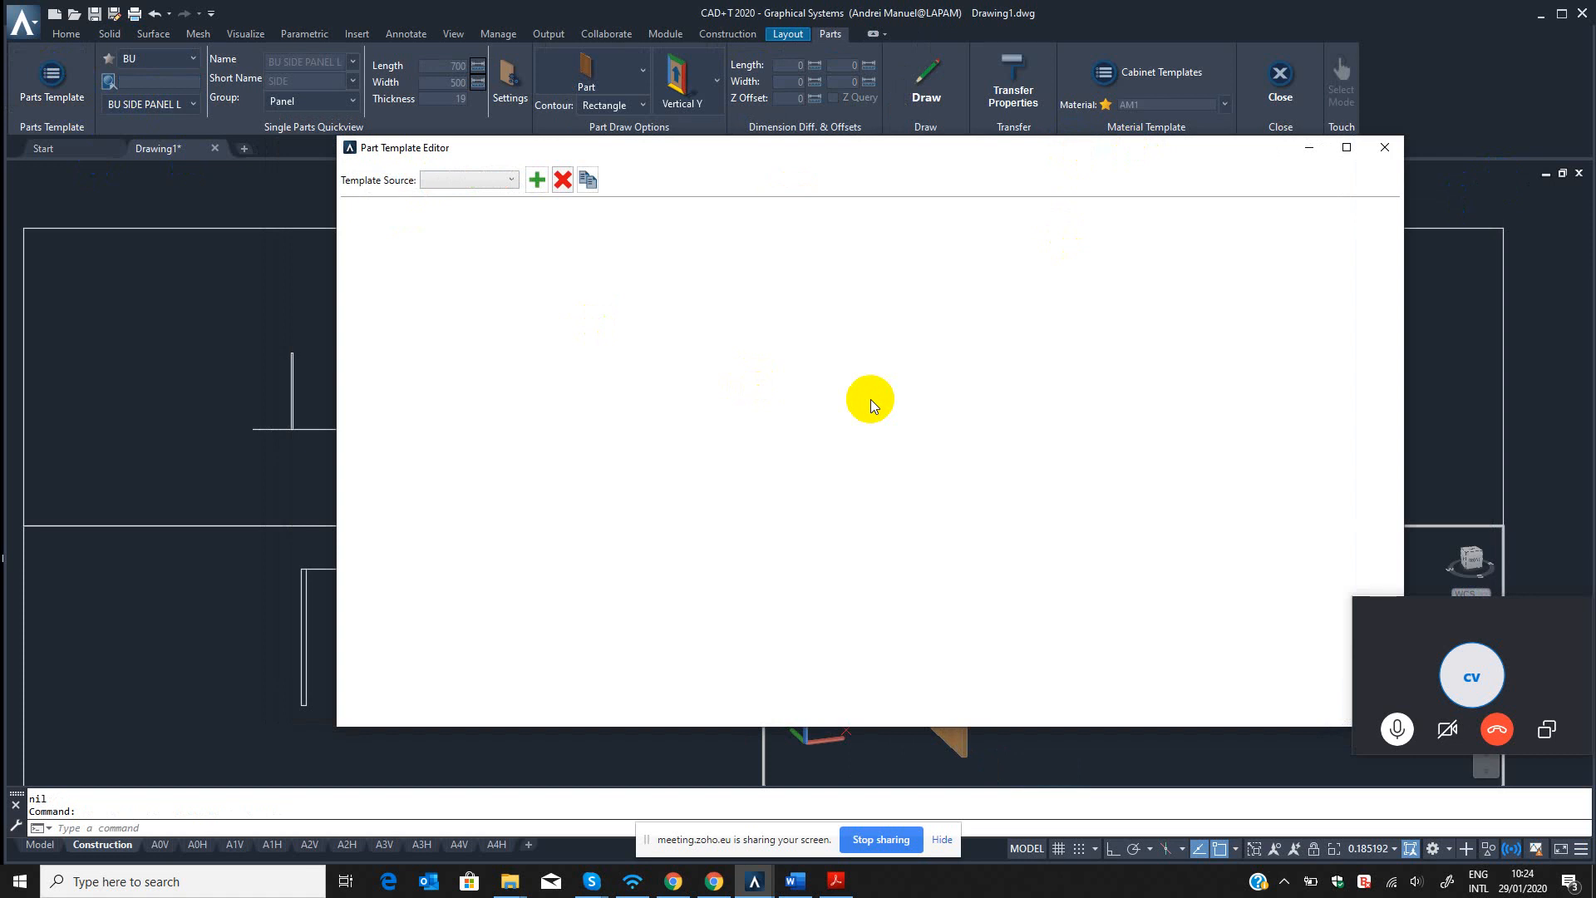
click(1309, 148)
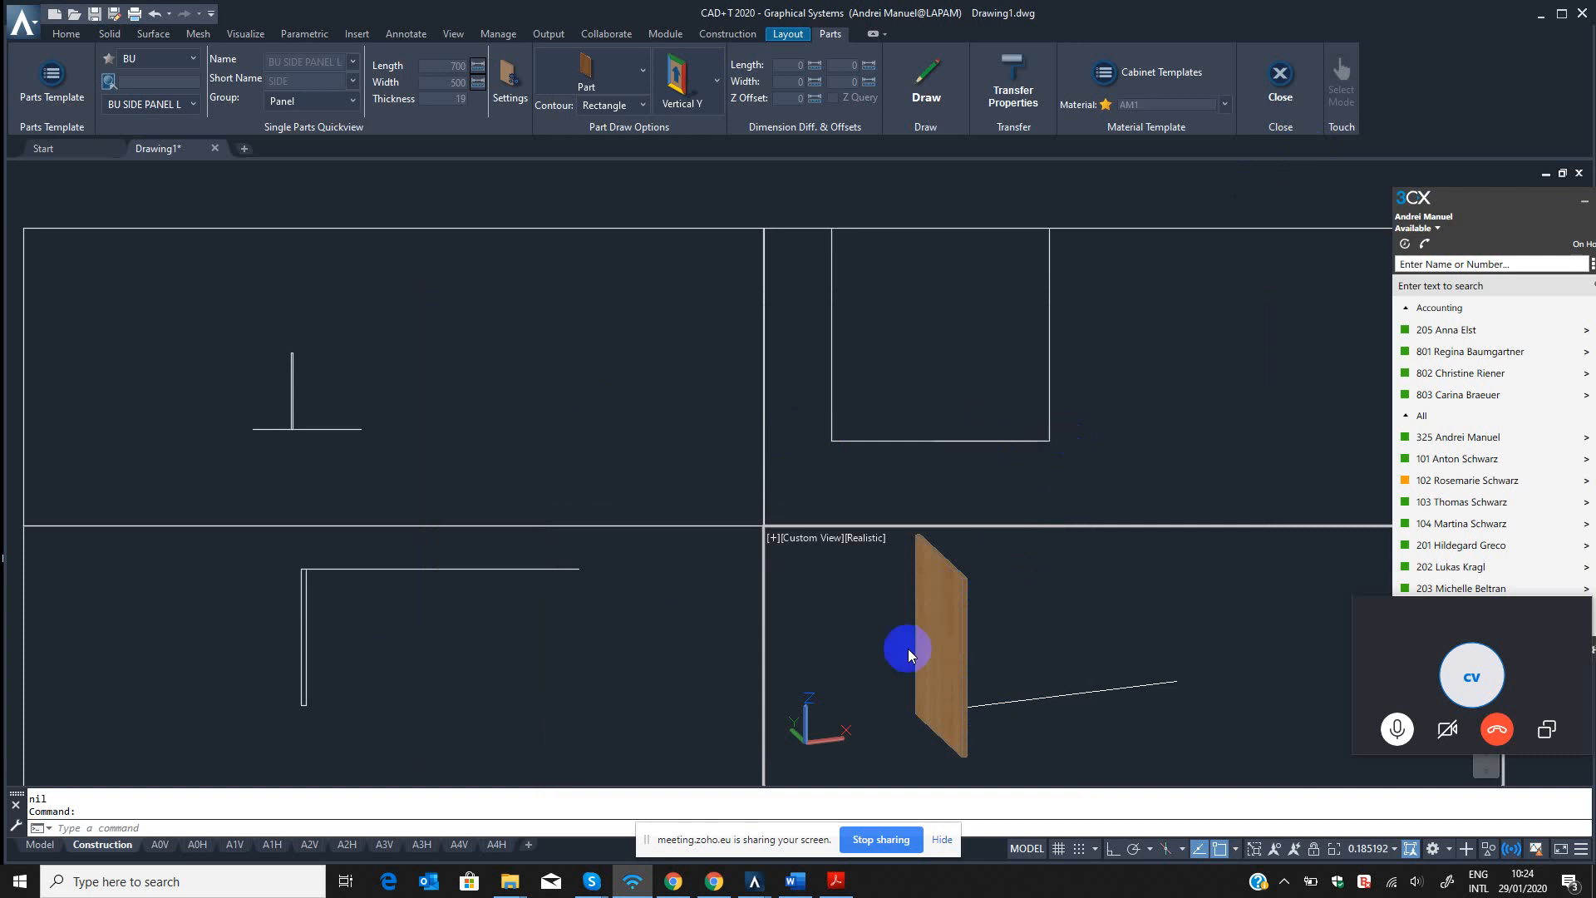
mouse_move(837, 888)
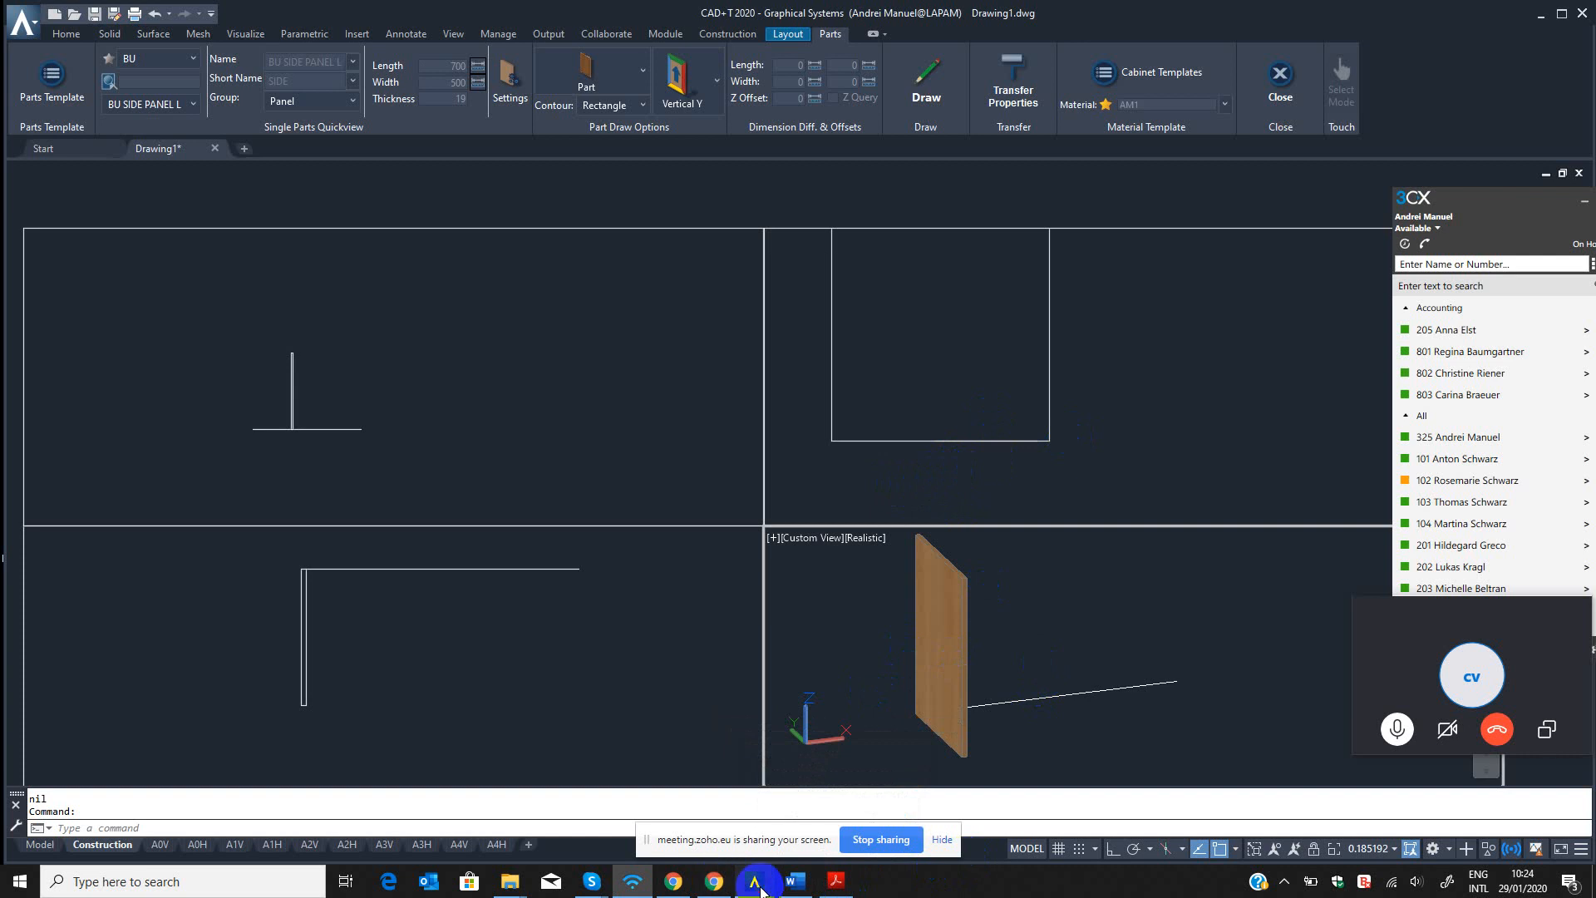
mouse_move(754, 881)
click(832, 790)
click(1384, 147)
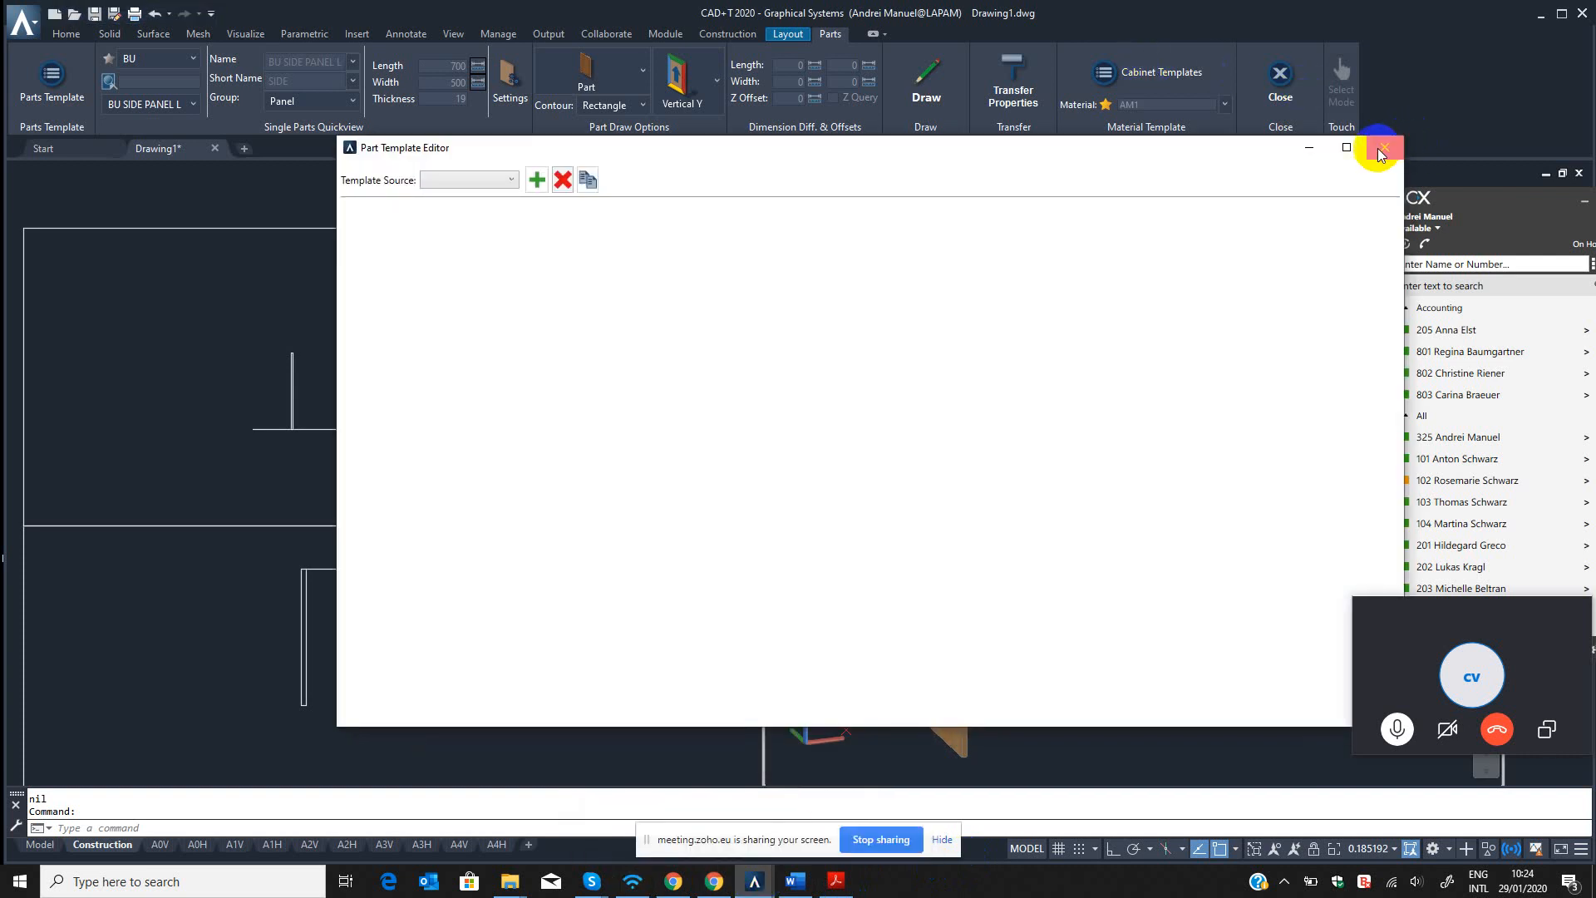
Examine the side panel's outline and vertical edges in the left view.
click(1035, 433)
middle_drag(1058, 413, 1058, 443)
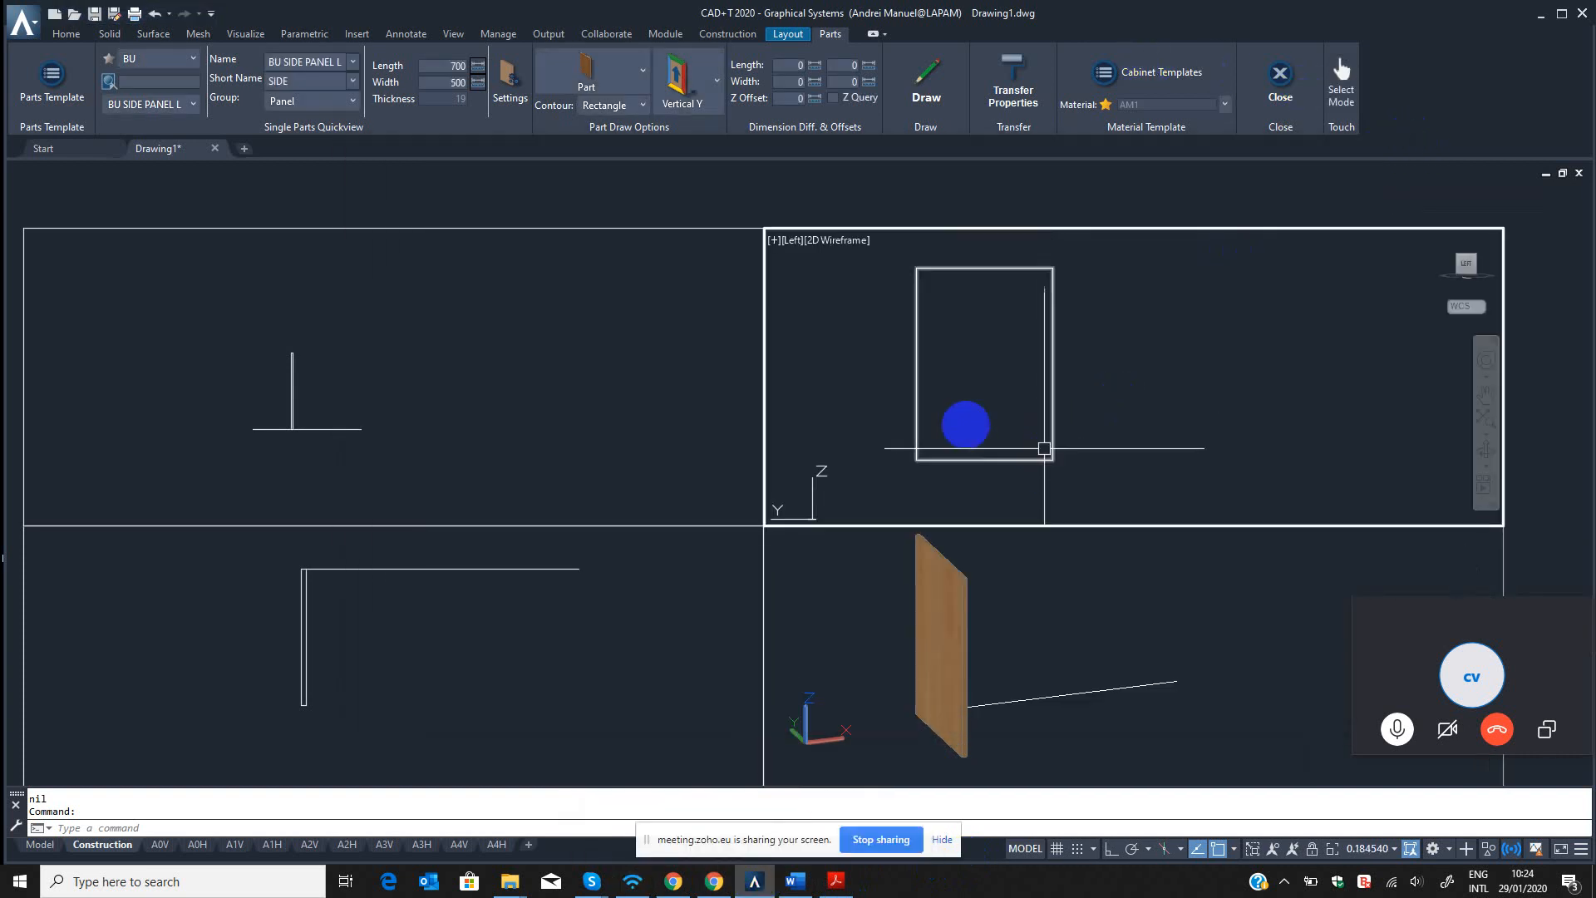
scroll(1044, 335, up, 2)
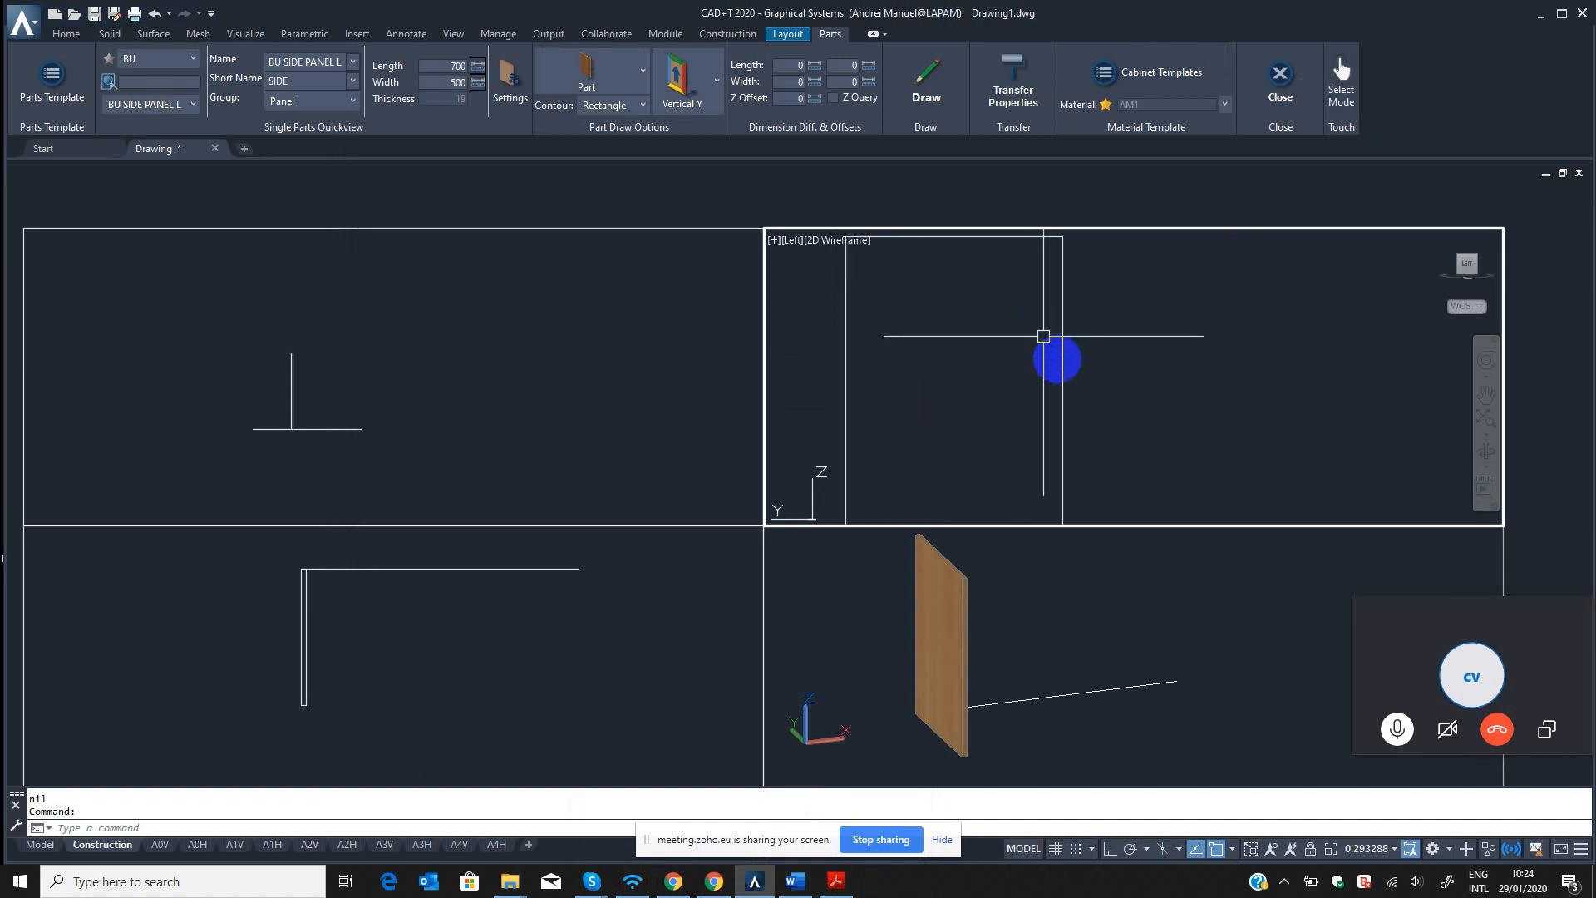
scroll(1068, 368, down, 2)
middle_drag(1063, 366, 1069, 375)
click(1067, 348)
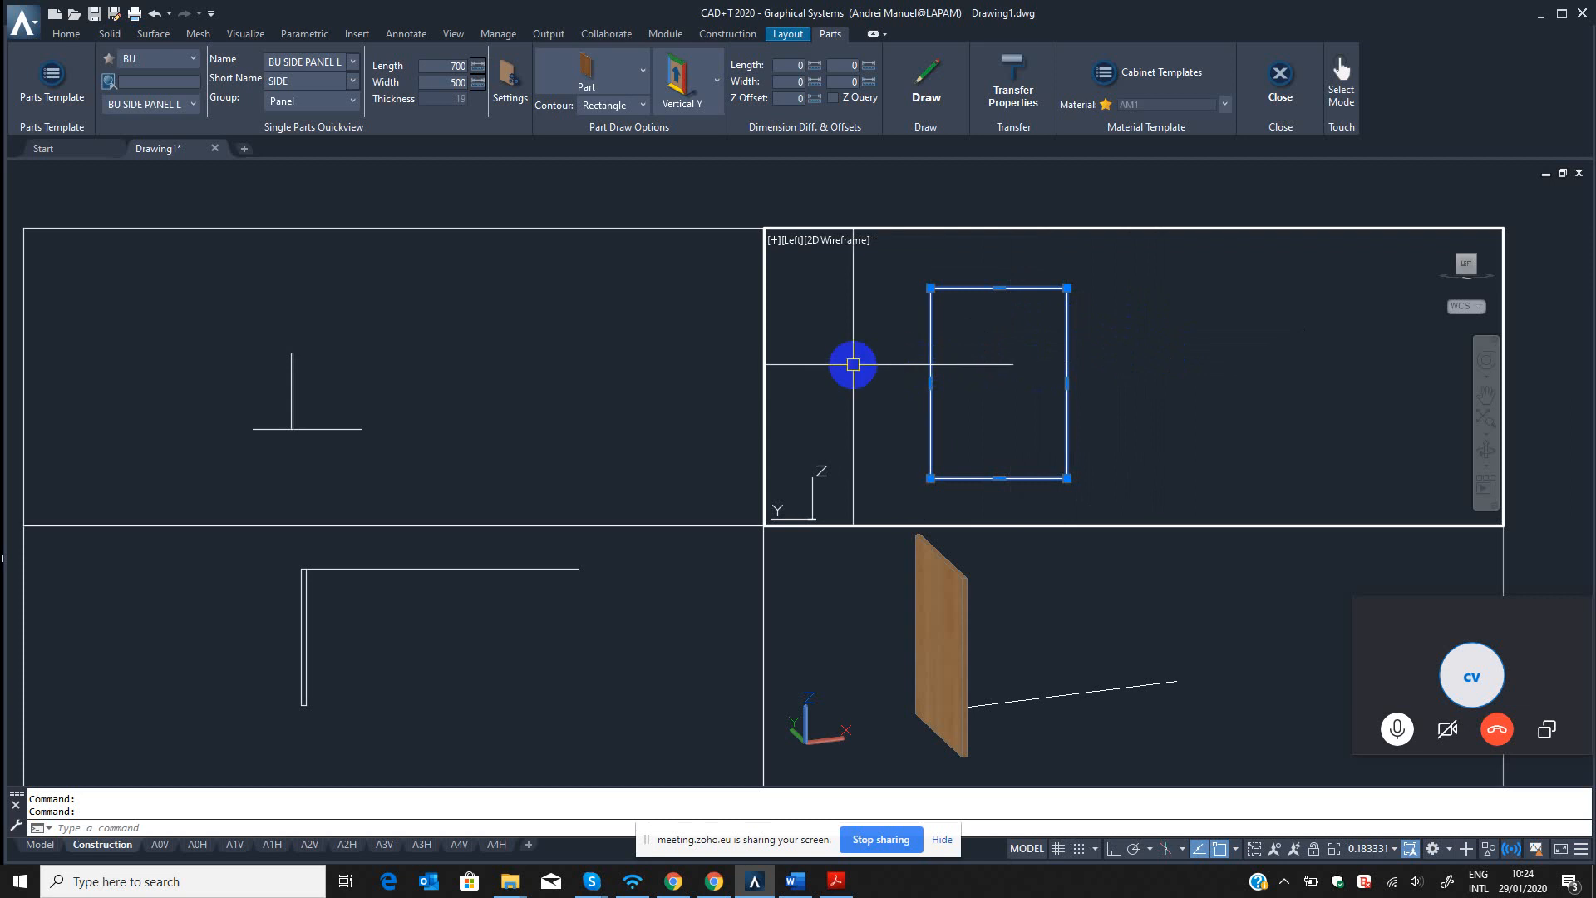
key(Escape)
scroll(906, 339, up, 4)
scroll(924, 350, down, 2)
middle_drag(930, 353, 898, 361)
scroll(902, 361, down, 2)
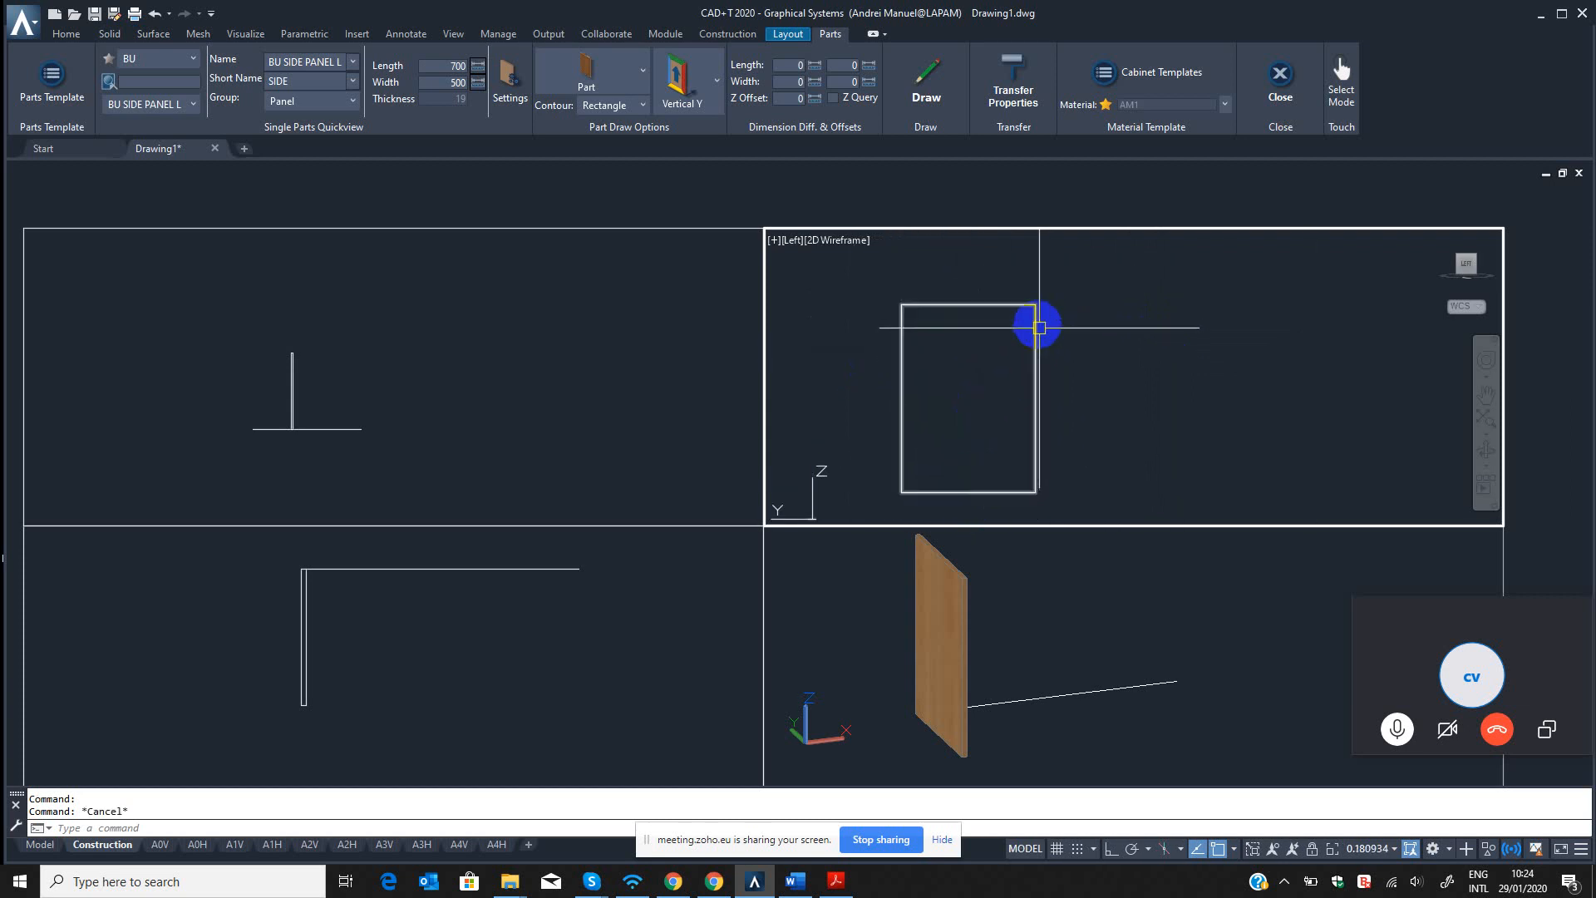
Inspect the side panel's upper and lower corners, edges and thickness in the realistic 3D view.
click(957, 620)
scroll(951, 557, up, 5)
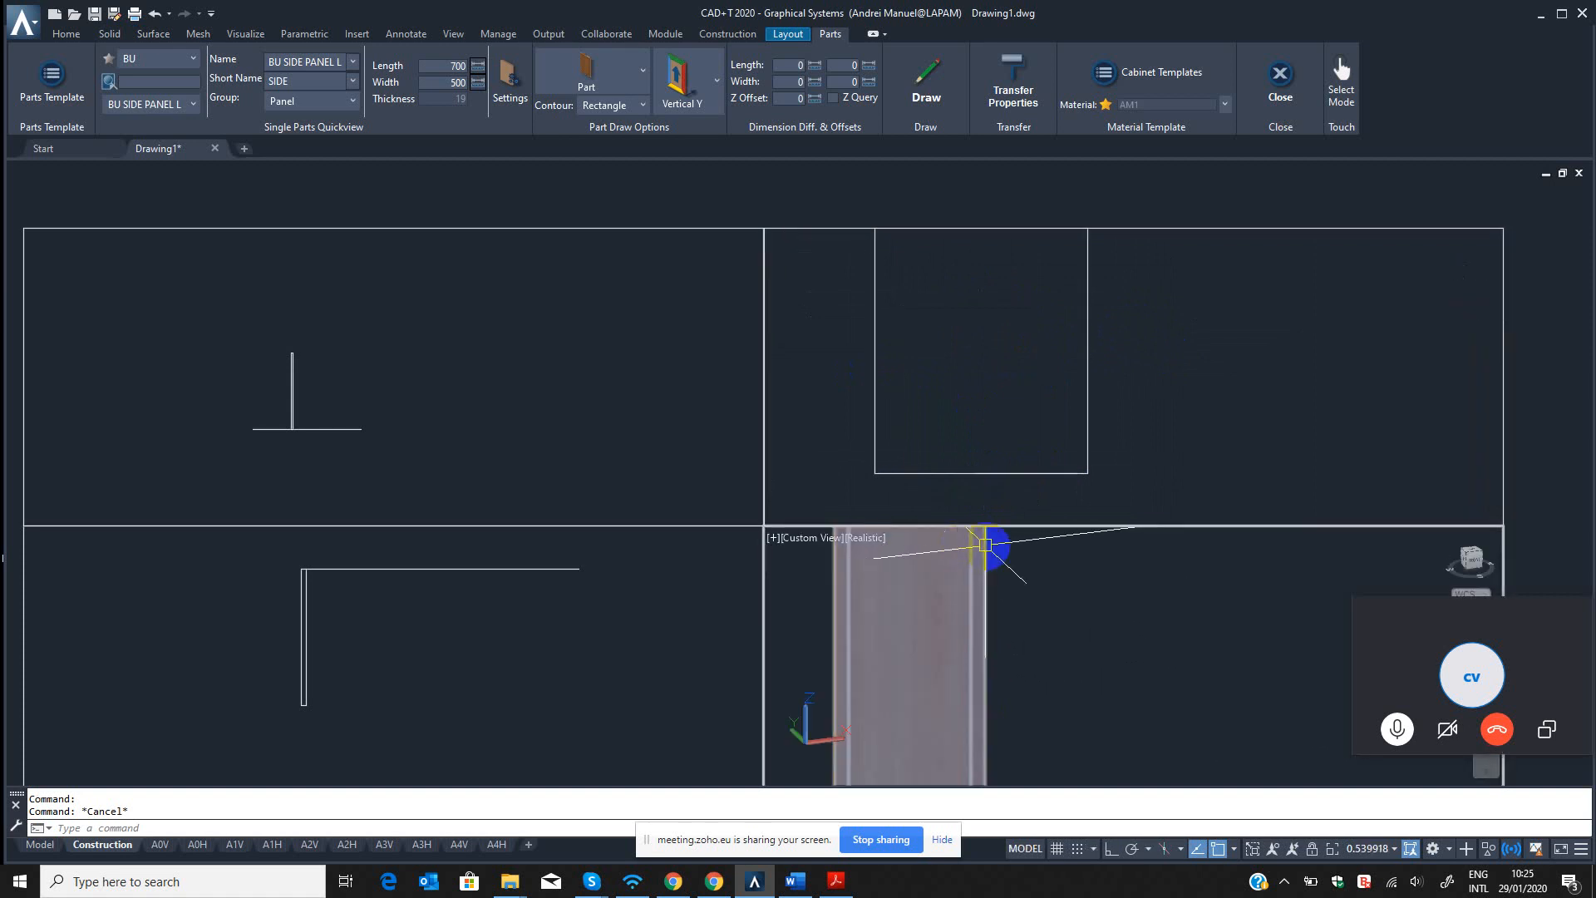
middle_drag(994, 547, 1012, 645)
scroll(1004, 650, up, 3)
scroll(989, 648, up, 4)
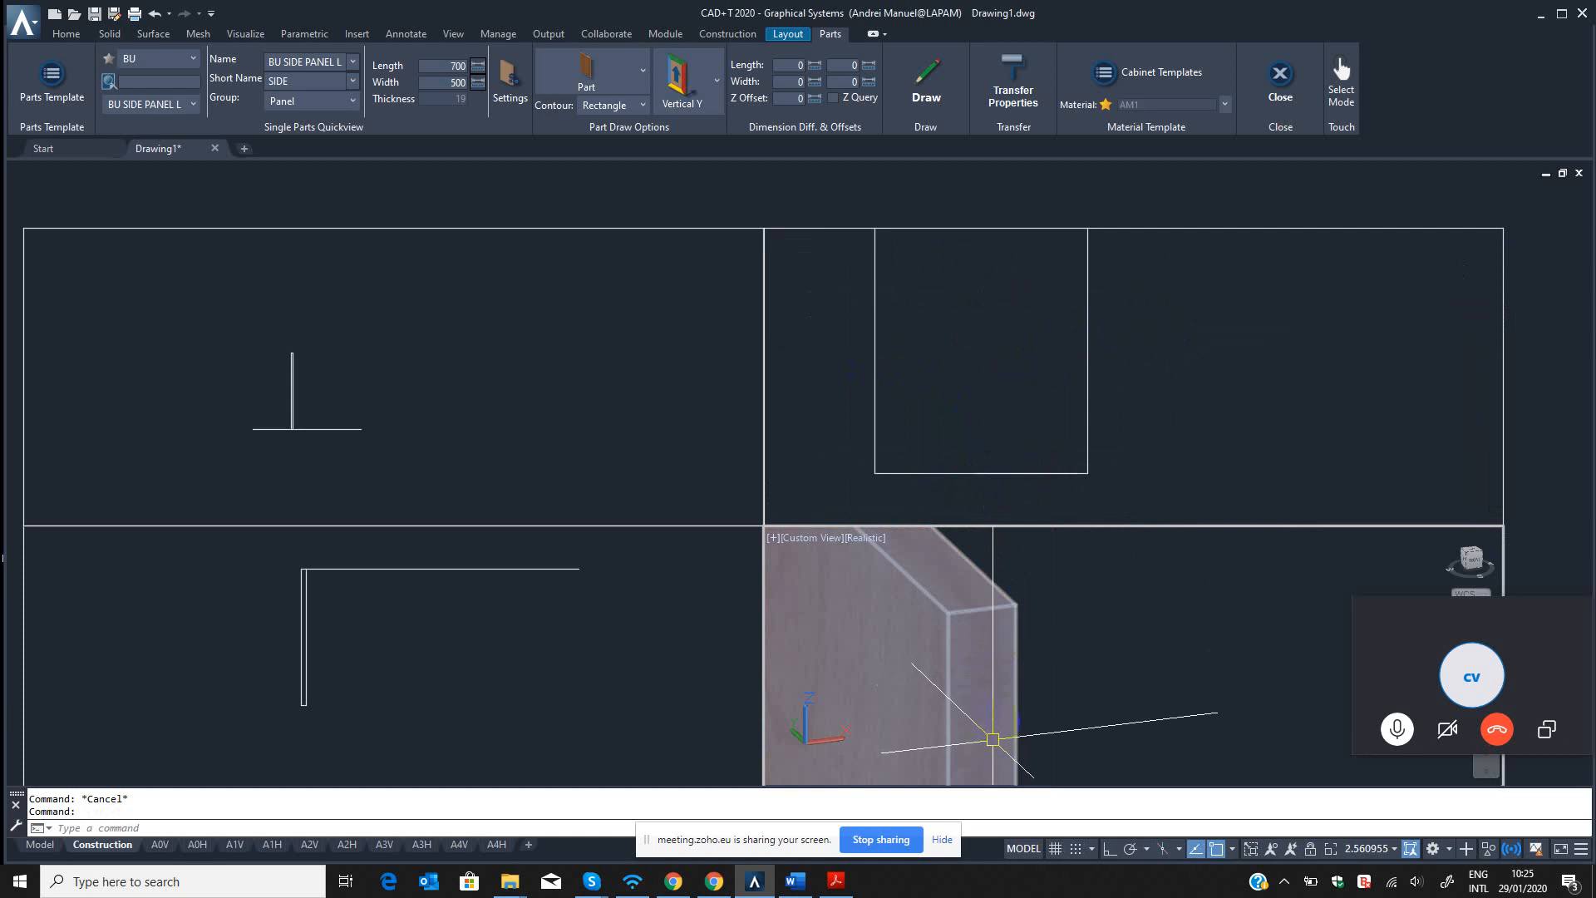
scroll(956, 636, down, 4)
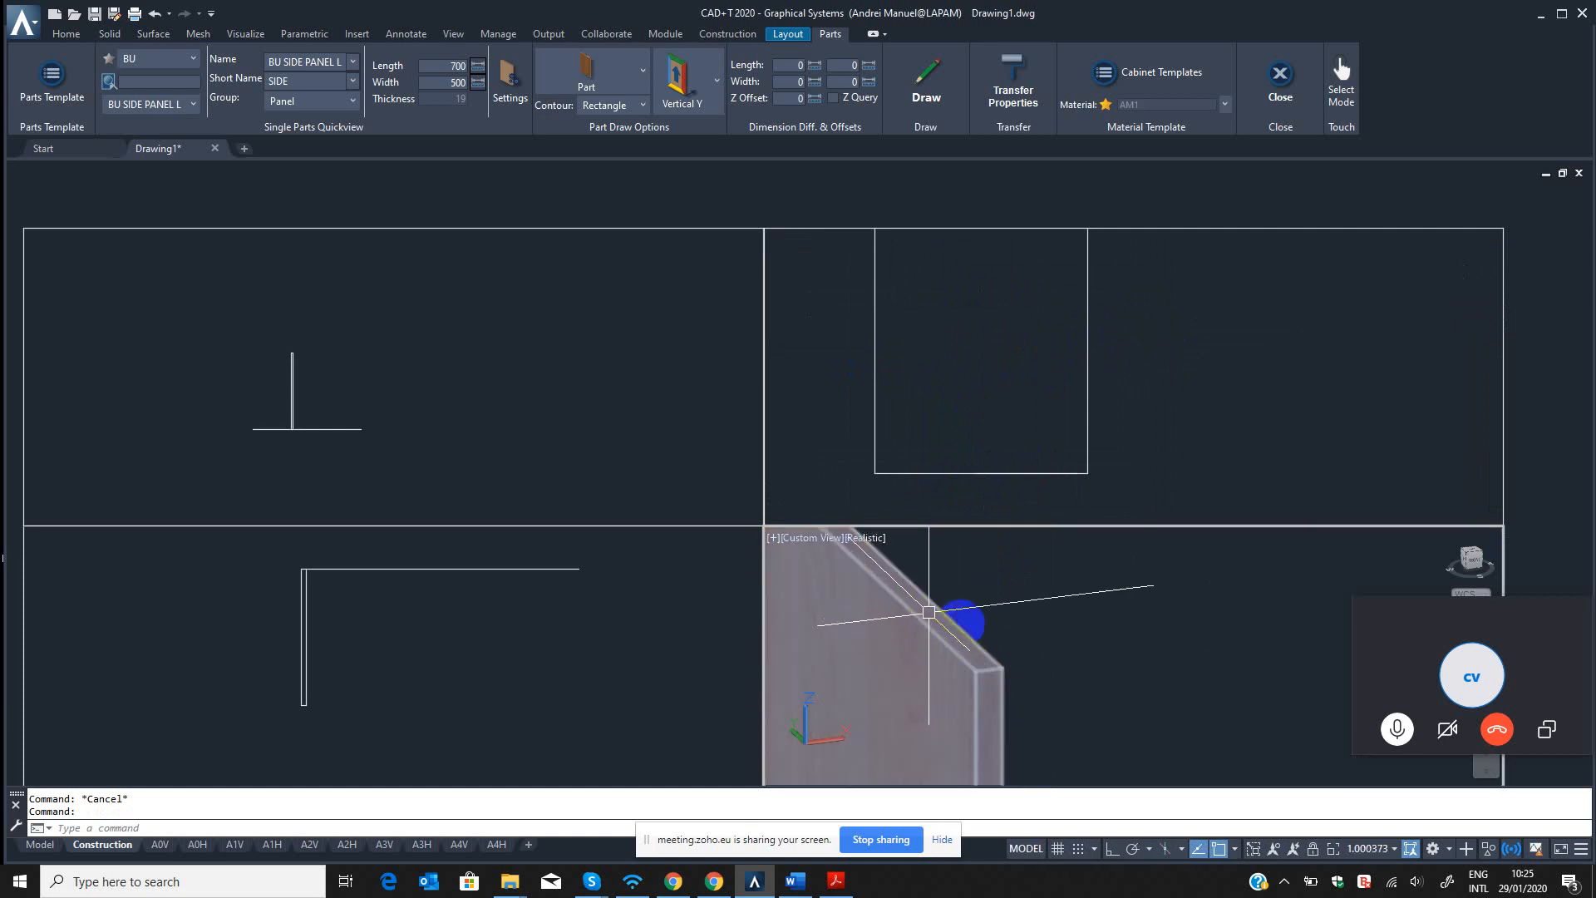
scroll(998, 590, down, 4)
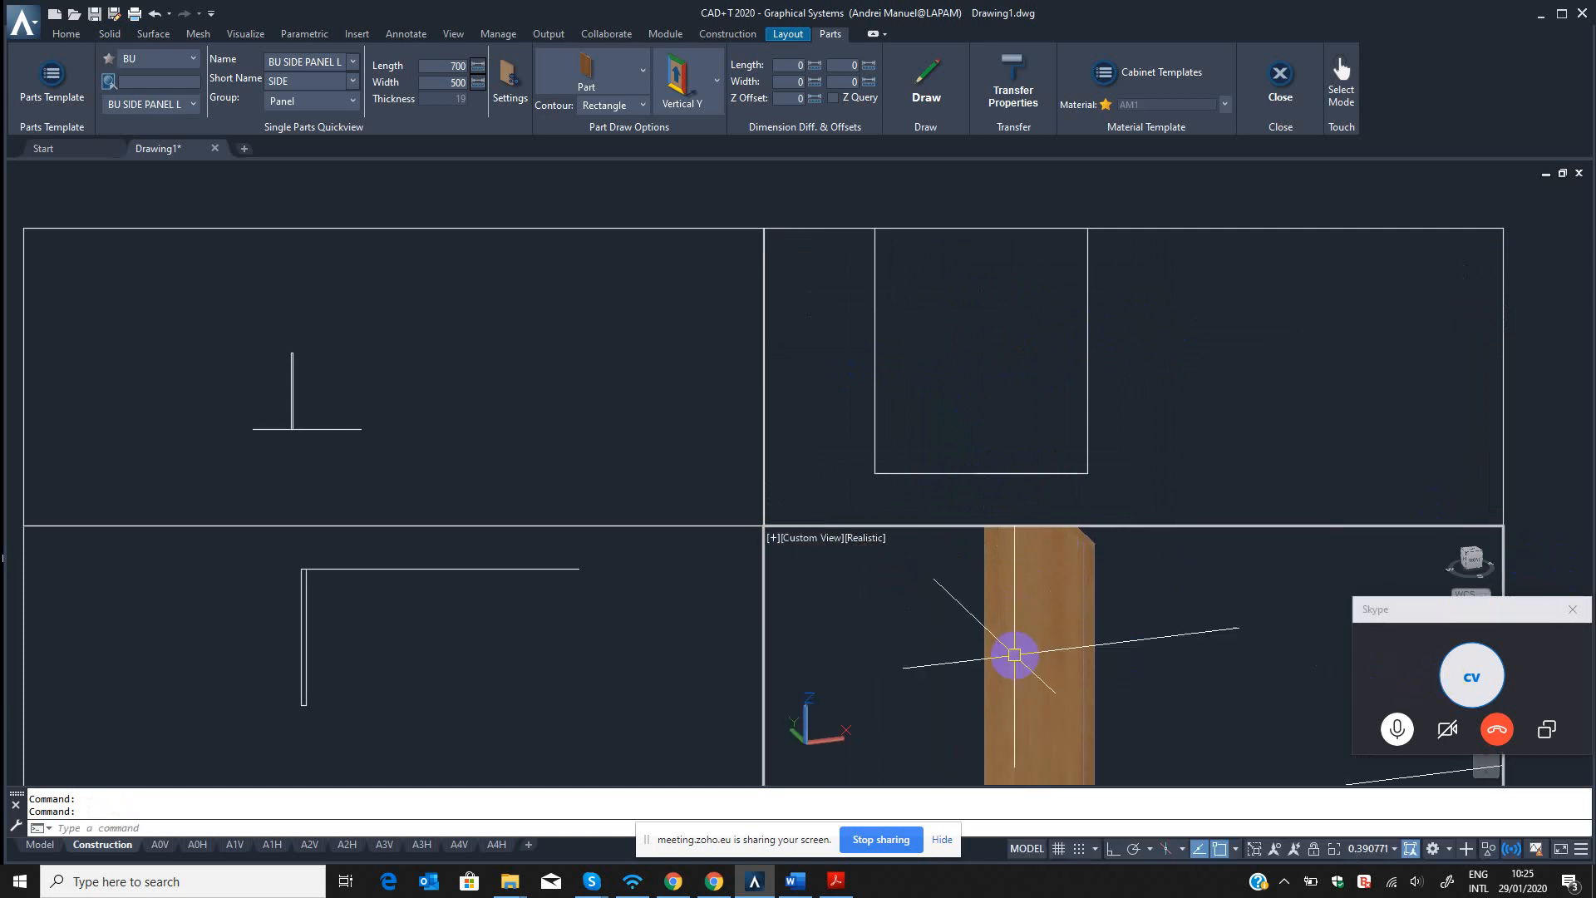
key(Escape)
key(Escape)
middle_drag(1034, 608, 1019, 534)
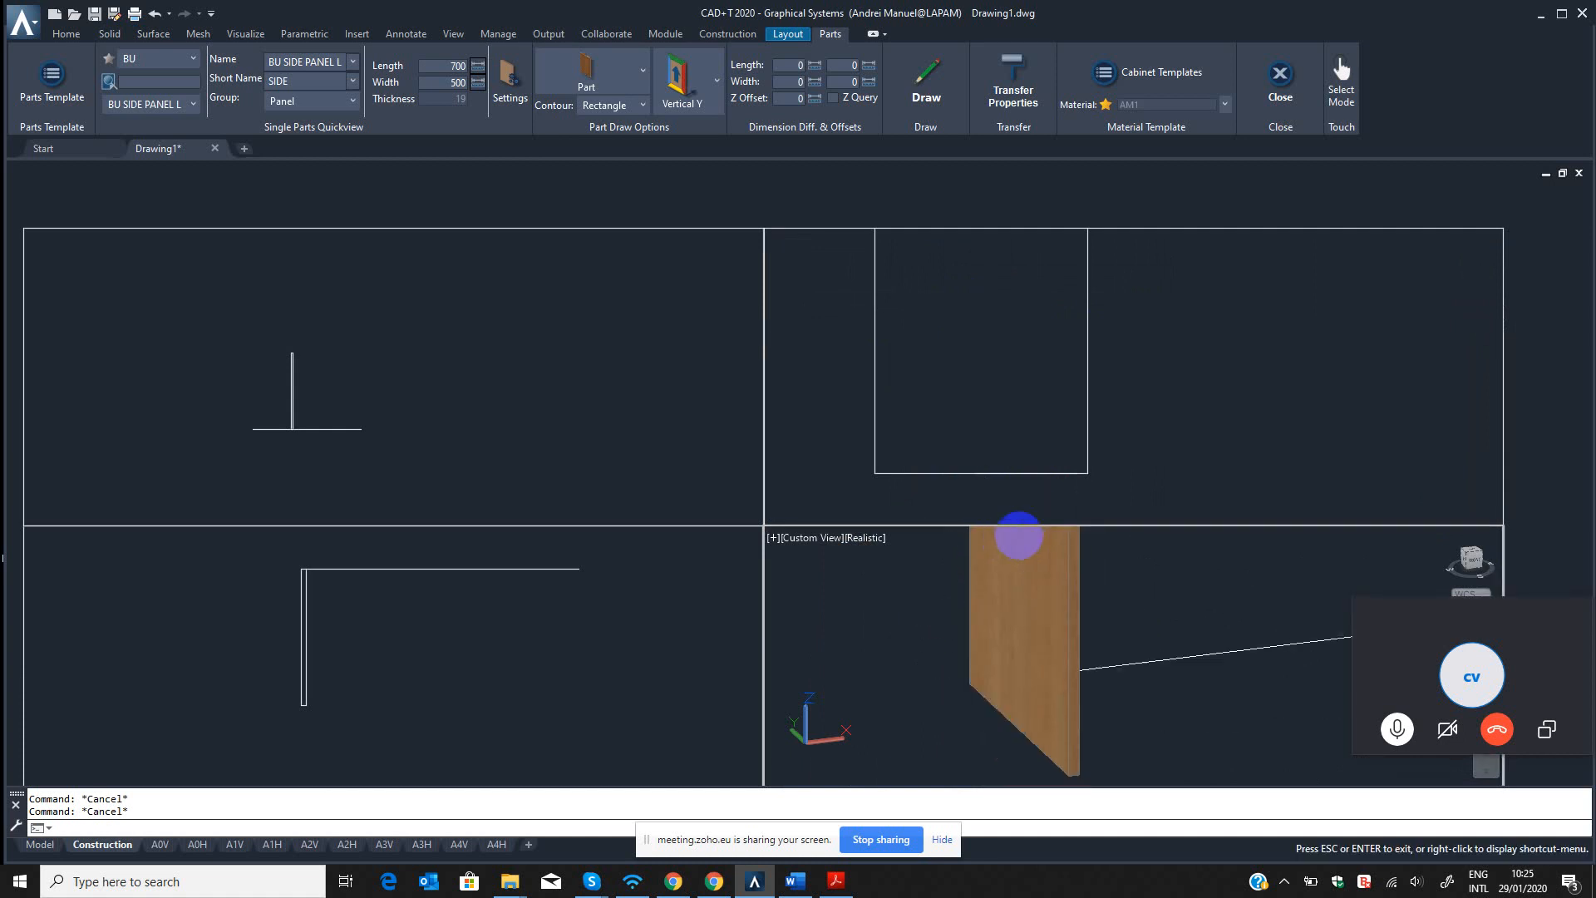
scroll(1040, 759, up, 3)
scroll(1051, 753, down, 6)
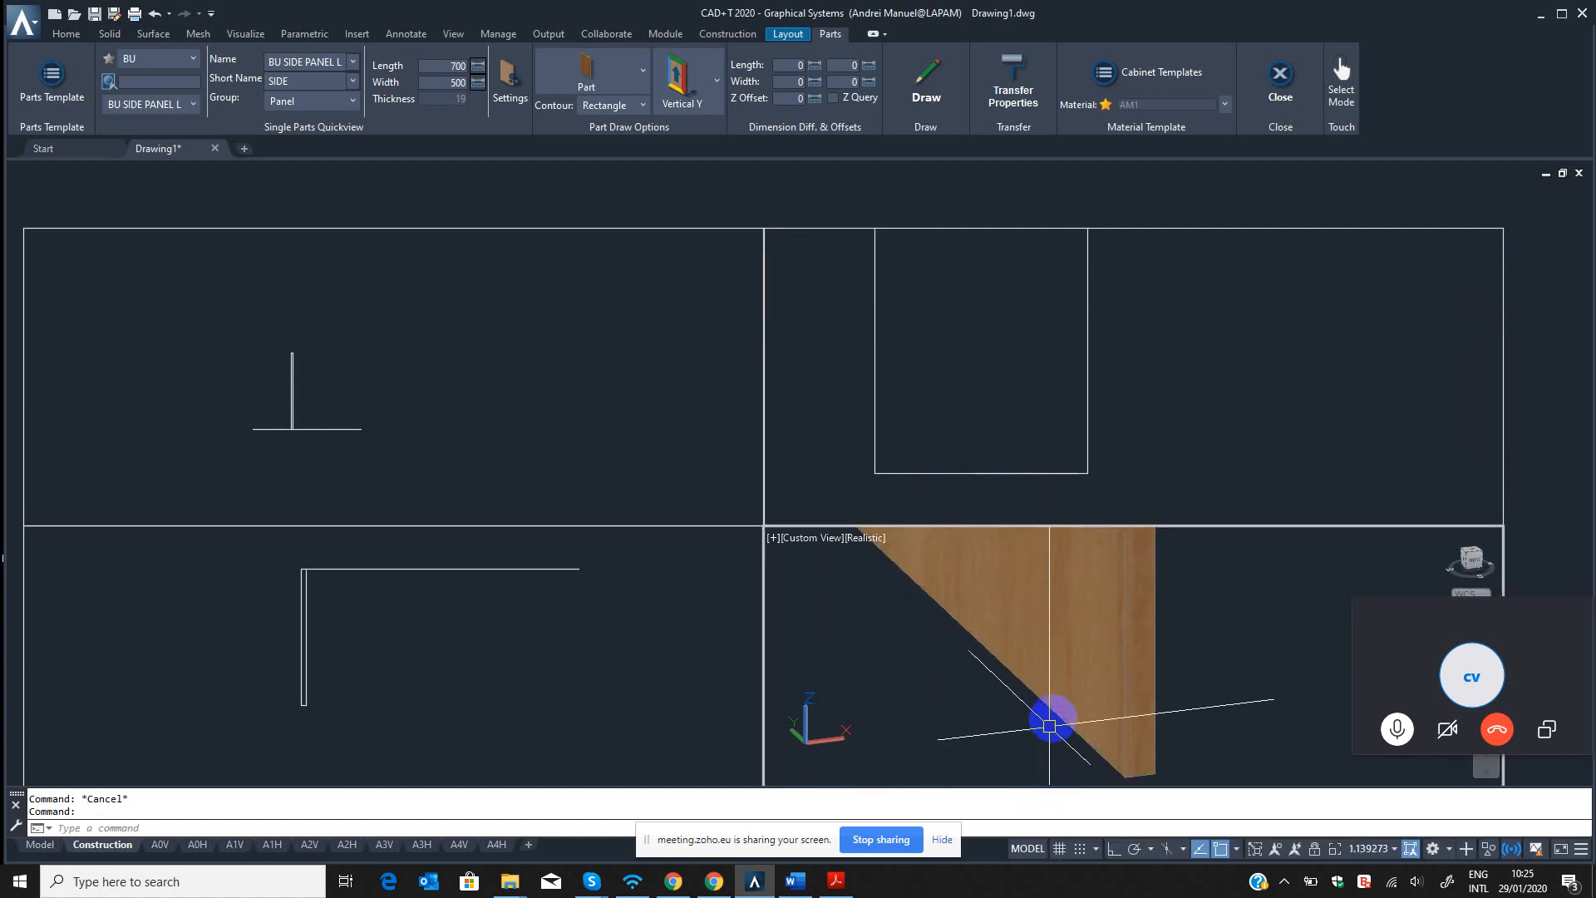
Open the BU template source in the Part Template Editor and duplicate the BU SIDE PANEL L part.
click(681, 718)
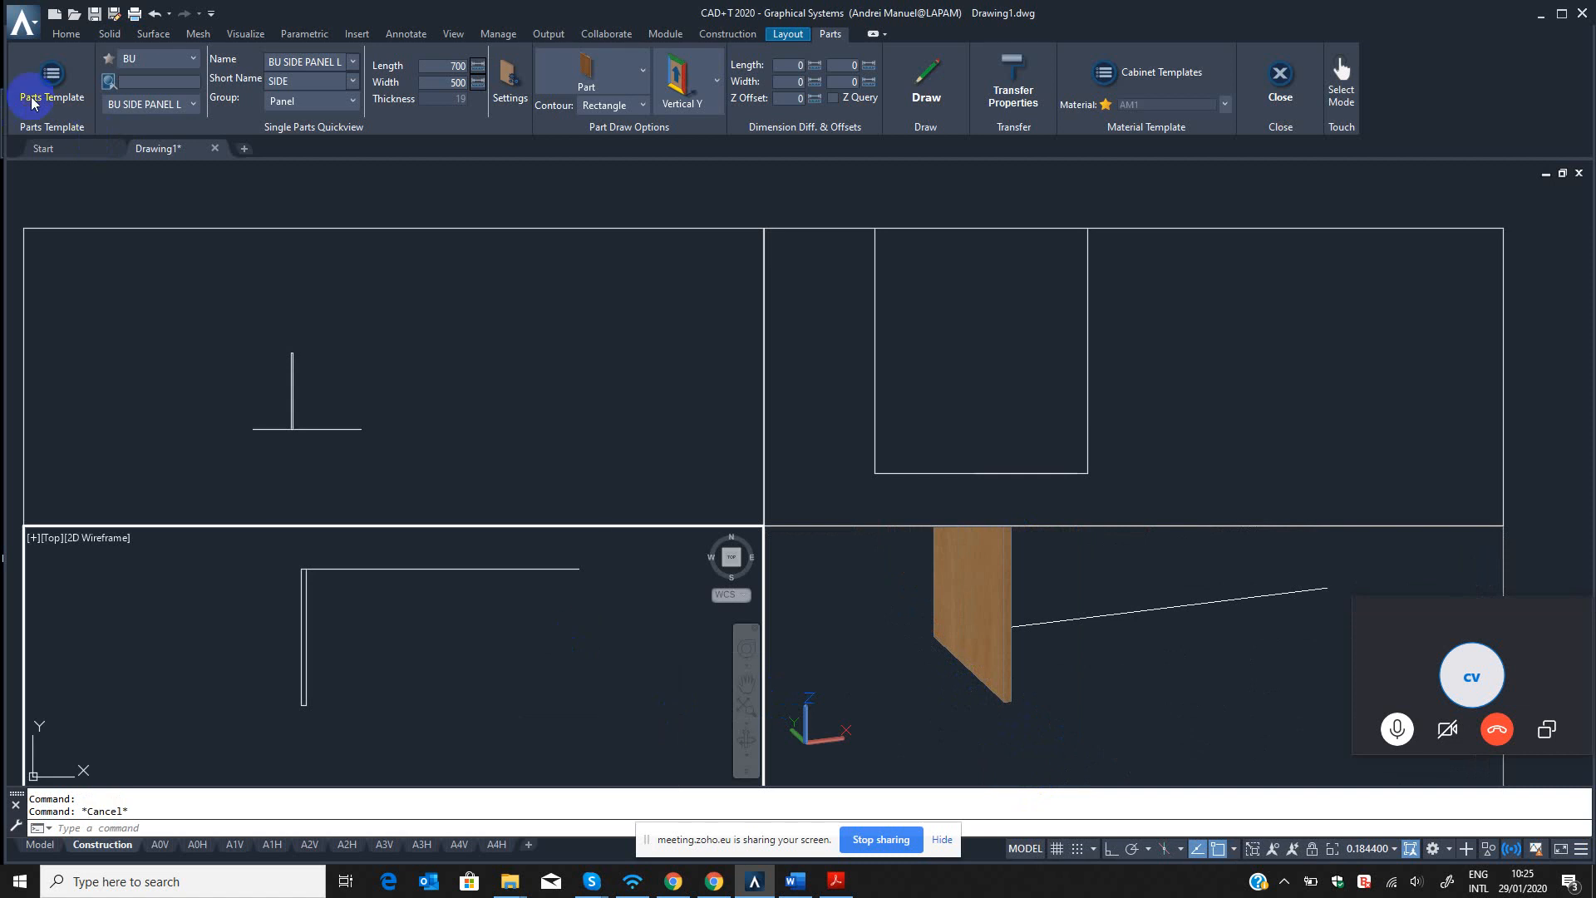
click(51, 79)
click(438, 178)
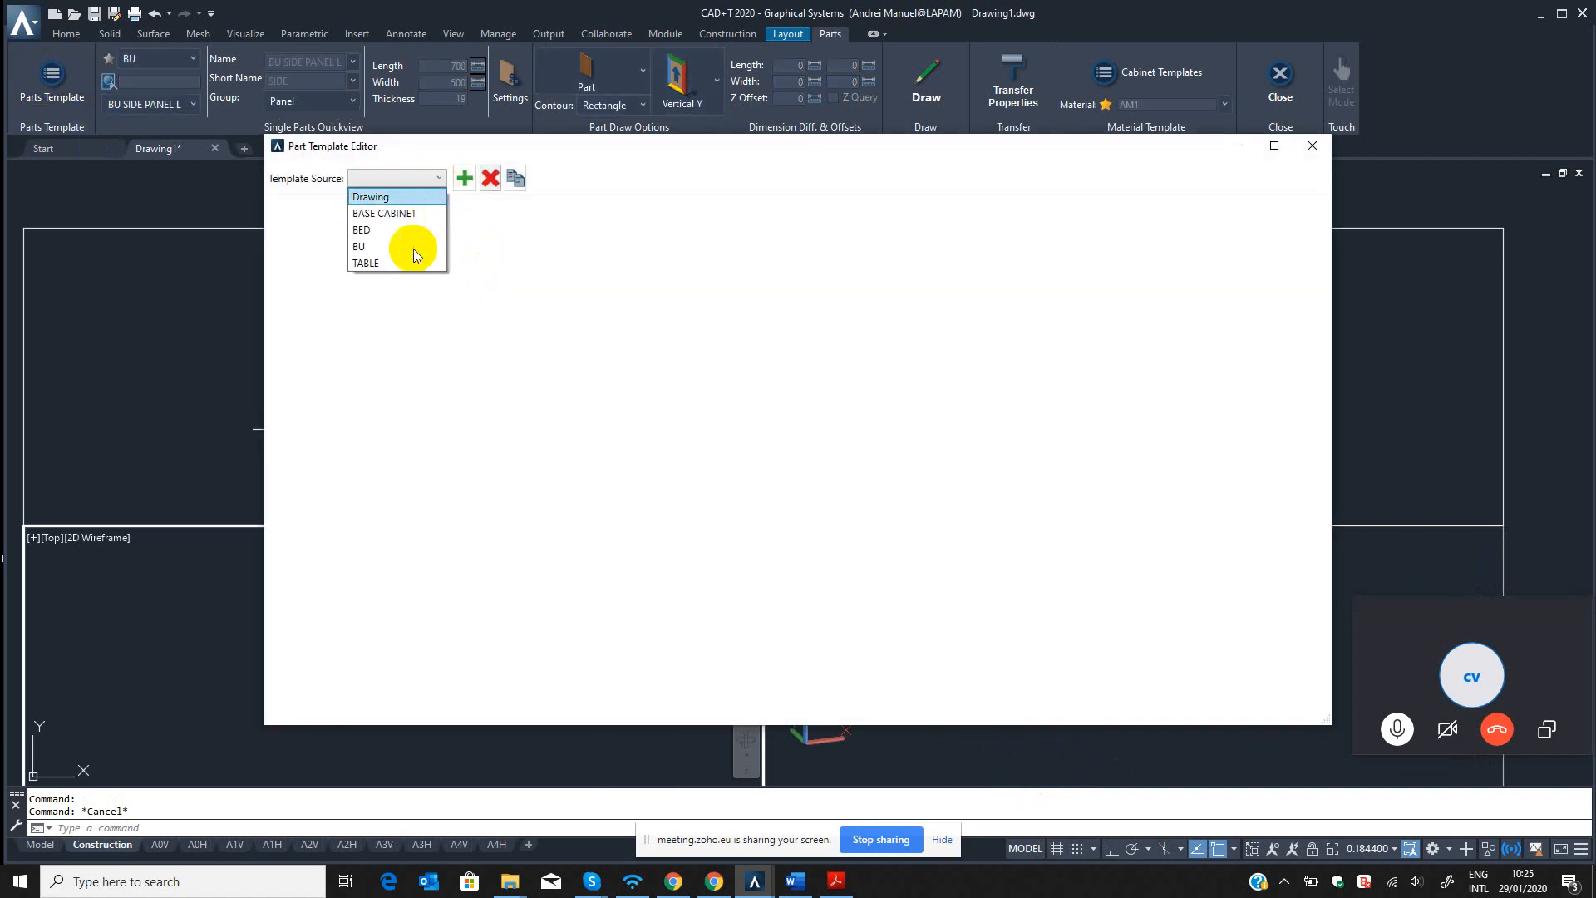
click(369, 237)
click(397, 261)
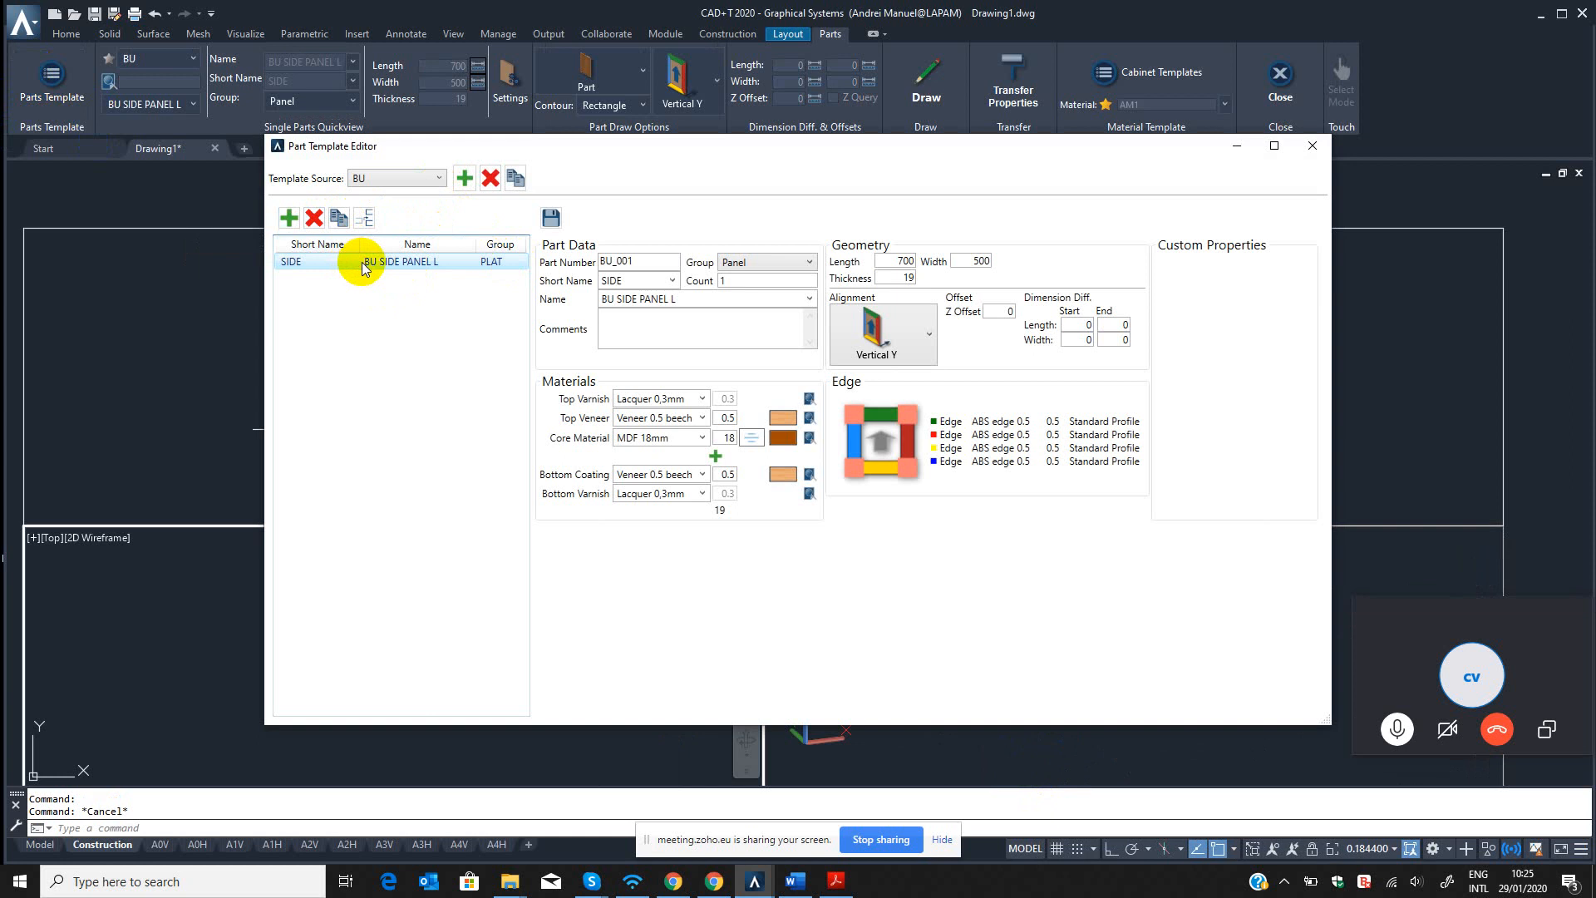
click(341, 222)
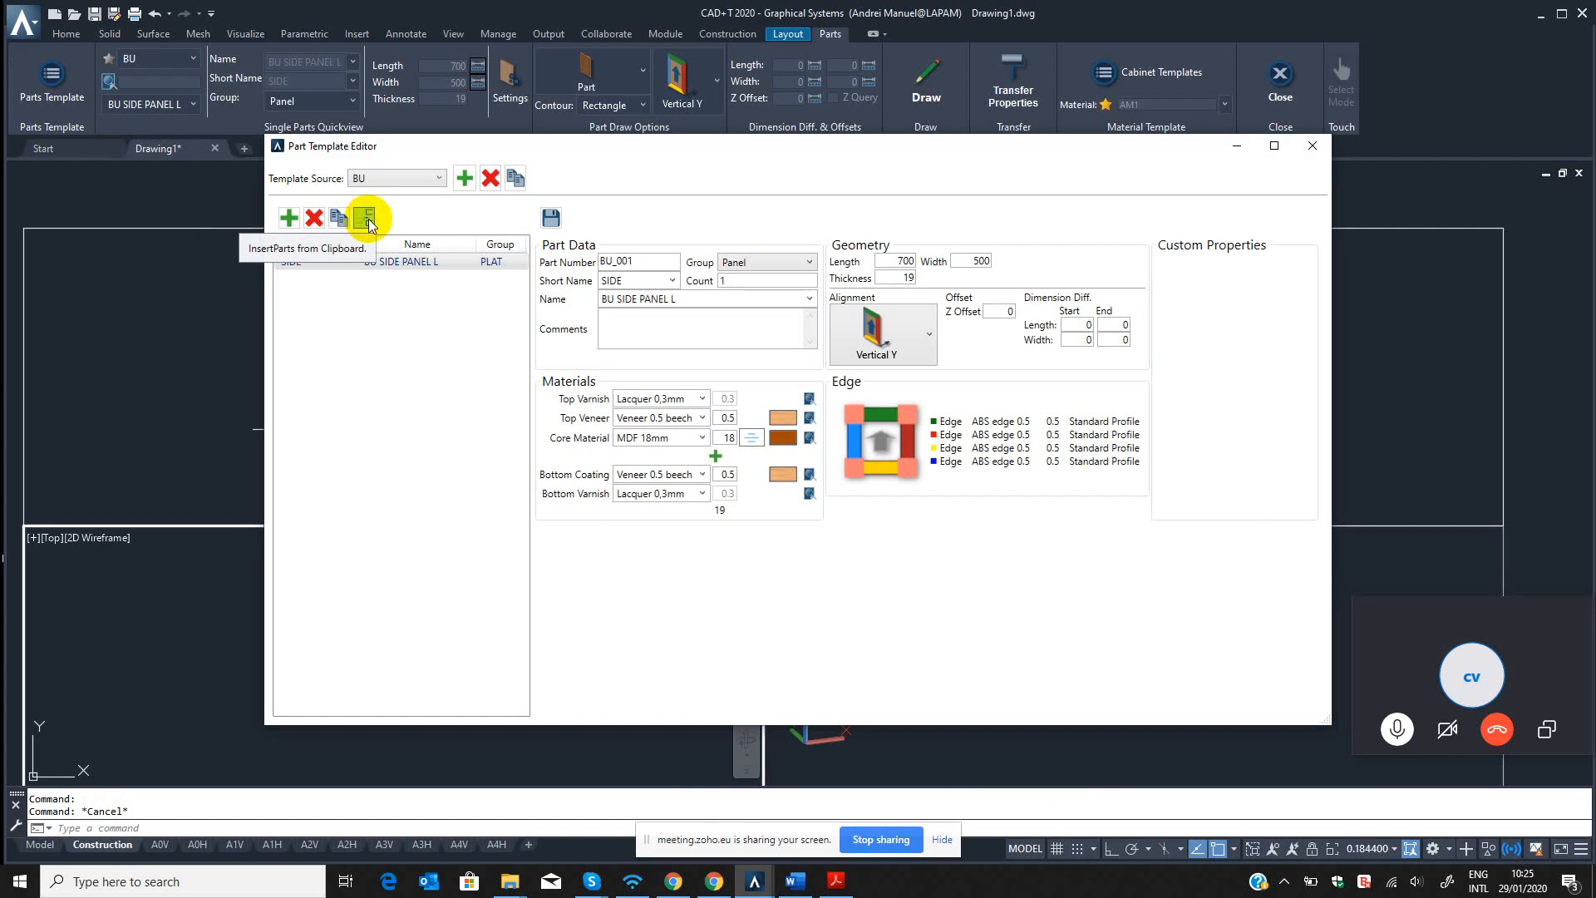
click(365, 220)
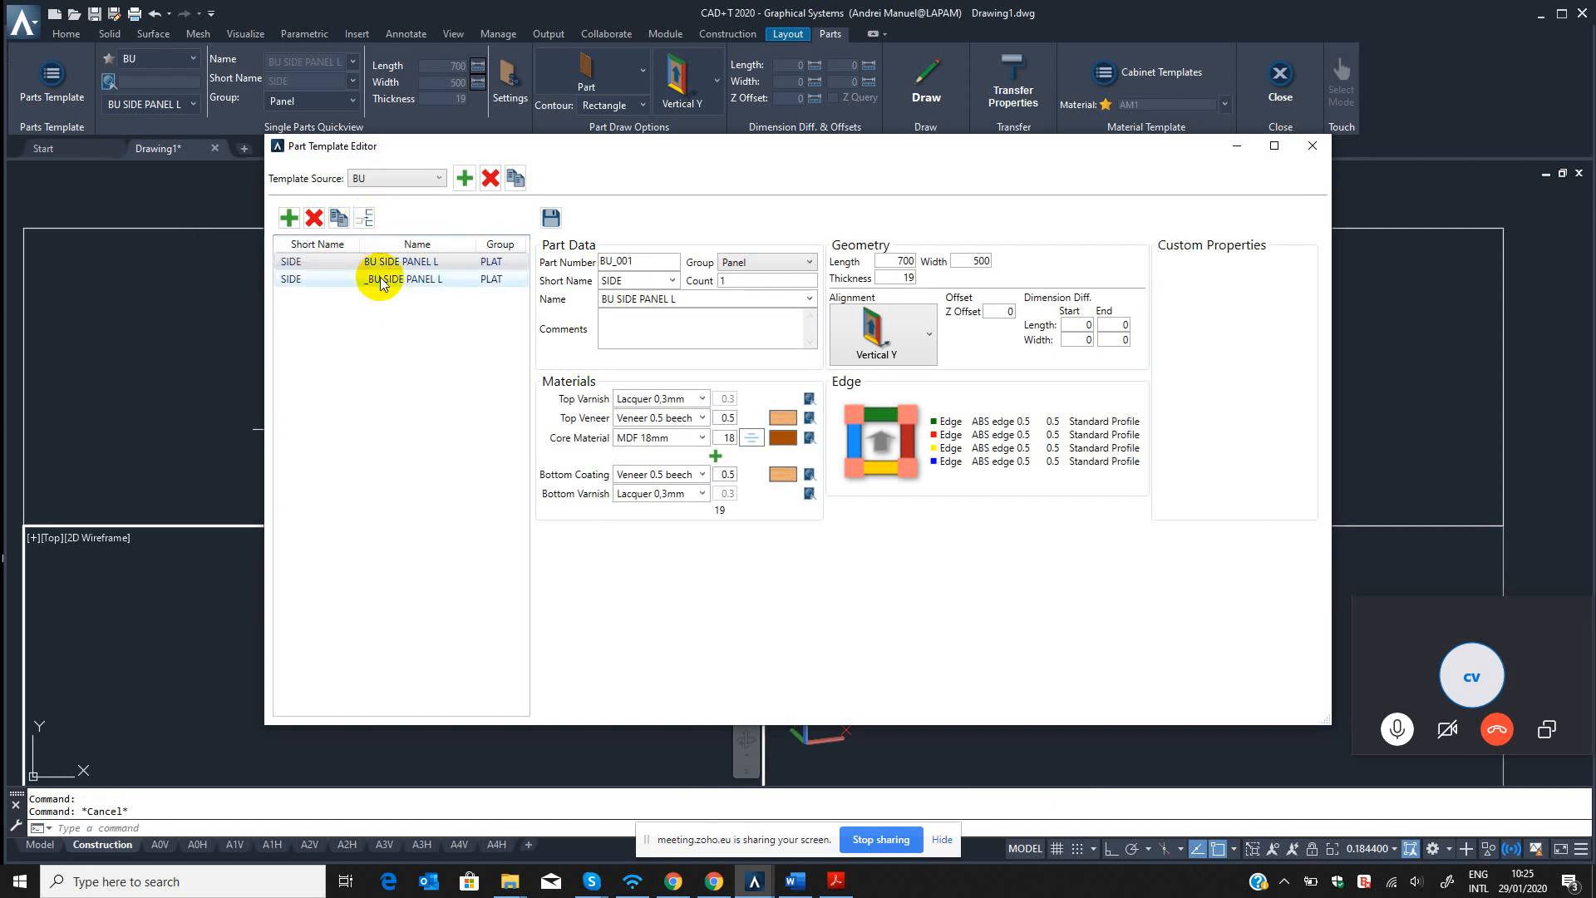
Set the copied part's number to BU_002 and name to BU SIDE PANEL R, save it, and close the Part Template Editor.
click(382, 281)
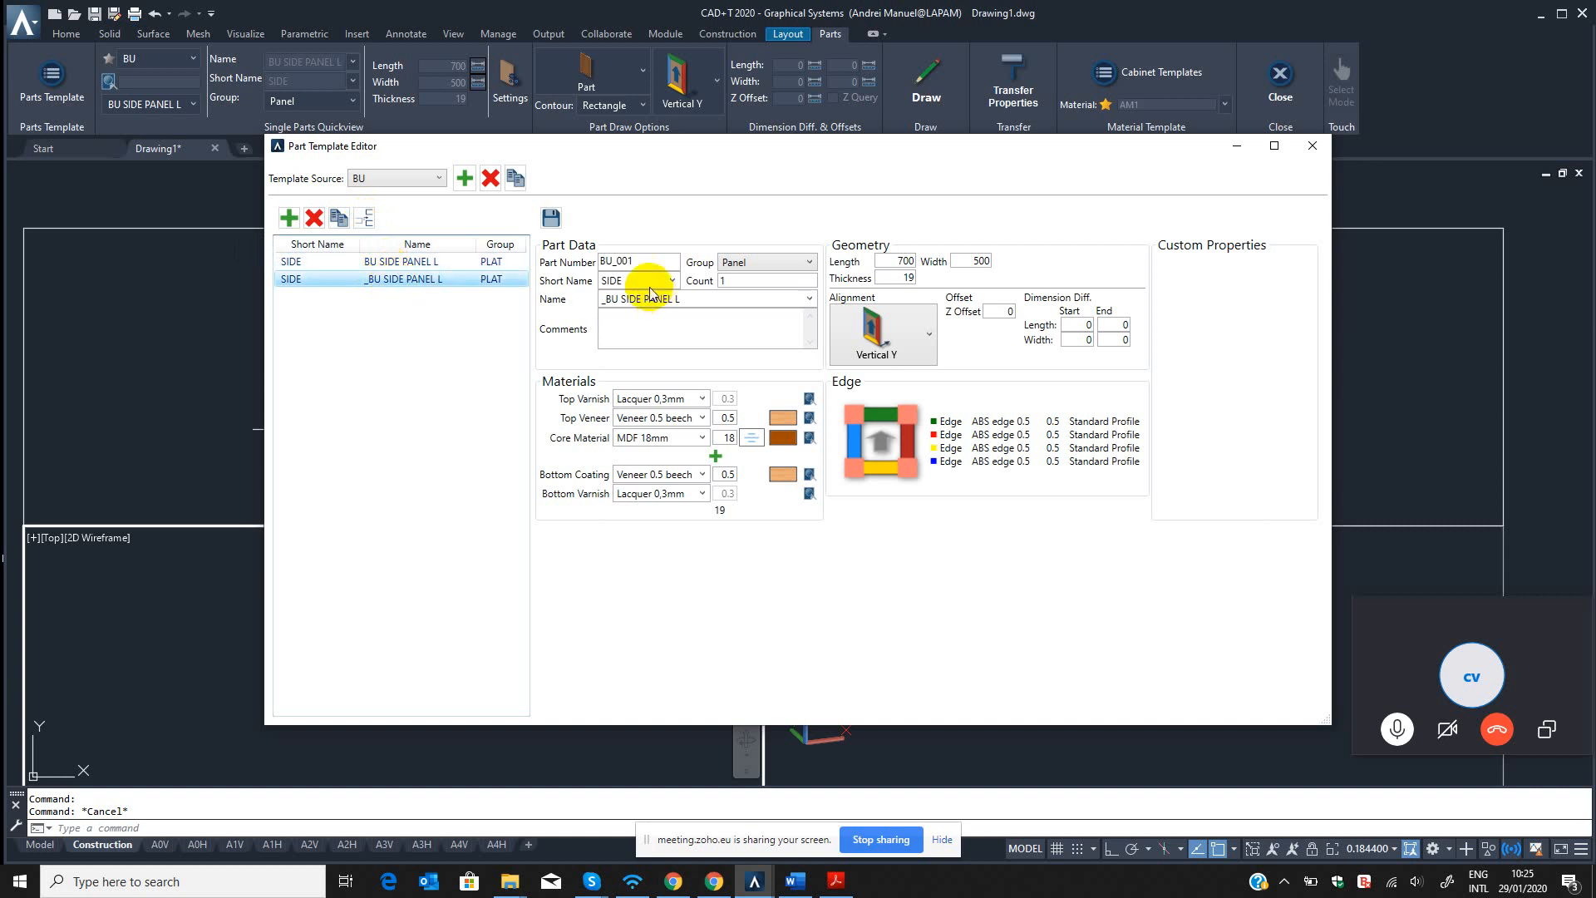
click(633, 261)
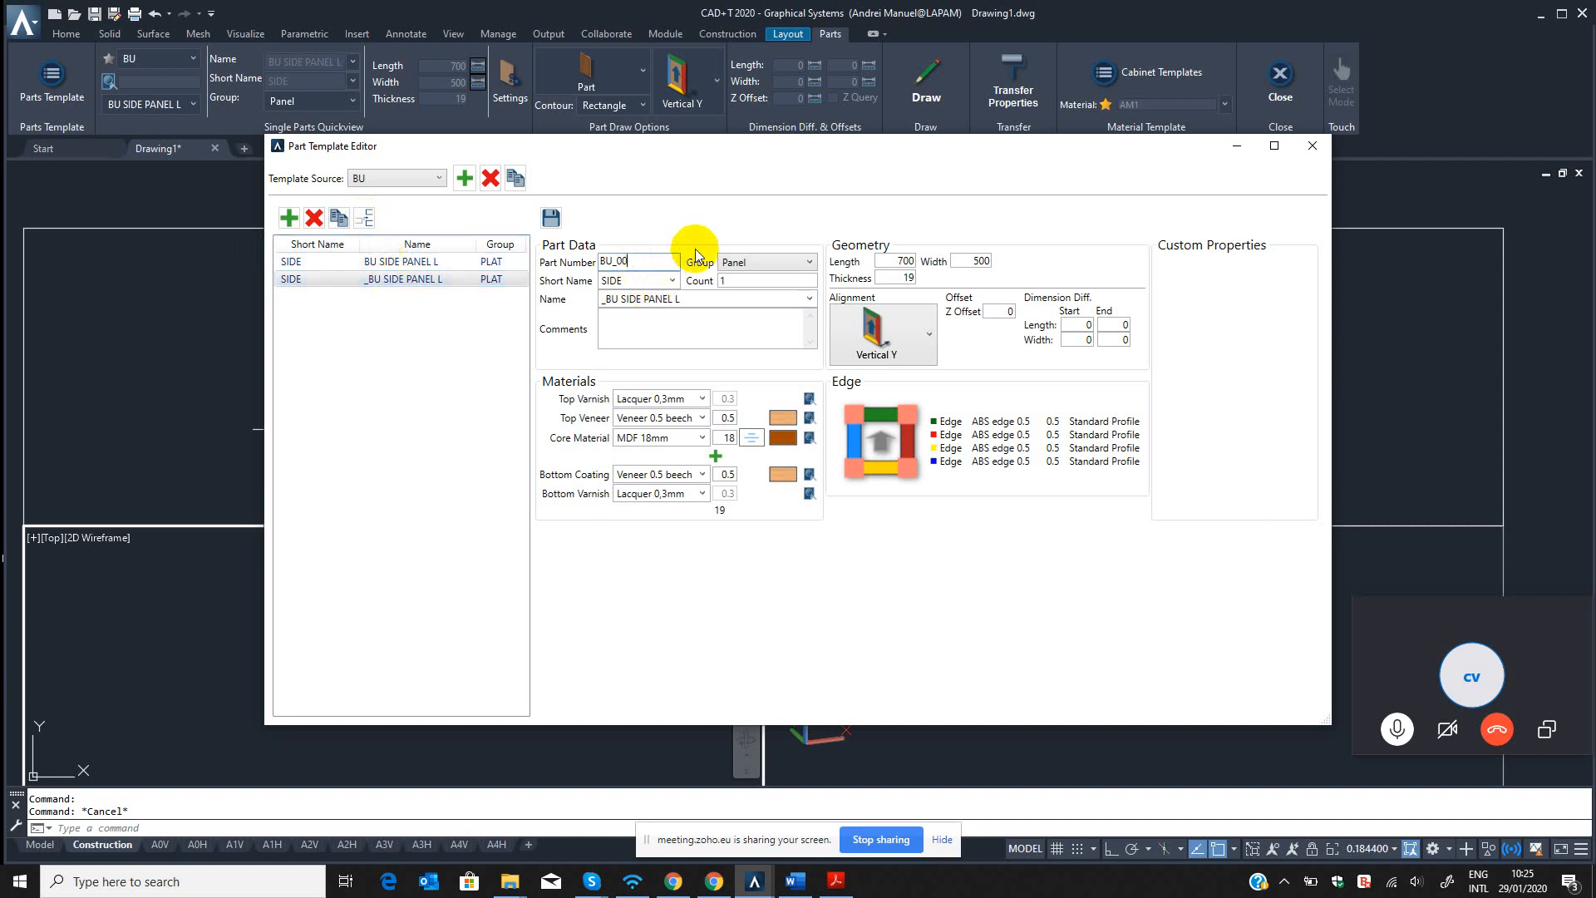
double_click(642, 281)
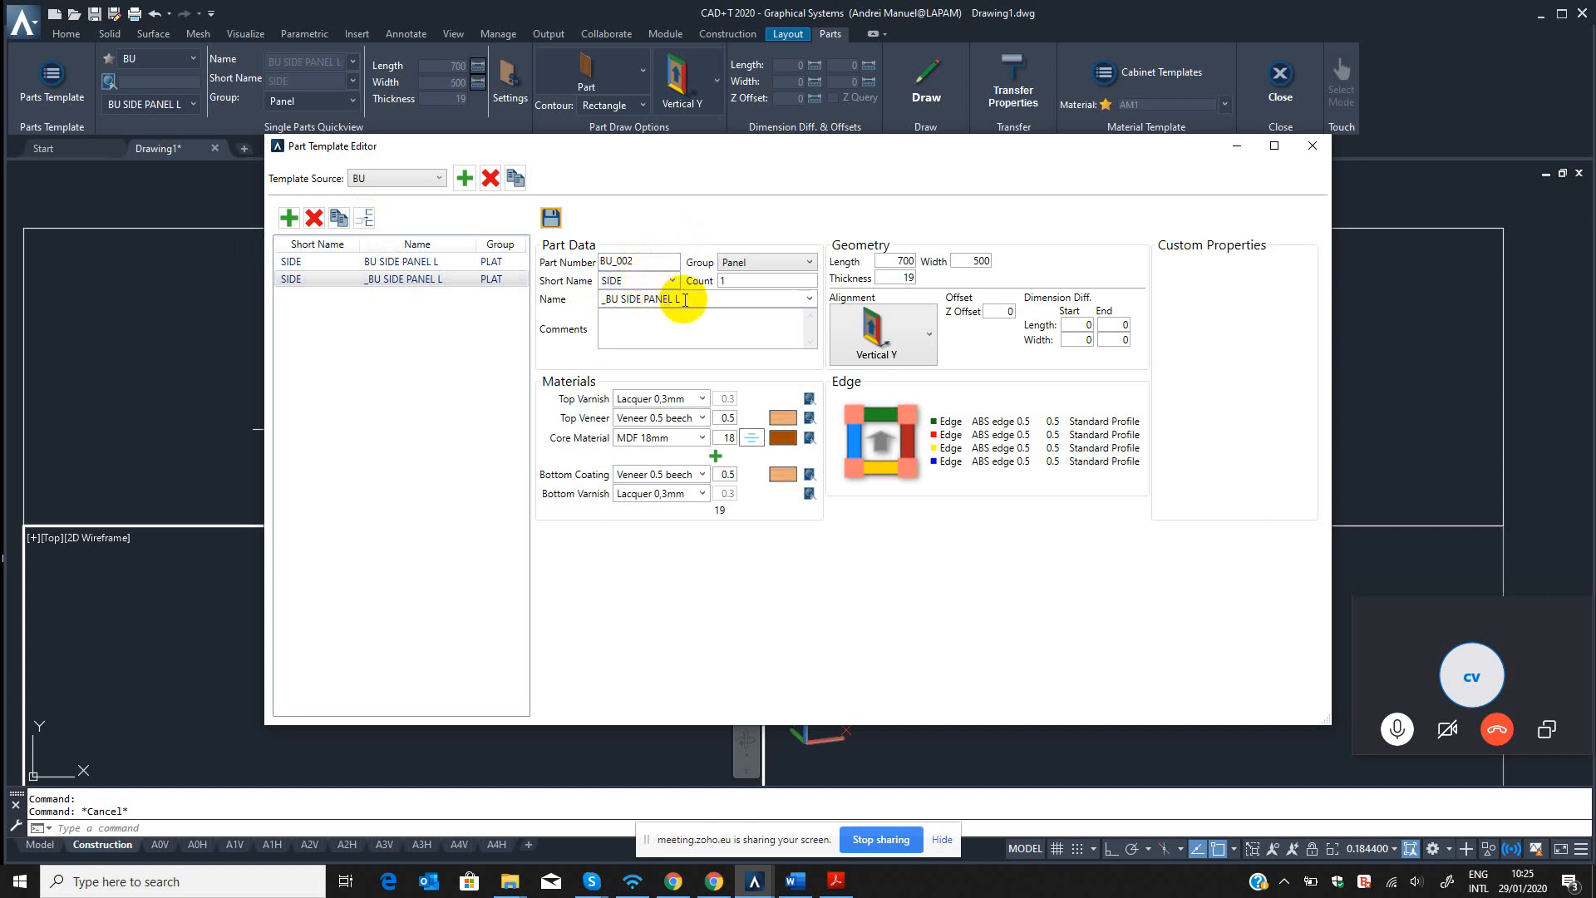
click(684, 301)
click(716, 301)
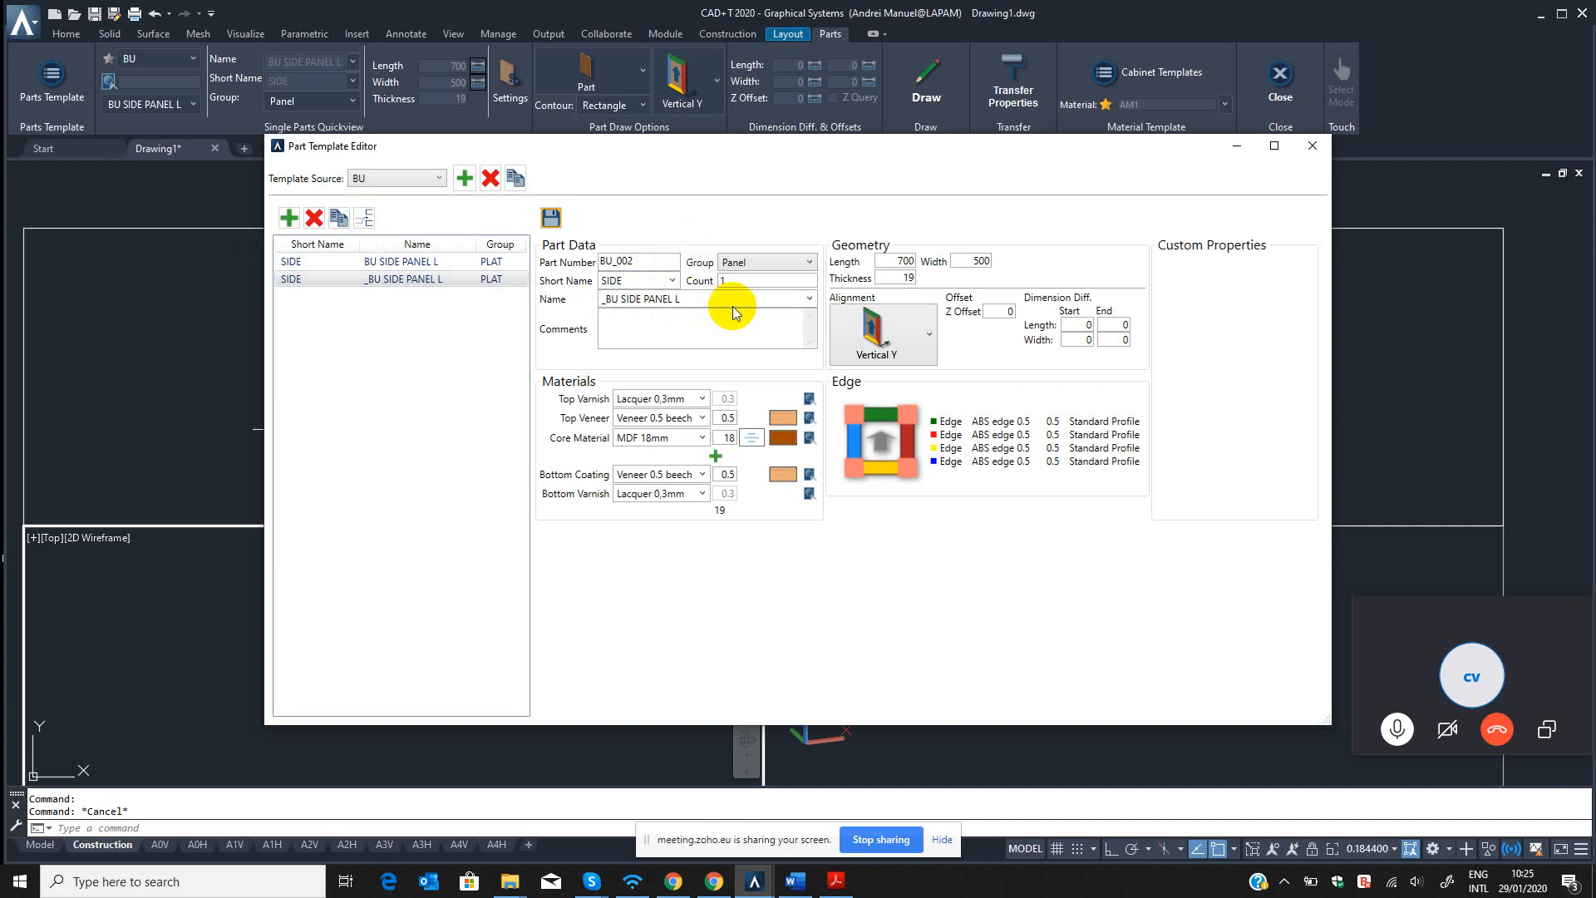
key(BackSpace)
text(R)
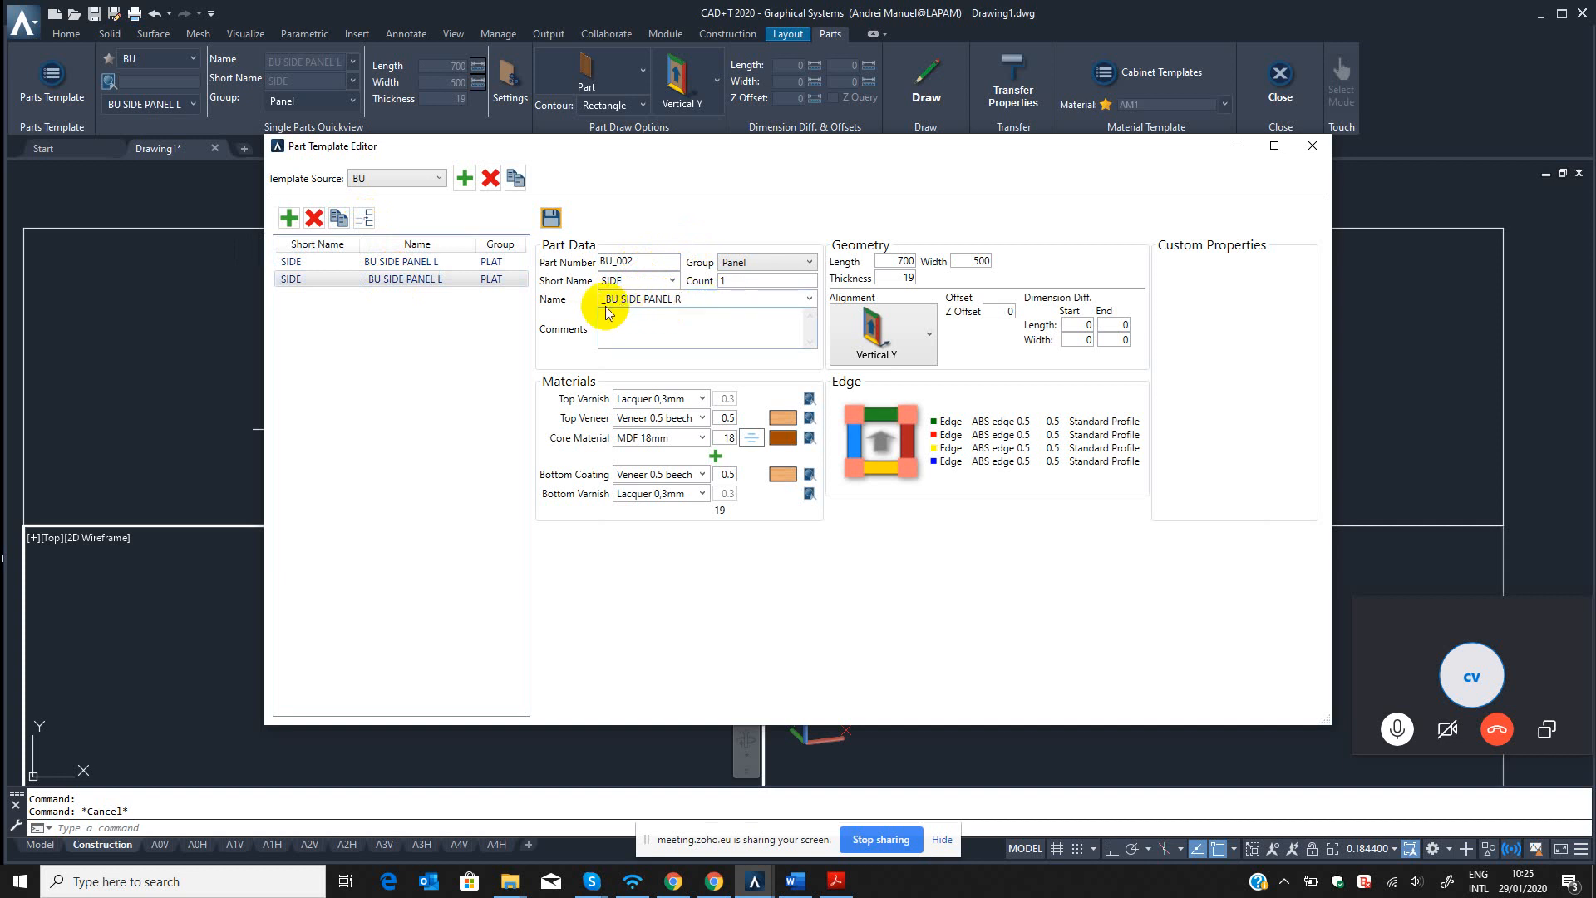
click(593, 301)
key(Delete)
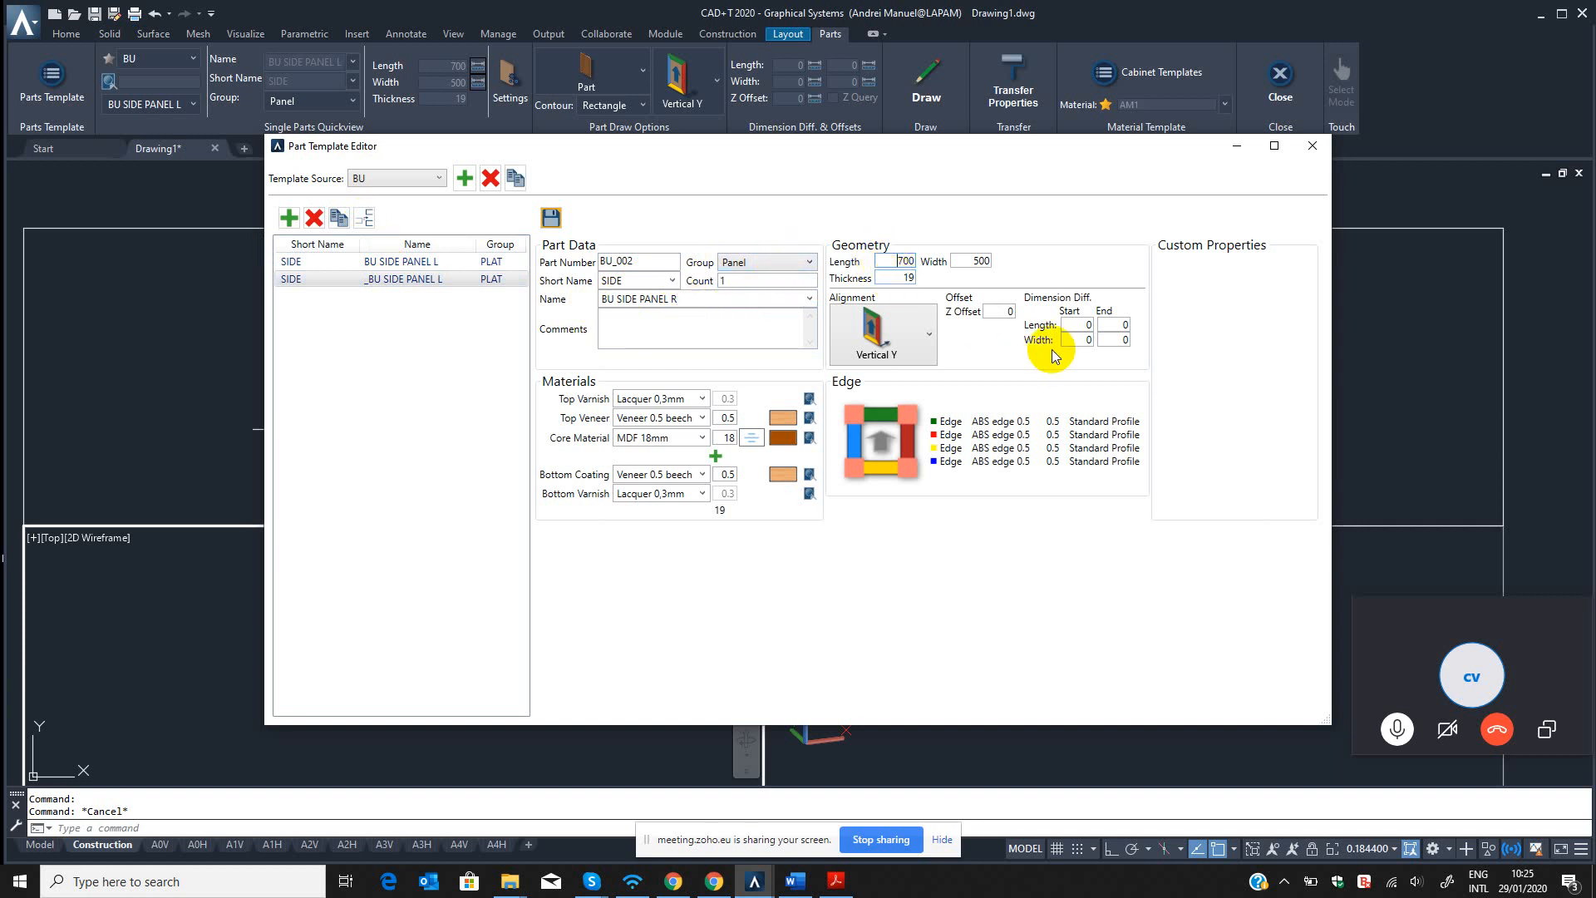
click(551, 218)
click(457, 282)
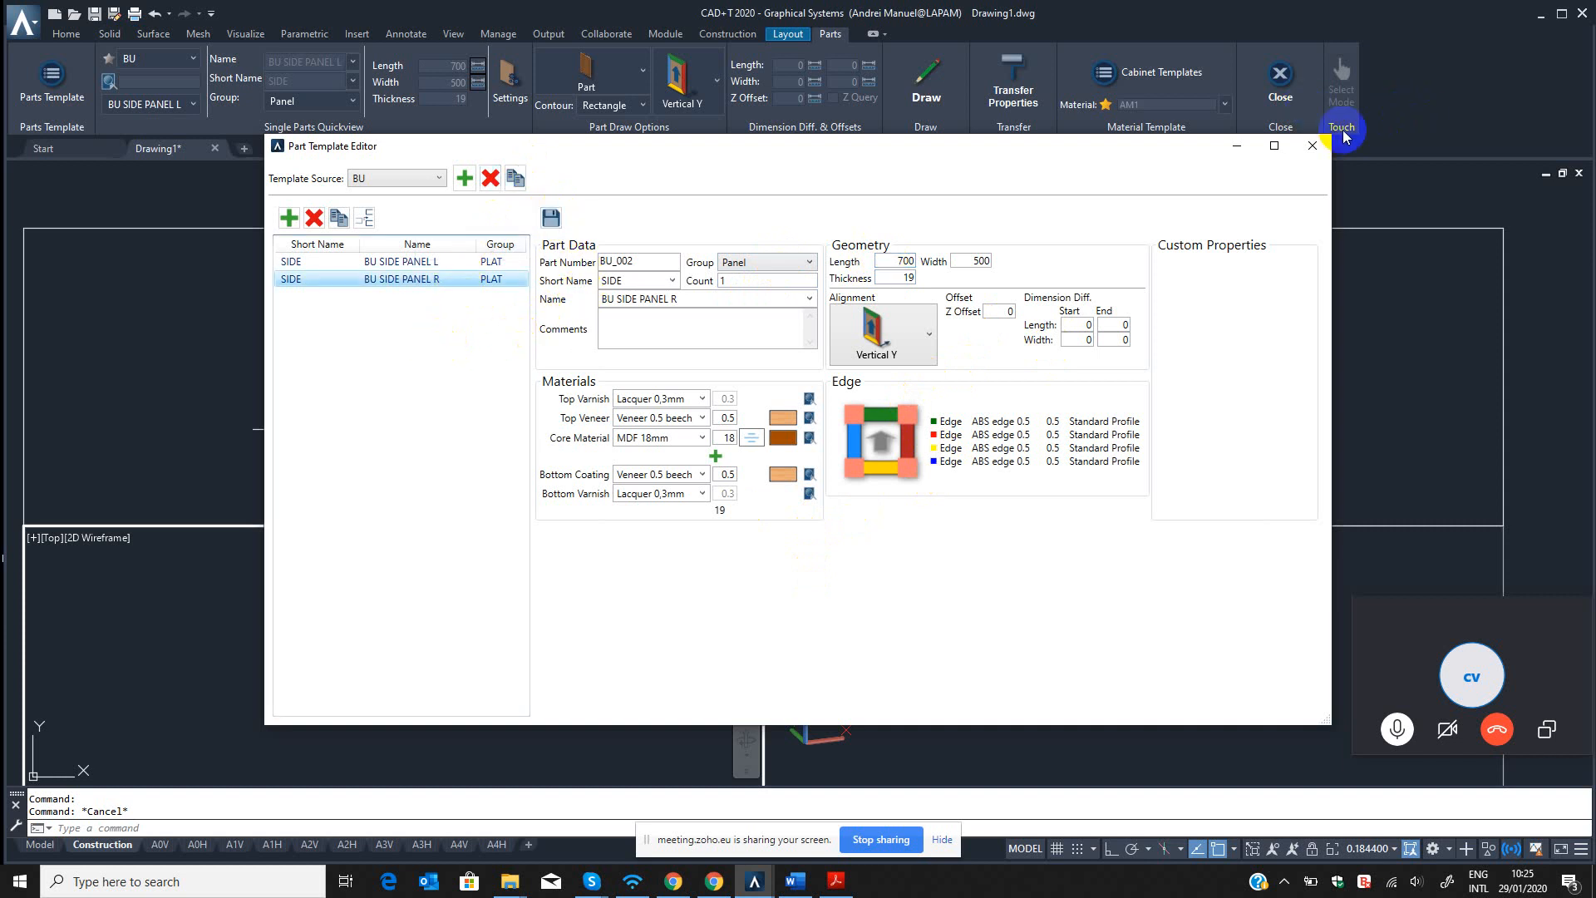
click(1313, 145)
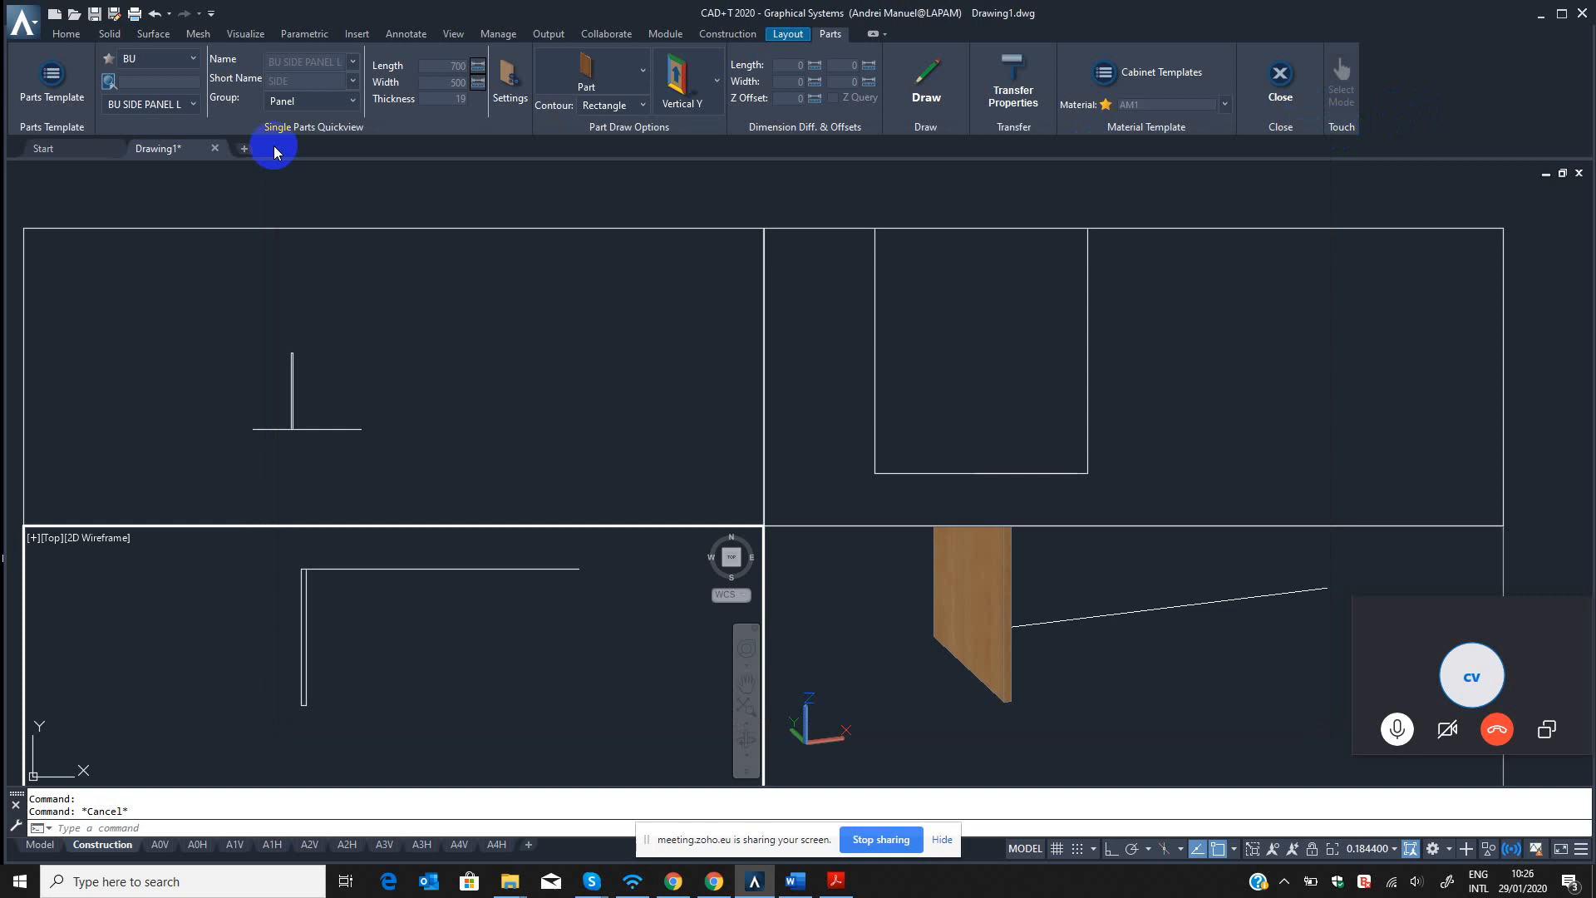
Refresh the BU parts list by switching the template source to BASE CABINET and back to BU, and select BU SIDE PANEL R.
click(189, 106)
click(184, 63)
click(184, 75)
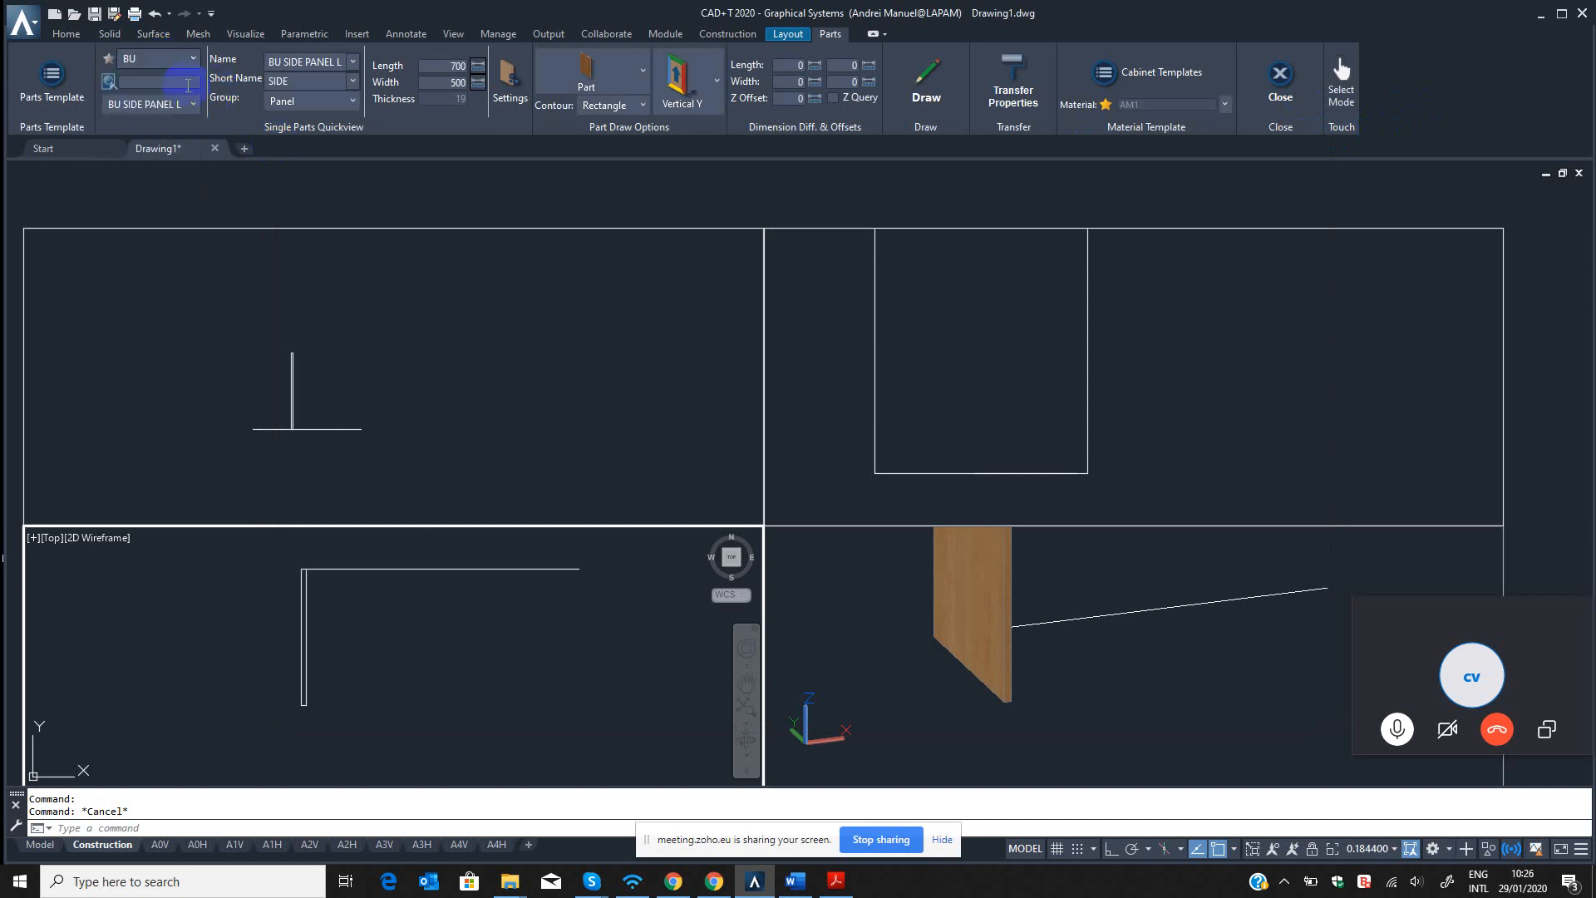
click(188, 101)
click(182, 63)
click(176, 65)
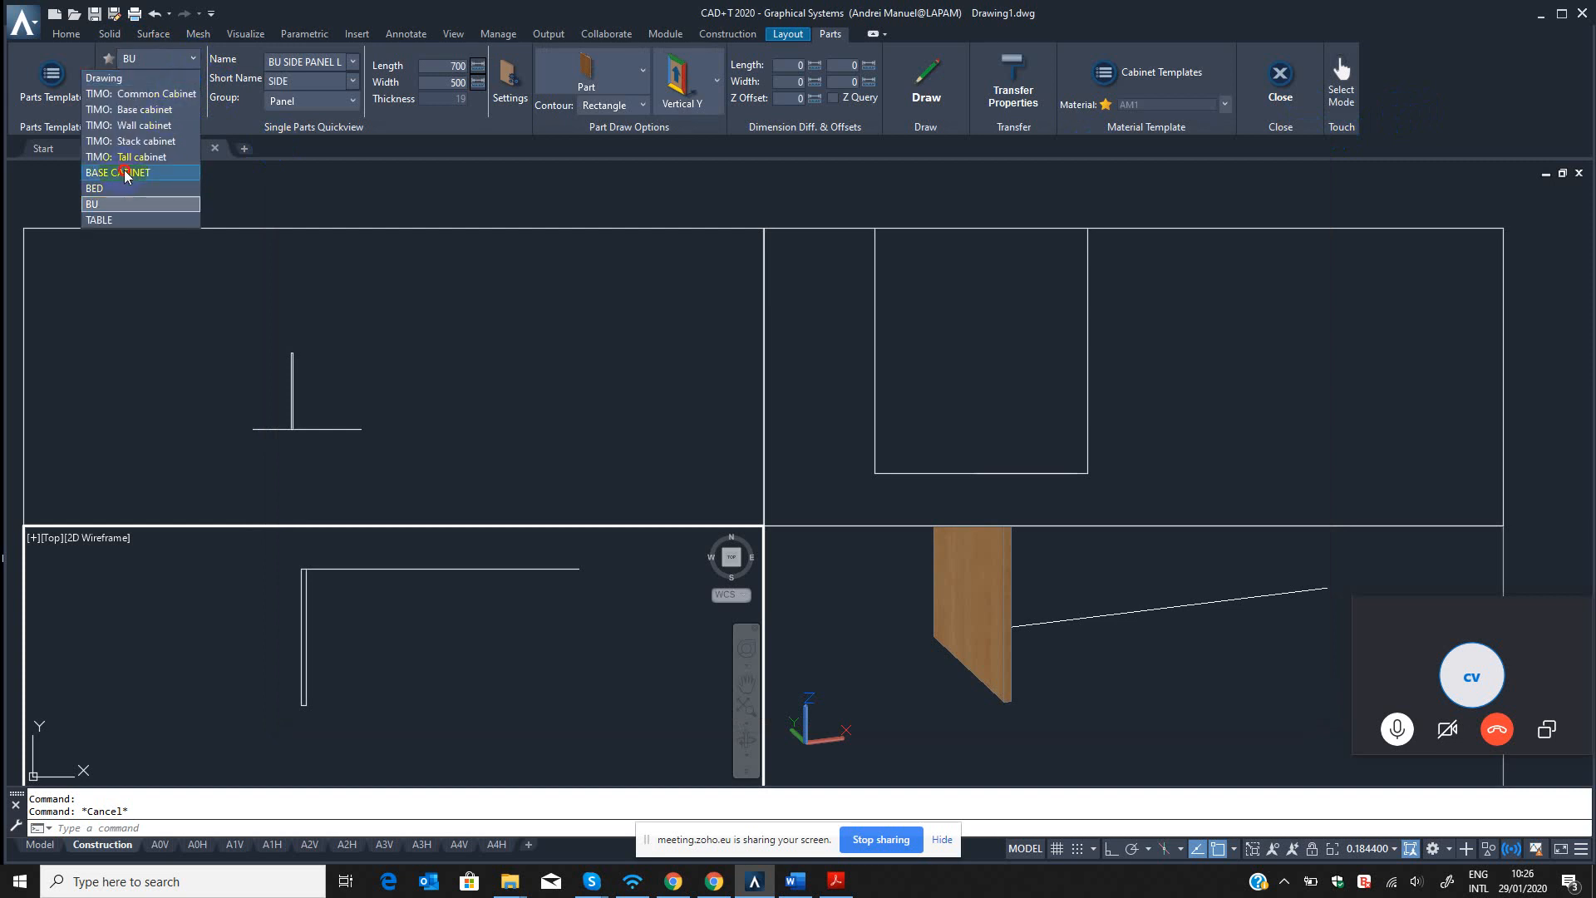
click(125, 172)
click(185, 63)
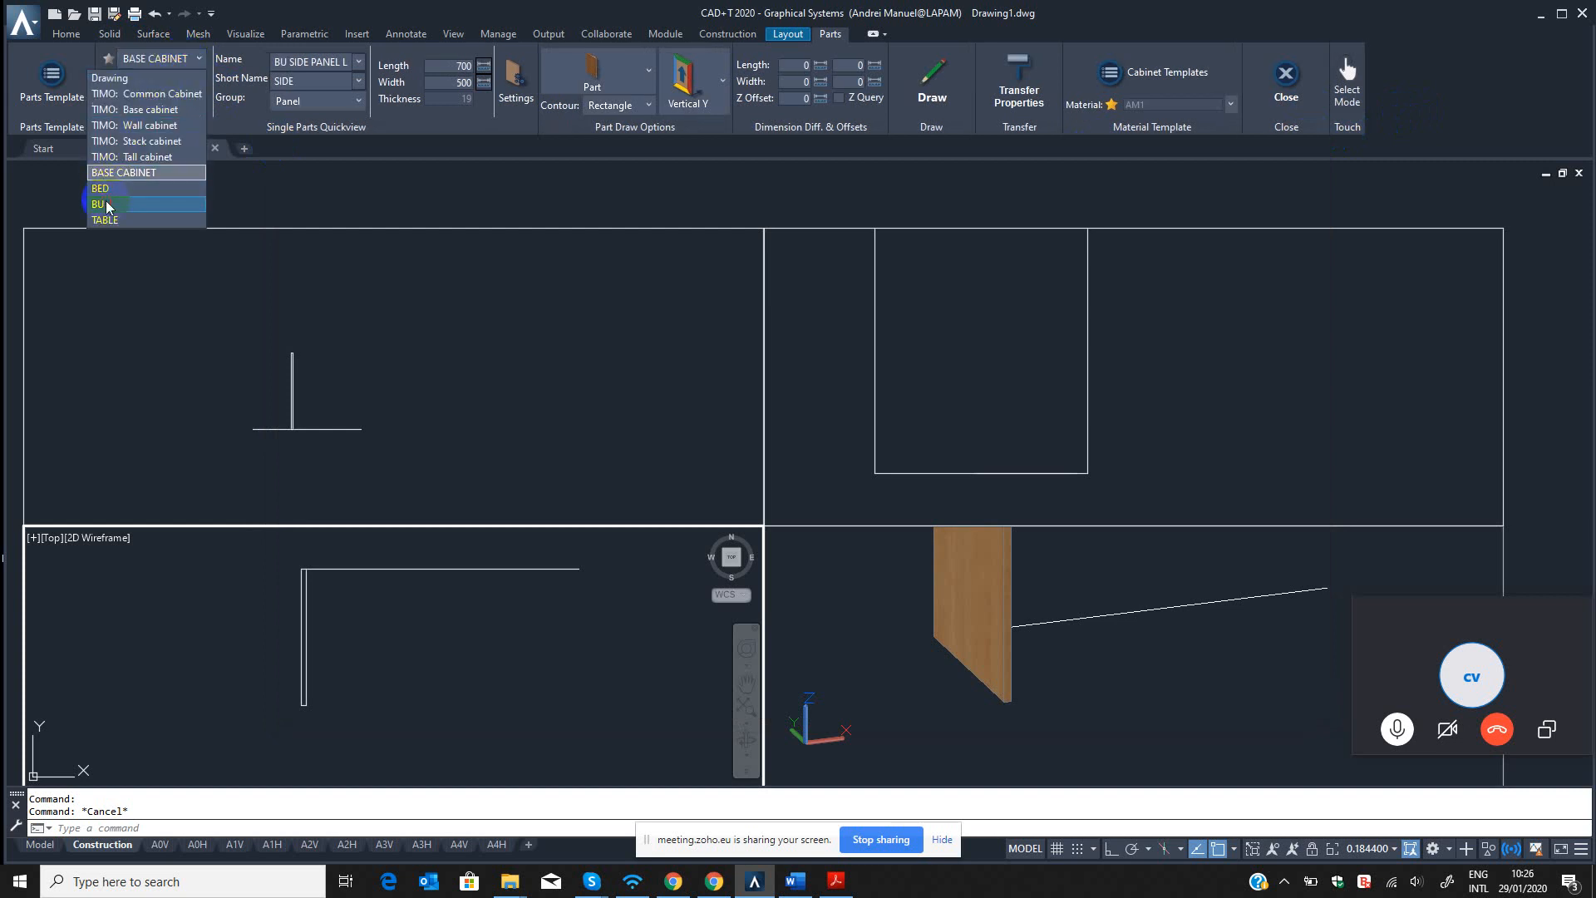
click(108, 202)
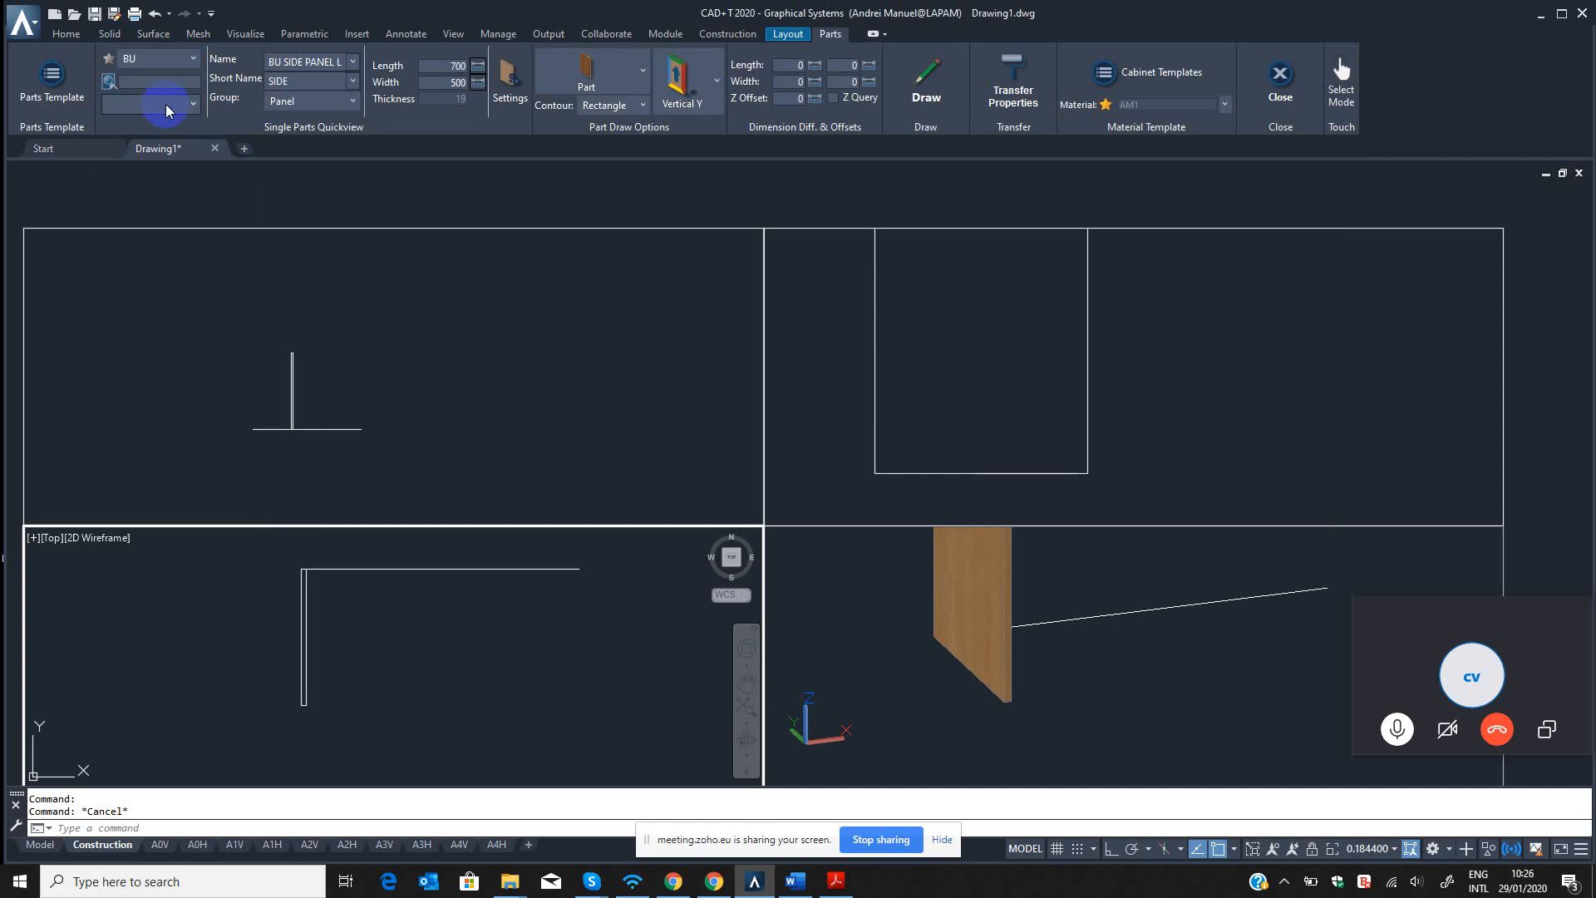
click(168, 105)
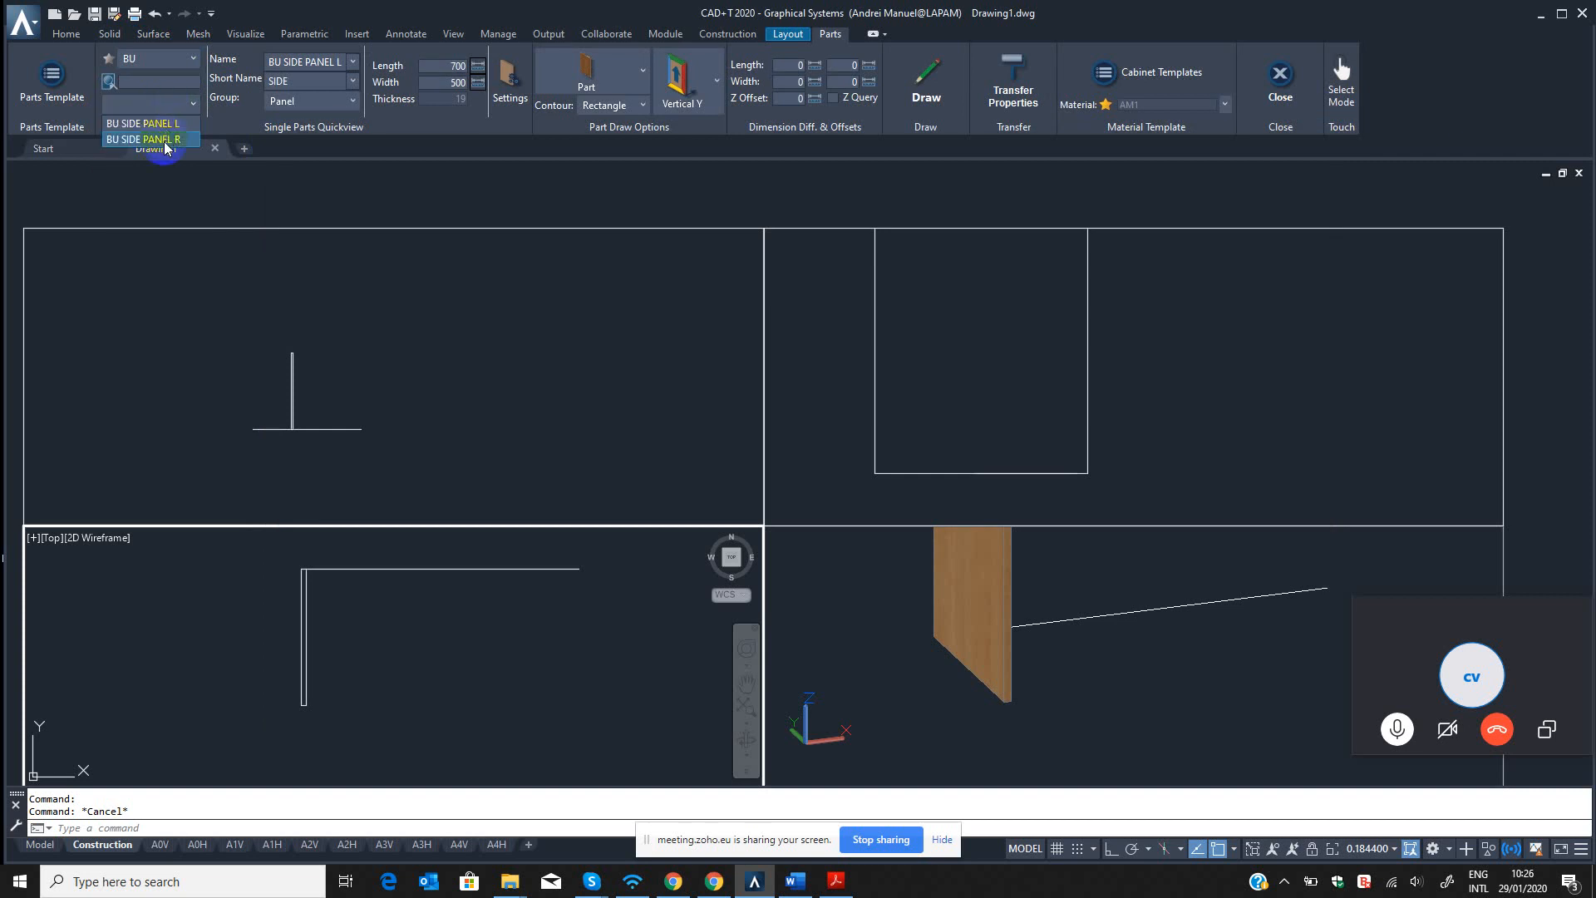
click(131, 140)
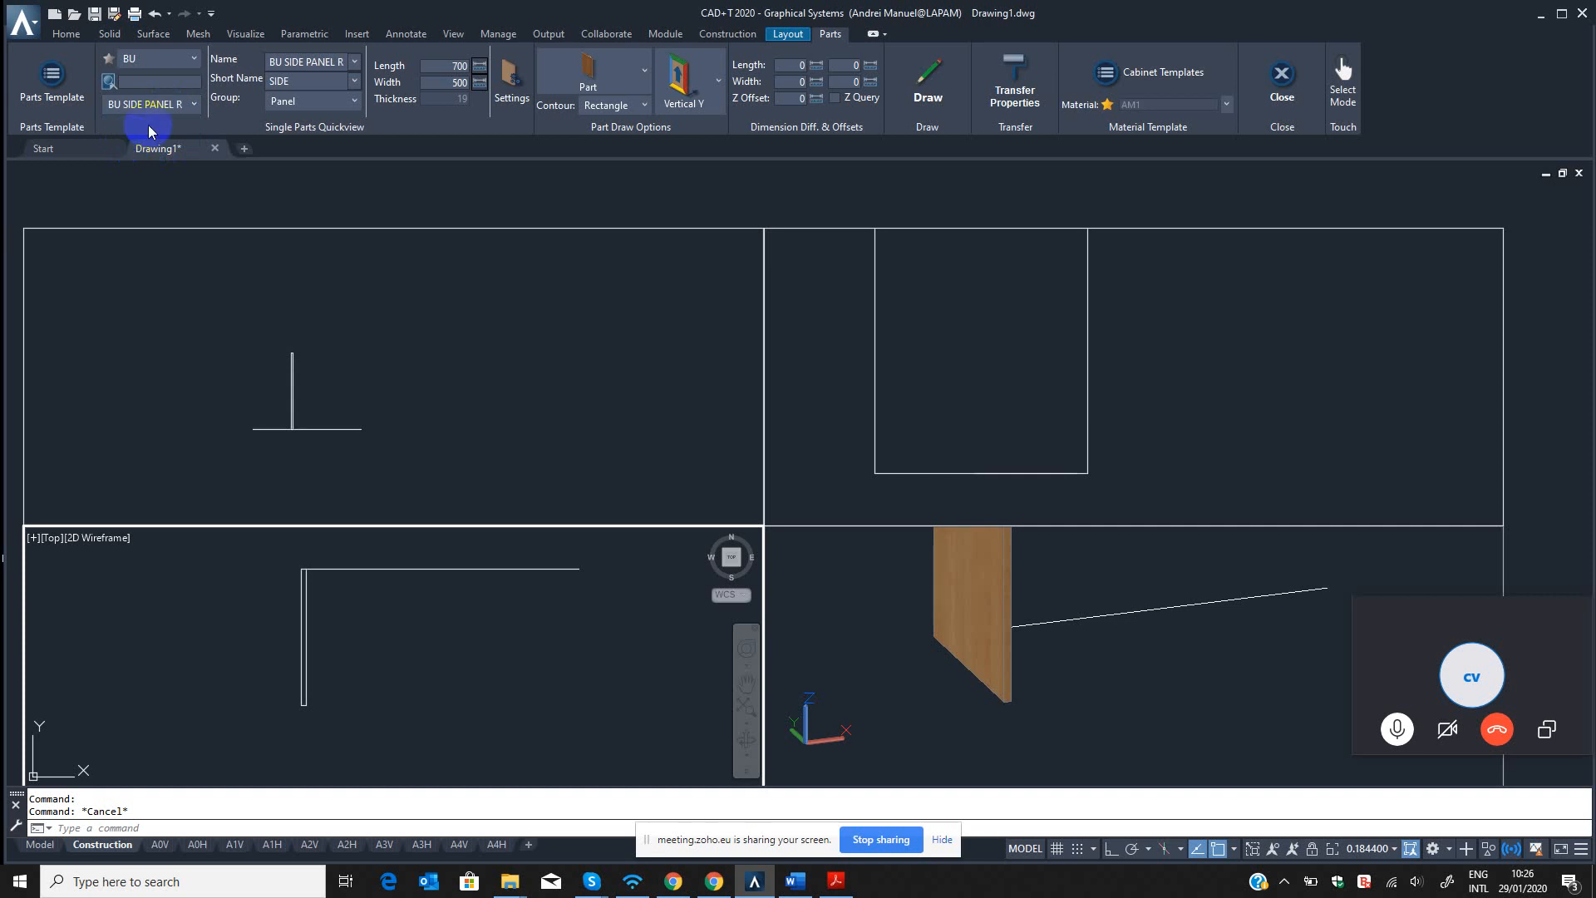
Draw the BU SIDE PANEL R part in the top view from the free end of the horizontal line.
click(928, 83)
click(579, 570)
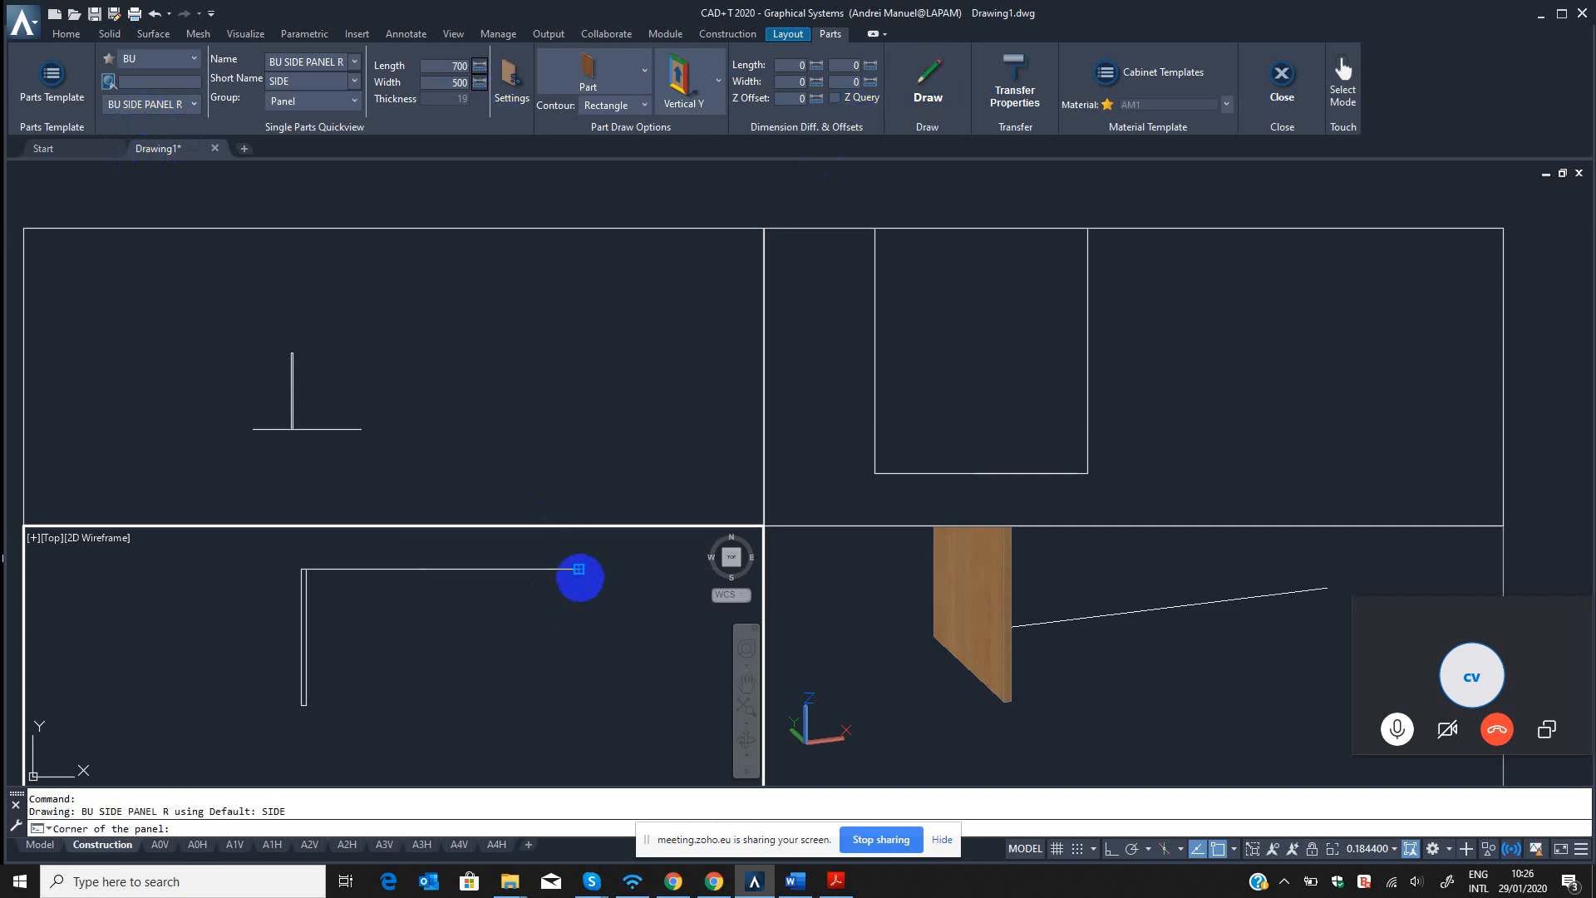
click(587, 677)
Show the new right side panel's single part properties from the realistic 3D view with the B3 command.
click(1262, 632)
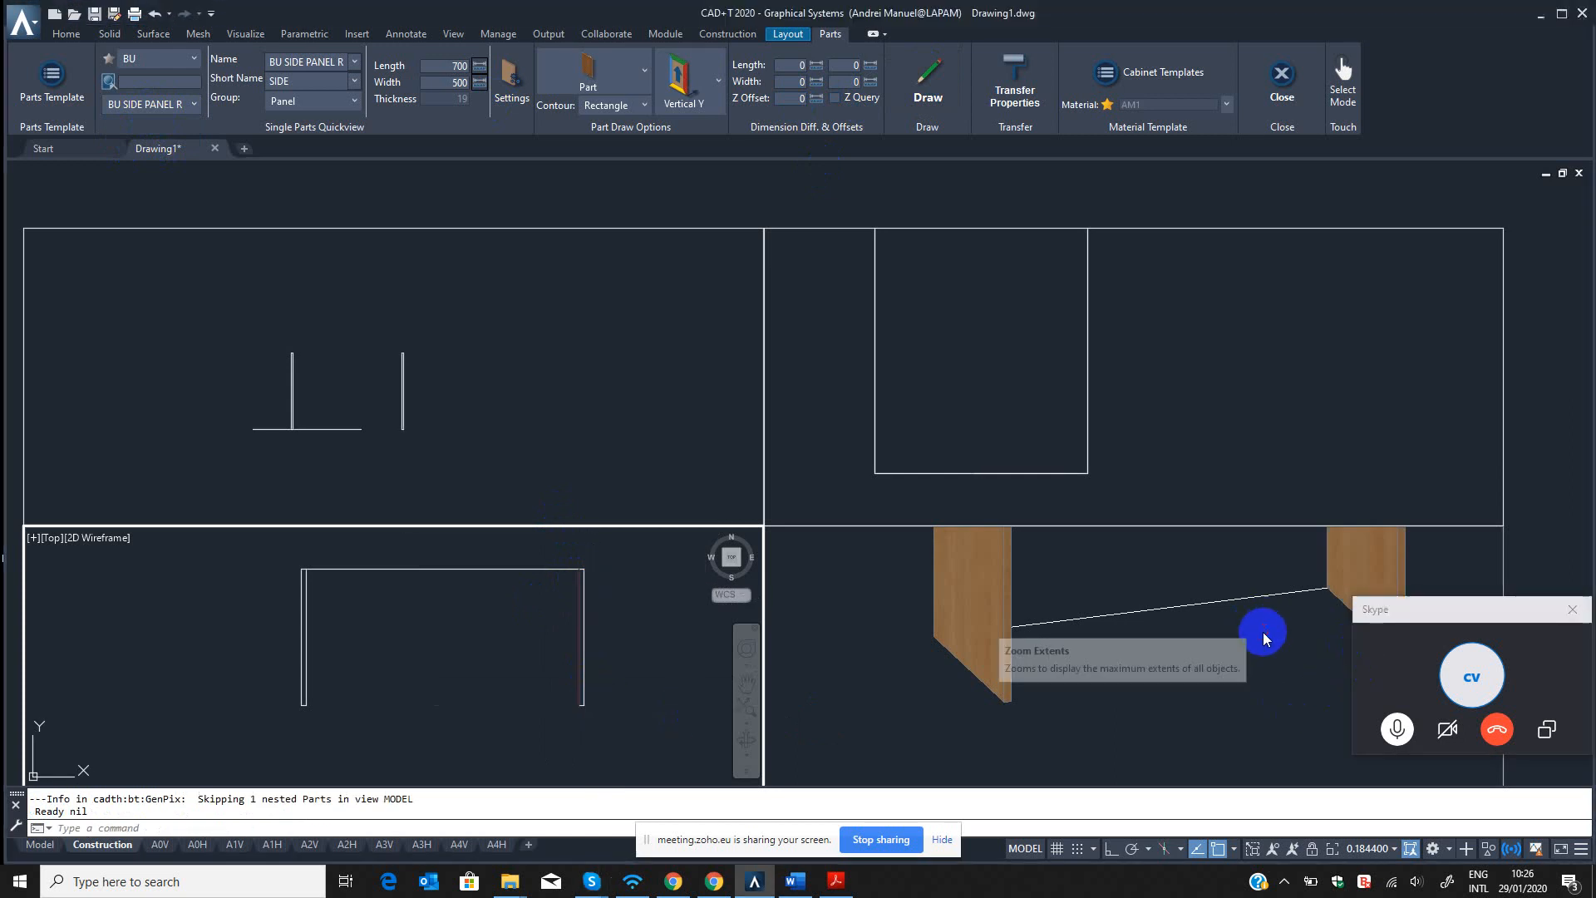
click(1260, 628)
scroll(1258, 627, down, 2)
middle_drag(1258, 626, 1099, 696)
key(Escape)
key(Escape)
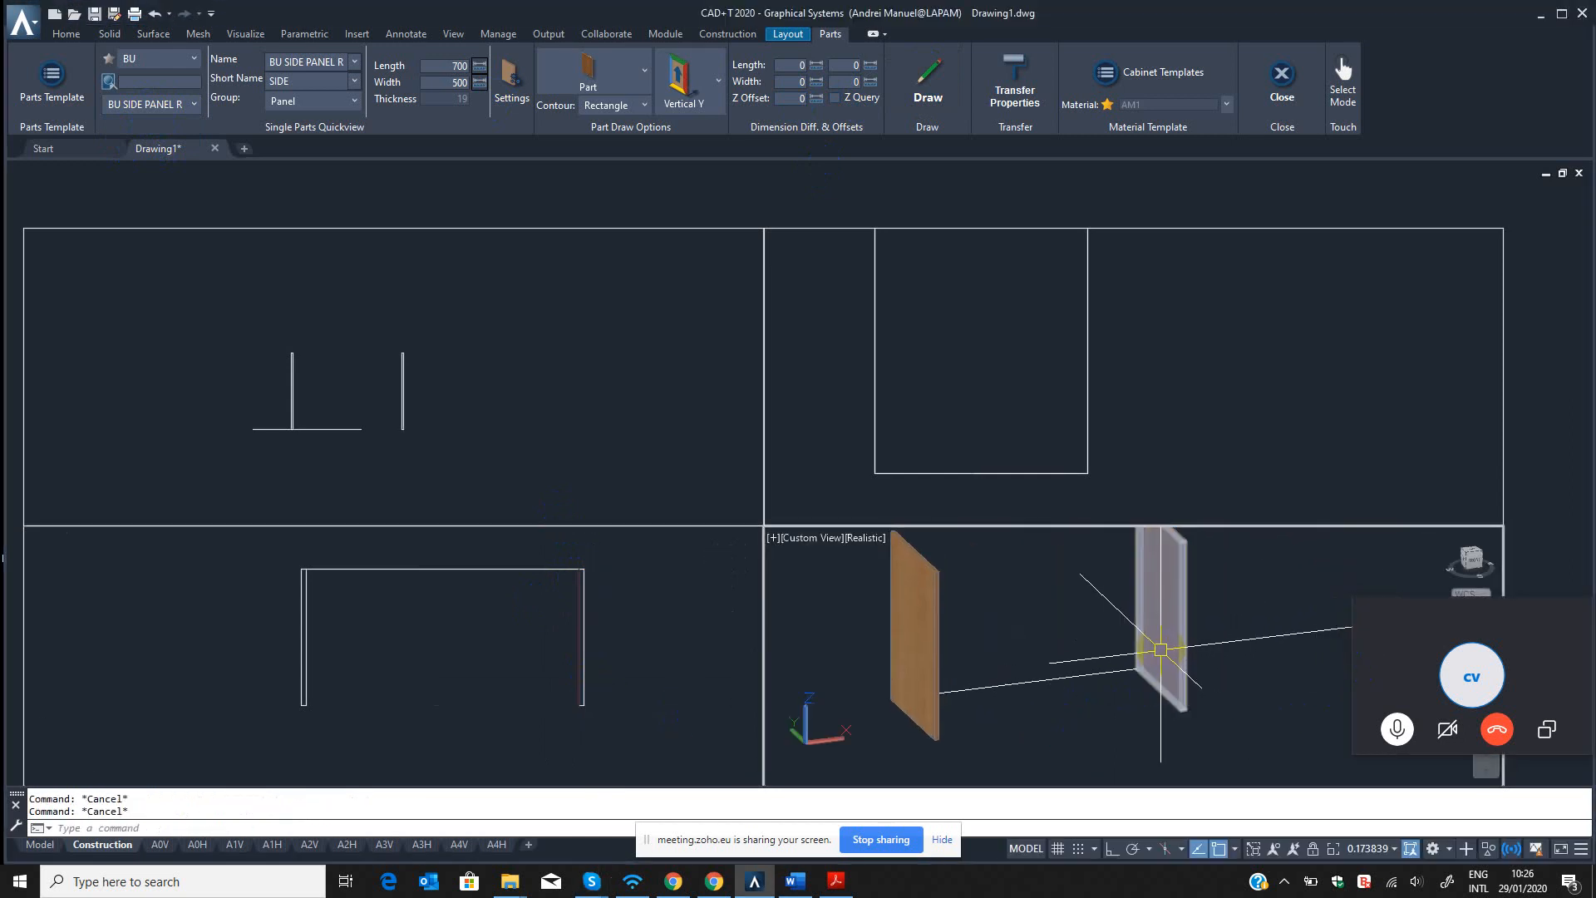
text(B3)
key(Return)
click(1177, 588)
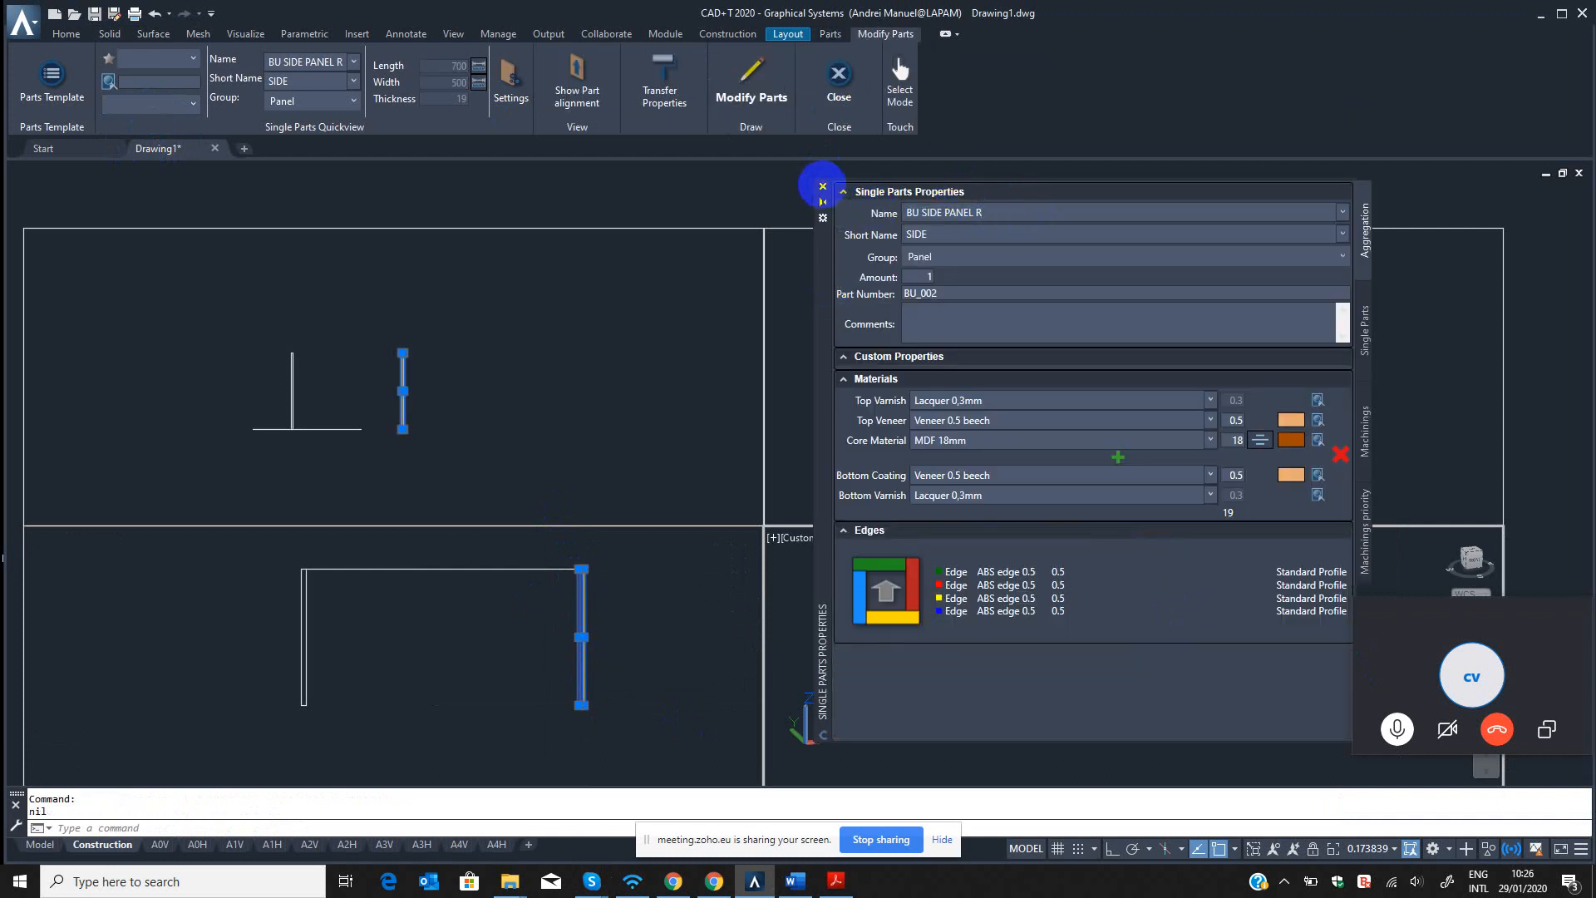
Leave the part modification of the right side panel and close the Single Parts Properties palette.
click(822, 186)
key(Escape)
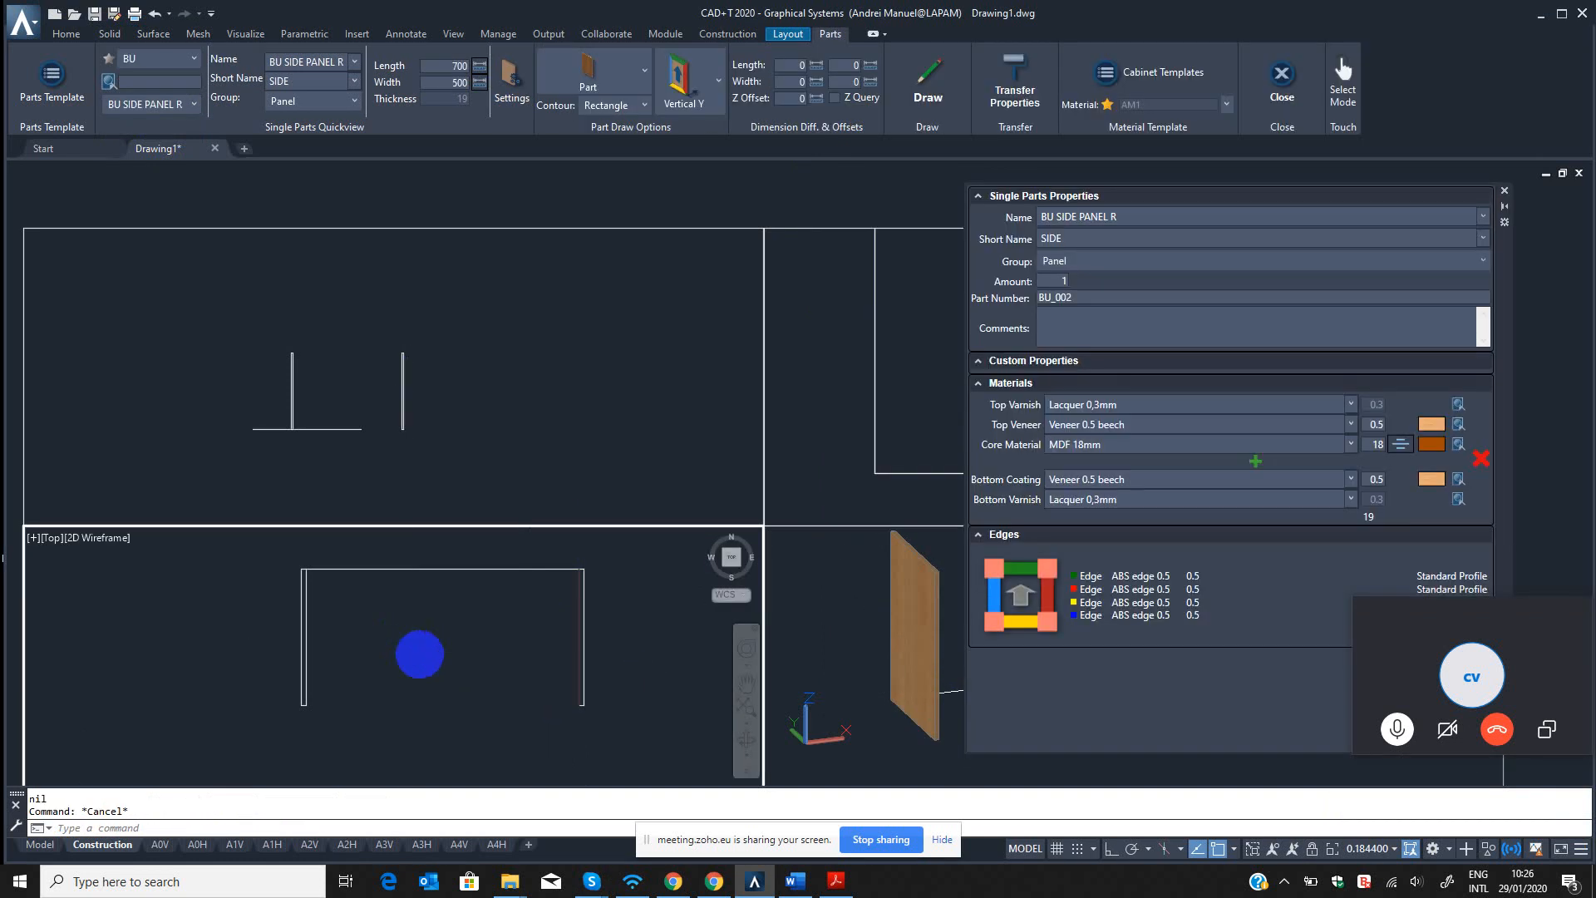
scroll(420, 655, down, 5)
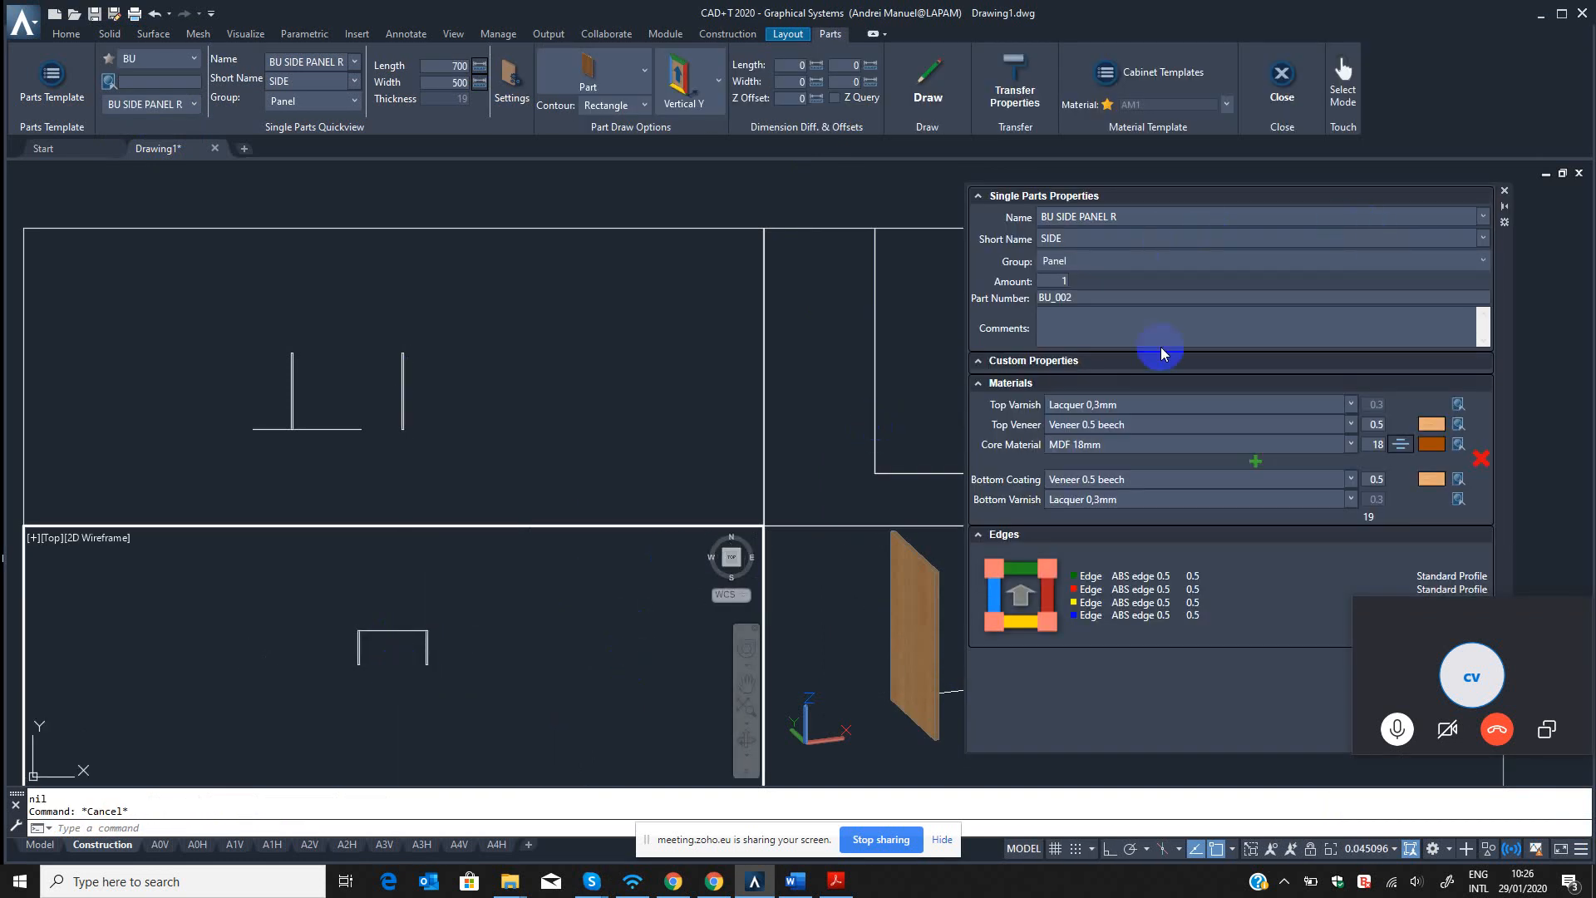
click(1505, 194)
click(467, 651)
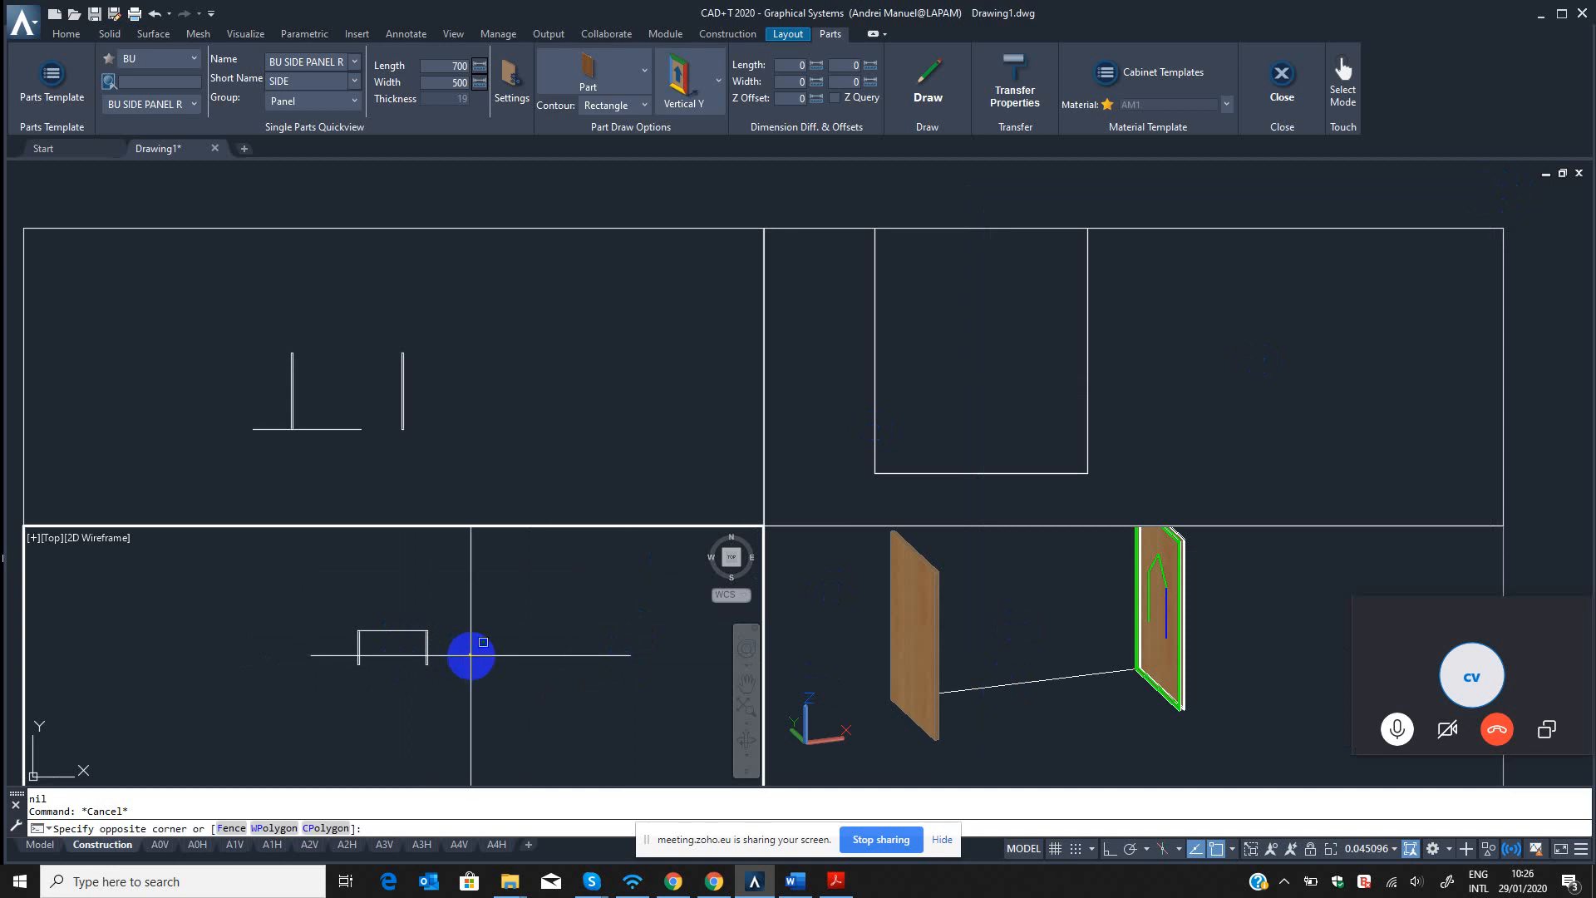
key(Escape)
scroll(420, 649, up, 4)
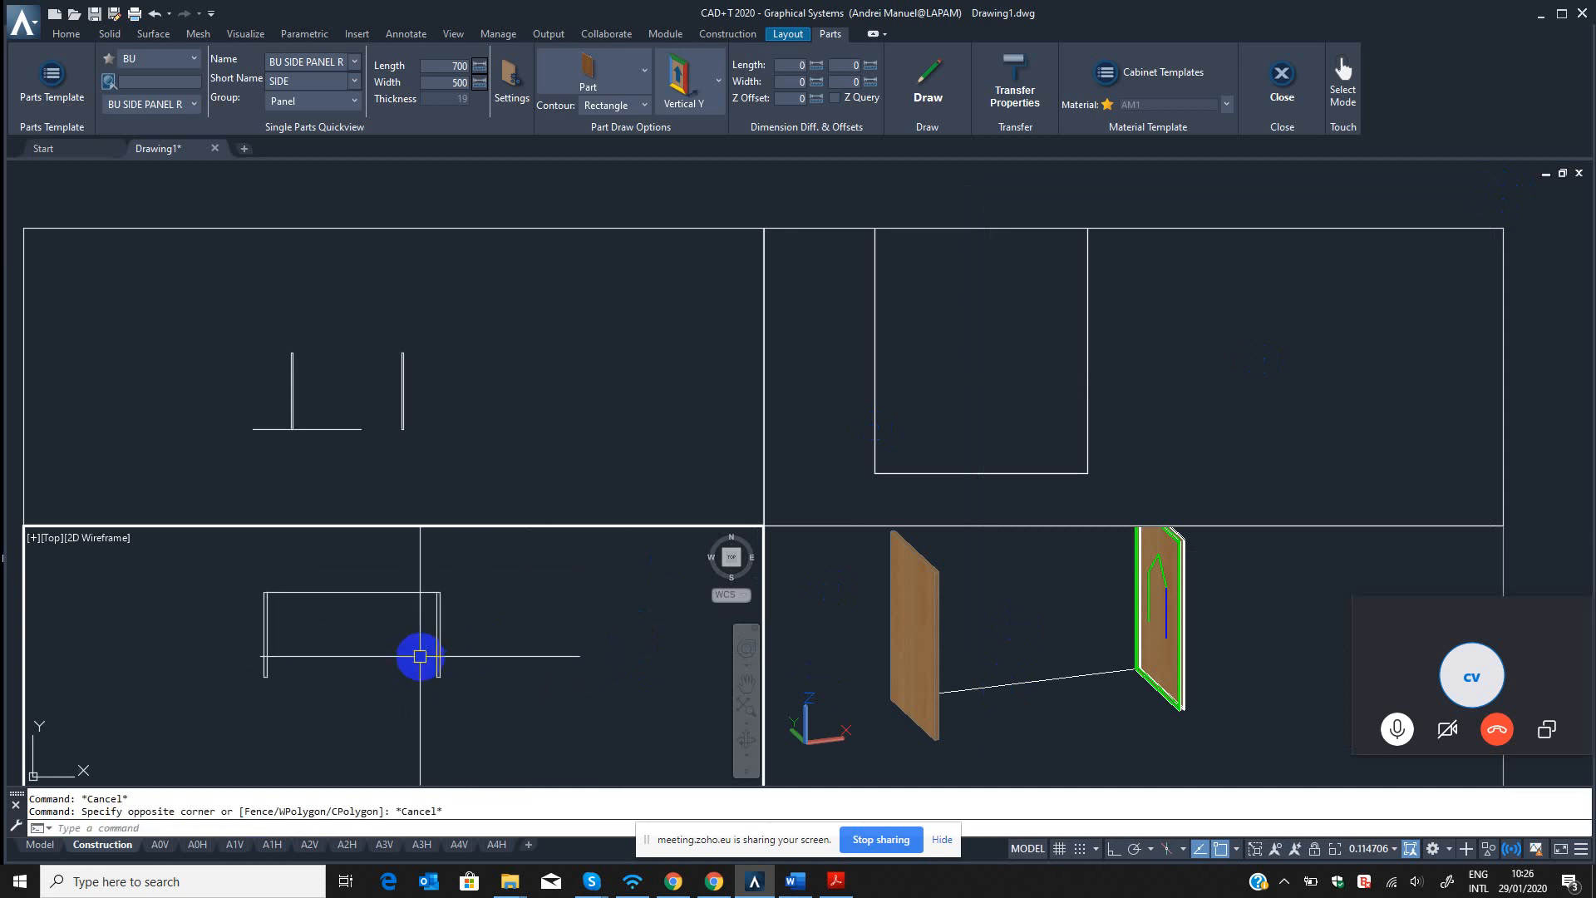
Recheck the right side panel's part properties and alignment in the 3D view with the B3 command, and leave part modification.
click(1236, 595)
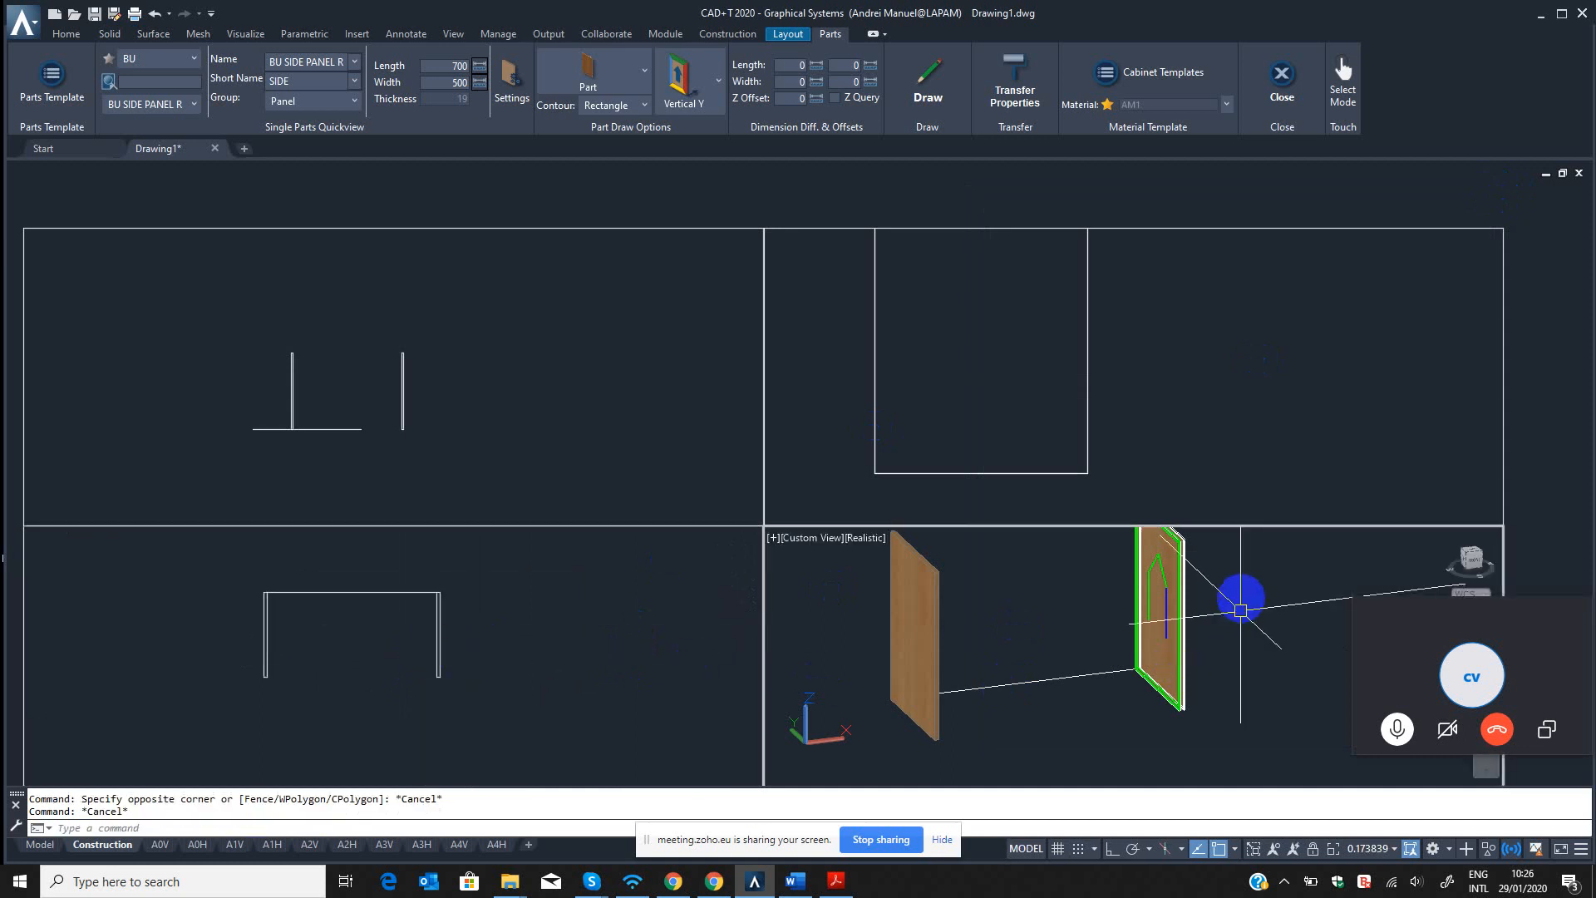
scroll(1208, 628, up, 2)
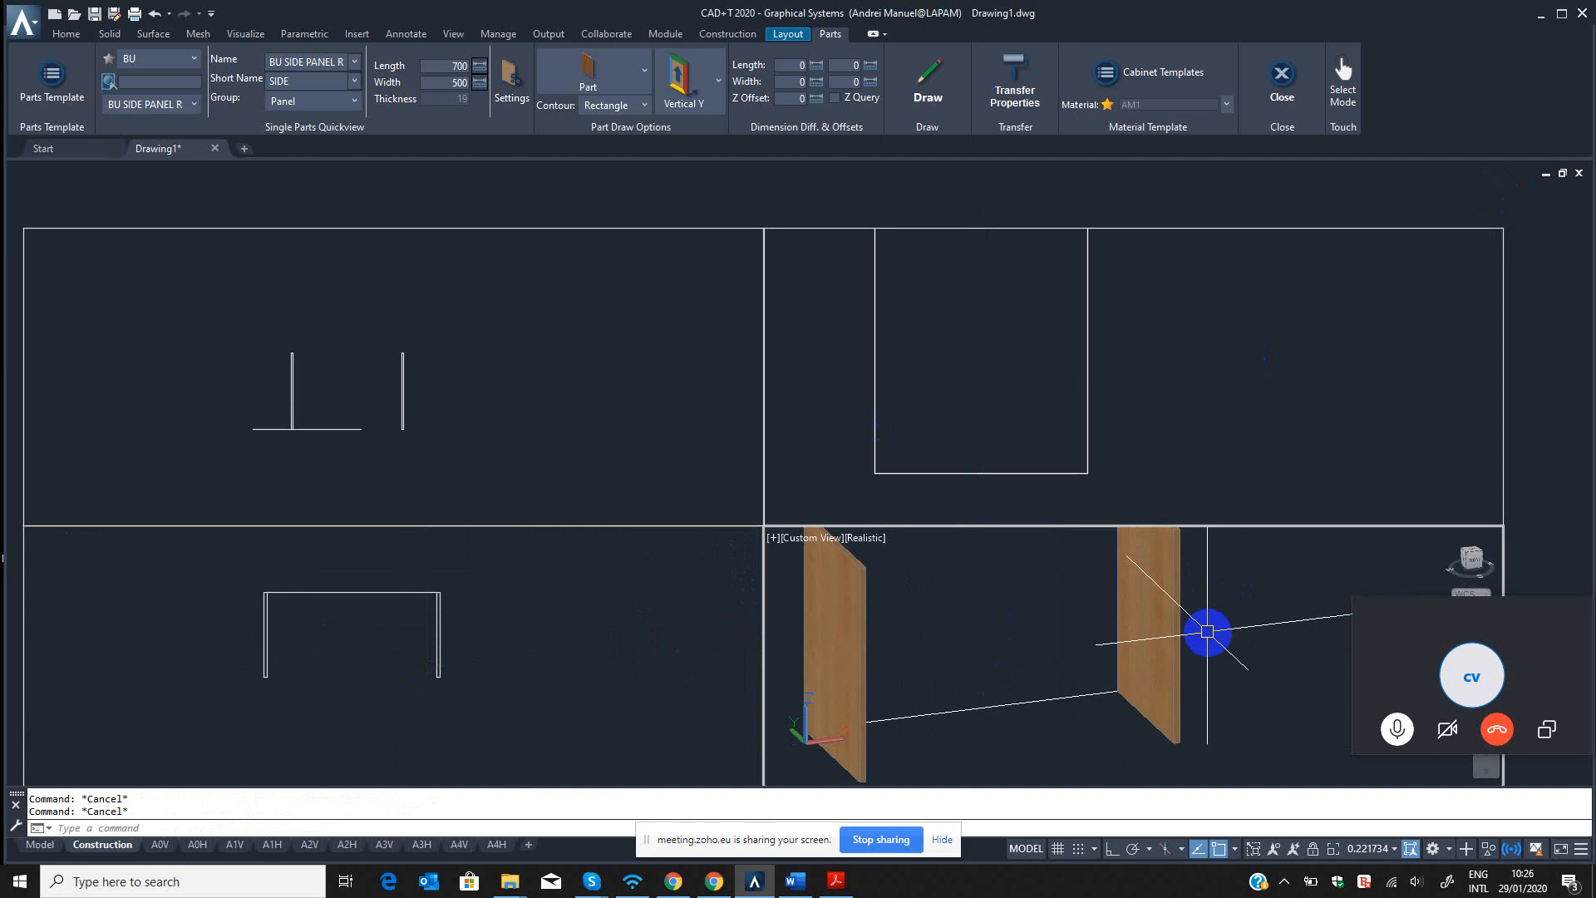
text(B3)
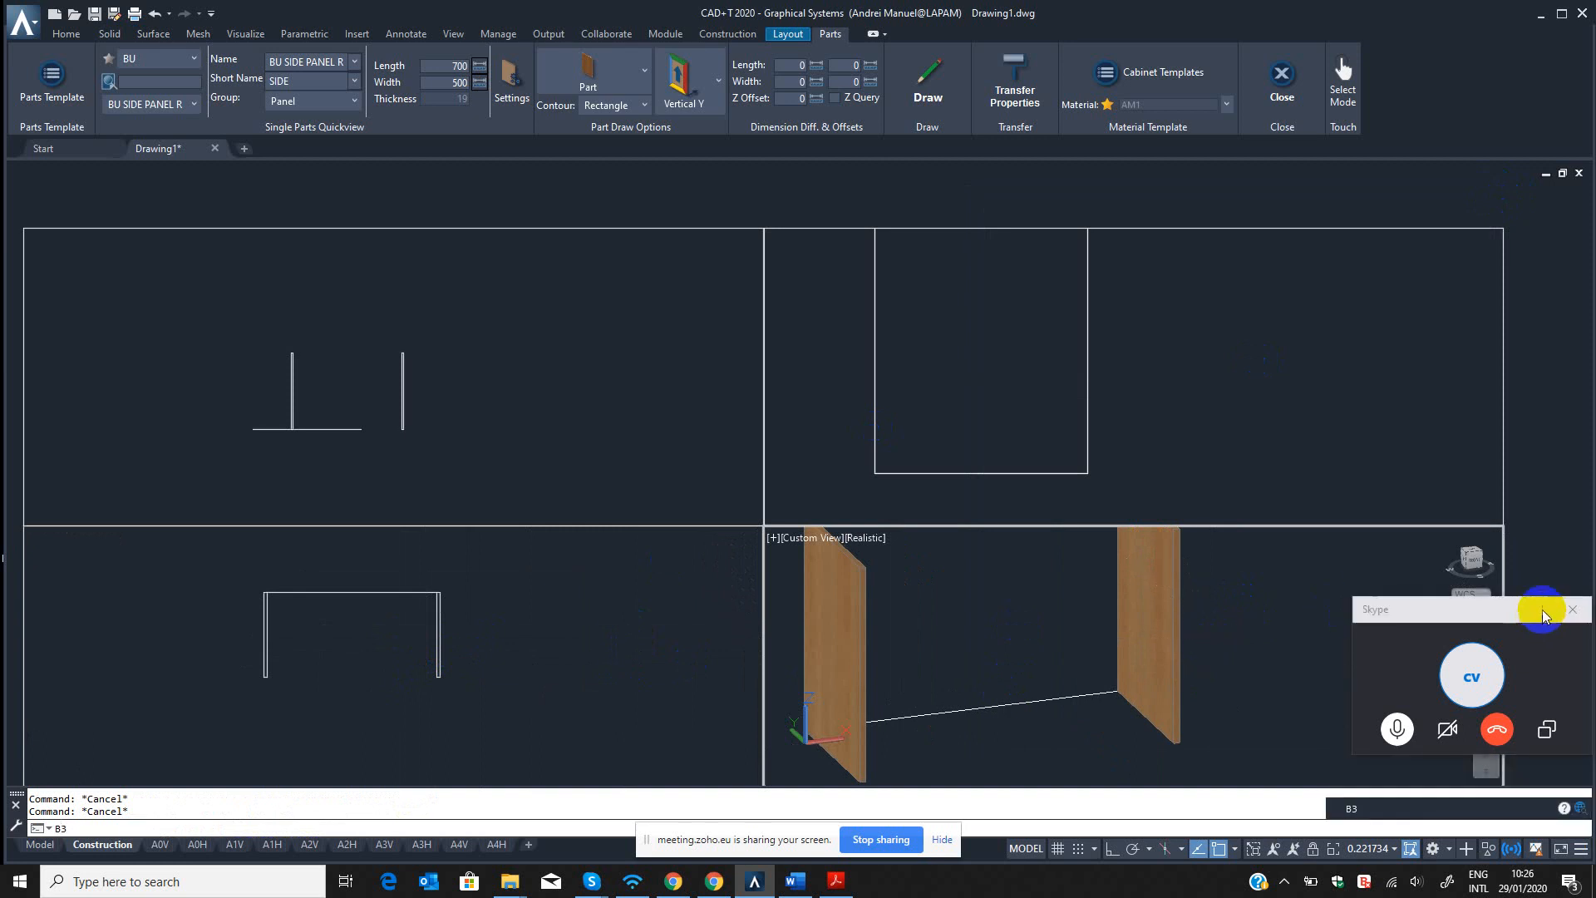
drag(1544, 610, 1567, 325)
click(1243, 612)
key(Escape)
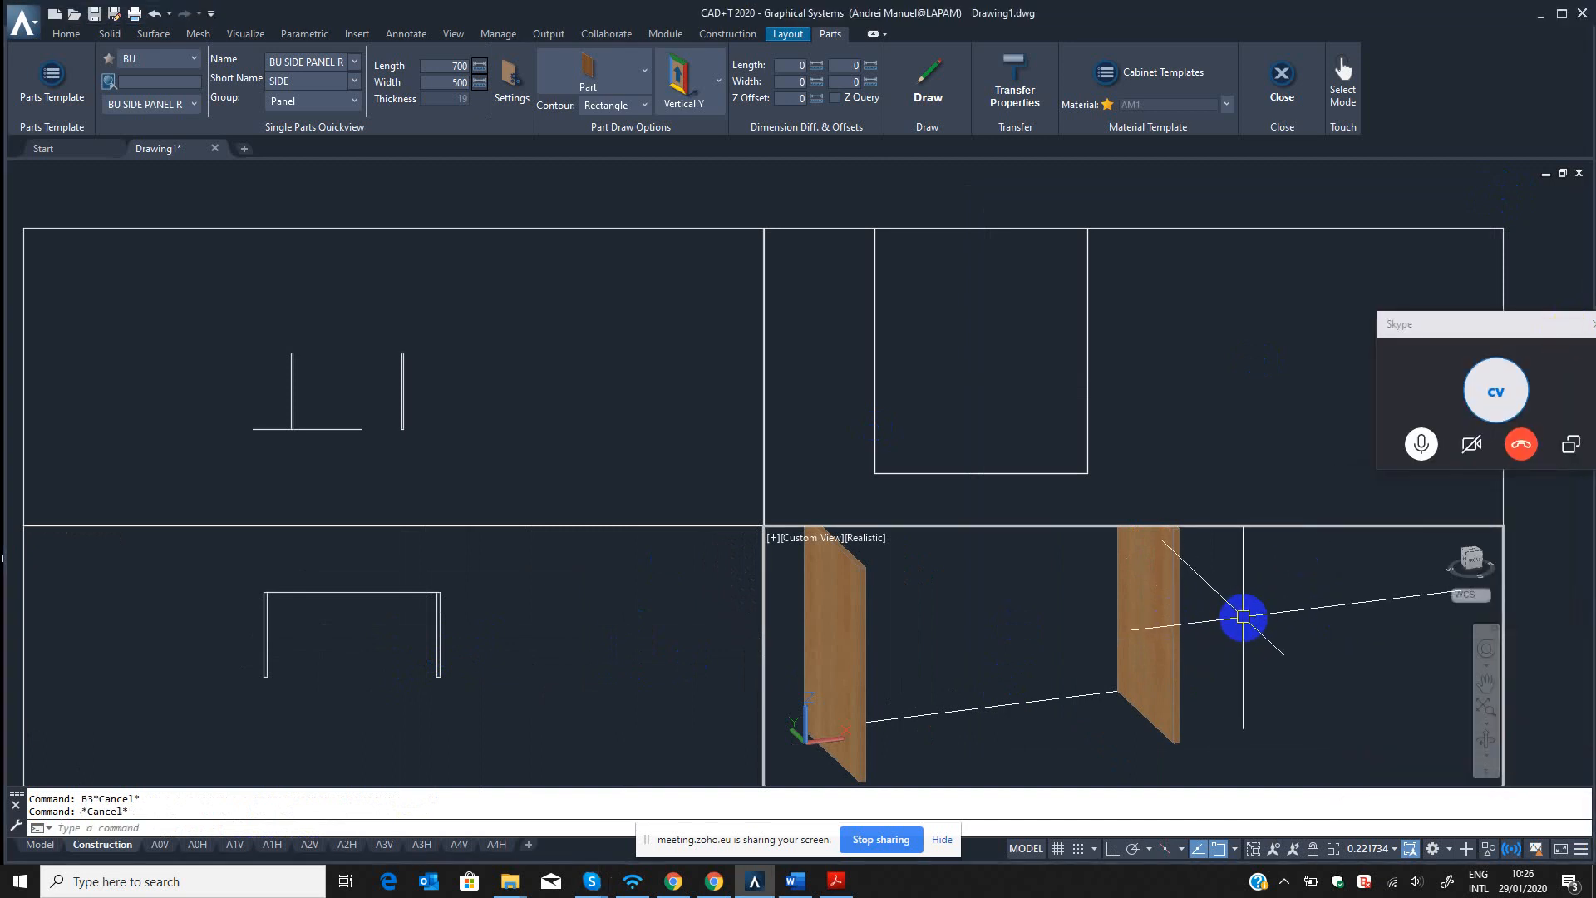
text(B3)
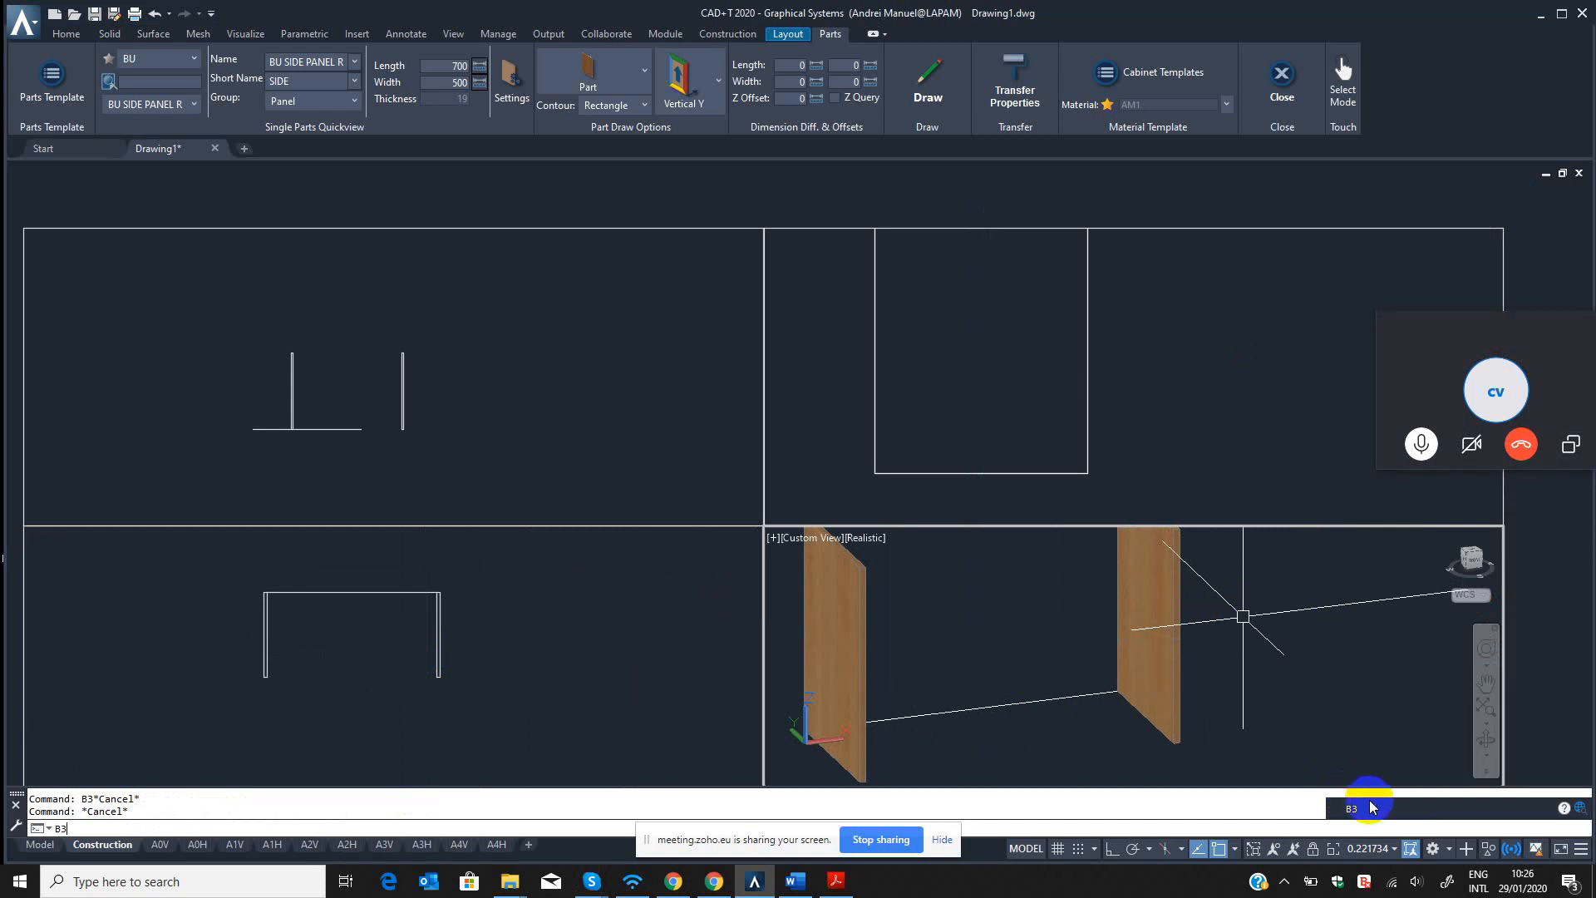
key(Return)
click(1183, 603)
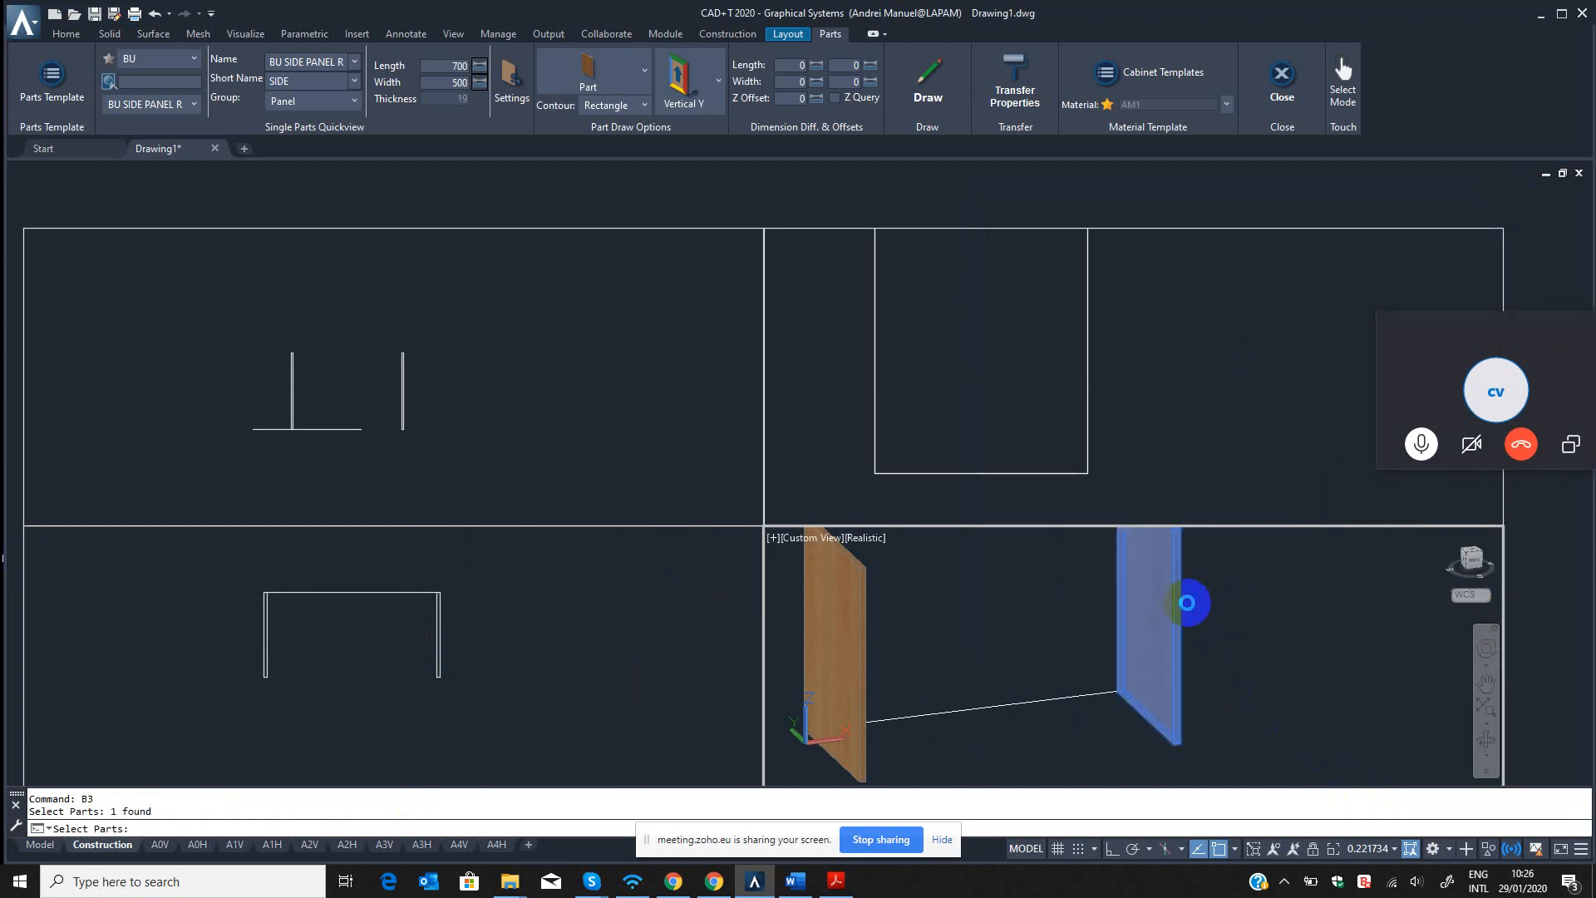
click(823, 186)
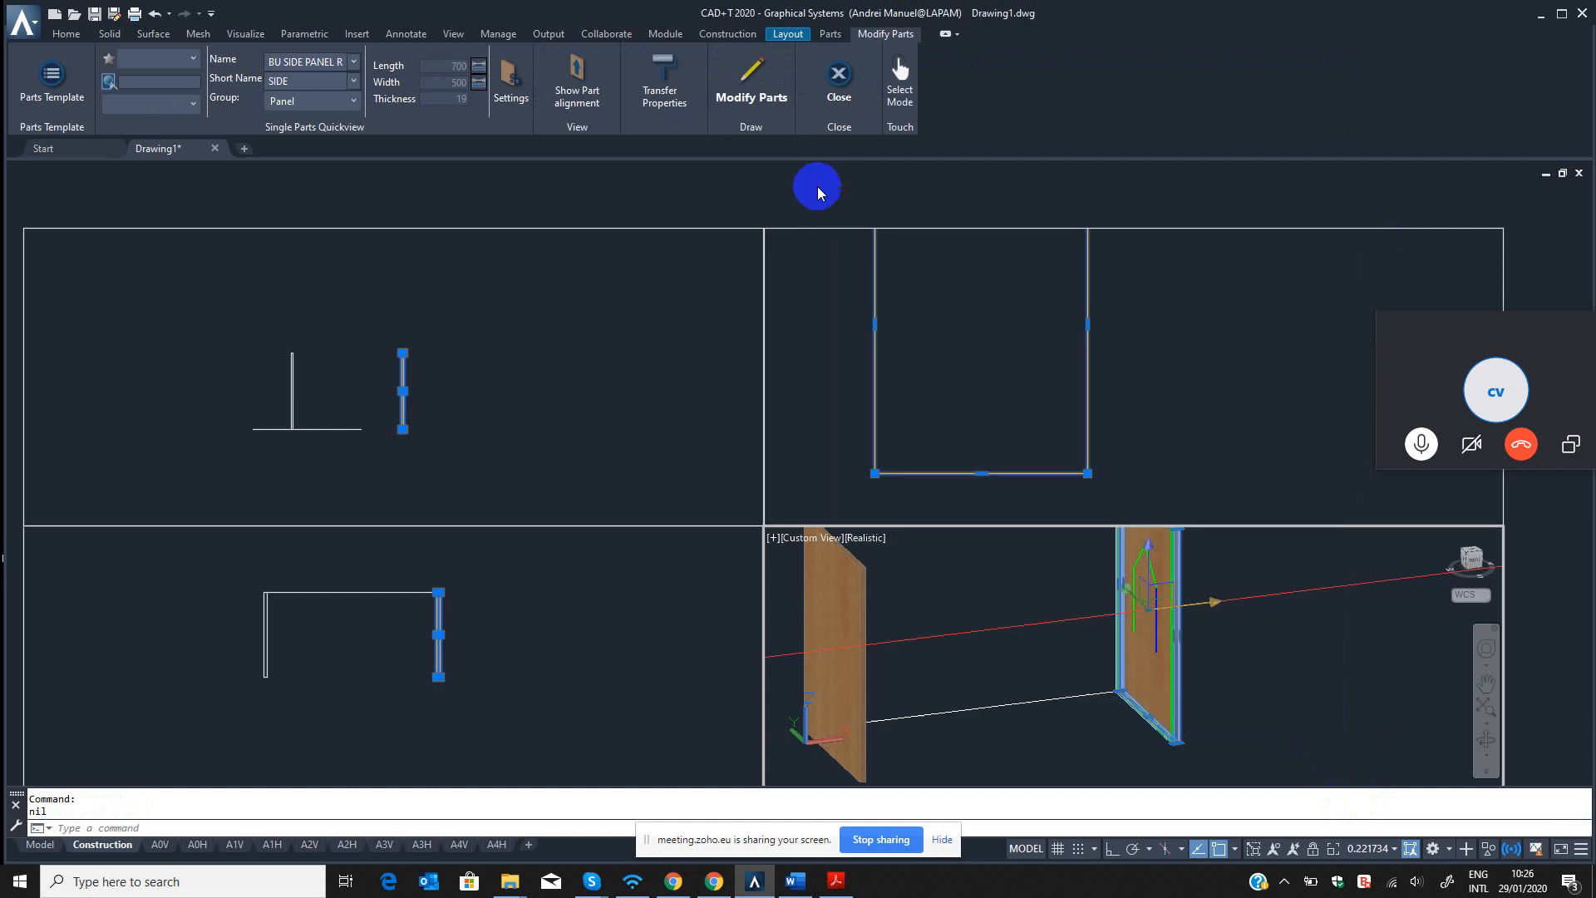
key(Escape)
text(`)
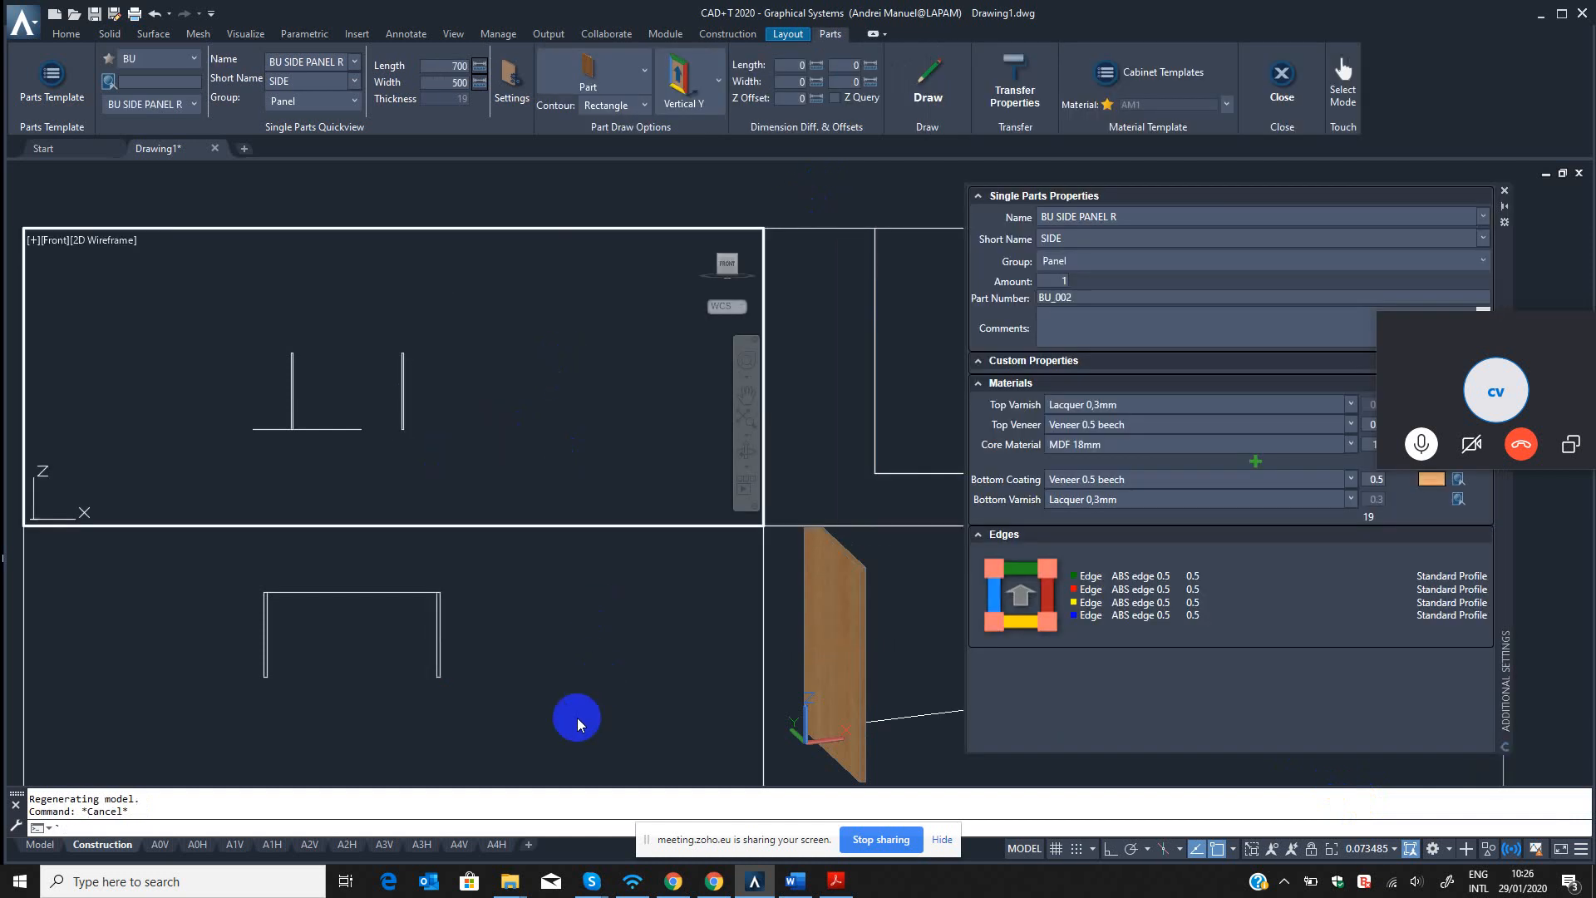
click(515, 887)
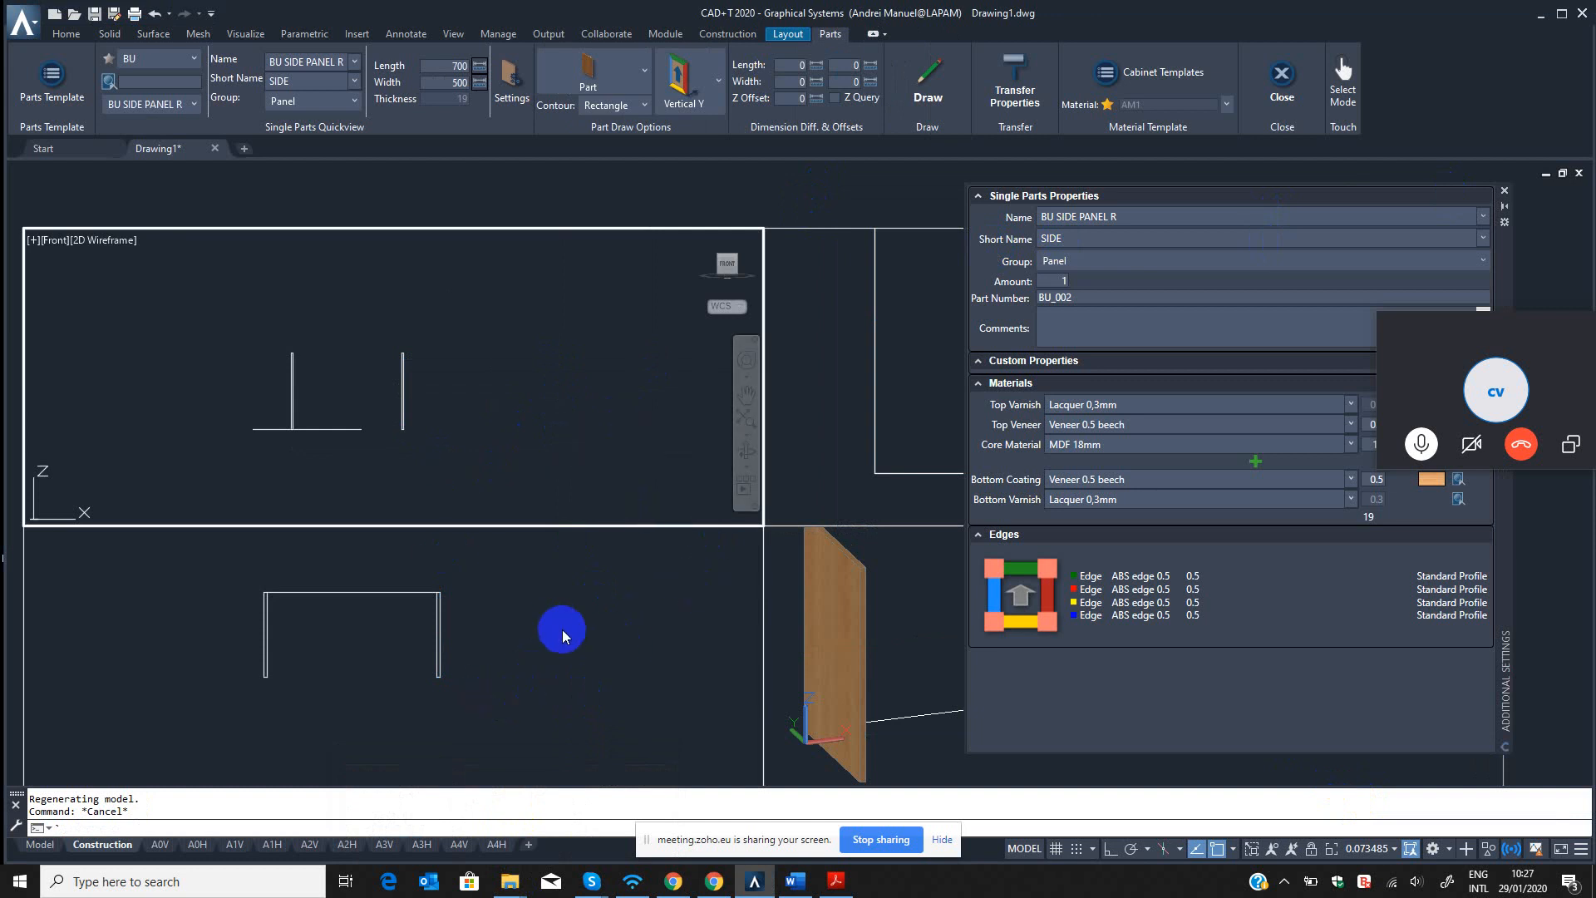
Close the Single Parts Properties palette and bring both side panels into view in the 3D and top viewports.
click(905, 590)
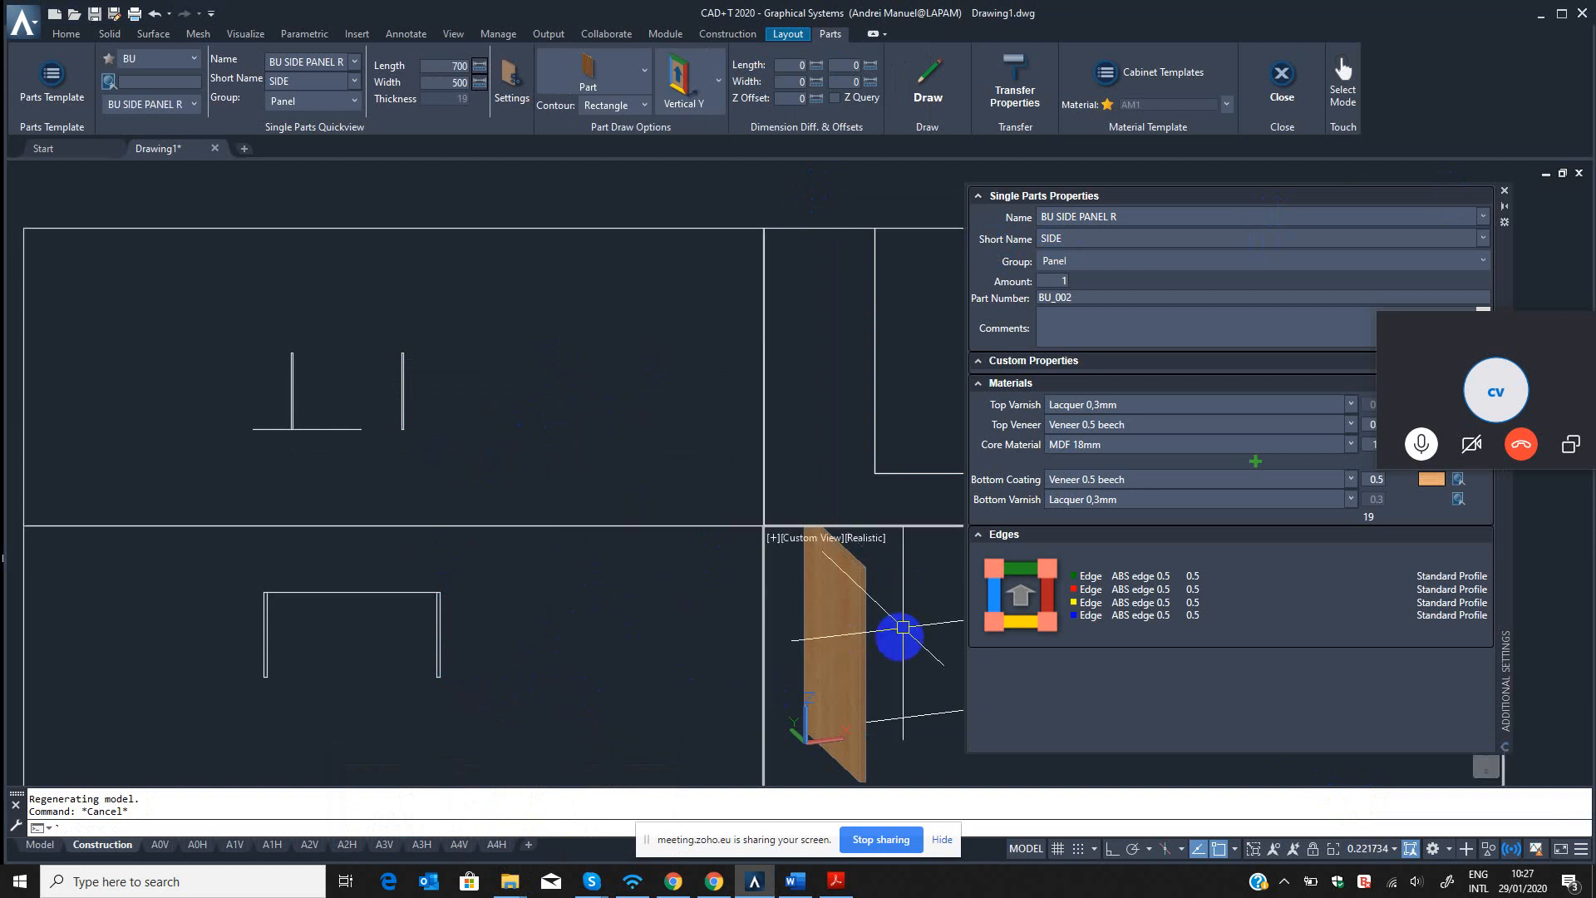
click(1504, 191)
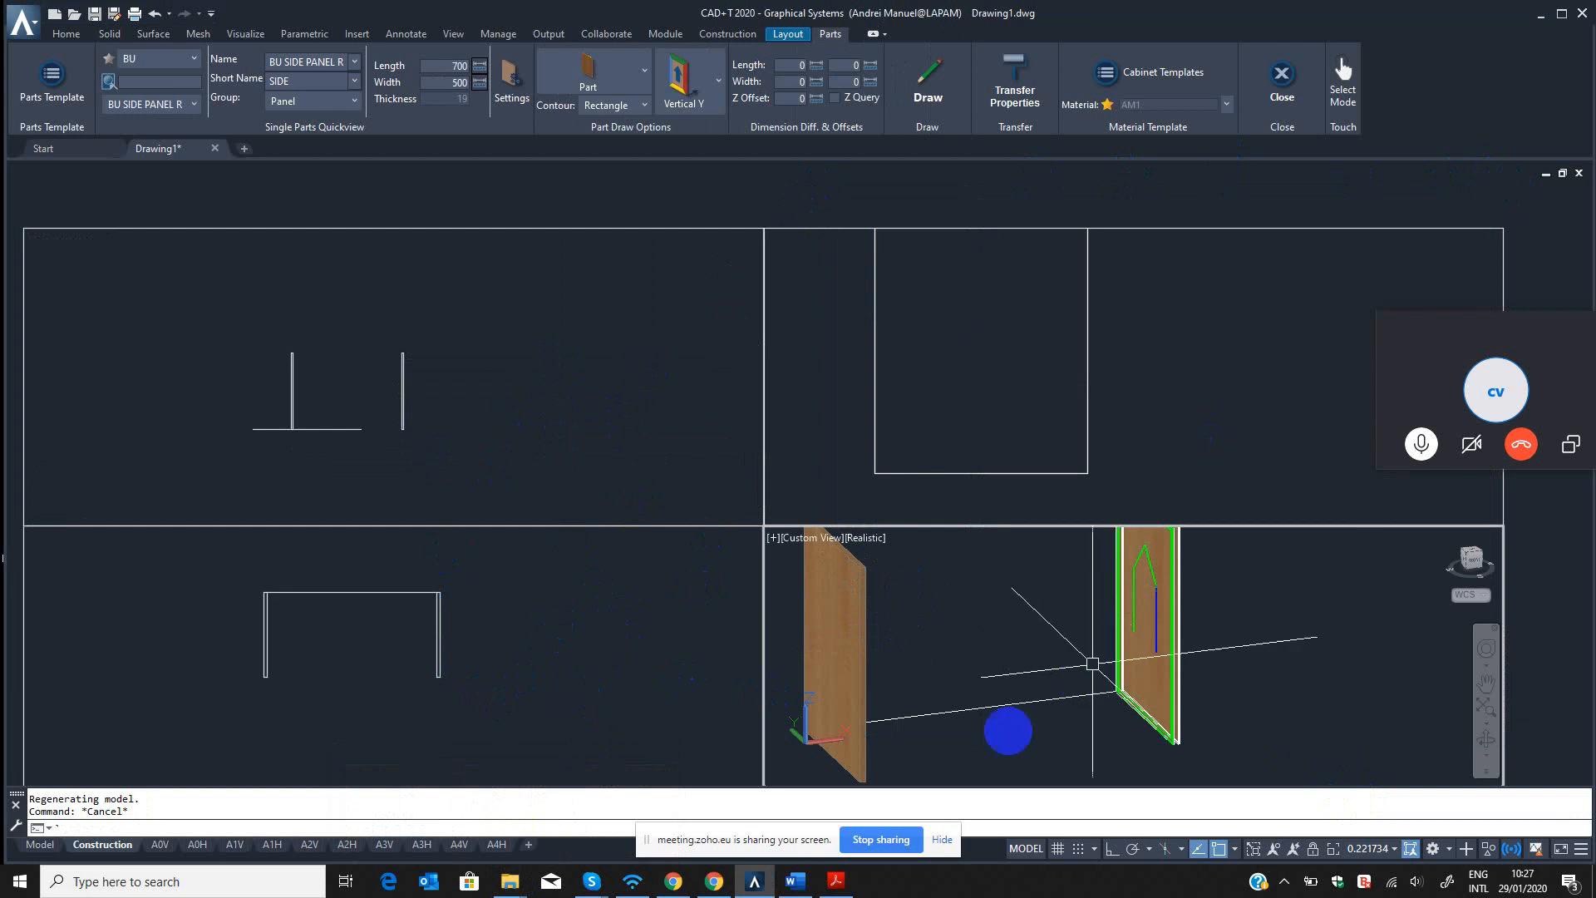
scroll(1008, 731, down, 5)
click(357, 637)
scroll(438, 681, up, 4)
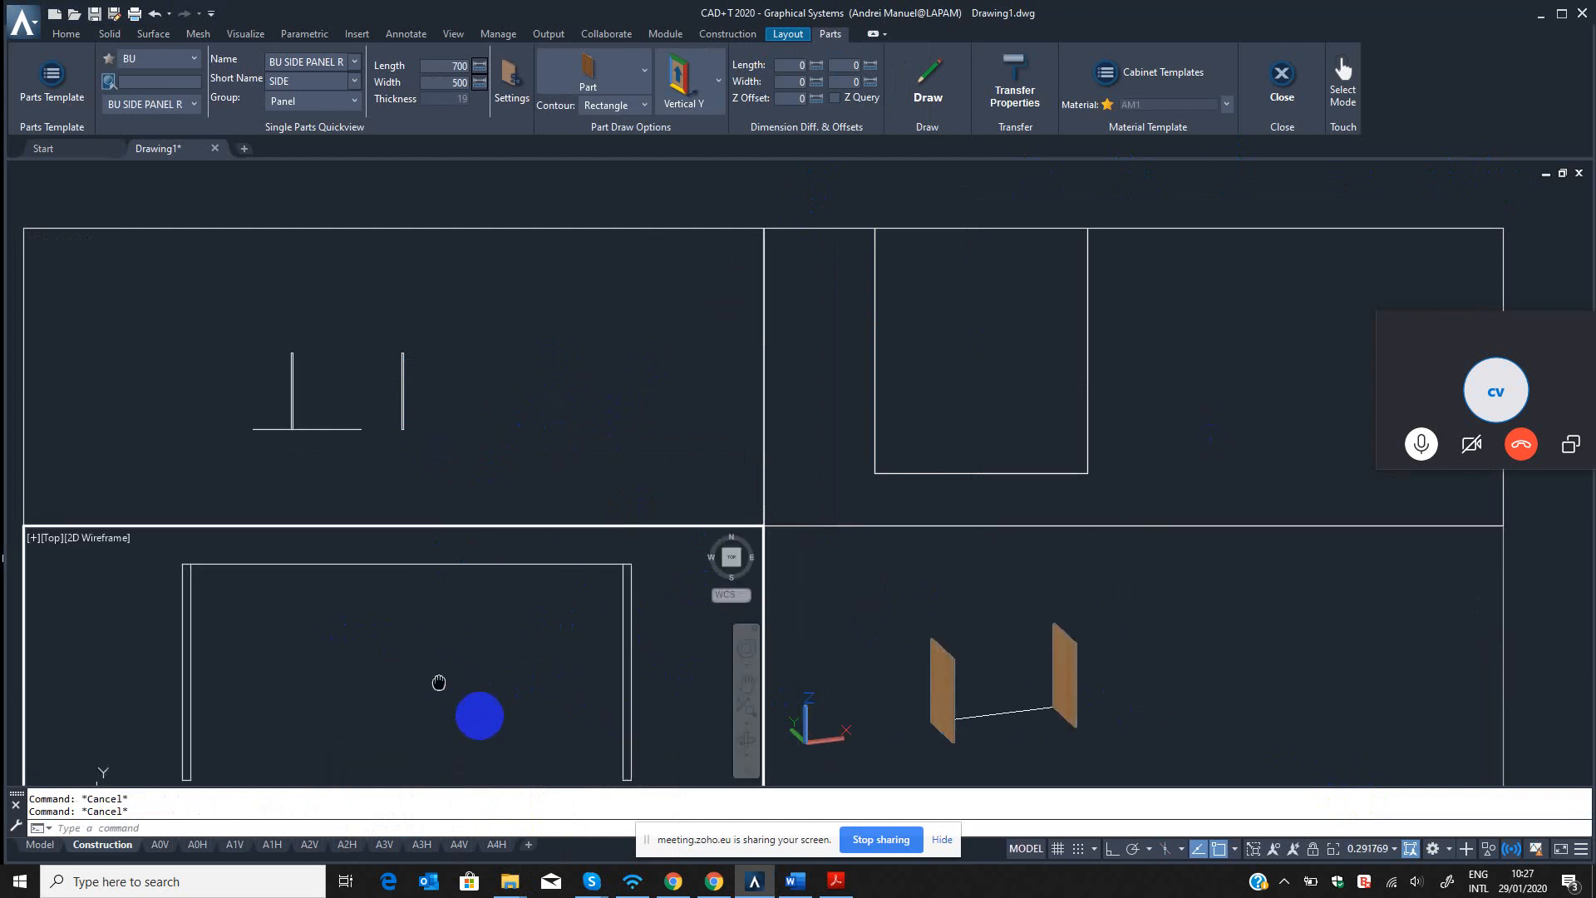
Duplicate the BU SIDE PANEL R part in the BU source of the Part Template Editor and select the copy.
click(82, 89)
click(407, 176)
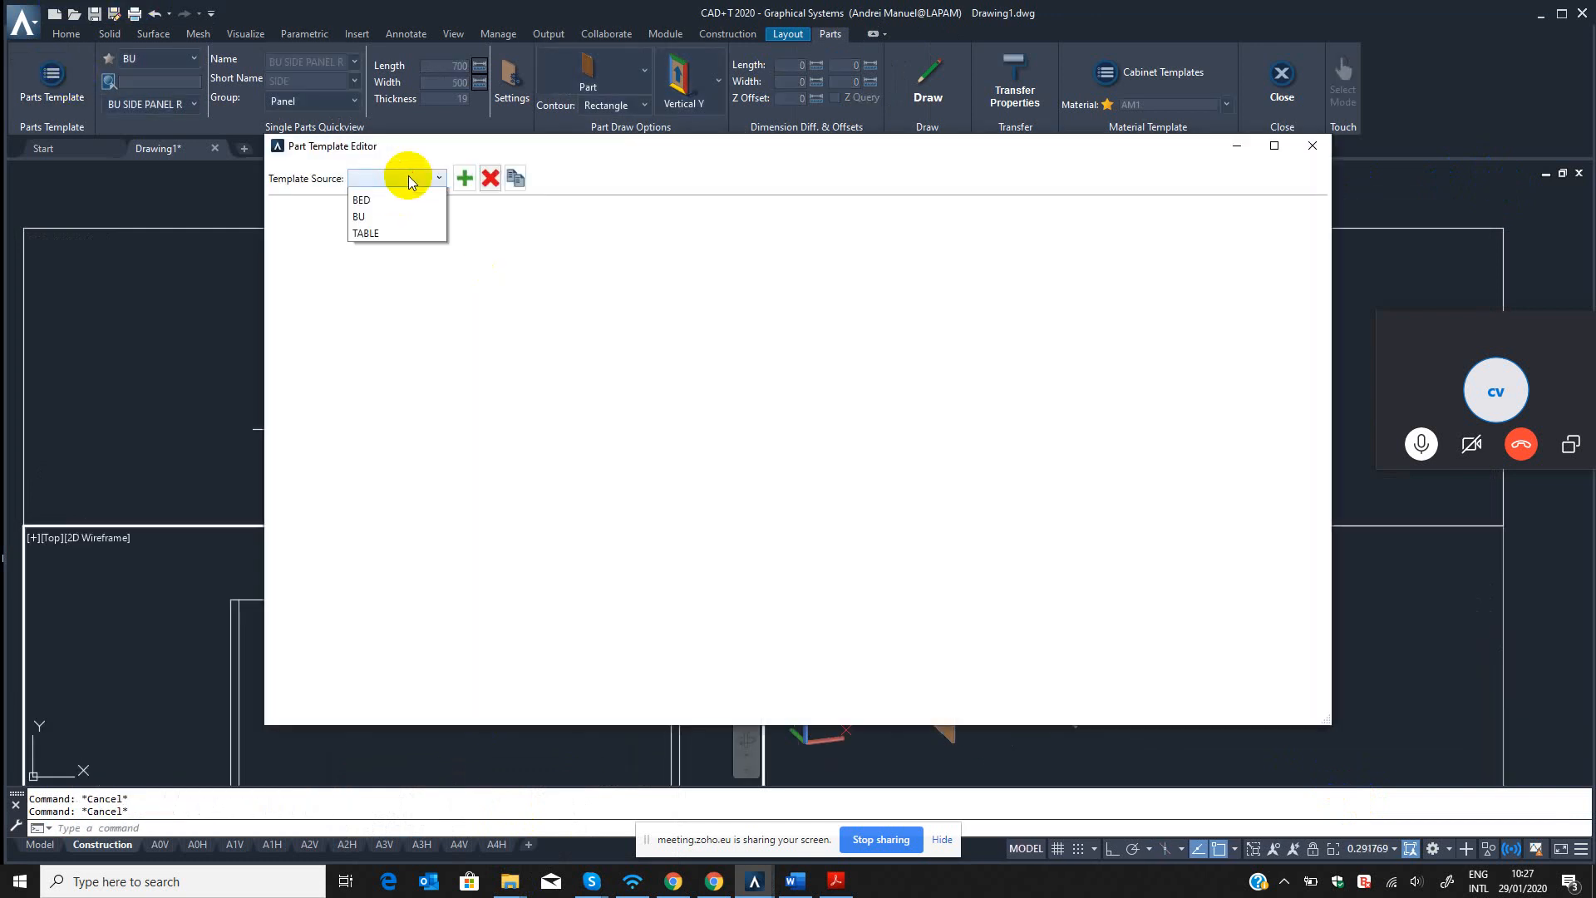
click(358, 248)
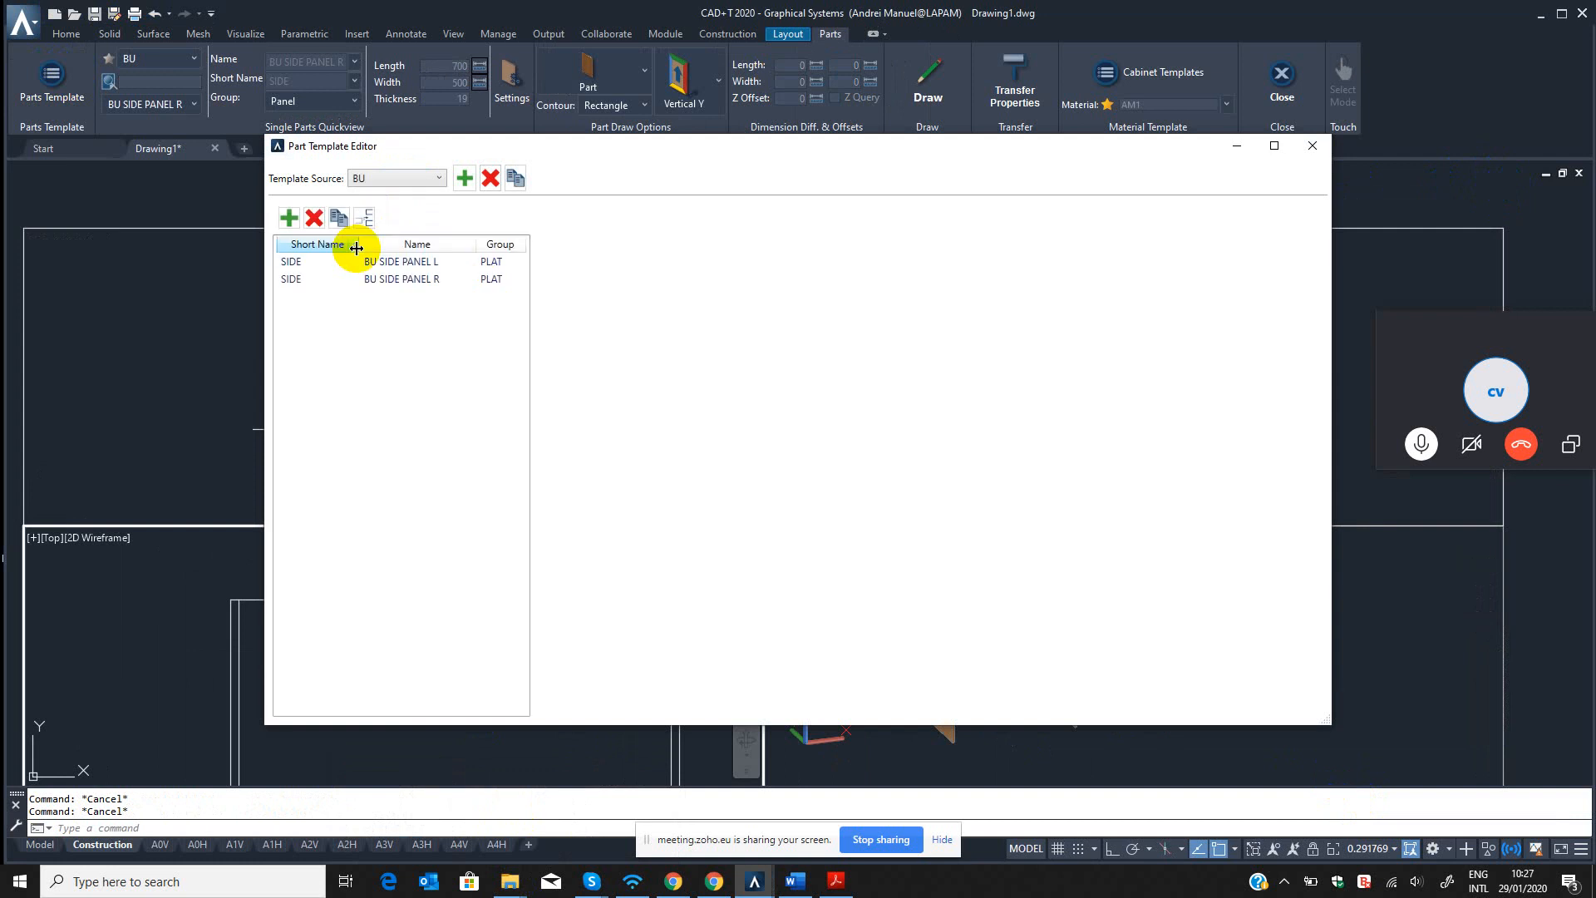
click(385, 281)
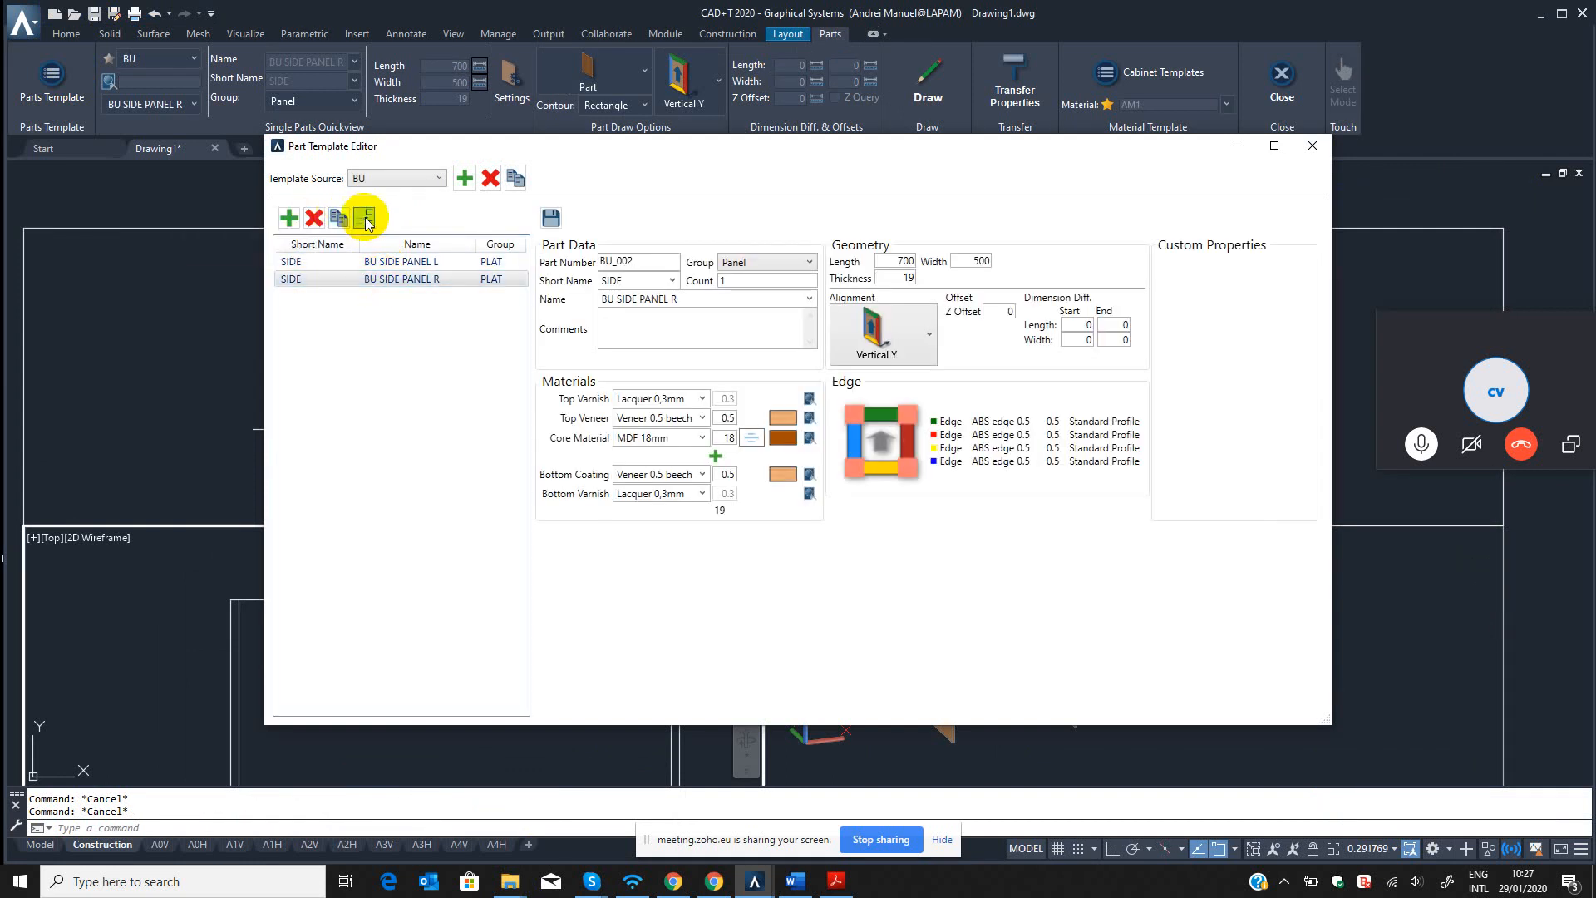
click(366, 219)
click(392, 297)
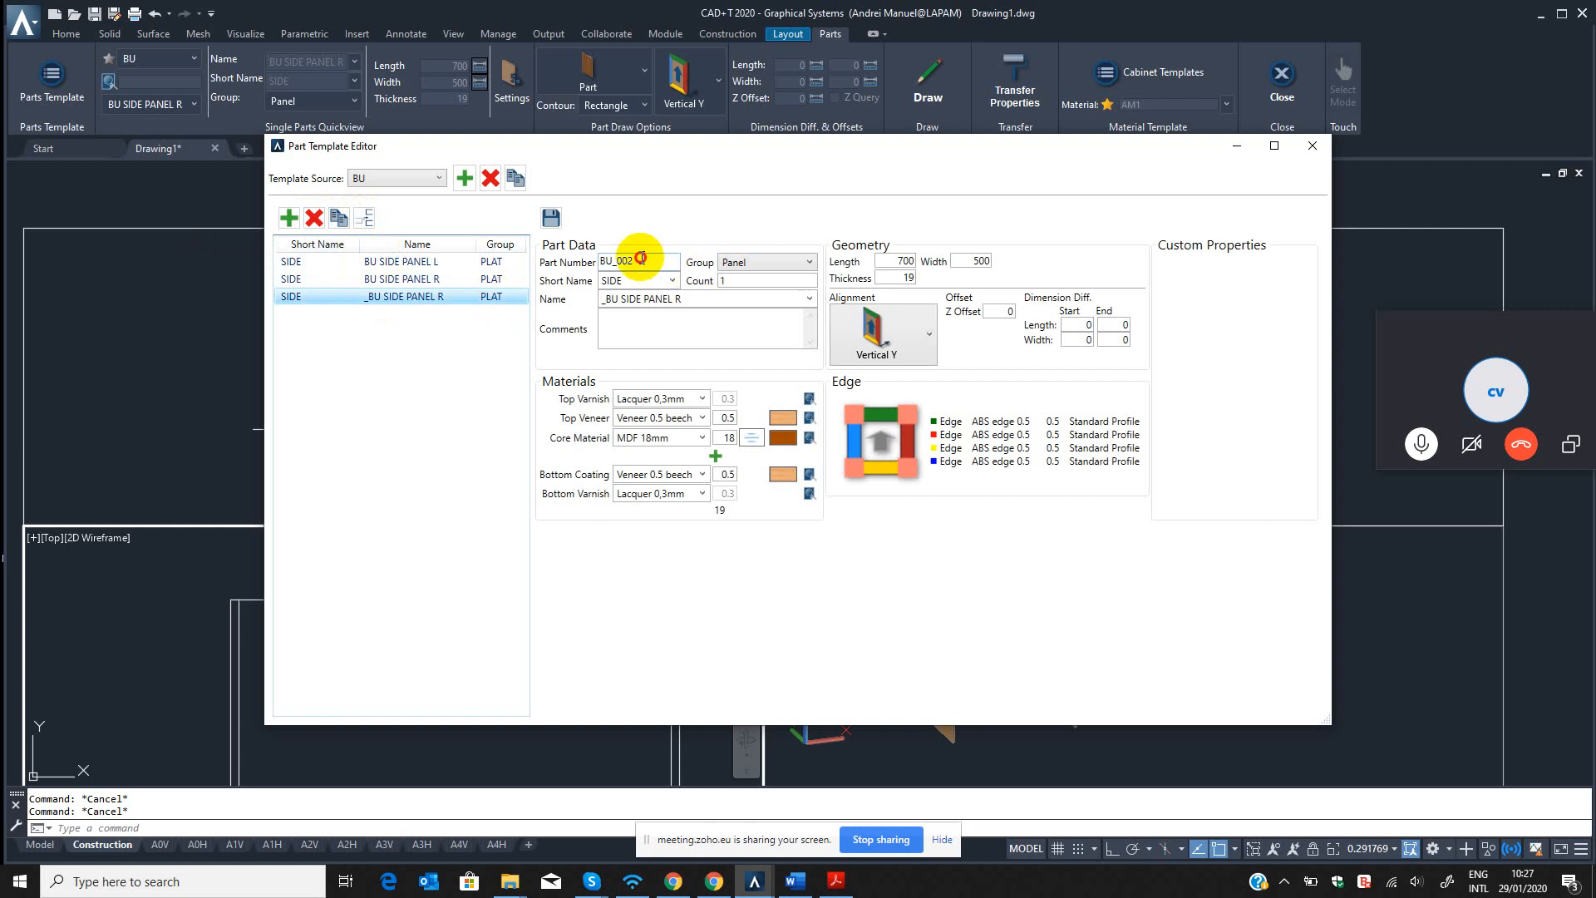
Identify the copied part template with part number BU_003, short name TOSH and name Top Panel.
click(641, 258)
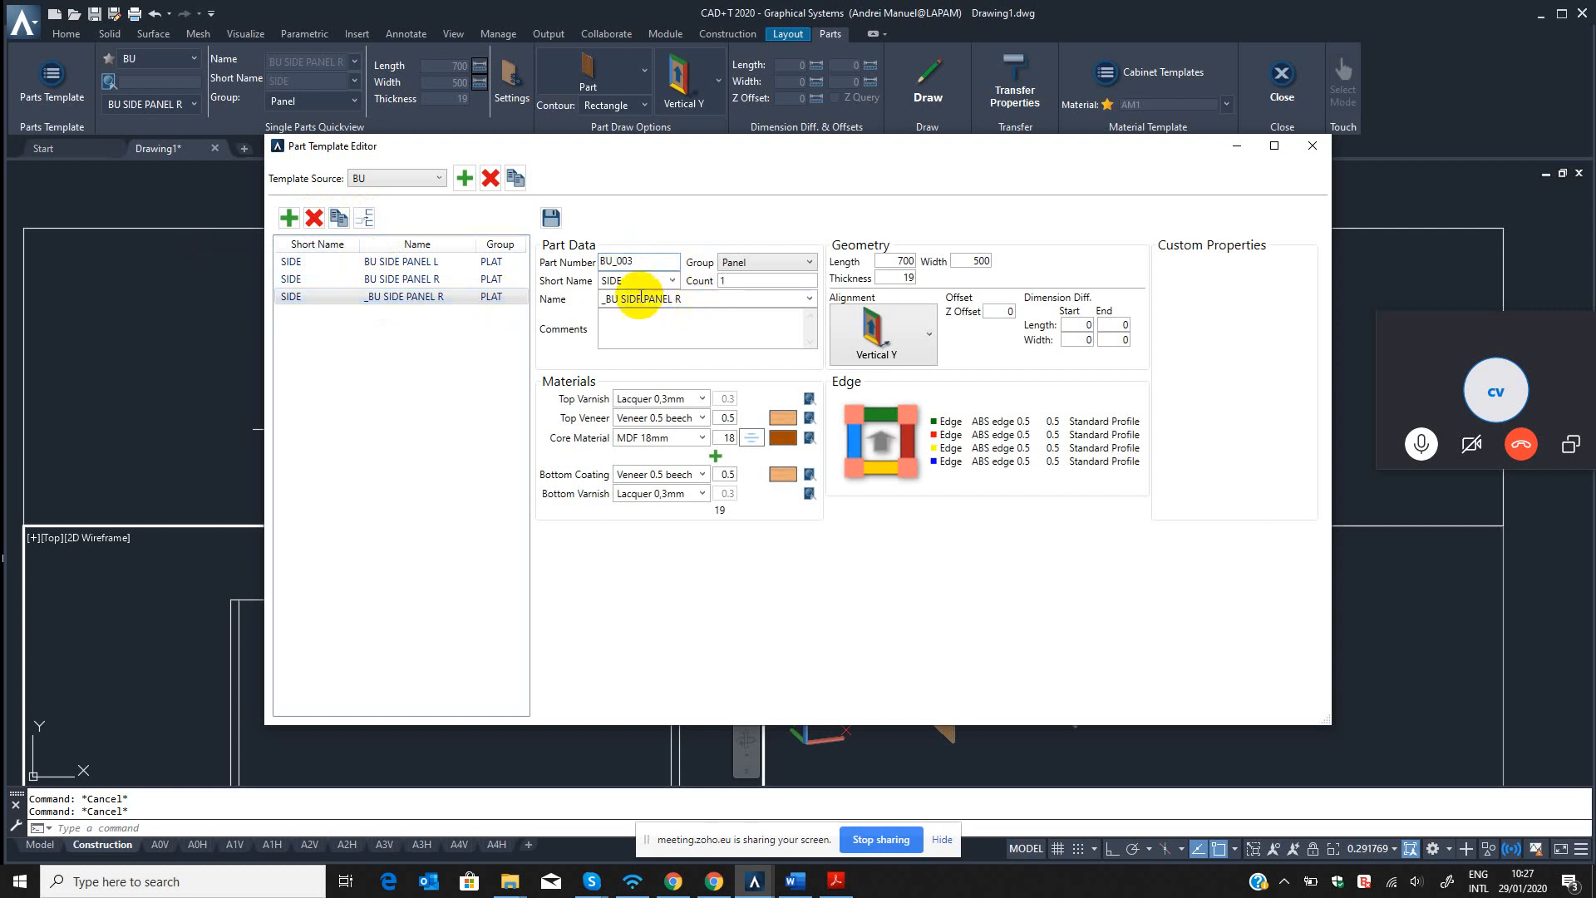
text(3)
click(656, 281)
click(672, 282)
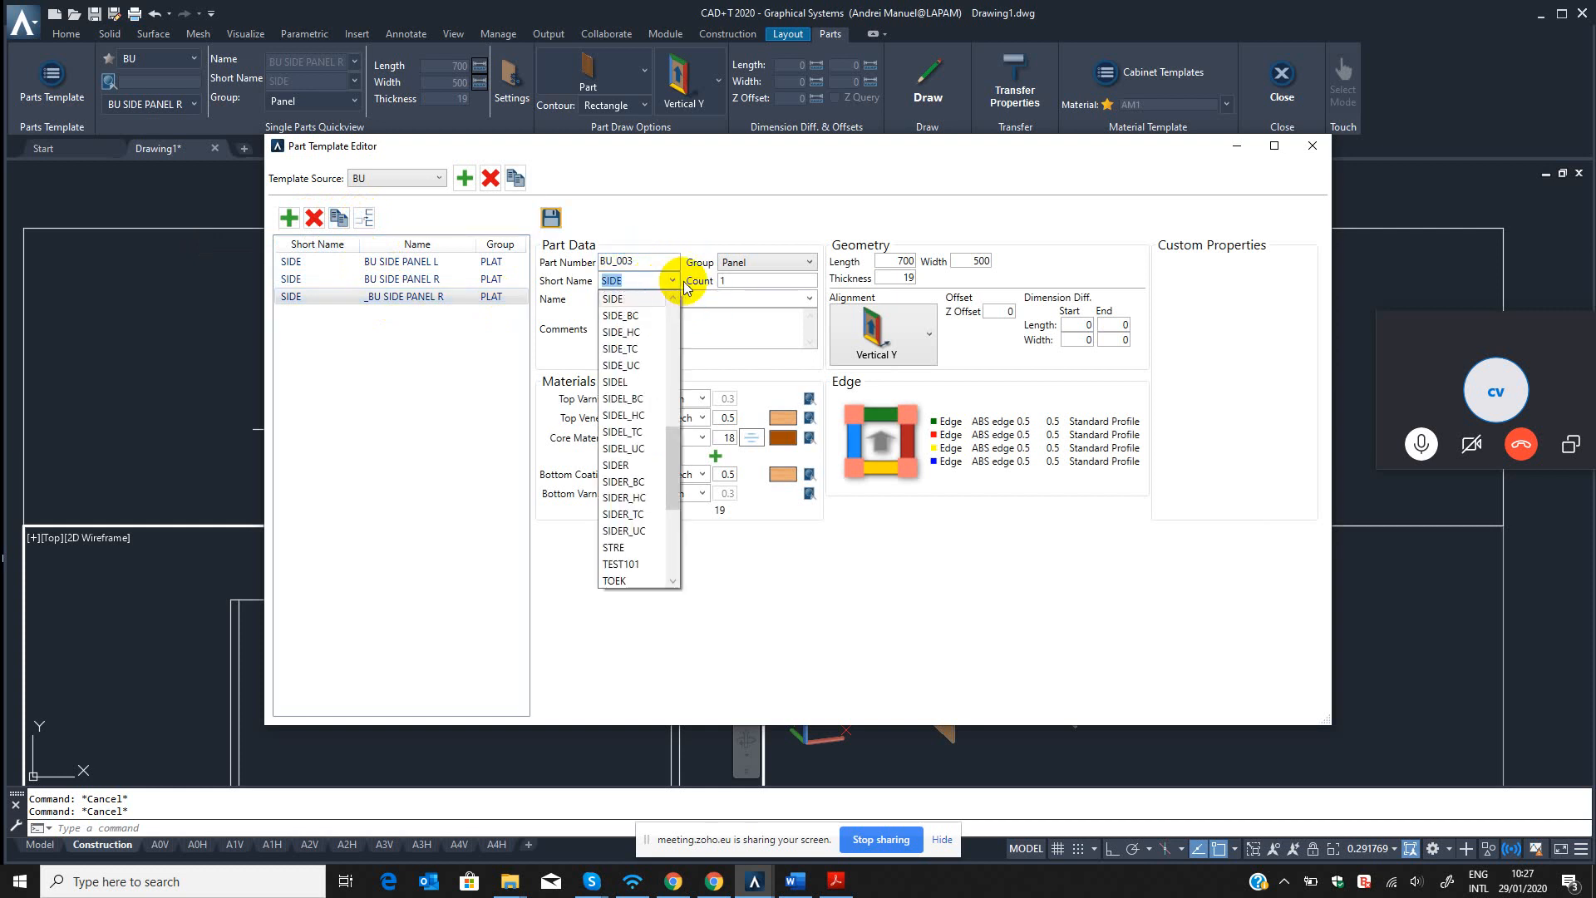
text(TO)
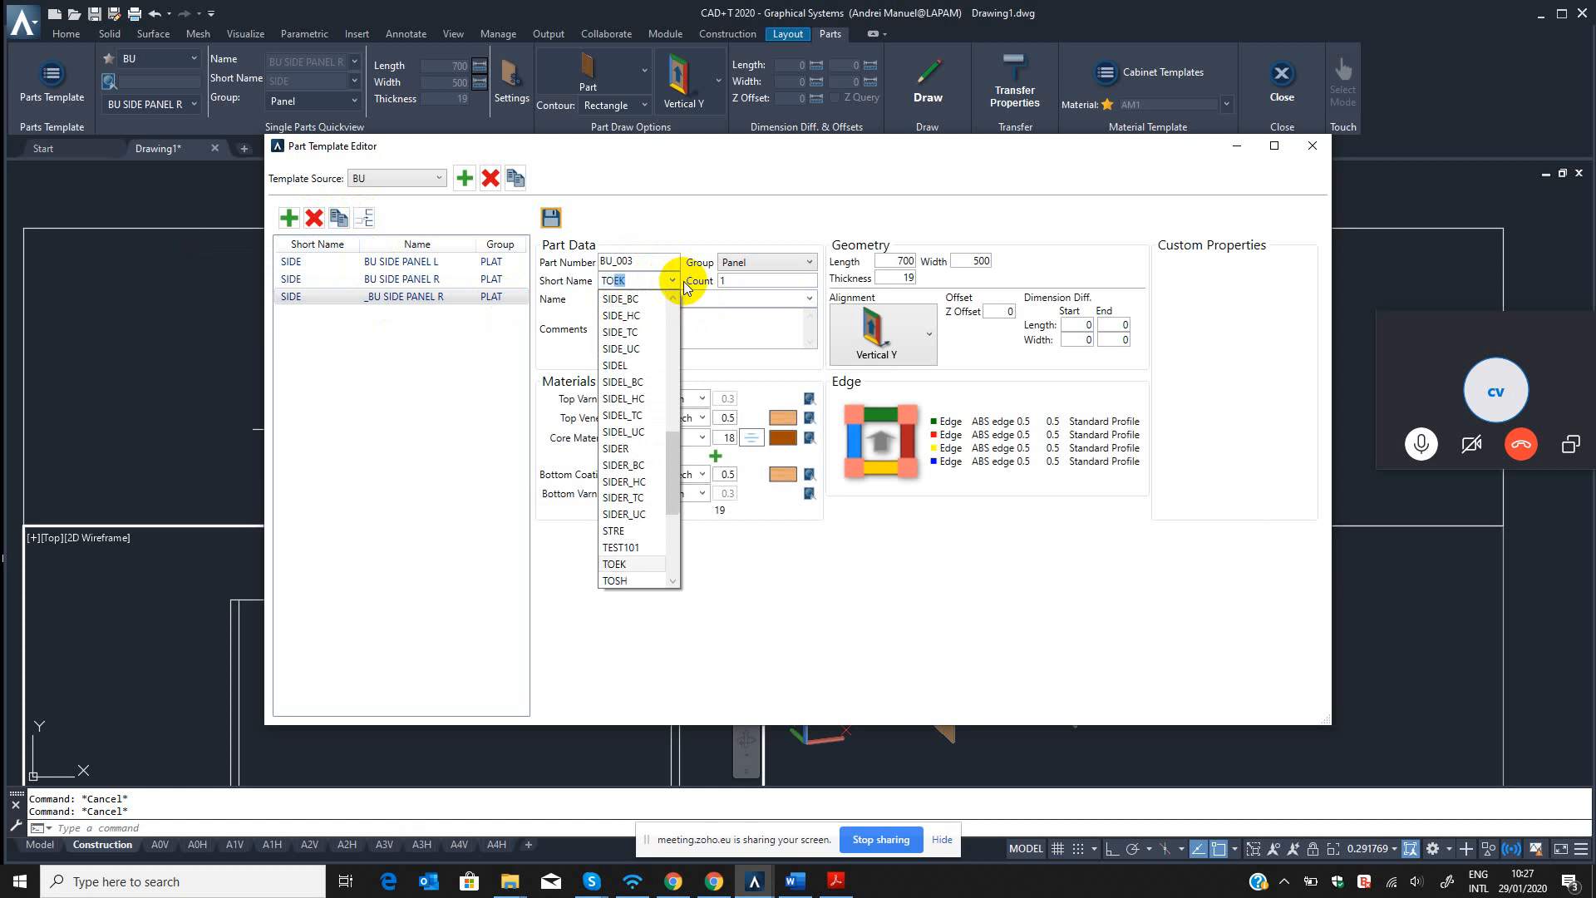
text(SH)
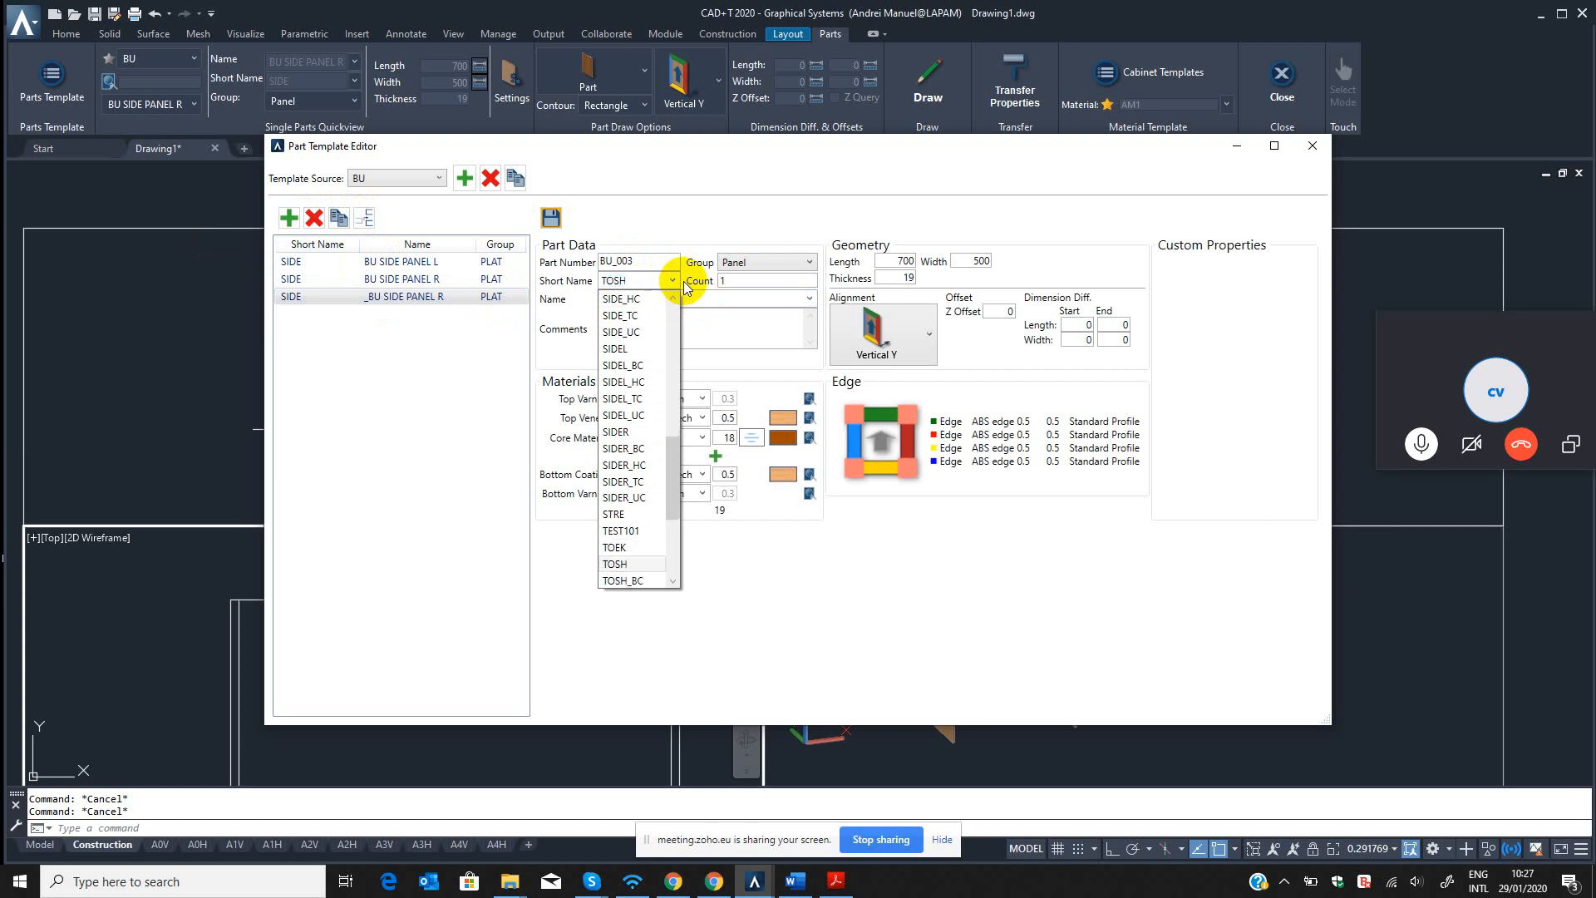
key(Return)
click(695, 297)
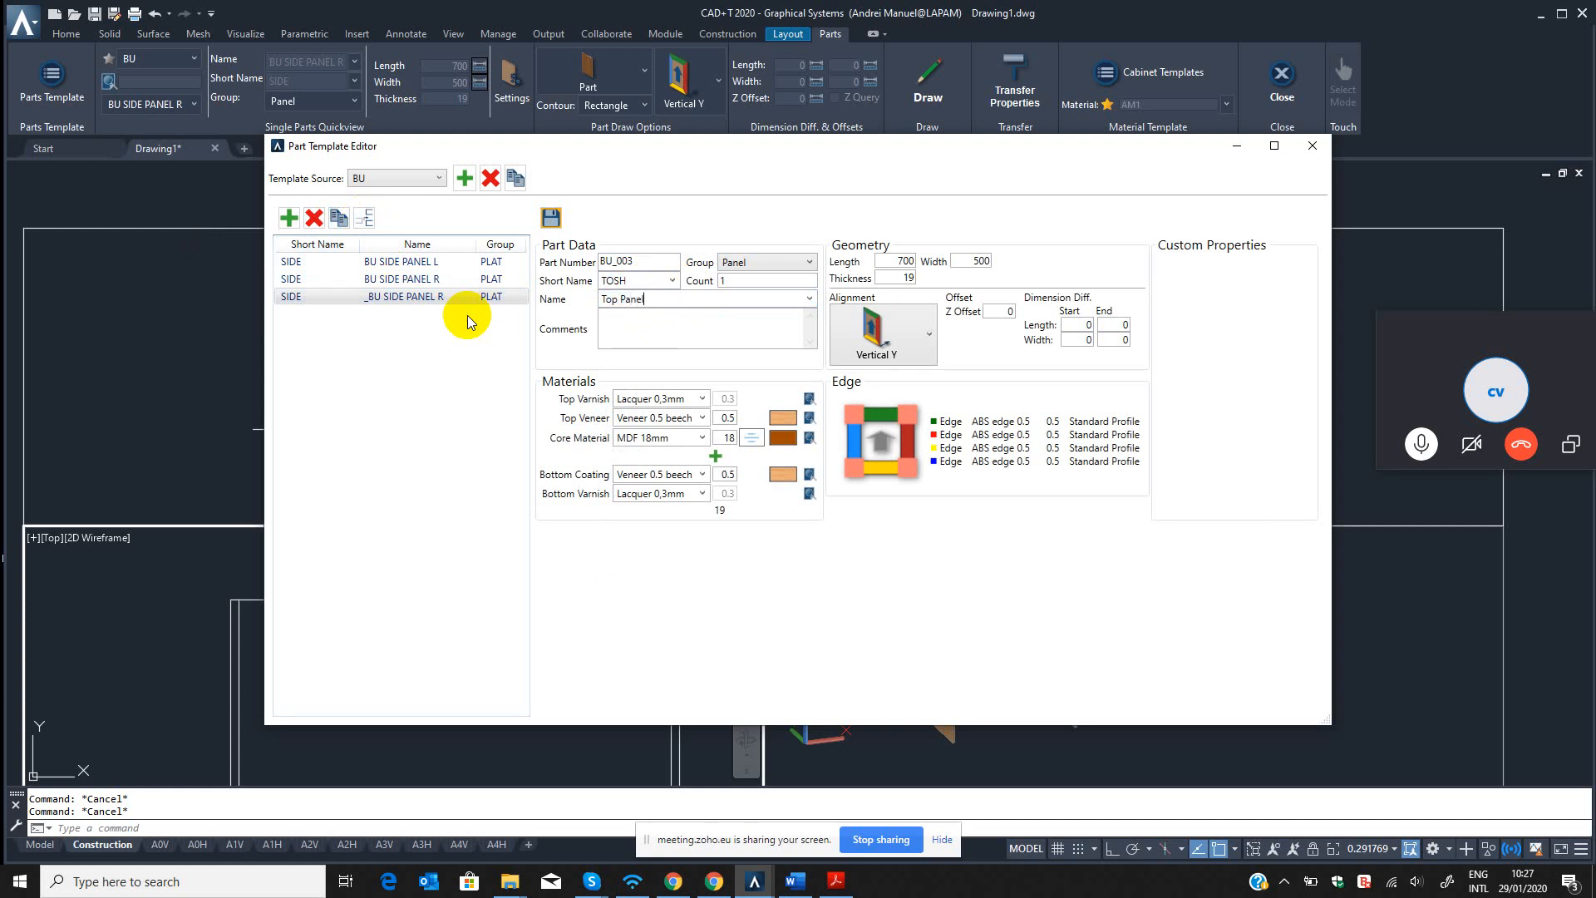
click(625, 328)
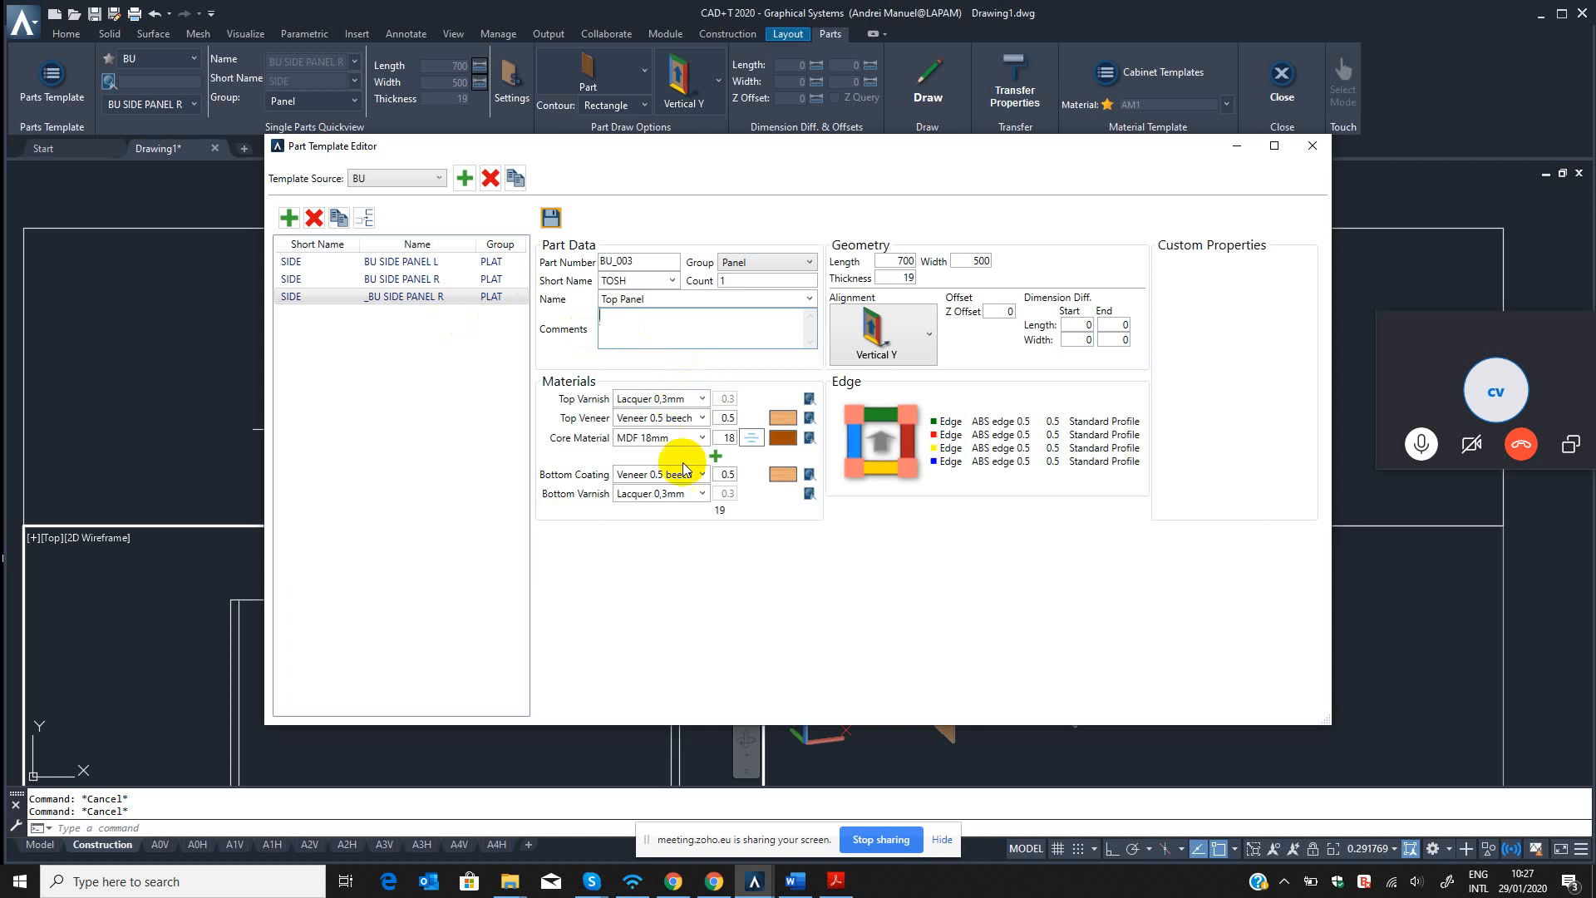
Set the alignment of the Top Panel template to Horizontal X.
click(913, 453)
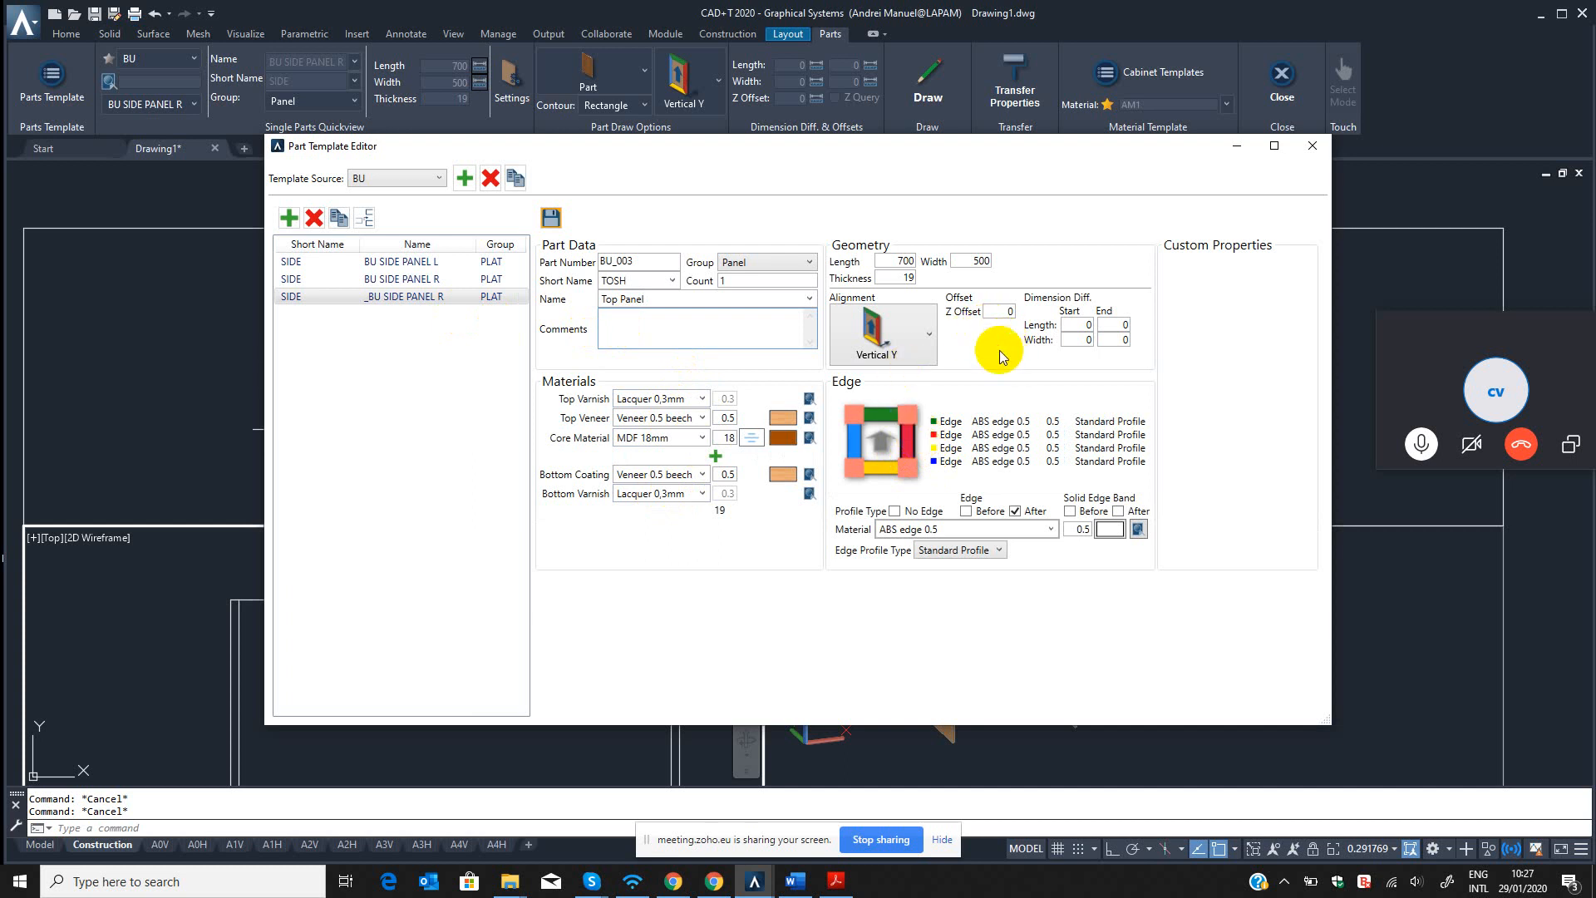
double_click(895, 261)
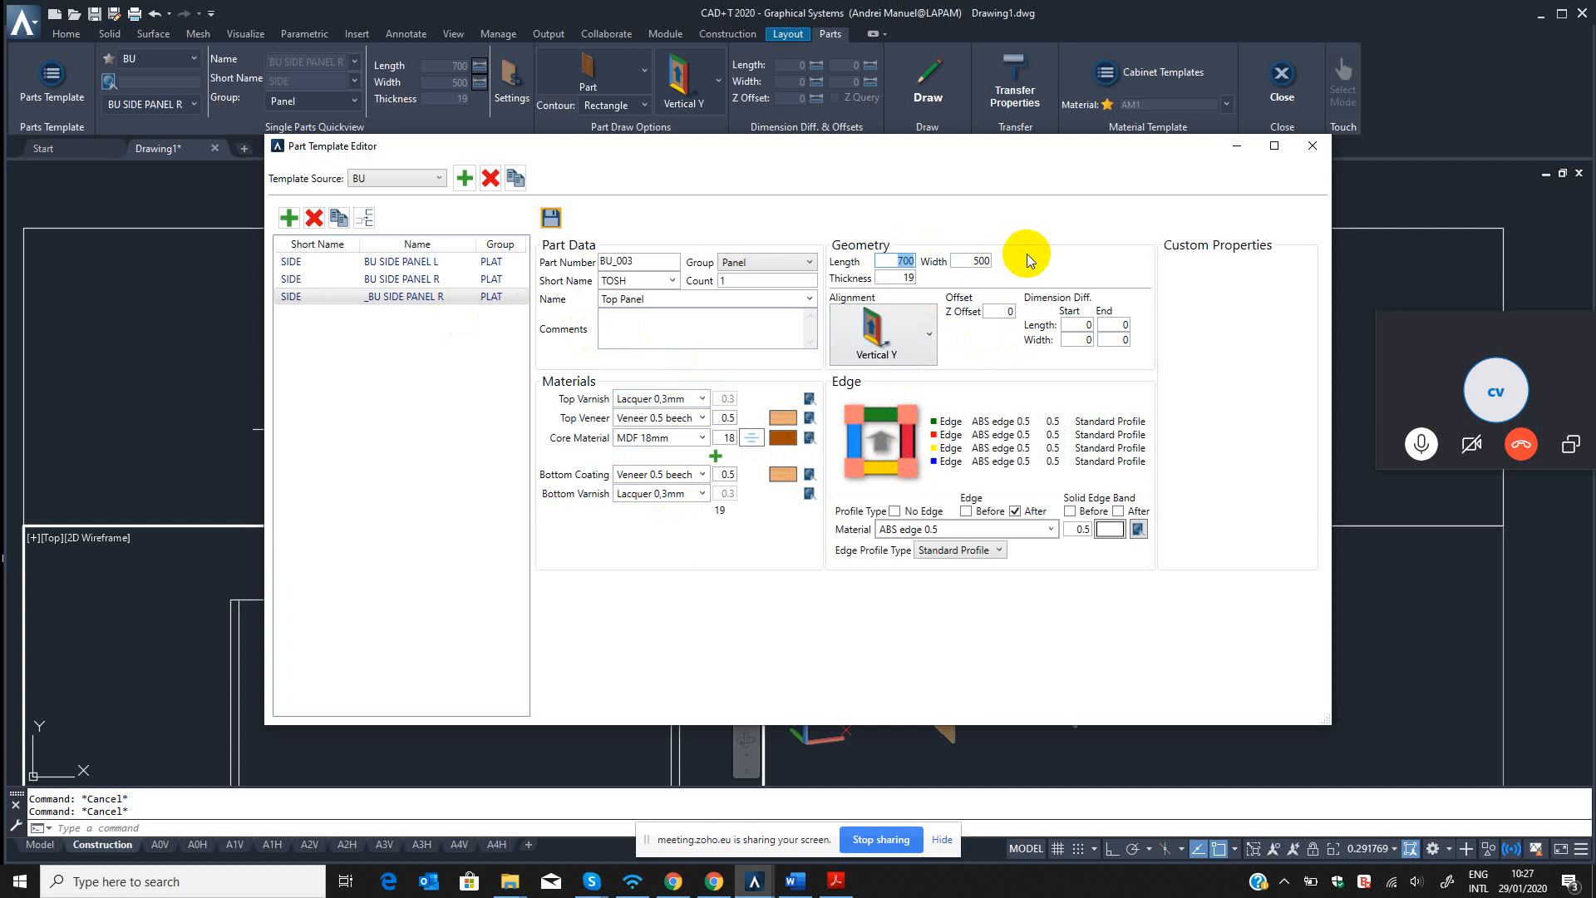
click(919, 322)
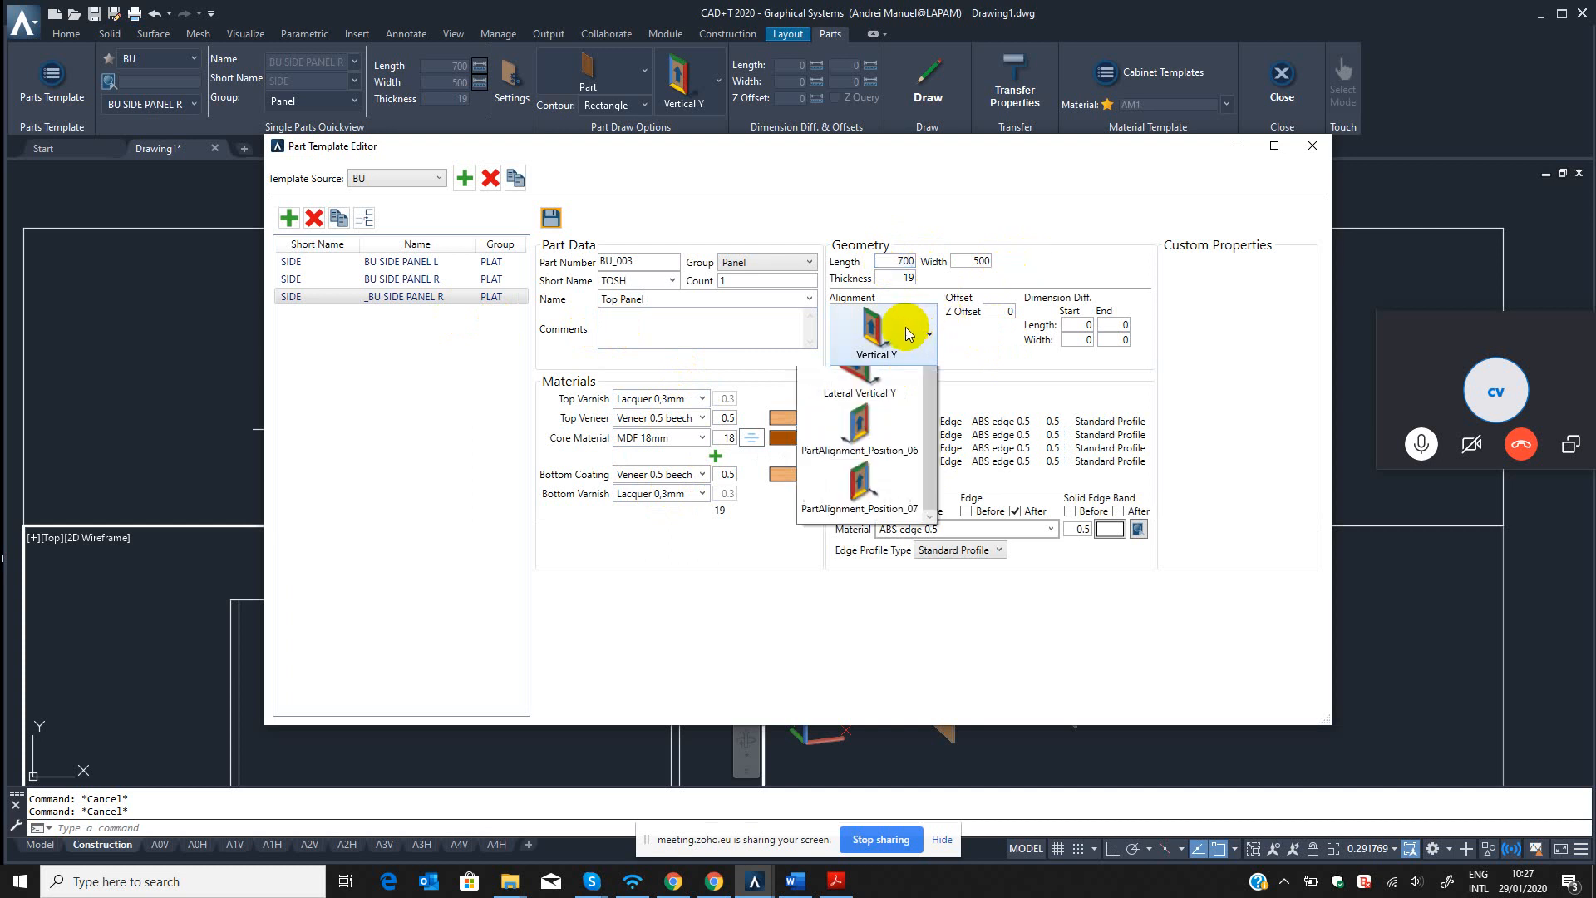
click(873, 392)
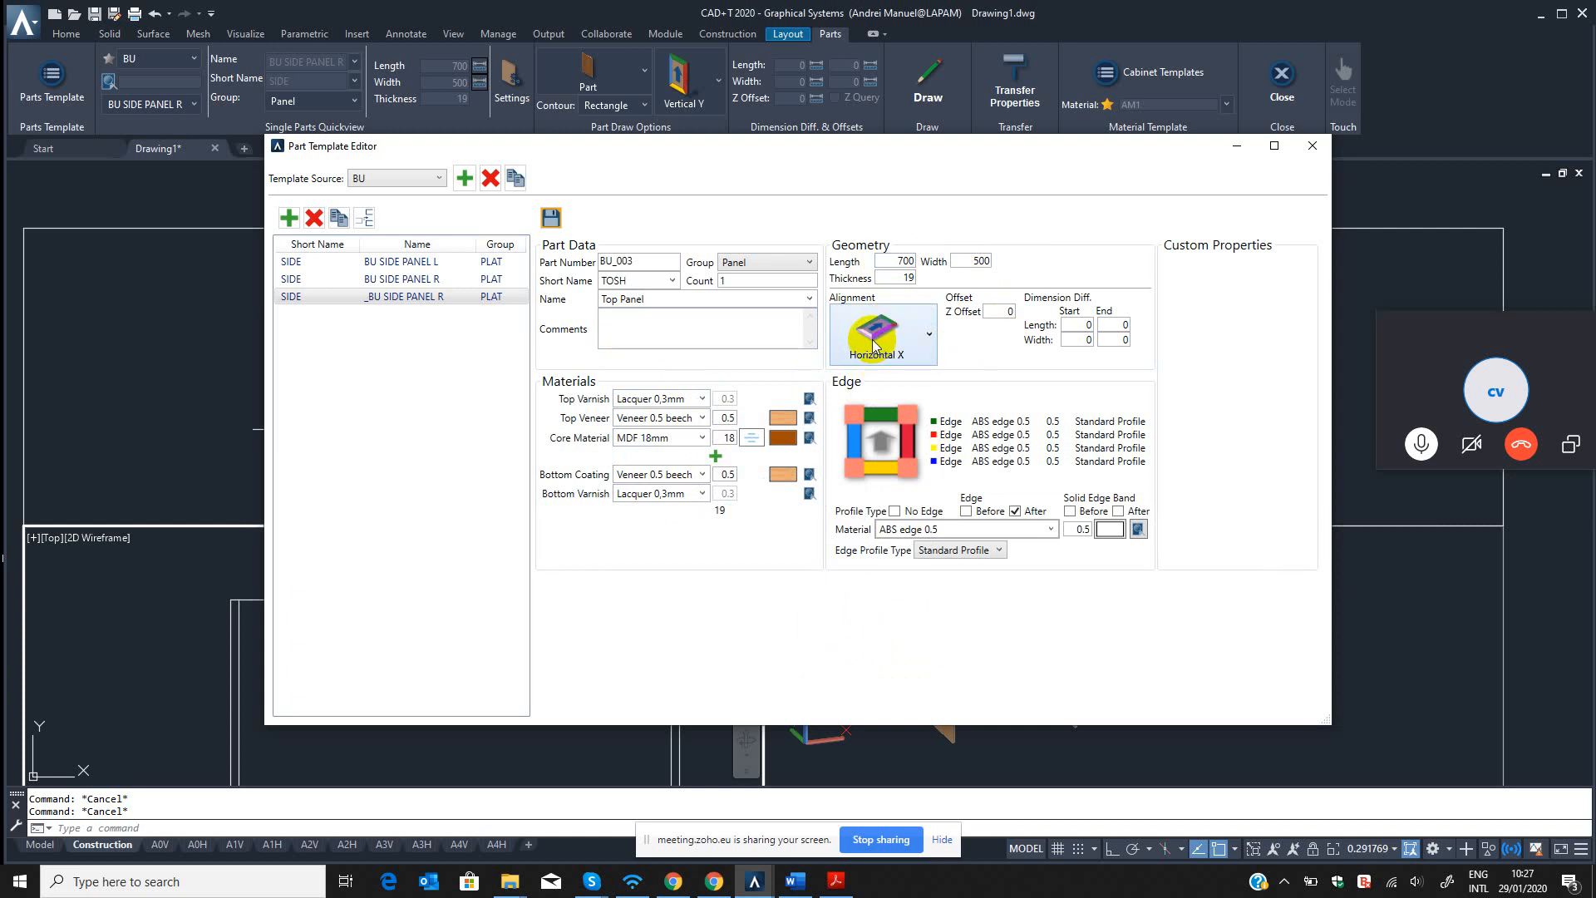
Set the Top Panel template's length to 600, keeping the width of 500 and the Horizontal X alignment.
drag(896, 260, 938, 256)
click(970, 265)
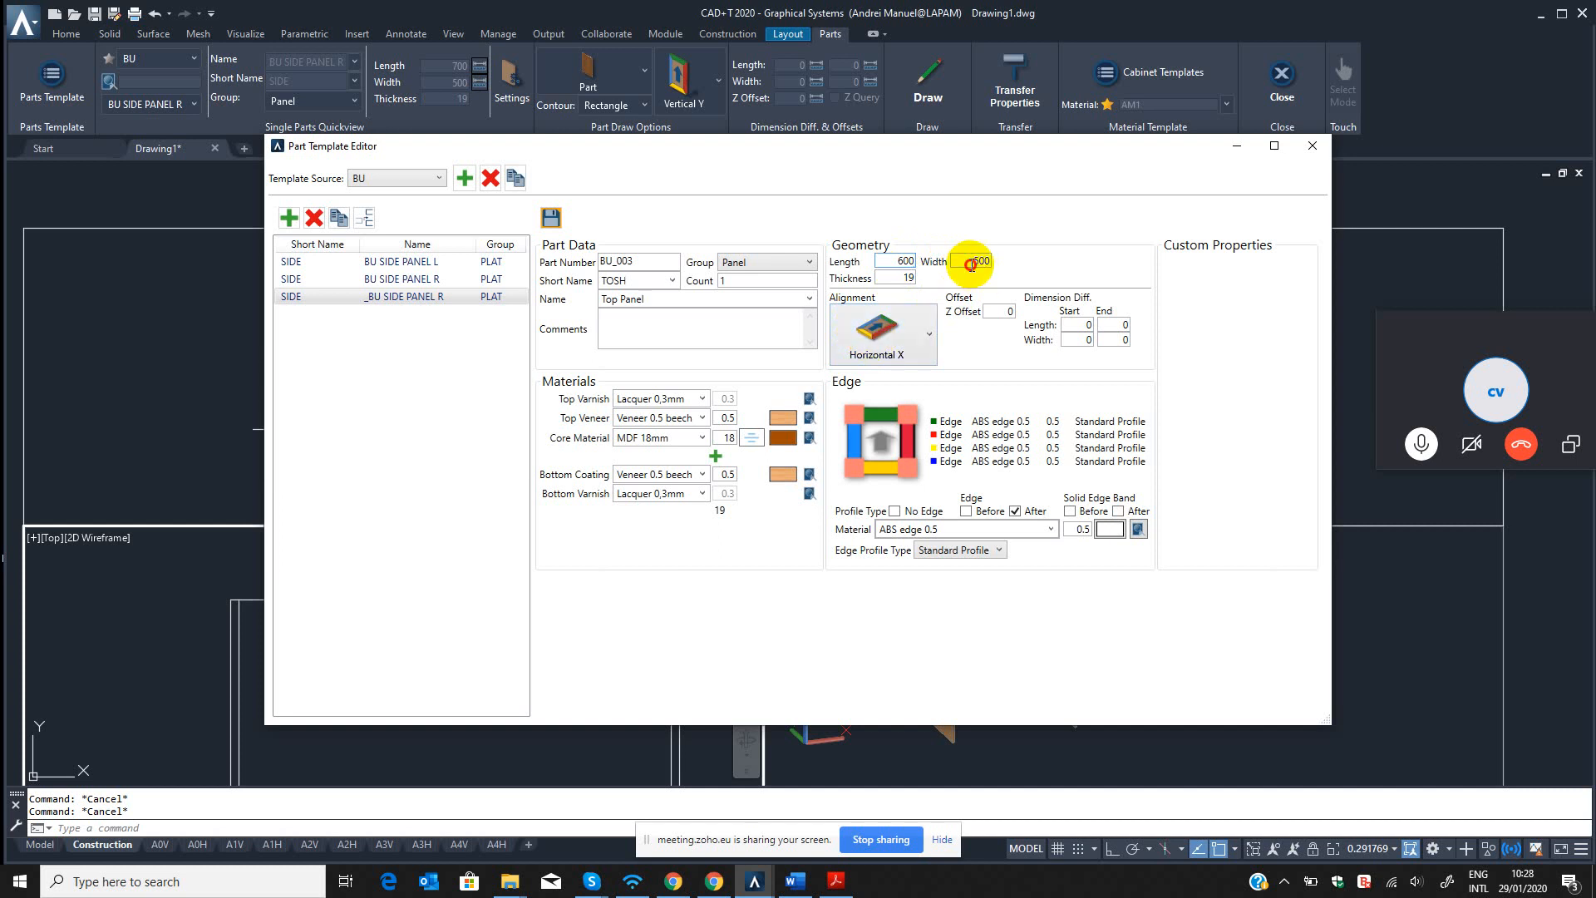
drag(971, 263, 997, 264)
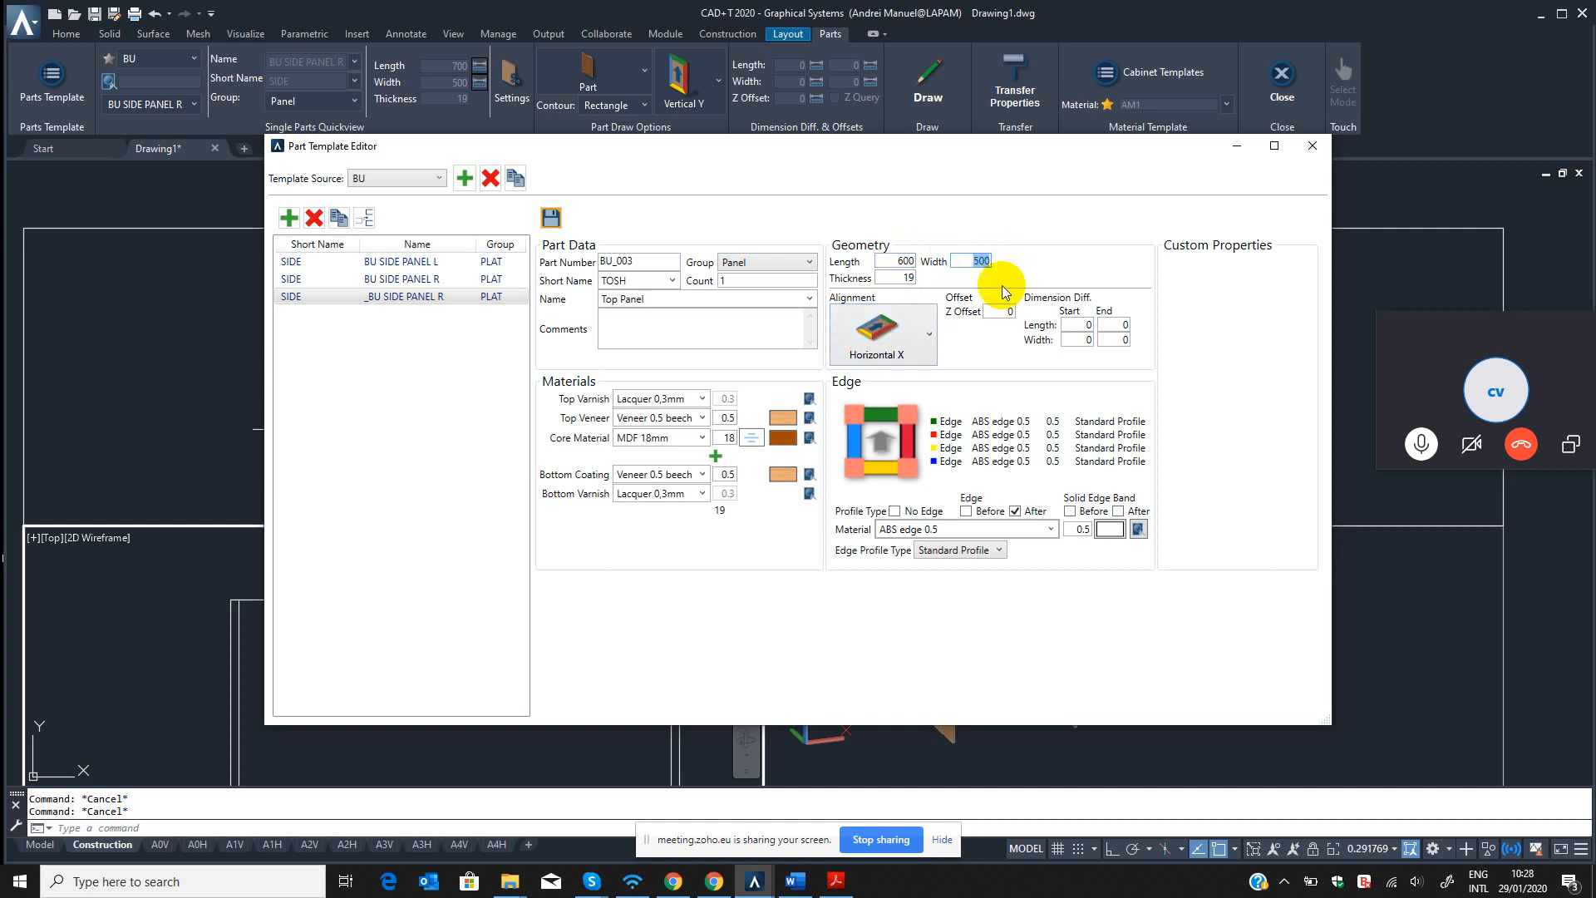
click(921, 333)
click(921, 332)
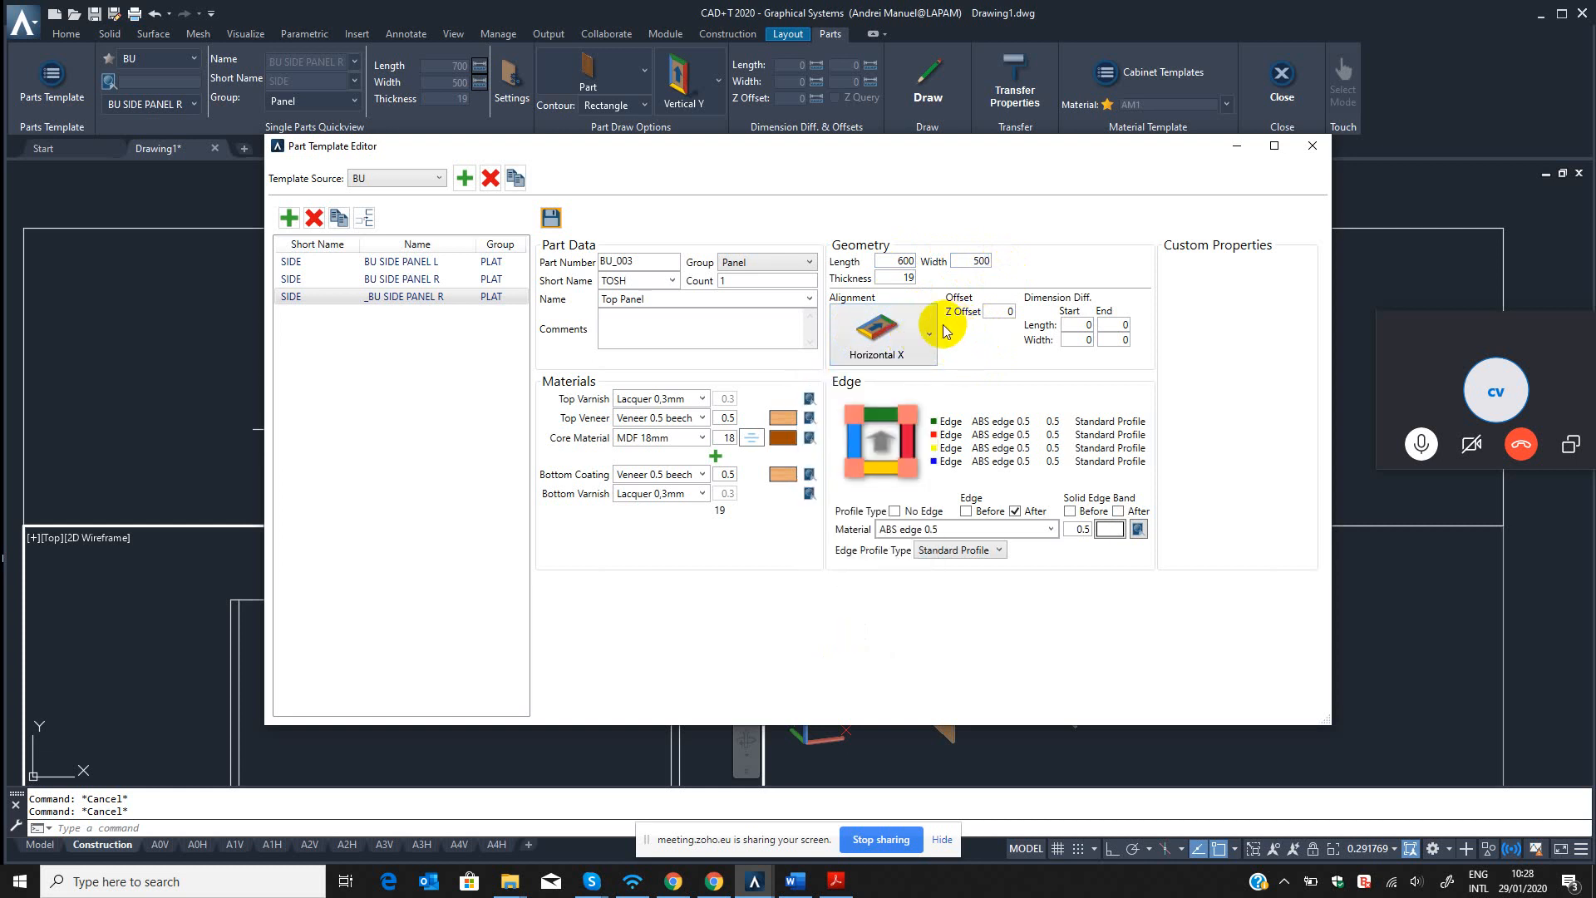
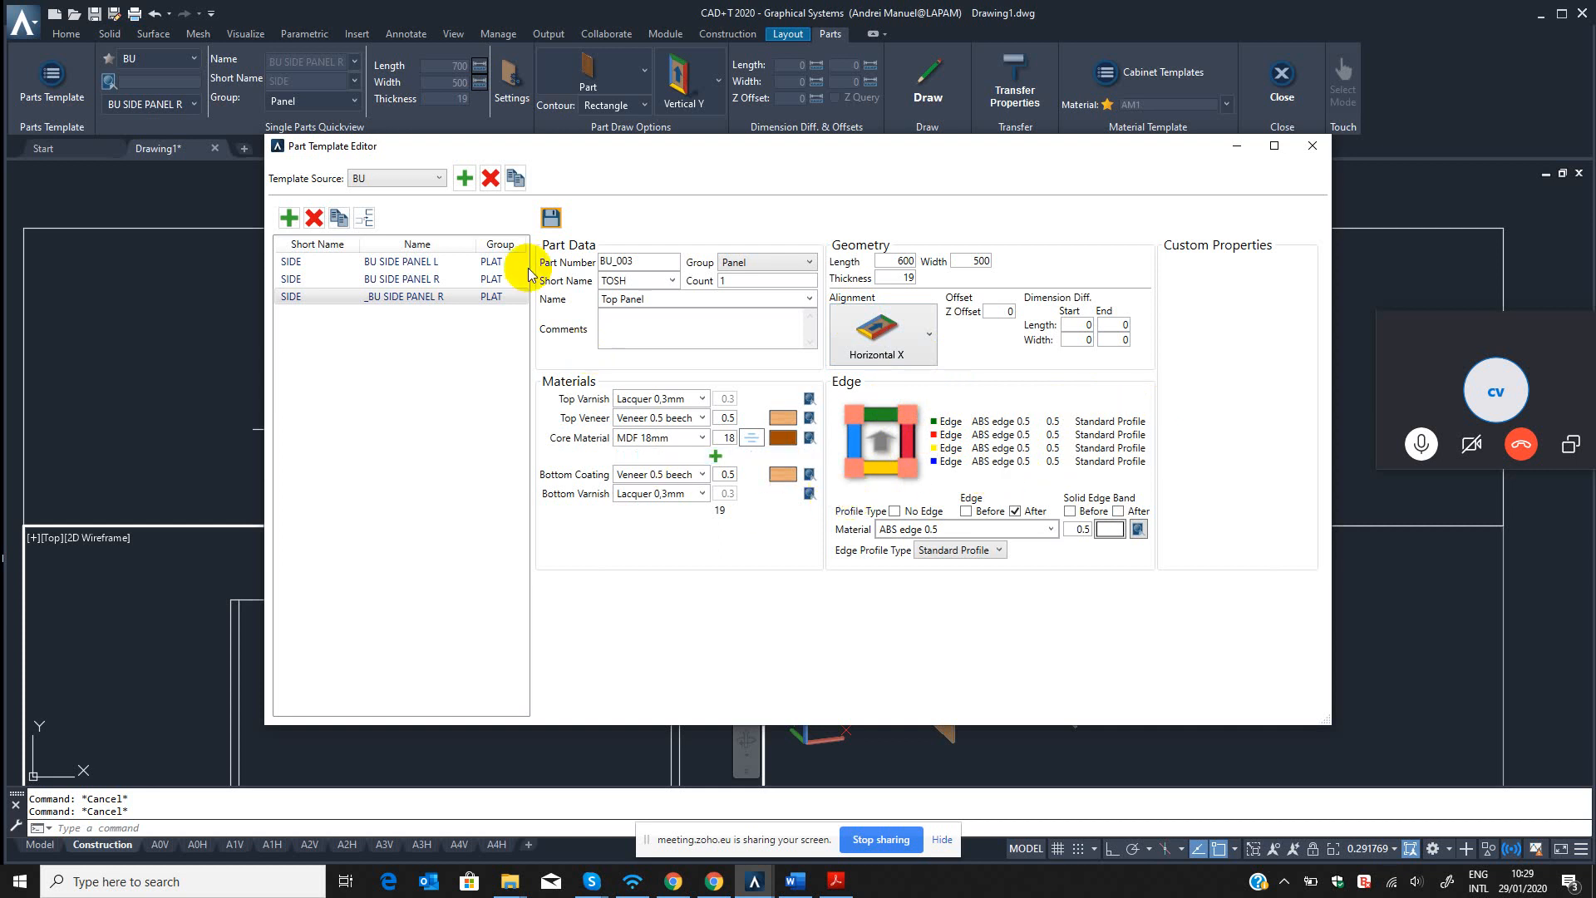
Save the changes to the Top Panel template and close the Part Template Editor.
click(551, 218)
double_click(642, 281)
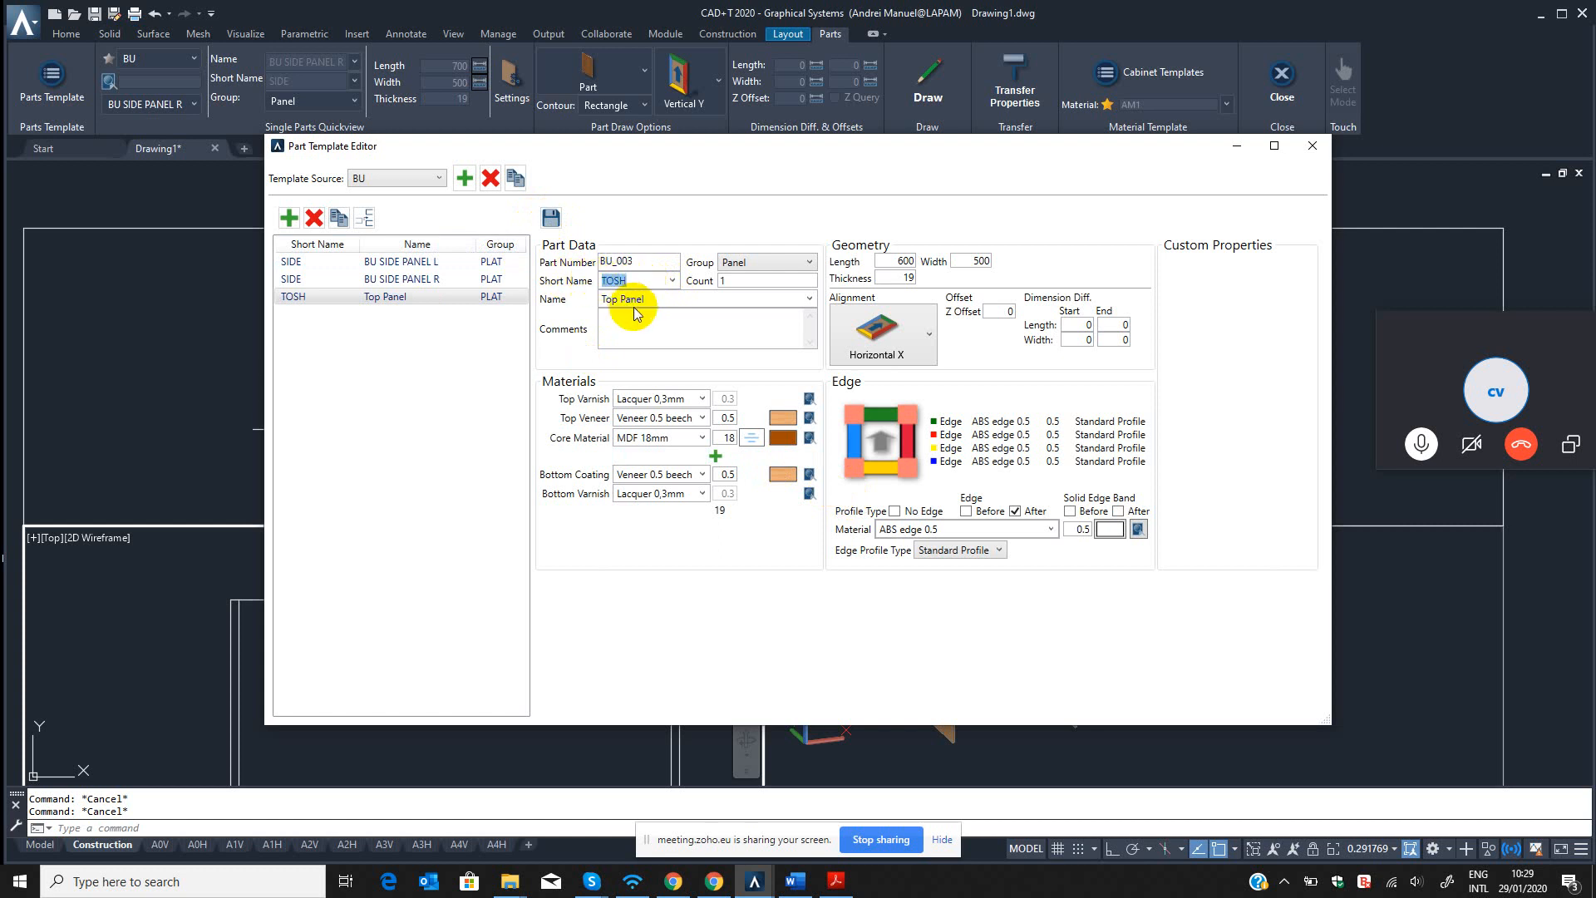
click(389, 296)
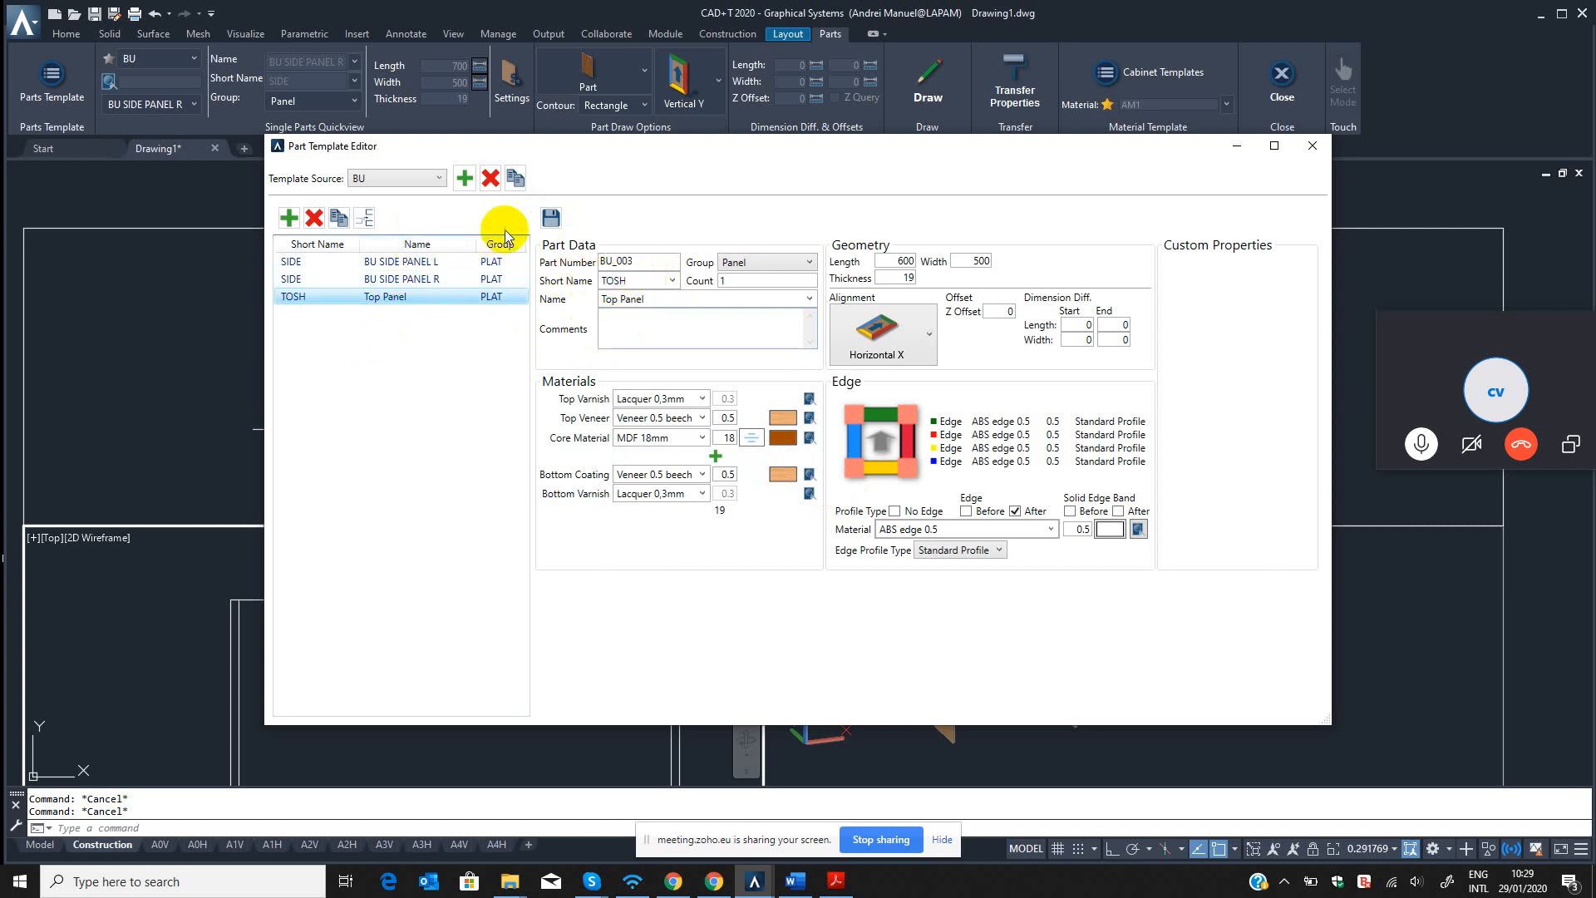
click(1314, 147)
Reload the BU template source by switching to BASE CABINET and back, and choose the Top Panel part for drawing.
click(181, 105)
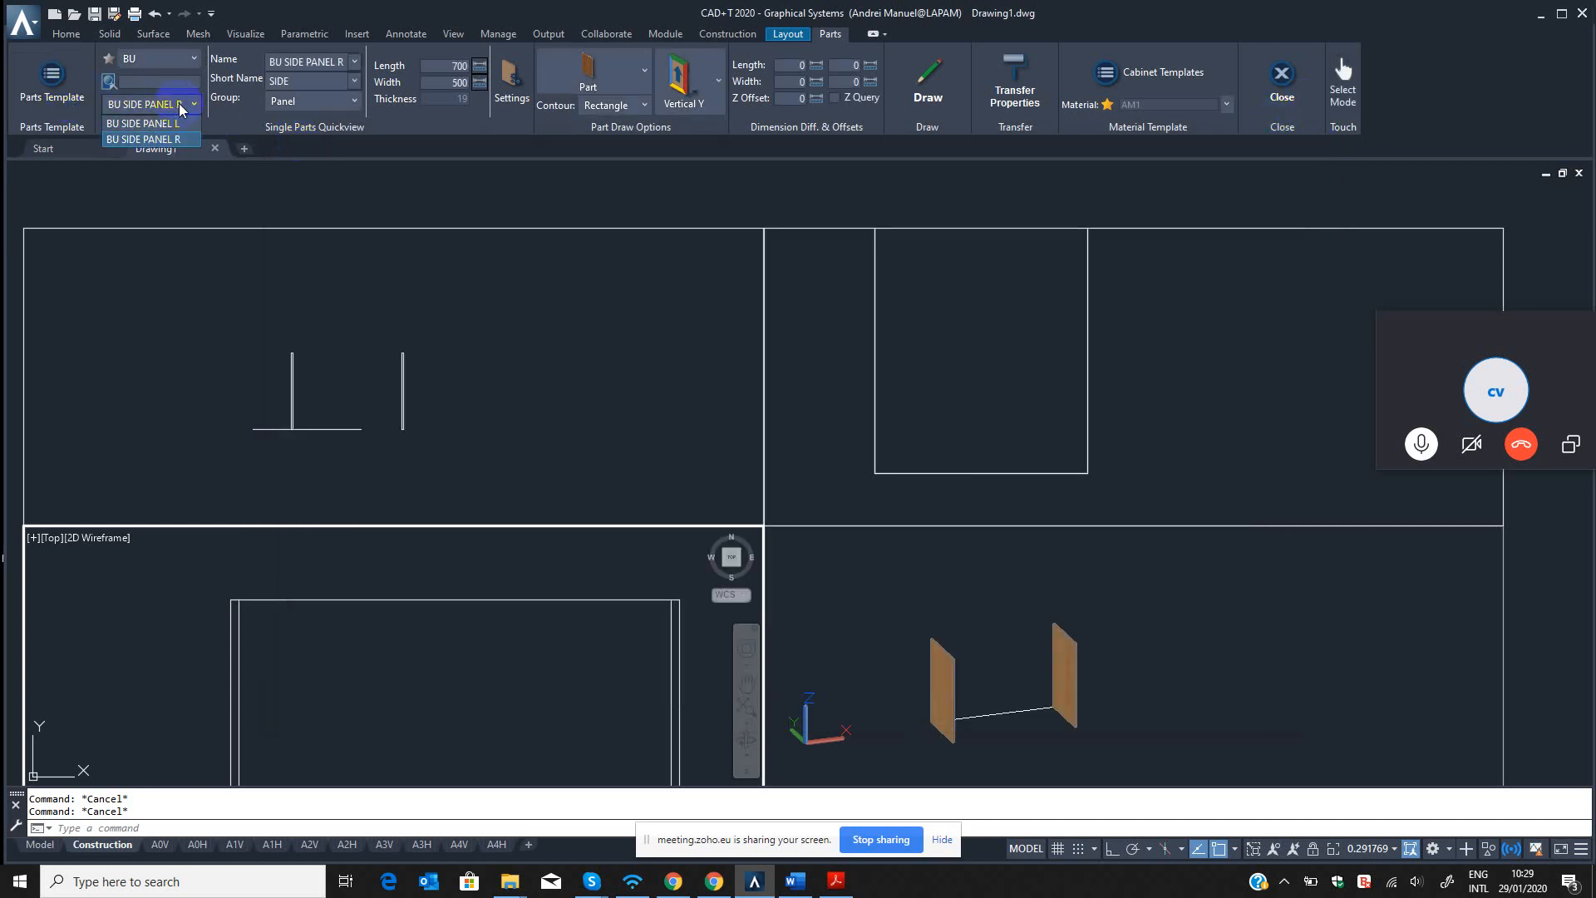
click(180, 106)
click(165, 57)
click(107, 178)
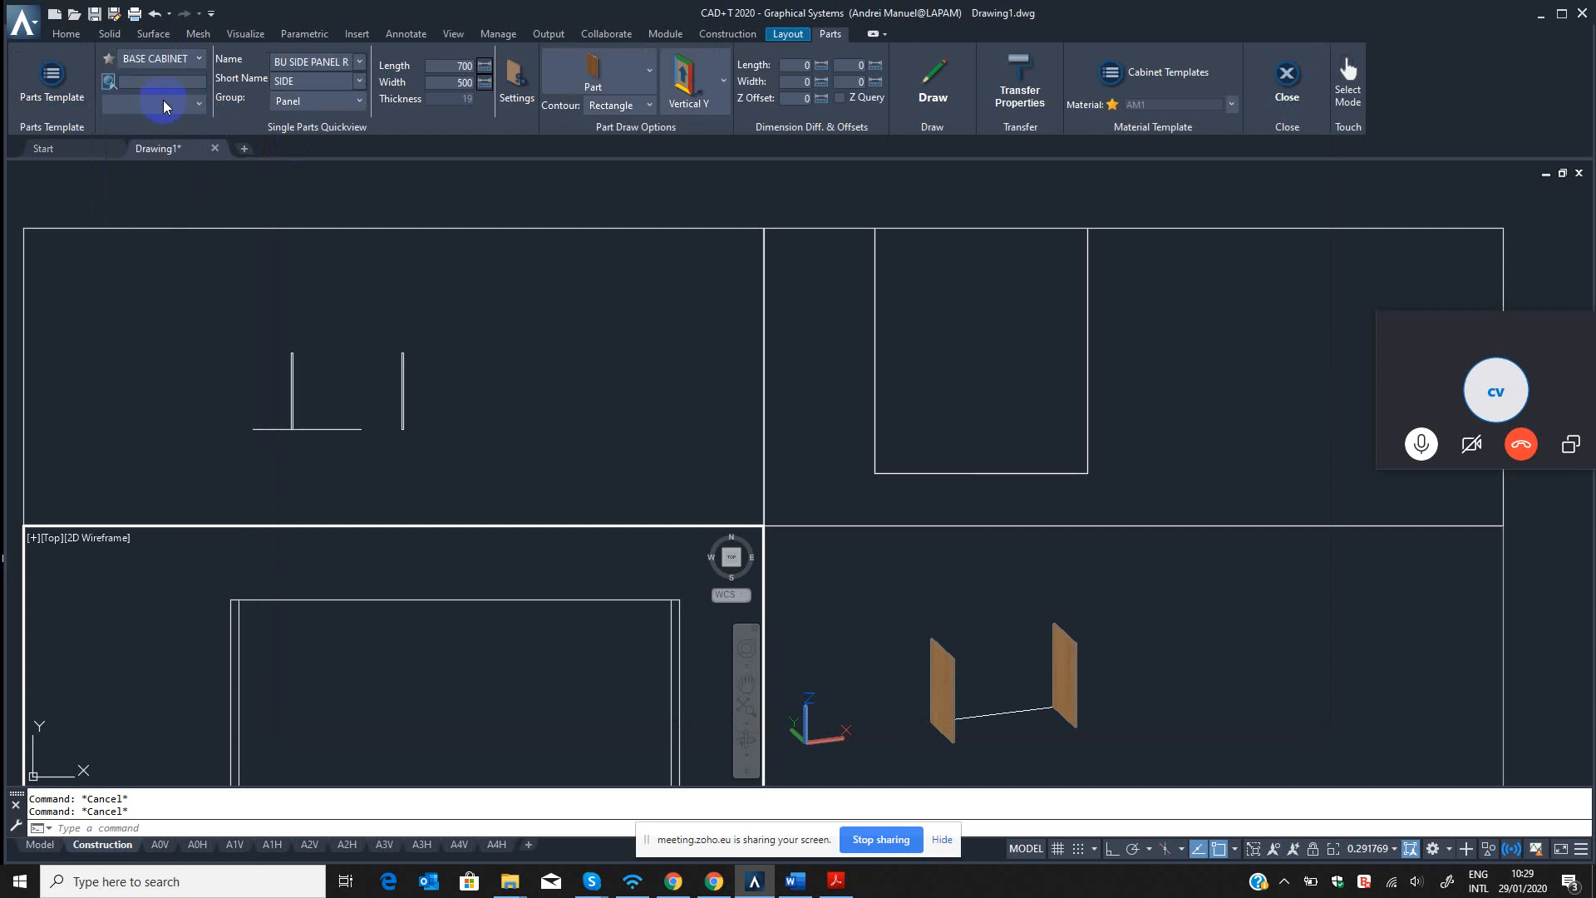
click(190, 58)
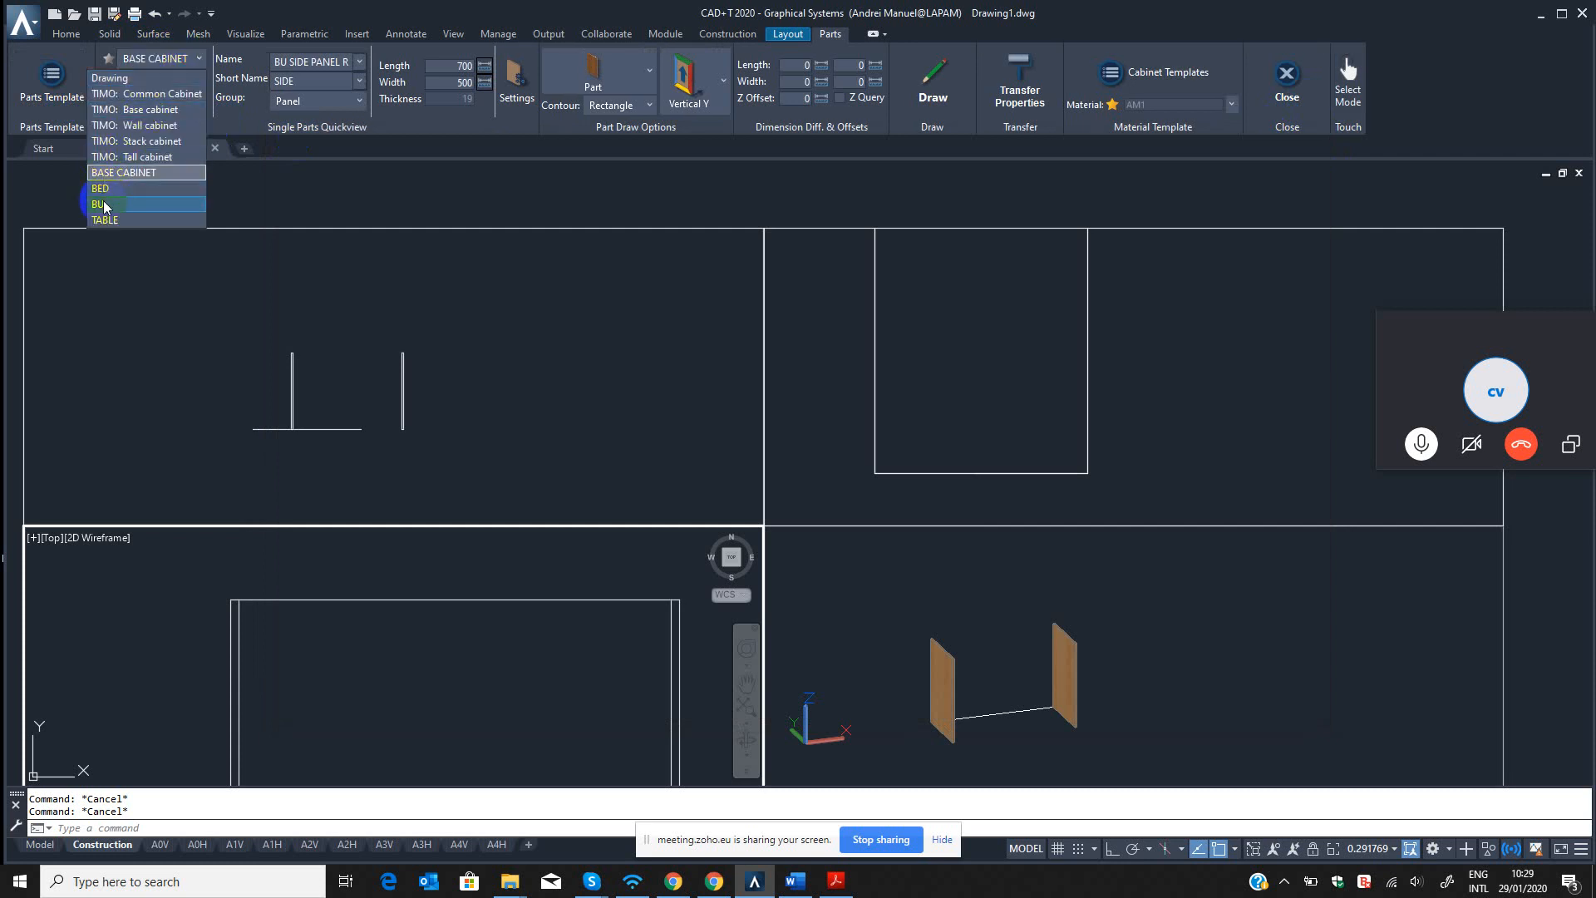
click(108, 178)
click(166, 104)
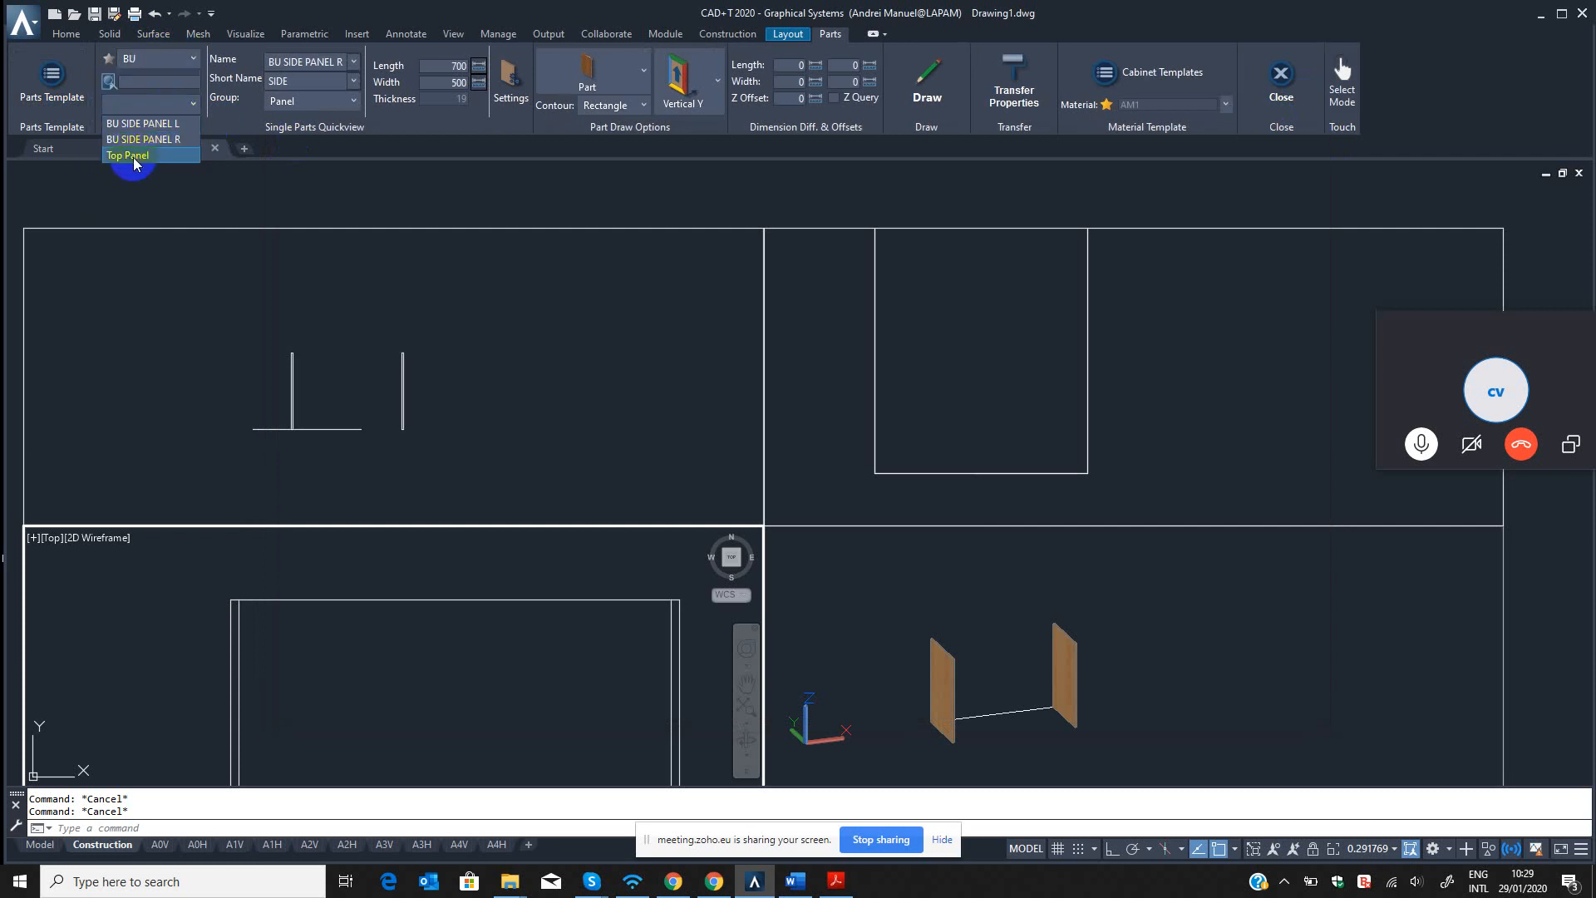
click(133, 155)
Draw the Top Panel part from the outer back corner of the cabinet's left side panel.
click(920, 83)
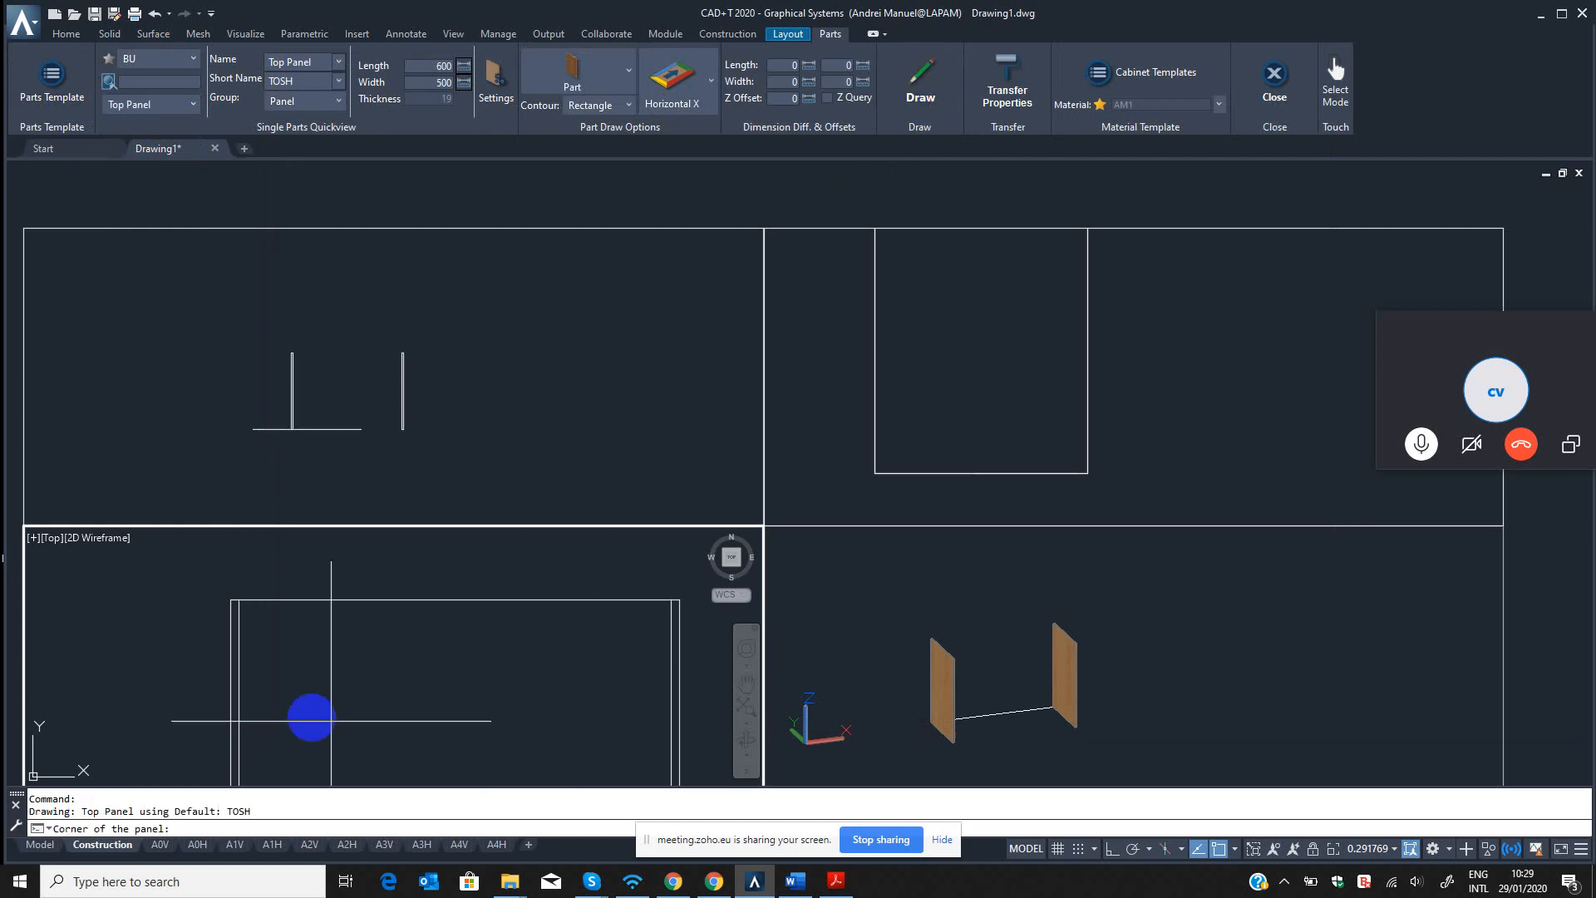
click(231, 600)
click(413, 666)
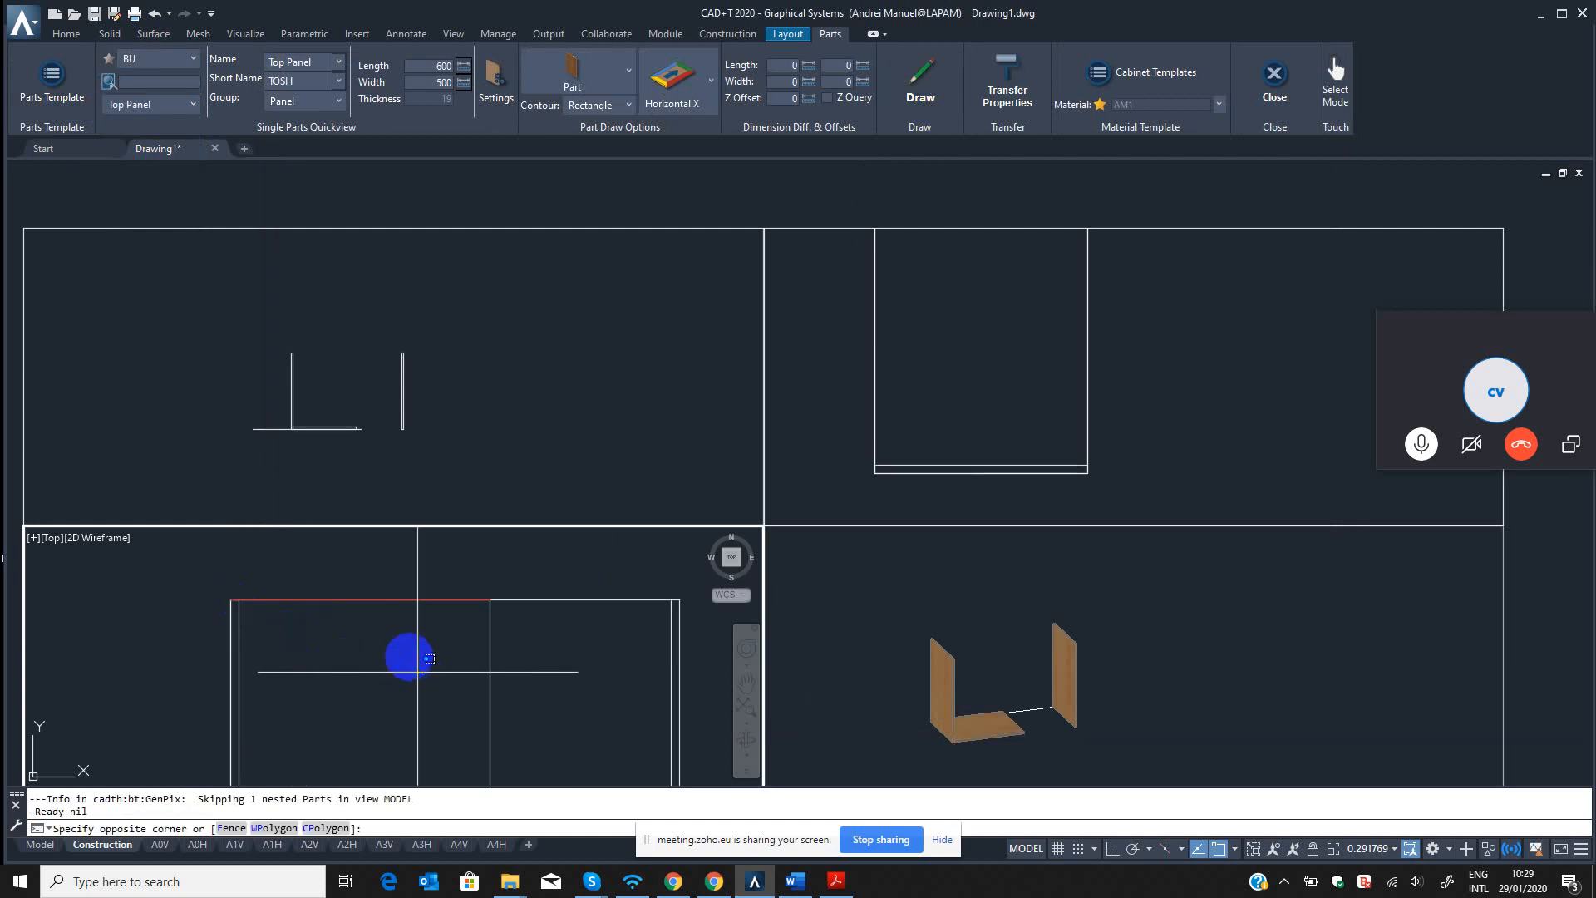
Examine the height of the drawn top panel relative to the side panels in the 3D view.
click(931, 670)
scroll(984, 677, up, 5)
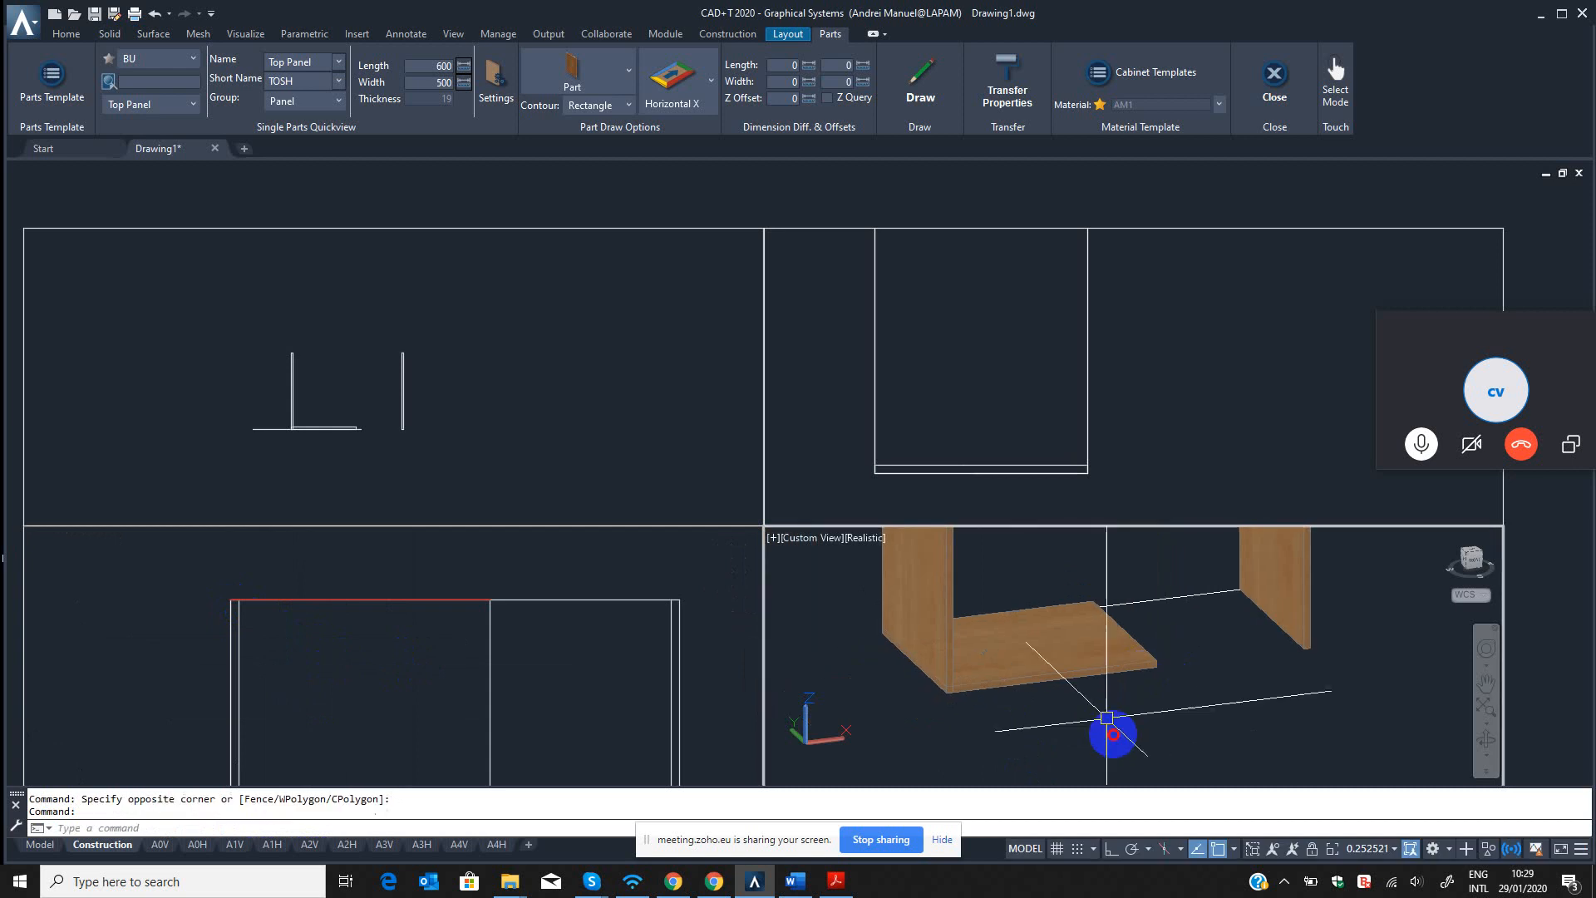
click(1035, 652)
scroll(1008, 685, up, 4)
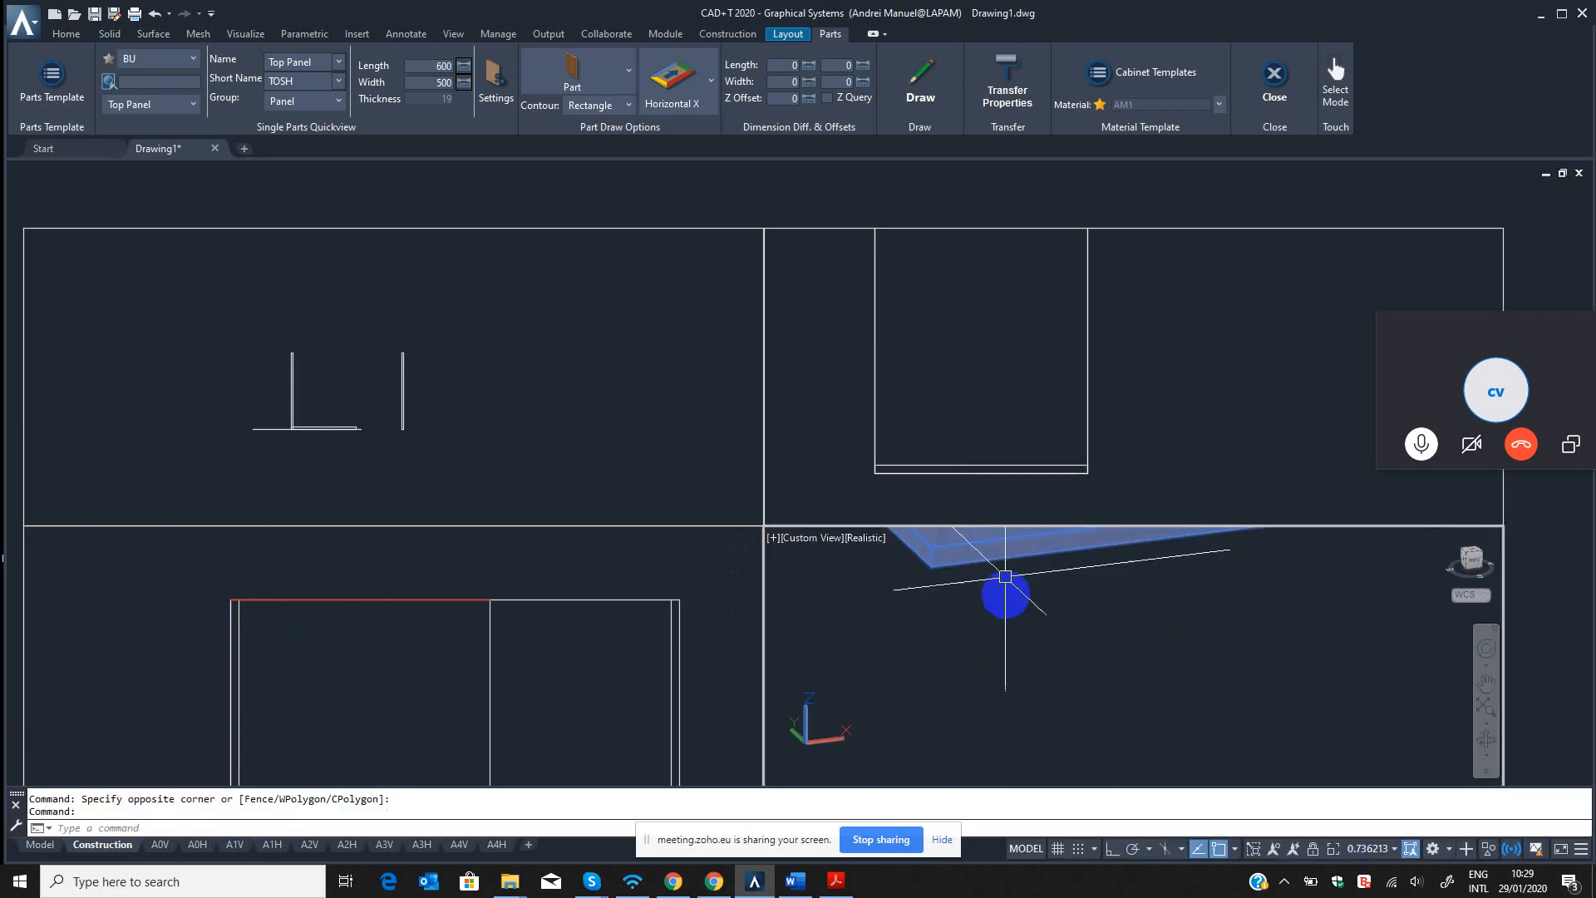
middle_drag(1005, 581, 1045, 725)
scroll(1075, 724, down, 5)
scroll(1075, 724, up, 5)
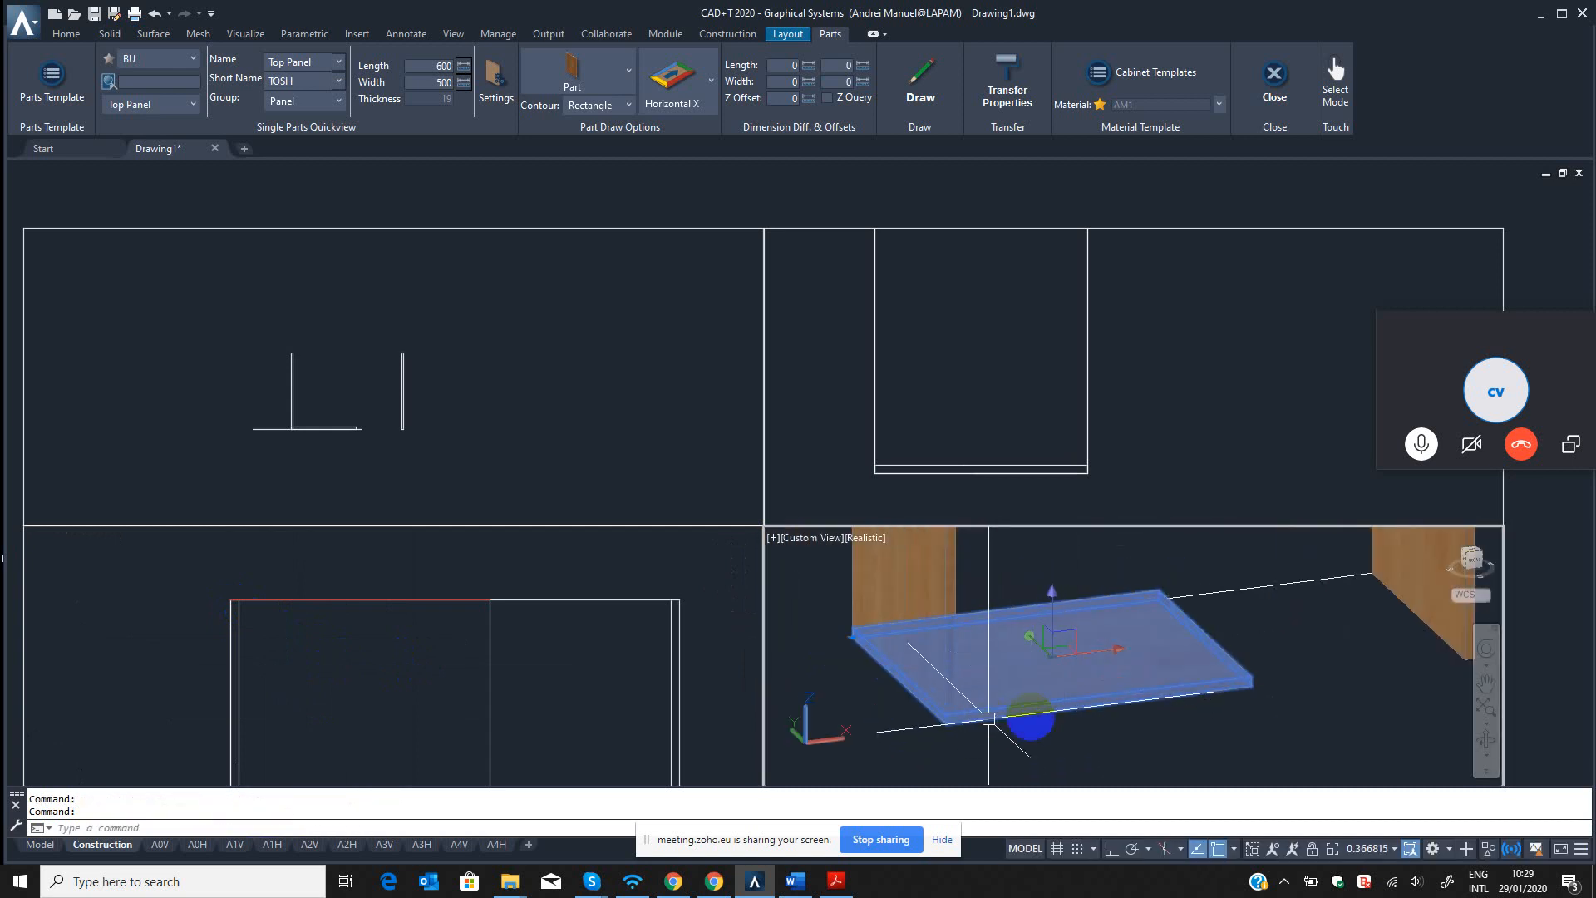
key(Escape)
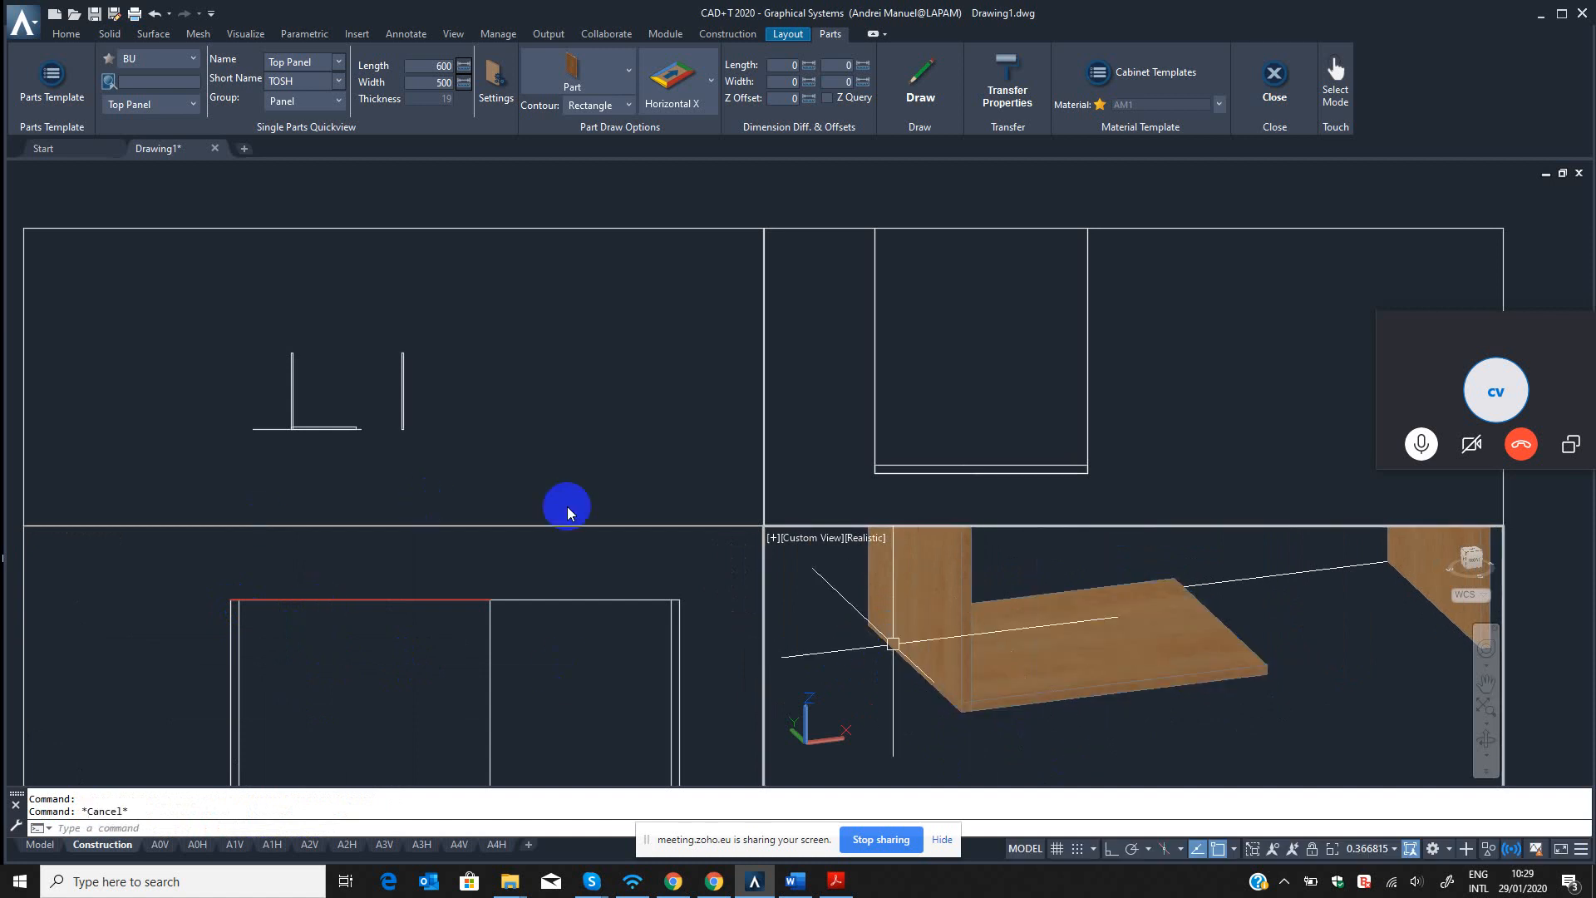
Open the Top Panel template of the BU source in the Part Template Editor and select its Z offset.
click(67, 93)
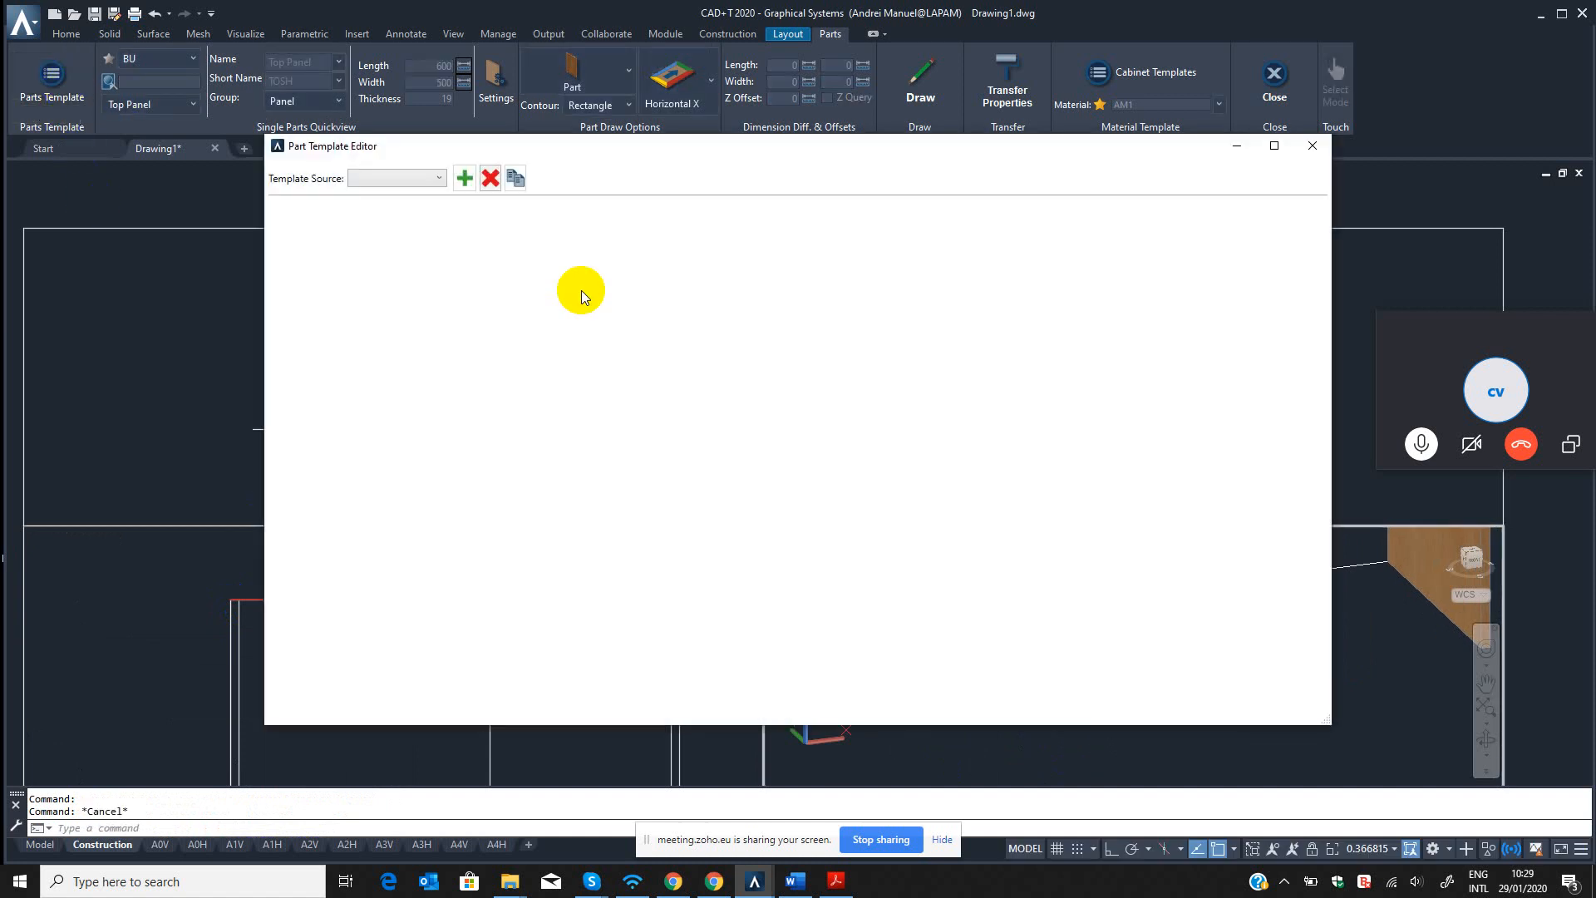
click(428, 178)
click(371, 247)
click(376, 296)
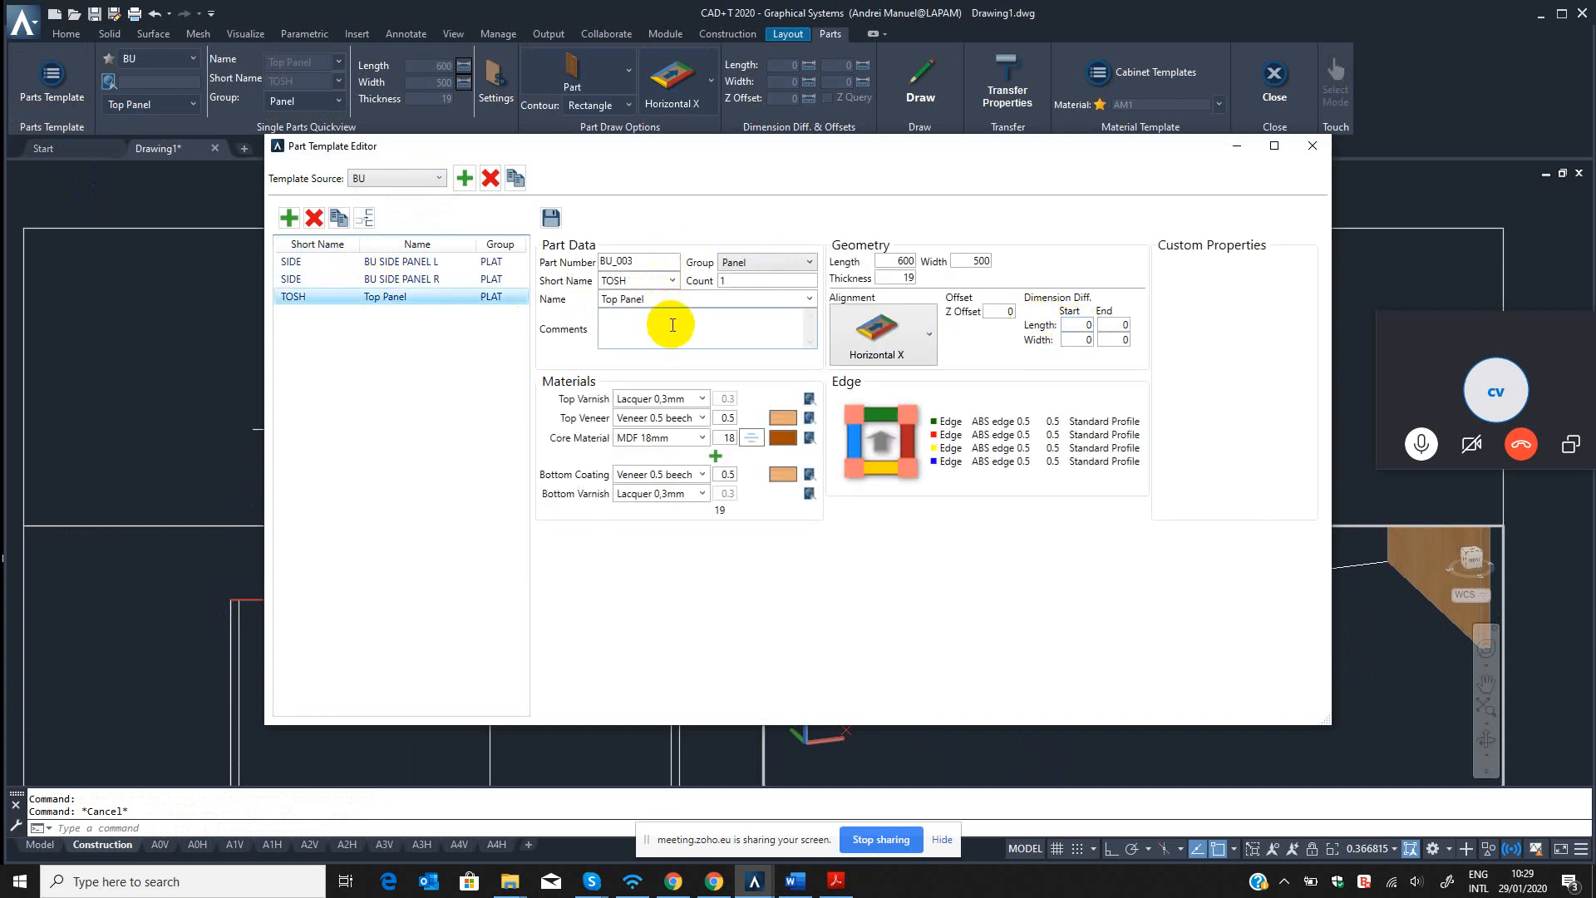
click(1001, 312)
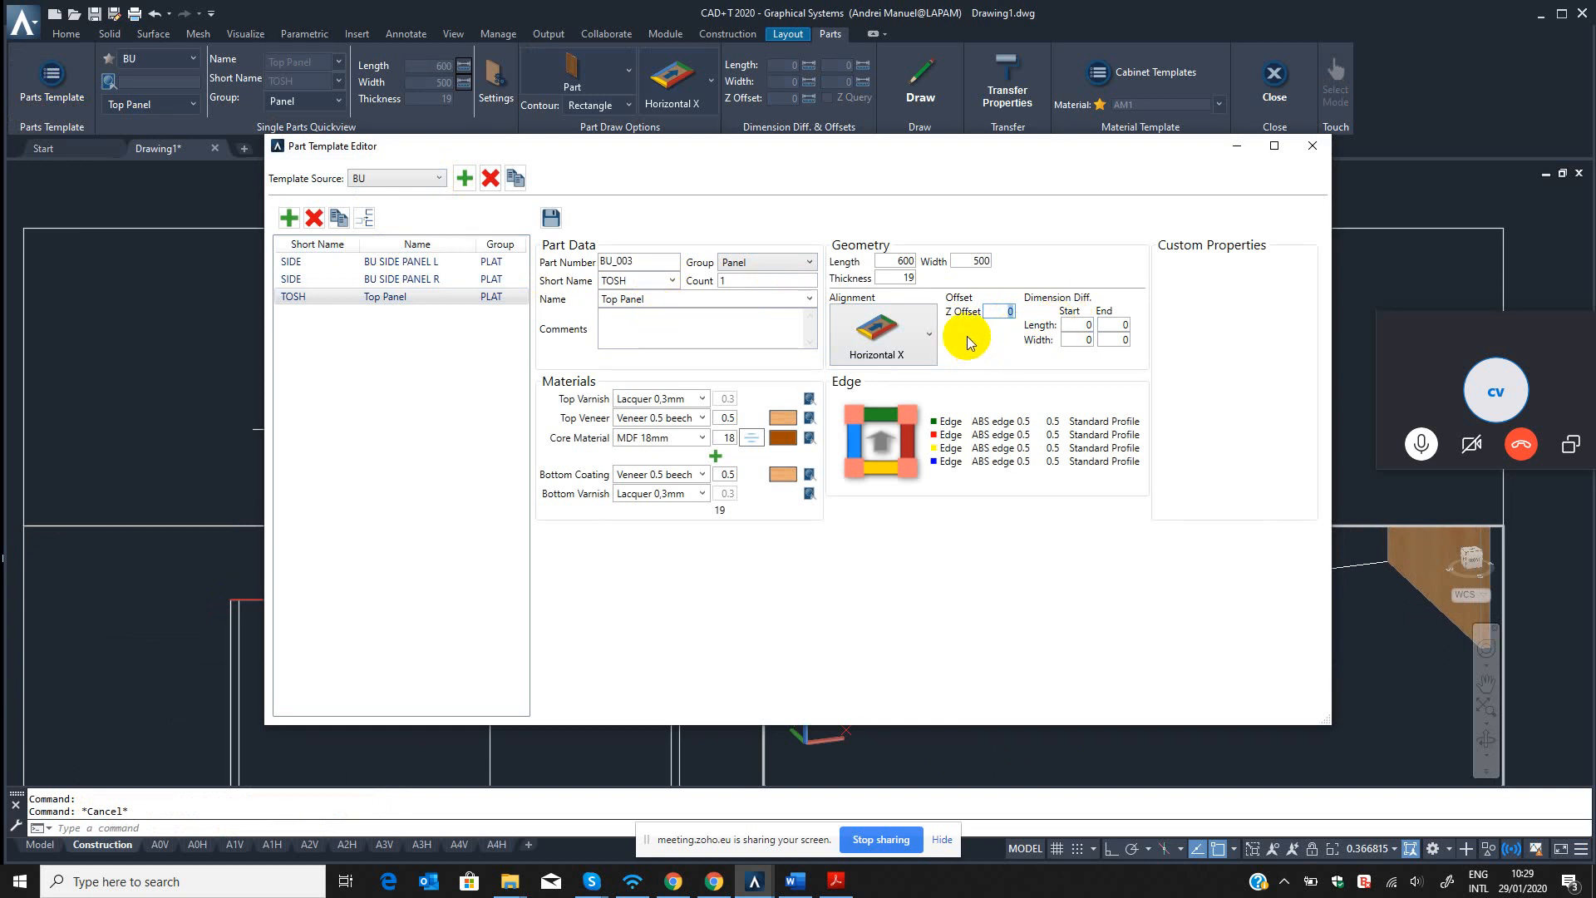
click(1016, 311)
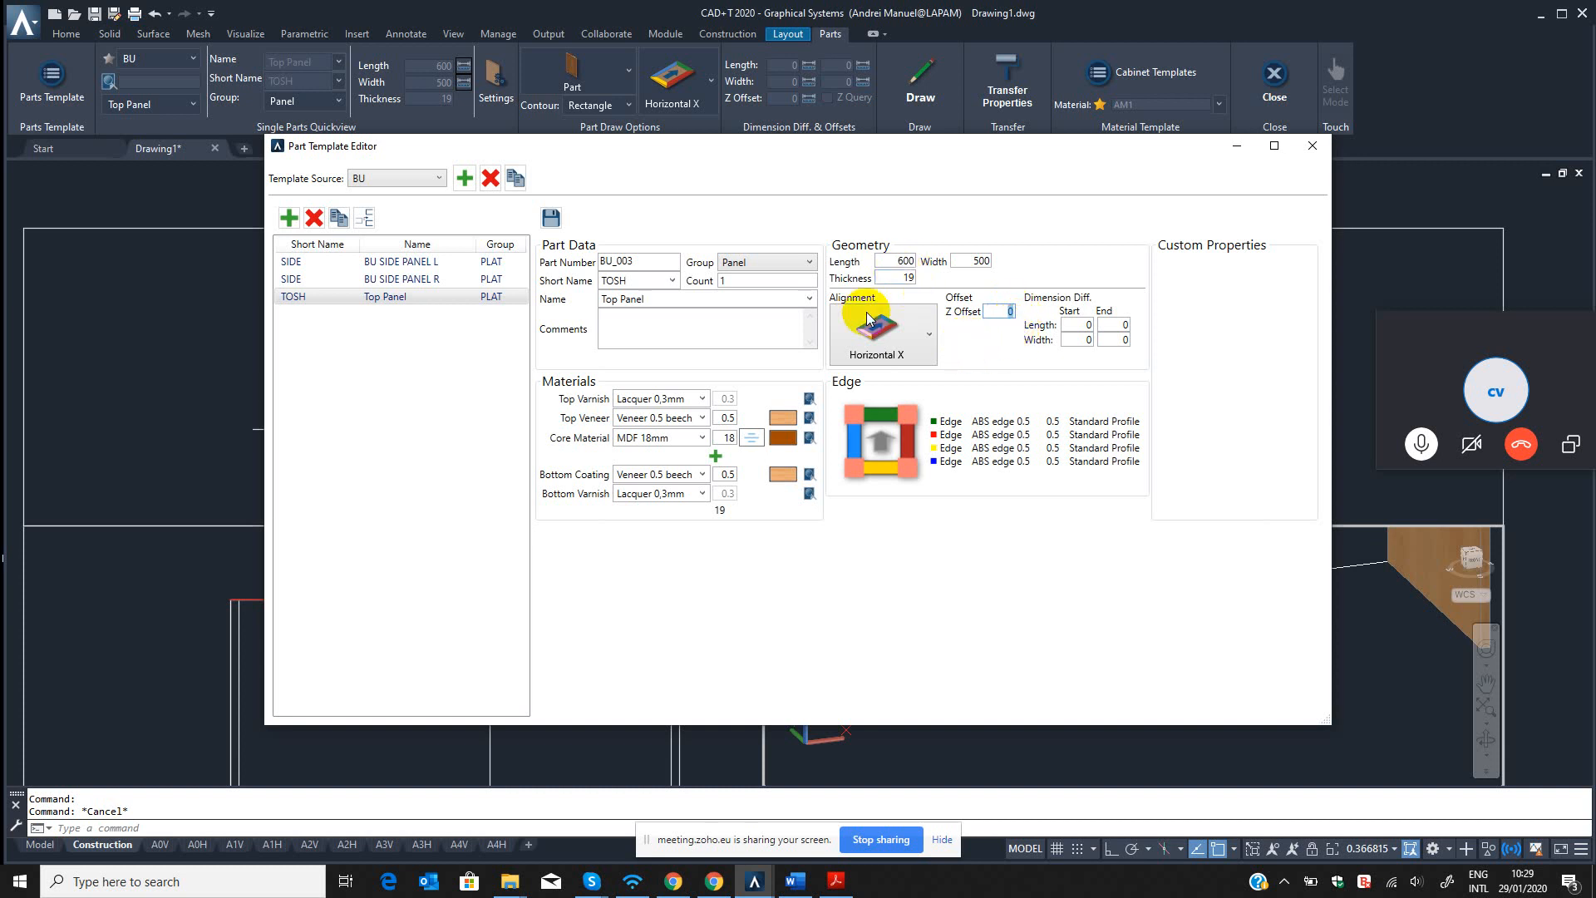
Check the length and core material thickness of the BU SIDE PANEL R template, and return to the Top Panel template.
click(403, 279)
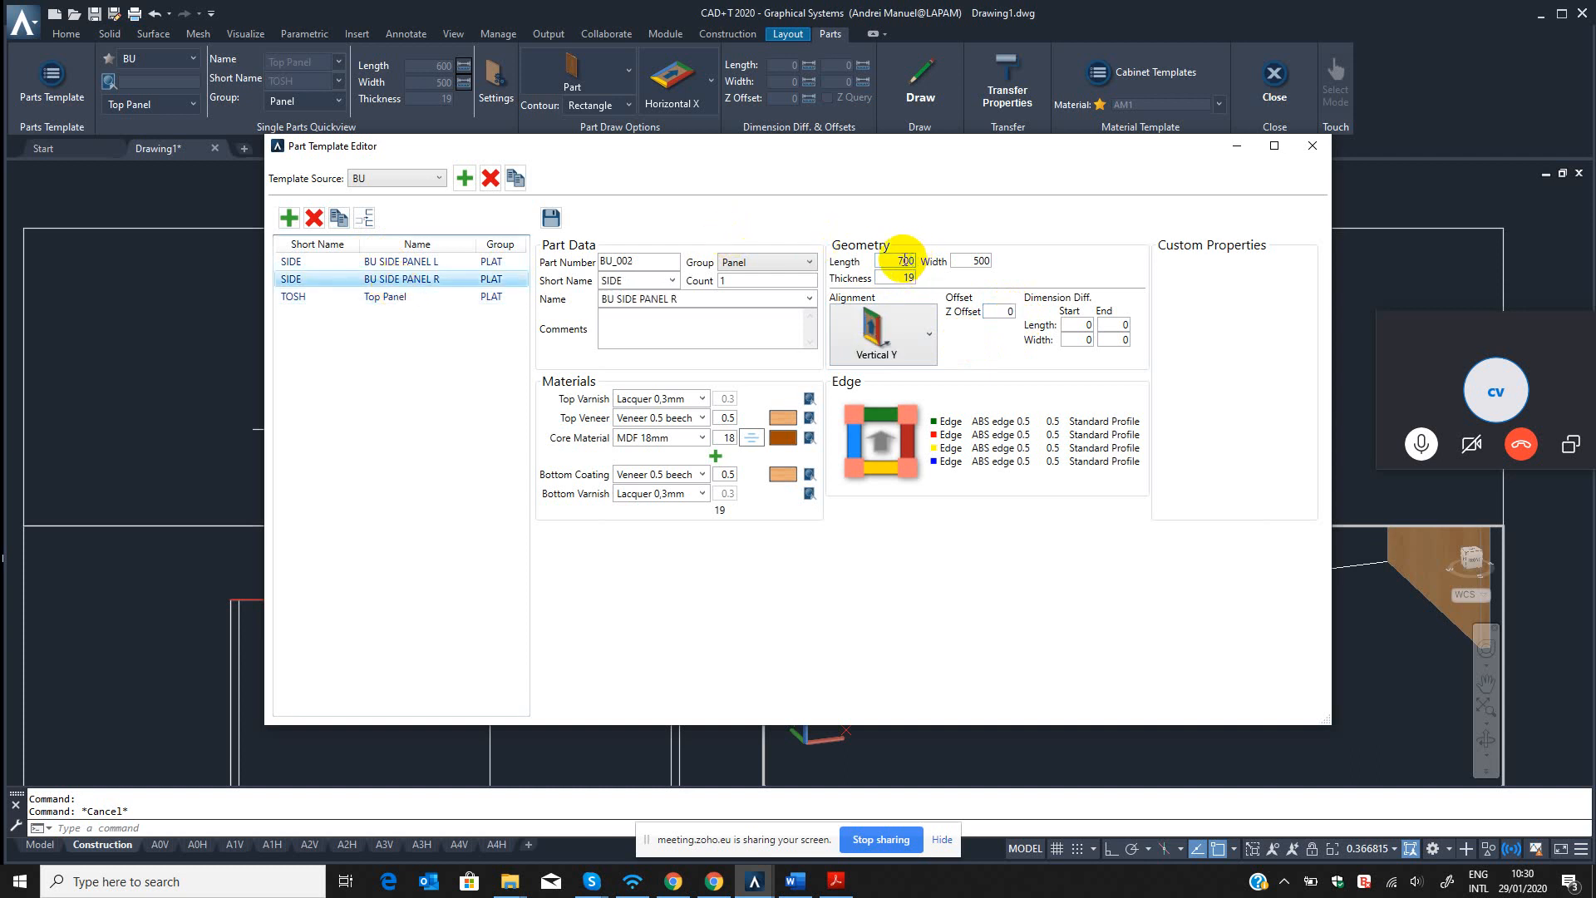
click(403, 297)
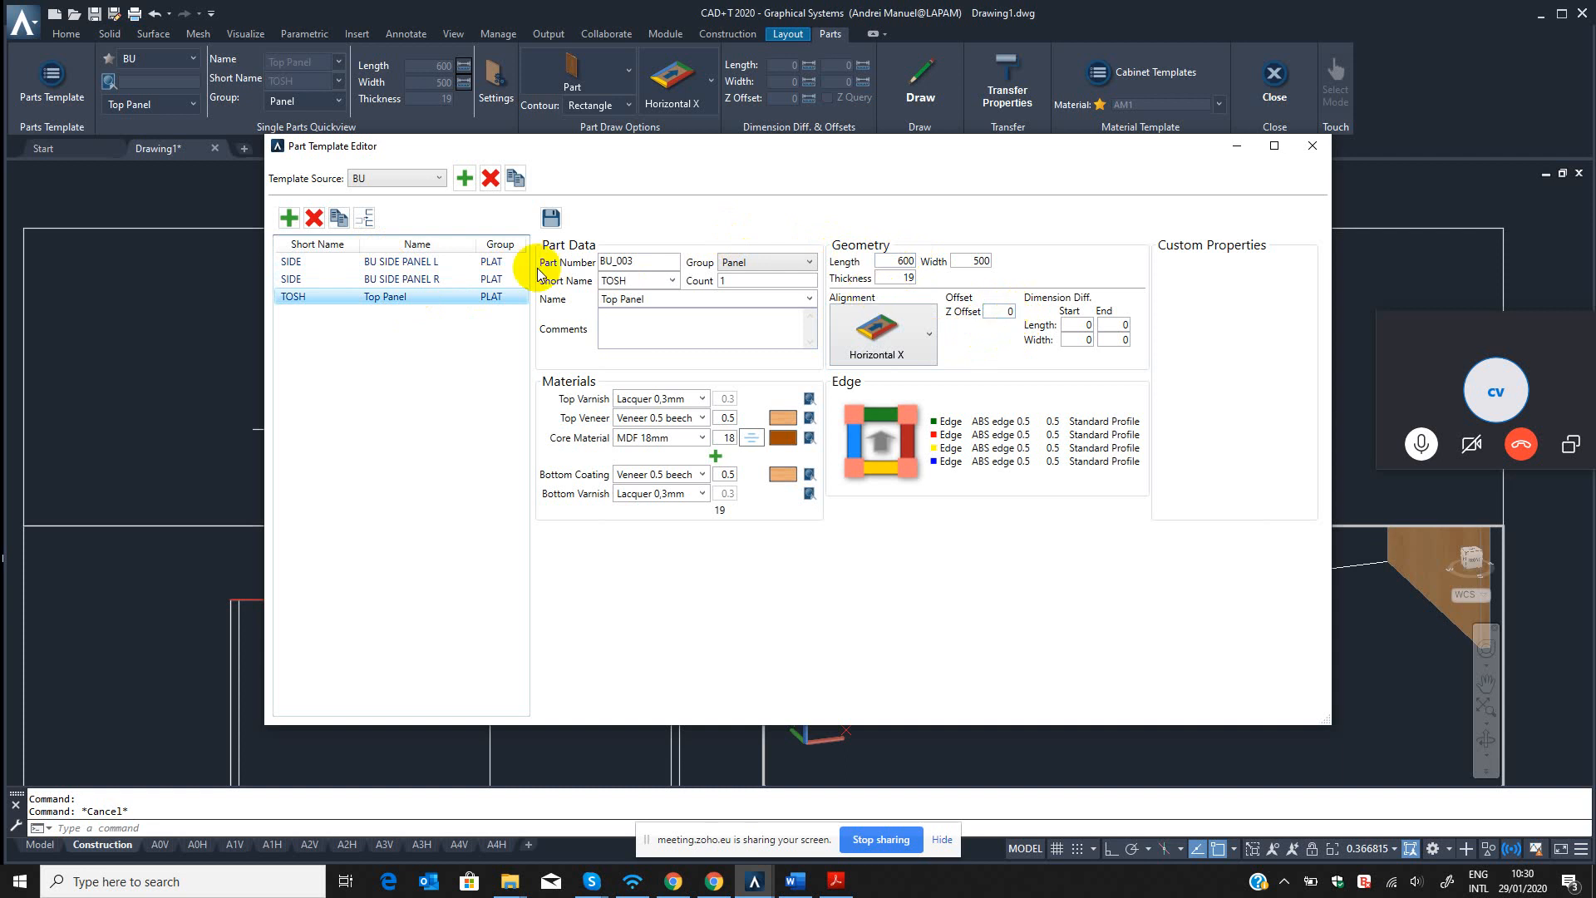
click(462, 284)
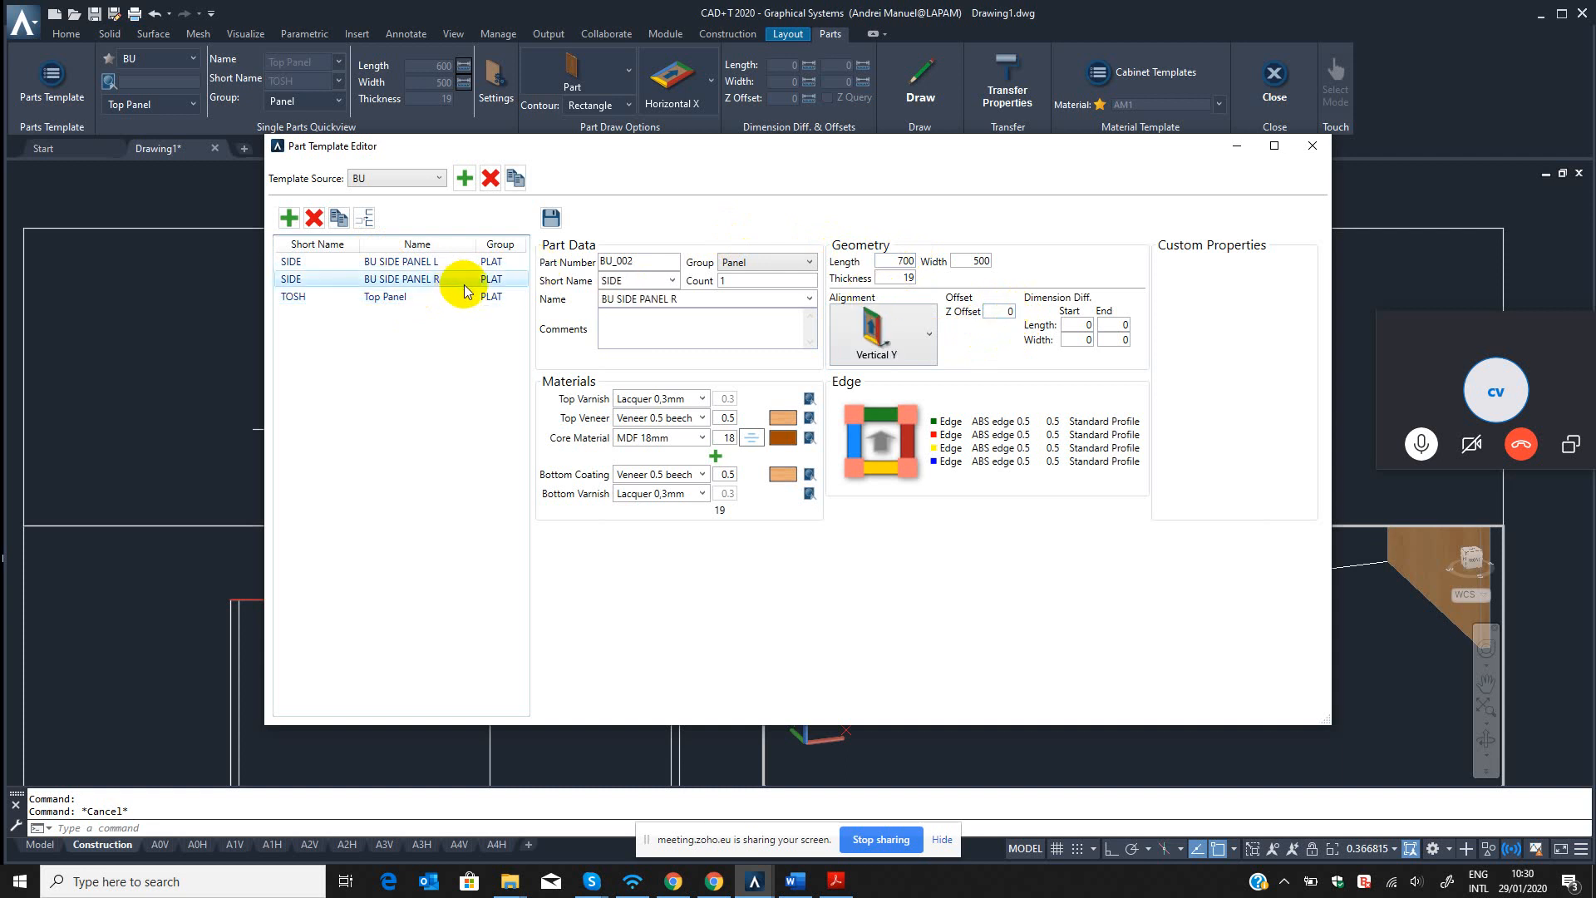
click(726, 439)
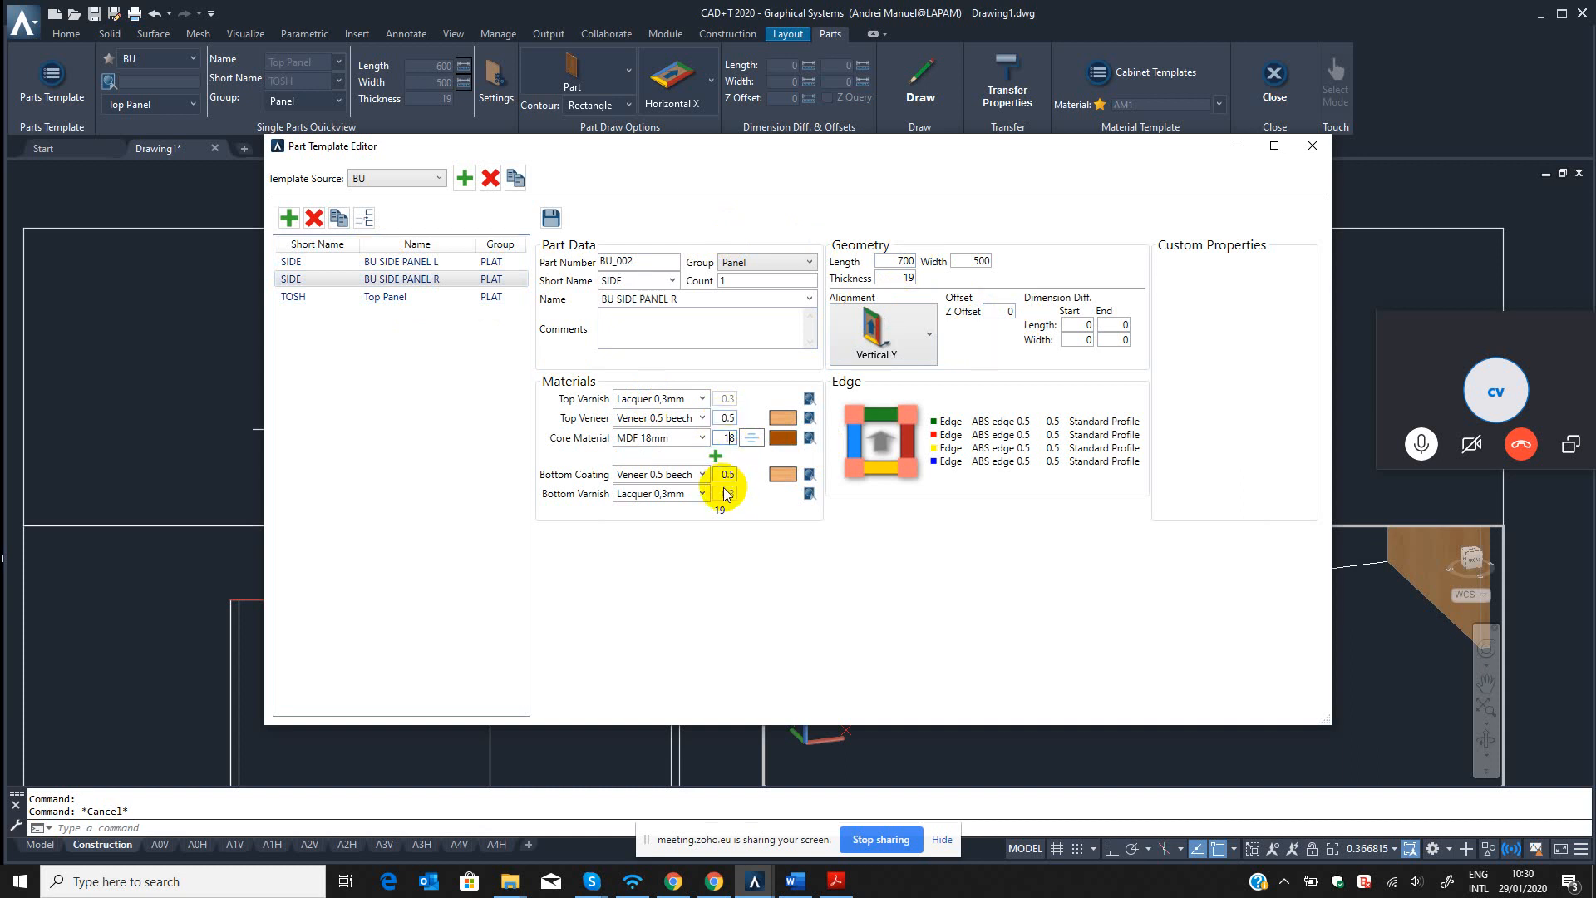
click(432, 297)
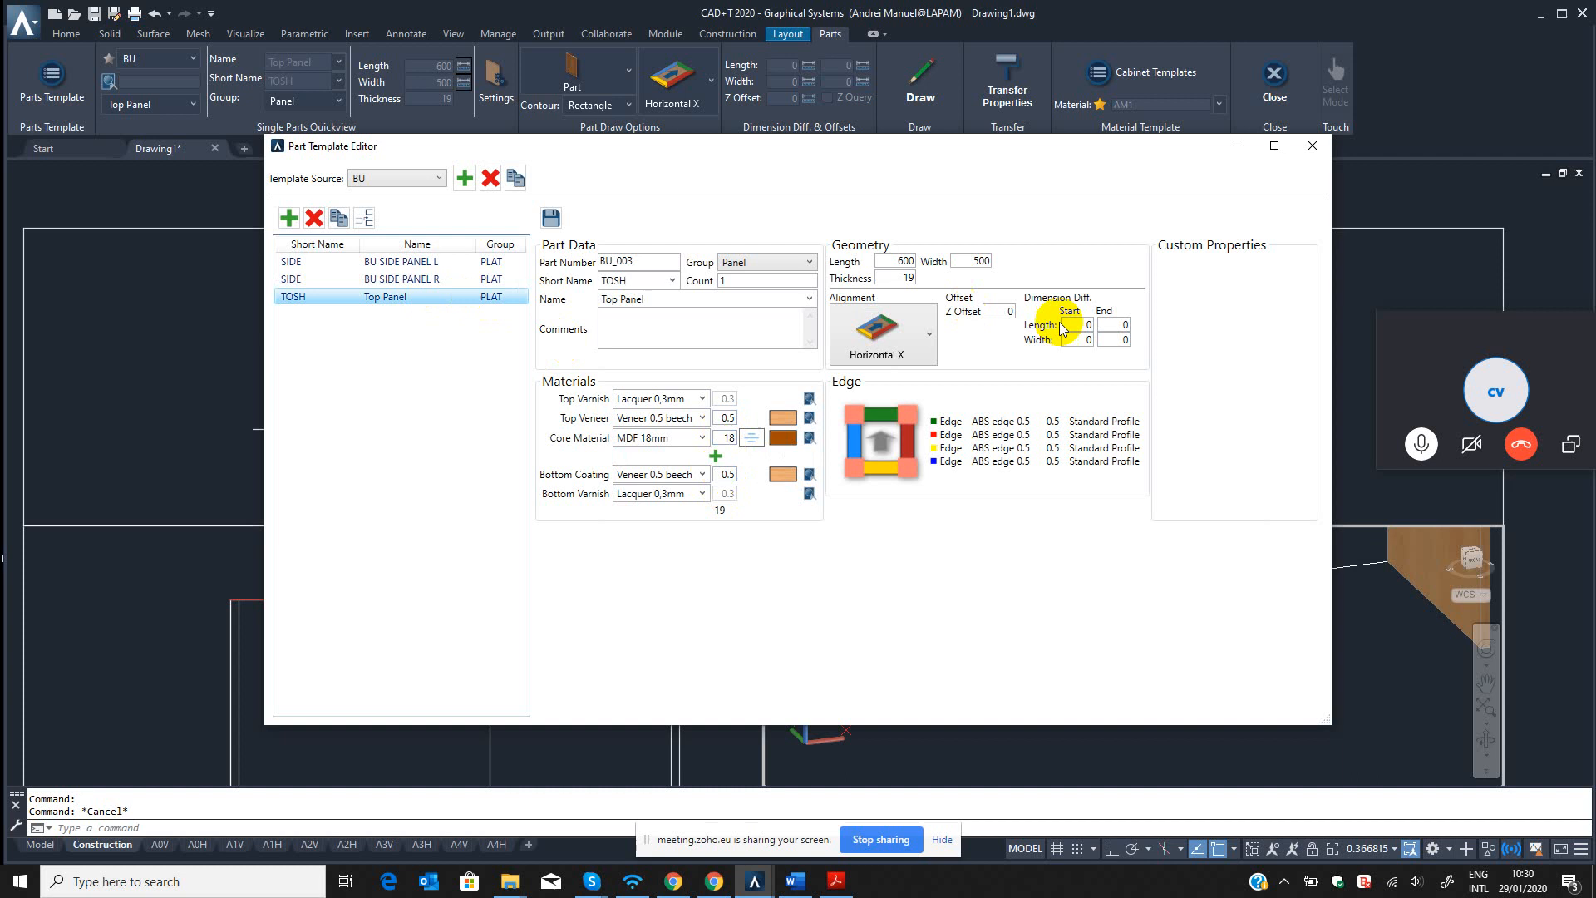
Set the Top Panel template's Z offset to 681.
click(1013, 312)
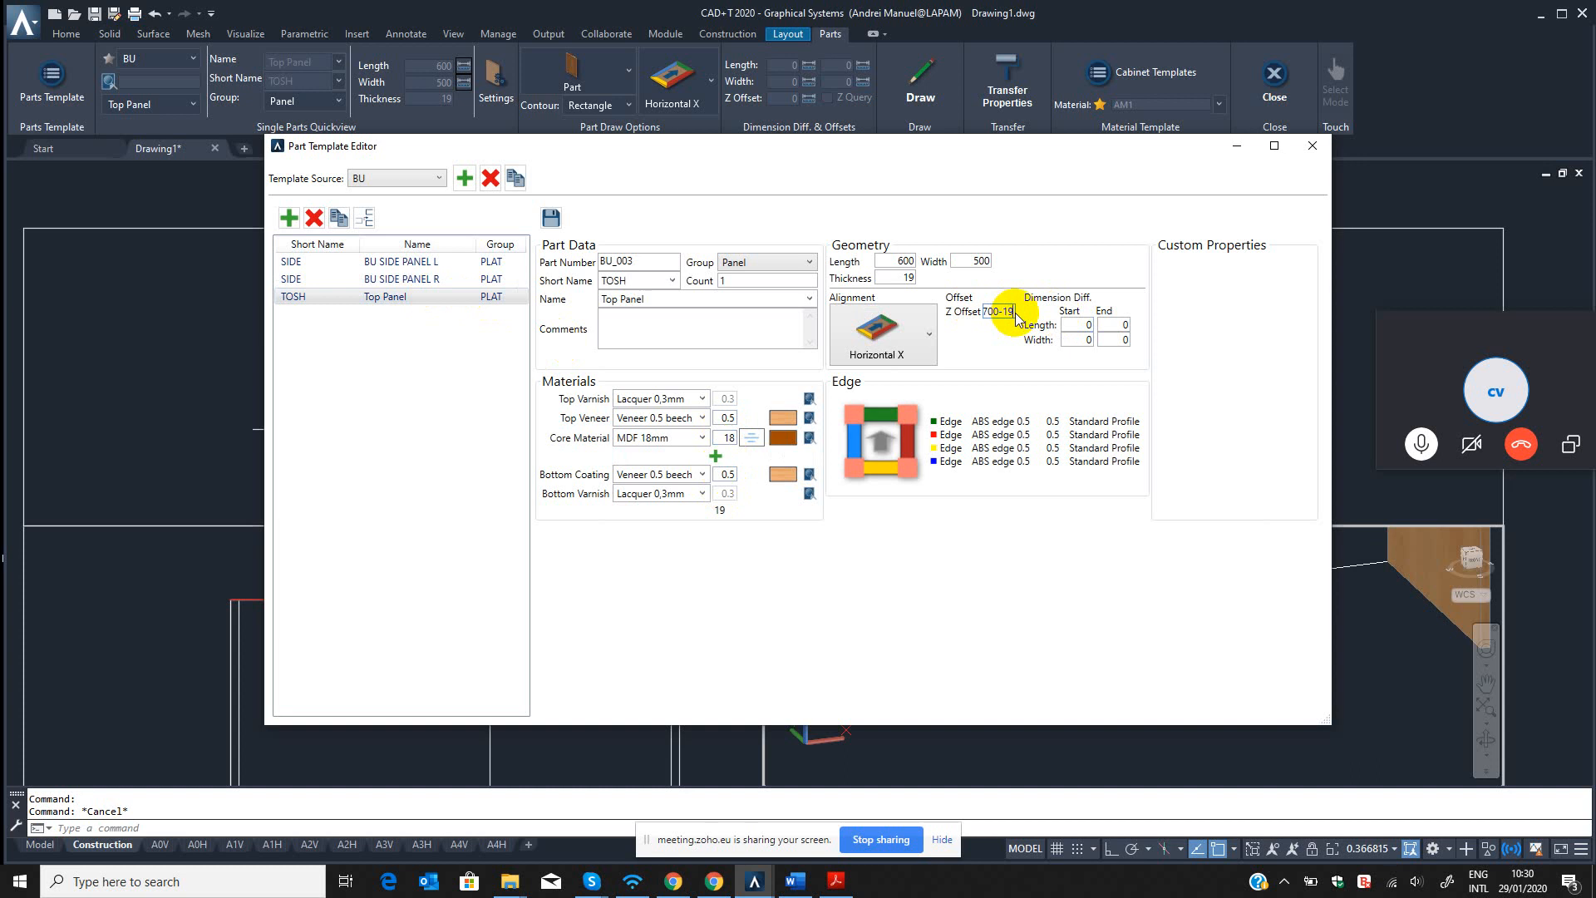
click(986, 311)
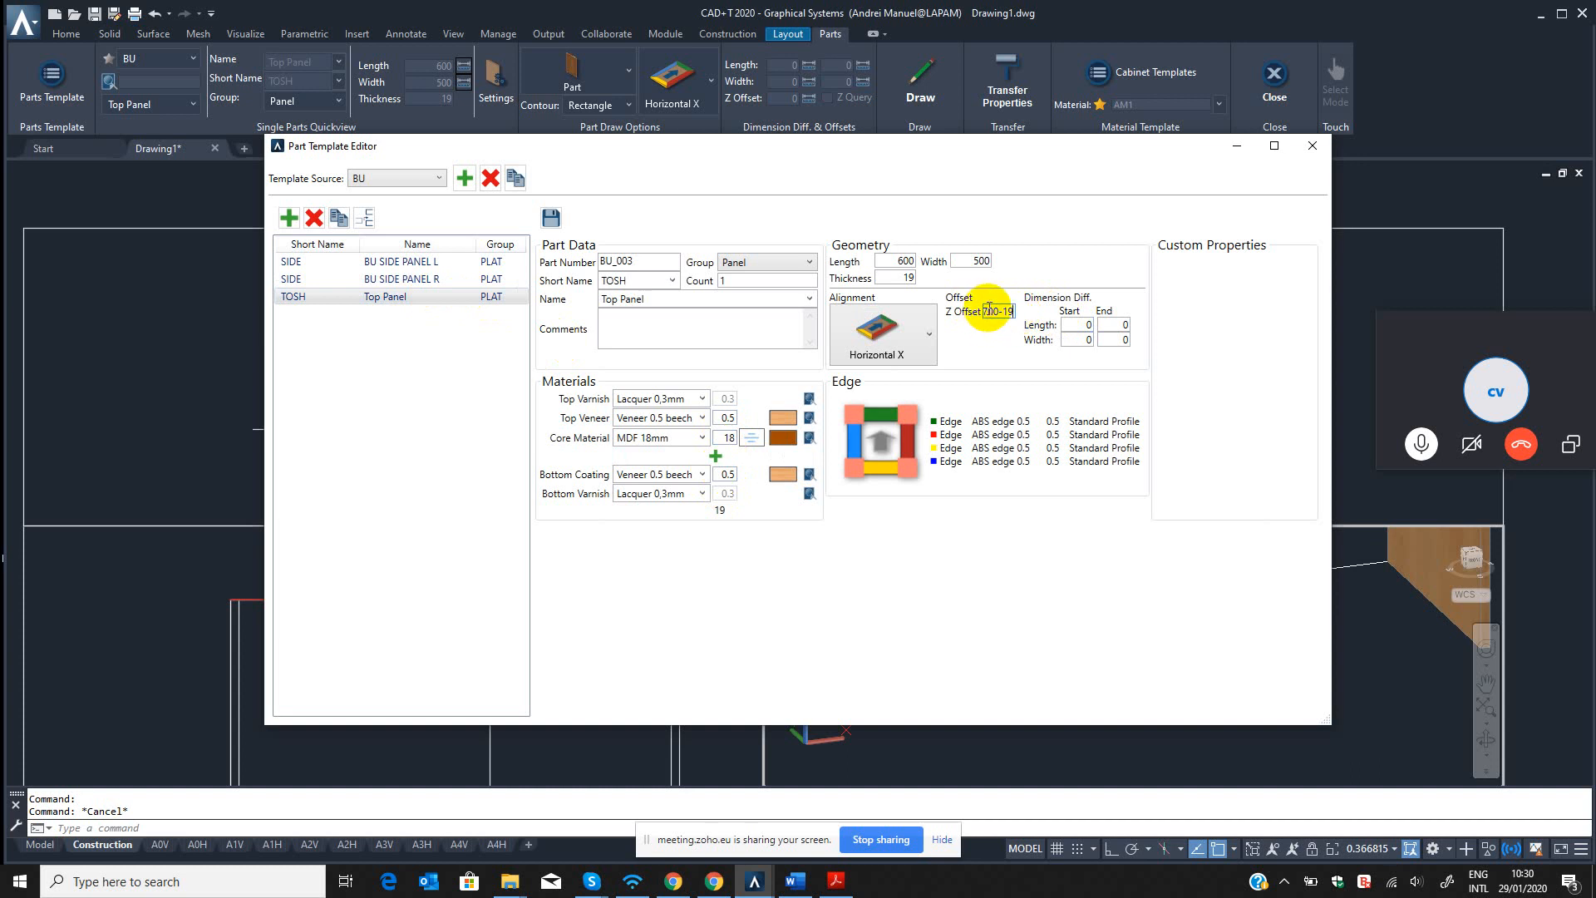
drag(986, 309, 1084, 303)
key(BackSpace)
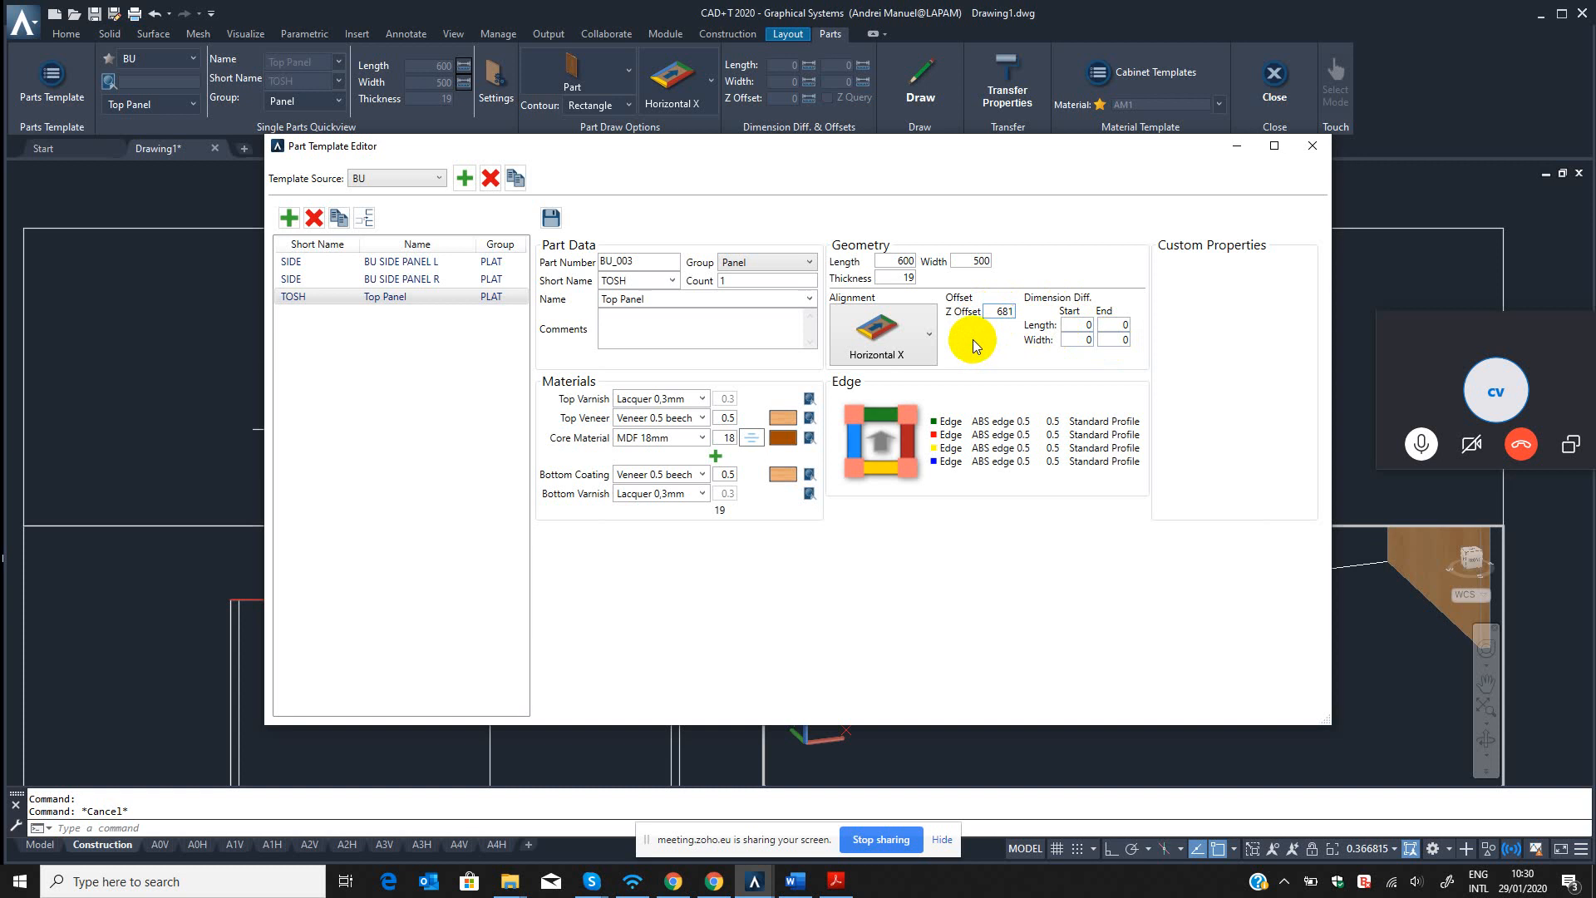
Save the modified Top Panel template and close the Part Template Editor.
click(1073, 325)
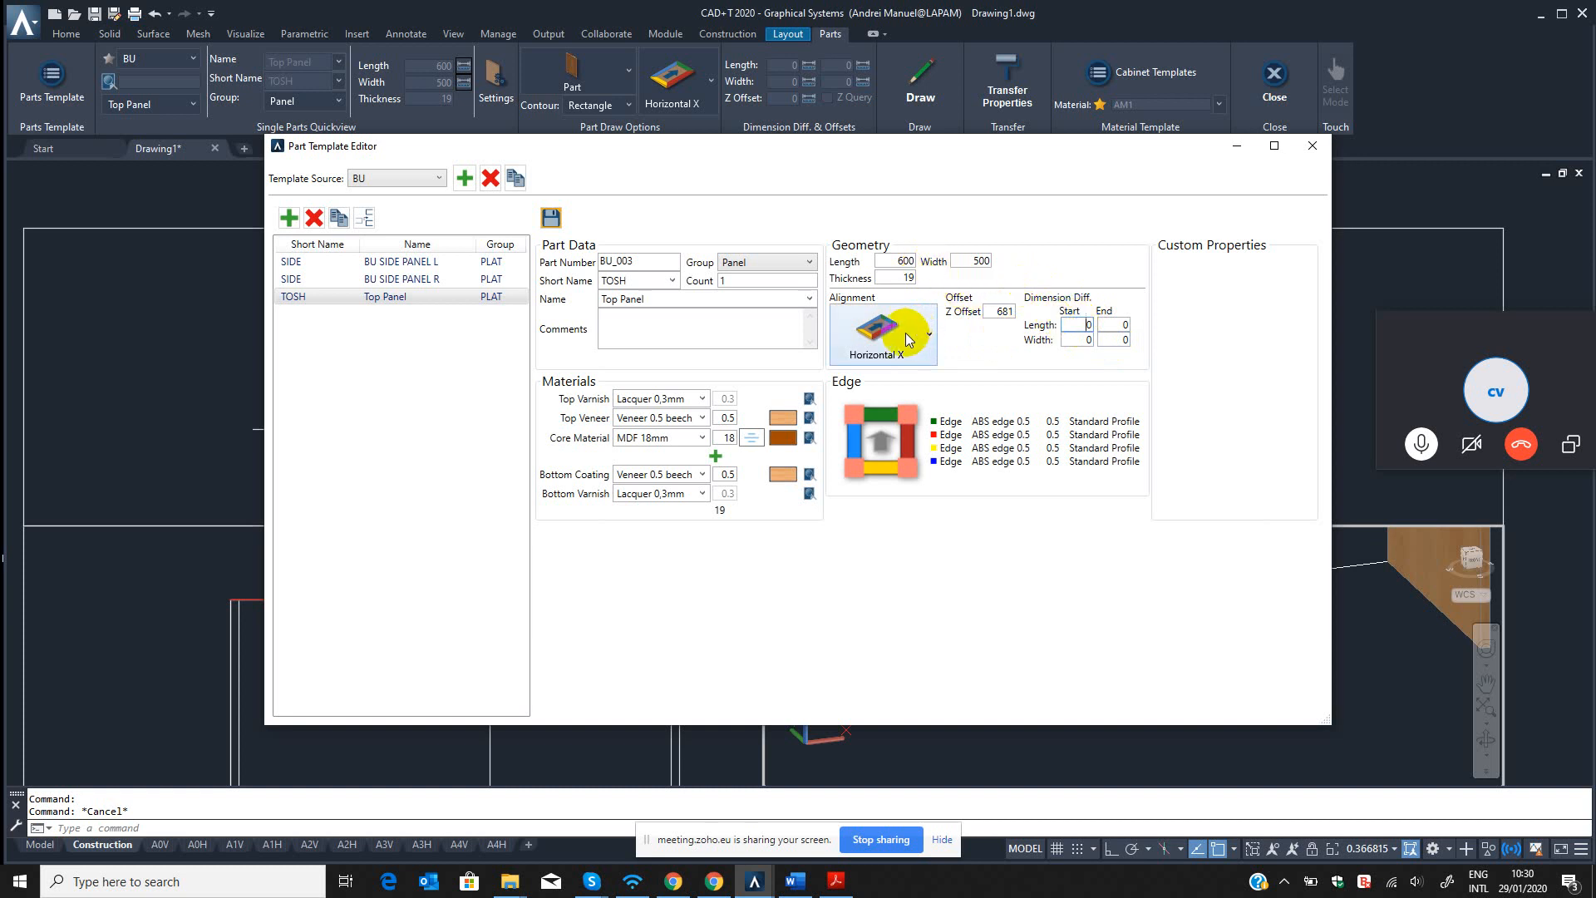
click(894, 278)
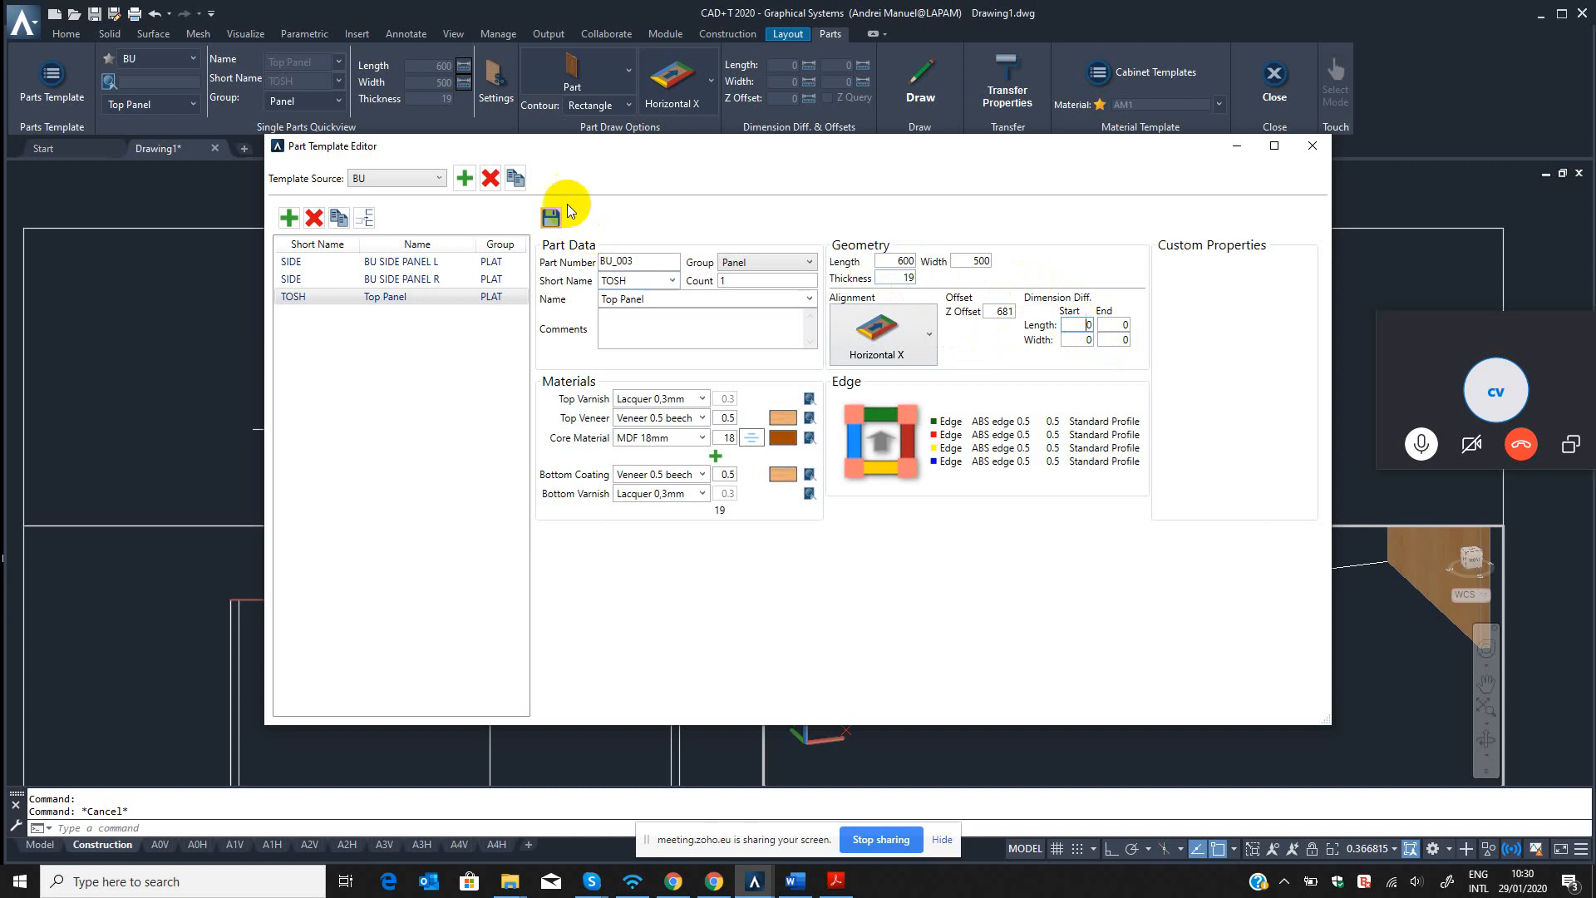
click(1313, 146)
key(Escape)
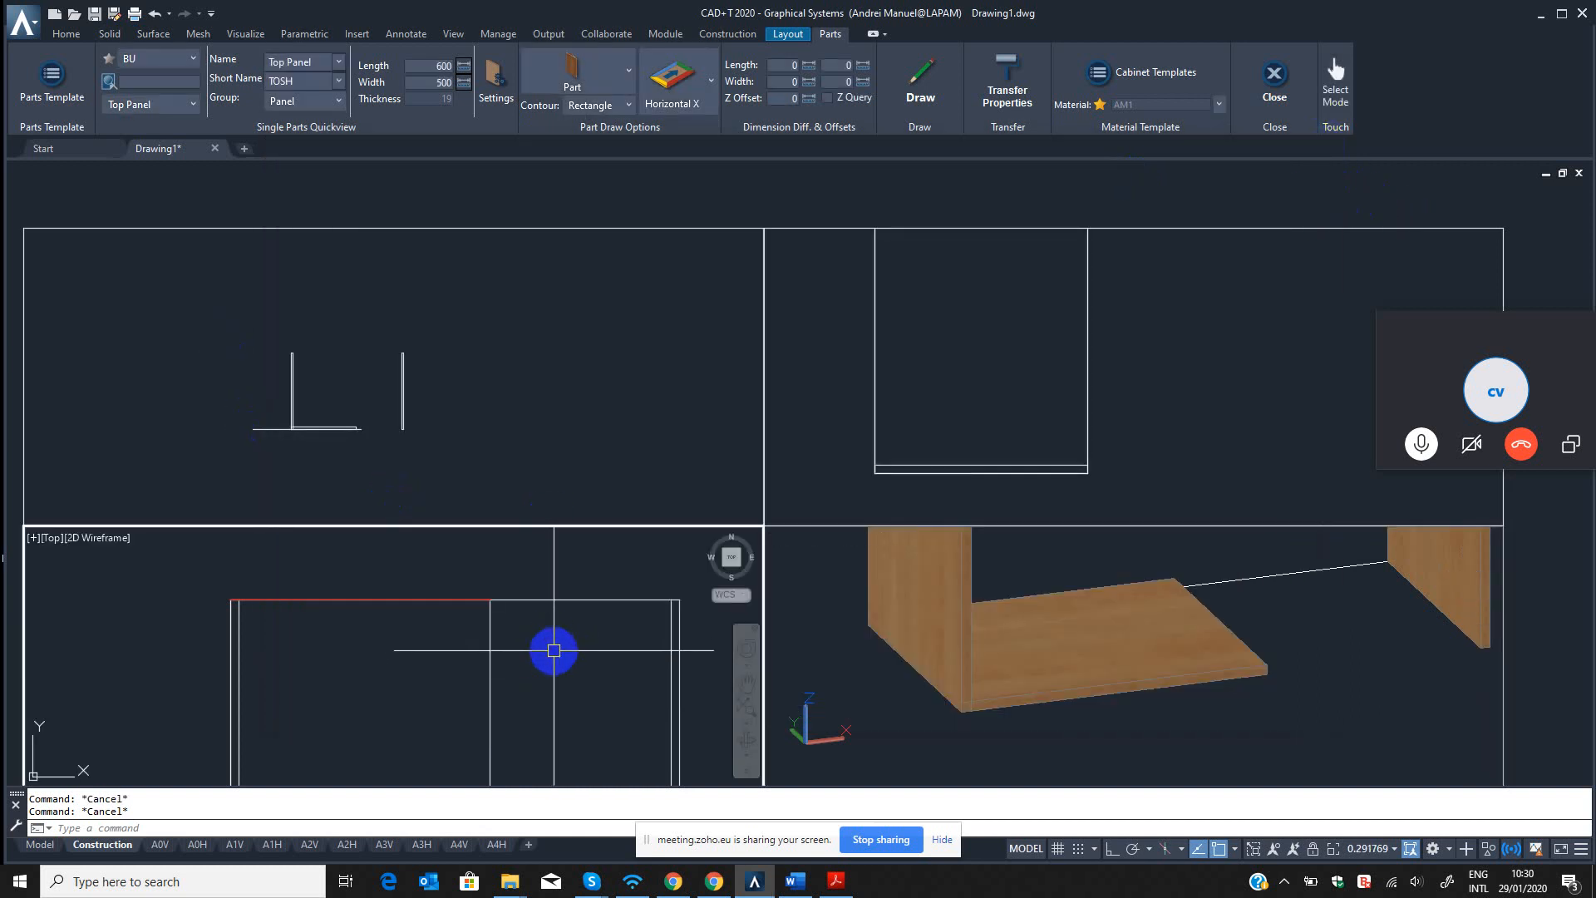
text(qed)
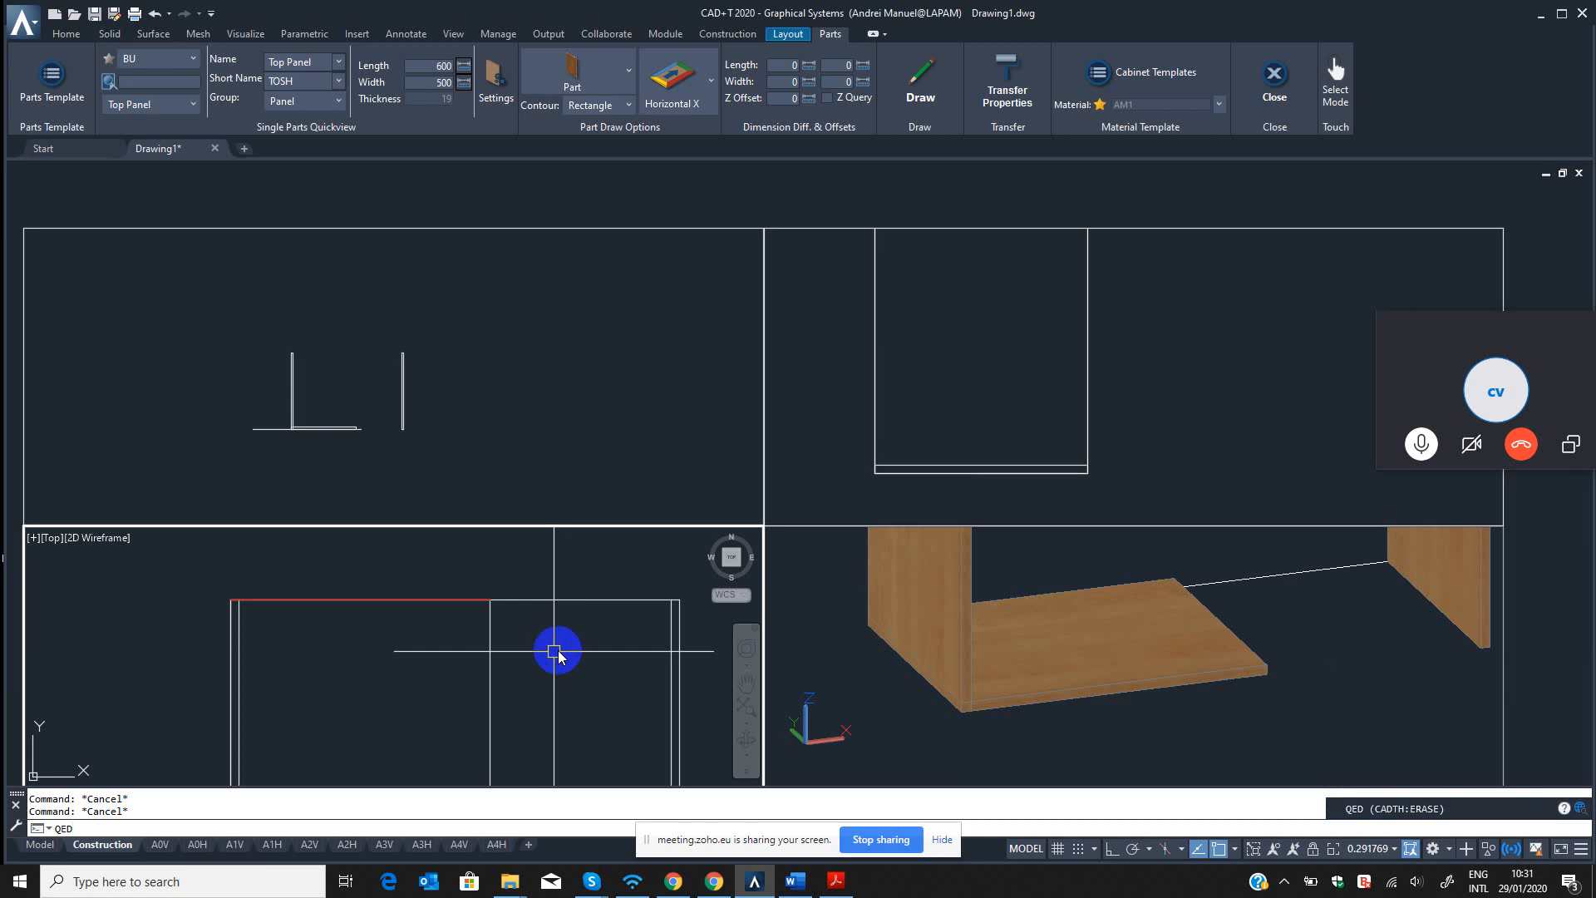
scroll(553, 661, down, 1)
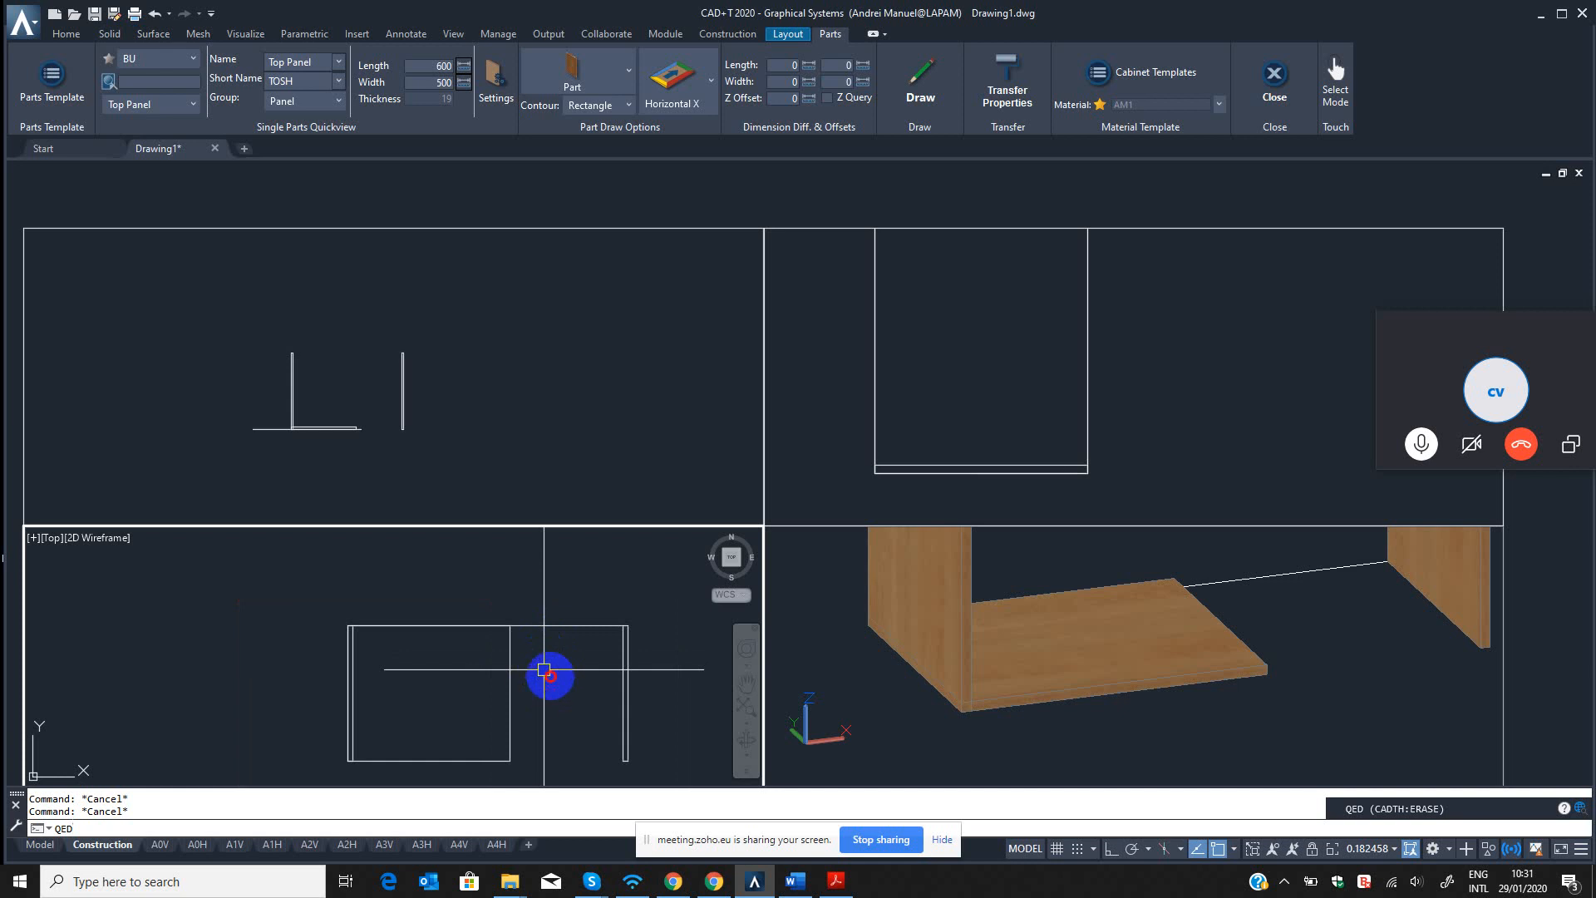
key(Escape)
scroll(551, 670, up, 2)
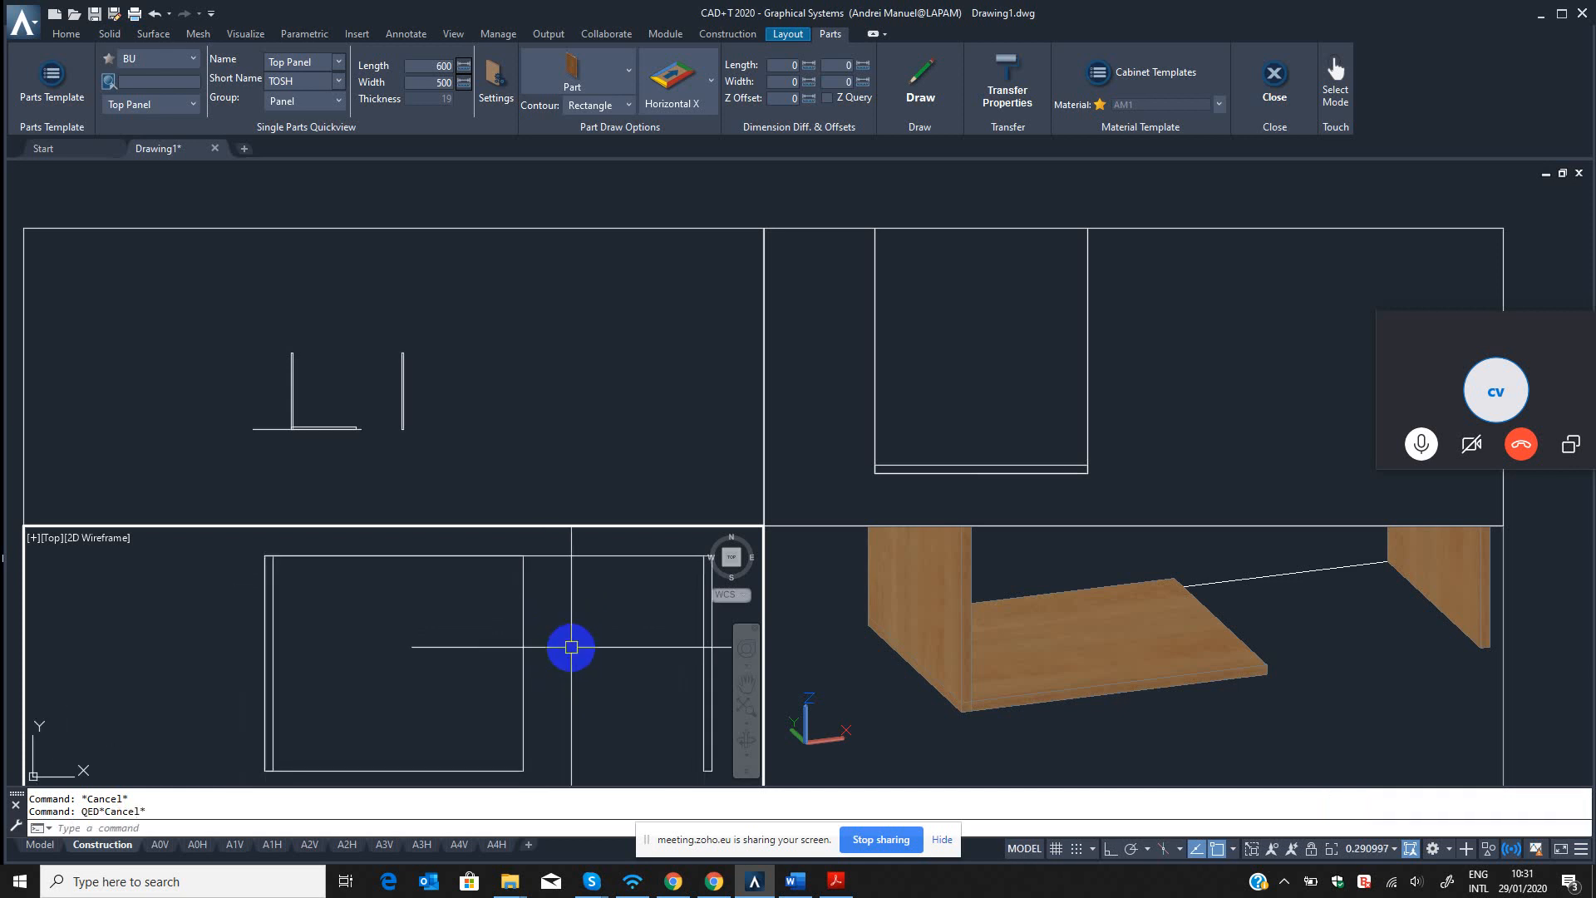
key(Escape)
Erase the misplaced top panel between the side panels with the QED command.
text(q)
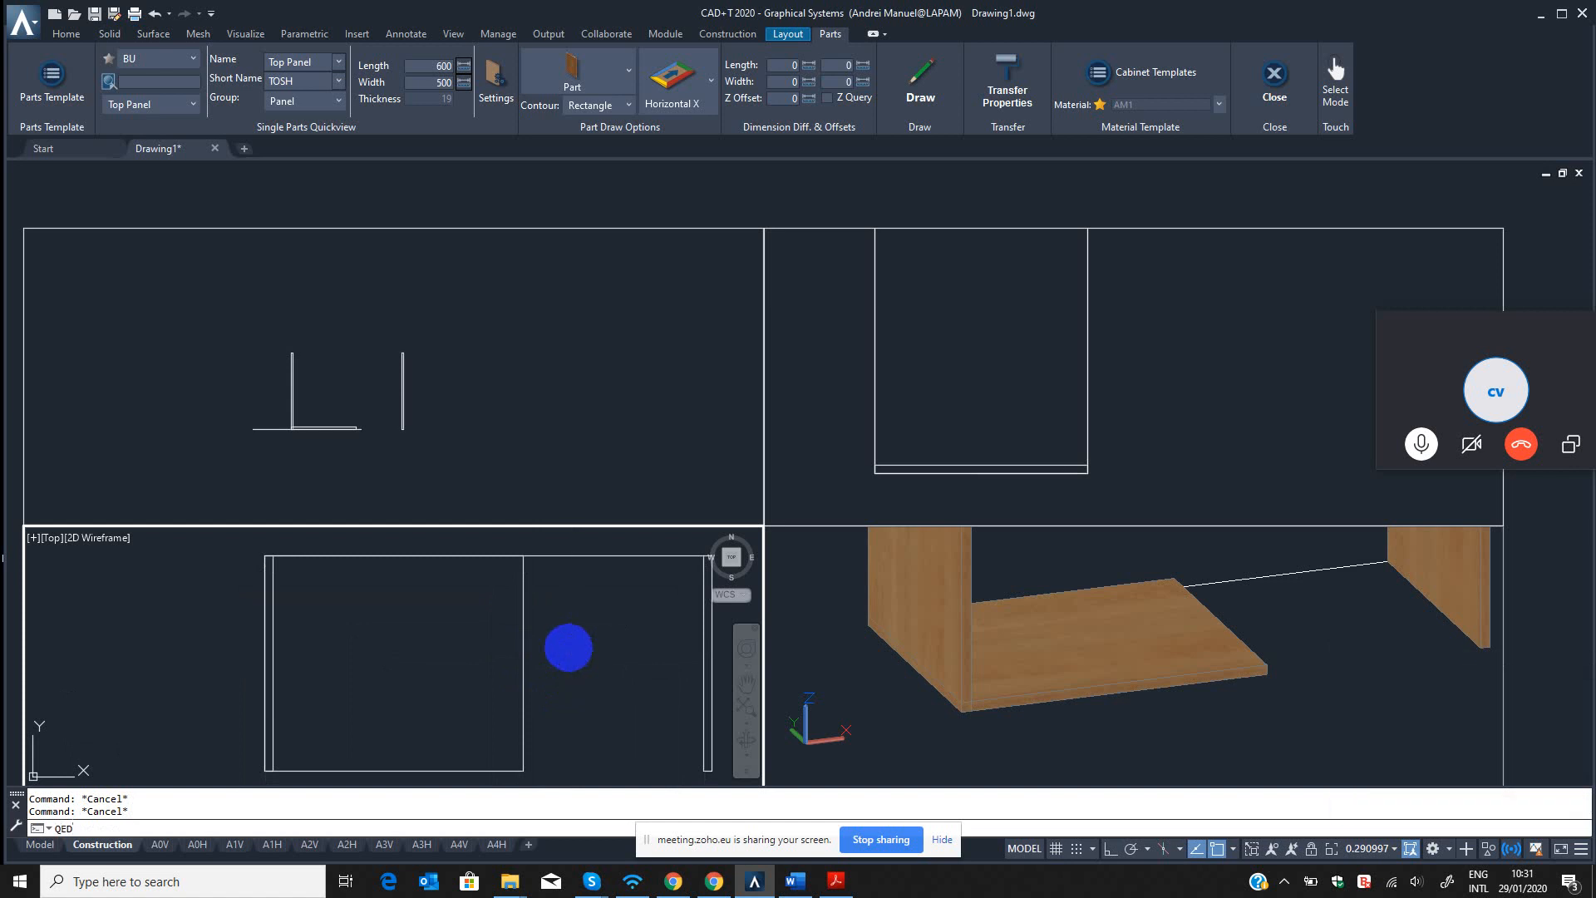
key(Return)
click(563, 625)
click(471, 649)
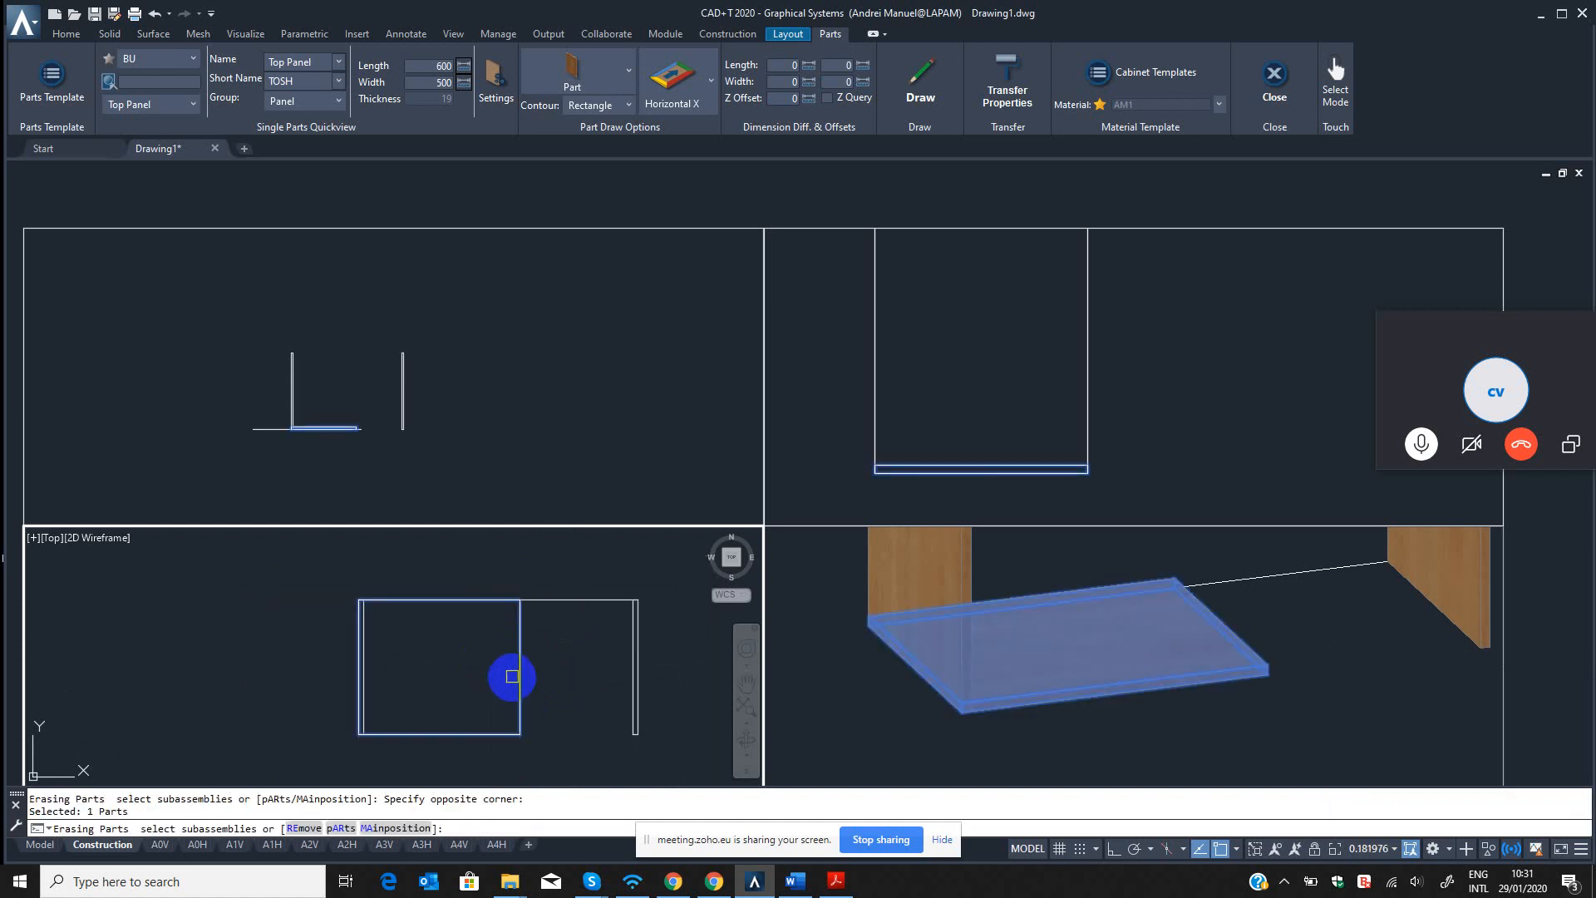
key(Return)
scroll(515, 675, down, 2)
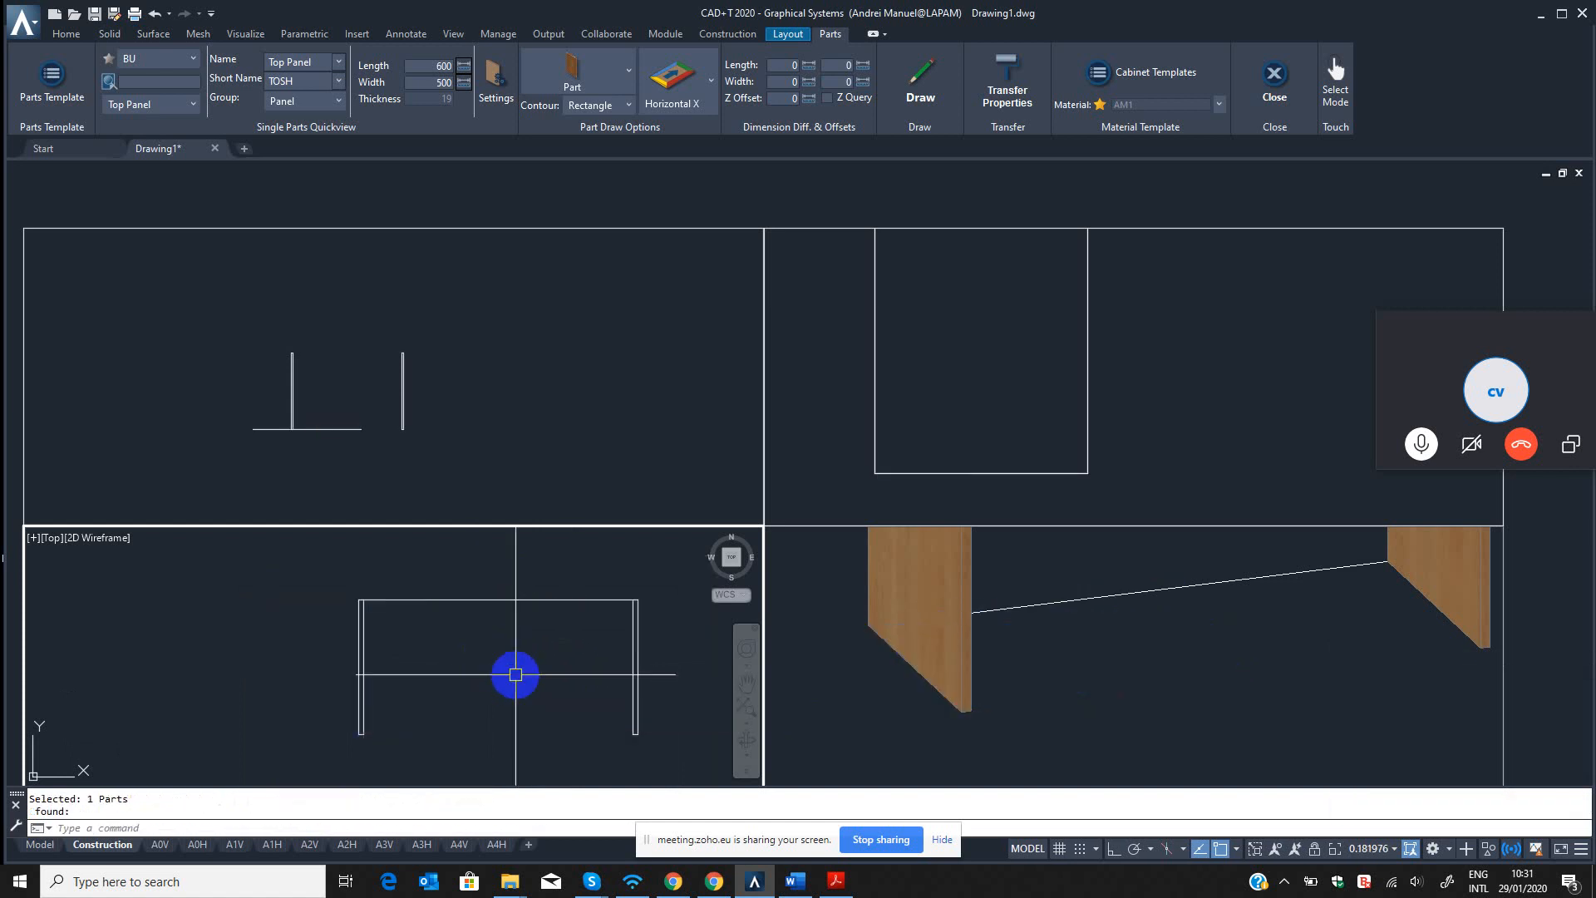
Reload the BU template source and choose the updated Top Panel part for drawing.
click(175, 57)
click(113, 191)
click(163, 62)
click(141, 203)
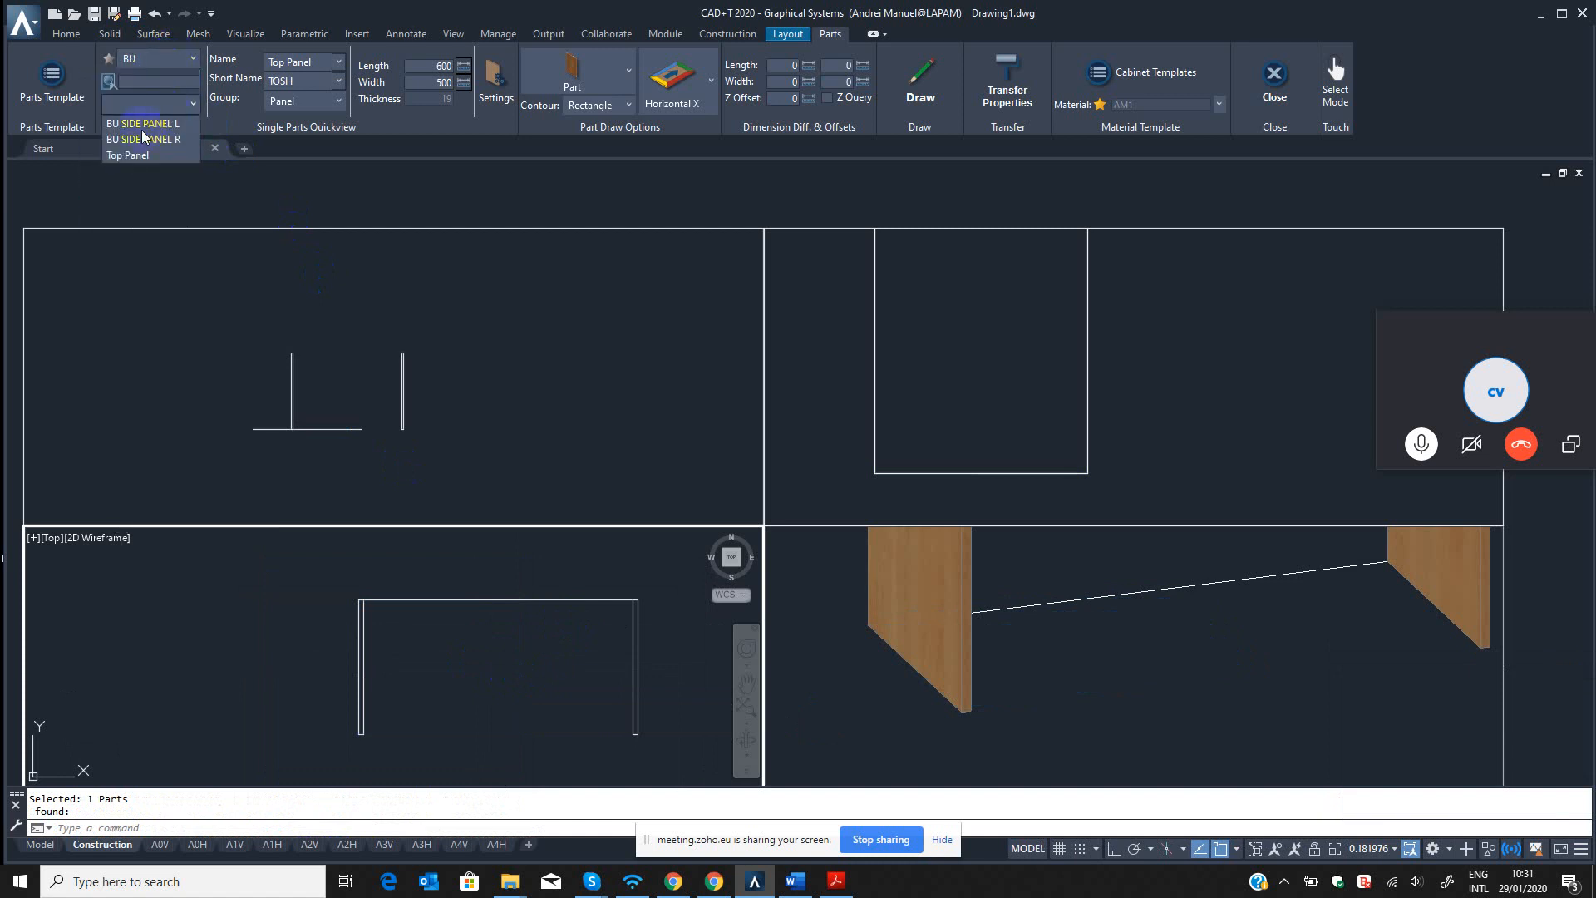
click(128, 156)
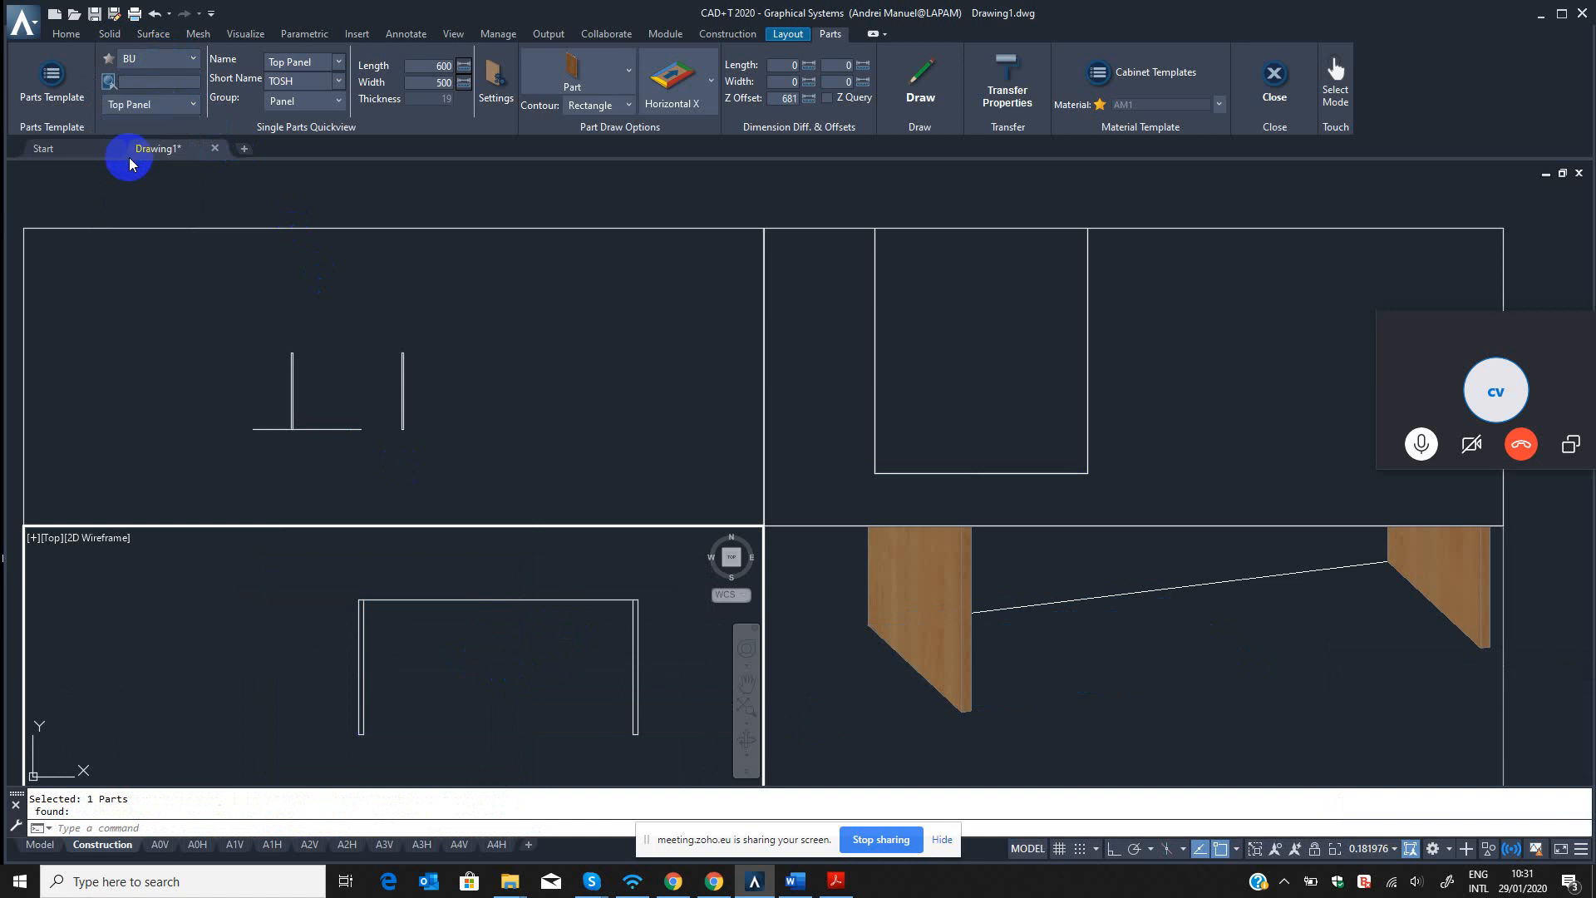
Draw the Top Panel part in the top view from the back outer corner of the left side panel.
click(920, 87)
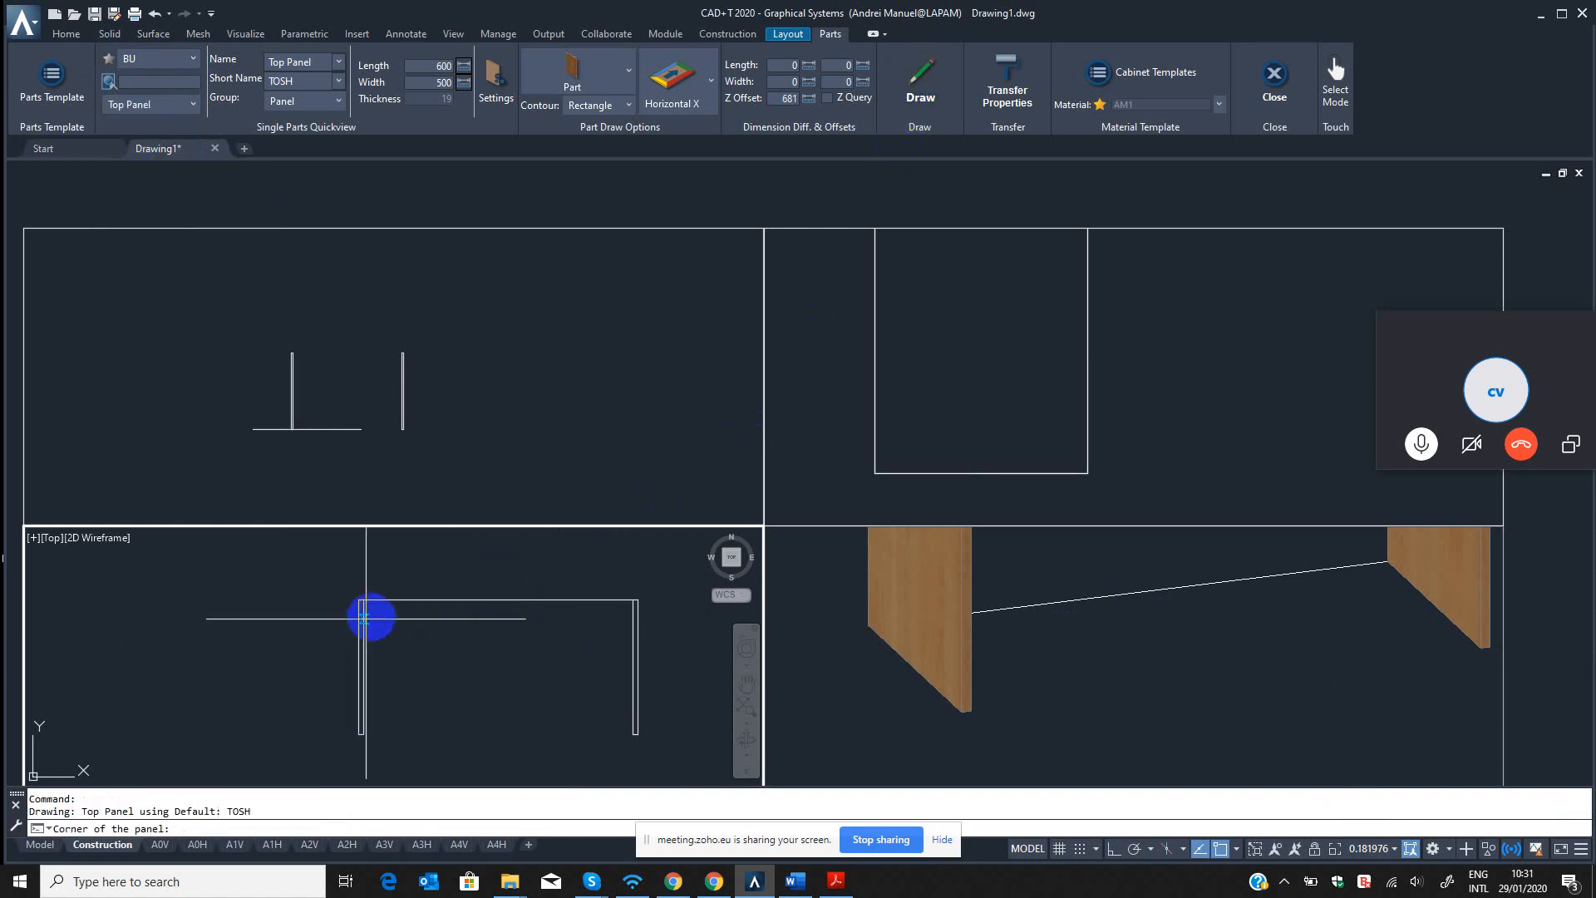
scroll(371, 616, up, 3)
click(334, 572)
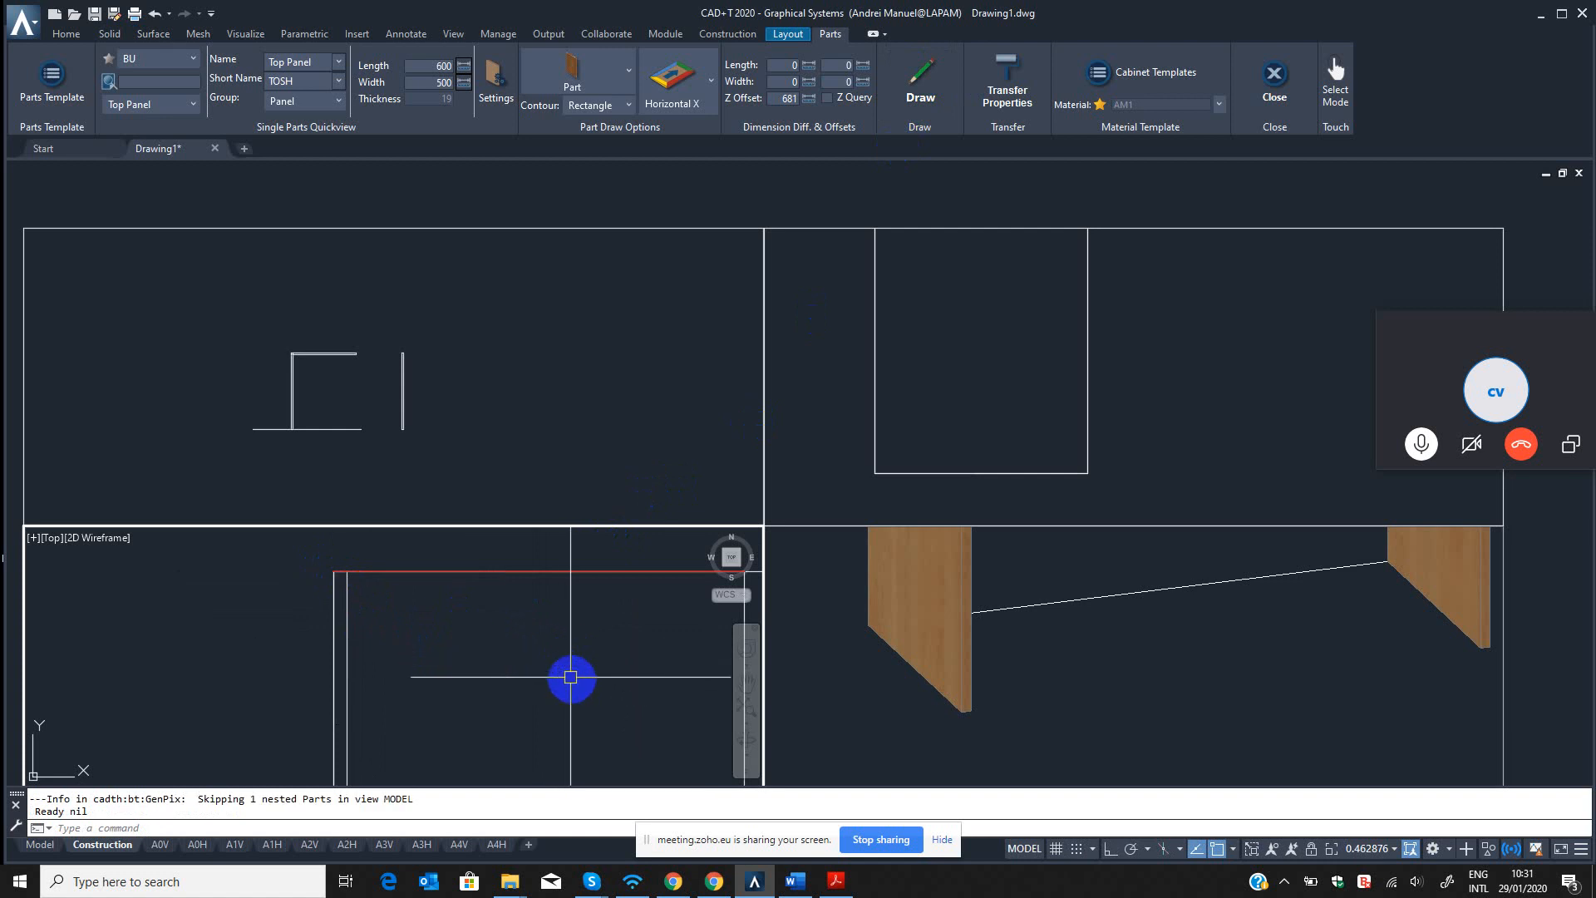
Examine in the 3D view how the new top panel meets the left side panel.
click(940, 648)
scroll(947, 657, down, 3)
scroll(1070, 606, up, 5)
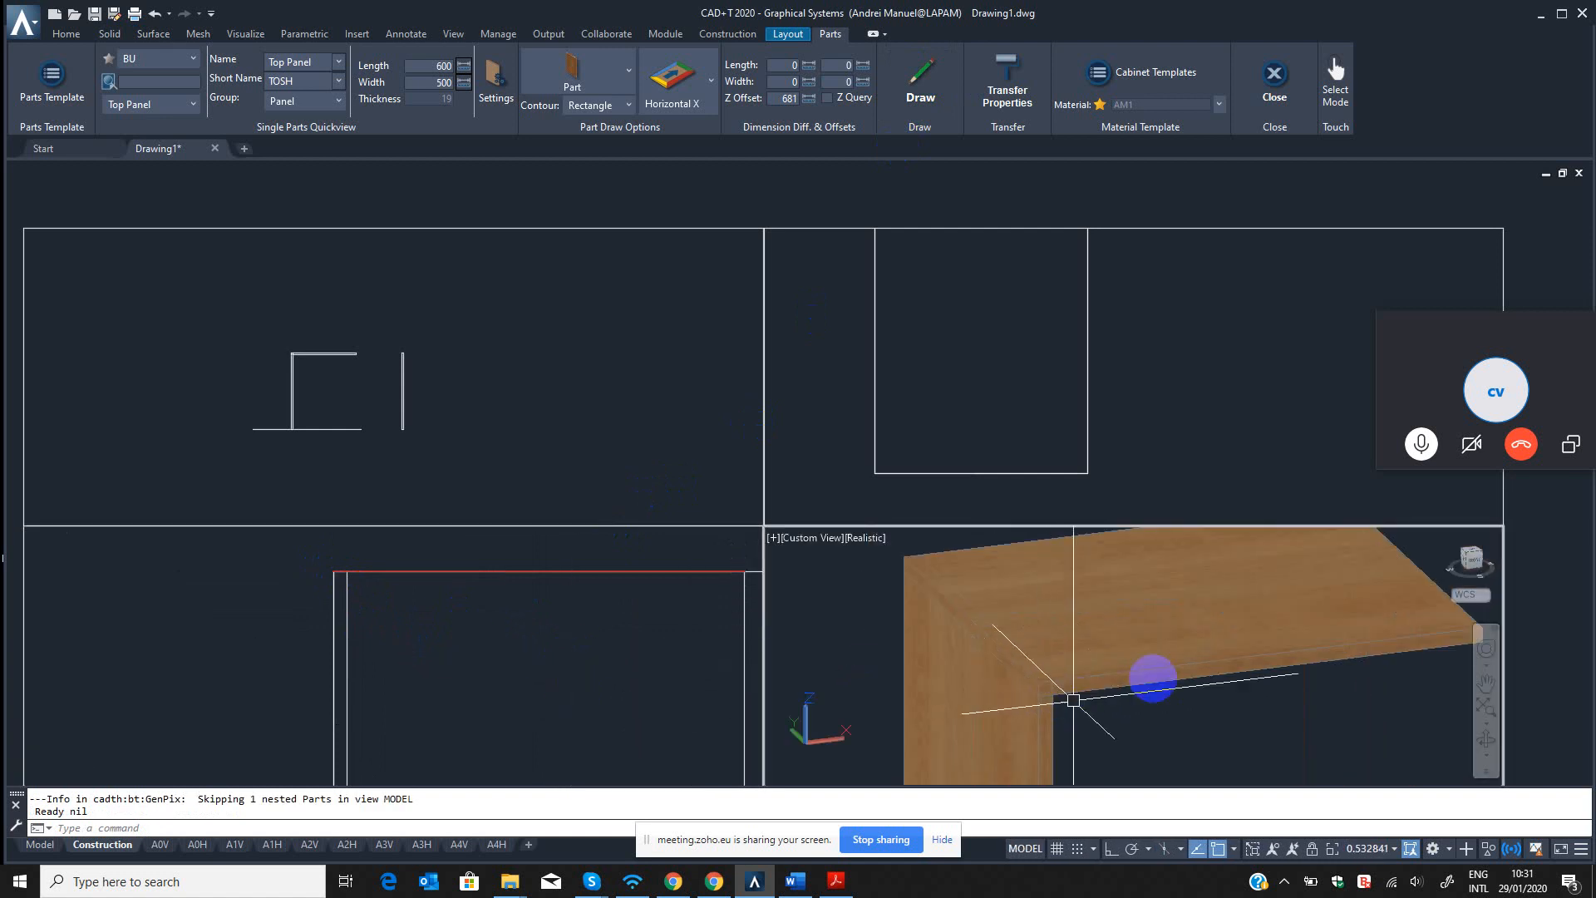
click(1150, 668)
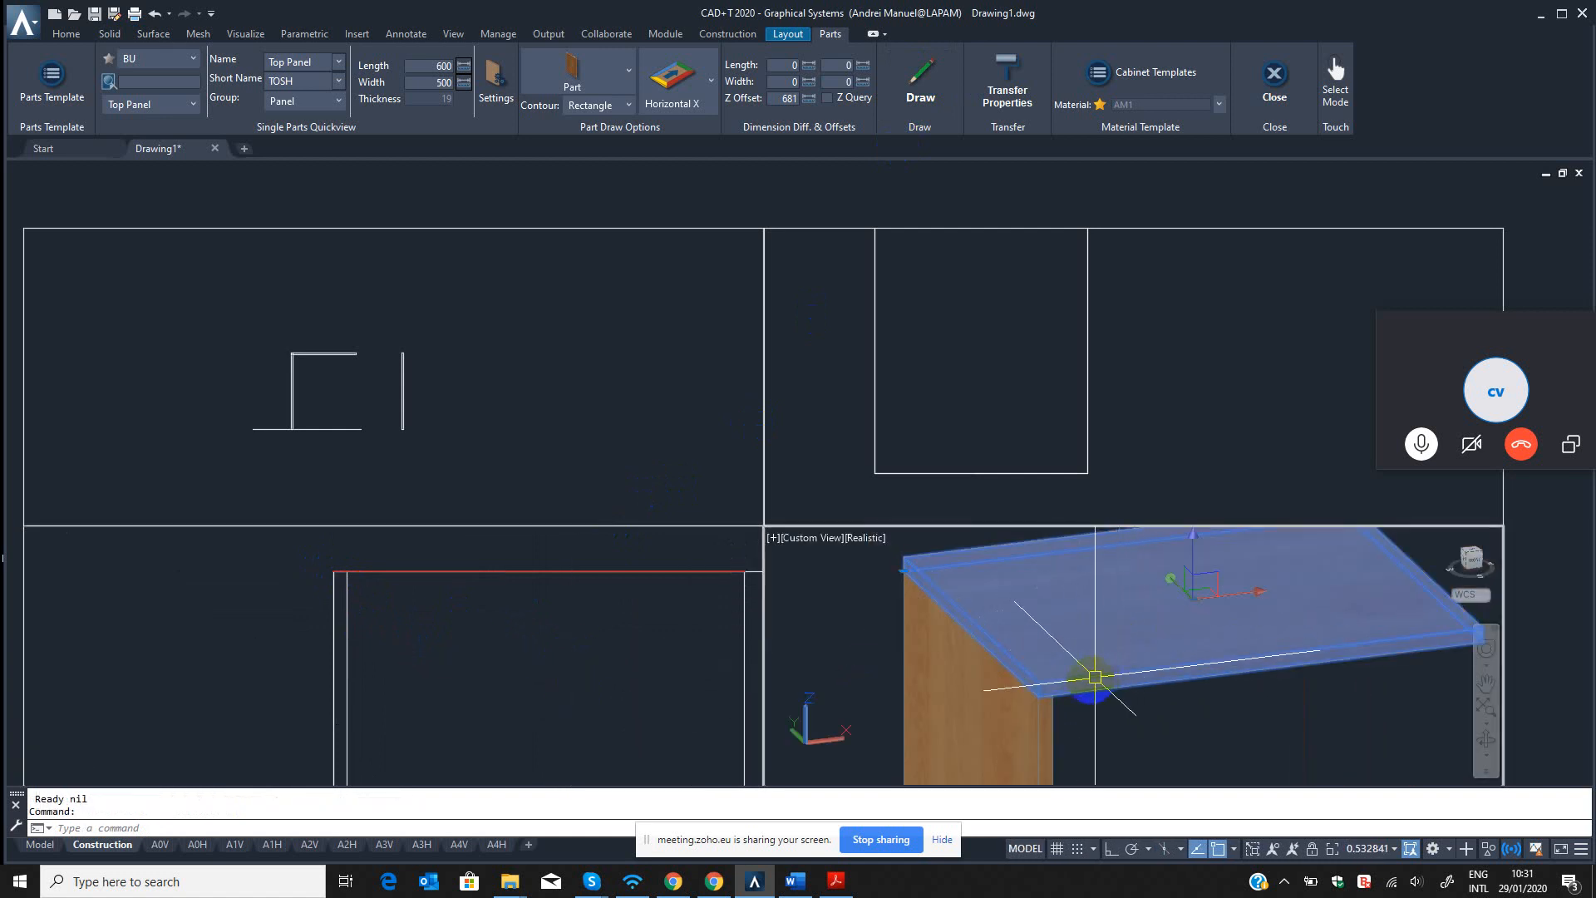
middle_drag(1121, 671, 981, 656)
scroll(1051, 675, down, 2)
scroll(1023, 691, down, 2)
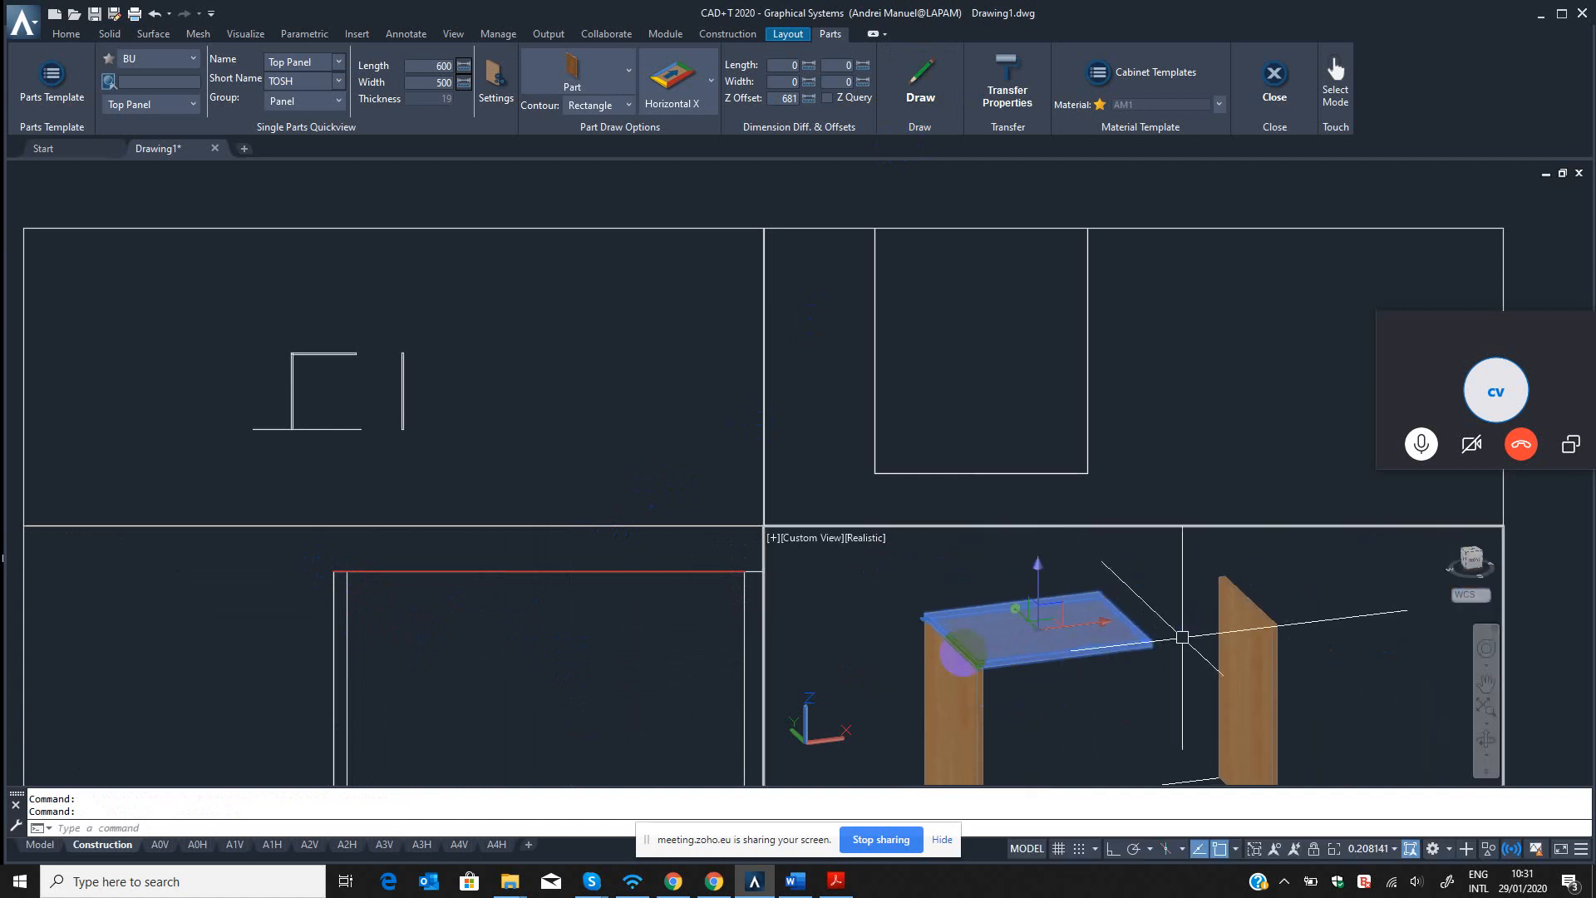
click(591, 661)
scroll(602, 667, down, 4)
key(Escape)
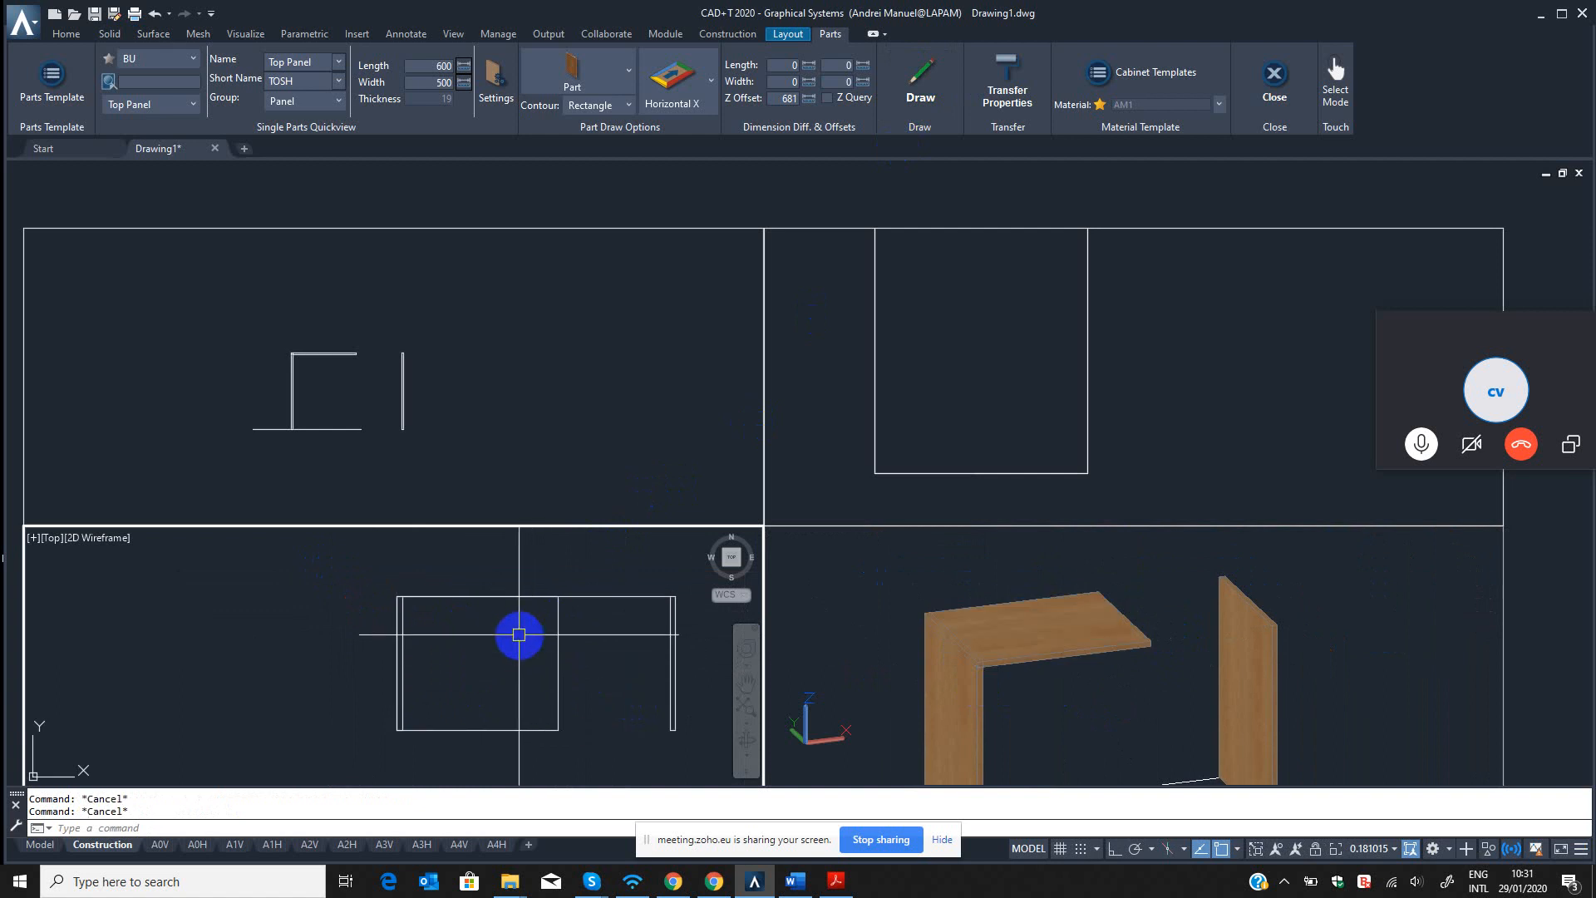
Move the top panel with the QM command from its outer back corner to the left side panel's inner corner.
text(qm)
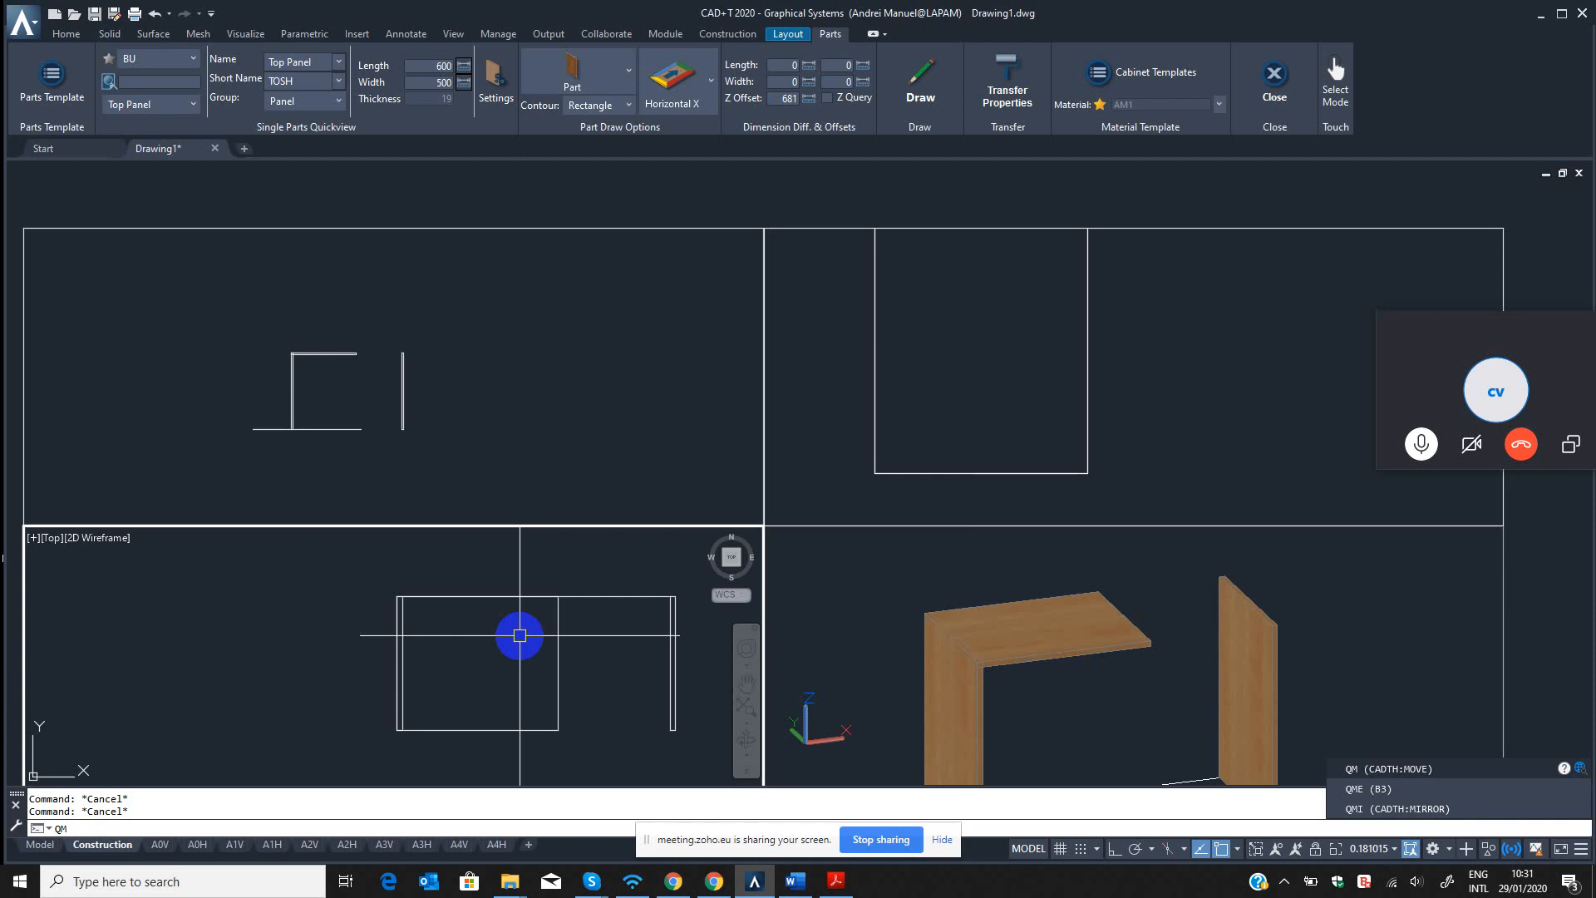
key(Return)
click(573, 637)
click(532, 646)
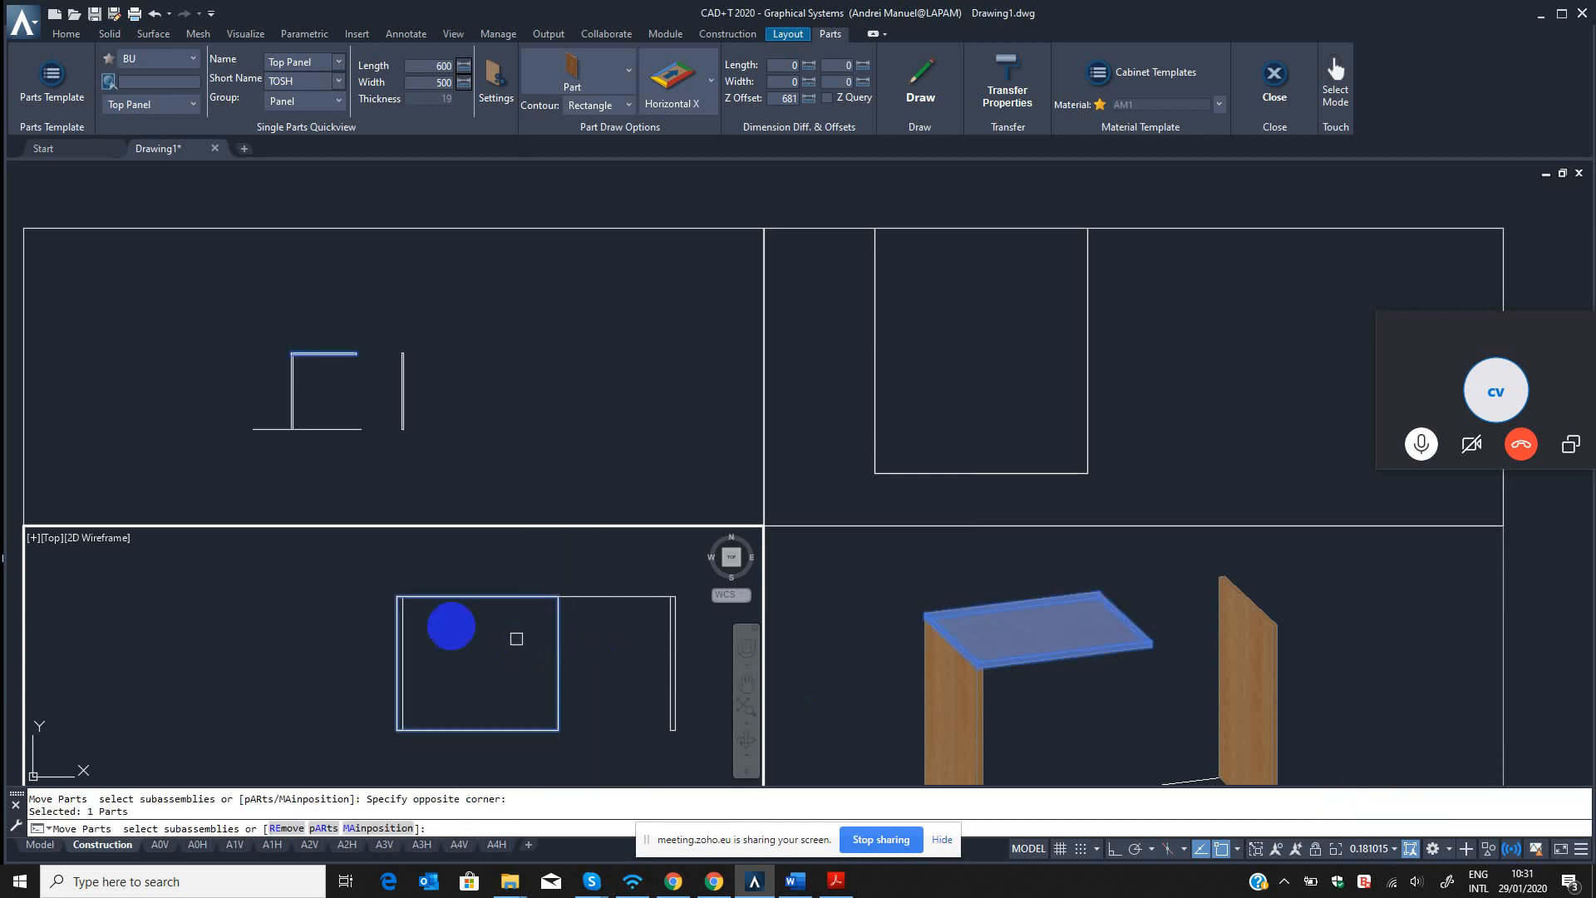
key(Return)
click(388, 600)
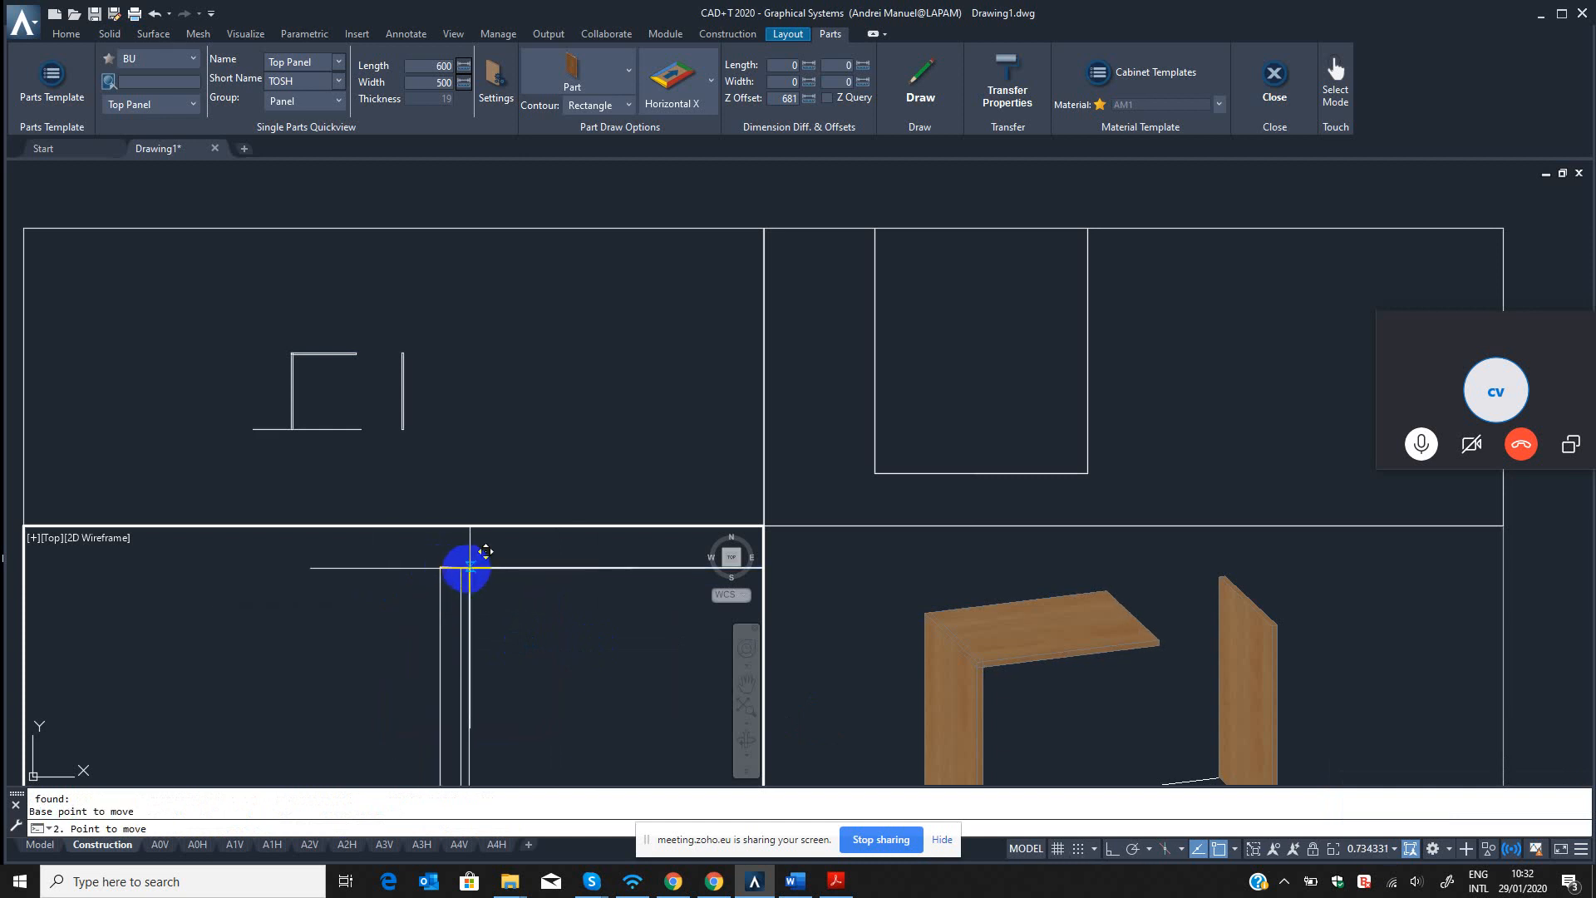
click(460, 567)
click(1000, 637)
scroll(1022, 640, up, 5)
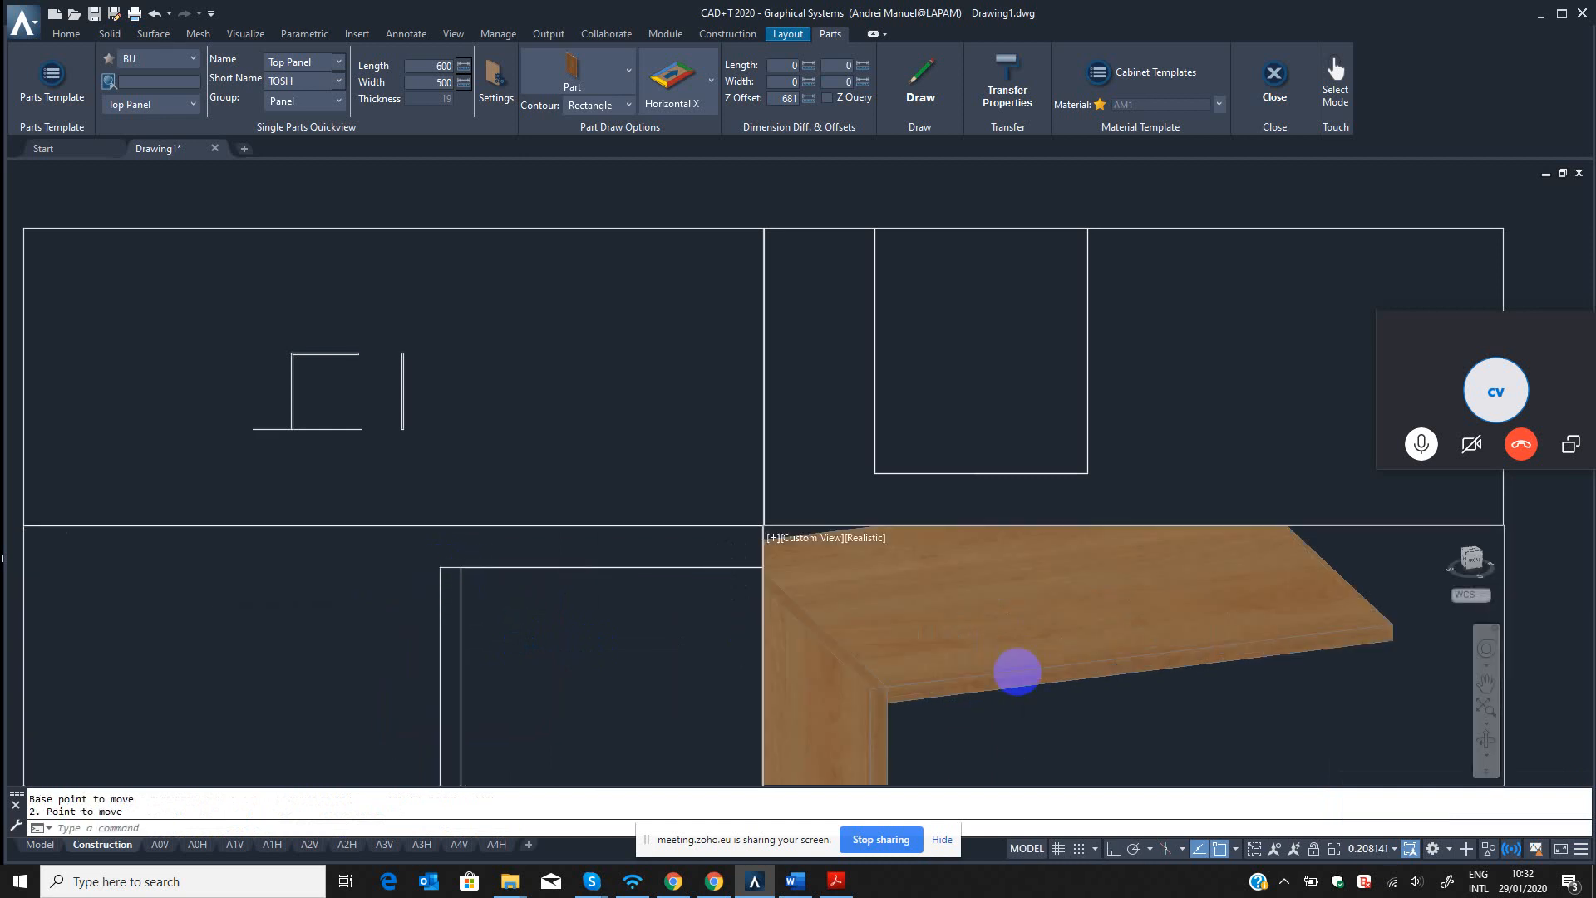
middle_drag(1019, 670, 1011, 630)
scroll(1039, 632, down, 5)
Move the right side panel with the QM command so its inner back corner meets the top panel's right end.
click(563, 670)
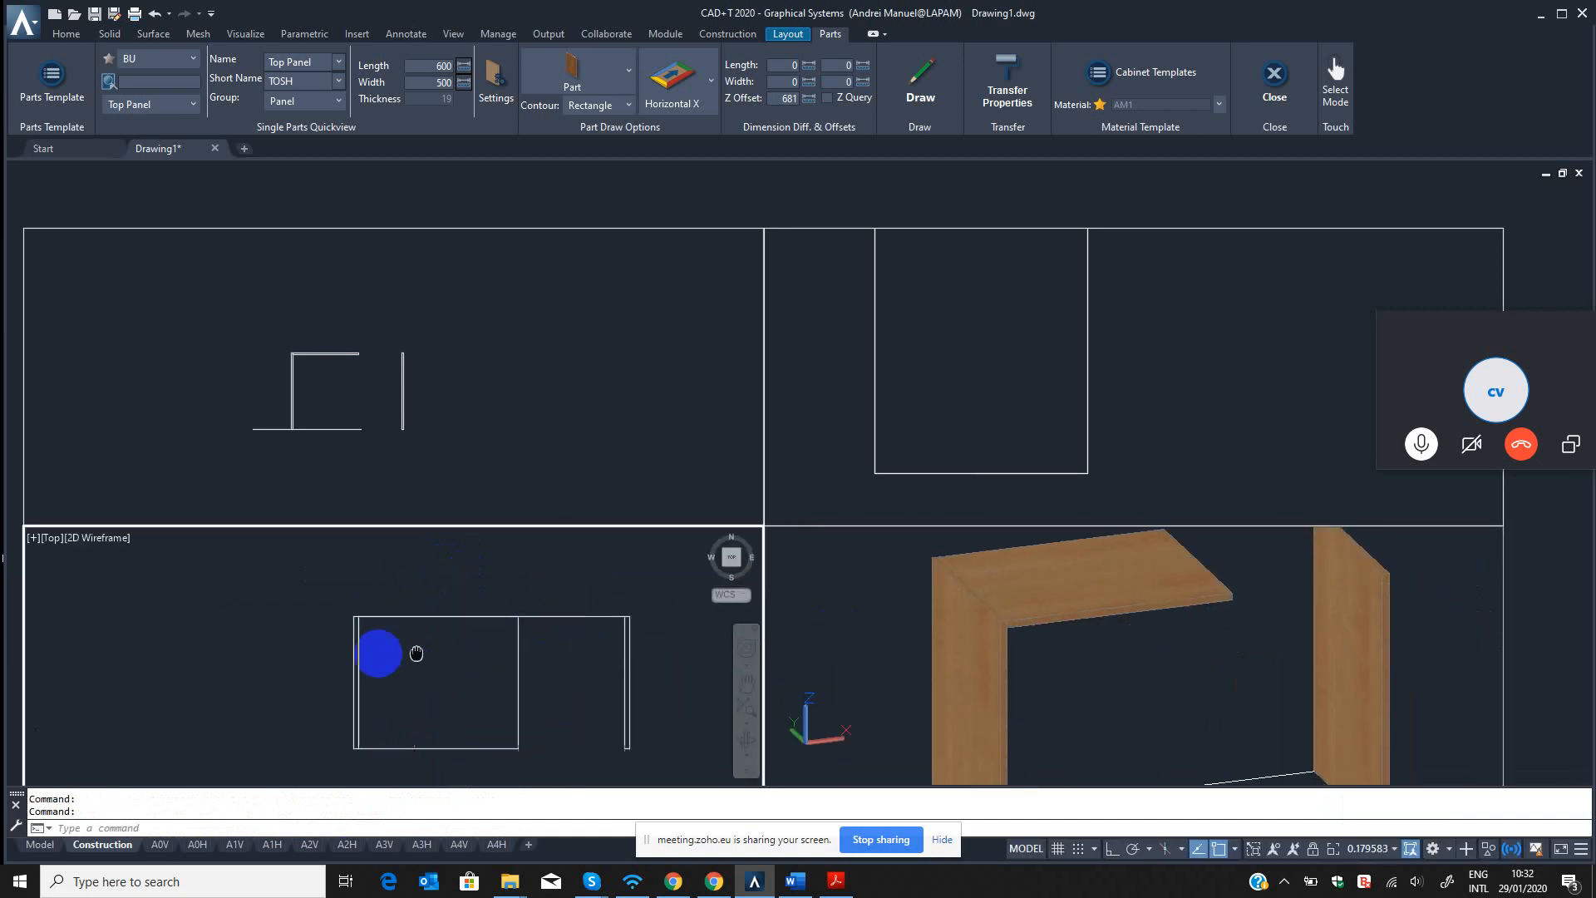
key(Return)
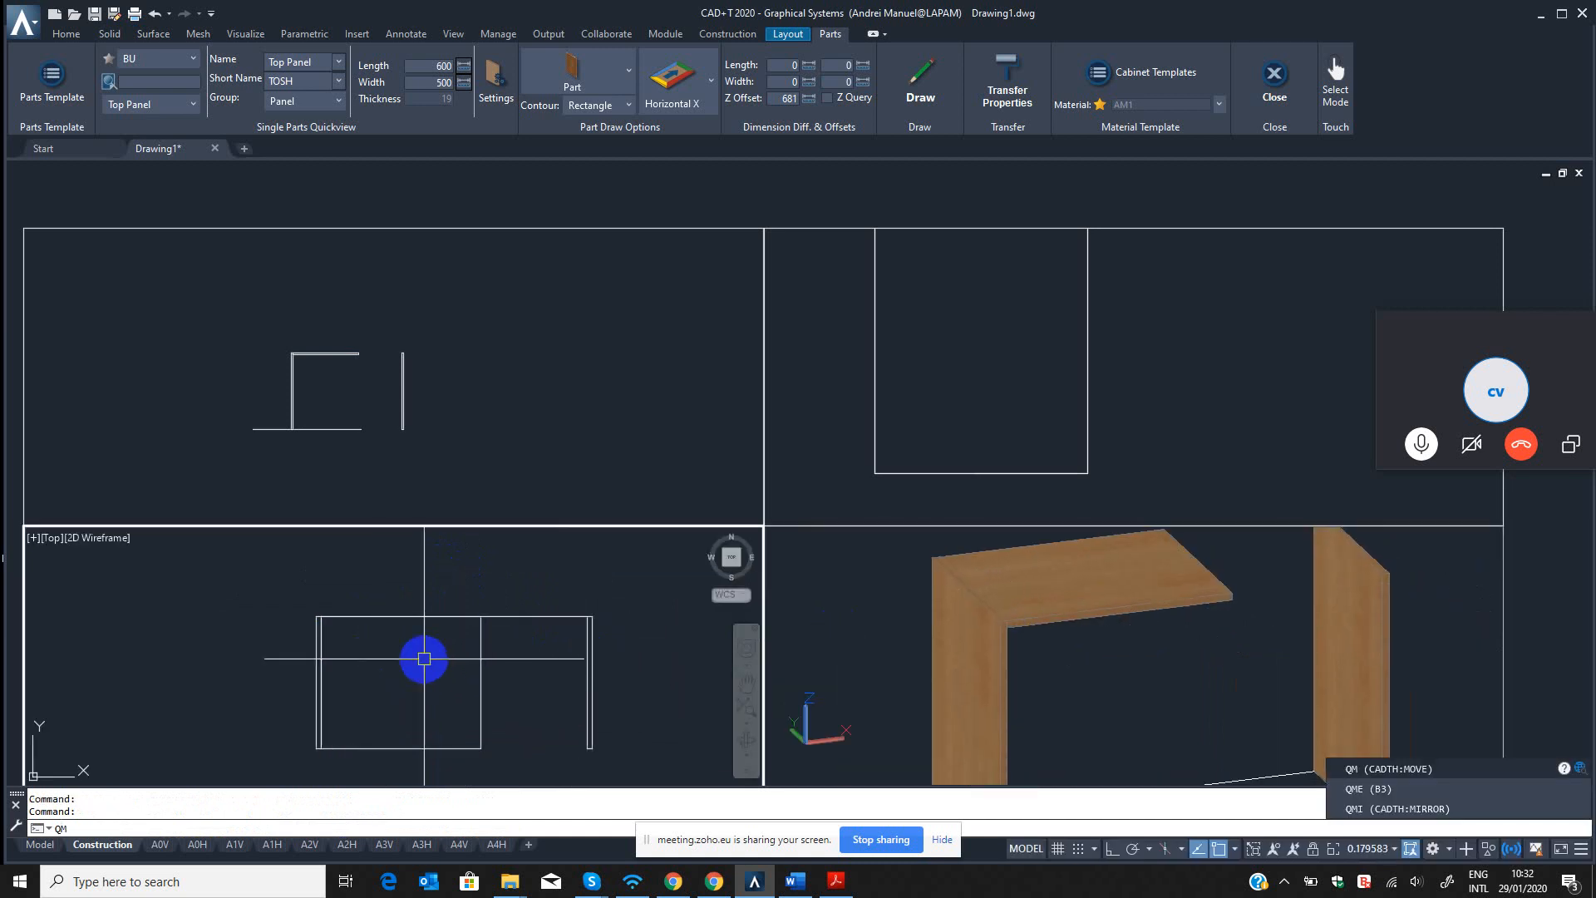
click(636, 638)
click(577, 633)
scroll(578, 632, up, 6)
key(Return)
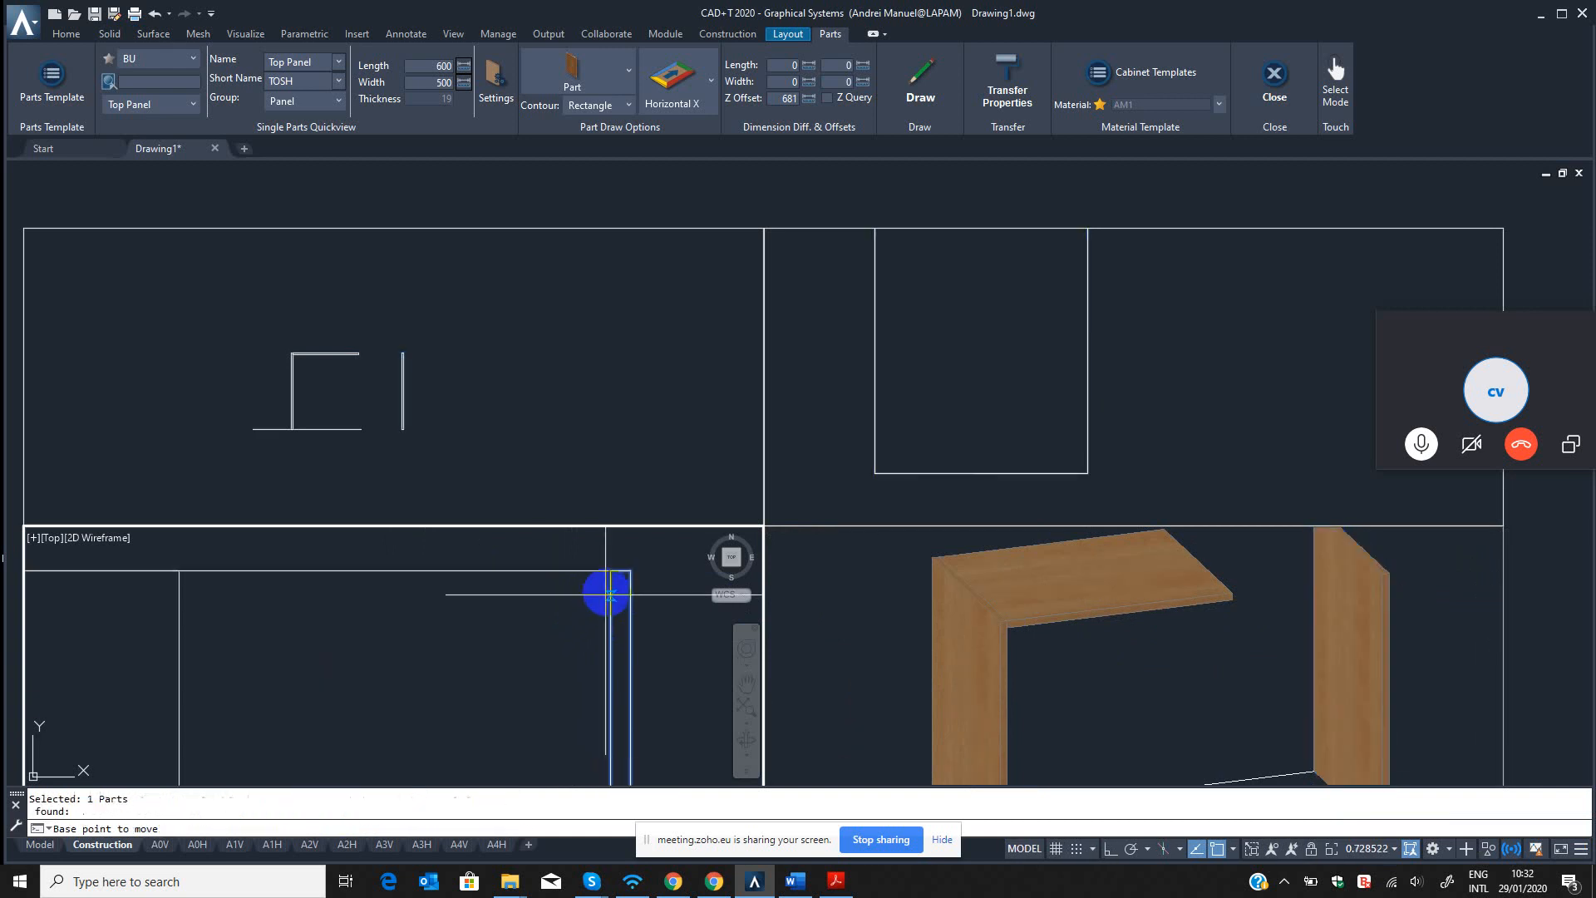
click(609, 570)
click(178, 572)
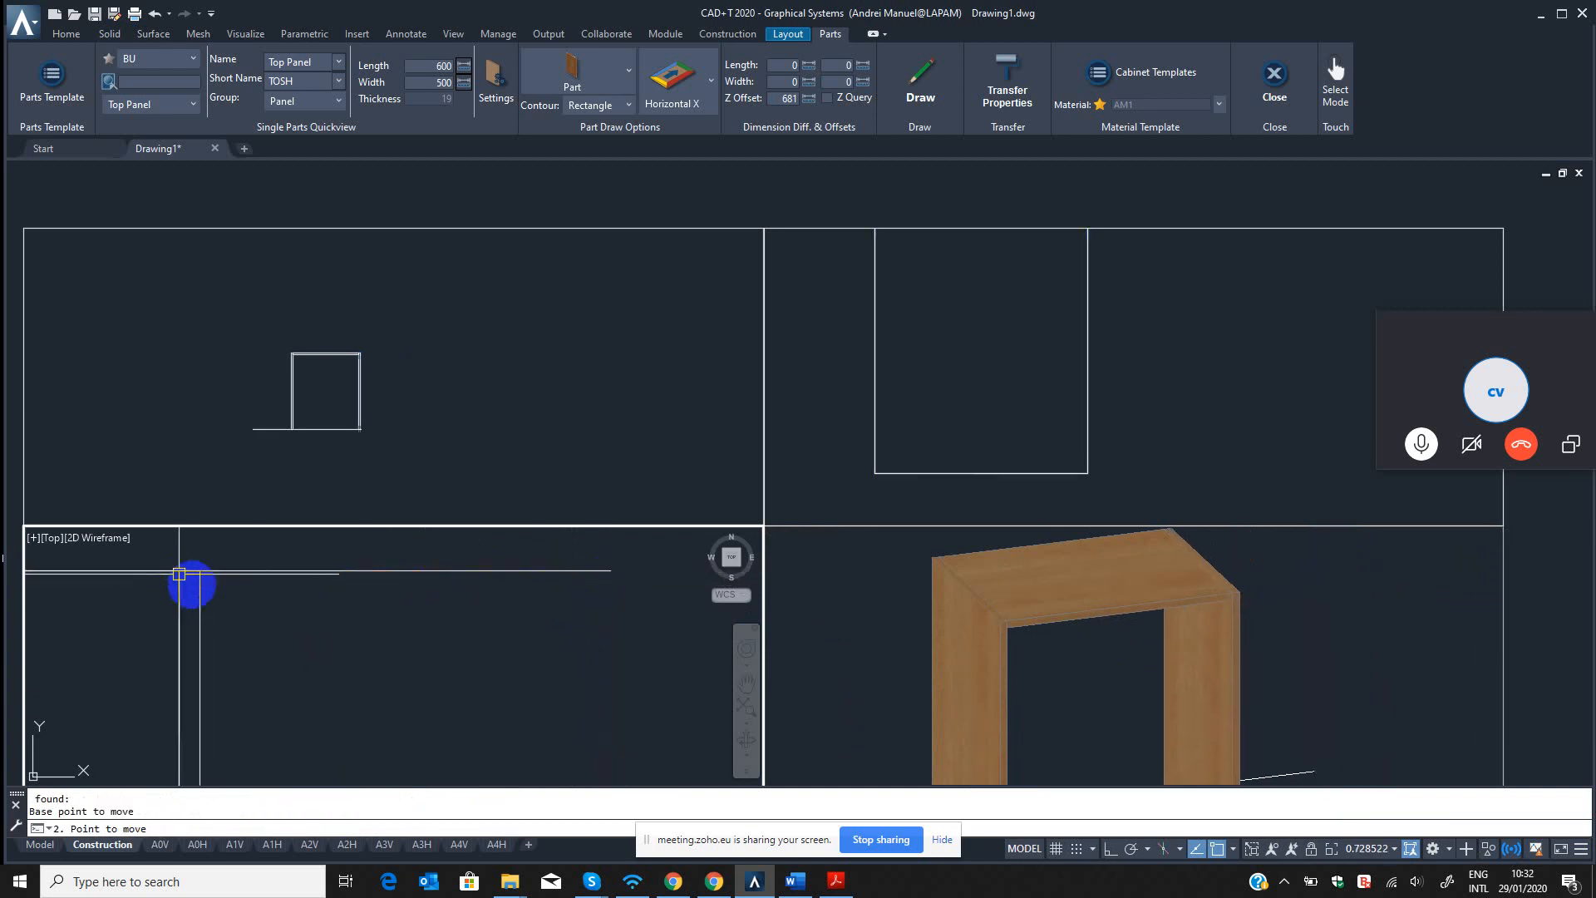
scroll(191, 682, down, 4)
mouse_move(416, 686)
middle_down()
mouse_move(535, 621)
mouse_move(498, 670)
mouse_move(531, 677)
middle_up()
click(507, 666)
key(Escape)
key(Escape)
key(Escape)
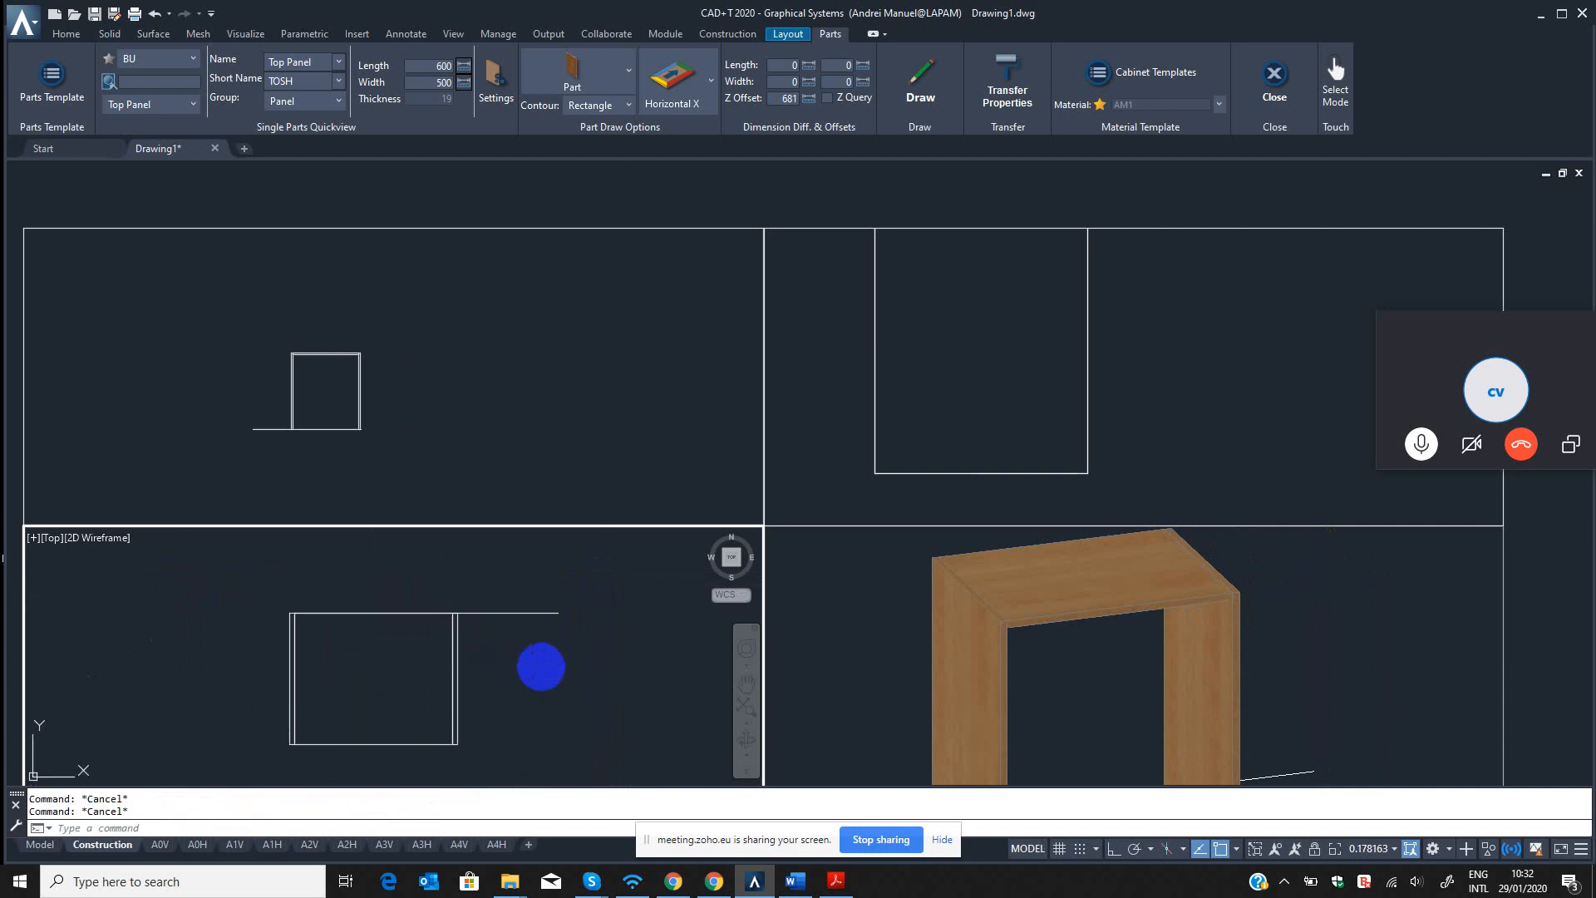
Add a linear dimension across the overall outer width of the side panels and inspect the top panel's fit between them.
text(DLI)
key(Return)
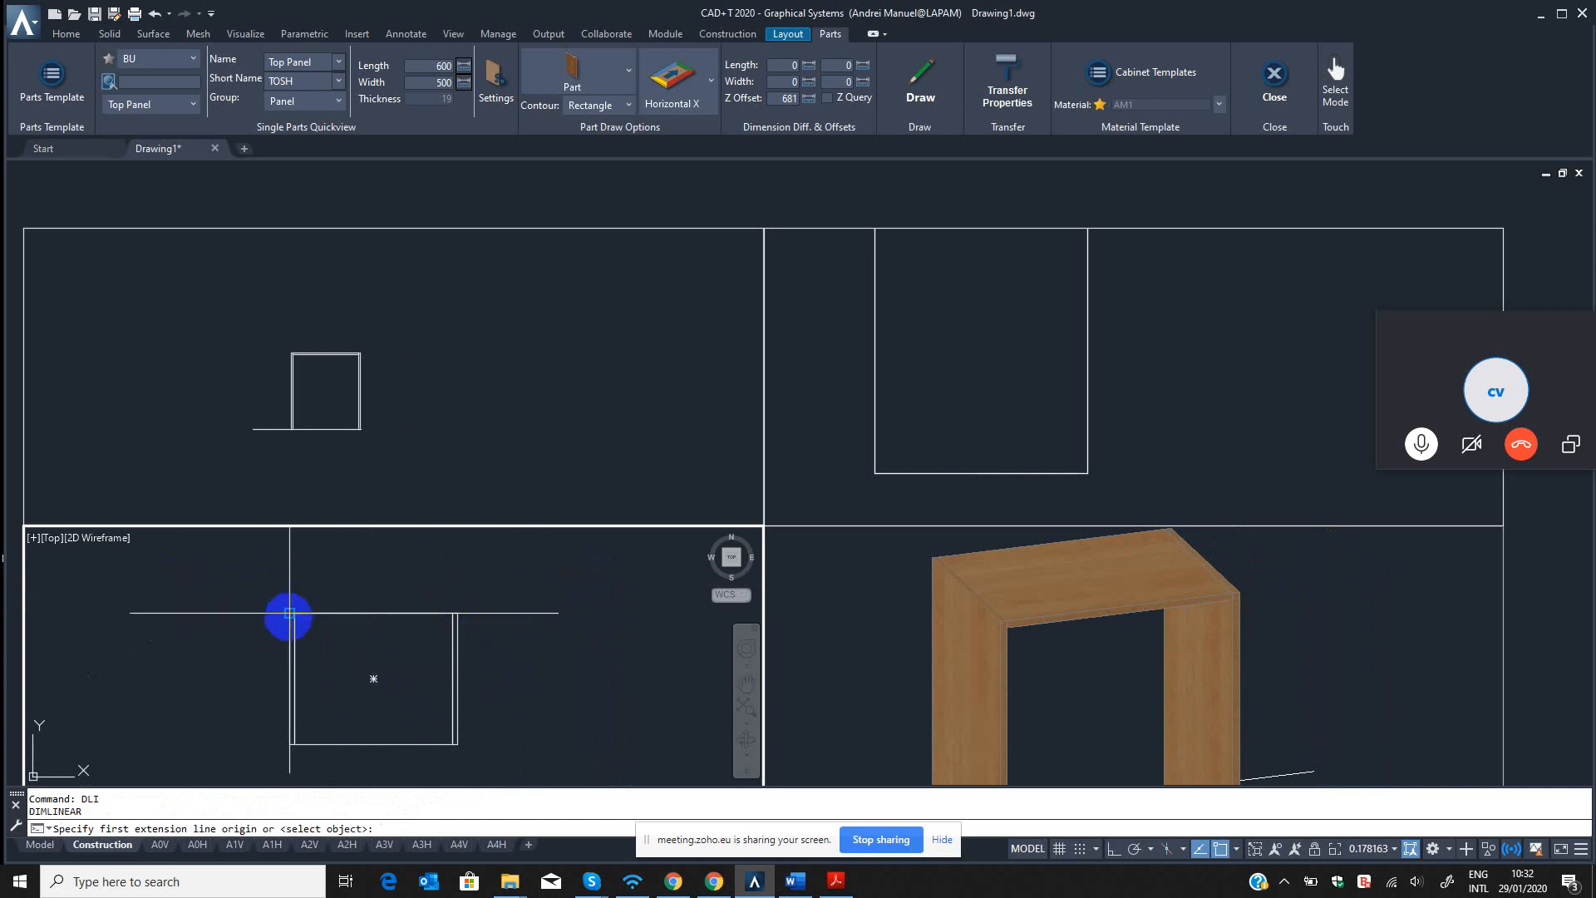
click(290, 613)
click(455, 614)
click(408, 570)
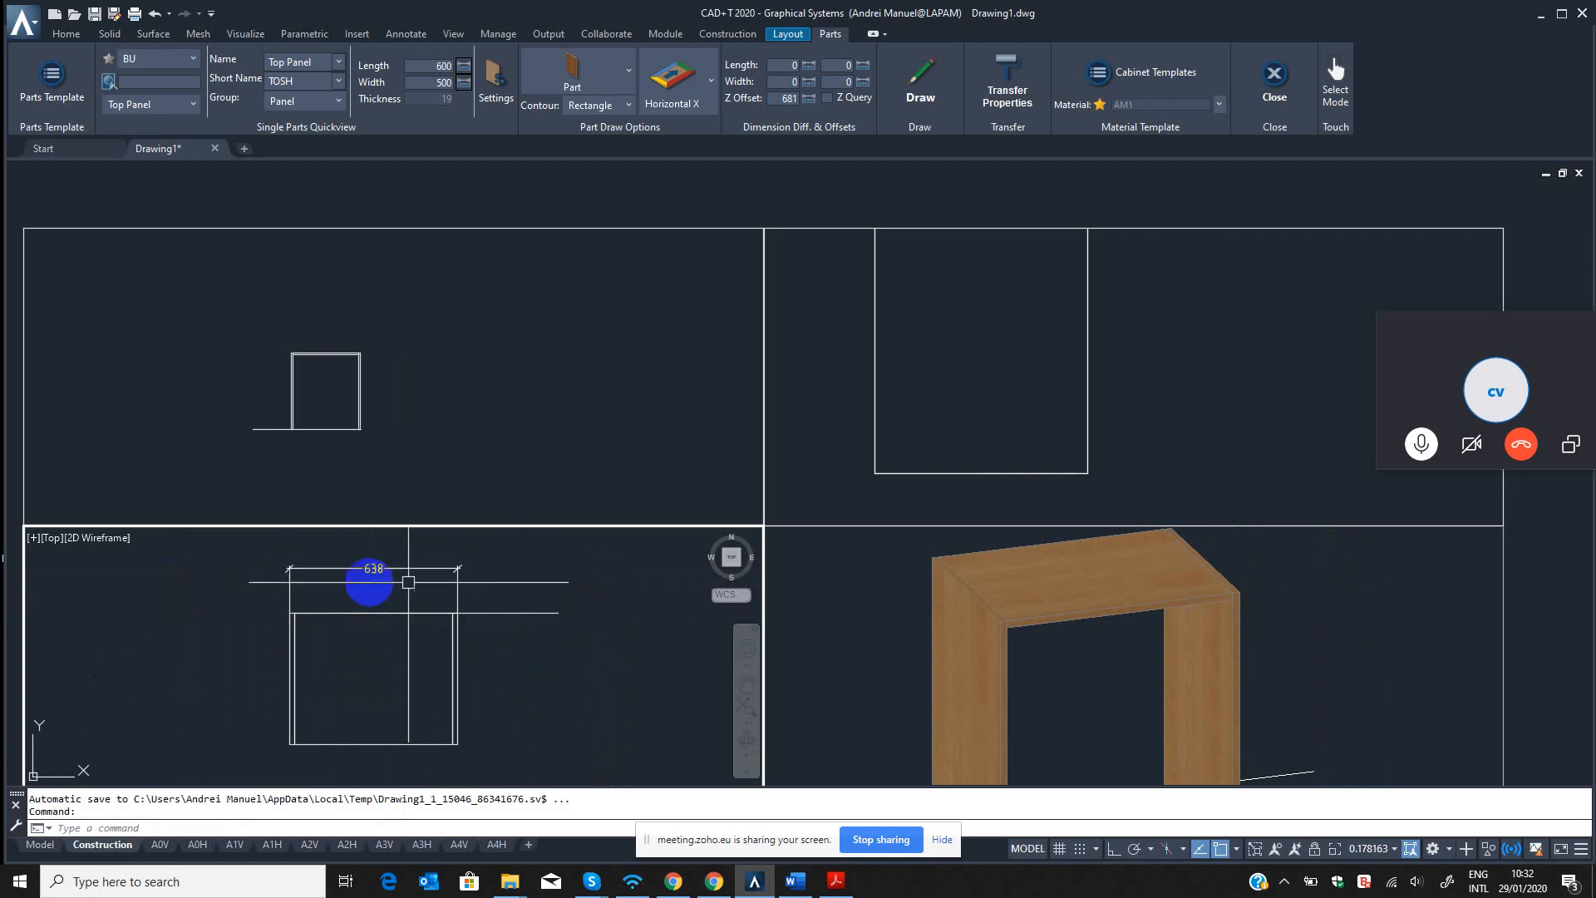
scroll(391, 571, up, 4)
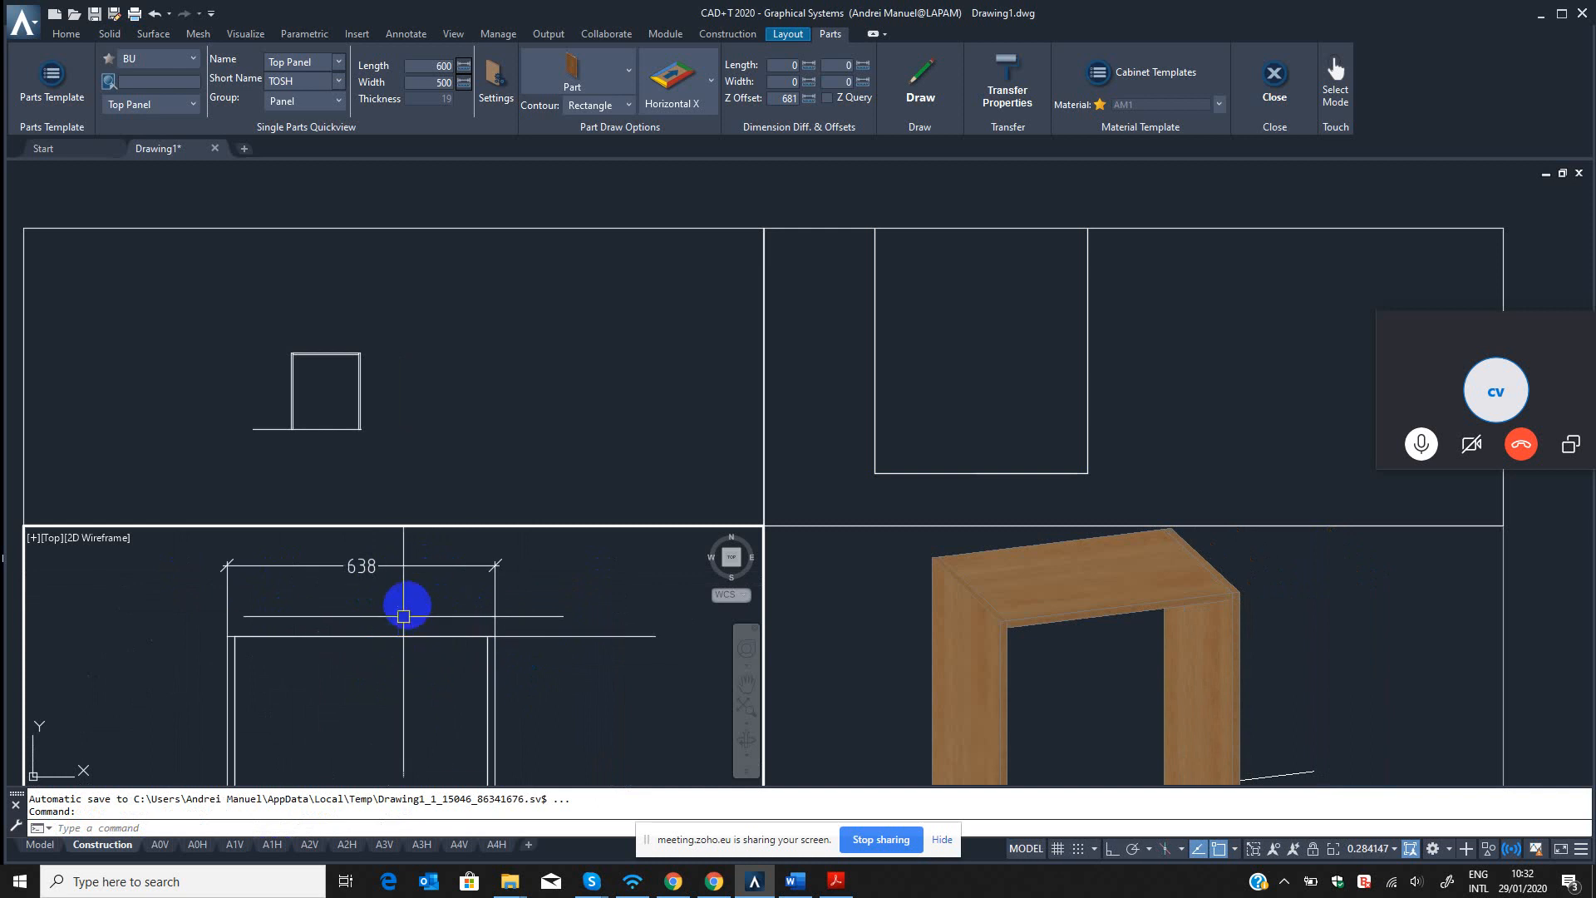
scroll(523, 592, up, 5)
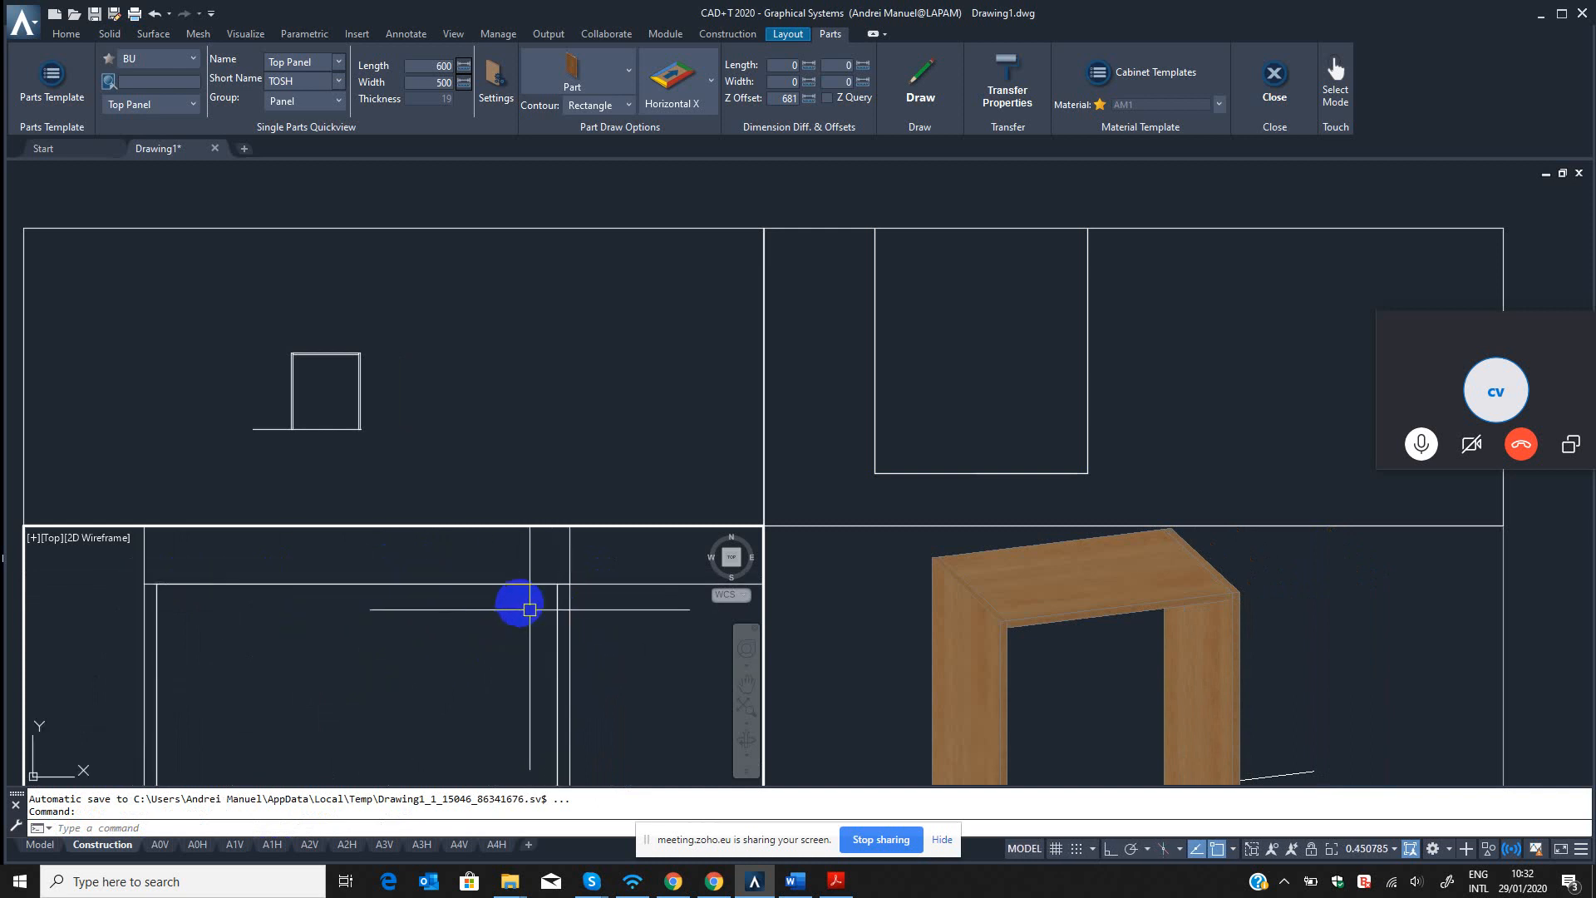
click(515, 585)
scroll(427, 627, down, 4)
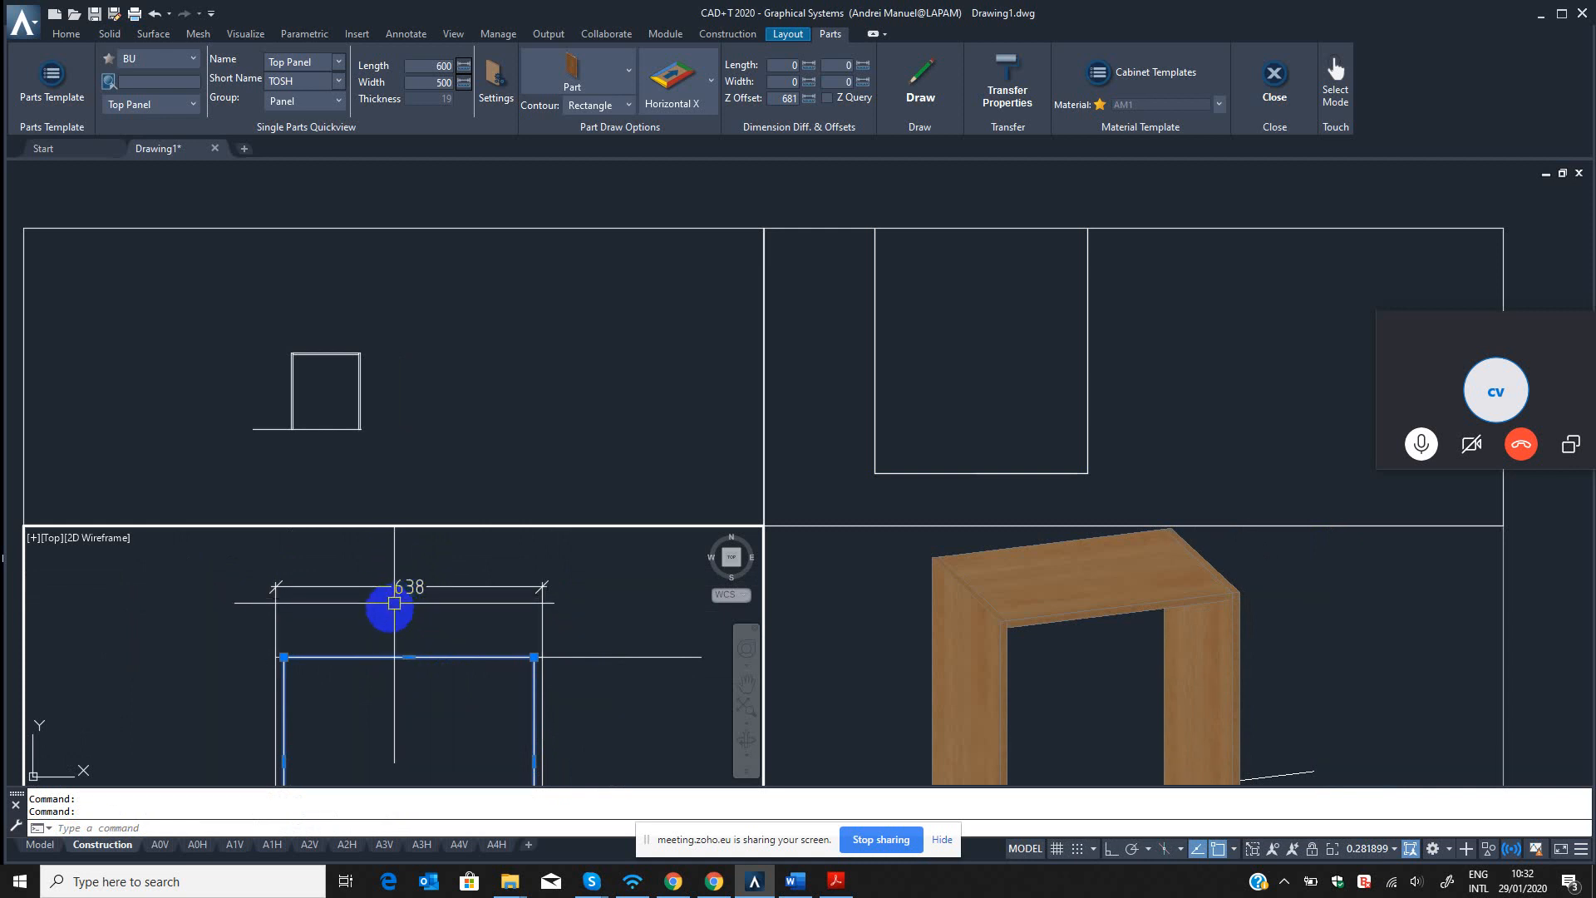
scroll(516, 670, up, 5)
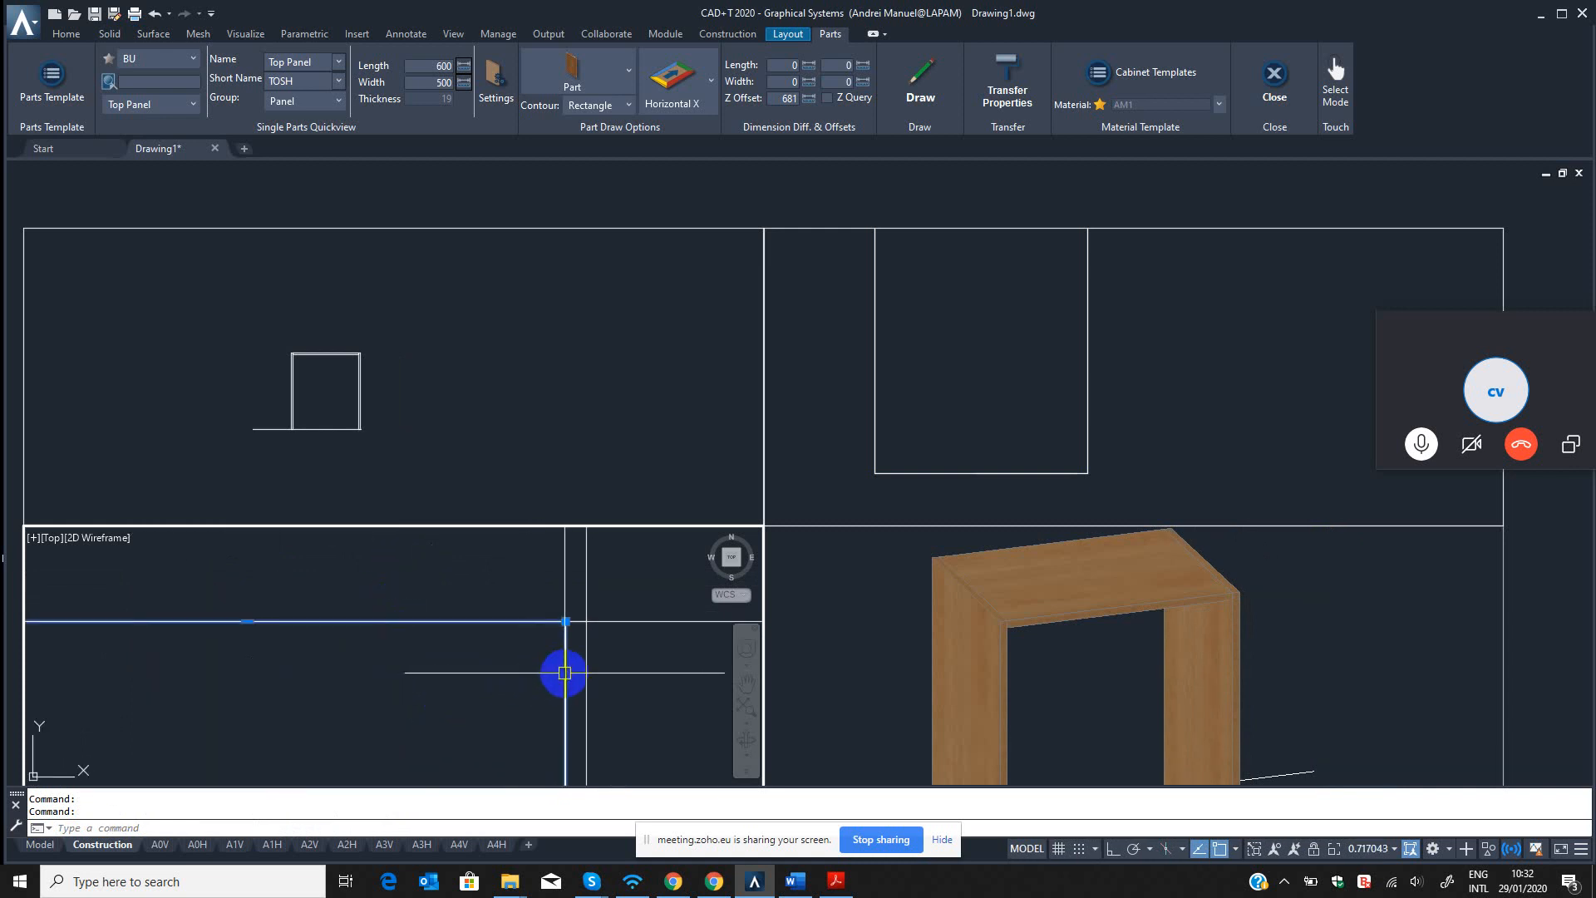
scroll(539, 657, down, 5)
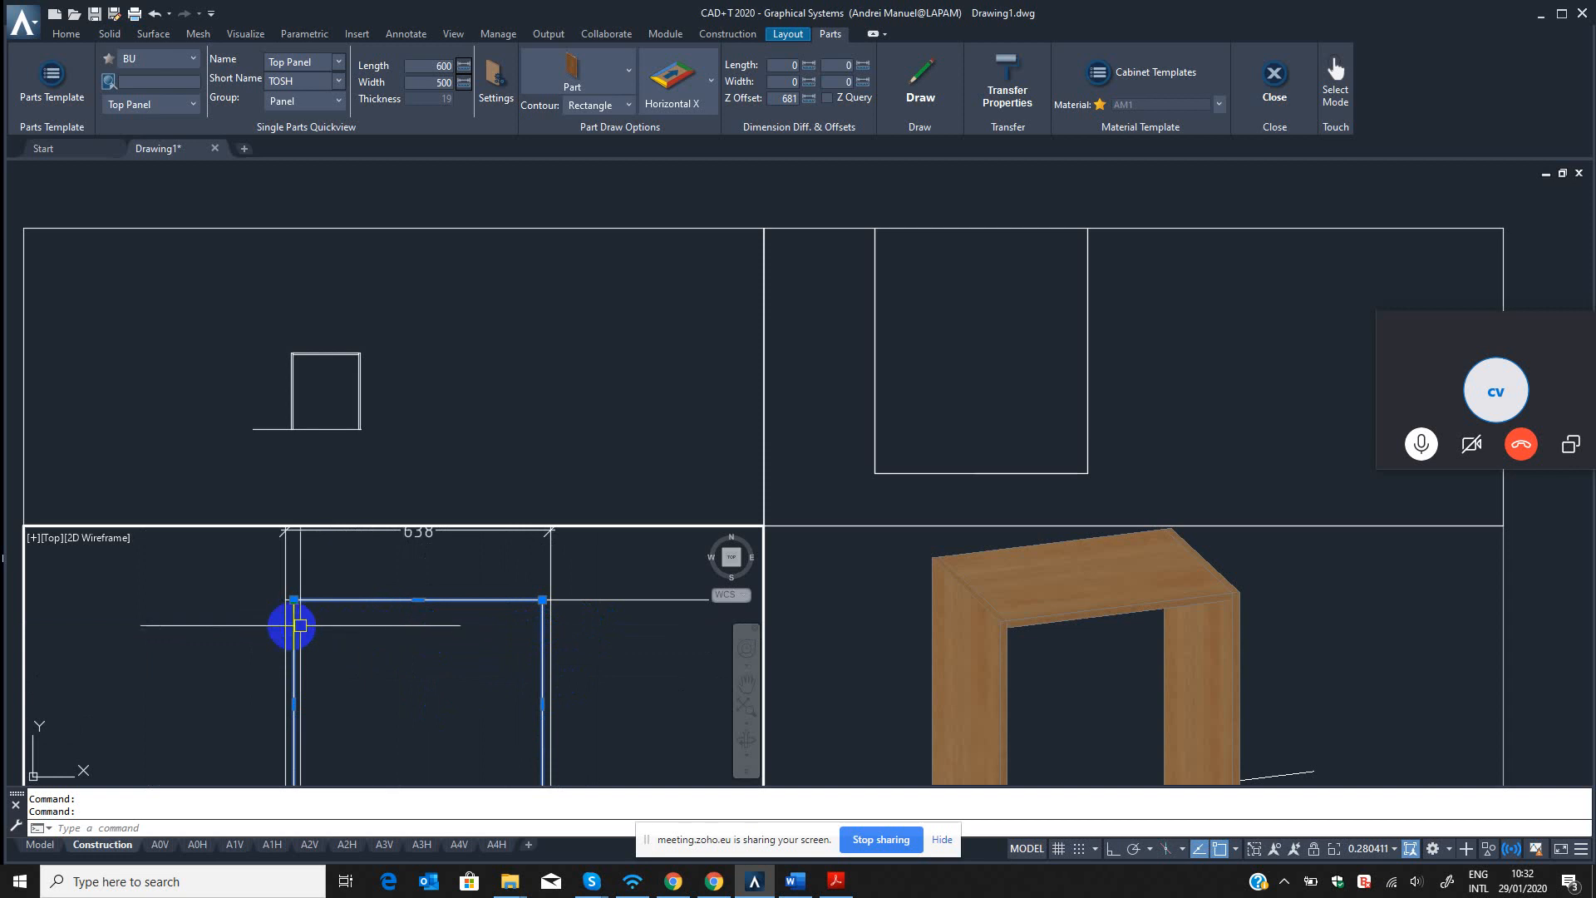
Open the BU source's Top Panel template in the Part Template Editor and set its length dimension differences to 19 at start and end.
click(52, 79)
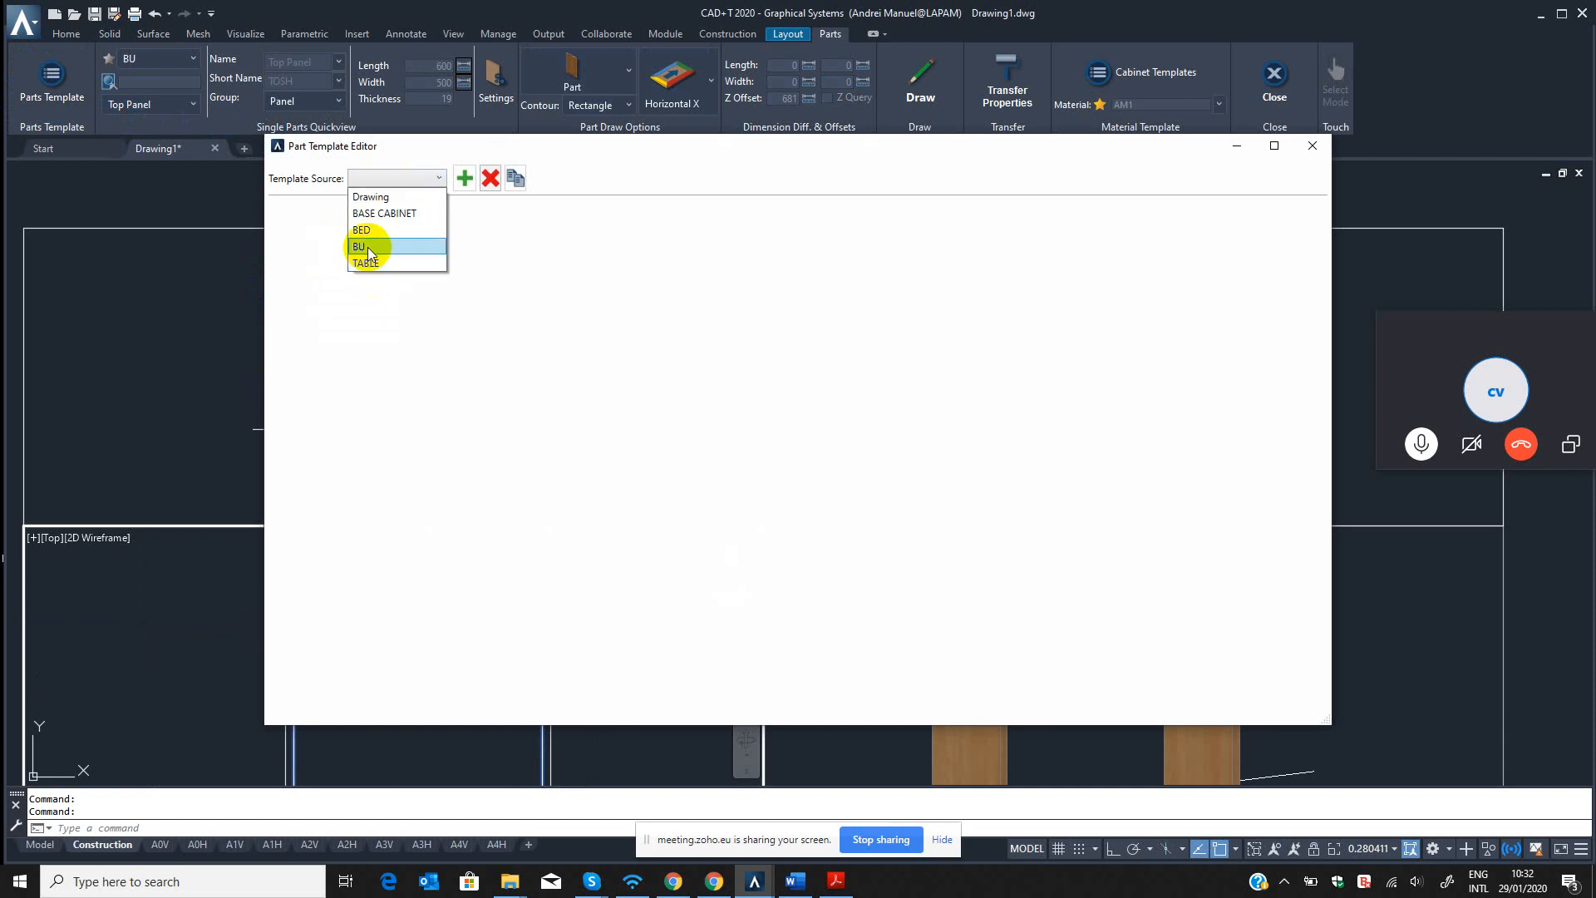
click(367, 247)
click(391, 296)
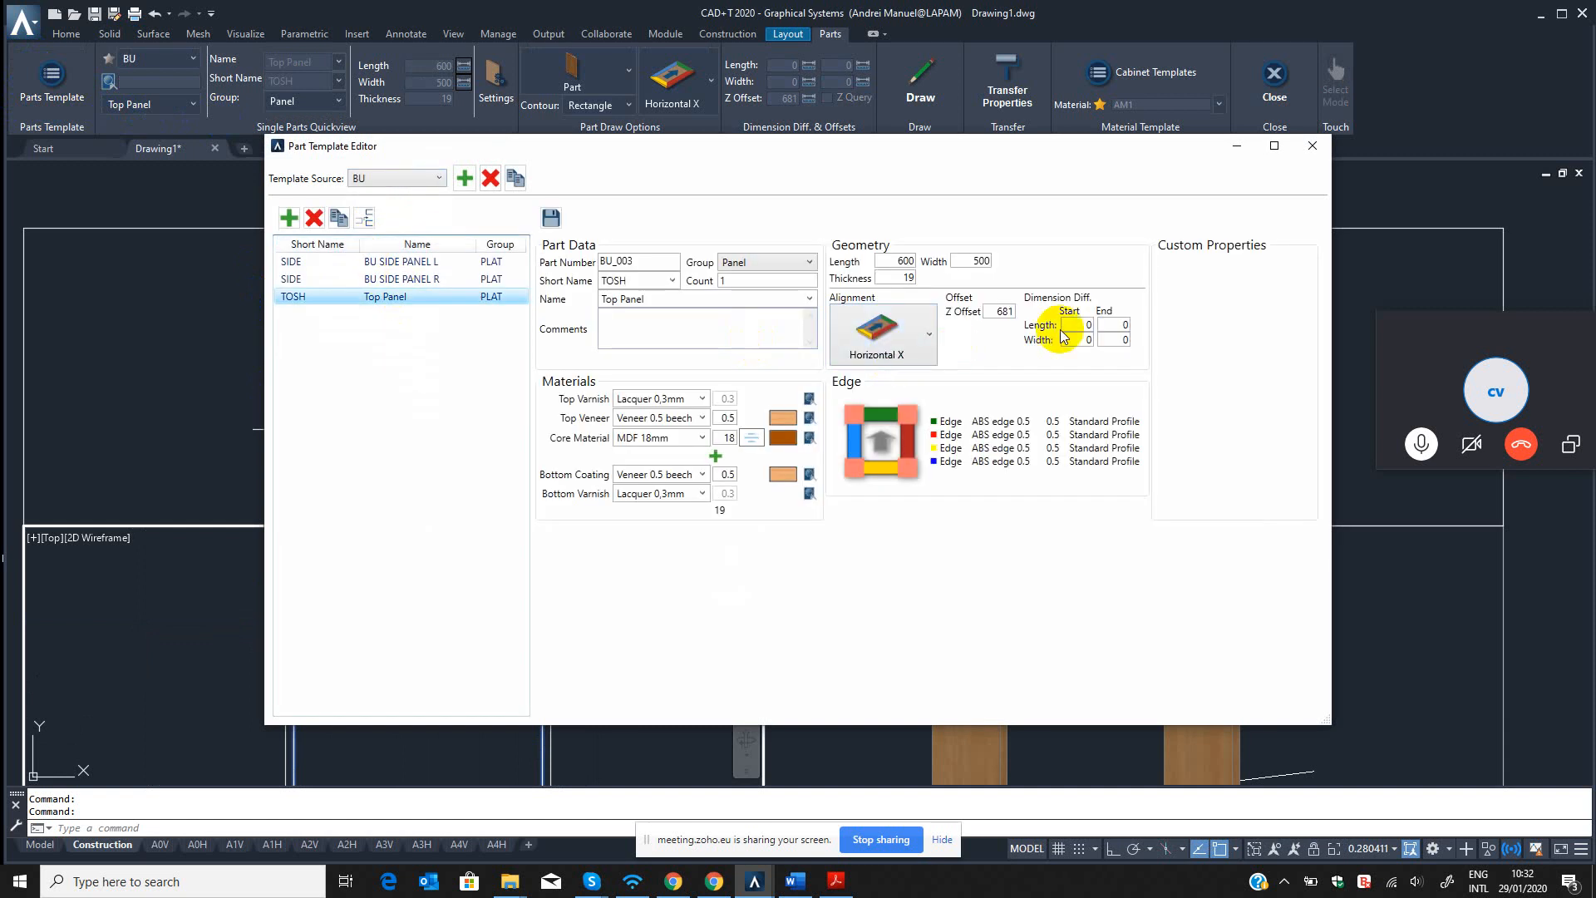
click(1077, 325)
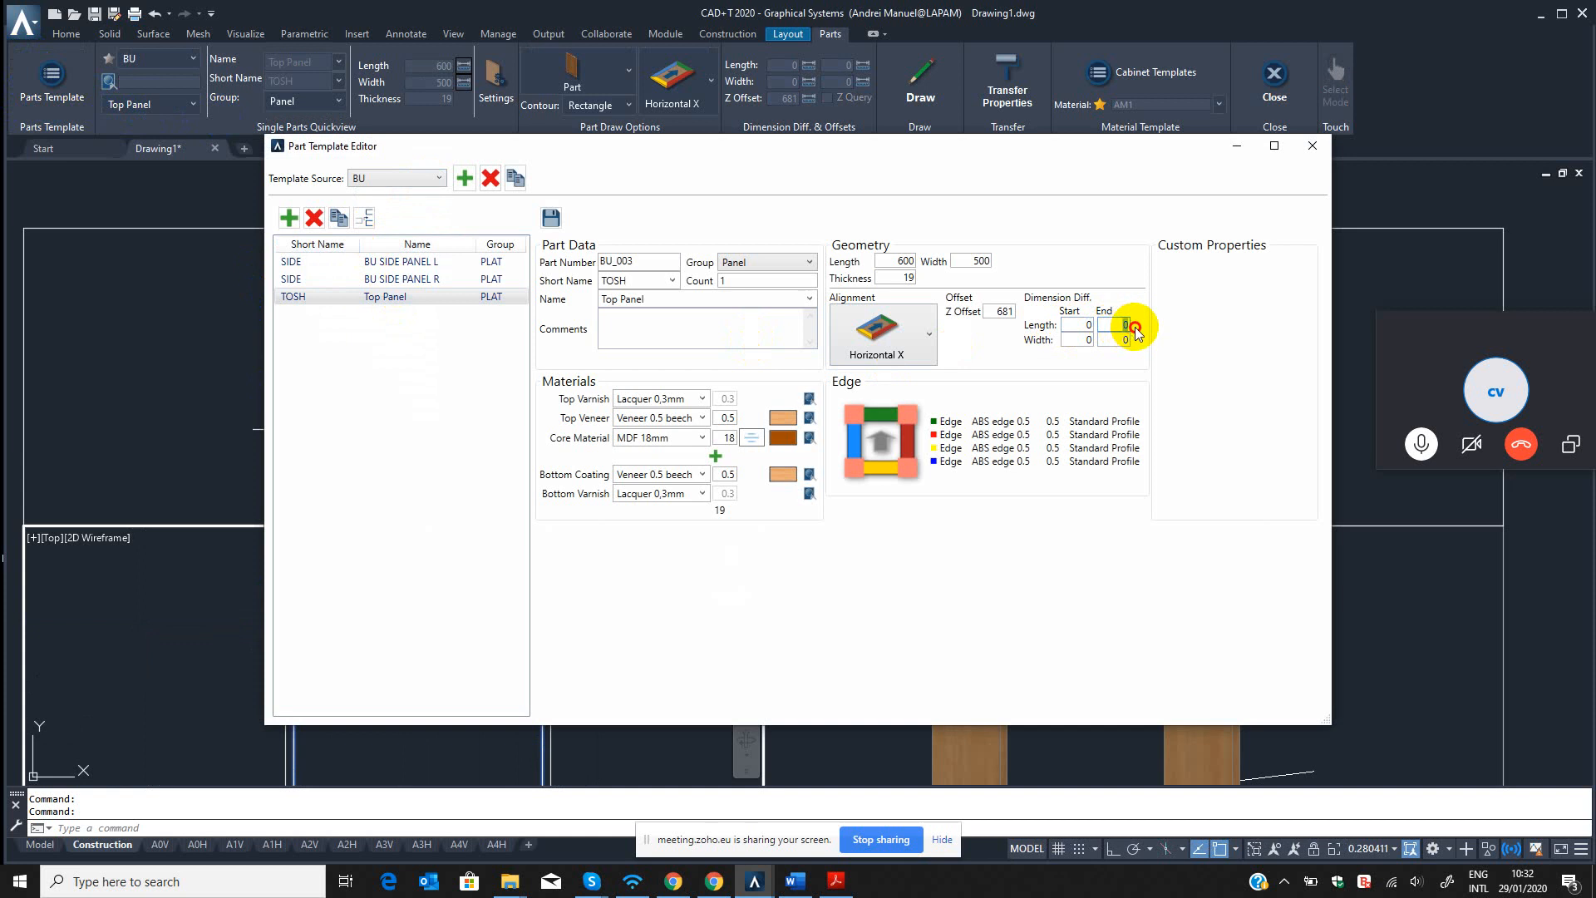
key(shift+Tab)
click(434, 301)
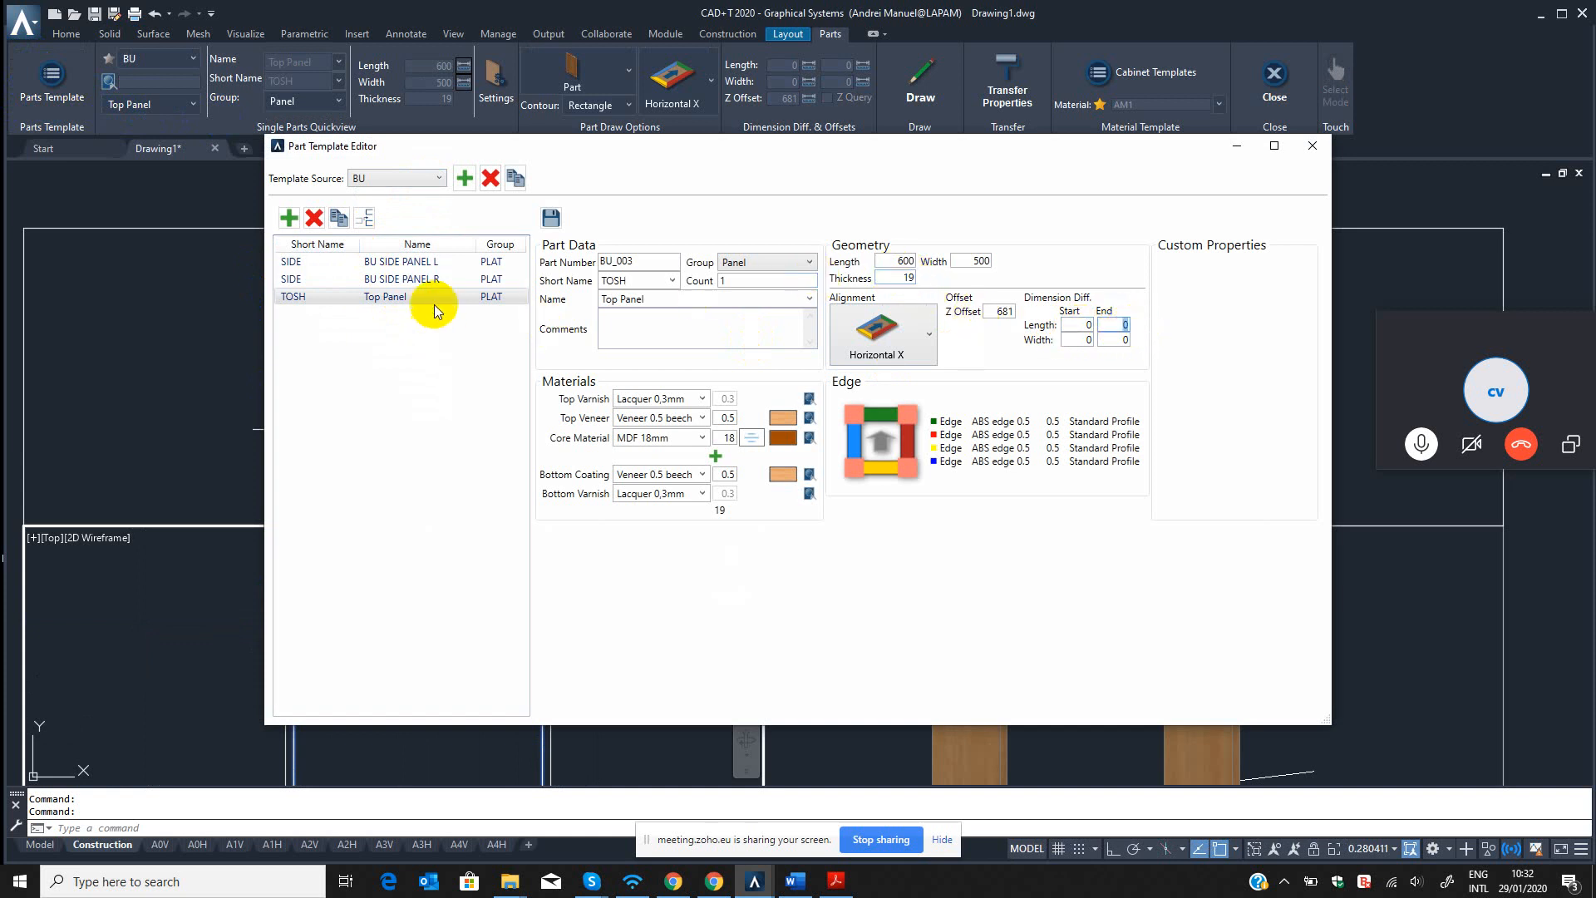
click(891, 261)
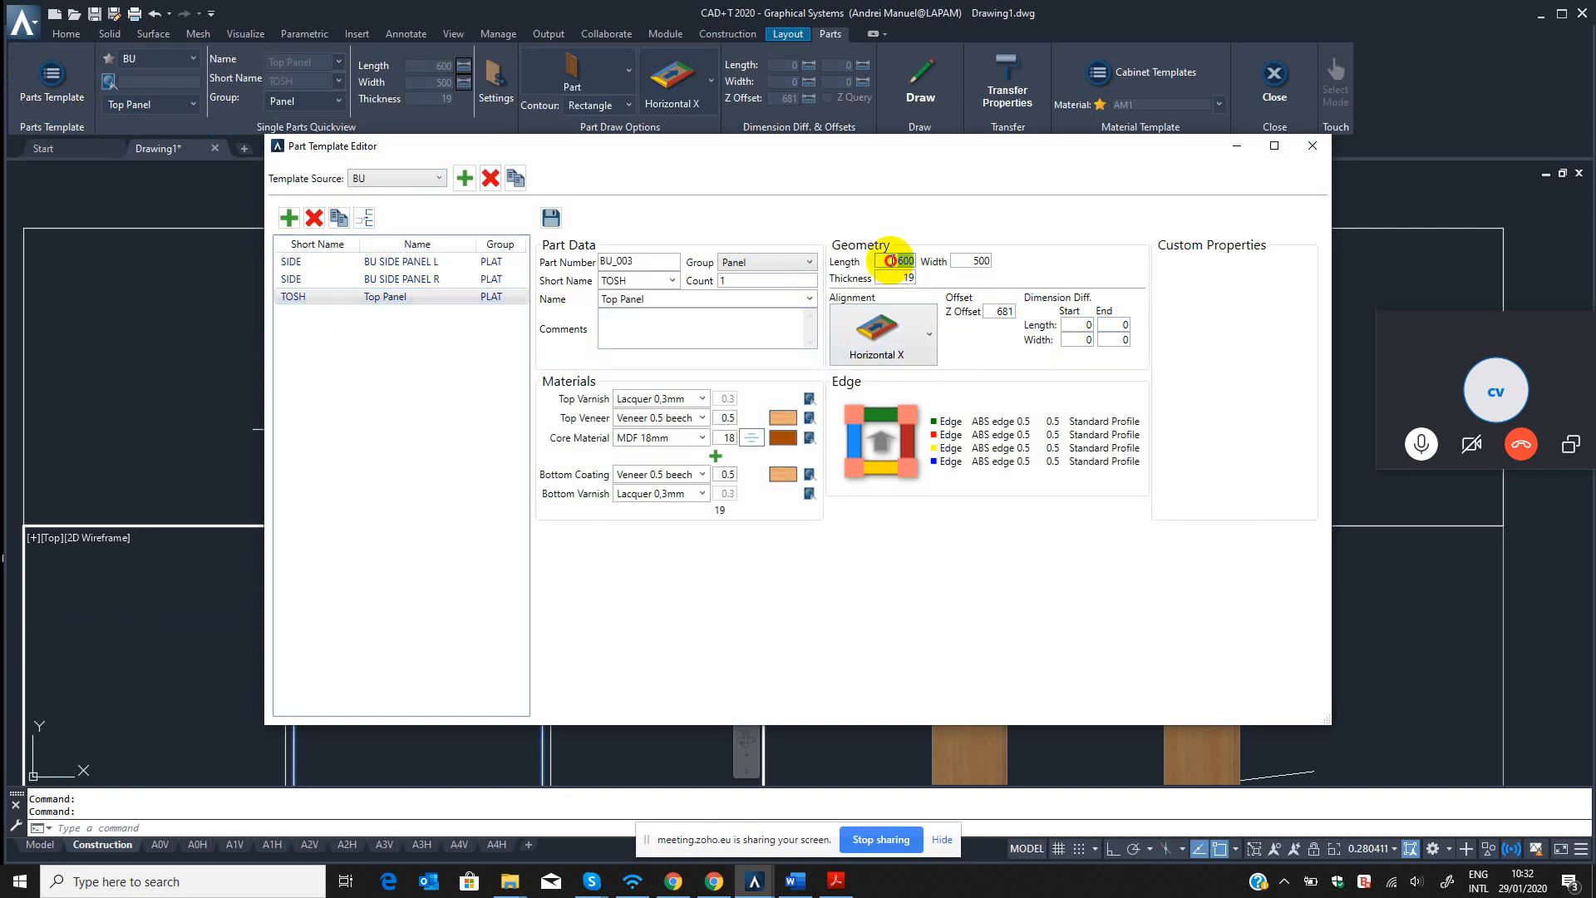
click(1077, 325)
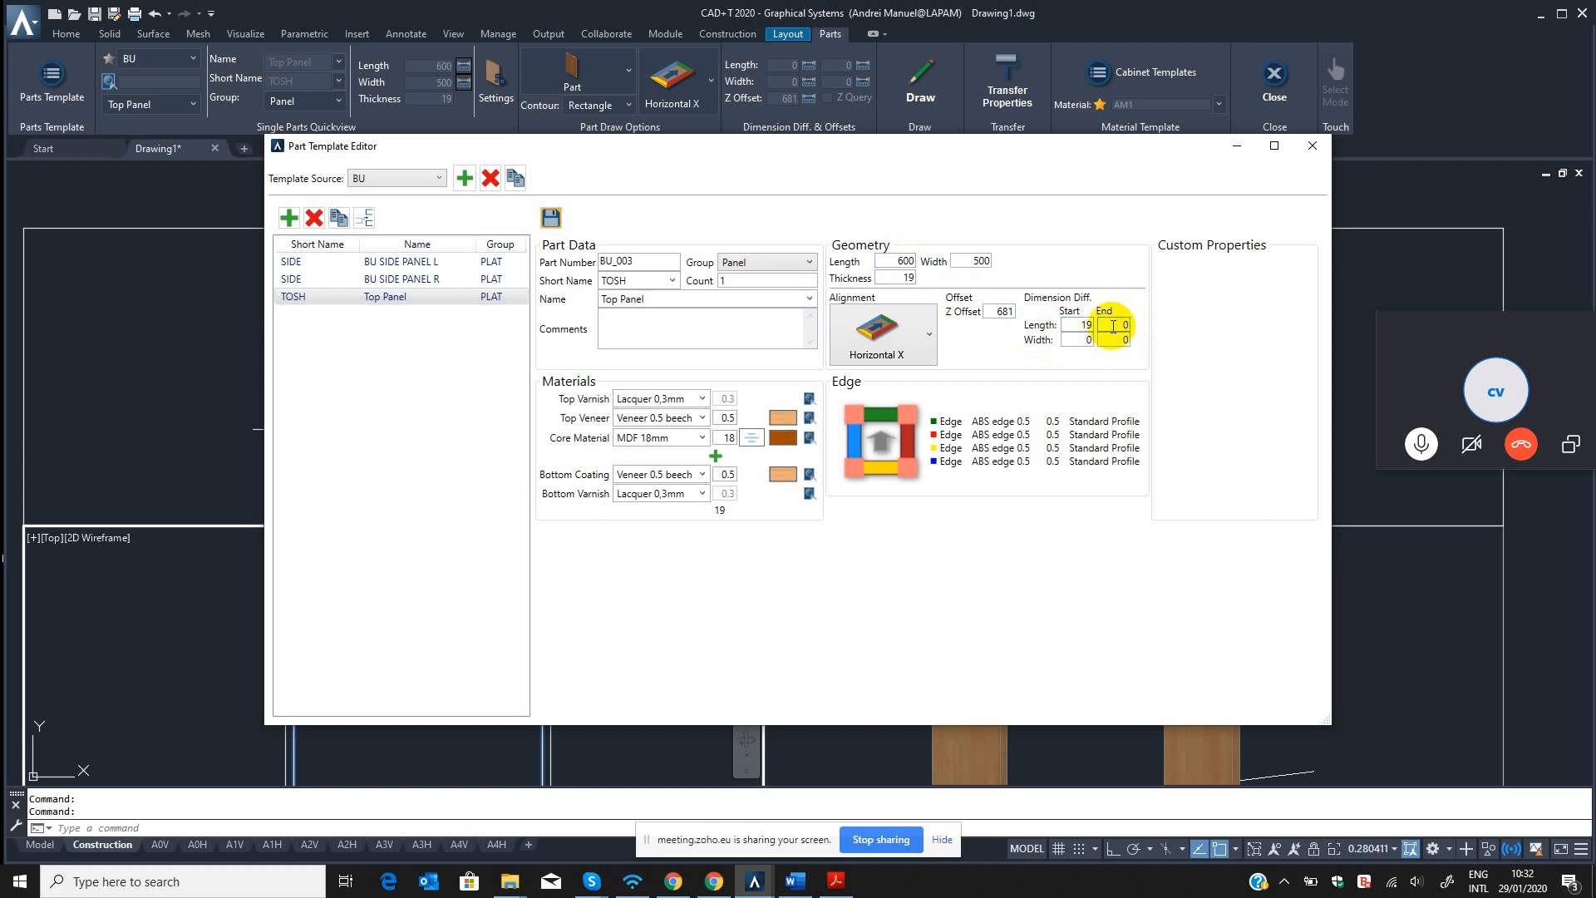
click(1114, 325)
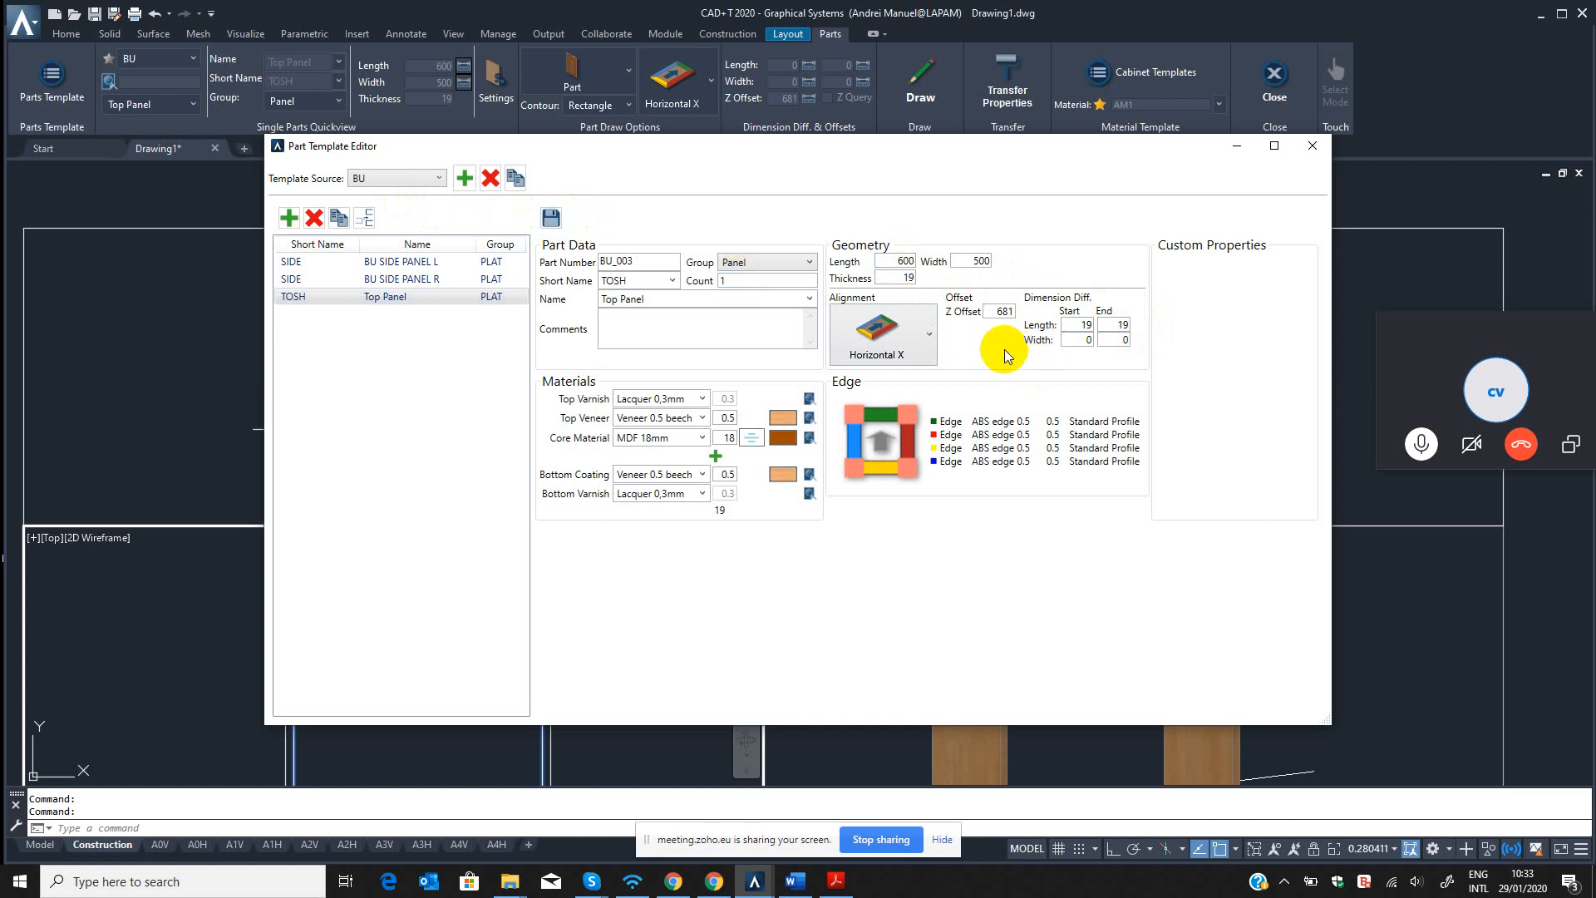
Review the template's length and end difference, save the Top Panel template and close the Part Template Editor.
double_click(899, 261)
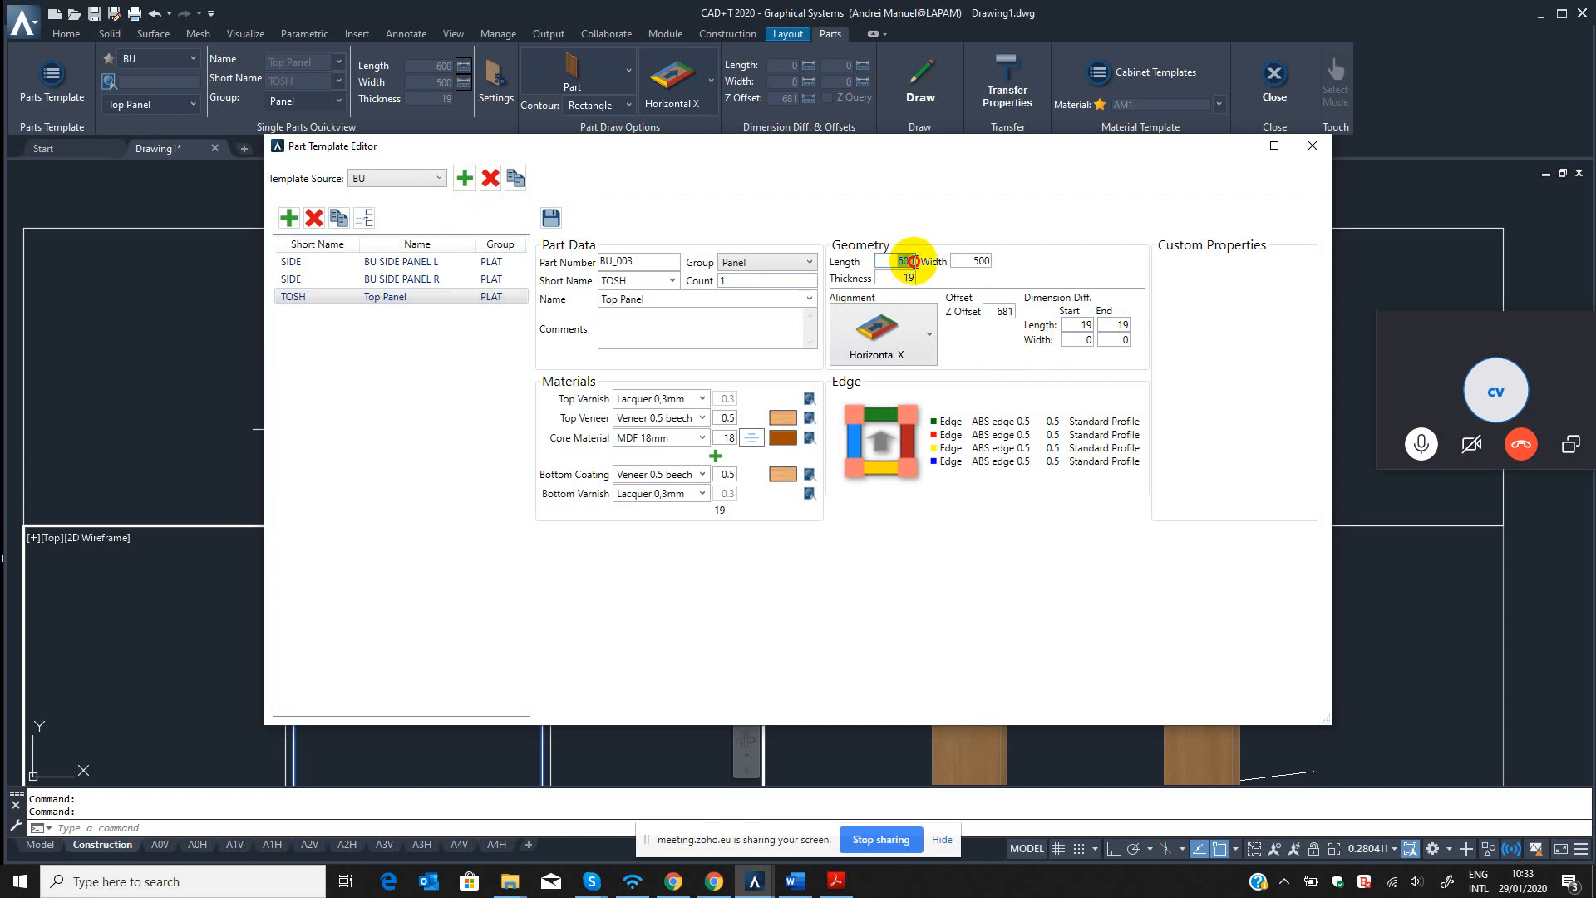
click(892, 260)
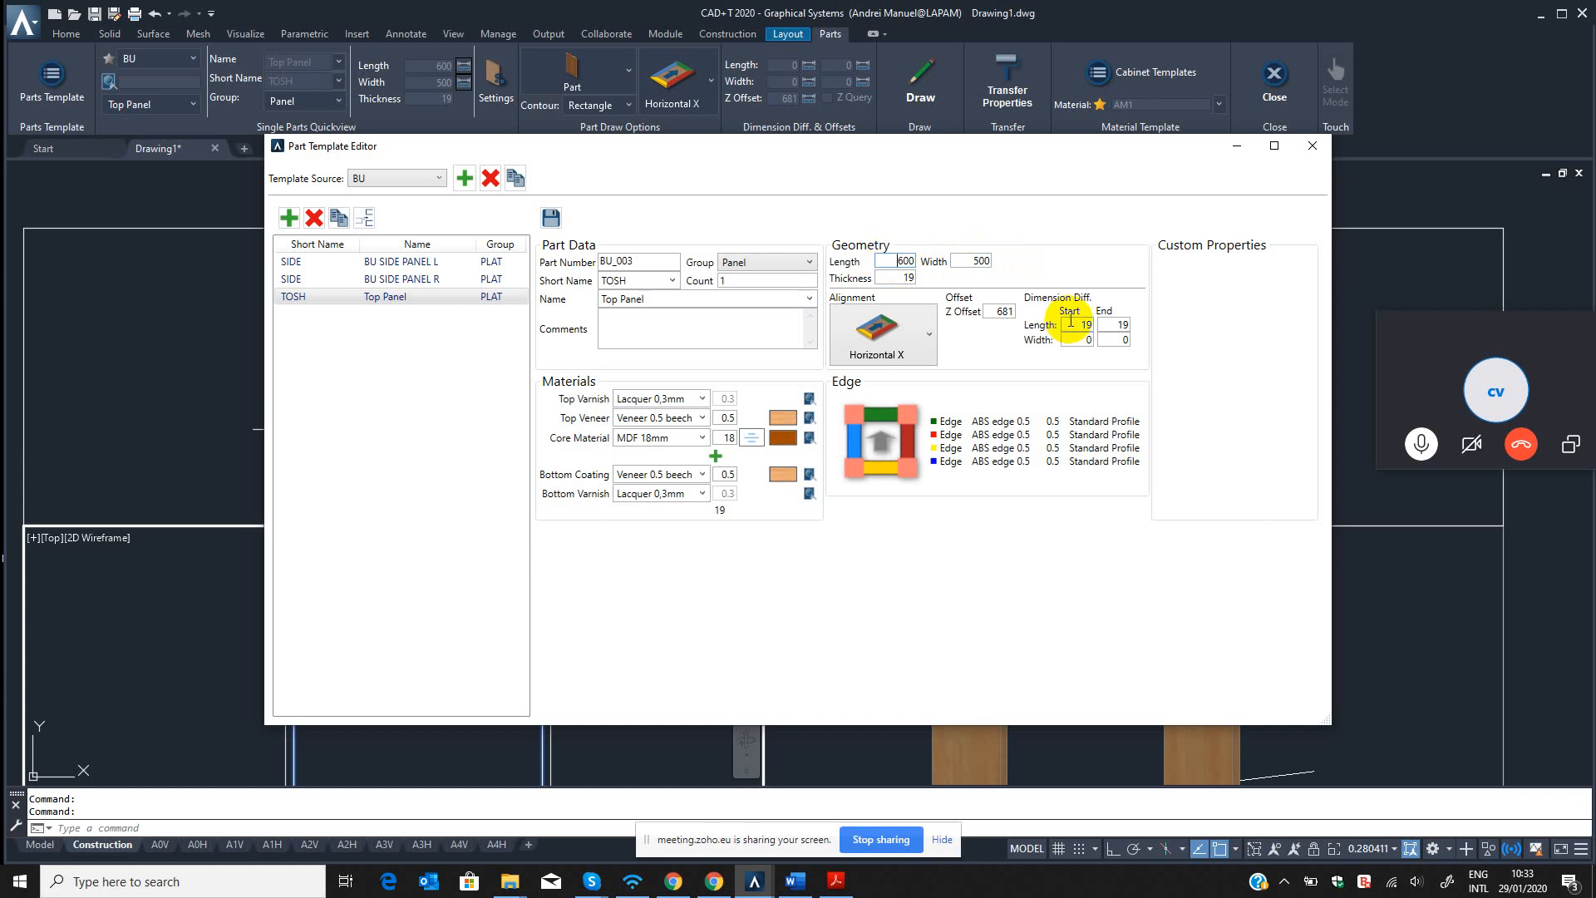
click(1116, 324)
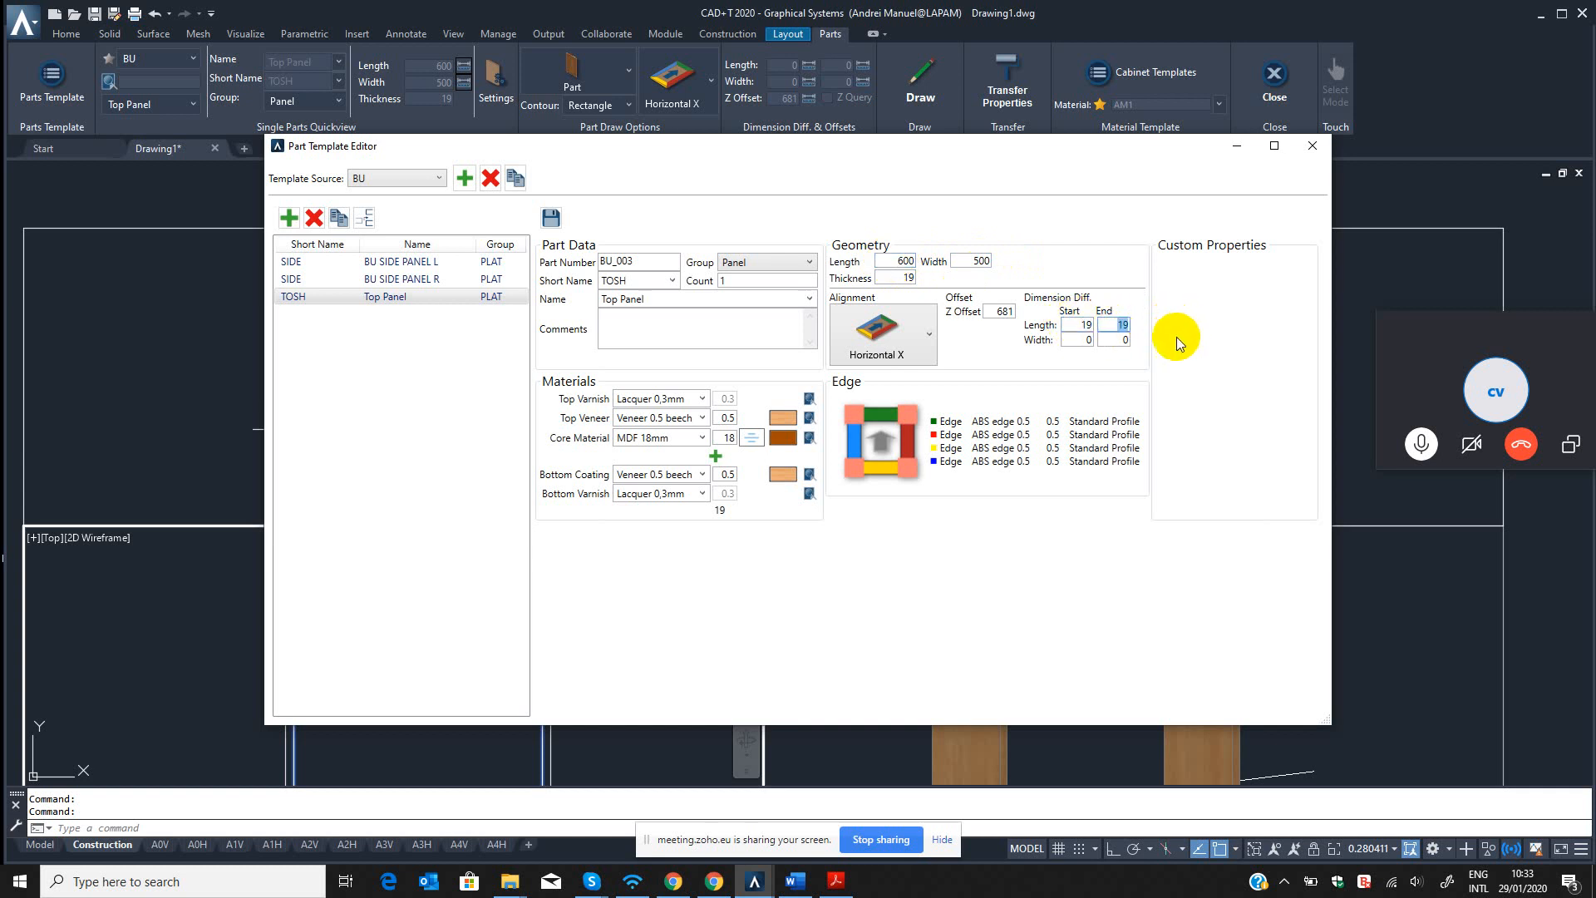
click(1115, 325)
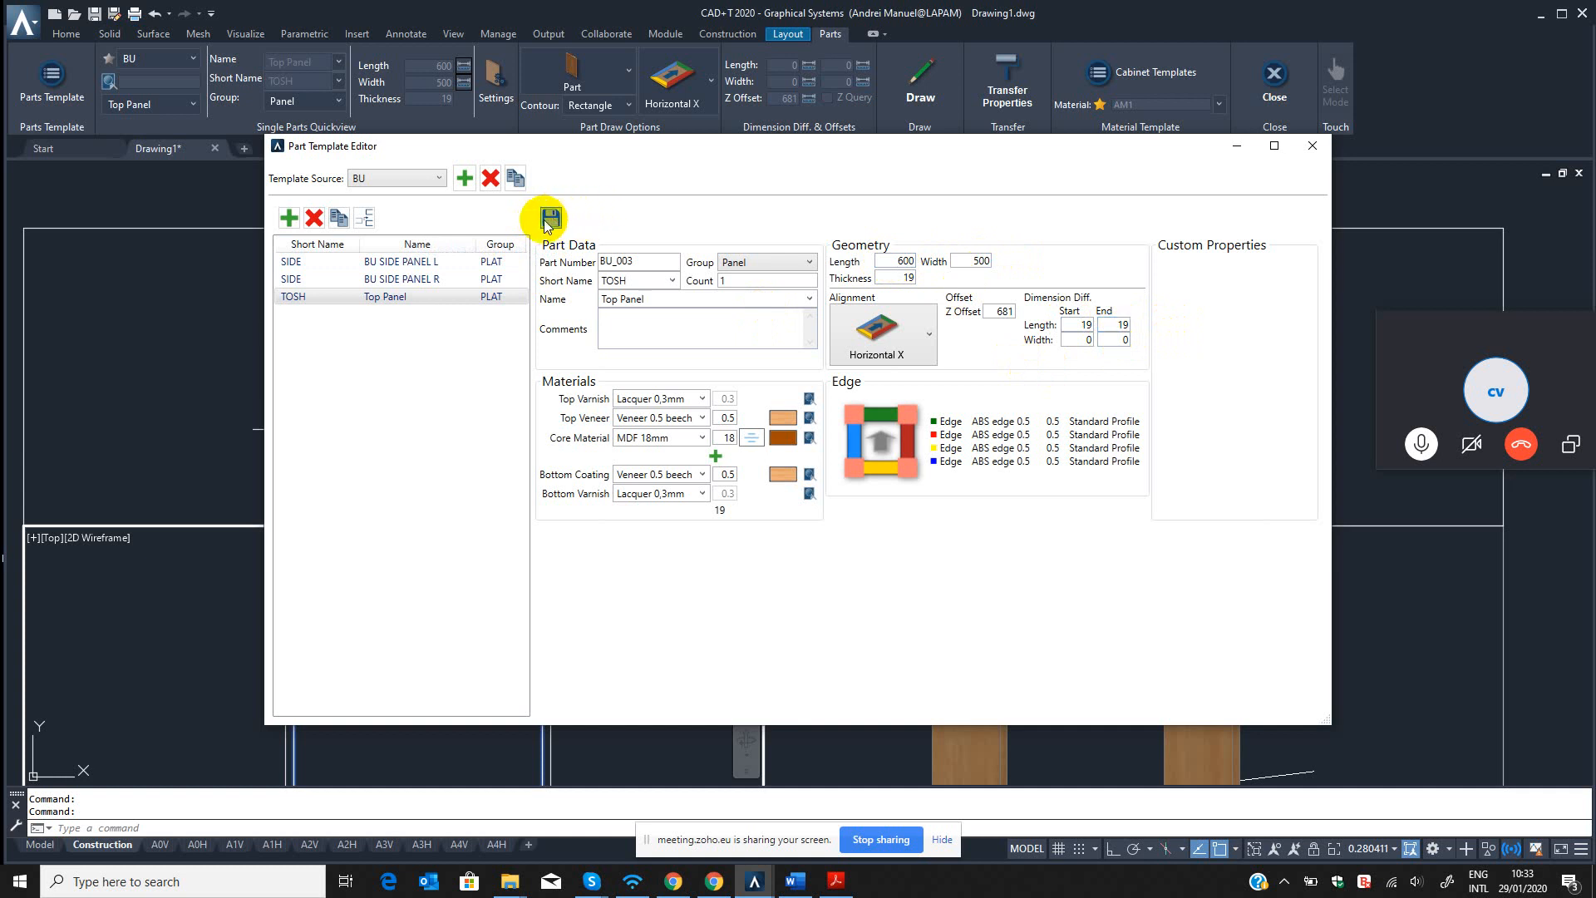
click(1311, 146)
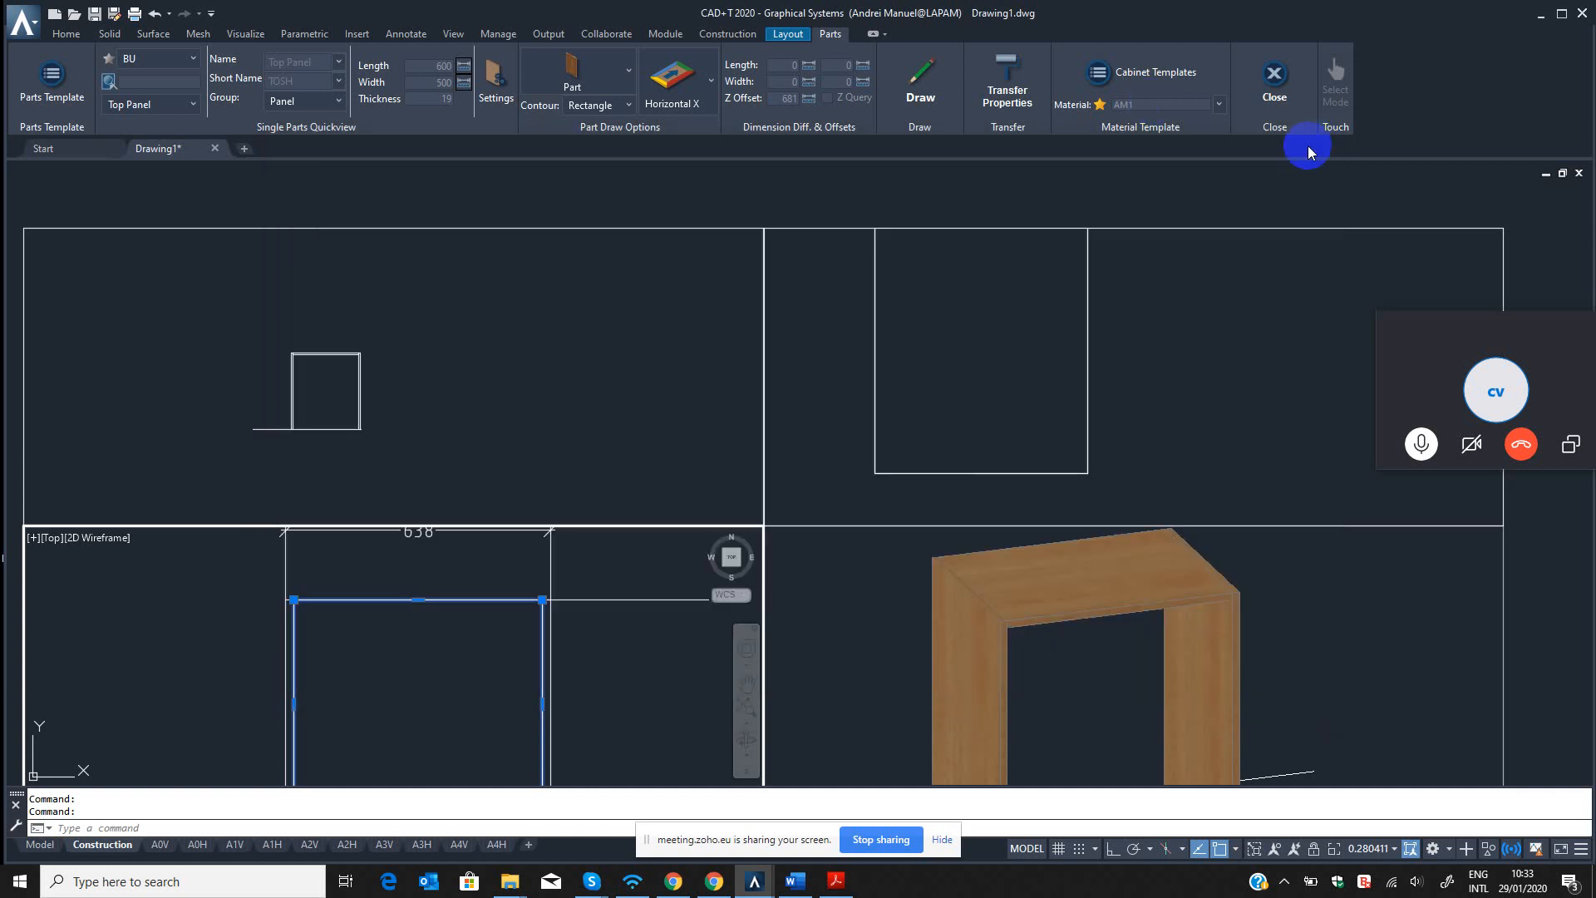
Reload the Top Panel template by switching the template source to BED, back to BU, and picking Top Panel again.
click(914, 95)
click(164, 67)
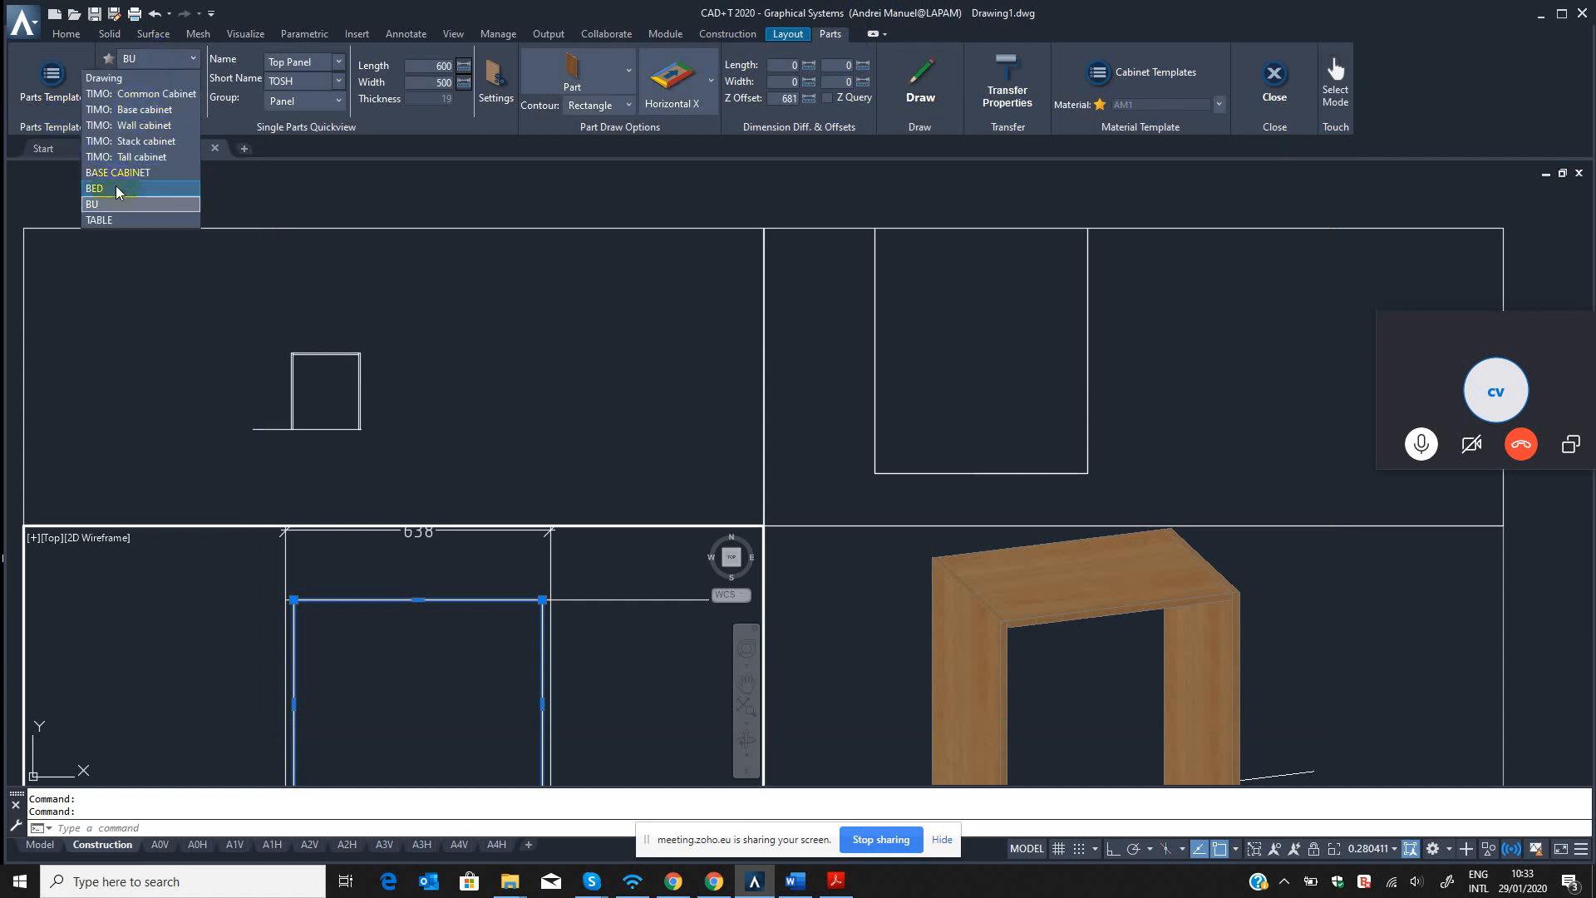
click(93, 188)
click(162, 60)
click(97, 204)
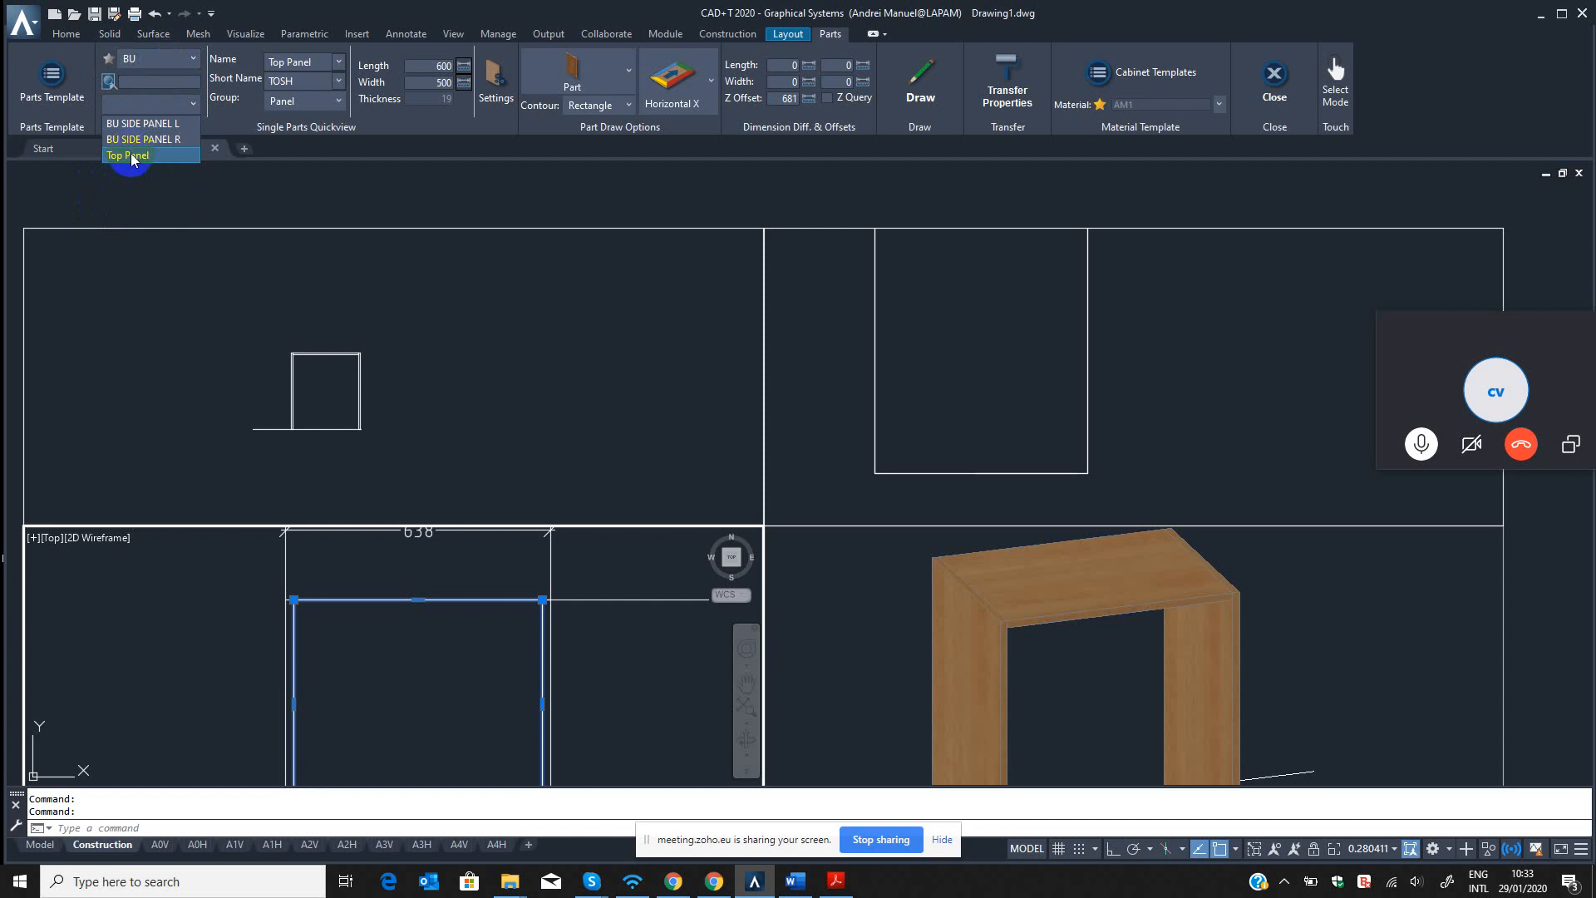
click(135, 157)
click(484, 624)
key(Escape)
key(Escape)
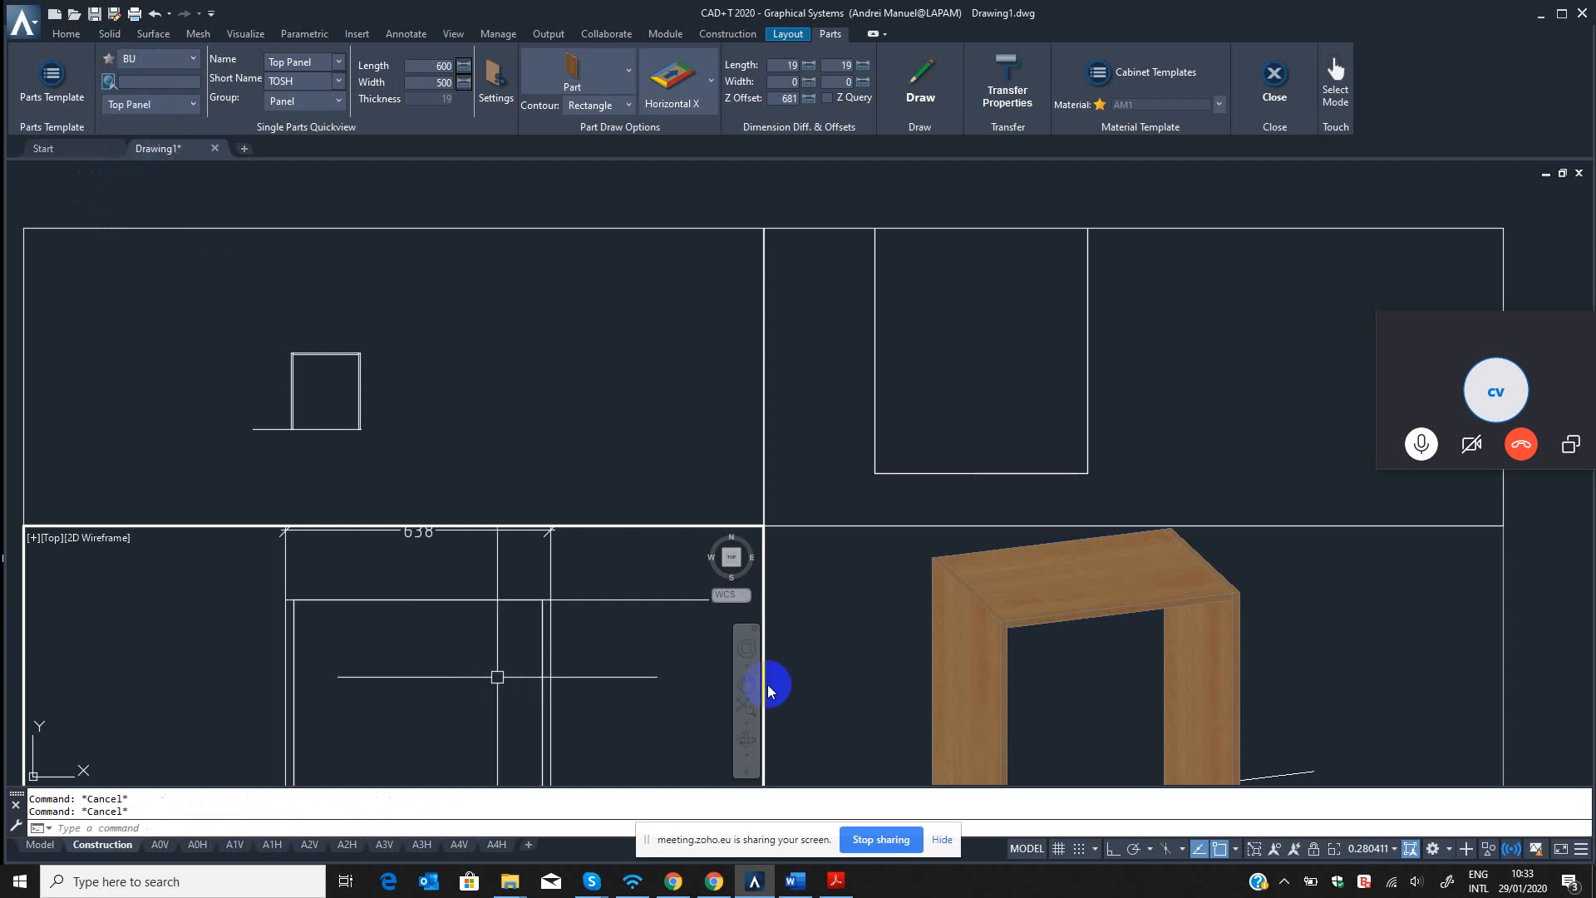
Erase the existing top panel between the side panels with the QED command.
click(1100, 593)
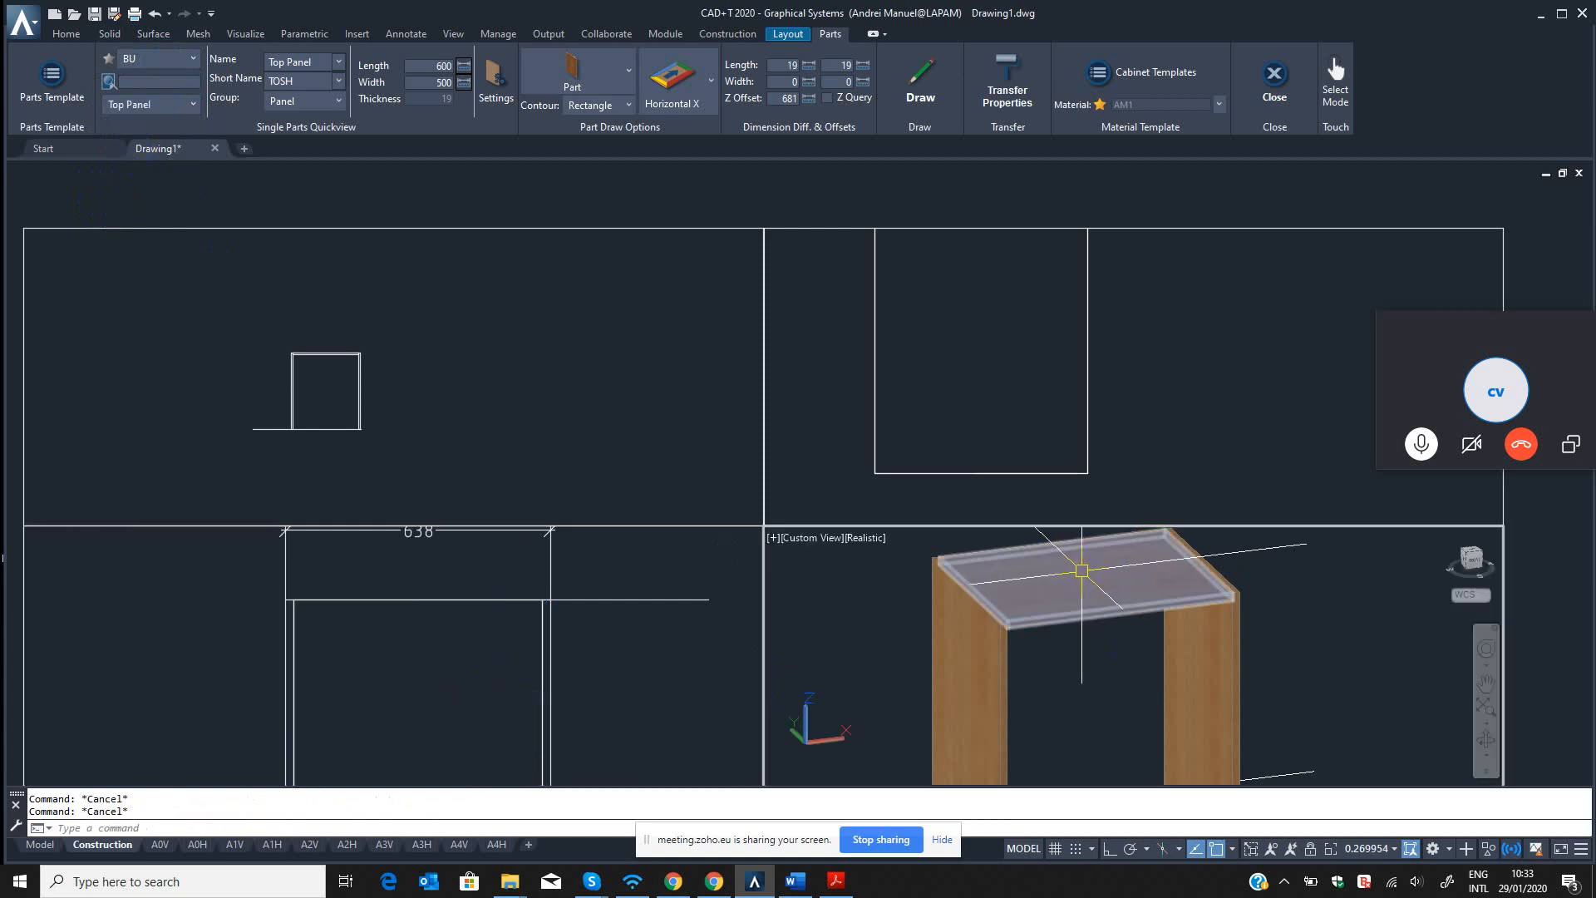
text(qed)
key(Return)
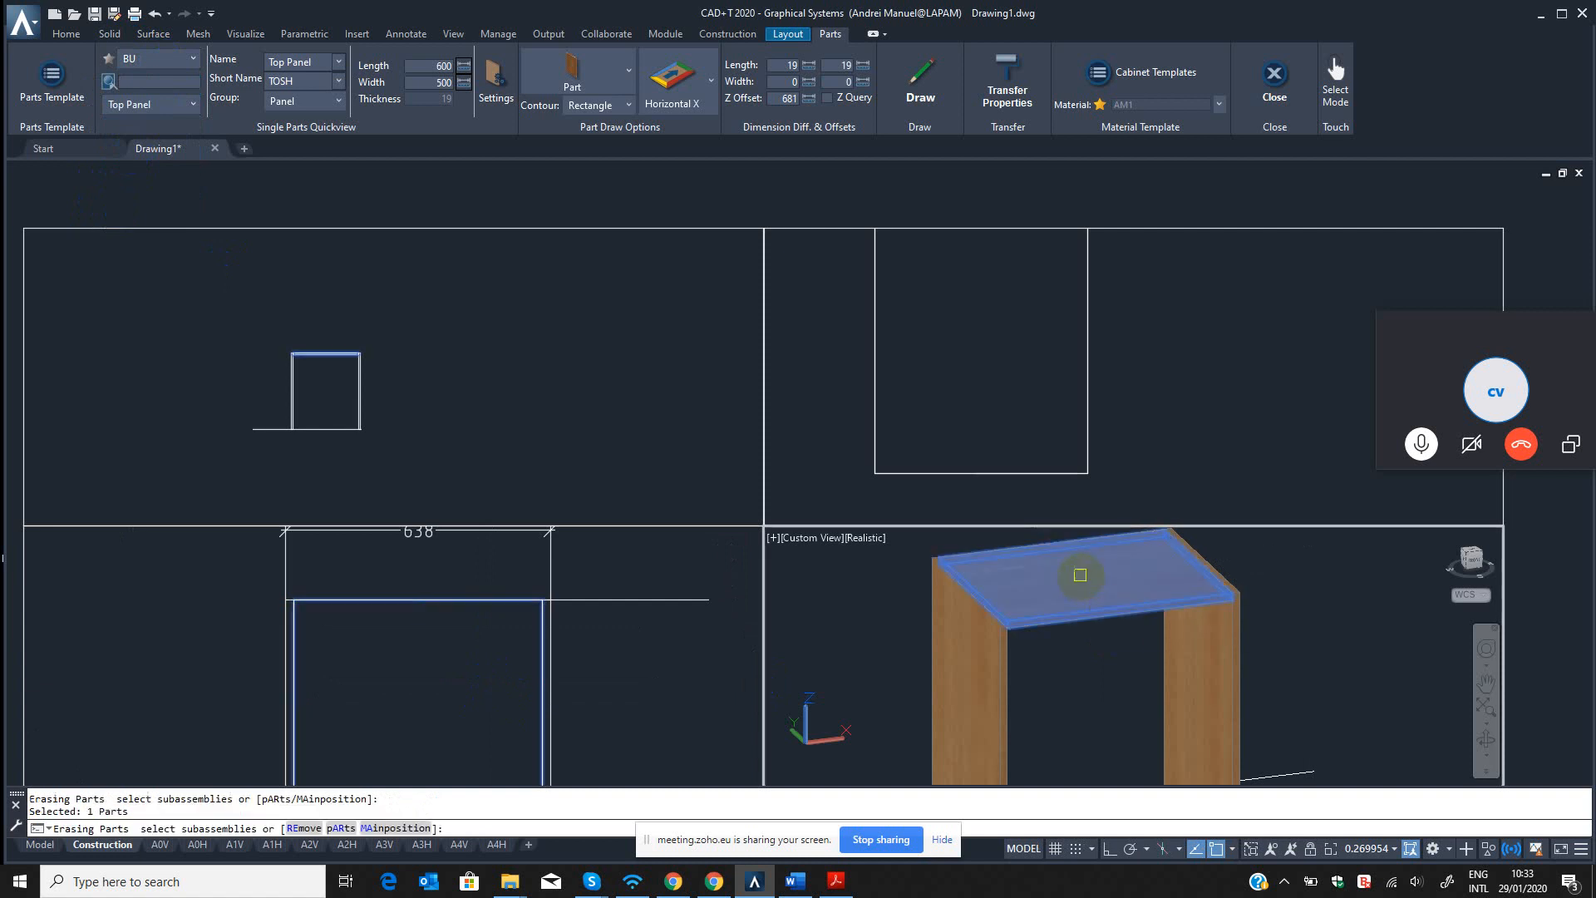
click(1072, 571)
click(456, 646)
scroll(456, 646, down, 3)
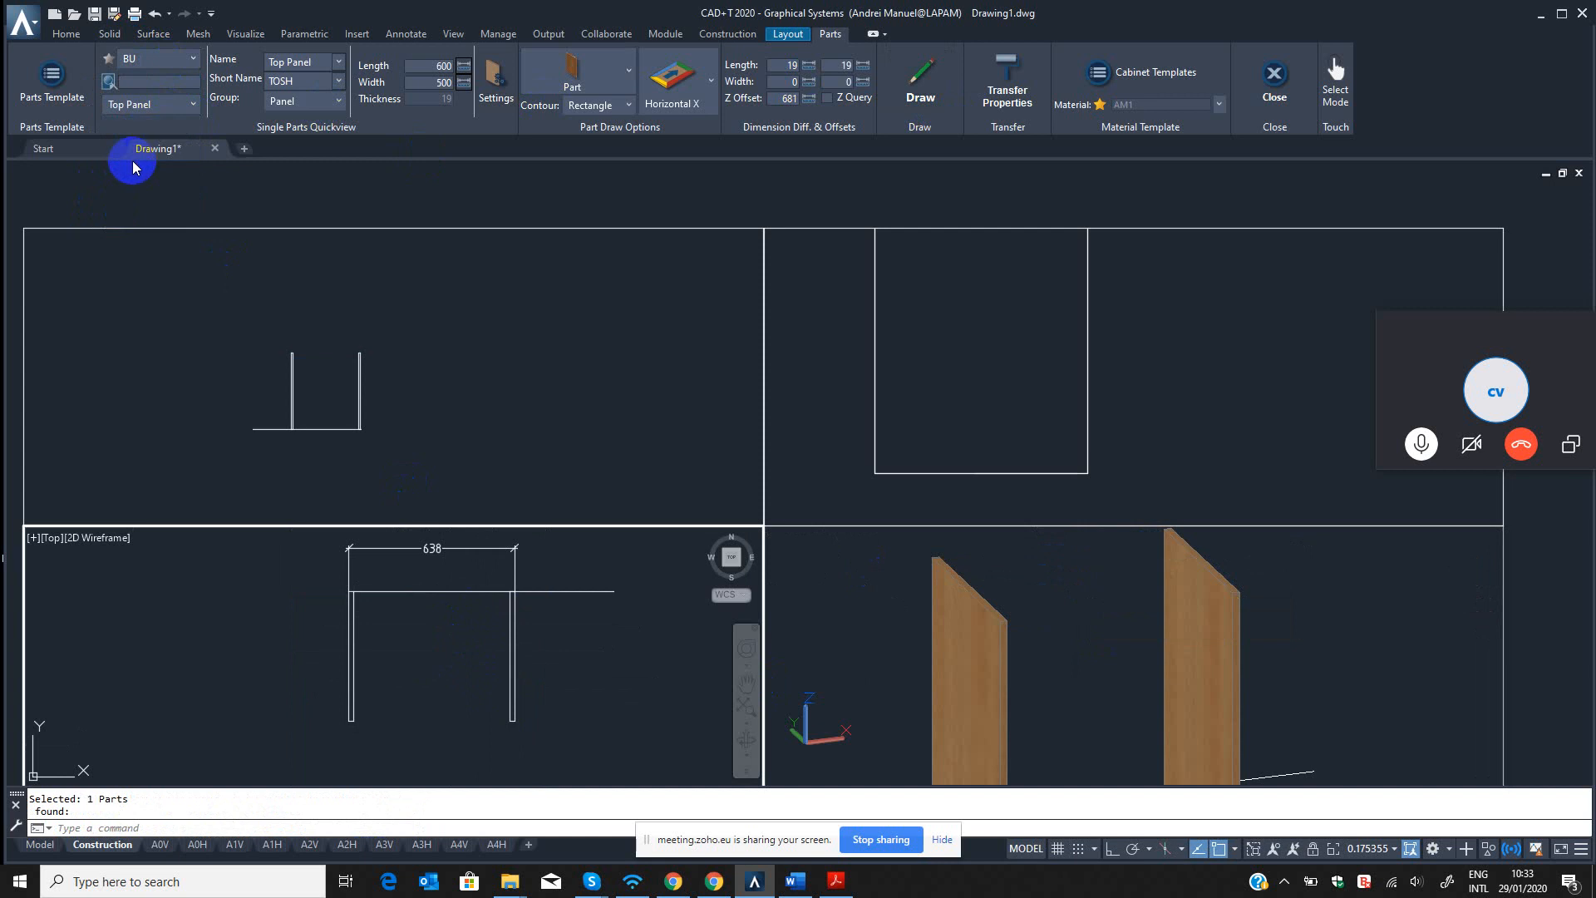
Try to draw the Top Panel from the left side panel's inner back corner.
click(921, 84)
scroll(362, 597, up, 4)
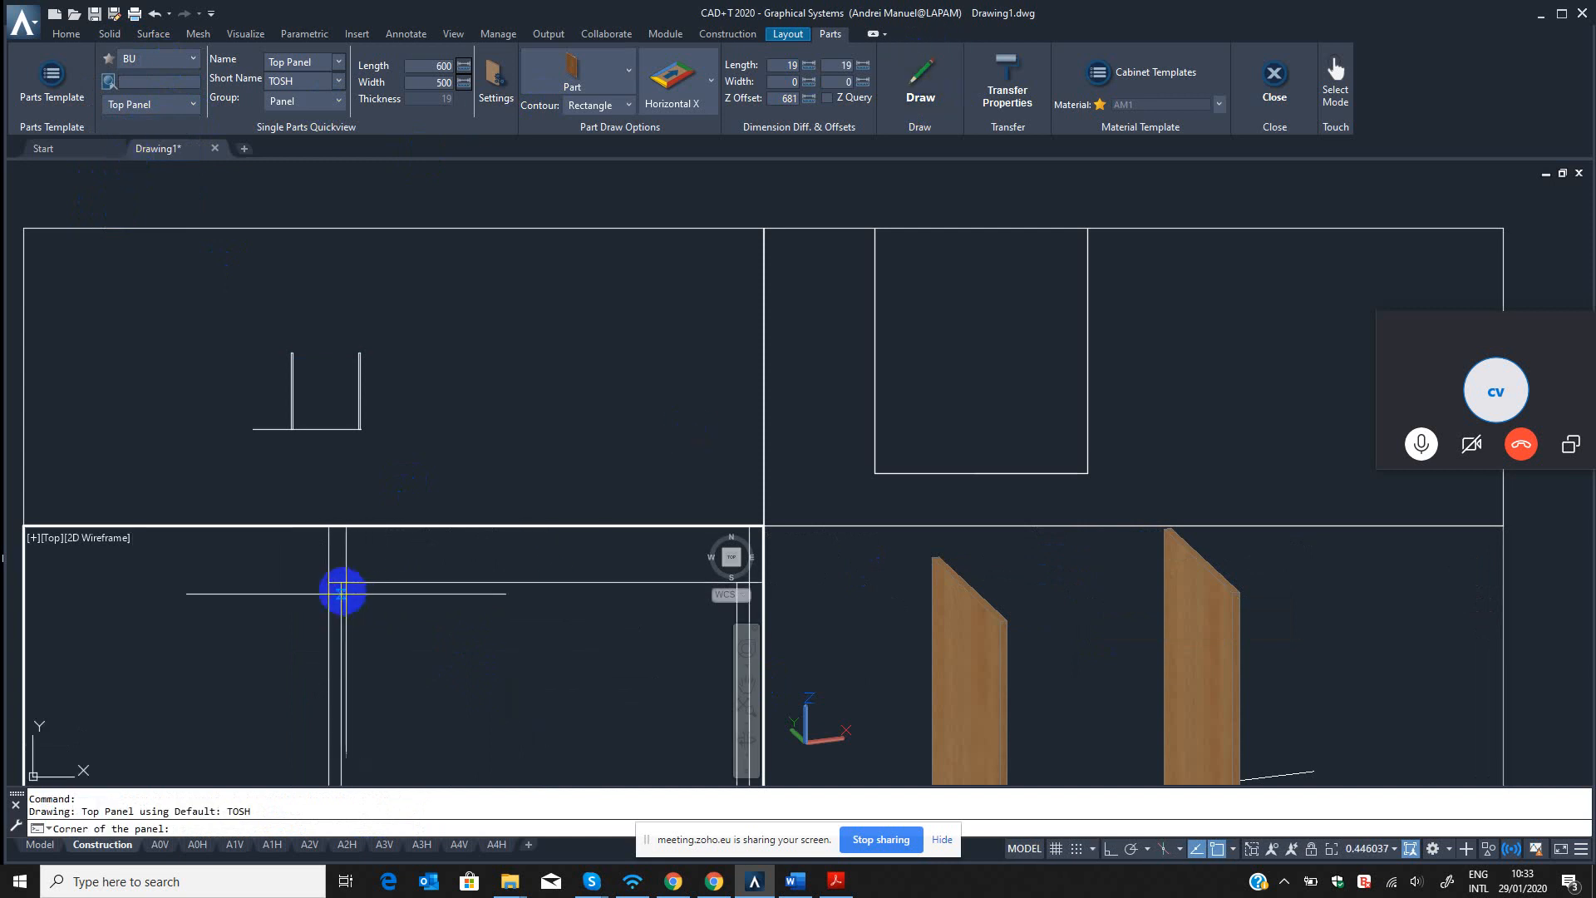
click(342, 582)
scroll(552, 645, down, 2)
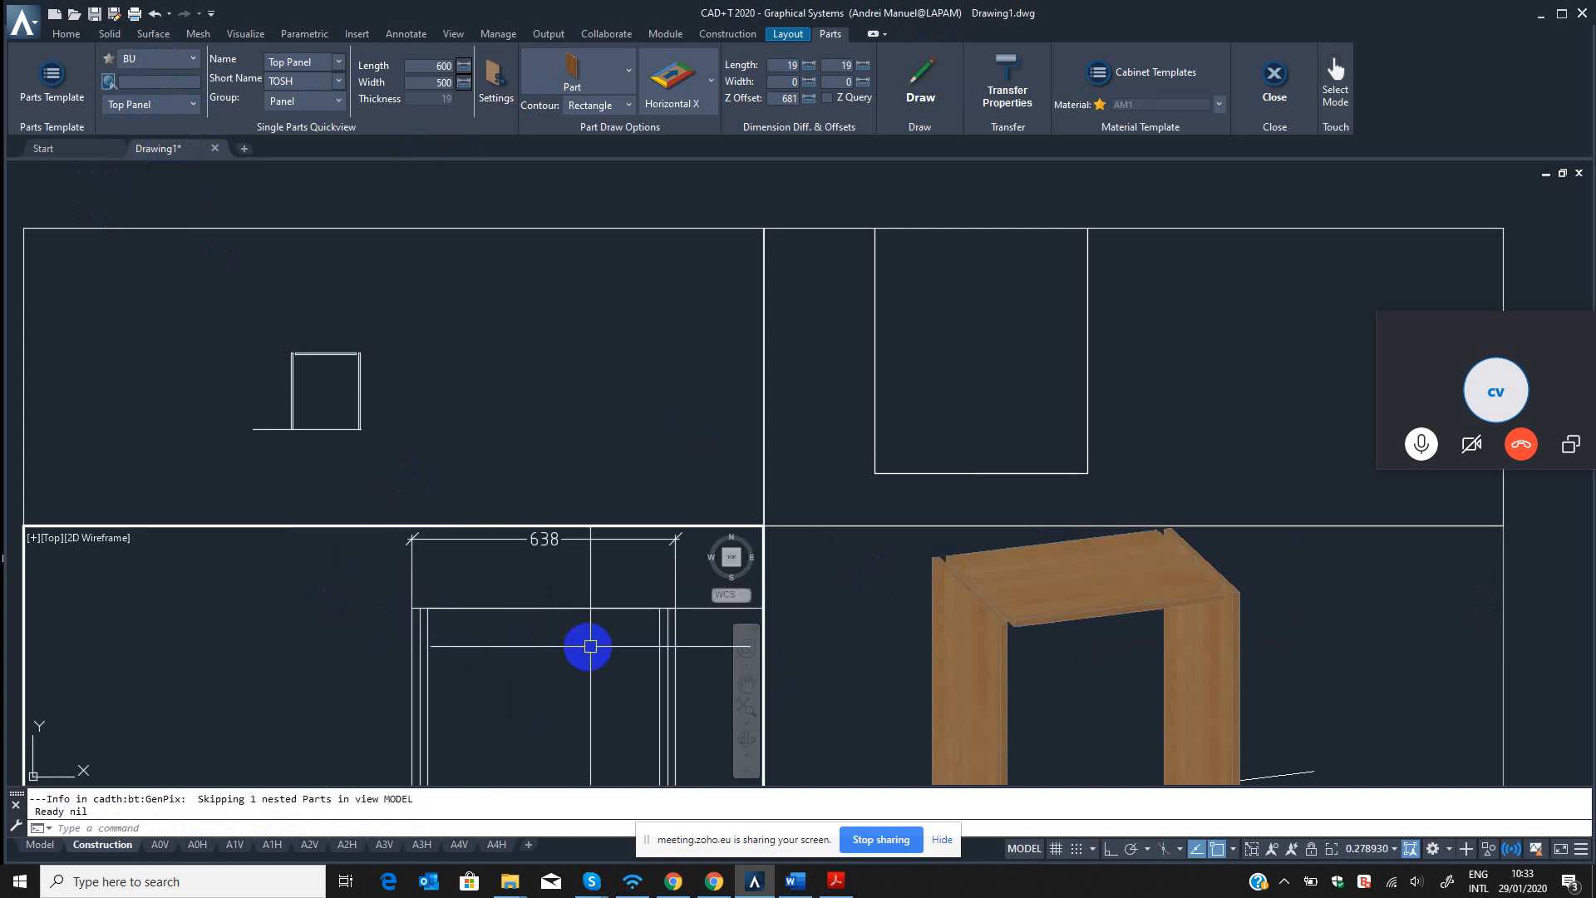
Undo the last top panel drawing.
key(Escape)
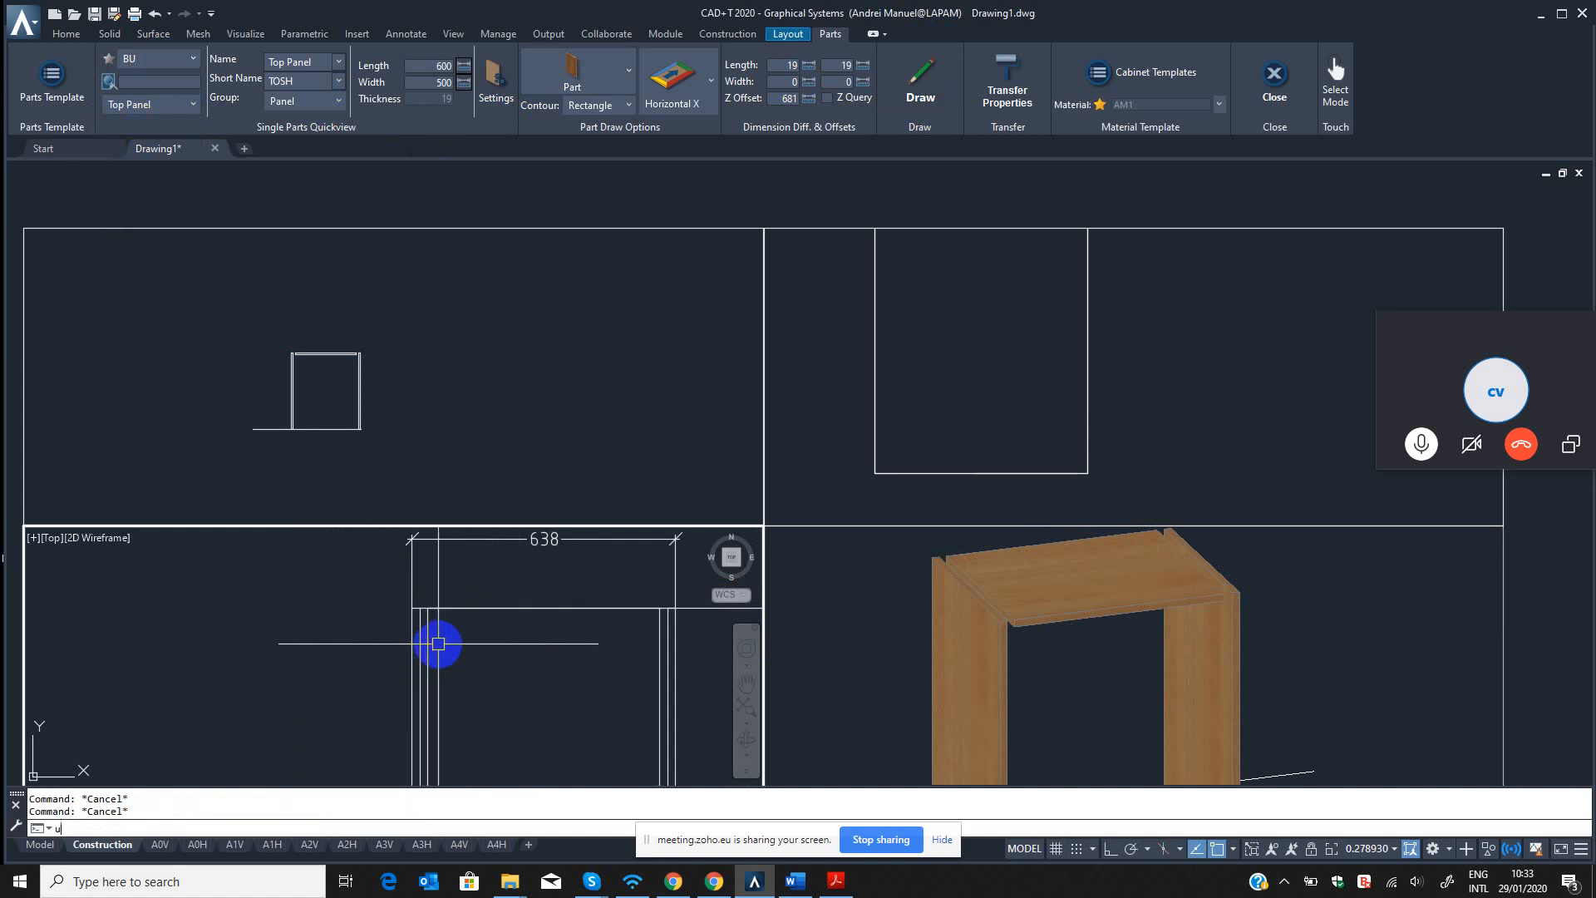
key(Return)
key(Return)
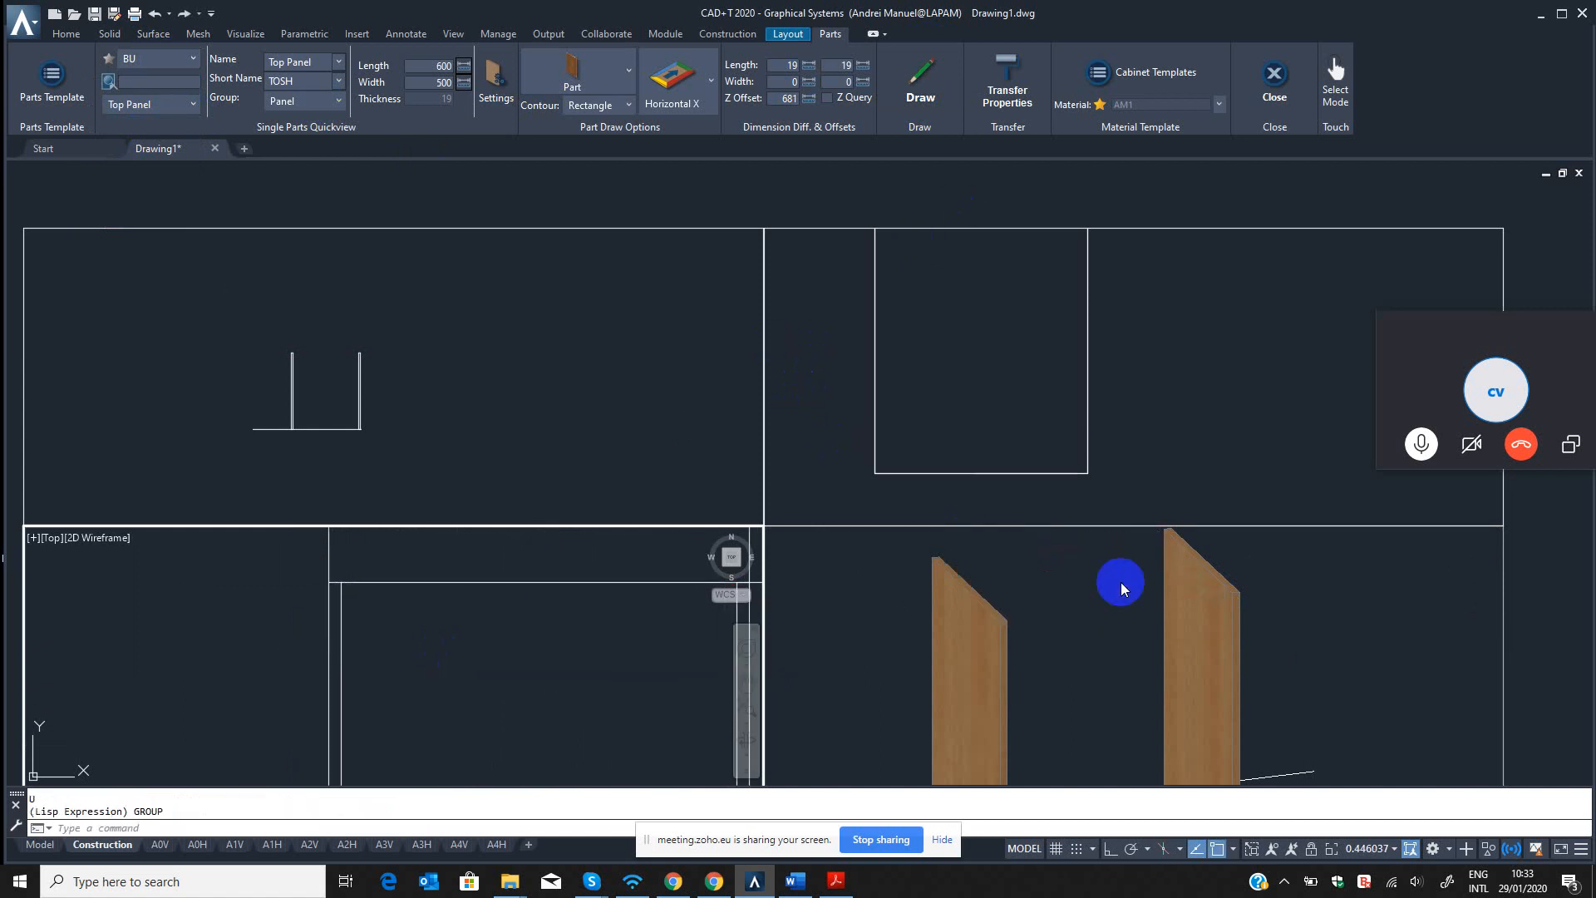
click(552, 631)
scroll(558, 653, down, 3)
key(Escape)
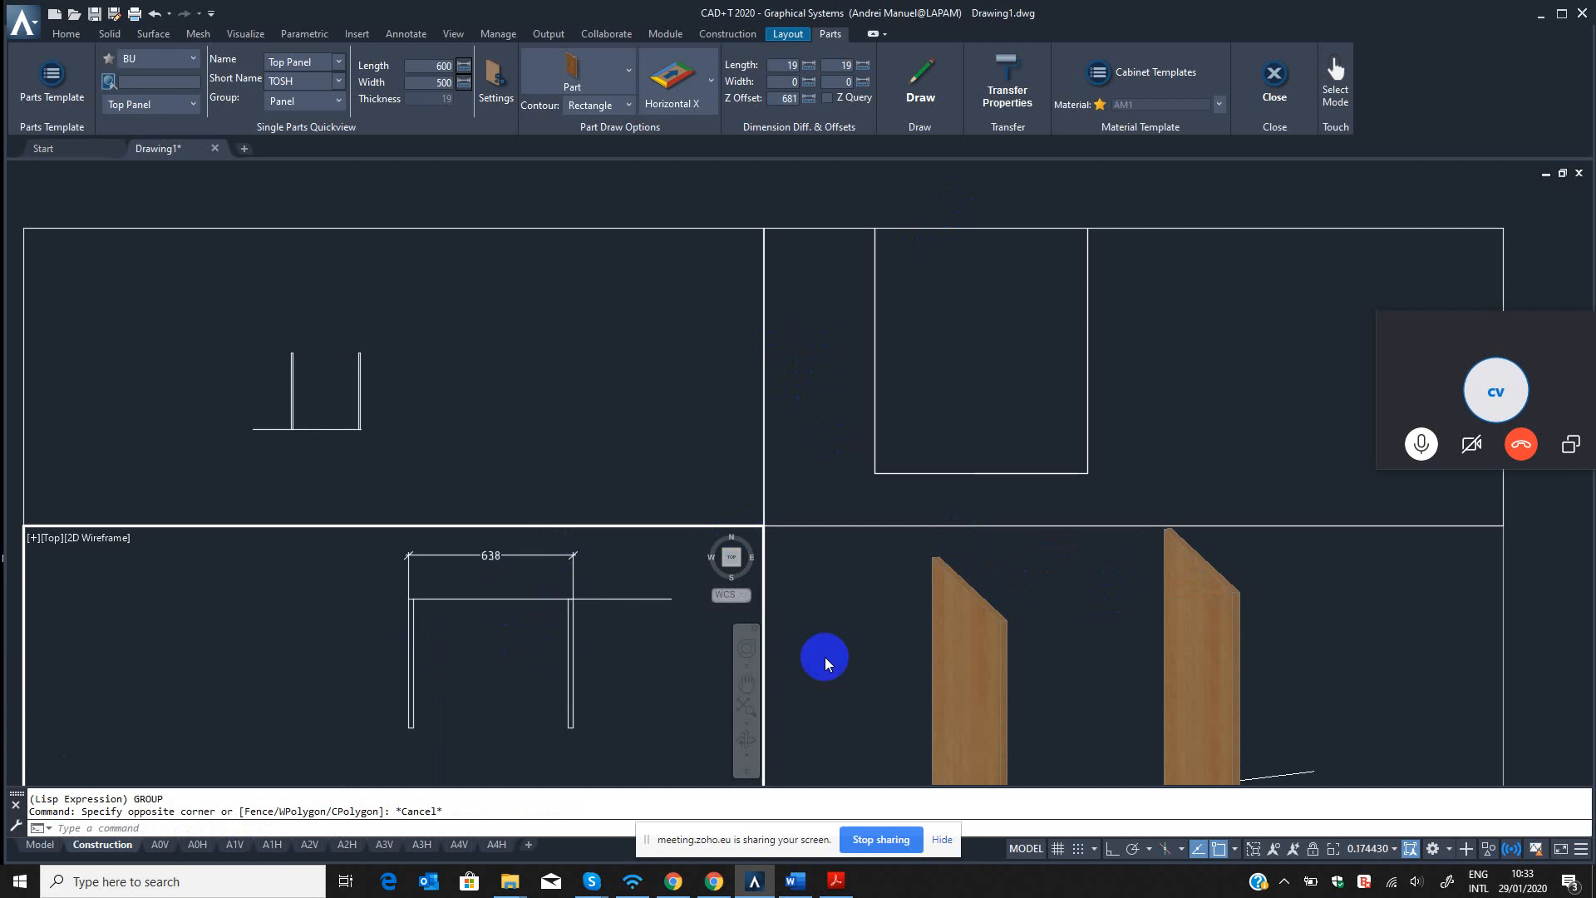
click(1064, 621)
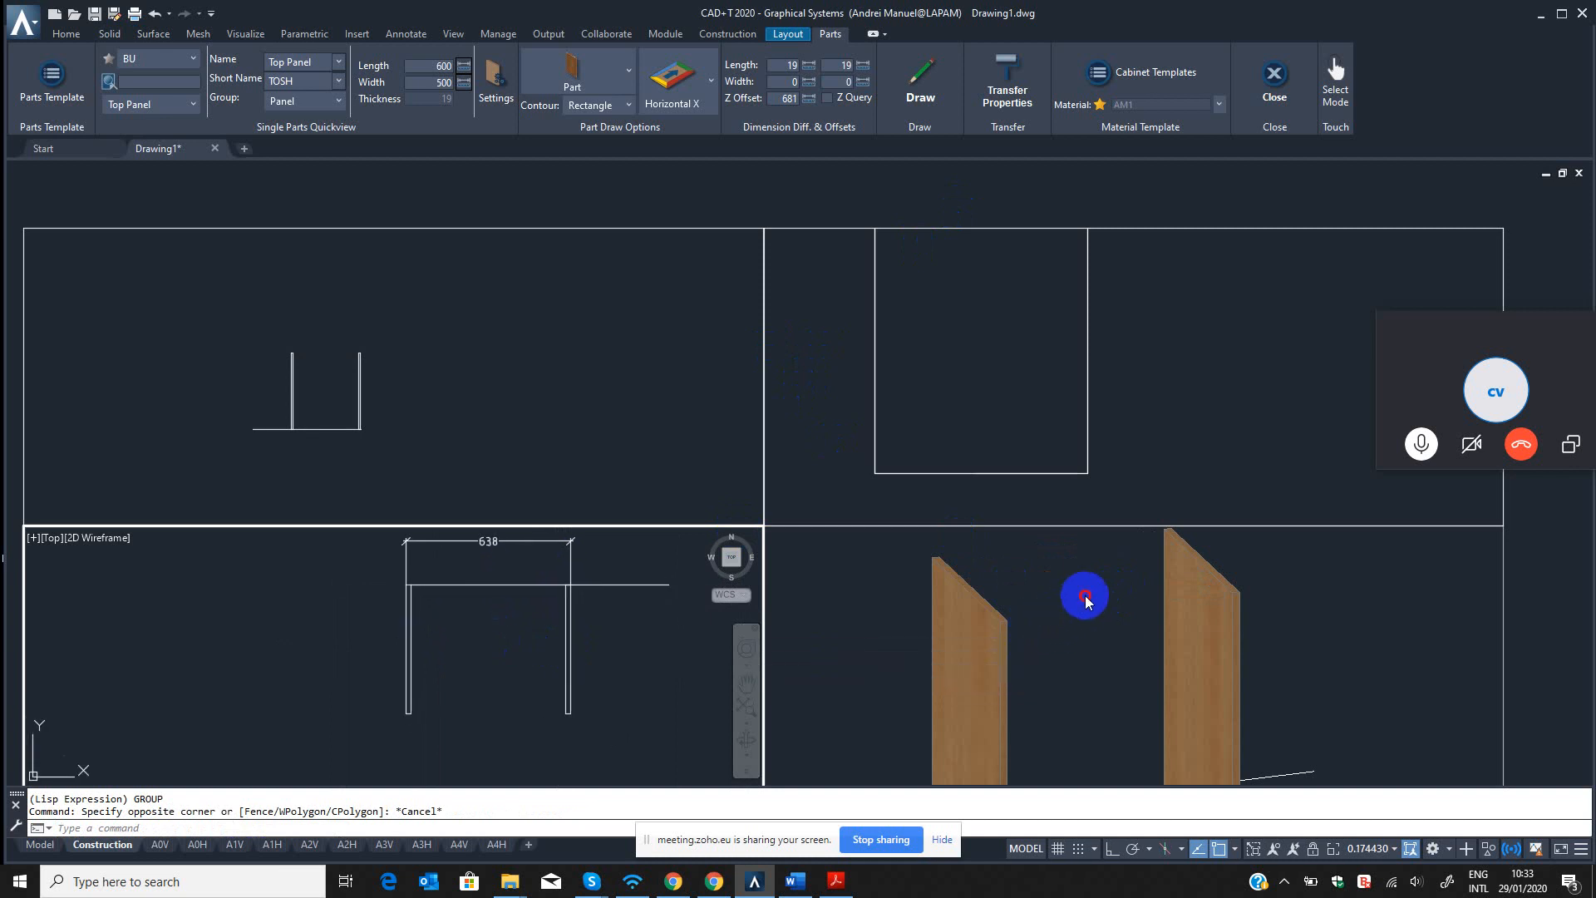
middle_drag(1082, 598, 1083, 571)
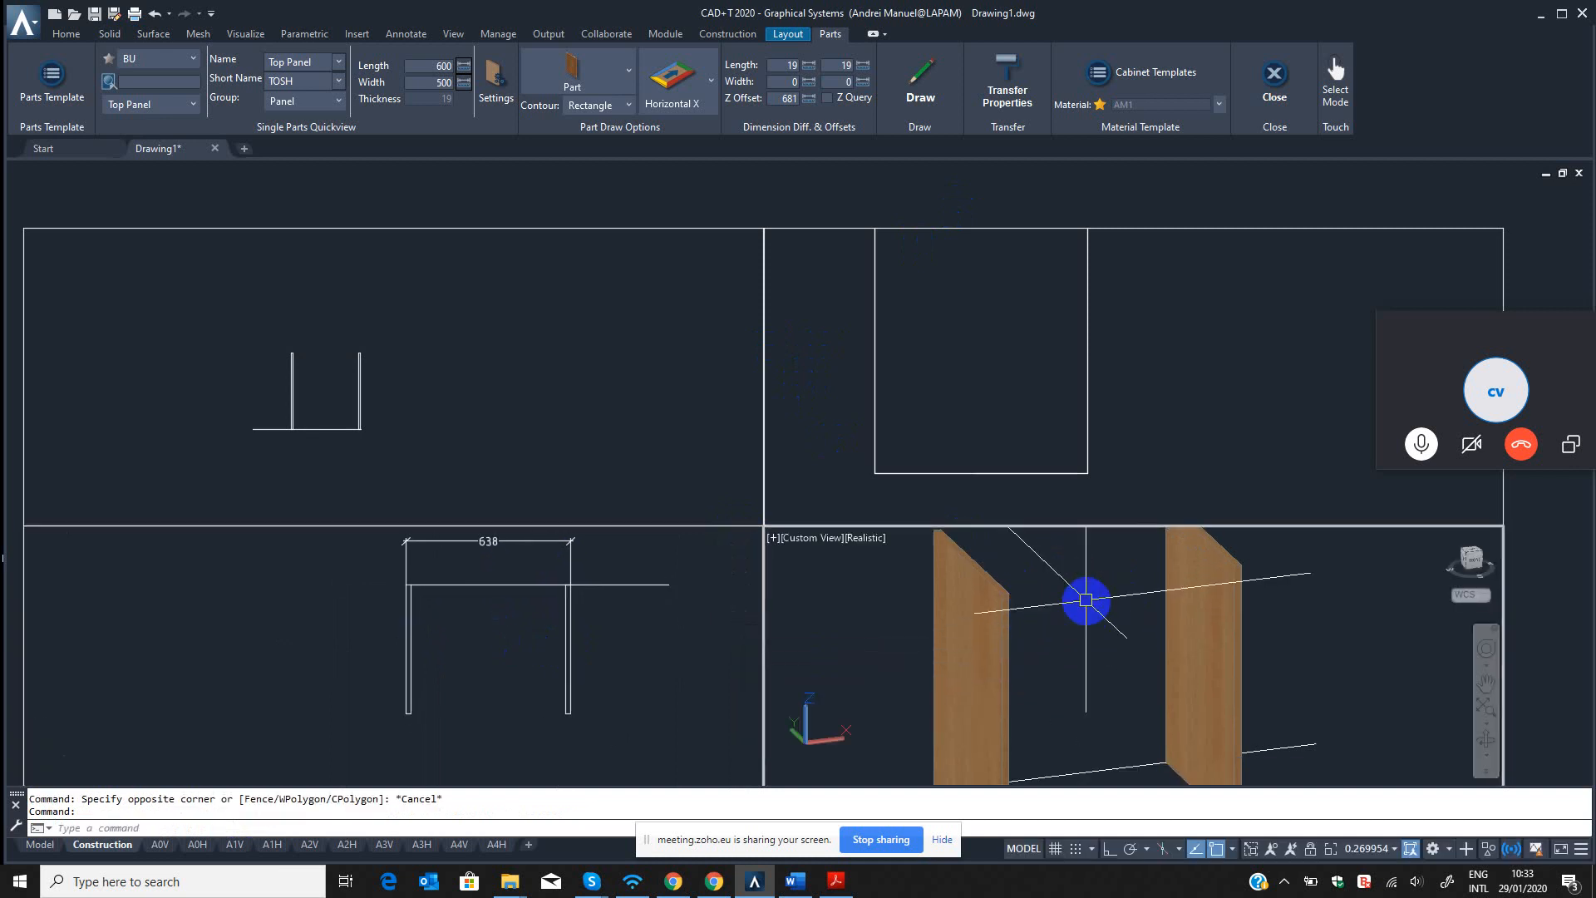
mouse_move(1034, 581)
shift+middle_down()
mouse_move(1026, 595)
mouse_move(1039, 589)
shift+middle_up()
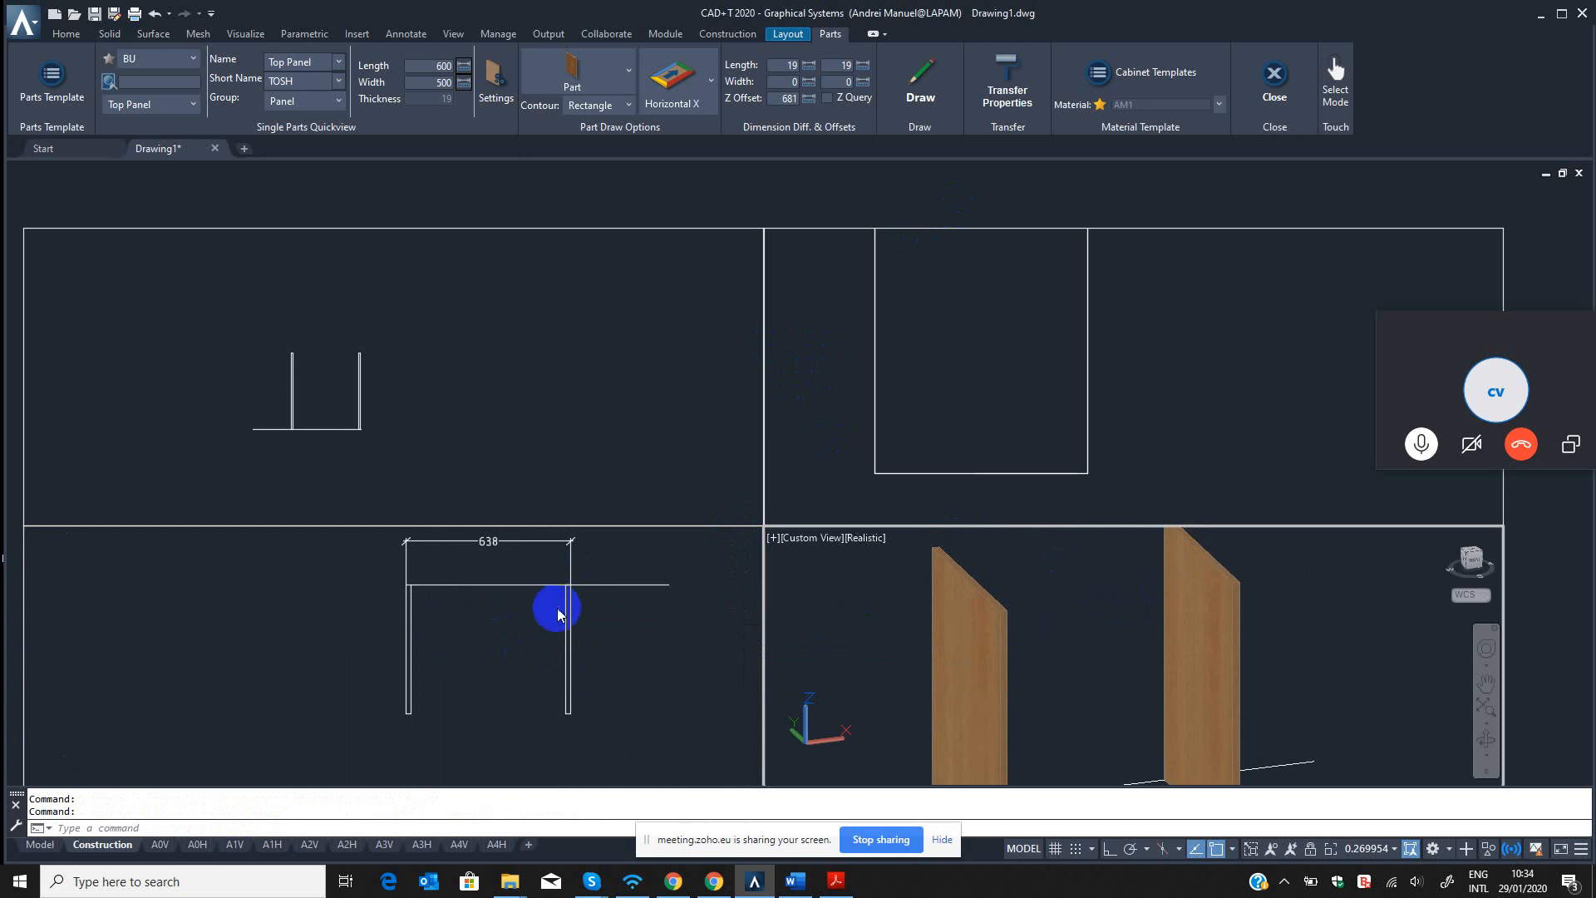
click(555, 649)
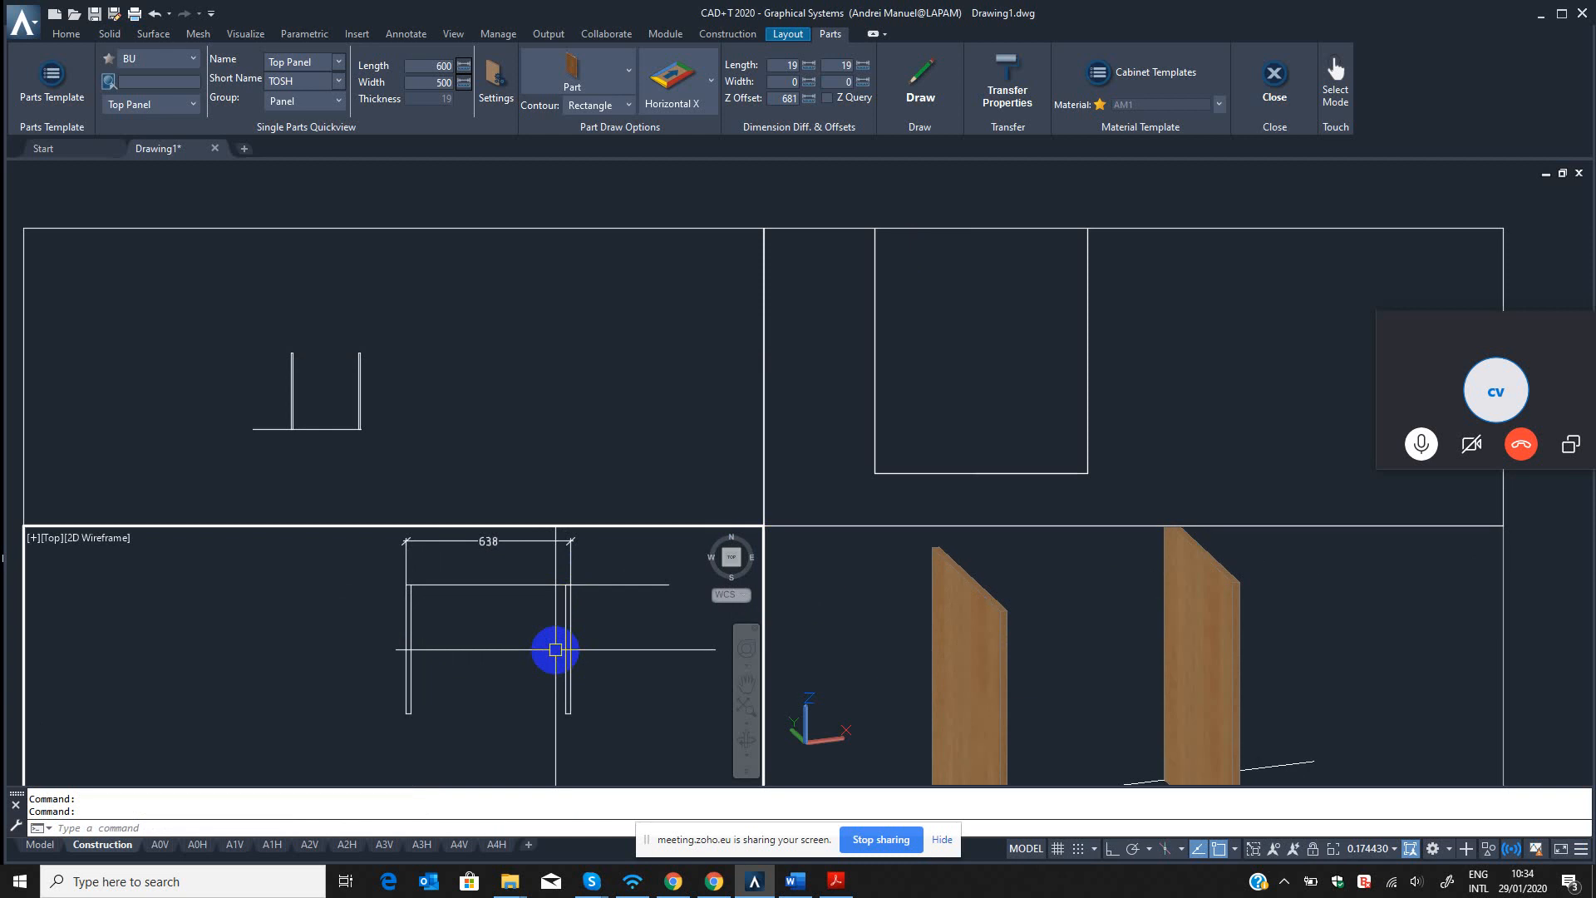
Draw the Top Panel in the top view from the left side panel's outer back corner and check it in 3D.
click(920, 83)
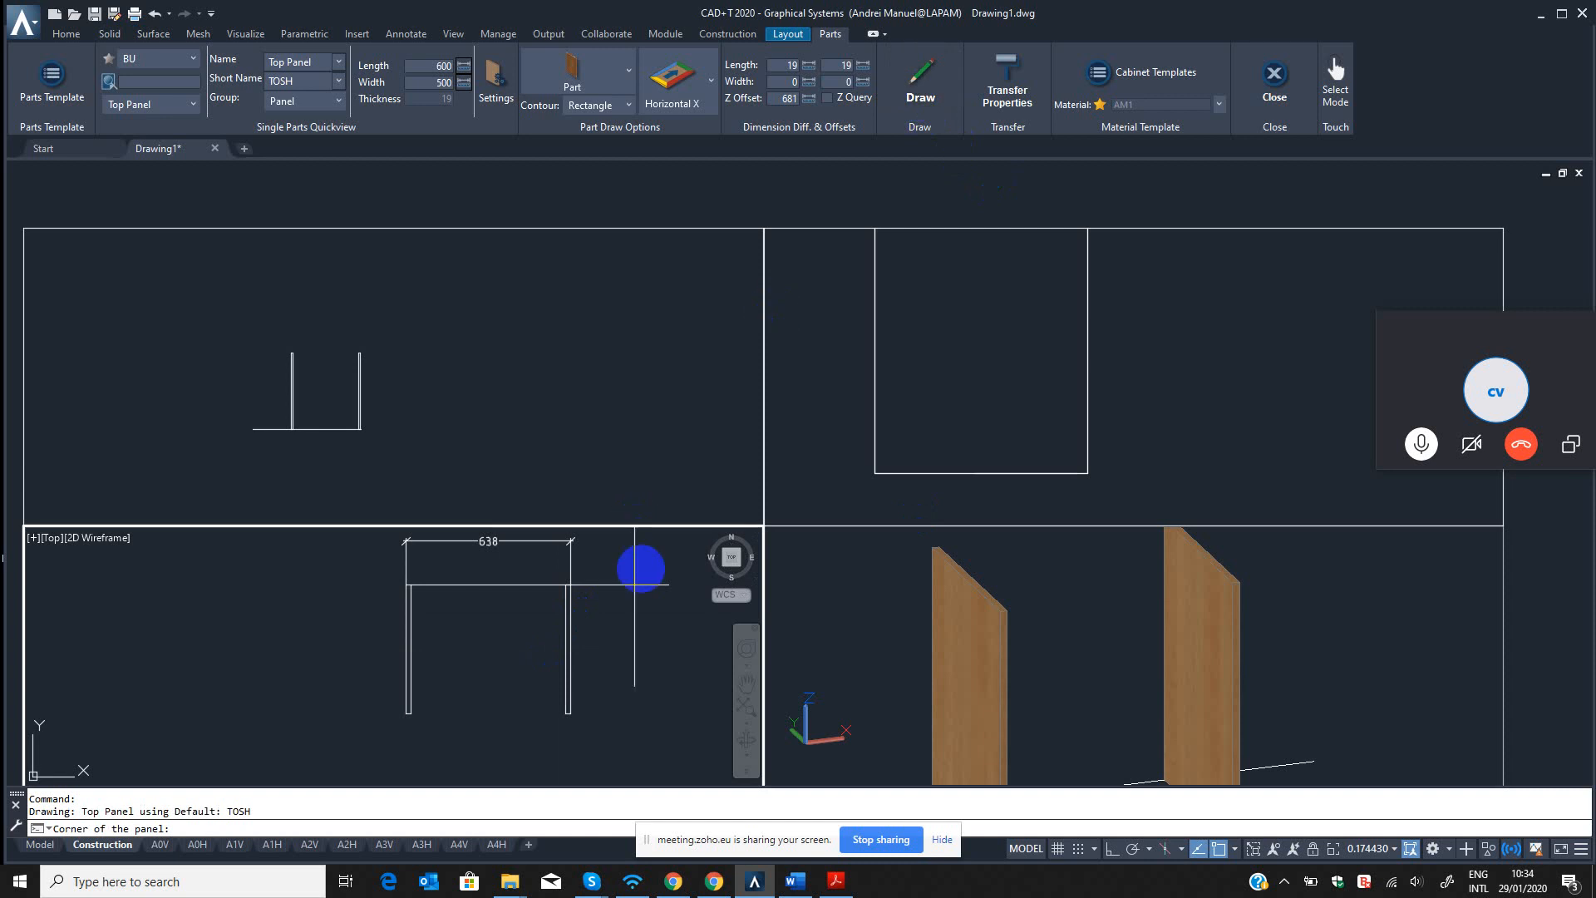
key(Escape)
click(920, 85)
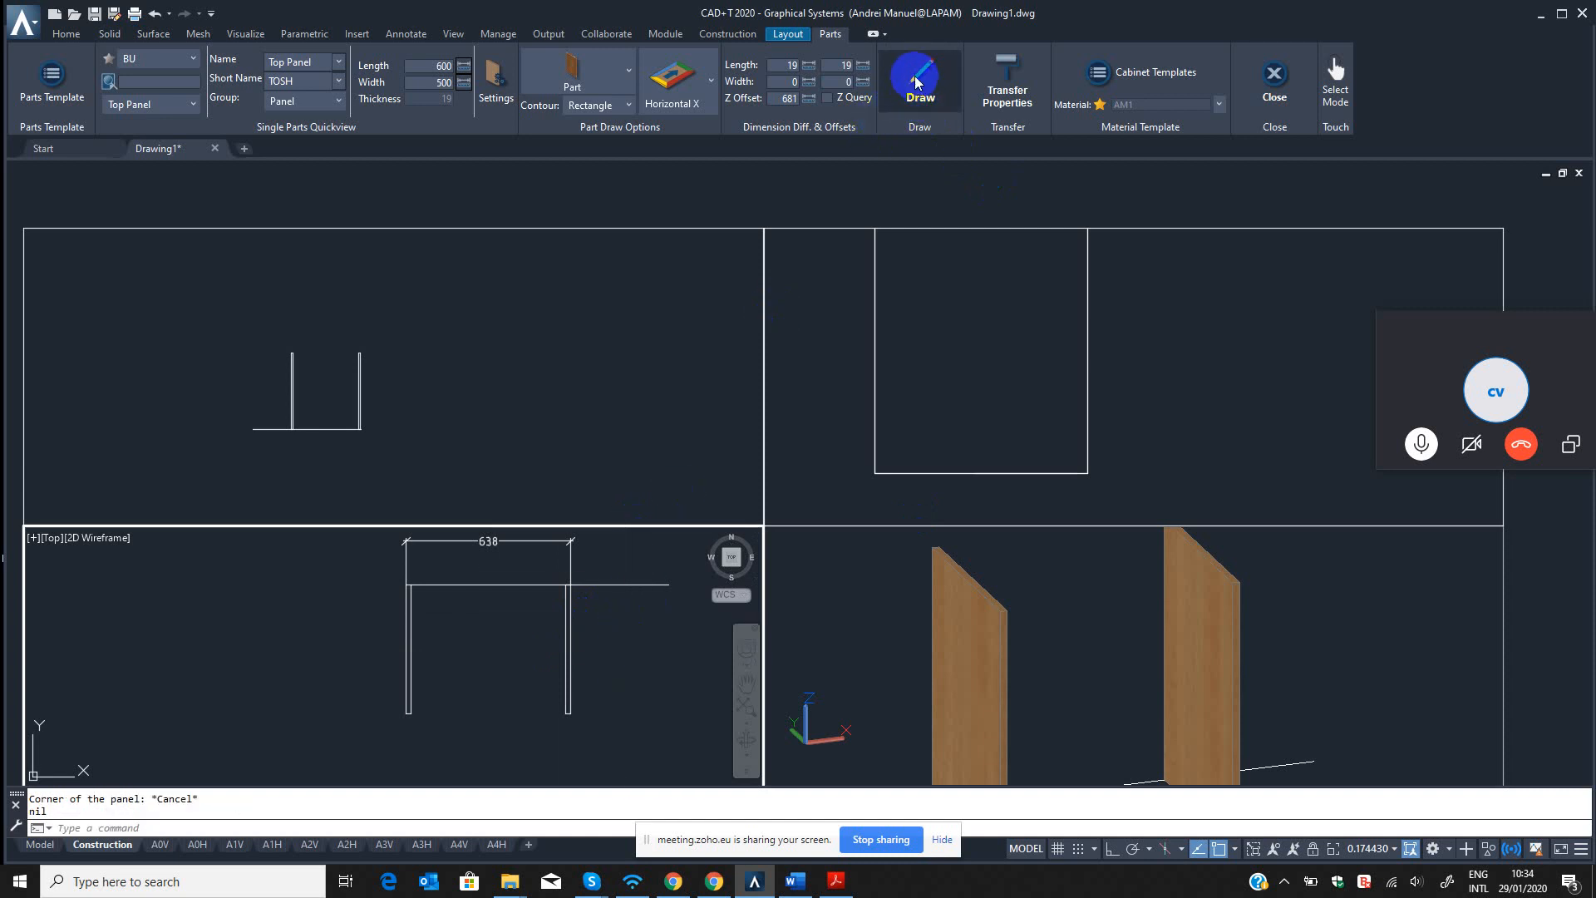
scroll(410, 594, up, 5)
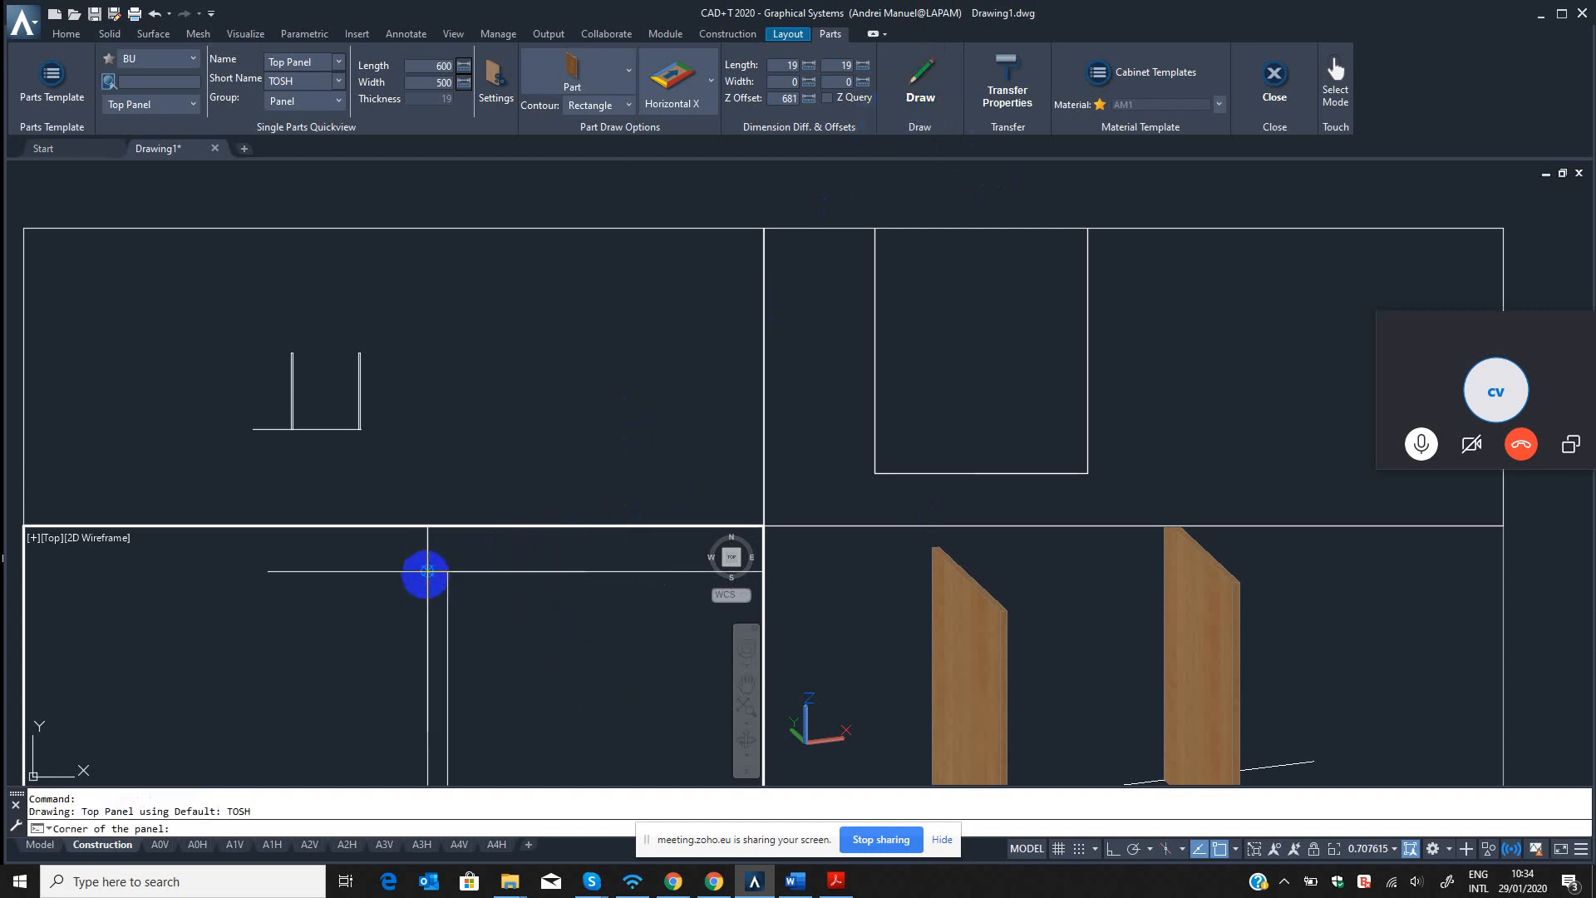
click(374, 589)
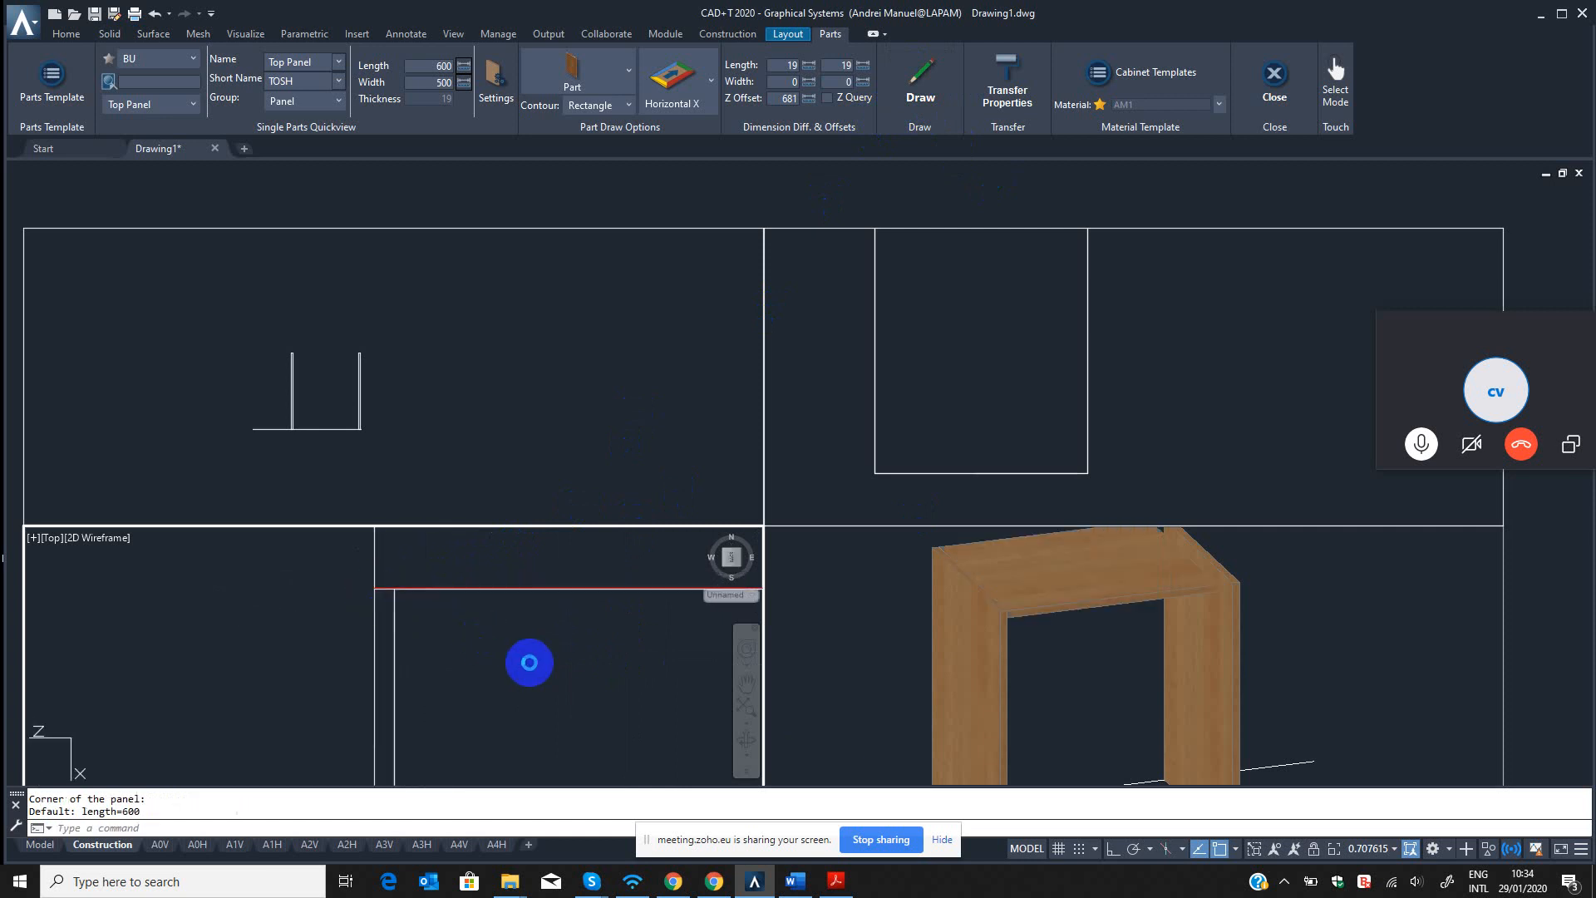
click(1023, 624)
scroll(1135, 612, up, 3)
scroll(881, 632, up, 3)
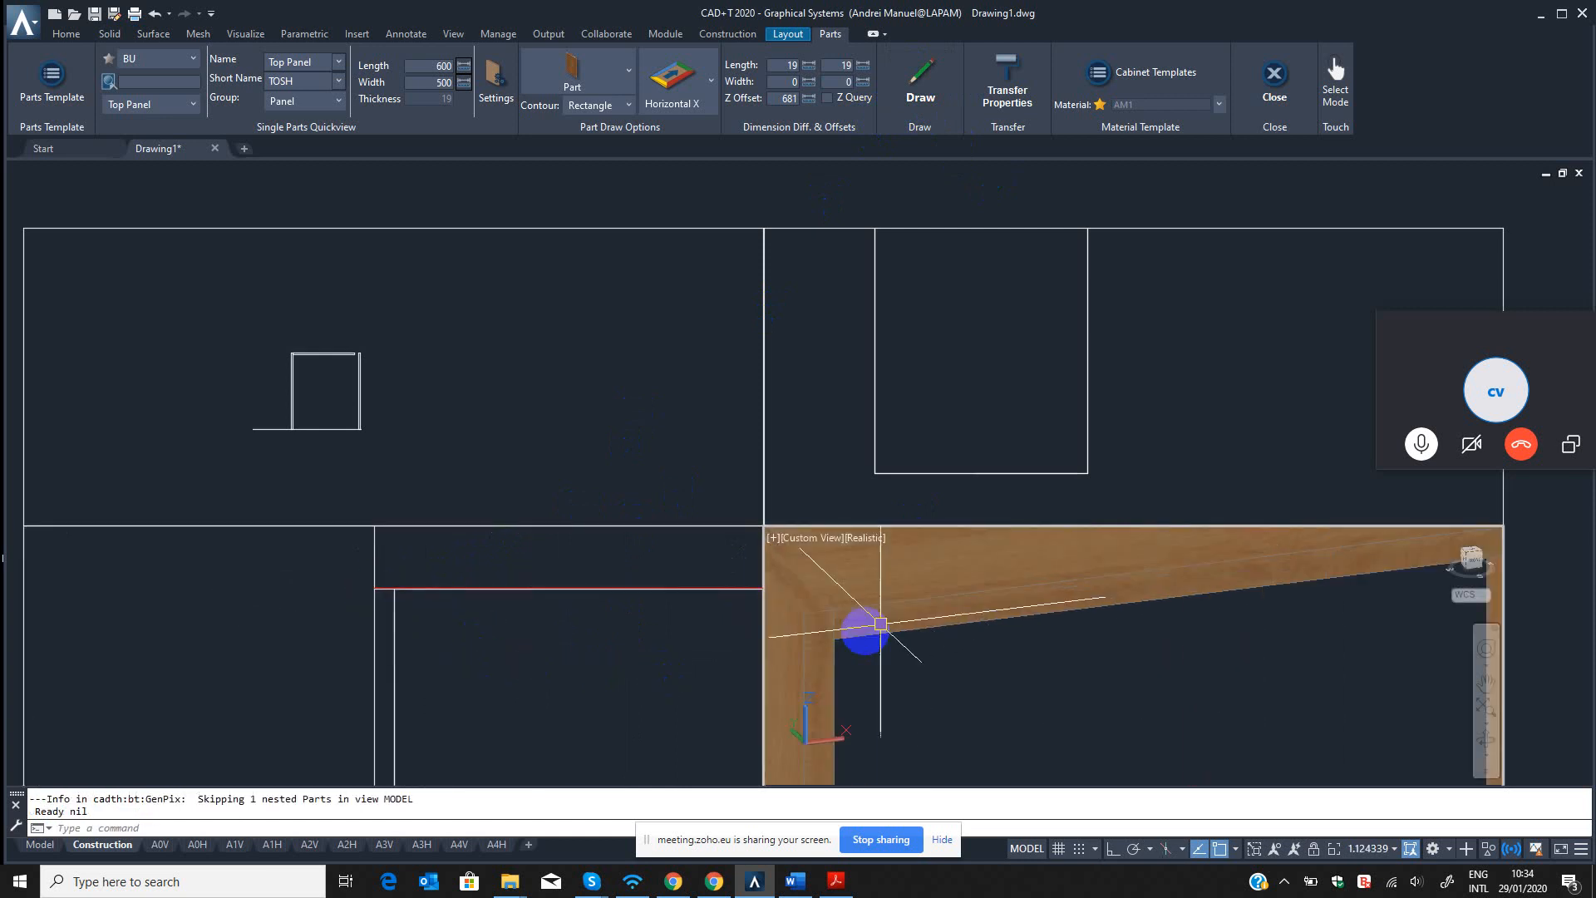
scroll(854, 634, down, 5)
Move the right side panel with the QM command from its inner back corner to the new top panel's right end.
click(415, 669)
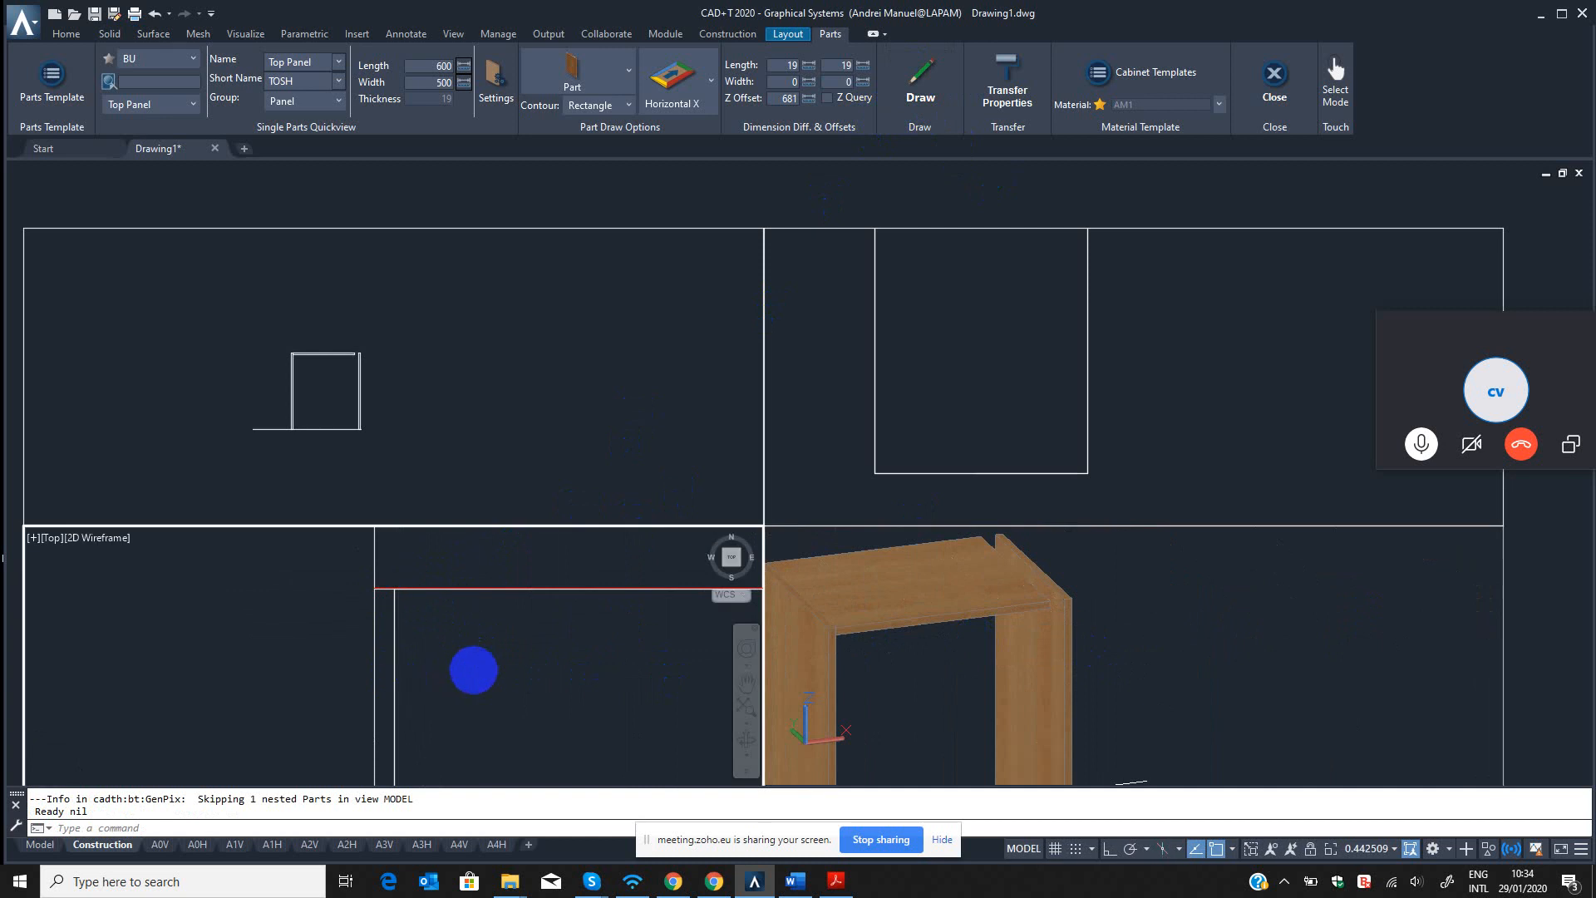
scroll(444, 666, down, 5)
scroll(472, 656, up, 4)
key(Escape)
key(Escape)
text(q)
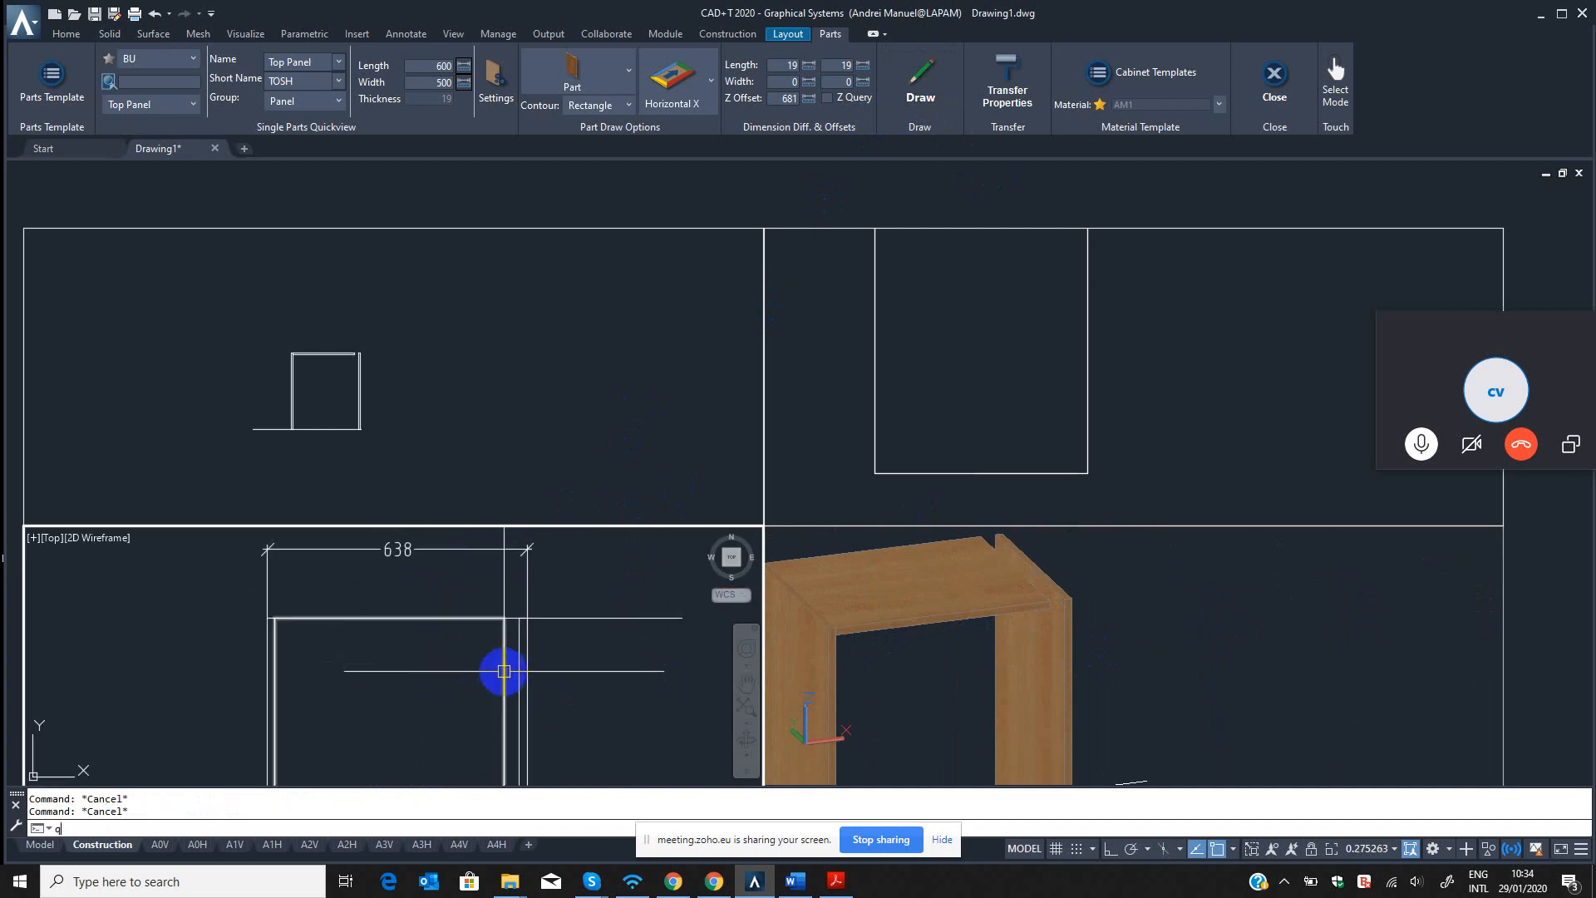
text(m)
key(Return)
scroll(521, 656, up, 2)
click(517, 664)
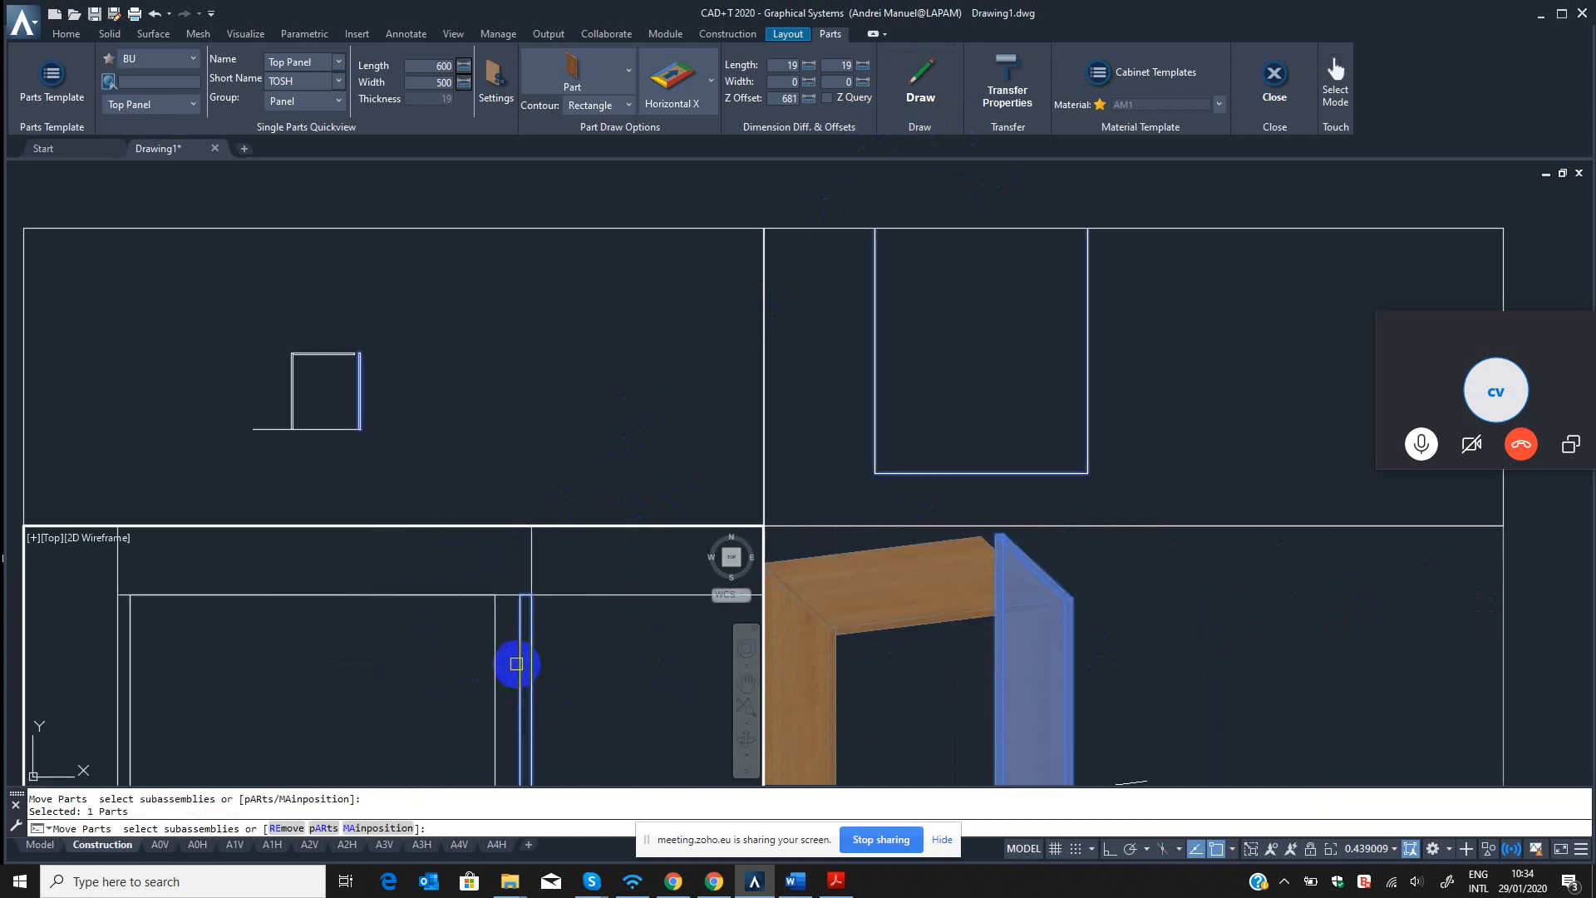
key(Return)
scroll(517, 600, up, 6)
click(525, 567)
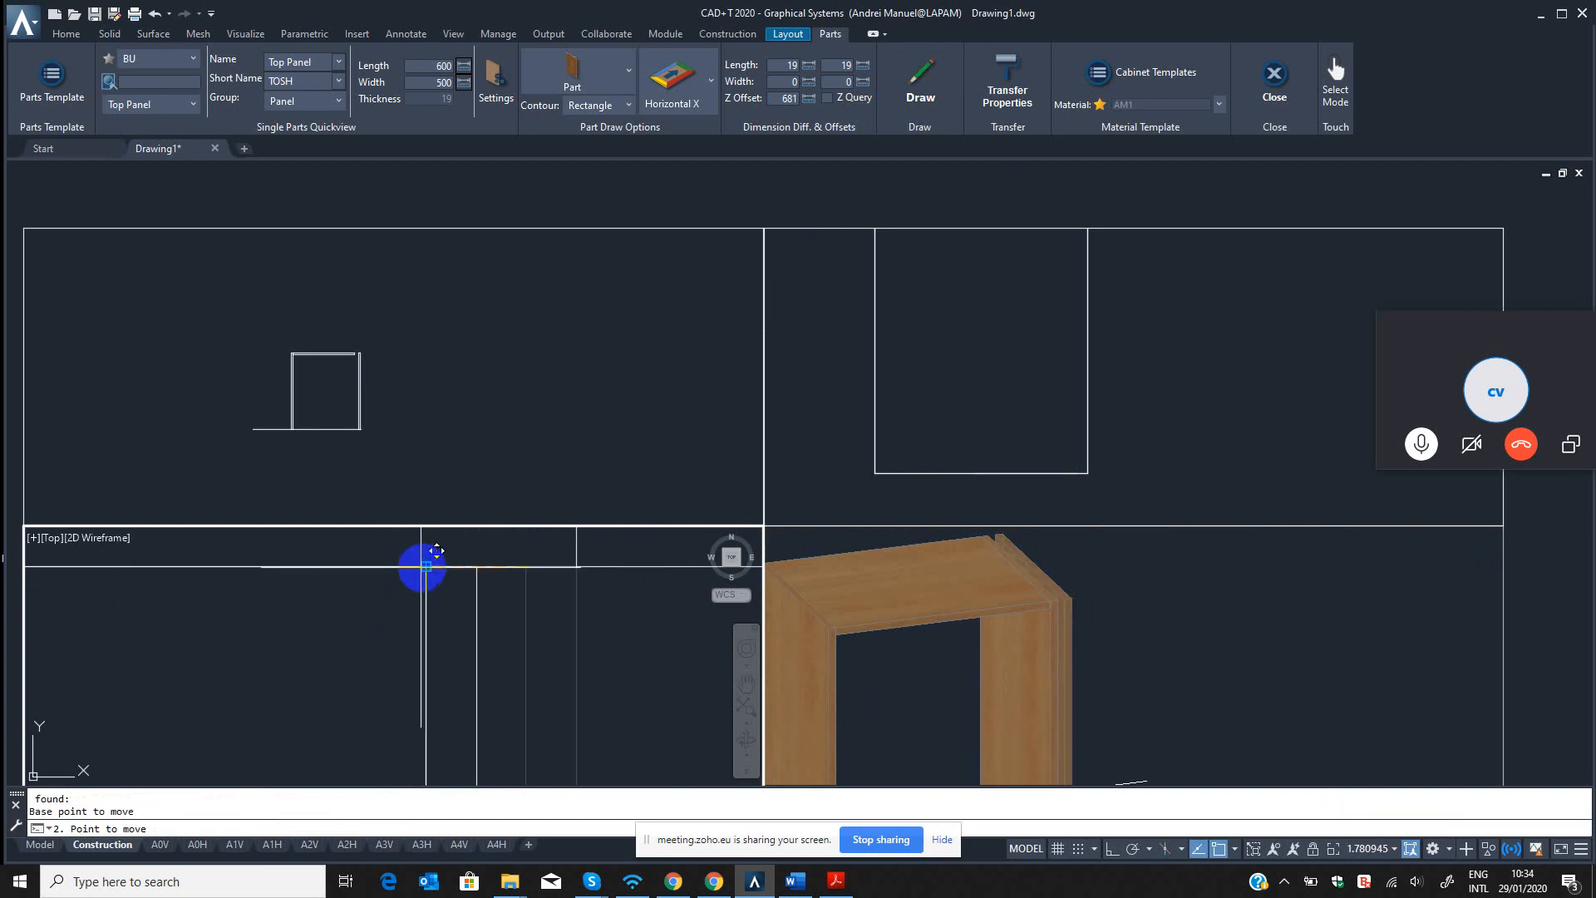
scroll(549, 624, down, 5)
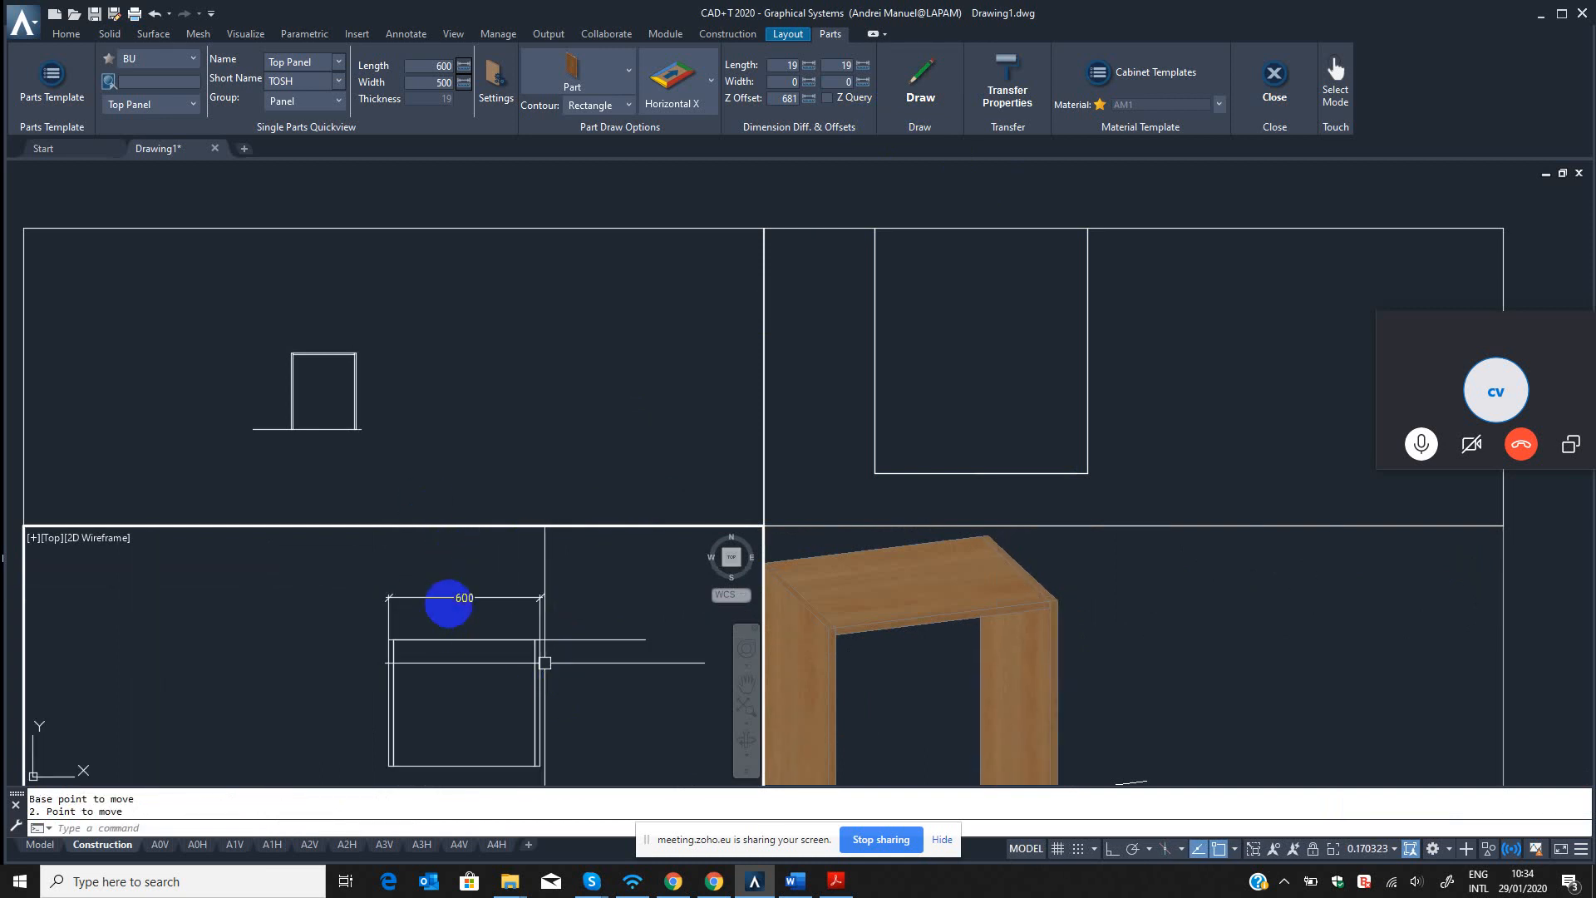
Add a linear dimension along the top panel's front edge between the inner faces of the side panels.
scroll(449, 605, up, 2)
middle_drag(498, 708, 486, 651)
scroll(487, 652, down, 4)
middle_drag(491, 659, 488, 616)
key(Escape)
key(Escape)
text(`dl)
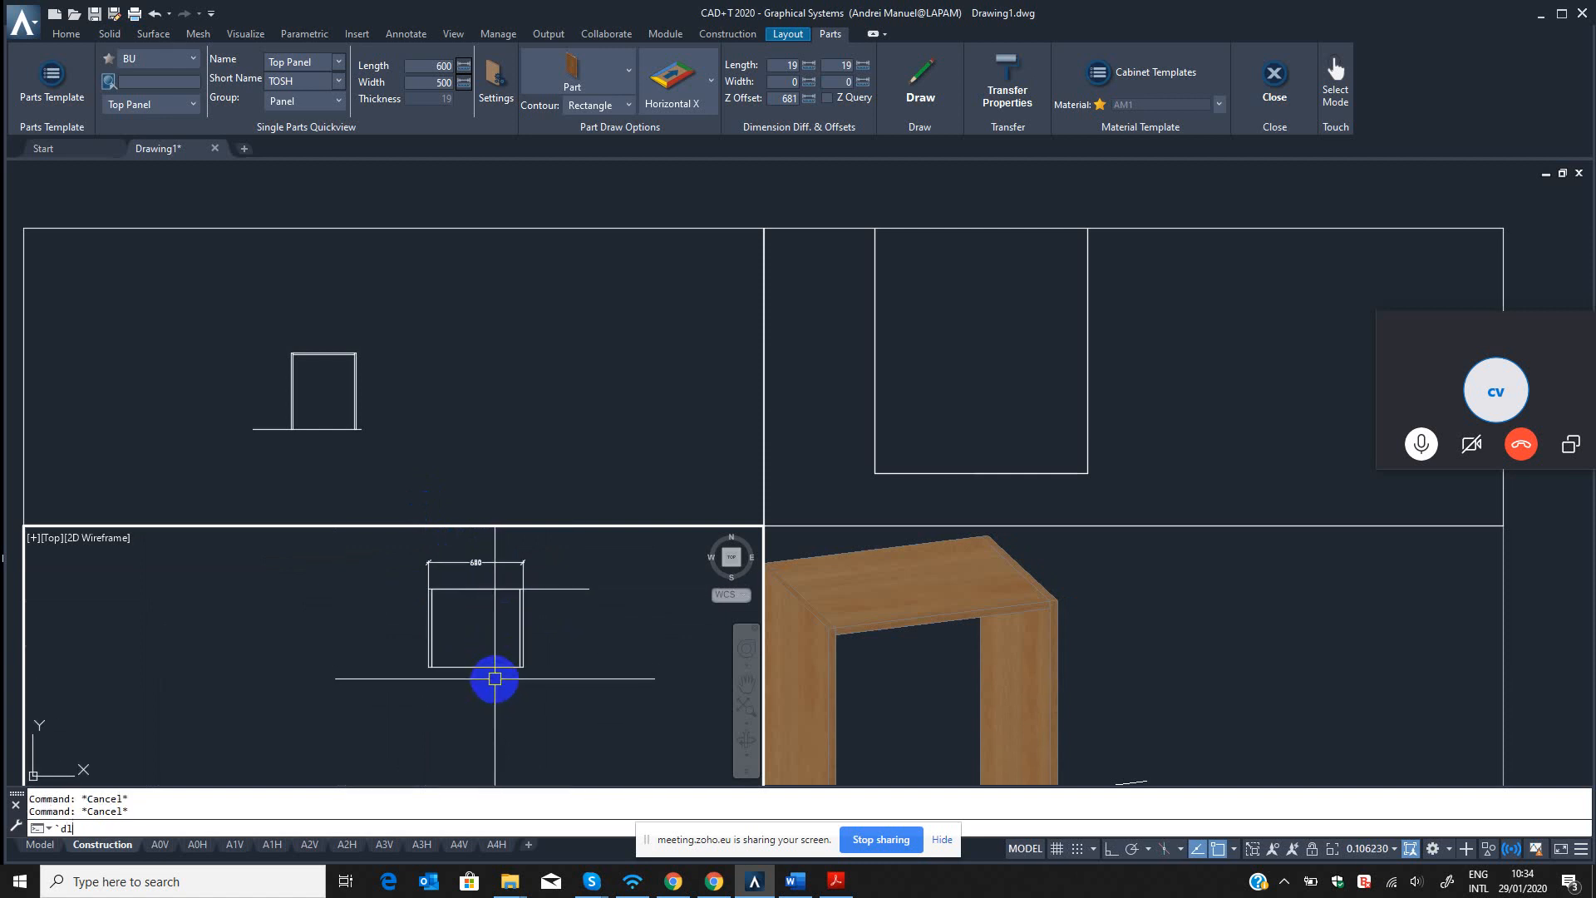
text(i)
key(Return)
key(Return)
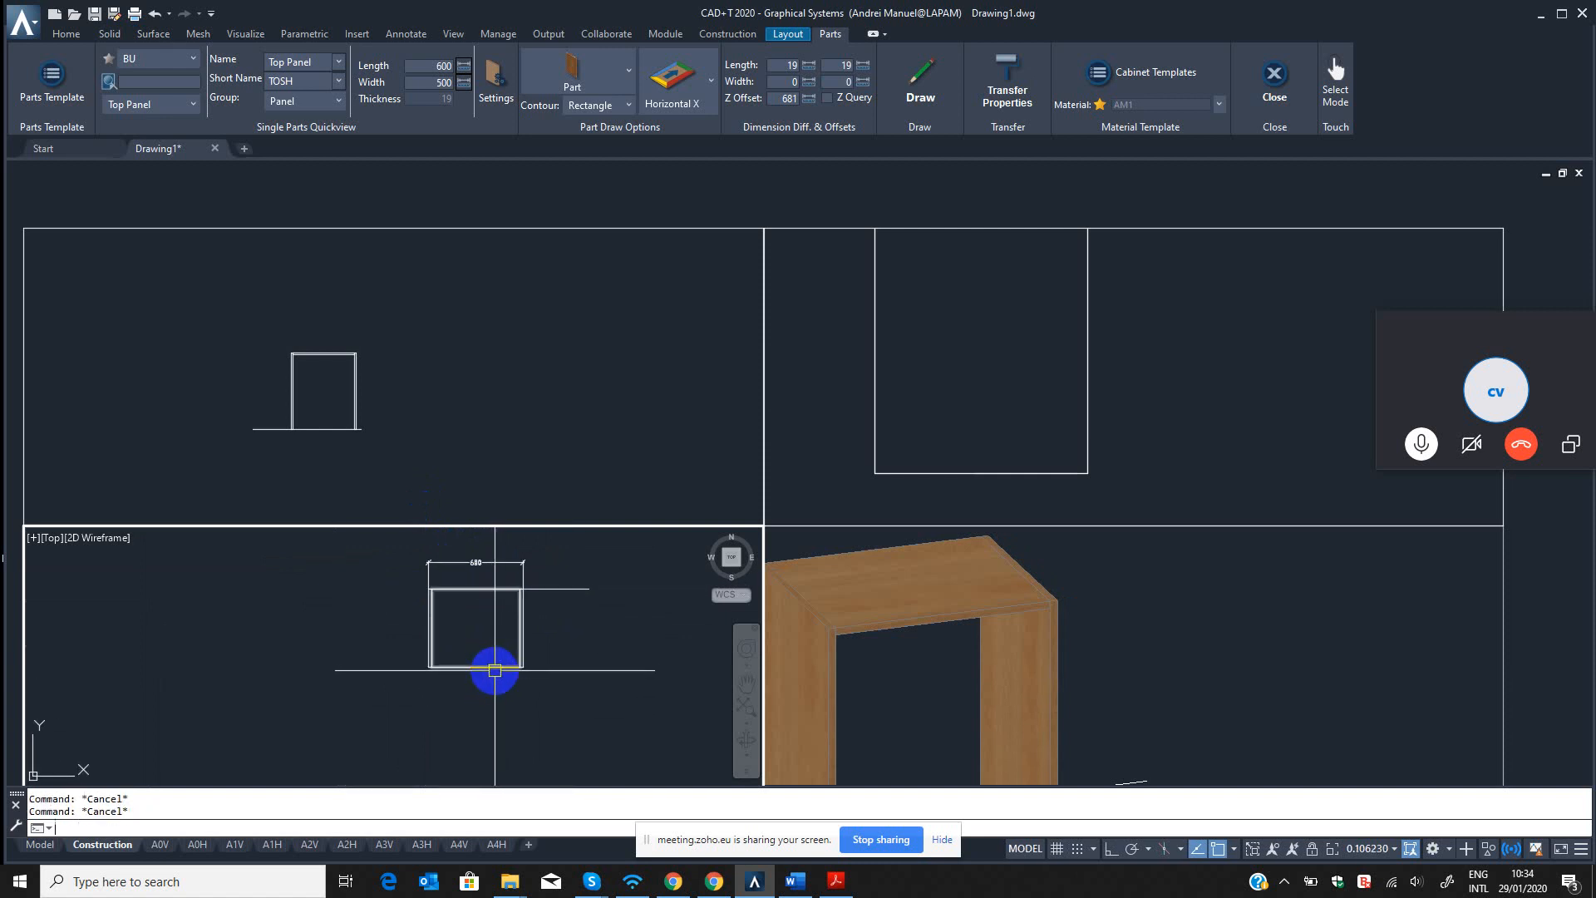
key(Return)
scroll(524, 664, up, 2)
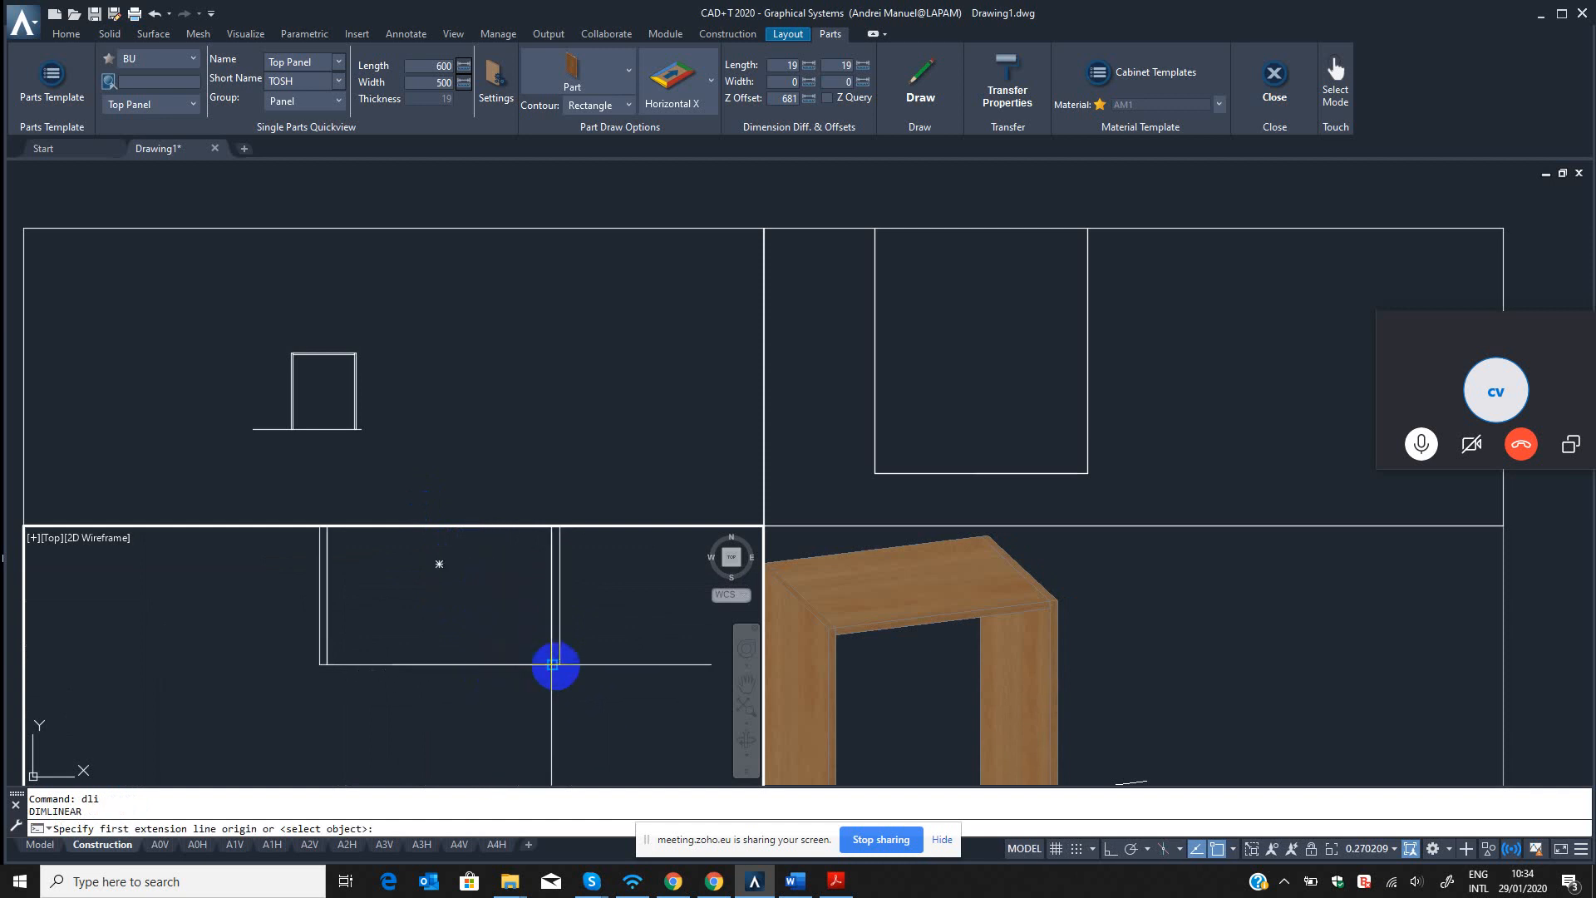
click(555, 664)
click(326, 664)
click(418, 717)
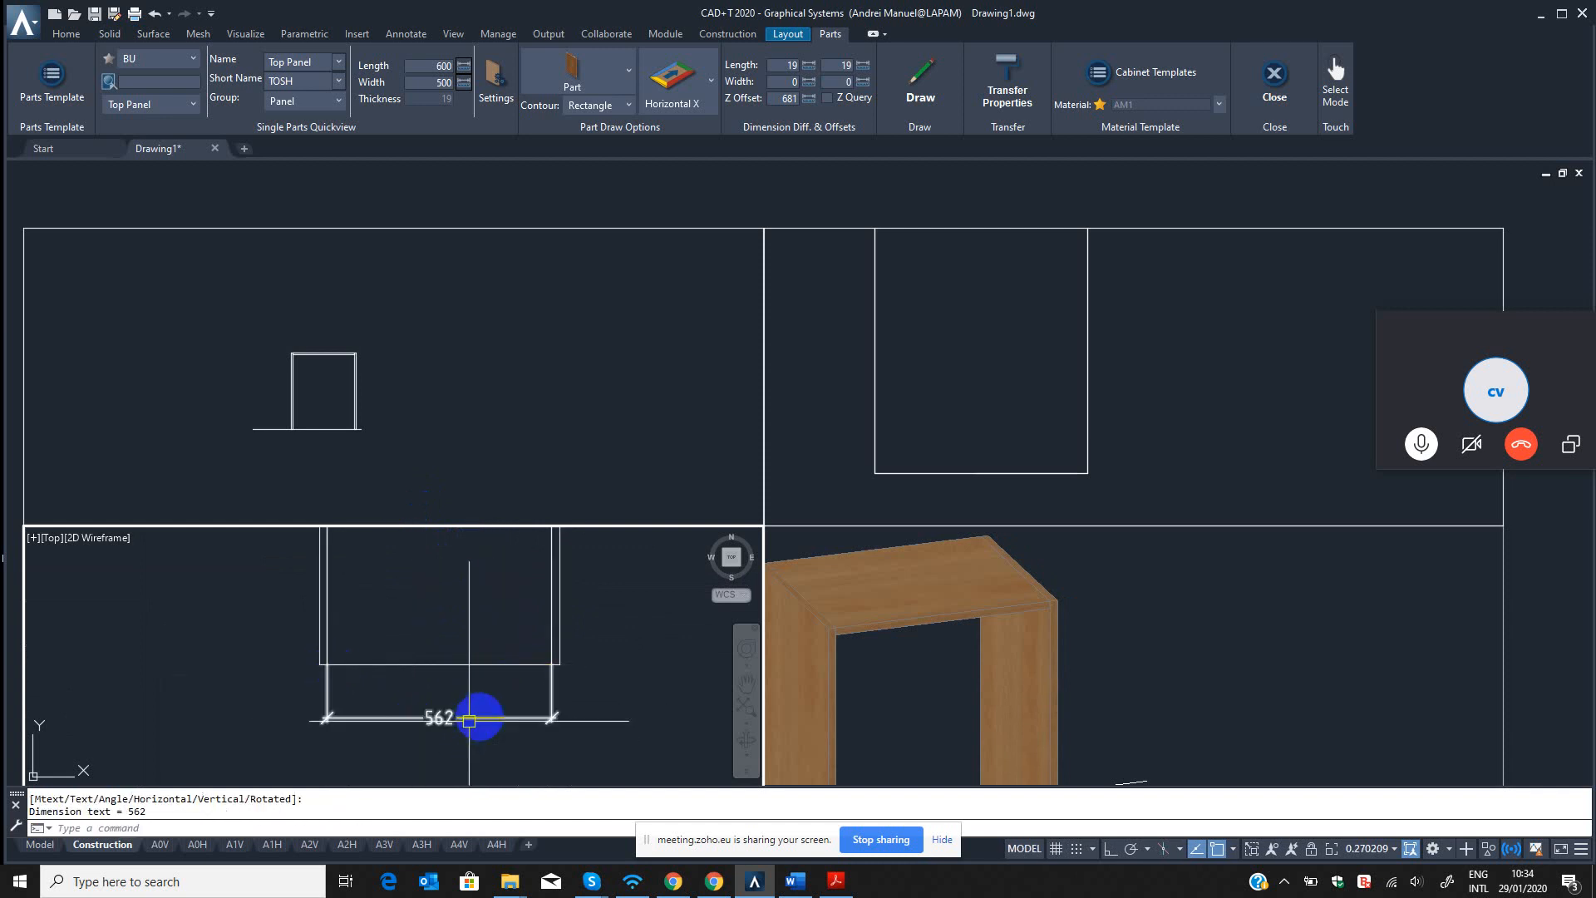
middle_drag(480, 716, 483, 683)
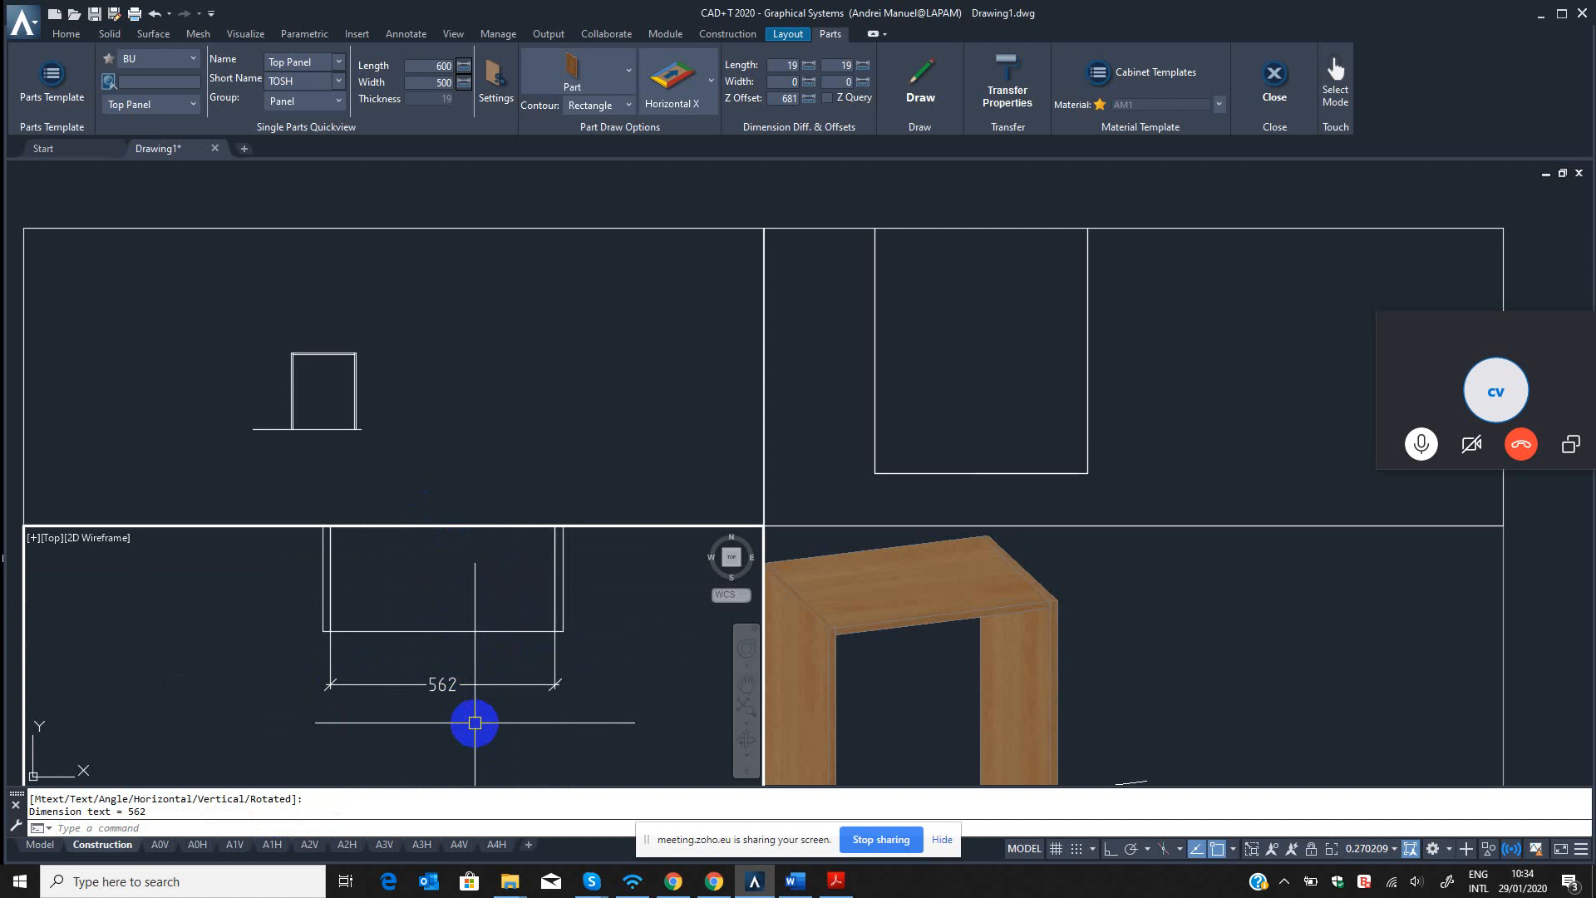
scroll(536, 717, down, 2)
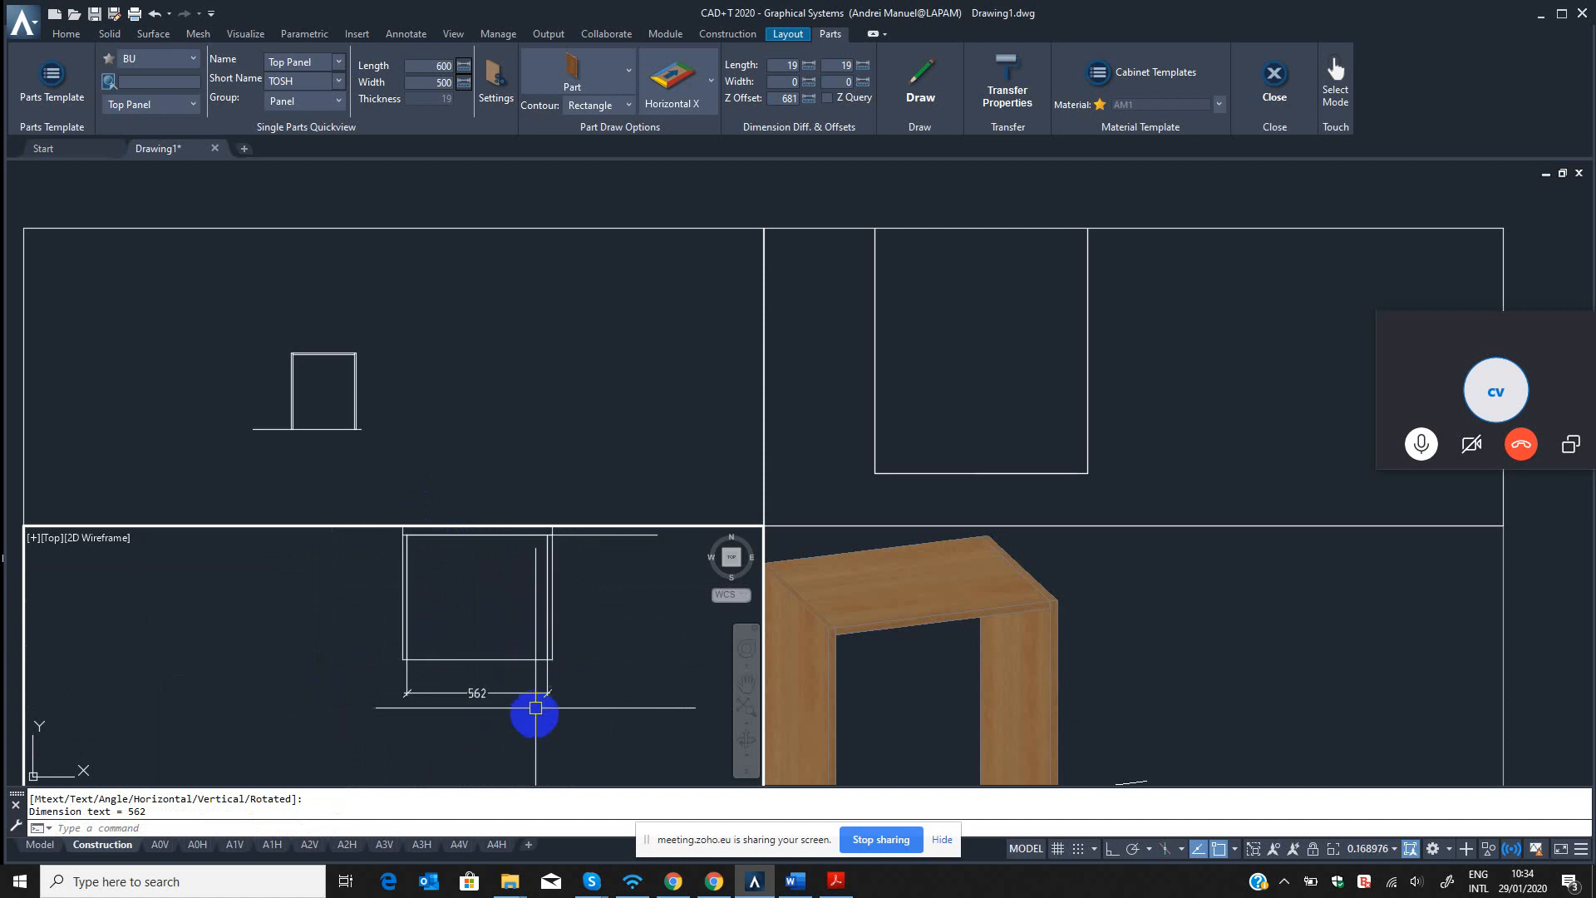
Erase the linear dimension placed in front of the top panel with the QED command.
key(Escape)
key(Return)
click(555, 701)
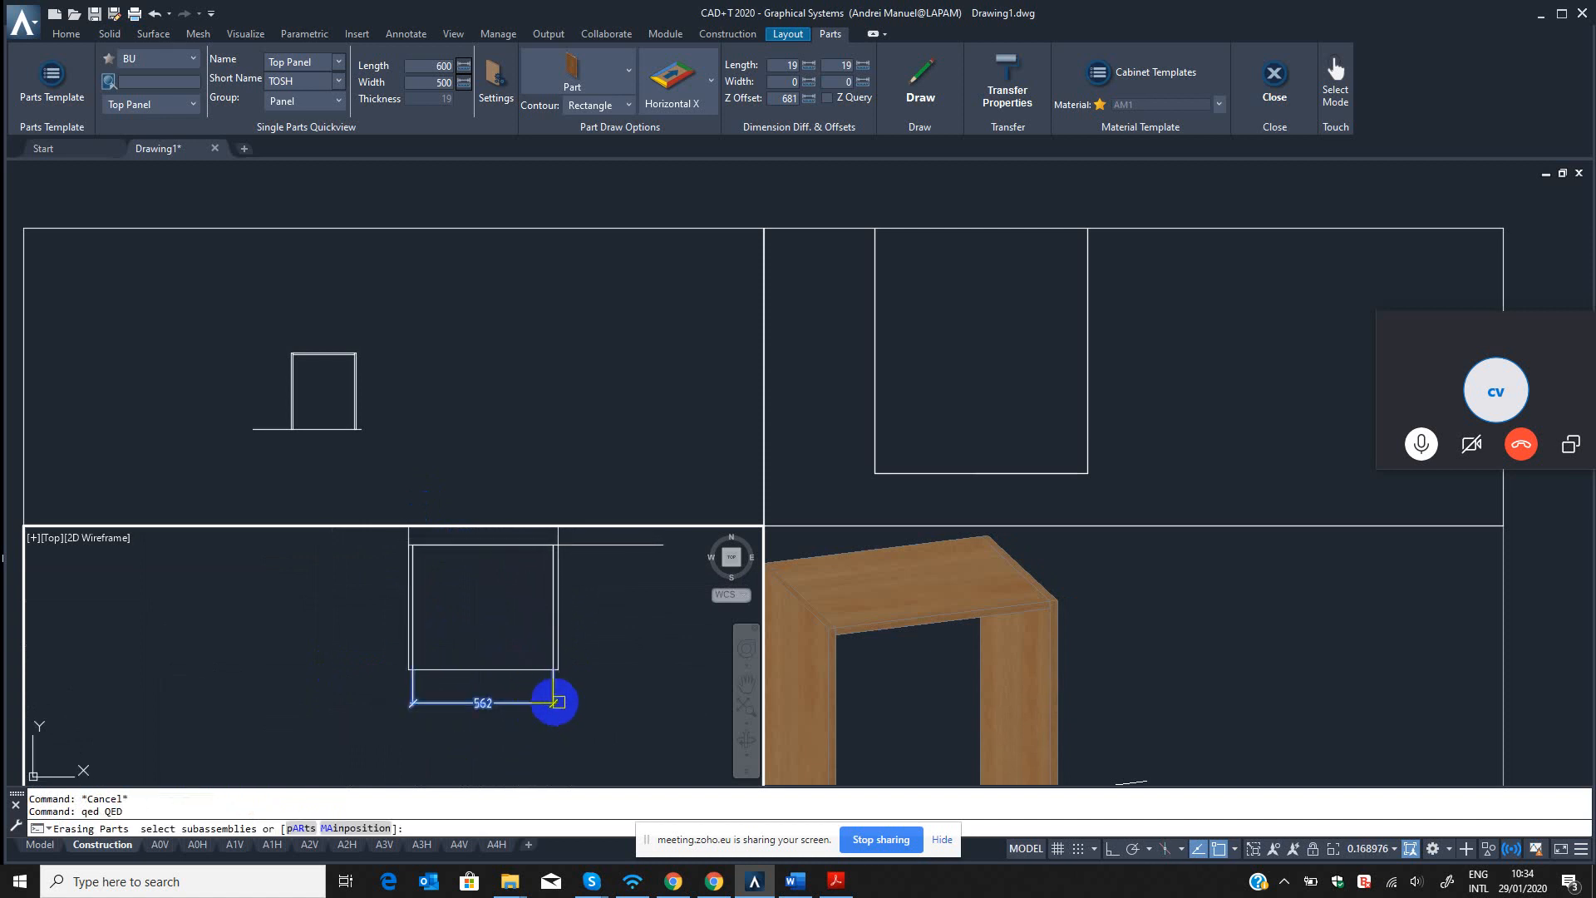
key(Return)
Orbit the realistic 3D view and examine how the top panel sits between the side panels.
click(1026, 628)
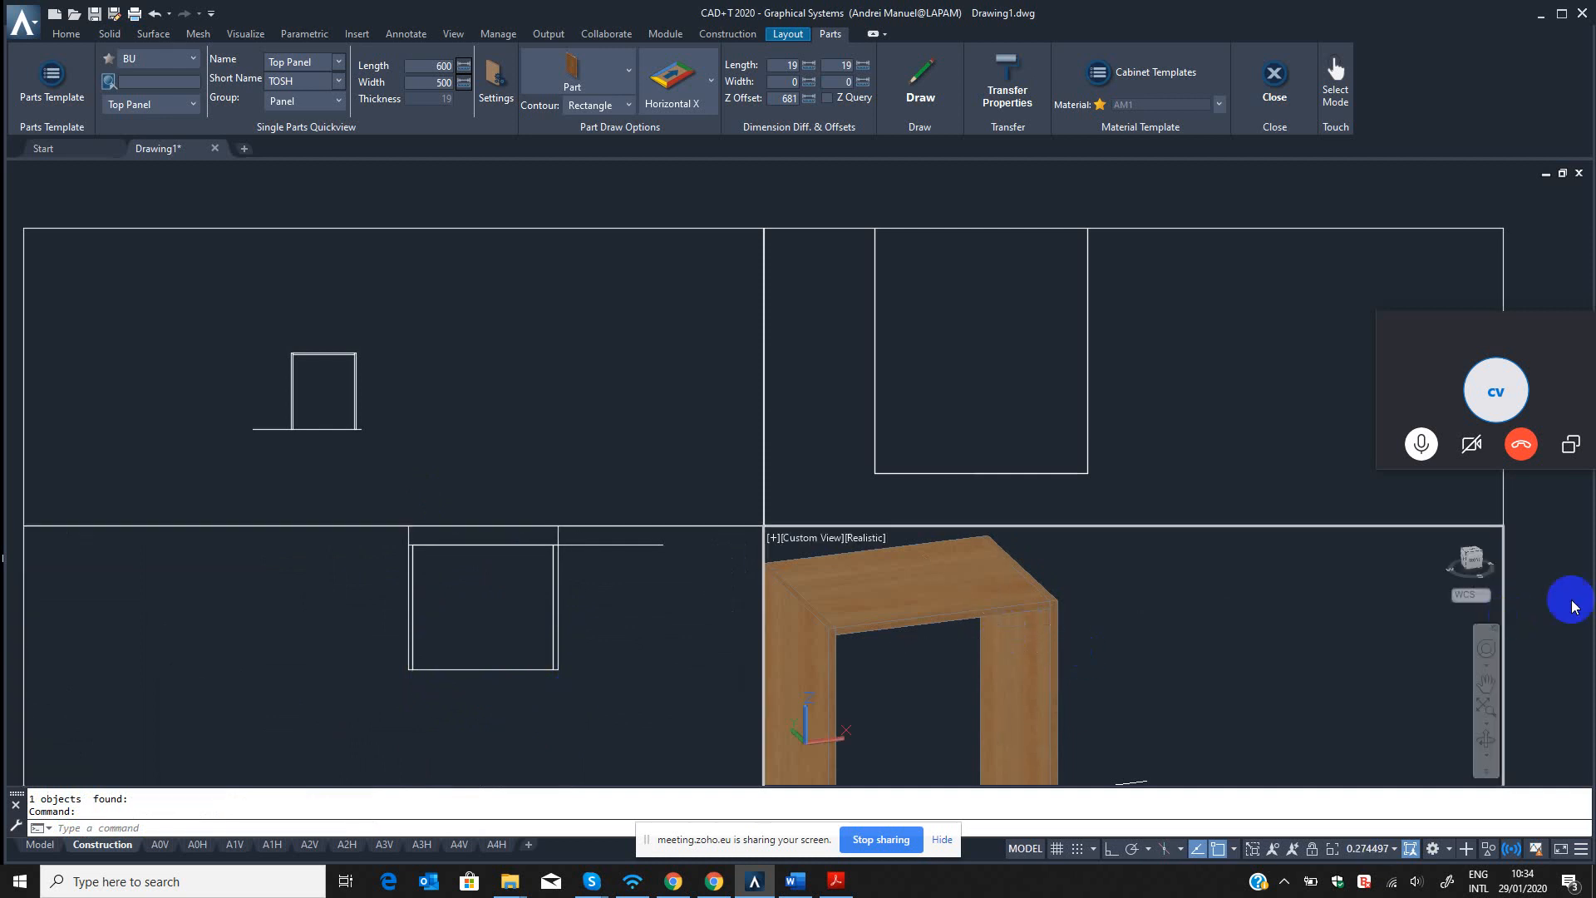
click(1486, 739)
drag(962, 606, 1055, 648)
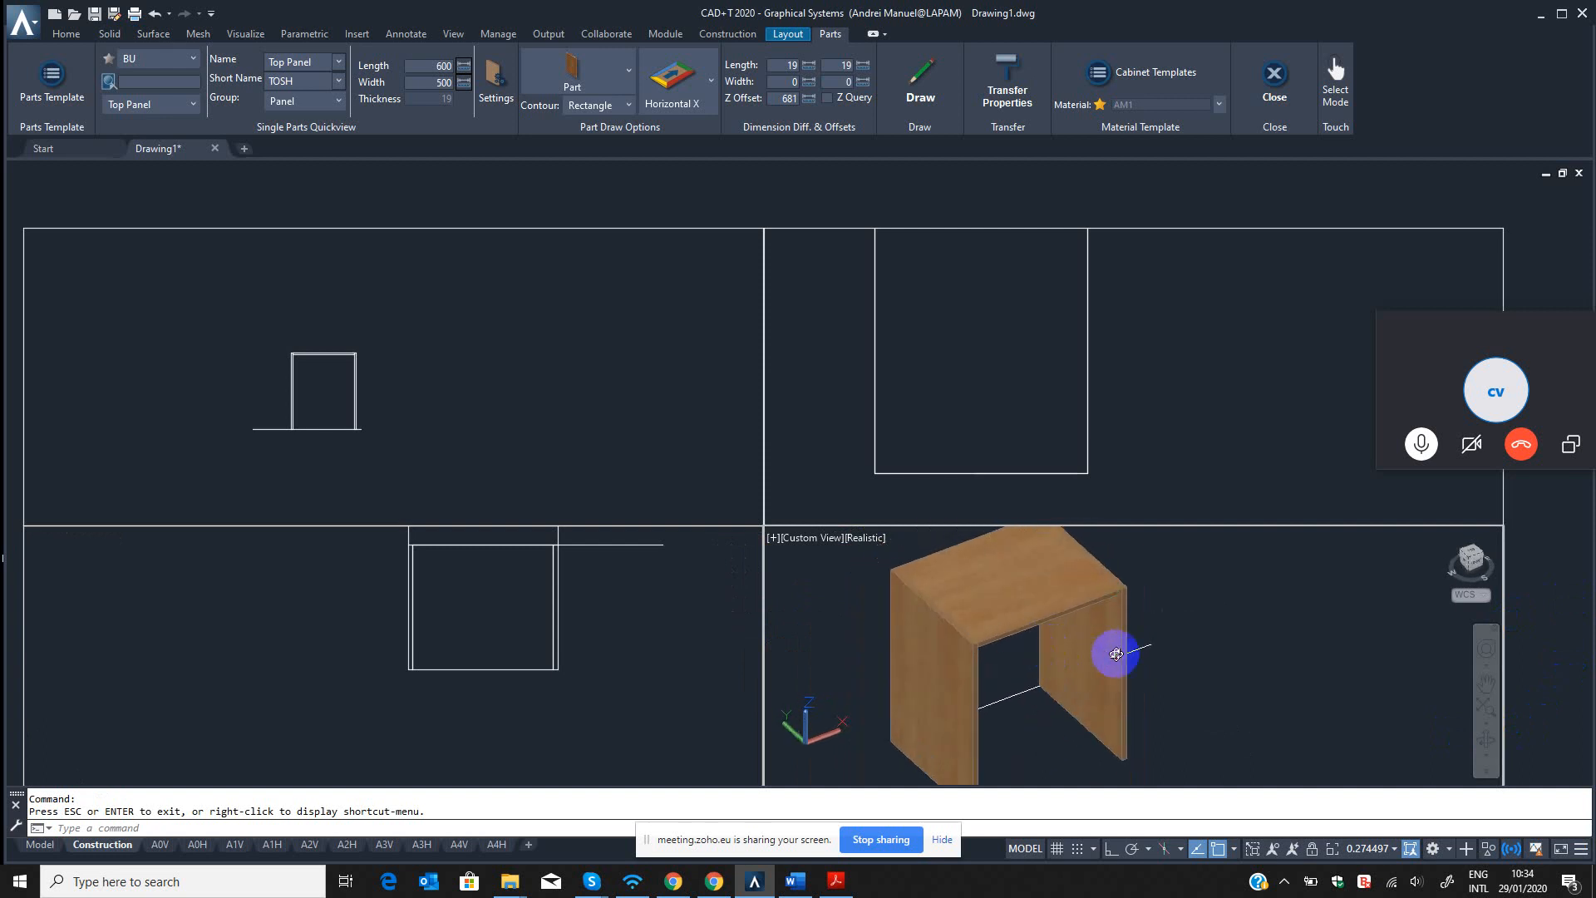
scroll(1049, 617, up, 3)
middle_drag(1066, 618, 1090, 625)
click(1487, 739)
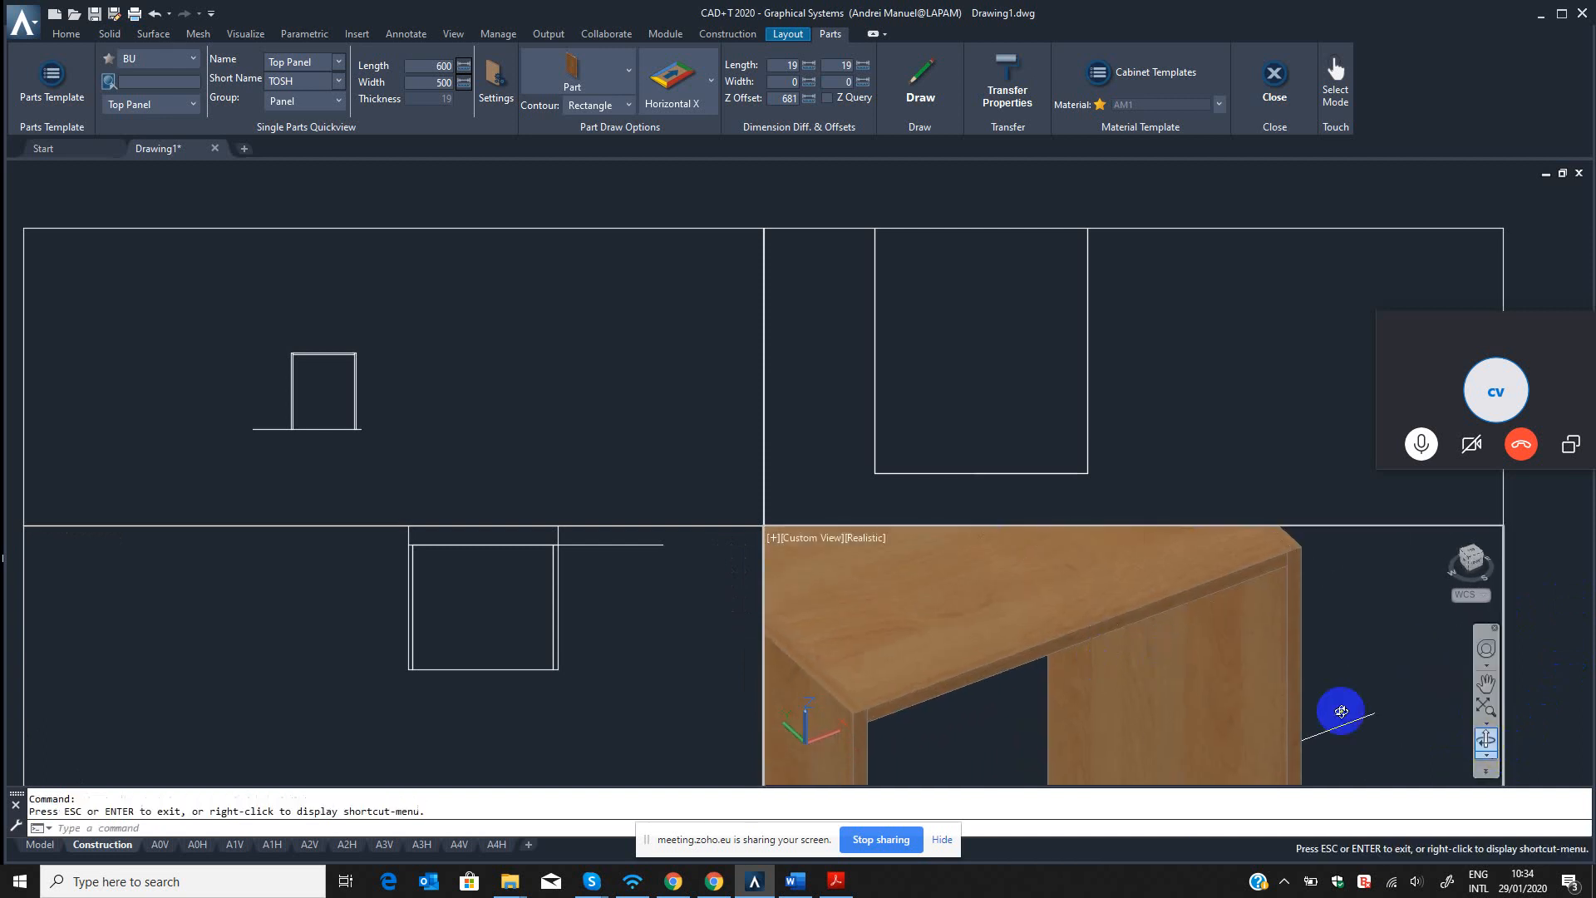
Try renaming the BU source's Top Panel template as Bottom Panel in the Part Template Editor.
scroll(1081, 653, down, 3)
scroll(870, 663, down, 2)
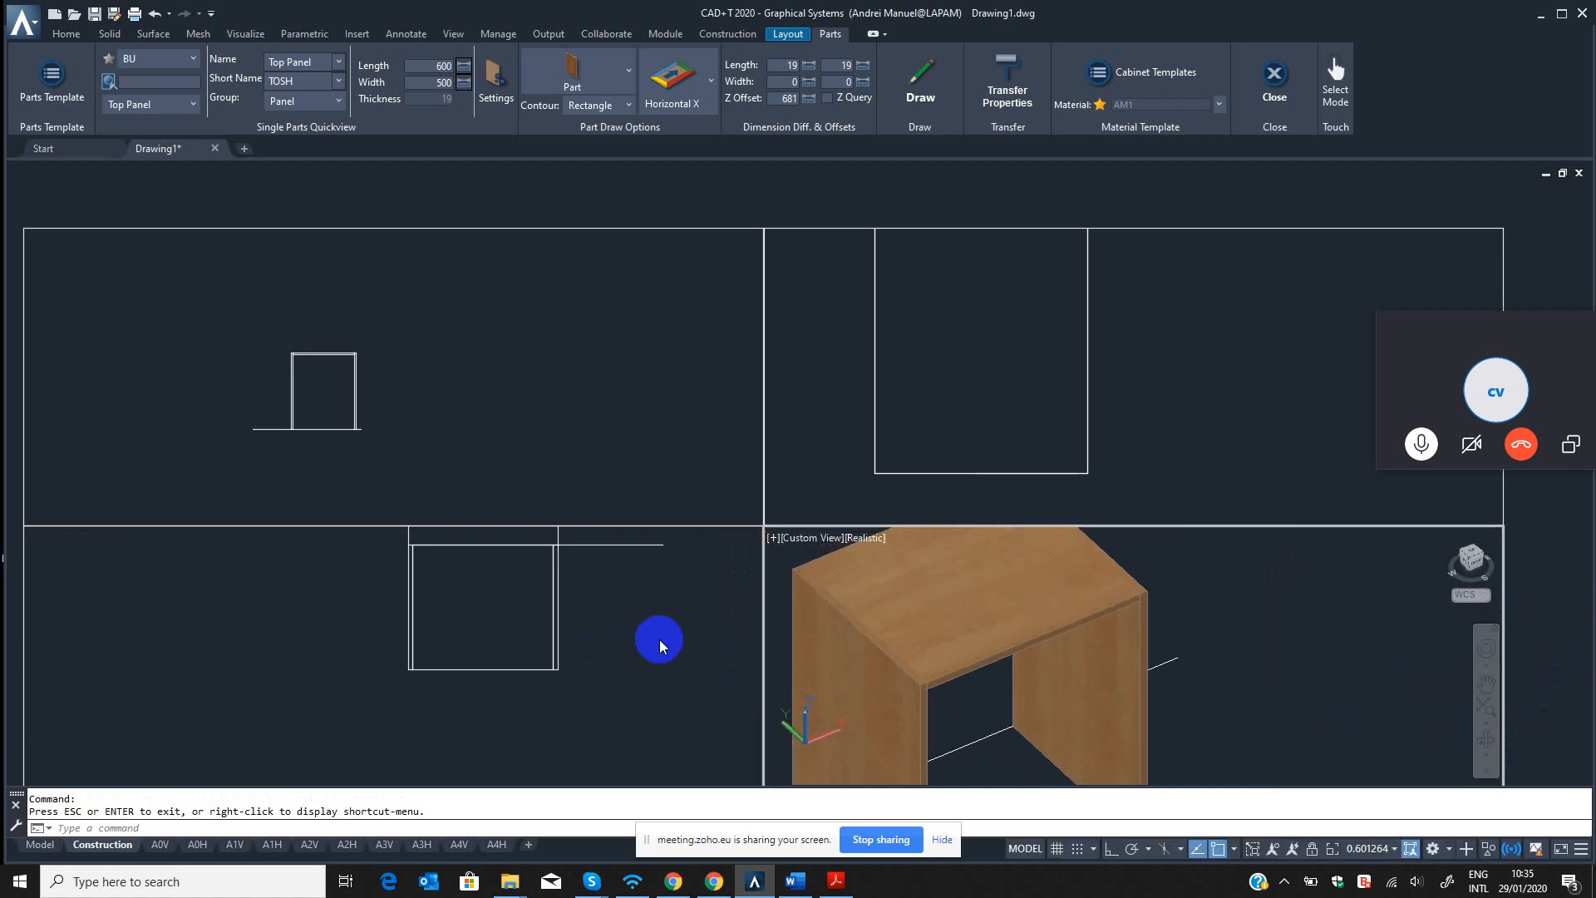
click(608, 589)
key(Escape)
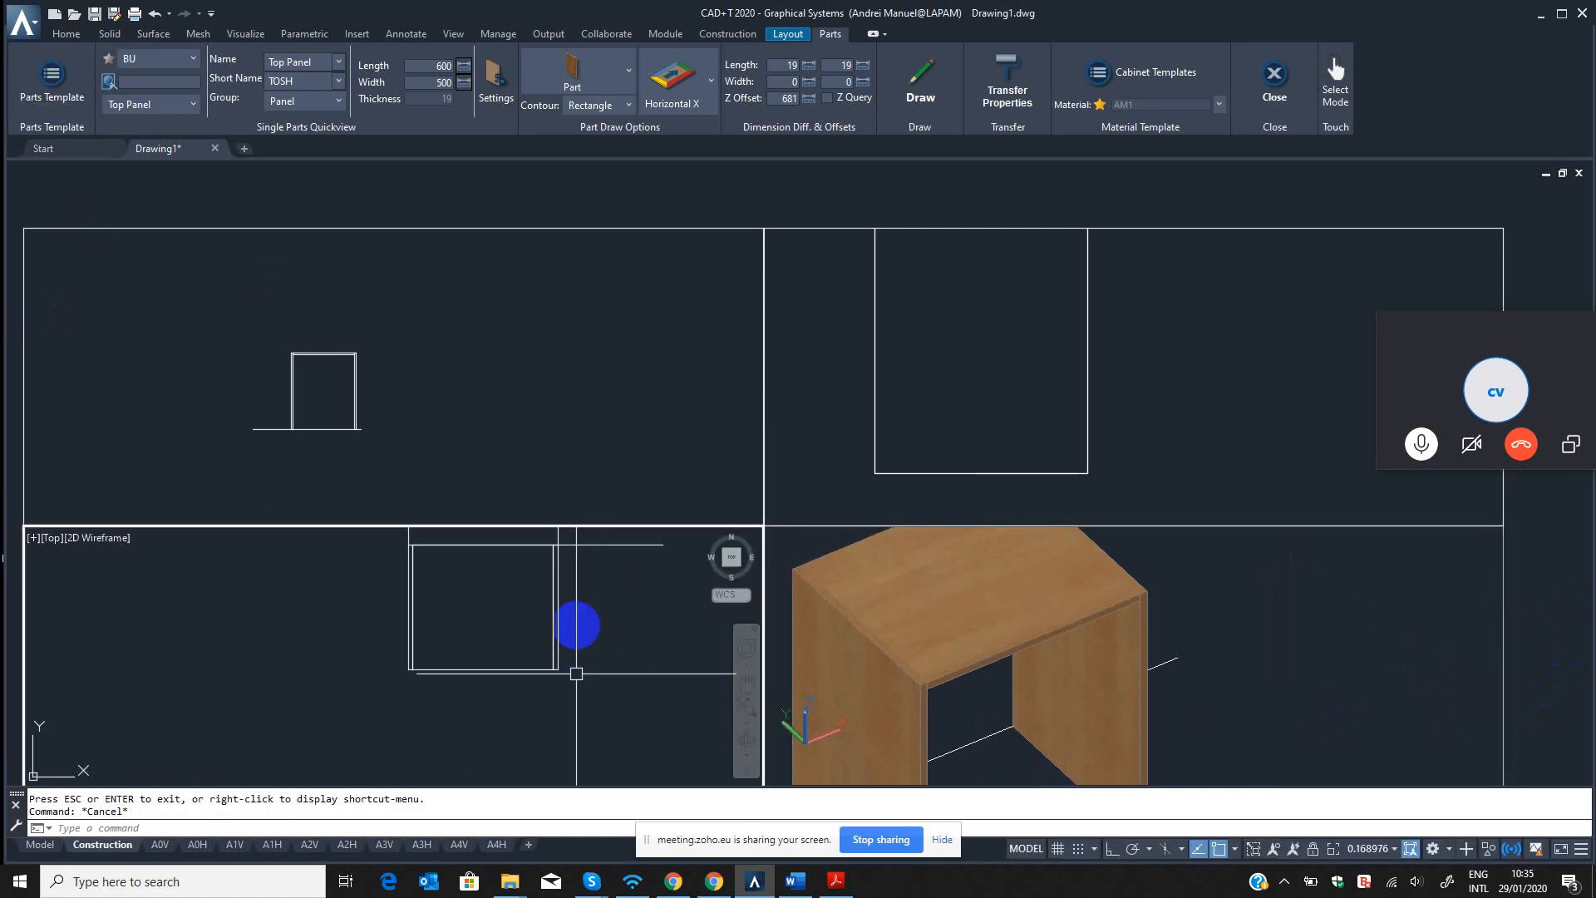
middle_drag(535, 654, 537, 655)
click(51, 83)
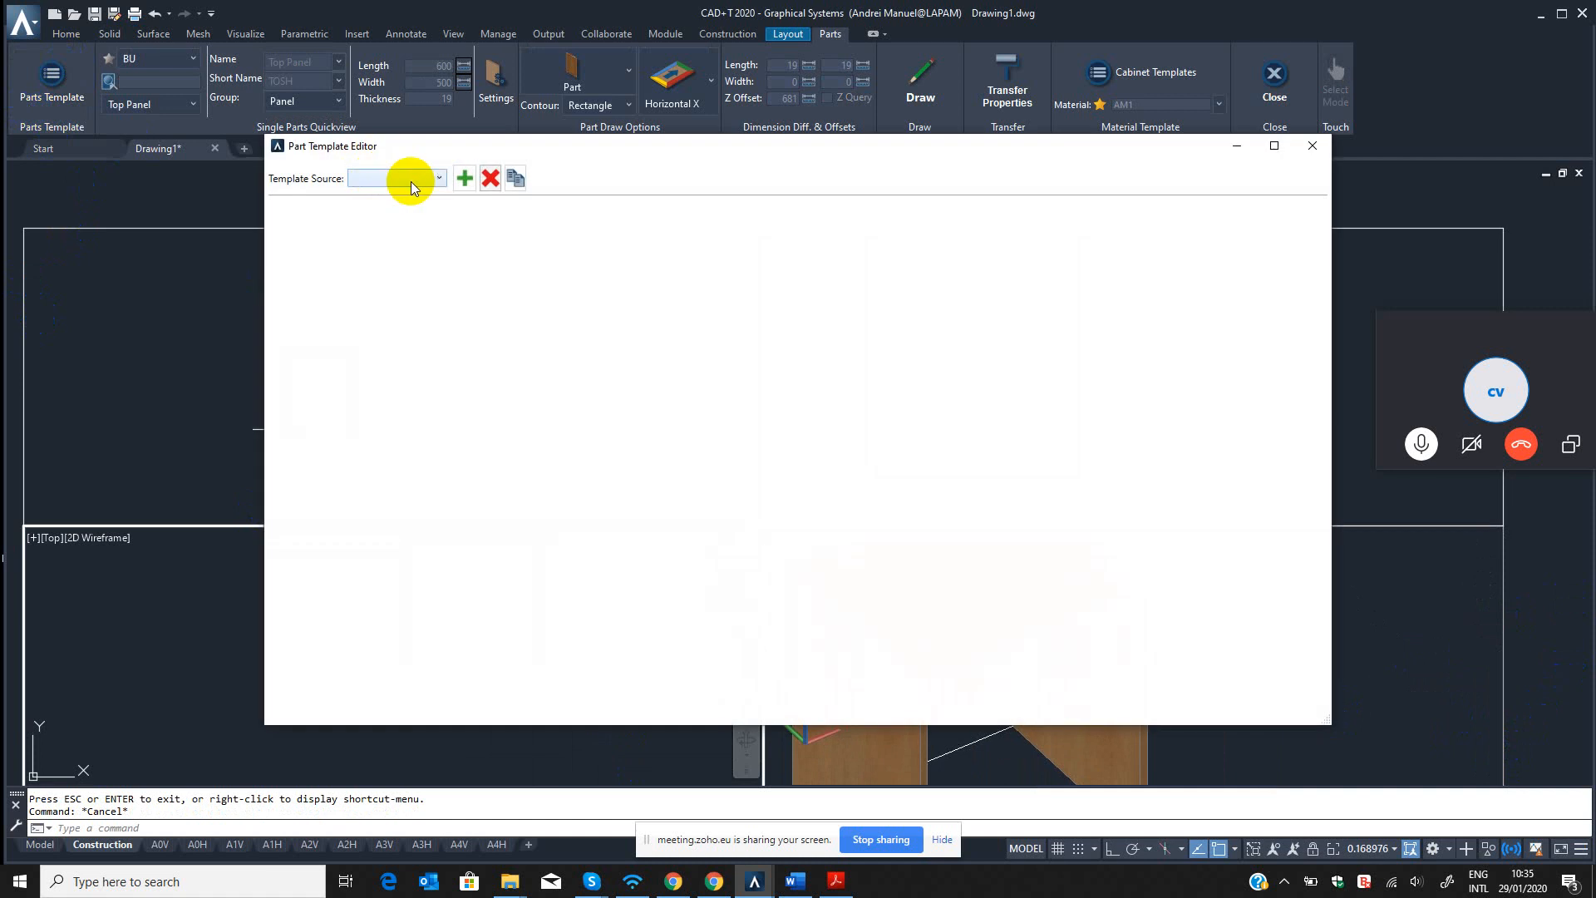
click(410, 180)
click(366, 246)
click(372, 297)
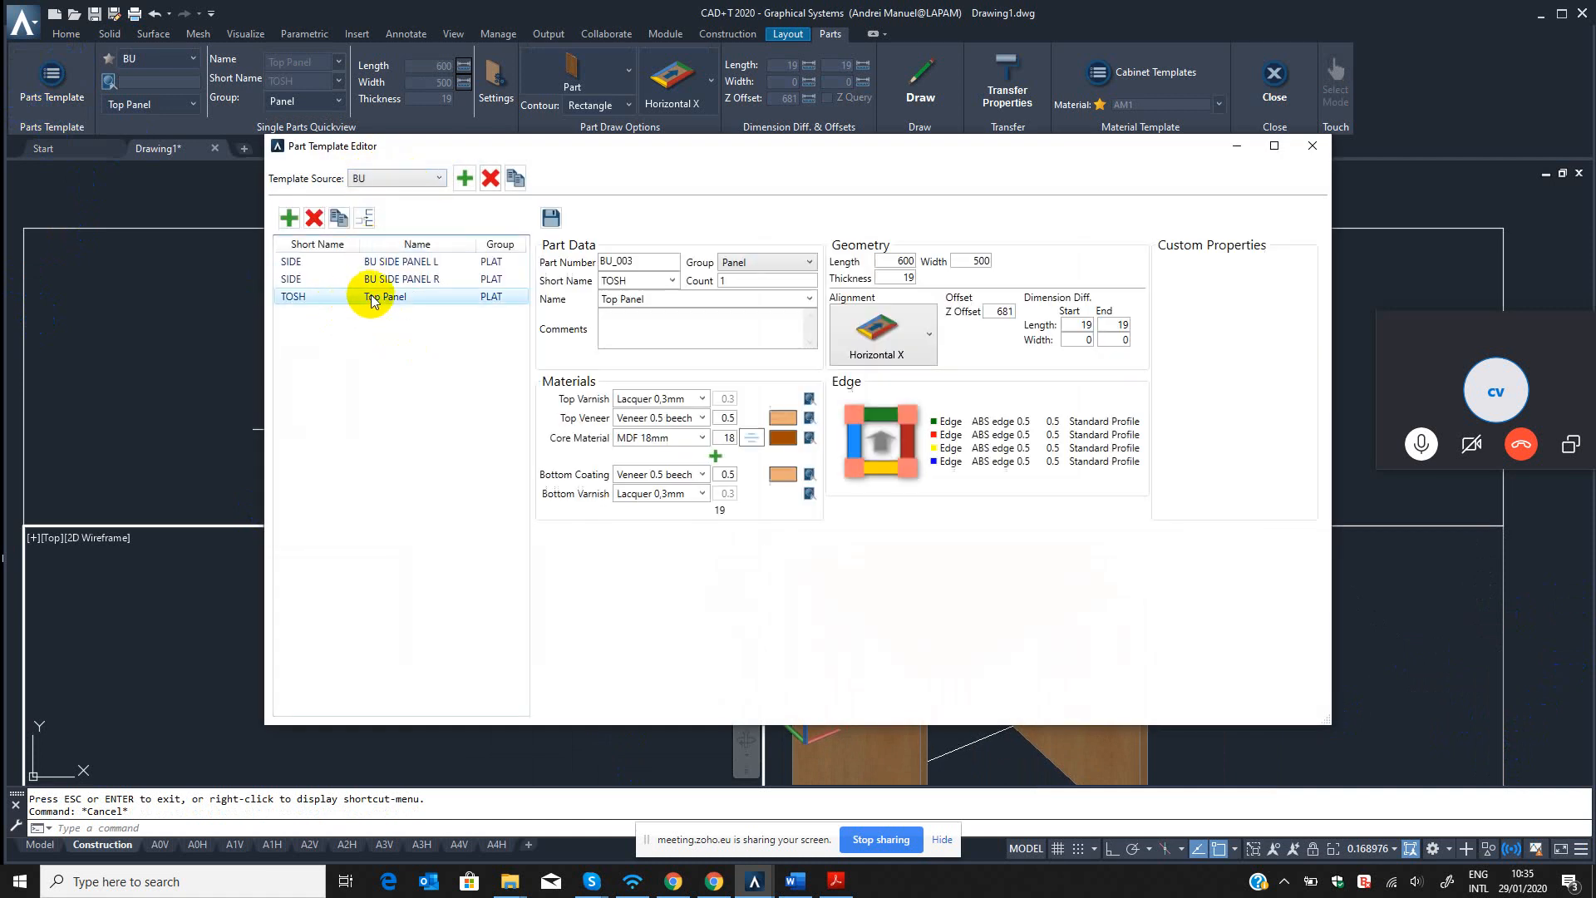
click(666, 301)
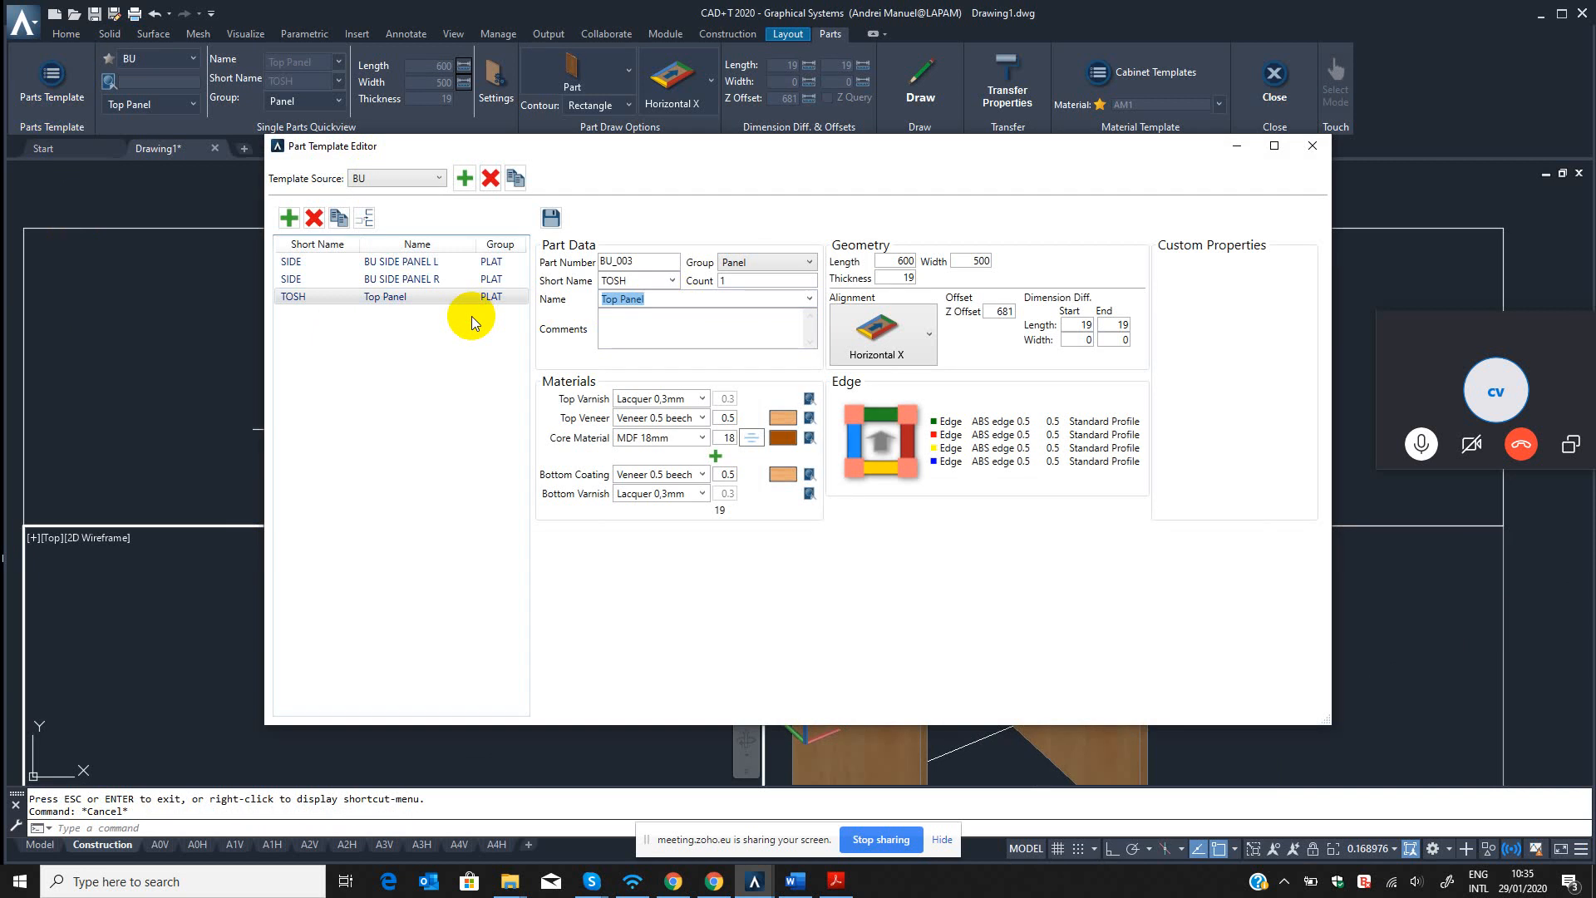
text(Bottom Panel)
Try changing the Top Panel template's short name to BOSH and part number to BU_004, and close the editor without saving.
click(619, 281)
click(665, 280)
click(655, 280)
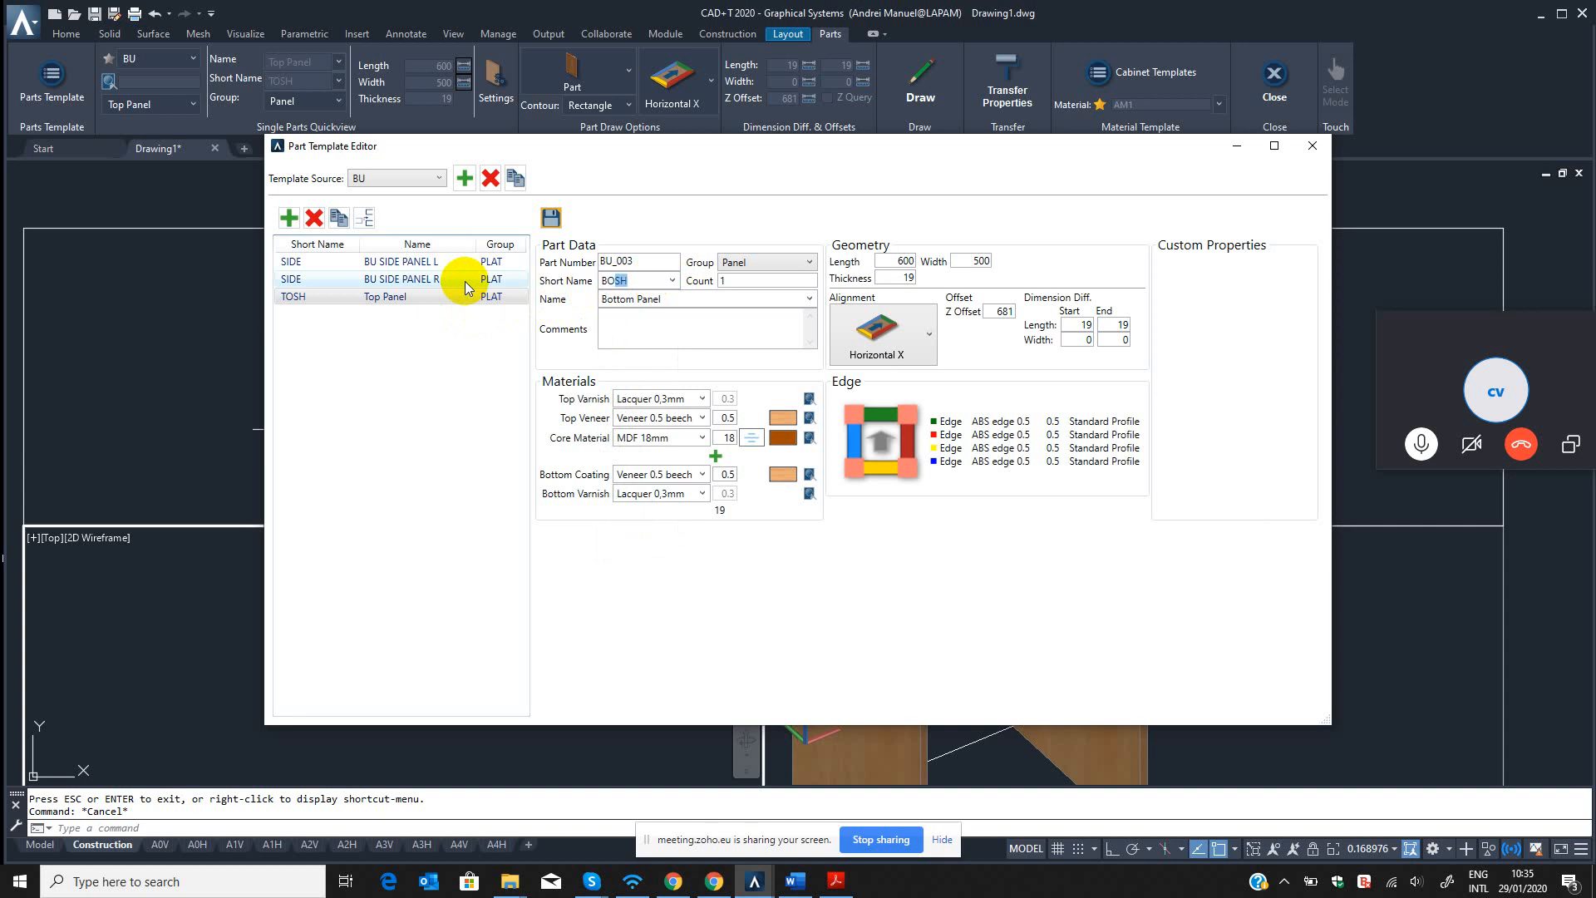
click(635, 282)
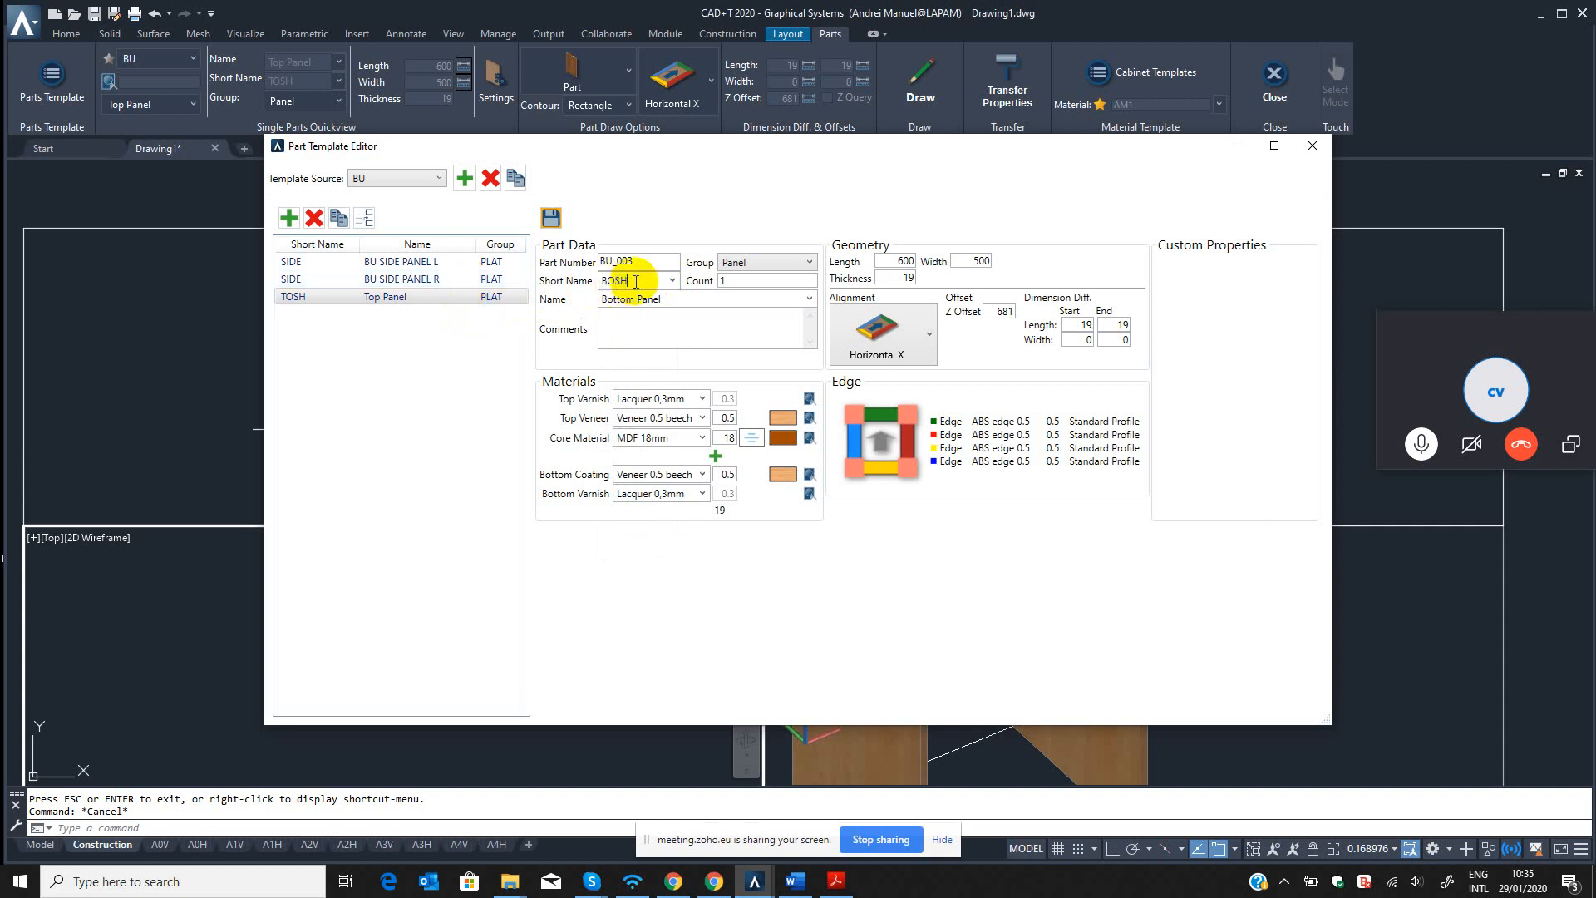
click(683, 300)
click(660, 261)
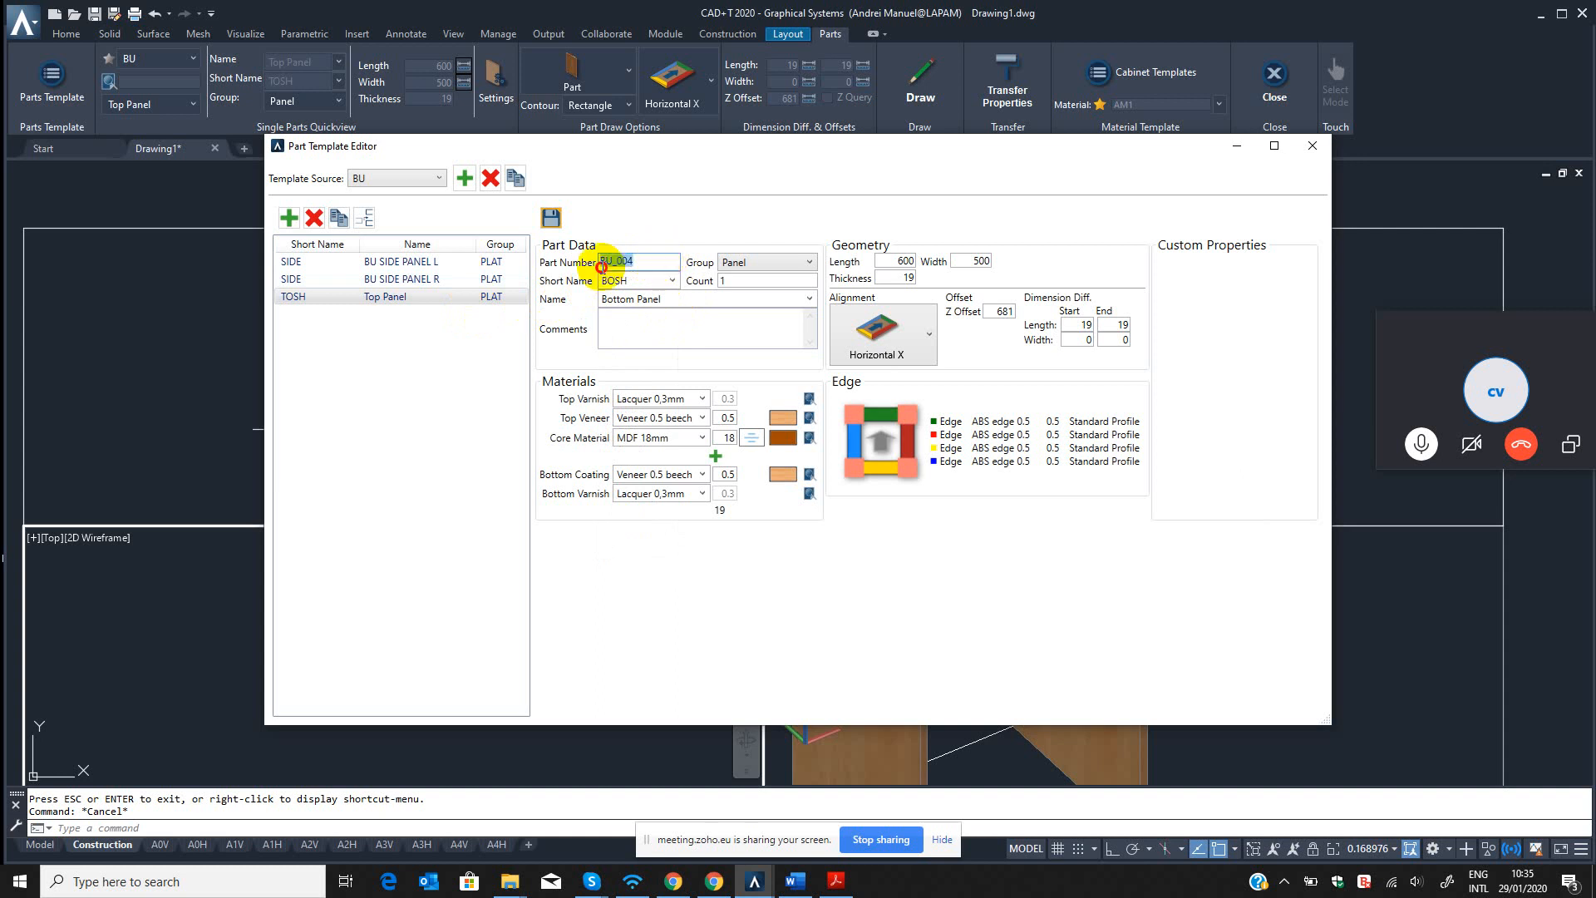
drag(611, 261, 655, 262)
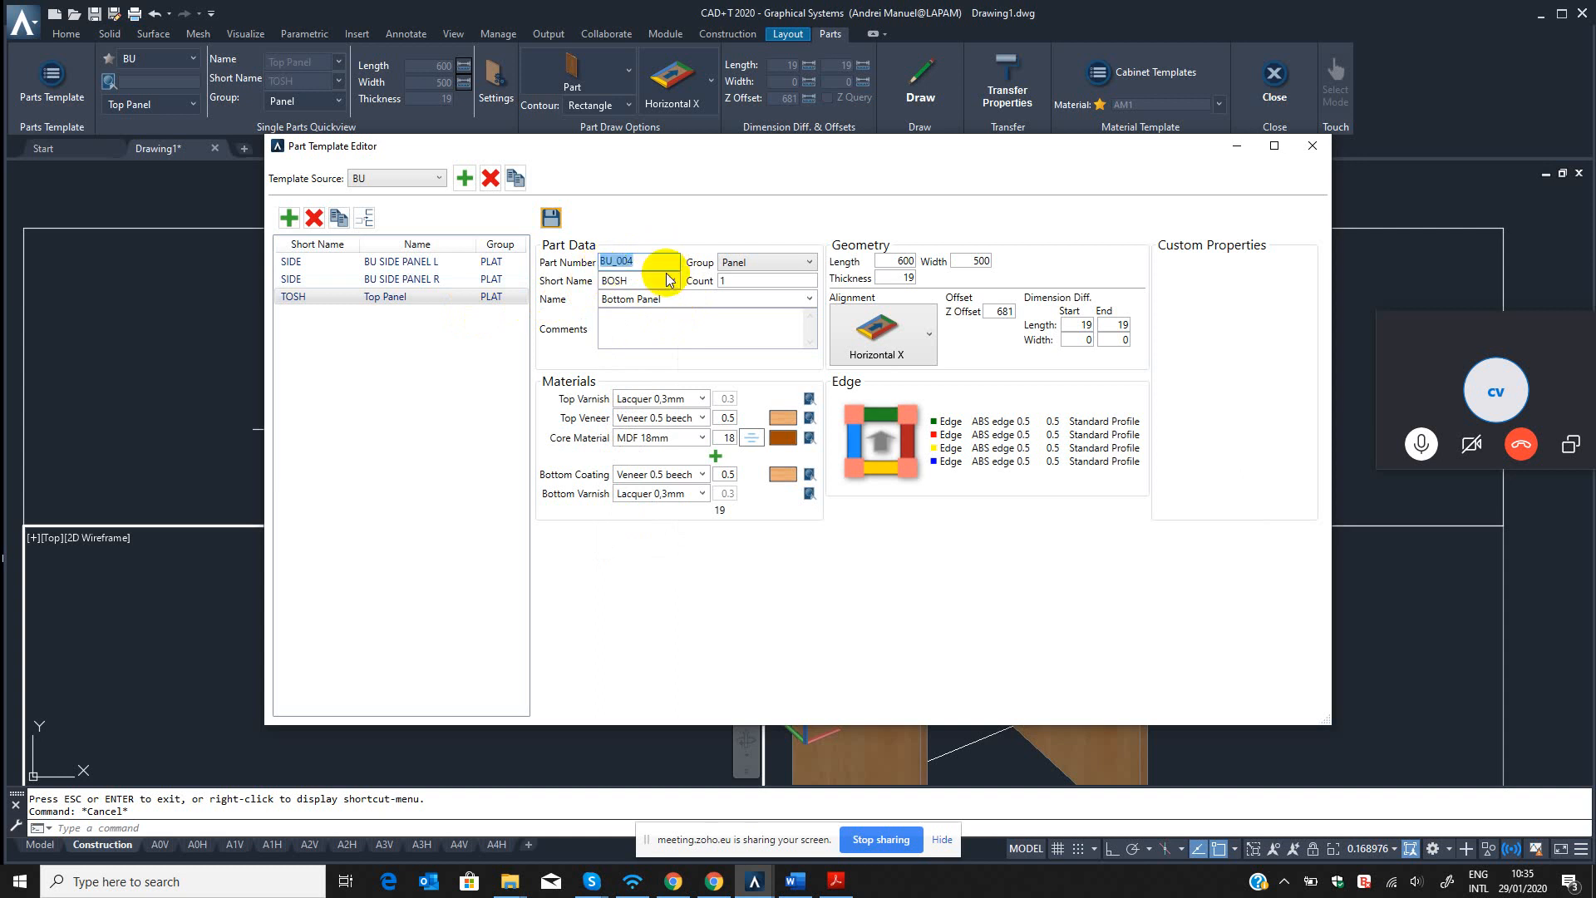
click(672, 324)
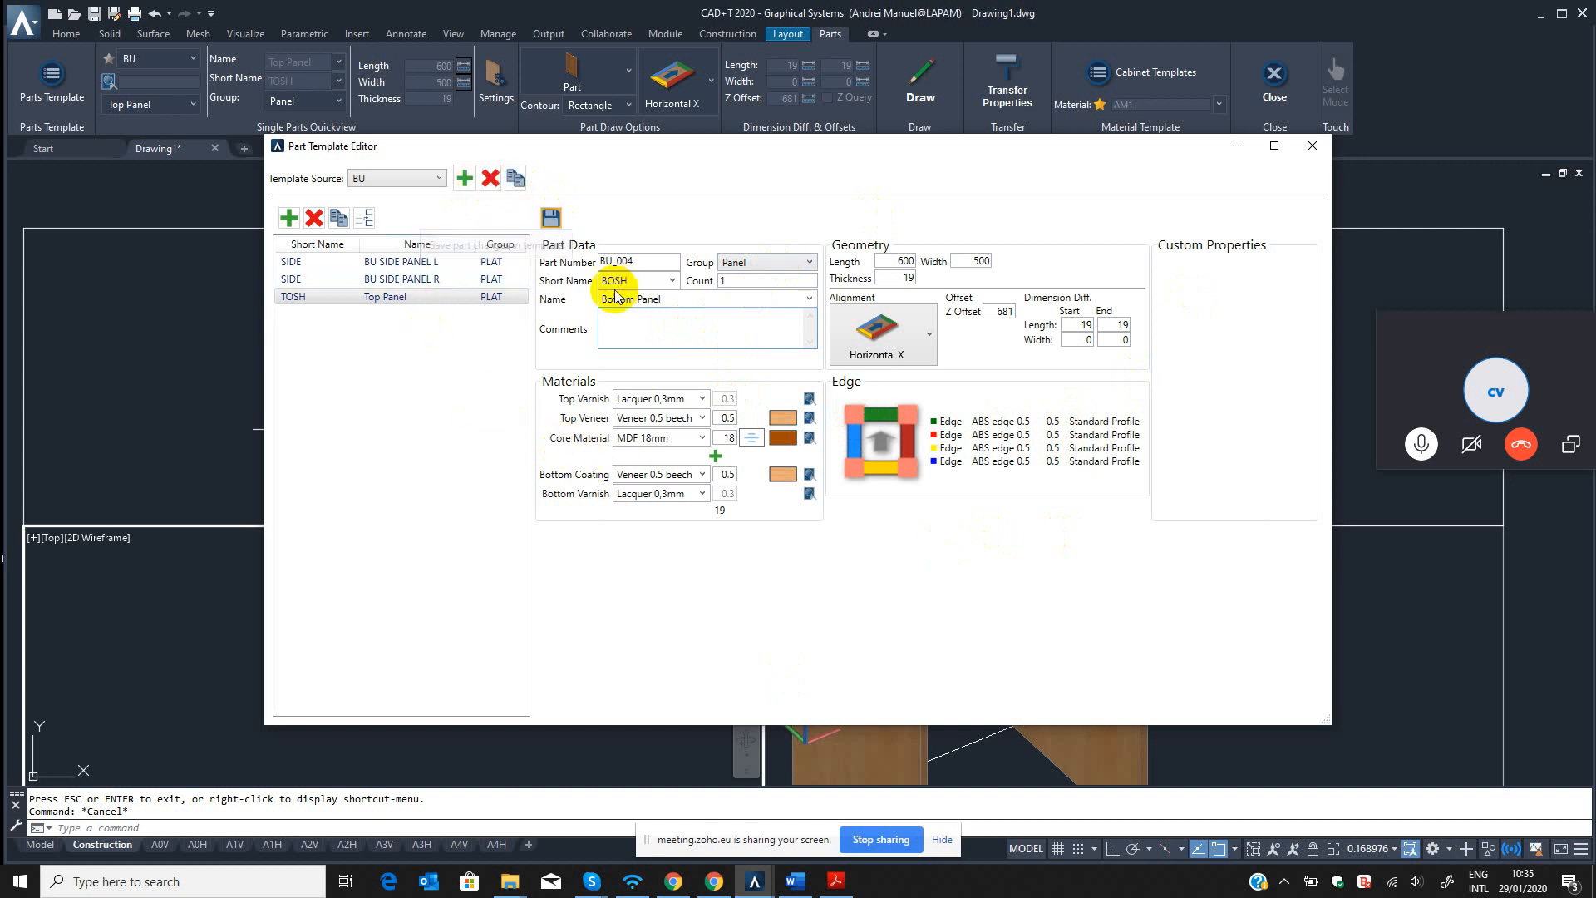
click(1306, 151)
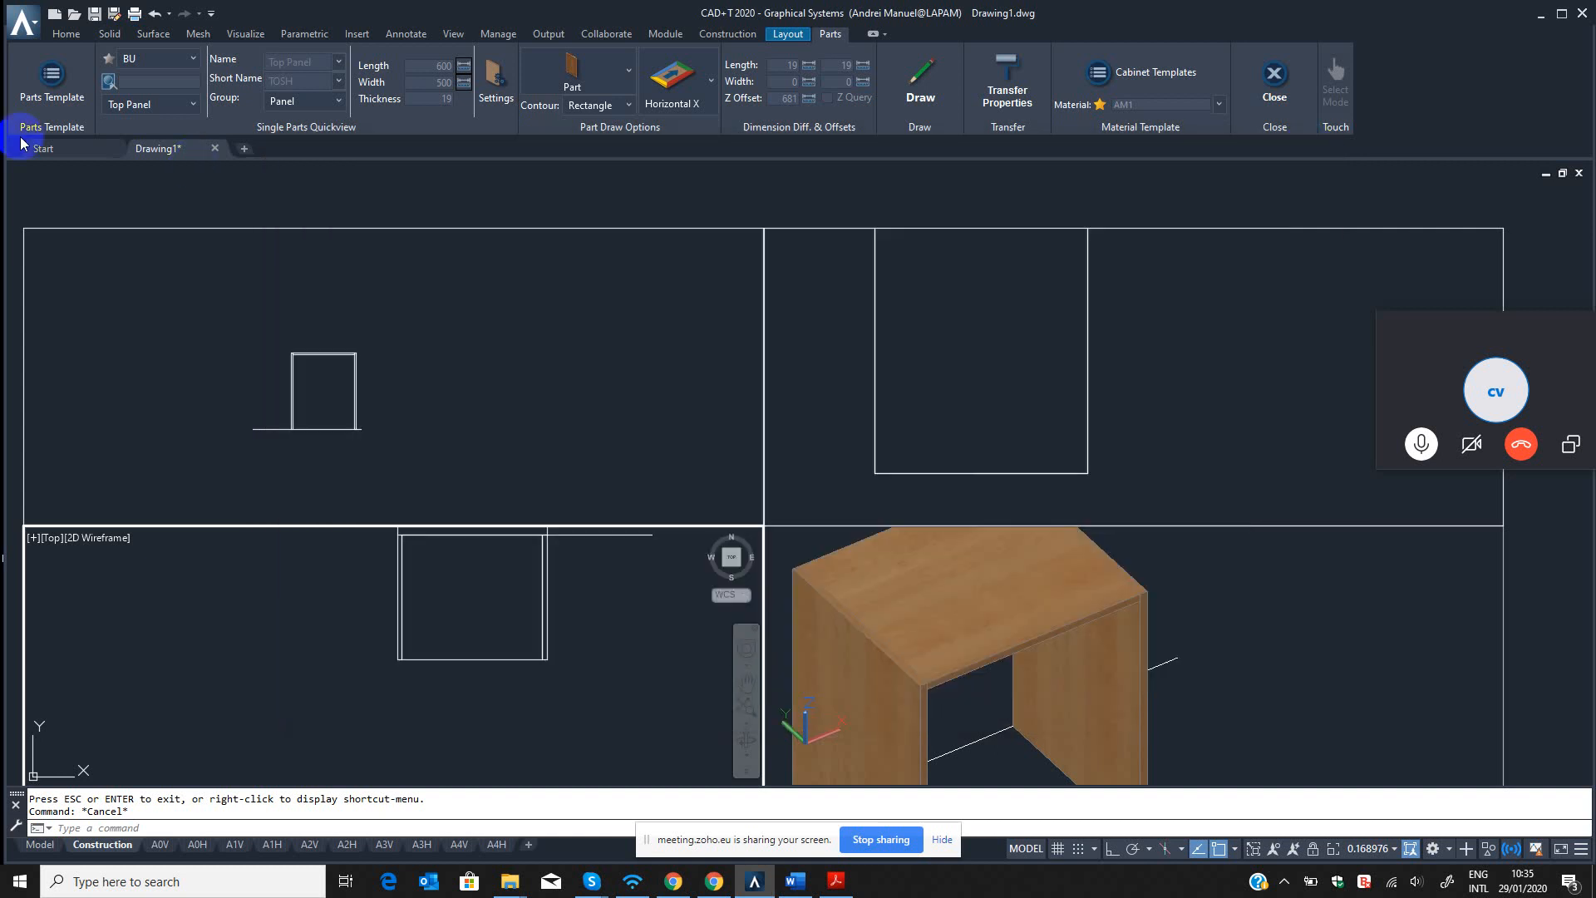
Duplicate the Top Panel template in the BU template source and select the copy.
click(52, 81)
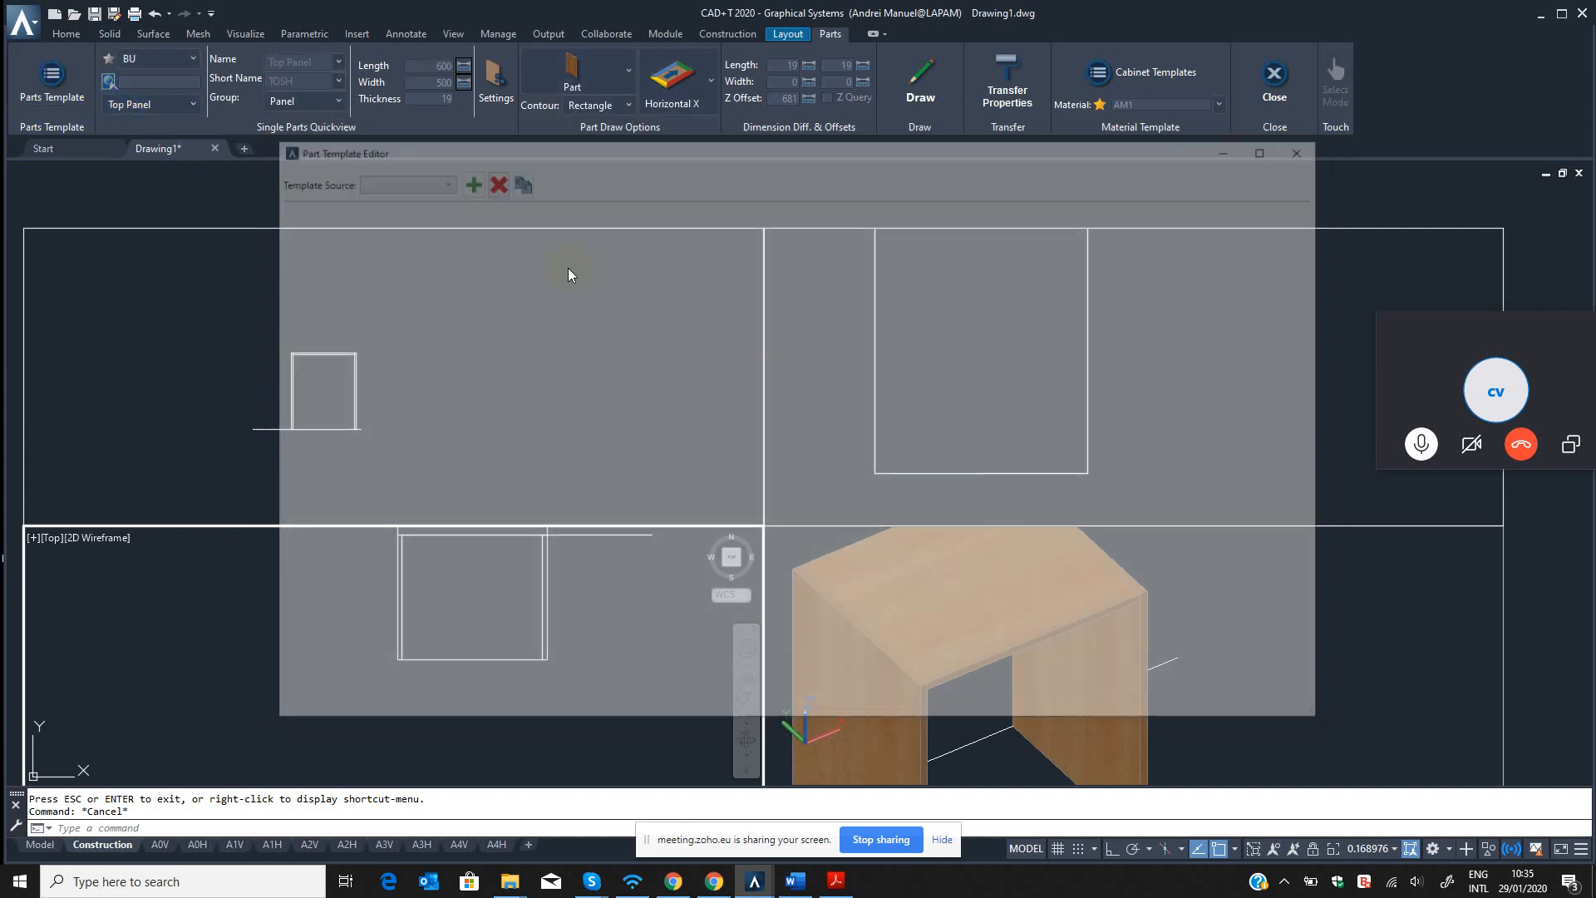
click(387, 246)
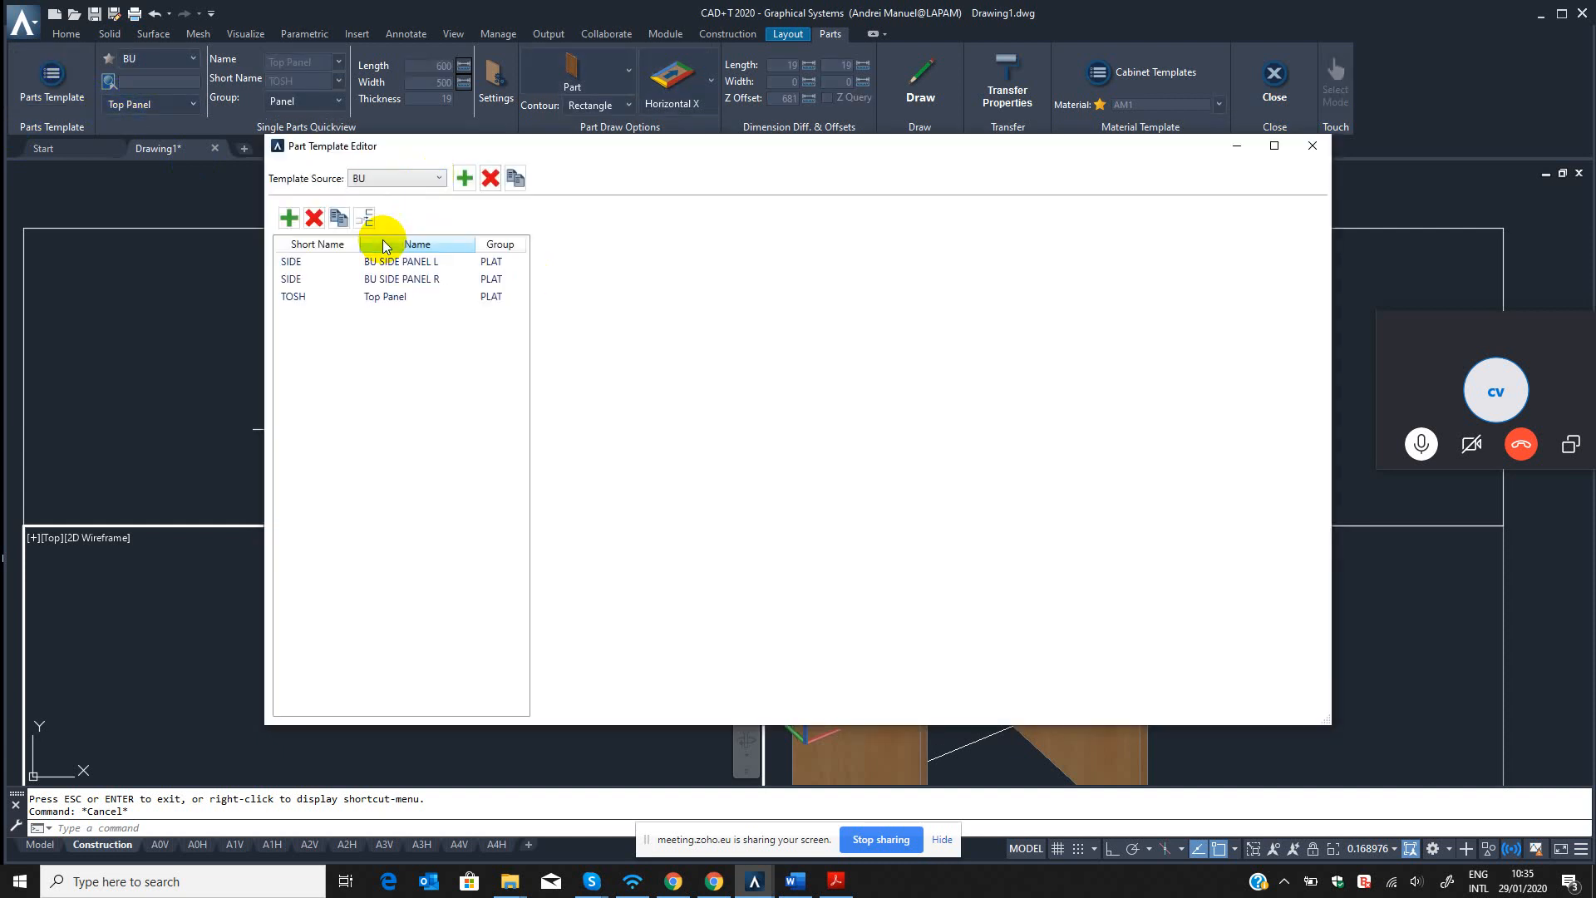
click(338, 217)
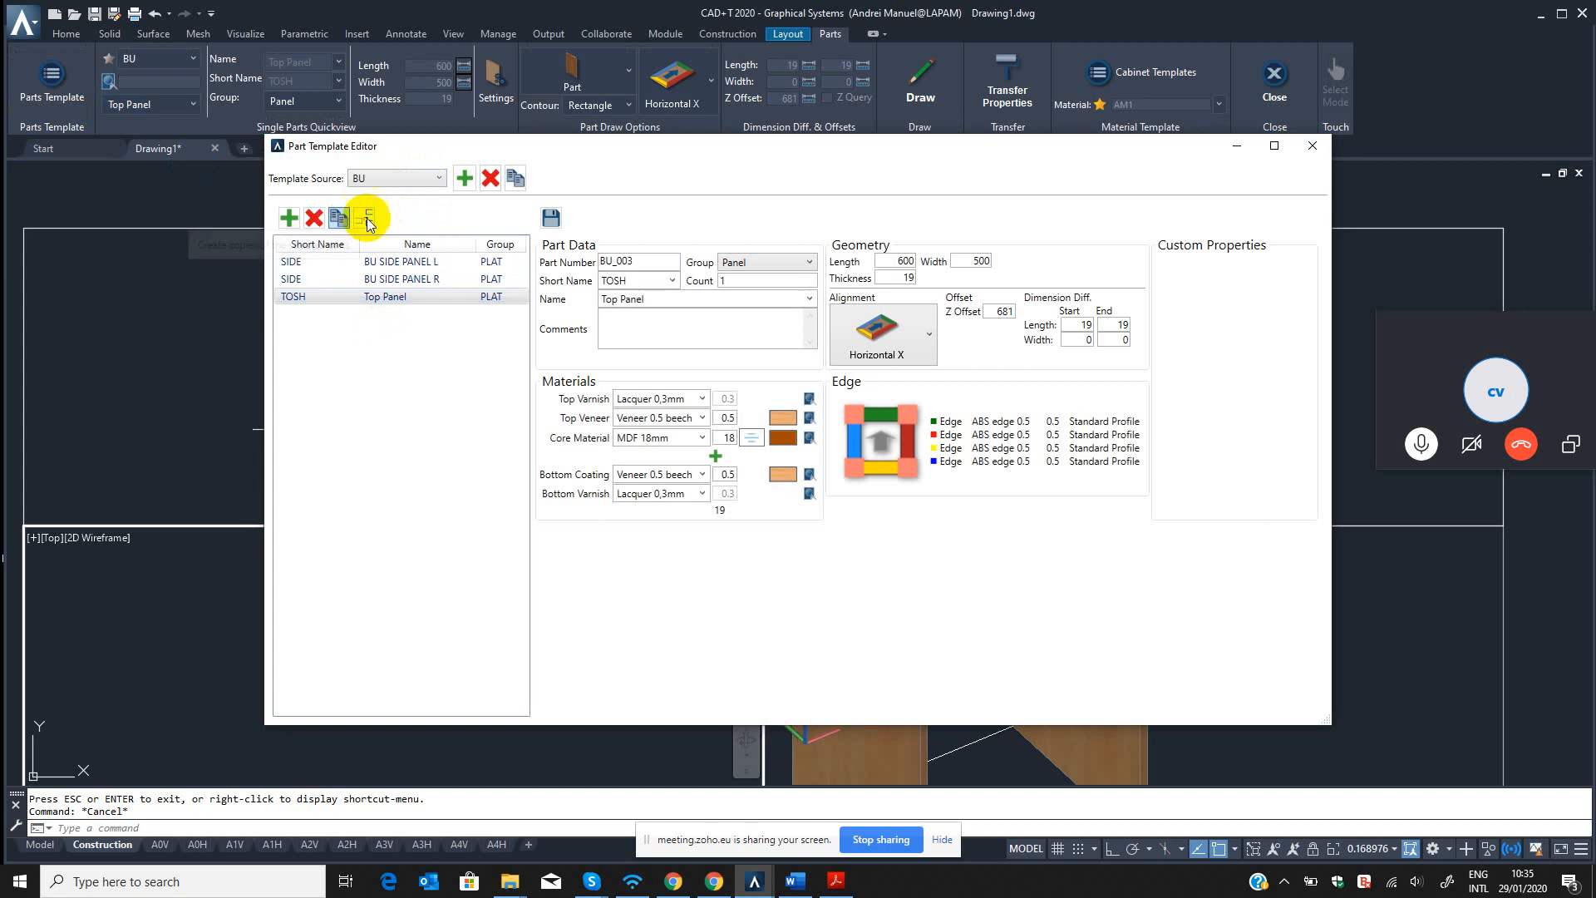
click(385, 316)
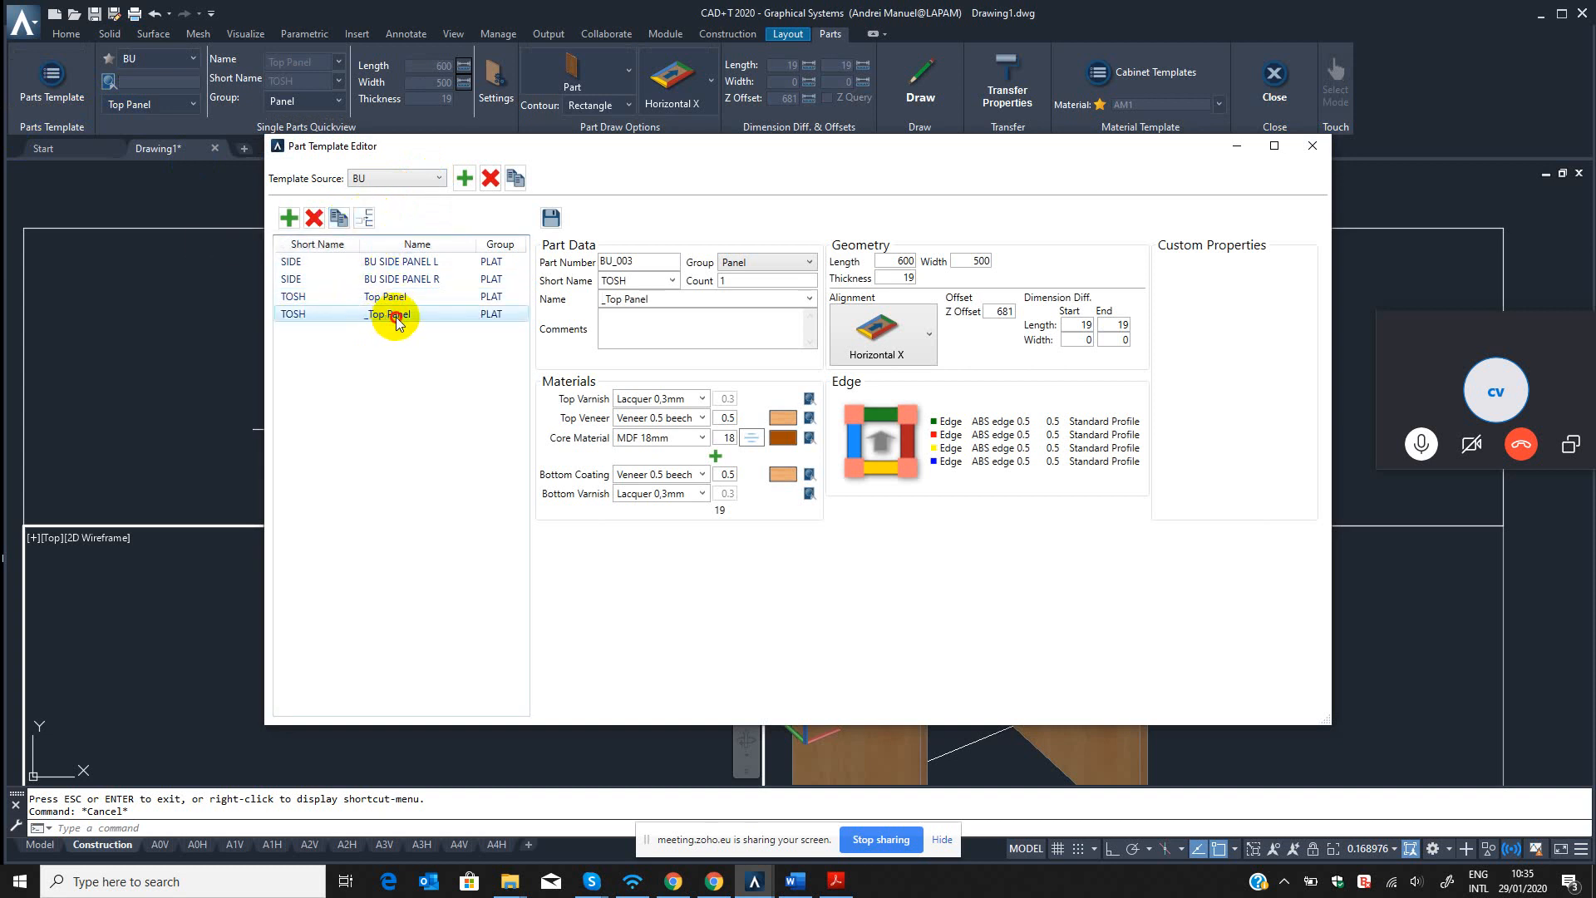
Name the copied template Bottom Panel with short name BOSH and part number BU_004, save it and close the editor.
drag(657, 301, 563, 309)
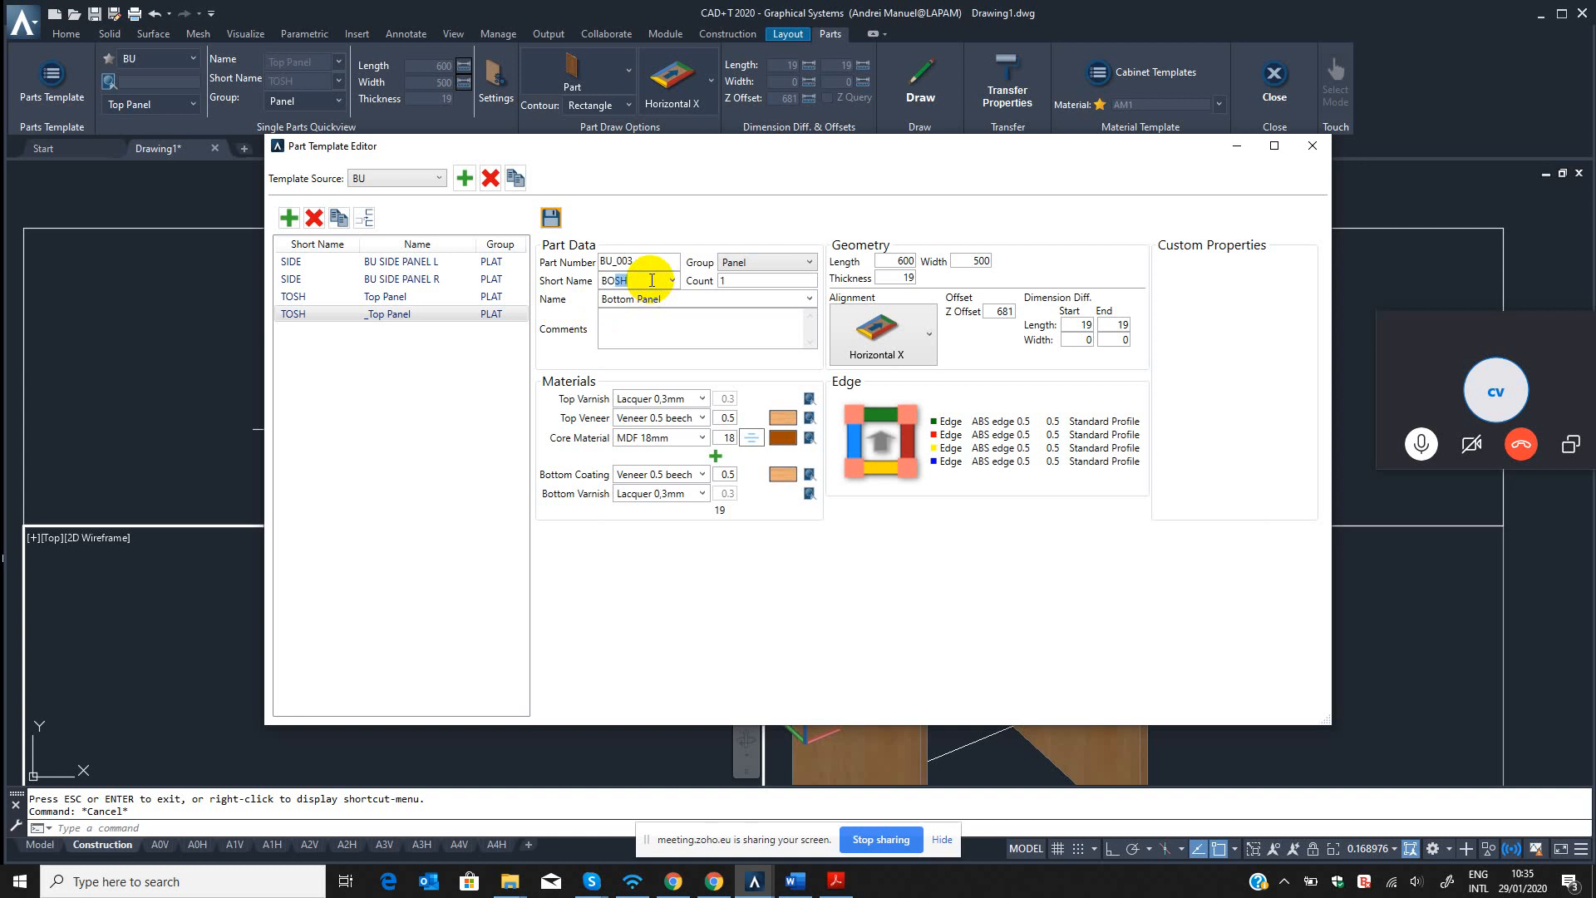
click(657, 315)
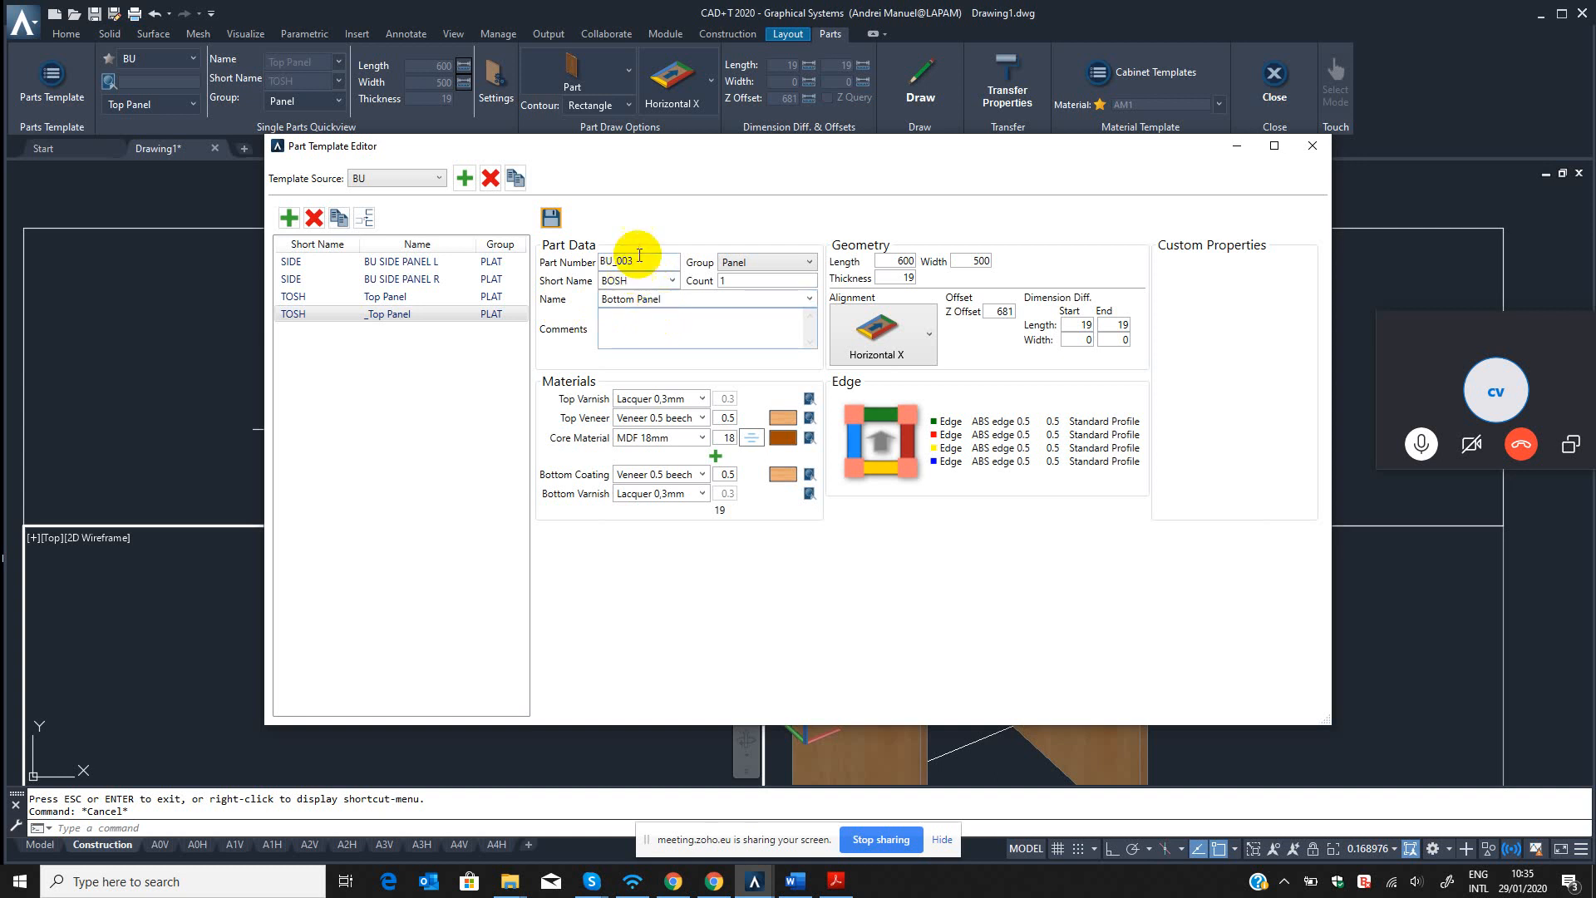
text(4)
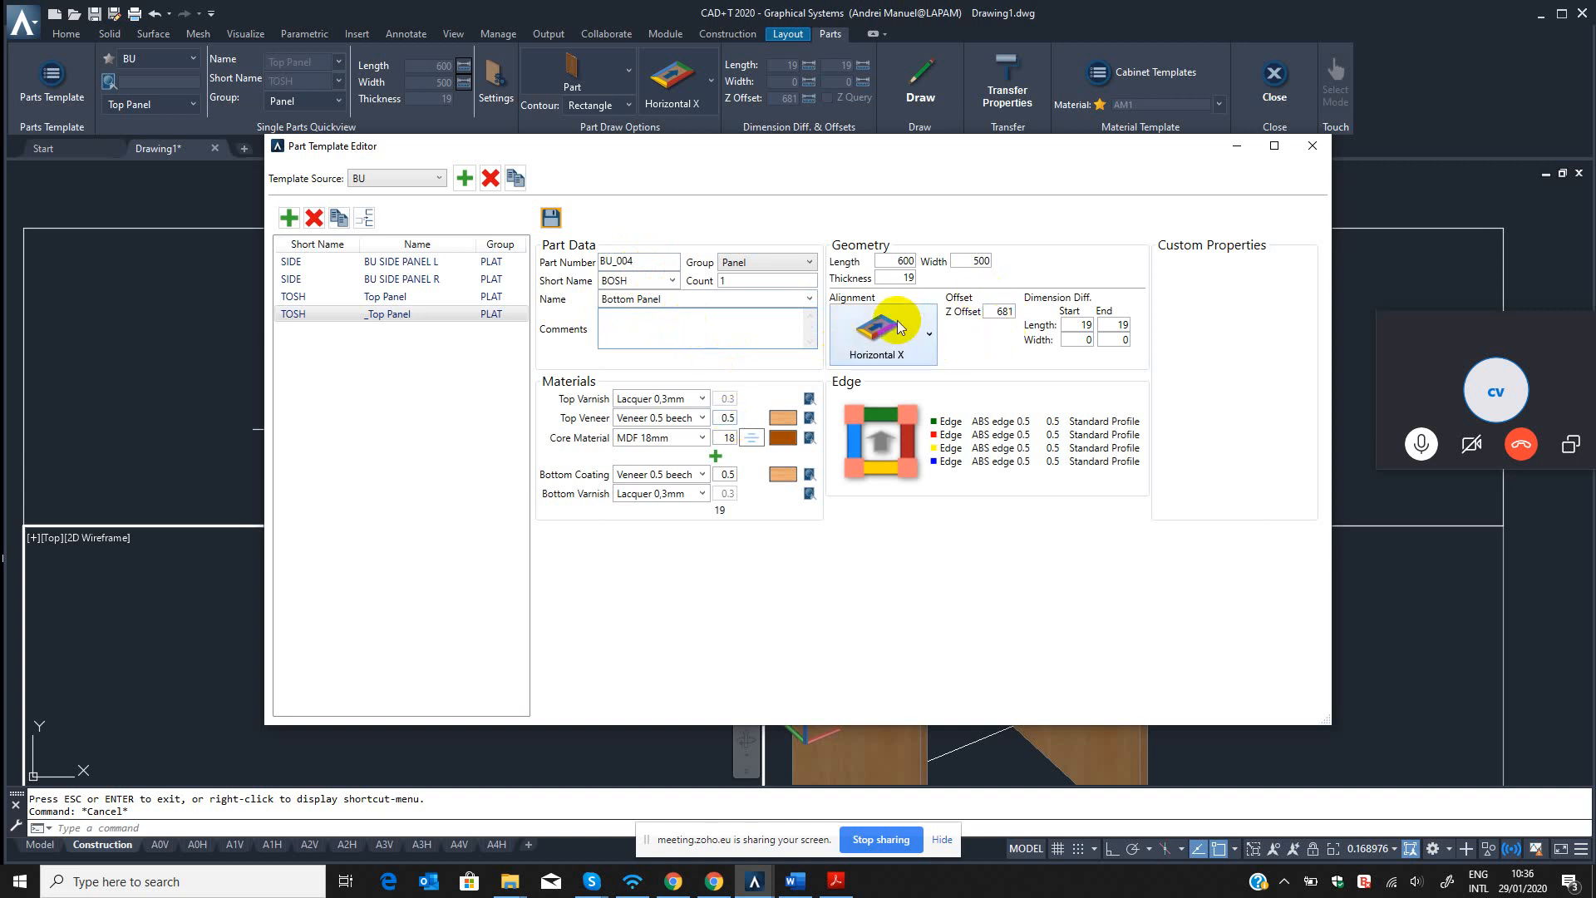
click(554, 223)
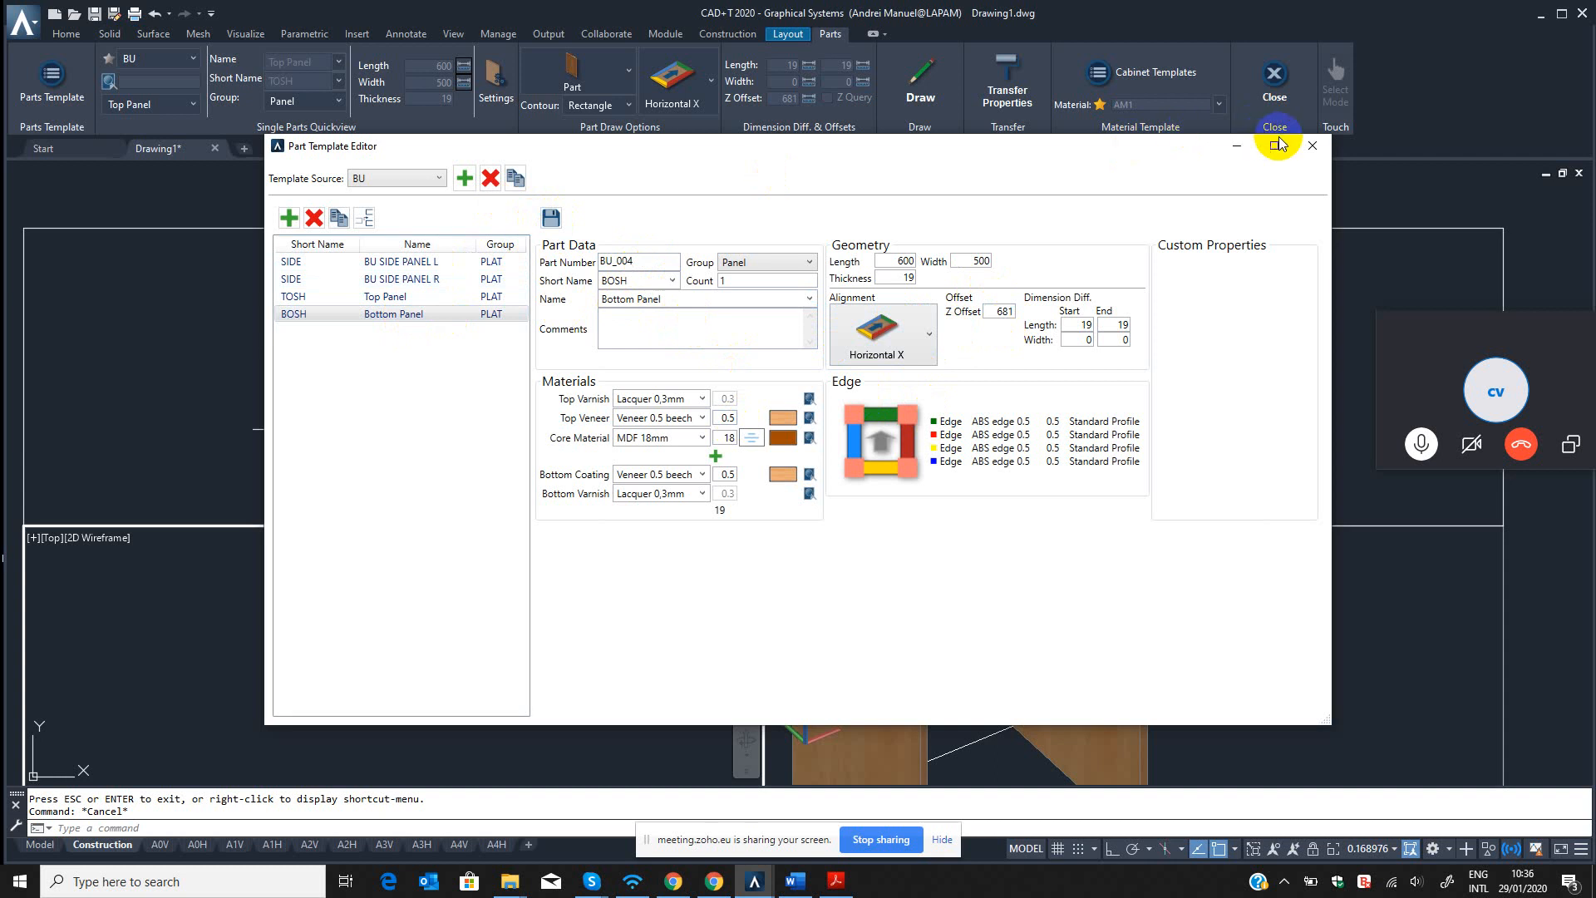
click(1313, 150)
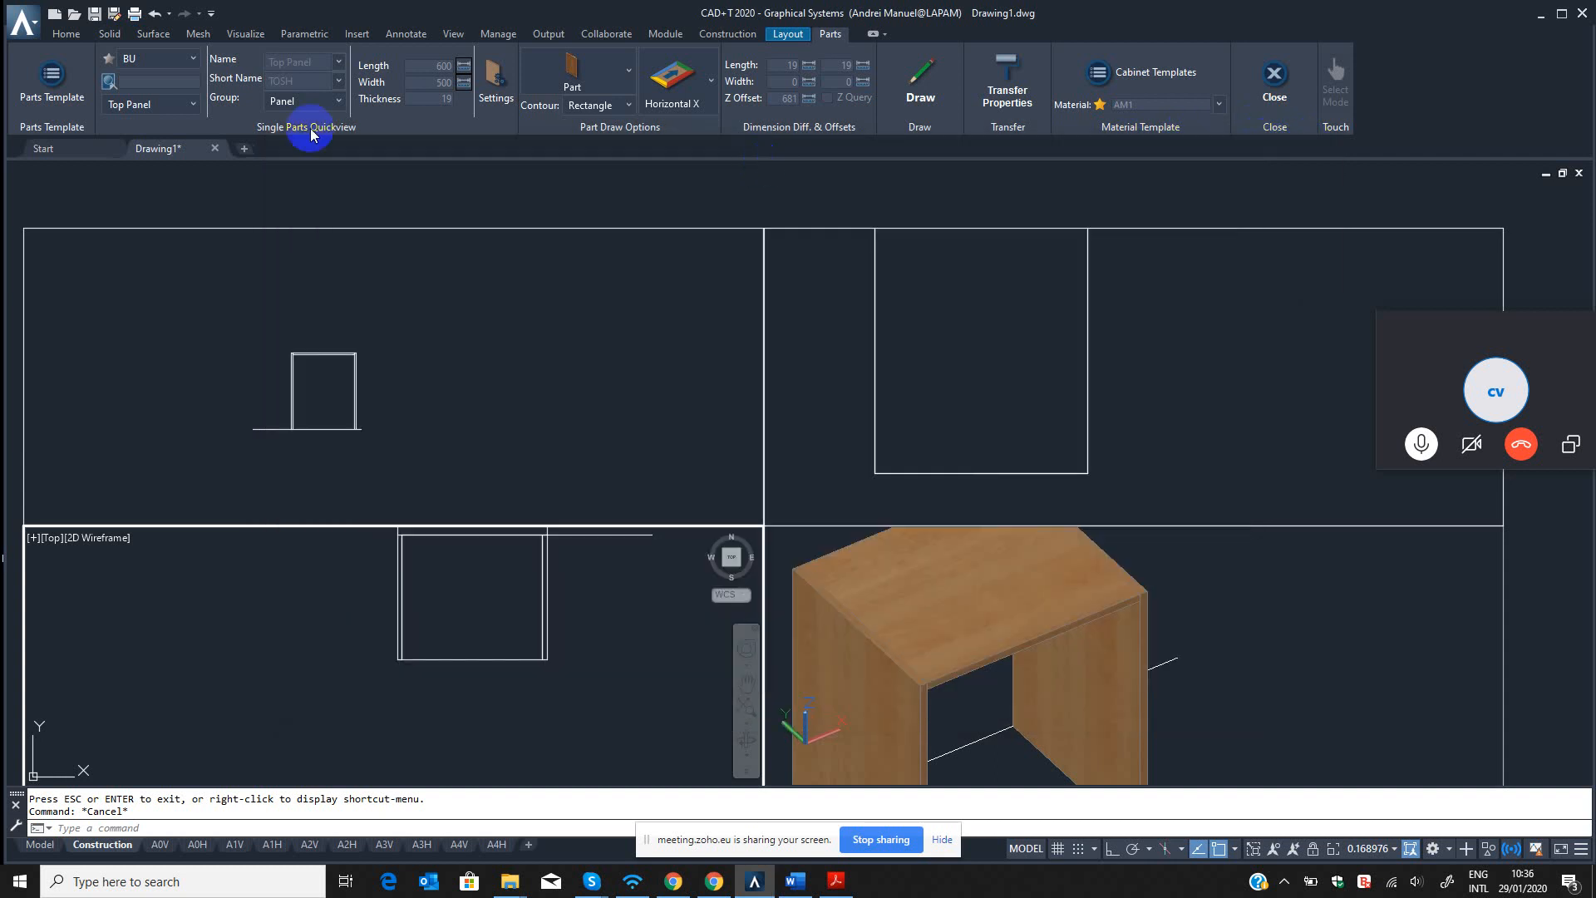
Refresh the template list by switching to BASE CABINET and back to BU, and choose the Bottom Panel part.
click(157, 65)
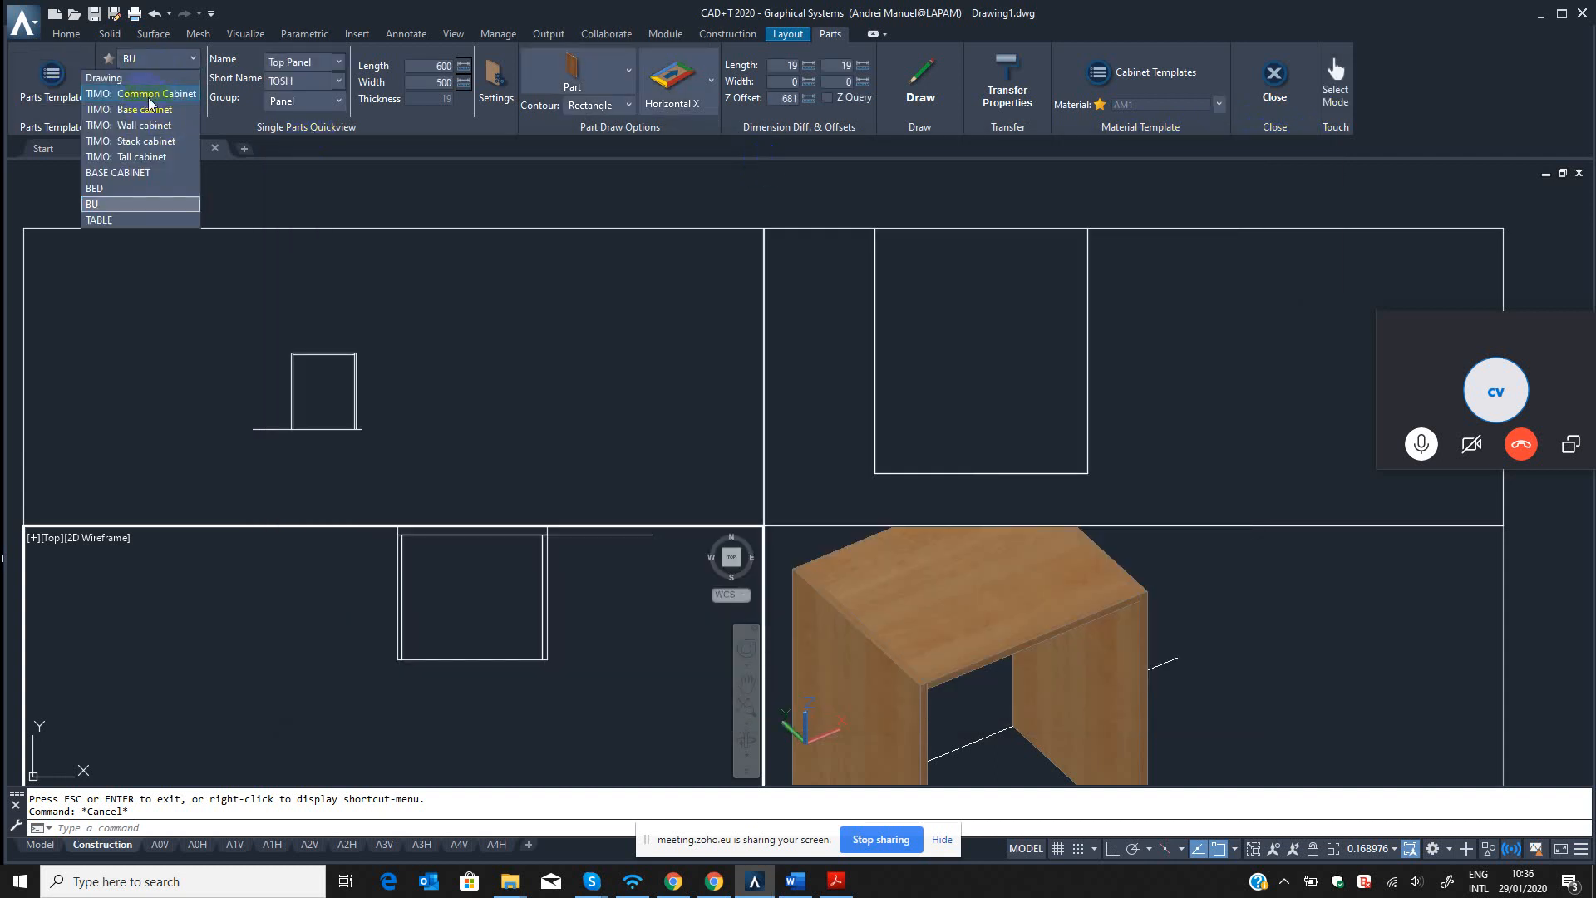
click(172, 108)
click(169, 107)
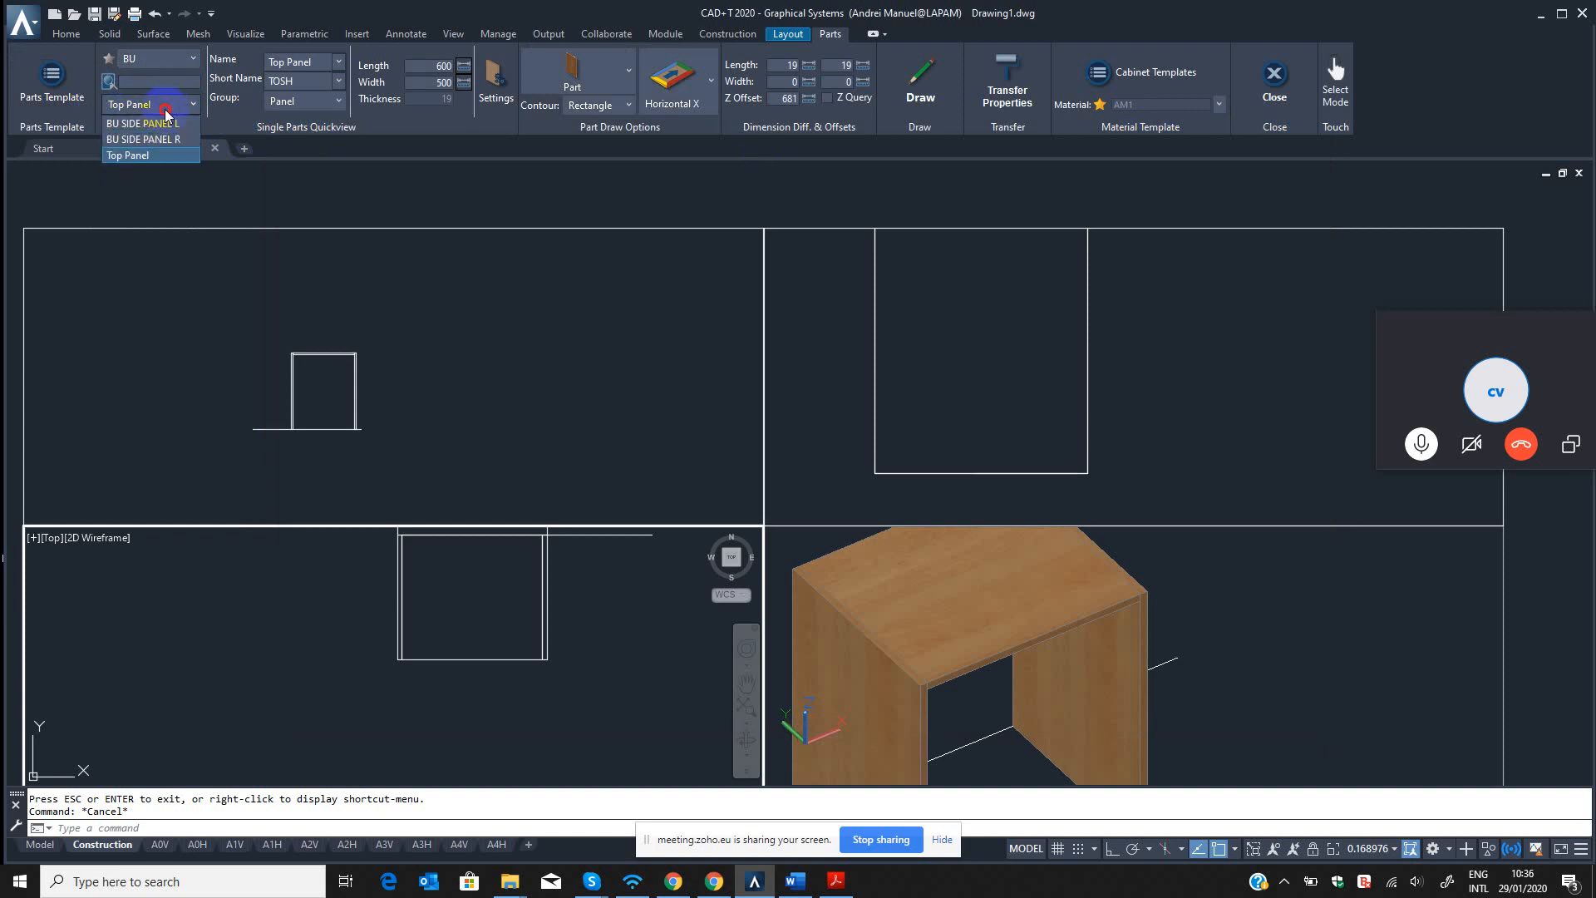
click(154, 59)
click(122, 177)
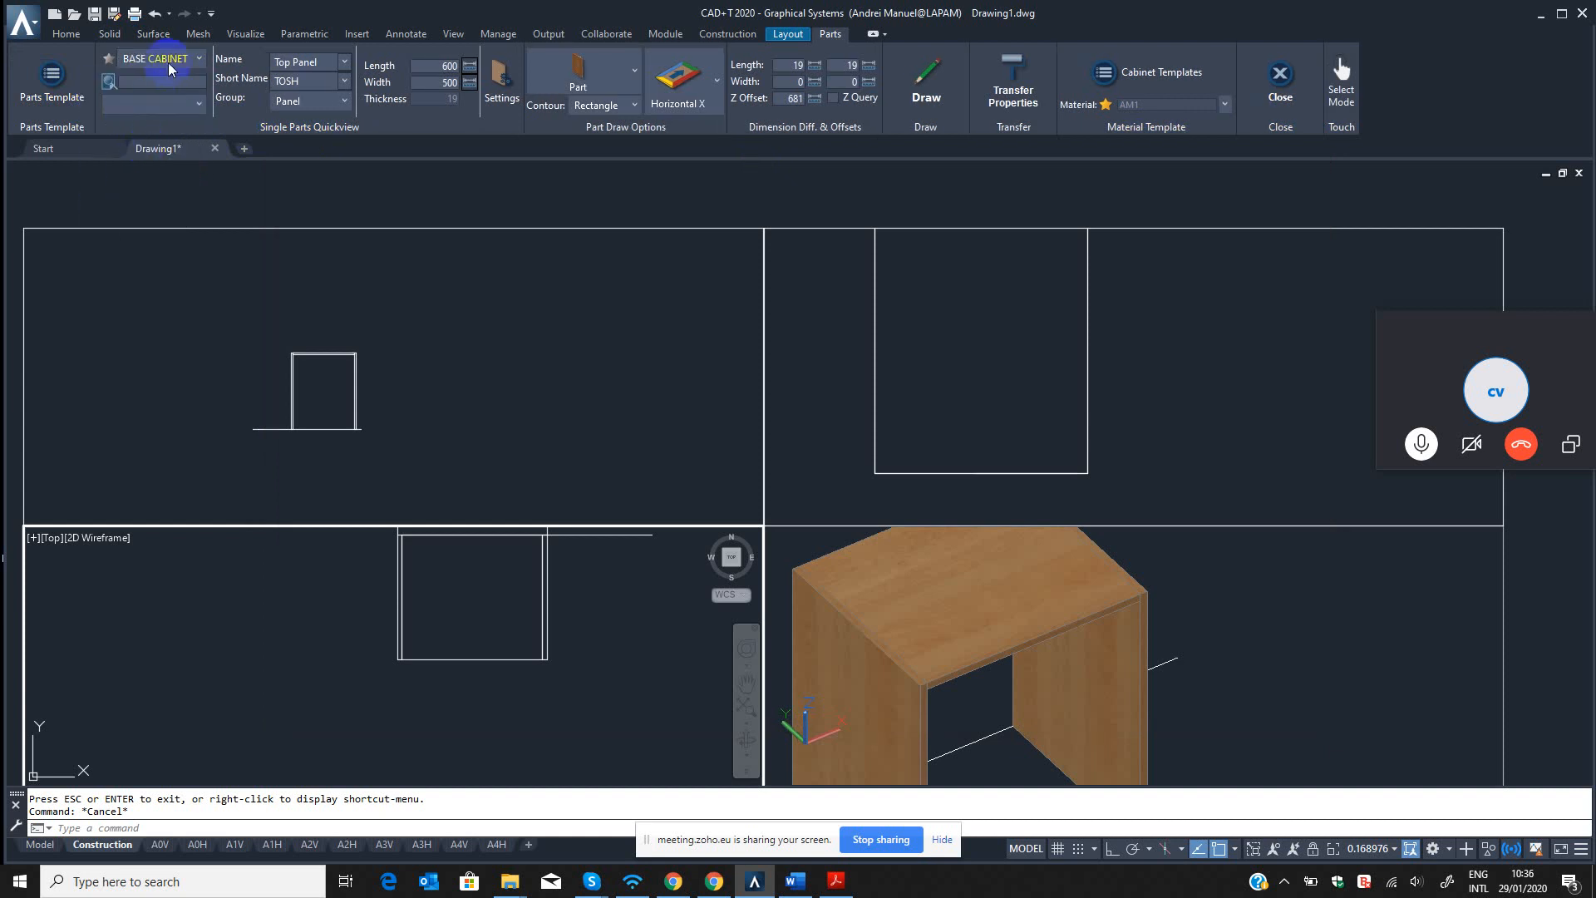
click(167, 62)
click(115, 203)
click(160, 106)
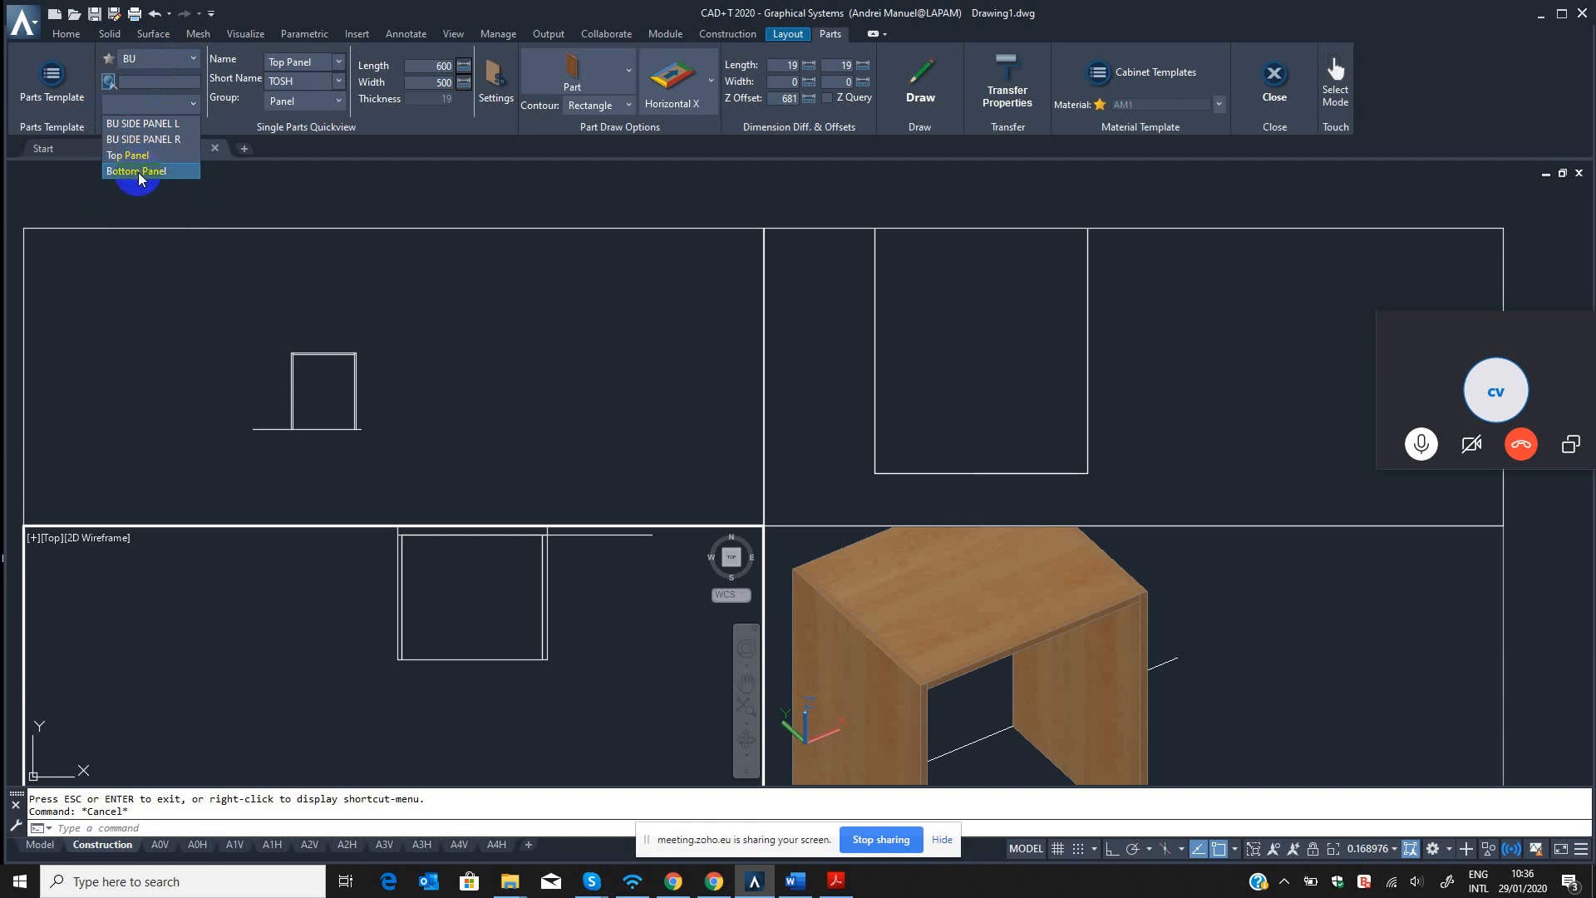
click(138, 172)
Draw the Bottom Panel from the cabinet's back left corner in the top view and check it in the 3D view.
click(921, 79)
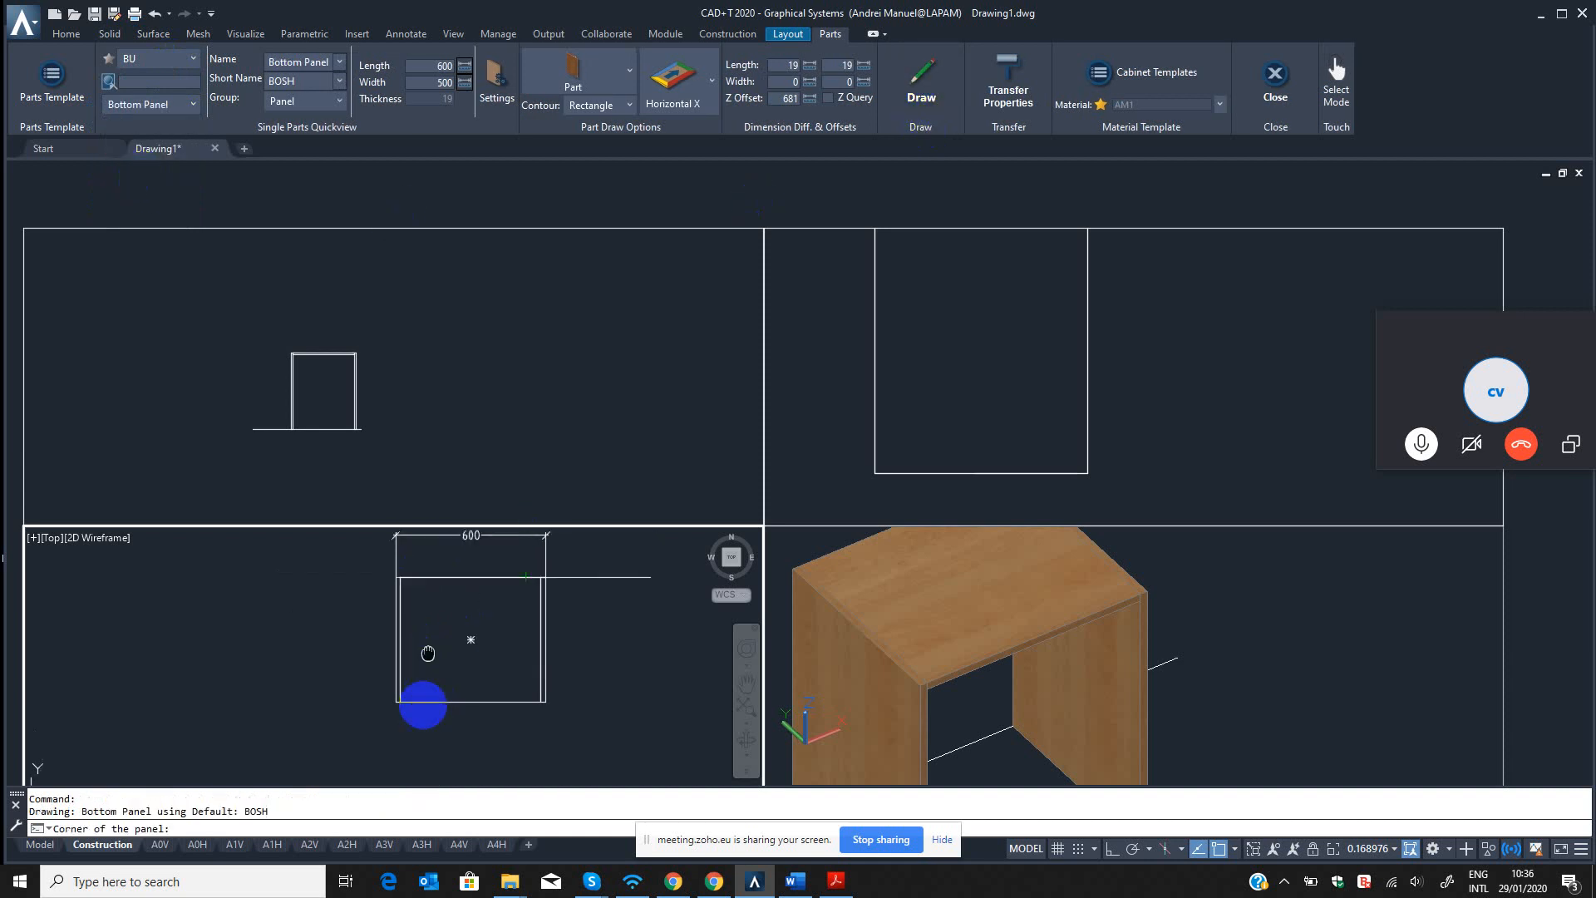
scroll(400, 665, up, 4)
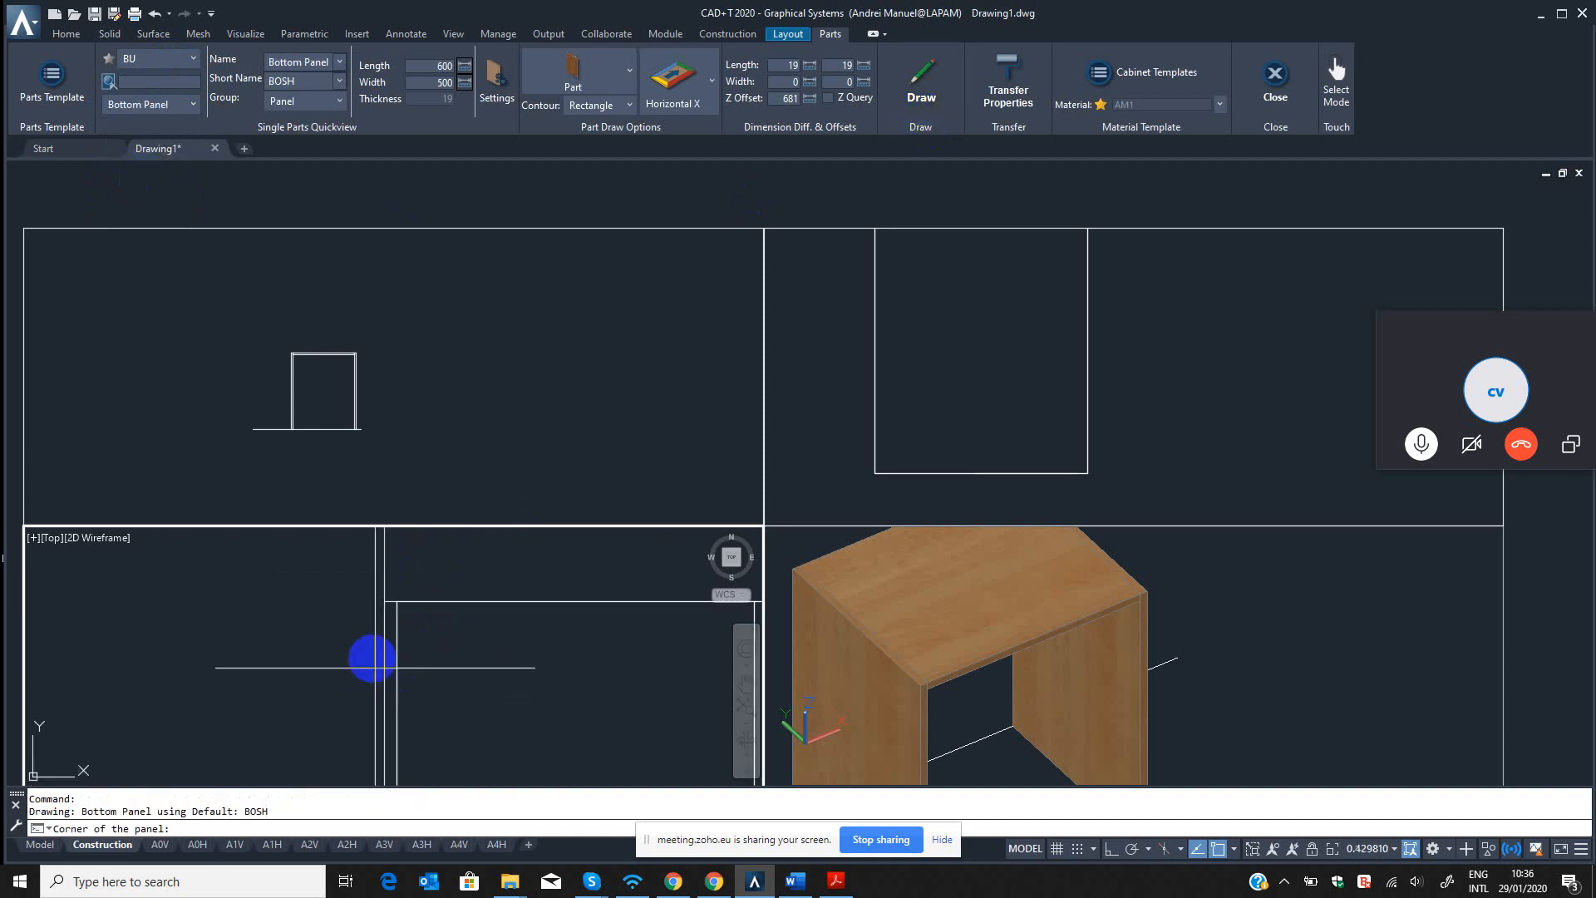
click(384, 600)
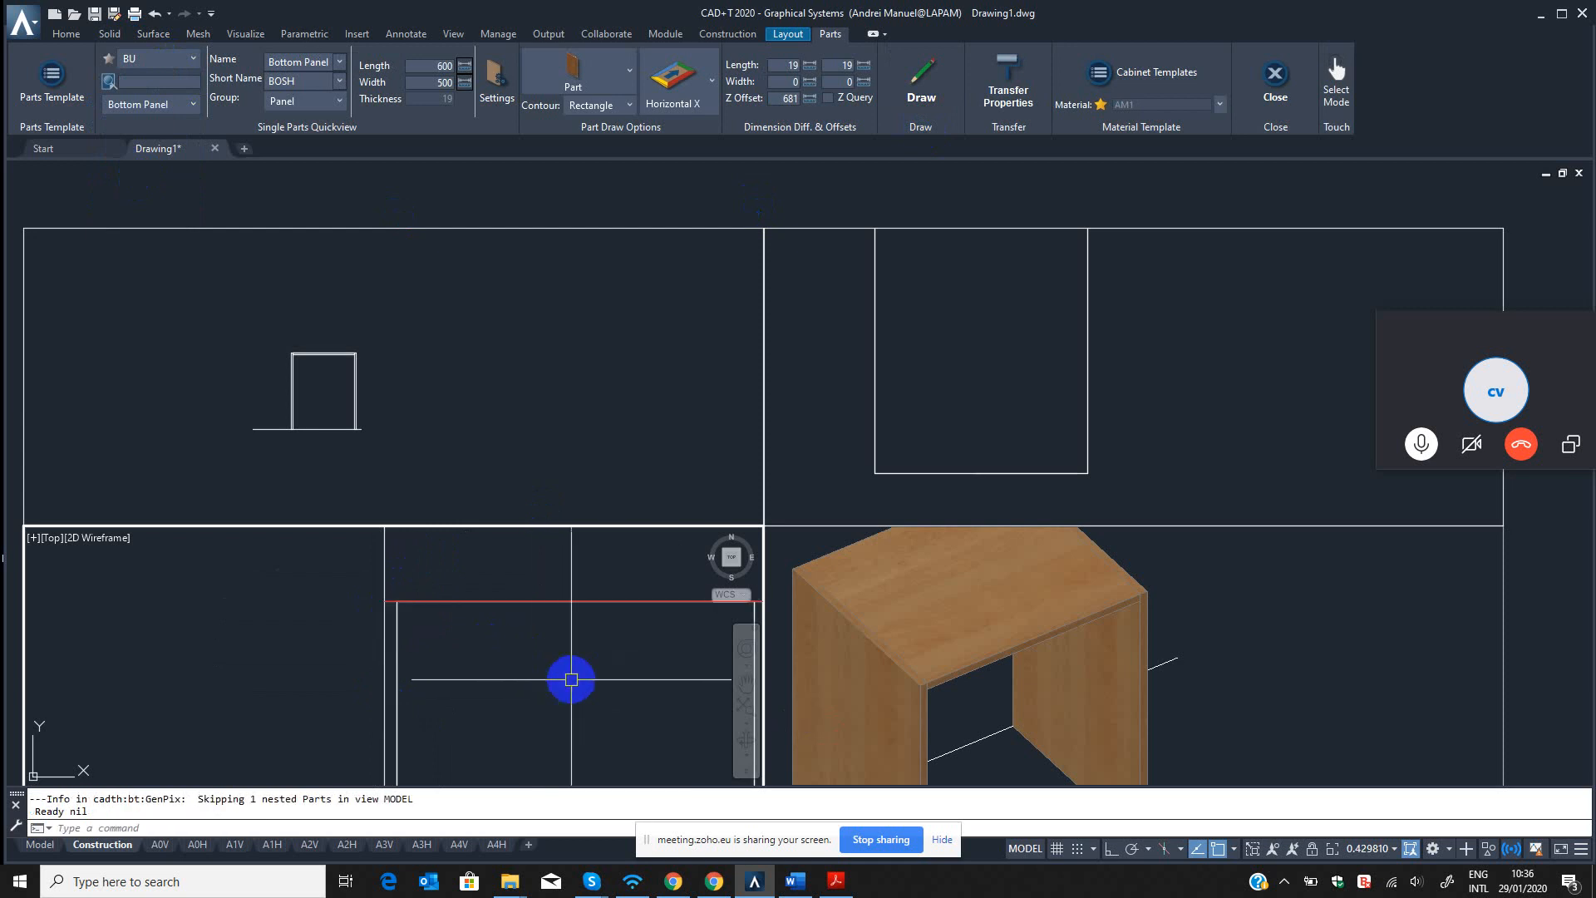
scroll(631, 675, down, 5)
click(1073, 678)
scroll(1078, 720, down, 4)
middle_drag(1073, 662, 1062, 578)
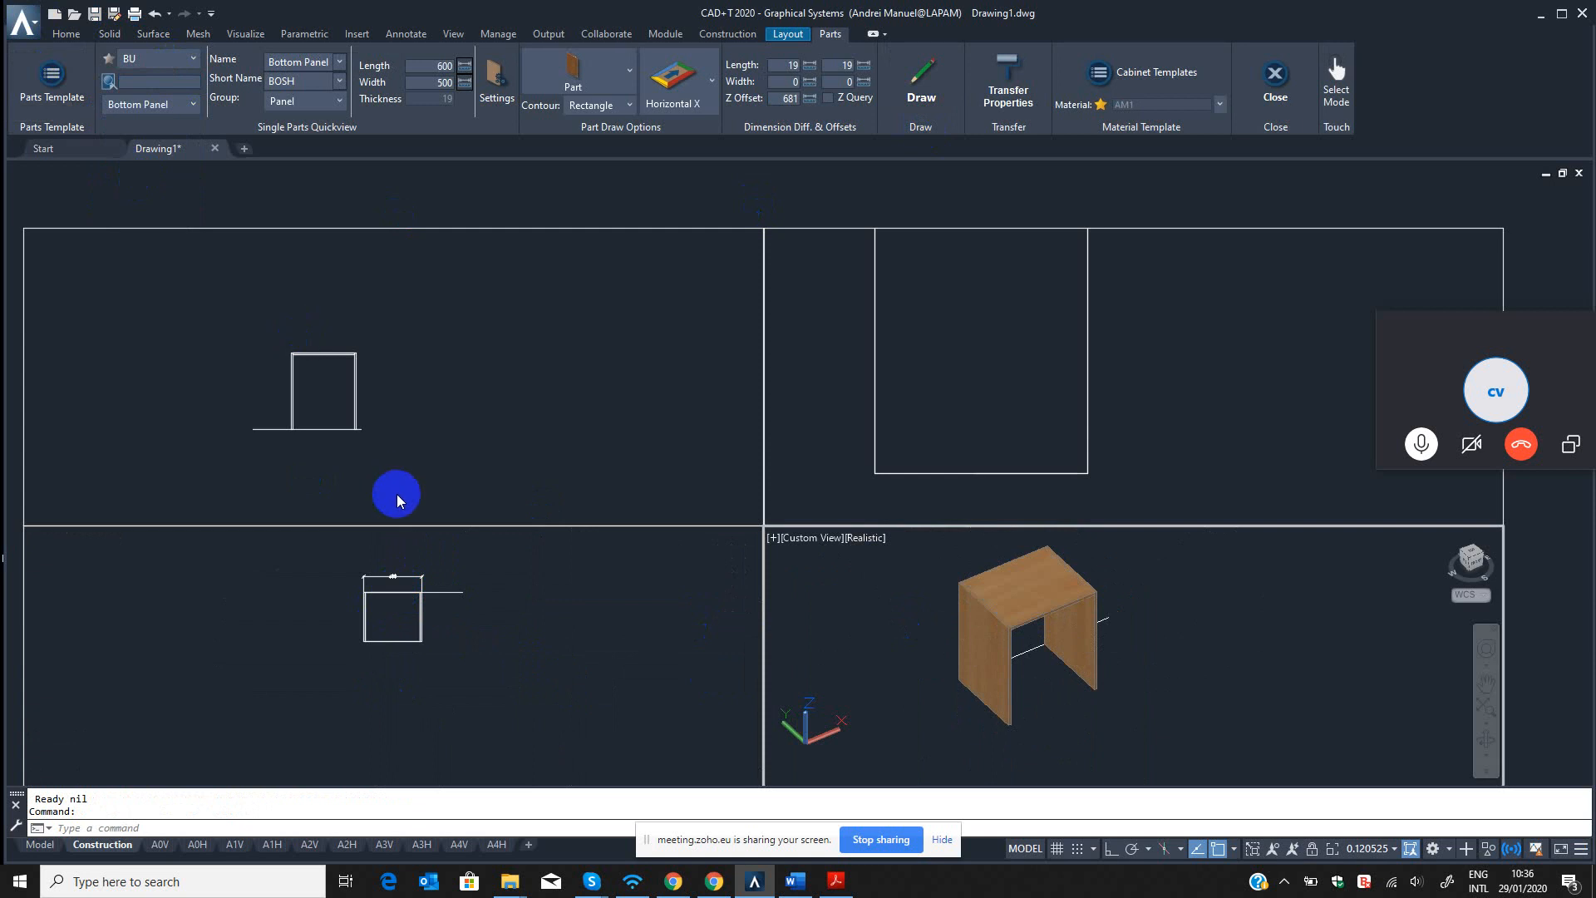
Undo the view changes and the bottom panel just drawn.
click(521, 630)
click(483, 622)
key(Escape)
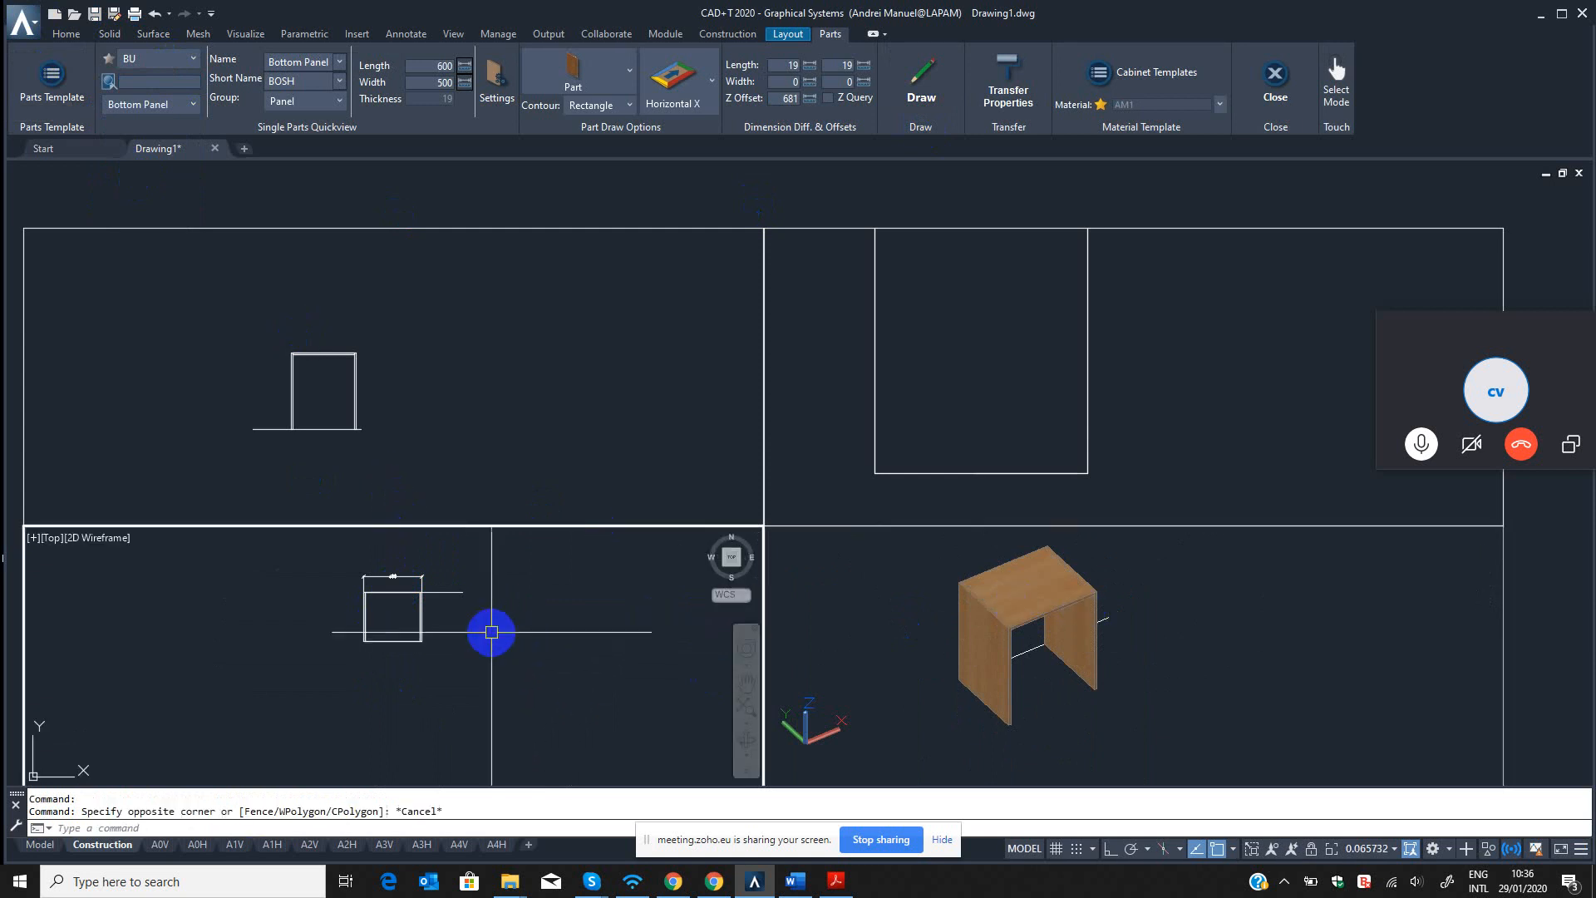
key(Escape)
text(u)
key(Return)
key(Return)
key(Return)
key(Return)
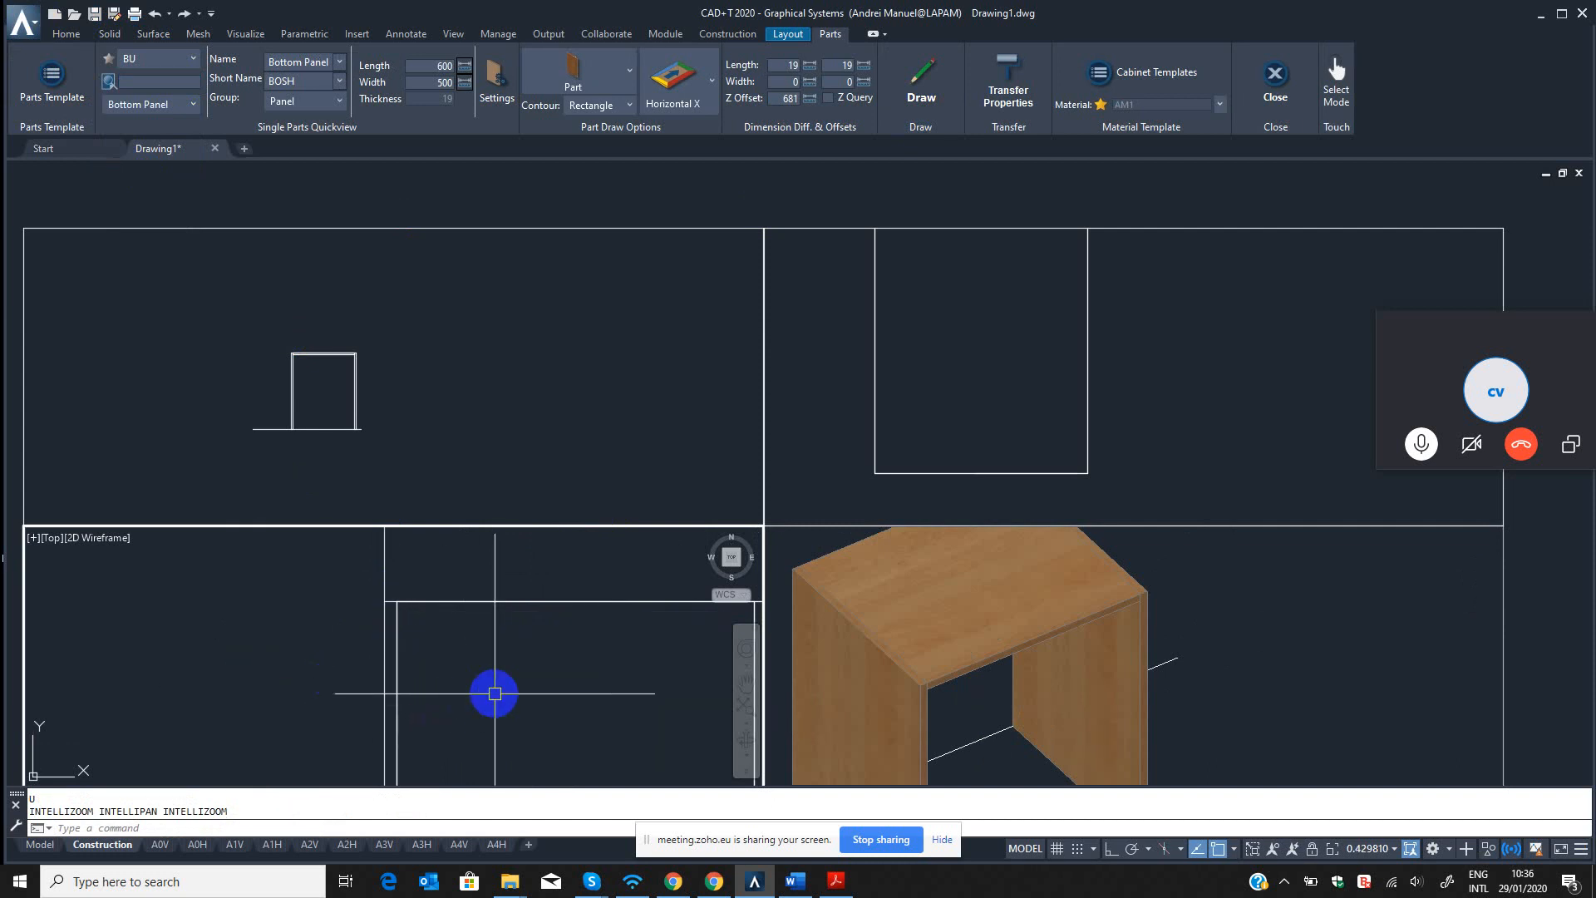
key(Return)
scroll(478, 676, down, 5)
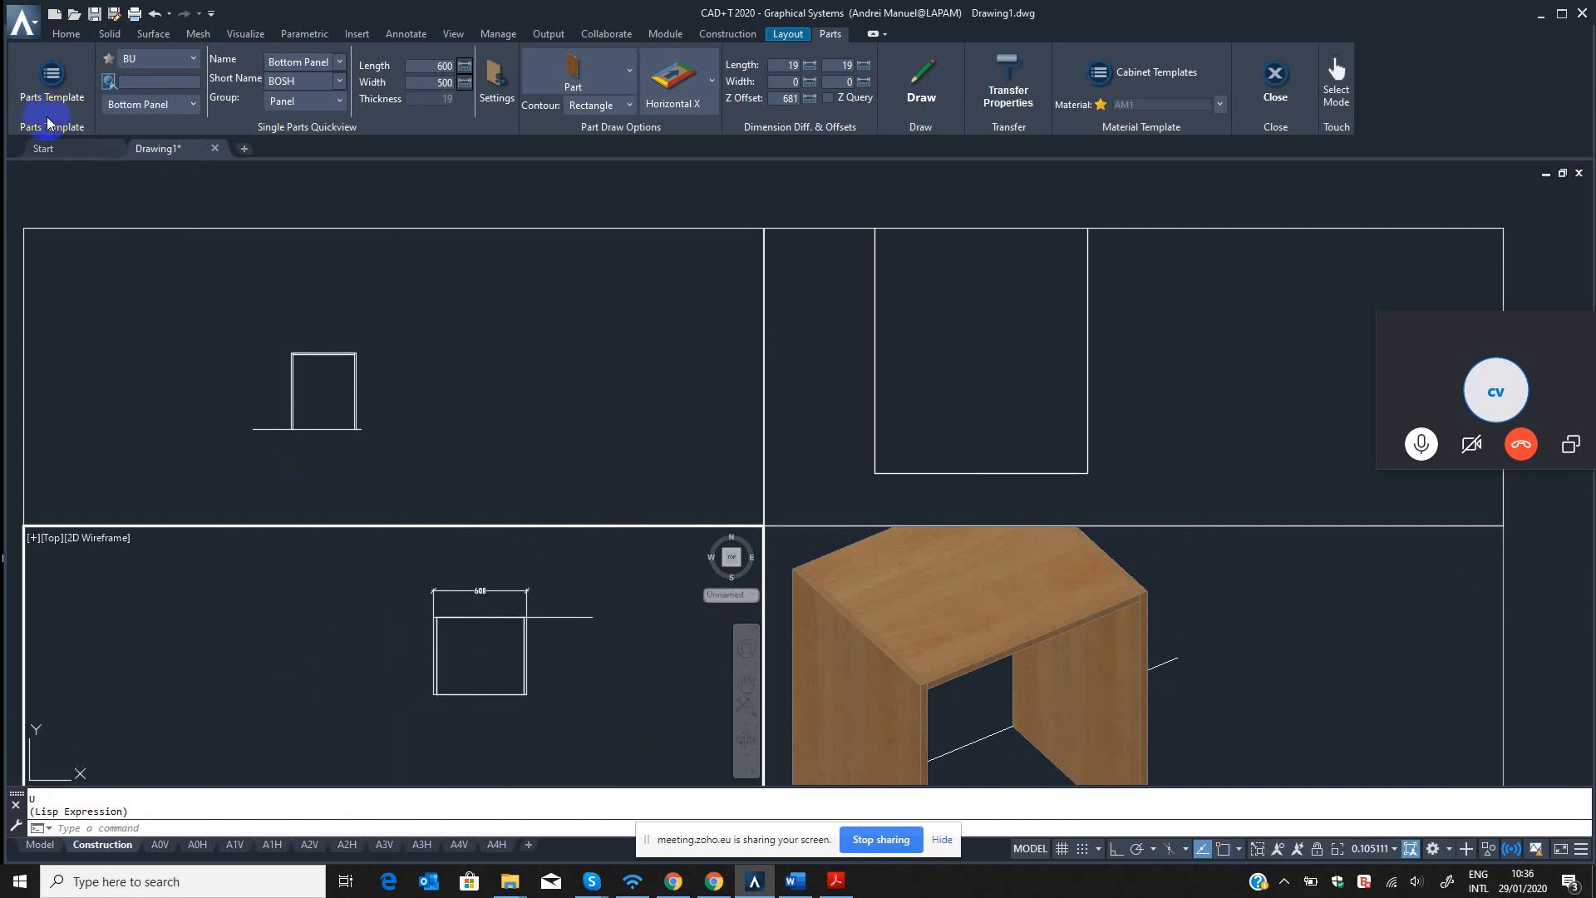
Set the Z Offset of the BU source's Bottom Panel template to 100 in the Part Template Editor.
click(51, 83)
click(438, 180)
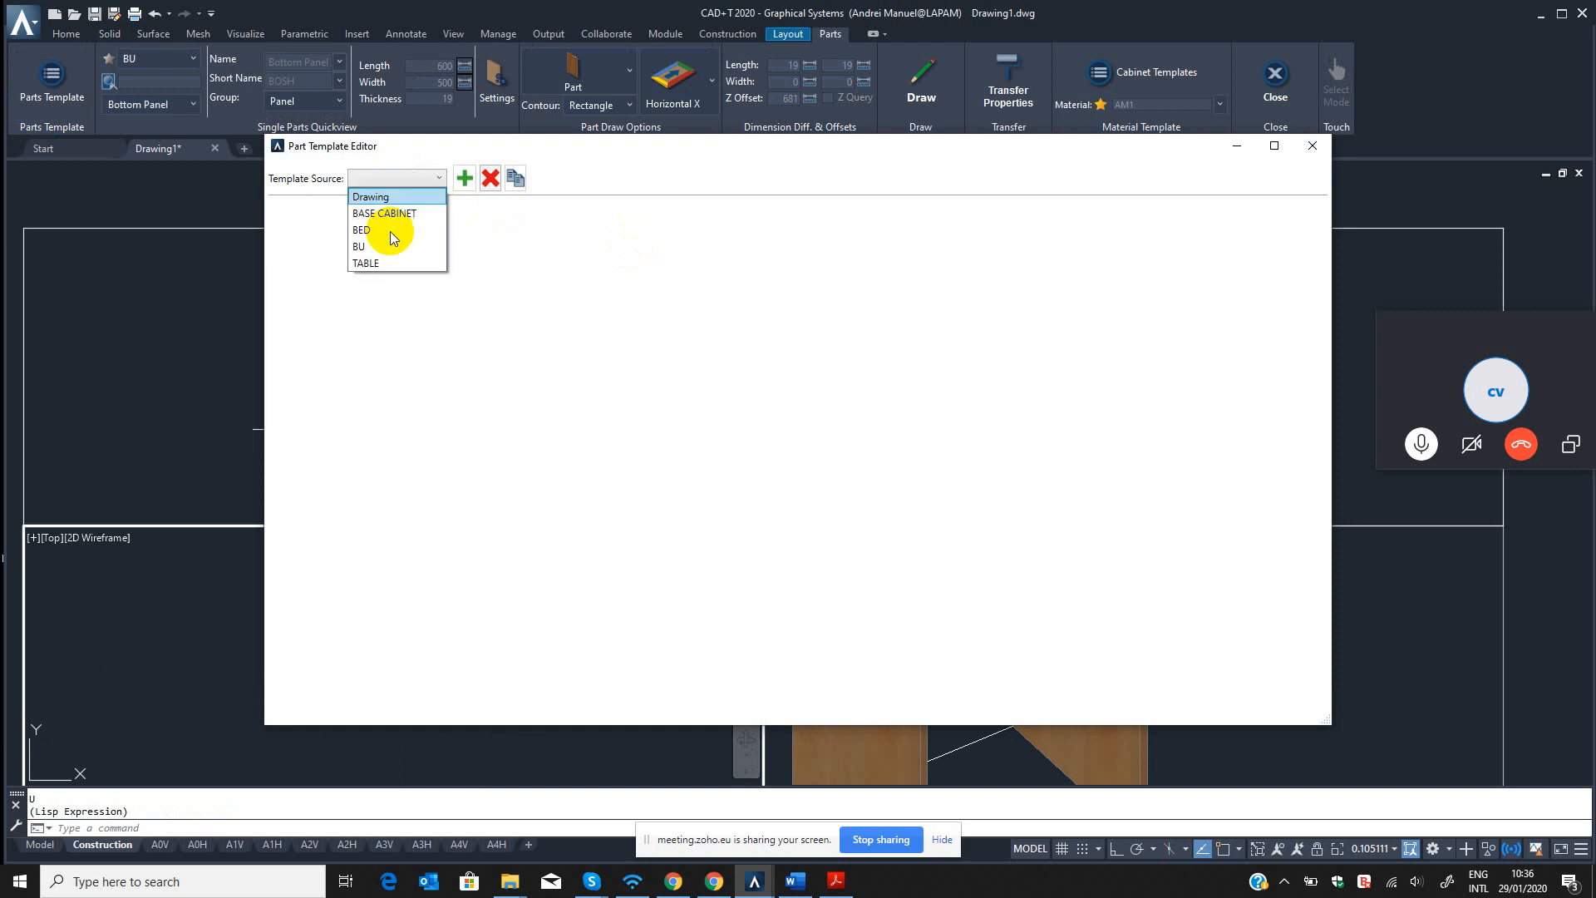
click(373, 247)
click(311, 316)
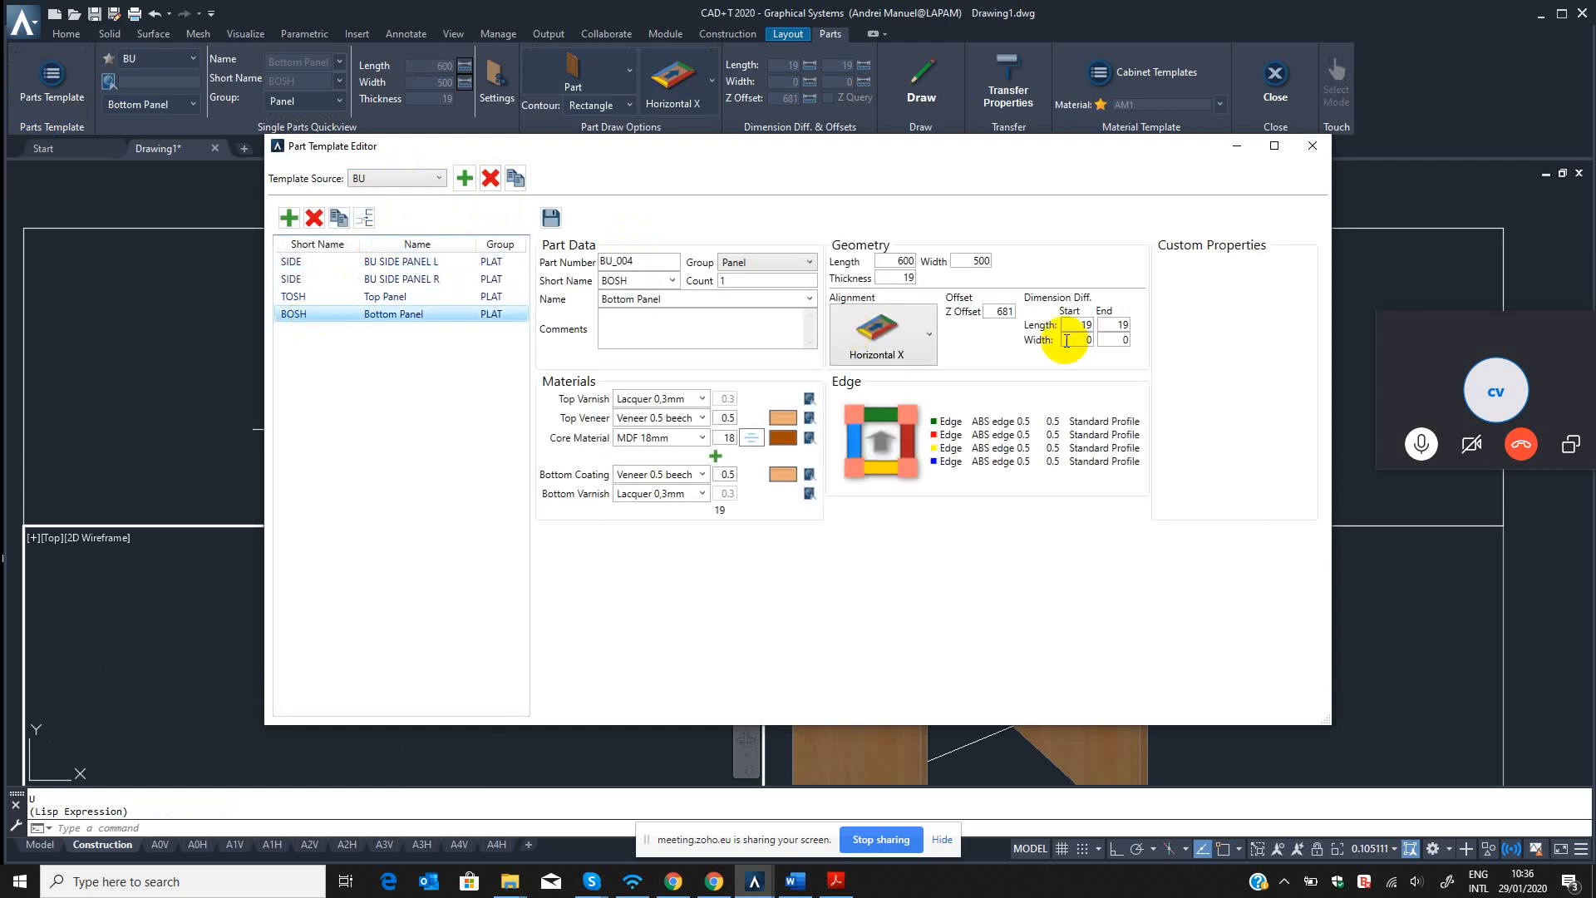
drag(995, 307, 1043, 309)
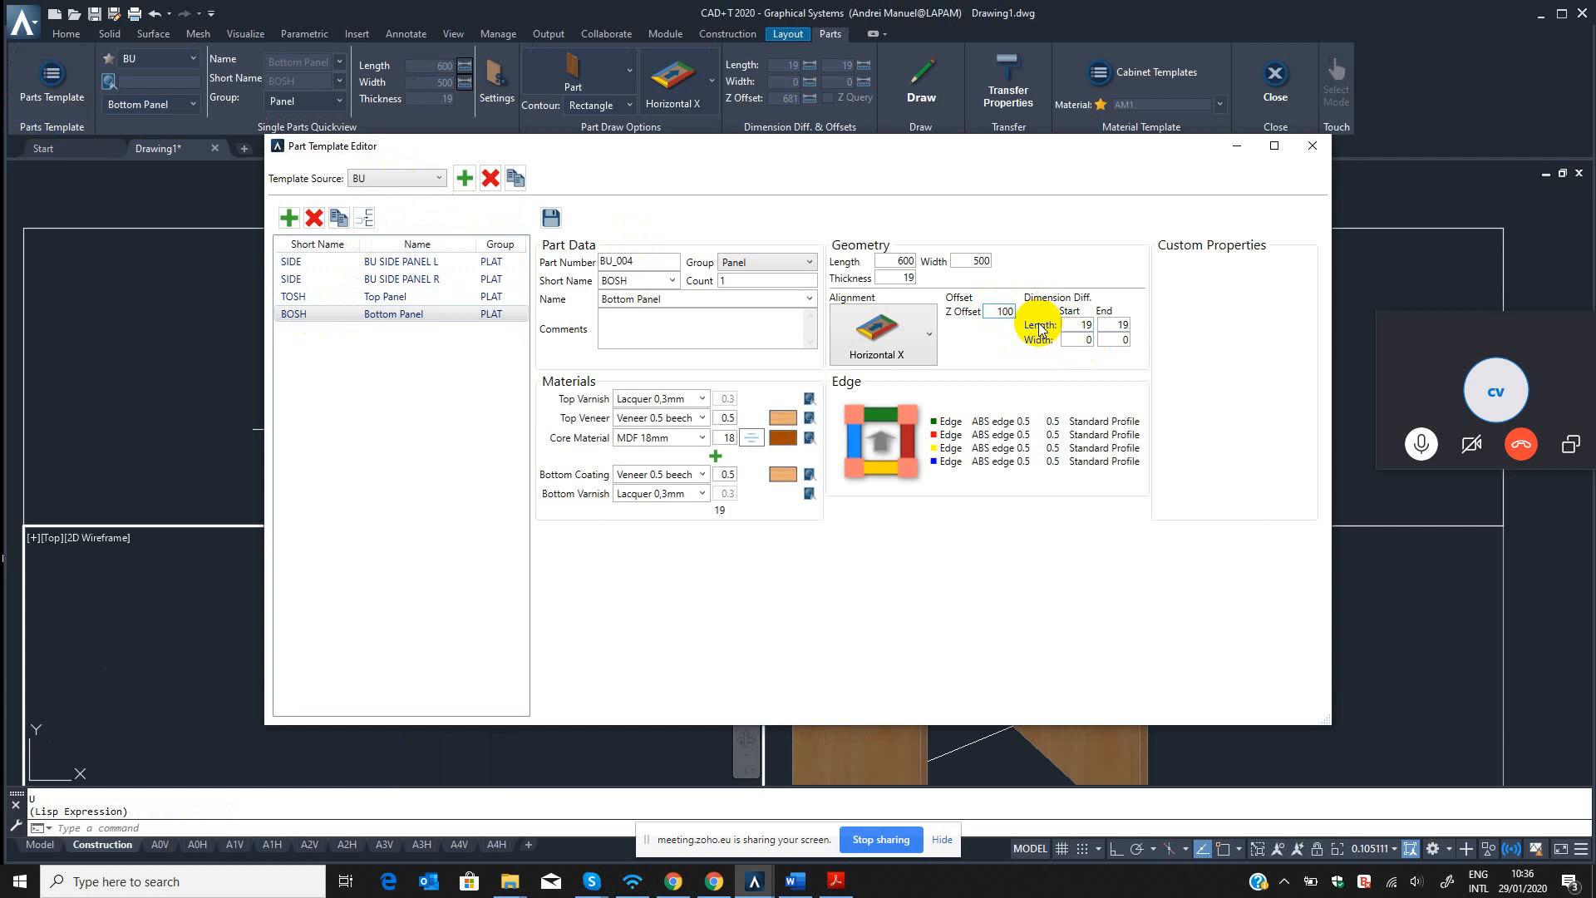
Save the Bottom Panel template, close the template editor, and reload the part by choosing Top Panel and back to Bottom Panel.
click(551, 220)
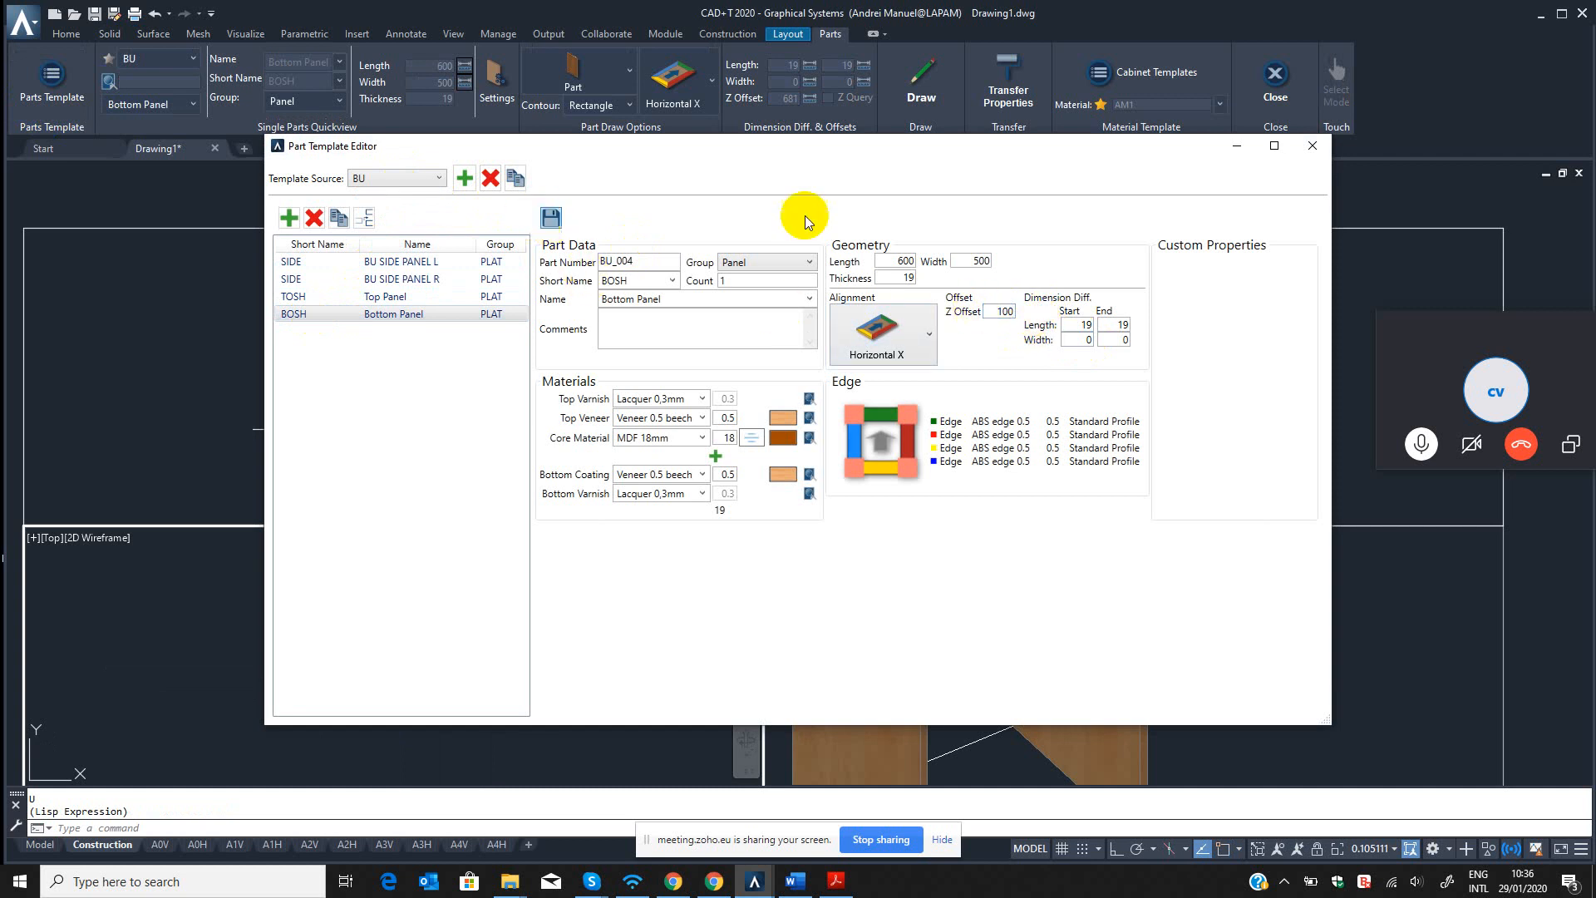
click(1313, 146)
click(460, 292)
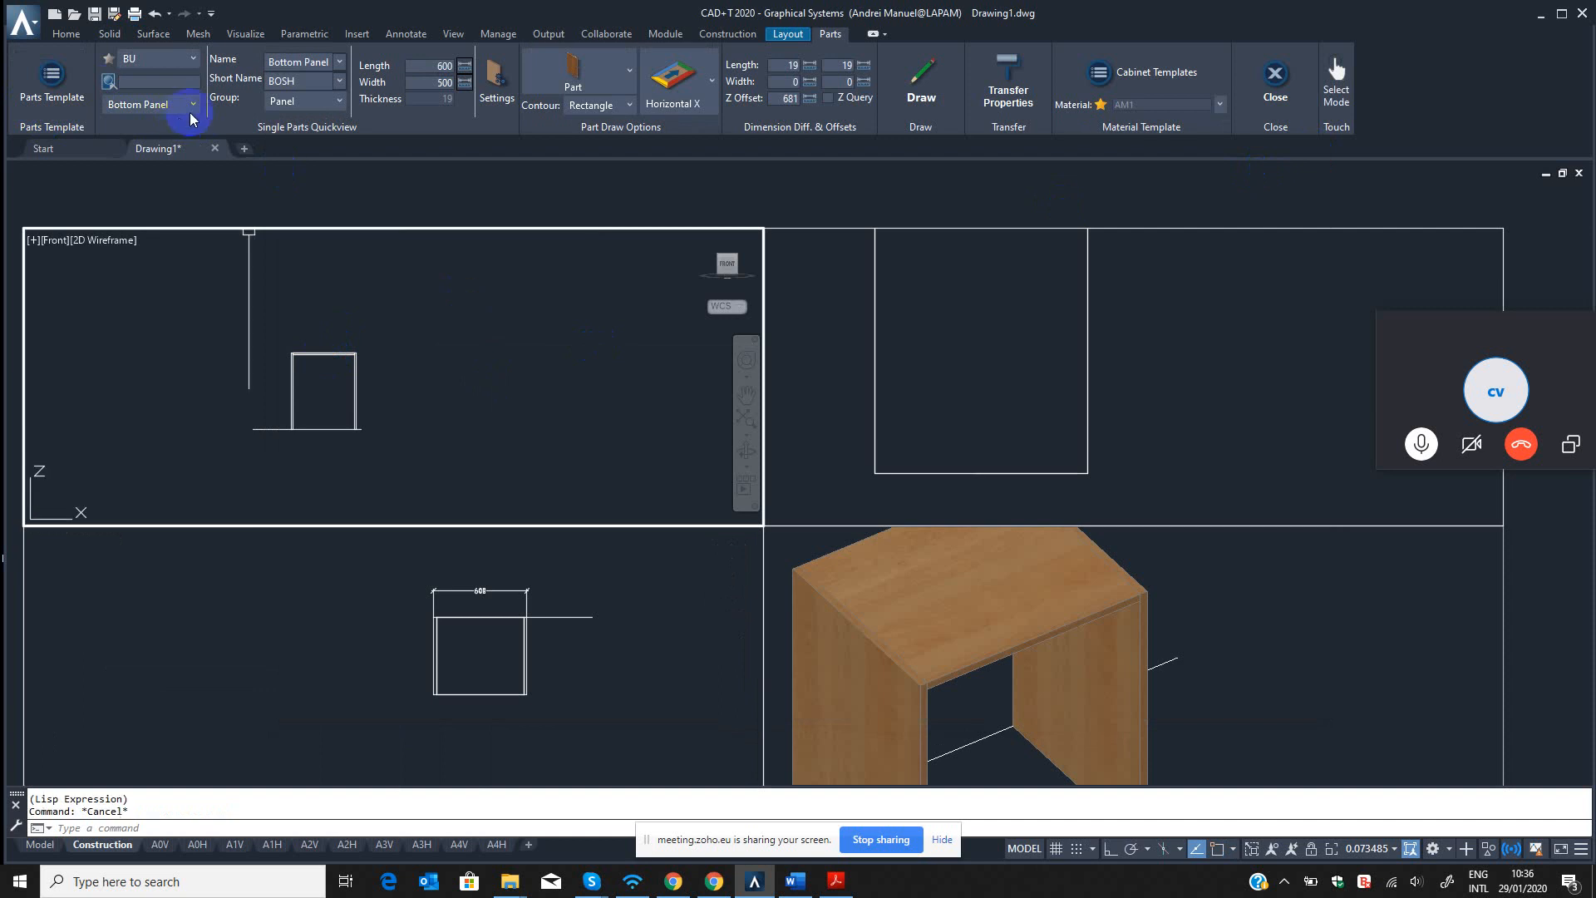
click(159, 106)
click(141, 155)
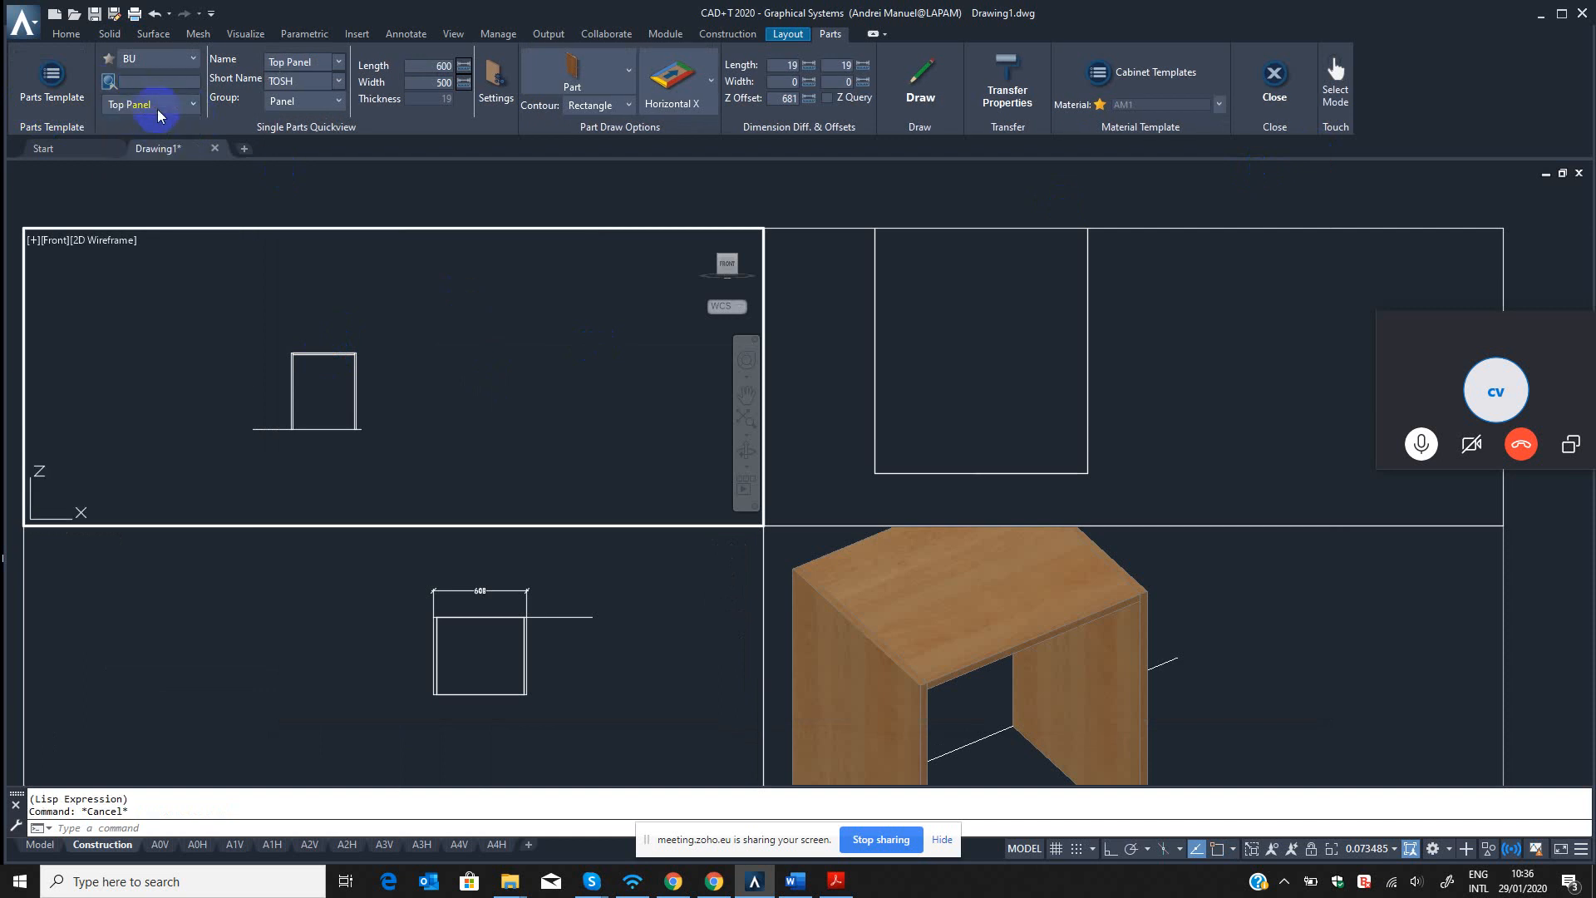
click(136, 171)
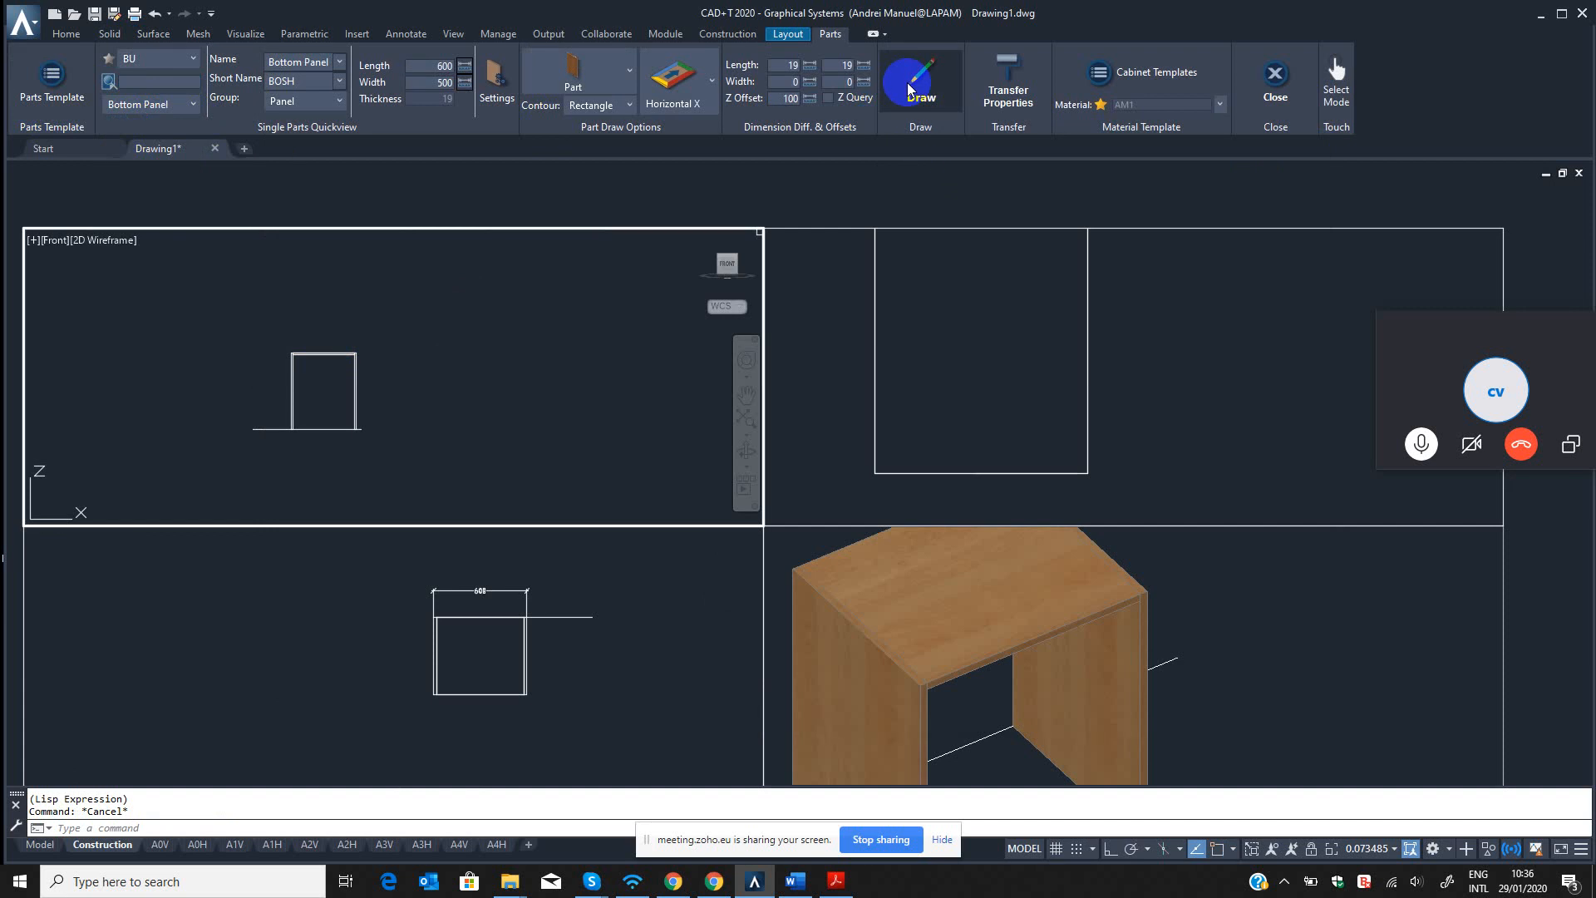
Reopen the BU template source and check the Bottom Panel template's geometry, offset and dimension differences.
click(52, 79)
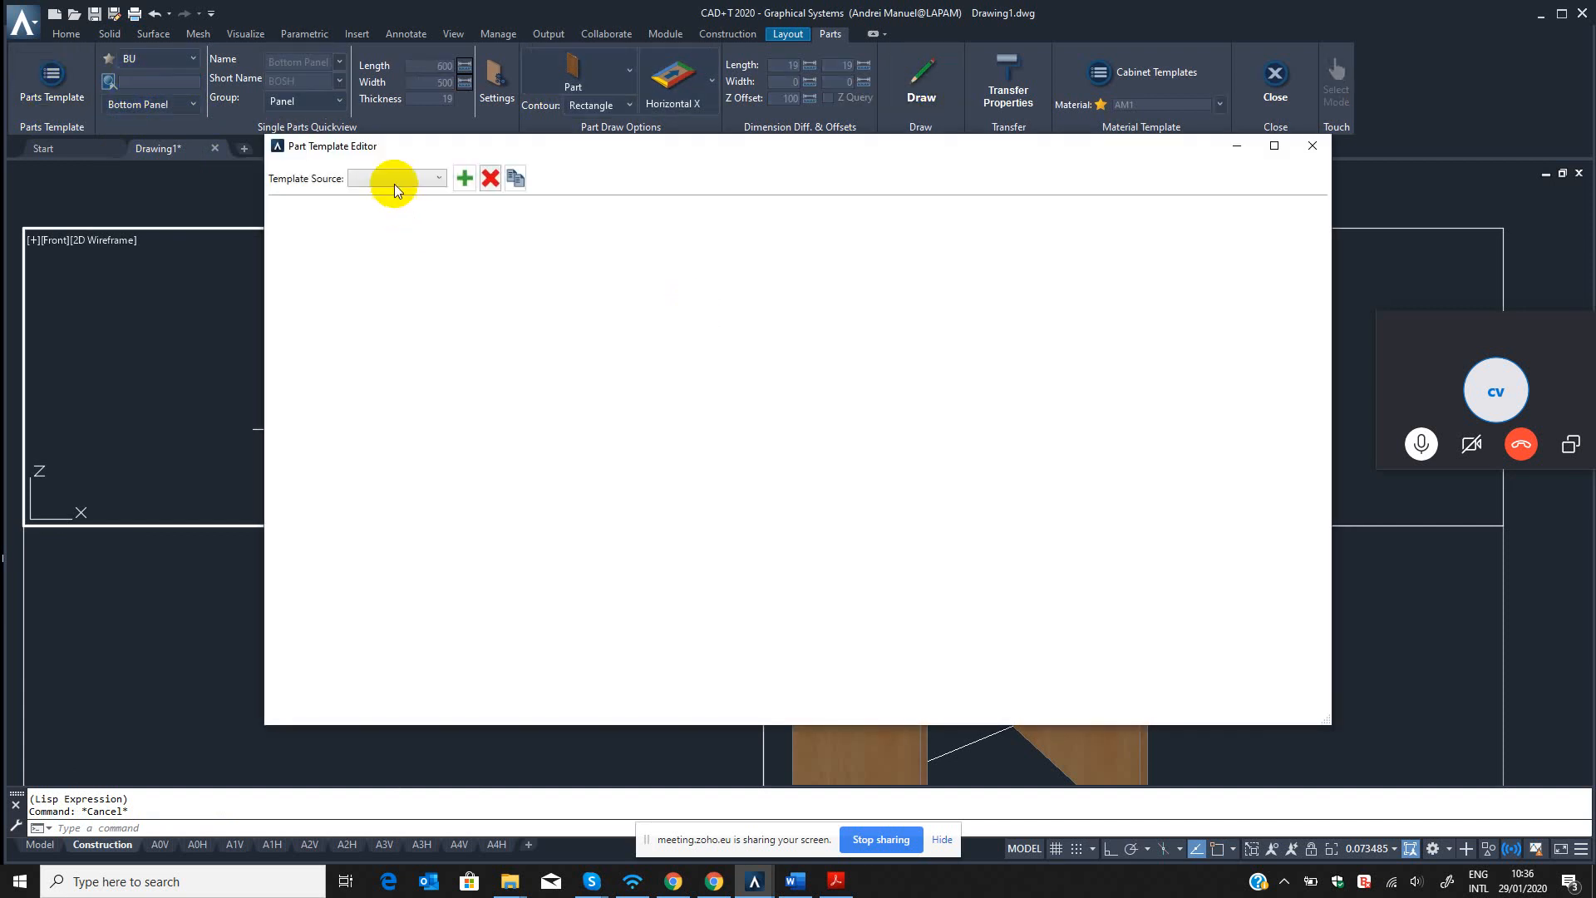
click(394, 183)
click(362, 248)
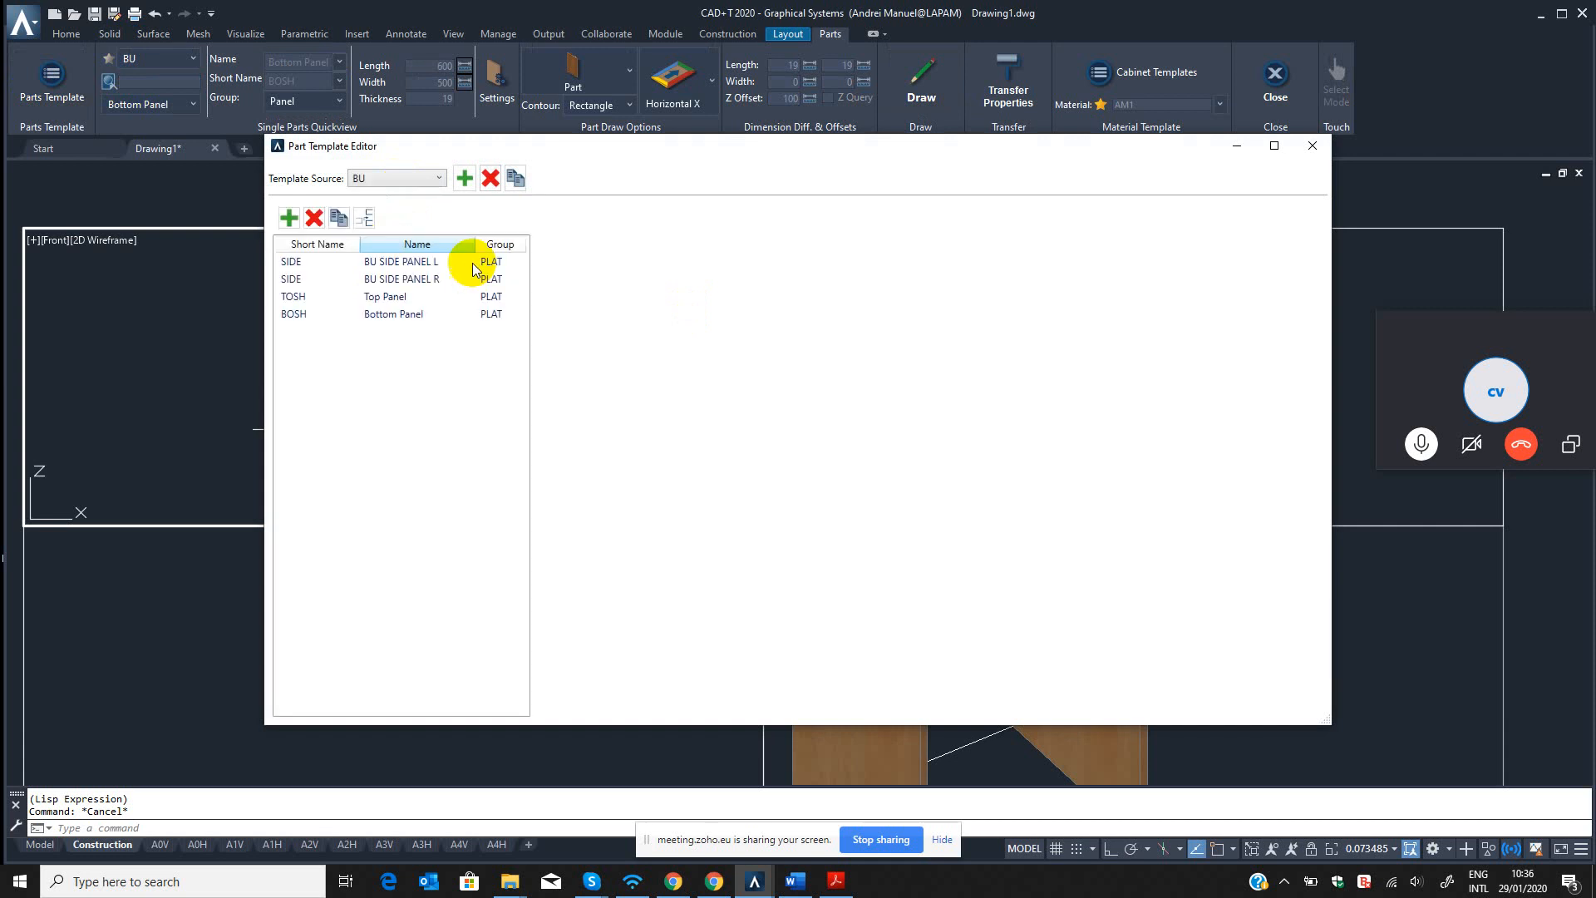
click(384, 313)
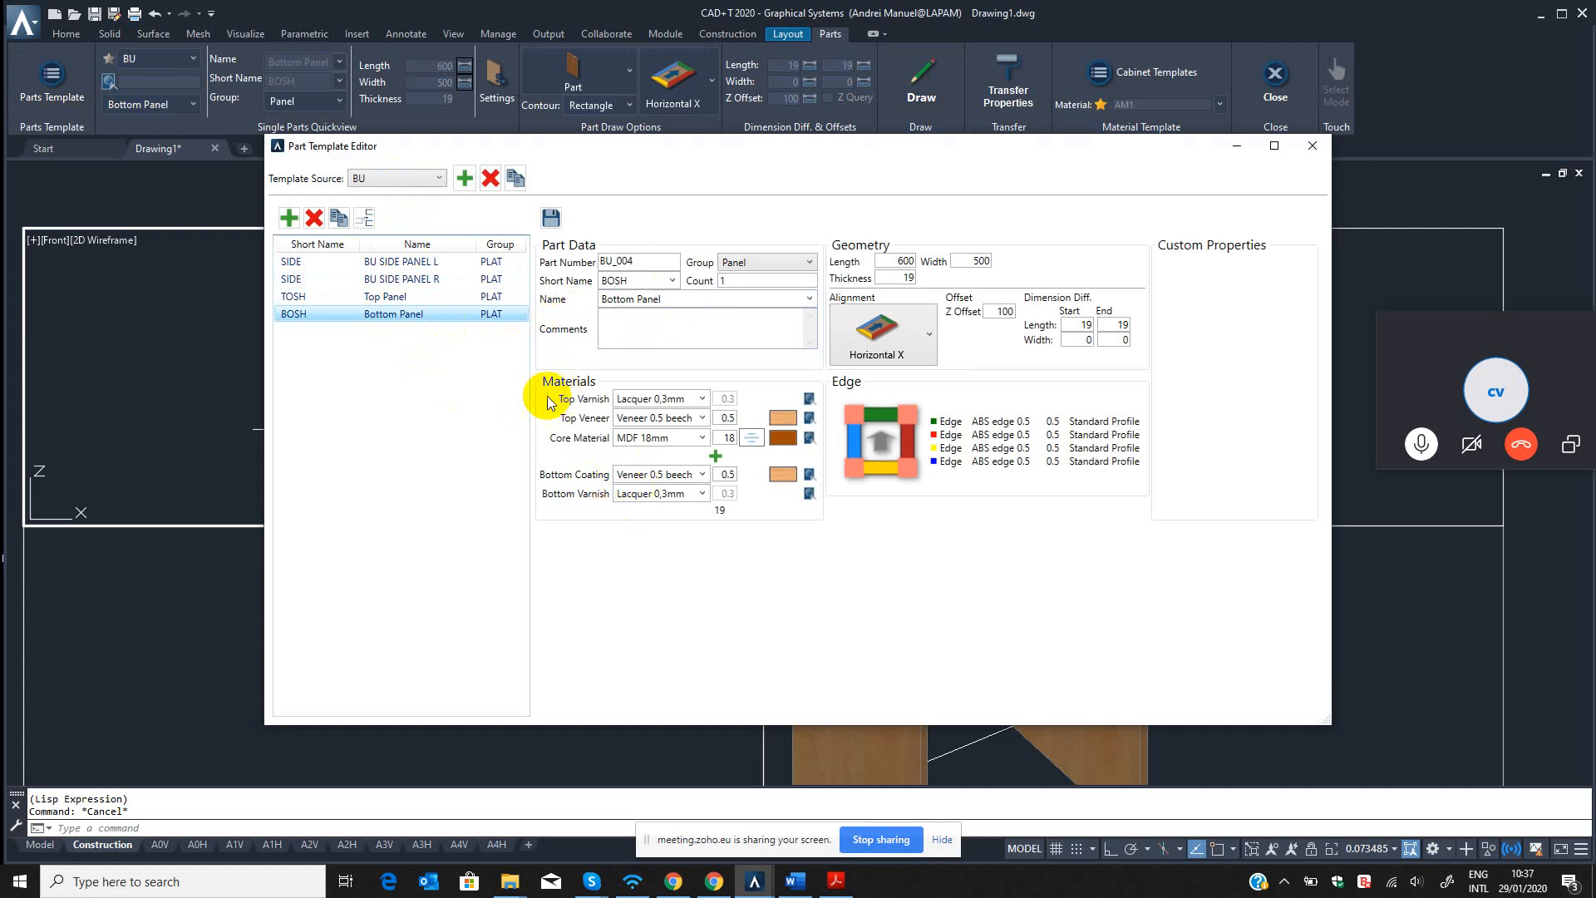
click(1313, 145)
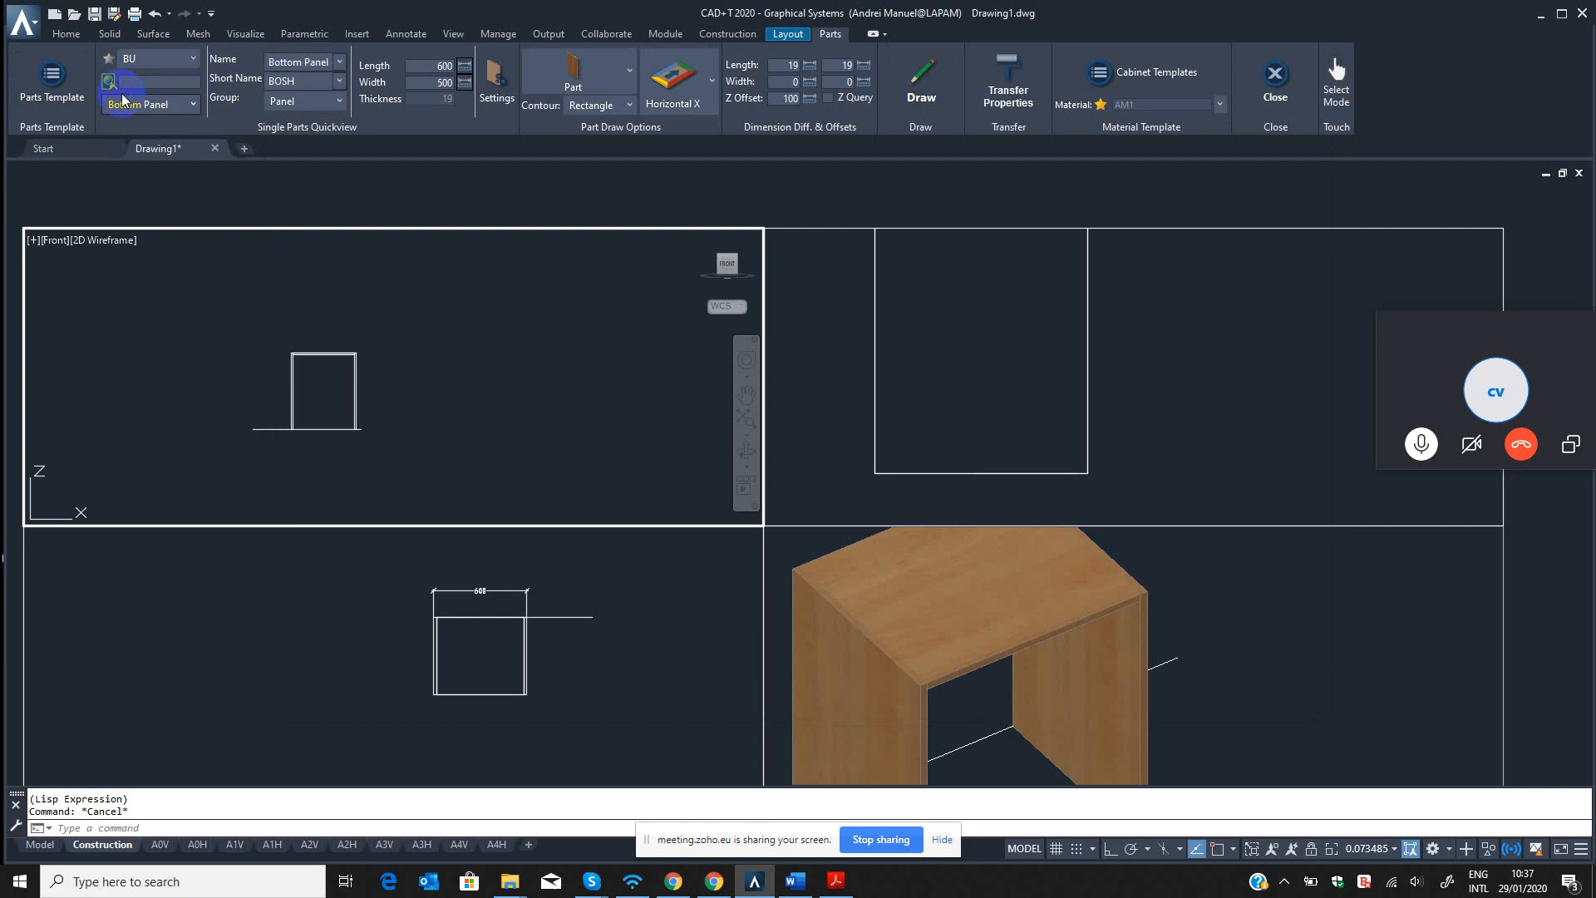
Start drawing the Bottom Panel in the top view with ortho and object snap on, from the cabinet's back left corner.
click(926, 77)
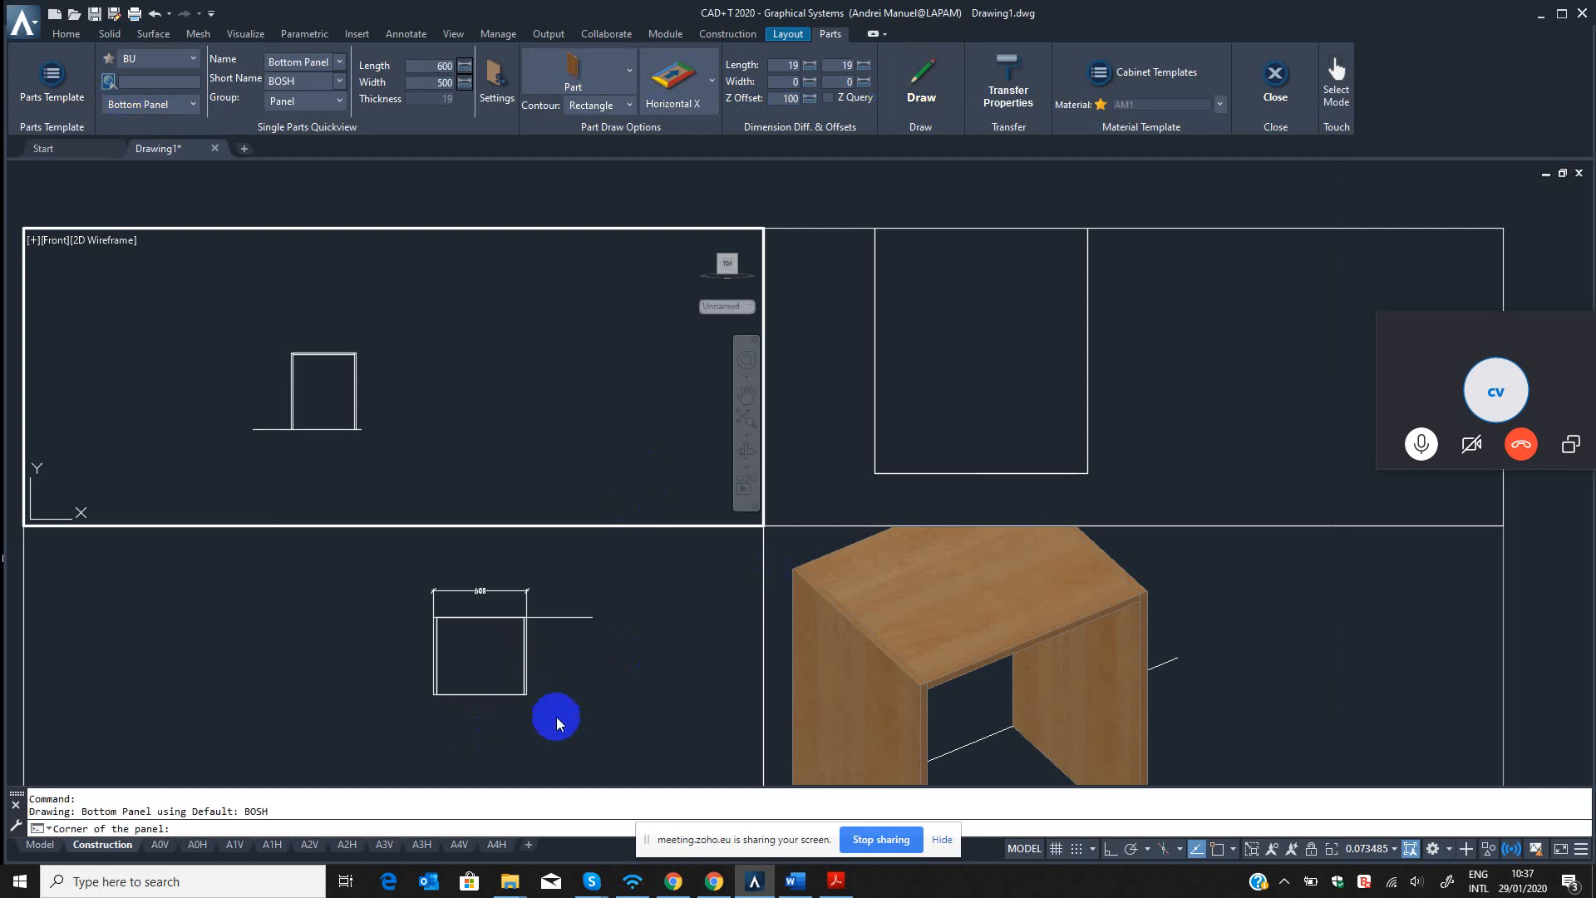
click(573, 669)
scroll(429, 615, up, 4)
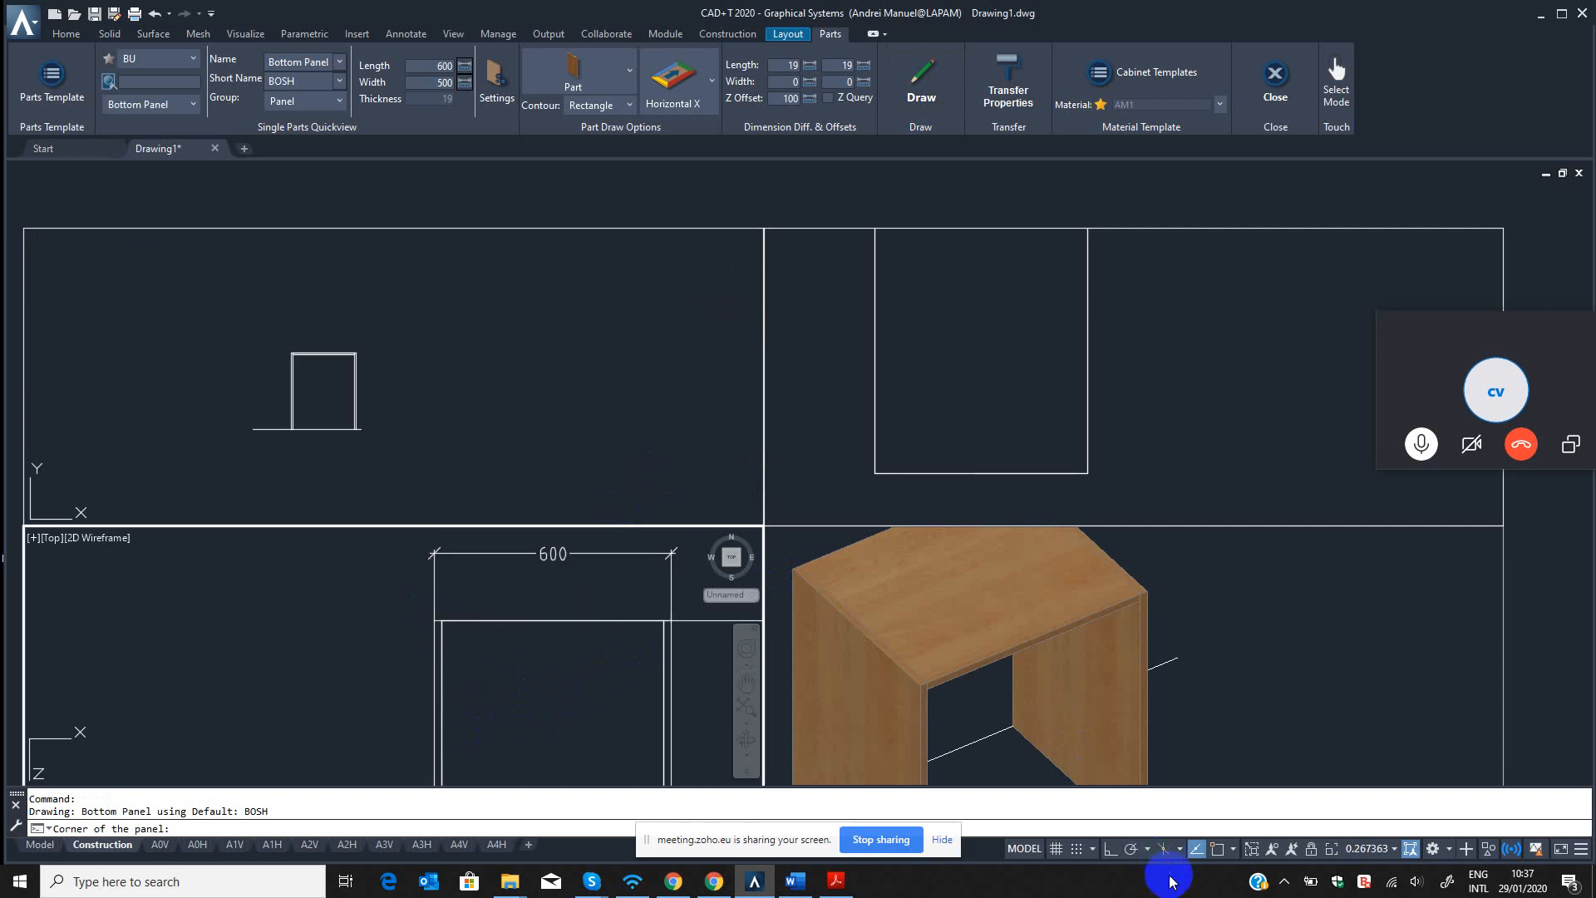
click(1111, 848)
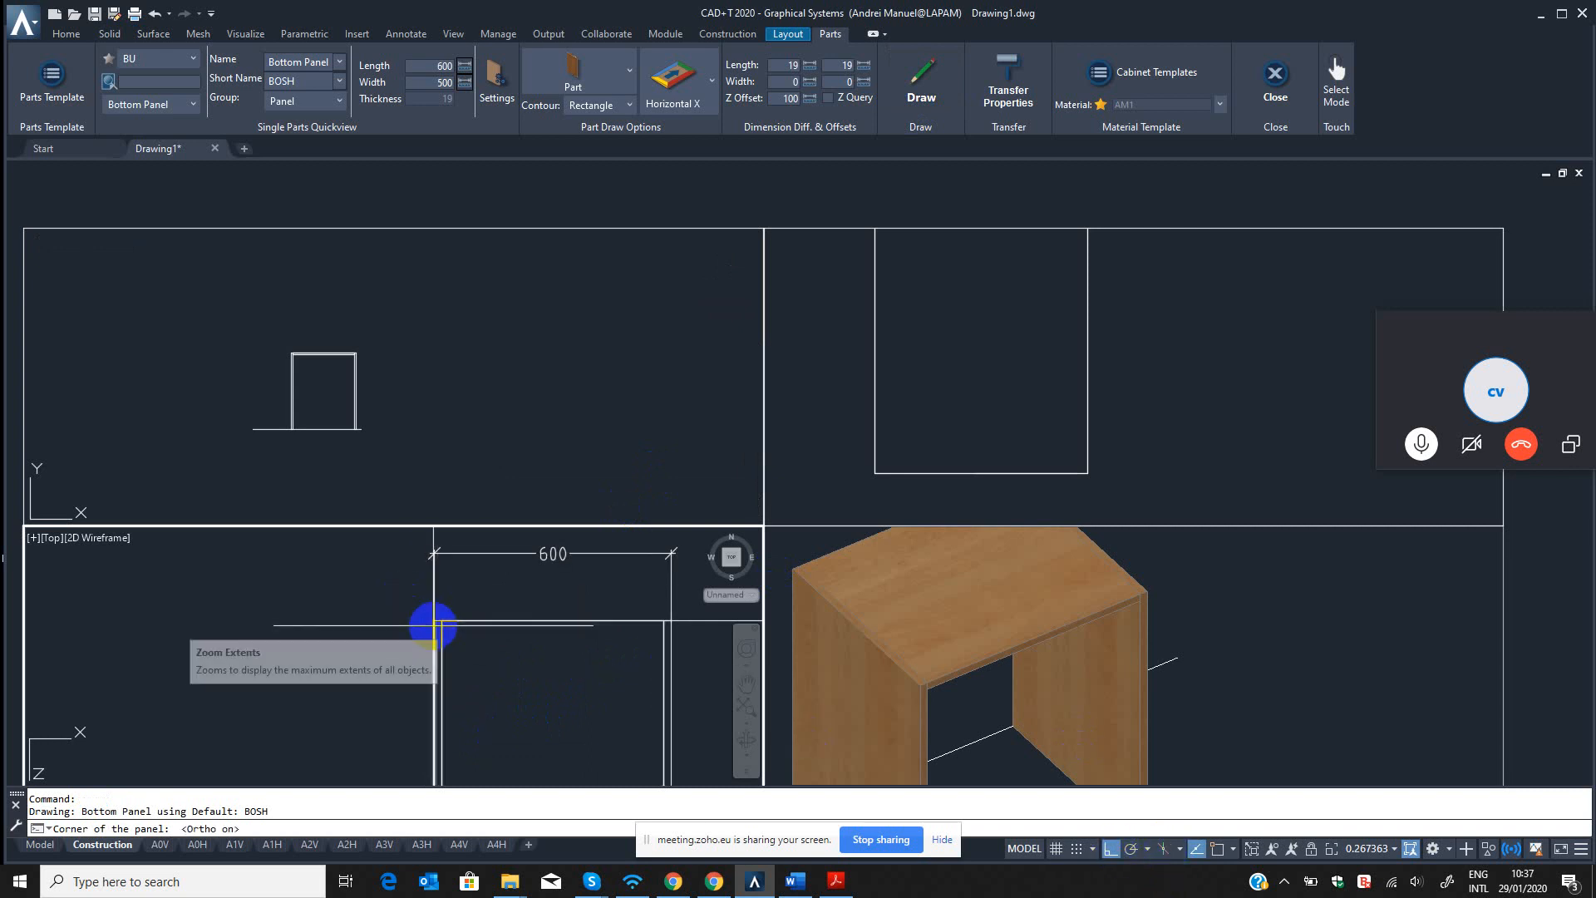
click(1217, 848)
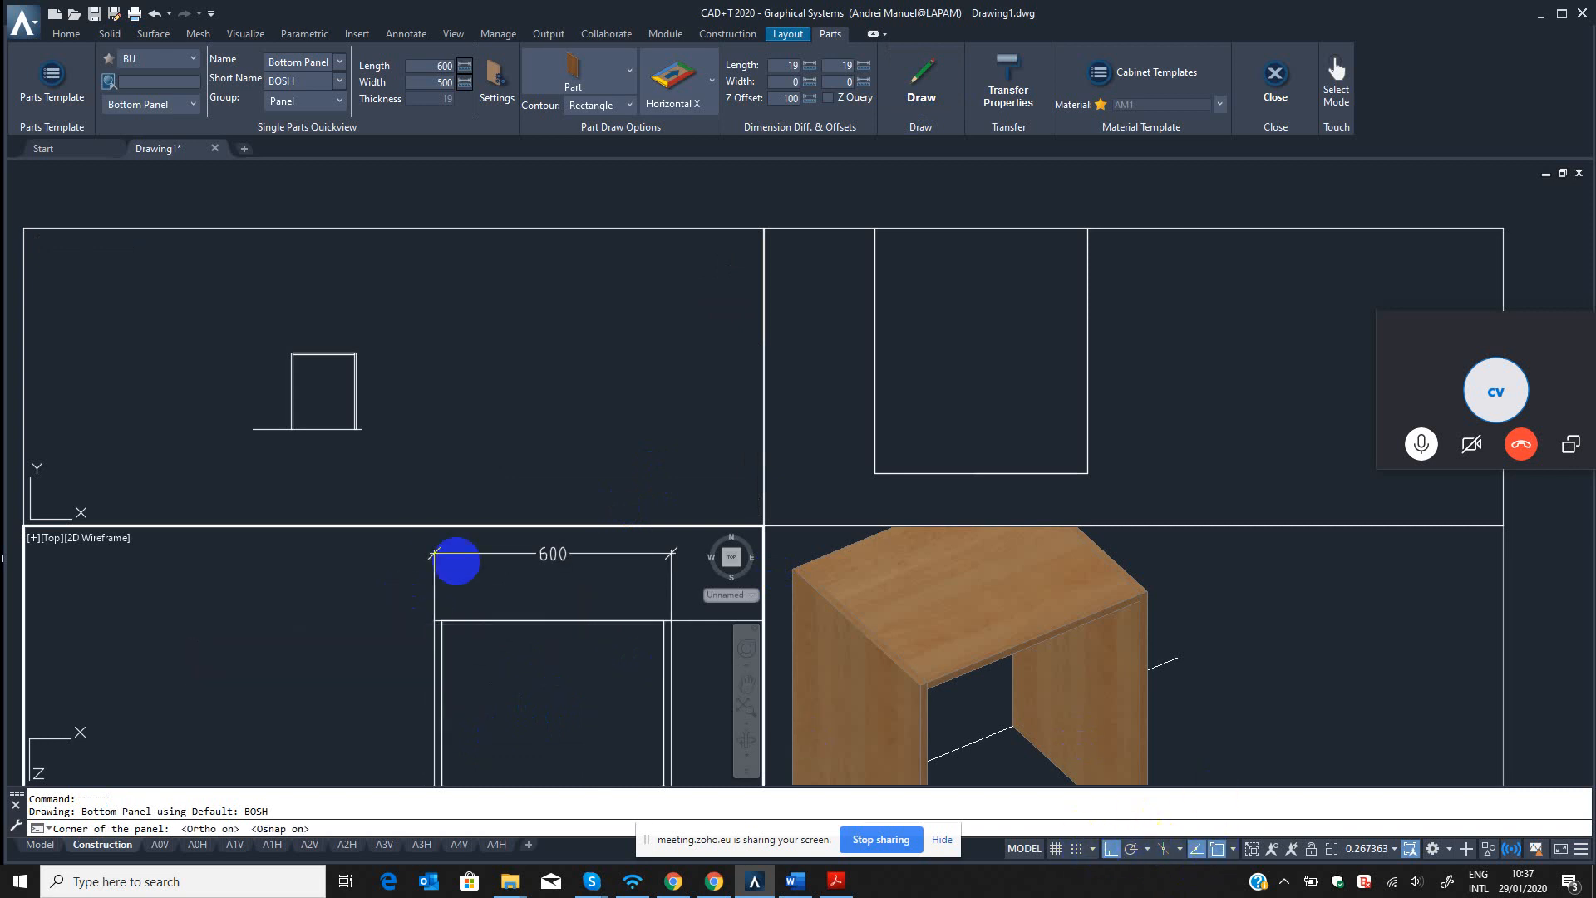
click(433, 630)
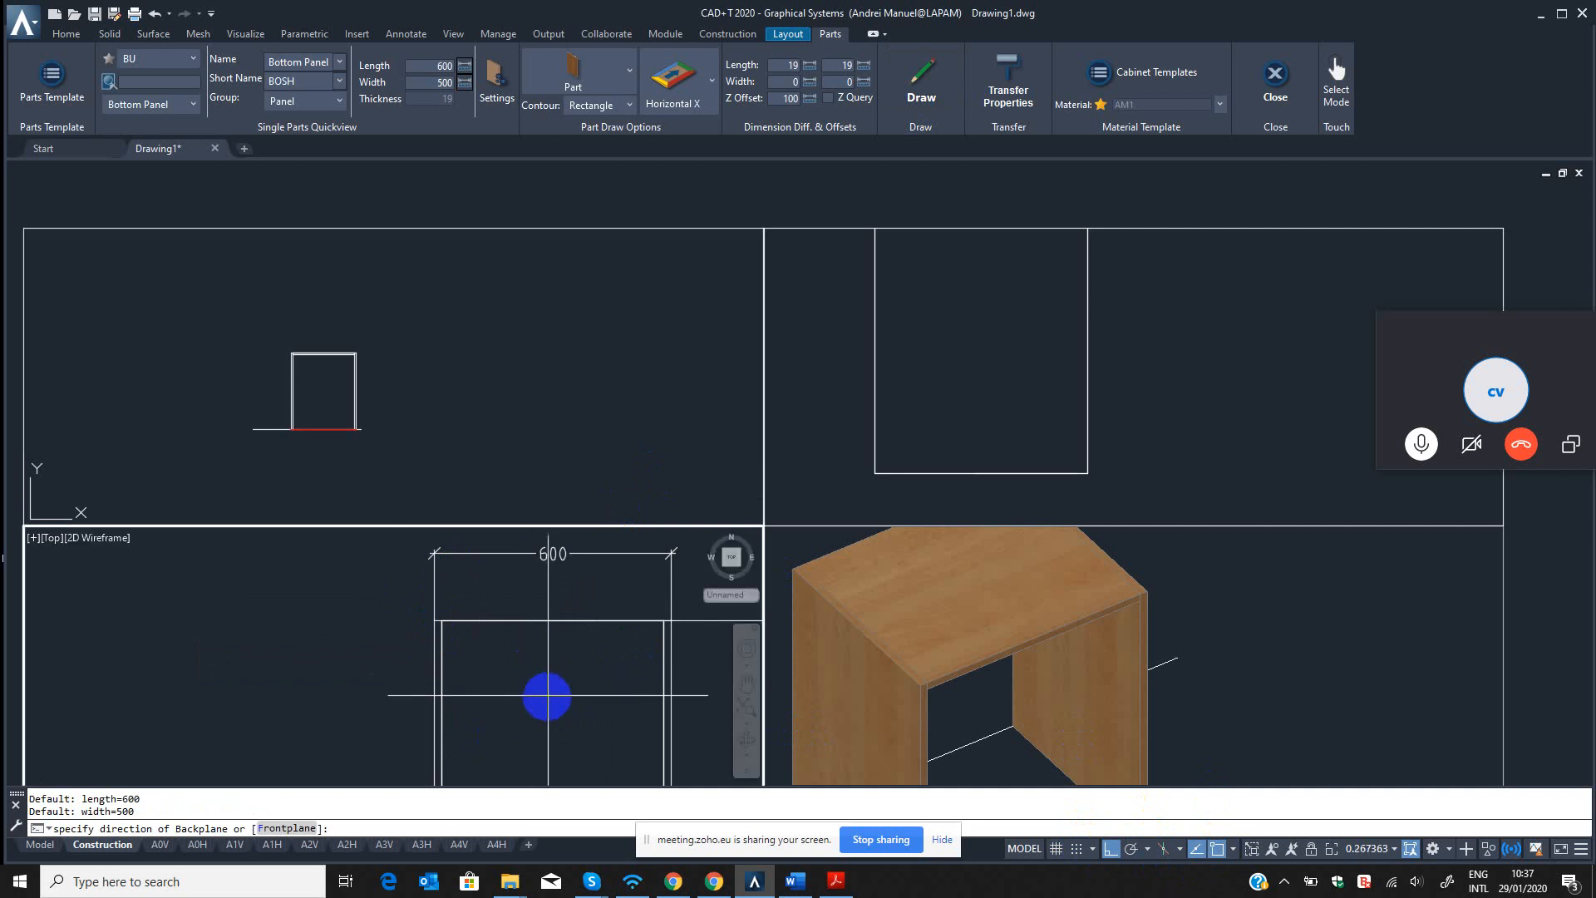
Cancel the panel command and switch the 3D viewport to the front view with 2D Wireframe display.
click(1162, 672)
scroll(1002, 629, down, 6)
middle_drag(998, 611, 990, 599)
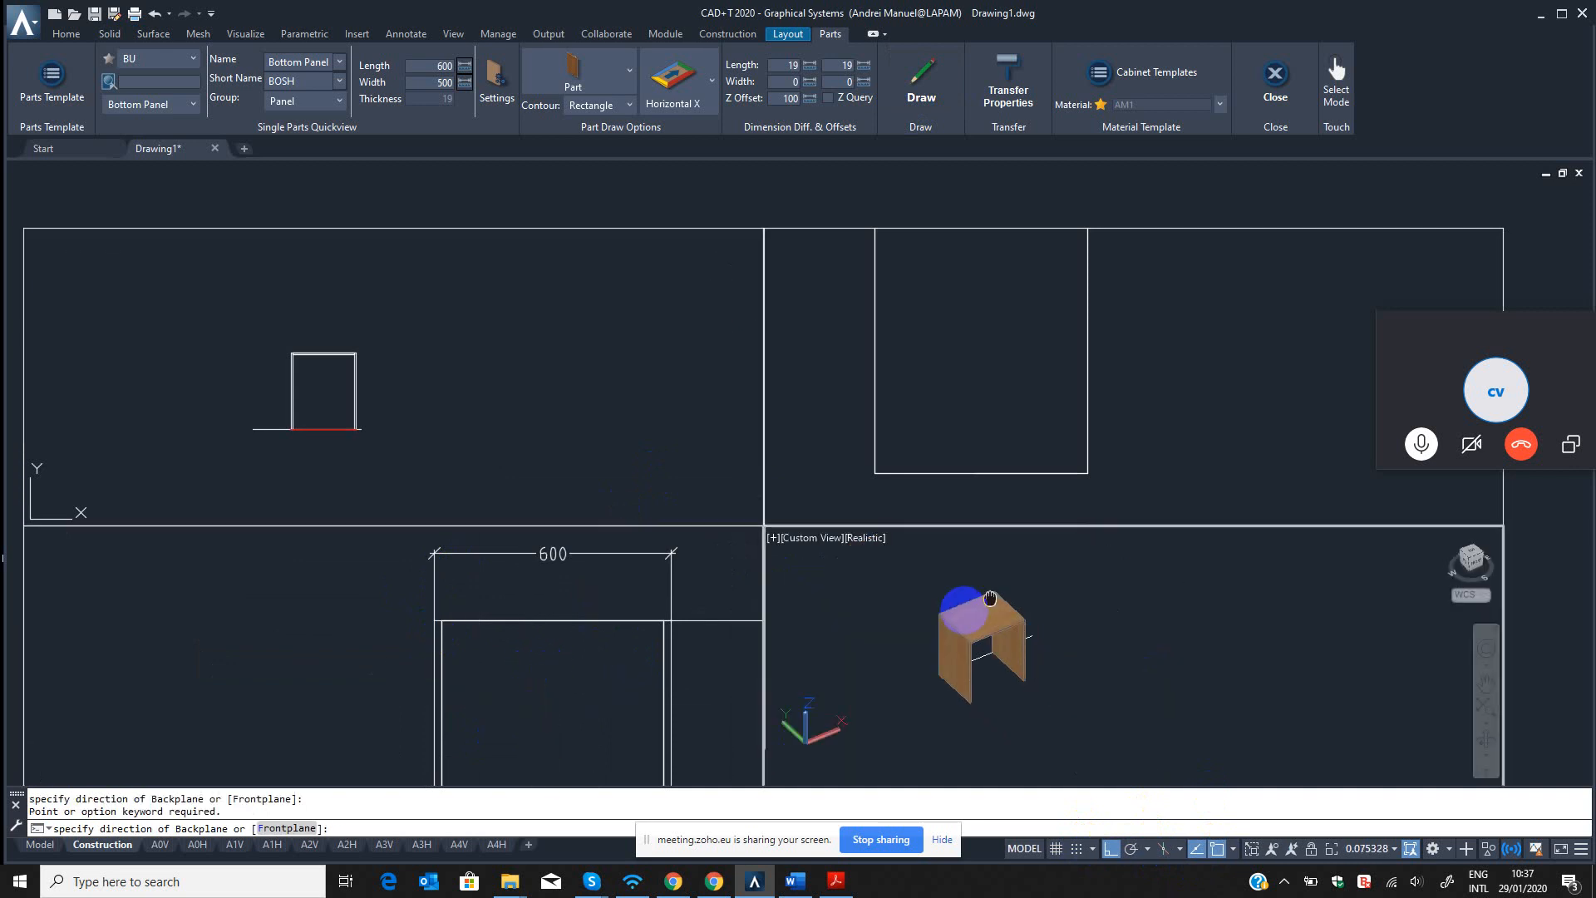
scroll(985, 632, up, 5)
key(Escape)
key(Escape)
text(-v)
key(Return)
text(f)
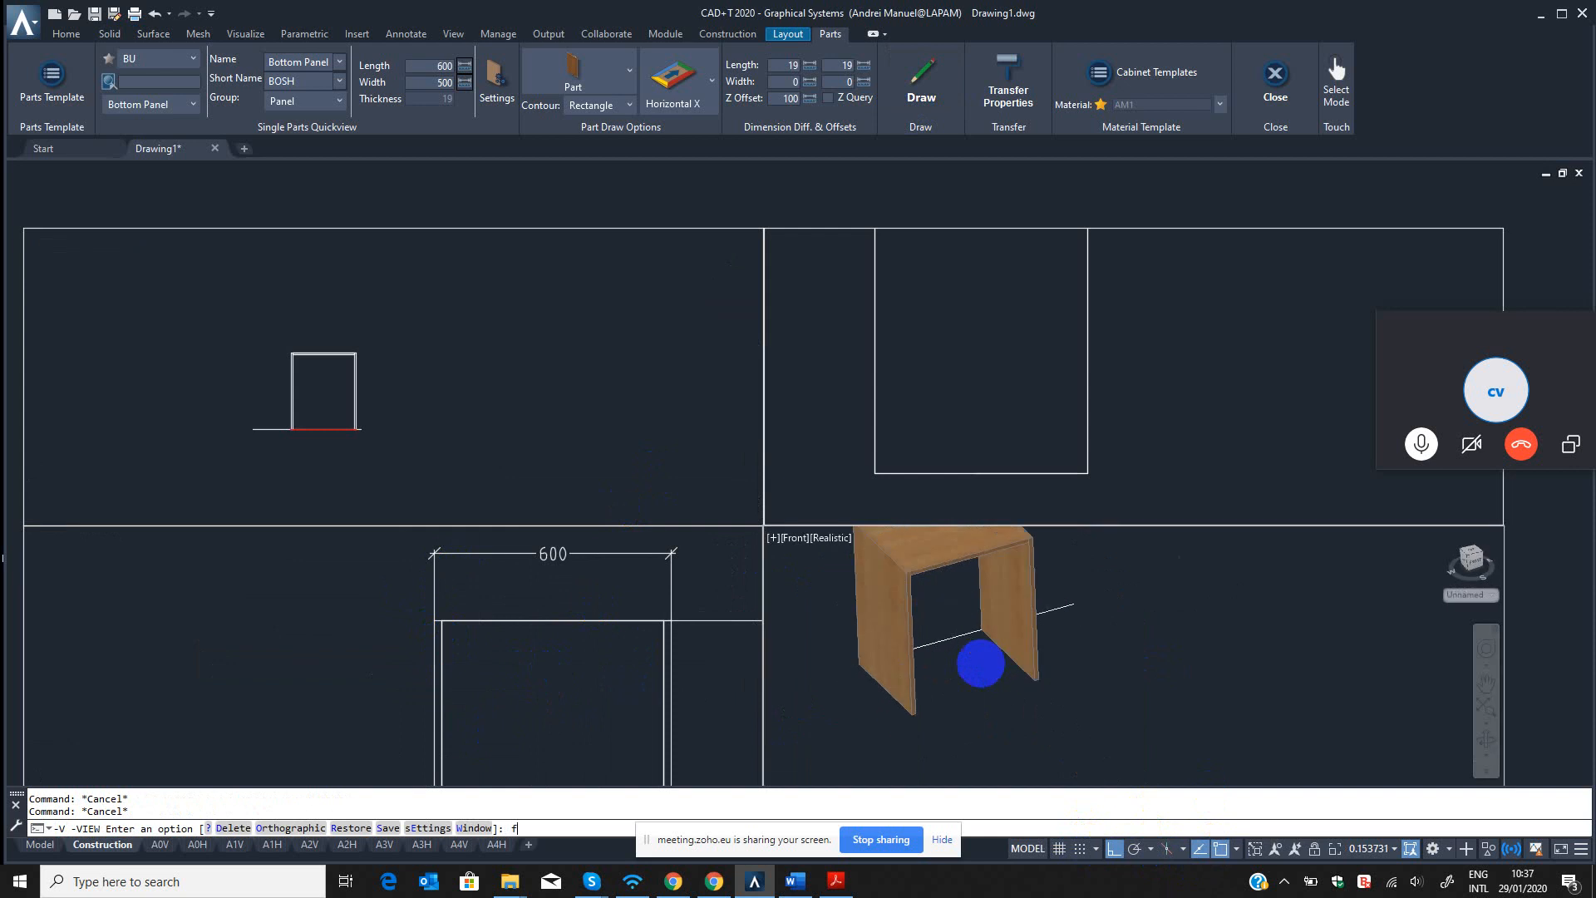
key(Return)
text(sha)
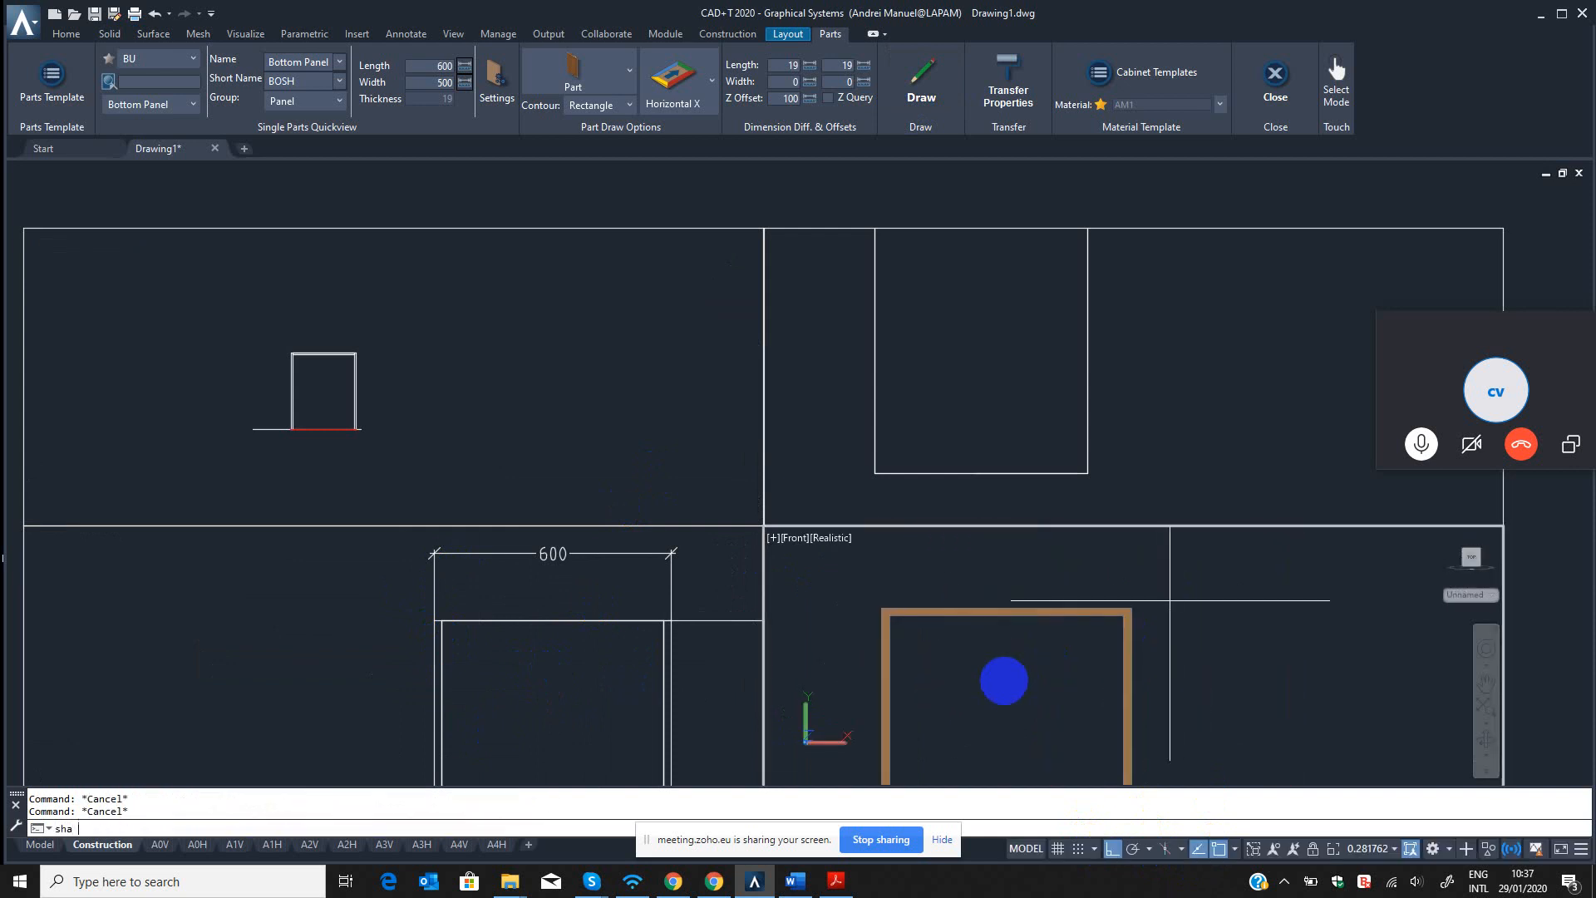
key(Return)
text(2)
key(Return)
key(Escape)
key(Escape)
Examine the part properties of the horizontal panel at the cabinet's top in the front view.
text(b3)
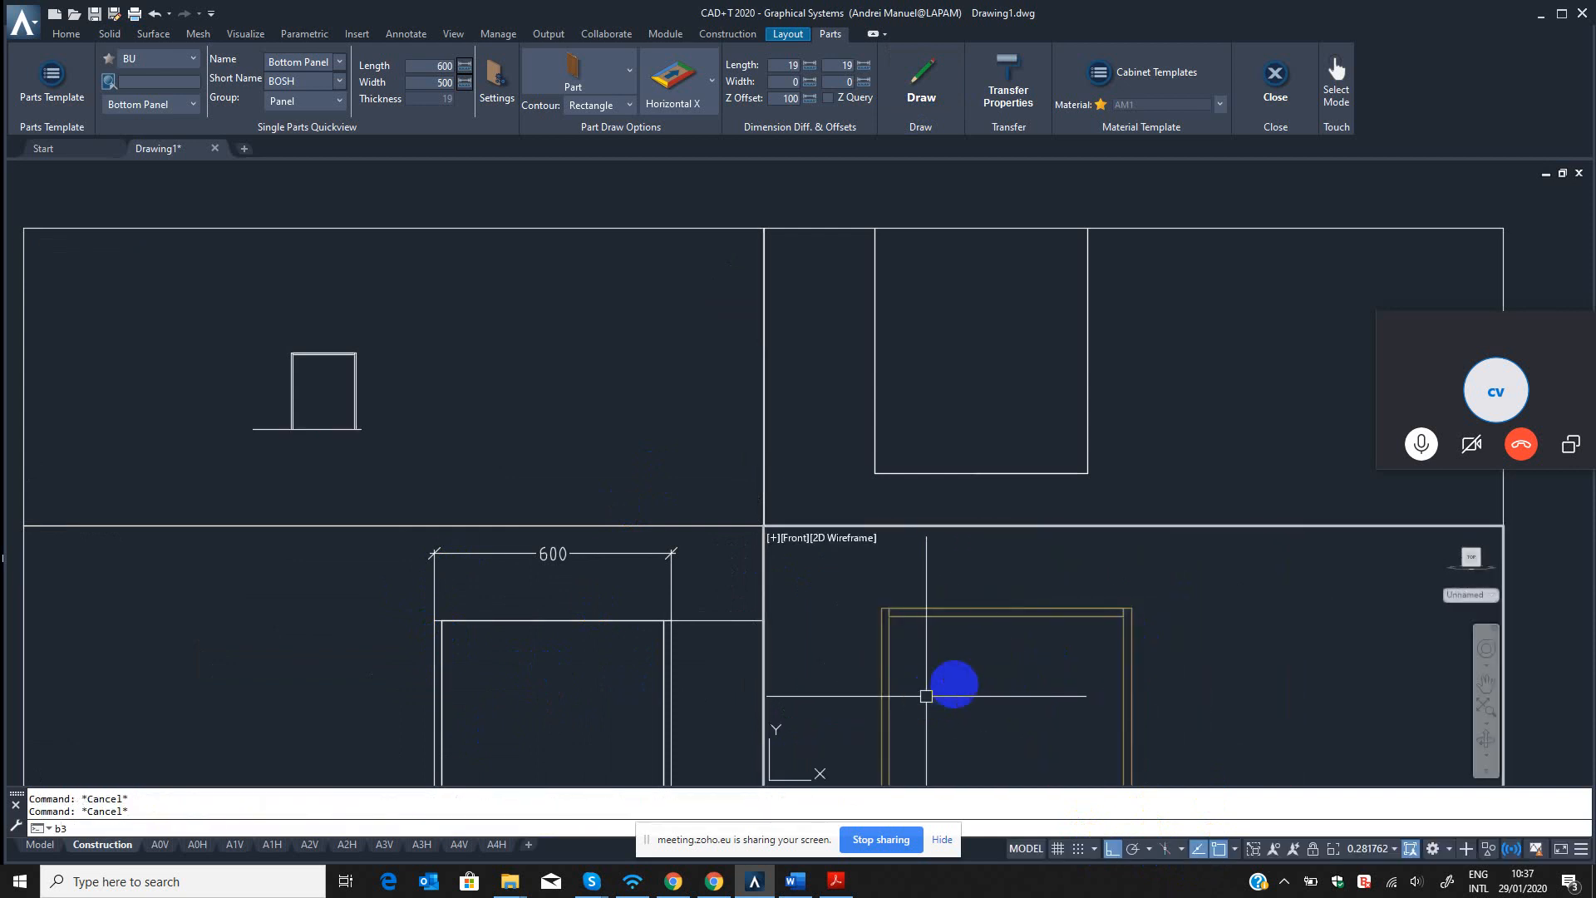
key(Return)
click(1047, 624)
click(1049, 621)
click(1048, 616)
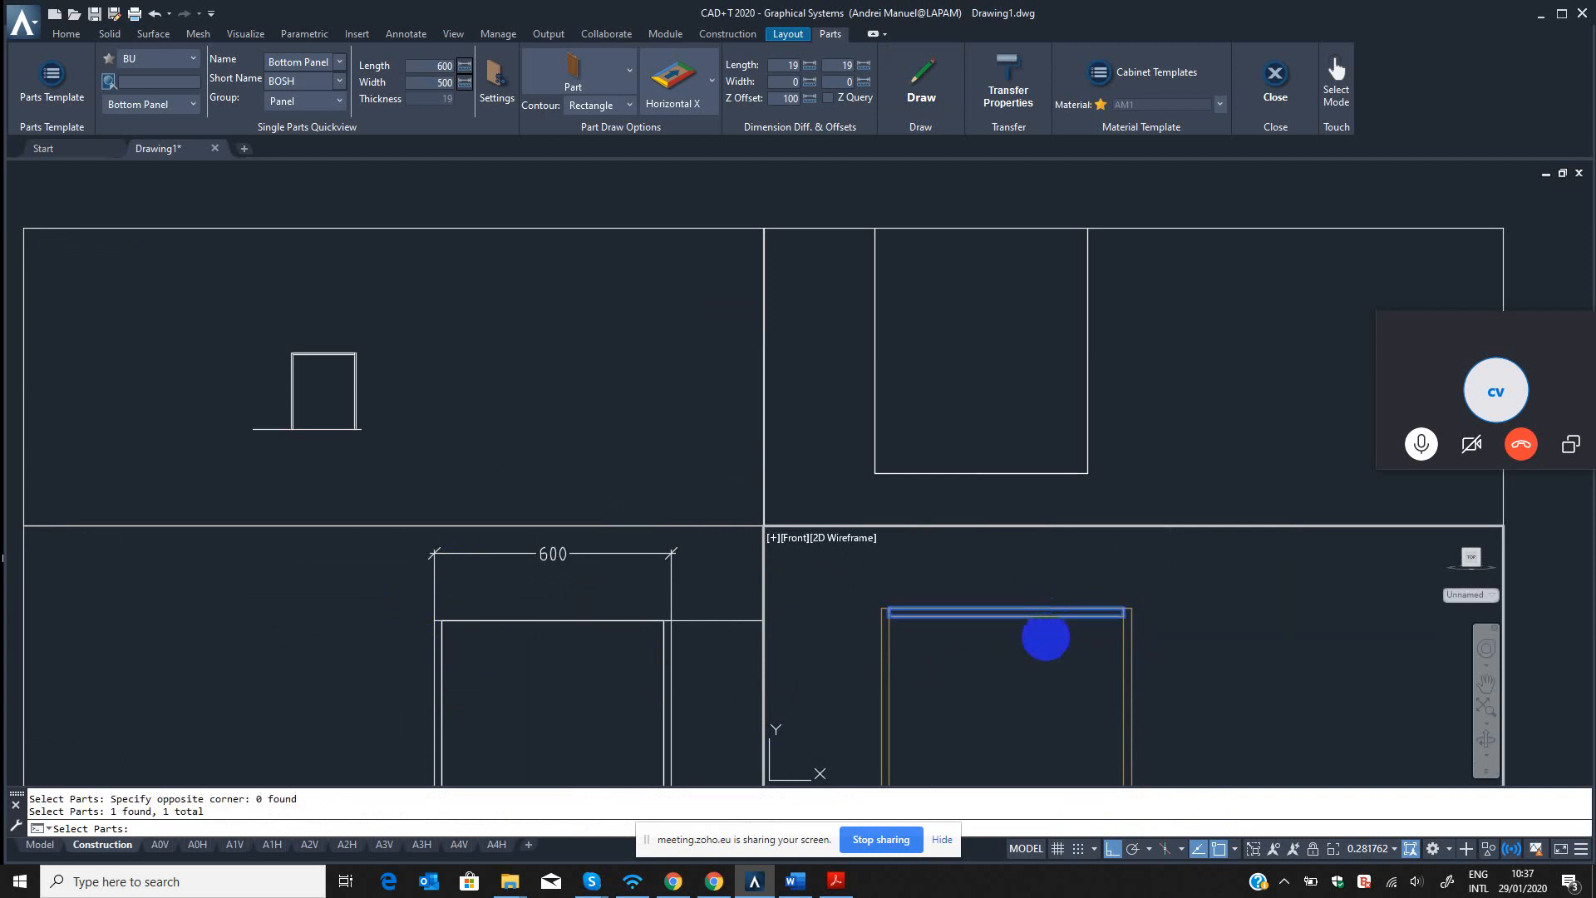
right_click(1045, 637)
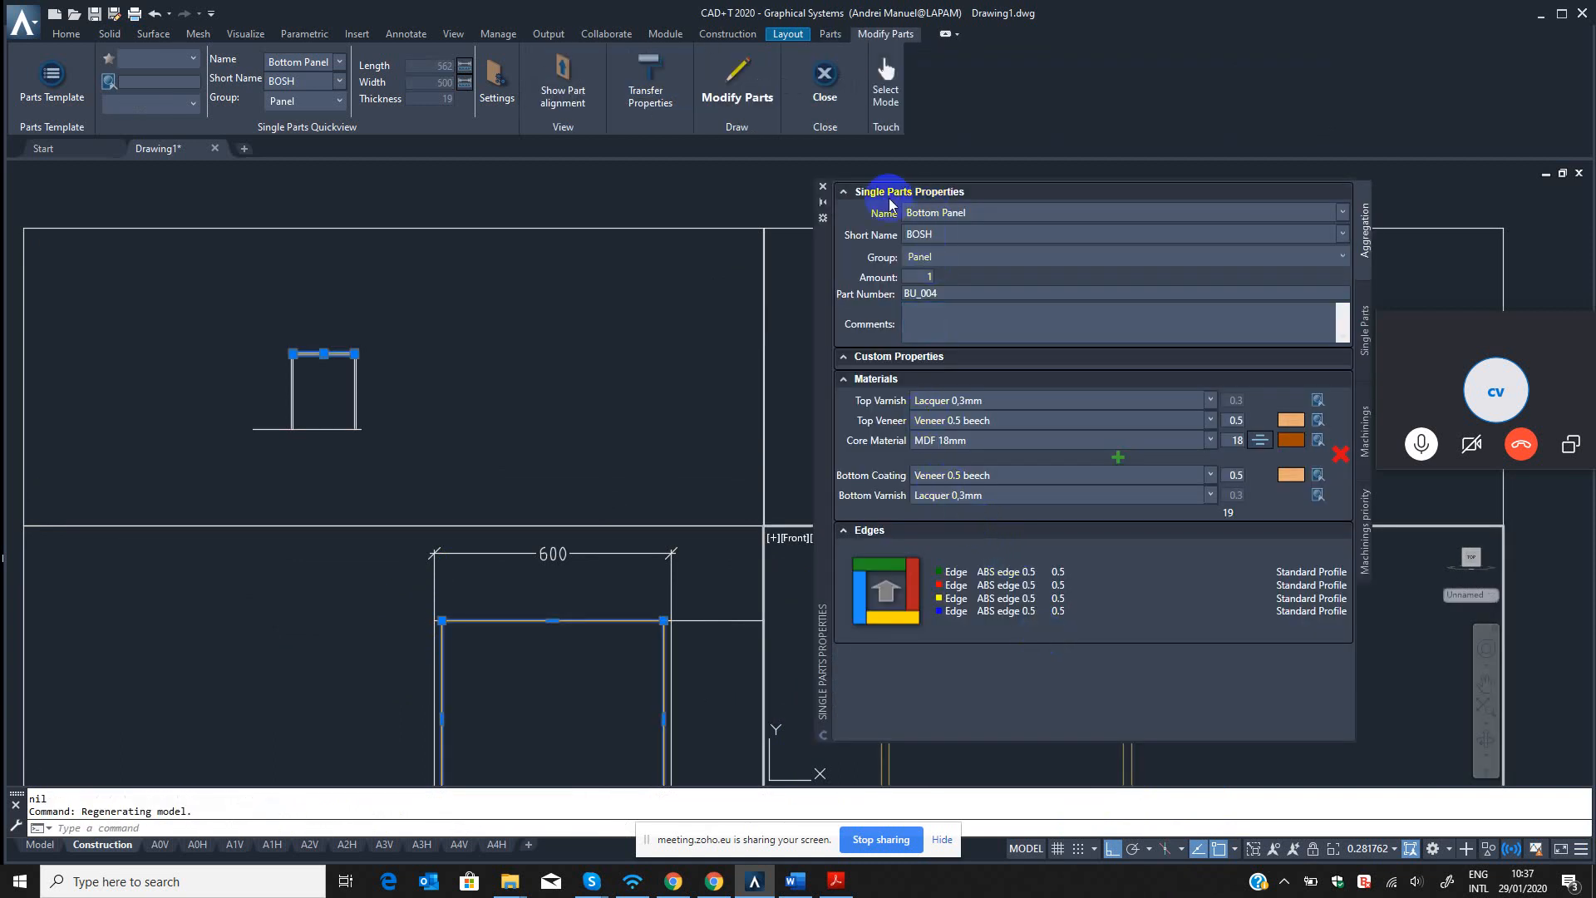
click(823, 187)
key(Escape)
Erase the misplaced Bottom Panel at the cabinet's top in the front view using the QED command.
text(e)
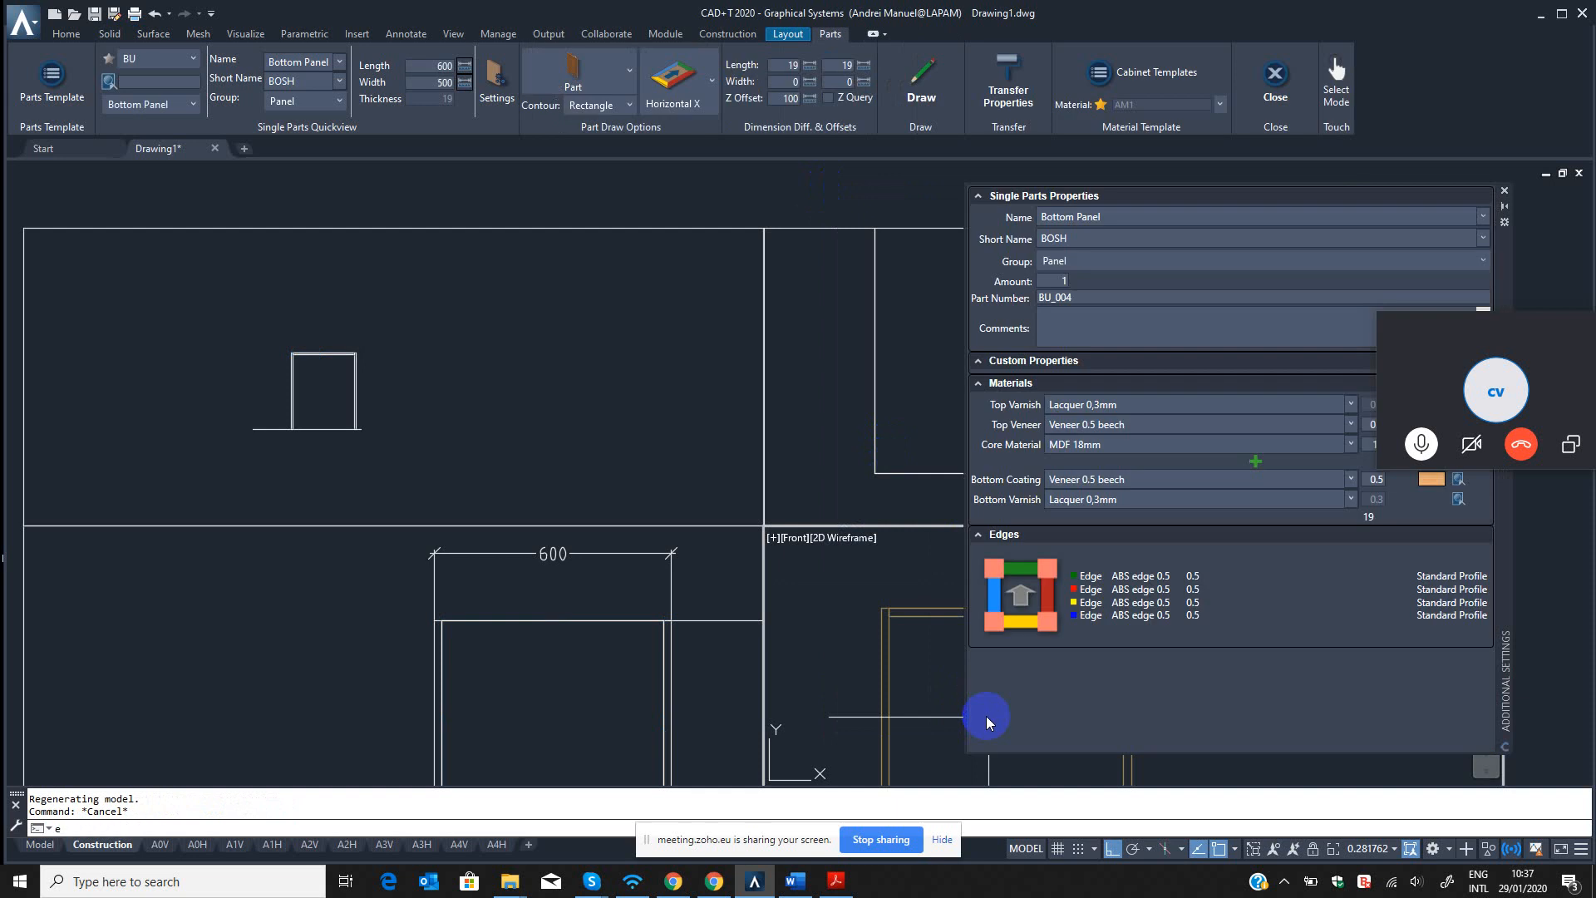
text(qed)
key(Return)
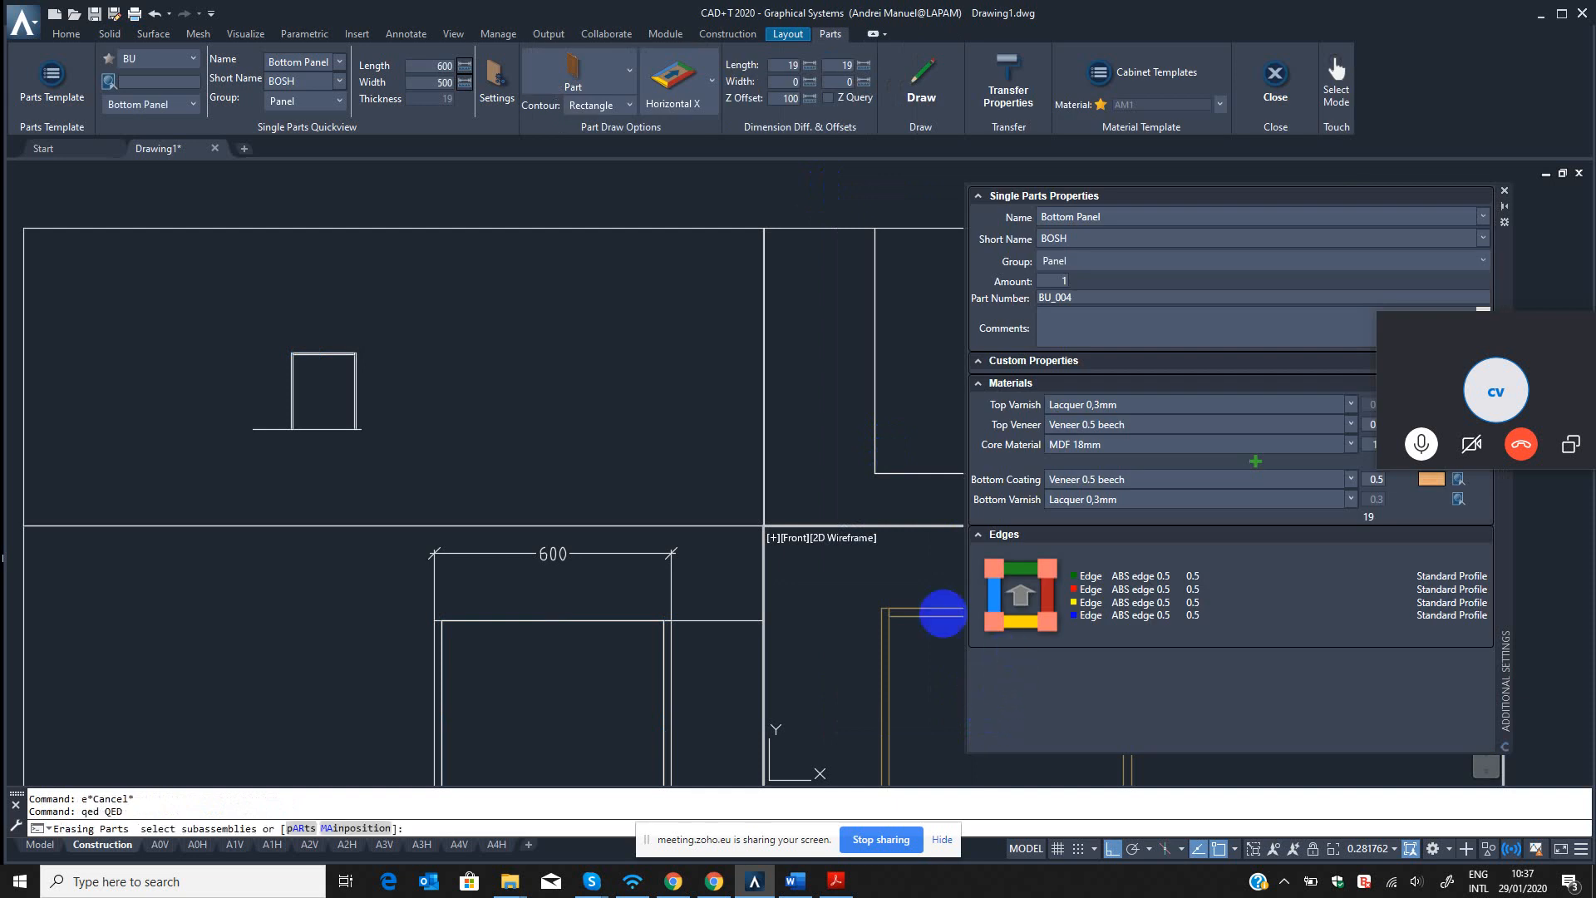
click(1505, 191)
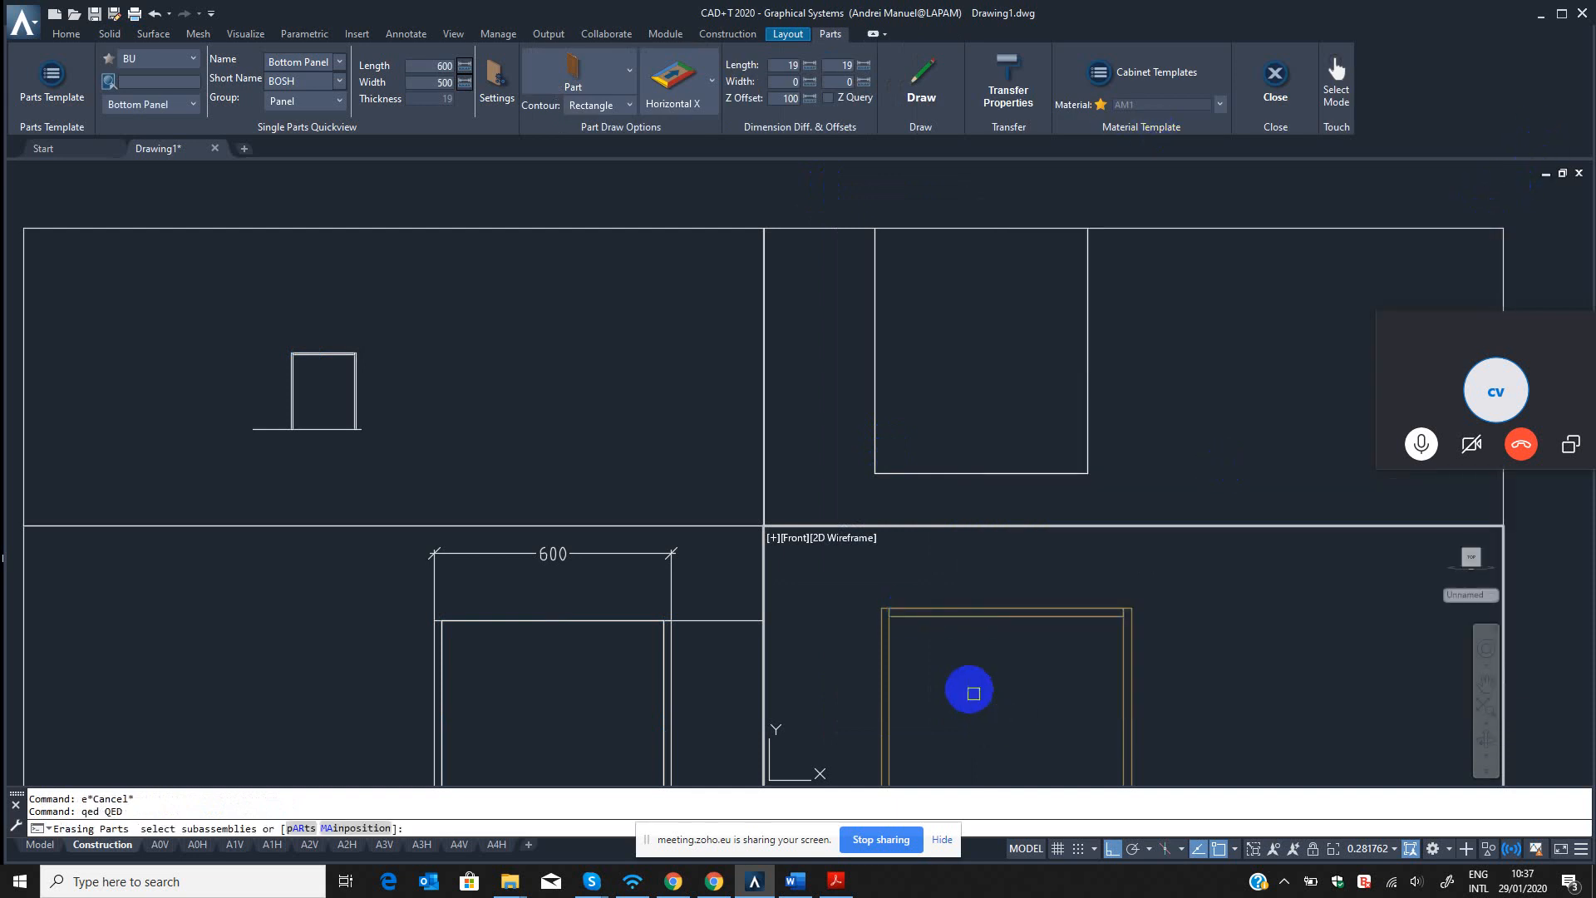
key(Return)
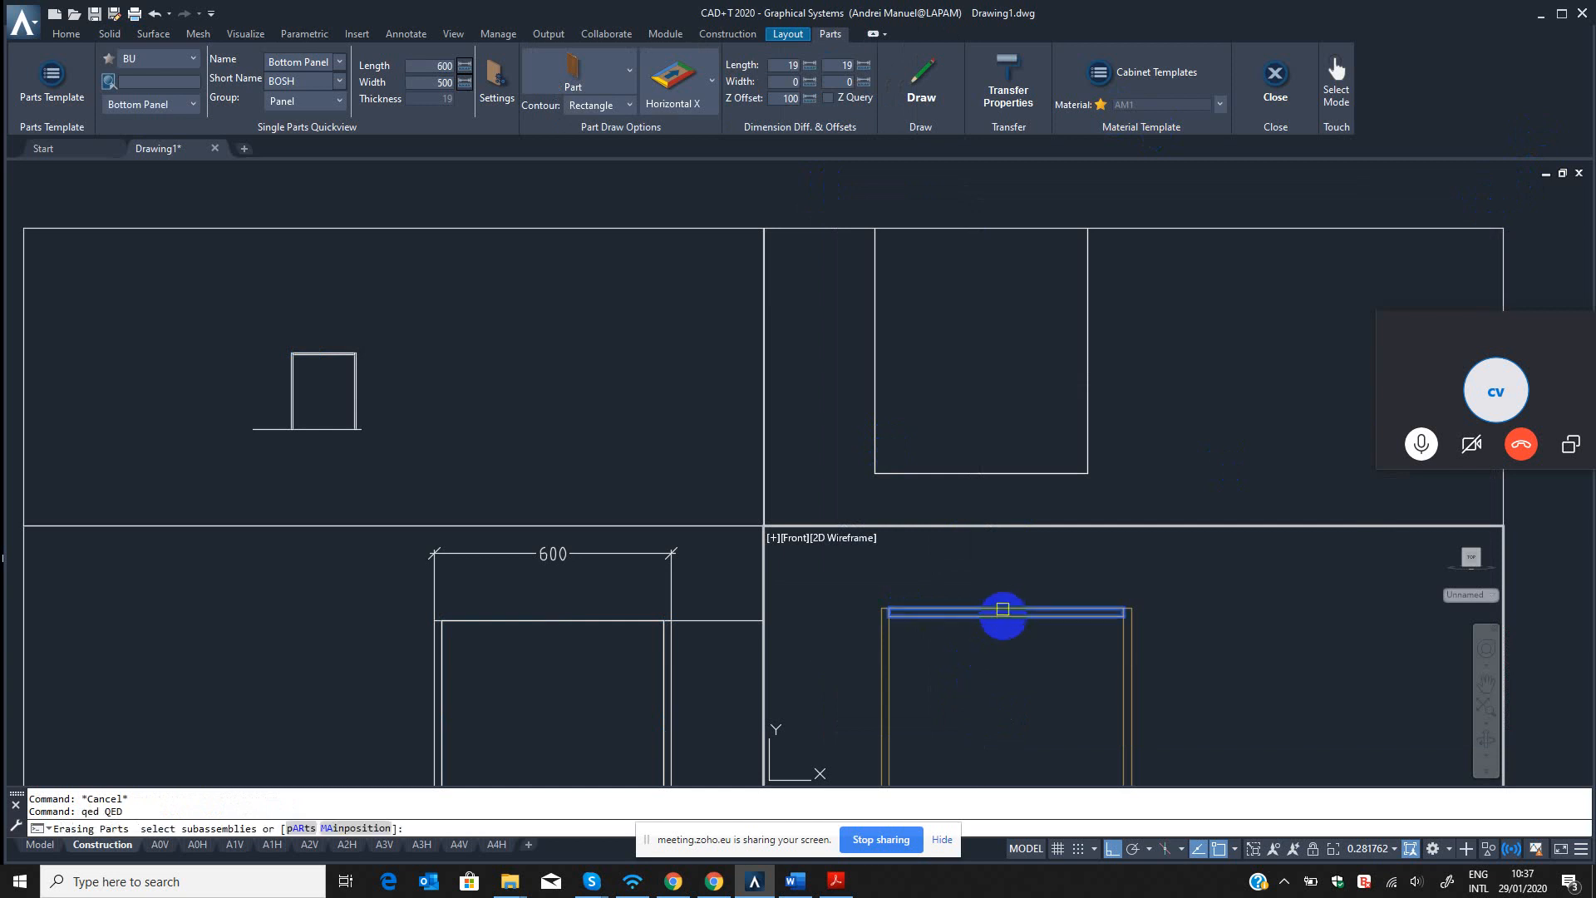
click(1002, 612)
key(Return)
Refresh the template list by switching to BED and back to BU, and choose the Bottom Panel part.
click(166, 60)
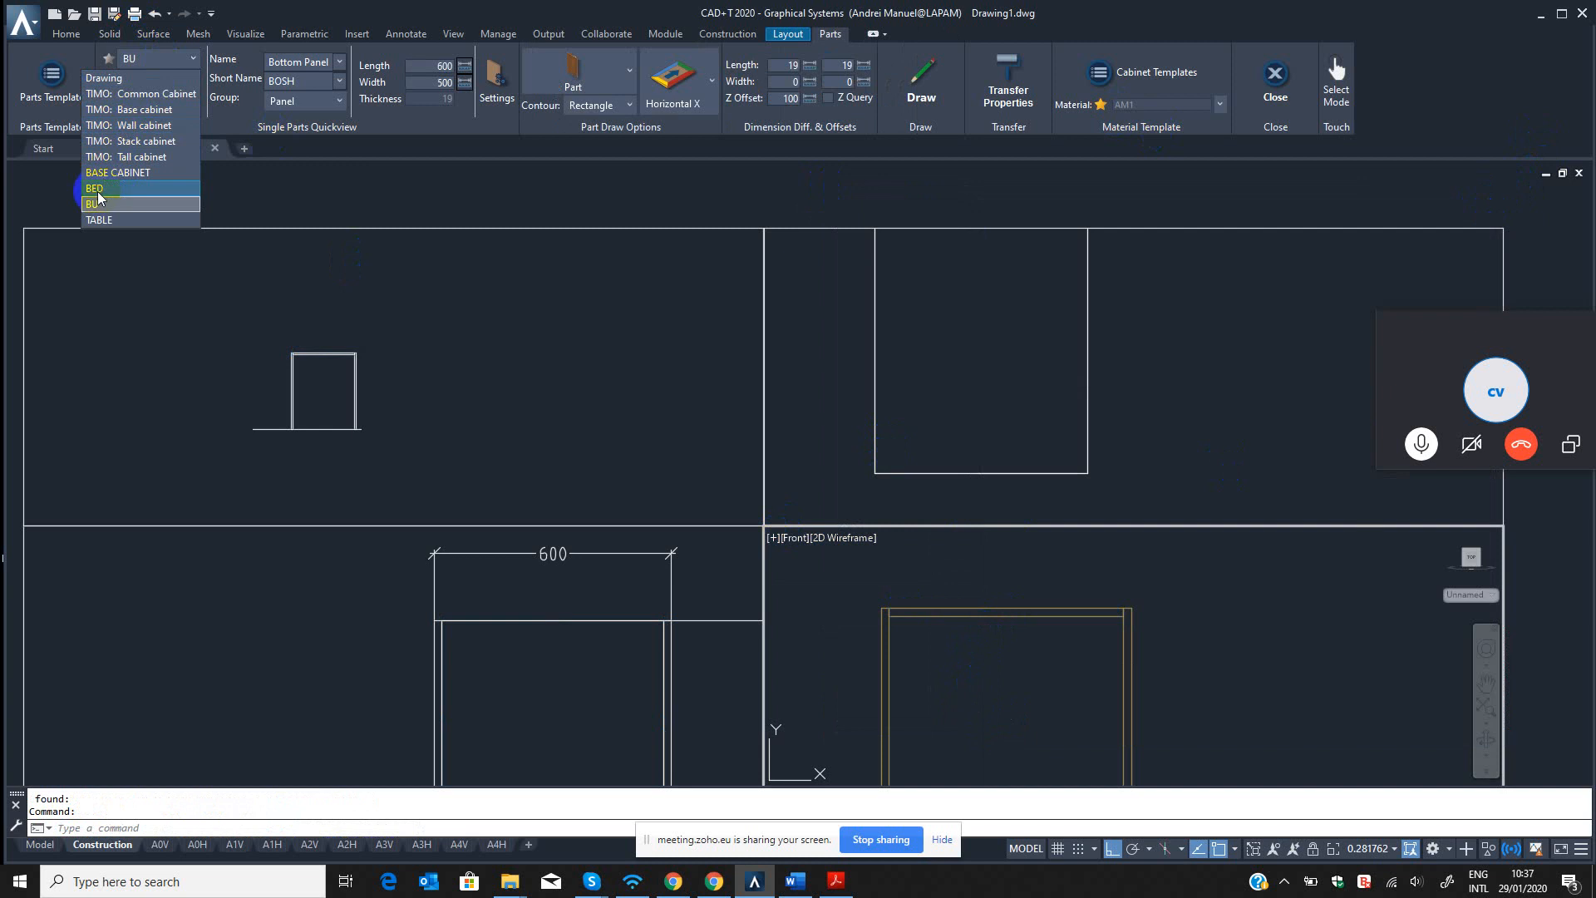
click(105, 187)
click(158, 58)
click(94, 204)
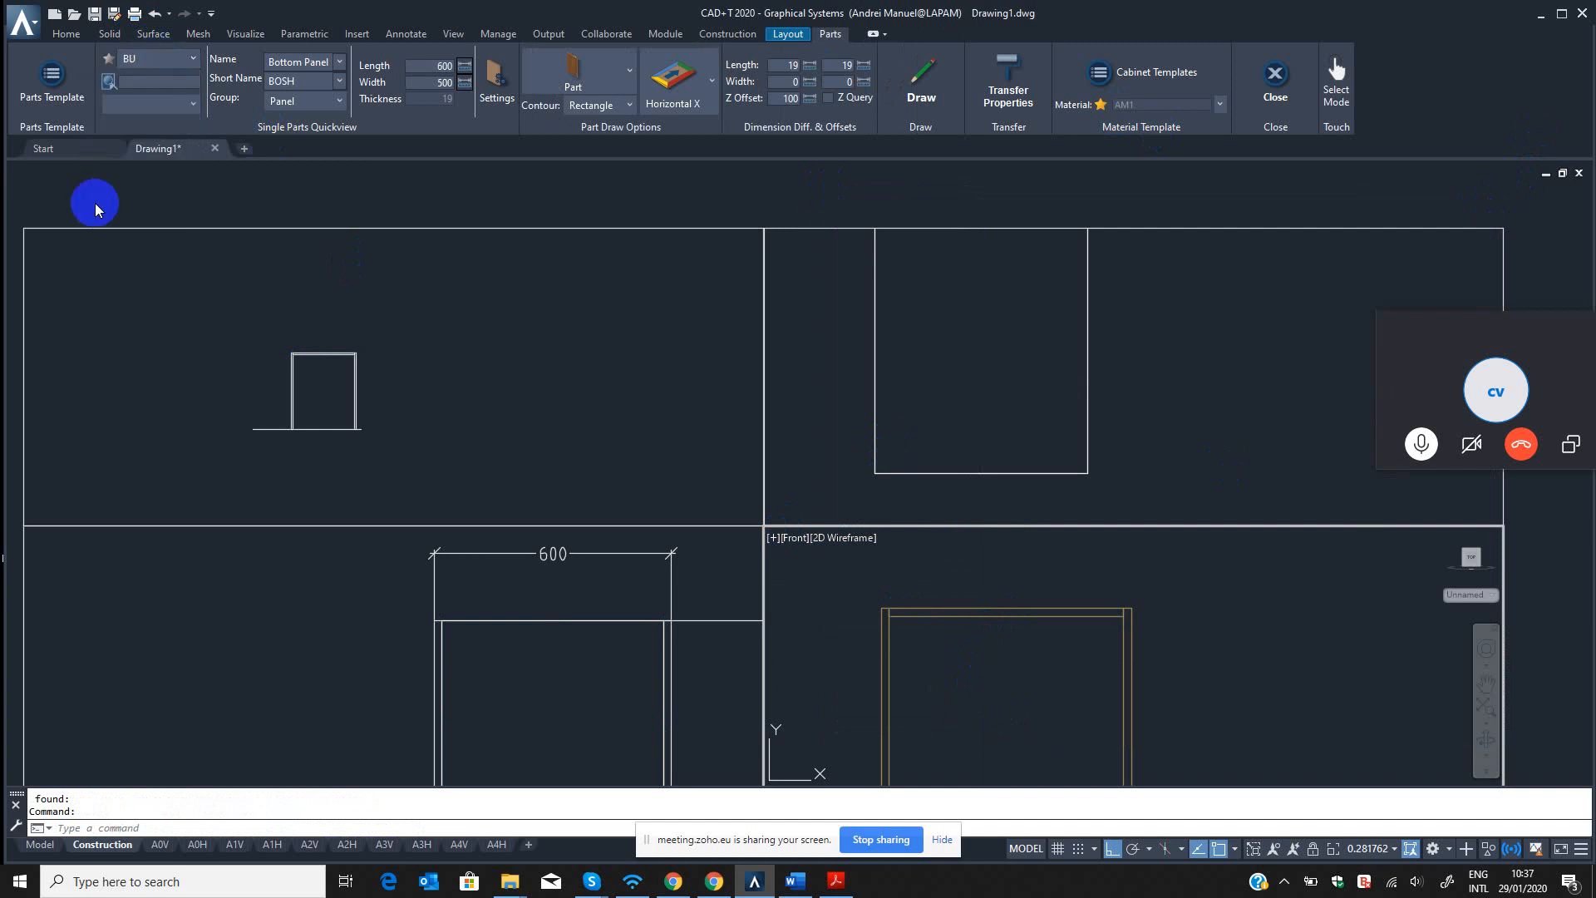
click(152, 108)
click(132, 171)
Draw the Bottom Panel in the top view from the cabinet's back left corner, giving the backplane direction.
click(519, 661)
scroll(519, 662, down, 4)
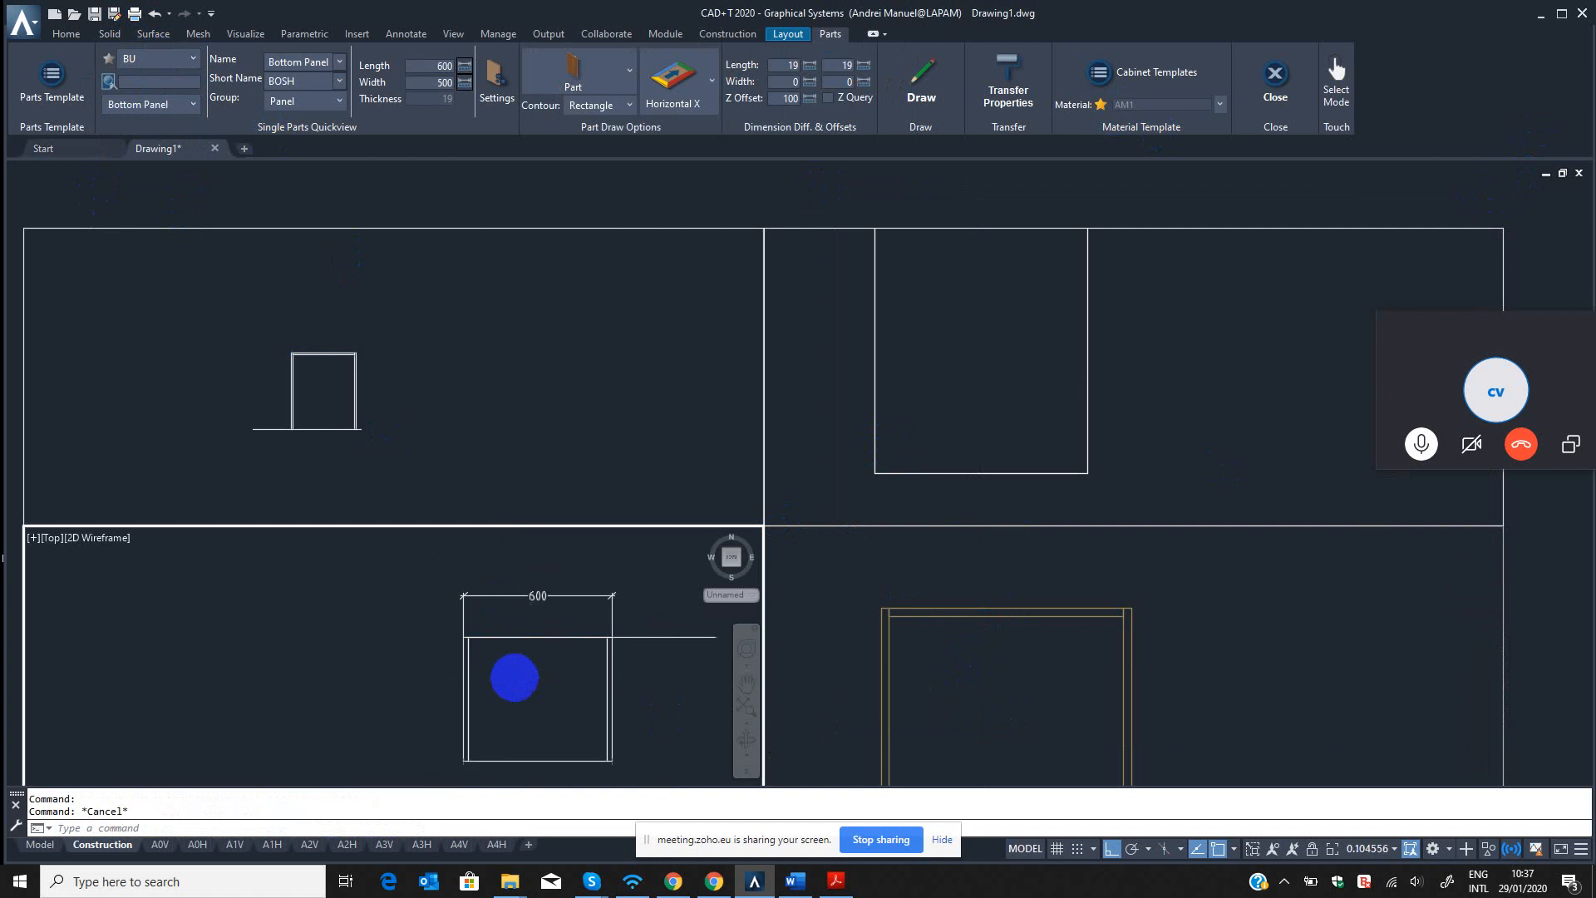
click(918, 79)
scroll(385, 653, up, 4)
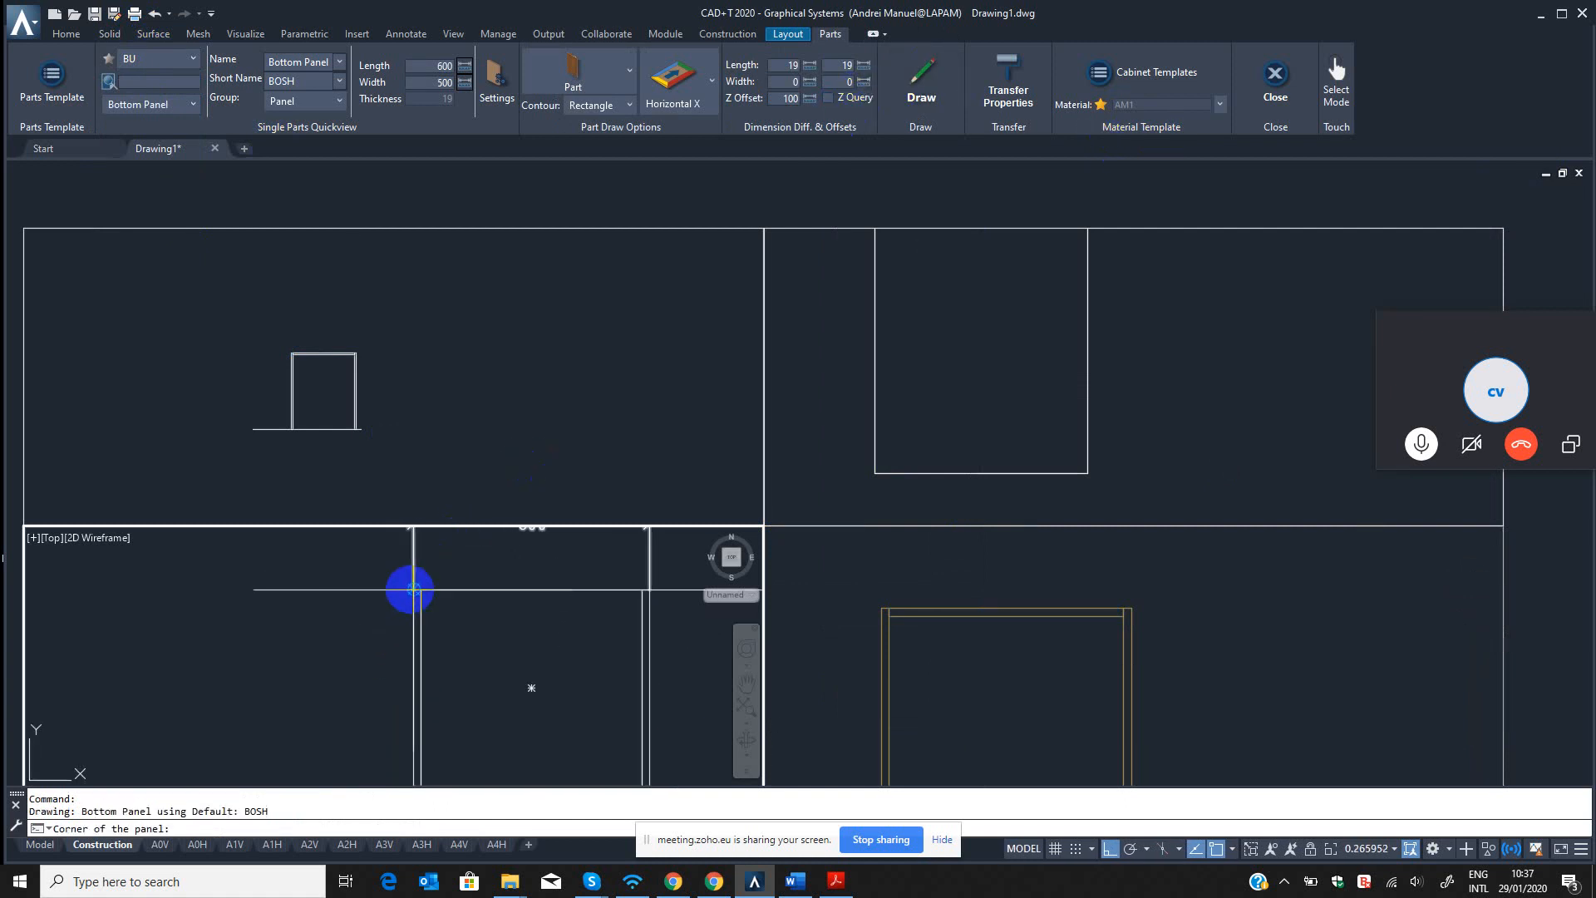
click(413, 590)
click(474, 627)
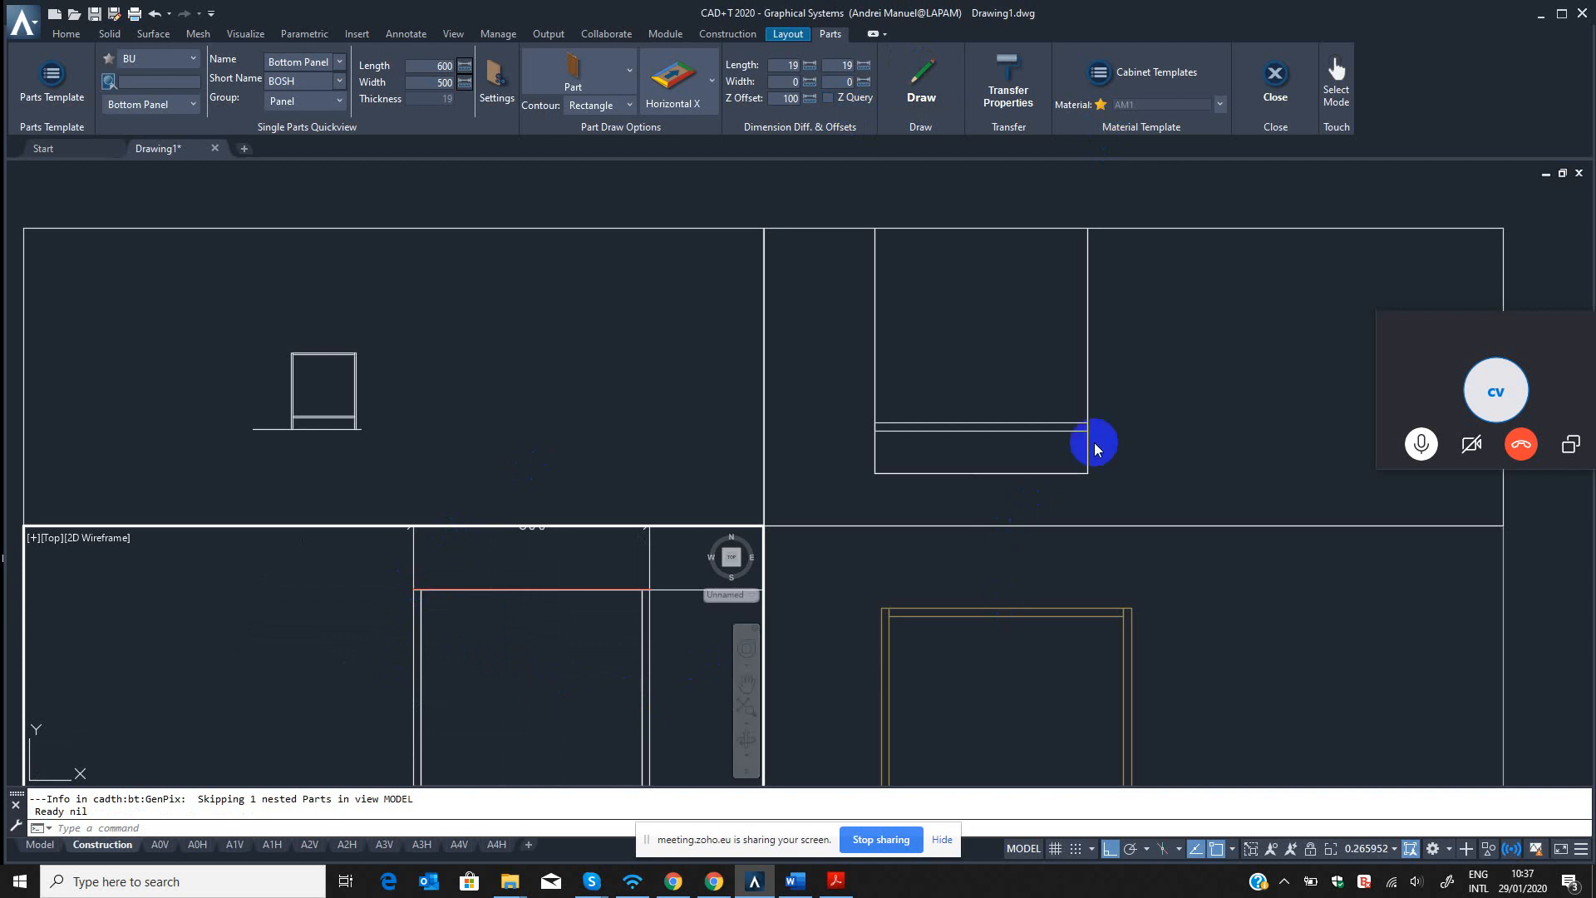
Examine the new bottom panel's height position in the left and front views.
click(1054, 423)
scroll(1062, 420, up, 4)
click(1072, 409)
click(1015, 452)
scroll(1043, 381, down, 6)
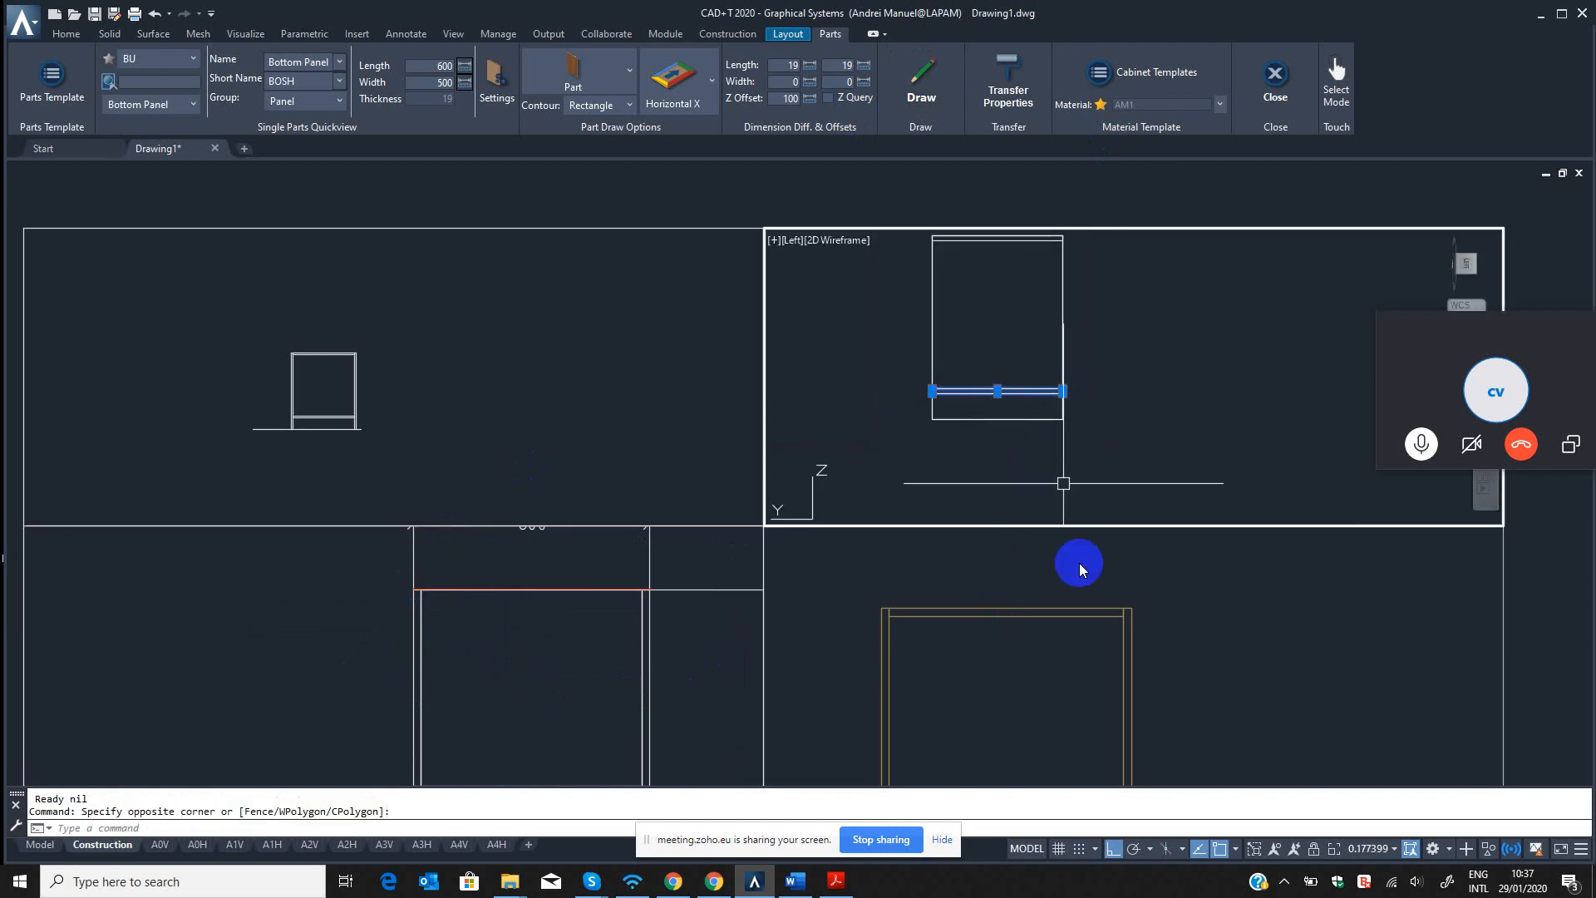
click(1070, 651)
scroll(1059, 641, up, 3)
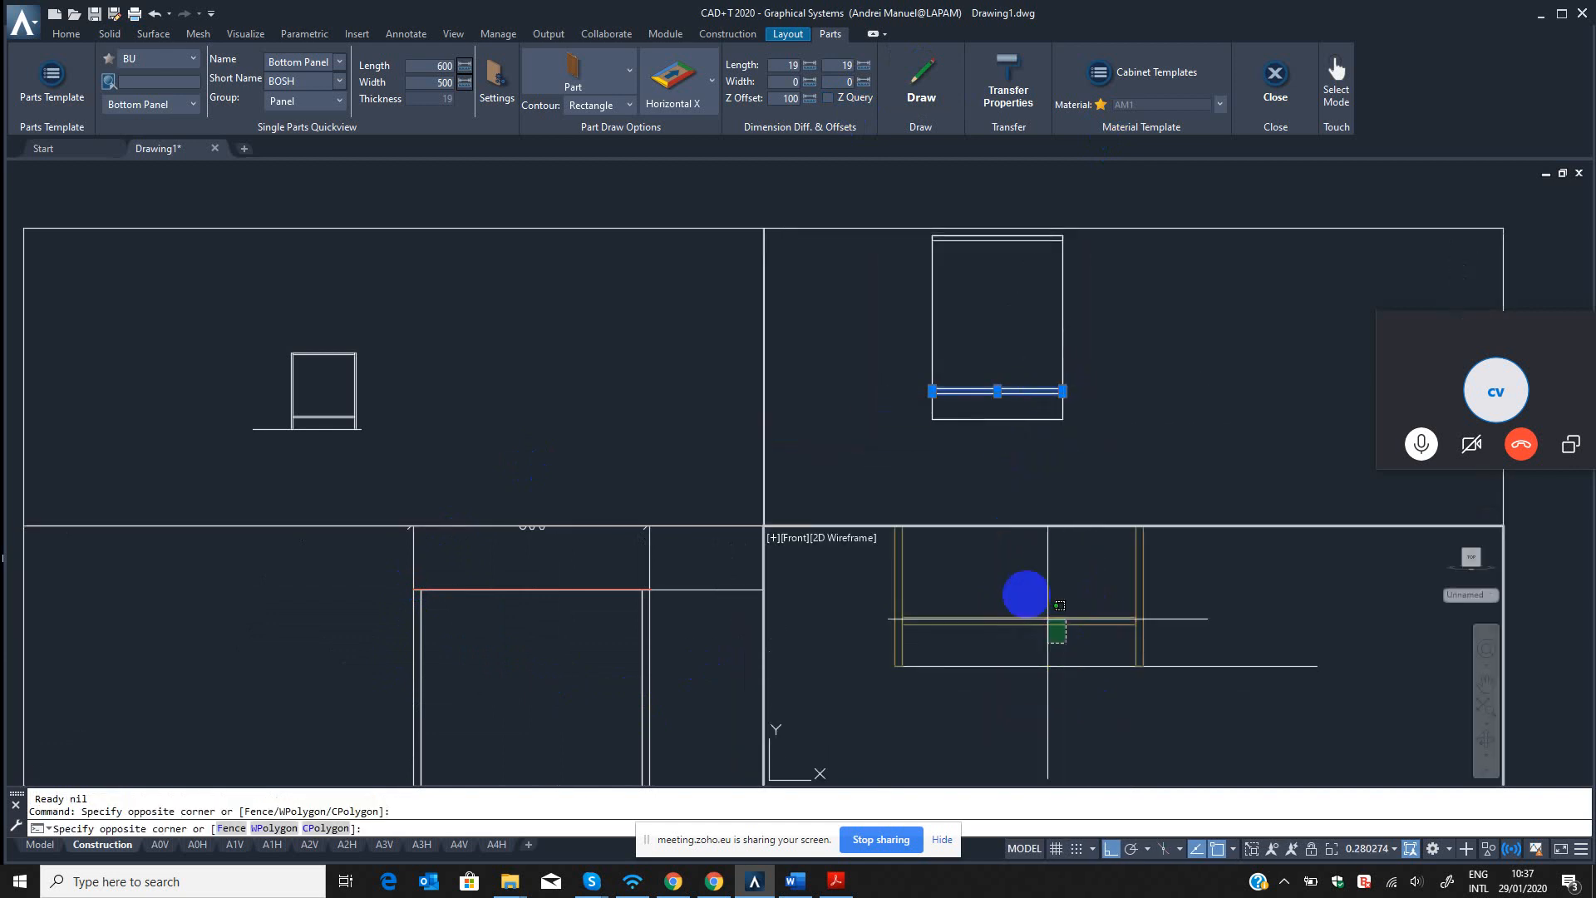
key(Escape)
Inspect how the bottom and top panels sit against the side panels in the left view.
click(1031, 417)
middle_drag(961, 359, 963, 420)
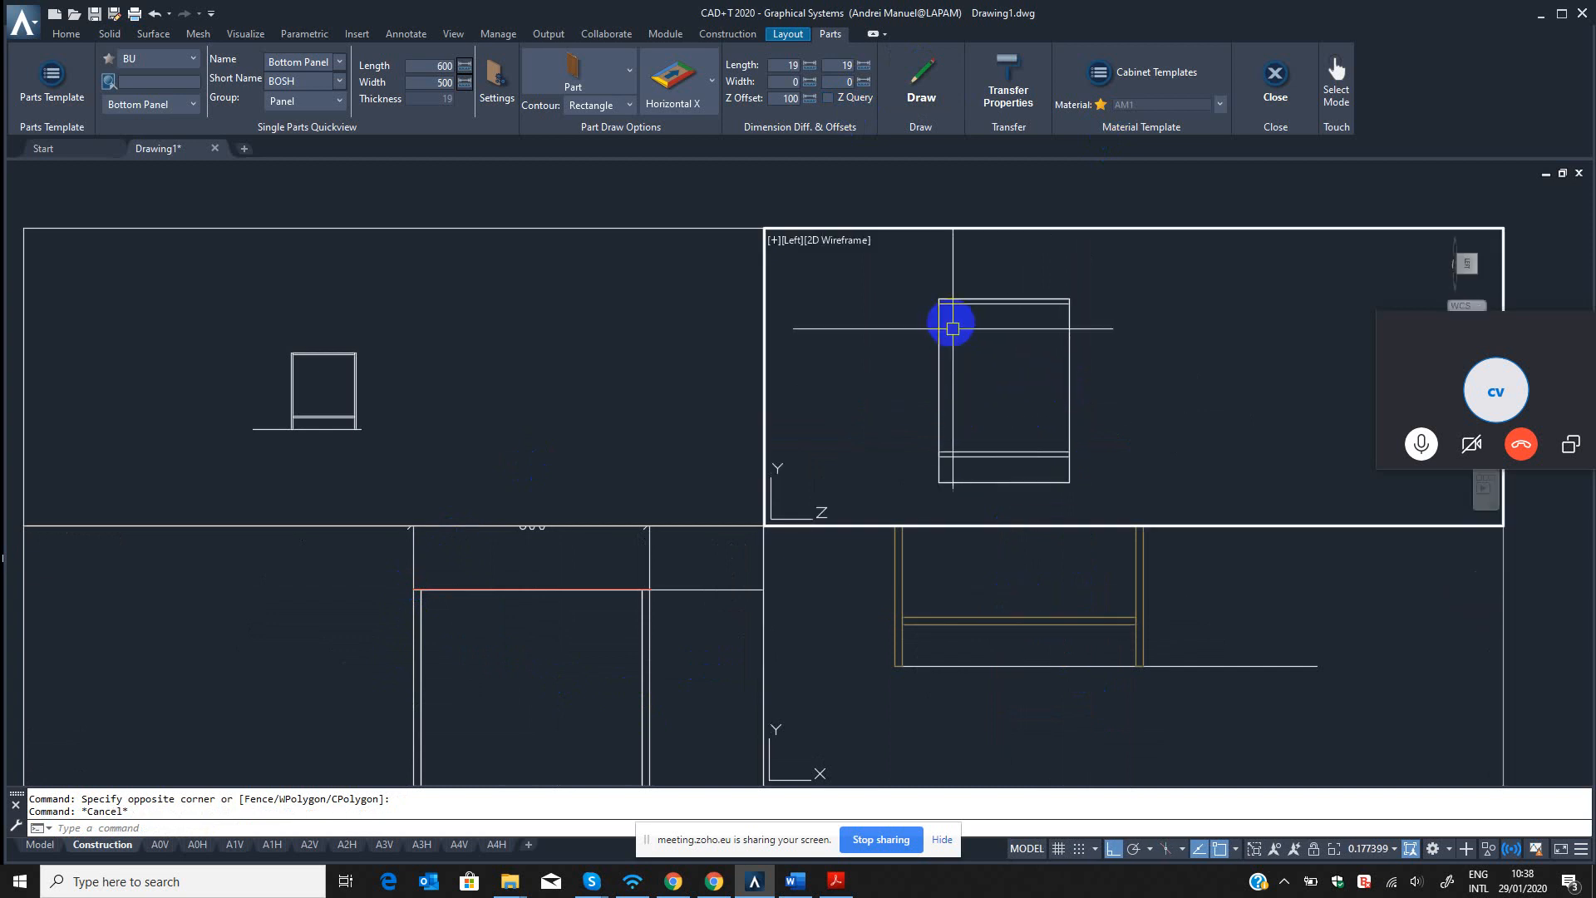
scroll(951, 323, up, 5)
scroll(981, 349, down, 5)
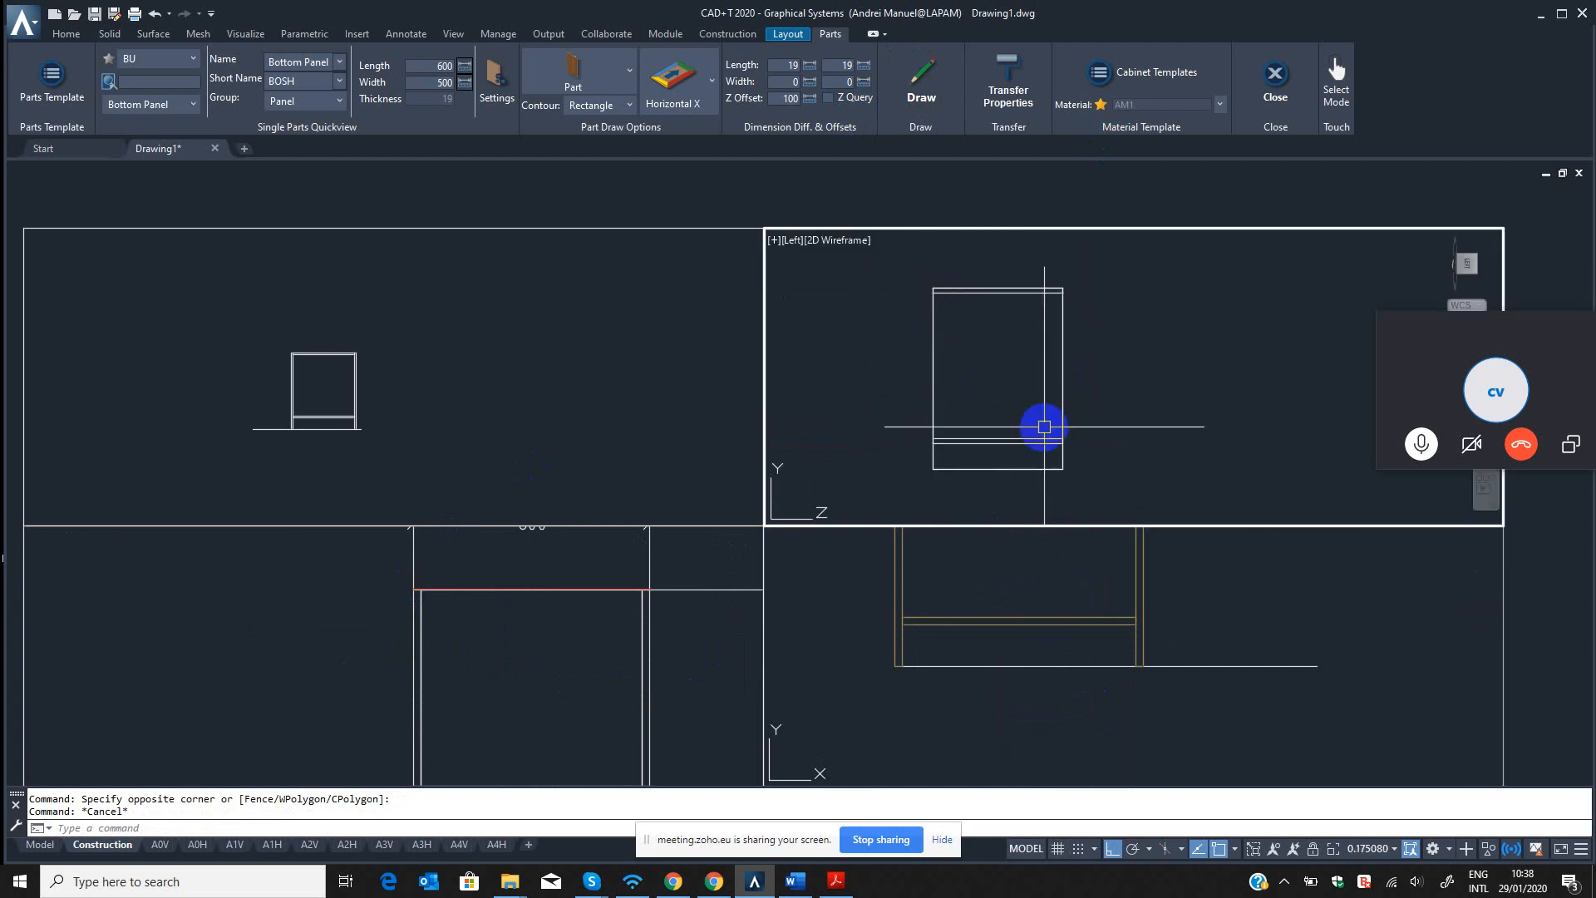
click(1078, 371)
key(Escape)
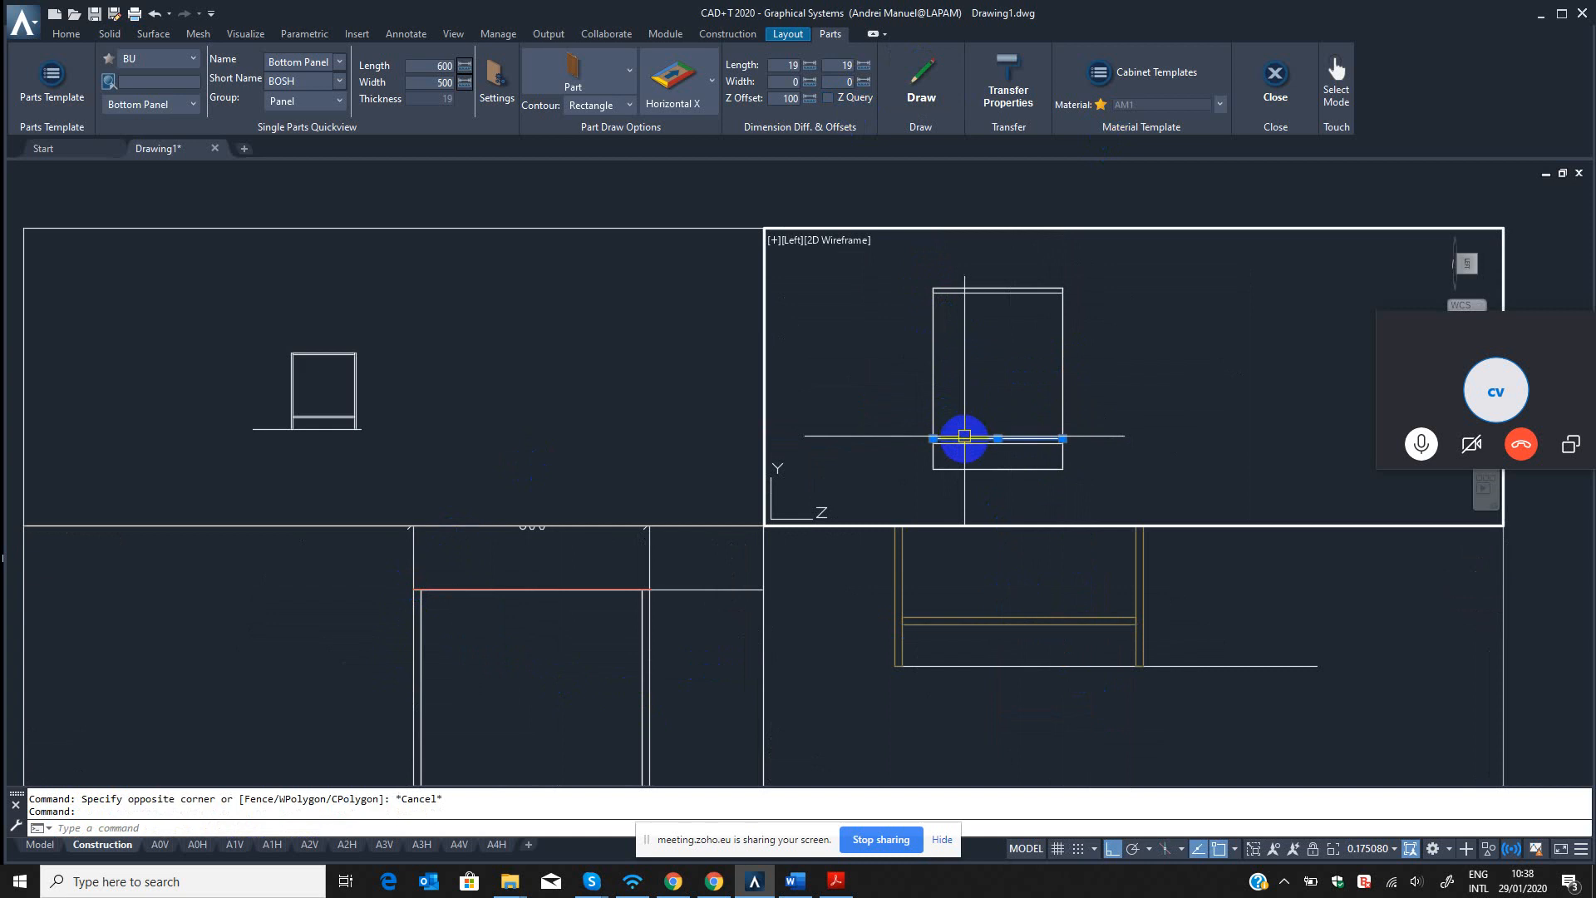
key(Escape)
click(948, 287)
scroll(948, 287, up, 4)
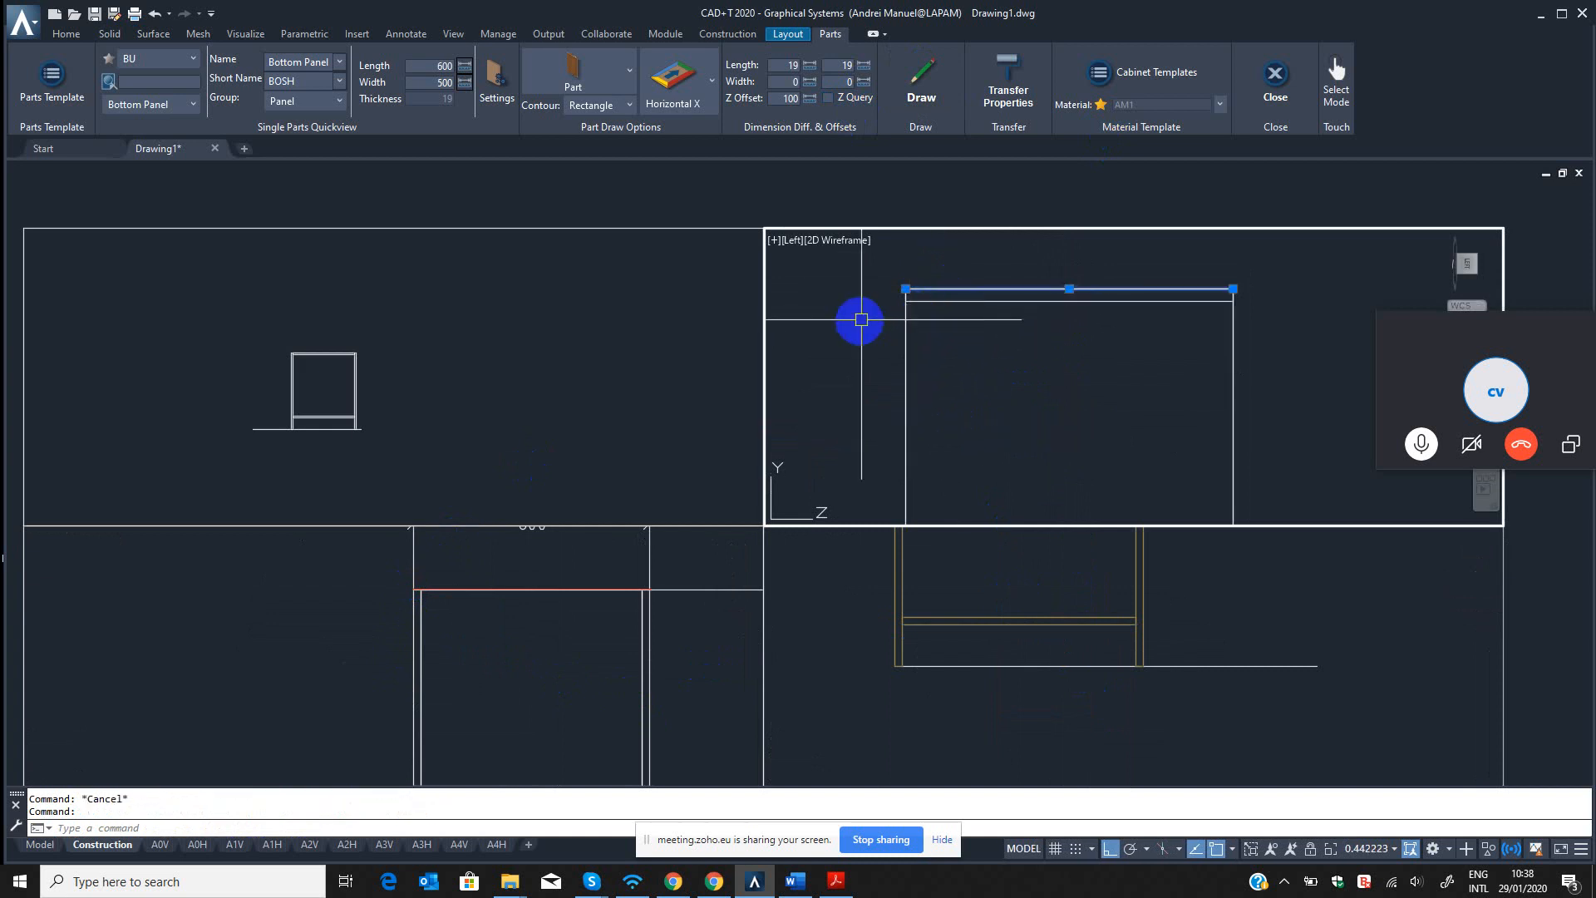
key(Escape)
key(Escape)
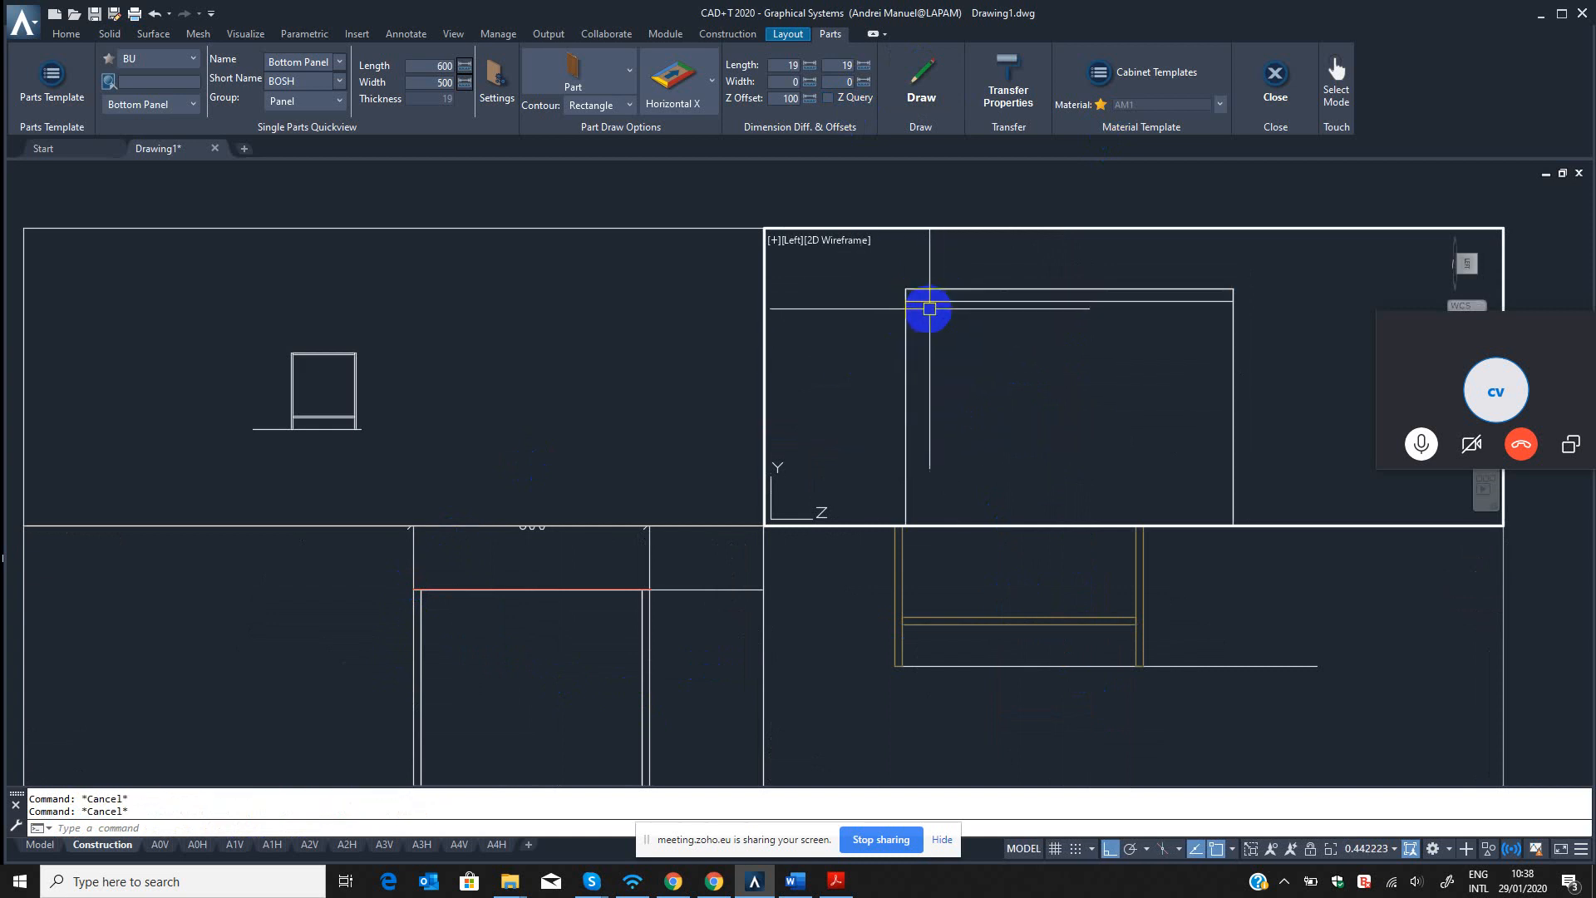
text(qm)
key(Return)
click(939, 302)
right_click(932, 329)
click(932, 329)
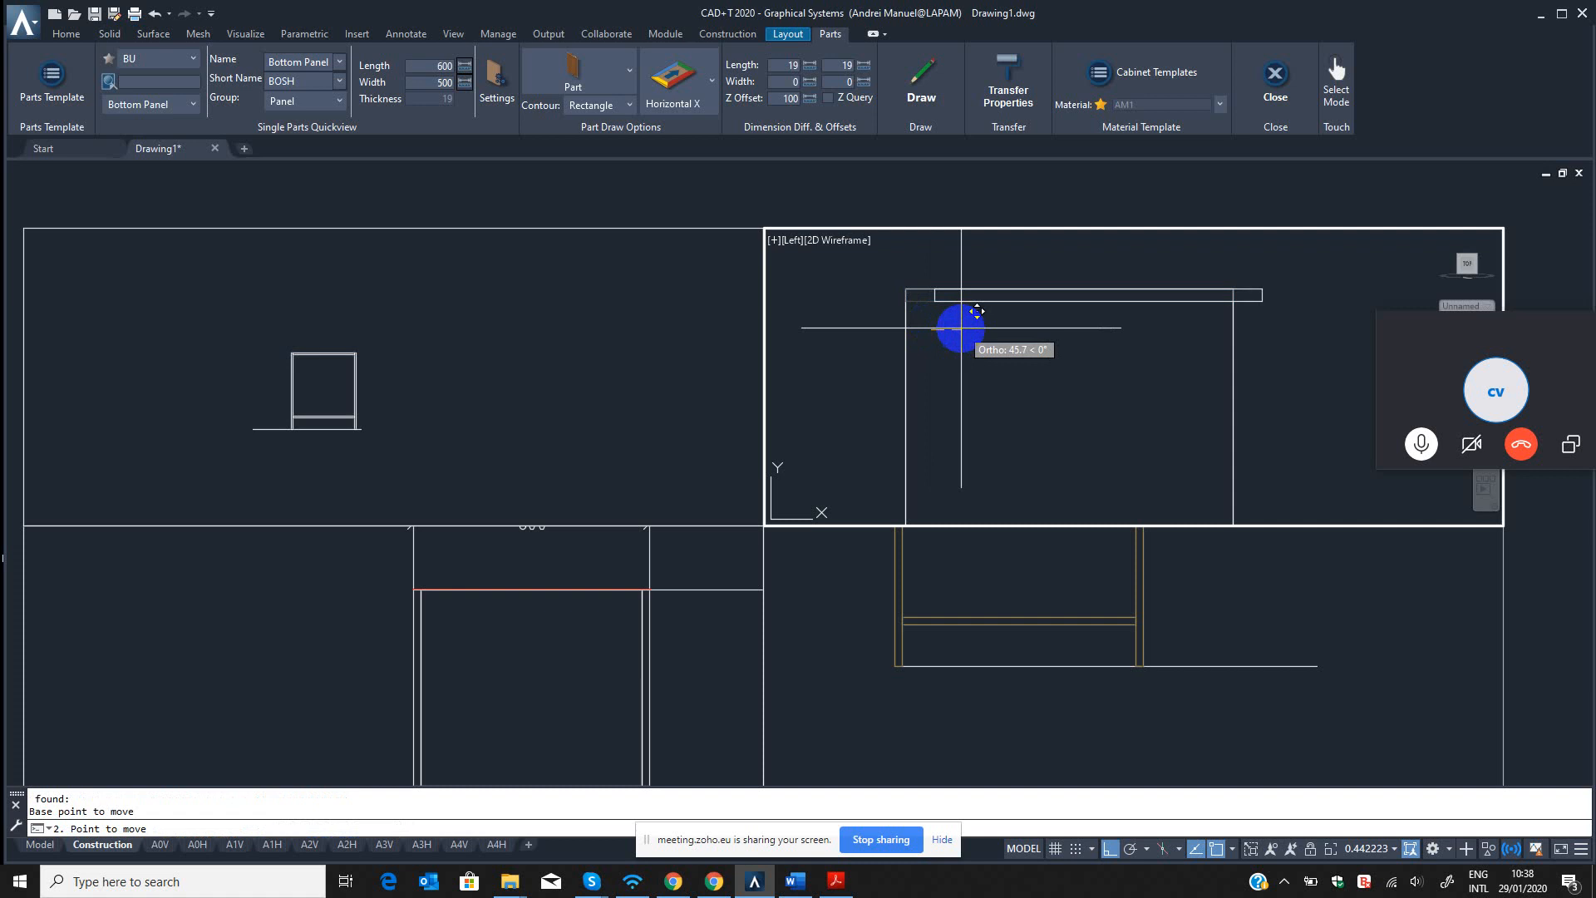
key(Escape)
Set the start width difference of the BU Bottom Panel template to 20, save it and close the template editor.
click(22, 81)
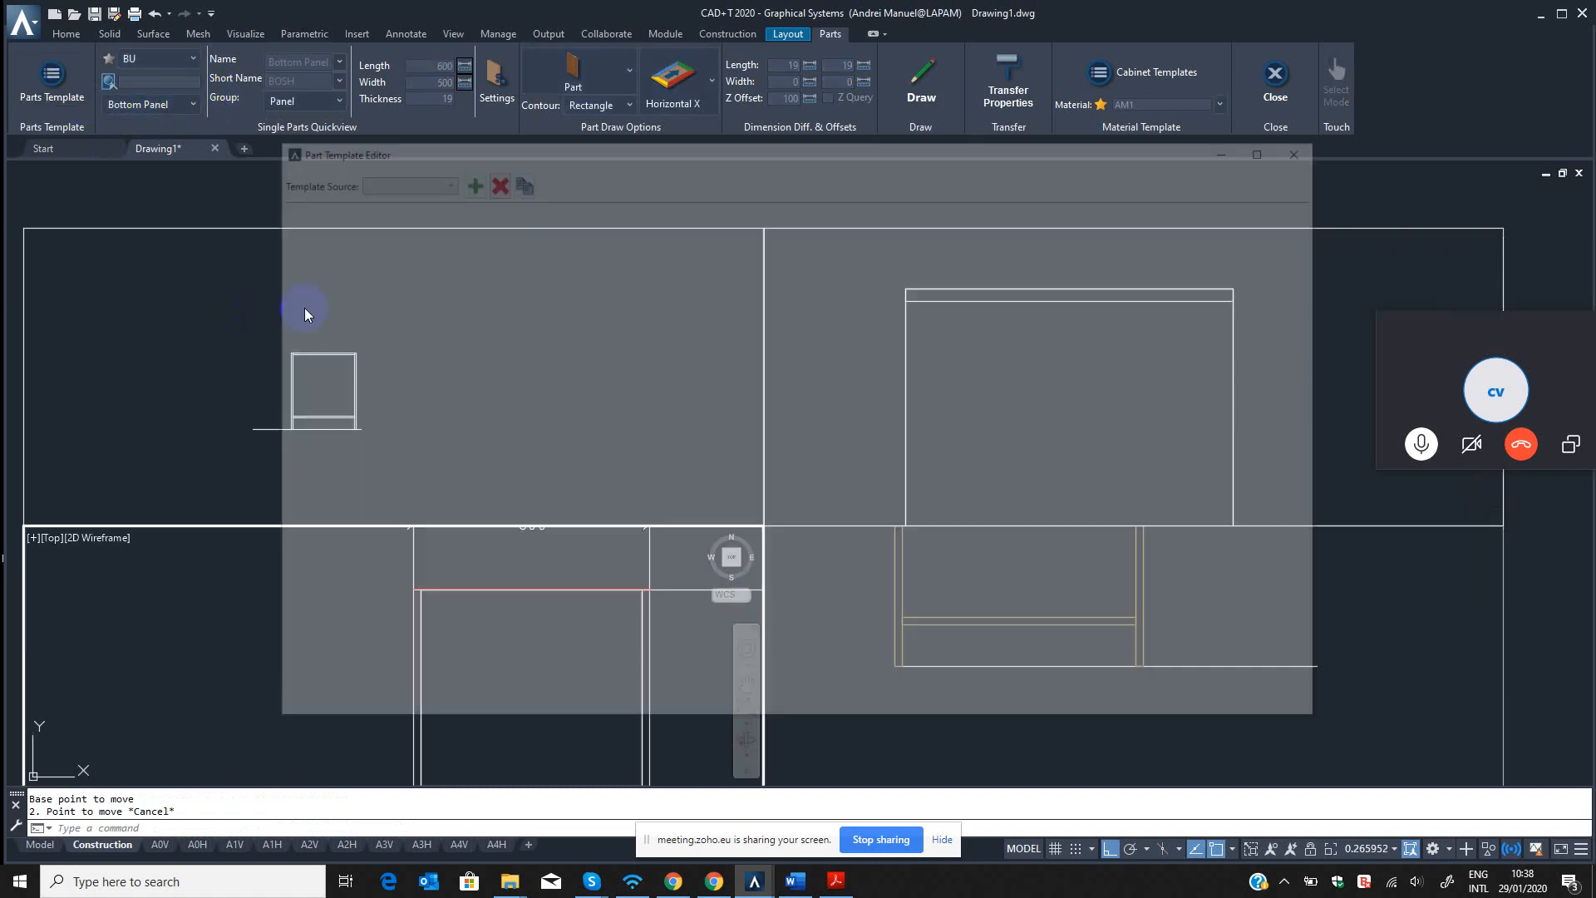
click(424, 178)
click(367, 264)
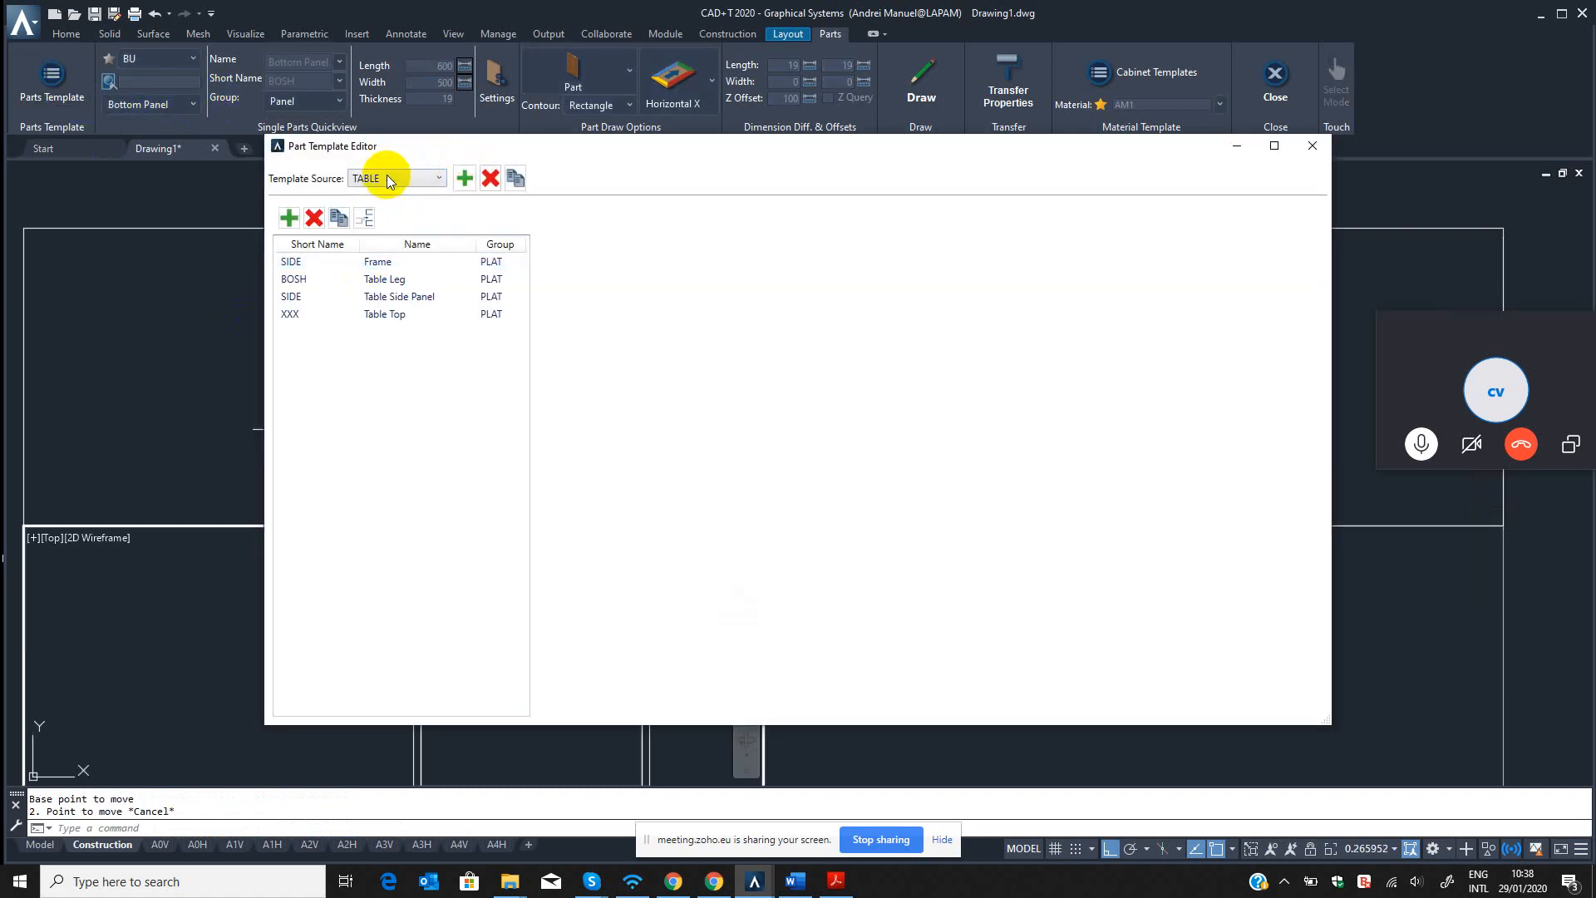
click(370, 178)
click(360, 246)
click(371, 316)
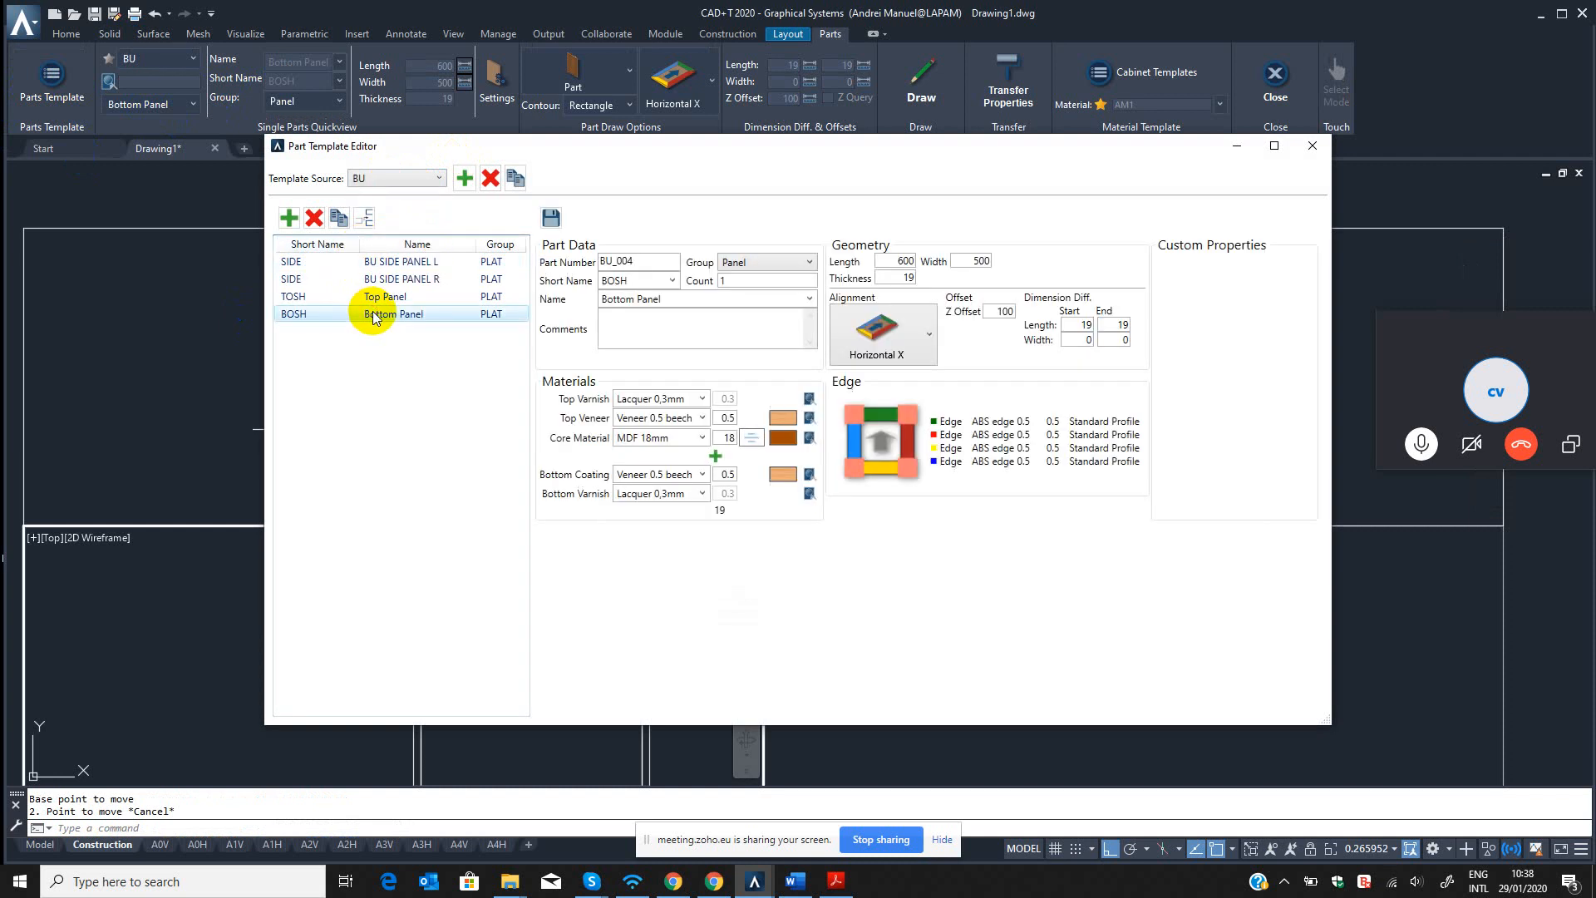
click(1077, 339)
text(2)
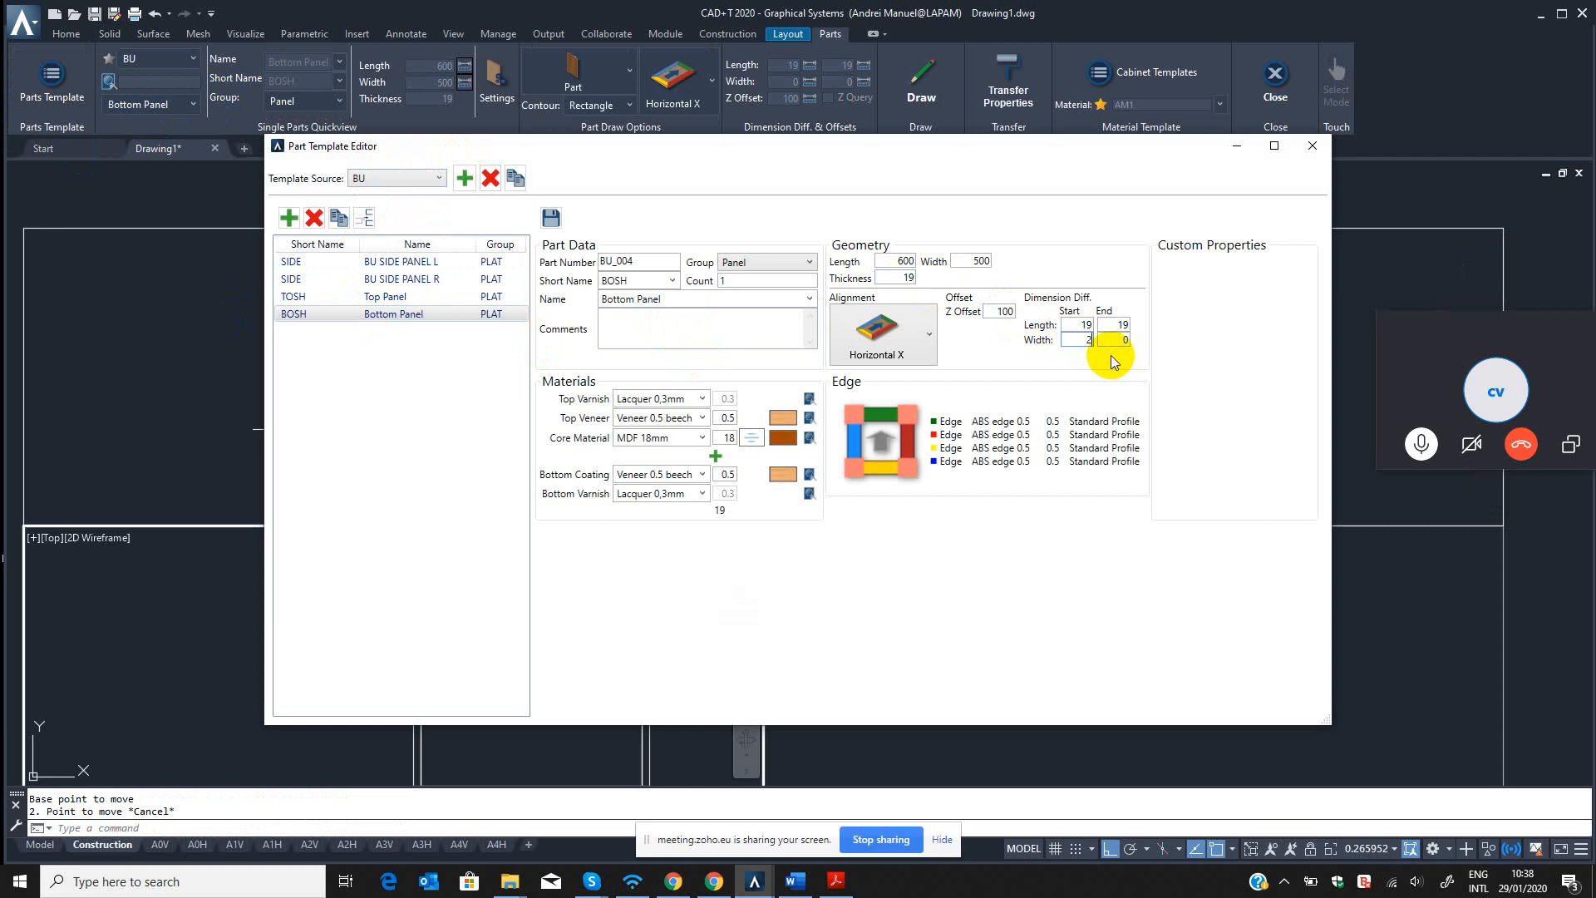
text(0)
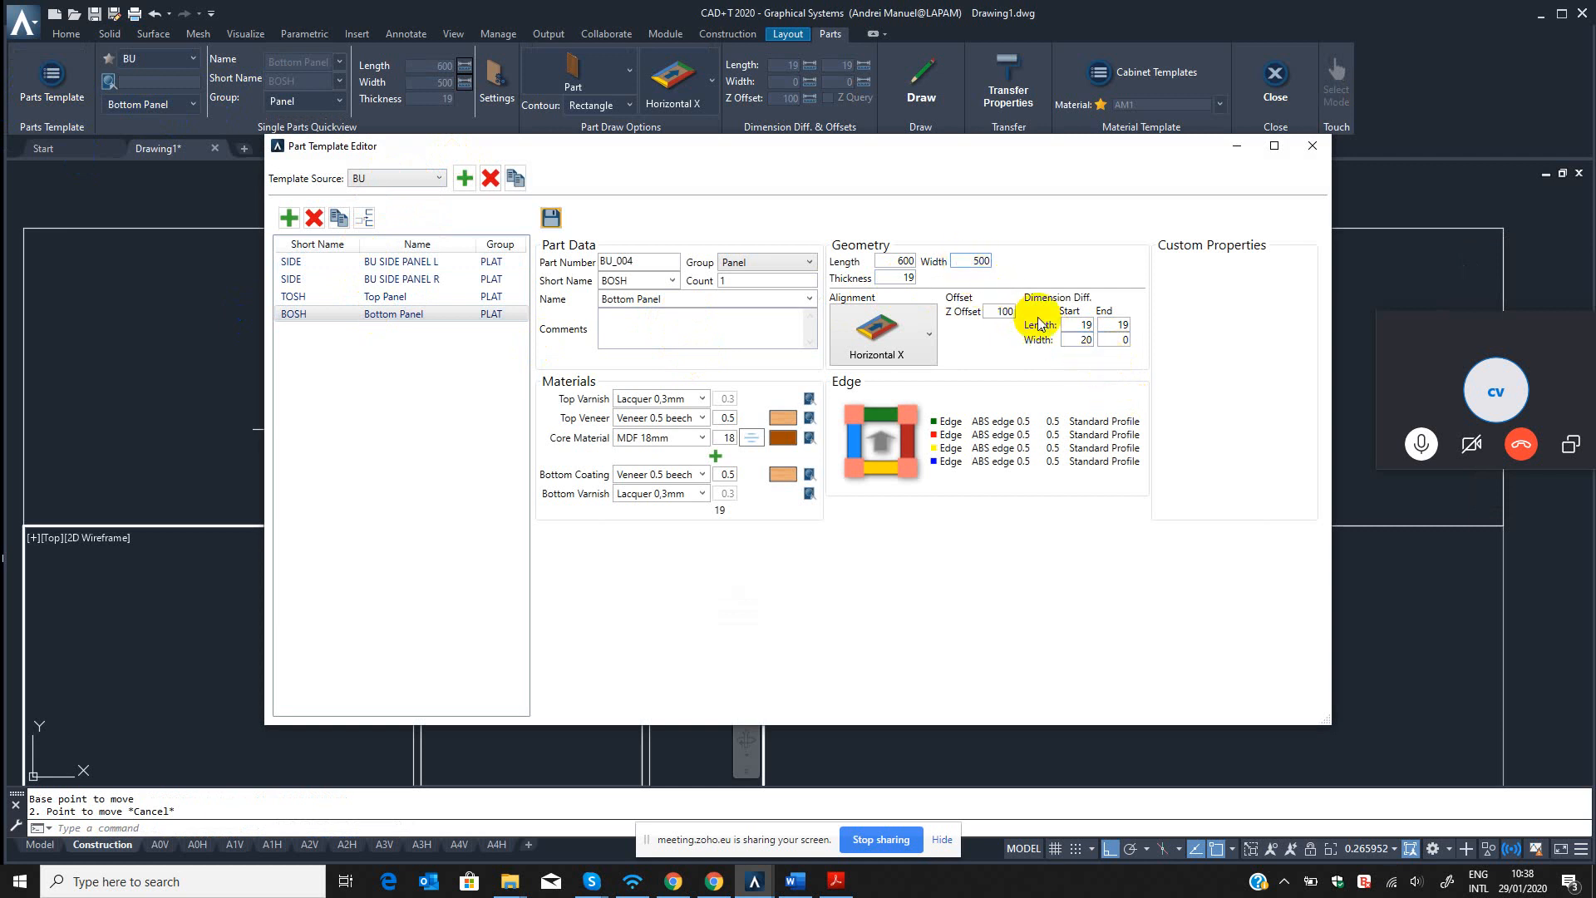
double_click(1076, 341)
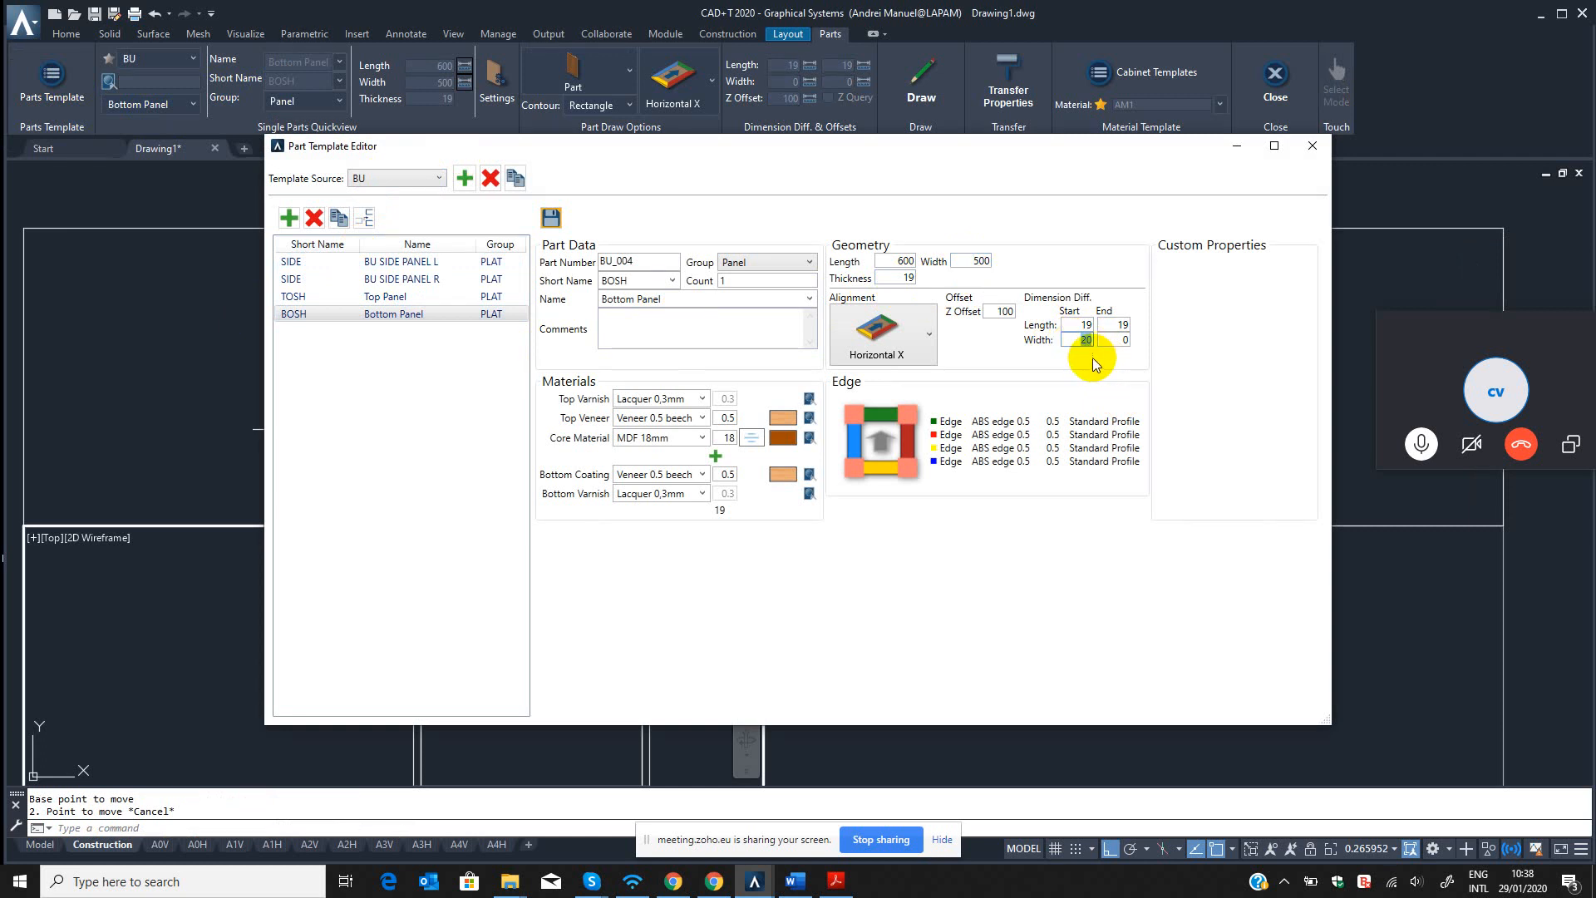
click(551, 220)
click(1313, 147)
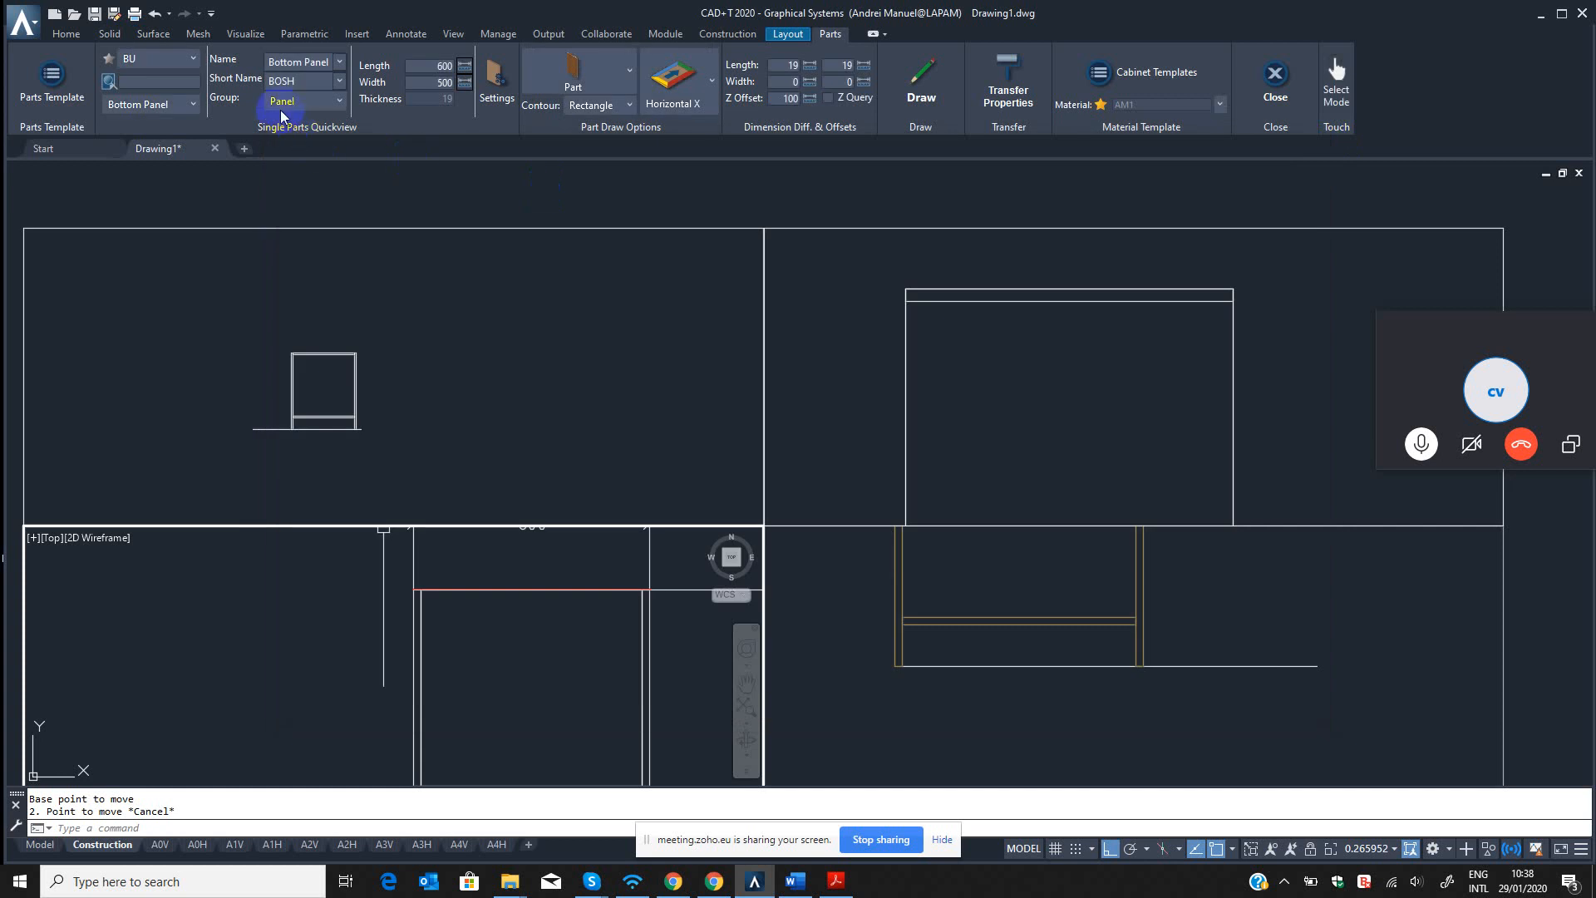
Reload the BU template group by switching to BASE CABINET and back, and choose the Bottom Panel part.
click(176, 62)
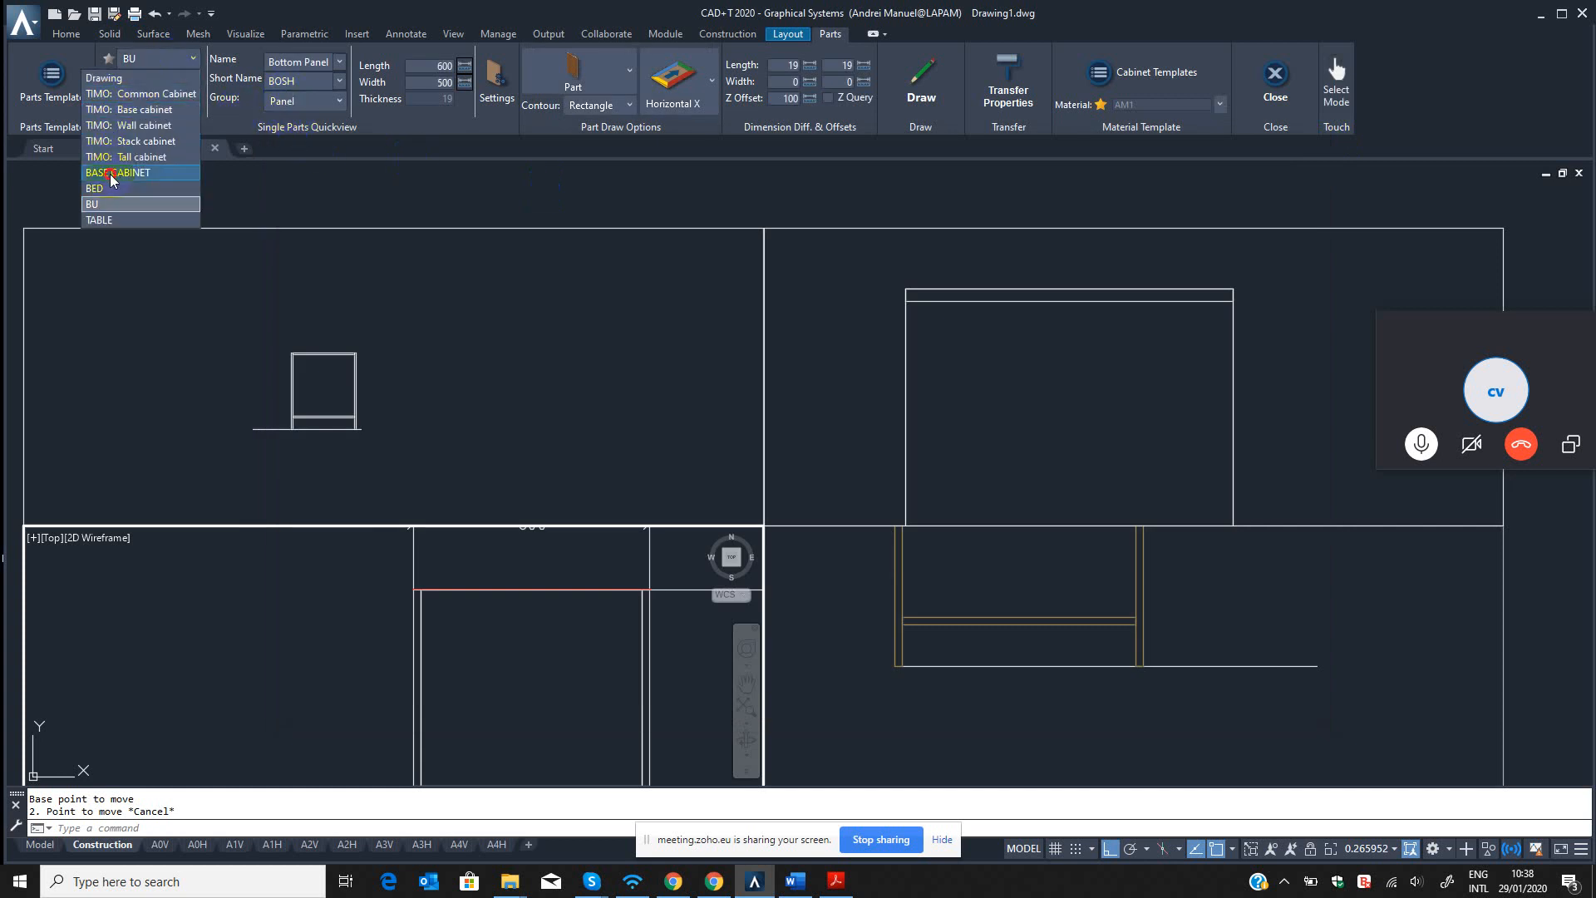
click(112, 179)
click(152, 60)
click(112, 203)
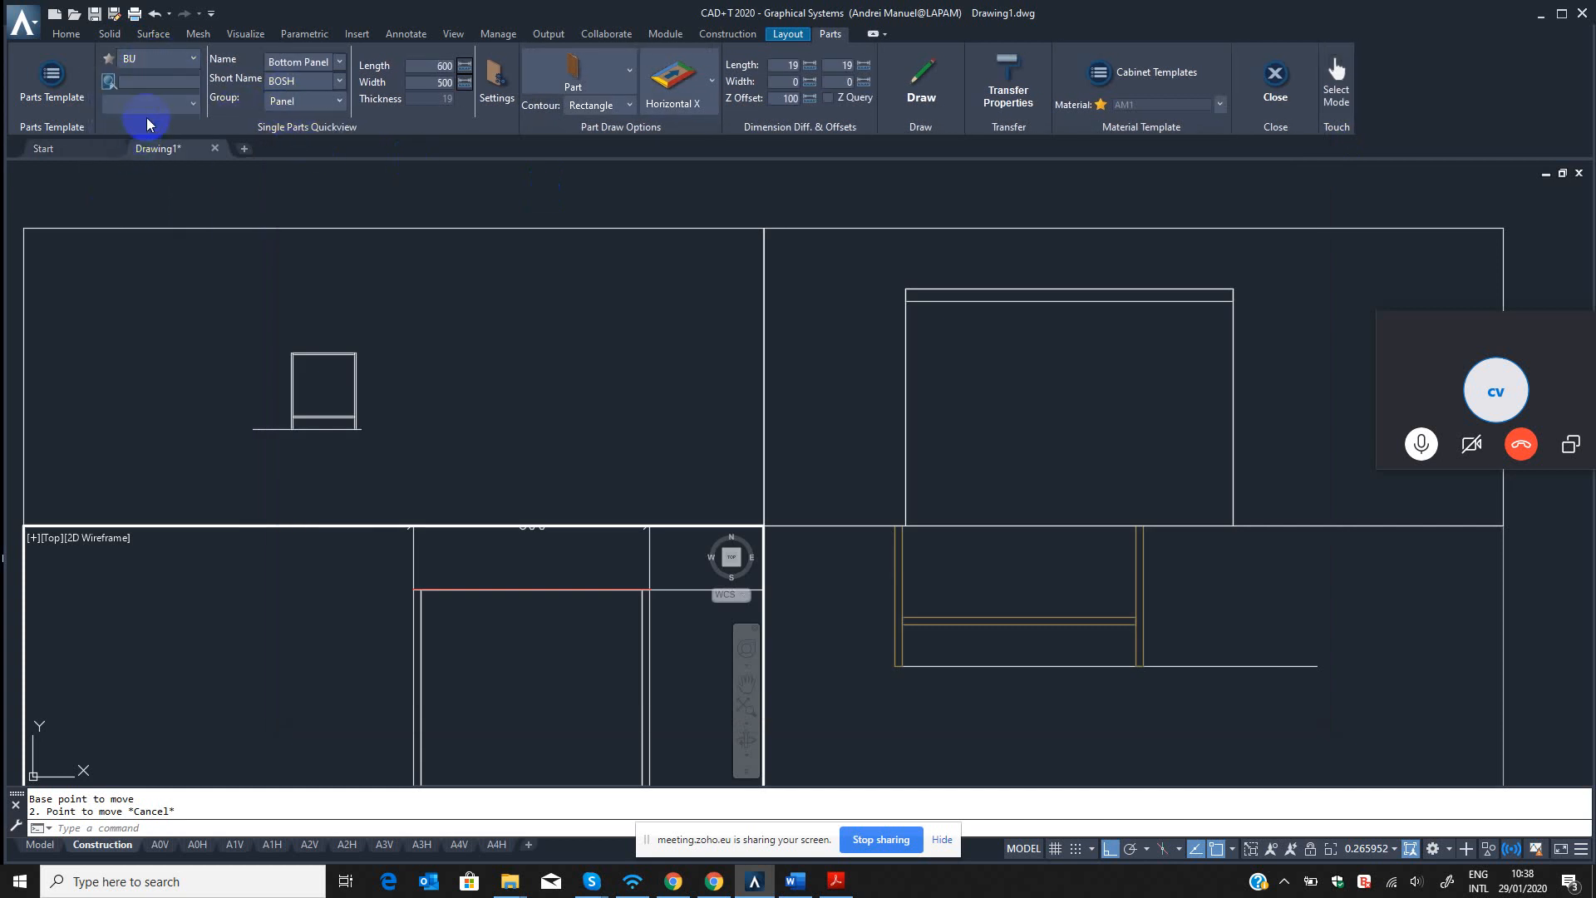
click(149, 103)
click(124, 169)
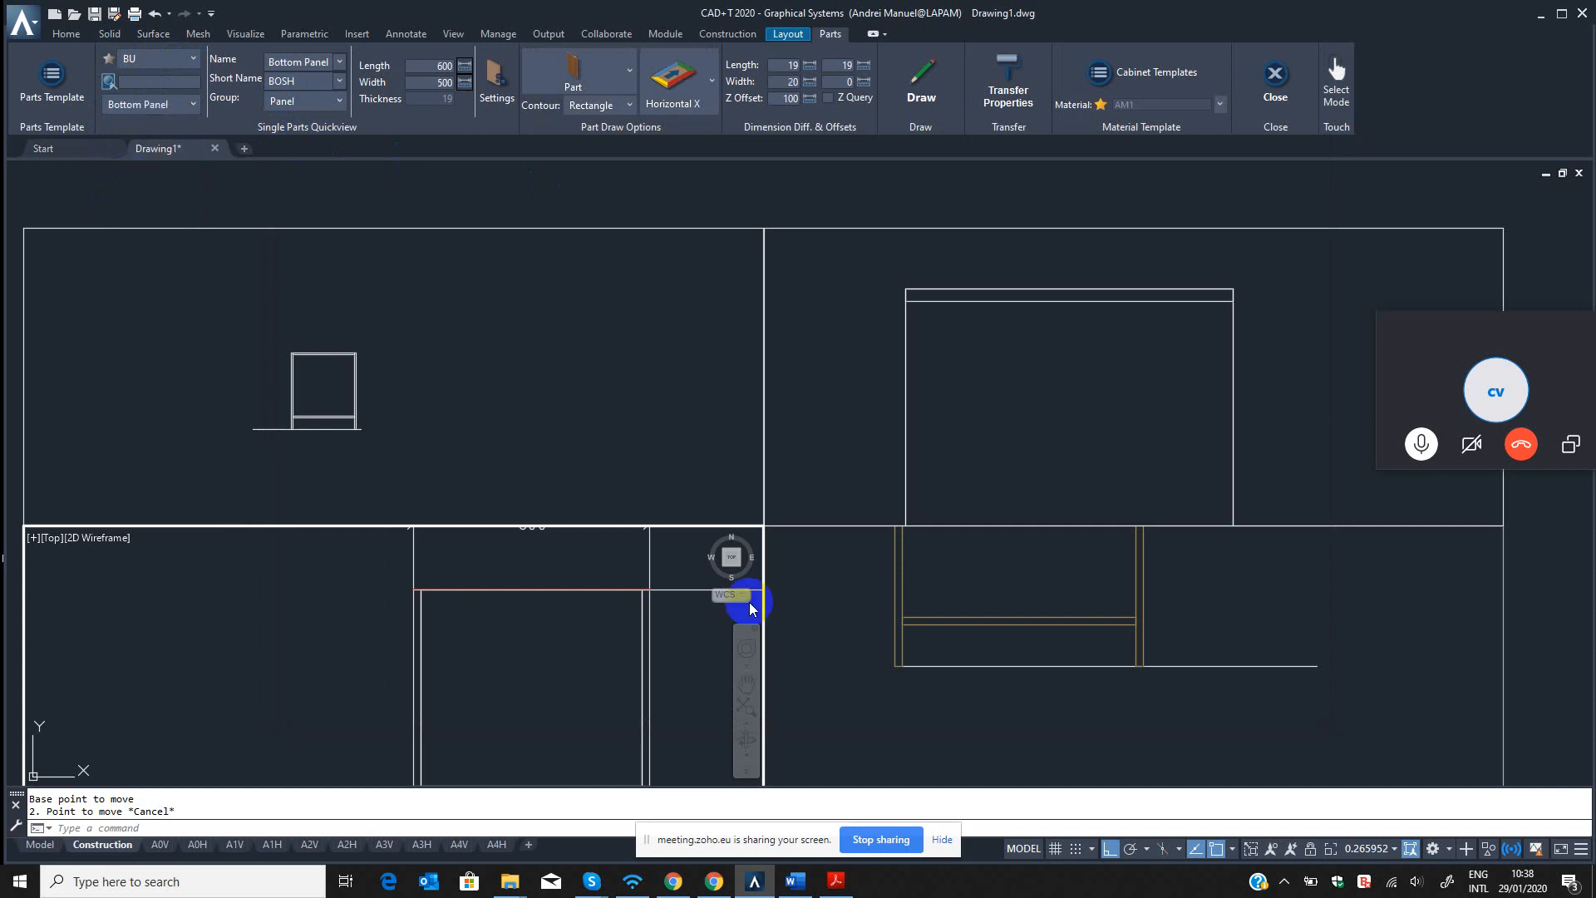
Erase the existing bottom panel from the cabinet in the front view with the CAD+T erase command.
click(1035, 620)
key(Escape)
key(Escape)
text(qe)
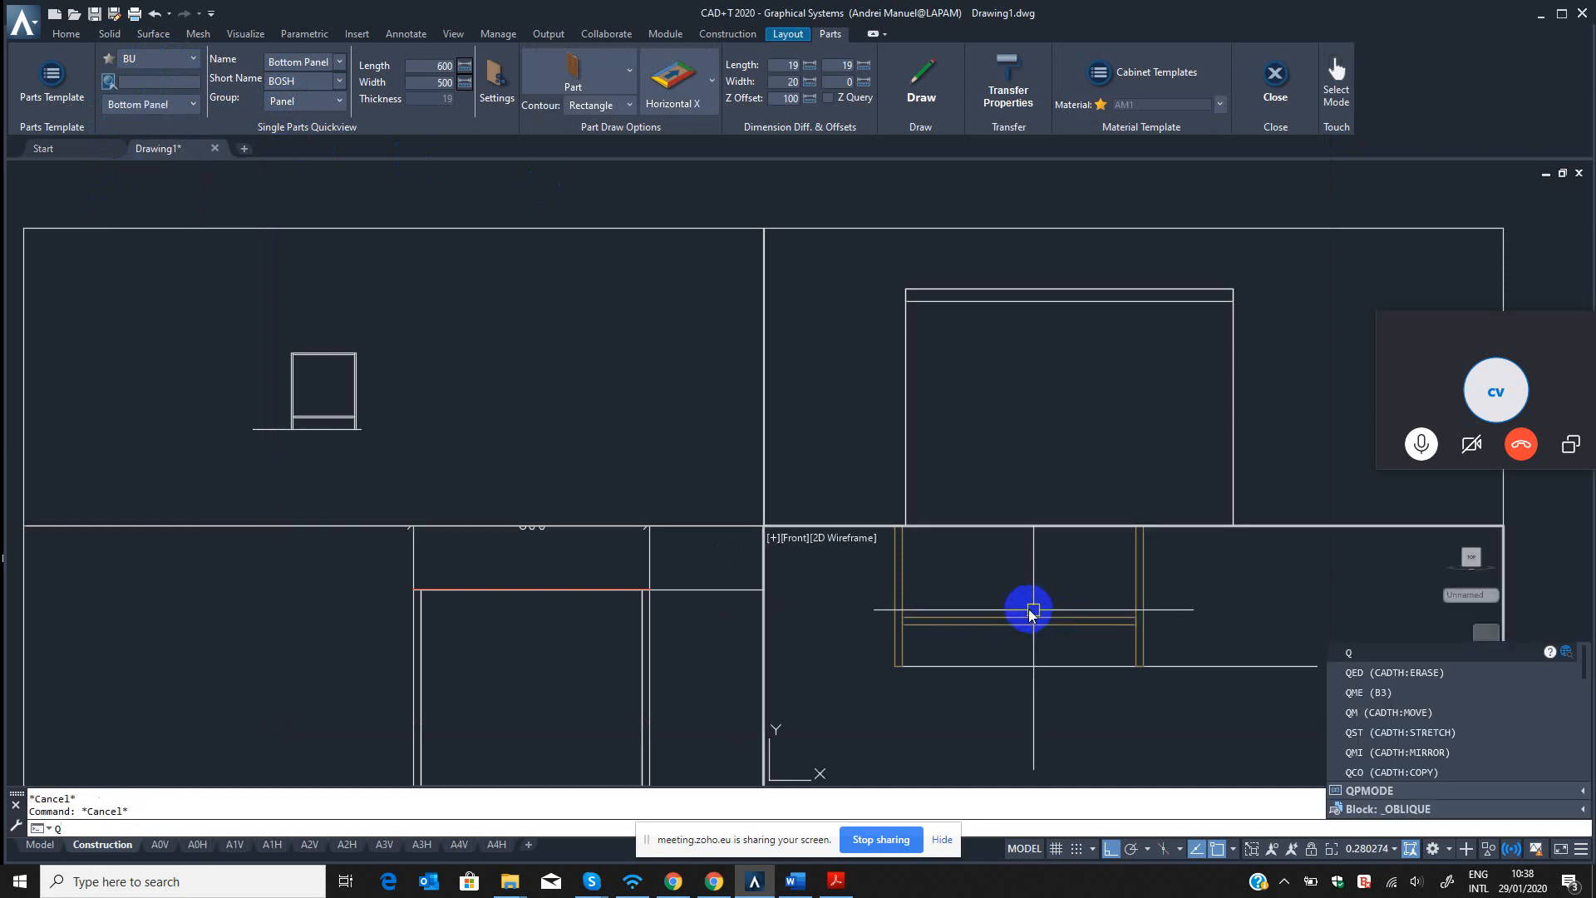
key(Return)
click(1008, 620)
key(Return)
Draw the updated Bottom Panel in the top view from the cabinet's back left corner along the back edge.
click(586, 695)
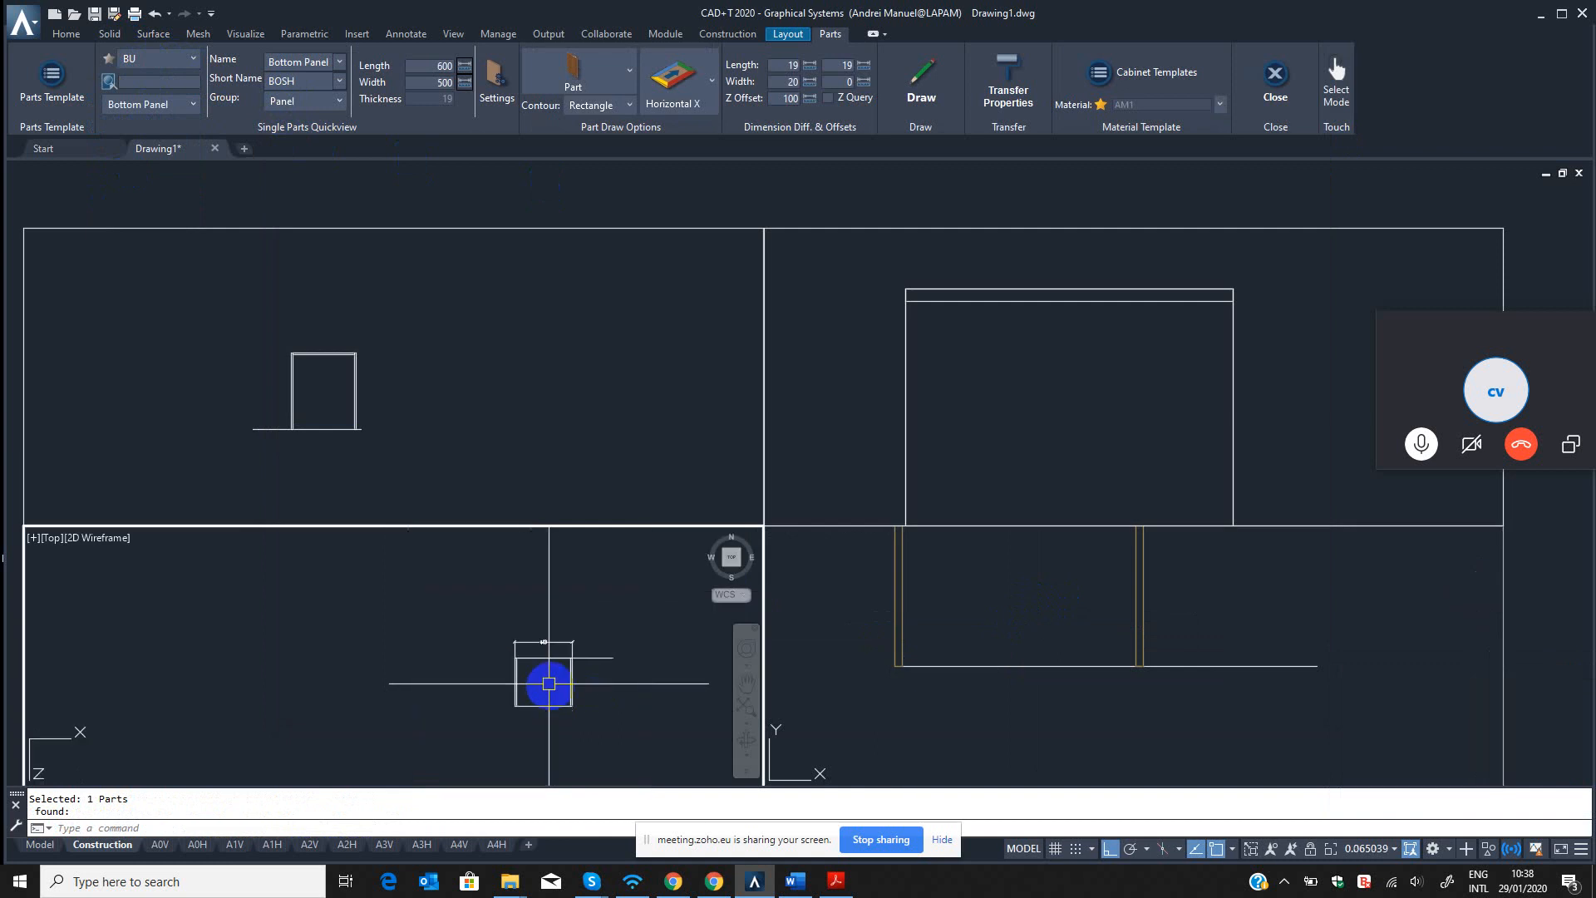
click(921, 83)
scroll(399, 631, up, 3)
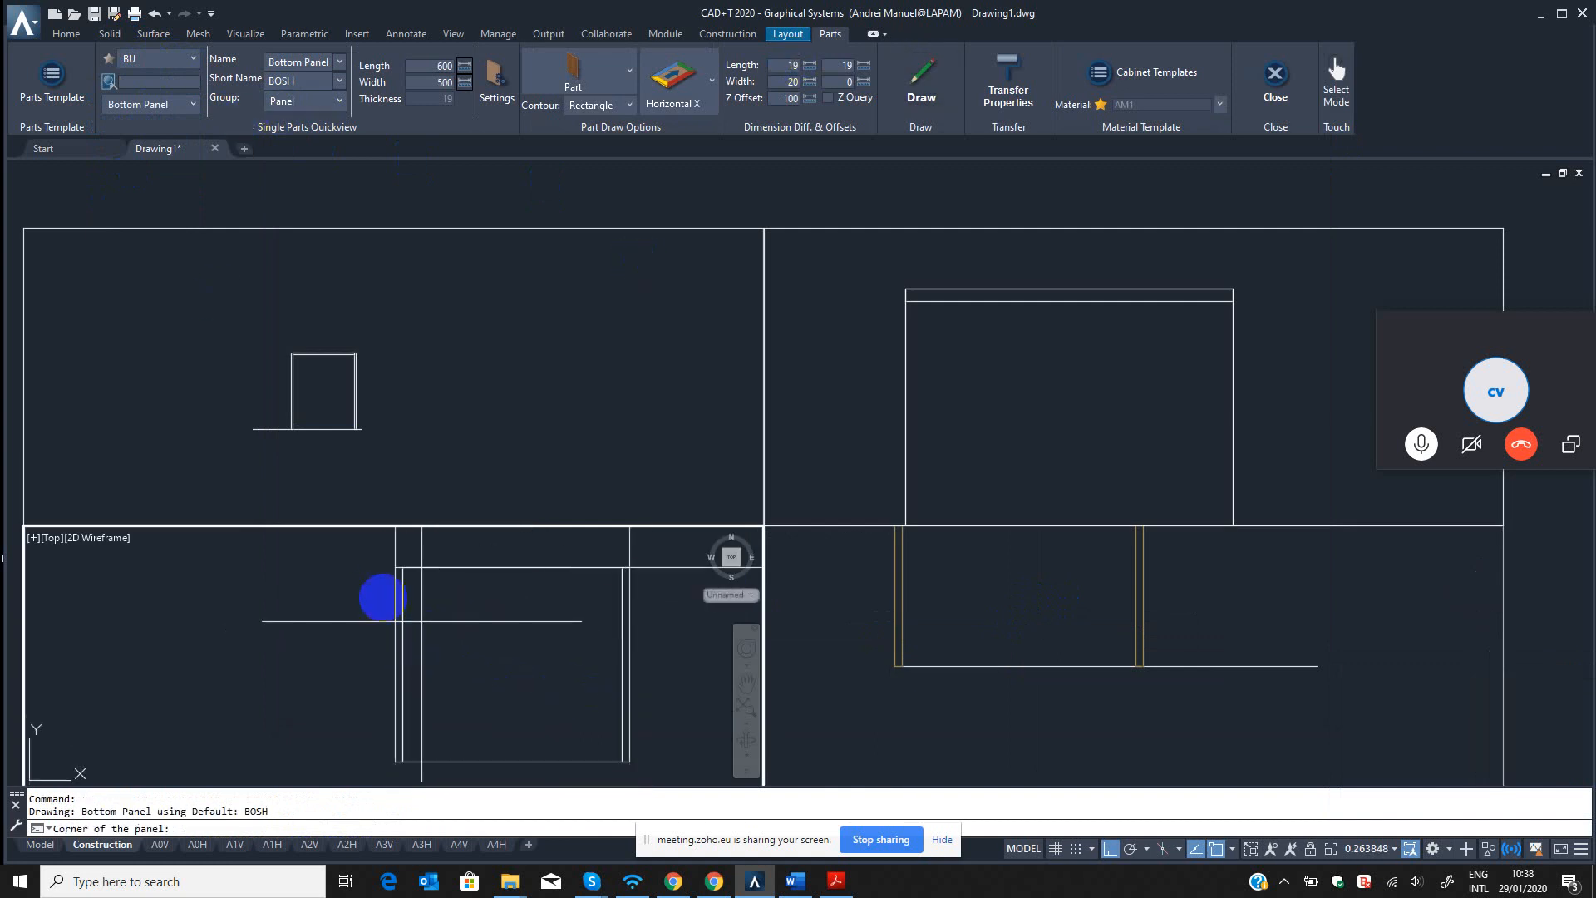
click(389, 564)
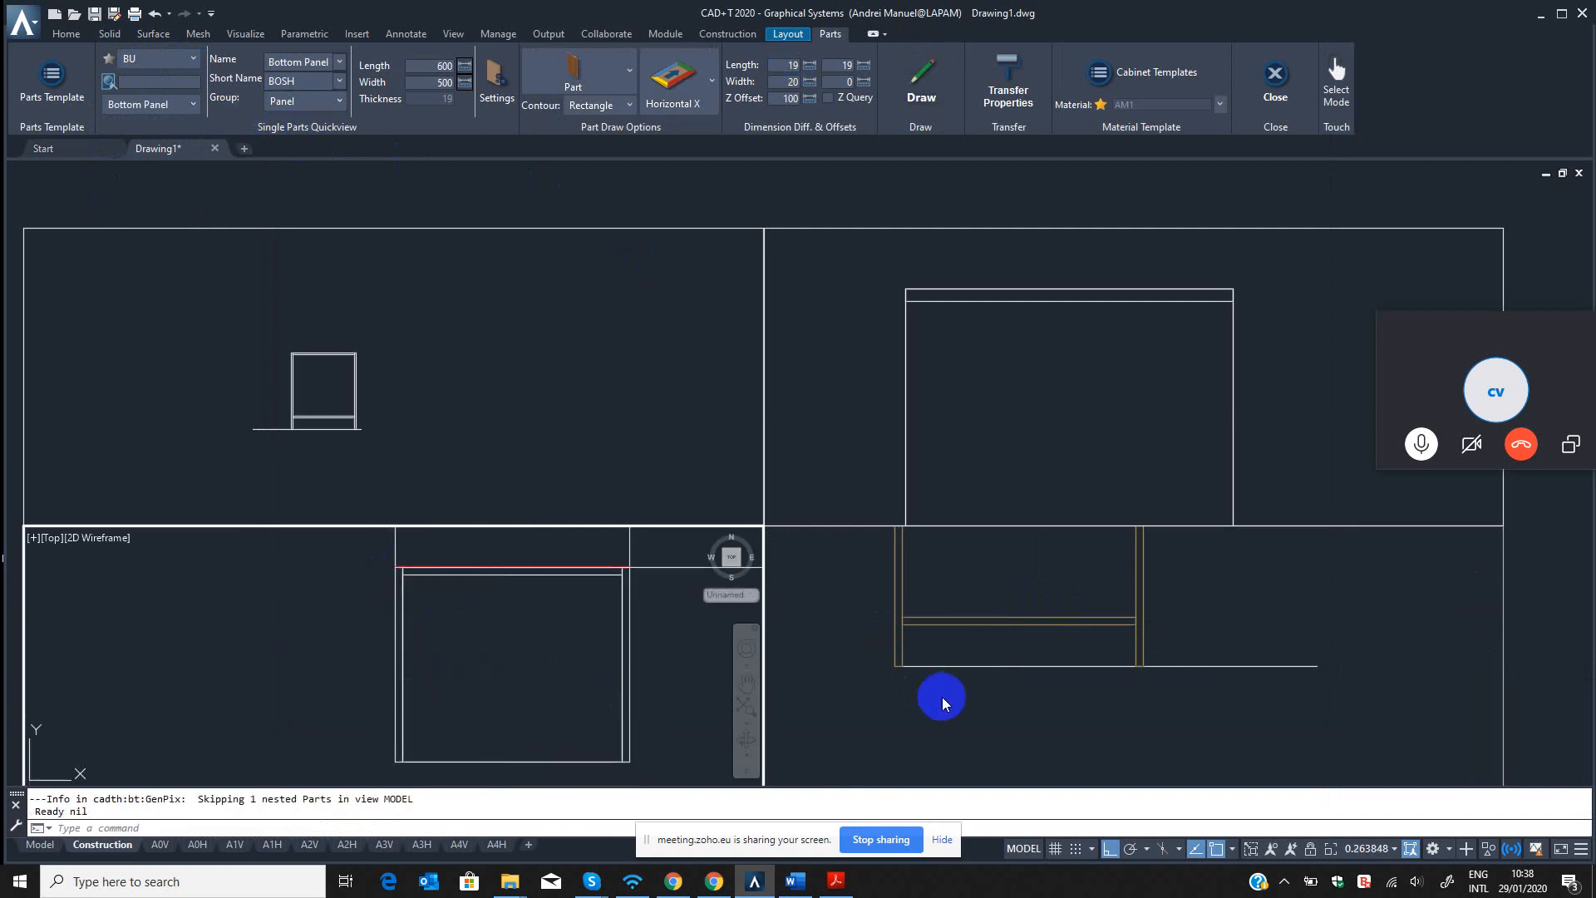
Examine in the left view how the redrawn bottom panel and the top panel sit against the side panel's back edge.
click(961, 720)
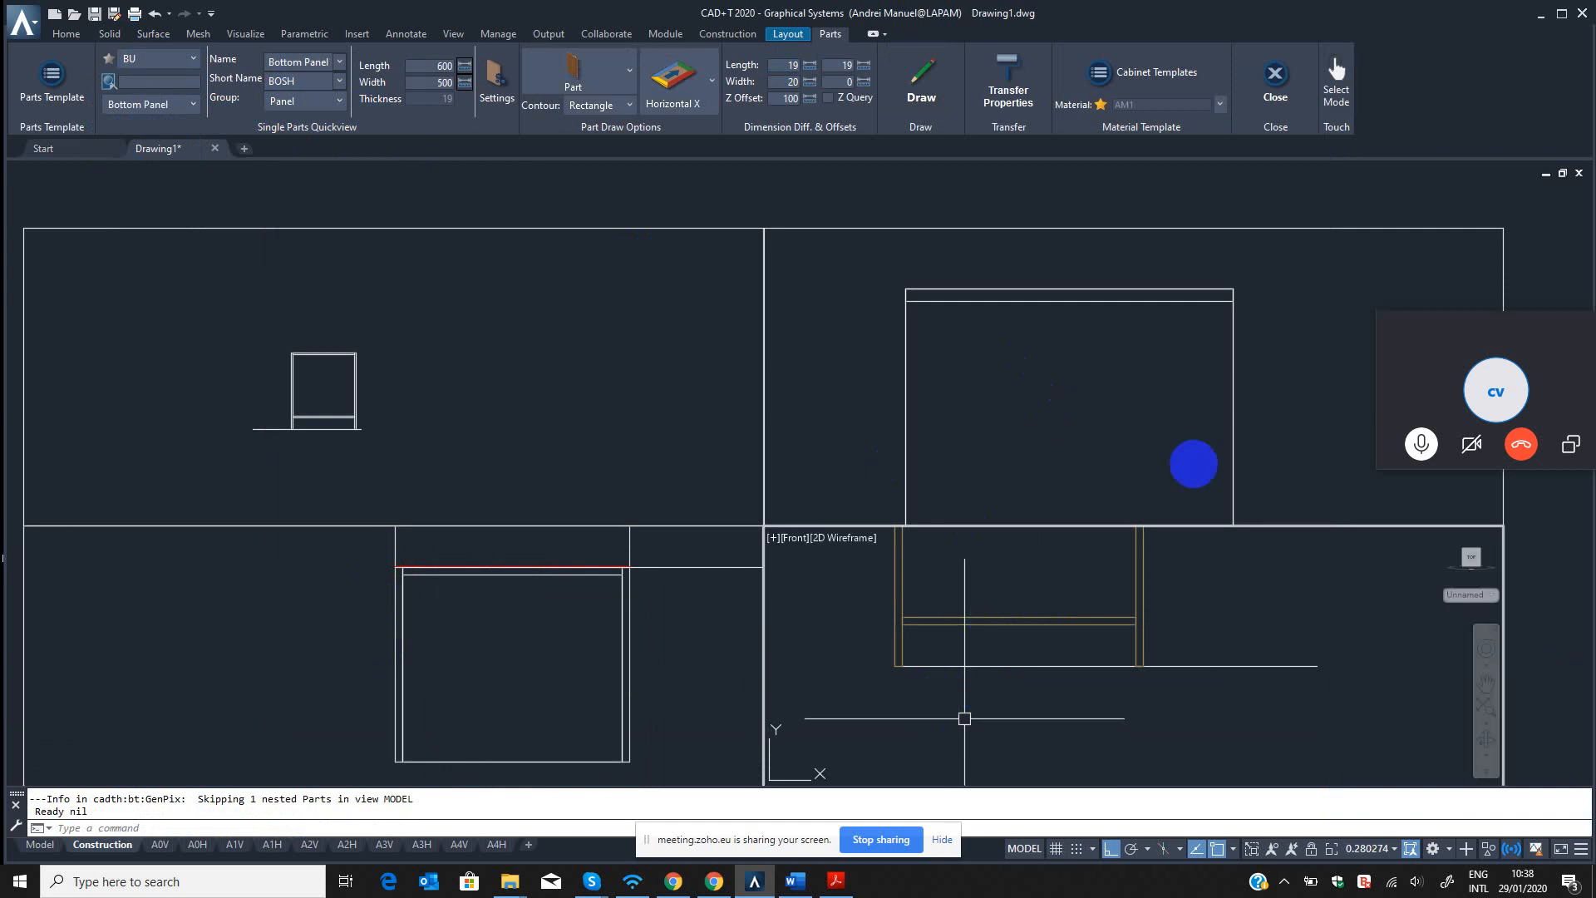
key(Escape)
click(1080, 415)
scroll(1047, 433, up, 5)
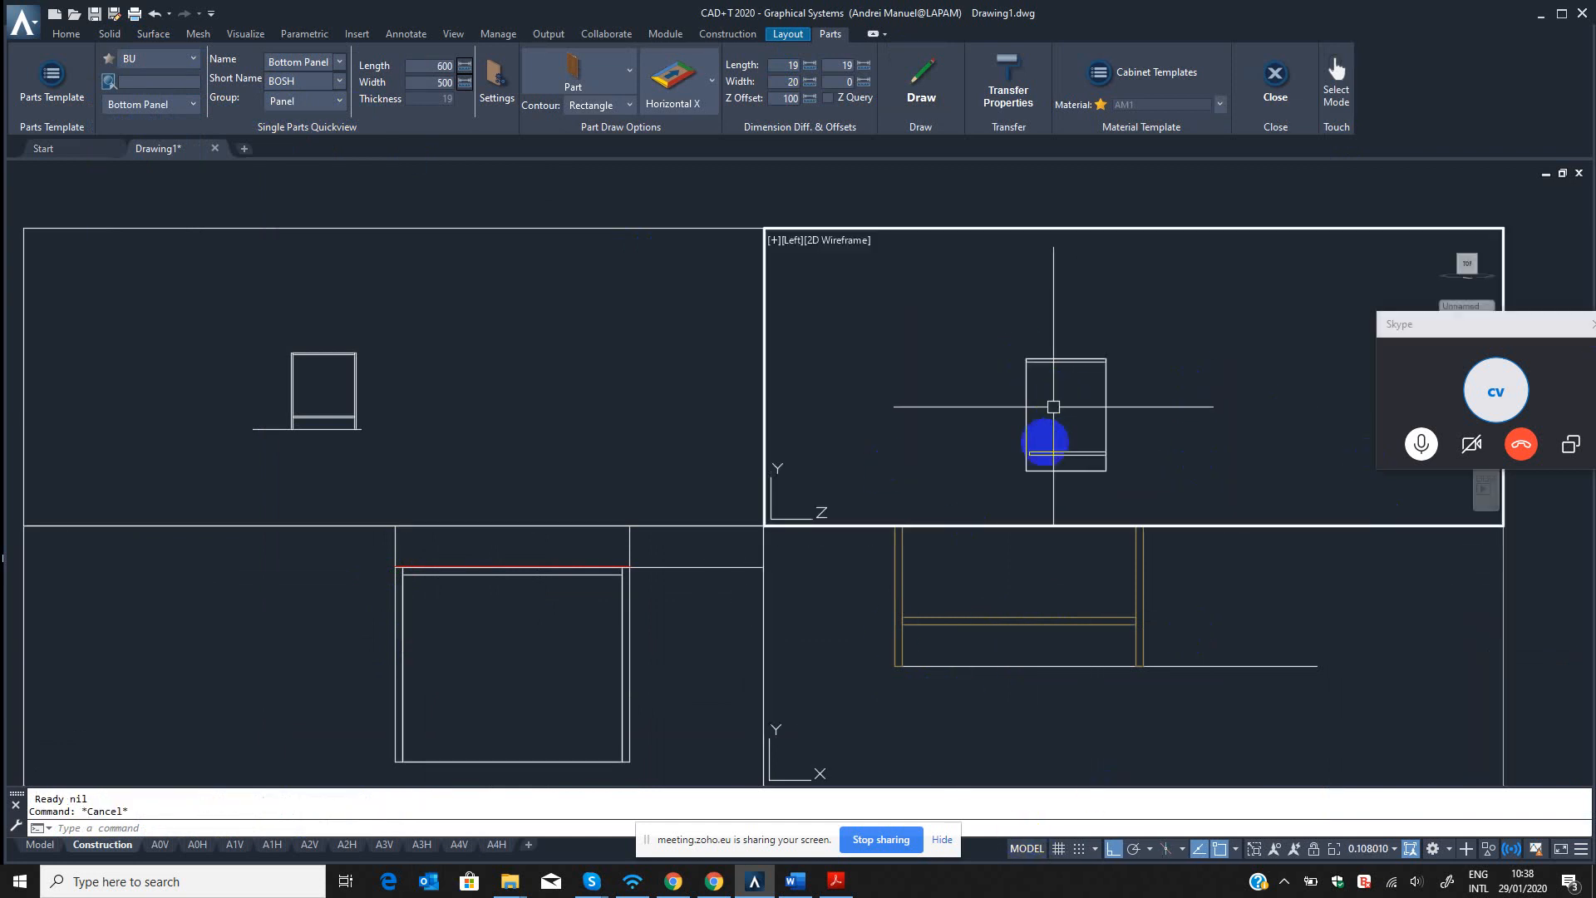
scroll(1030, 442, down, 7)
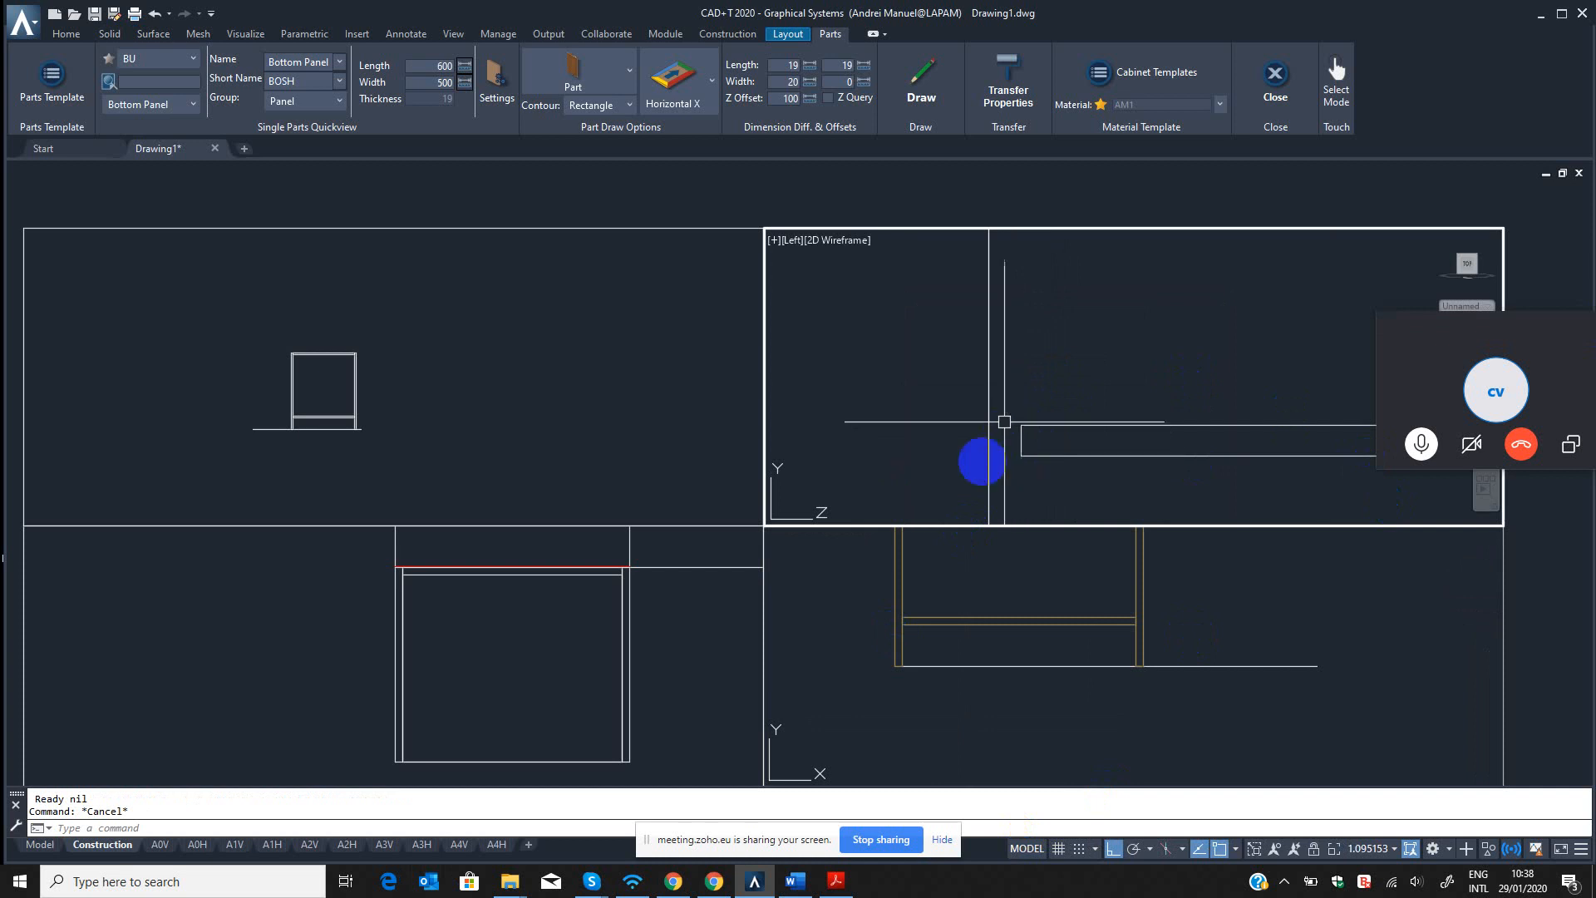
mouse_move(996, 434)
middle_down()
mouse_move(1038, 459)
mouse_move(994, 423)
middle_up()
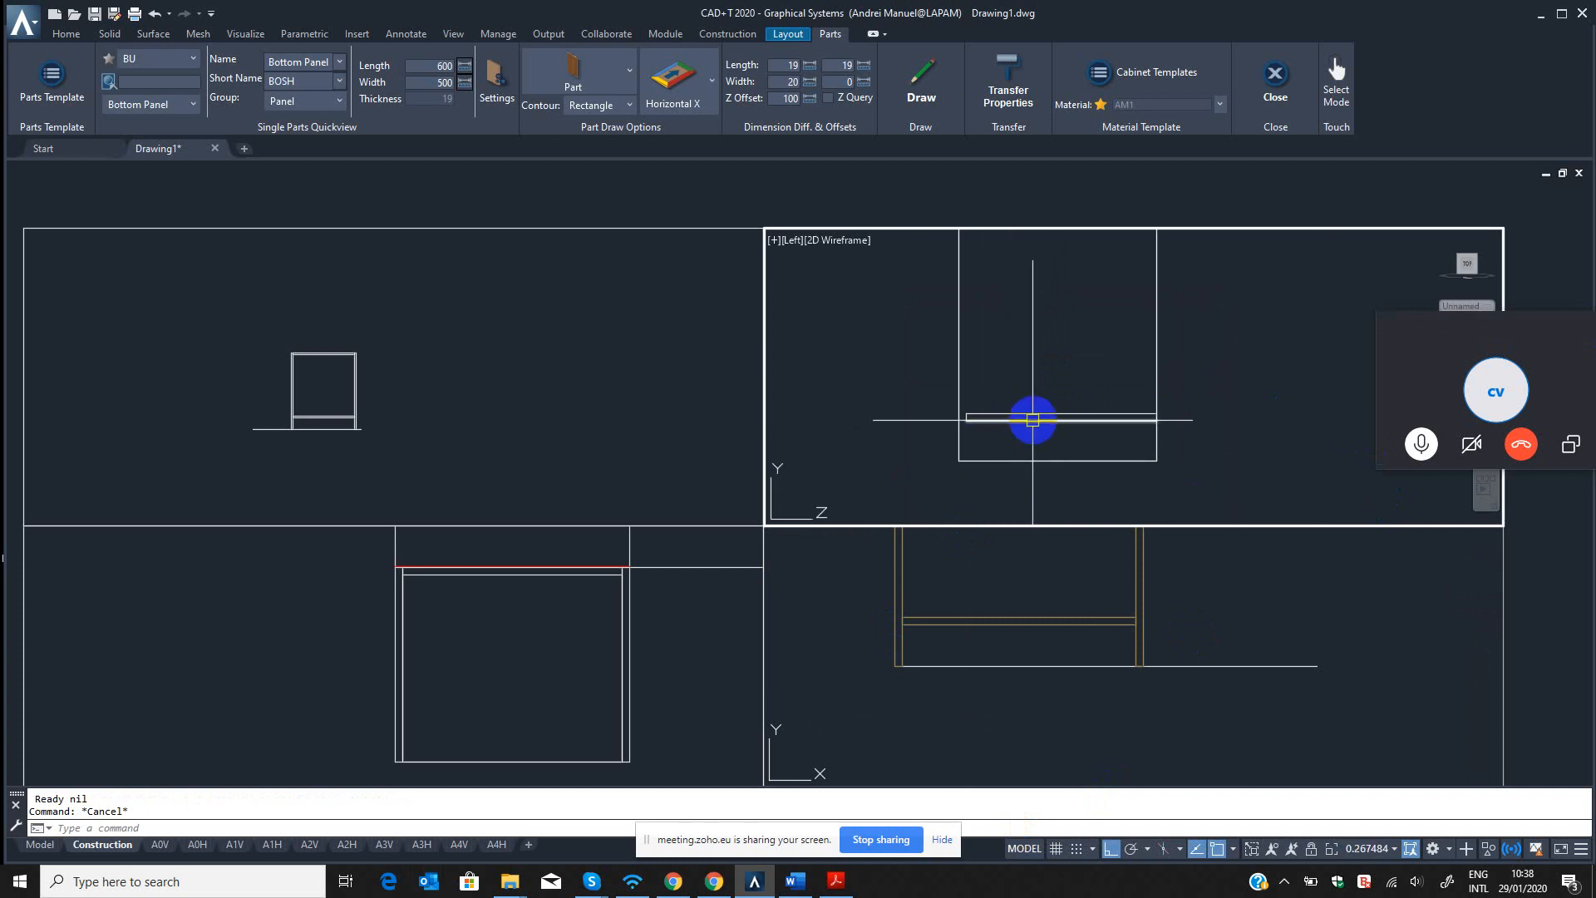
click(631, 659)
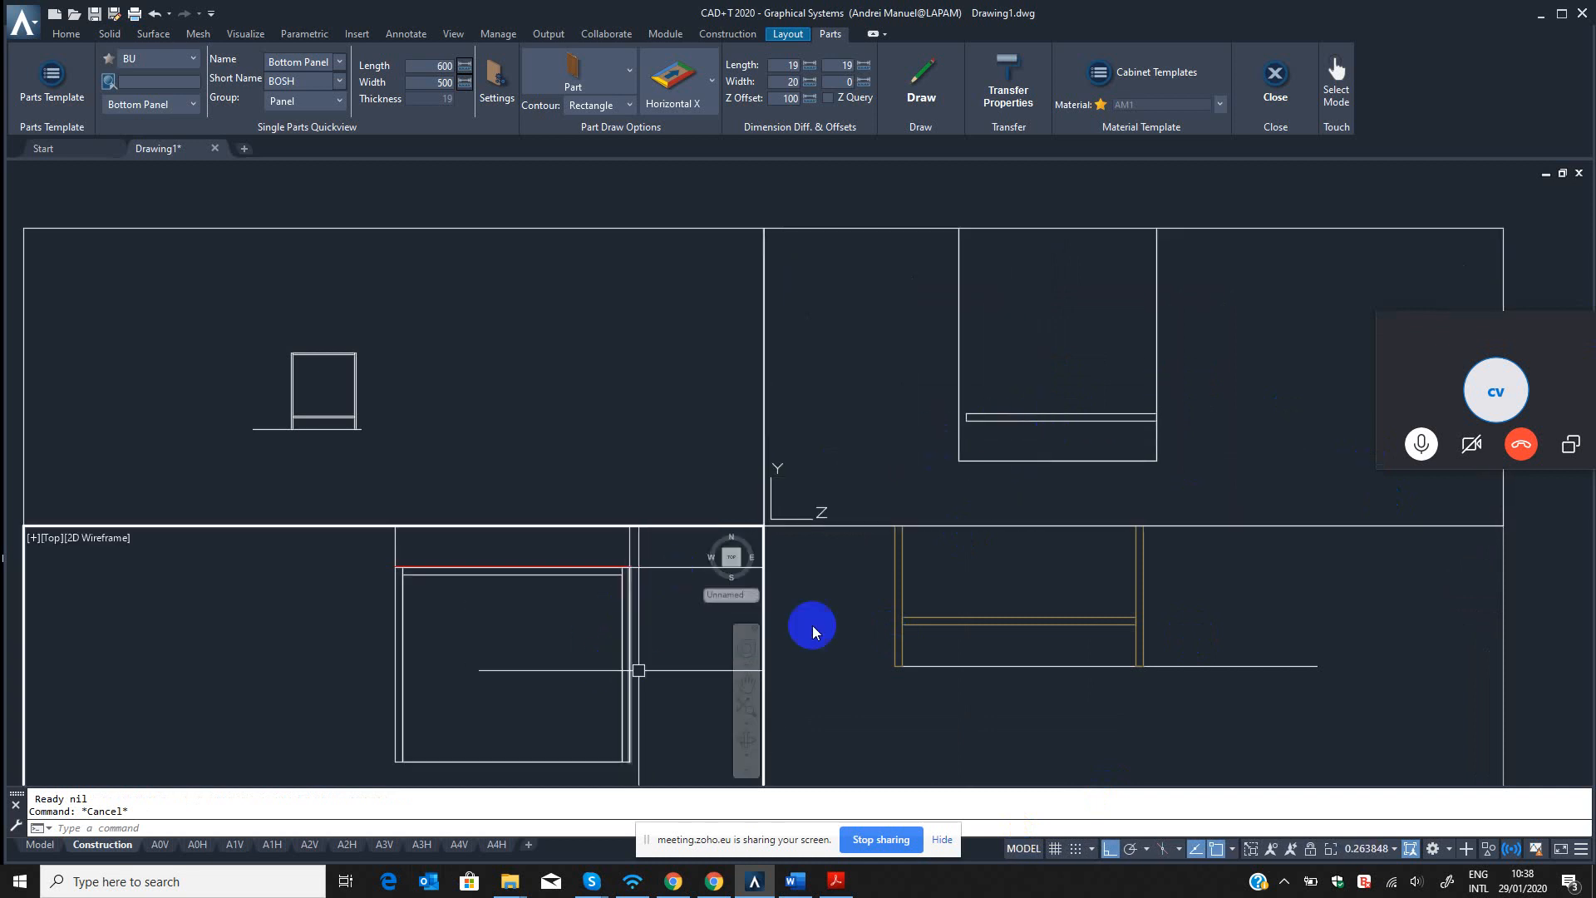
click(1055, 403)
scroll(1001, 454, down, 5)
scroll(986, 368, up, 5)
scroll(968, 366, up, 2)
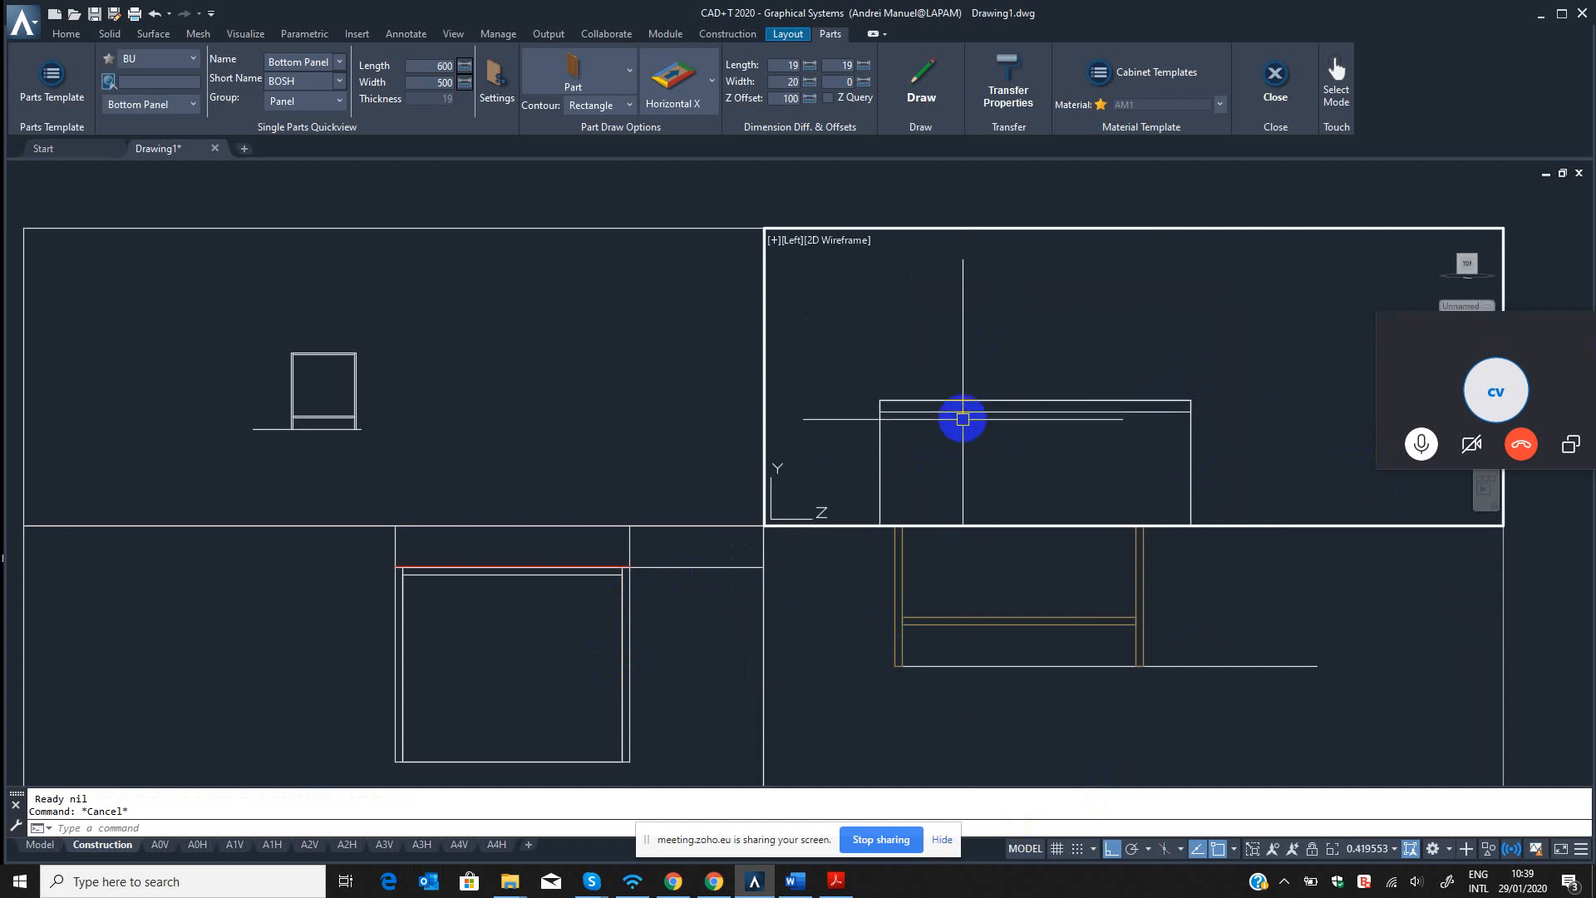
scroll(931, 391, down, 4)
scroll(957, 399, down, 3)
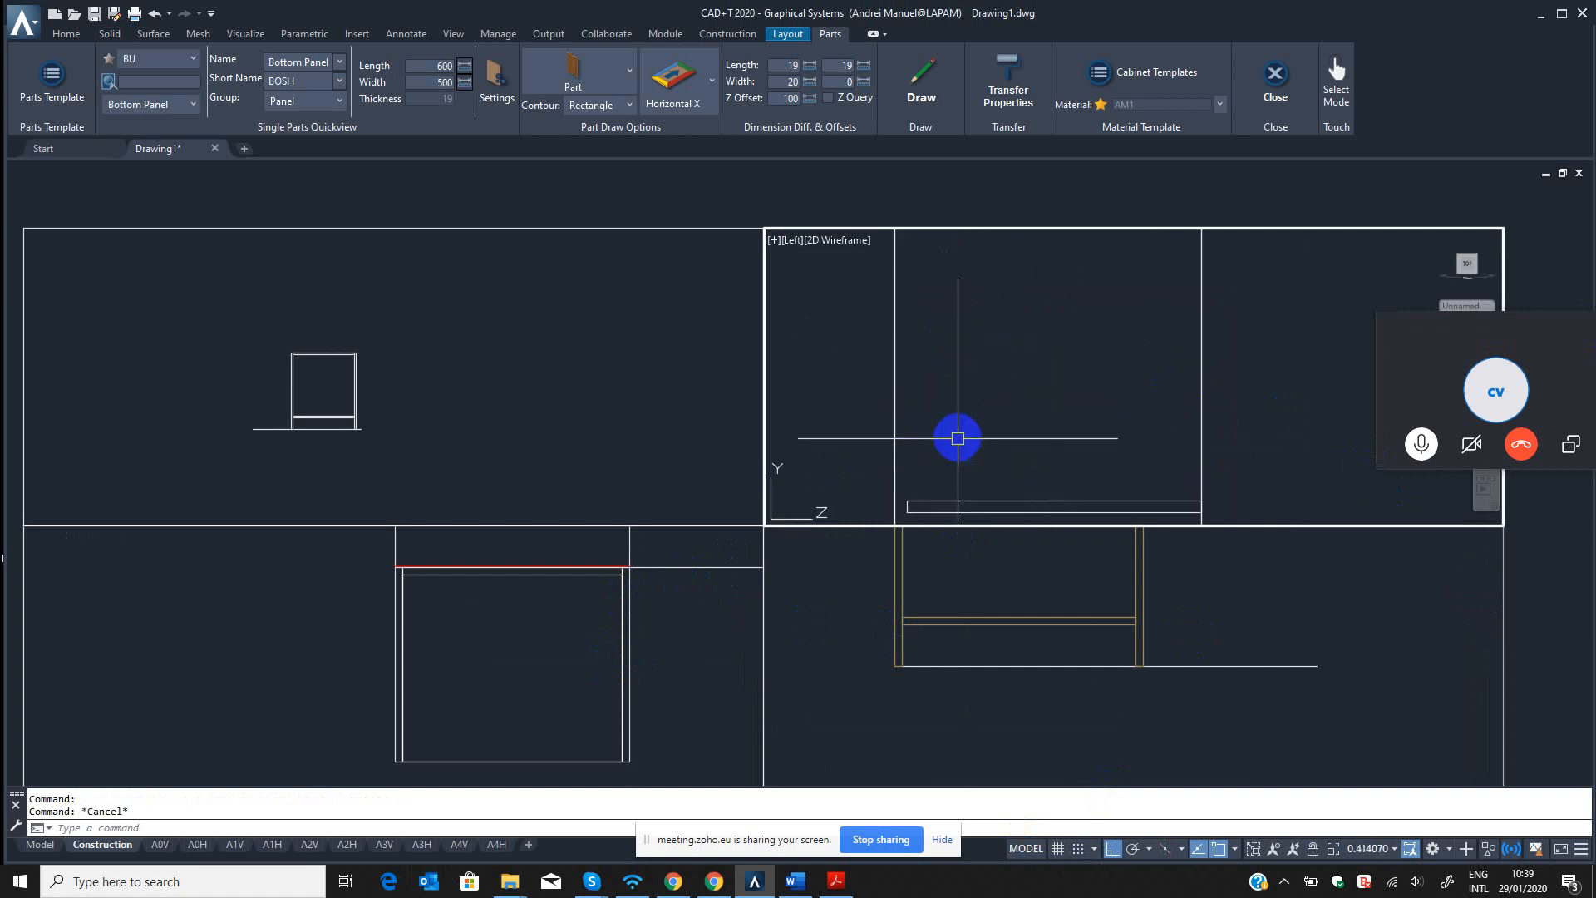
Inspect the panels' back corners in the top view and compare the top and bottom panel depths in the left view.
click(650, 578)
click(548, 592)
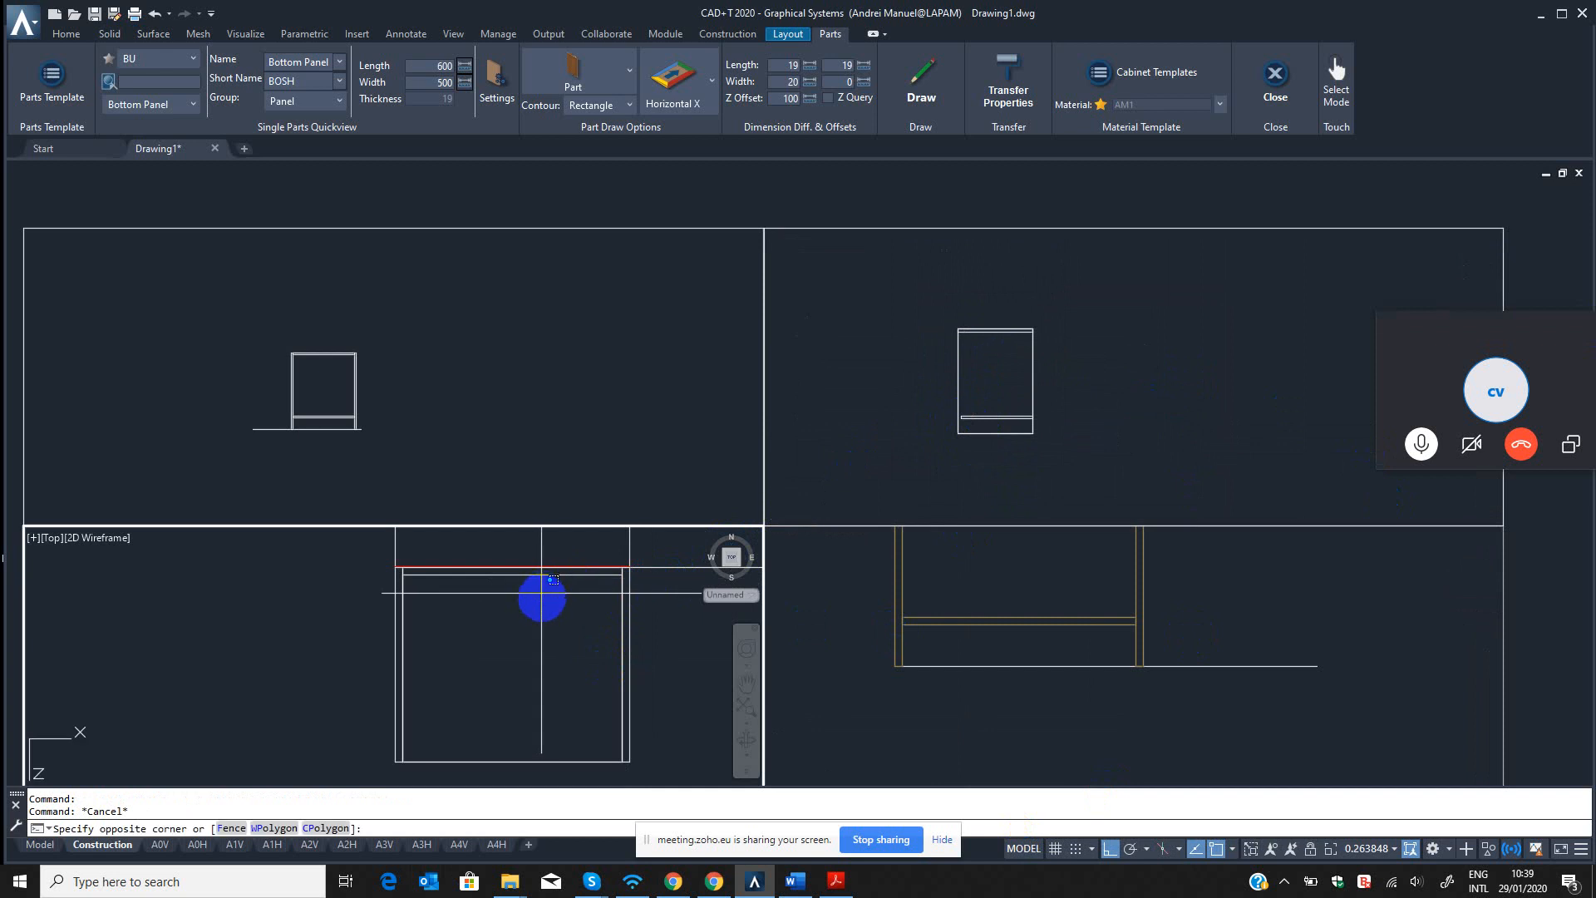
key(Escape)
scroll(399, 577, up, 6)
scroll(241, 594, up, 4)
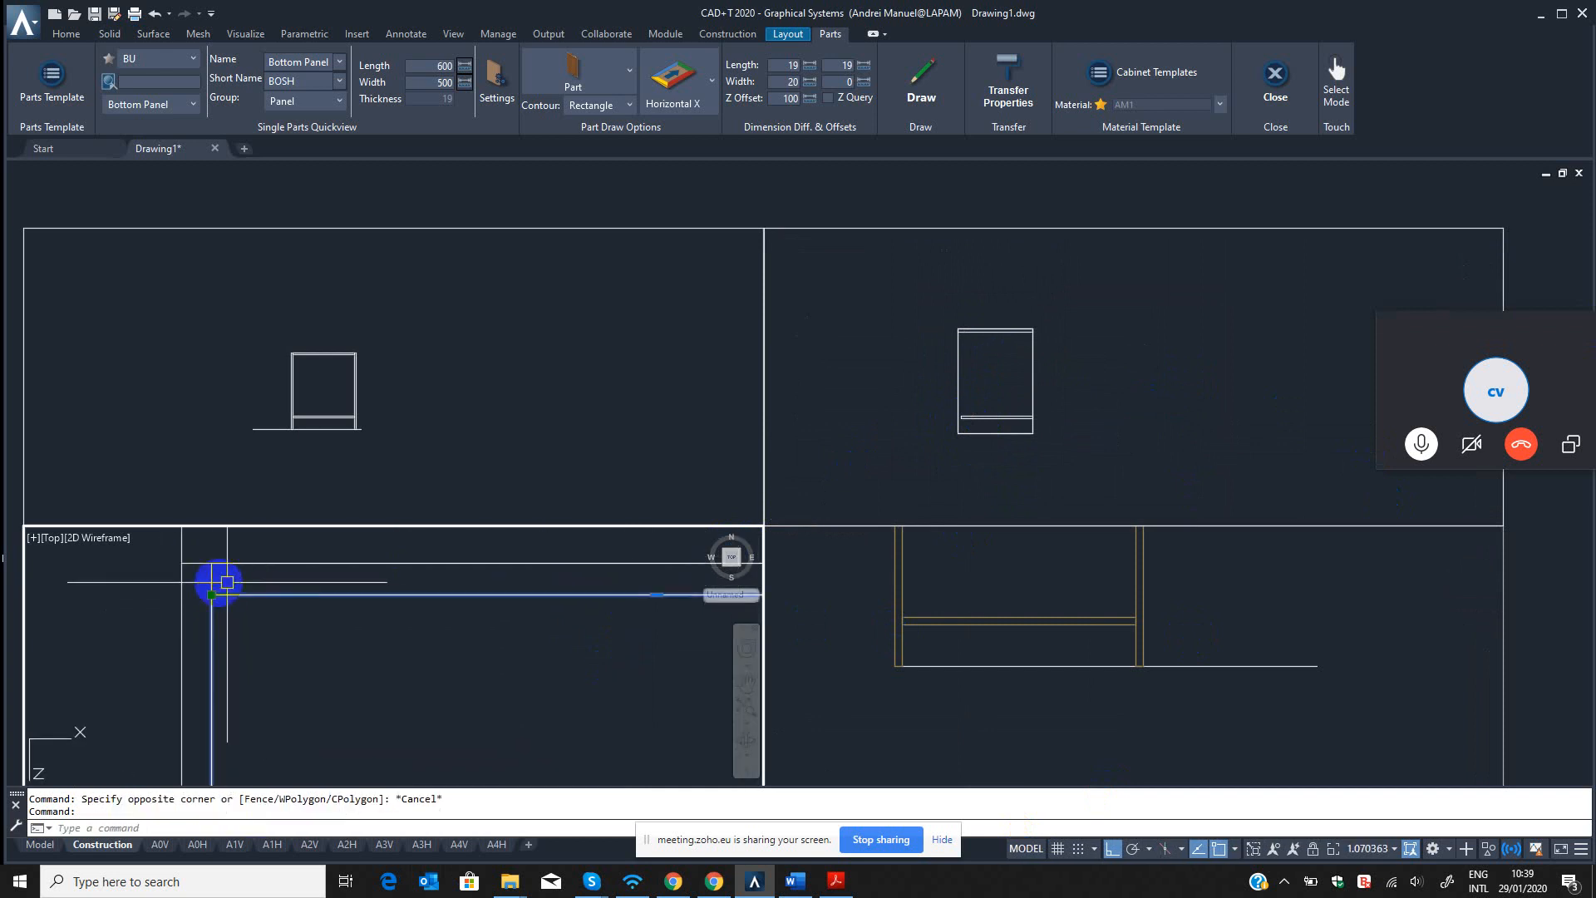
key(Escape)
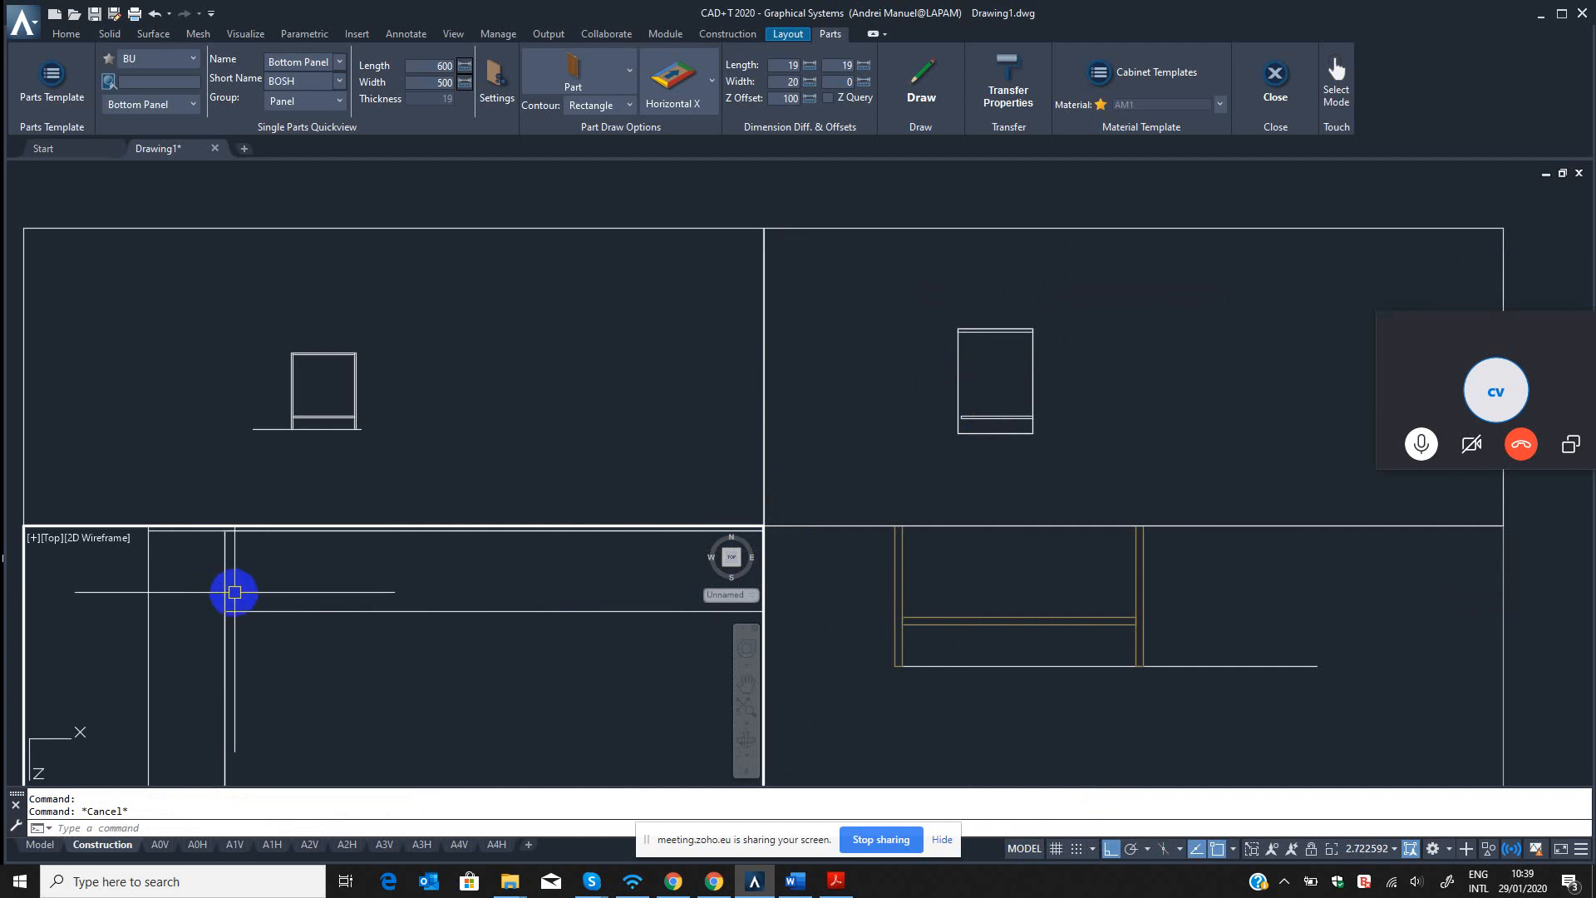
click(194, 562)
scroll(305, 596, down, 6)
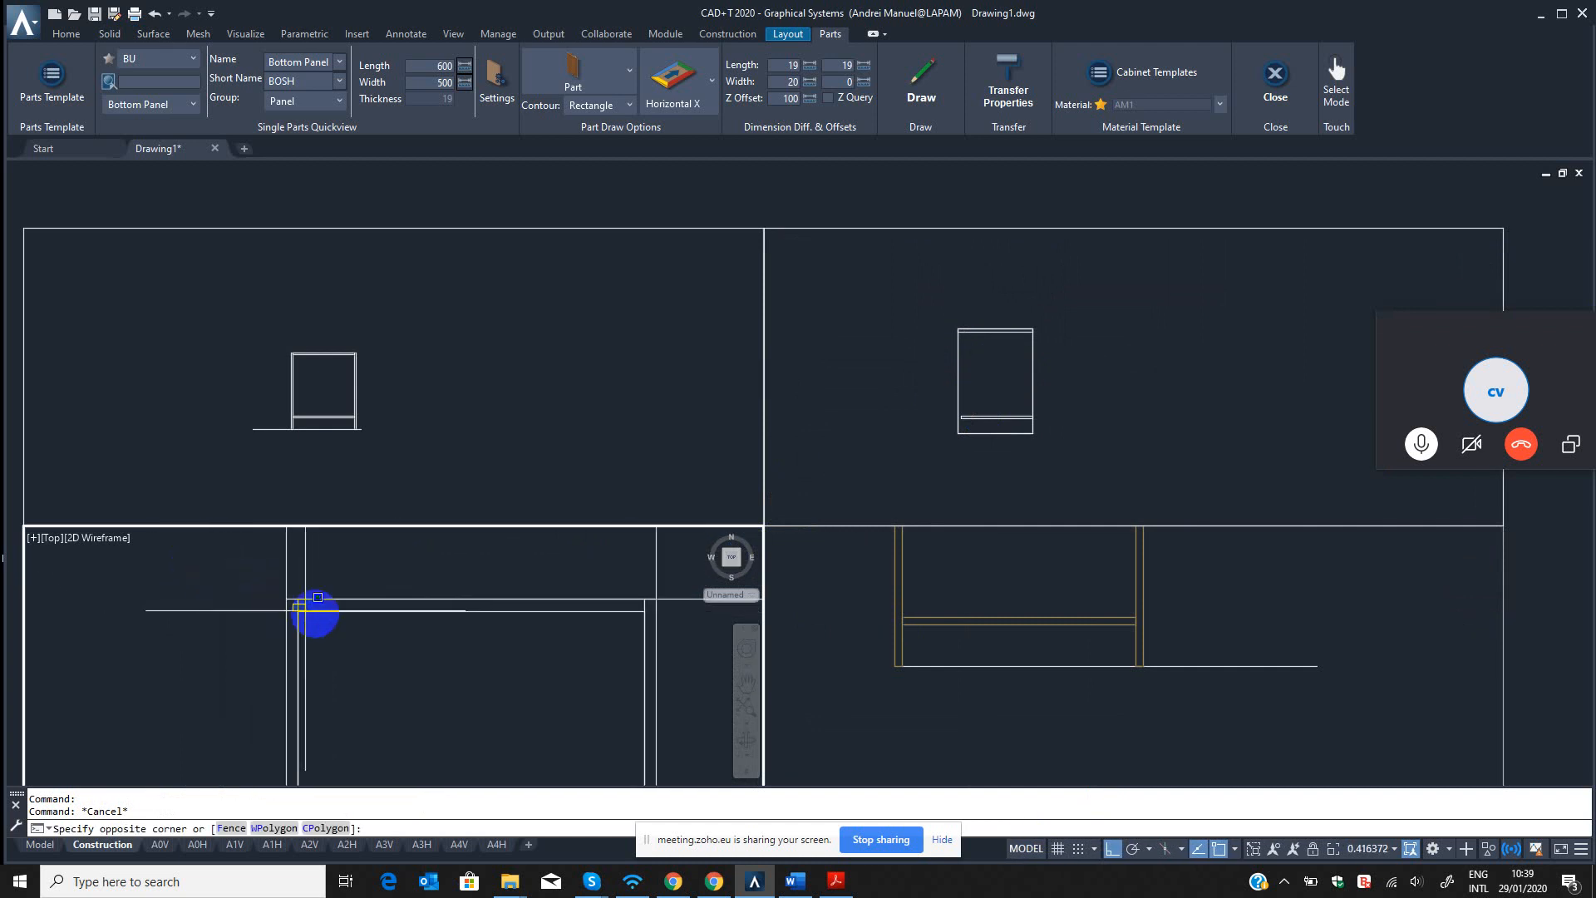
scroll(506, 584, up, 2)
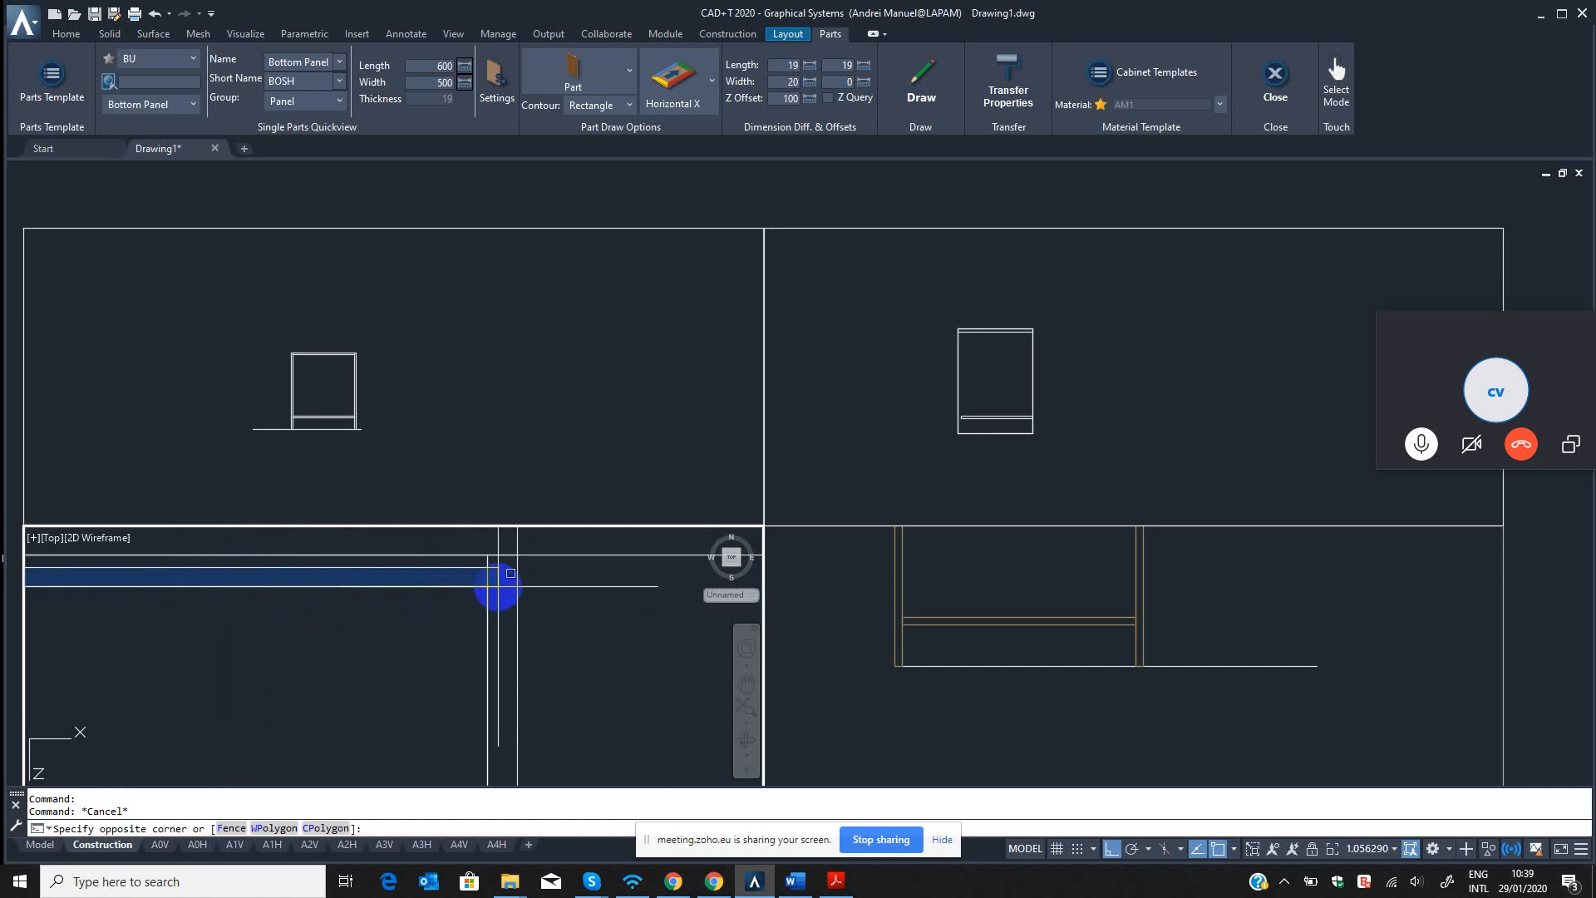
key(Escape)
click(1015, 626)
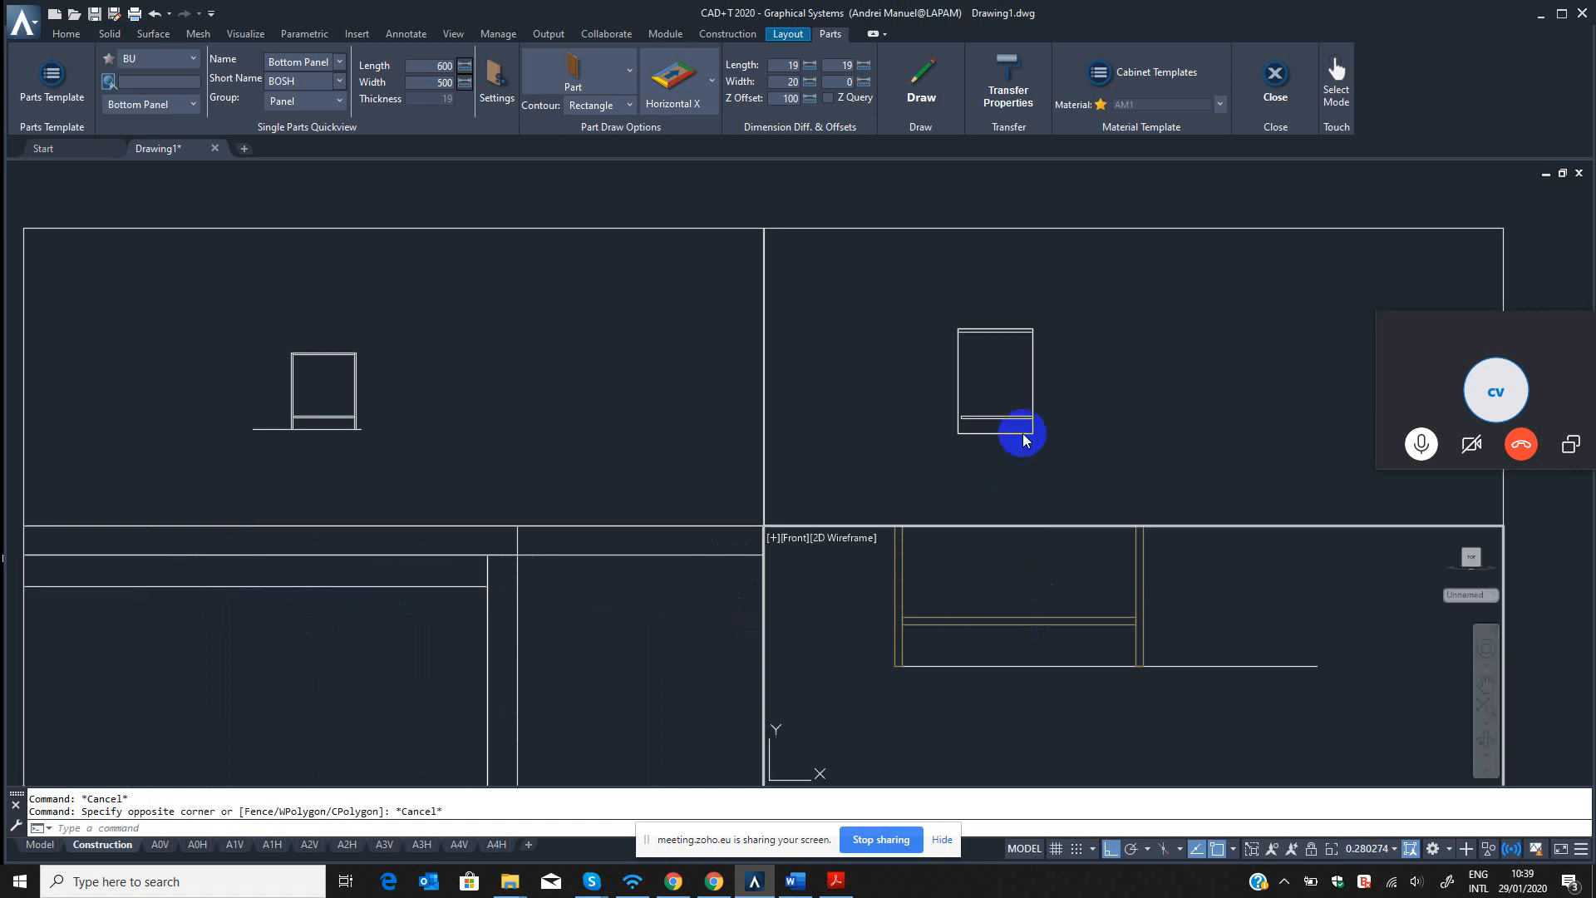
click(1031, 424)
key(Escape)
scroll(974, 407, up, 6)
scroll(969, 412, down, 5)
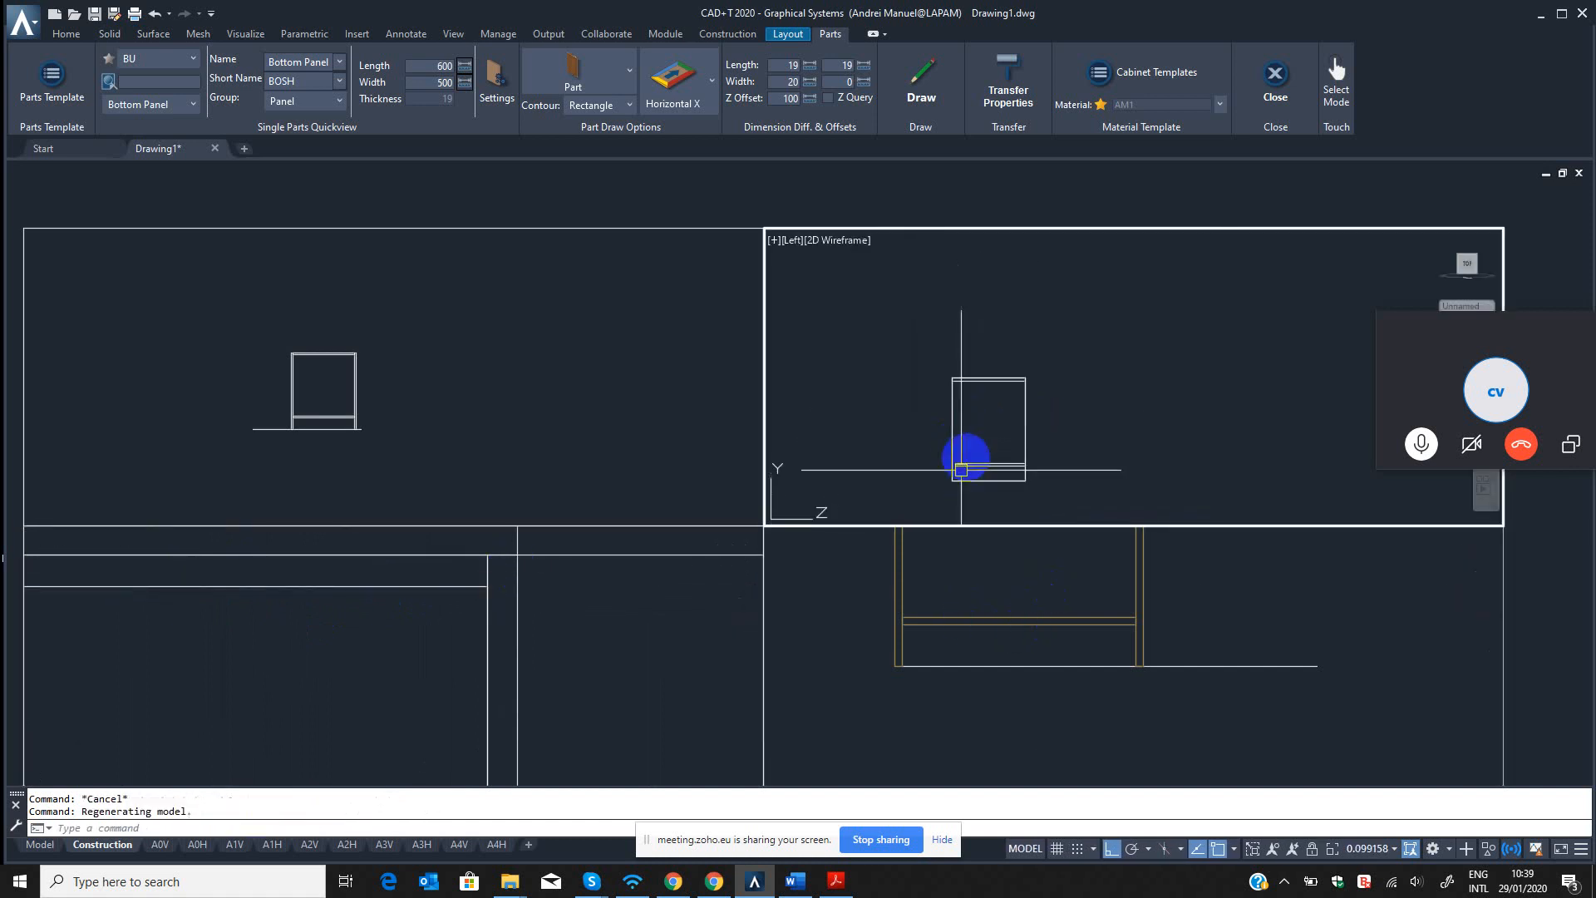
scroll(970, 392, up, 3)
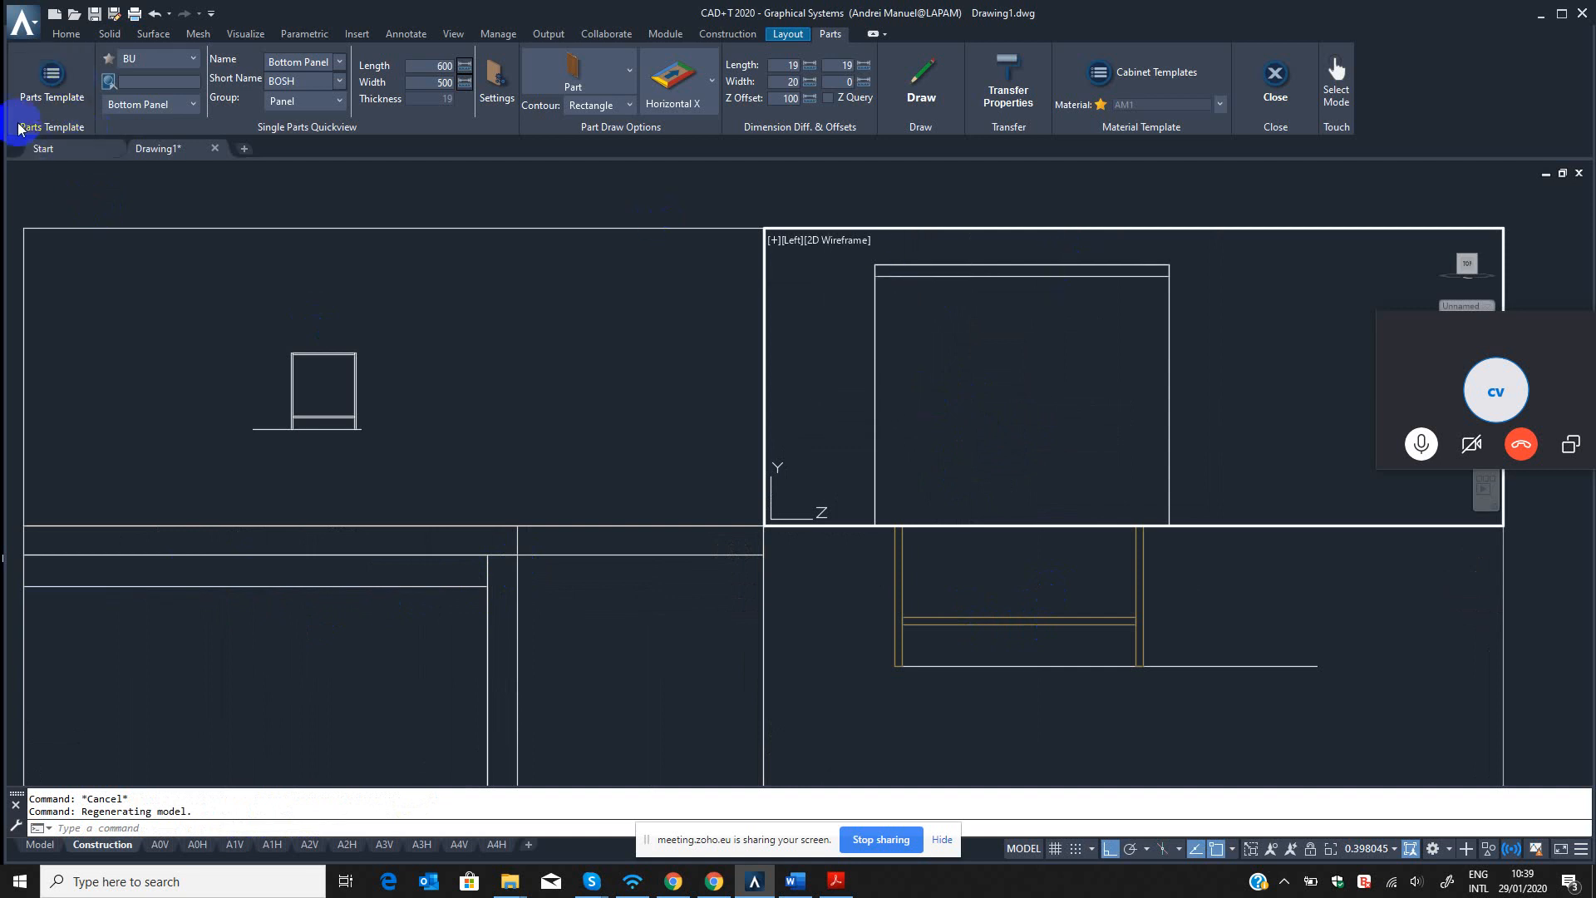
Set the start width difference of the BU Top Panel template to 20, save it and close the template editor.
click(52, 79)
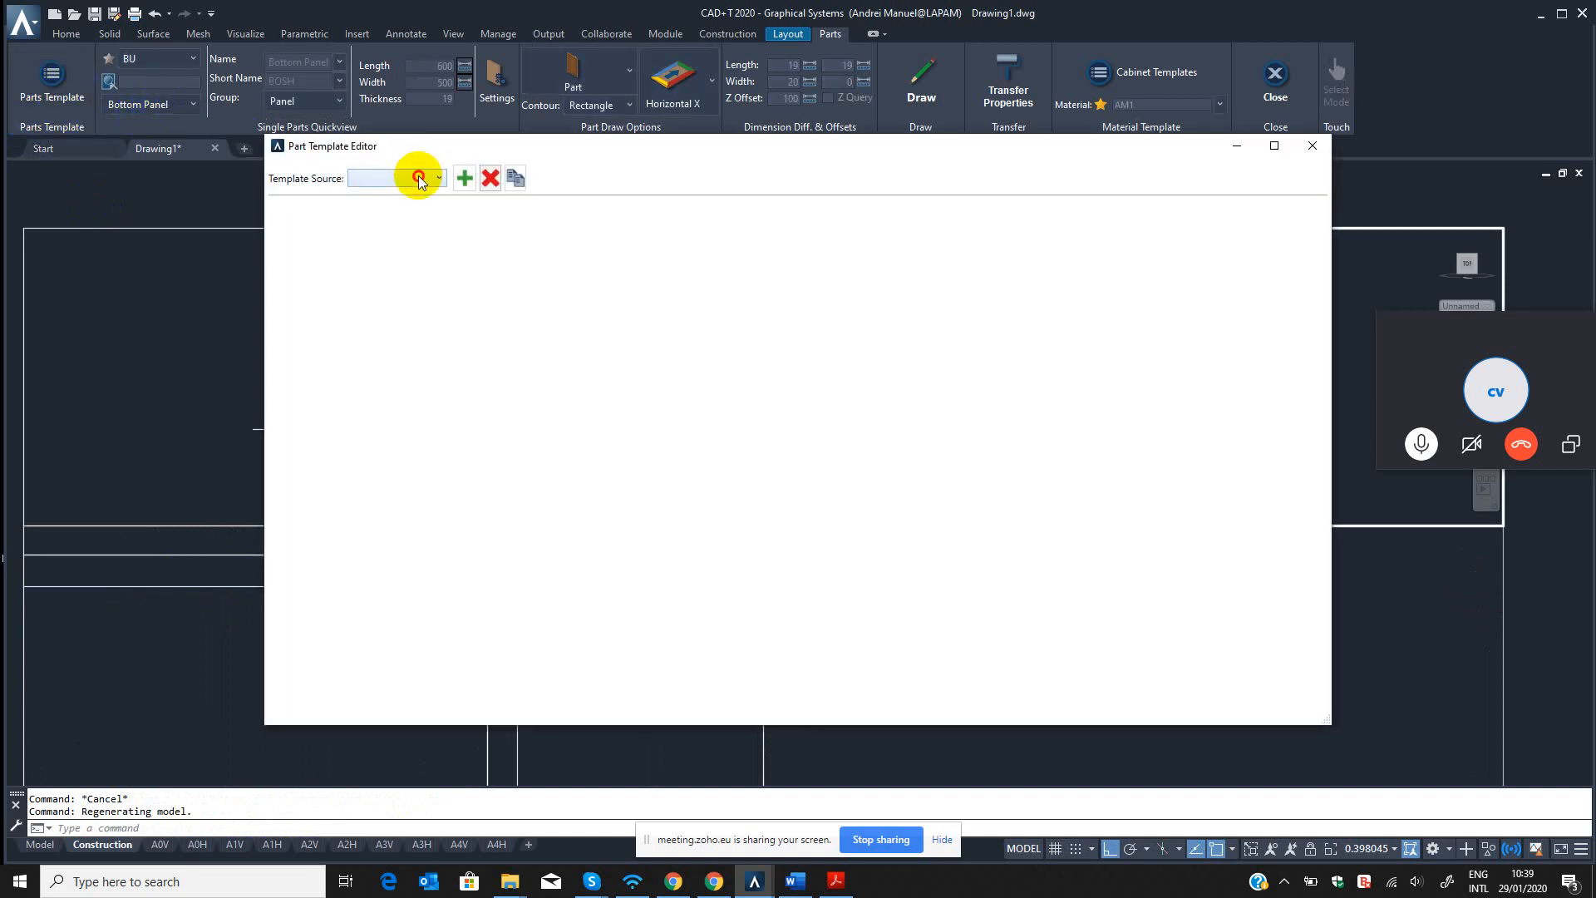
click(419, 178)
click(362, 234)
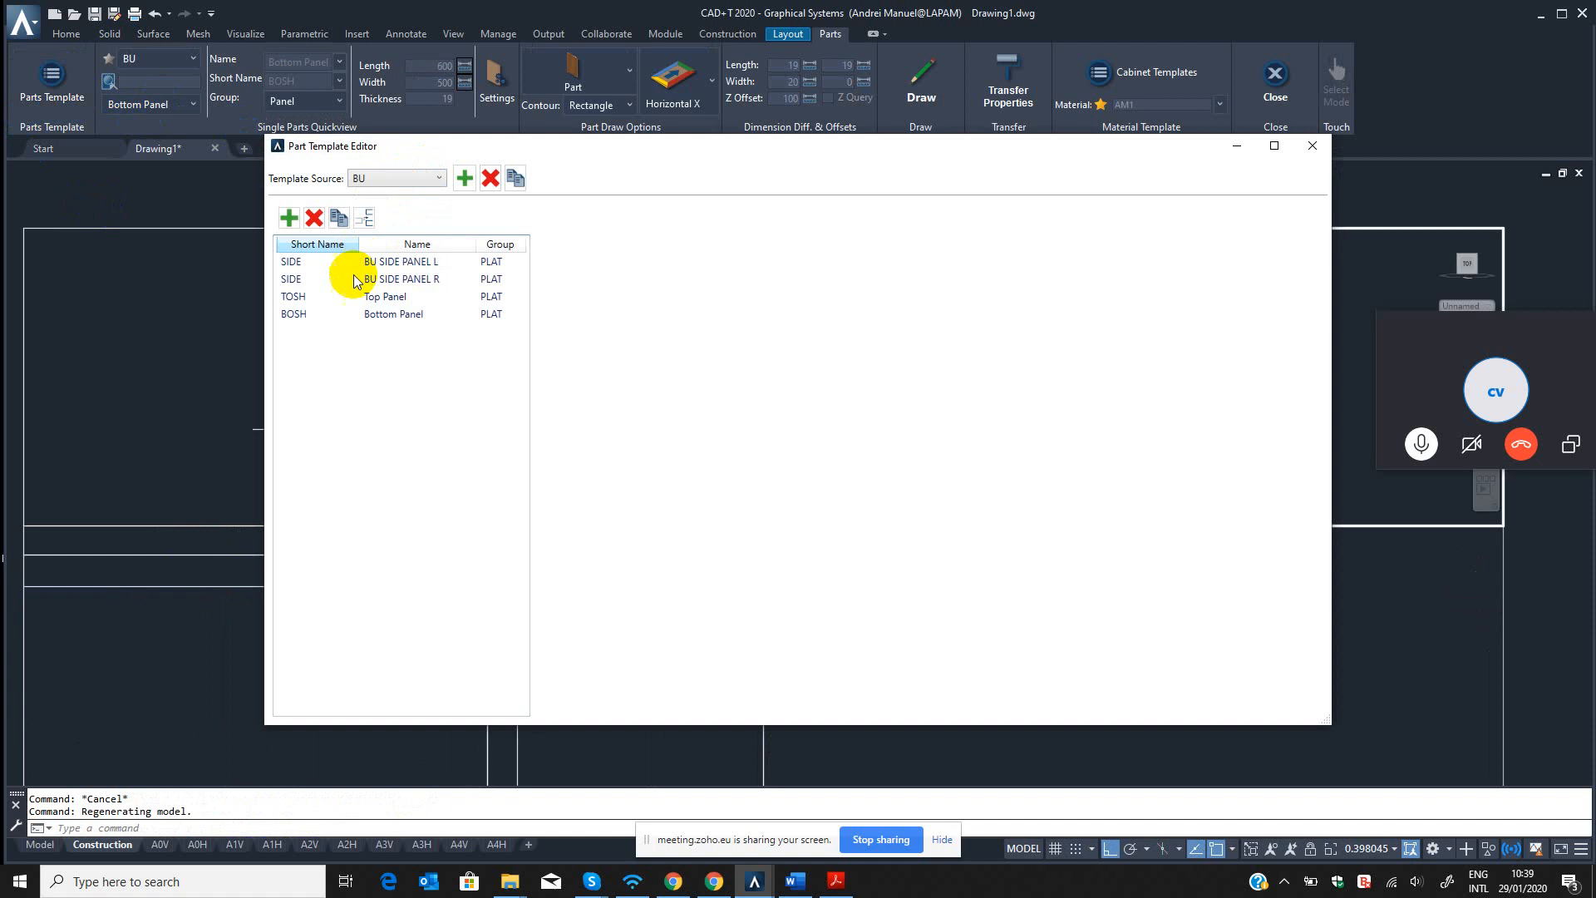
click(304, 299)
click(1081, 339)
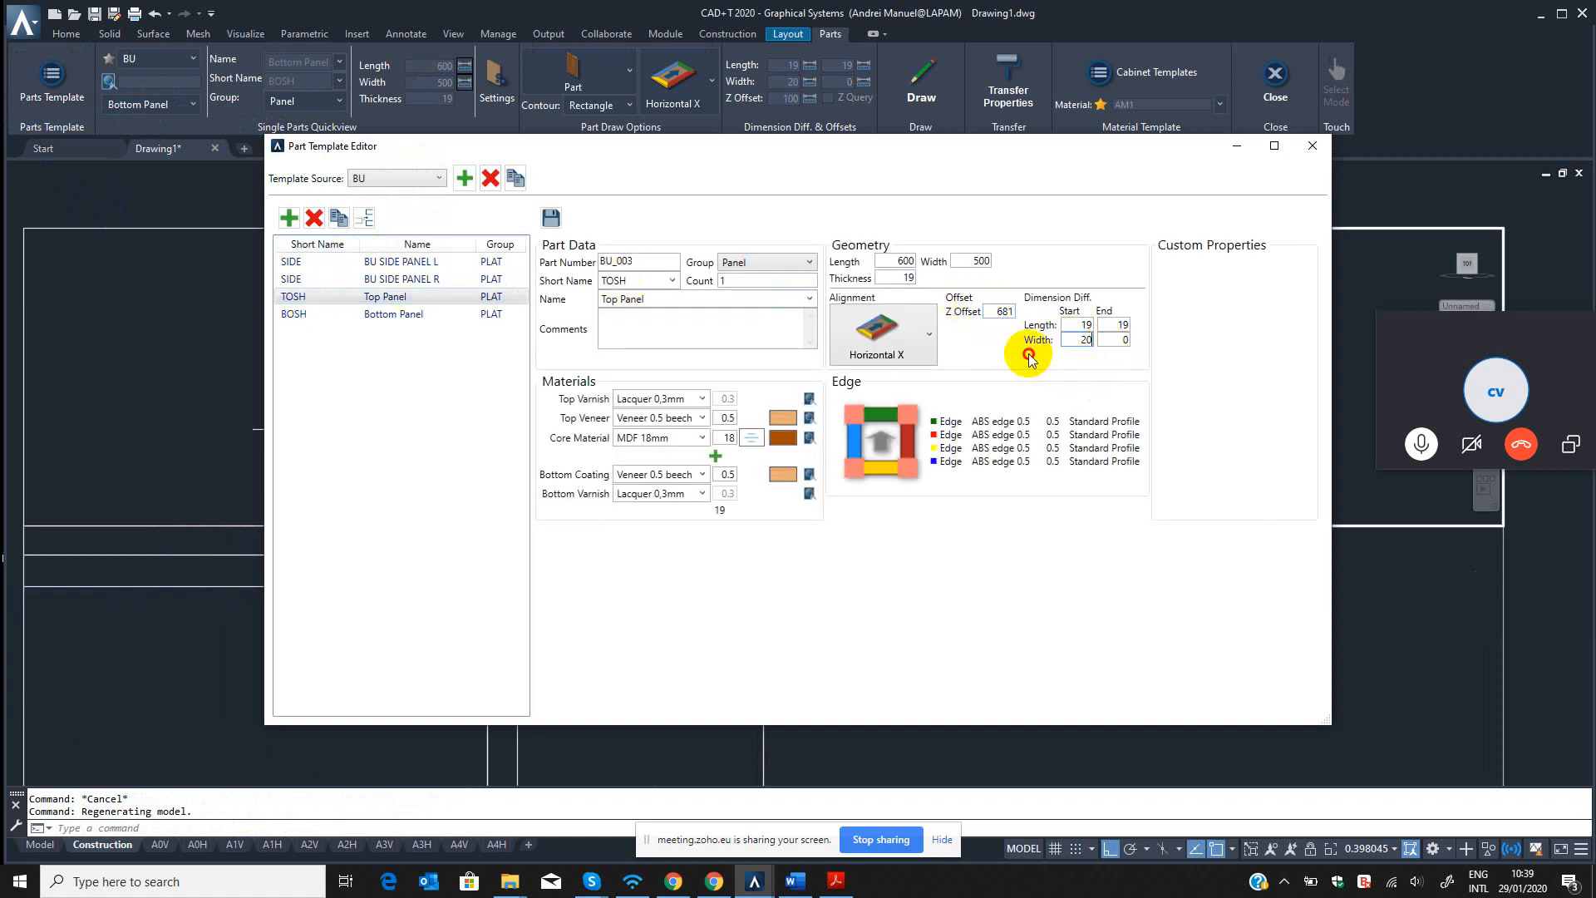
click(552, 218)
click(1312, 145)
Reload the BU template set by switching to BED and back, and choose its Top Panel as the part to draw.
click(158, 58)
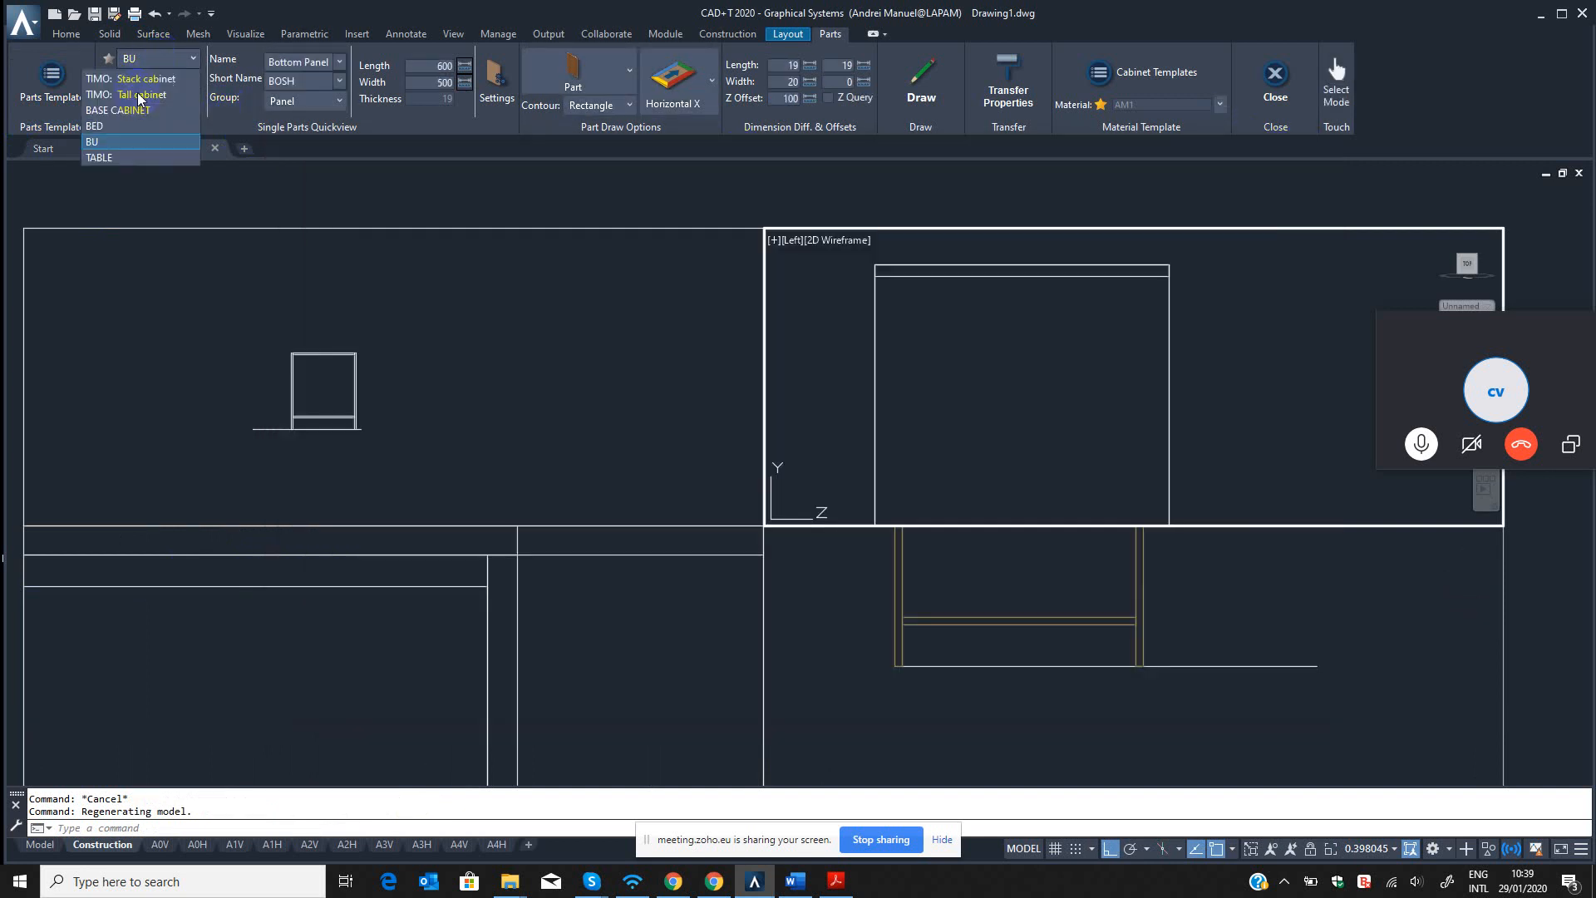
click(105, 188)
click(158, 58)
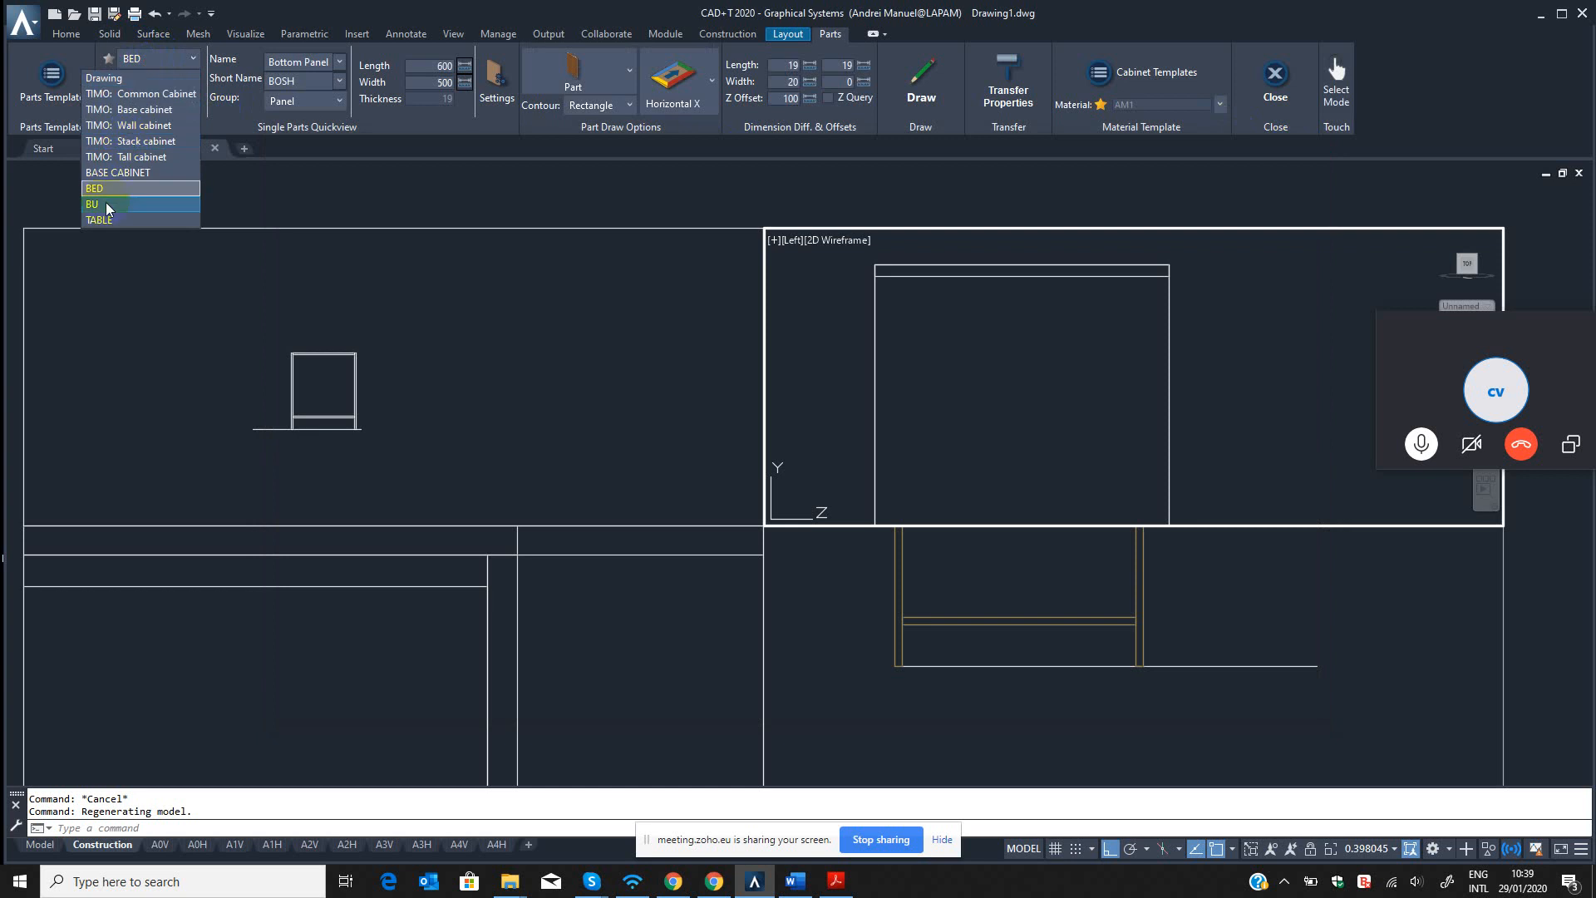
click(106, 205)
click(142, 107)
click(132, 166)
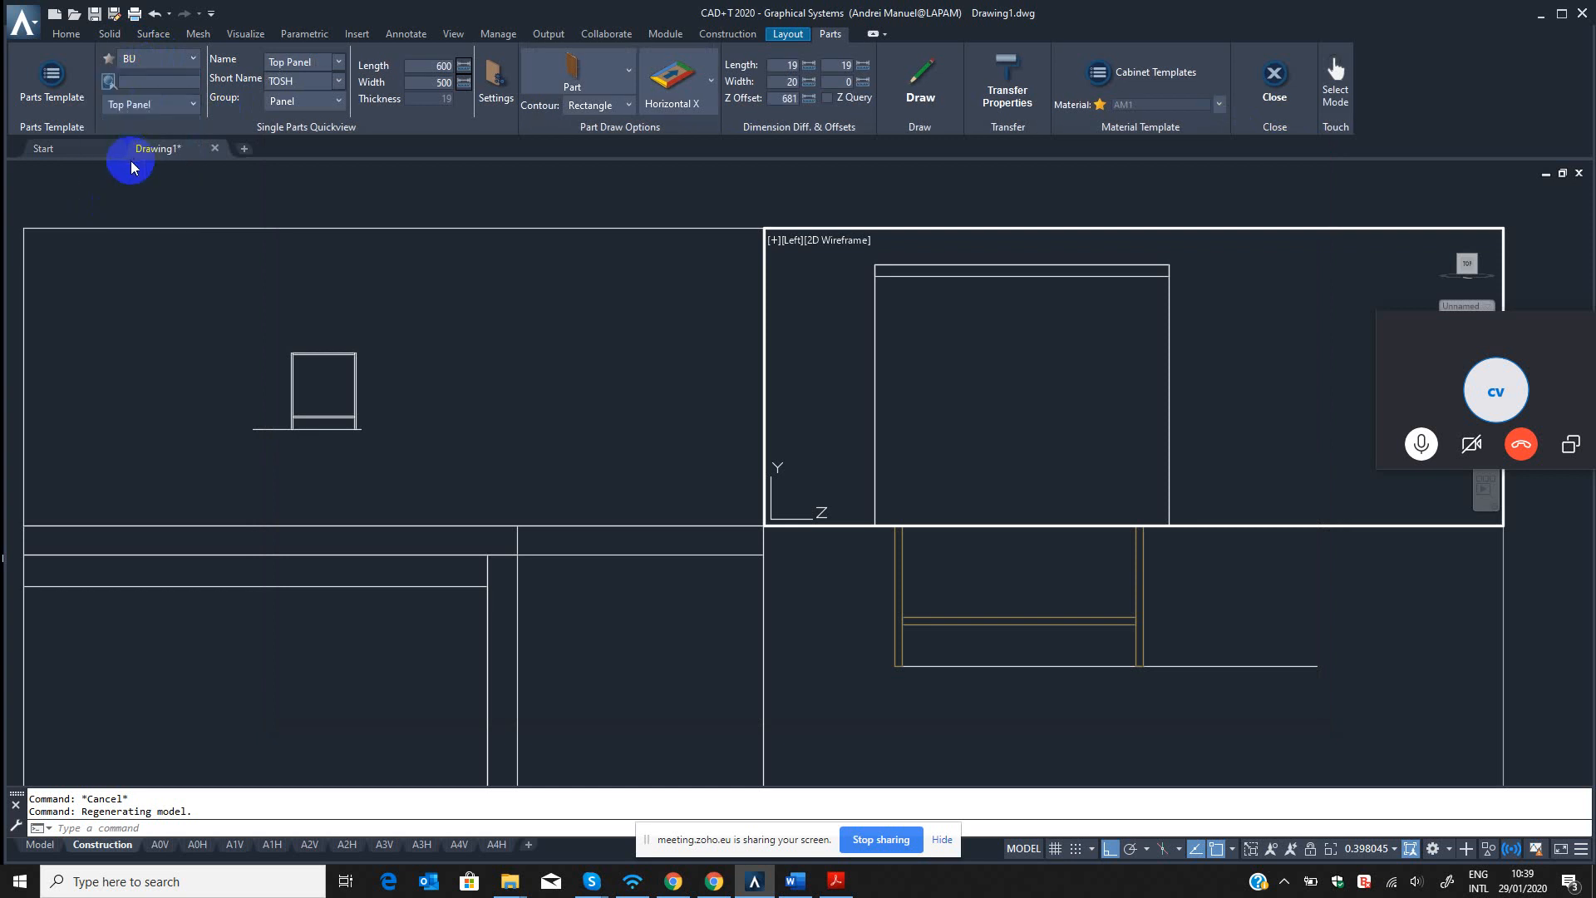
Erase the existing top panel part in the left view.
click(605, 609)
click(1051, 605)
click(1021, 396)
key(Escape)
key(Escape)
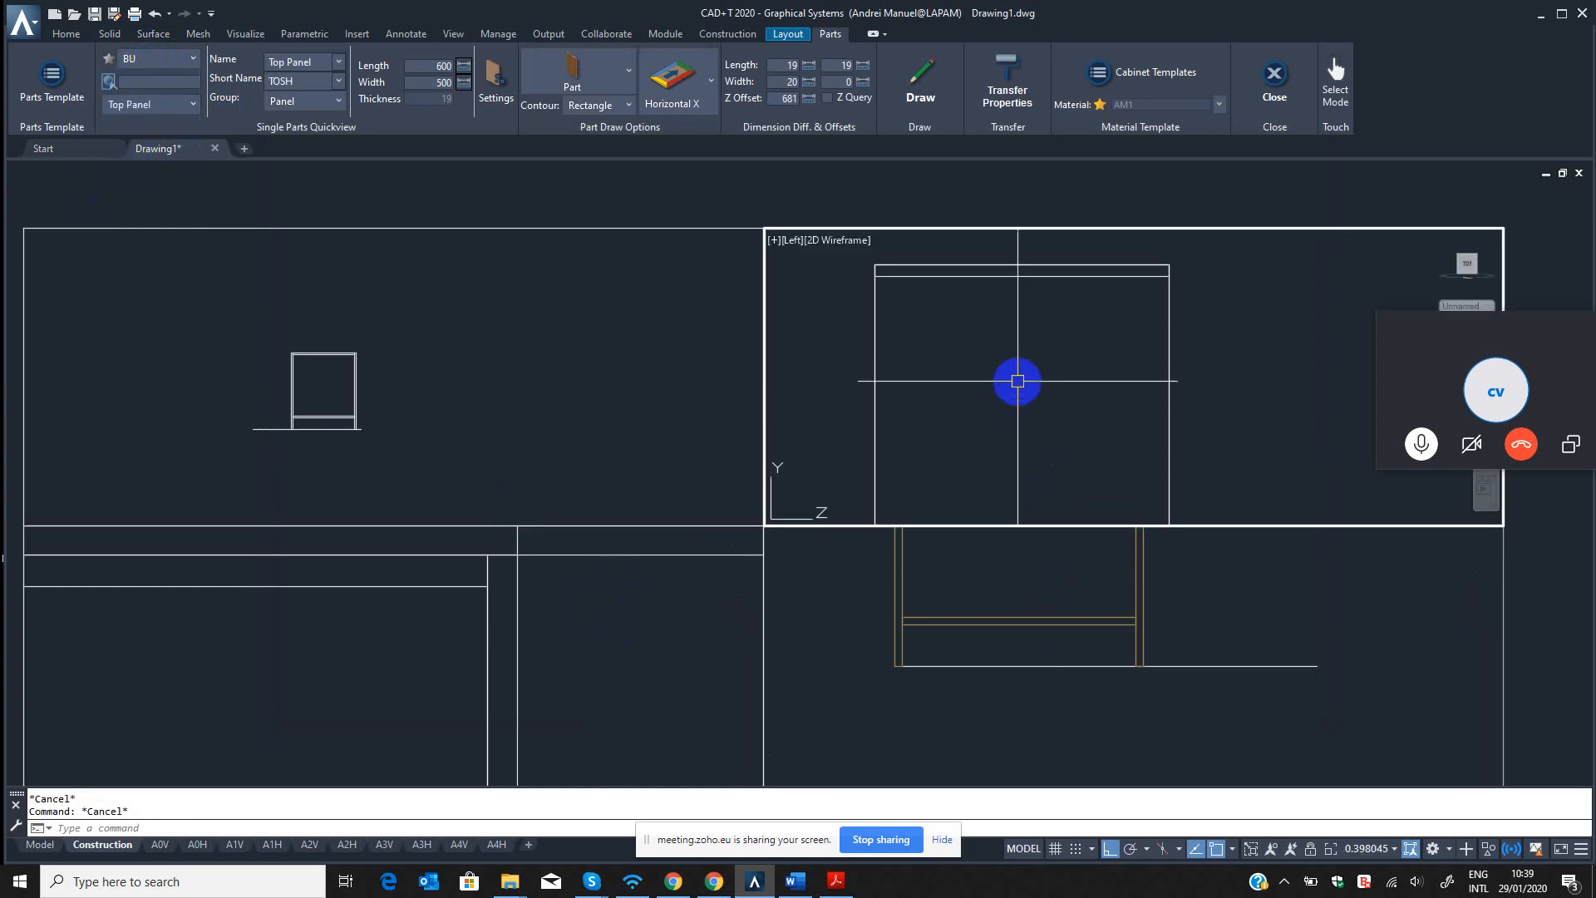
key(Return)
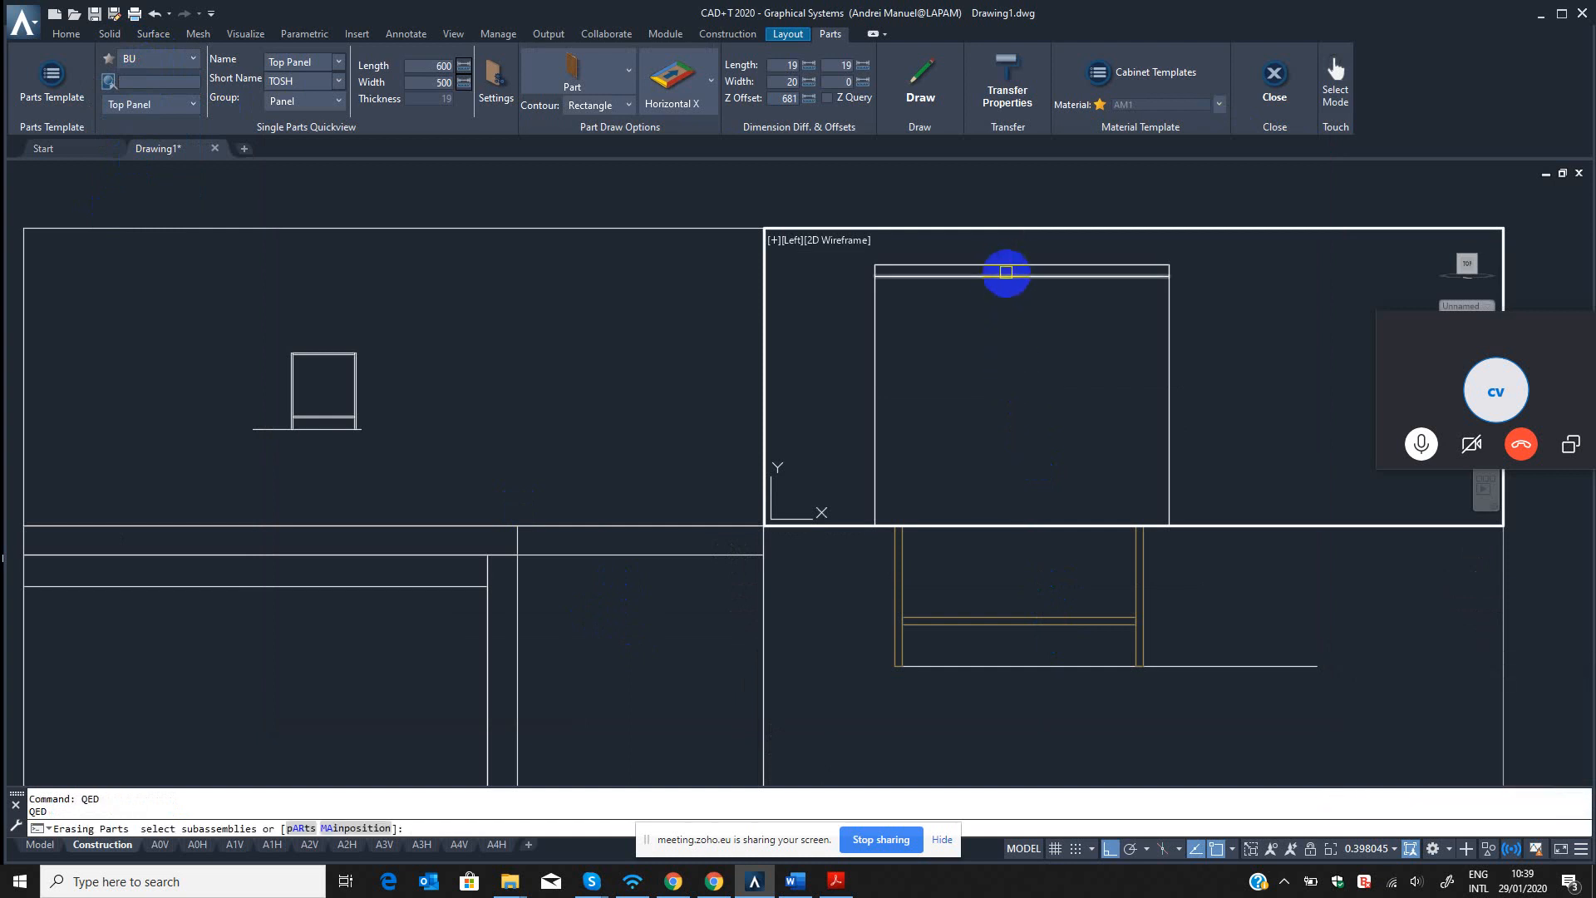
click(1006, 271)
key(Return)
scroll(1016, 388, down, 8)
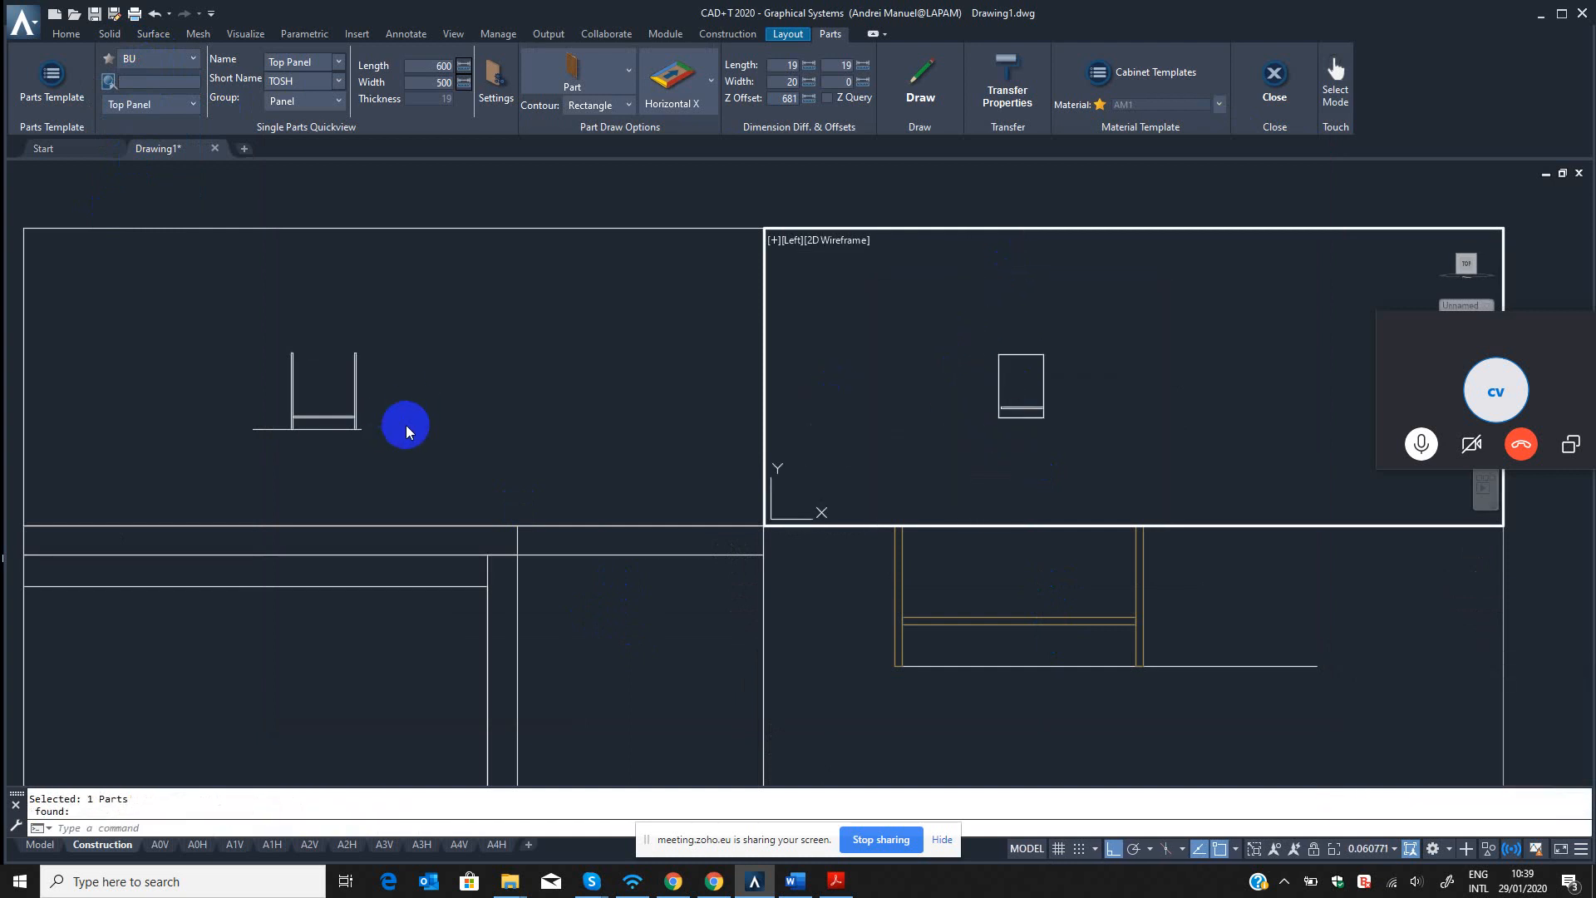
Draw the updated Top Panel in the top view from the cabinet's back left corner.
click(484, 354)
key(Escape)
click(508, 658)
scroll(401, 643, down, 8)
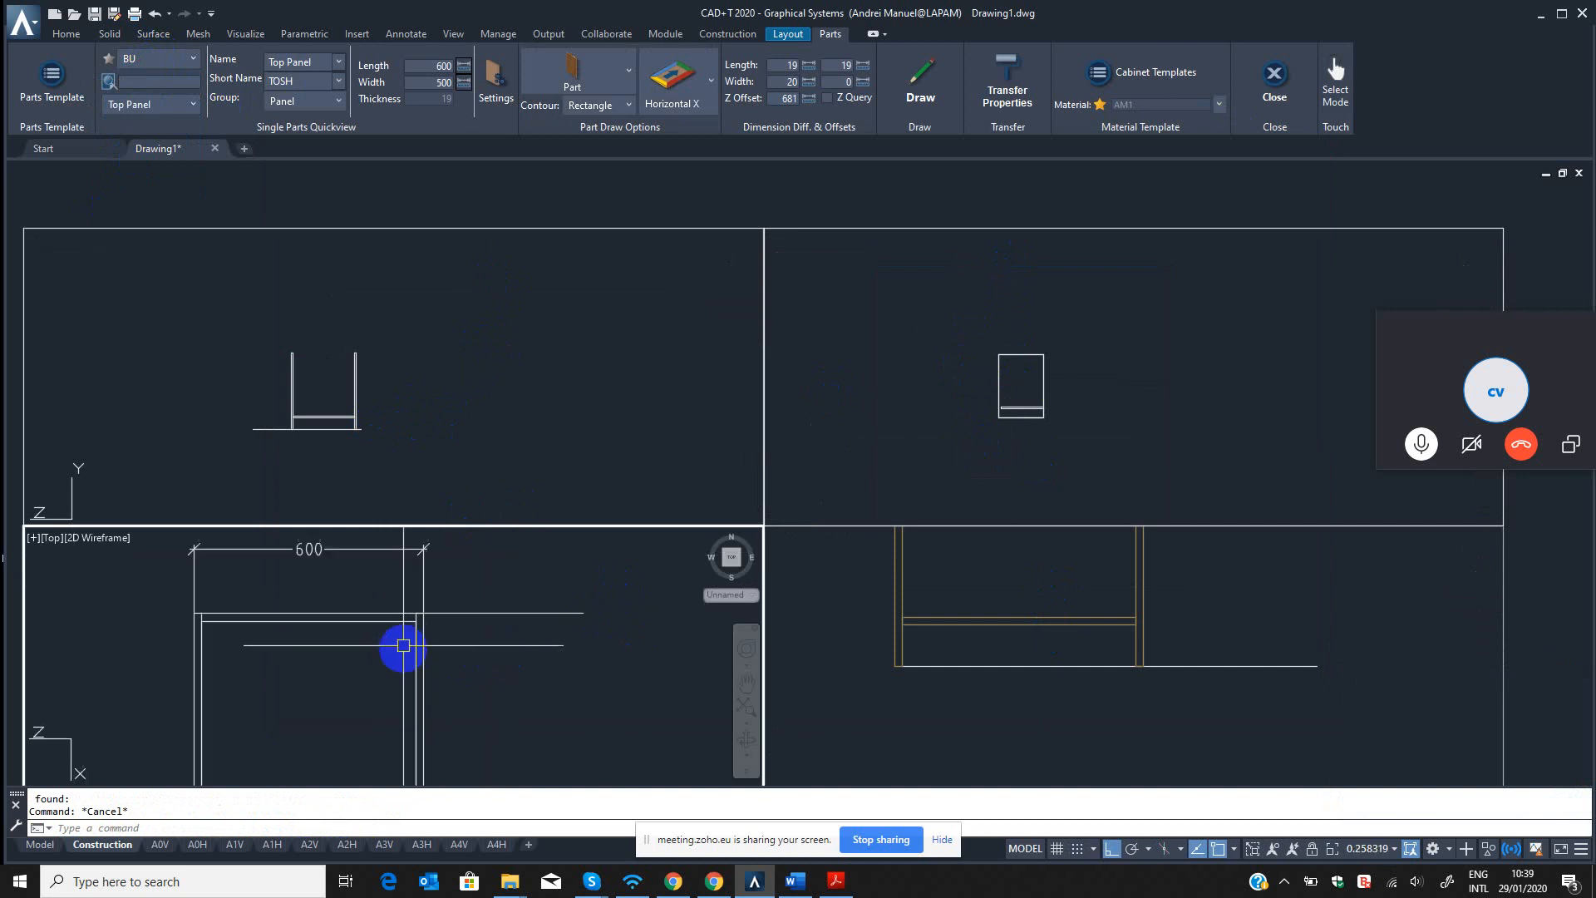
middle_drag(403, 646, 469, 595)
click(919, 76)
scroll(333, 586, up, 4)
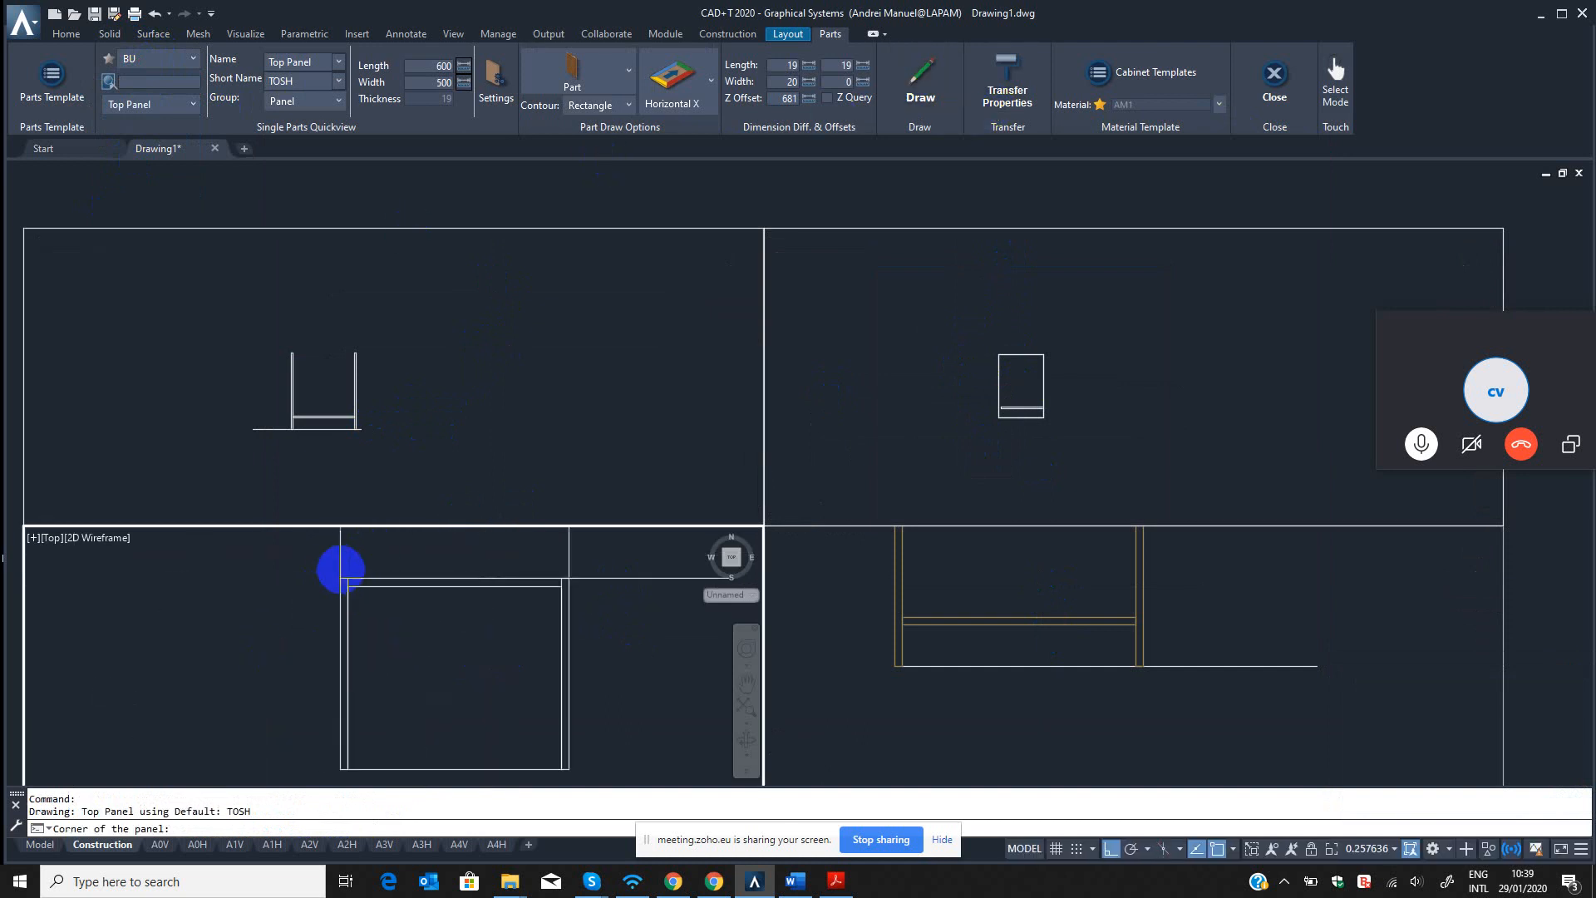
click(336, 587)
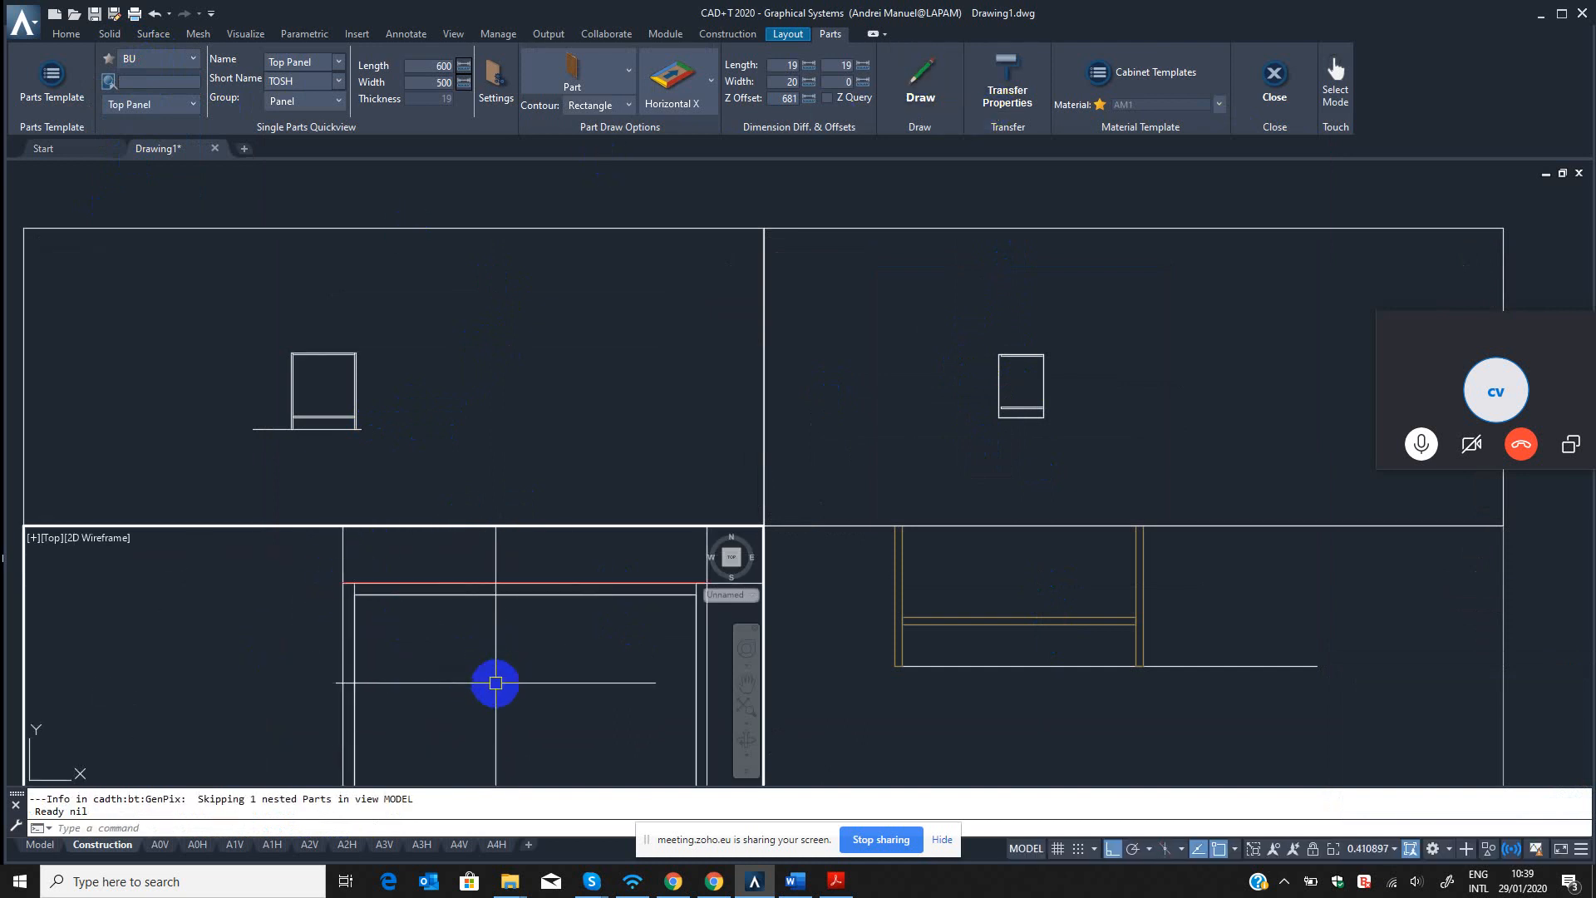
Examine the redrawn top panel's back setback in the left view and check the cabinet in the front and top views.
scroll(719, 646, down, 4)
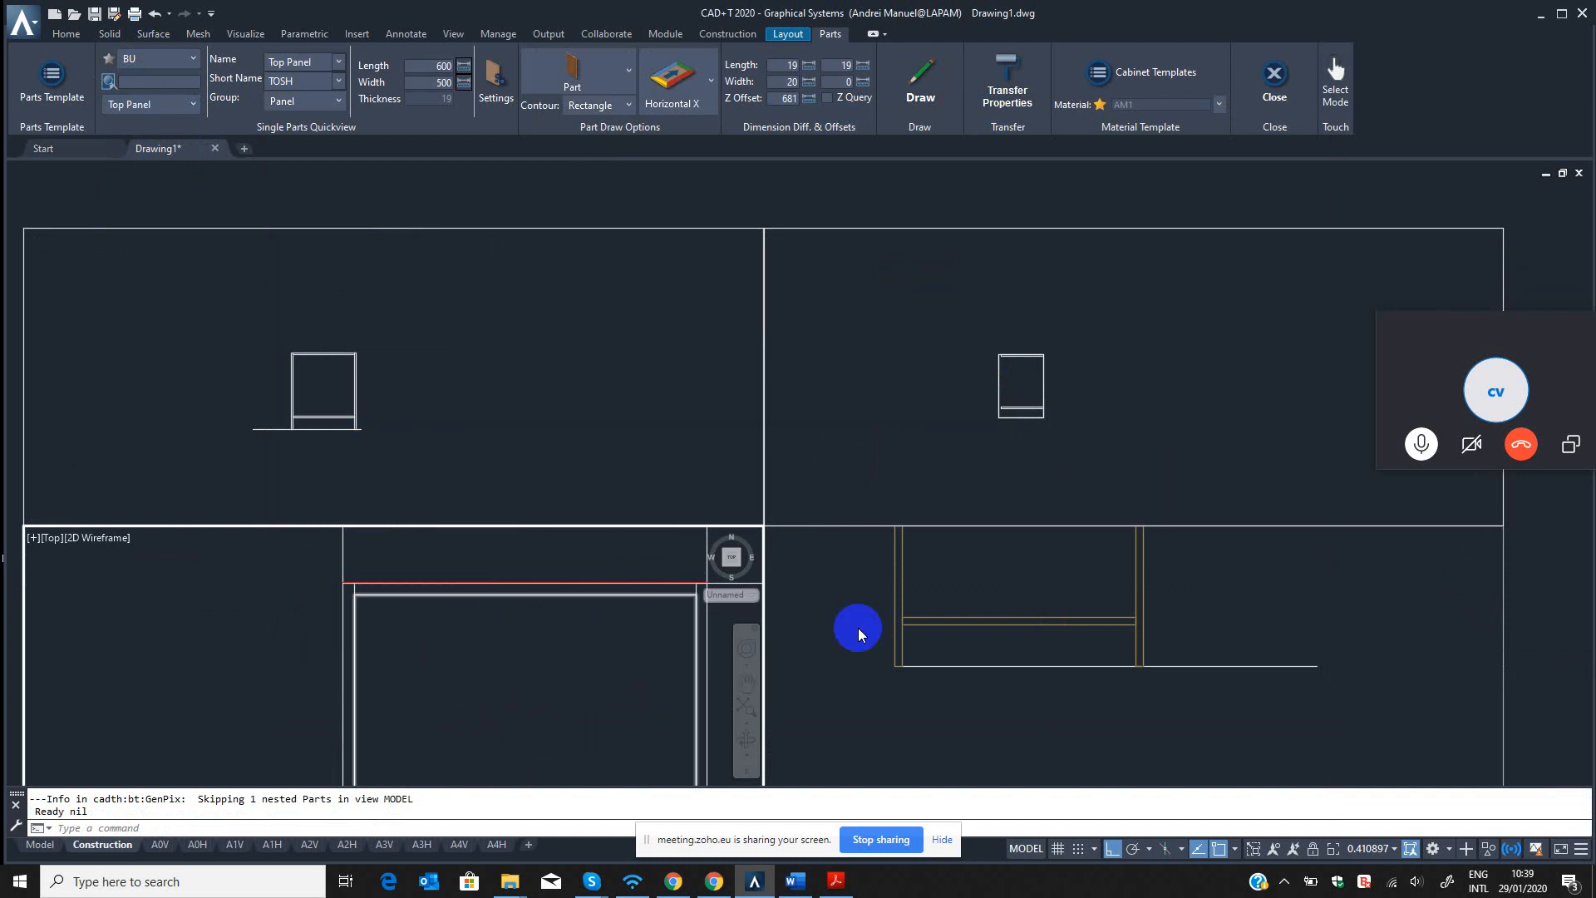
click(1046, 379)
scroll(1001, 344, up, 4)
scroll(1007, 356, up, 4)
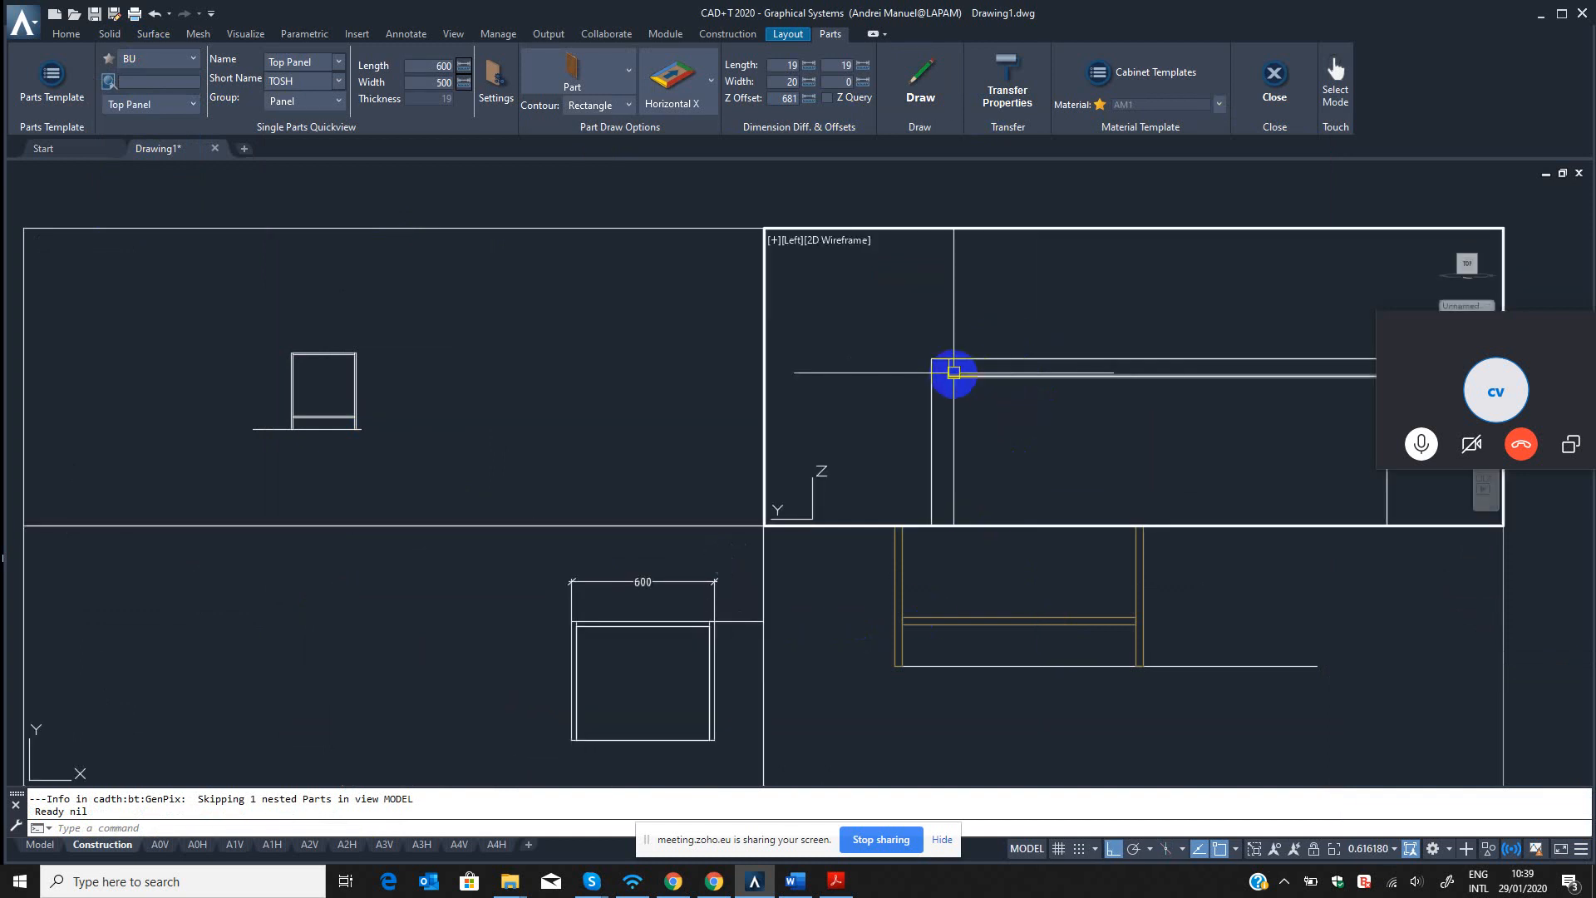
click(946, 640)
scroll(967, 636, down, 5)
scroll(971, 611, up, 5)
scroll(948, 634, down, 3)
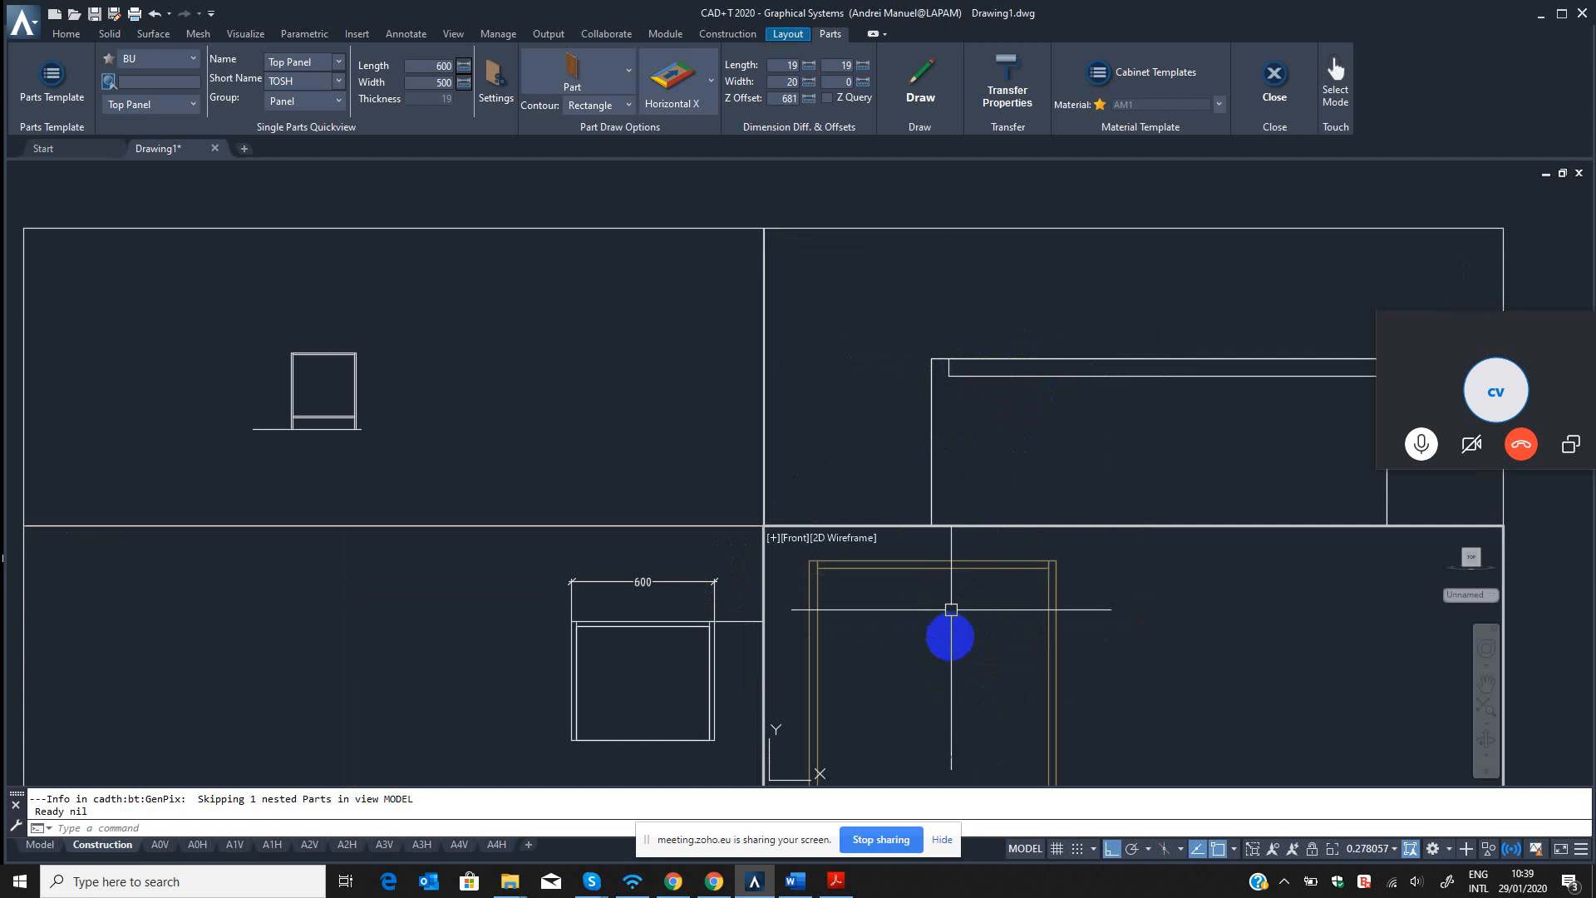
click(586, 683)
scroll(327, 613, down, 2)
Change the front view's viewport to the SW isometric view.
click(995, 677)
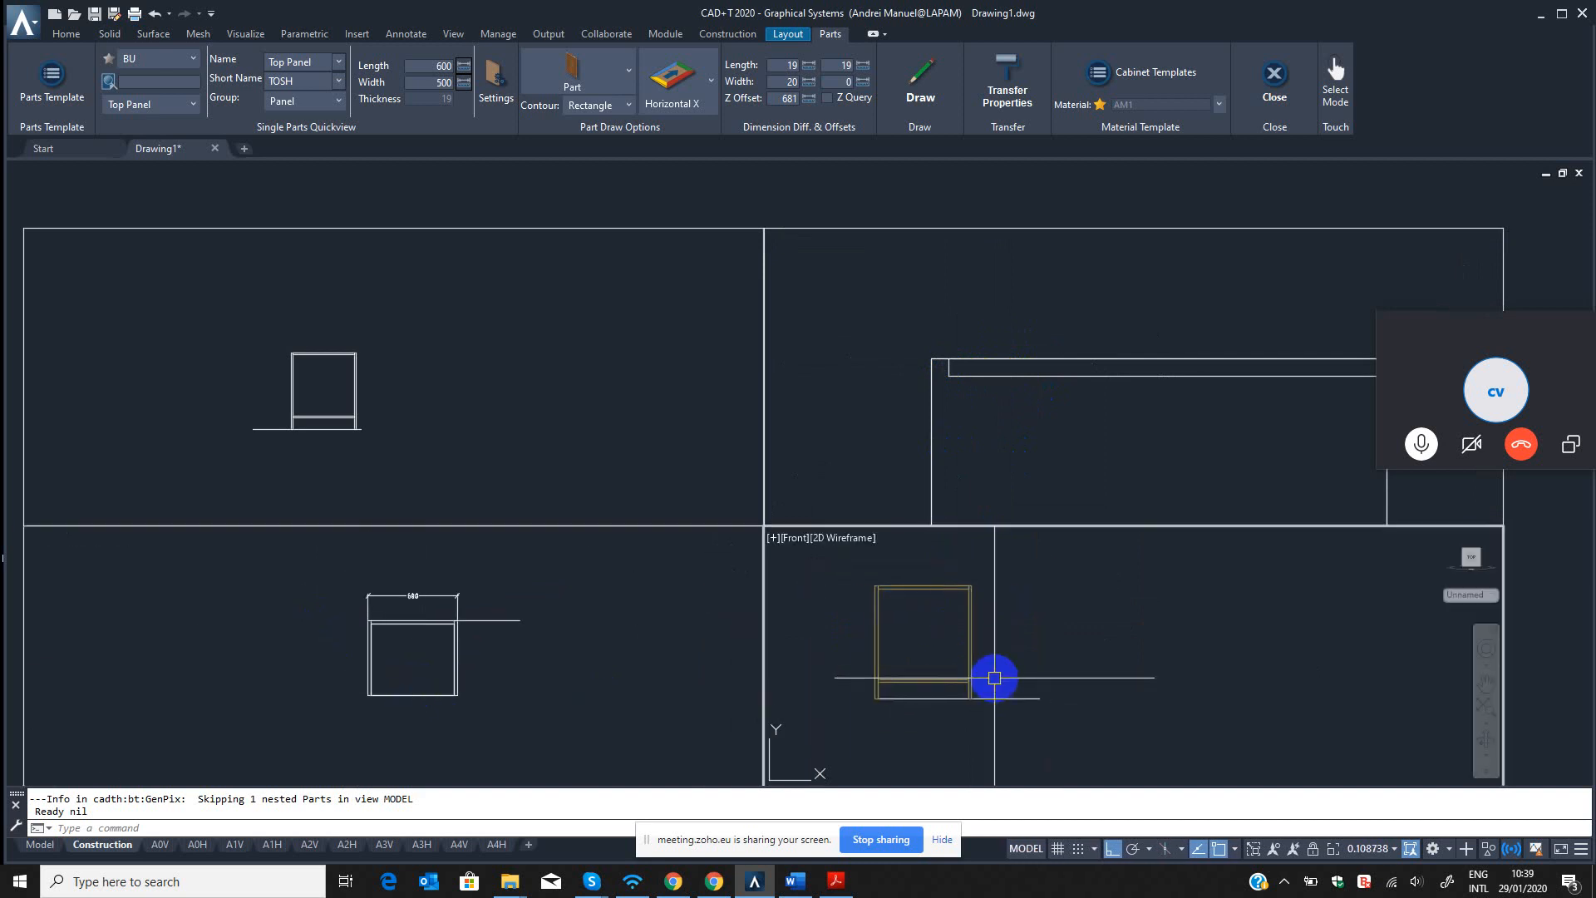
key(Escape)
key(Escape)
text(-v t)
key(Escape)
text(-v t)
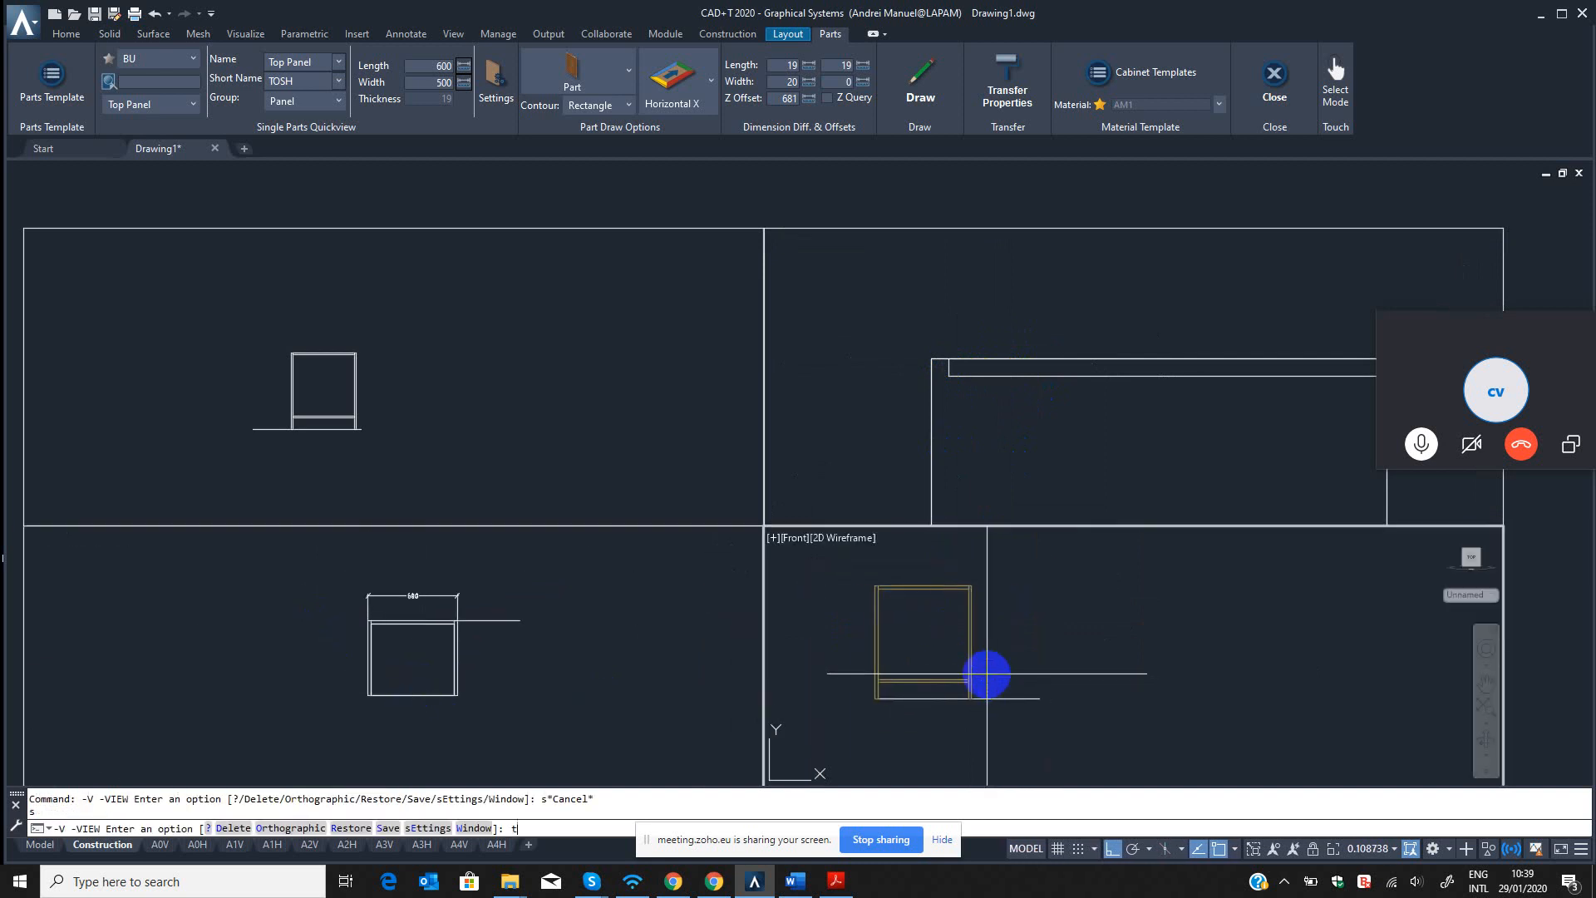
key(space)
key(Escape)
text(-v)
key(space)
text(sw)
key(Return)
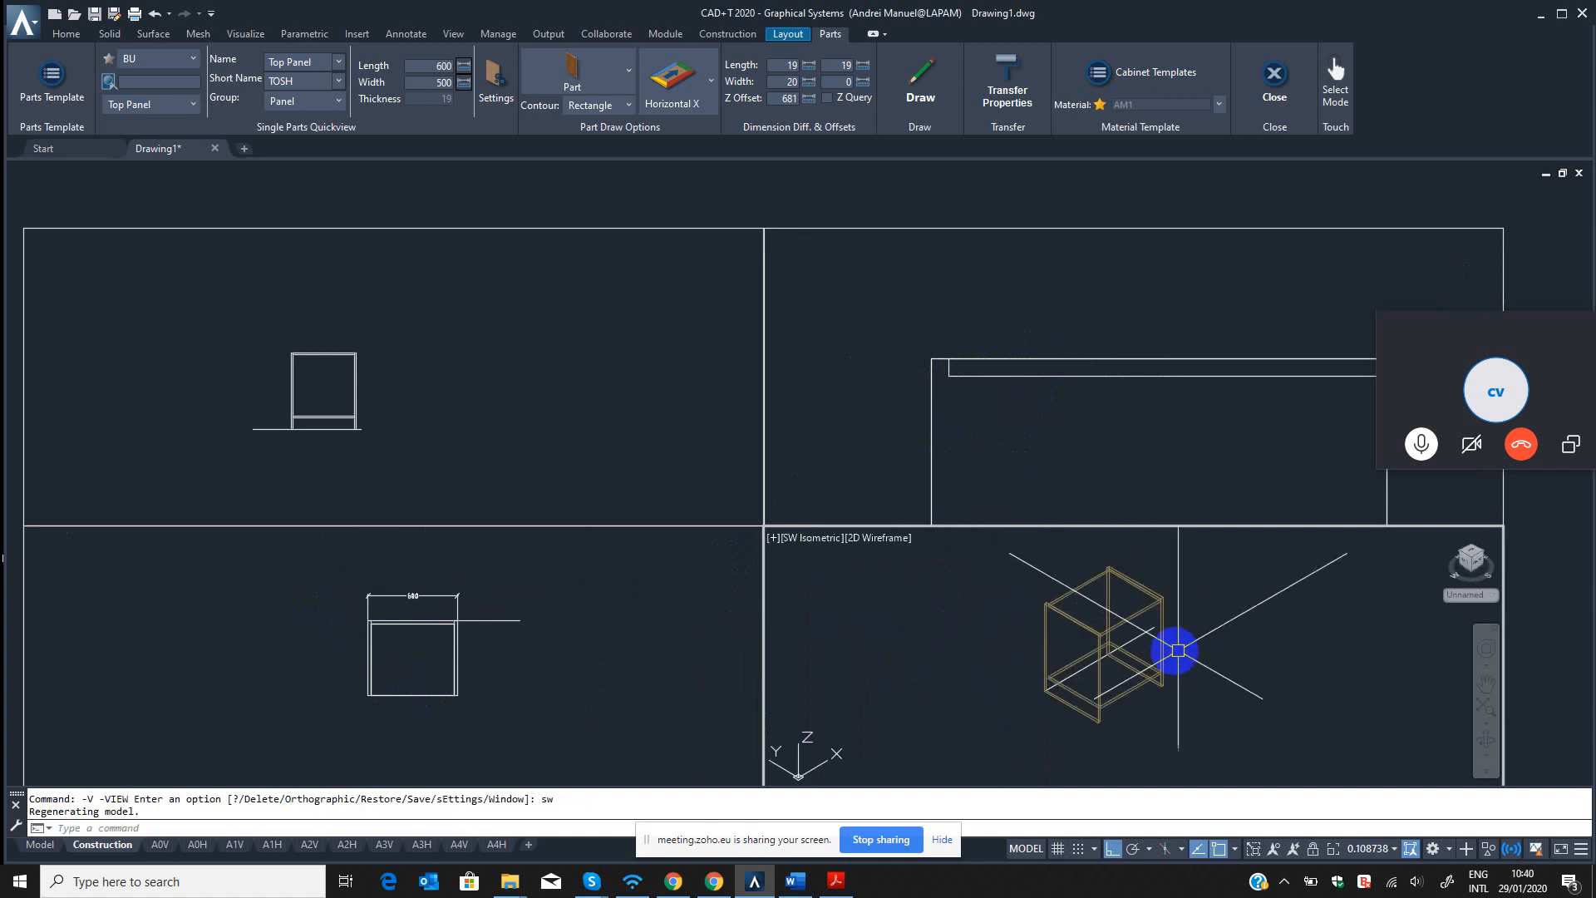
Duplicate the Bottom Panel template in the BU template source and open the copy for editing.
click(58, 73)
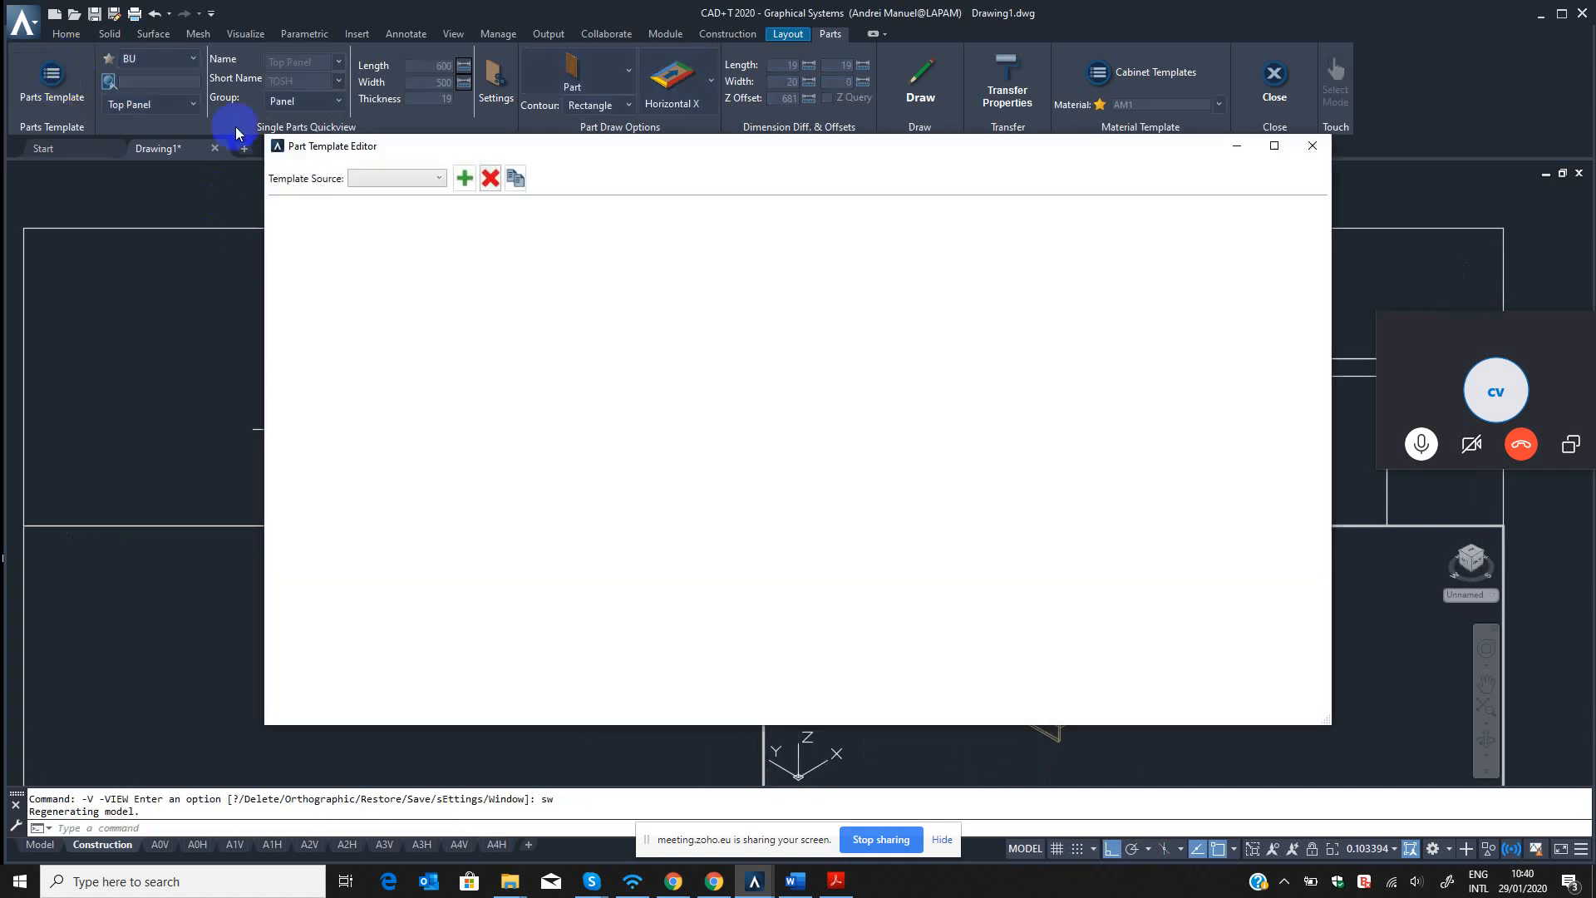
click(401, 179)
click(363, 246)
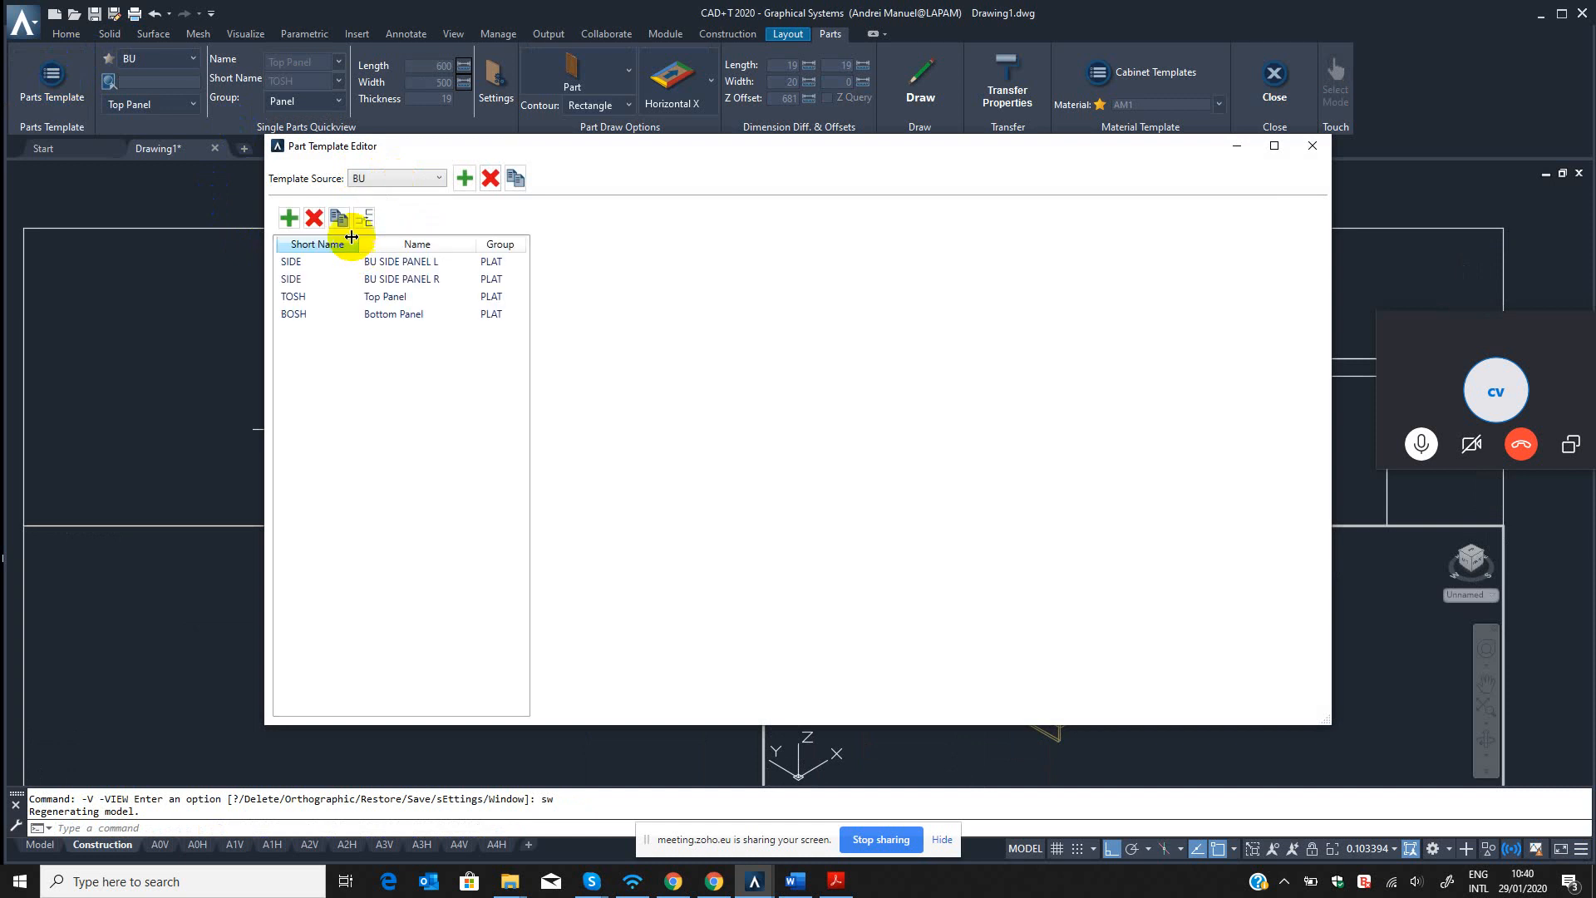
click(323, 317)
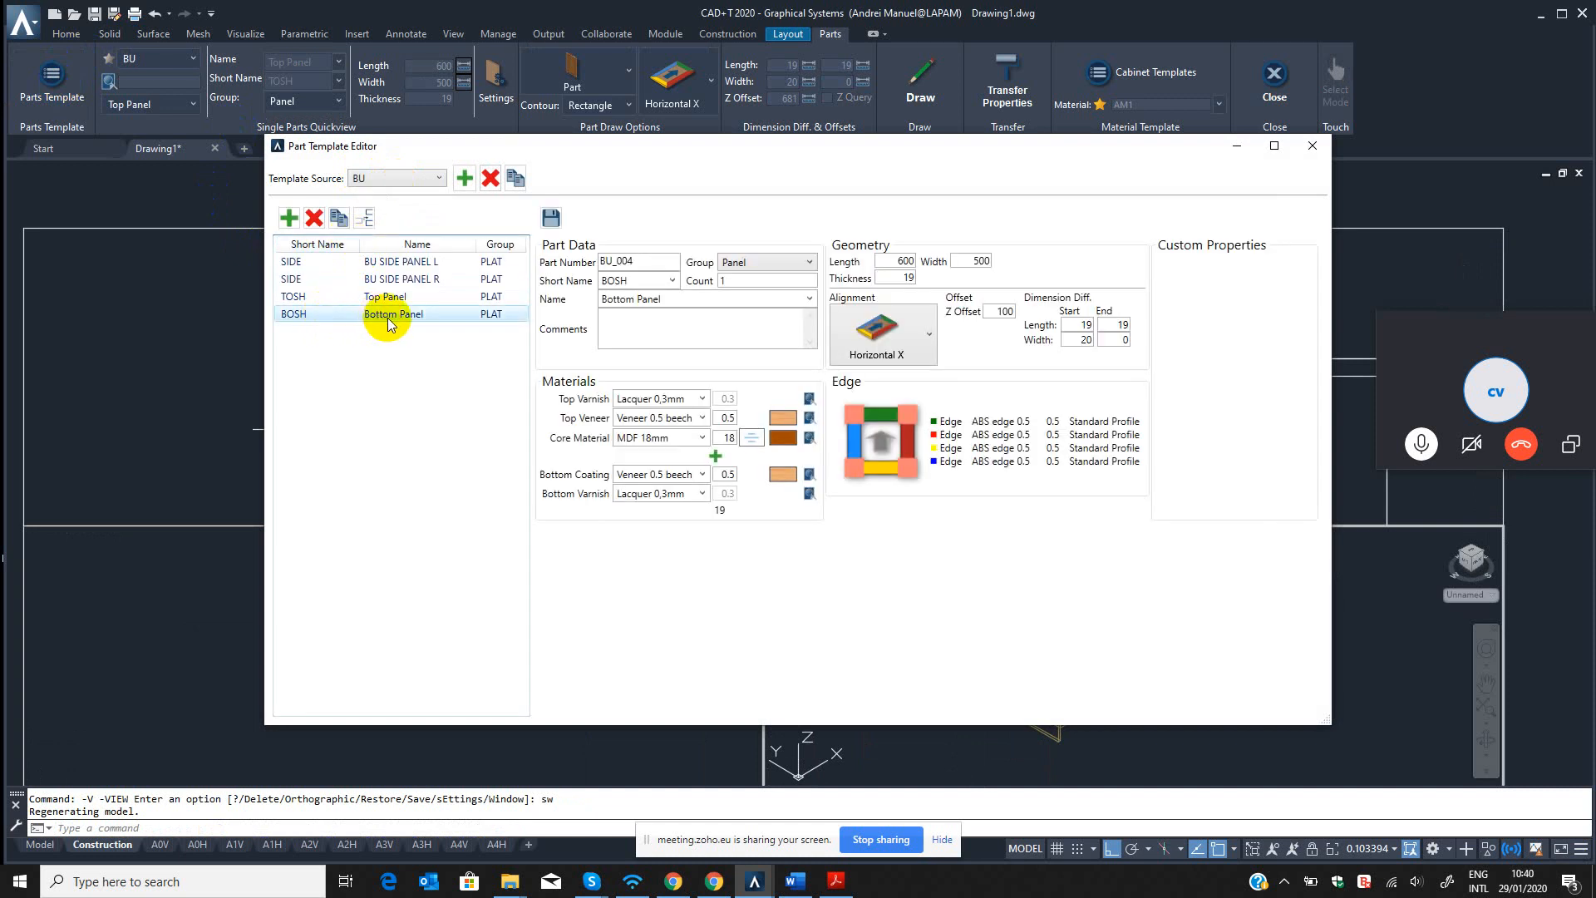
click(338, 217)
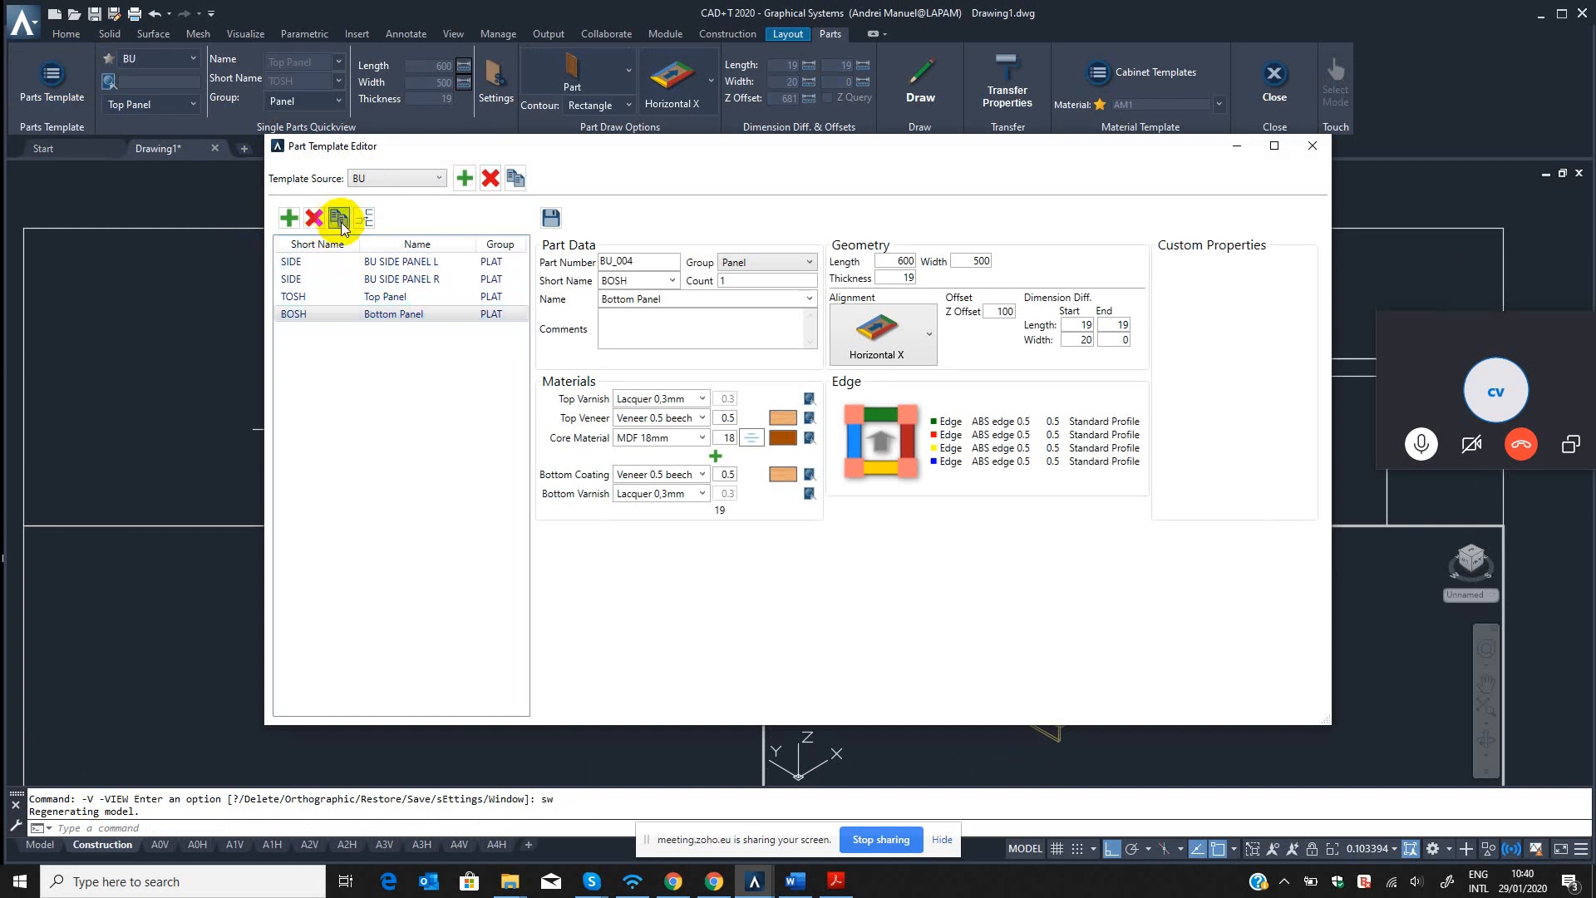
click(392, 337)
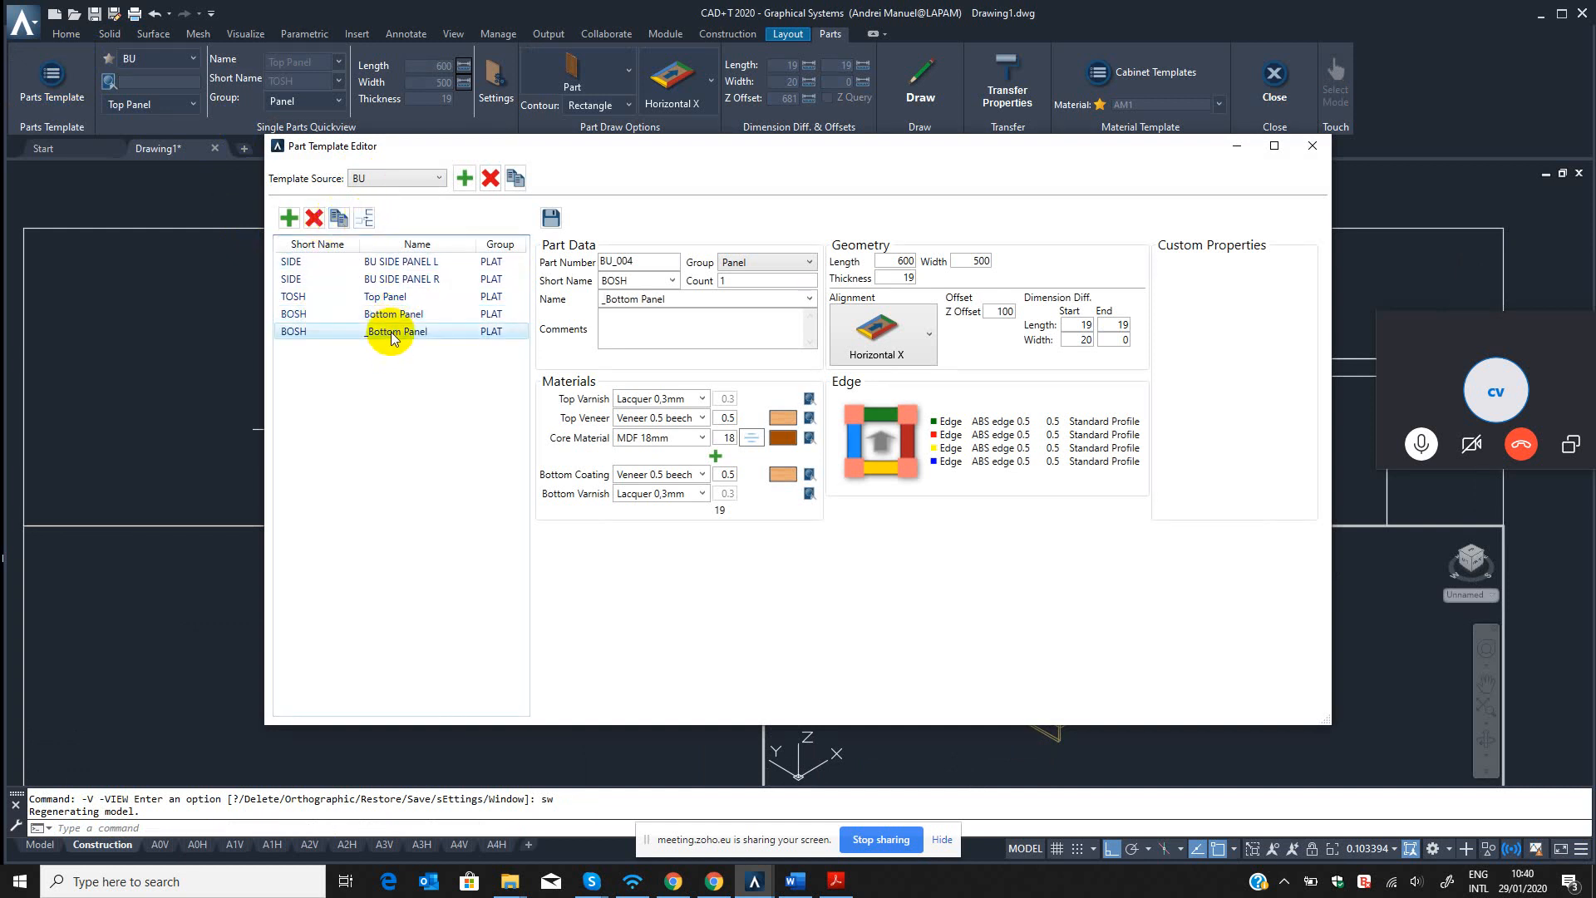
Set the copied panel template's part number to BU_005 and its short name to DRAW.
click(660, 266)
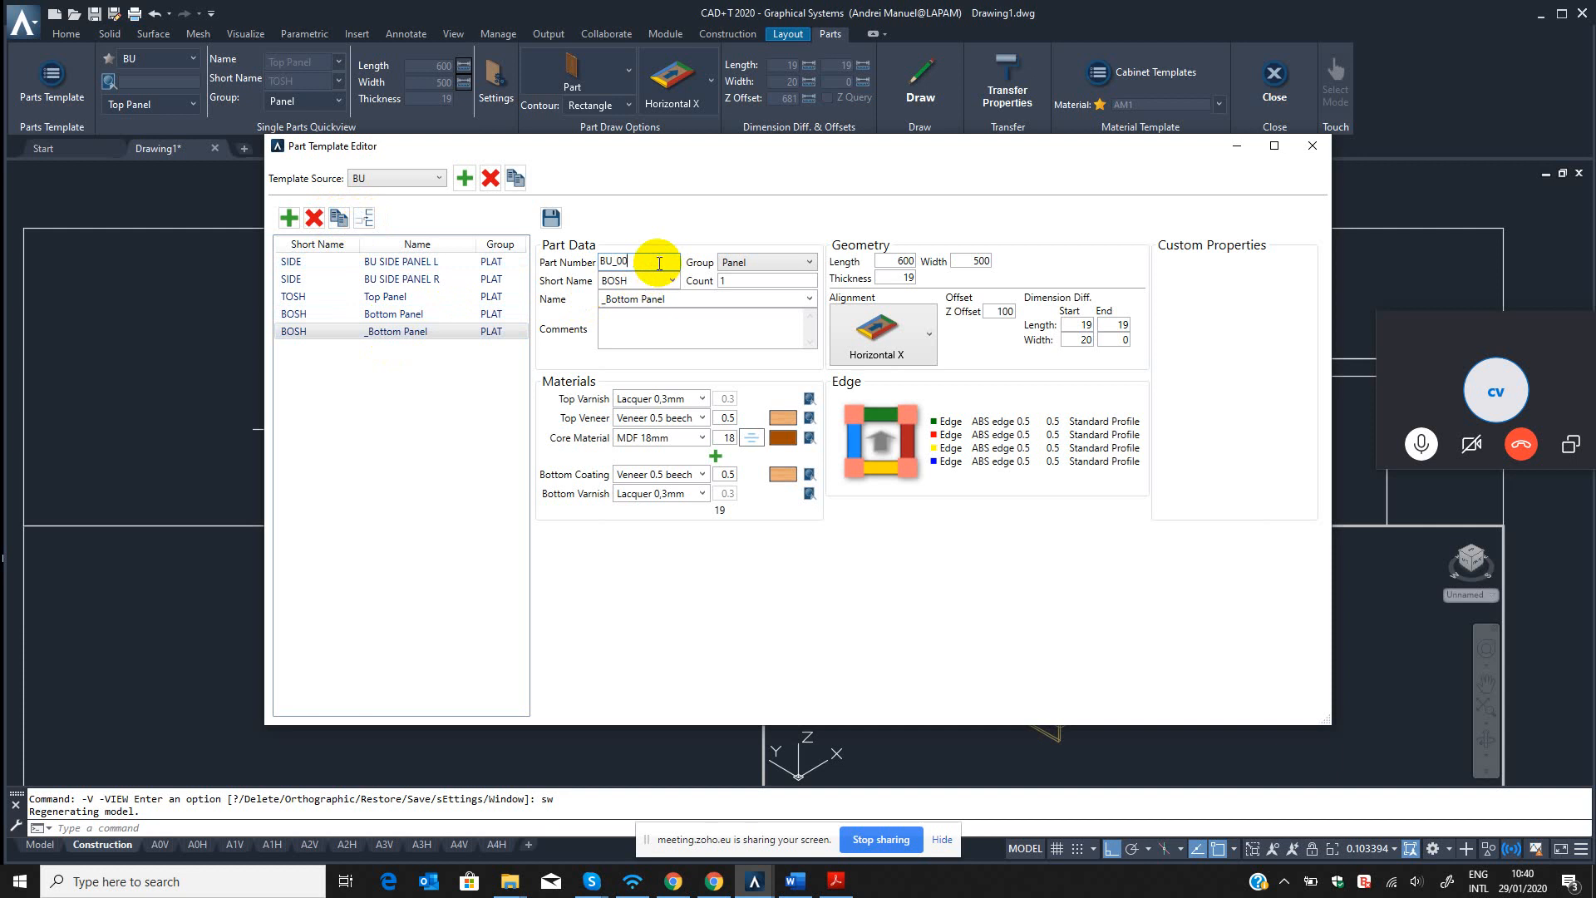
text(5)
click(662, 281)
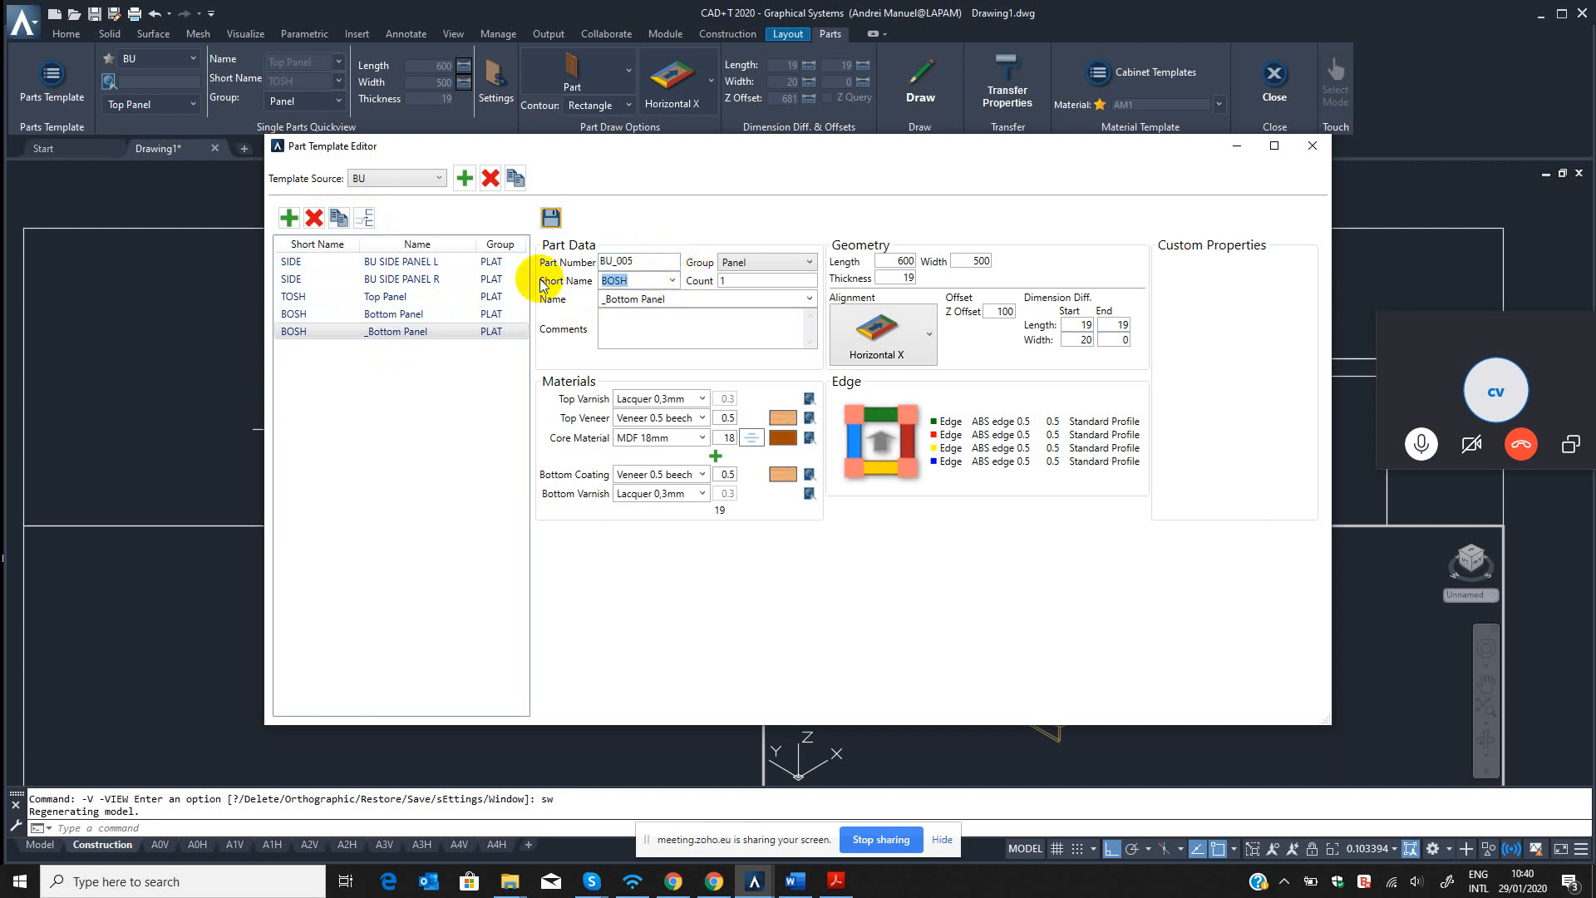
click(645, 285)
click(676, 301)
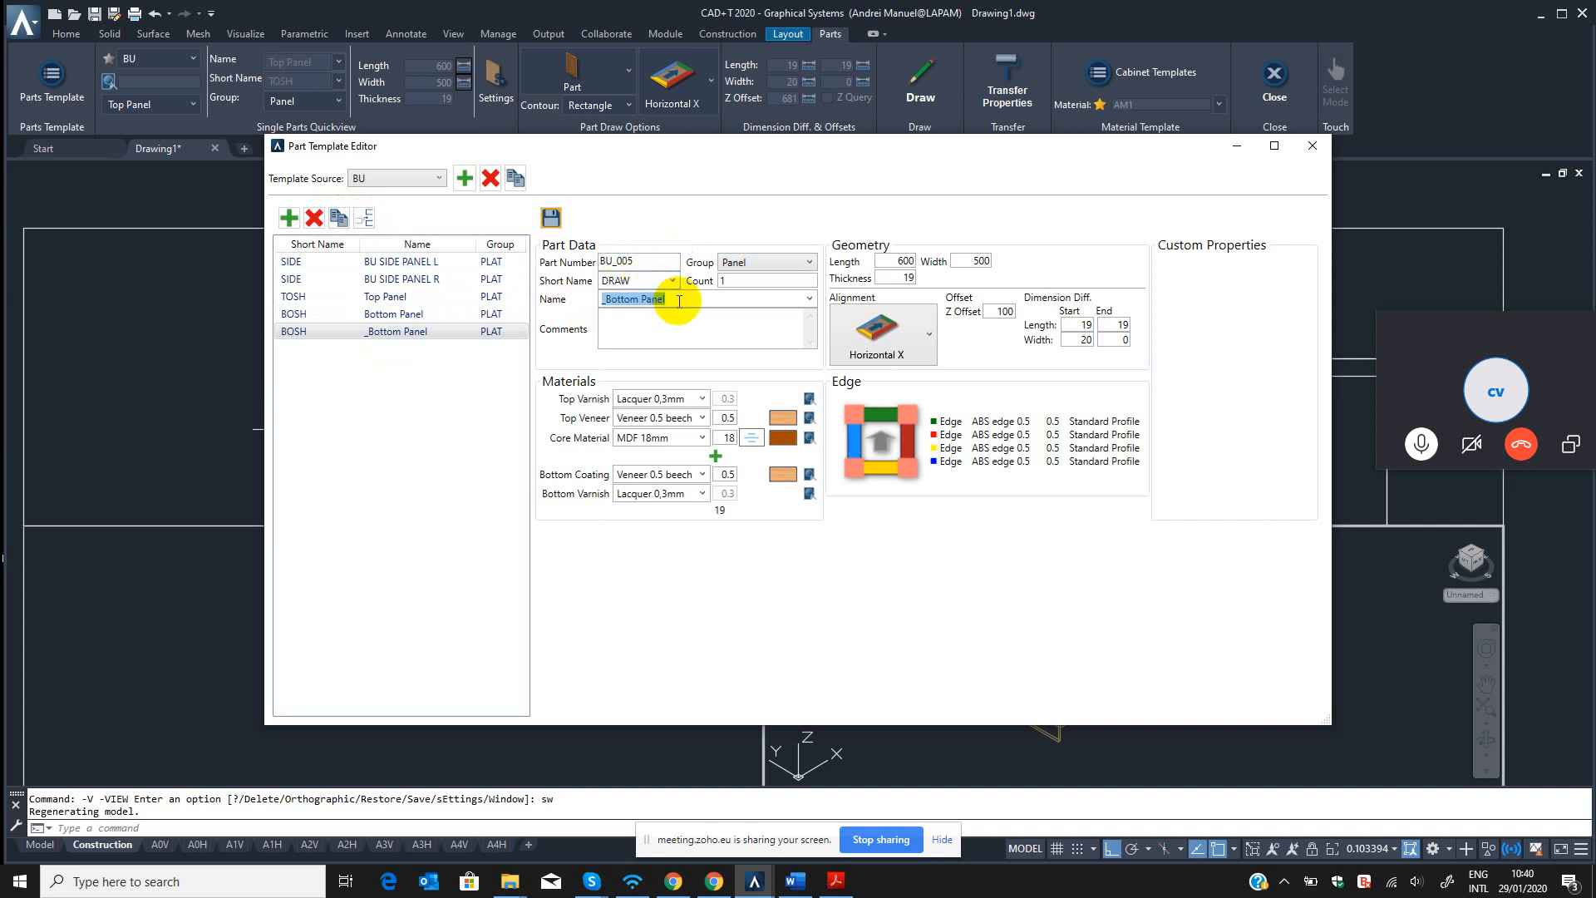
click(681, 301)
click(657, 282)
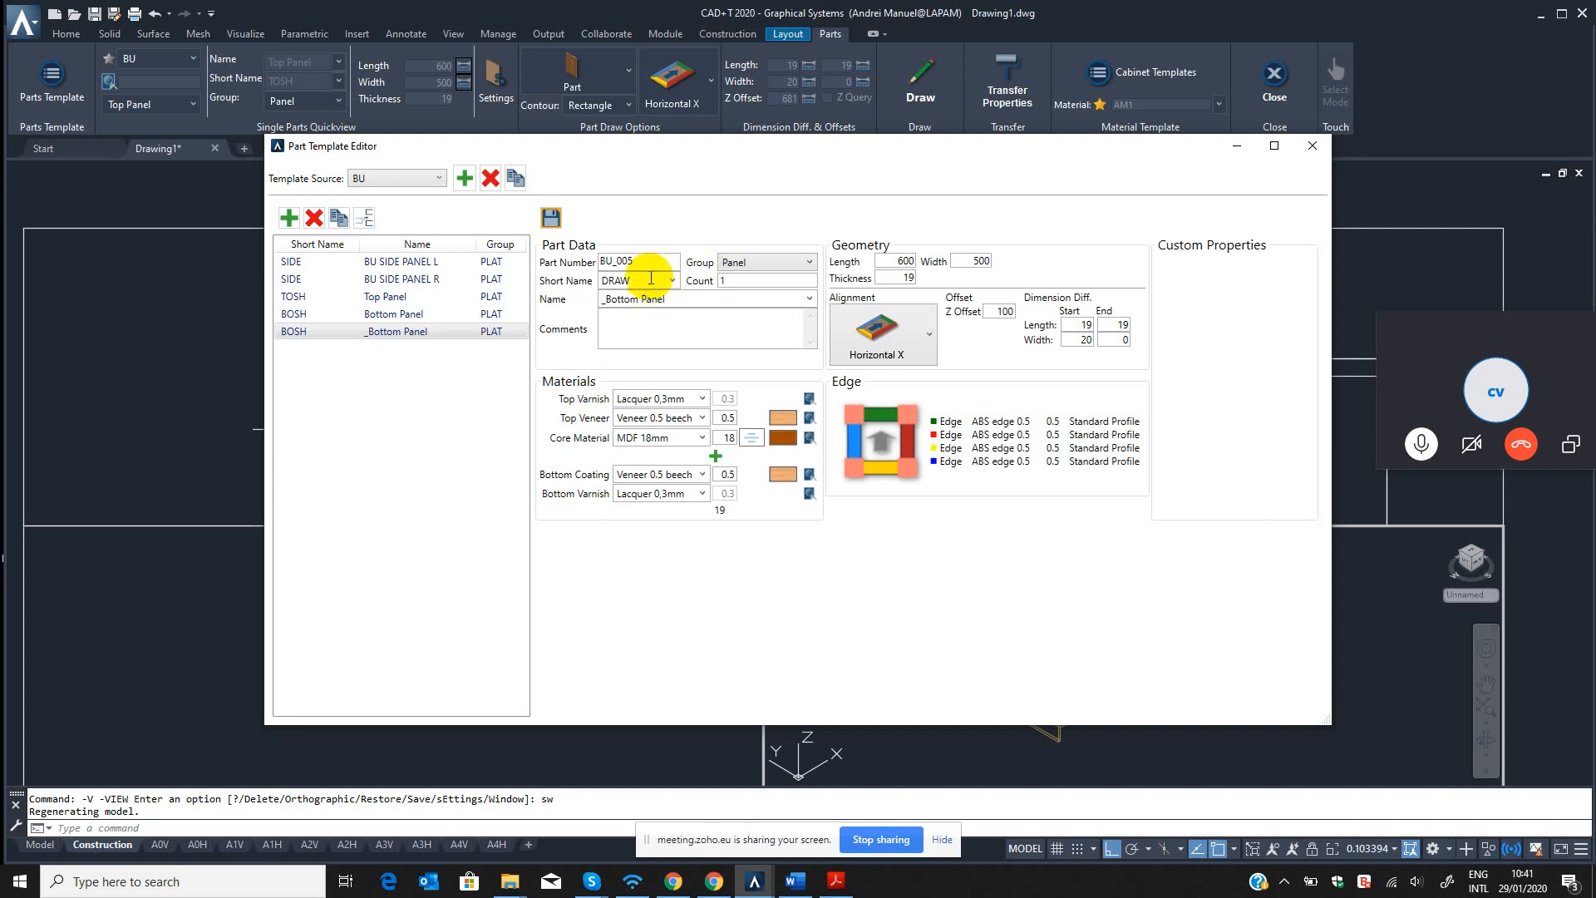
Name the copied panel template "Drawer facia" in its part data.
click(657, 303)
click(642, 275)
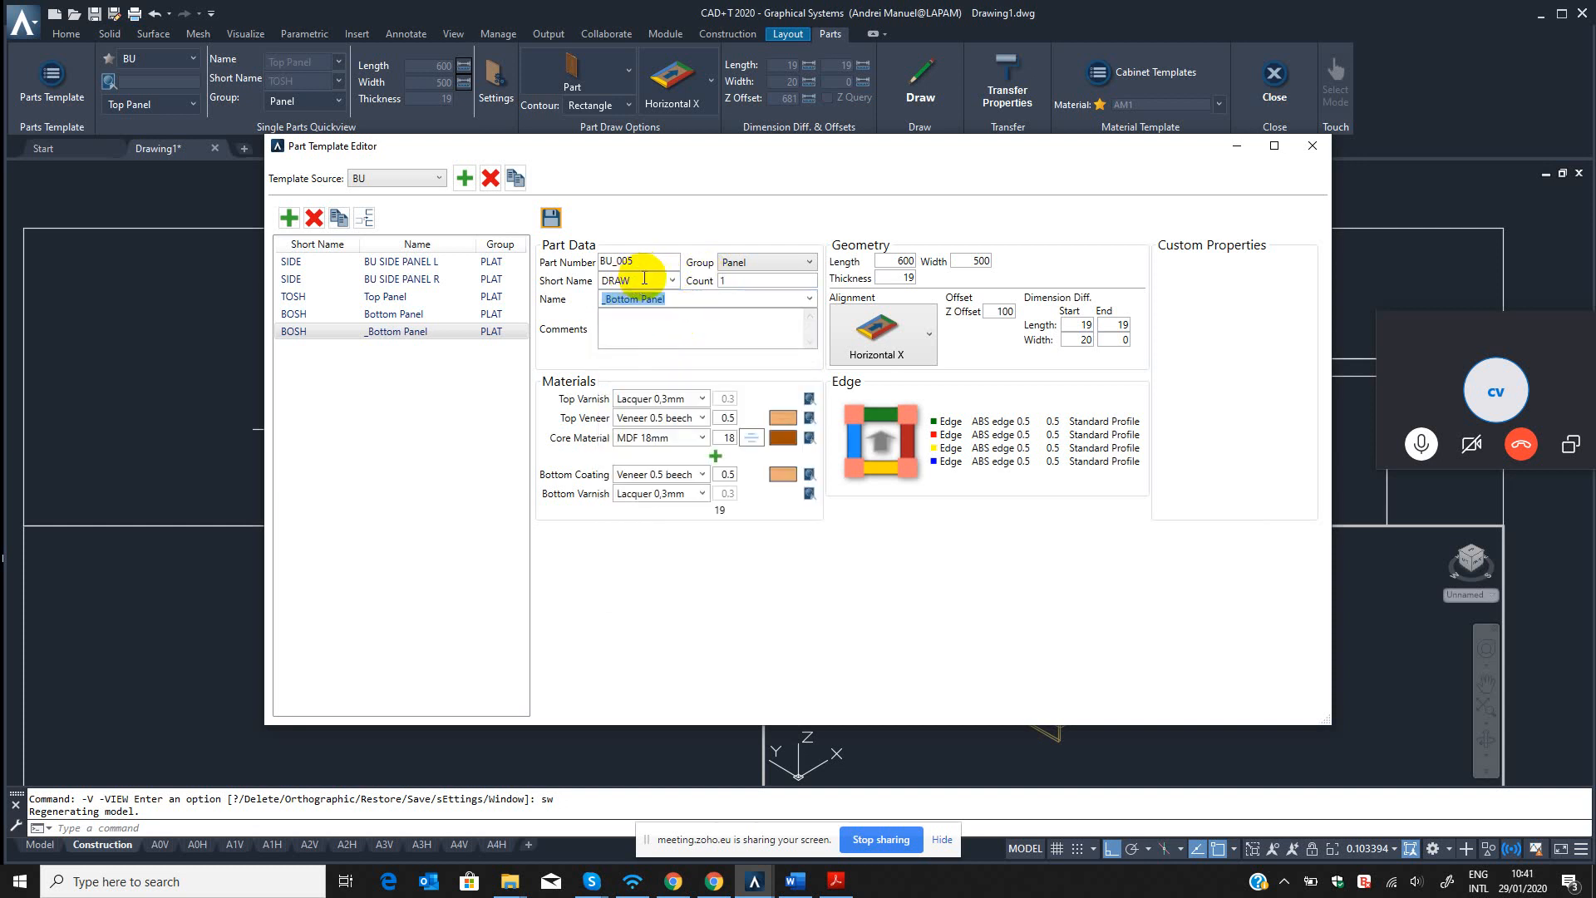
drag(641, 278, 578, 281)
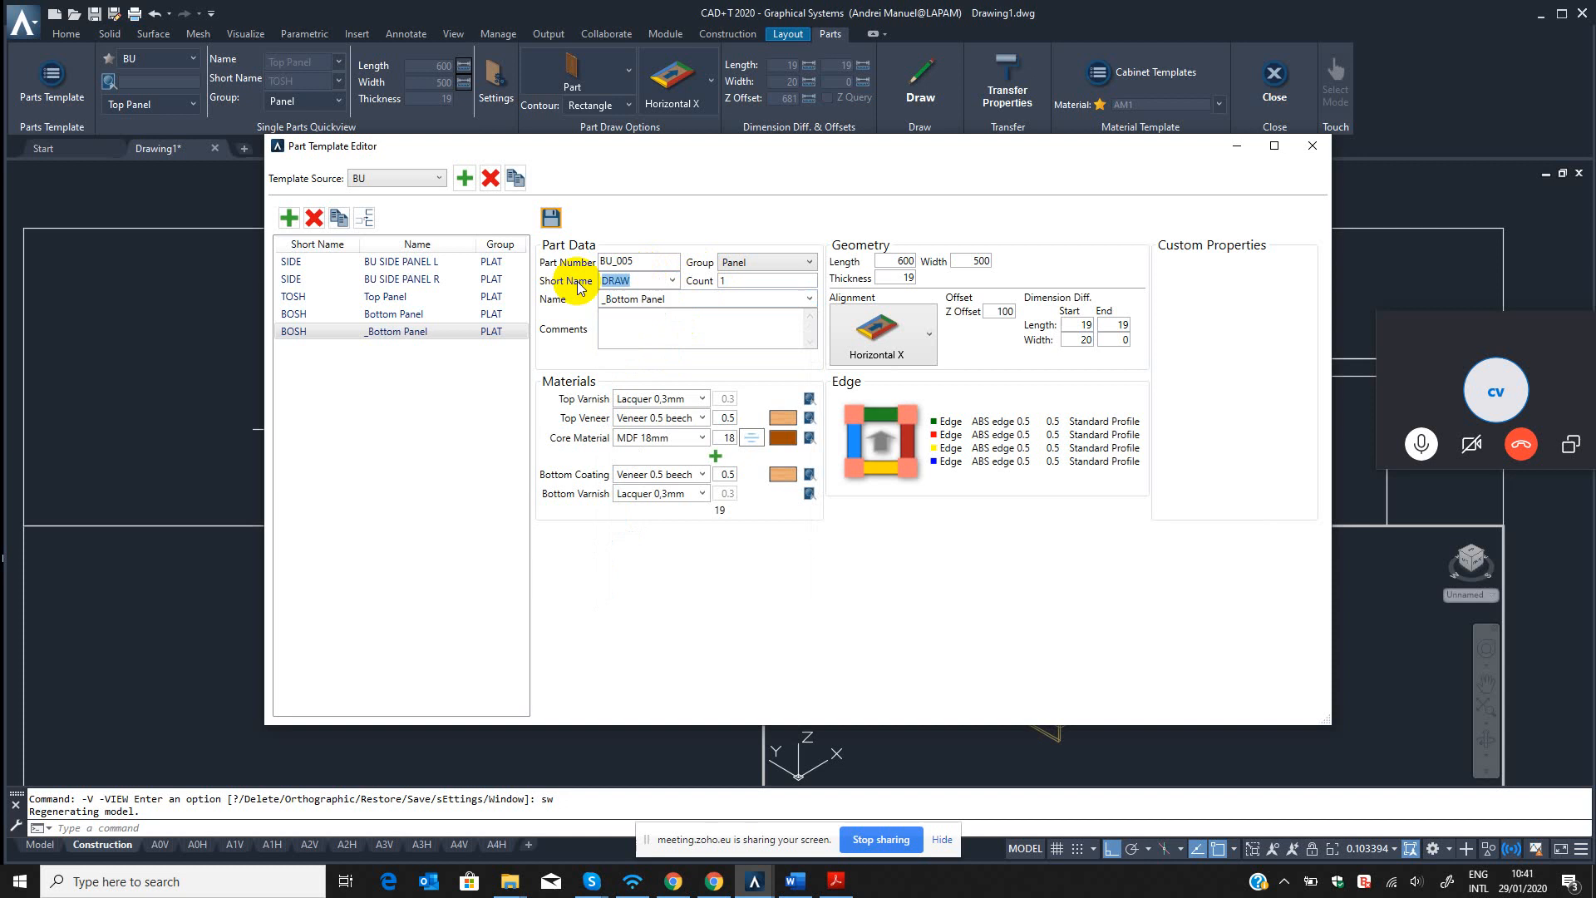
click(639, 300)
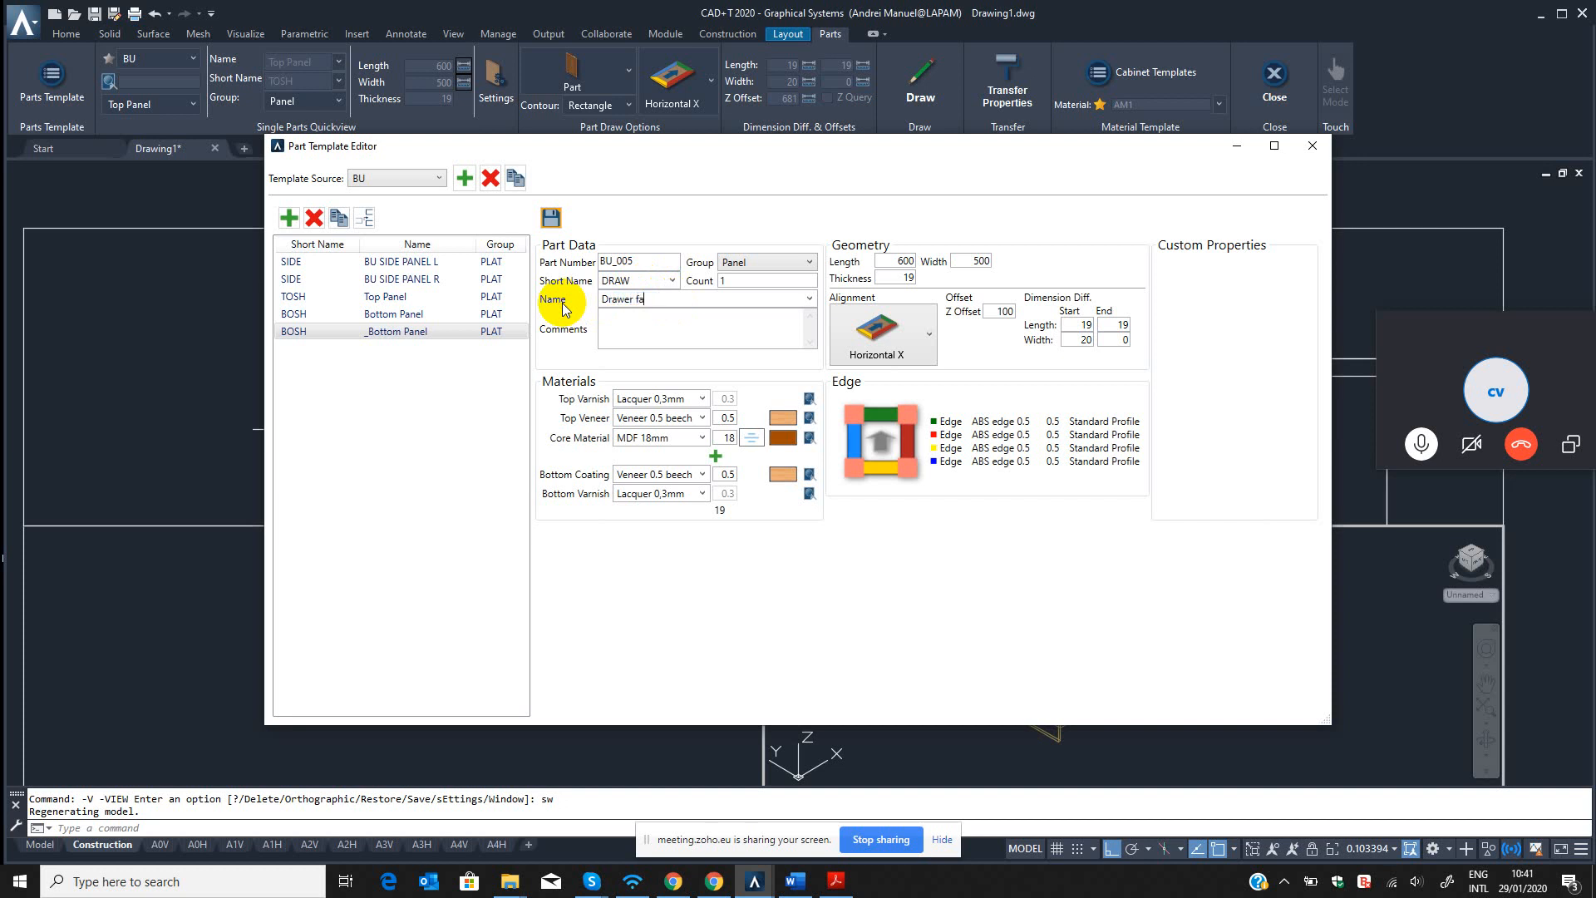
click(716, 338)
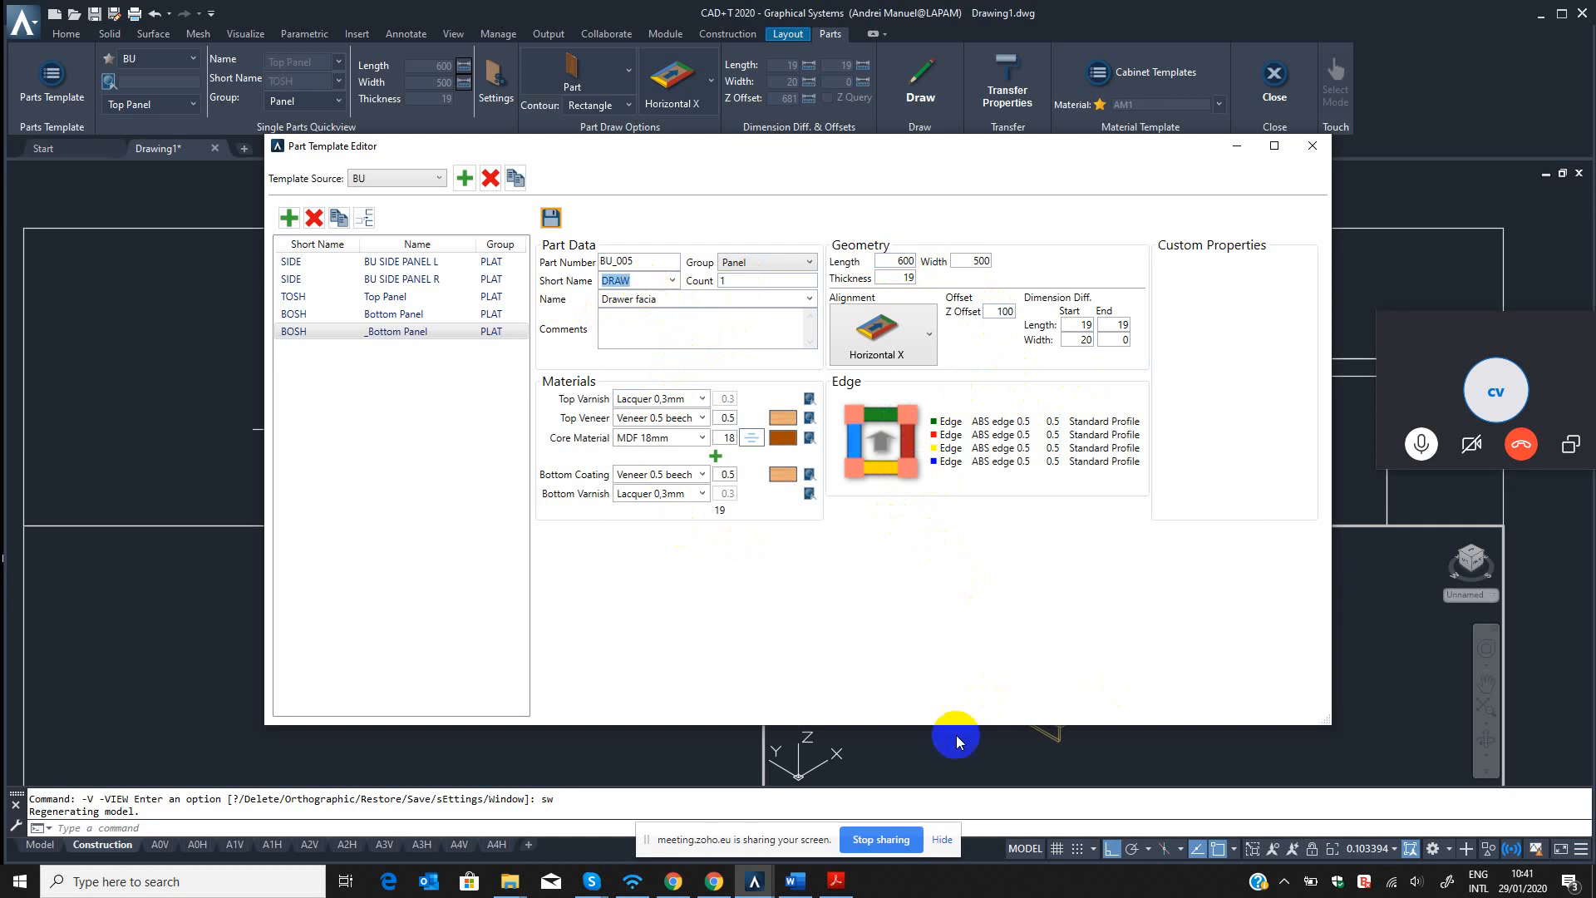
Move the floating call window out of the way and bring the Part Template Editor back.
click(1236, 148)
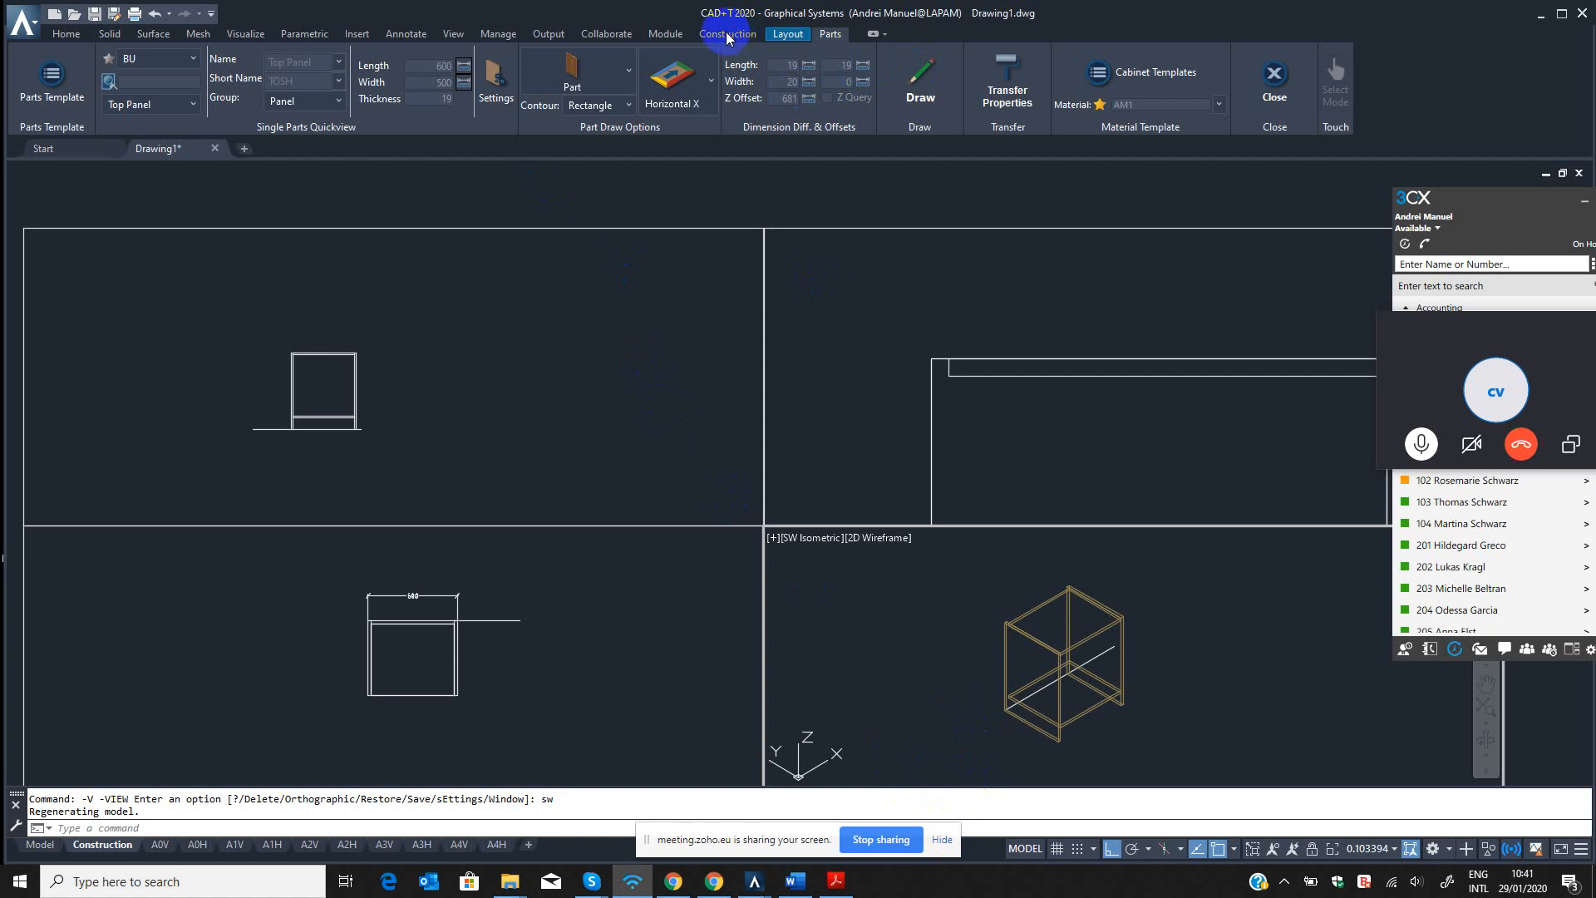
click(1494, 326)
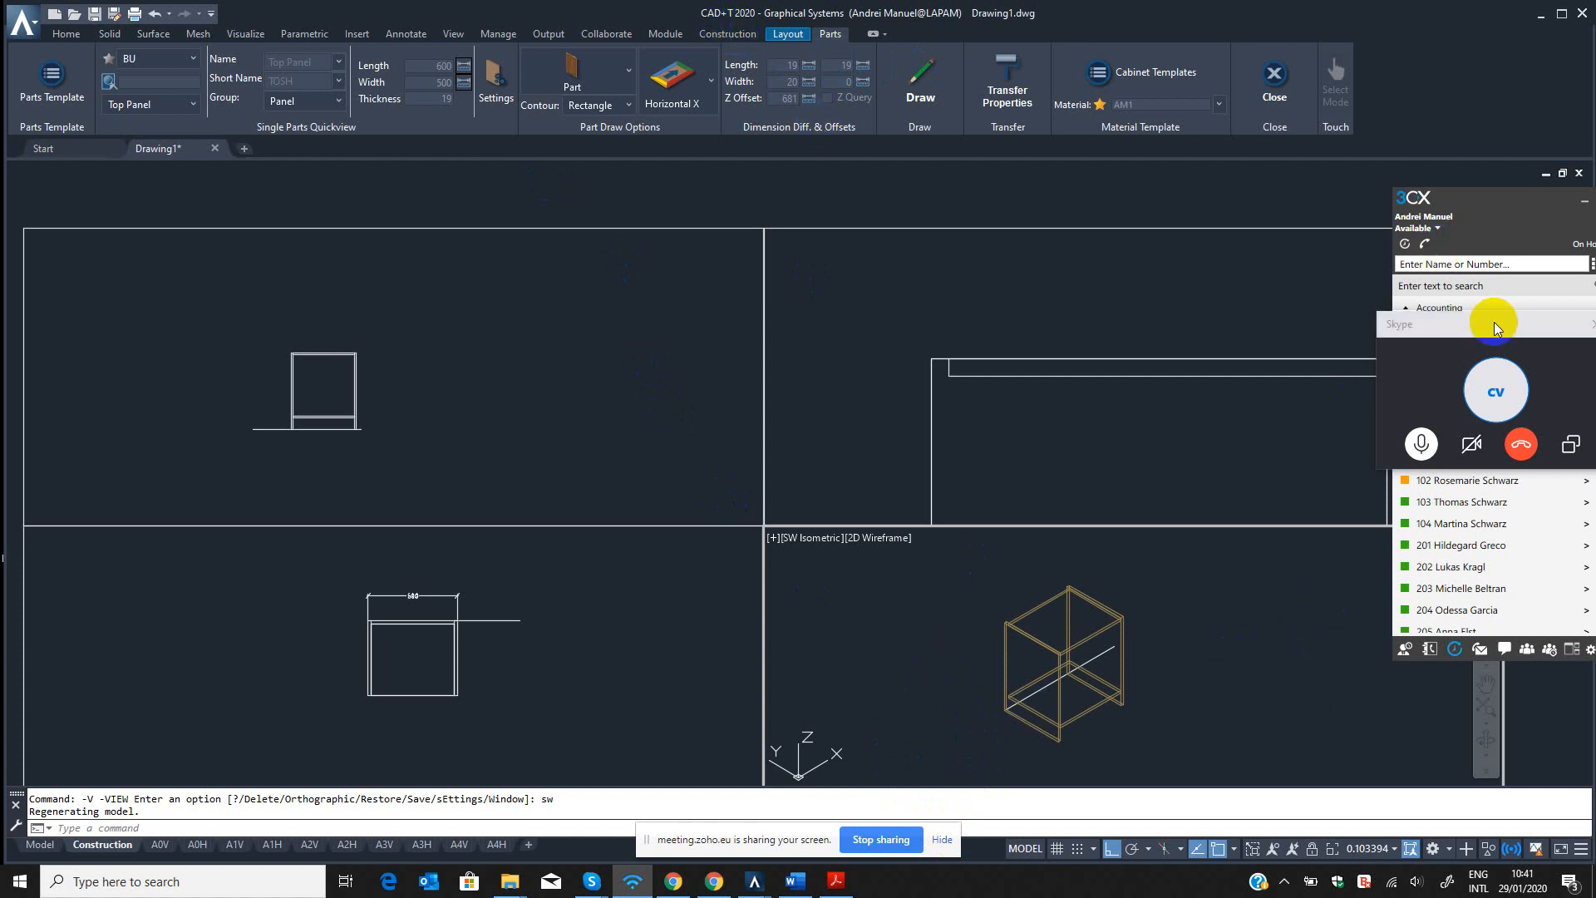
drag(1494, 326, 1480, 68)
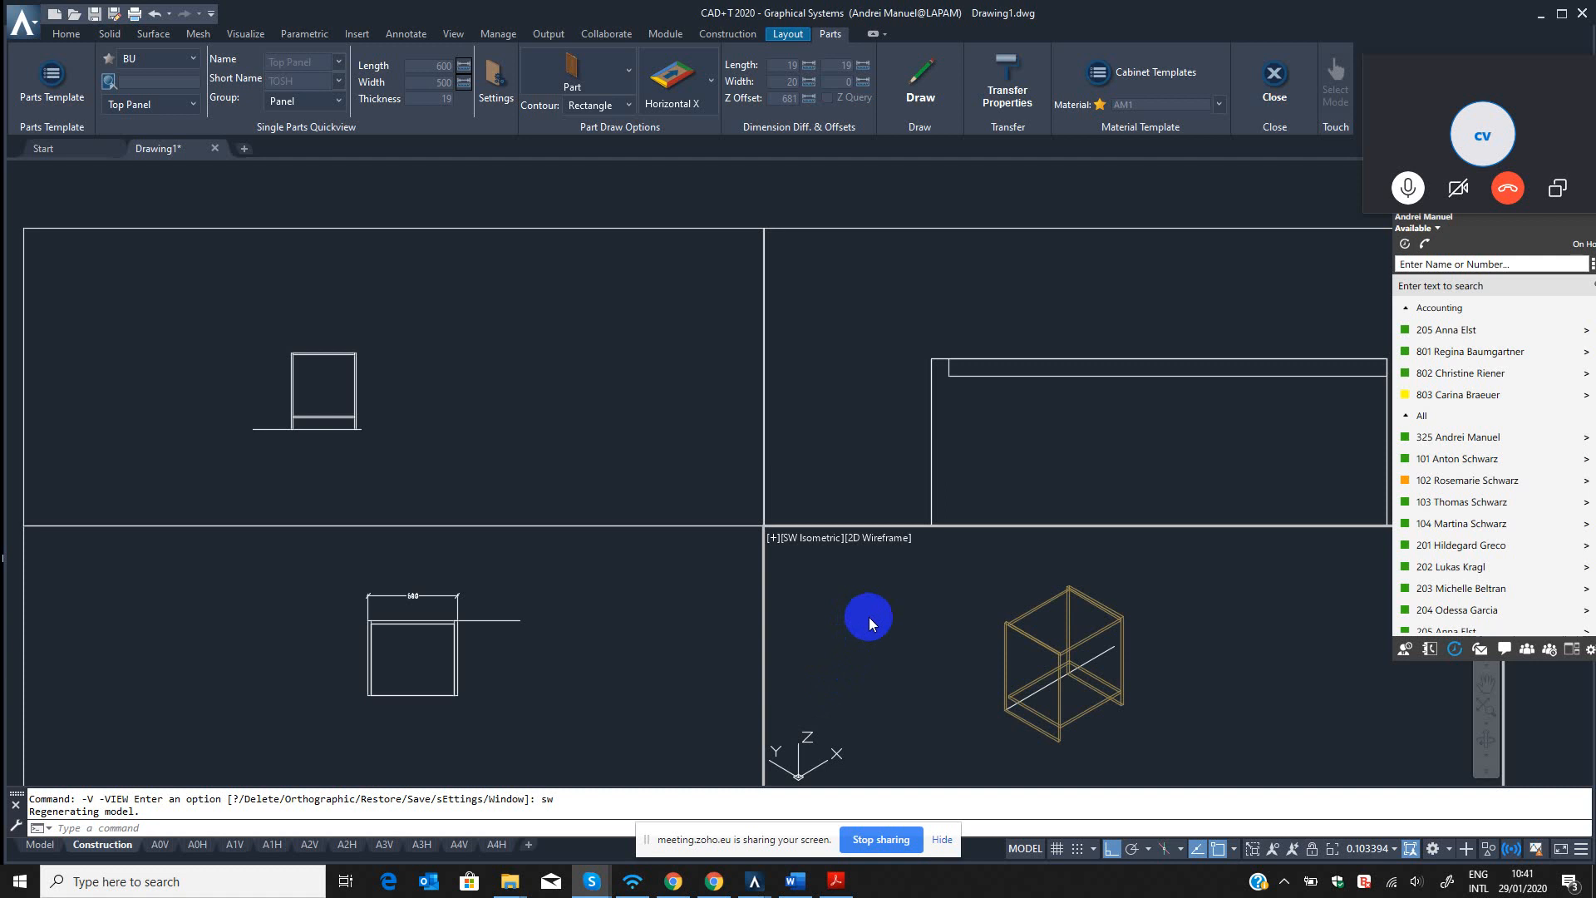
mouse_move(754, 882)
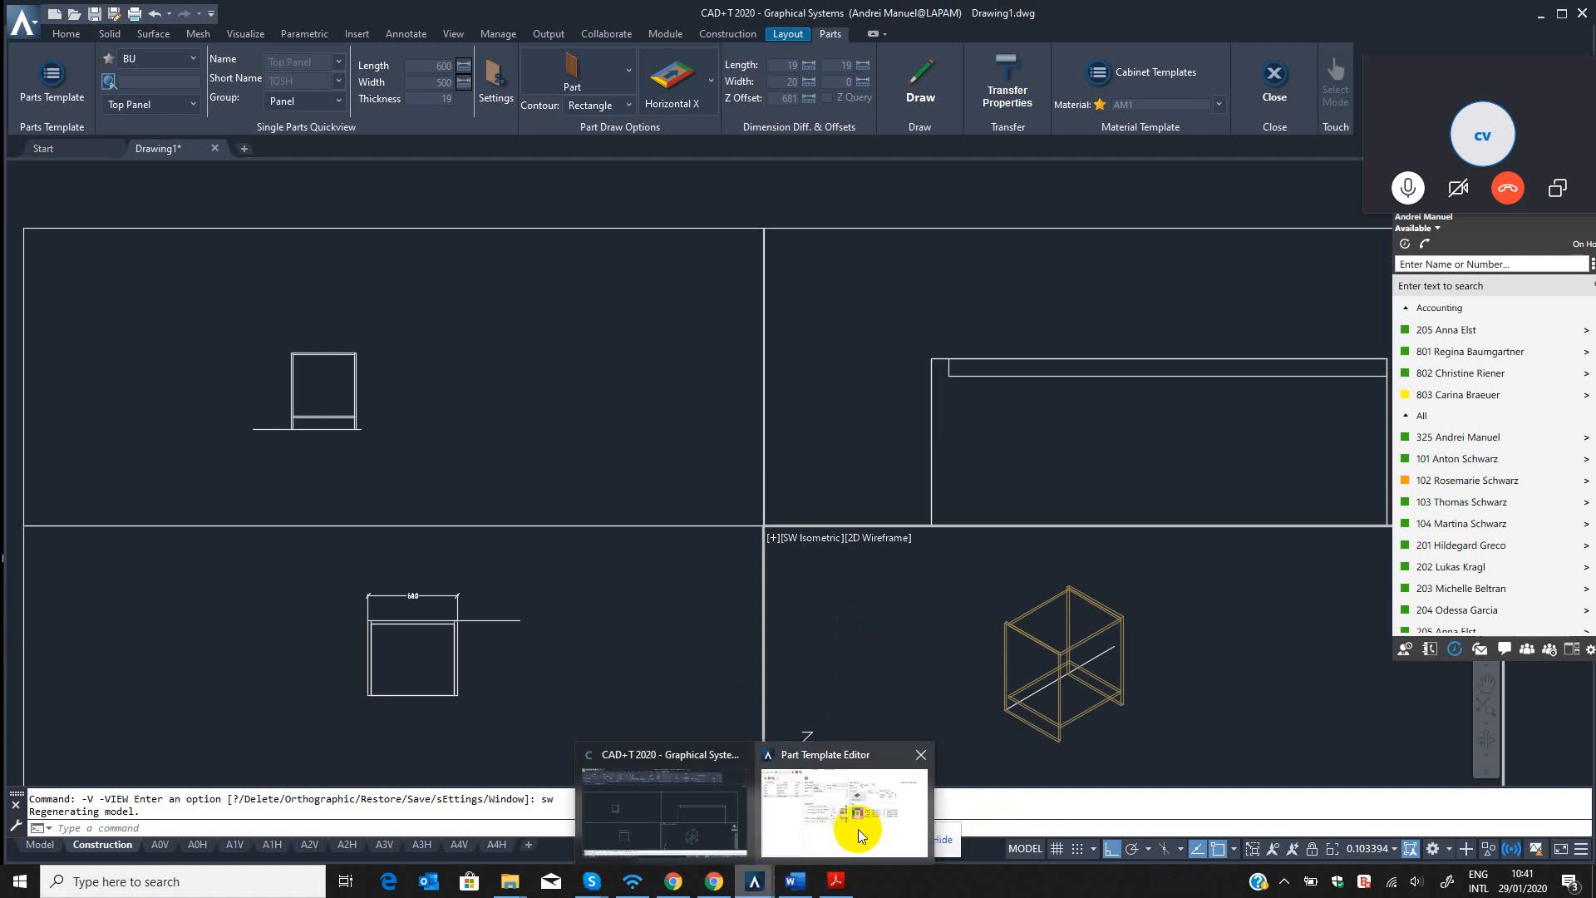
click(856, 831)
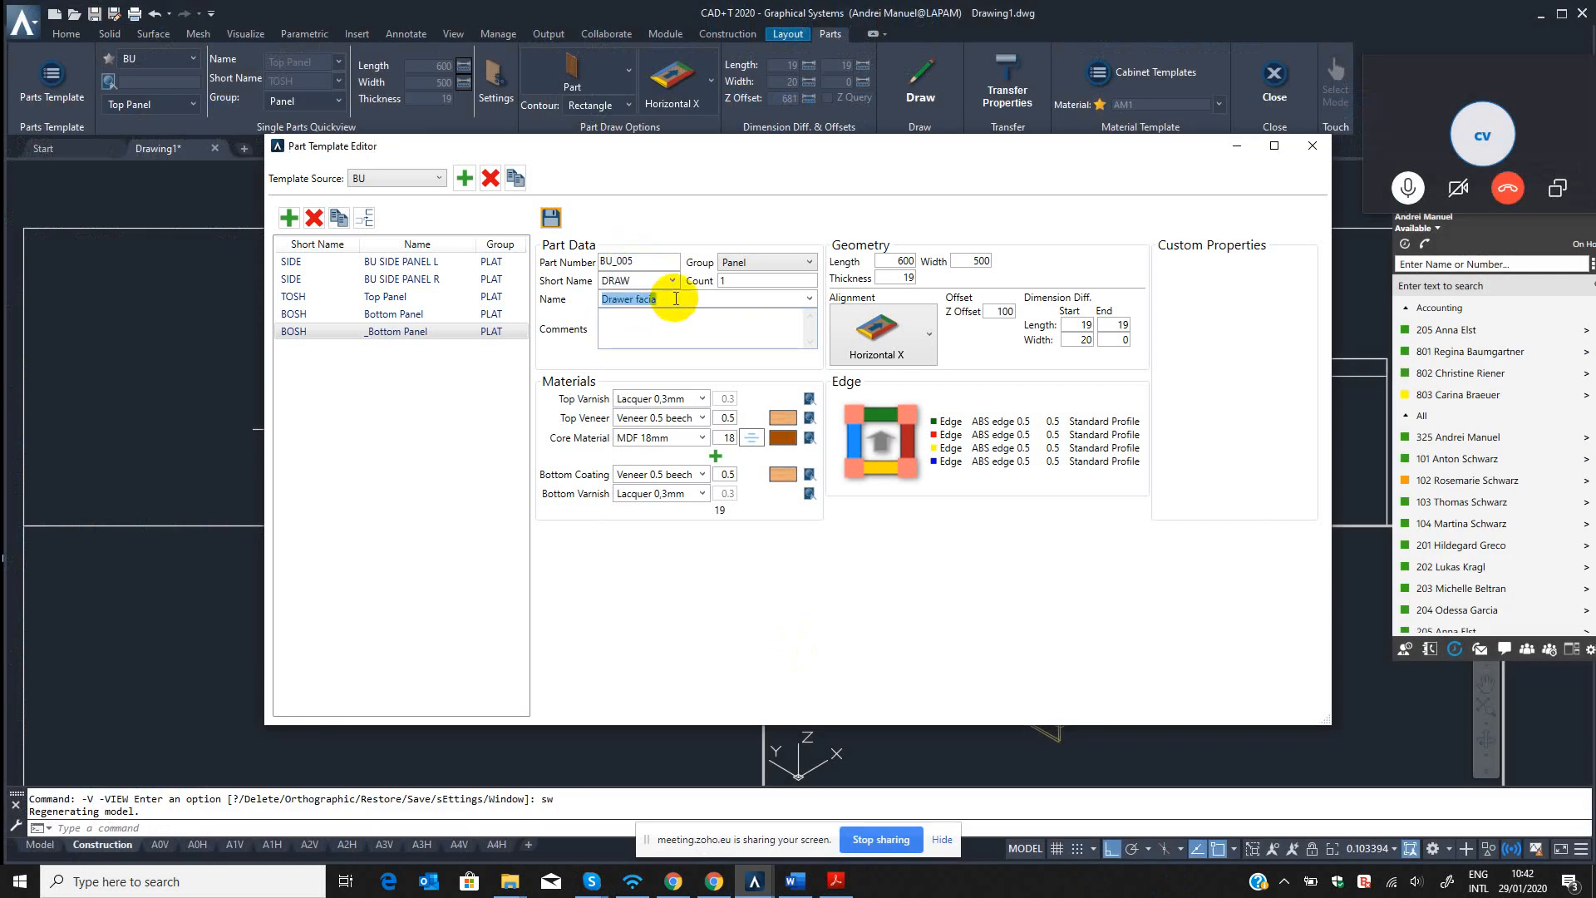
Set the drawer facia template's alignment to Lateral Vertical X and its length to 600.
click(670, 329)
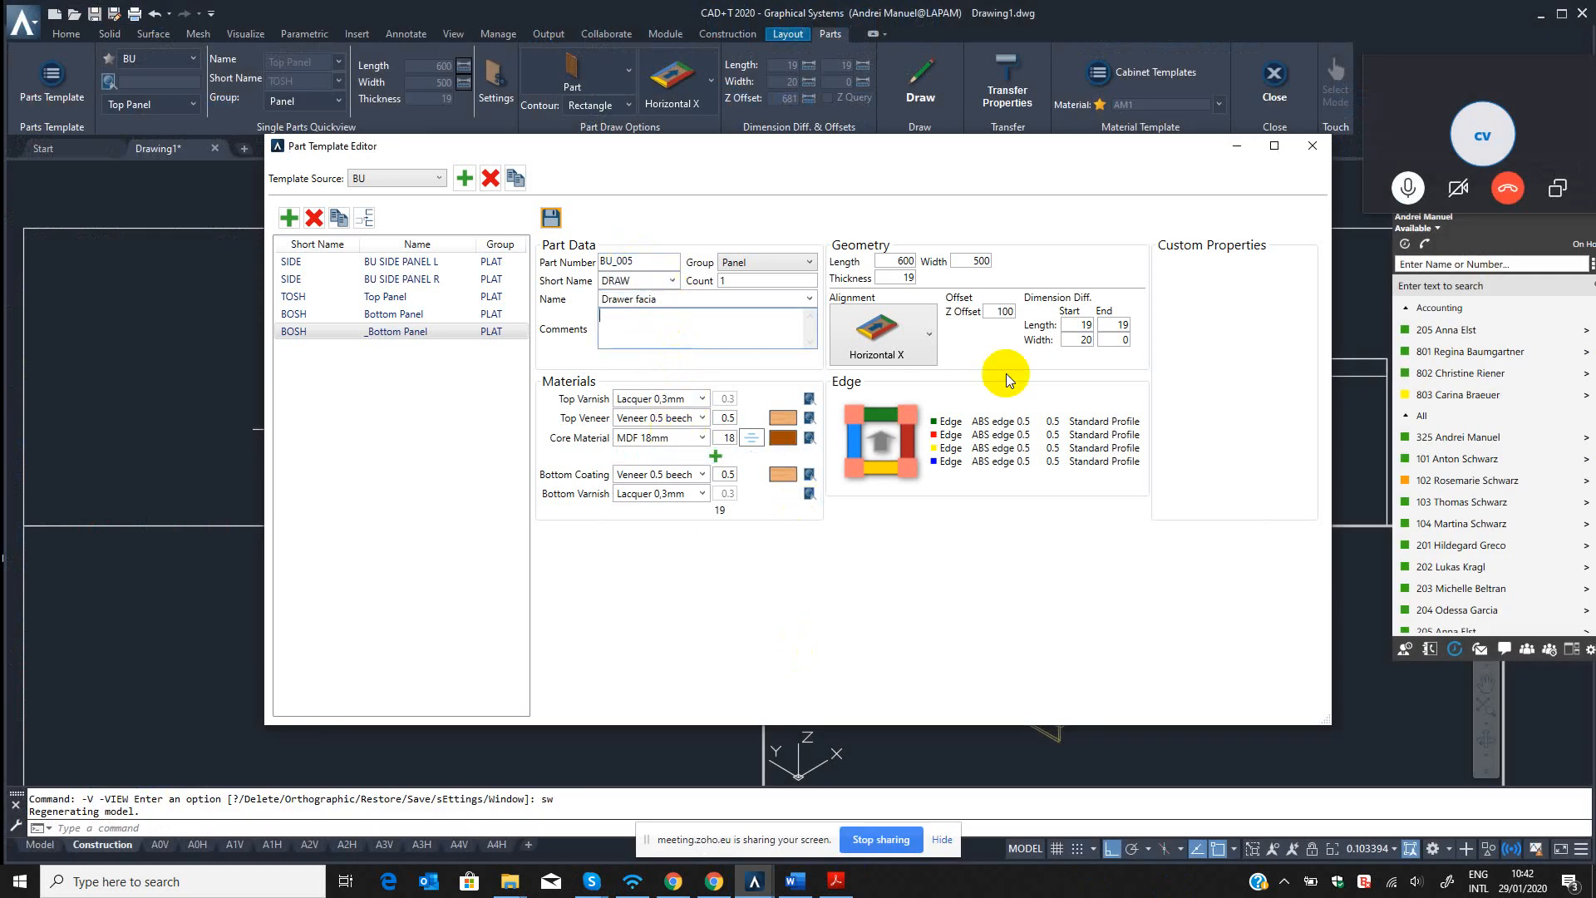
mouse_move(991, 311)
mouse_down()
mouse_move(1028, 316)
mouse_move(1014, 321)
mouse_up()
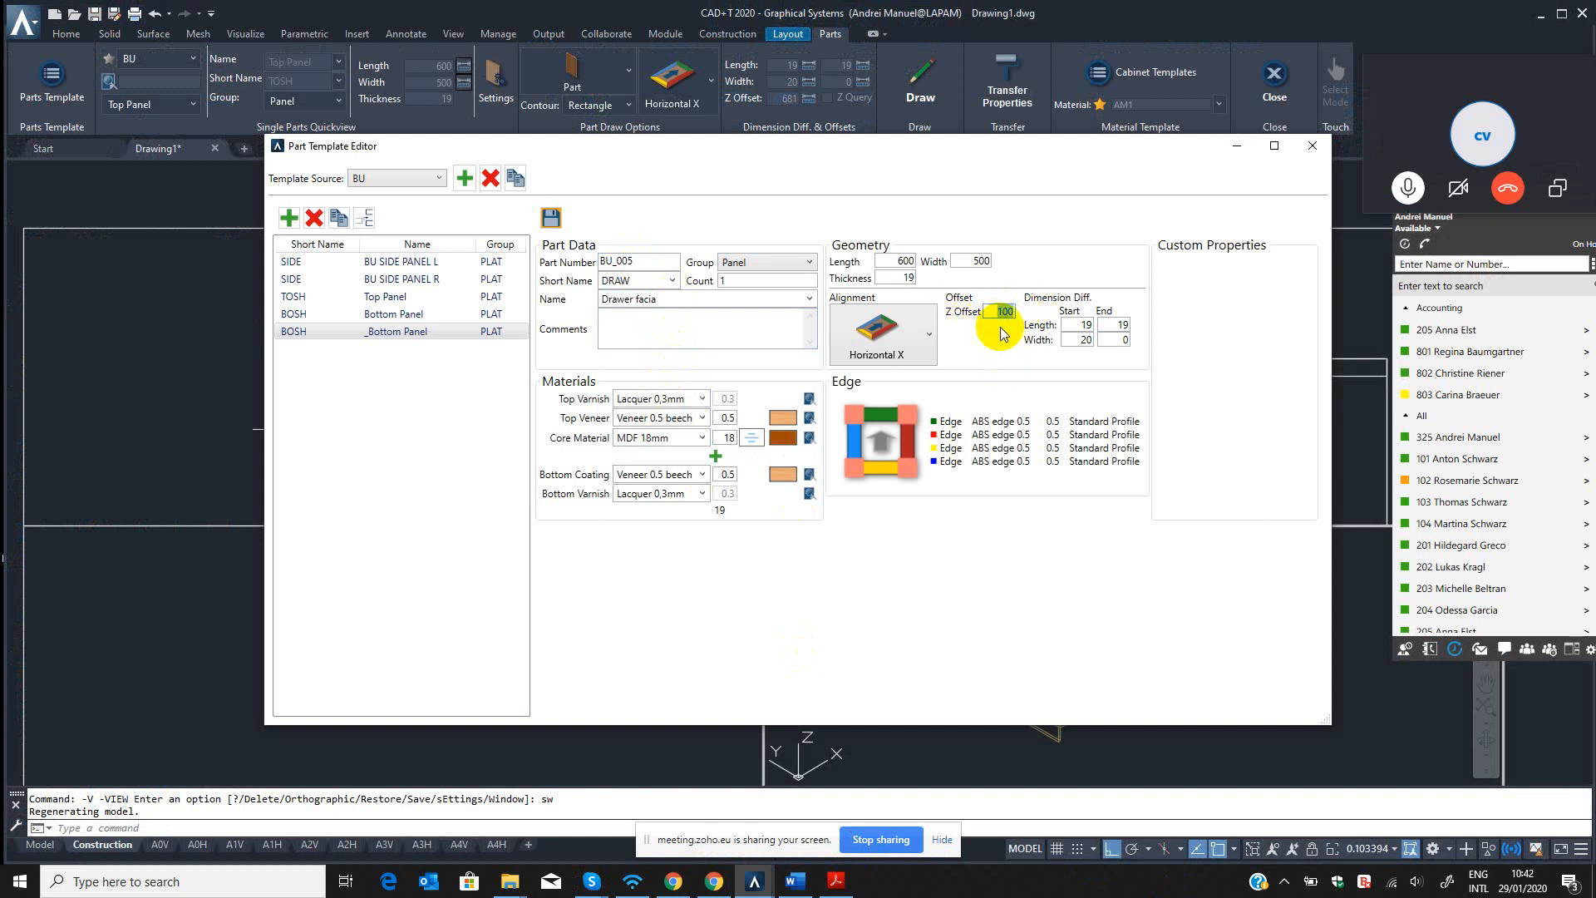
click(957, 259)
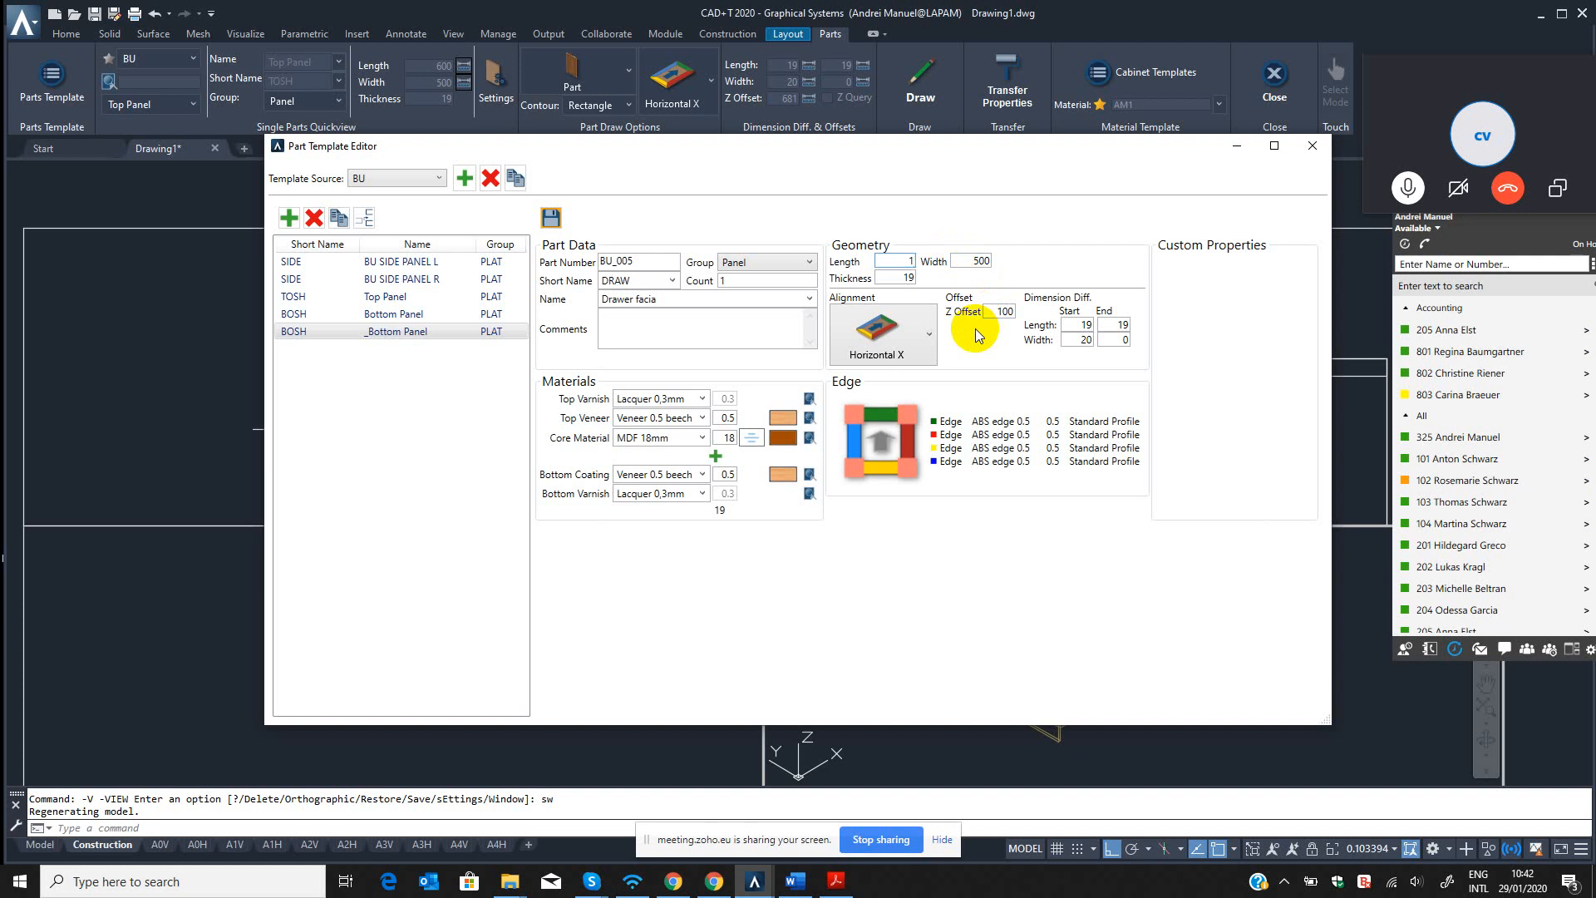
click(902, 337)
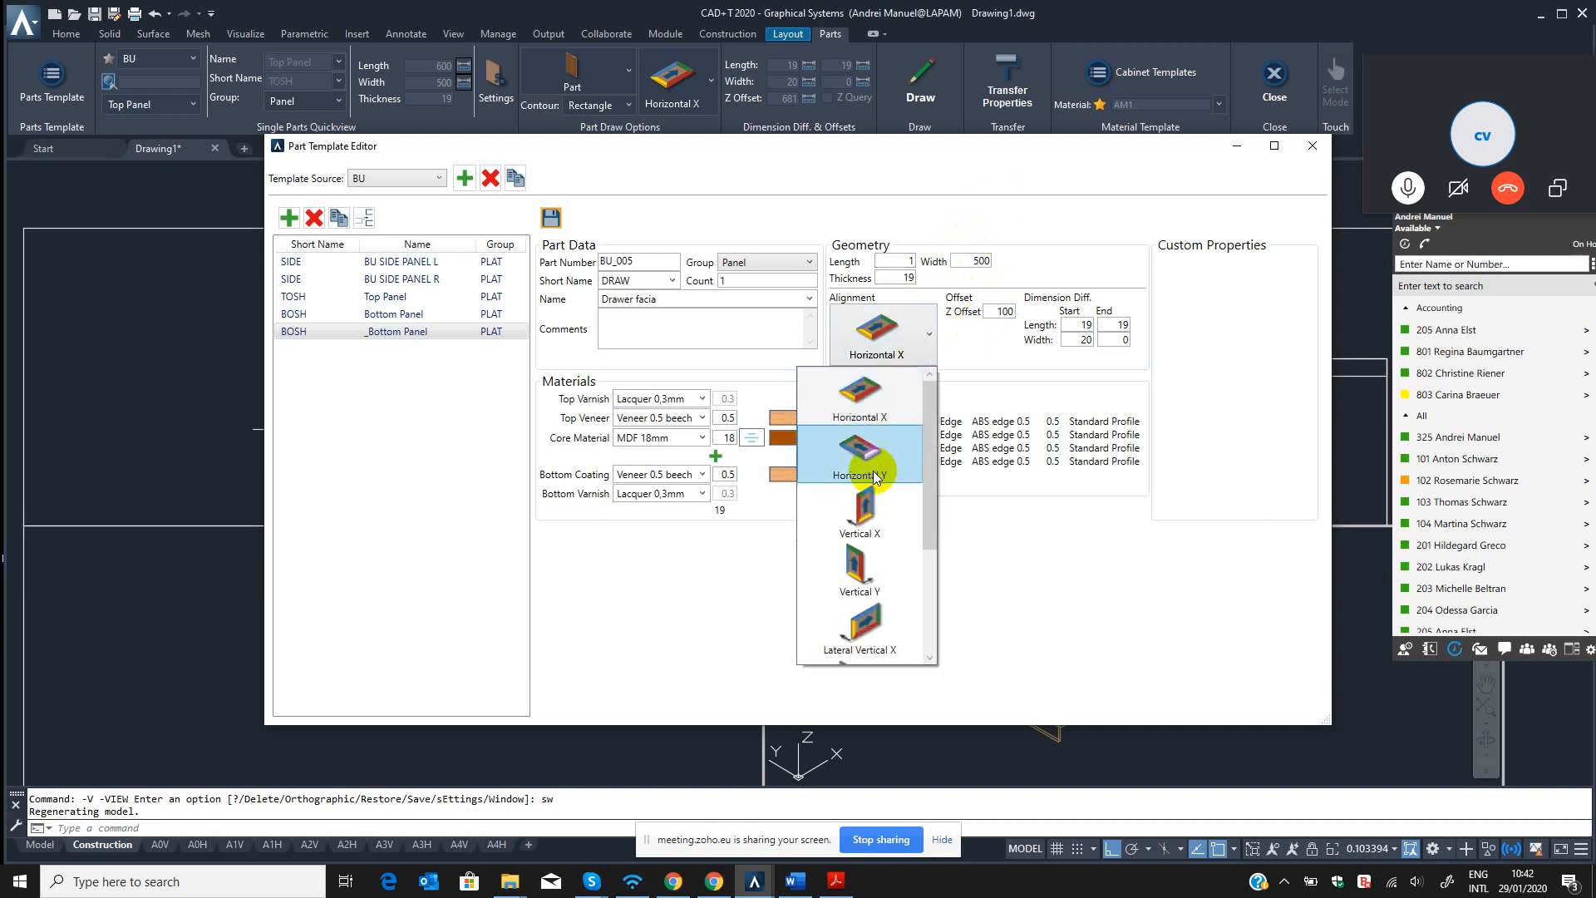
click(889, 615)
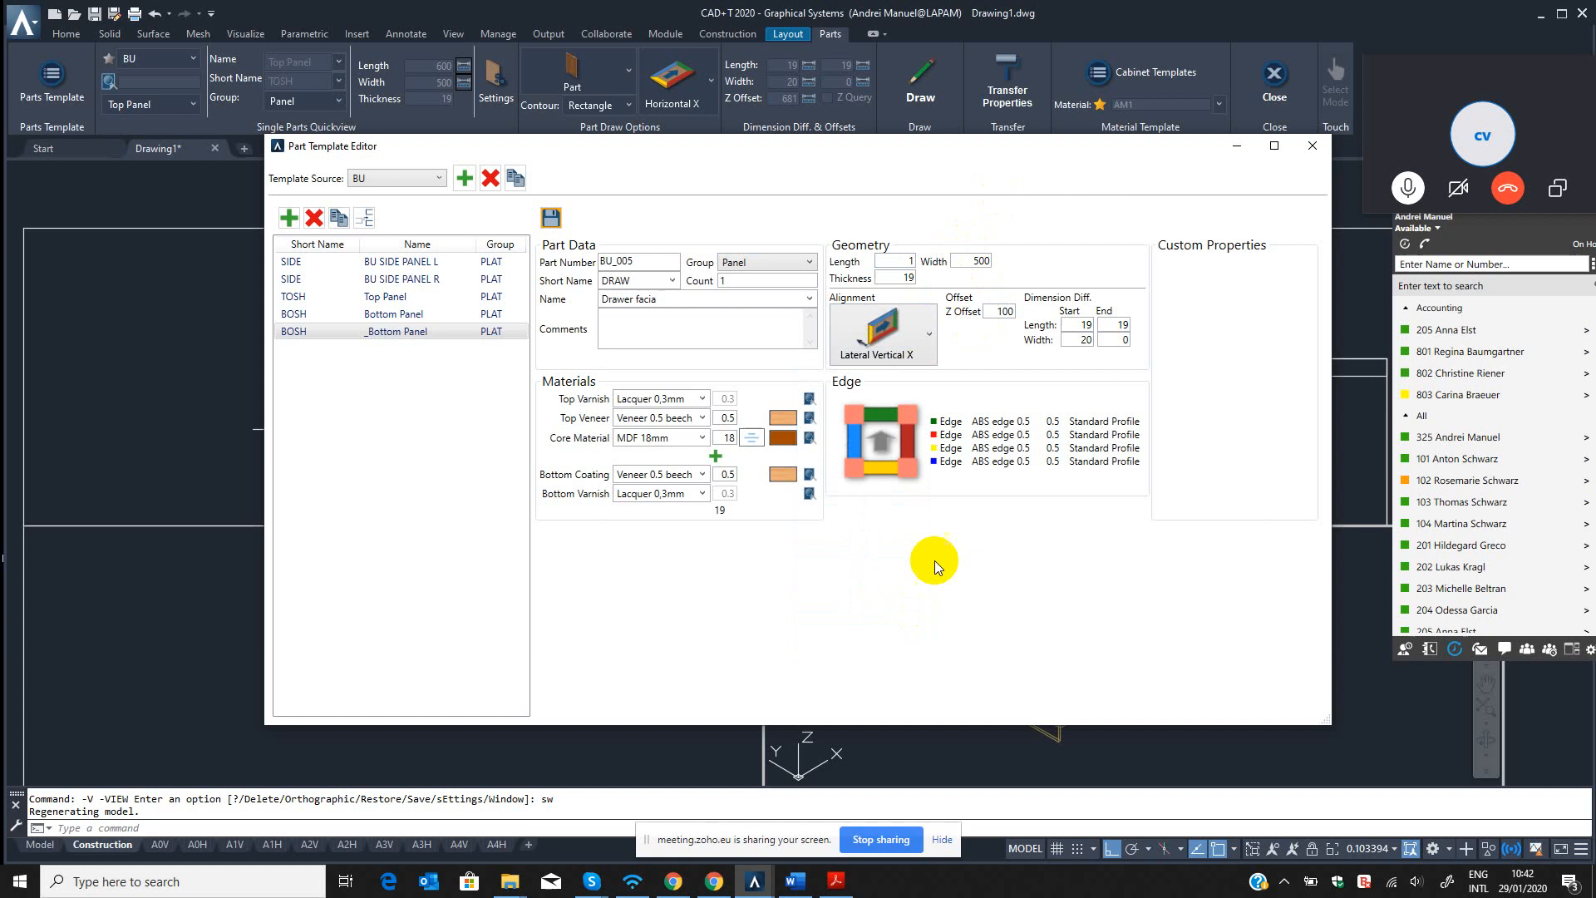
double_click(903, 260)
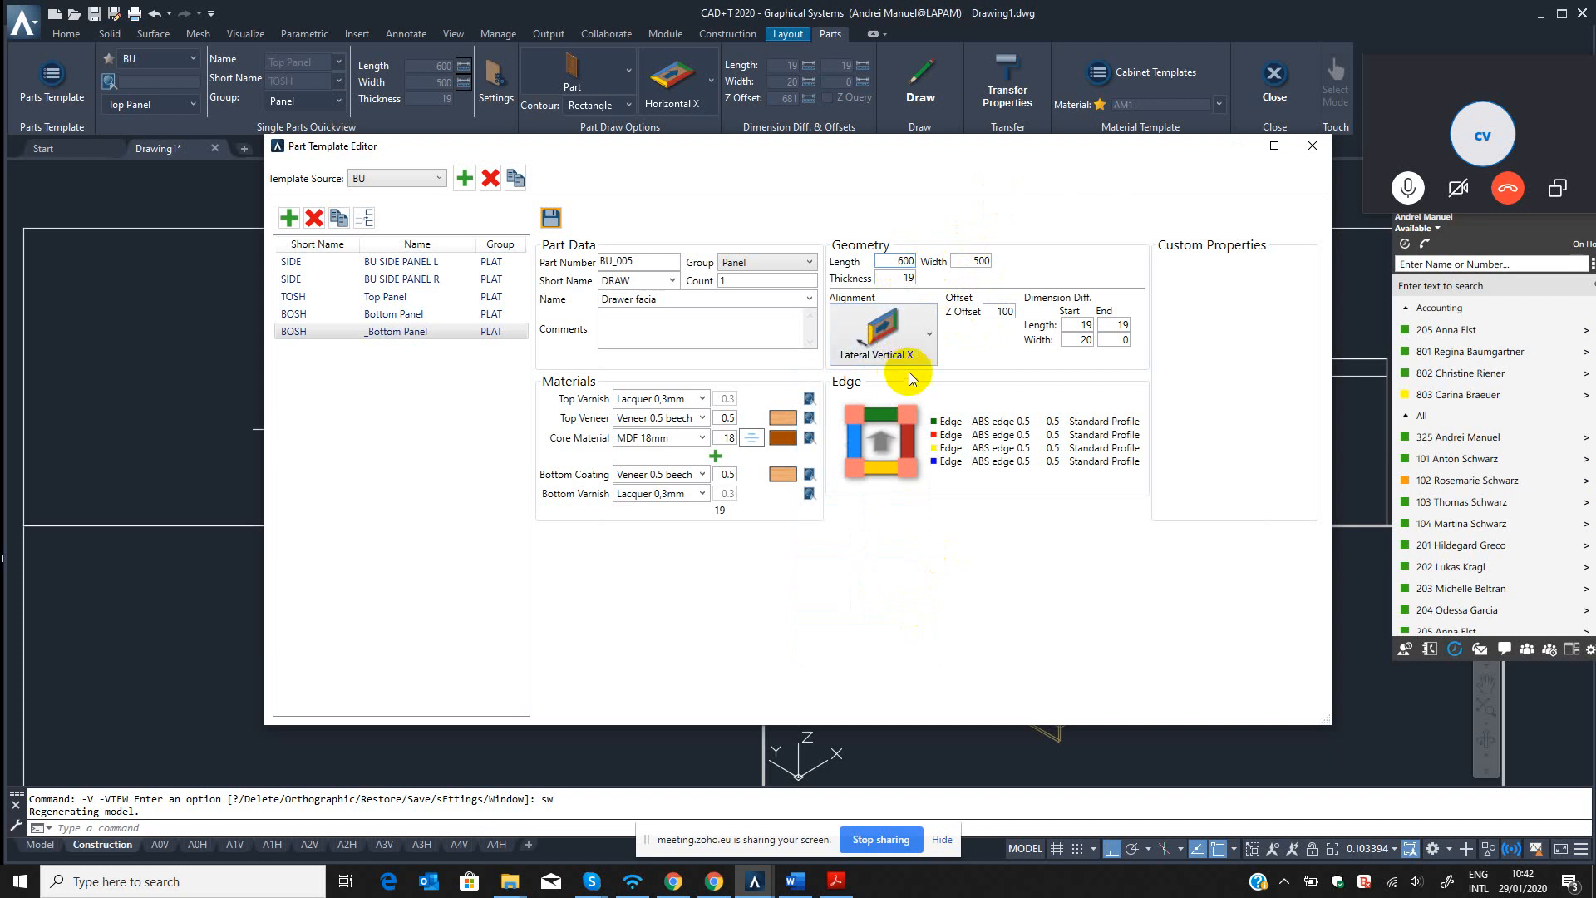
Set the drawer facia template's width to 150 and its Z offset to 0.
drag(964, 261, 1029, 264)
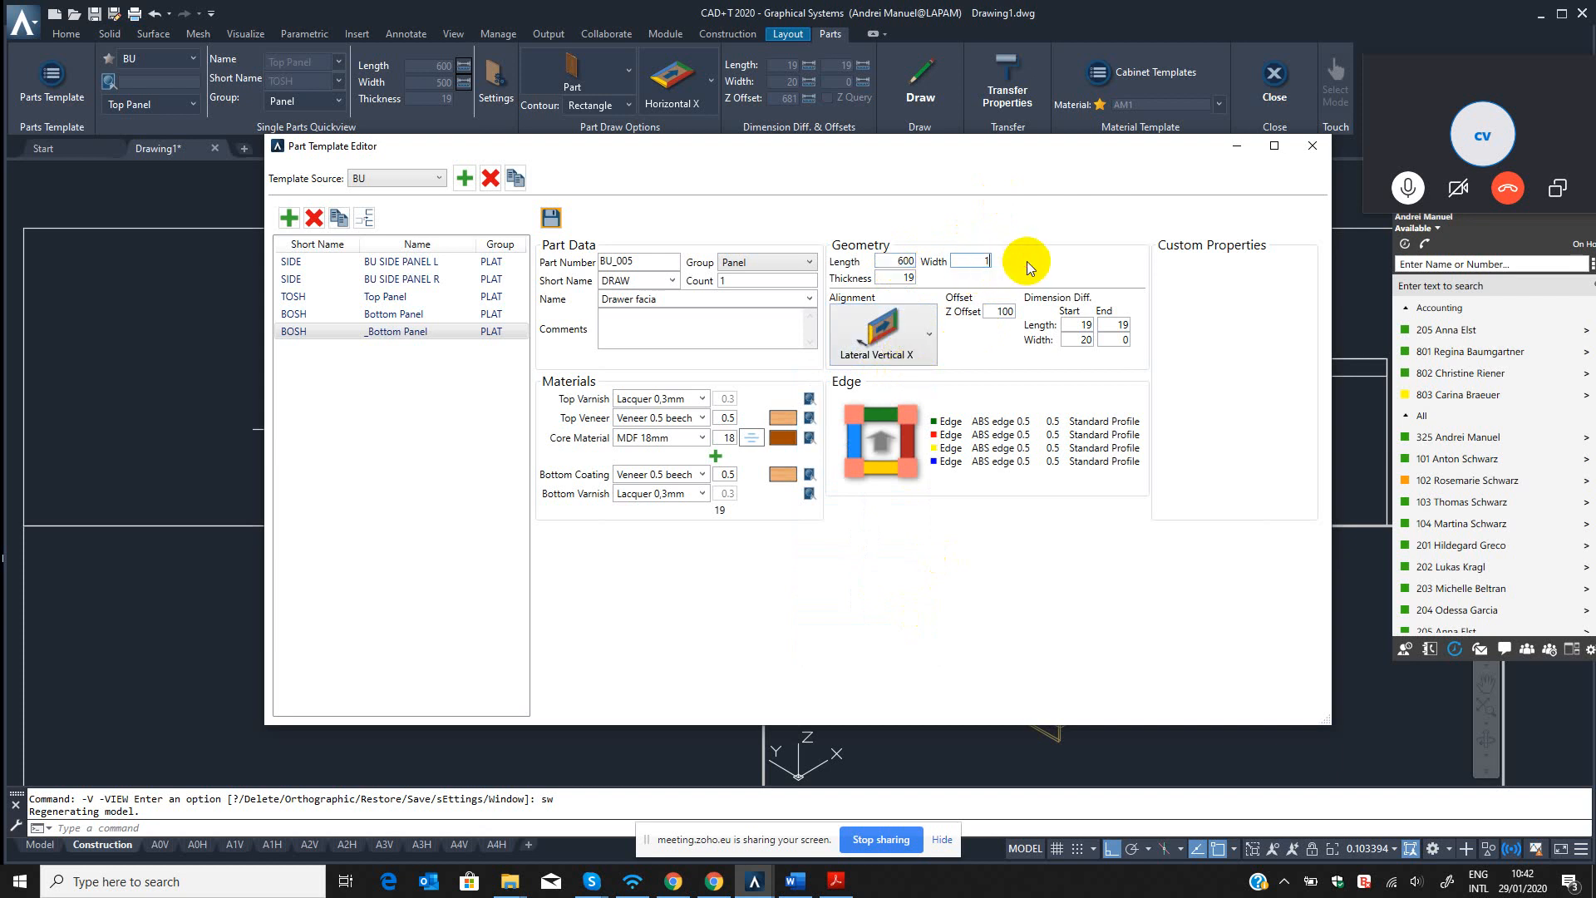
drag(973, 313, 1039, 313)
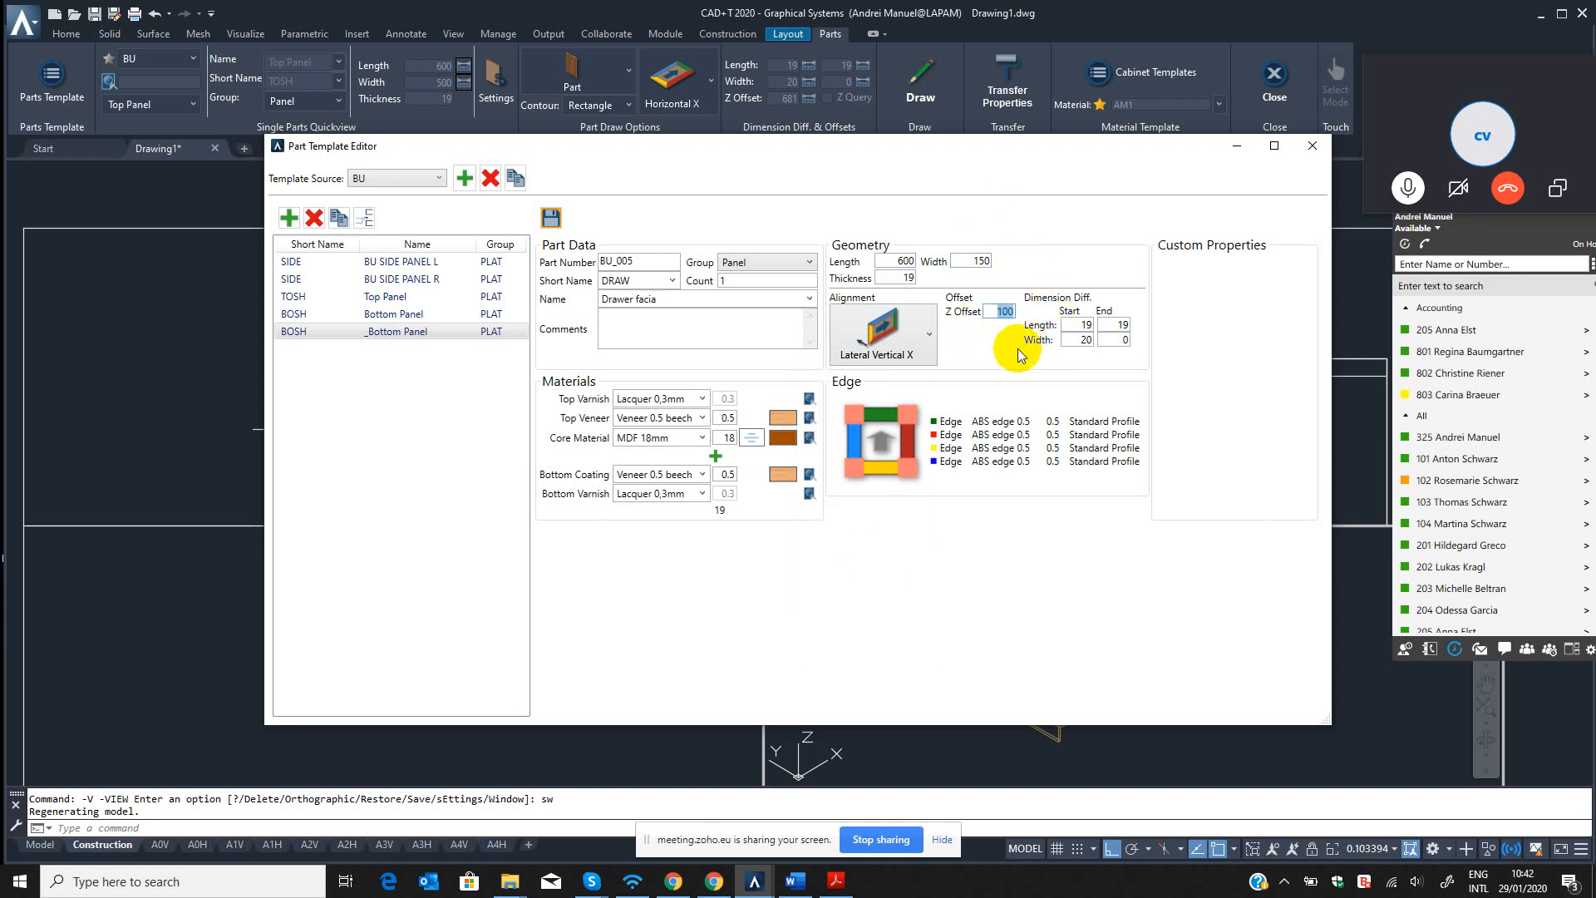
text(0)
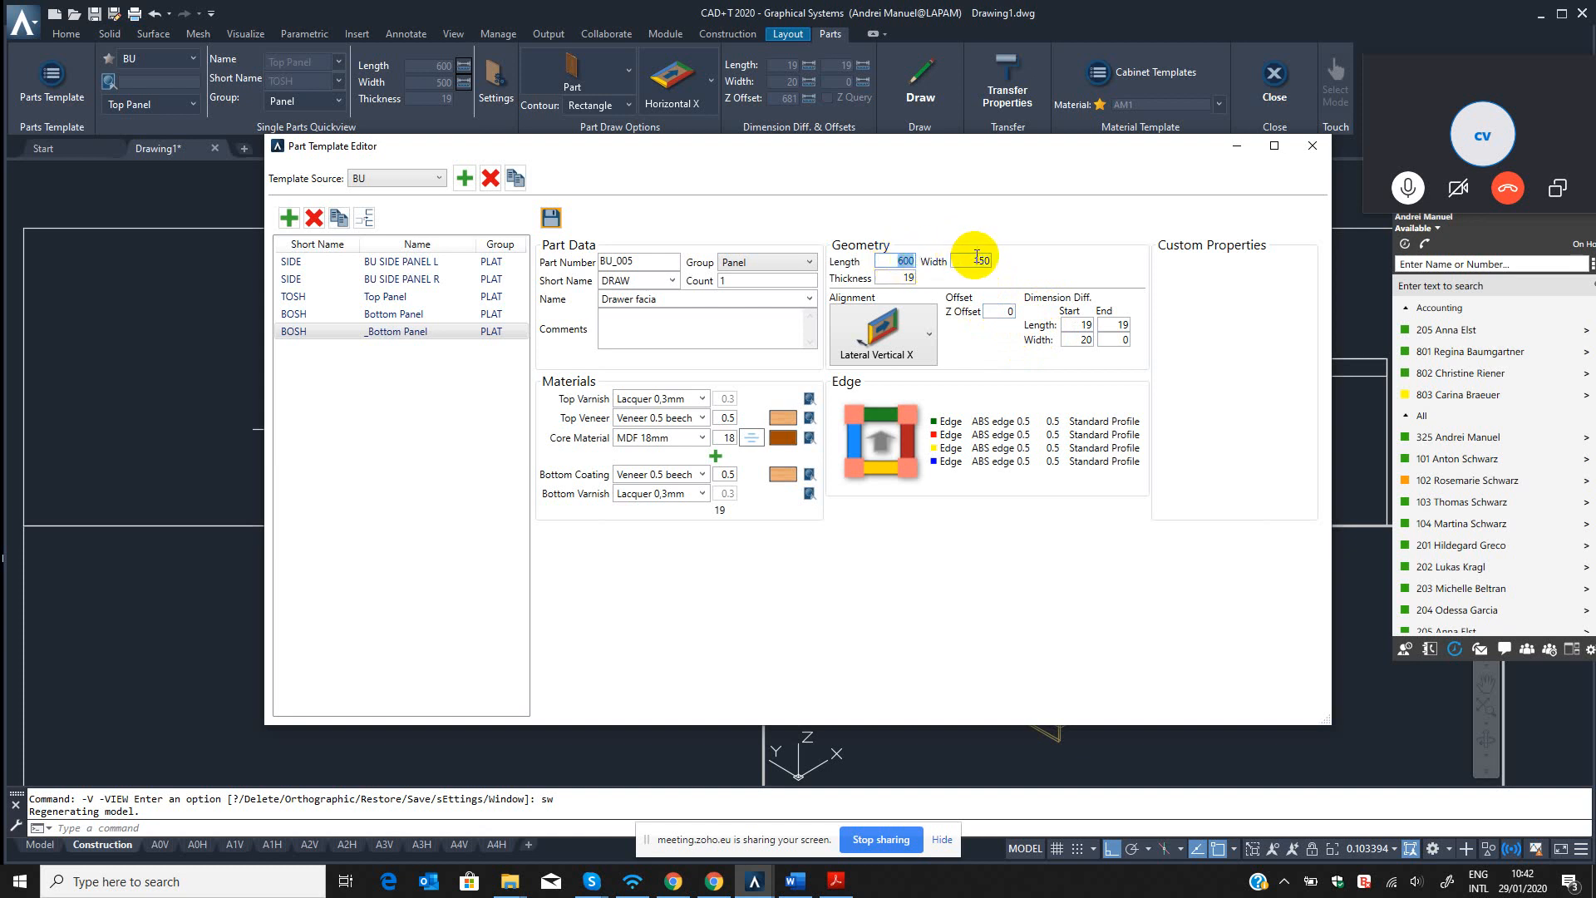
drag(975, 258, 1008, 264)
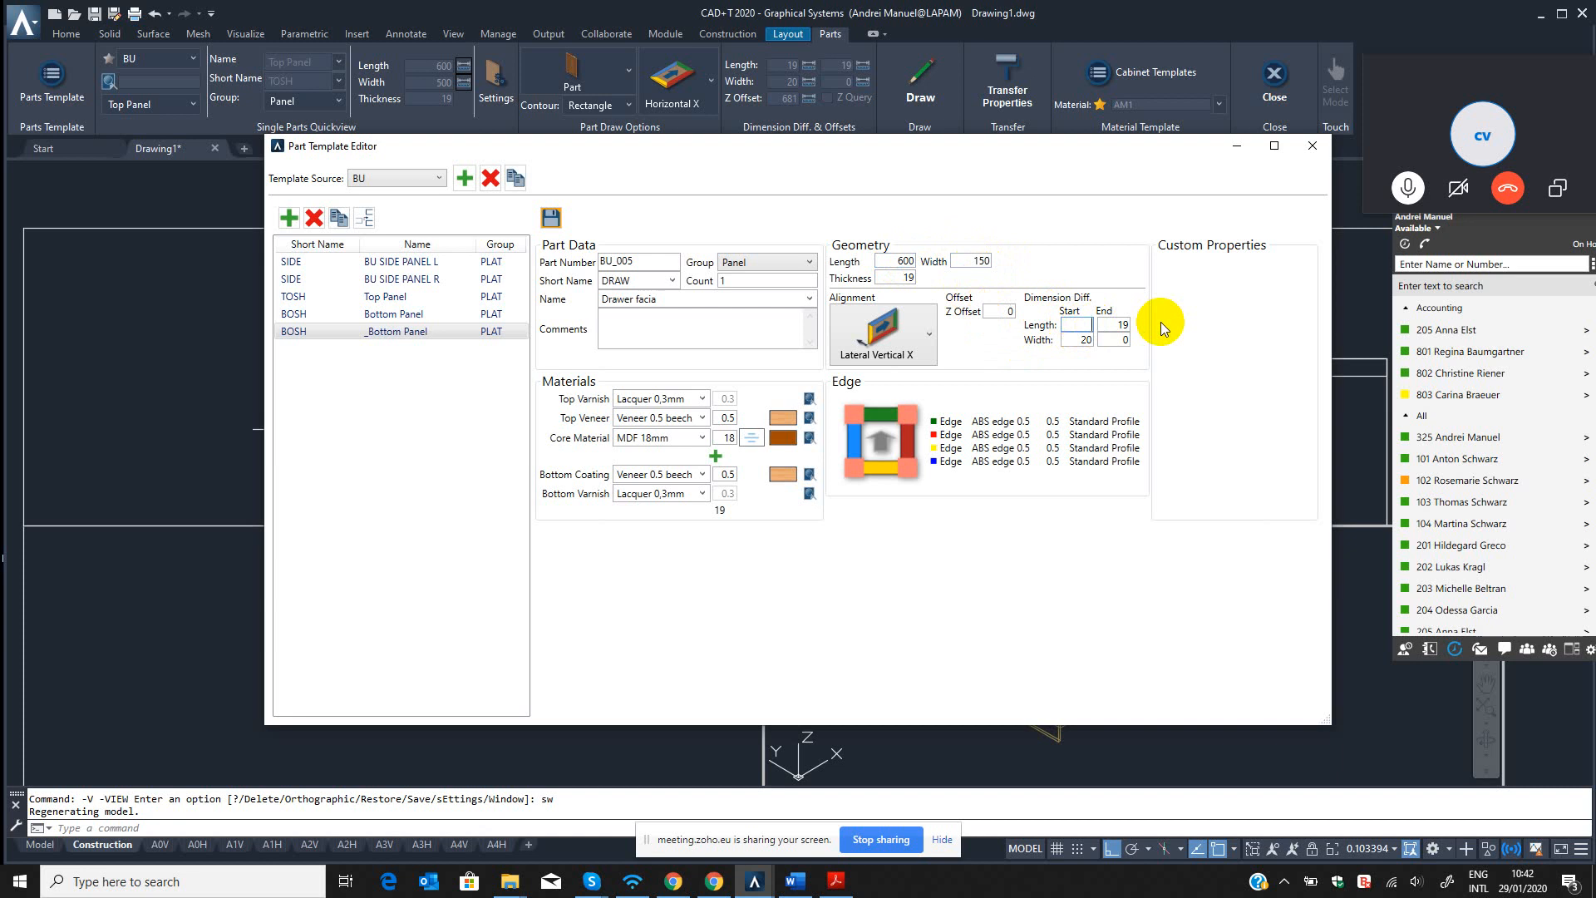
Set the facia's length and width dimension differences to 1 at both start and end, and save the template.
text(1)
key(Tab)
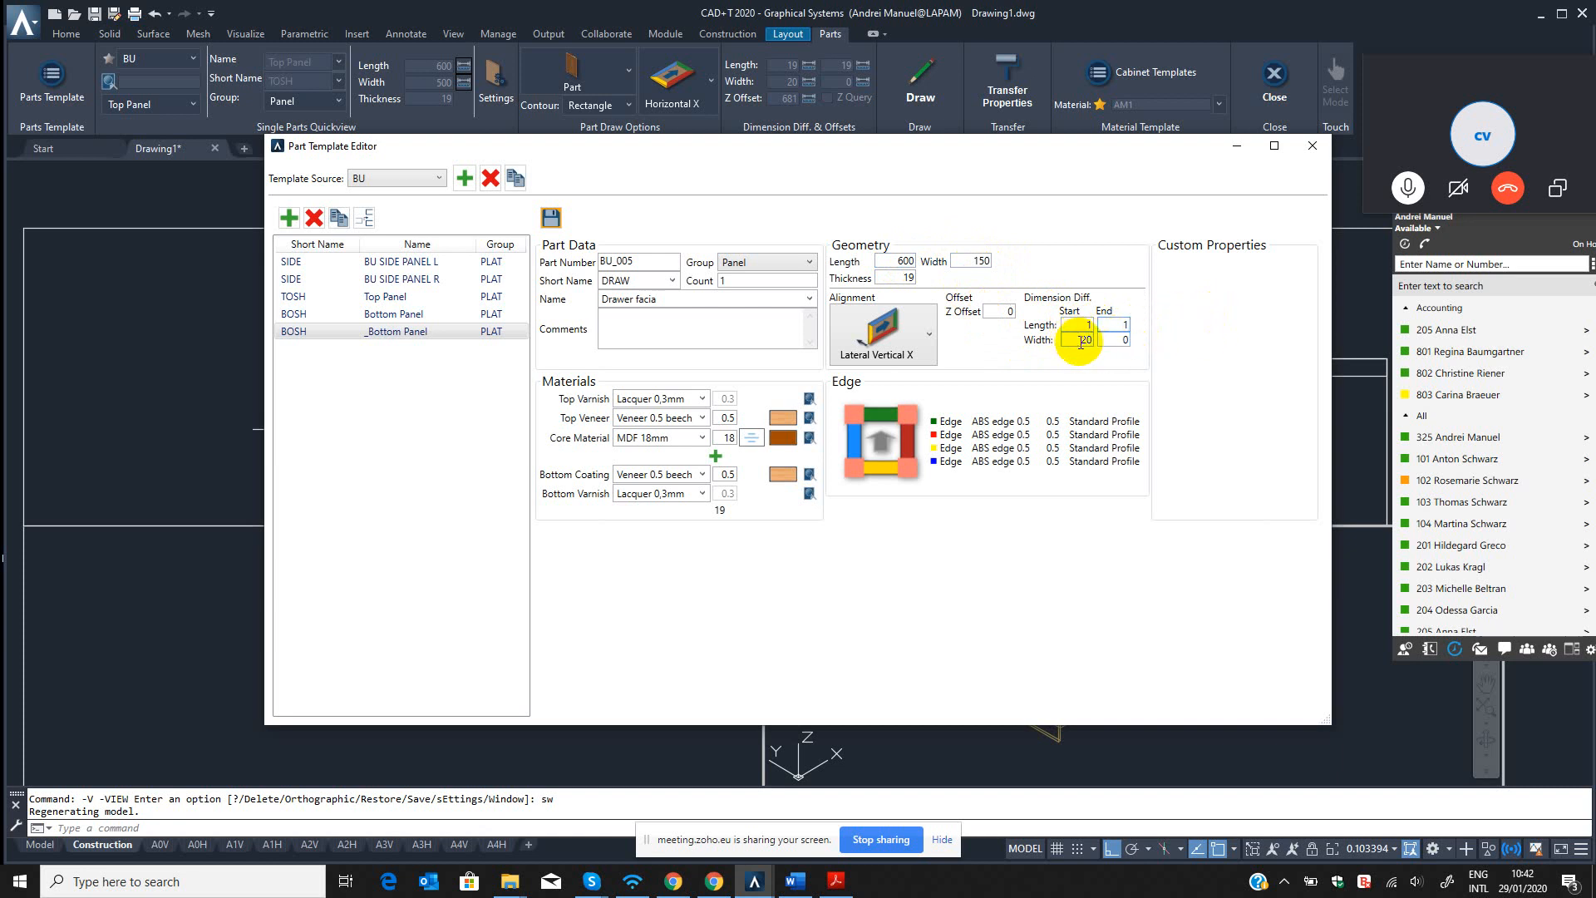
click(971, 261)
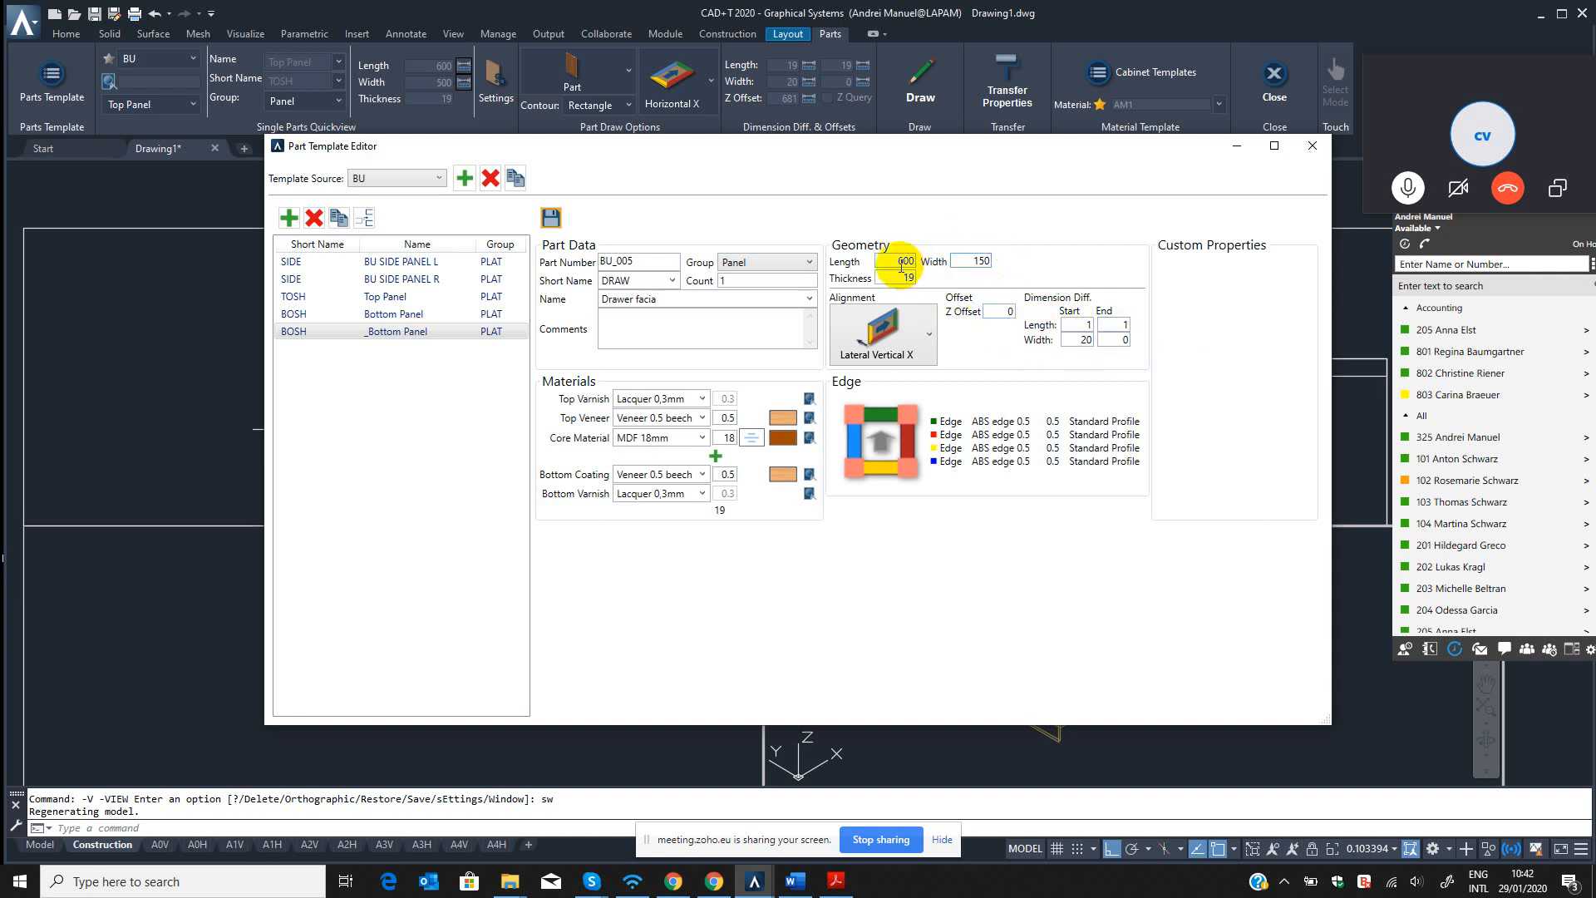
drag(1070, 342, 1100, 344)
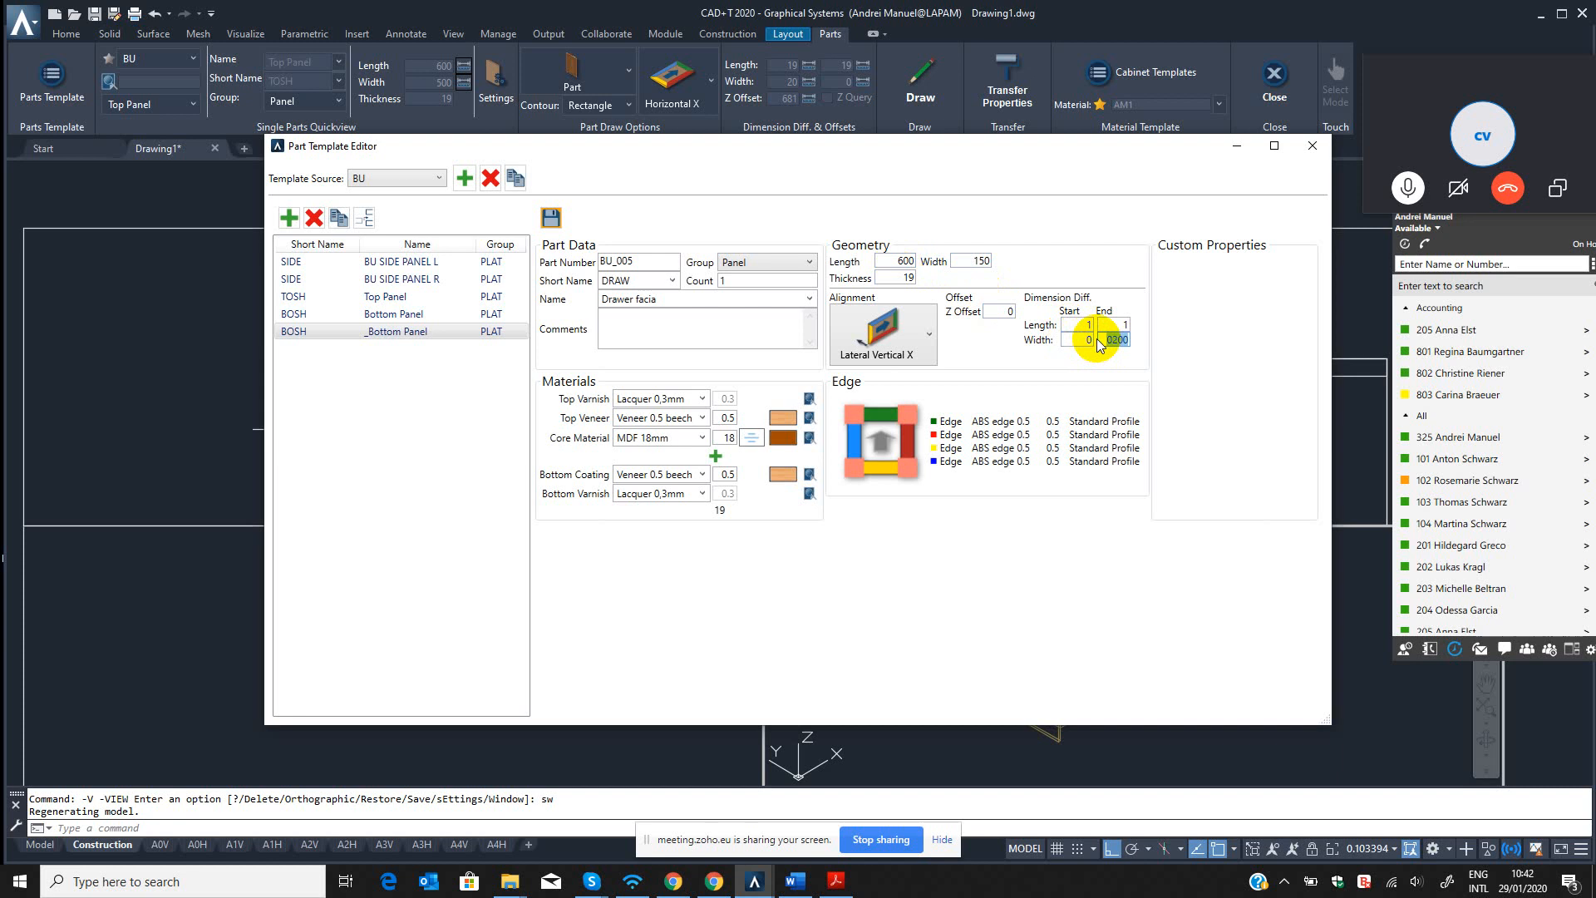
text(1)
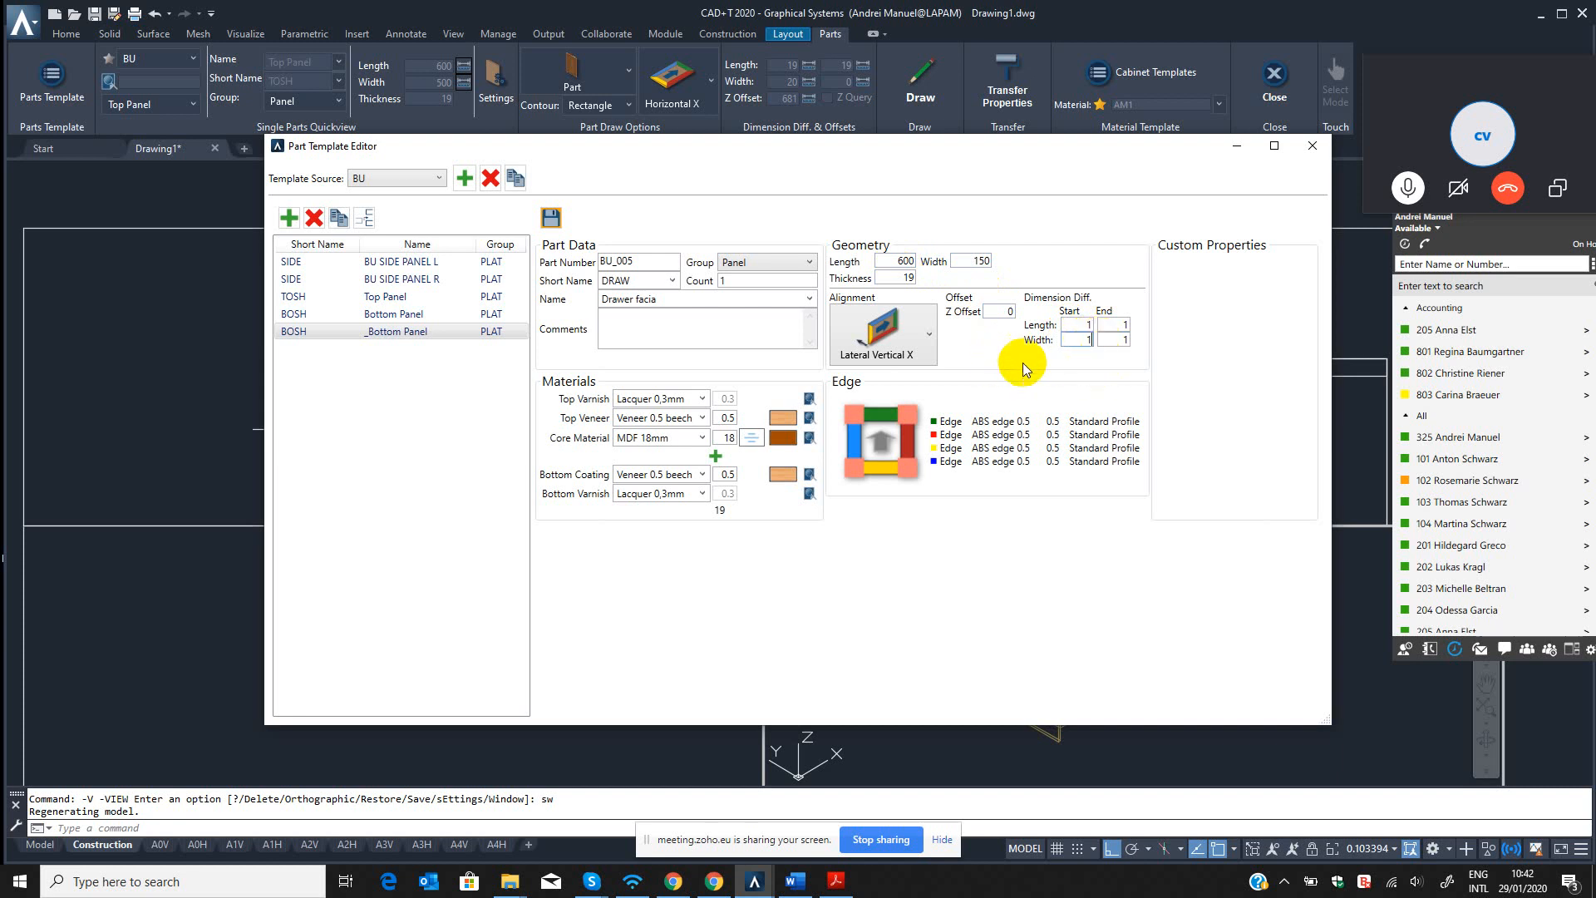
drag(1091, 339, 1080, 366)
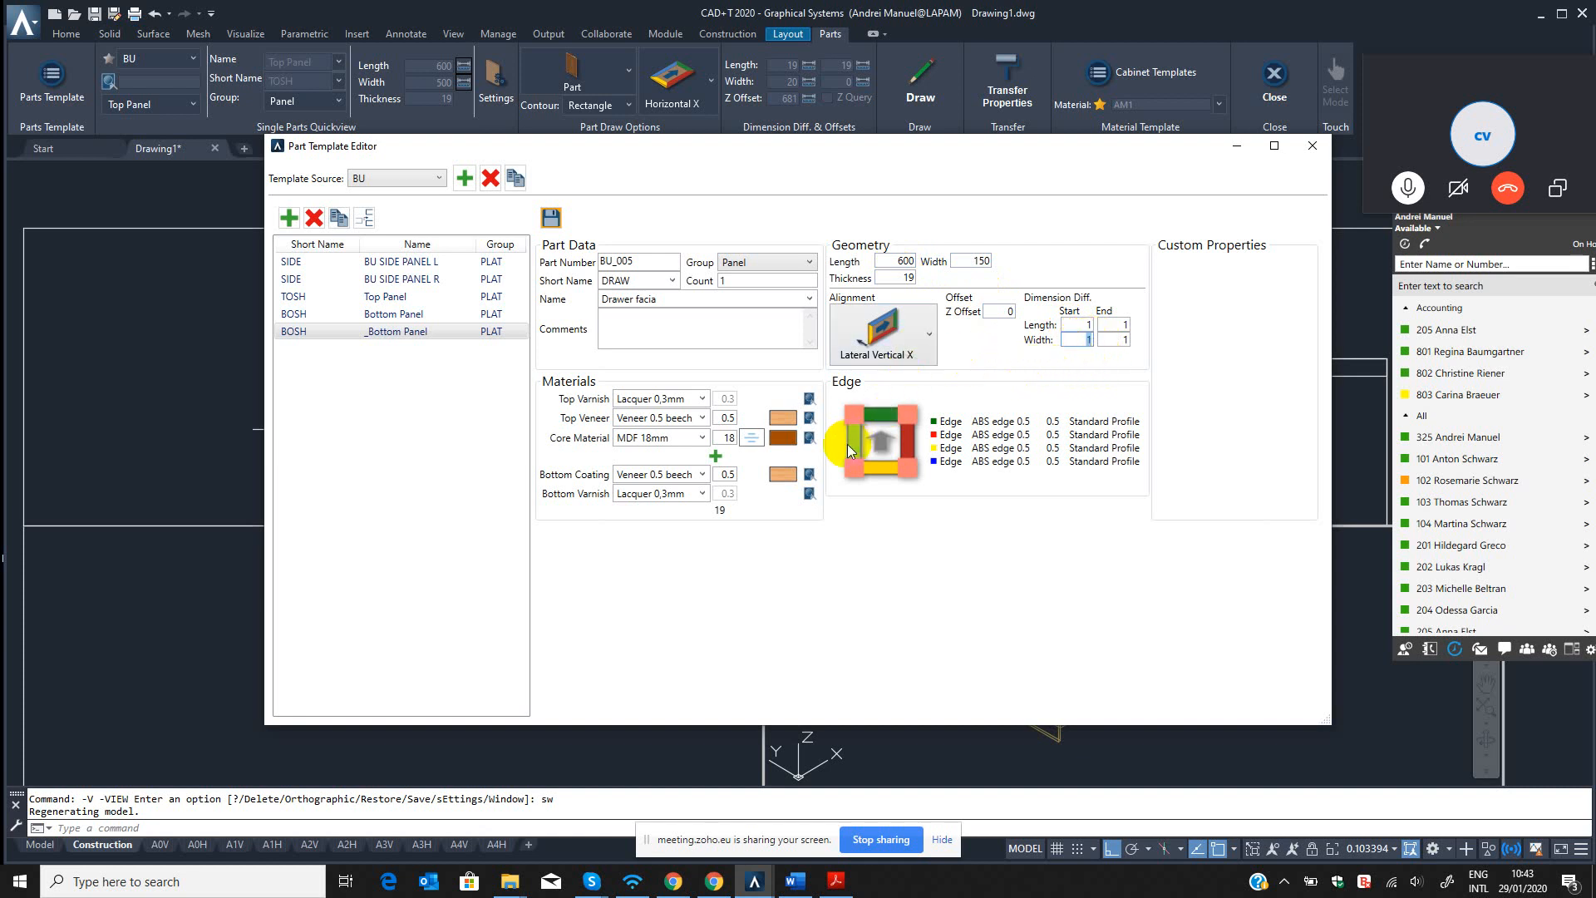
click(551, 220)
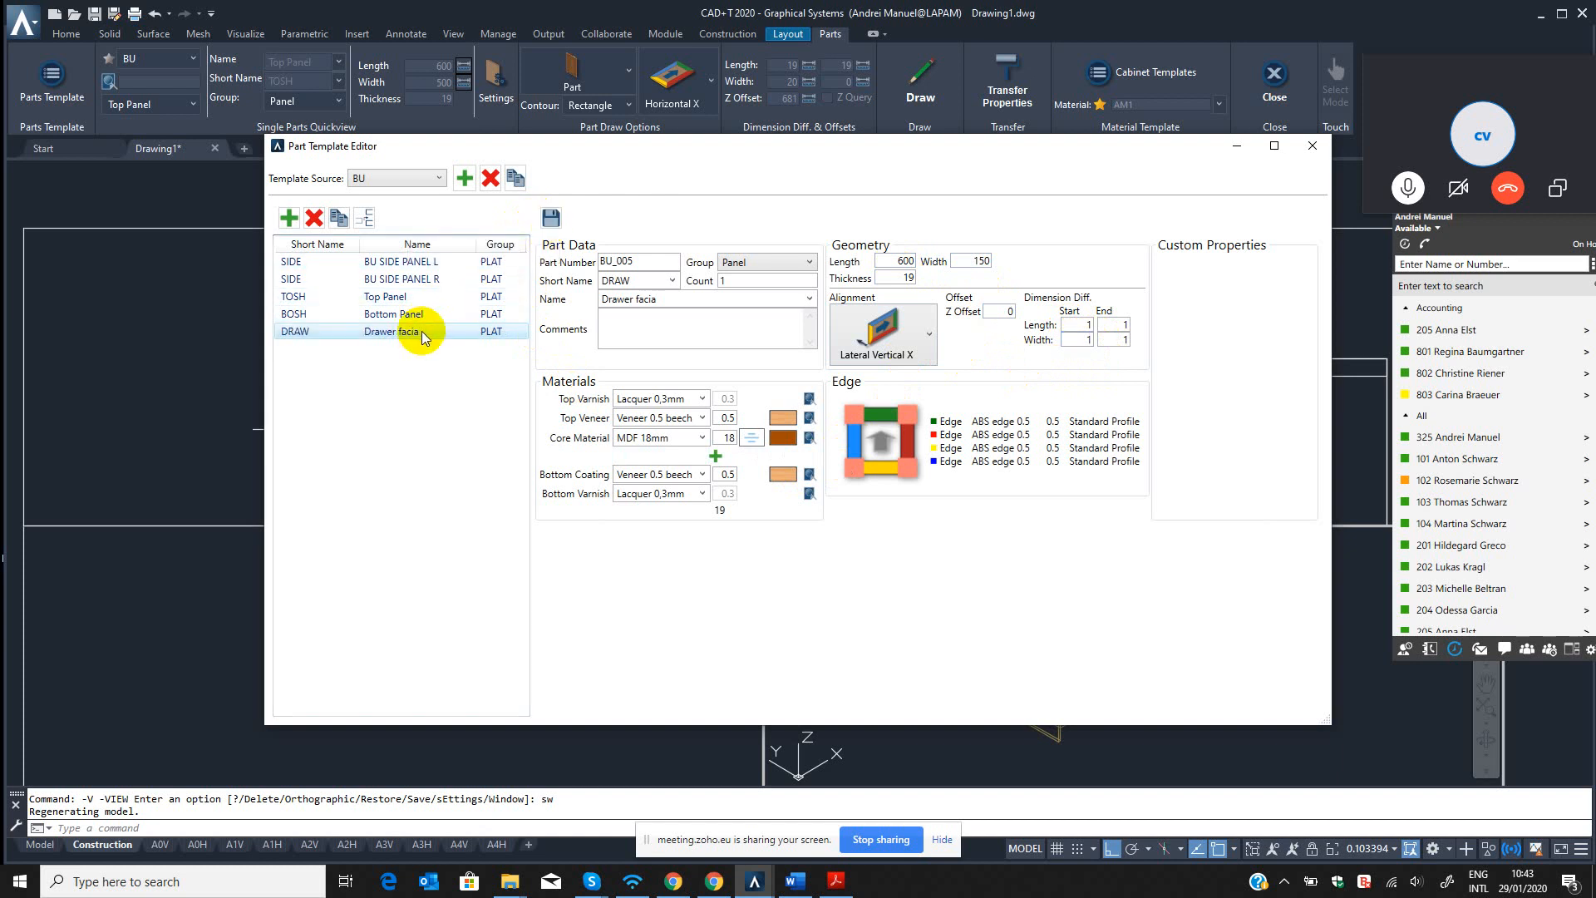
Close the template editor and choose the Drawer facia part from the BU template source for drawing.
click(1312, 146)
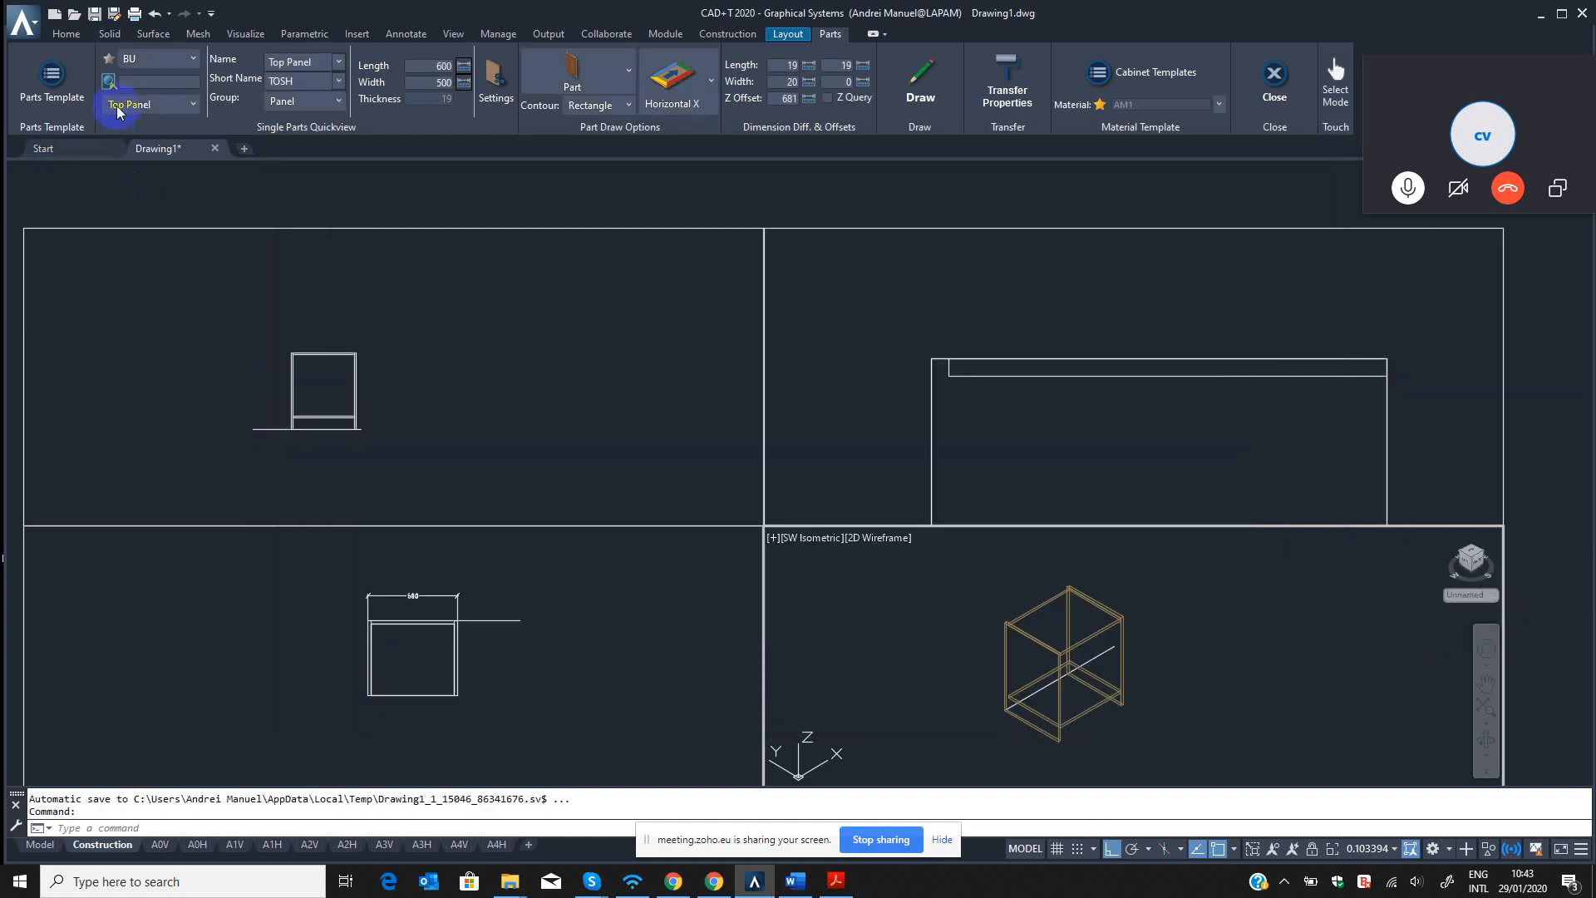
click(166, 60)
click(124, 173)
click(158, 59)
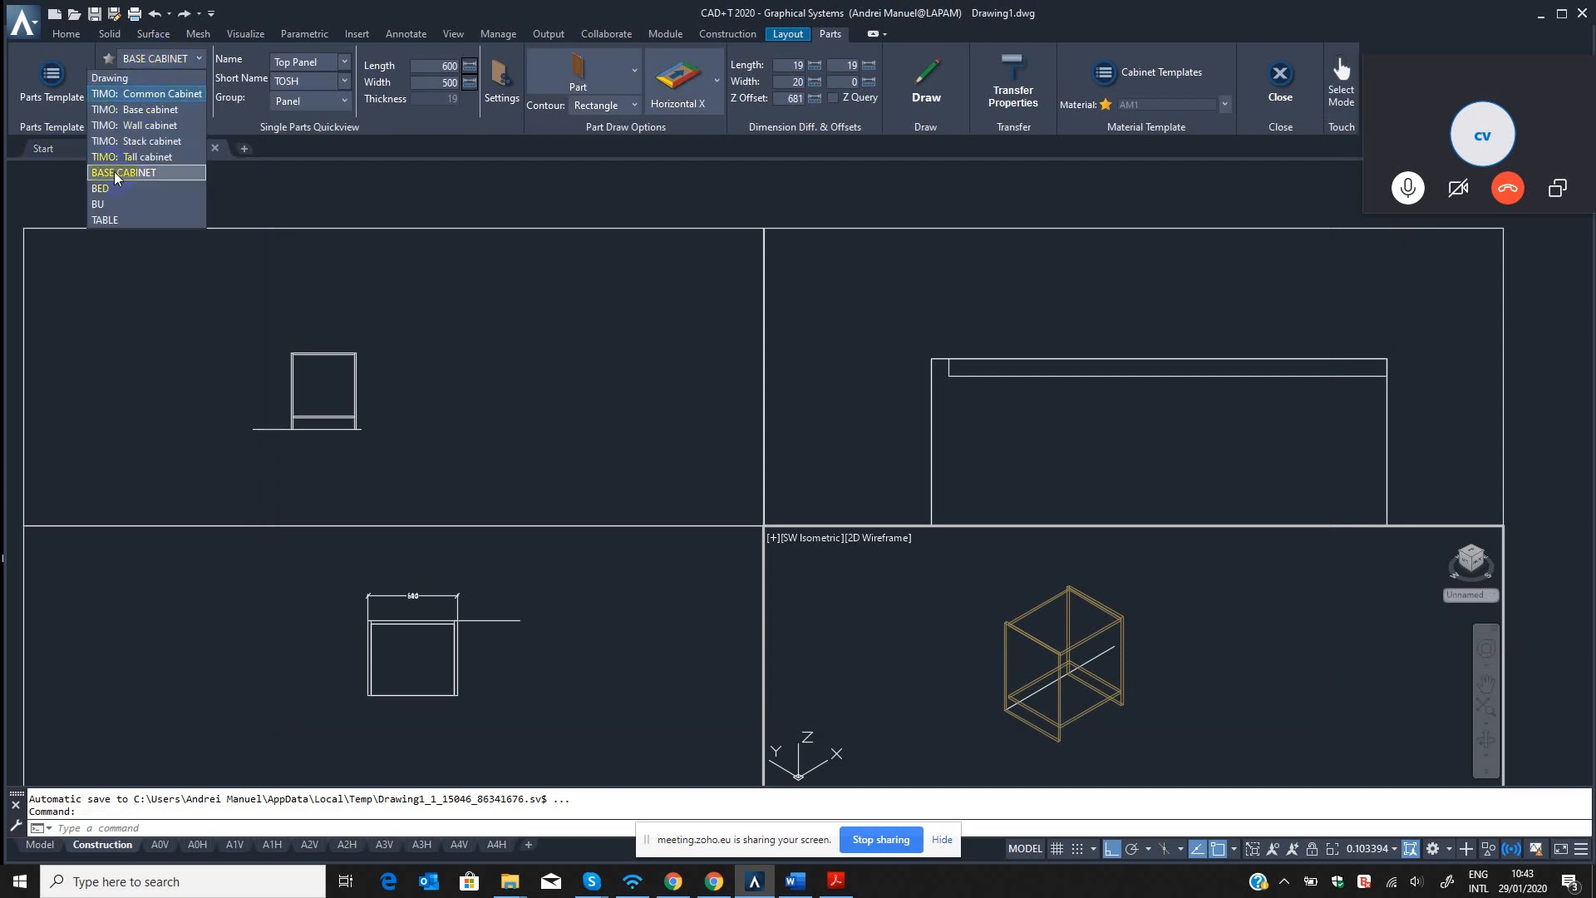
click(125, 203)
click(150, 103)
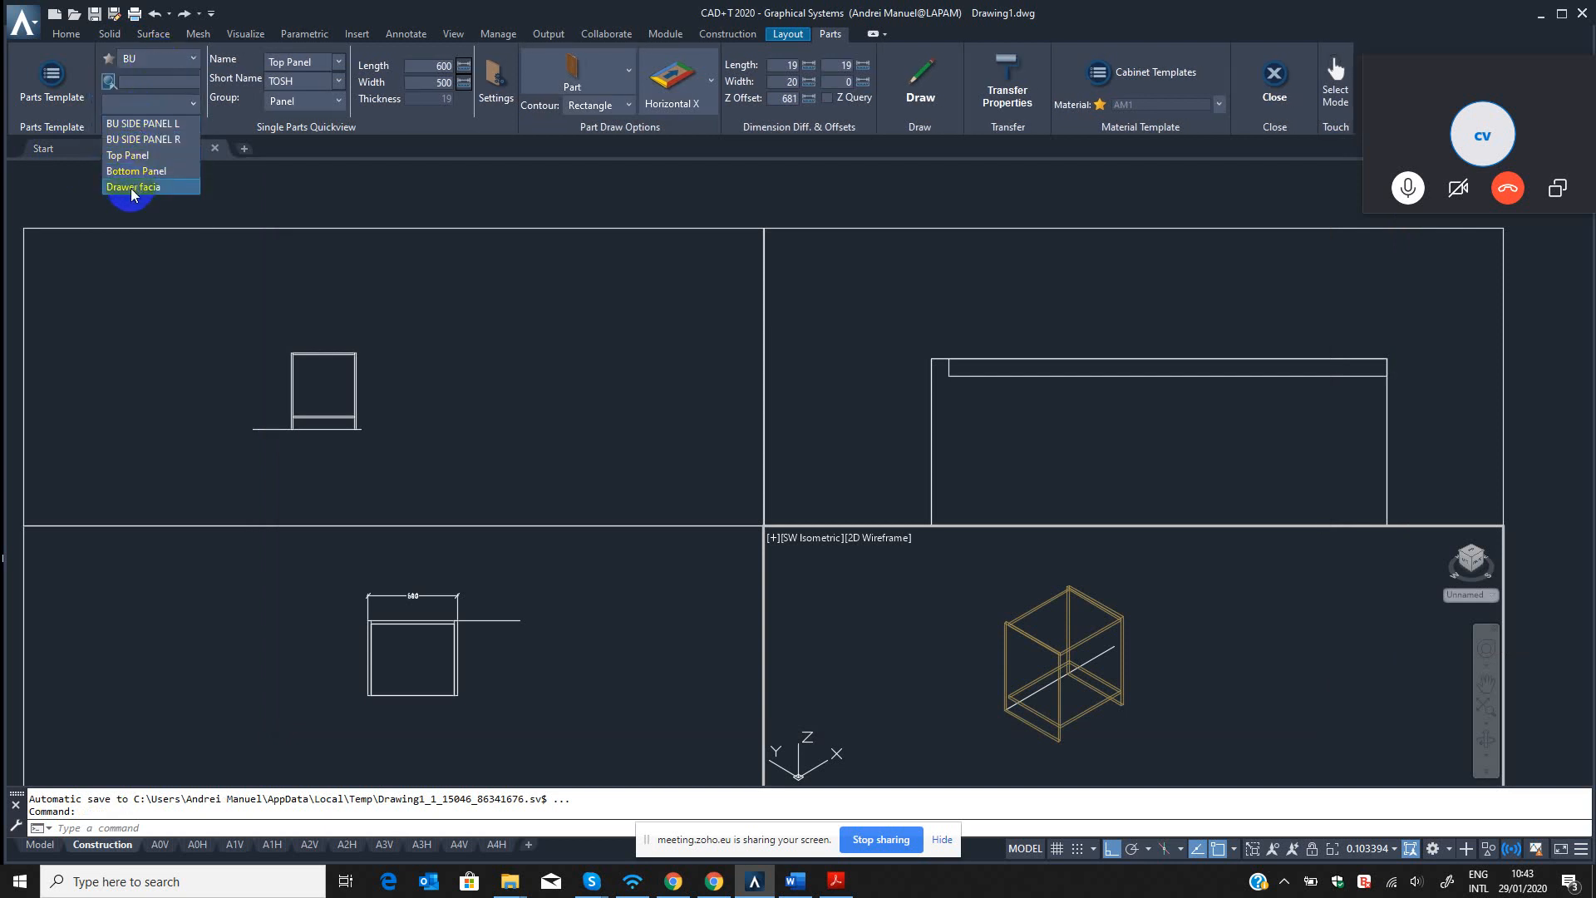
click(133, 187)
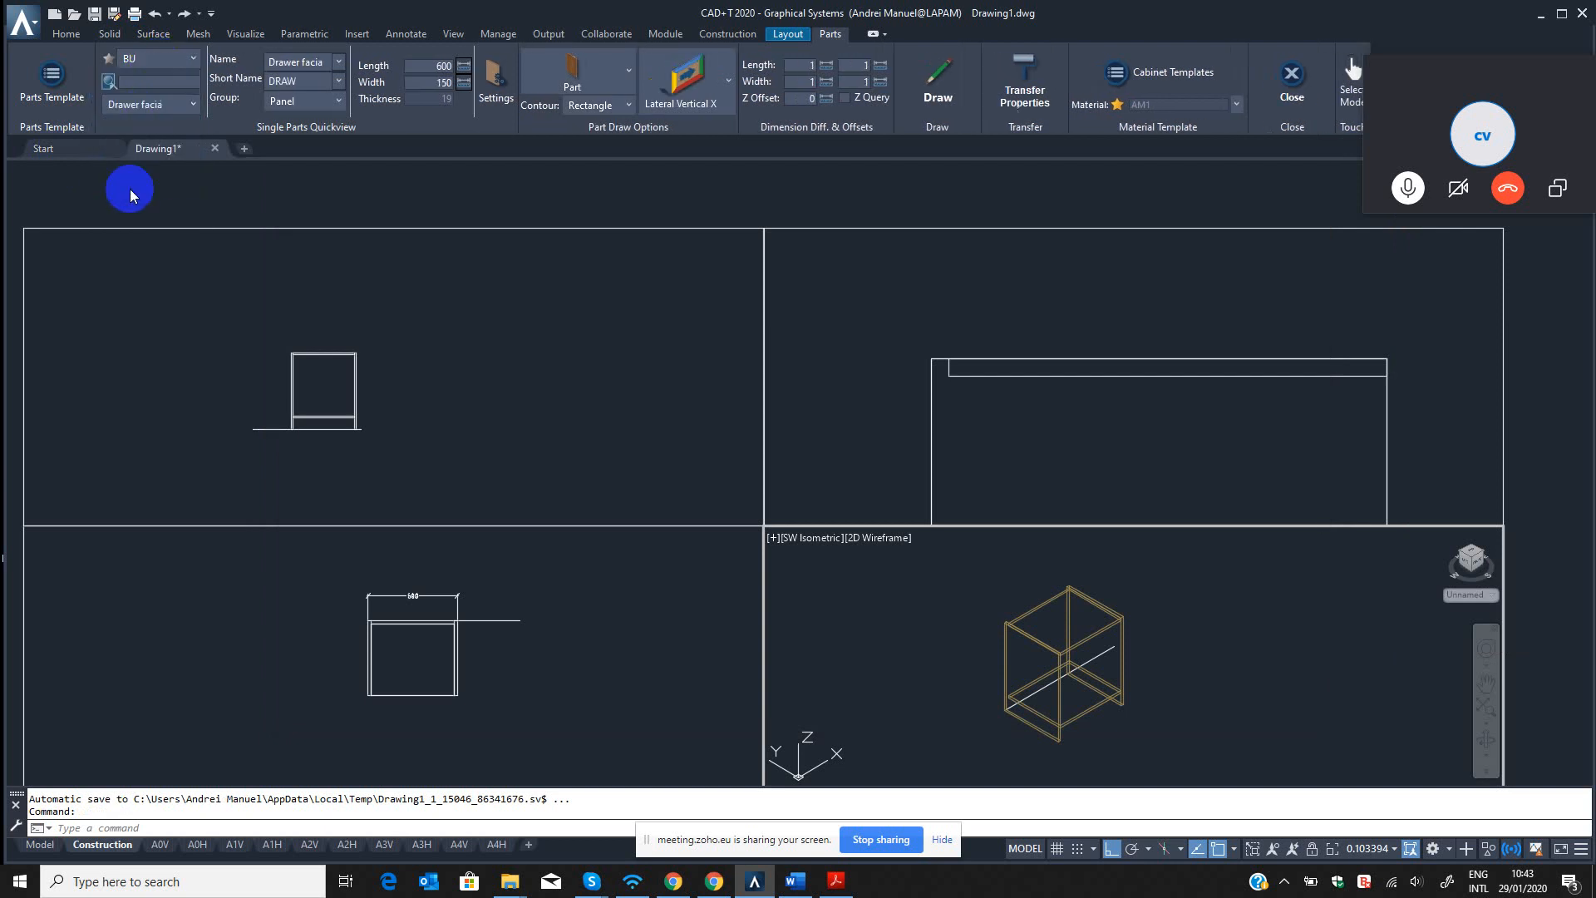
Draw the Drawer facia panel along the cabinet's front edge in the top view, with its thickness extending outward.
click(946, 81)
click(370, 720)
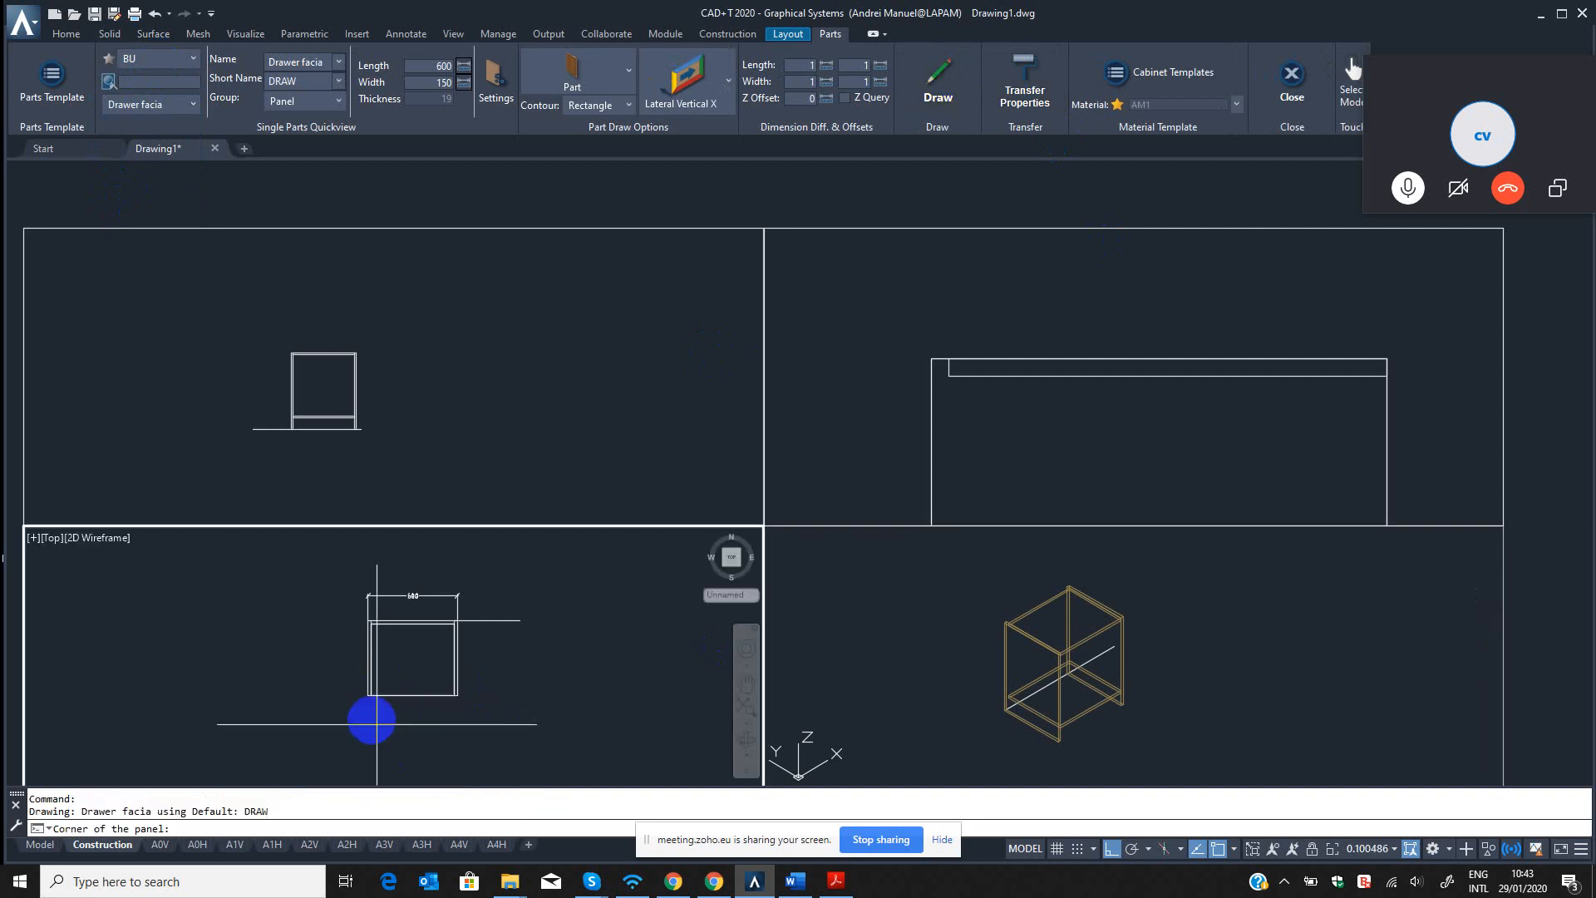
click(360, 643)
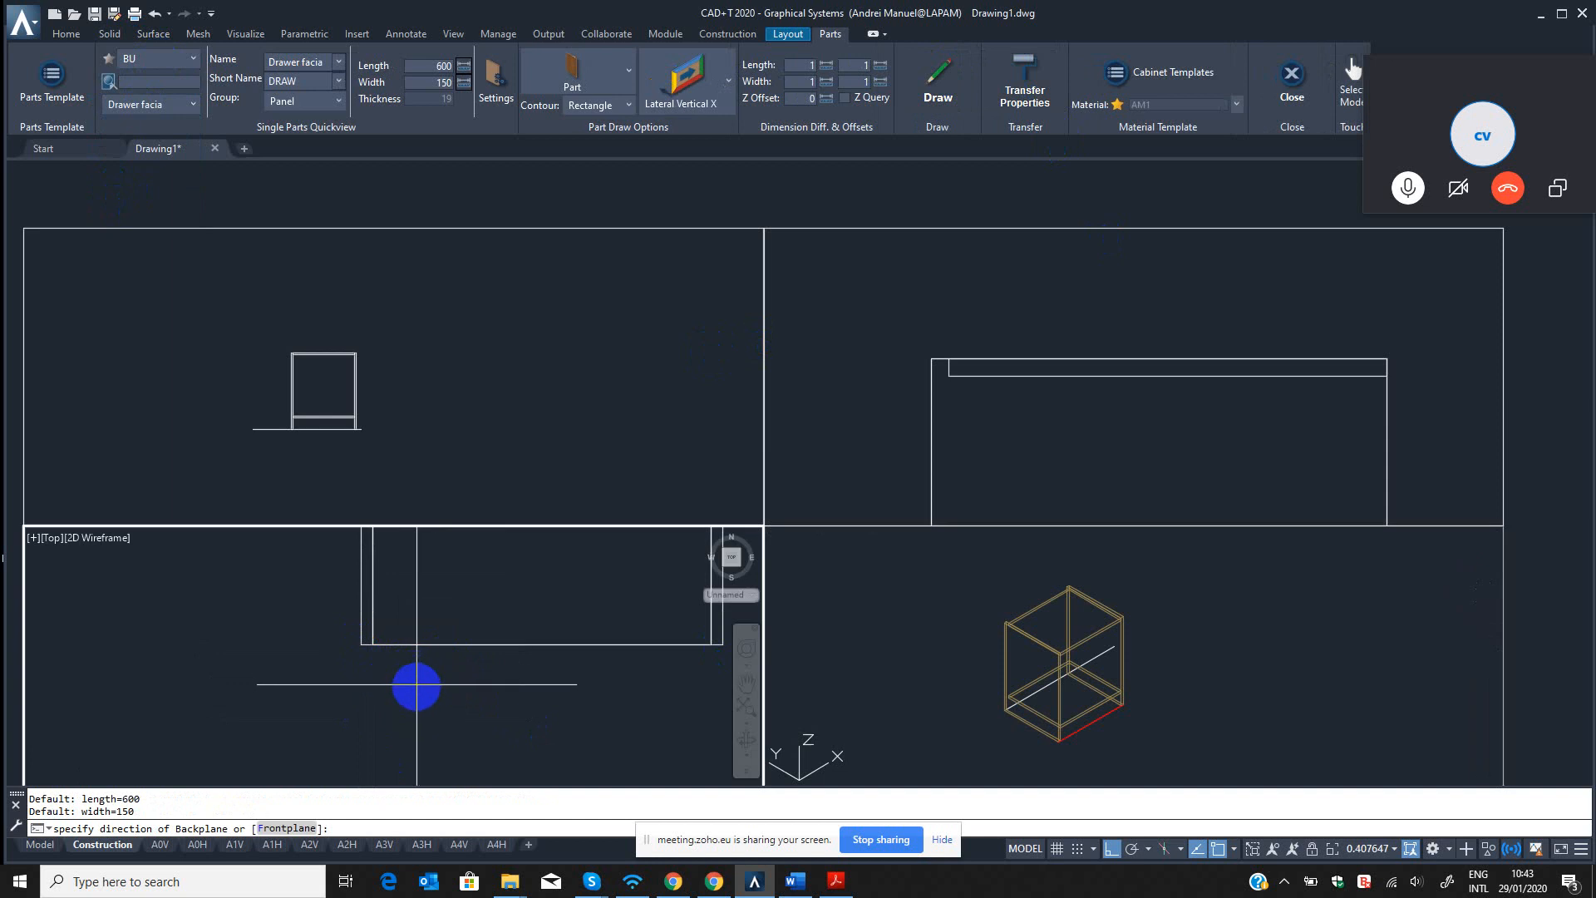
click(488, 699)
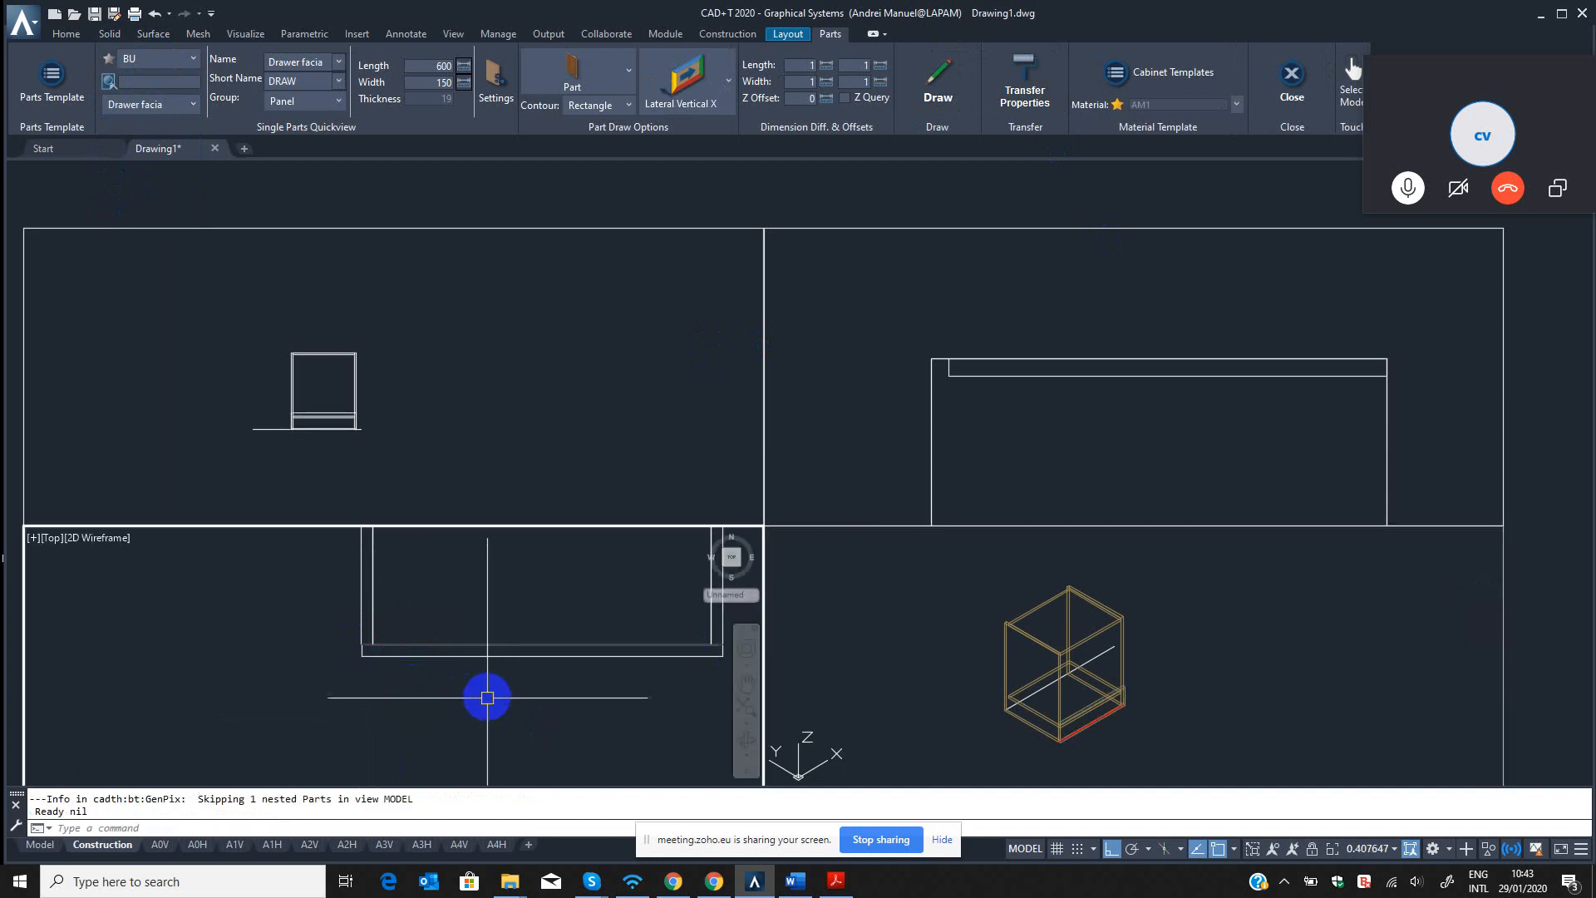
Try to dimension the gap between the drawer facia's end and the cabinet side's outer edge in the top view.
scroll(496, 702, down, 2)
click(1140, 695)
scroll(1139, 690, up, 6)
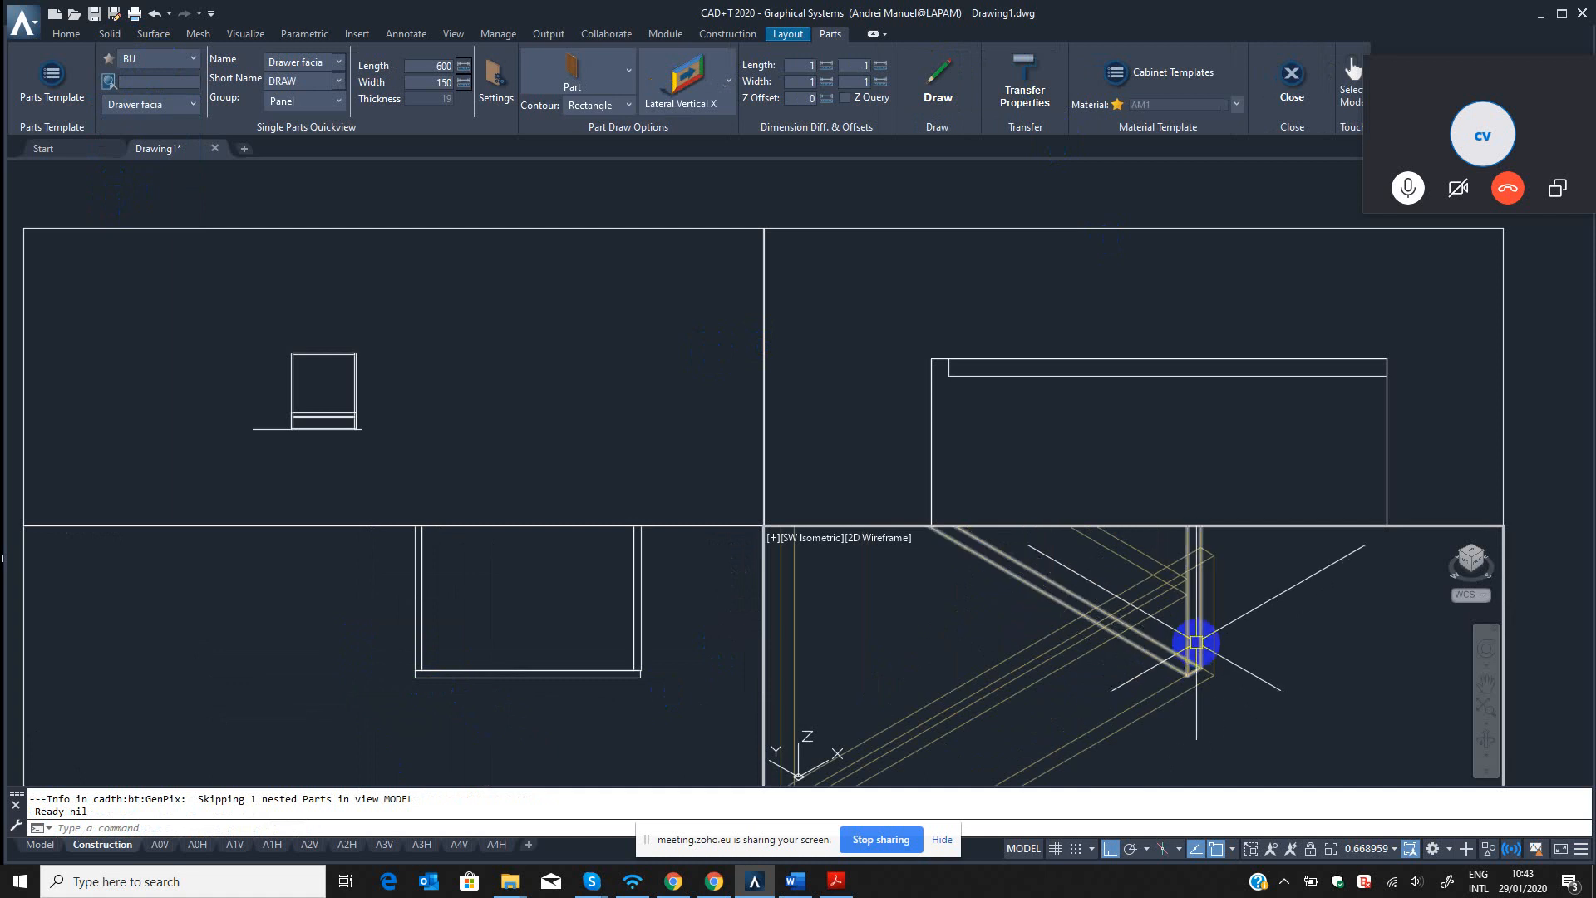
click(520, 676)
scroll(615, 682, up, 5)
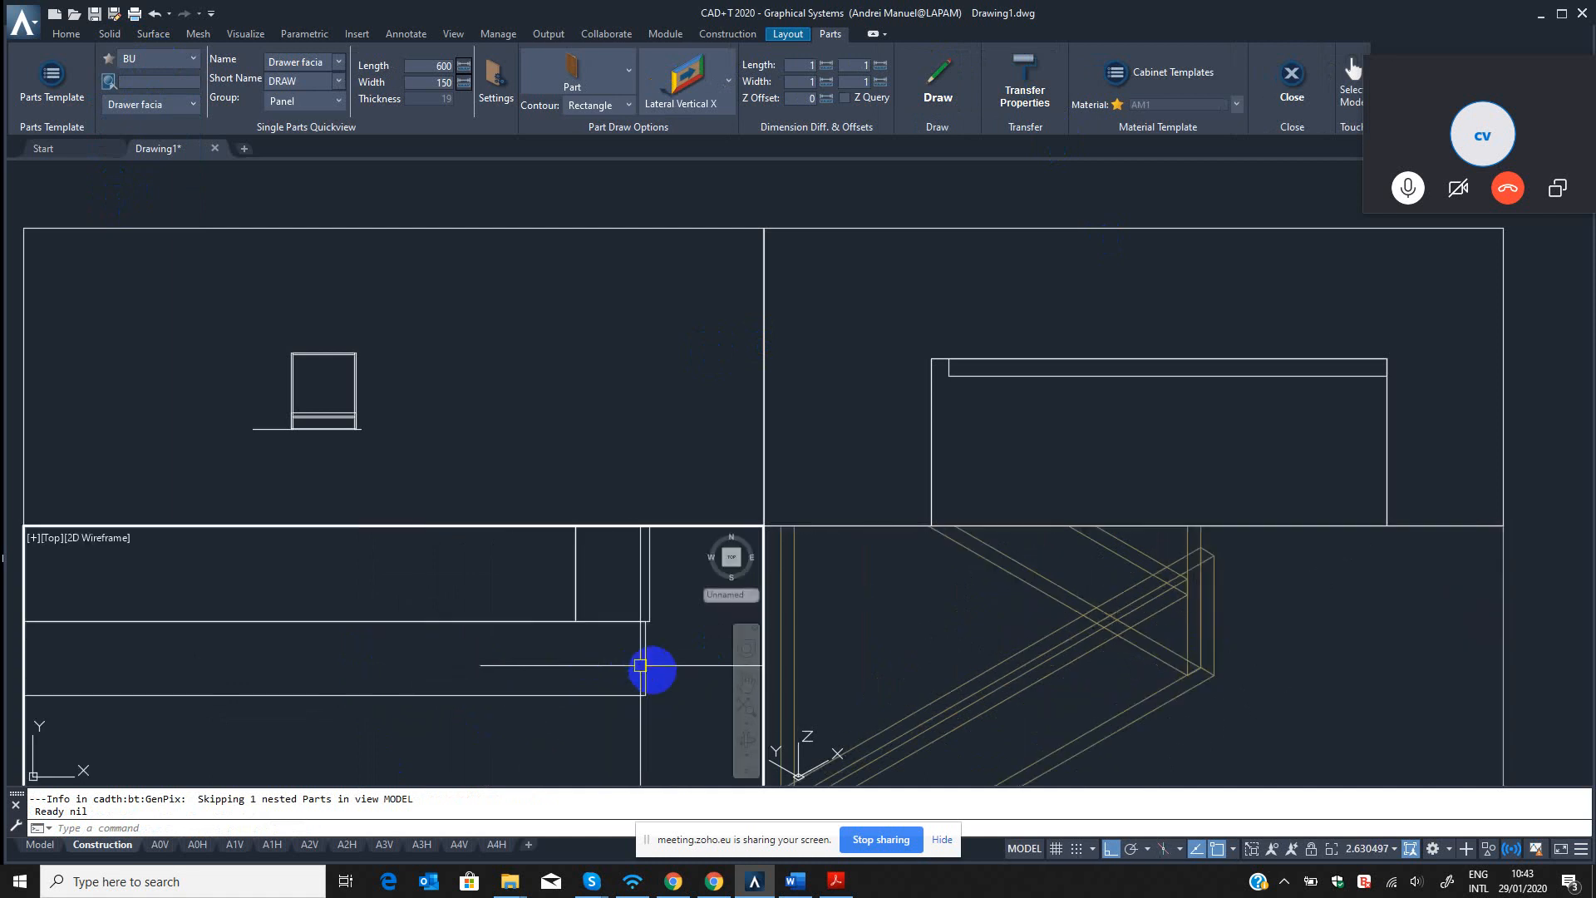
scroll(661, 646, up, 2)
key(Escape)
text(dli)
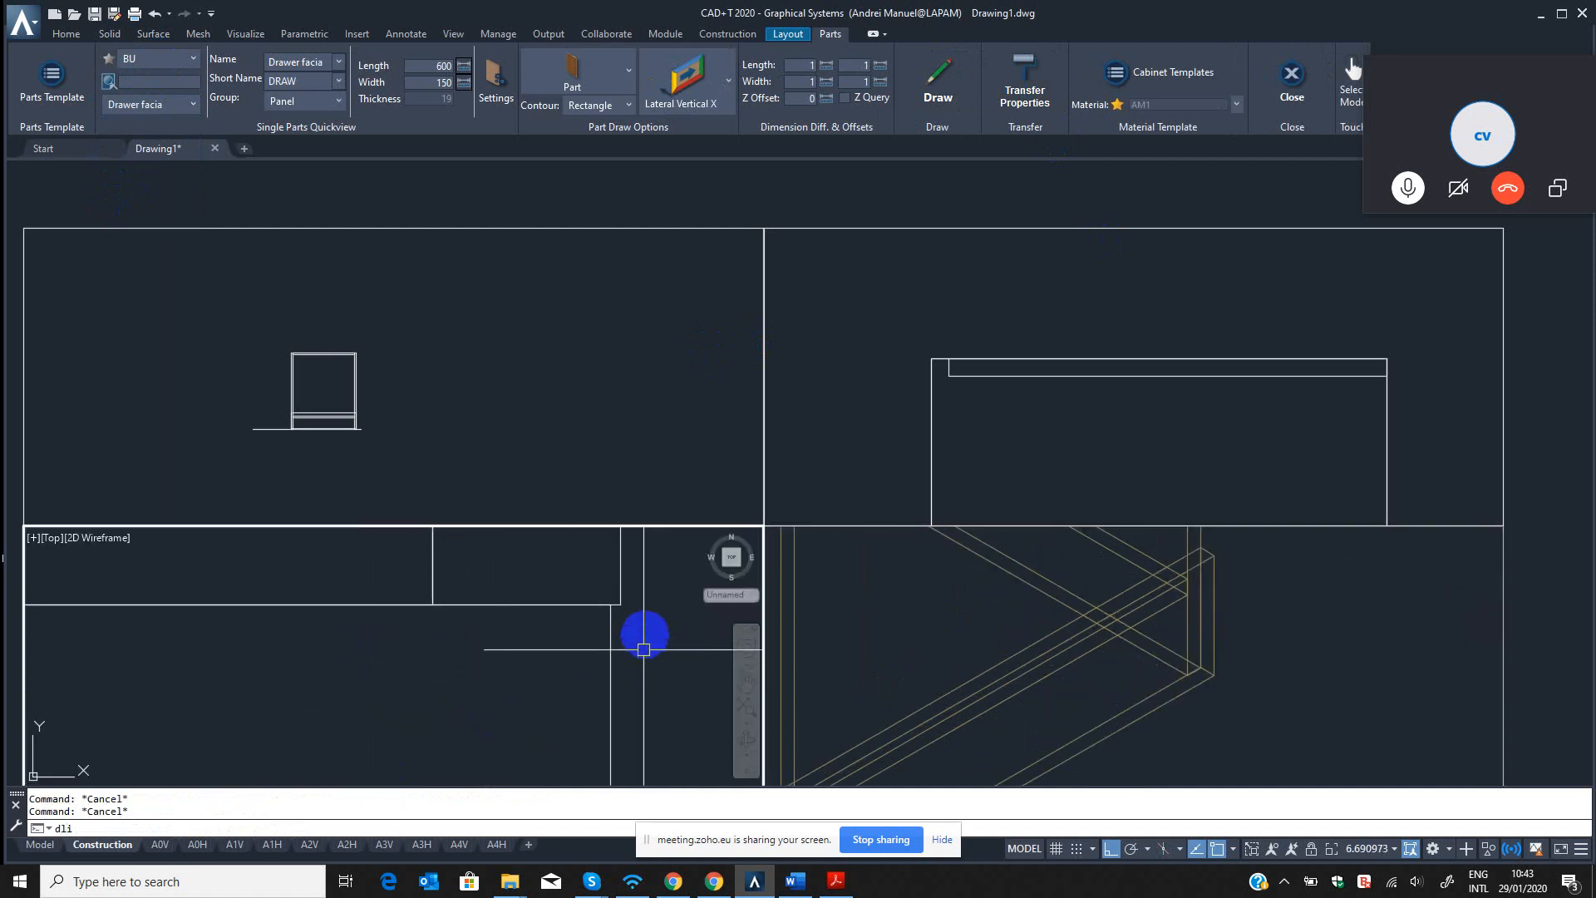
key(Return)
click(624, 610)
click(608, 610)
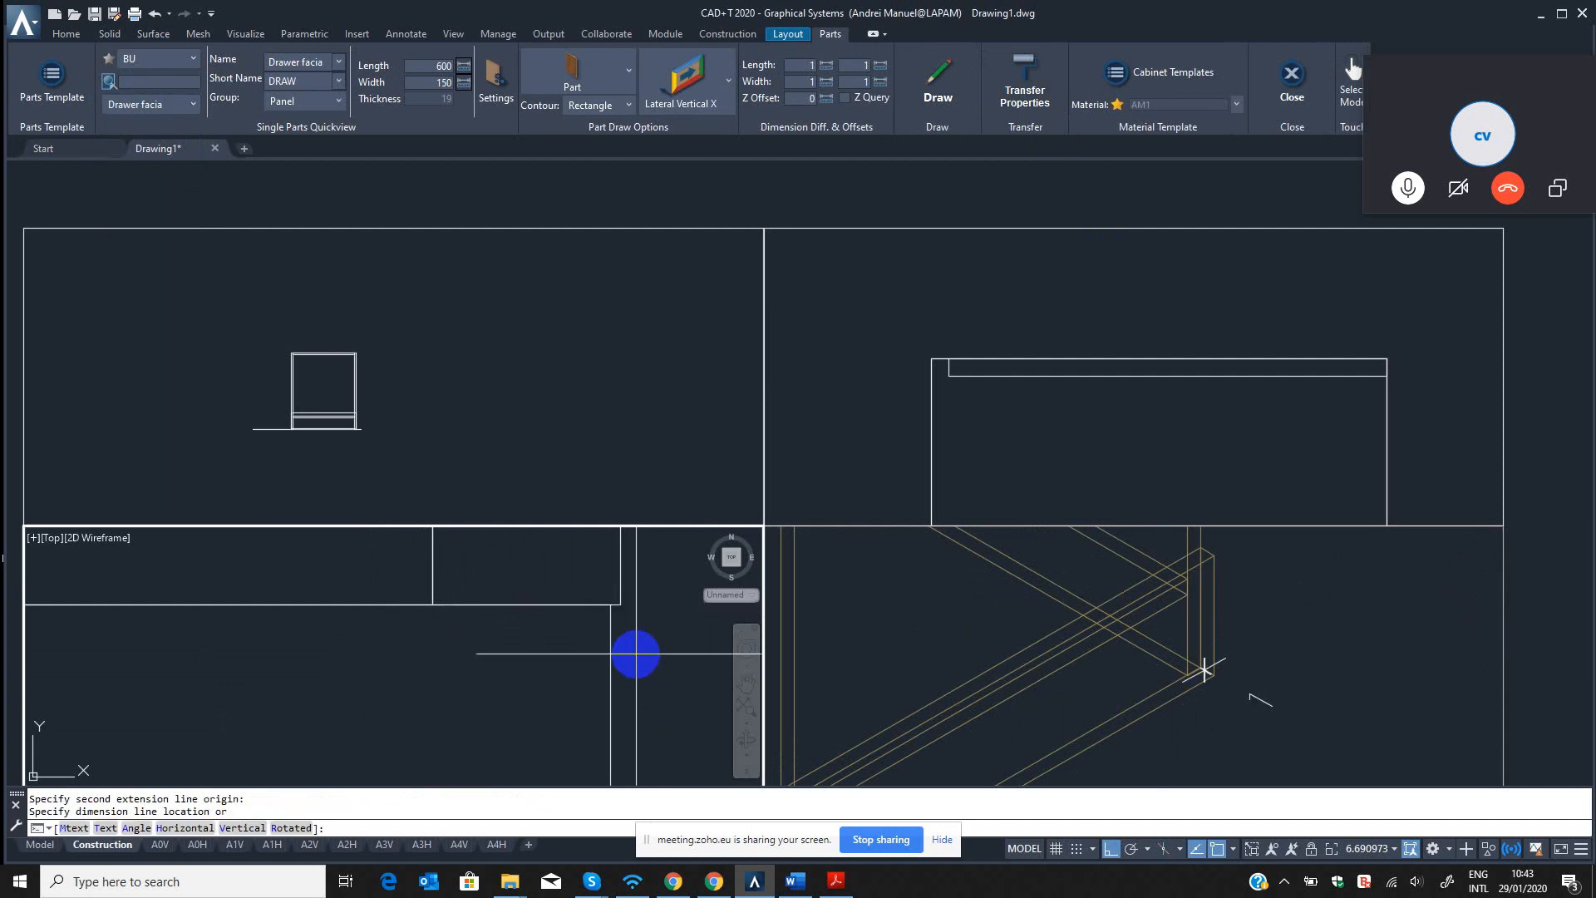
key(Escape)
key(Escape)
text(tp)
key(Return)
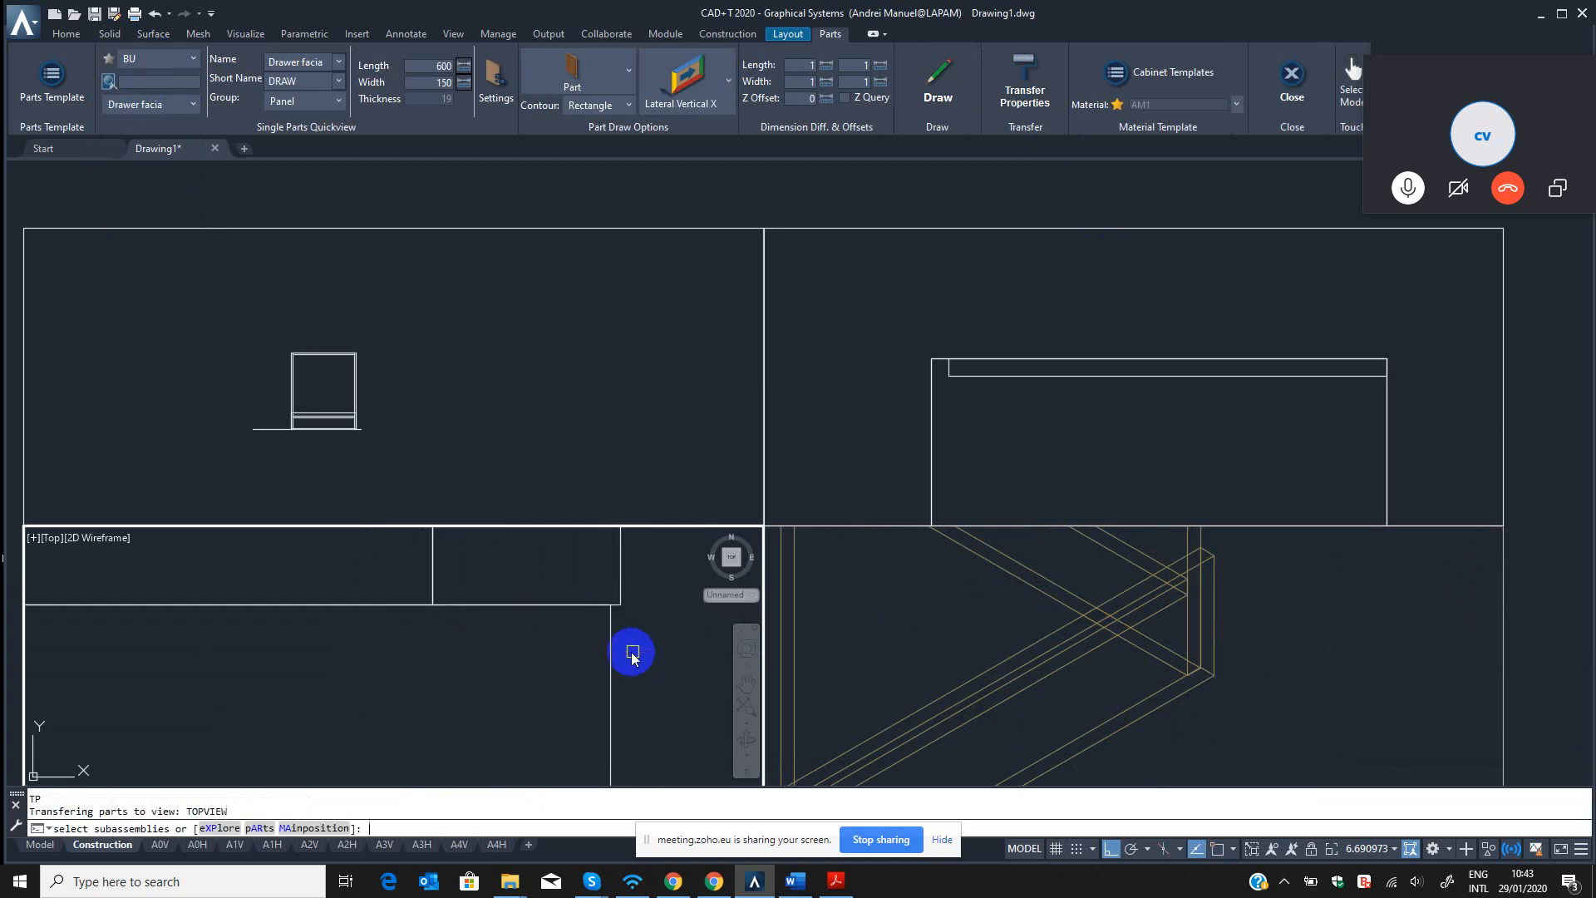
key(Escape)
scroll(626, 638, down, 10)
middle_drag(631, 645, 568, 674)
click(556, 357)
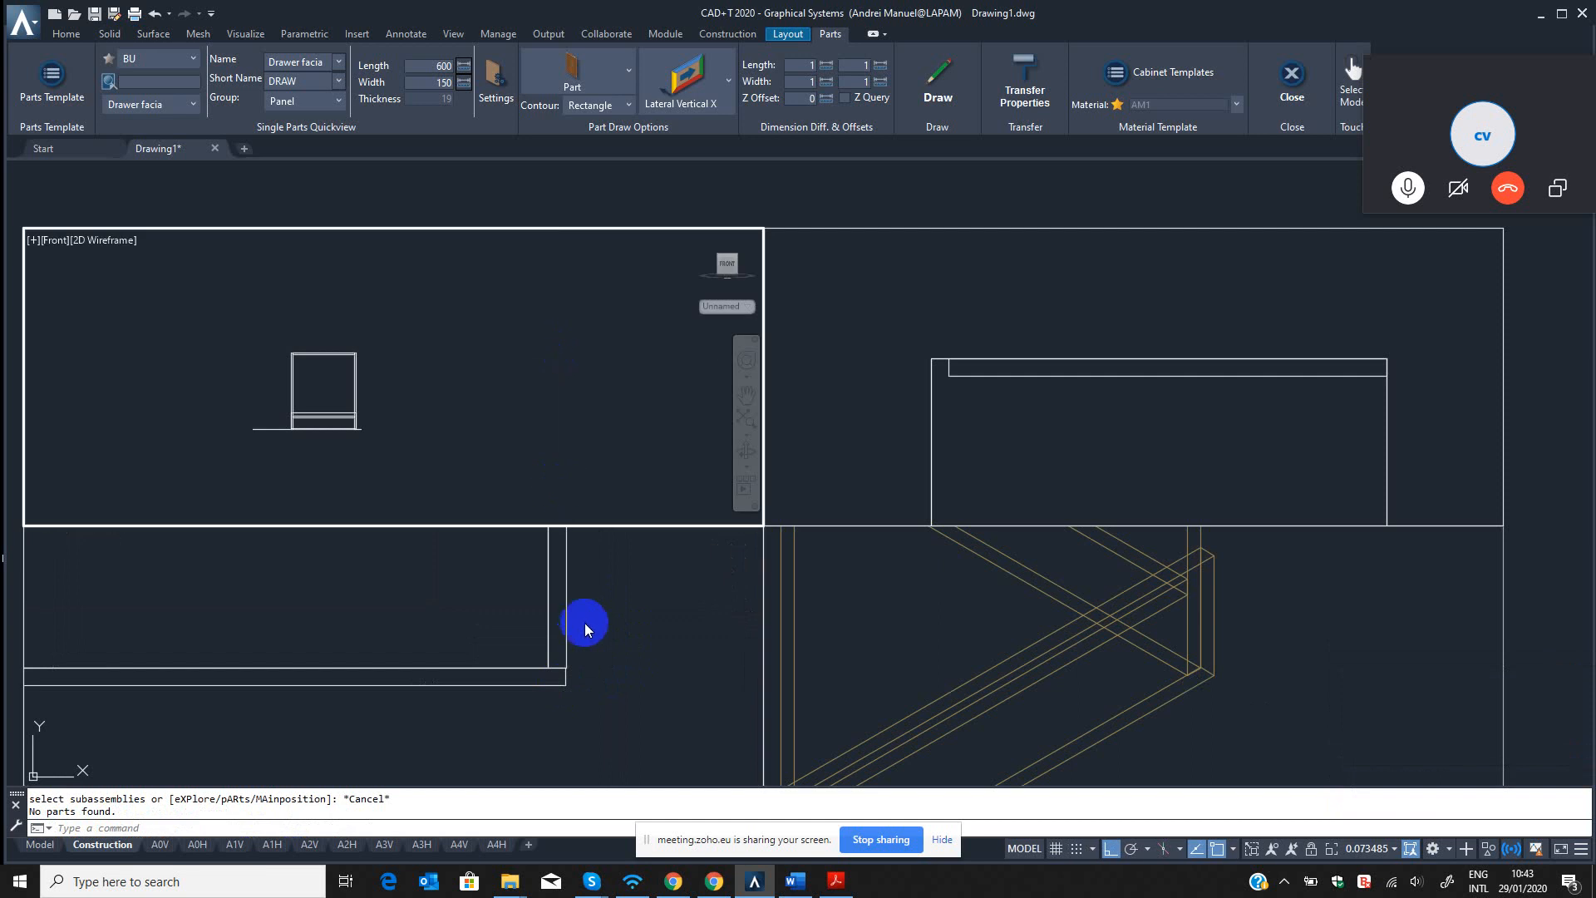
click(627, 644)
scroll(629, 646, up, 3)
click(524, 389)
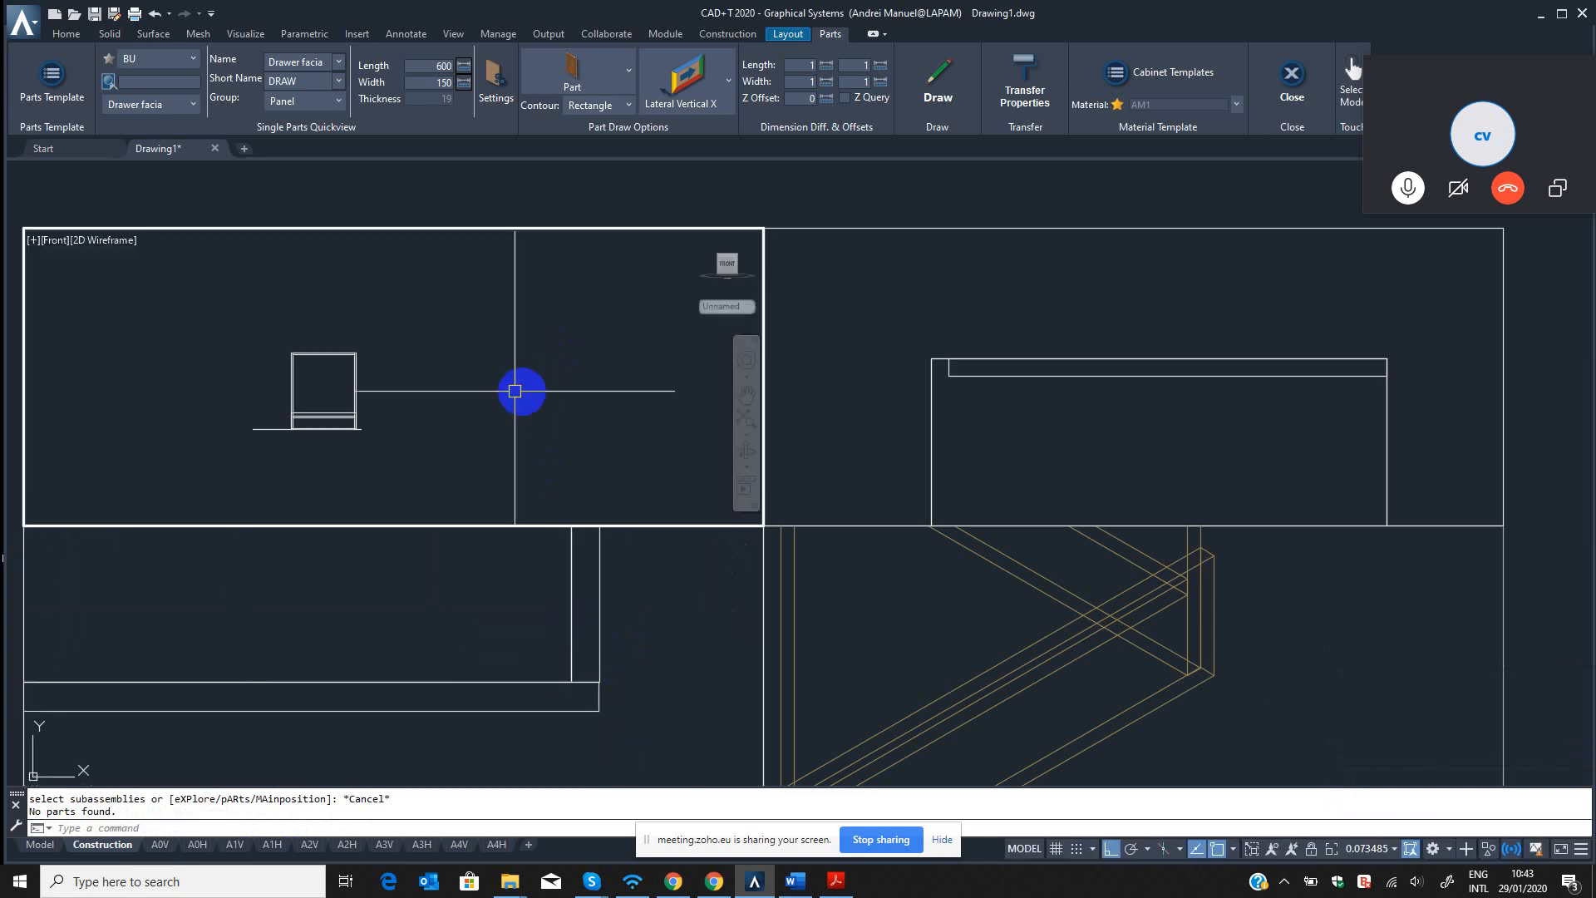
scroll(342, 382, up, 6)
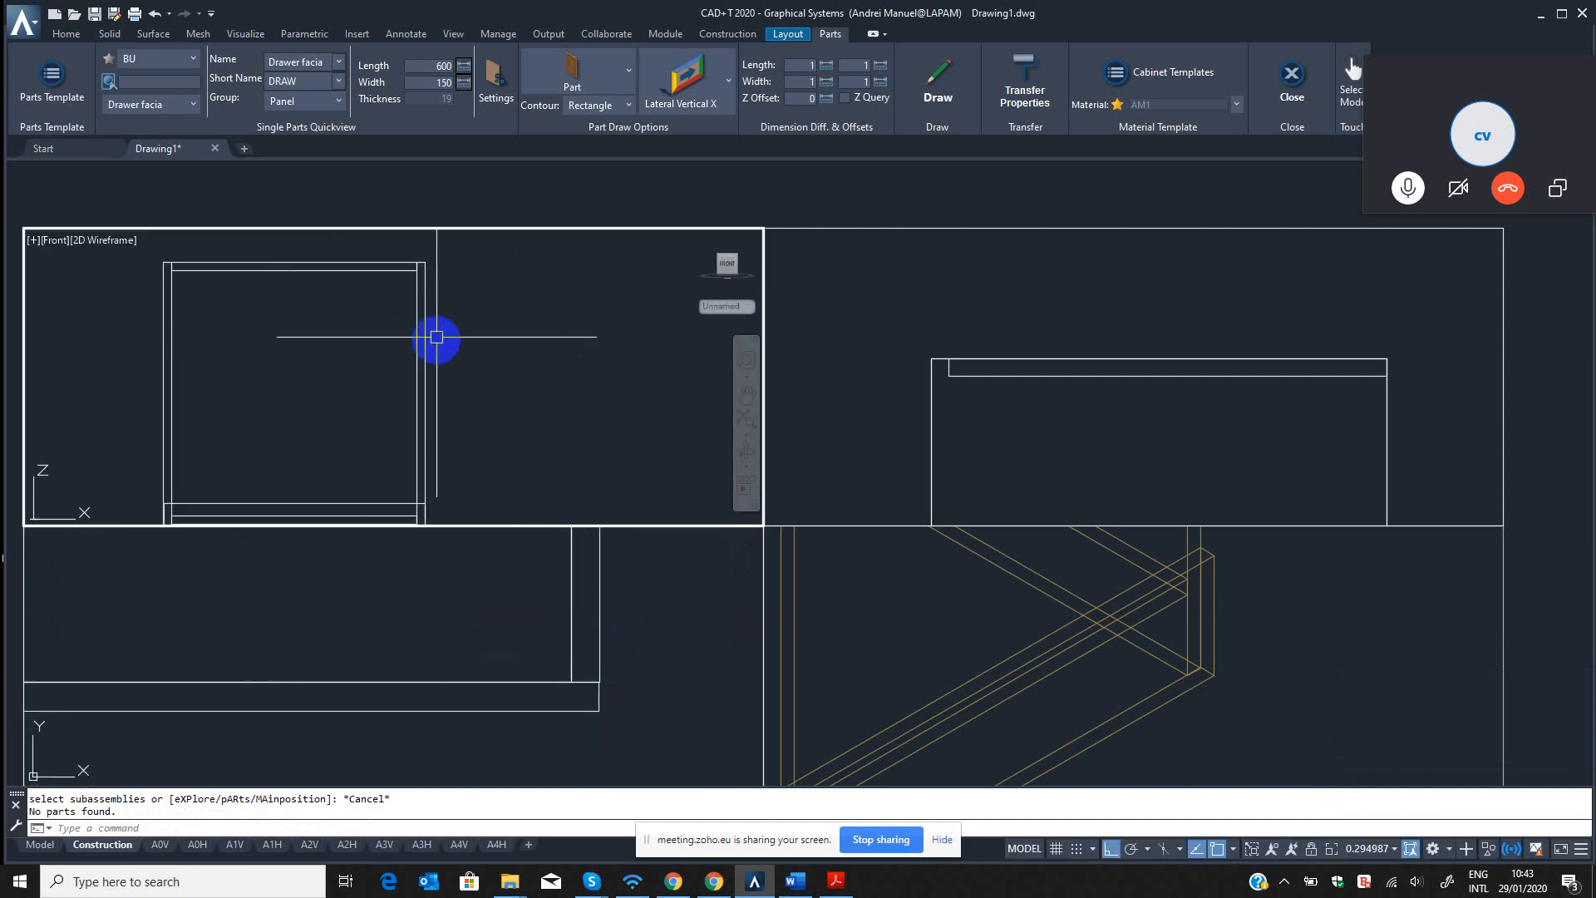
Try to add a linear dimension for the cabinet's height between its outer corners in the front view.
key(Escape)
key(Escape)
text(dli)
key(Return)
middle_drag(449, 341, 538, 332)
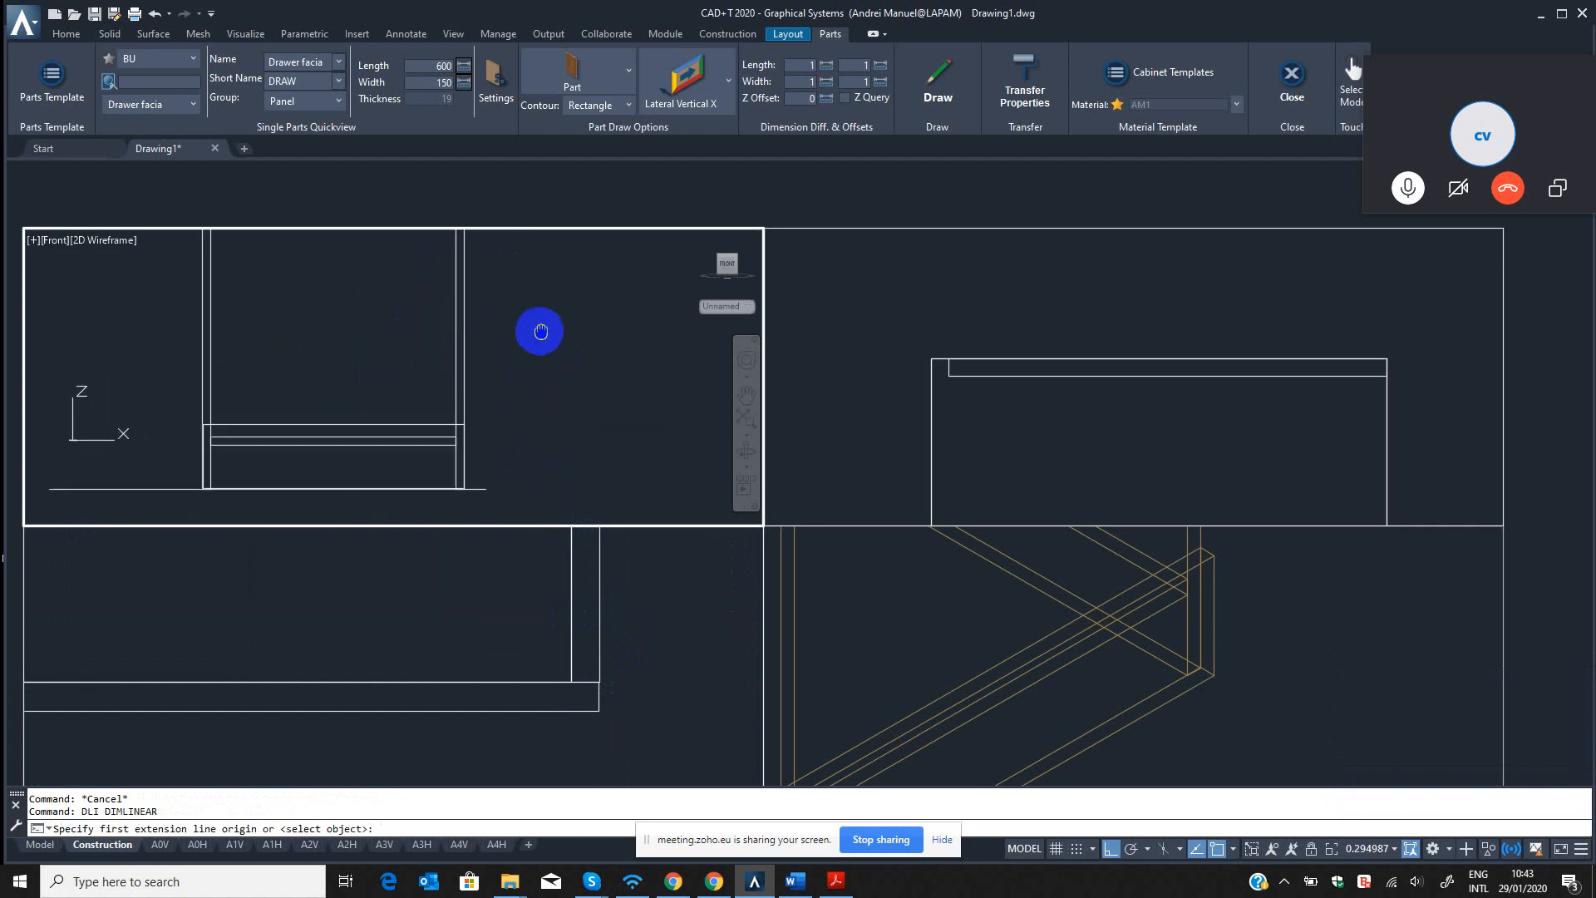
click(485, 487)
scroll(494, 383, down, 3)
middle_drag(495, 385, 475, 489)
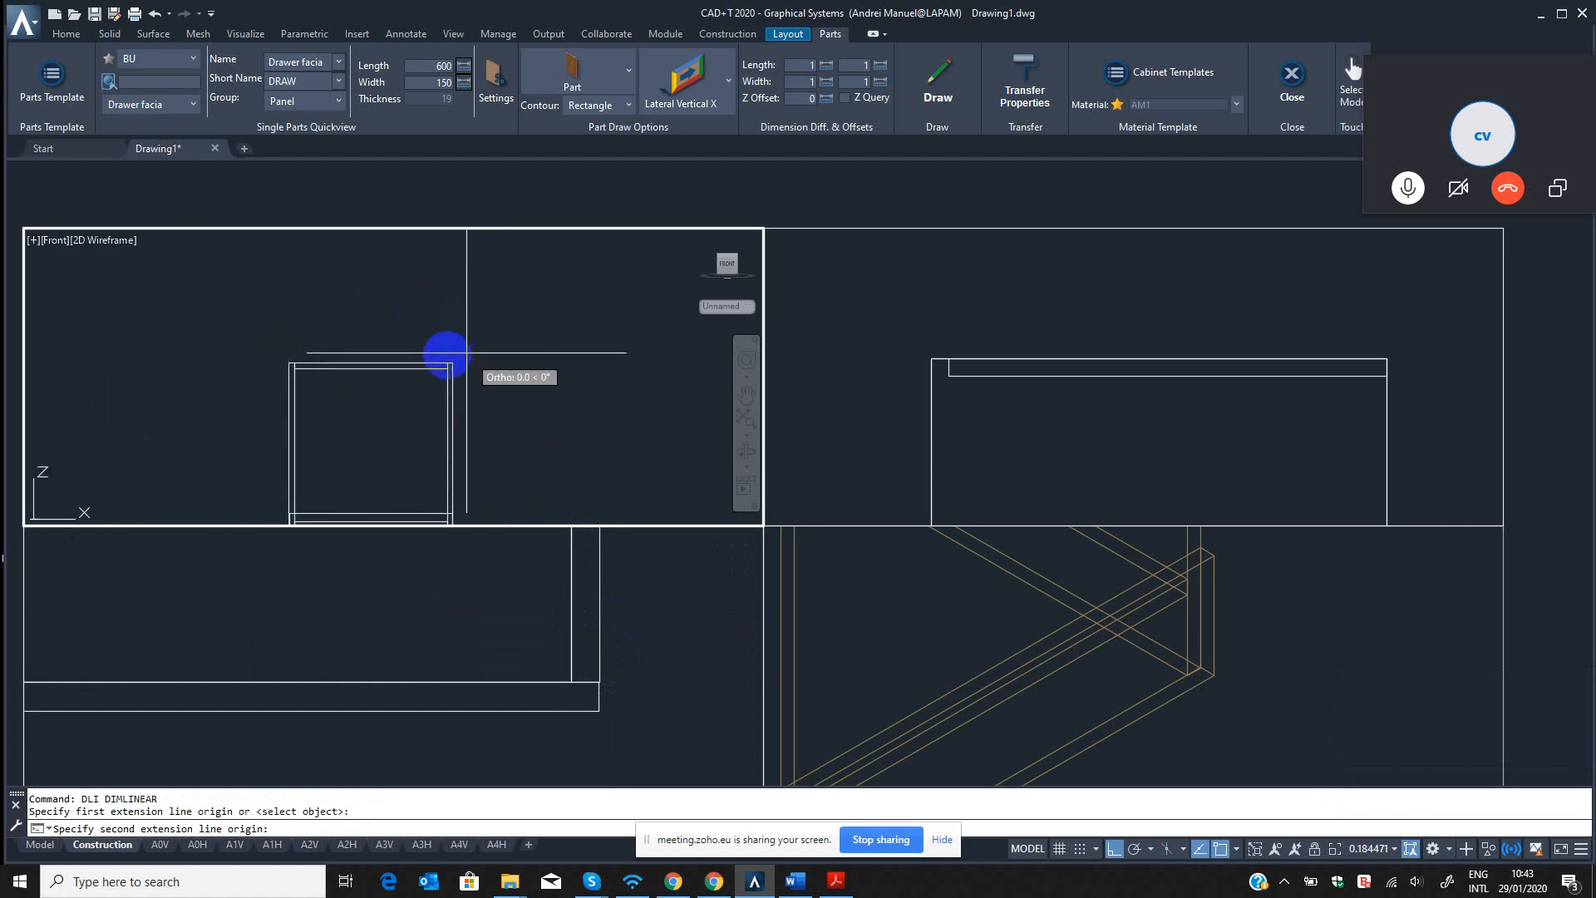
click(456, 366)
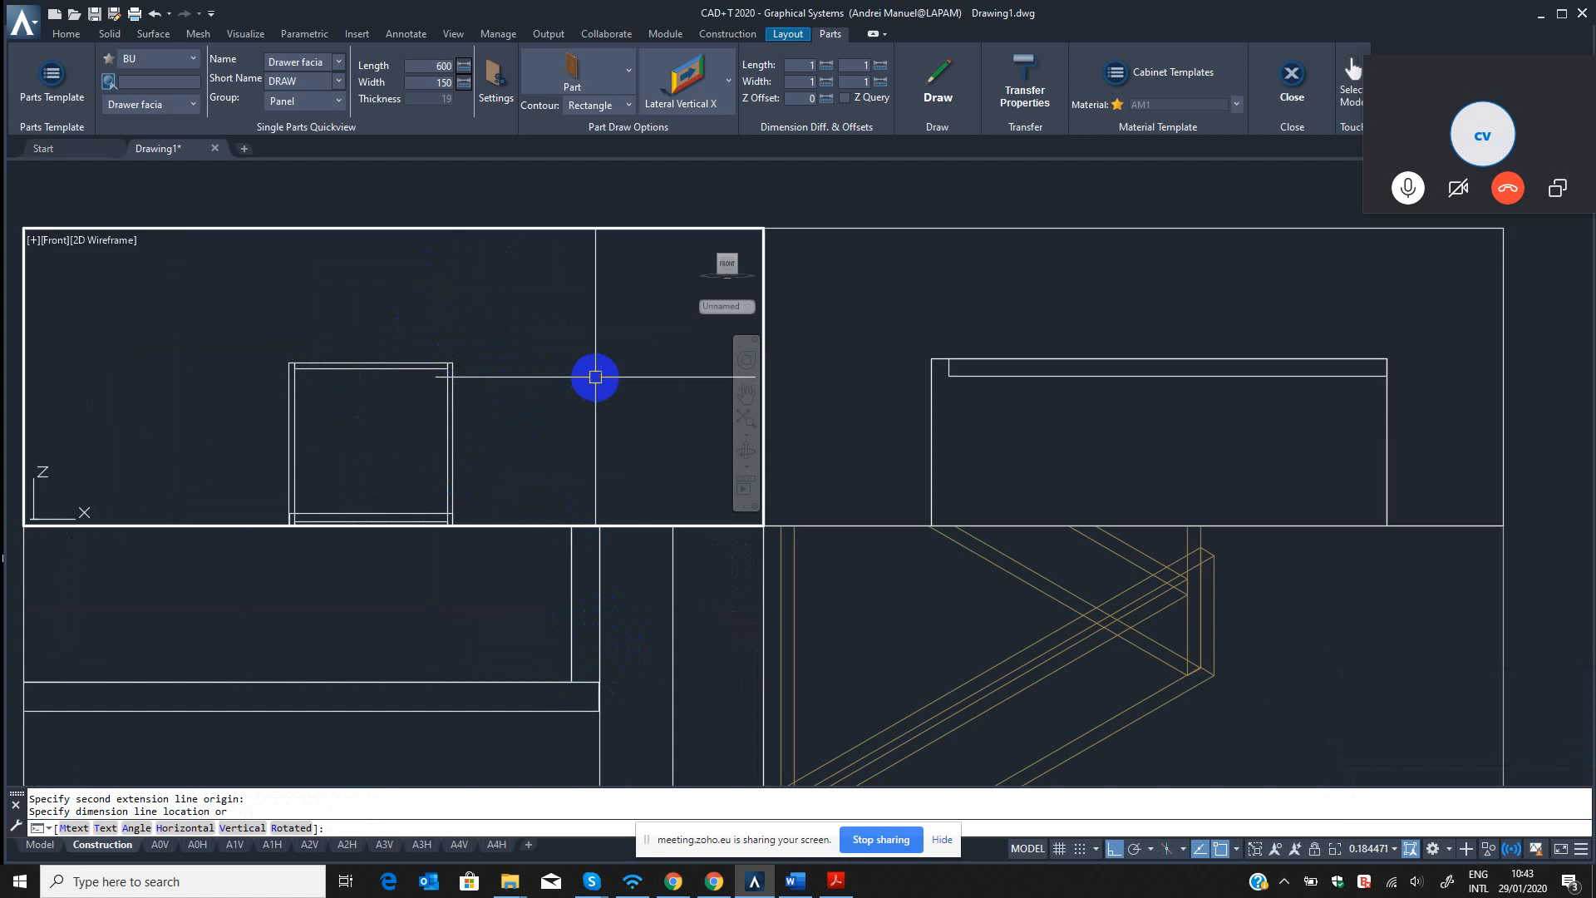
click(595, 377)
scroll(592, 378, down, 4)
click(616, 633)
scroll(613, 663, down, 5)
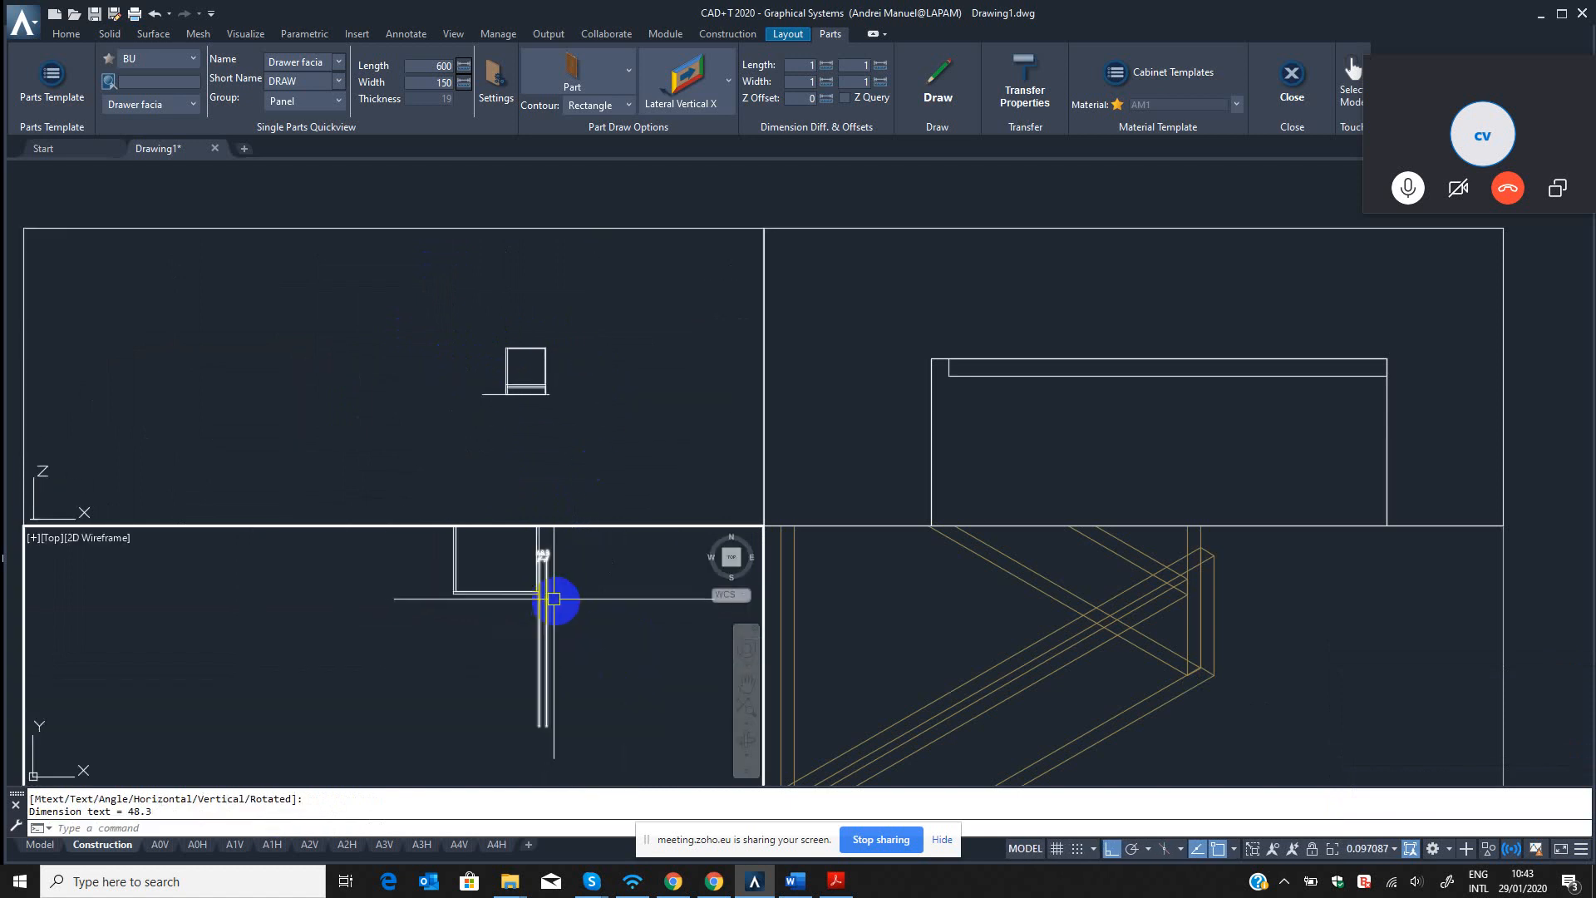
click(591, 630)
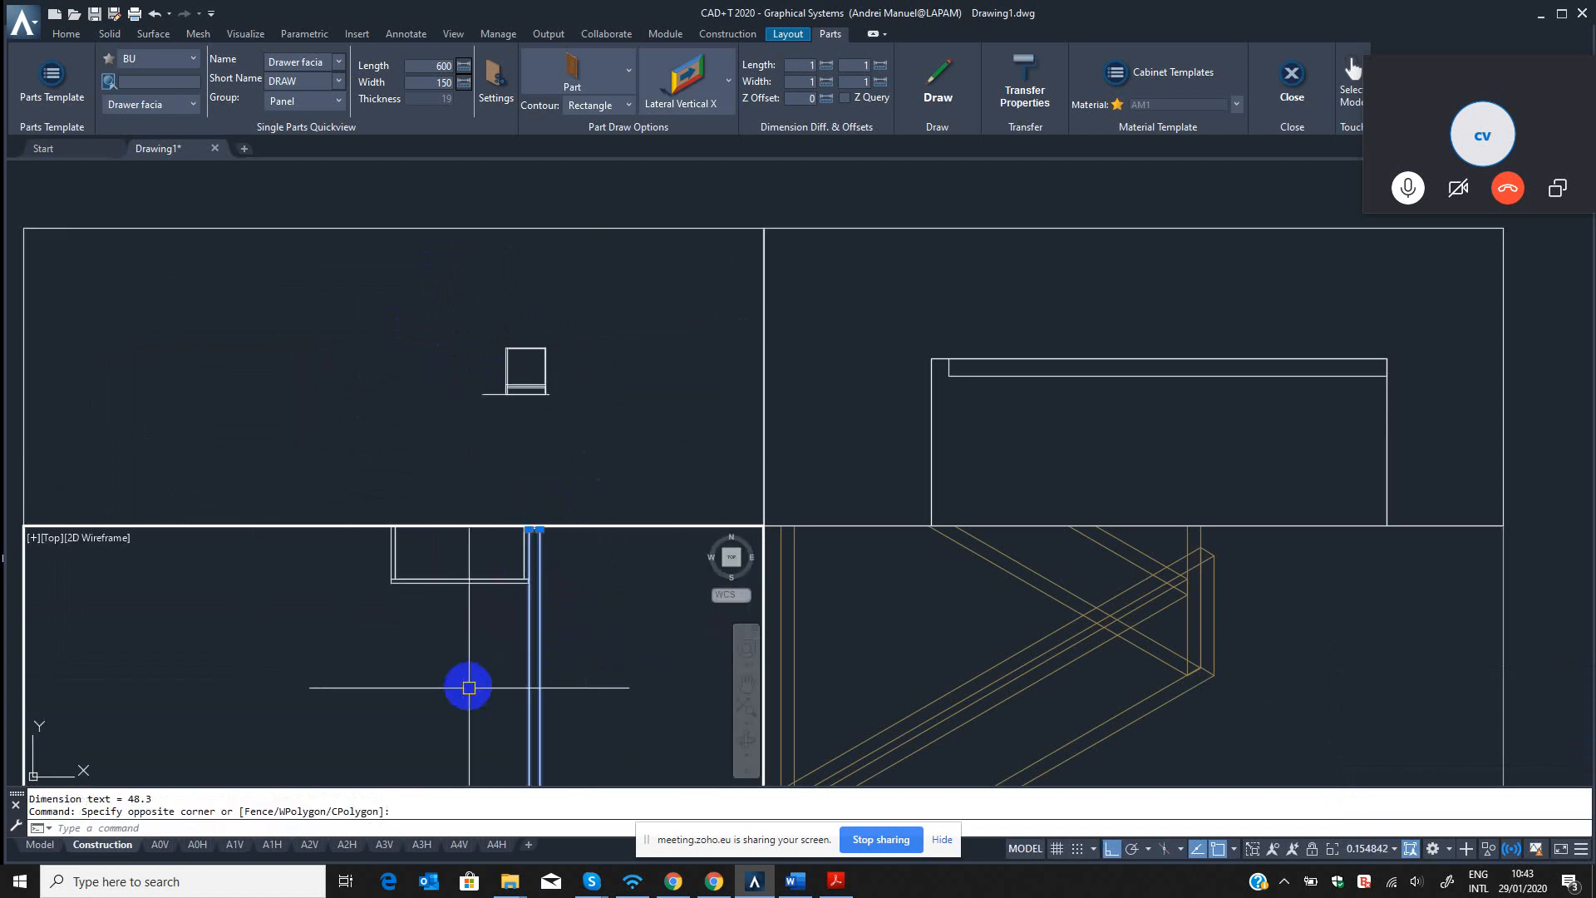
click(588, 410)
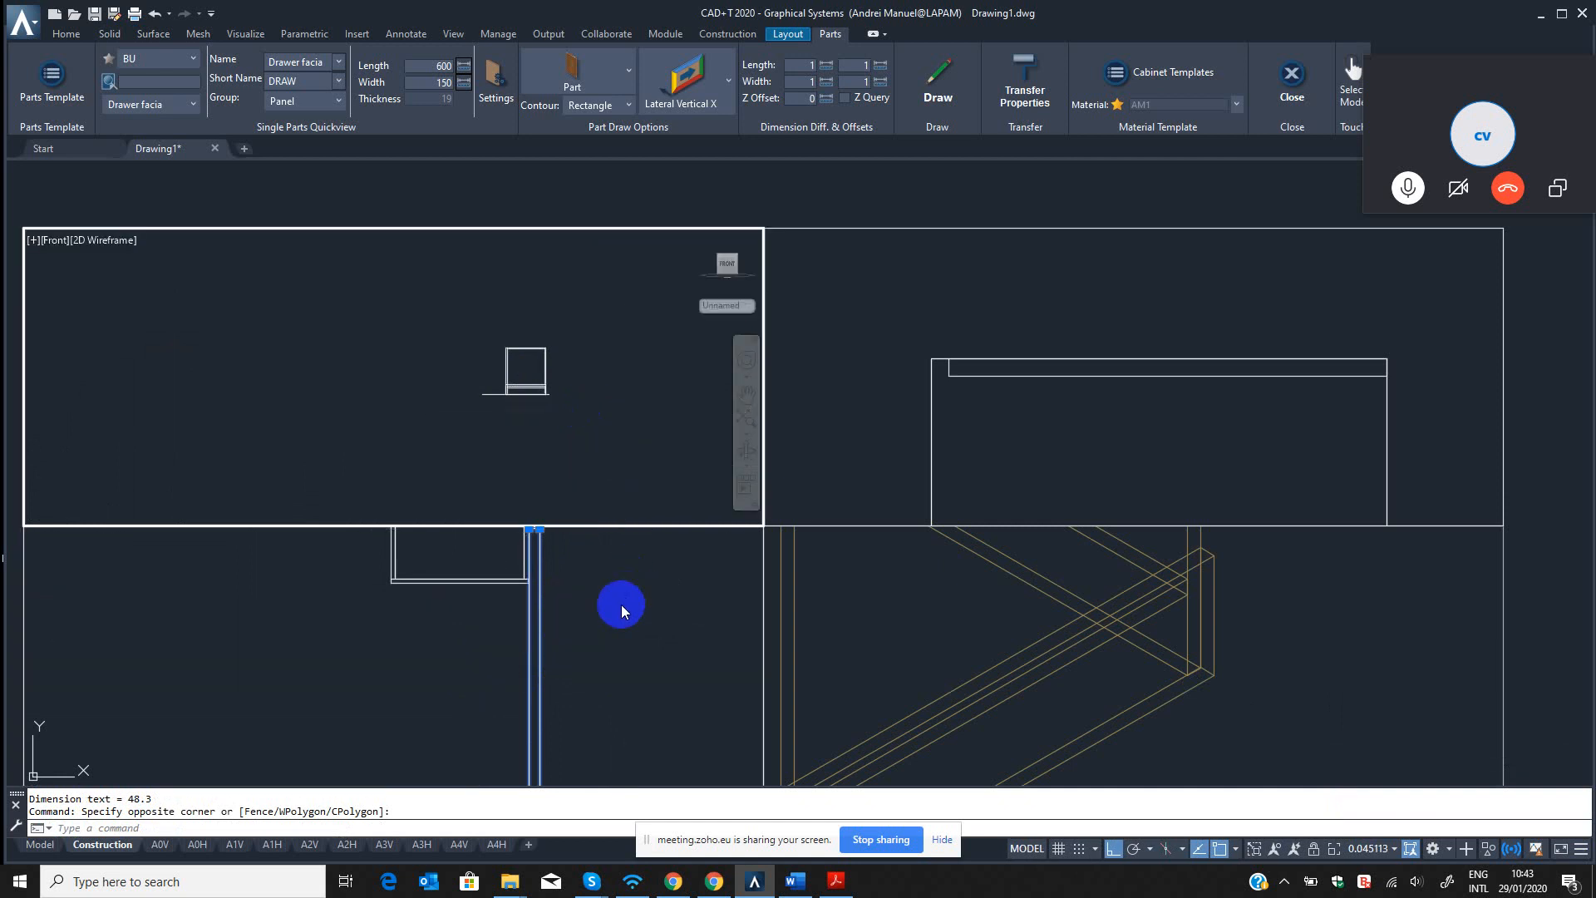
click(599, 599)
click(596, 422)
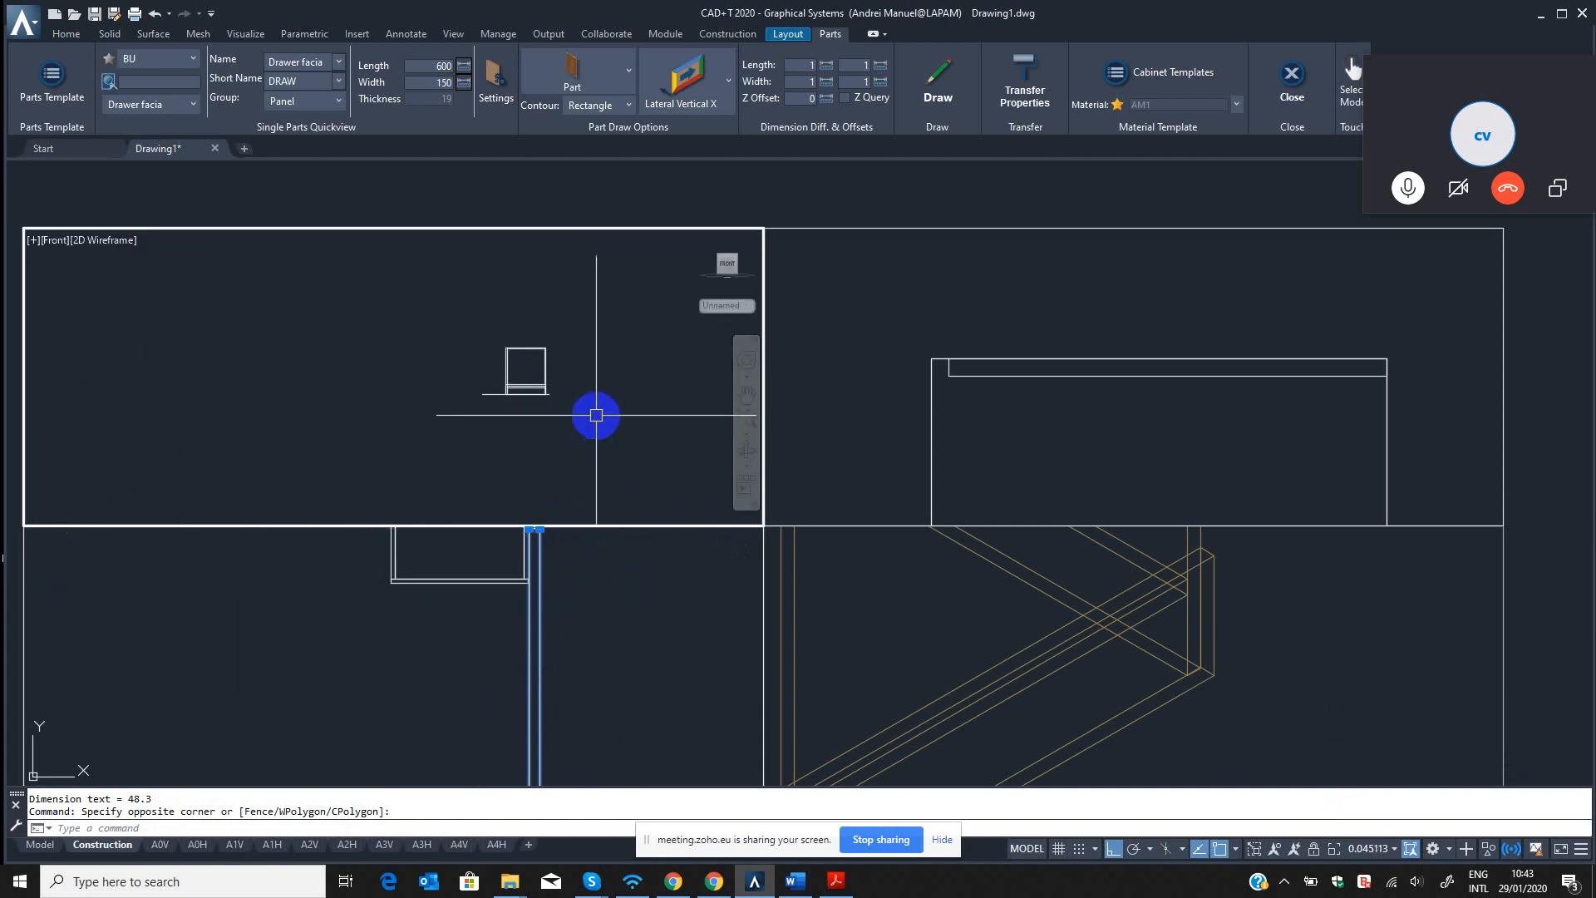
scroll(541, 370, up, 6)
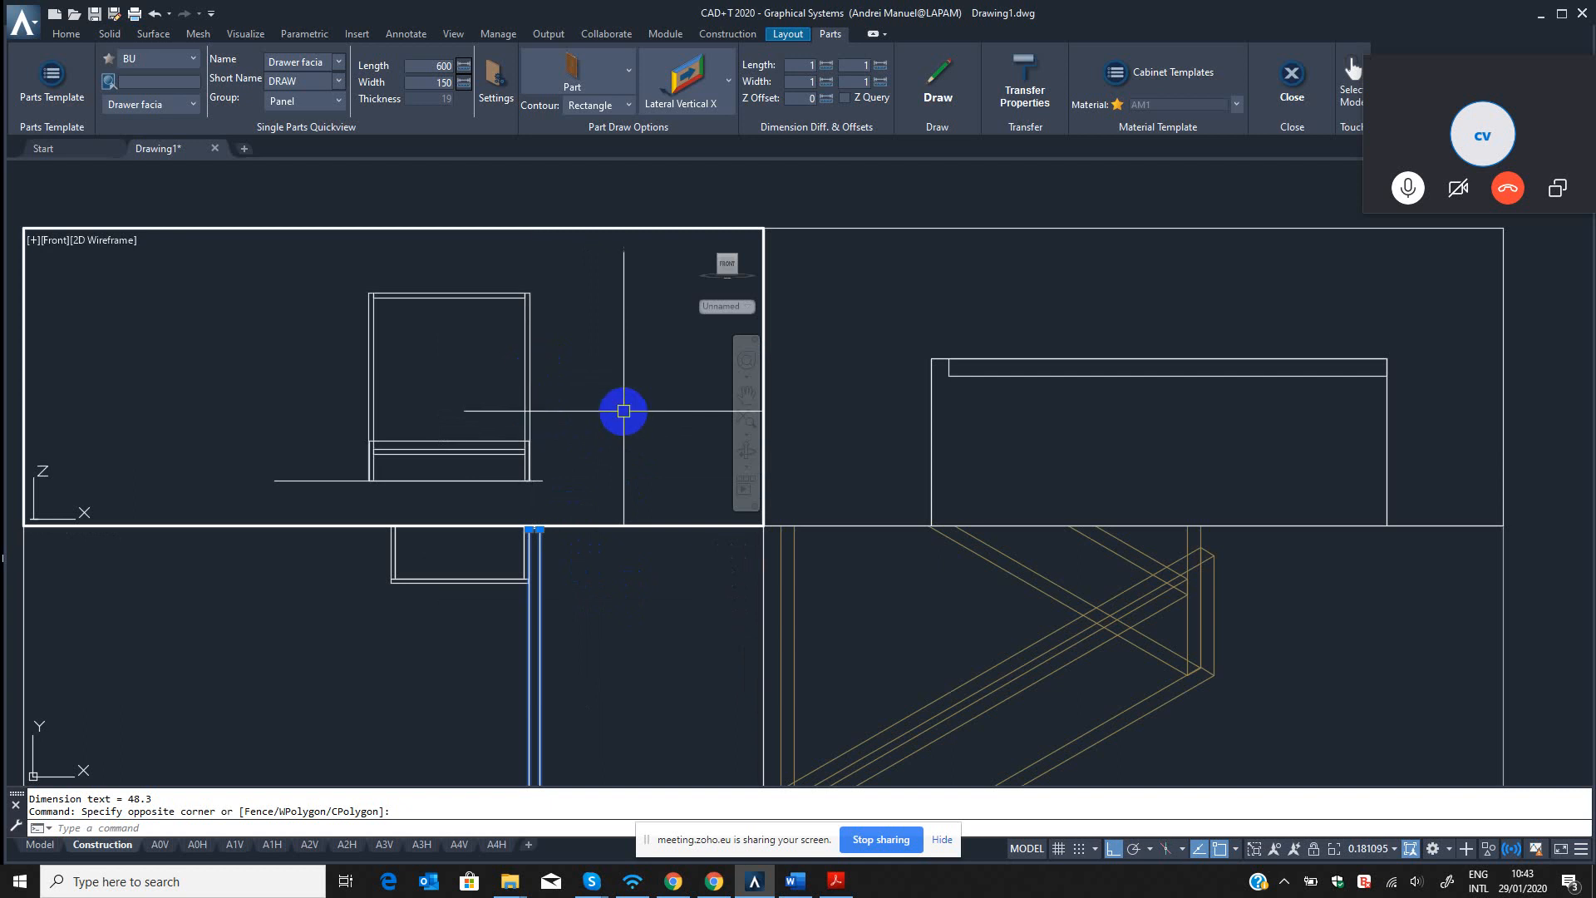
click(629, 596)
click(582, 375)
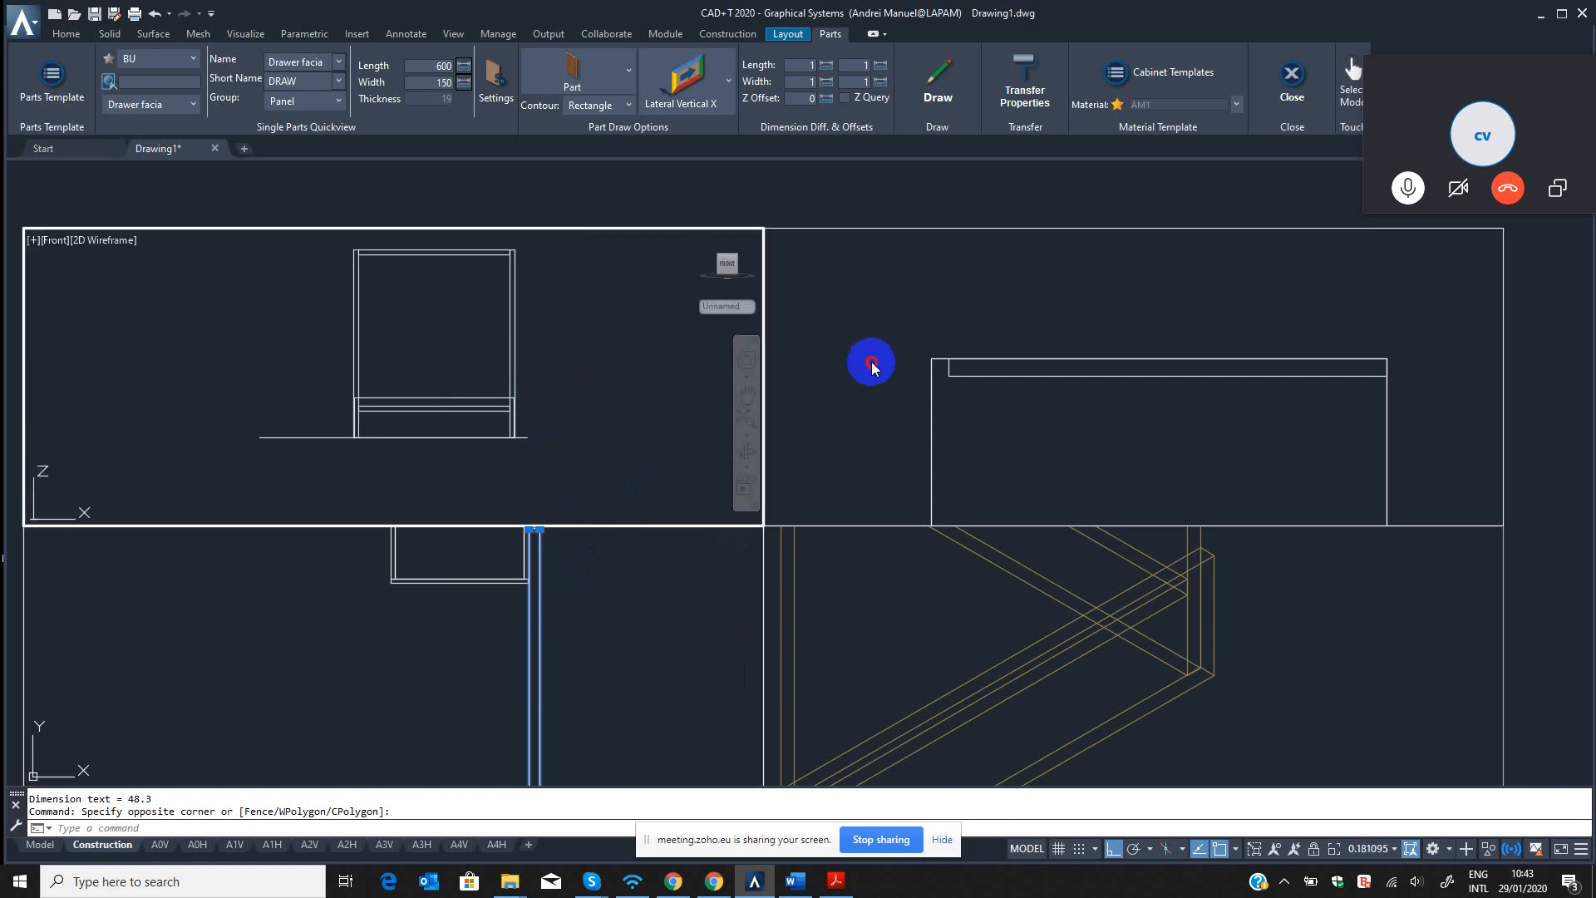
click(878, 355)
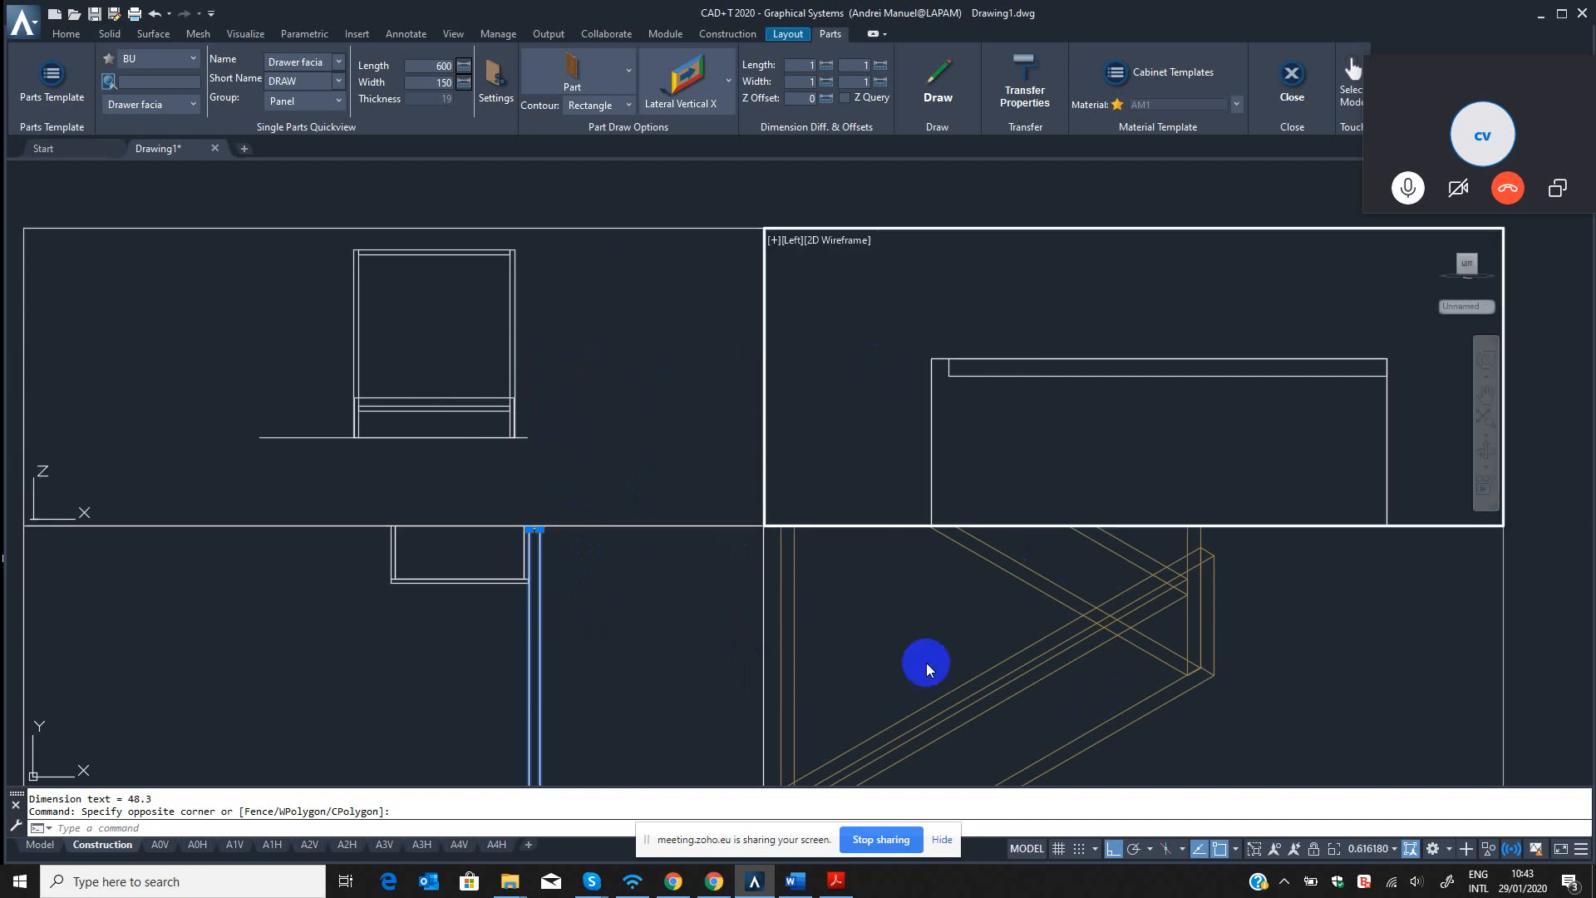
click(914, 615)
click(625, 625)
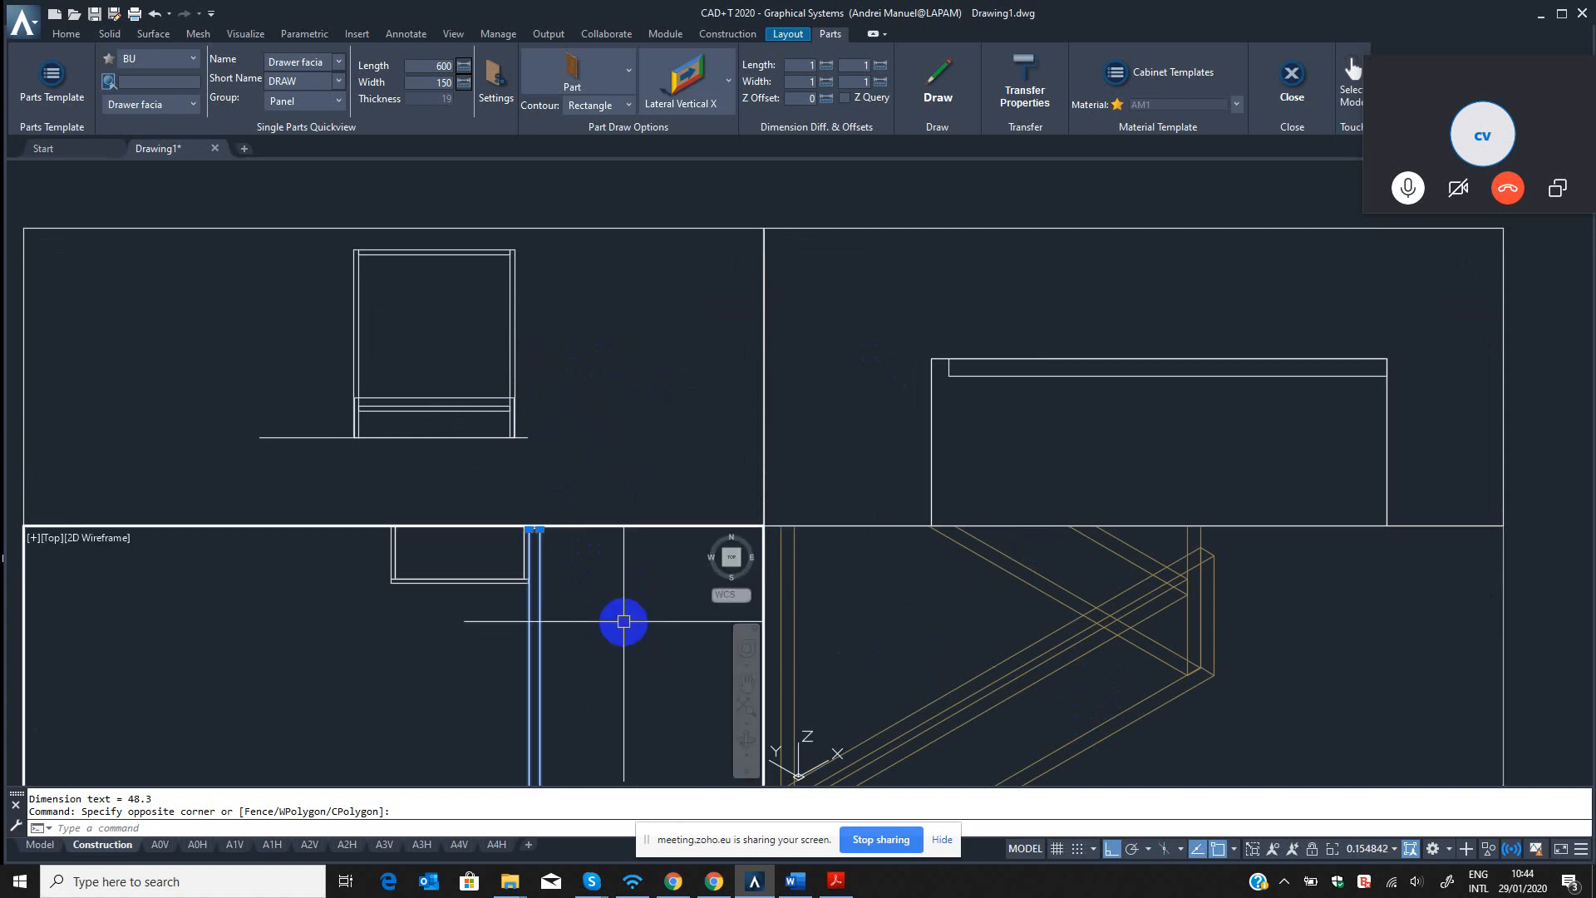
Align the coordinate system with the front view using the TP command, without transferring any parts.
click(614, 425)
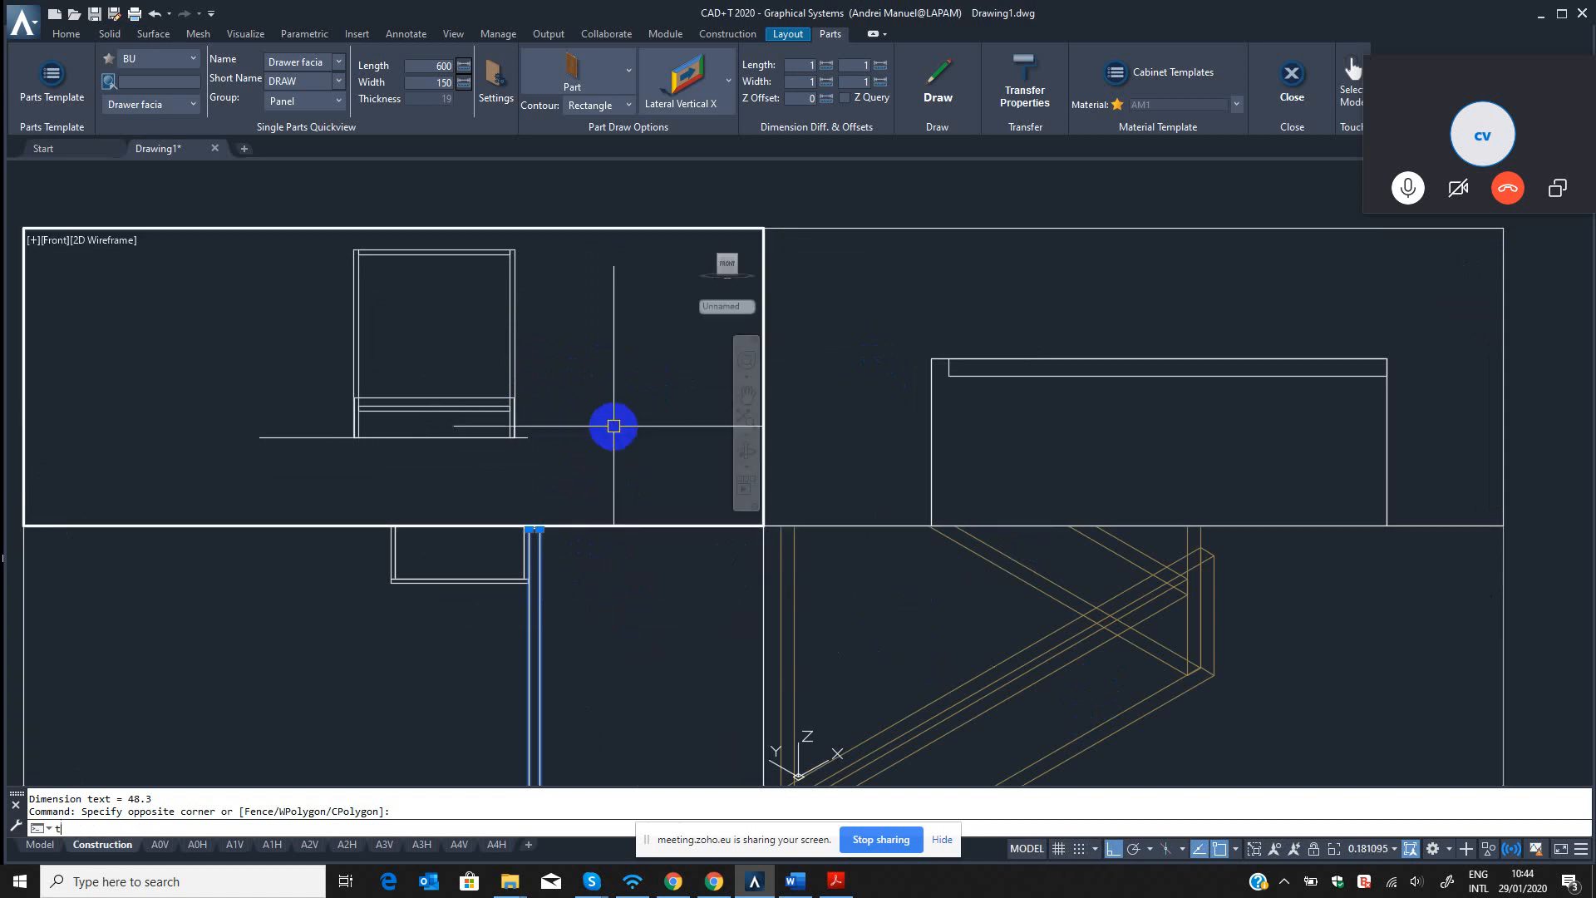
key(Return)
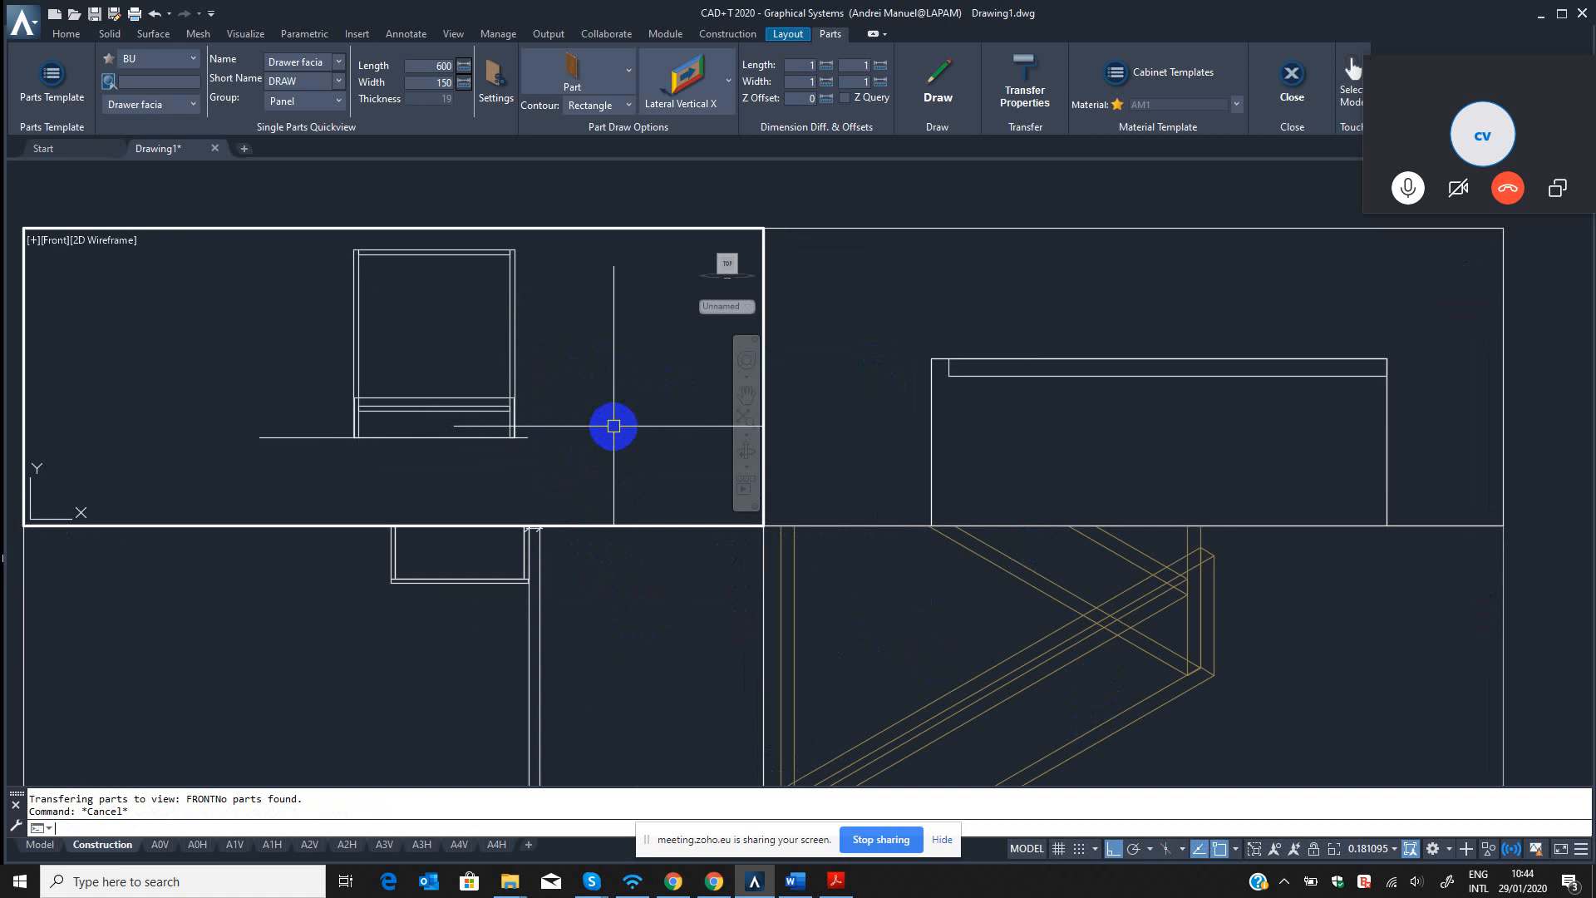
key(Escape)
Add a vertical linear dimension for the cabinet's full height beside it in the front view.
key(Return)
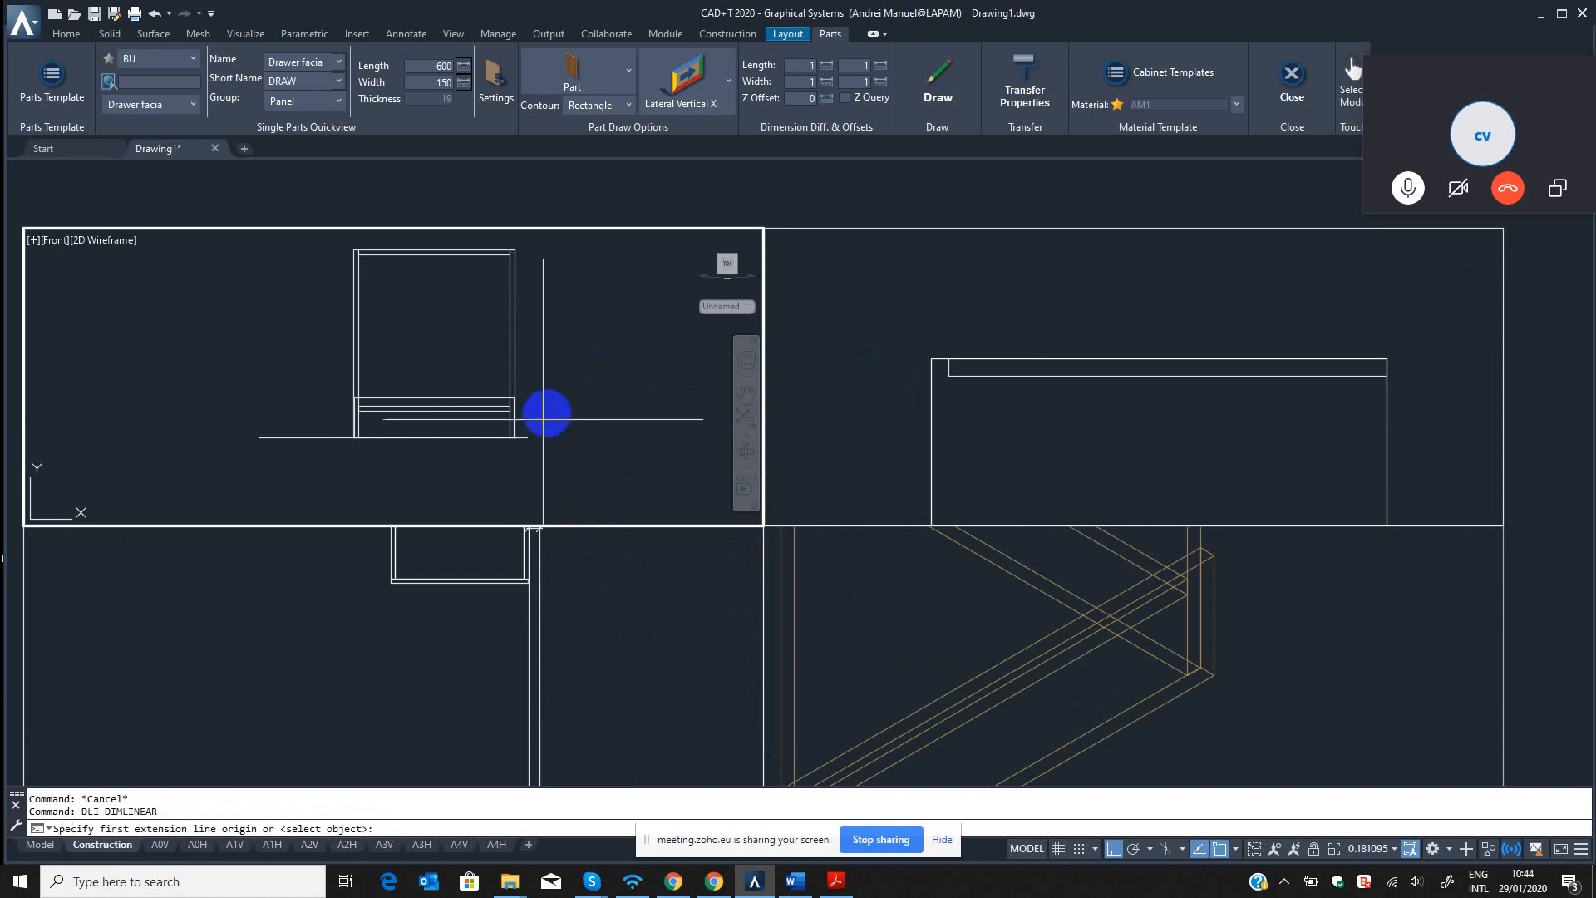
scroll(550, 413, up, 5)
click(484, 480)
scroll(537, 283, down, 5)
middle_drag(536, 266, 529, 459)
scroll(513, 380, up, 5)
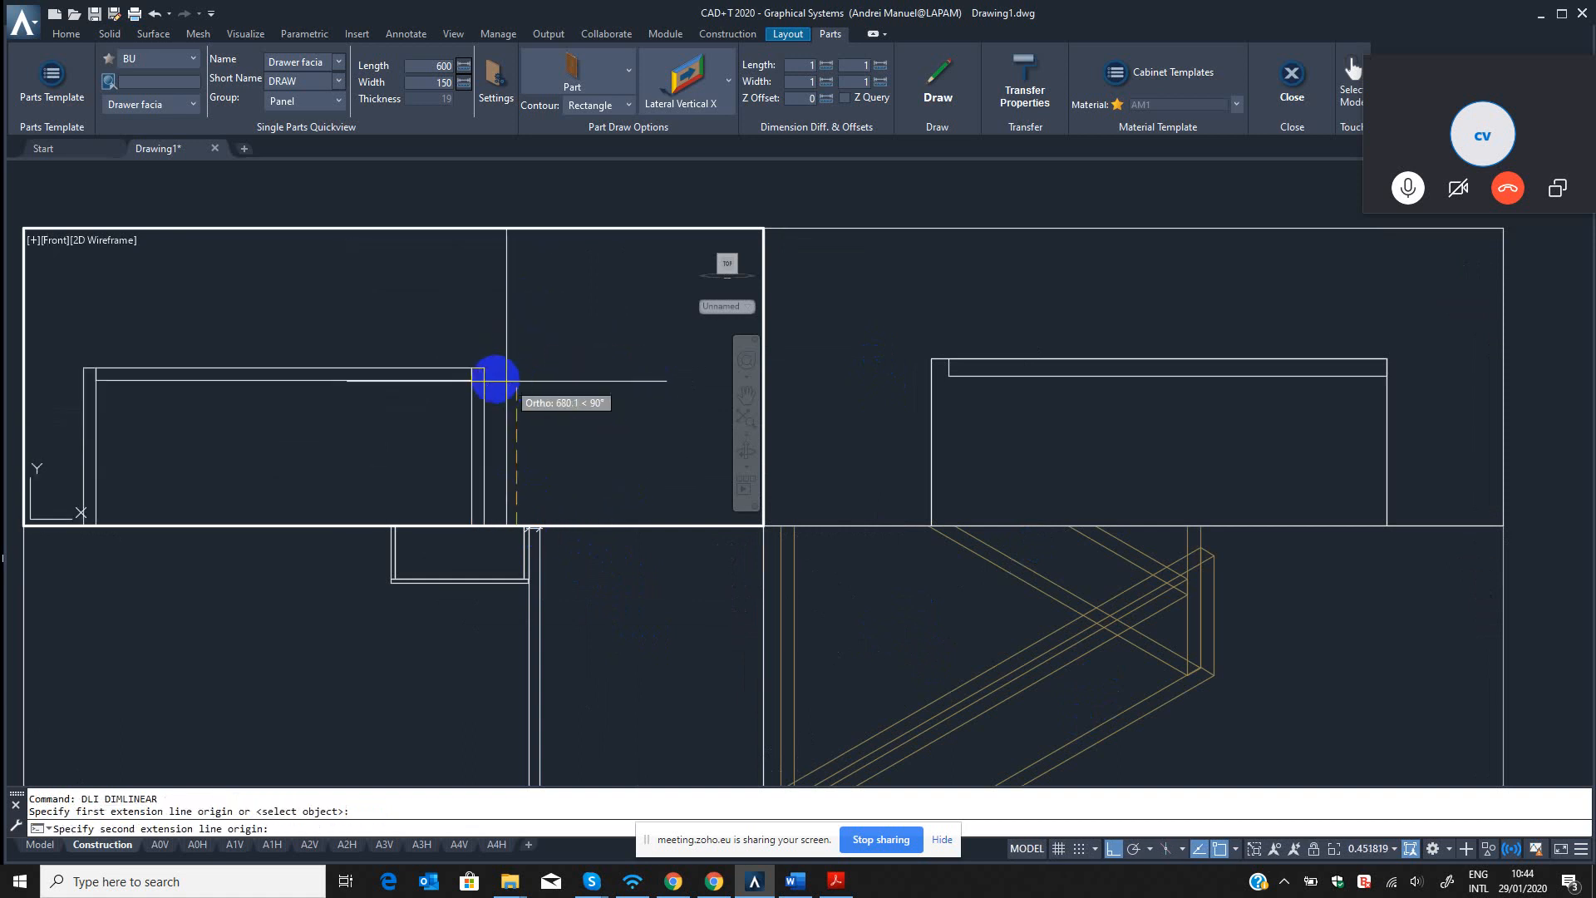
click(485, 368)
click(624, 375)
scroll(623, 441, down, 5)
middle_drag(624, 441, 601, 318)
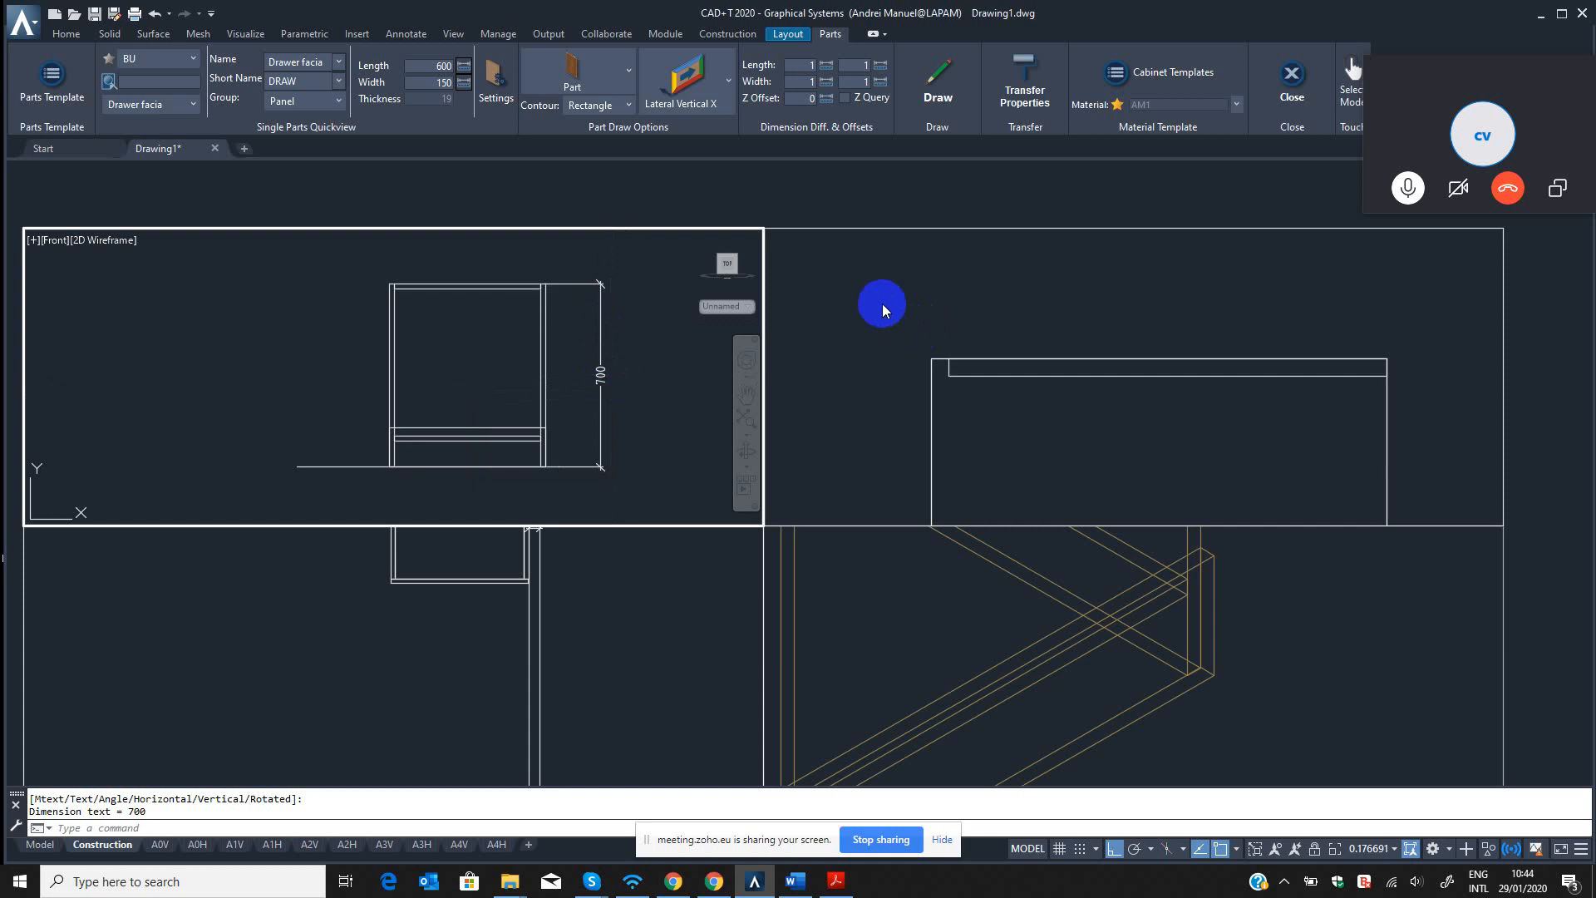
Align the coordinate system with the left view using the TP command, without transferring any parts.
click(854, 302)
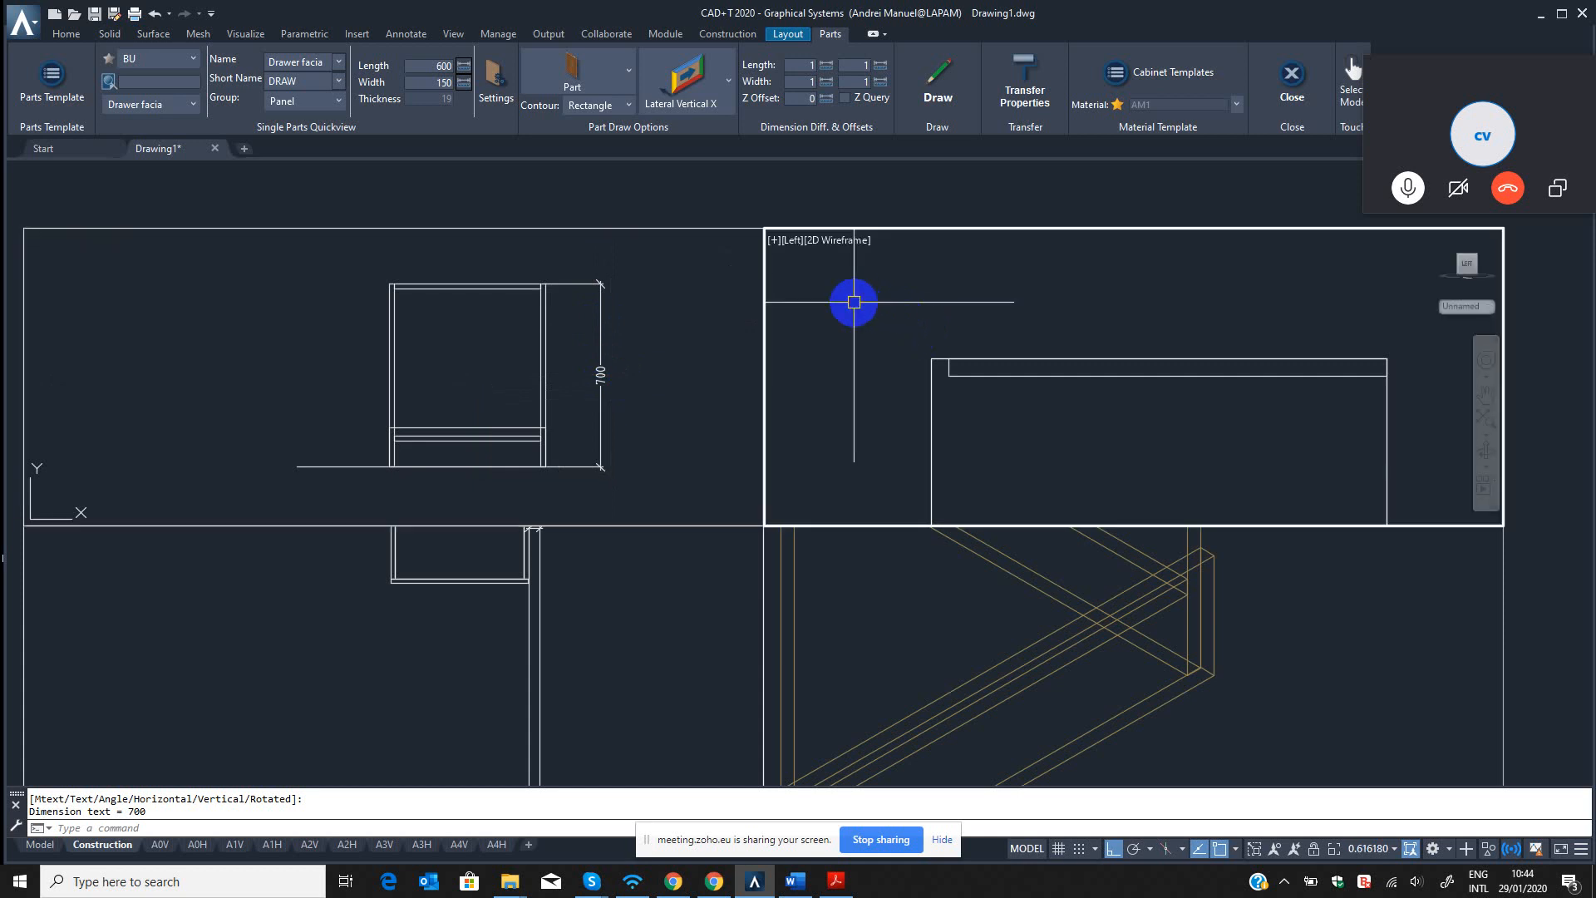
text(tp)
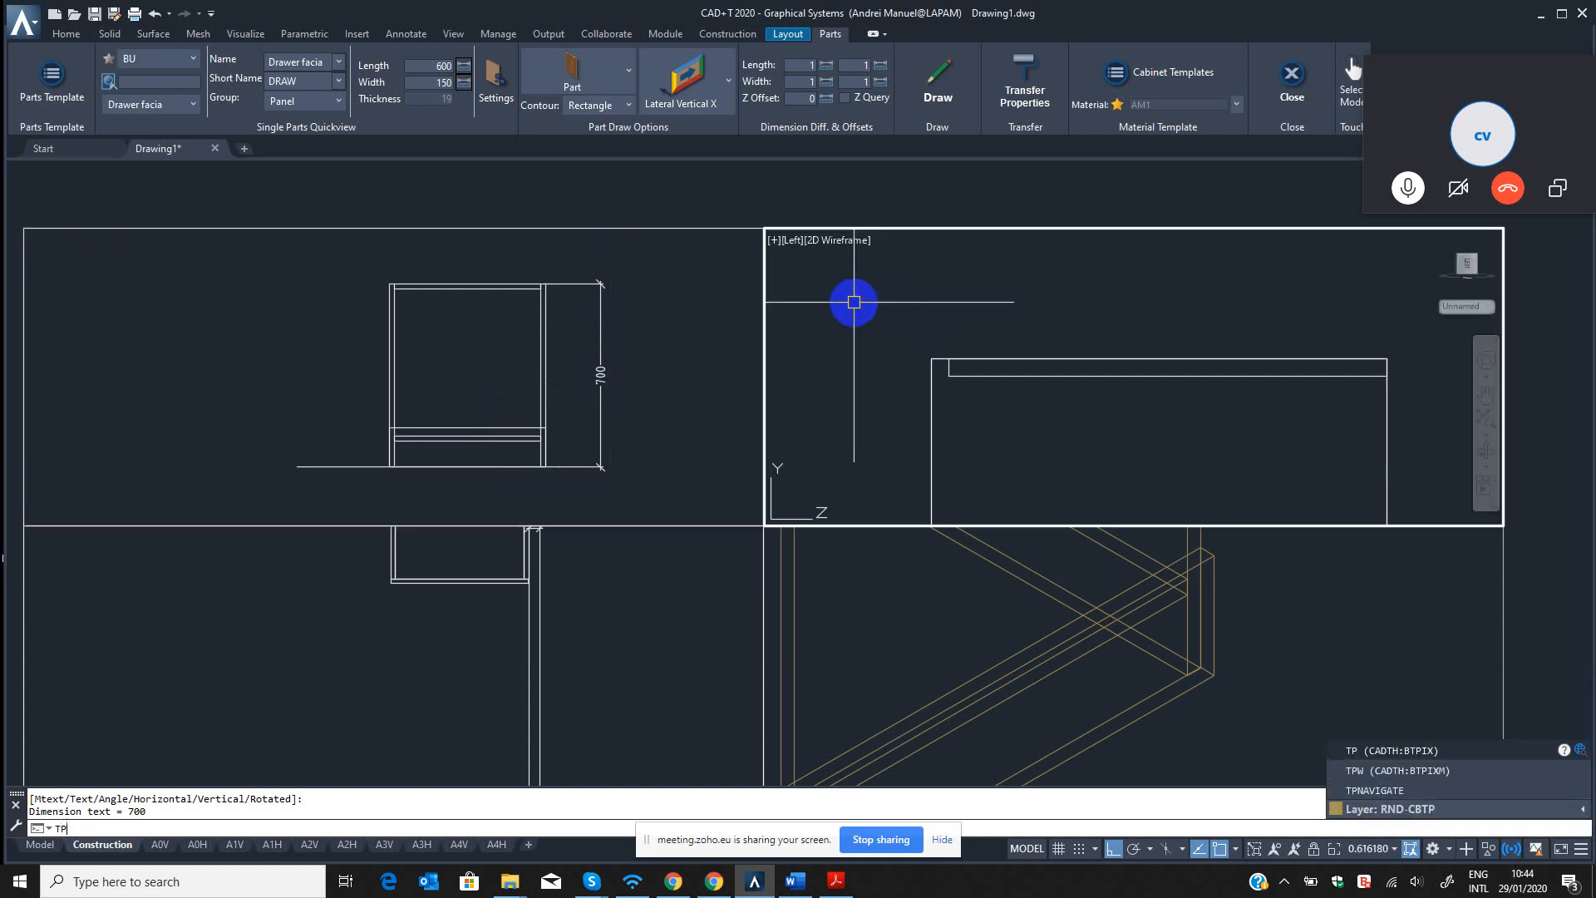
key(Return)
key(Escape)
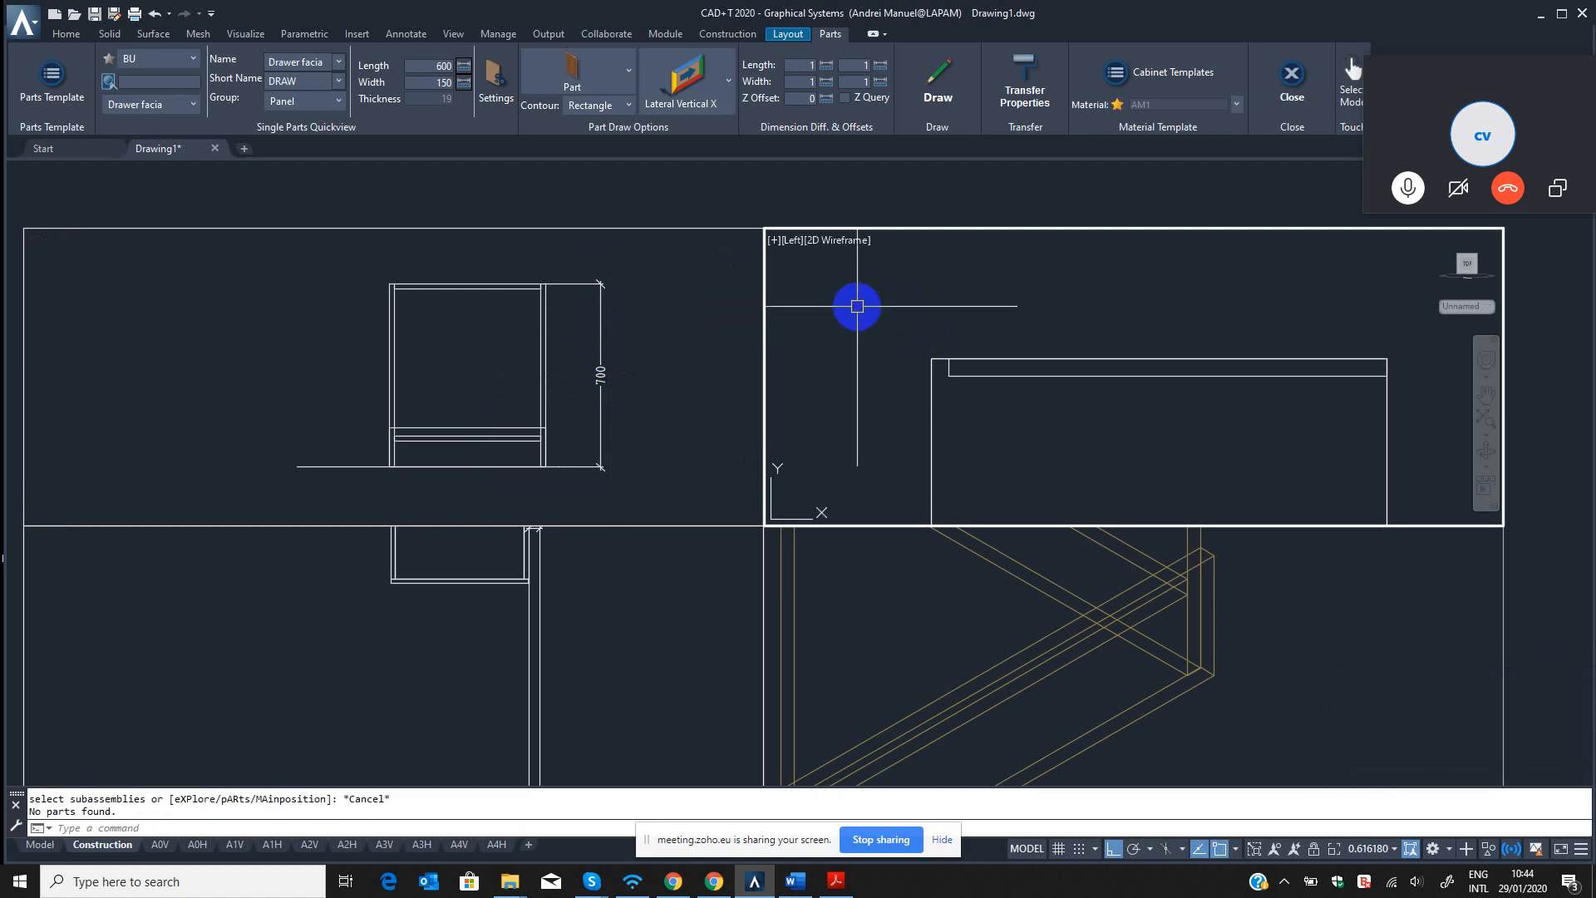
key(Escape)
Add a horizontal linear dimension for the cabinet's depth above its upper edge in the left view.
text(dli)
key(Return)
click(931, 359)
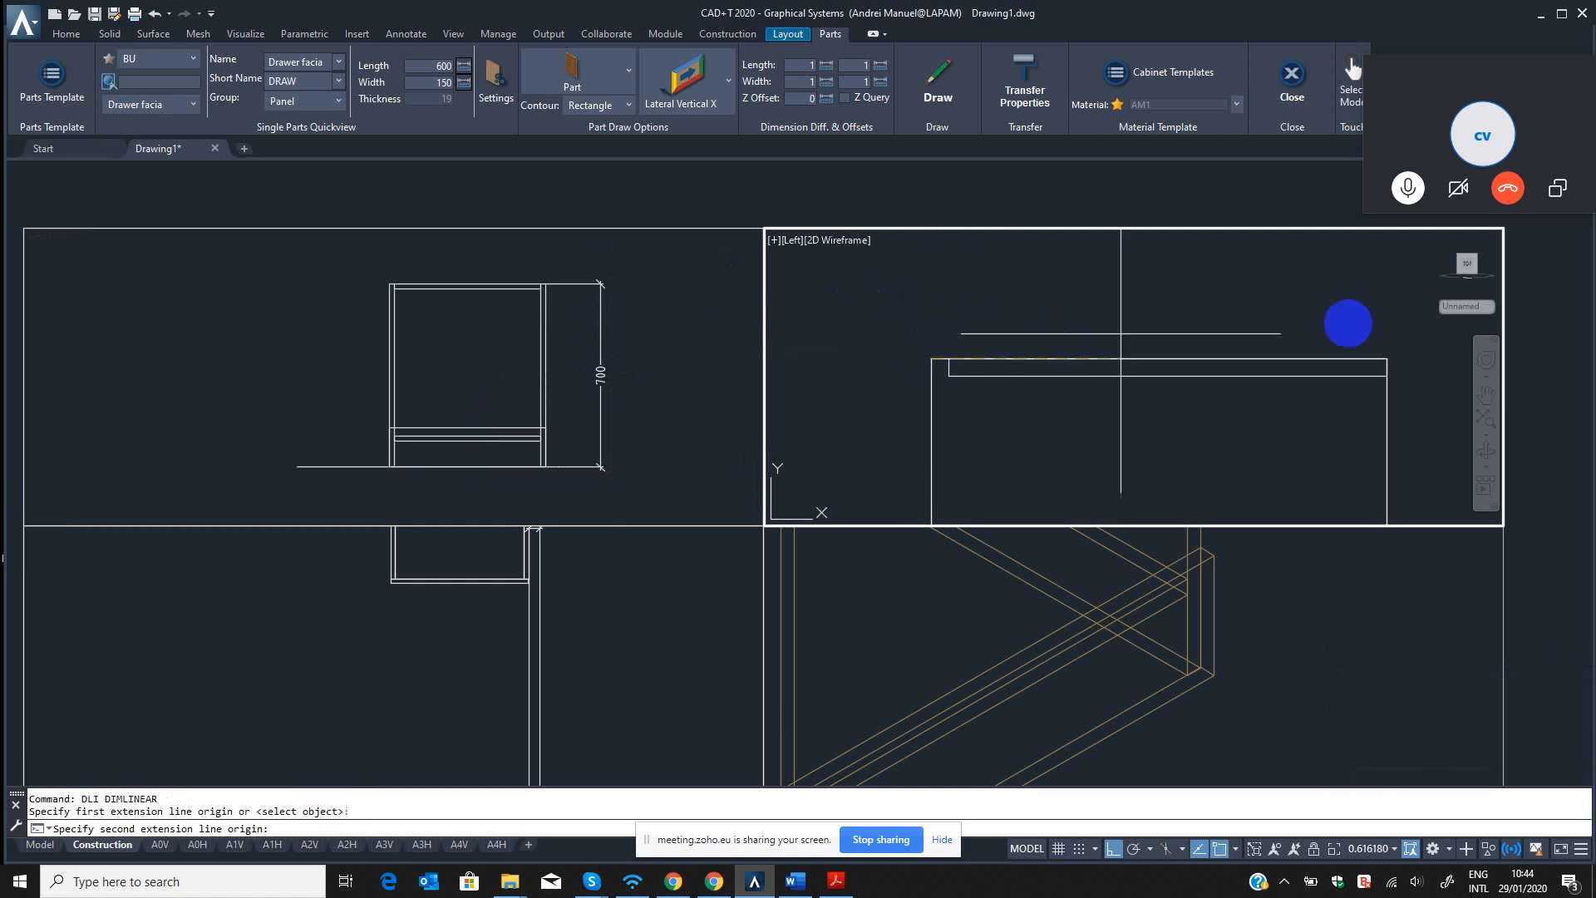
click(1387, 359)
click(1259, 291)
scroll(1031, 382, down, 4)
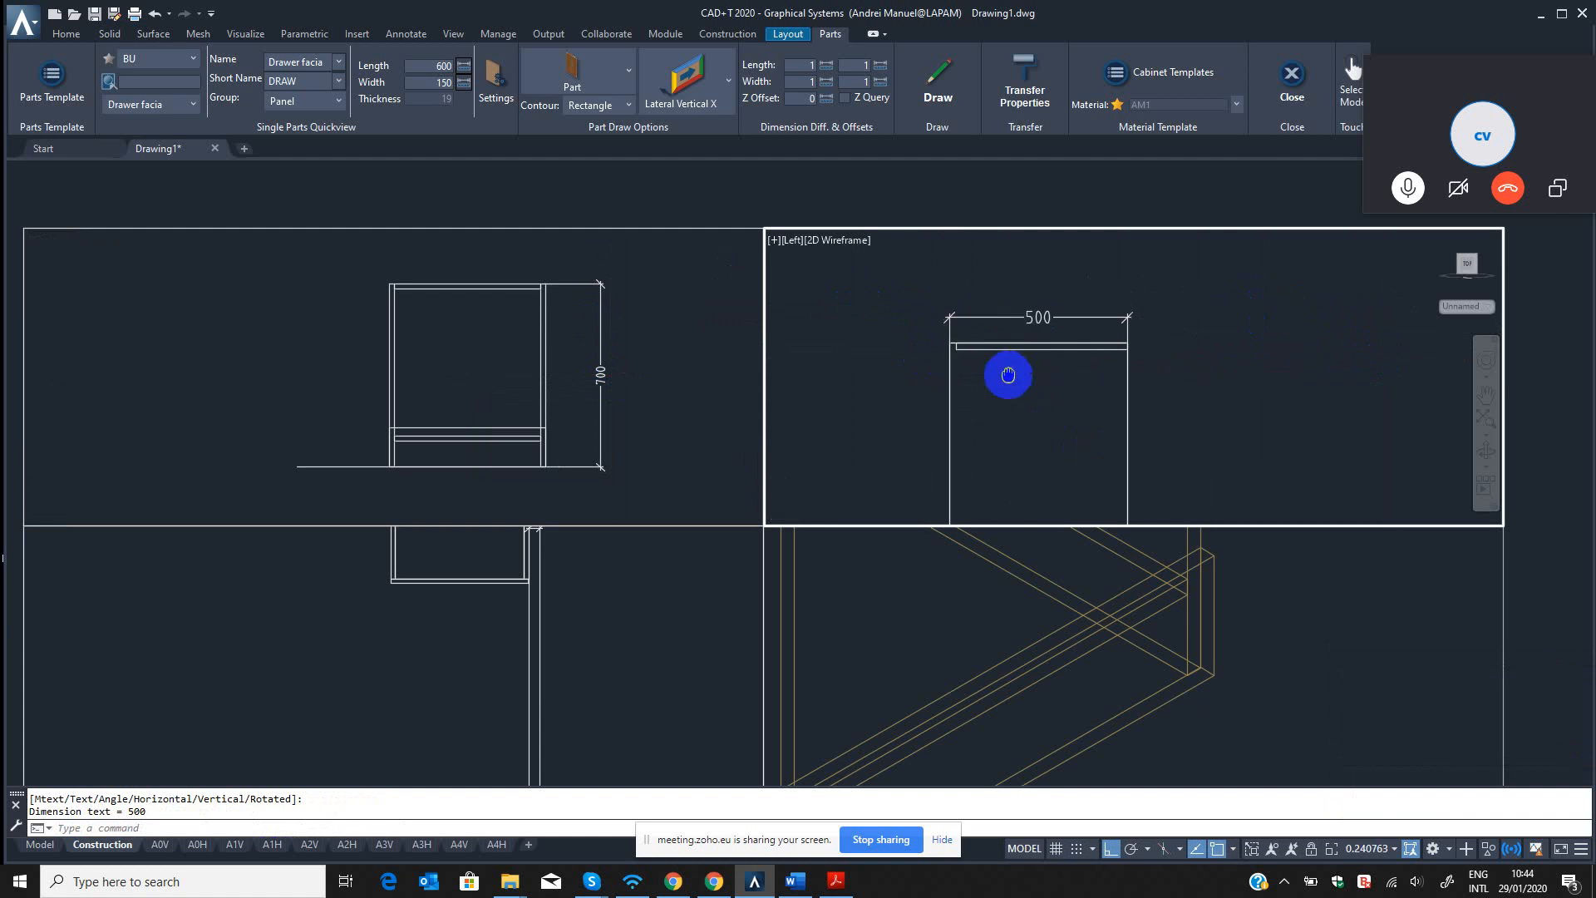
scroll(1151, 466, down, 3)
middle_drag(1151, 484, 1125, 428)
key(Return)
key(Escape)
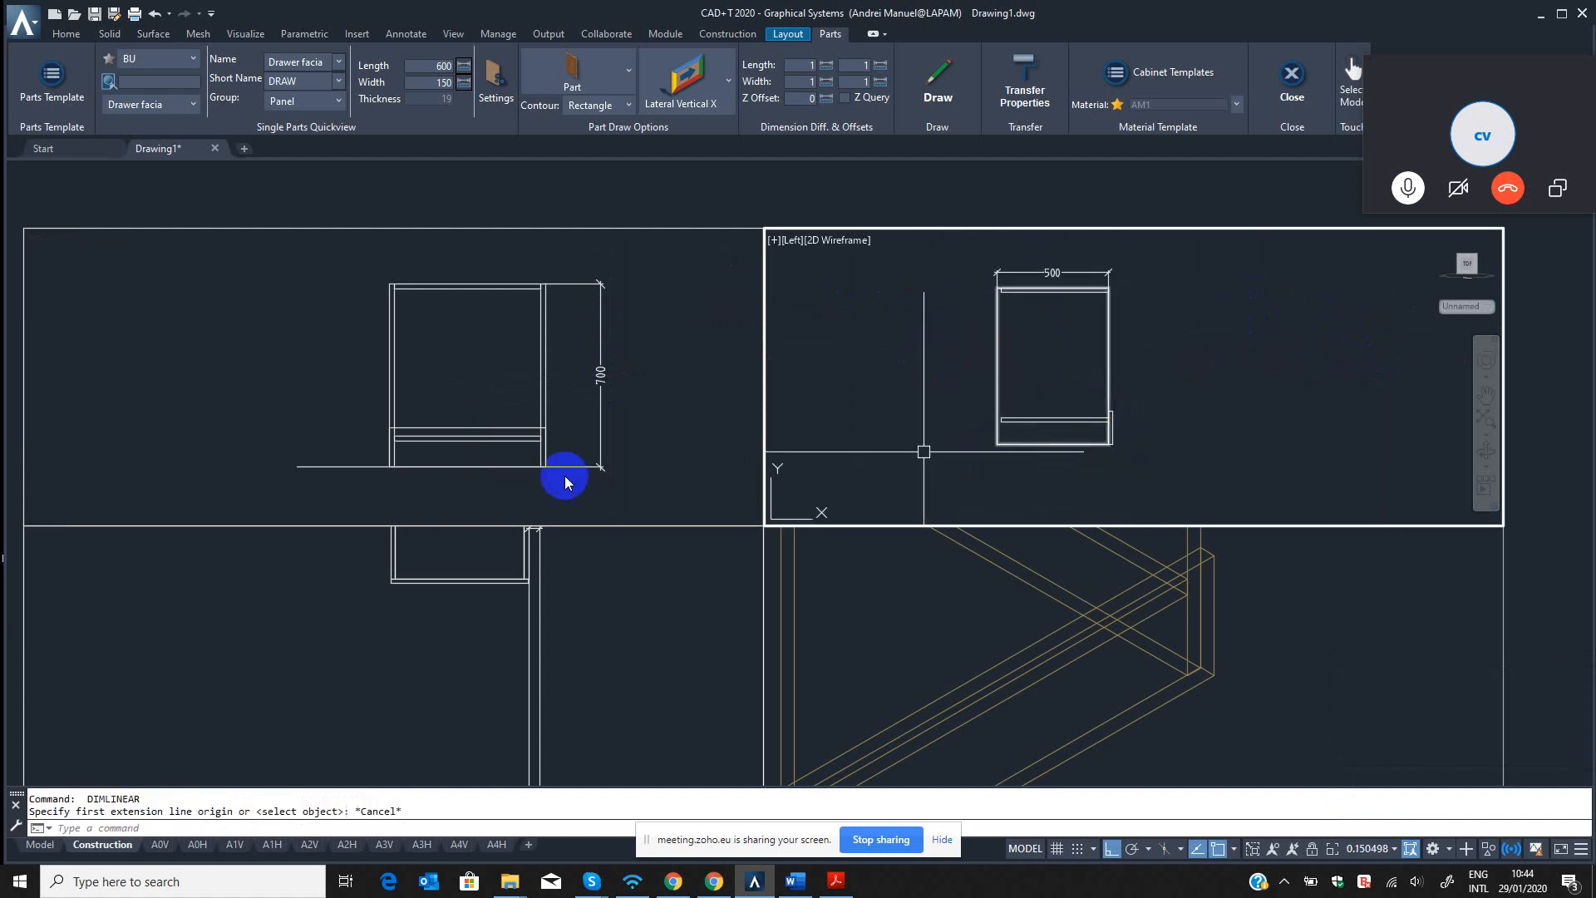
Erase the misplaced linear dimension next to the cabinet in the top view with the QED command.
click(534, 568)
click(503, 445)
click(599, 640)
scroll(557, 635, down, 5)
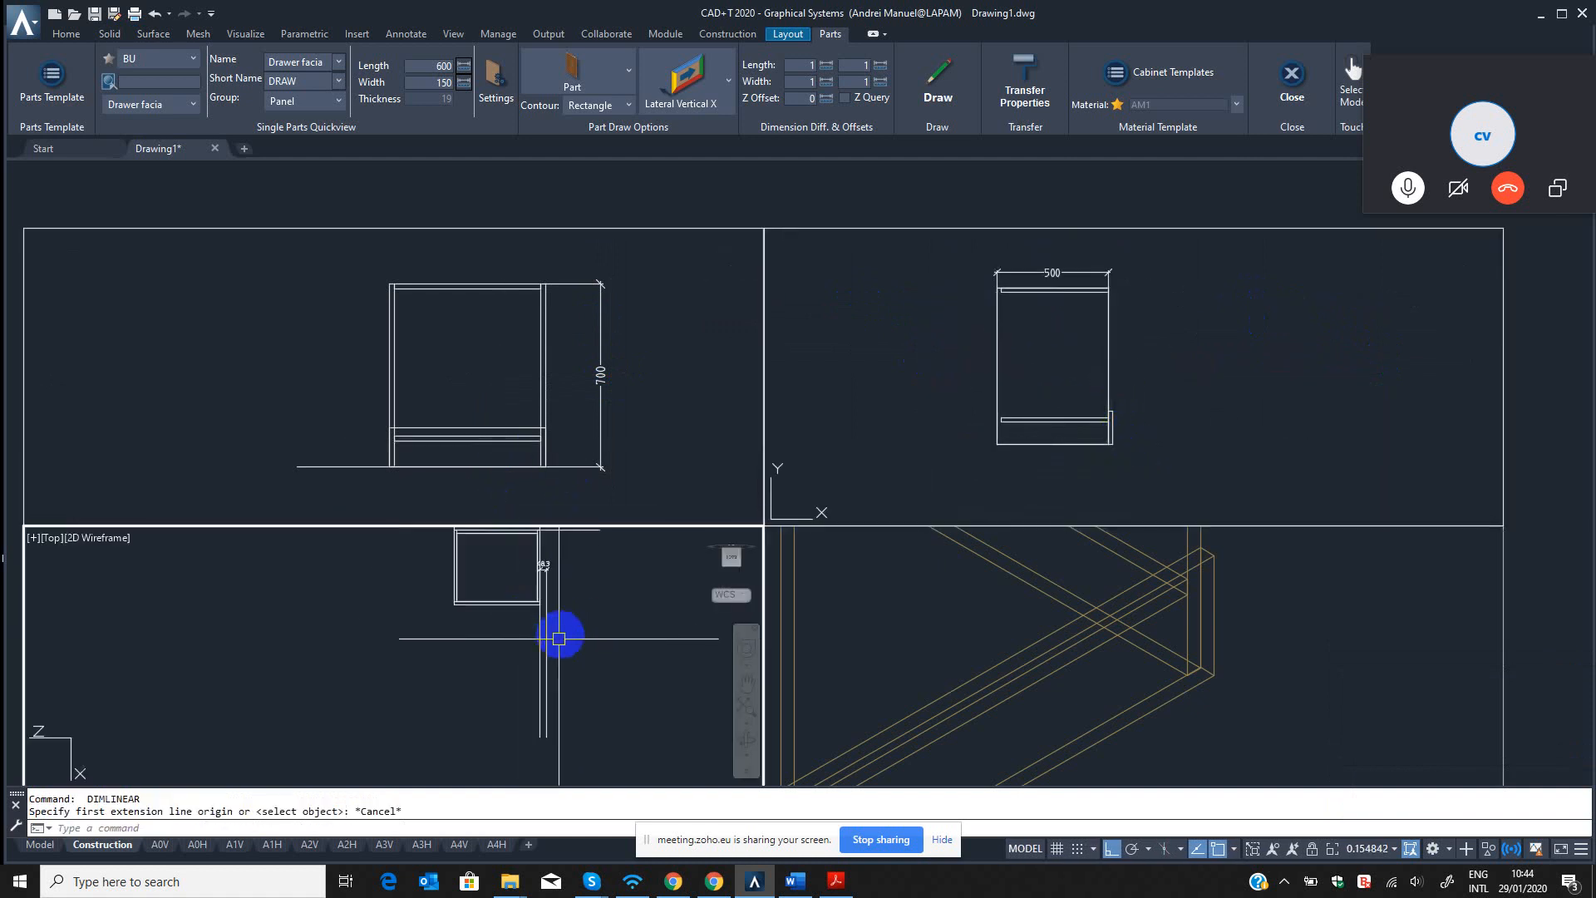
key(Escape)
key(Escape)
text(up)
key(Return)
click(574, 617)
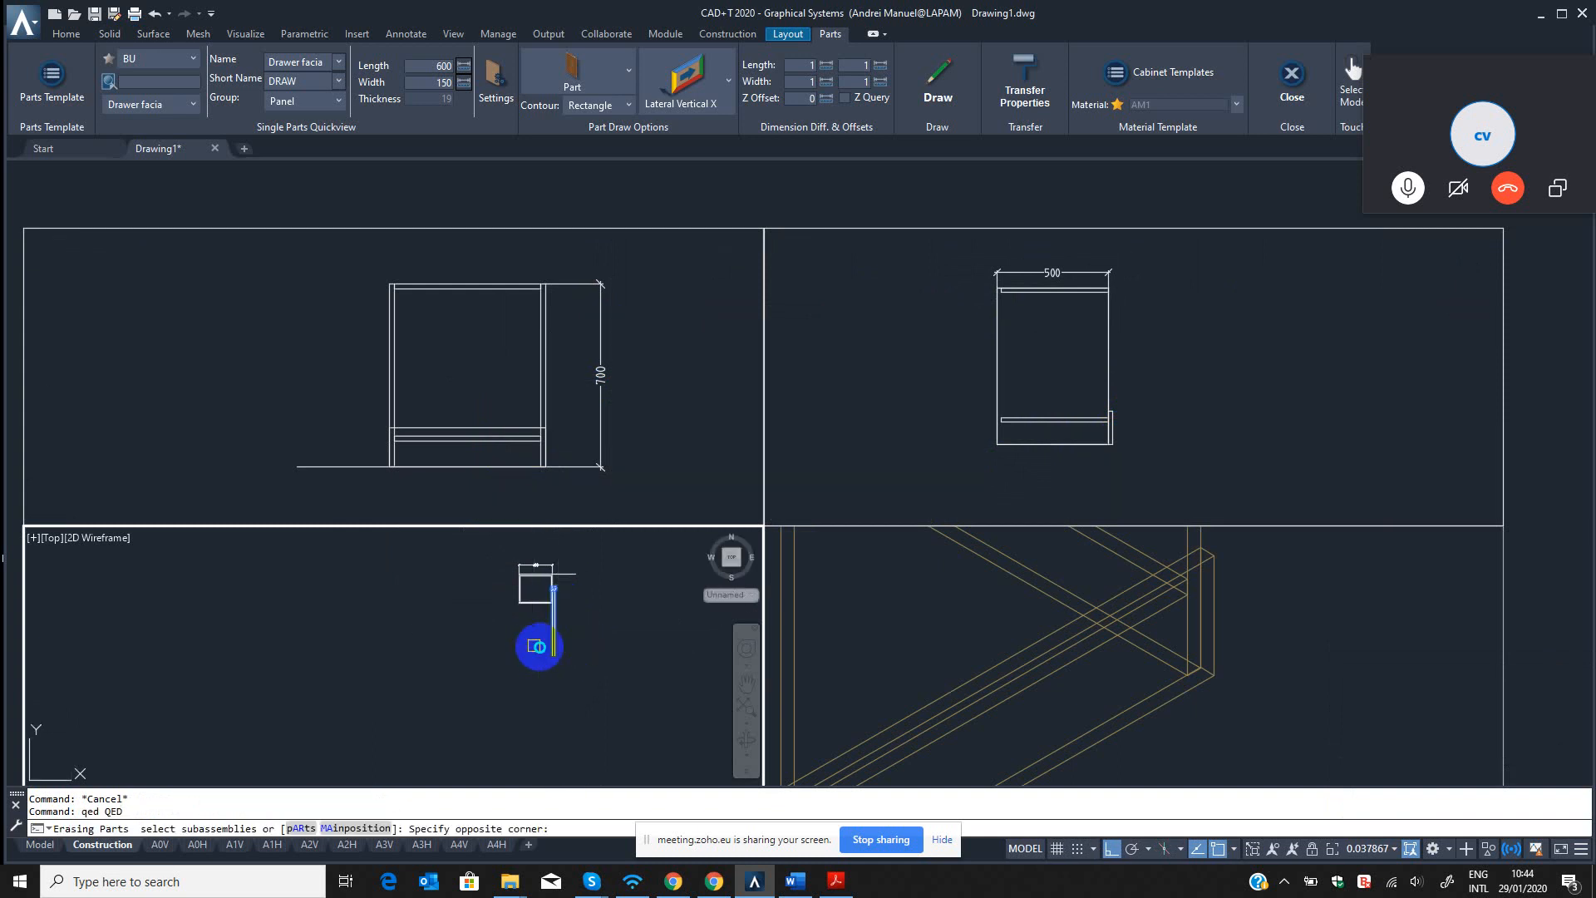
click(536, 646)
key(Return)
Examine the drawer facia's ends against the cabinet sides in the top view to check the offset.
scroll(552, 606, up, 12)
middle_drag(559, 605, 598, 701)
scroll(588, 575, up, 6)
scroll(469, 636, down, 8)
middle_drag(283, 652, 622, 611)
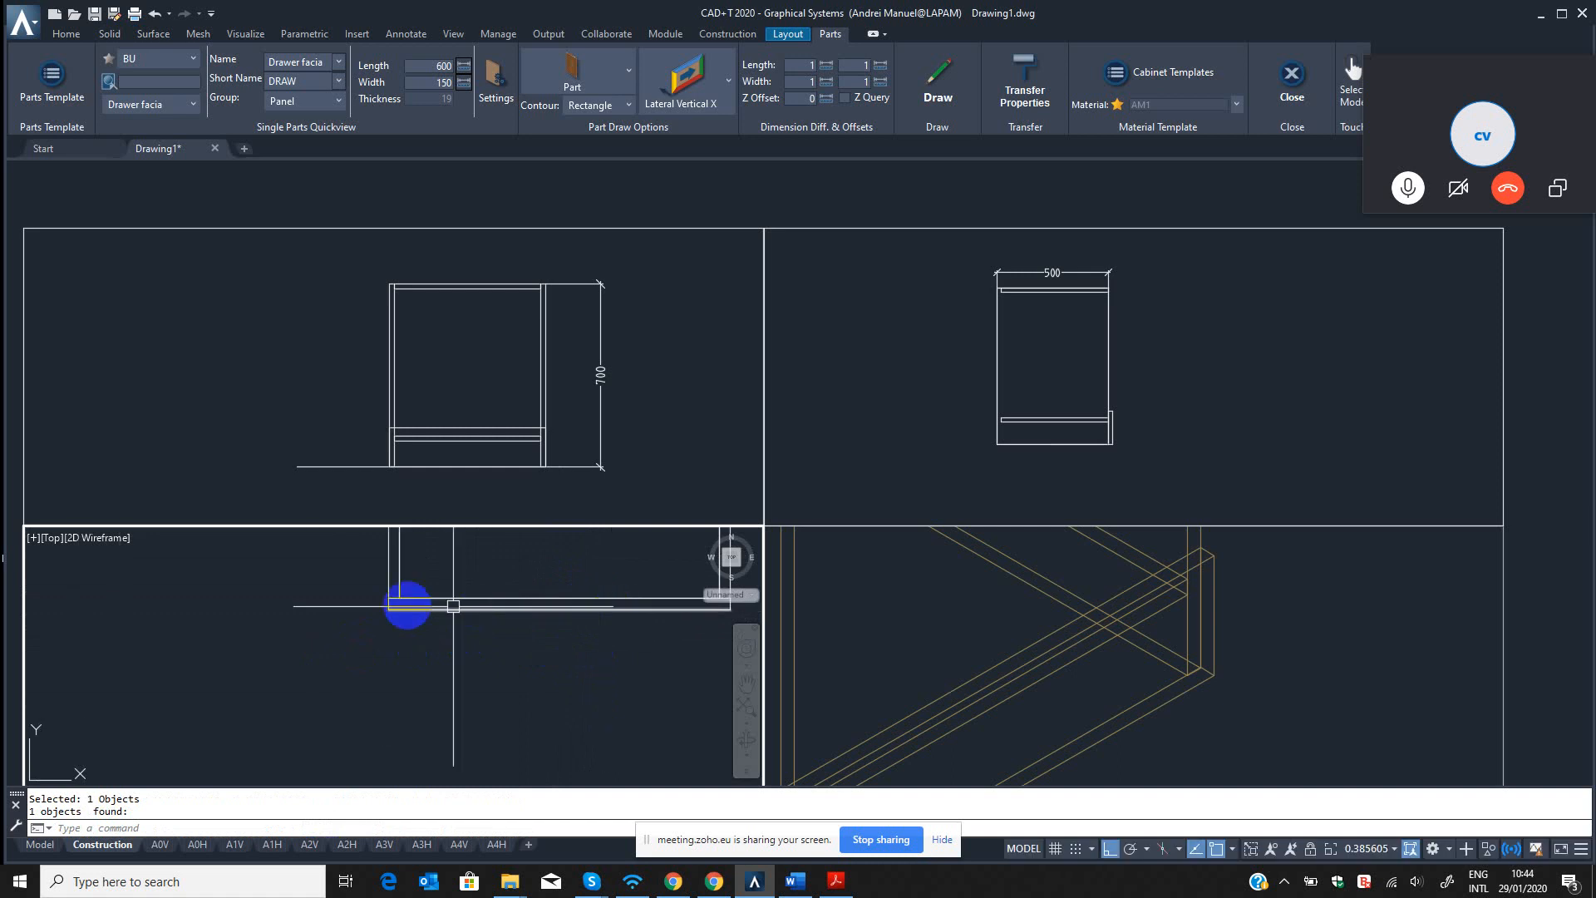
scroll(416, 605, up, 4)
scroll(334, 585, up, 10)
scroll(328, 569, down, 4)
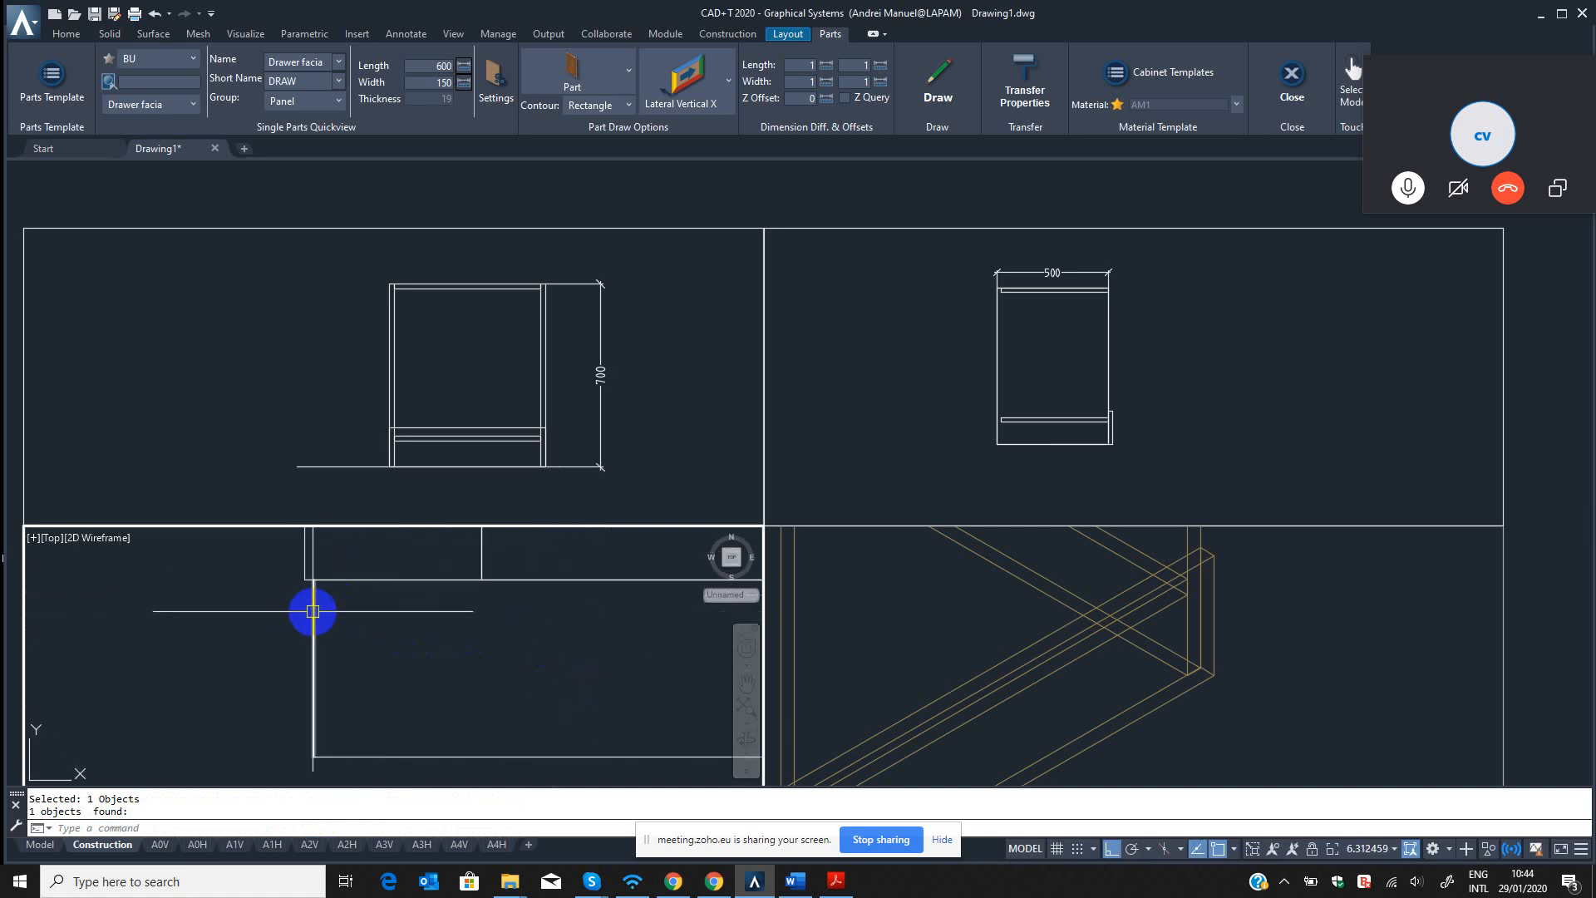
scroll(314, 613, down, 14)
scroll(1122, 629, down, 6)
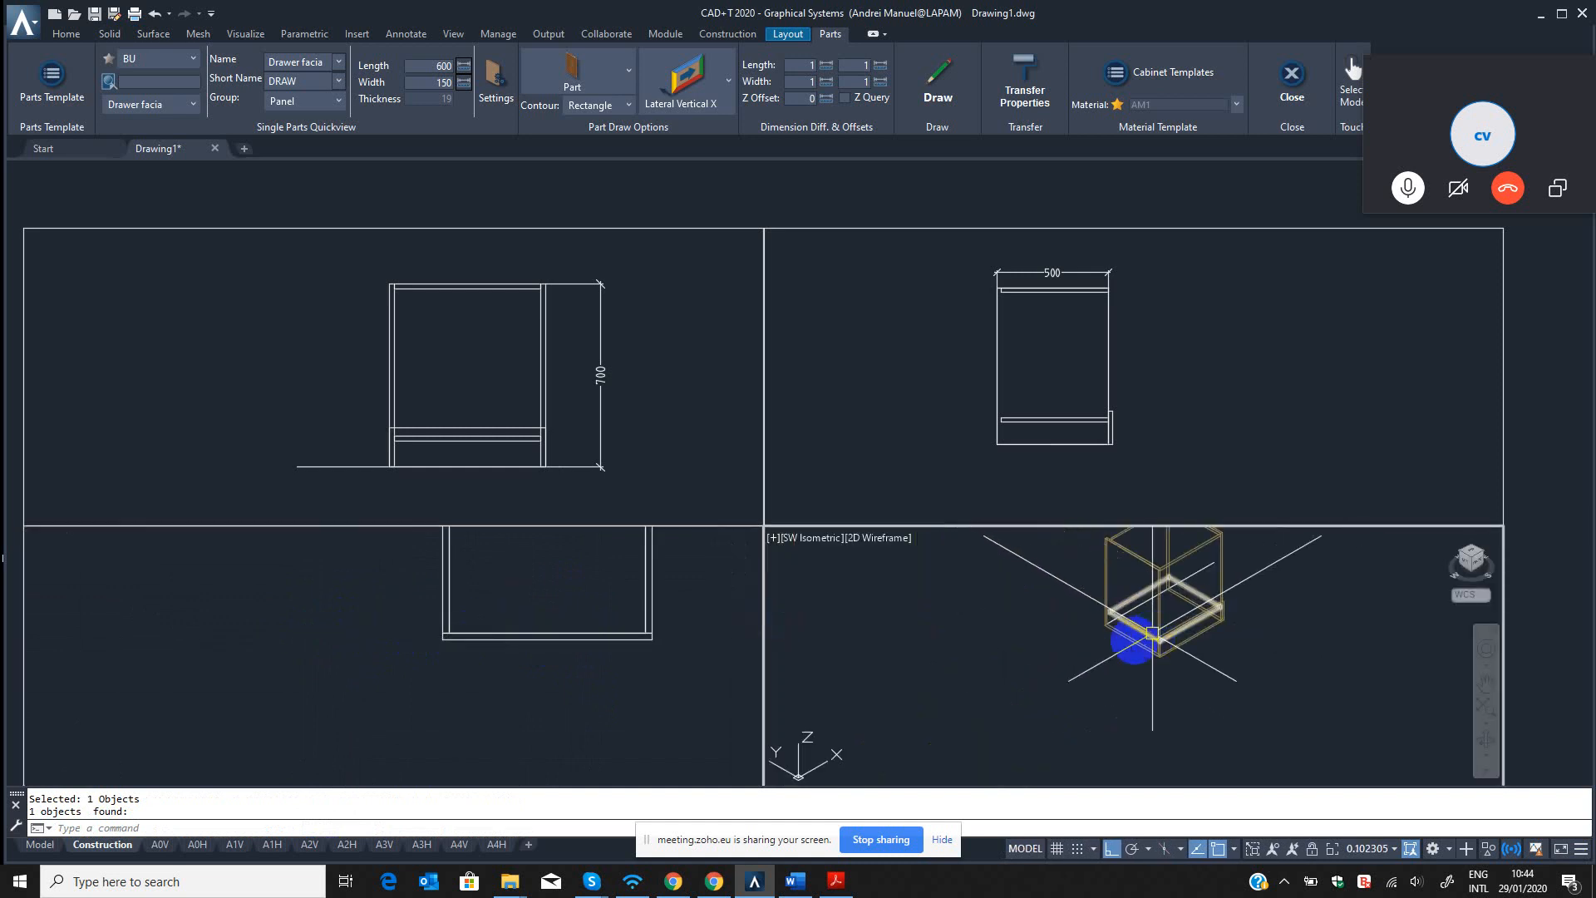
Move the drawer facia with QM in the left view up to the cabinet's upper front corner.
click(1122, 433)
key(Escape)
text(q)
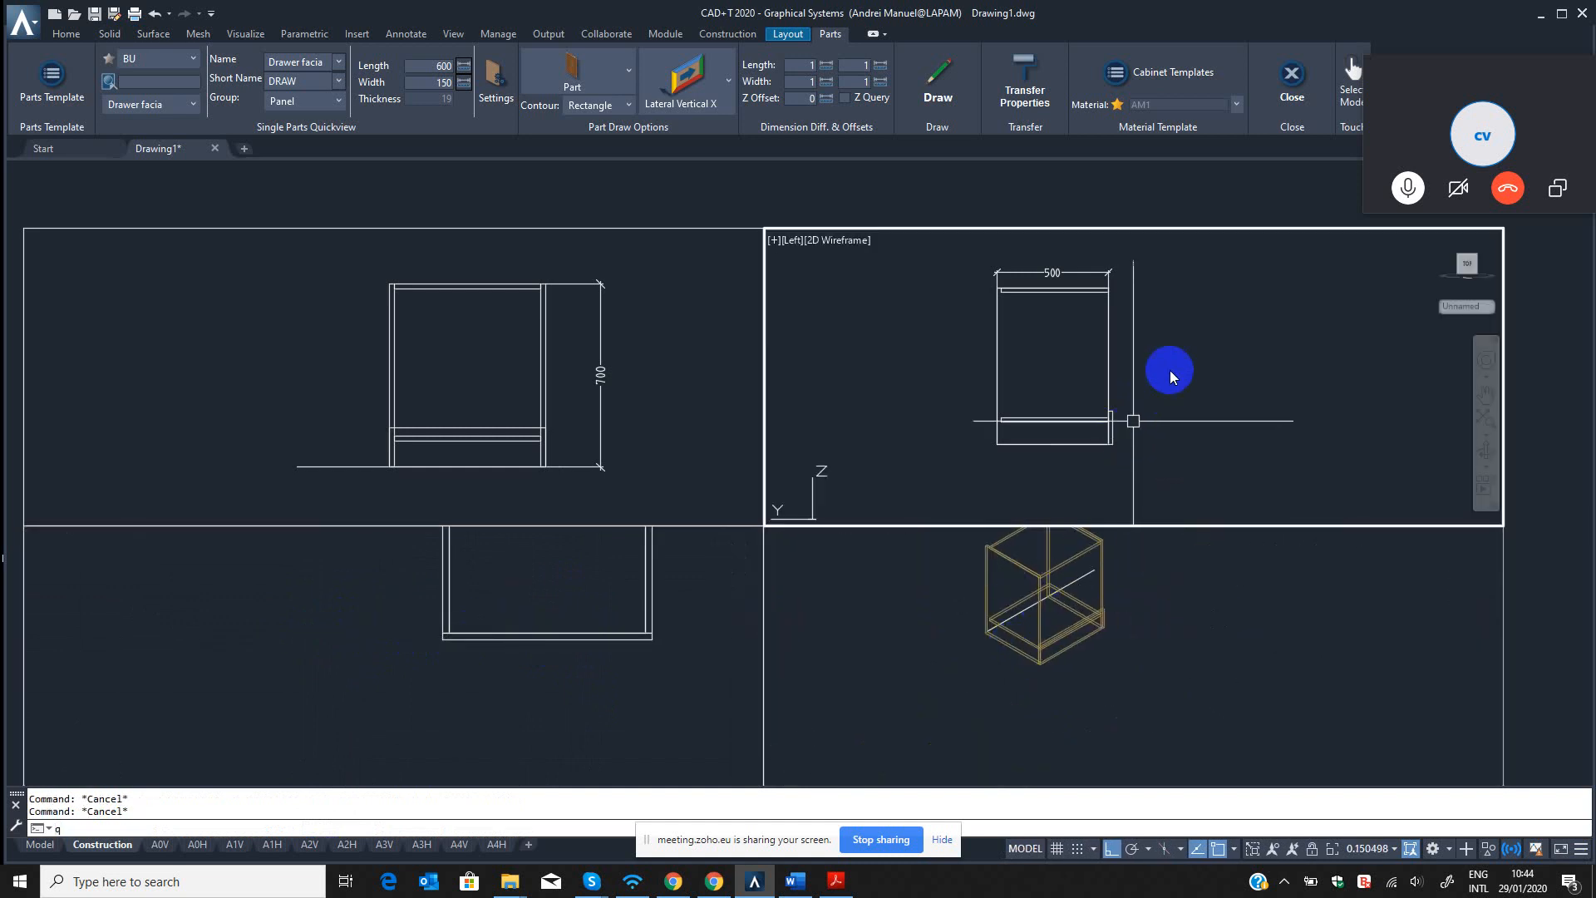
key(Escape)
key(Escape)
scroll(1131, 296, up, 2)
text(m)
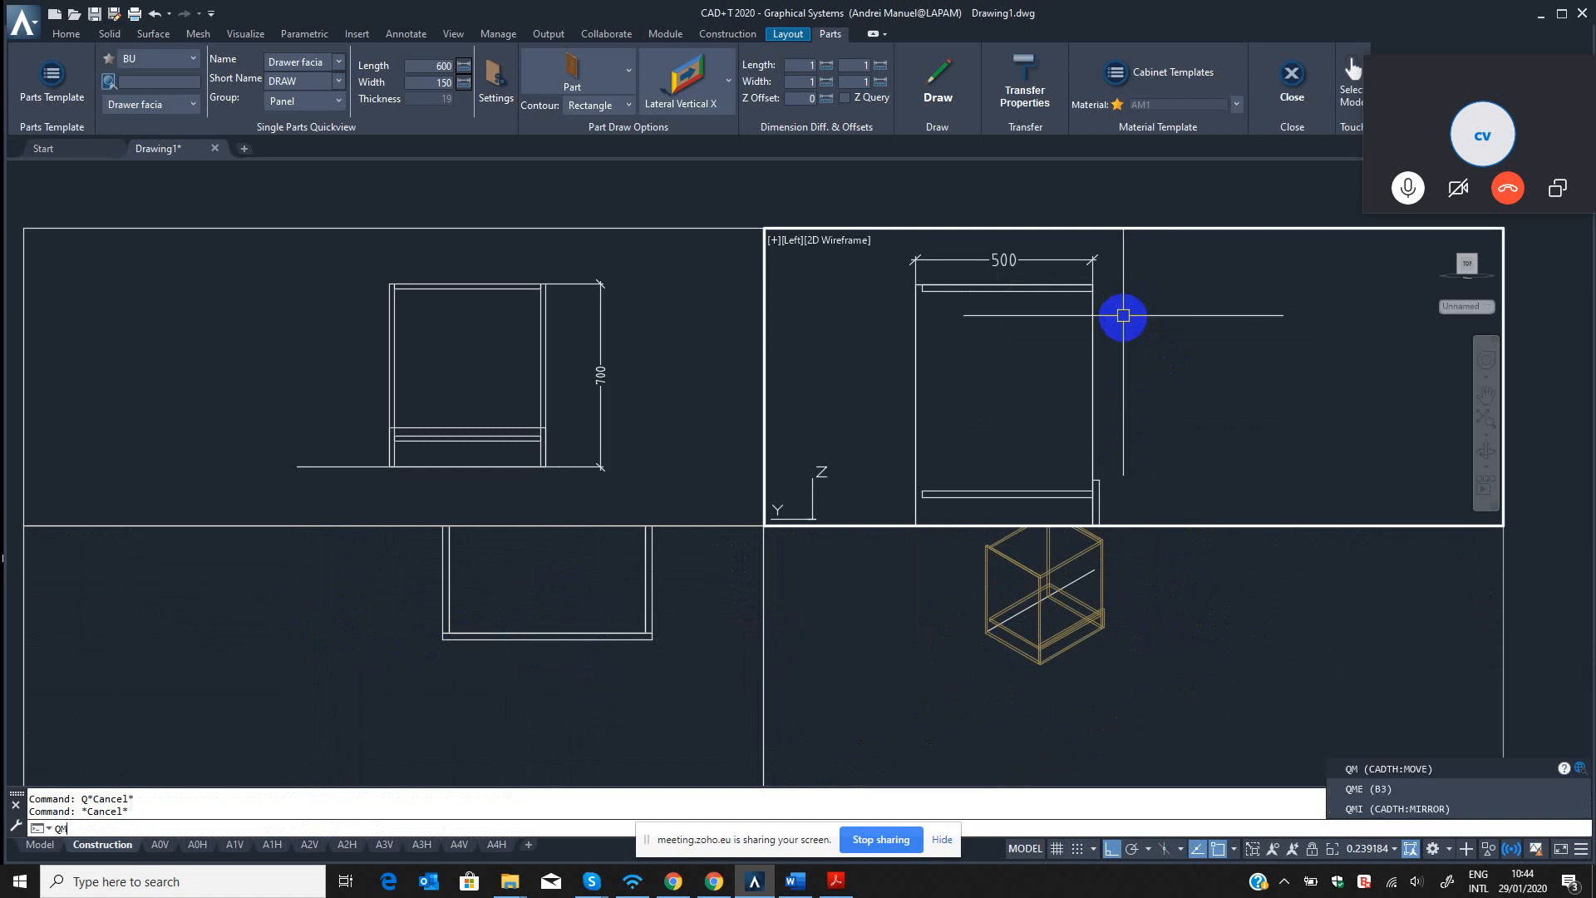
key(Return)
click(1101, 492)
scroll(1105, 487, up, 6)
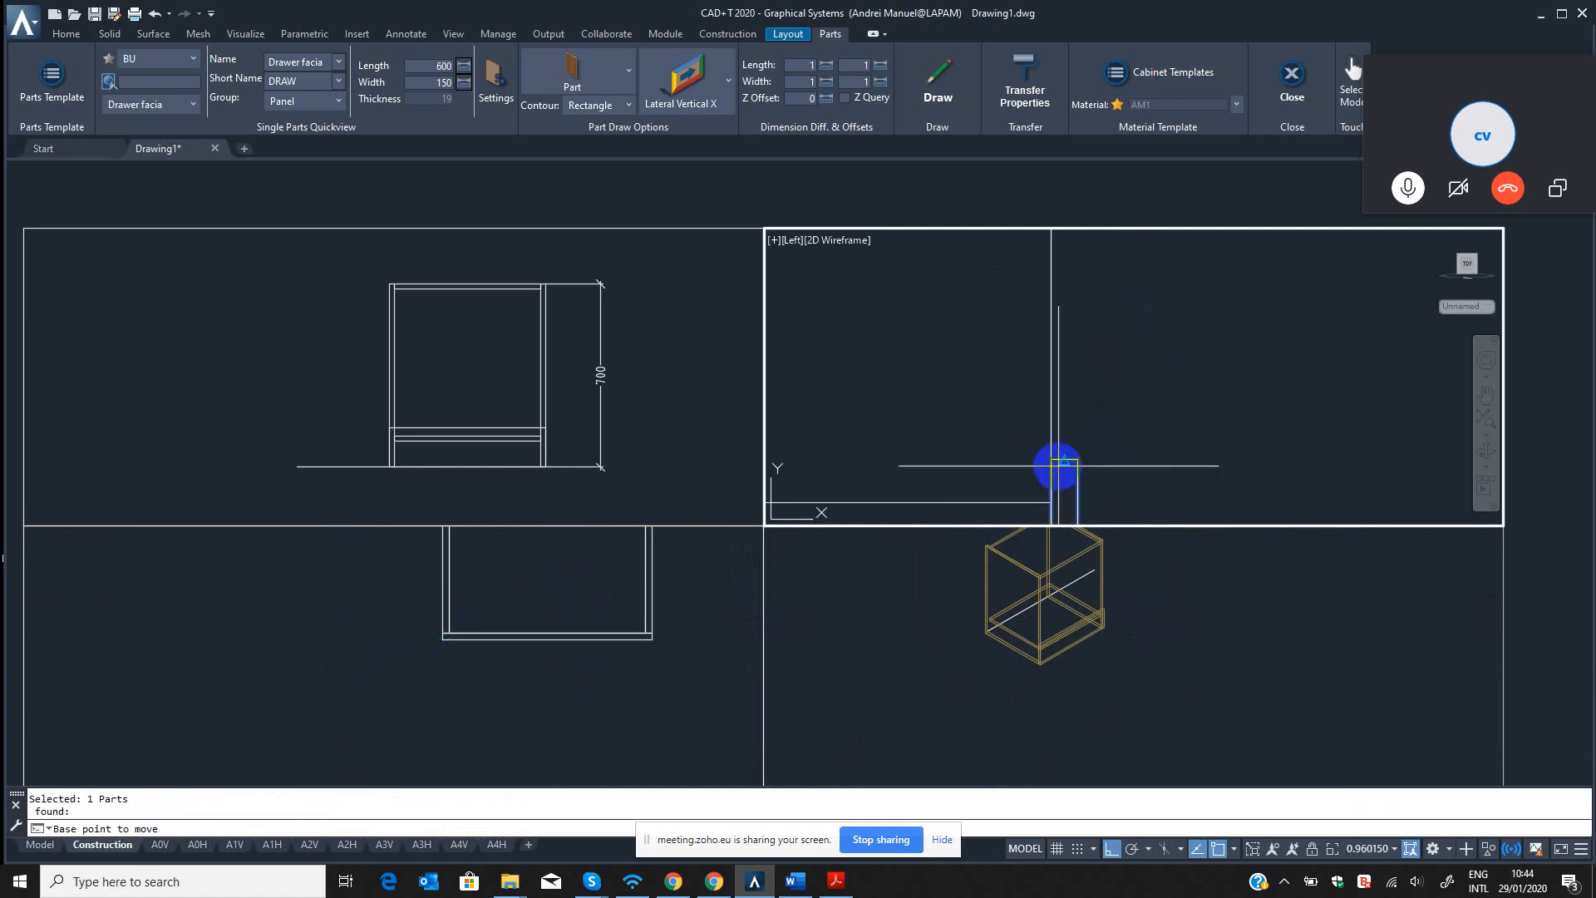
click(1051, 459)
scroll(1030, 516, down, 4)
scroll(1031, 395, up, 8)
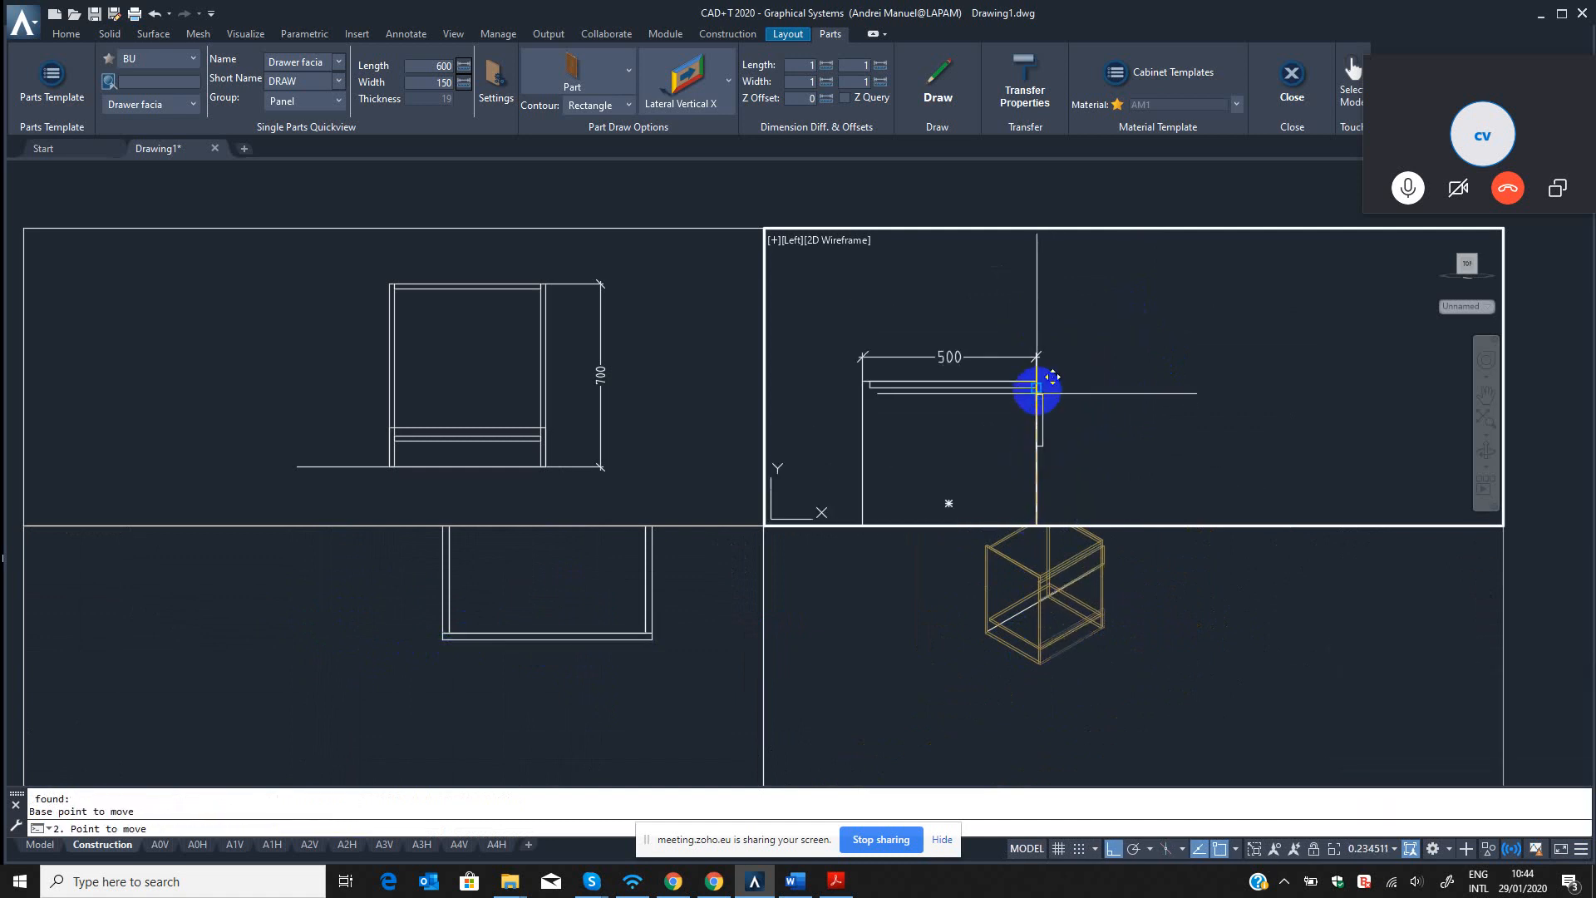
click(1033, 359)
key(Escape)
key(Escape)
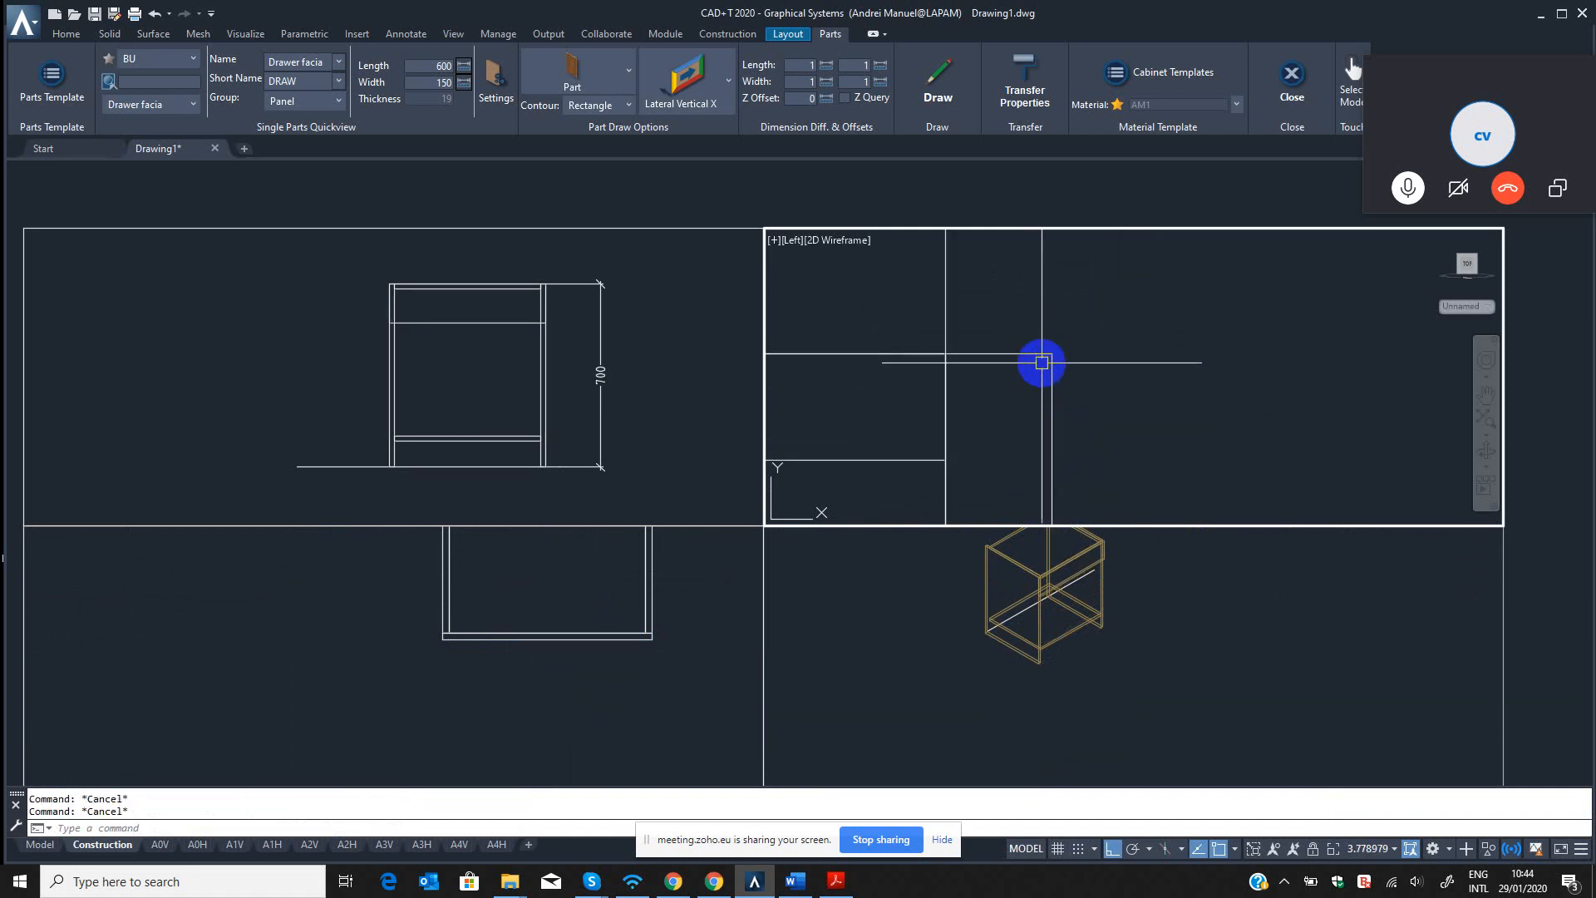
Move the drawer facia 1 mm down from the cabinet's upper edge with QM.
text(qm)
key(Return)
click(1082, 323)
click(1037, 381)
key(Return)
click(1133, 315)
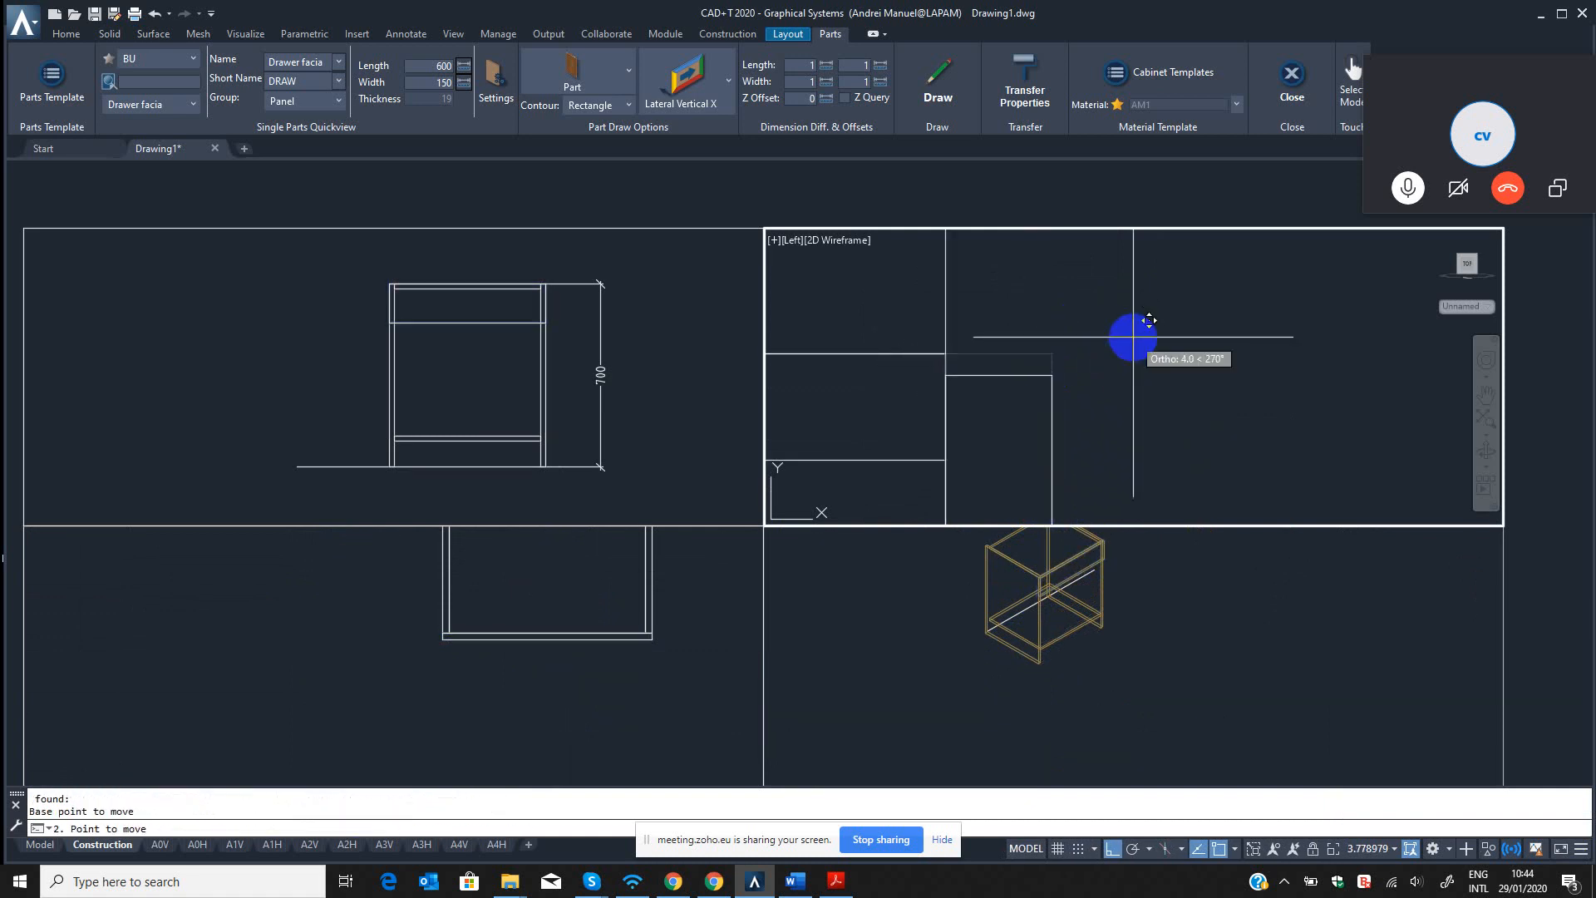
text(1)
key(Return)
scroll(1031, 379, down, 10)
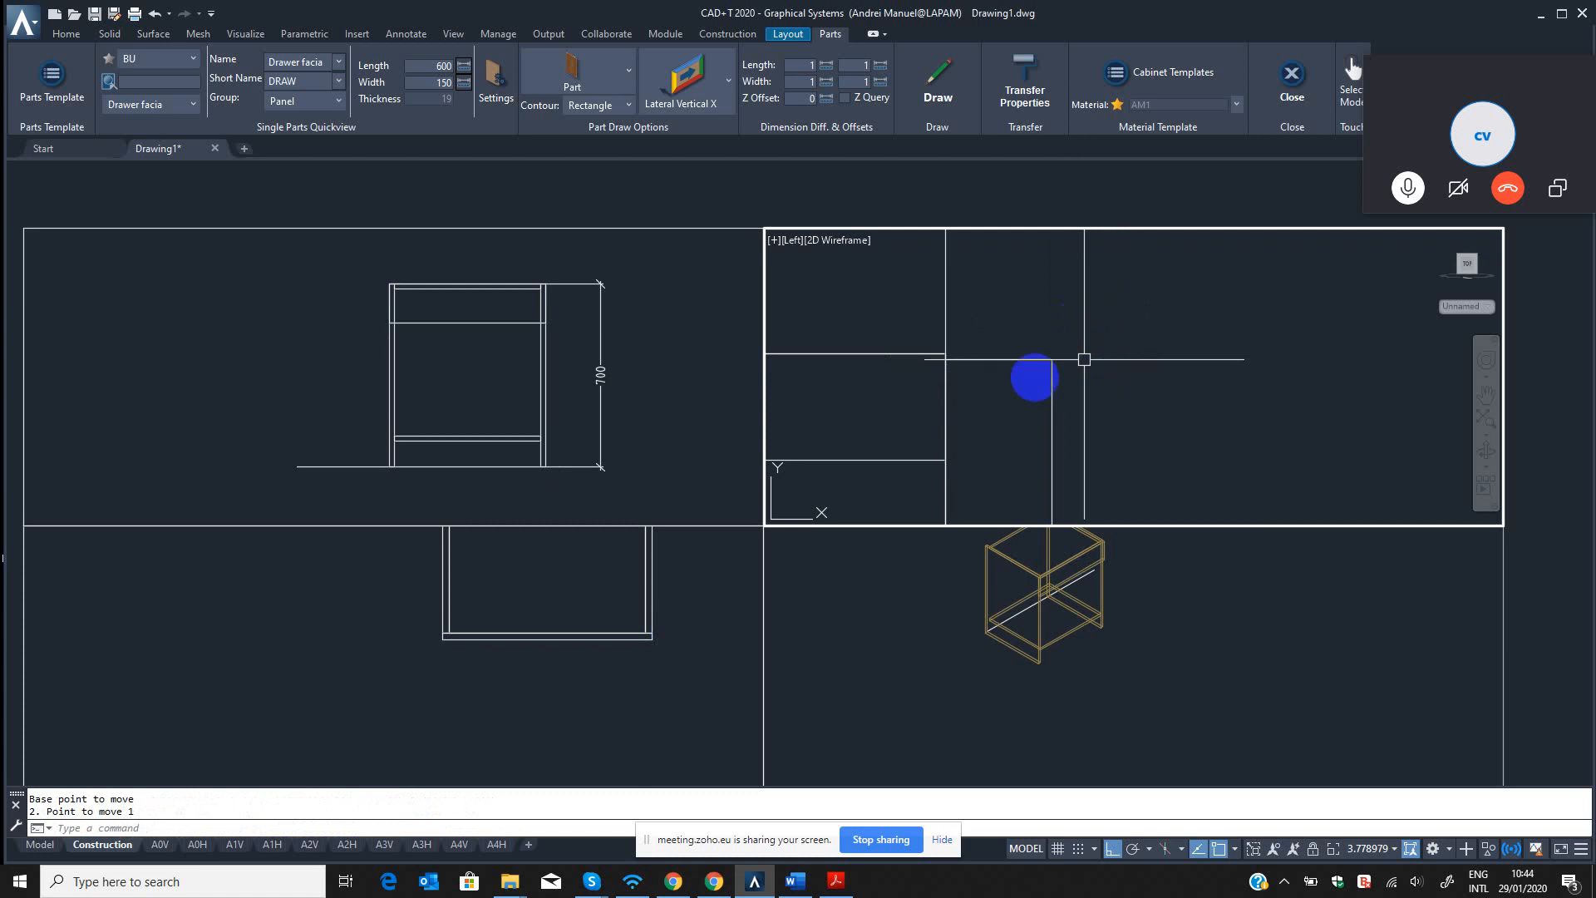
Add a vertical linear dimension for the drawer facia's height in the left view.
middle_drag(1037, 387, 1029, 352)
key(Escape)
key(Escape)
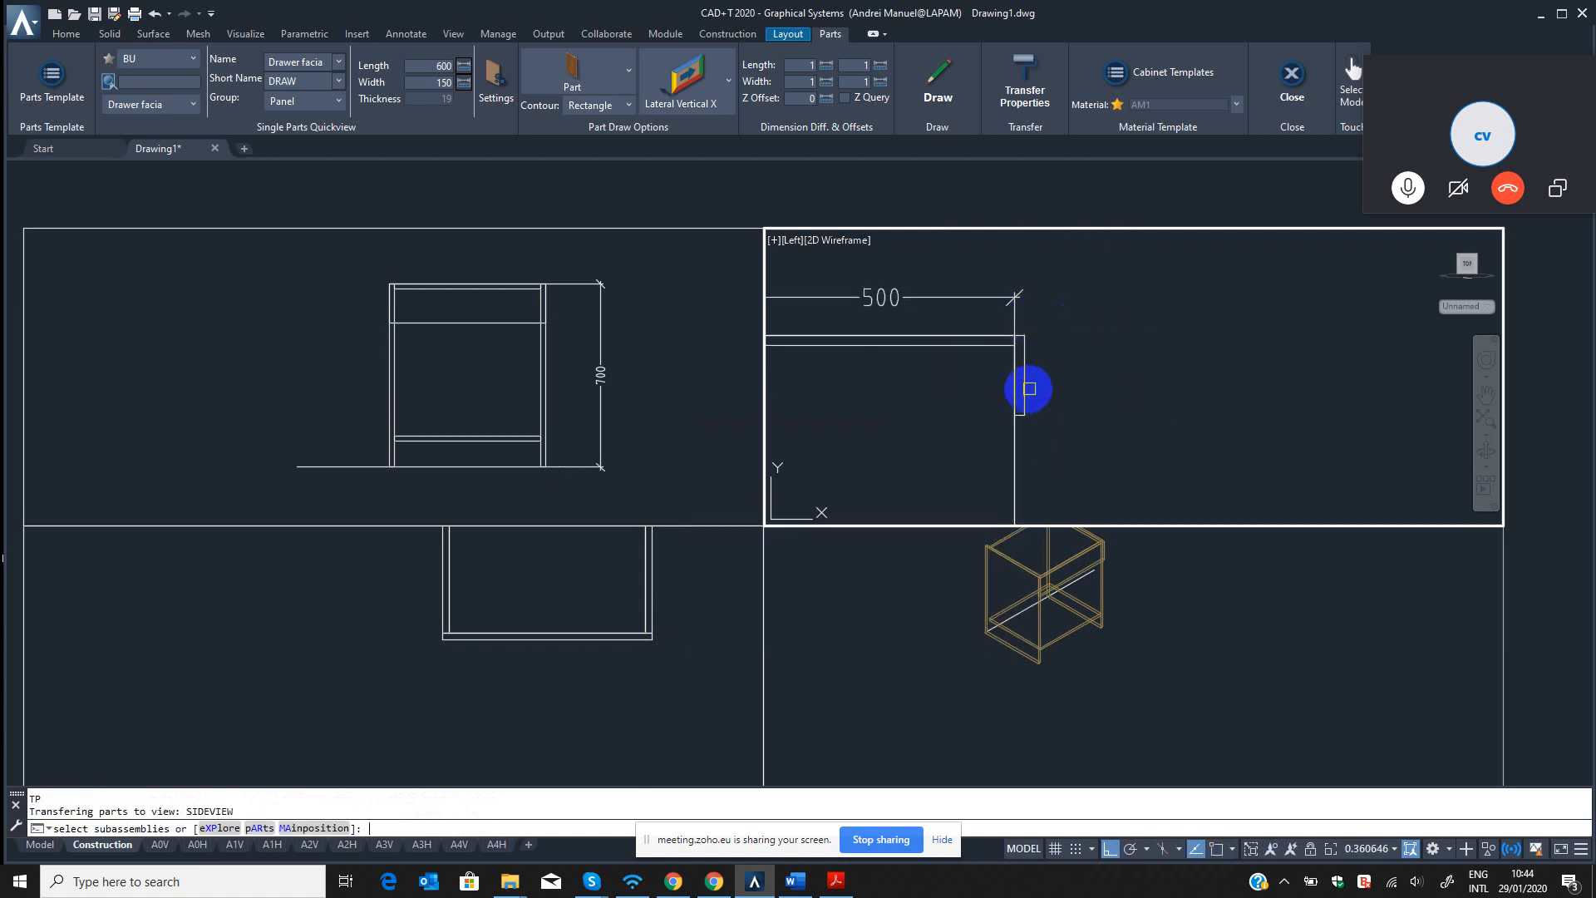
text(dli)
key(Return)
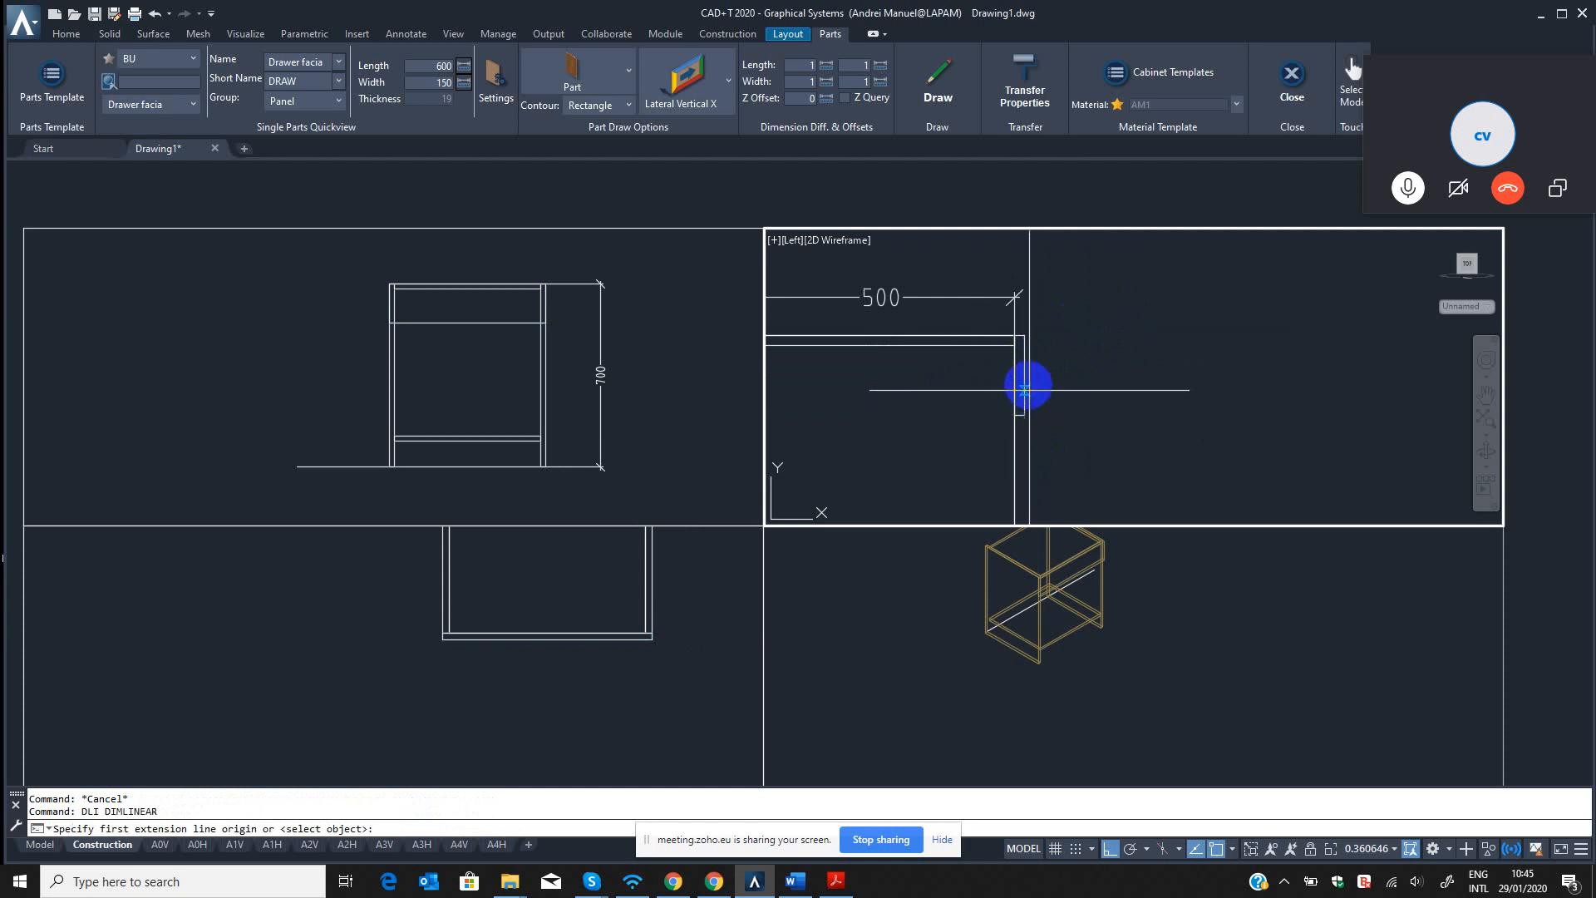
key(Return)
click(1027, 378)
click(1064, 375)
Examine the gaps between the drawer facia and the cabinet edges in the left and front views.
scroll(1064, 375, up, 6)
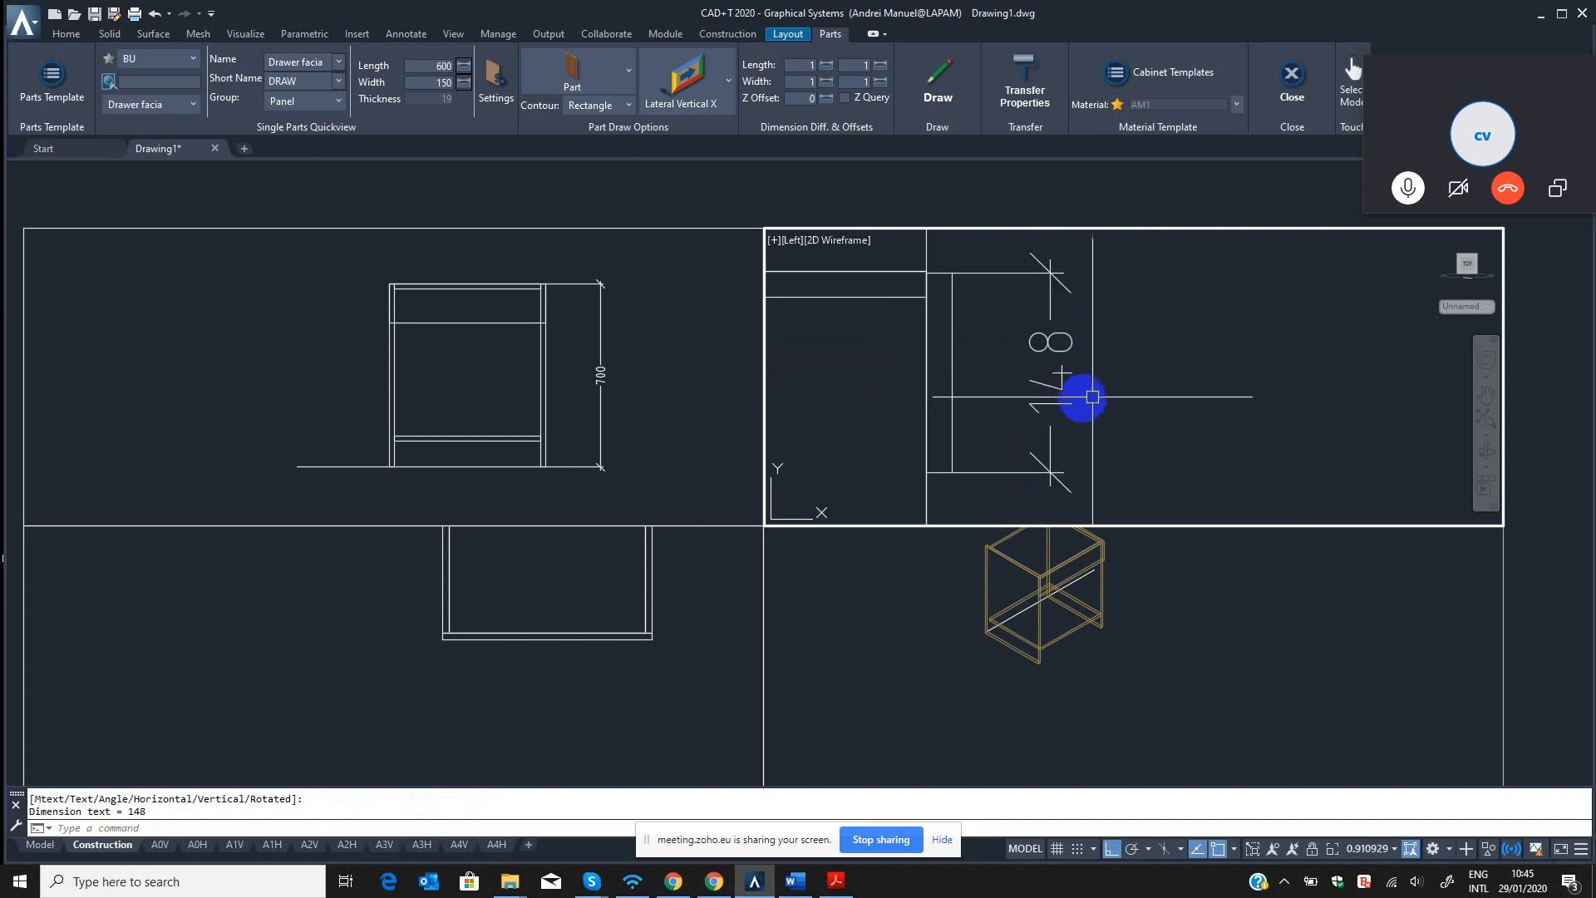
scroll(954, 296, up, 4)
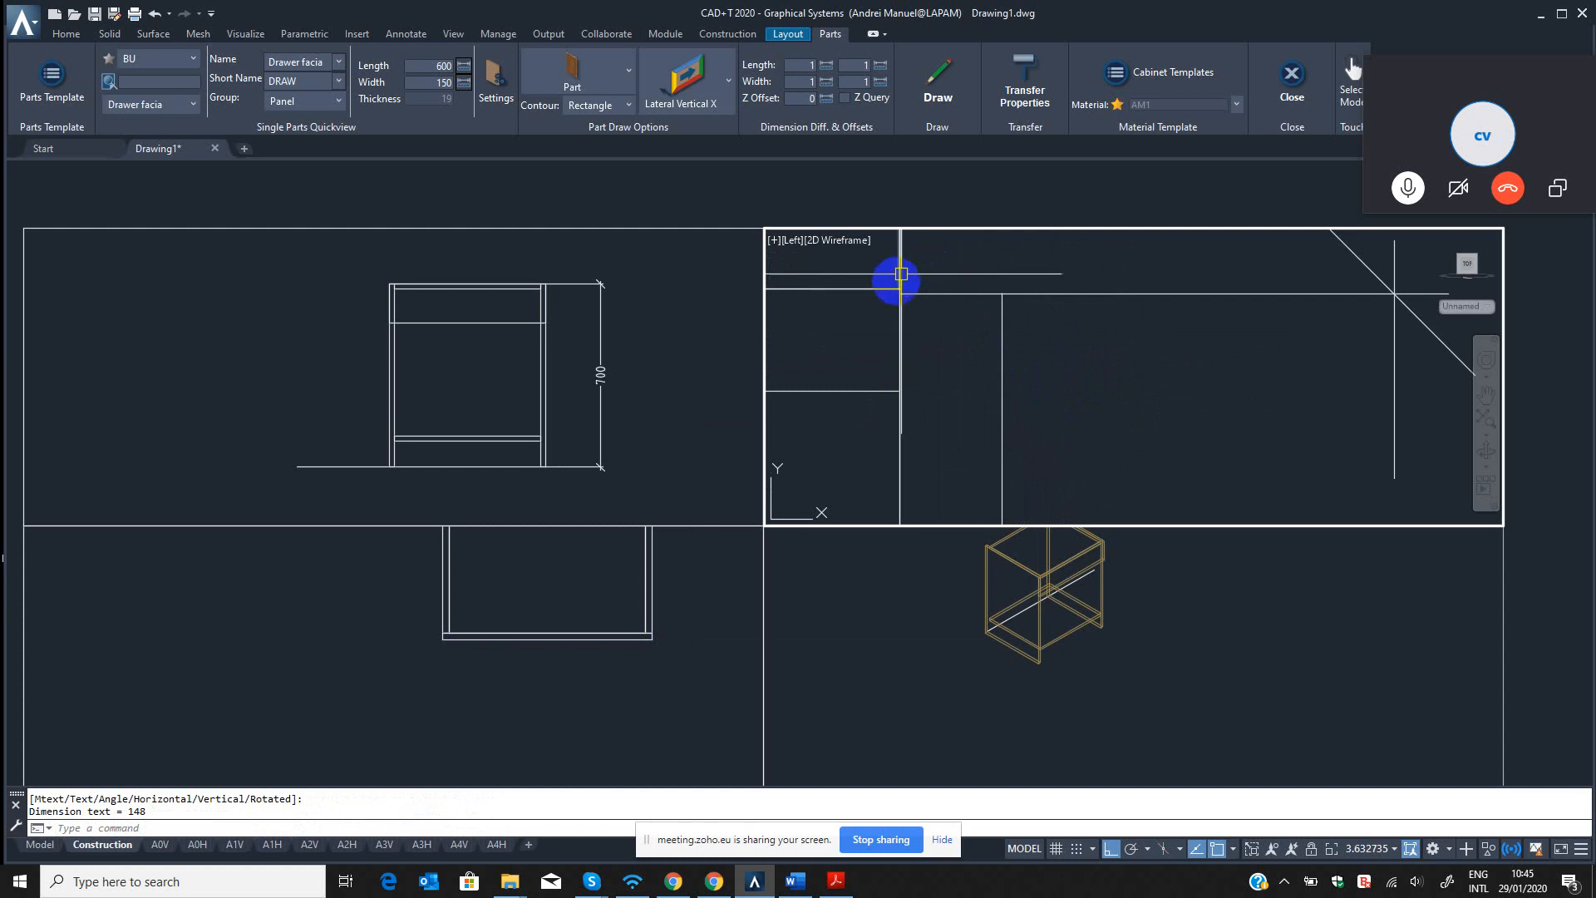
scroll(903, 288, down, 4)
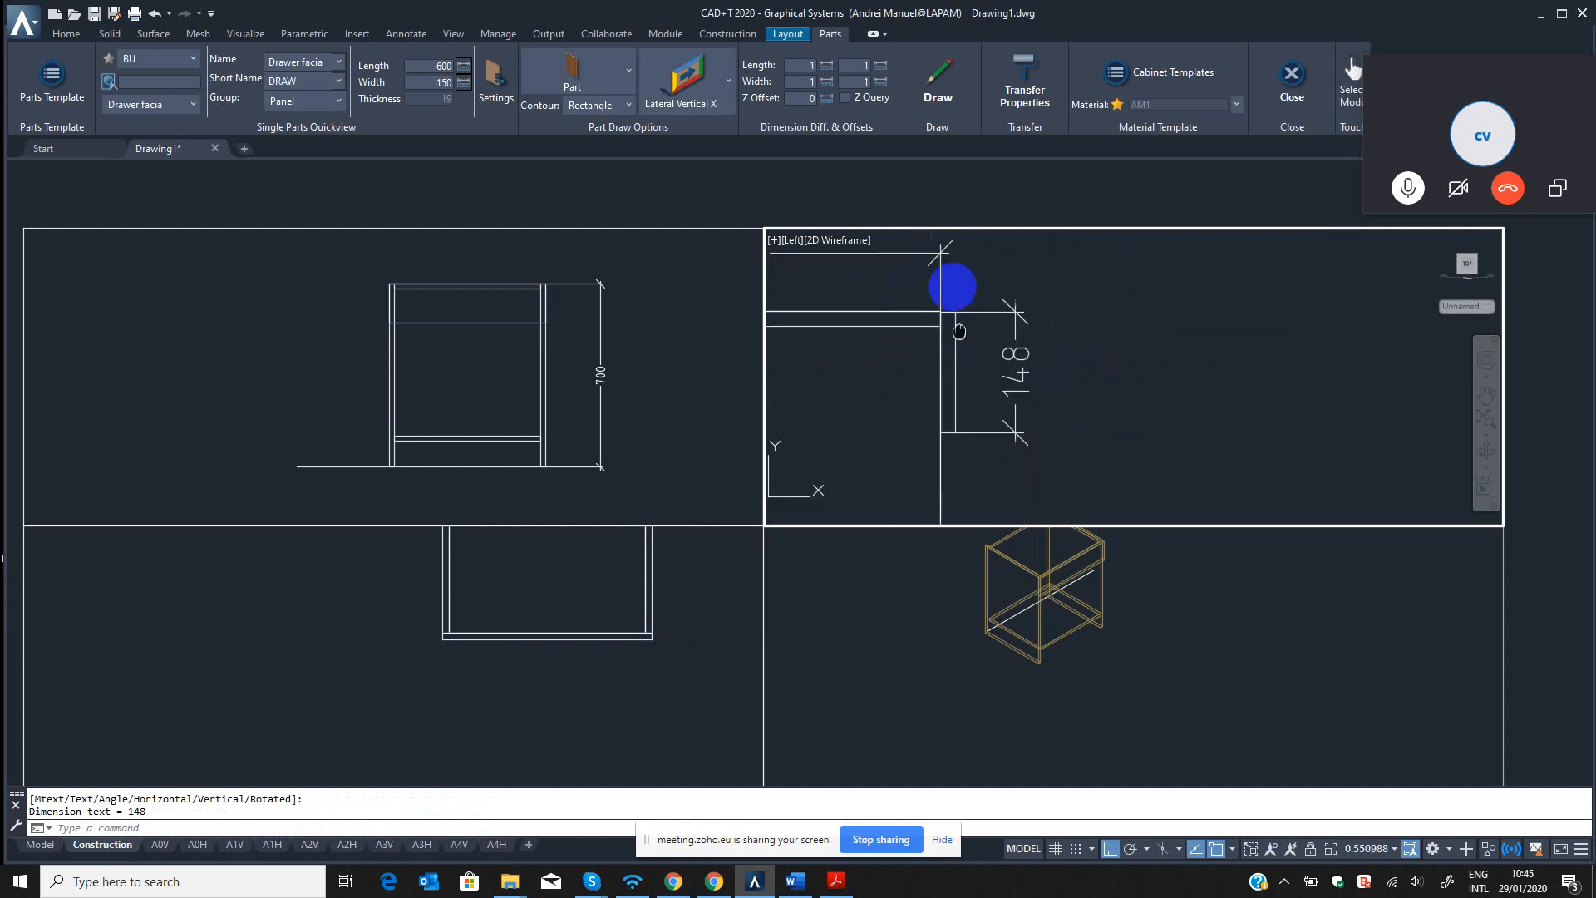
scroll(908, 393, down, 5)
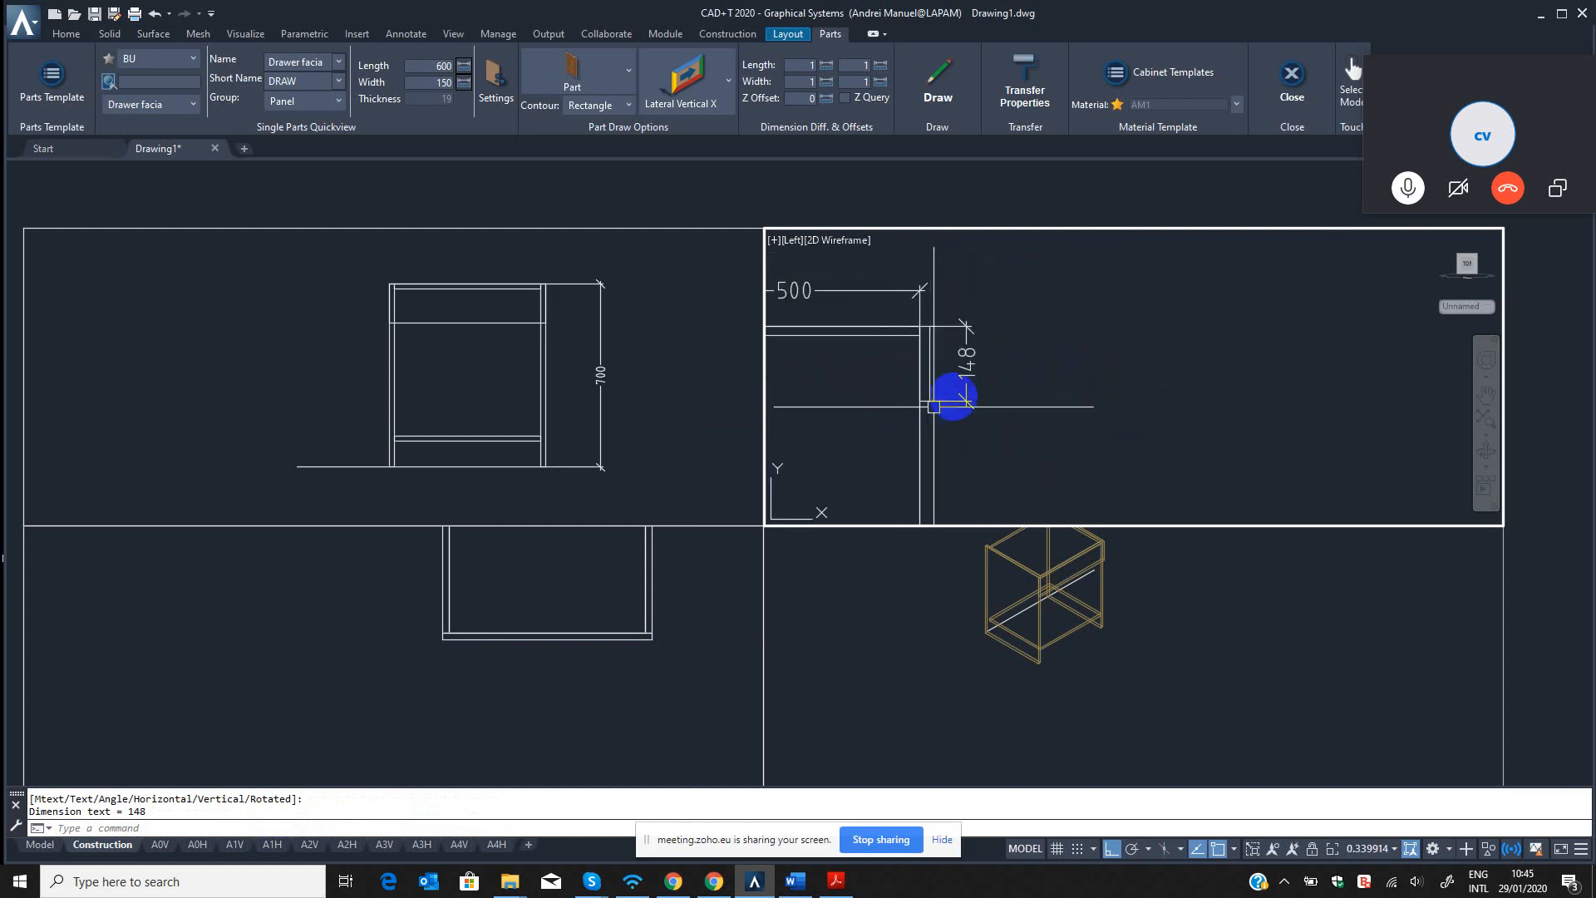
click(677, 581)
click(490, 341)
scroll(527, 352, up, 15)
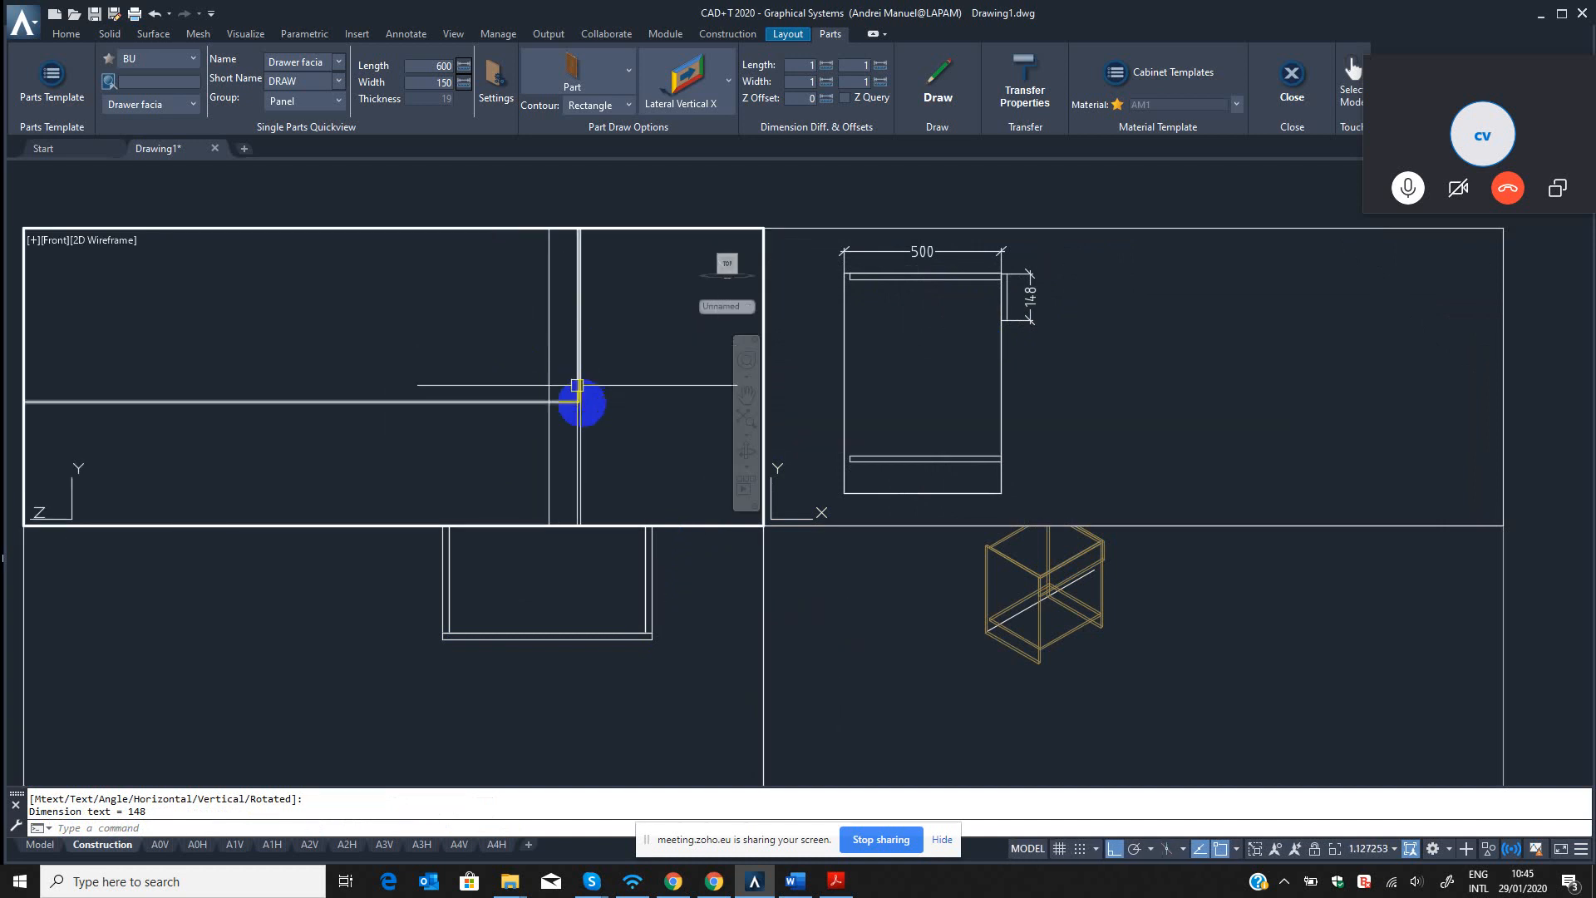
scroll(582, 390, down, 8)
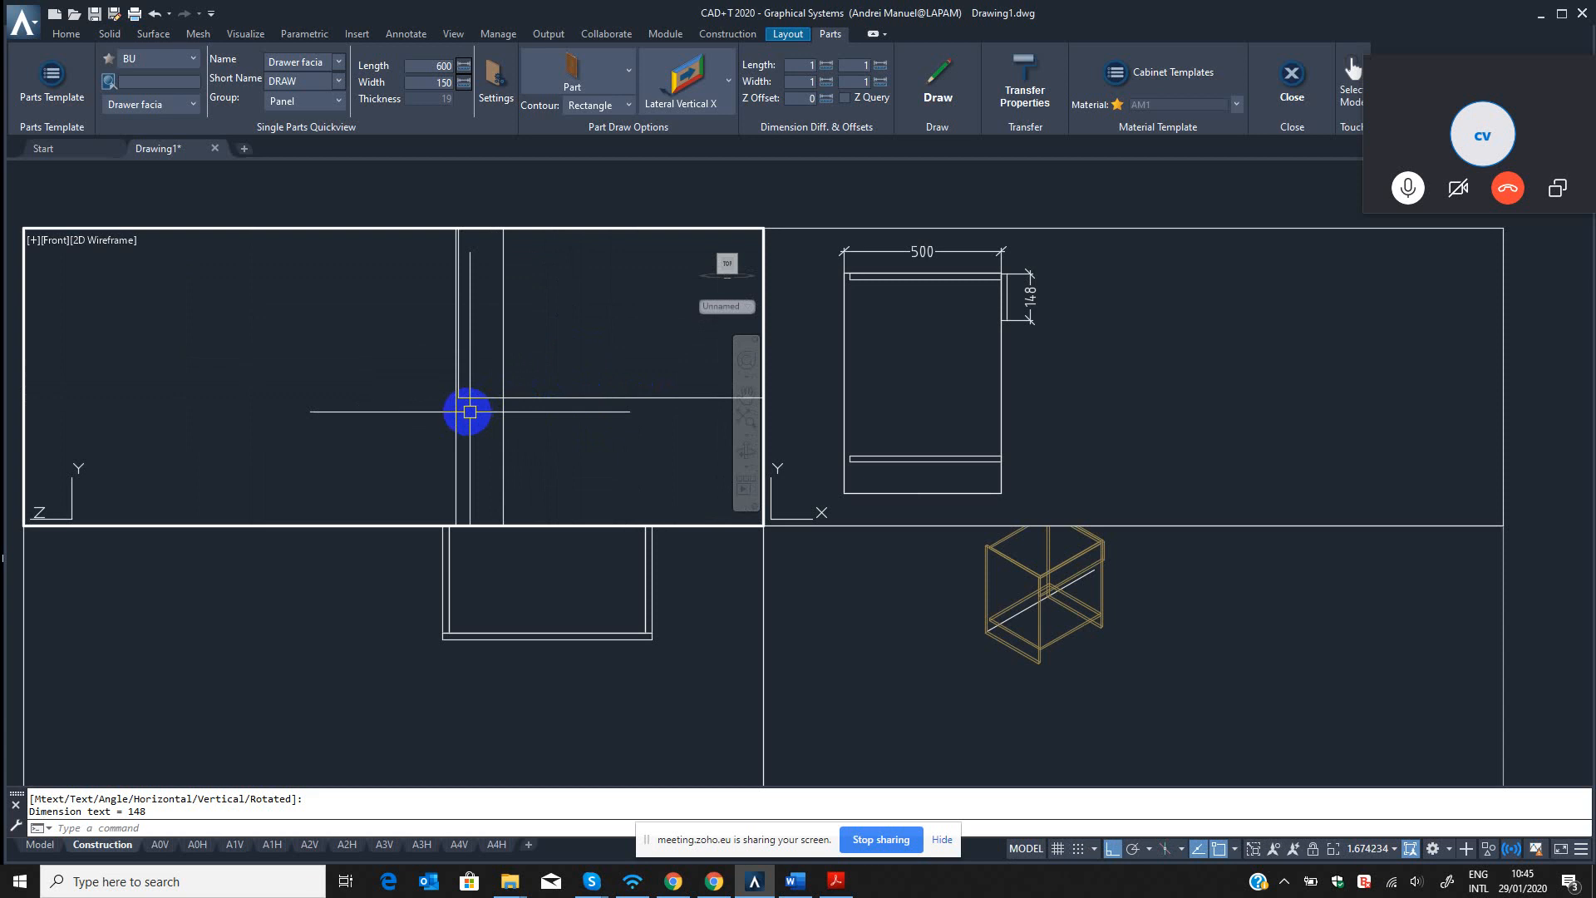
scroll(468, 414, down, 6)
click(589, 636)
scroll(599, 657, down, 5)
Open the drawer facia's single part properties from the isometric view with the B3 command.
click(1003, 663)
scroll(1065, 565, up, 2)
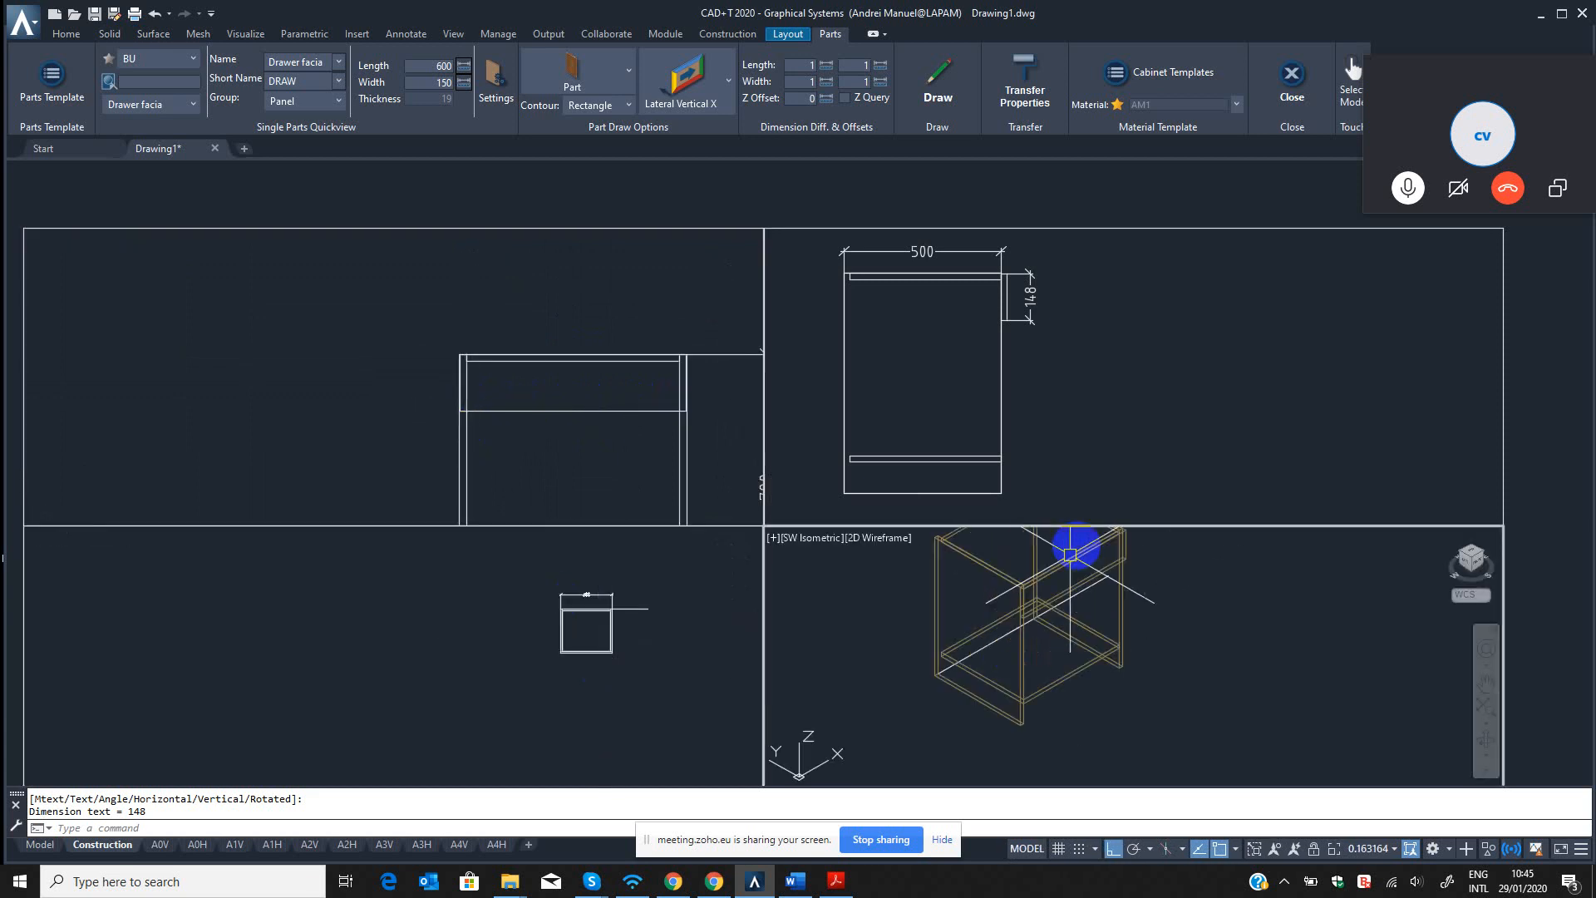
scroll(1070, 553, up, 4)
key(Escape)
key(Escape)
text(b3)
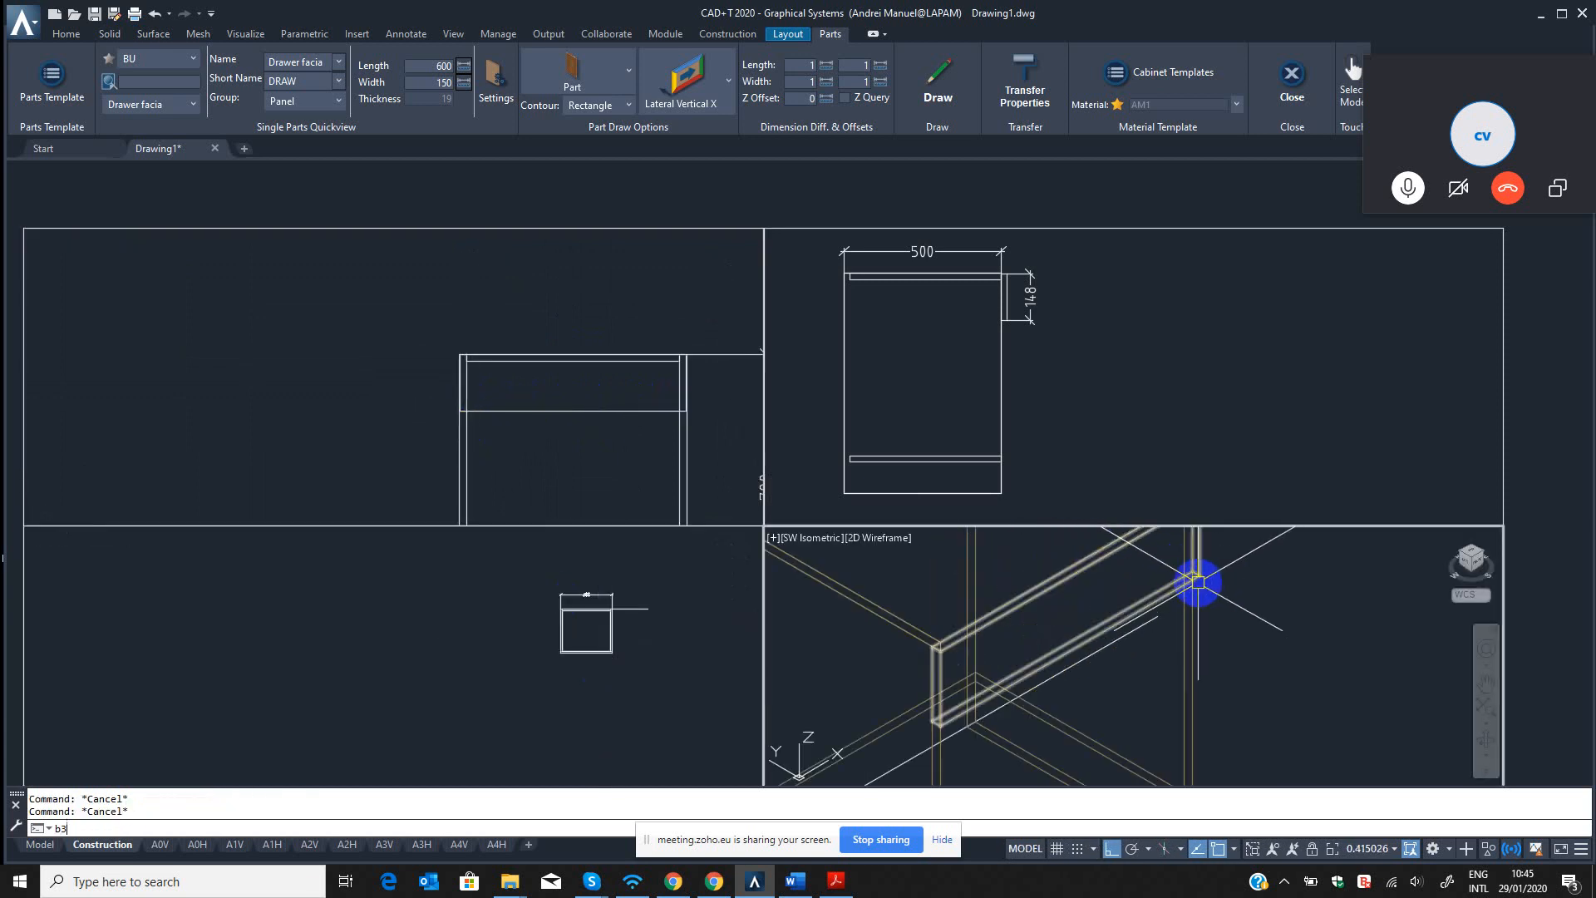
key(Return)
scroll(1205, 562, up, 3)
click(1198, 555)
key(Return)
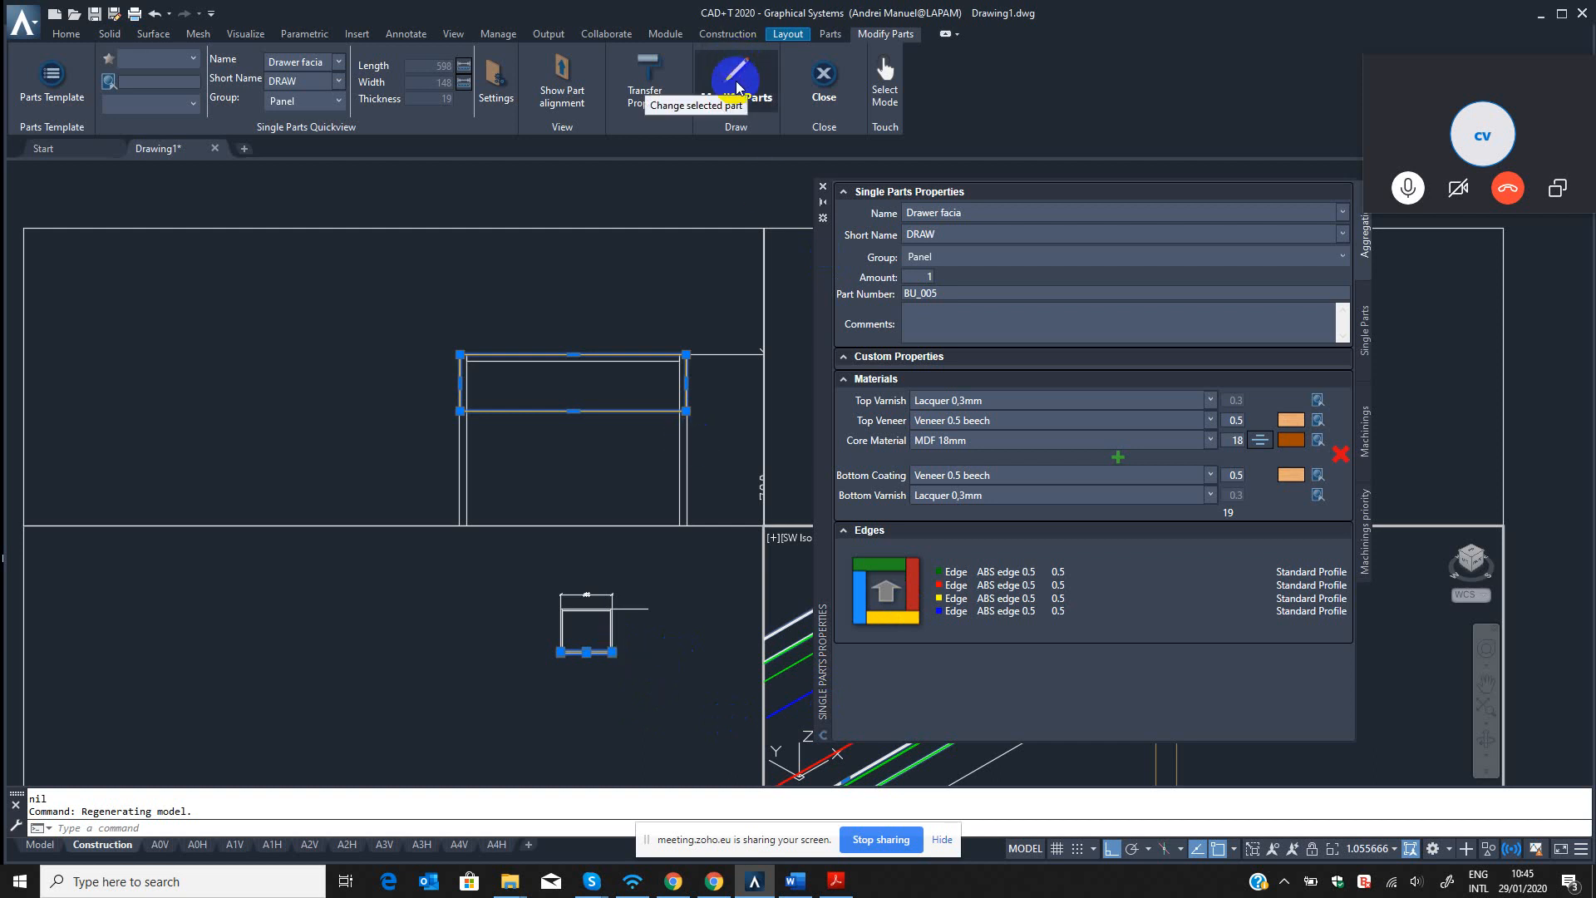
Review the facia's properties with the palette moved clear of the isometric view, and leave part modification without changes.
click(979, 234)
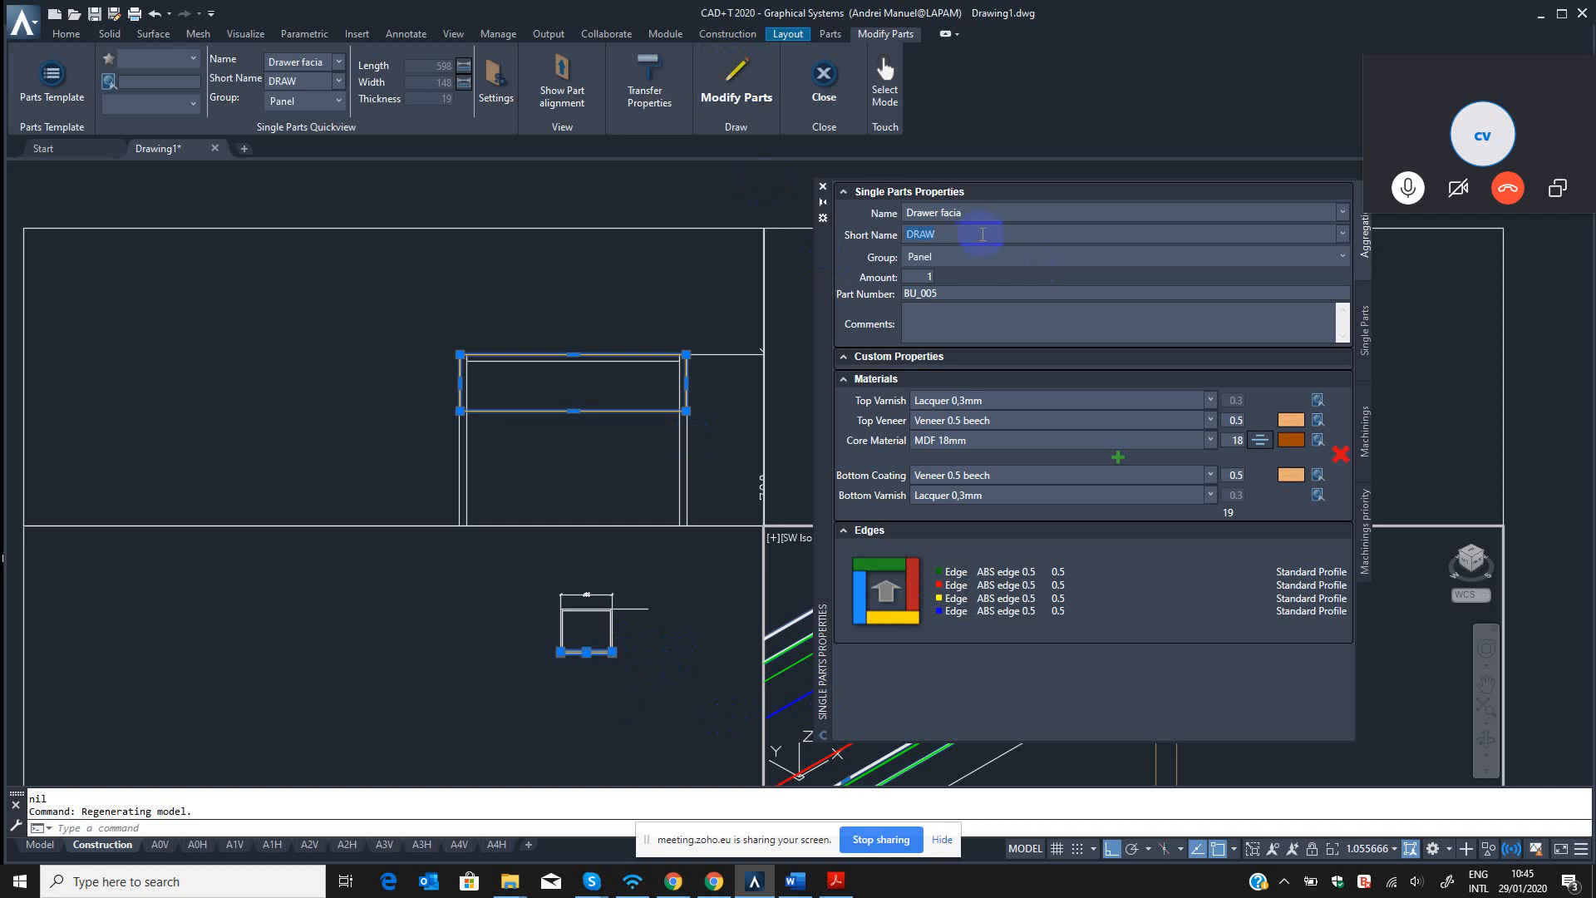
click(954, 234)
drag(819, 258, 186, 259)
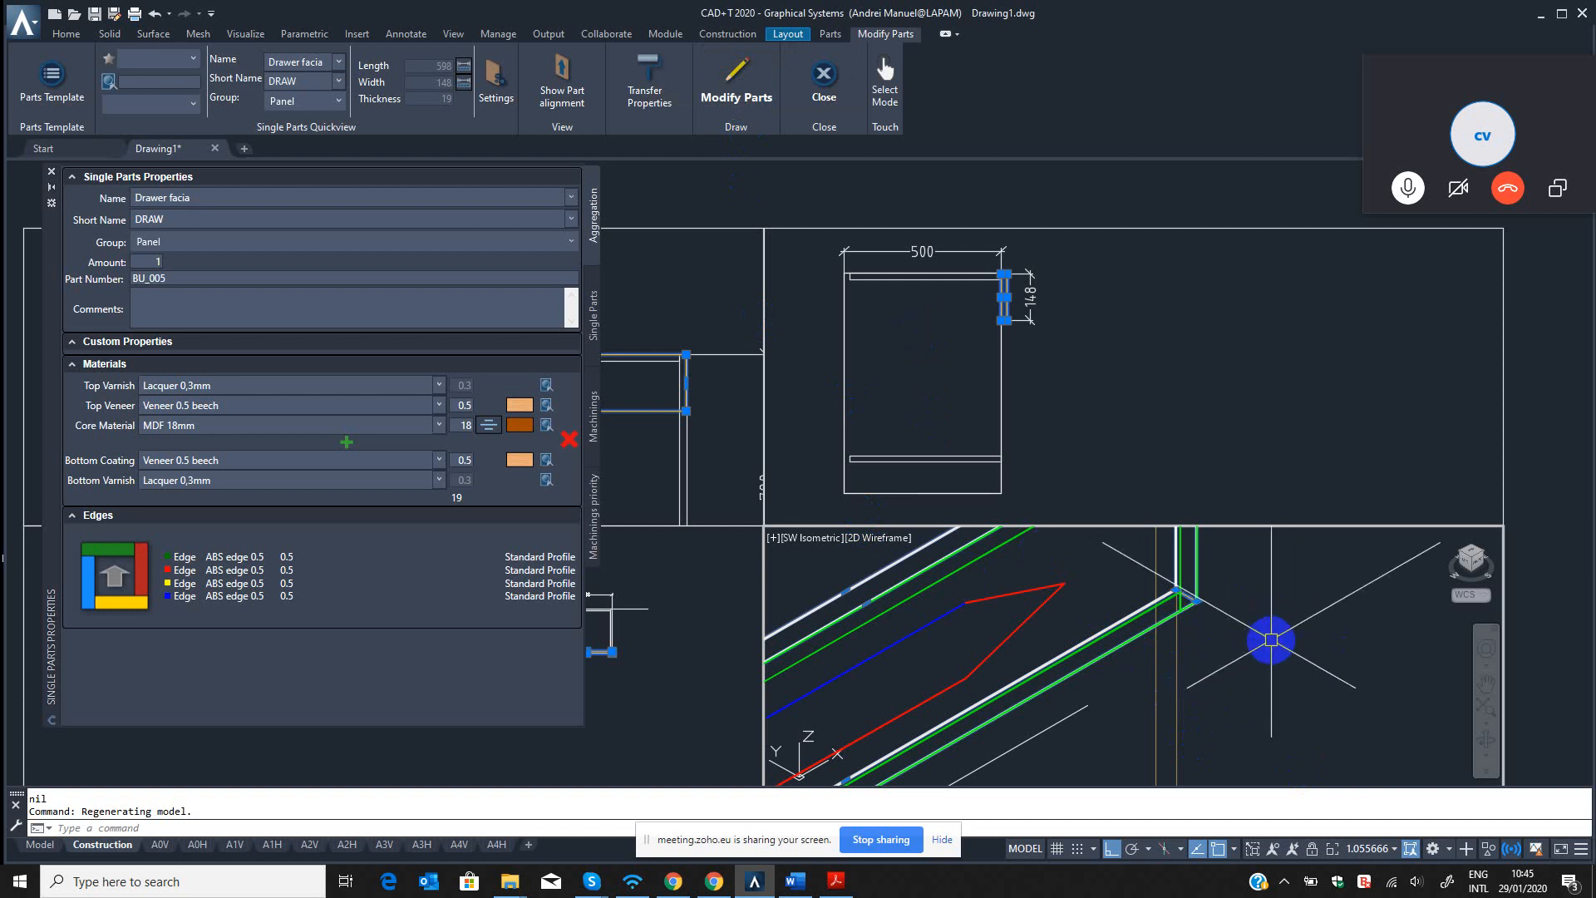
key(Escape)
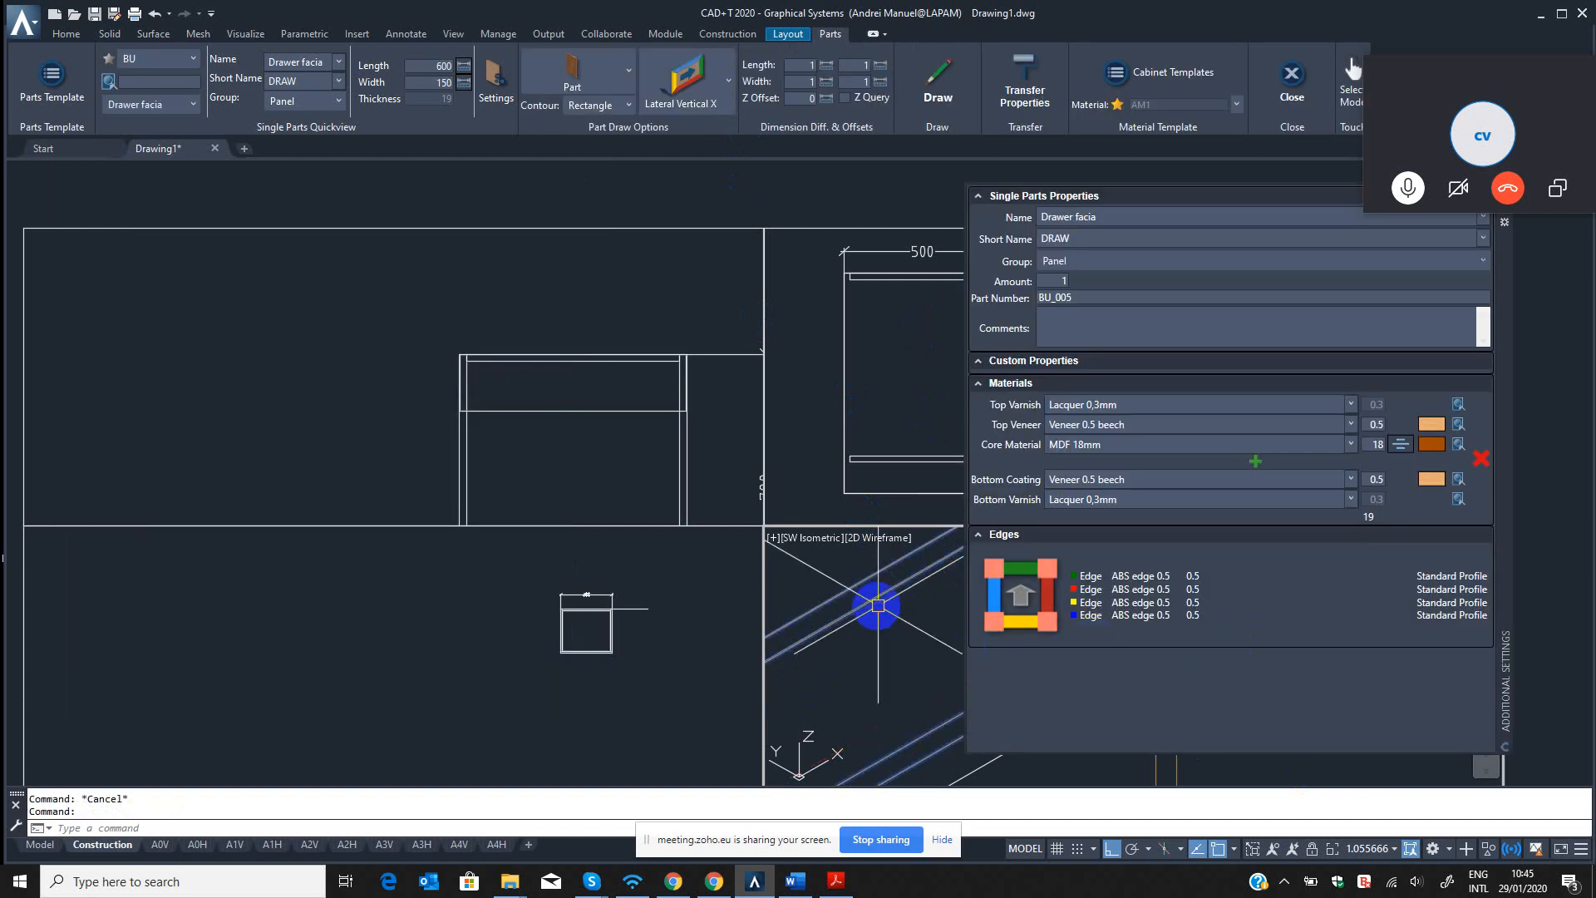
scroll(871, 623, down, 6)
key(Escape)
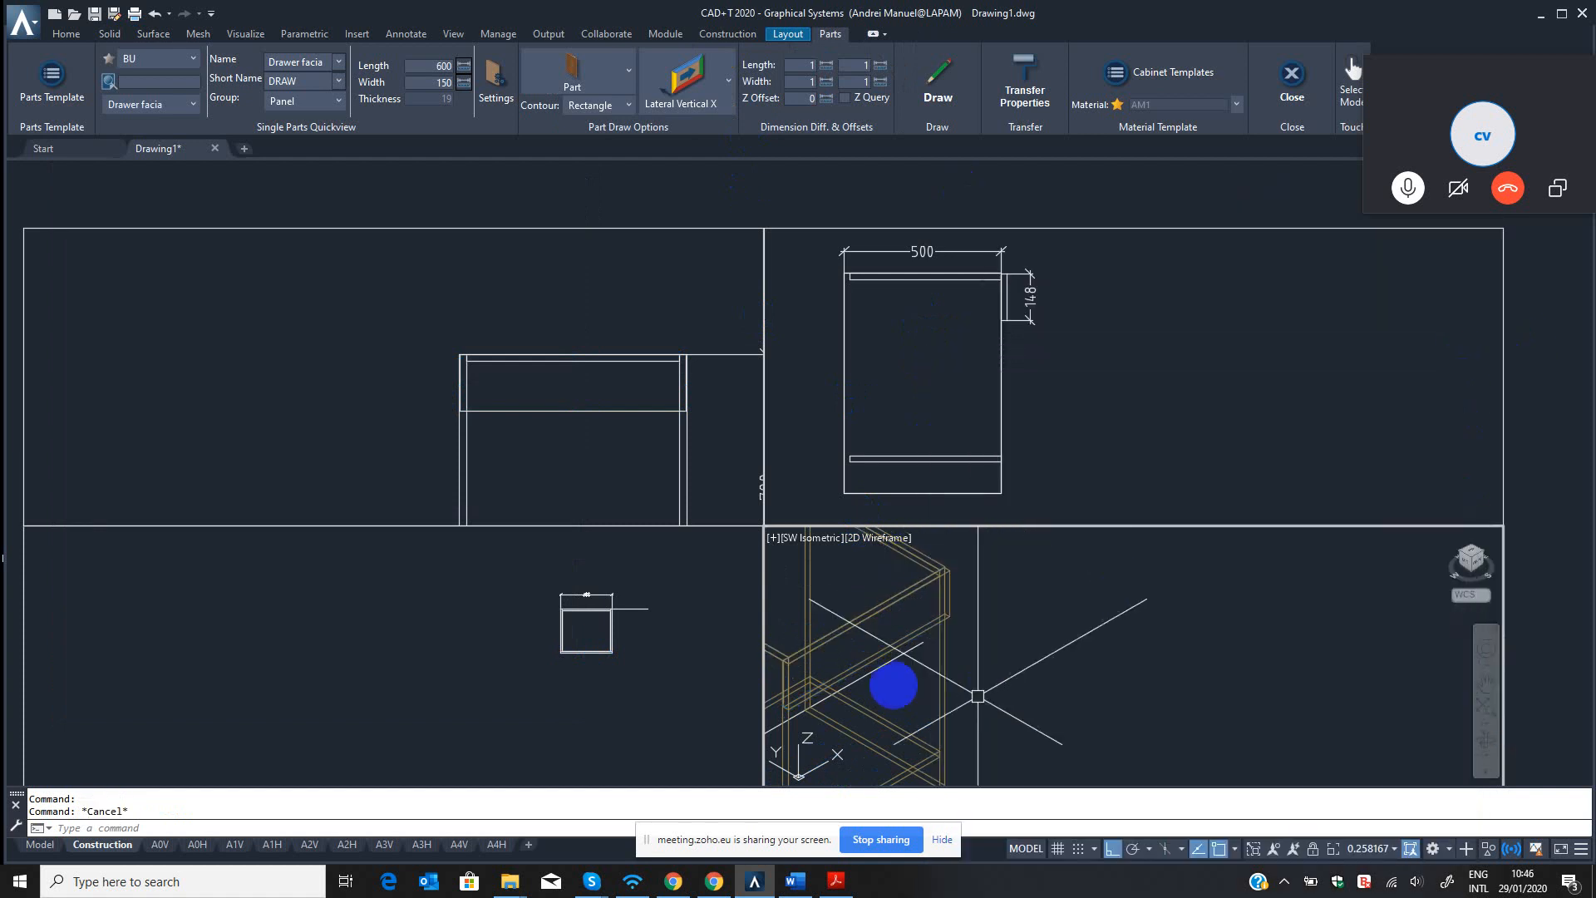
Set the isometric view to the Realistic visual style at the cabinet's upper front corner.
scroll(895, 600, up, 4)
middle_drag(1006, 582, 1105, 732)
scroll(1124, 637, up, 6)
middle_drag(1130, 575, 1150, 639)
key(Escape)
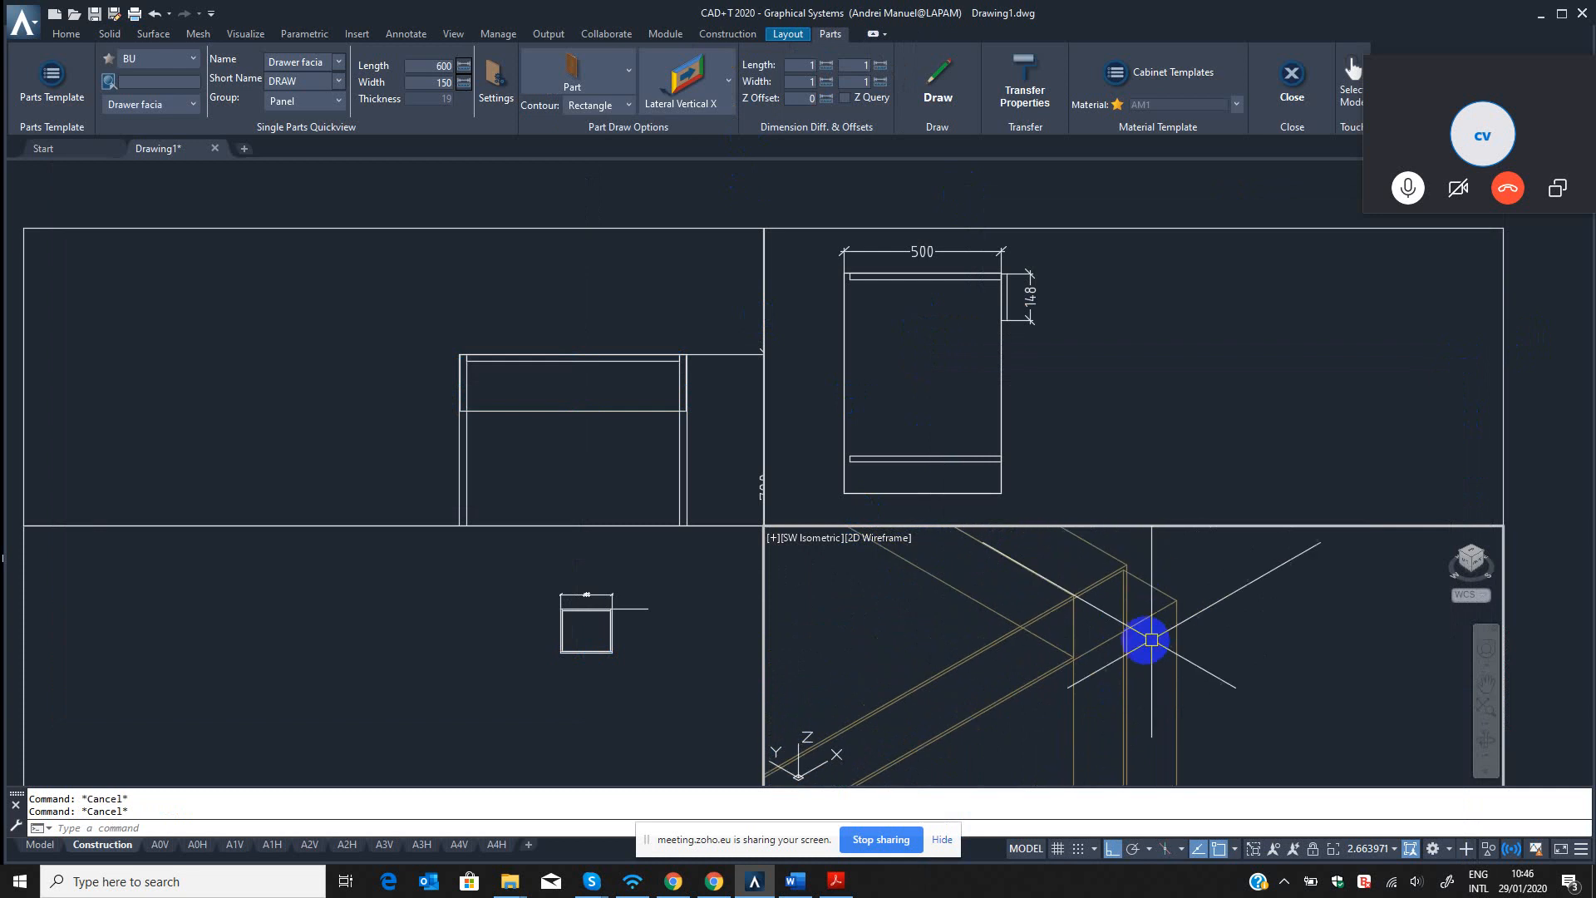
key(BackSpace)
key(BackSpace)
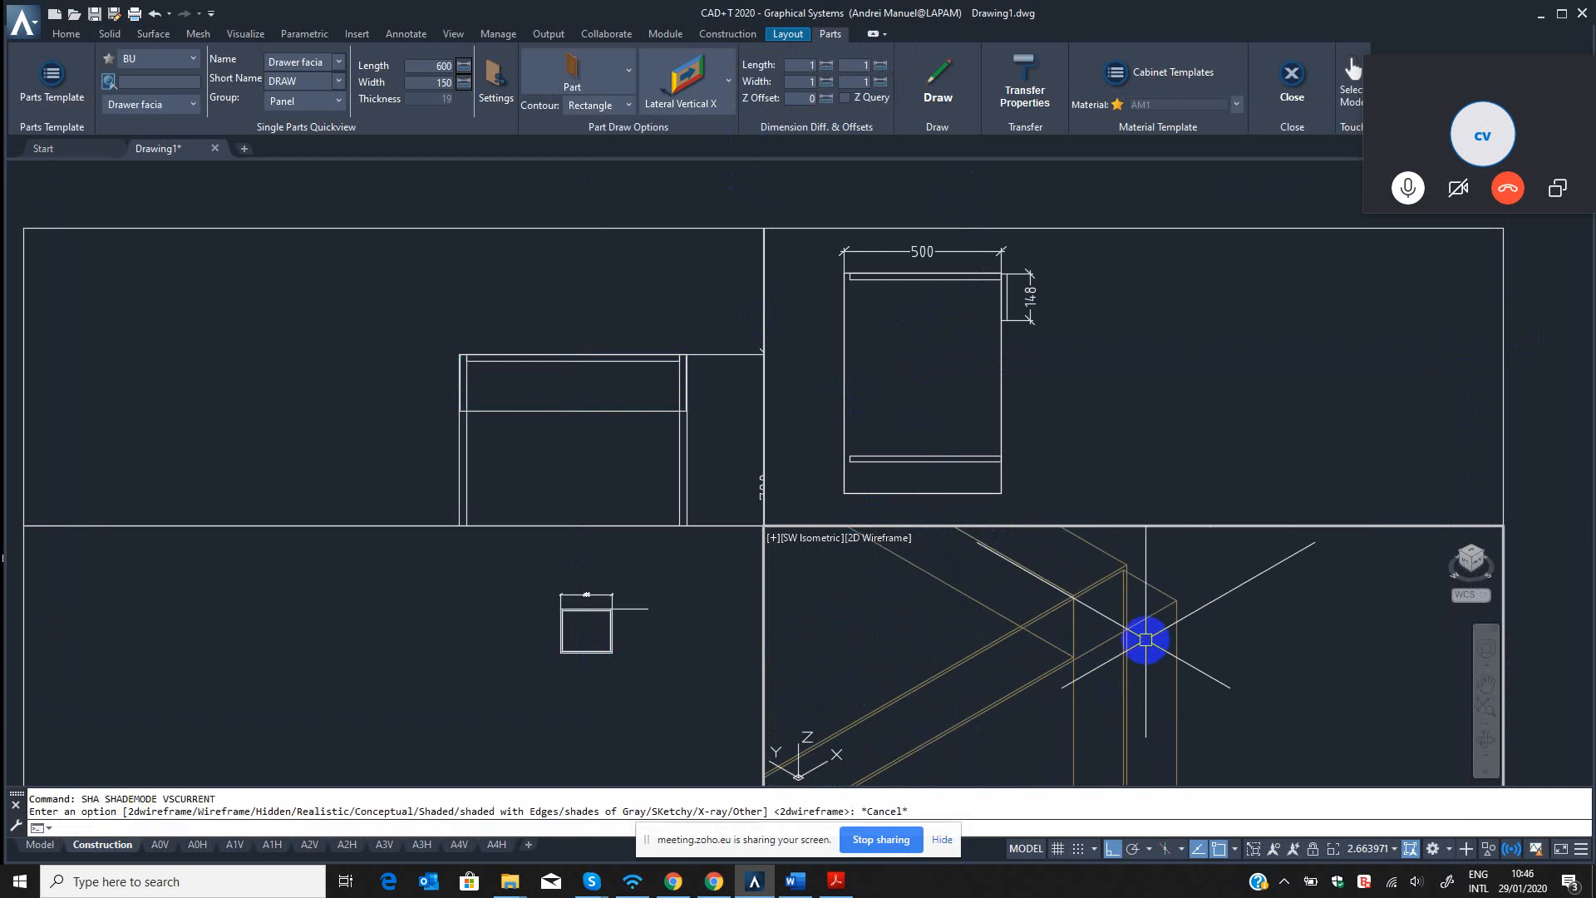
text(Ir)
key(Return)
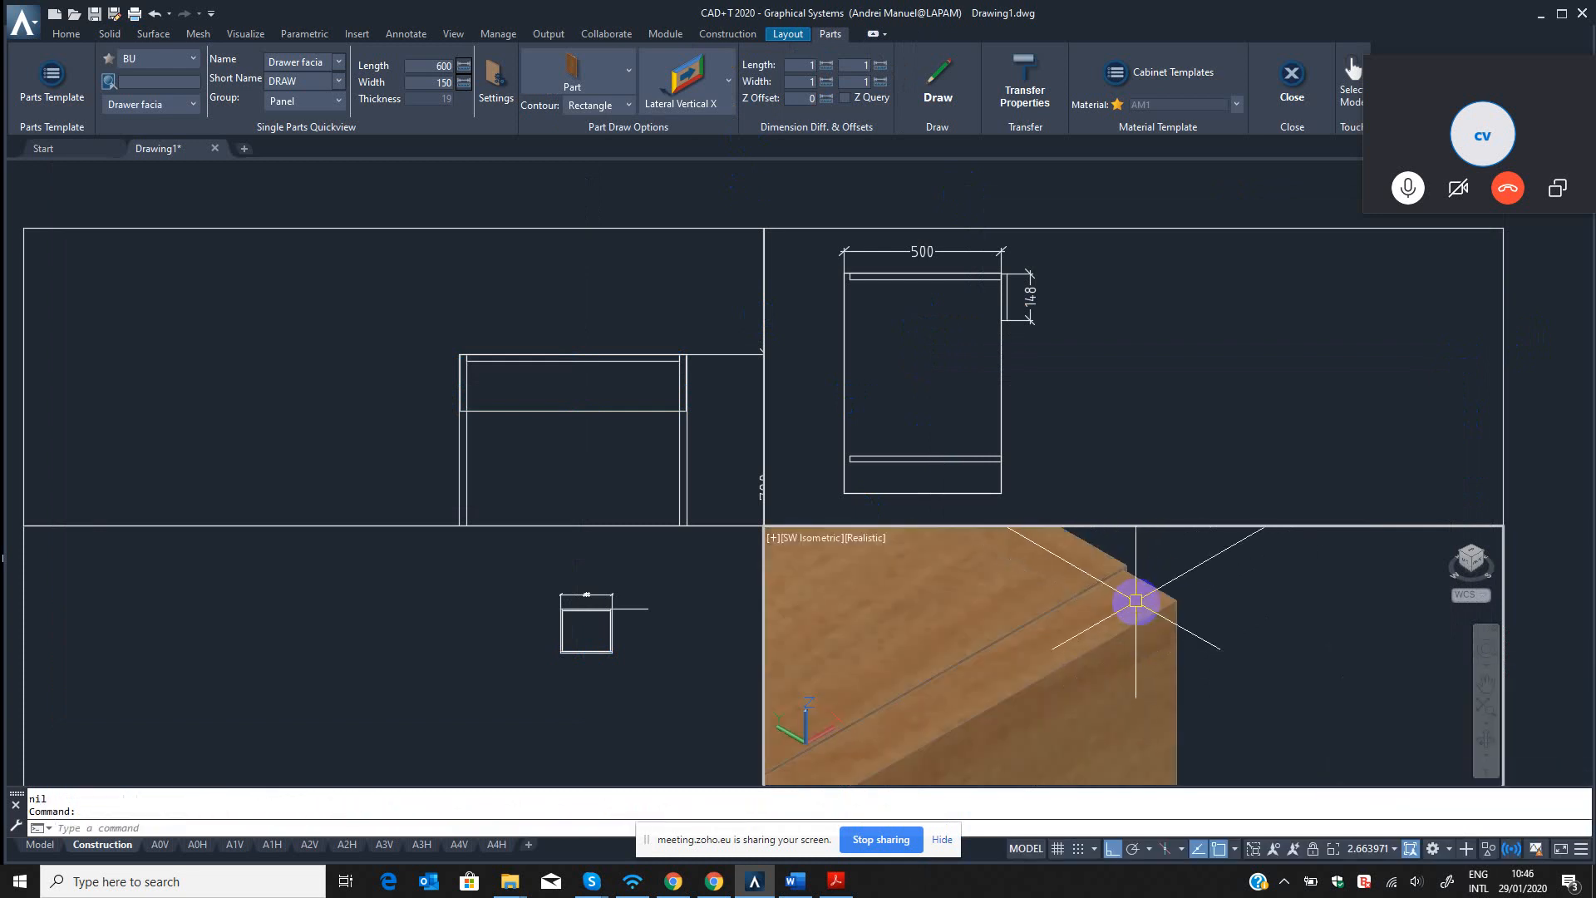
Inspect the shaded drawer facia's ends against the cabinet and return the isometric view to 2D Wireframe.
scroll(1133, 613, down, 10)
scroll(1035, 669, up, 8)
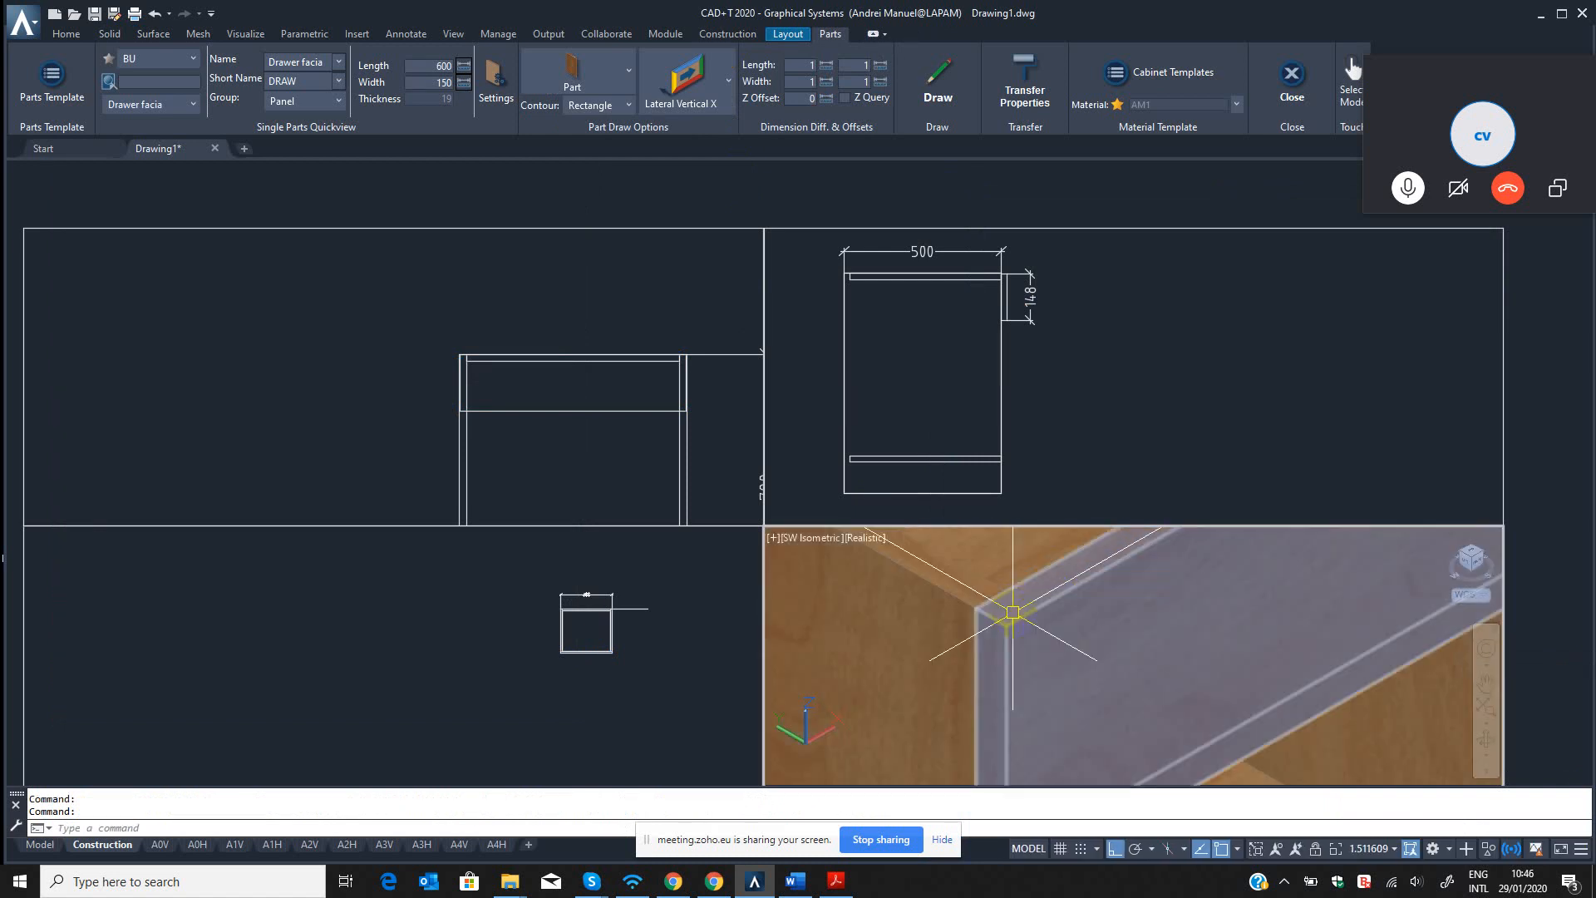
scroll(1002, 617, down, 6)
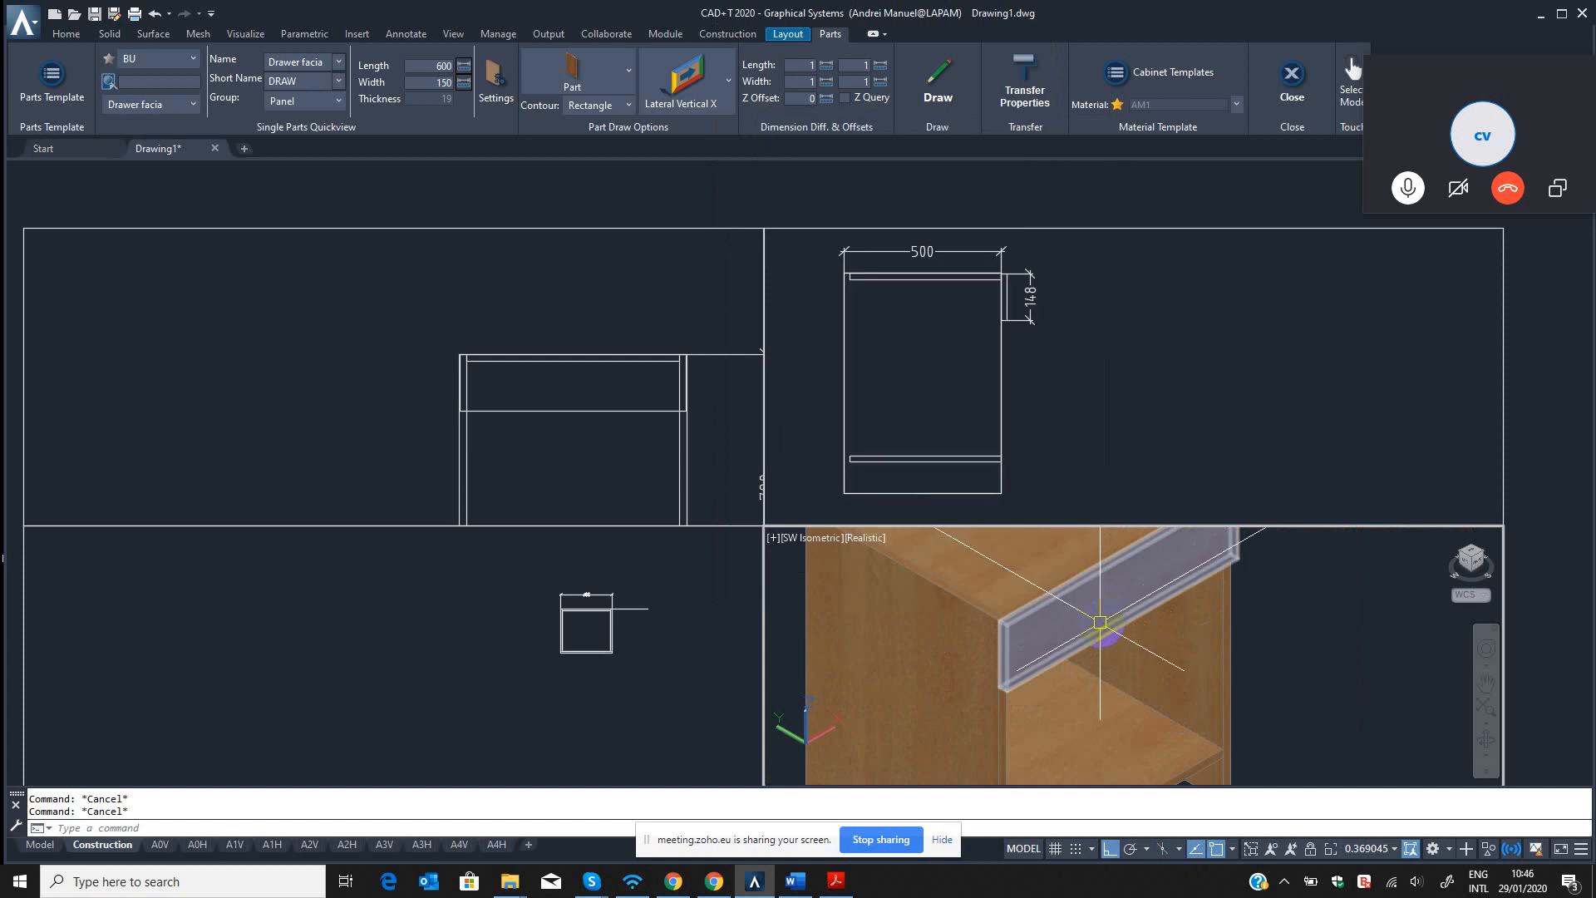
key(Return)
Reopen the drawer facia's properties with B3, finish with Modify Parts without changes, and close the properties palette.
key(Escape)
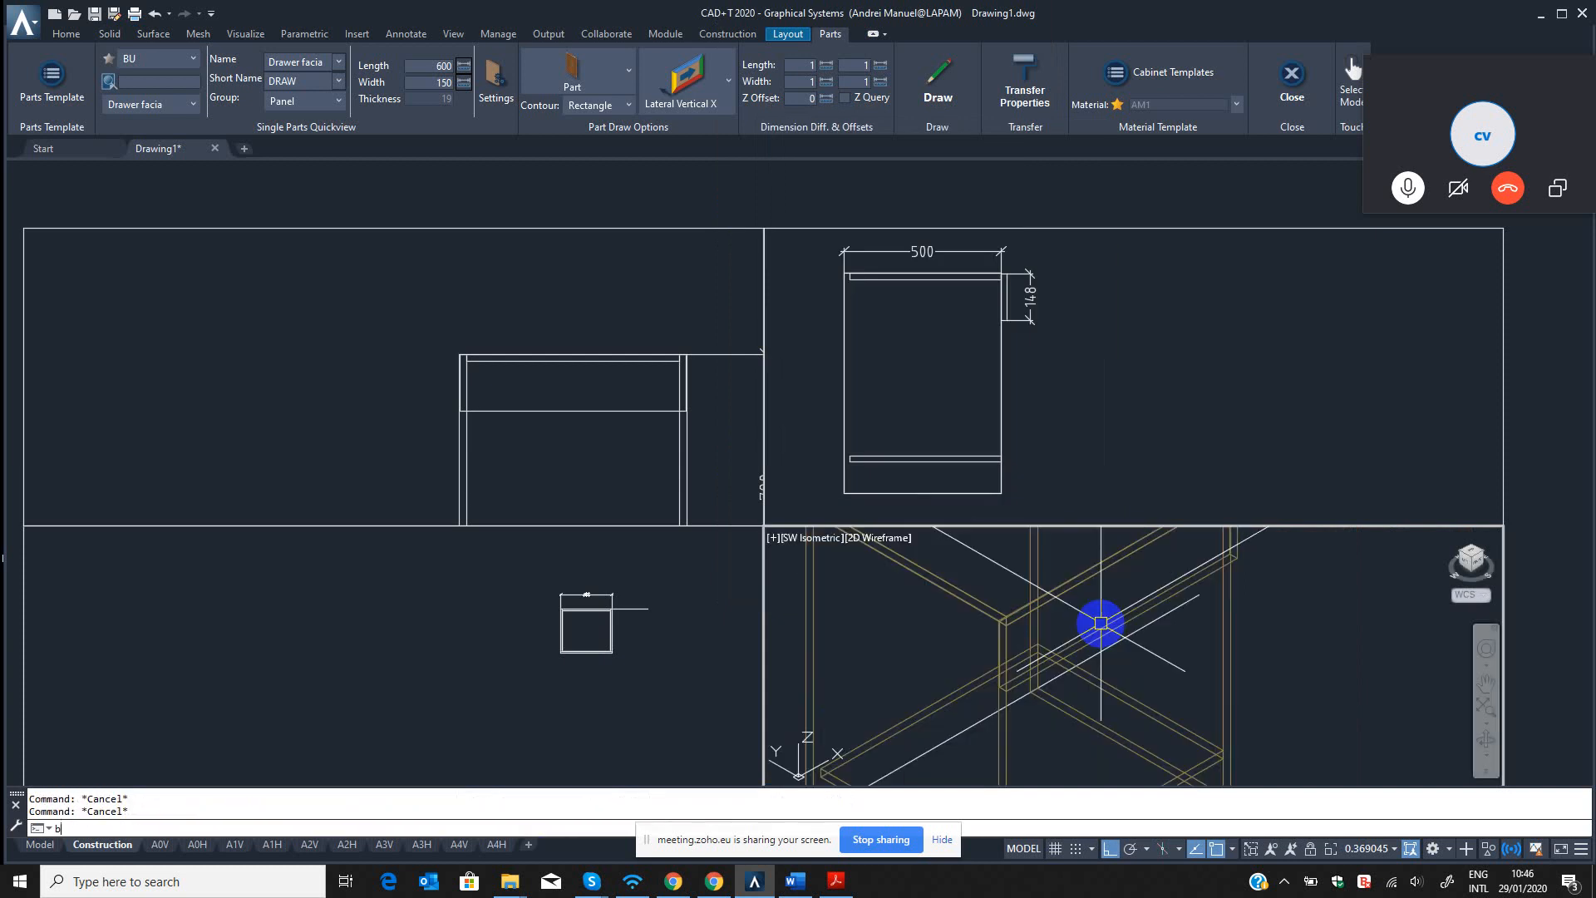
key(Return)
click(1127, 604)
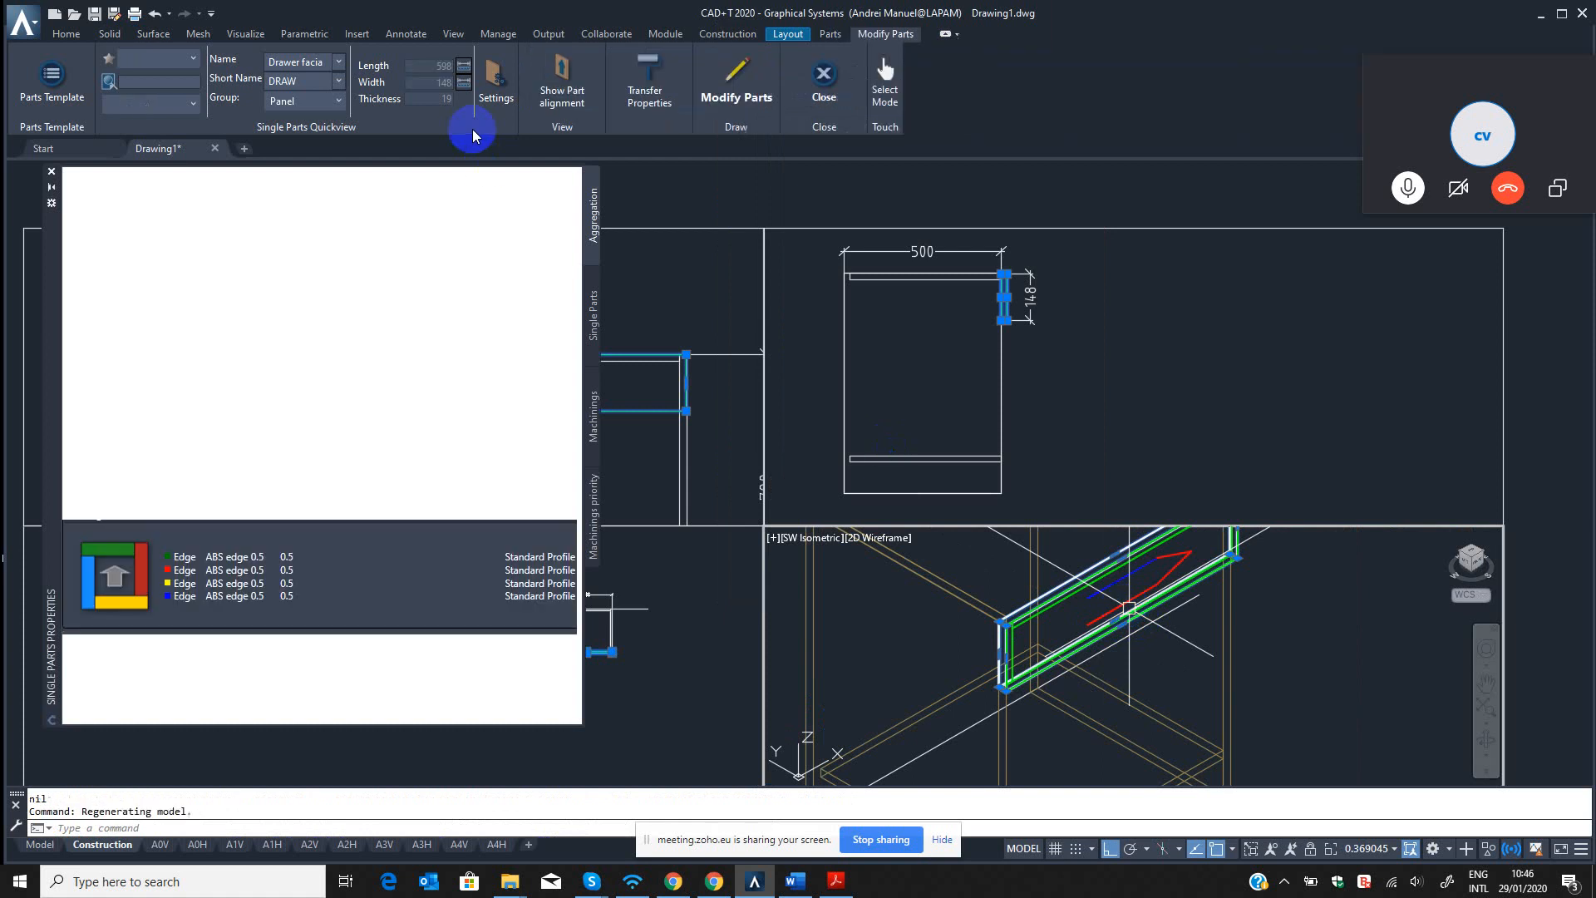
click(736, 88)
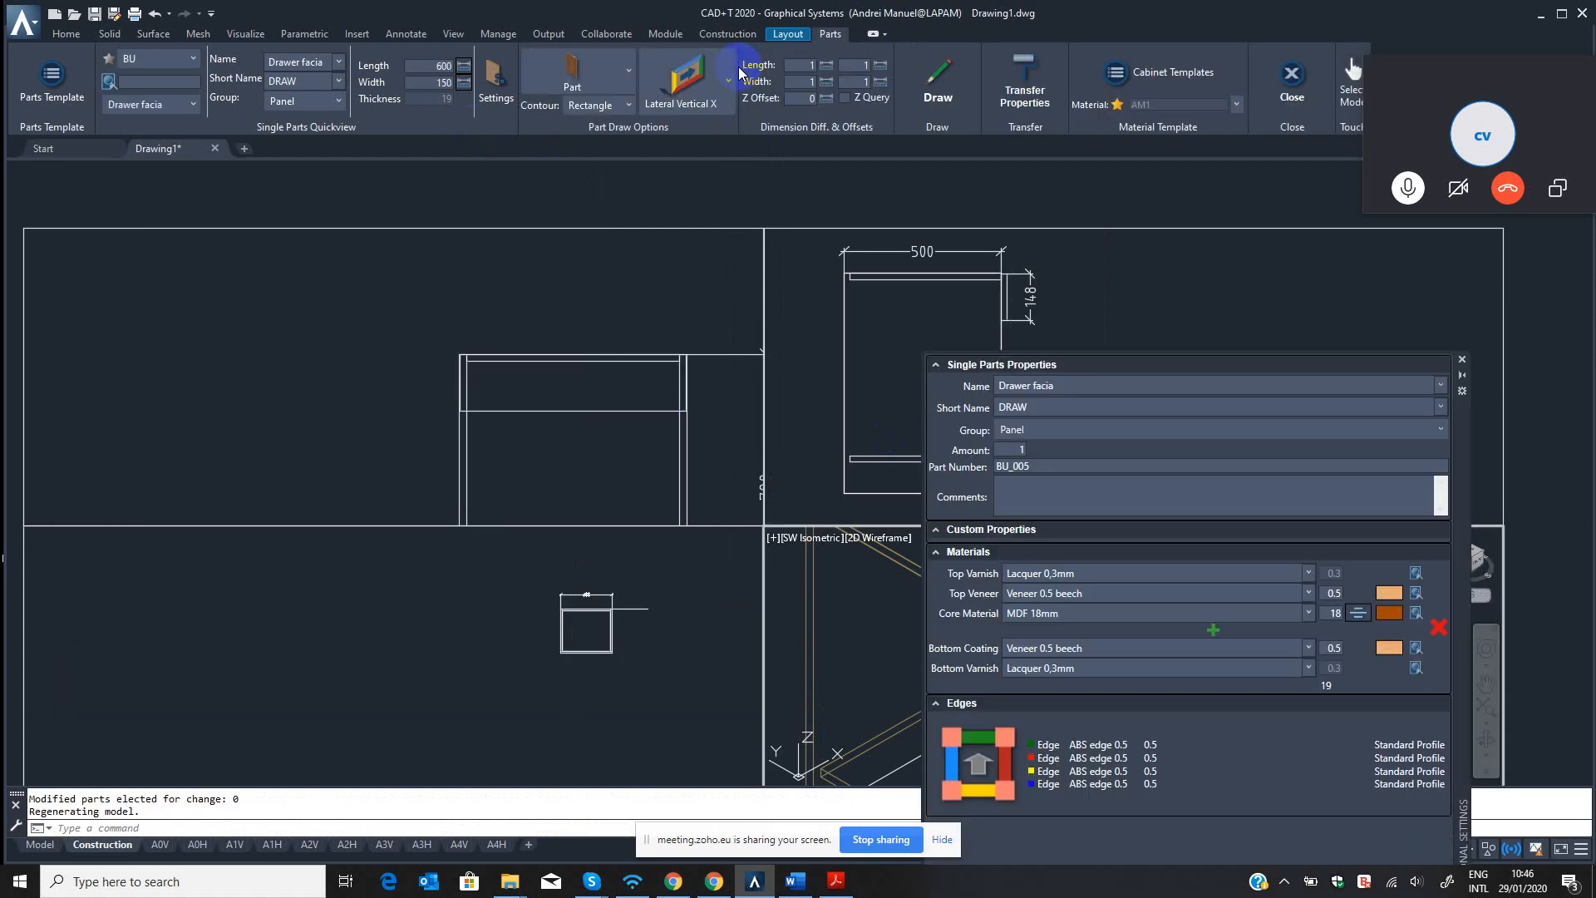
click(1461, 359)
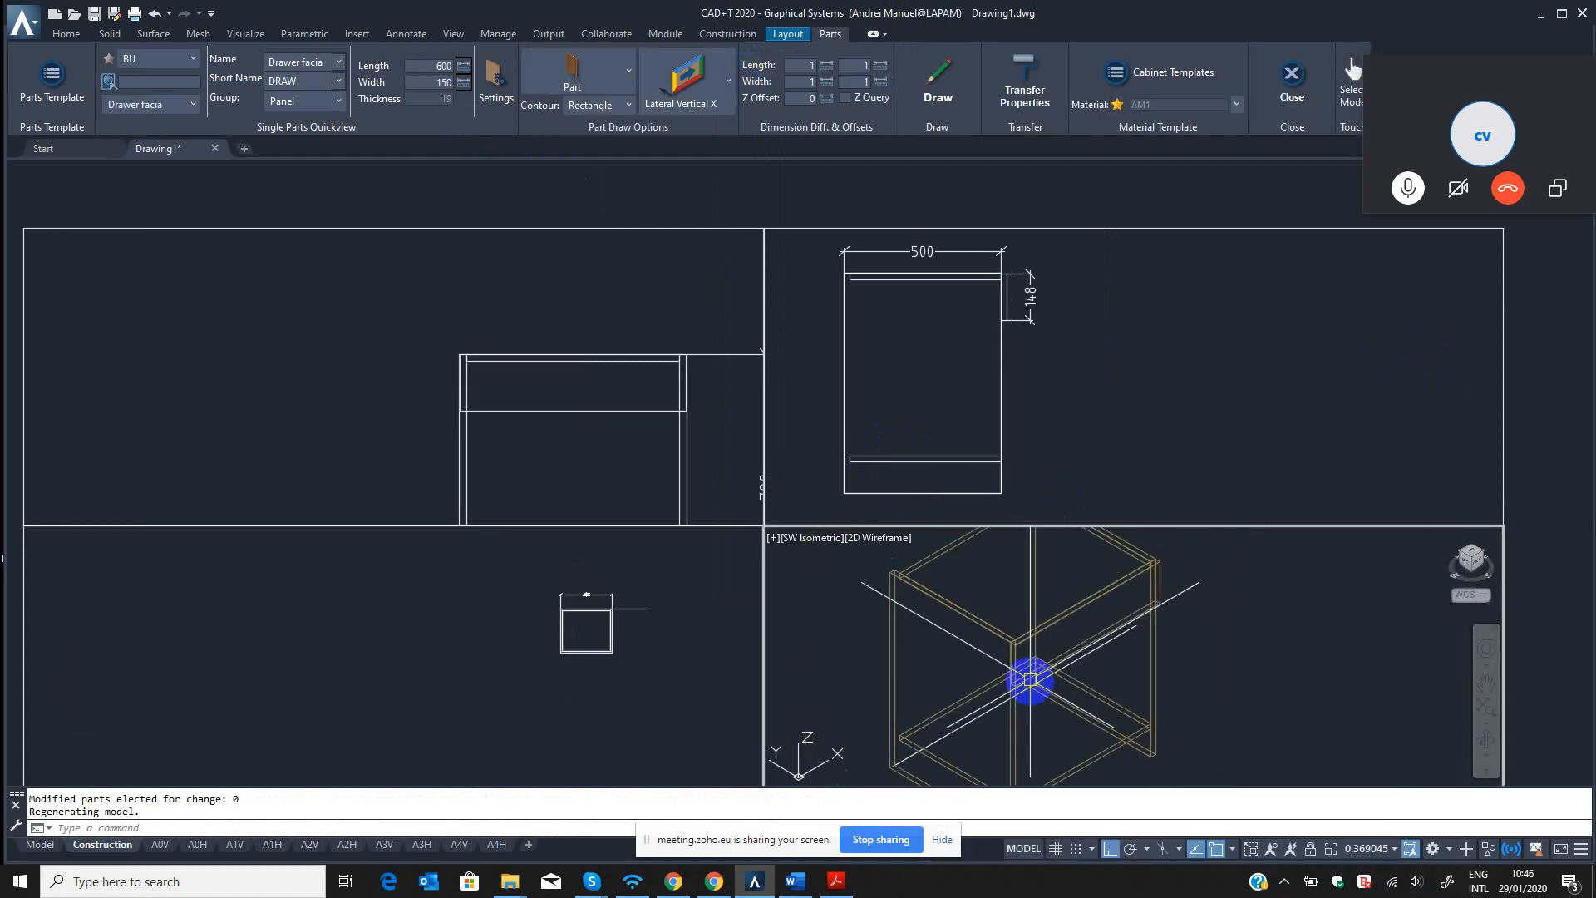
Open the Drawer facia template of the BU source in the Part Template Editor.
scroll(1030, 680, down, 4)
middle_drag(1030, 680, 1083, 633)
click(587, 647)
middle_drag(584, 661, 453, 638)
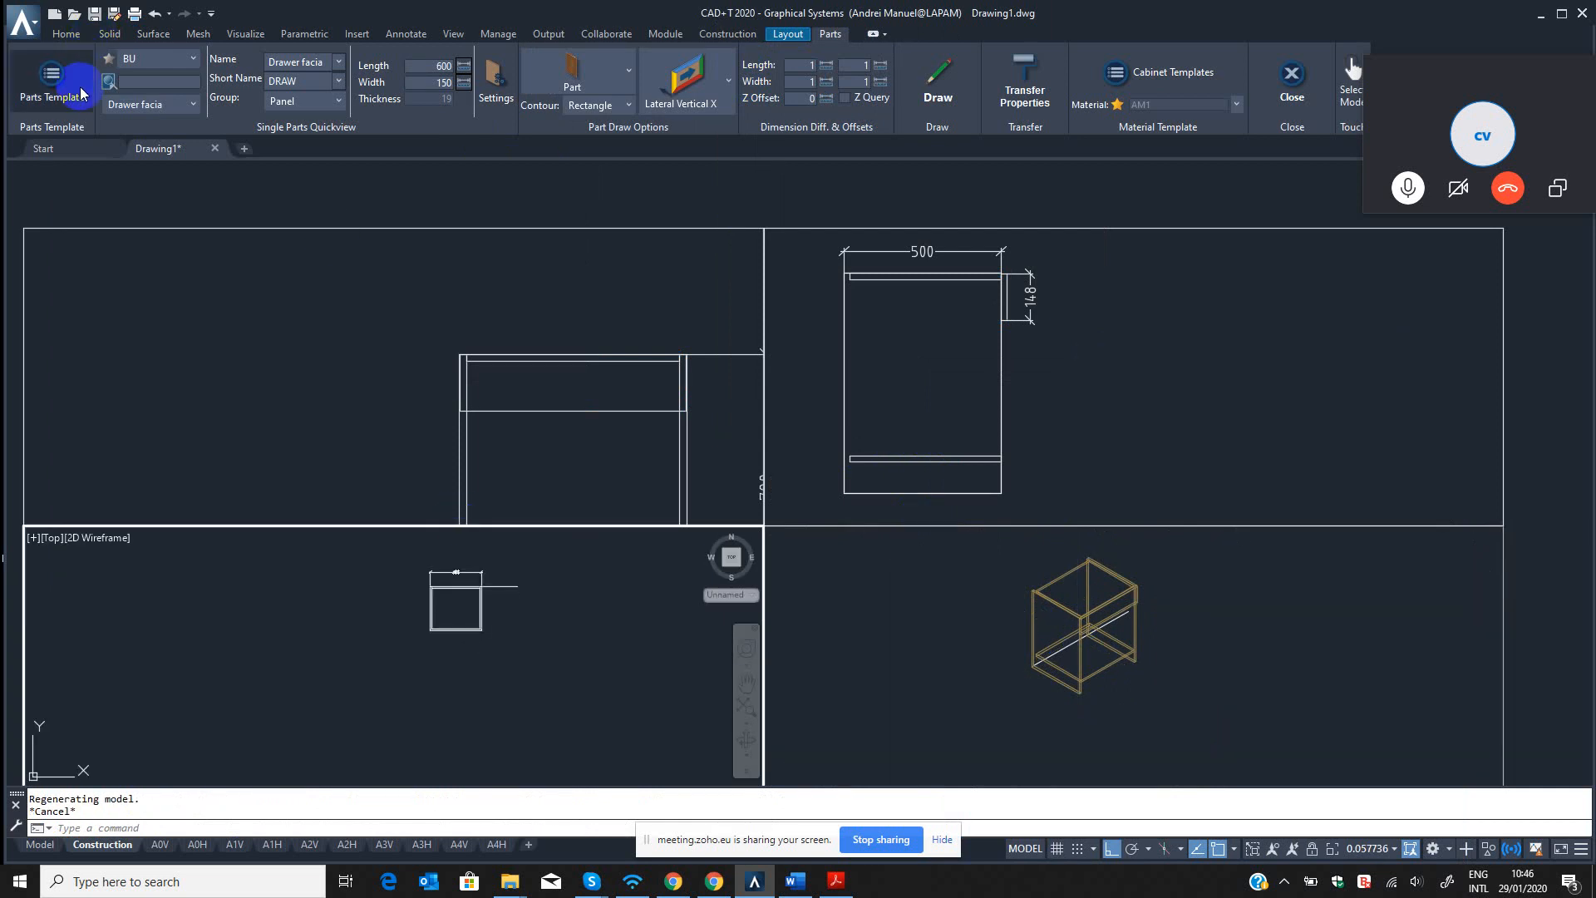
click(51, 90)
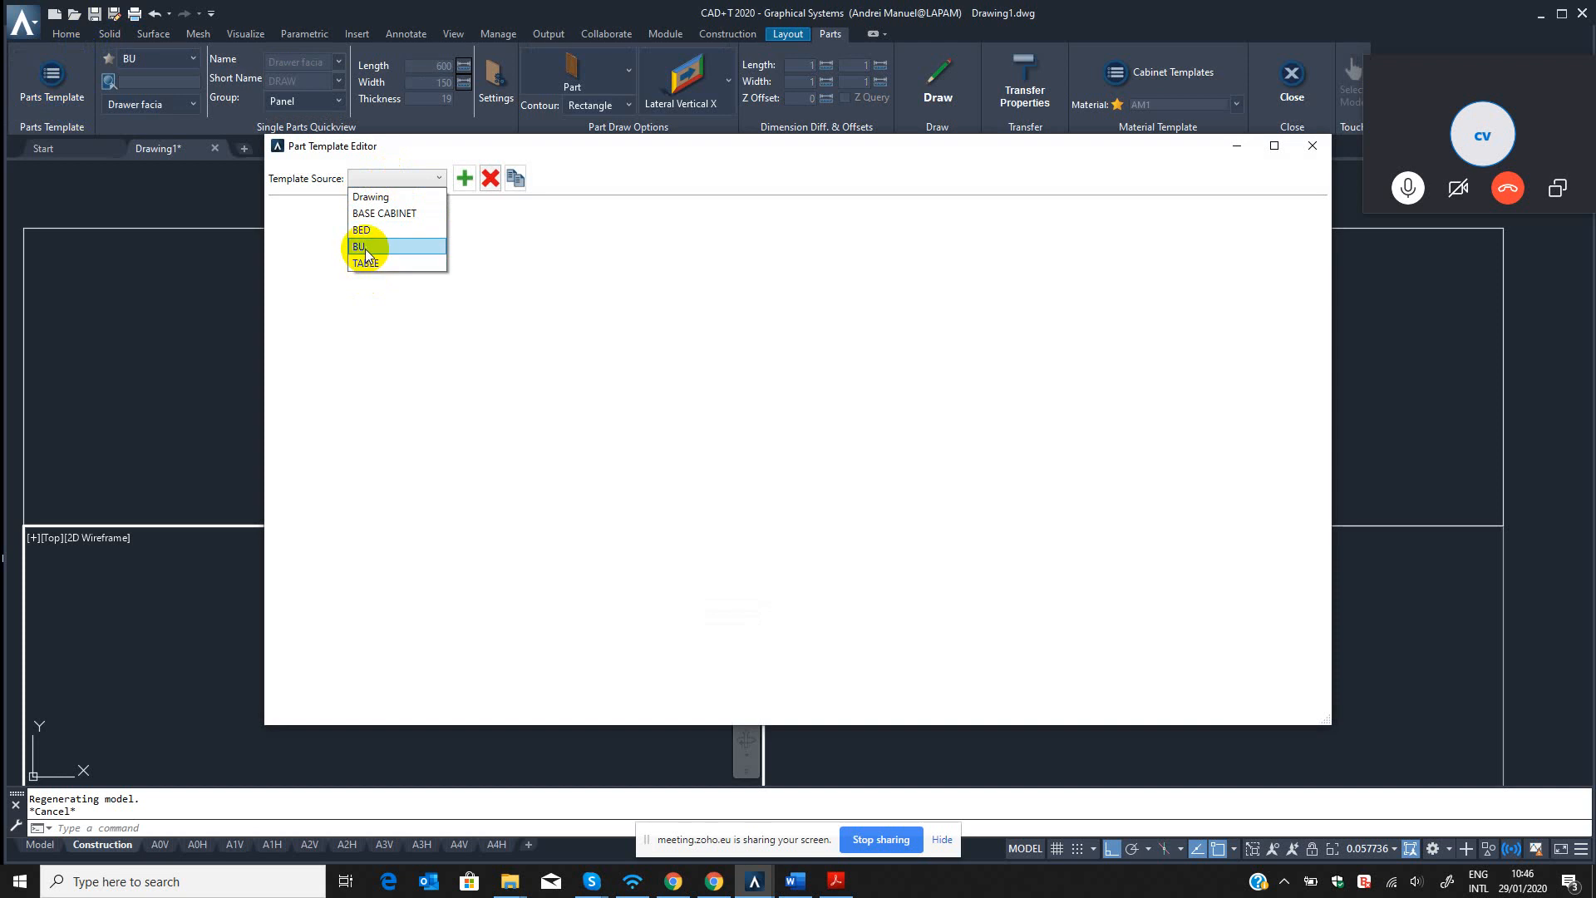
click(366, 248)
click(367, 333)
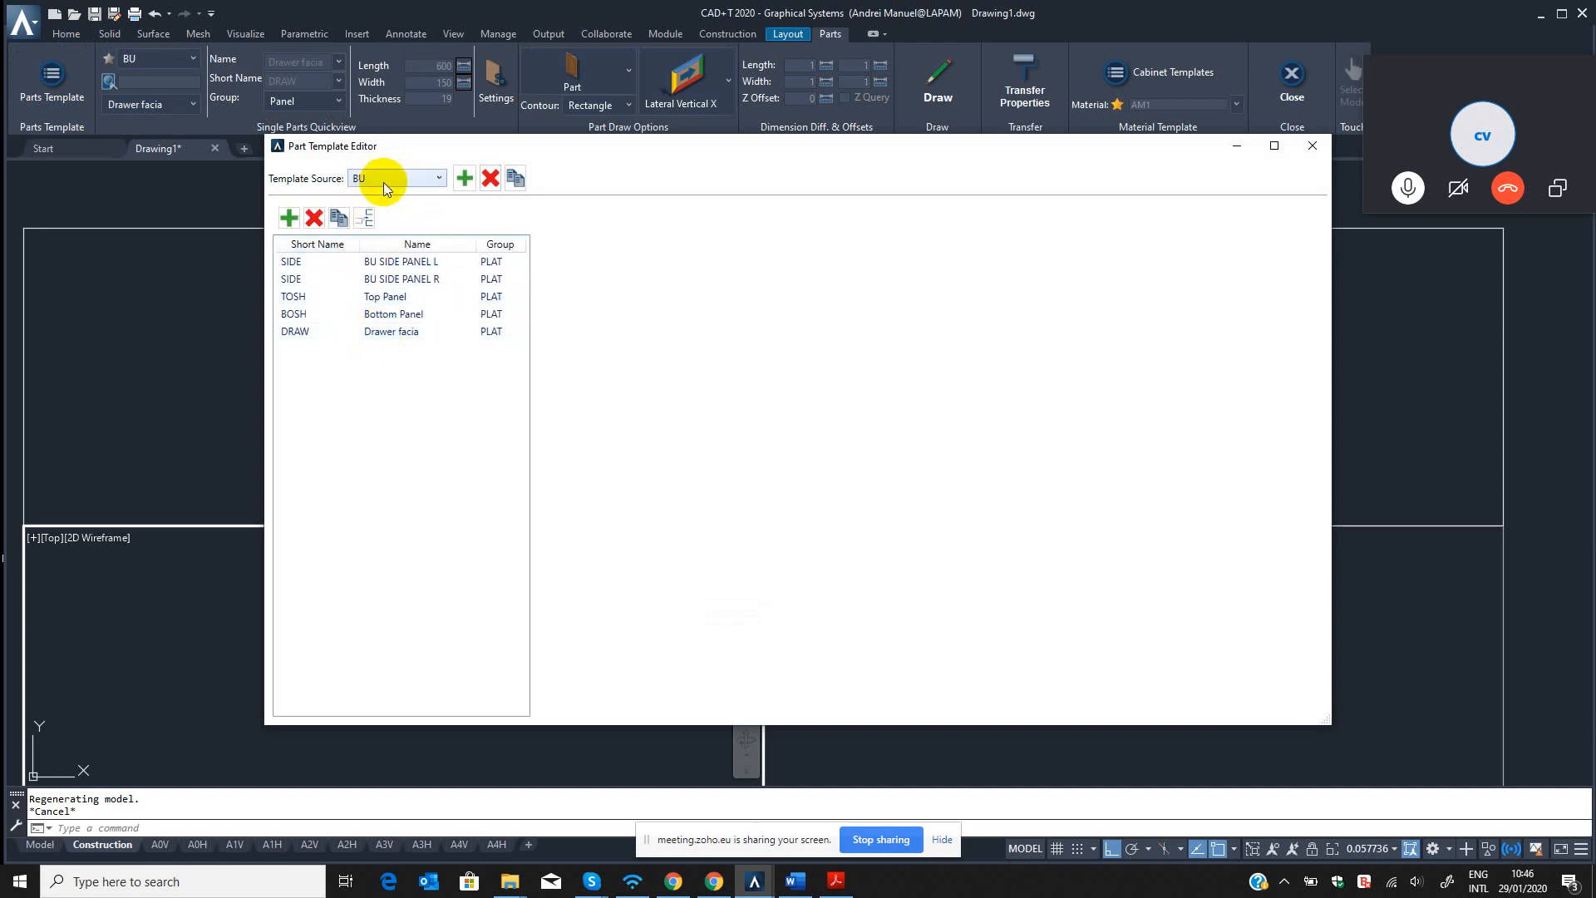
click(376, 332)
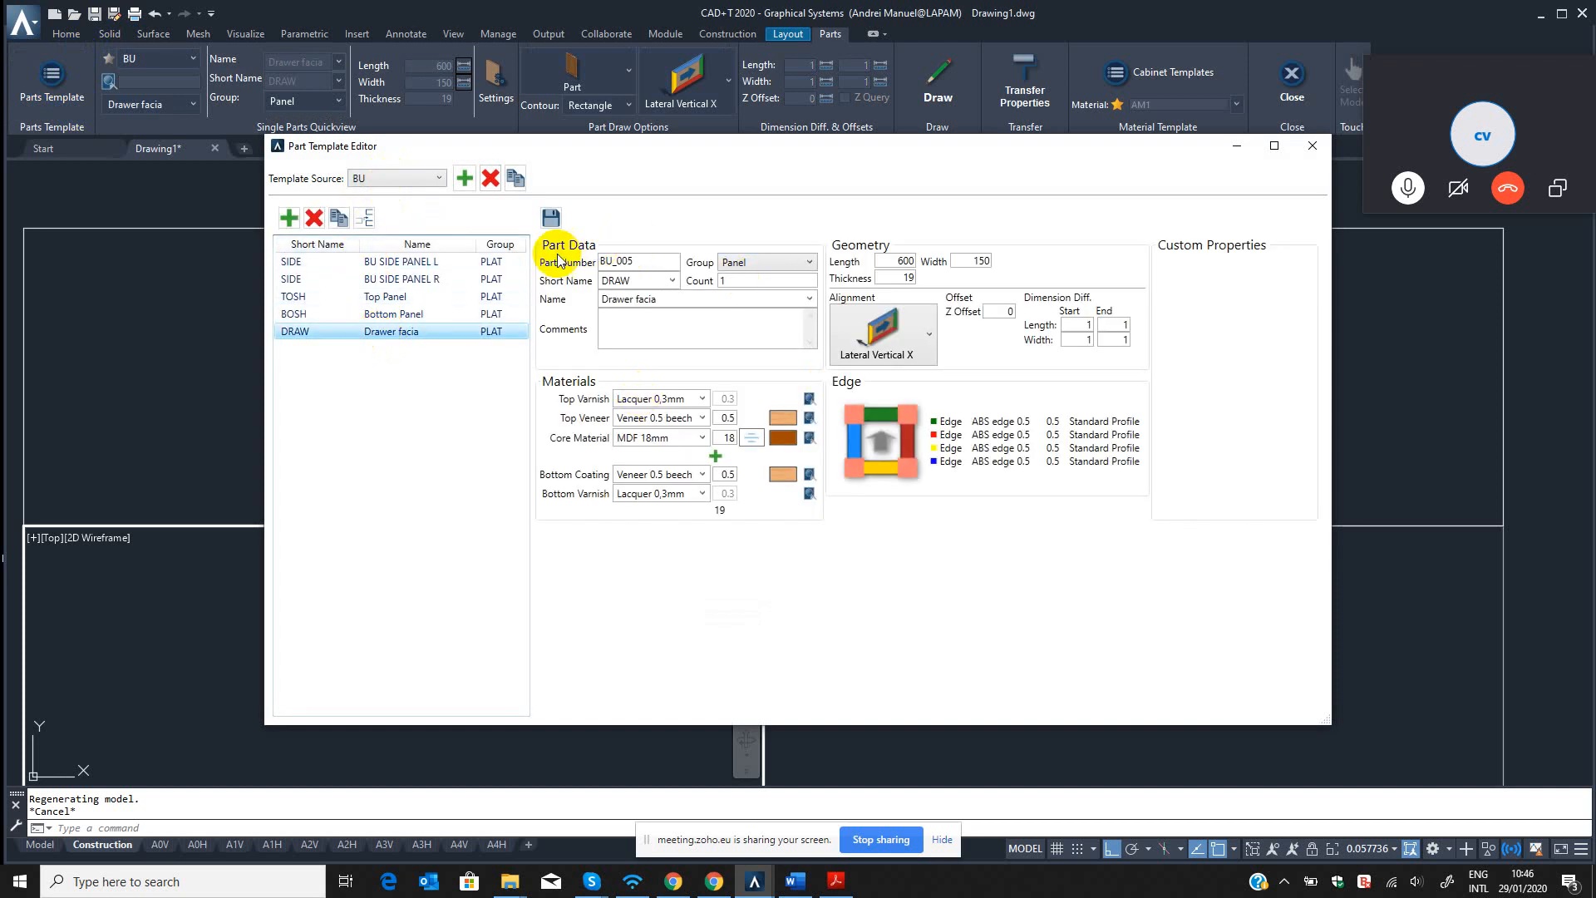
Duplicate the Drawer facia template and give the copy part number BU_006, short name DOOR and name Door L.
click(340, 219)
click(363, 218)
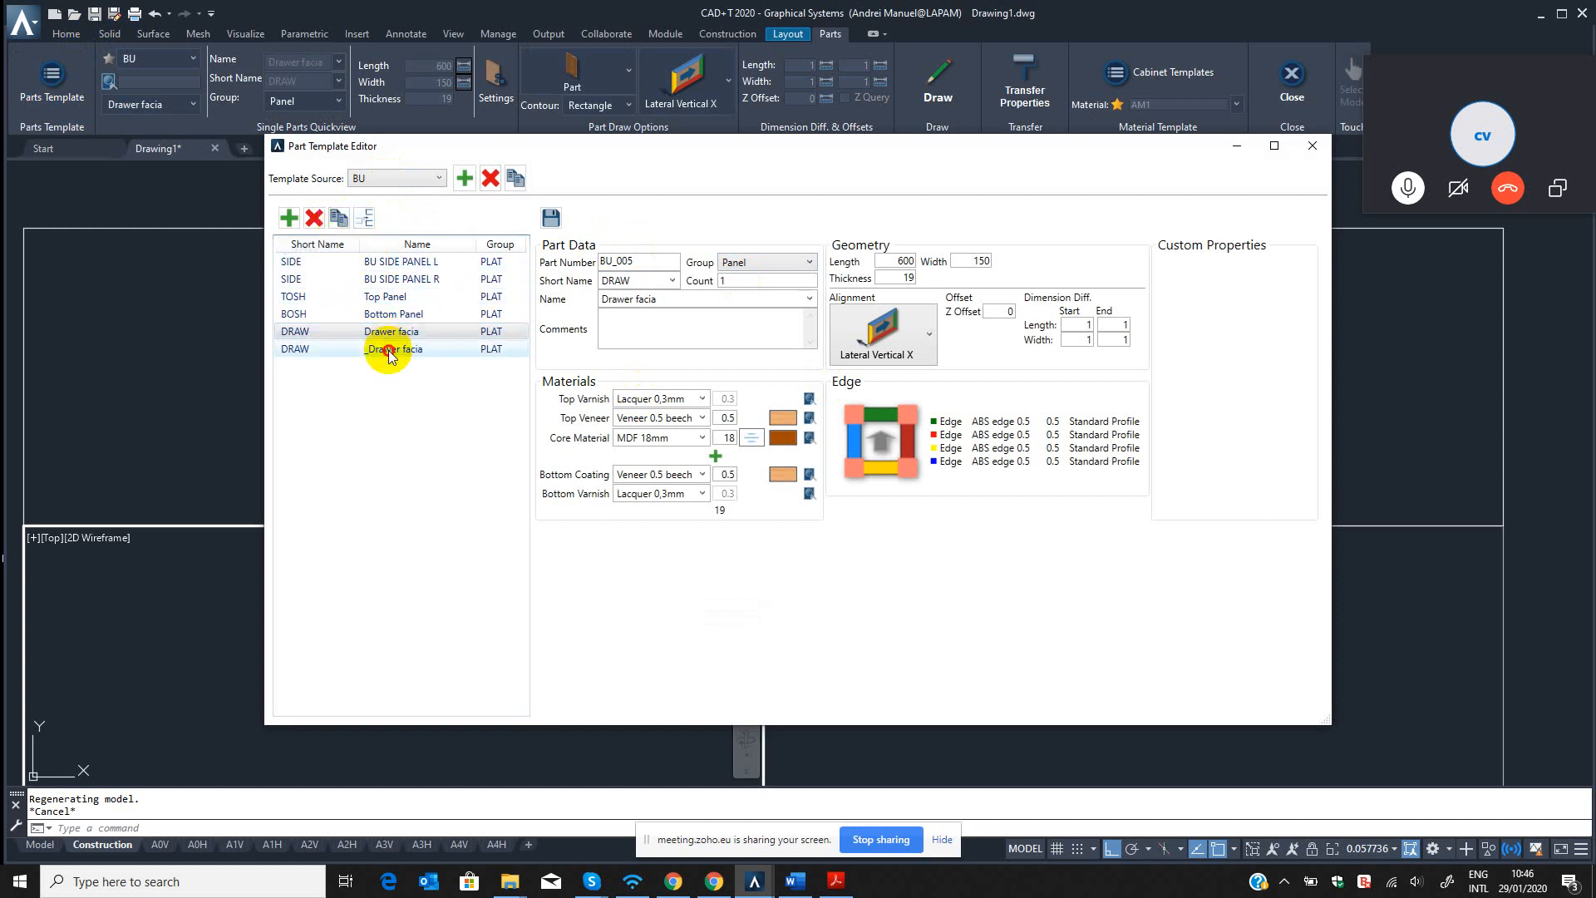
click(382, 349)
click(667, 280)
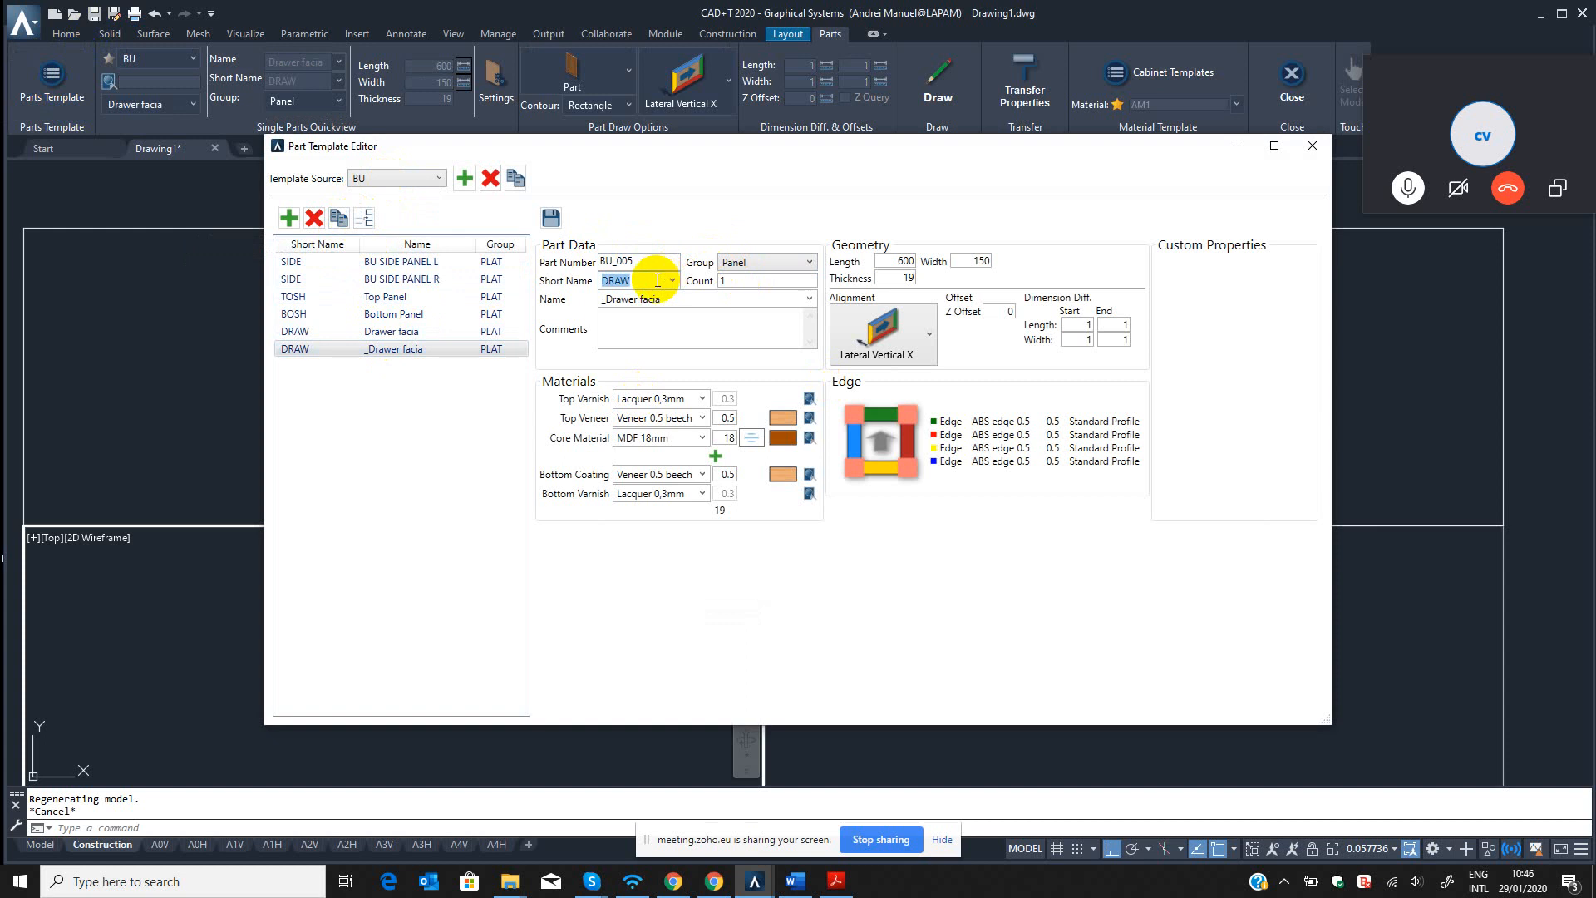
click(656, 260)
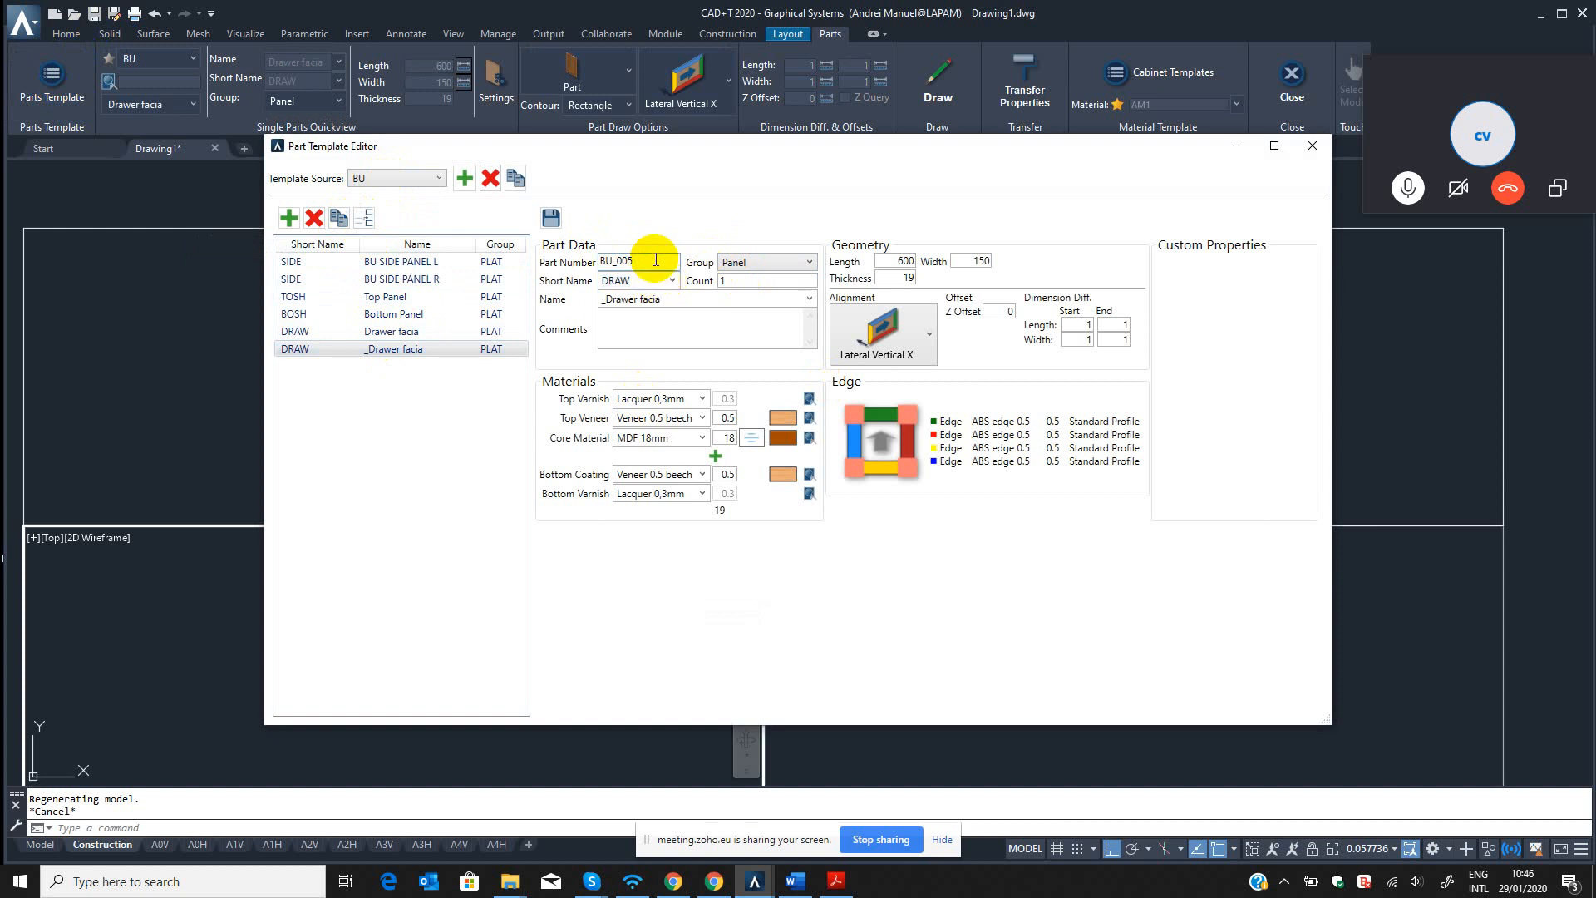
text(6)
click(656, 280)
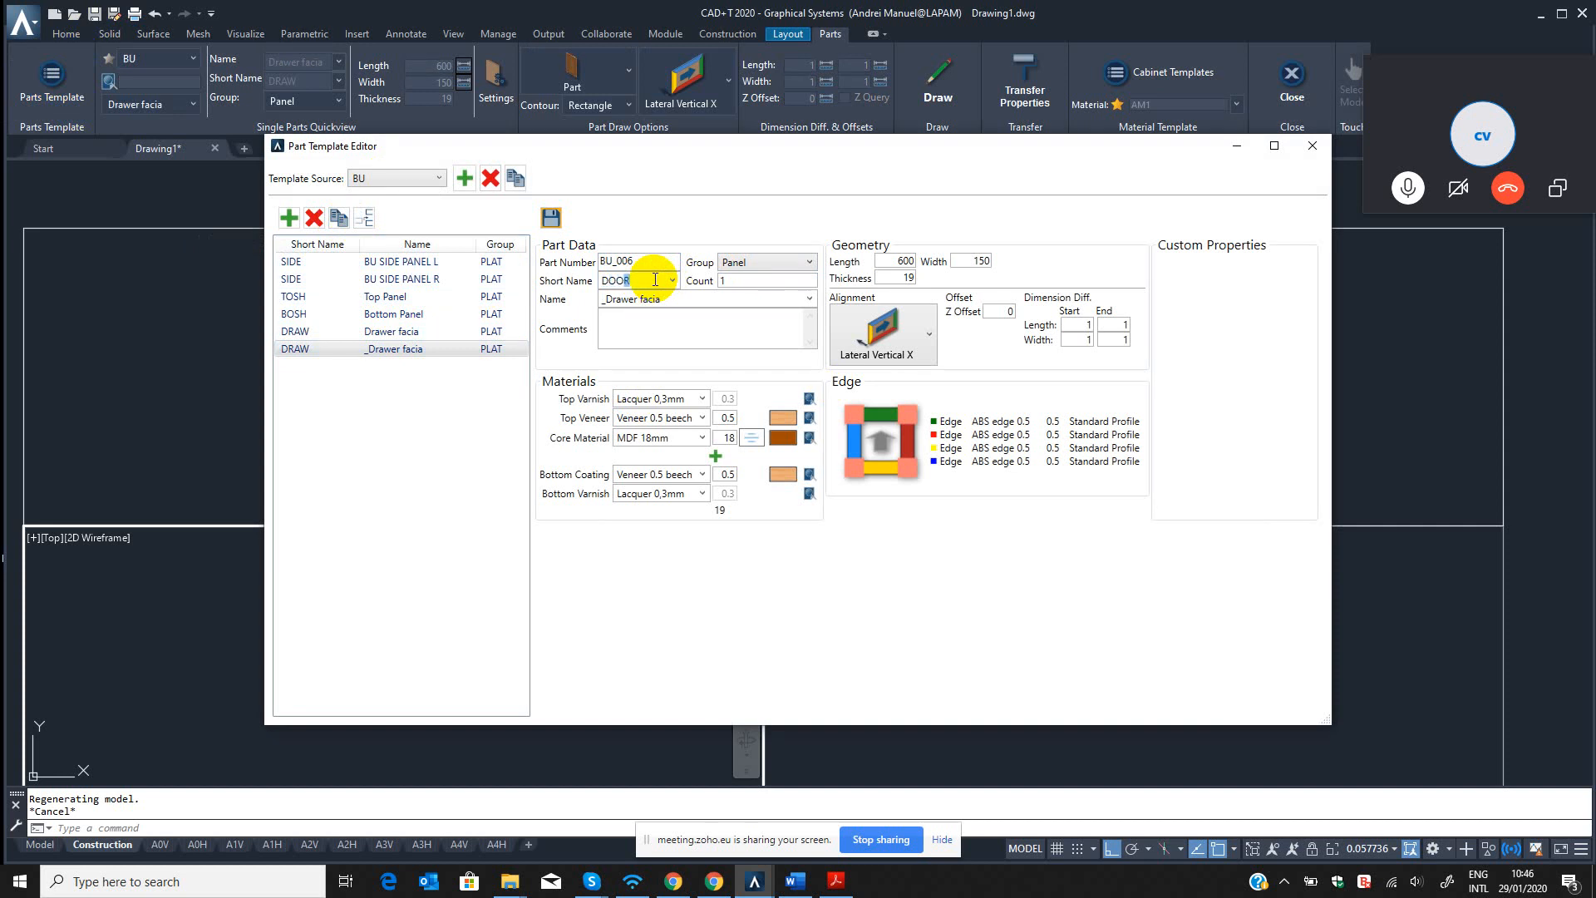
text(DOOR)
click(689, 300)
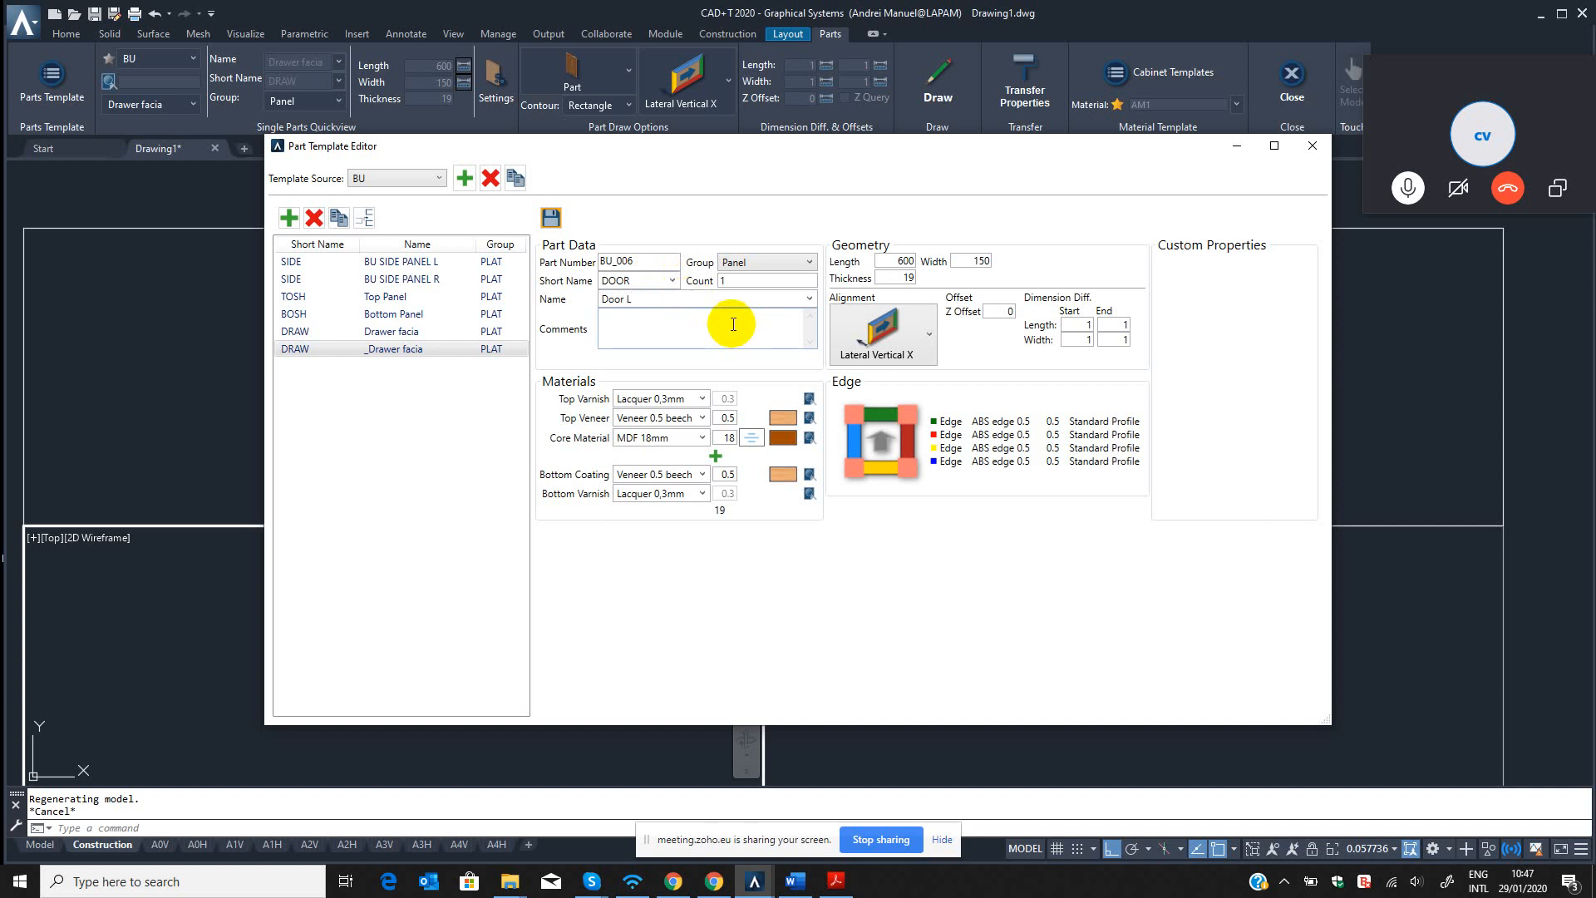
Set the Door L template's length to 550 and its width to 600.
click(891, 260)
drag(891, 260, 982, 260)
click(903, 263)
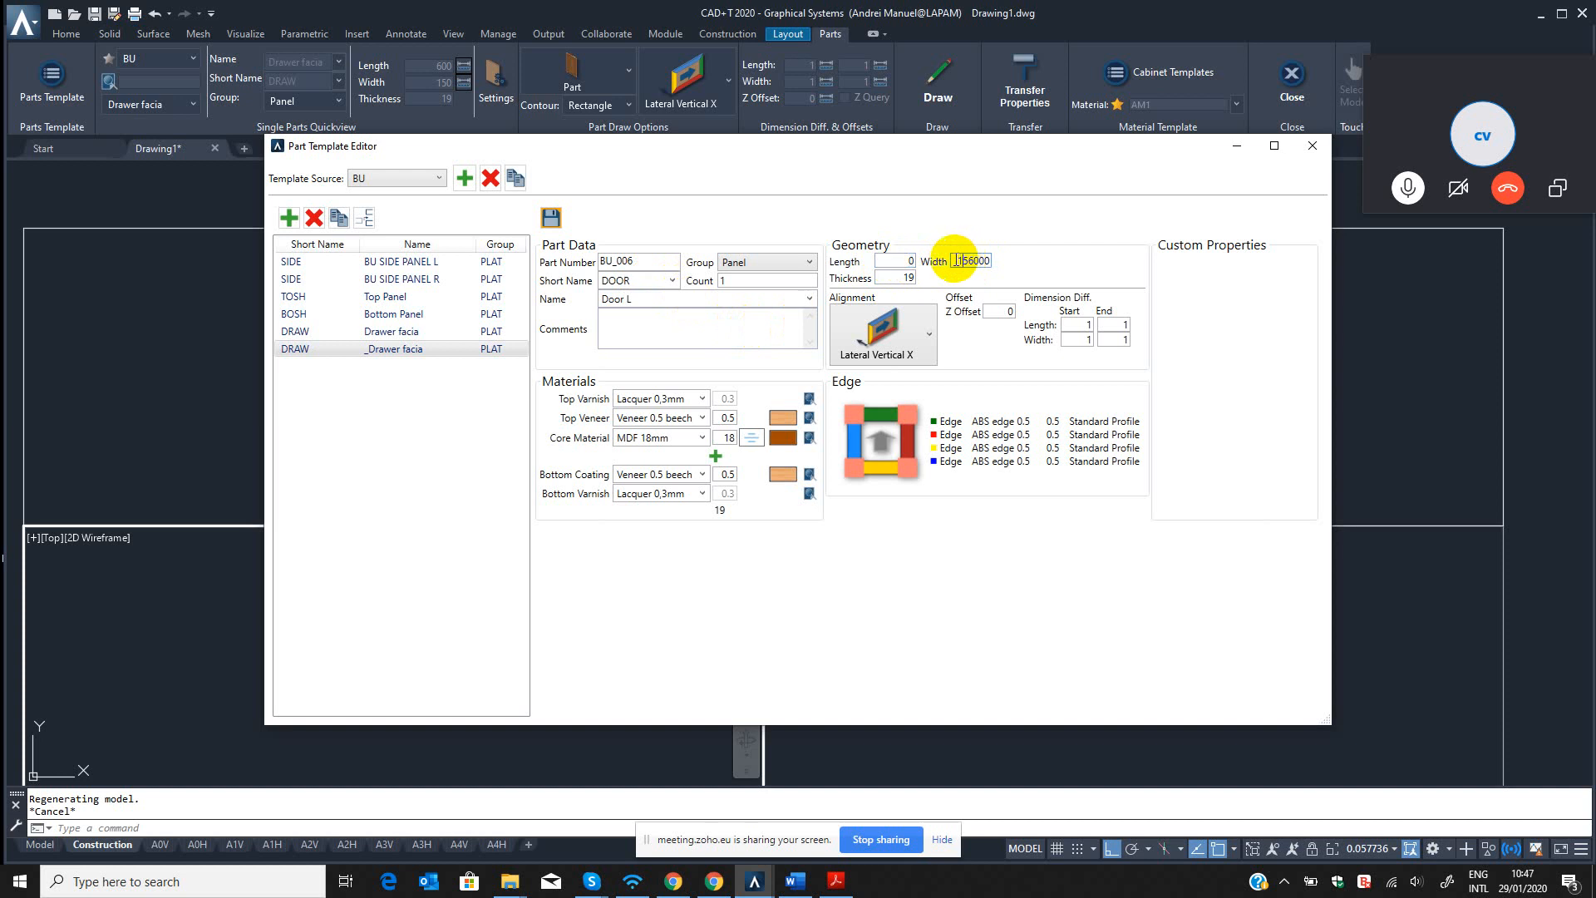
drag(954, 260, 1047, 267)
key(BackSpace)
text(5)
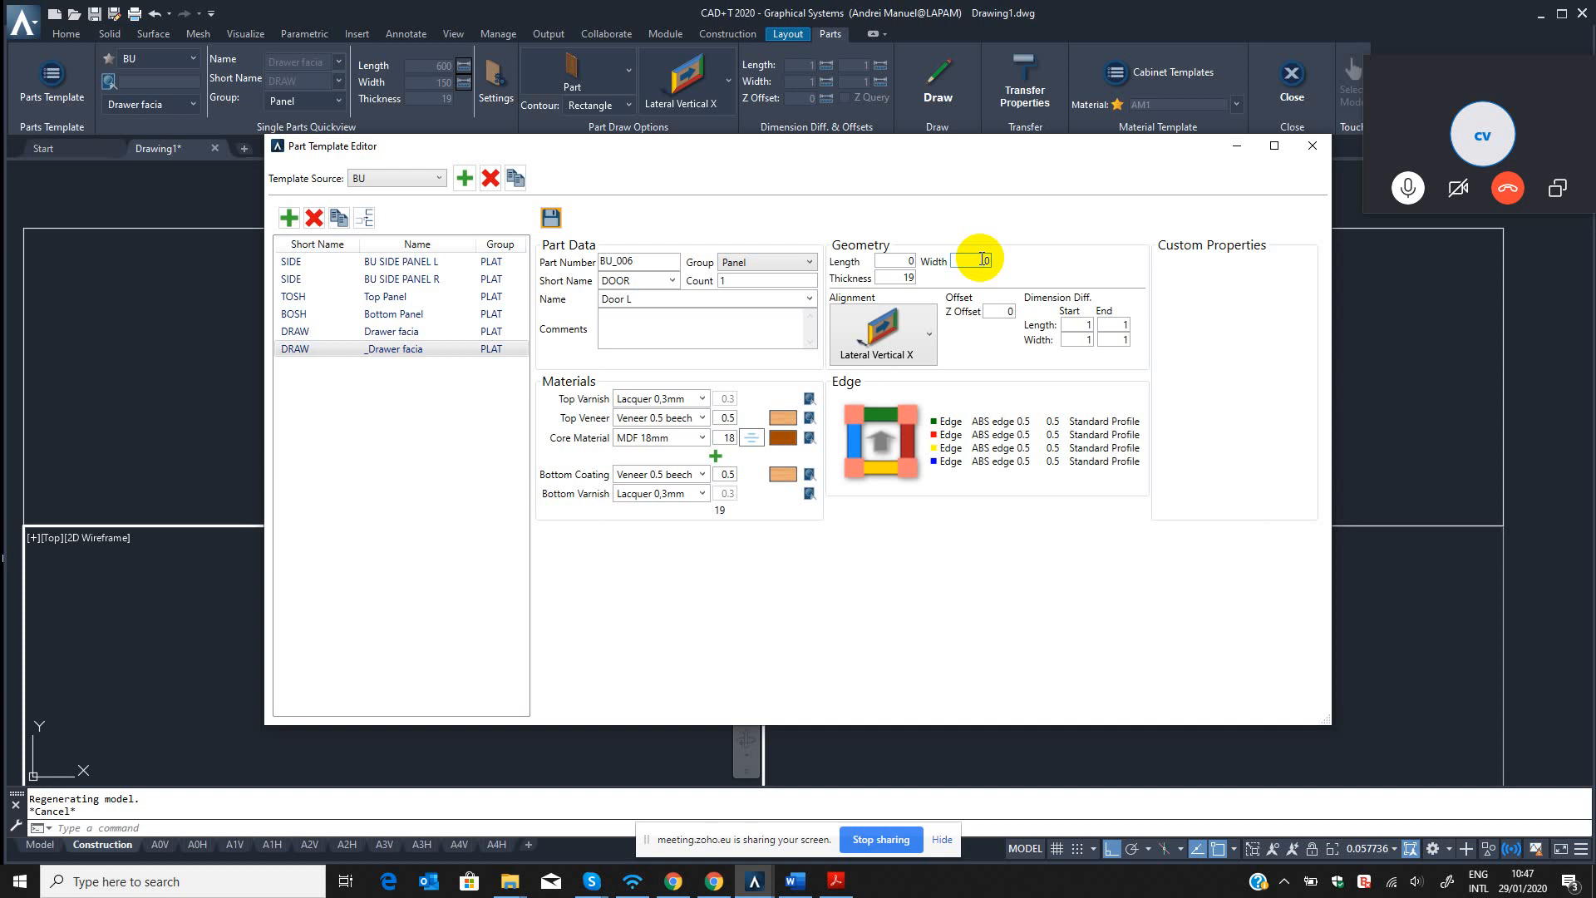
drag(901, 265, 952, 261)
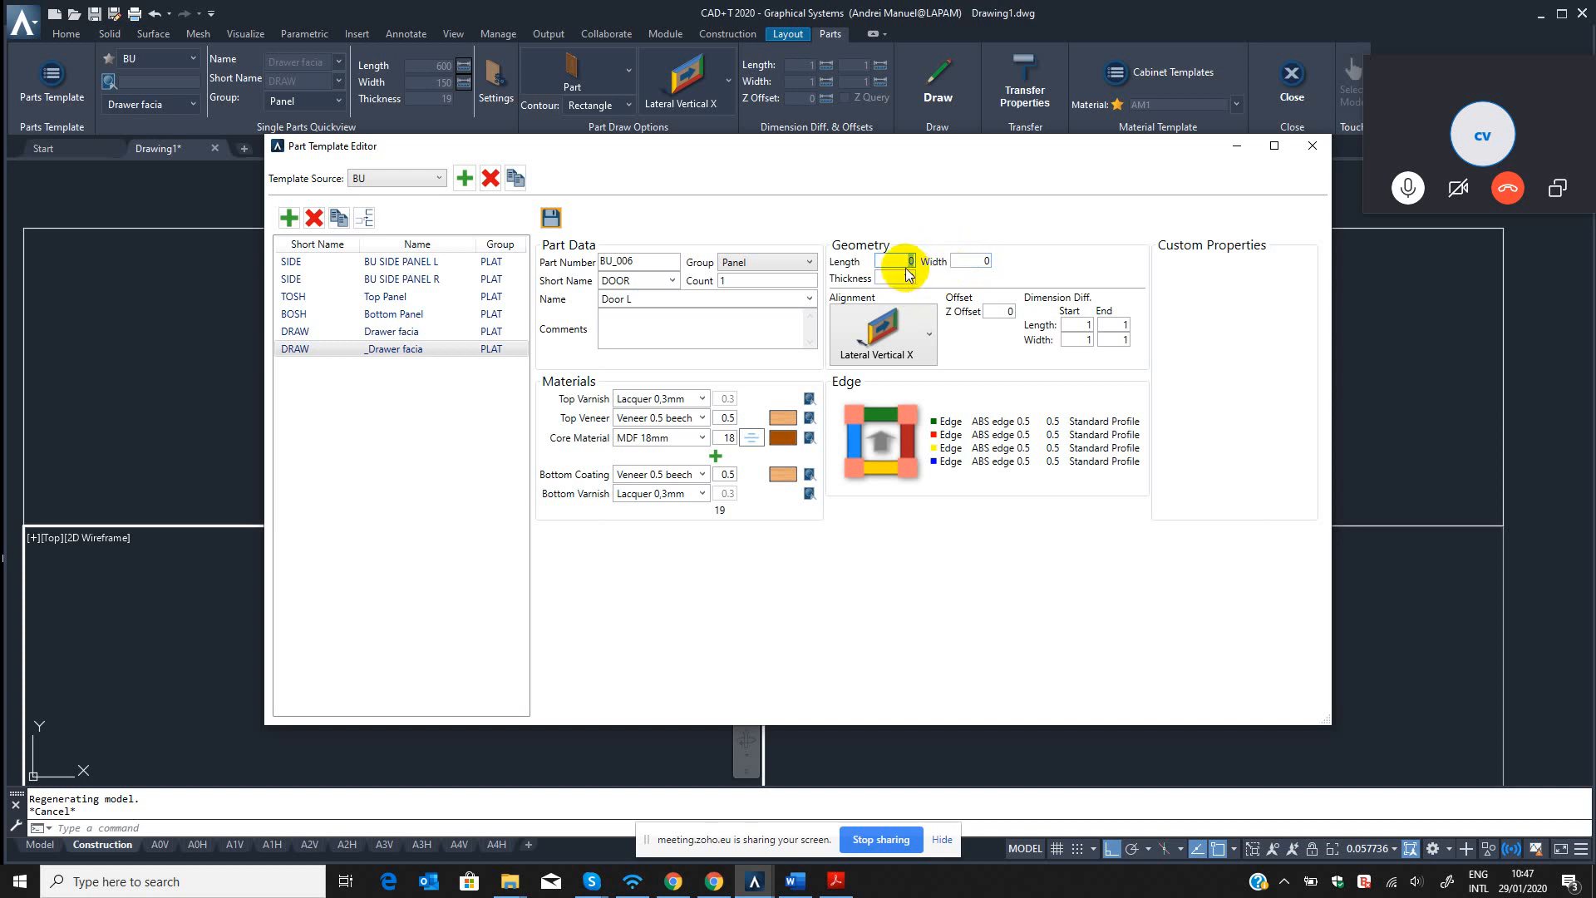
click(916, 261)
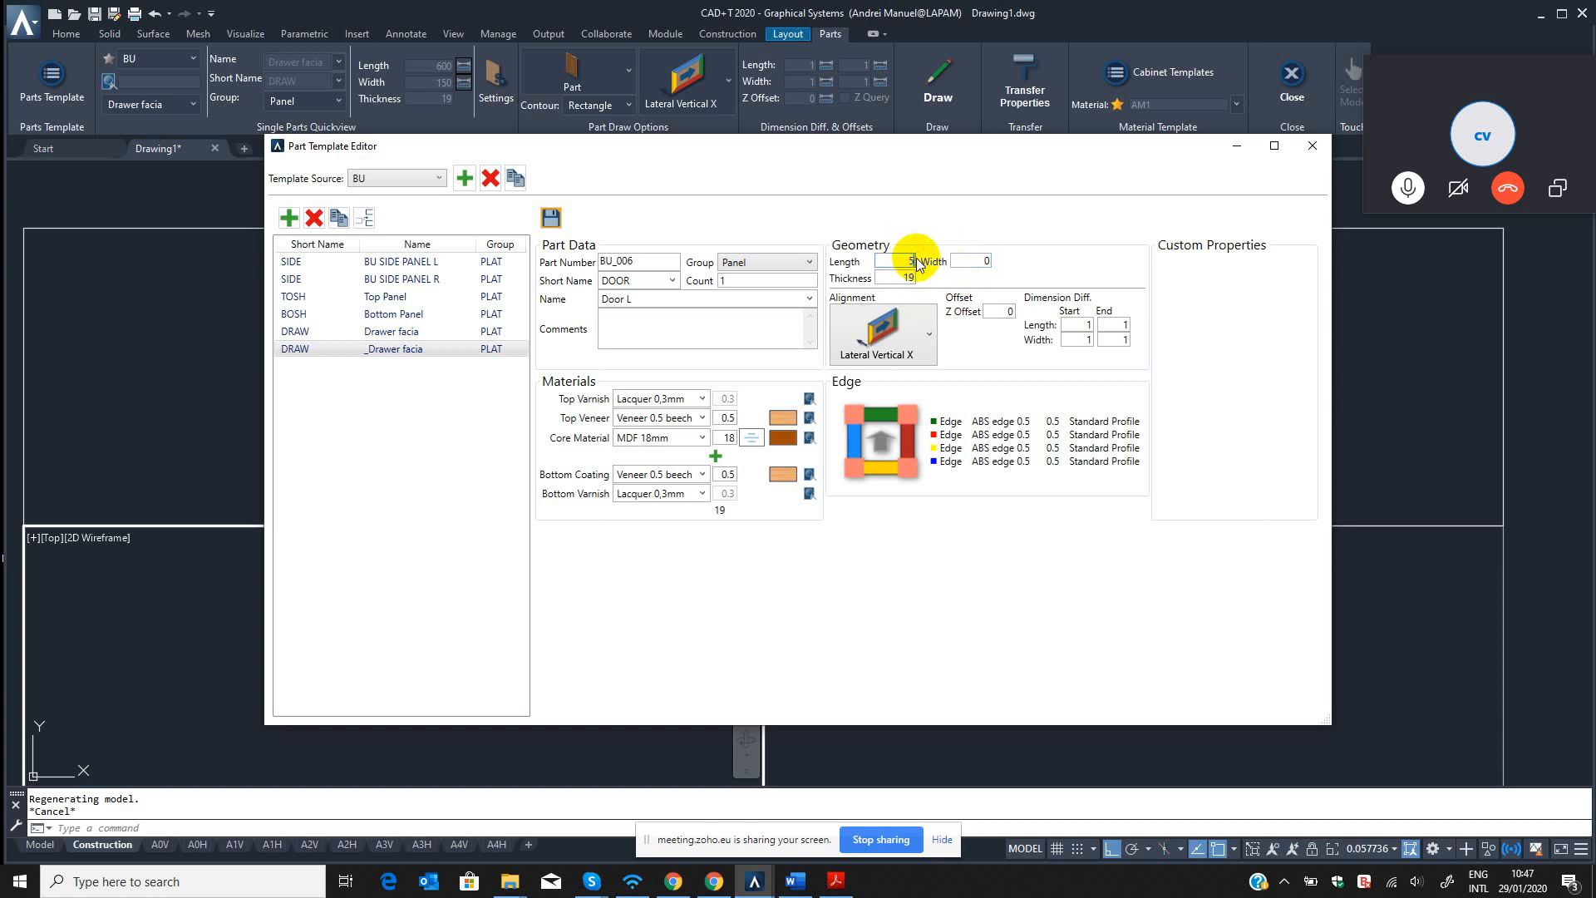
text(550)
drag(981, 261, 1038, 265)
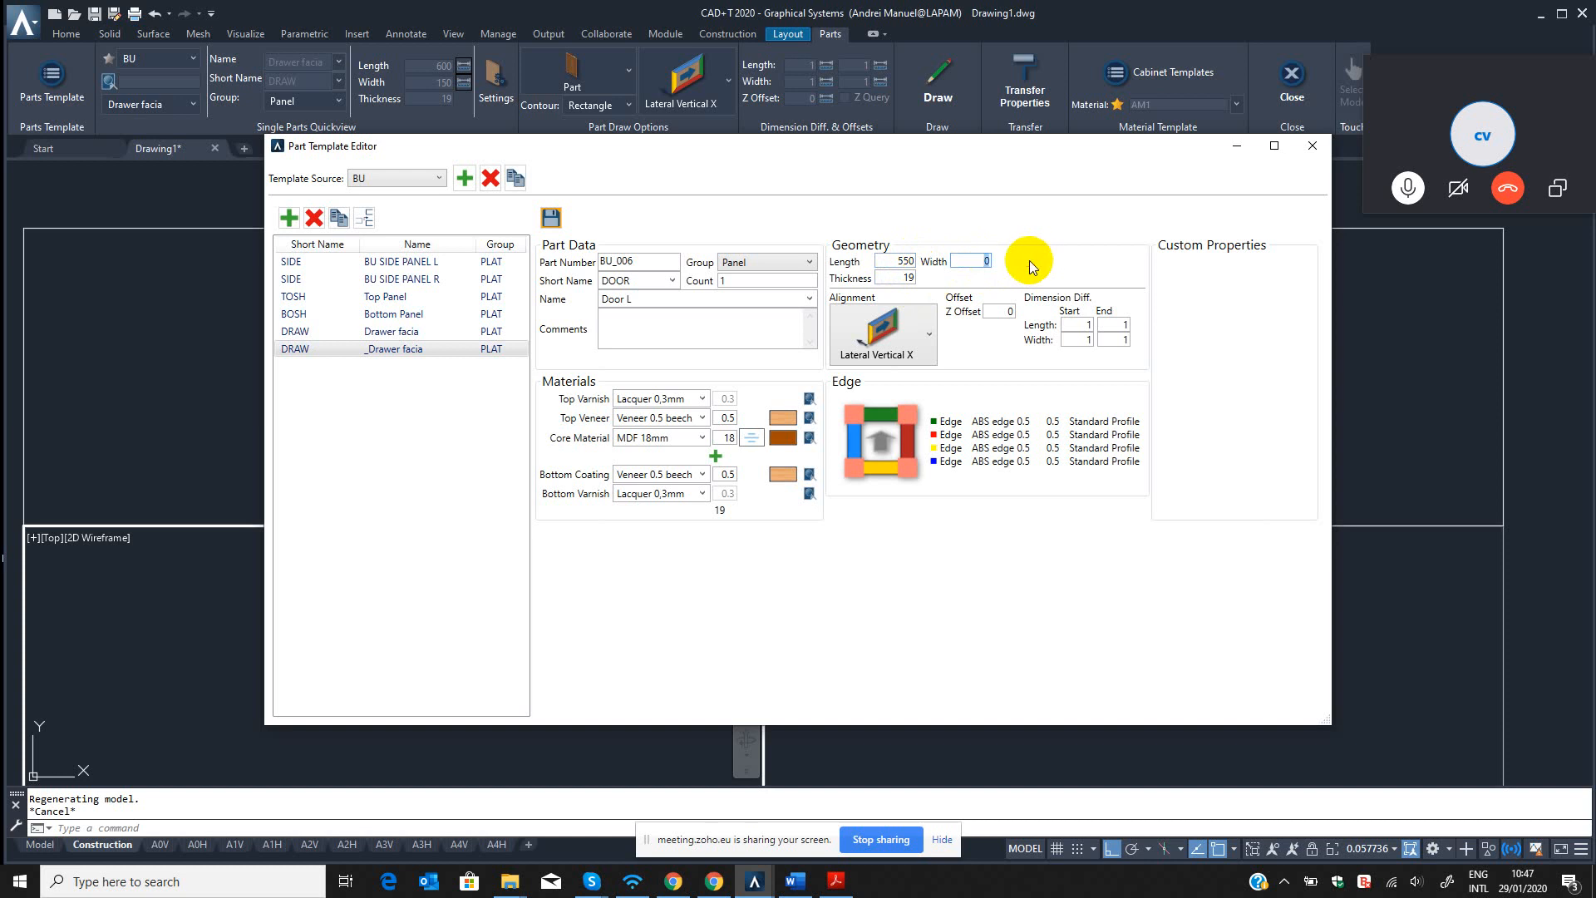
text(600)
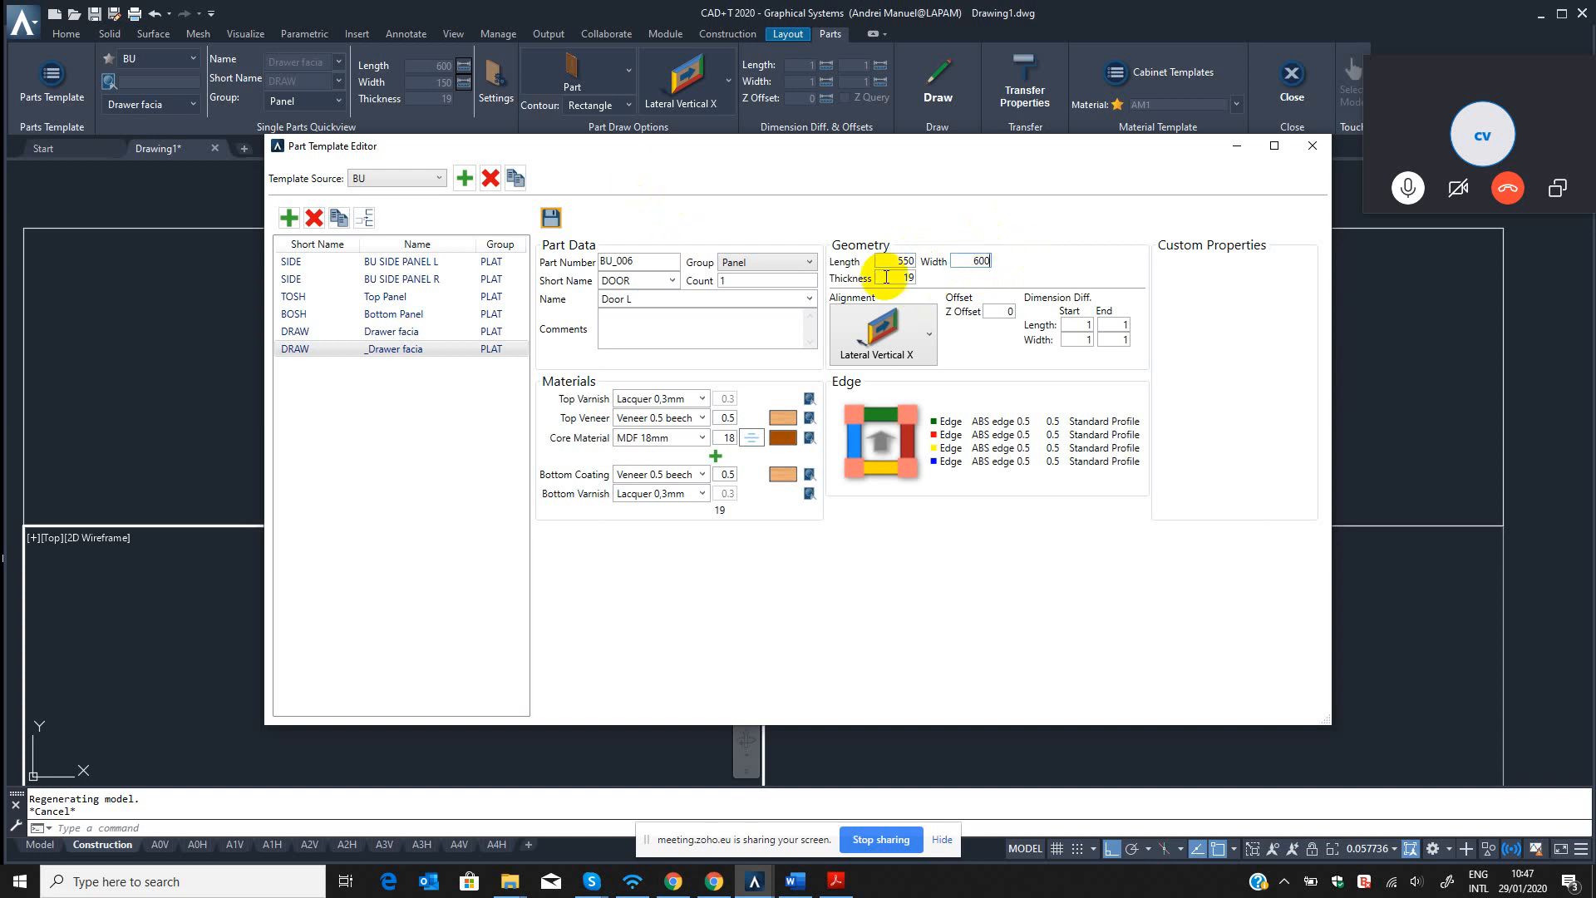
Set the Door L template's width to 300, then save the template and close the Part Template Editor.
click(1075, 323)
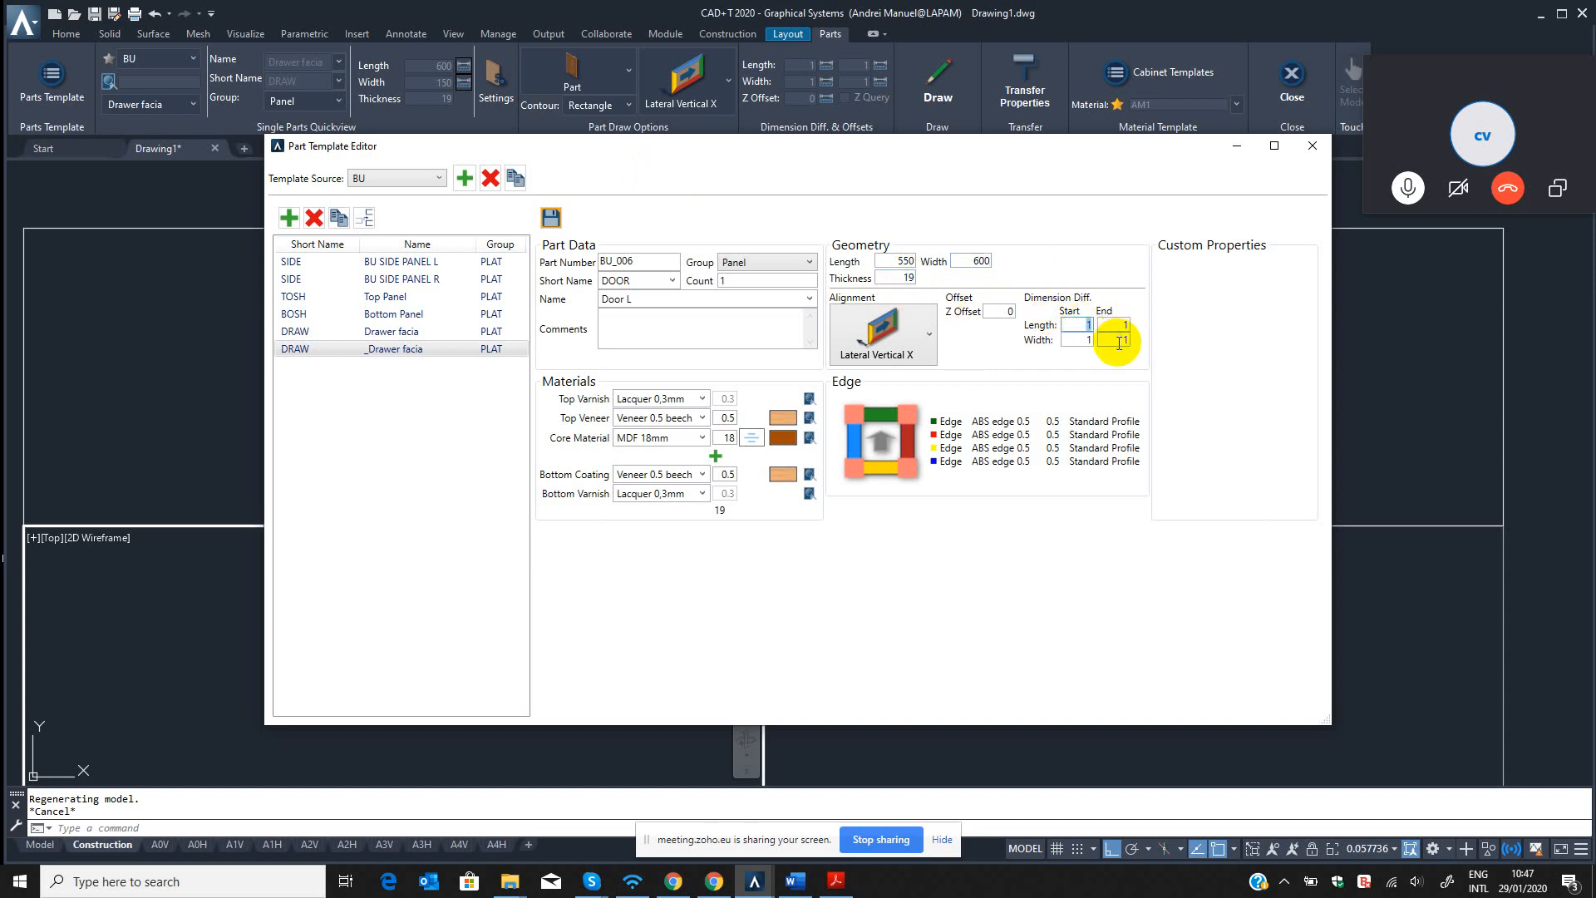
click(1116, 324)
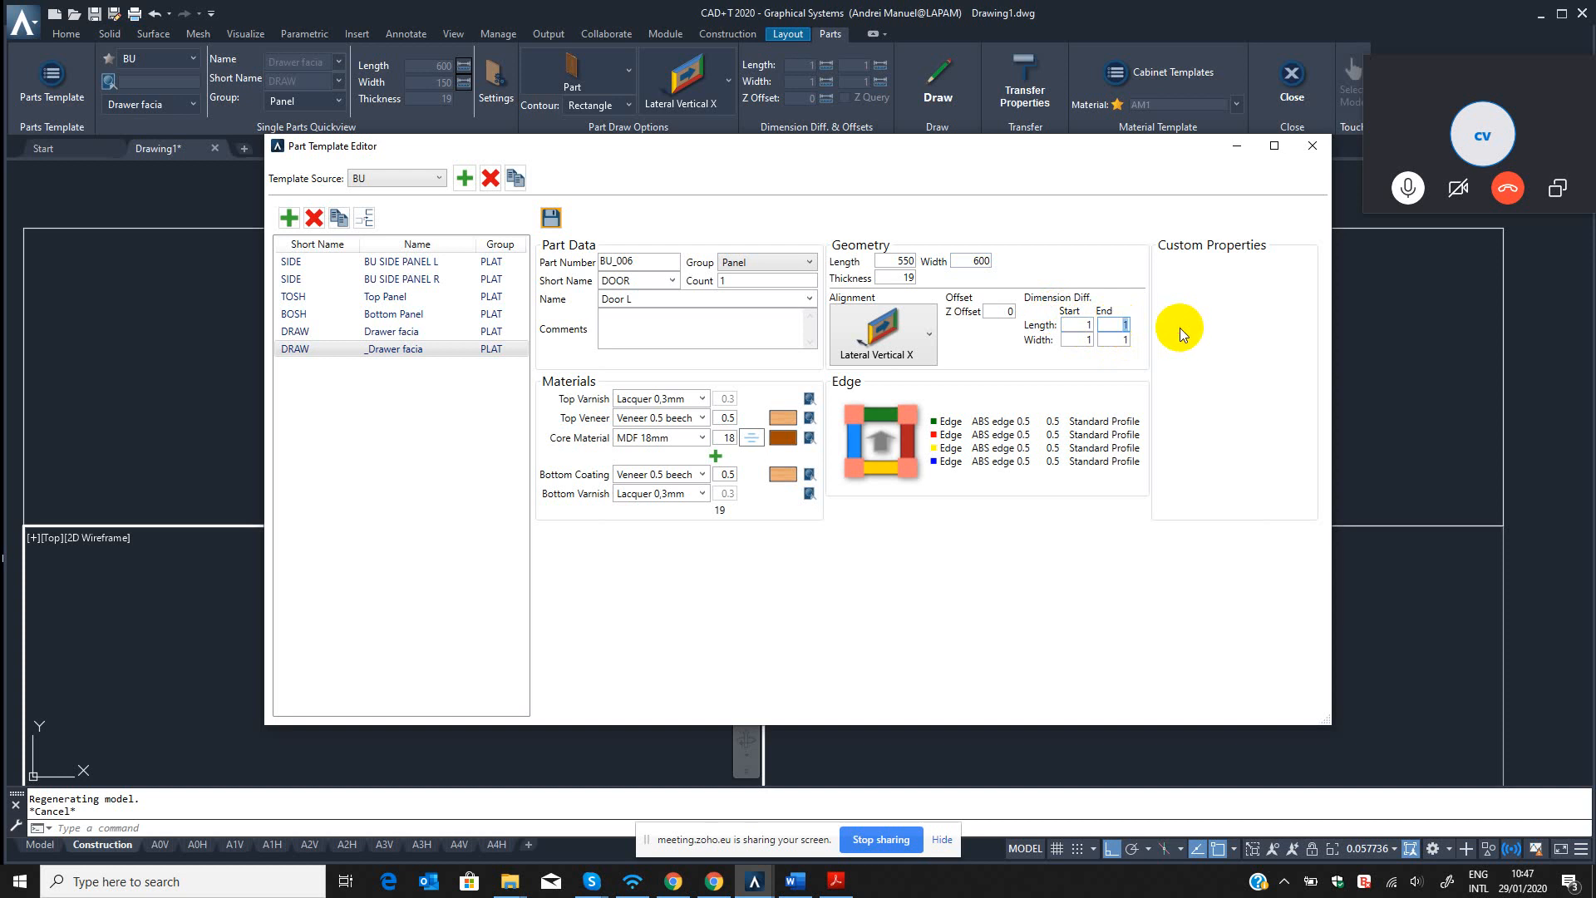
click(1115, 339)
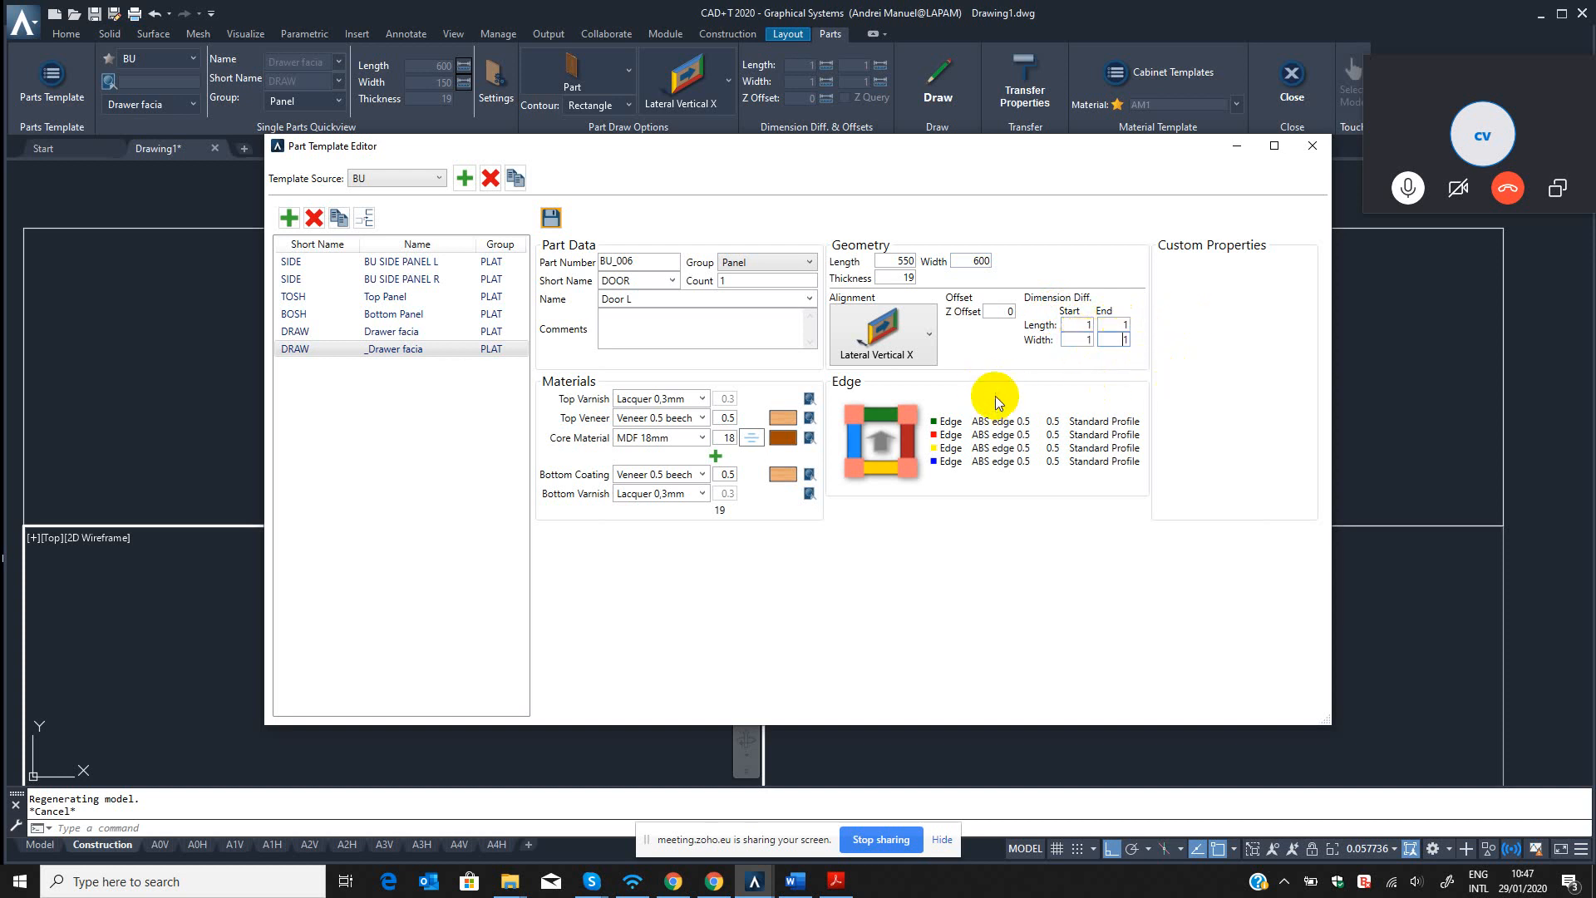
click(972, 261)
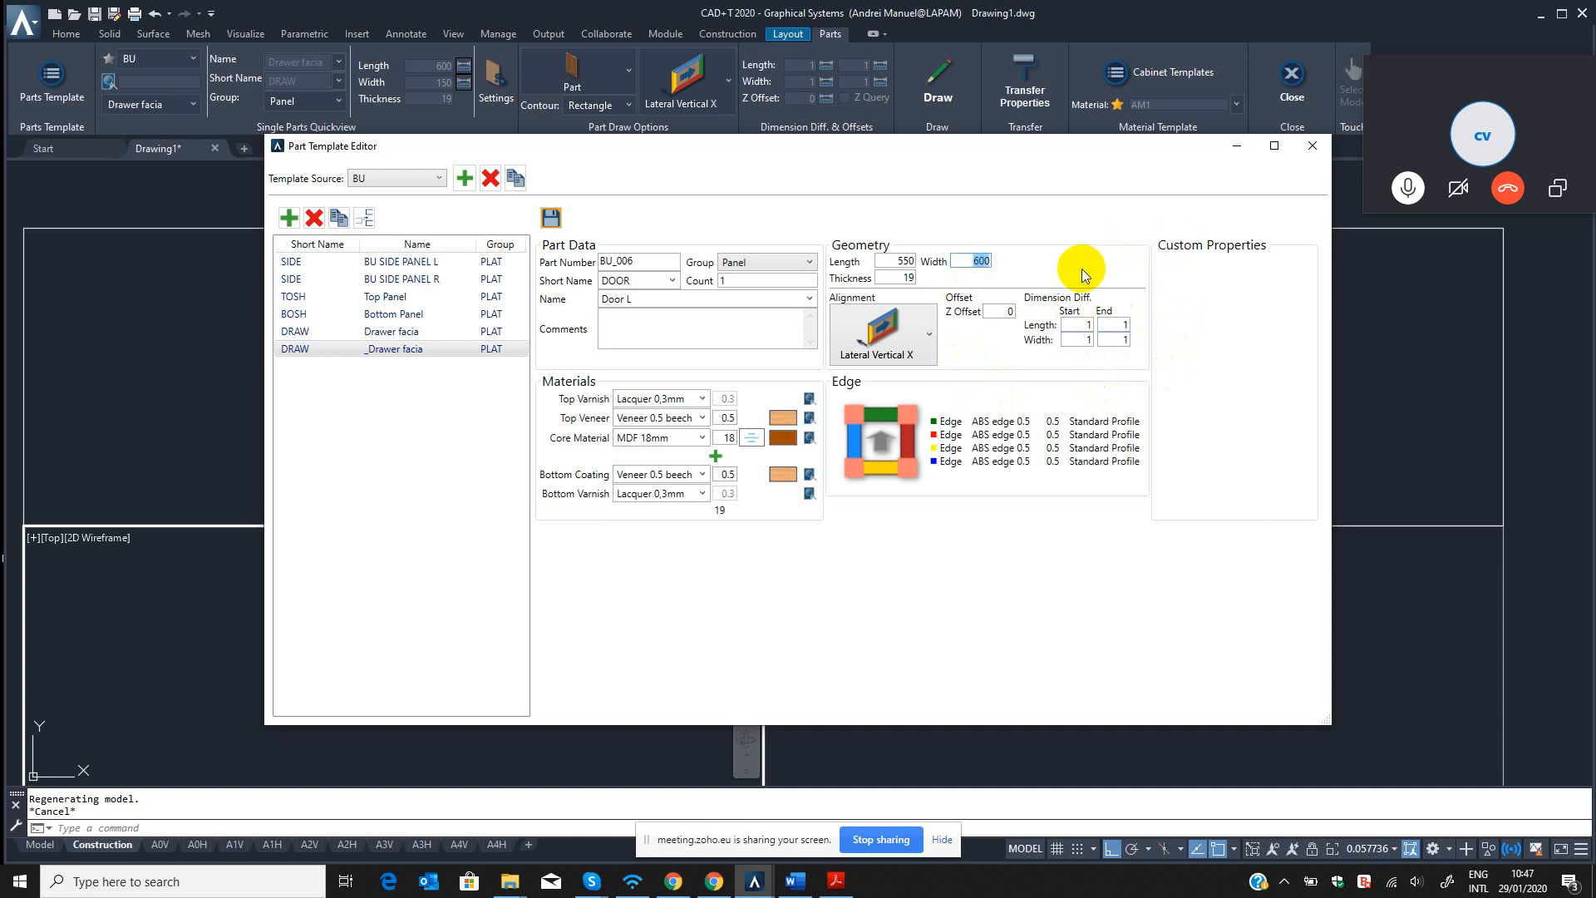
text(300)
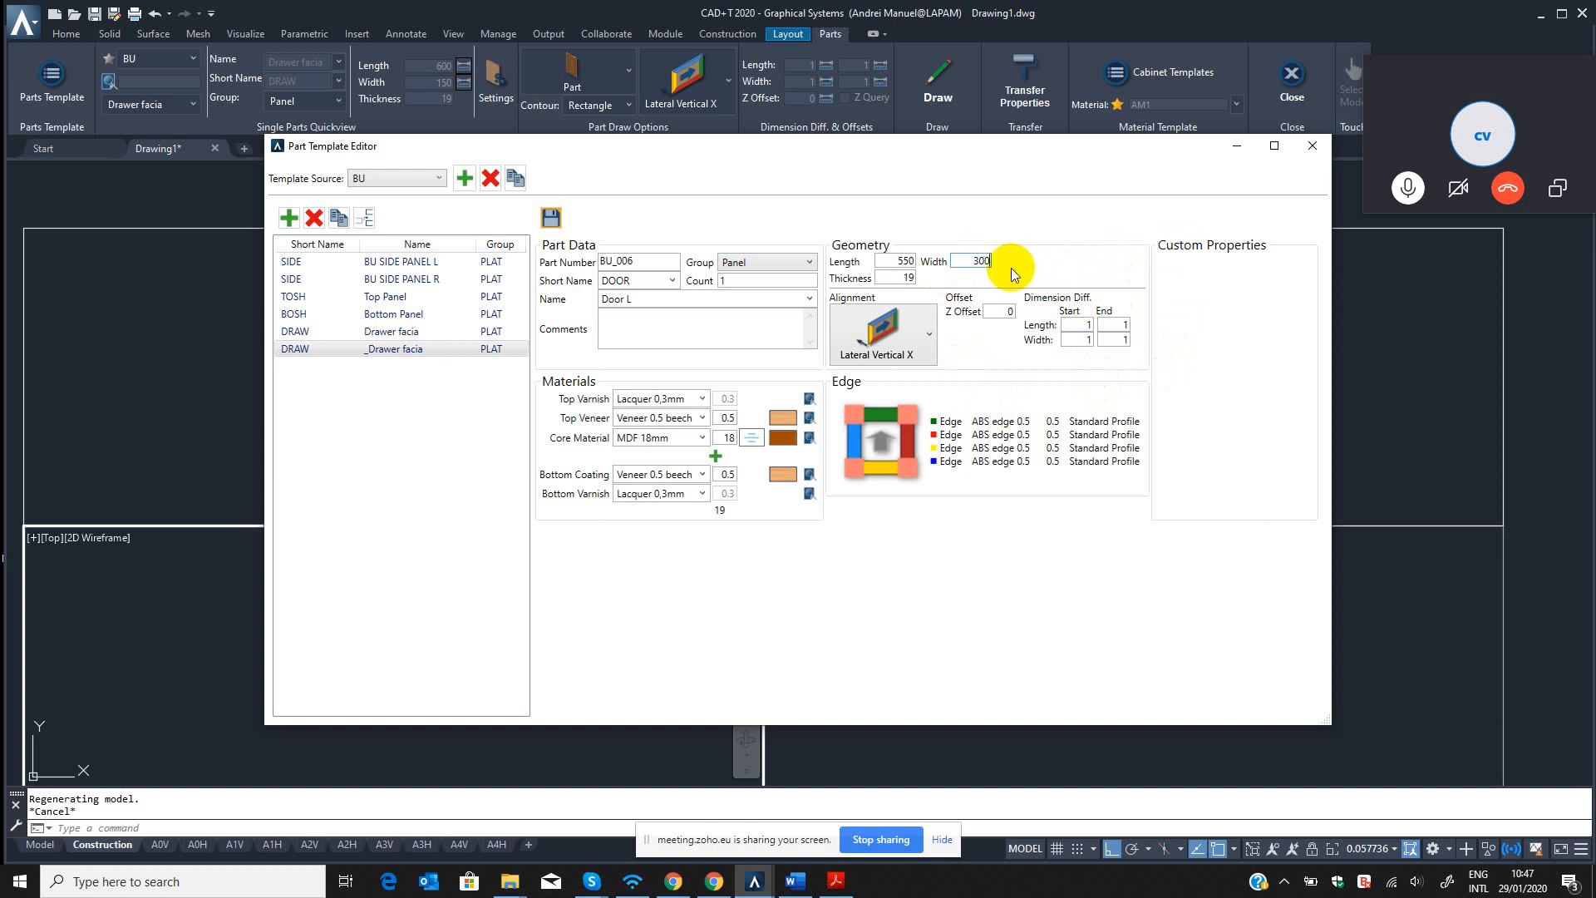
drag(970, 260, 1005, 261)
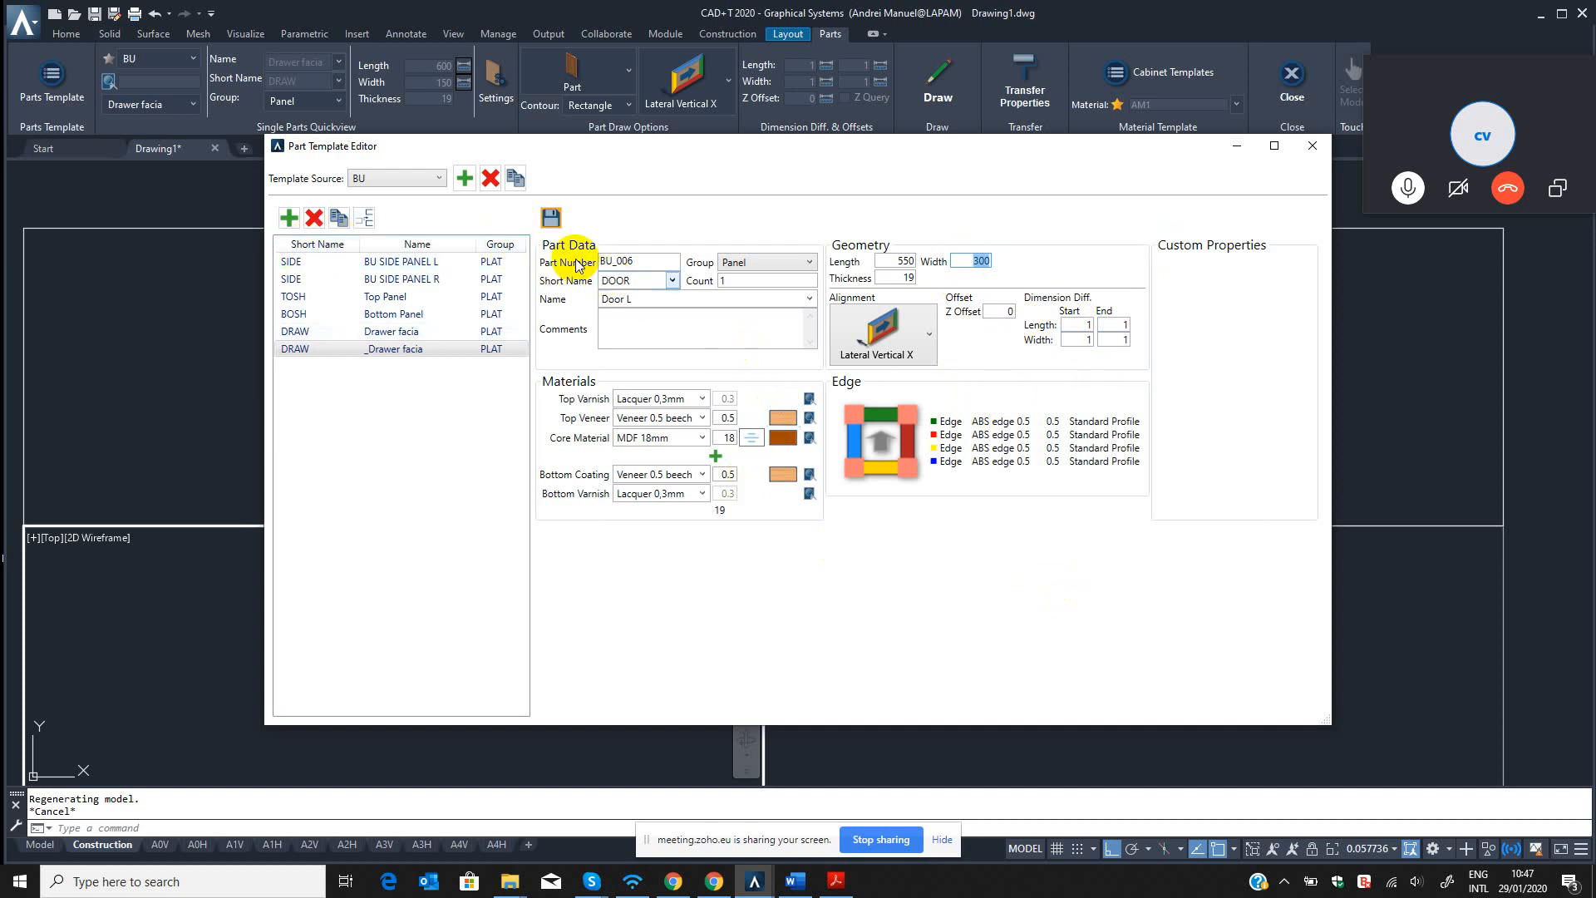
click(551, 218)
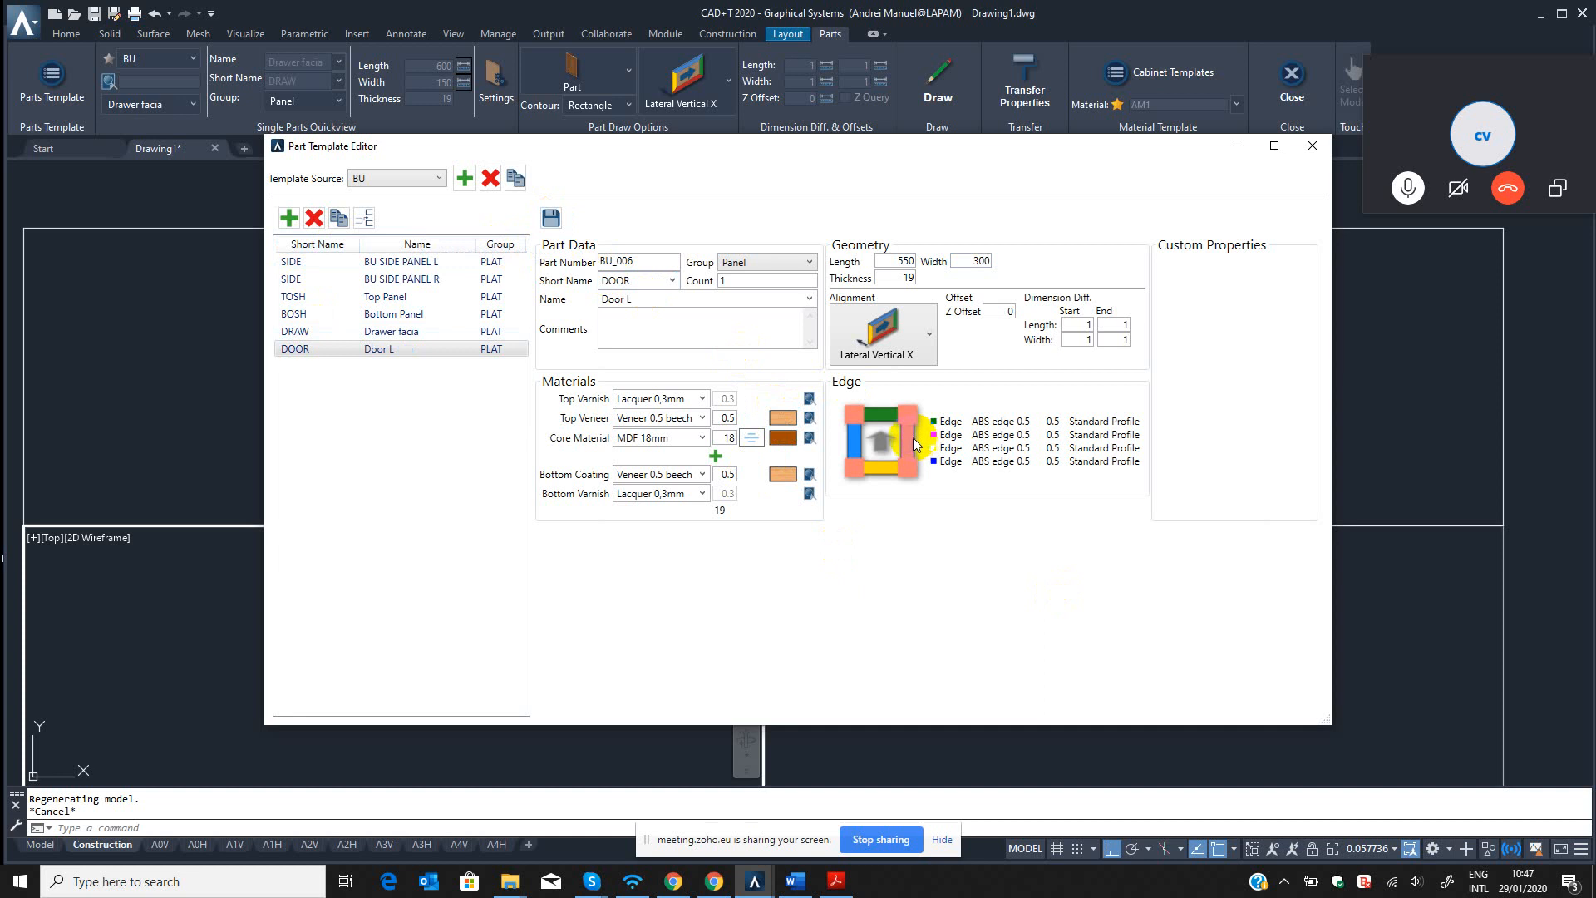
click(1313, 145)
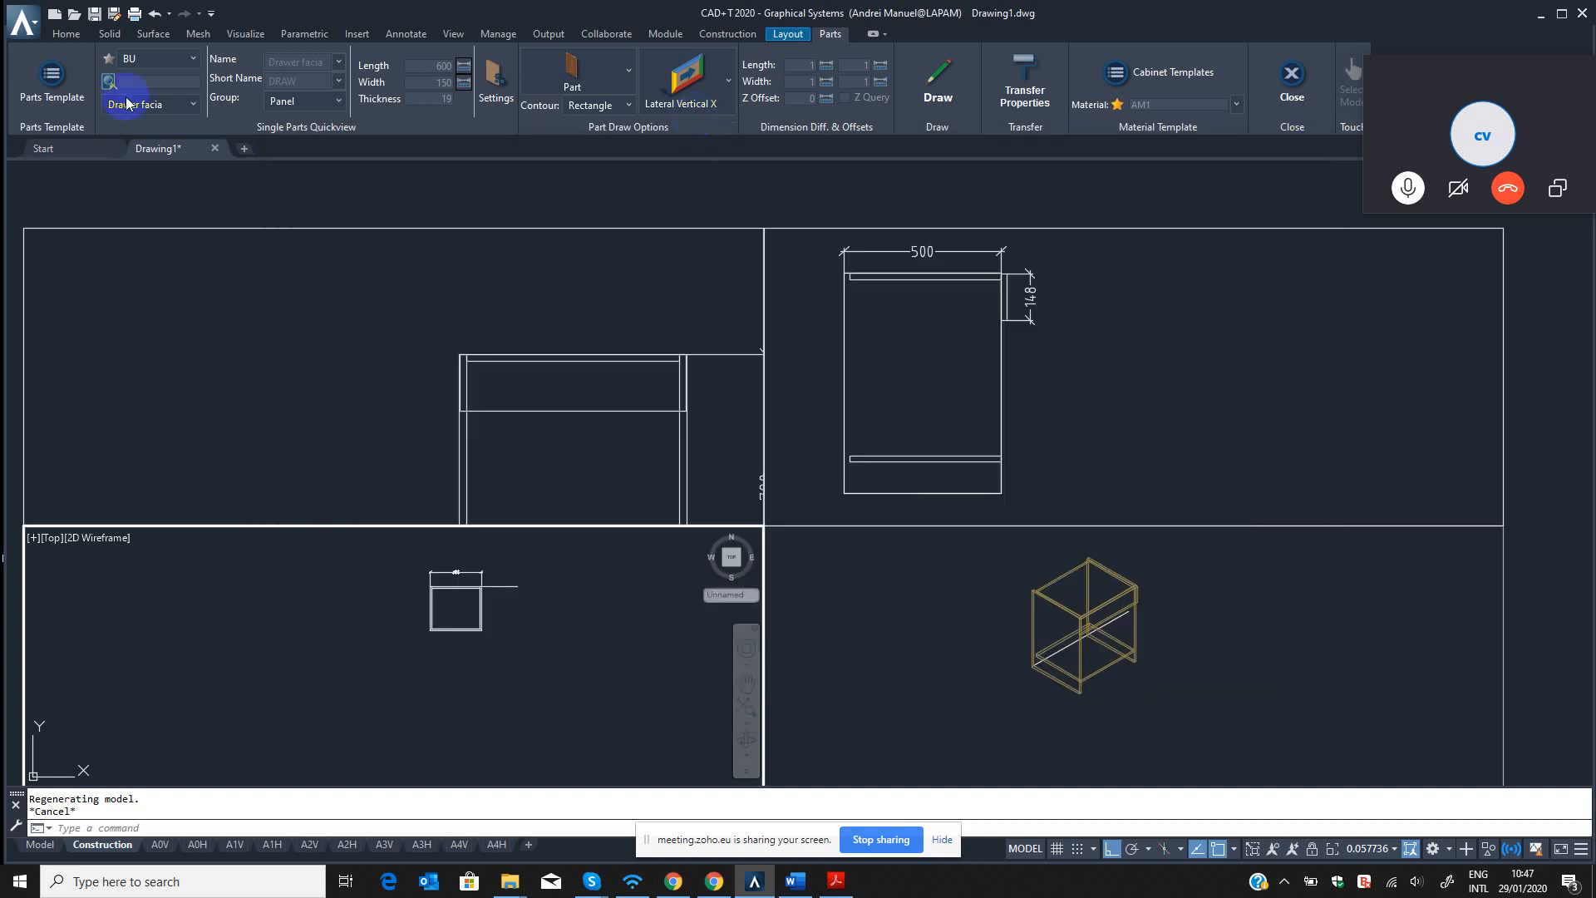
Choose the Door L template from the BU source as the part for drawing.
click(173, 57)
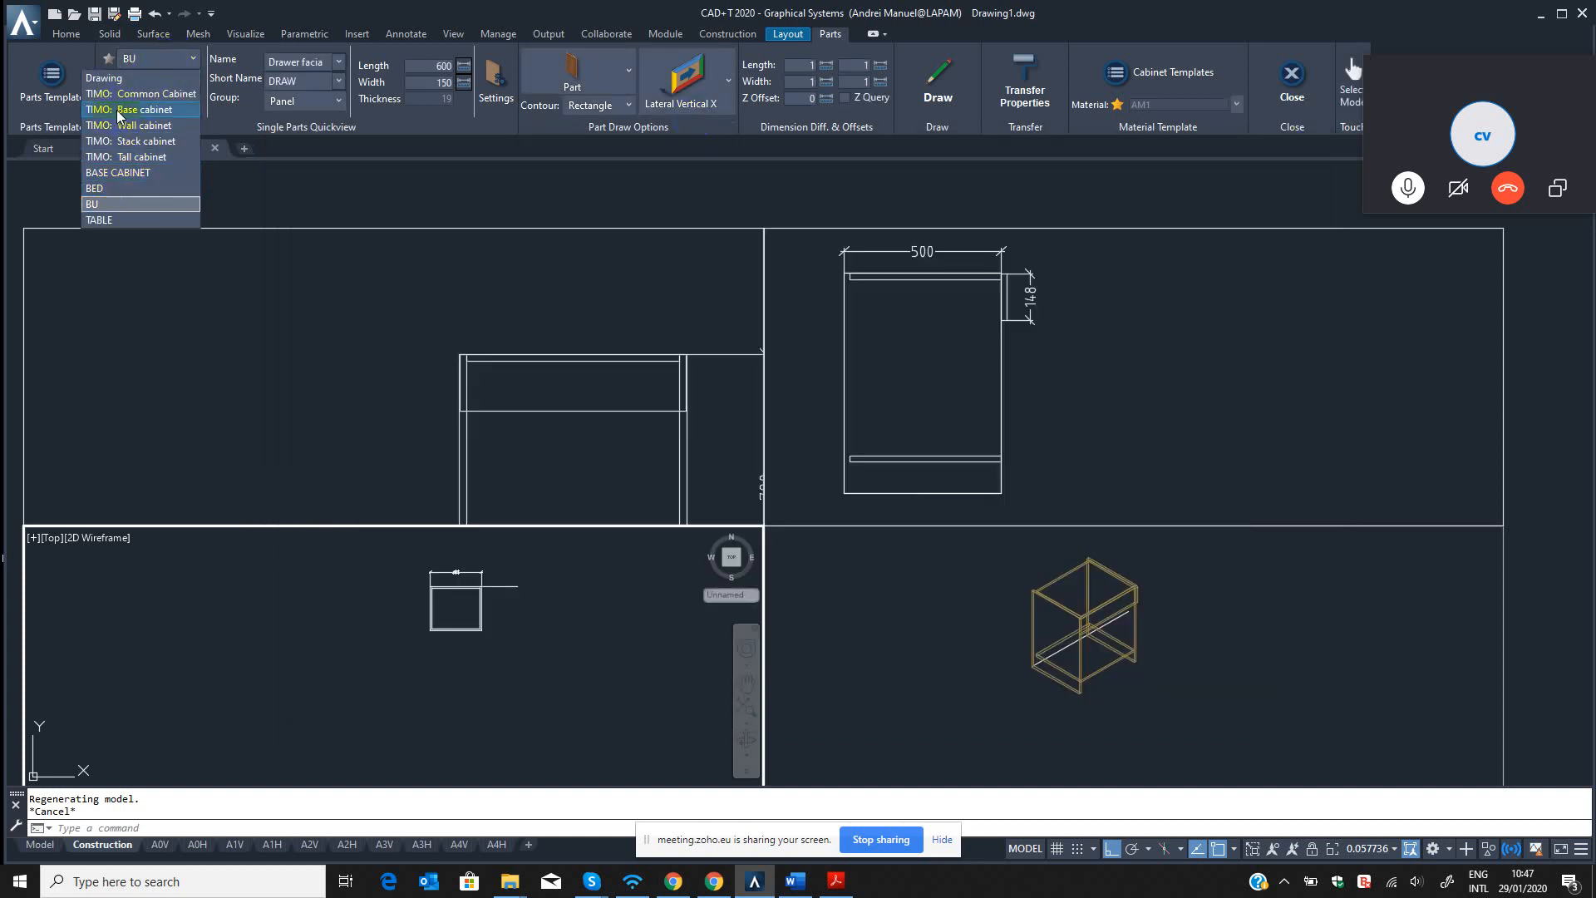
click(124, 172)
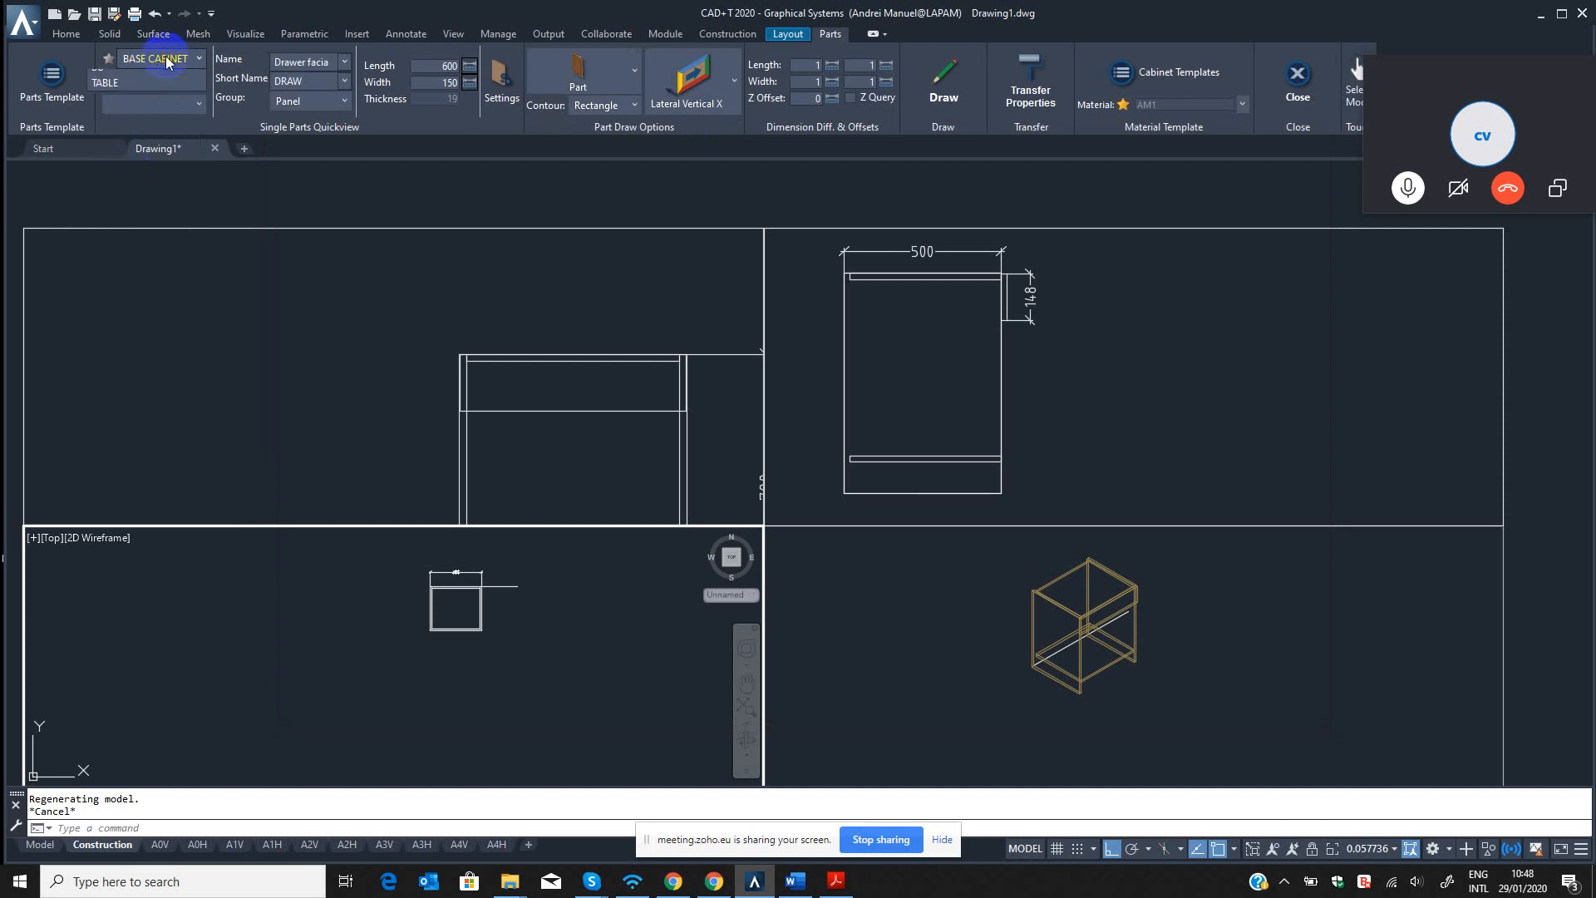
click(169, 62)
click(125, 205)
click(158, 105)
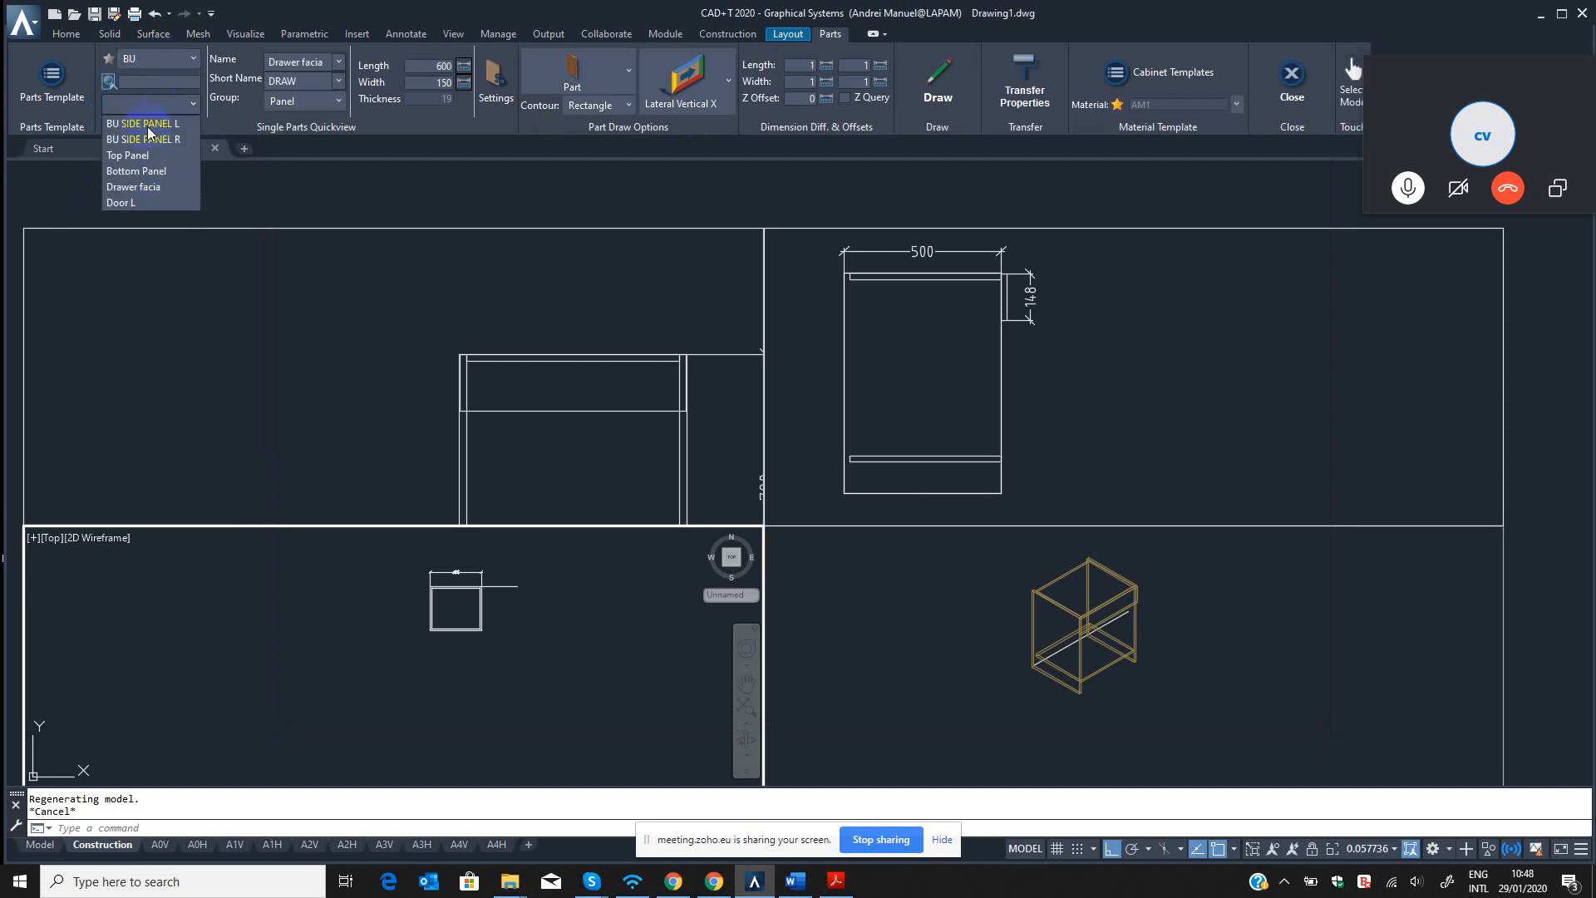
click(125, 203)
Draw the Door L panel from the cabinet's front left corner in the top view, with its backplane direction toward the cabinet's inside.
click(938, 77)
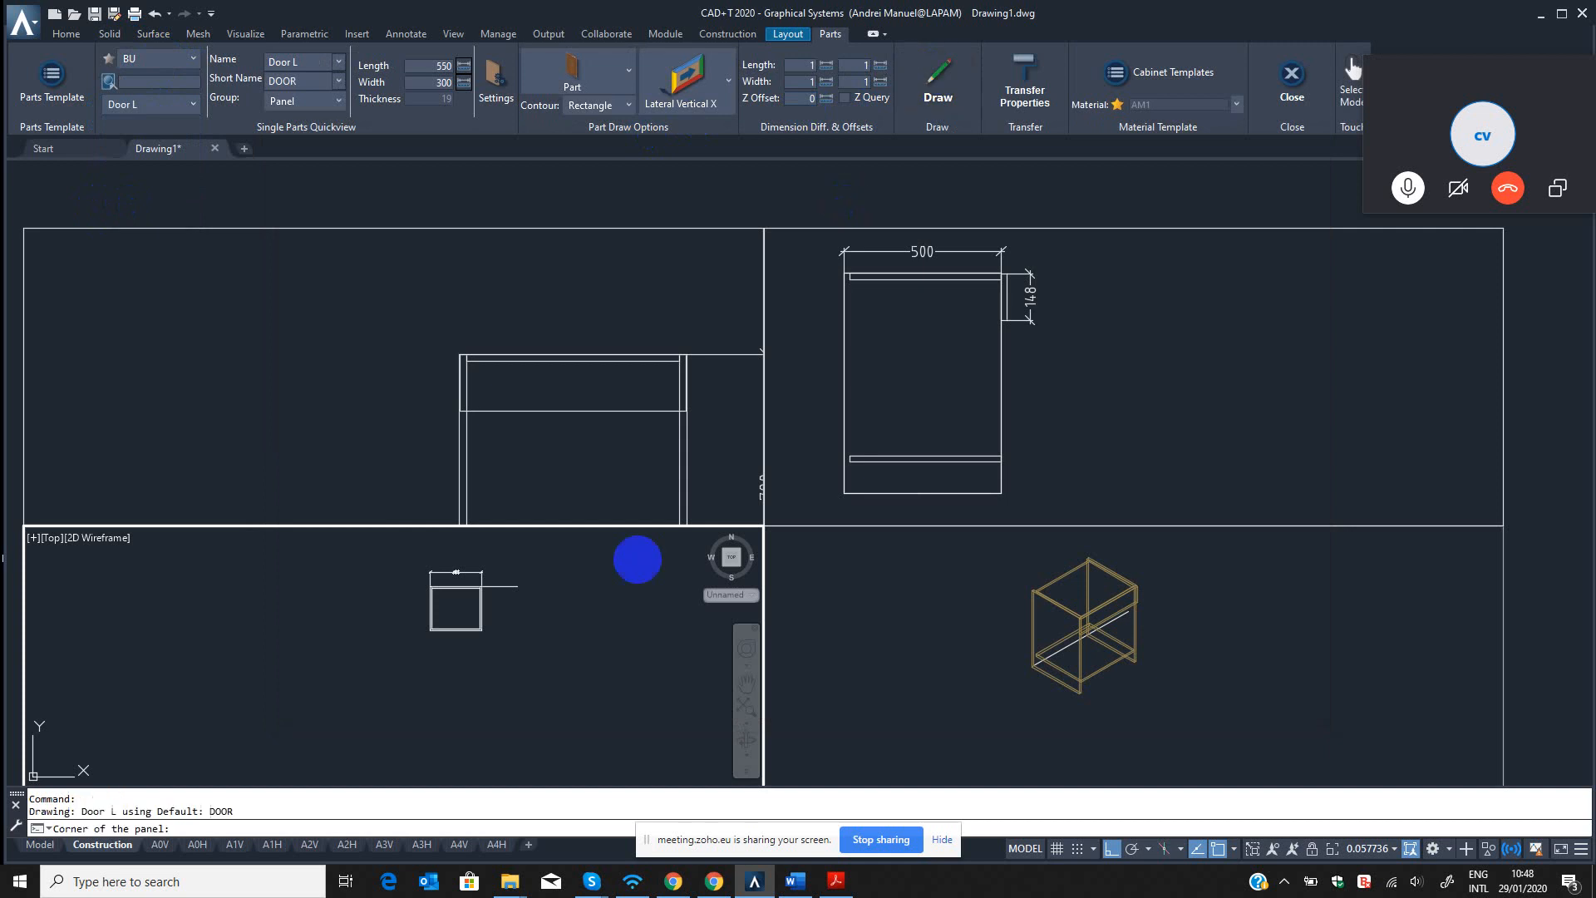
click(1102, 692)
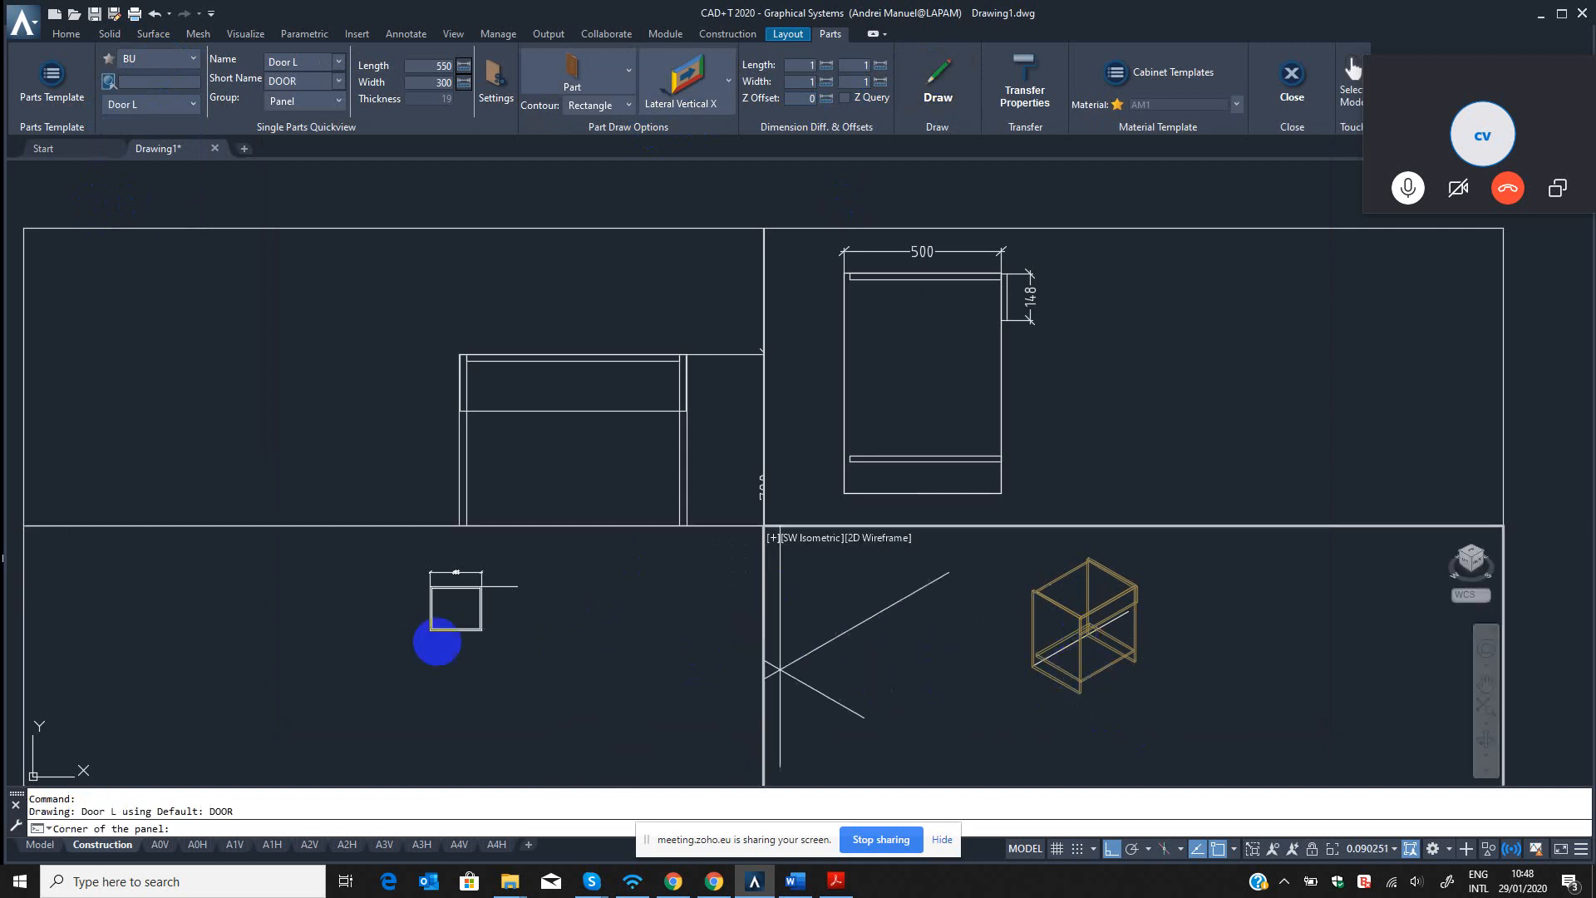
click(453, 642)
scroll(429, 630, up, 4)
scroll(435, 632, up, 9)
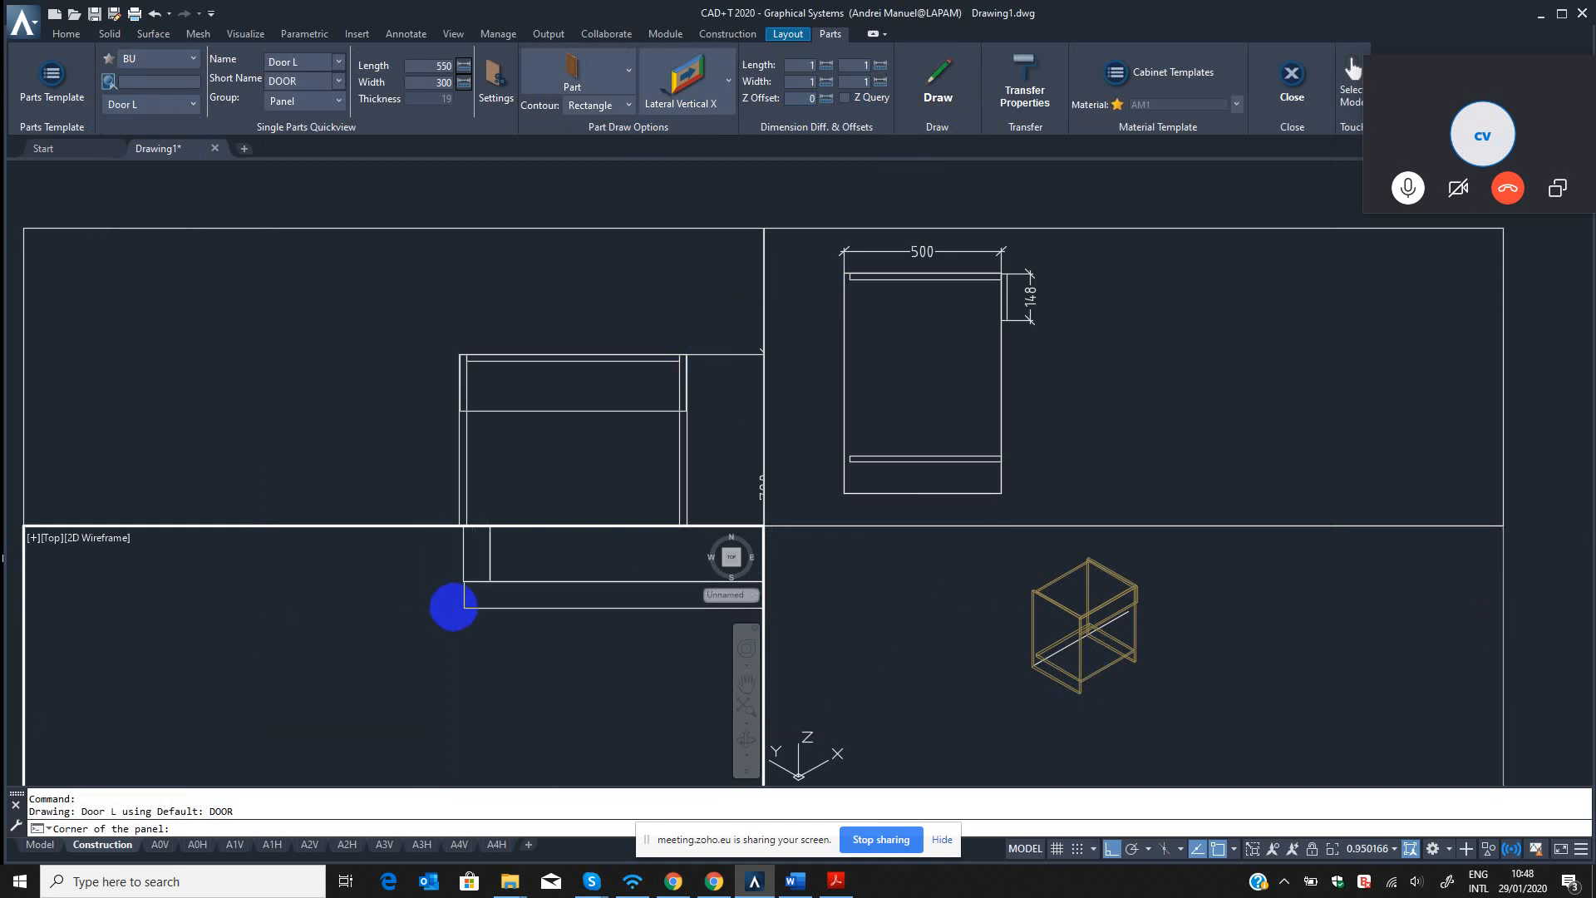
scroll(346, 702, down, 2)
scroll(440, 624, up, 4)
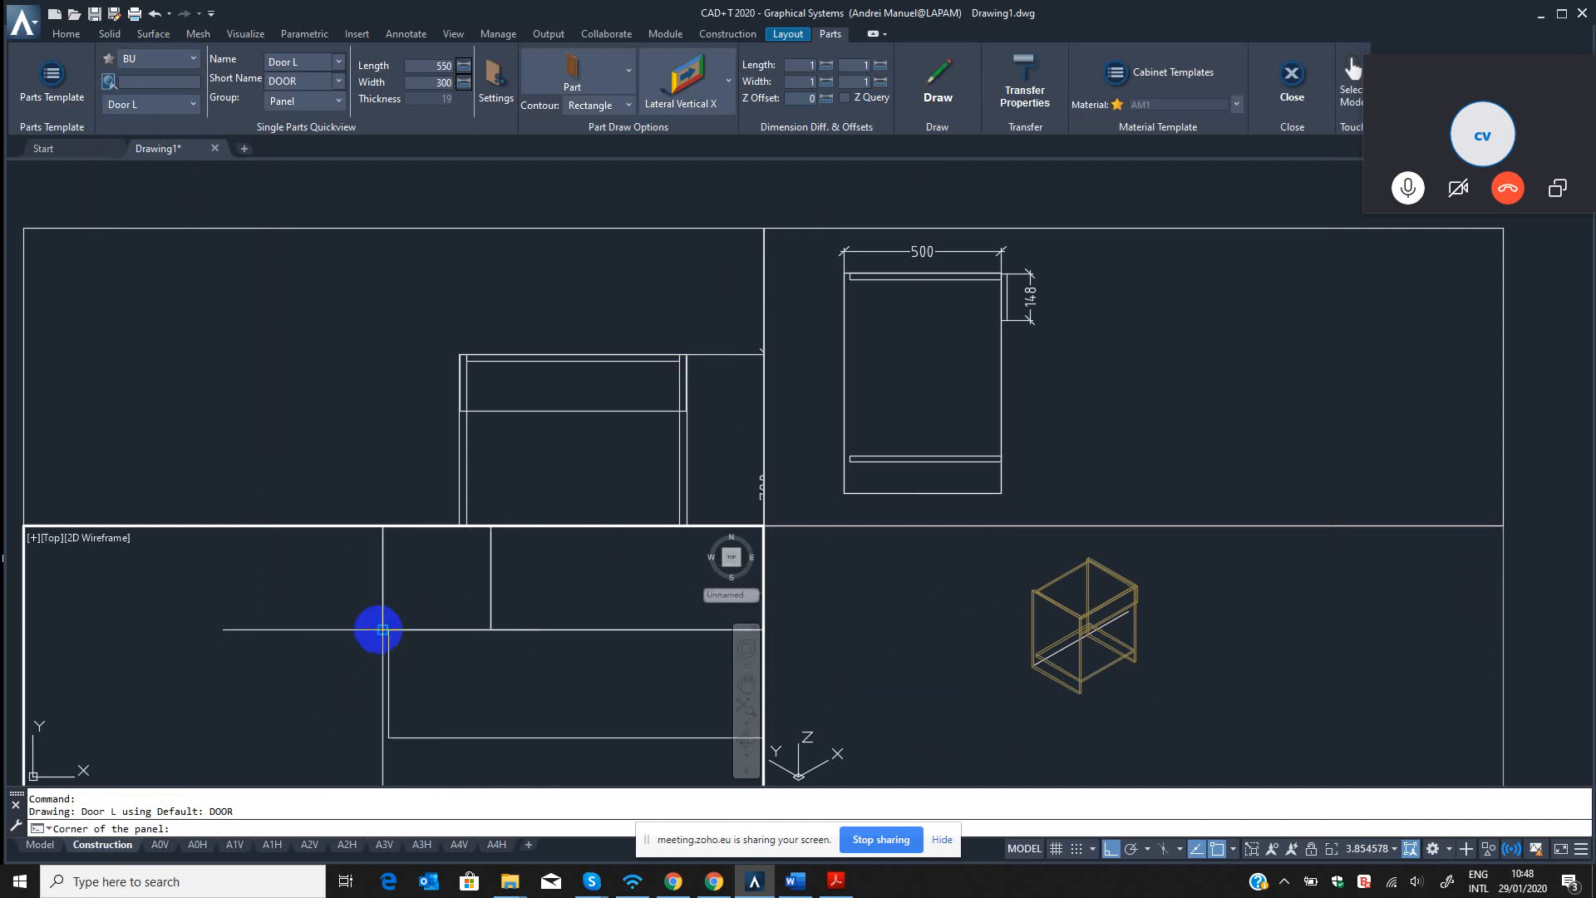
click(382, 630)
click(470, 670)
scroll(482, 674, down, 5)
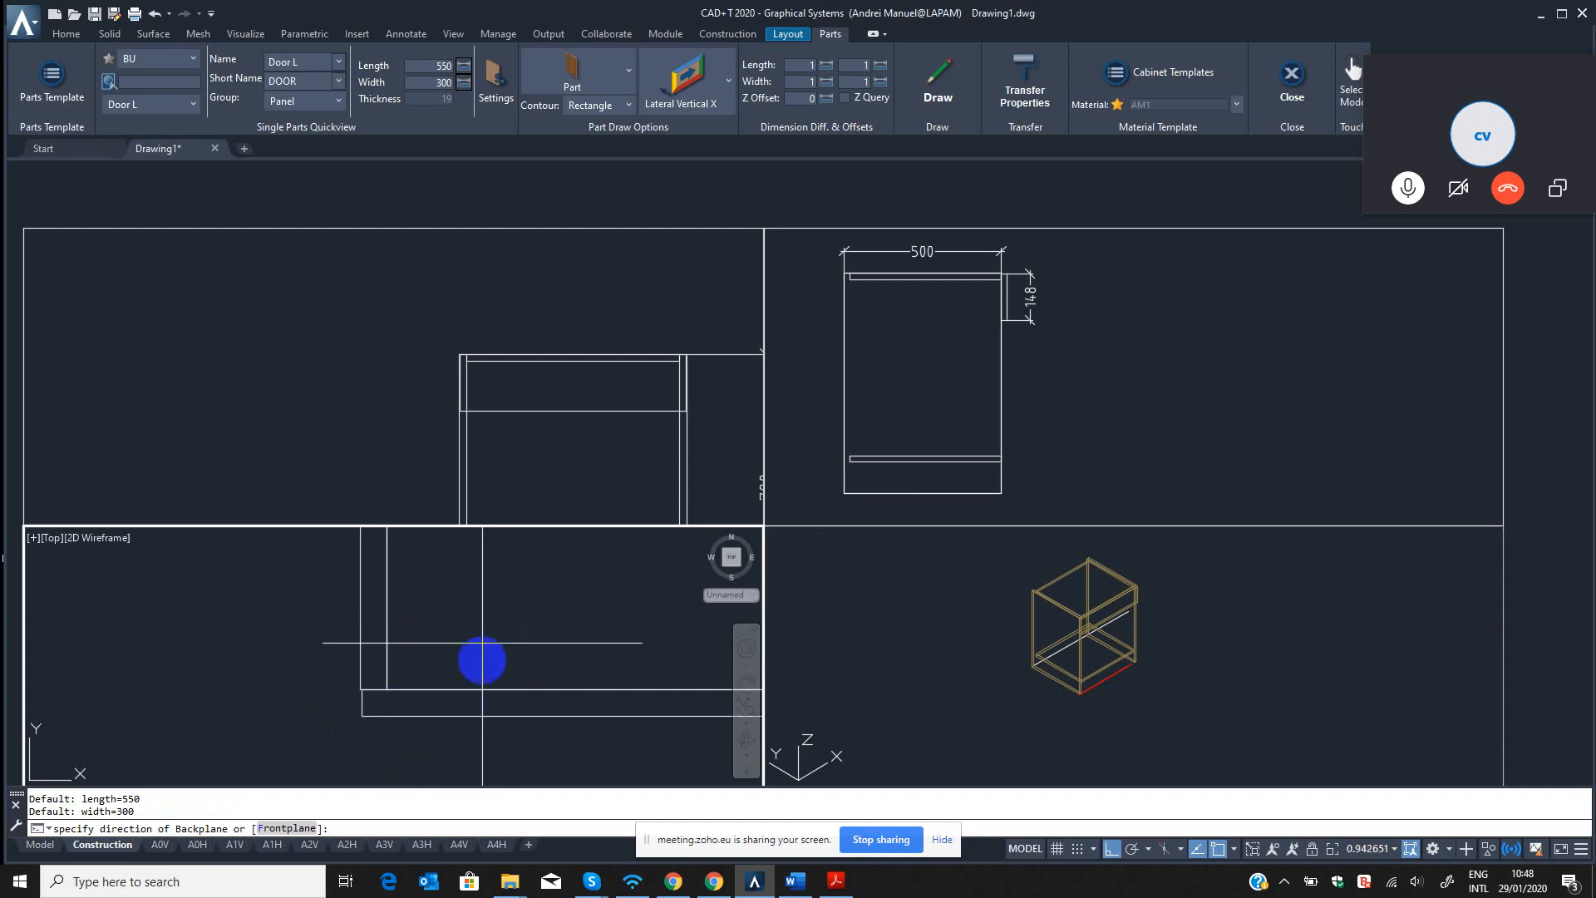
scroll(471, 690, down, 2)
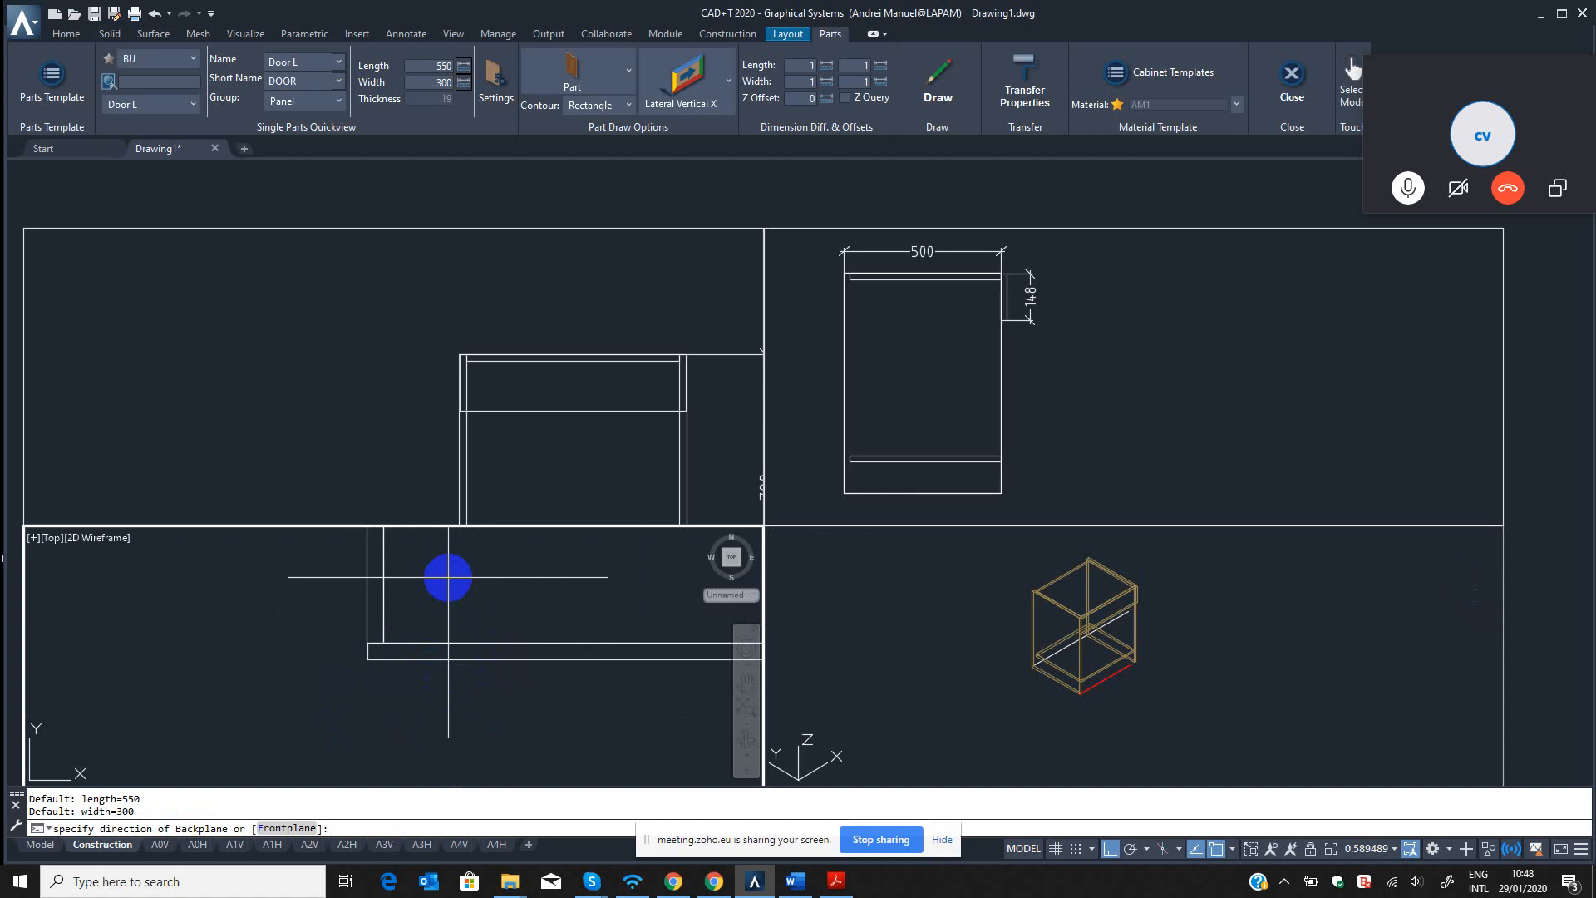
click(449, 576)
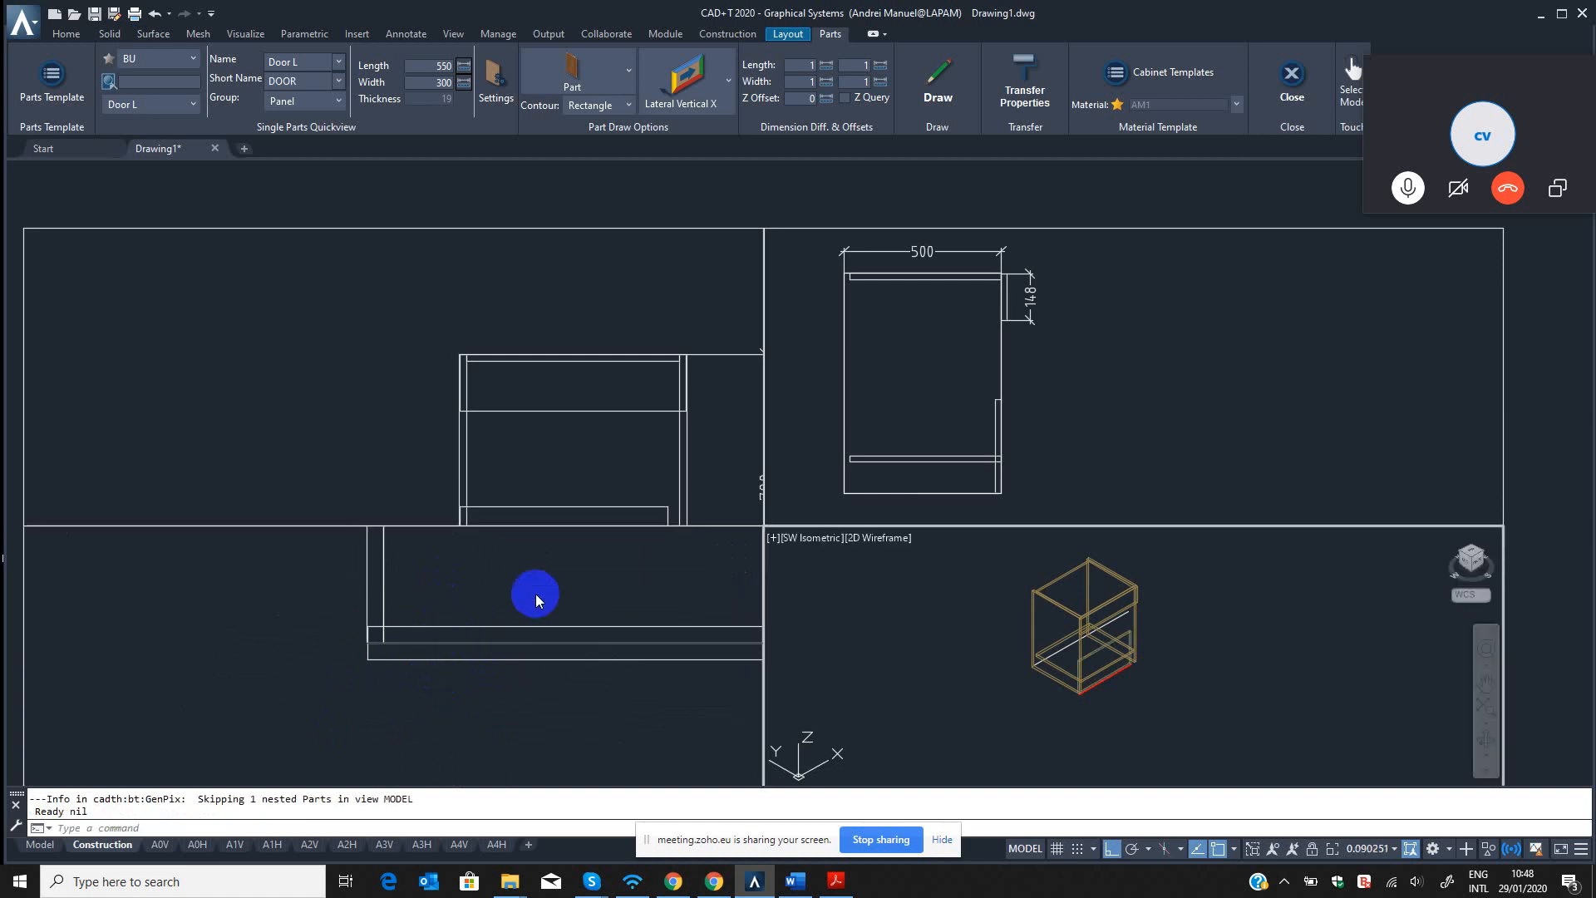
Inspect the new door panel in the isometric view and erase it with the QED command.
scroll(1081, 649, up, 6)
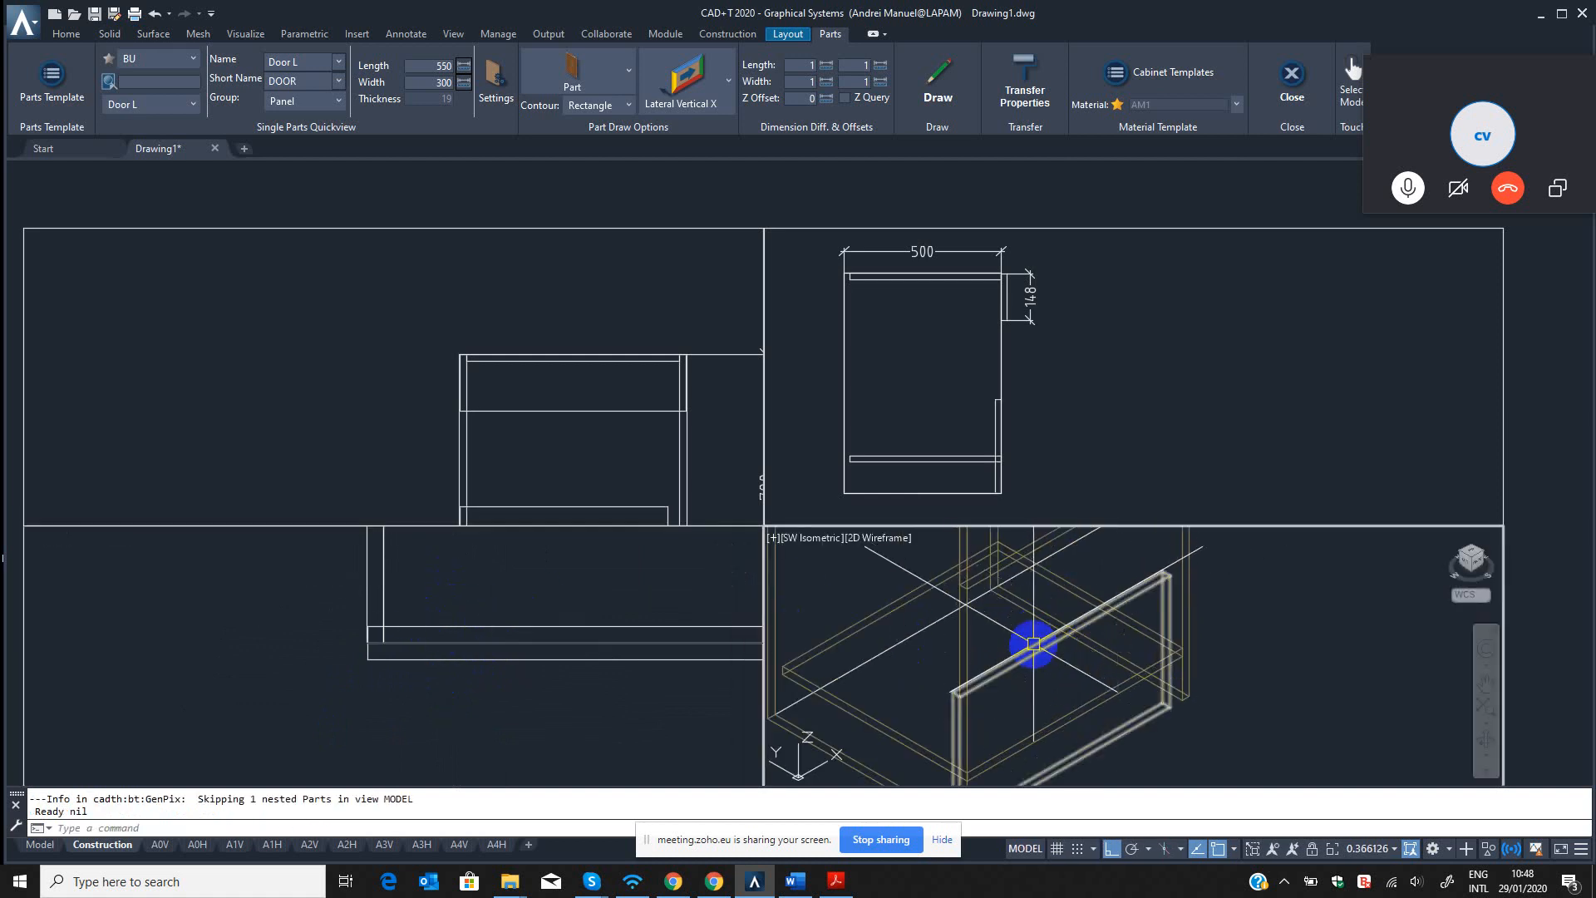
scroll(1033, 645, down, 4)
click(542, 582)
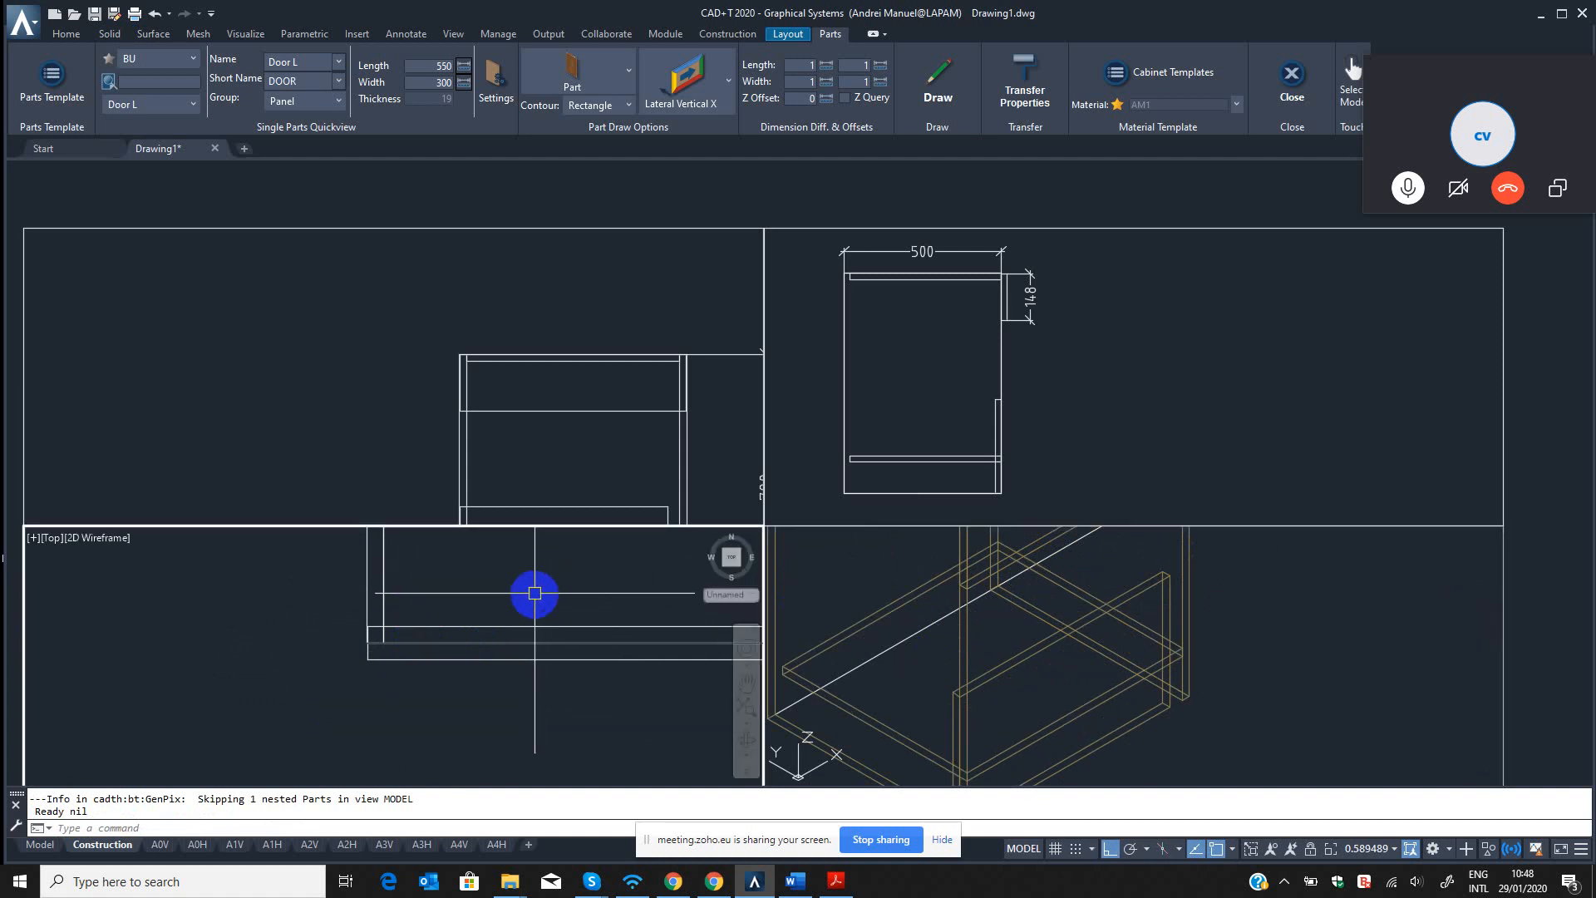
key(Escape)
key(Escape)
text(qed)
key(Return)
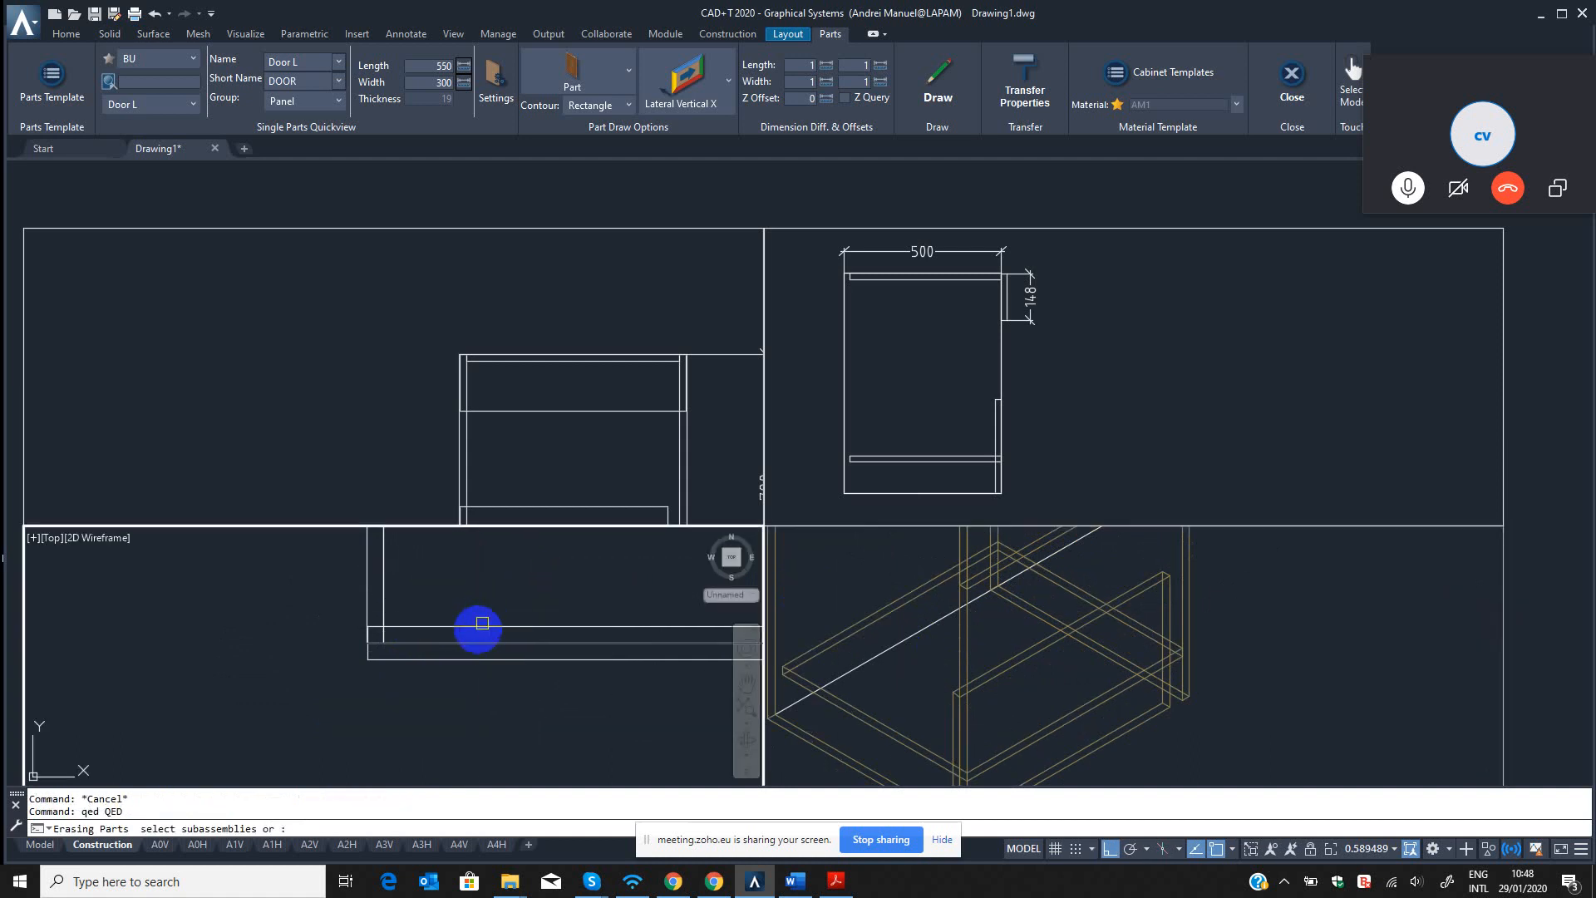
click(482, 625)
key(Return)
Draw the Door L panel from the cabinet's front left corner in the top view, with its backplane direction outward in front of the cabinet.
click(938, 83)
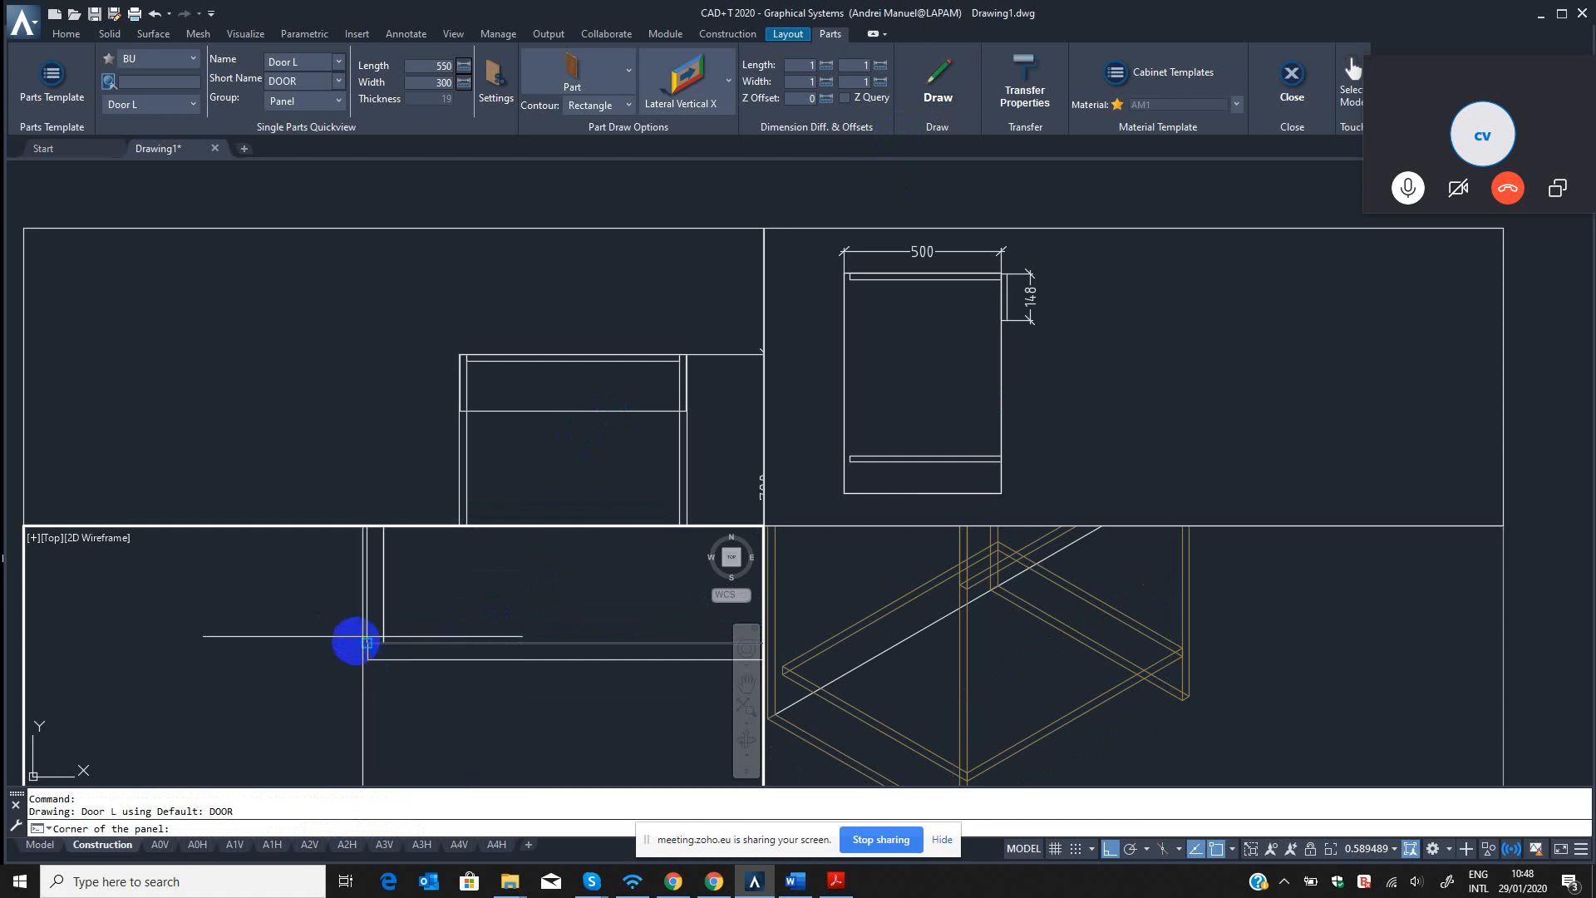
click(366, 642)
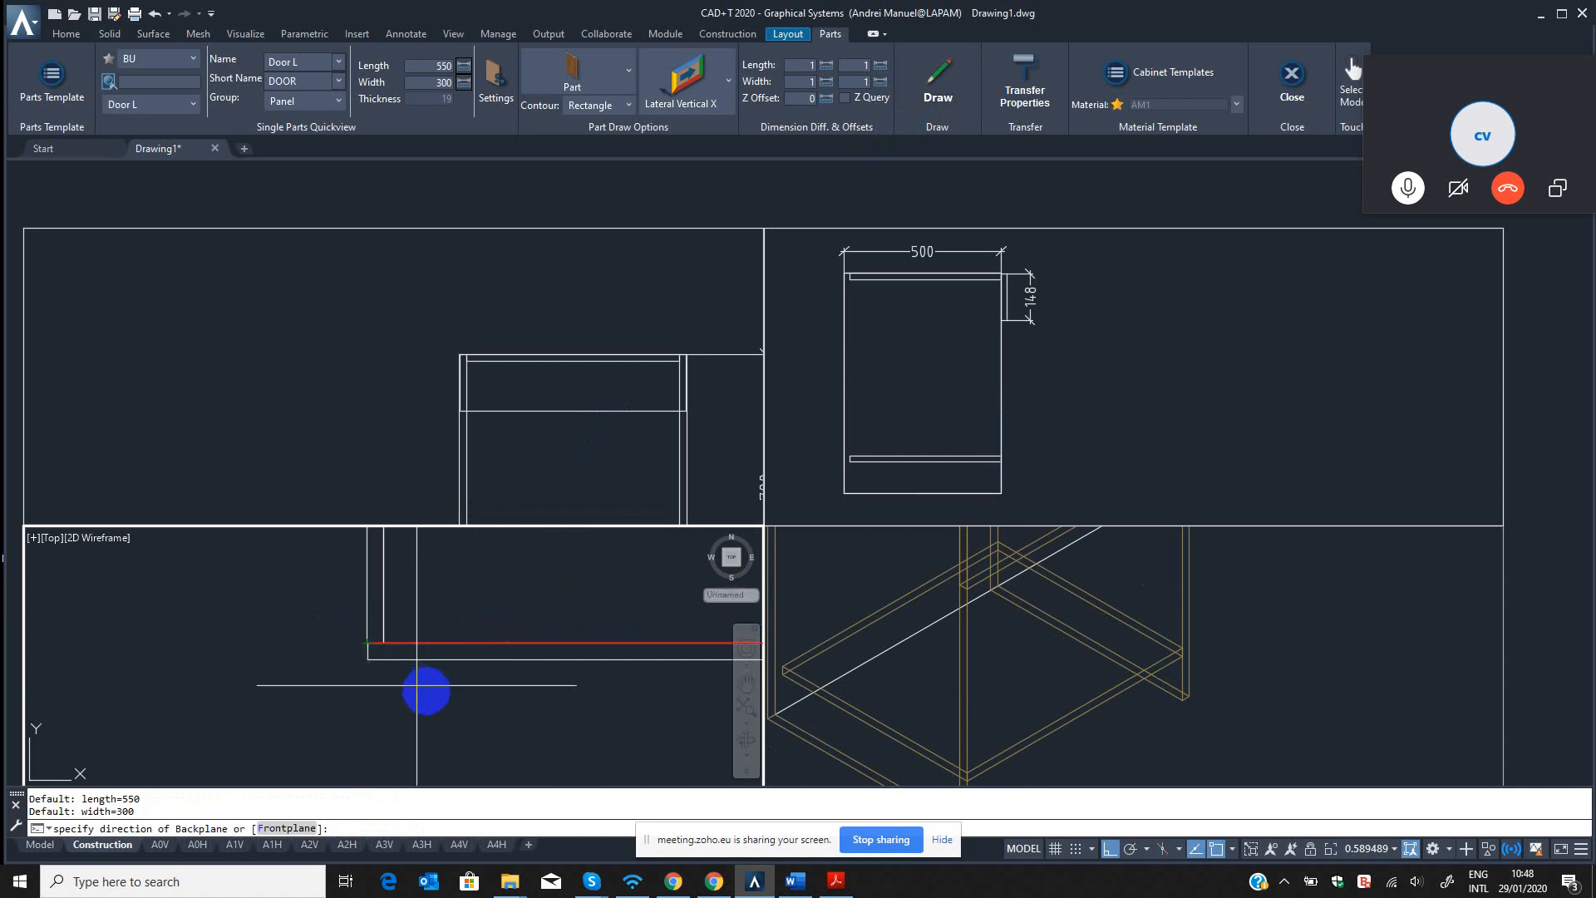
click(445, 692)
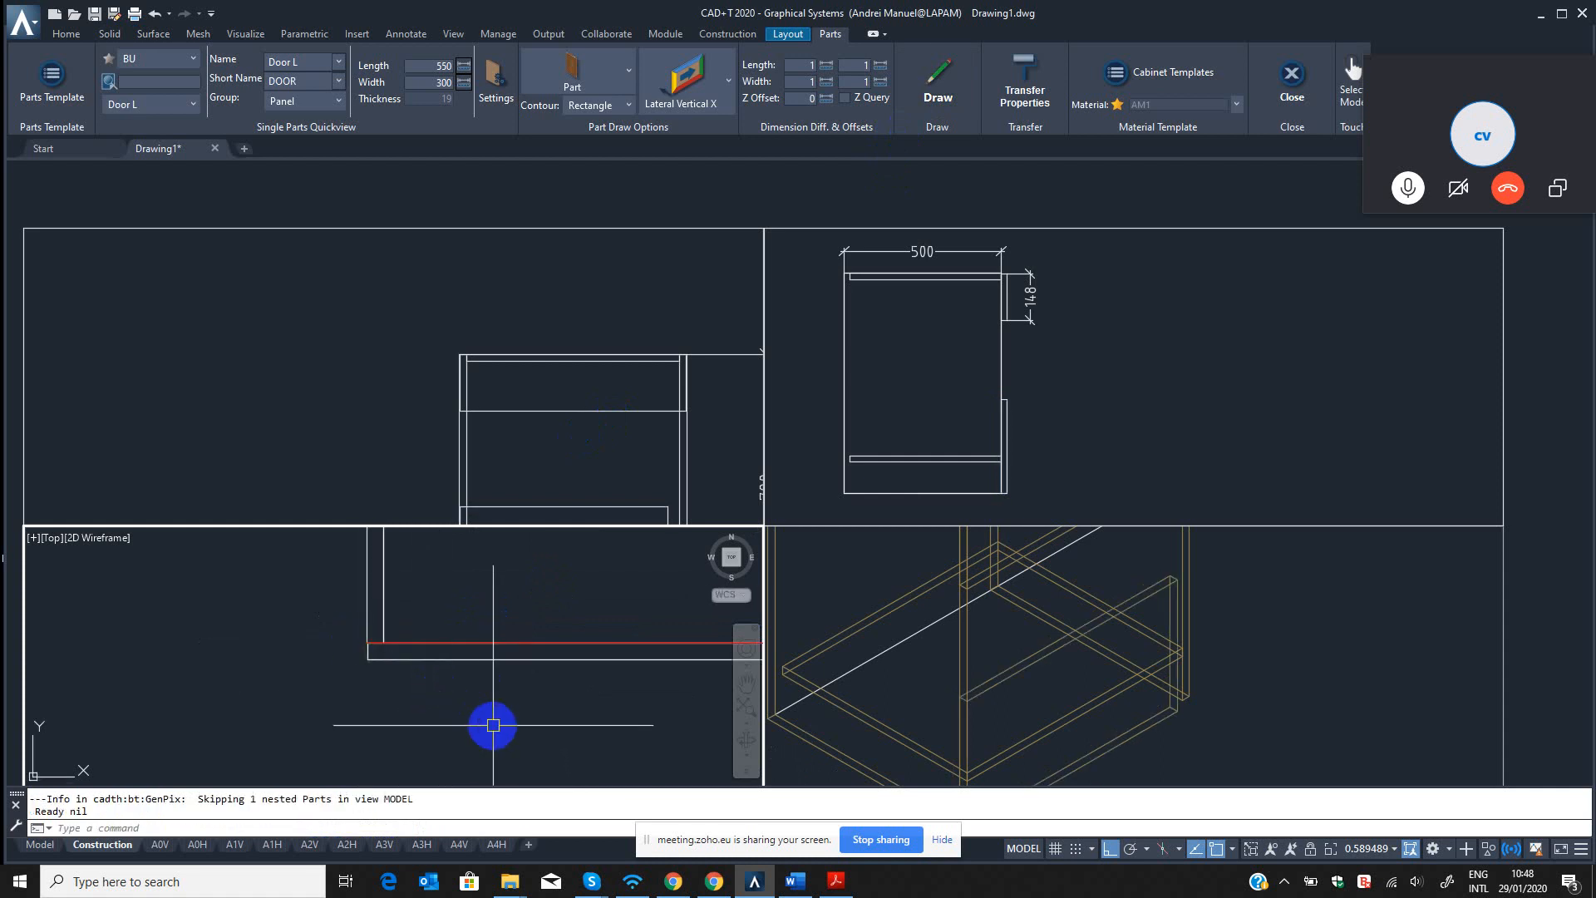
Erase the Door L panel standing in front of the cabinet.
click(1158, 674)
click(489, 615)
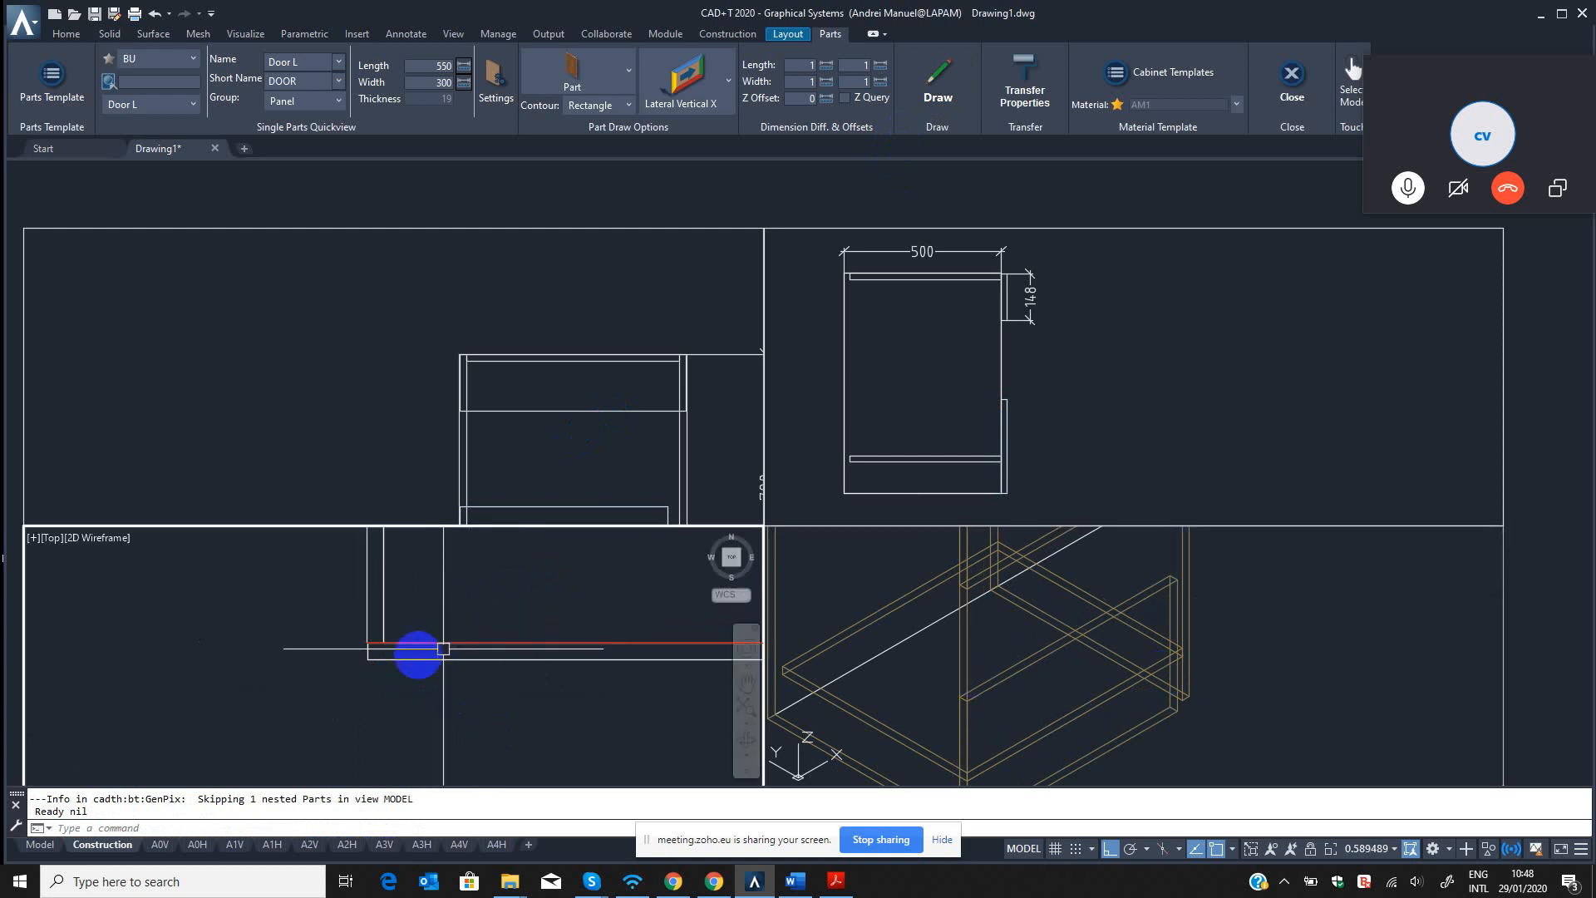
click(1181, 677)
middle_drag(1168, 599, 1171, 529)
scroll(1010, 752, up, 2)
scroll(1009, 755, up, 2)
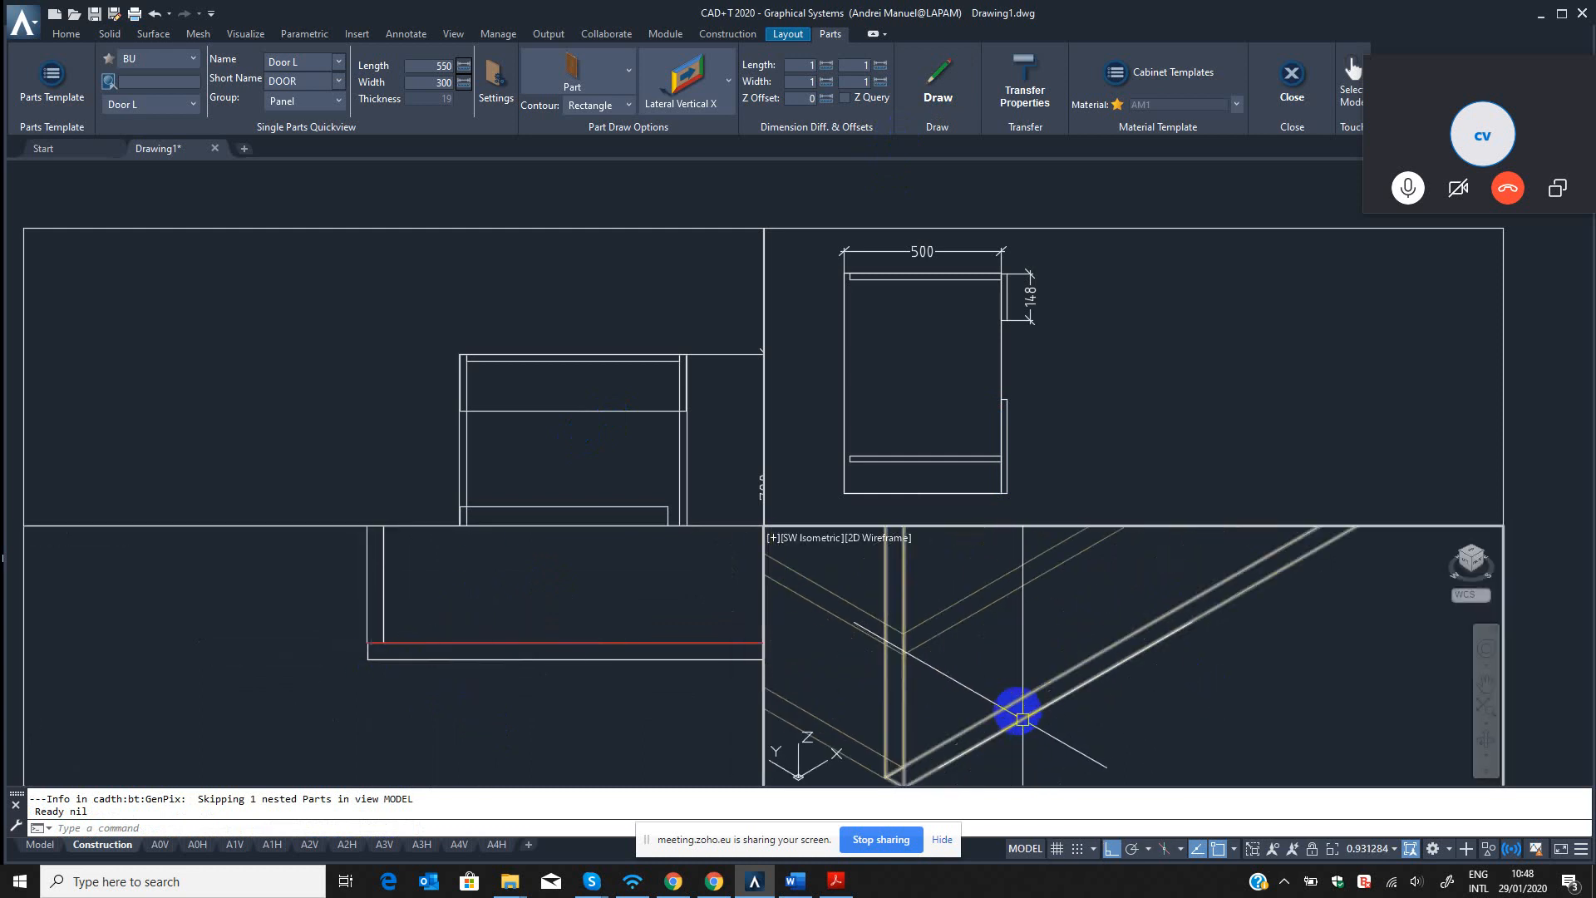
scroll(532, 685, down, 6)
click(898, 655)
key(Escape)
key(Escape)
text(q)
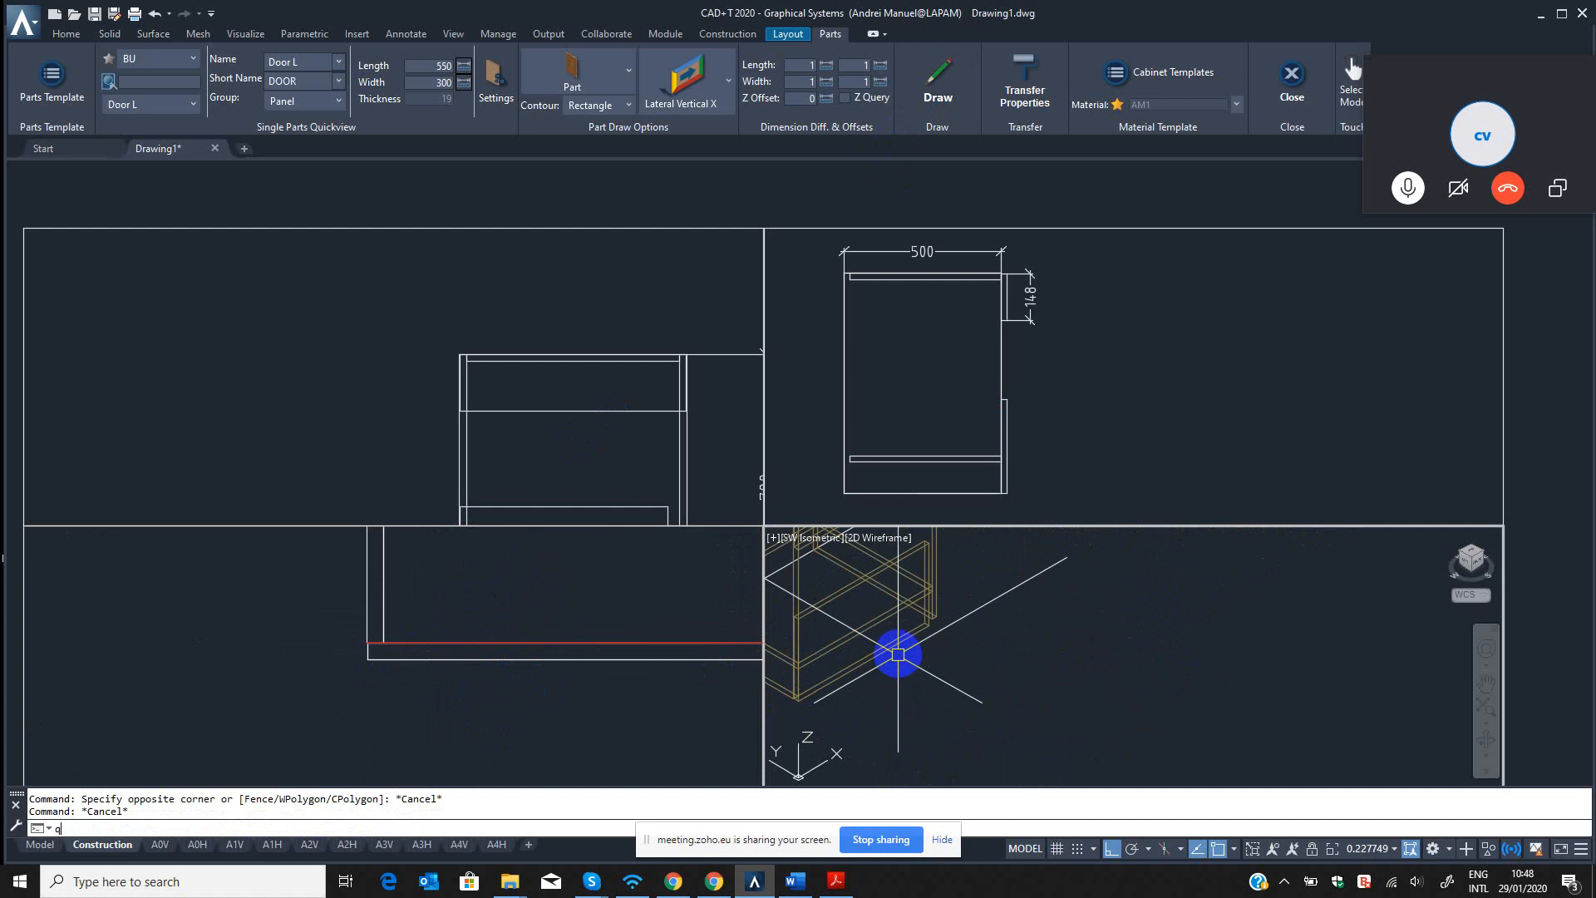
text(e)
key(Return)
click(899, 643)
key(Return)
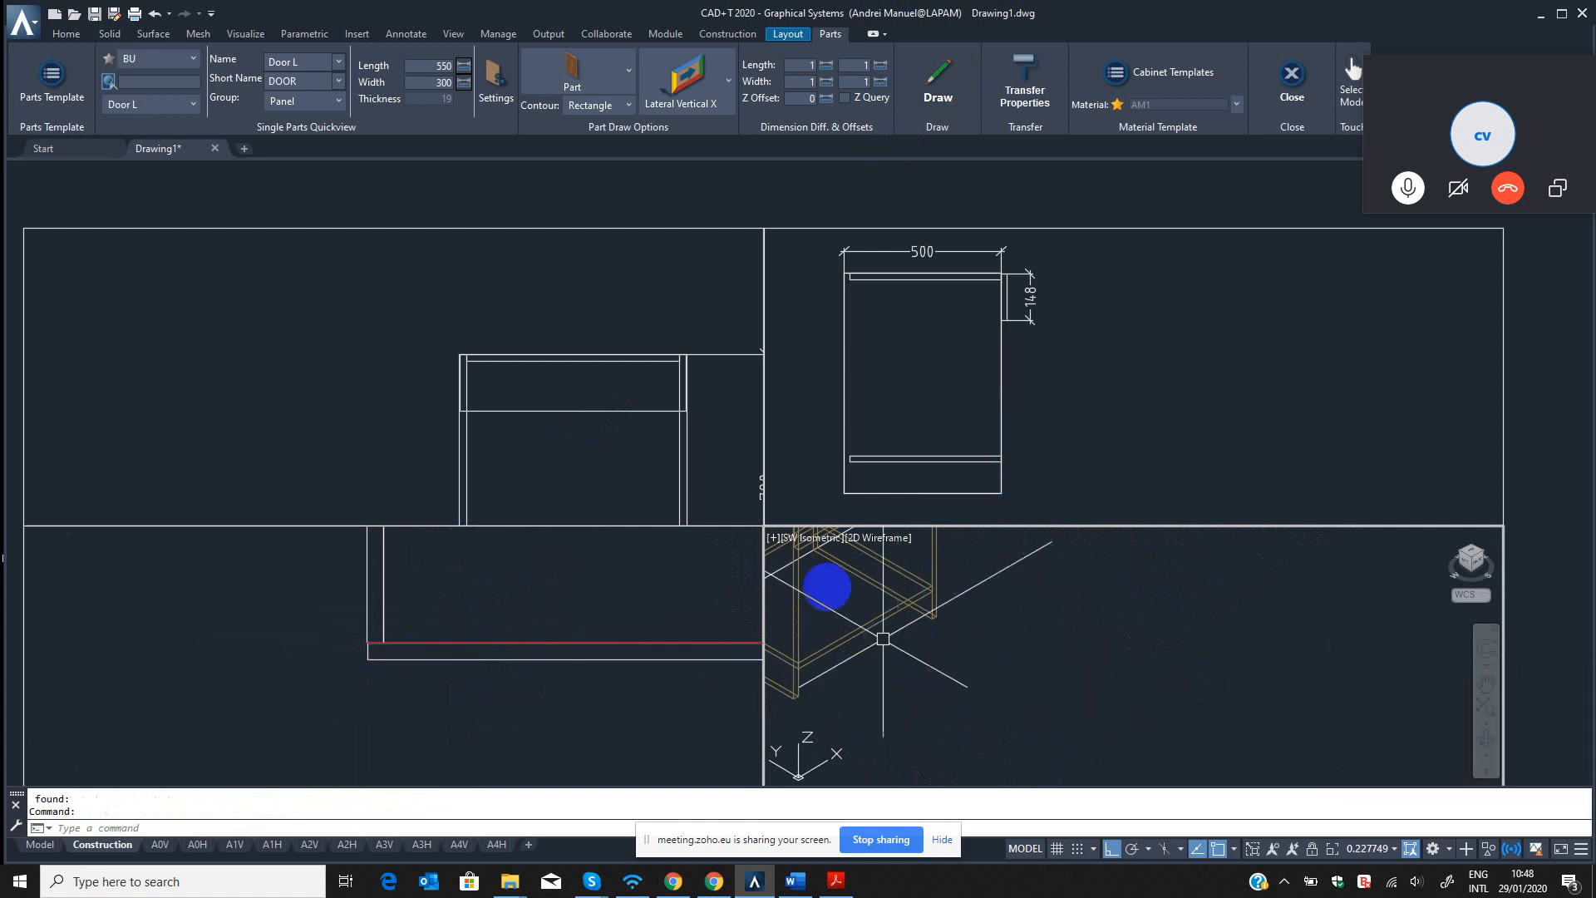
Set the alignment of the Door L template in the BU source to PartAlignment_Position_06 and save the template.
click(106, 83)
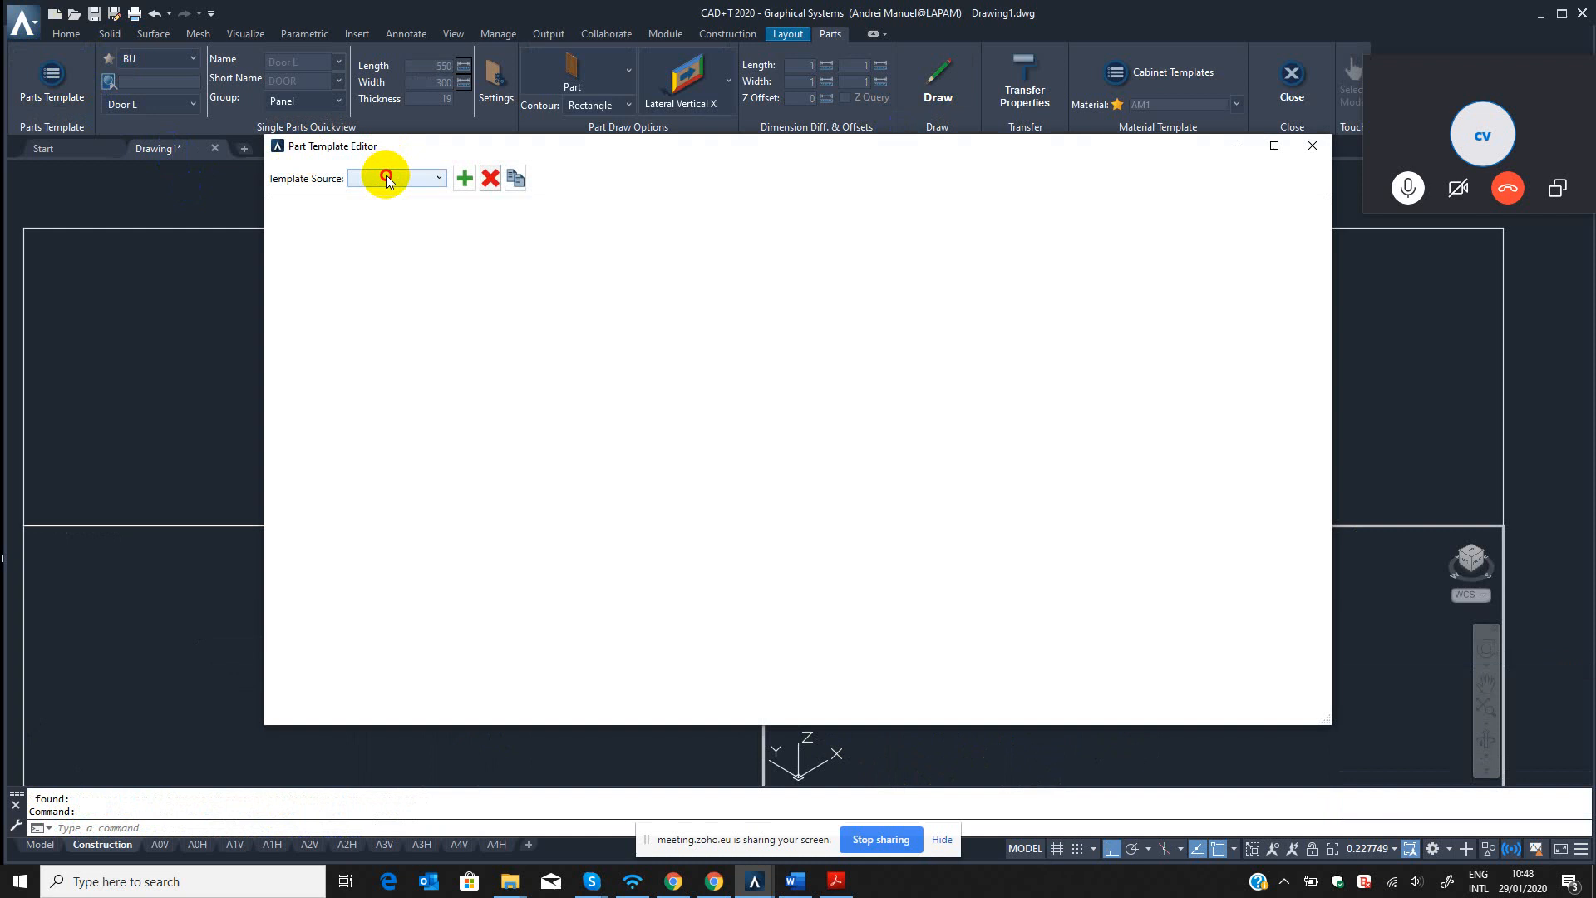
click(386, 177)
click(363, 246)
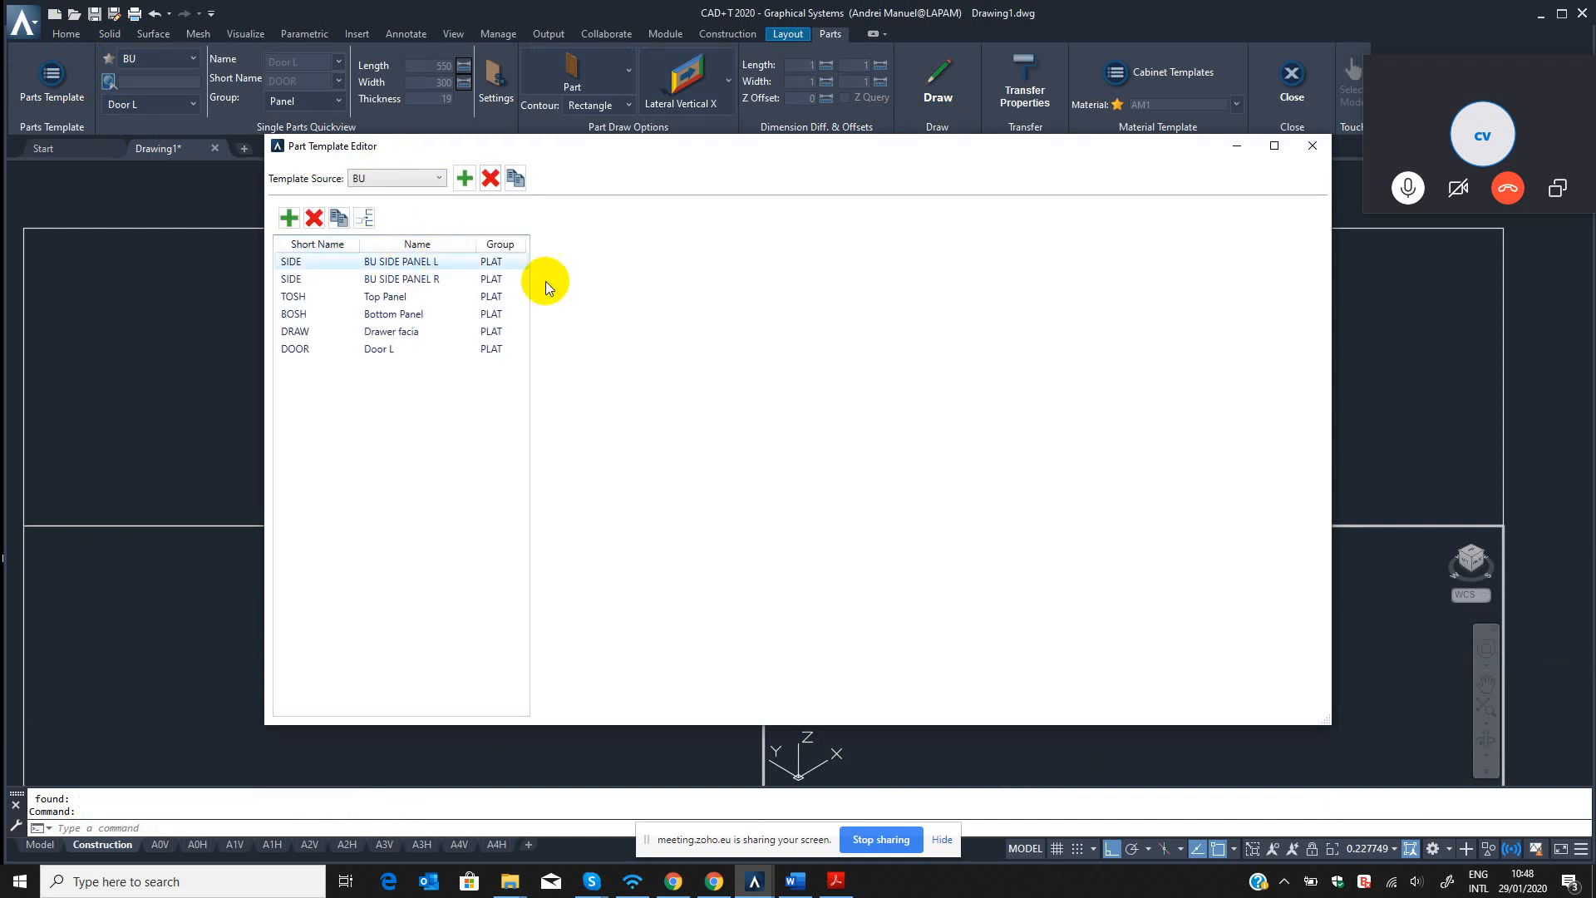
click(371, 348)
click(911, 326)
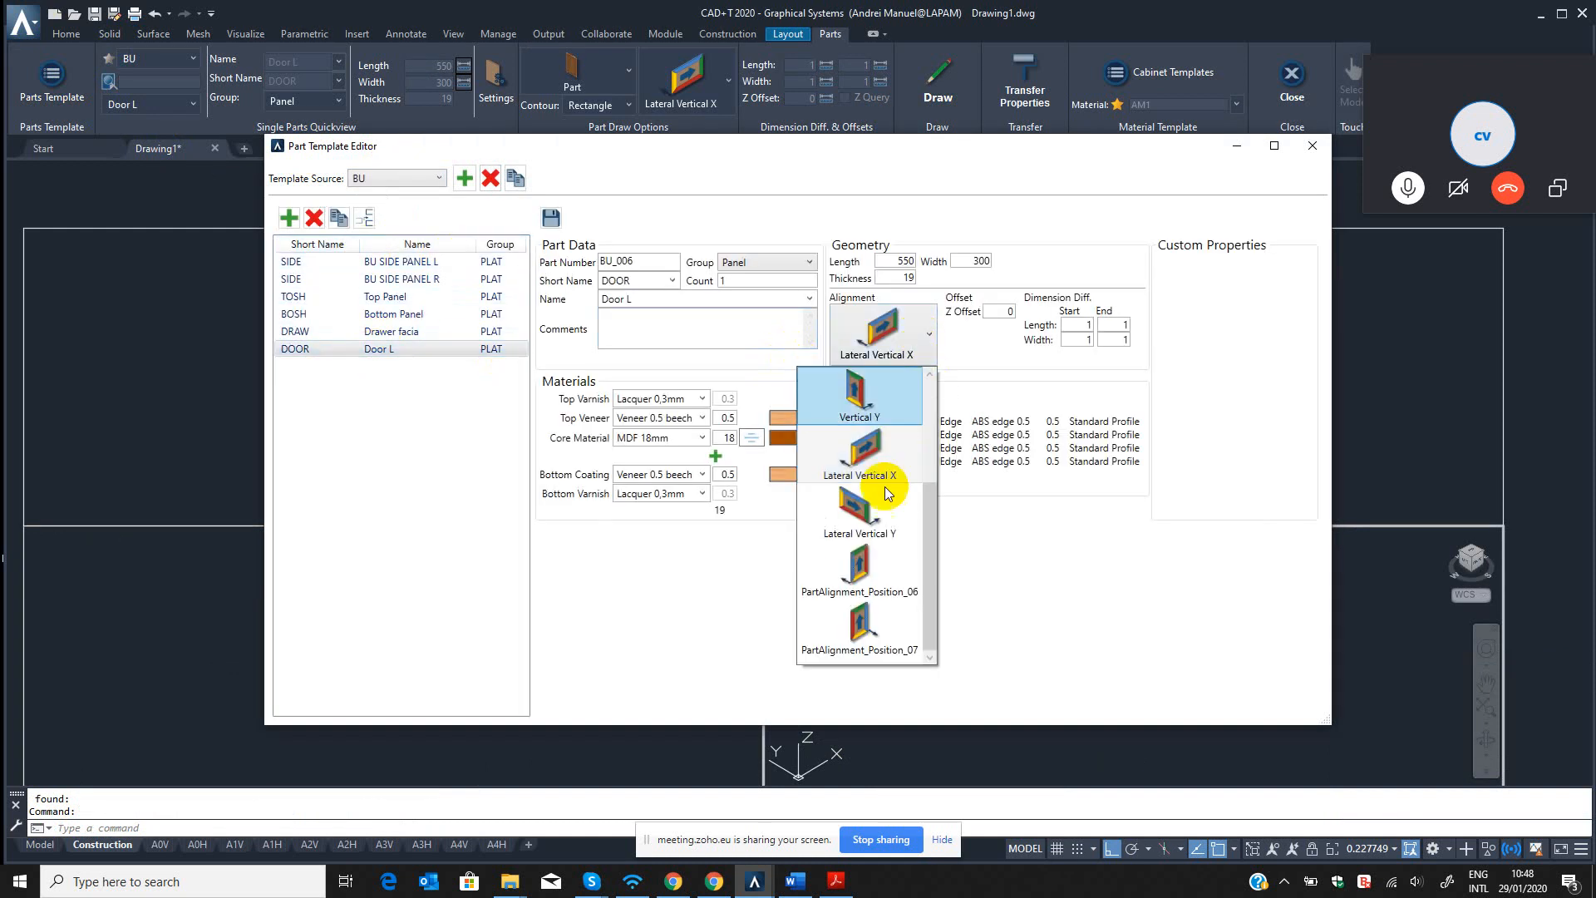
click(870, 578)
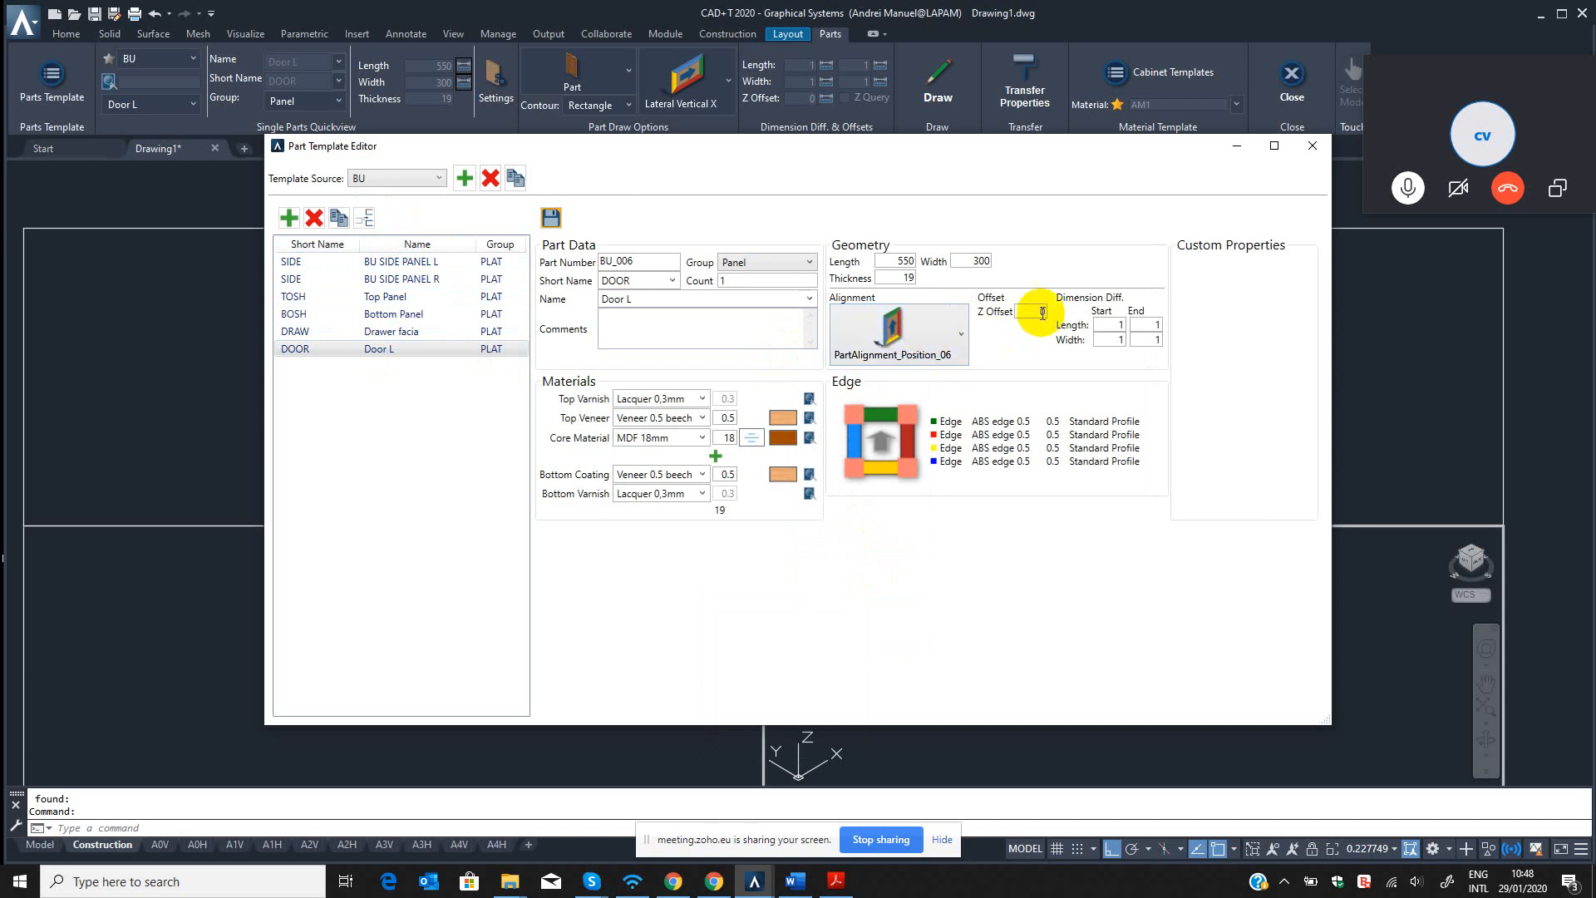
click(1045, 311)
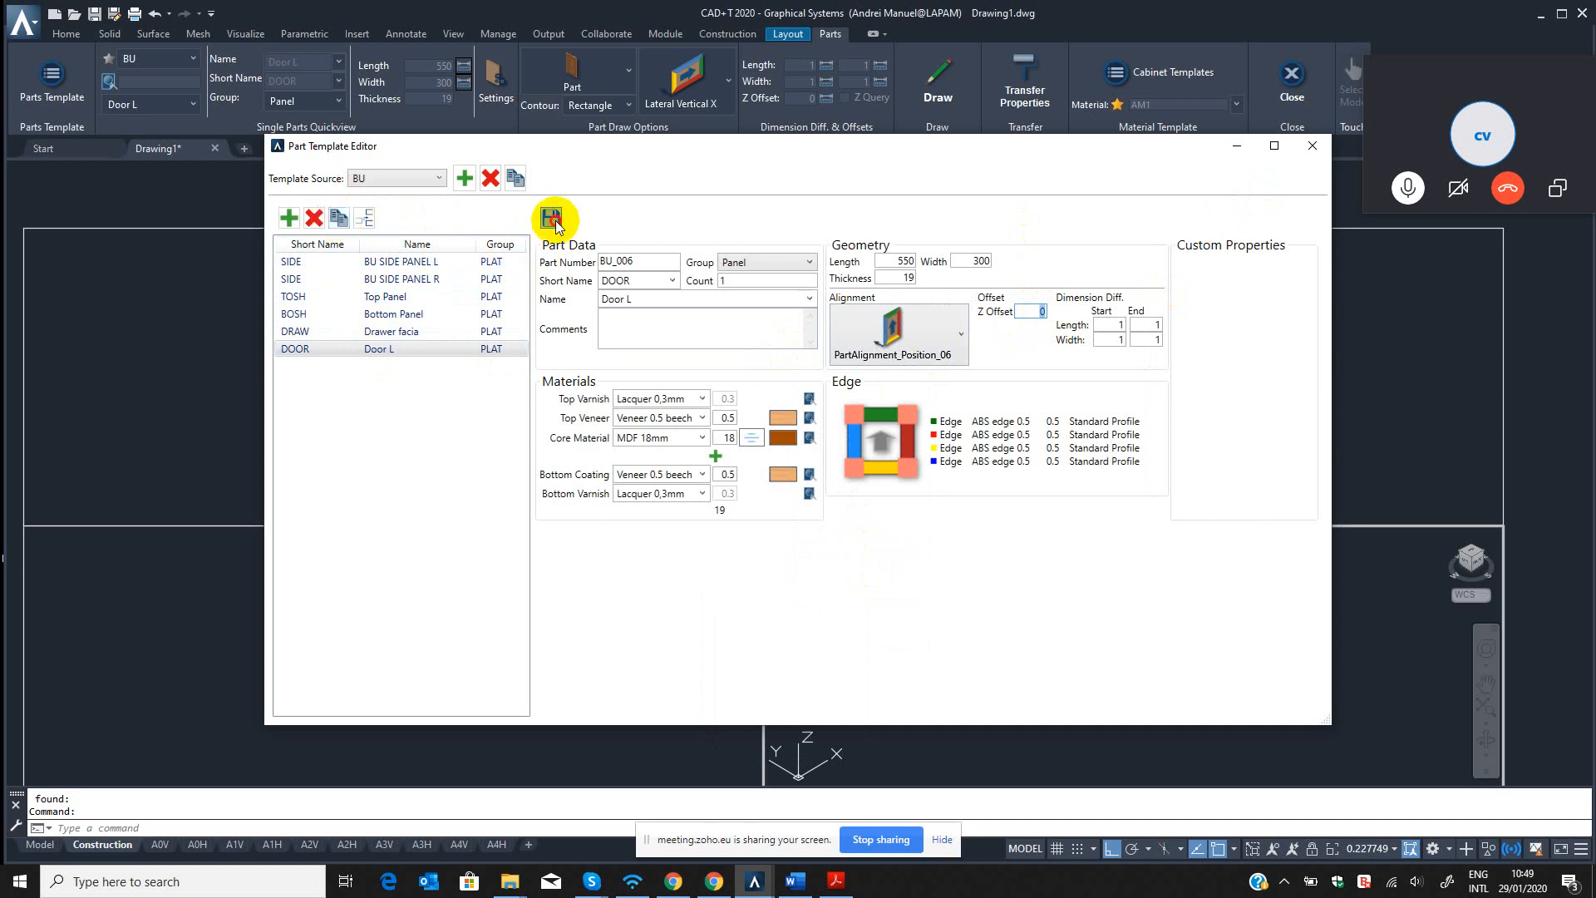
click(1312, 146)
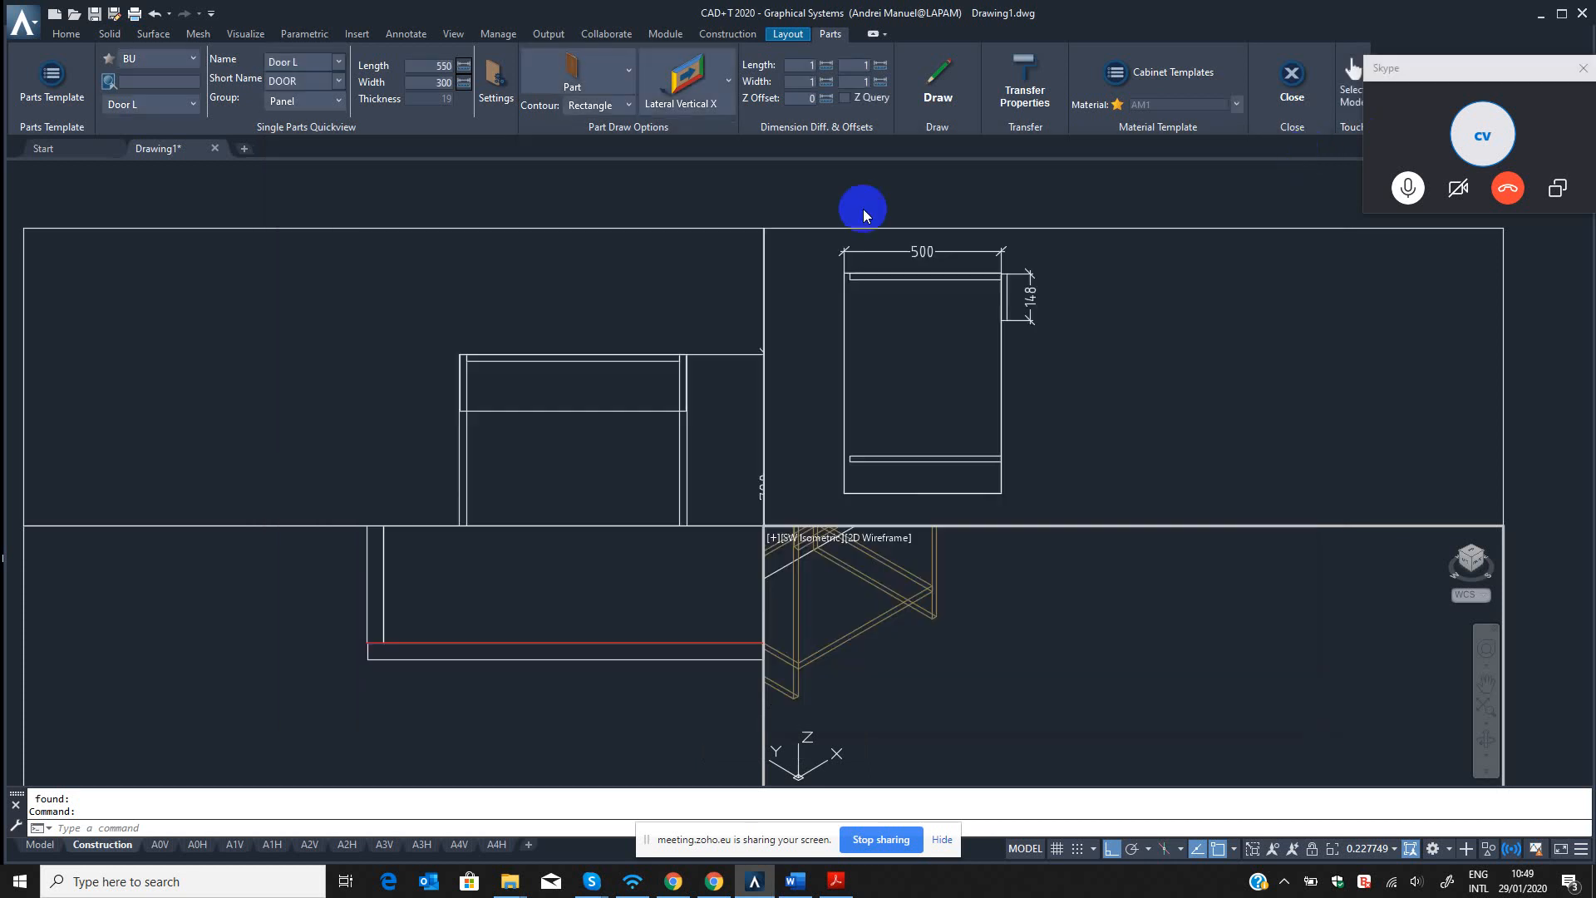
Reload the Door L template by switching the template source to BED and back to BU.
click(169, 55)
click(94, 188)
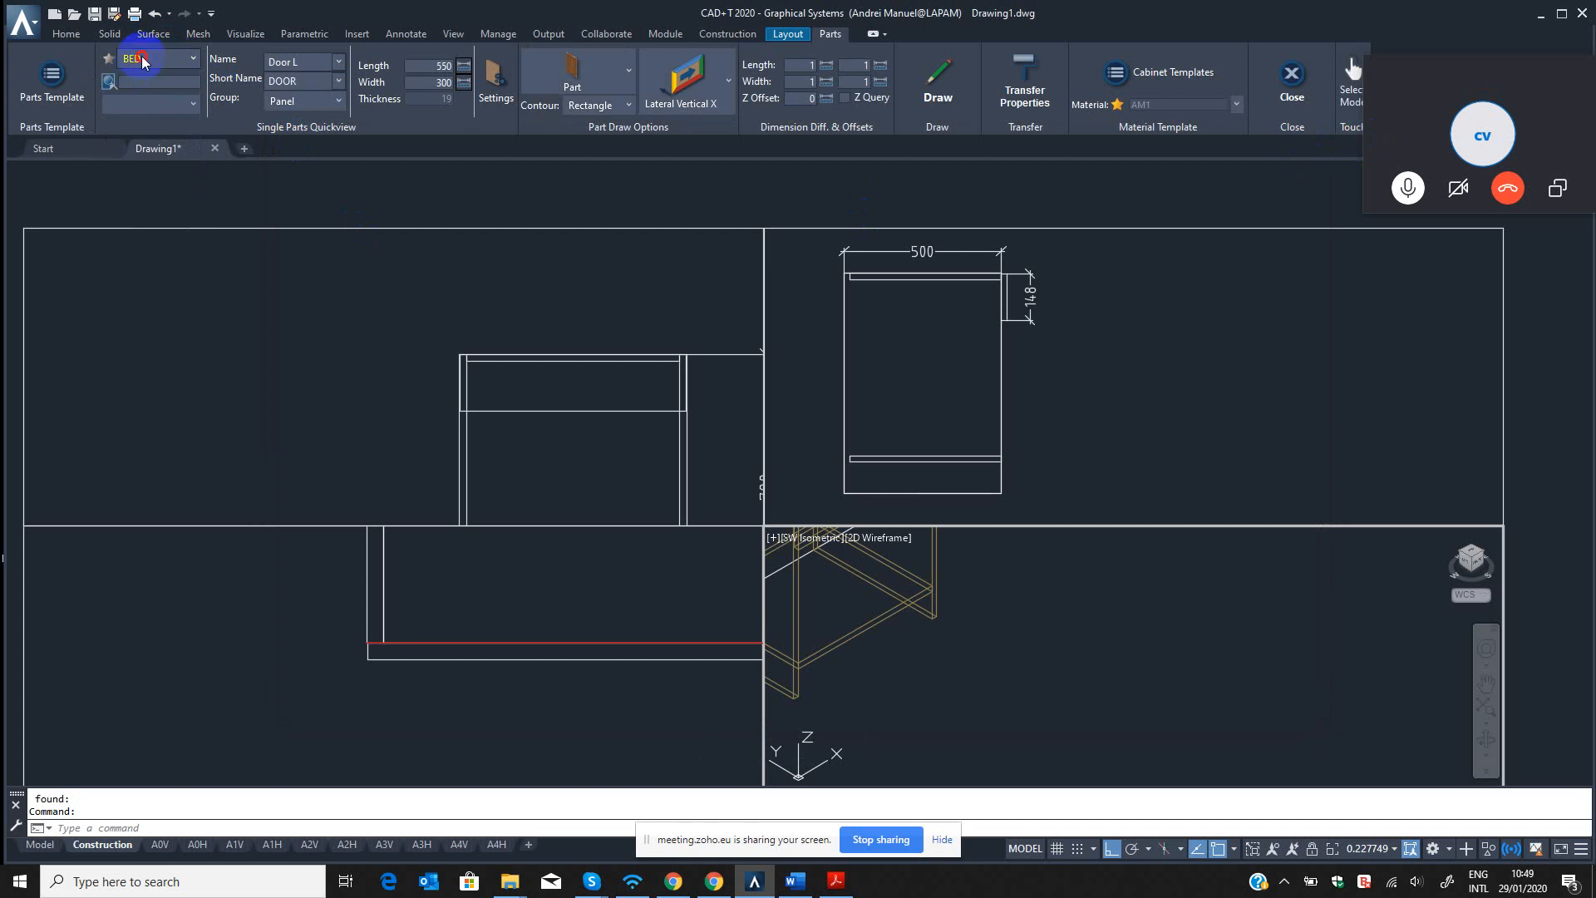
click(145, 58)
click(99, 210)
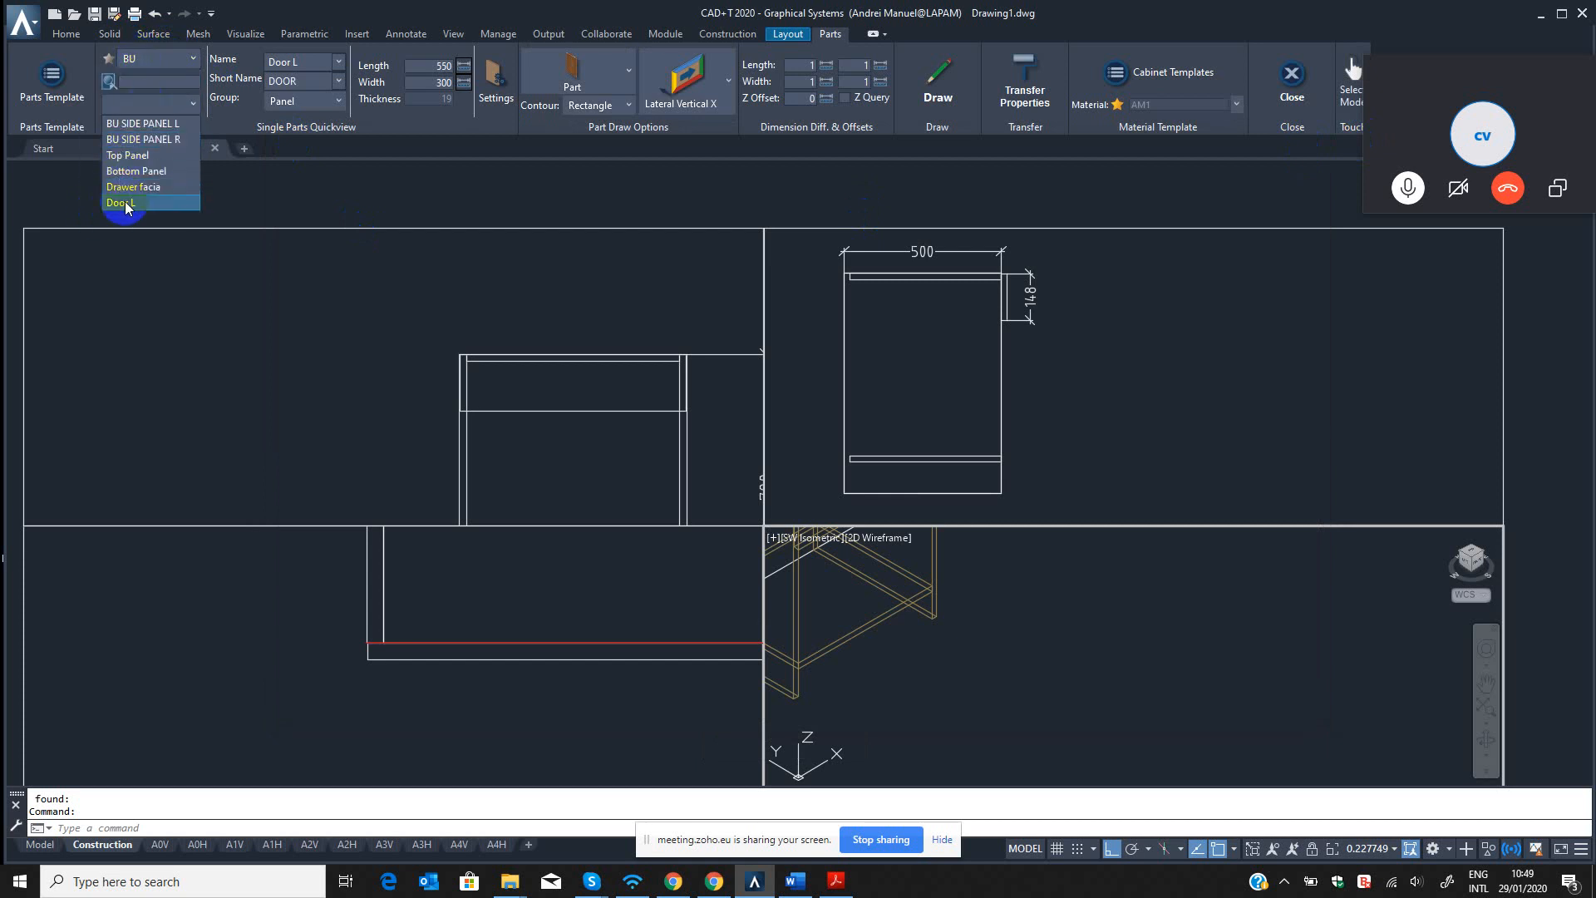
click(126, 204)
Draw the Door L panel from the cabinet's front left corner in the top view, with its backplane direction outward.
click(912, 83)
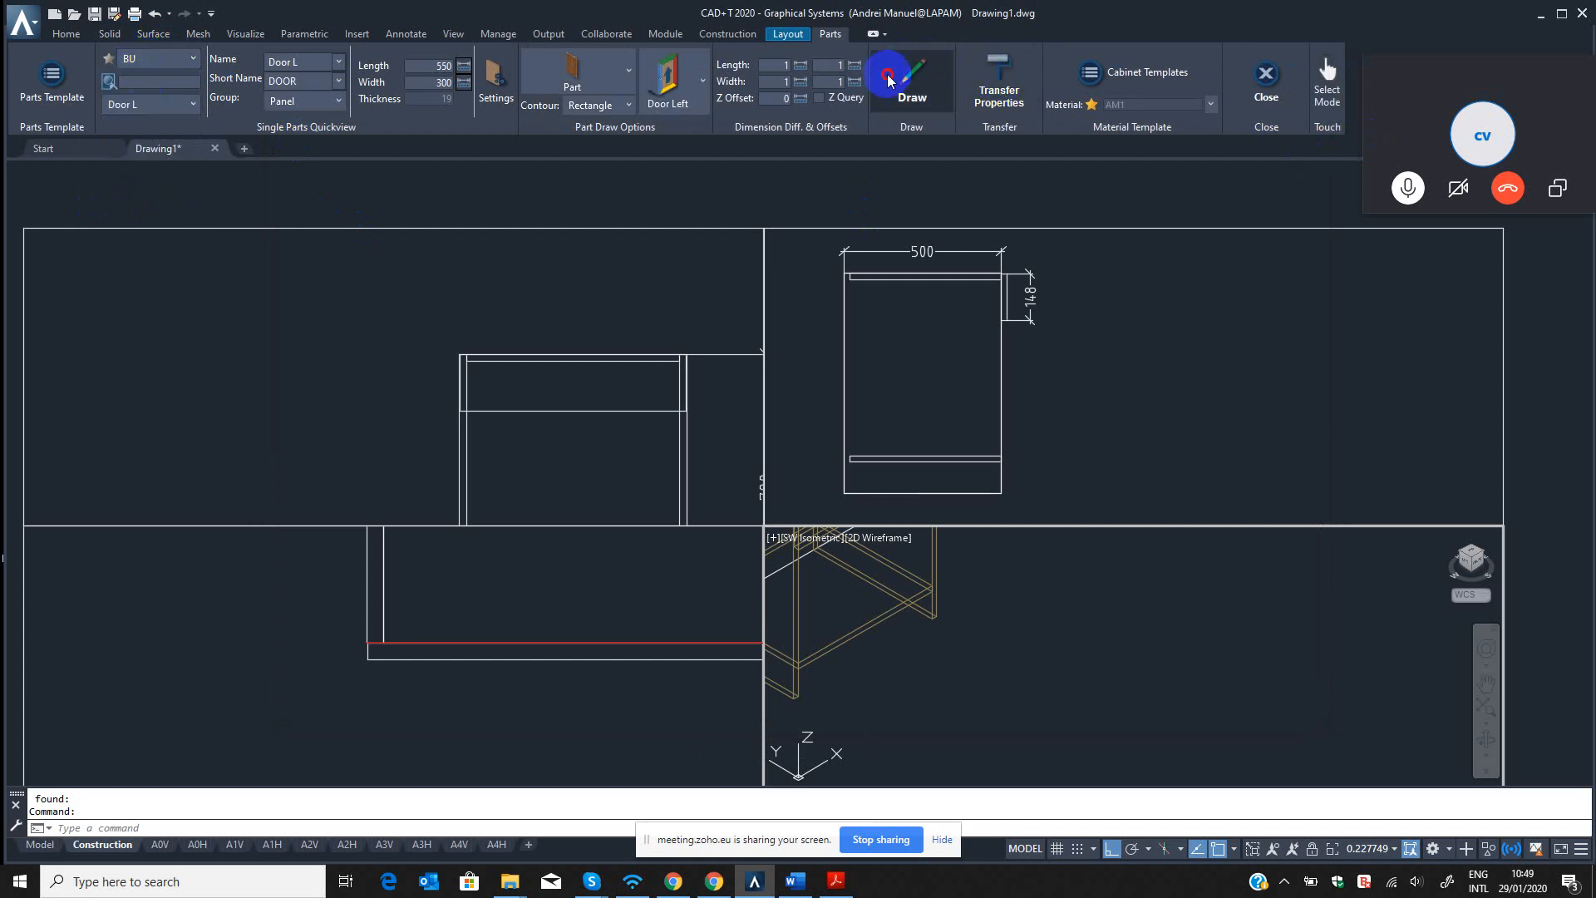
click(367, 670)
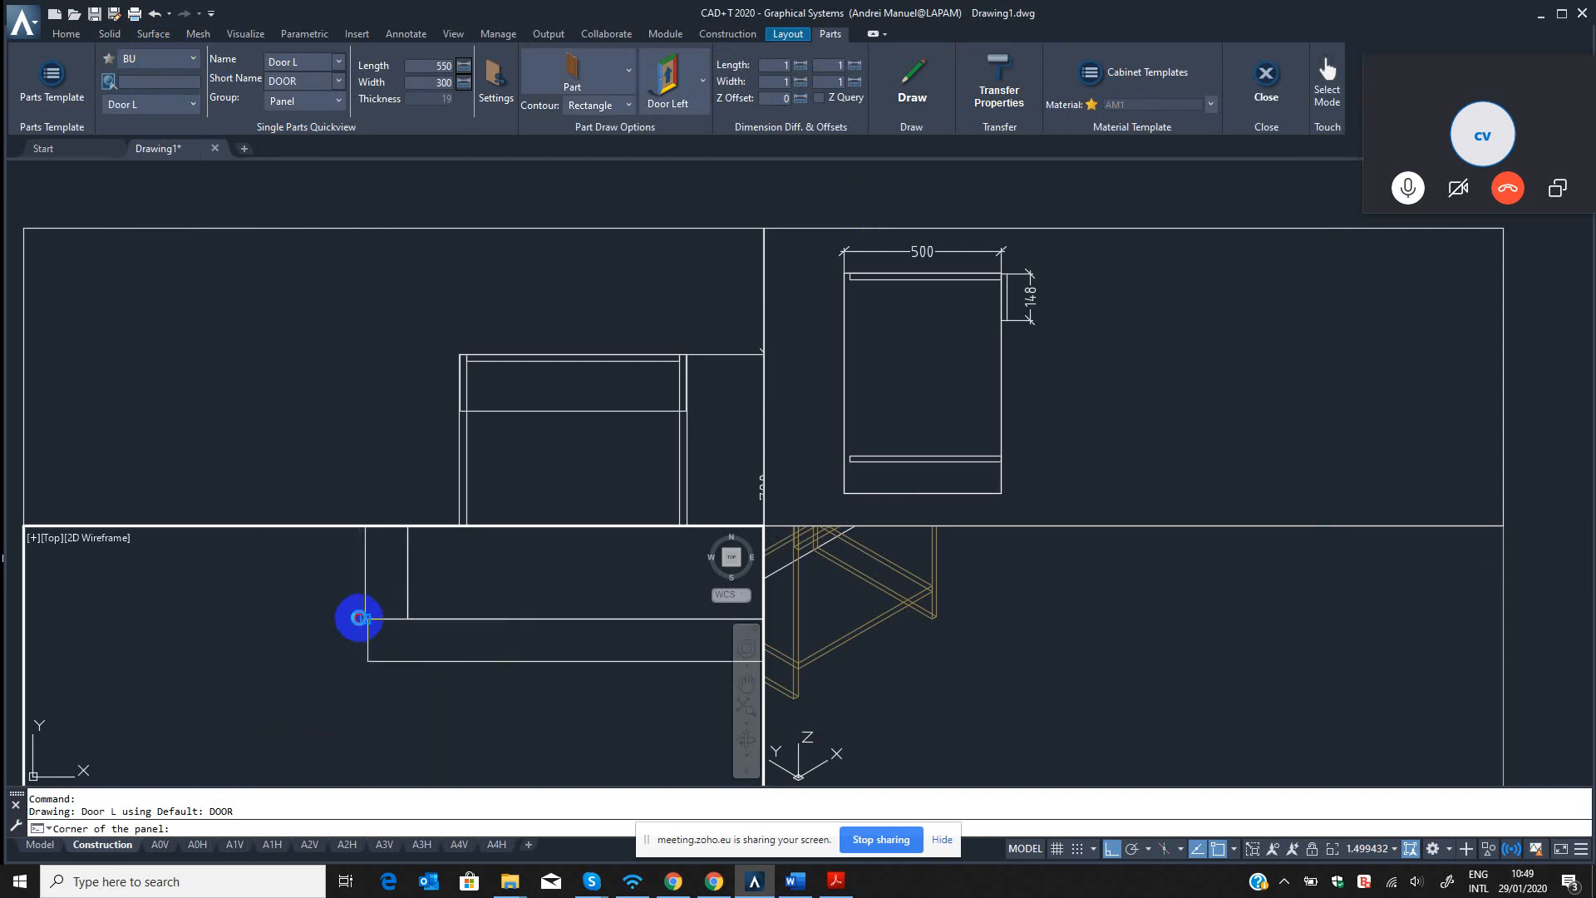
click(359, 618)
click(502, 722)
Examine the new door panel's orientation and fit on the cabinet in the isometric and front views.
click(1125, 674)
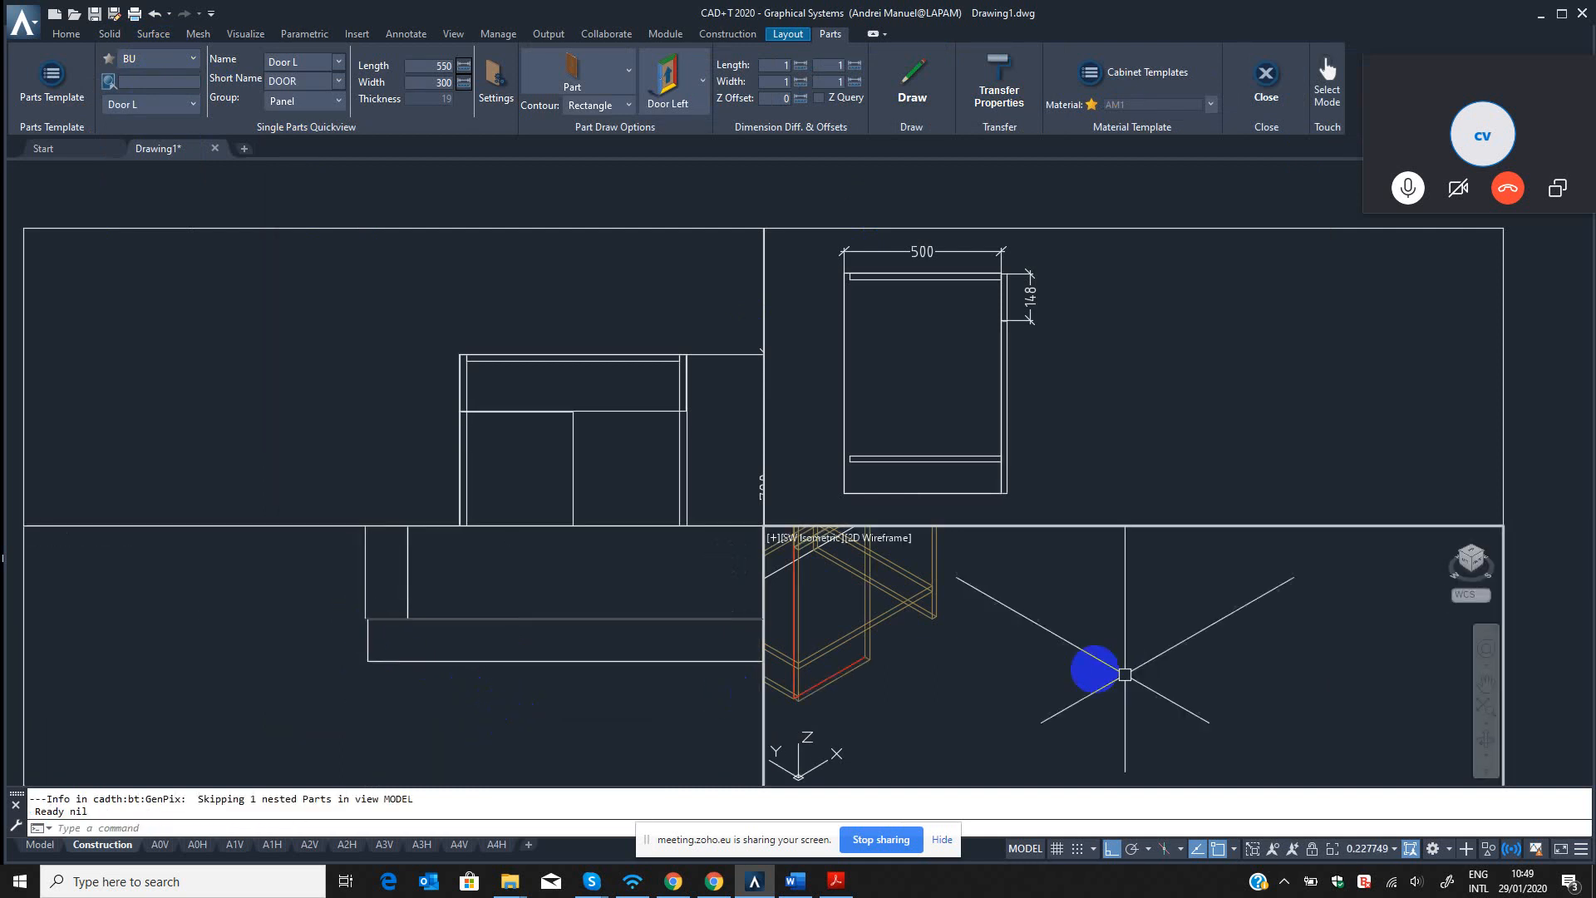
click(1094, 667)
key(Escape)
scroll(1014, 665, down, 4)
scroll(973, 653, up, 4)
click(463, 652)
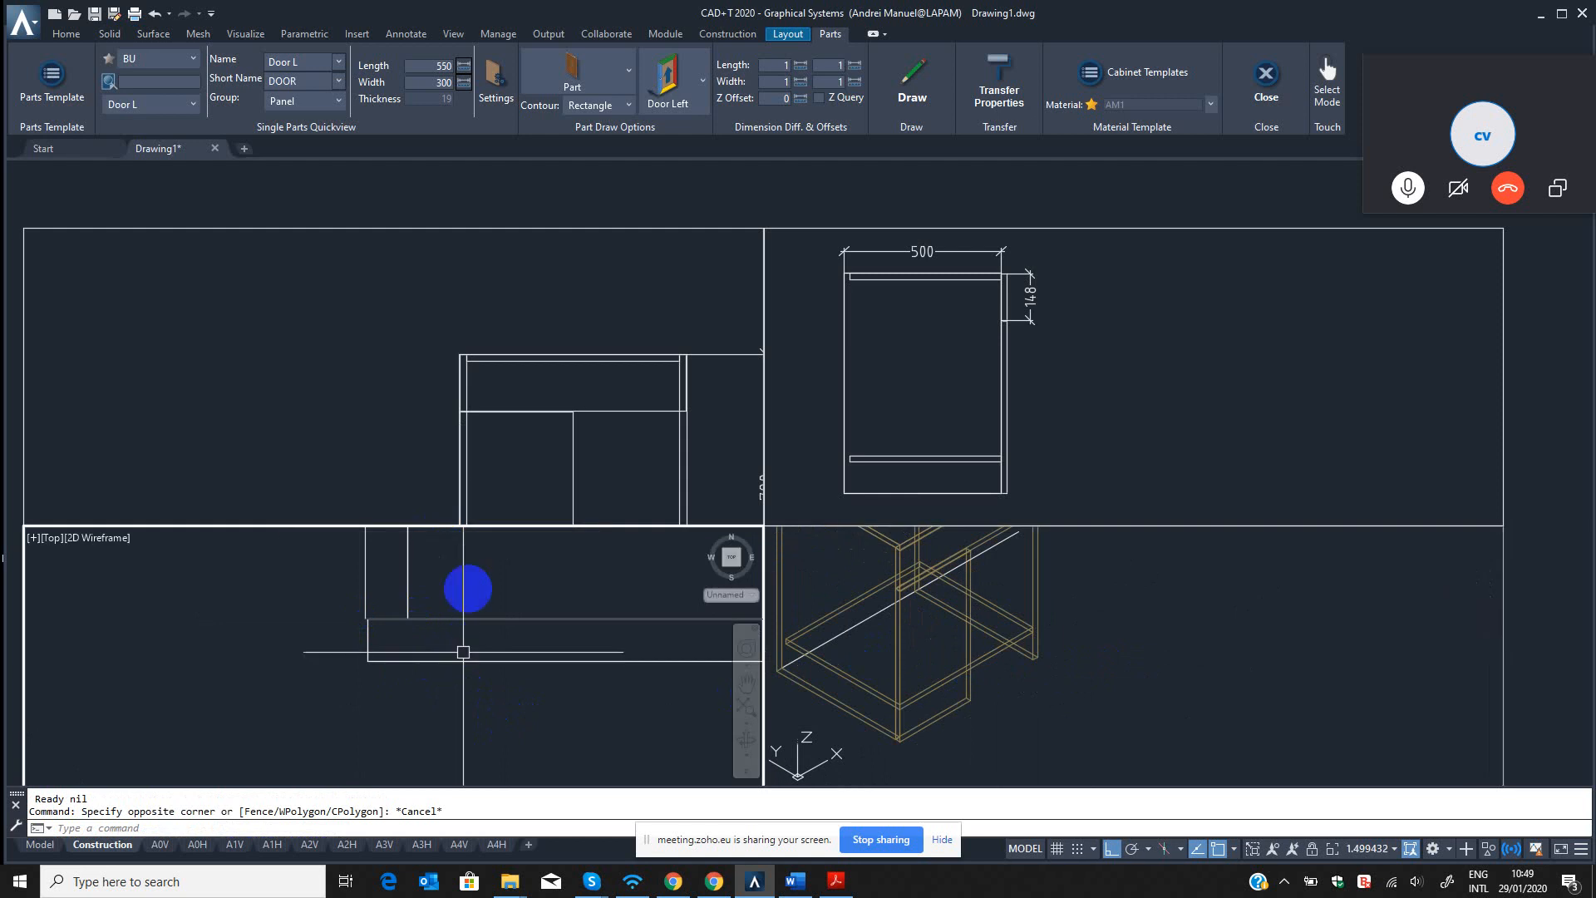
click(552, 357)
scroll(560, 427, down, 3)
scroll(535, 392, up, 3)
click(488, 378)
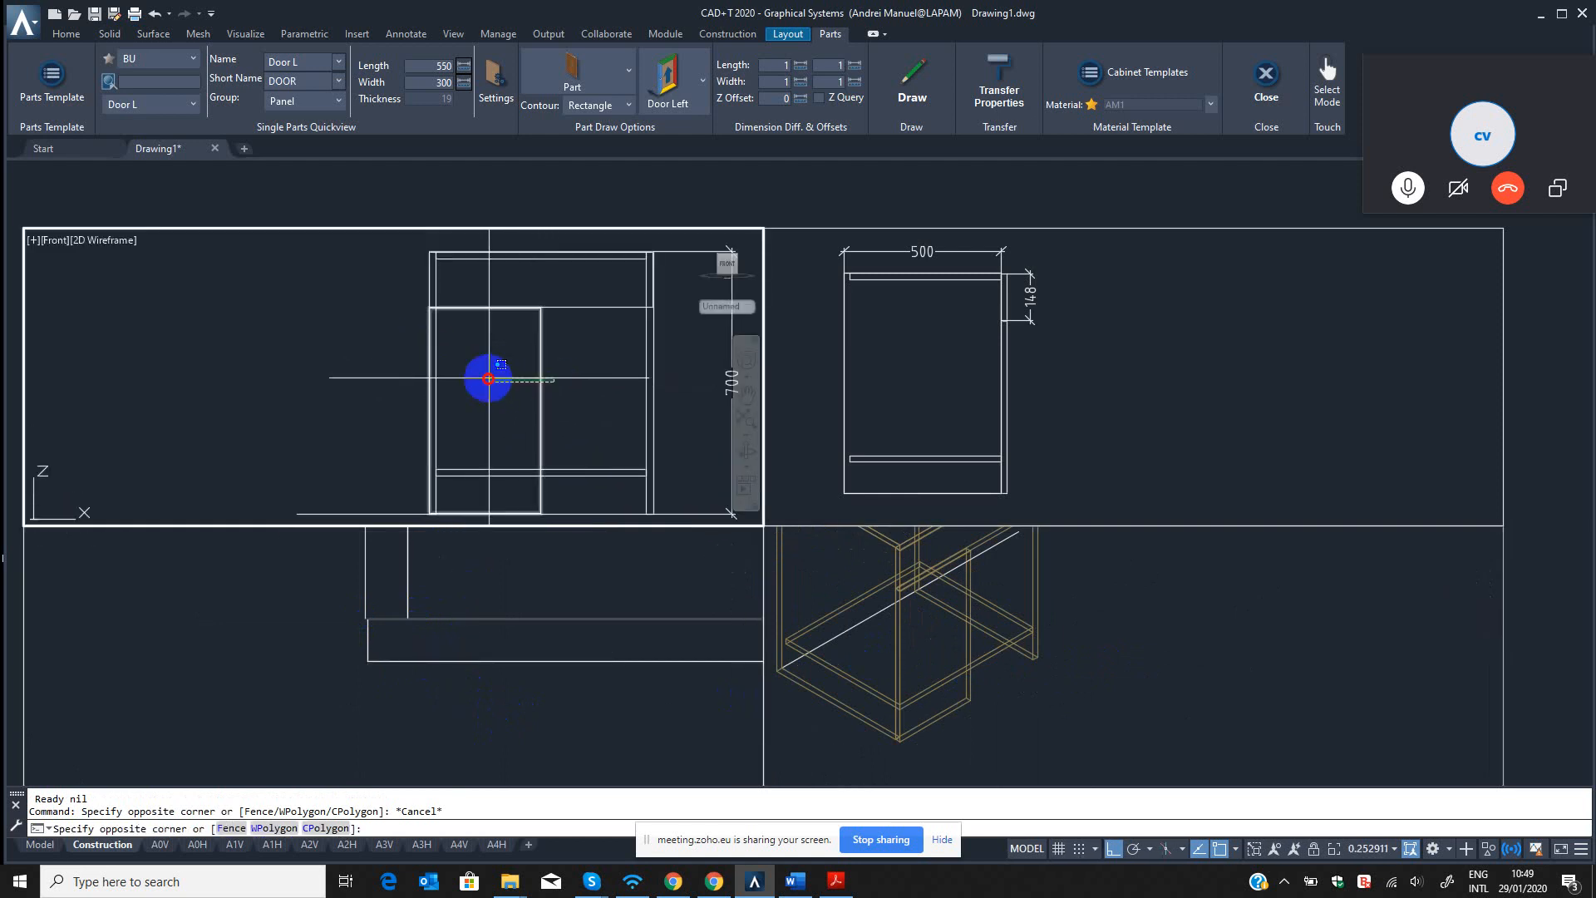
click(502, 399)
scroll(545, 463, up, 4)
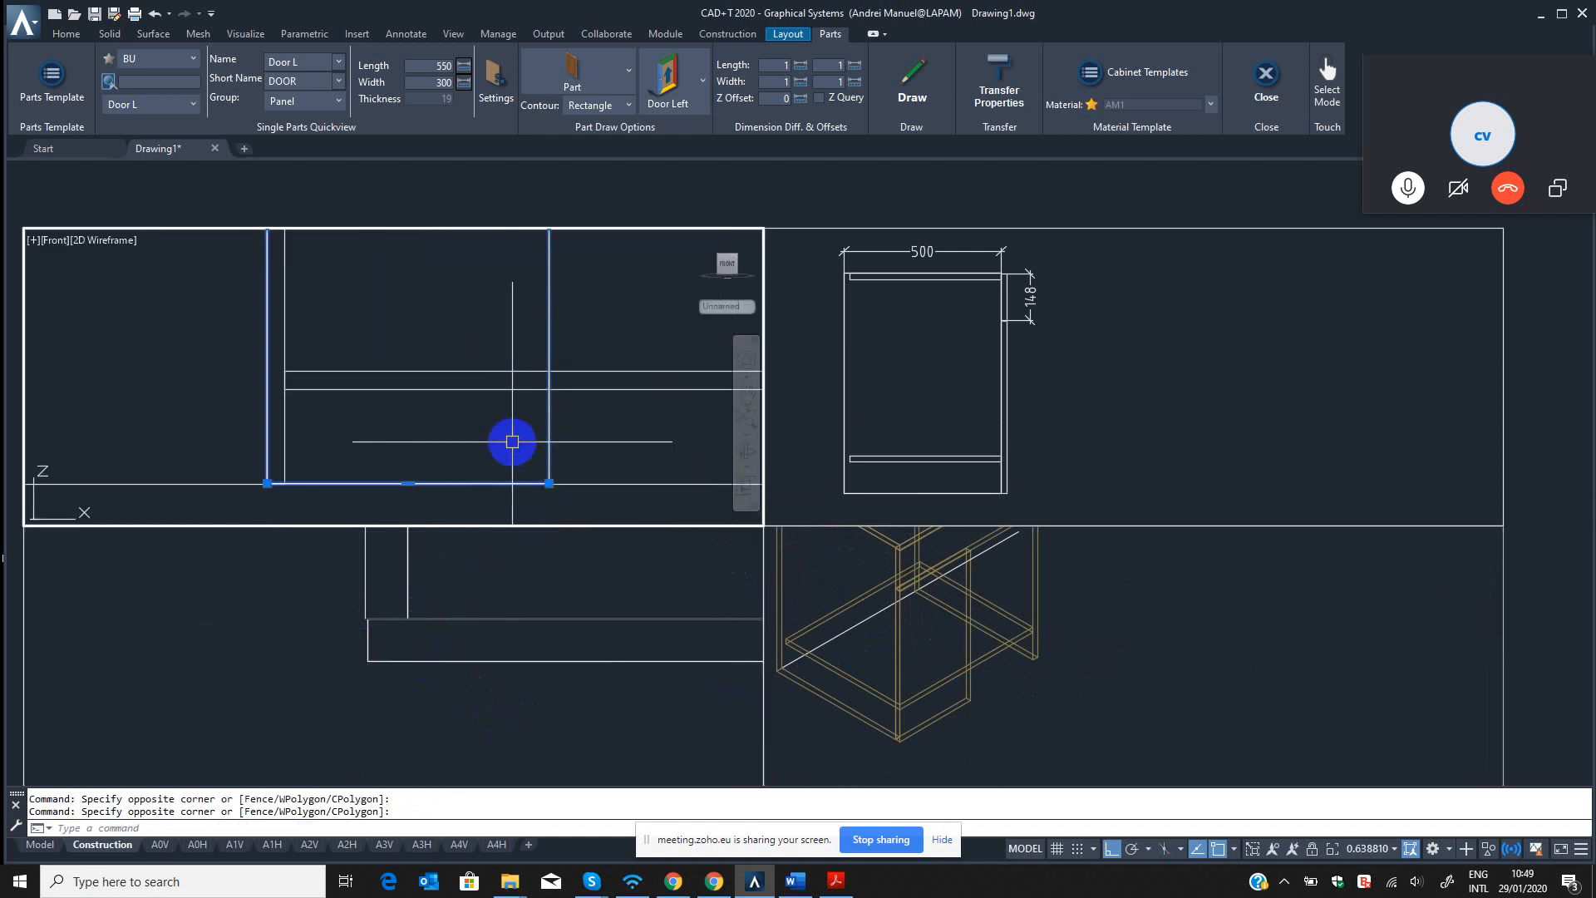
scroll(575, 431, down, 2)
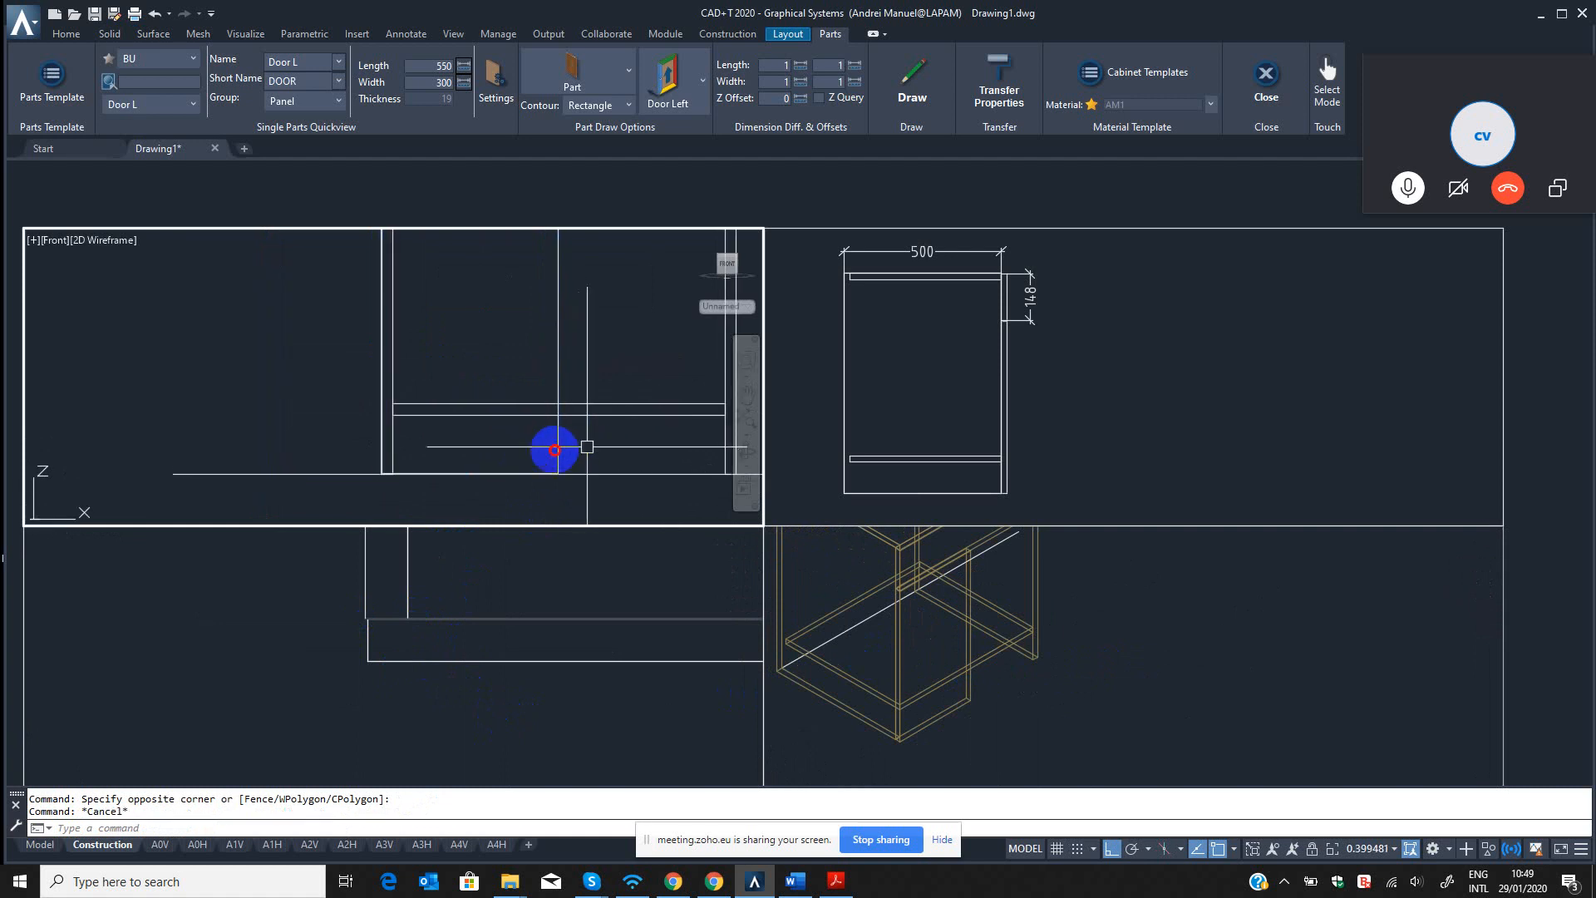
key(Escape)
scroll(572, 448, up, 2)
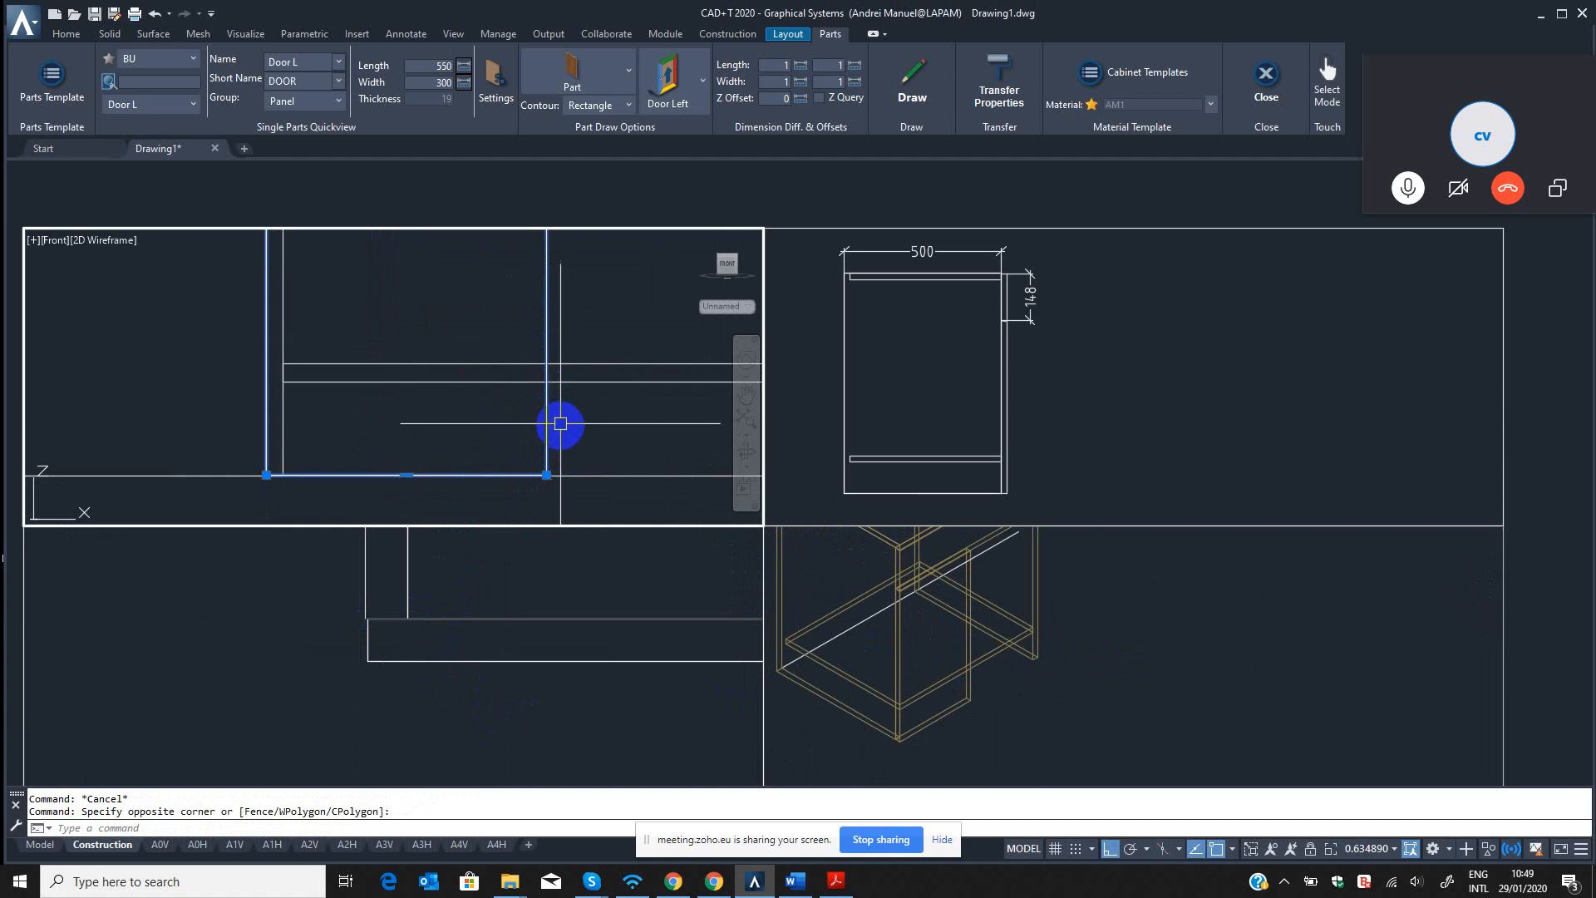
scroll(537, 453, down, 4)
key(Escape)
Set the Z offset of the Door L template in the BU source to 100 and save the template.
click(51, 79)
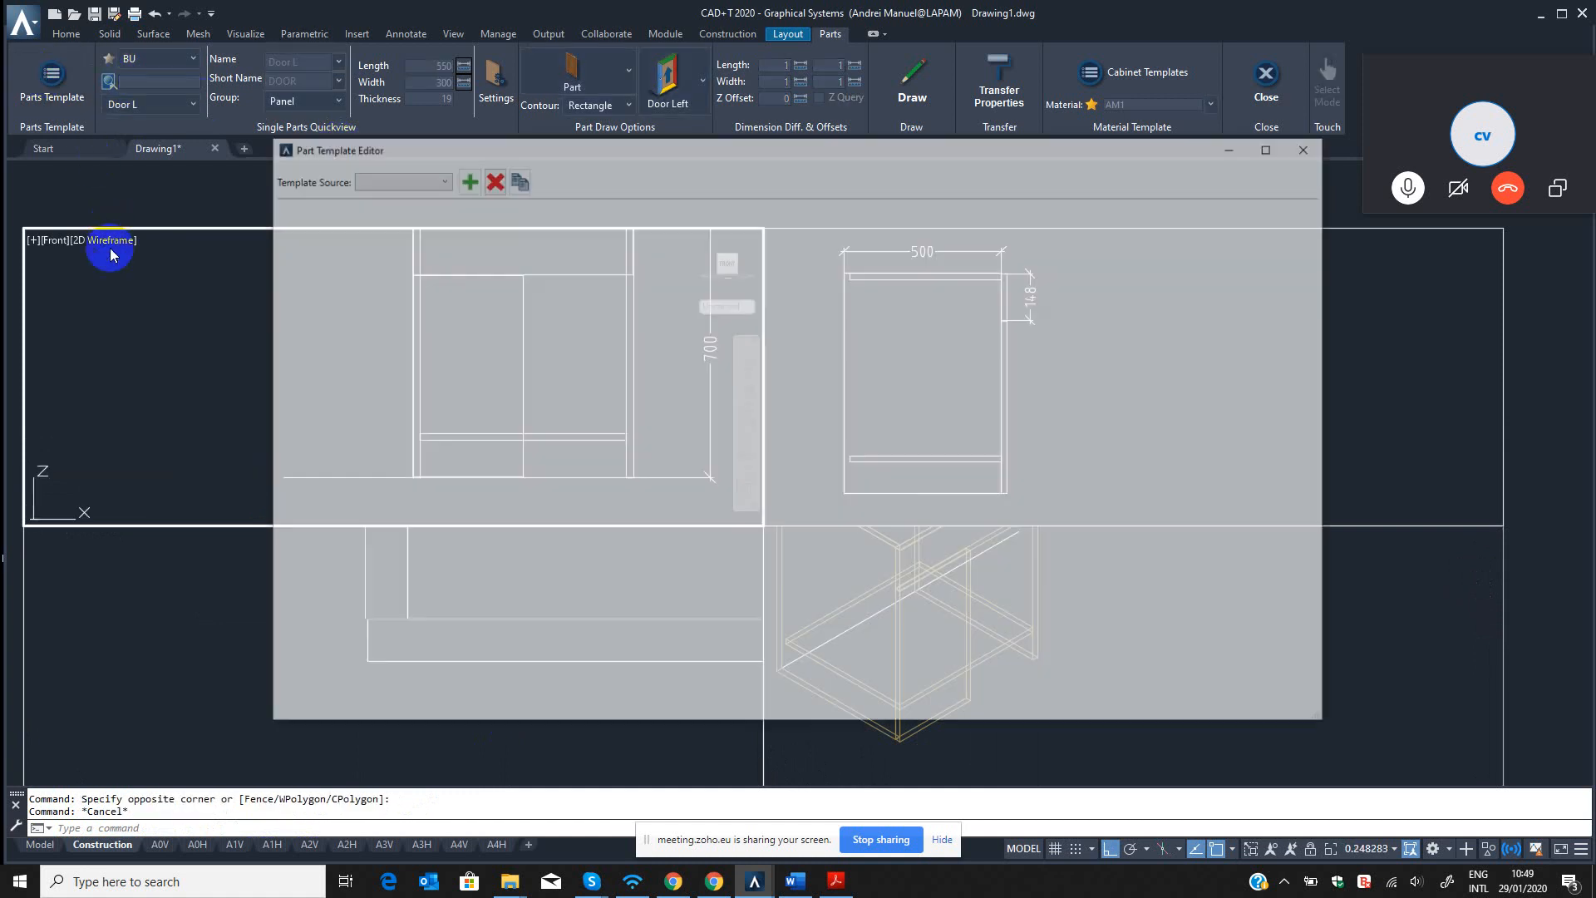
click(396, 178)
click(358, 246)
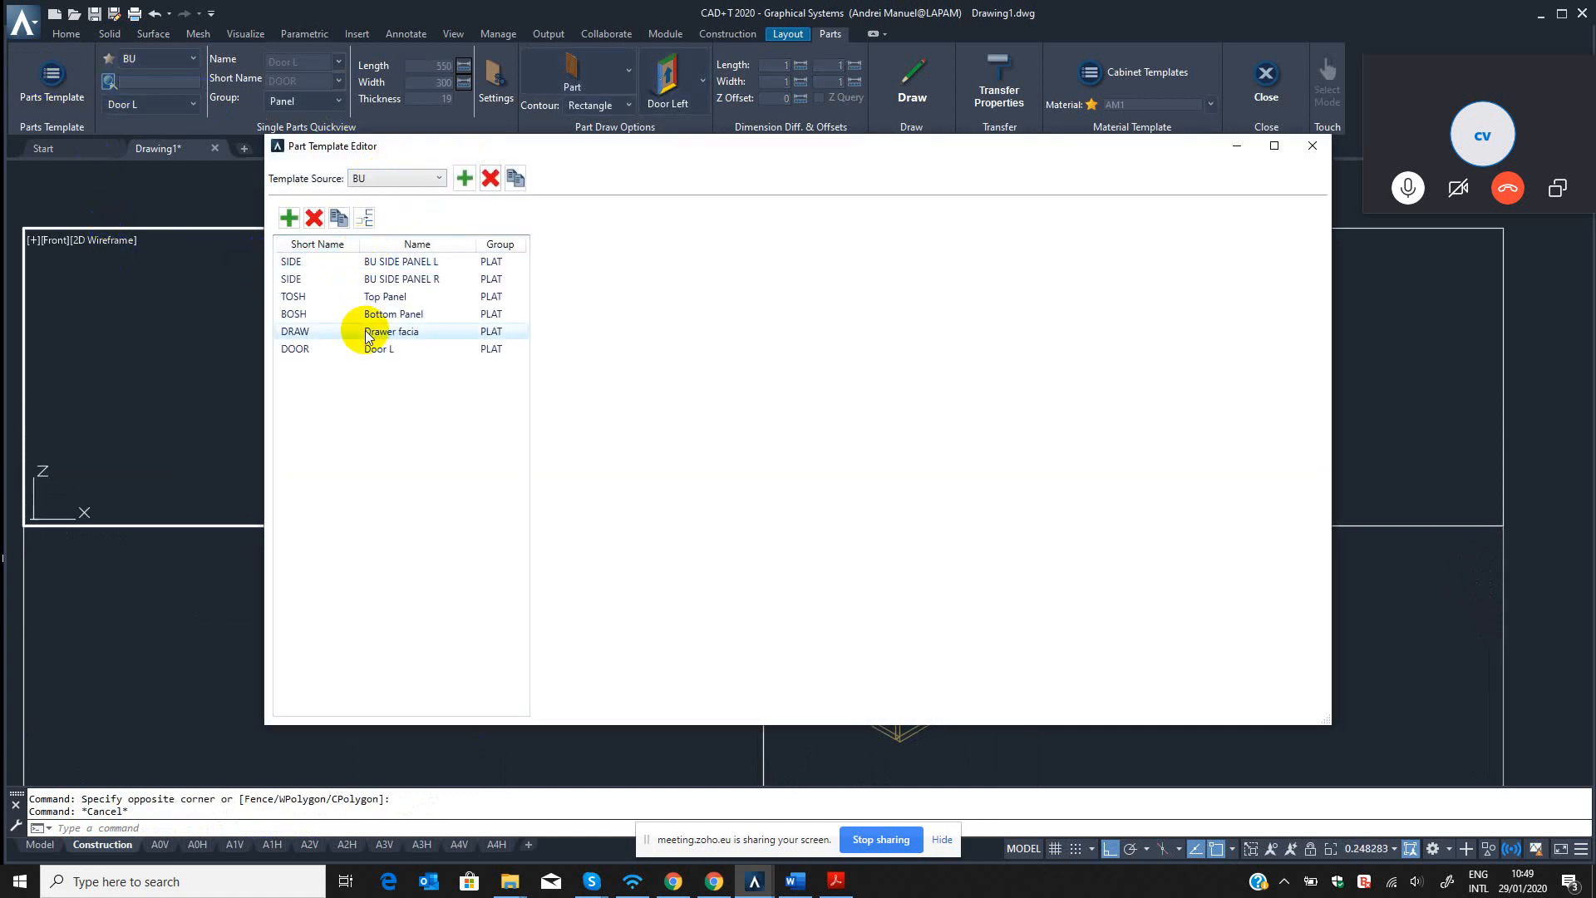
click(449, 348)
click(1067, 311)
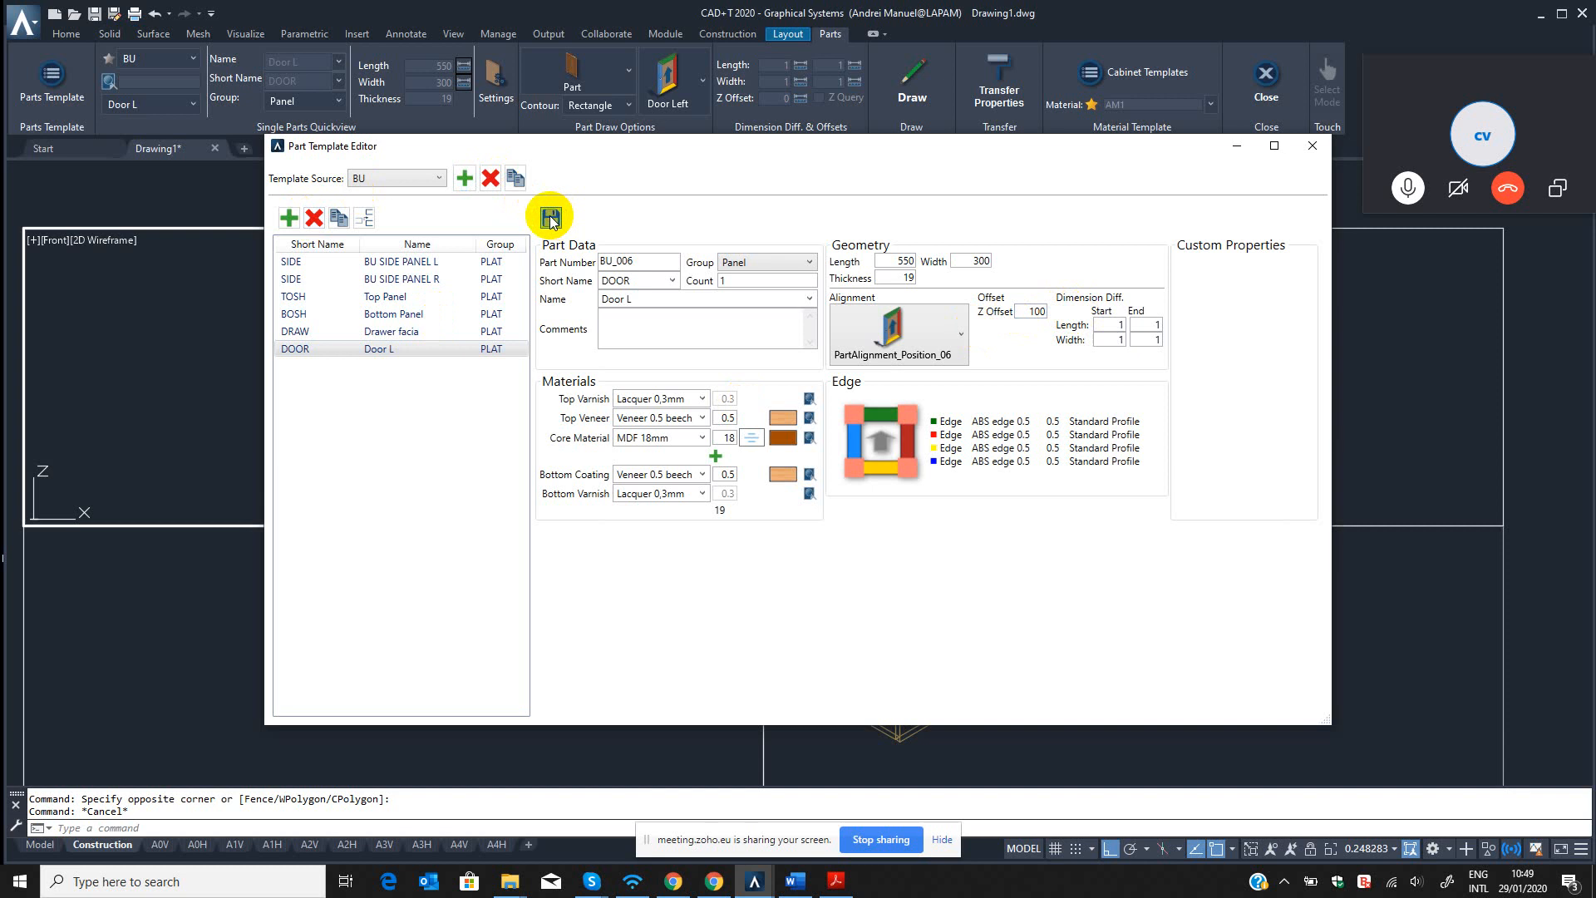
click(1316, 147)
Erase the door panel from the cabinet front in the isometric view.
click(576, 683)
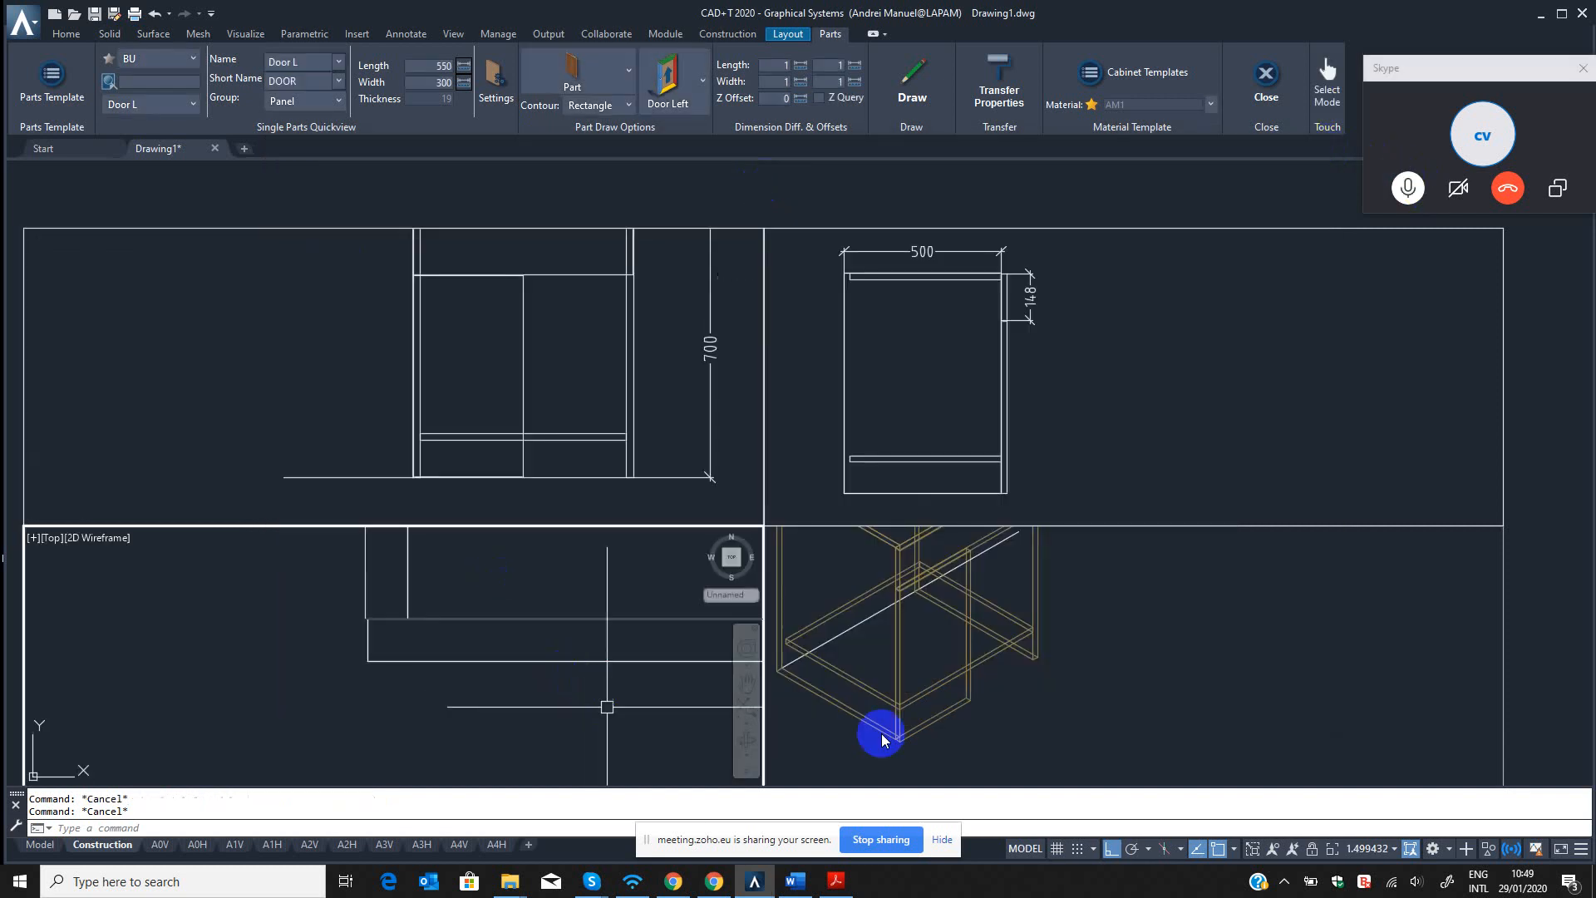
click(945, 740)
text(ppd)
key(Return)
click(965, 710)
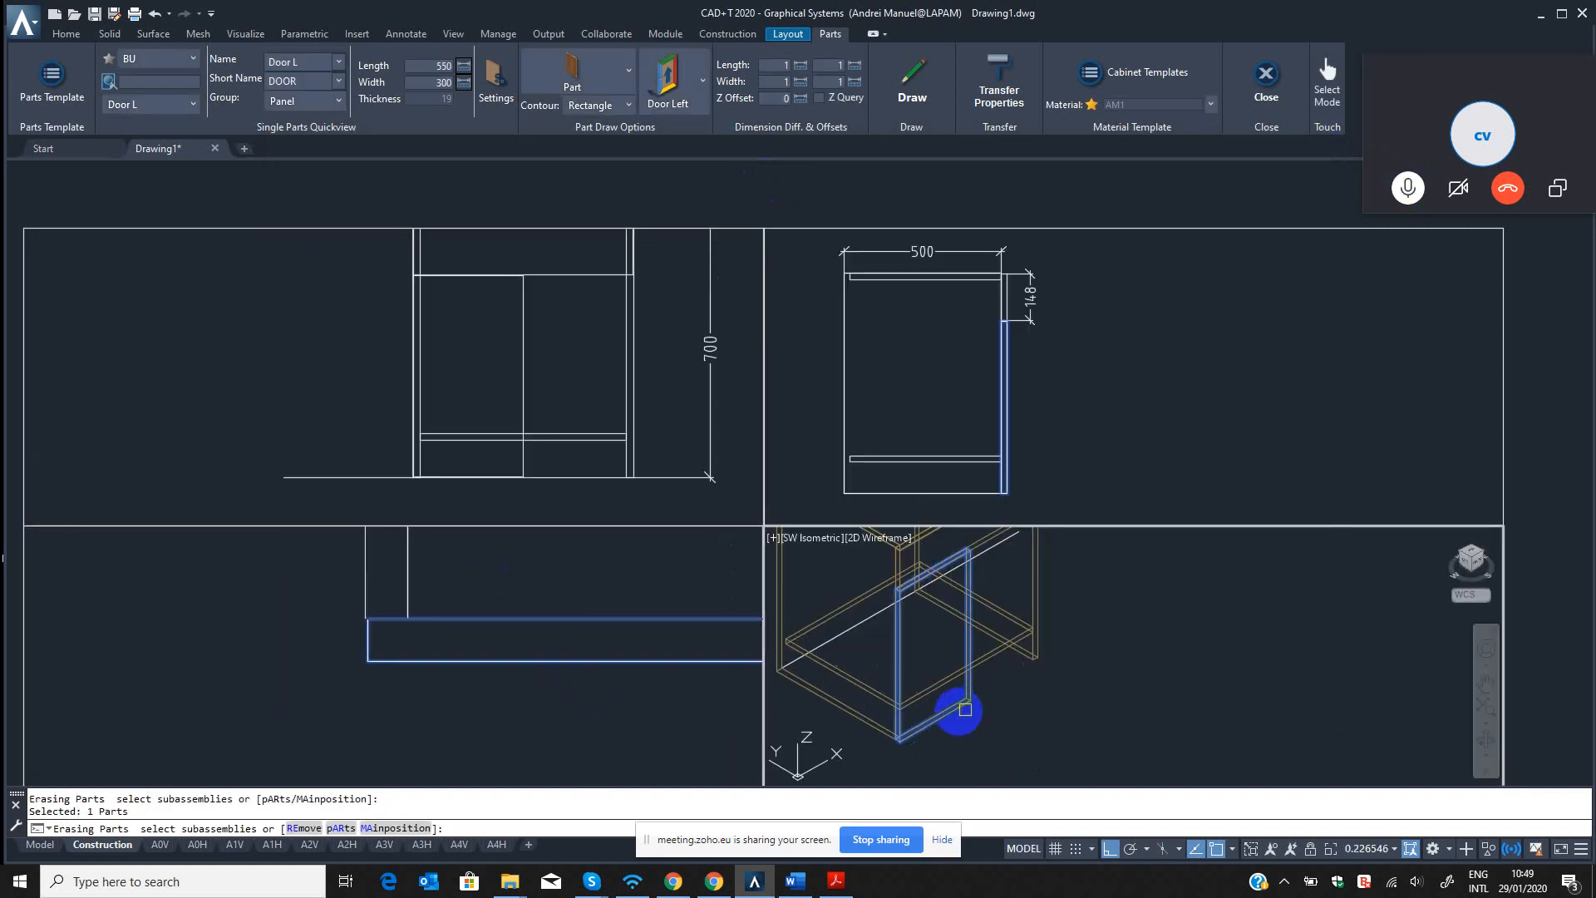
key(Return)
Switch the template source to BED and back to BU, and choose Door L again to load its updated settings.
click(77, 96)
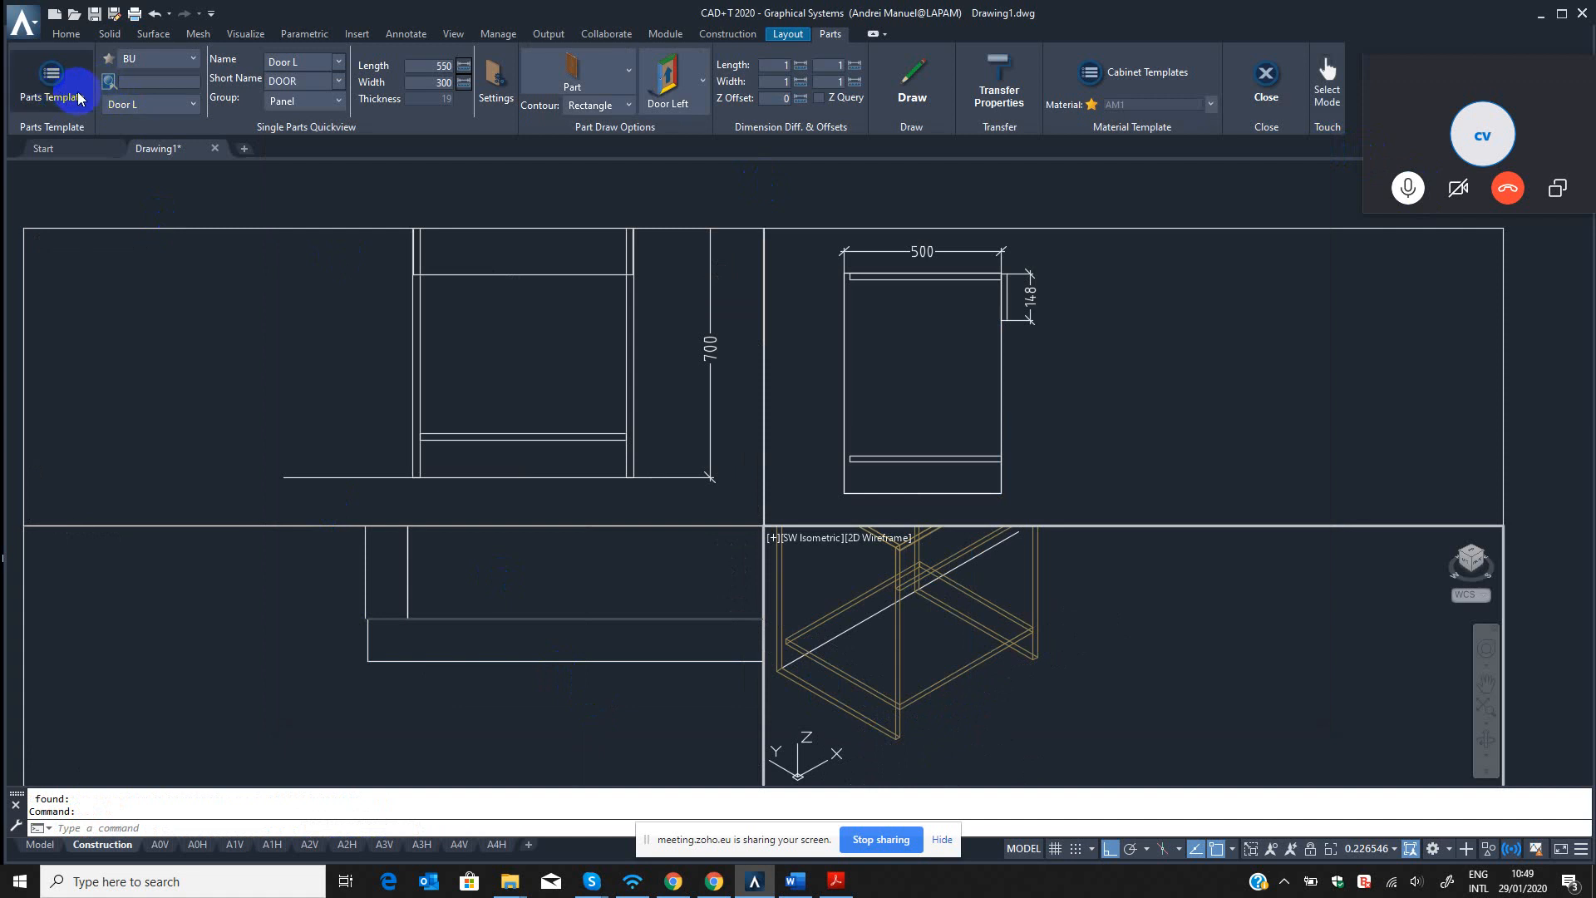
click(190, 105)
click(168, 64)
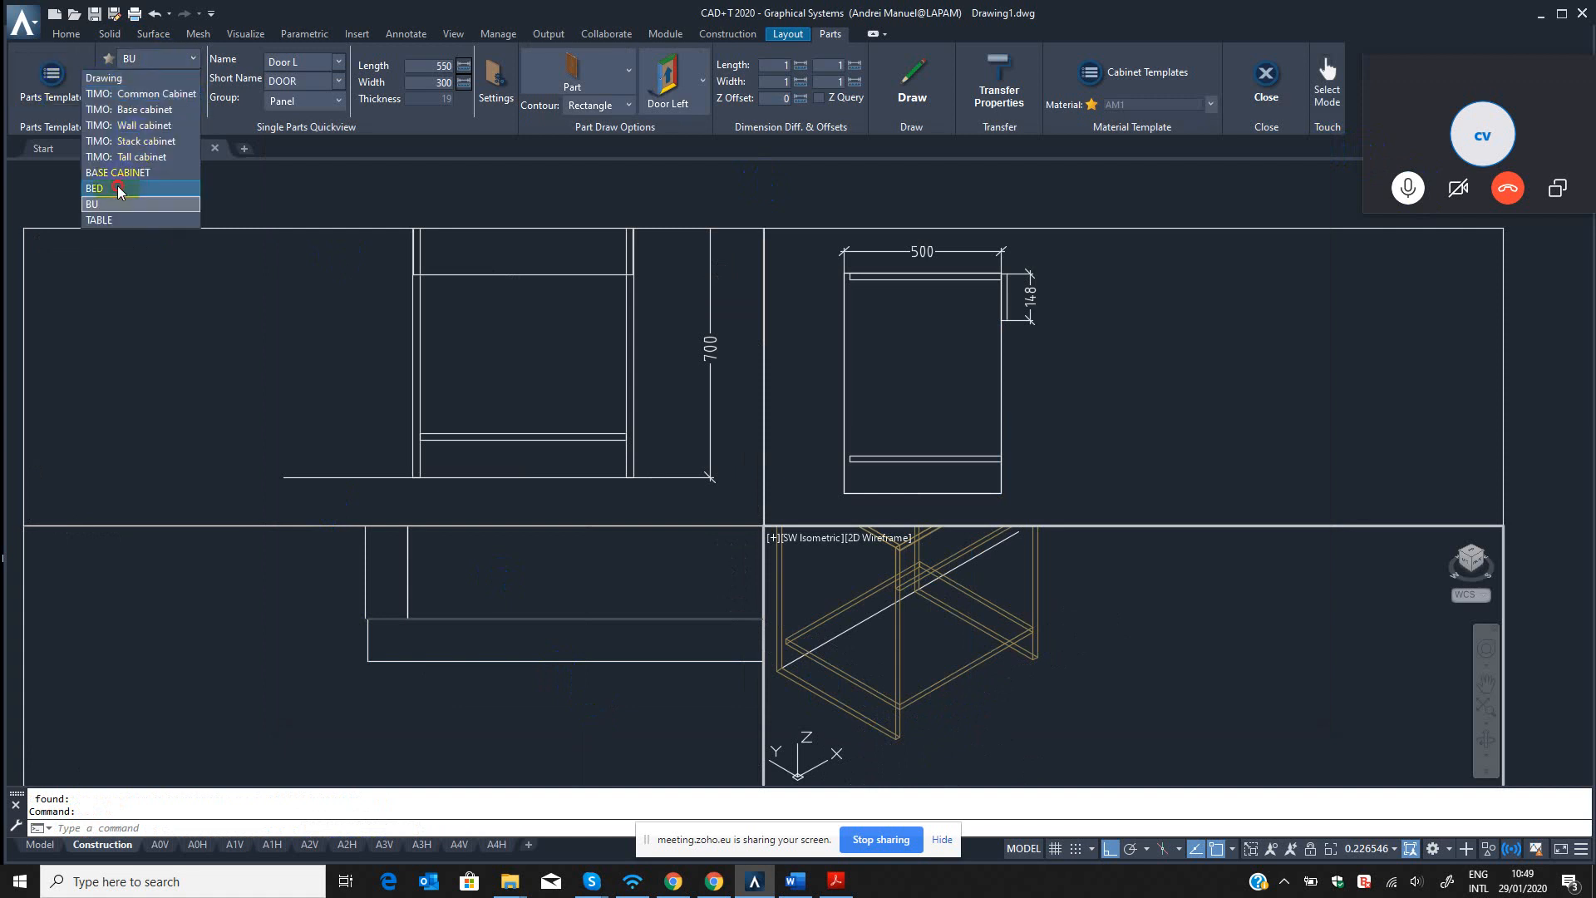
click(96, 188)
click(141, 58)
click(93, 203)
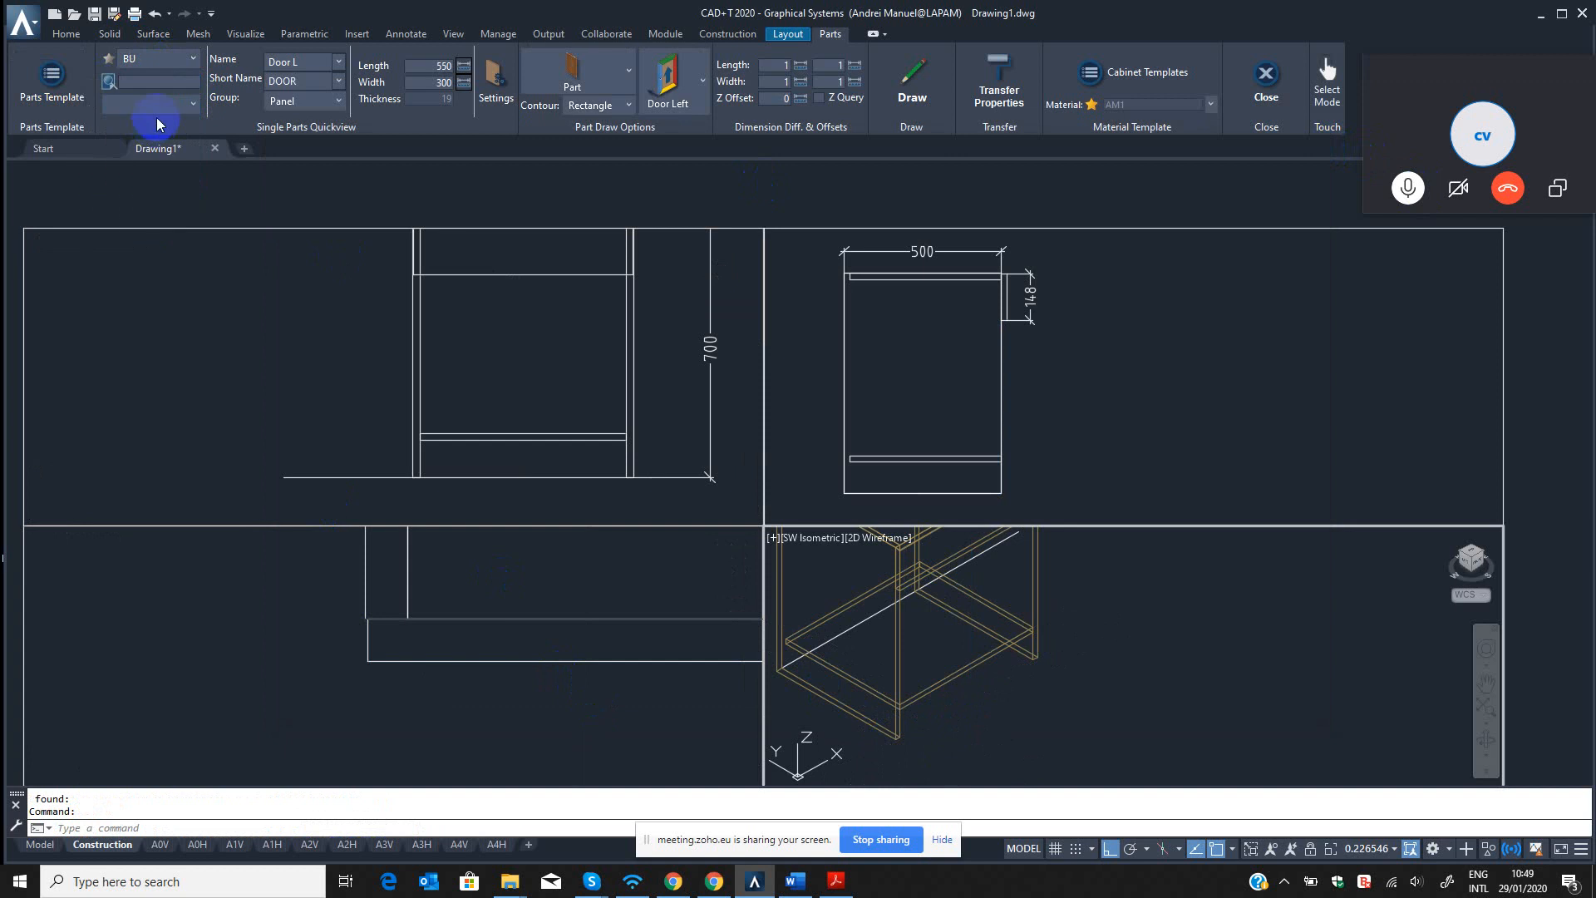
click(151, 103)
click(125, 203)
Draw the Door L panel with the 100 Z offset from the cabinet's front left corner in the top view, backplane direction outward.
click(906, 91)
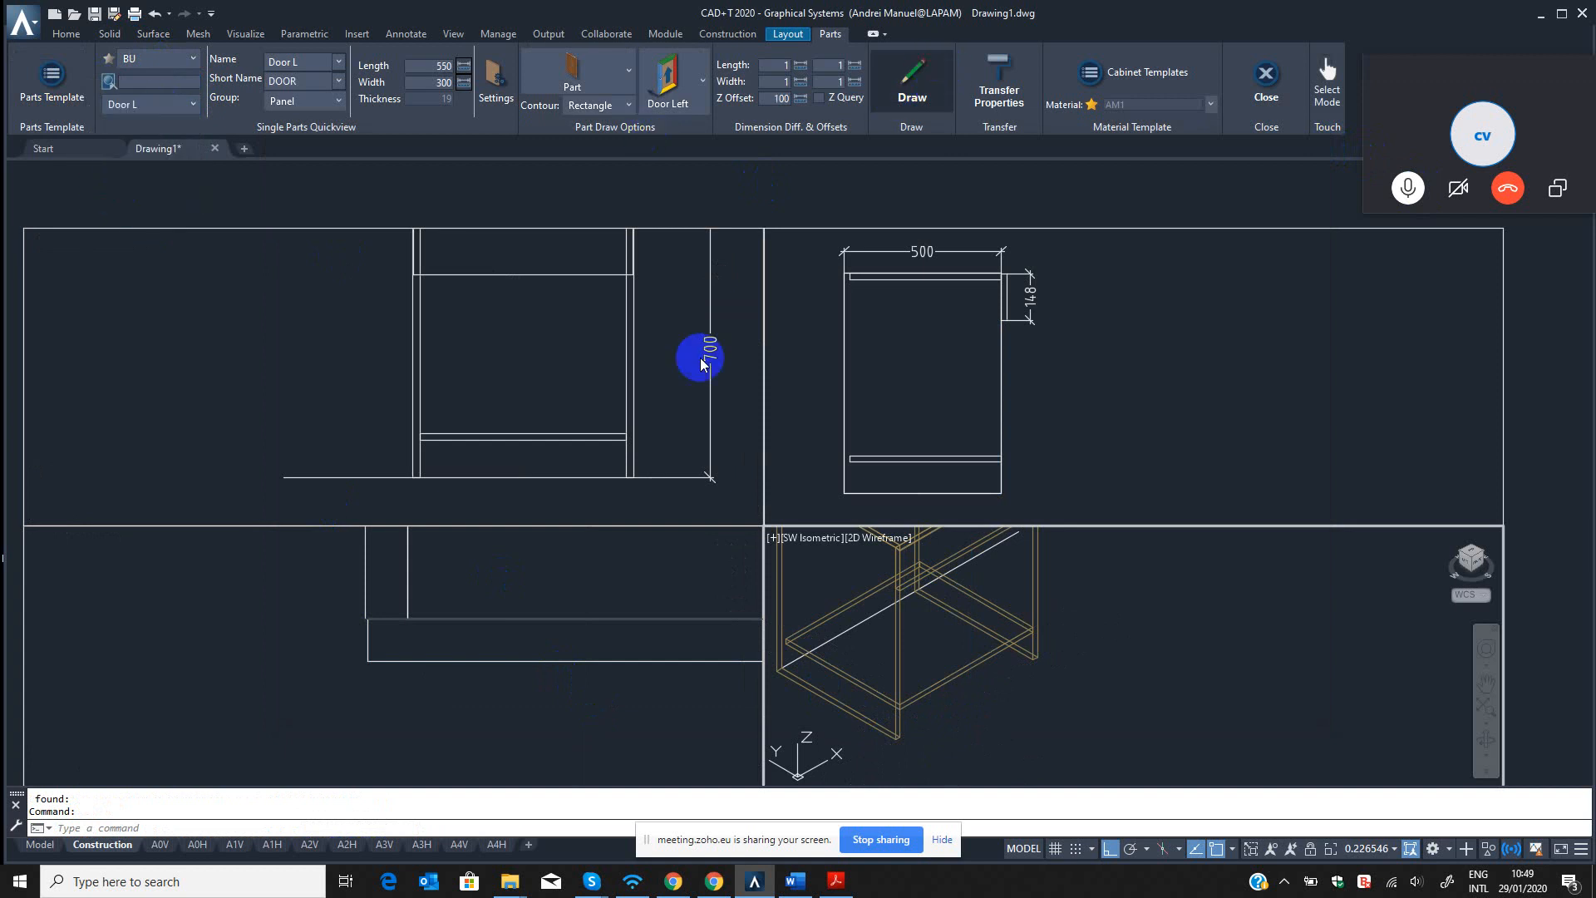
click(342, 637)
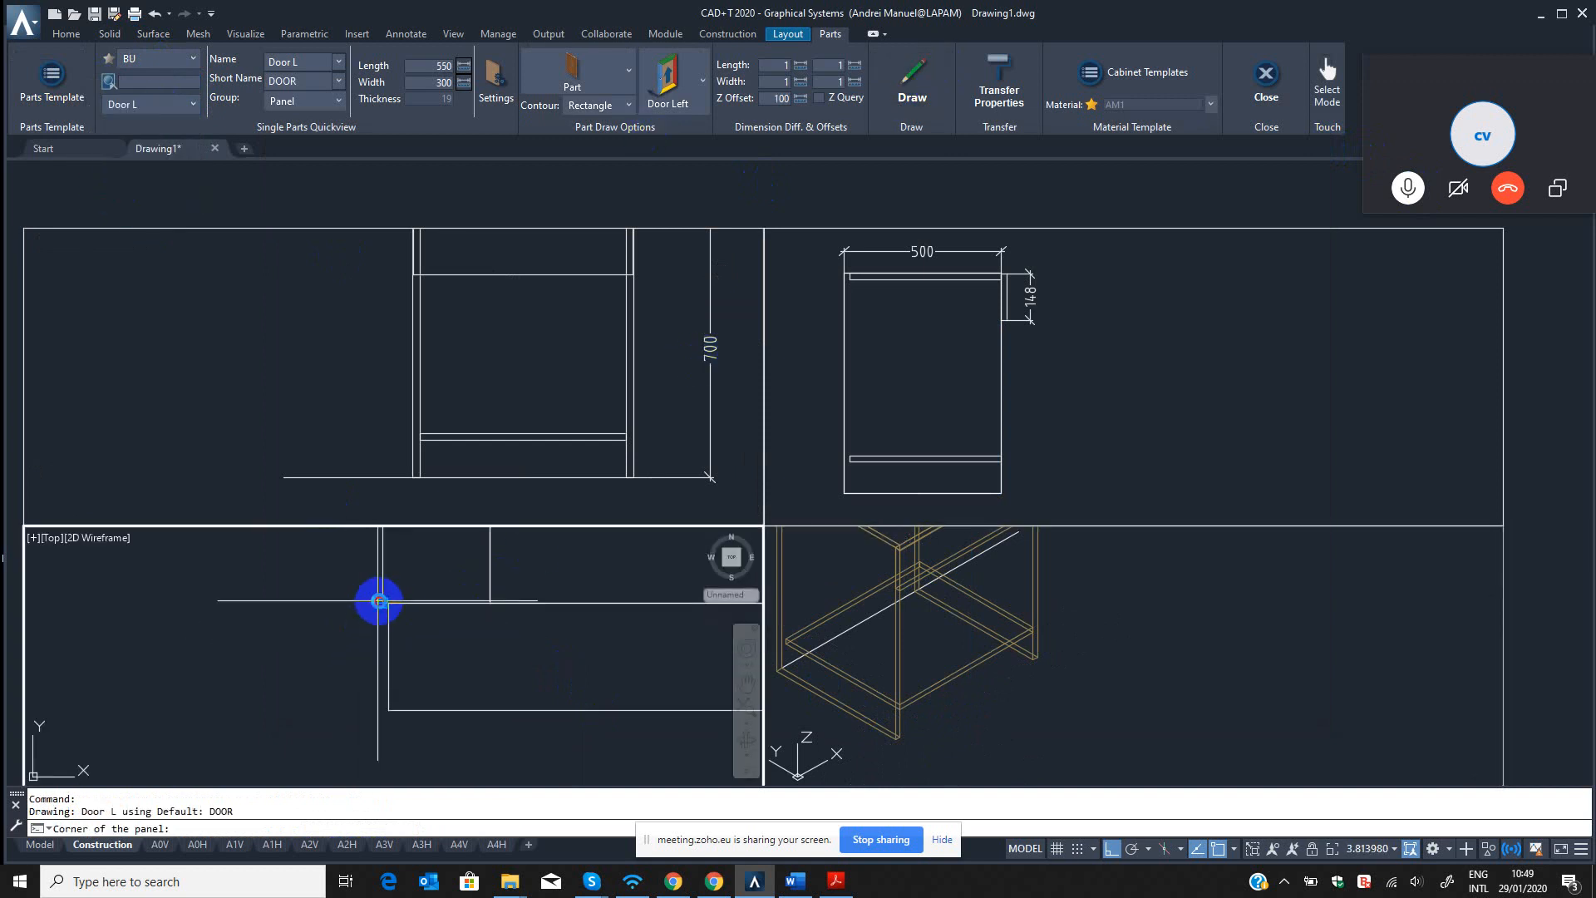
click(378, 600)
scroll(474, 647, down, 6)
click(534, 666)
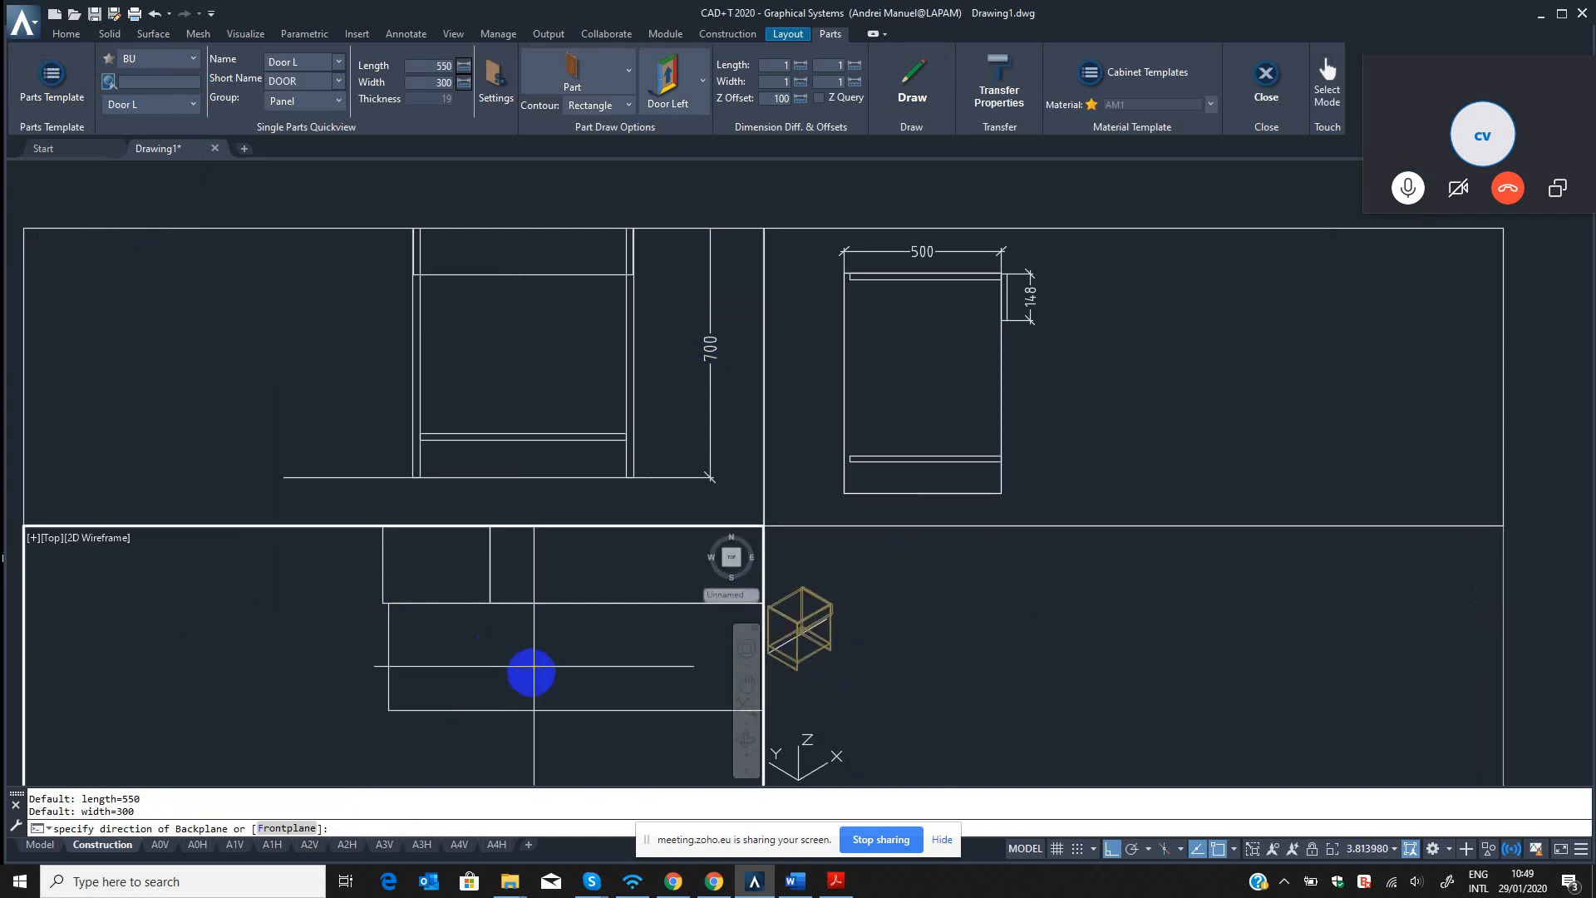
scroll(545, 701, down, 2)
middle_drag(557, 711, 436, 653)
click(434, 693)
Inspect the offset door panel in the isometric view and erase it.
double_click(872, 672)
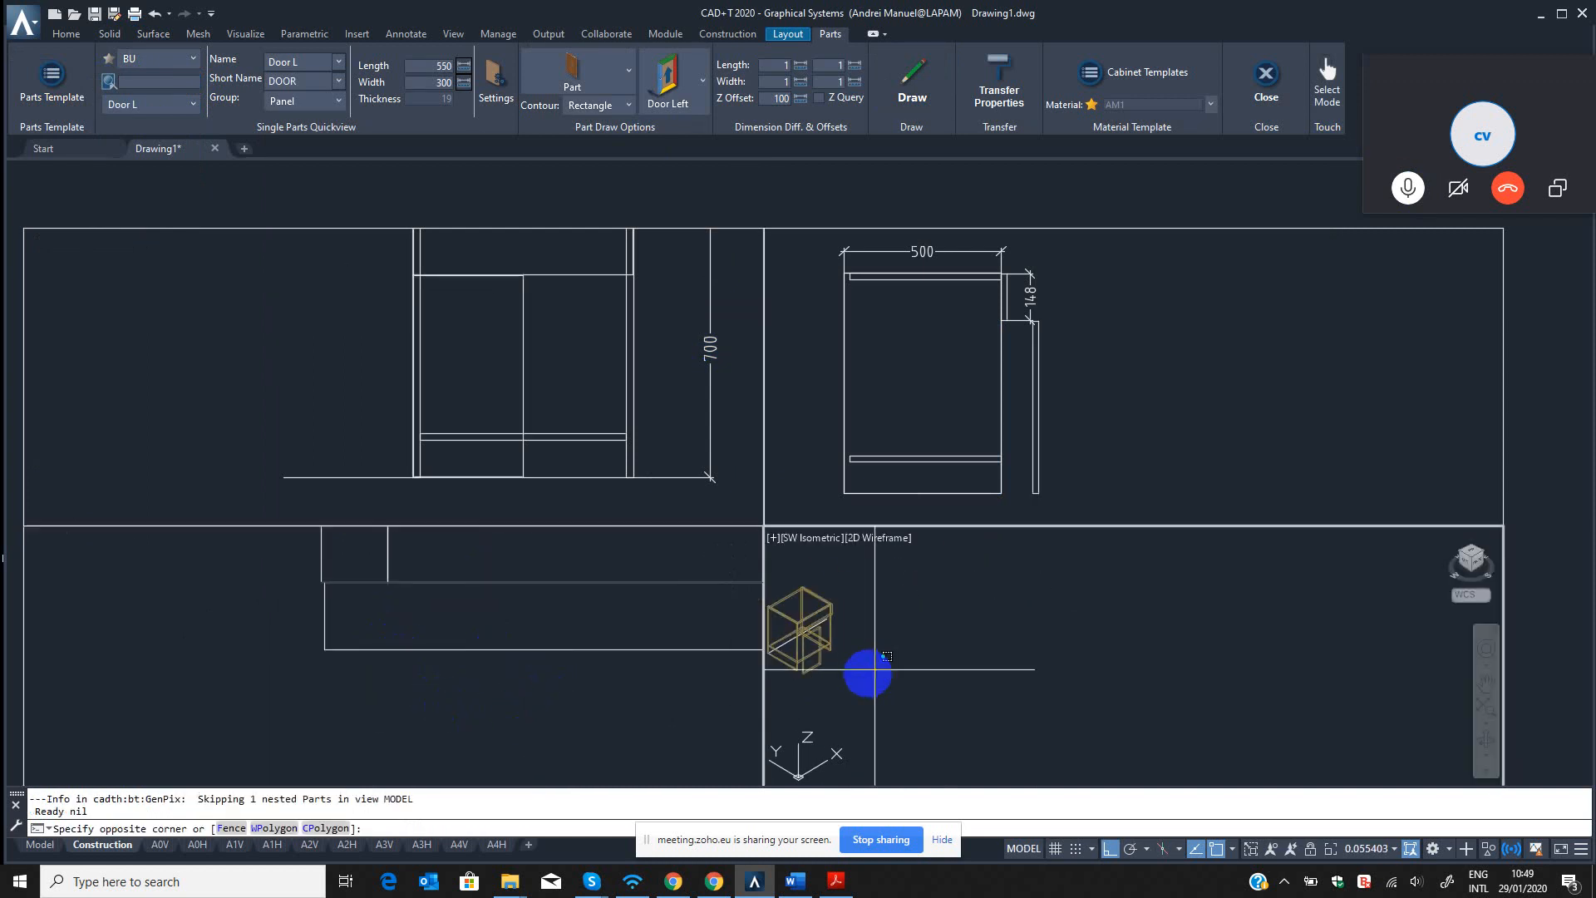
key(Escape)
scroll(811, 672, up, 4)
scroll(915, 691, up, 3)
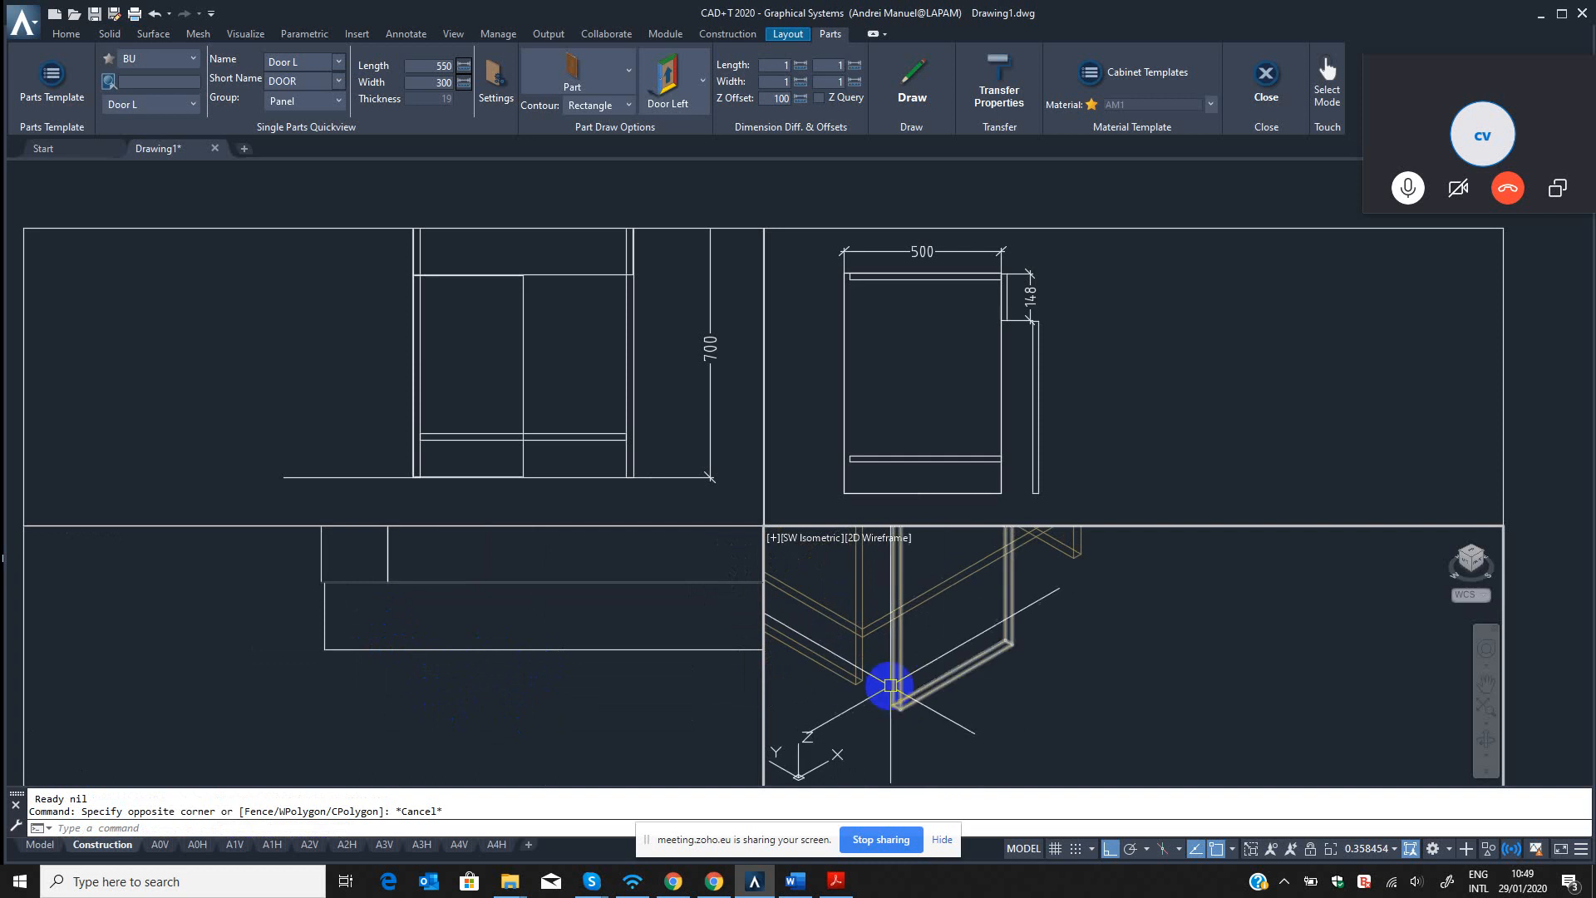
key(Escape)
key(Escape)
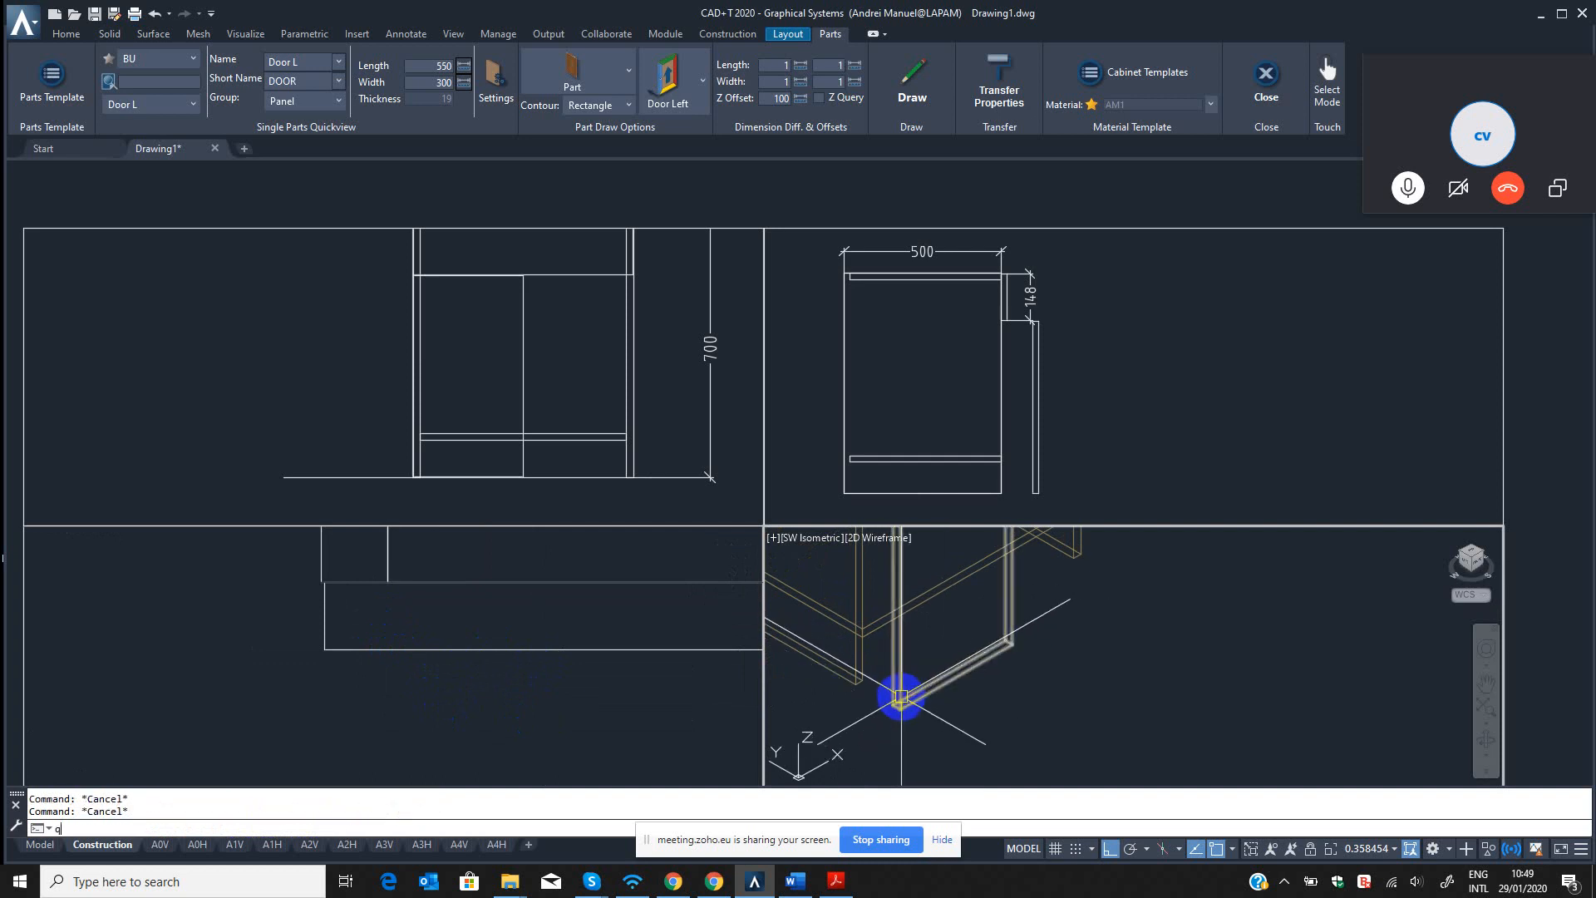
click(906, 695)
Try to set the Z offset of the Door L part template in the BU source to 0.
click(51, 76)
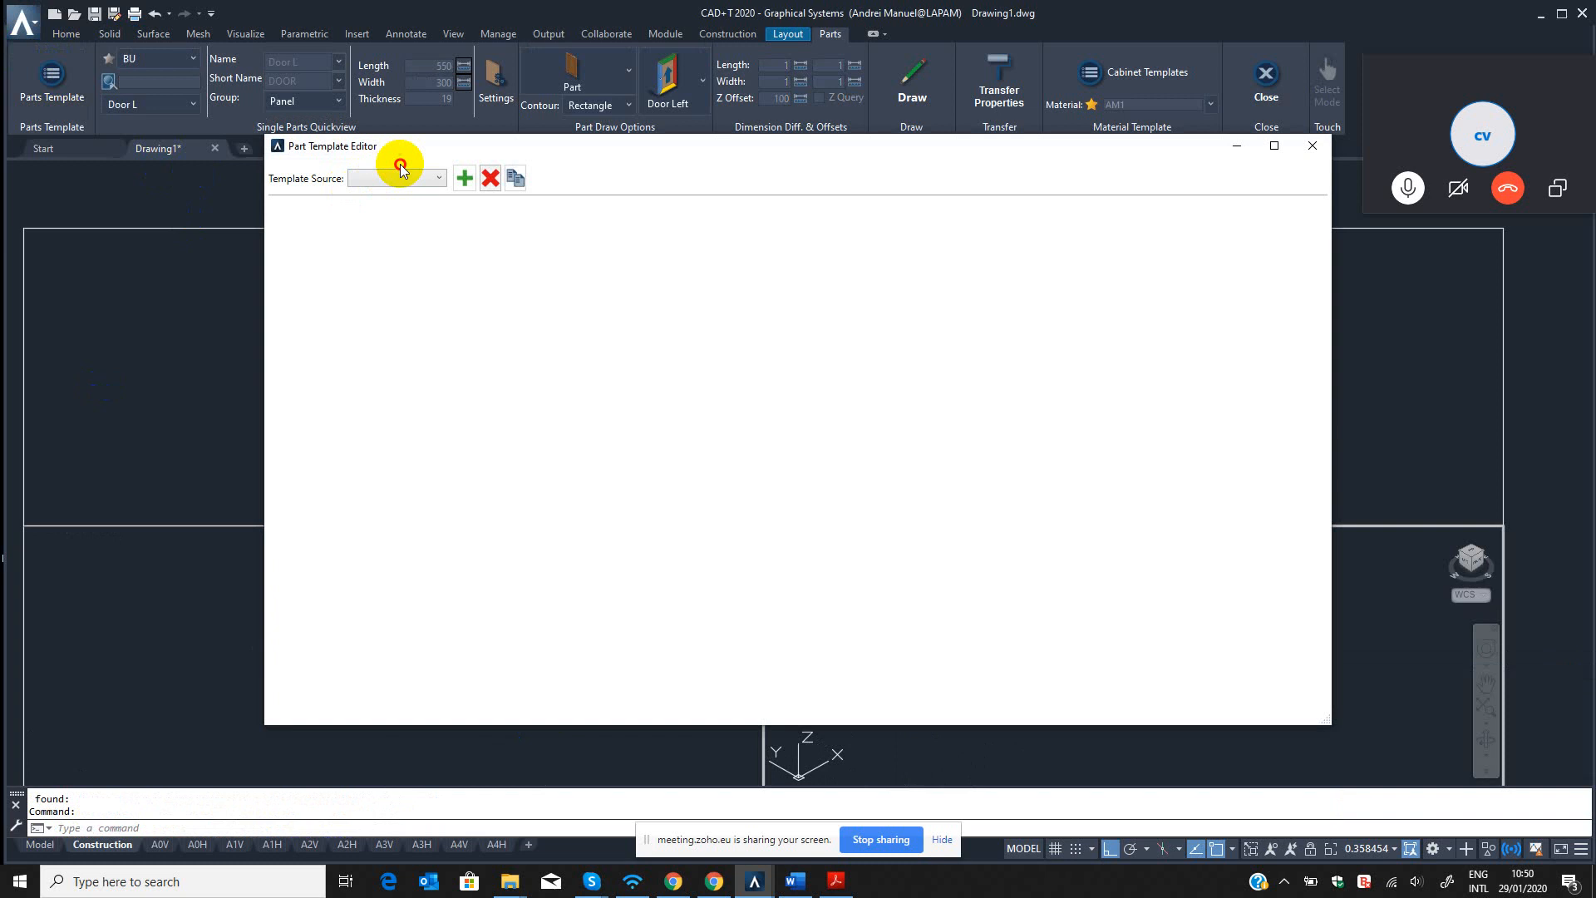
click(397, 178)
click(358, 234)
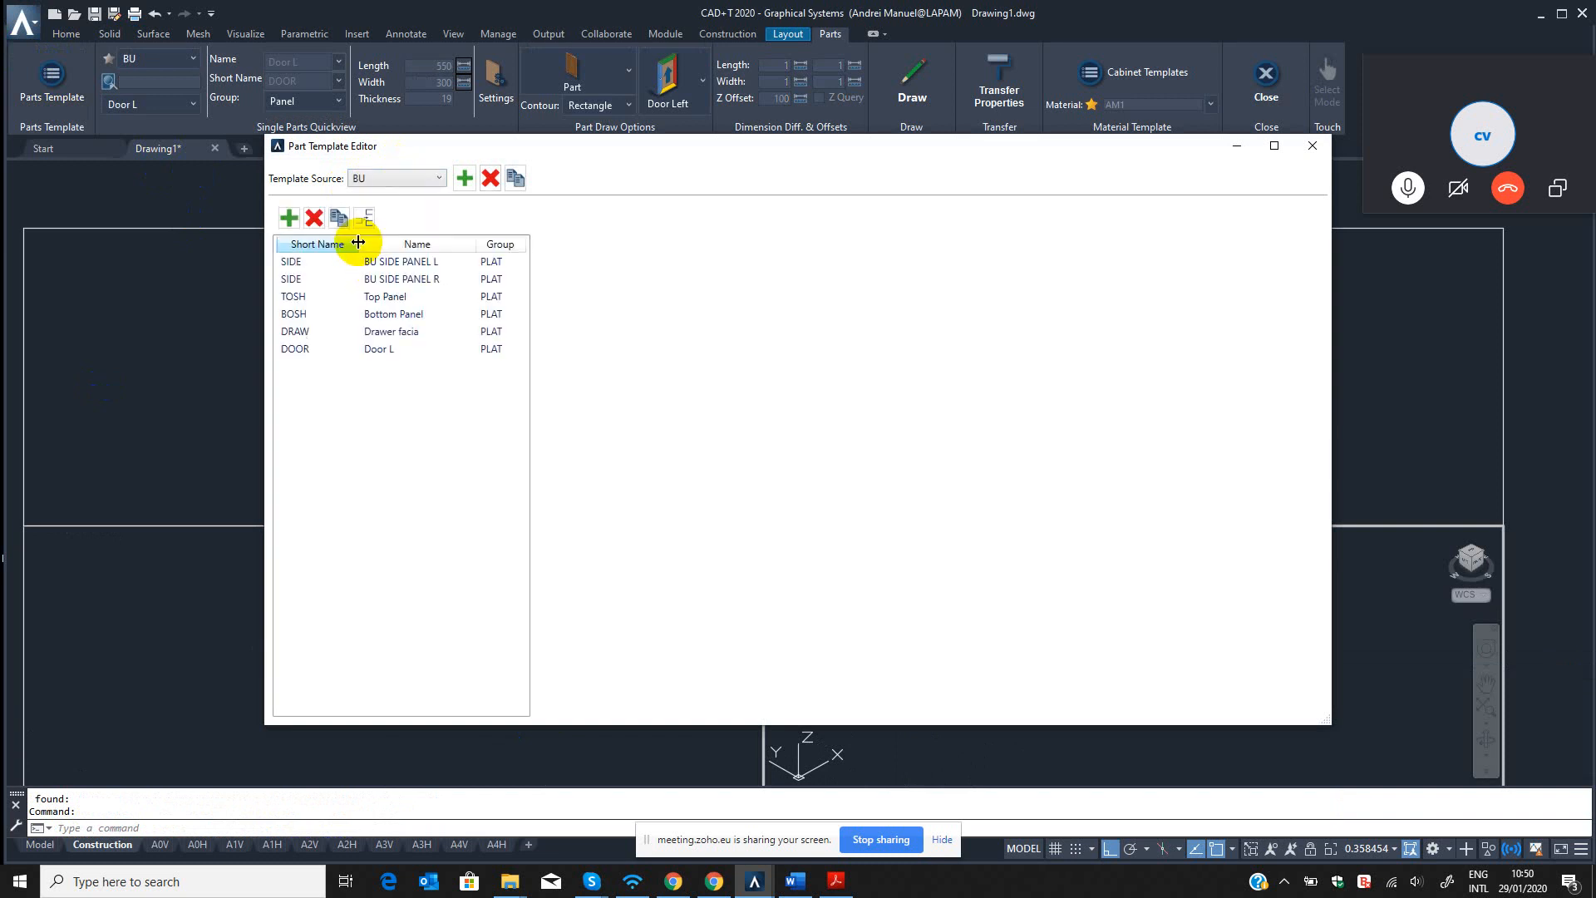
click(376, 351)
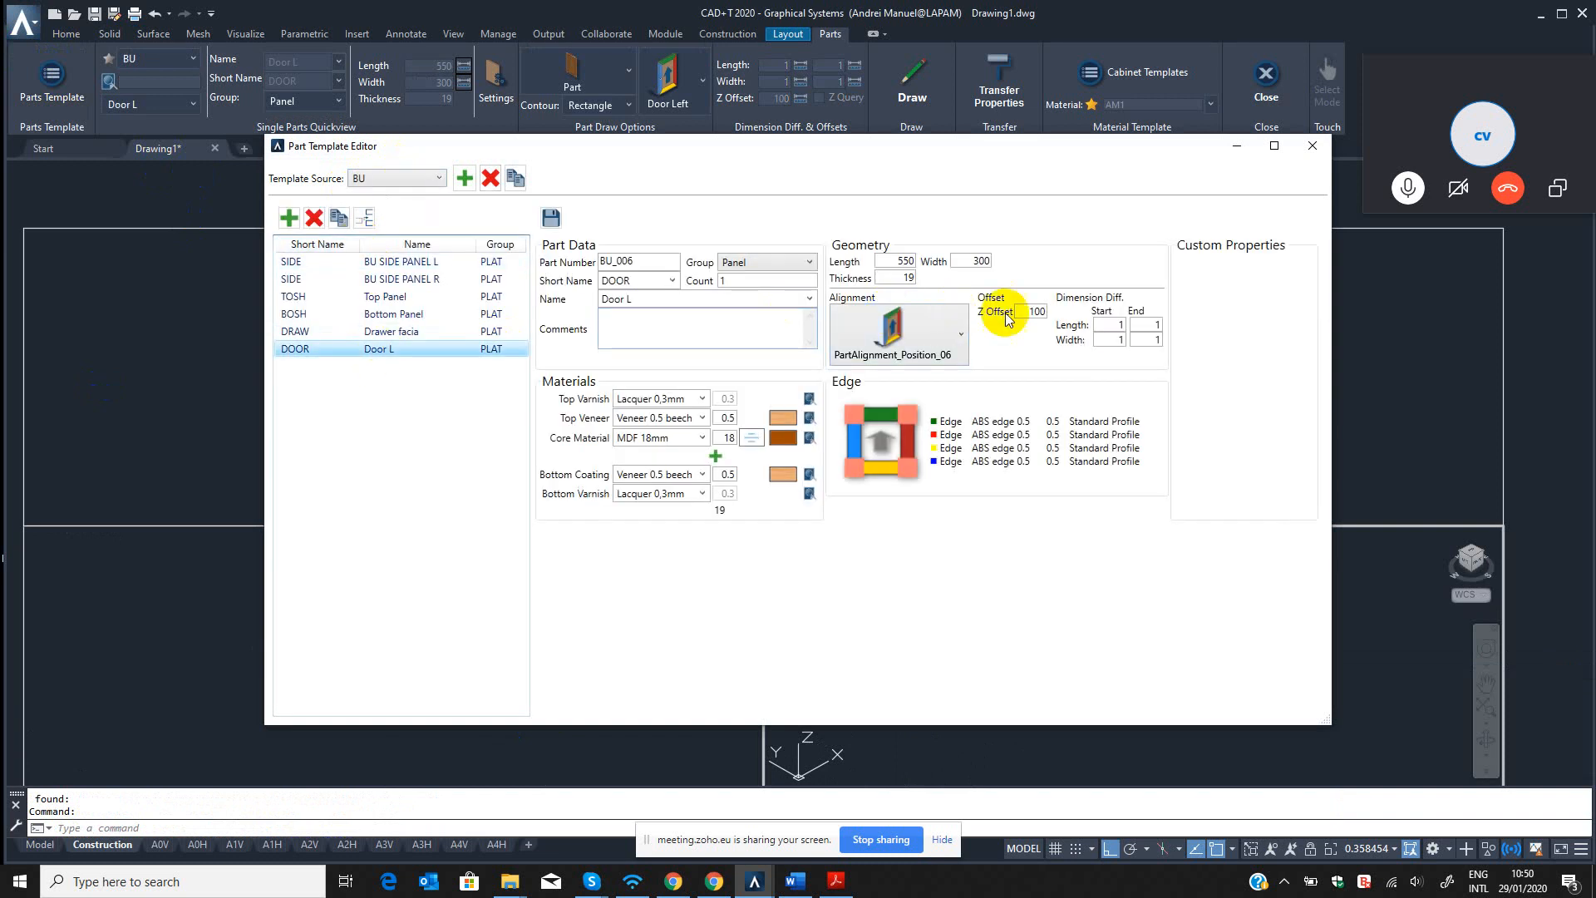
drag(1017, 313, 1096, 314)
text(0)
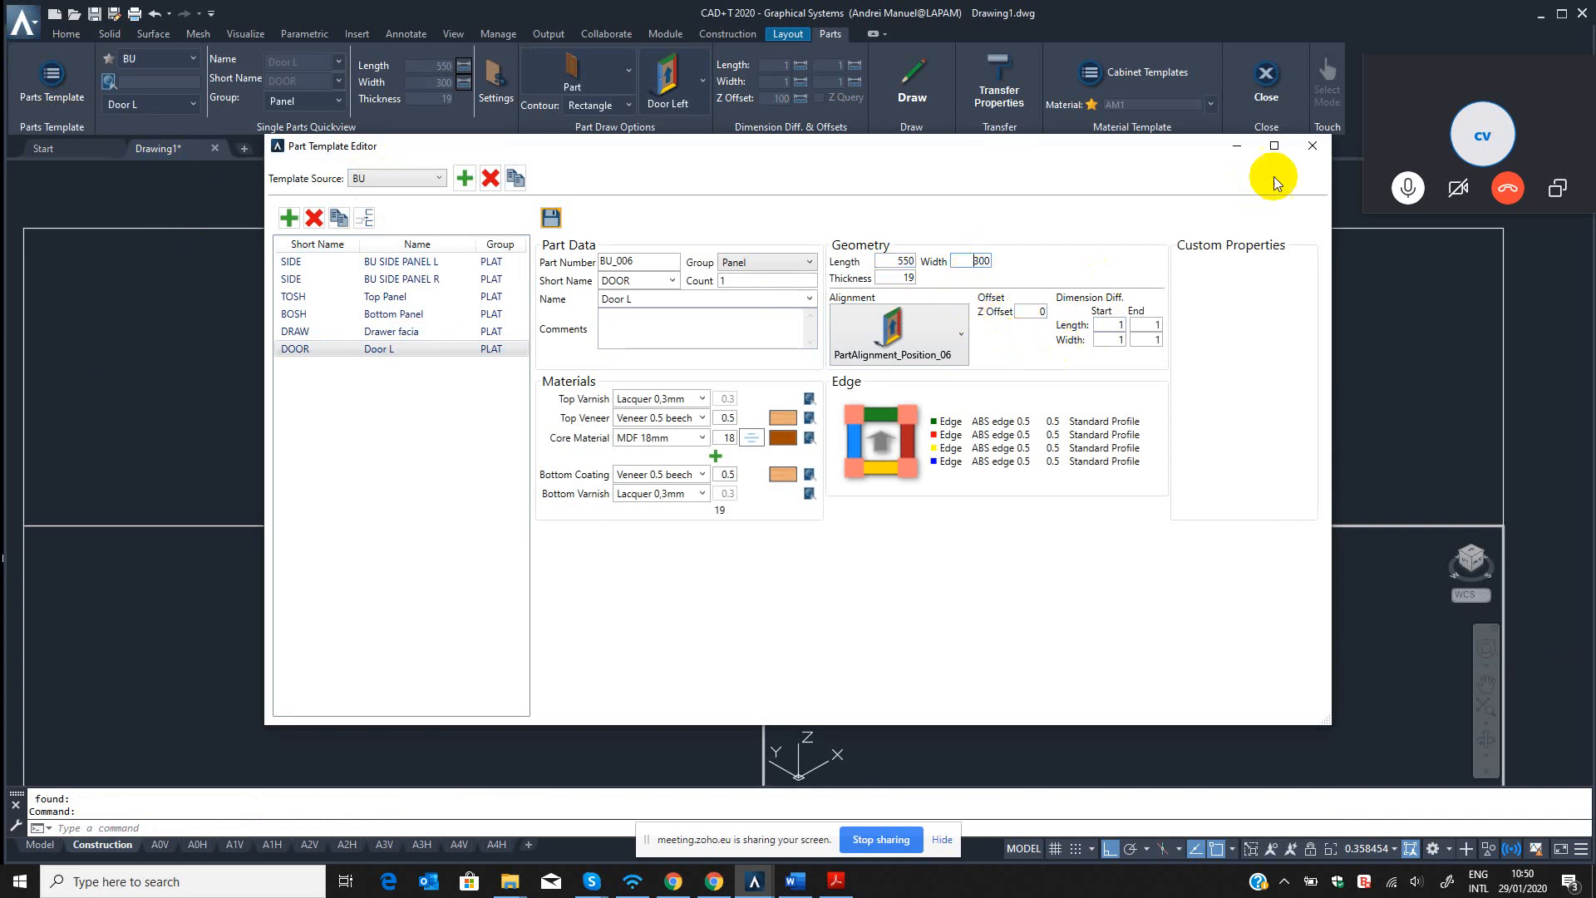
click(1313, 145)
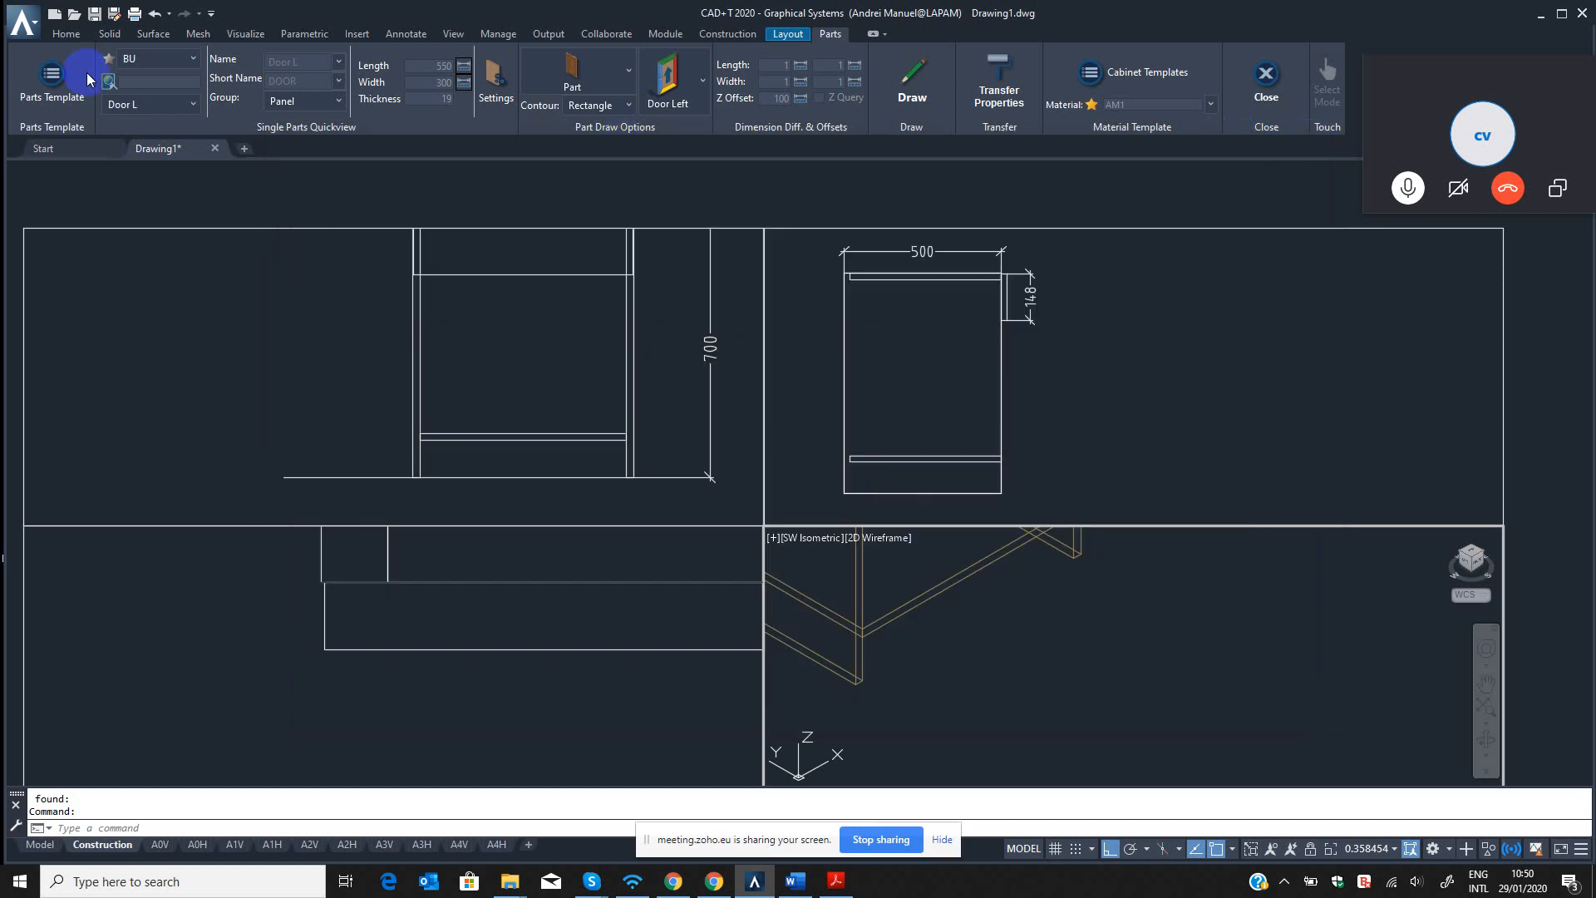
Reload the Door L template by switching the template source to BED and back to BU.
click(190, 60)
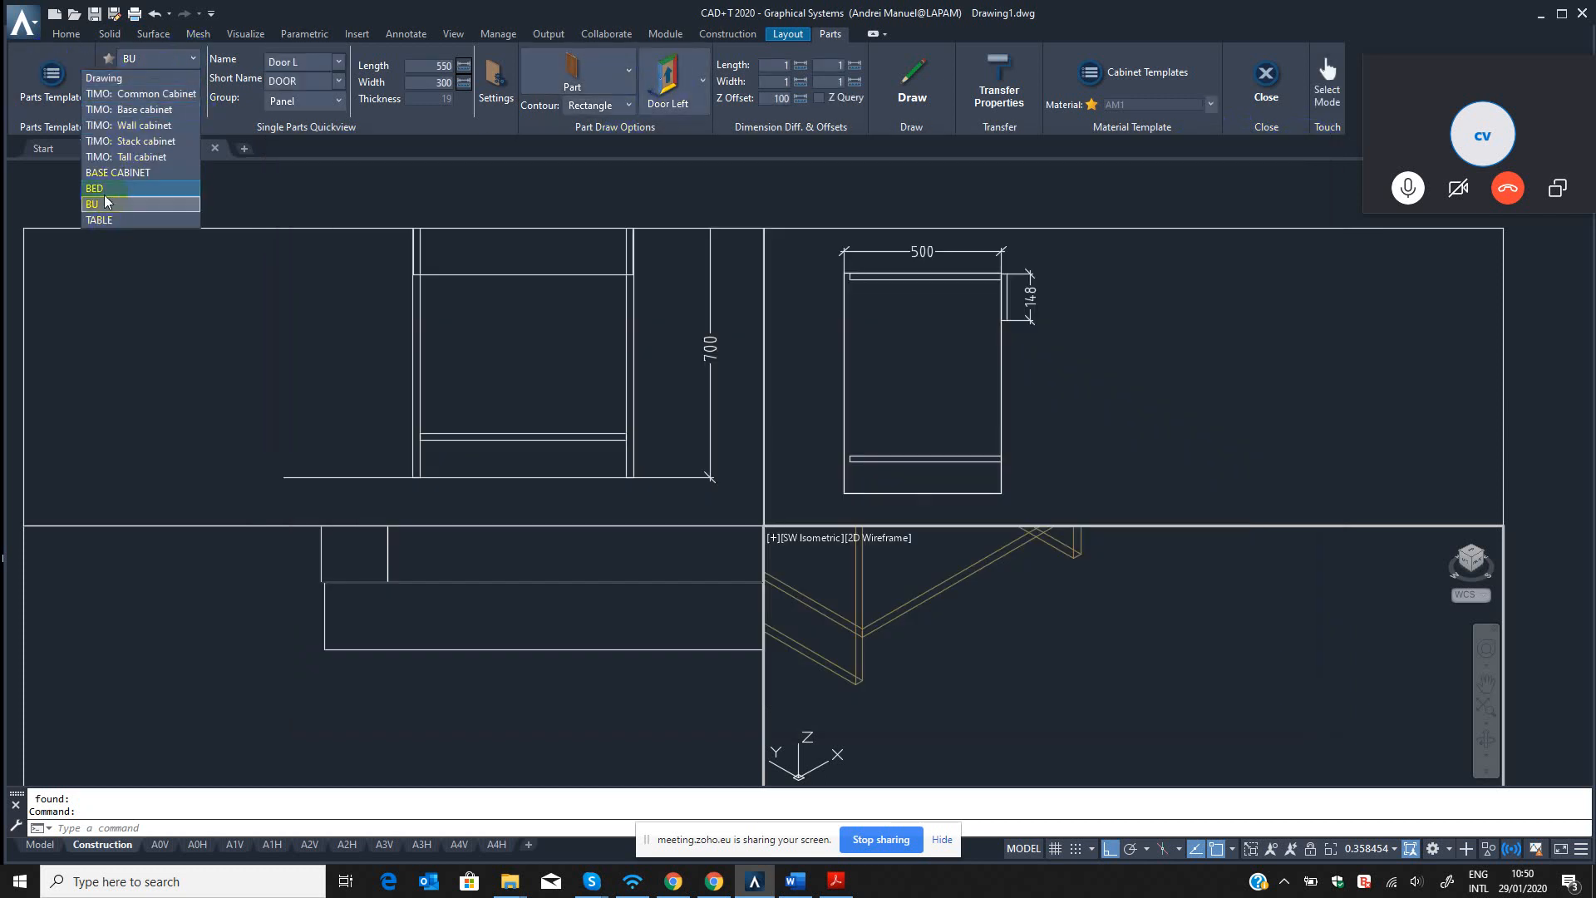
click(101, 221)
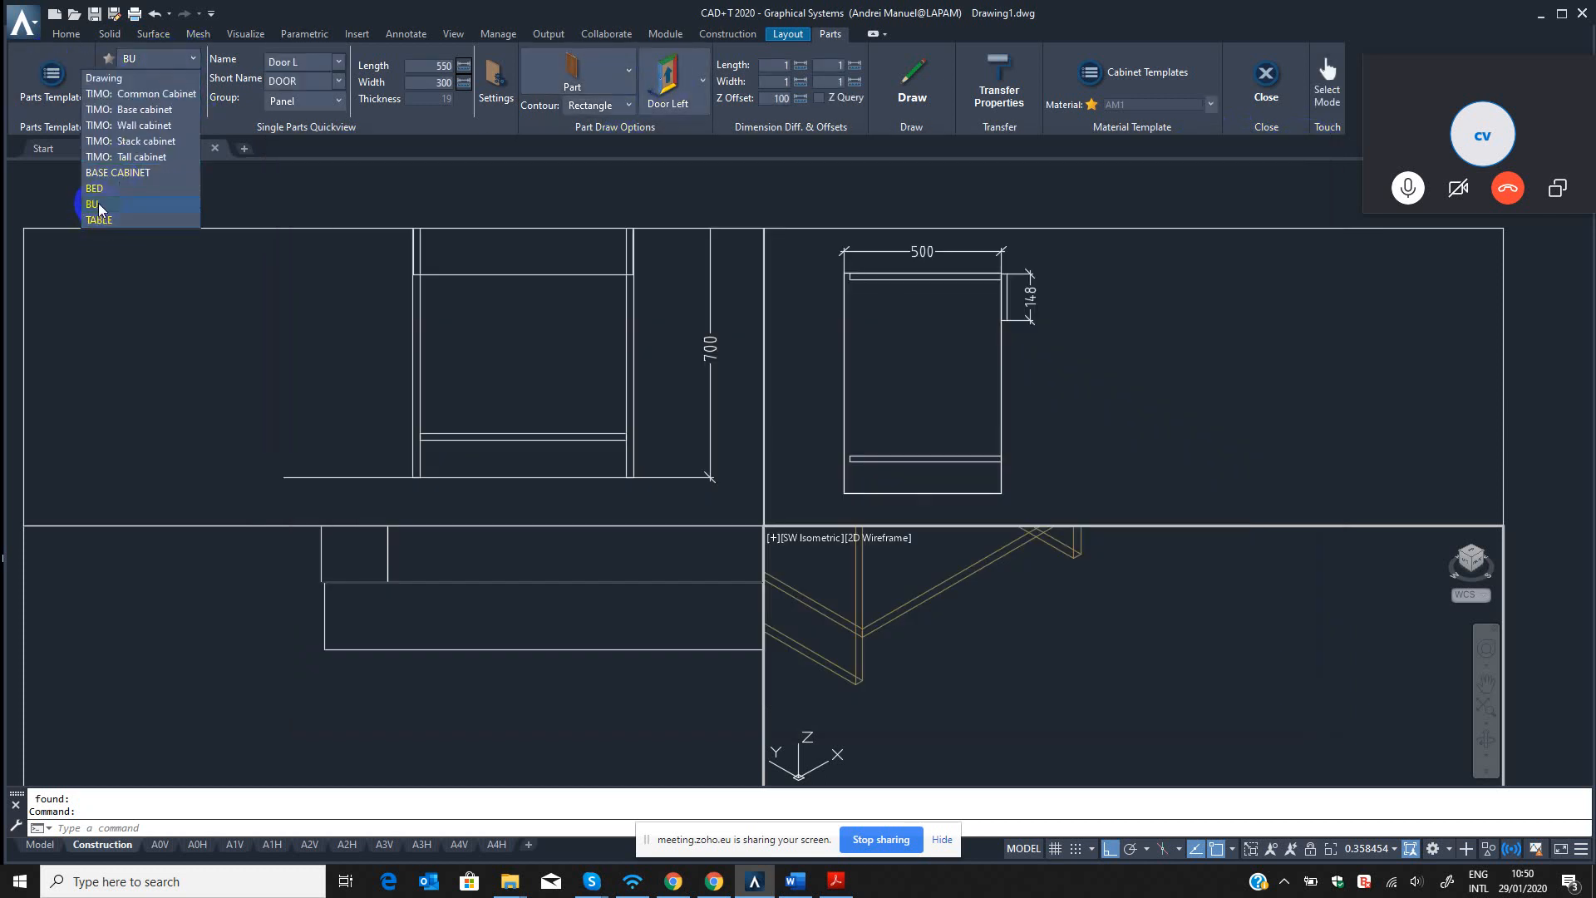
click(98, 188)
click(161, 60)
click(98, 205)
click(156, 107)
click(119, 204)
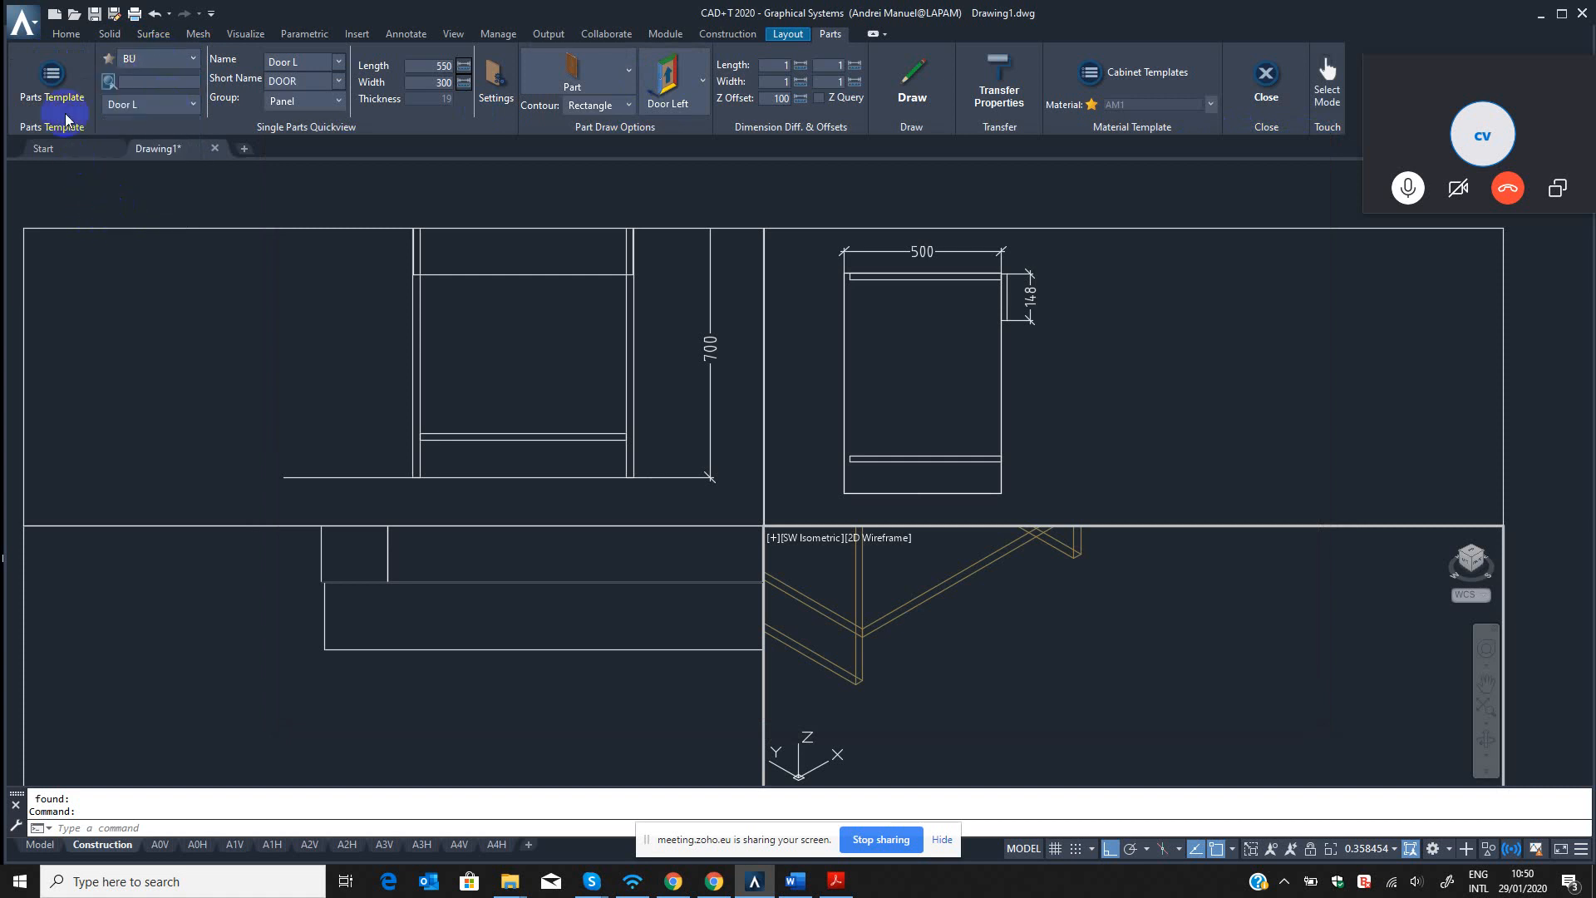
Draw the Door L panel again from the cabinet's front left corner in the top view, with the backplane direction outward.
click(888, 87)
click(382, 606)
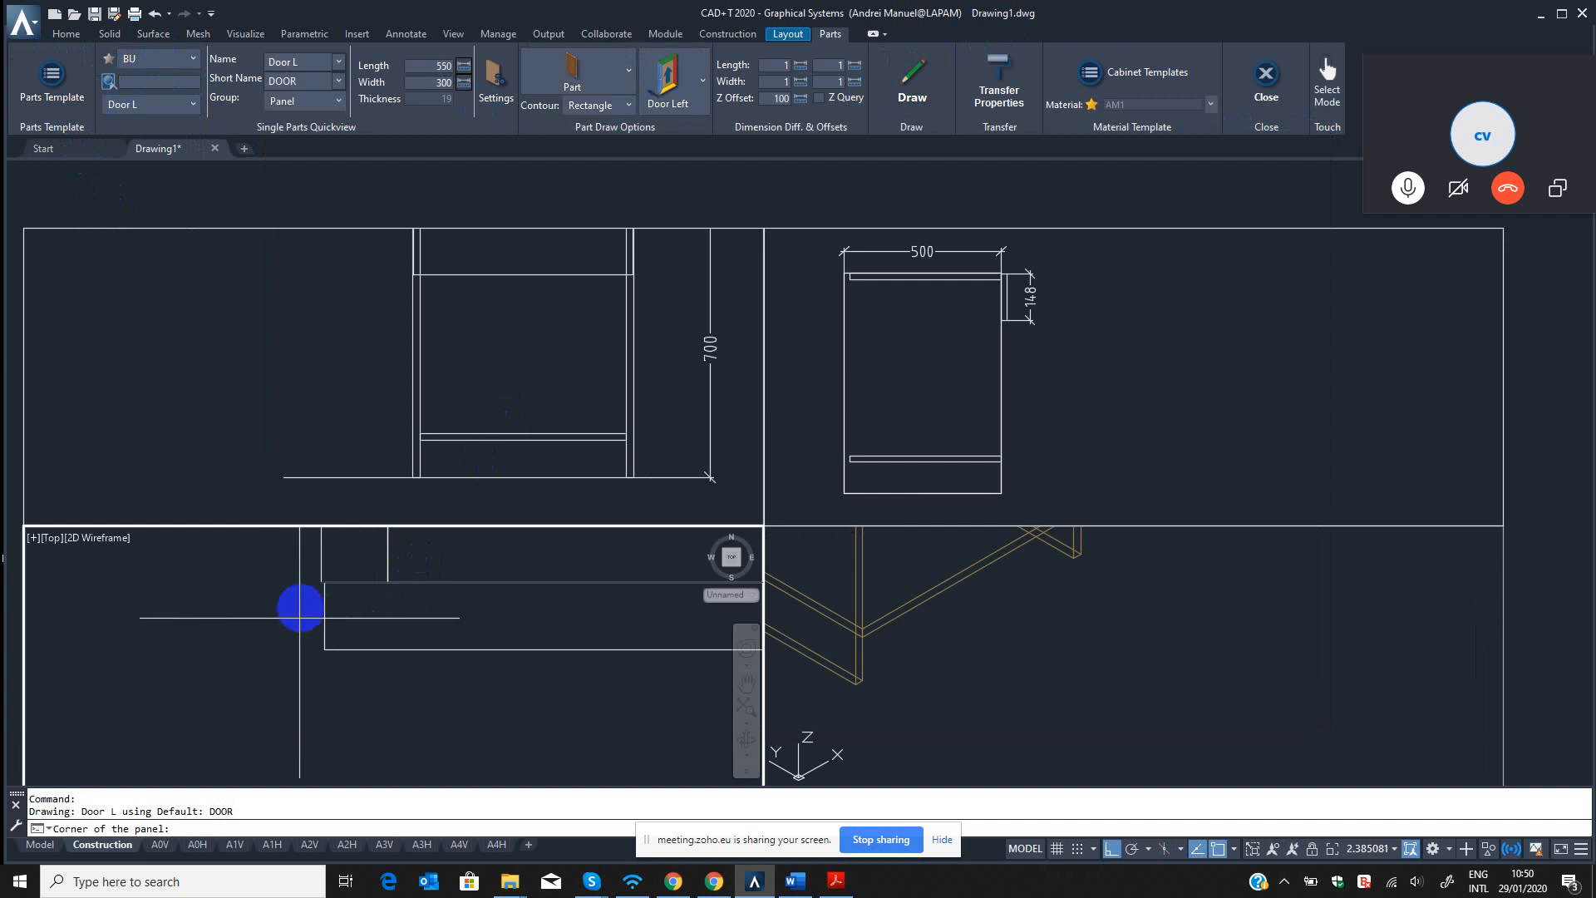
click(328, 575)
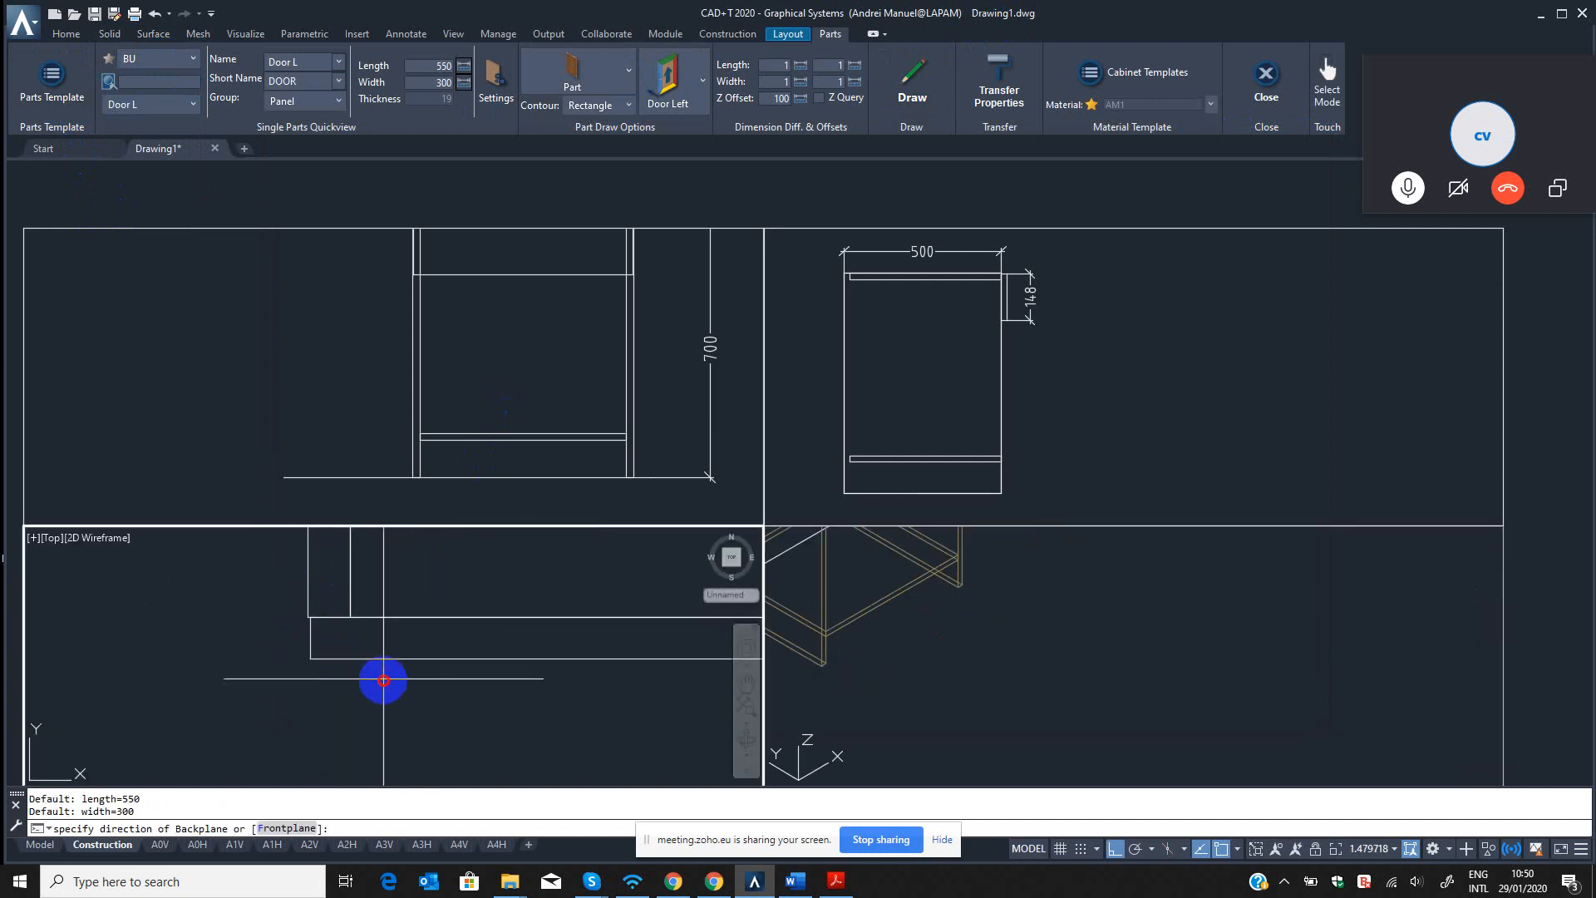
click(382, 678)
Inspect the redrawn door panel in the isometric view and erase it.
click(996, 711)
key(Escape)
scroll(909, 662, down, 2)
middle_drag(914, 668, 953, 722)
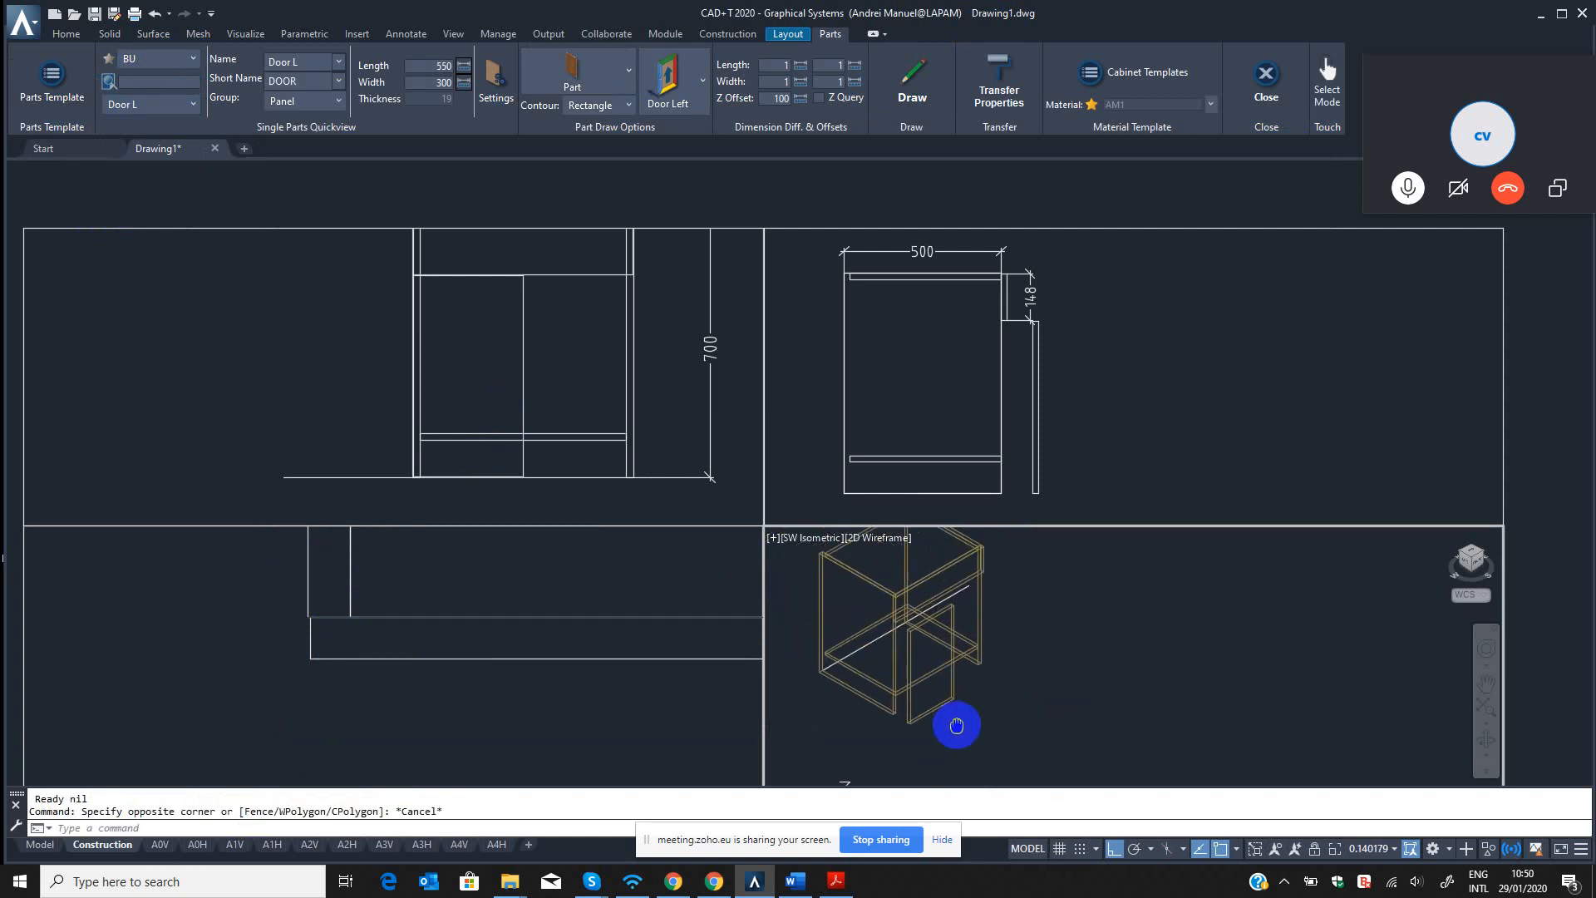
key(Escape)
key(Escape)
text(e)
key(Return)
click(943, 706)
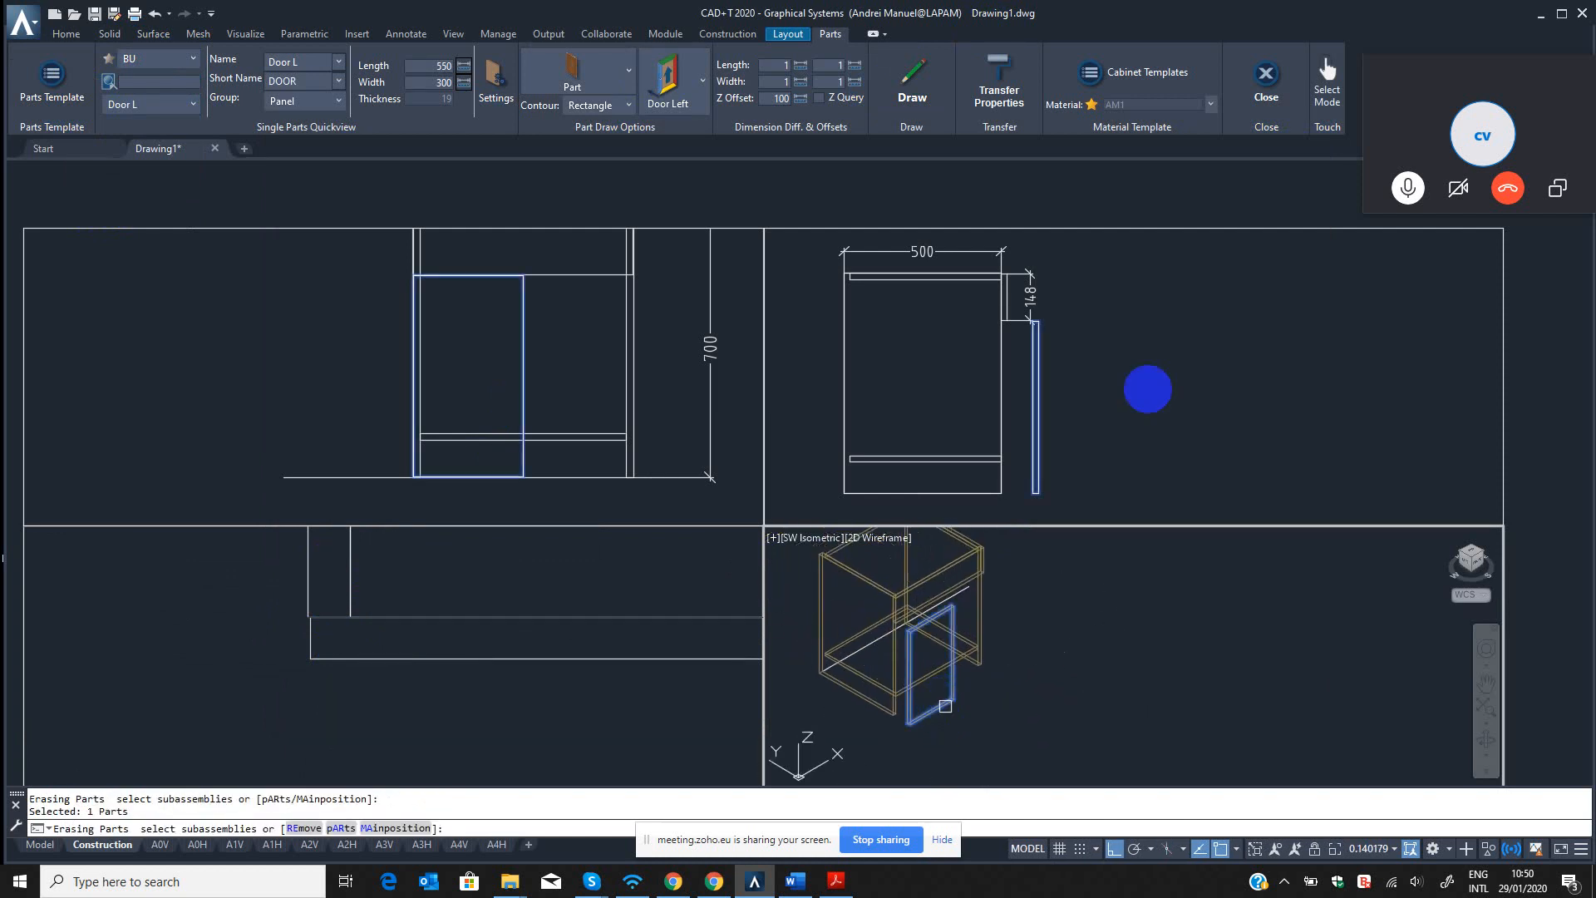
key(Return)
Restart the parts function, close the single parts properties, and choose Door L from the BU template source.
click(1266, 83)
click(728, 33)
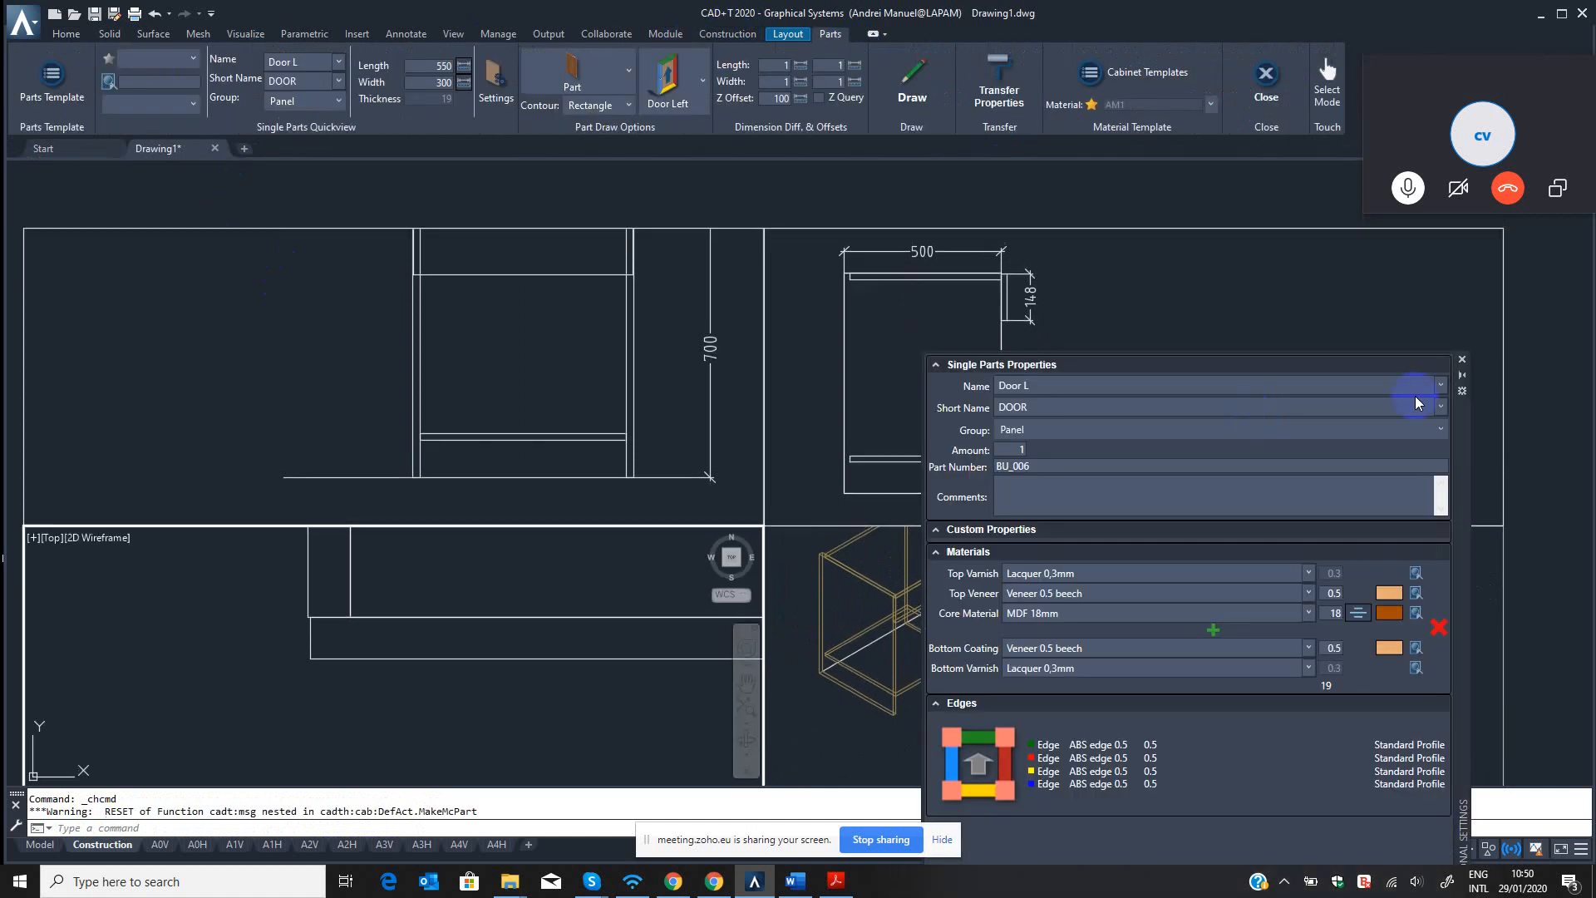
click(1464, 360)
click(179, 60)
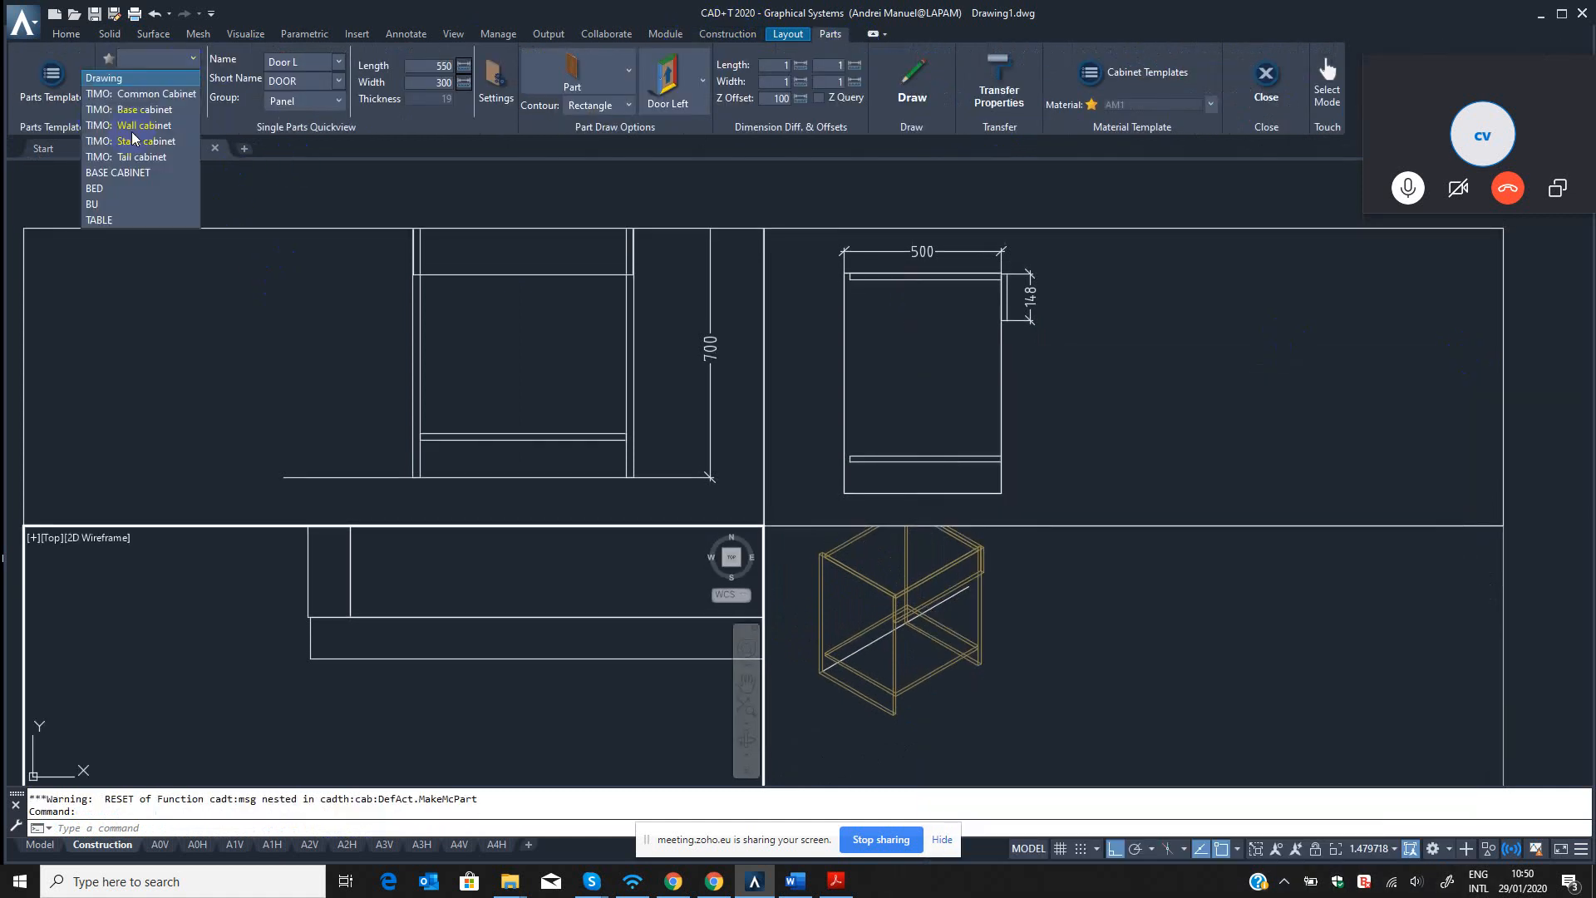
click(100, 204)
click(151, 105)
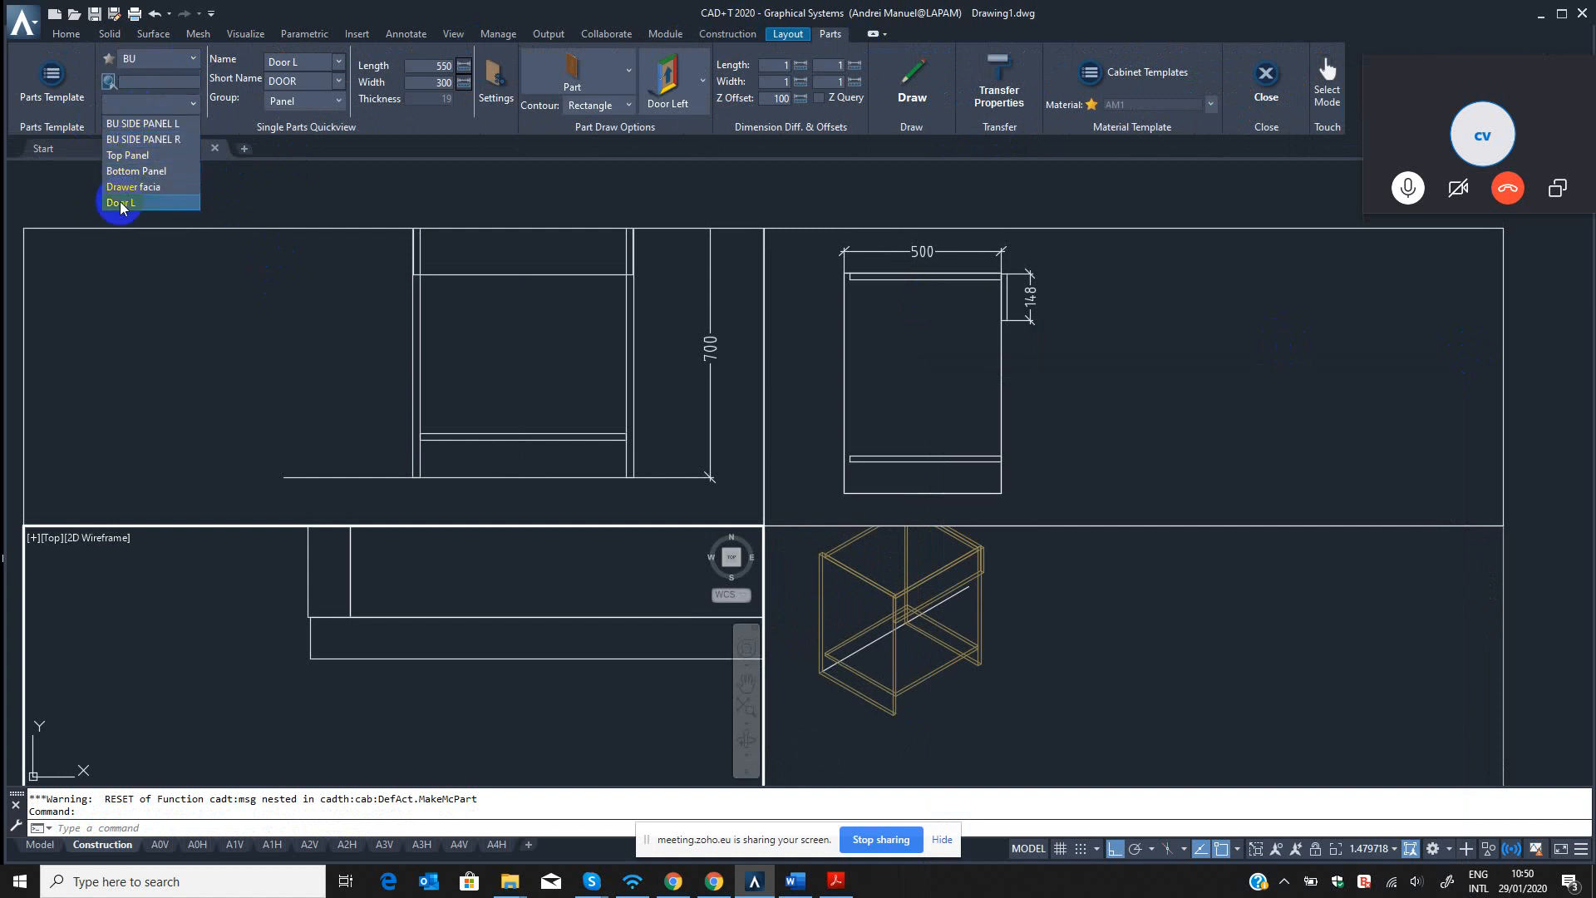
click(121, 203)
Set the Z offset of the BU Door L part template to 0 and close the template editor.
click(51, 79)
click(439, 178)
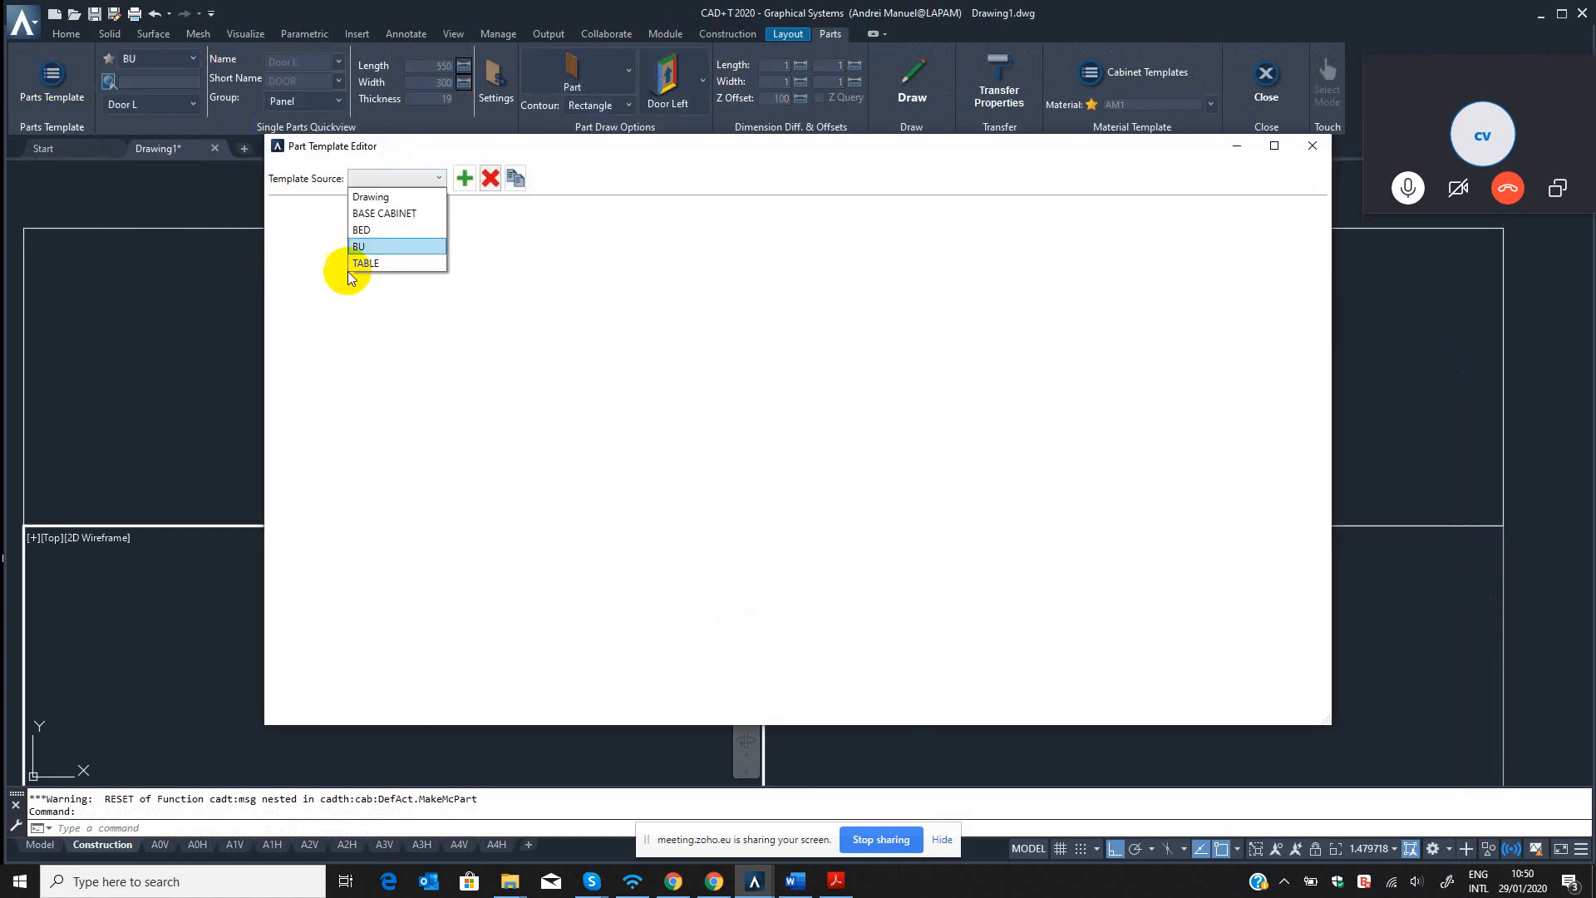
click(359, 246)
click(391, 348)
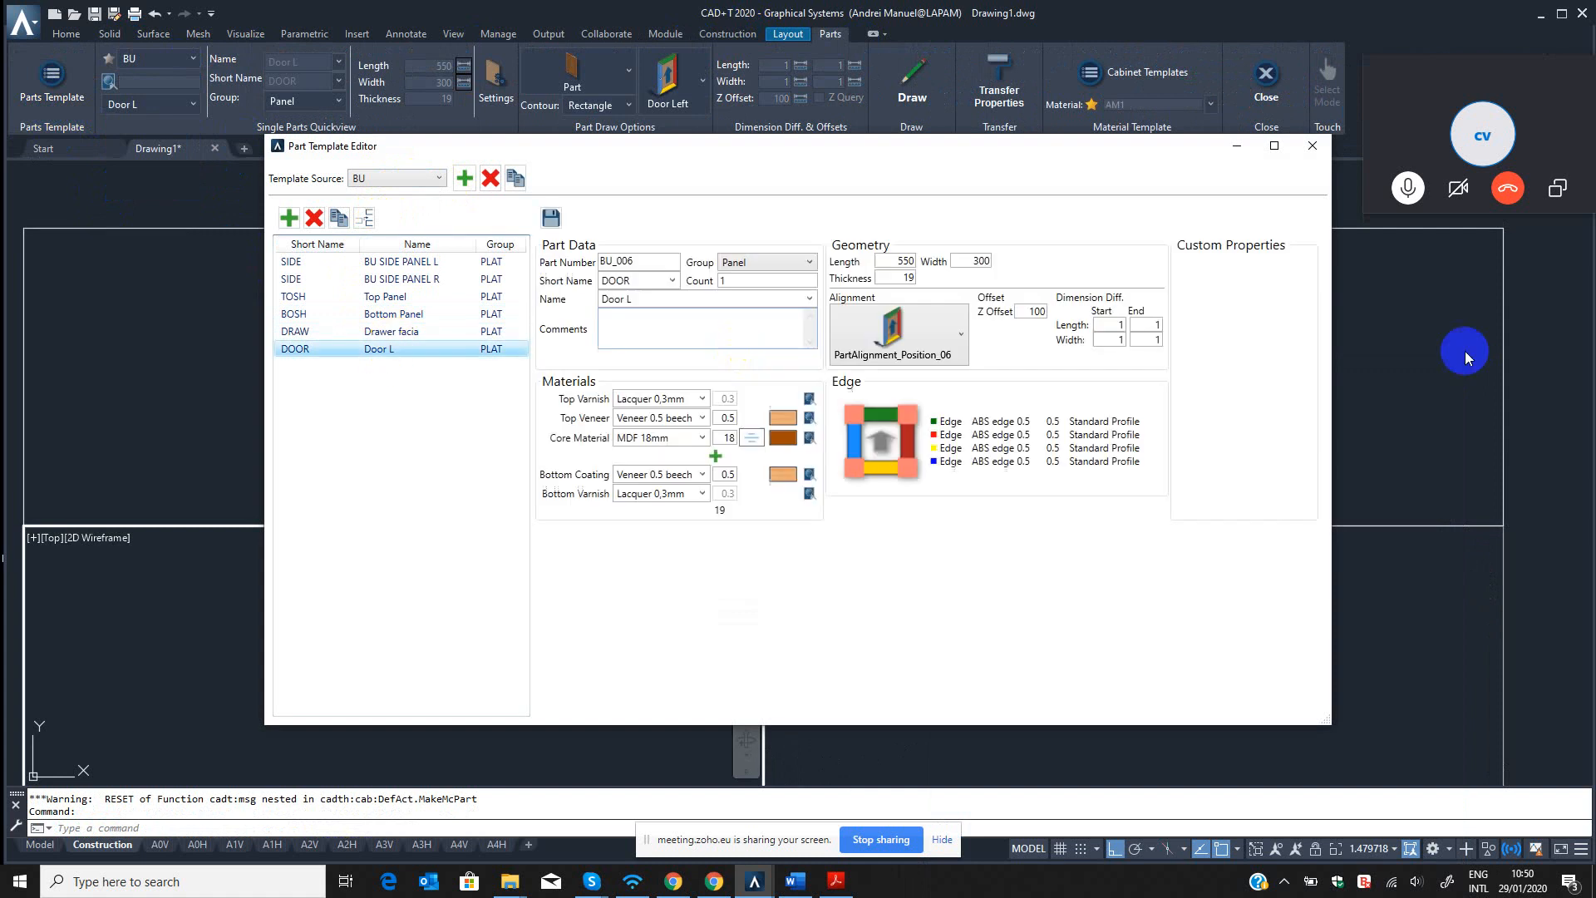
drag(1023, 312, 1072, 318)
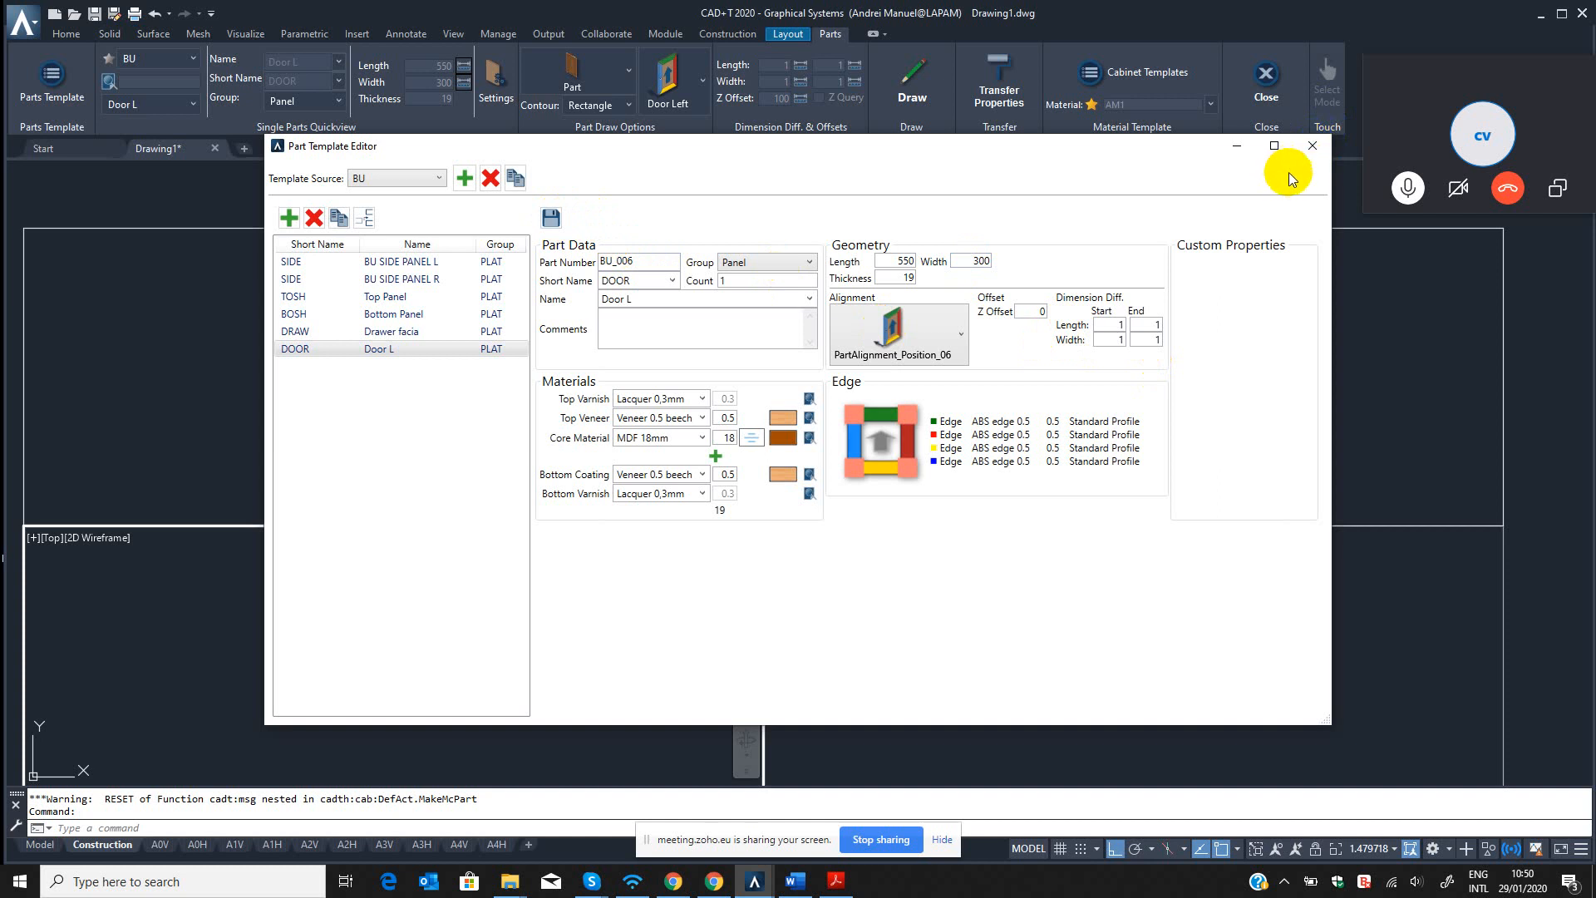
click(1312, 147)
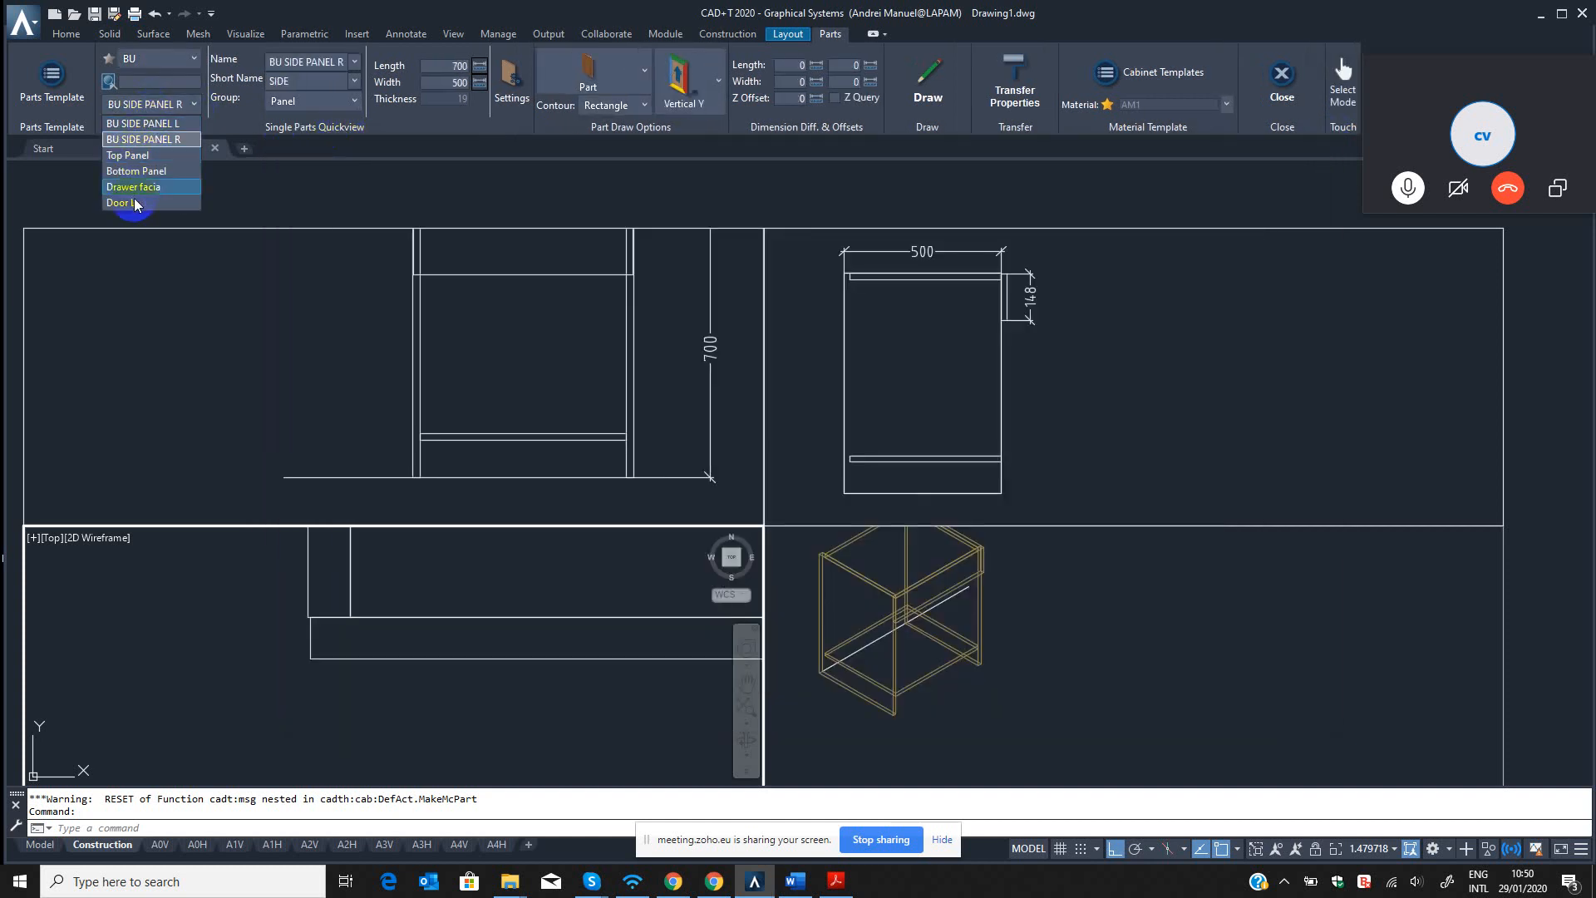
Choose the updated Door L template and draw its panel at the cabinet's front left corner in the top view, backplane direction outward.
click(167, 184)
click(879, 81)
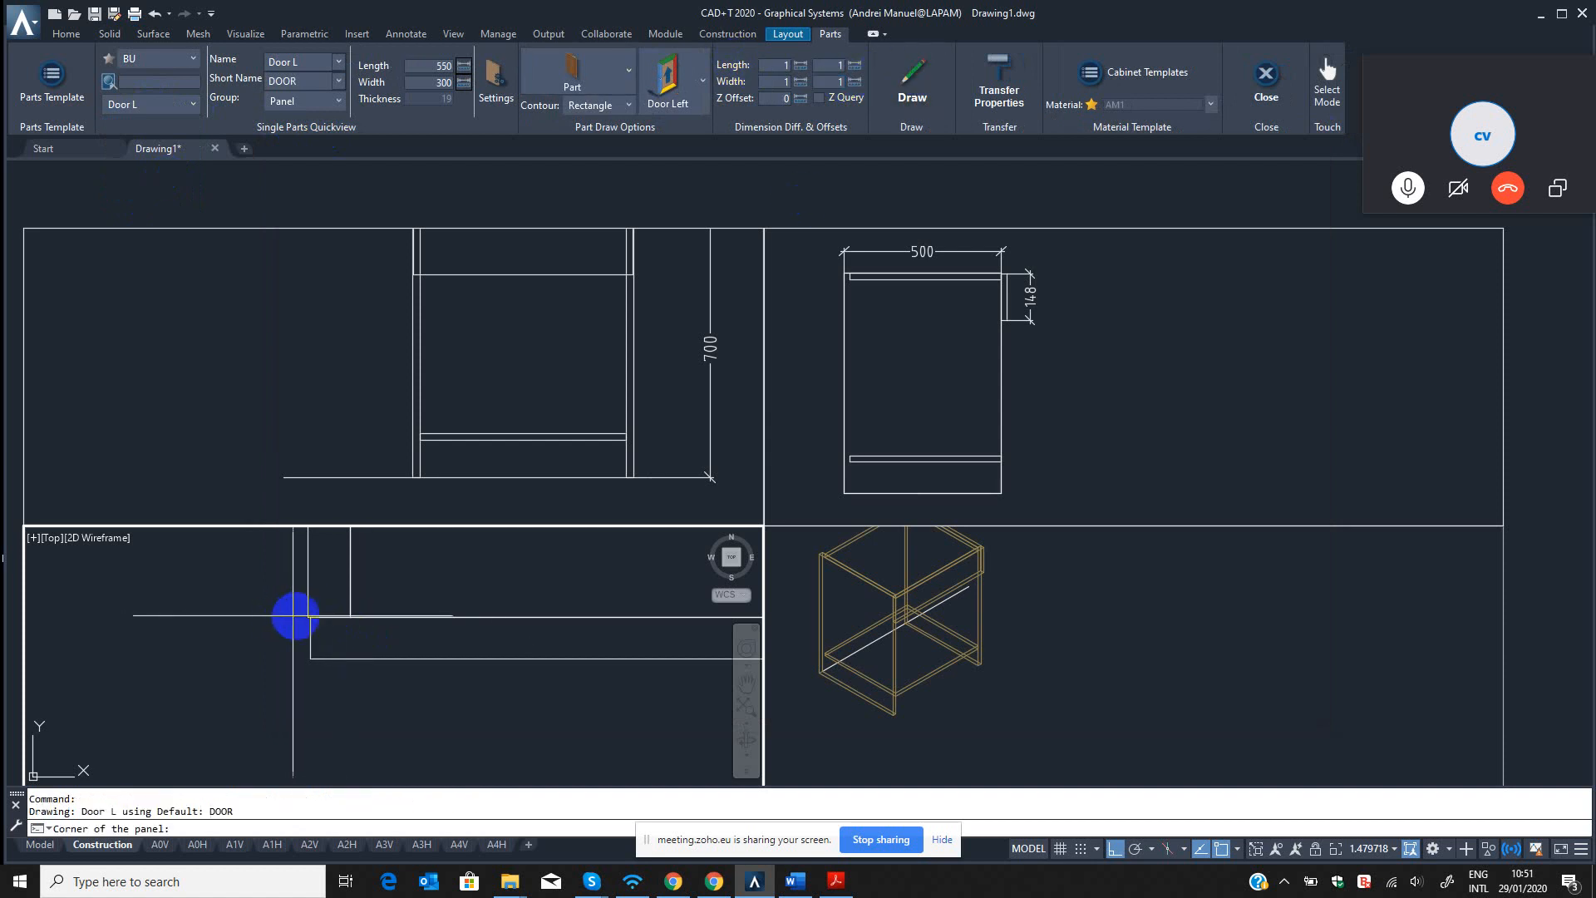
click(482, 697)
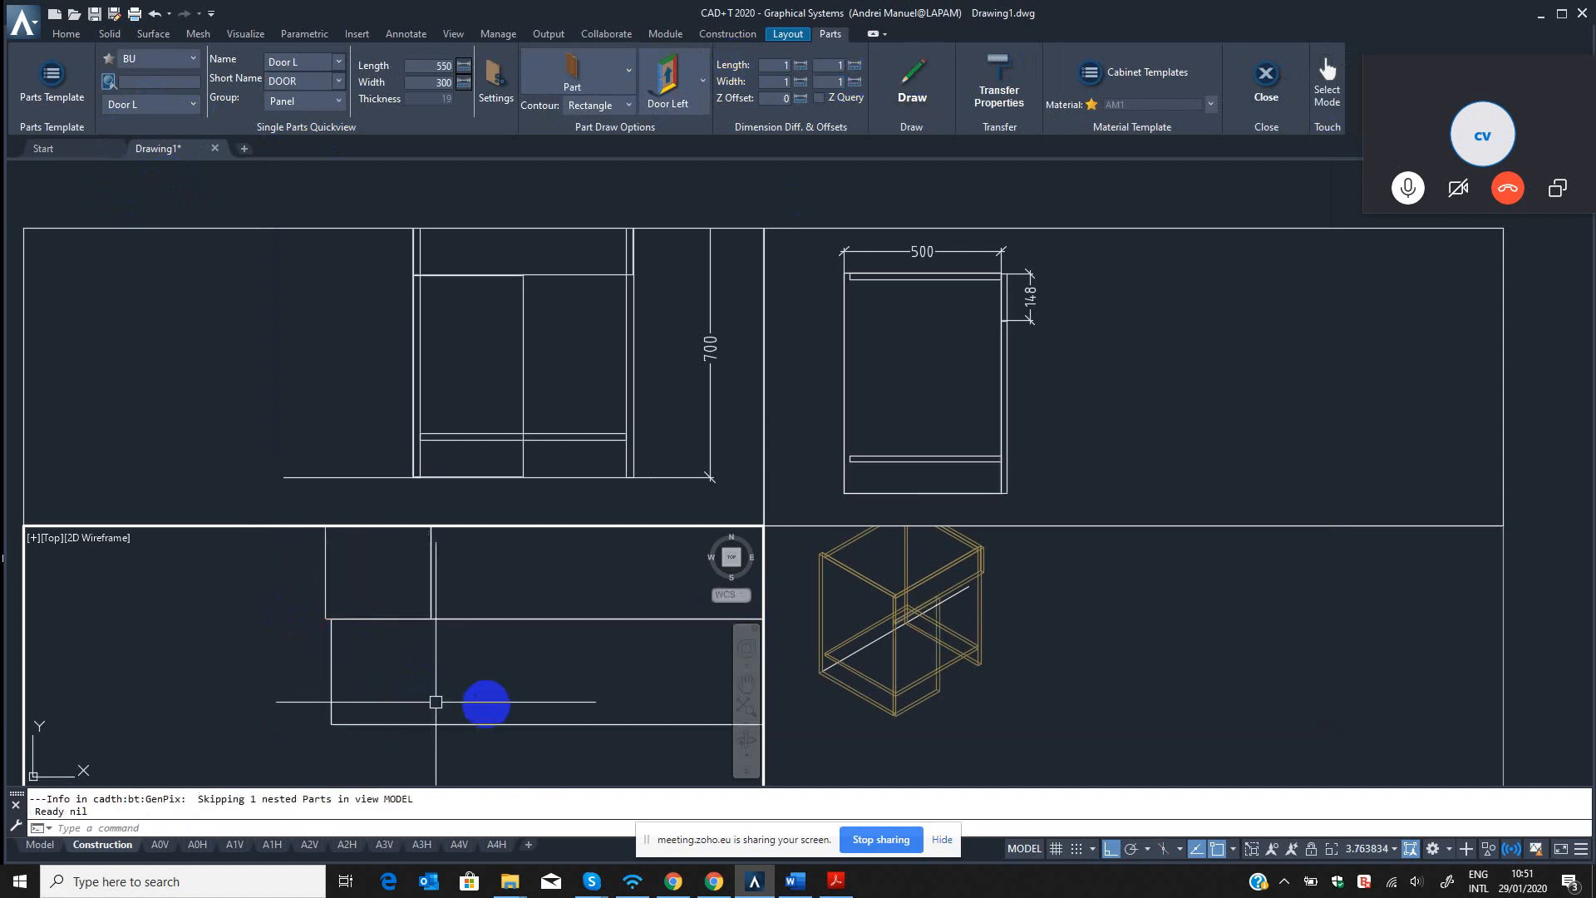
Examine how the new door panel sits on the cabinet in the isometric and front views.
click(932, 711)
scroll(927, 711, up, 6)
scroll(916, 709, down, 5)
key(Escape)
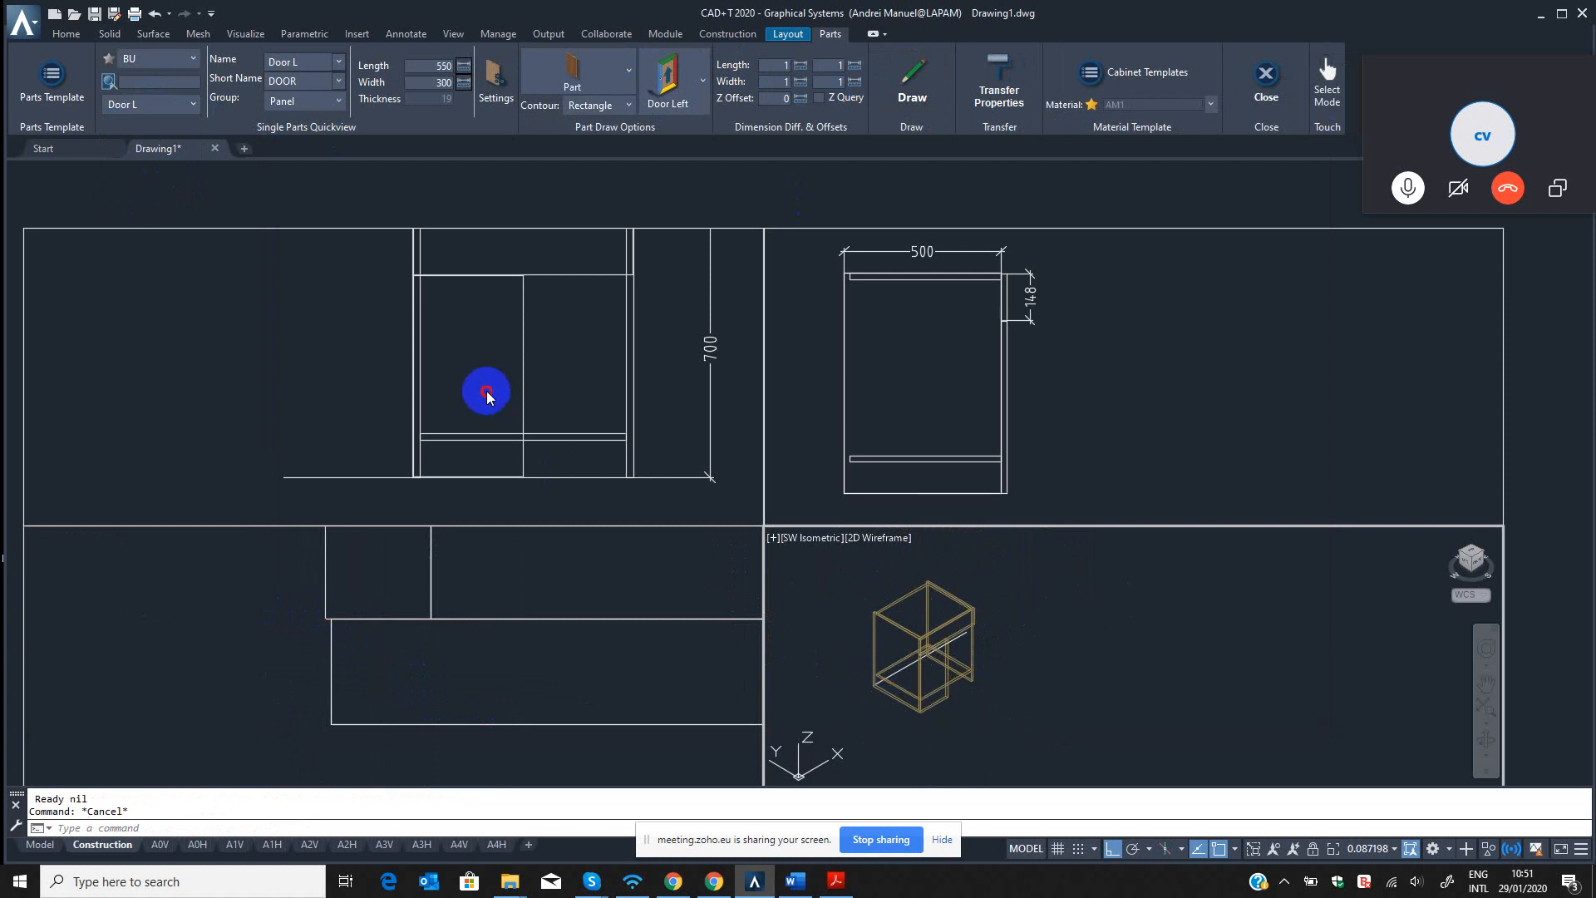
click(527, 385)
scroll(525, 408, up, 2)
click(537, 401)
click(477, 396)
middle_drag(510, 428, 513, 477)
scroll(540, 433, up, 2)
click(546, 407)
click(500, 410)
scroll(512, 392, down, 2)
middle_drag(514, 392, 491, 428)
key(Escape)
key(Escape)
text(d)
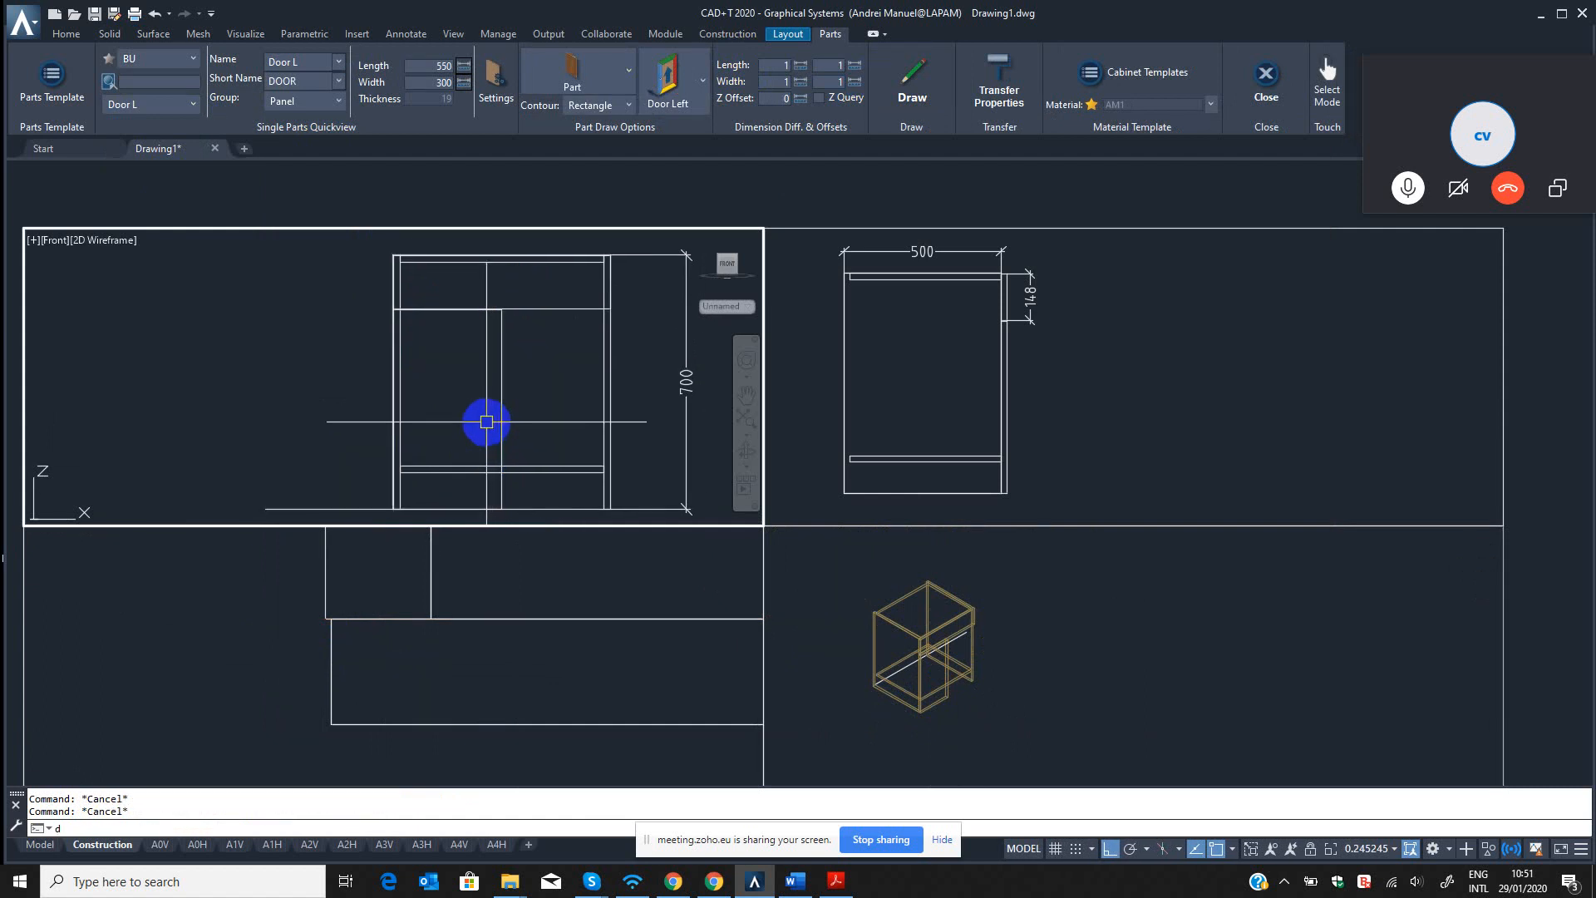
text(li)
key(Return)
Set the start length dimension difference of the BU Door L part template to 100 and close the template editor.
click(52, 81)
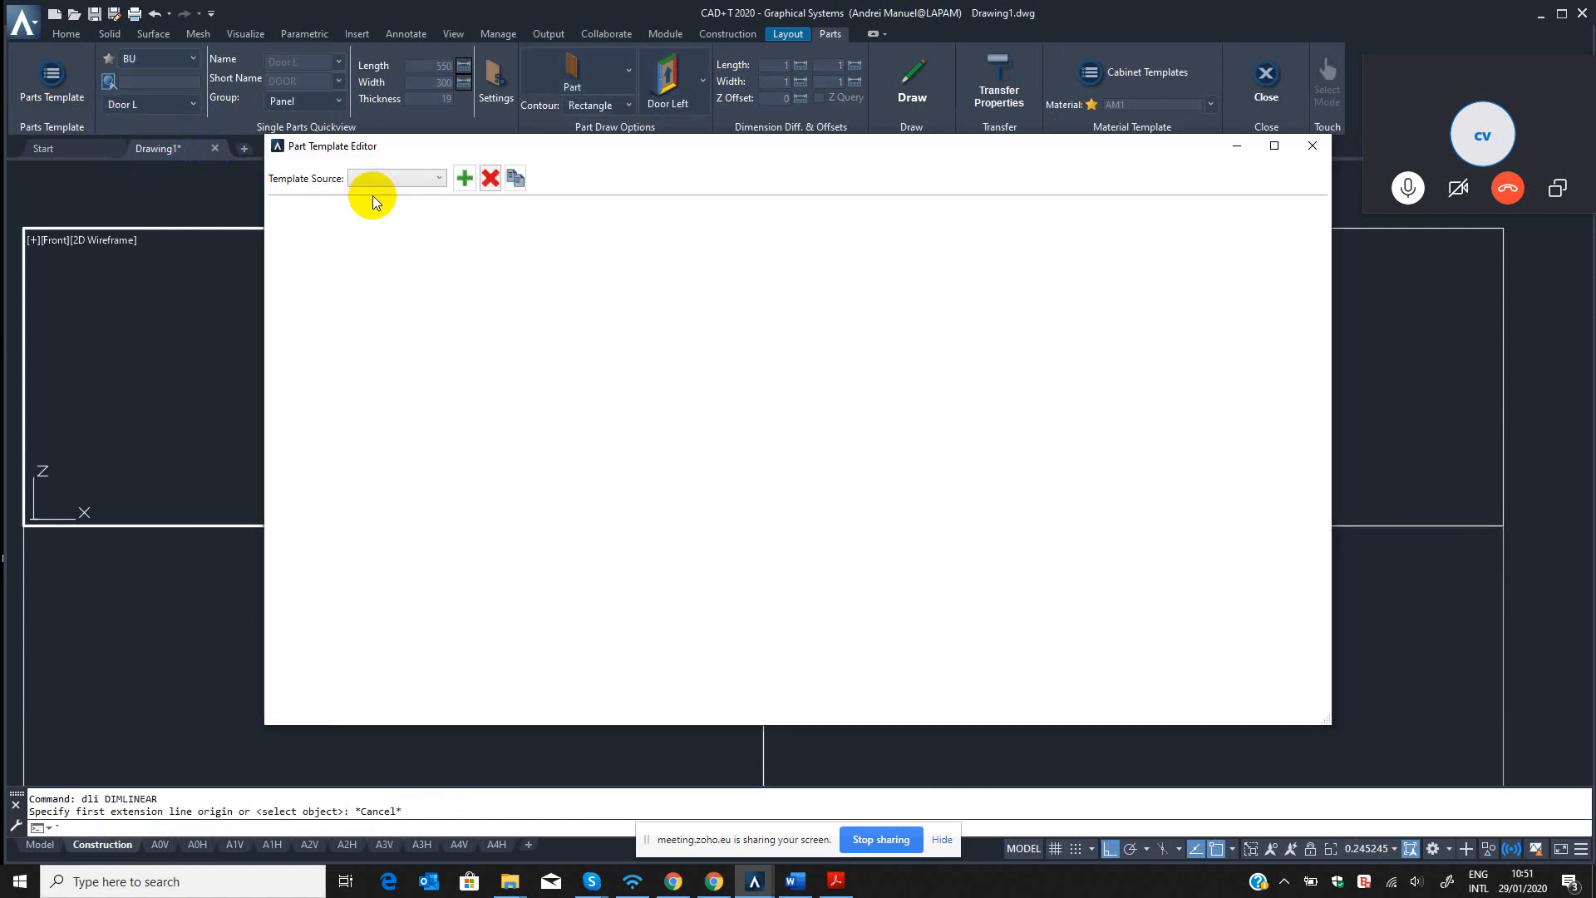
click(378, 179)
click(371, 249)
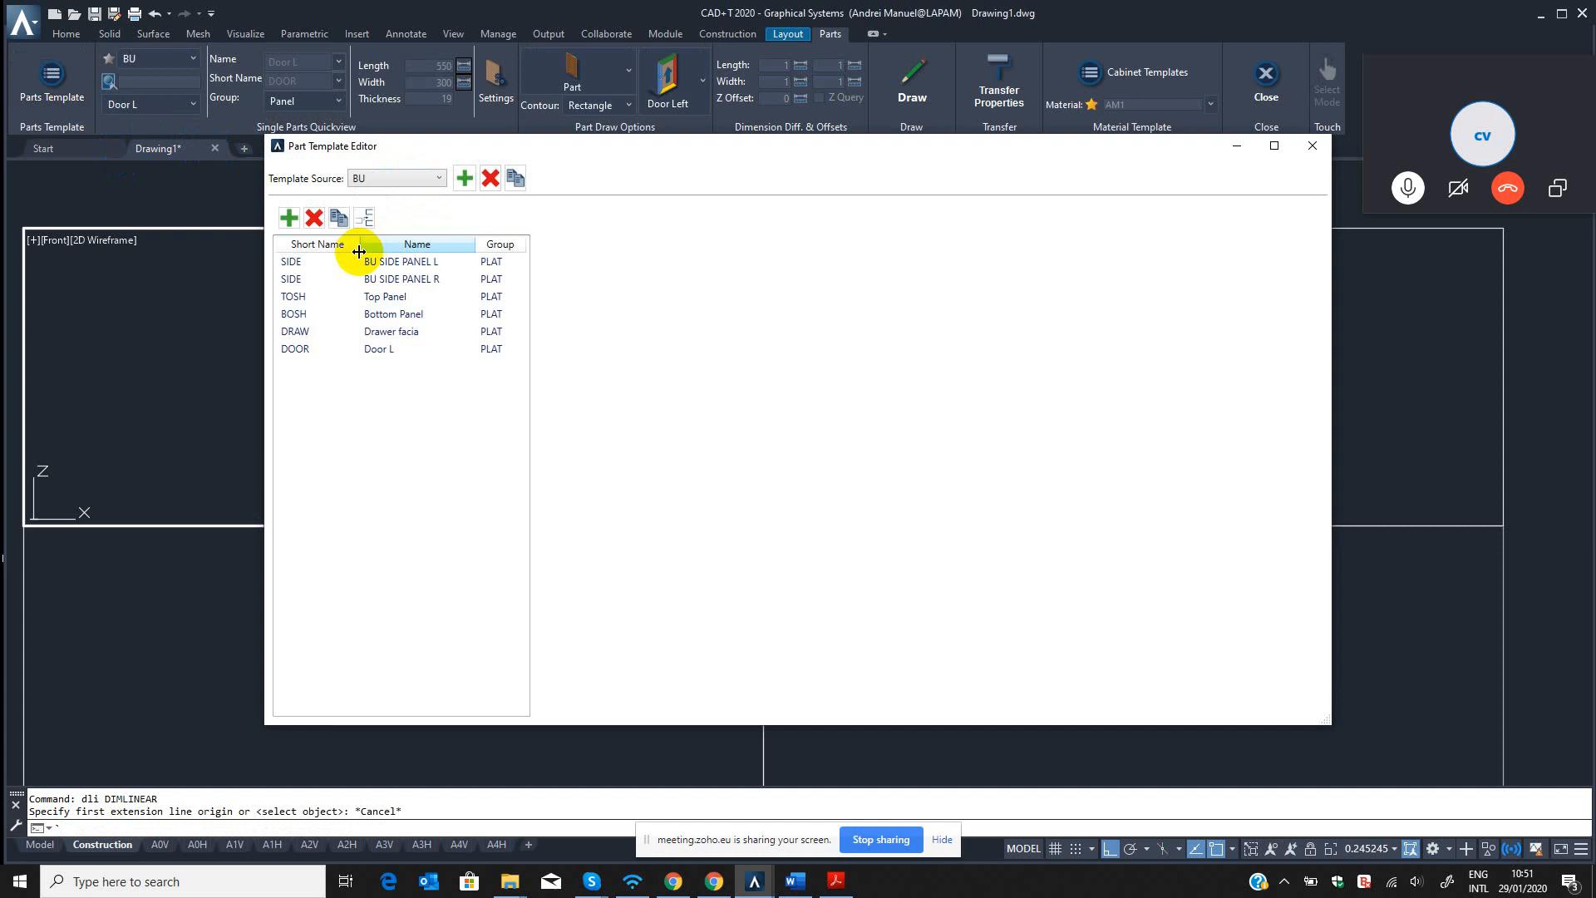
click(383, 353)
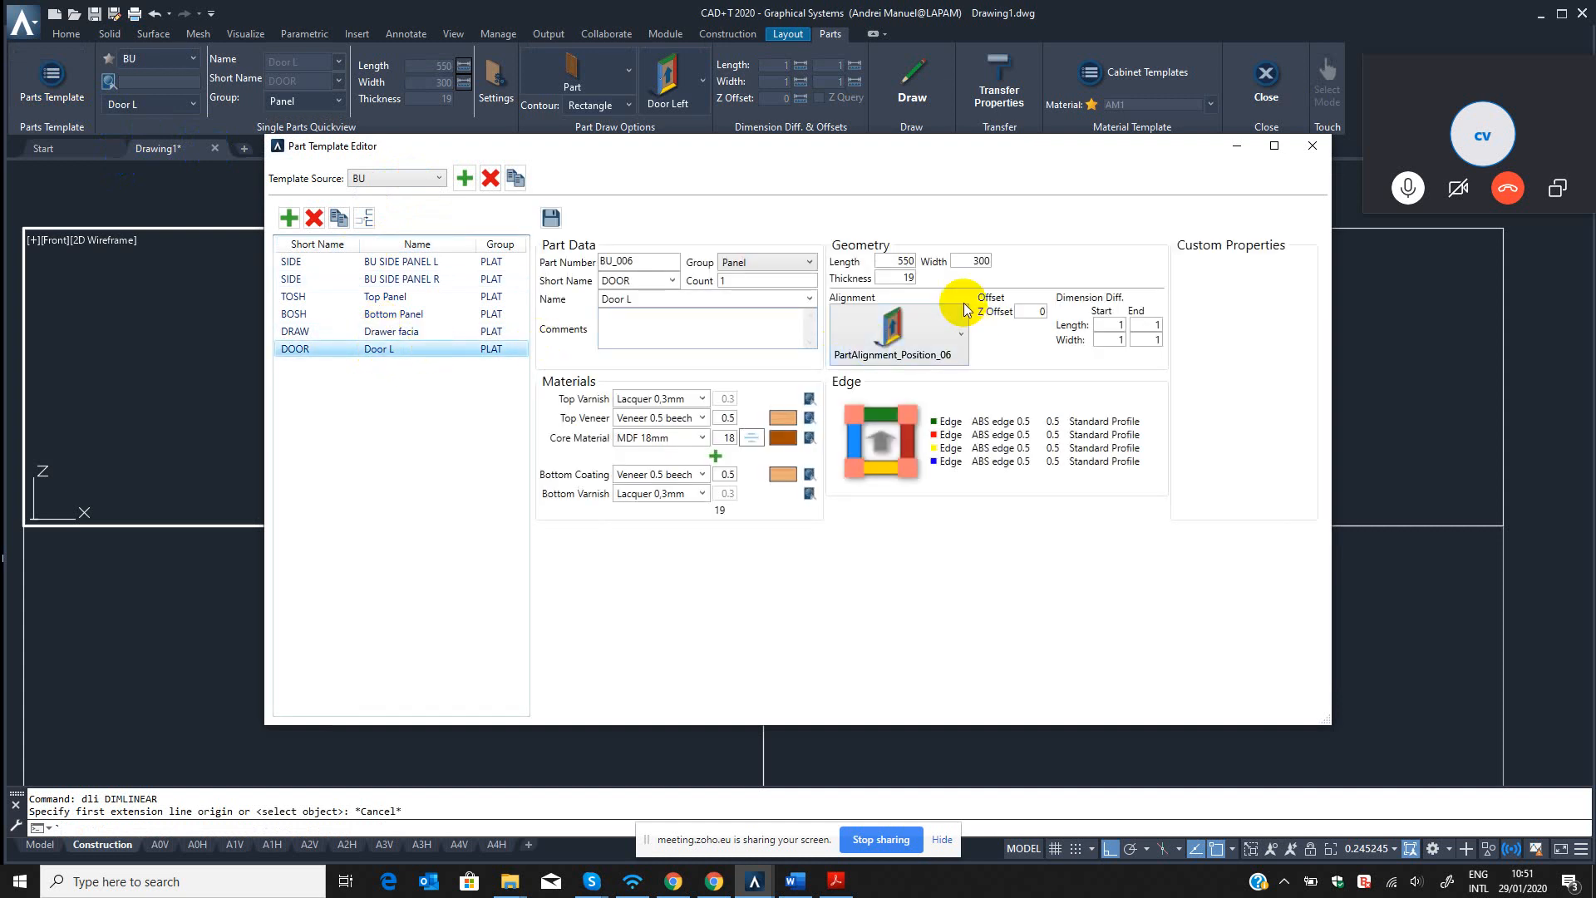
drag(889, 260, 939, 255)
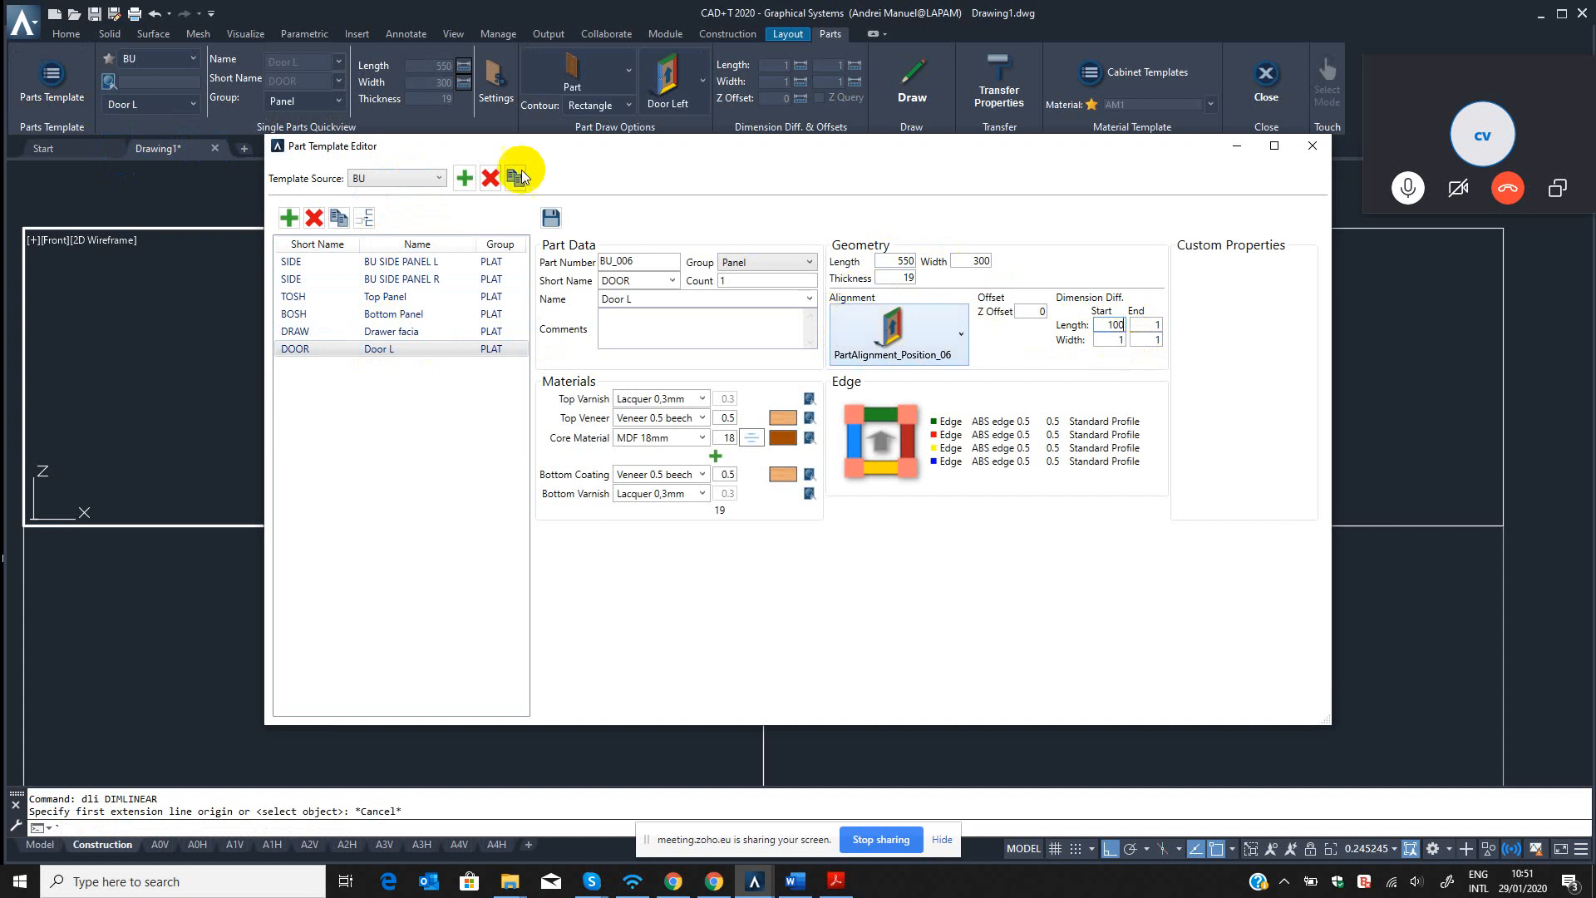
click(1313, 147)
Stretch the drawn door panel's bottom edge upward by 99 in the left view using the QST command.
click(449, 595)
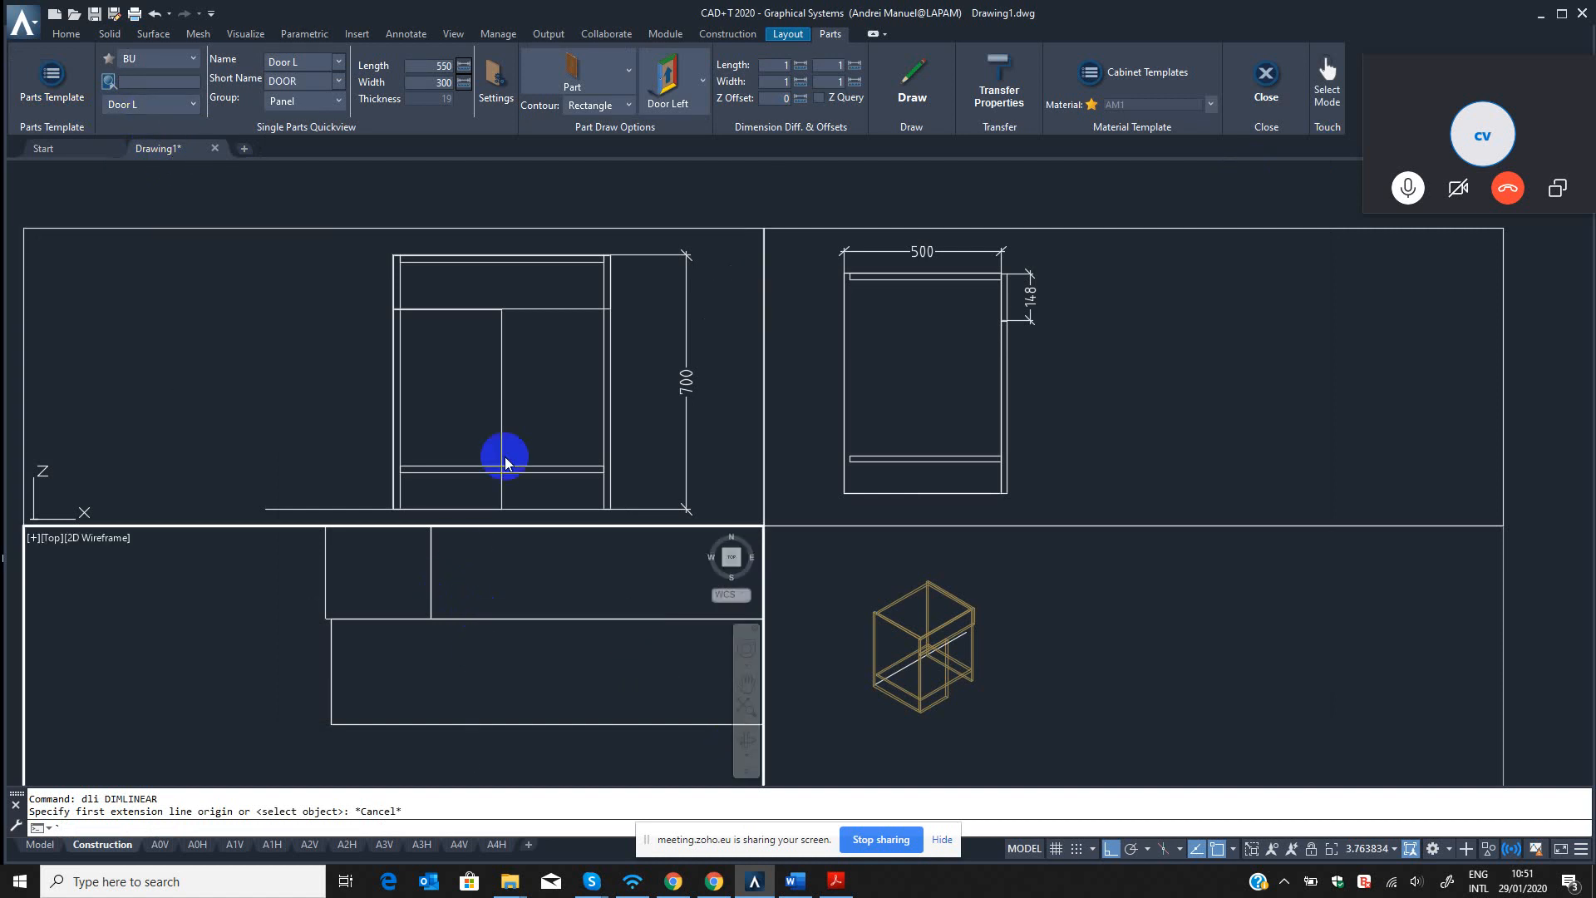
click(512, 436)
middle_drag(475, 472, 487, 419)
key(Escape)
key(Escape)
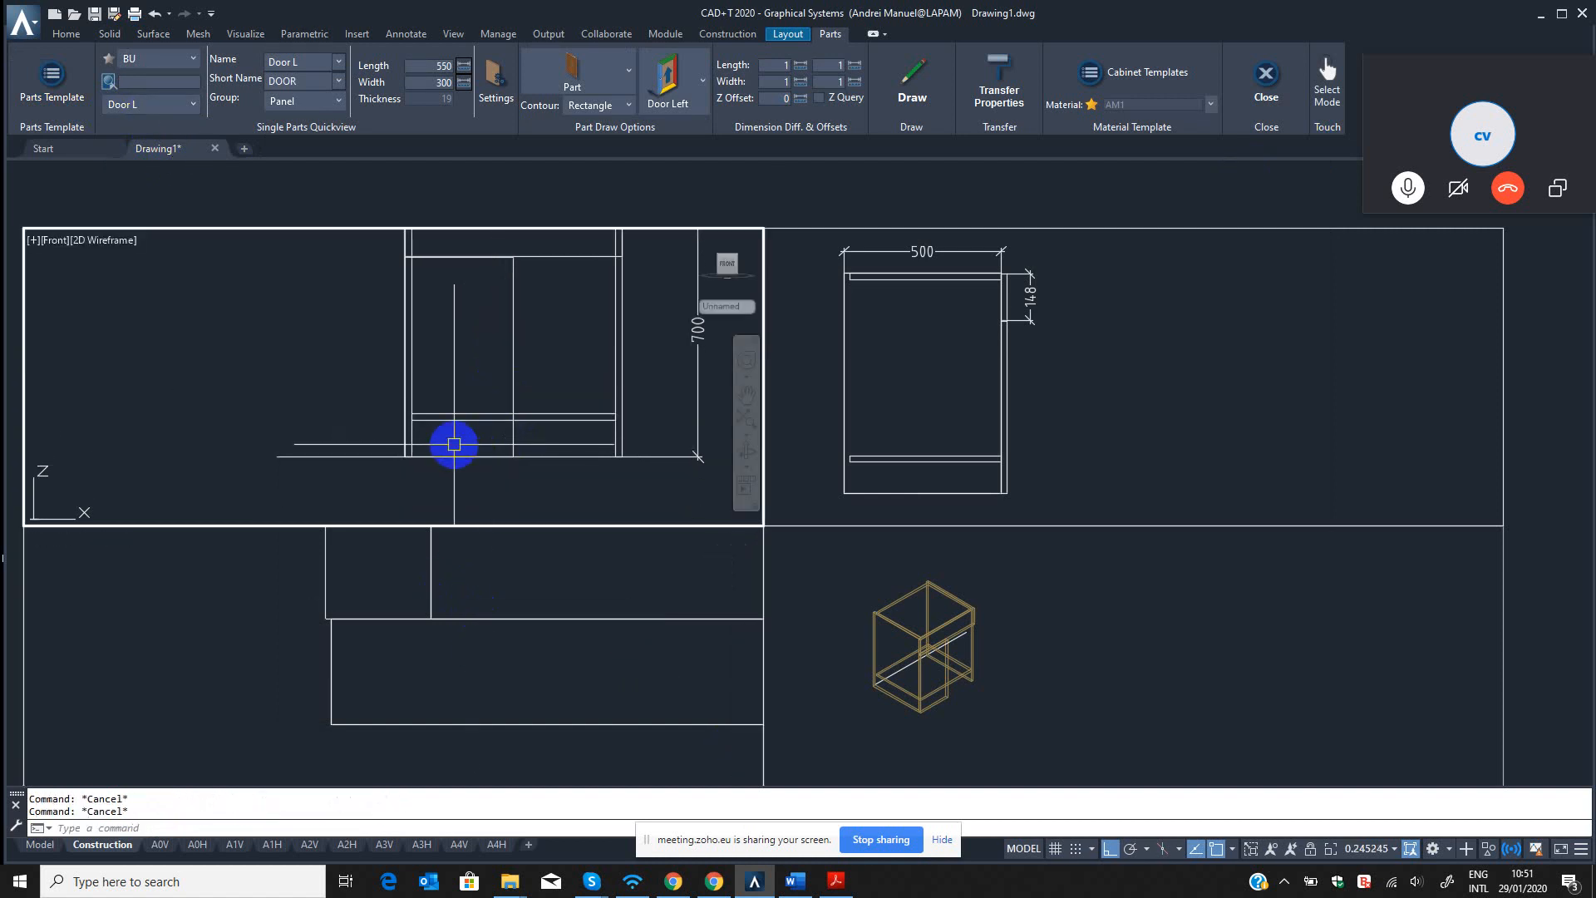
text(qst)
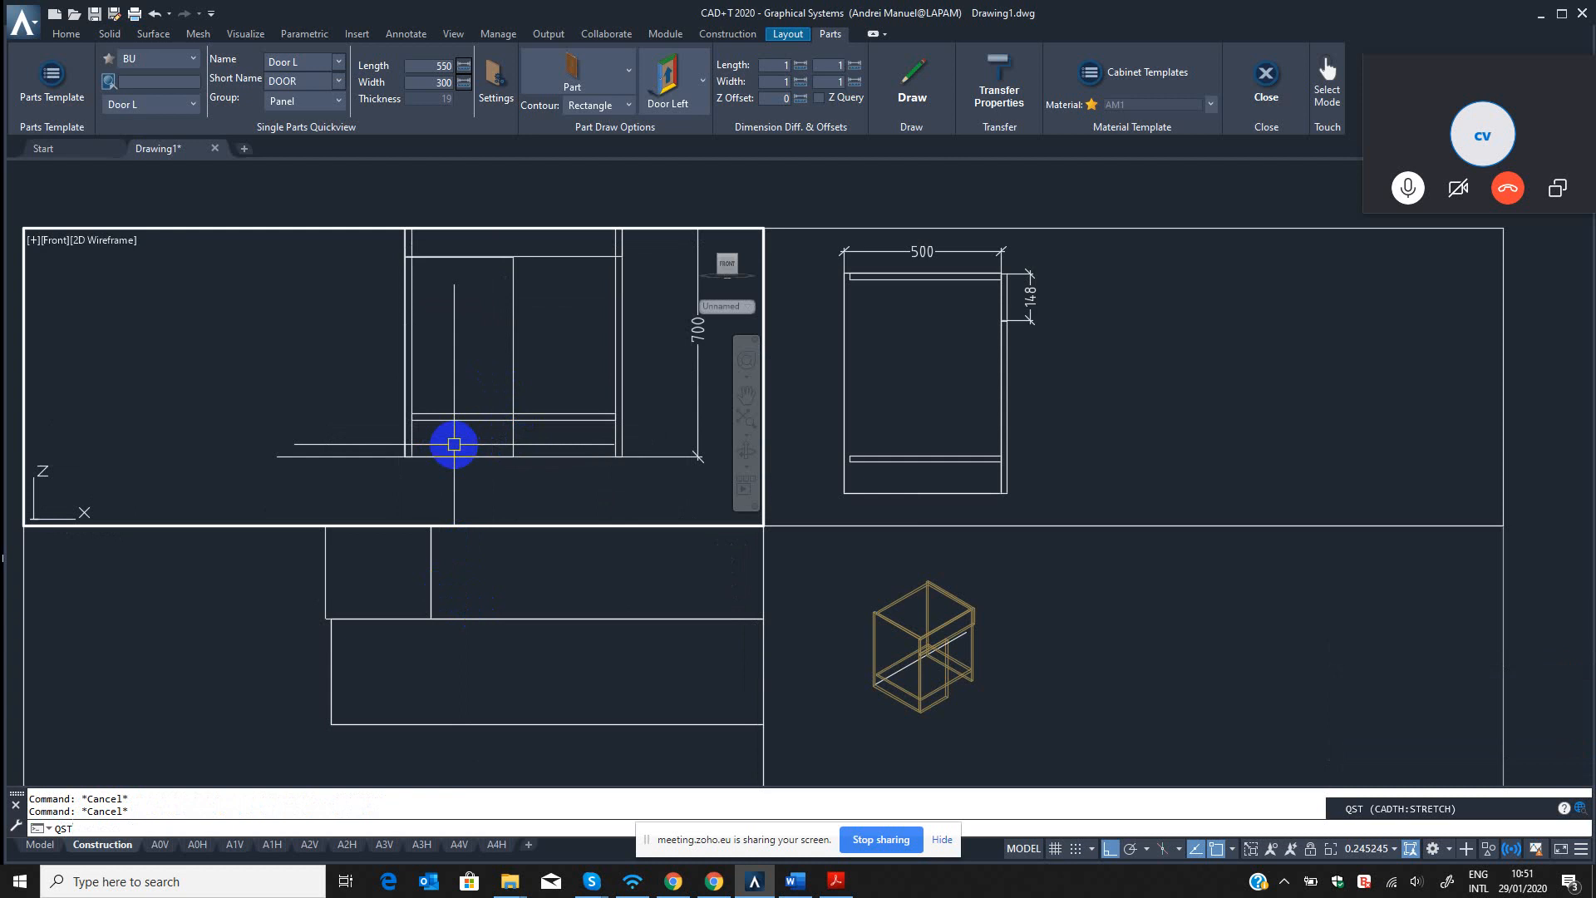
key(Return)
scroll(428, 449, up, 5)
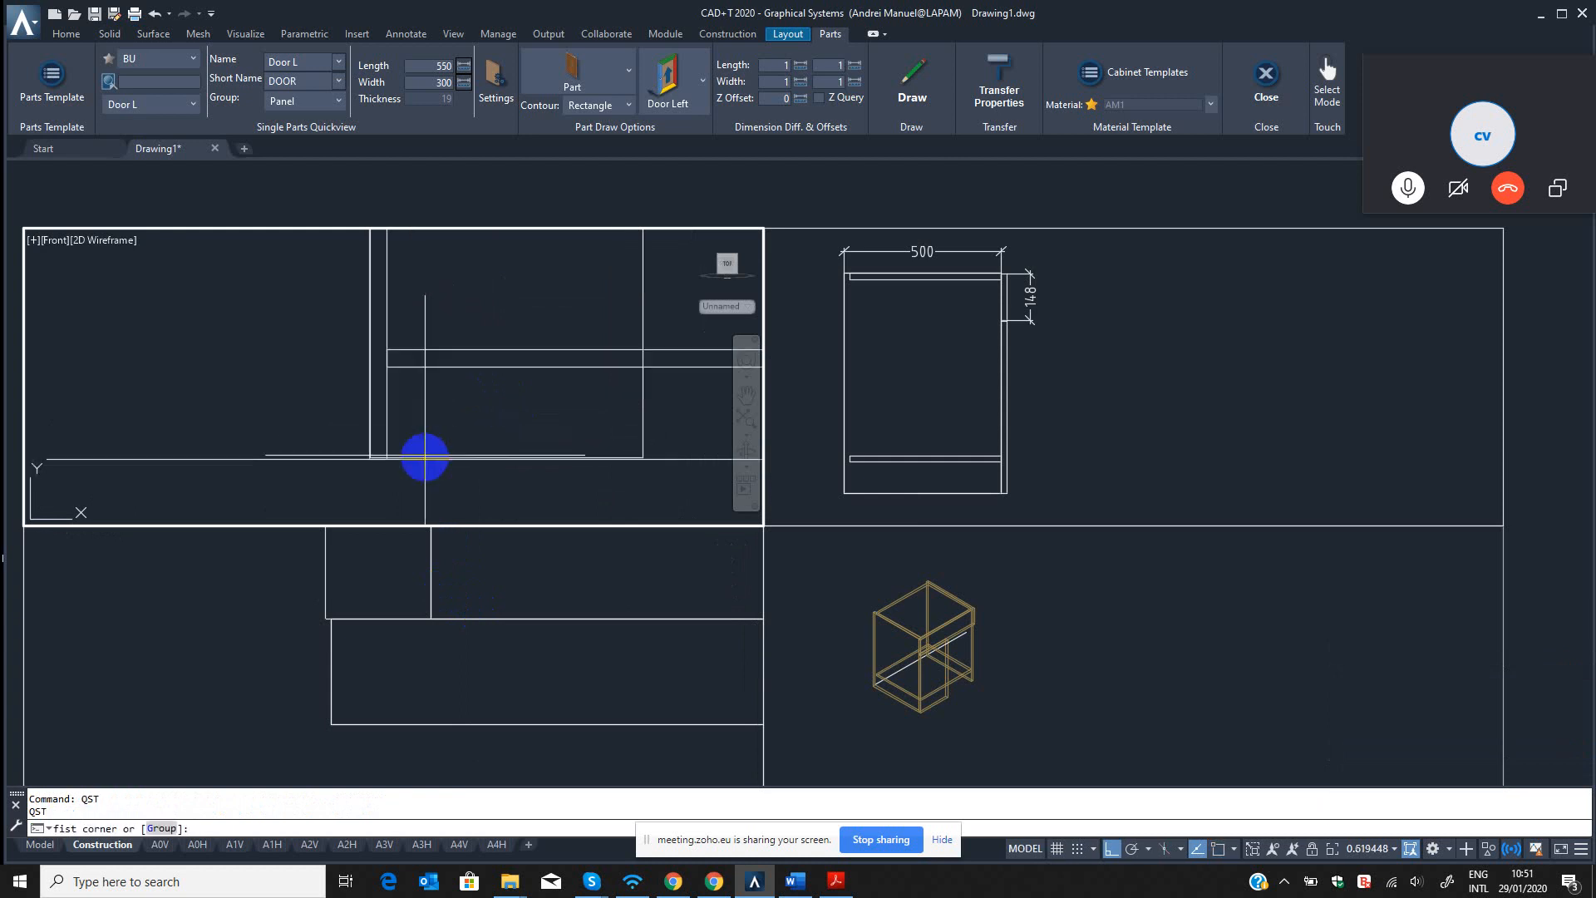
click(1026, 499)
scroll(1025, 499, up, 4)
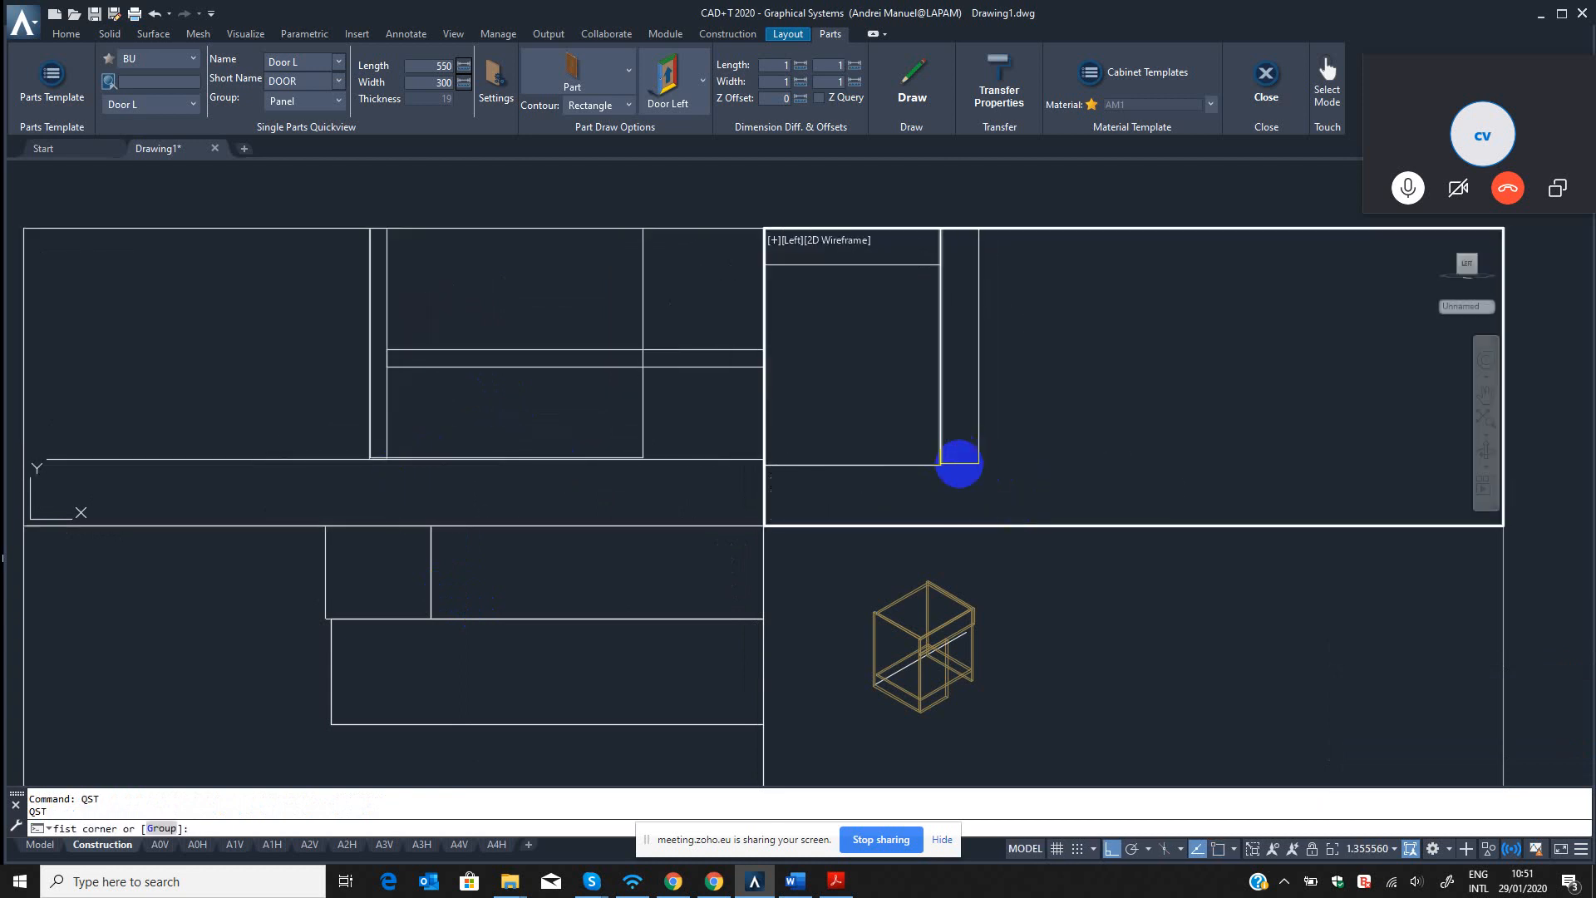
click(860, 463)
click(1106, 492)
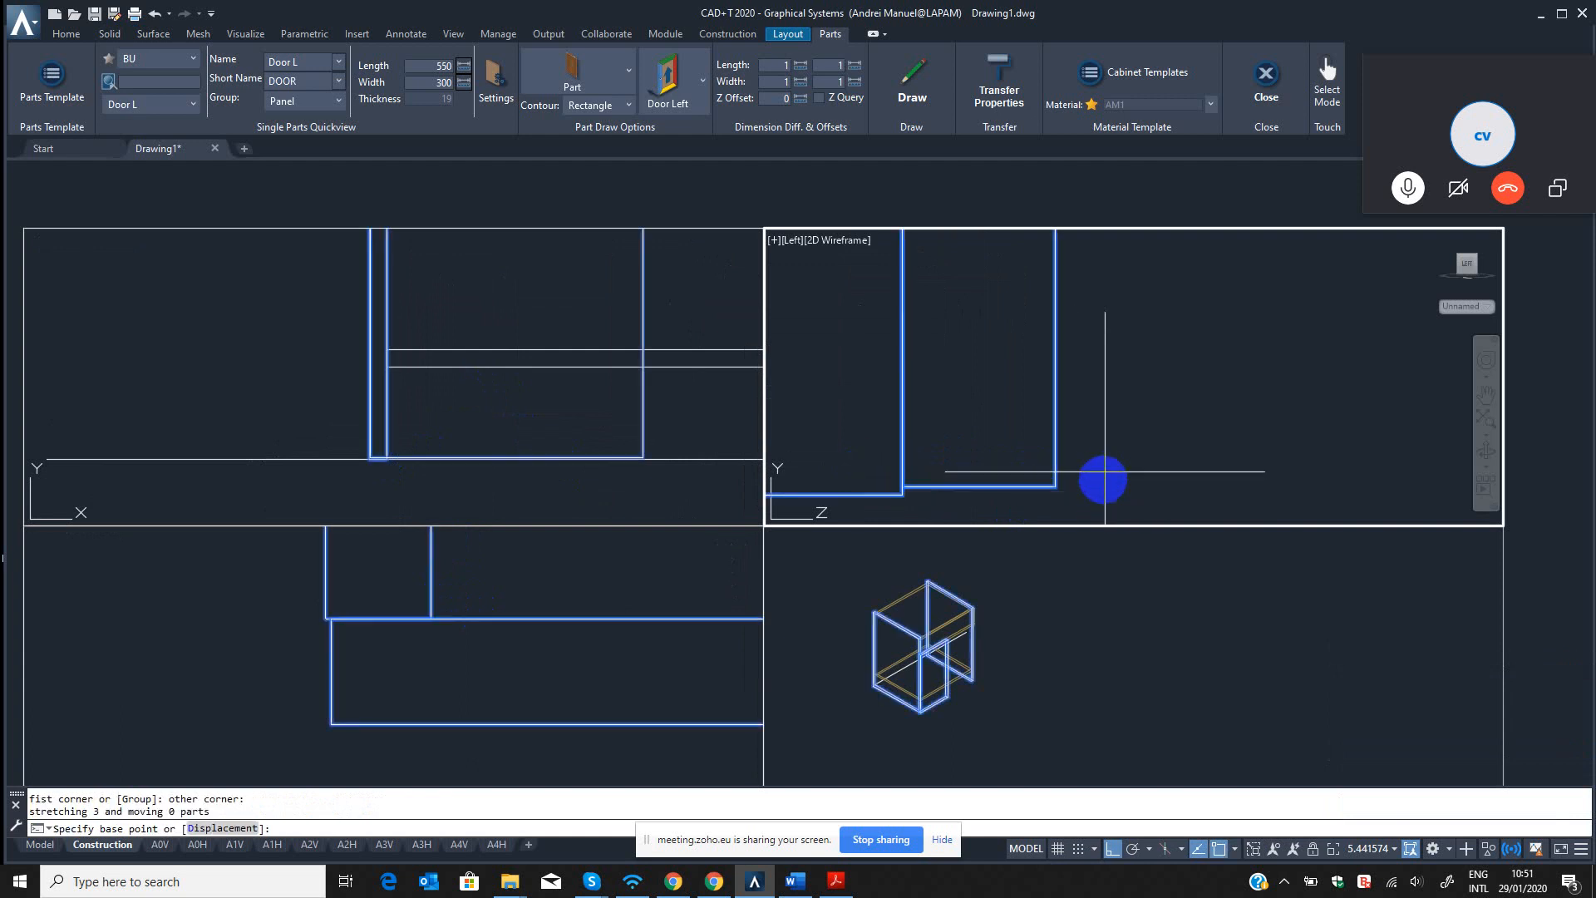
click(1099, 489)
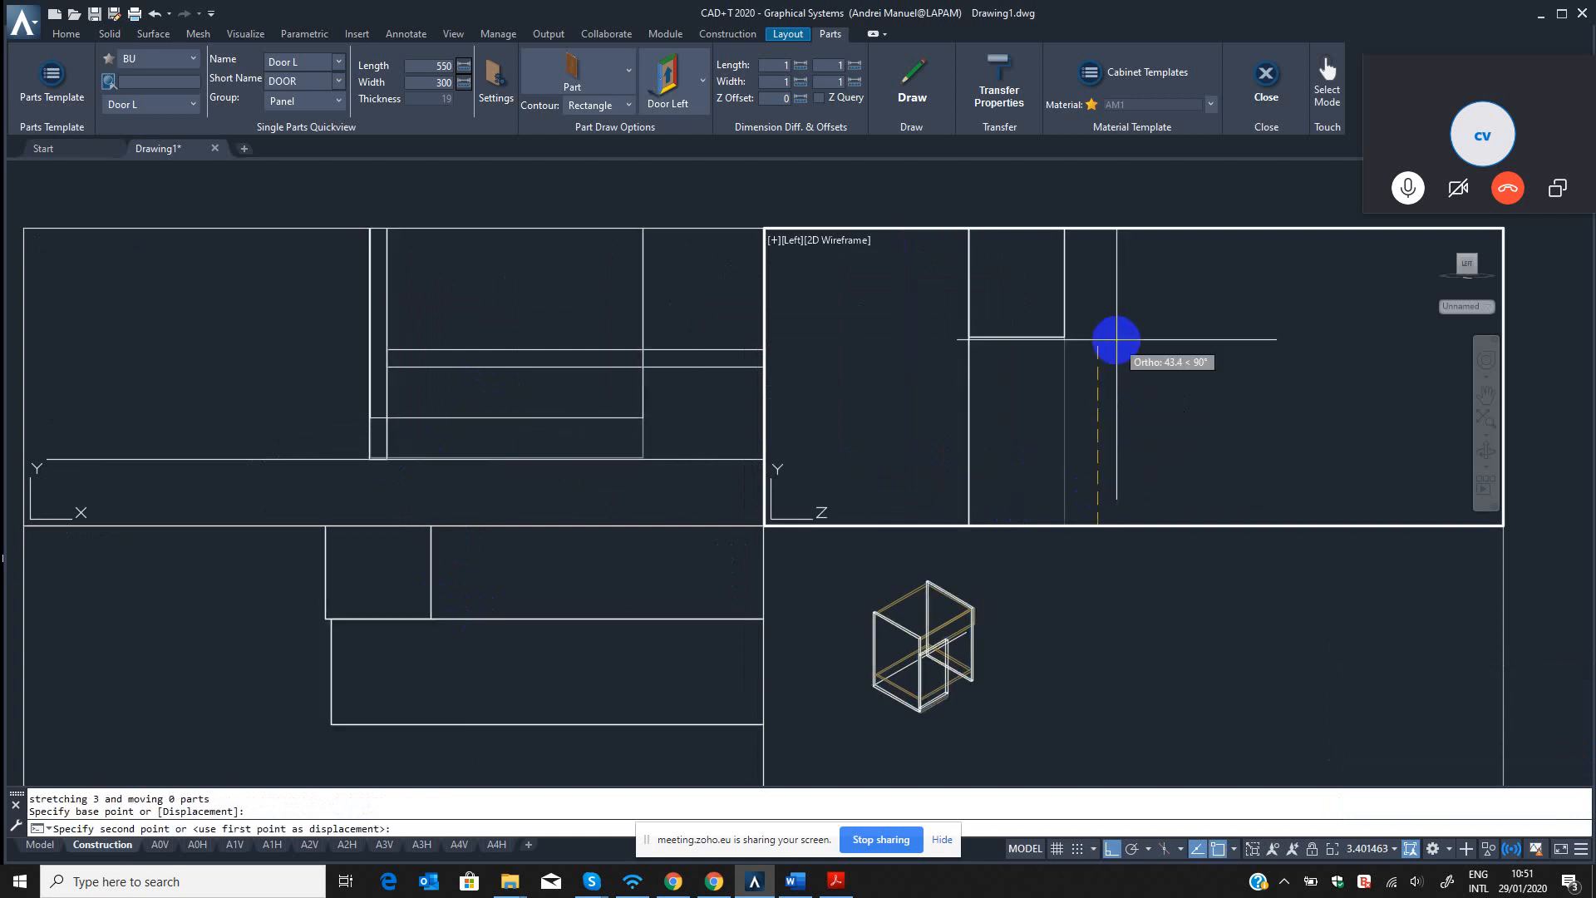
text(99)
key(Return)
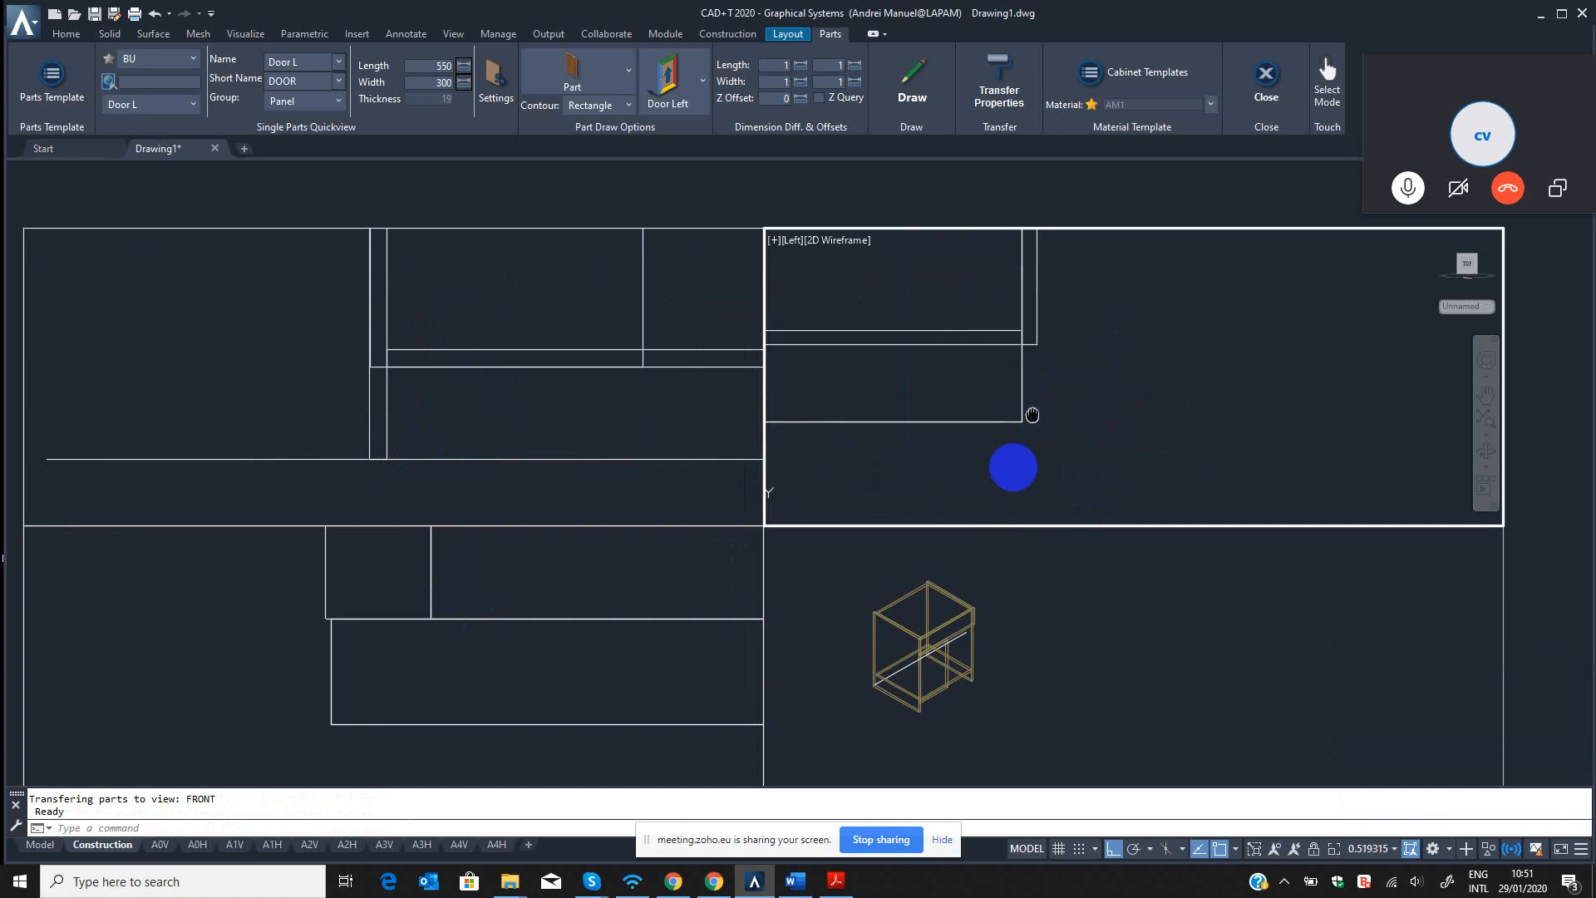
Display the isometric view in the Realistic visual style and orbit it to examine the door on the cabinet.
click(963, 665)
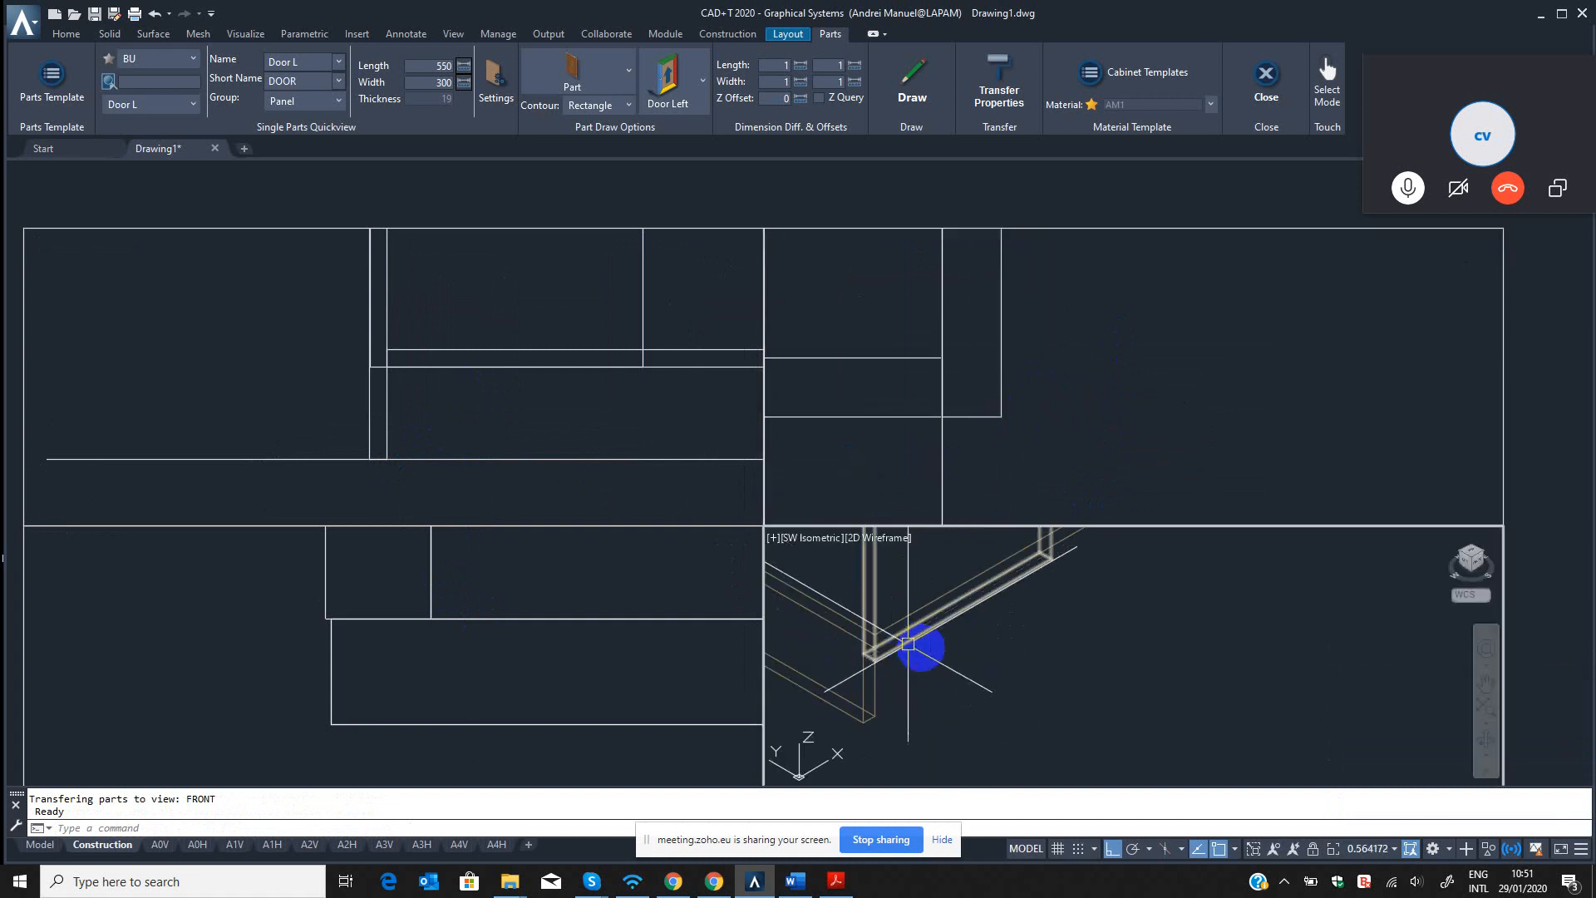
middle_drag(968, 662, 984, 680)
text(ii)
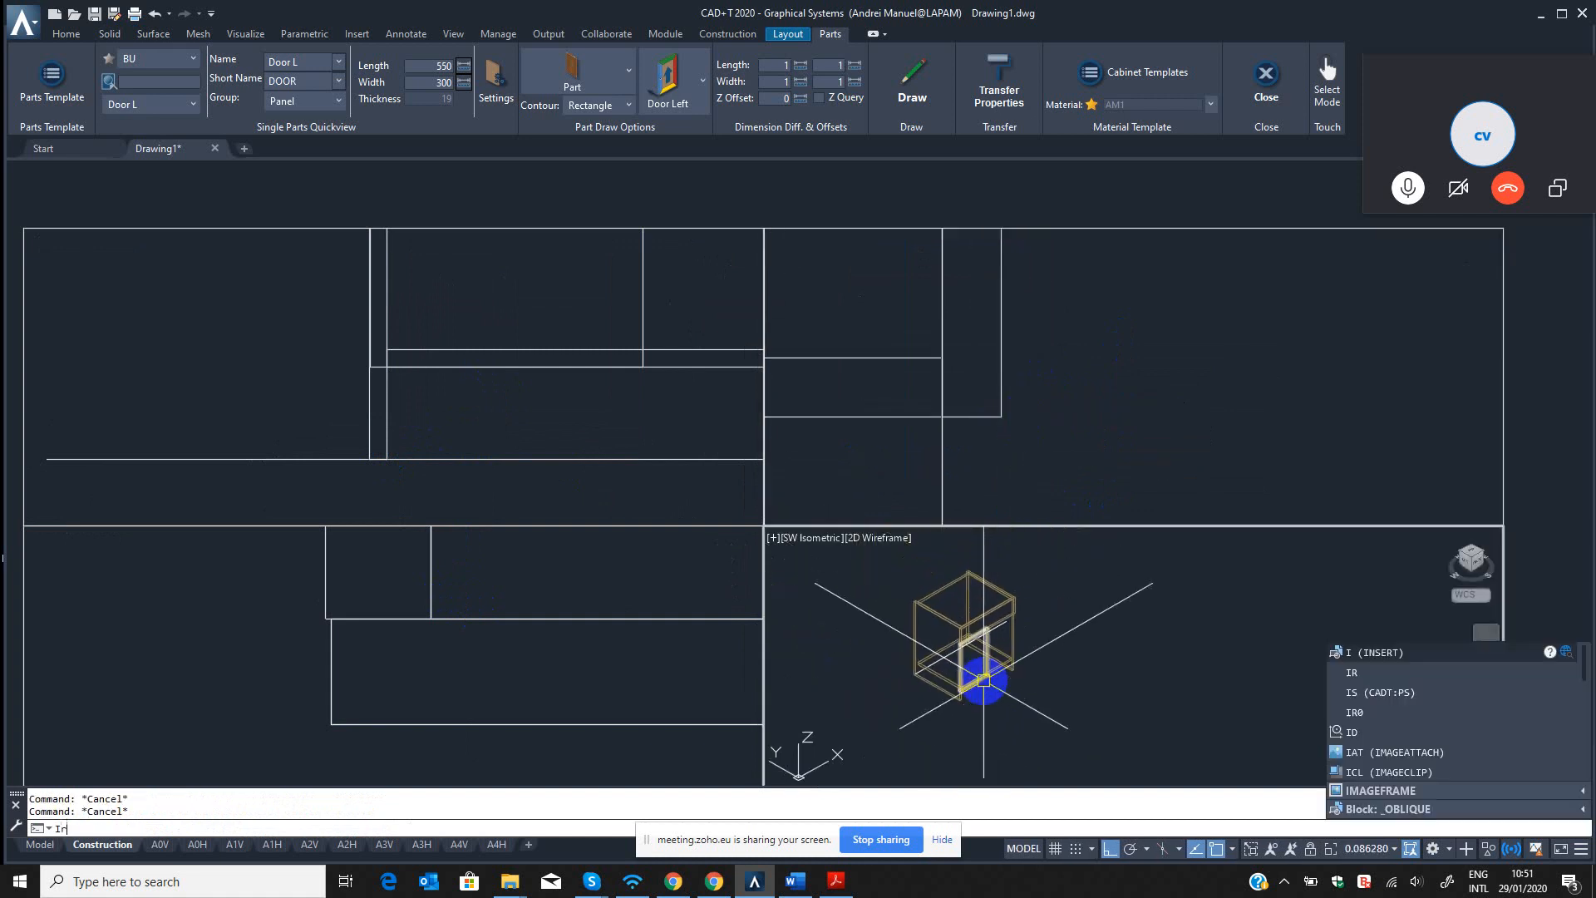
key(Return)
scroll(962, 668, up, 3)
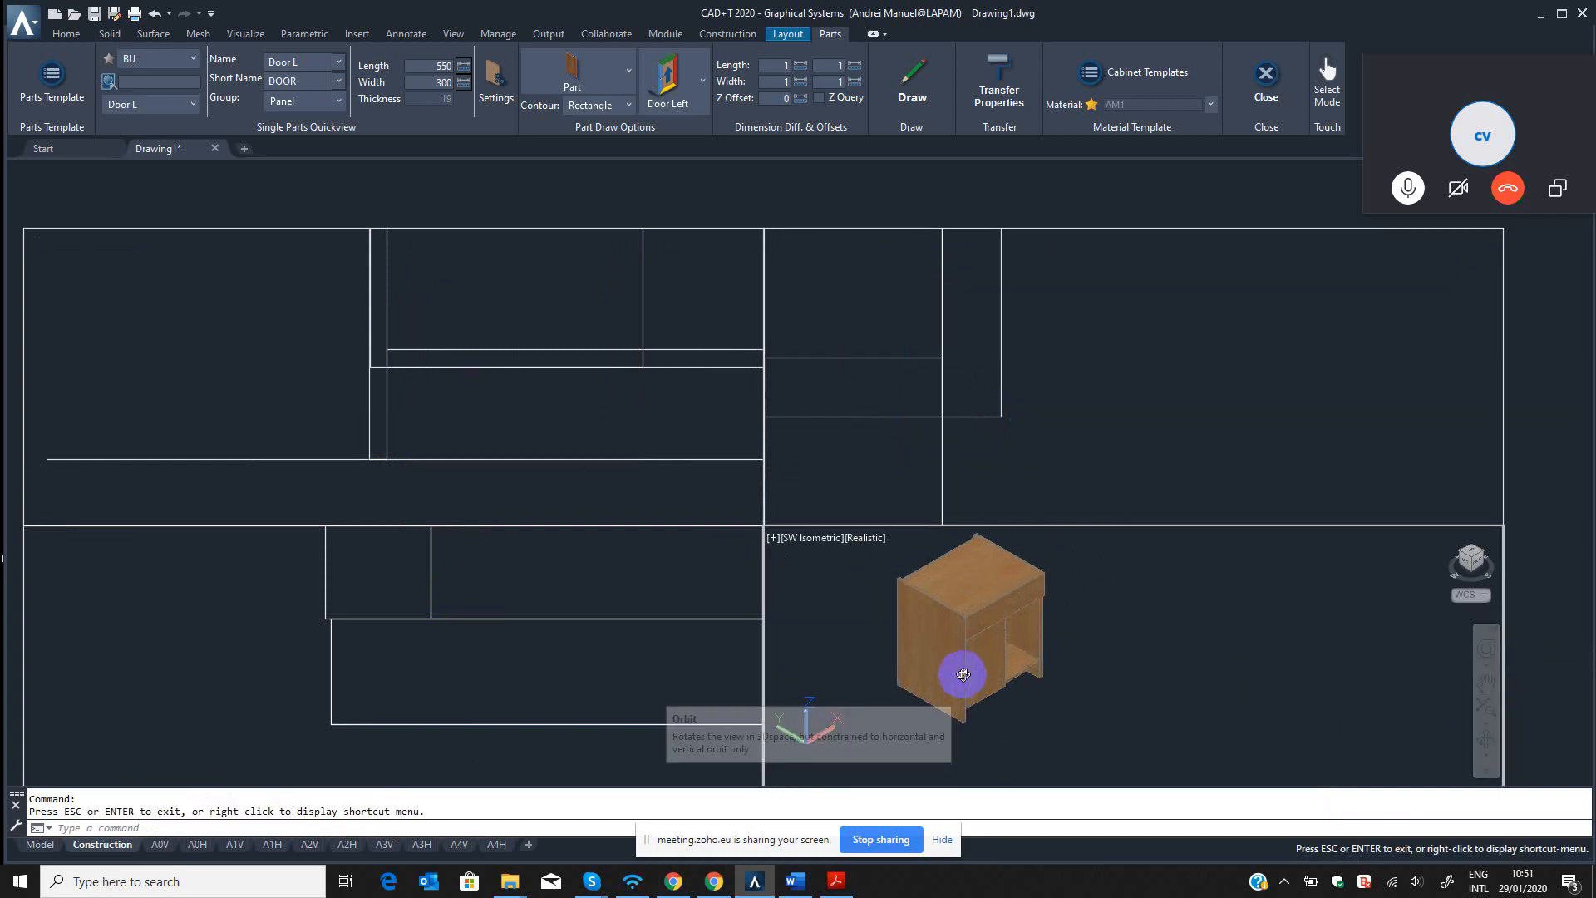
drag(962, 670, 995, 656)
key(Escape)
key(Escape)
key(Escape)
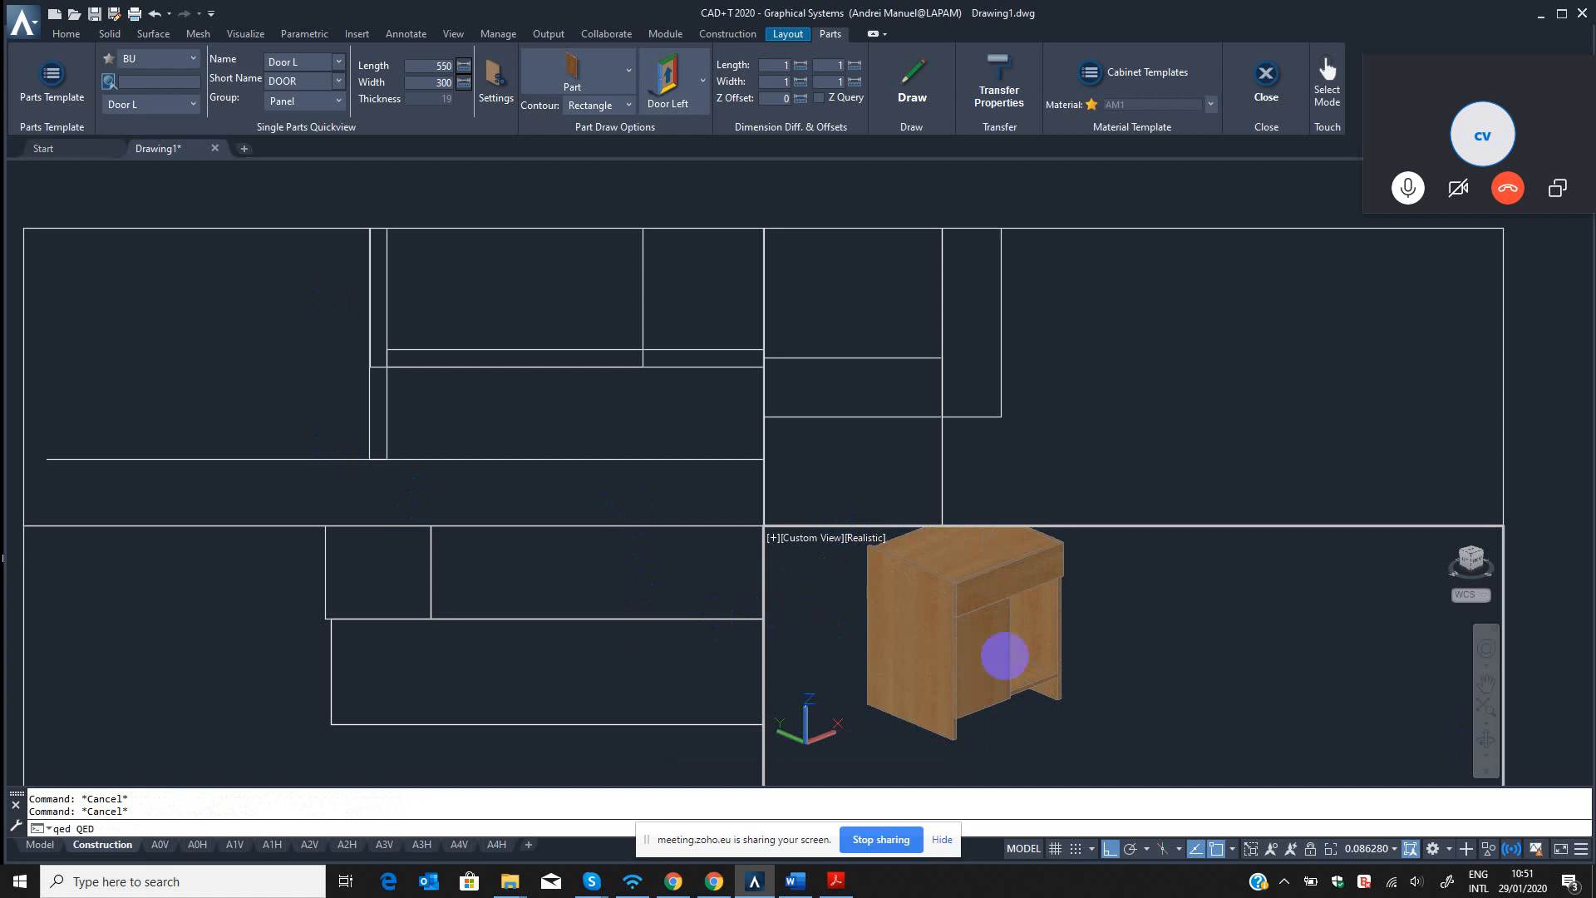
Delete the drawn door panel from the cabinet using the QED command.
text(qed)
key(Return)
click(1000, 649)
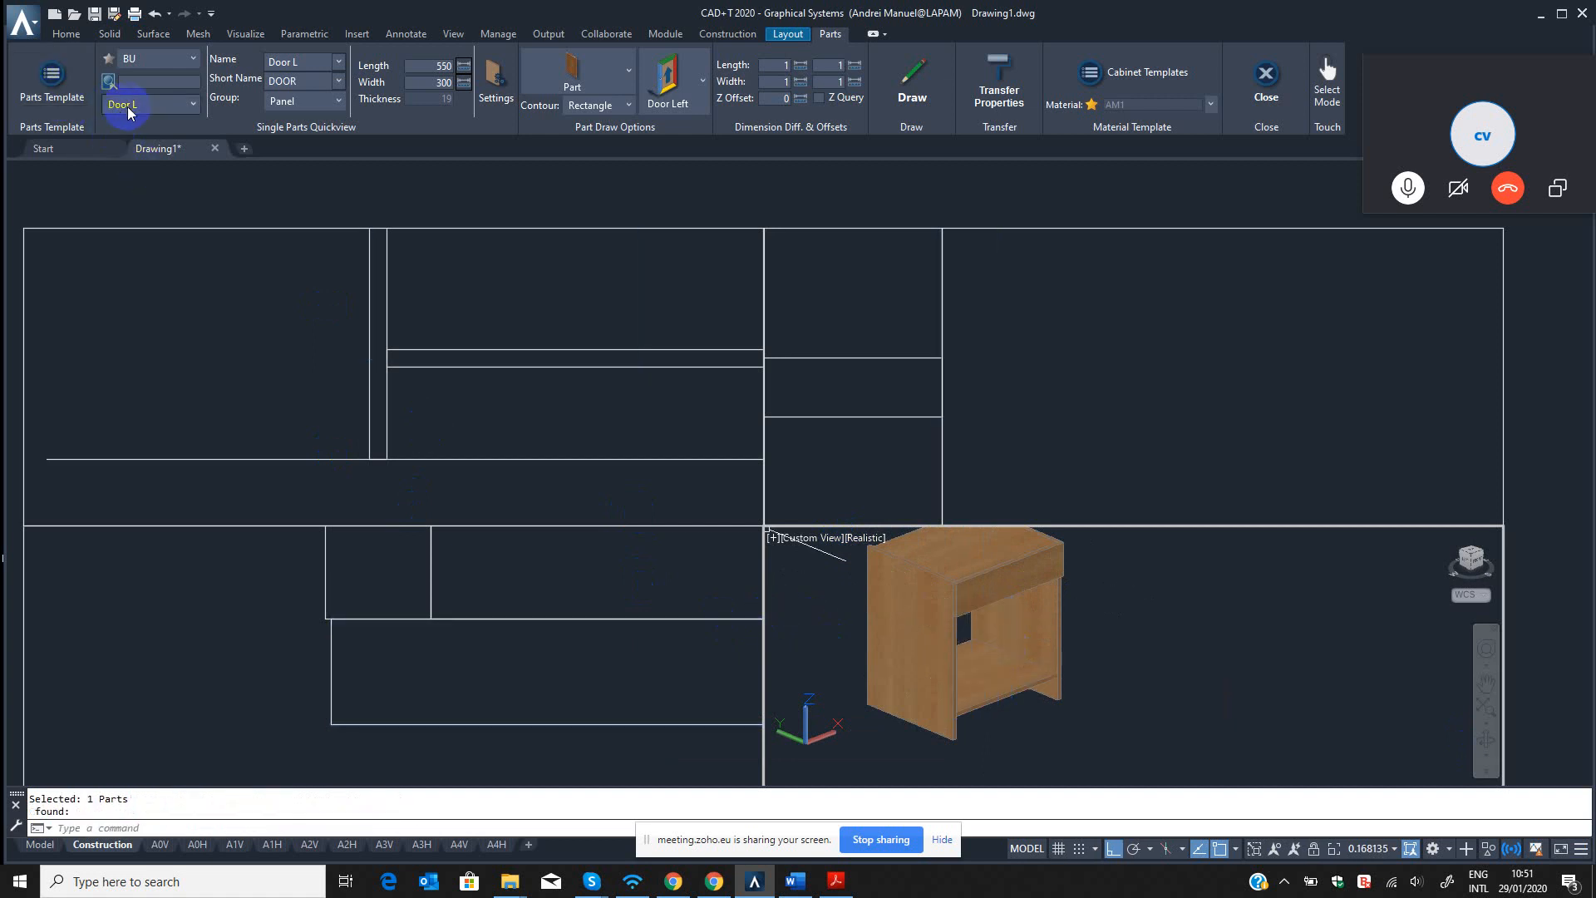
Save the BU Door L part template with its start length dimension difference at 100 and close the template editor.
click(51, 79)
click(374, 178)
click(368, 241)
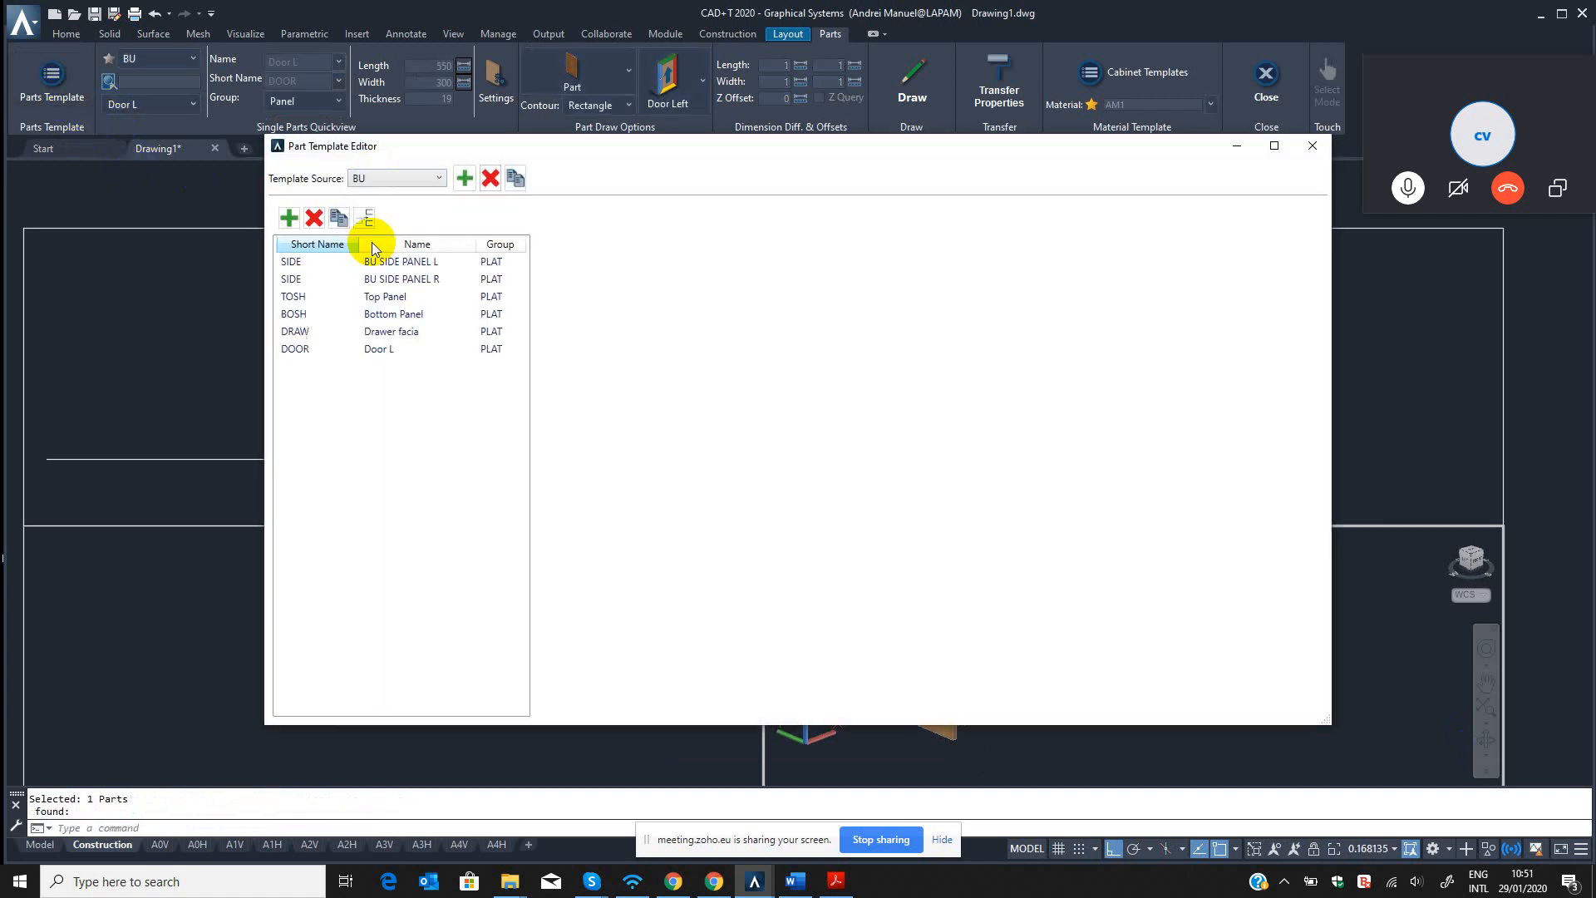
click(371, 348)
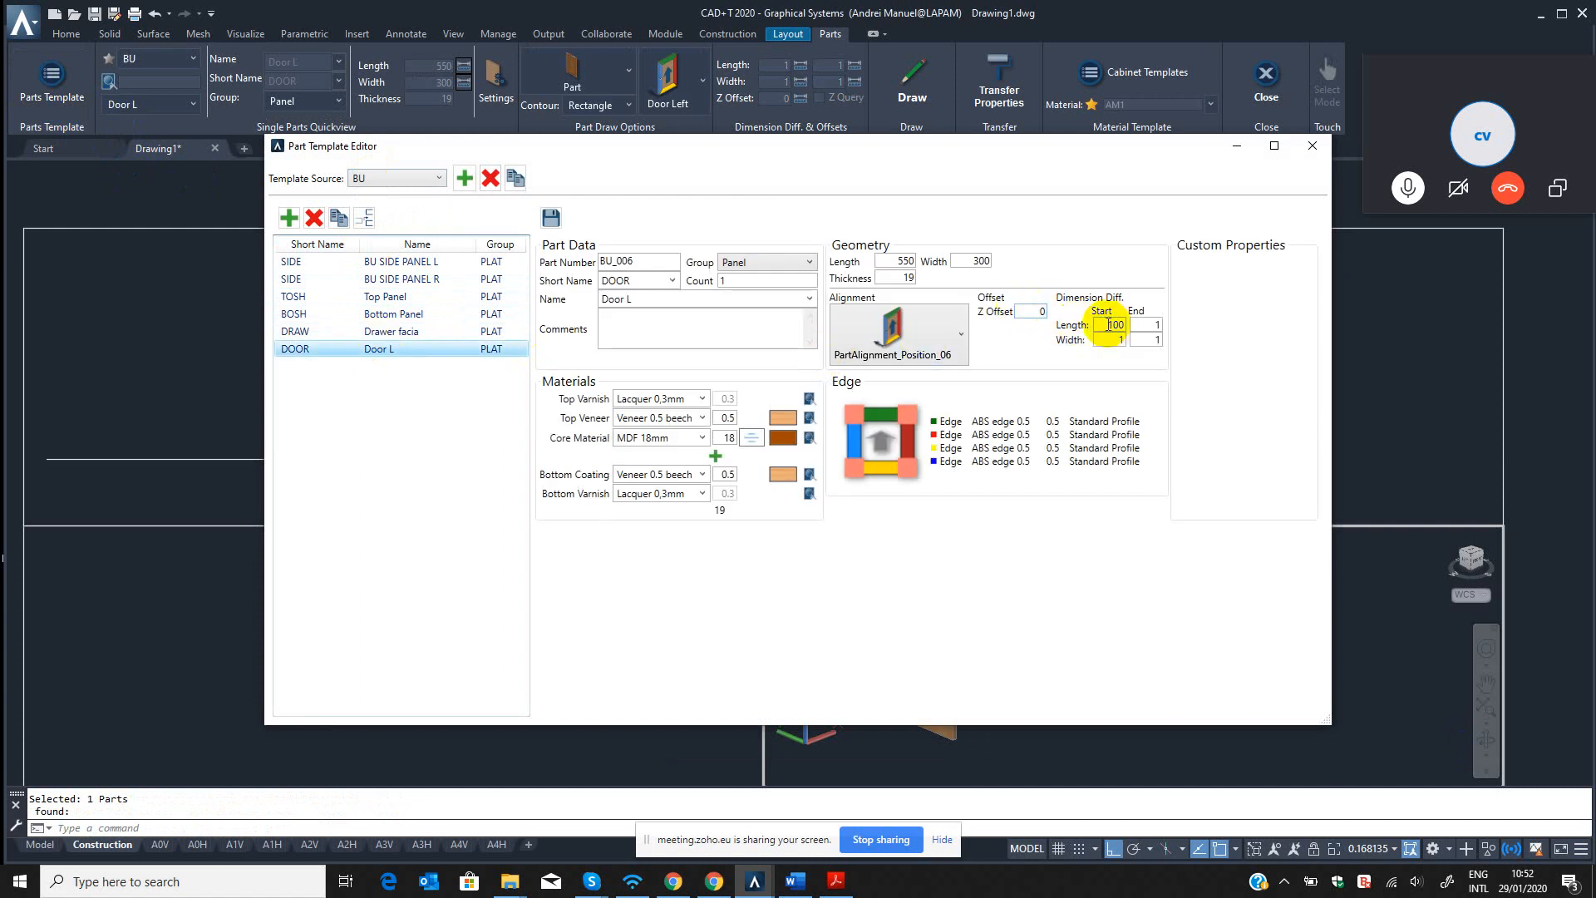
drag(1109, 325, 1126, 325)
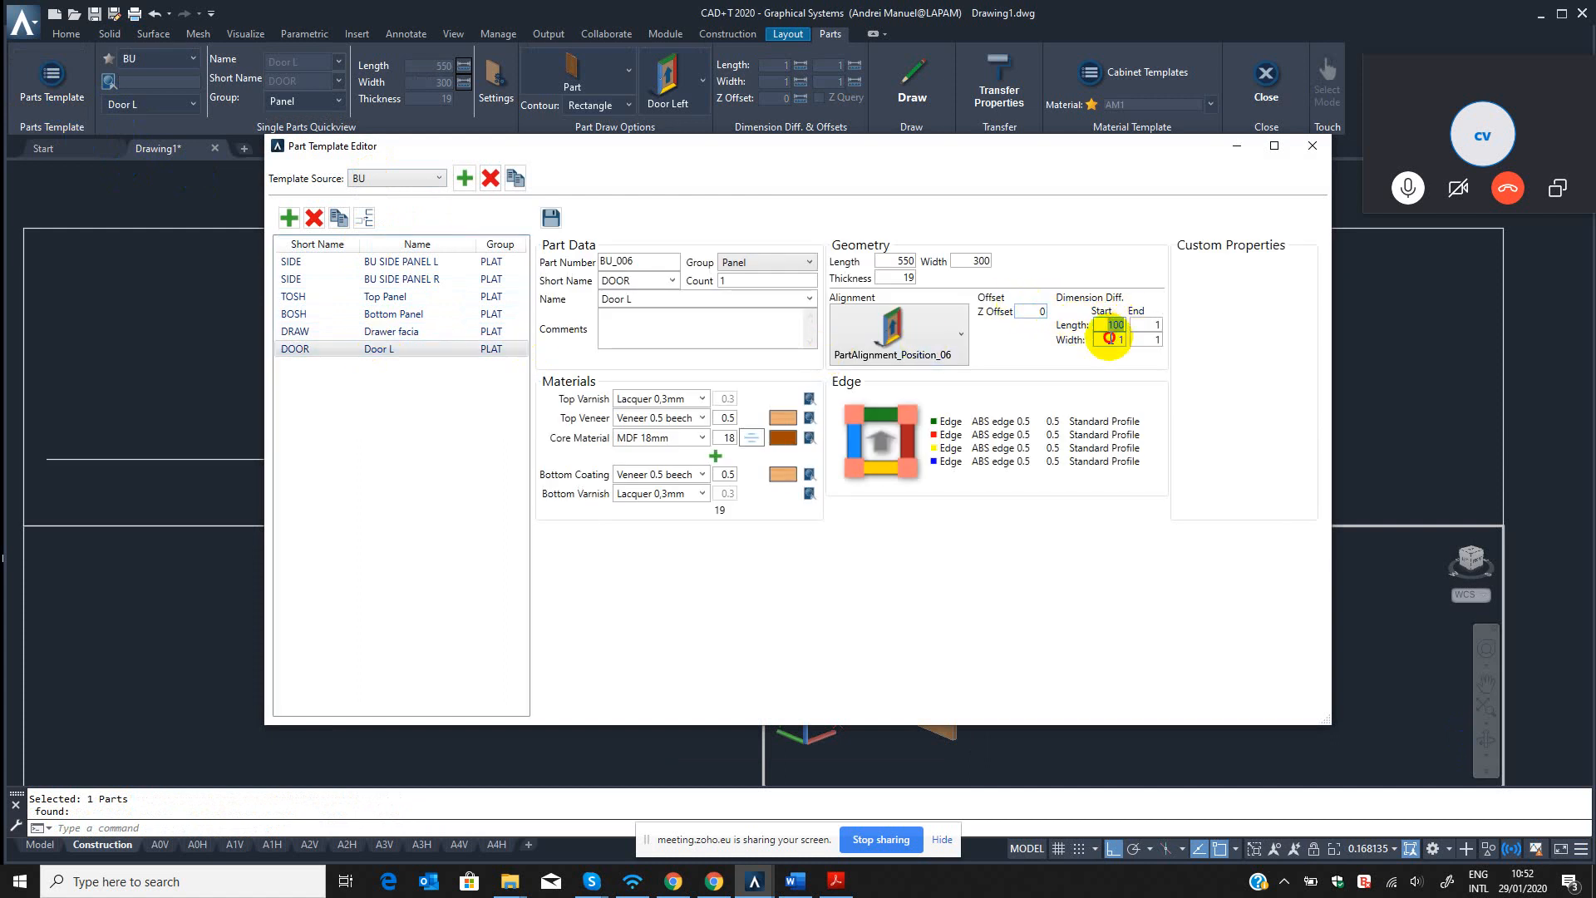
click(550, 217)
click(1313, 146)
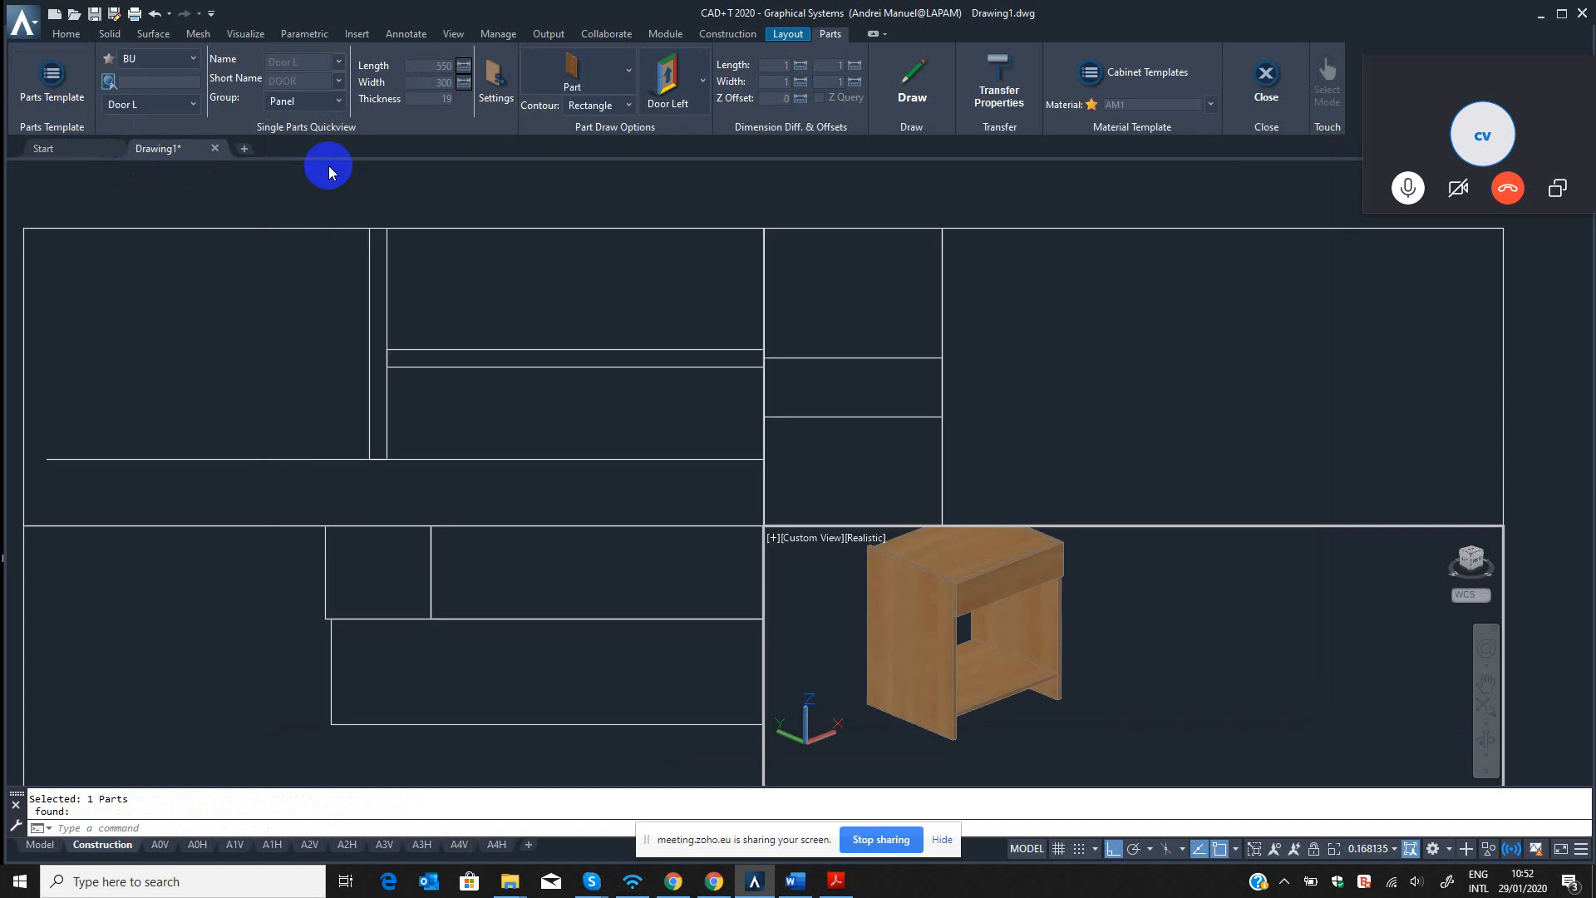
Reload the BU template source by switching to another source and back, and choose the Door L template.
click(150, 61)
click(128, 173)
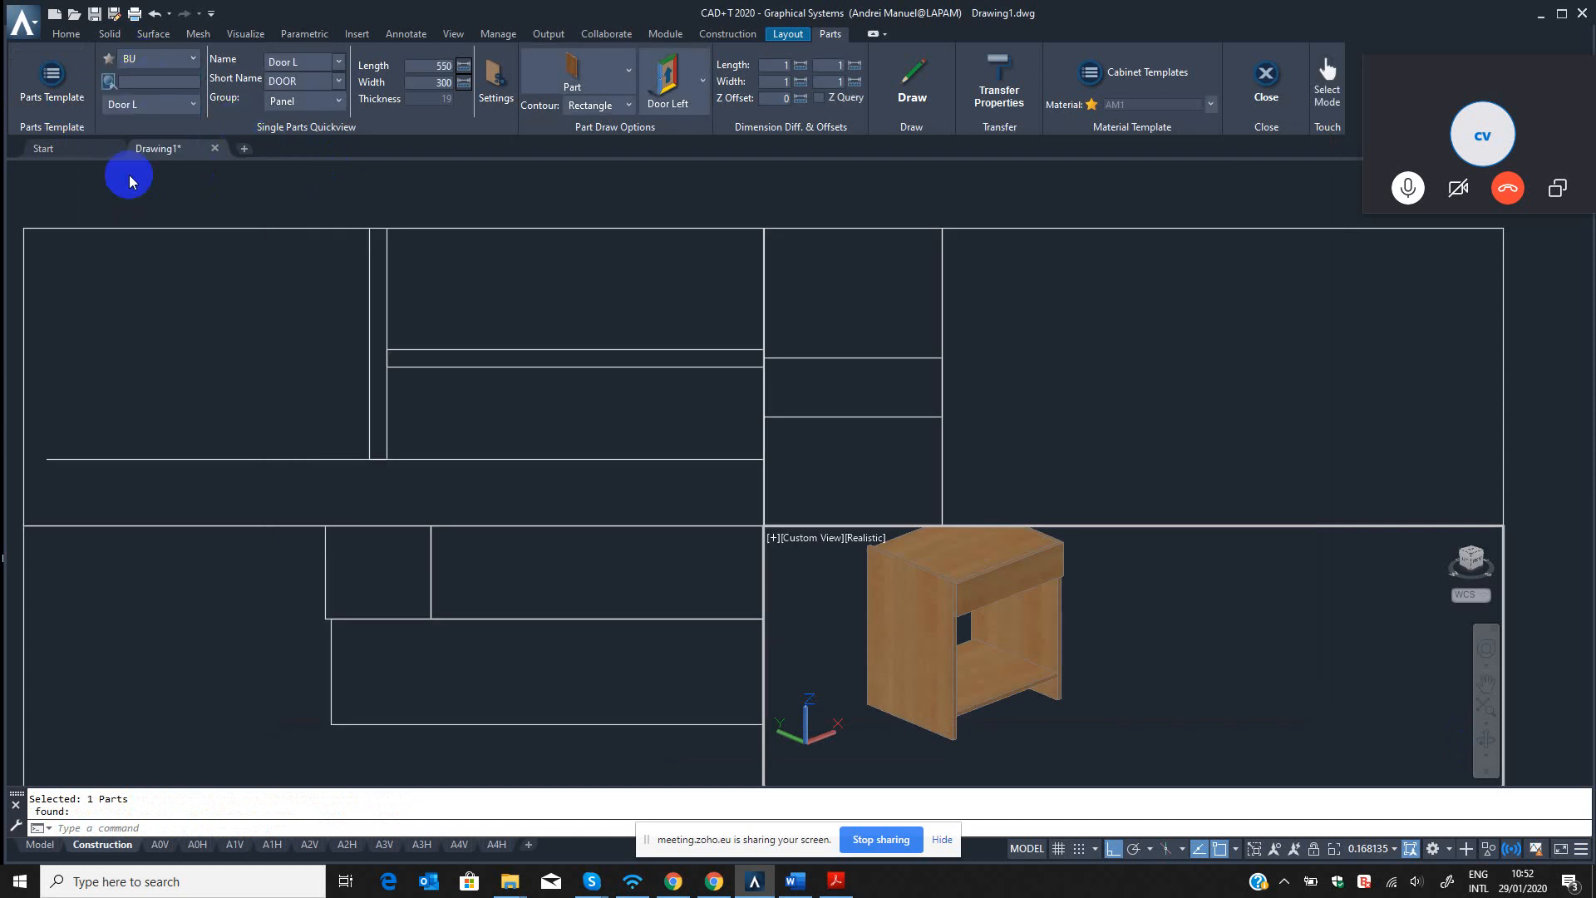
click(169, 67)
click(125, 203)
click(151, 103)
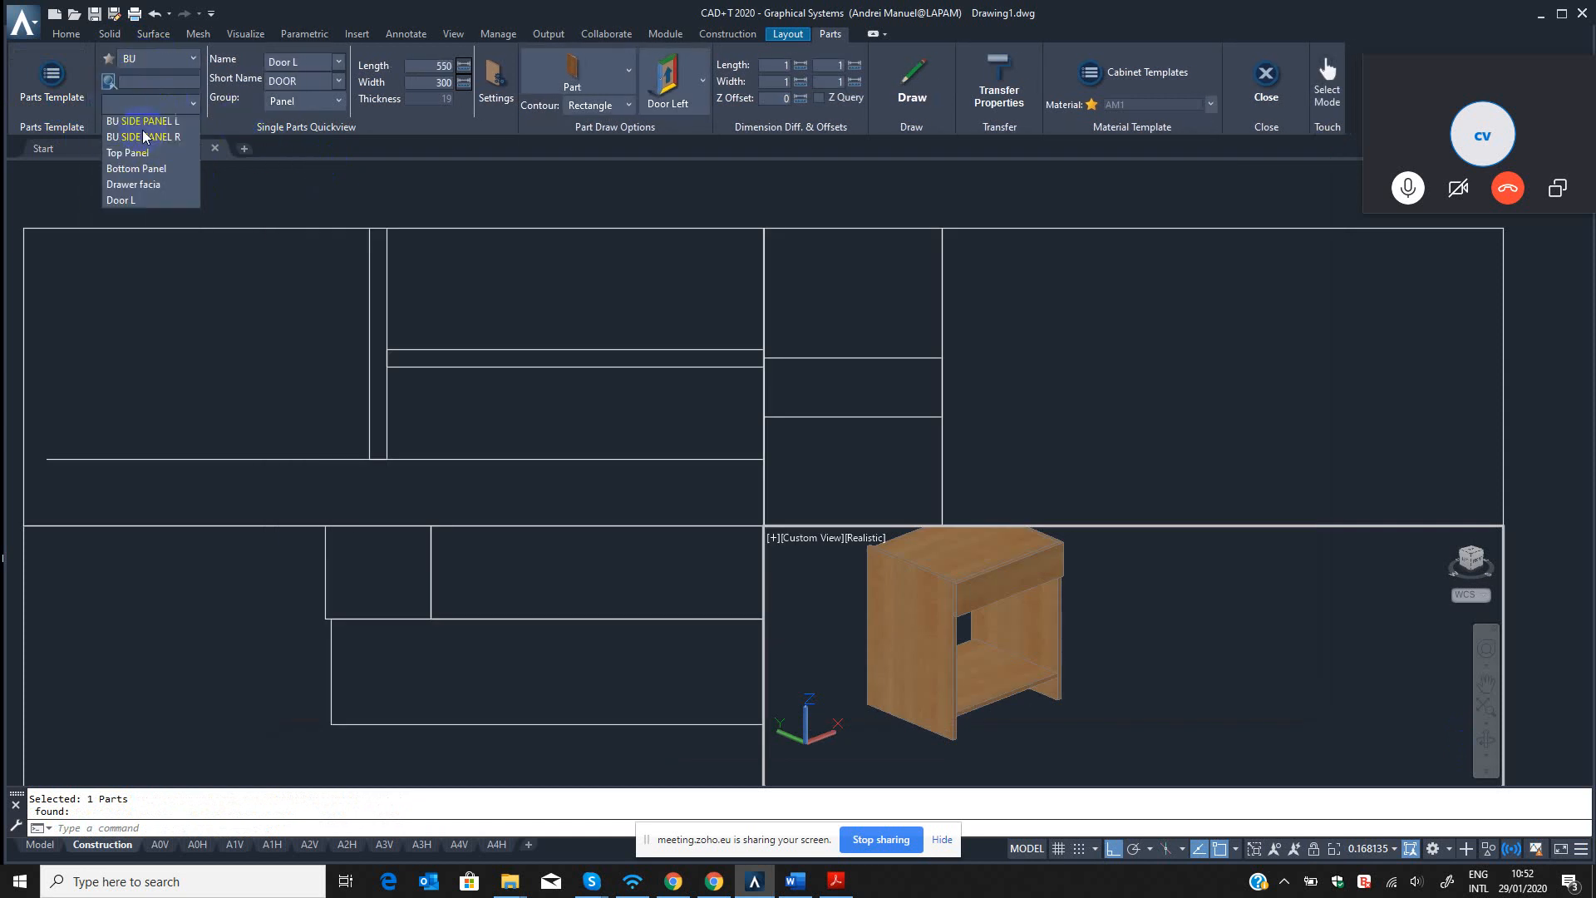
click(120, 206)
Draw the Door L panel from the cabinet's front left corner in the top view, backplane direction outward.
click(536, 724)
scroll(456, 656, down, 4)
middle_drag(456, 656, 307, 640)
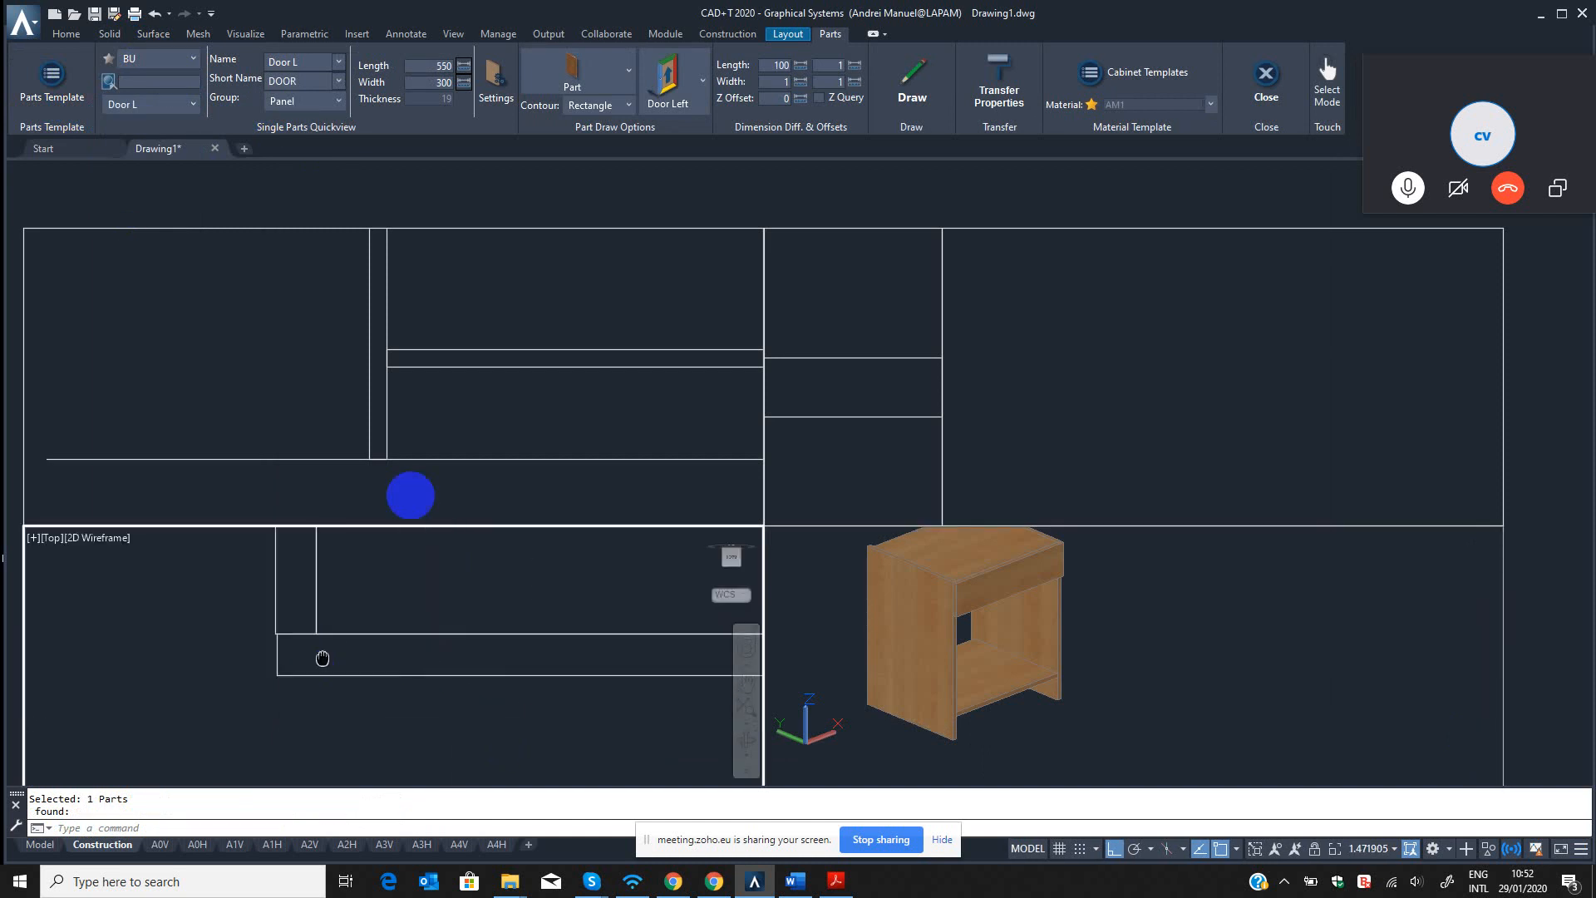
click(905, 81)
scroll(250, 636, up, 4)
click(264, 613)
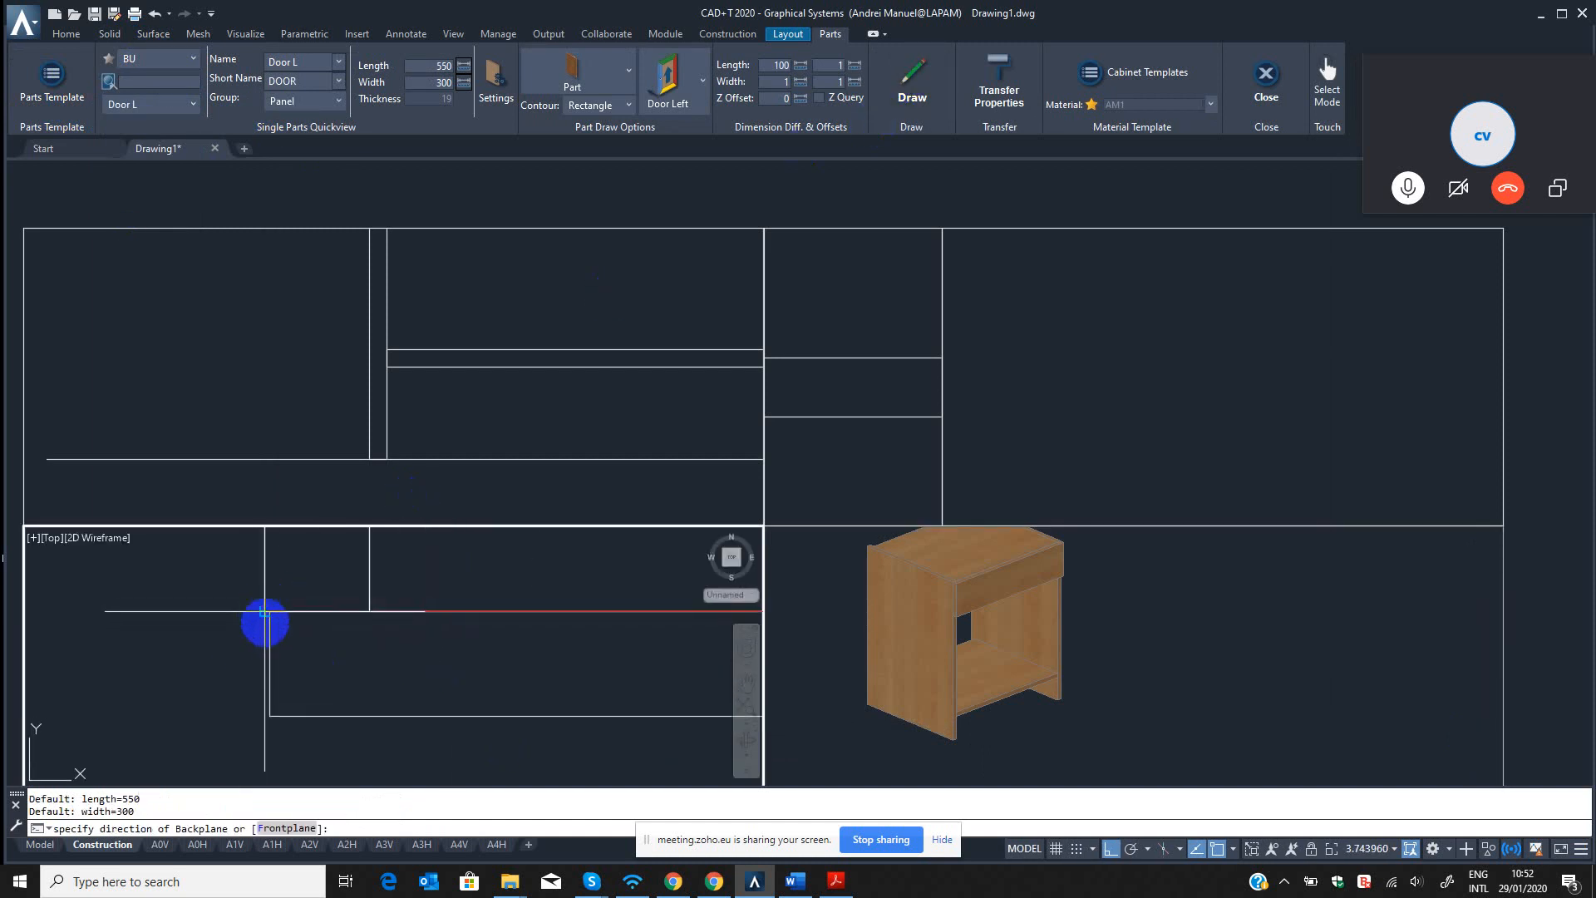
scroll(301, 623, down, 6)
click(381, 687)
Examine the redrawn door panel on the cabinet in the isometric and top views.
click(1026, 701)
scroll(1012, 641, up, 5)
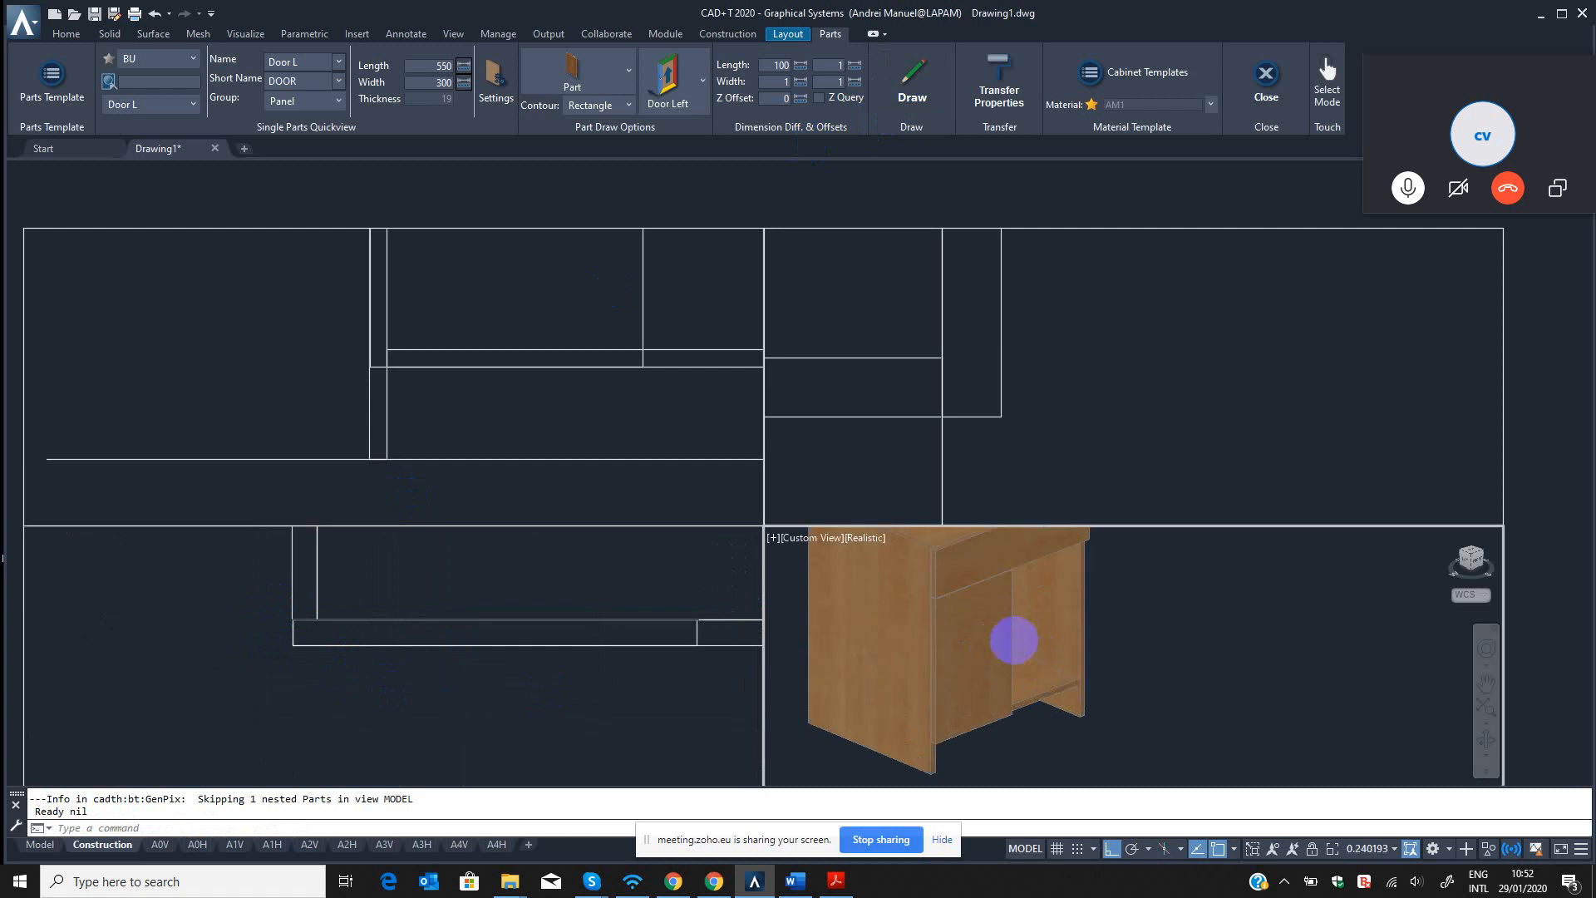
click(1486, 740)
drag(951, 638, 983, 628)
key(Escape)
click(528, 673)
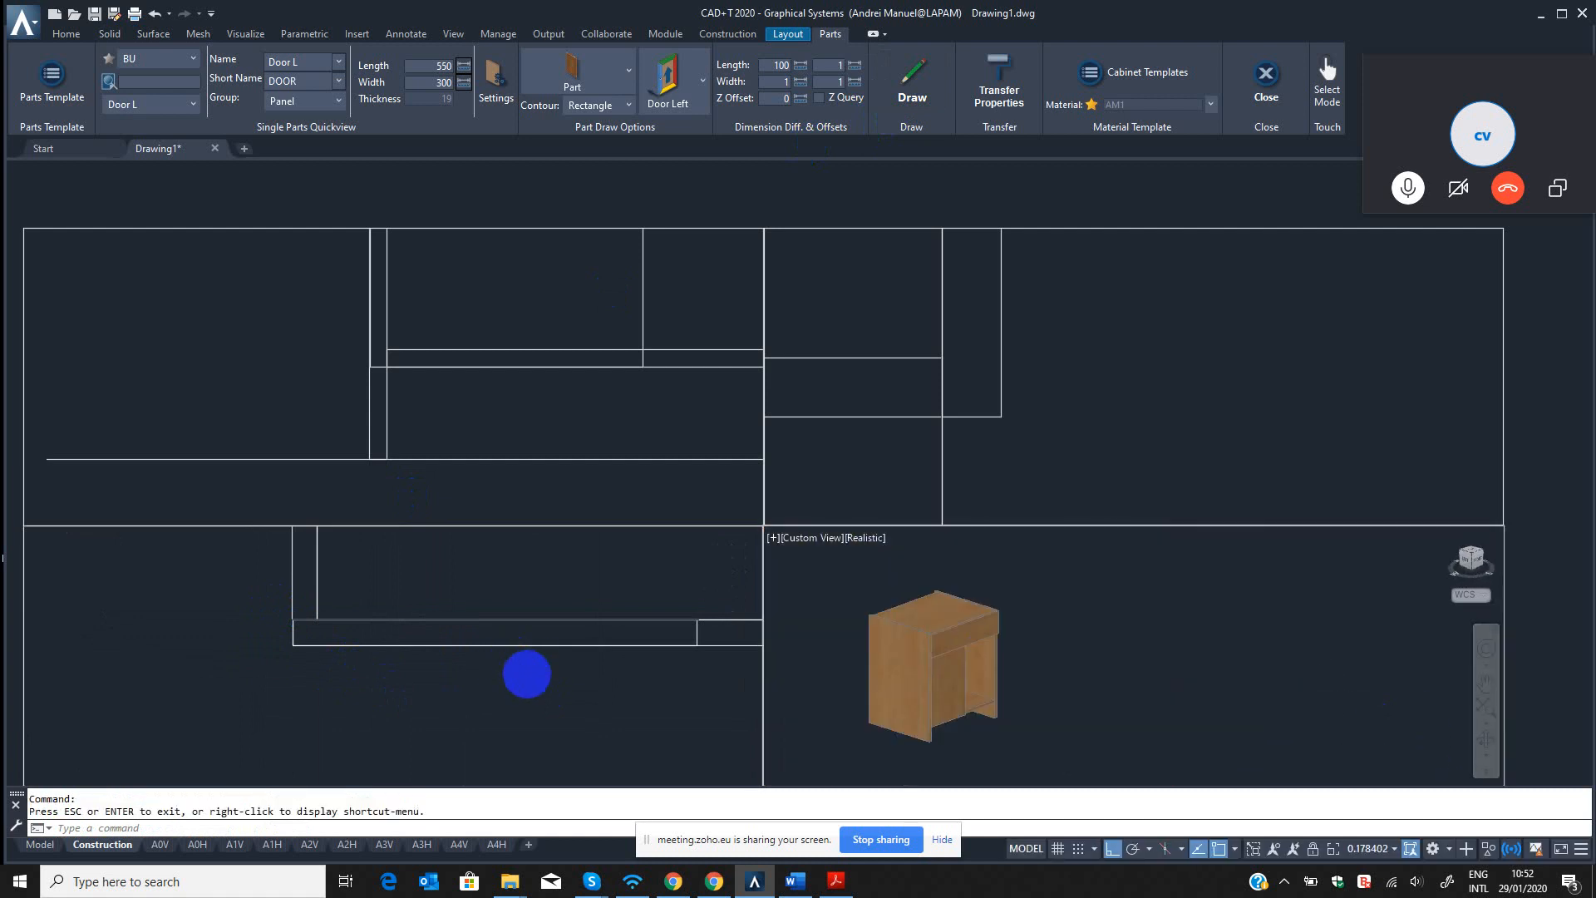
scroll(518, 603, down, 4)
middle_drag(577, 677, 408, 725)
scroll(404, 707, down, 2)
Mirror the left door across the cabinet's vertical centre line in the front view using the QMI command, keeping the original.
click(582, 303)
scroll(504, 417, down, 8)
middle_drag(504, 416, 453, 445)
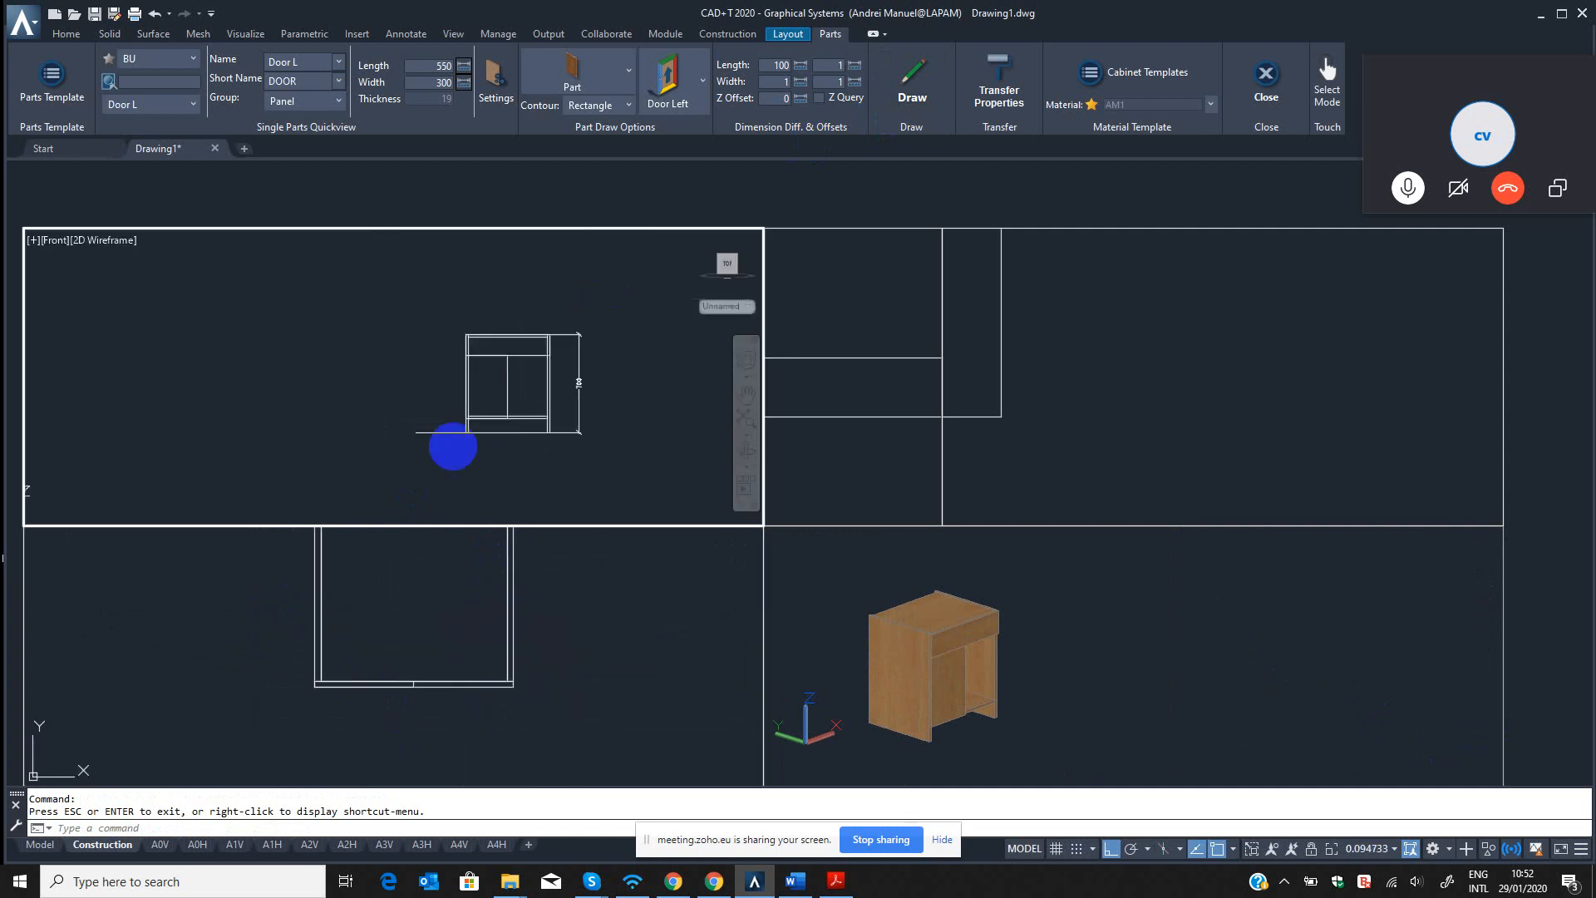
scroll(455, 425, up, 6)
key(Escape)
key(Escape)
text(q)
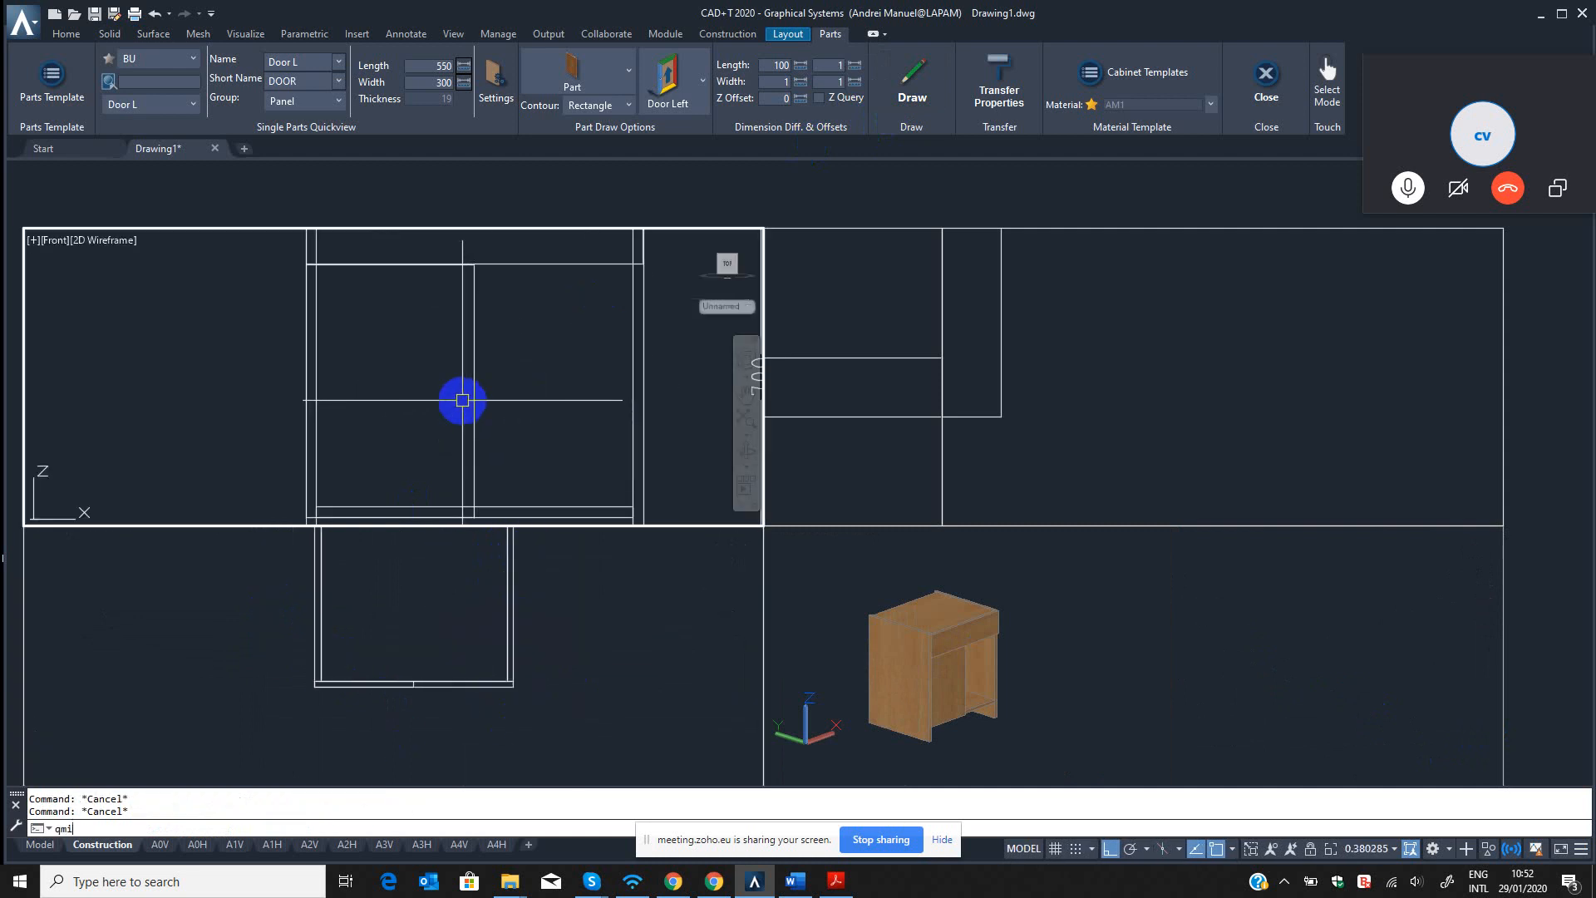
text(mi)
key(Return)
click(521, 368)
click(433, 388)
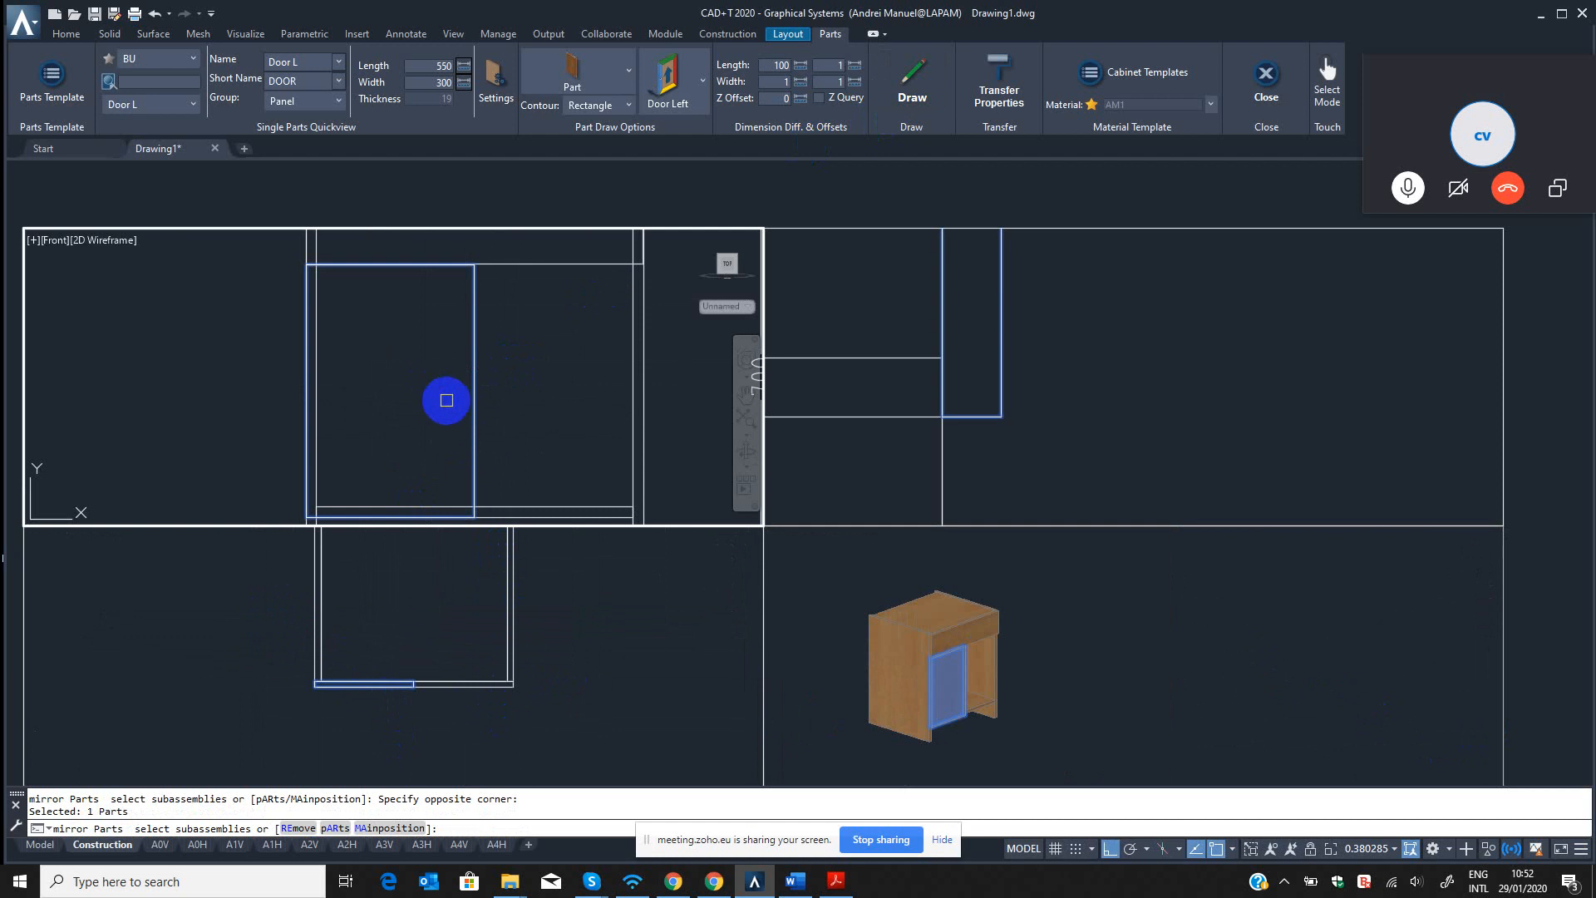
scroll(481, 420, down, 2)
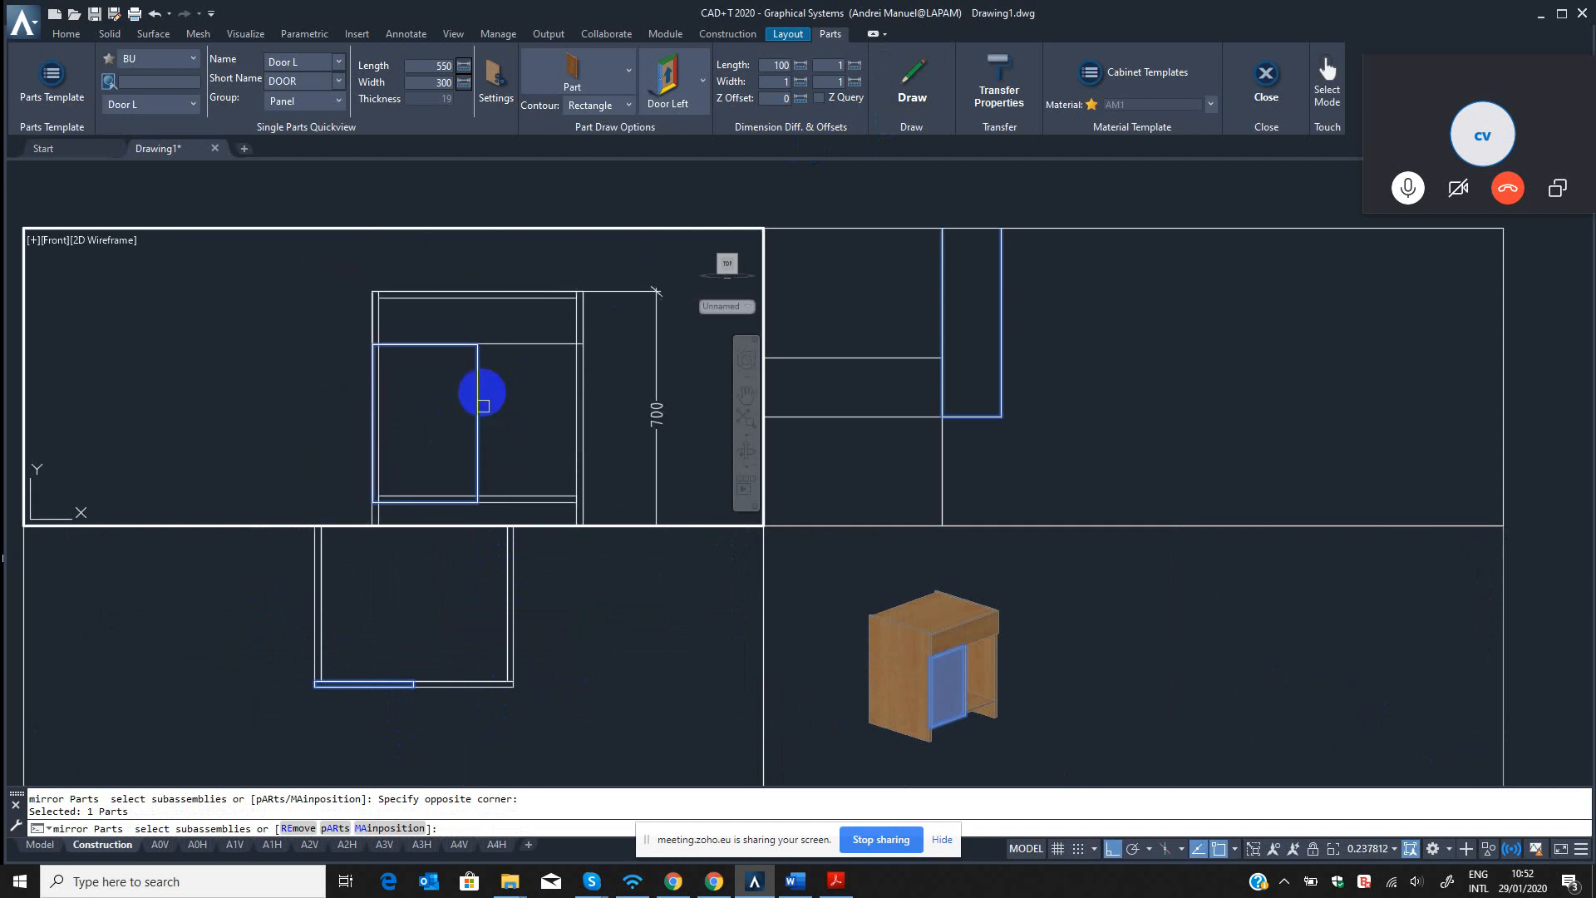
scroll(481, 399, up, 3)
key(Return)
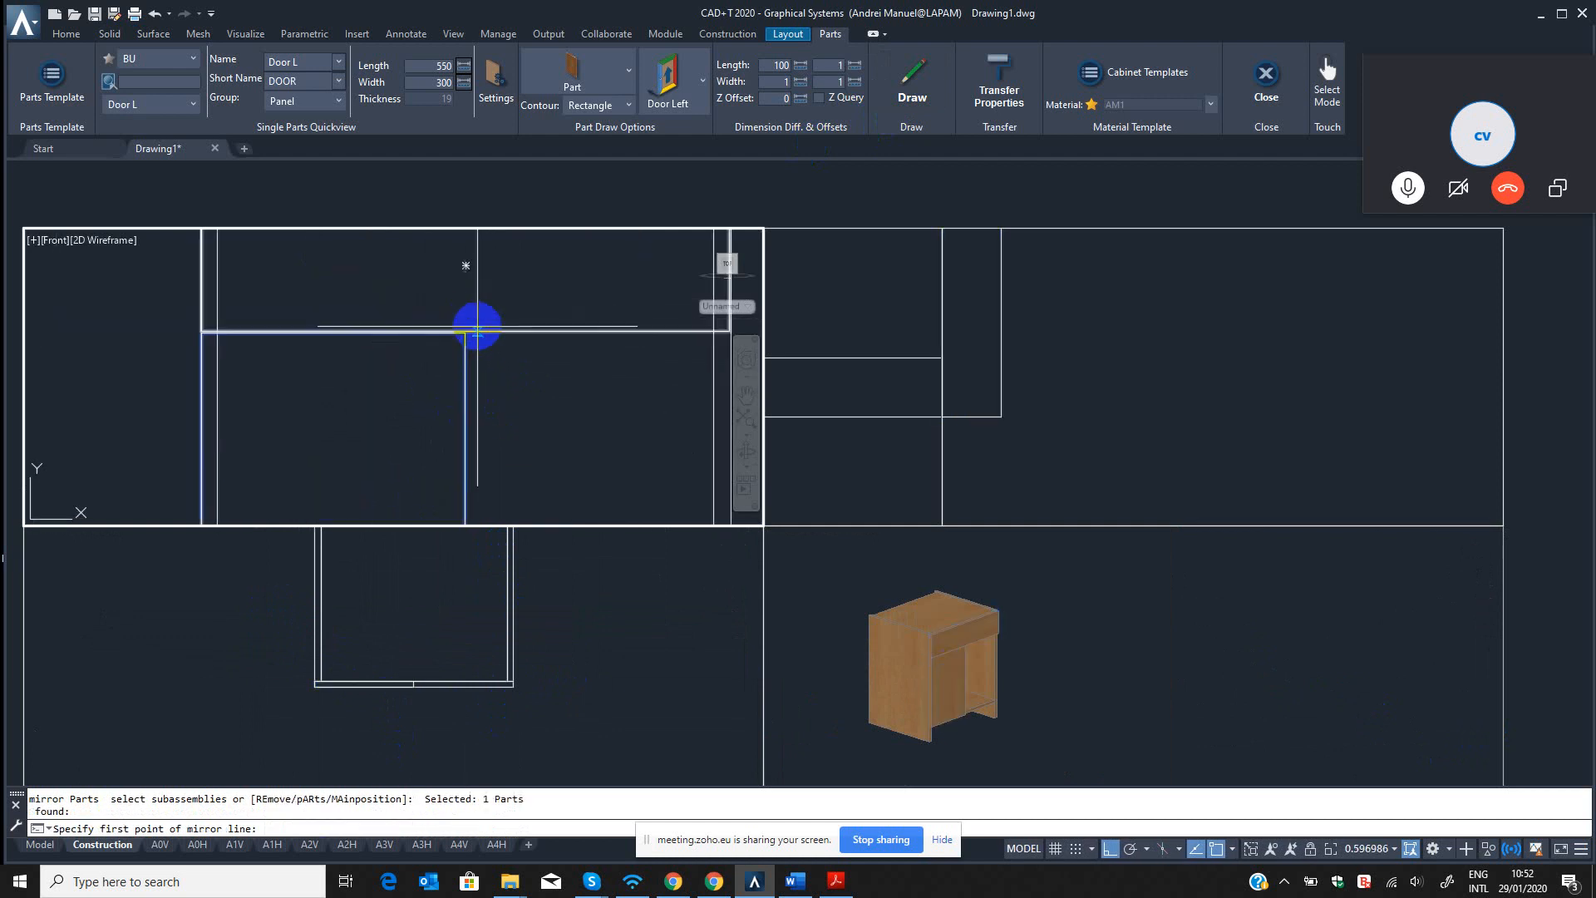
scroll(477, 333, up, 2)
click(442, 341)
scroll(481, 420, down, 6)
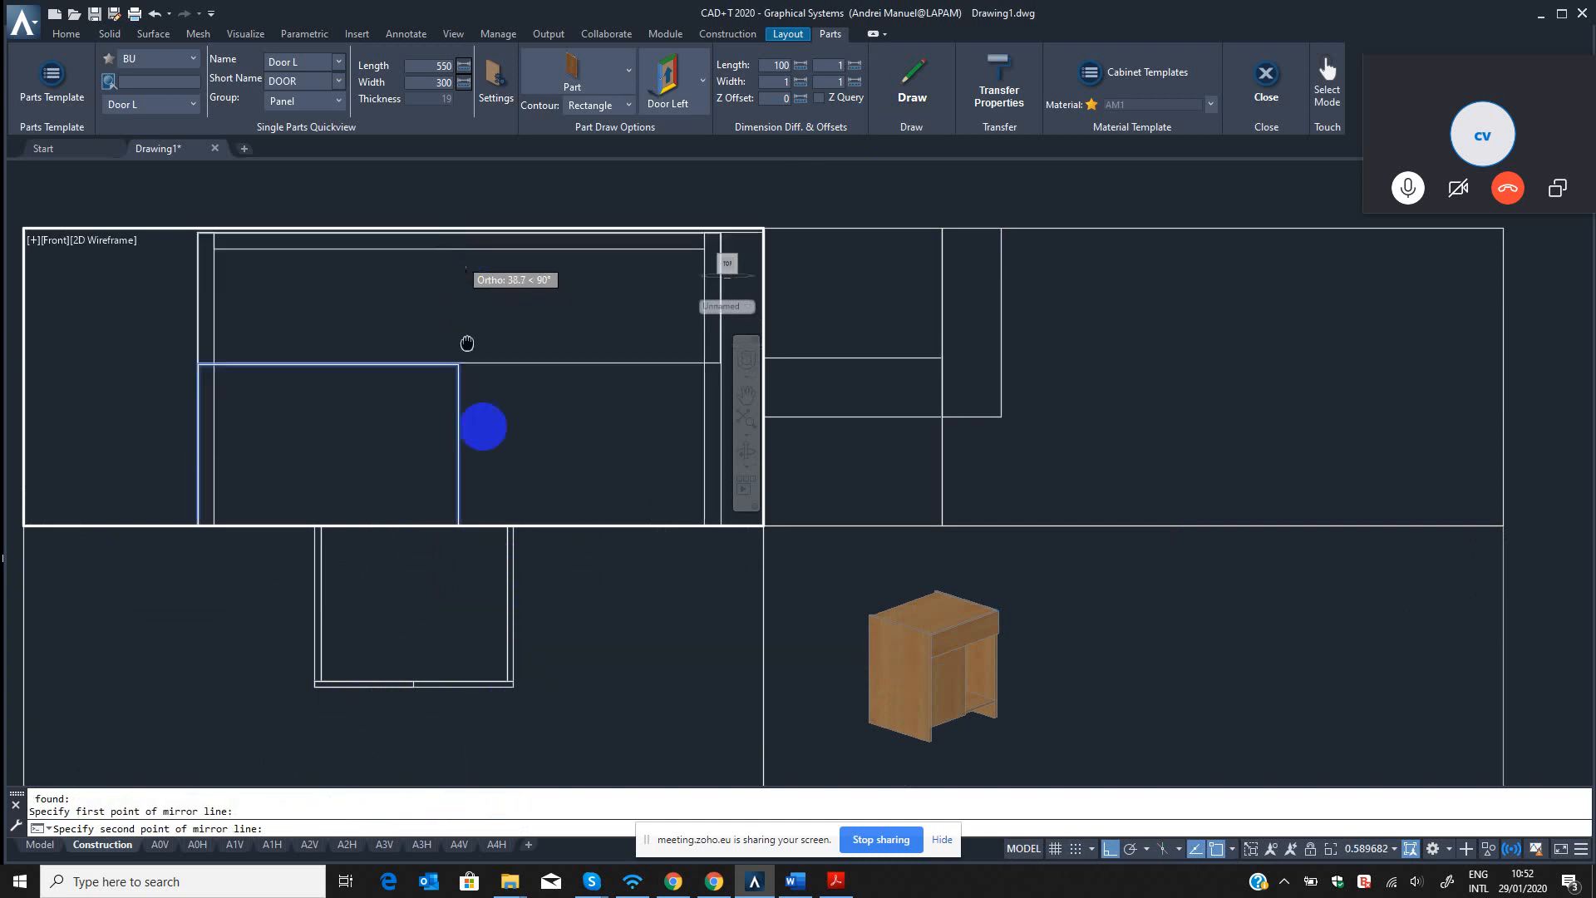
click(492, 287)
key(Return)
Open the single part properties of the mirrored right door for modification using the B3 command.
click(1076, 684)
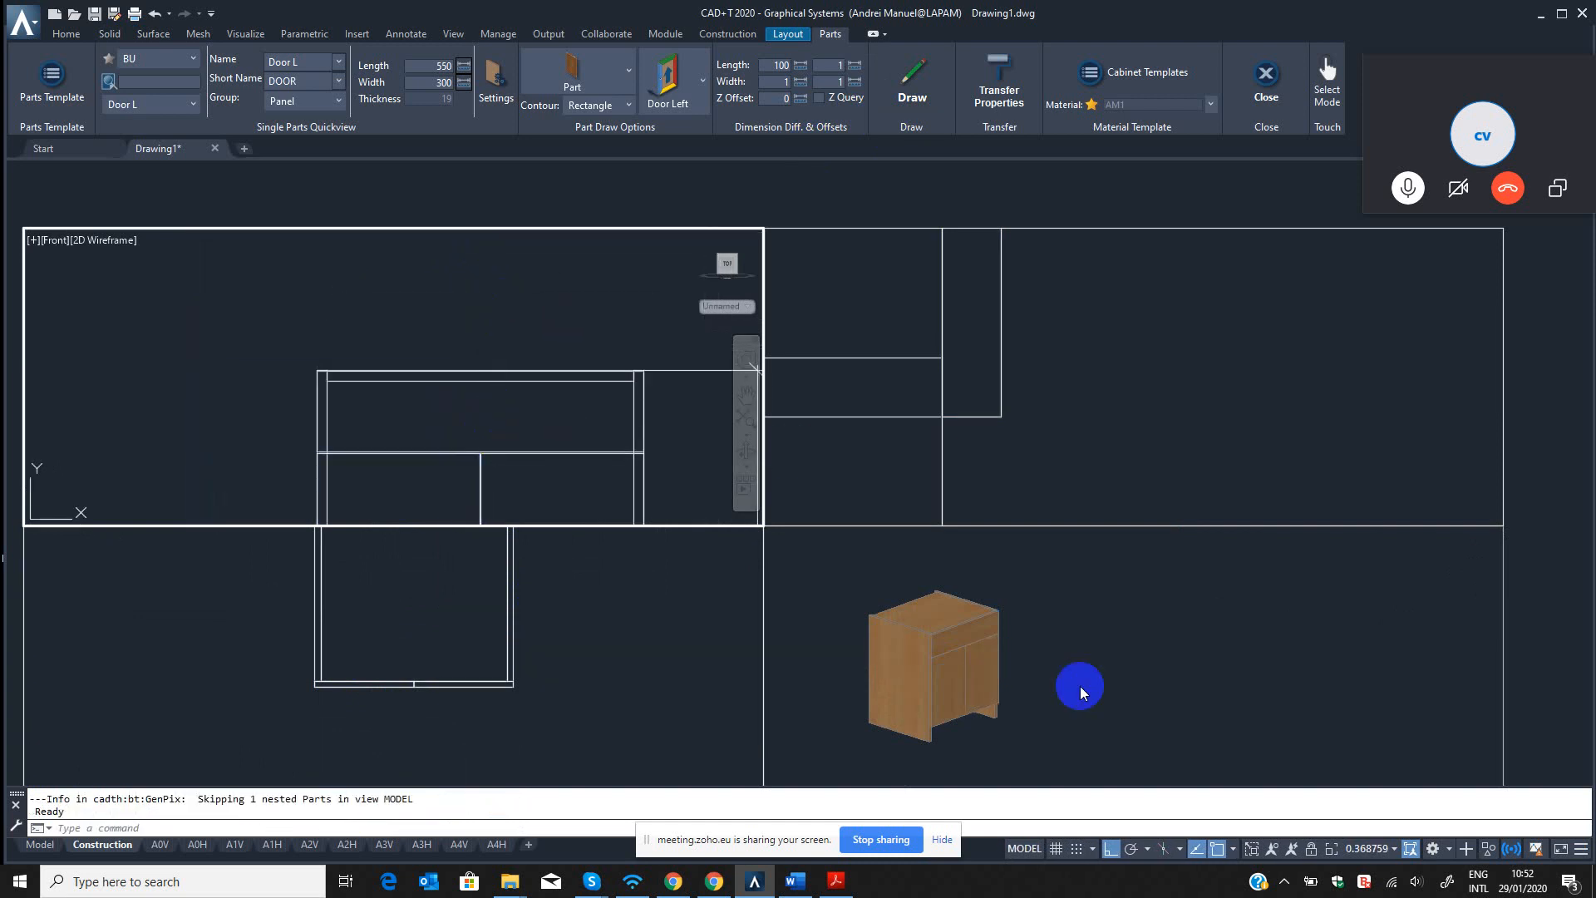
scroll(975, 670, up, 3)
scroll(974, 670, up, 3)
click(1019, 666)
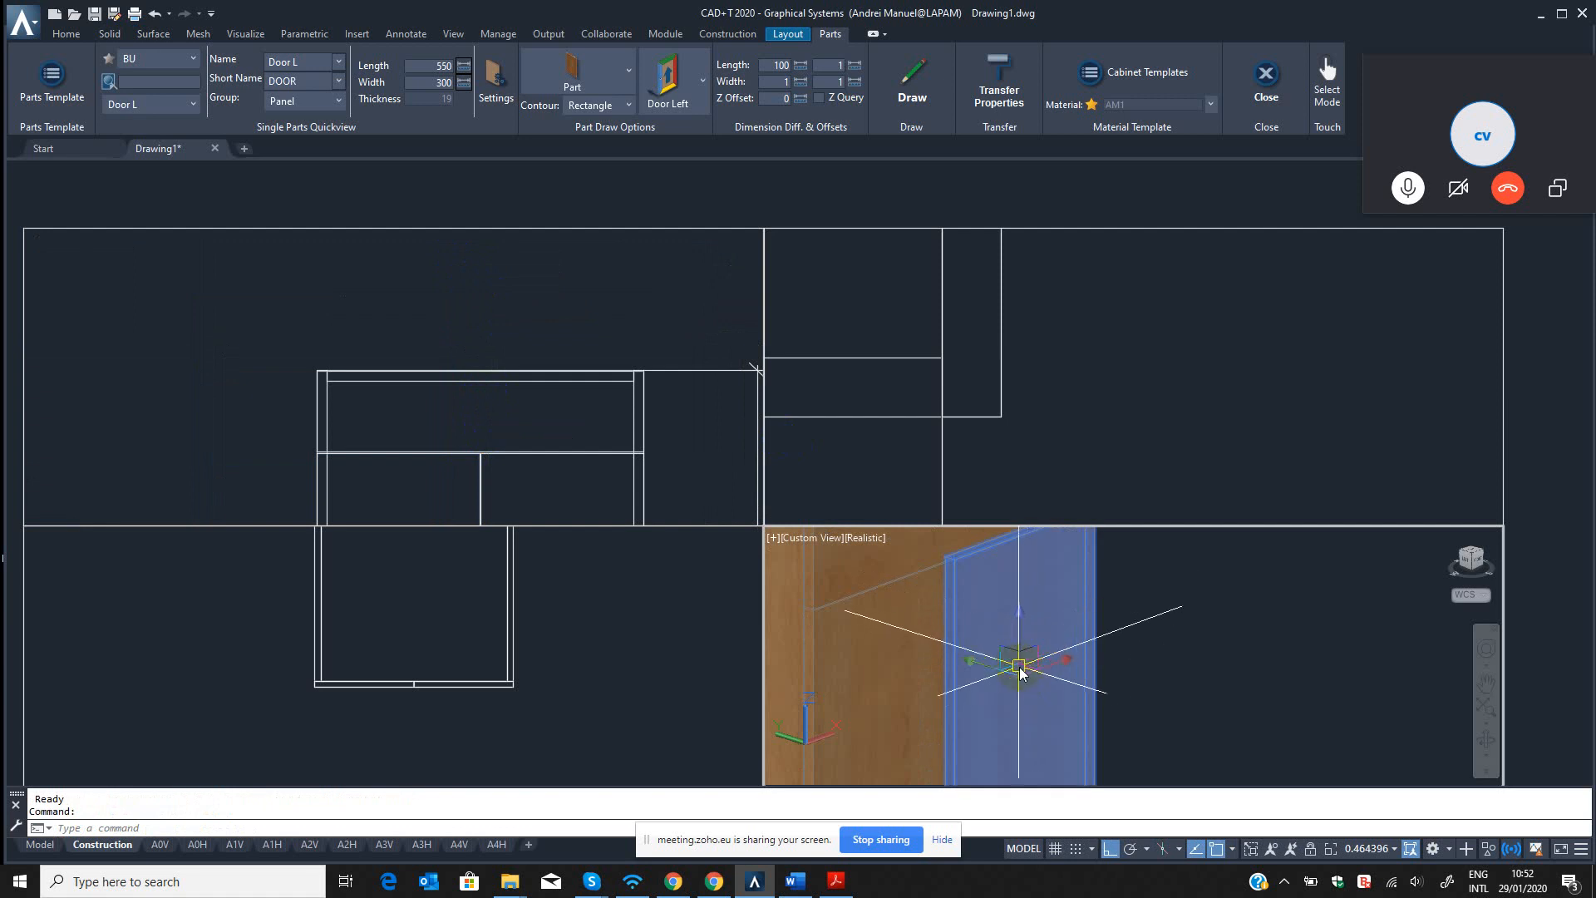
scroll(992, 621, down, 2)
key(Escape)
key(Escape)
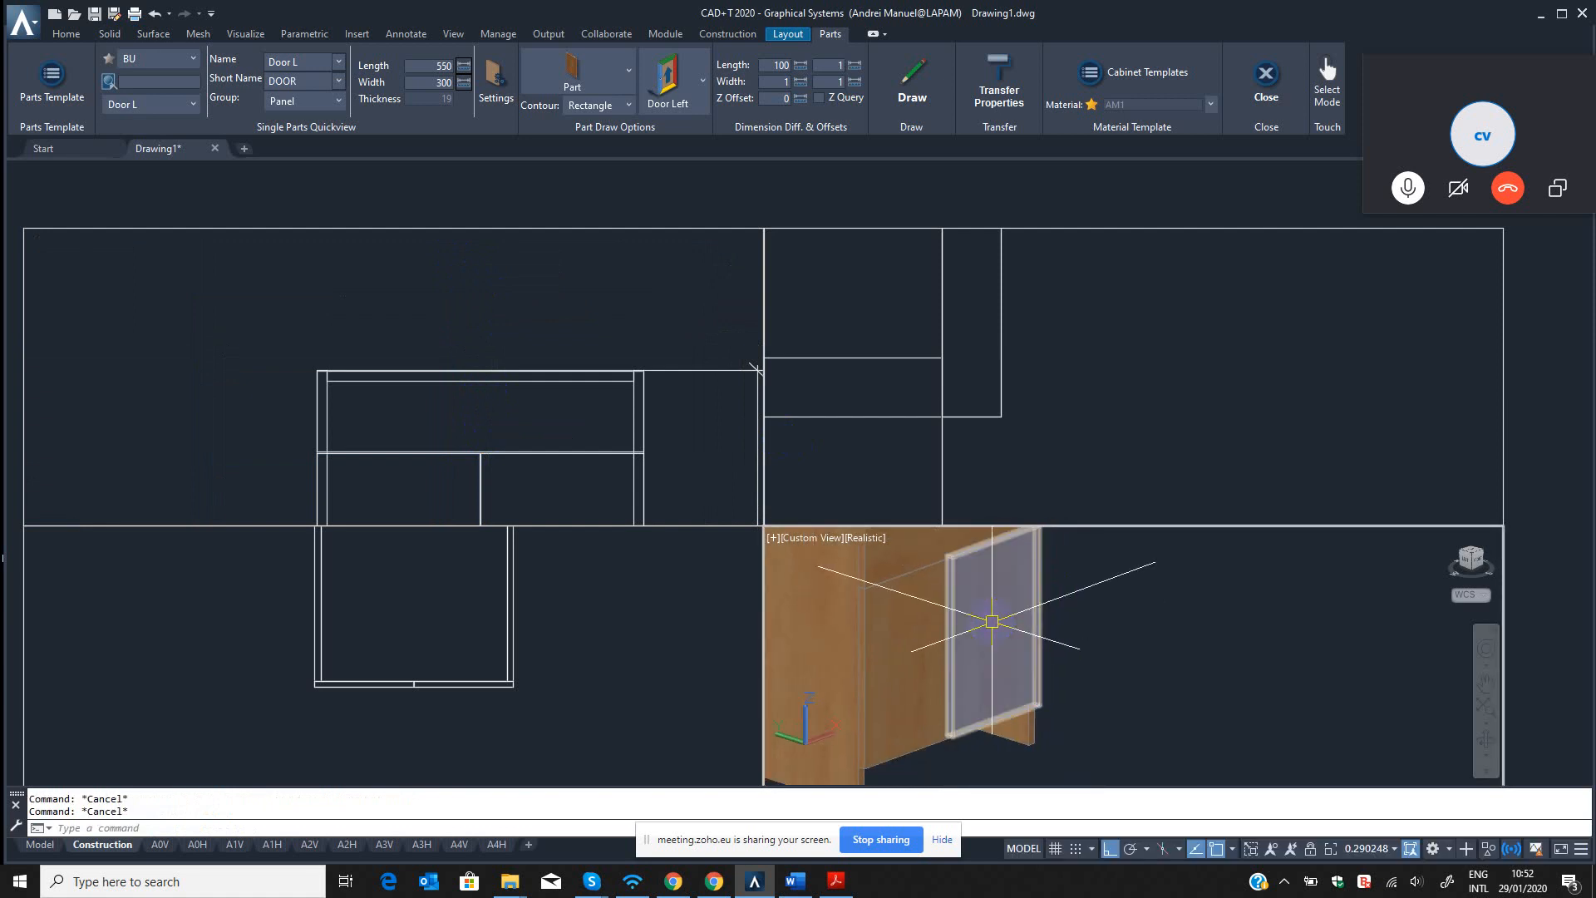
text(b3)
key(Return)
click(999, 601)
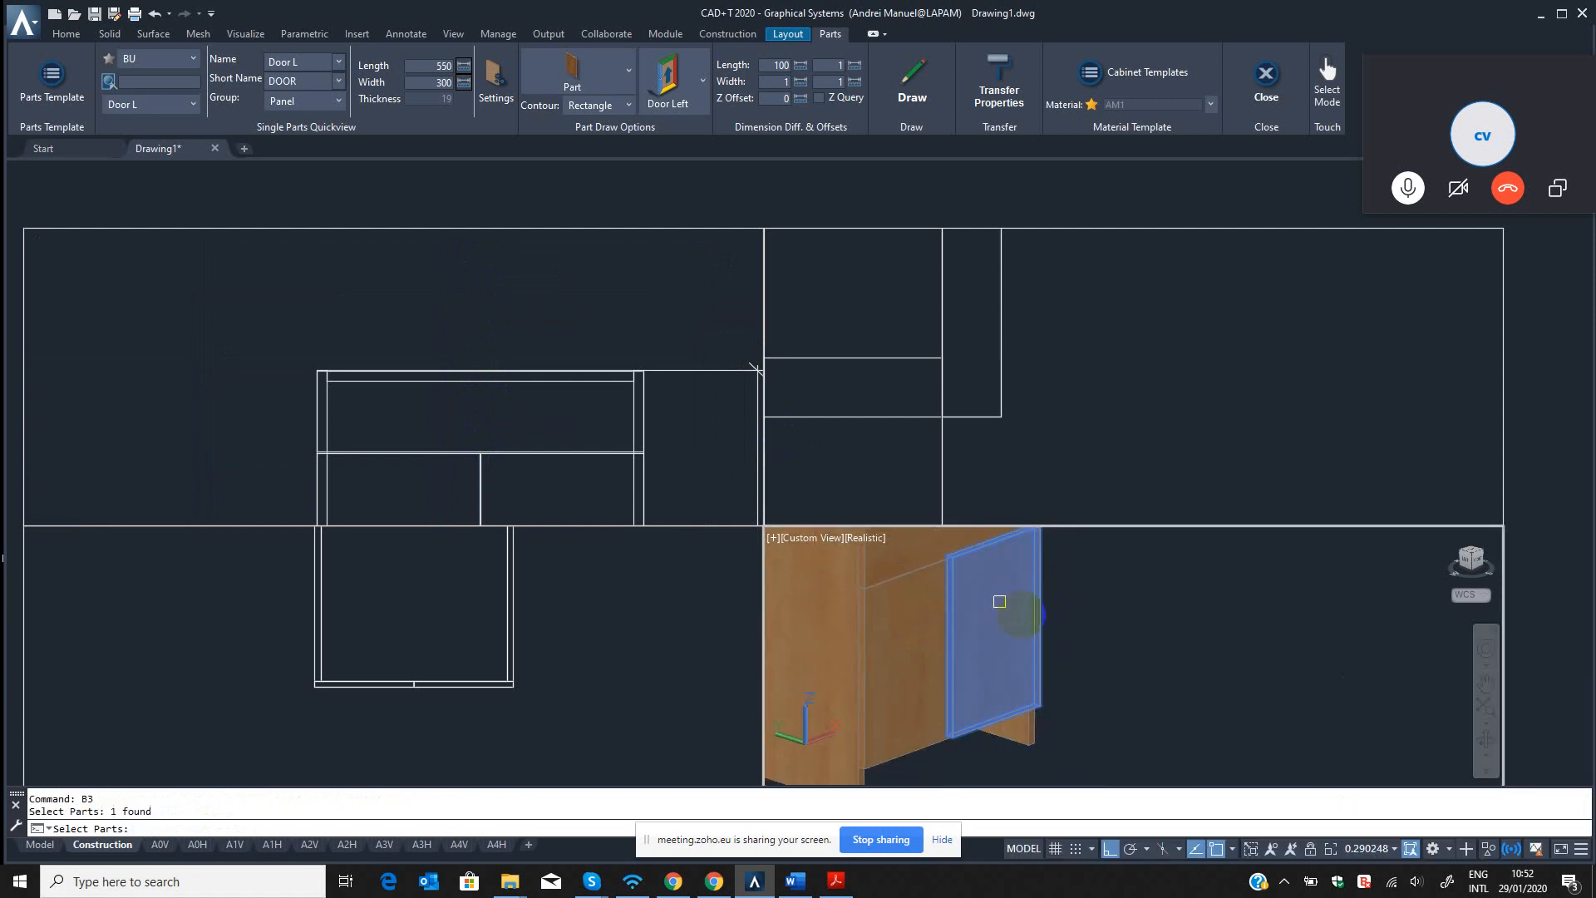
key(Return)
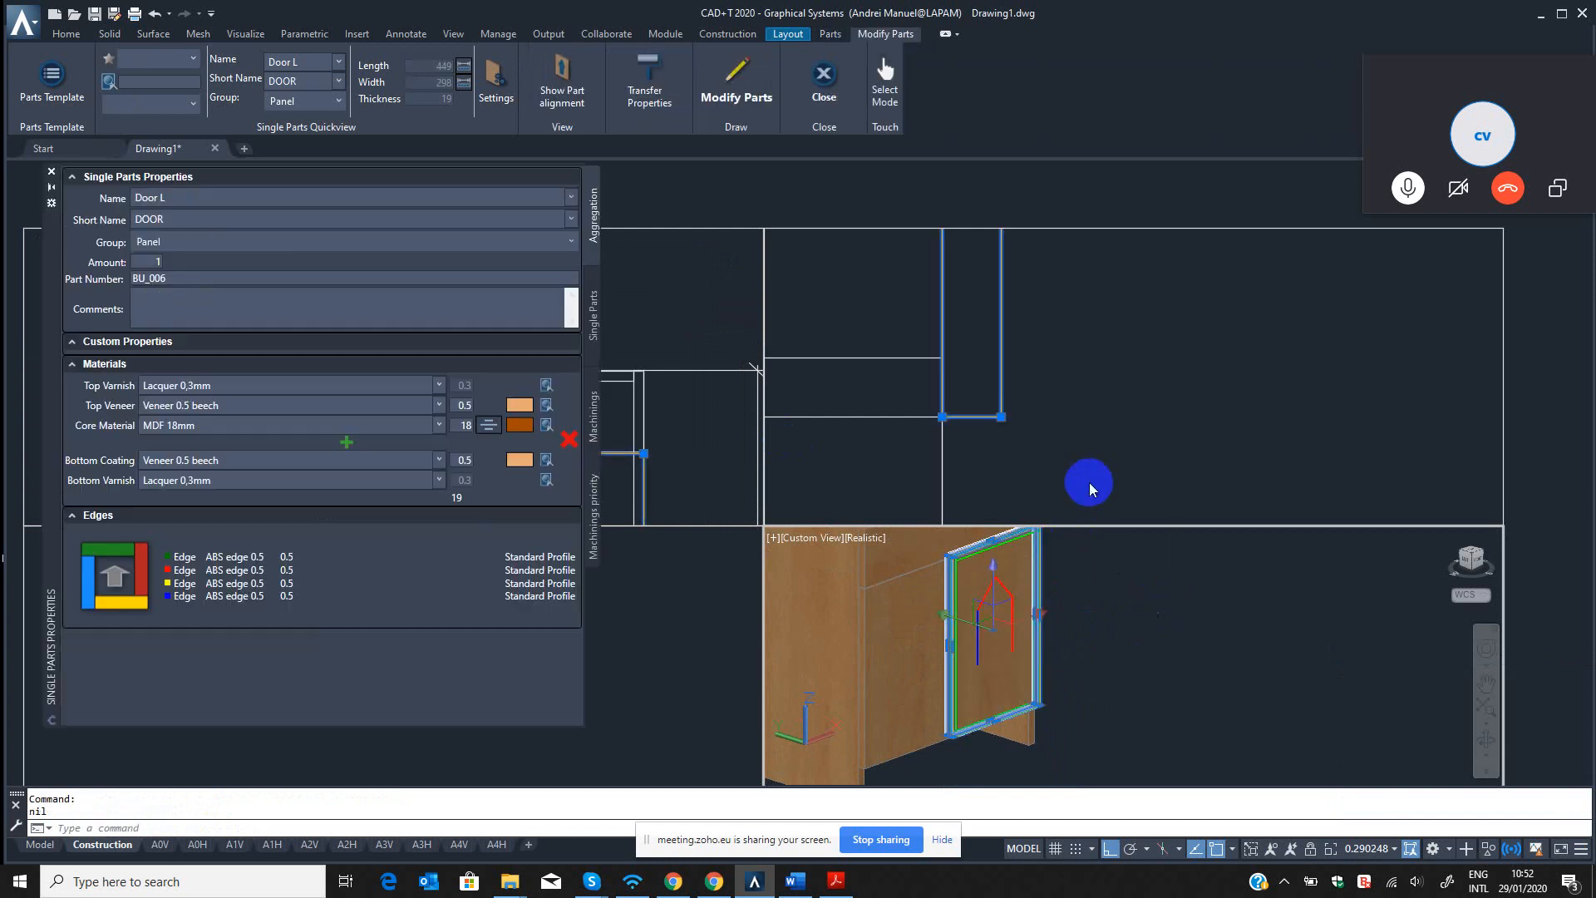
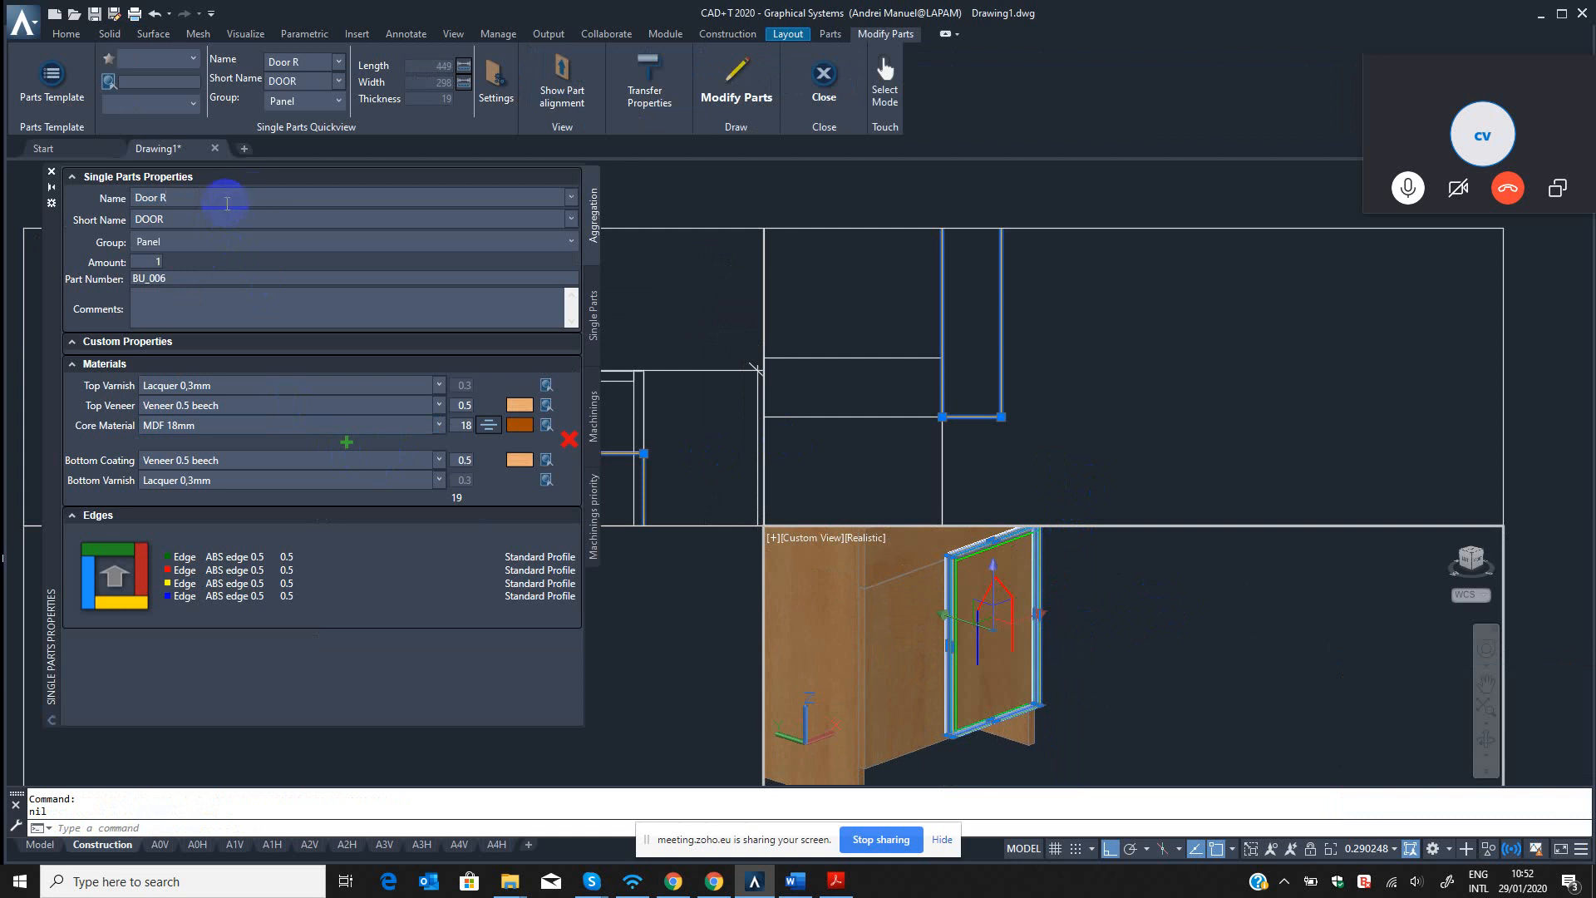
Apply the part modification to the right door, named Door R, and close the single part properties.
click(733, 77)
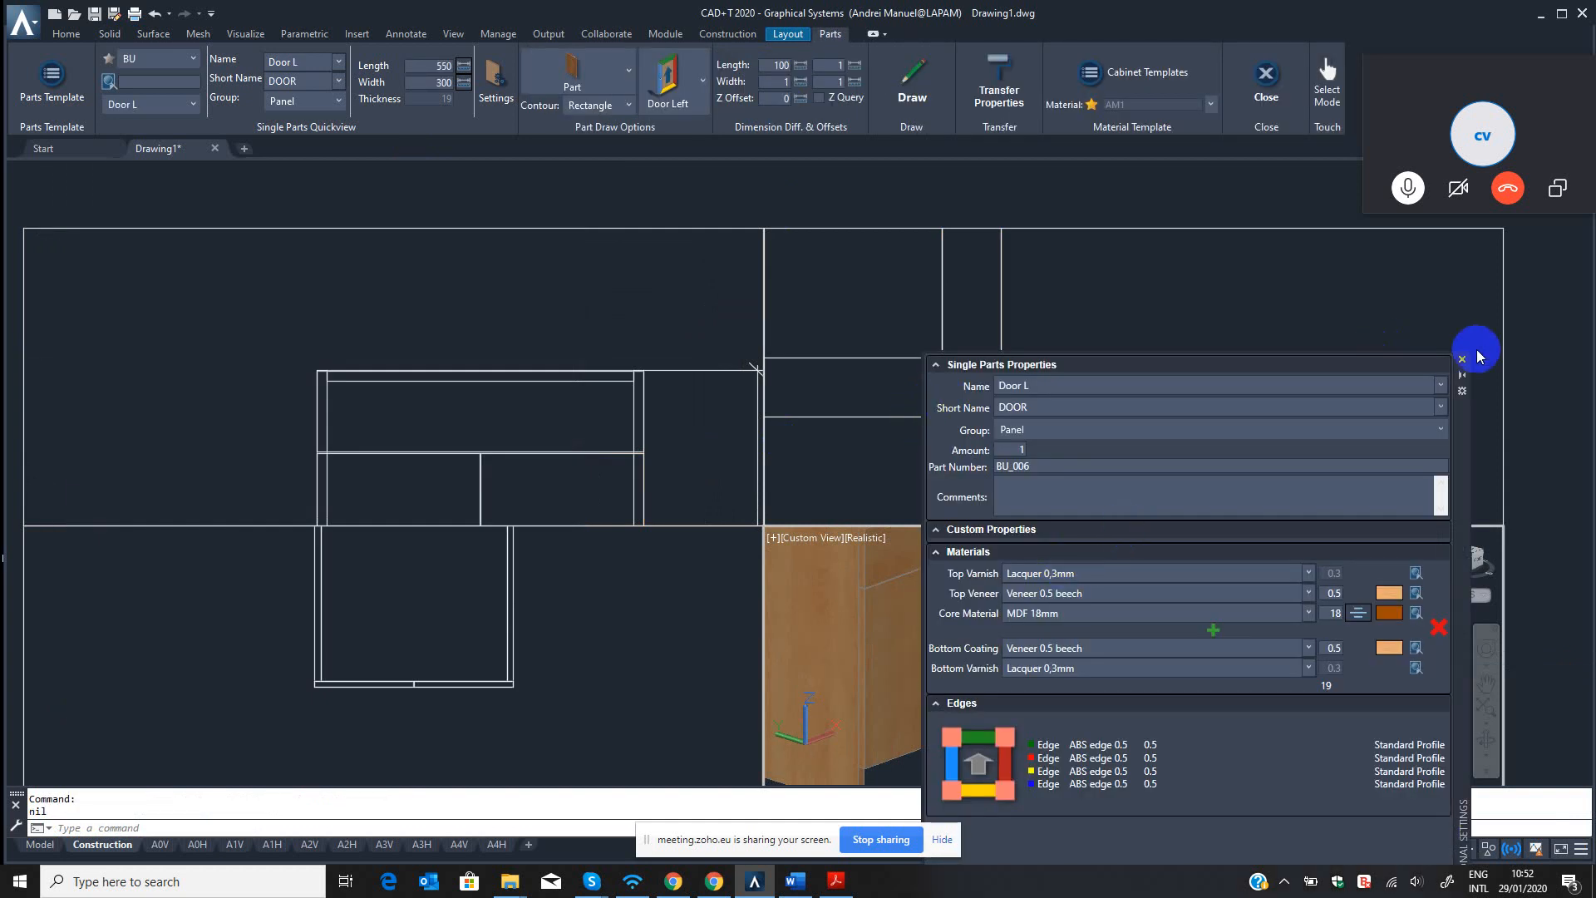
click(1464, 363)
key(Escape)
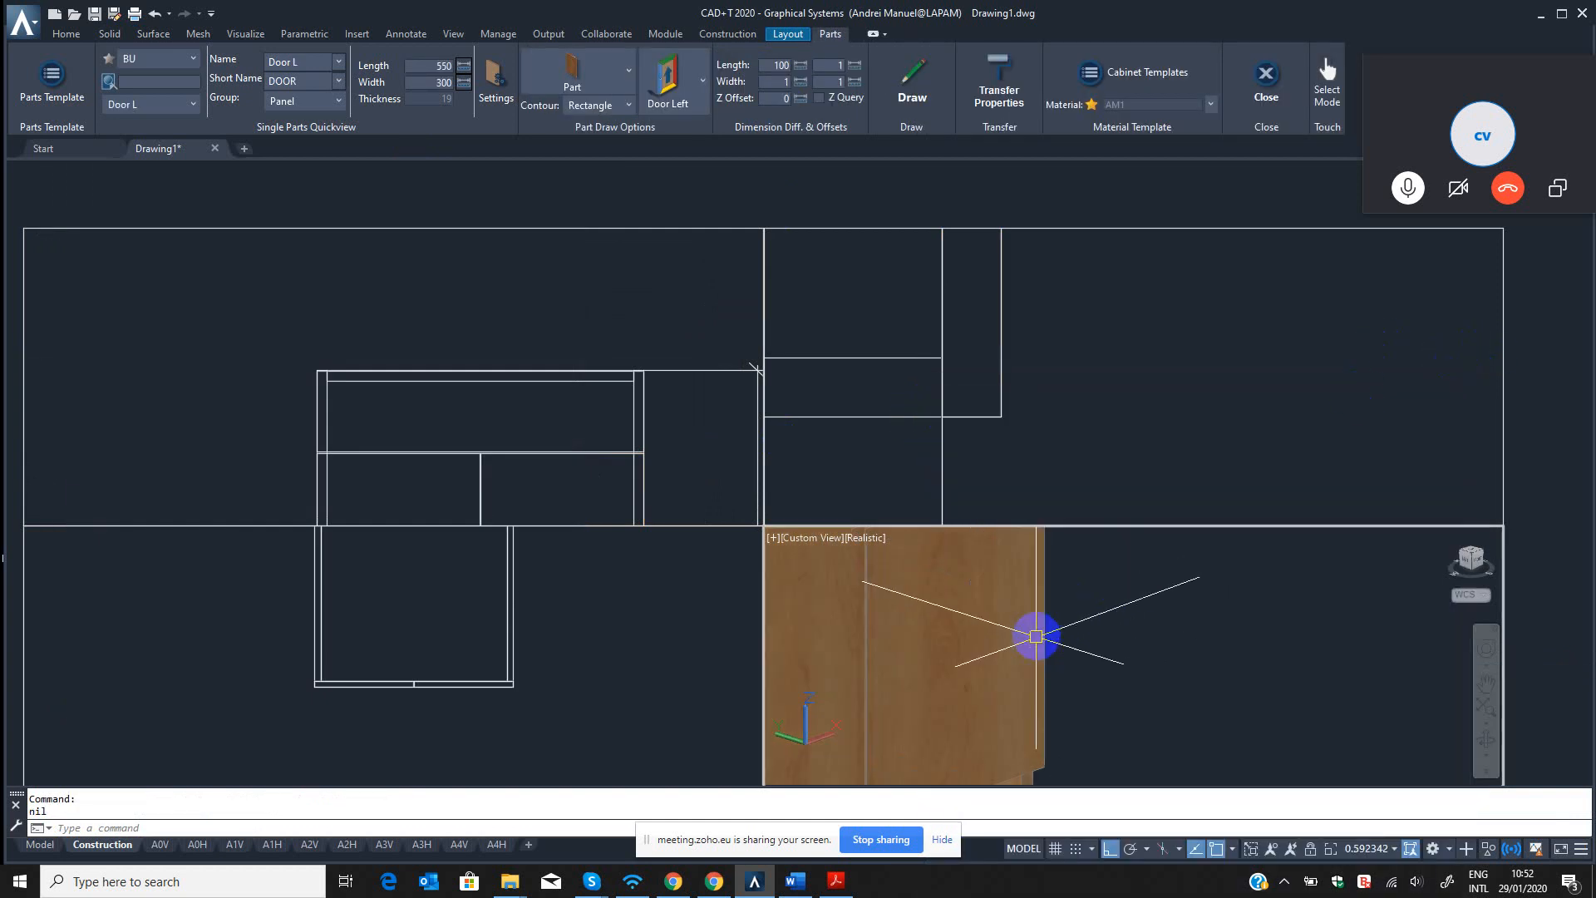
Review the Door L part template of the BU template source in the Part Template Editor.
scroll(1022, 637, down, 2)
middle_drag(1027, 638, 1125, 613)
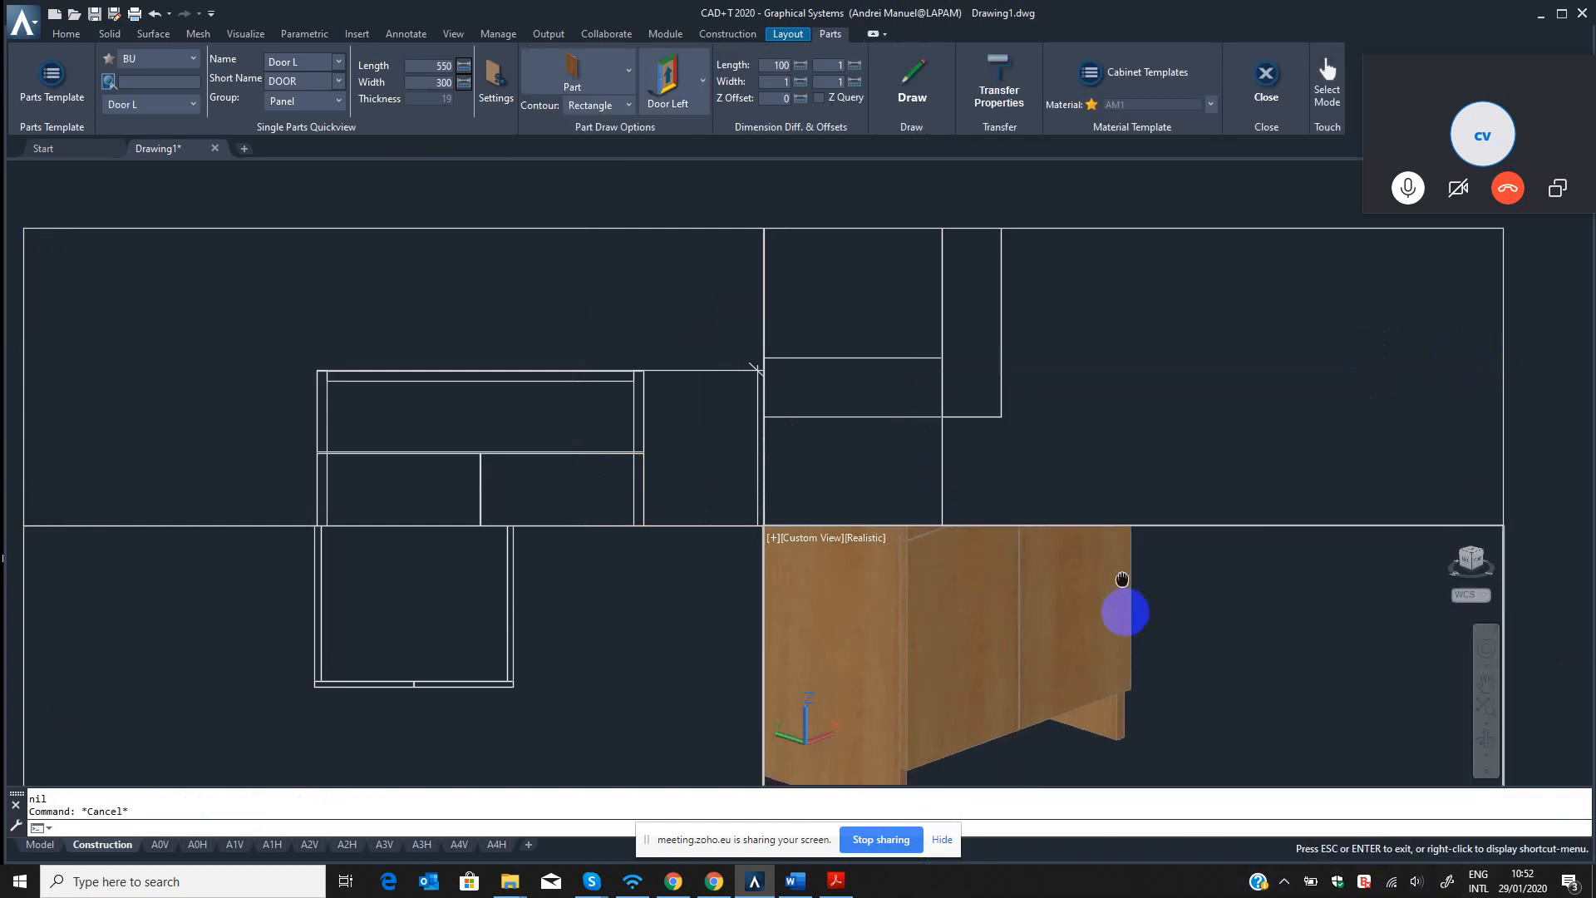
click(1487, 741)
drag(1299, 737, 1108, 662)
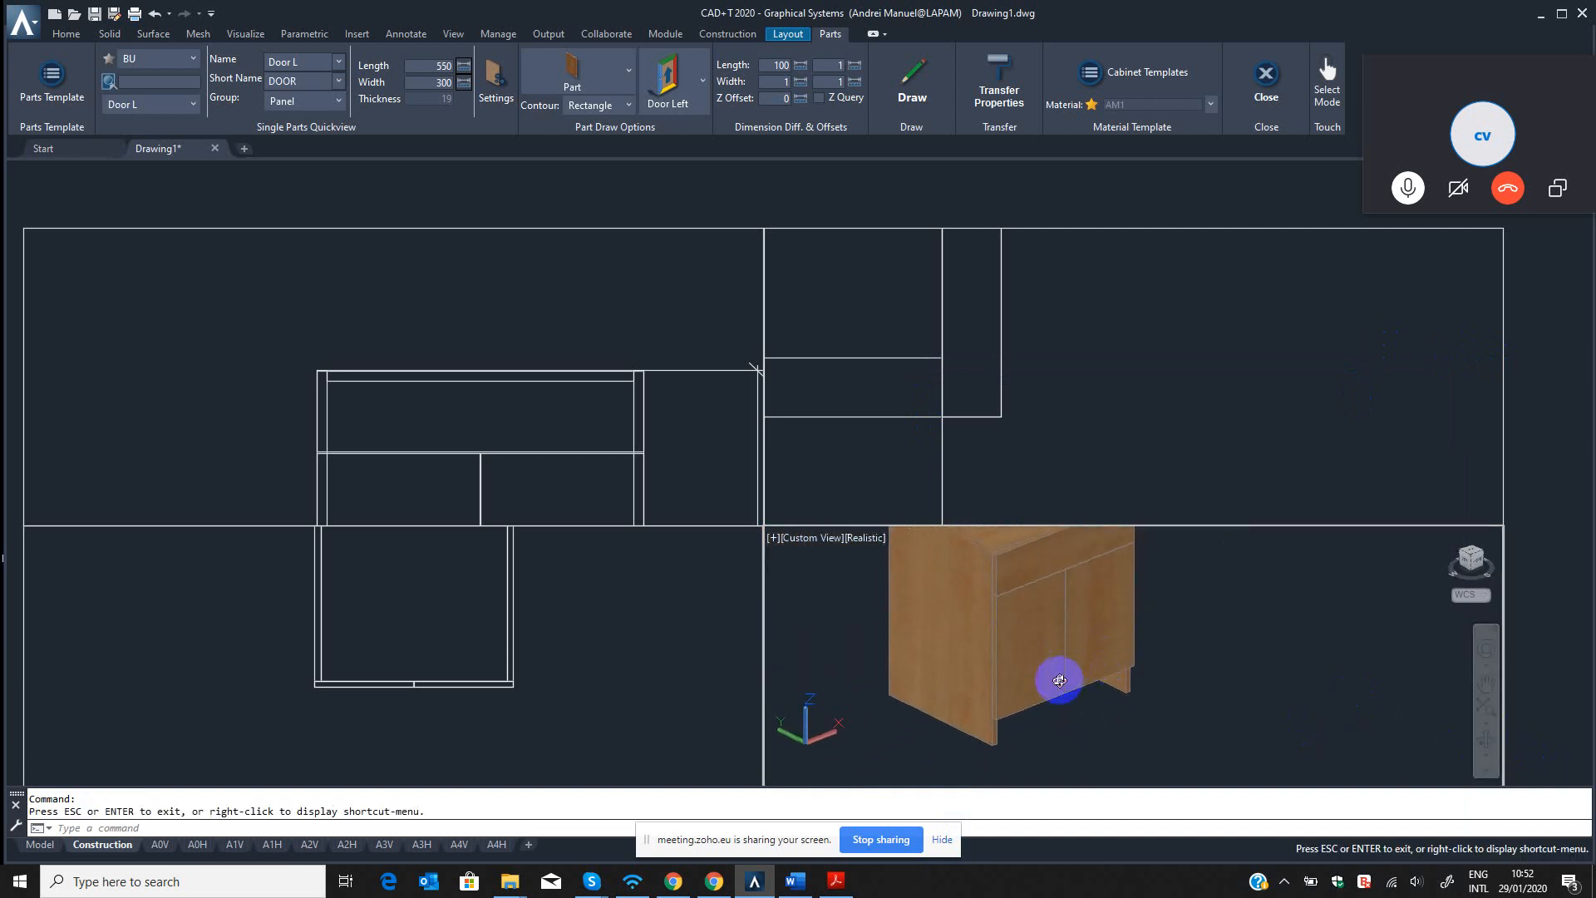
click(50, 73)
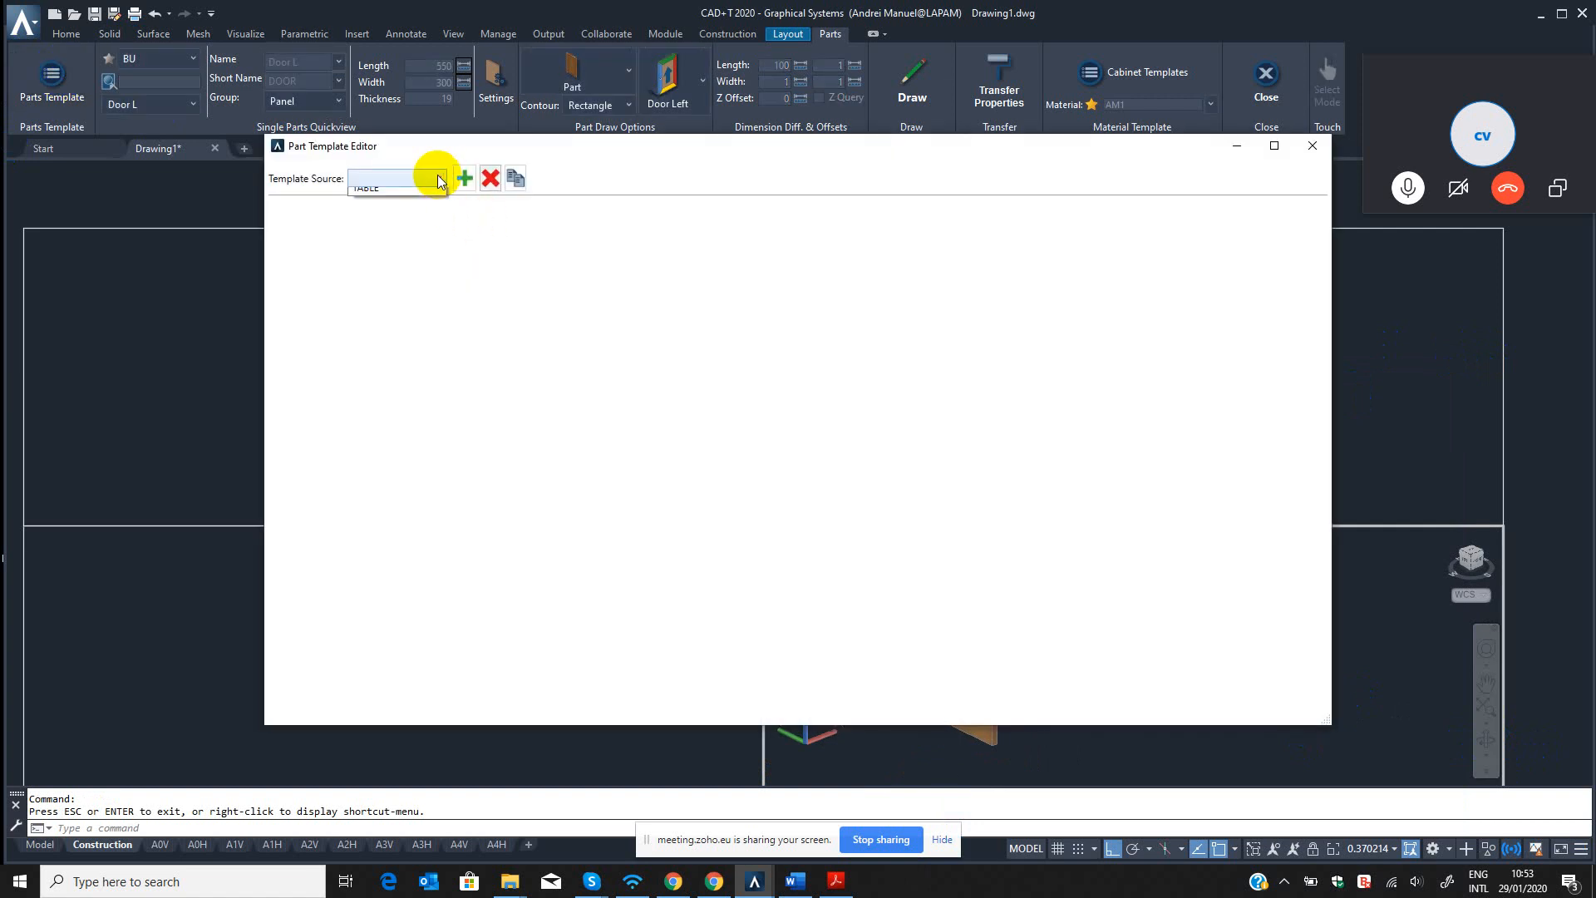
click(371, 248)
click(378, 350)
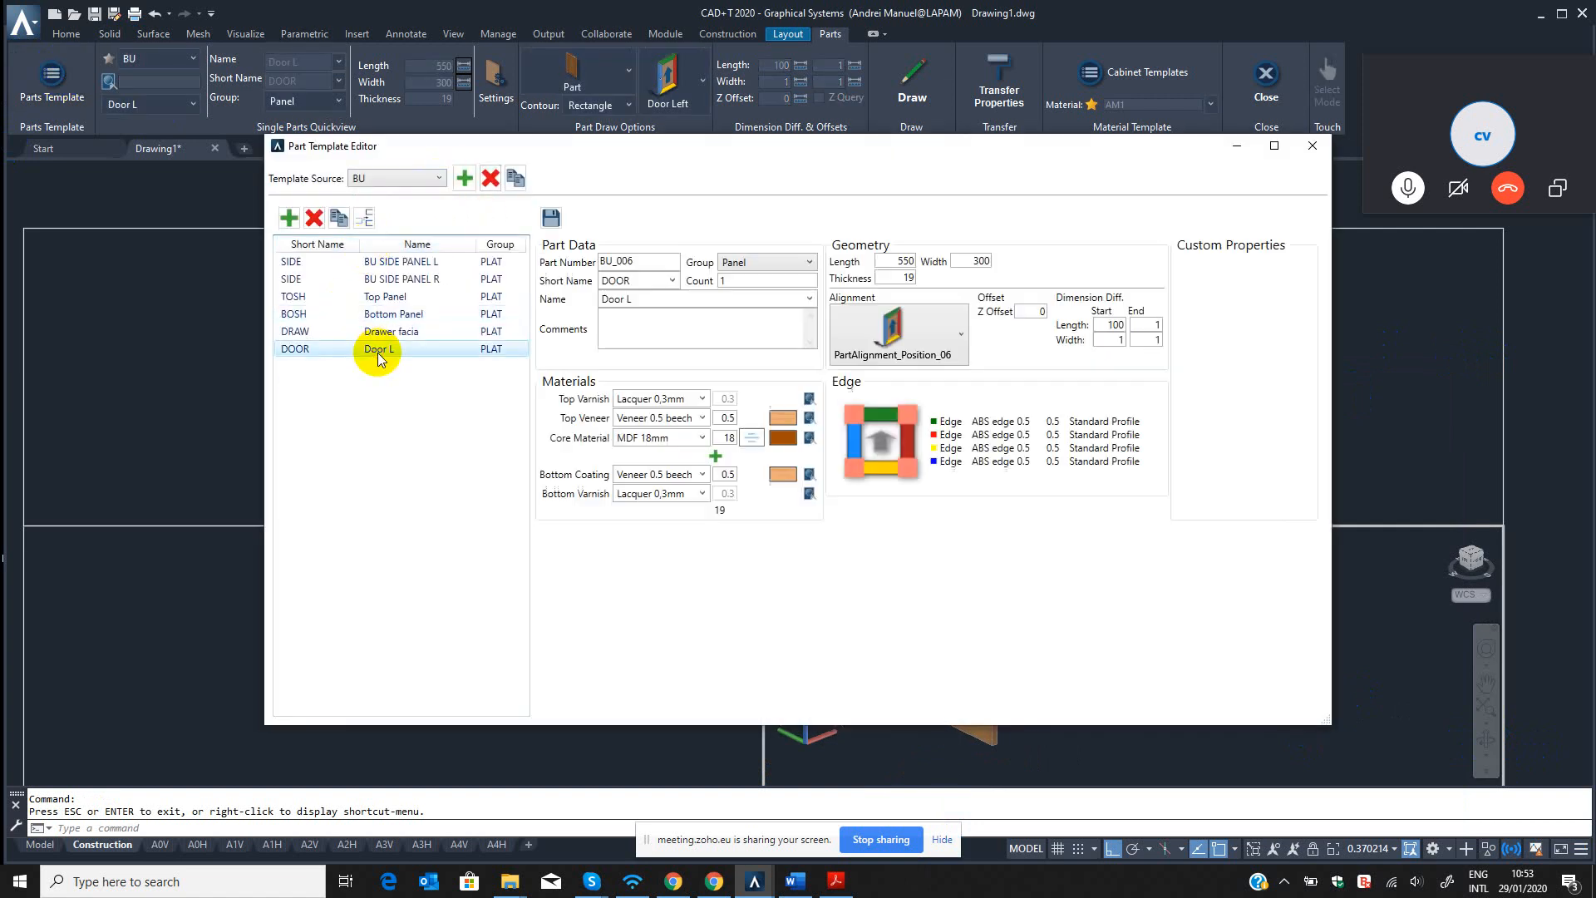
click(1312, 145)
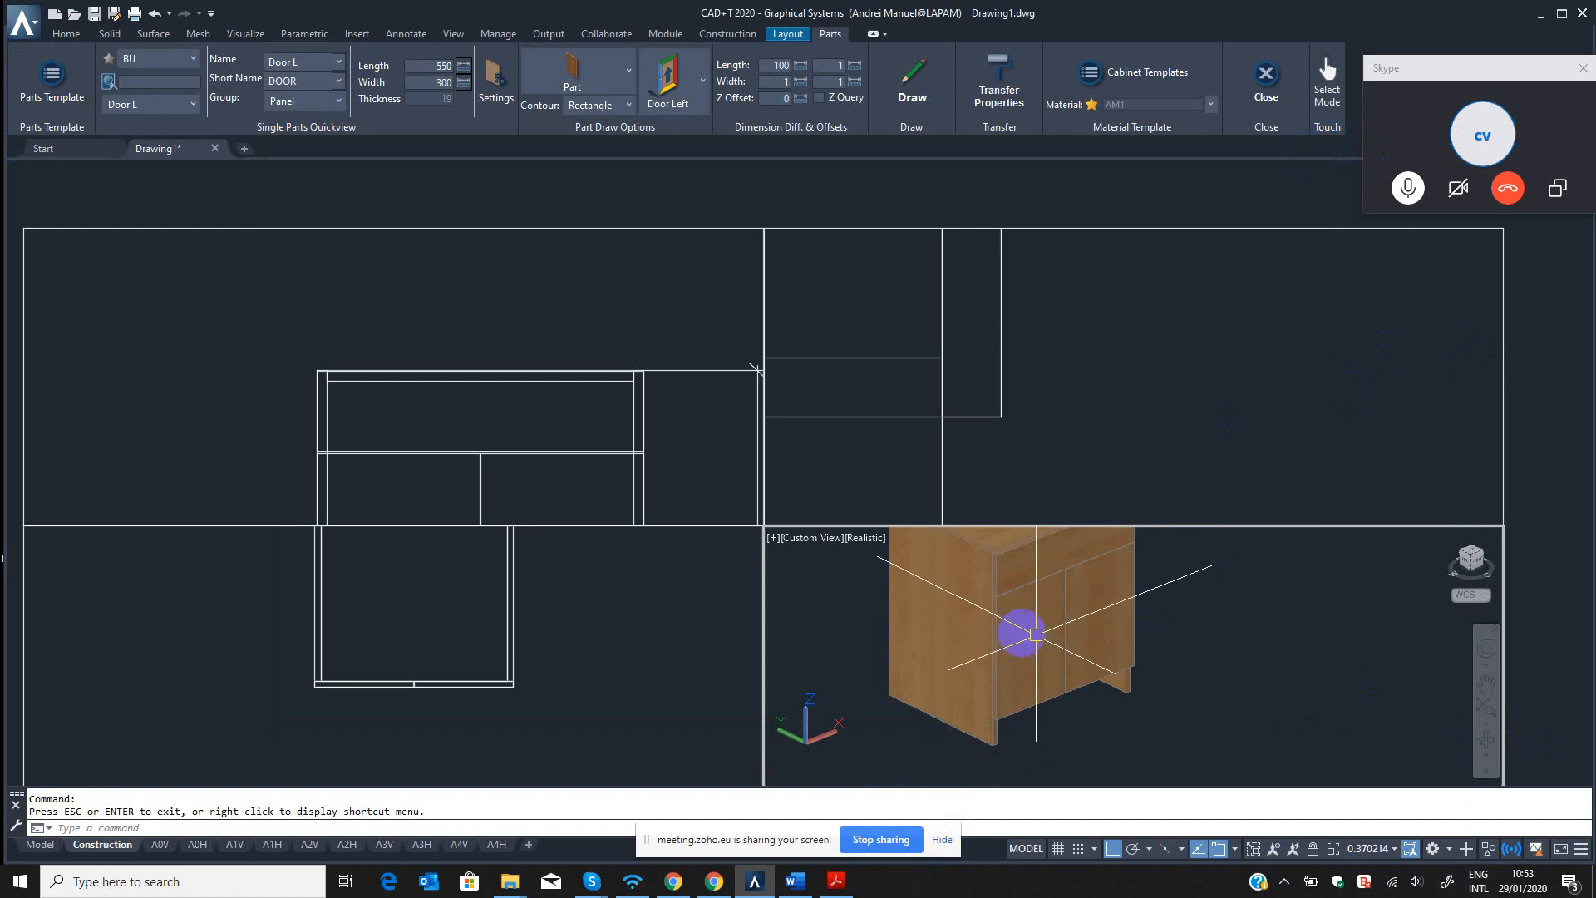
Examine the right door on the cabinet in the isometric view.
middle_drag(1017, 629, 1026, 636)
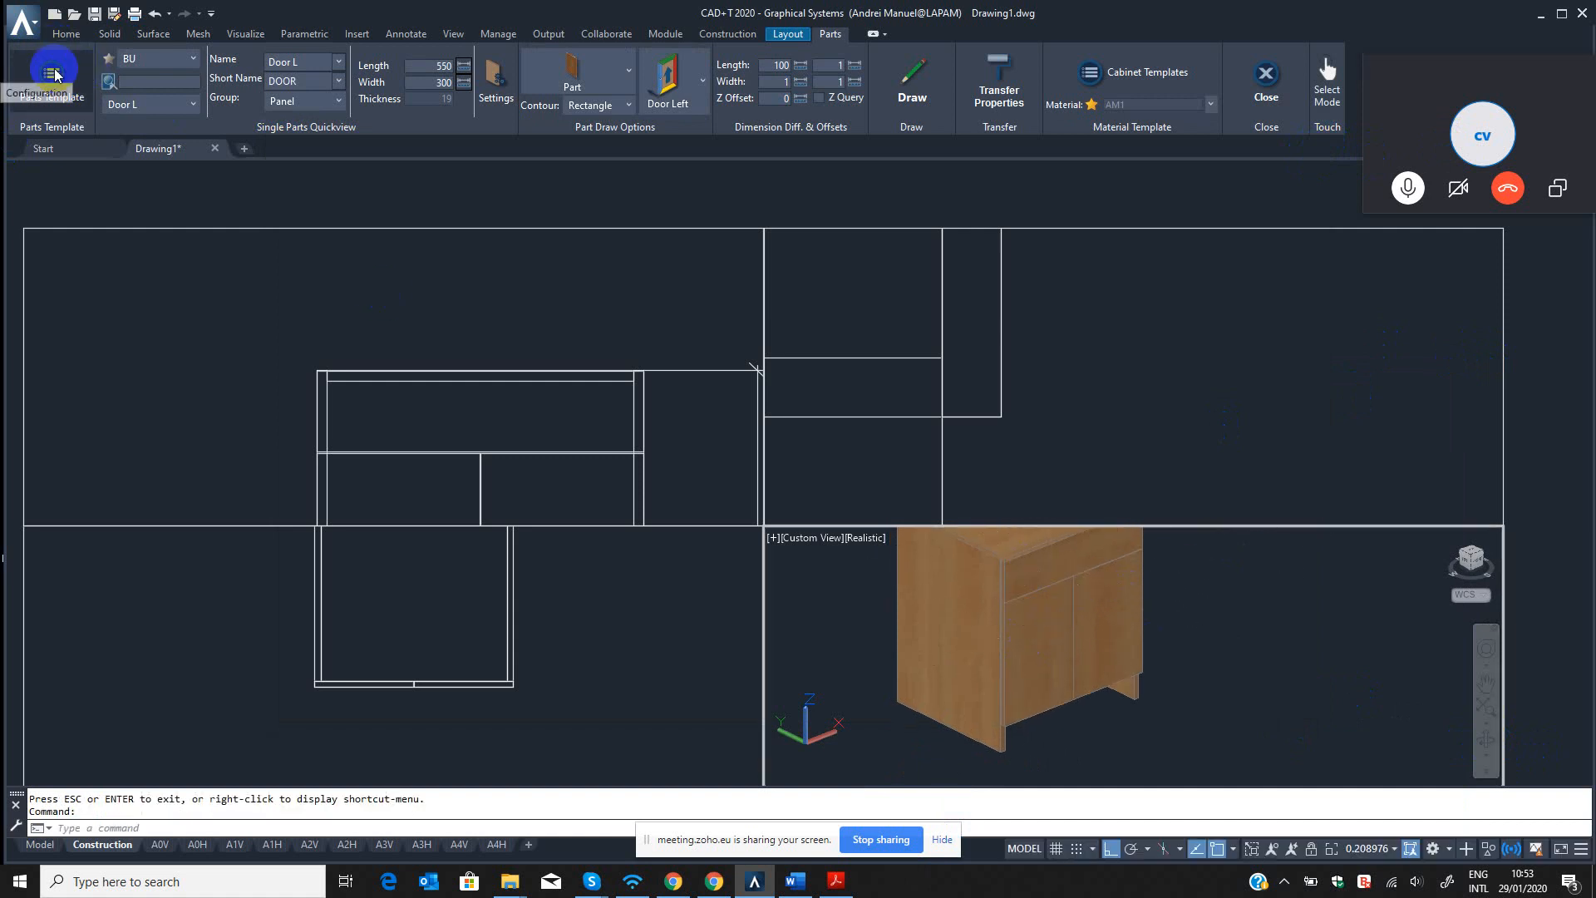
scroll(1019, 630, down, 3)
middle_drag(1018, 629, 1059, 656)
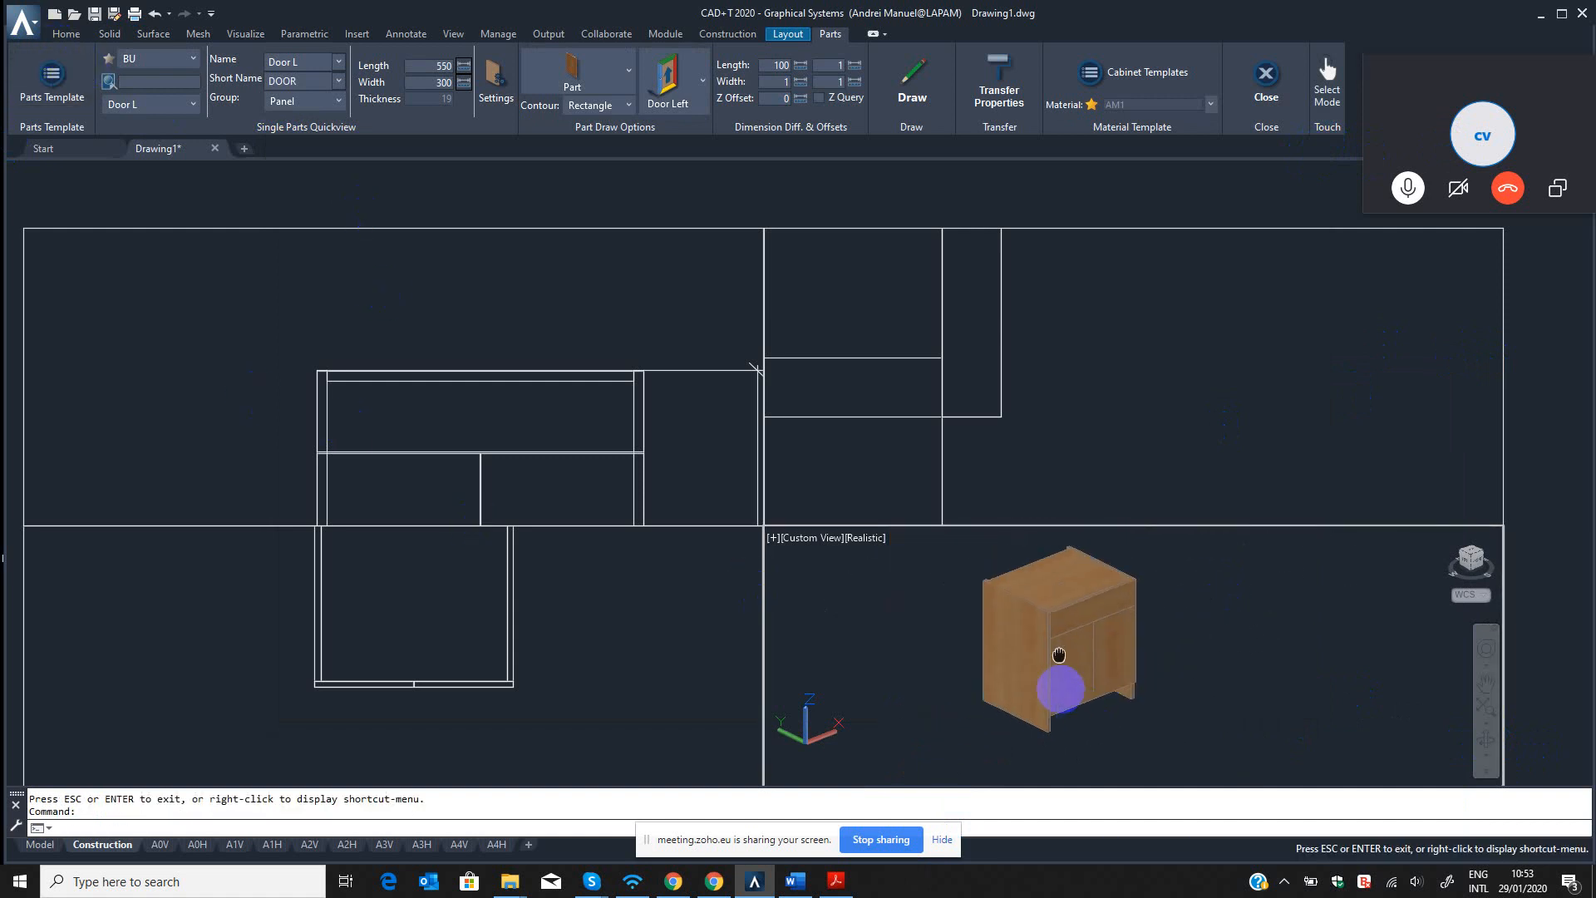
scroll(1042, 688, up, 4)
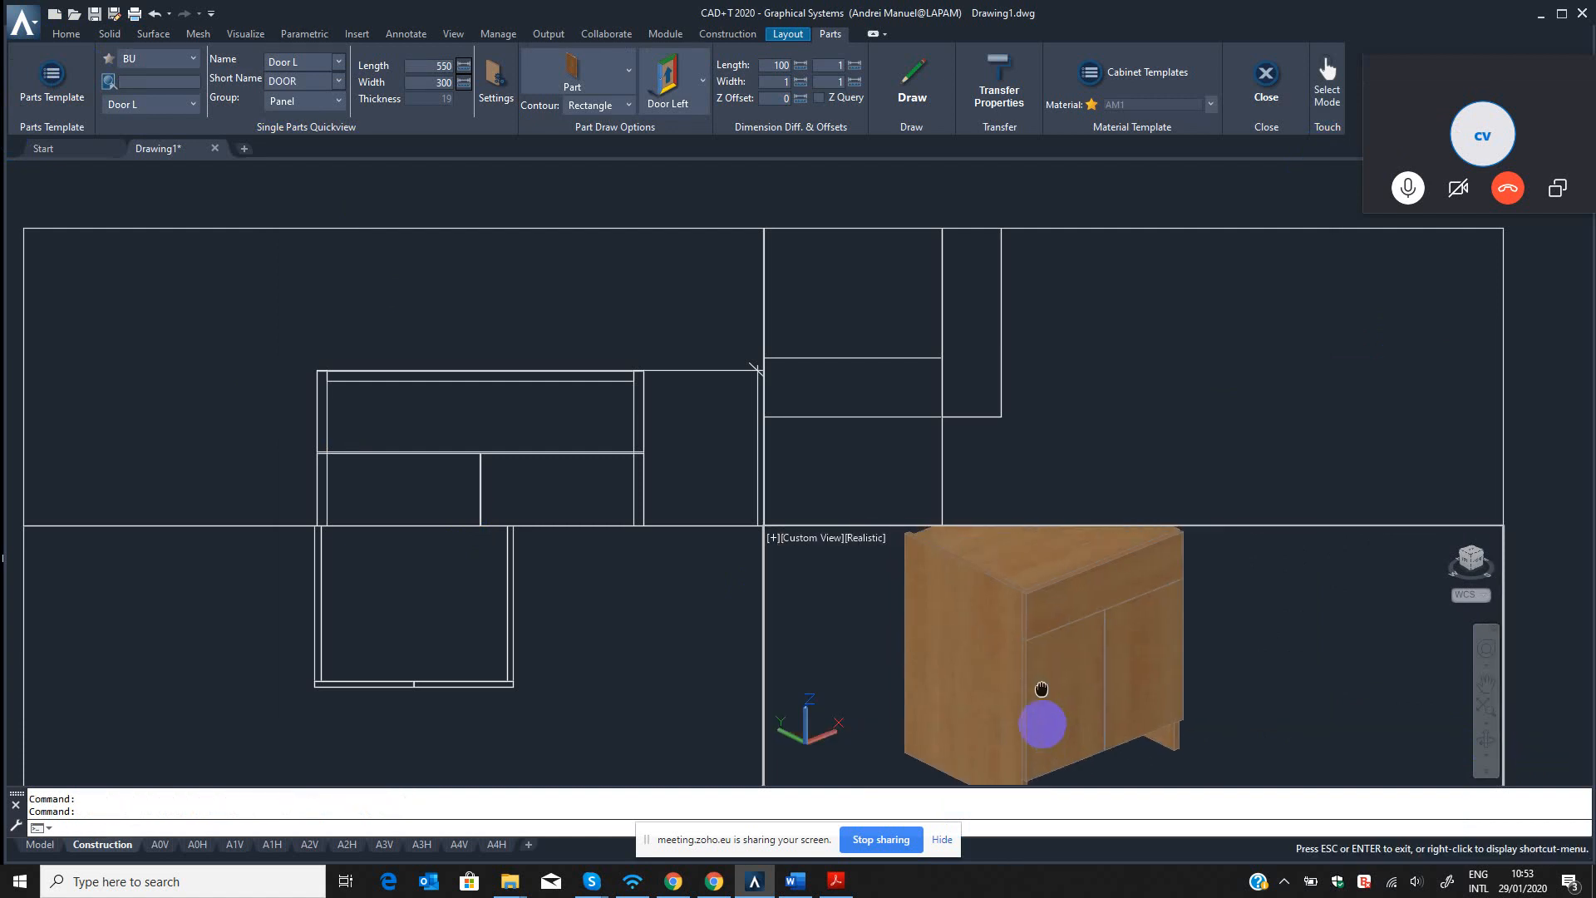
middle_drag(1041, 694, 1040, 696)
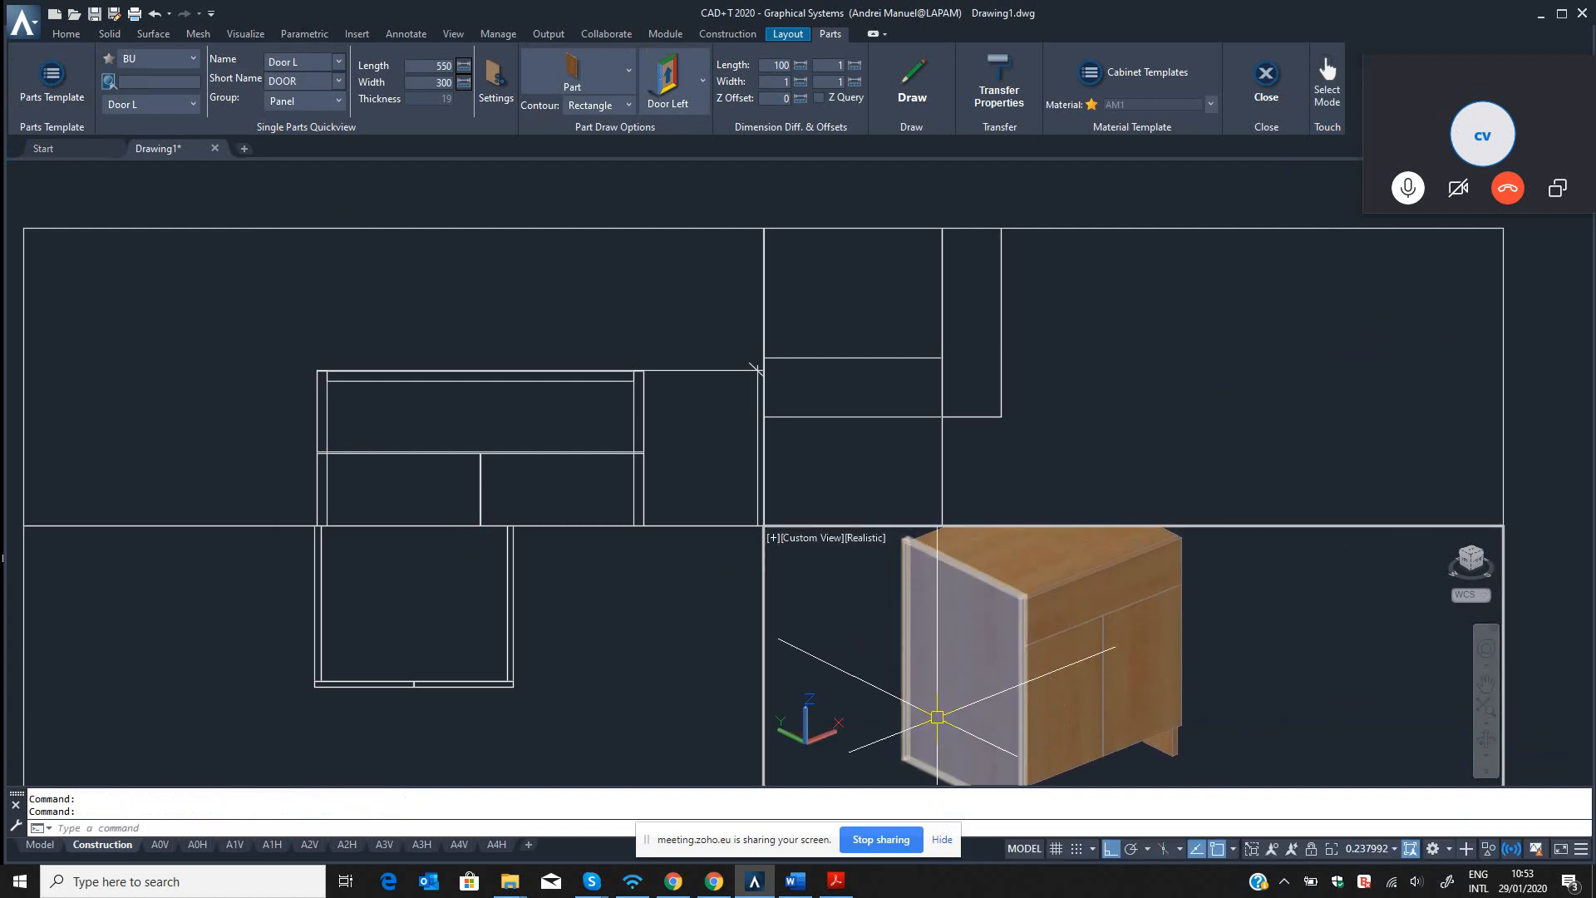
click(1162, 644)
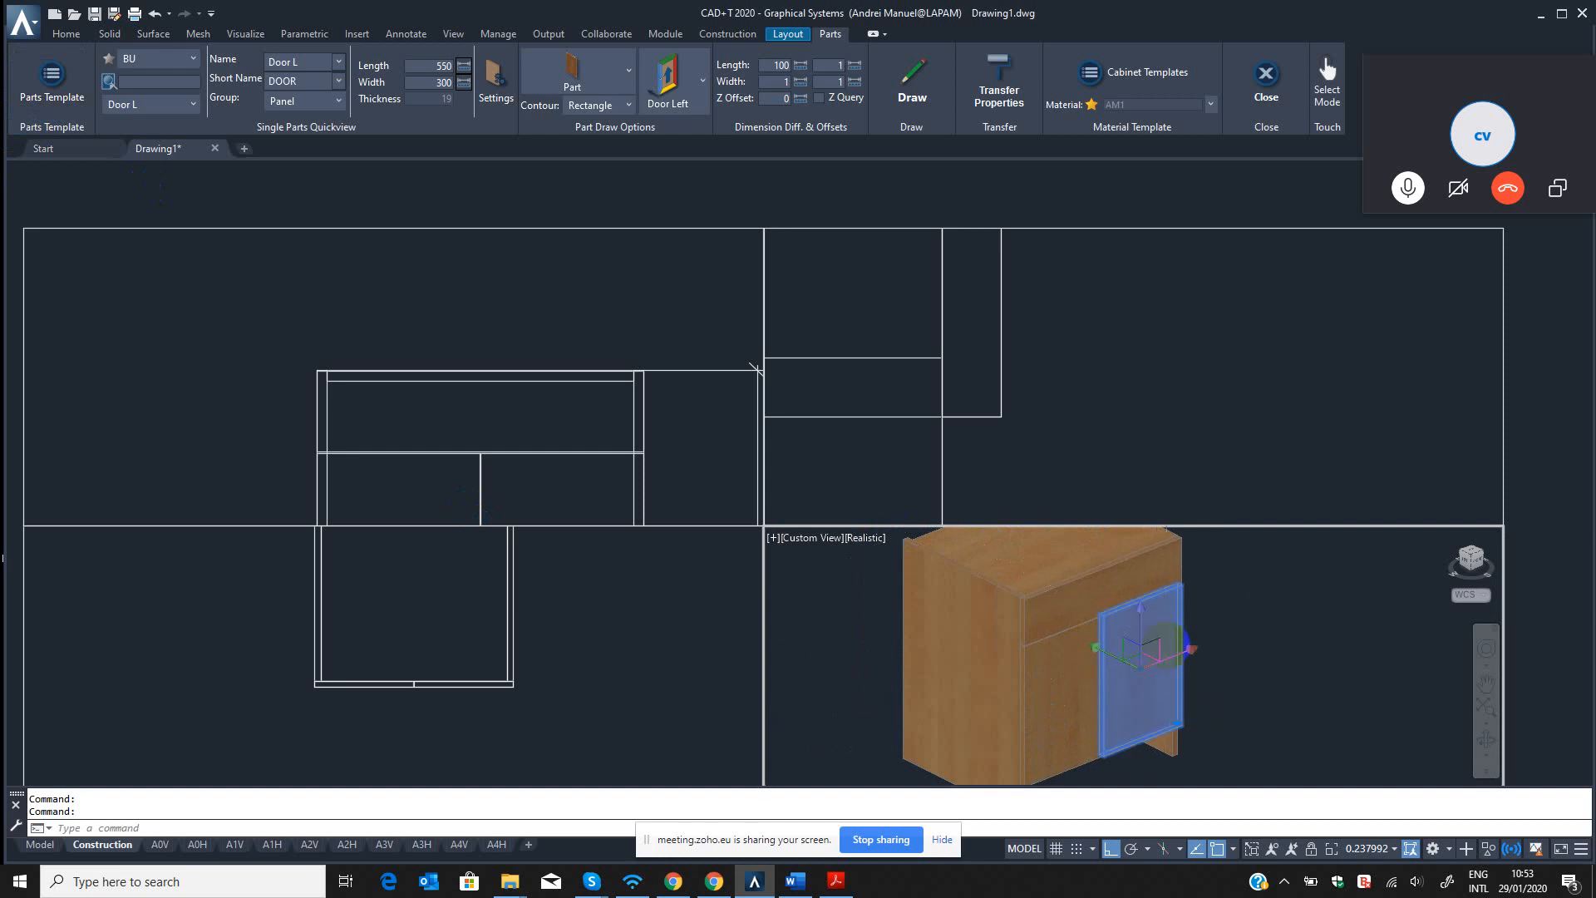
key(Escape)
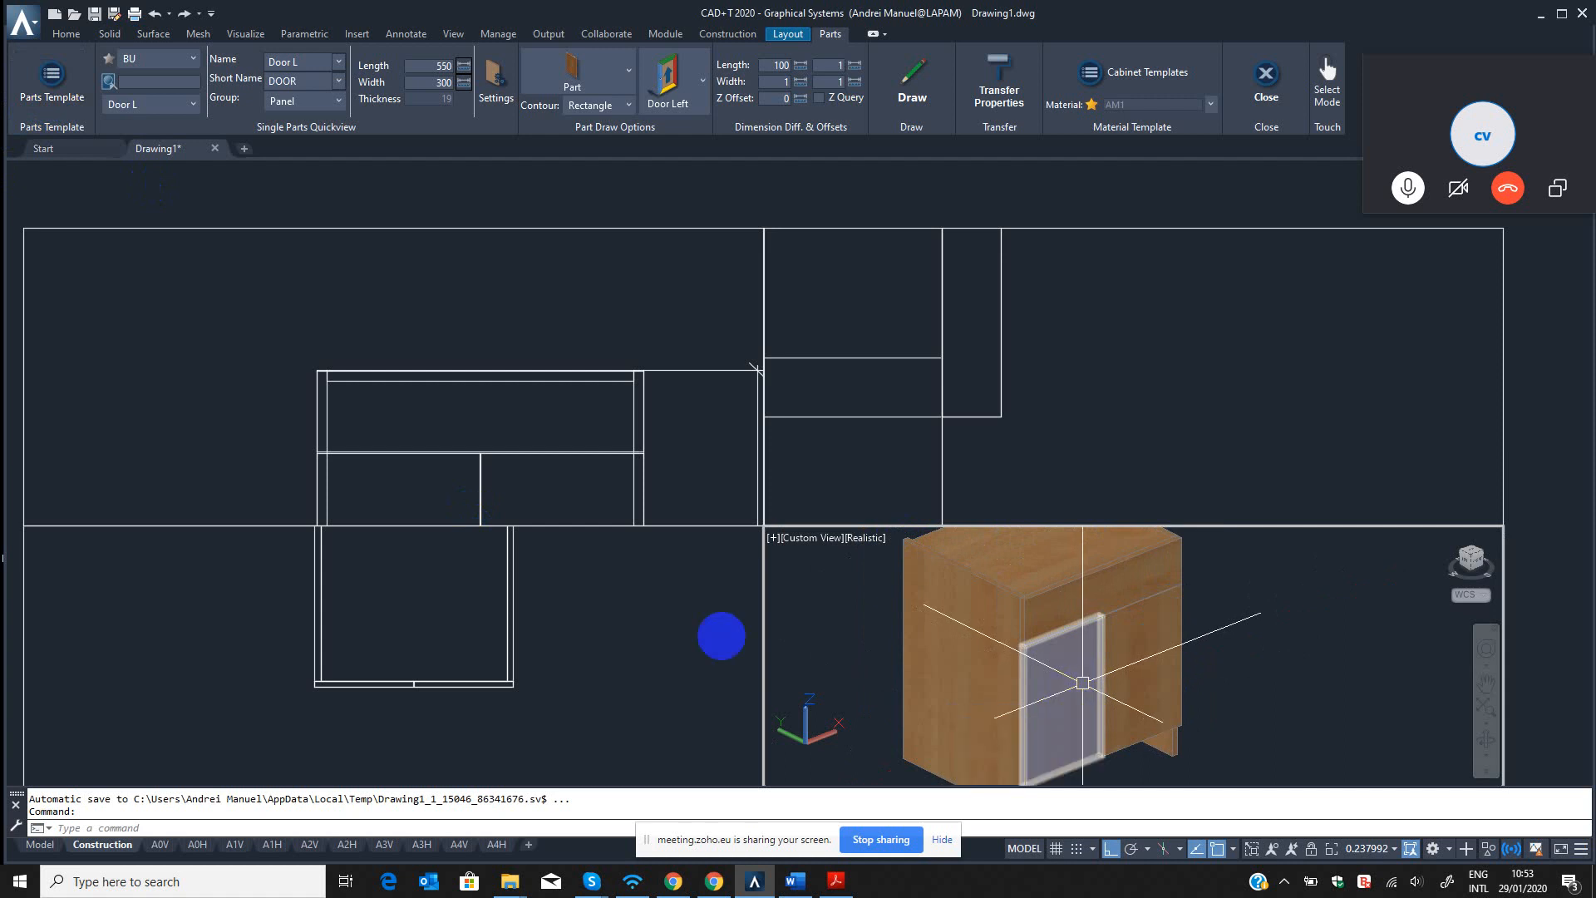
Check the part data, geometry, materials and edges of the BU source's Door L template again.
click(606, 629)
click(52, 84)
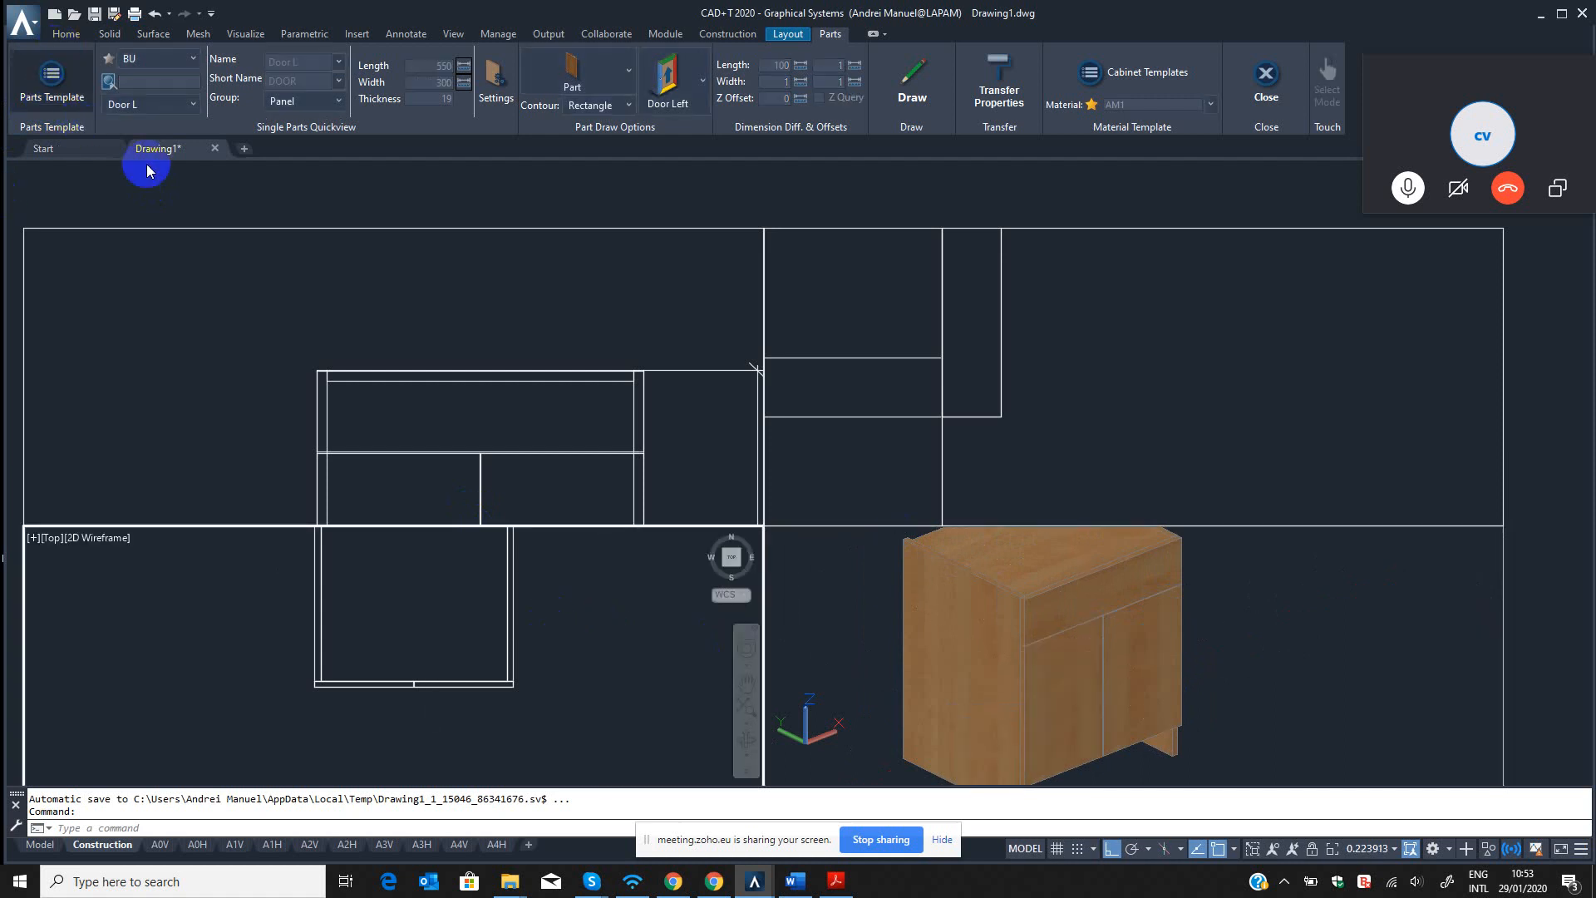
click(397, 177)
click(360, 247)
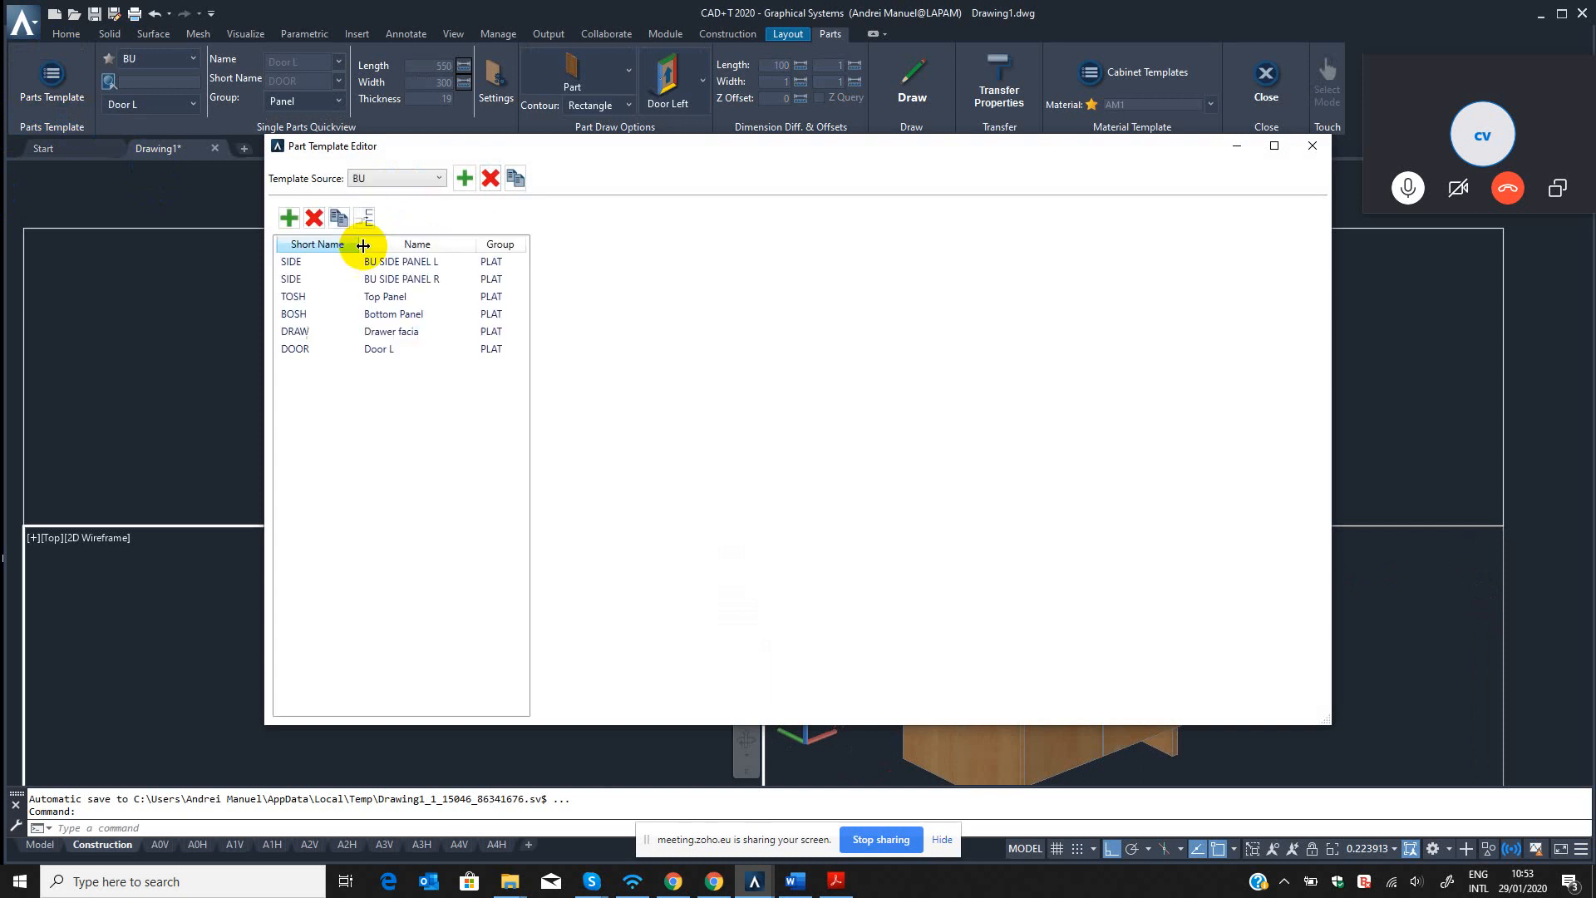
click(341, 355)
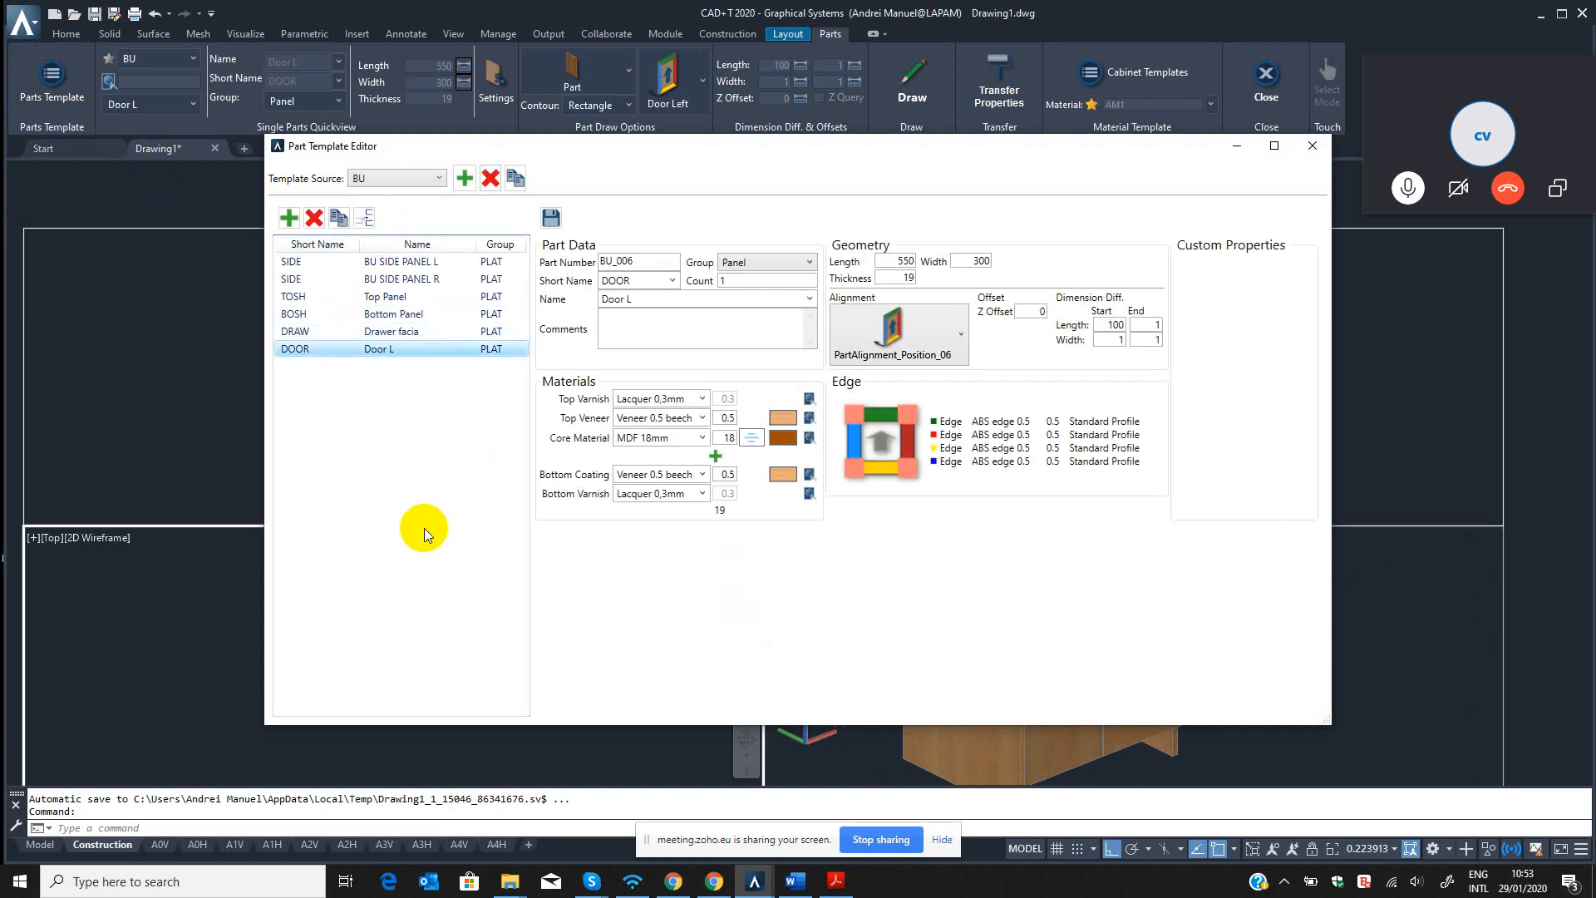
click(1312, 148)
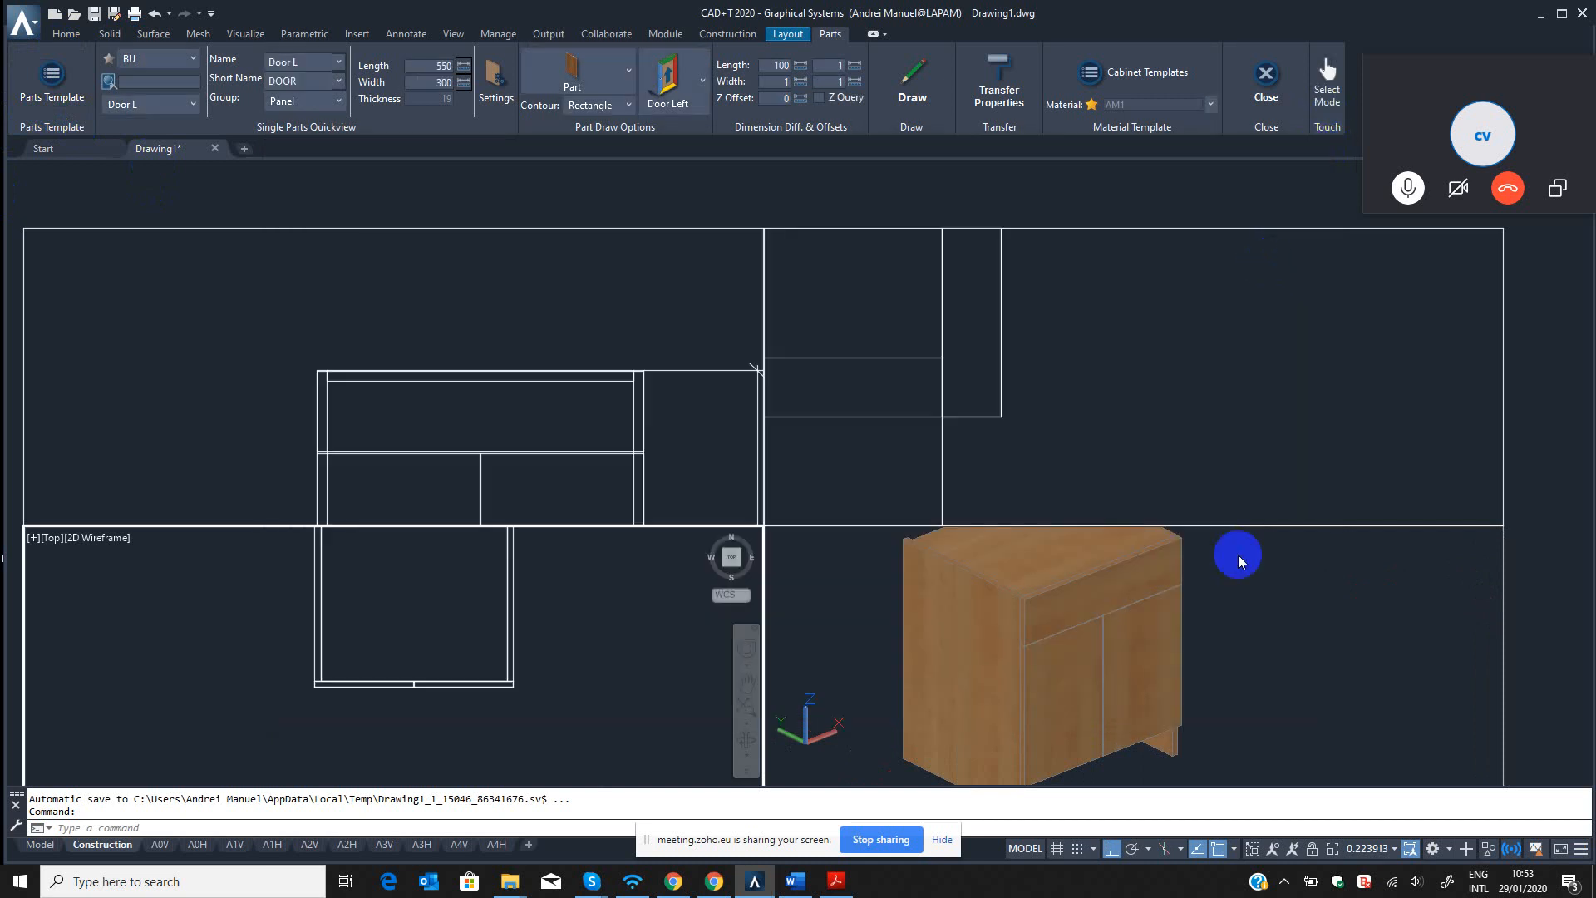
Examine the cabinet's two doors in the isometric and front views.
click(1253, 622)
key(Escape)
middle_drag(1162, 621, 1195, 614)
scroll(1107, 668, up, 2)
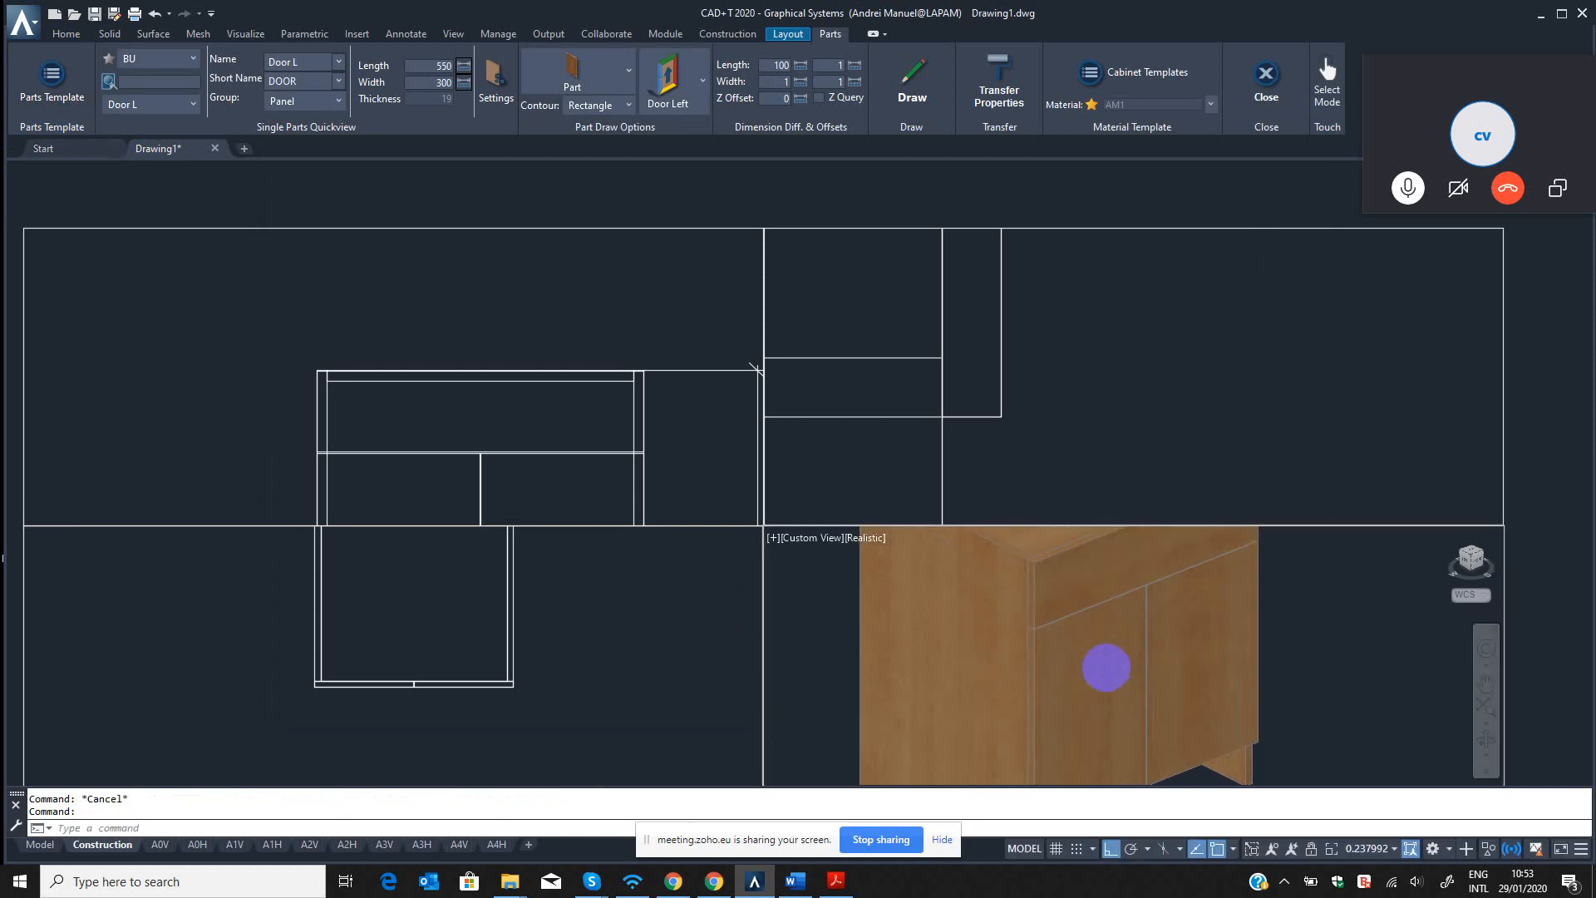
scroll(1046, 640, up, 5)
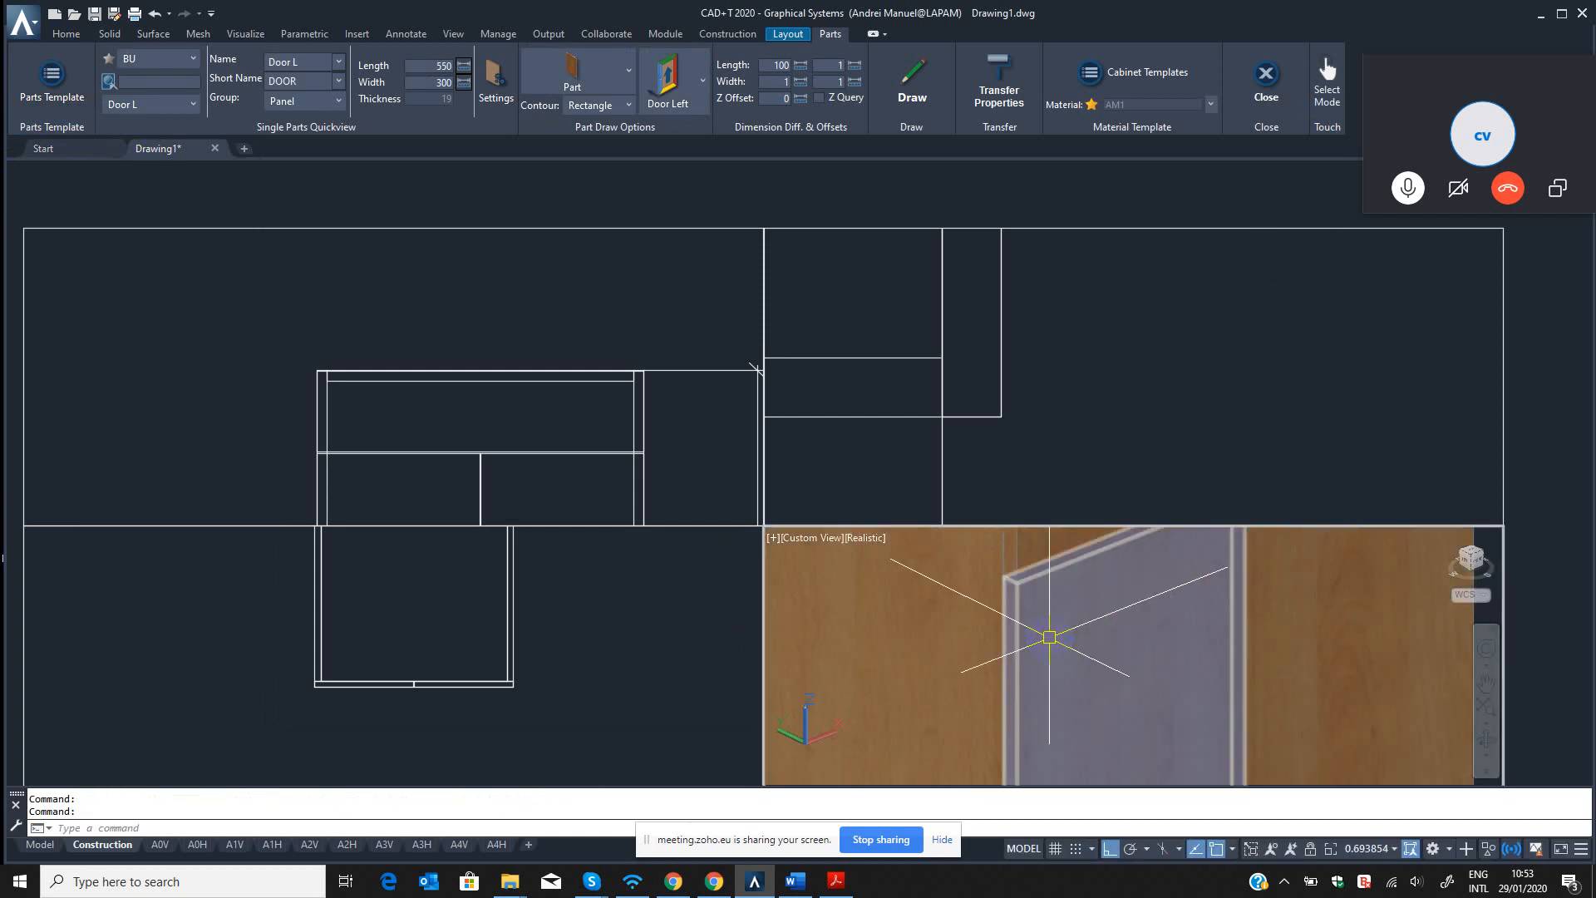
scroll(1049, 636, down, 5)
scroll(1001, 583, up, 1)
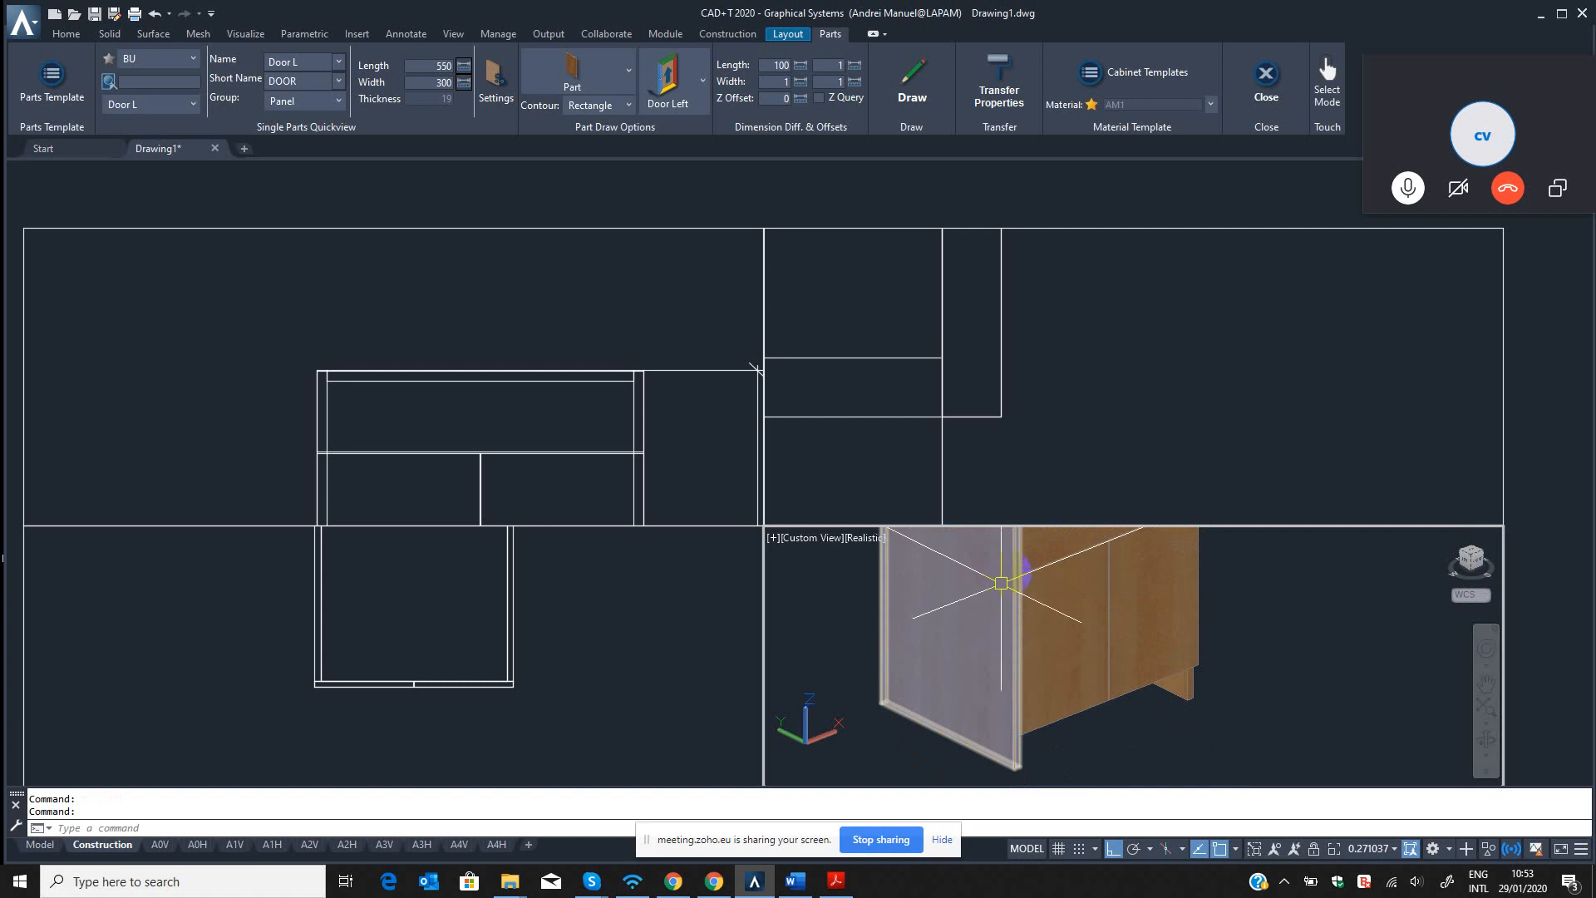
scroll(1001, 583, up, 3)
scroll(1034, 584, down, 4)
middle_drag(1034, 566, 1035, 541)
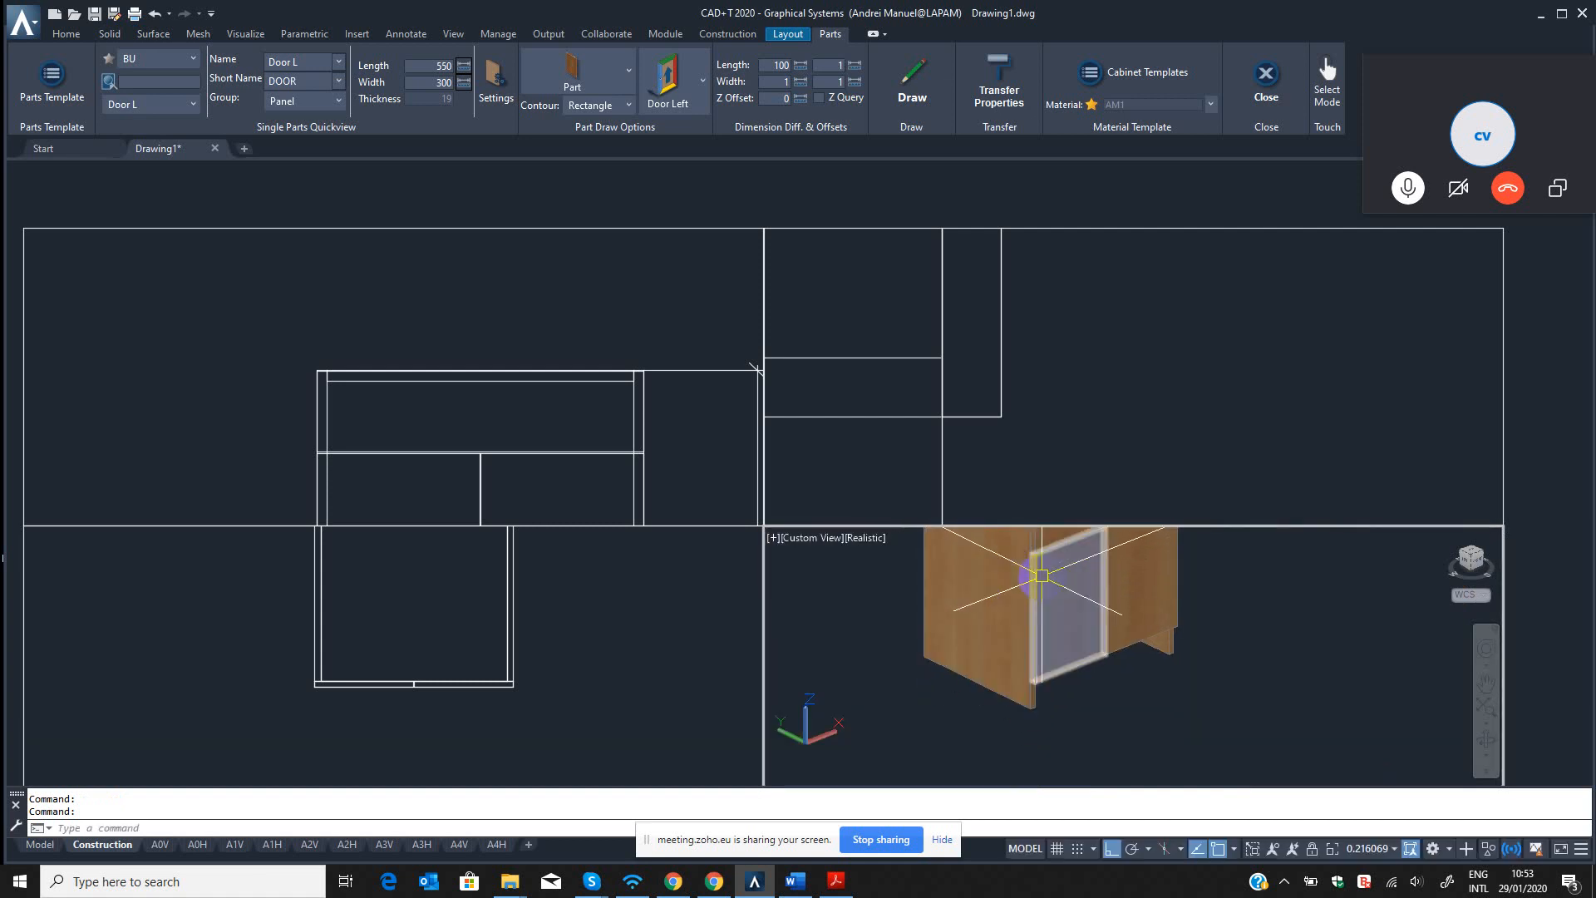
click(481, 563)
click(446, 424)
scroll(438, 316, up, 3)
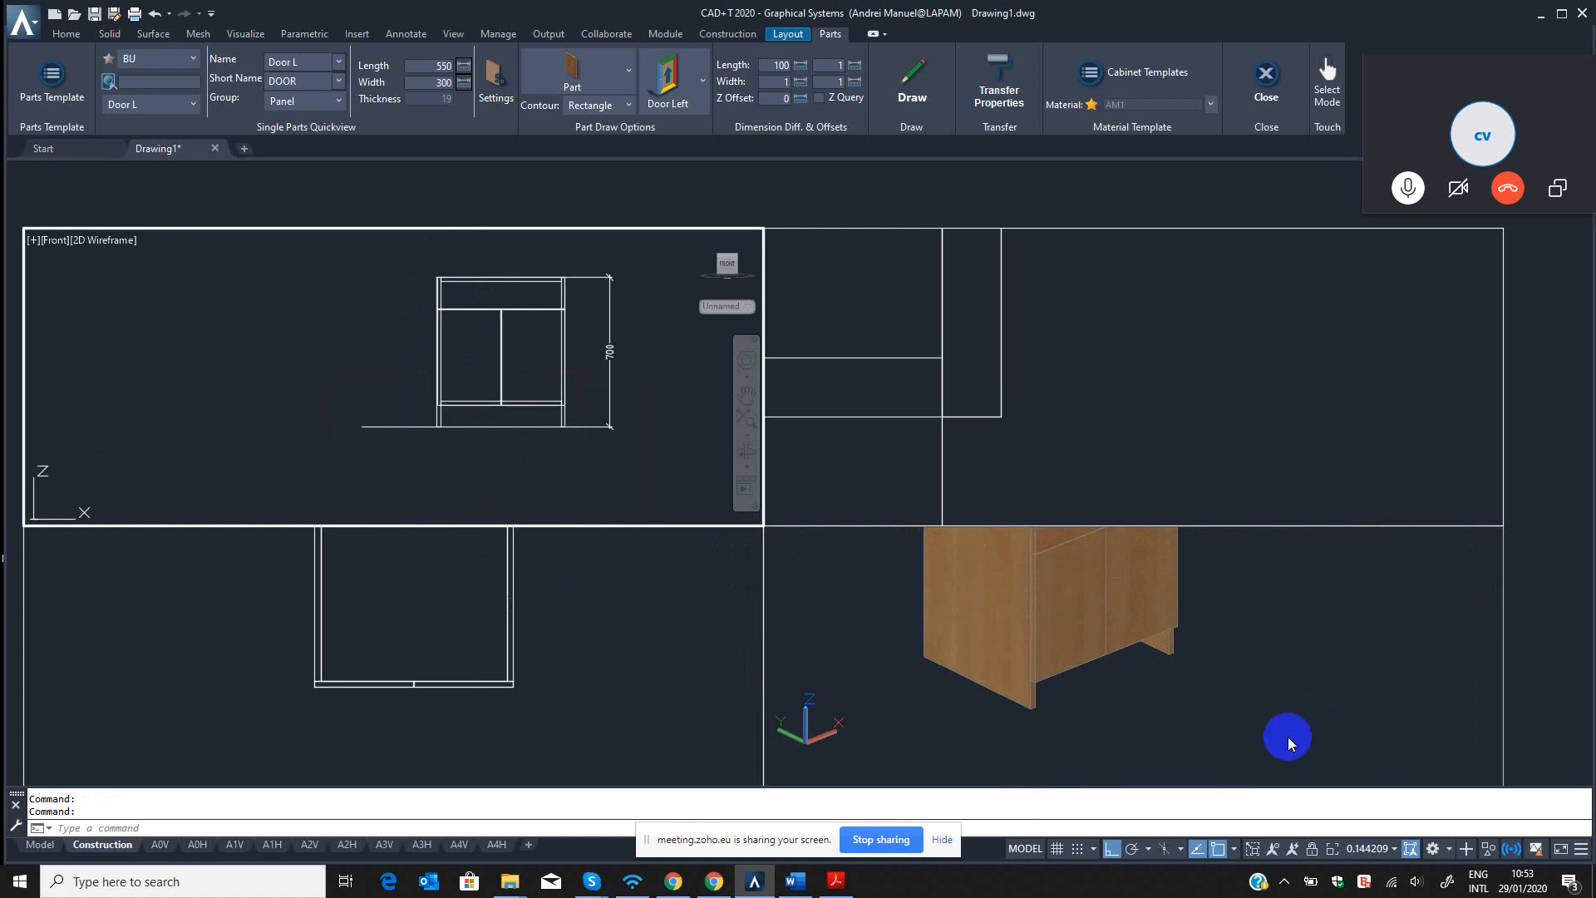
Set the realistic 3D viewport to the Top view using the -VIEW command.
click(1243, 687)
scroll(1192, 664, down, 4)
scroll(1156, 668, up, 5)
key(Escape)
text(-)
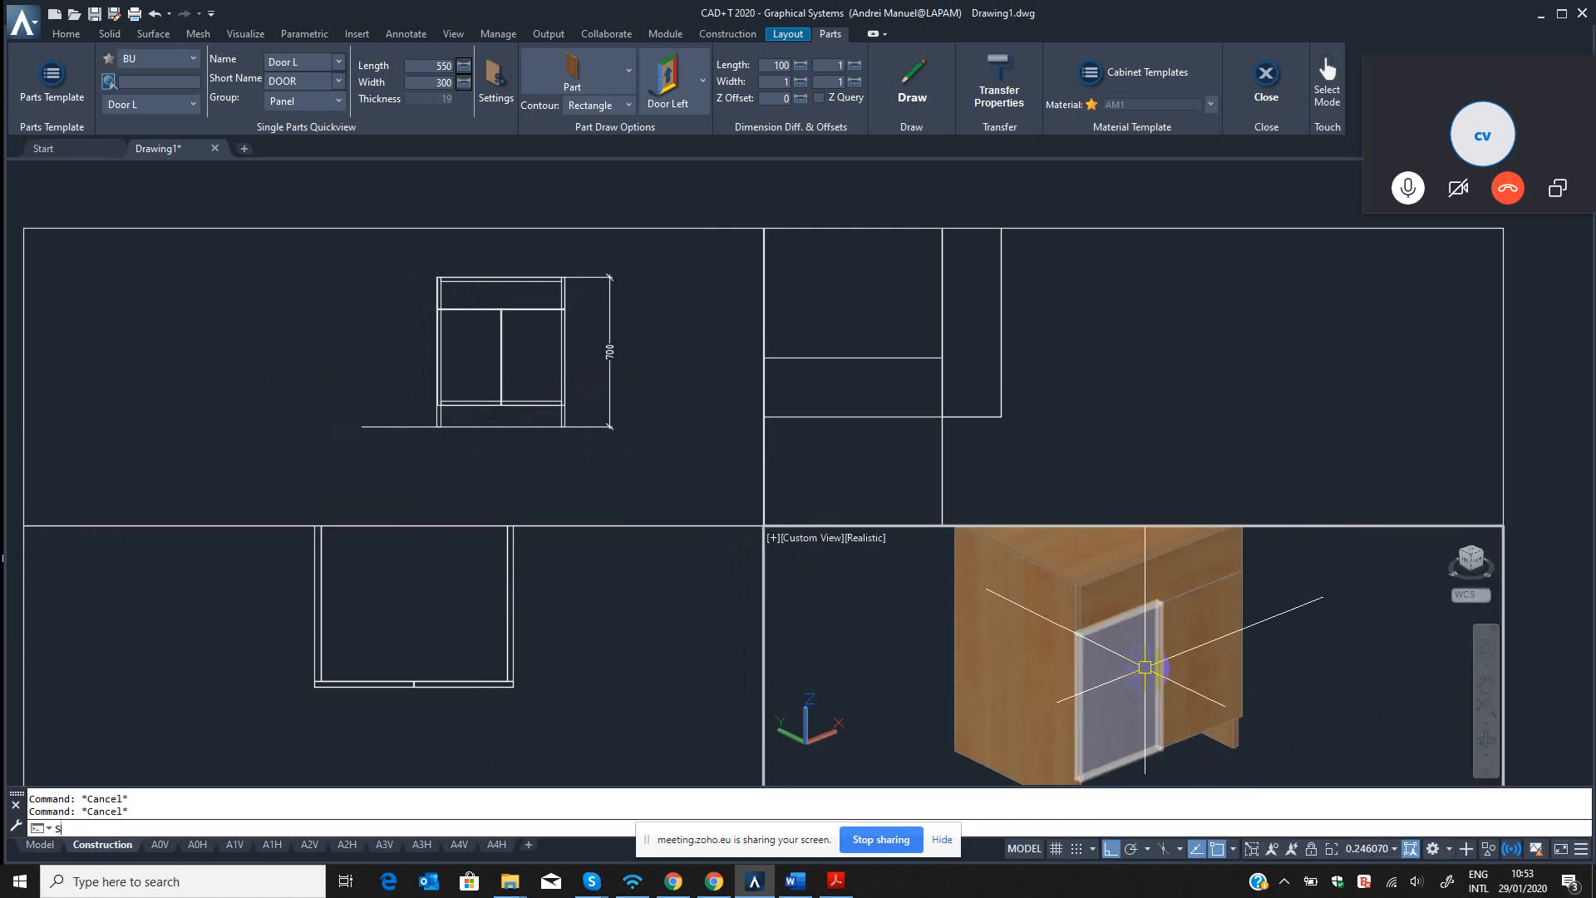
text(v)
key(Return)
text(t)
key(Return)
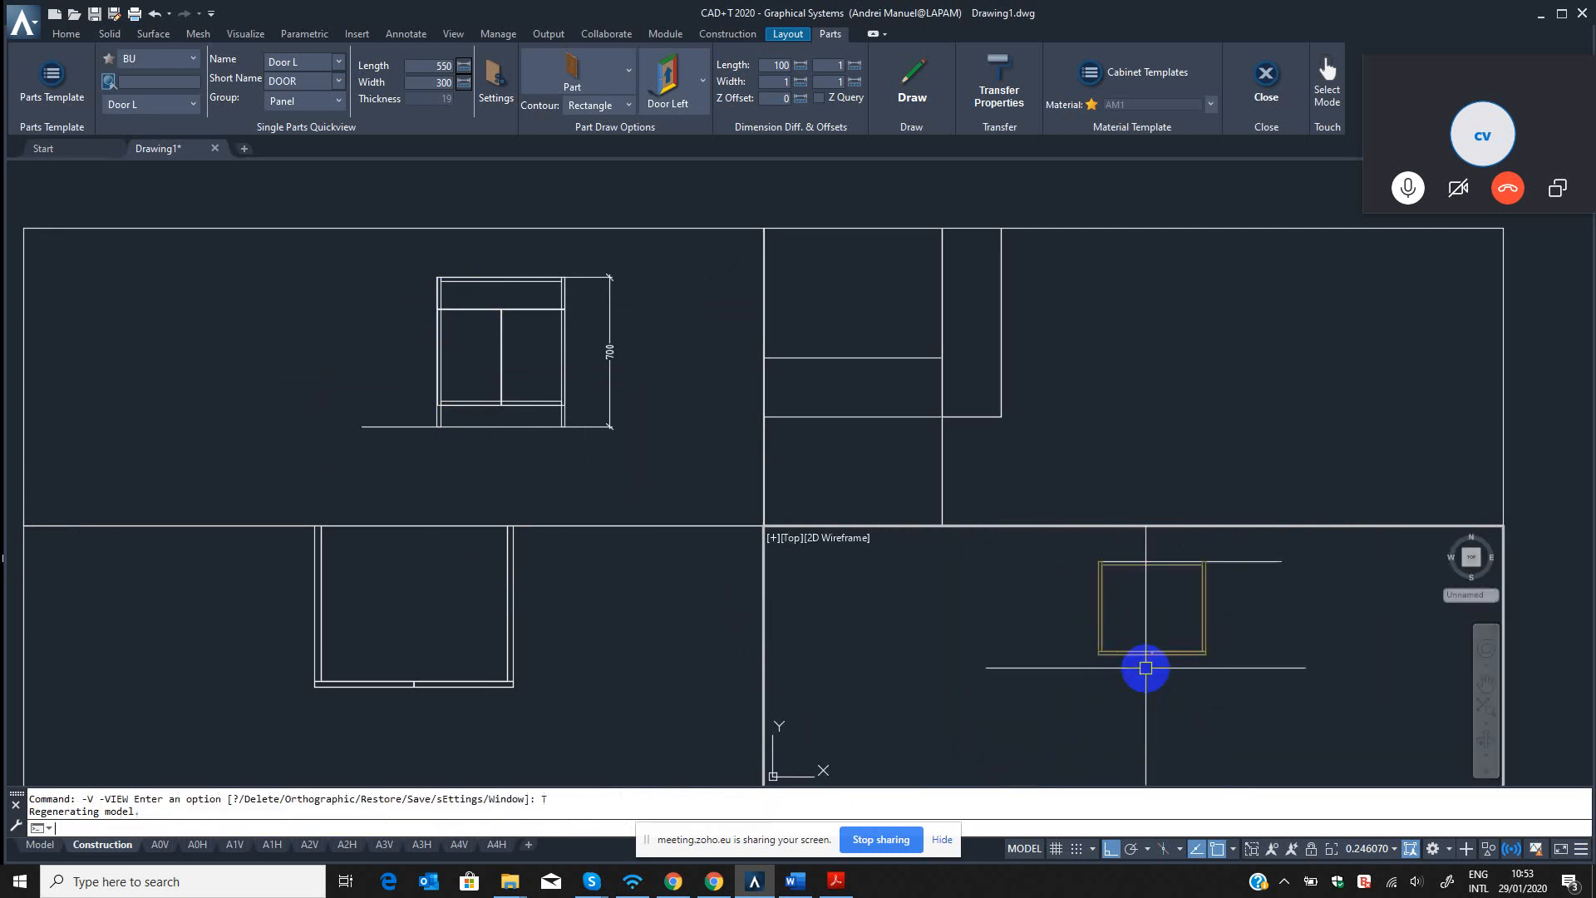
Set the 3D viewport to the SW Isometric view using the -VIEW command.
key(Escape)
key(Escape)
text(-v)
key(Return)
text(sw)
key(Return)
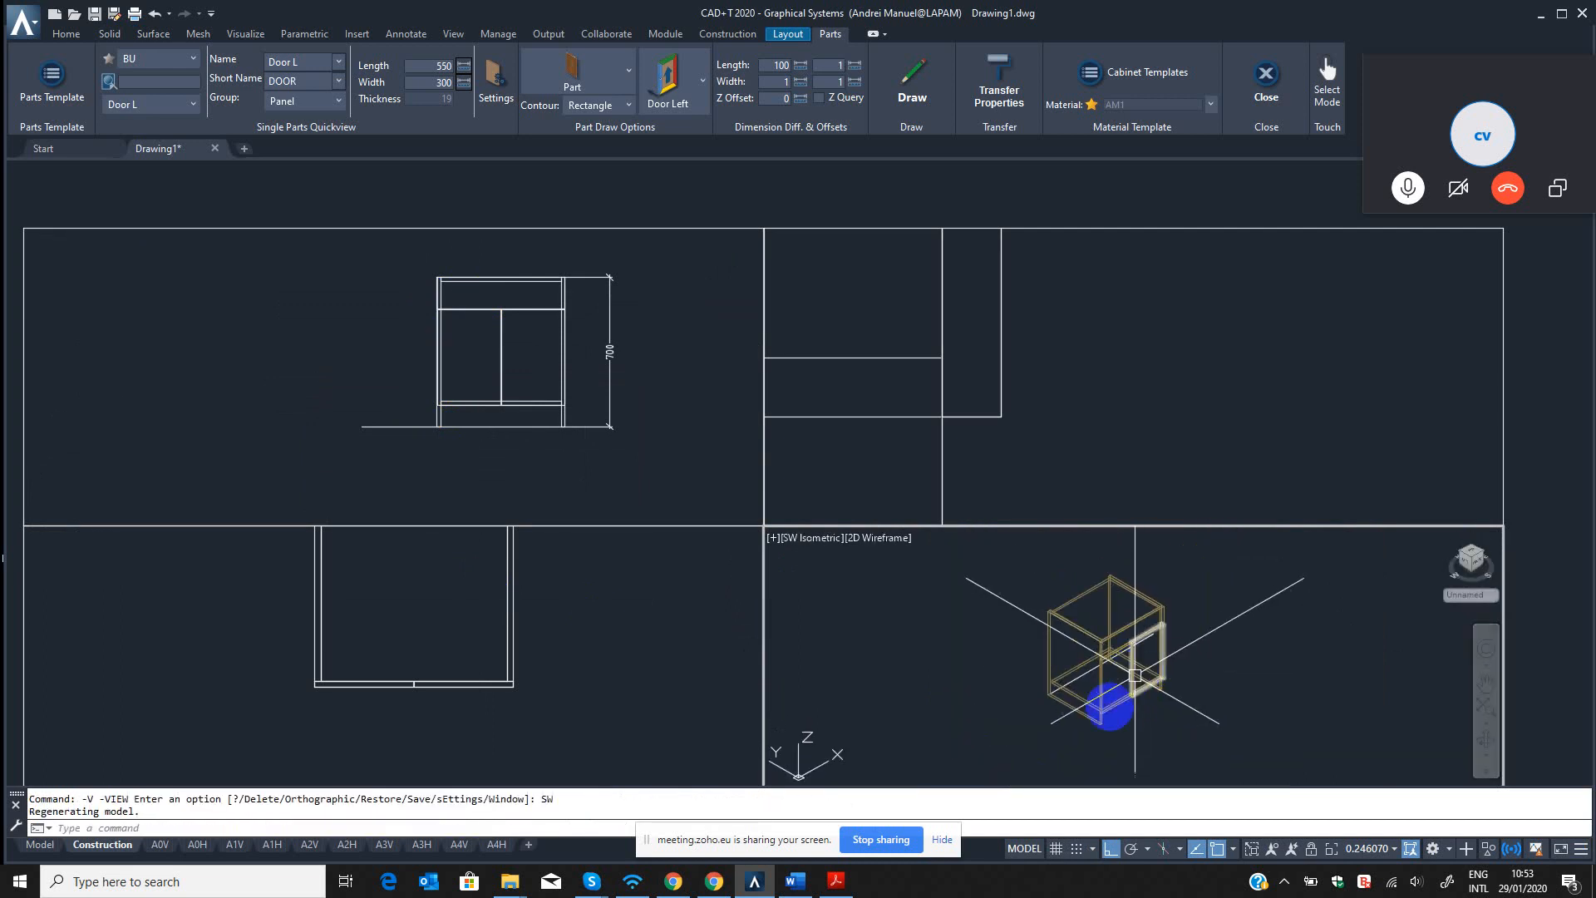
Open the CON Model Selection to view the active fitting models for the cabinet.
click(725, 37)
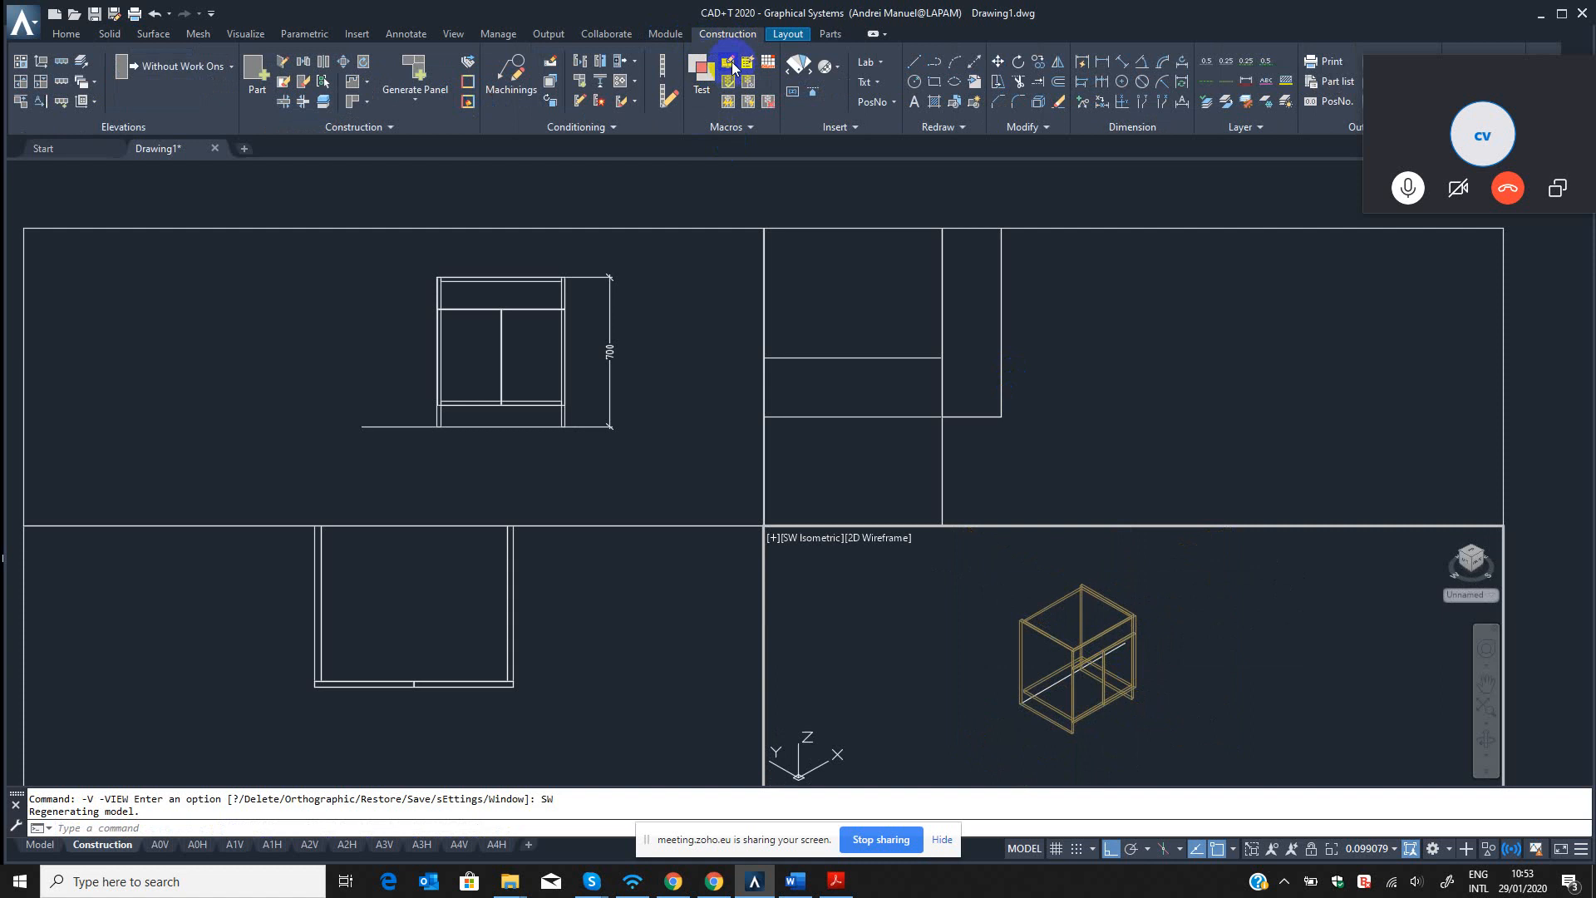
scroll(1161, 709, up, 5)
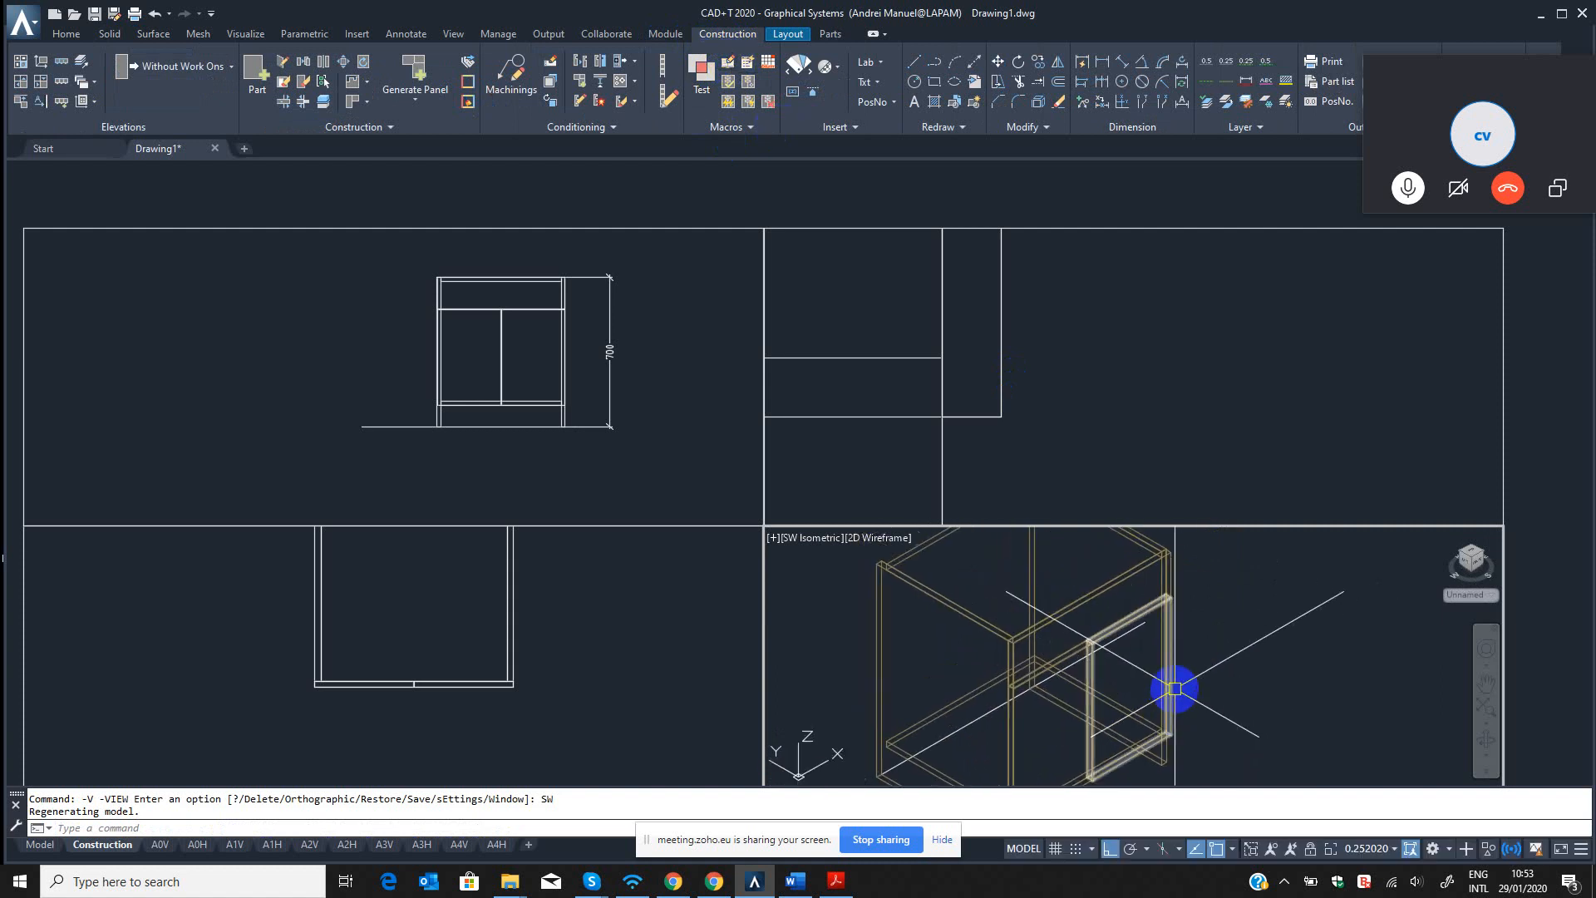
mouse_move(1174, 688)
scroll(1164, 678, down, 5)
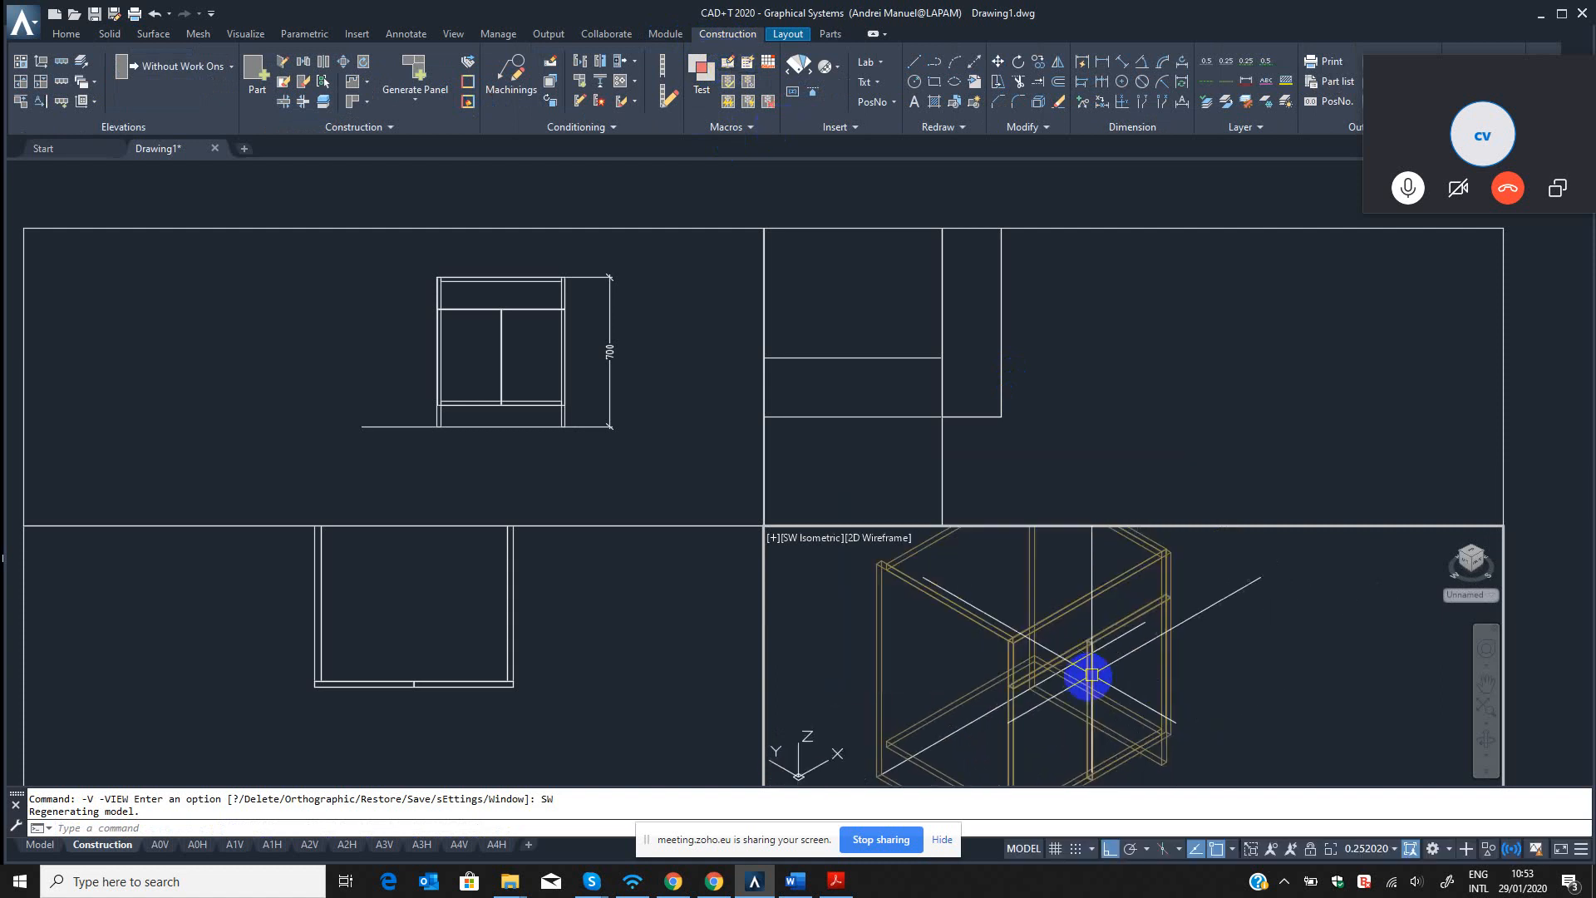
click(729, 64)
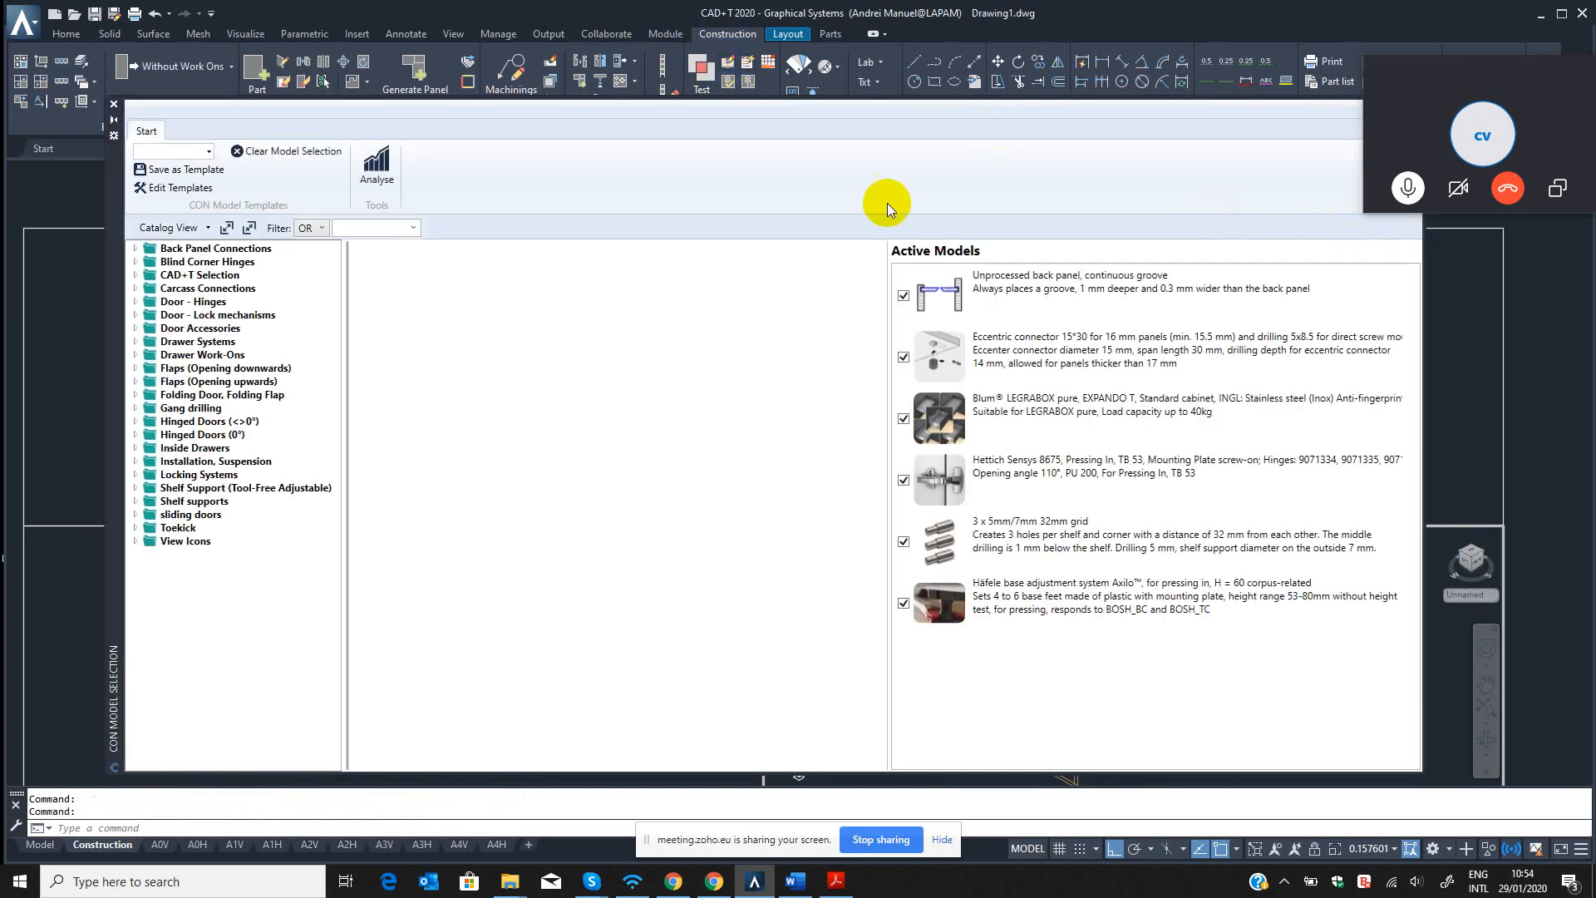
Switch to the Word training plan, highlight the "Usage of CON Catalog" topic, and return to CAD+T.
click(796, 883)
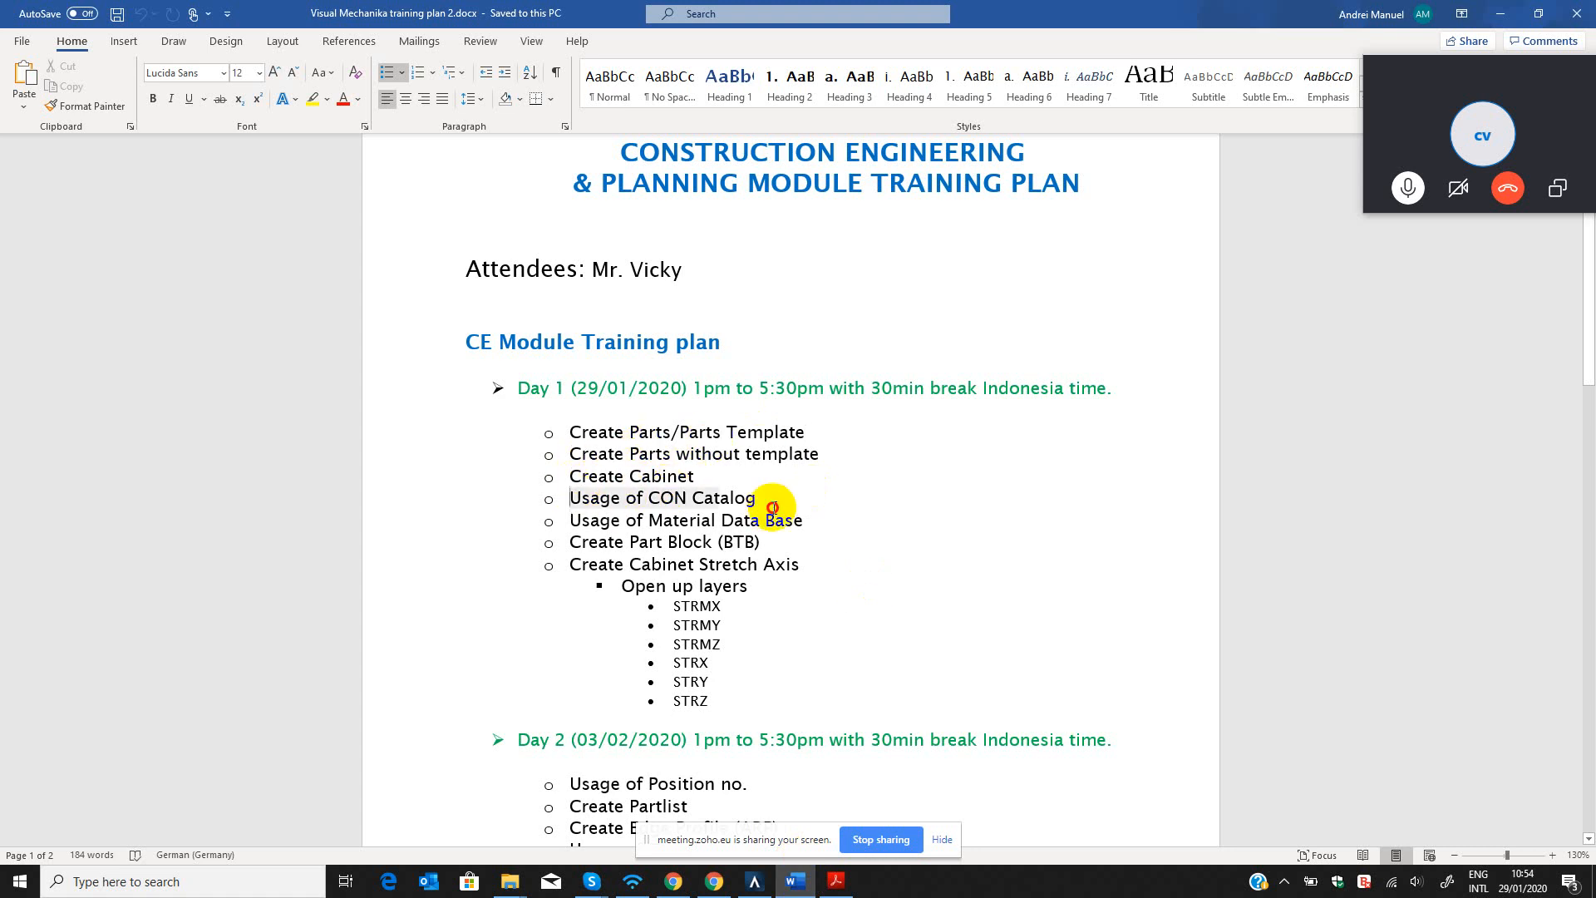
drag(565, 497, 770, 501)
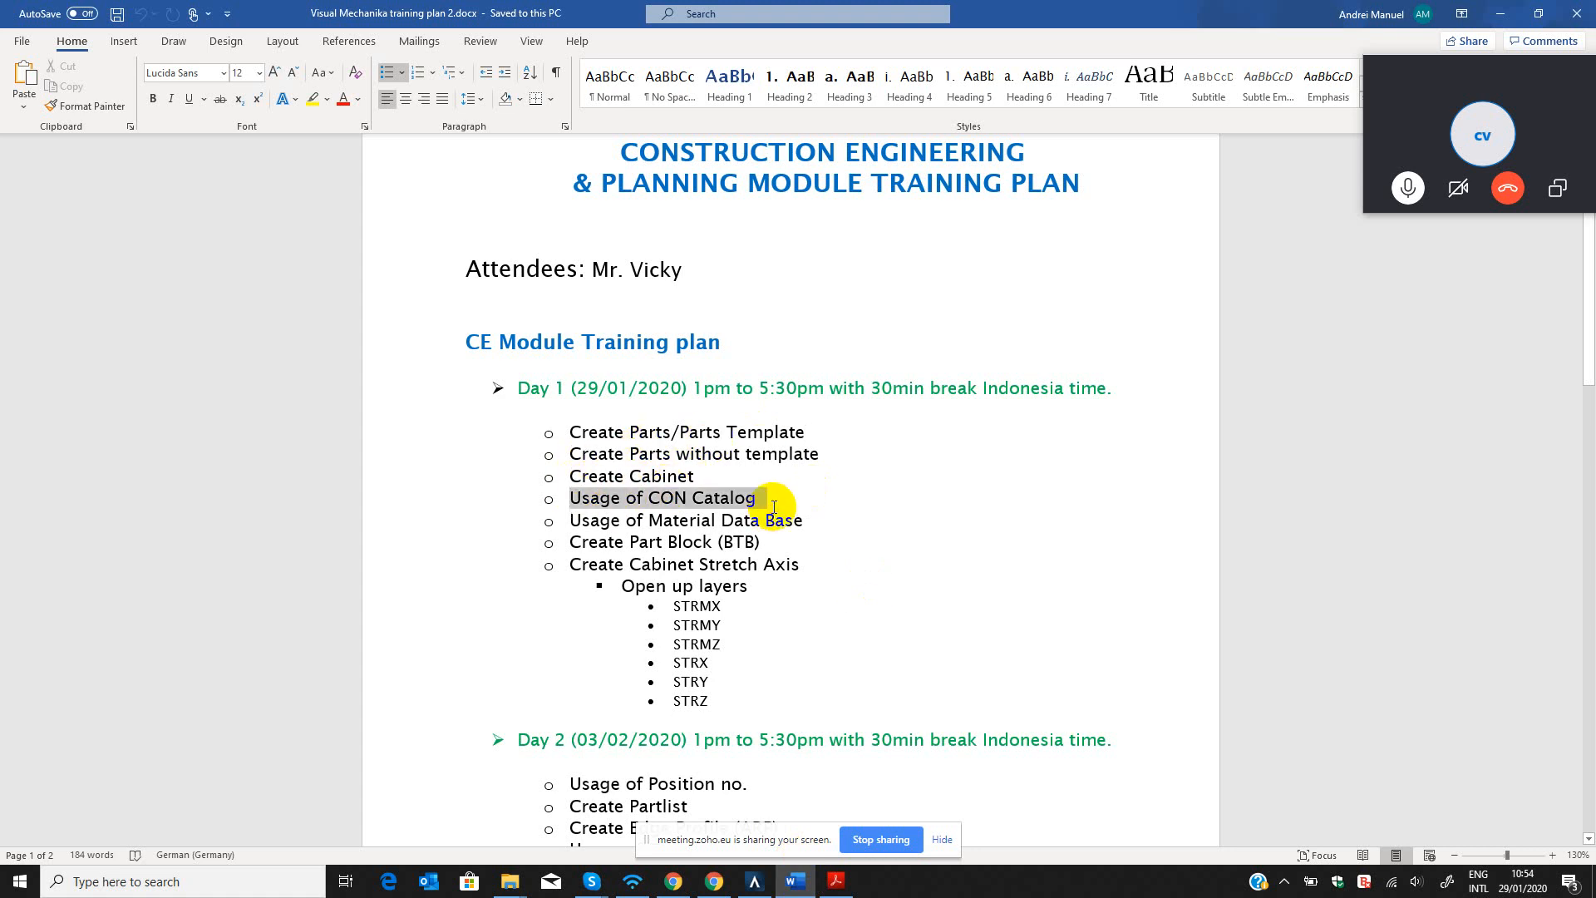
click(1500, 14)
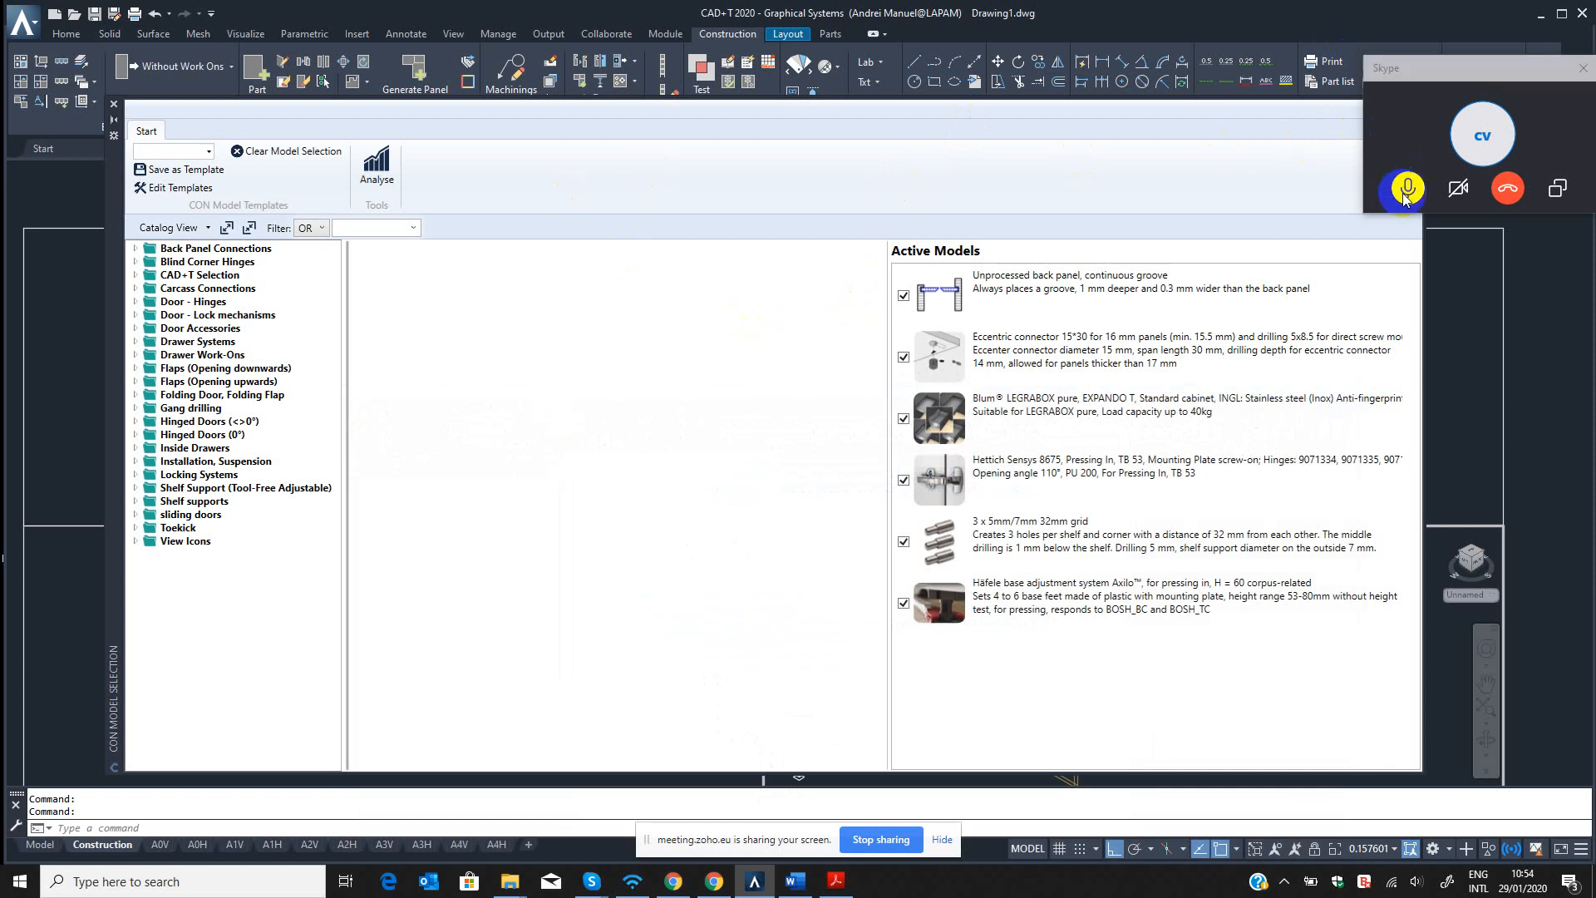
Close the CON Model Selection and open the CON Editor.
click(114, 107)
click(667, 33)
click(718, 37)
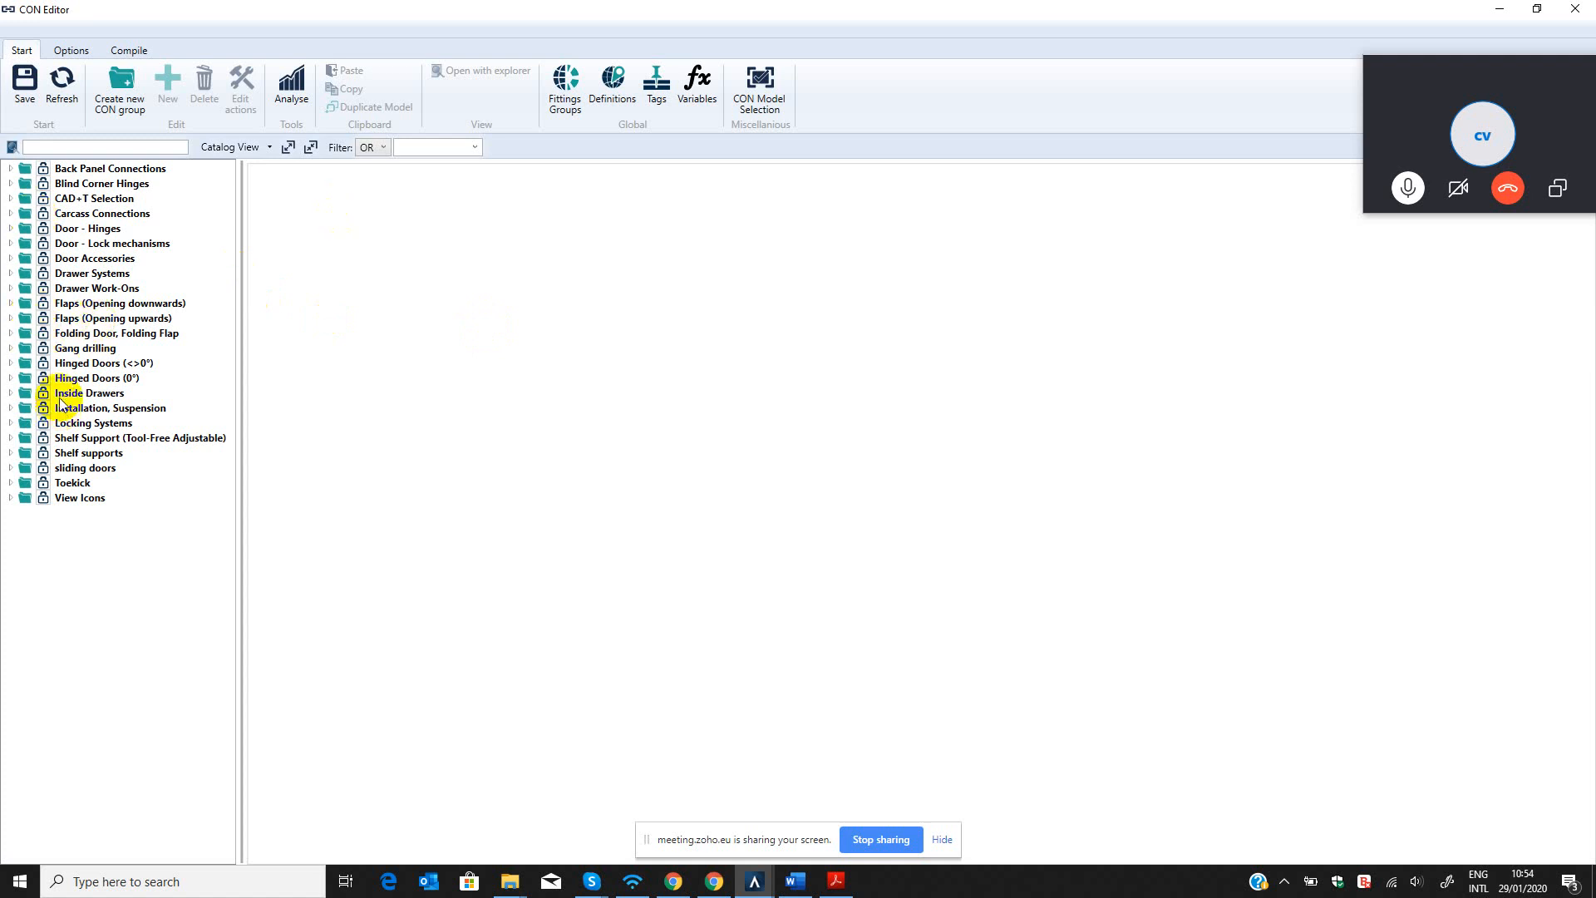
Browse the hinge models in the Hinged Doors (<>0°) and Hinged Doors (0°) groups of the CON catalog.
click(11, 363)
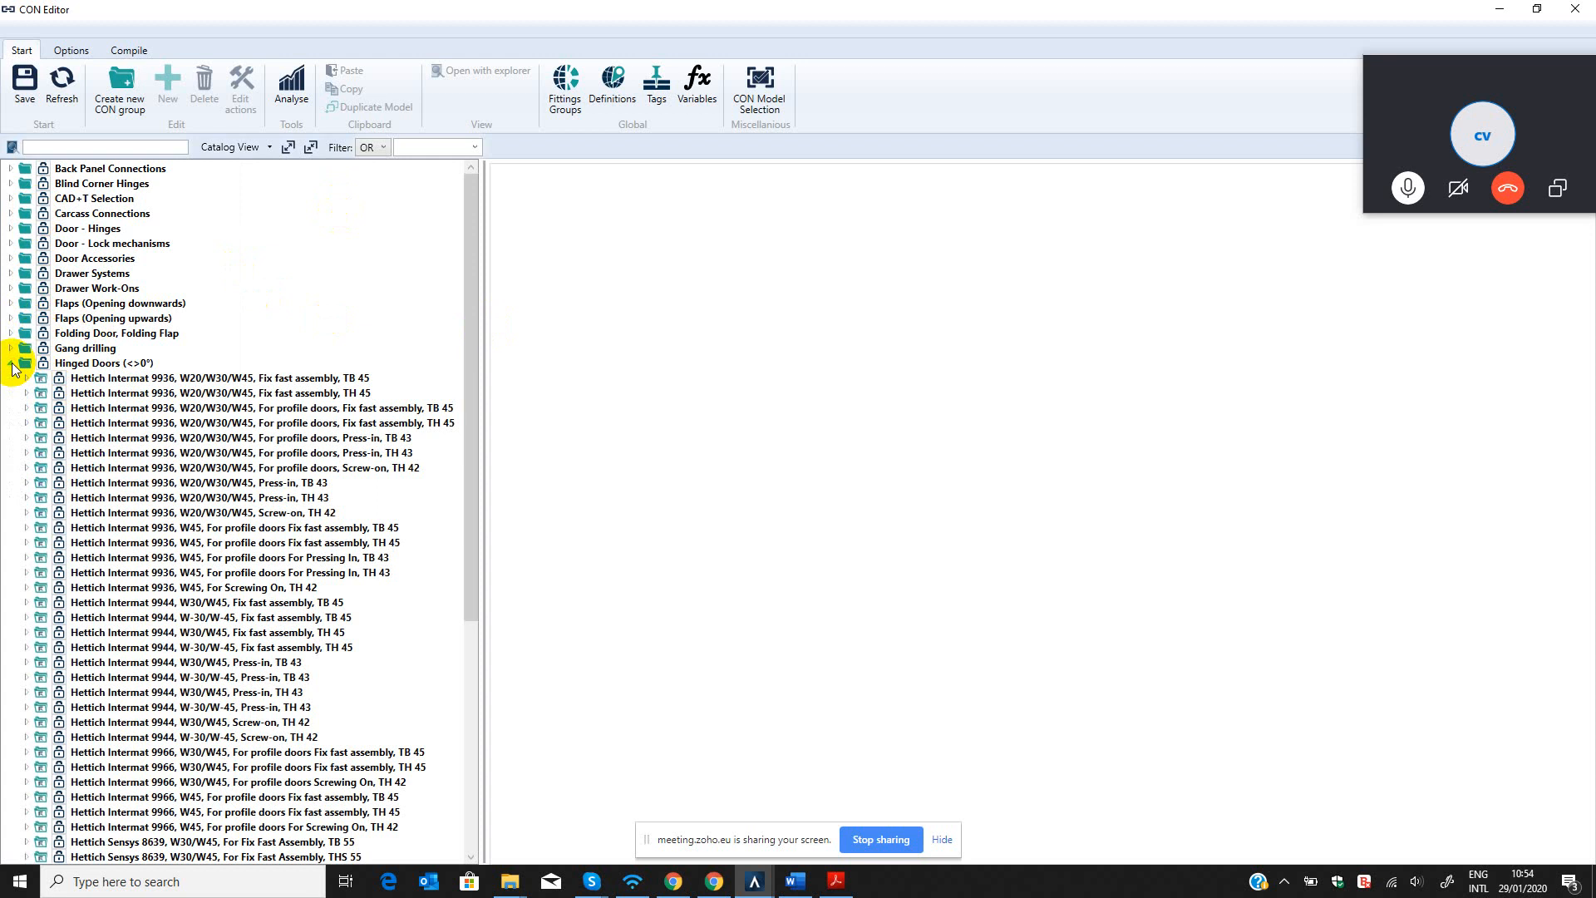
drag(465, 353, 465, 223)
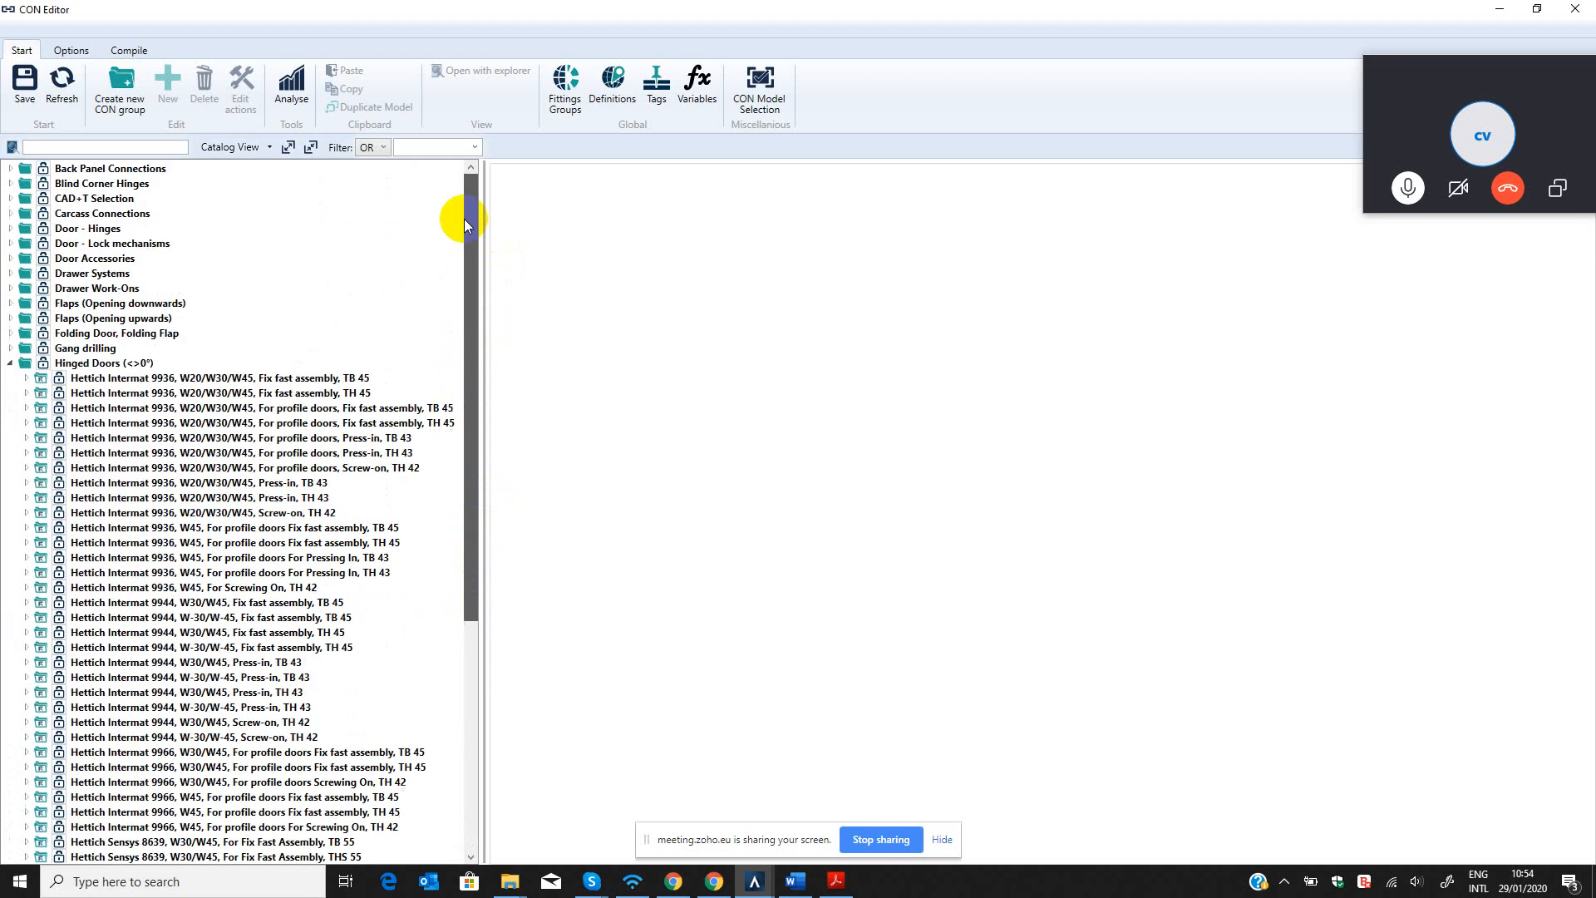
click(11, 364)
click(10, 379)
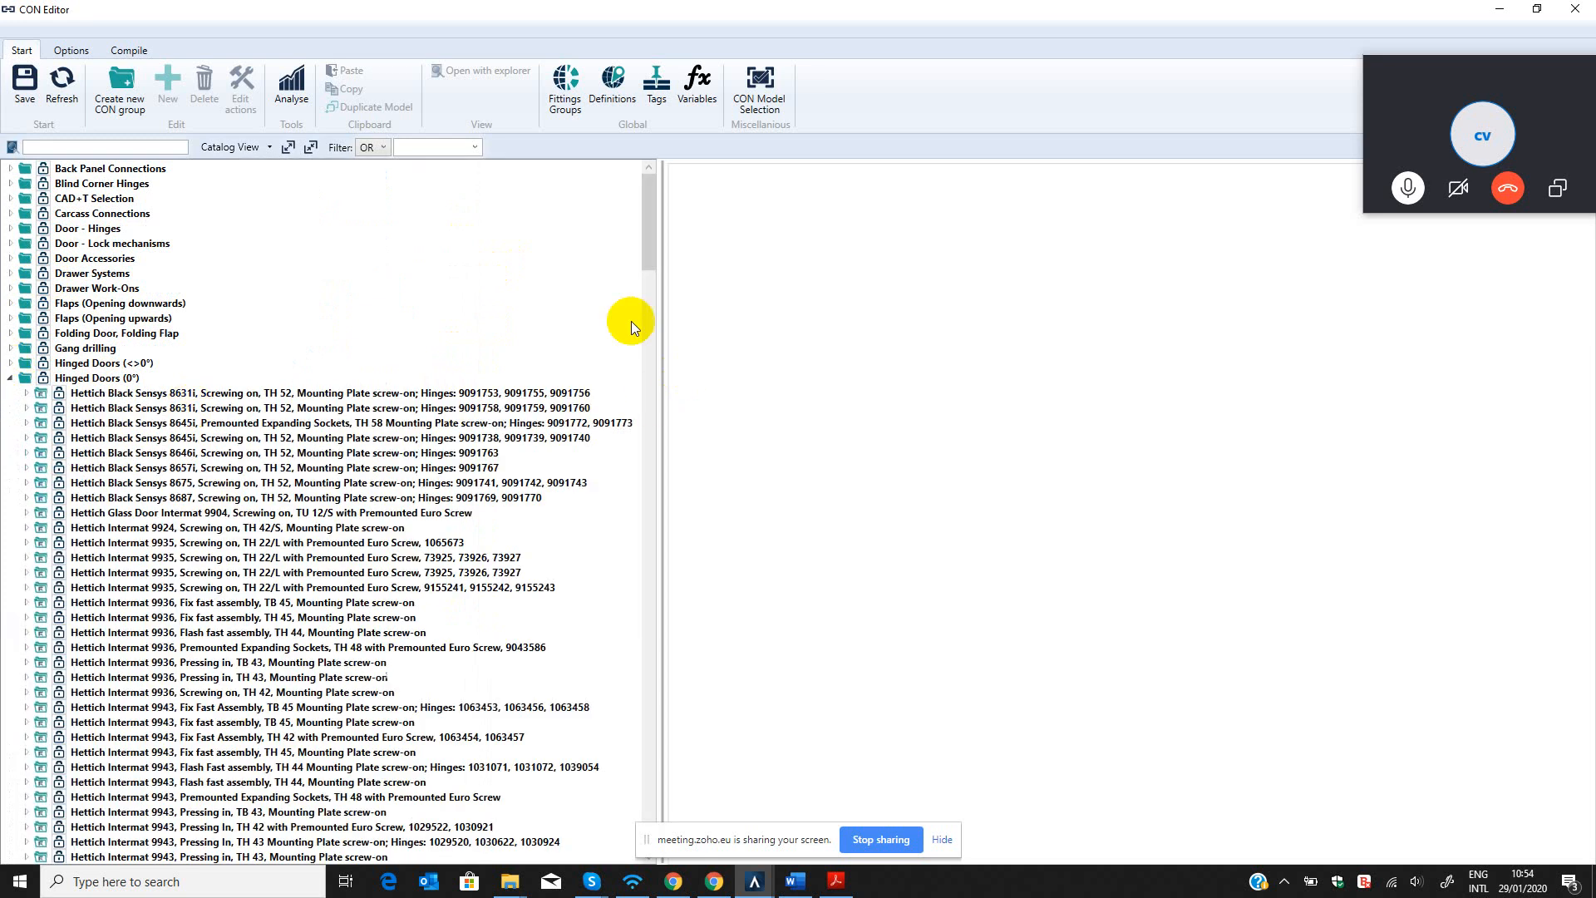
Look through the hinge models in the Hinged Doors (0°) group, collapse it, and show the group's model overview.
drag(647, 232, 686, 686)
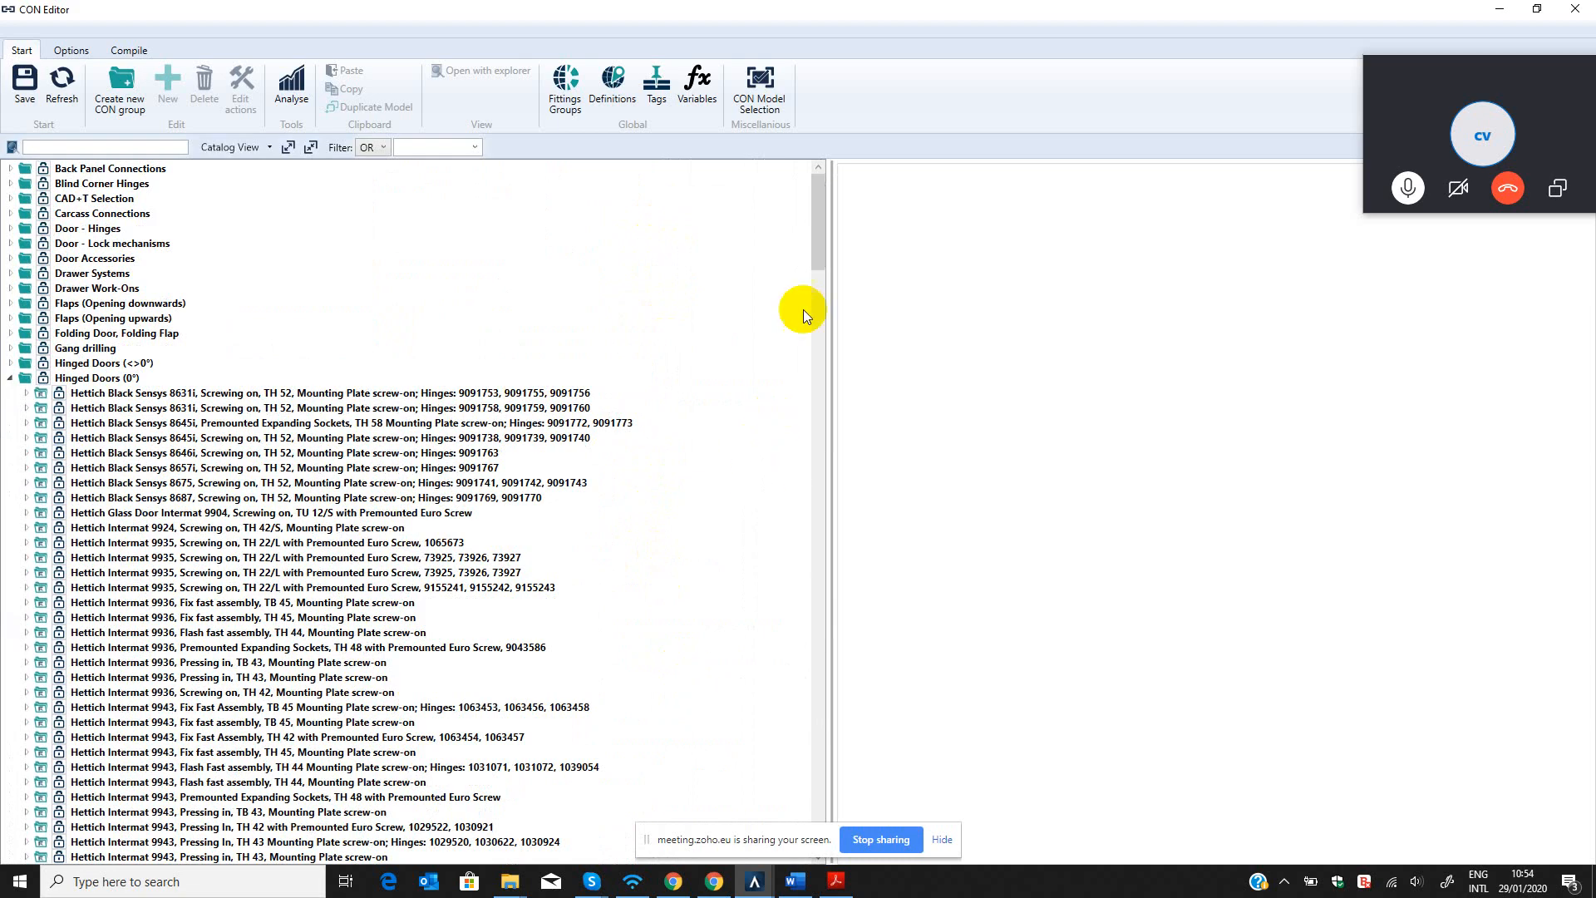
drag(822, 274, 812, 745)
mouse_move(526, 590)
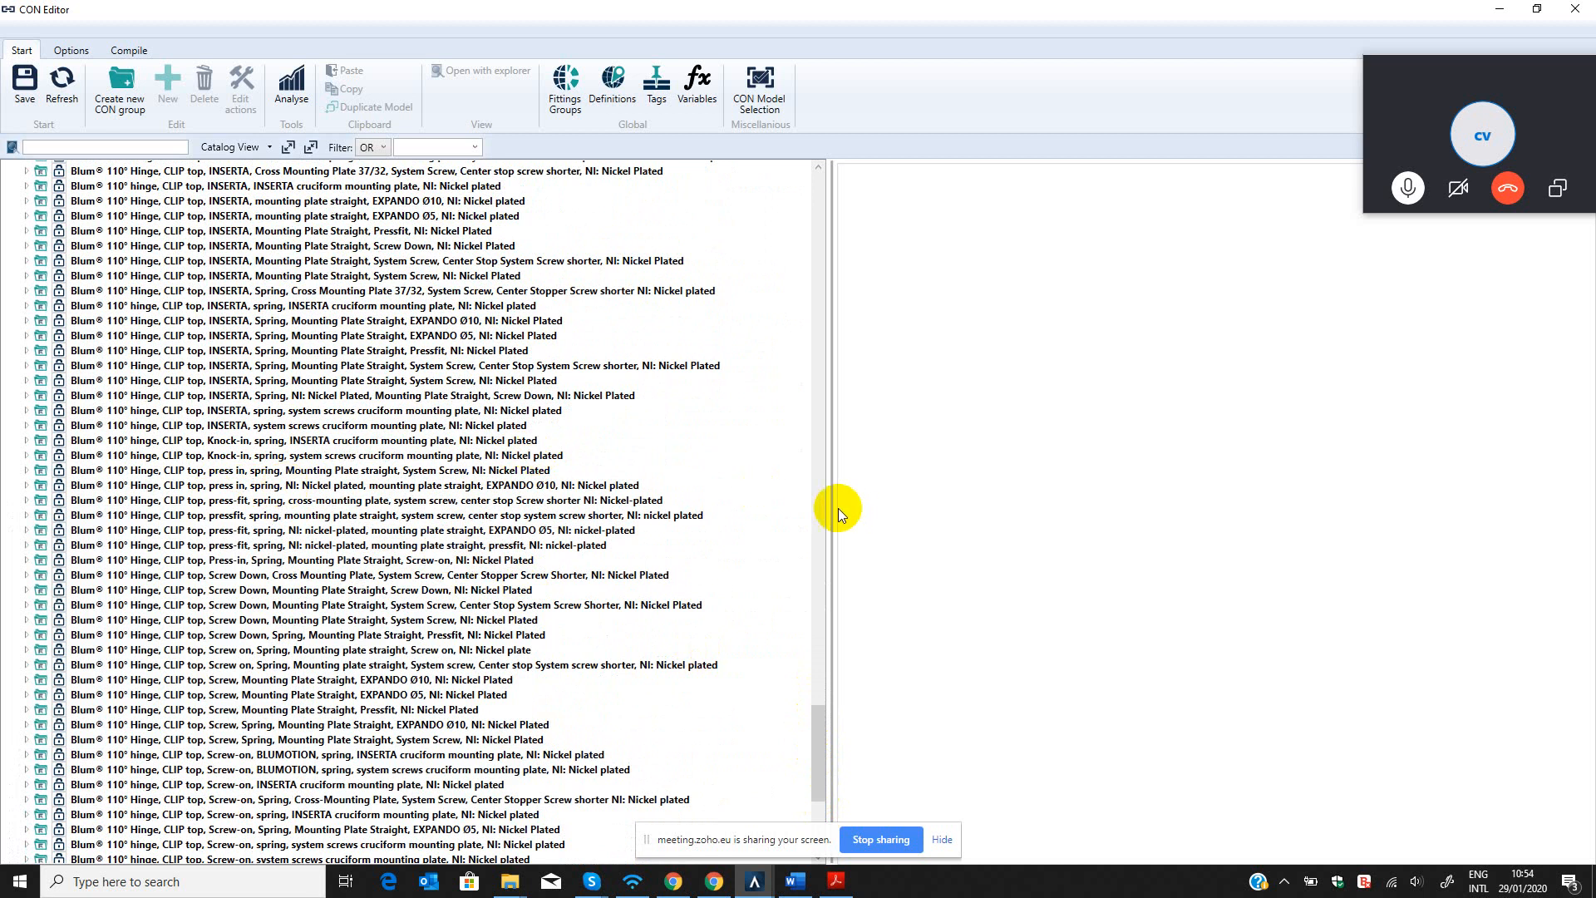
scroll(715, 532, up, 6)
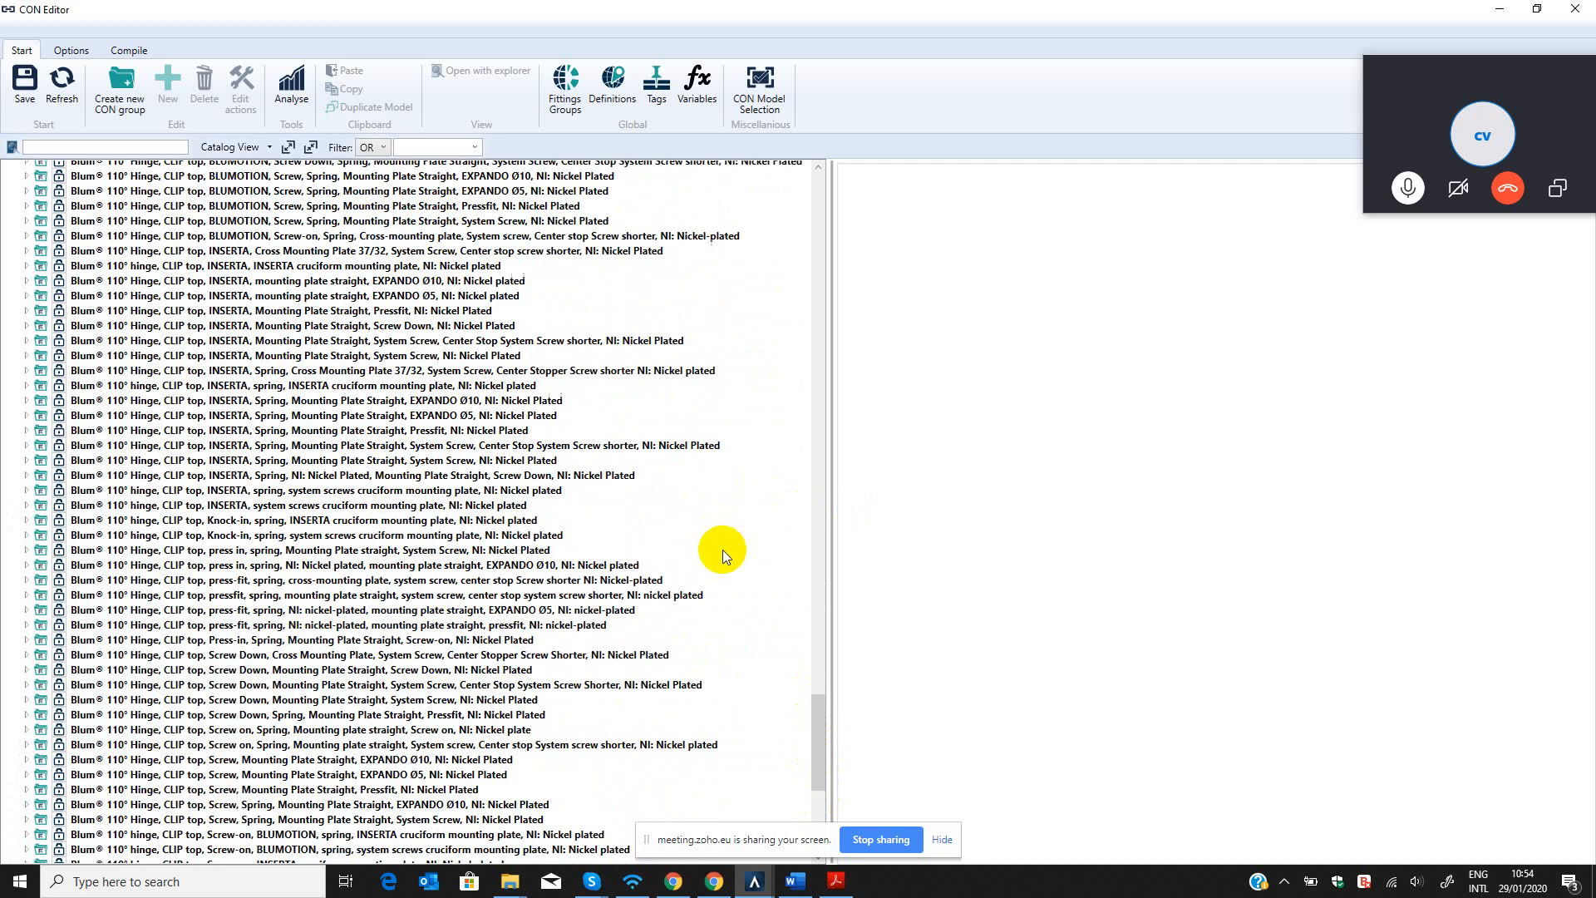
drag(821, 661, 816, 177)
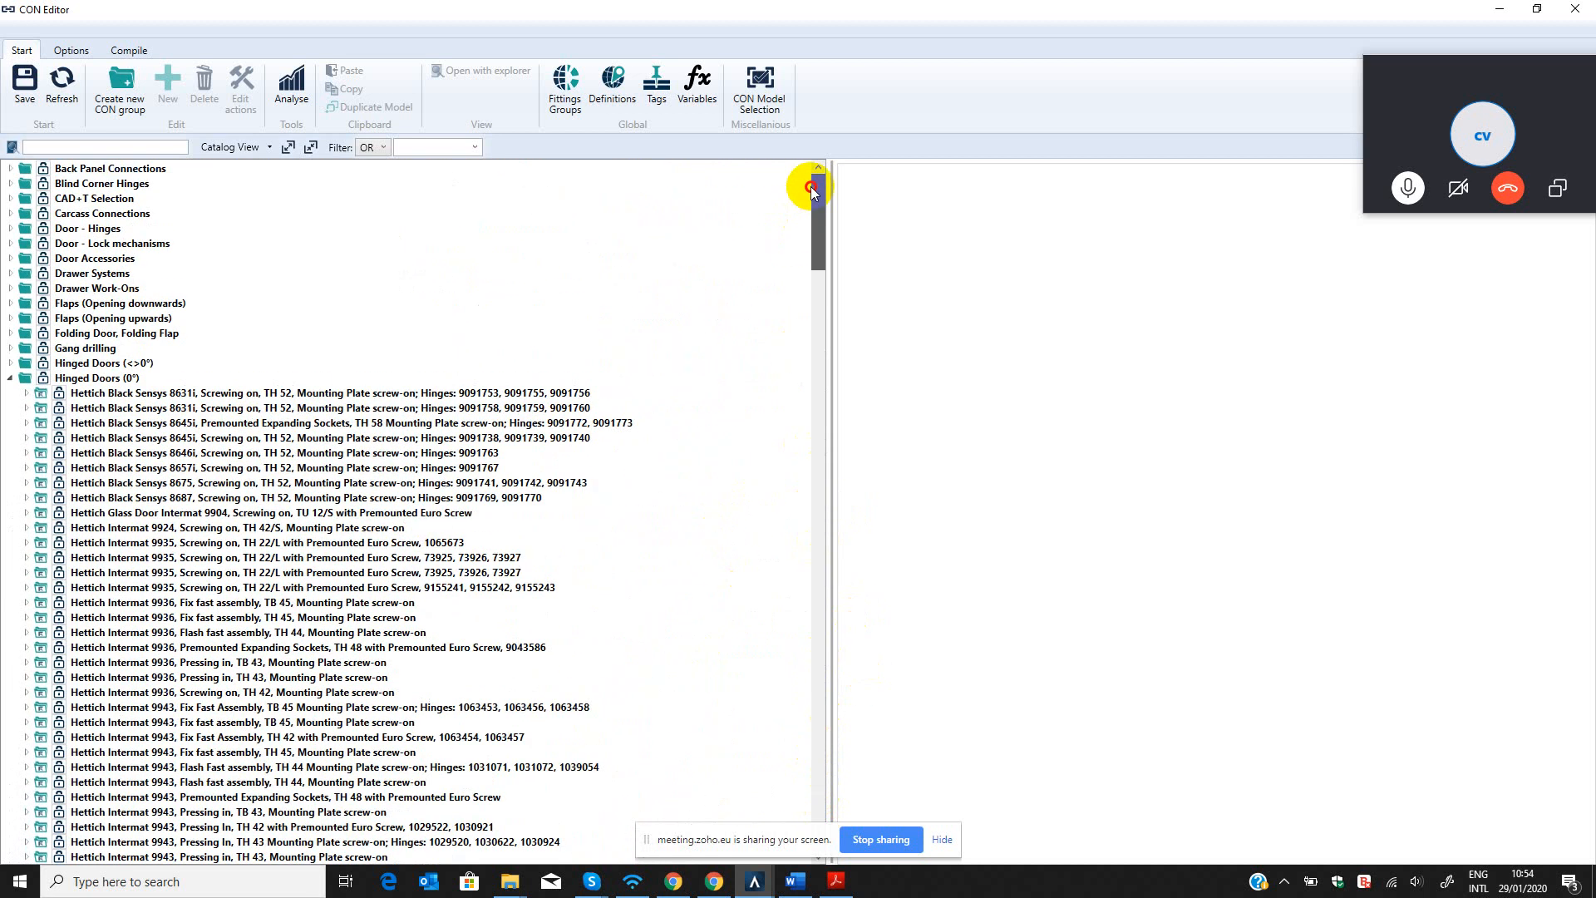
click(11, 380)
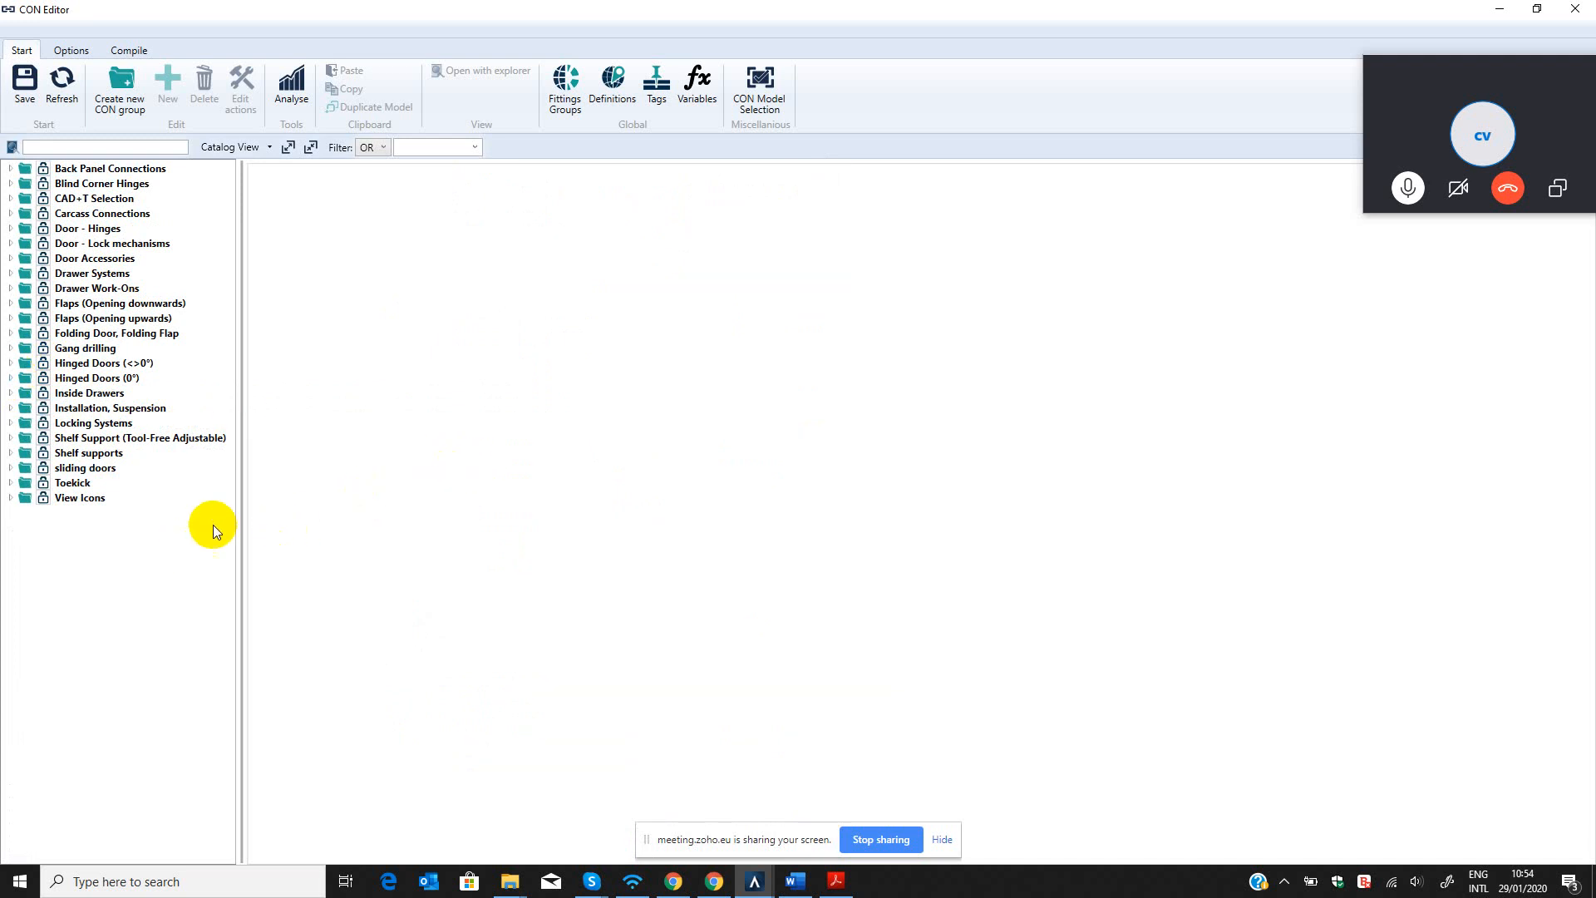
drag(241, 512, 255, 510)
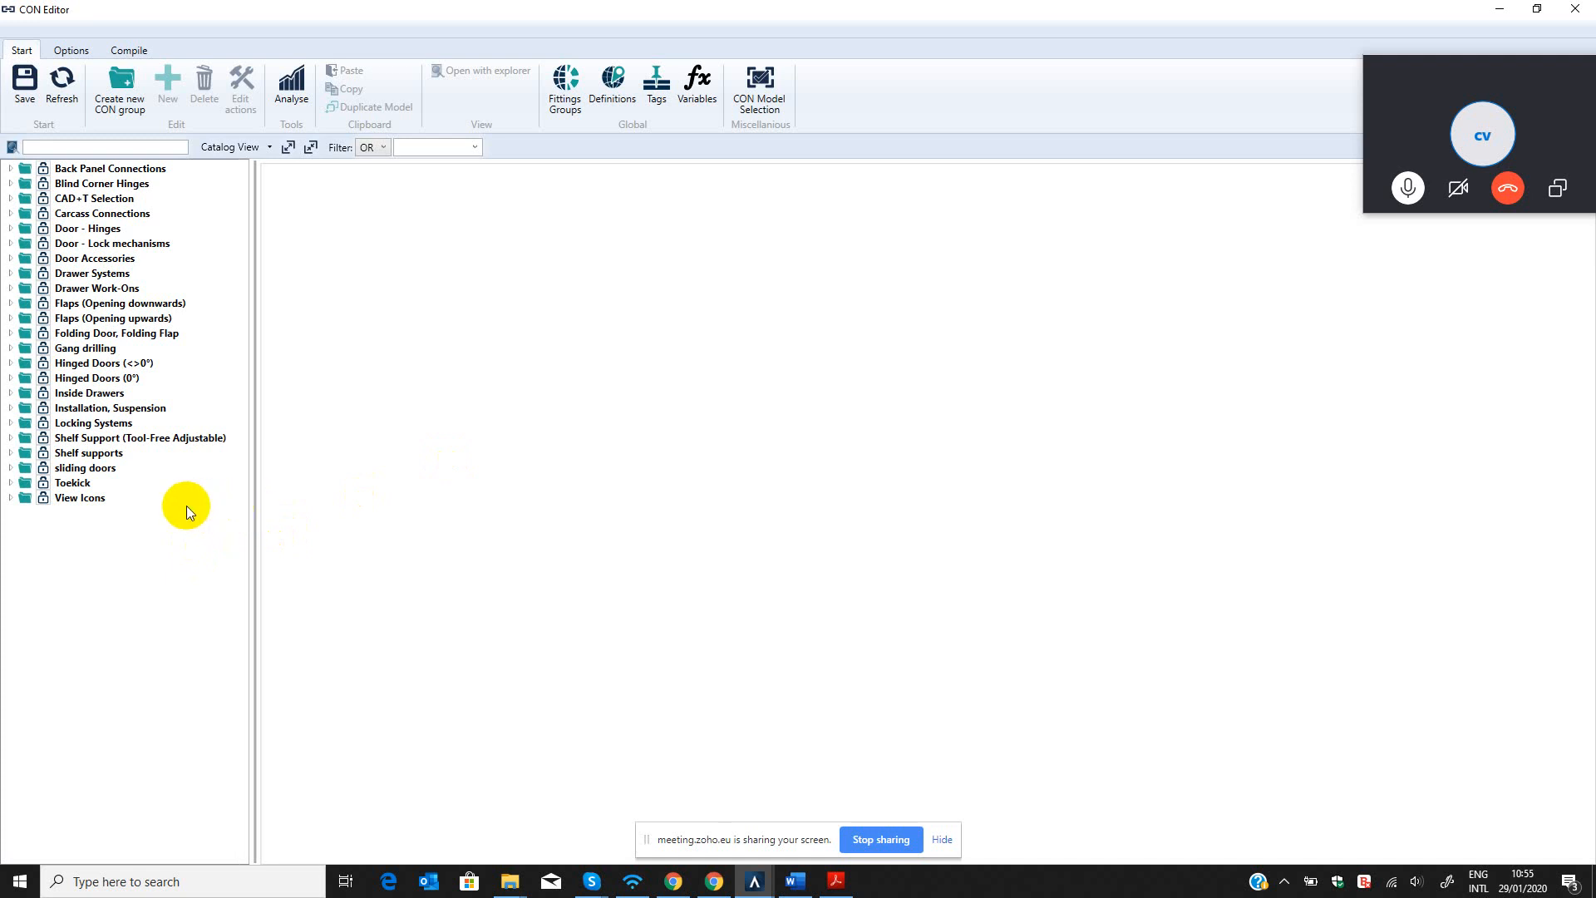
click(65, 379)
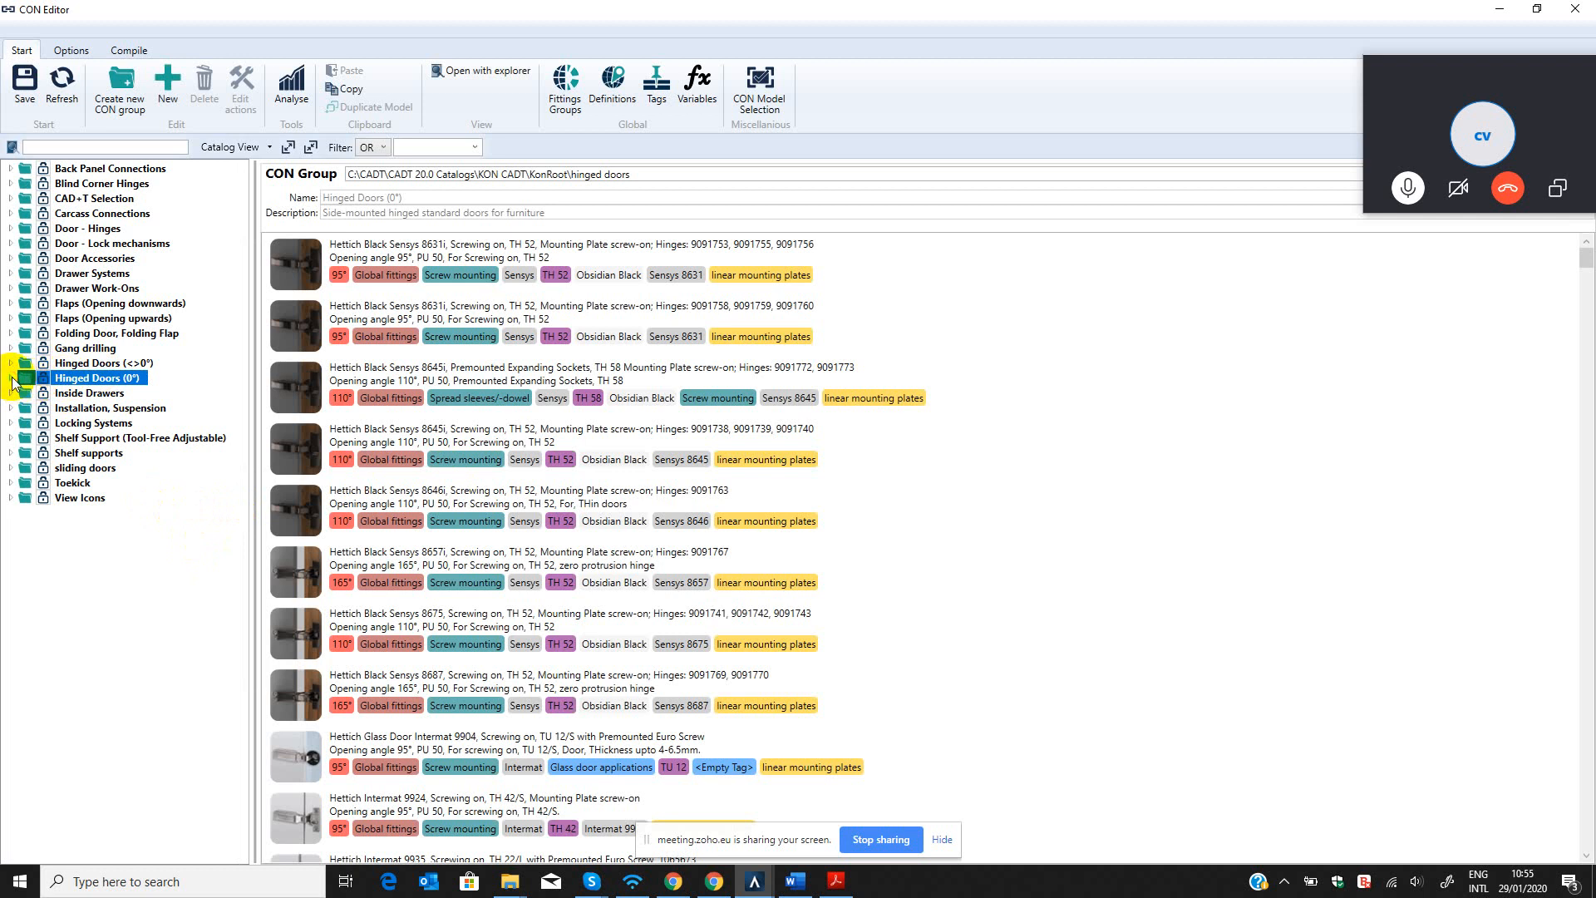
double_click(46, 379)
double_click(46, 379)
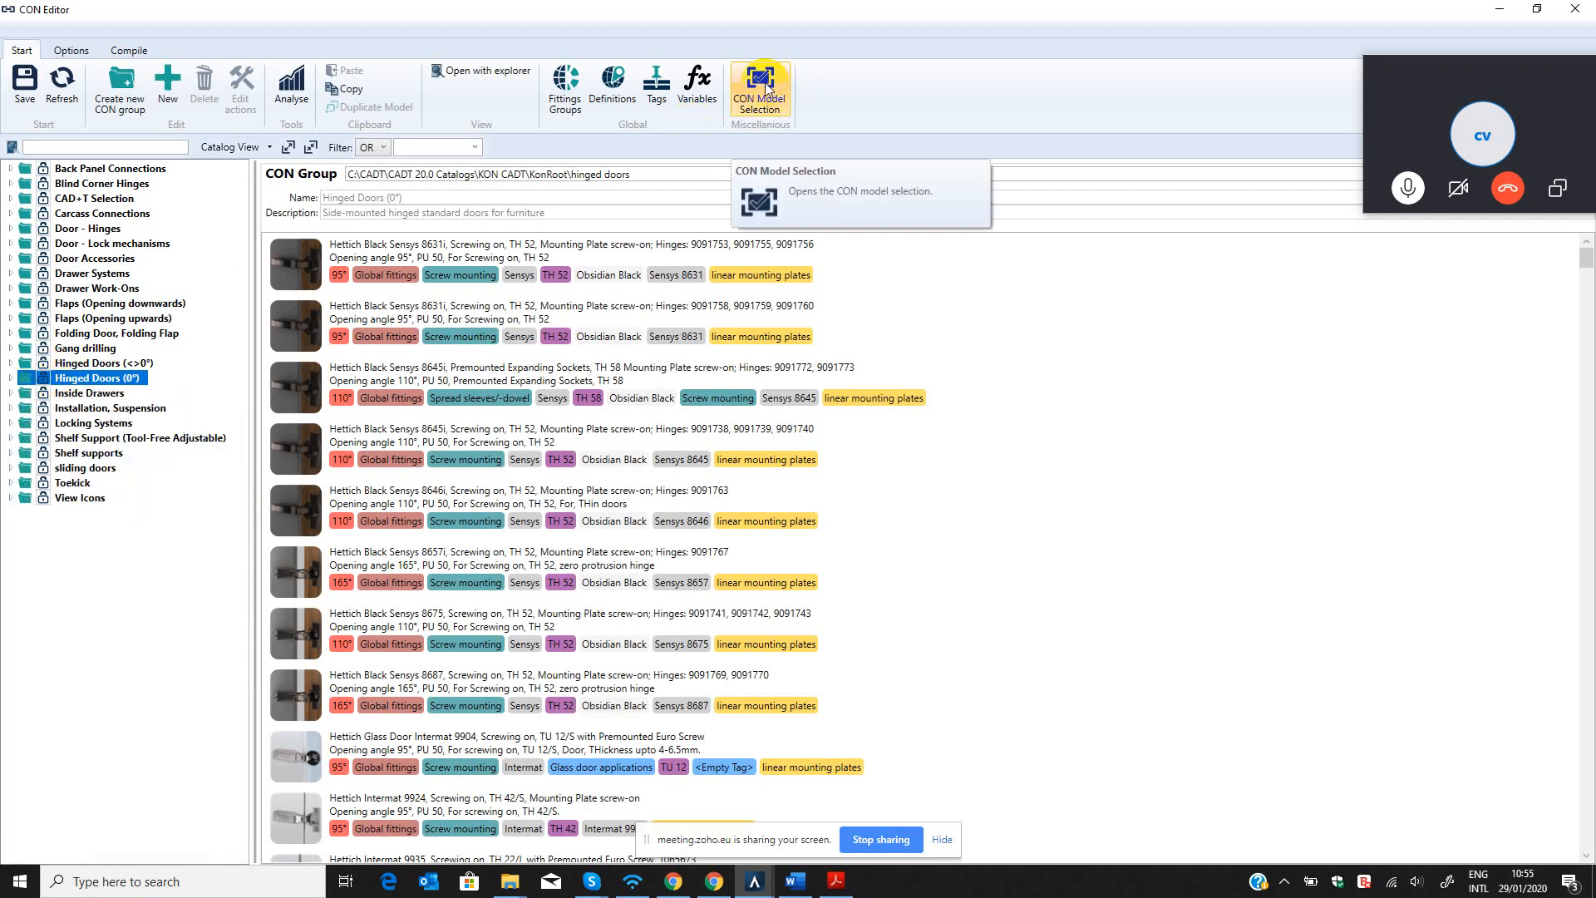
In the CON Model Selection, clear the active models and activate the Hettich Black Sensys 8646i hinge from Hinged Doors (0°).
click(765, 84)
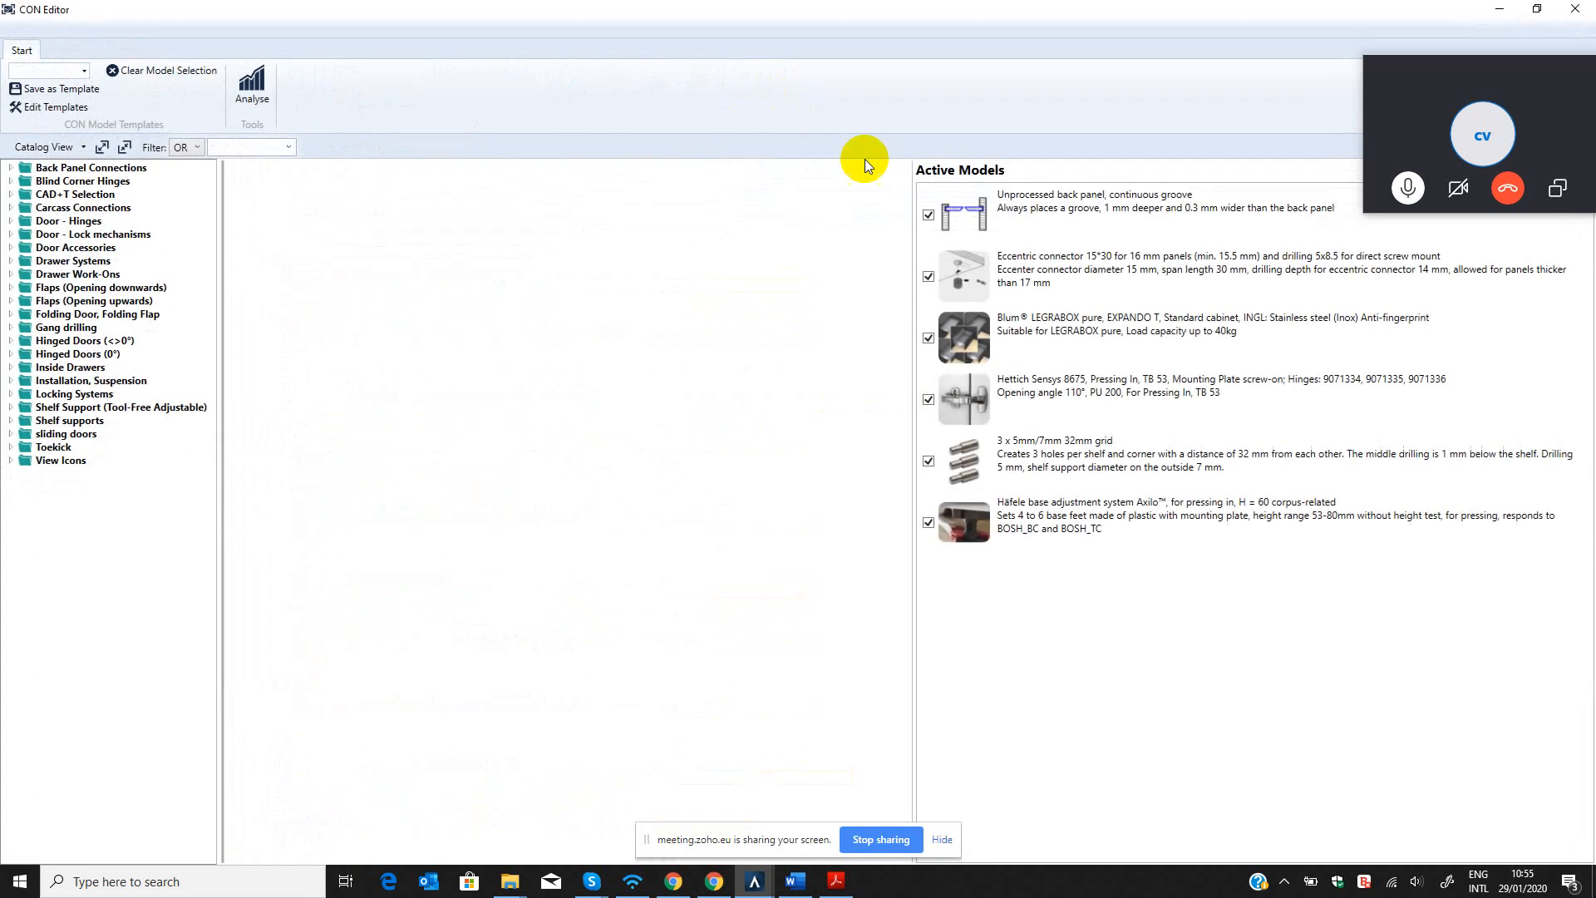
click(146, 70)
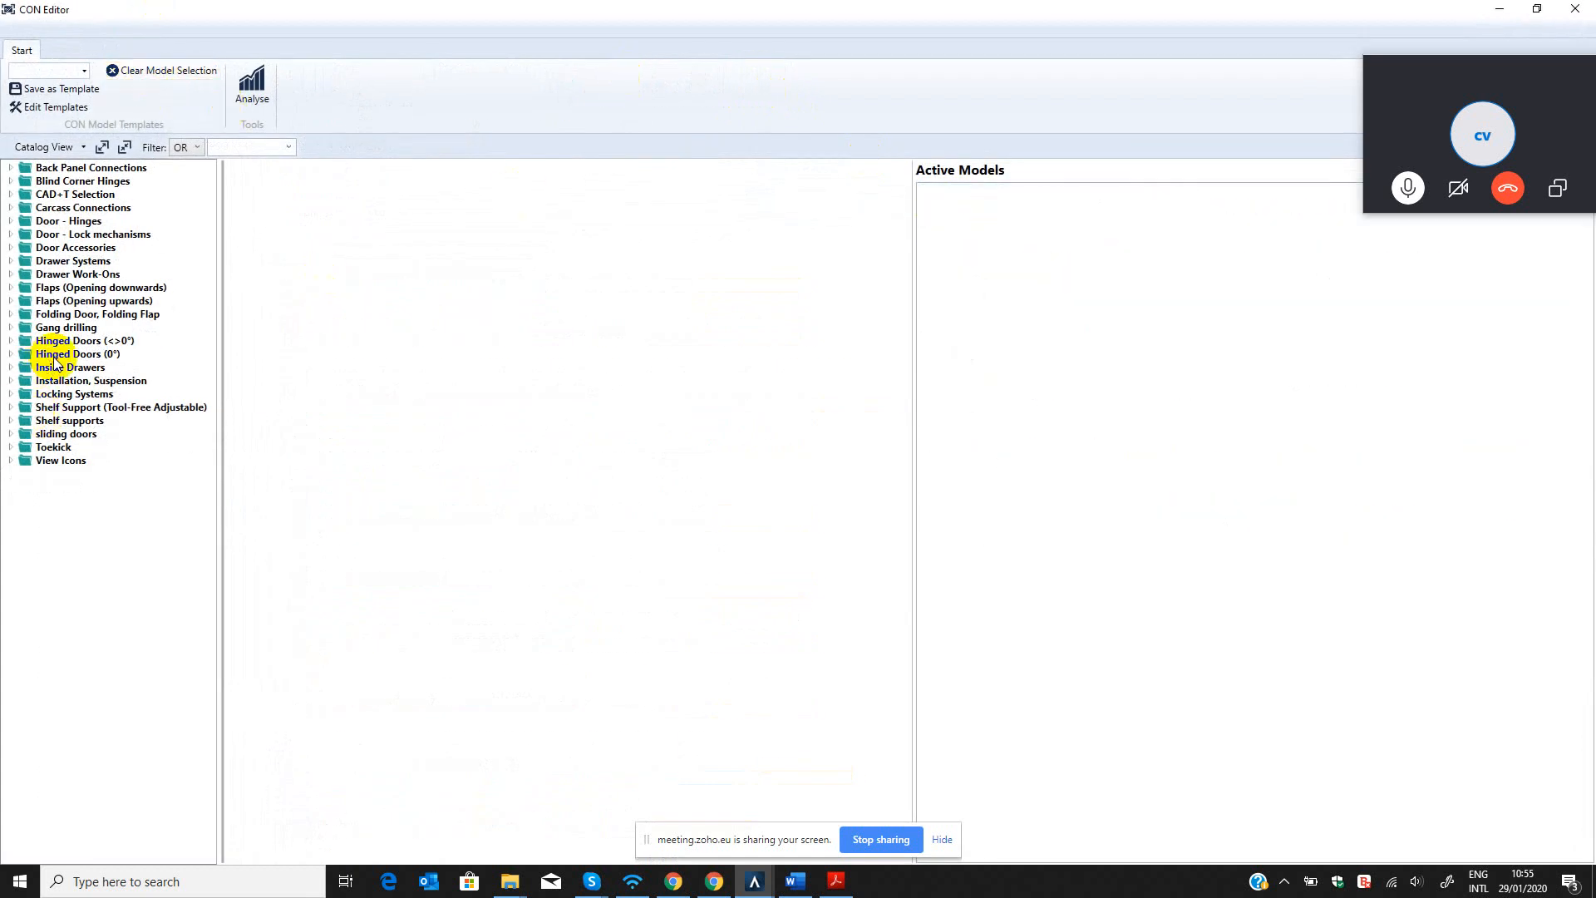
click(12, 356)
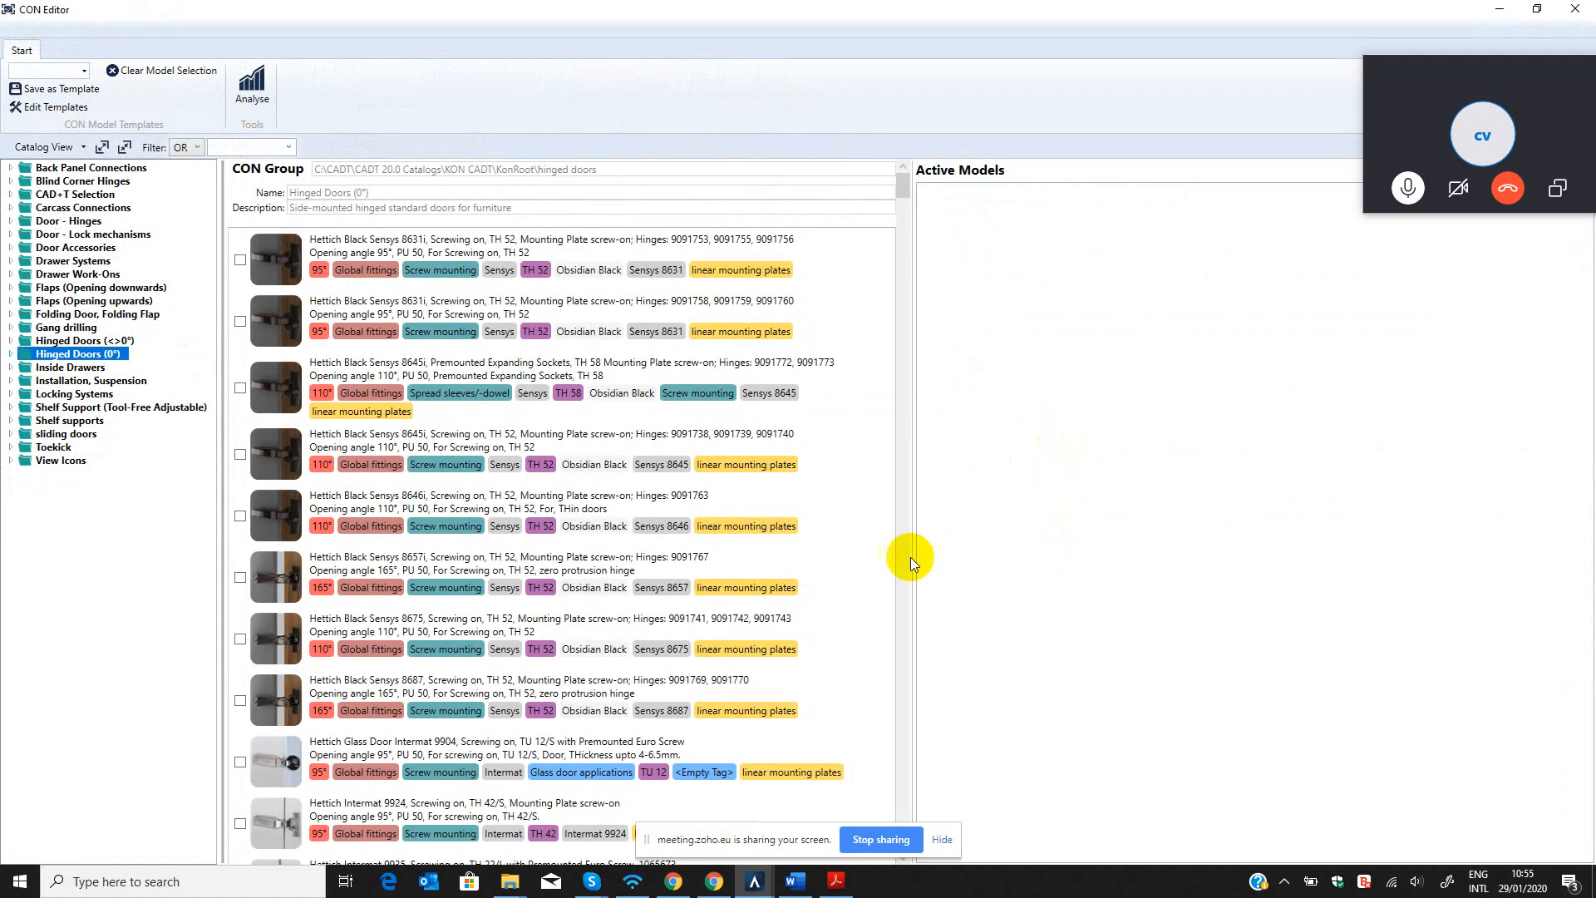
click(12, 354)
click(11, 355)
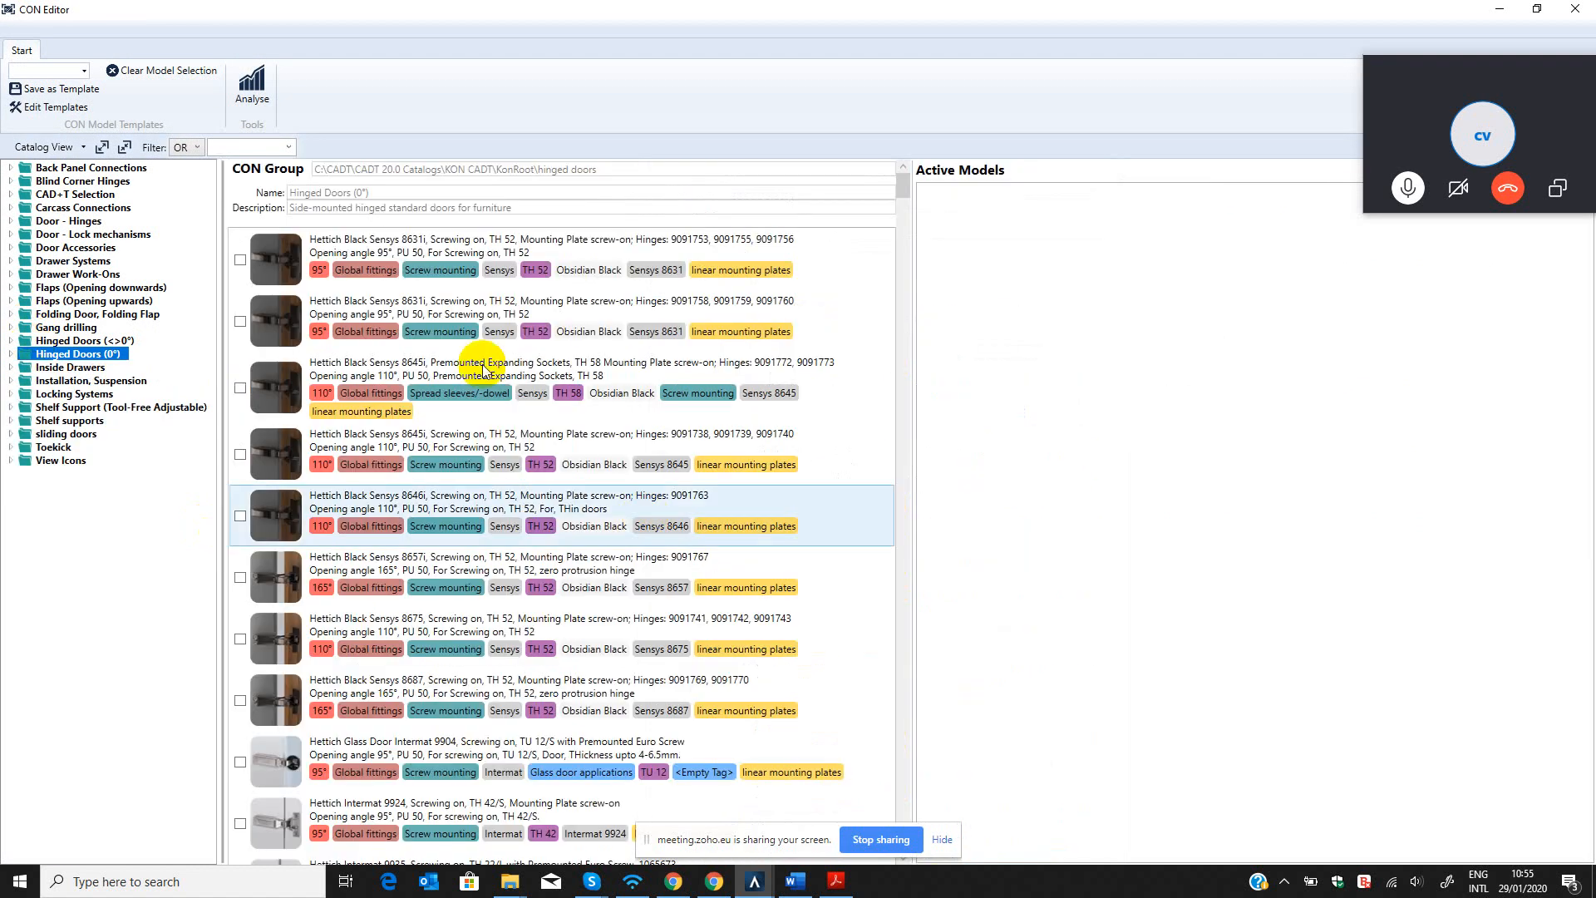
click(12, 356)
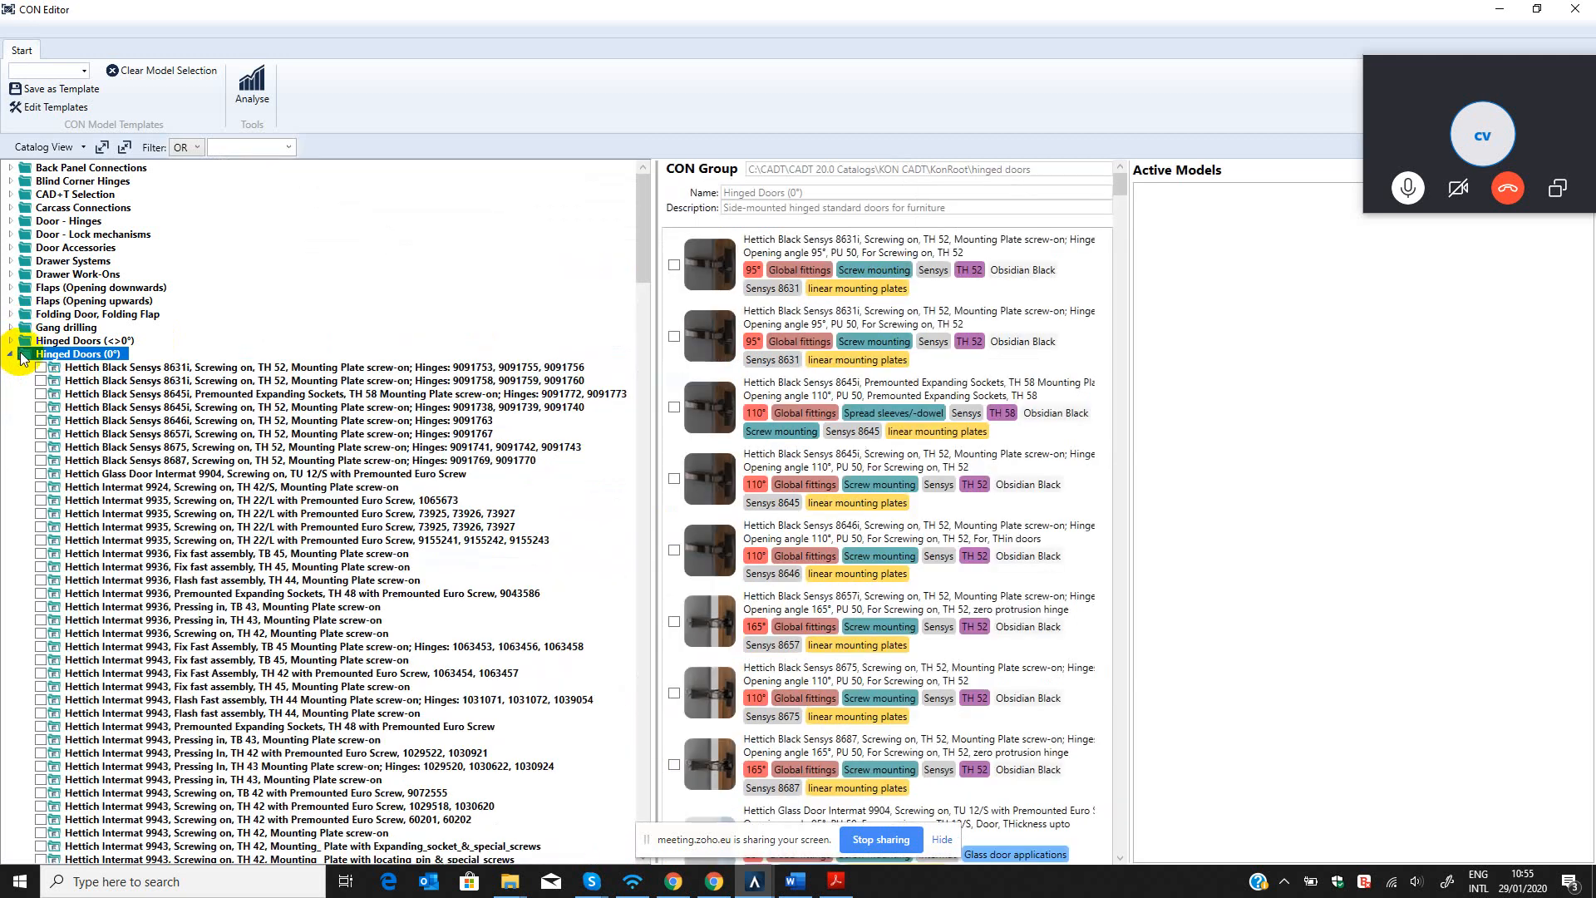
click(41, 421)
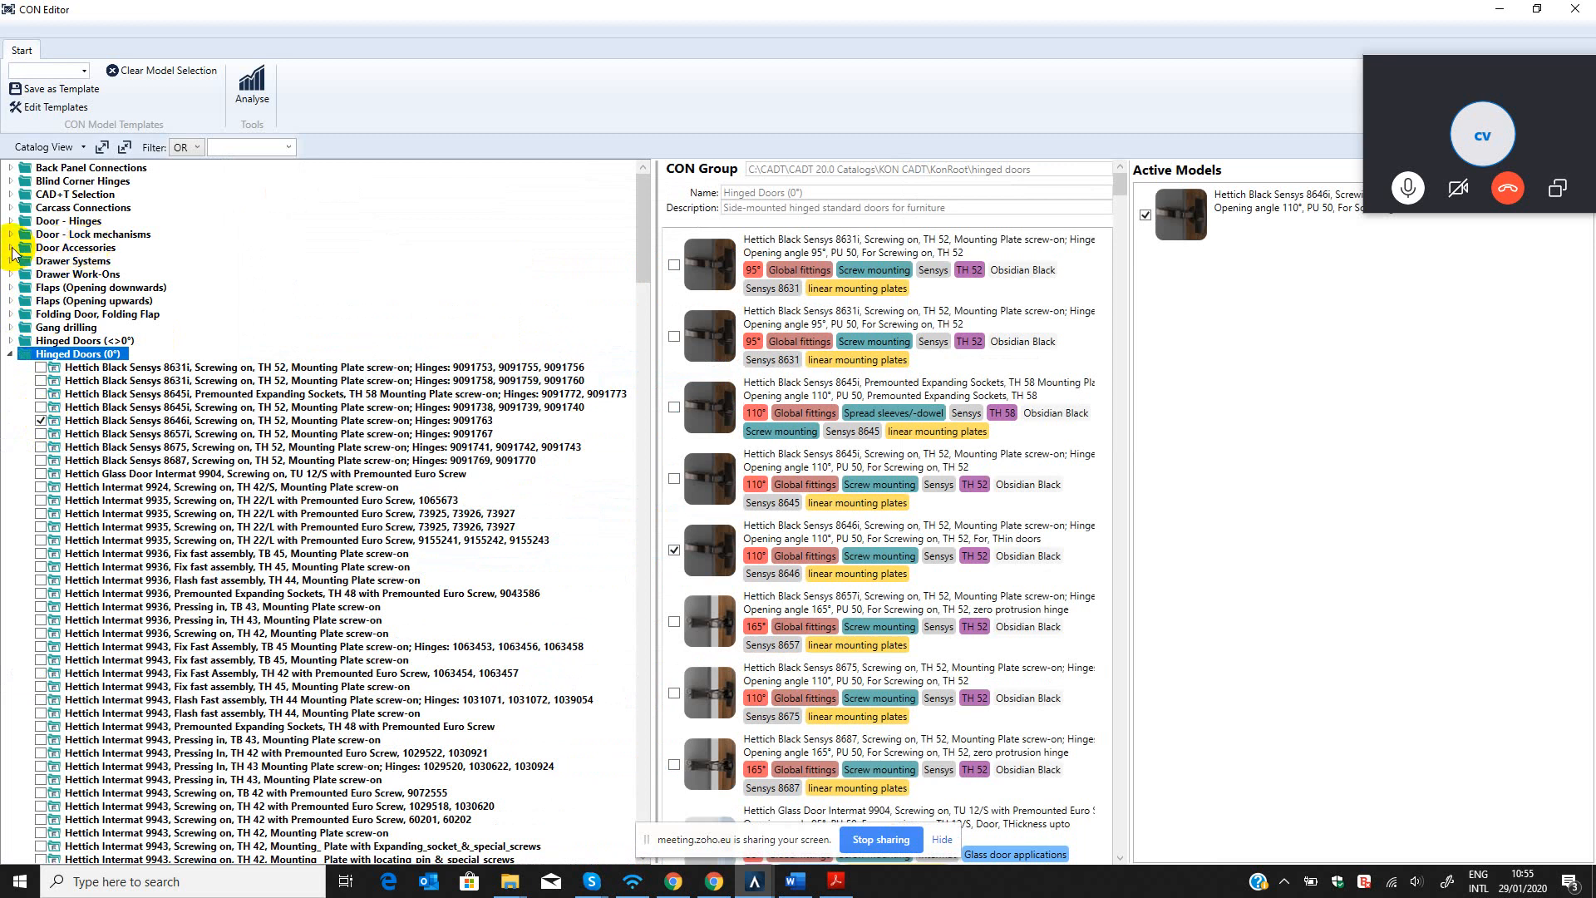
Activate the Dowel 8x40 model from the Carcass Connections group.
click(15, 259)
click(10, 248)
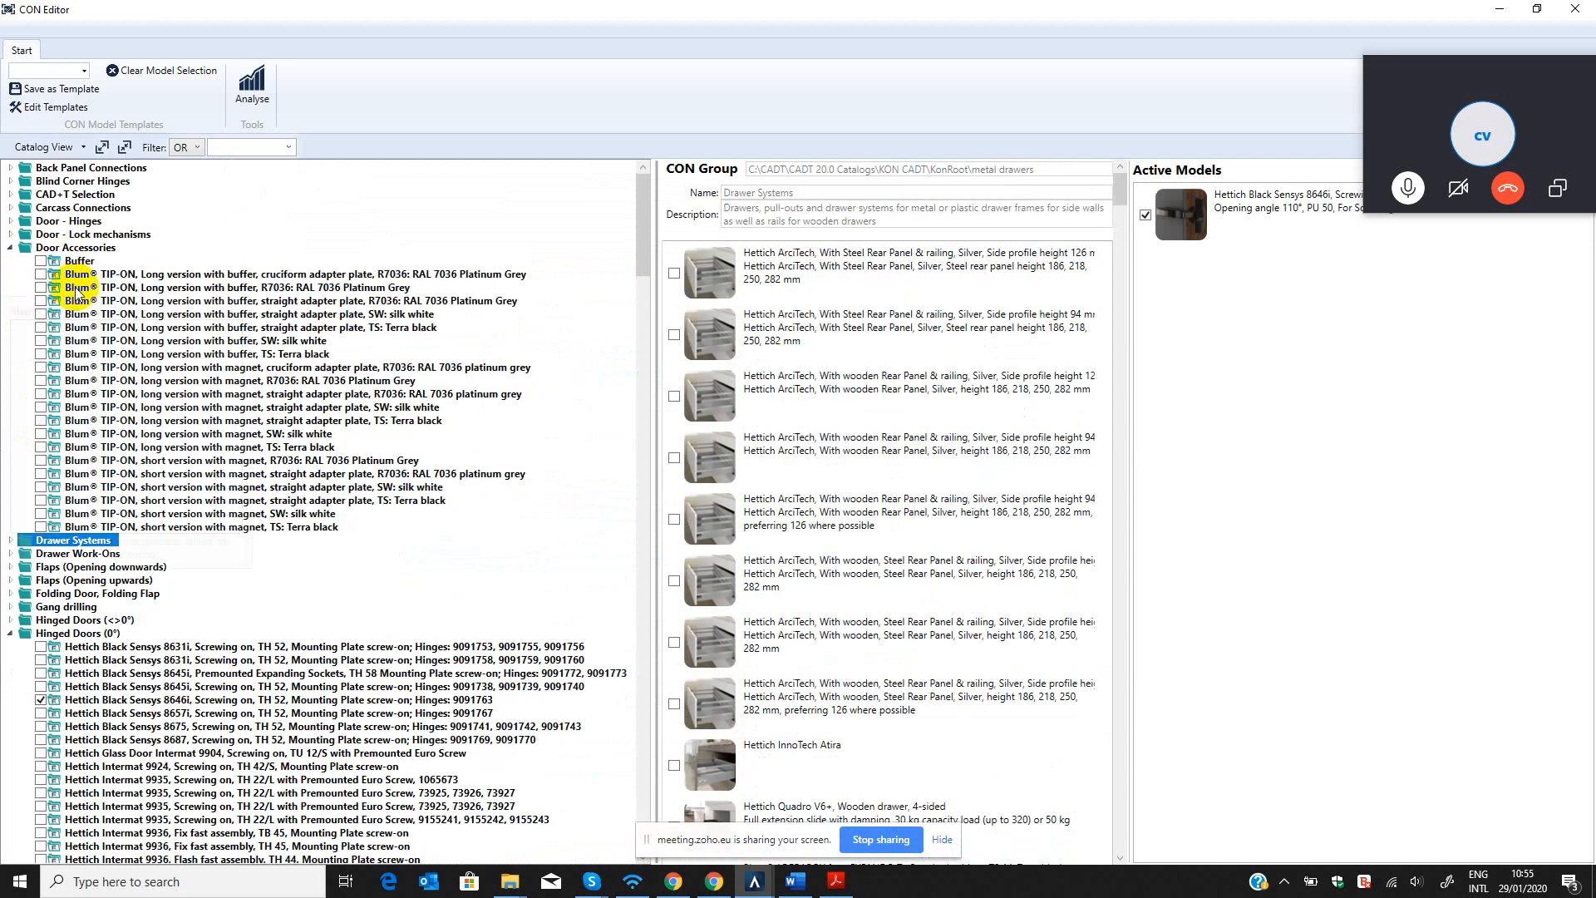
click(90, 208)
click(10, 208)
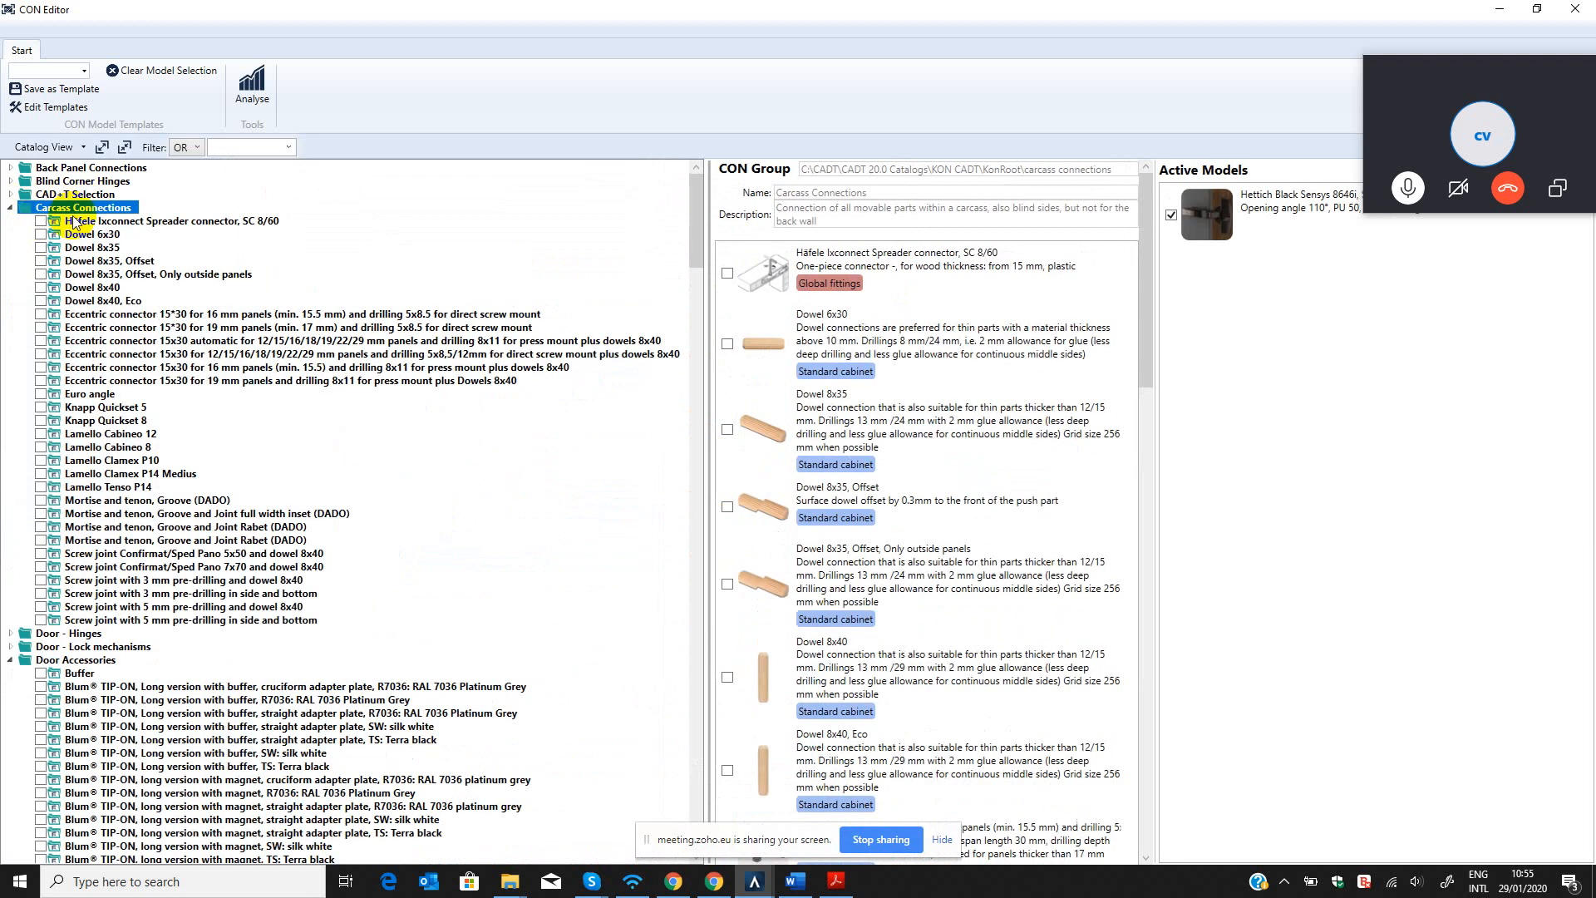
mouse_move(96, 289)
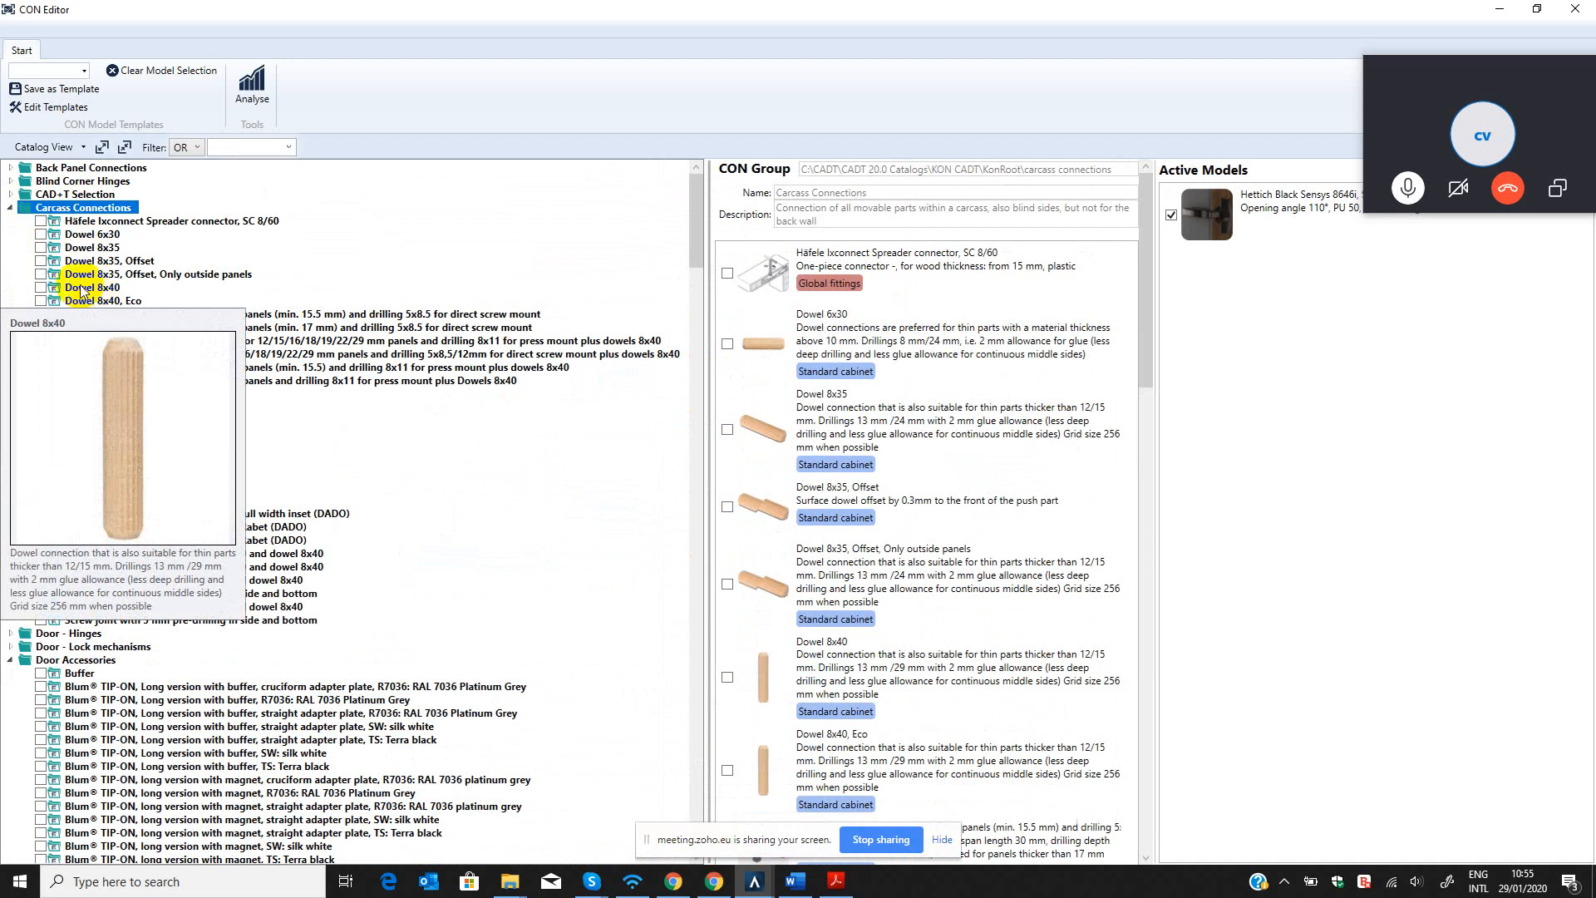
click(41, 288)
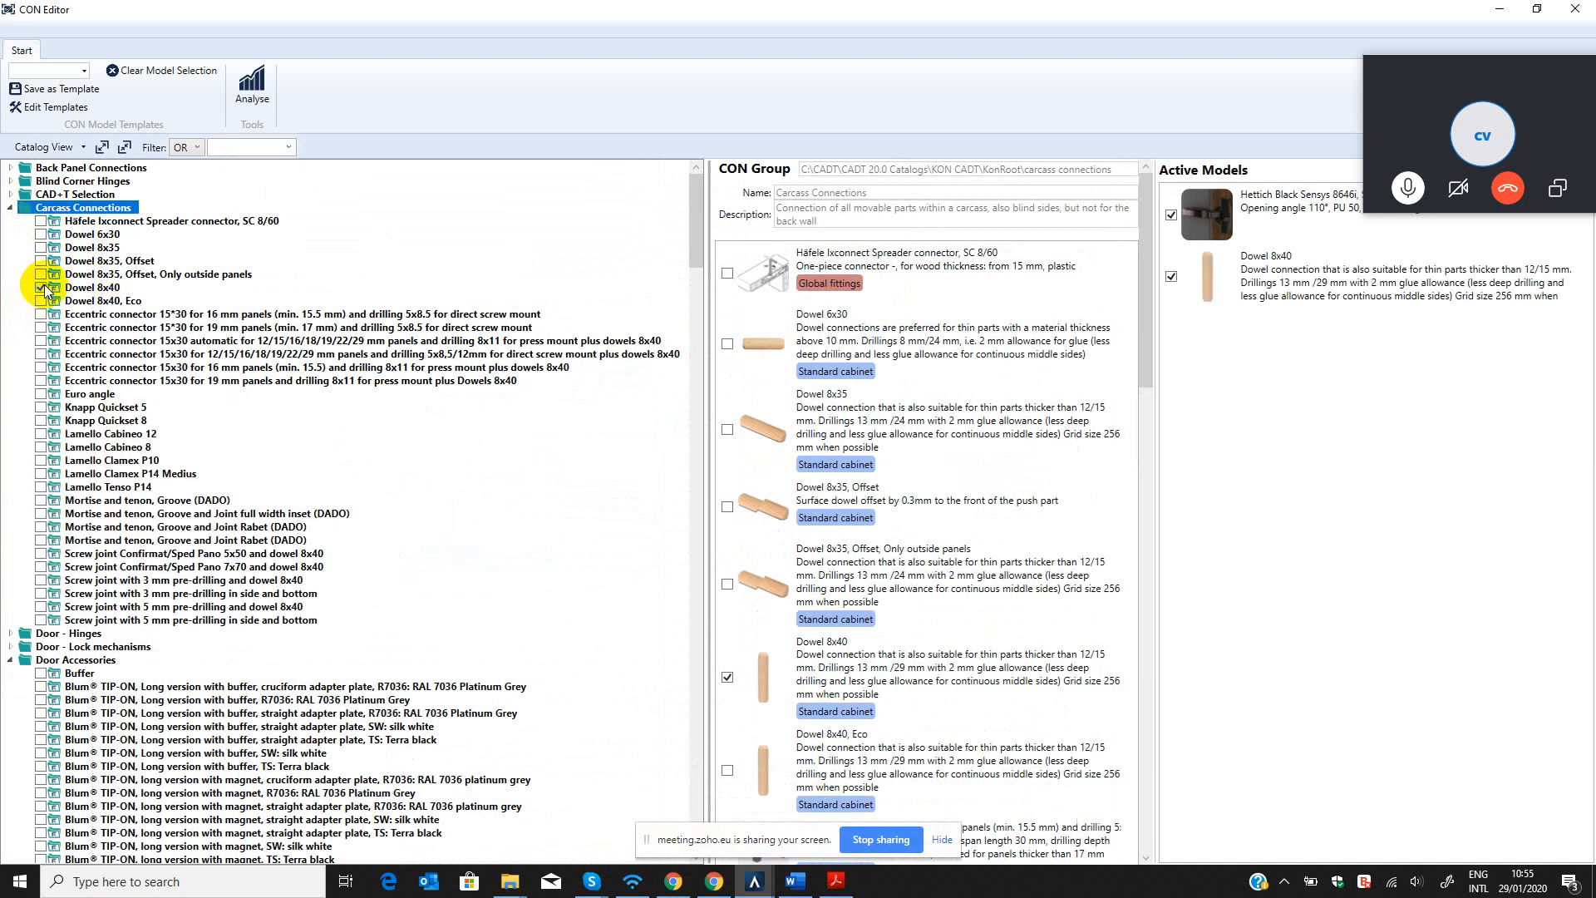
Return to the CON Editor and examine the fully automatic groove/rabbet model for unprocessed back panels in Back Panel Connections.
click(20, 169)
click(11, 168)
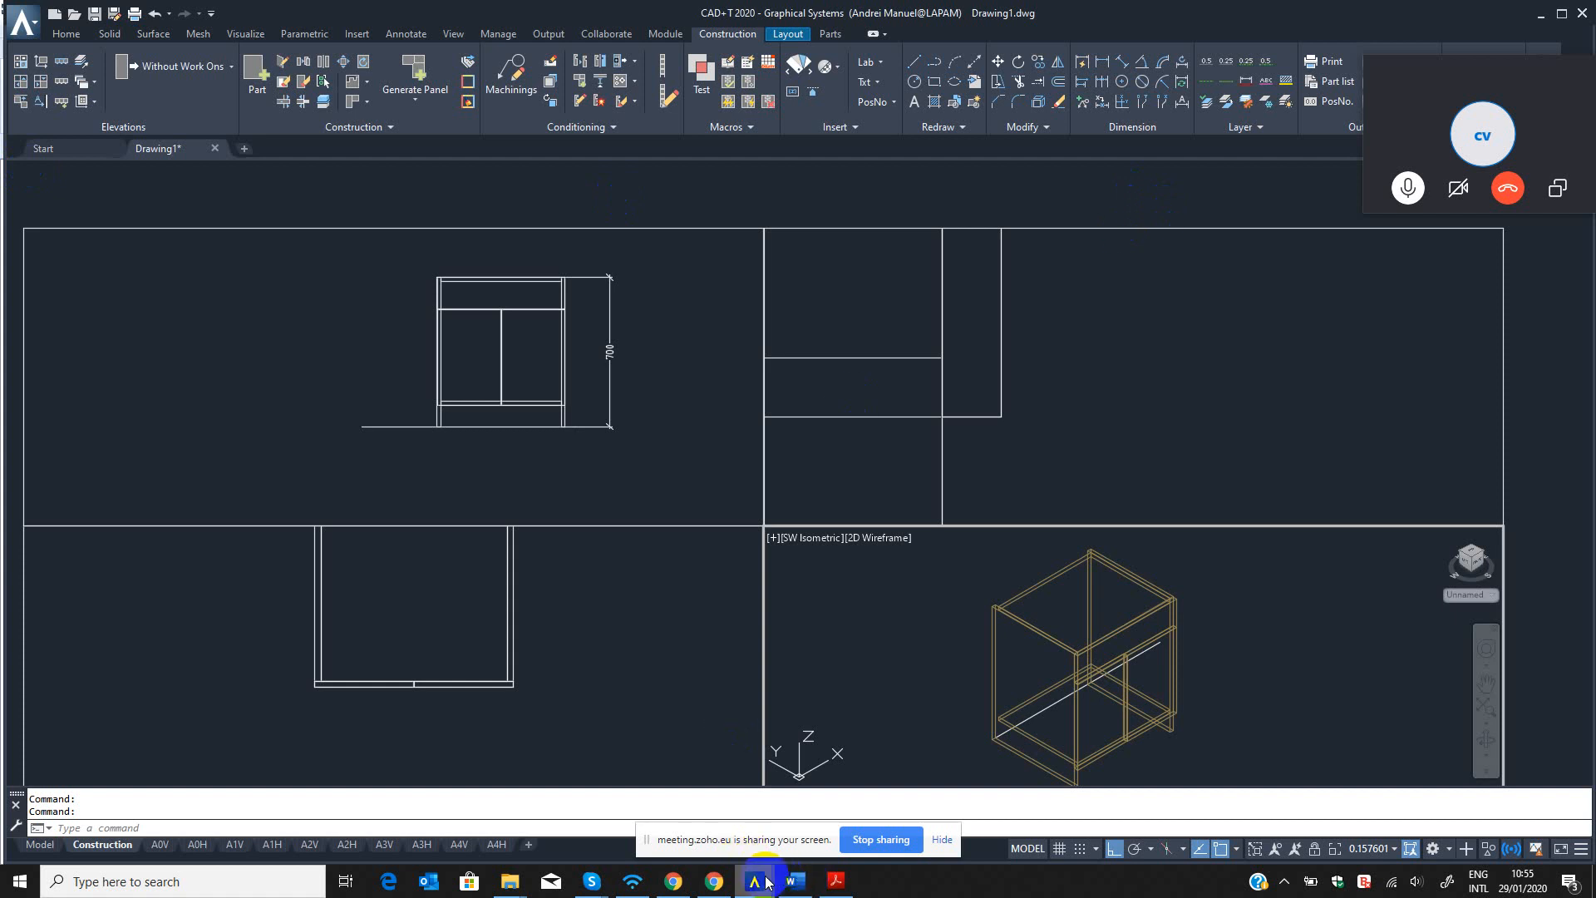
mouse_move(796, 882)
click(794, 819)
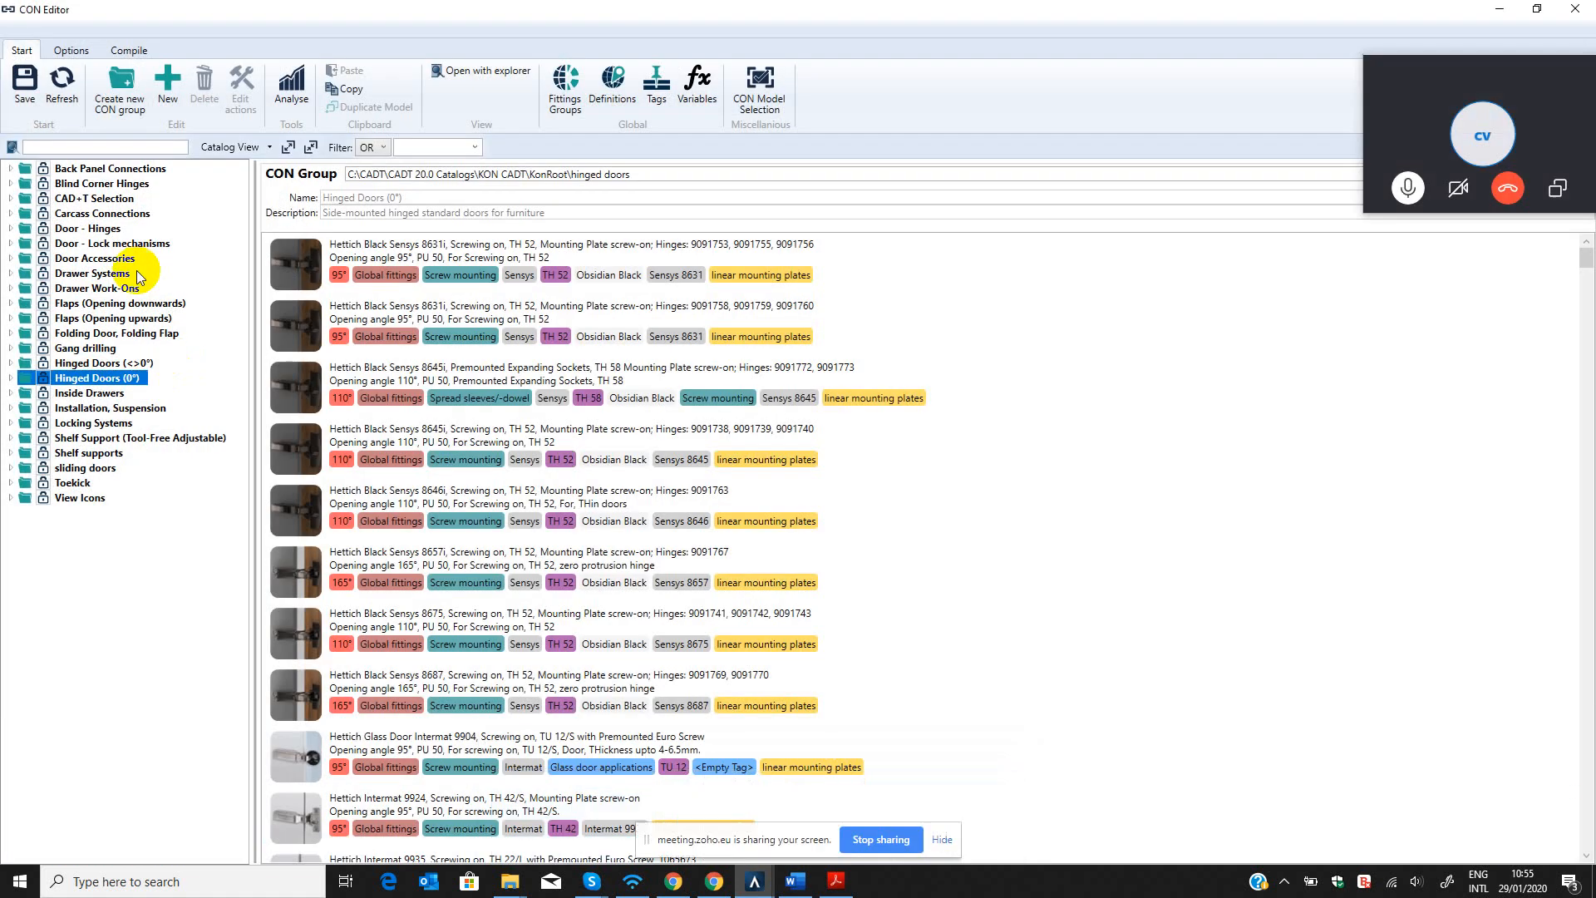
click(11, 169)
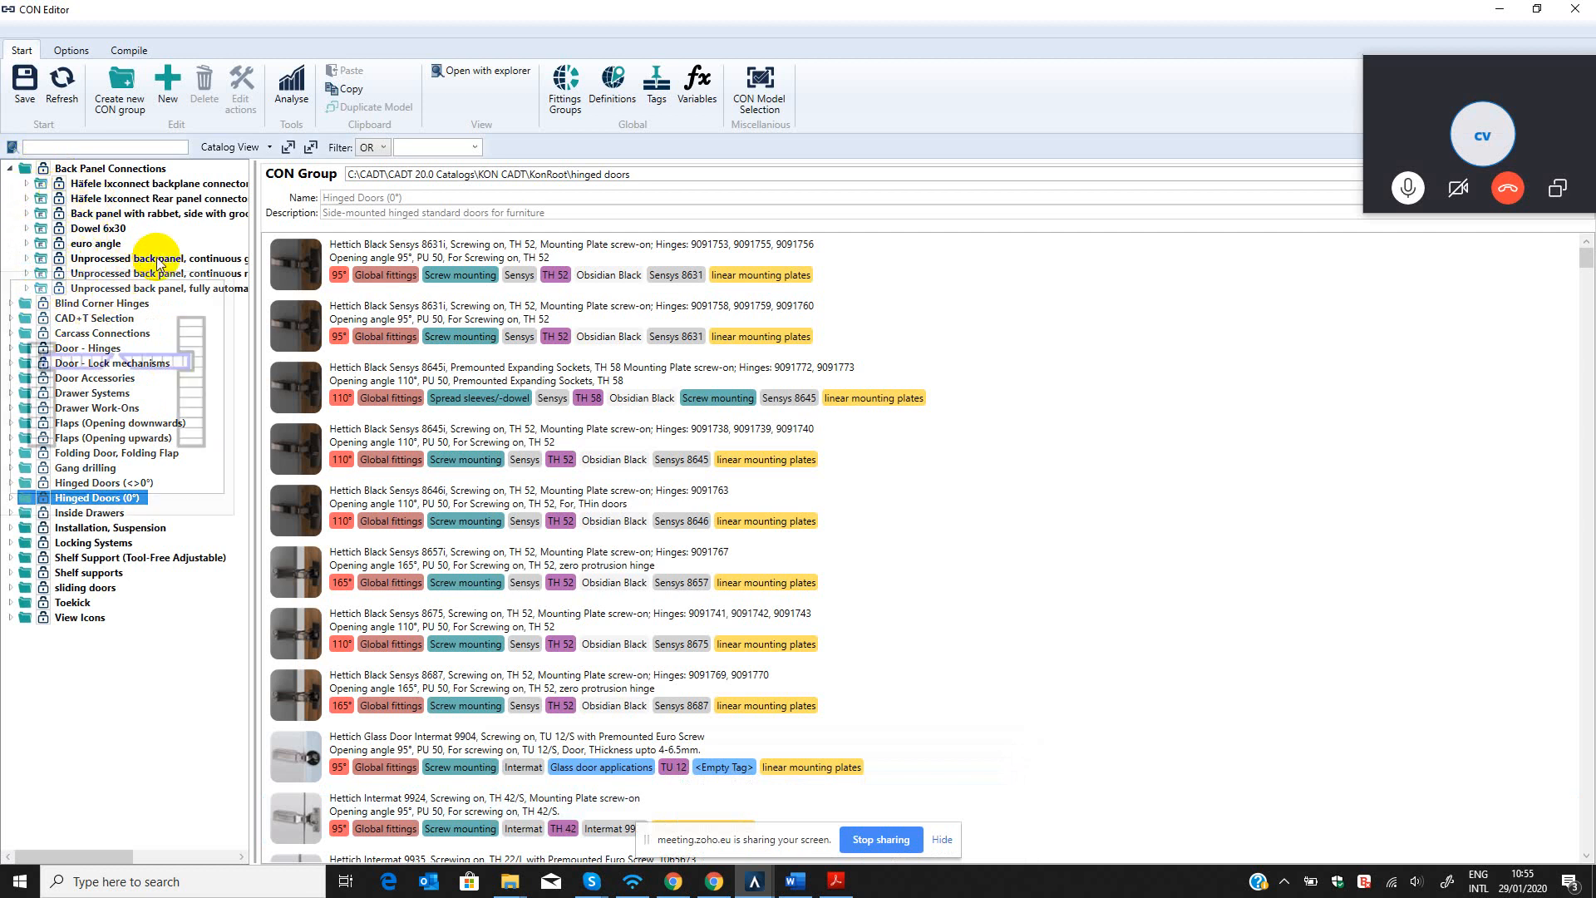
mouse_move(173, 274)
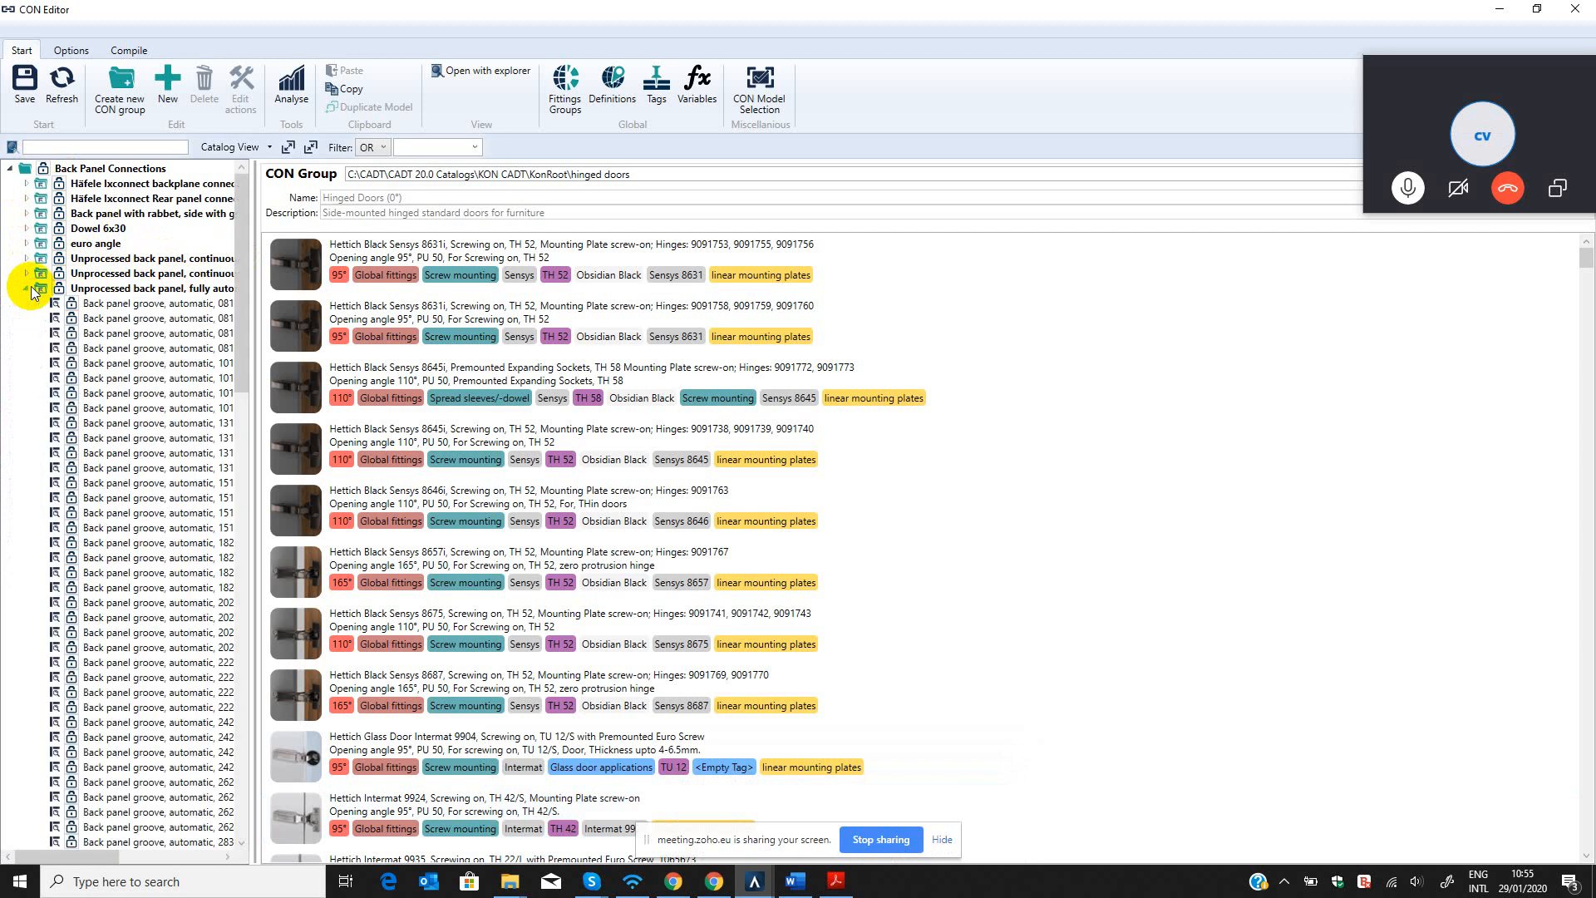
click(121, 289)
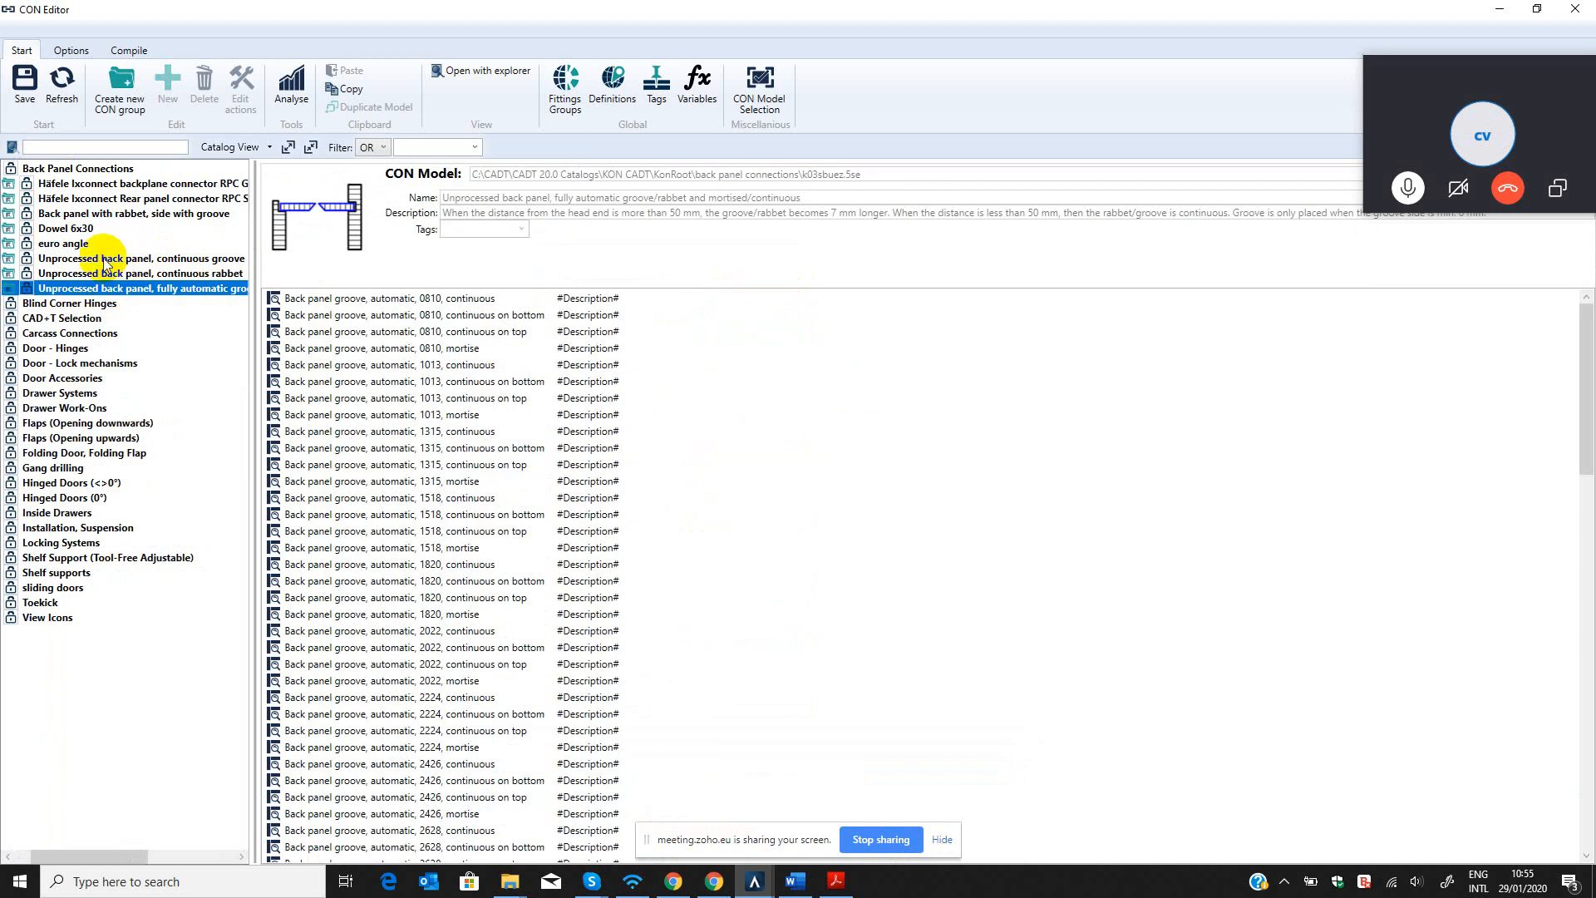
Reopen the CON Model Selection and activate "Unprocessed back panel, continuous rabbet" from Back Panel Connections.
click(759, 88)
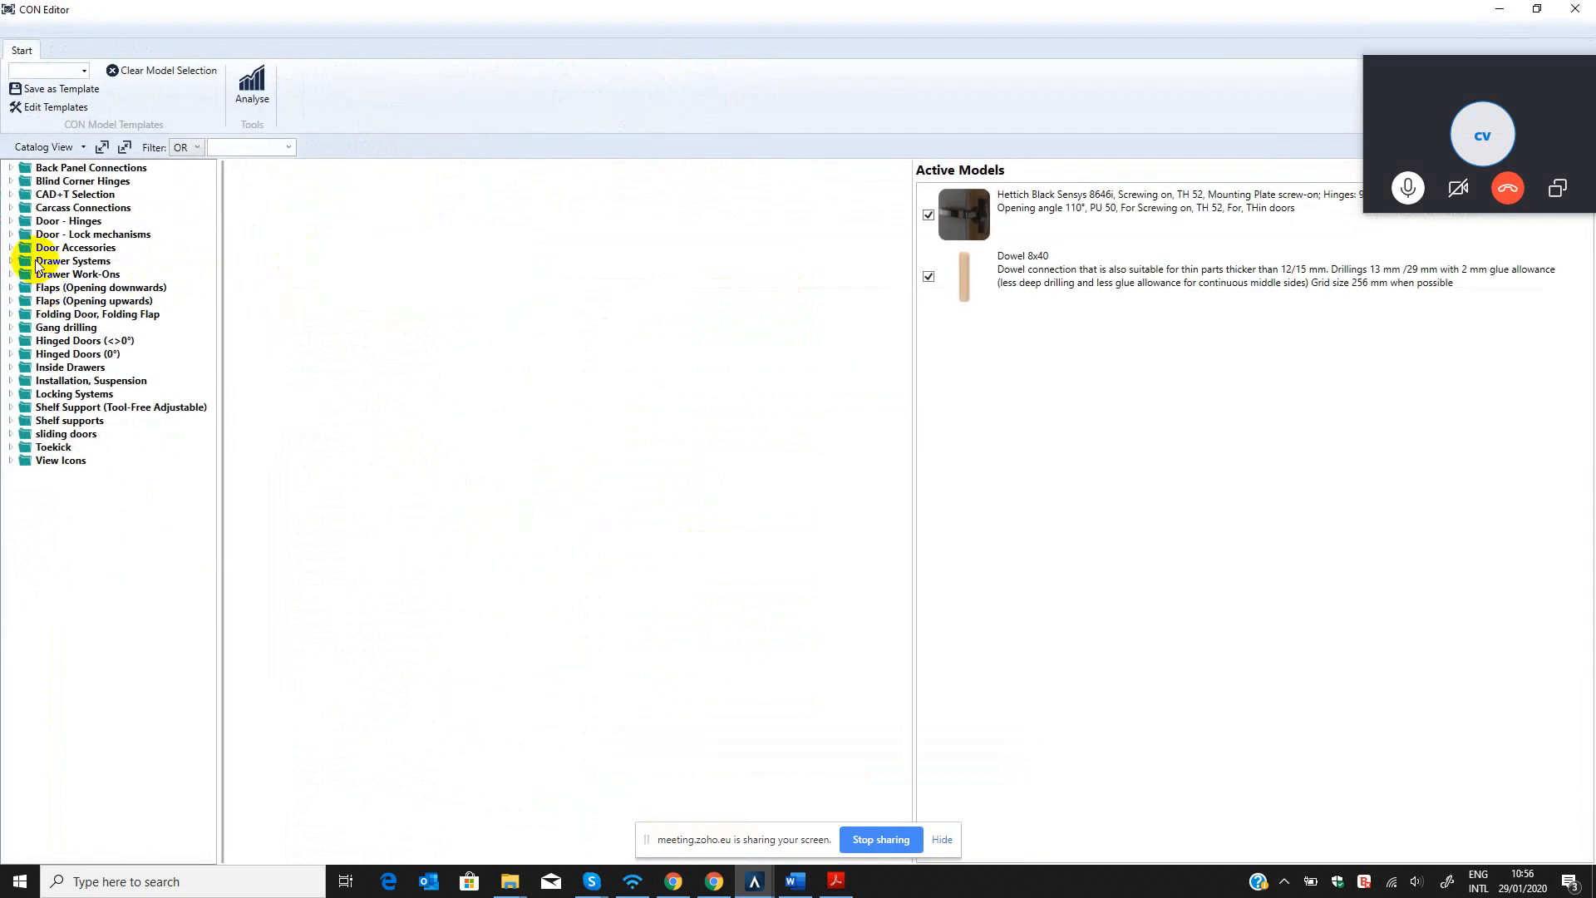
click(101, 207)
click(10, 208)
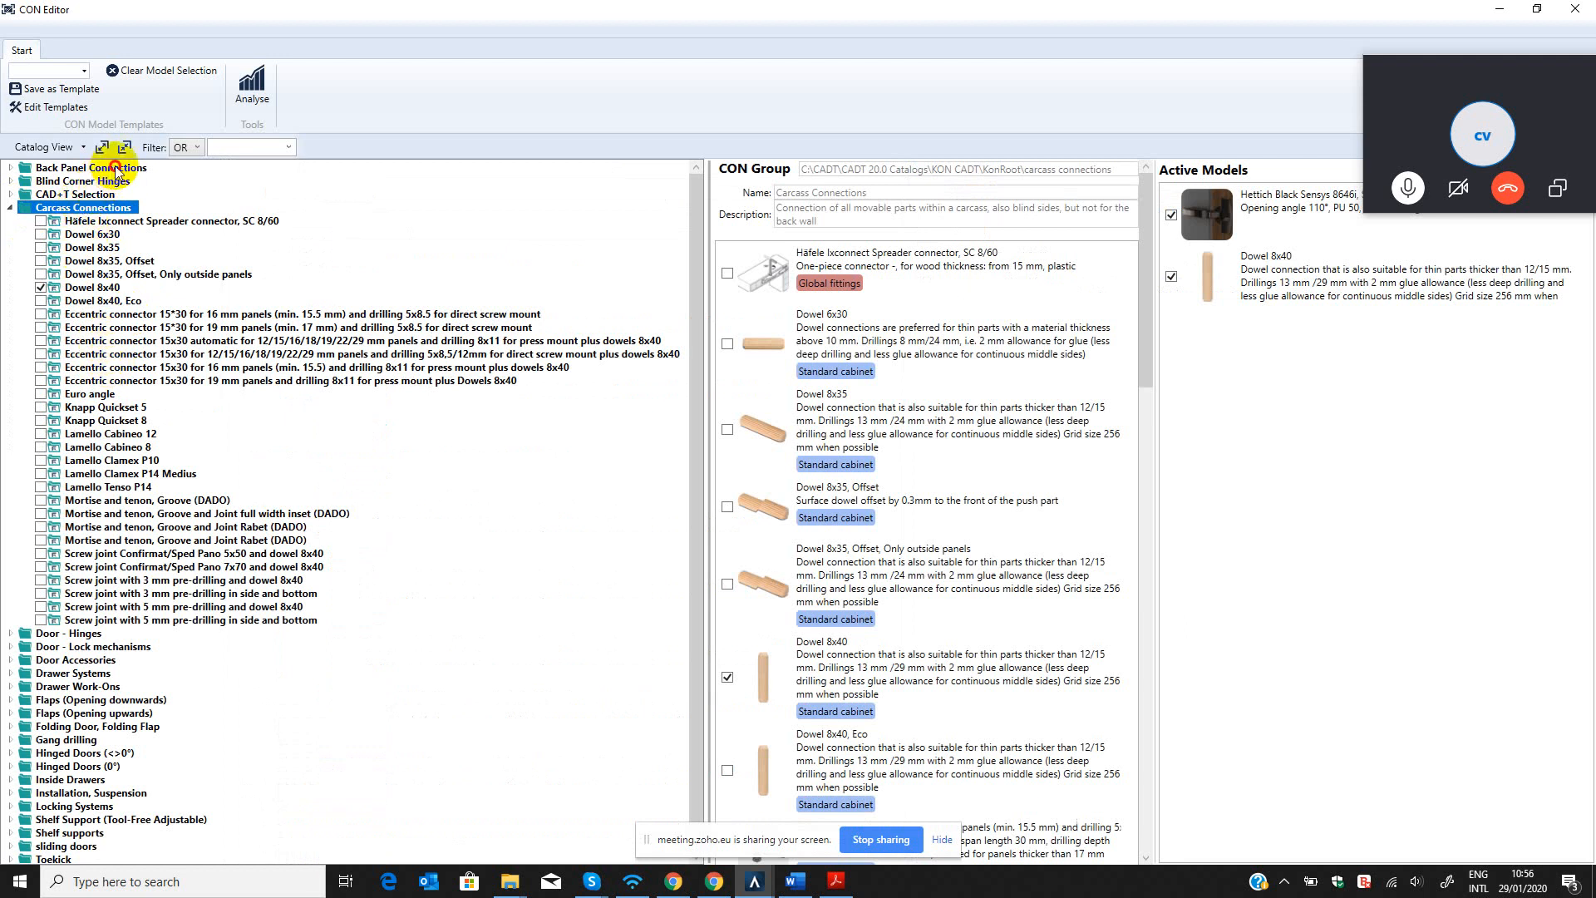
click(116, 169)
click(10, 168)
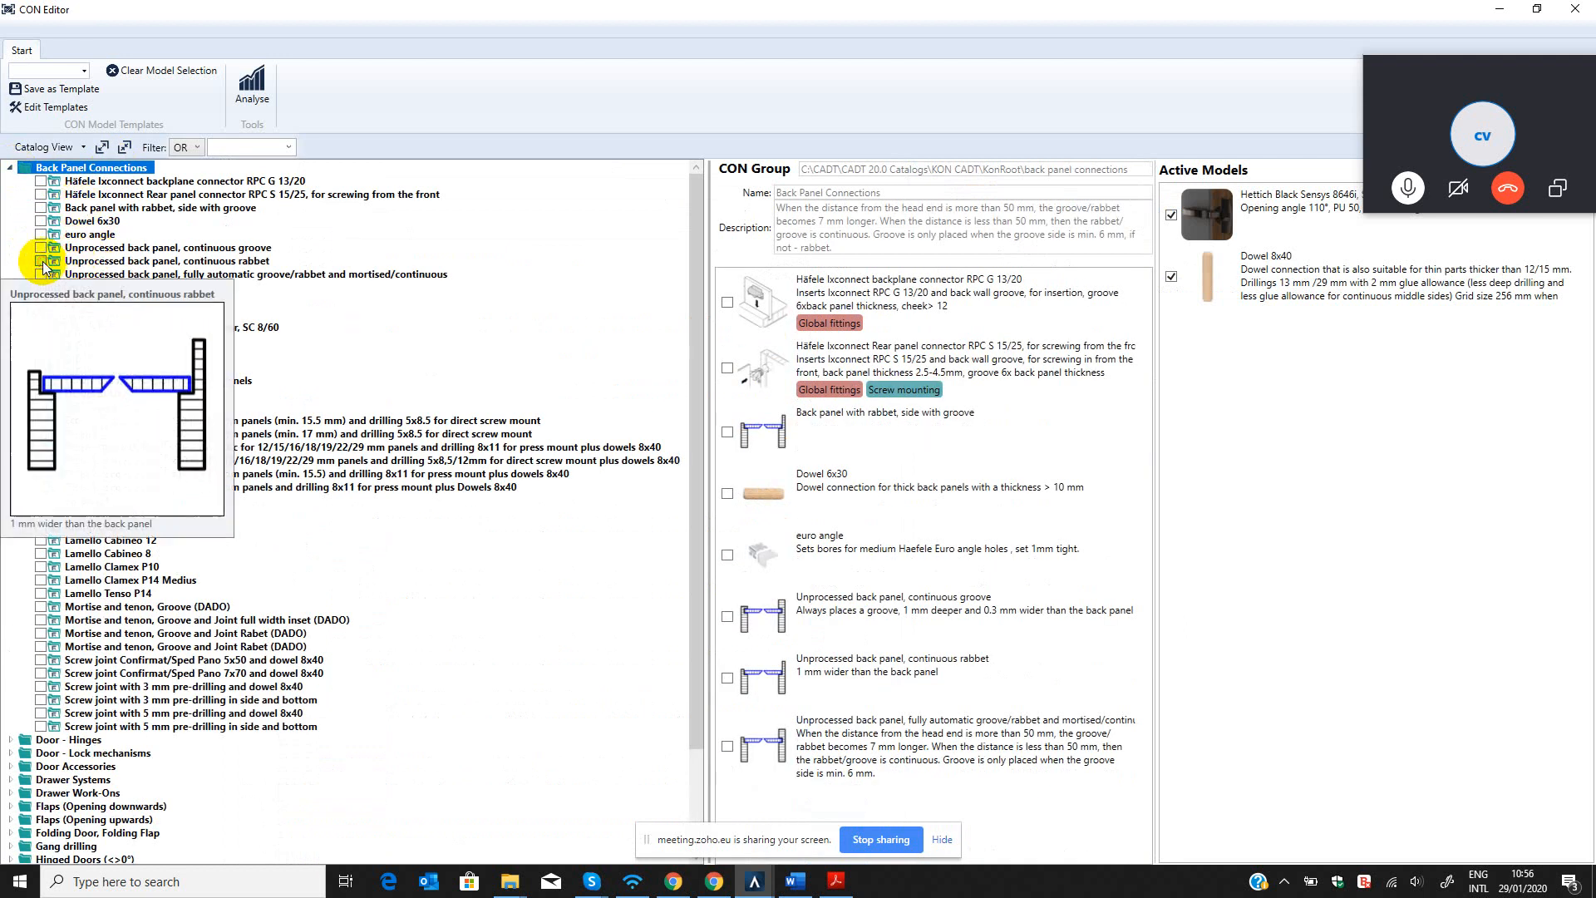
click(40, 262)
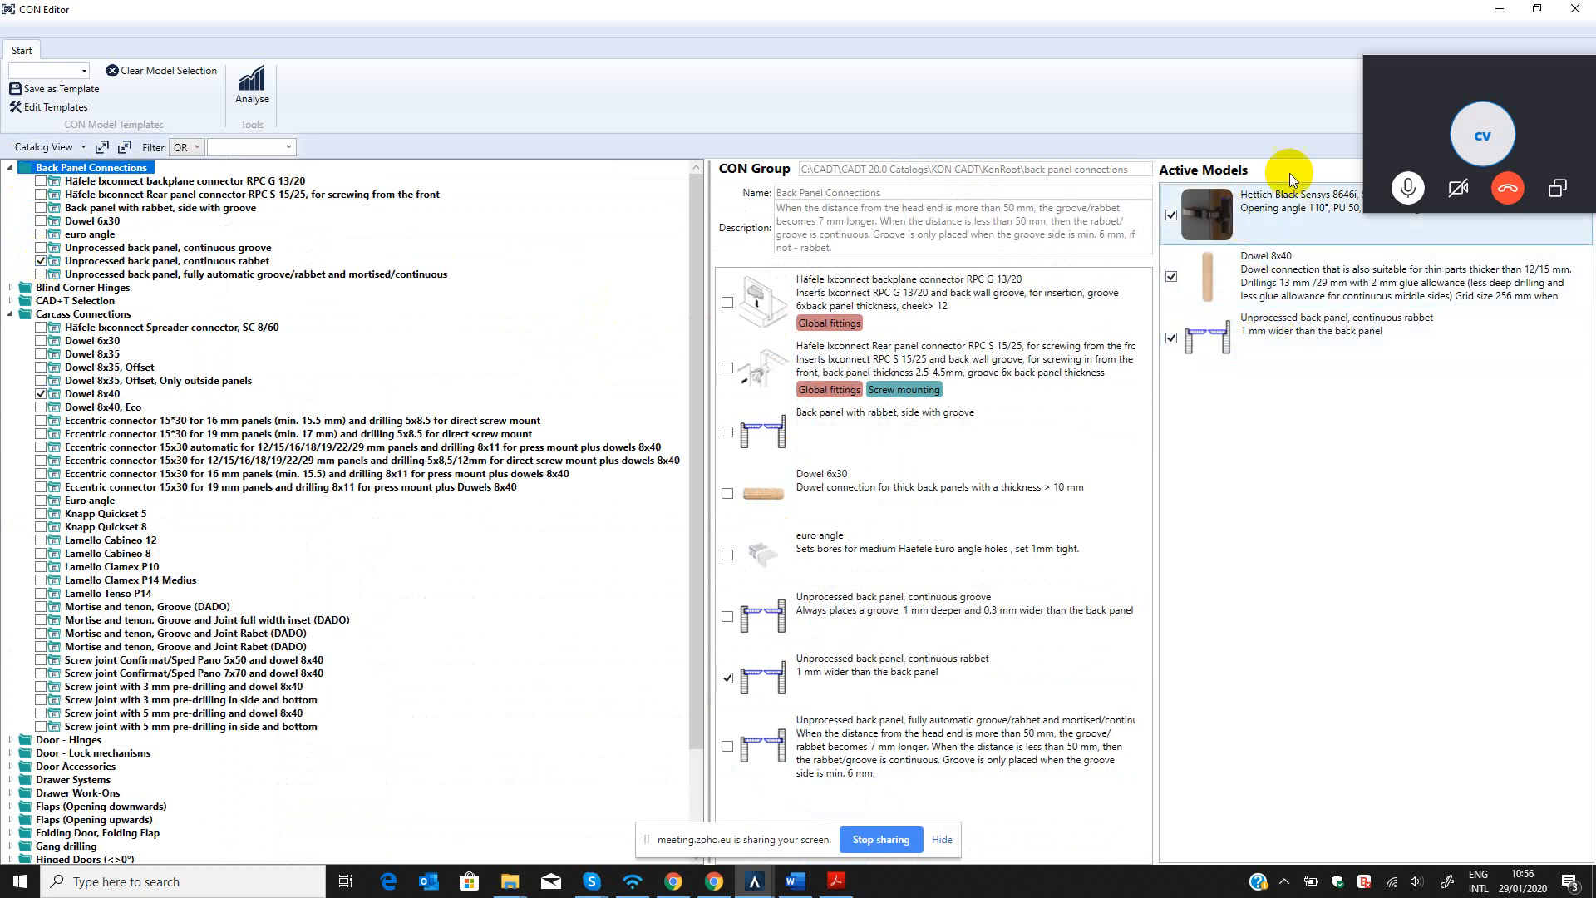
Move the Skype call window clear of the Active Models list and narrow the catalog tree.
drag(1532, 69, 1557, 508)
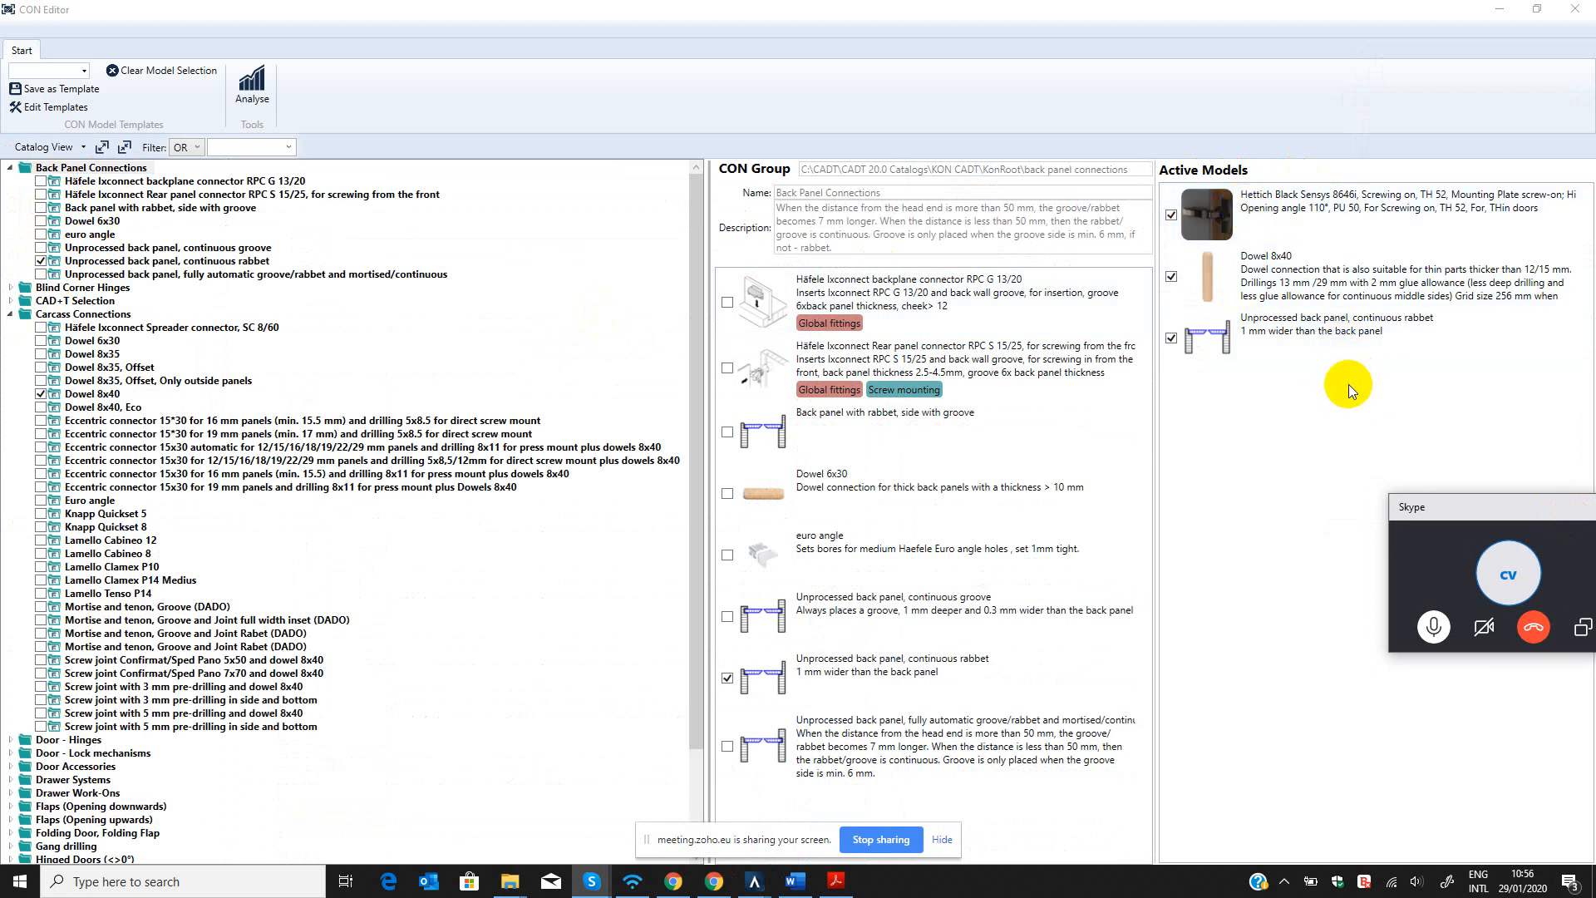
click(1329, 407)
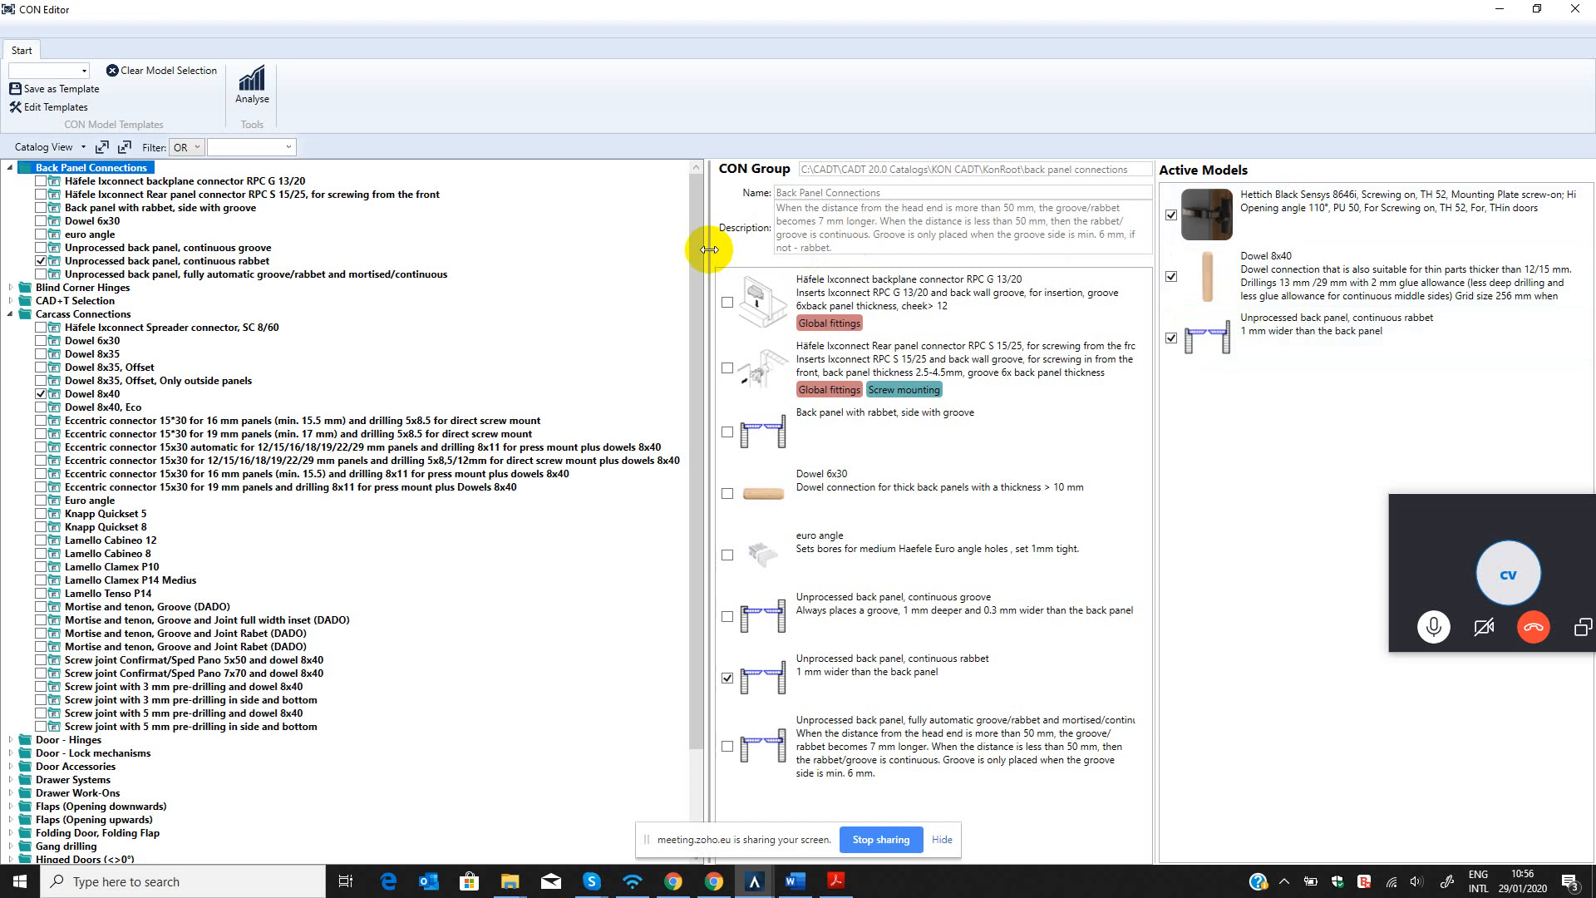
drag(710, 250, 591, 271)
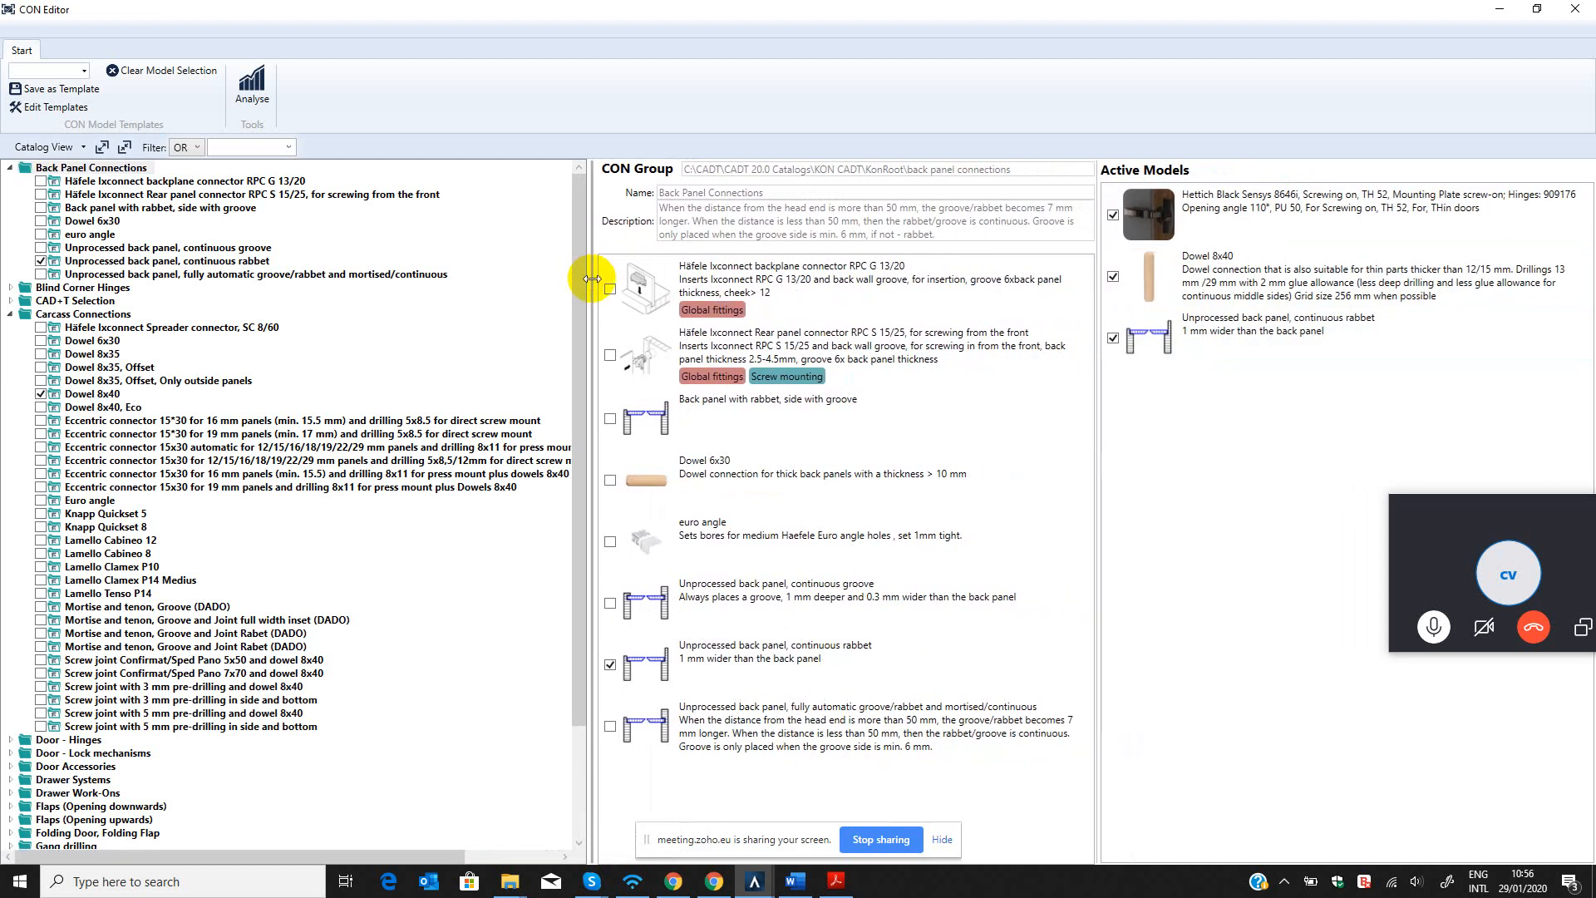
Save the current active model selection as a new template named TEST.
click(63, 73)
click(52, 74)
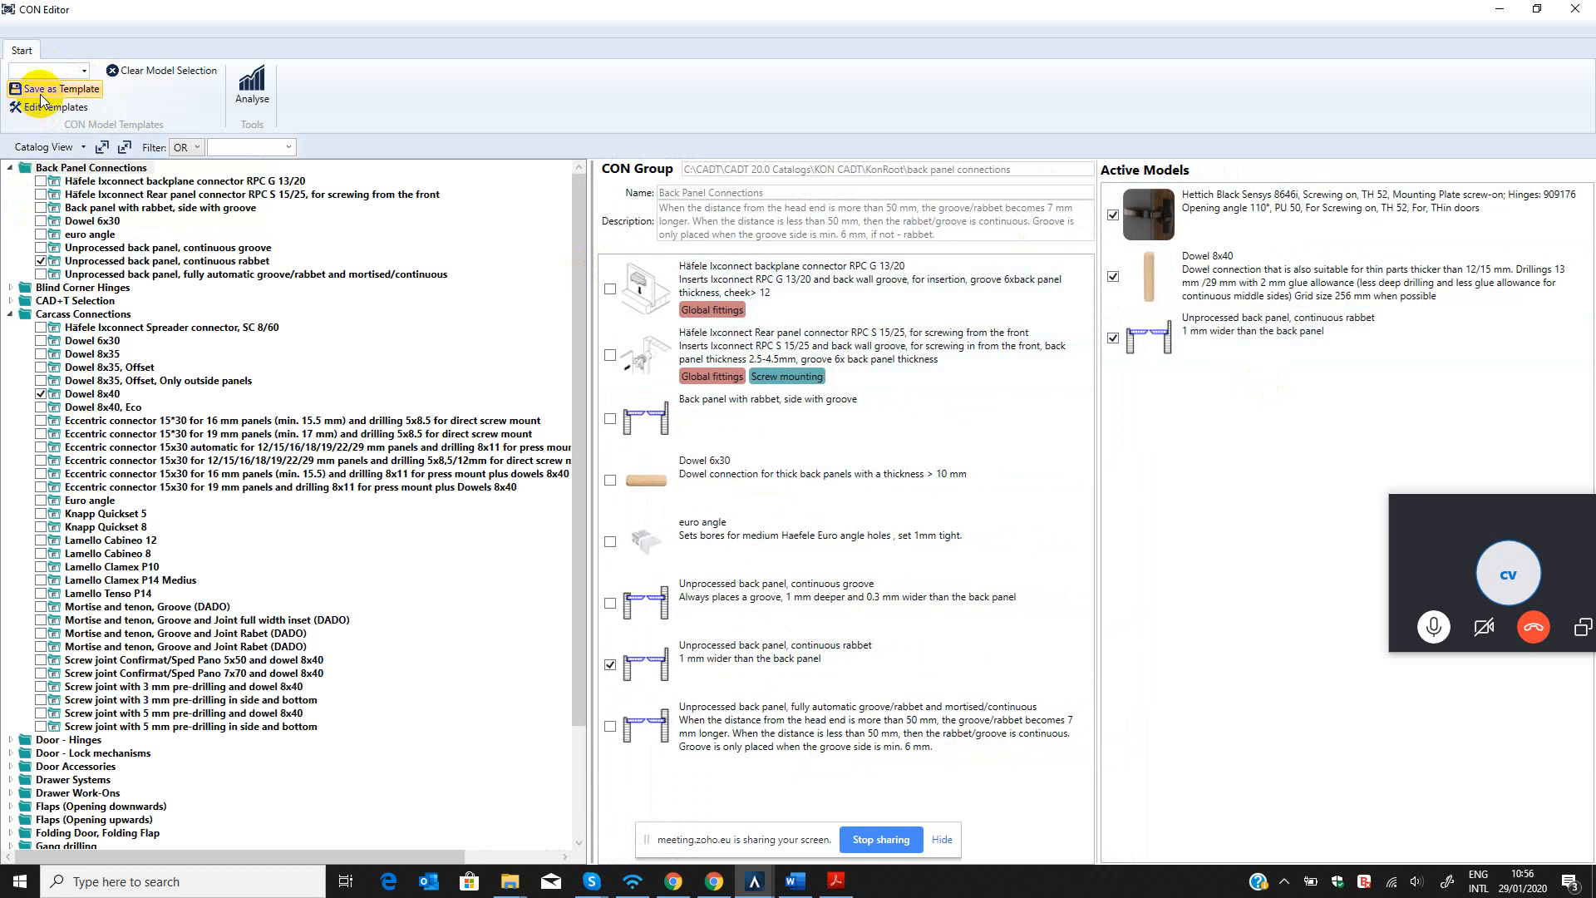
click(75, 70)
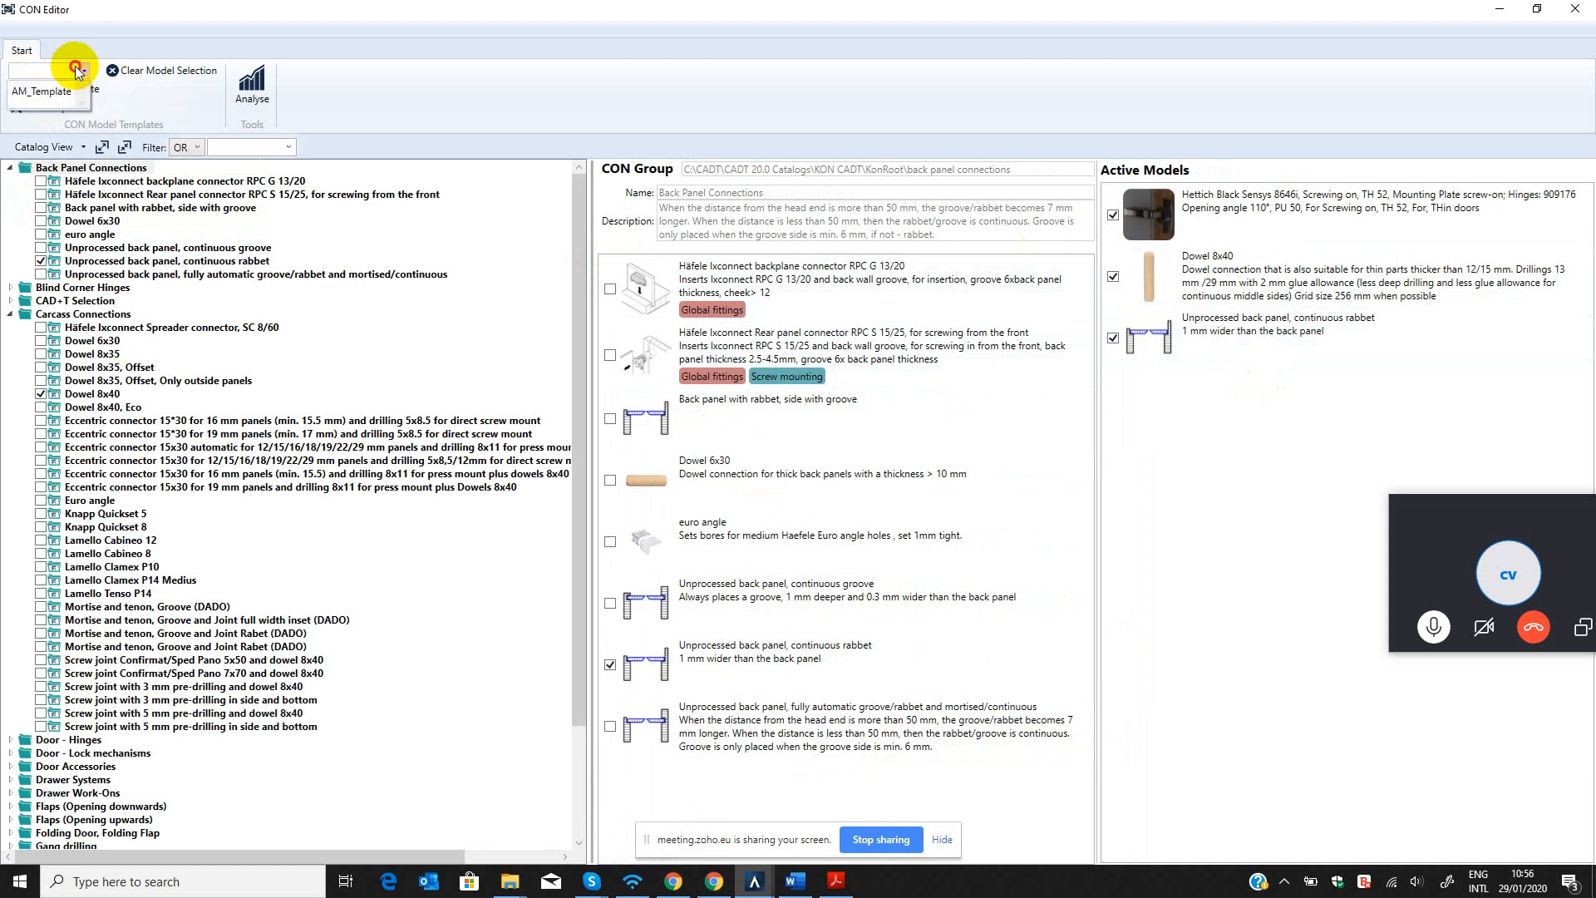
click(75, 70)
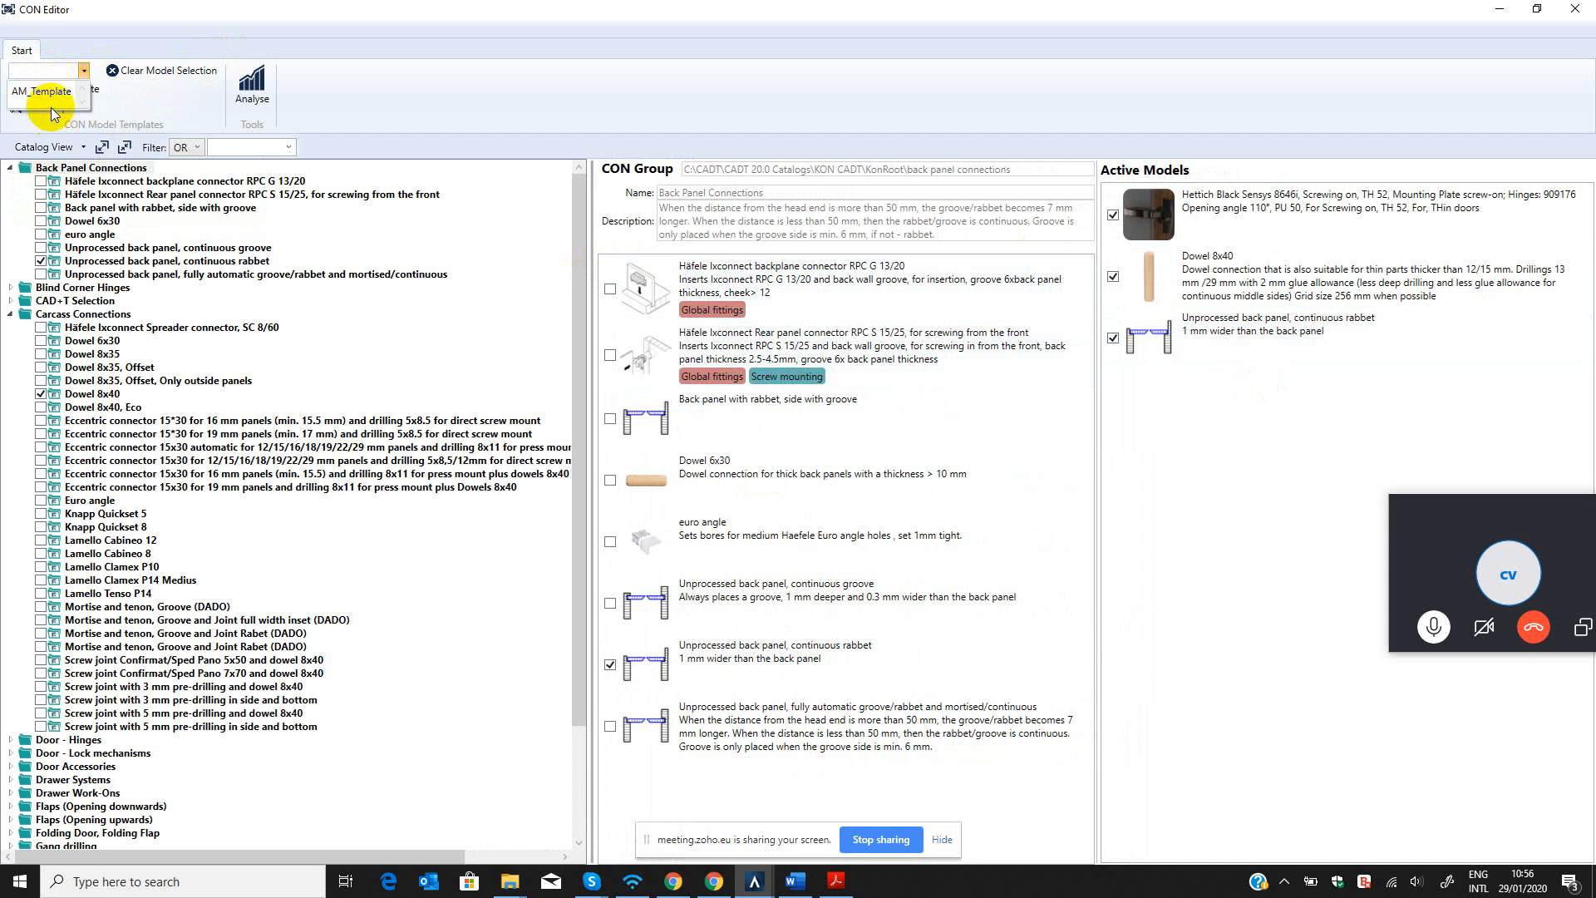
click(52, 105)
click(48, 93)
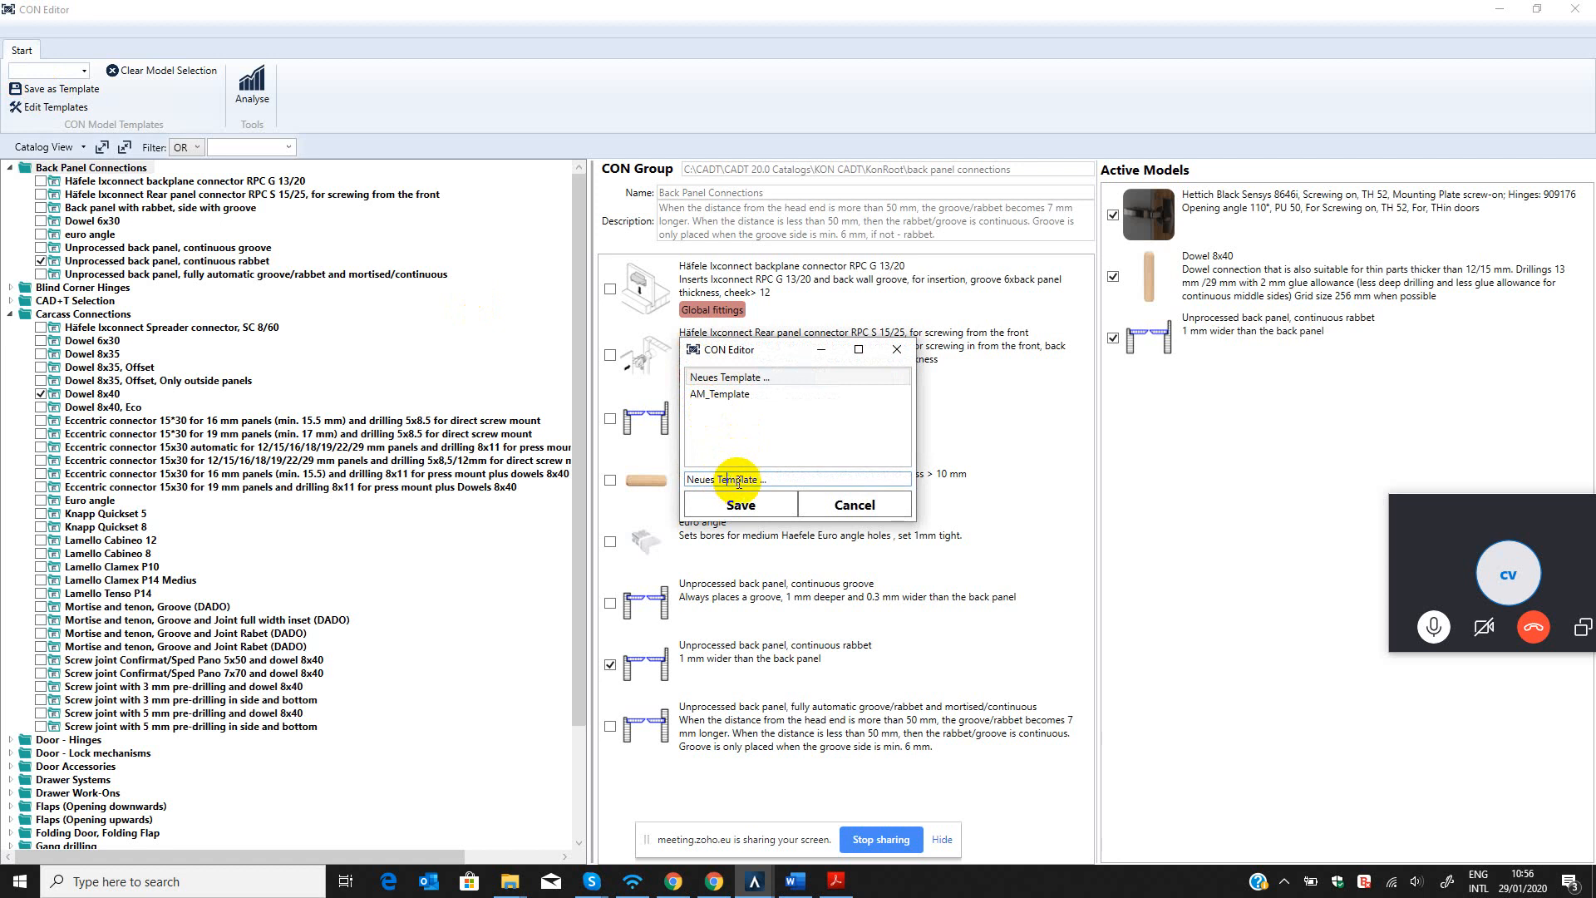
drag(765, 480, 532, 483)
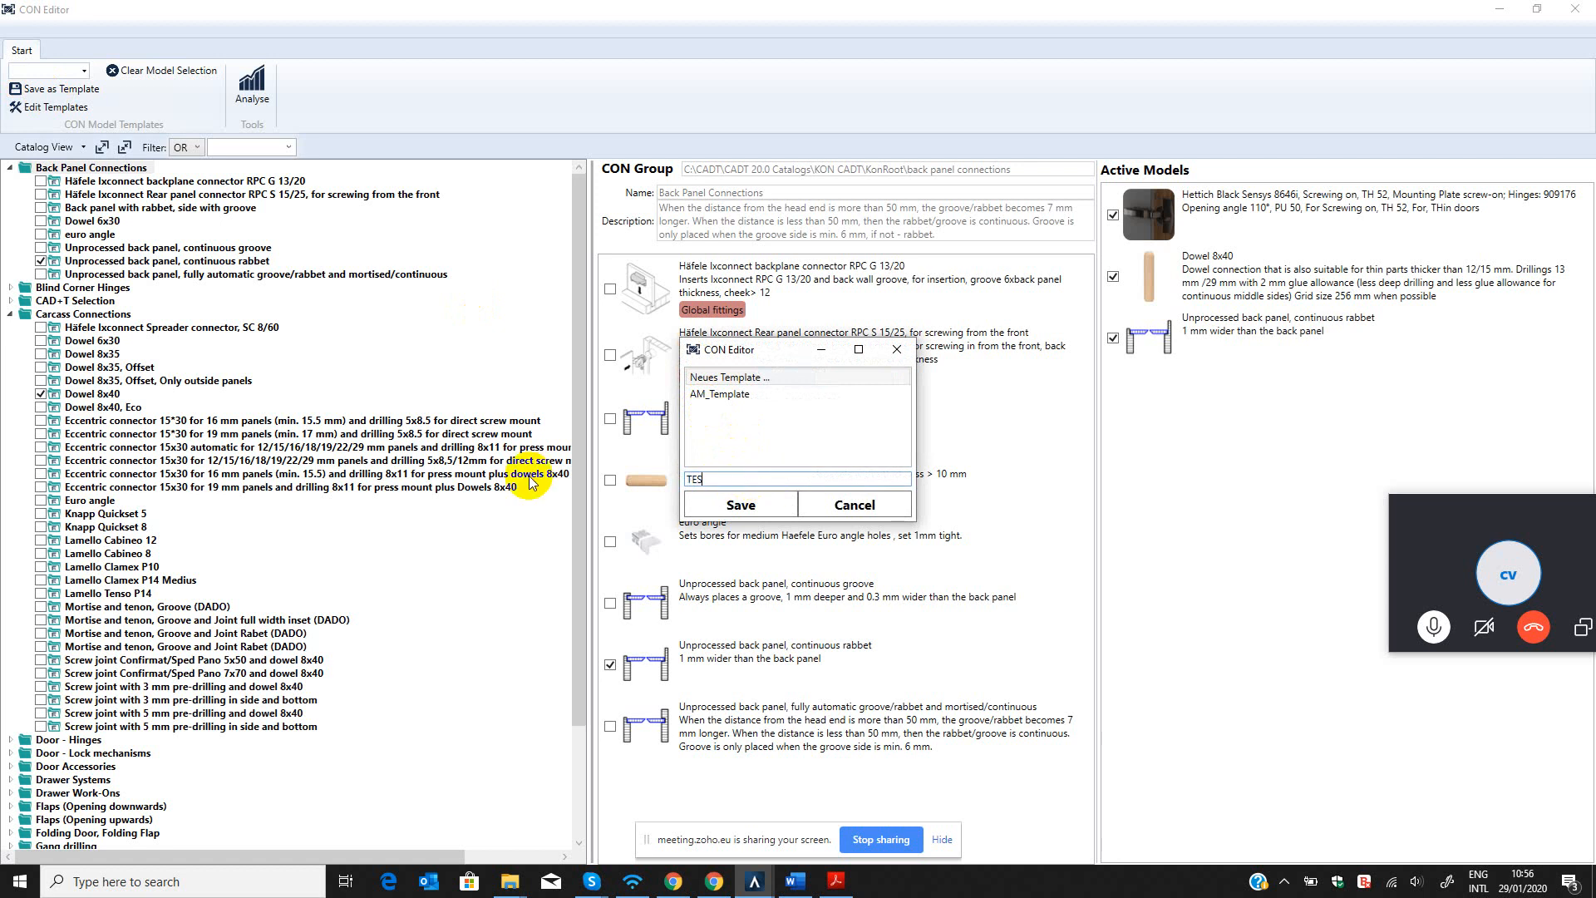
text(TEST)
click(736, 504)
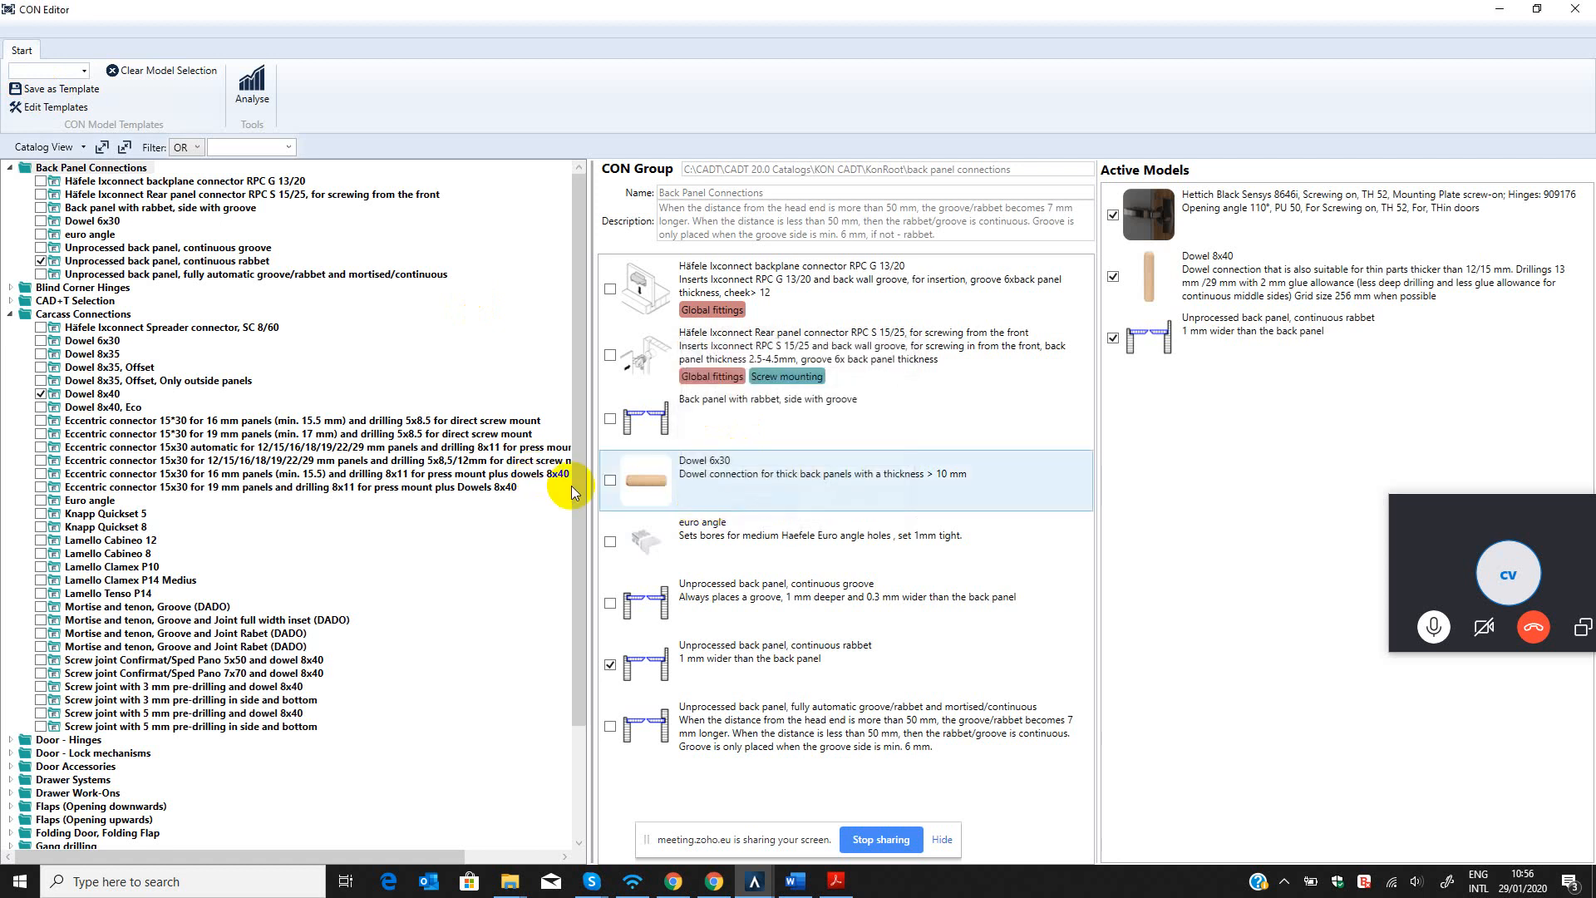
Load AM_Template as the active model selection and move the Skype call window clear of the Active Models list.
click(84, 71)
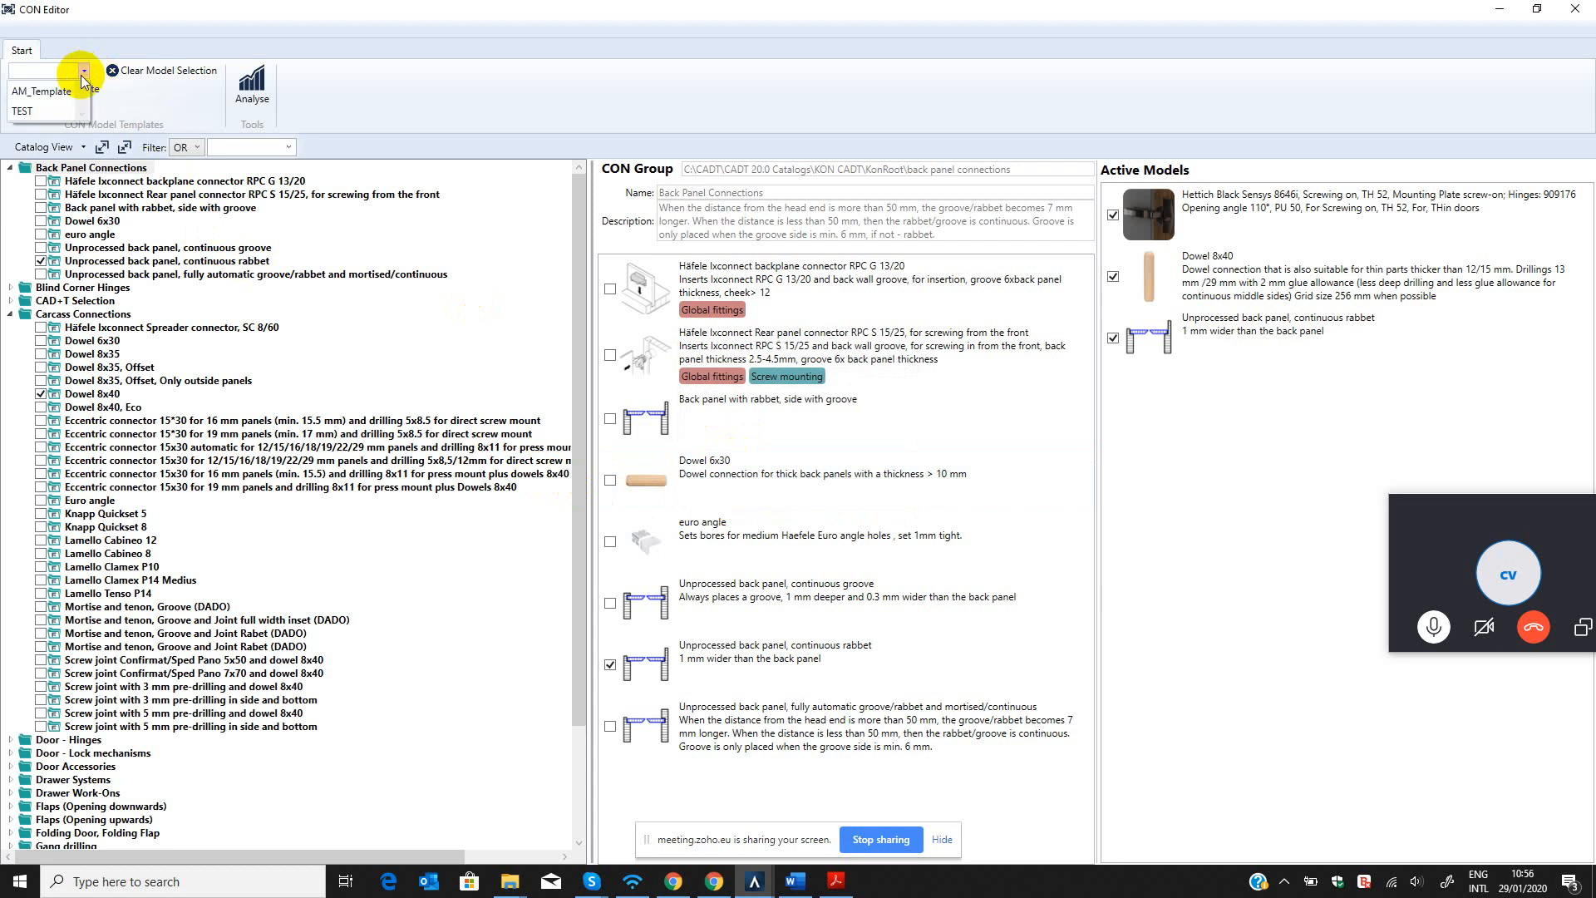
click(25, 113)
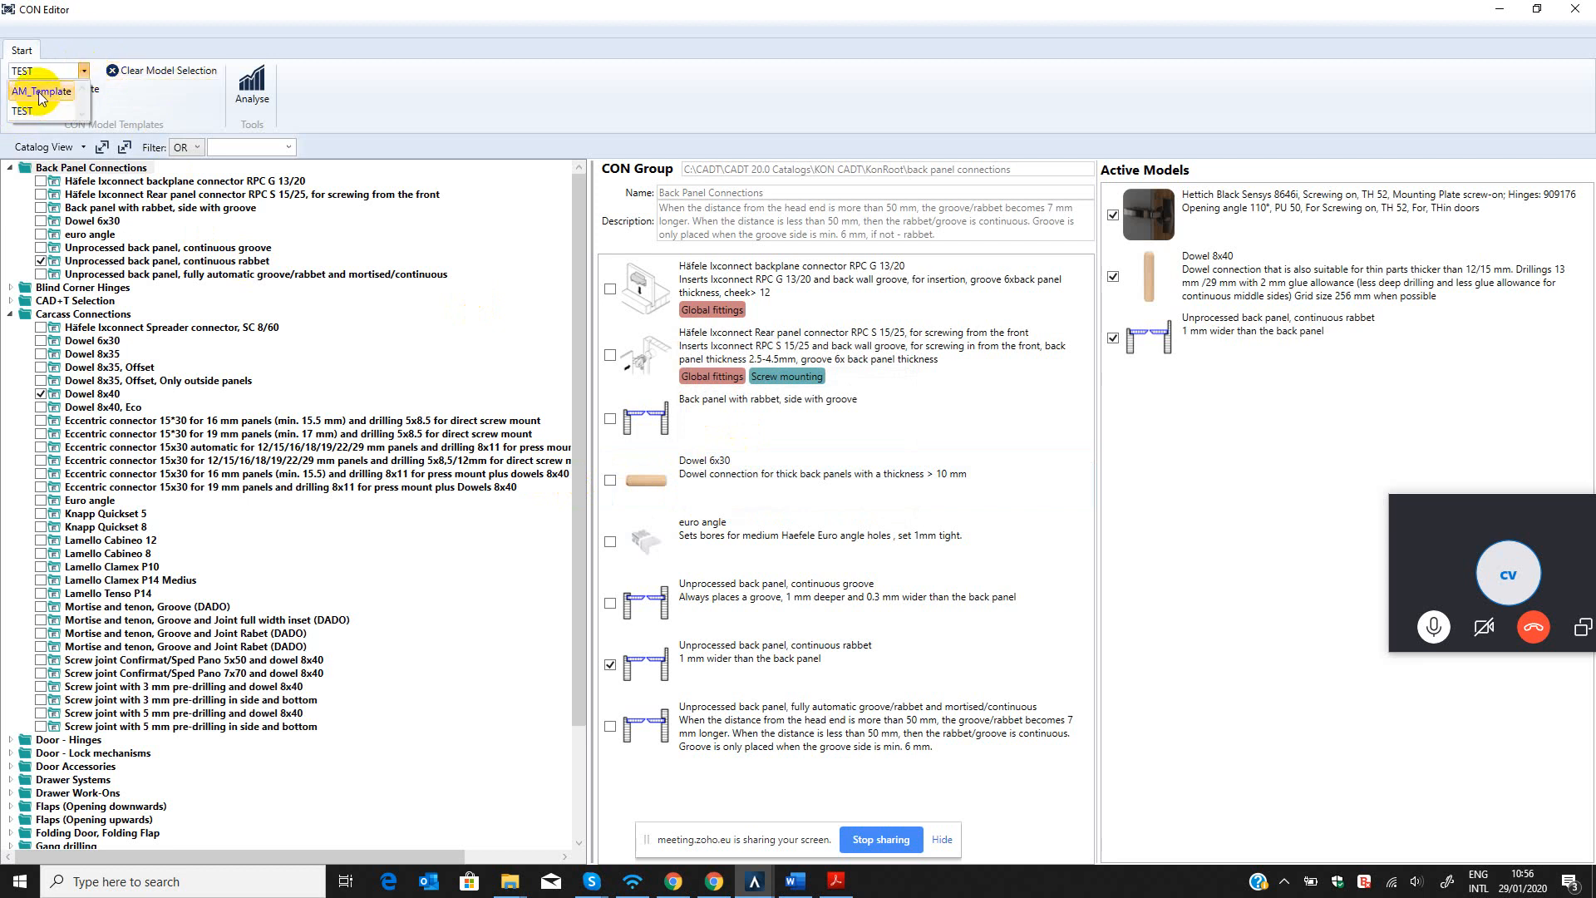
click(38, 91)
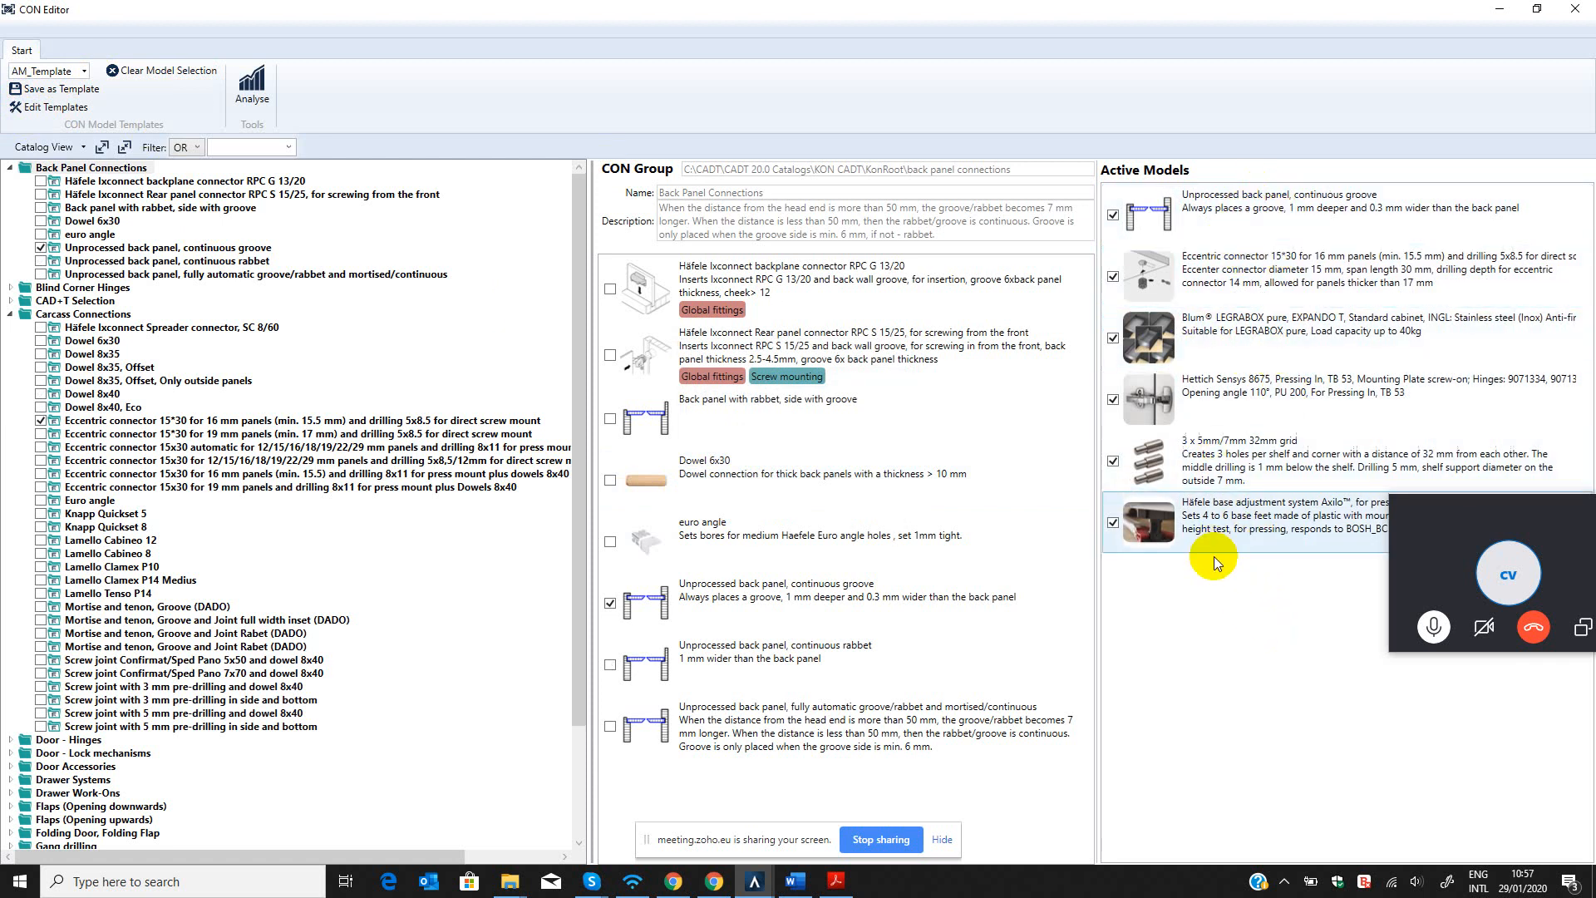
drag(1489, 507, 1454, 647)
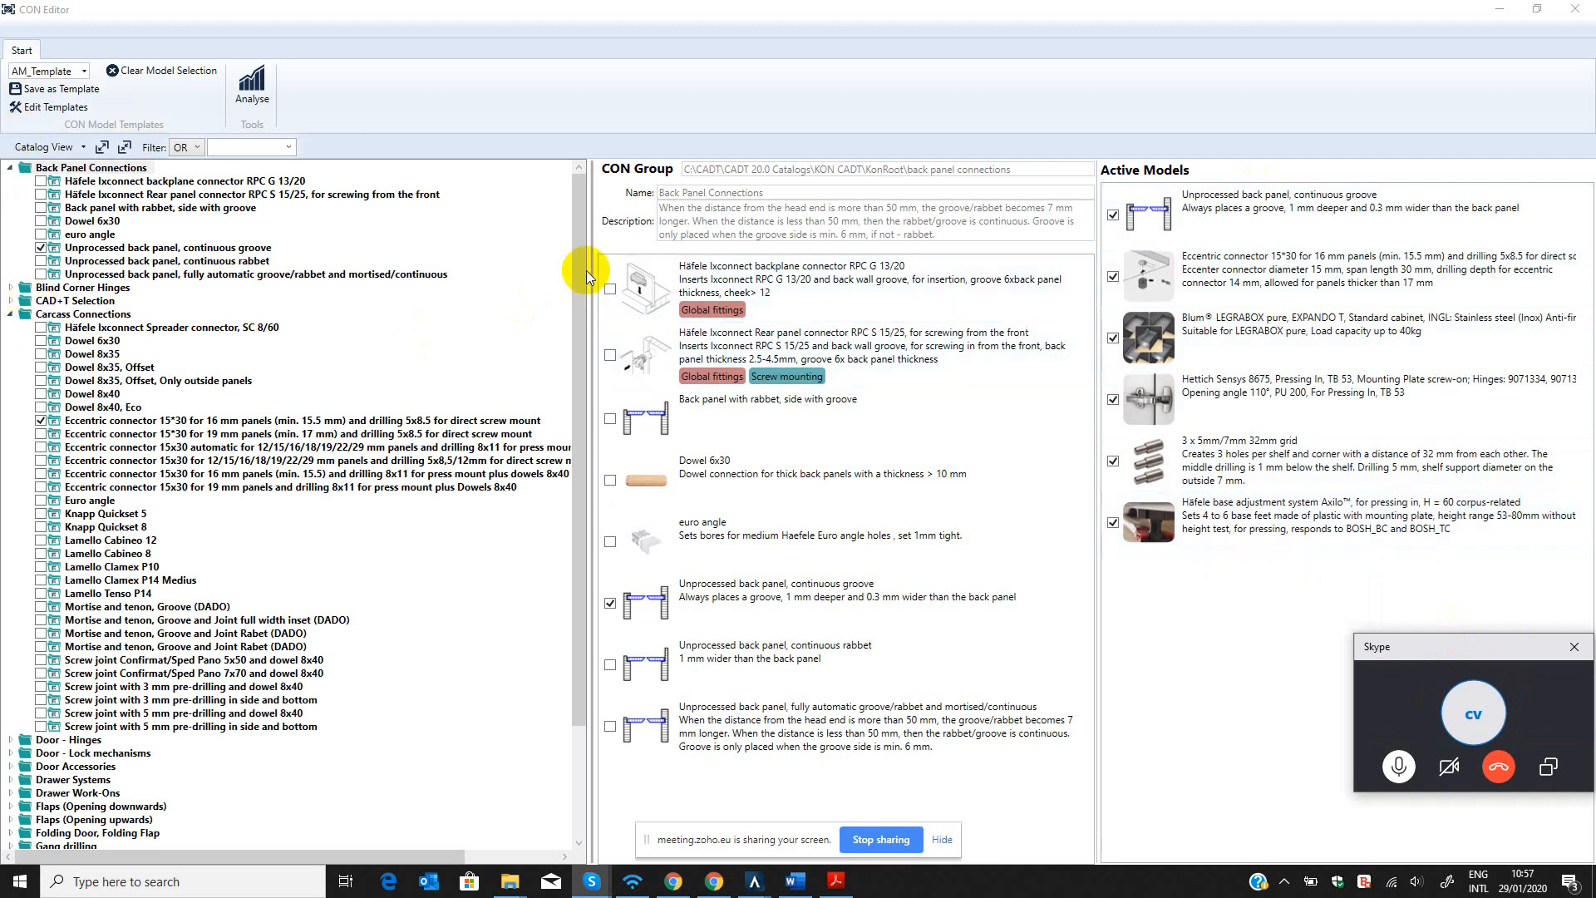
Collapse the Back Panel Connections and Carcass Connections groups and close the CON Editor.
click(10, 167)
click(10, 207)
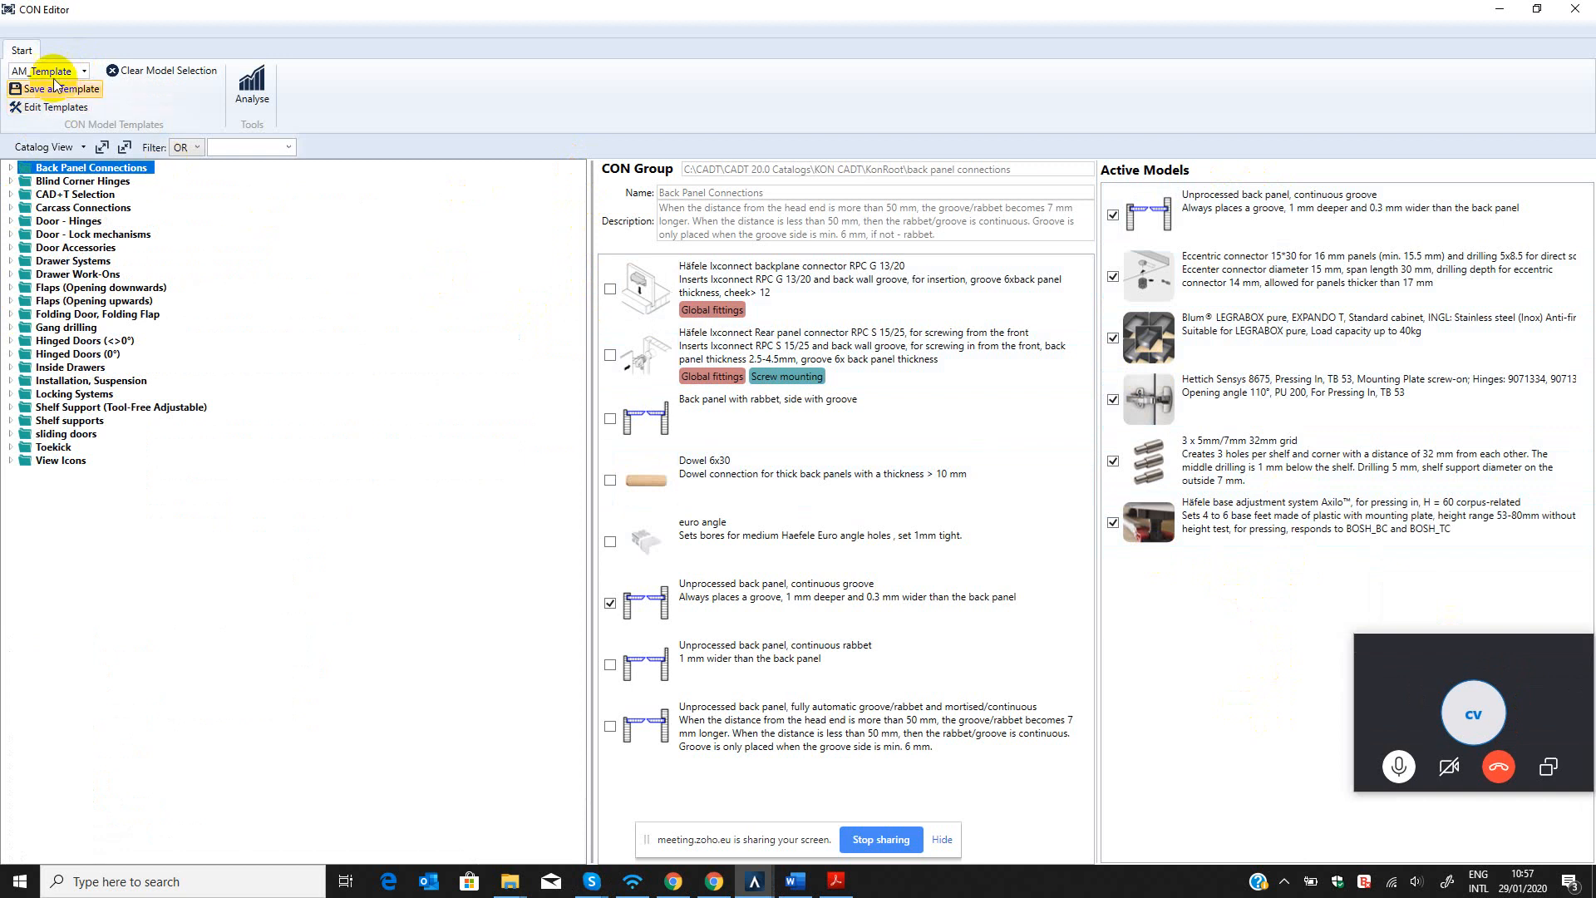
click(1579, 10)
click(1579, 10)
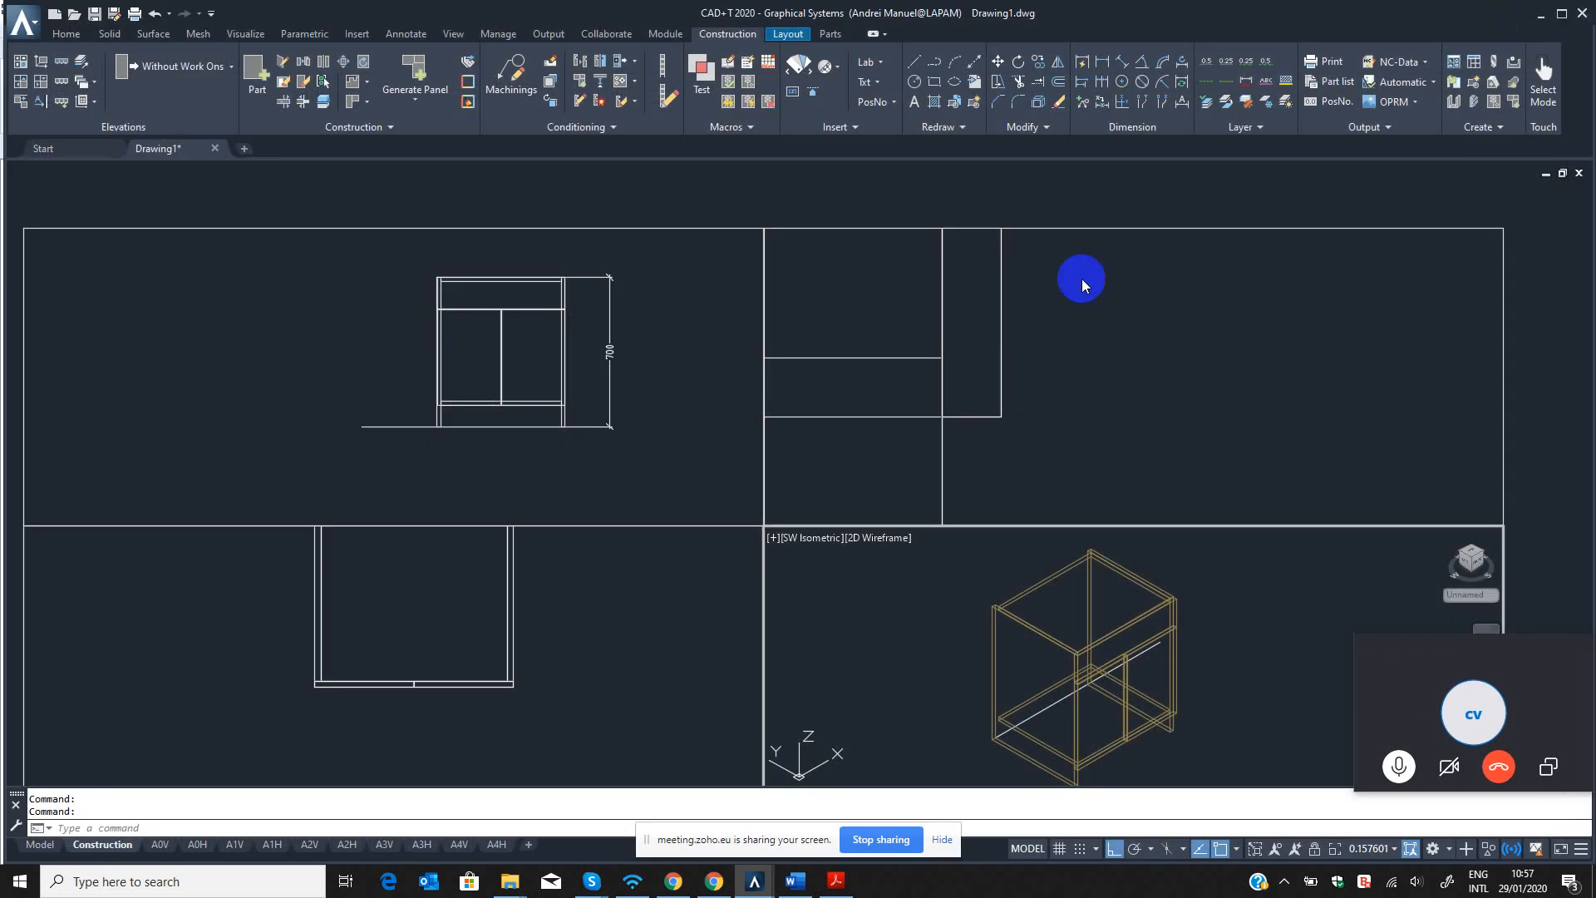
click(977, 654)
key(Escape)
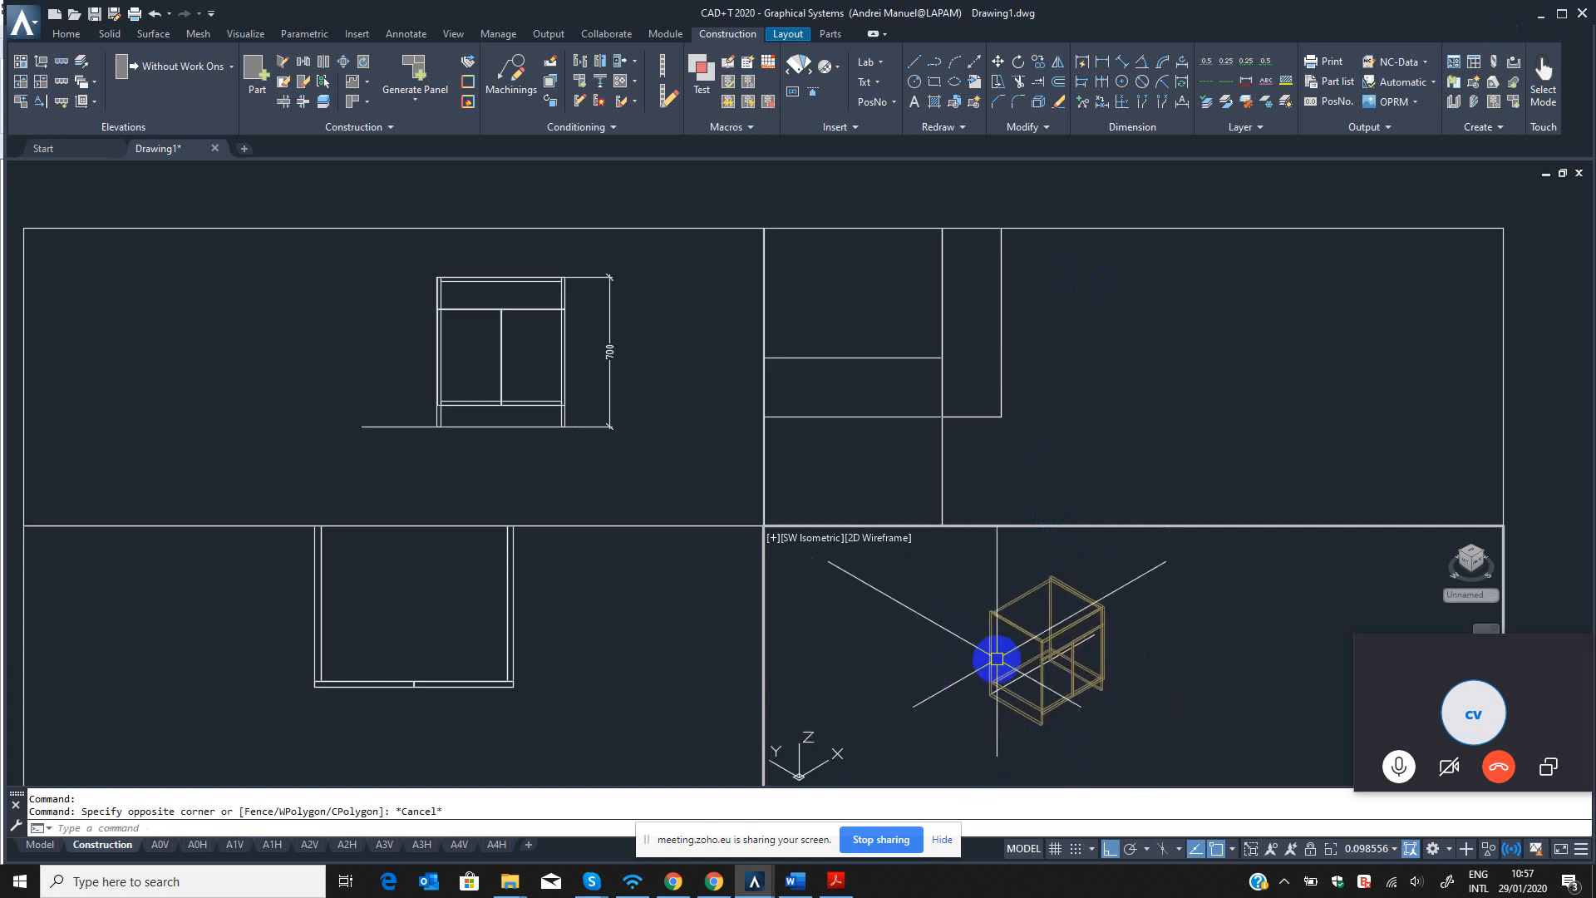
scroll(1002, 665, up, 3)
scroll(1005, 723, down, 3)
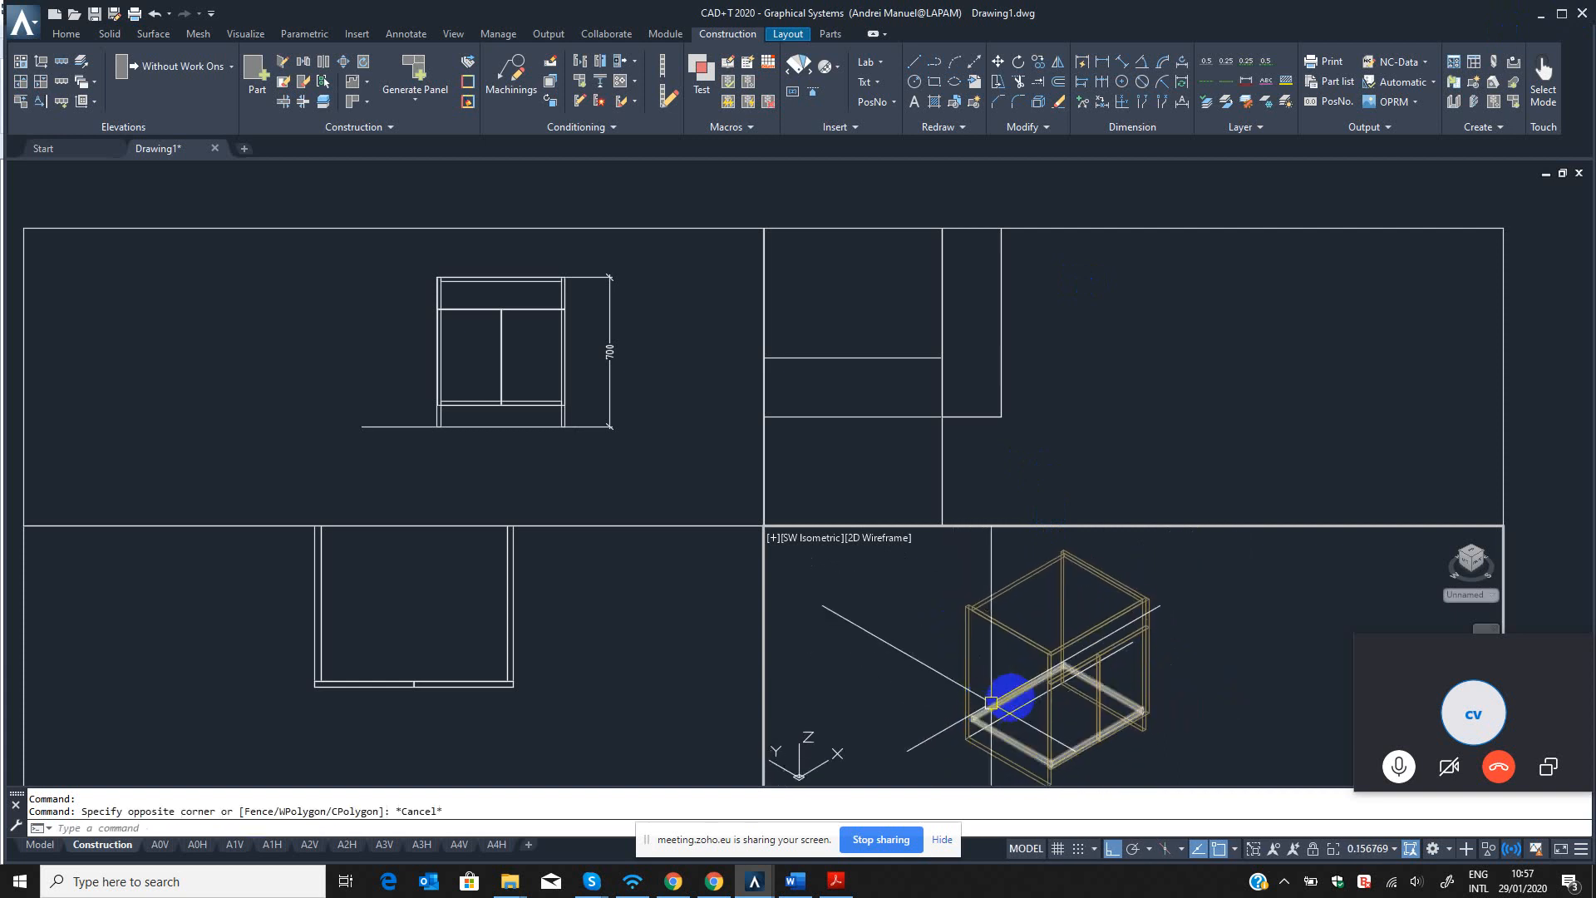
click(740, 107)
scroll(990, 655, down, 2)
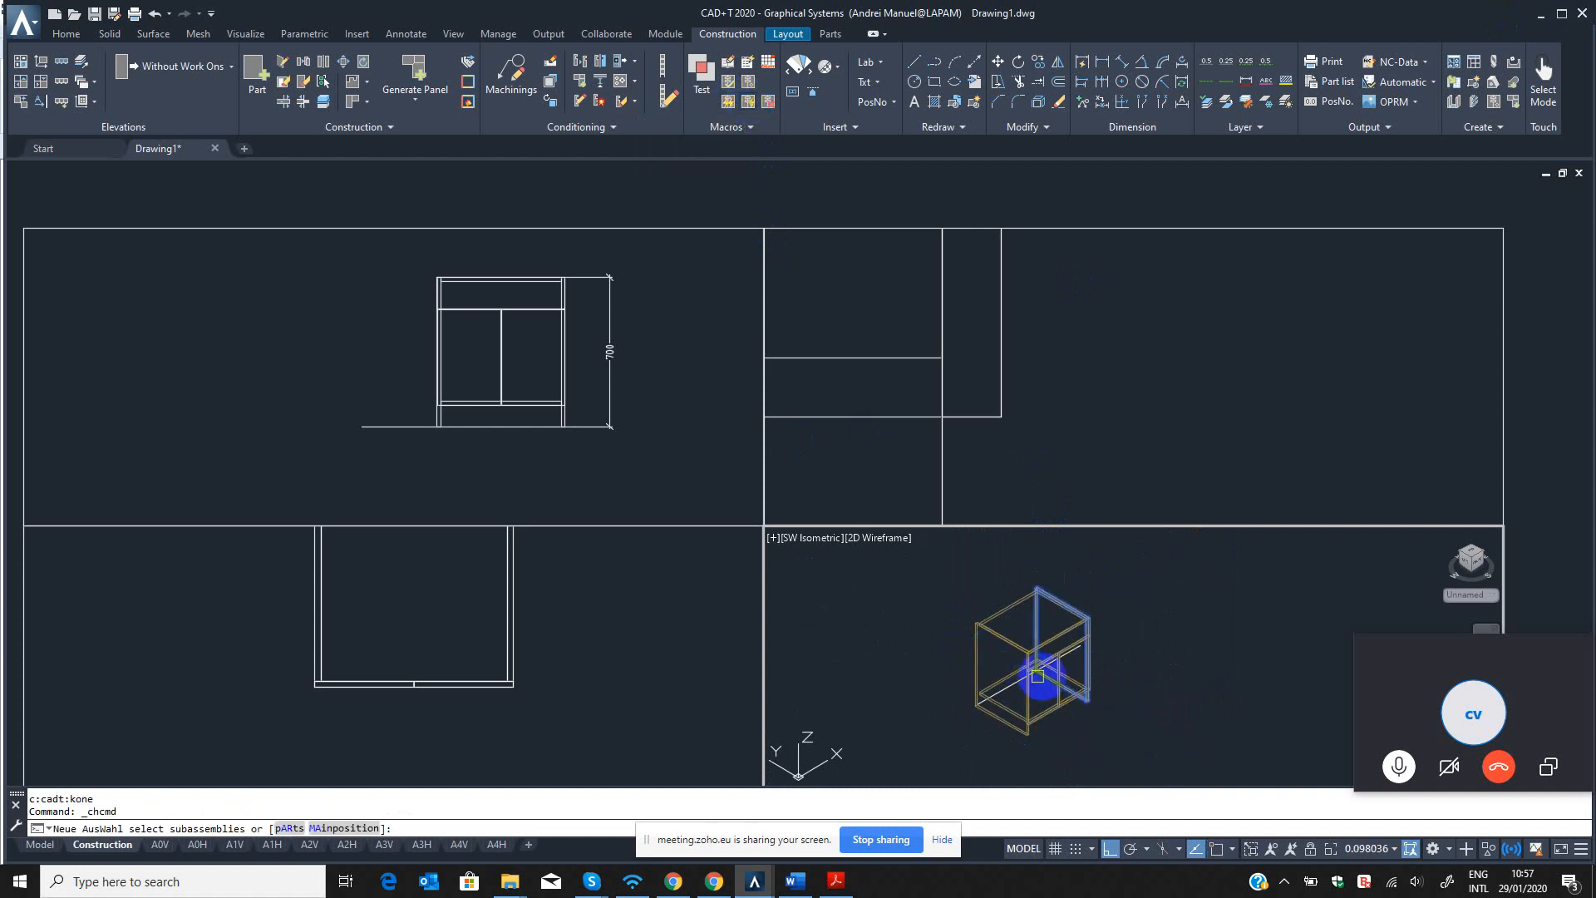
key(Escape)
key(Escape)
key(Escape)
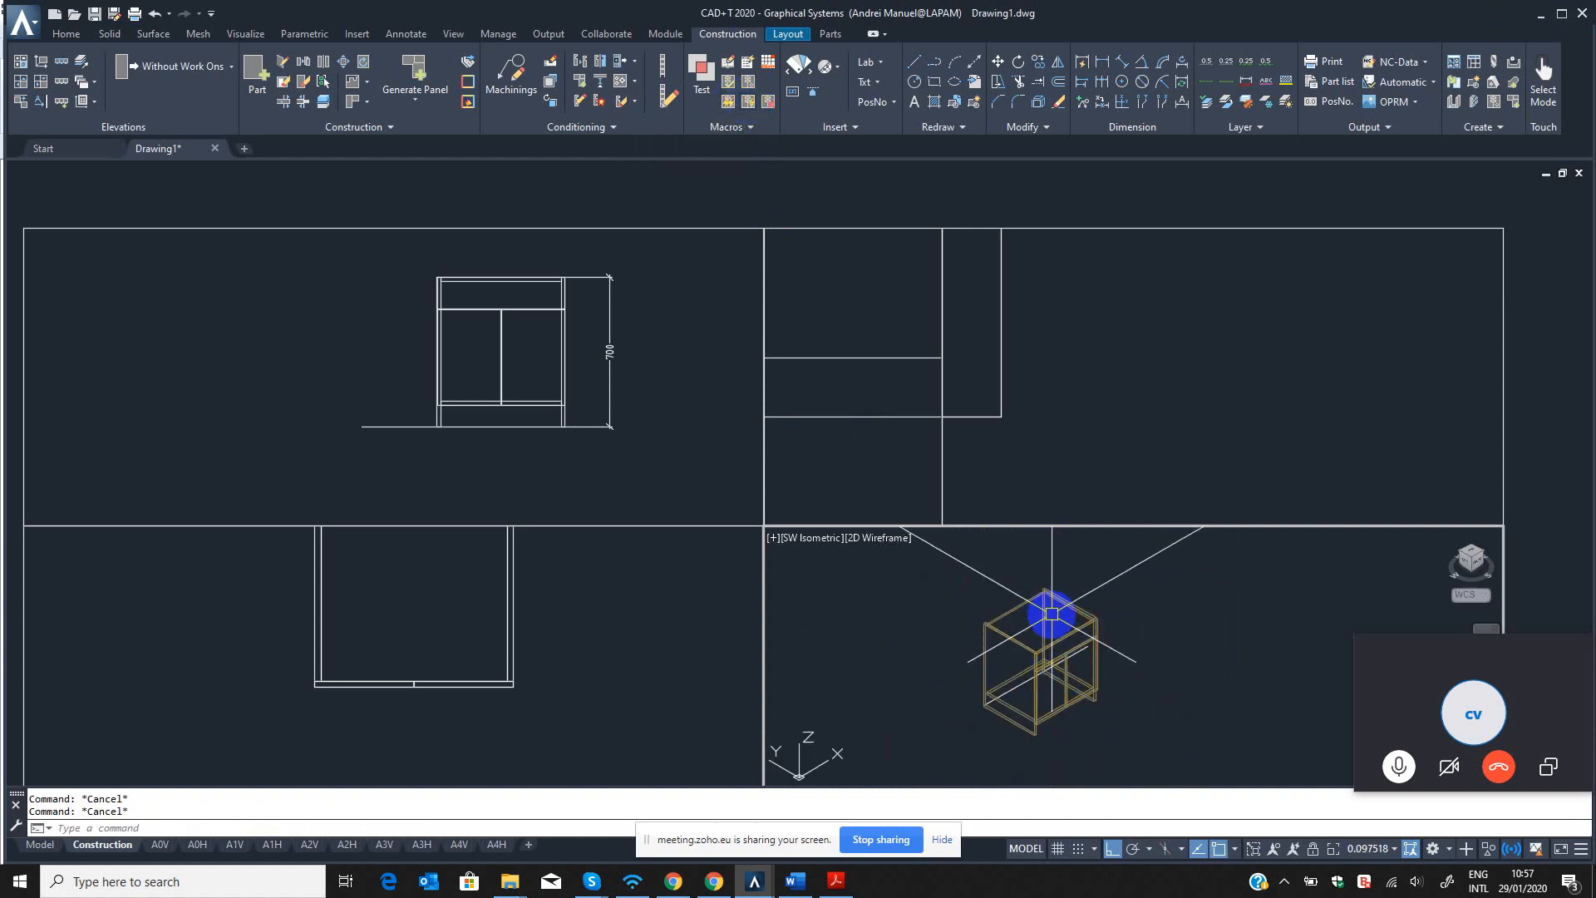
Run the CON command on the cabinet, moving the Skype call window off the command suggestions.
text(CON)
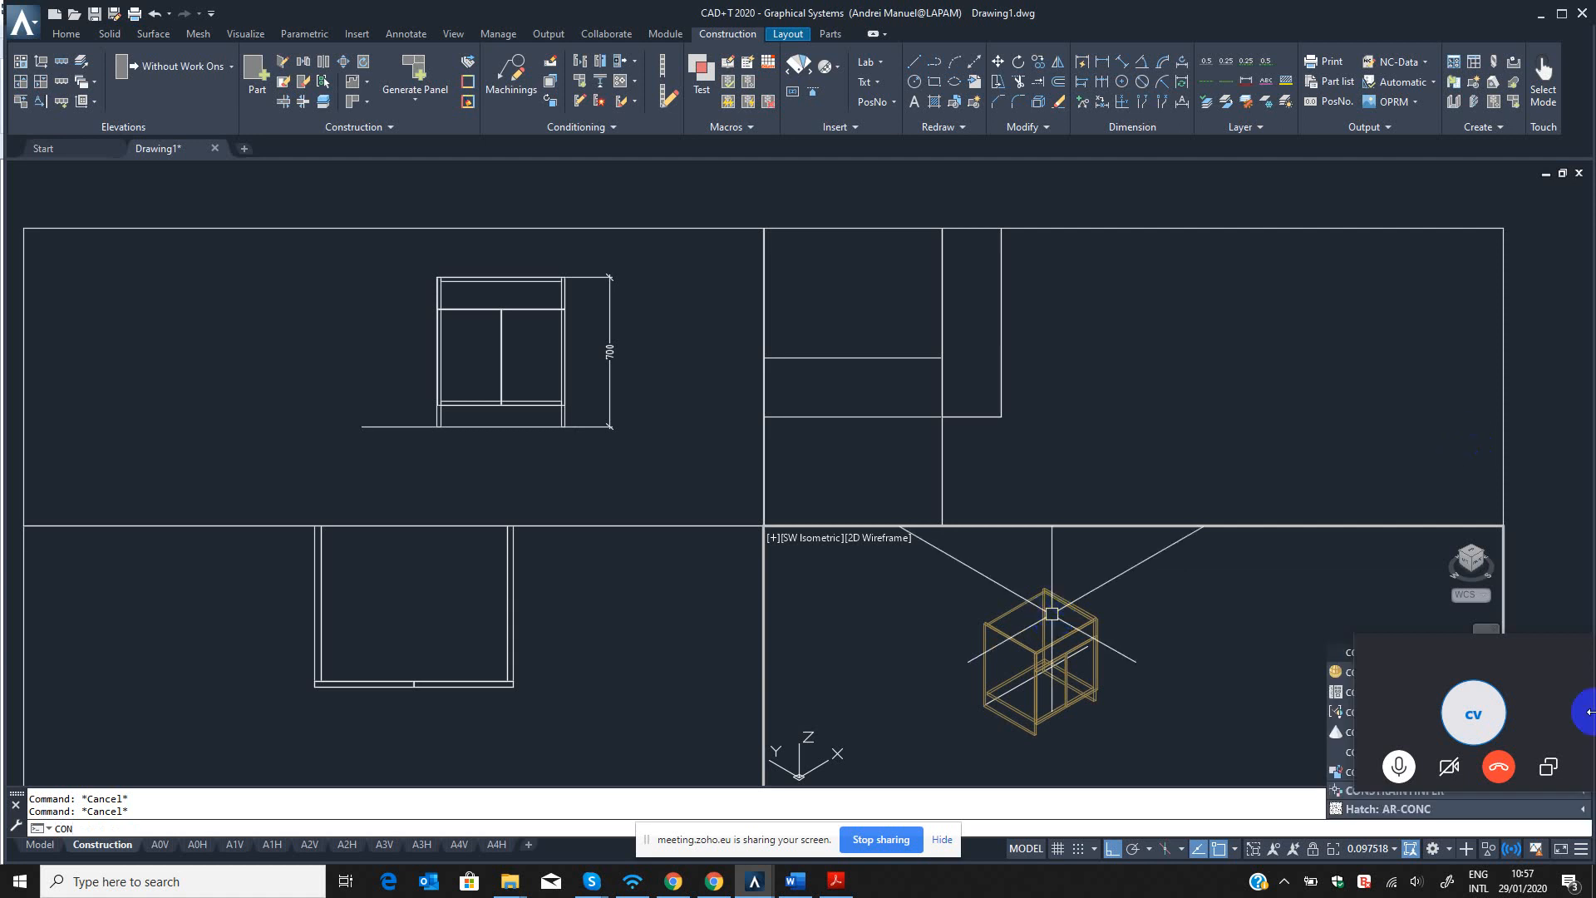
drag(1546, 654, 1560, 346)
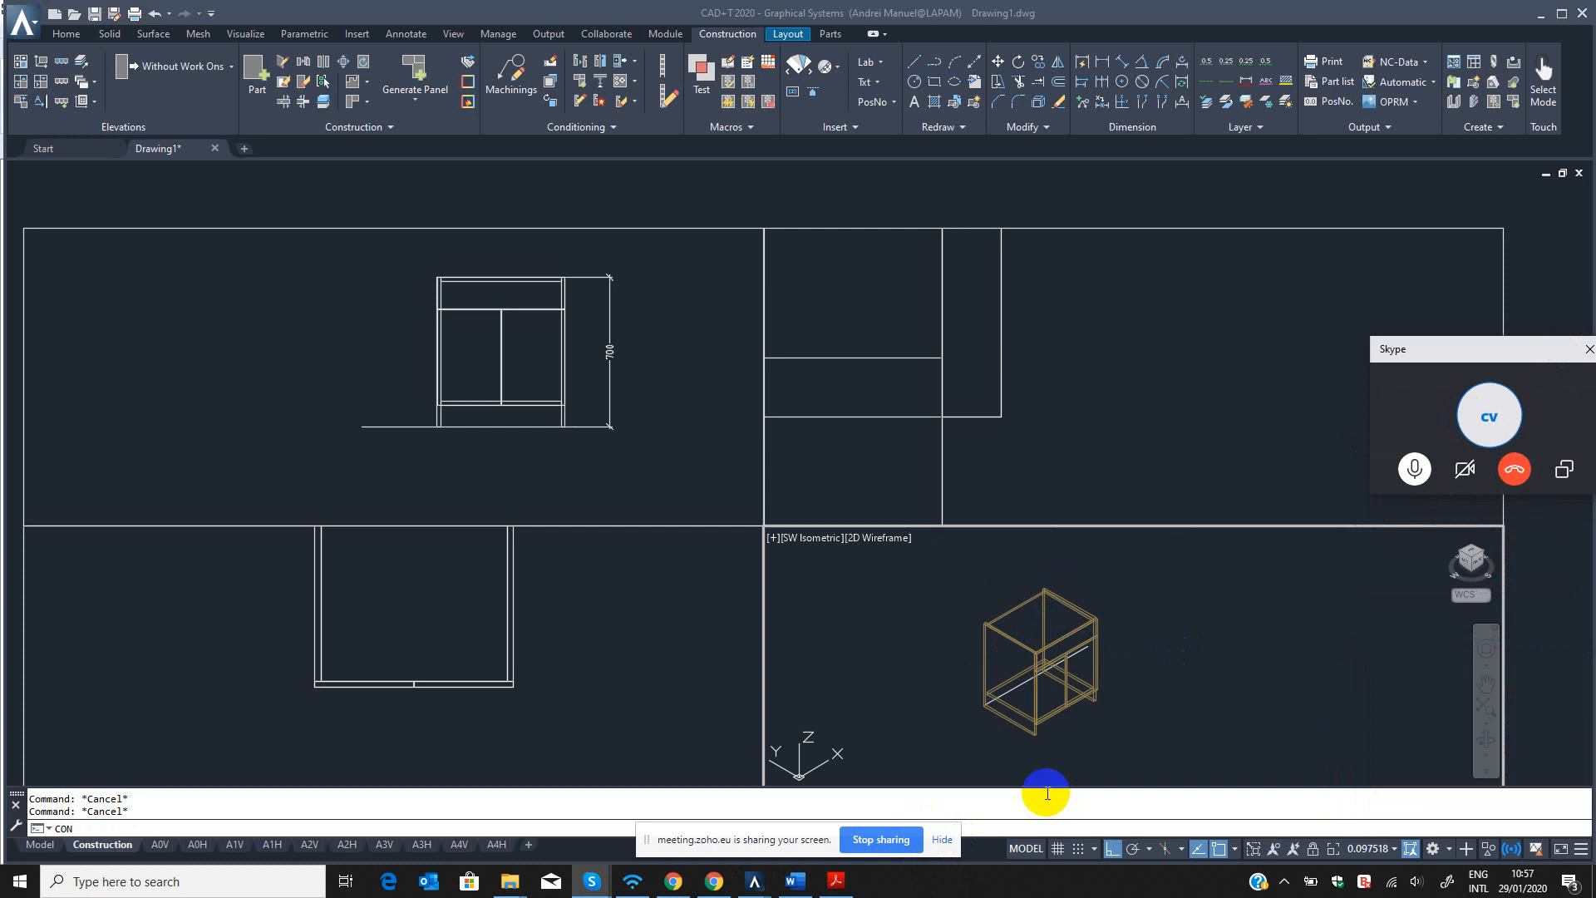
click(76, 823)
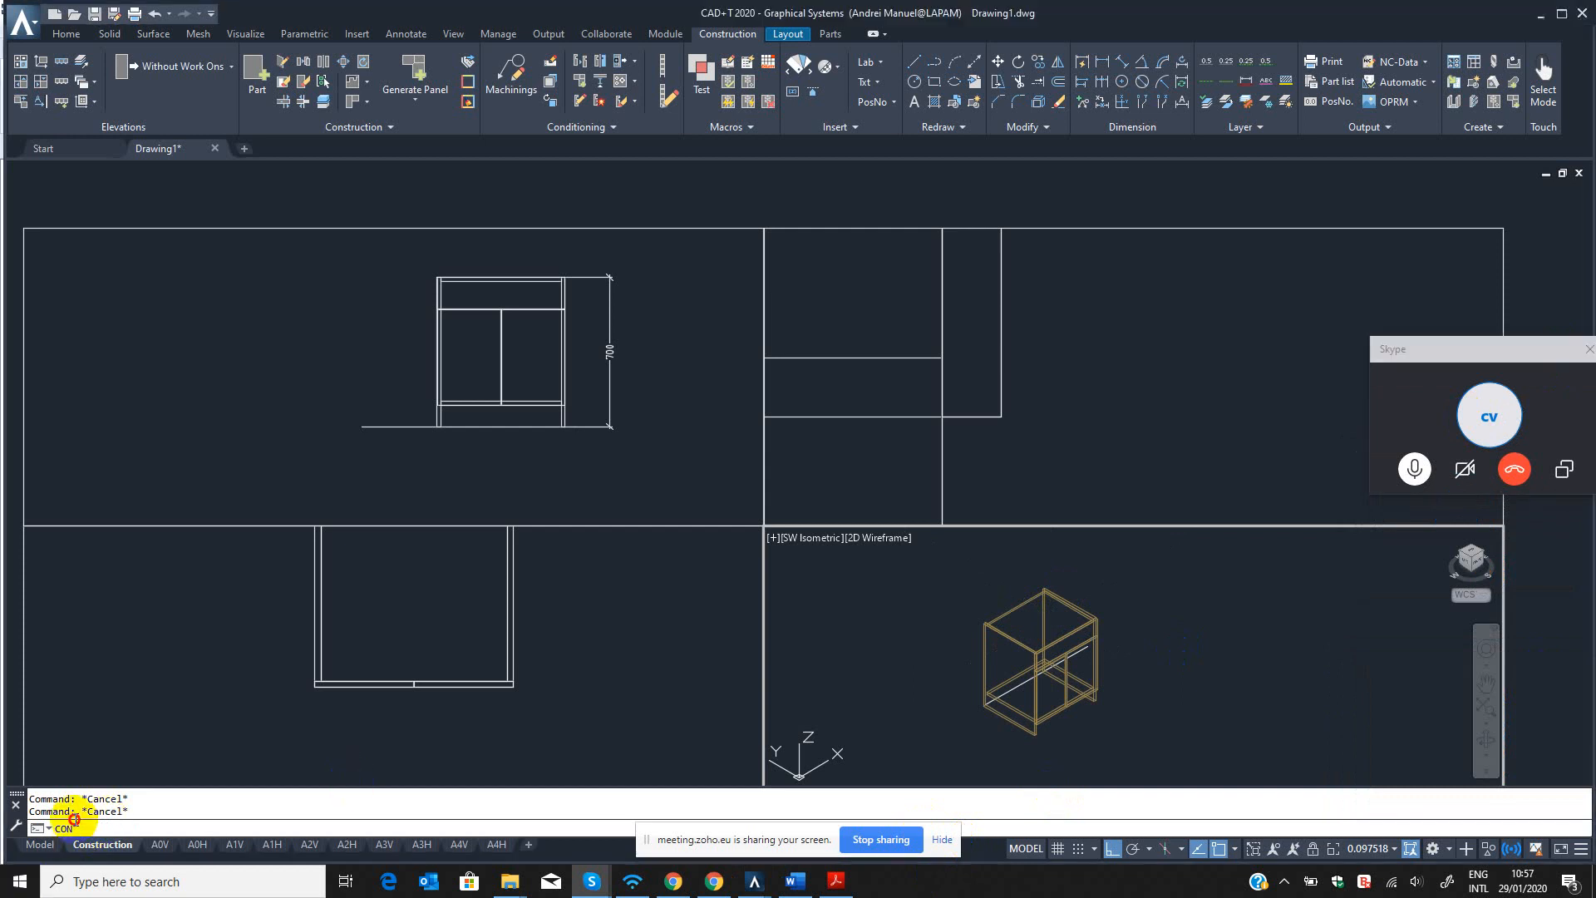
drag(87, 824, 37, 821)
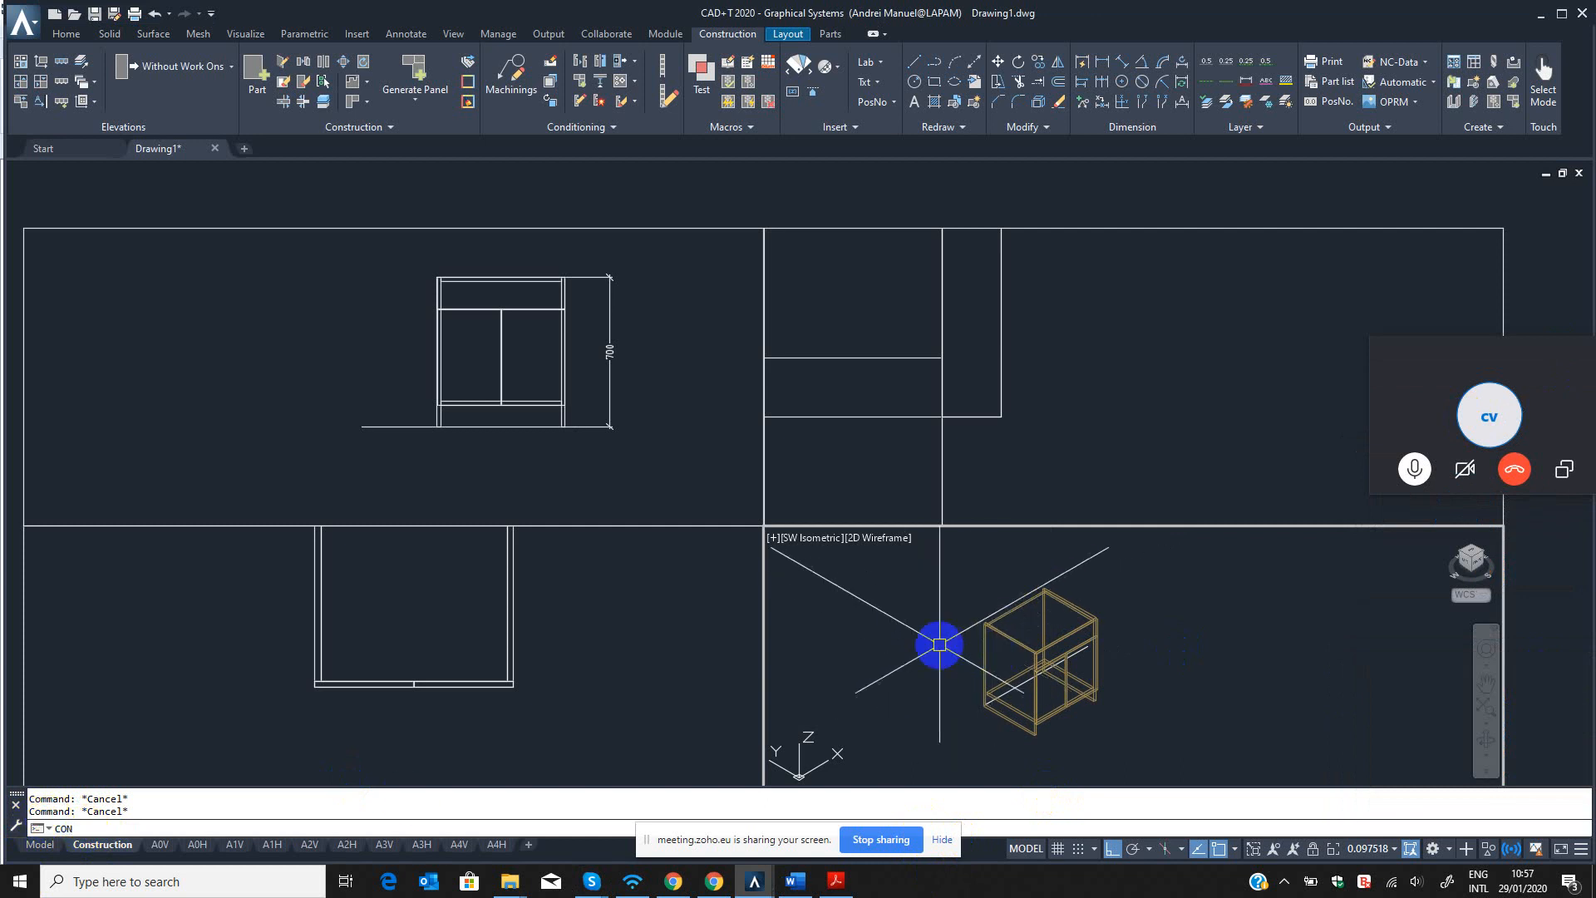
key(Return)
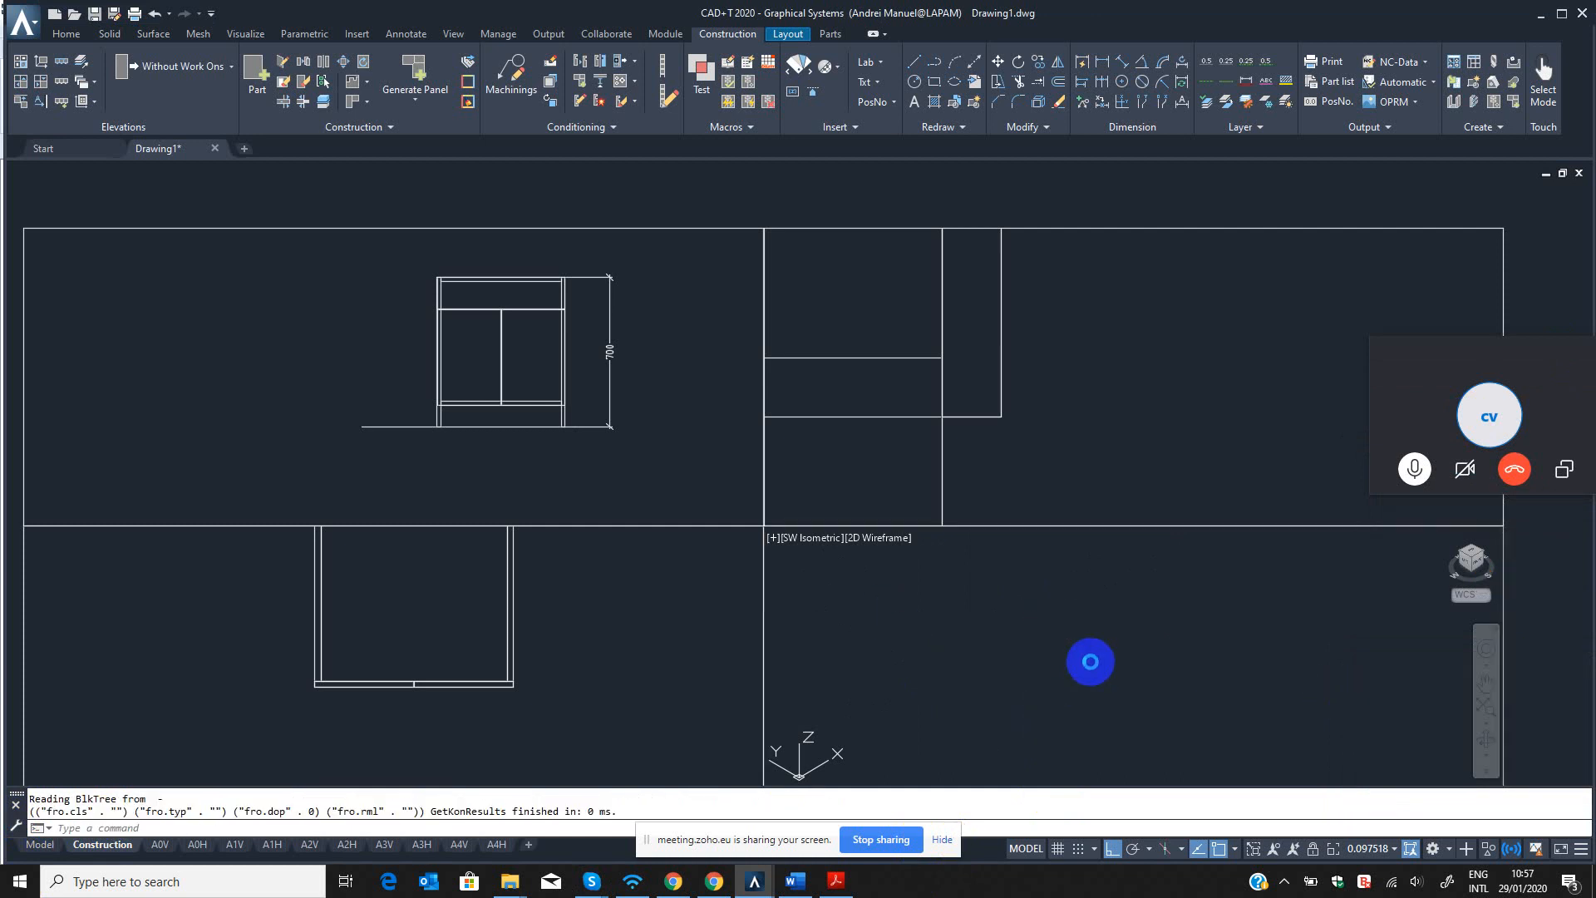
Enlarge the 3D cabinet view to a single viewport and move the Skype call window off the navigation tools.
click(1488, 736)
scroll(1091, 656, up, 4)
drag(1087, 645, 1072, 617)
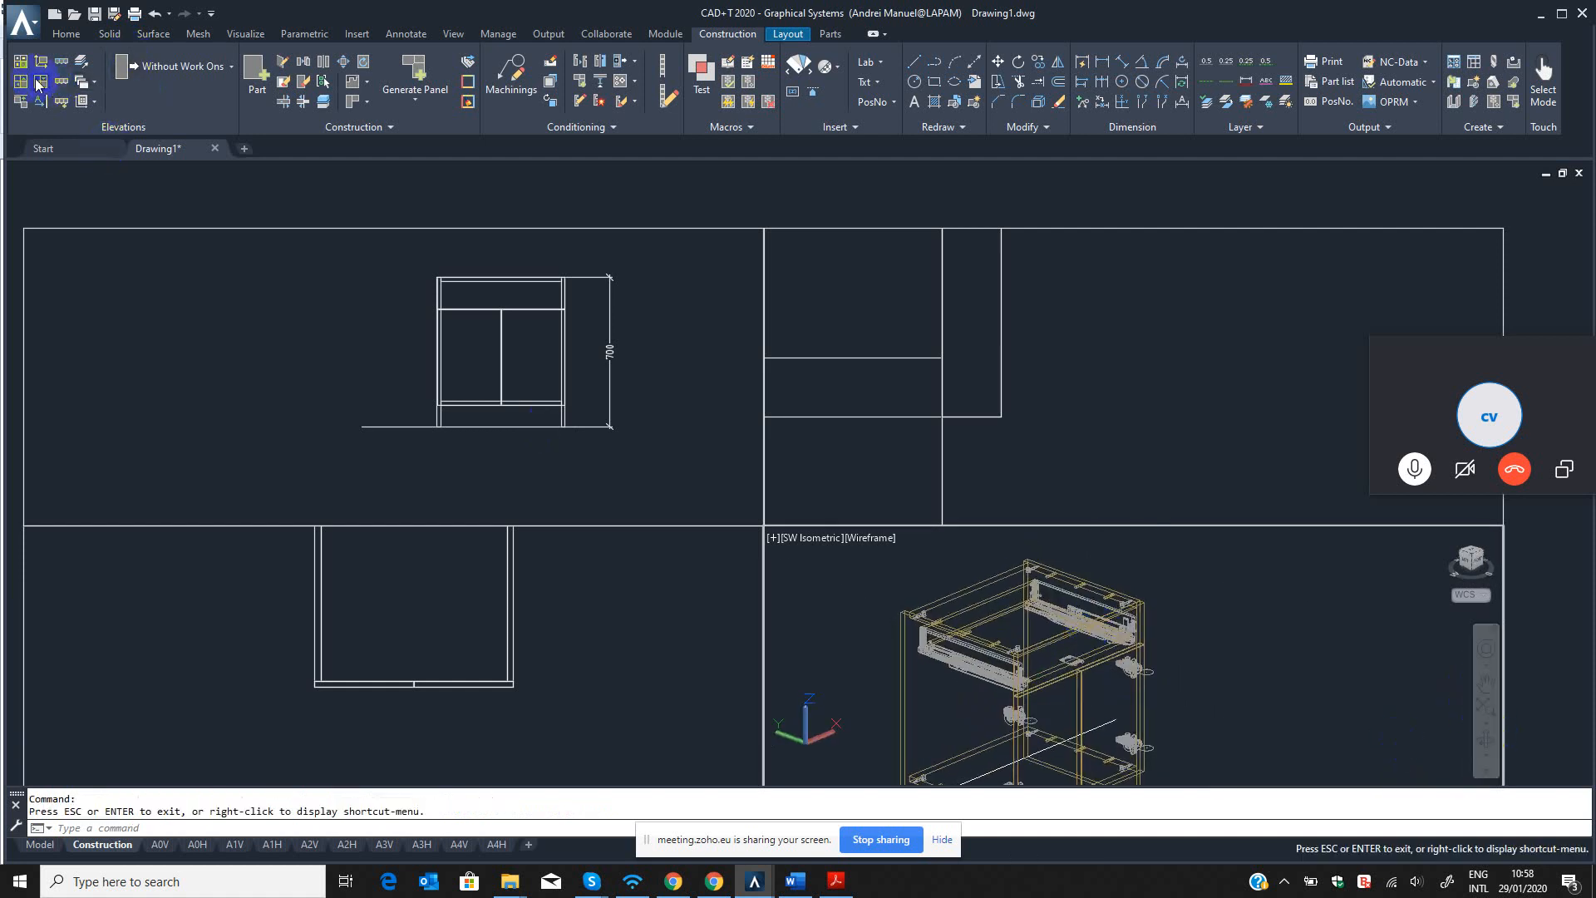
click(62, 101)
scroll(717, 493, down, 3)
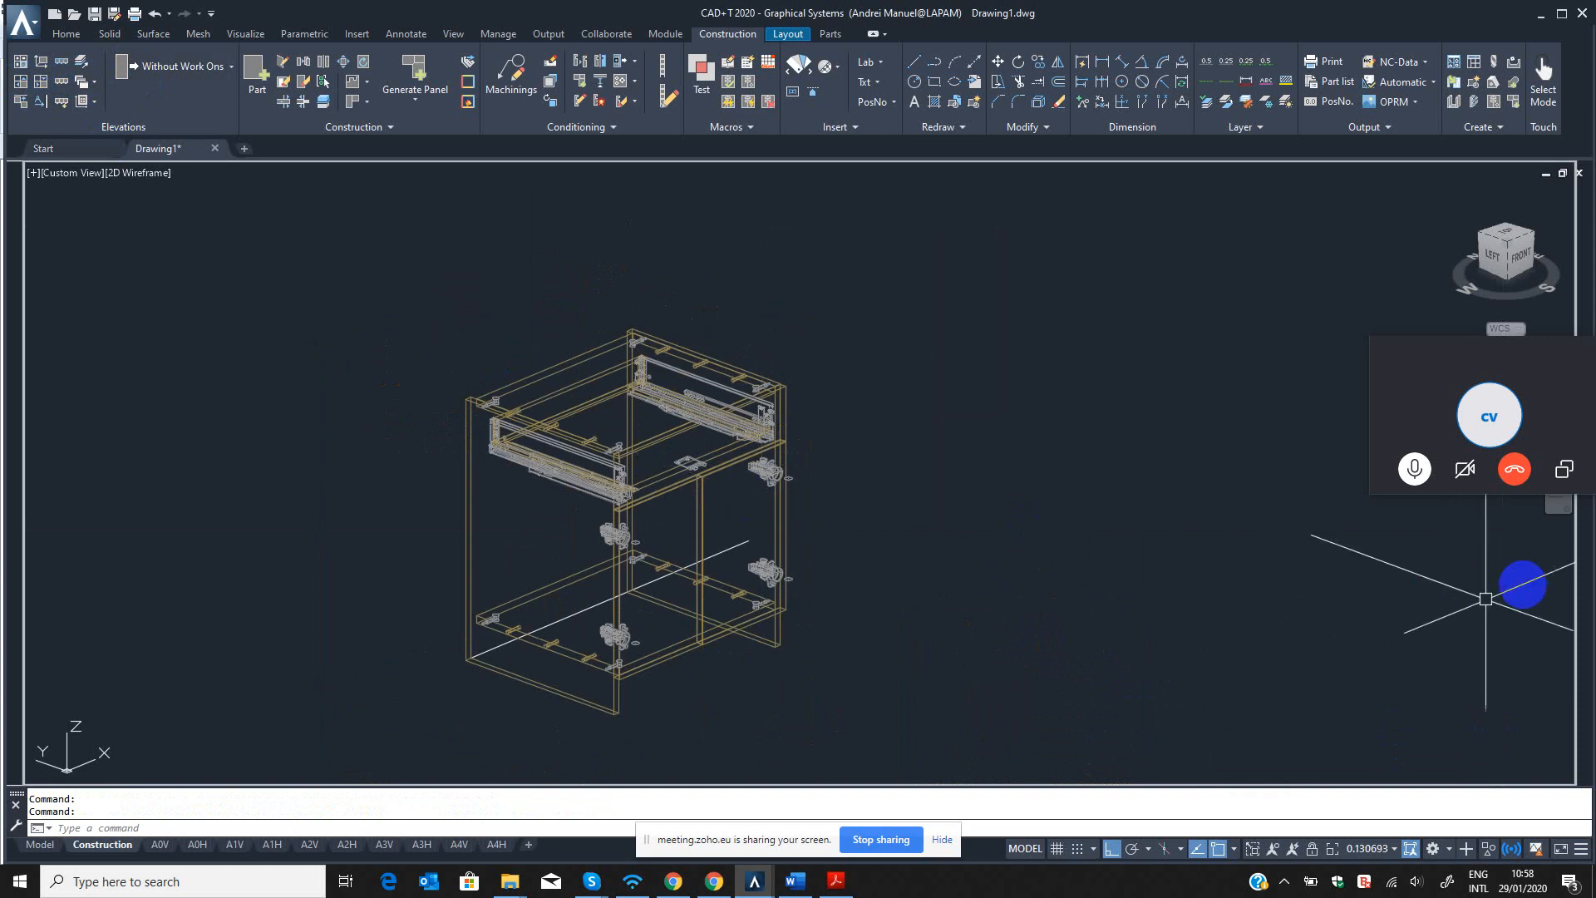
drag(1492, 345, 1269, 215)
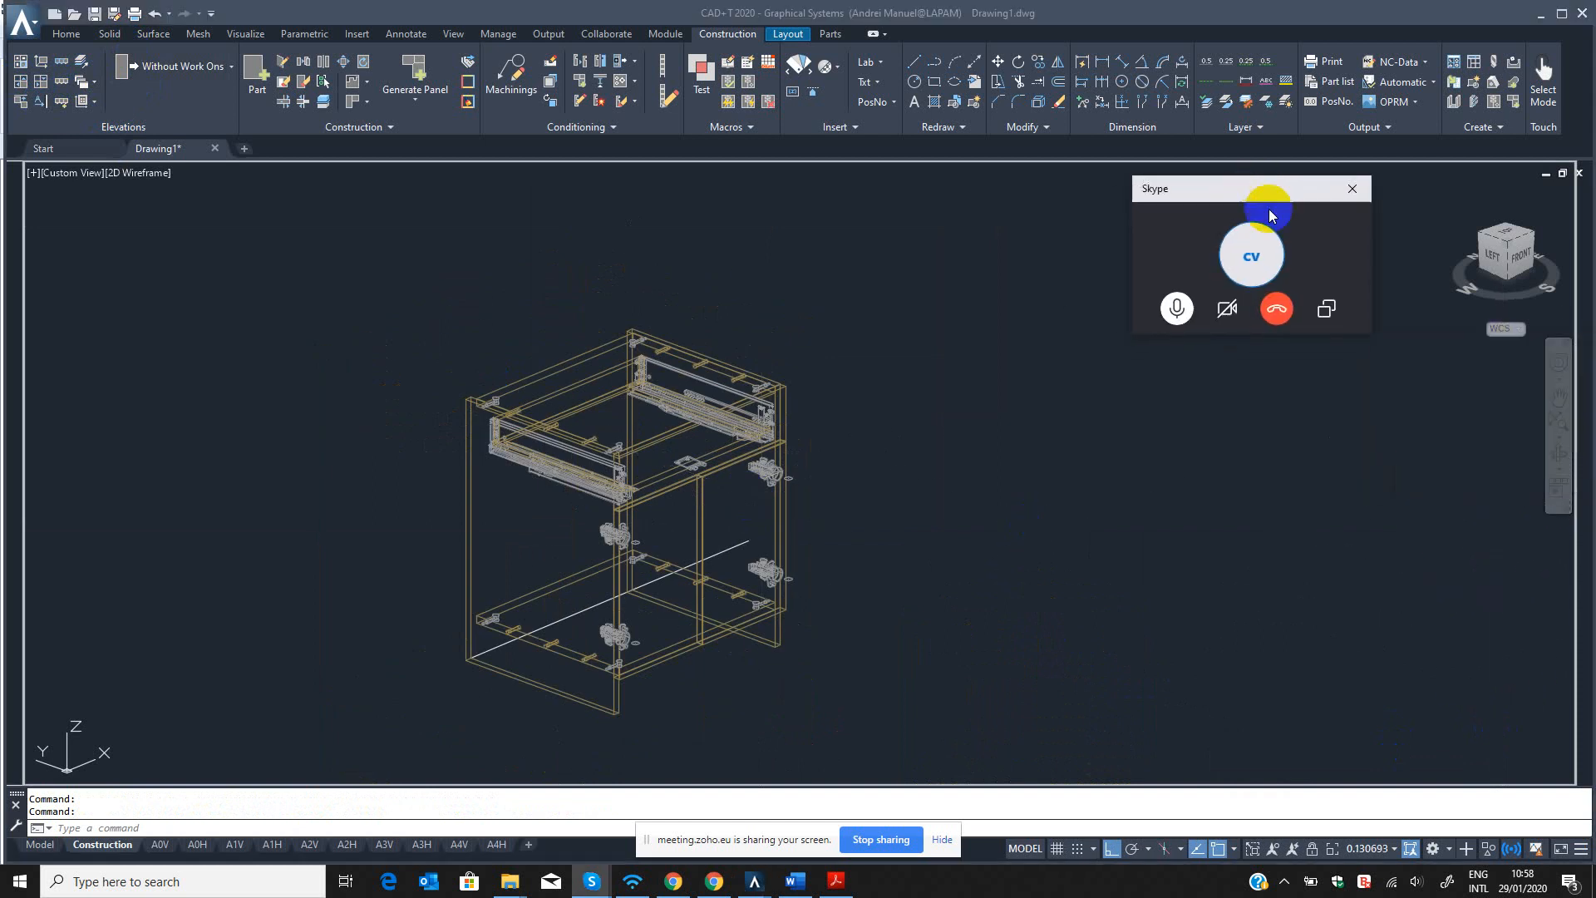
Examine the drawer runners, hinges and carcass connectors inserted in the cabinet, from the drawer area to the doors.
scroll(656, 496, up, 4)
click(1559, 453)
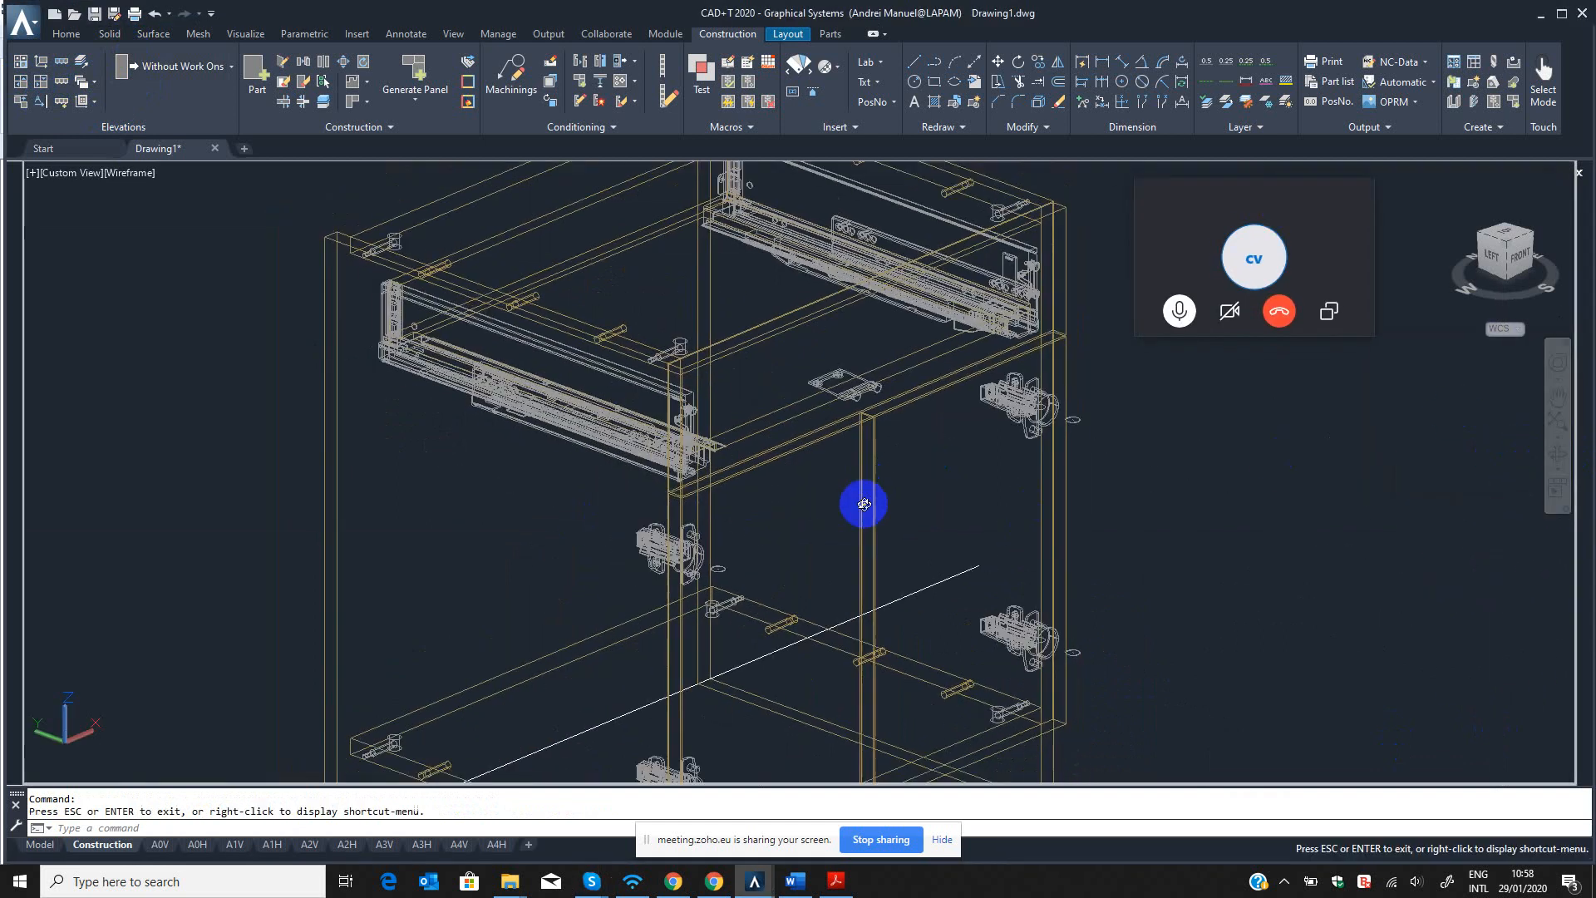
drag(859, 502, 906, 507)
key(Escape)
scroll(881, 499, up, 5)
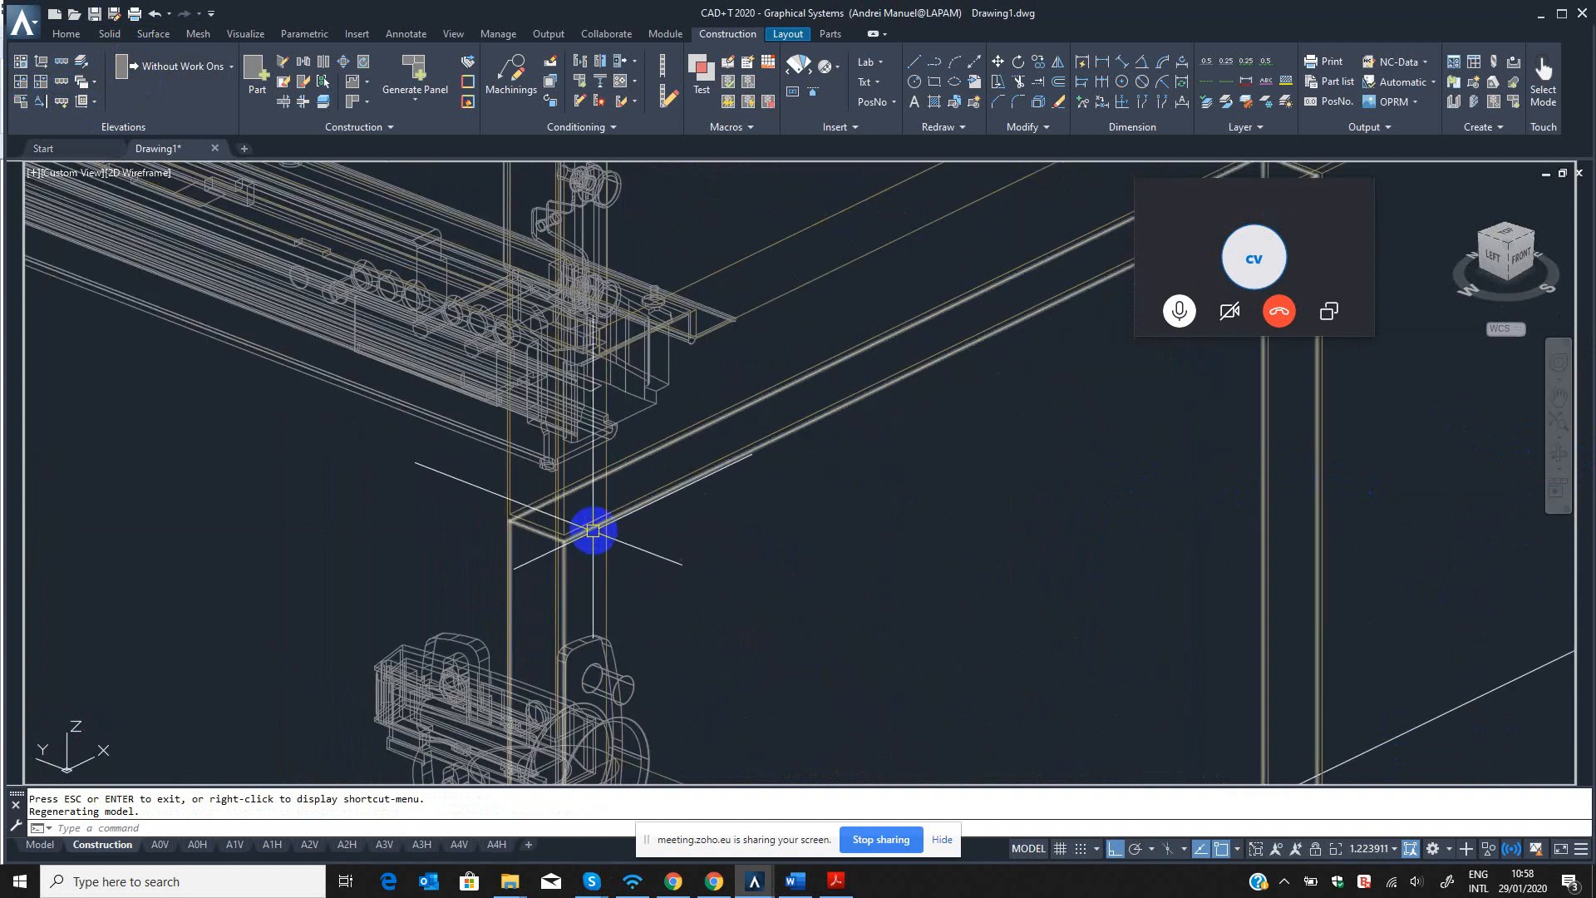
scroll(595, 528, down, 6)
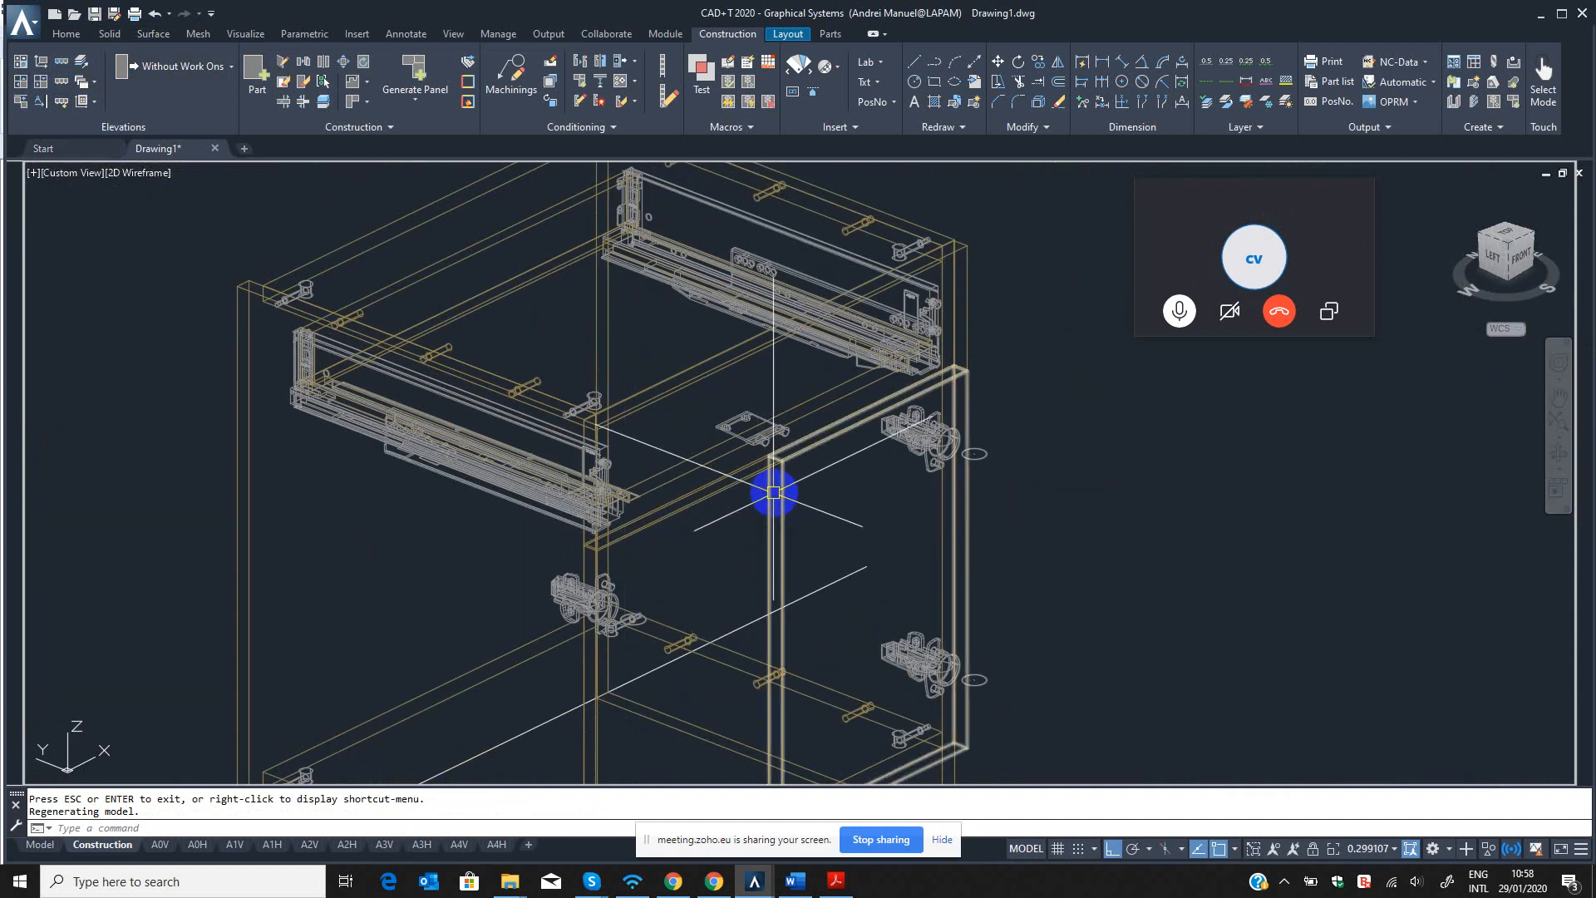
key(Escape)
key(Escape)
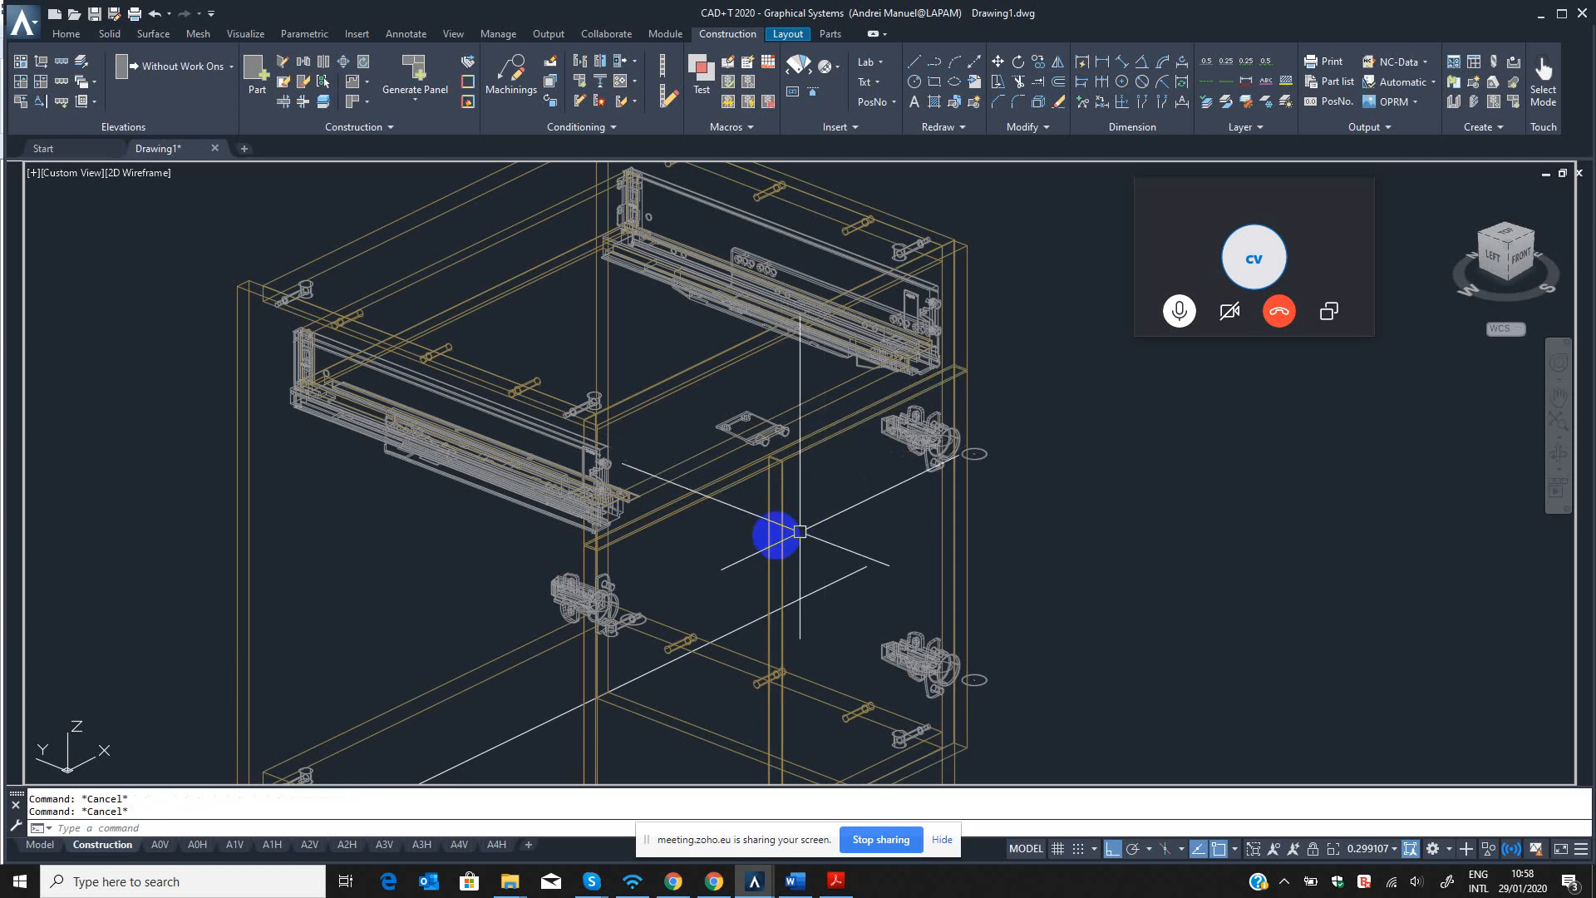
Open the single part properties of the cabinet's left door with the B3 command.
click(702, 500)
key(Escape)
text(B3)
key(Return)
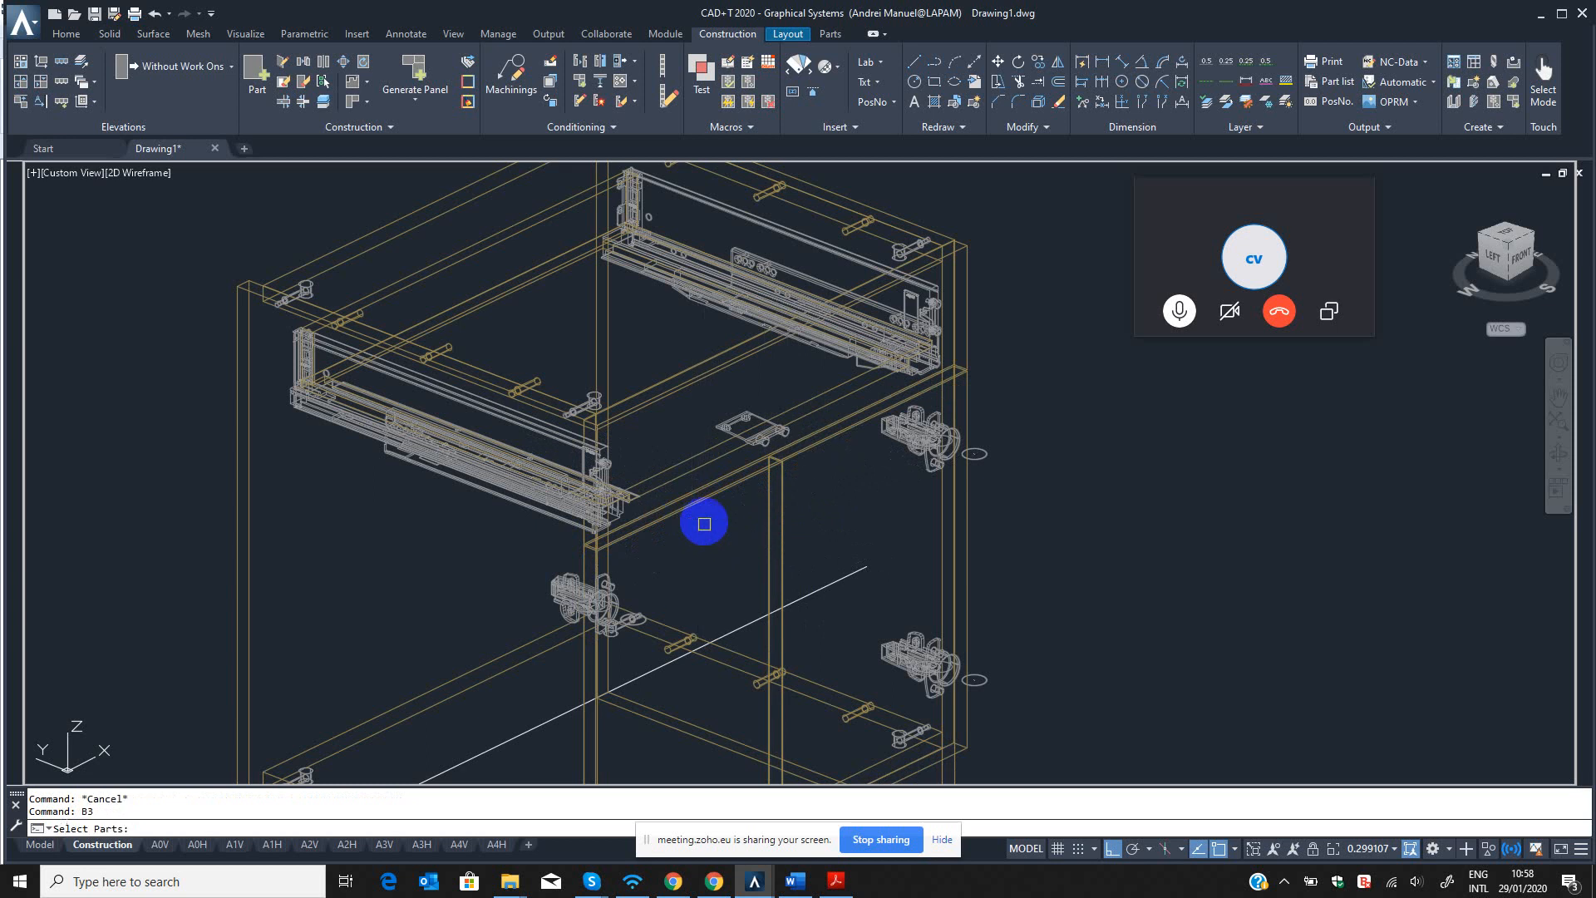
click(722, 532)
key(Return)
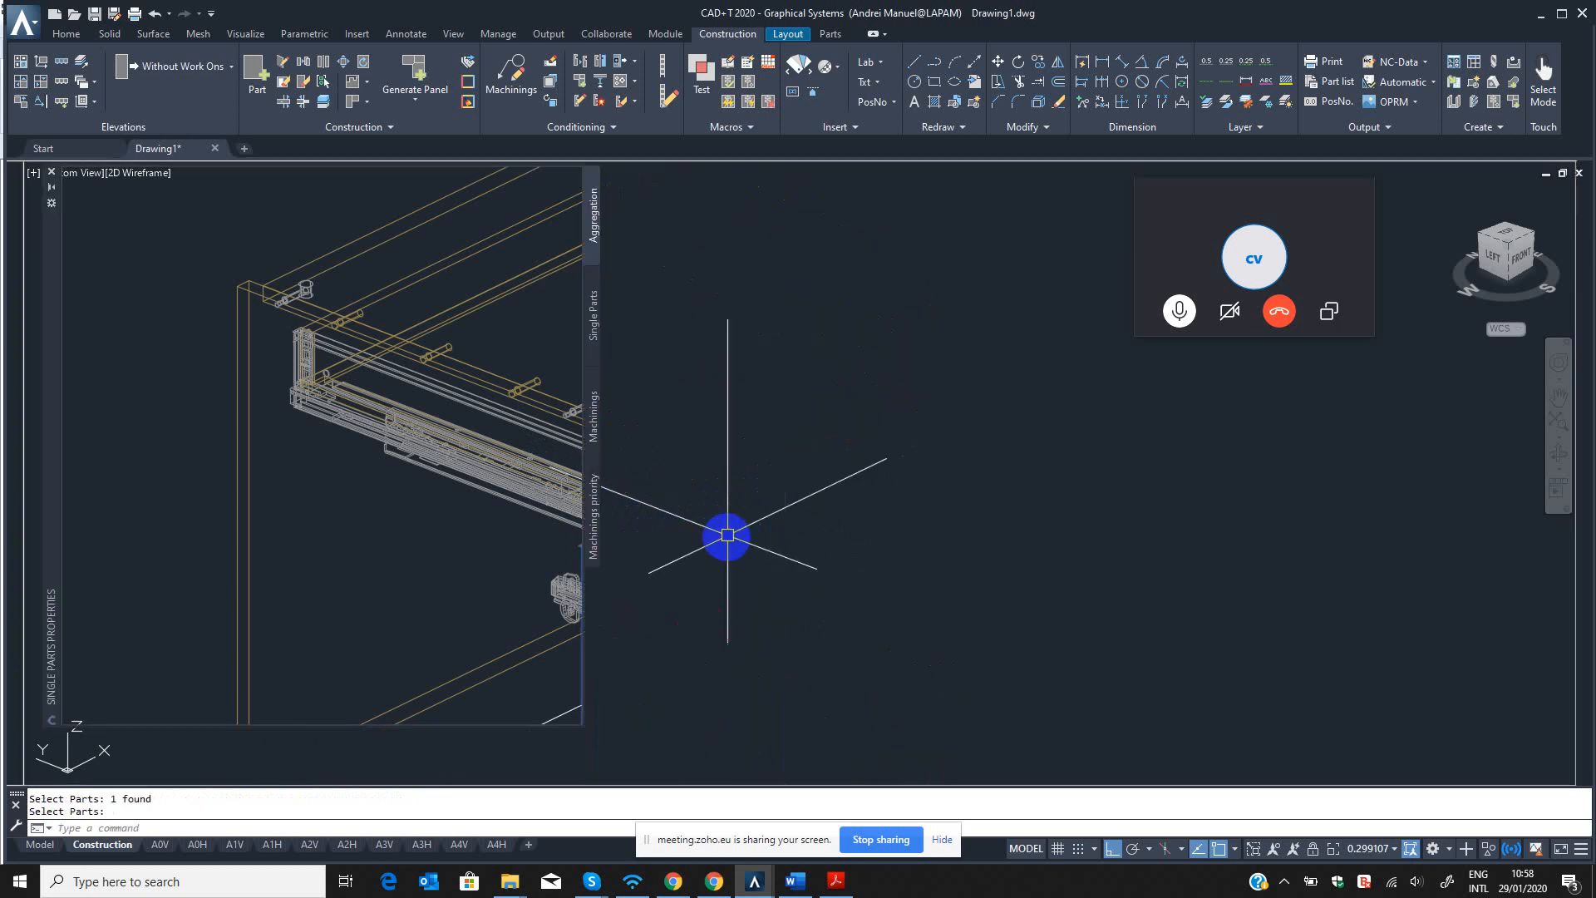
Set the left door's short name to TOSH and apply the part modification.
double_click(316, 219)
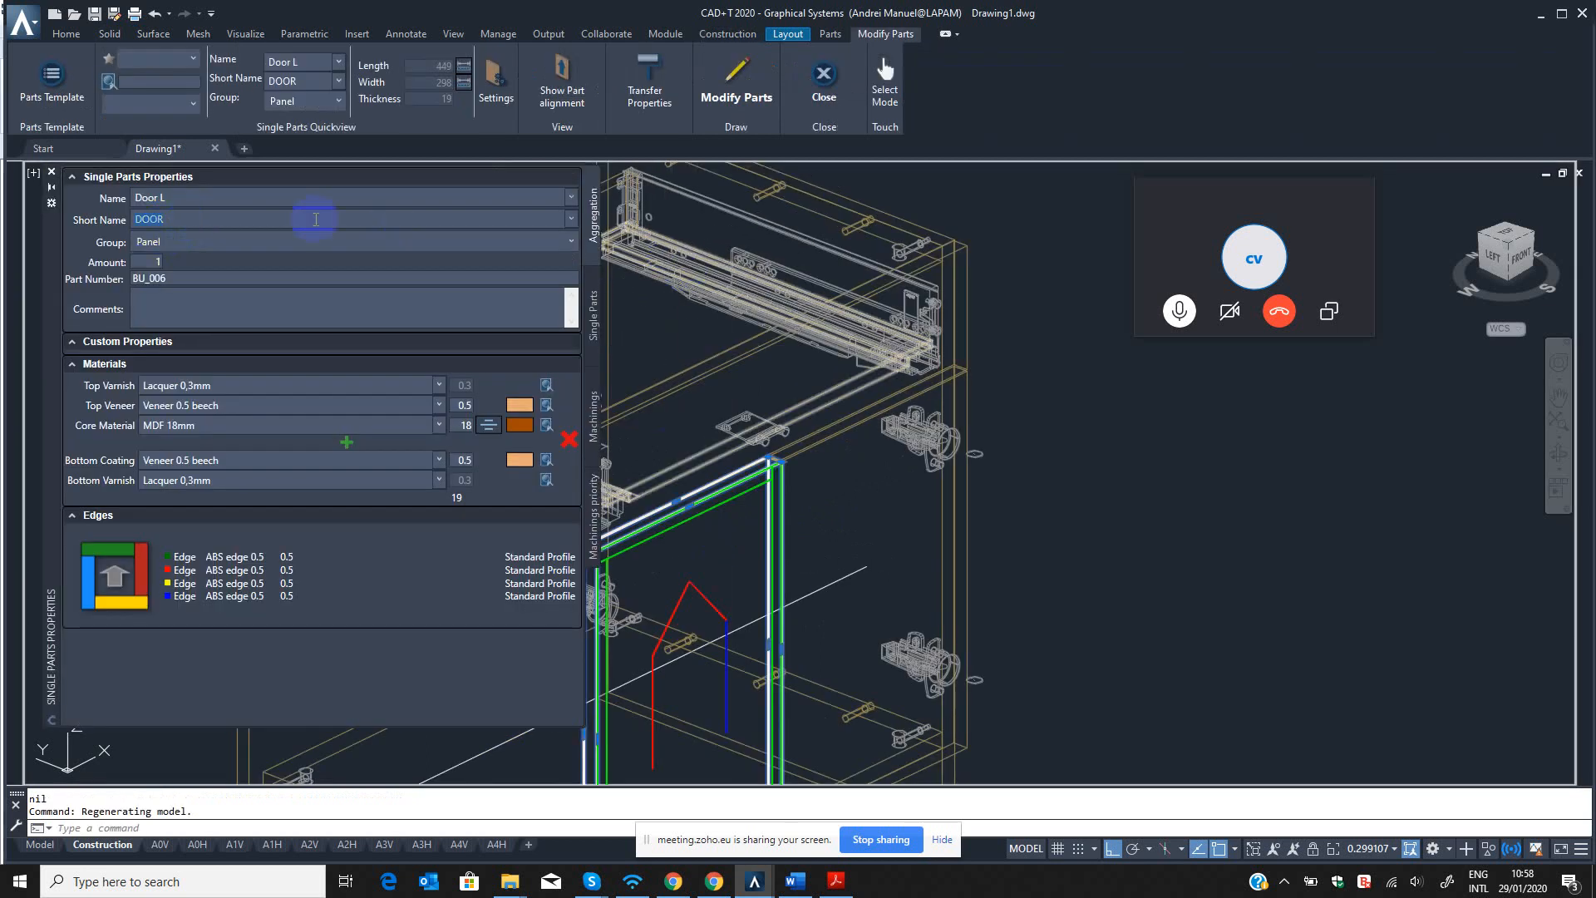
click(567, 218)
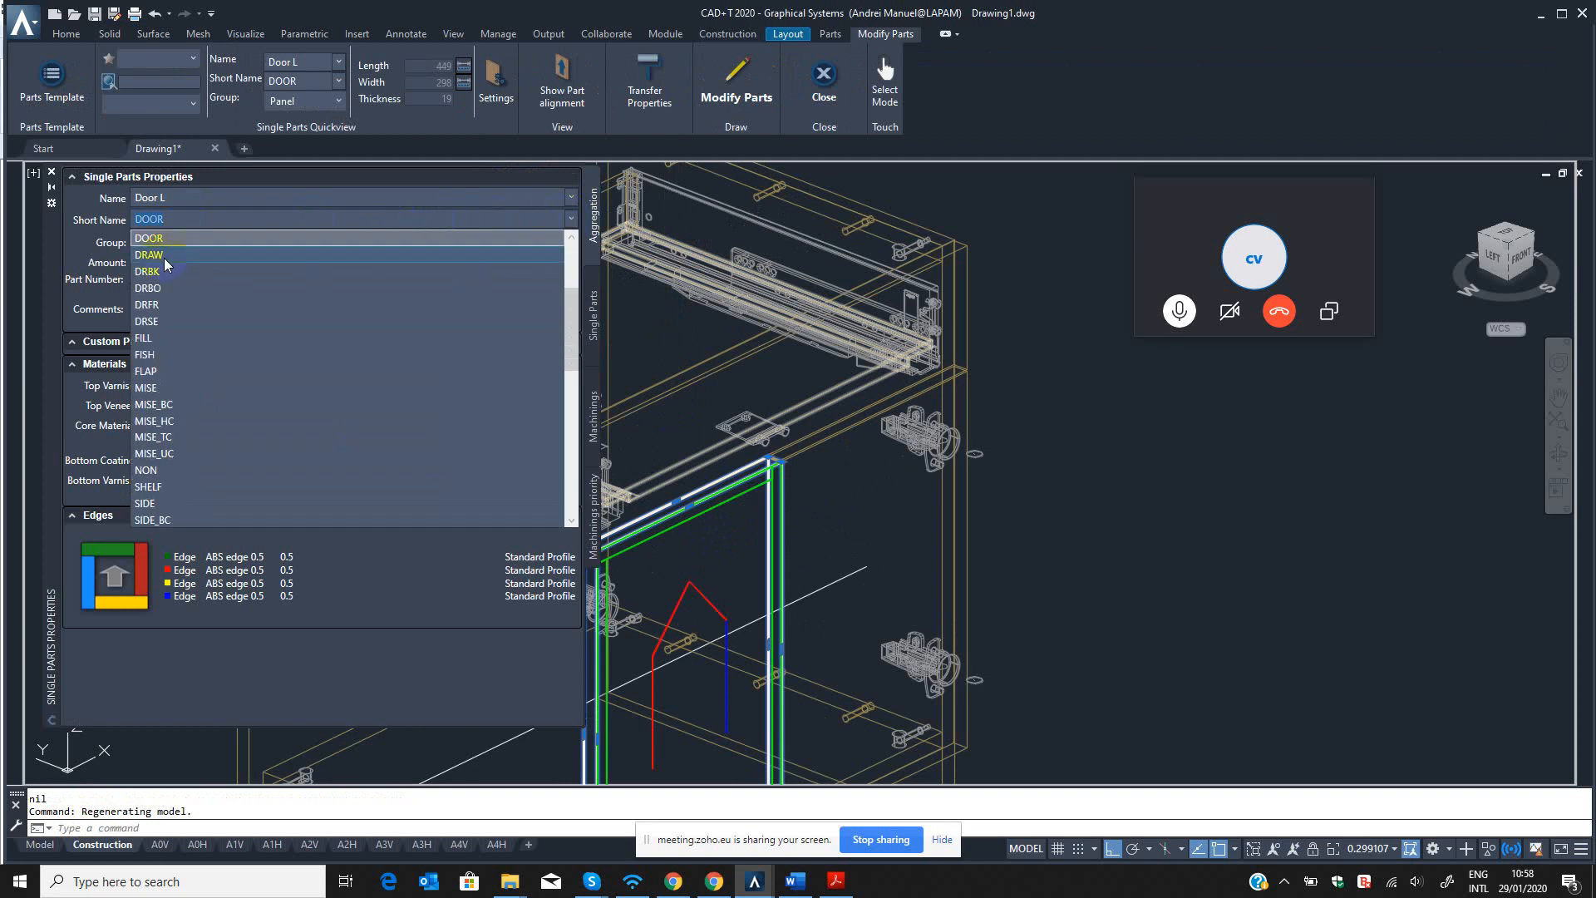
click(189, 218)
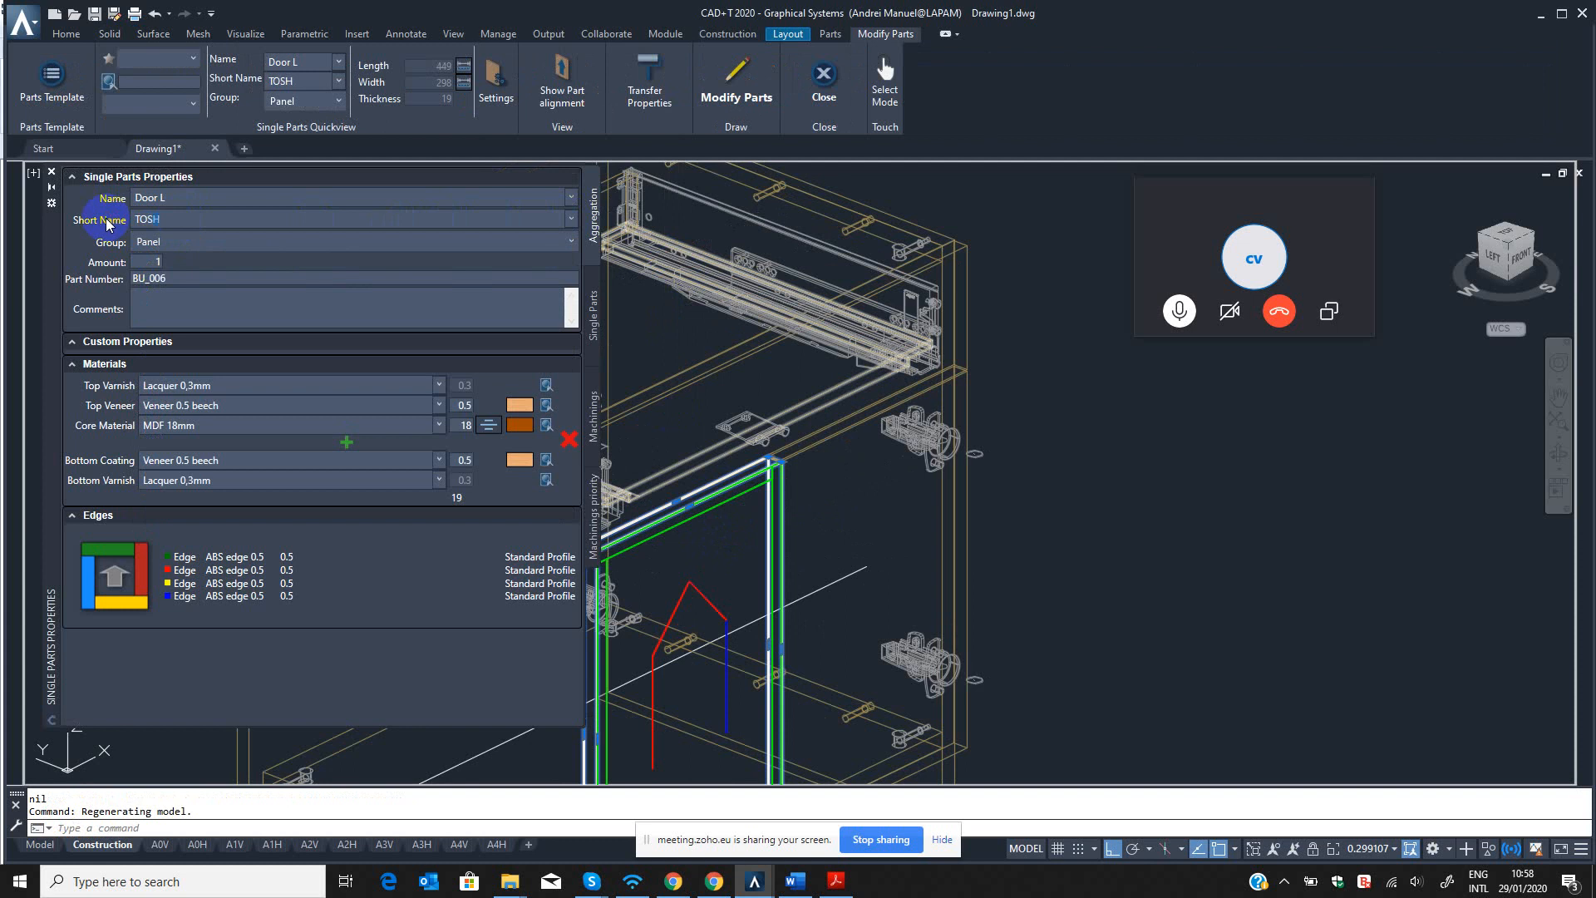
click(738, 87)
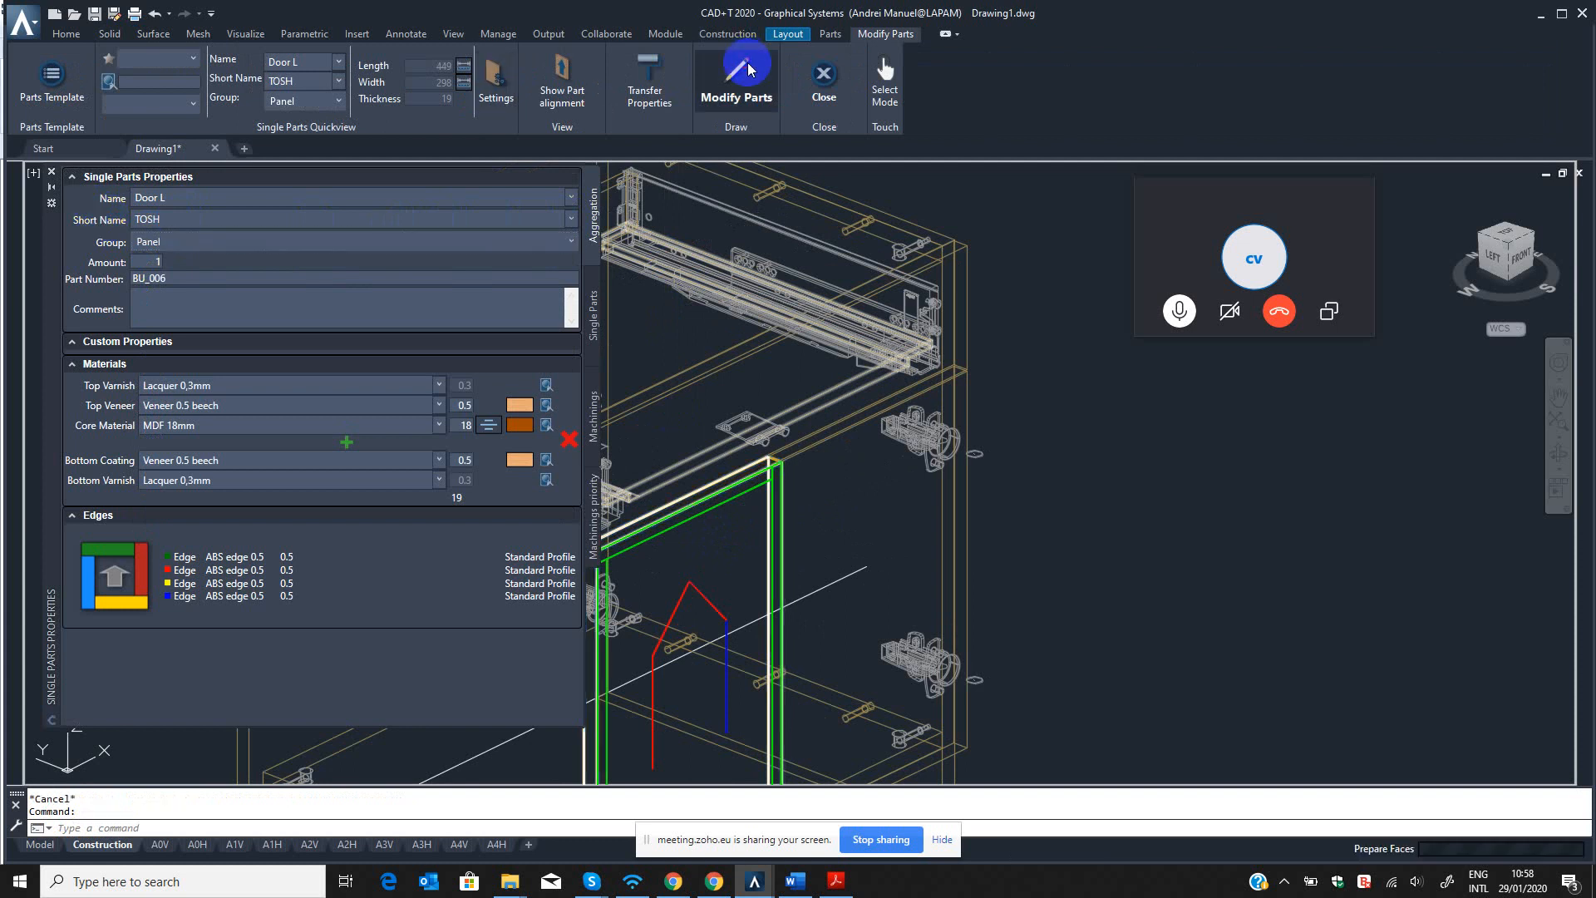
Remove the CON fittings and machinings from the whole cabinet with the CON clean command.
click(770, 101)
scroll(909, 488, down, 8)
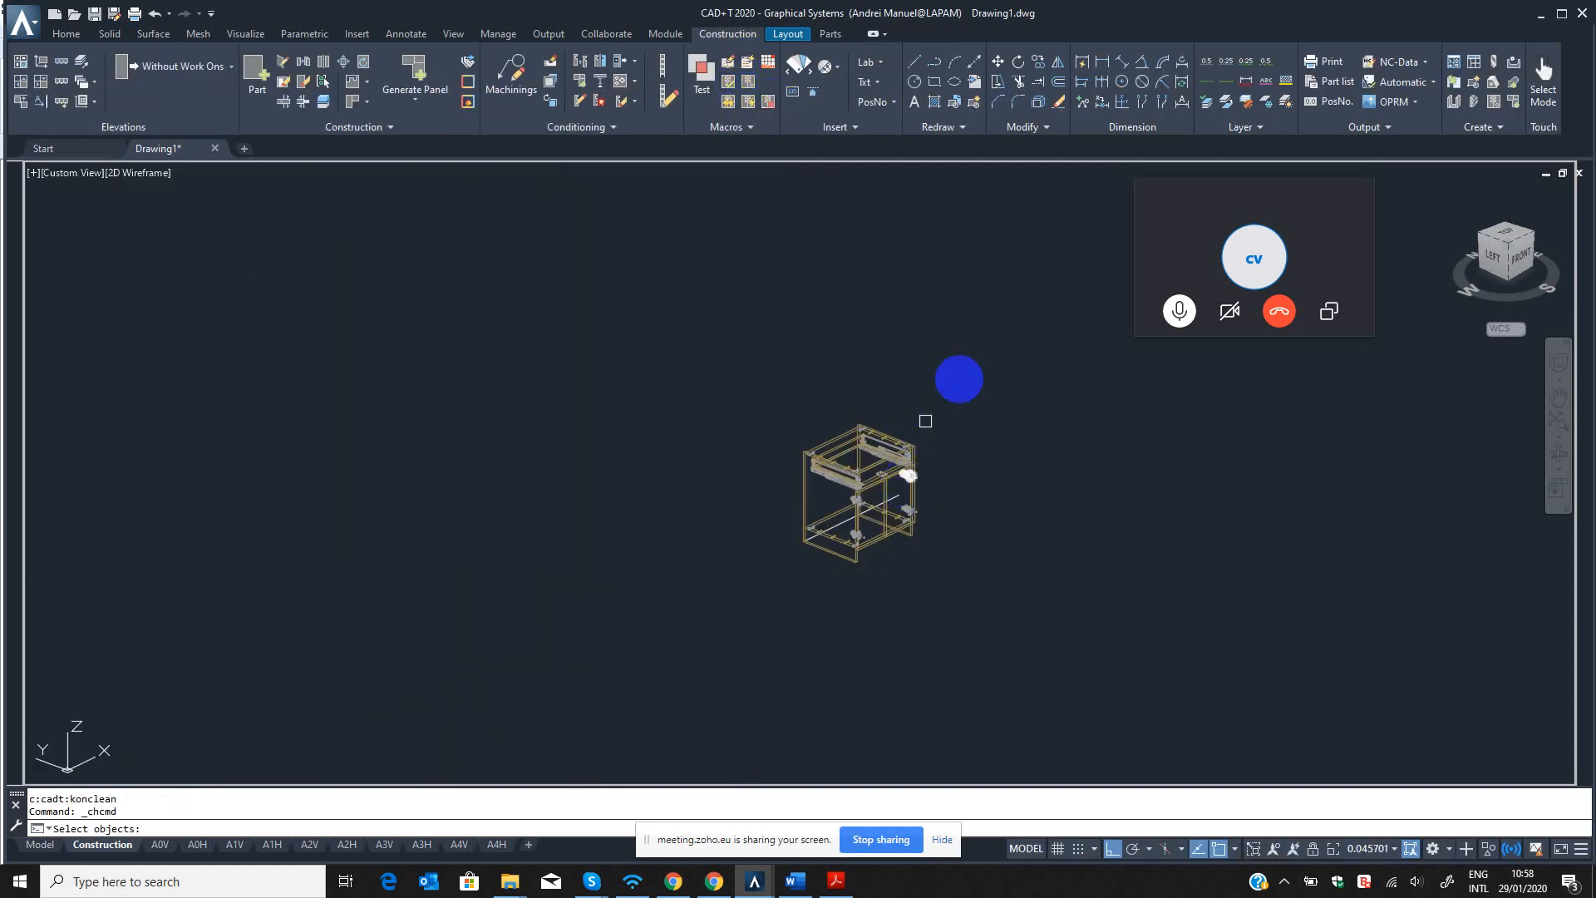
click(969, 367)
click(737, 632)
key(Return)
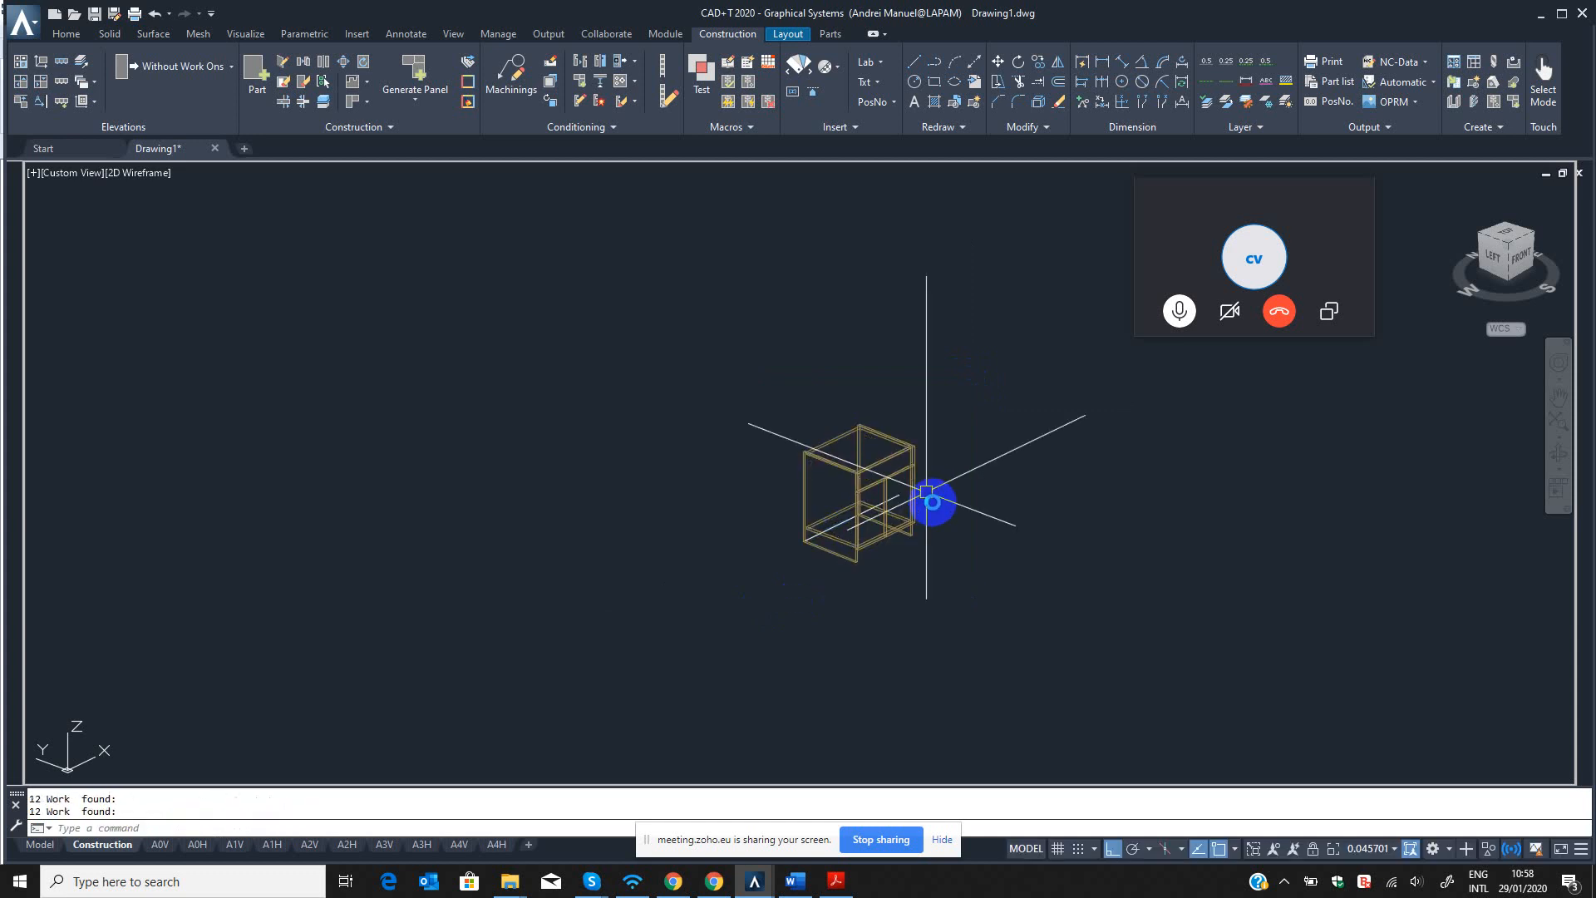
Apply the CON fittings to the whole cabinet again with the CON command.
scroll(904, 479, up, 3)
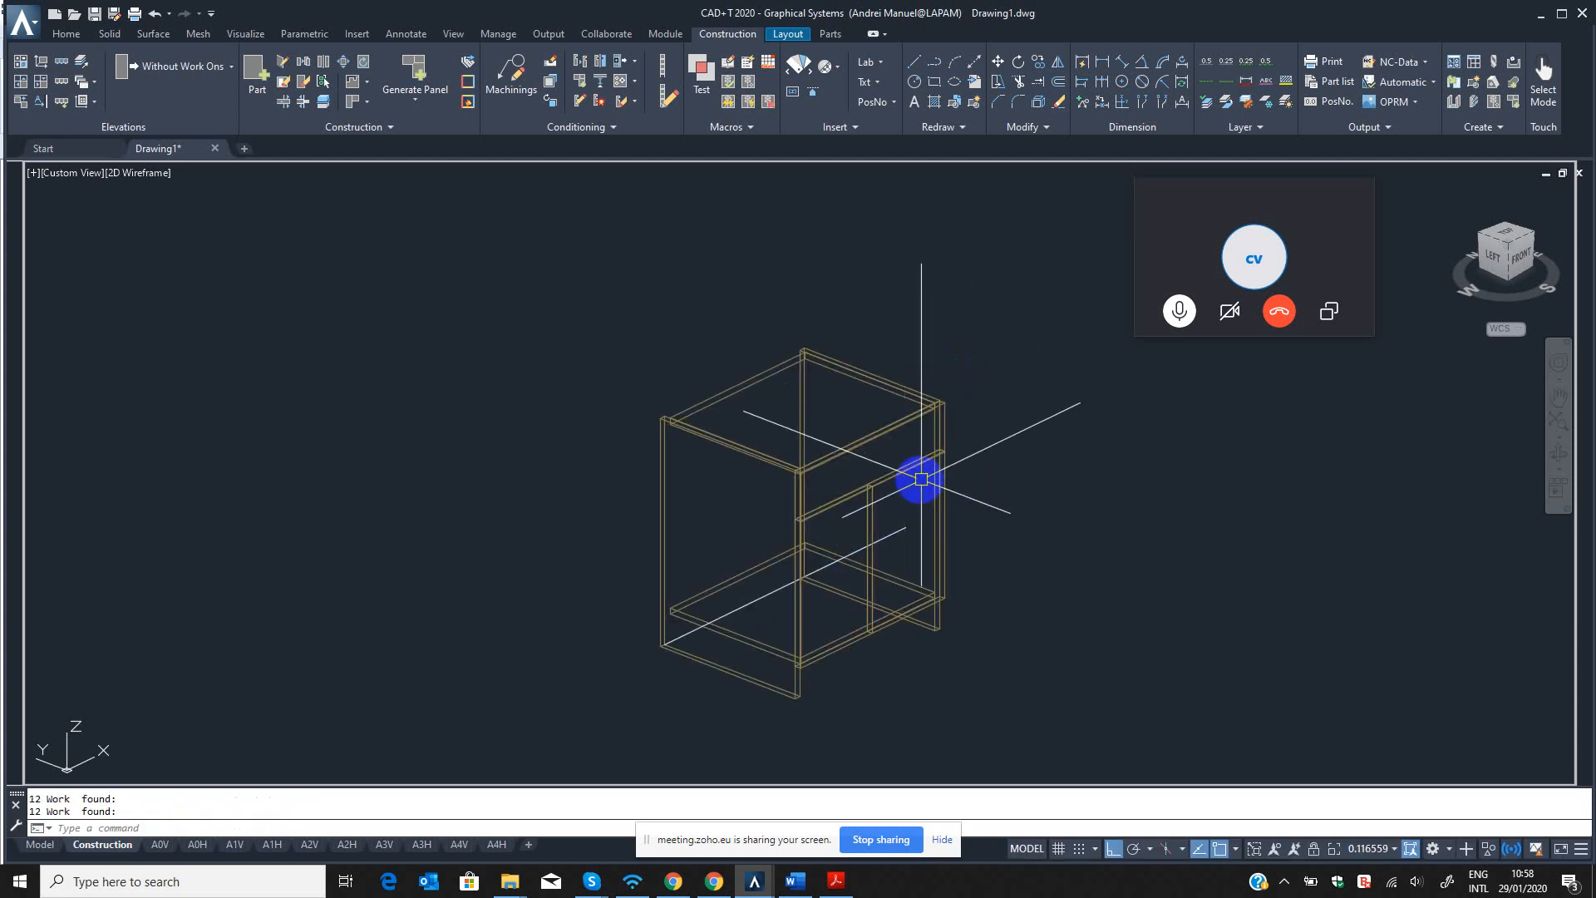
middle_drag(907, 536, 903, 534)
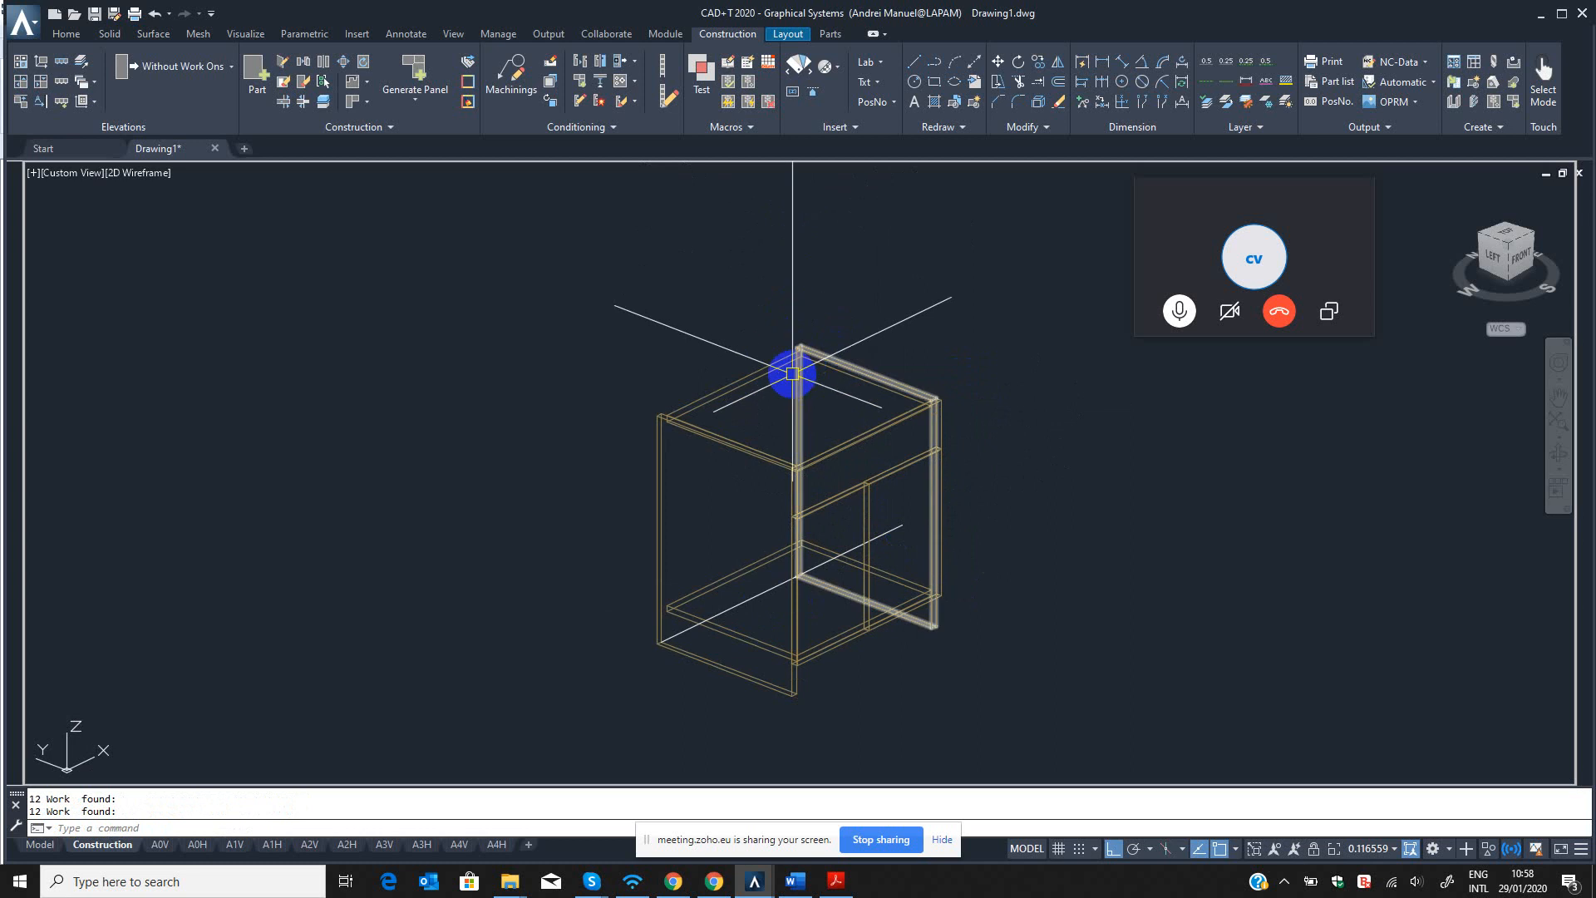
text(co)
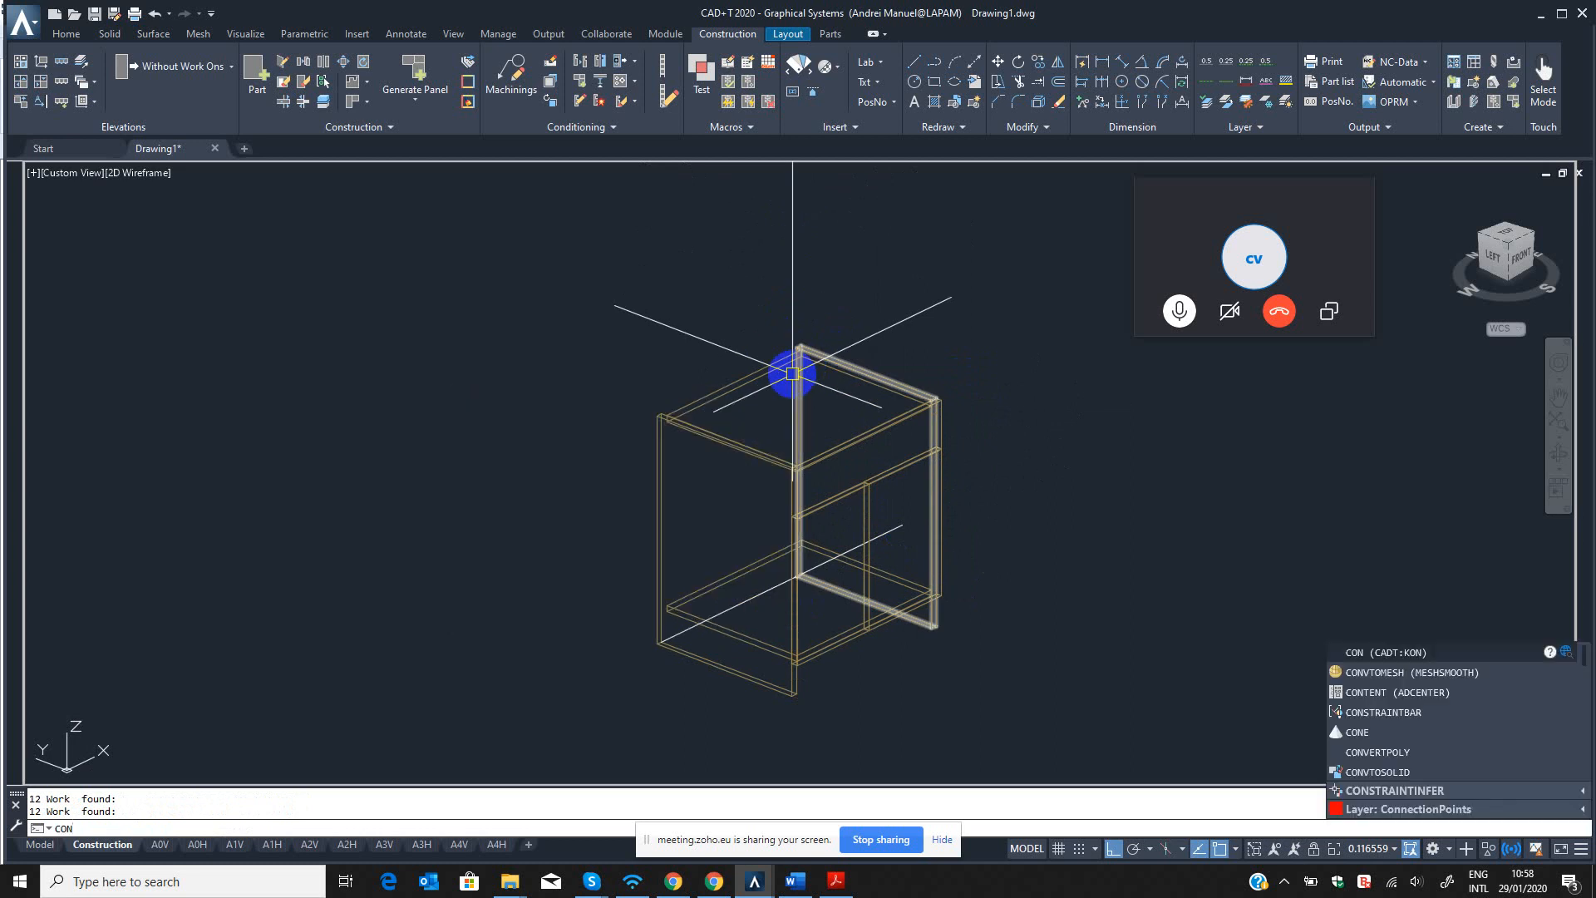
key(Return)
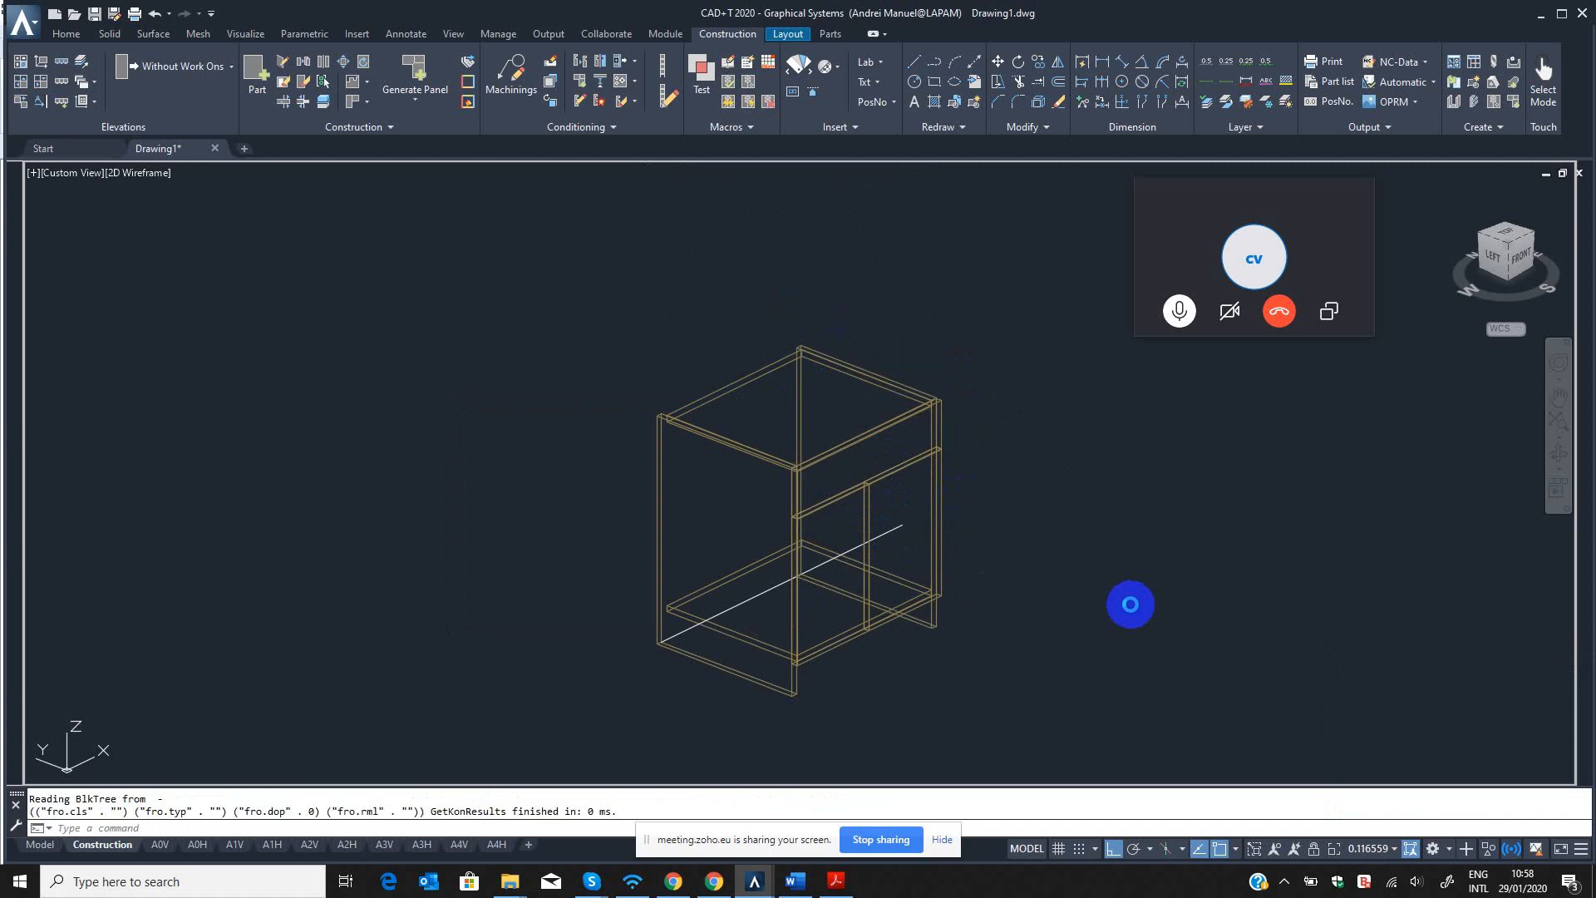
Examine the fittings along the left door's outer edge and check the door's part information.
click(1559, 456)
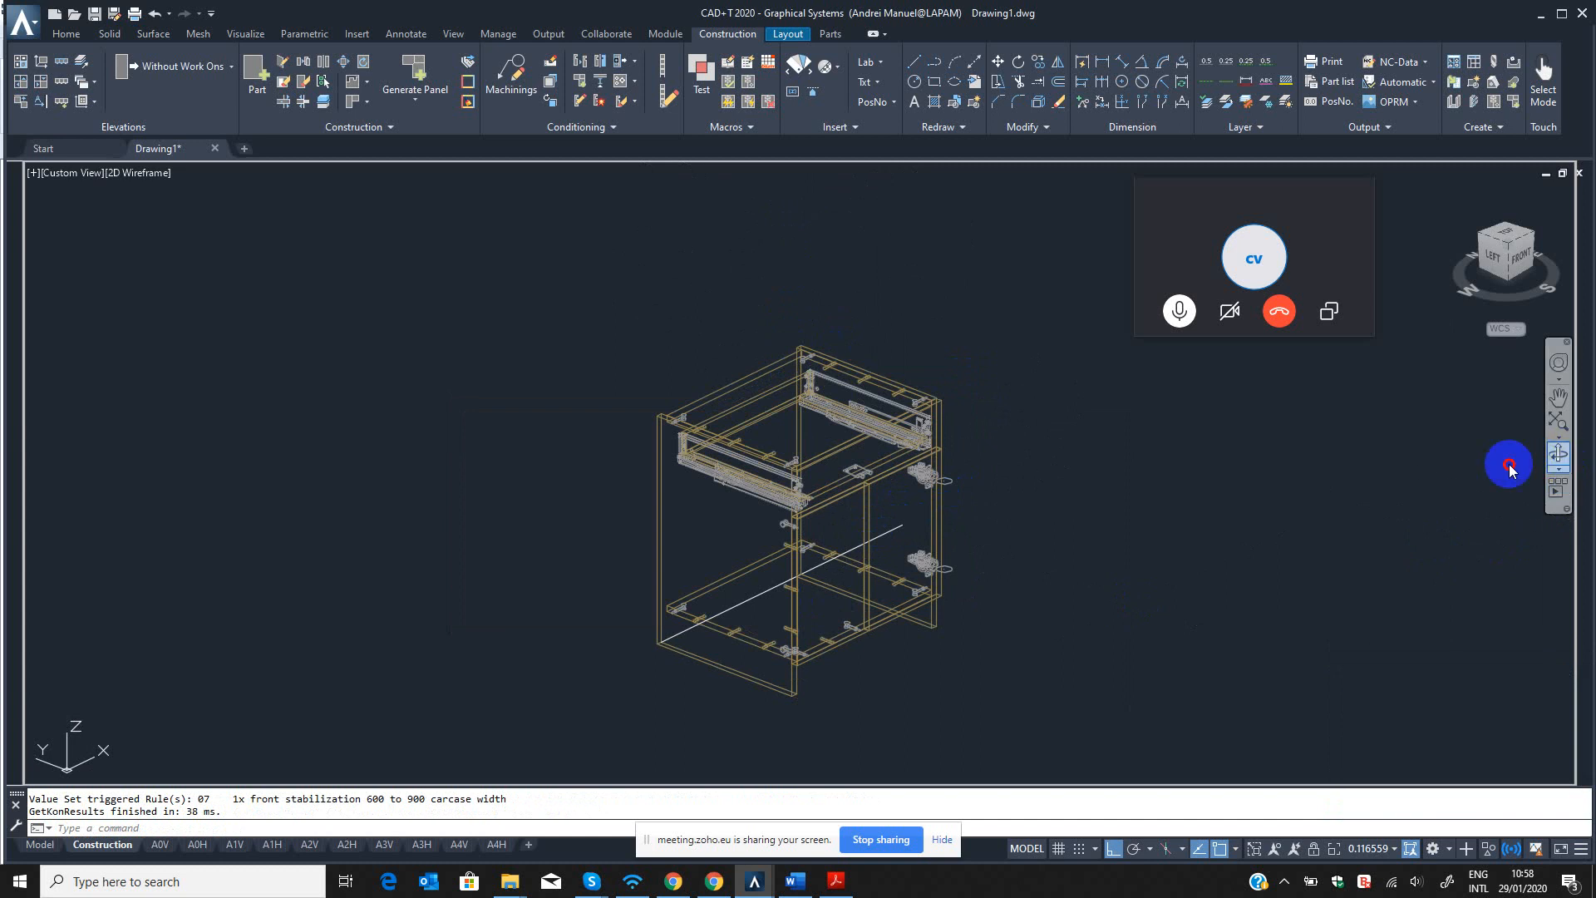
scroll(808, 541, up, 5)
drag(809, 542, 581, 517)
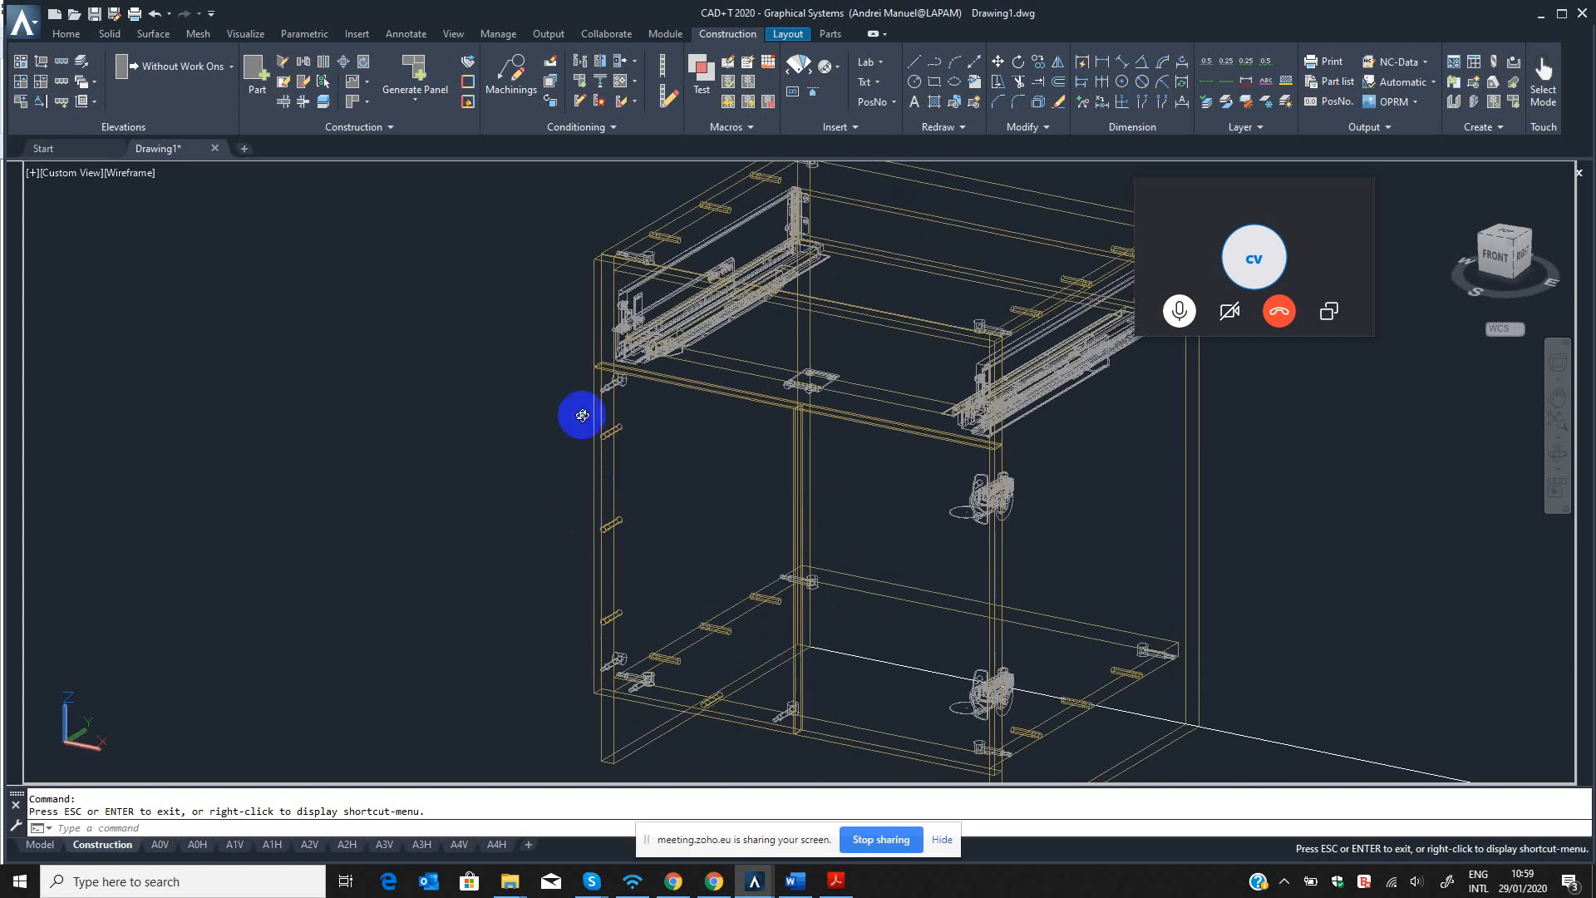
scroll(608, 419, up, 5)
mouse_move(602, 378)
mouse_down()
mouse_move(620, 378)
mouse_move(598, 371)
mouse_up()
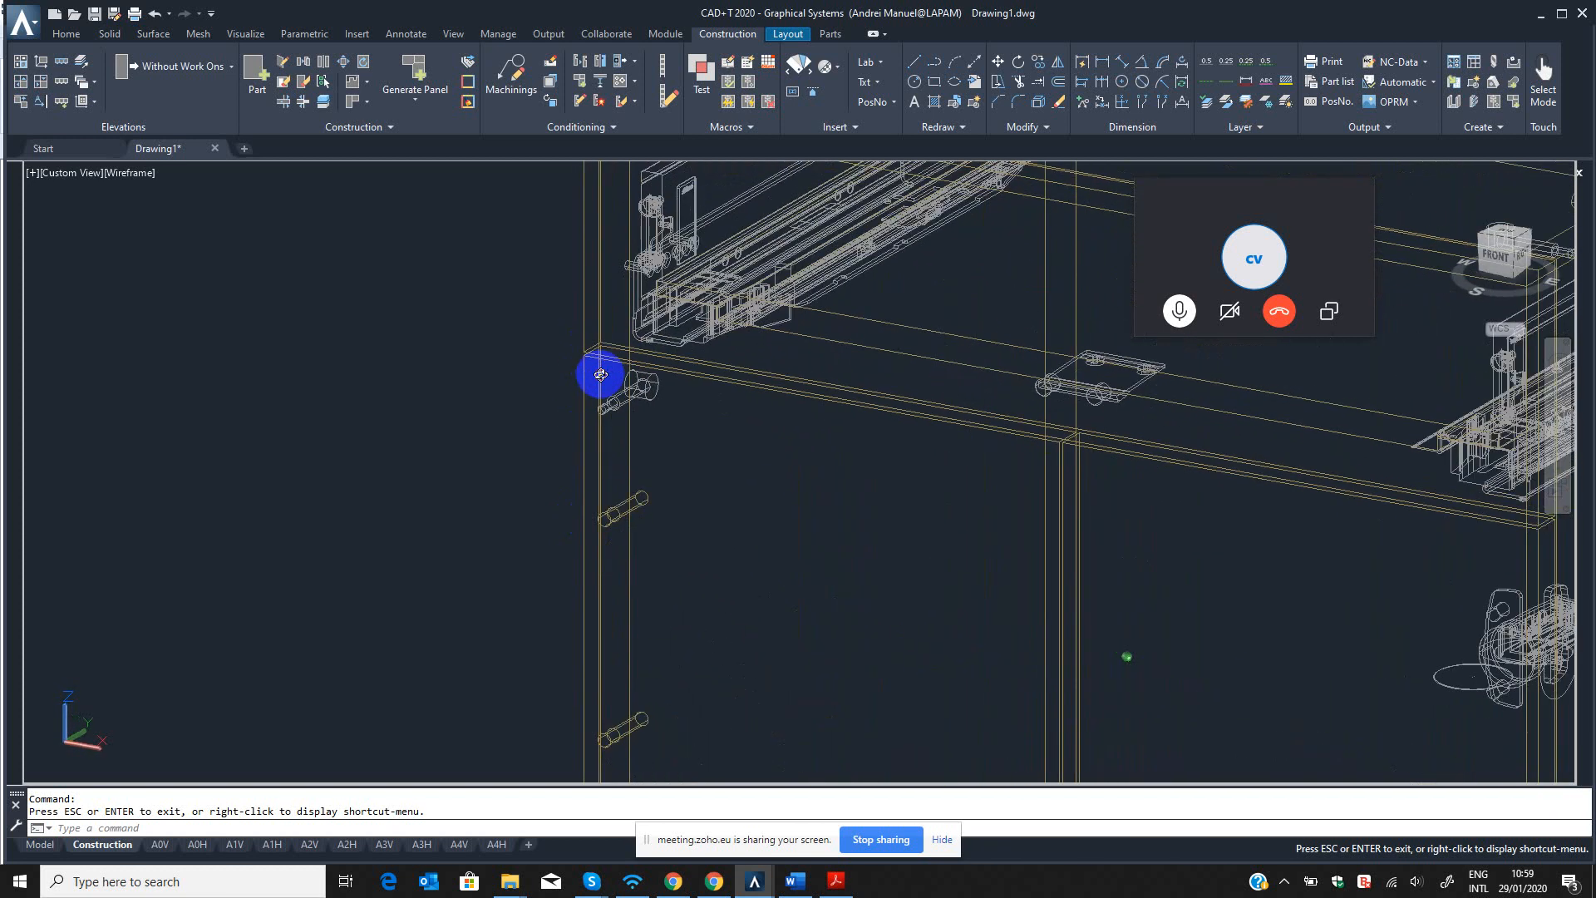
key(Escape)
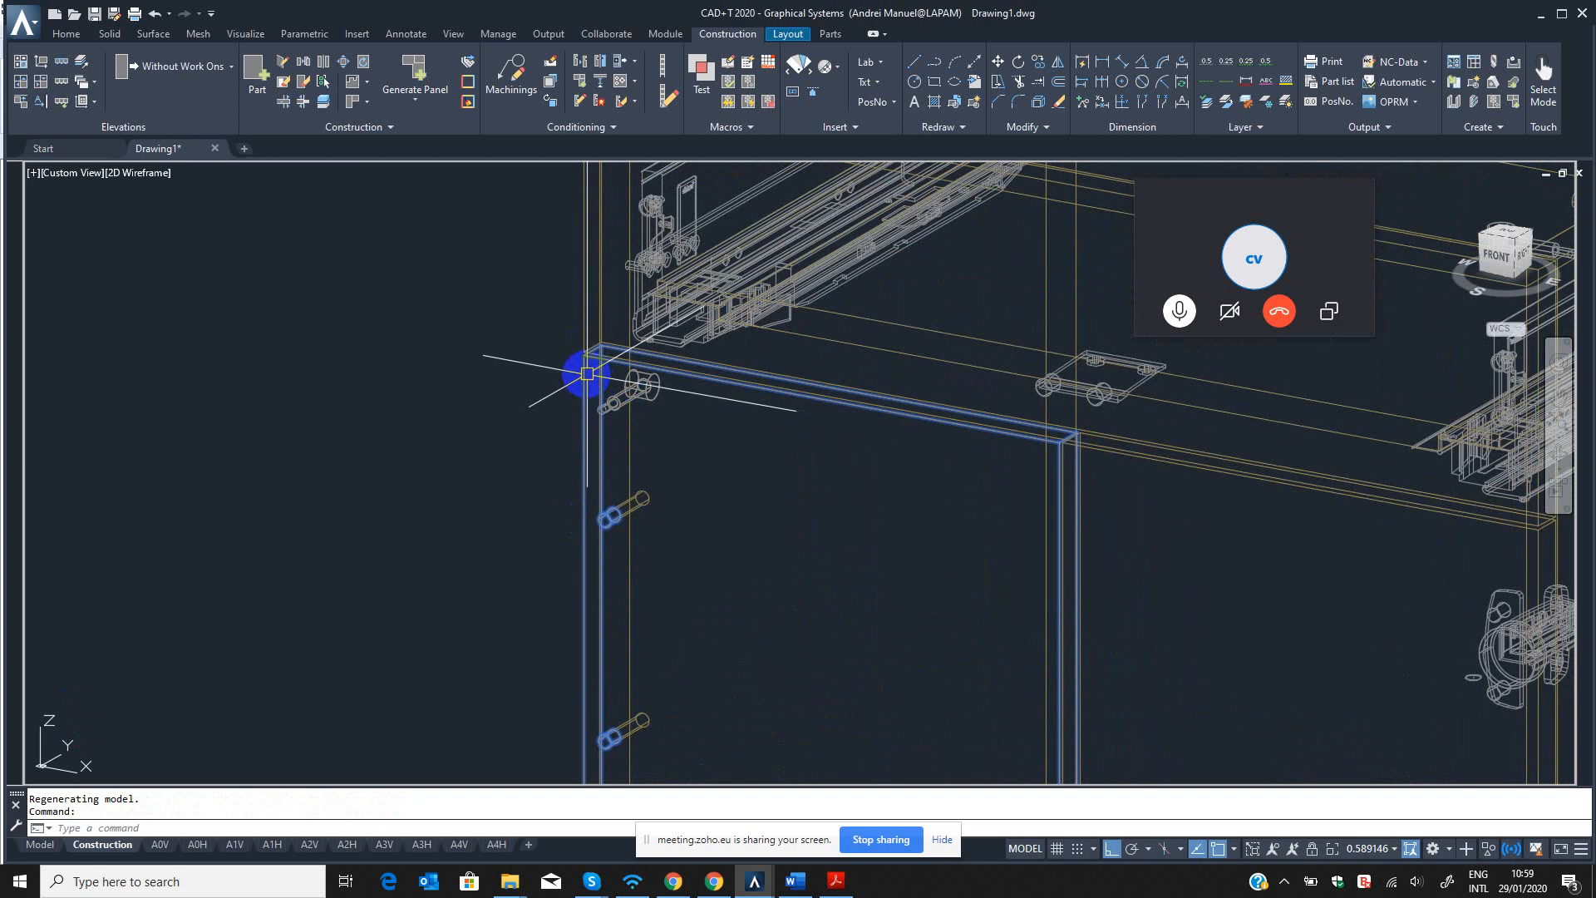
key(Escape)
key(Escape)
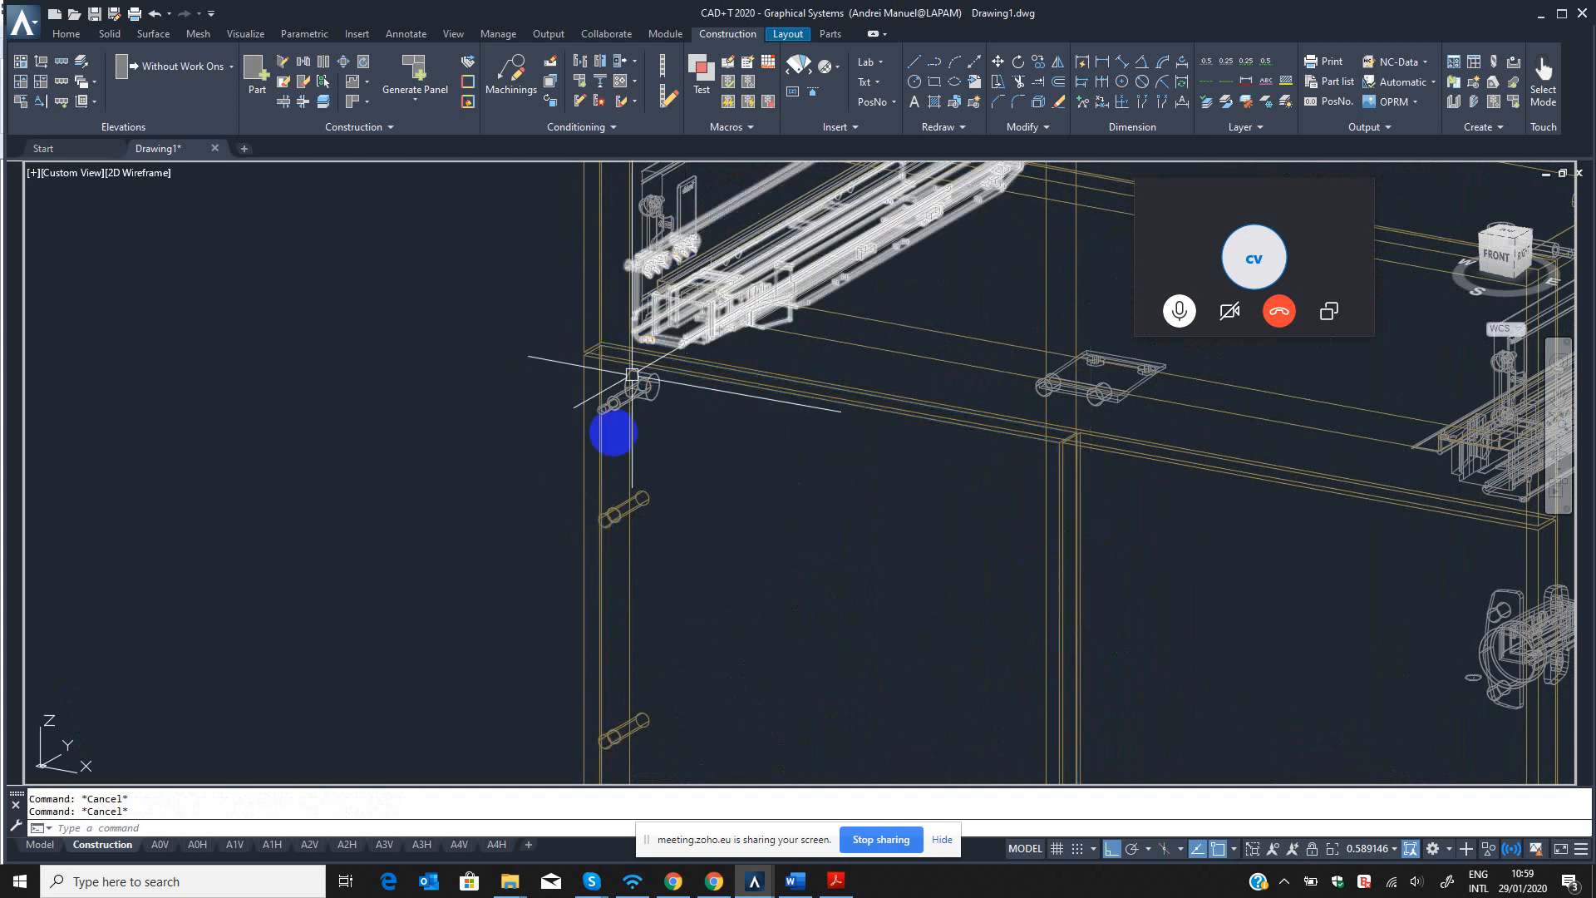
mouse_move(582, 419)
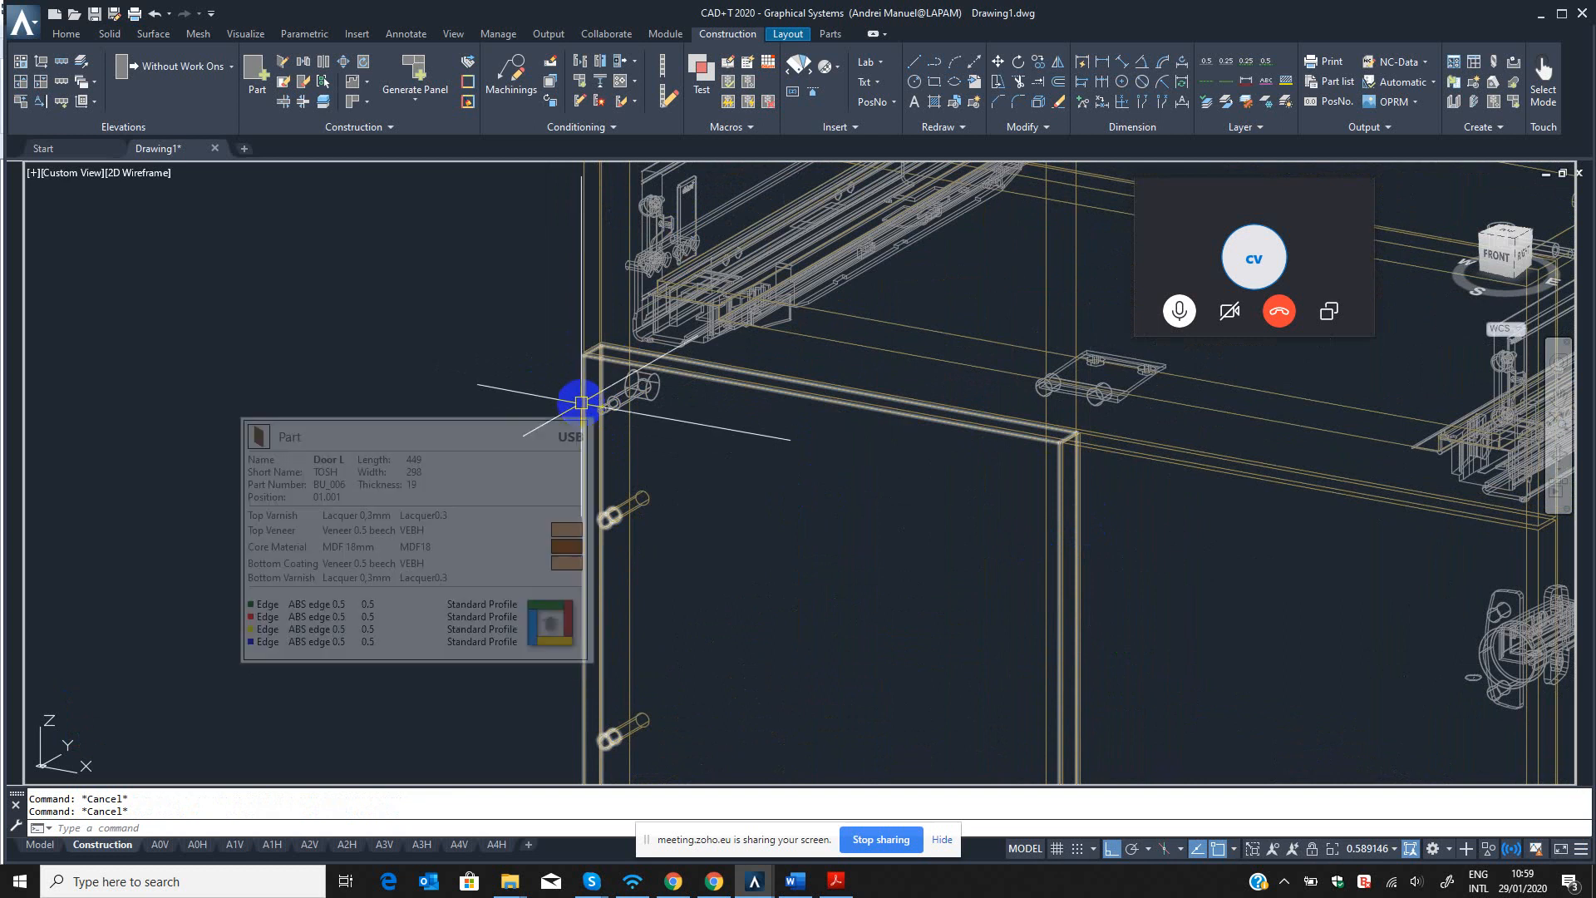
scroll(582, 403, down, 5)
middle_drag(695, 471, 603, 497)
scroll(582, 473, up, 5)
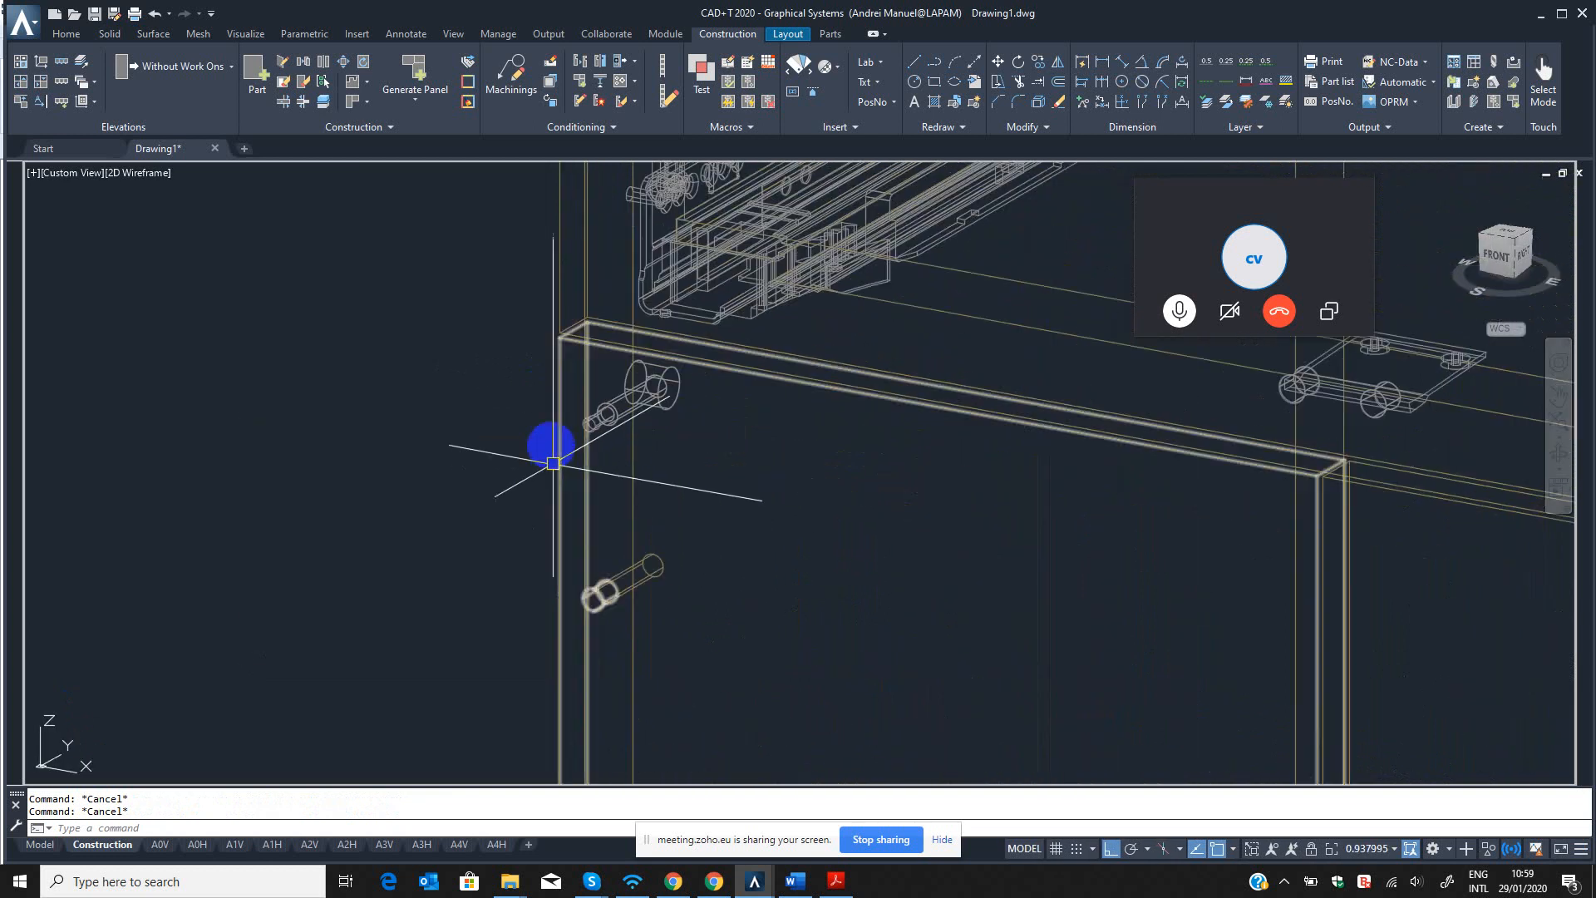
click(549, 424)
key(Escape)
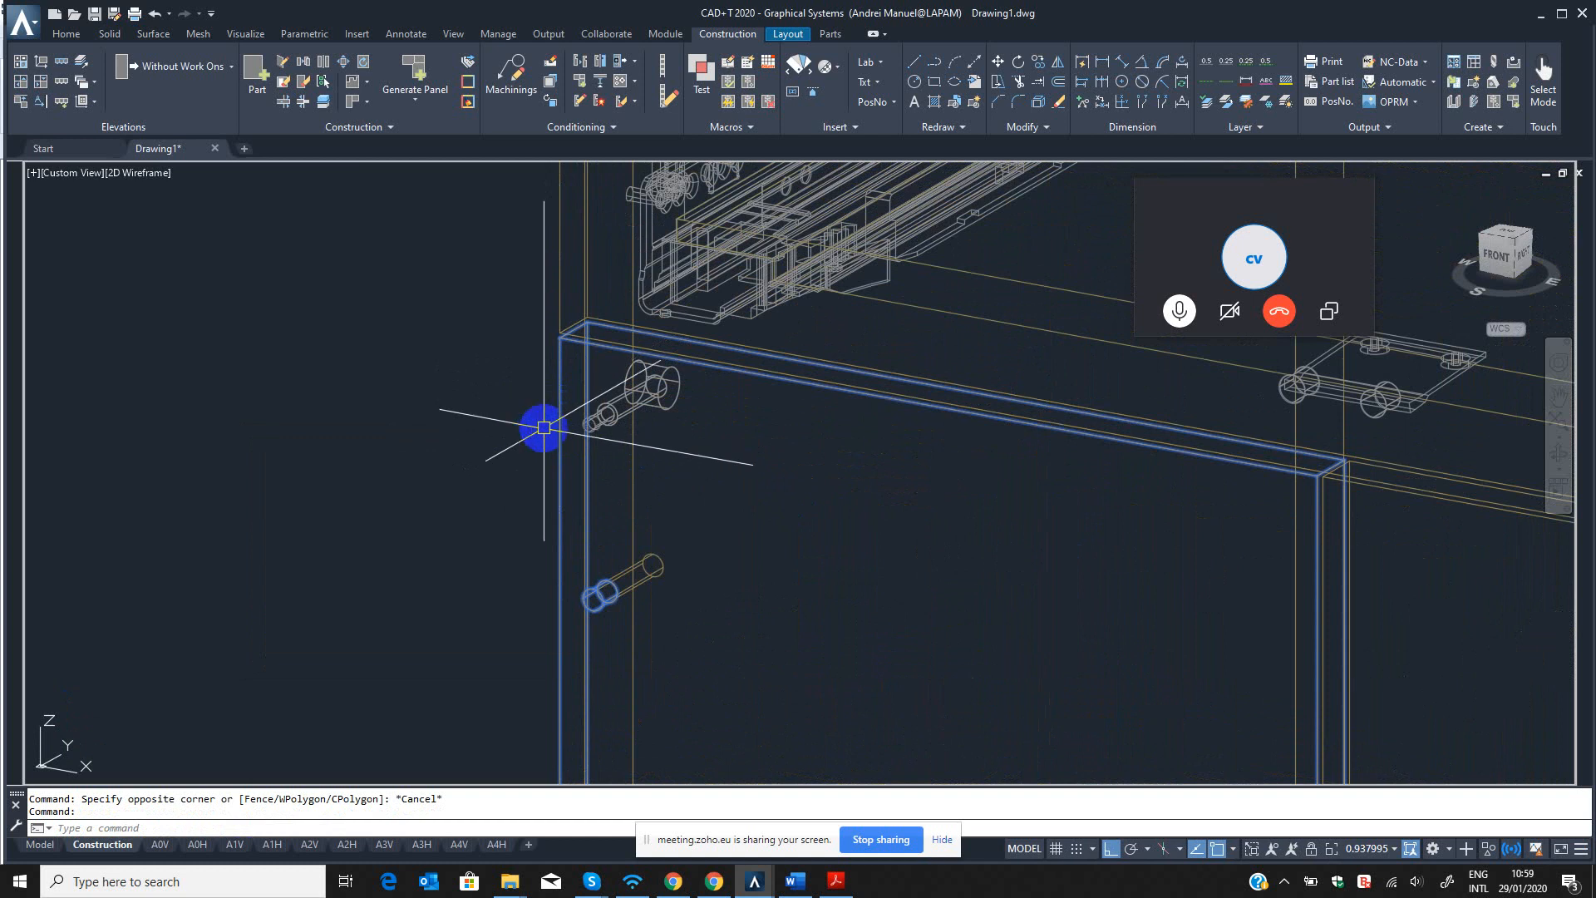
scroll(544, 428, down, 3)
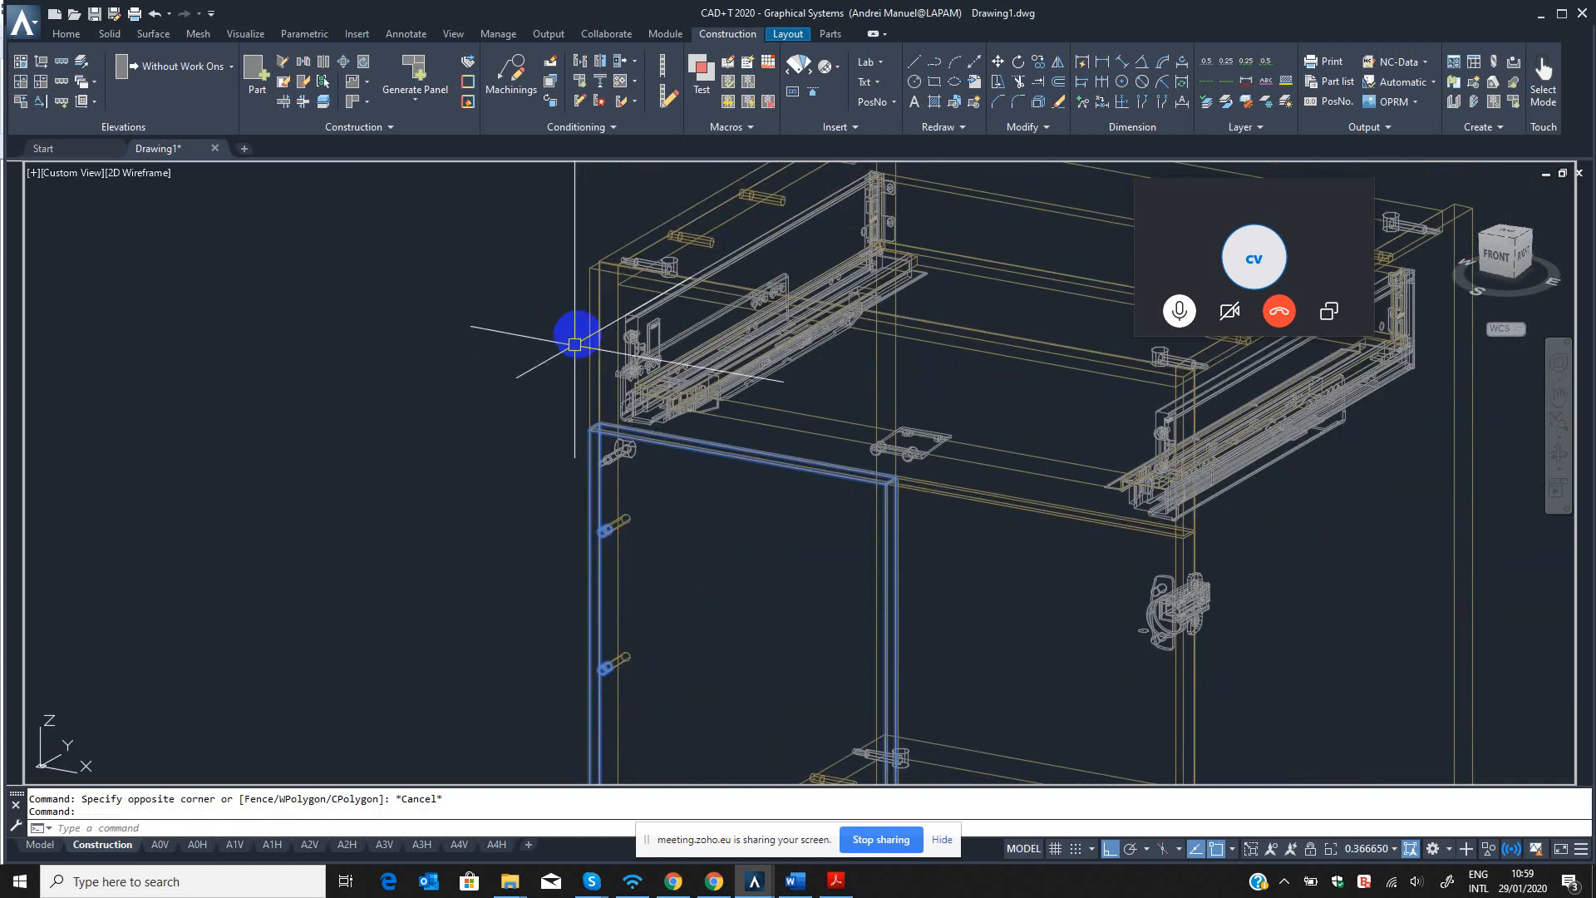
Examine the connectors between the left door and the cabinet side from the opposite viewing direction.
click(1558, 453)
drag(798, 620, 739, 604)
scroll(595, 598, up, 5)
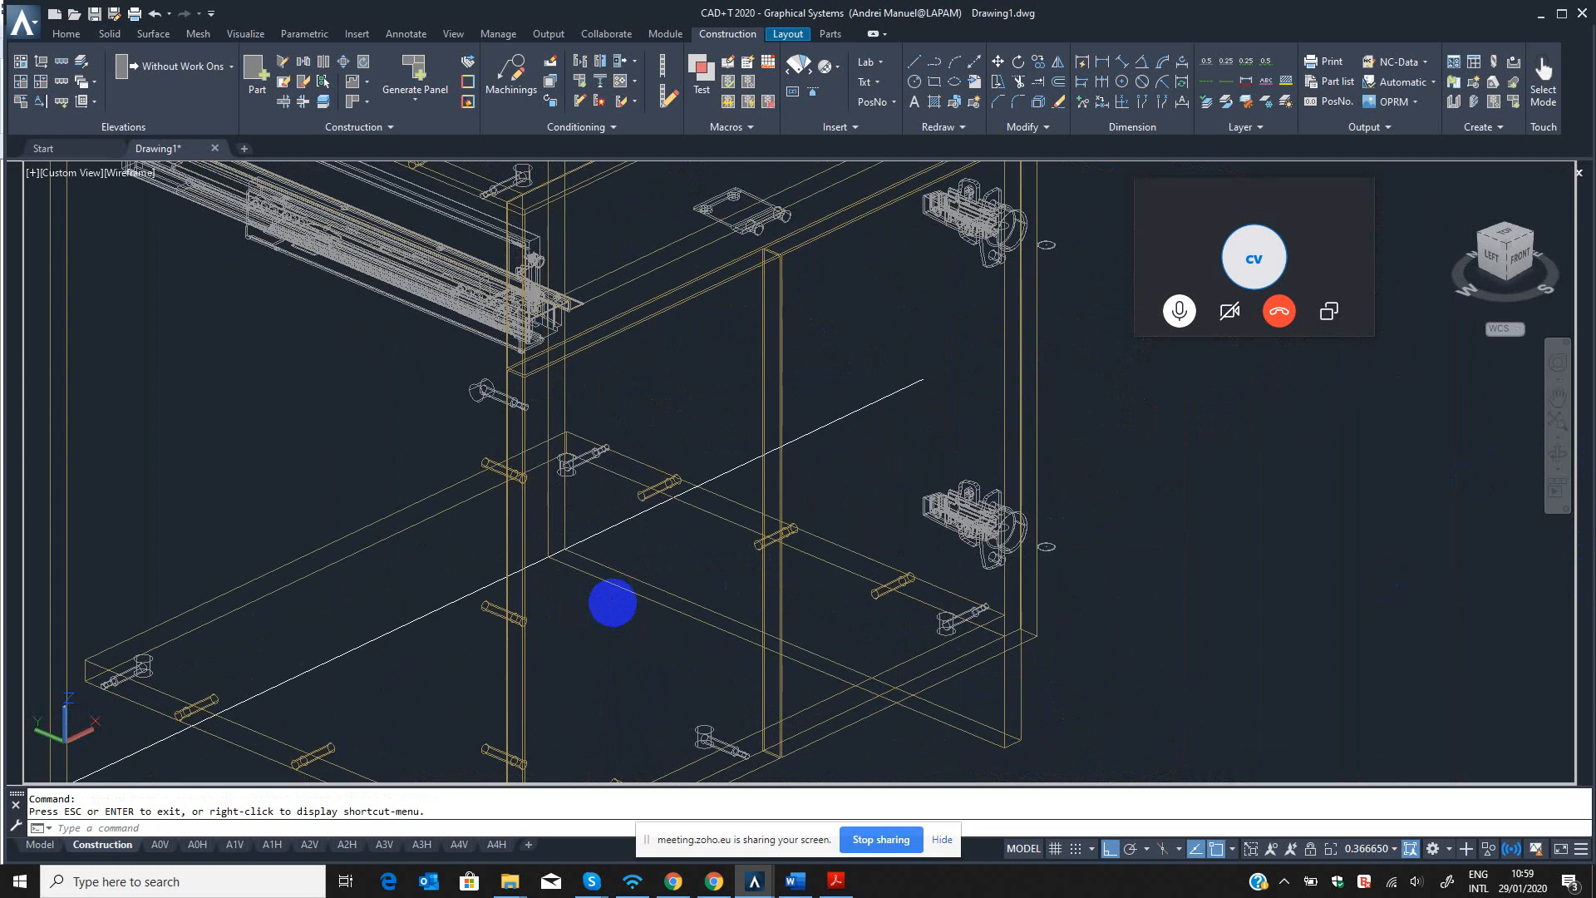
key(Escape)
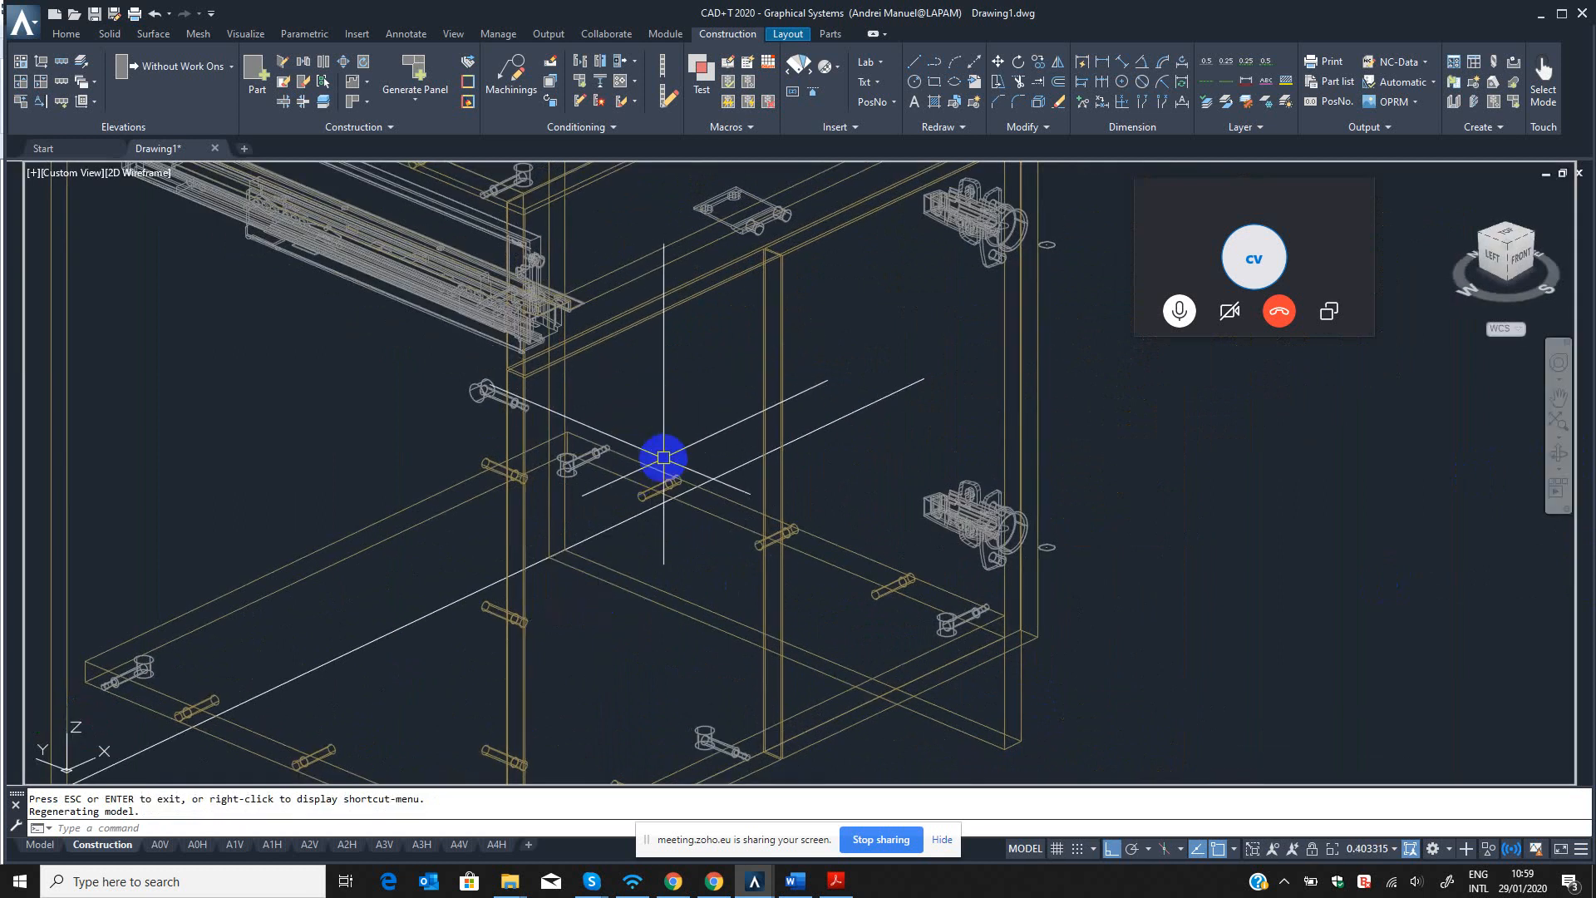
scroll(395, 378, up, 5)
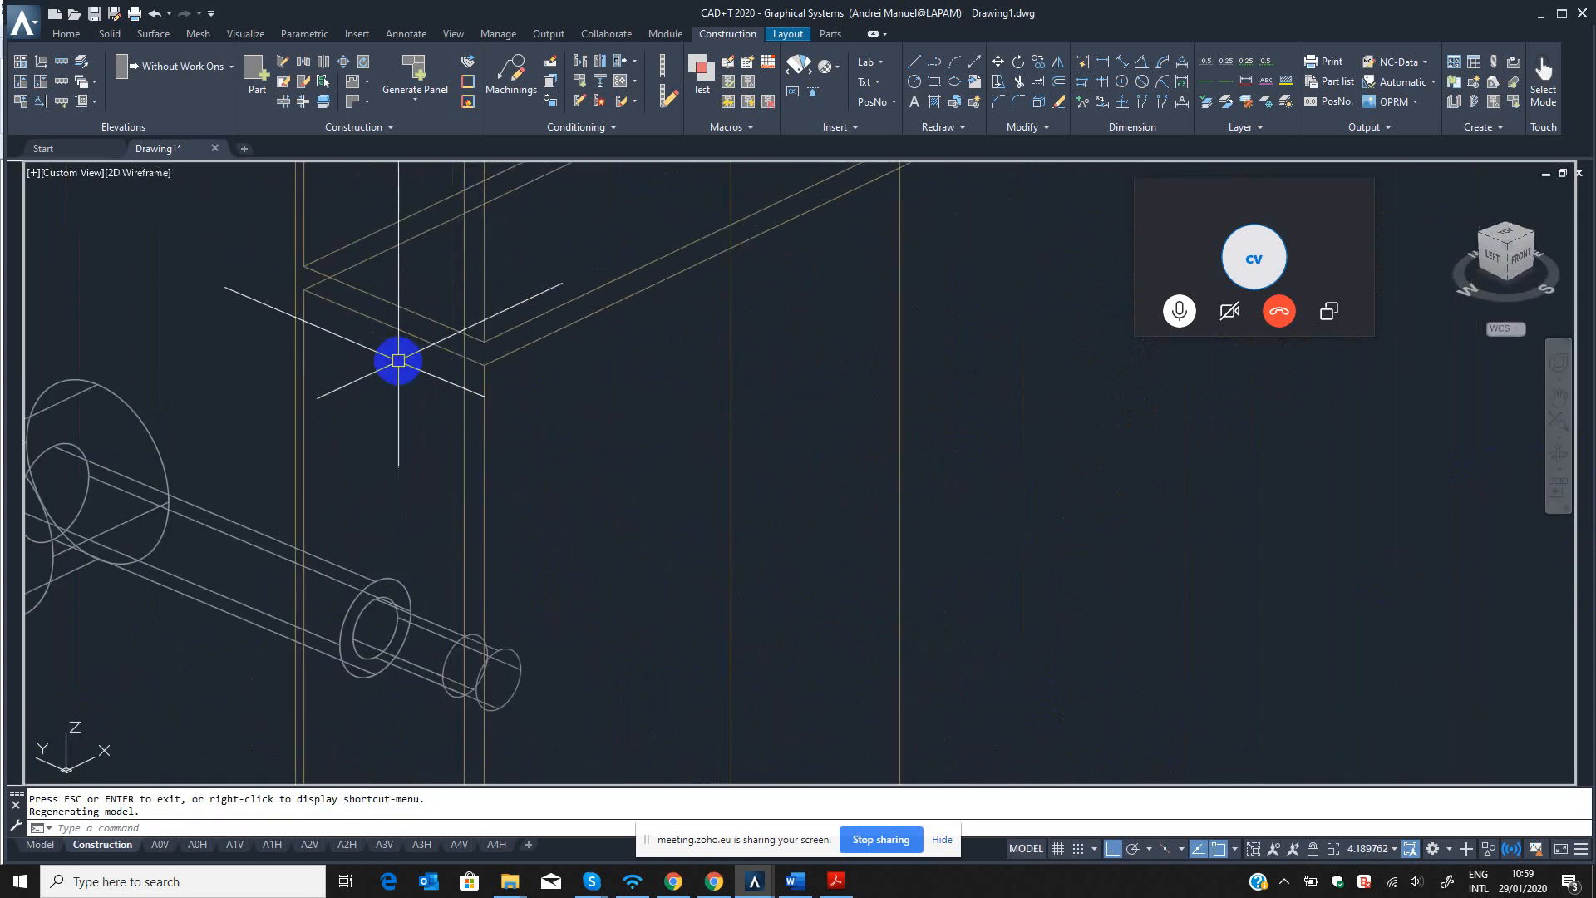
scroll(552, 463, down, 5)
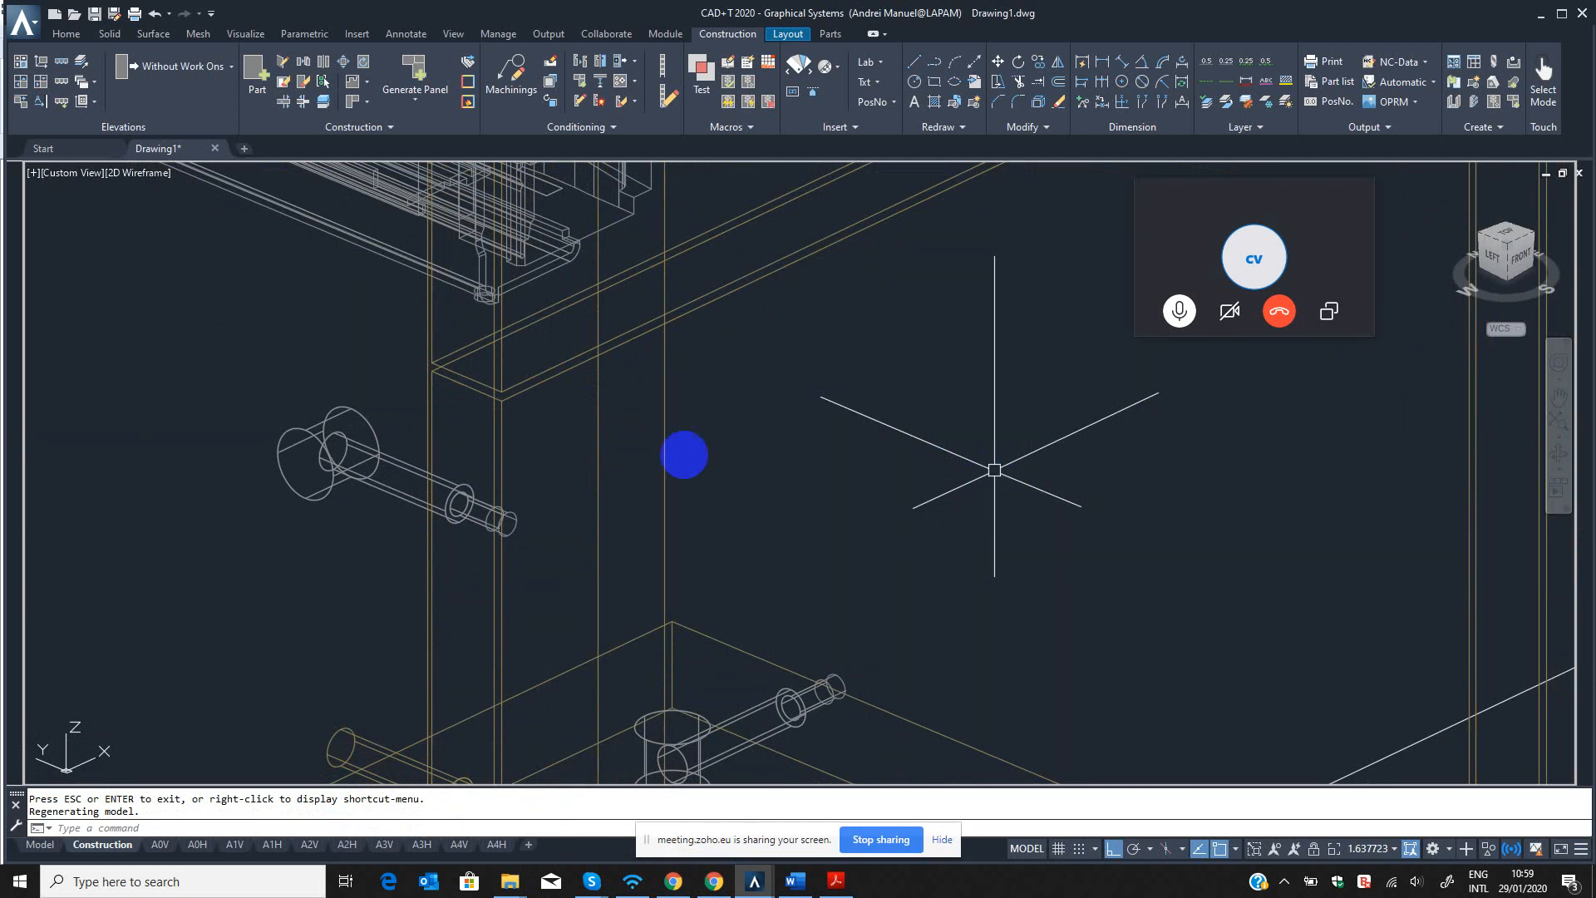
scroll(684, 455, down, 6)
middle_drag(804, 496, 769, 513)
key(Escape)
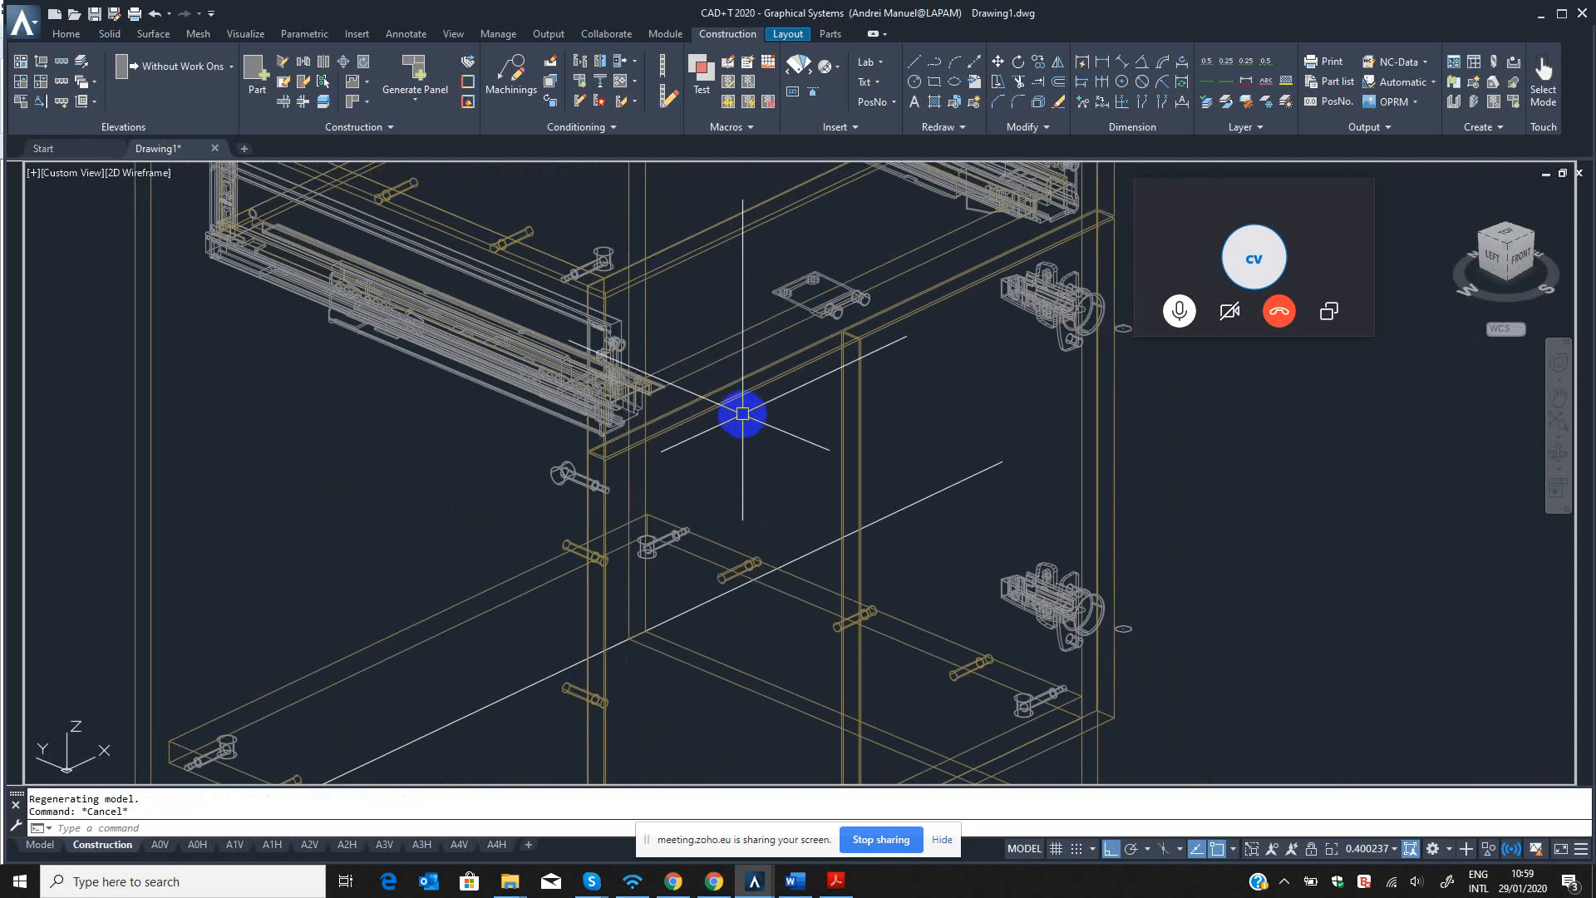
Set the left door's short name to DOOR with the B3 command and apply the part modification.
text(B3)
key(Return)
scroll(743, 408, up, 3)
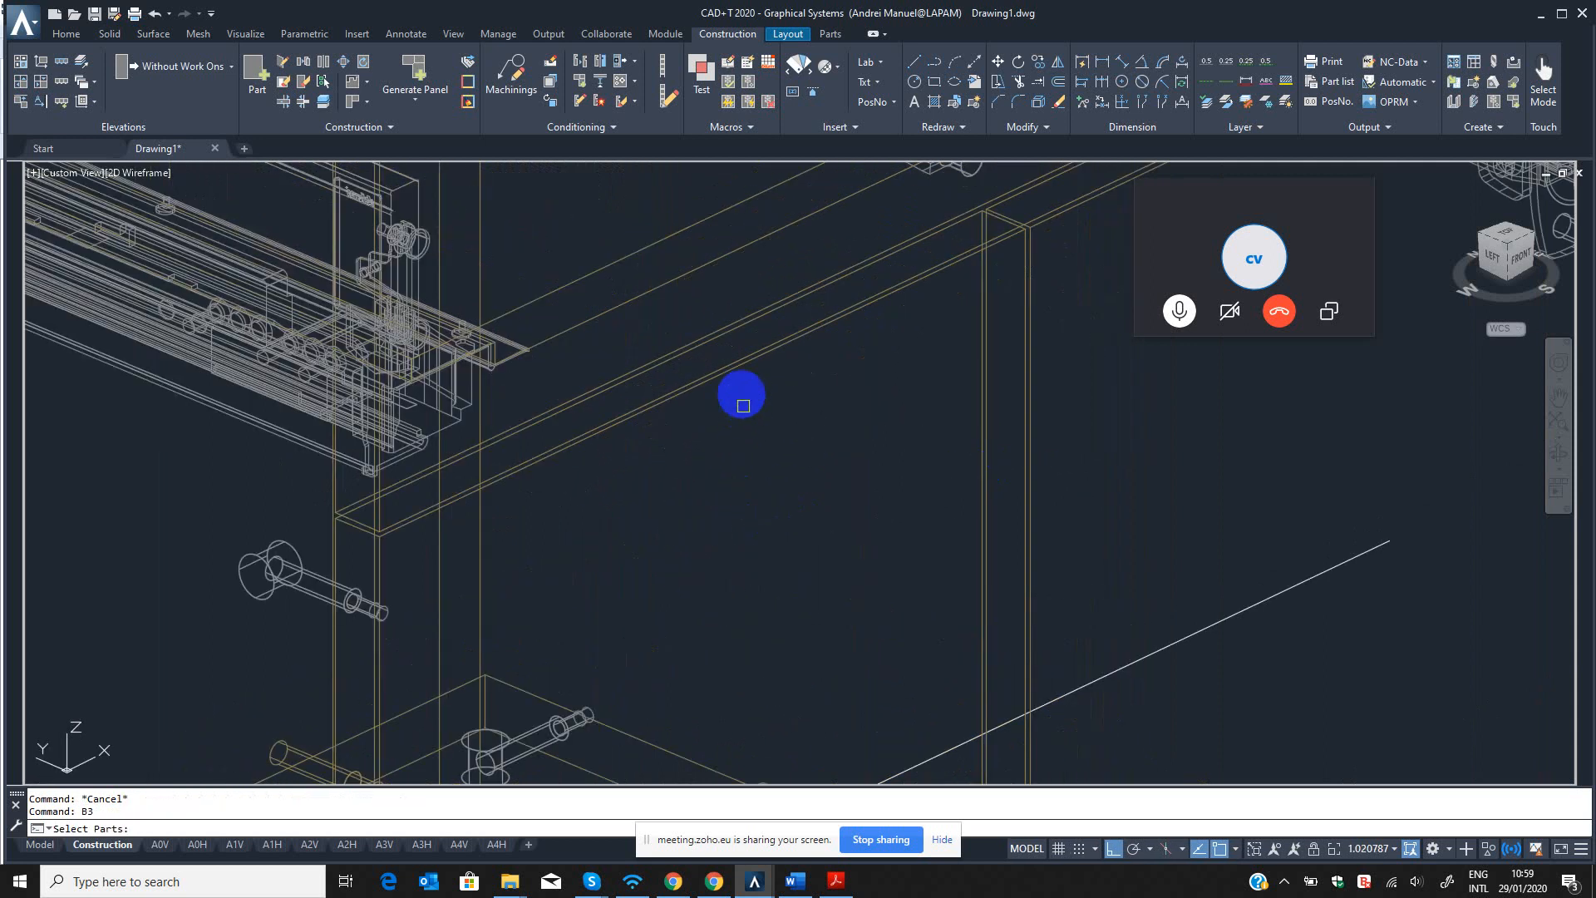
click(781, 384)
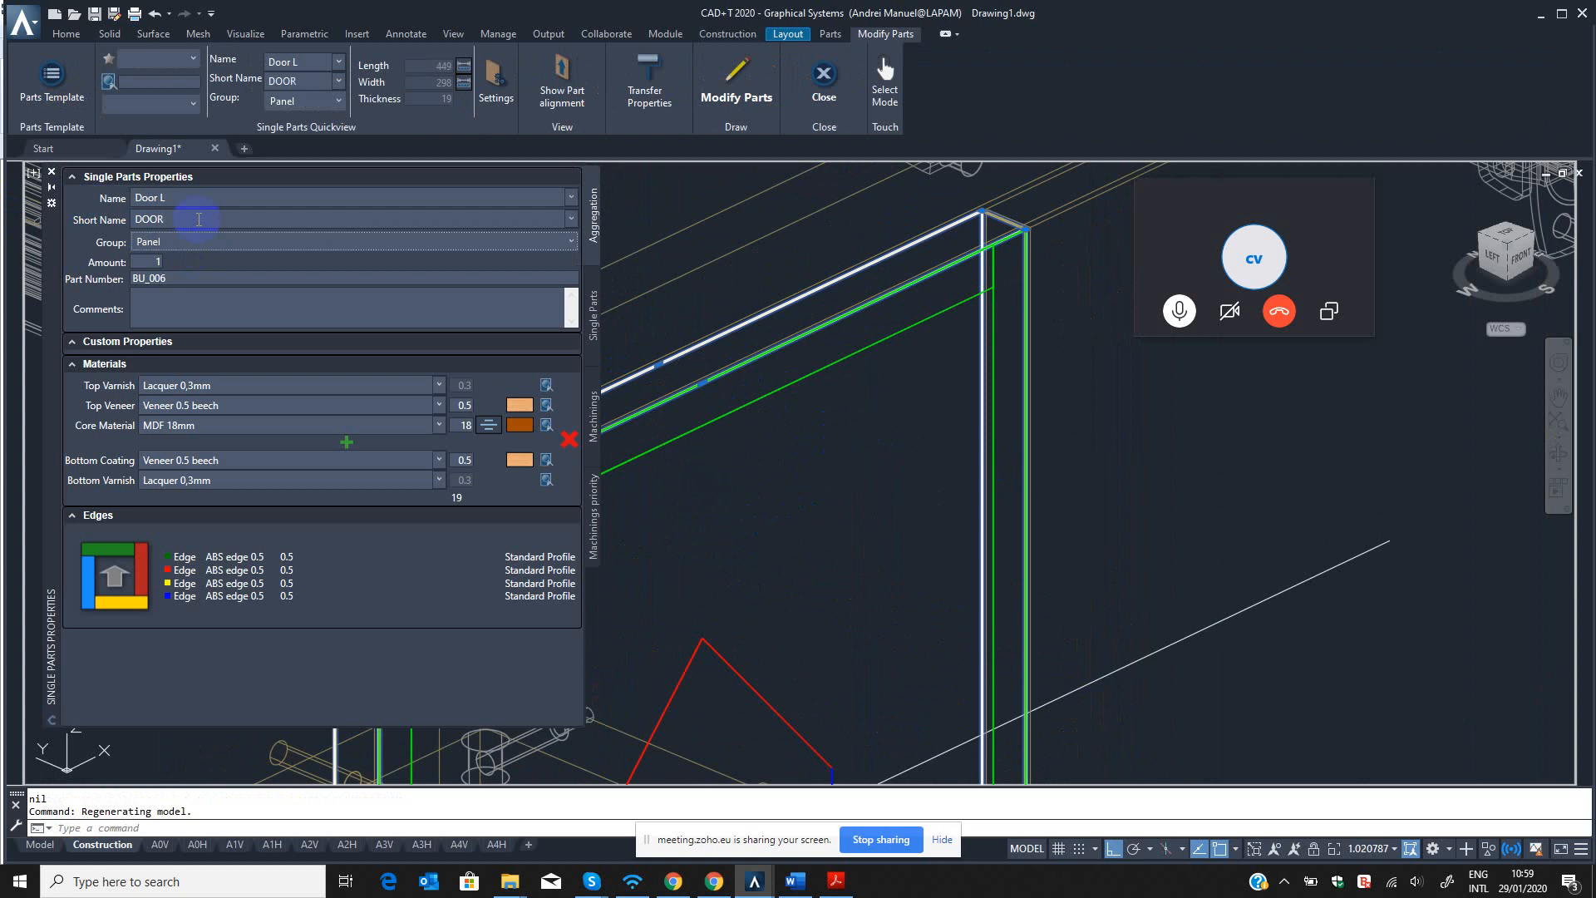
click(749, 69)
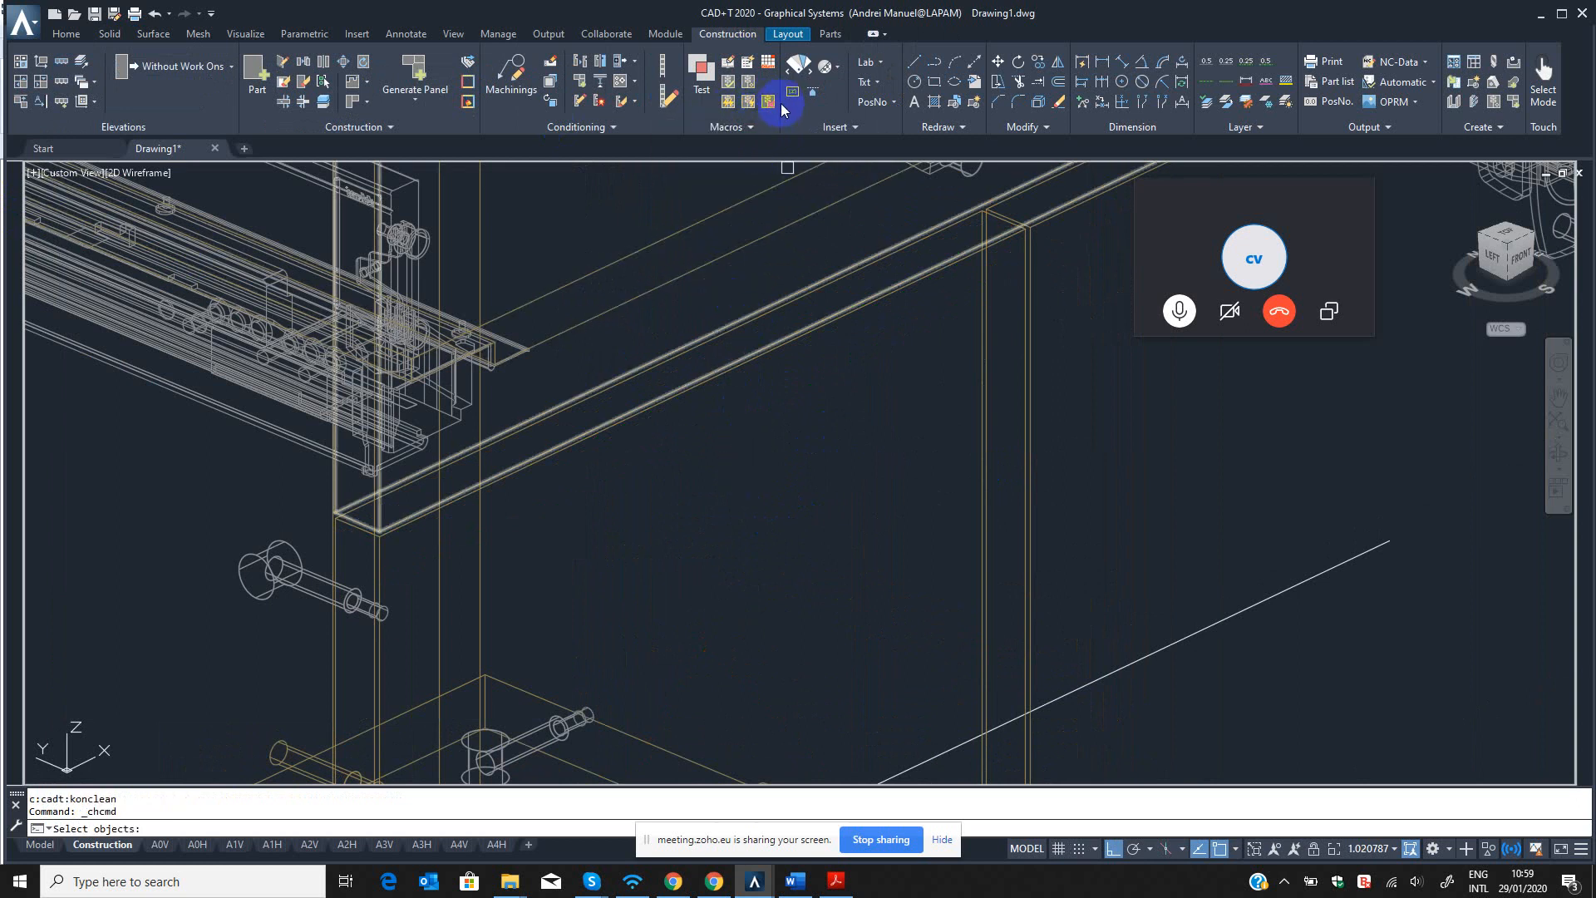
Clean all CON fittings and machinings from the entire cabinet.
click(768, 103)
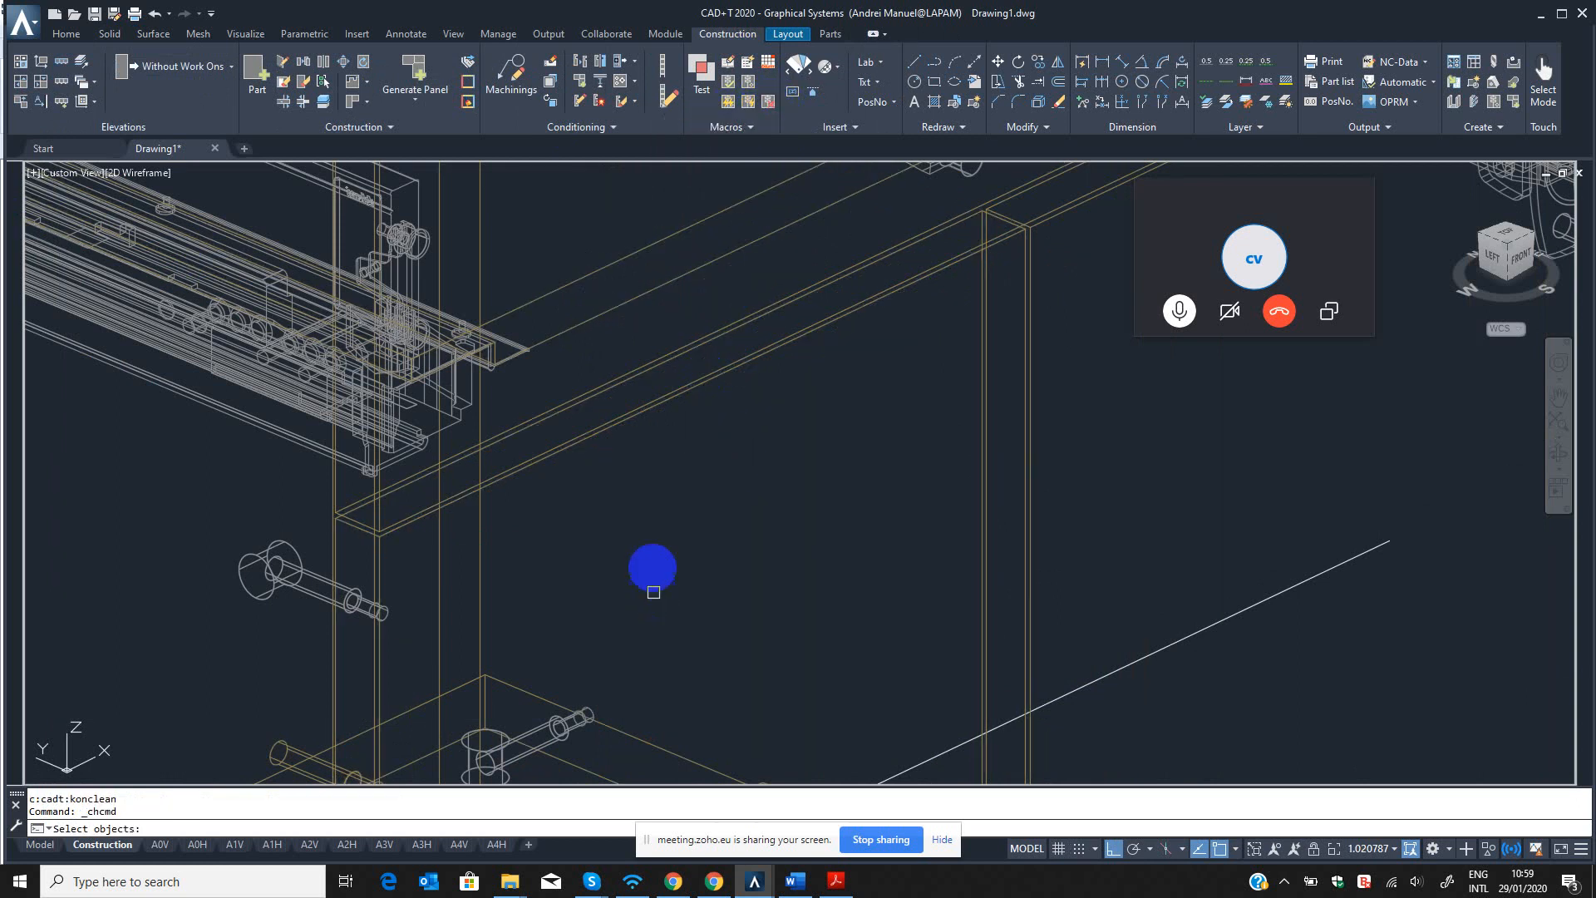
scroll(652, 562, down, 15)
click(785, 404)
click(512, 686)
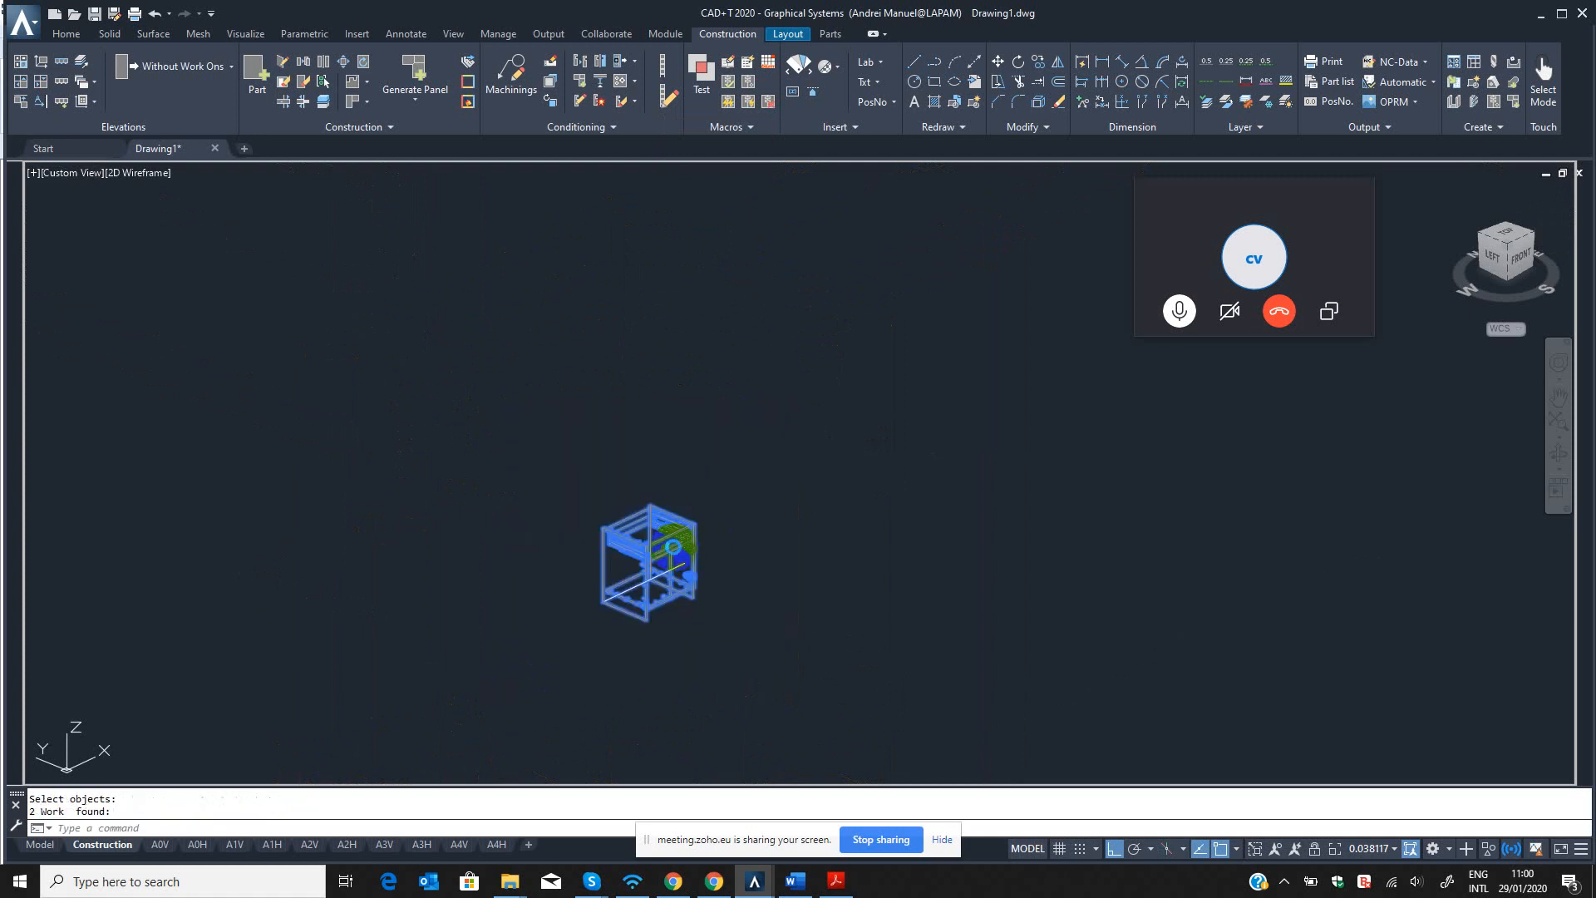
Run the CON command on all the cabinet's parts to insert the fittings anew.
scroll(670, 548, up, 5)
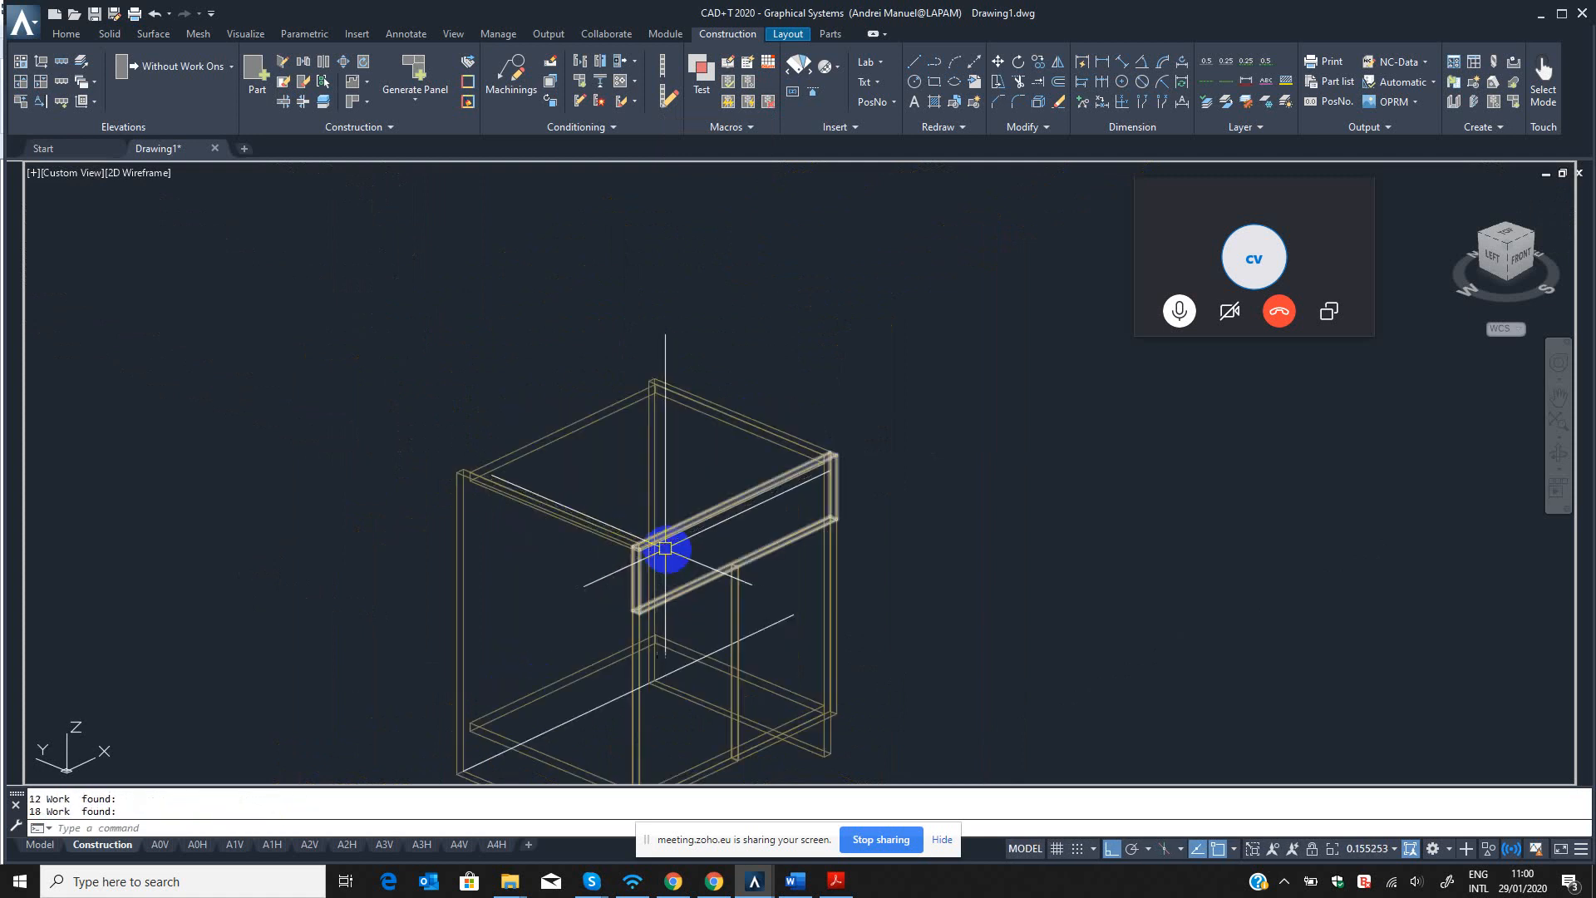
click(751, 105)
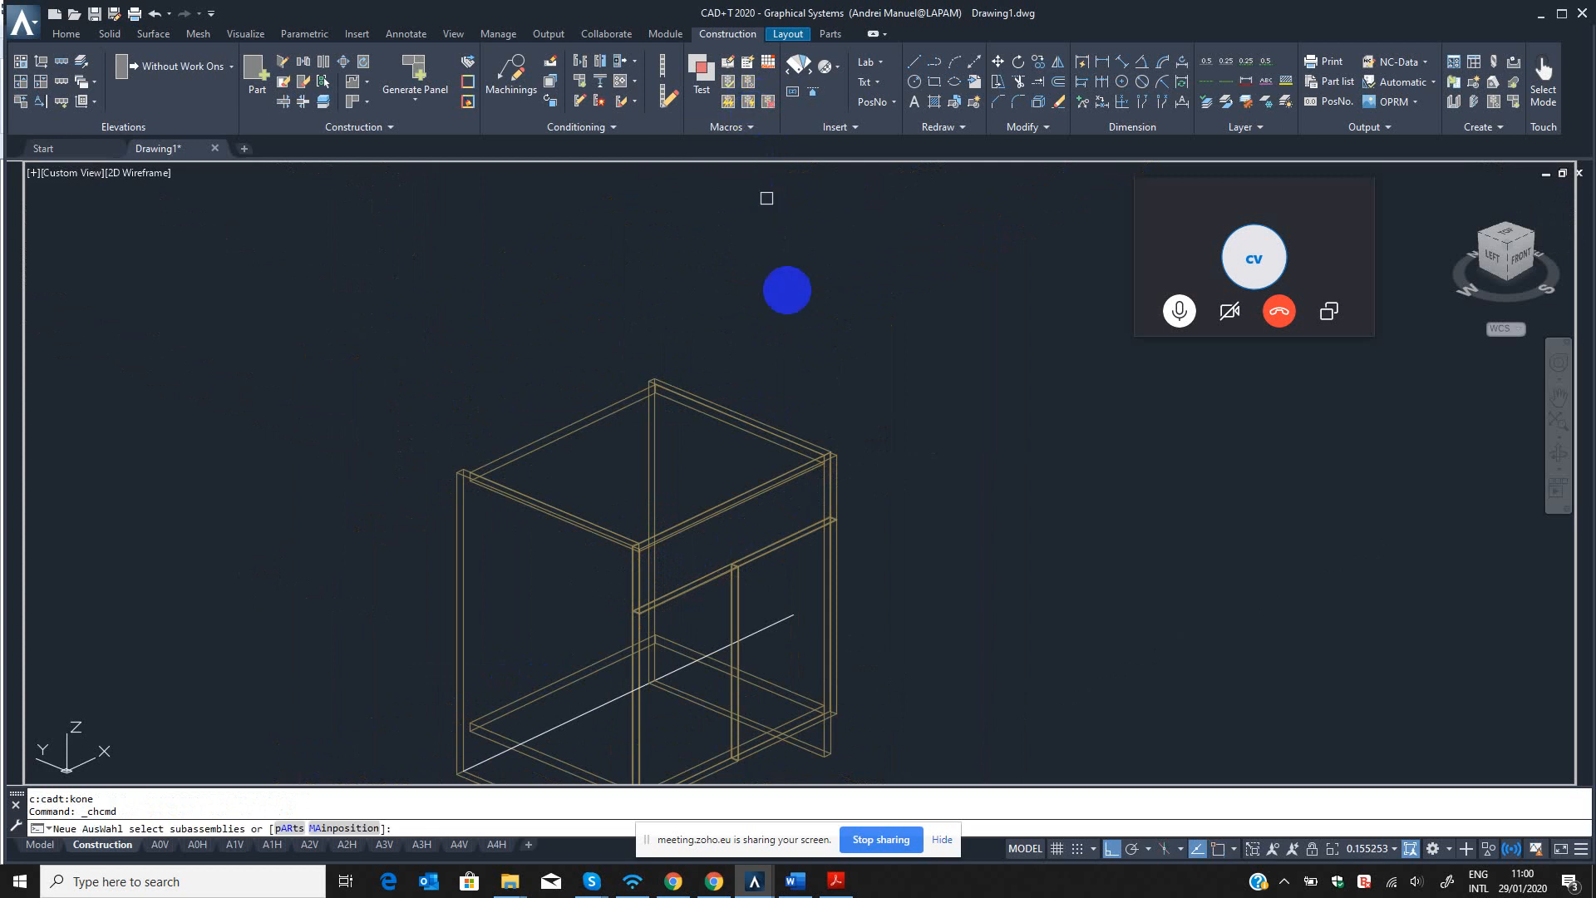
scroll(790, 301, down, 4)
click(860, 280)
click(617, 540)
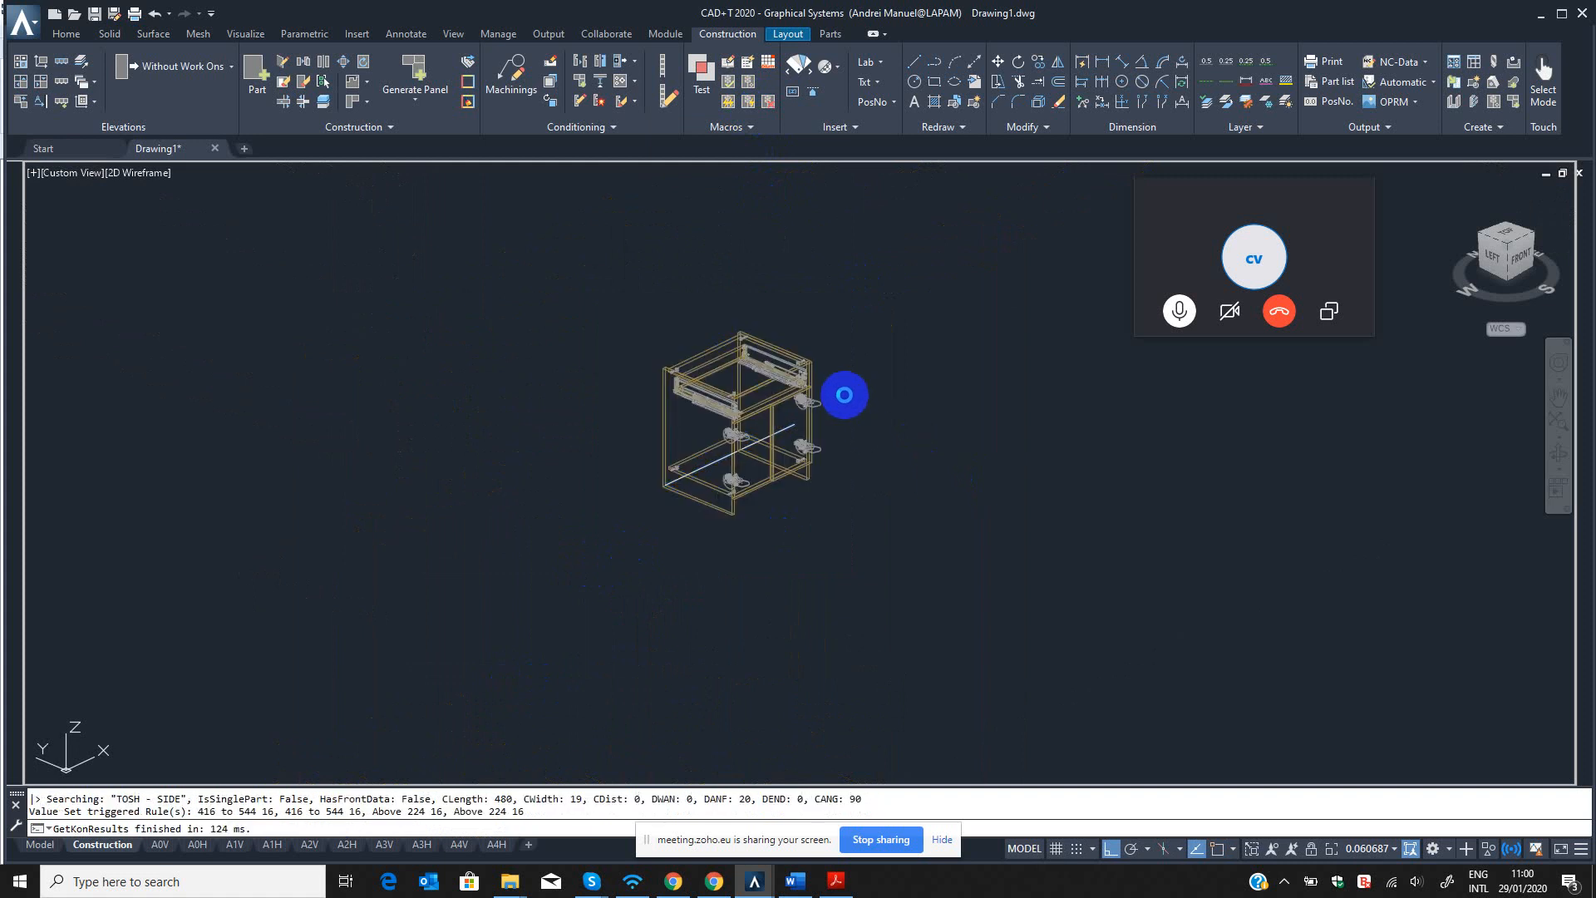
Examine the hinges on the left door and the drawer runners from the cabinet's front.
click(1562, 455)
scroll(741, 445, up, 5)
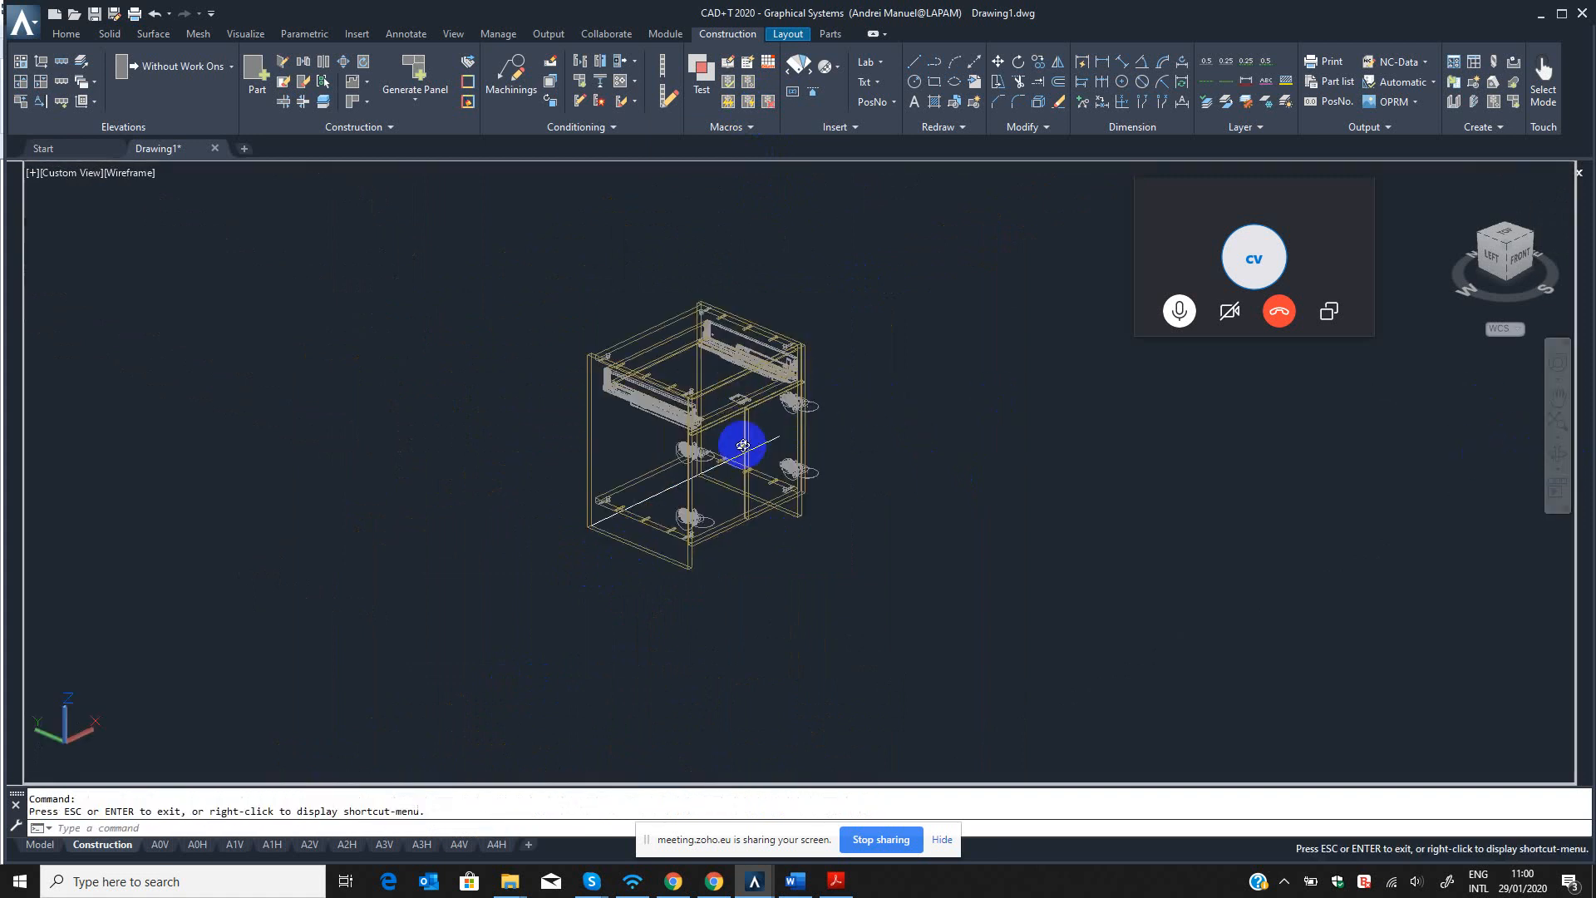
drag(713, 421, 571, 392)
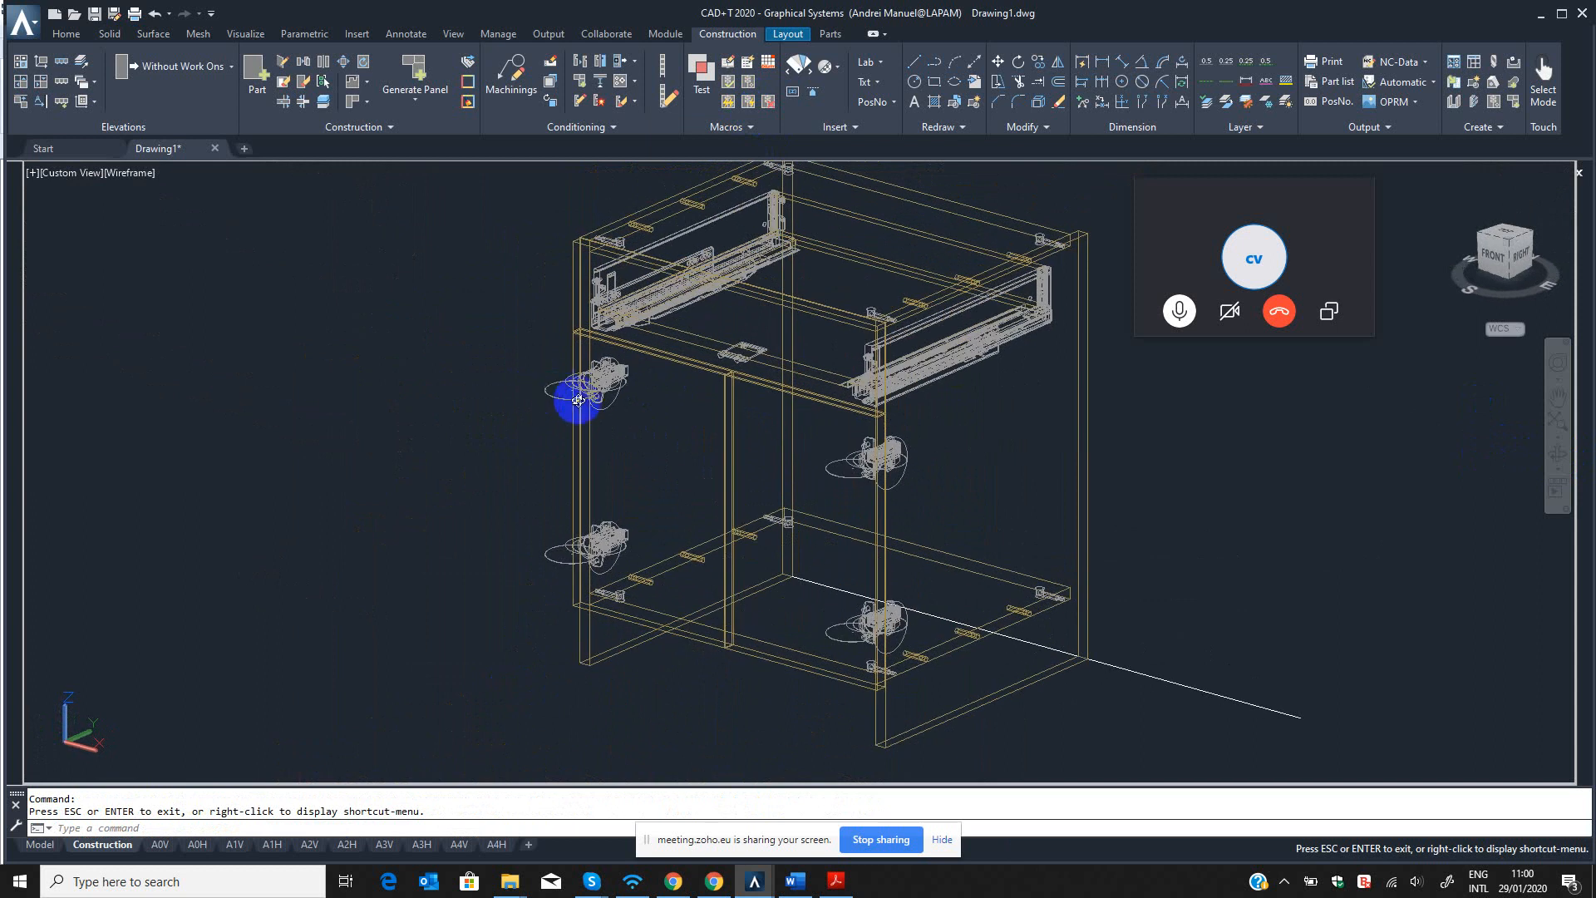
key(Escape)
scroll(591, 371, up, 6)
scroll(608, 378, up, 3)
scroll(508, 466, down, 5)
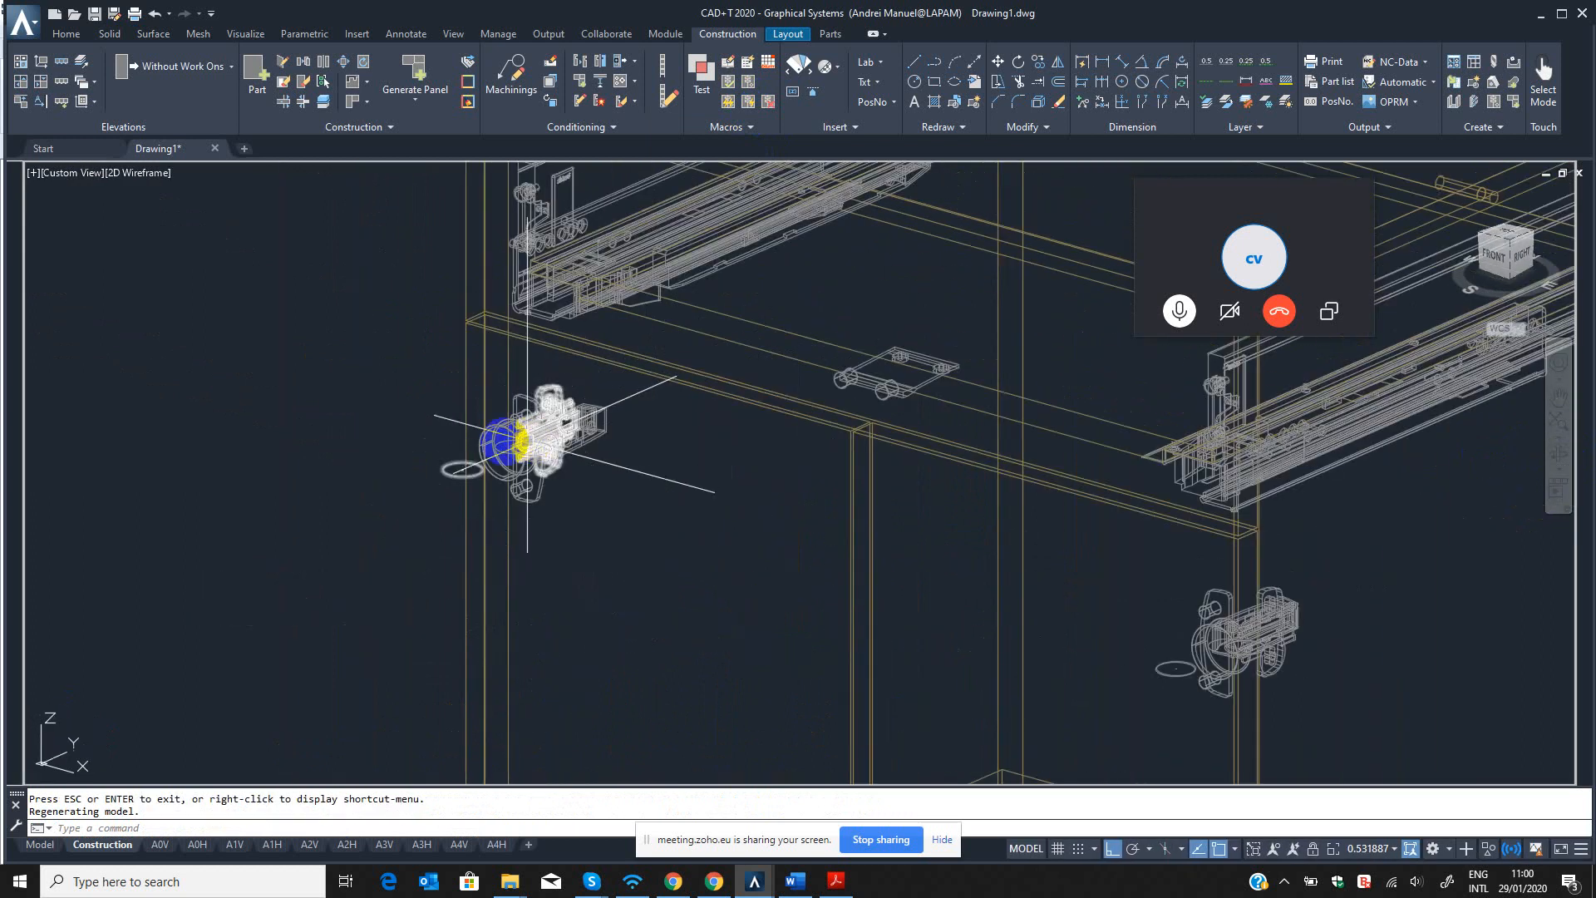
click(357, 356)
key(Escape)
scroll(615, 532, down, 6)
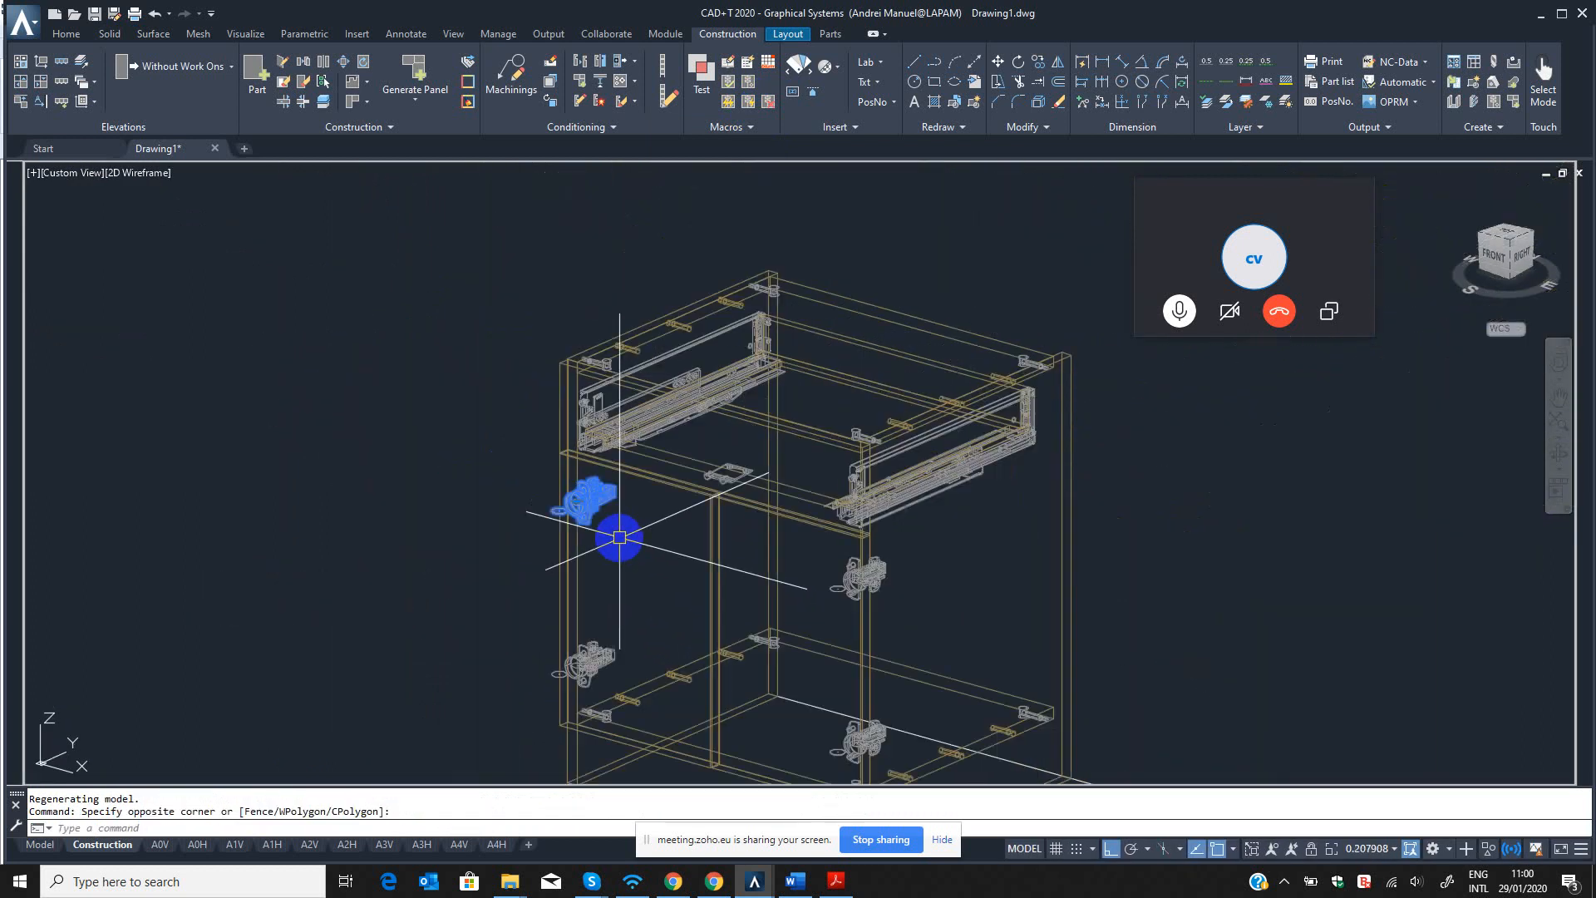
scroll(758, 457, up, 2)
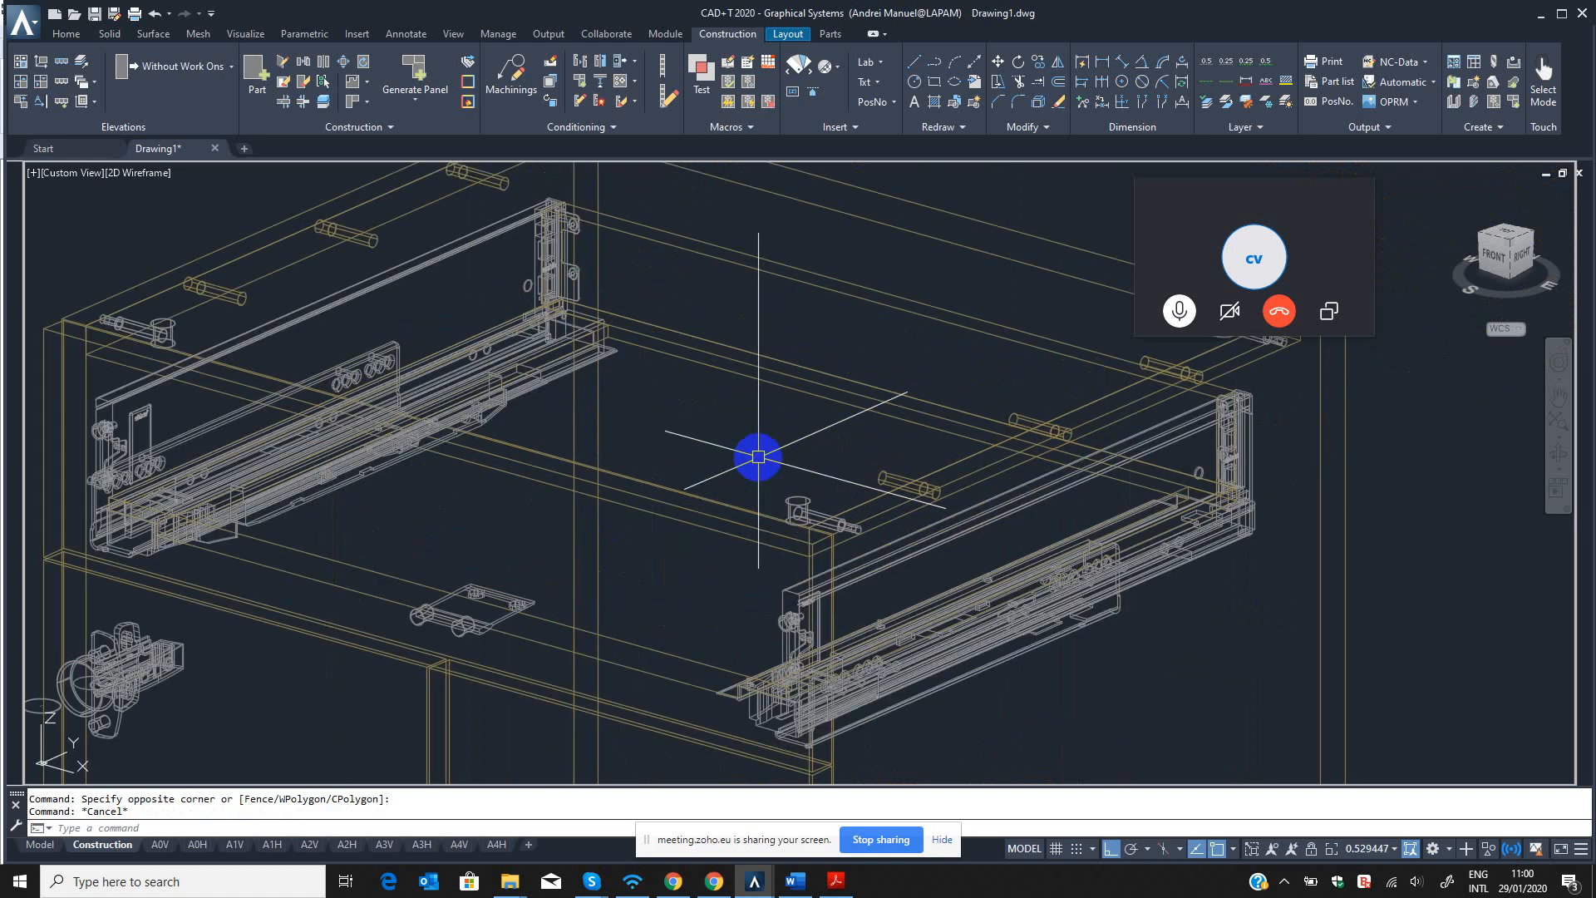
scroll(711, 437, down, 6)
middle_drag(772, 496, 792, 512)
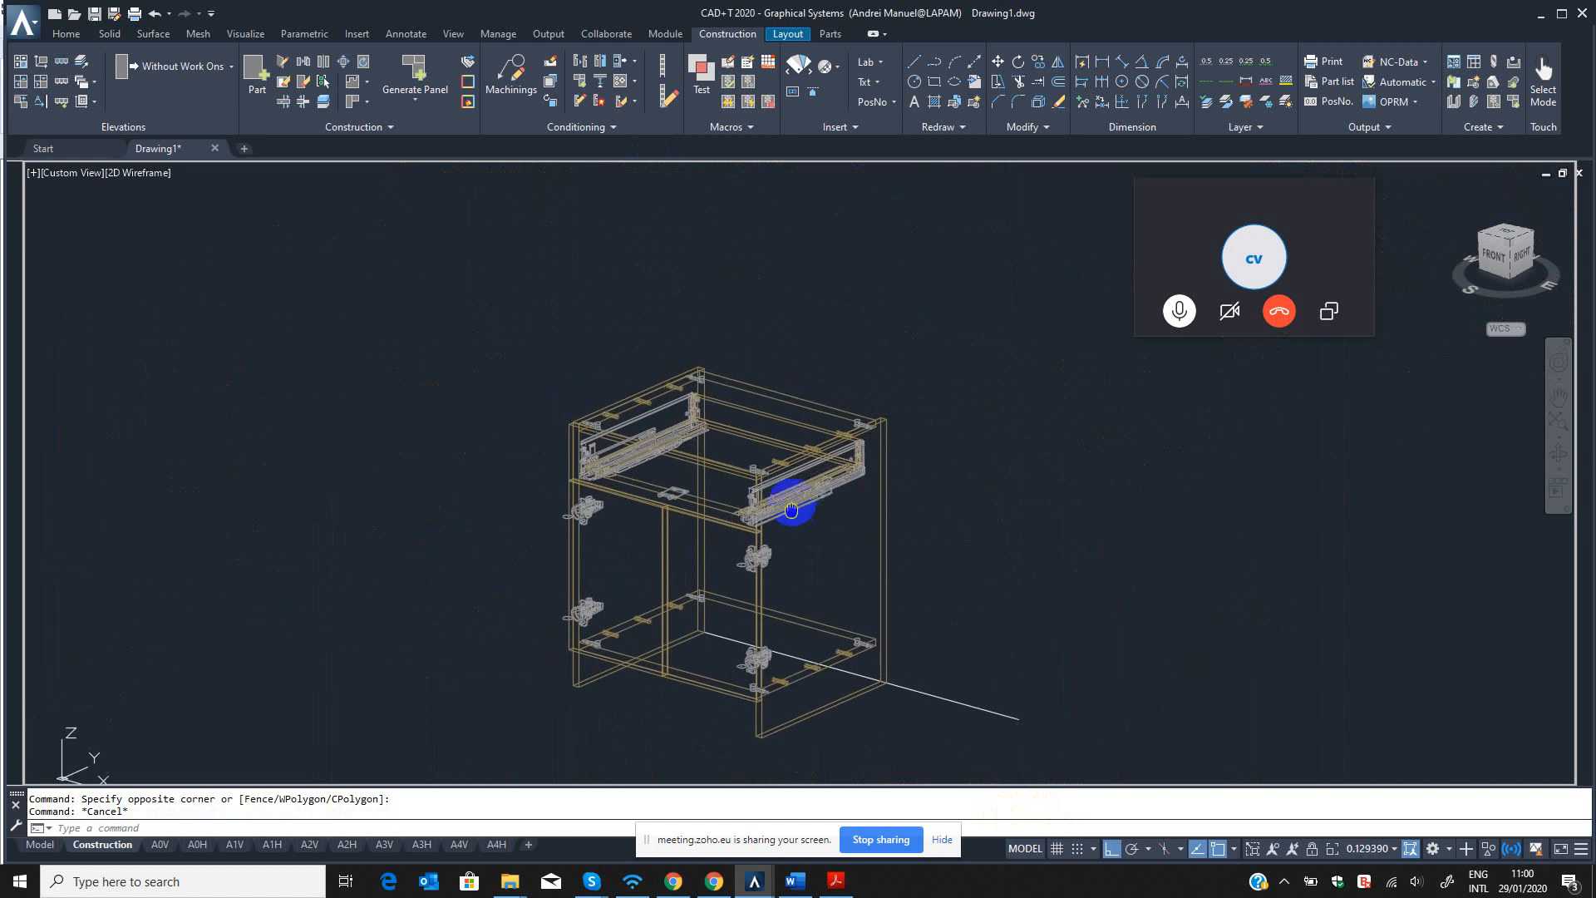
key(Escape)
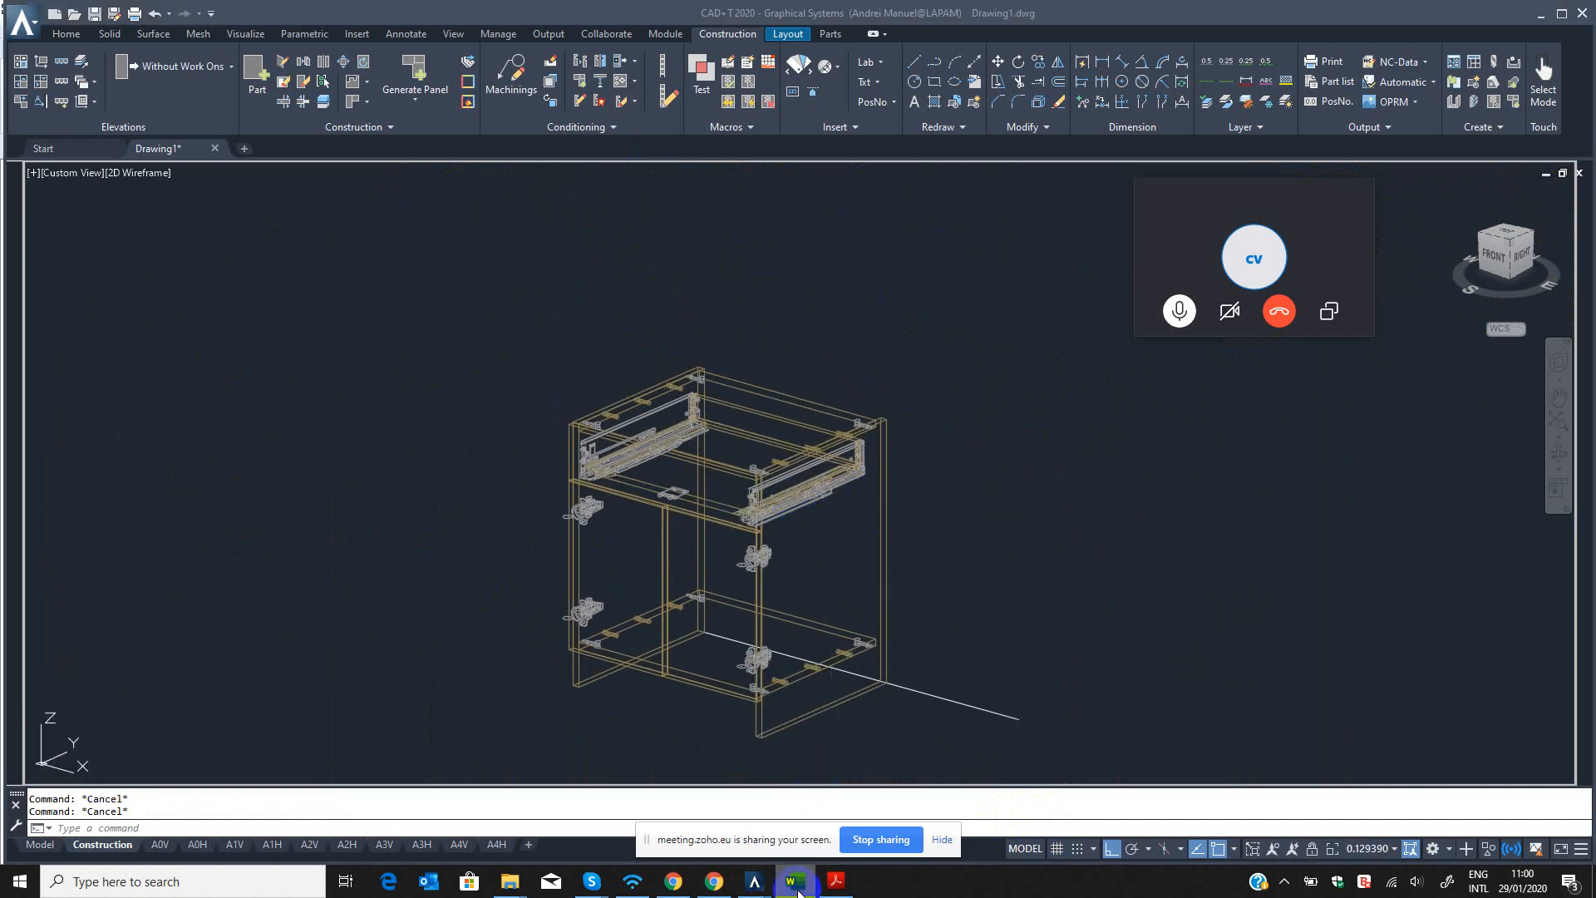
Switch to the Word training plan and highlight the Day 1 item "Create Parts/Parts Template".
click(796, 882)
drag(815, 429, 572, 432)
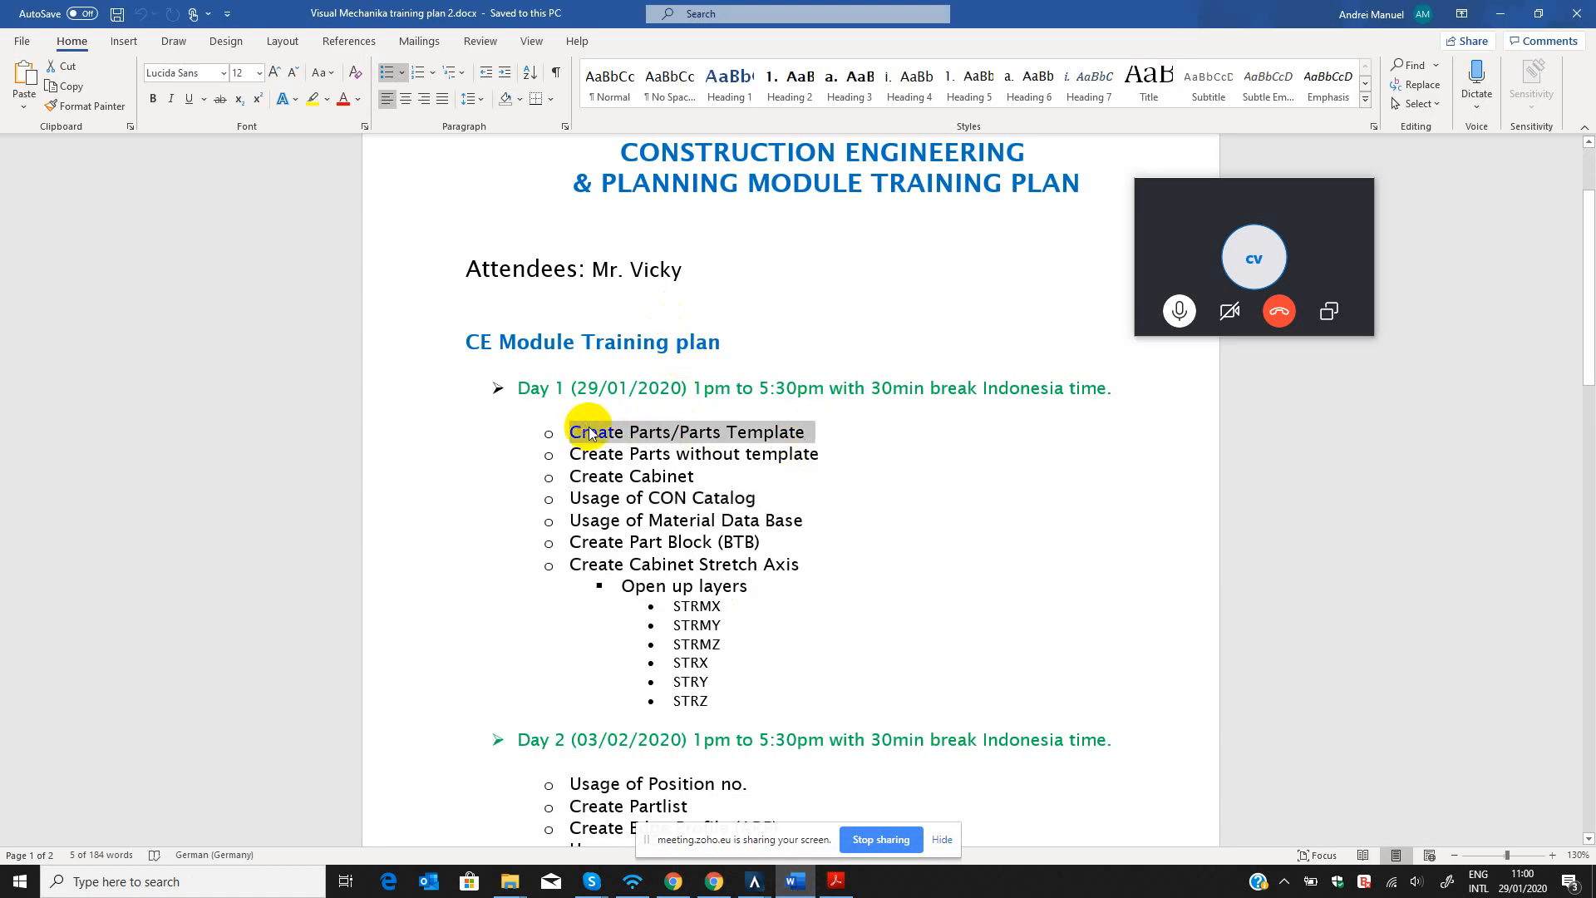
click(811, 432)
drag(810, 432, 576, 433)
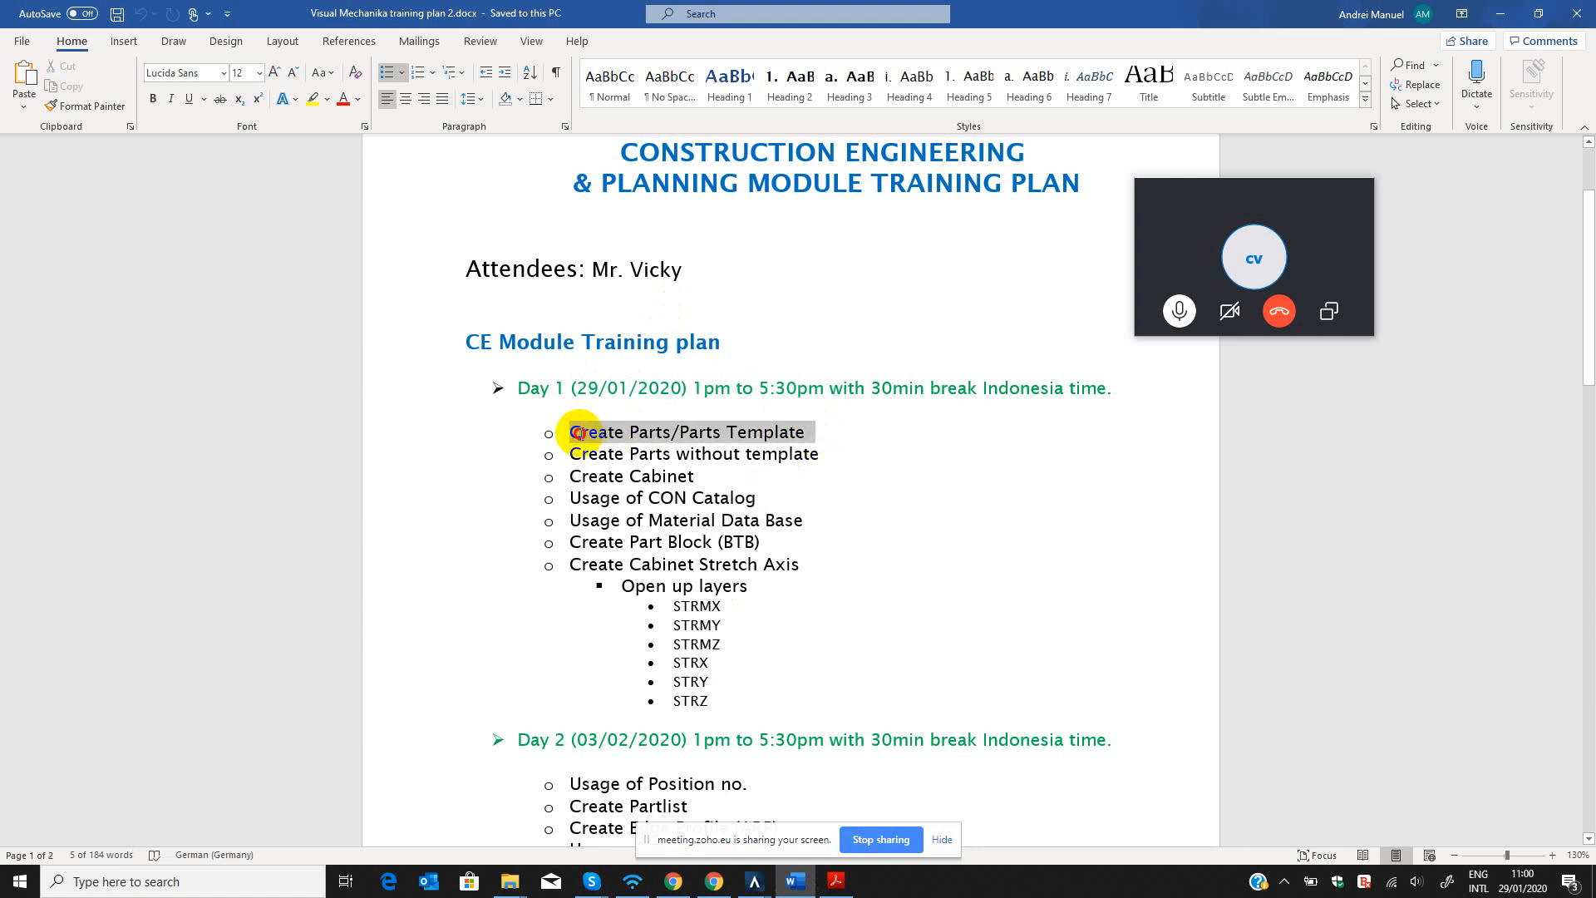
Append "- DONE" to "Create Parts/Parts Template" and a dash to "Create Parts without template" in the Day 1 list.
click(841, 433)
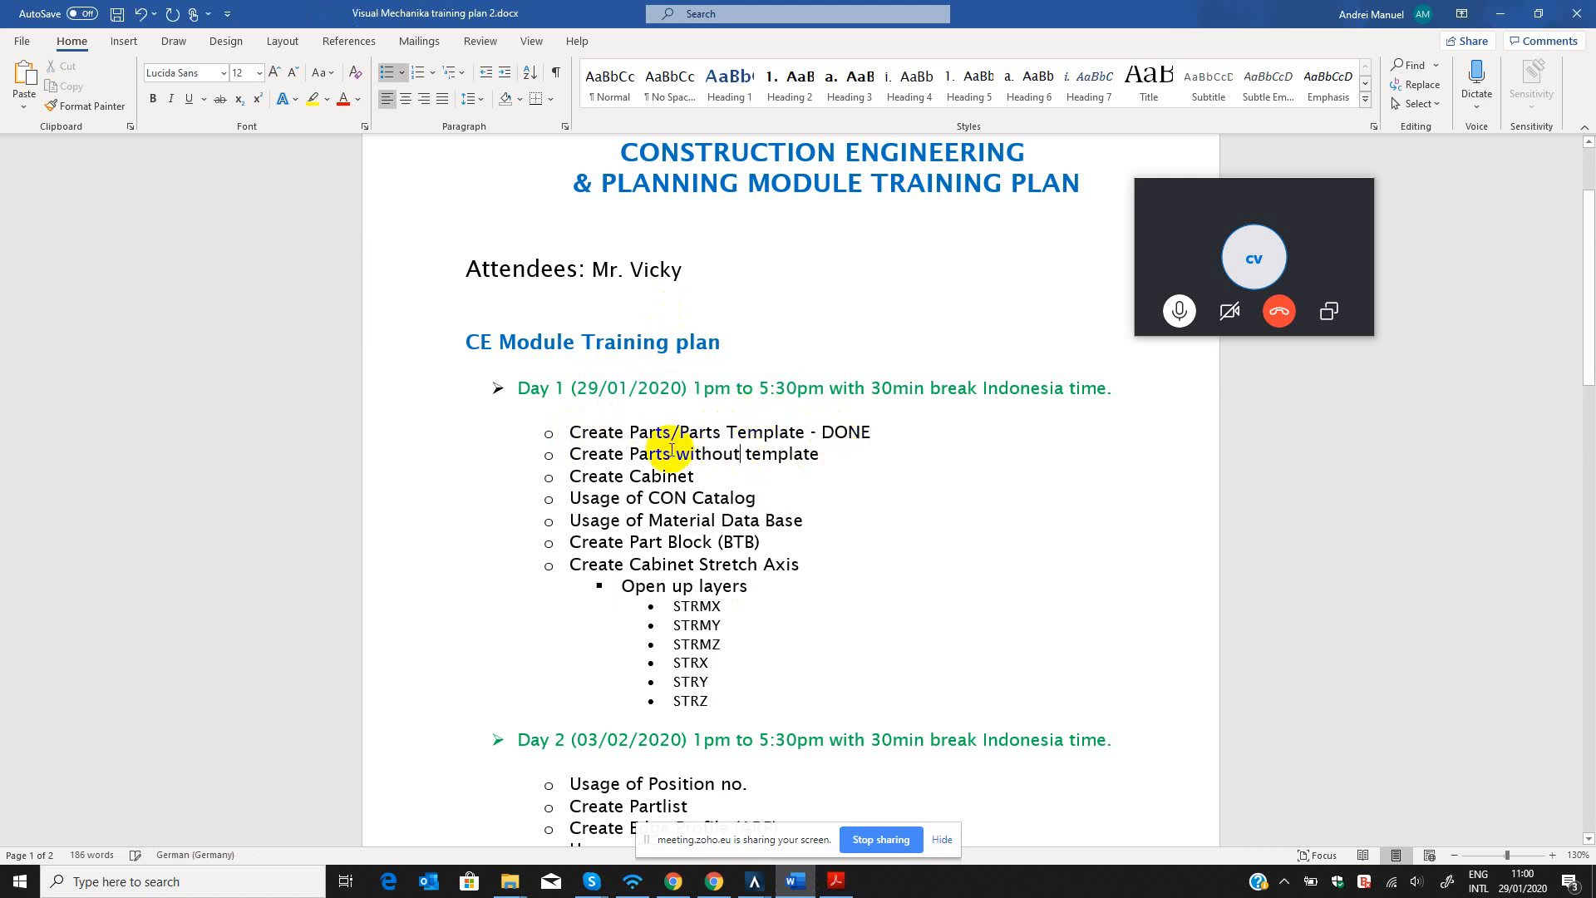
triple_click(723, 460)
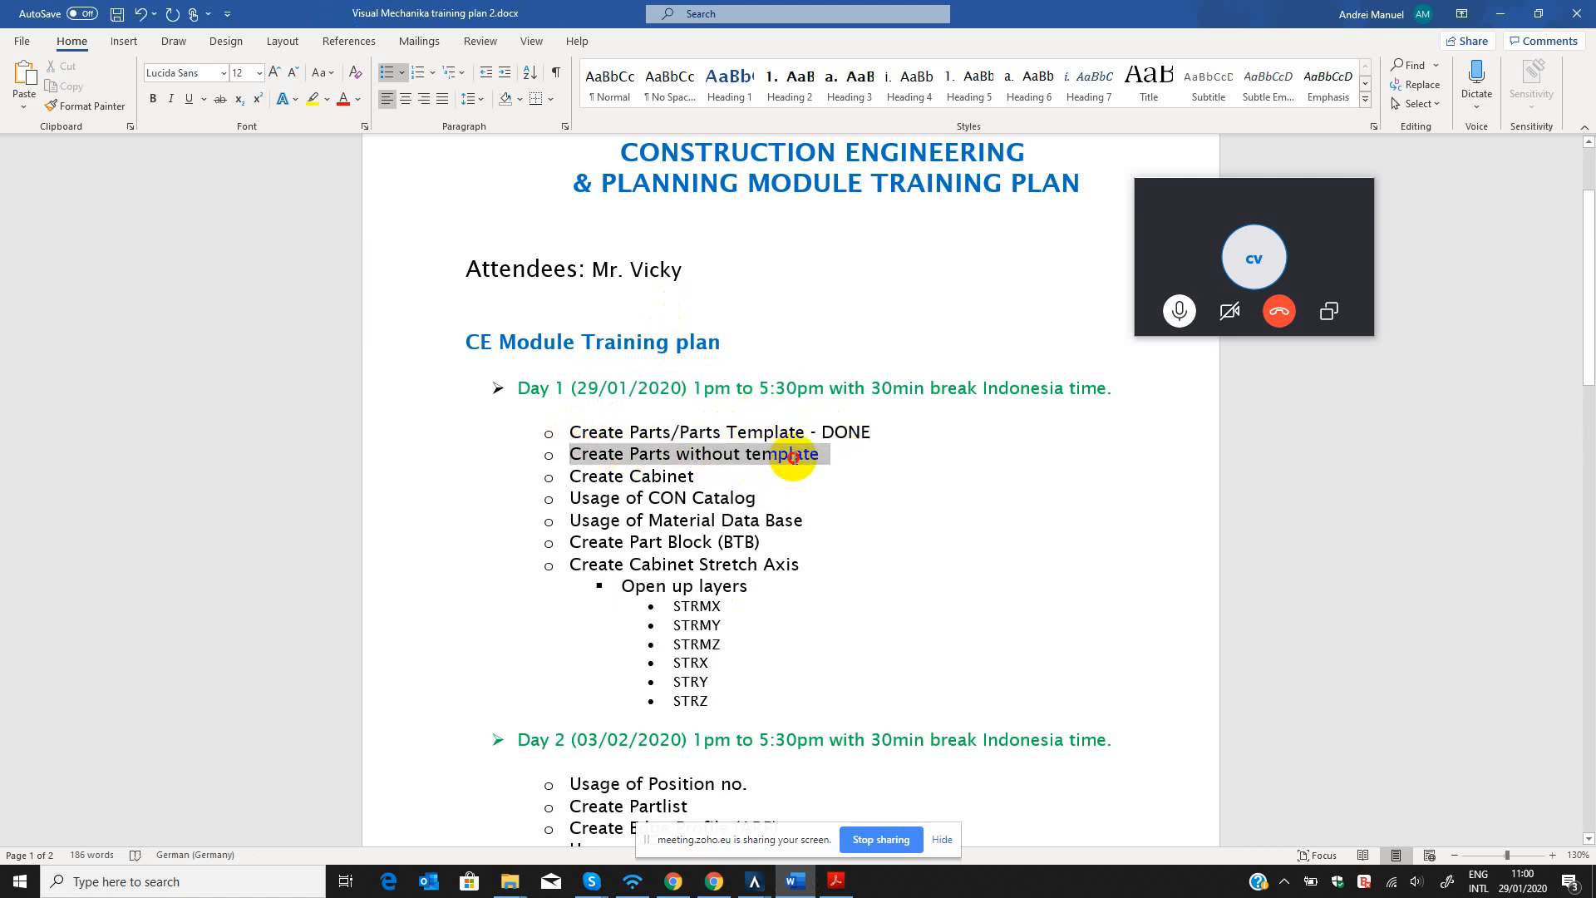
click(845, 456)
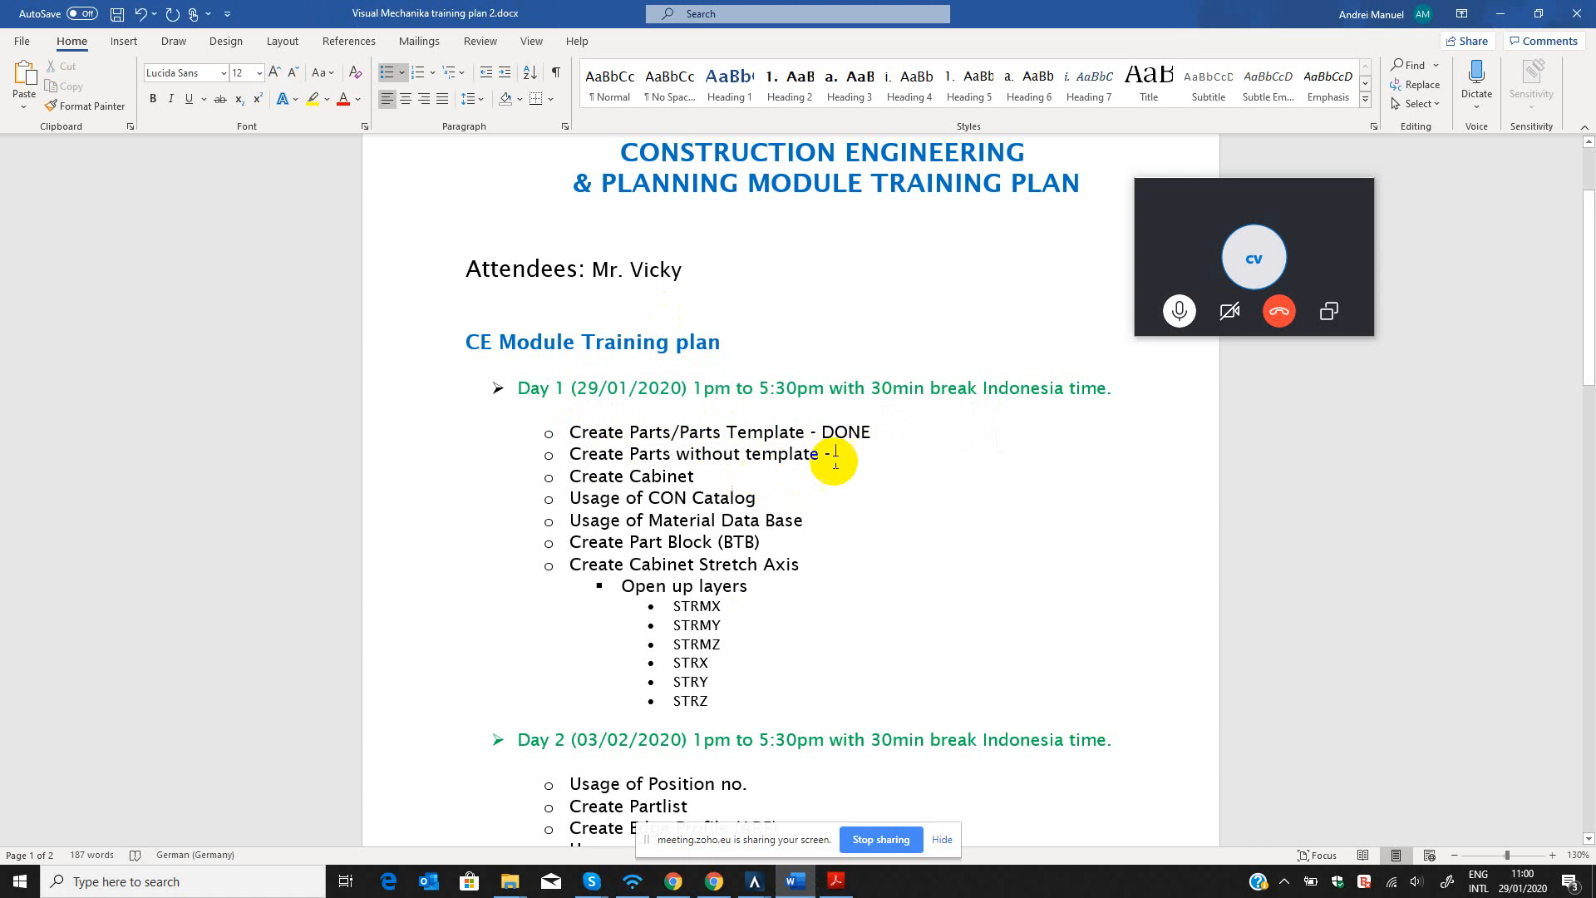
Switch back to CAD+T and show the cabinet drawing in the top view with nothing selected.
click(1501, 14)
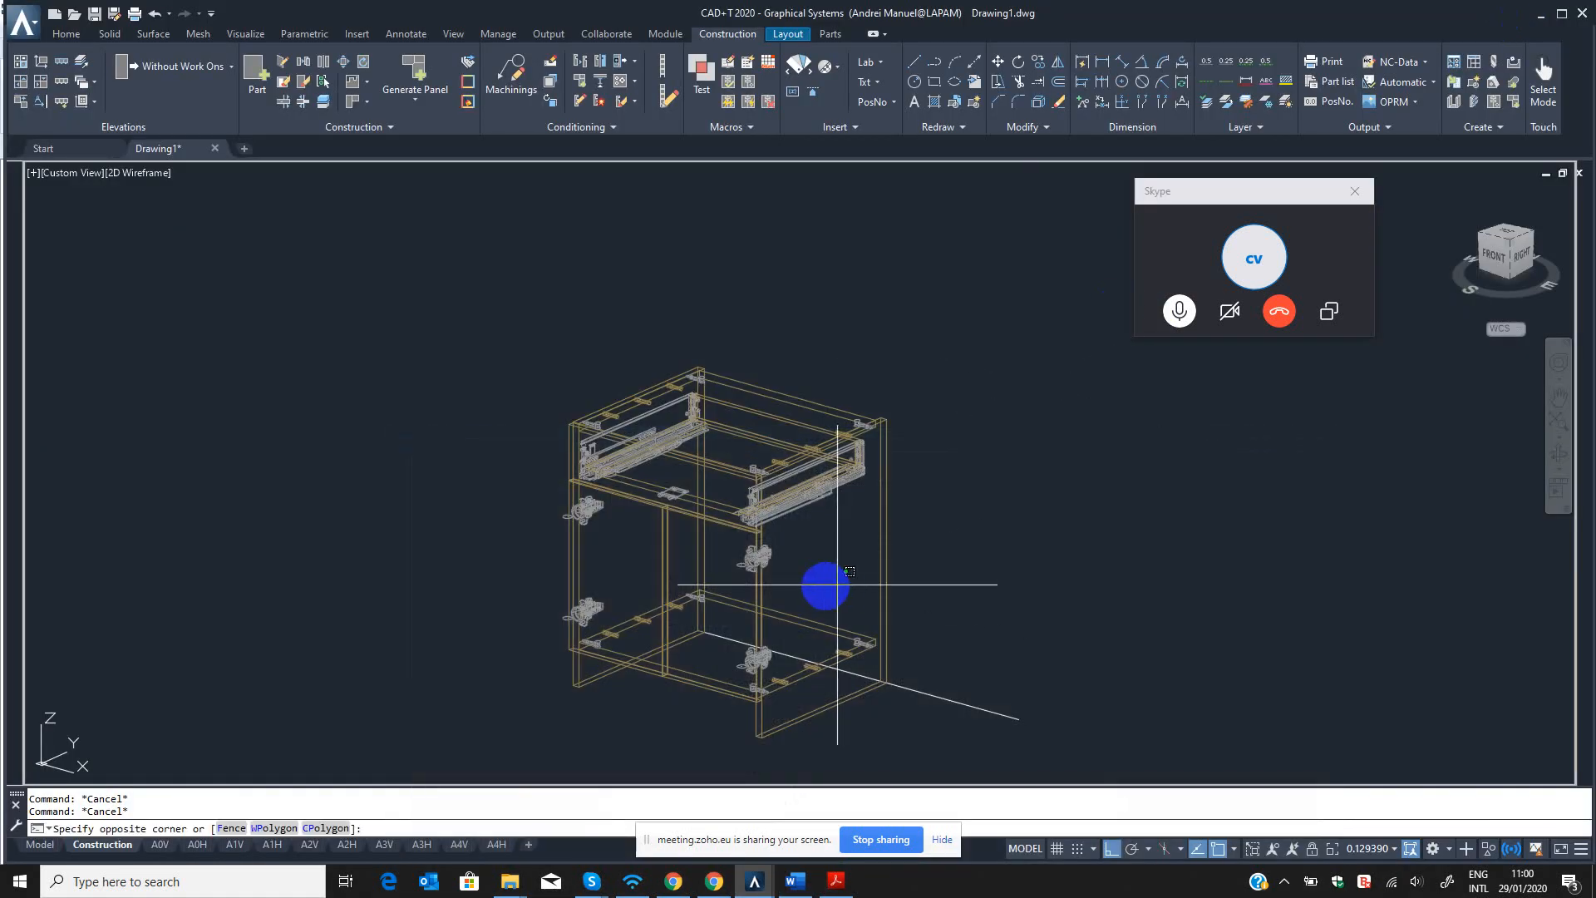
scroll(886, 579, down, 3)
text(-v)
key(Return)
text(t)
key(Return)
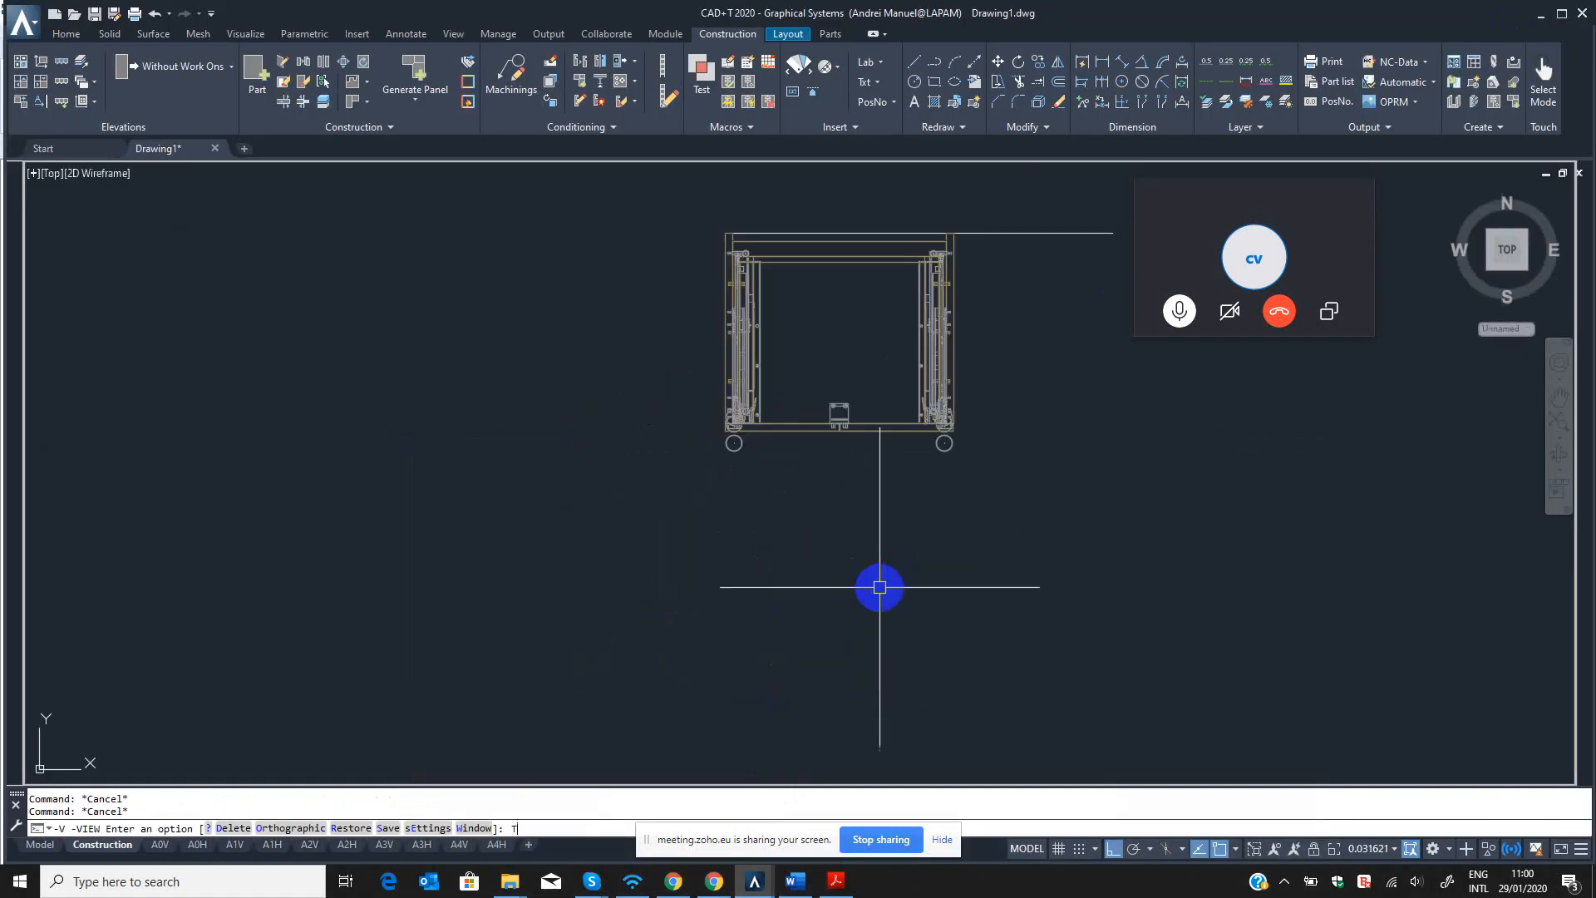
middle_drag(973, 453, 926, 549)
key(Escape)
key(Escape)
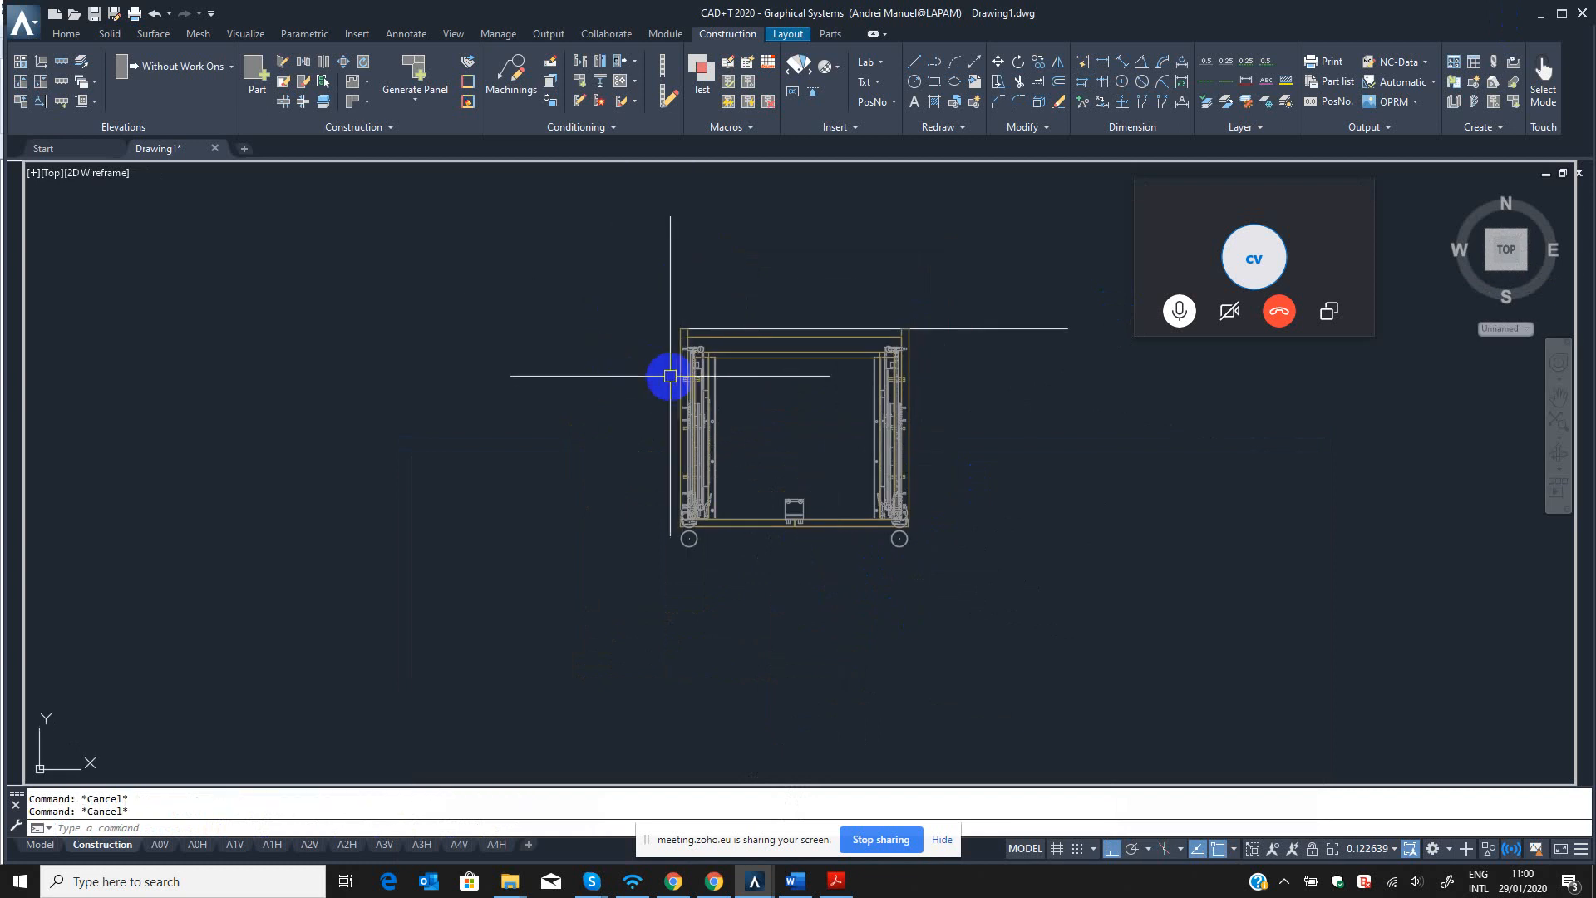
Select the entire cabinet with its fittings in the top view.
middle_drag(731, 382, 728, 417)
click(617, 325)
click(950, 634)
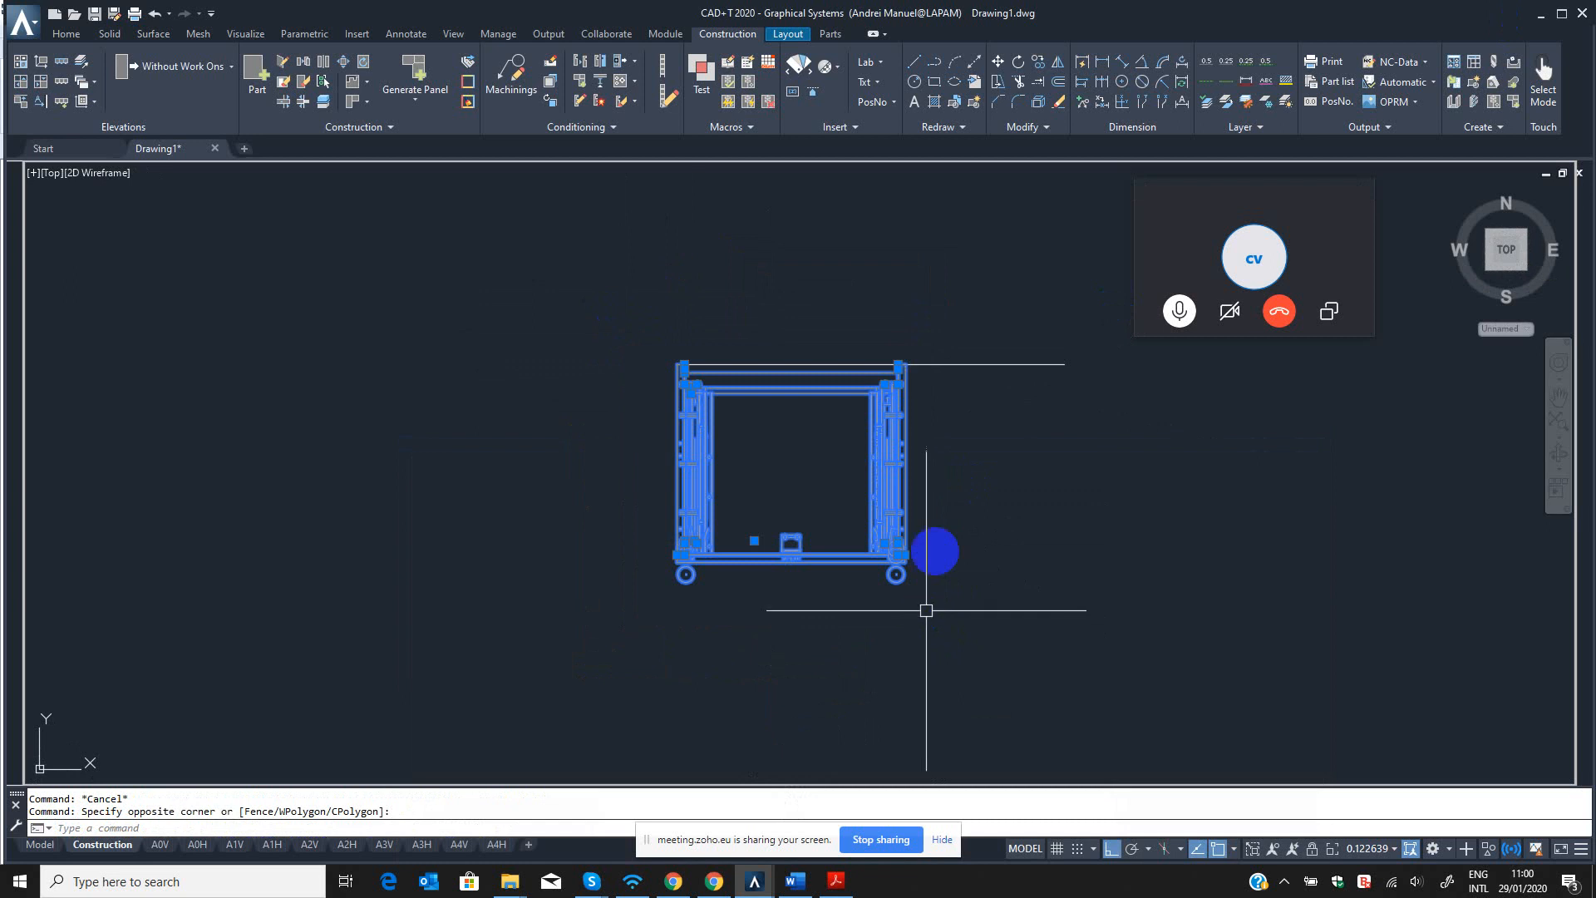
scroll(922, 537, down, 2)
Create a new drawing from the CADTCE_mm_English_R20.dwt template and dismiss the TOM Pro interface message.
key(ctrl+n)
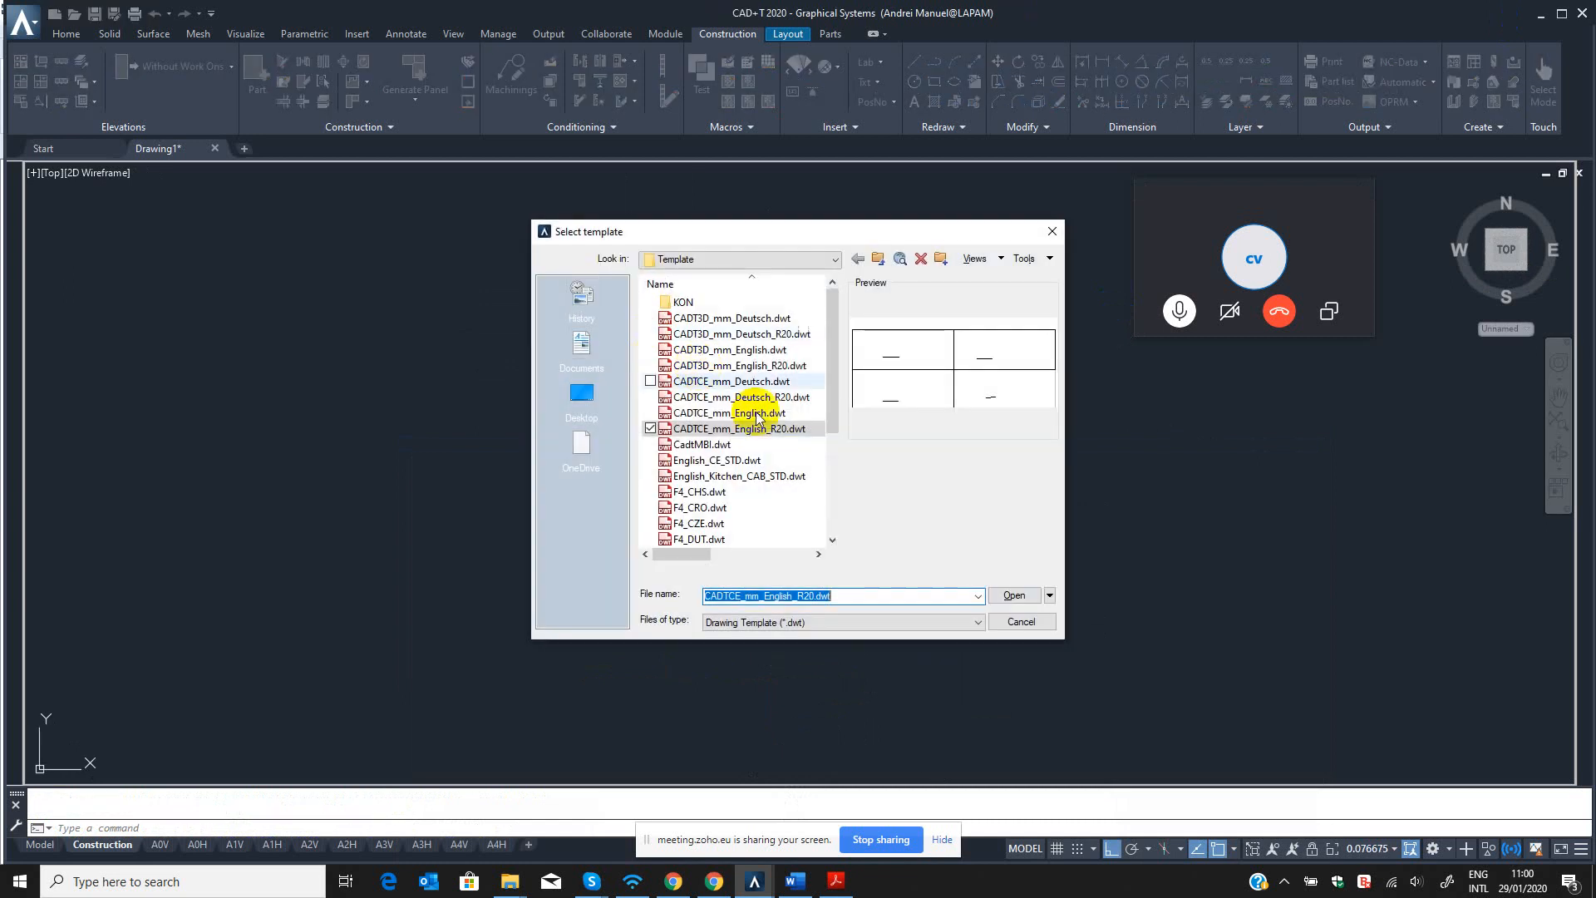
click(752, 429)
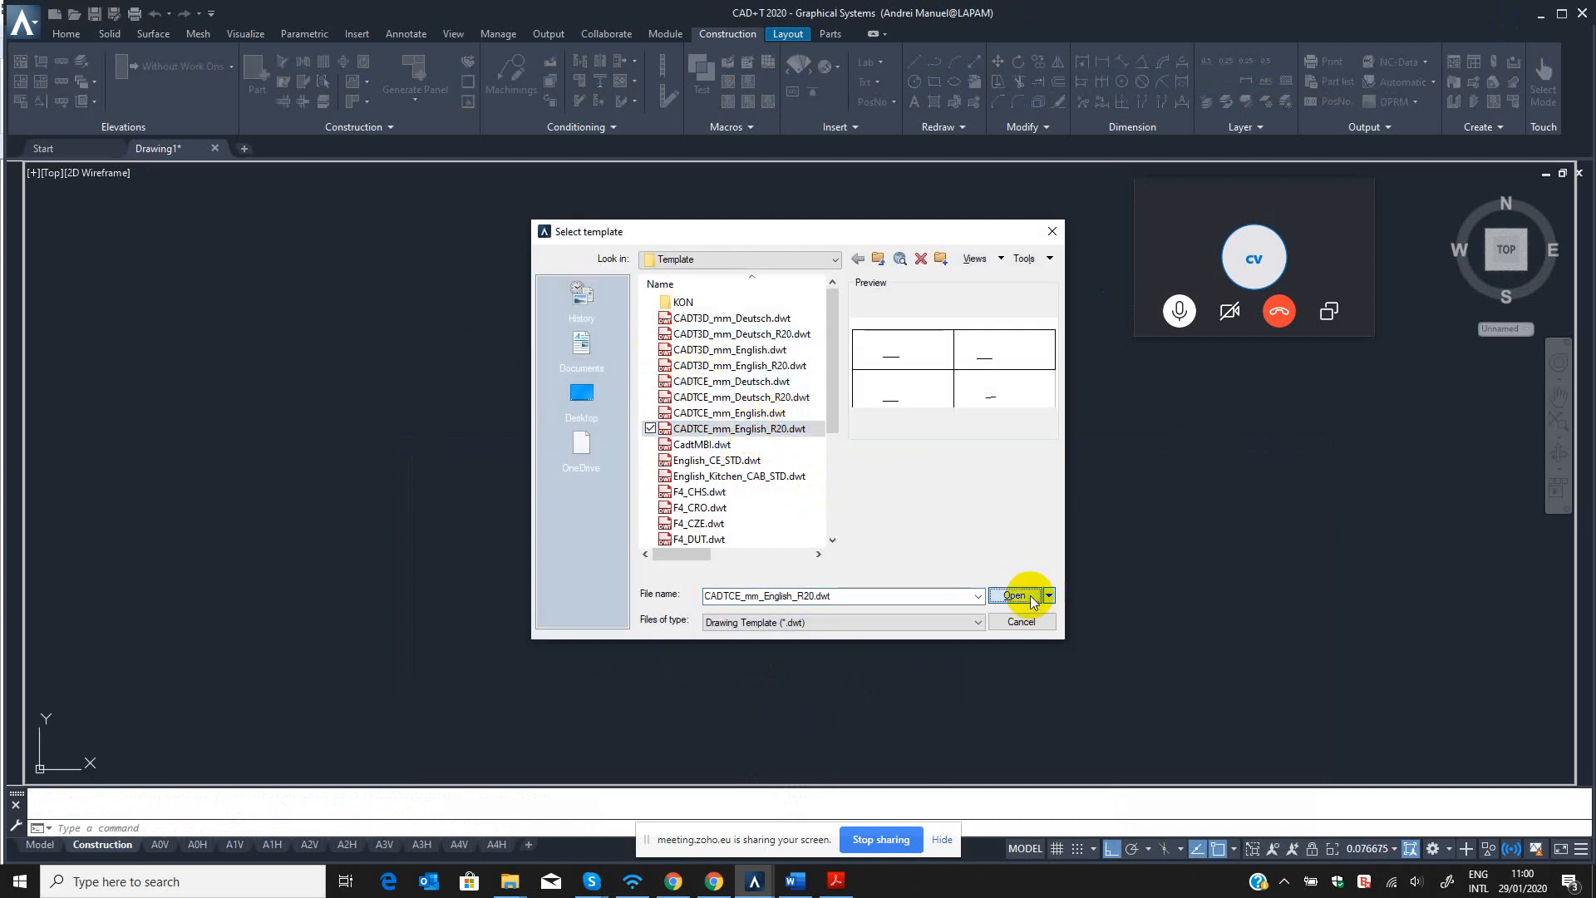
click(1032, 597)
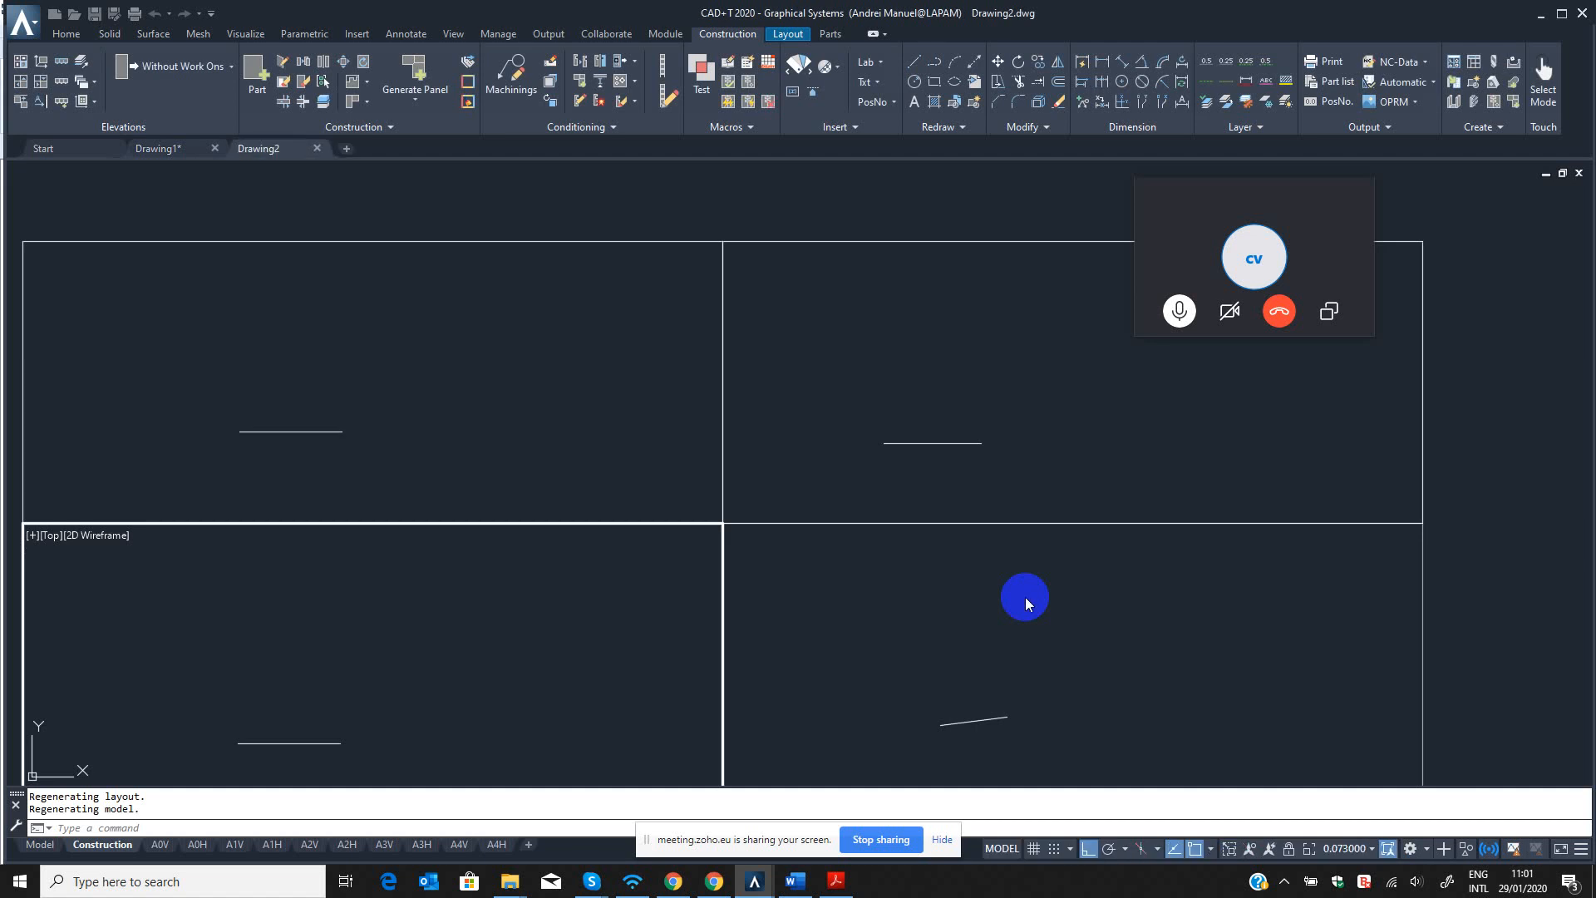
drag(1231, 215, 1484, 208)
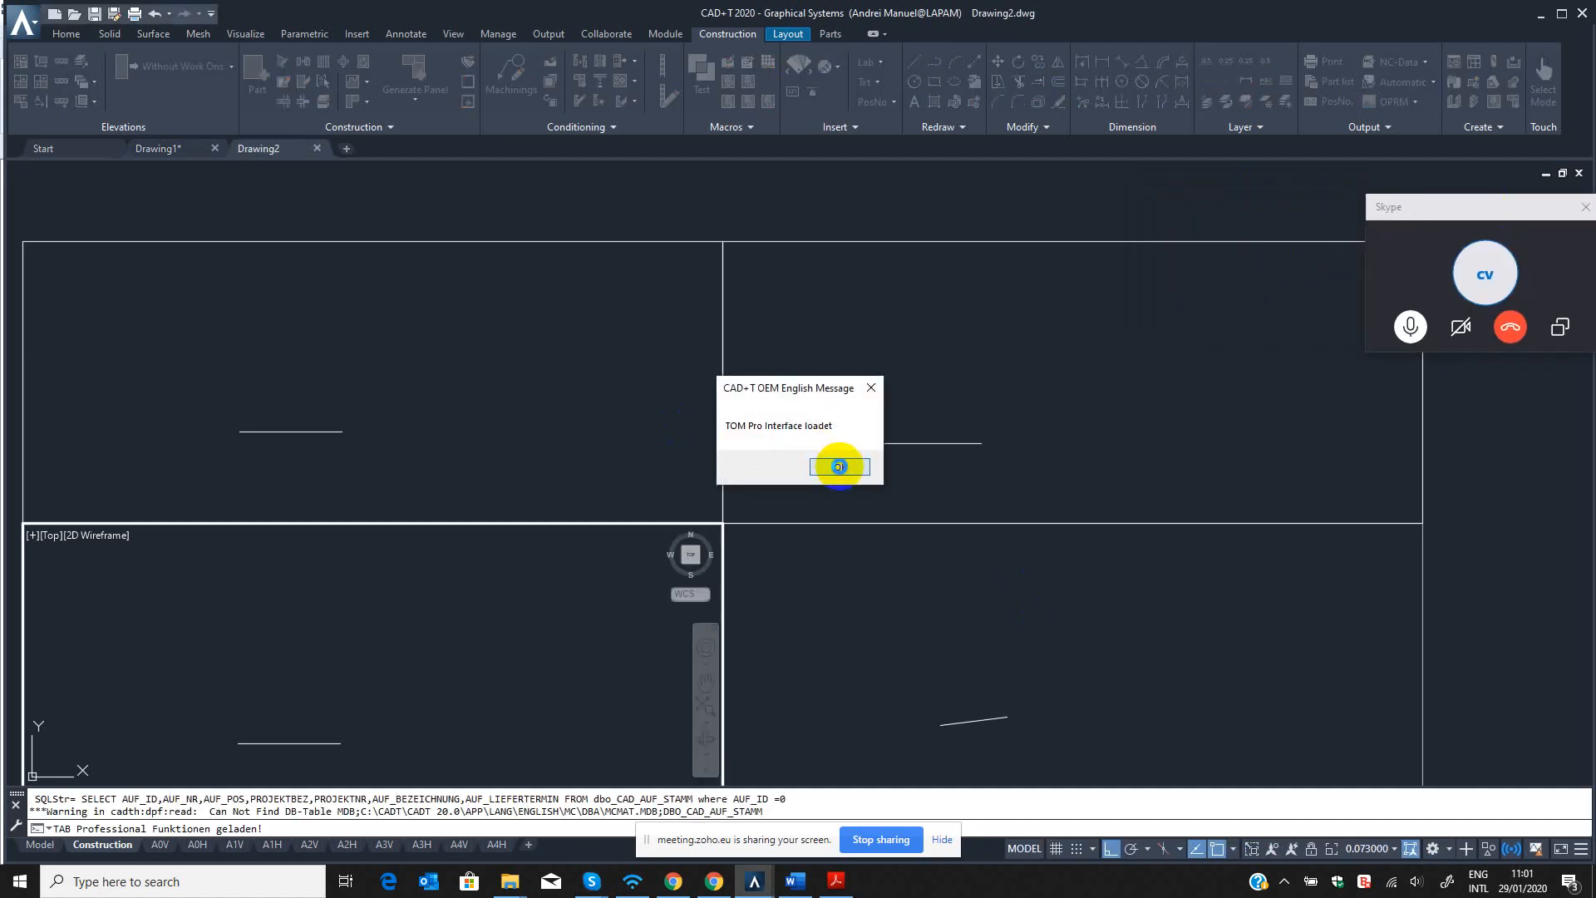
click(839, 466)
middle_drag(520, 642, 546, 619)
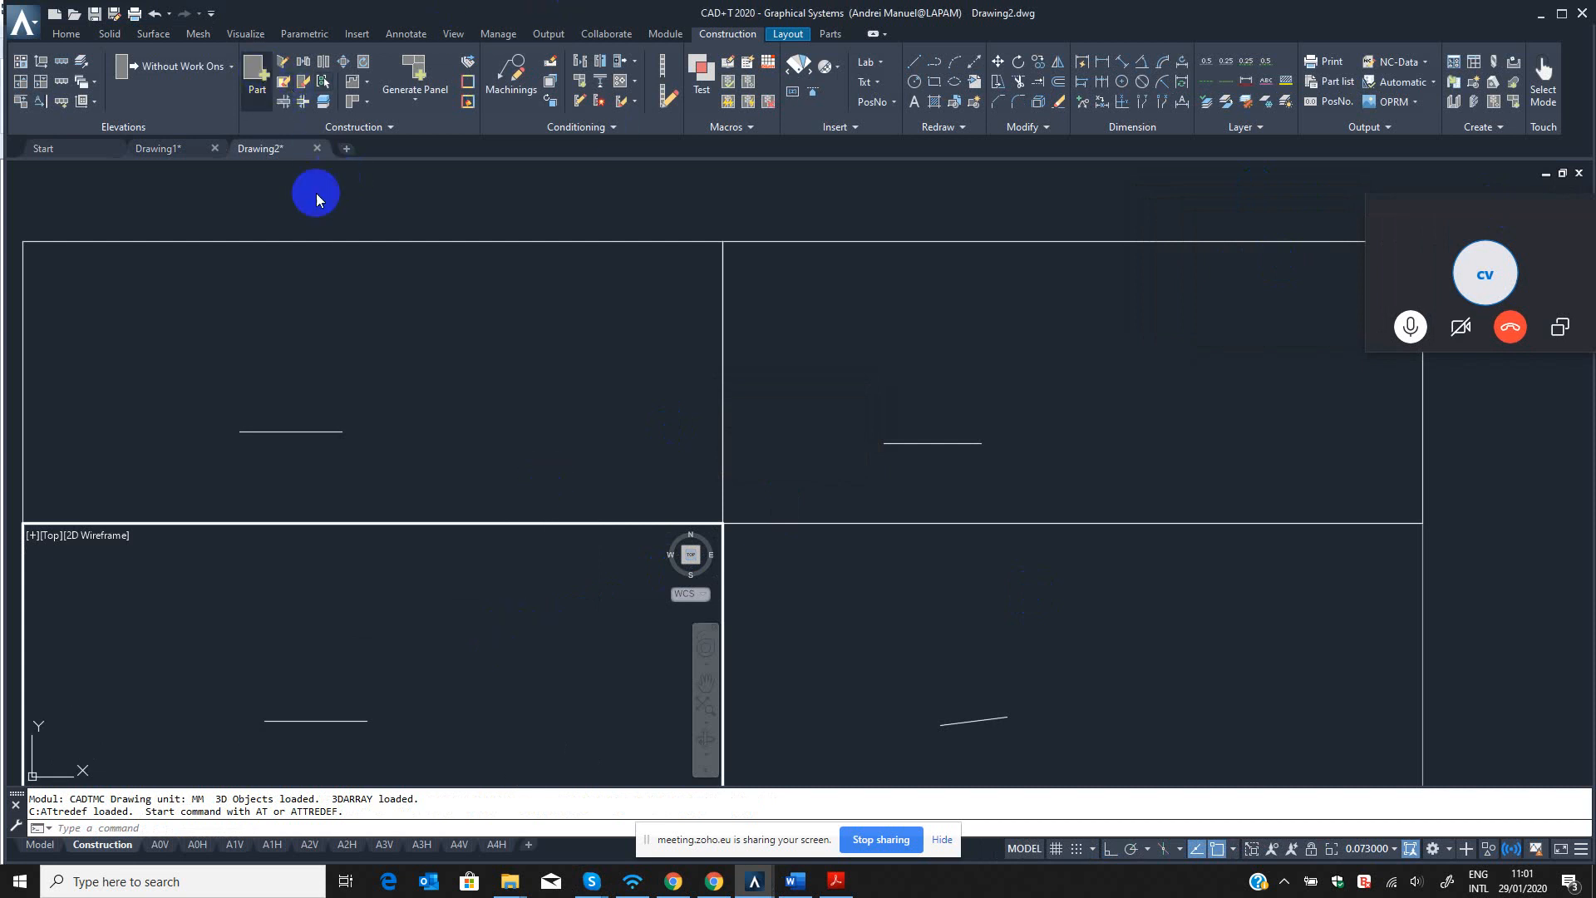
click(248, 78)
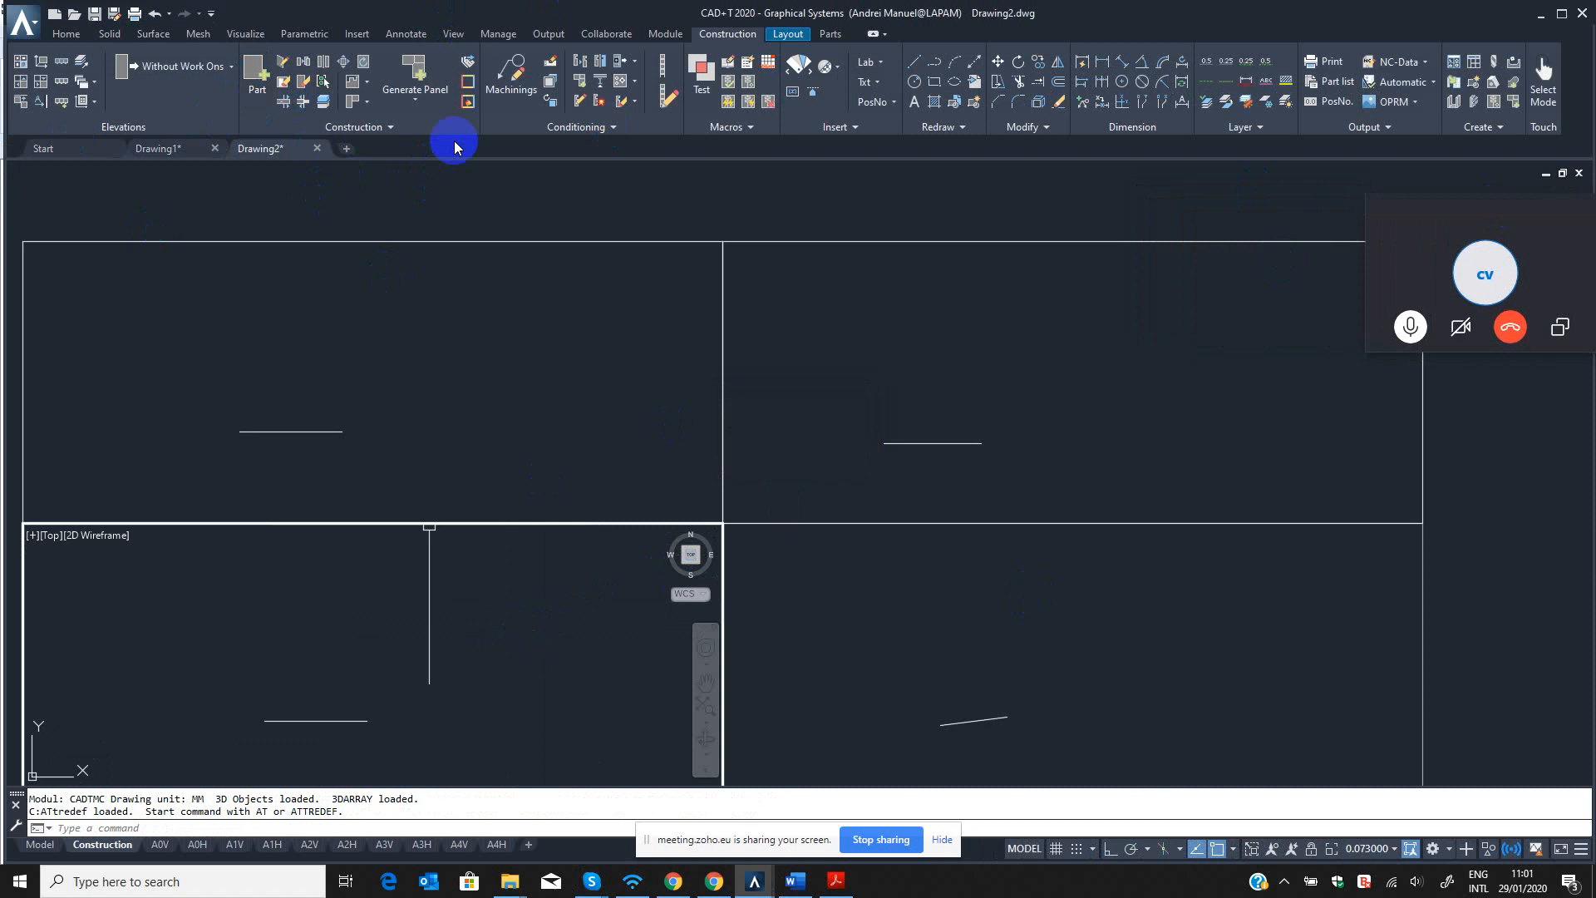
click(256, 72)
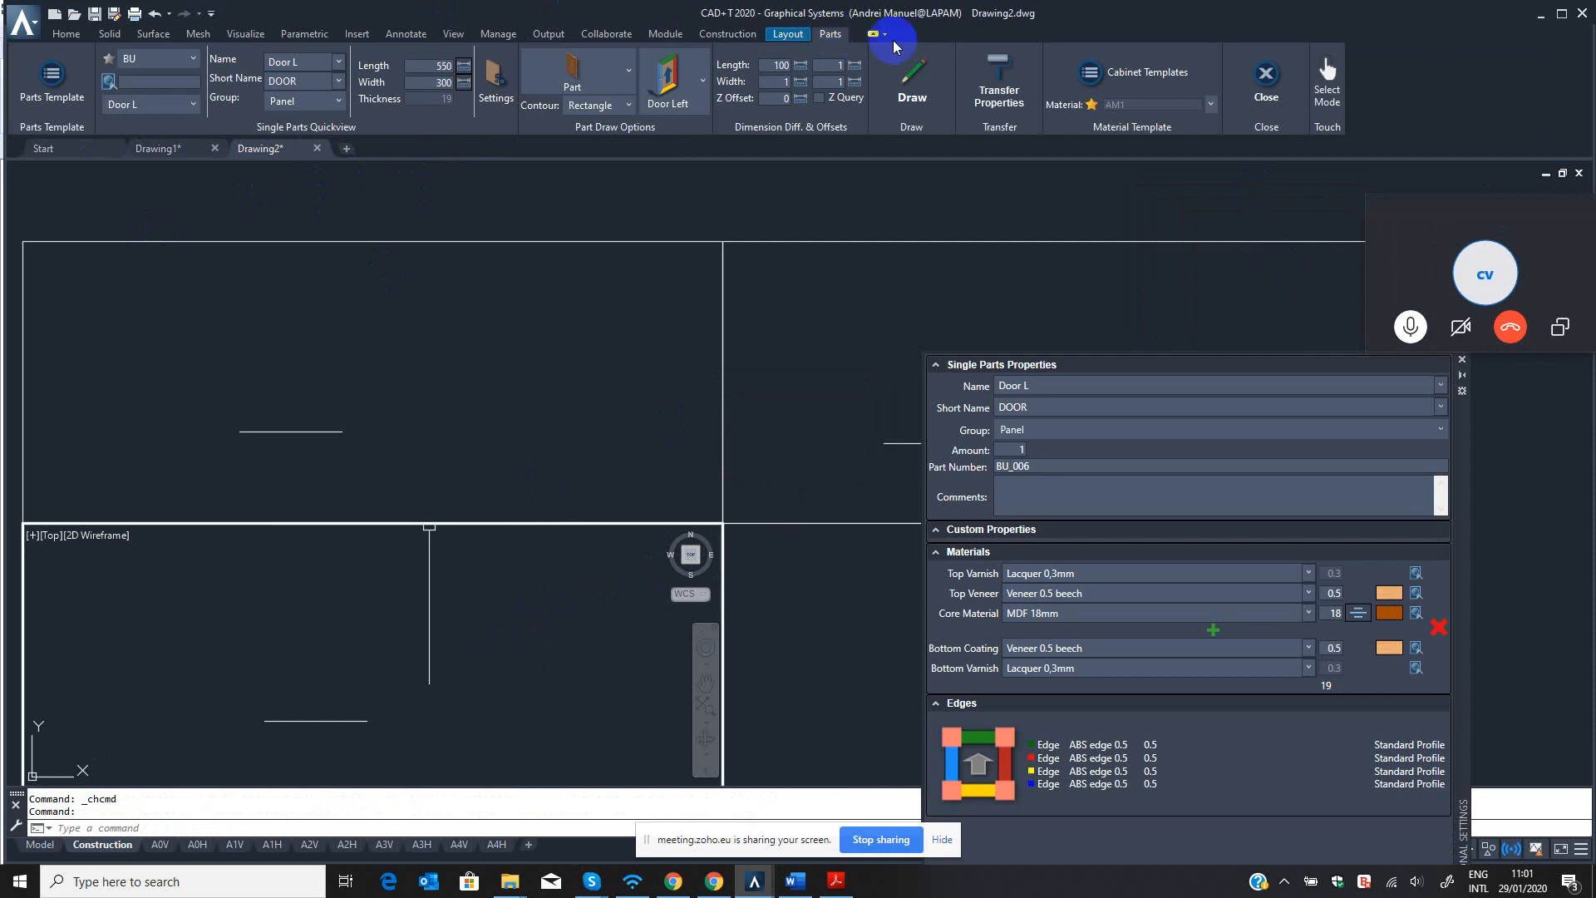
click(1266, 76)
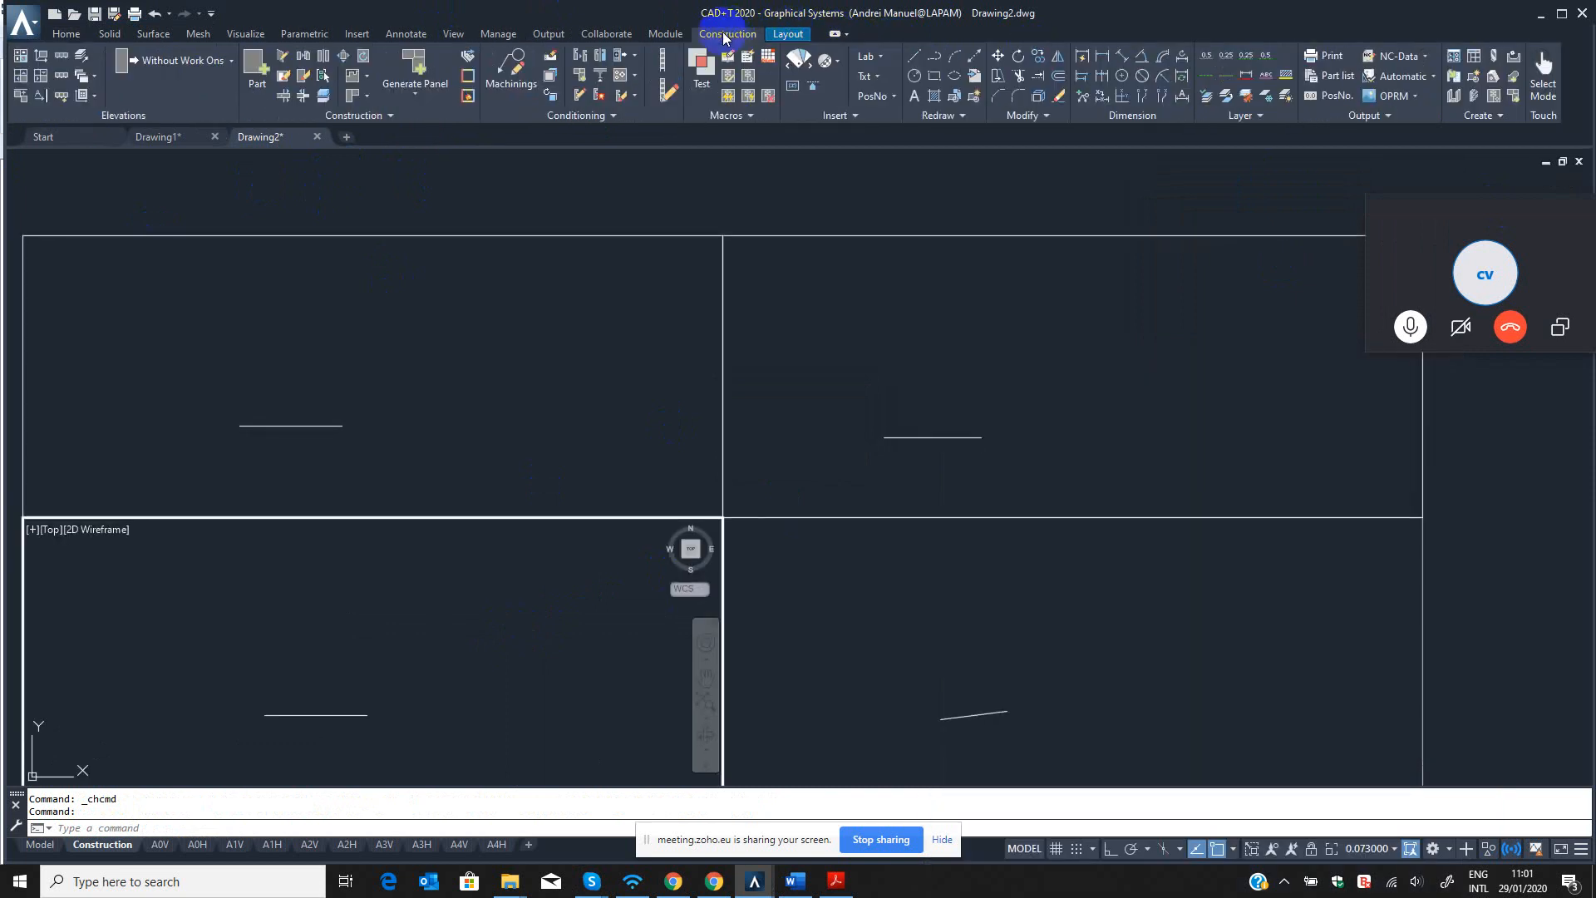
click(254, 73)
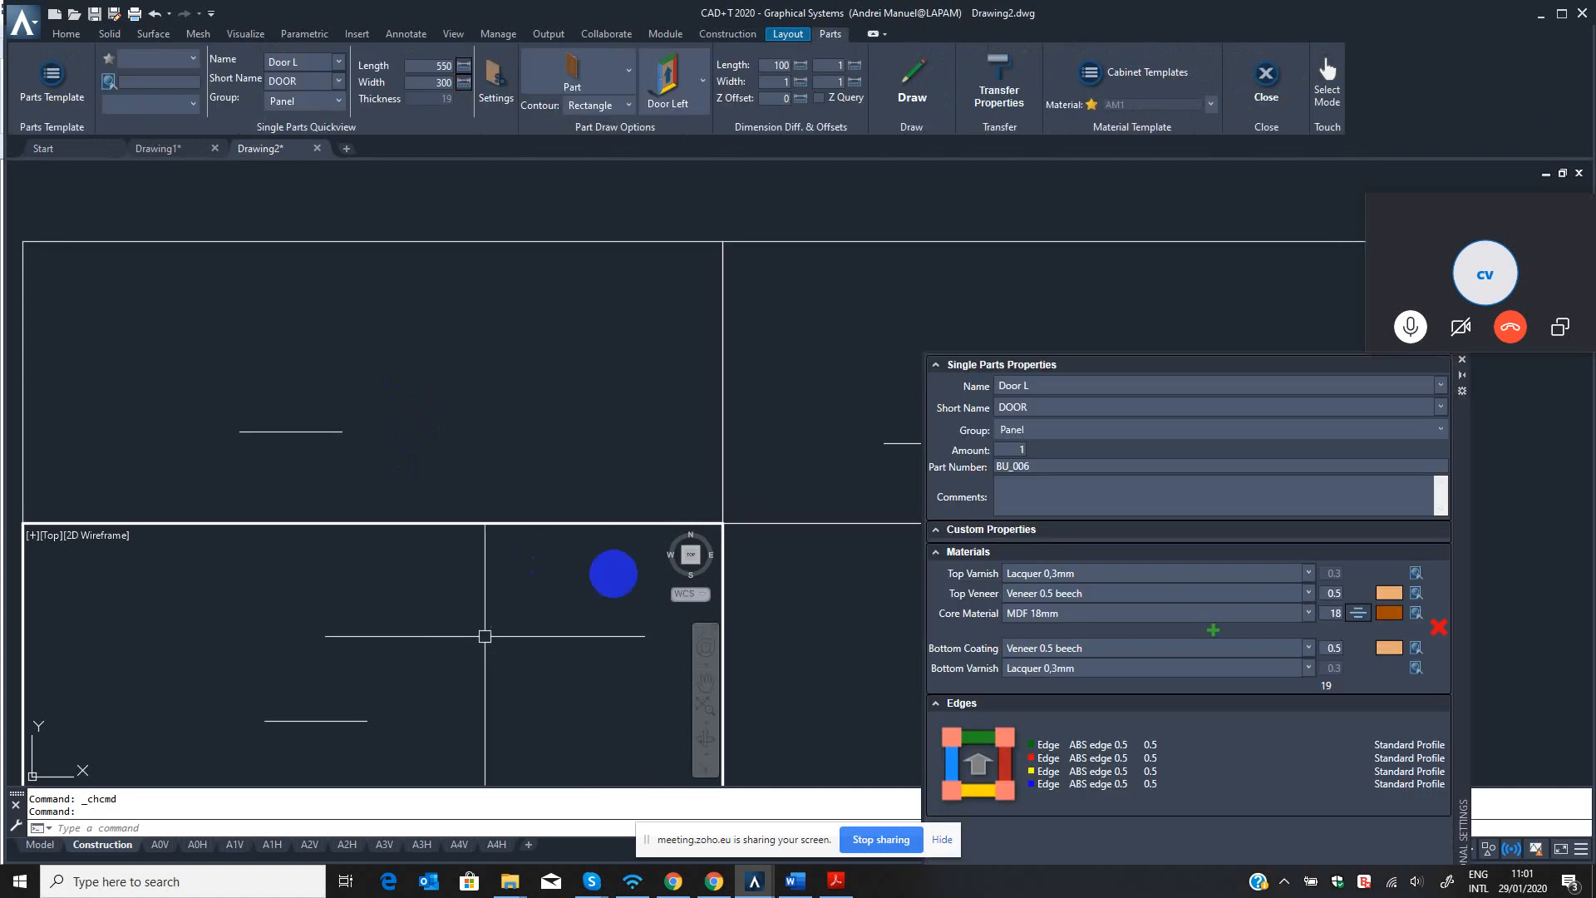
click(1463, 362)
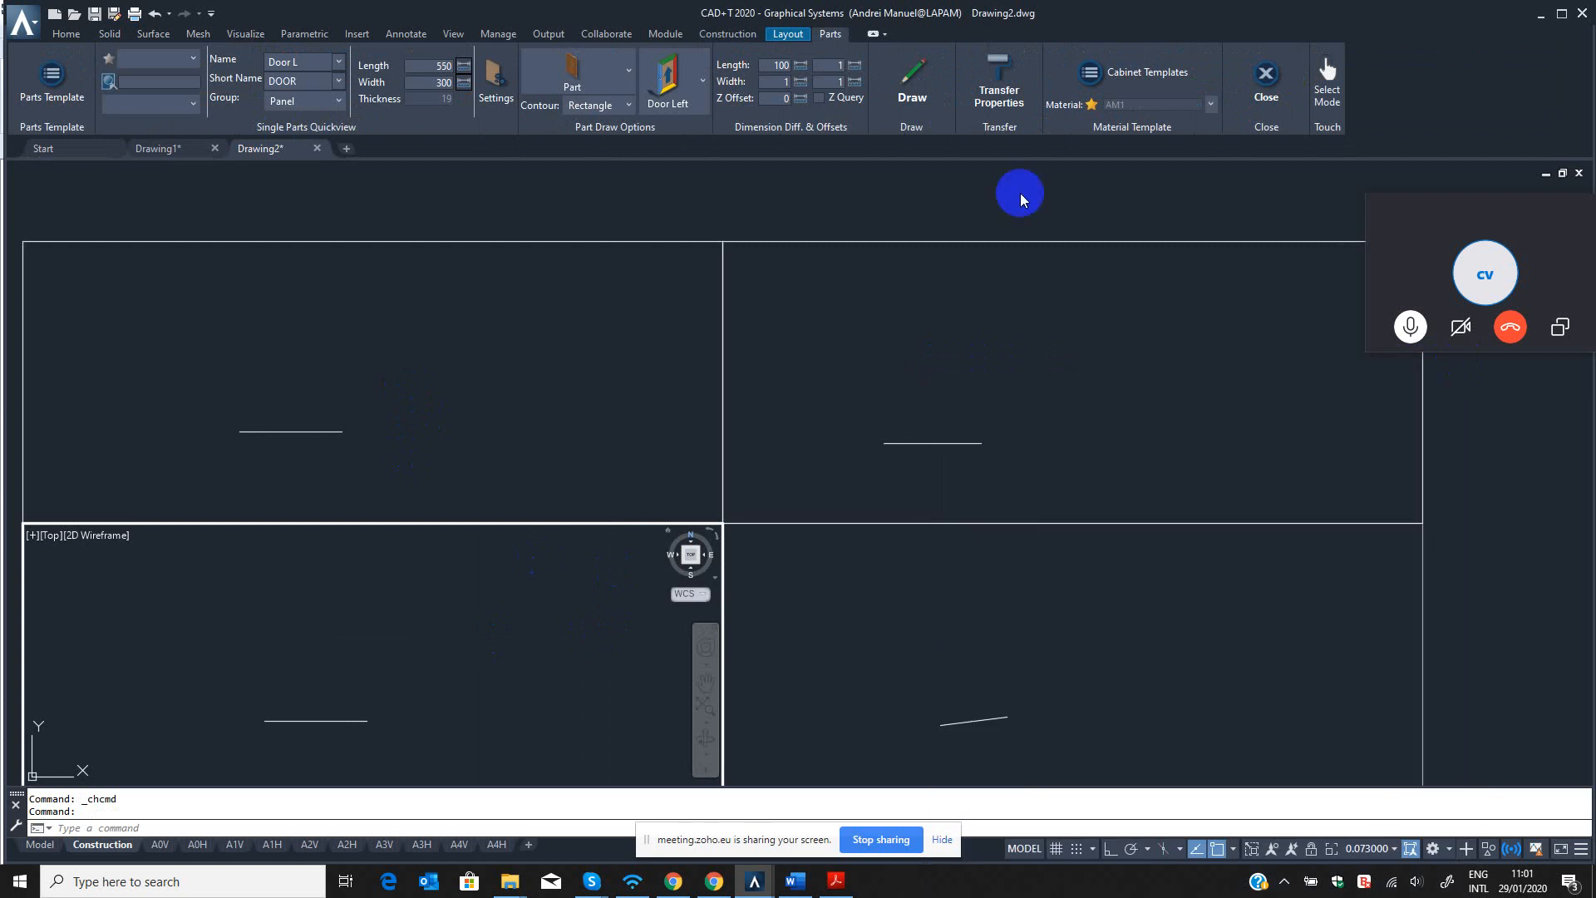
click(728, 34)
click(460, 577)
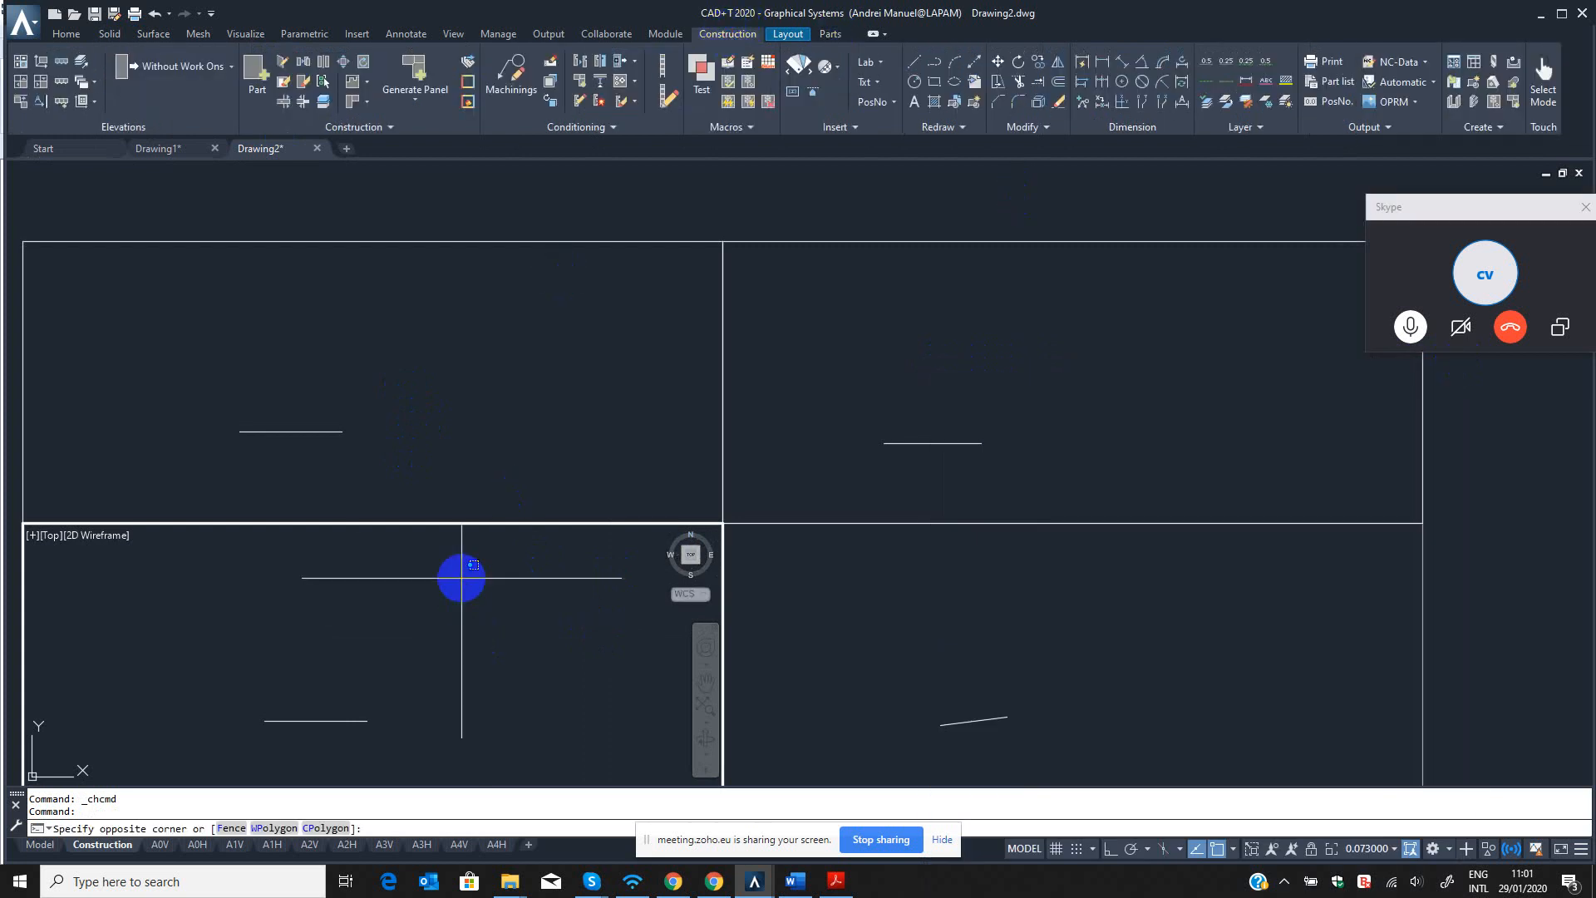
key(Escape)
middle_drag(456, 651, 452, 645)
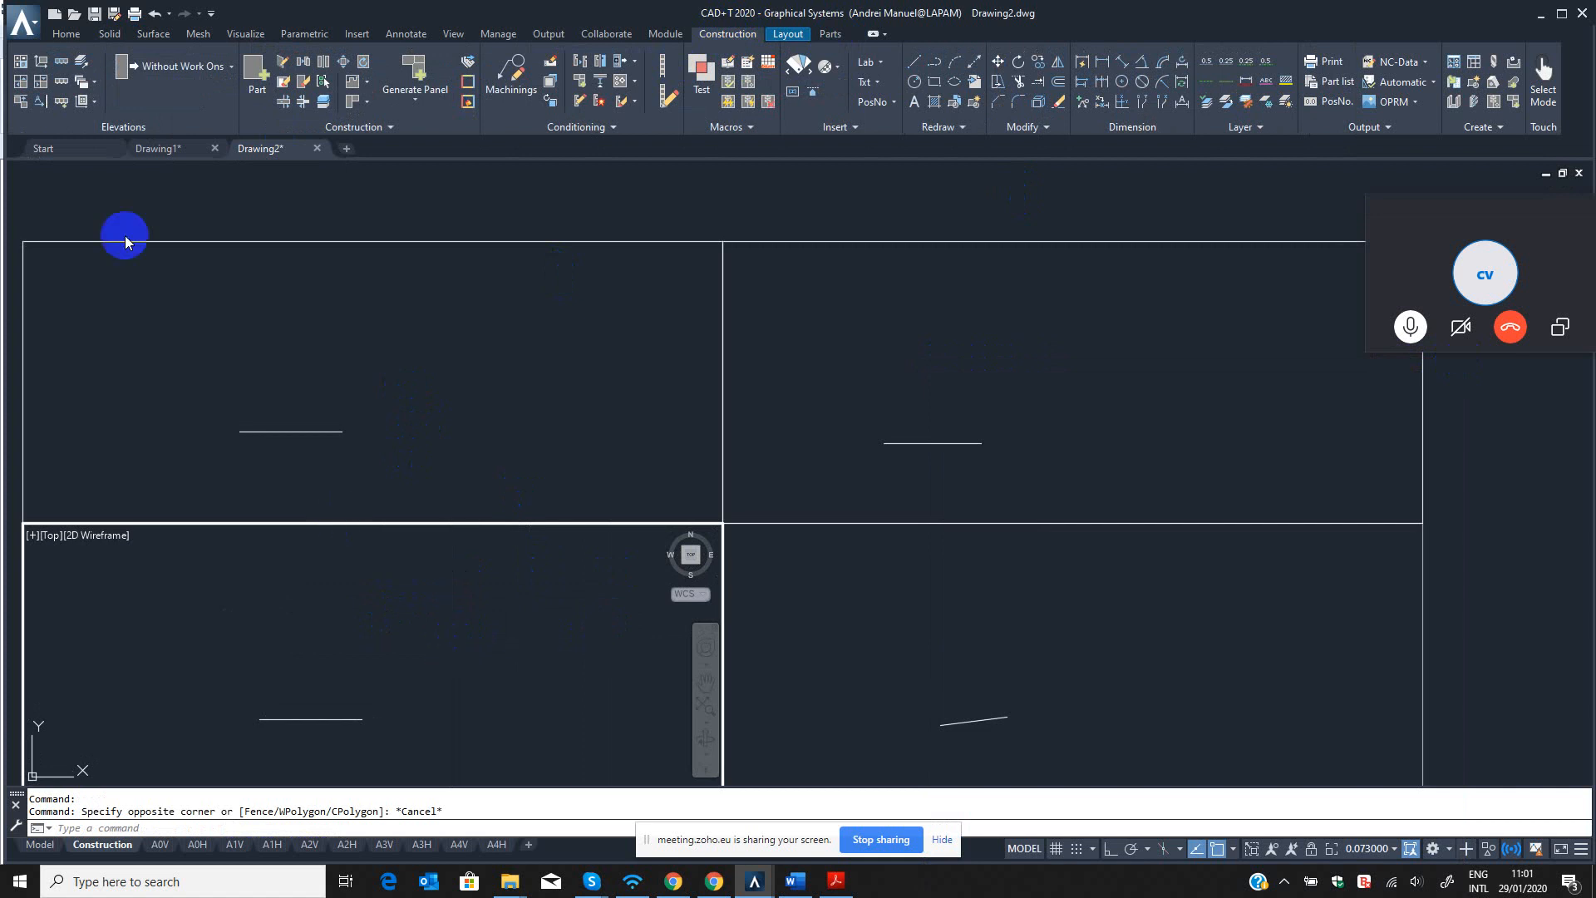
Maximize the top viewport and the 3D custom viewport in turn, restoring the four-view layout after each.
click(22, 84)
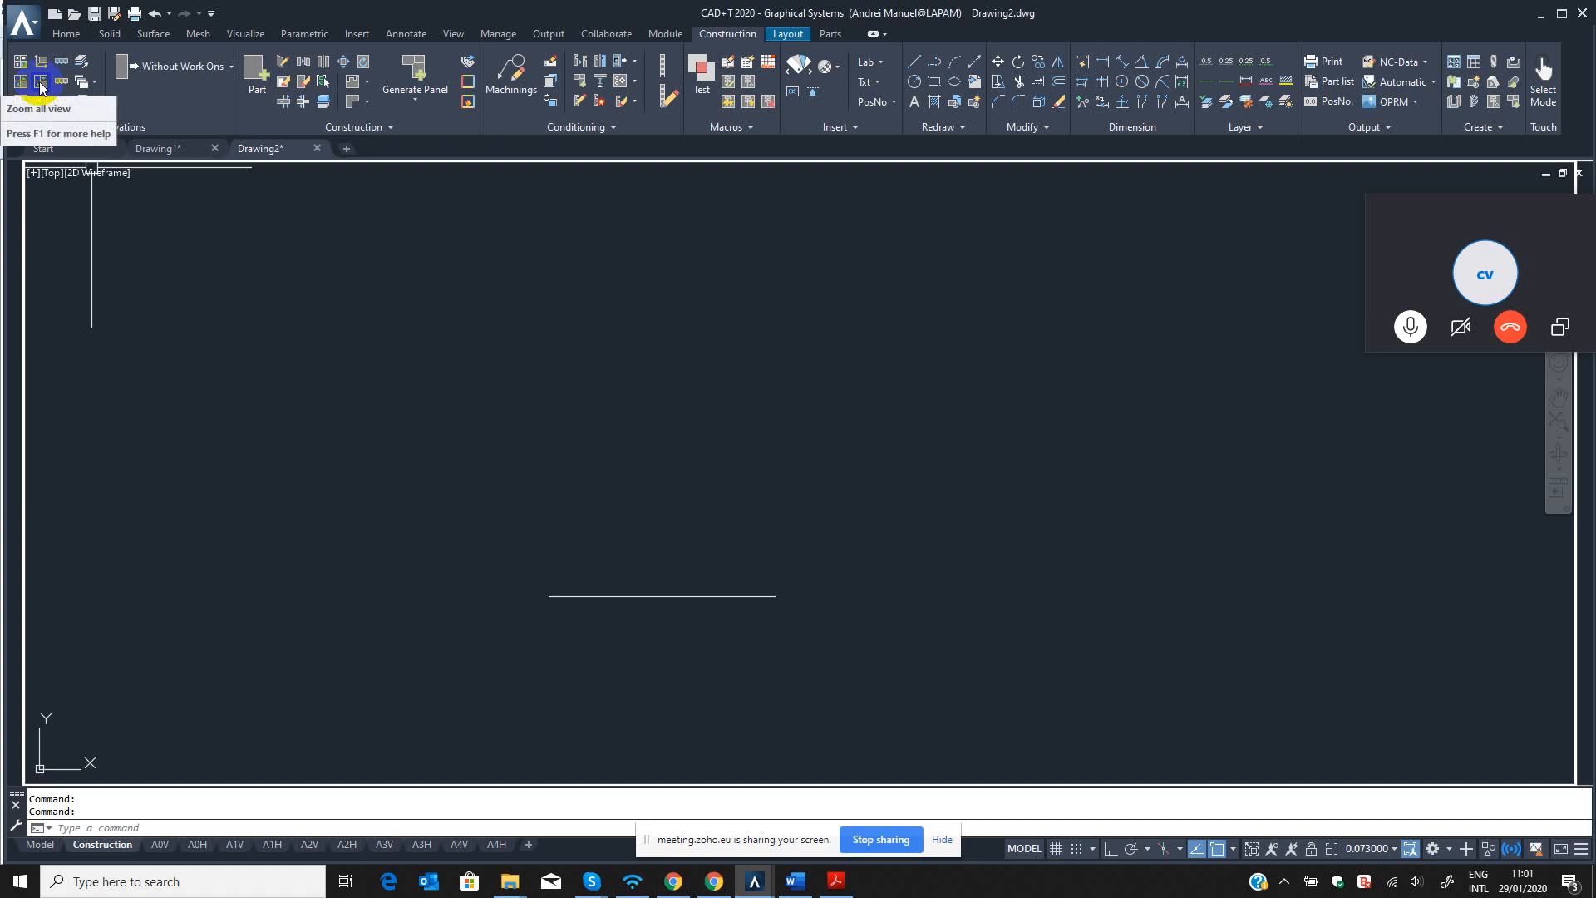
click(41, 83)
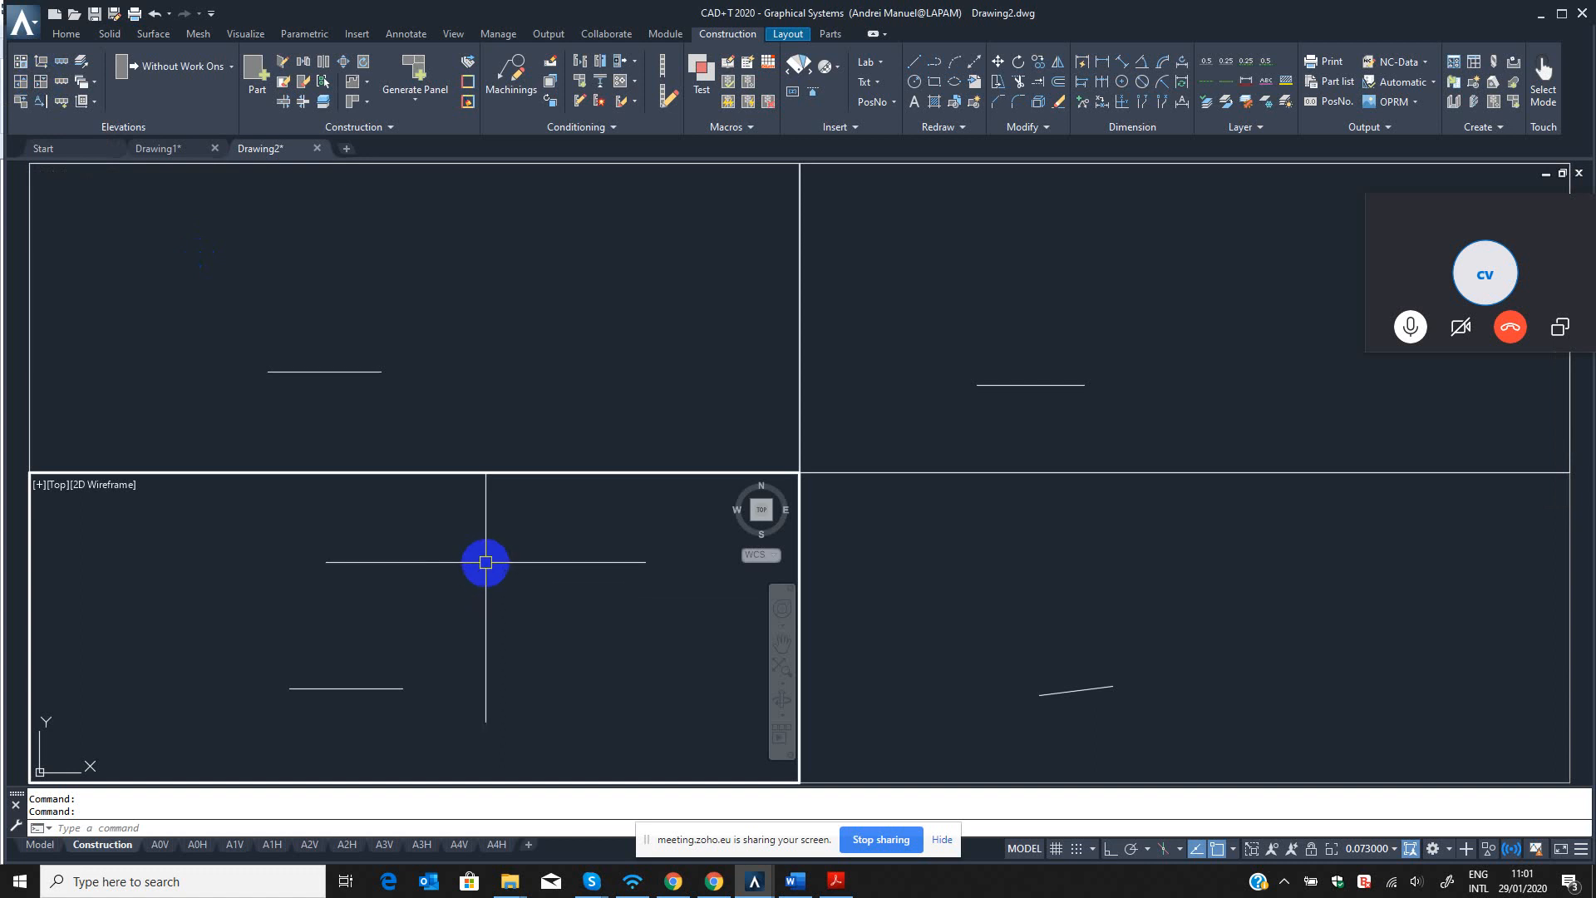
click(974, 592)
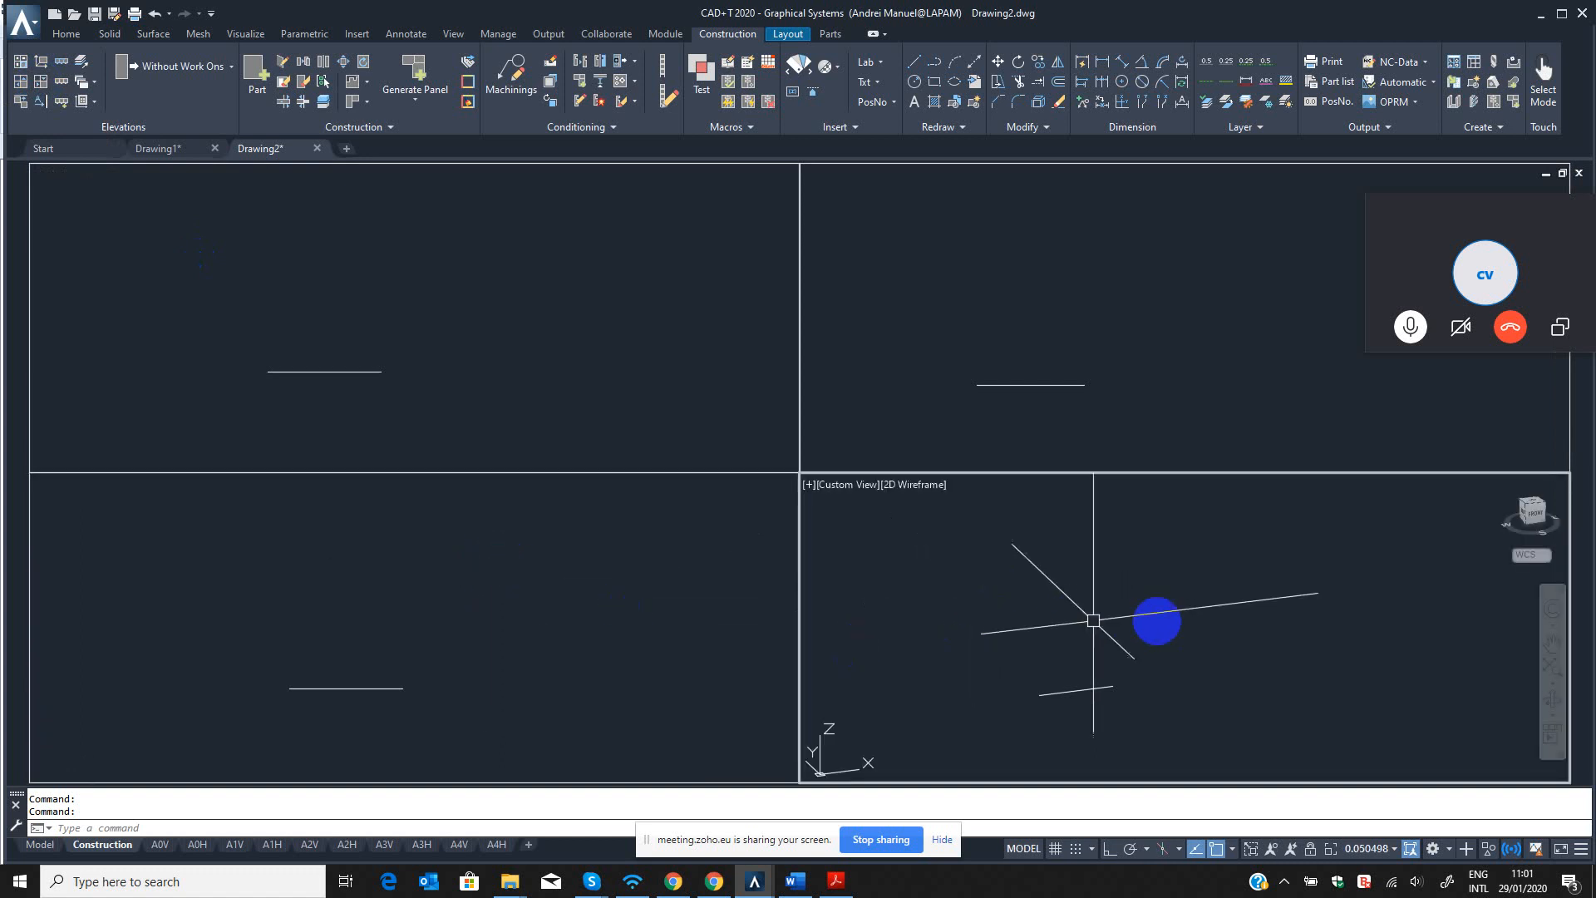
middle_drag(1103, 614, 1216, 591)
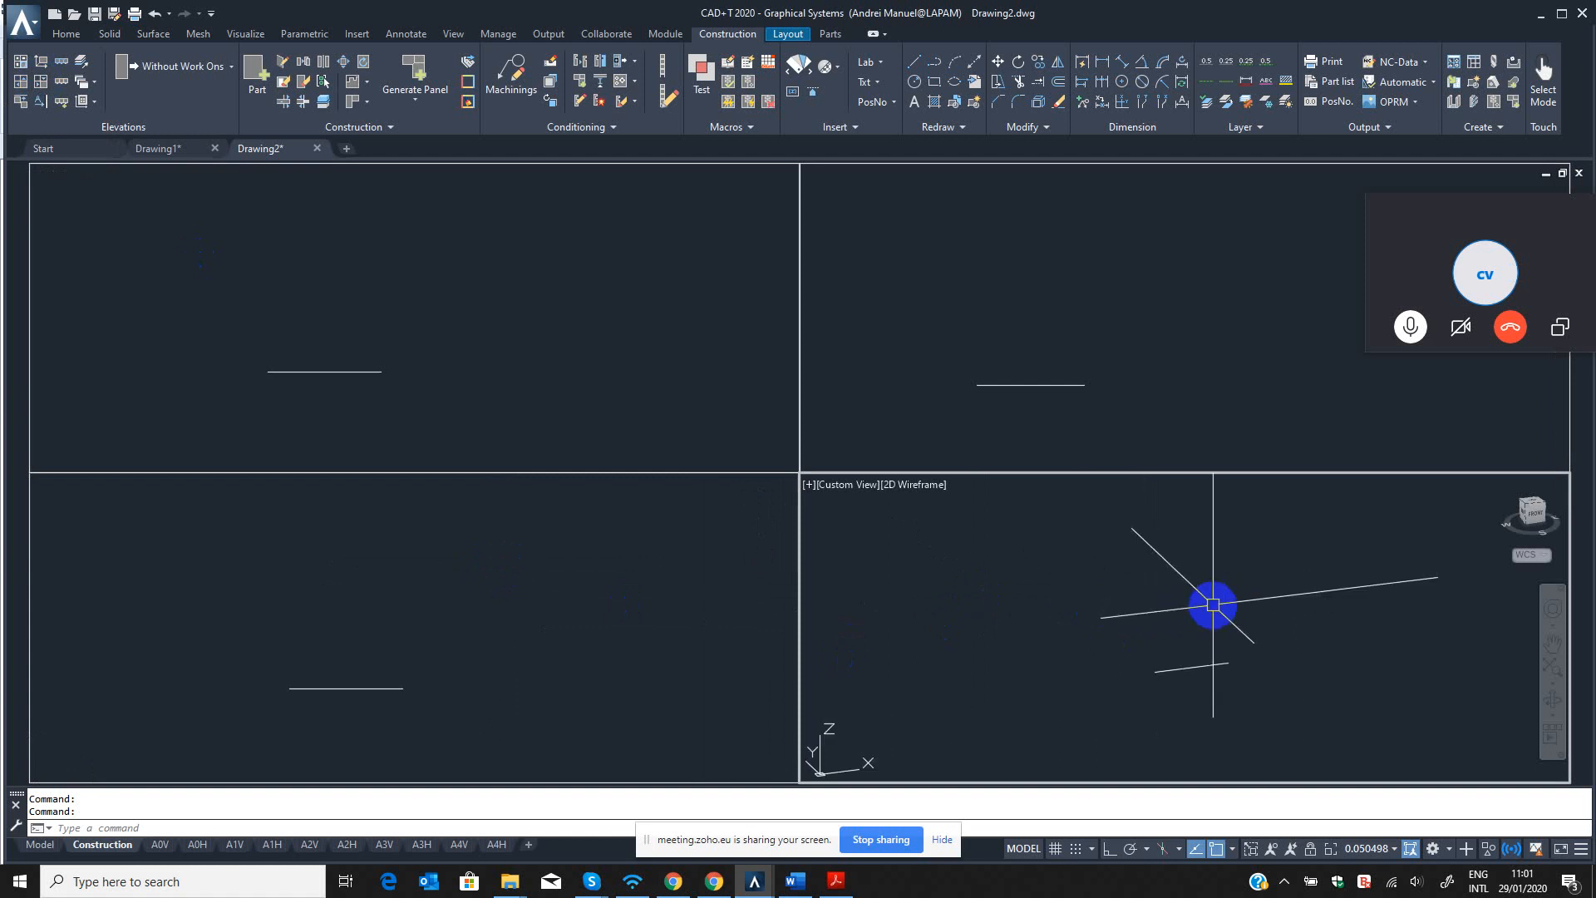
click(23, 84)
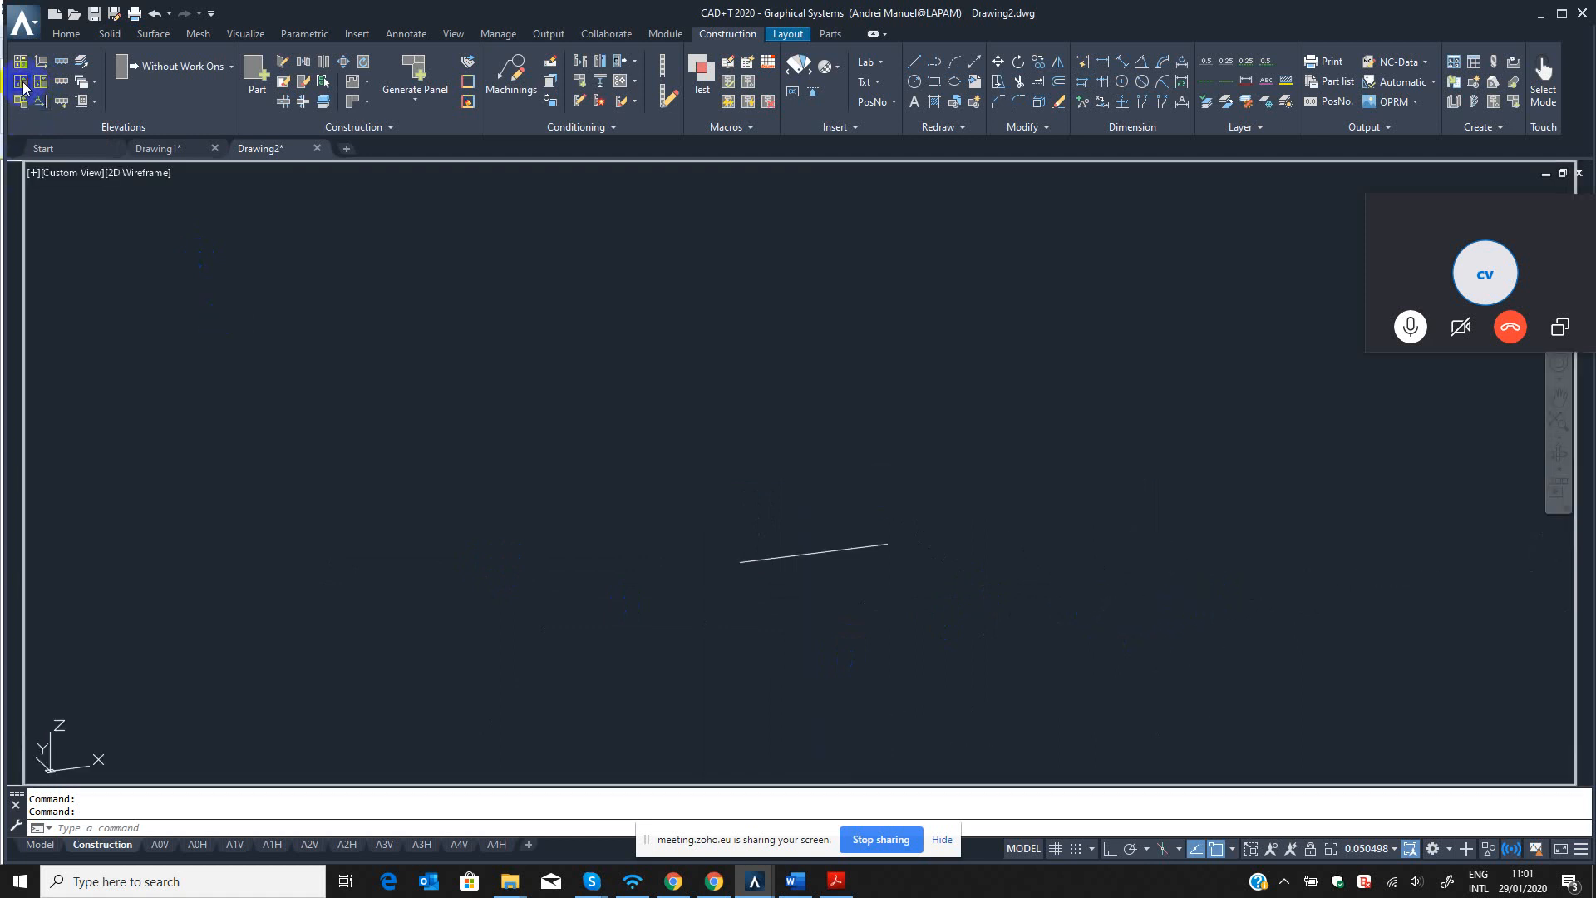
click(41, 83)
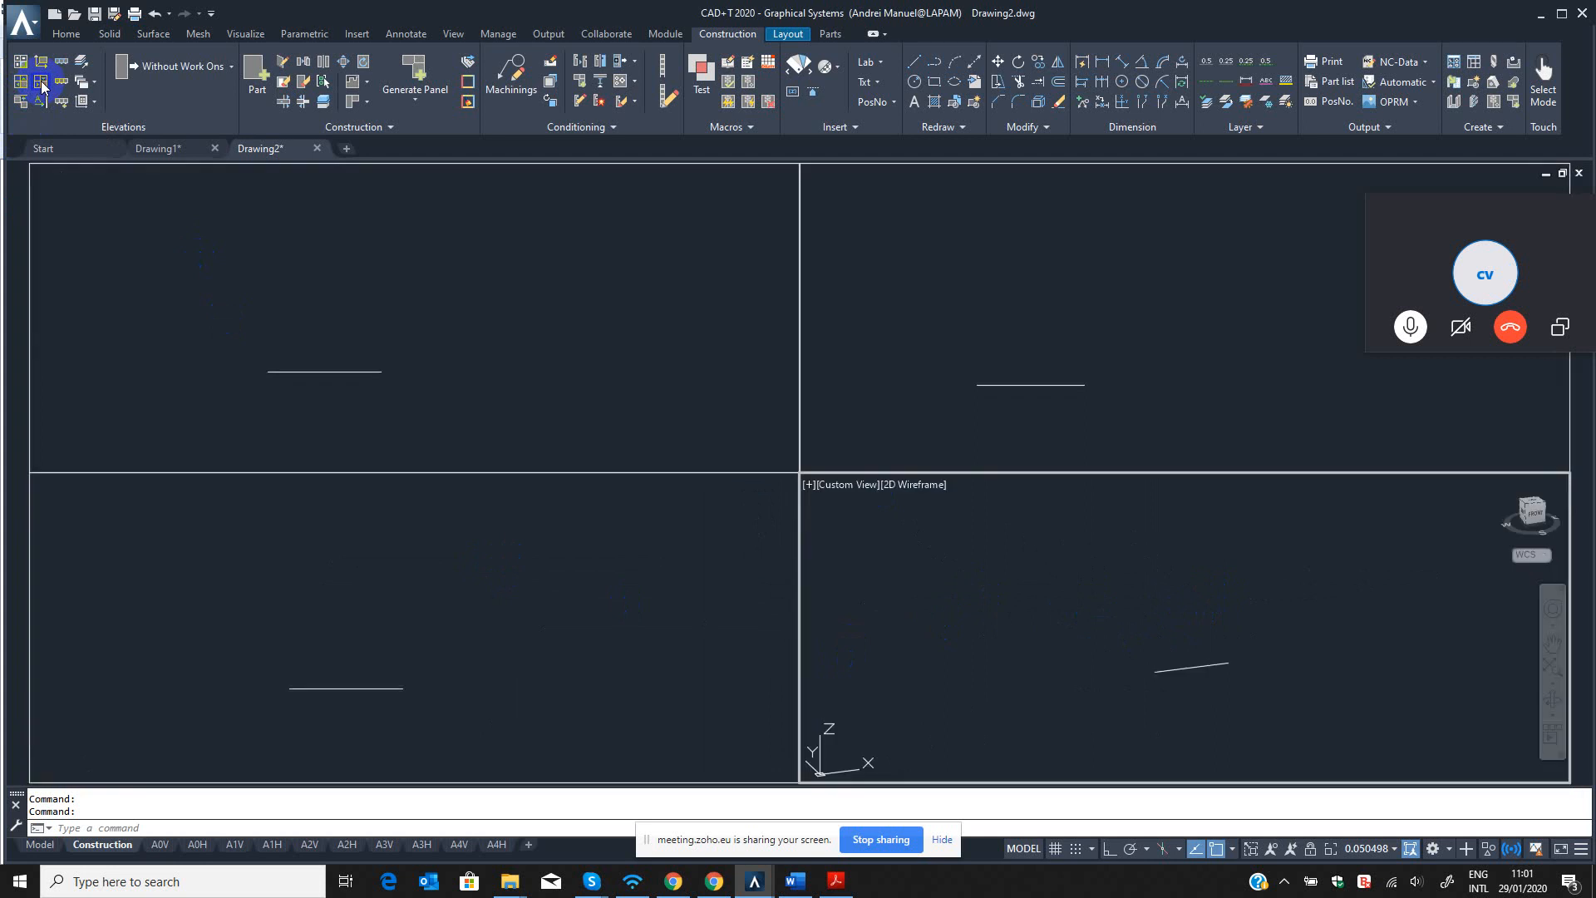
Activate the front viewport briefly and make the top viewport the current one.
click(416, 316)
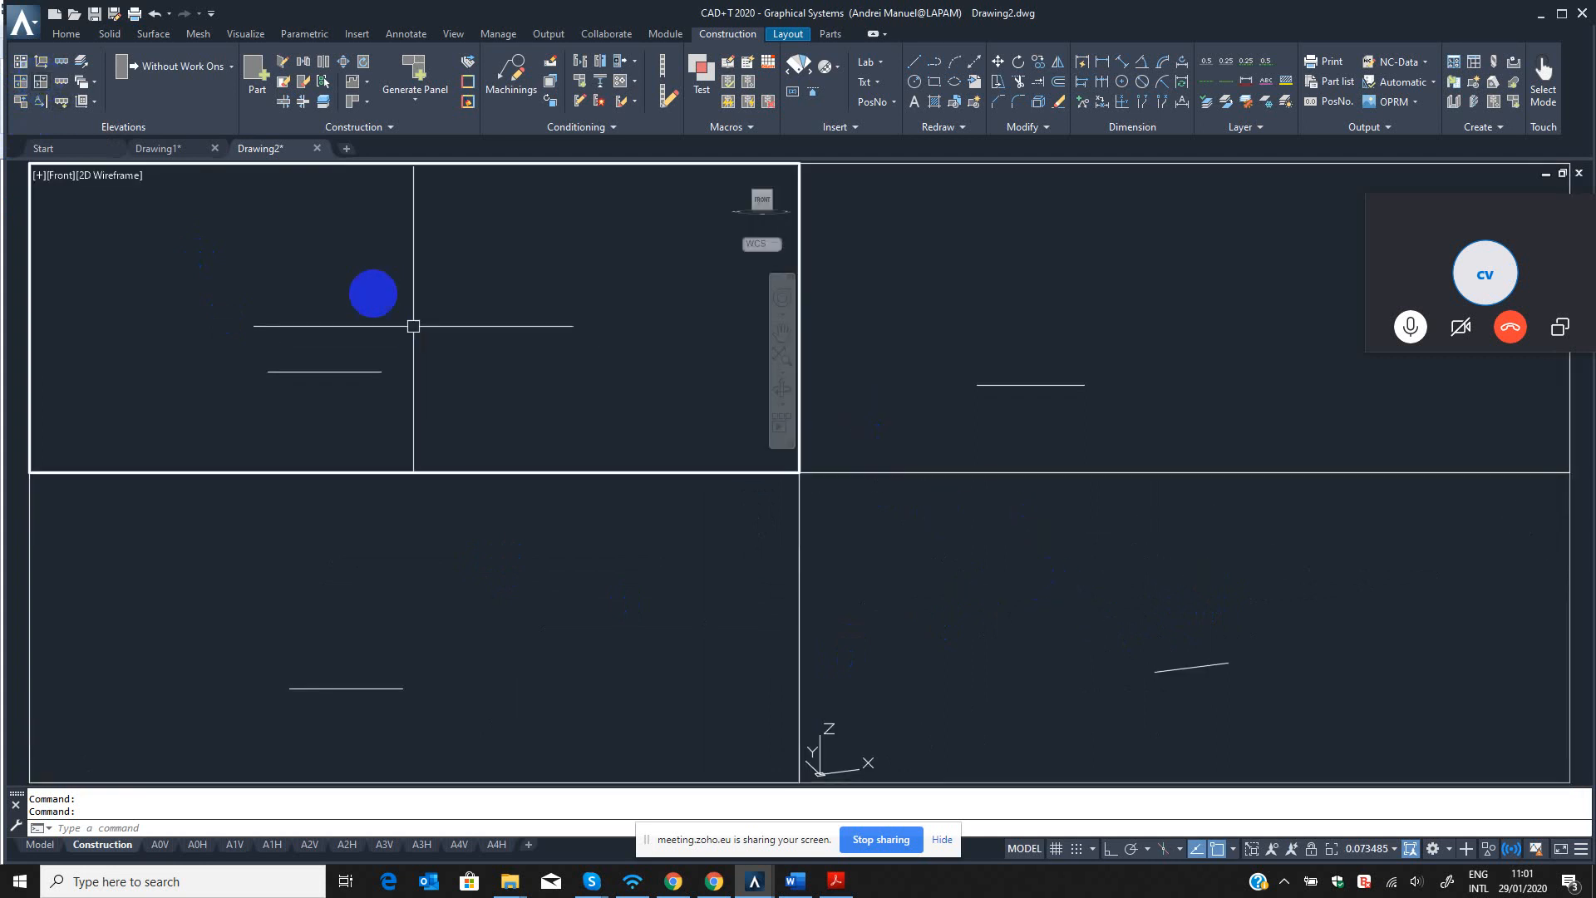
click(540, 598)
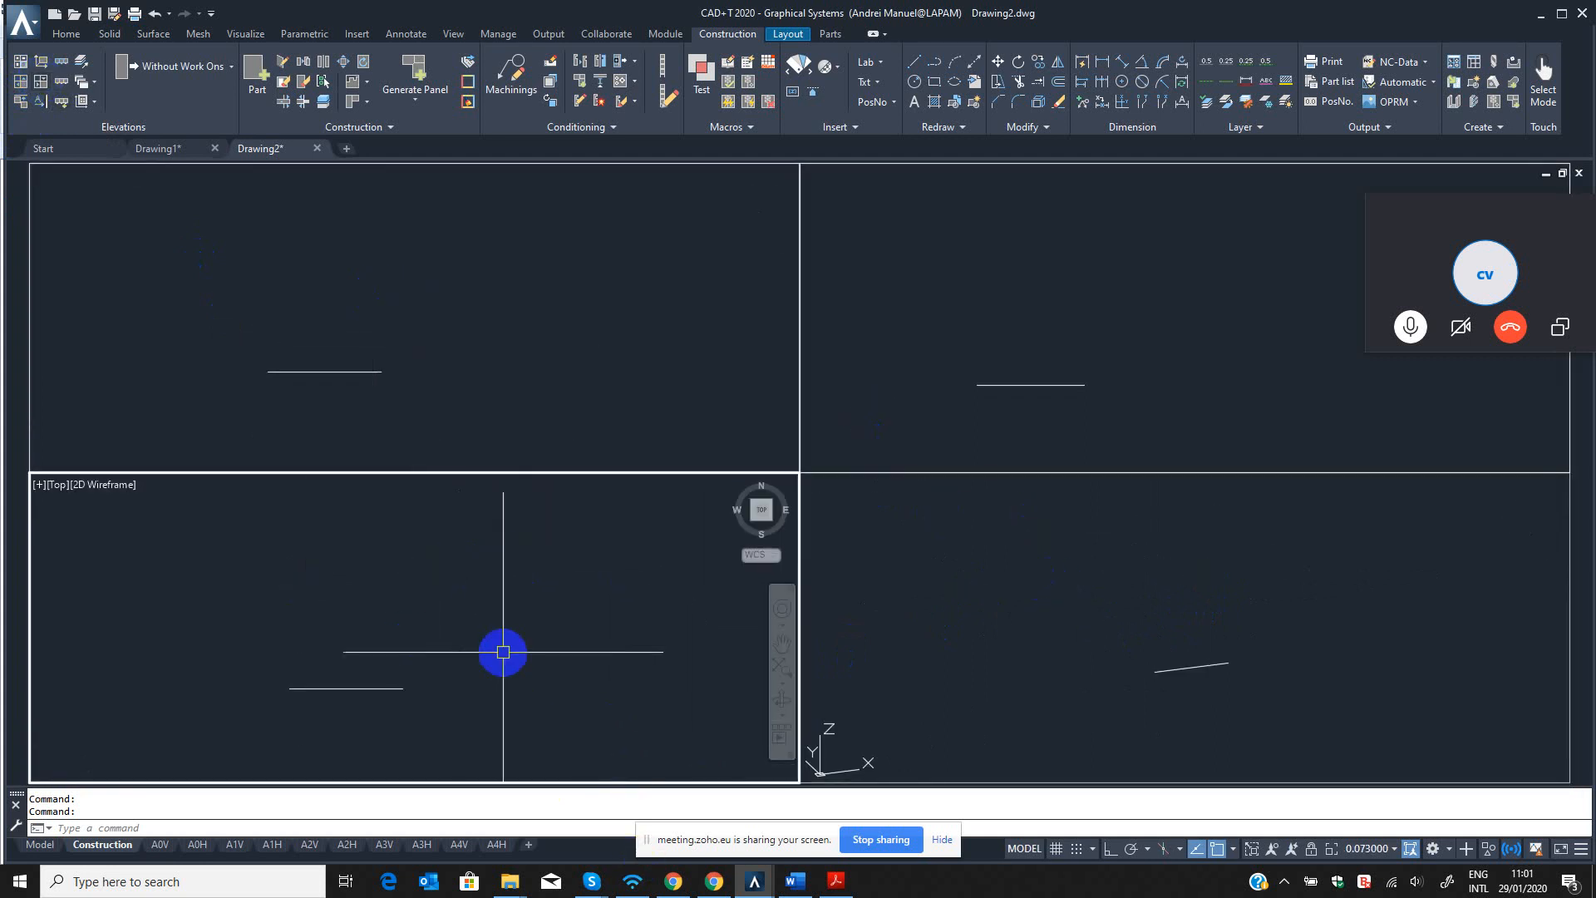
middle_drag(503, 652, 494, 640)
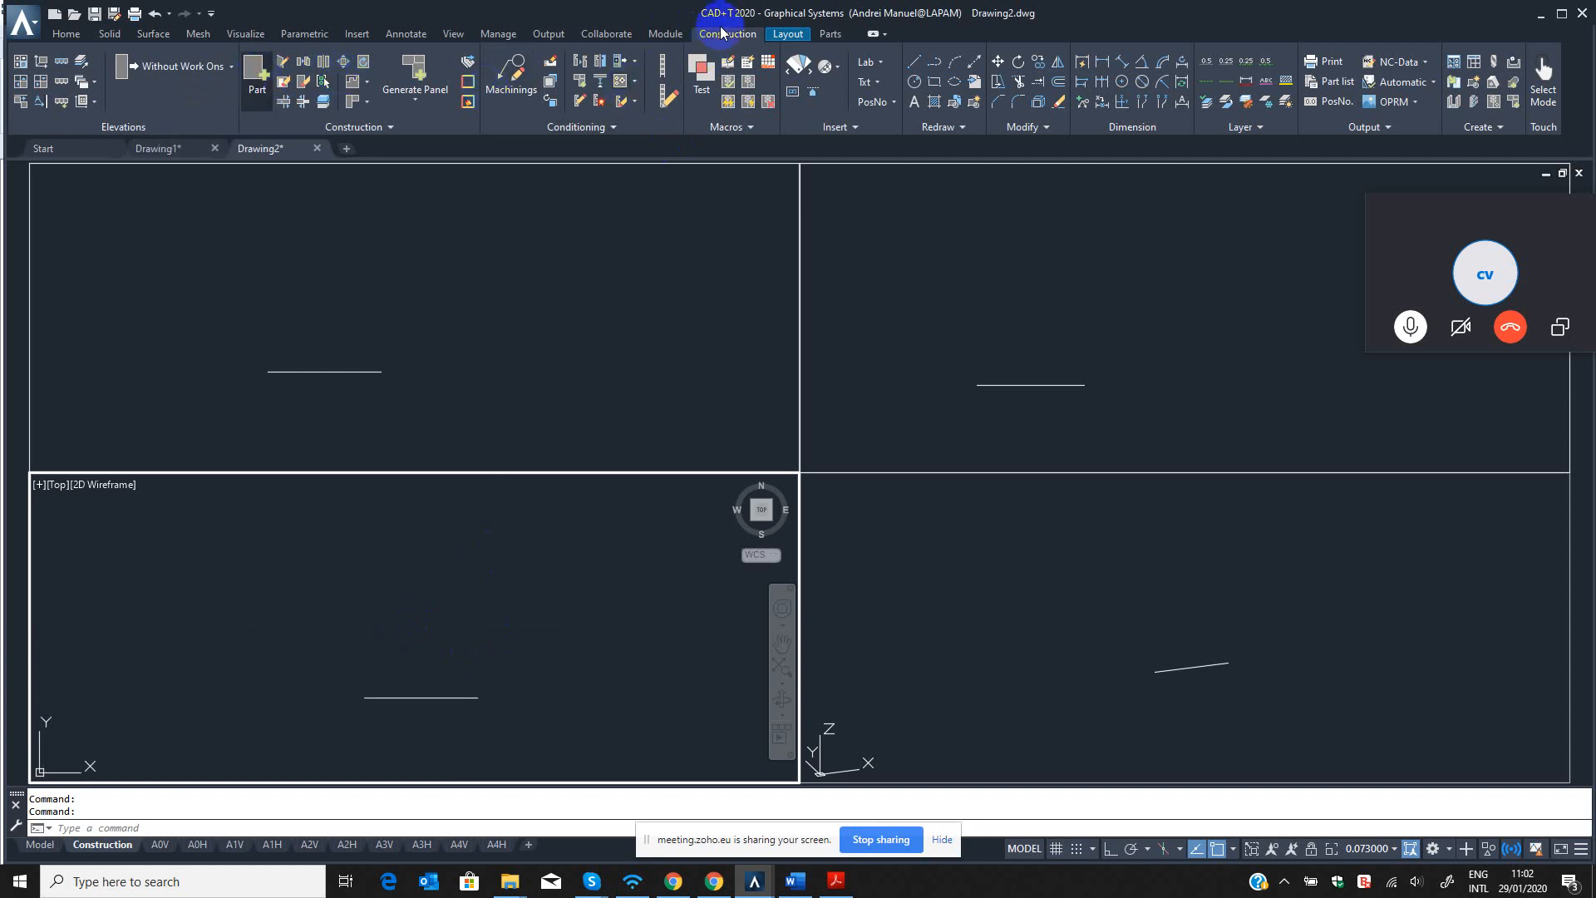
Start a new Panel part named Side panel L with short name SIDE, length 700 and width 500.
click(1462, 360)
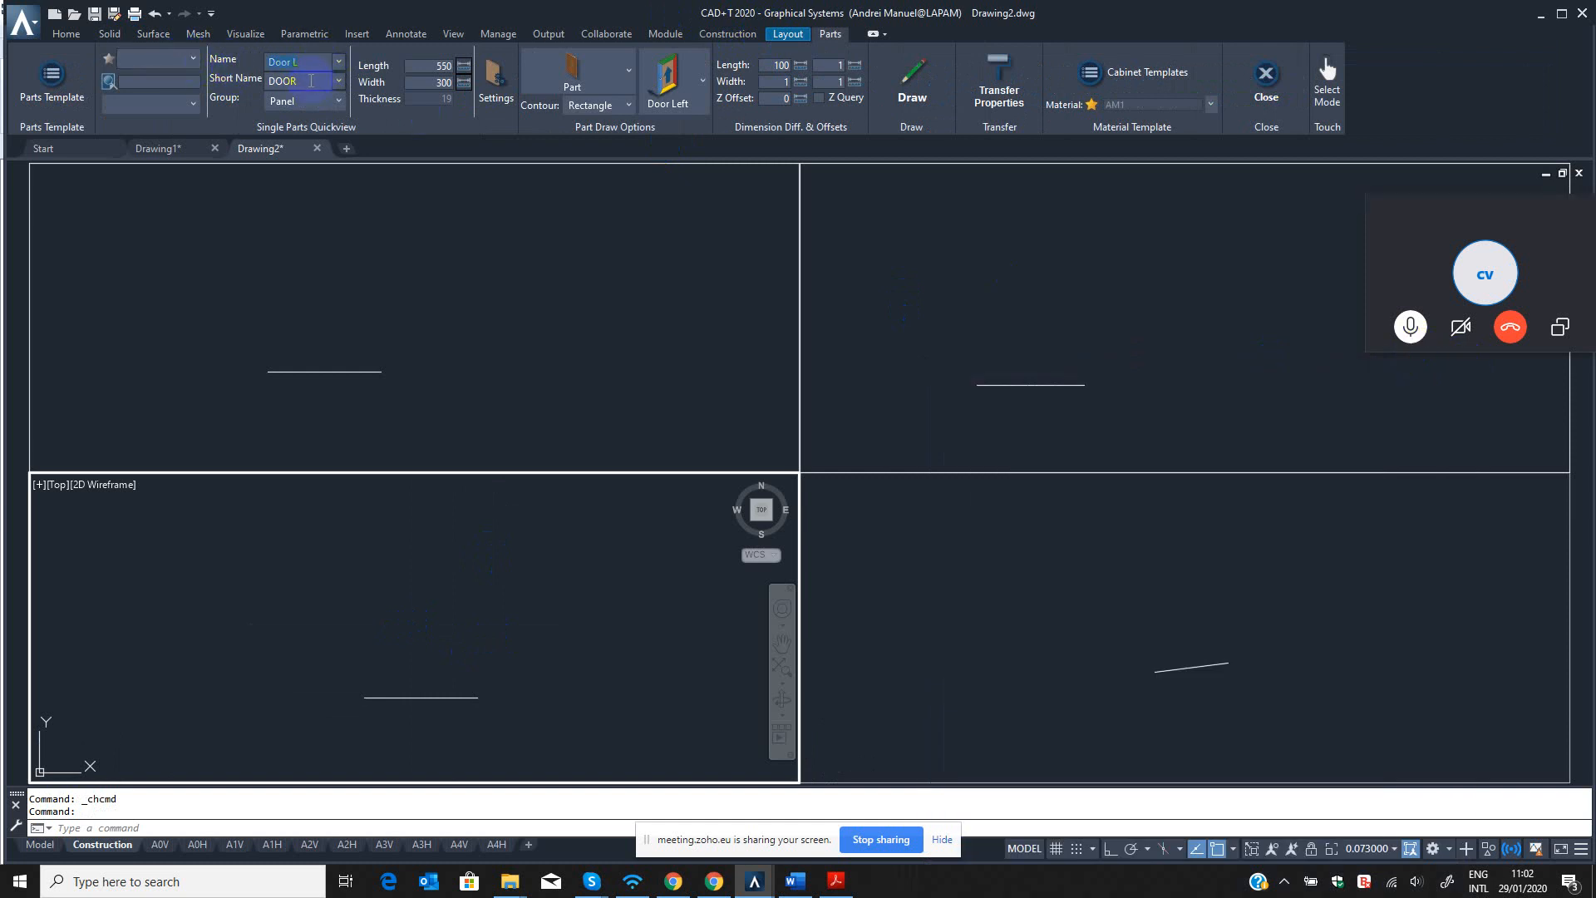
click(1267, 75)
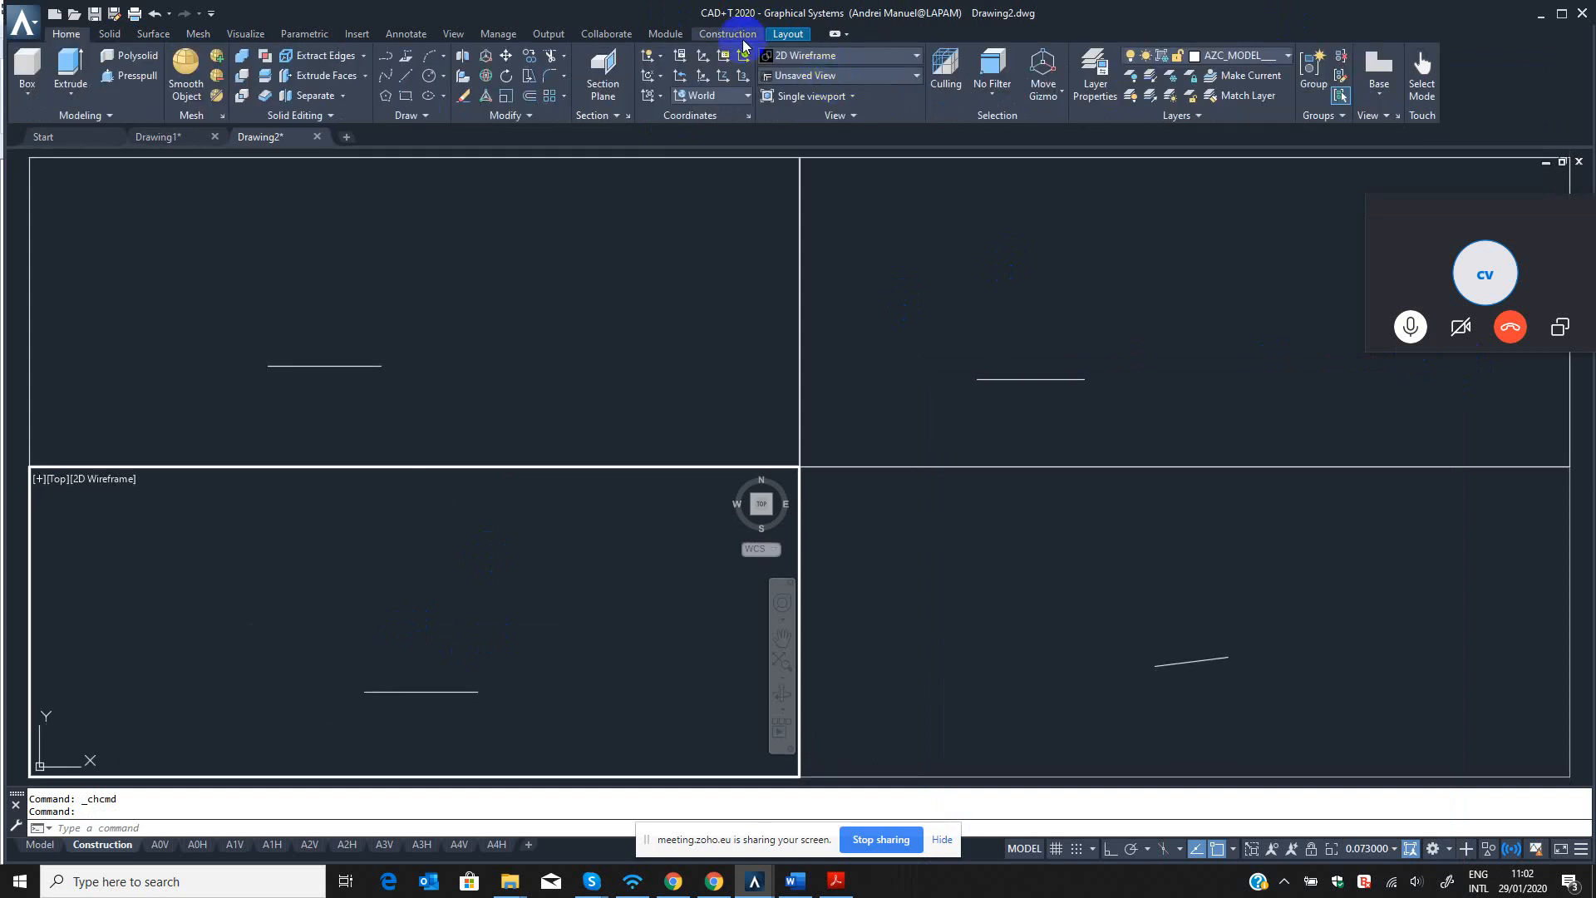
click(251, 62)
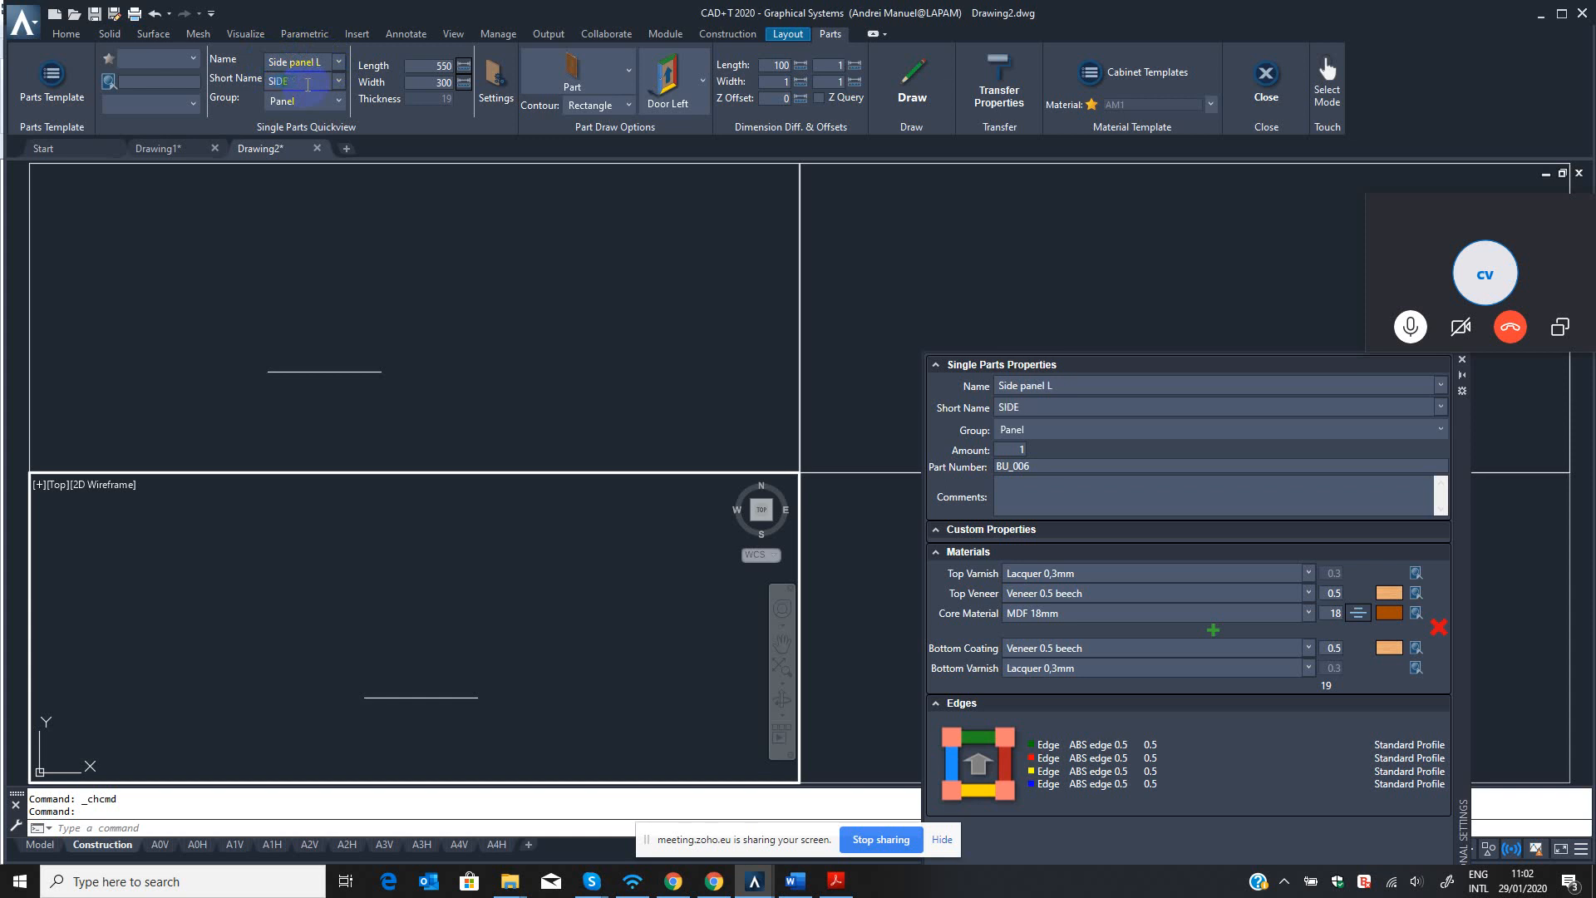
click(321, 102)
click(321, 102)
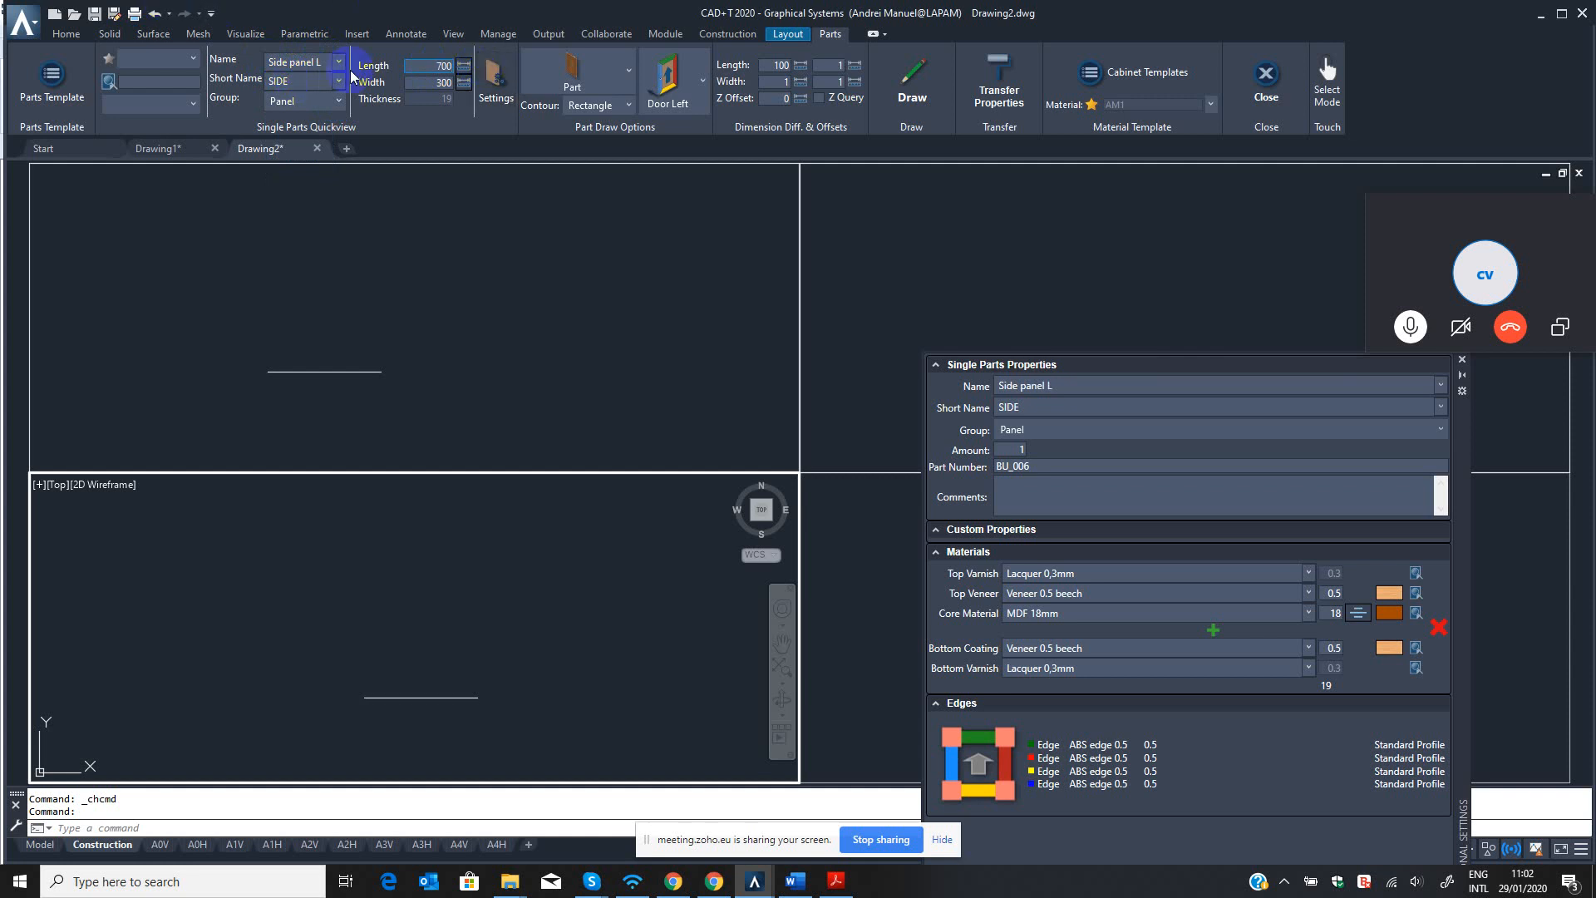
click(435, 83)
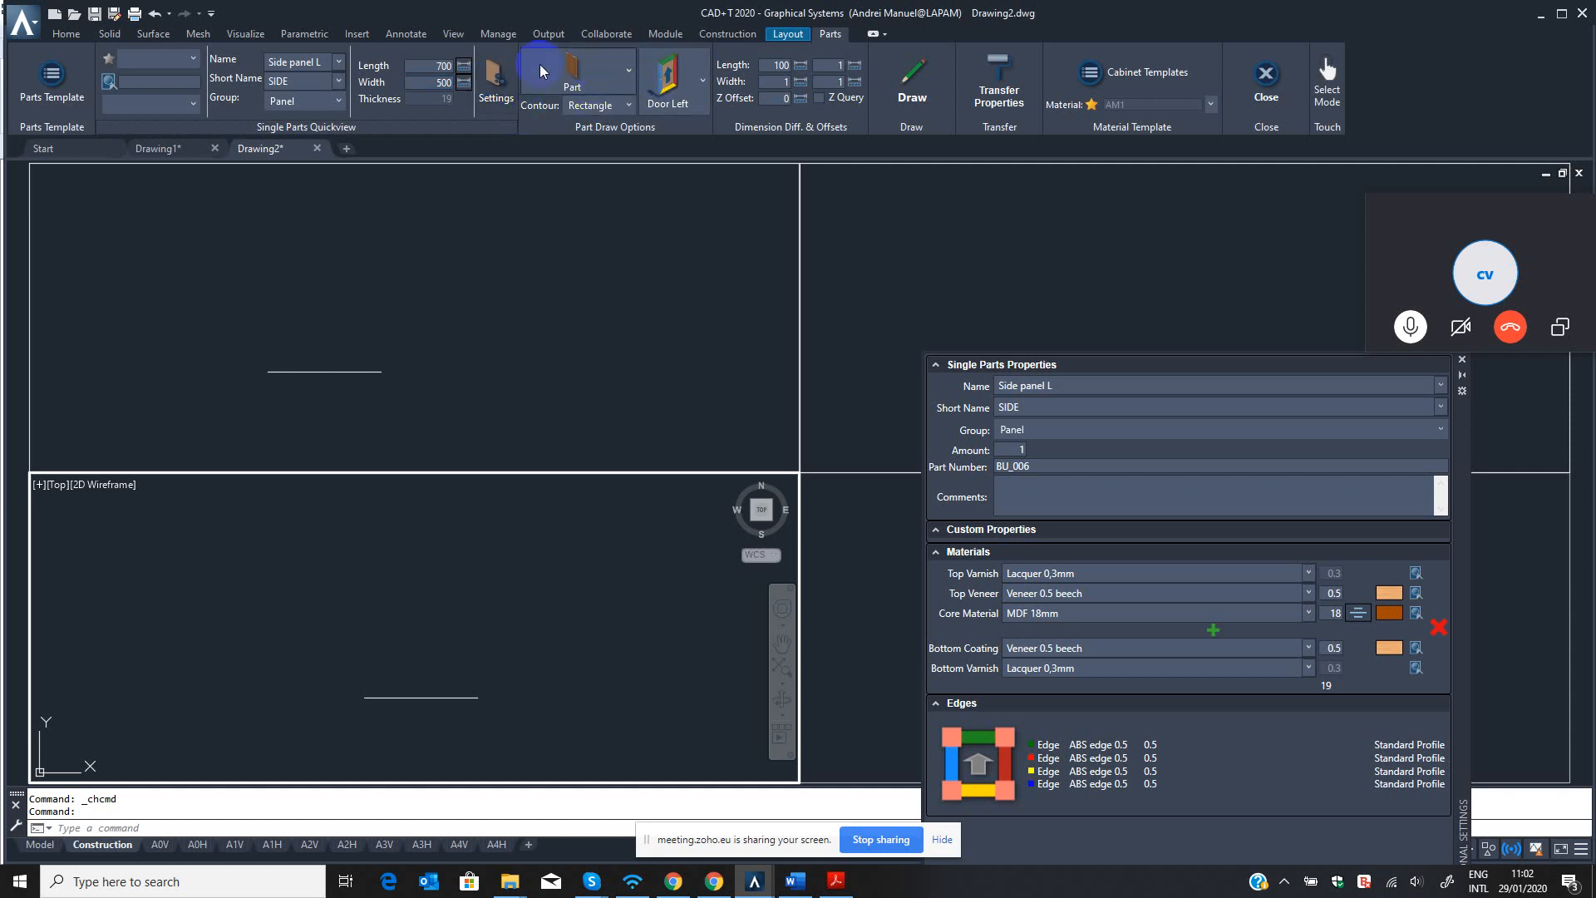
Show the side panel's additional settings and choose MDF 18mm as its core material.
click(493, 74)
click(497, 75)
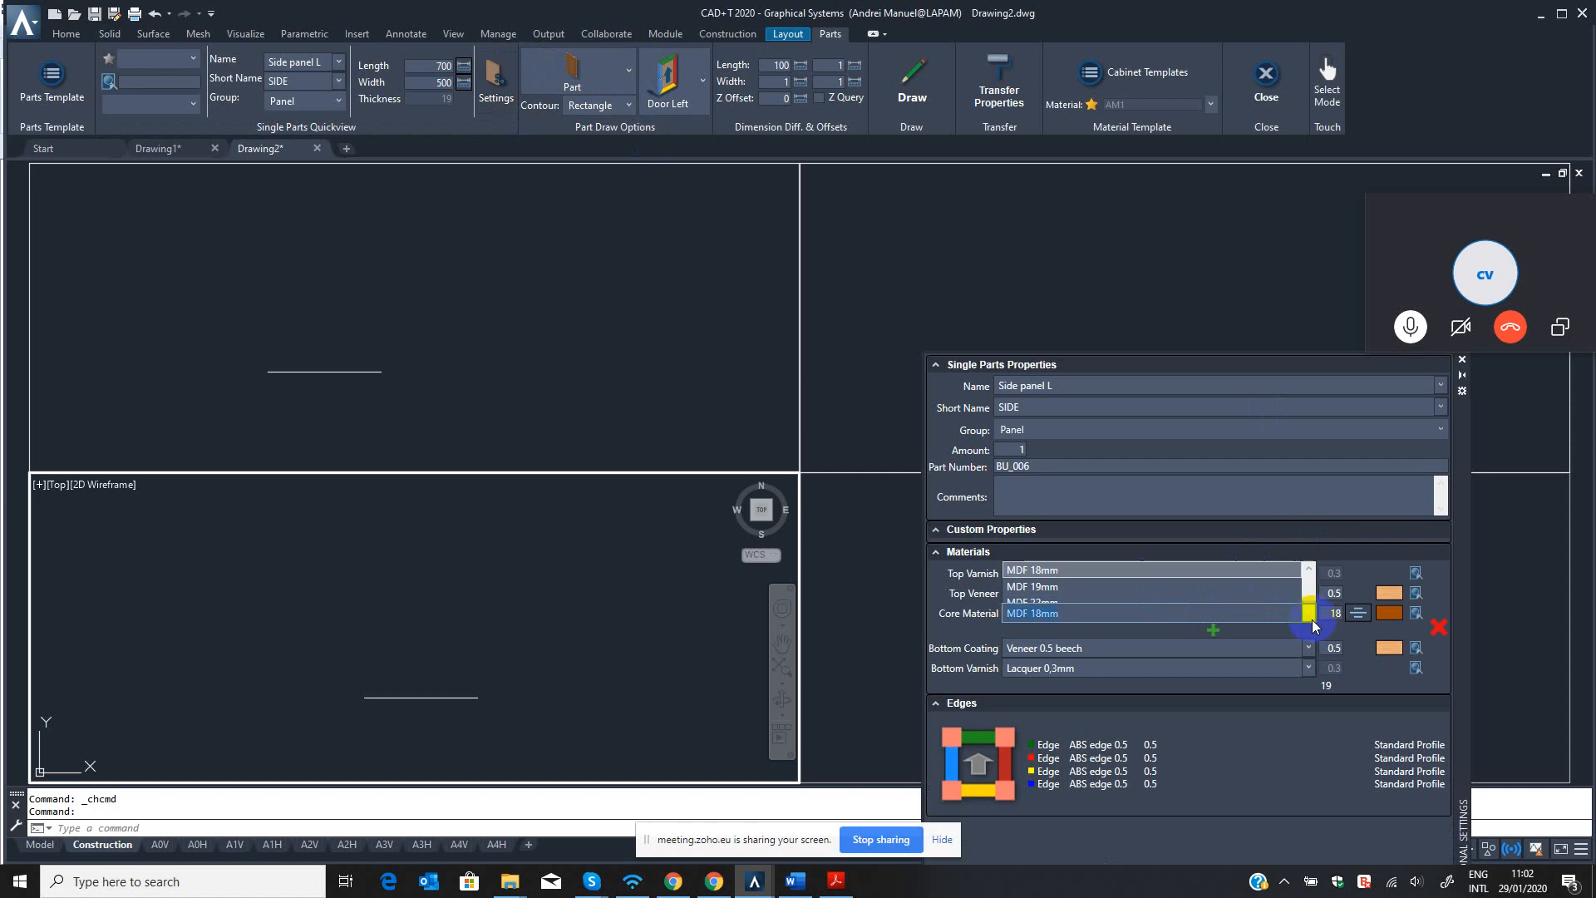
click(1312, 617)
click(1122, 613)
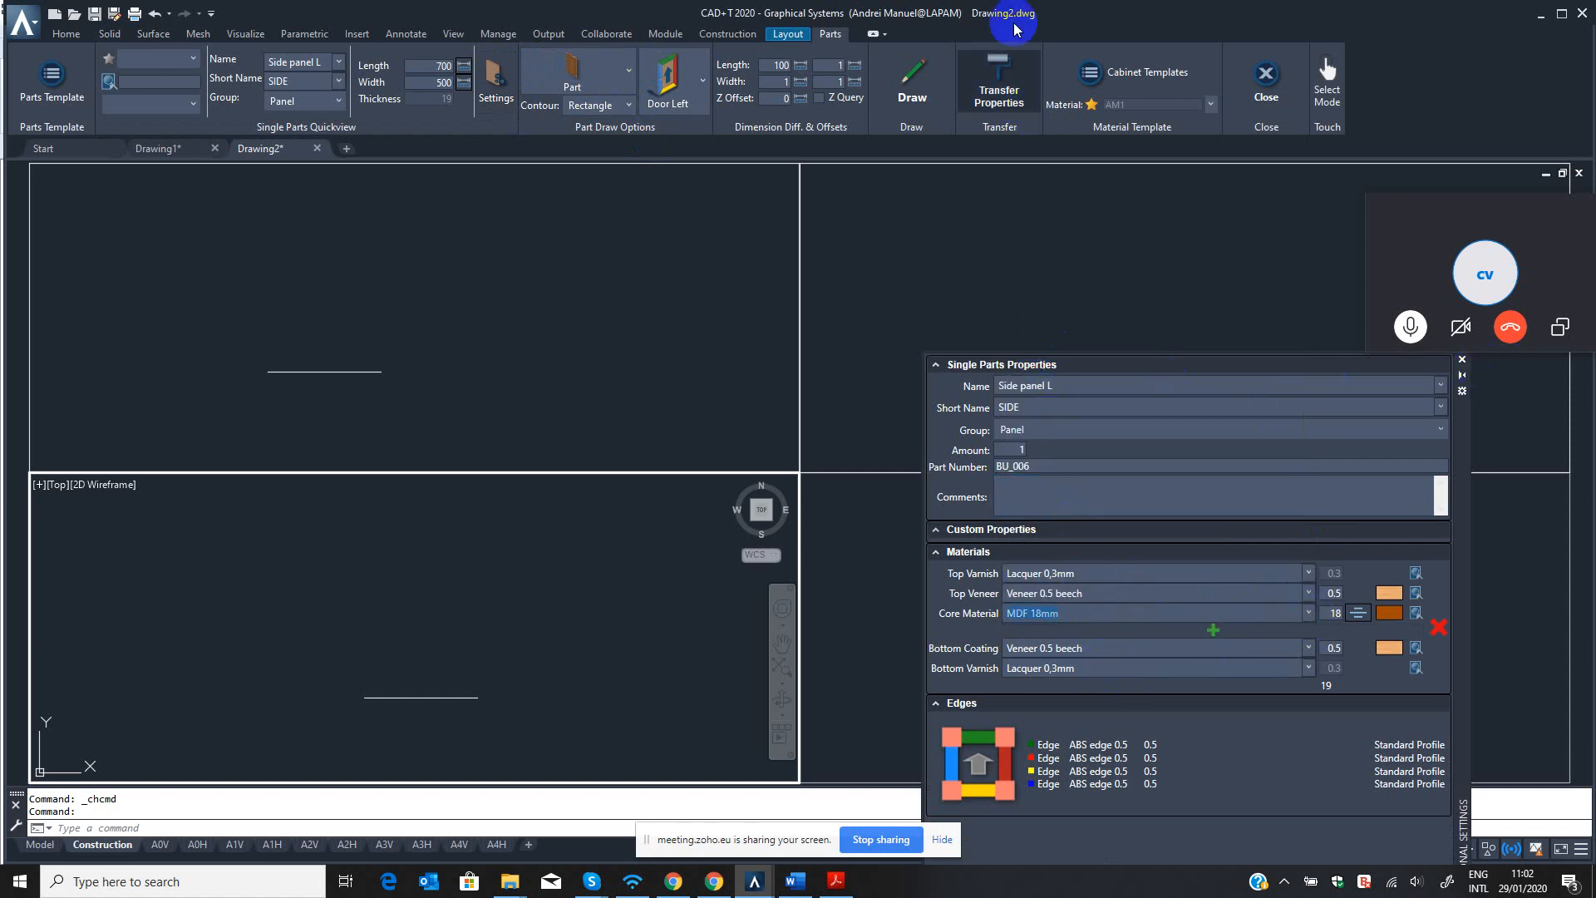
Draw the side panel in Vertical Y orientation from the wall line's left end in the top viewport, with its backplane direction along the line's perpendicular.
click(702, 84)
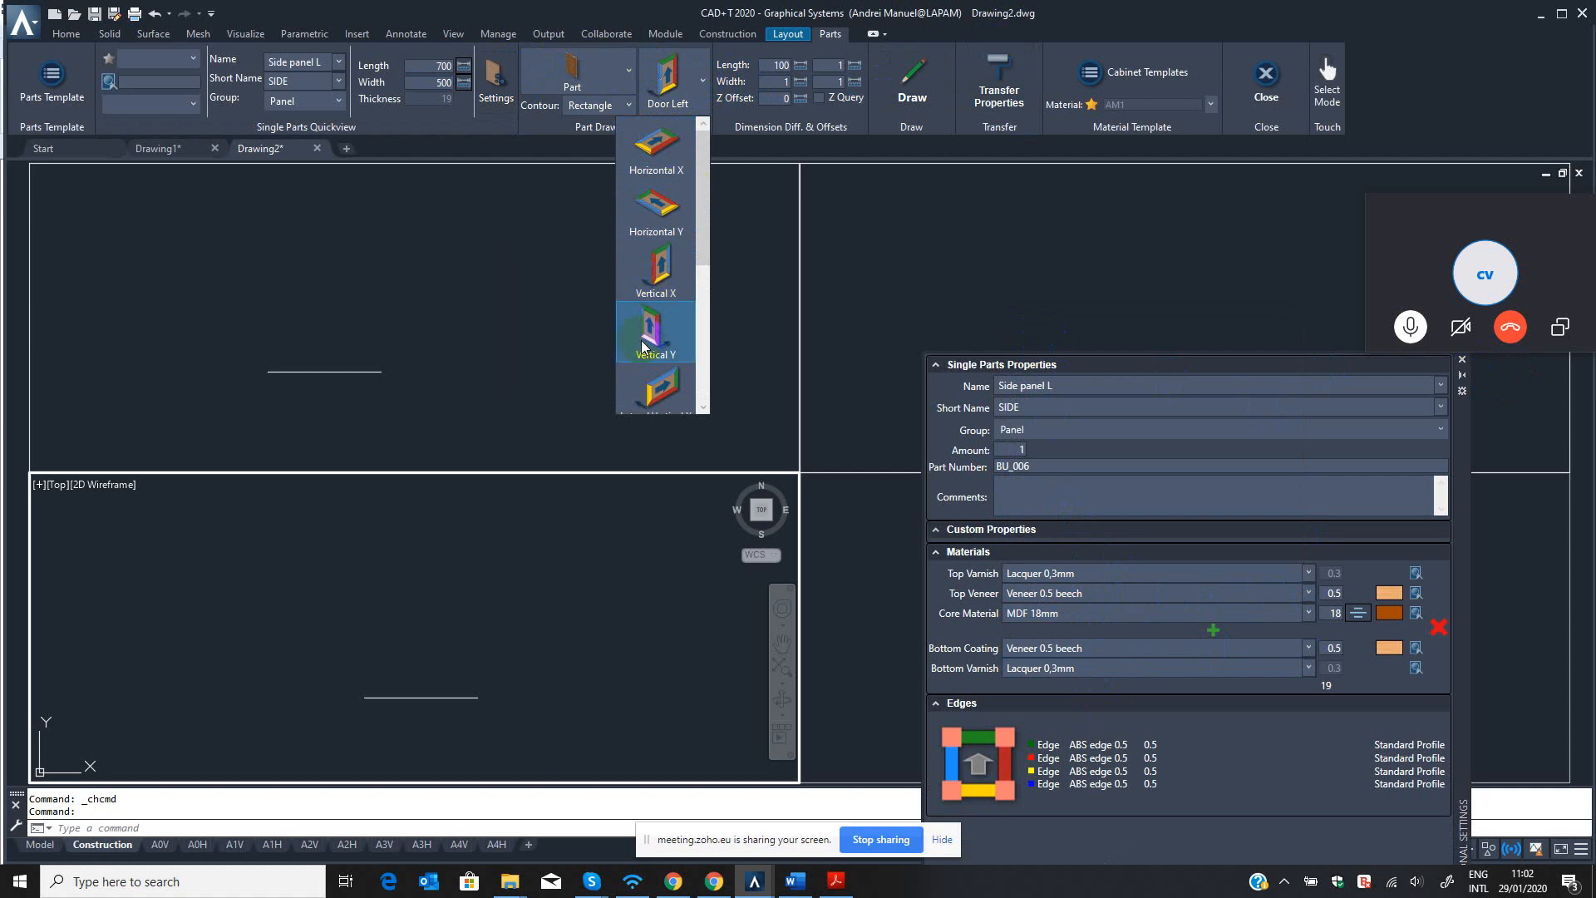
click(653, 337)
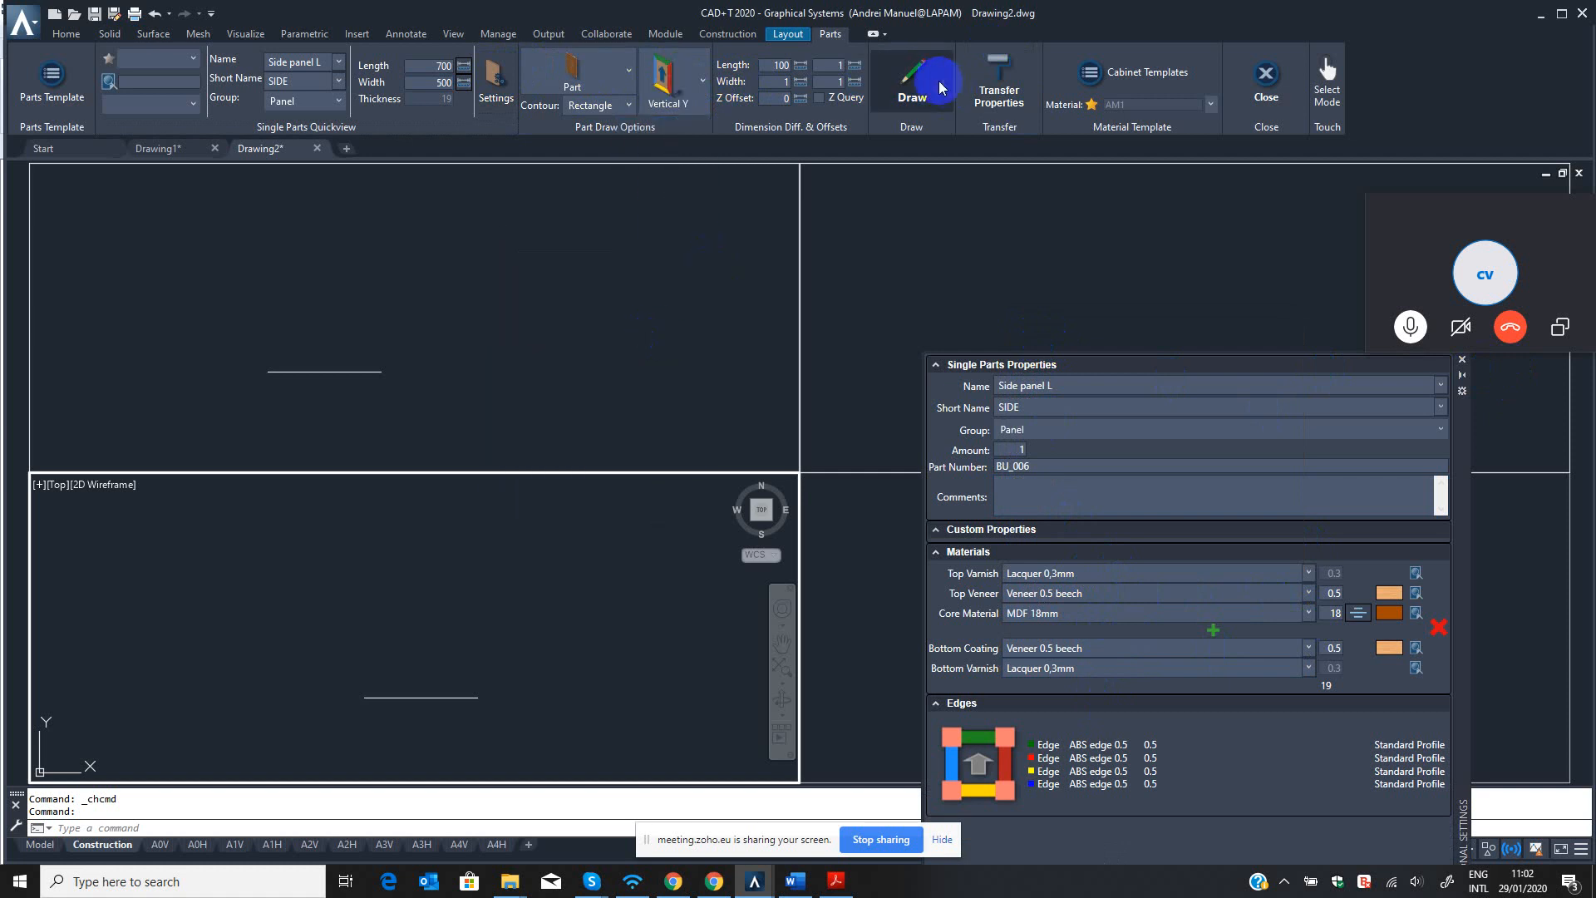
click(910, 81)
click(835, 466)
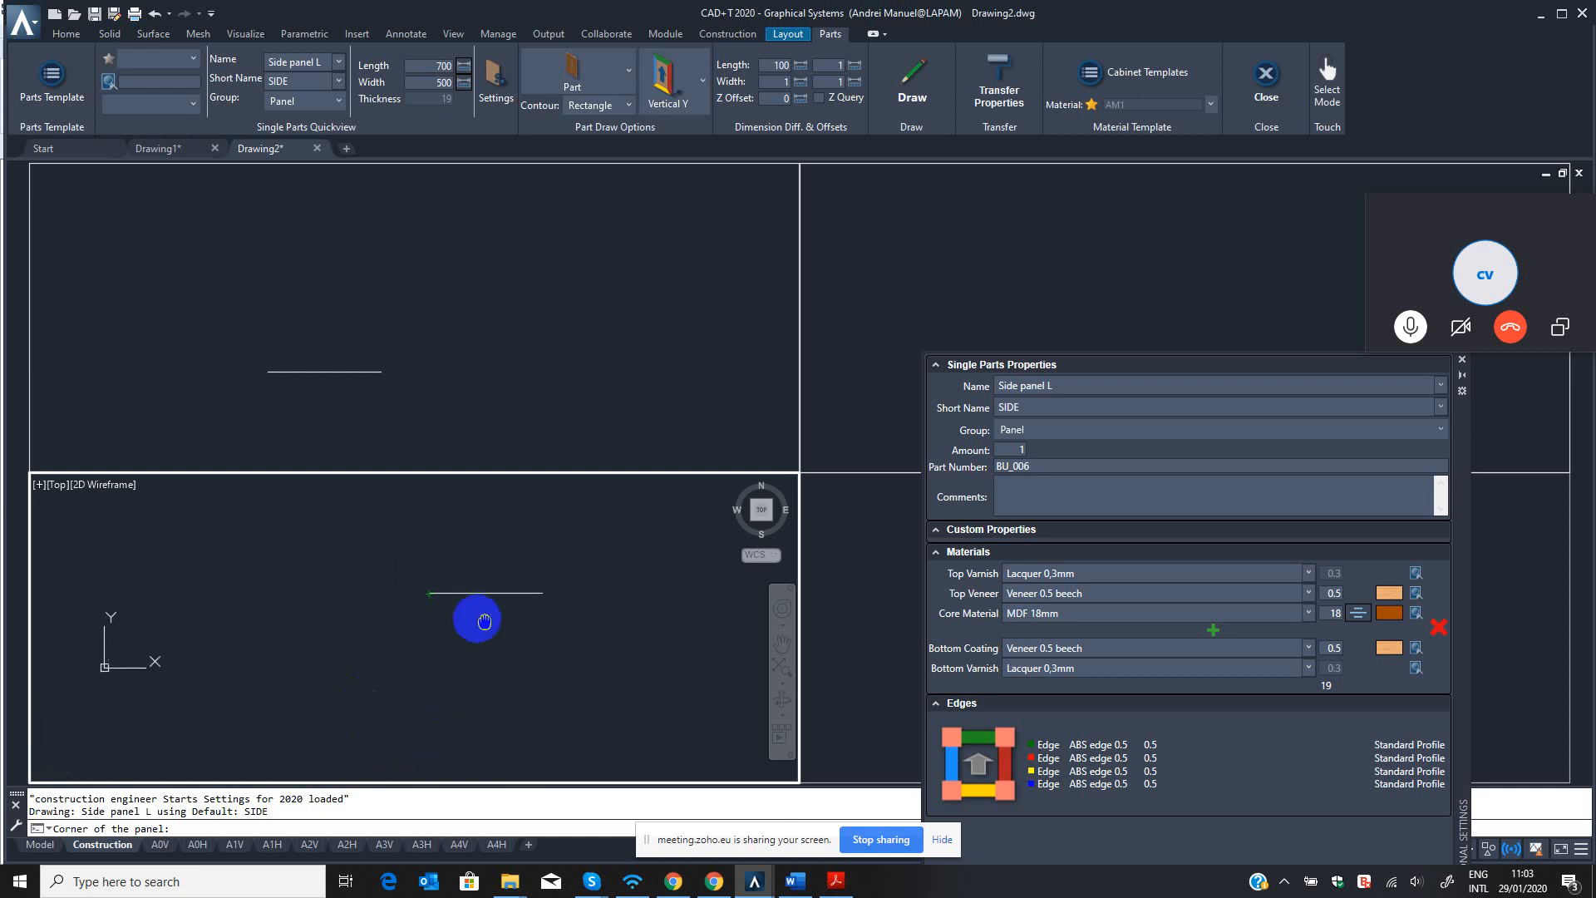
click(428, 592)
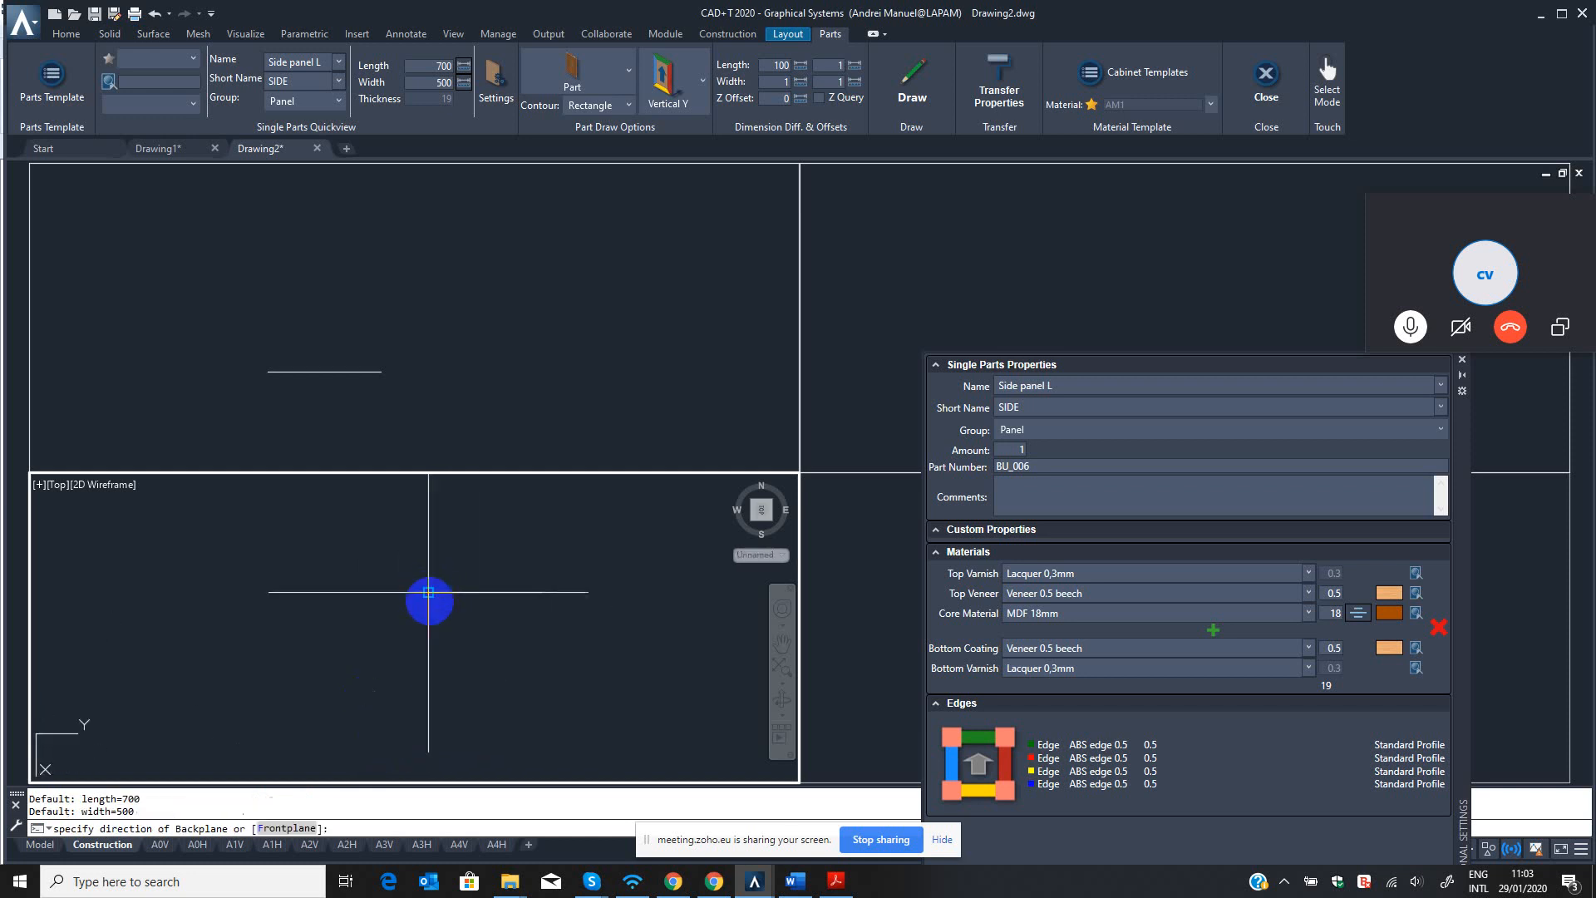
click(428, 663)
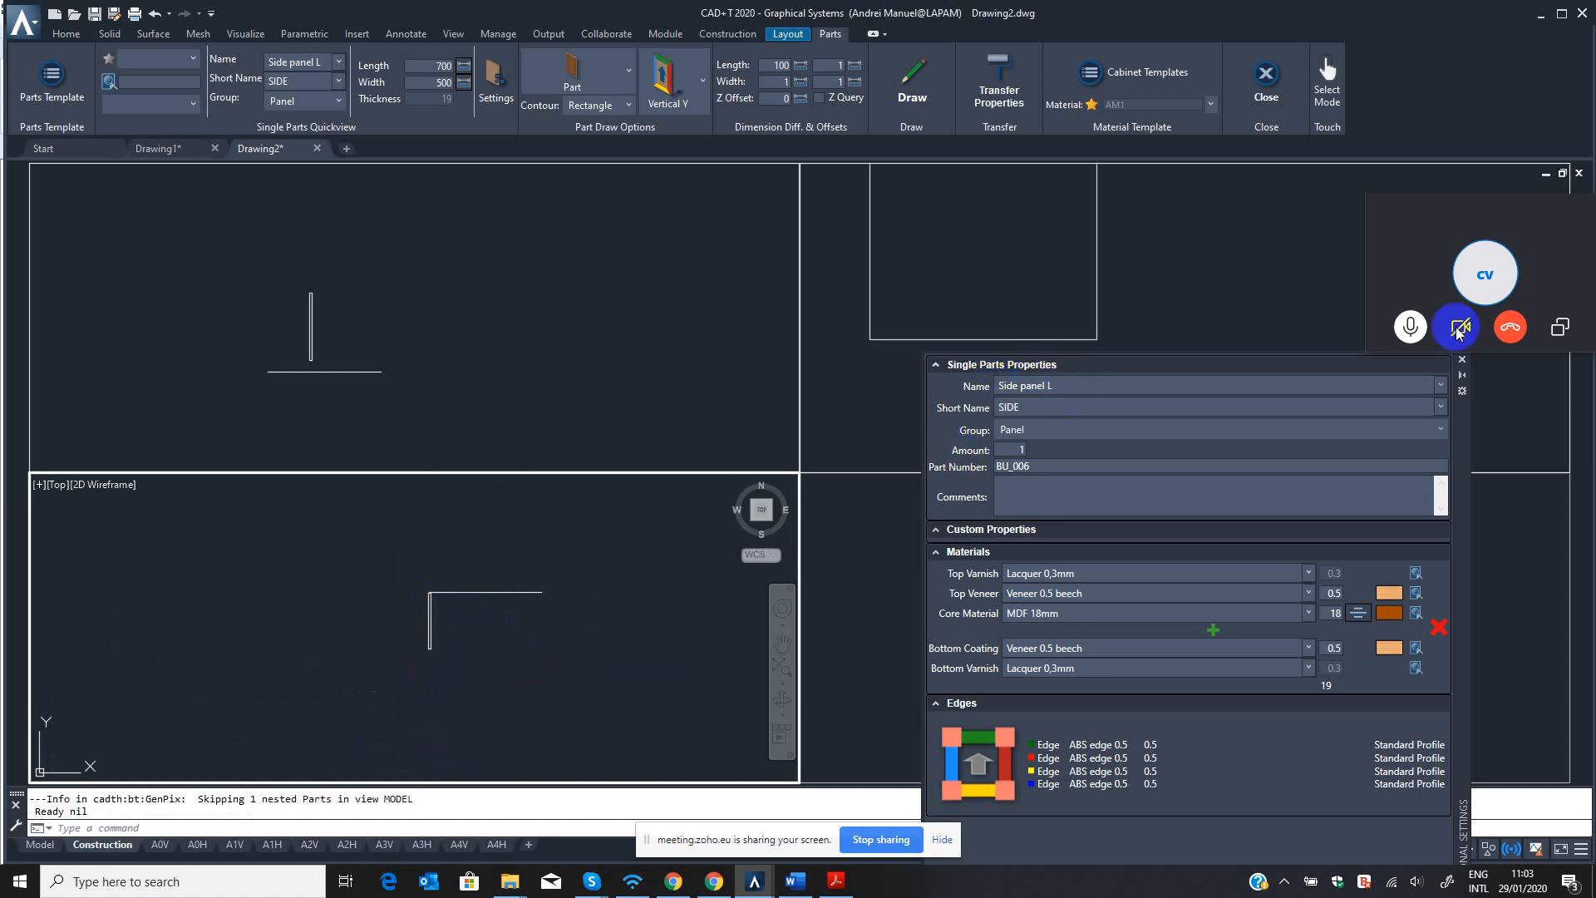
Shade the 3D custom viewport in the Realistic visual style and orbit it to view the new side panel.
click(1463, 359)
click(1060, 674)
scroll(1175, 647, up, 5)
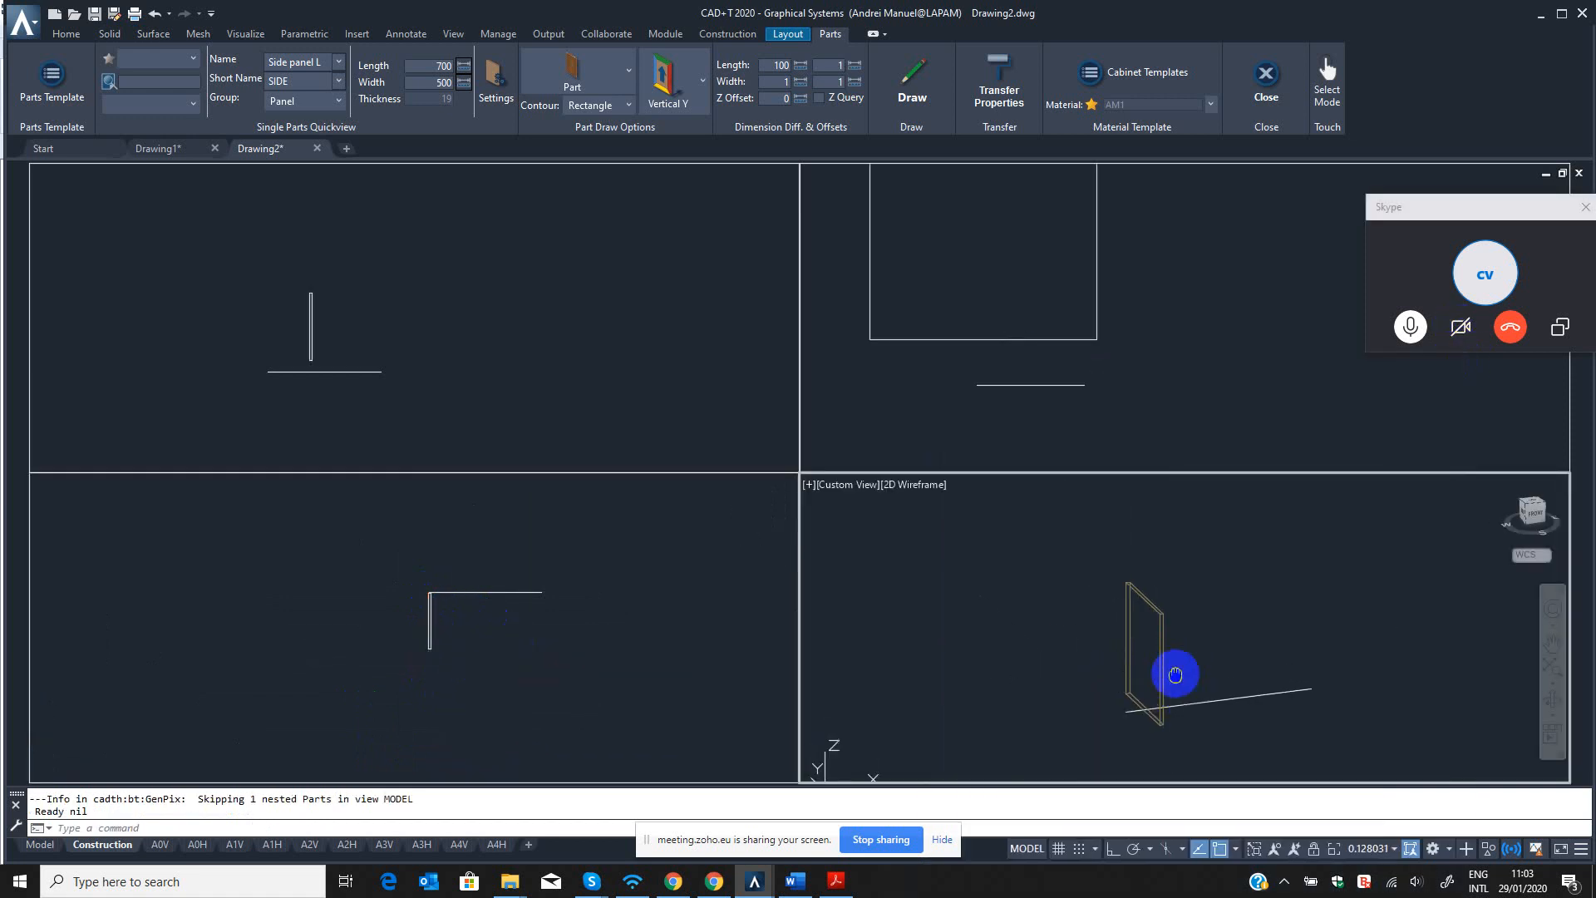
key(Escape)
key(Escape)
key(Return)
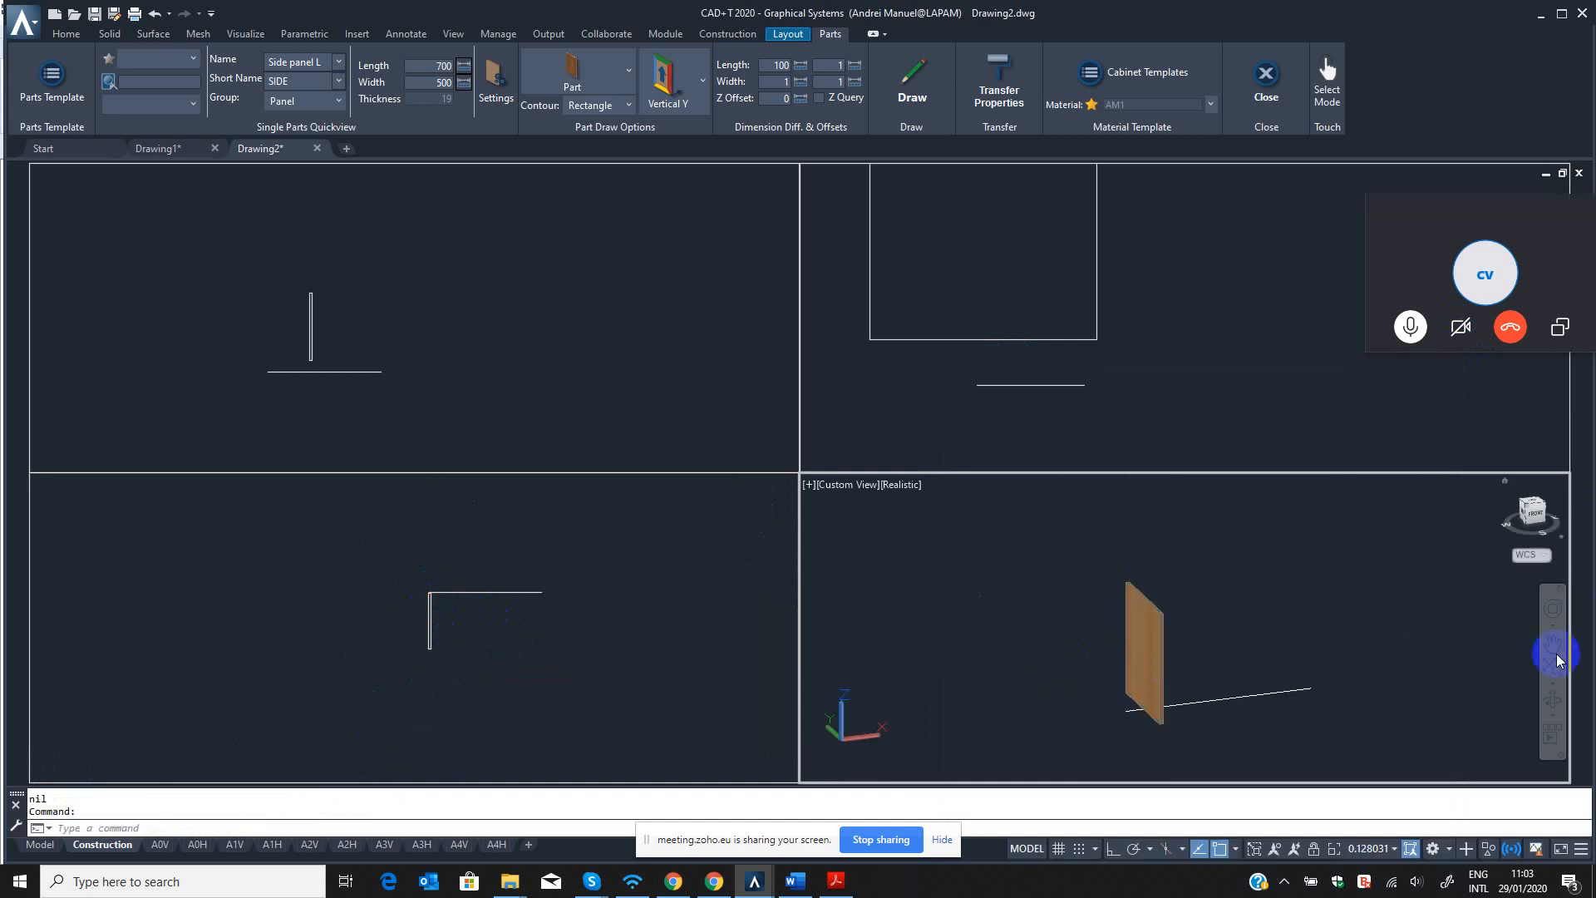
click(1551, 703)
scroll(1211, 689, up, 2)
mouse_move(1211, 689)
mouse_down()
mouse_move(1108, 659)
mouse_move(1186, 662)
mouse_move(1244, 706)
mouse_move(1213, 694)
mouse_up()
key(Escape)
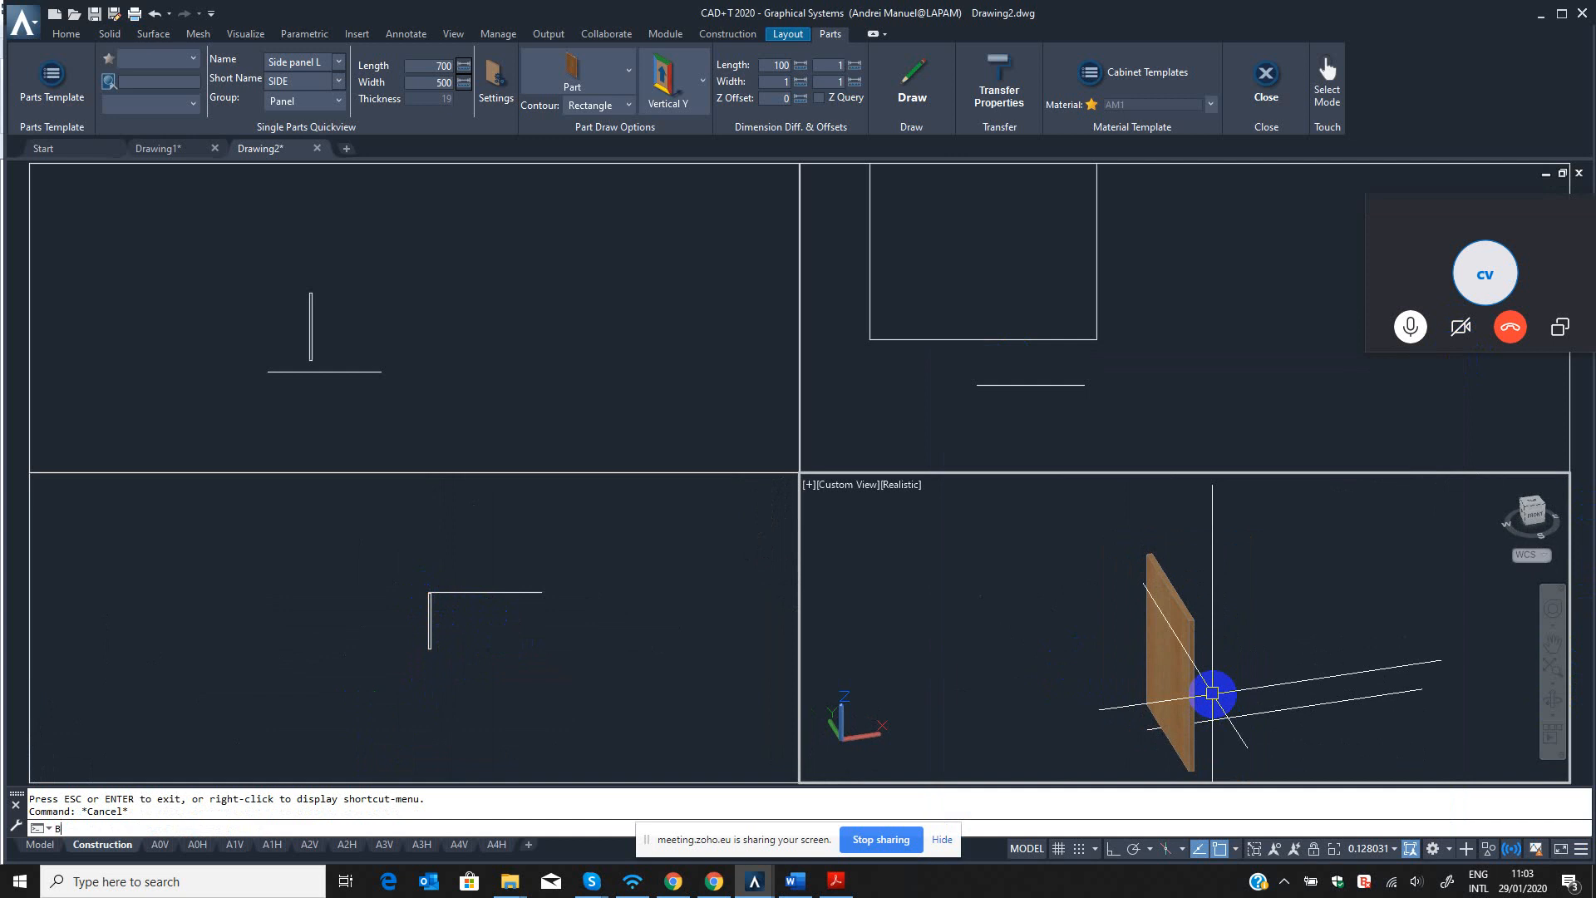
Examine the side panel's single part properties and its beech veneer in the 3D viewport, and return to the top viewport.
double_click(1197, 629)
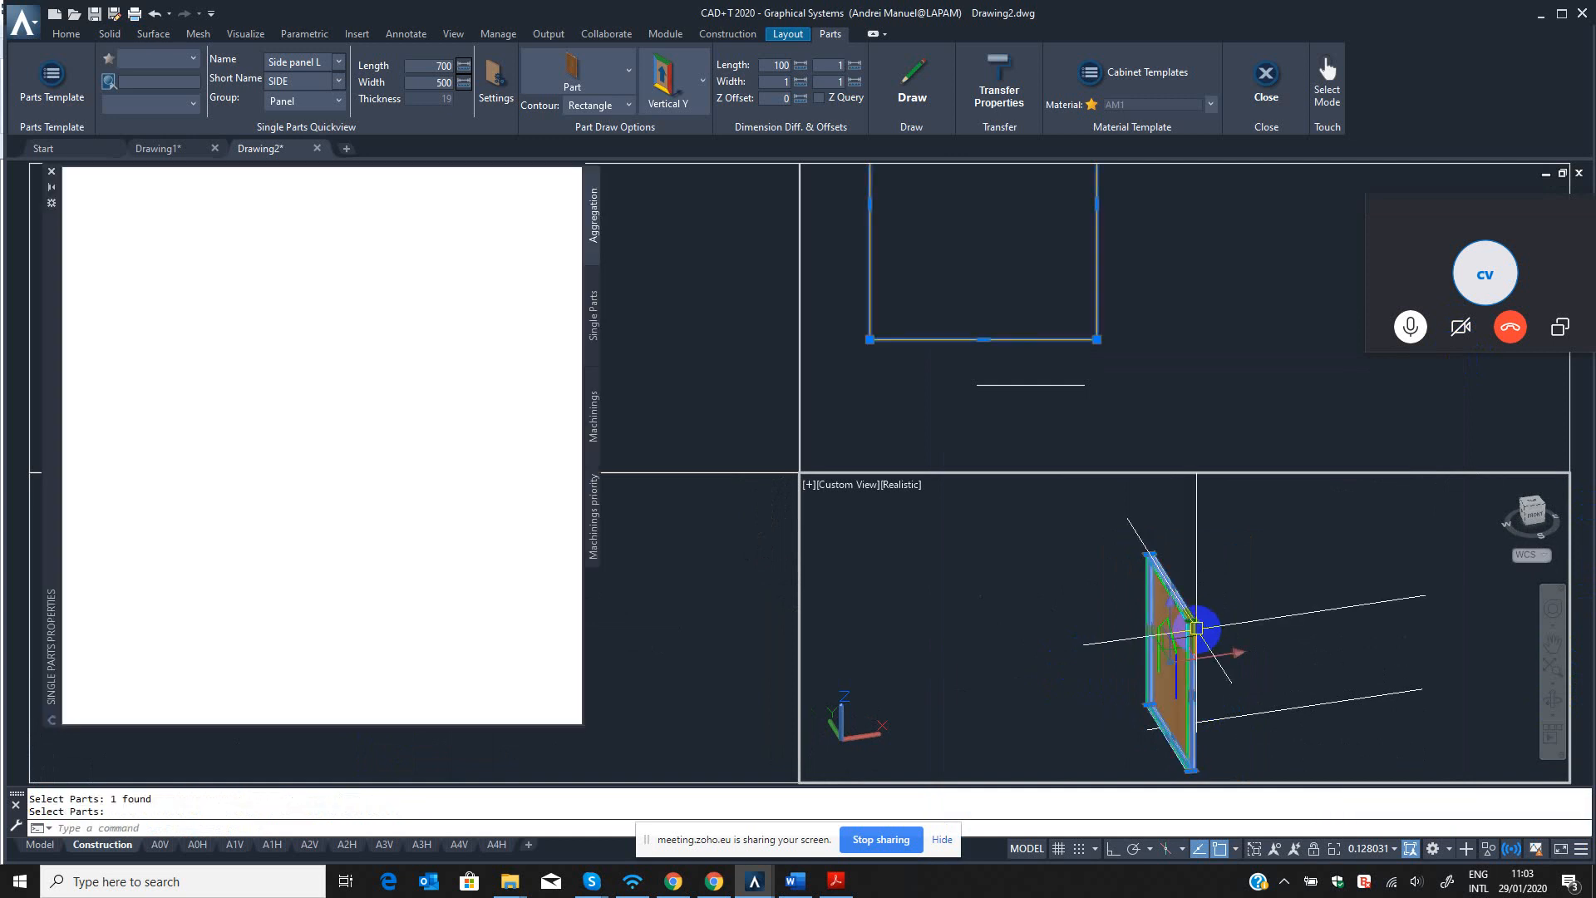
click(52, 171)
click(439, 645)
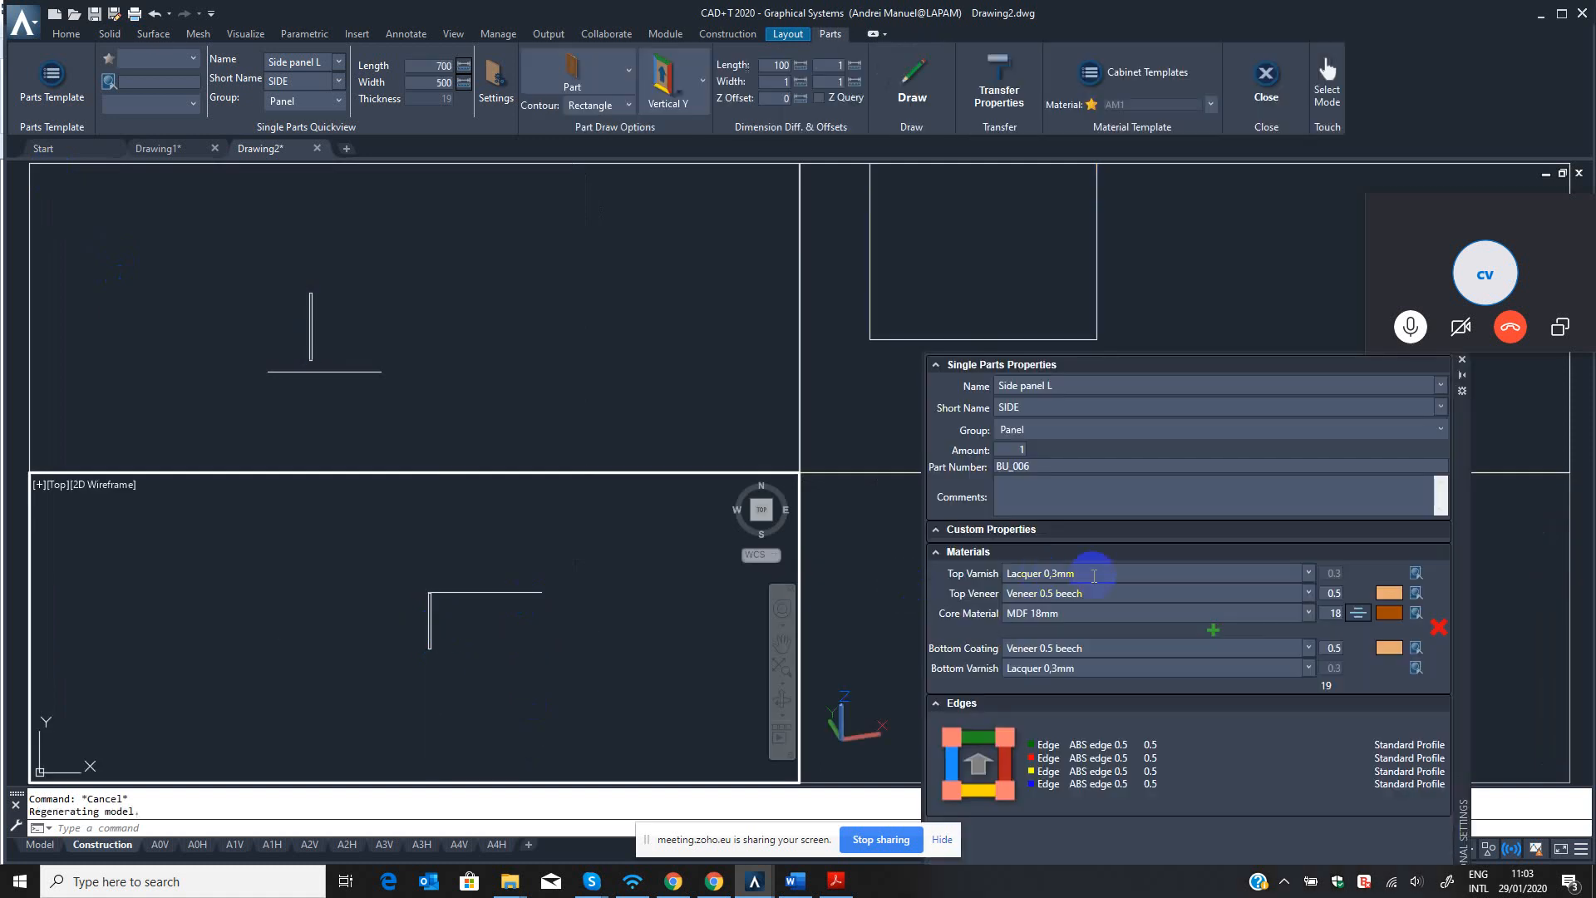
click(1462, 361)
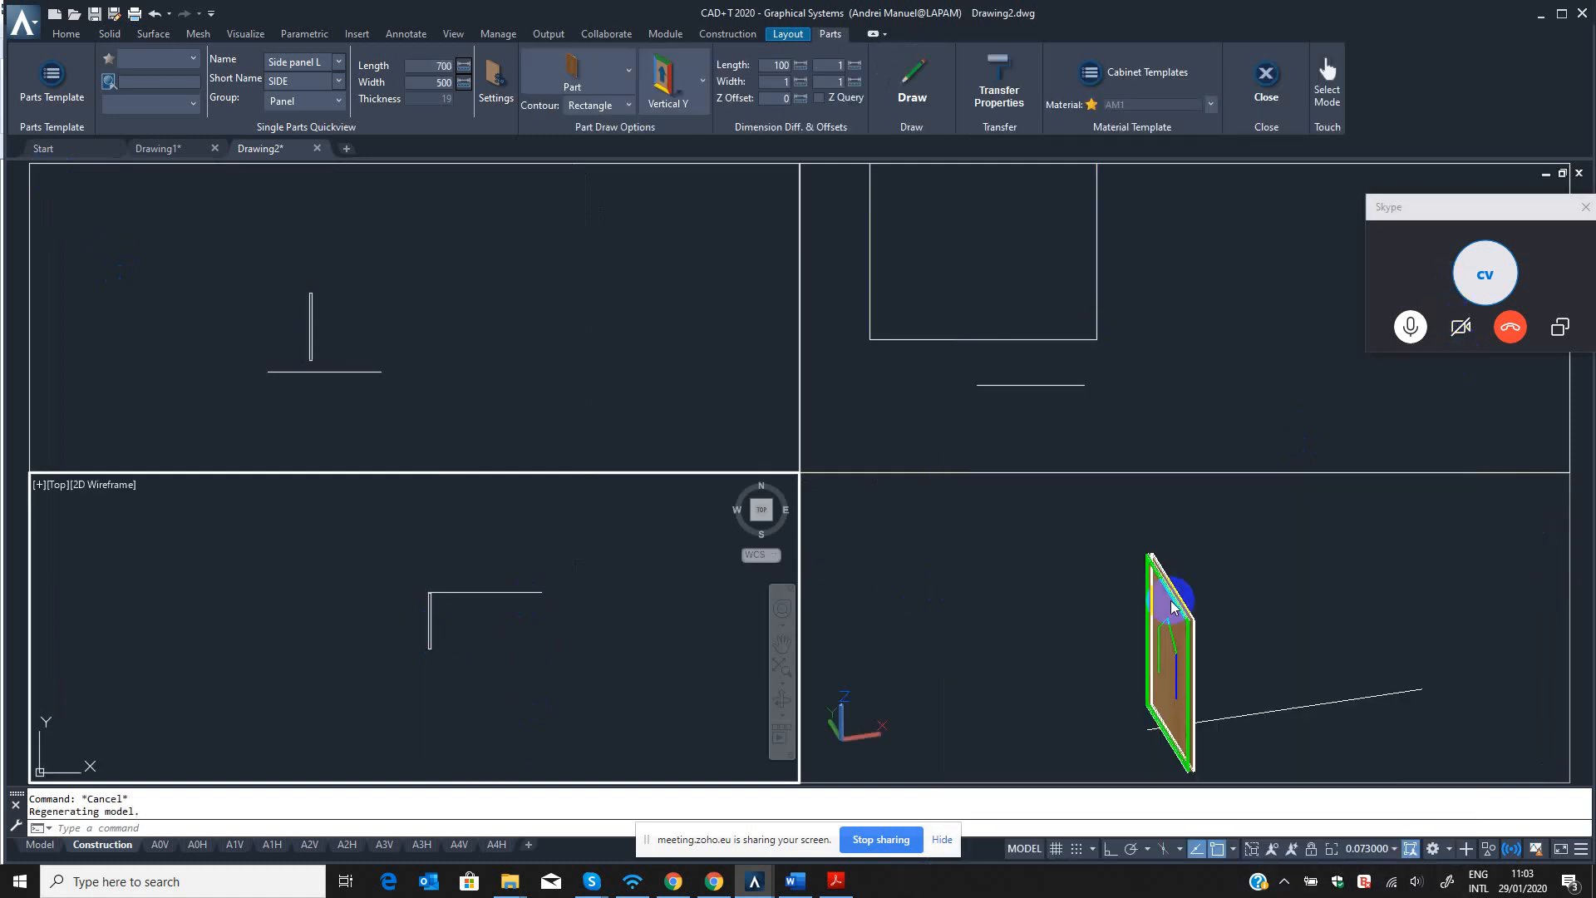
click(1133, 672)
click(459, 606)
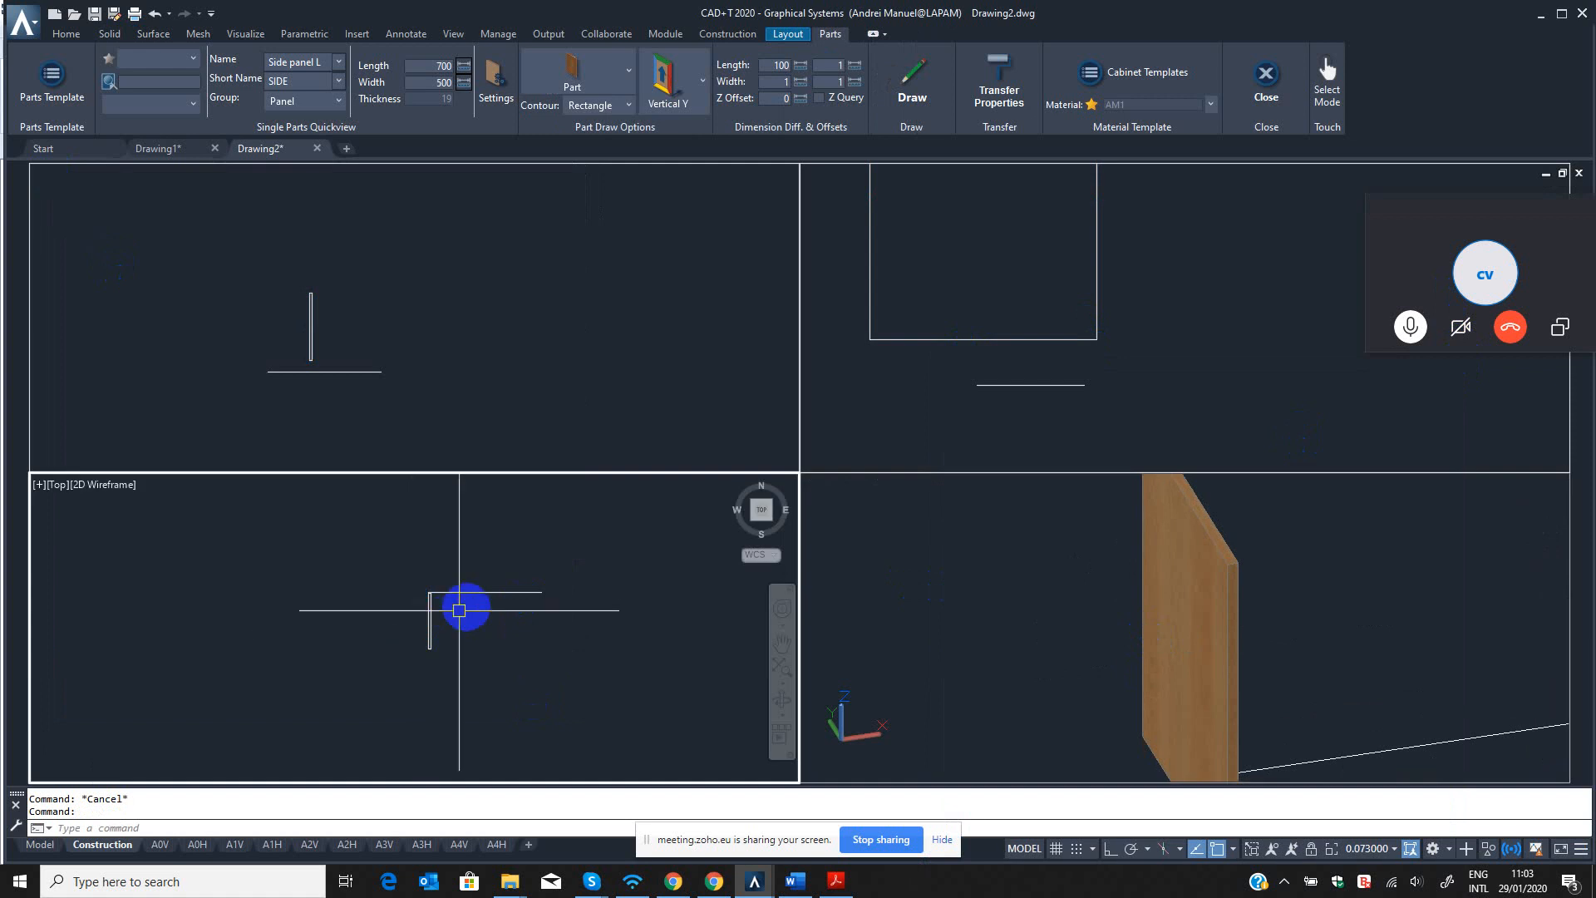
scroll(449, 610, up, 3)
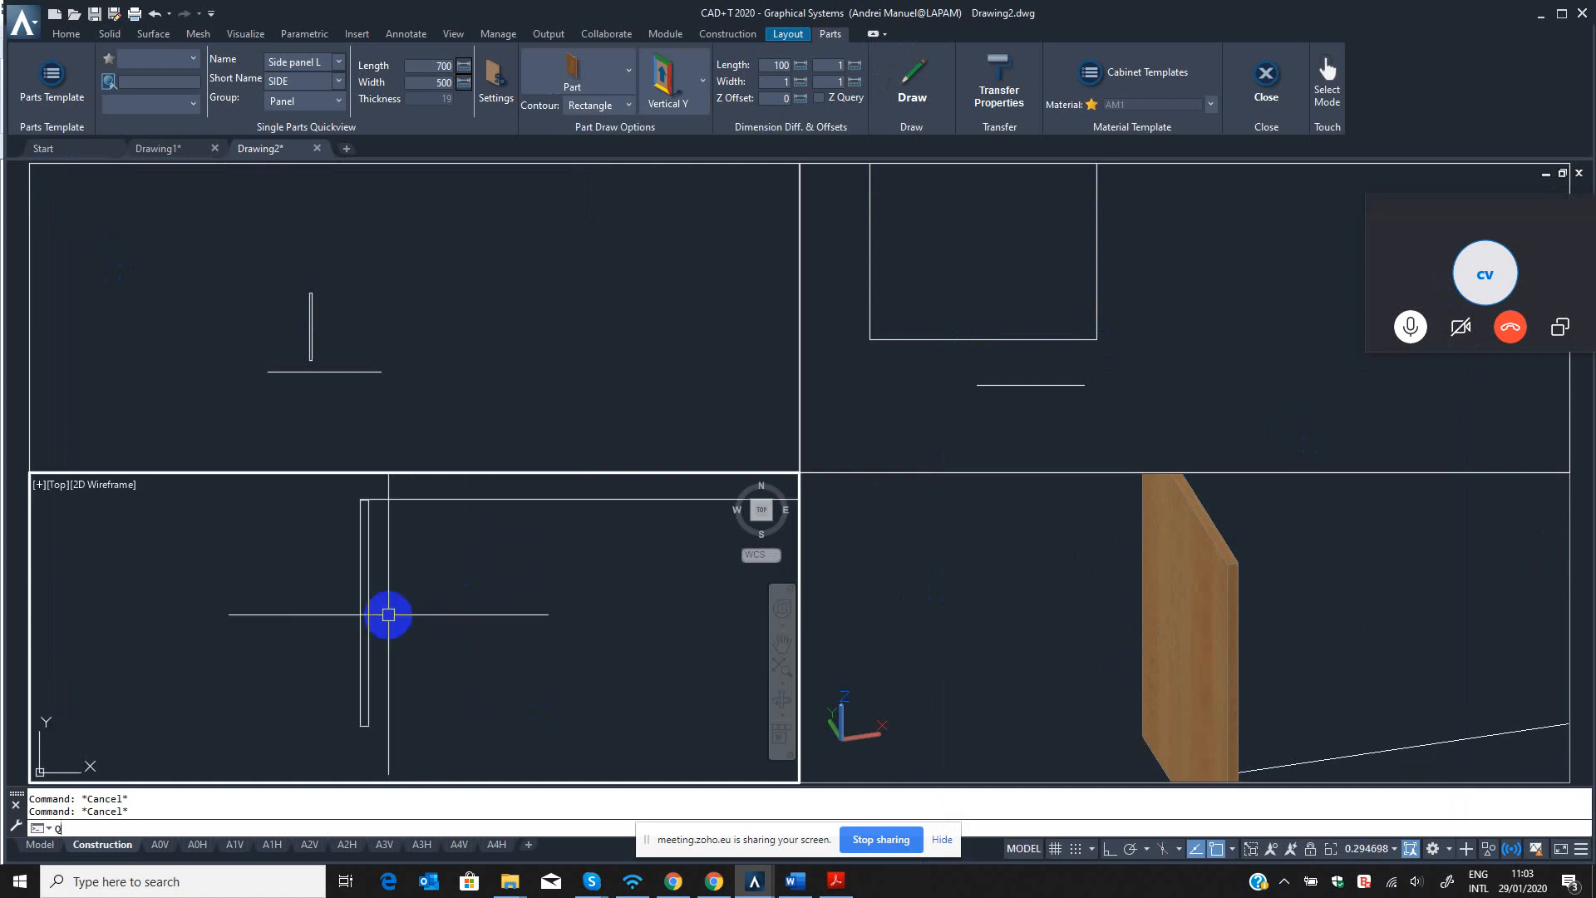
key(Return)
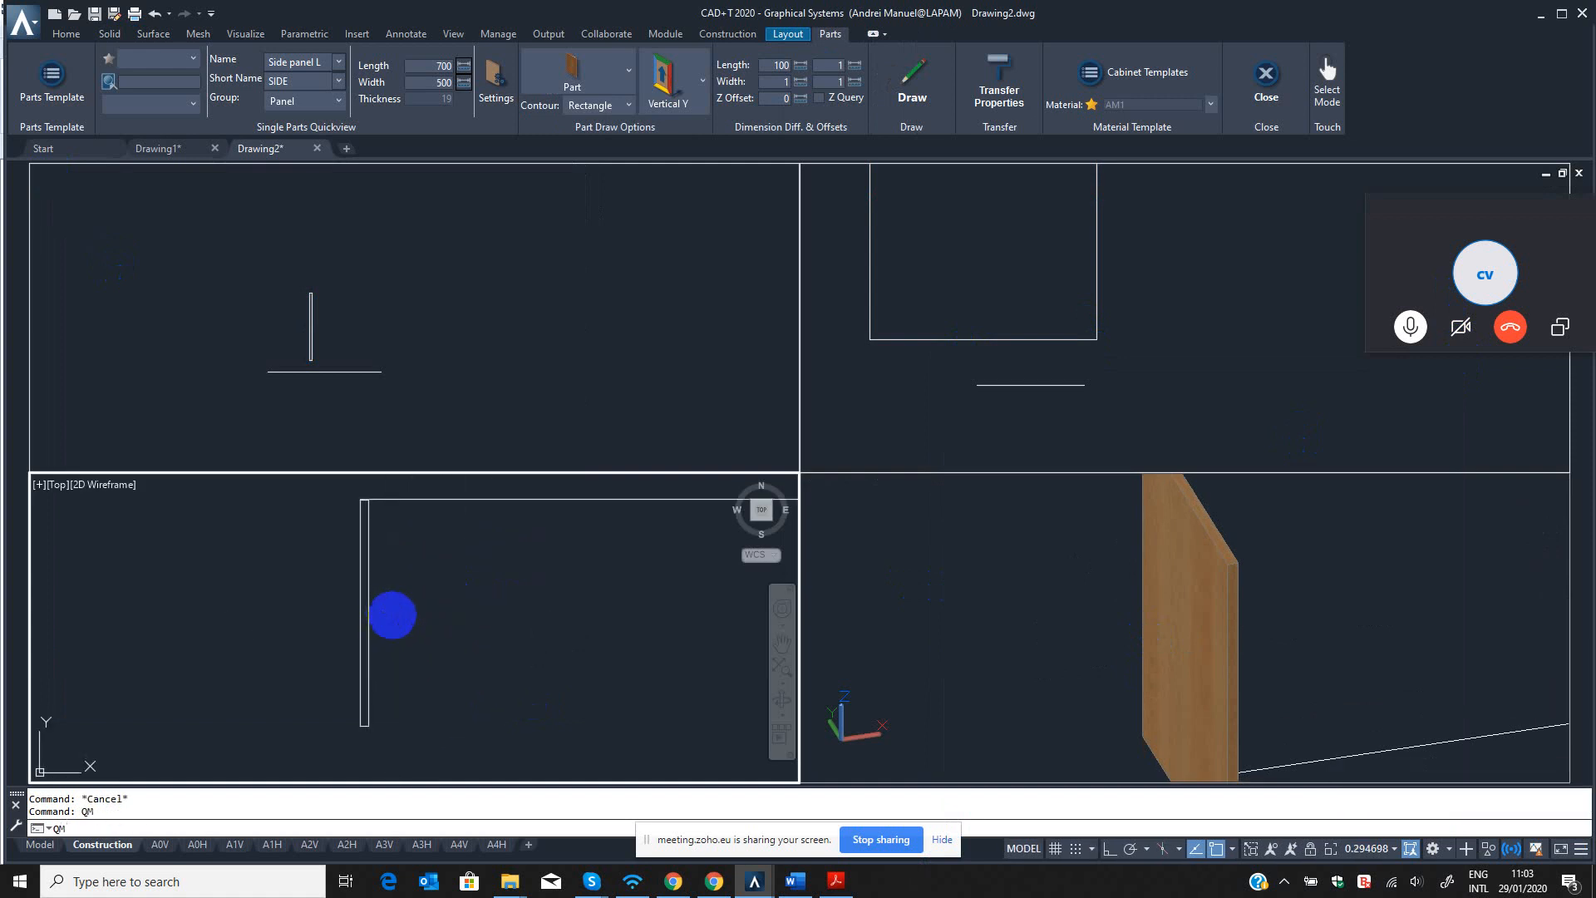
key(Escape)
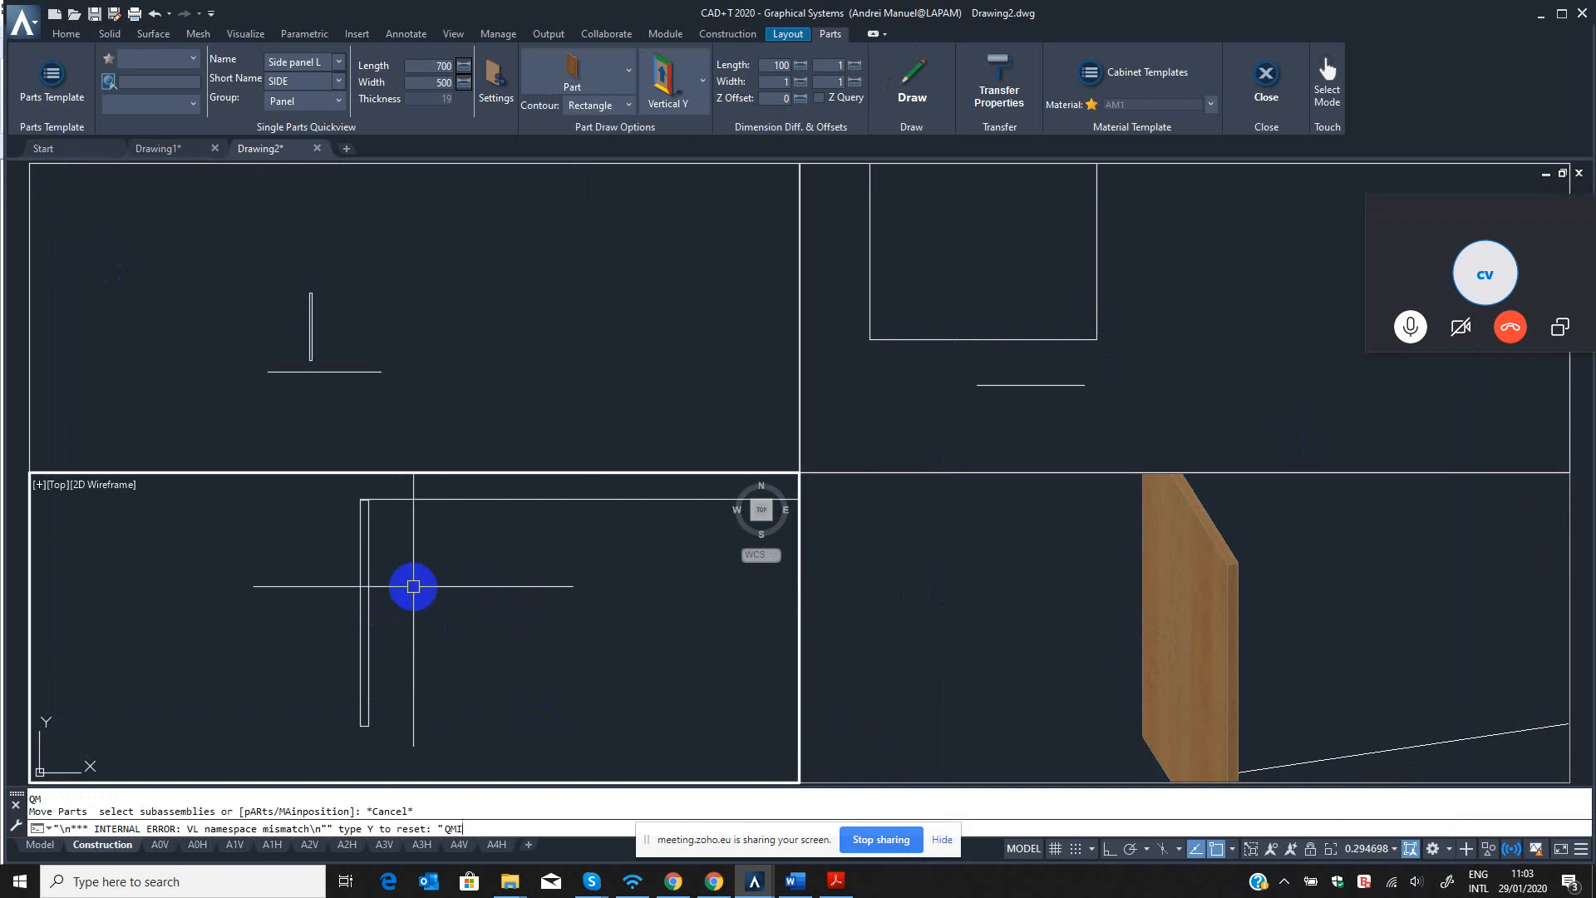
key(Escape)
Mirror the side panel with QMI about a vertical line through the midpoint of the horizontal line in the top viewport, keeping the original.
text(Q)
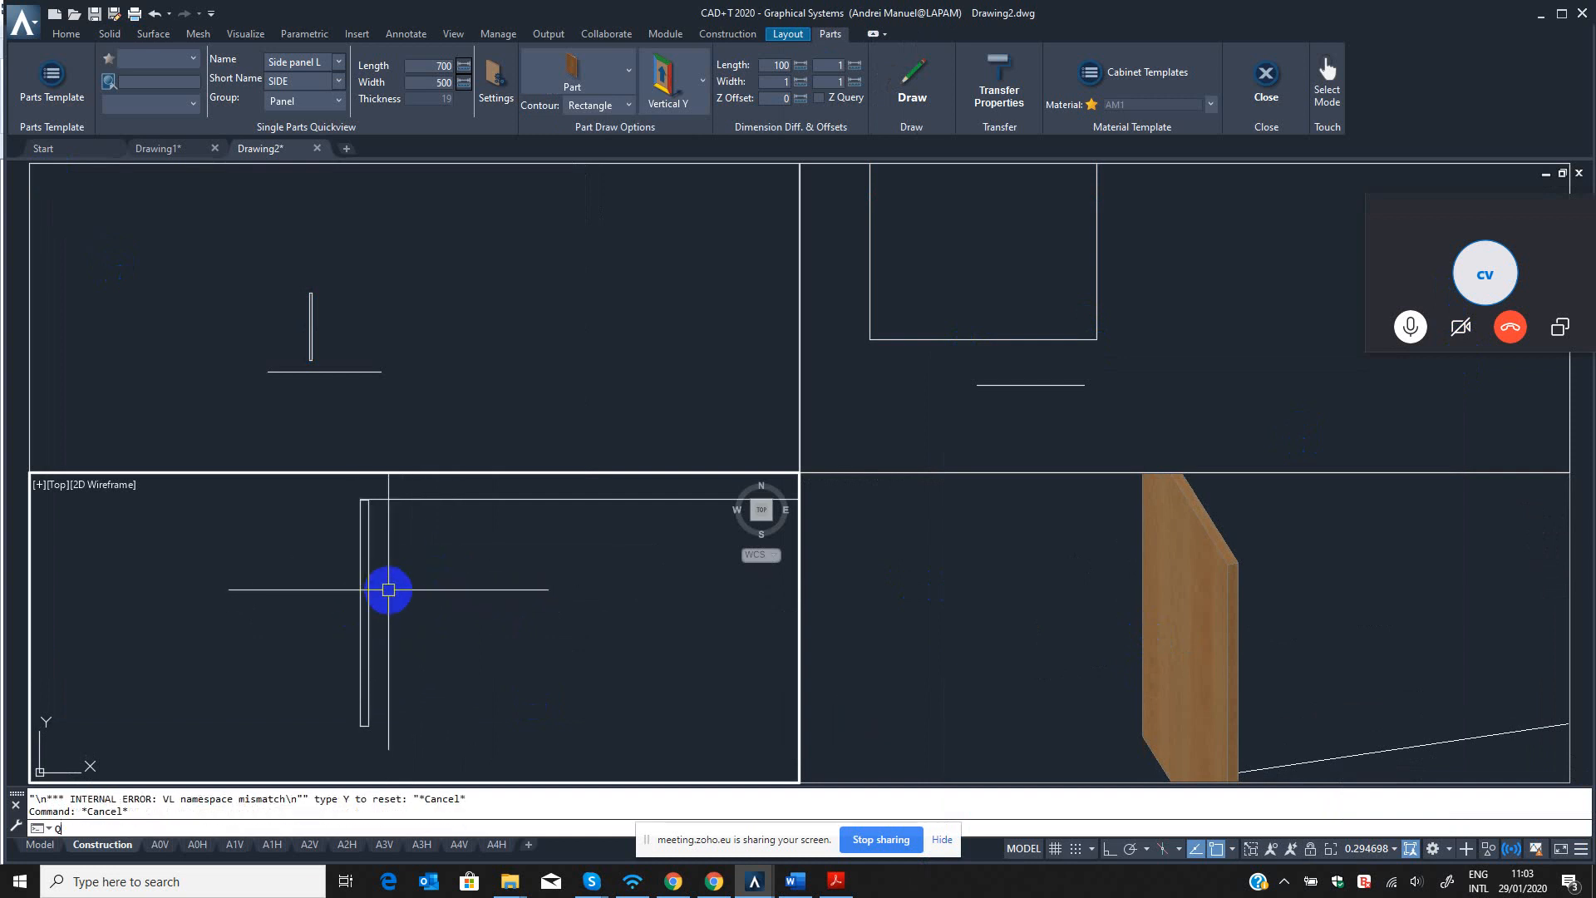
text(MI)
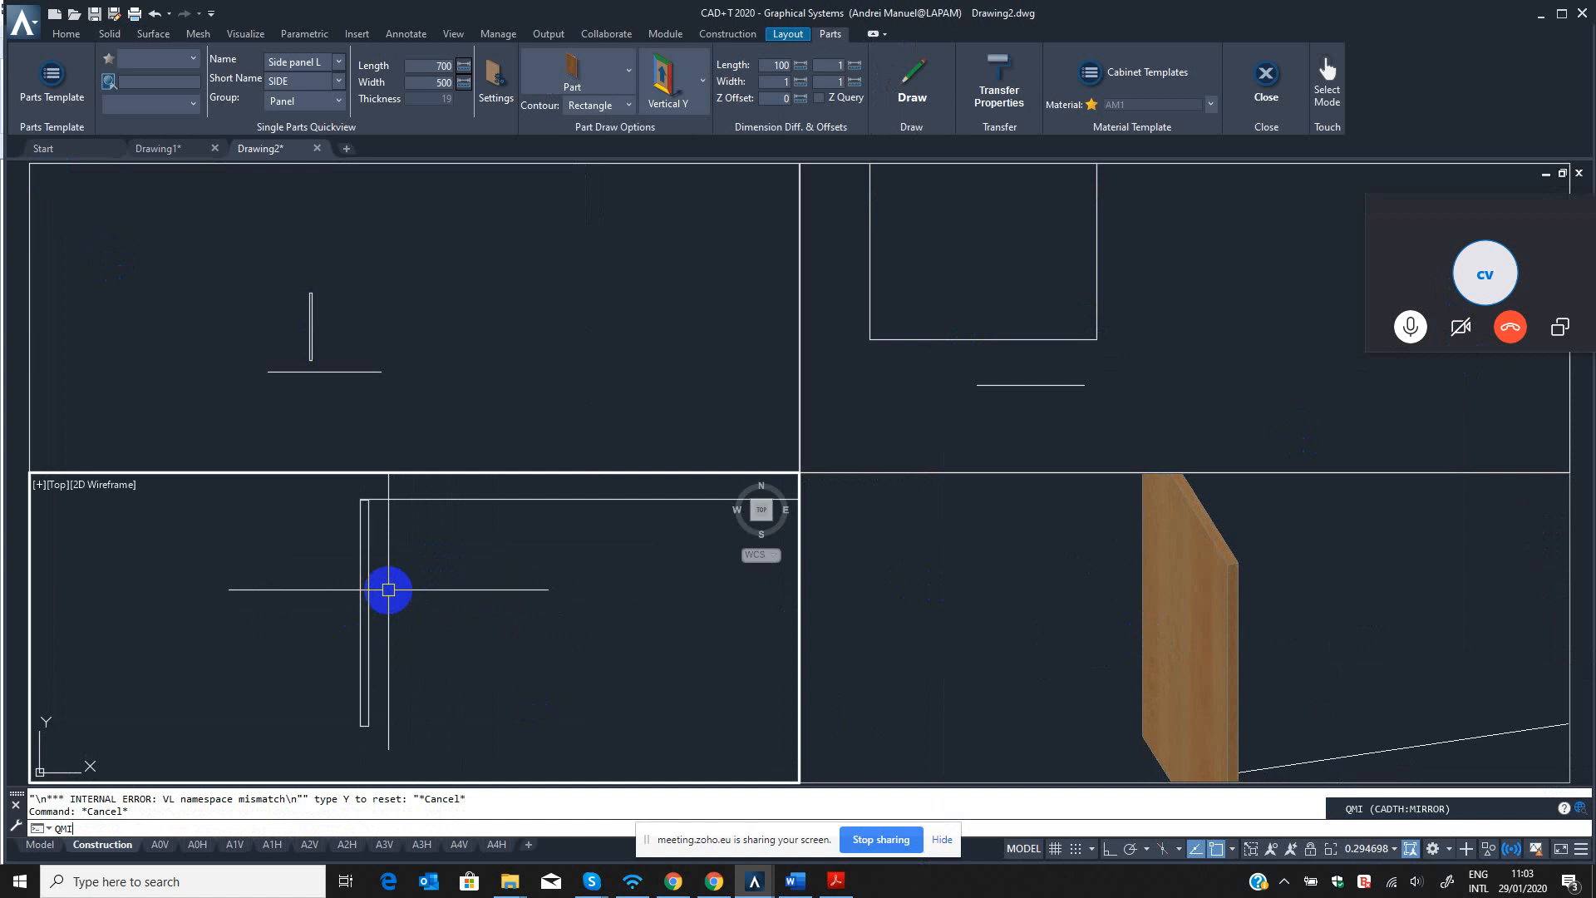
key(Return)
click(410, 563)
click(289, 619)
scroll(309, 623, down, 5)
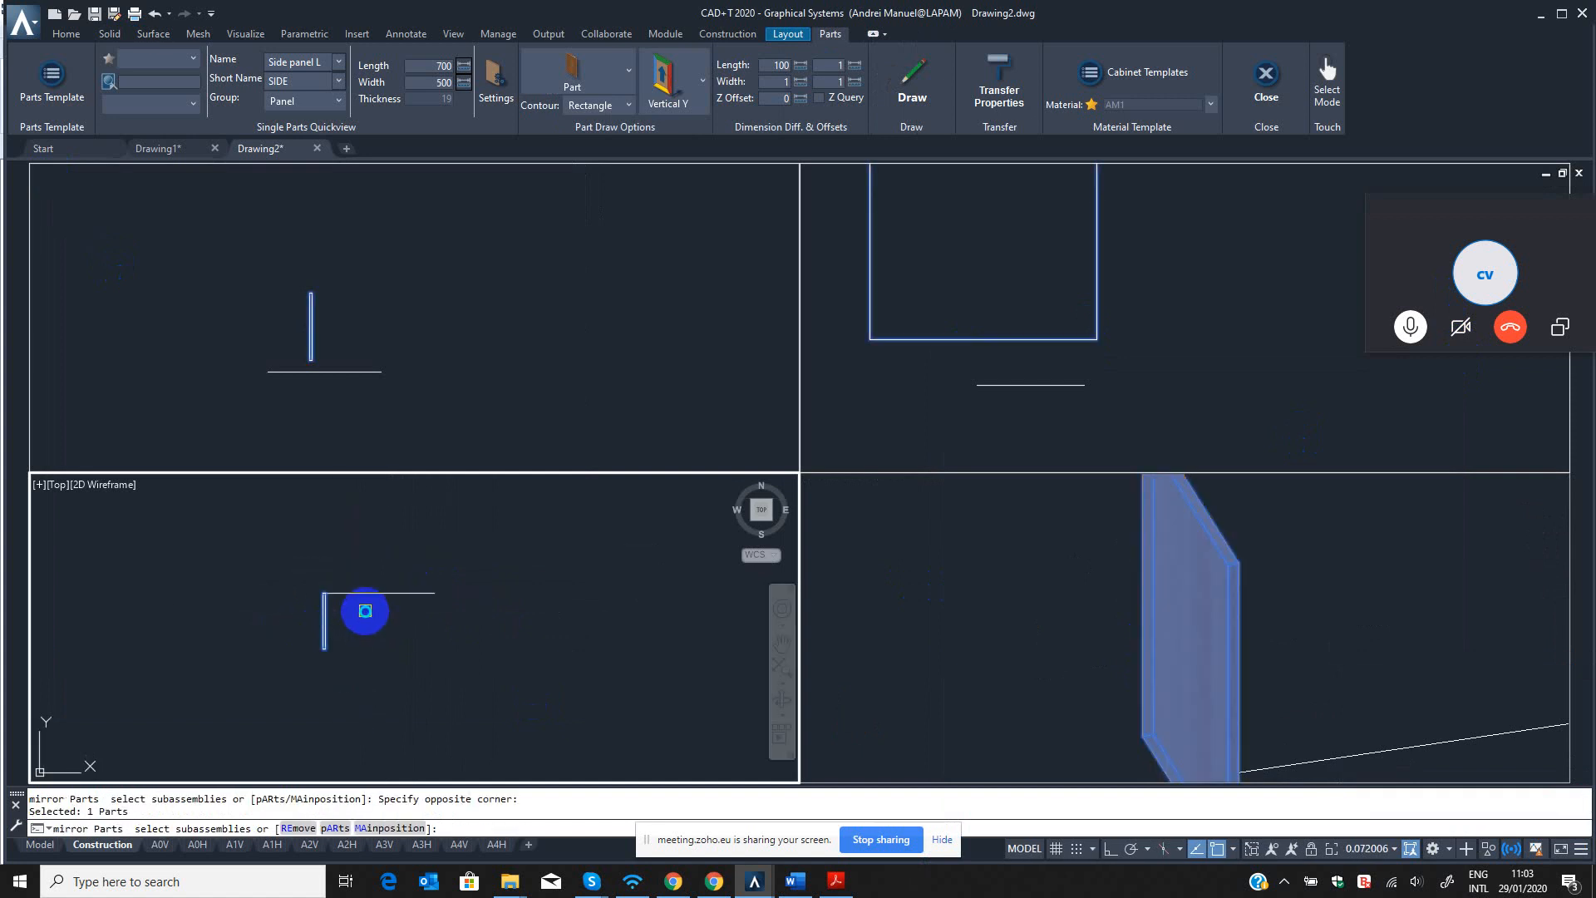
key(Return)
click(376, 594)
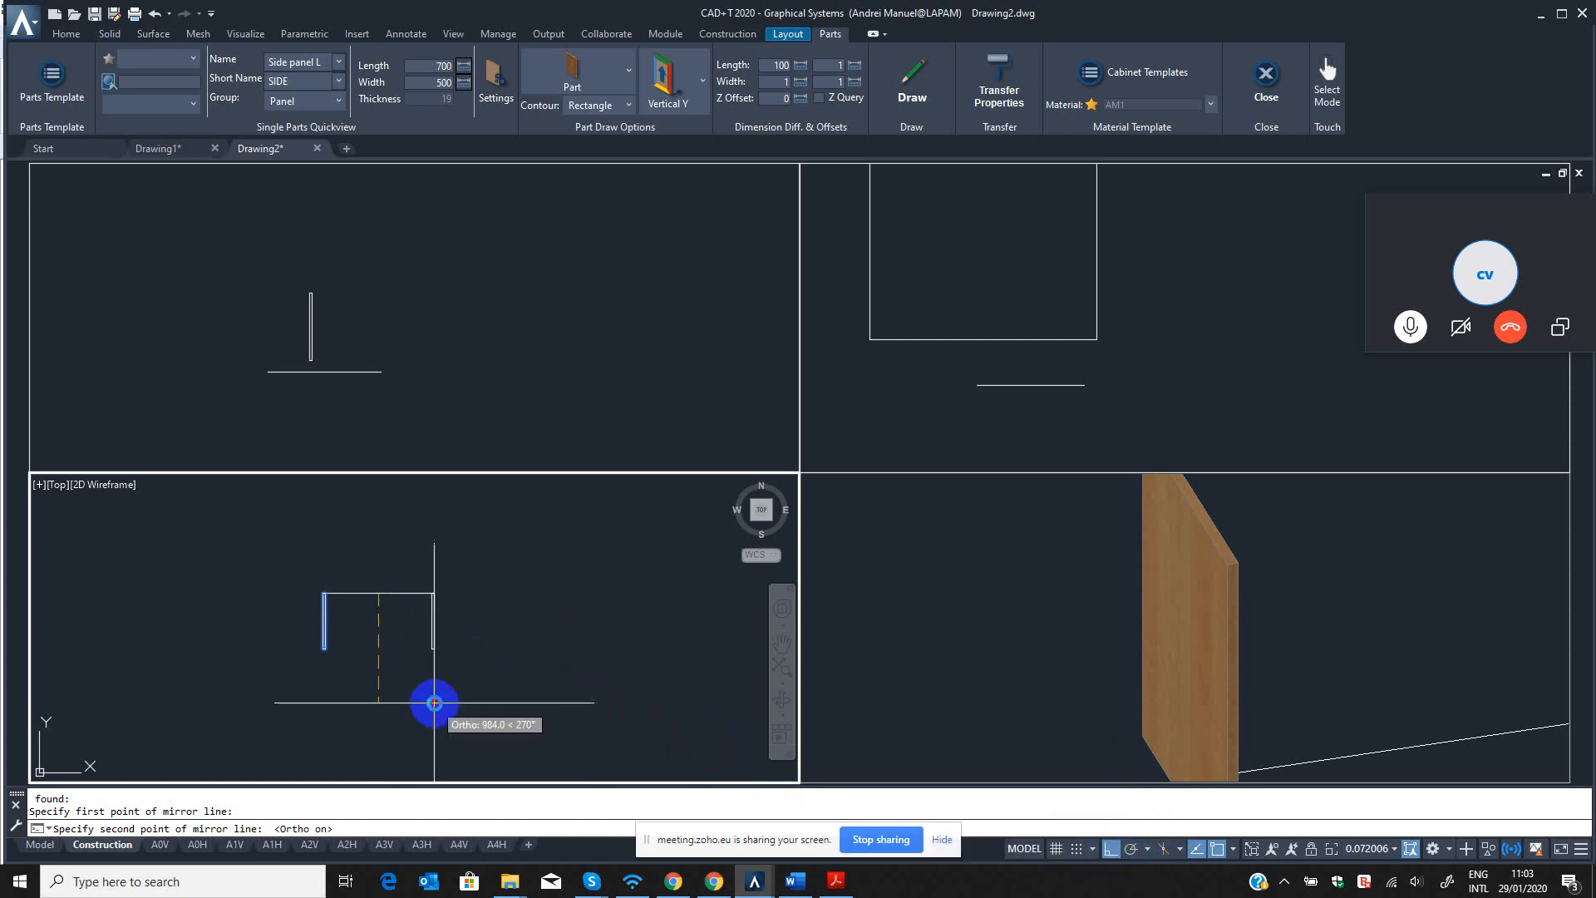
click(432, 706)
key(Return)
scroll(474, 604, up, 4)
scroll(482, 614, down, 2)
key(Escape)
key(Escape)
middle_drag(527, 600, 628, 589)
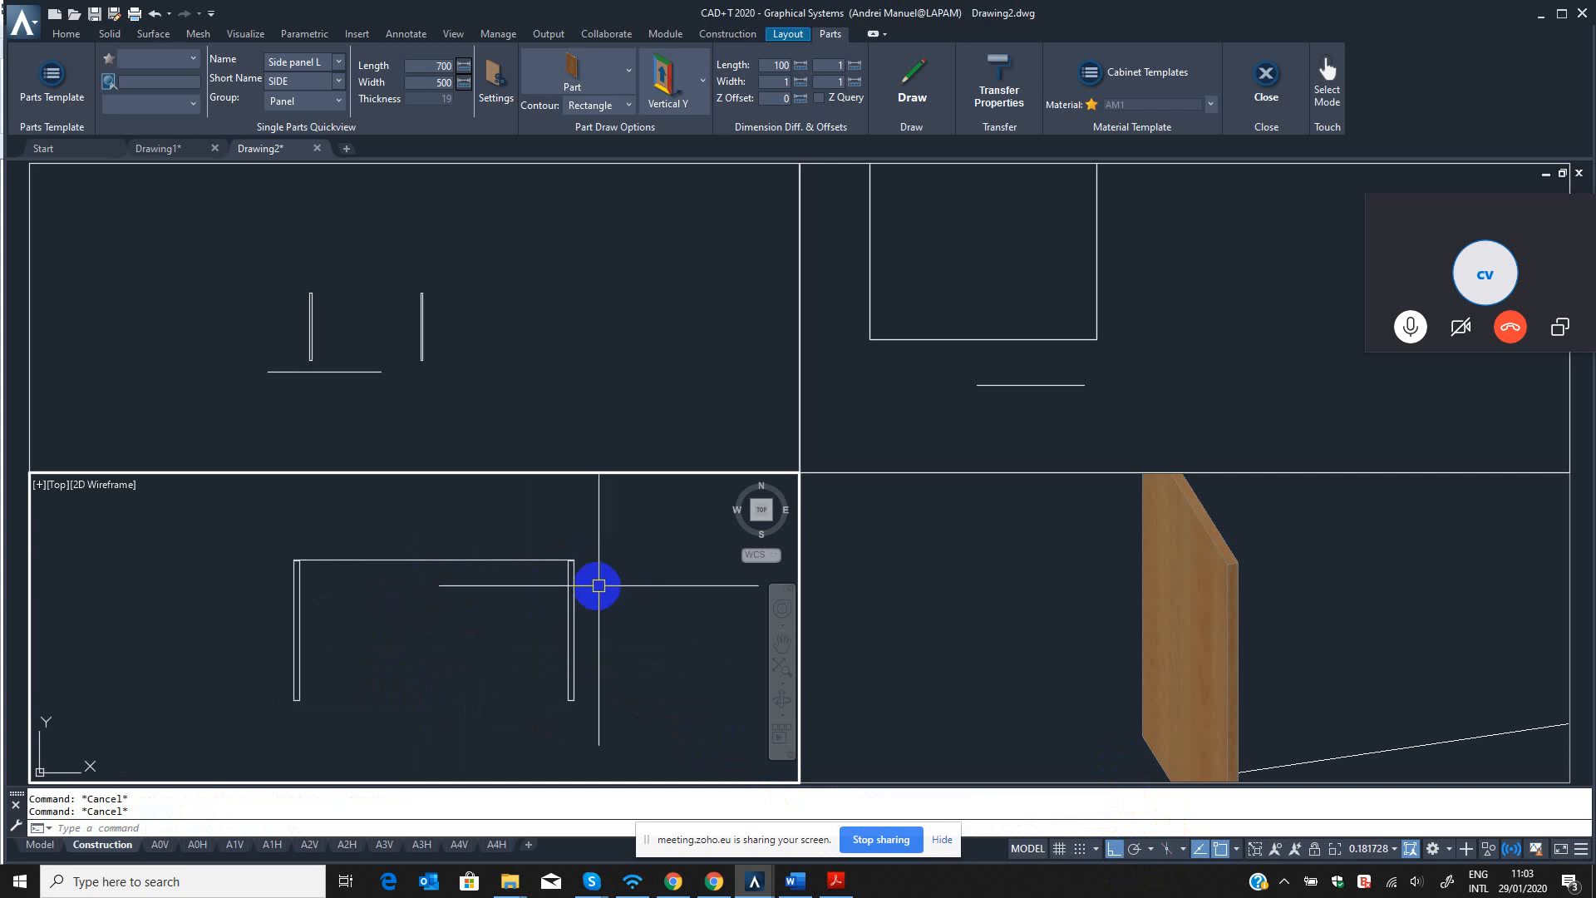
Rename the mirrored panel as Side panel R and apply the part modification.
text(BE)
key(Return)
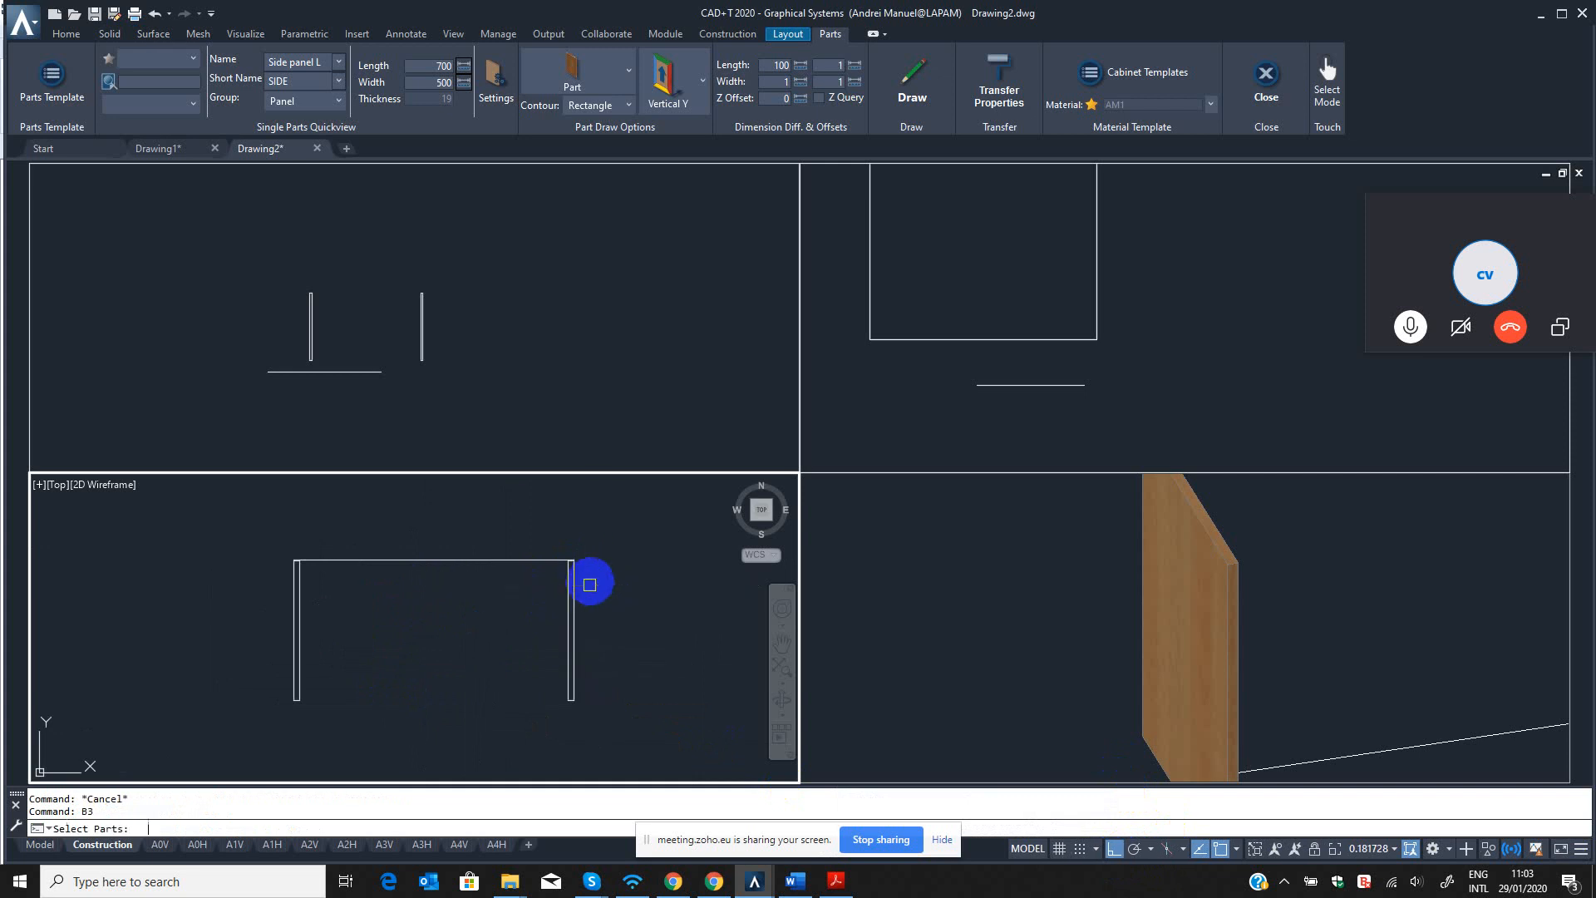
click(578, 584)
key(Return)
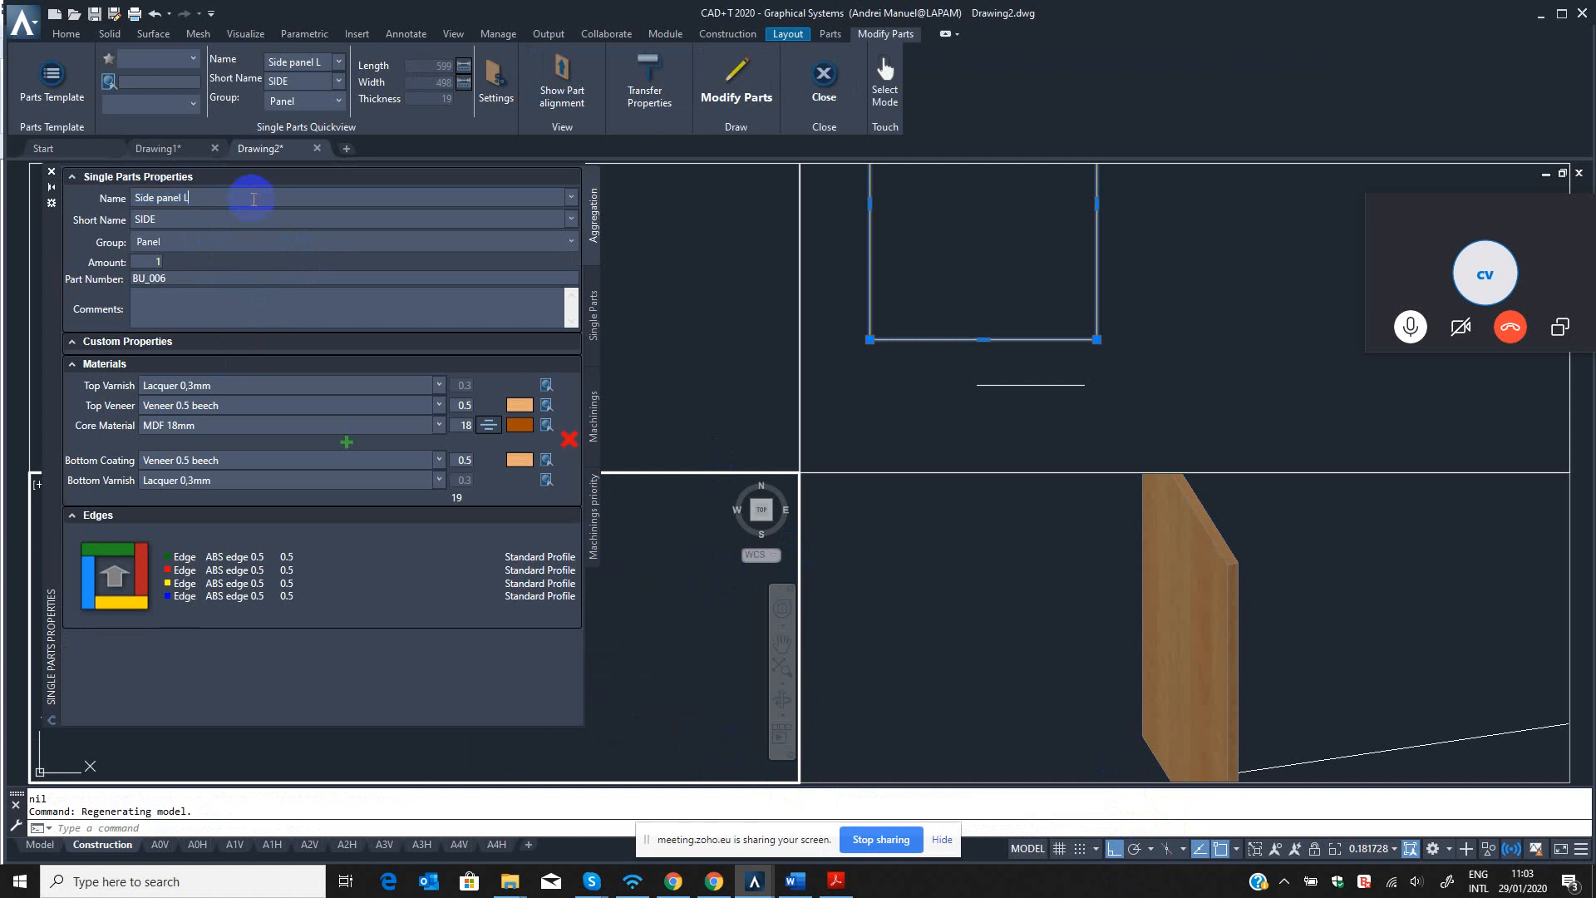
key(BackSpace)
text(L)
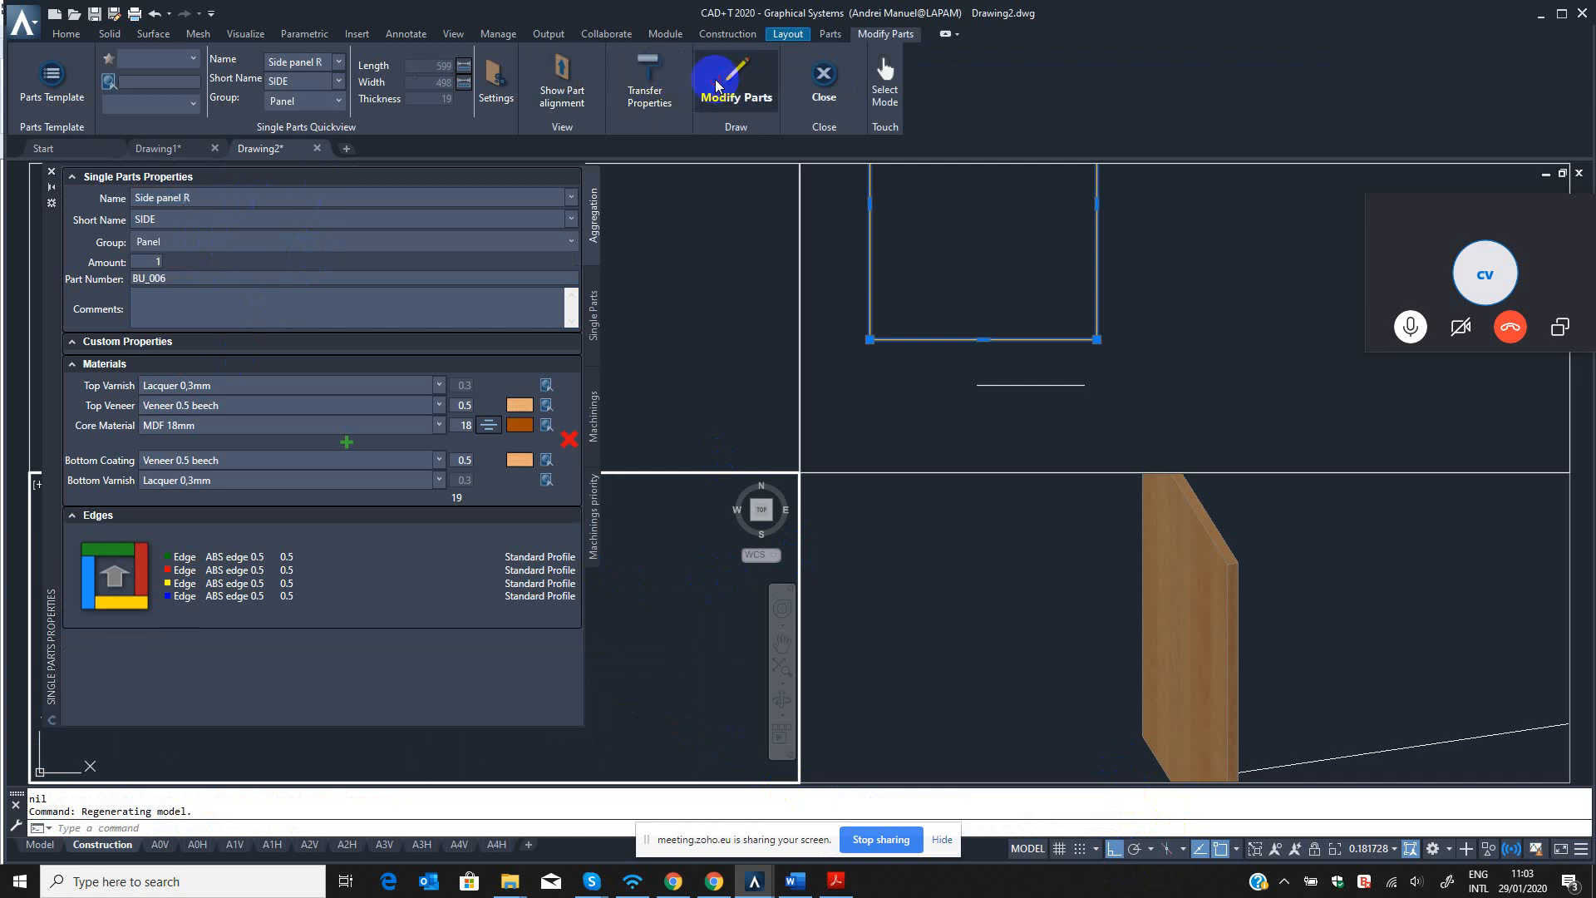
click(716, 79)
scroll(584, 620, up, 2)
click(675, 609)
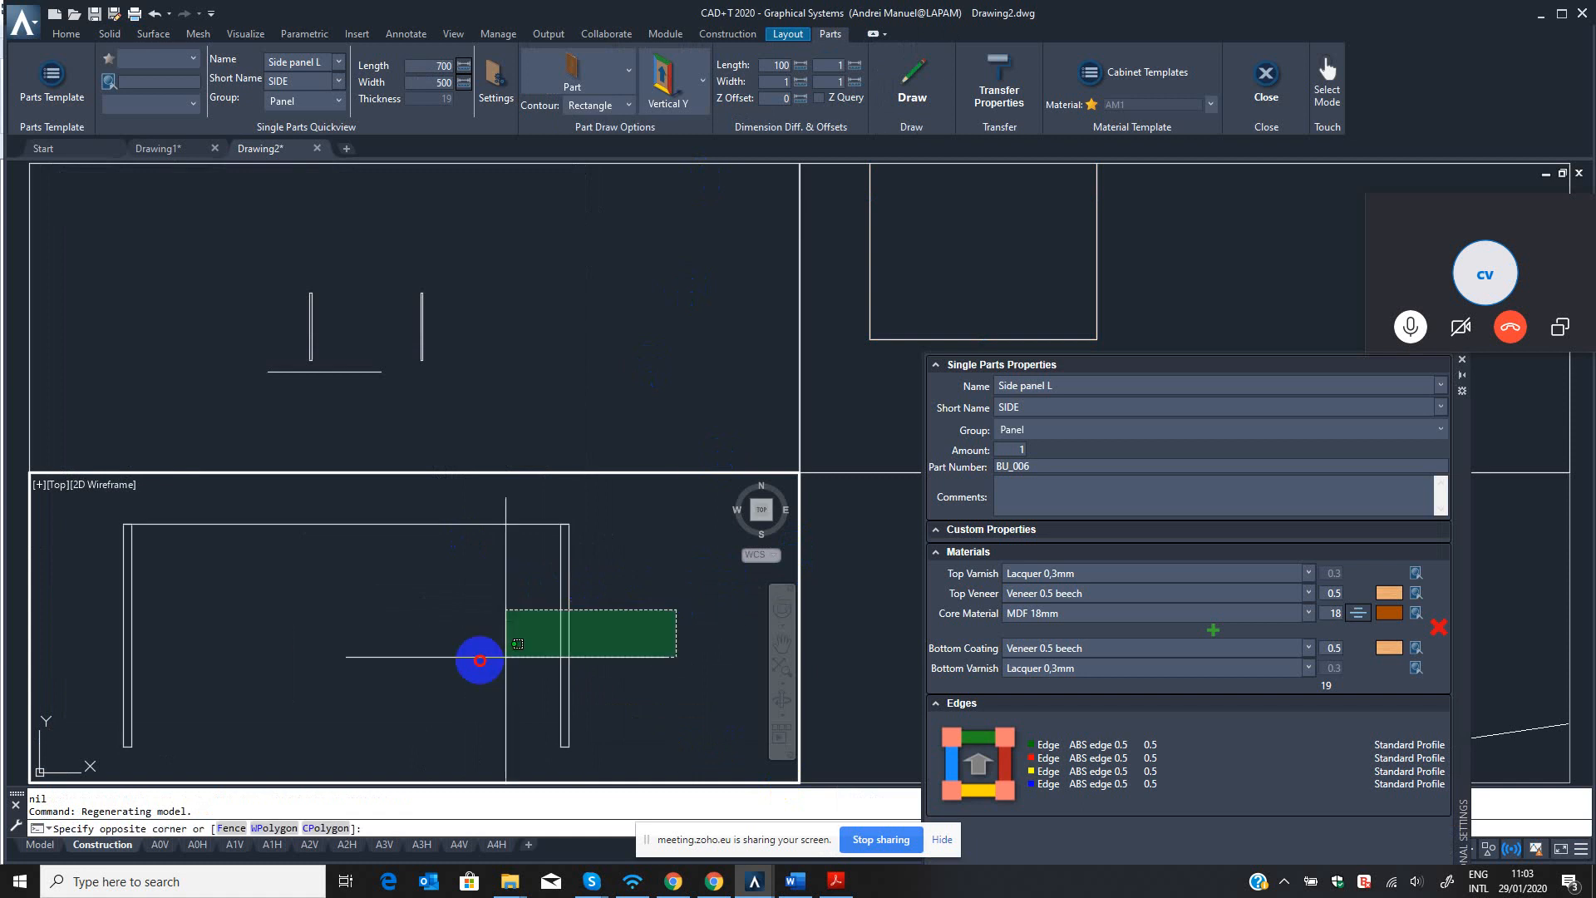
click(482, 658)
scroll(594, 612, down, 2)
key(Escape)
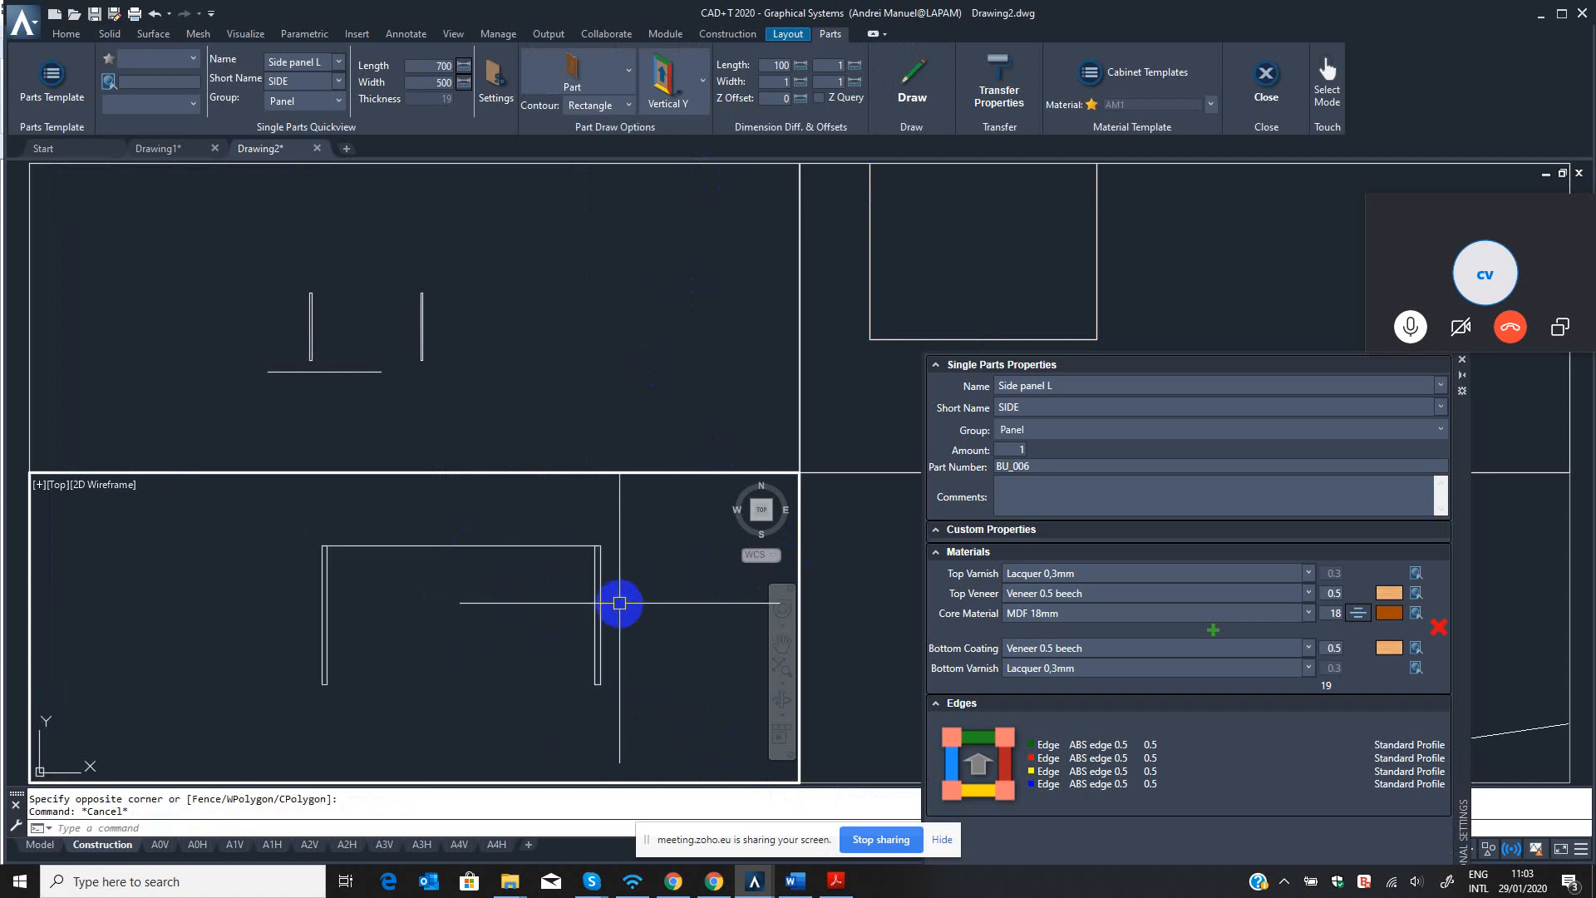
key(Escape)
Copy the left side panel with QCO in the front viewport, placing its bottom left corner on the original's top right corner.
middle_drag(352, 606, 374, 637)
click(317, 277)
scroll(345, 339, up, 2)
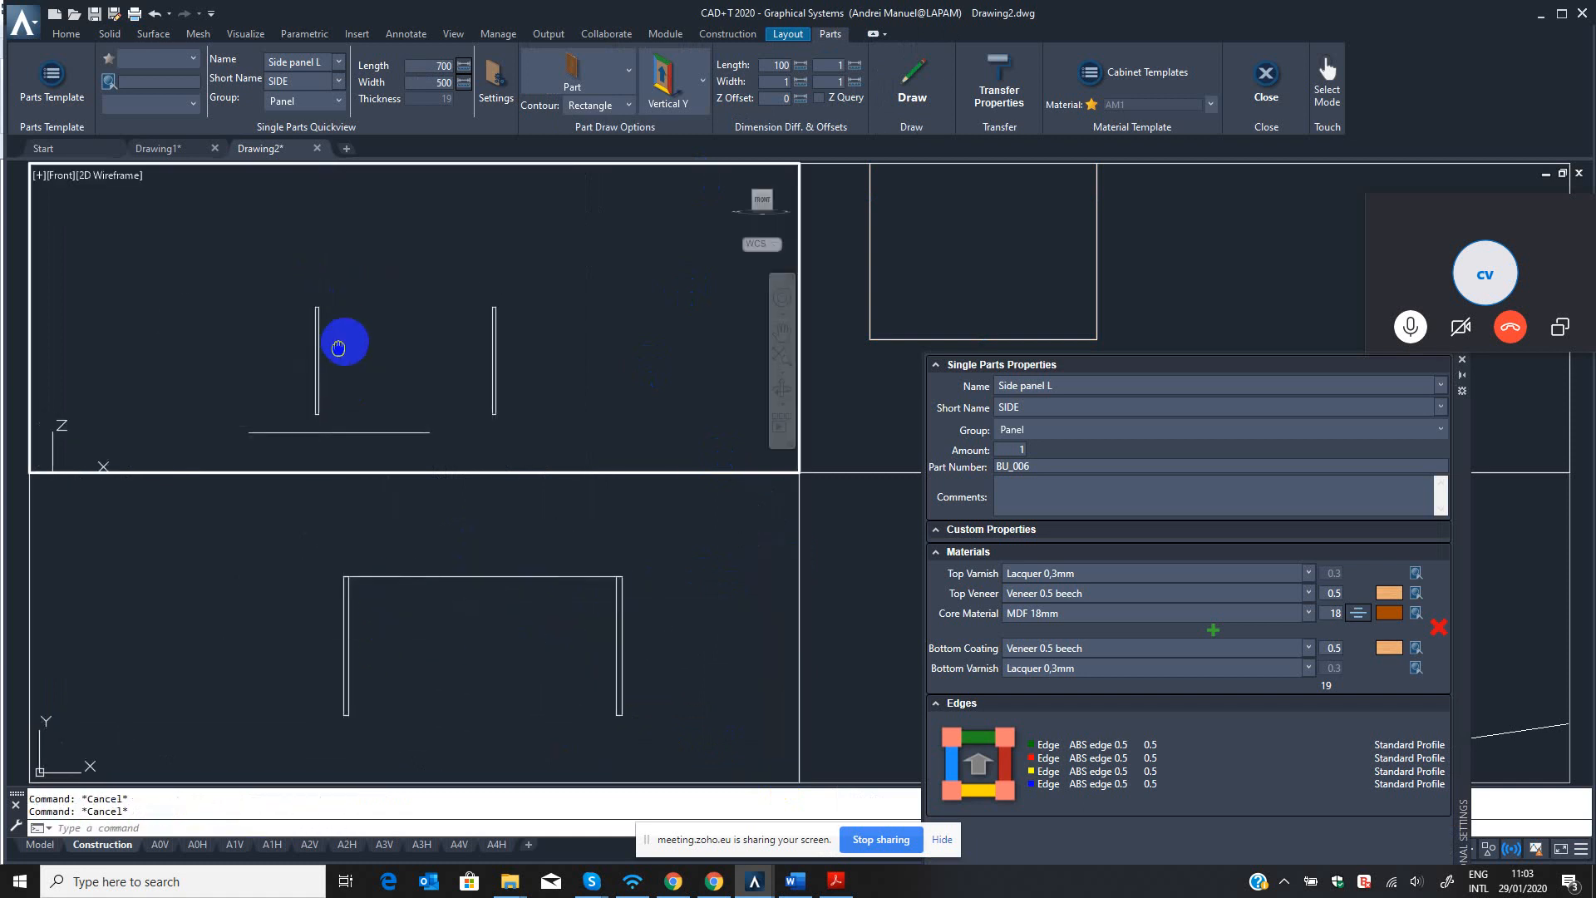
text(Q)
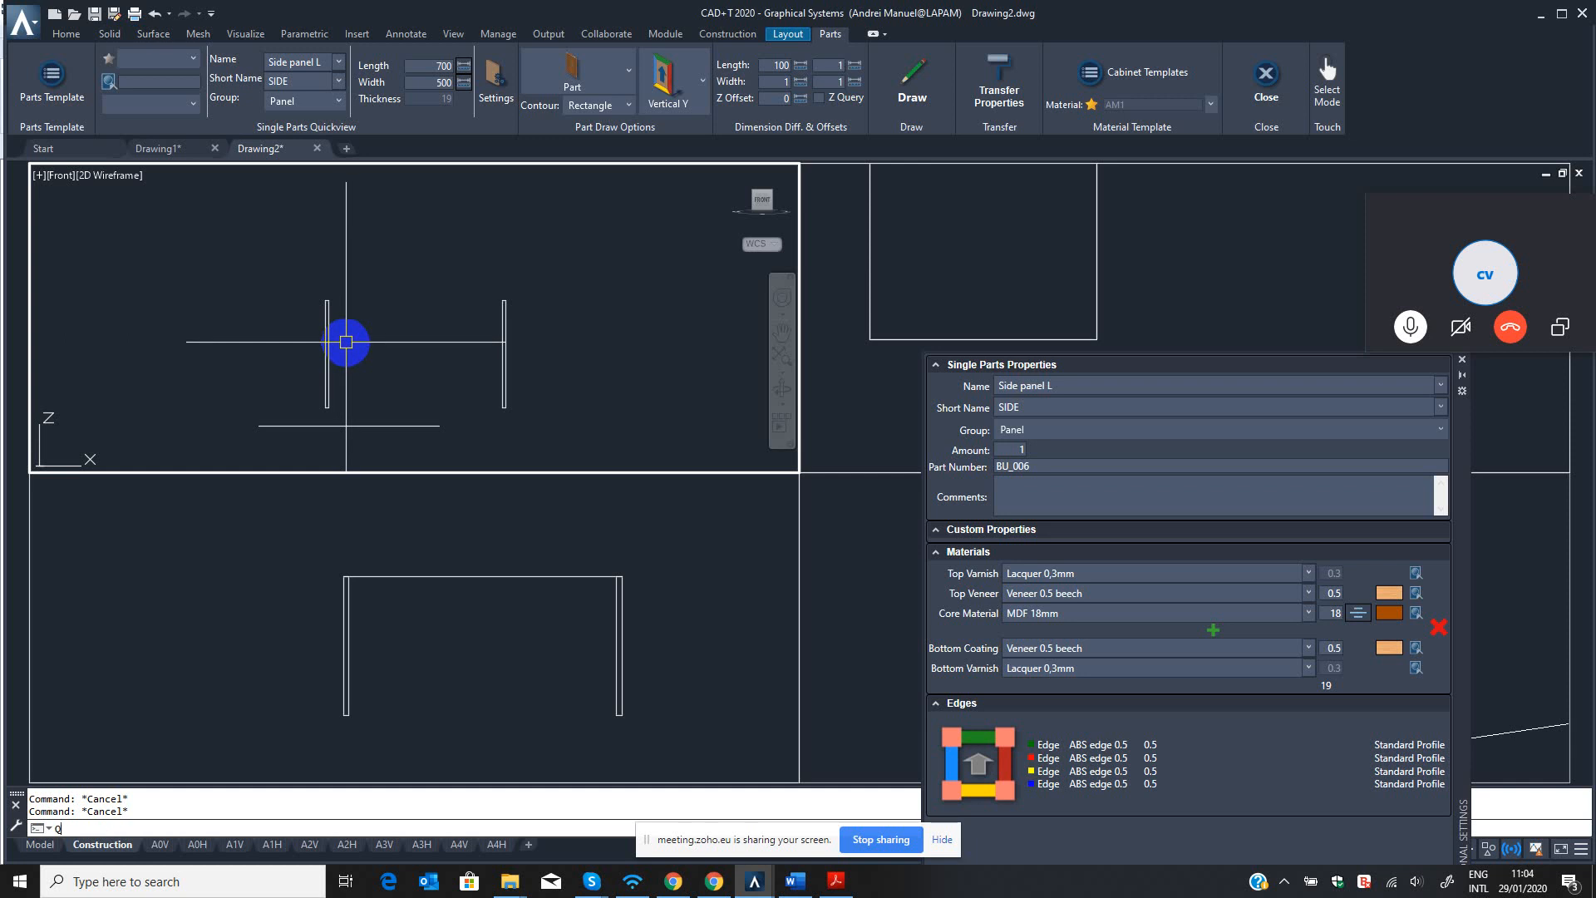
text(CO)
key(Return)
click(374, 321)
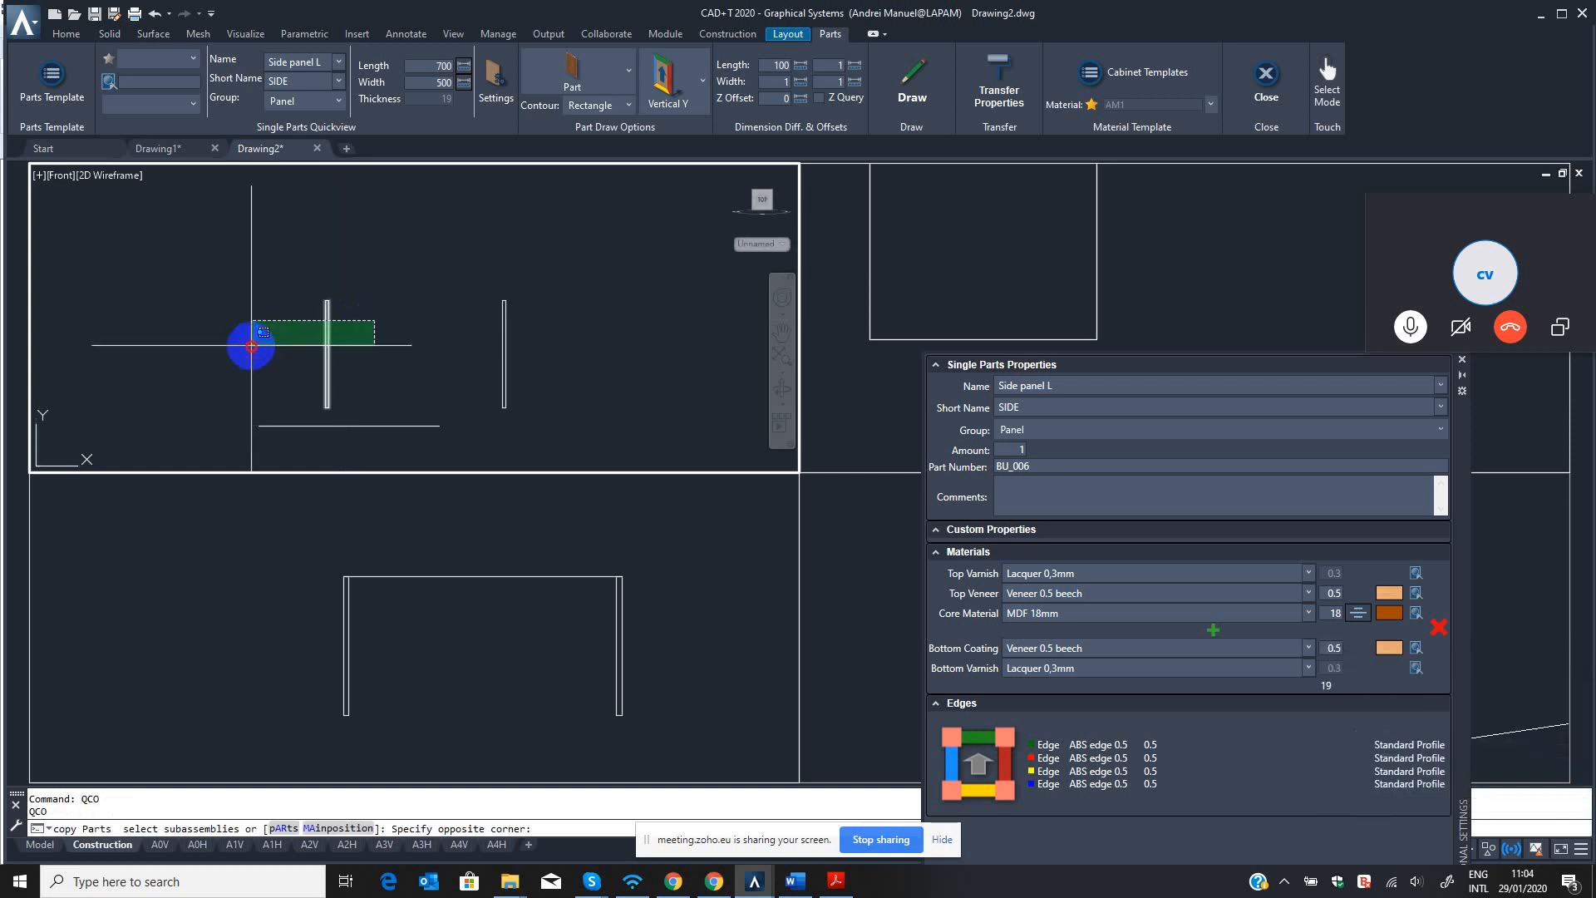
click(251, 345)
scroll(325, 363, up, 3)
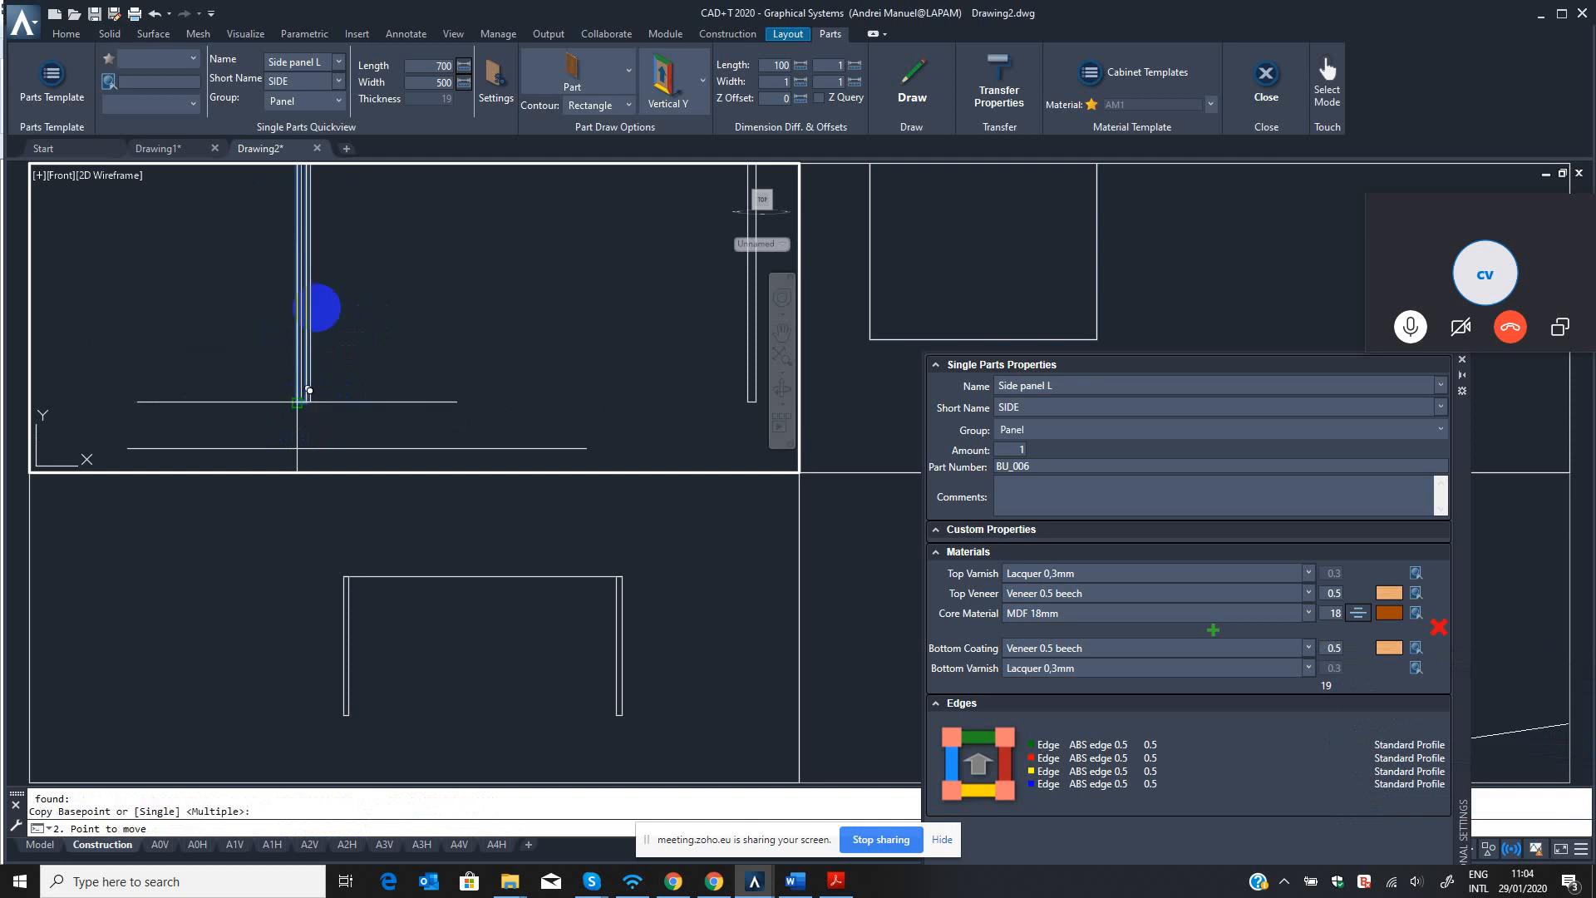
scroll(322, 318, down, 2)
middle_drag(322, 291, 292, 464)
scroll(273, 379, up, 6)
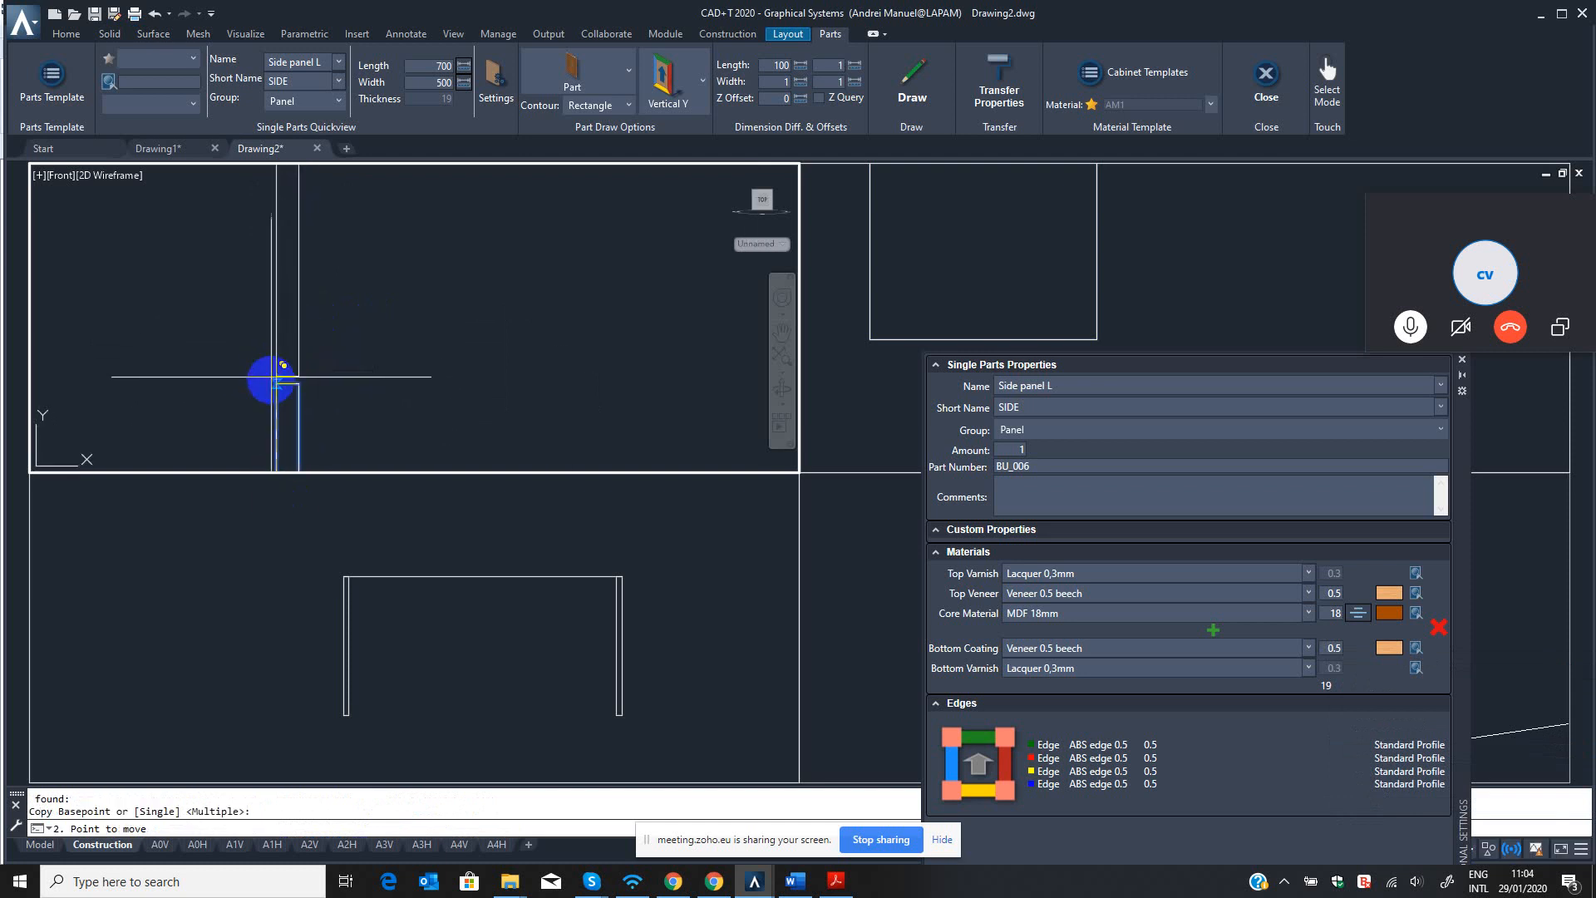
click(299, 383)
key(Escape)
key(Escape)
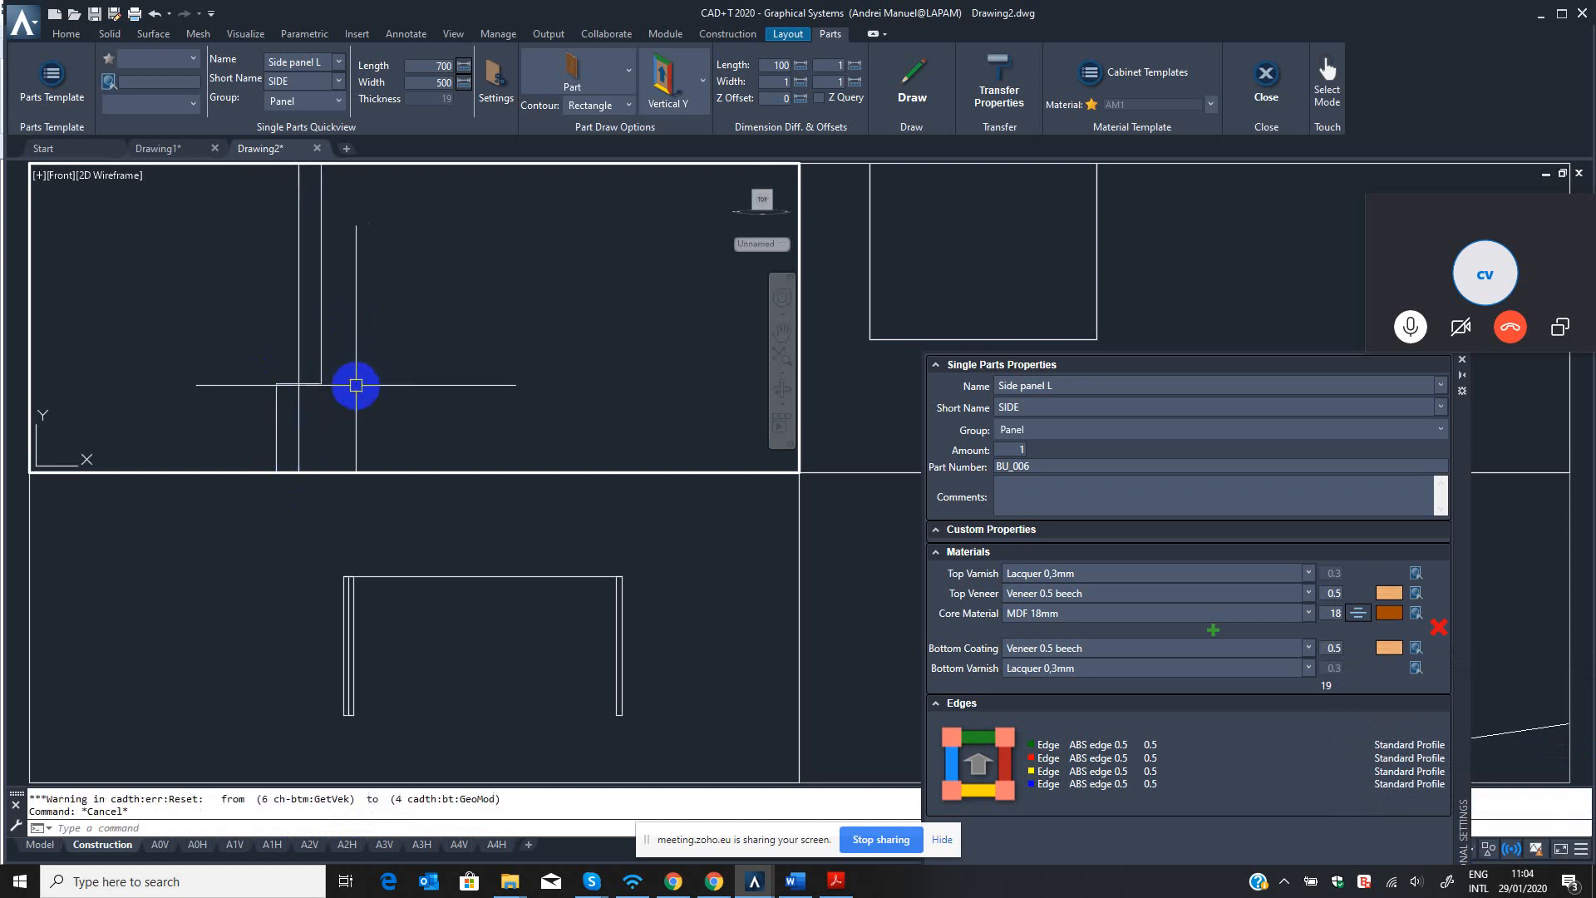
key(Escape)
Rotate the copied panel 270° with QRO about its bottom left corner so it lies horizontally towards the right side panel.
text(QRO)
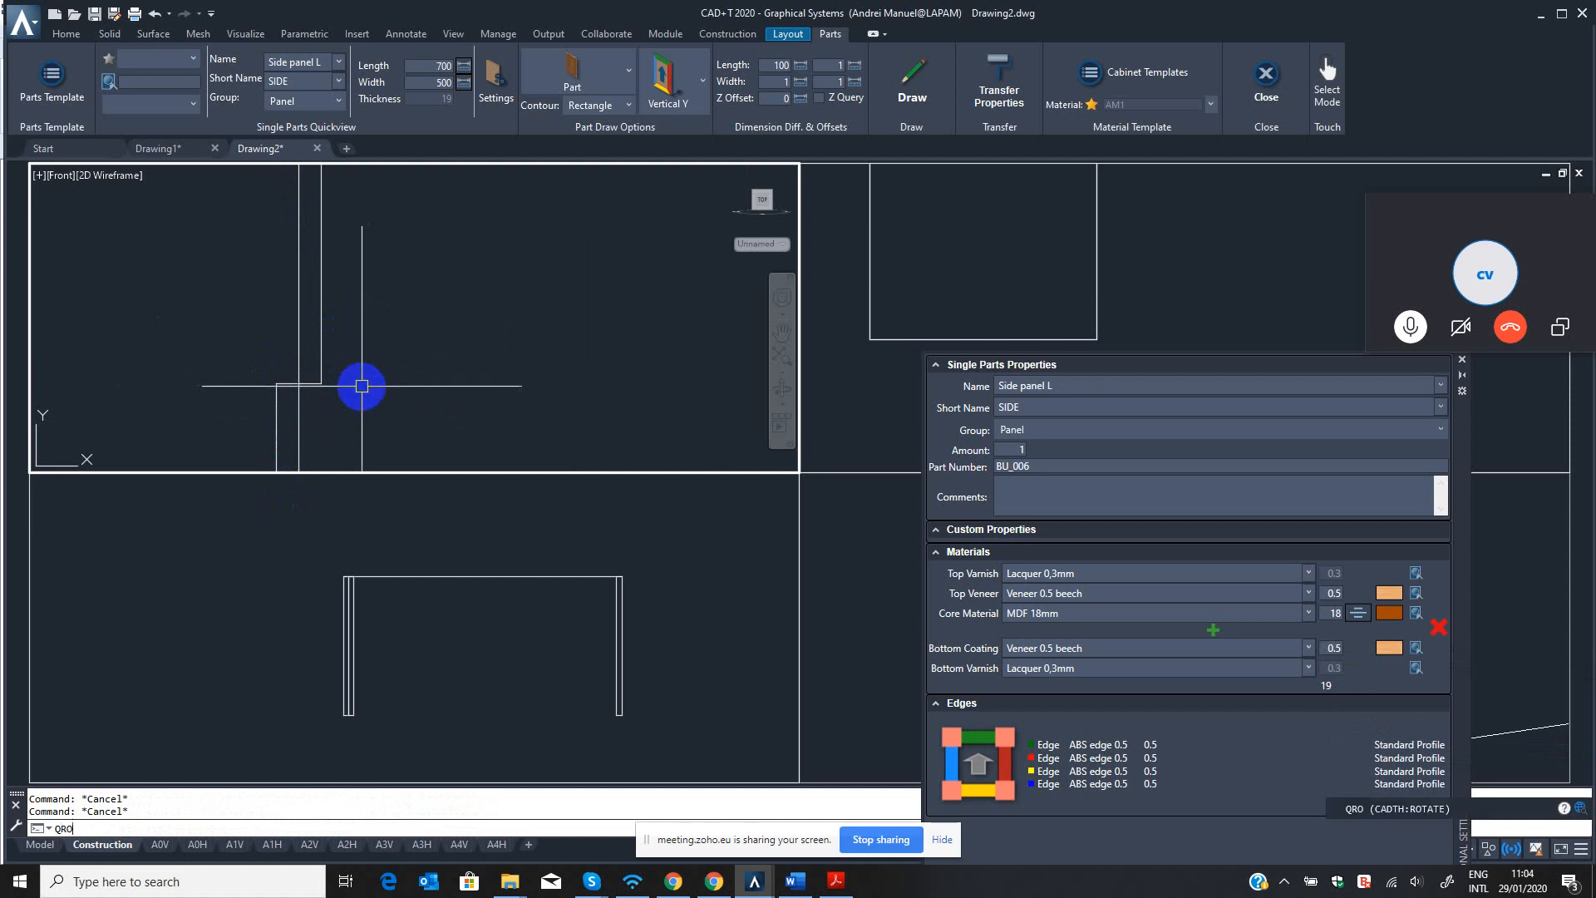
key(Return)
click(392, 314)
click(250, 278)
key(Return)
click(311, 383)
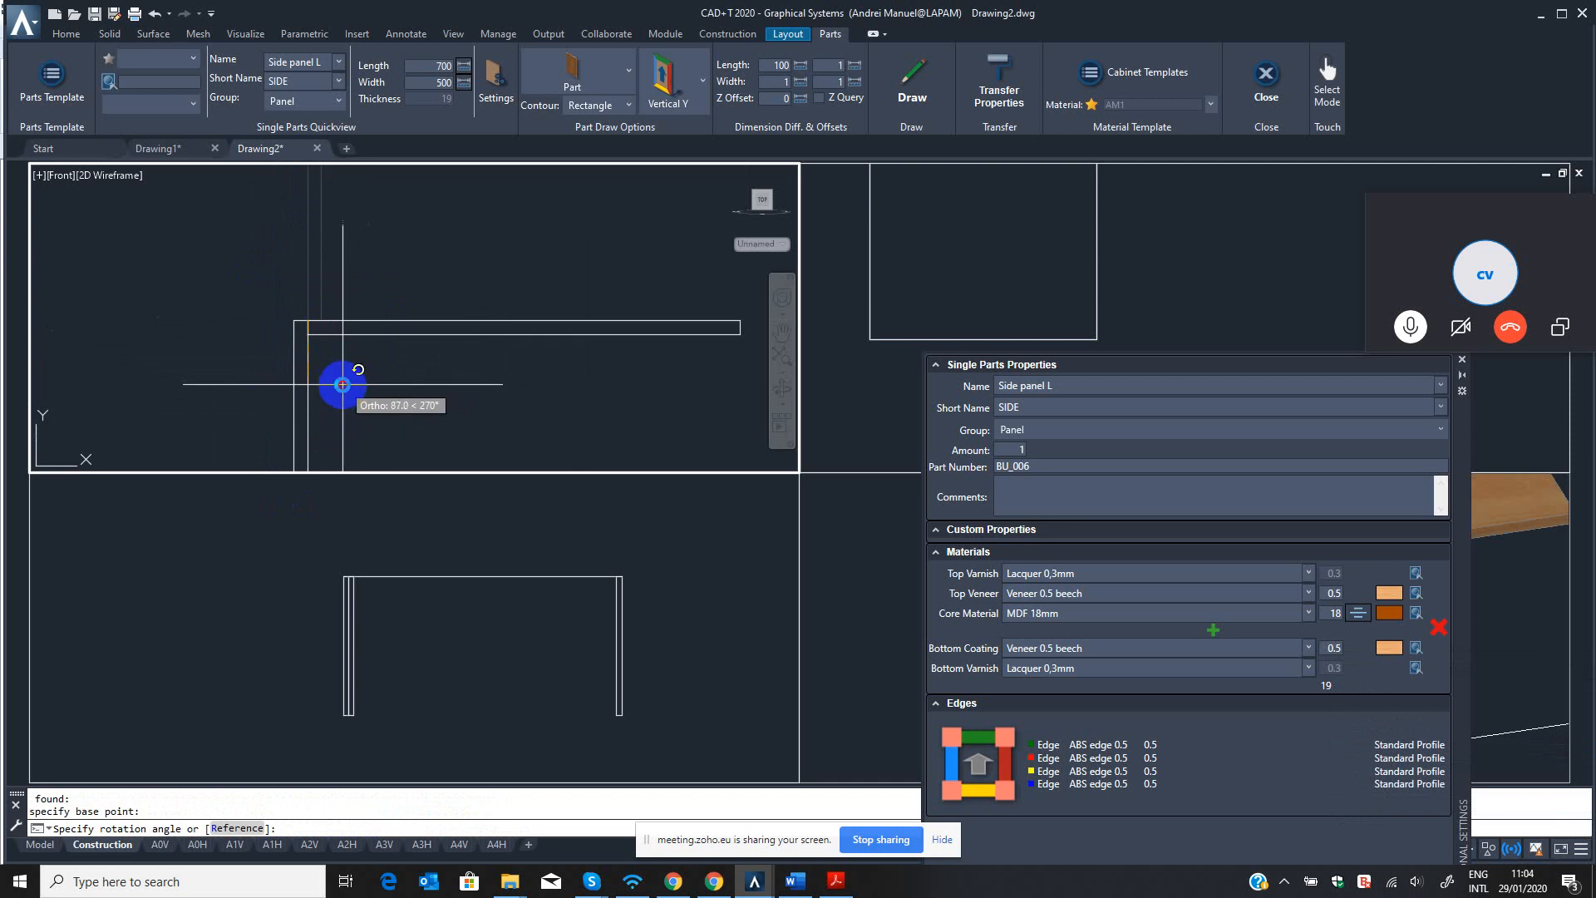
click(342, 383)
scroll(479, 384, down, 4)
middle_drag(481, 384, 497, 341)
key(Escape)
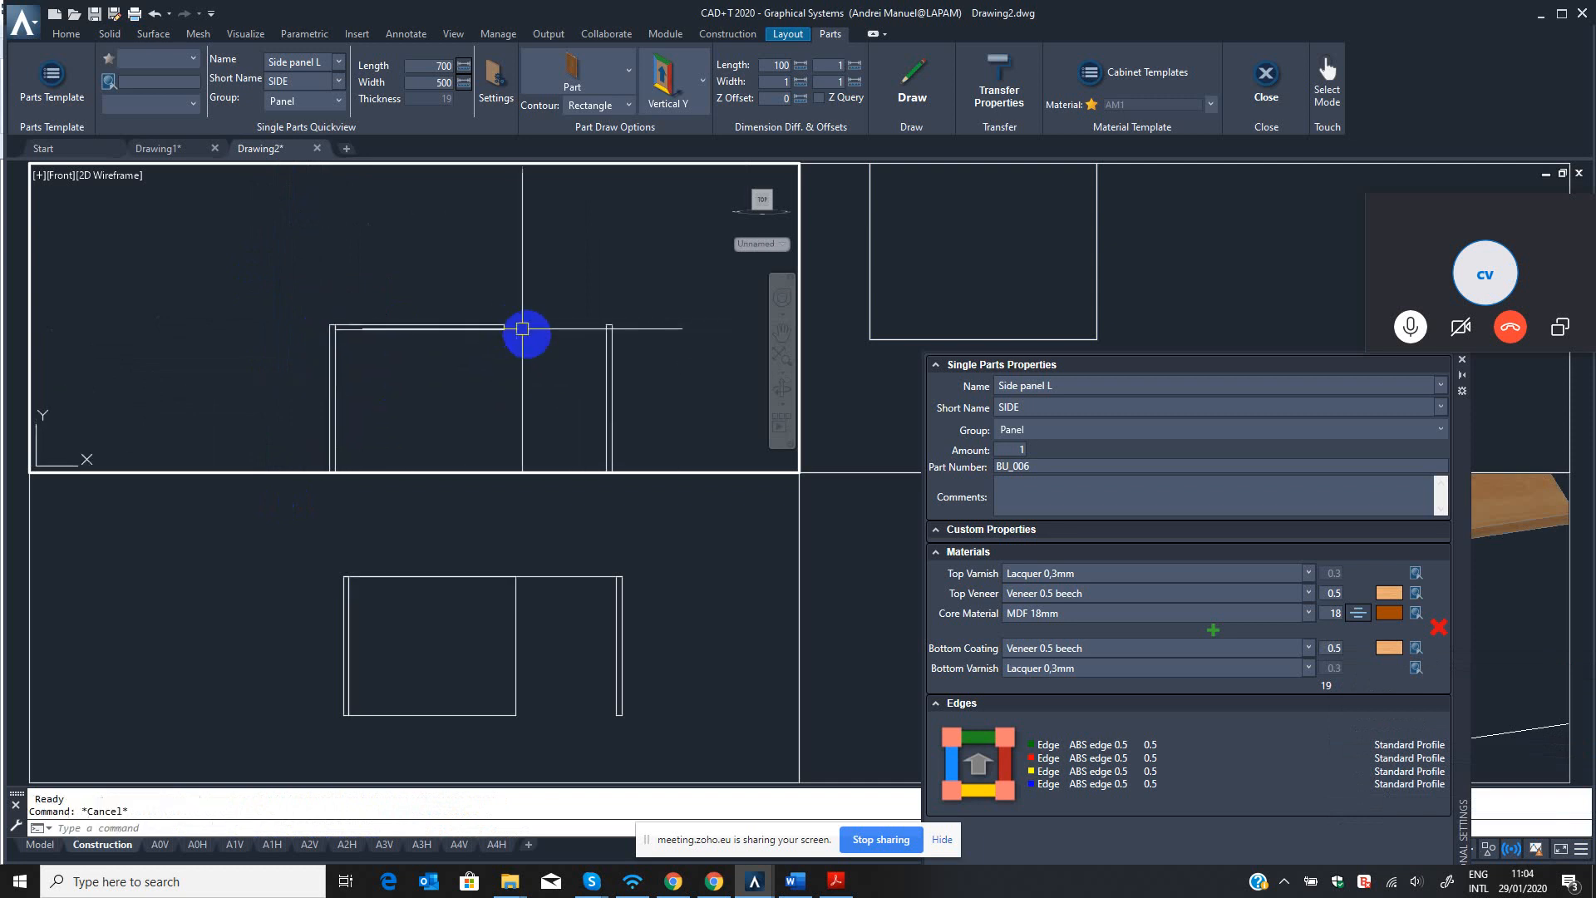
Move the right side panel with QM in the front viewport, placing its top left corner on the horizontal panel's top right corner.
scroll(613, 342, up, 2)
text(Q)
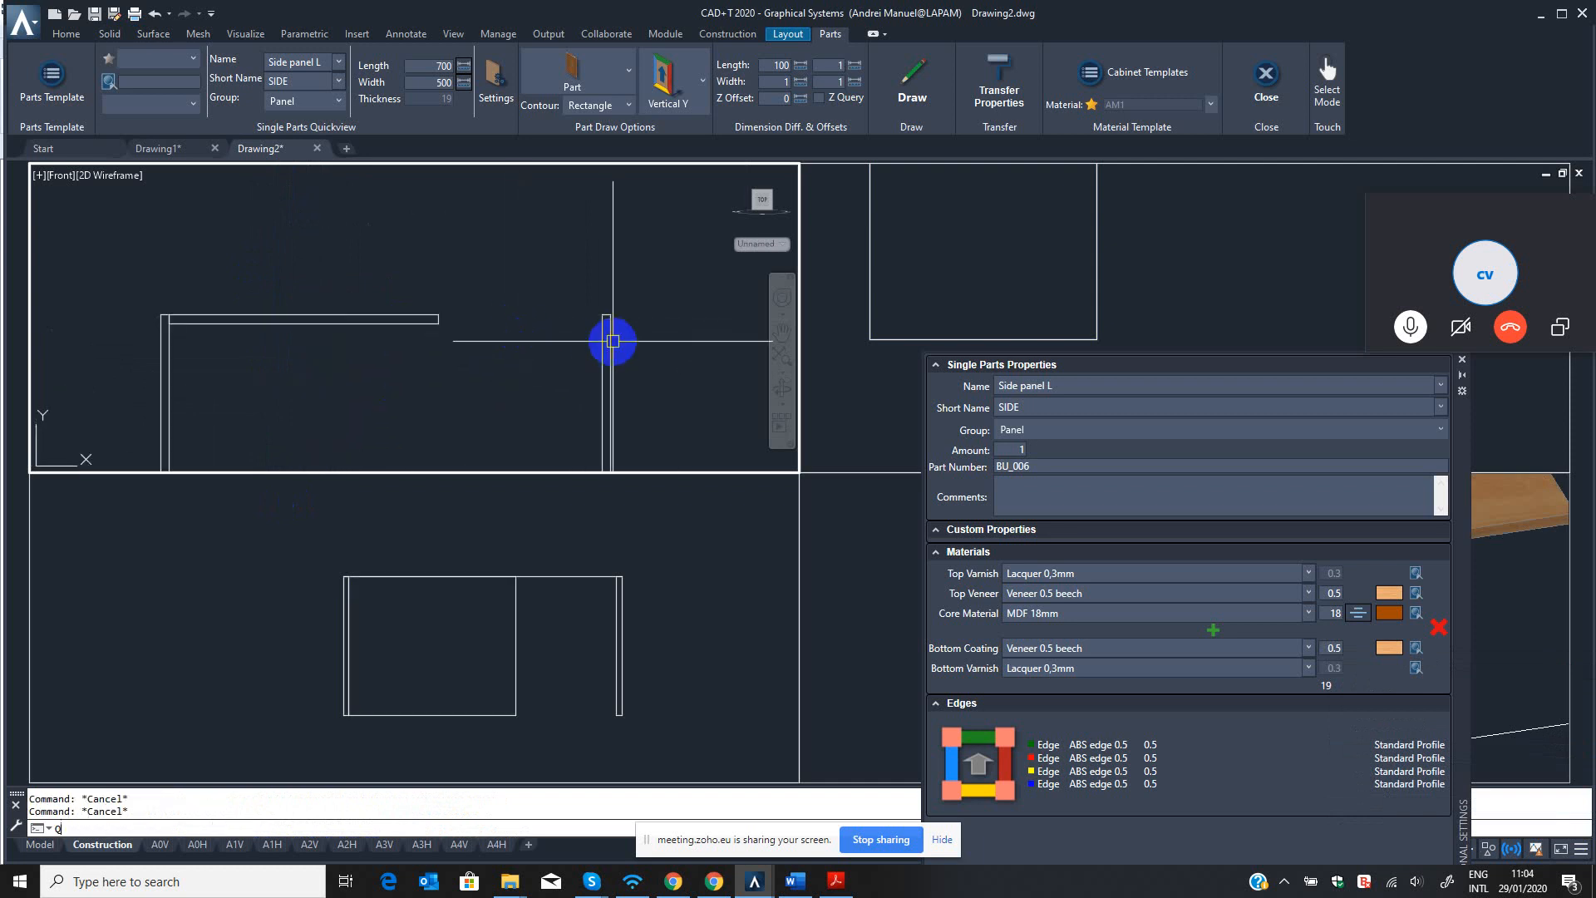
text(M)
key(Return)
click(663, 296)
click(533, 353)
key(Return)
scroll(591, 312, up, 4)
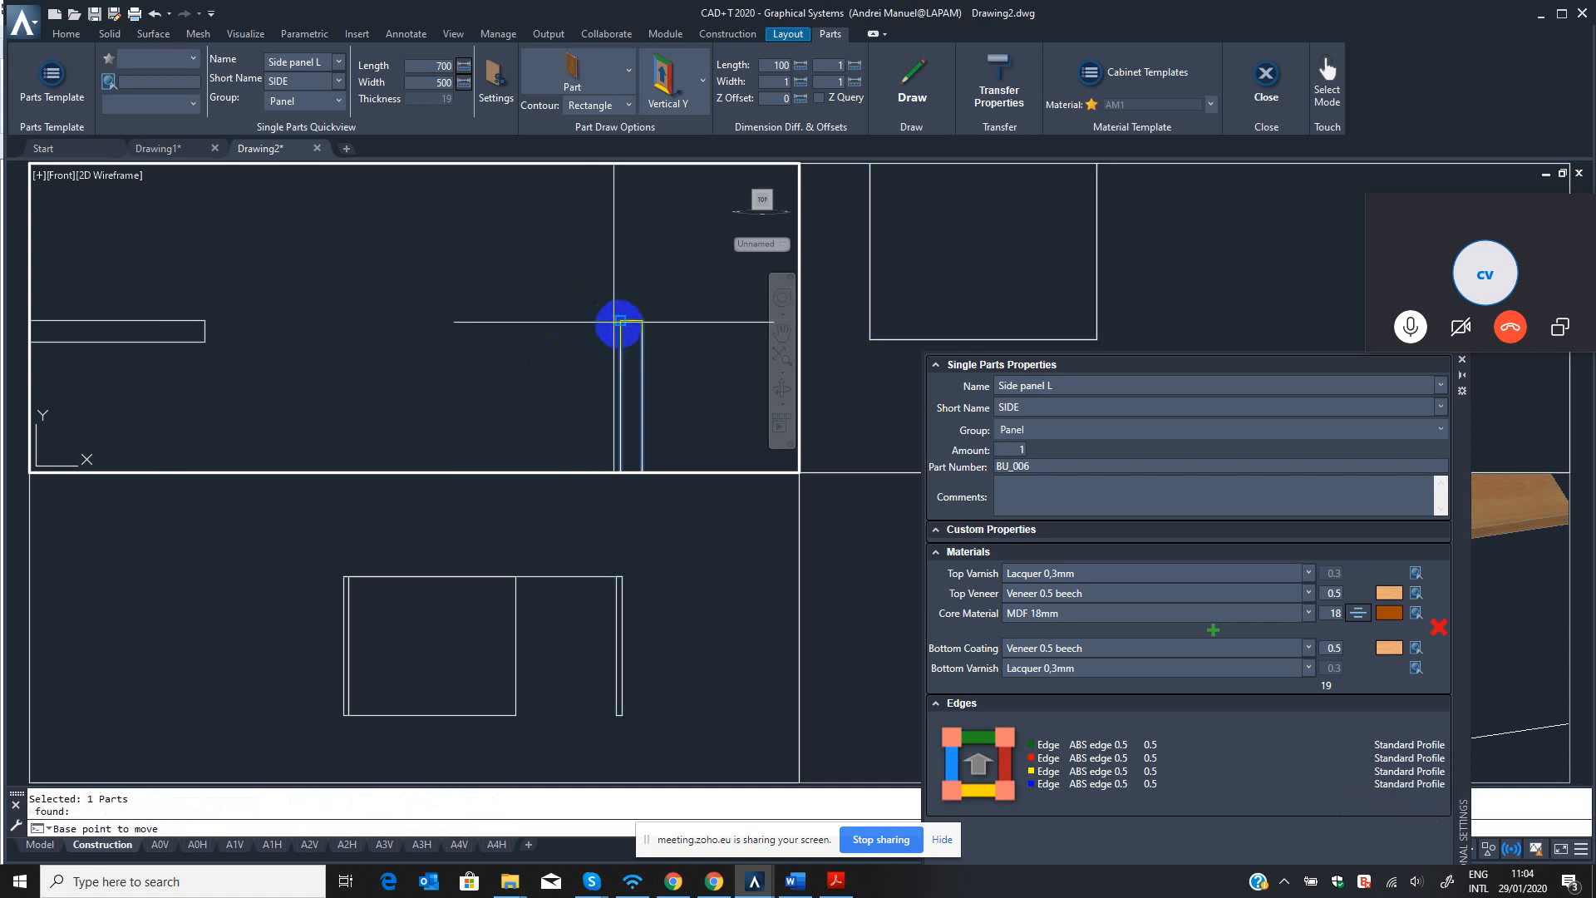
click(618, 321)
click(204, 322)
scroll(320, 360, down, 4)
middle_drag(316, 359, 634, 289)
key(Escape)
key(Escape)
Modify the horizontal panel with B3, naming it Top PANEL with short name TOSH, and apply the part modification.
text(B)
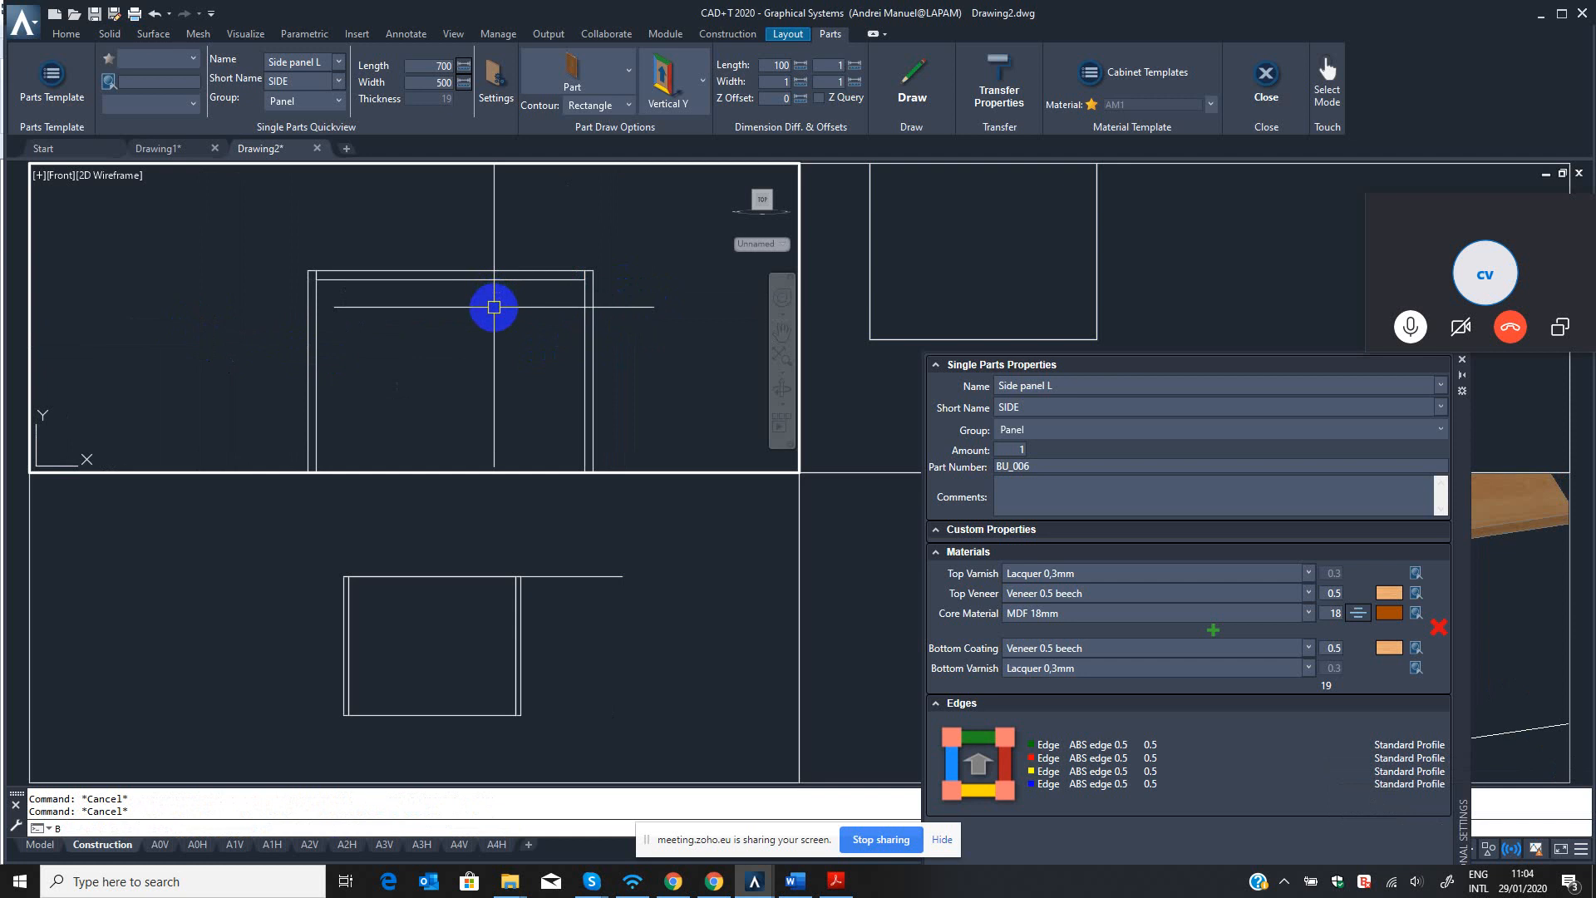
text(3)
key(Return)
click(507, 275)
key(Return)
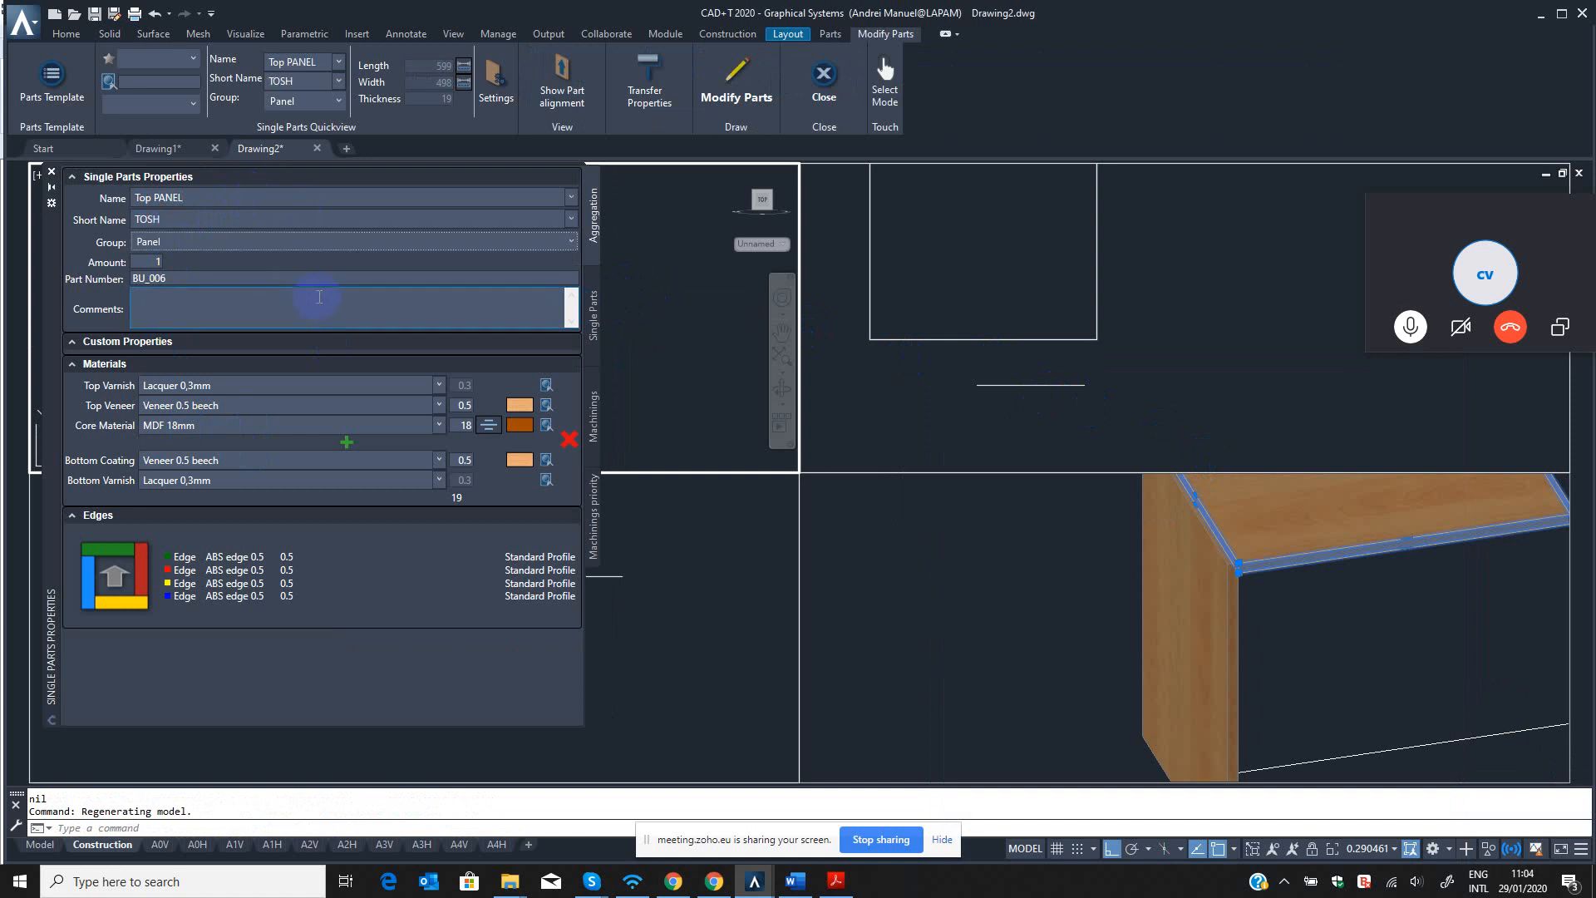
click(738, 79)
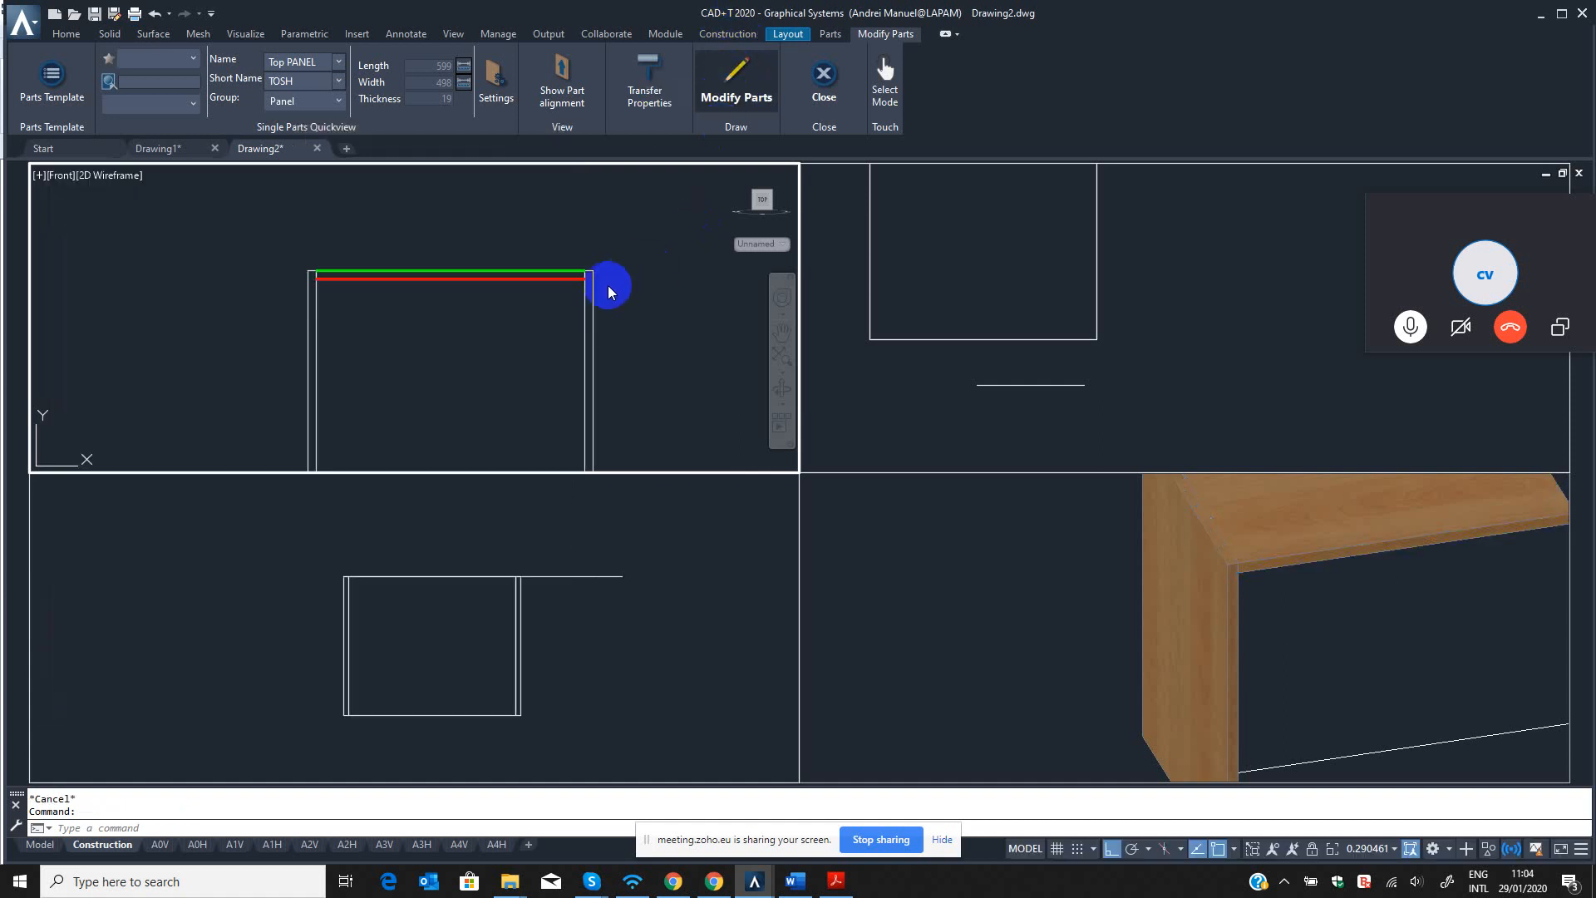
middle_drag(520, 302, 526, 307)
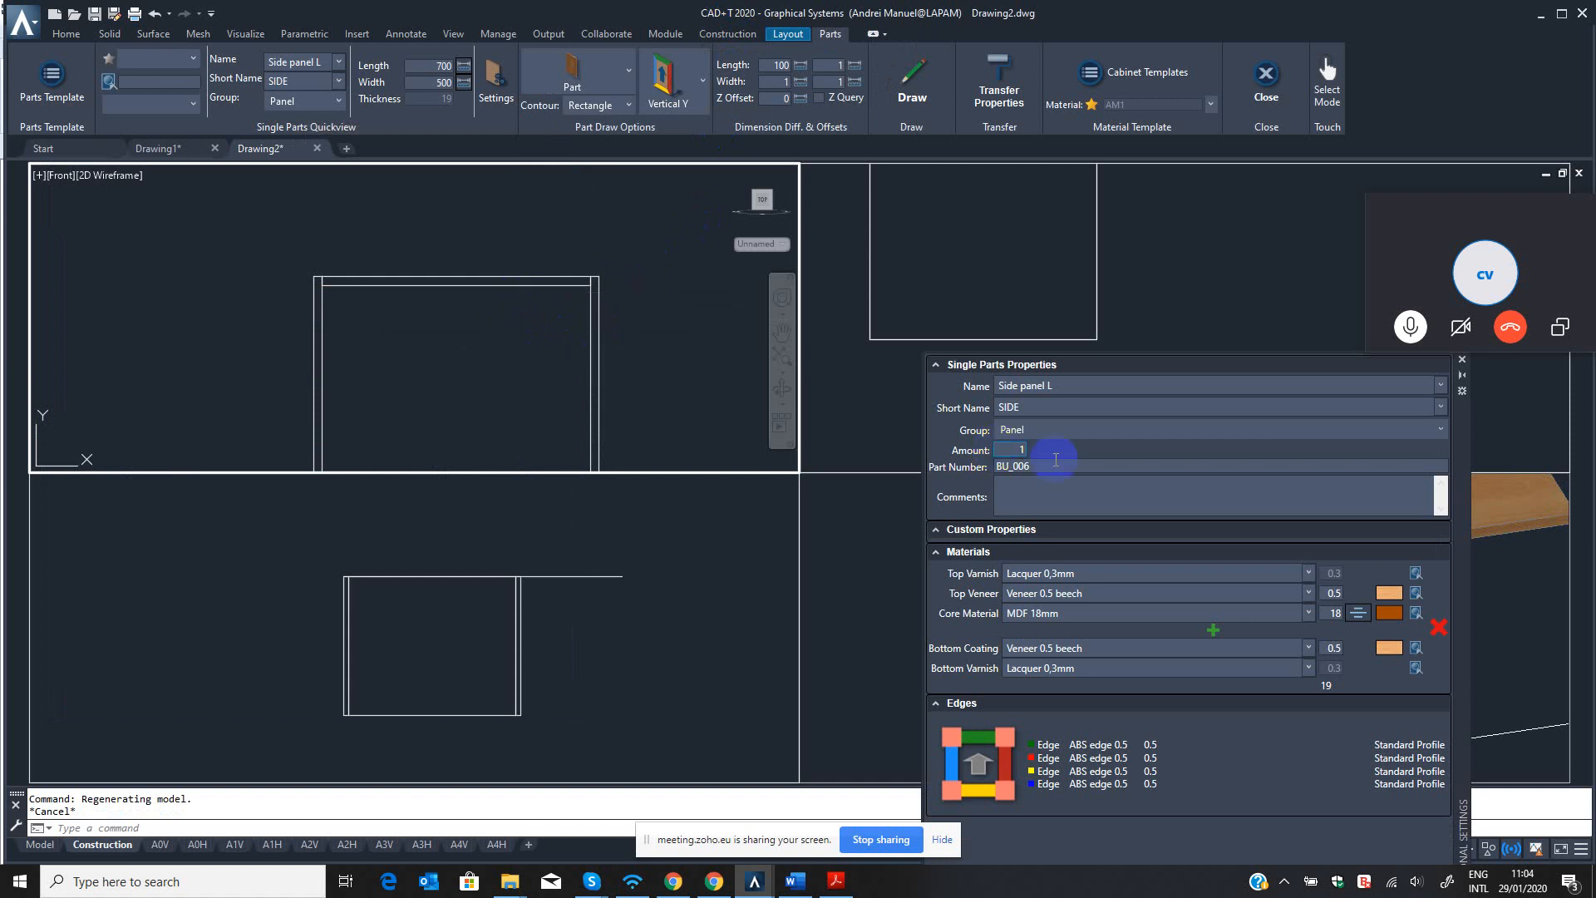
Reopen the top panel's single part properties with B3 to check its name and short name, and close them.
key(Escape)
key(Escape)
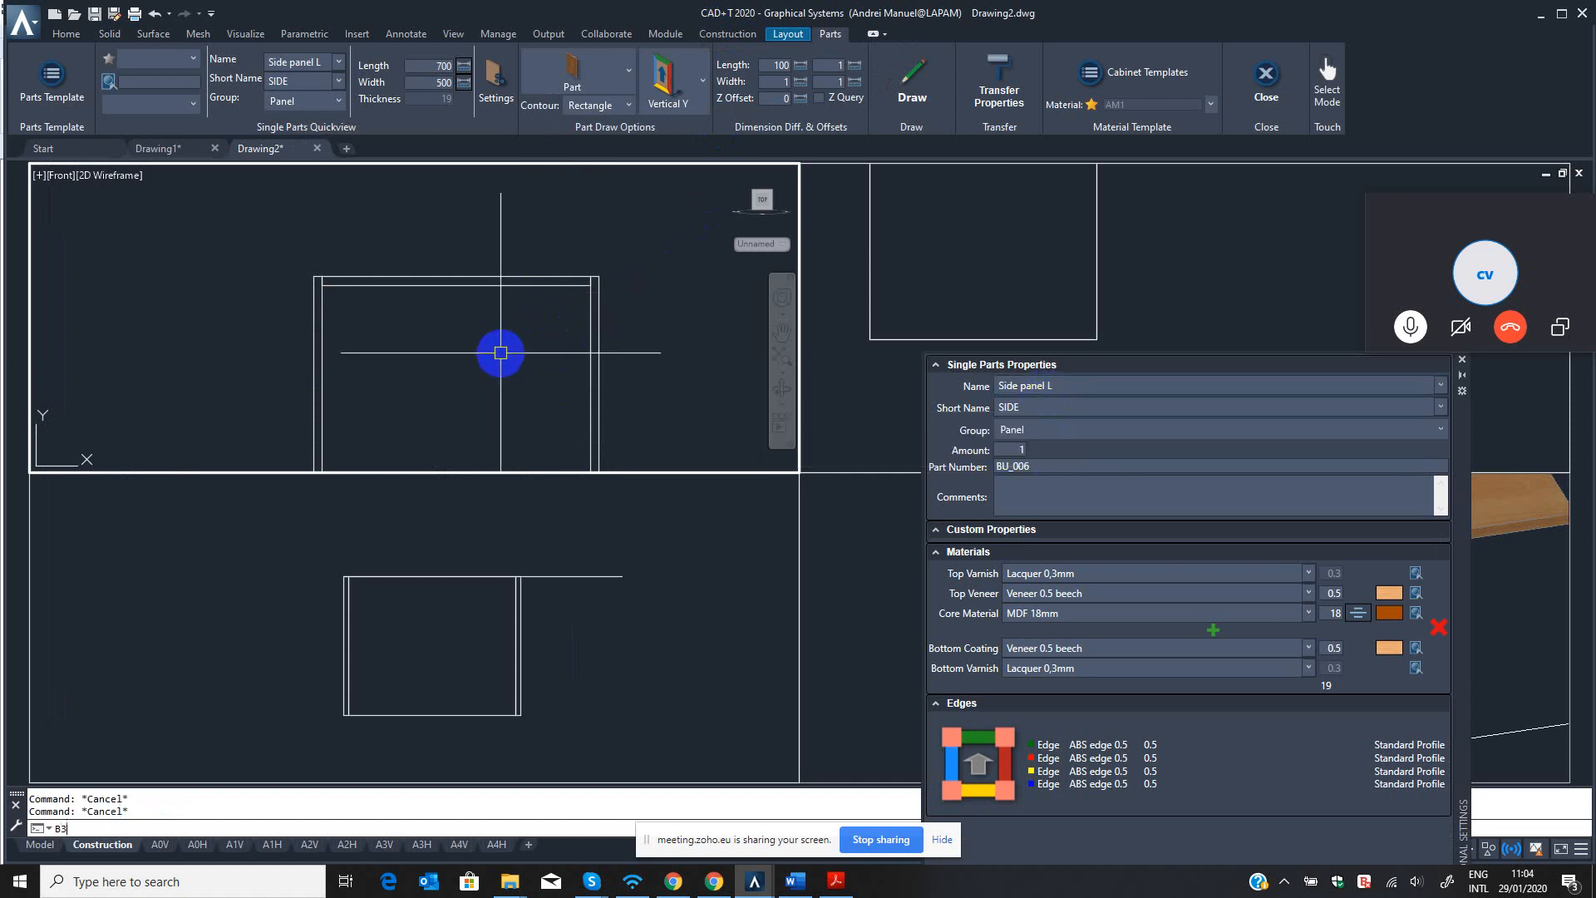
text(B3)
key(Return)
click(522, 281)
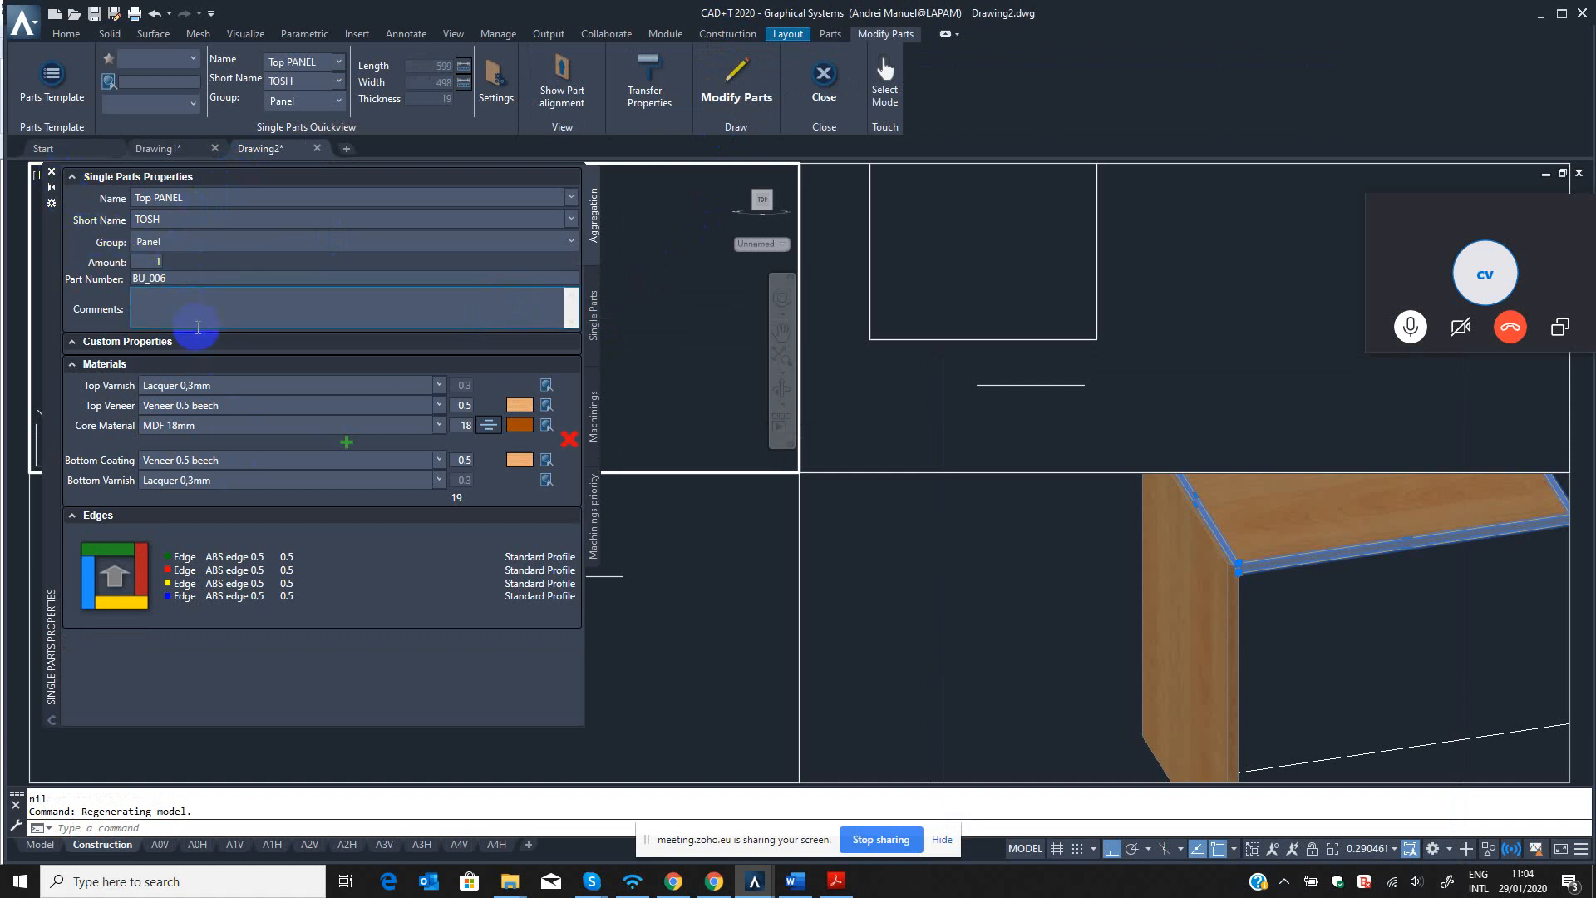
click(51, 176)
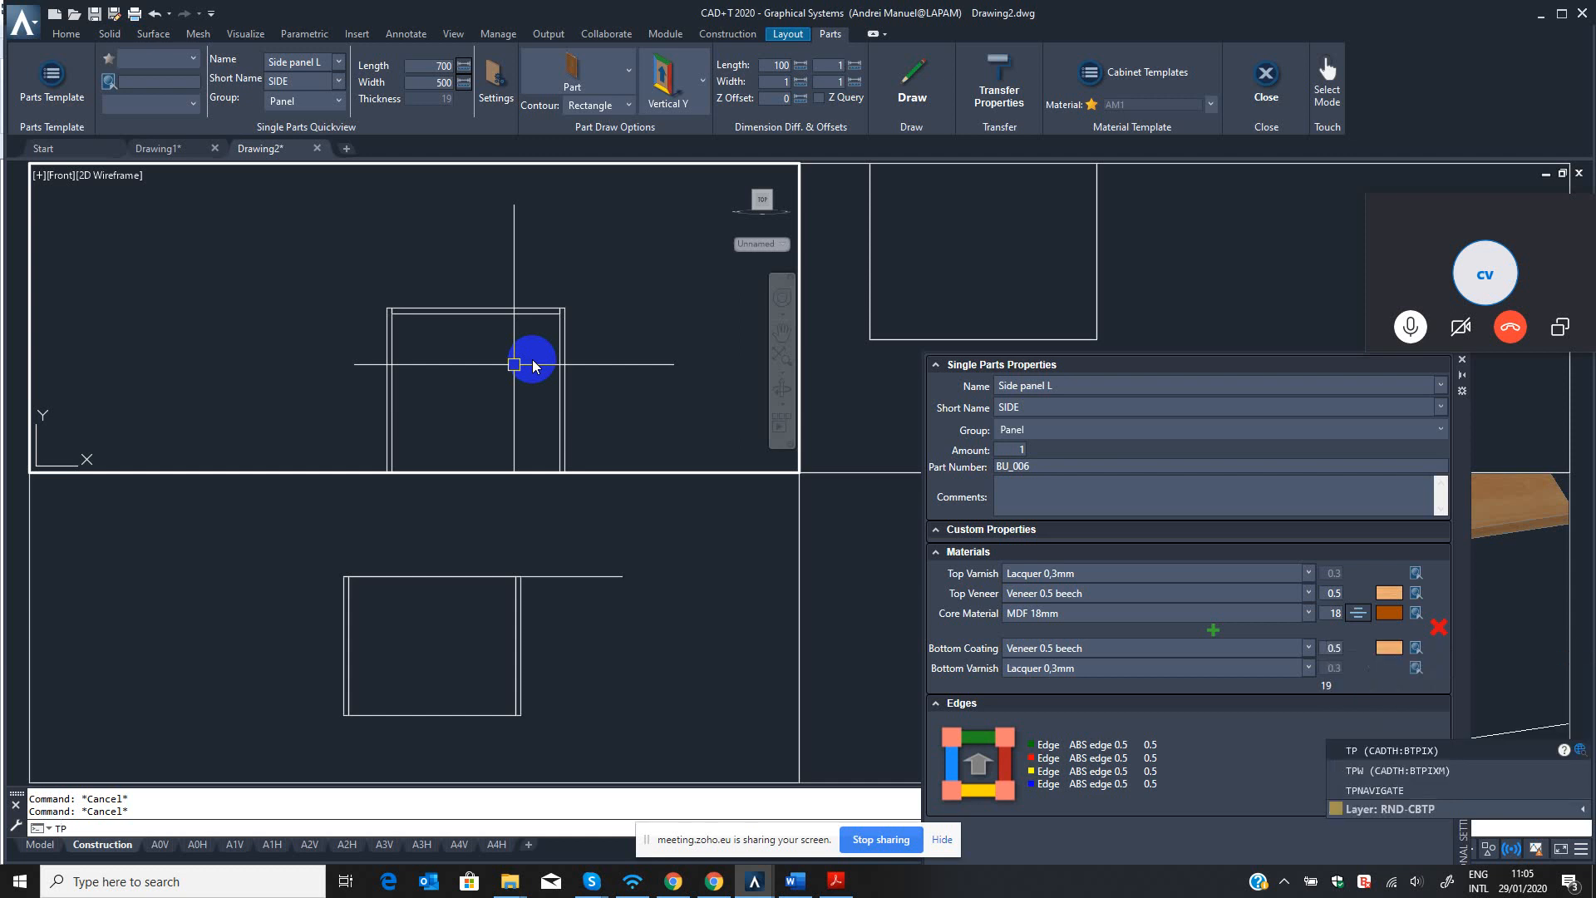
key(Return)
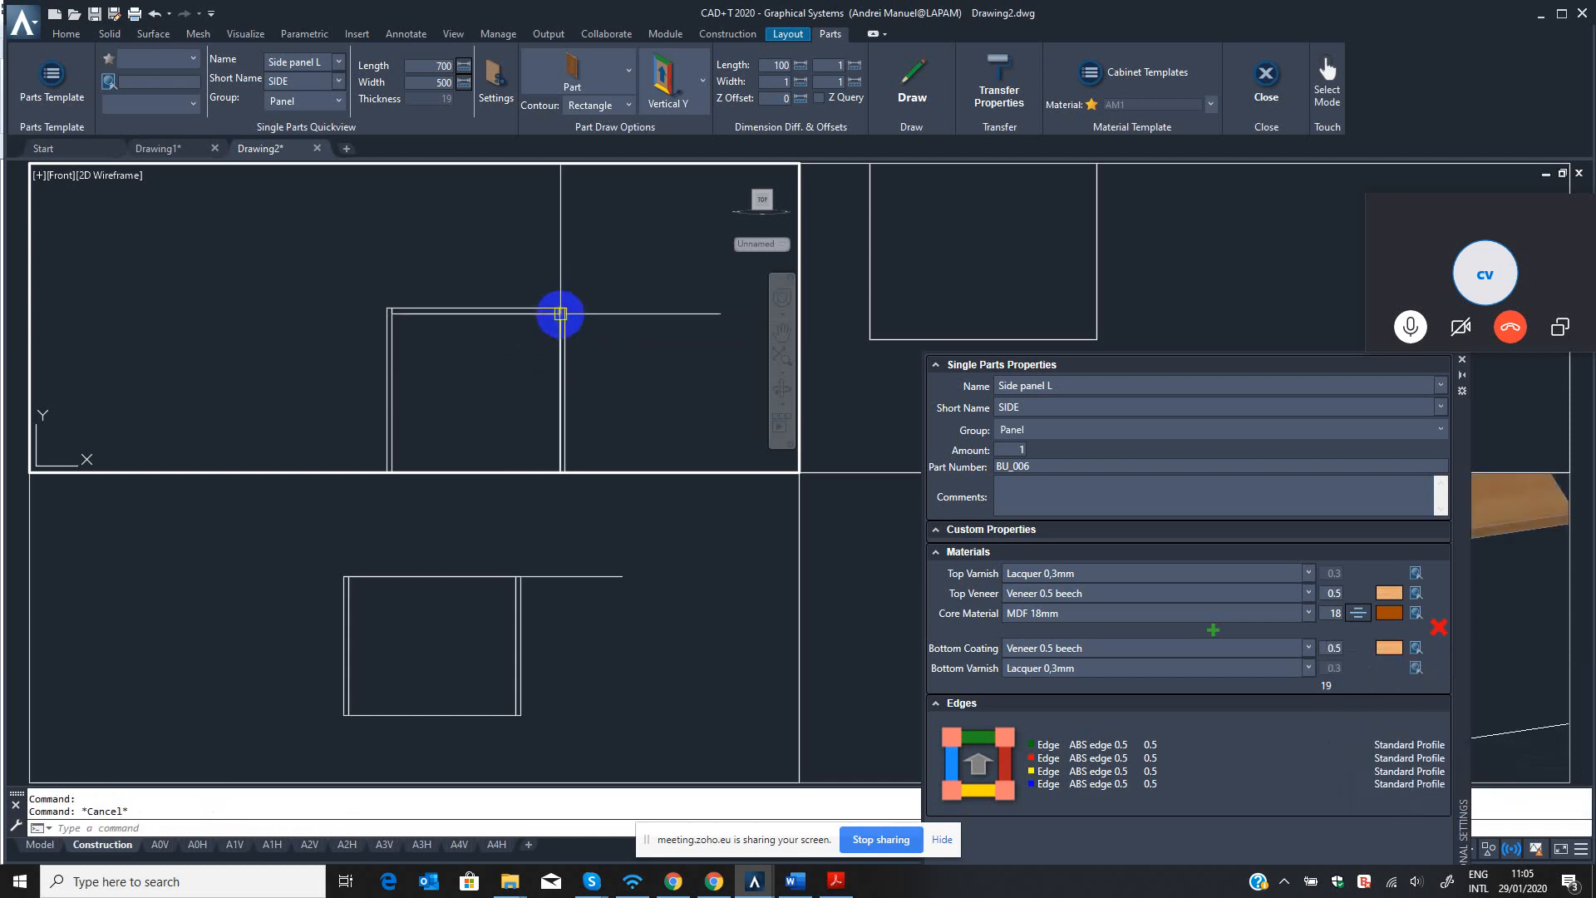
Dimension the cabinet's overall width above the top panel with DLI, from the left side panel's outer corner to the right one's.
text(DLI)
key(Return)
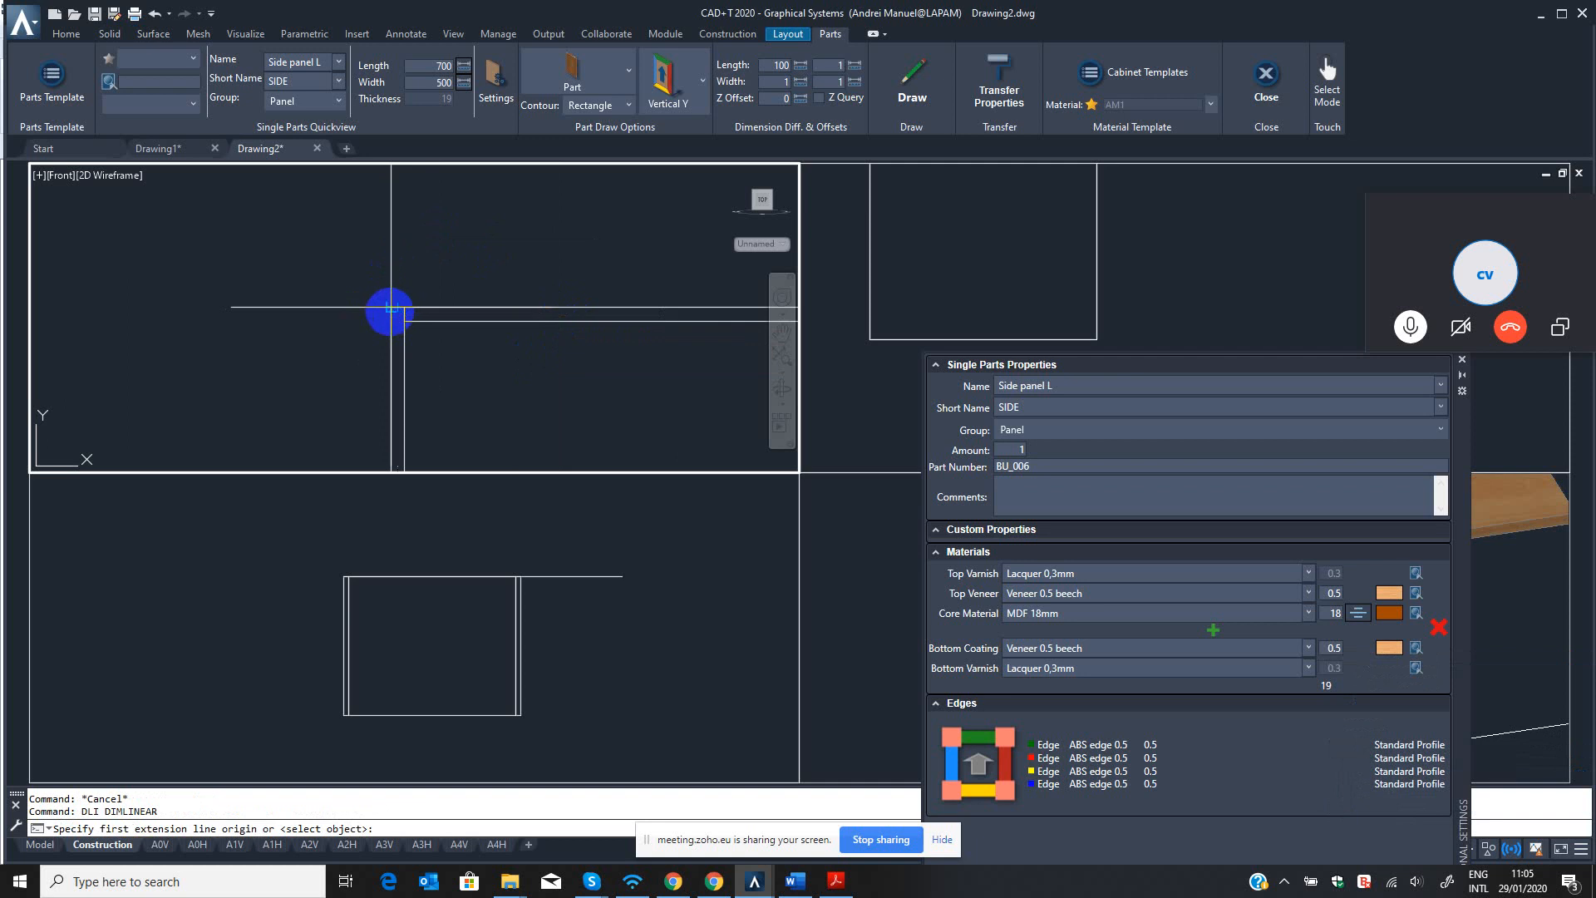
click(391, 308)
scroll(532, 333, down, 2)
middle_drag(673, 309, 532, 310)
click(555, 321)
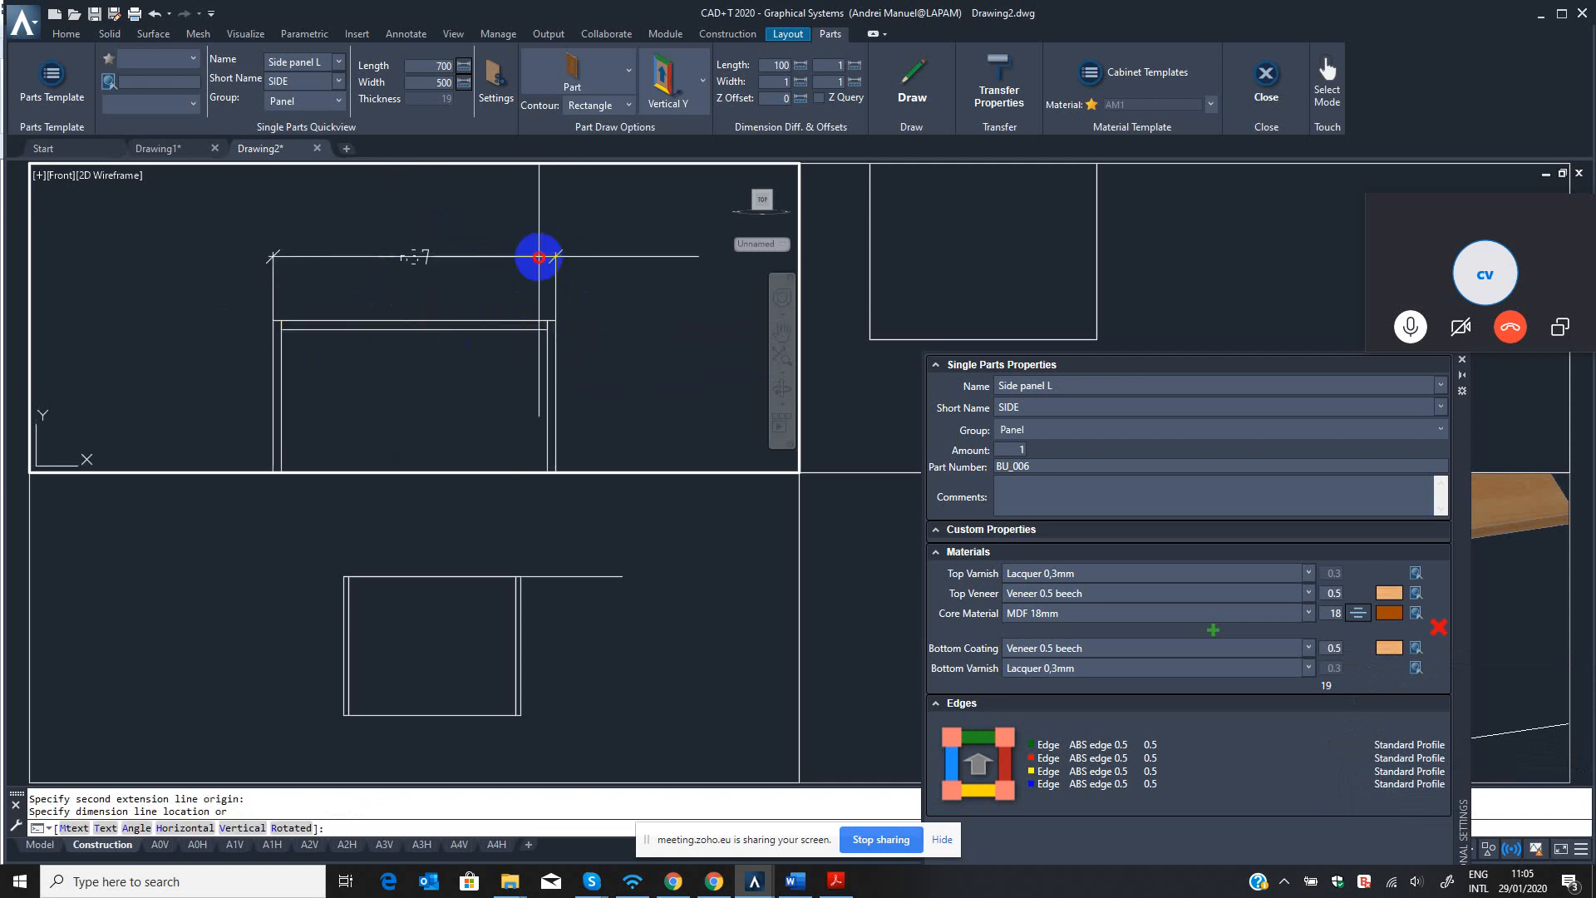
click(539, 258)
scroll(435, 287, up, 3)
scroll(357, 249, down, 3)
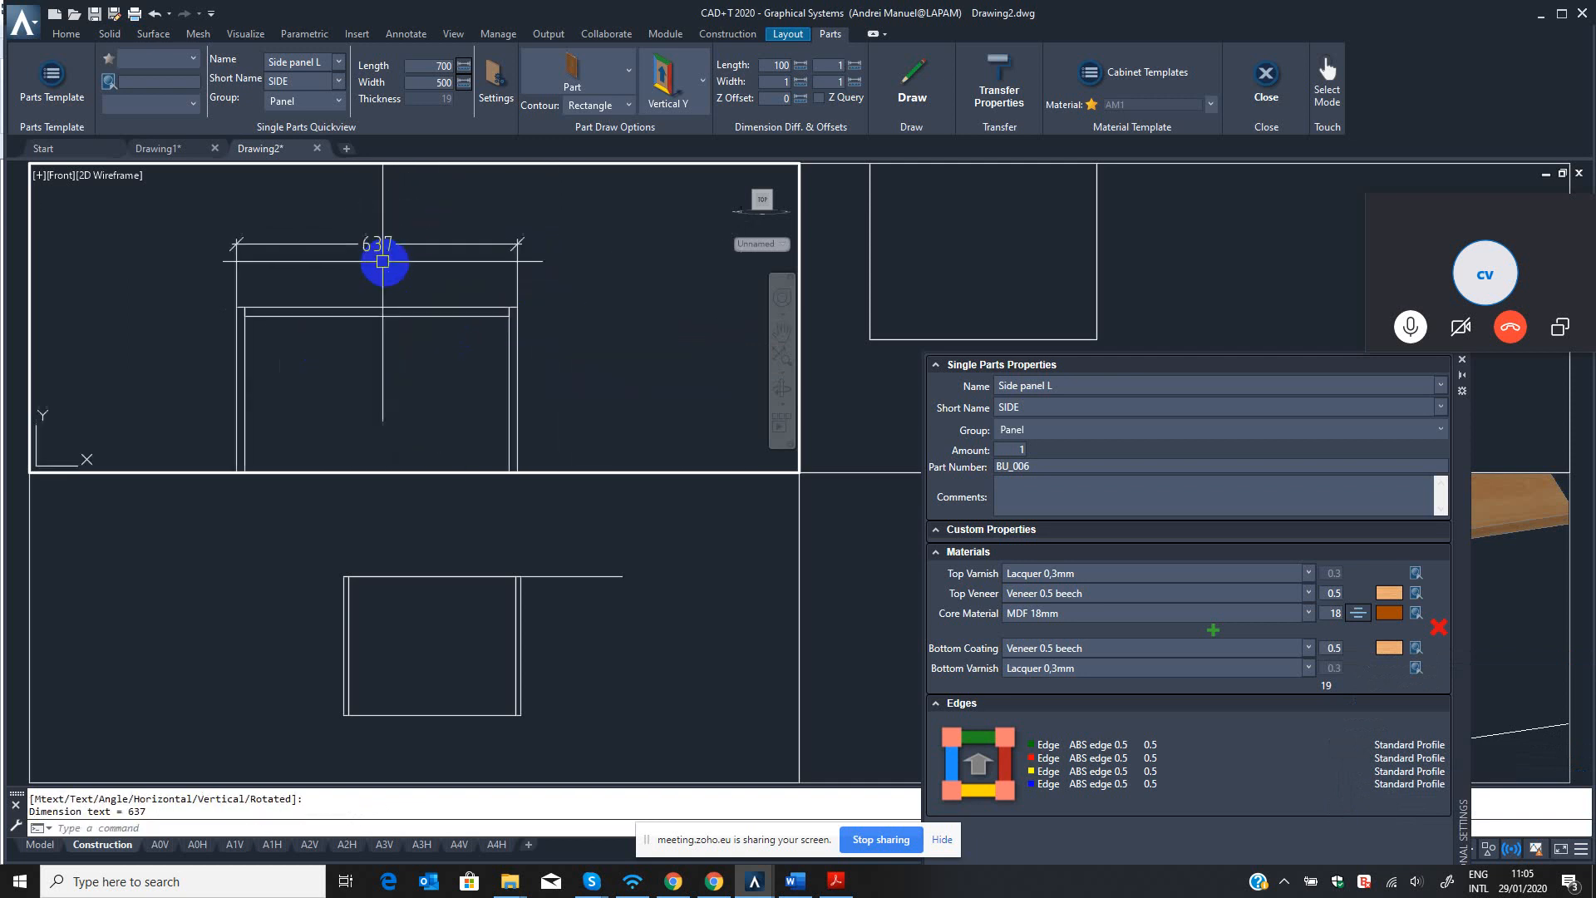
scroll(399, 271, down, 4)
middle_drag(431, 267, 463, 289)
key(Escape)
Cancel the started QST command and close the Single Parts Properties palette.
text(Q)
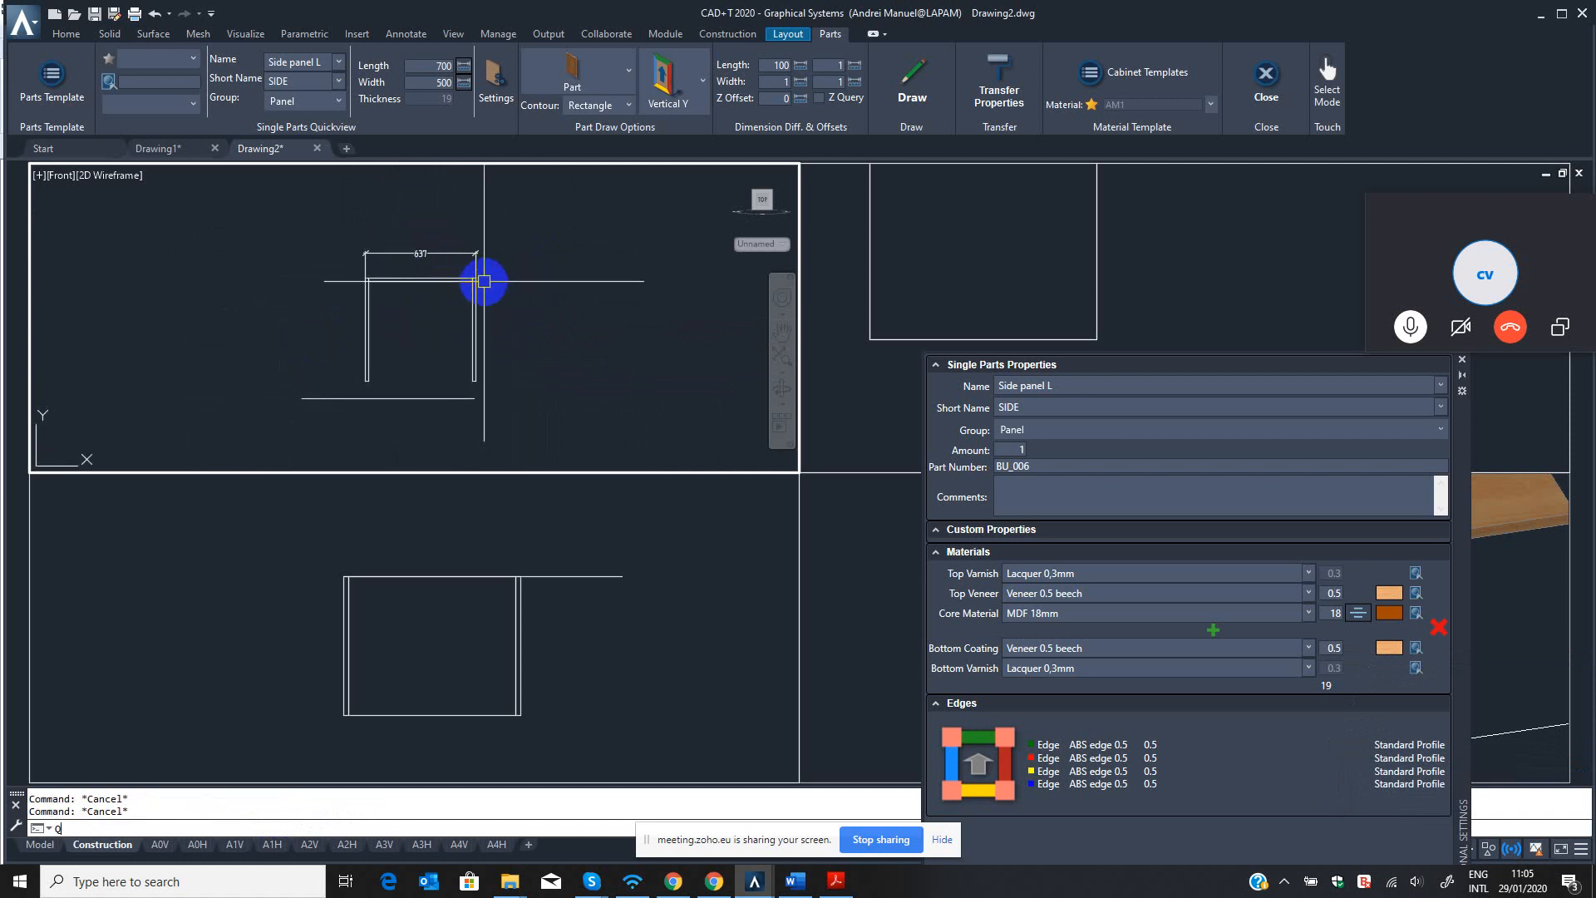
text(ST)
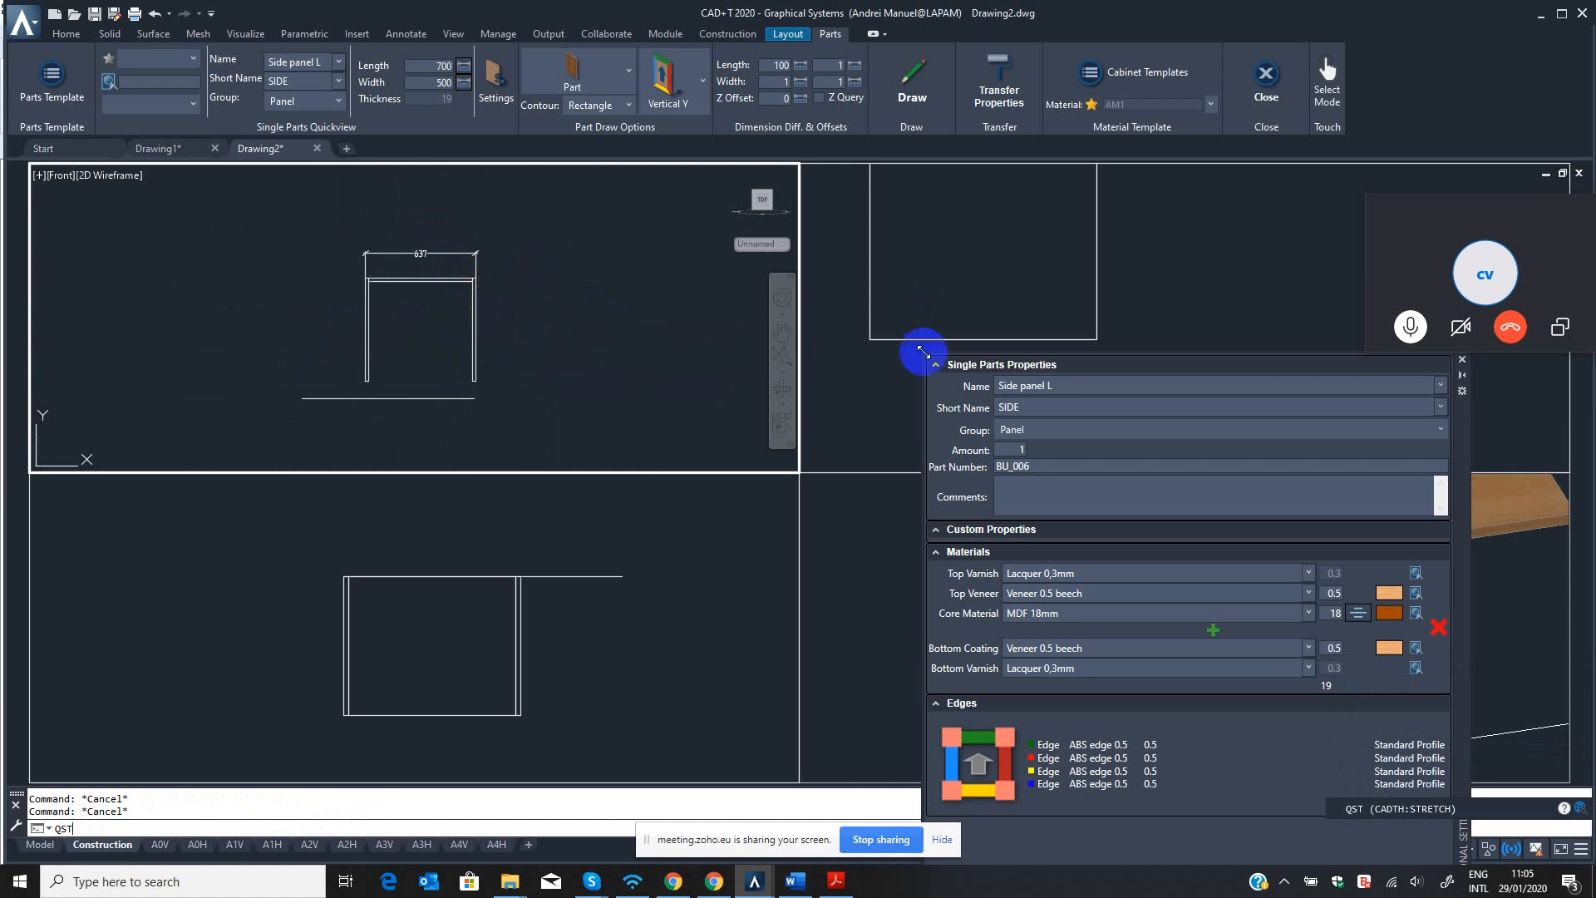
drag(1463, 421, 1208, 373)
click(1198, 336)
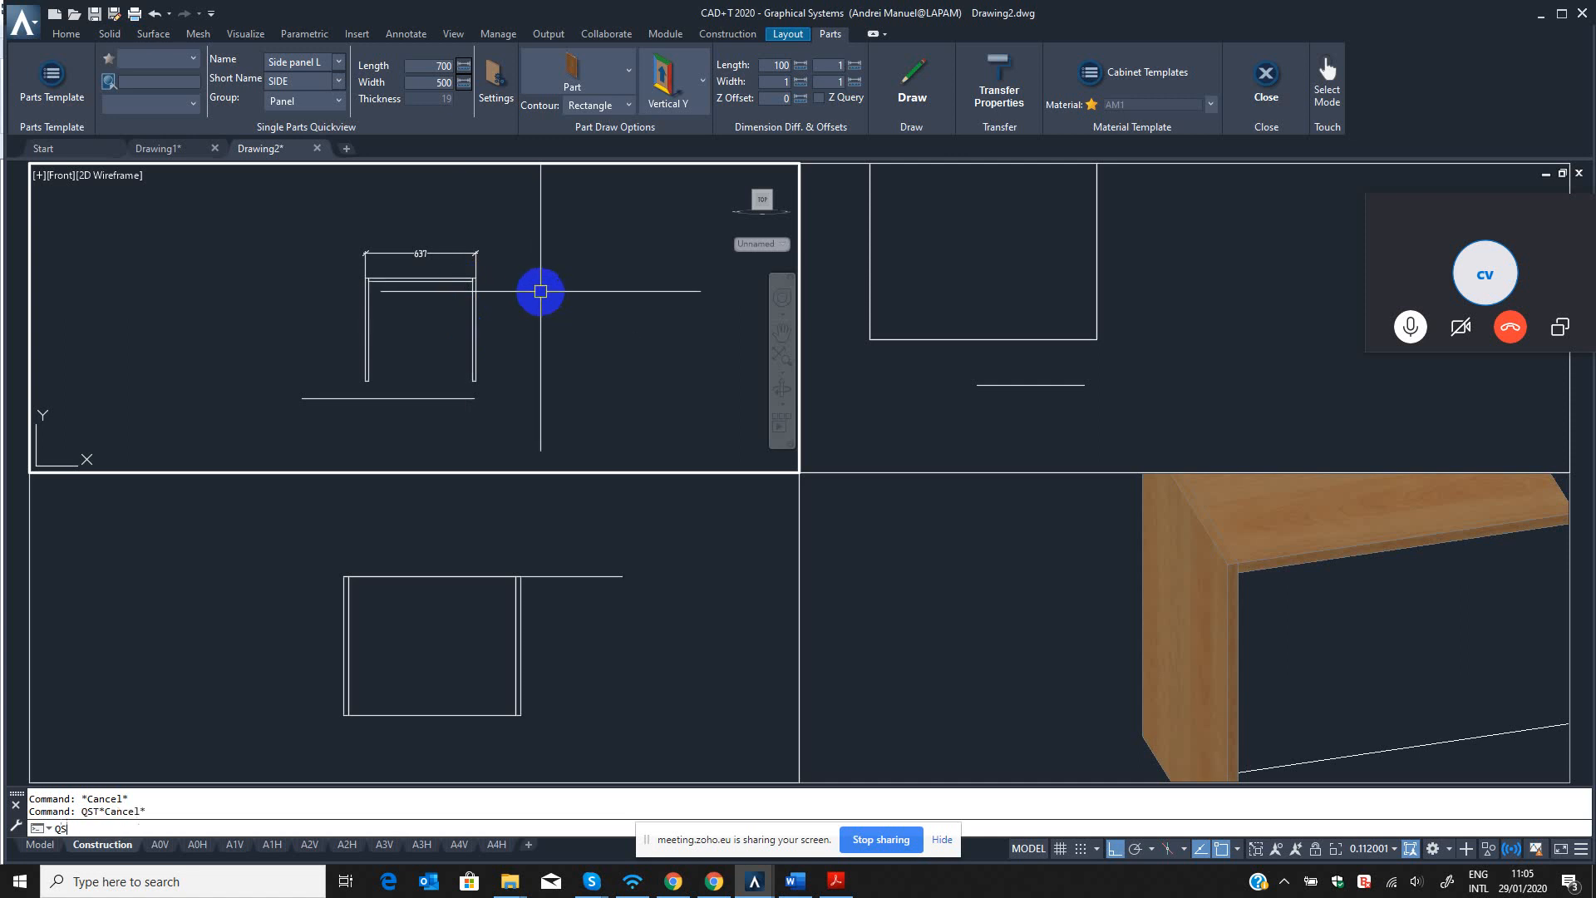
Stretch the cabinet with QST, shifting the right side panel 37 mm inward to give an overall width of 600 mm.
text(T)
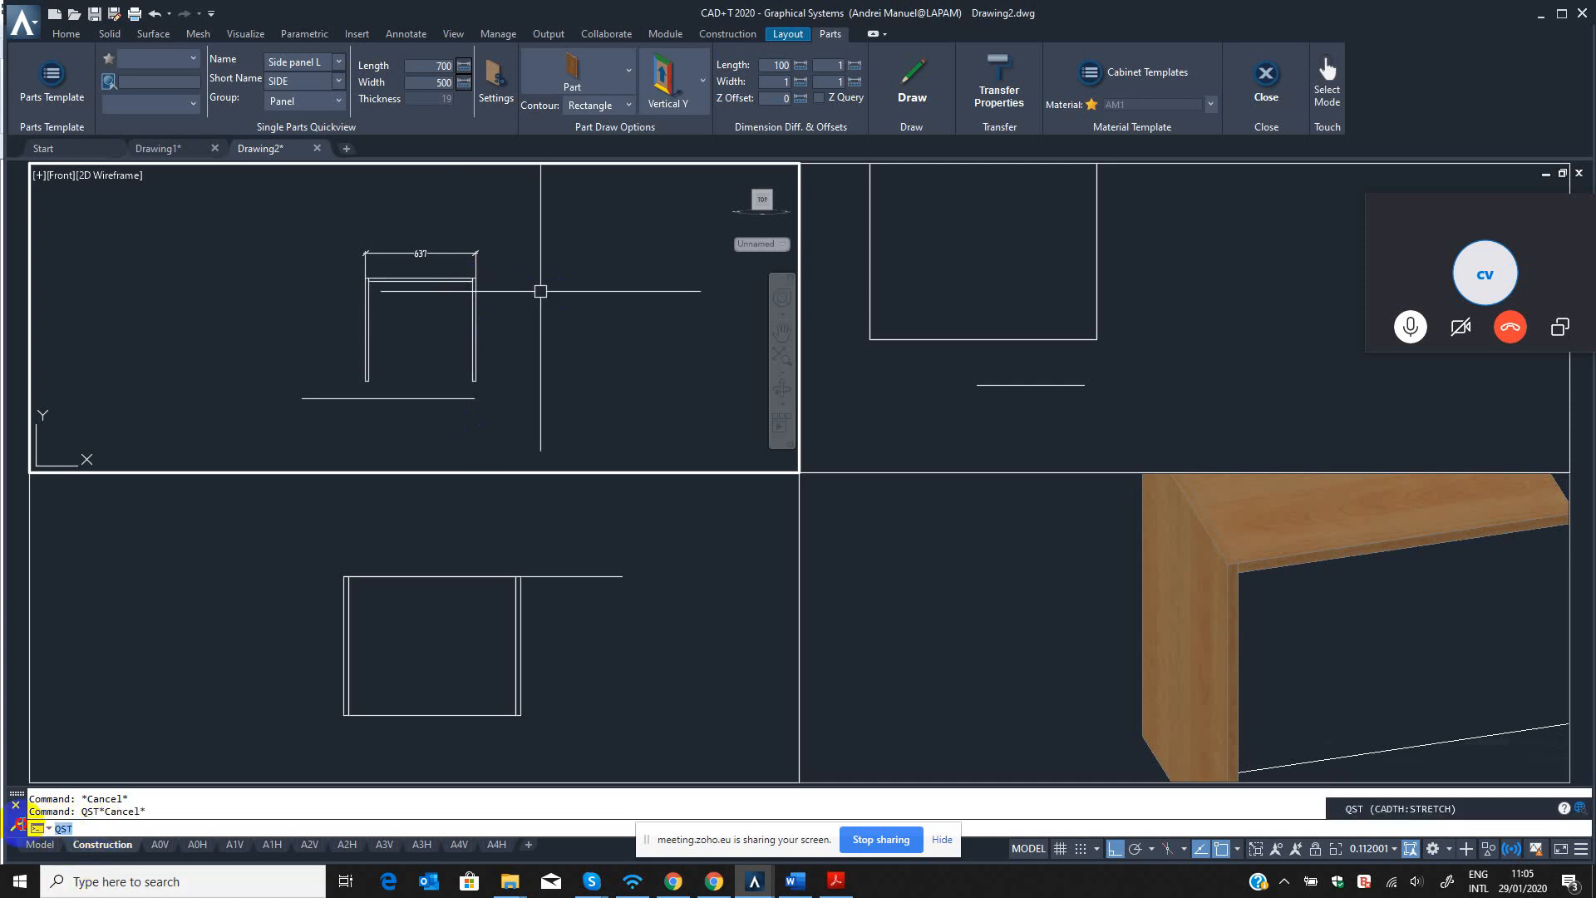
key(Return)
scroll(427, 267, up, 3)
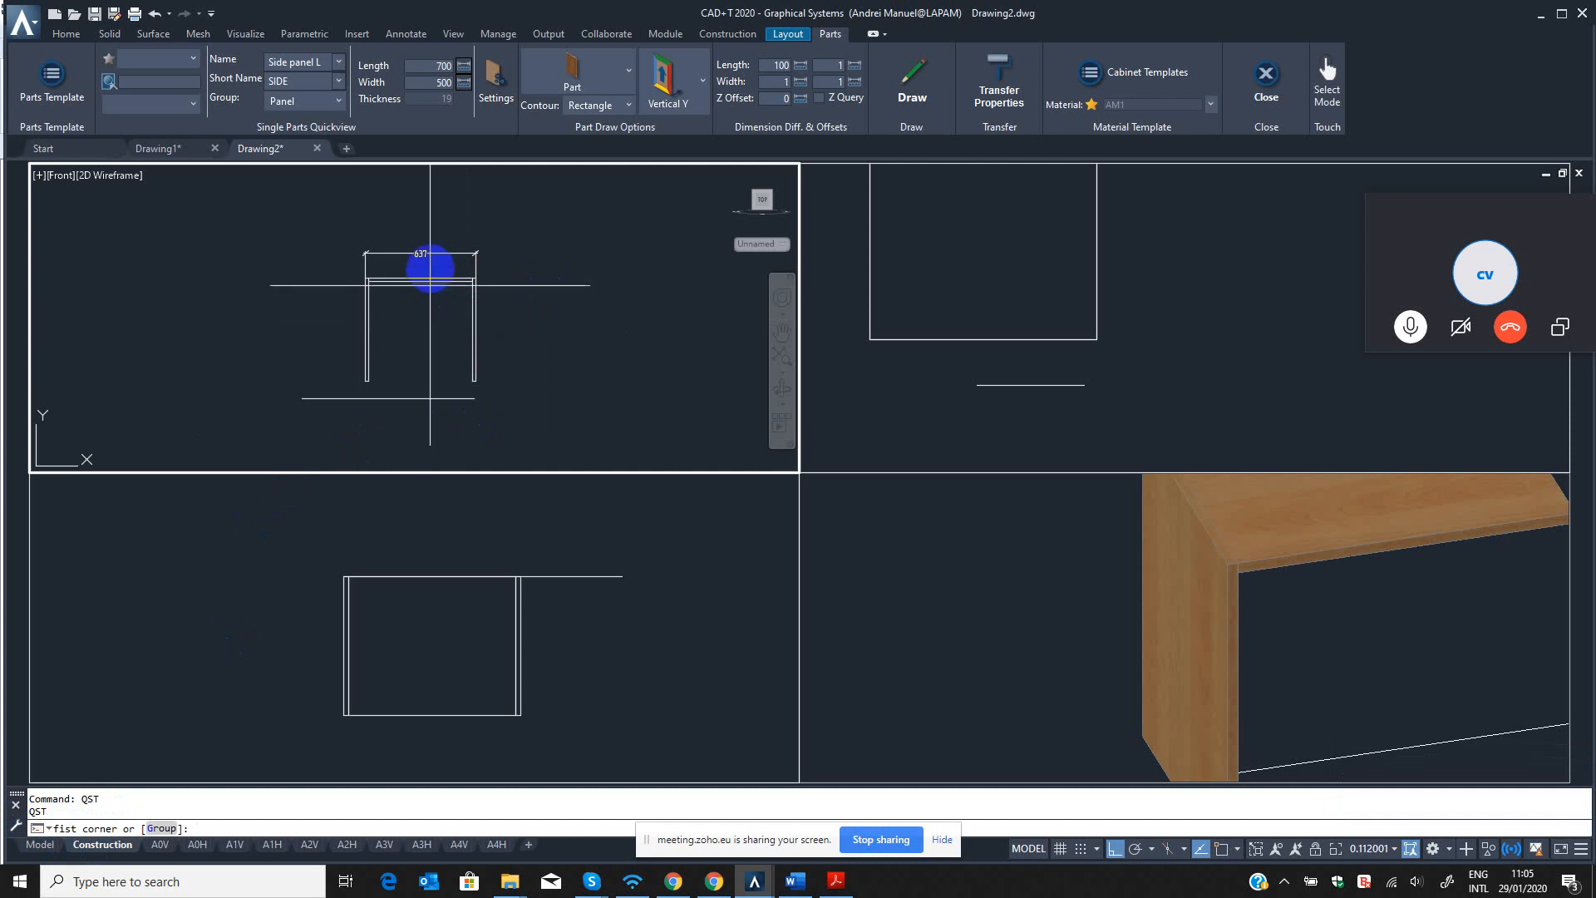
click(432, 231)
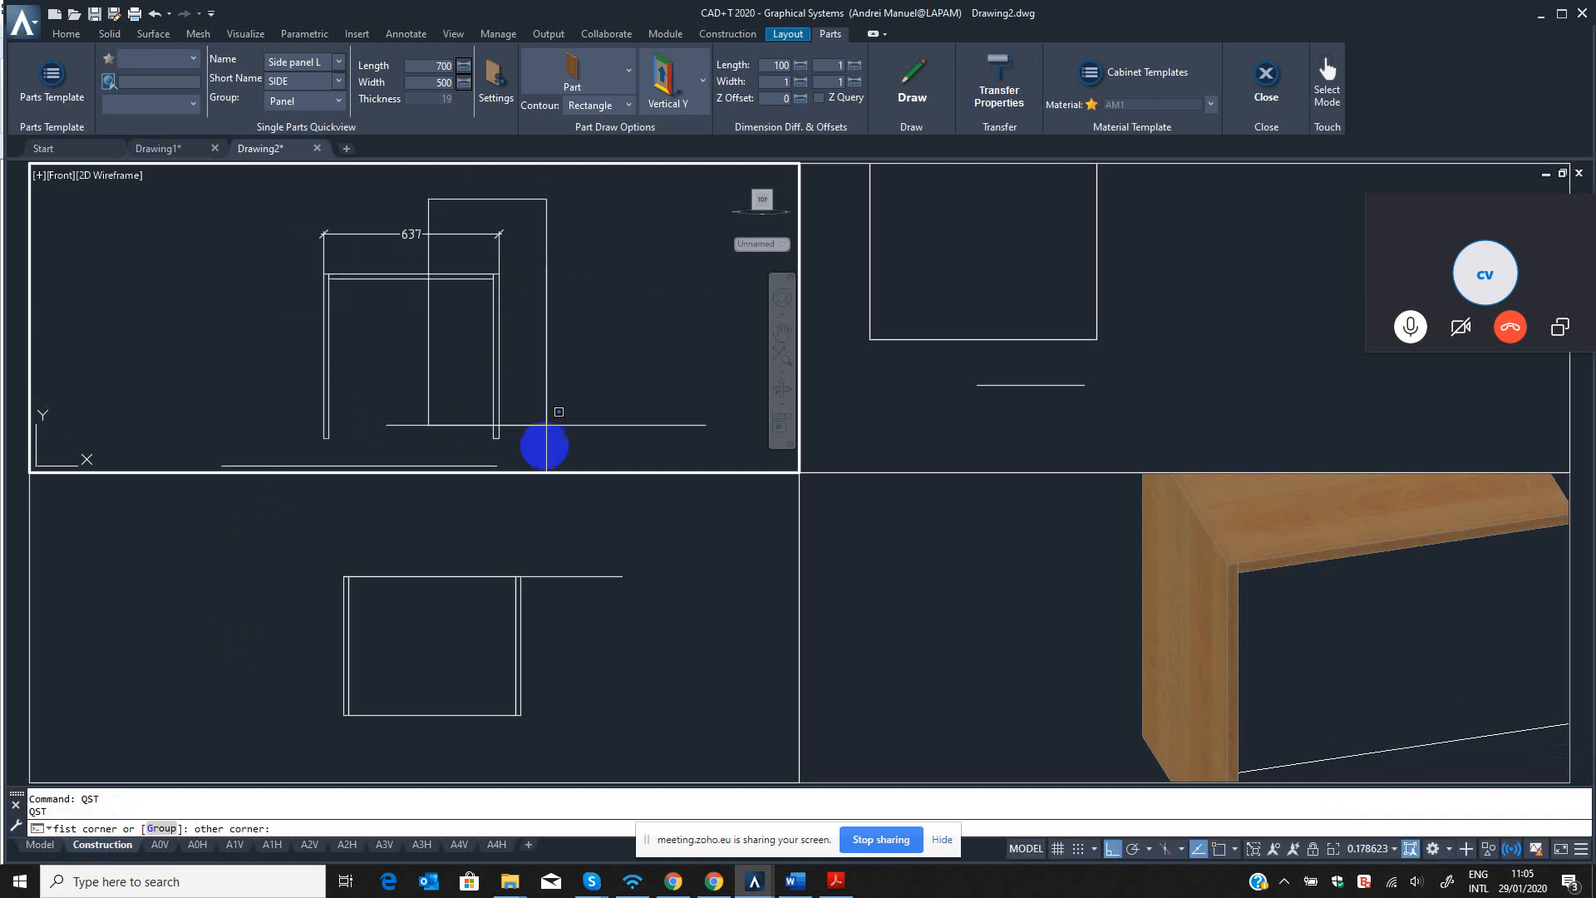
click(545, 450)
scroll(416, 299, up, 5)
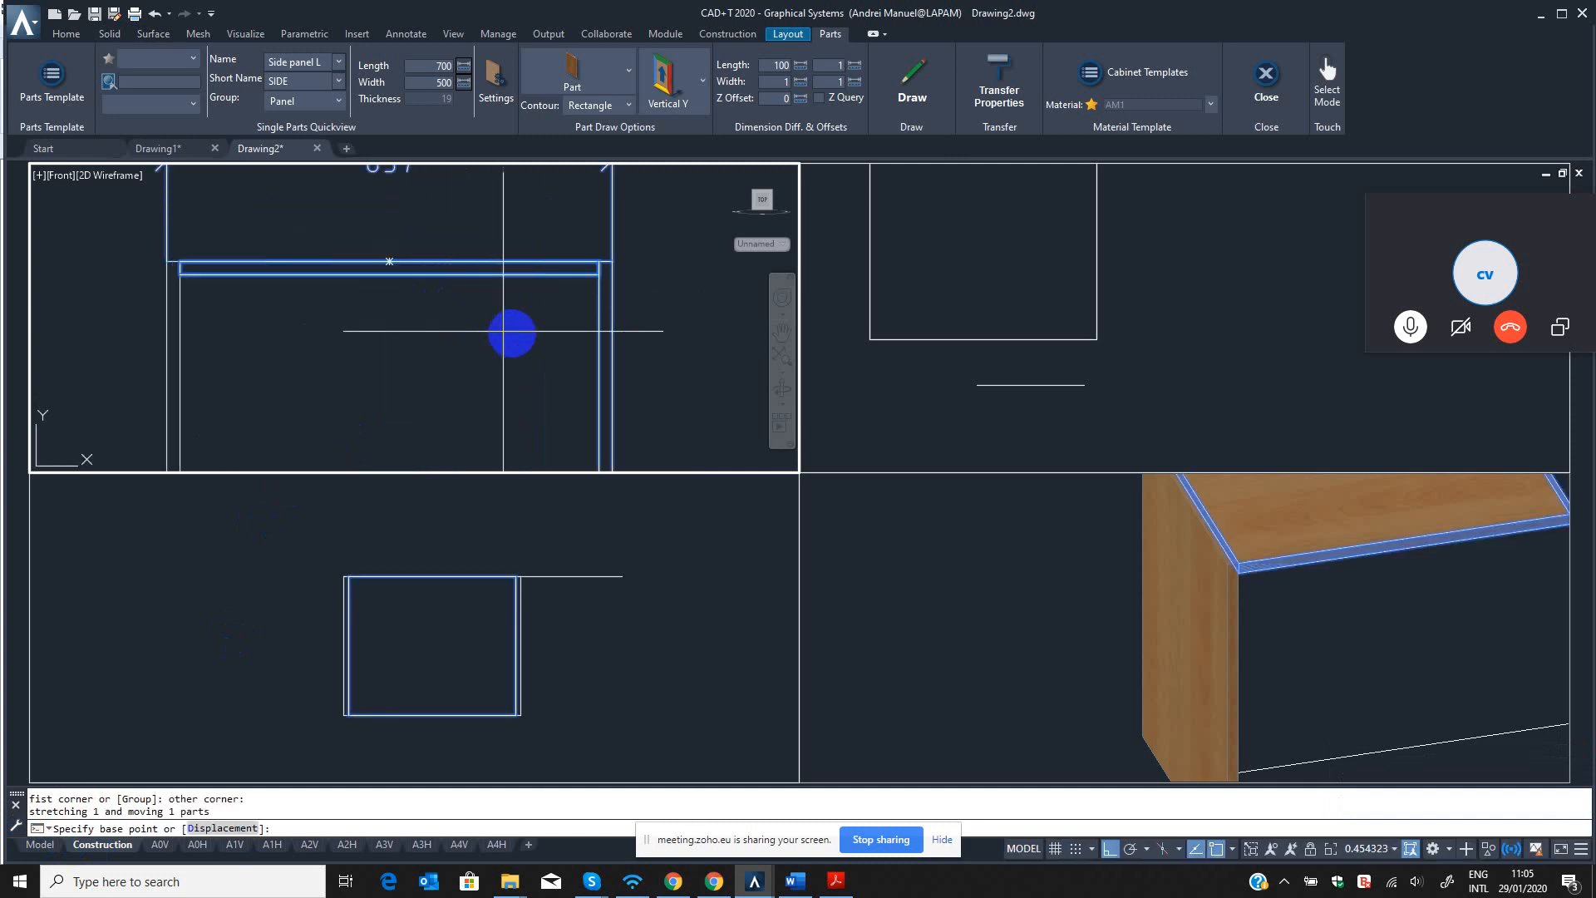
click(510, 332)
scroll(457, 374, down, 3)
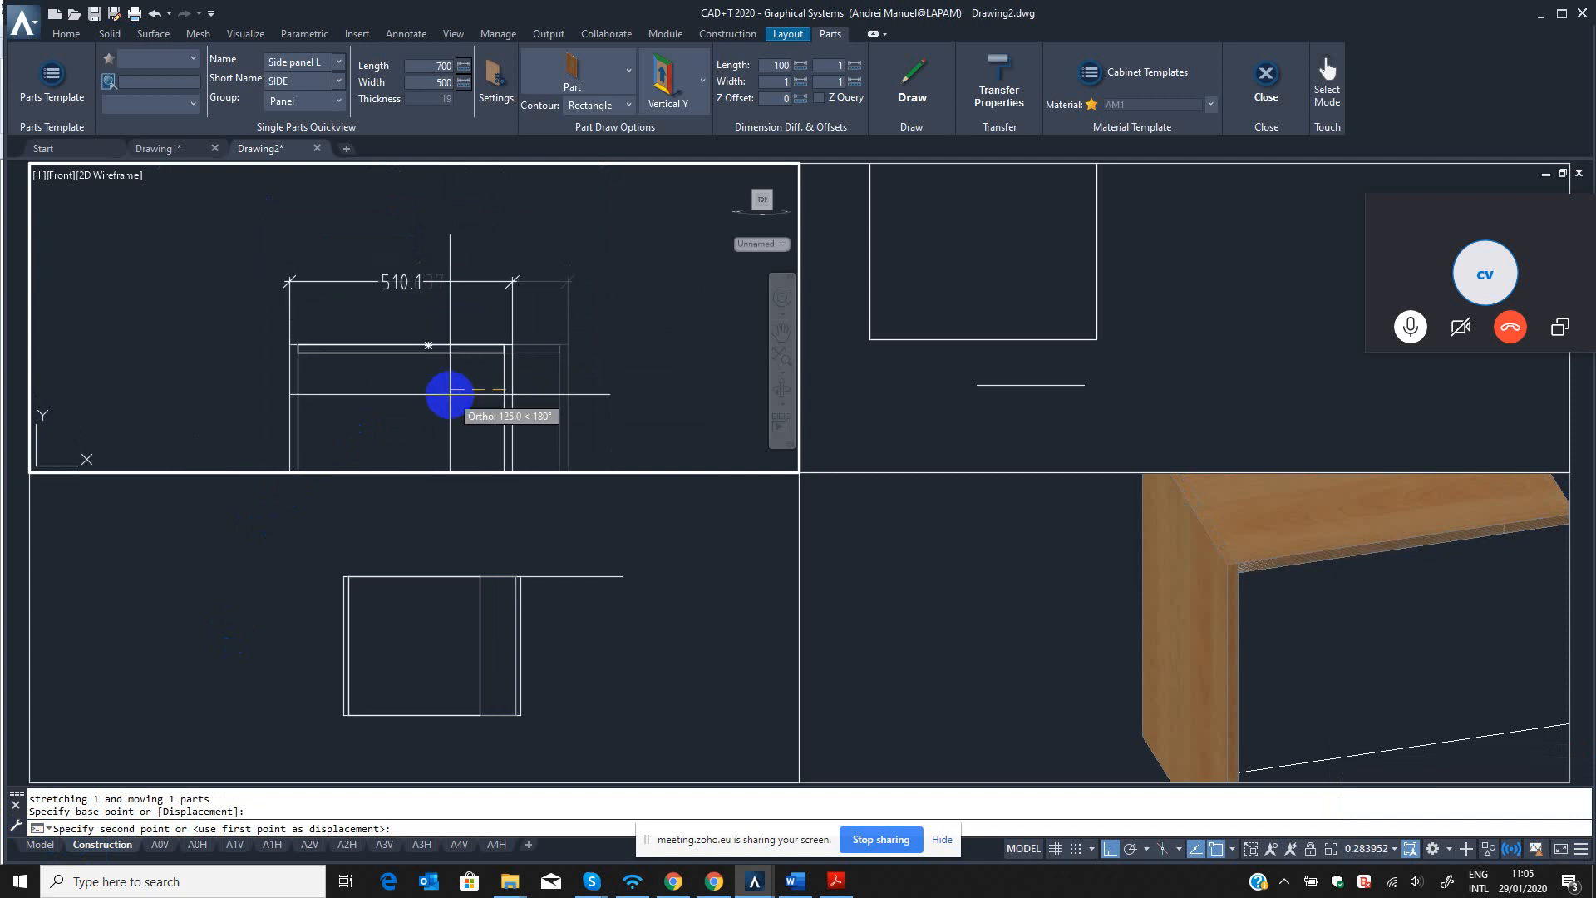
text(300)
key(Return)
scroll(432, 360, down, 2)
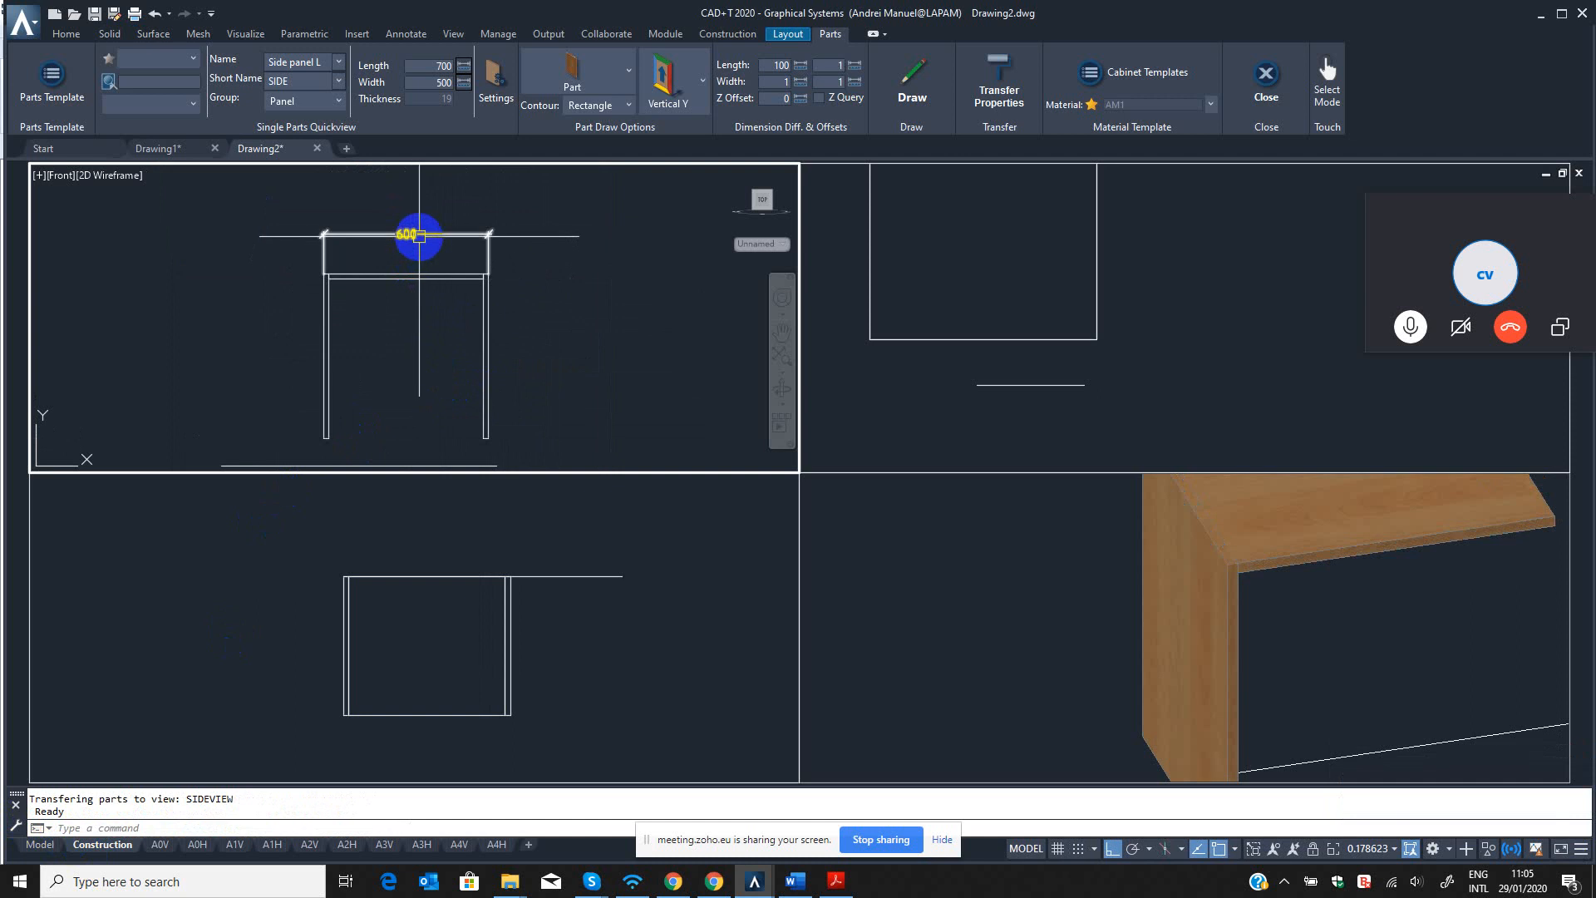
key(Escape)
key(Escape)
Copy the top panel with QCO, using a From offset to place its top left corner 100 mm above the left side panel's inner bottom corner.
middle_drag(402, 278, 485, 285)
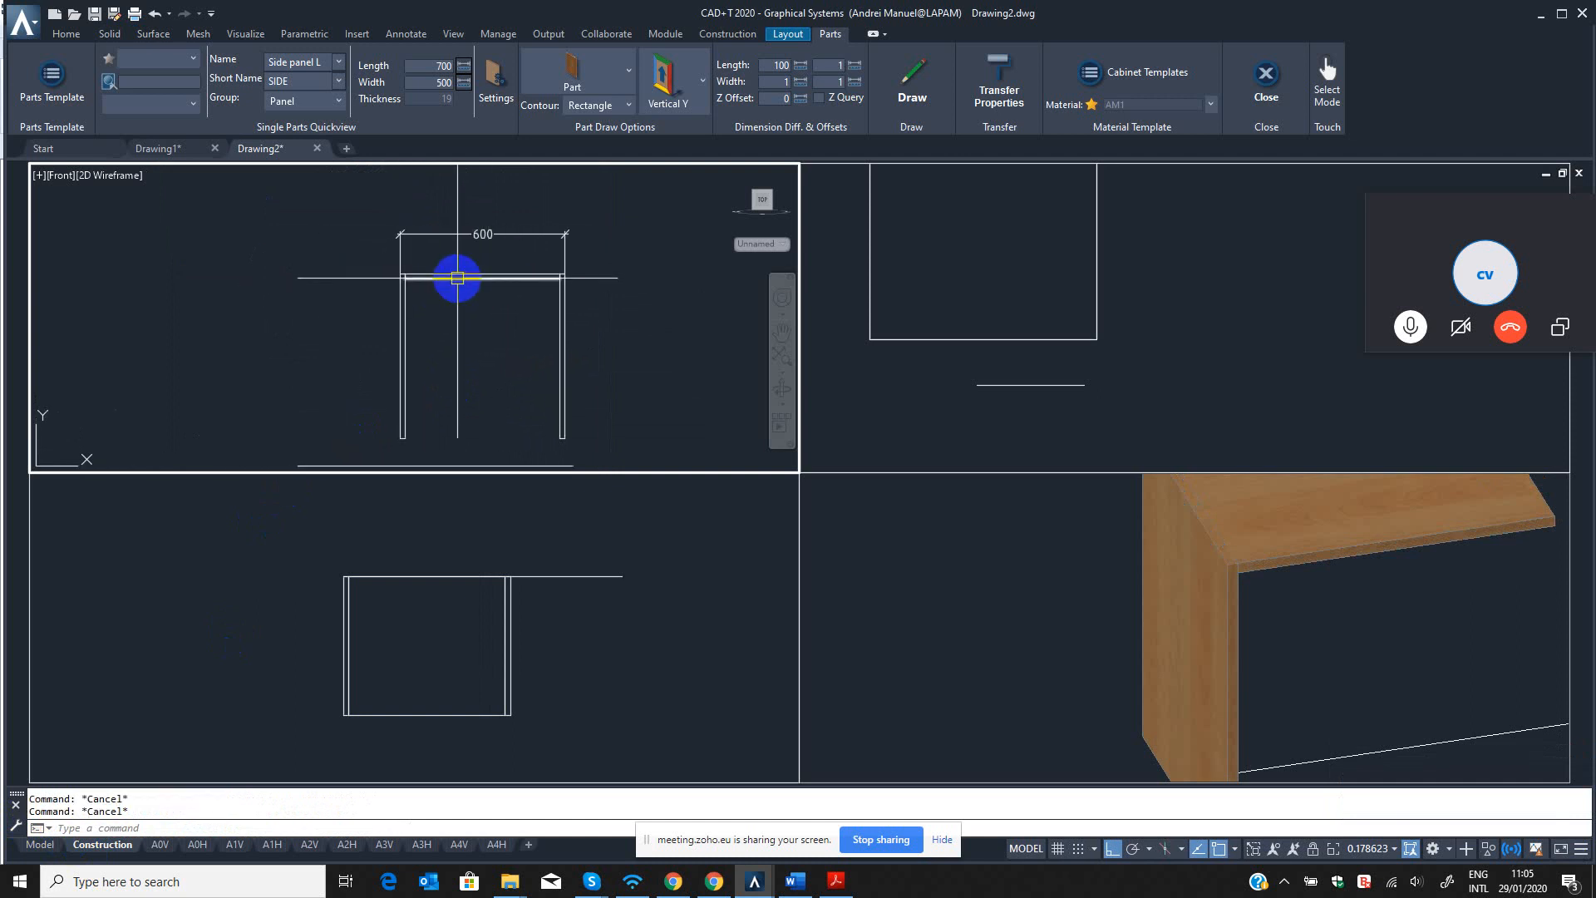
key(Return)
click(452, 275)
key(Return)
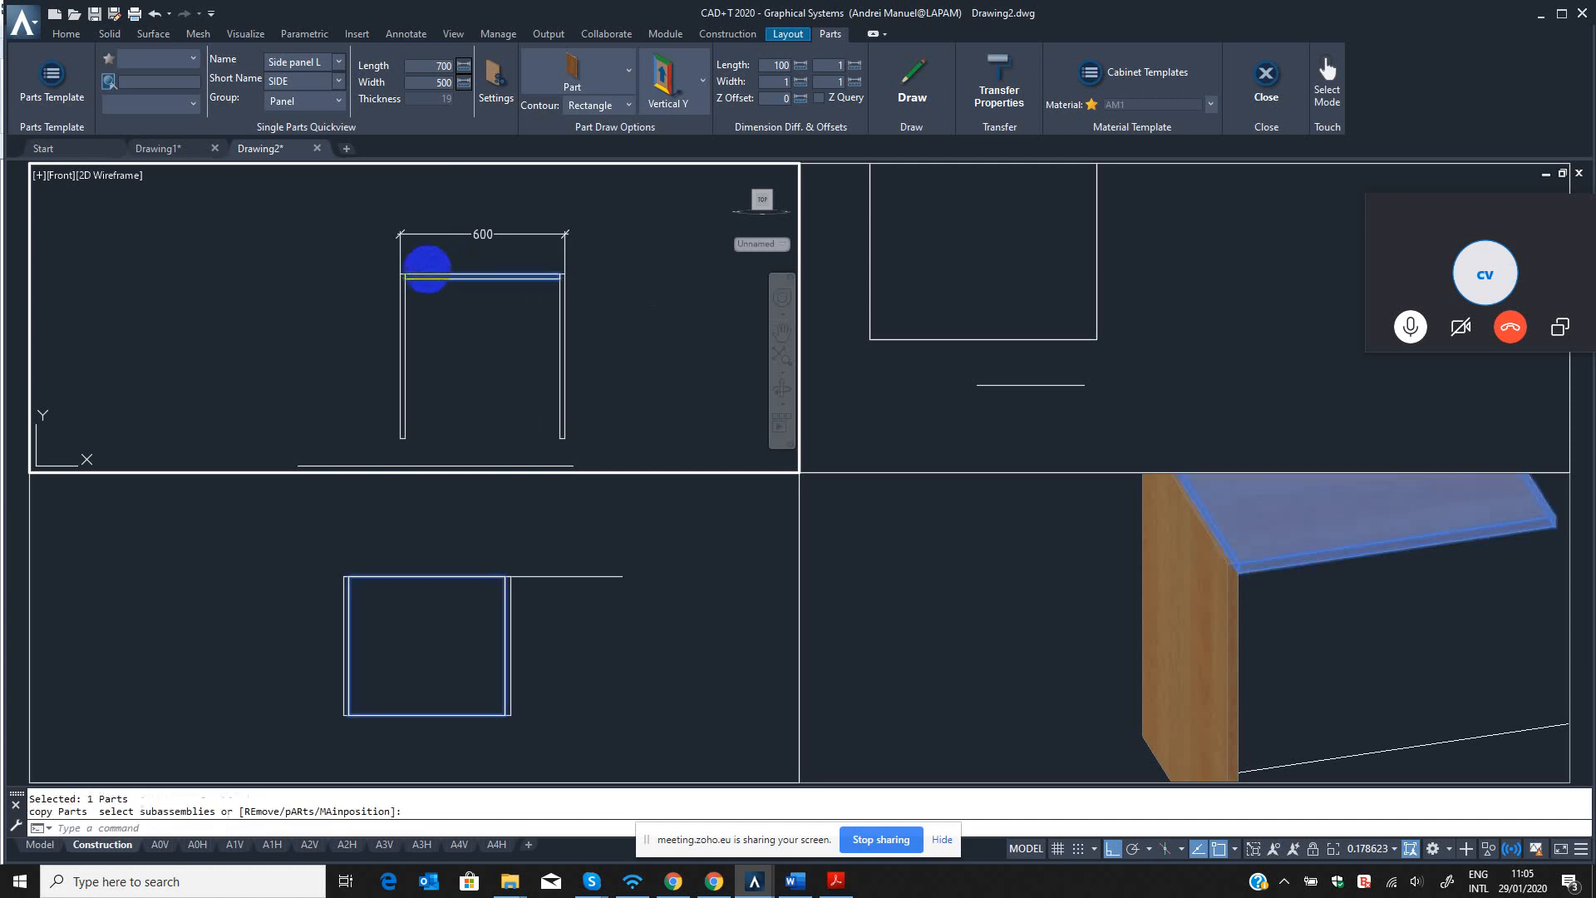
scroll(427, 269, up, 4)
click(380, 290)
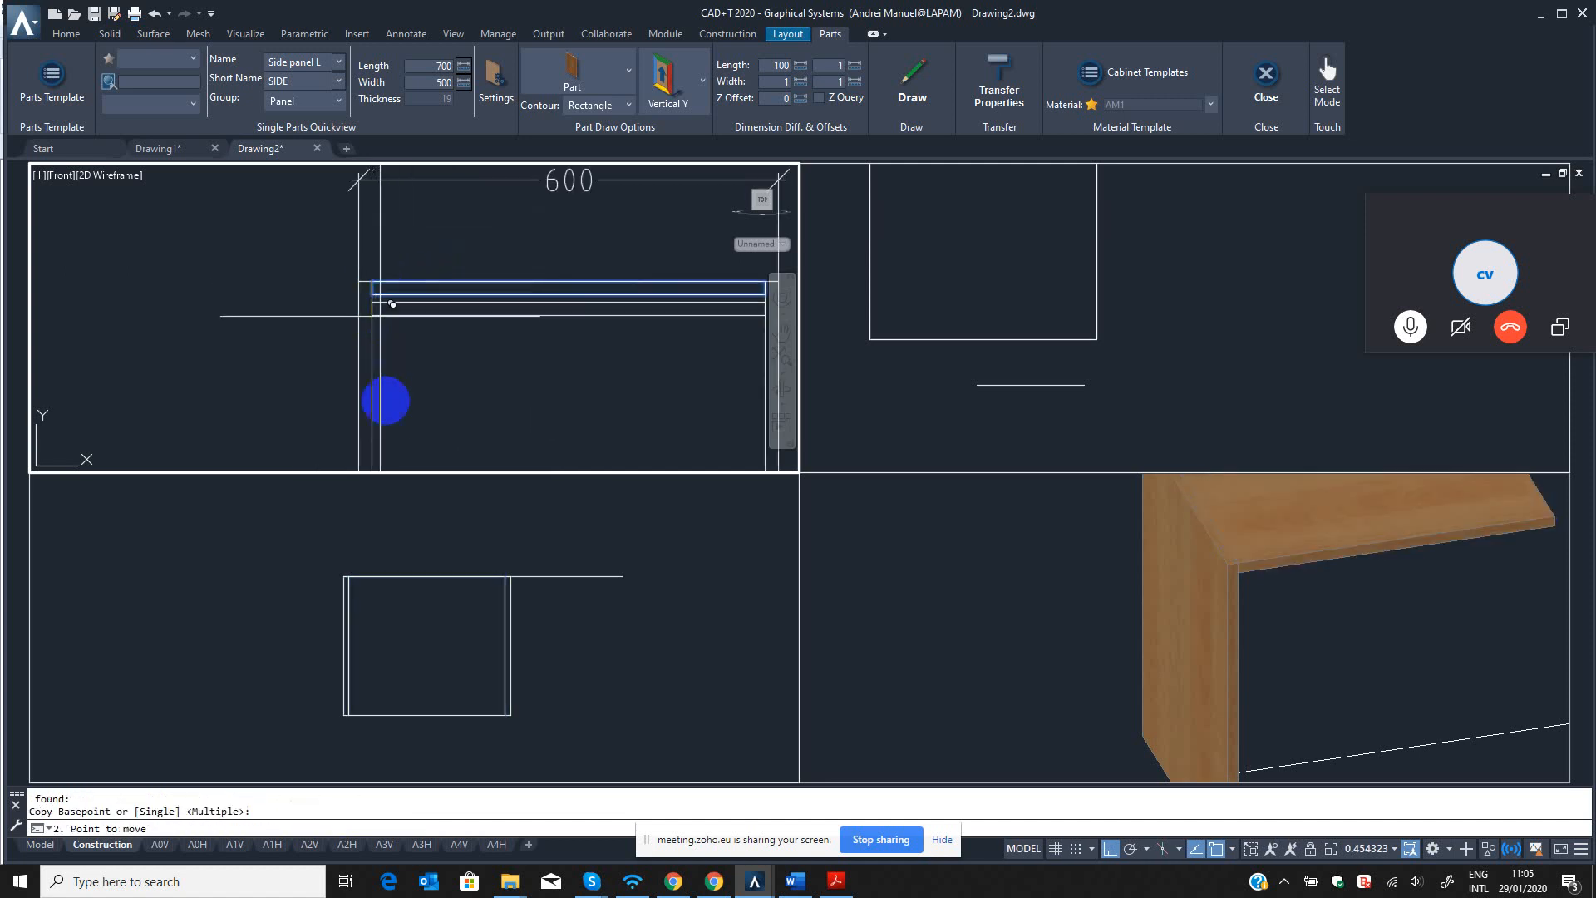
shift+right_click(456, 314)
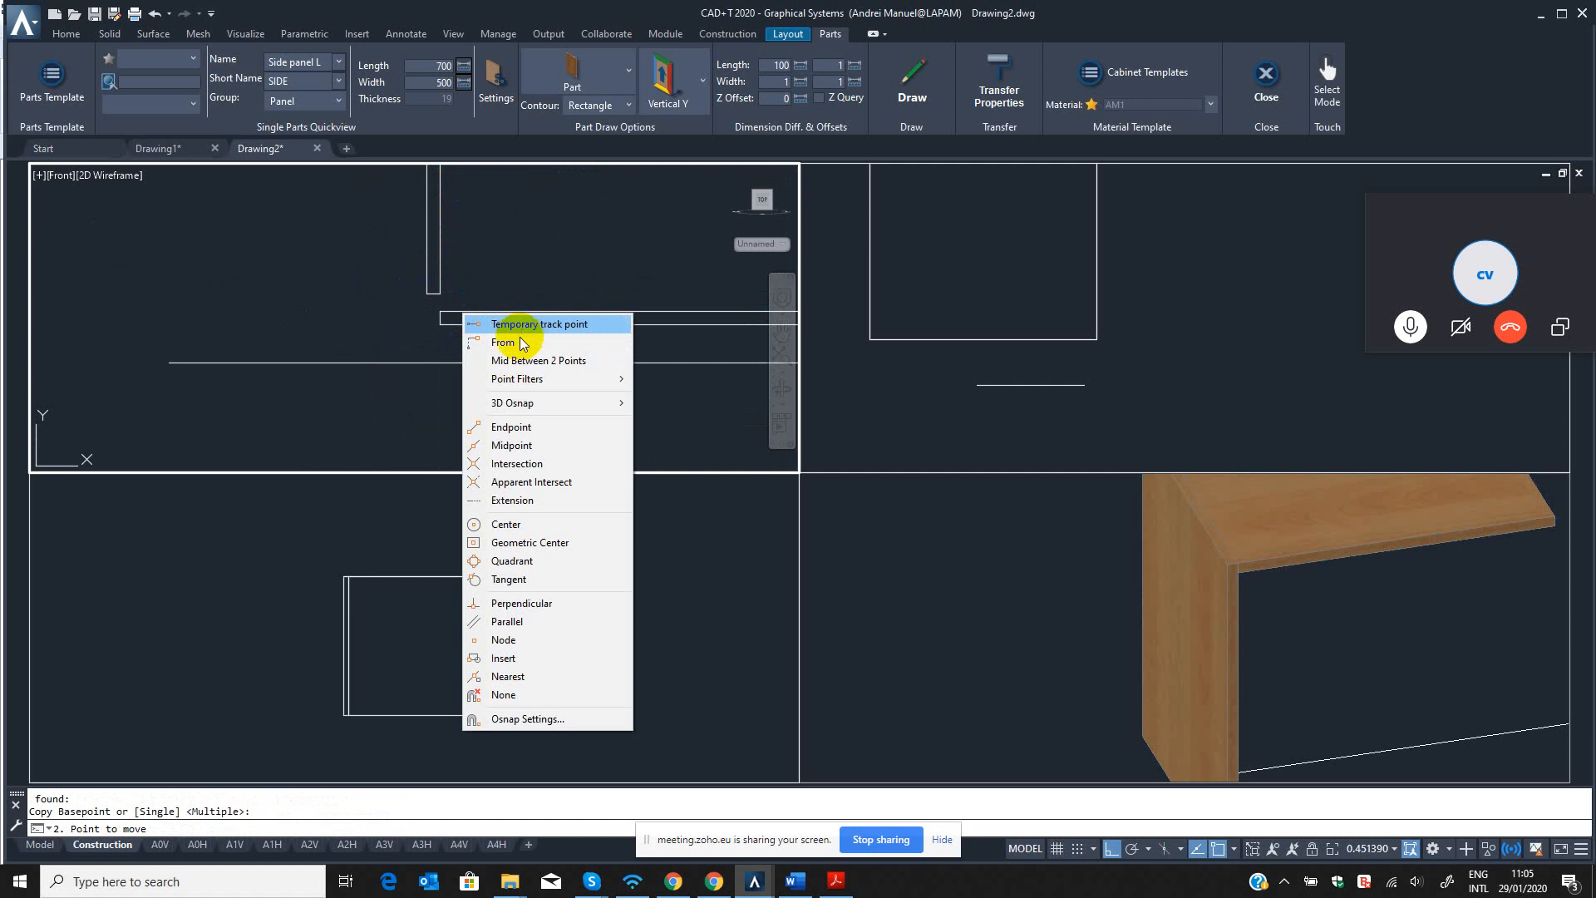
click(501, 342)
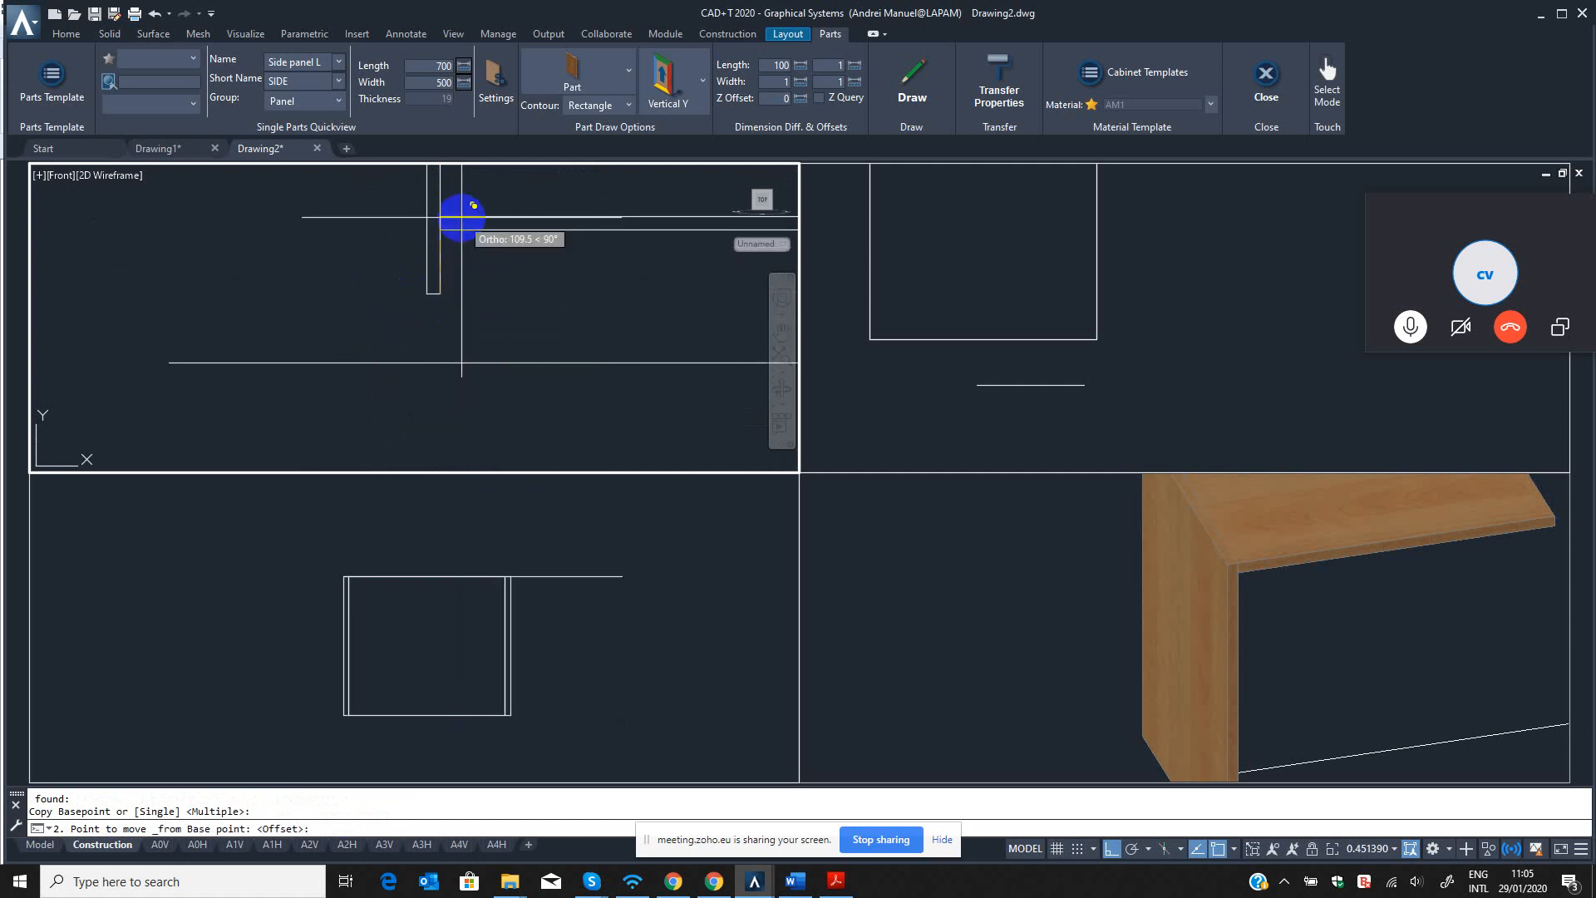
text(10)
key(Return)
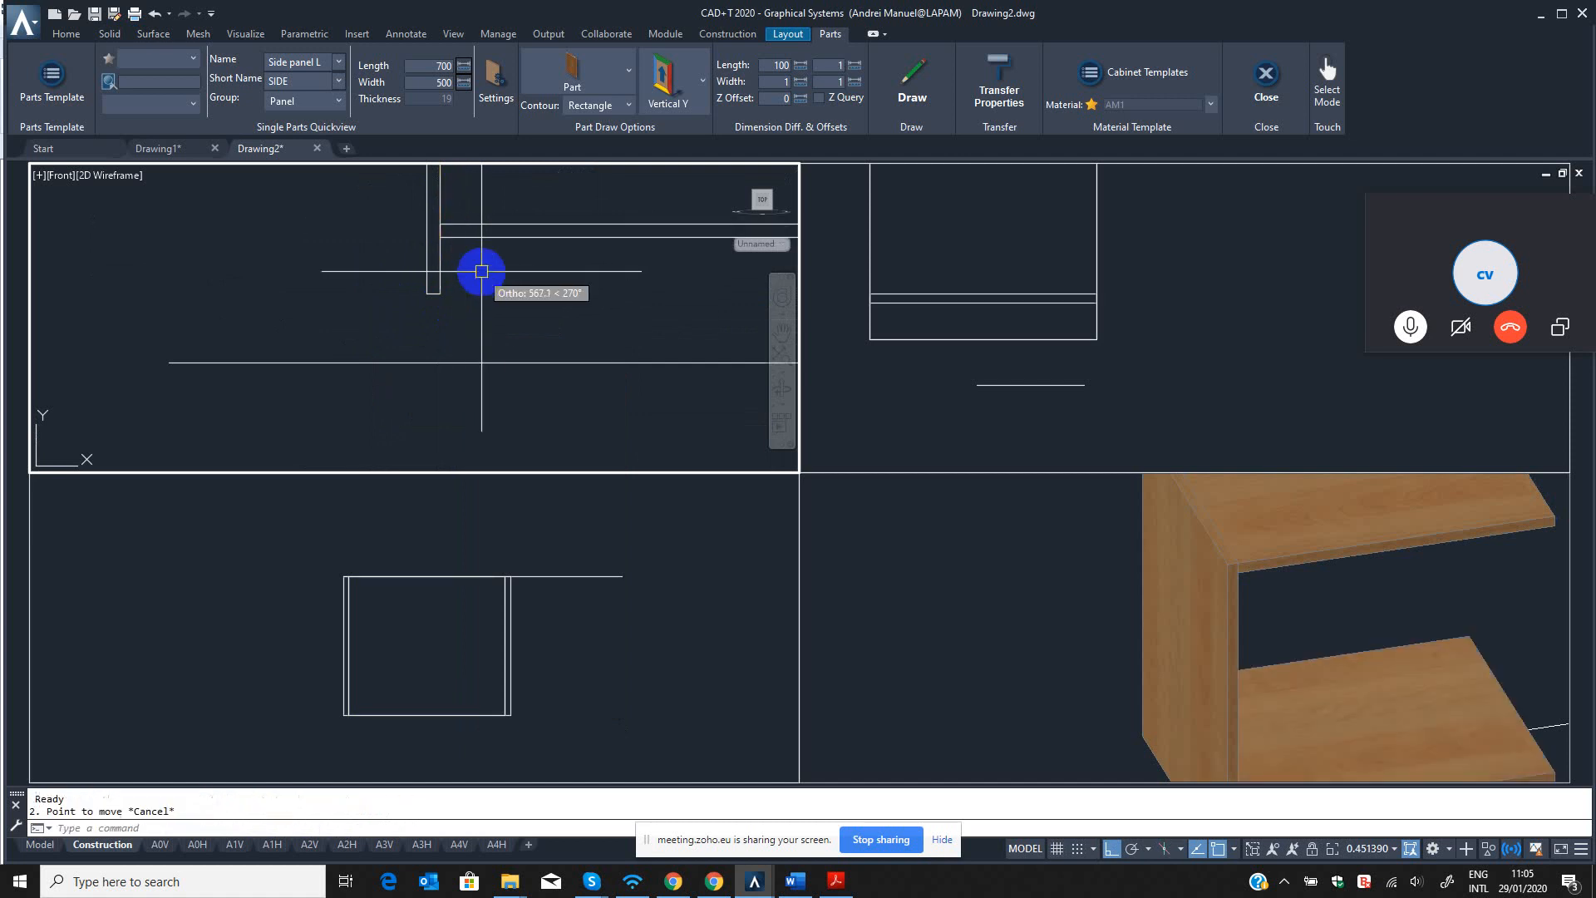
key(Escape)
key(Escape)
Dimension the vertical distance from the copied panel's underside to the left side panel's bottom end with DLI.
text(DLI)
key(Return)
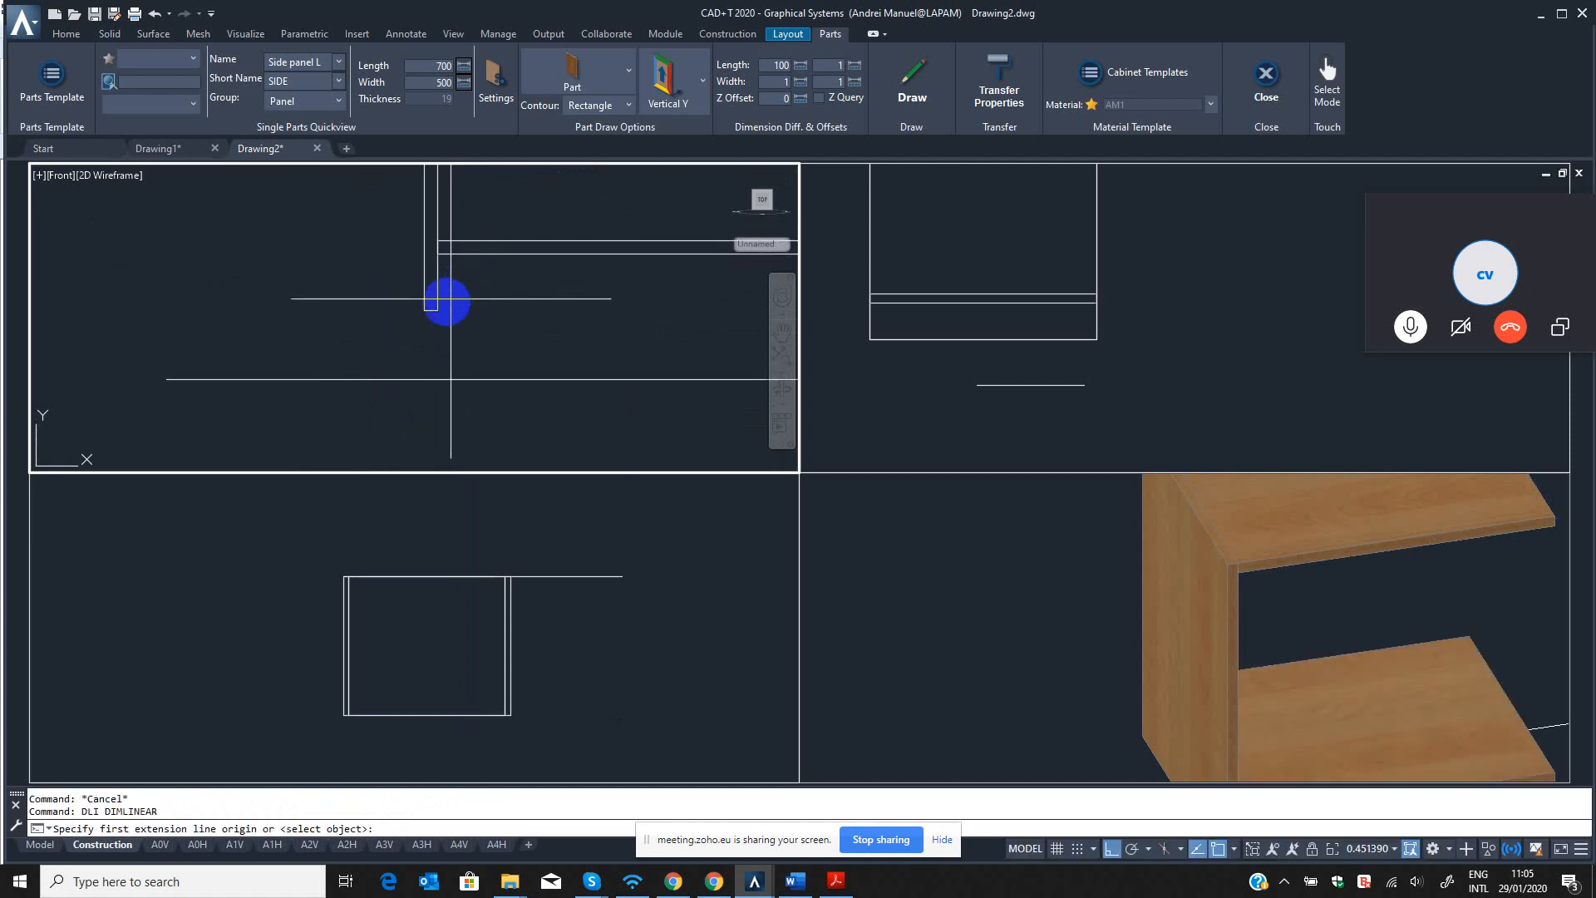
click(440, 263)
click(435, 309)
click(391, 264)
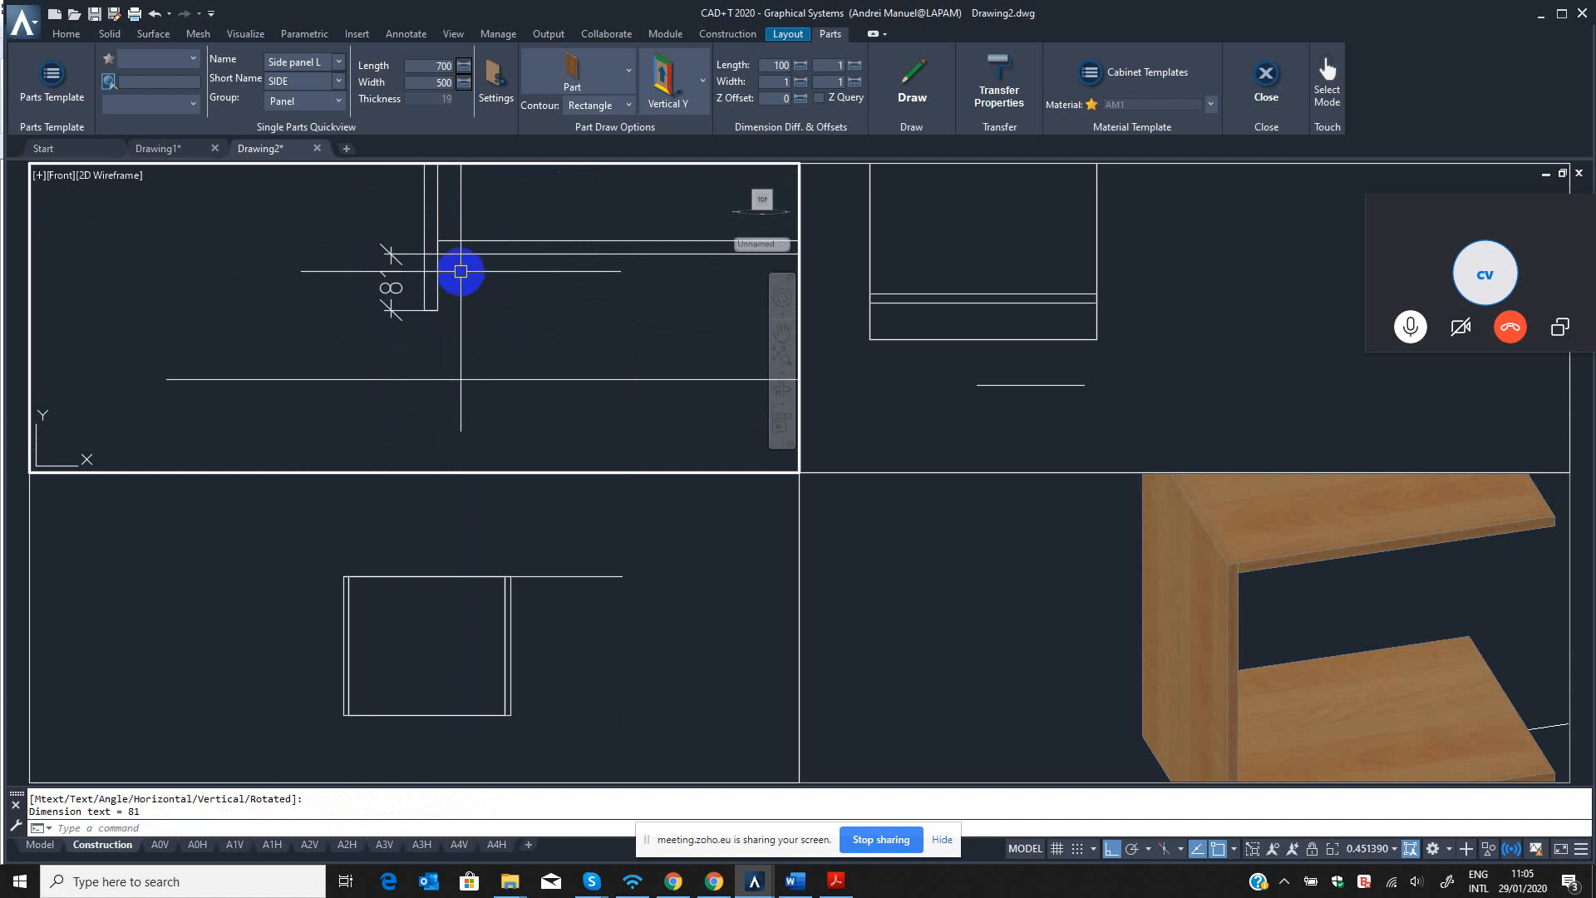
key(Escape)
key(Escape)
Move the copied lower panel 19 mm upward with QM.
text(QM)
key(Return)
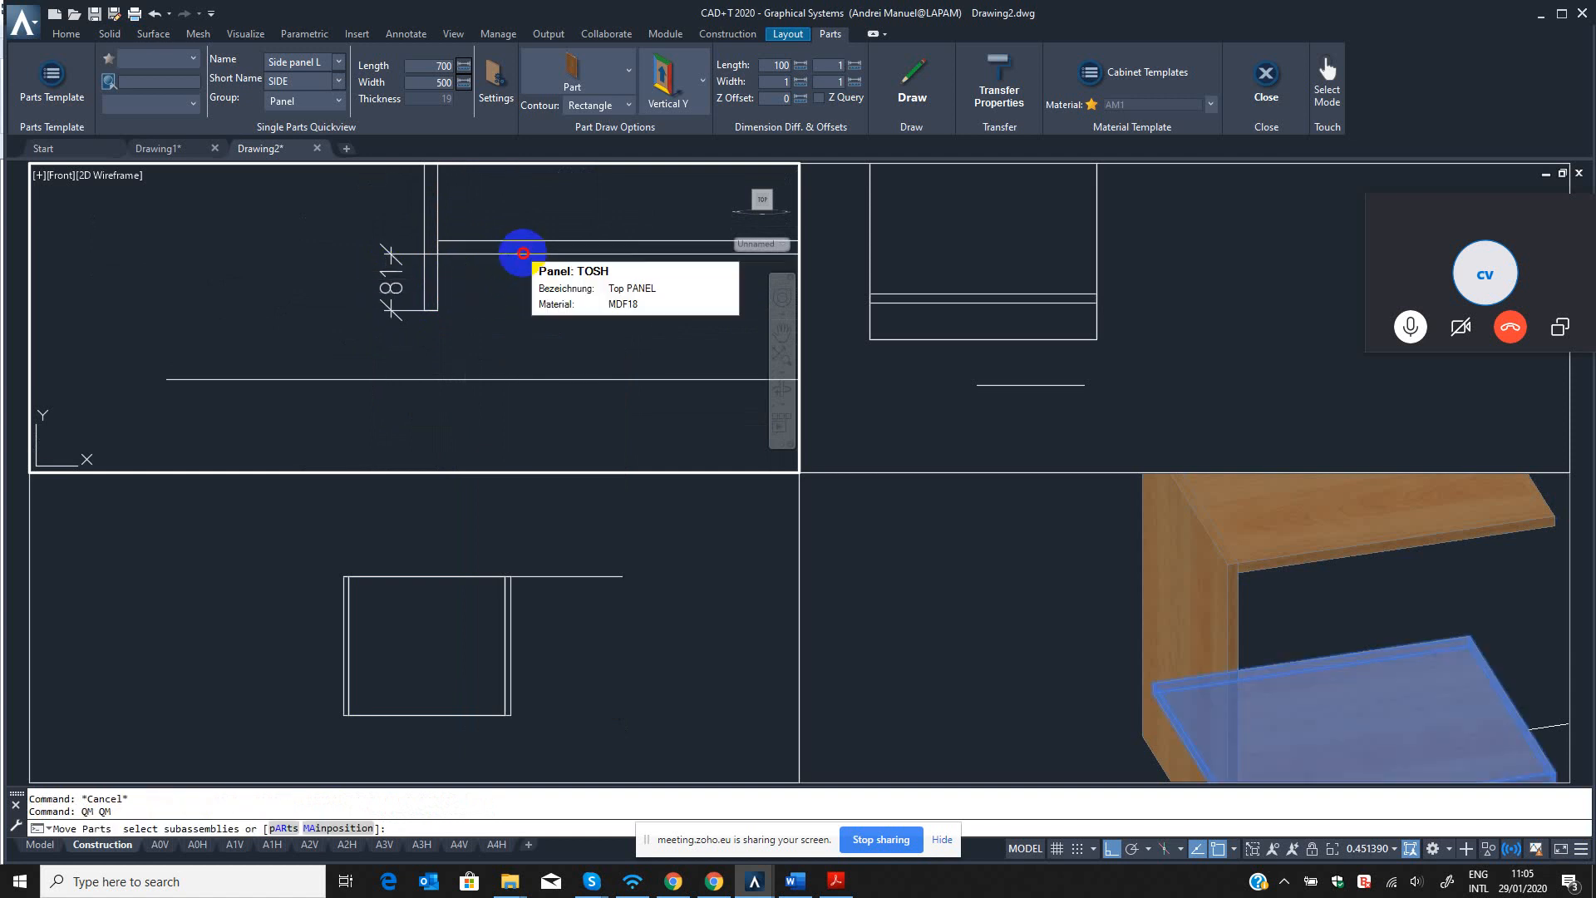
click(523, 254)
click(535, 324)
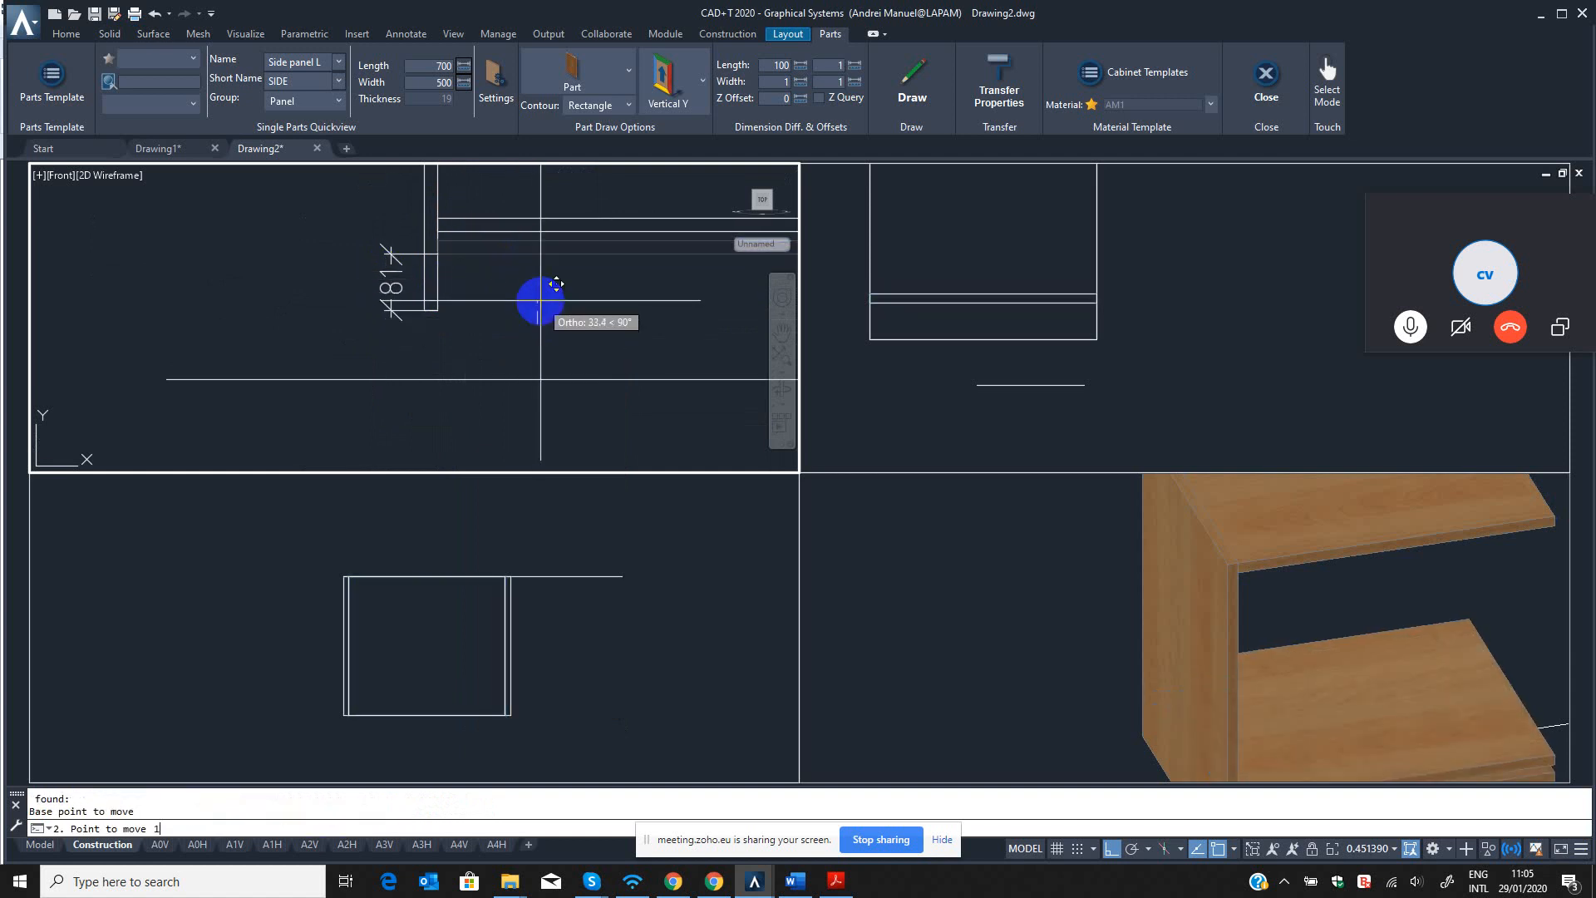
text(9)
key(Return)
scroll(465, 324, down, 2)
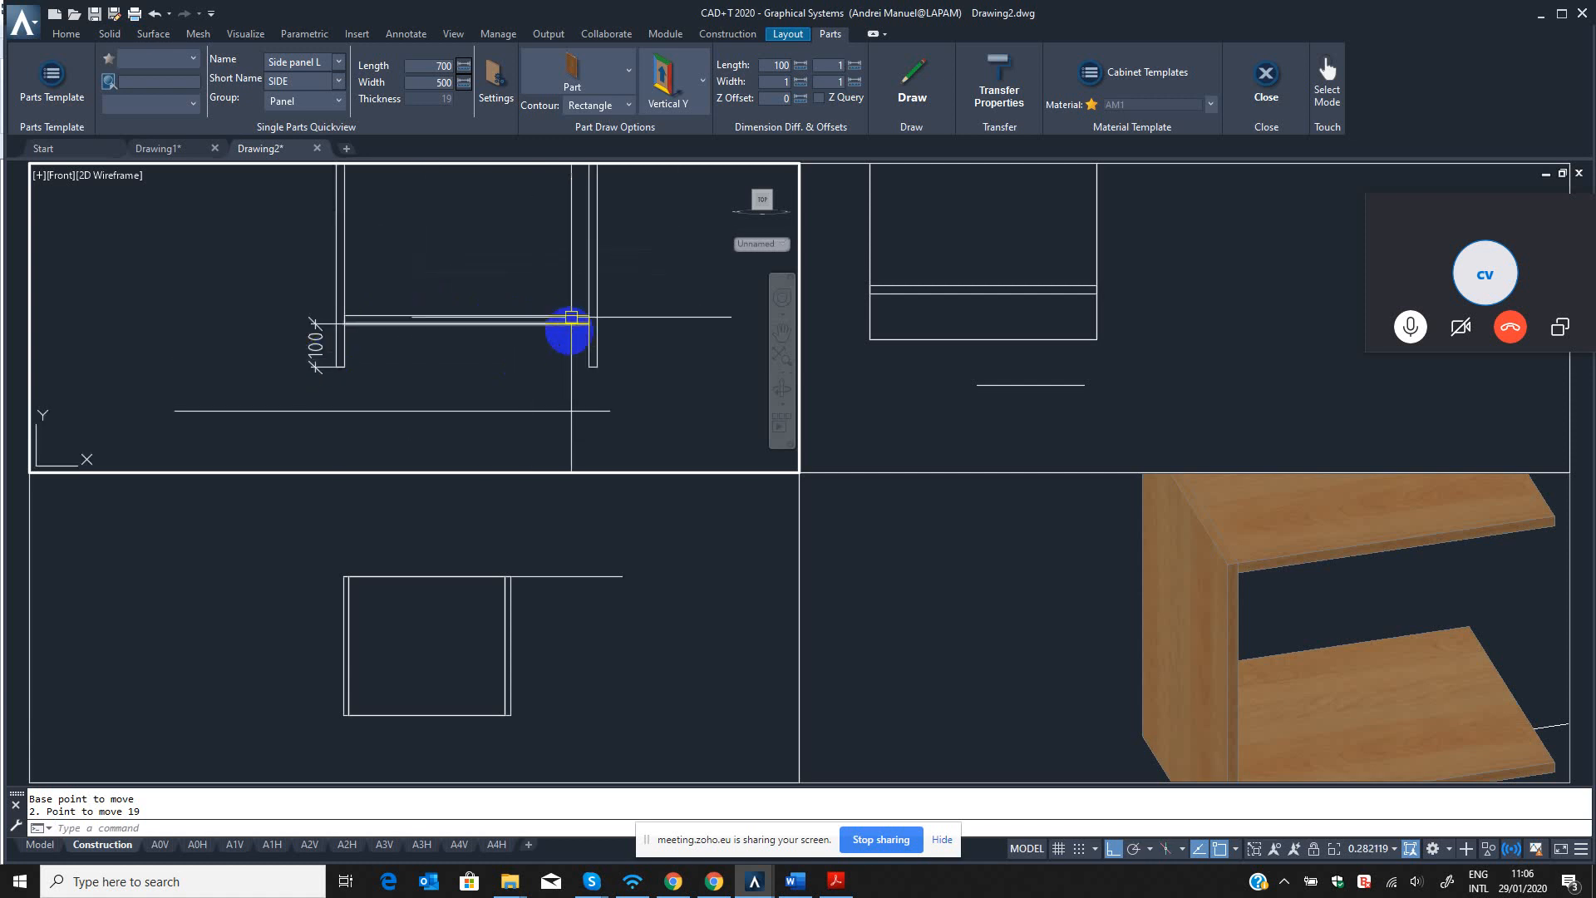
scroll(623, 356, down, 3)
scroll(545, 345, up, 2)
key(Escape)
key(Escape)
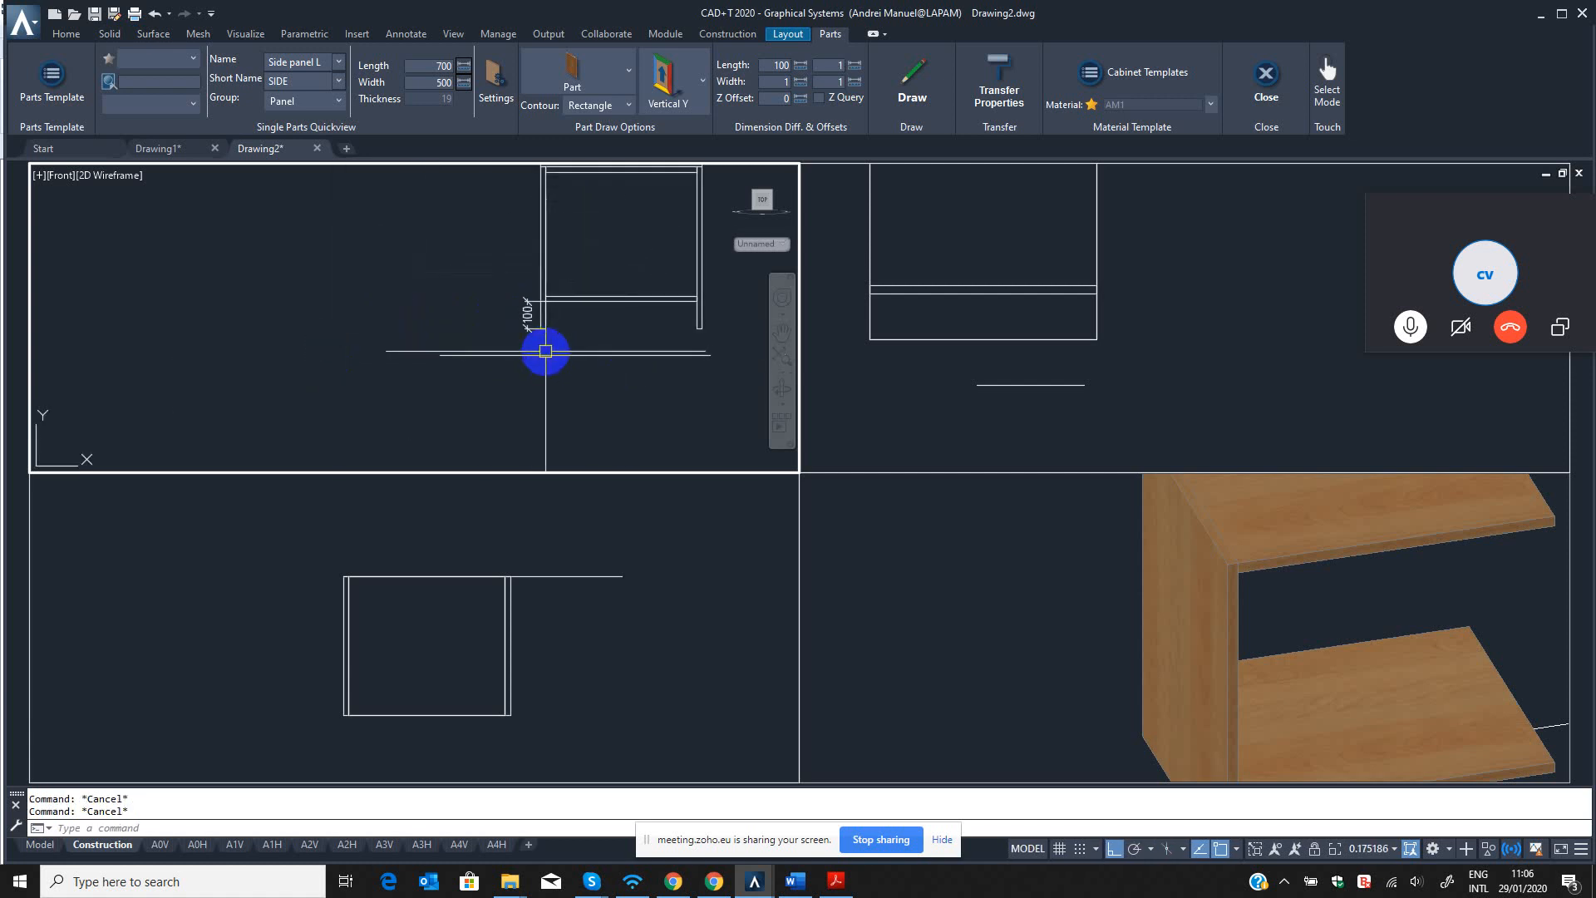
Delete the vertical dimension beside the left side panel with QE.
text(QE)
key(Return)
click(521, 317)
key(Return)
scroll(603, 352, down, 2)
middle_drag(616, 344, 503, 374)
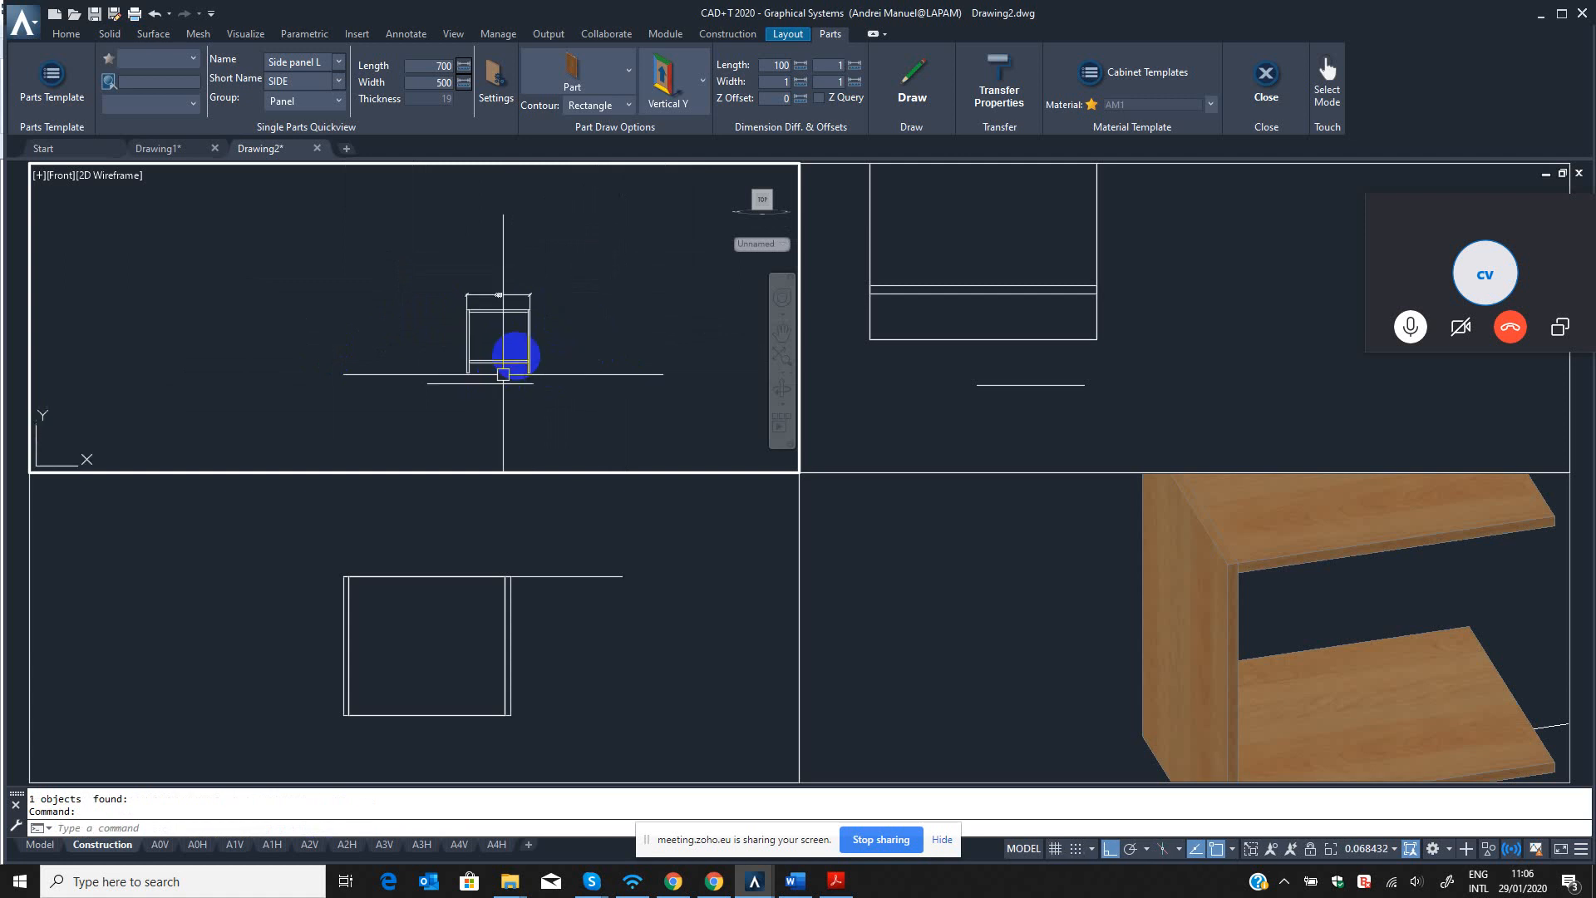
Examine the assembled panels in the front and 3D views, orbiting the model to look at the side panel's outer face.
scroll(514, 368, up, 4)
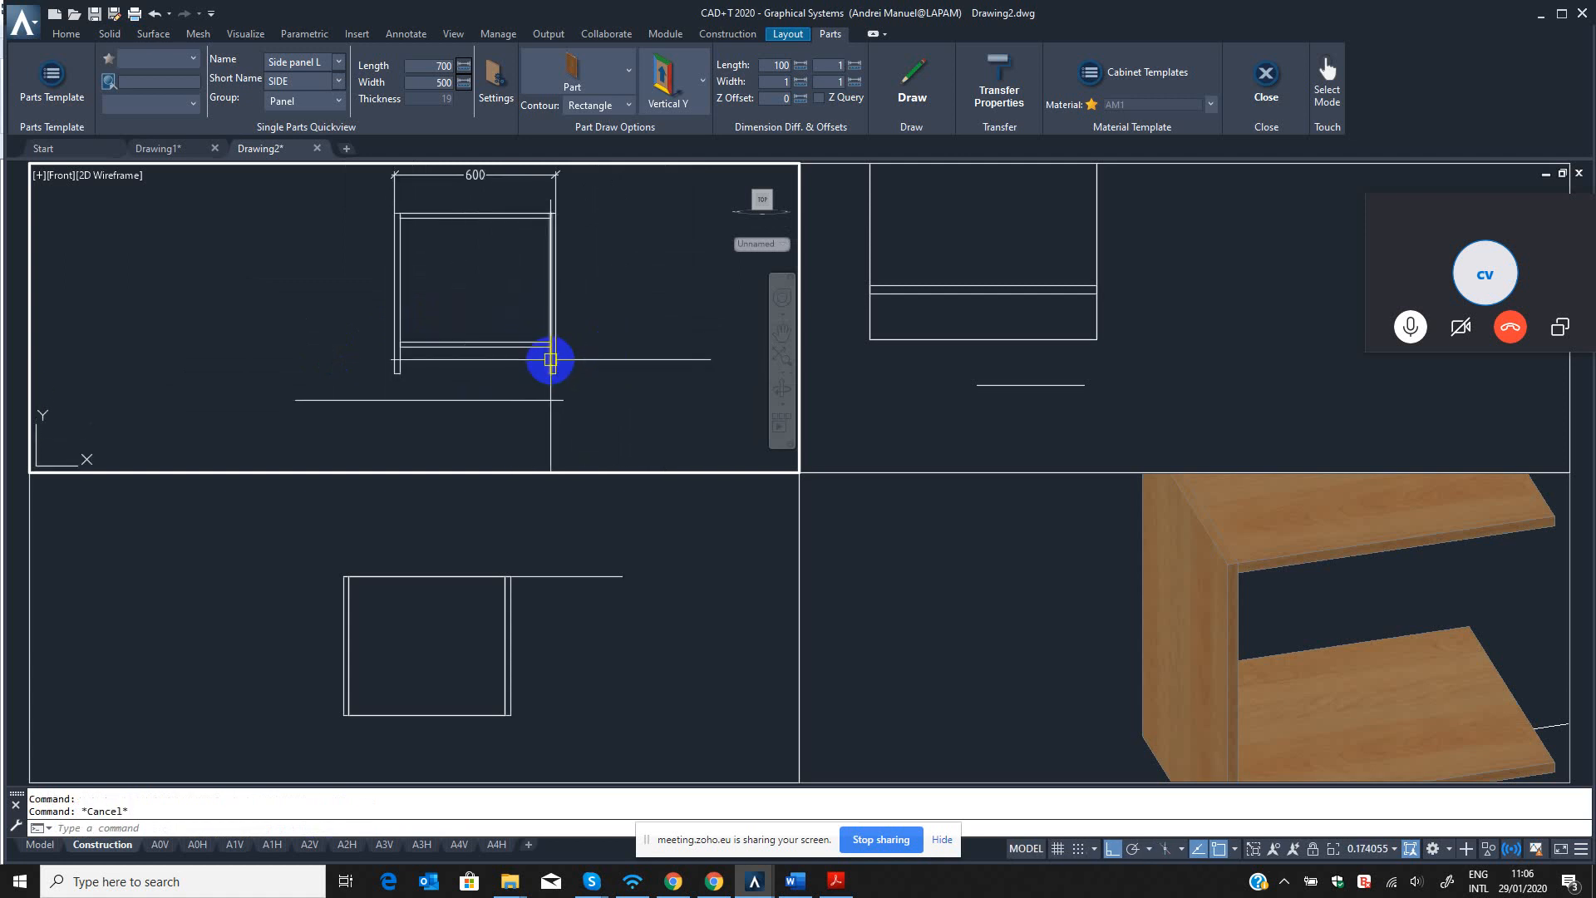
click(1301, 586)
scroll(1127, 593, down, 6)
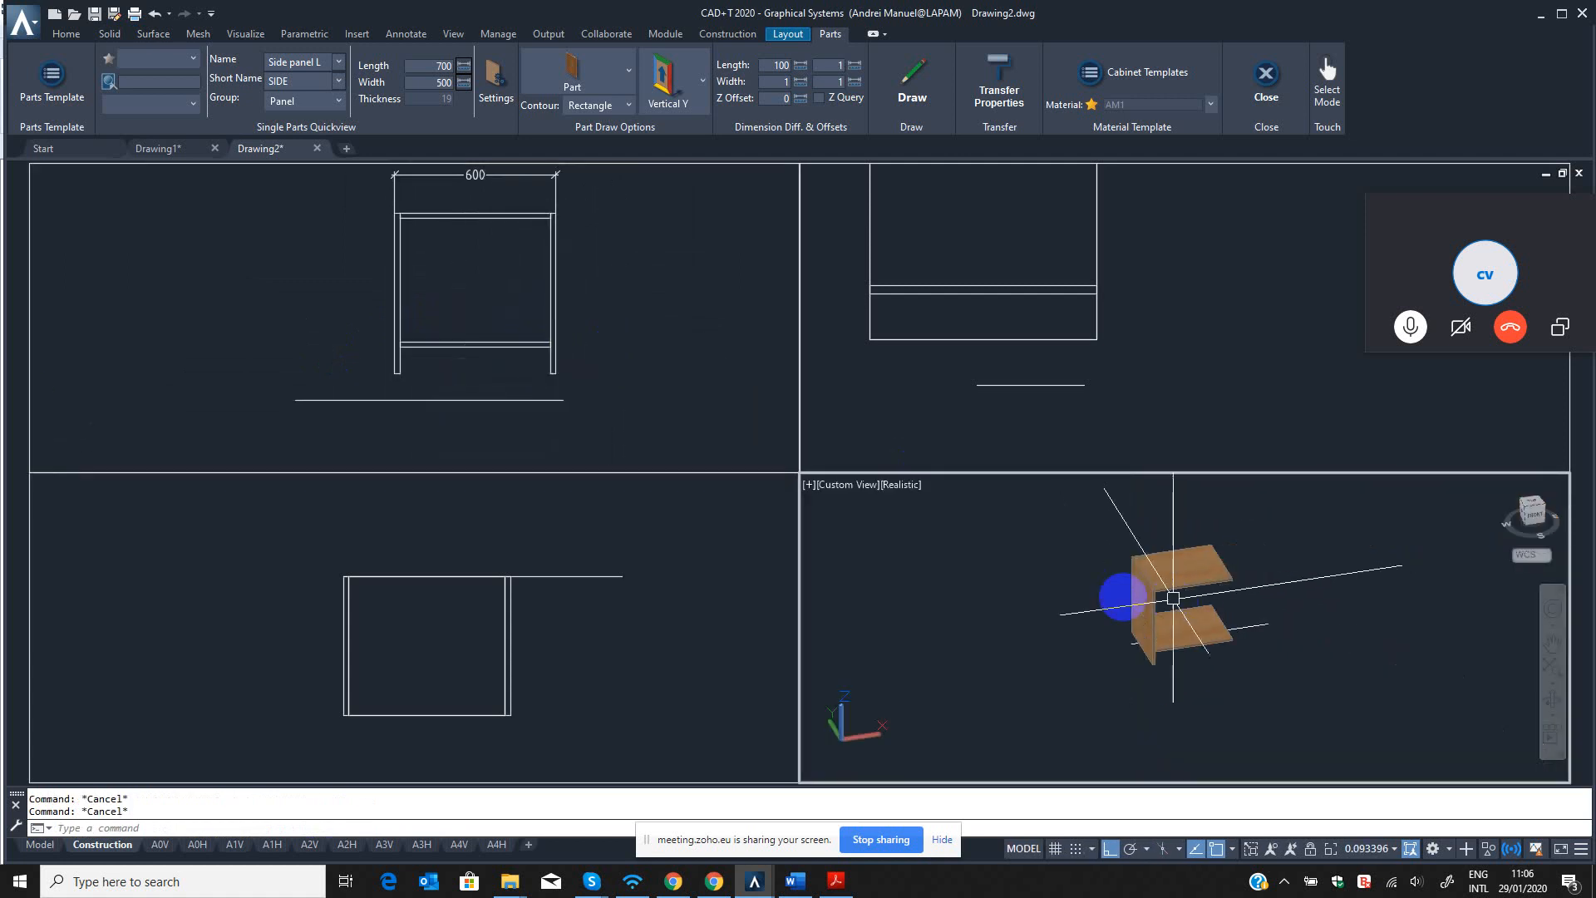
click(580, 405)
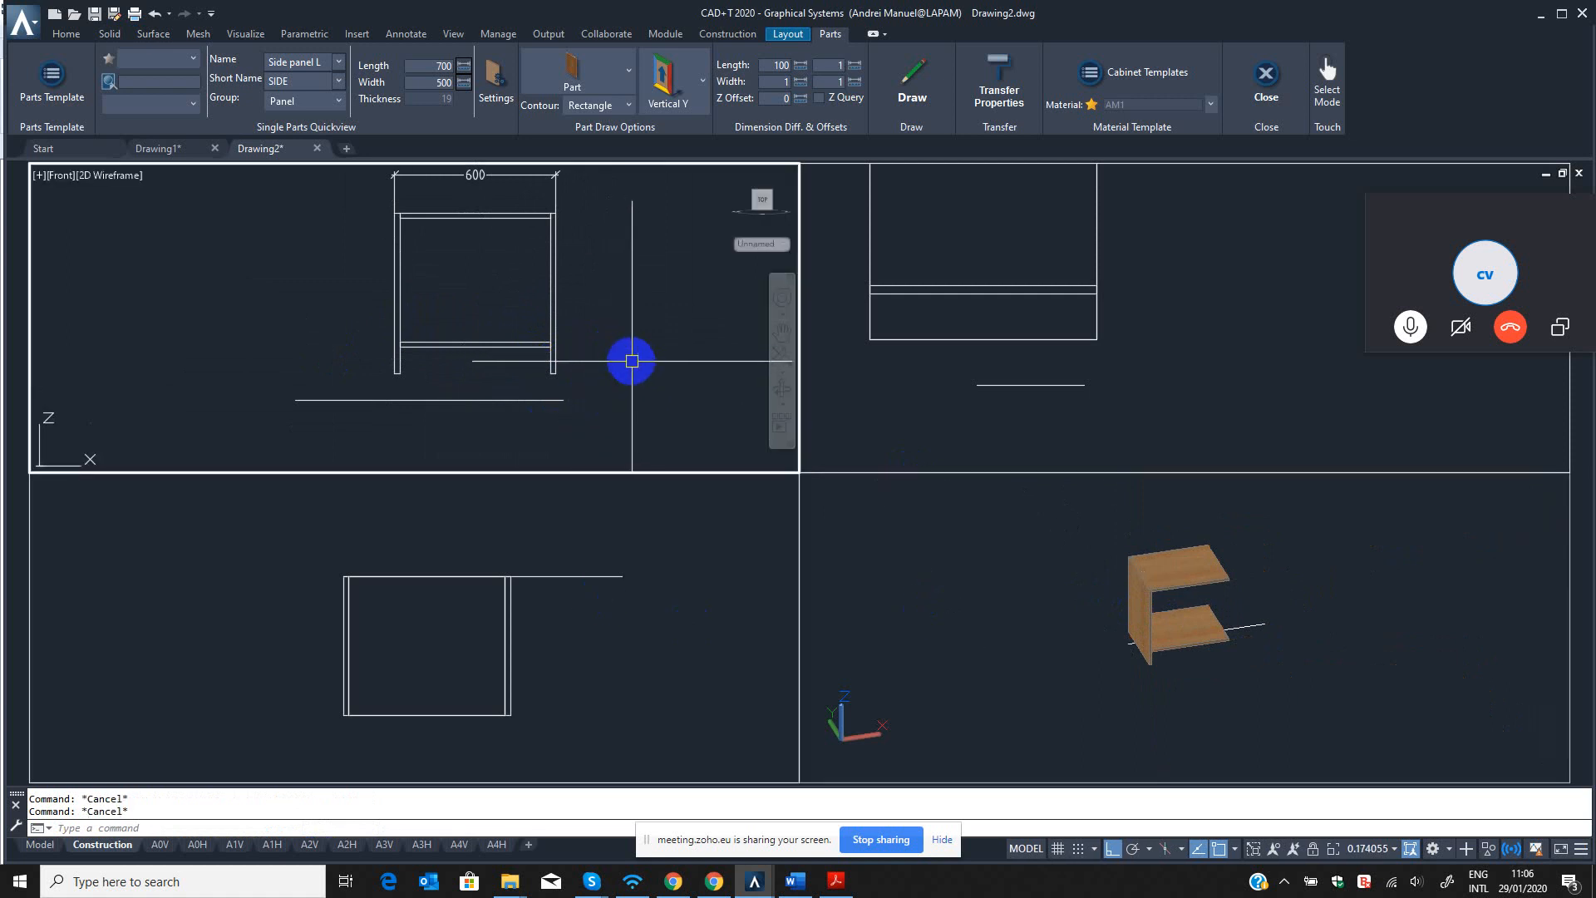
click(1299, 648)
scroll(1229, 607, up, 5)
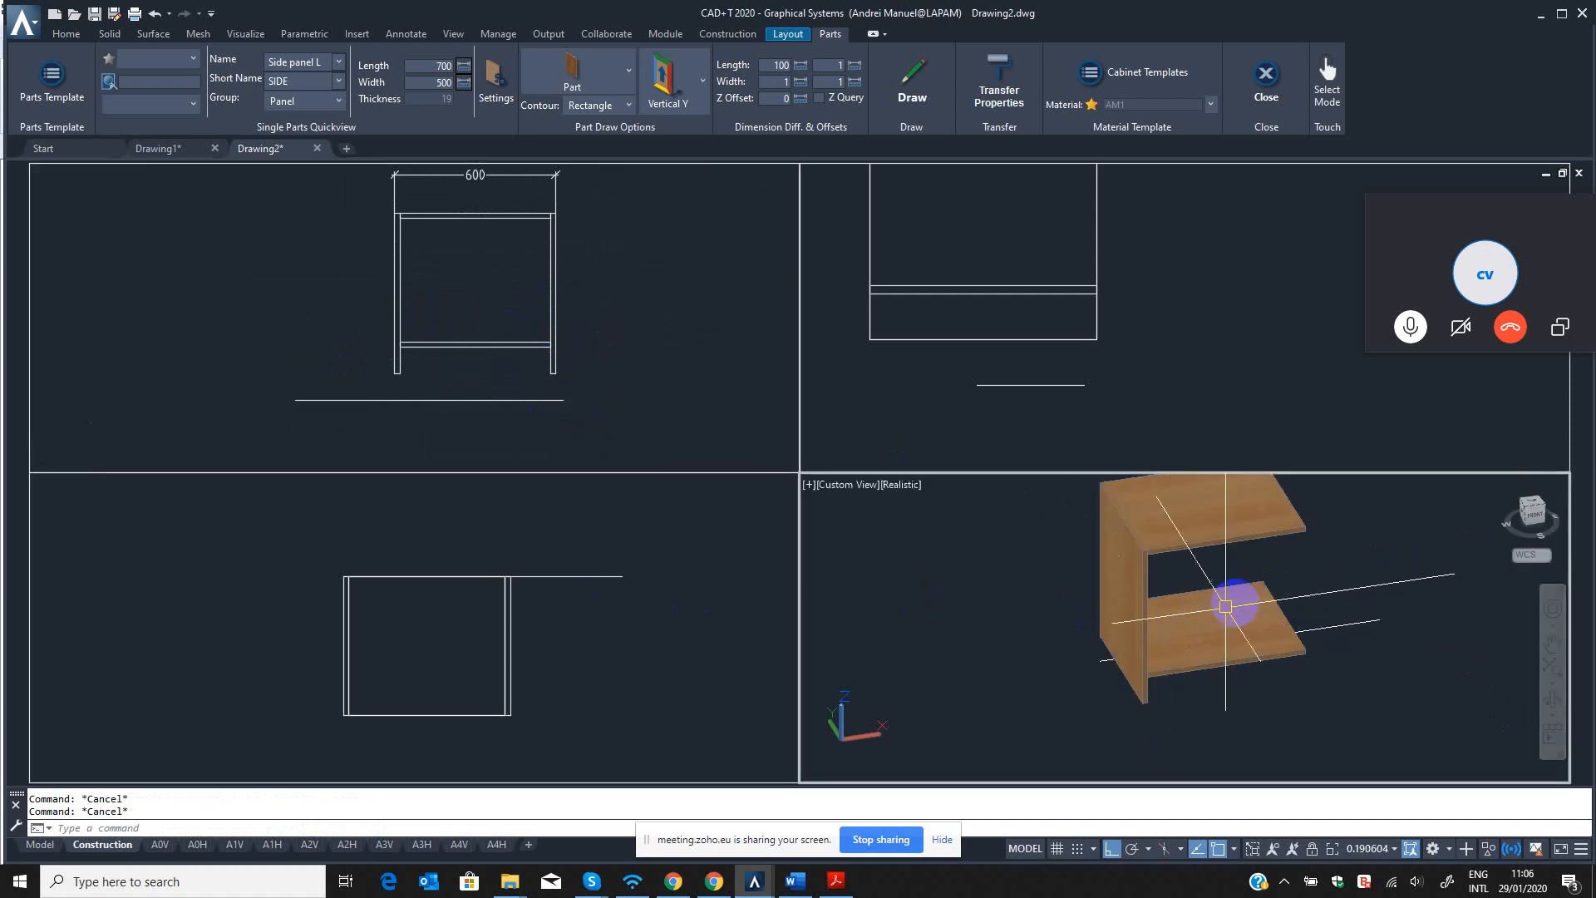
scroll(1126, 652, down, 3)
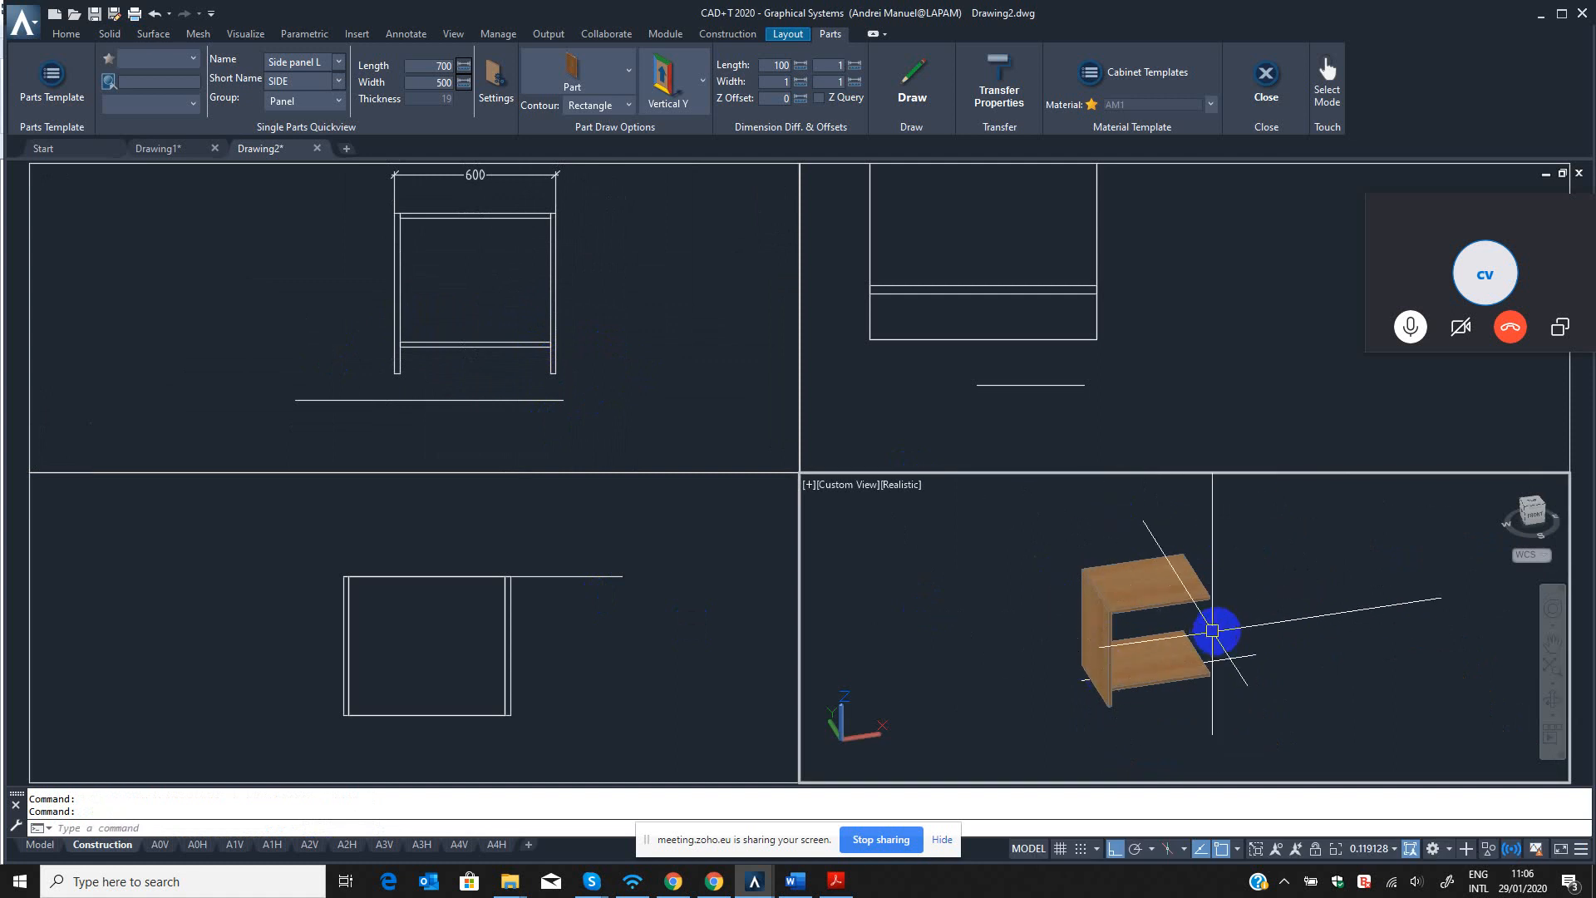
click(1553, 705)
drag(1361, 677, 993, 573)
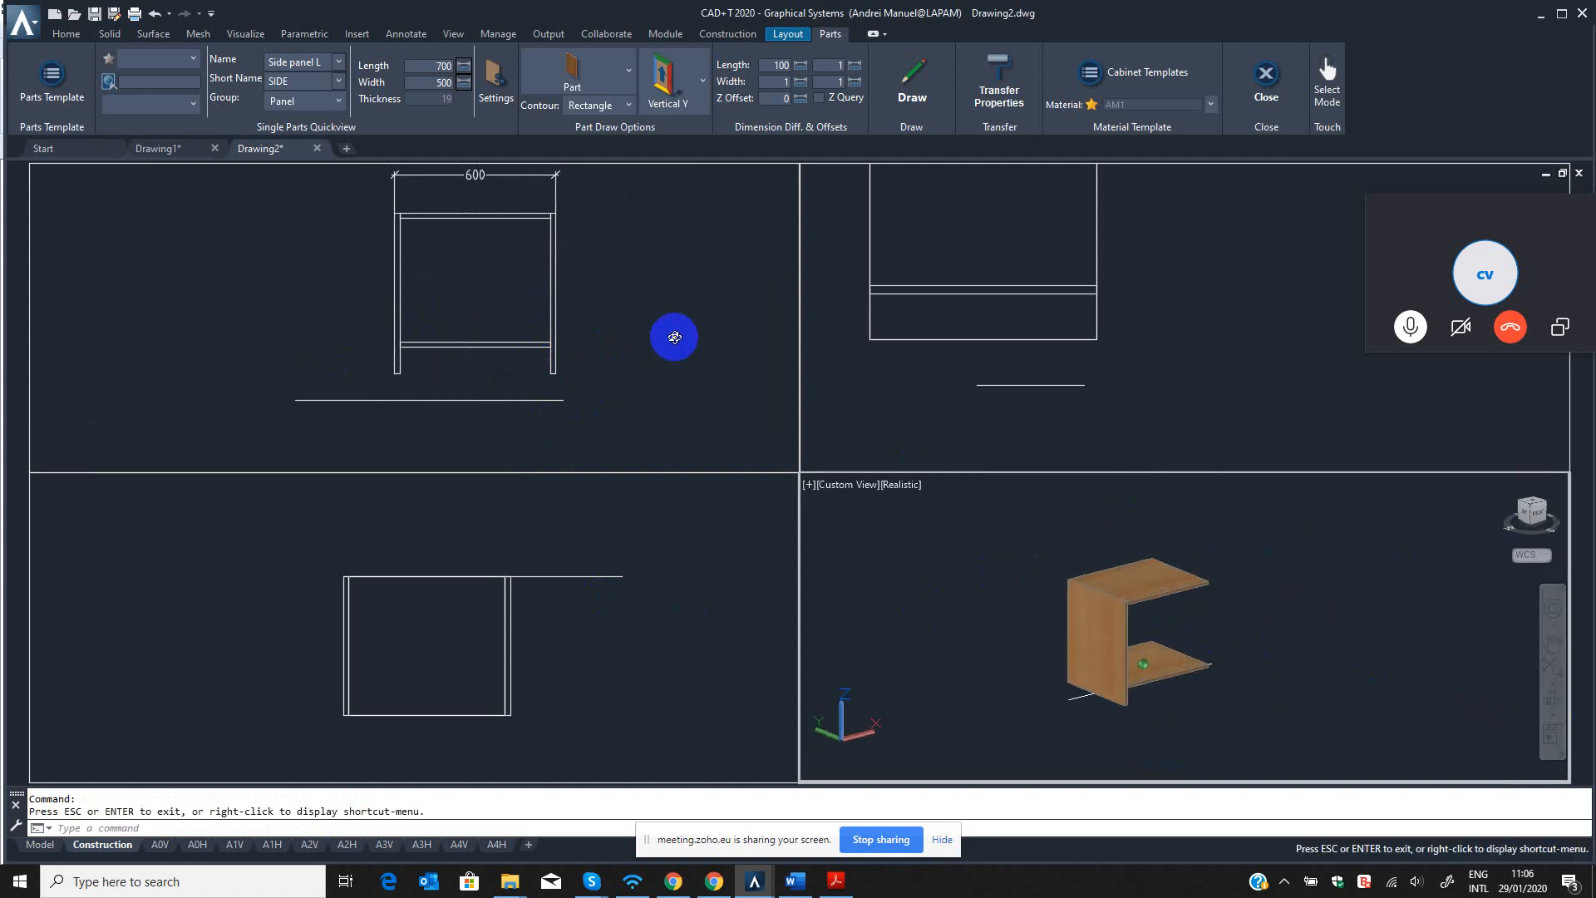
key(Escape)
click(1003, 582)
key(Escape)
key(Escape)
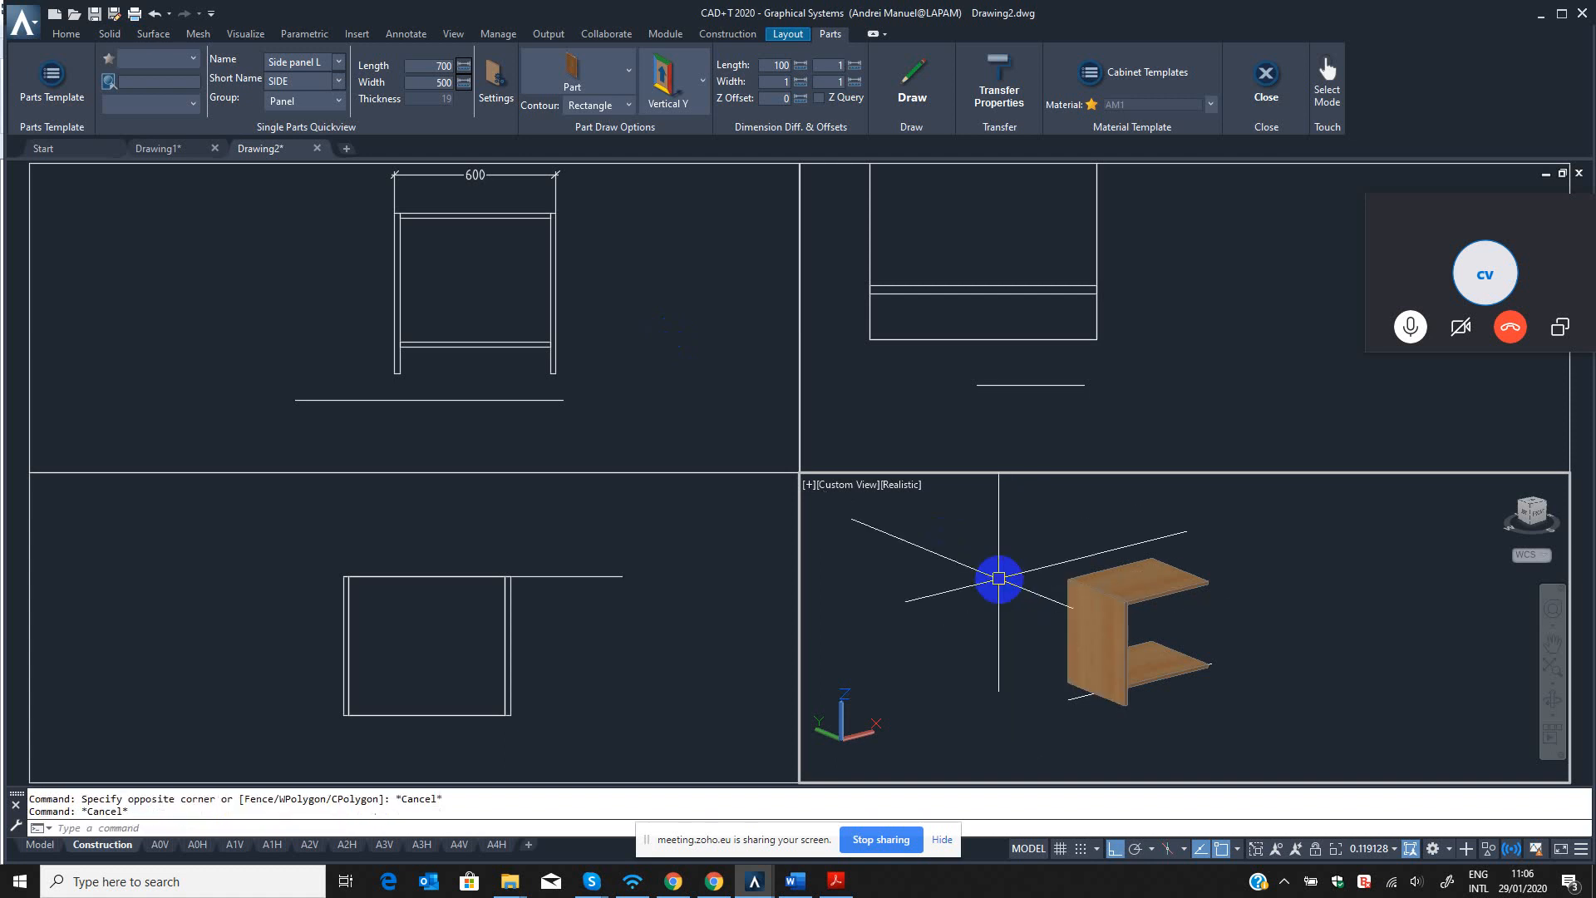
text(TPW)
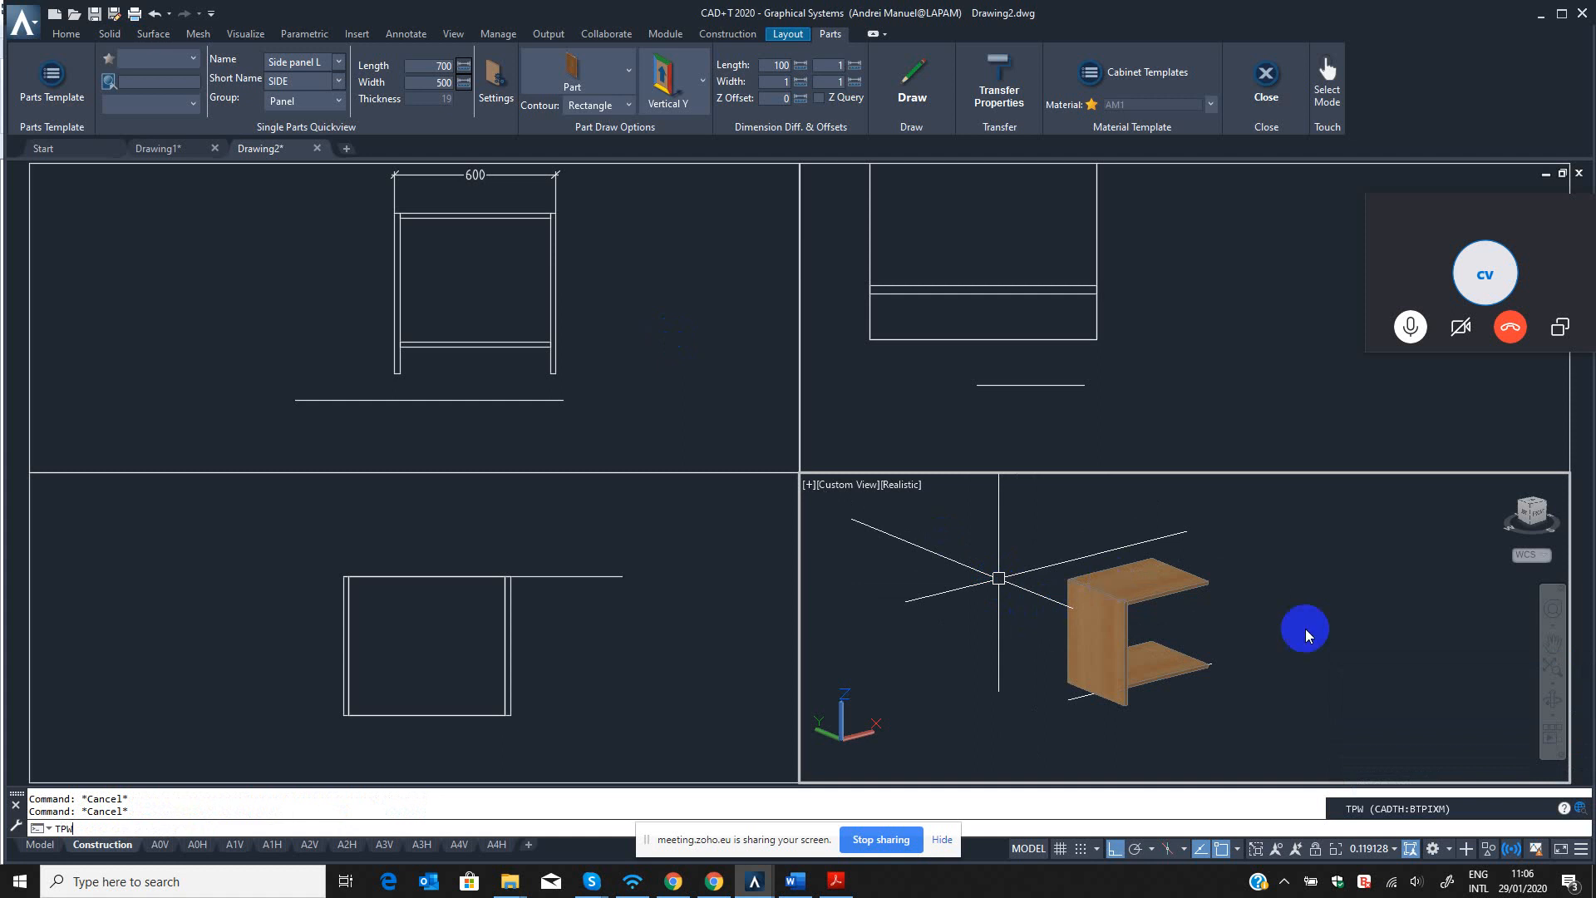
click(987, 560)
key(Escape)
key(Escape)
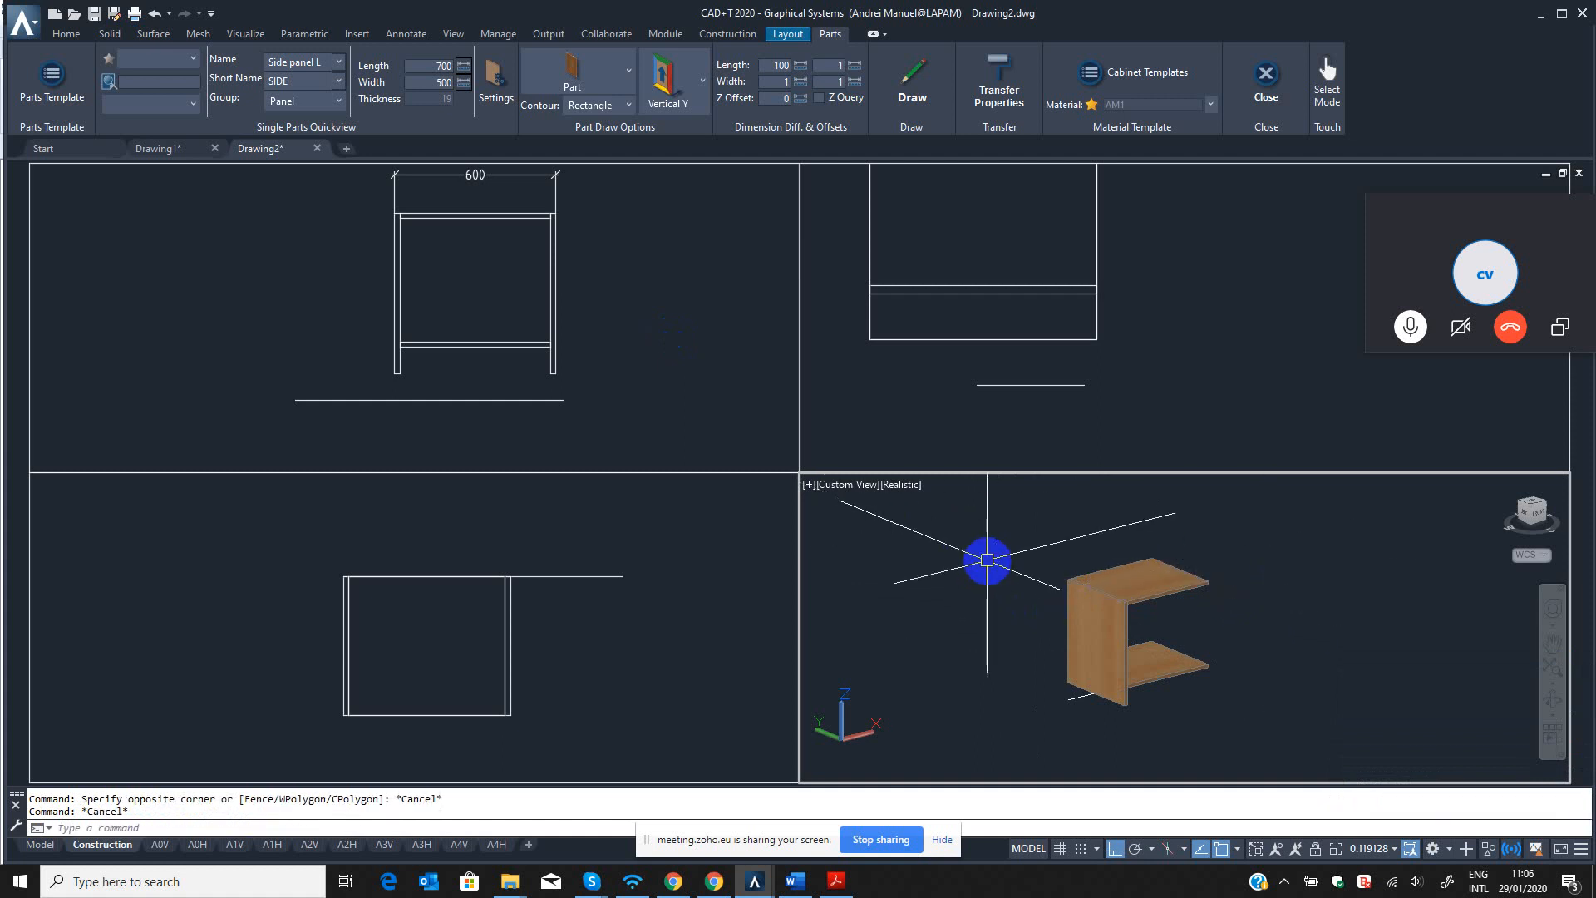
Start the TPW command for the panels in the 3D view.
text(TP)
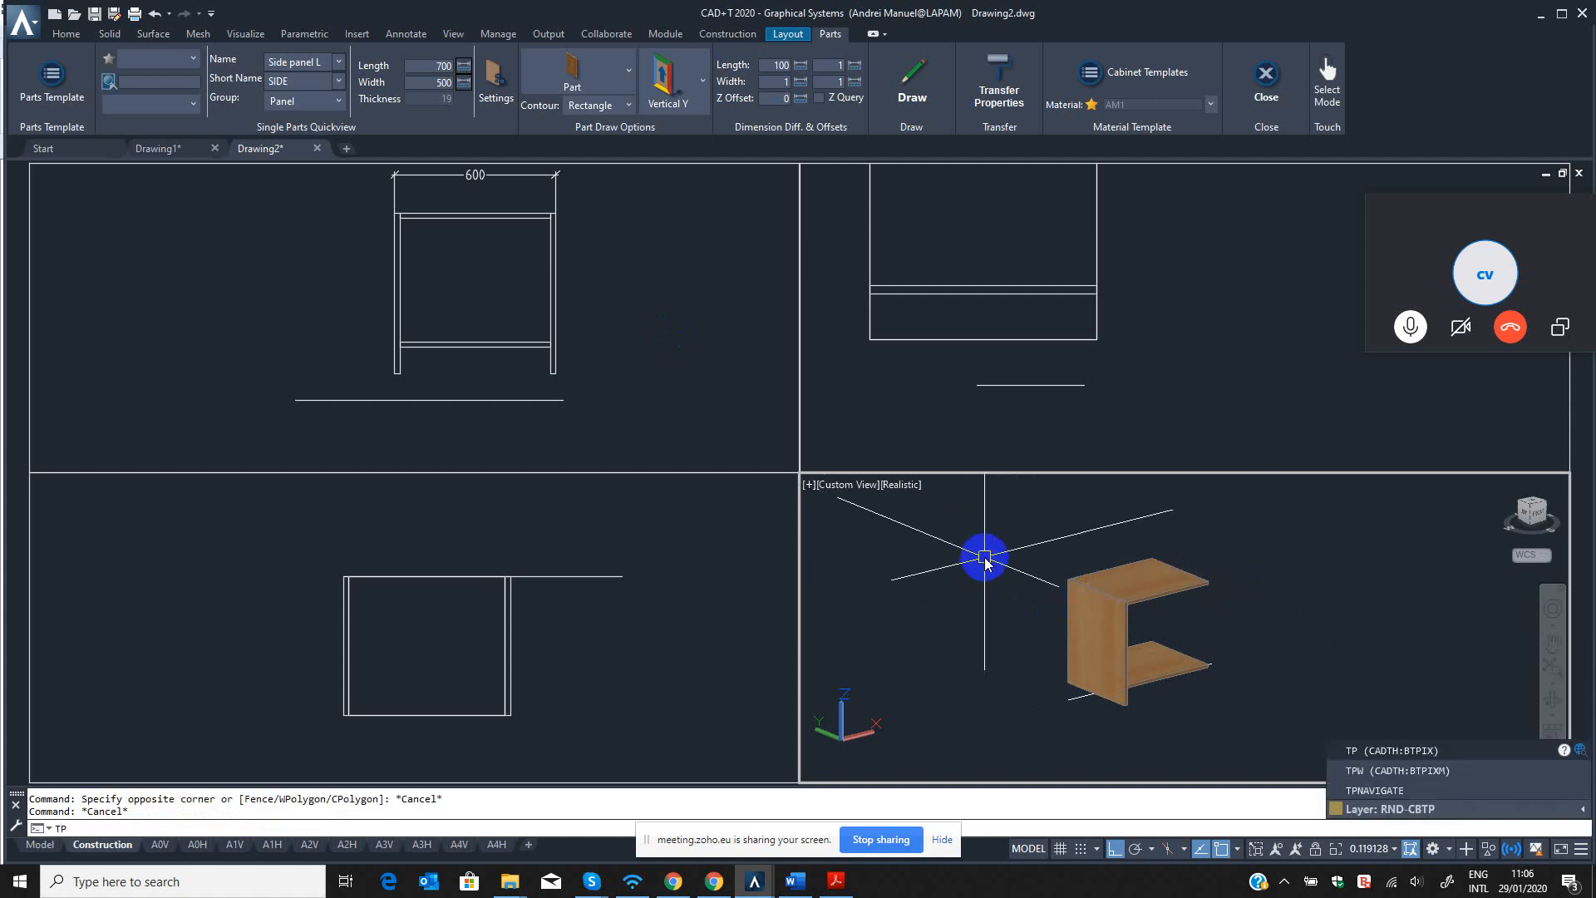
text(W)
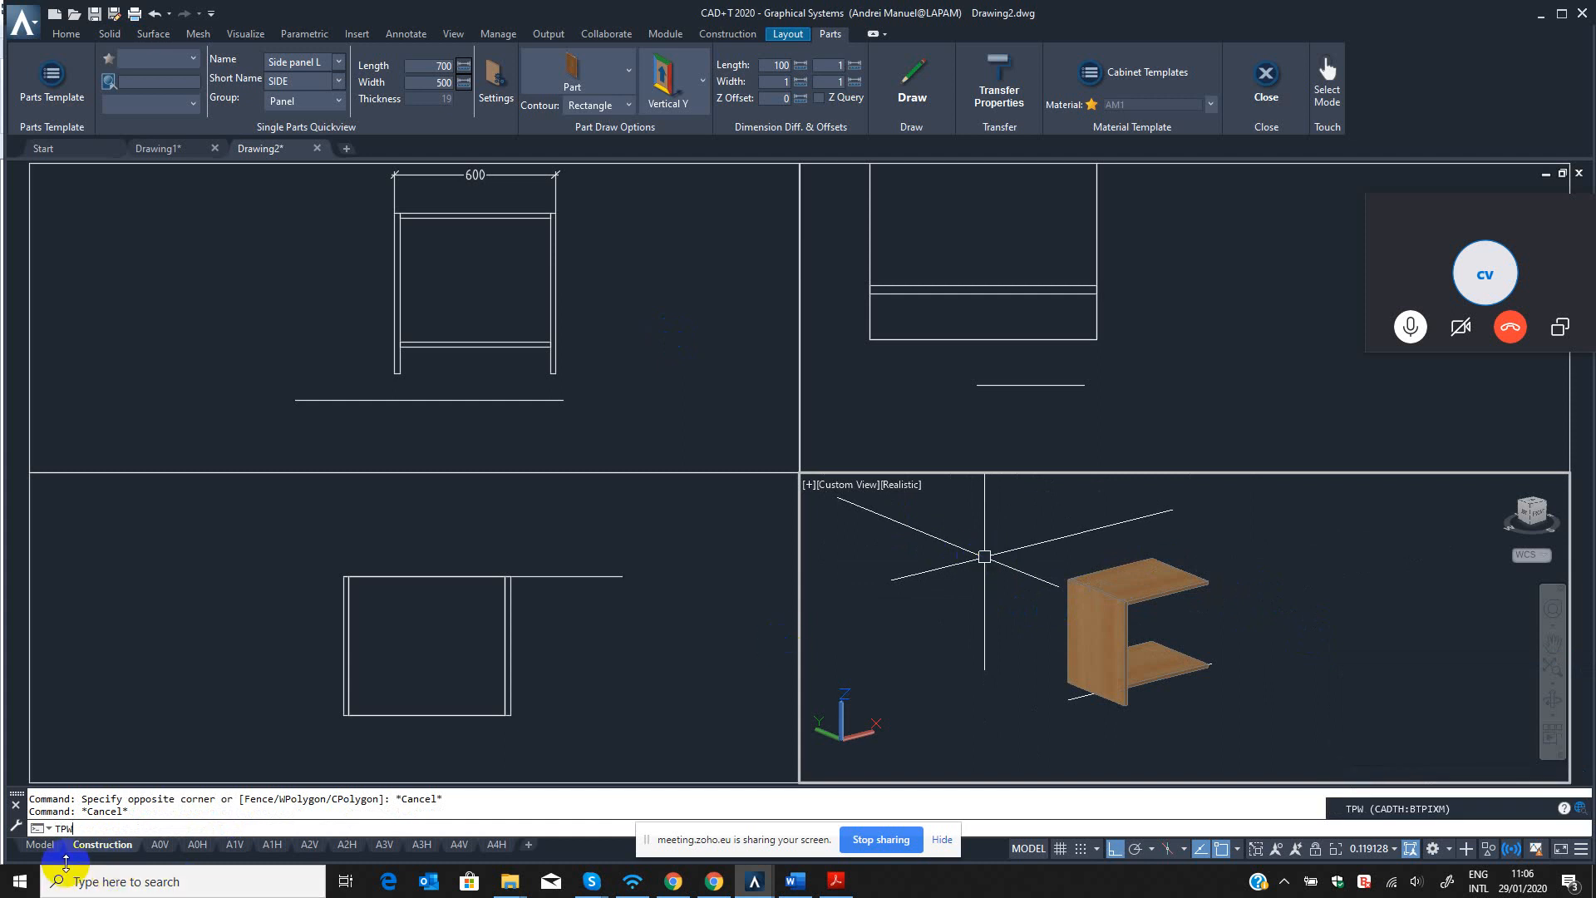
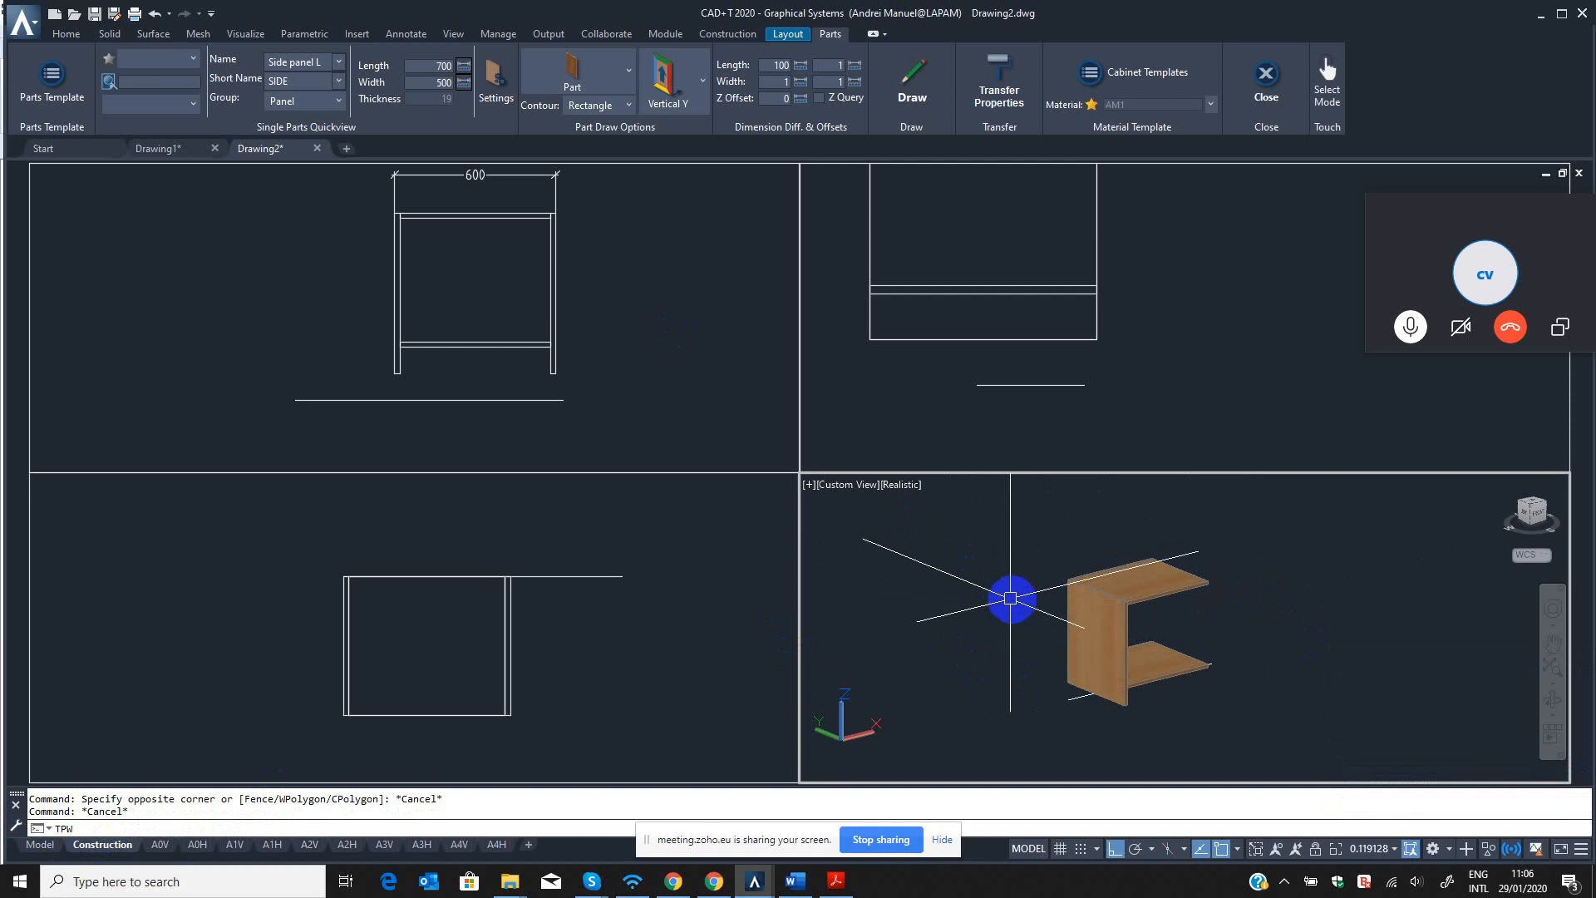
key(Return)
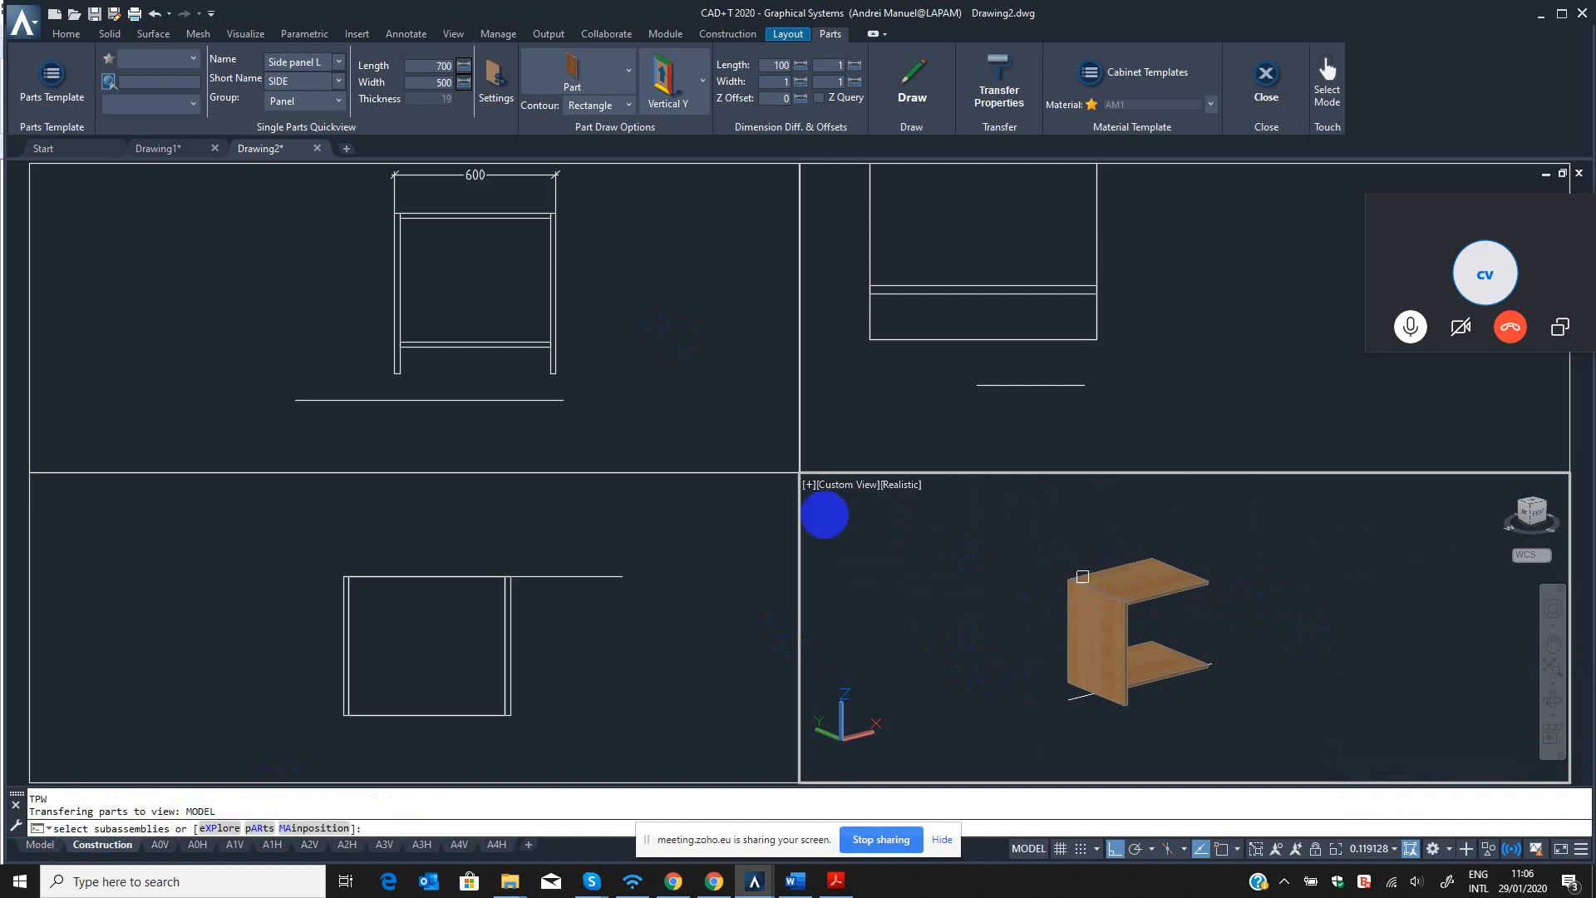
click(610, 278)
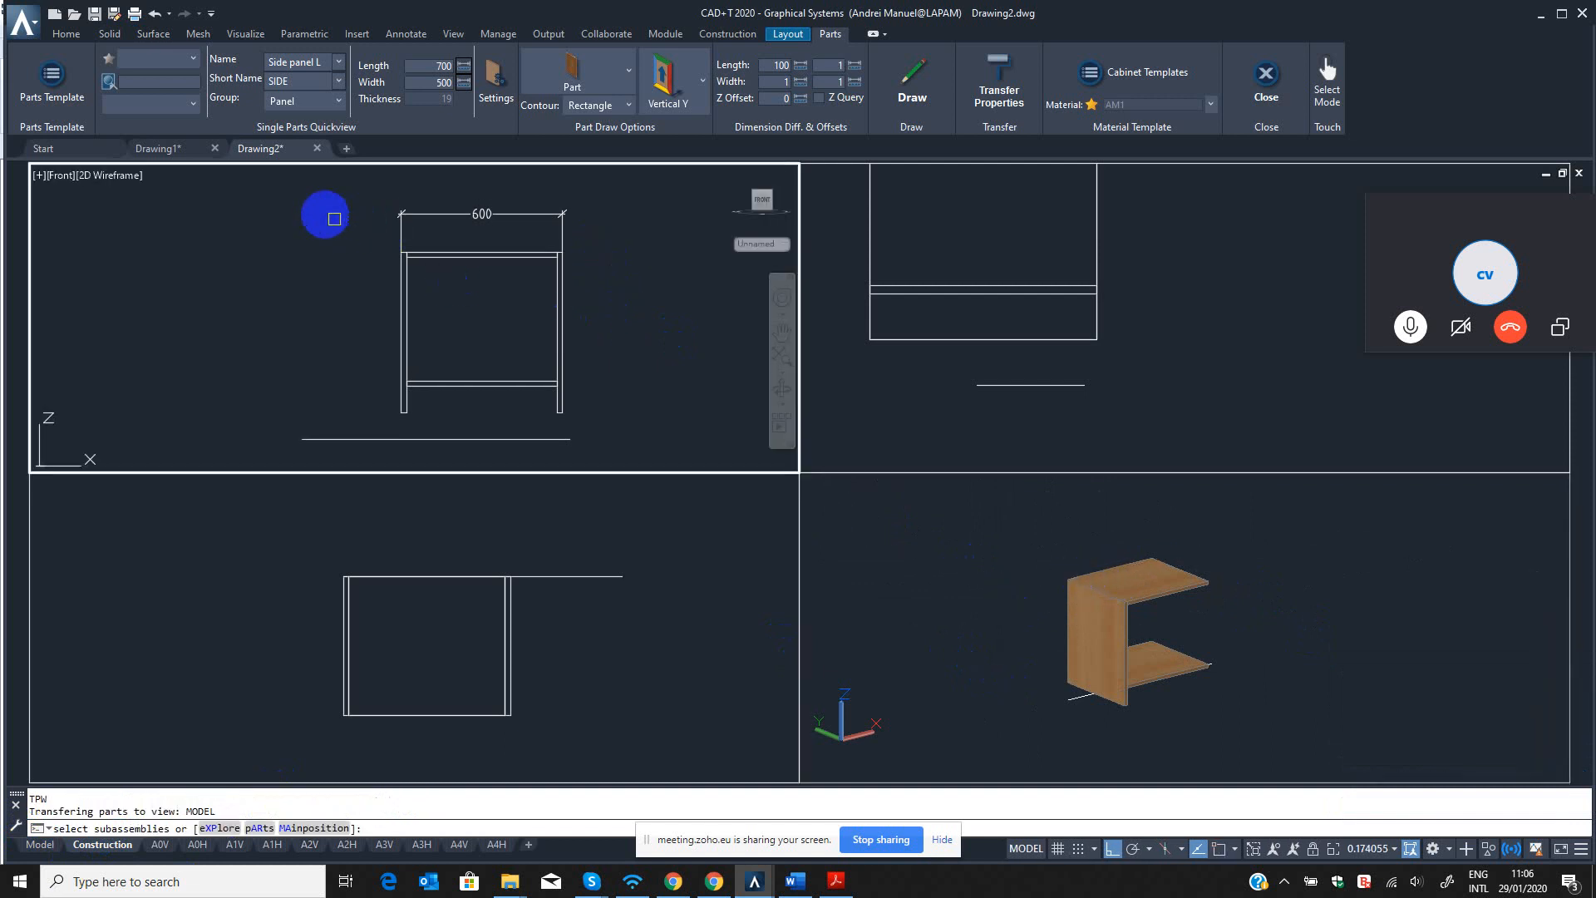
click(620, 426)
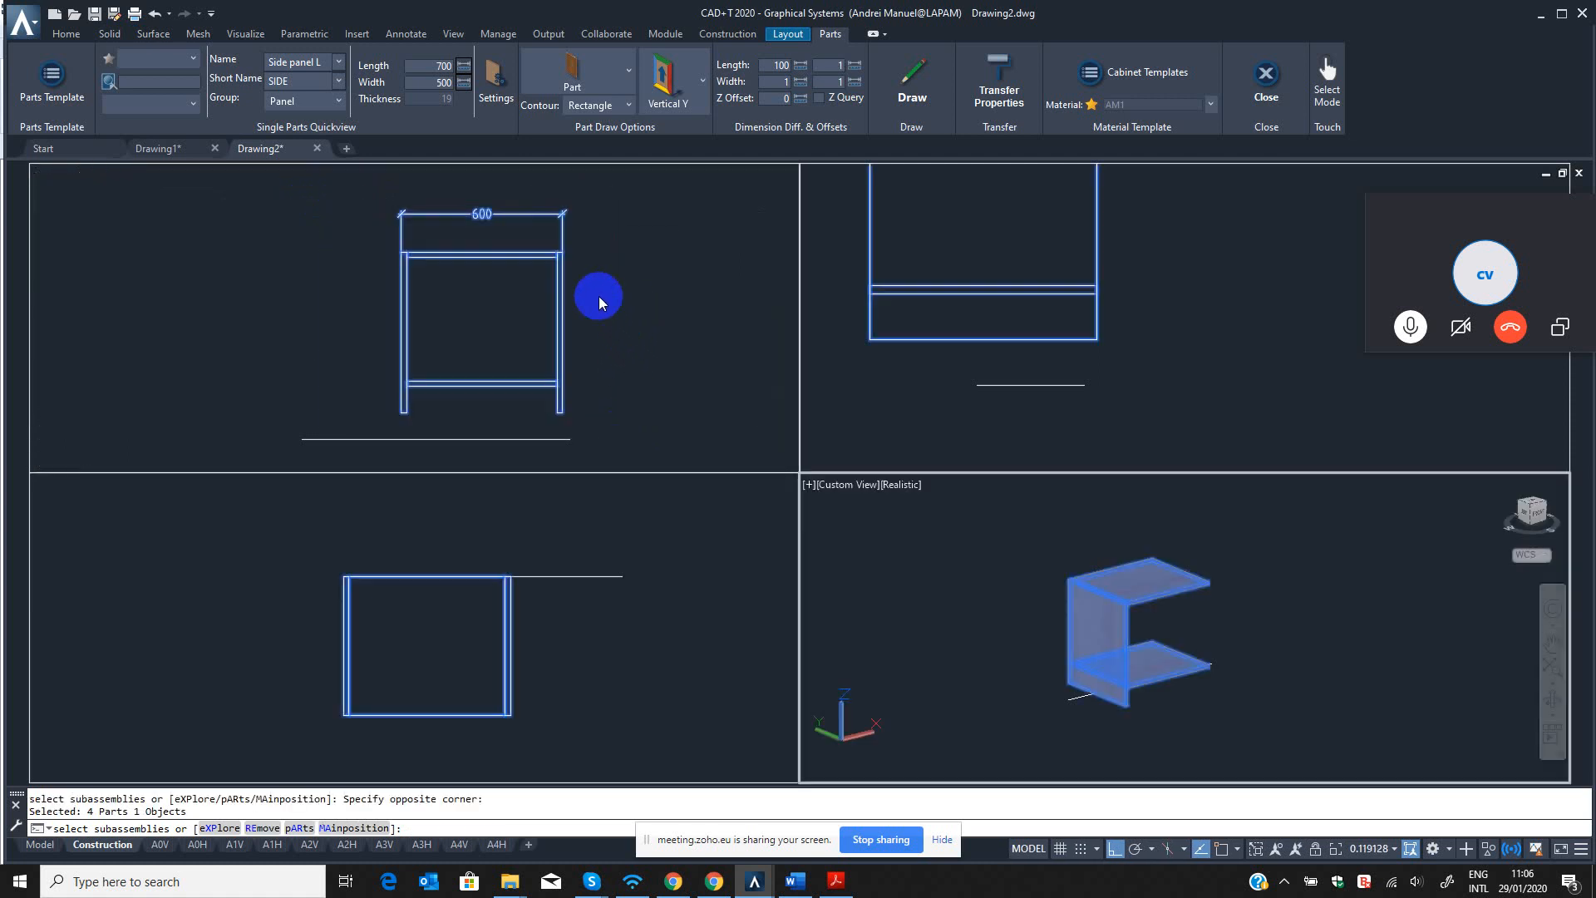
click(625, 304)
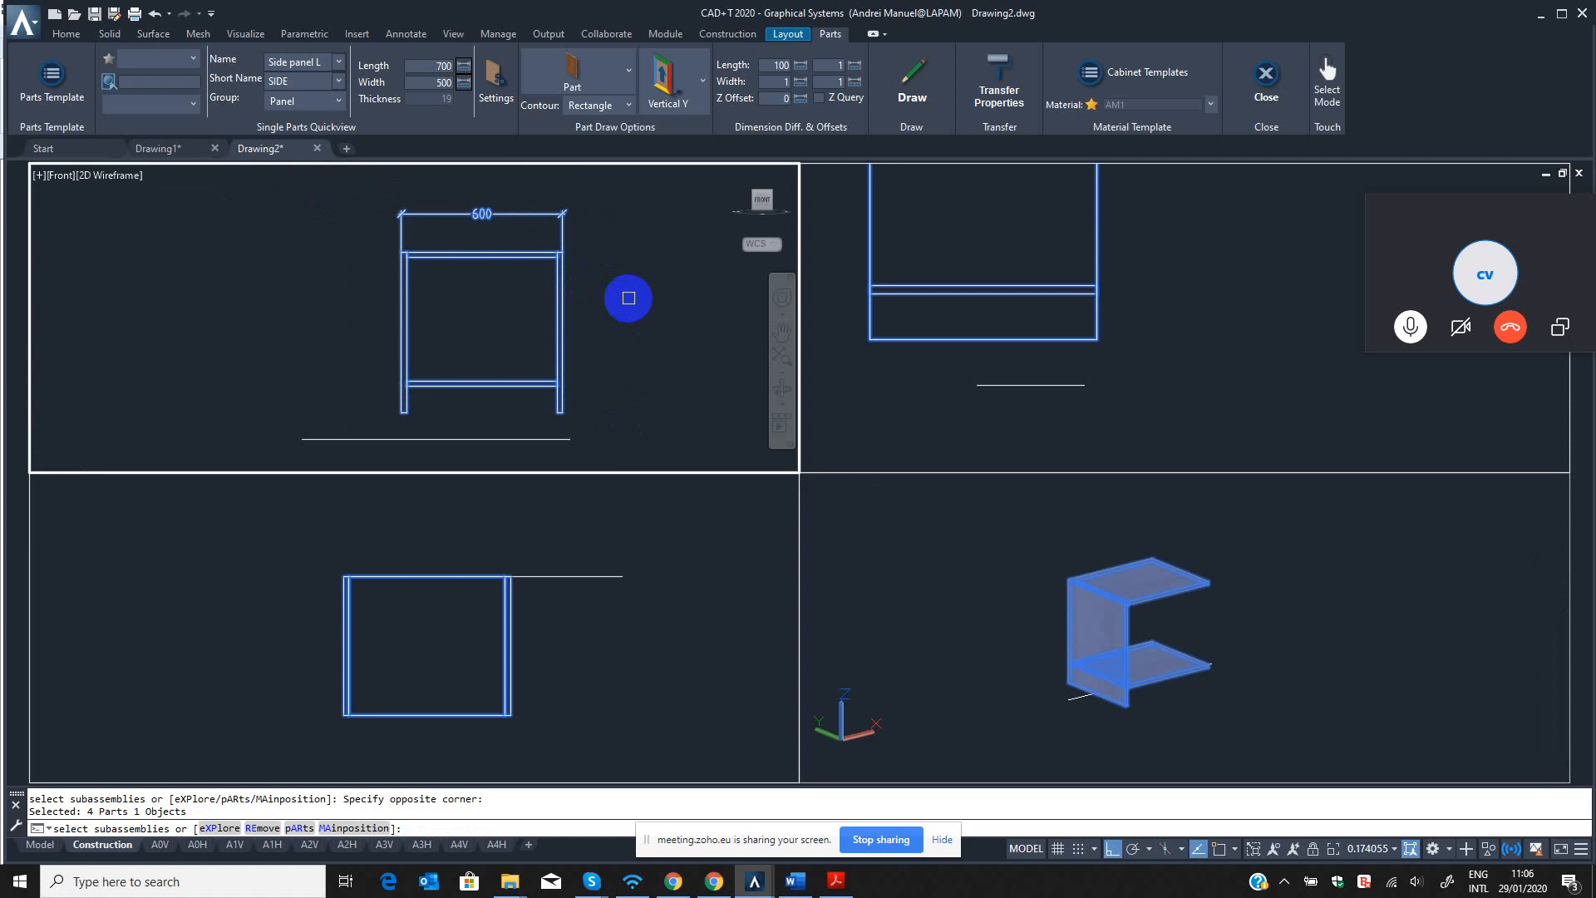
key(Escape)
click(942, 634)
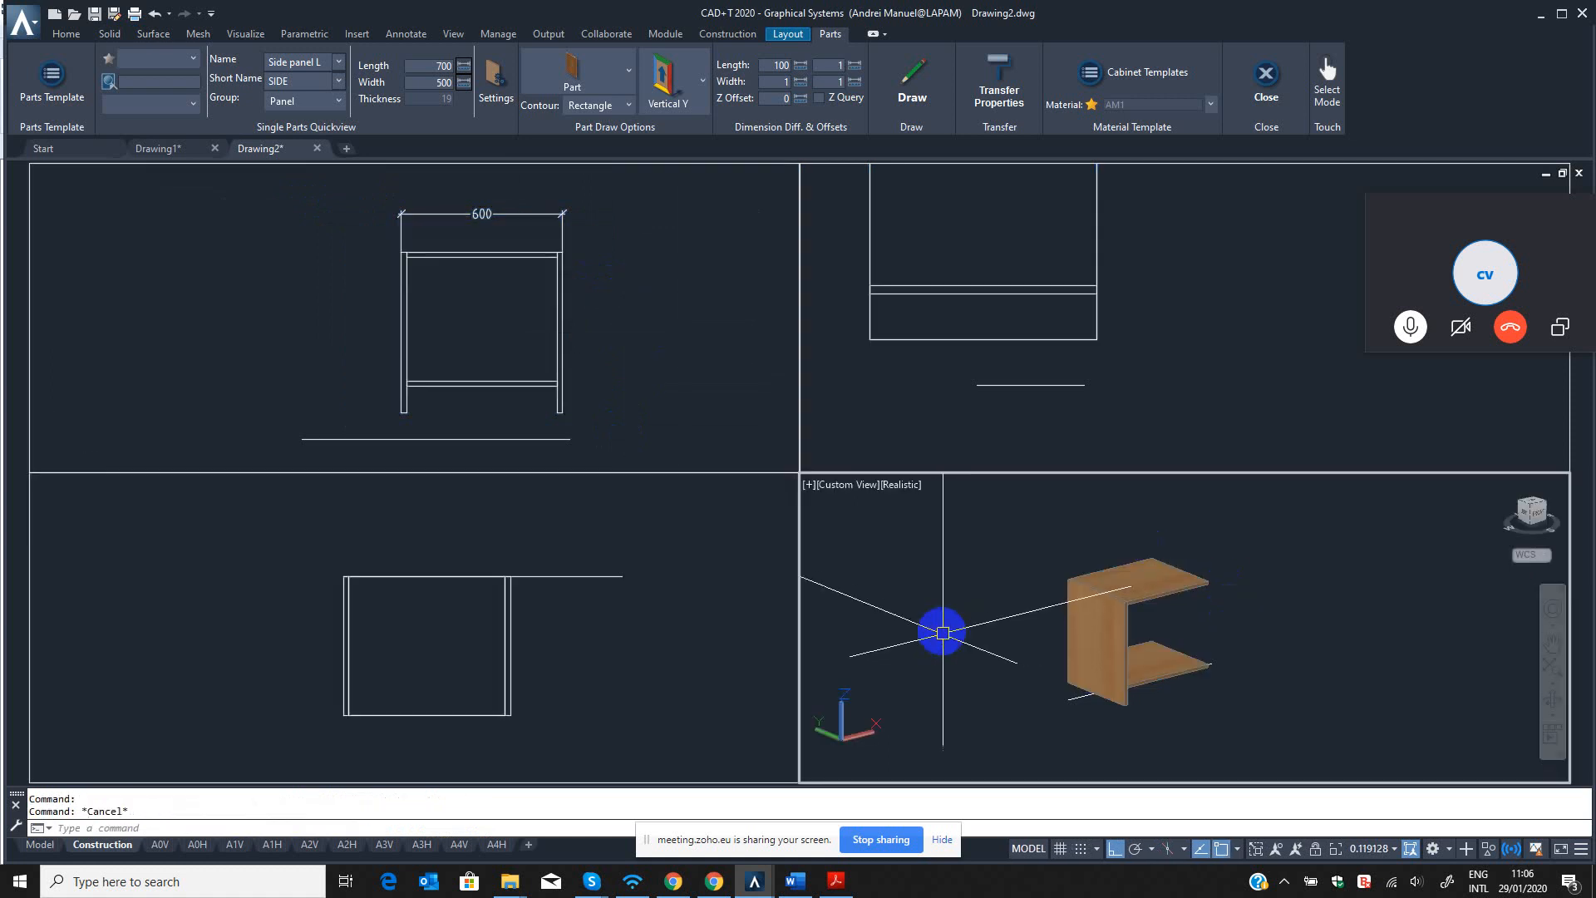
click(658, 584)
click(1060, 607)
scroll(1063, 618, down, 1)
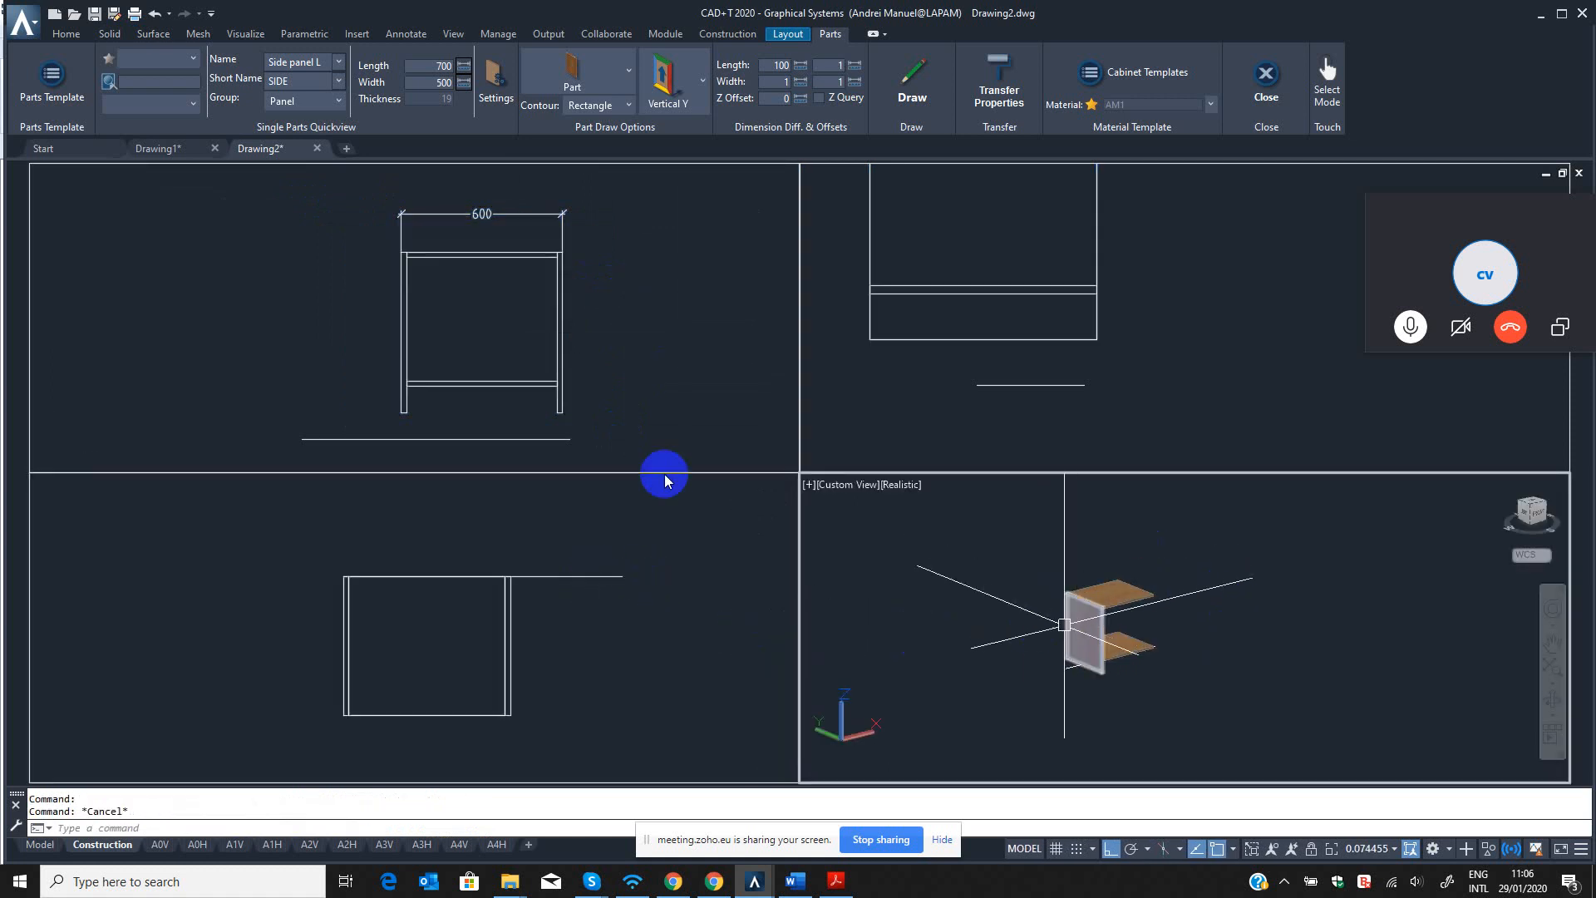
click(562, 364)
scroll(592, 372, down, 2)
click(1016, 604)
key(Escape)
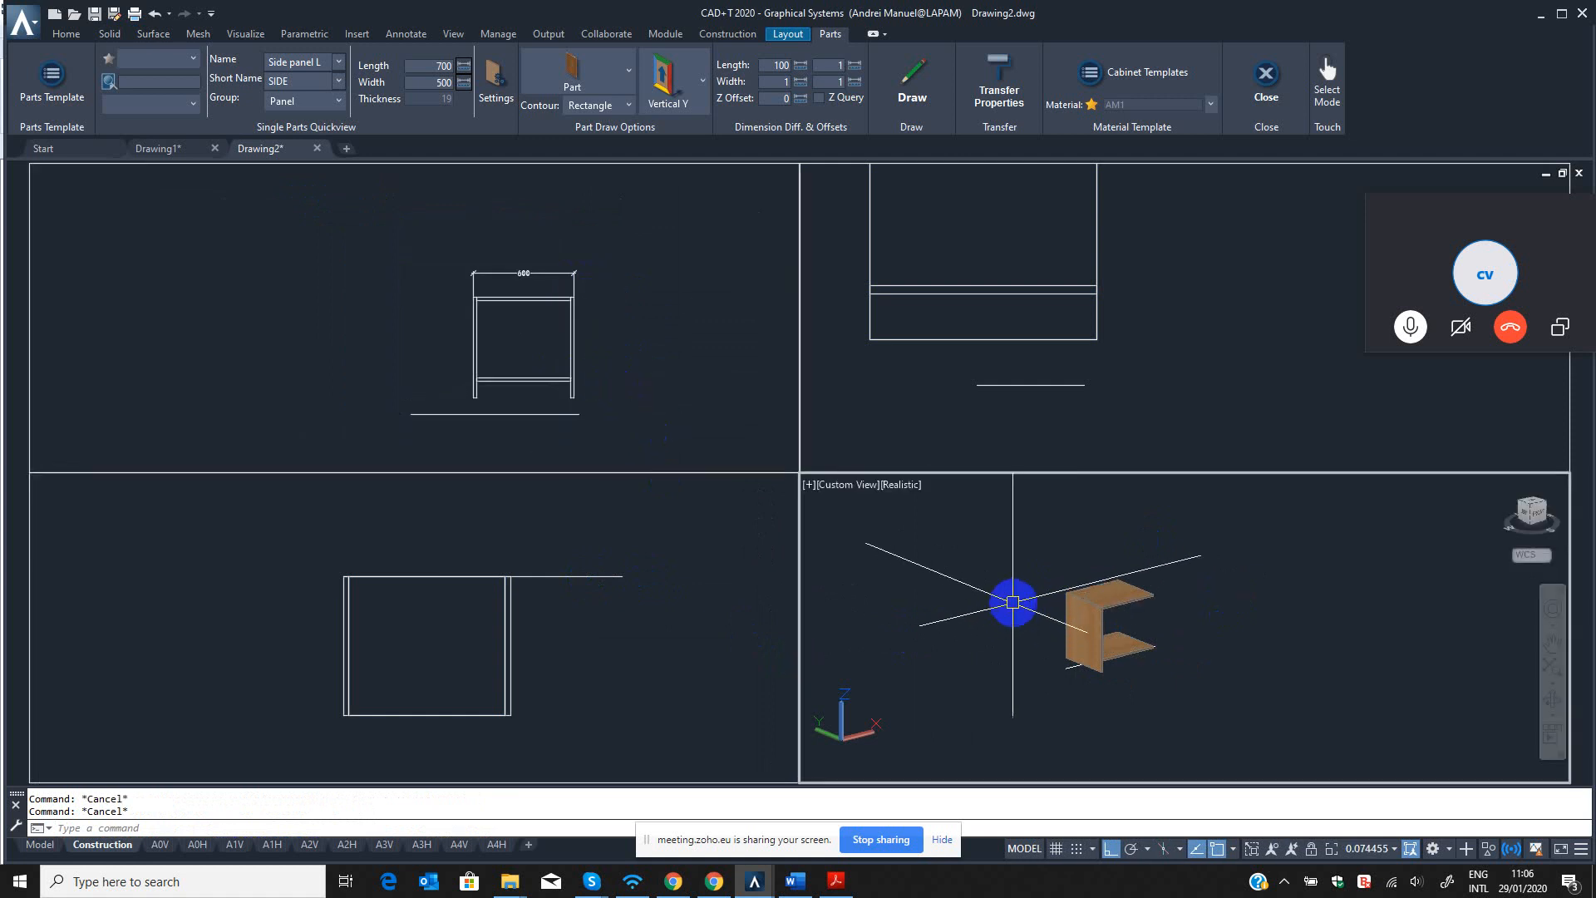
Try to transfer the cabinet parts selected in the front view to the model view.
text(TP)
key(Return)
click(631, 241)
click(634, 239)
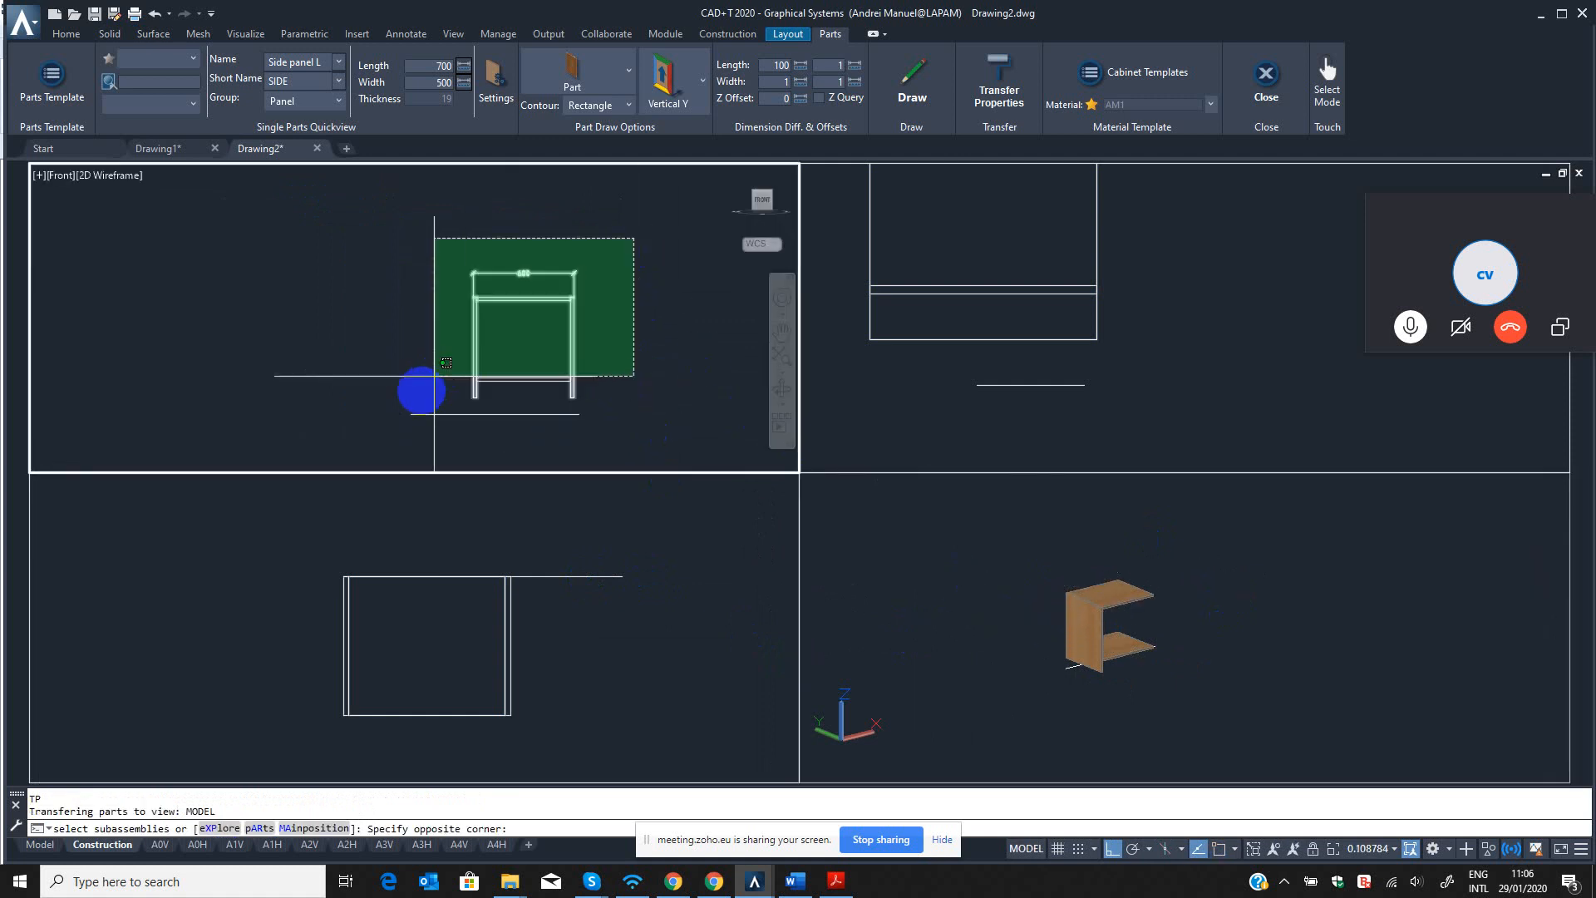
click(422, 412)
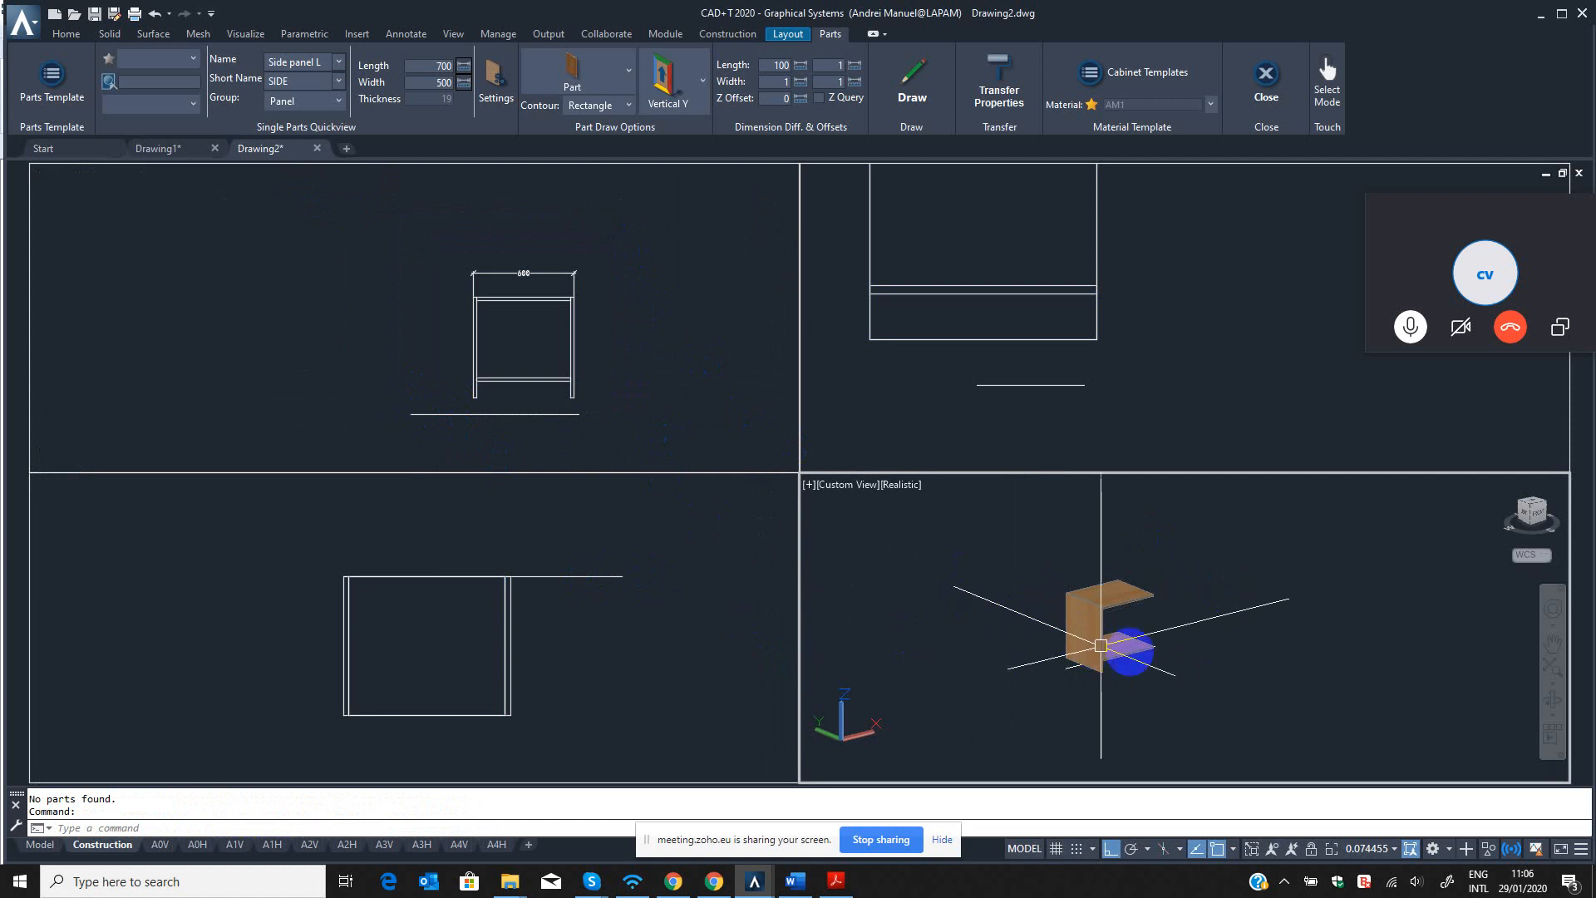
scroll(1112, 645, up, 3)
scroll(997, 647, down, 2)
middle_drag(992, 649, 971, 647)
click(585, 661)
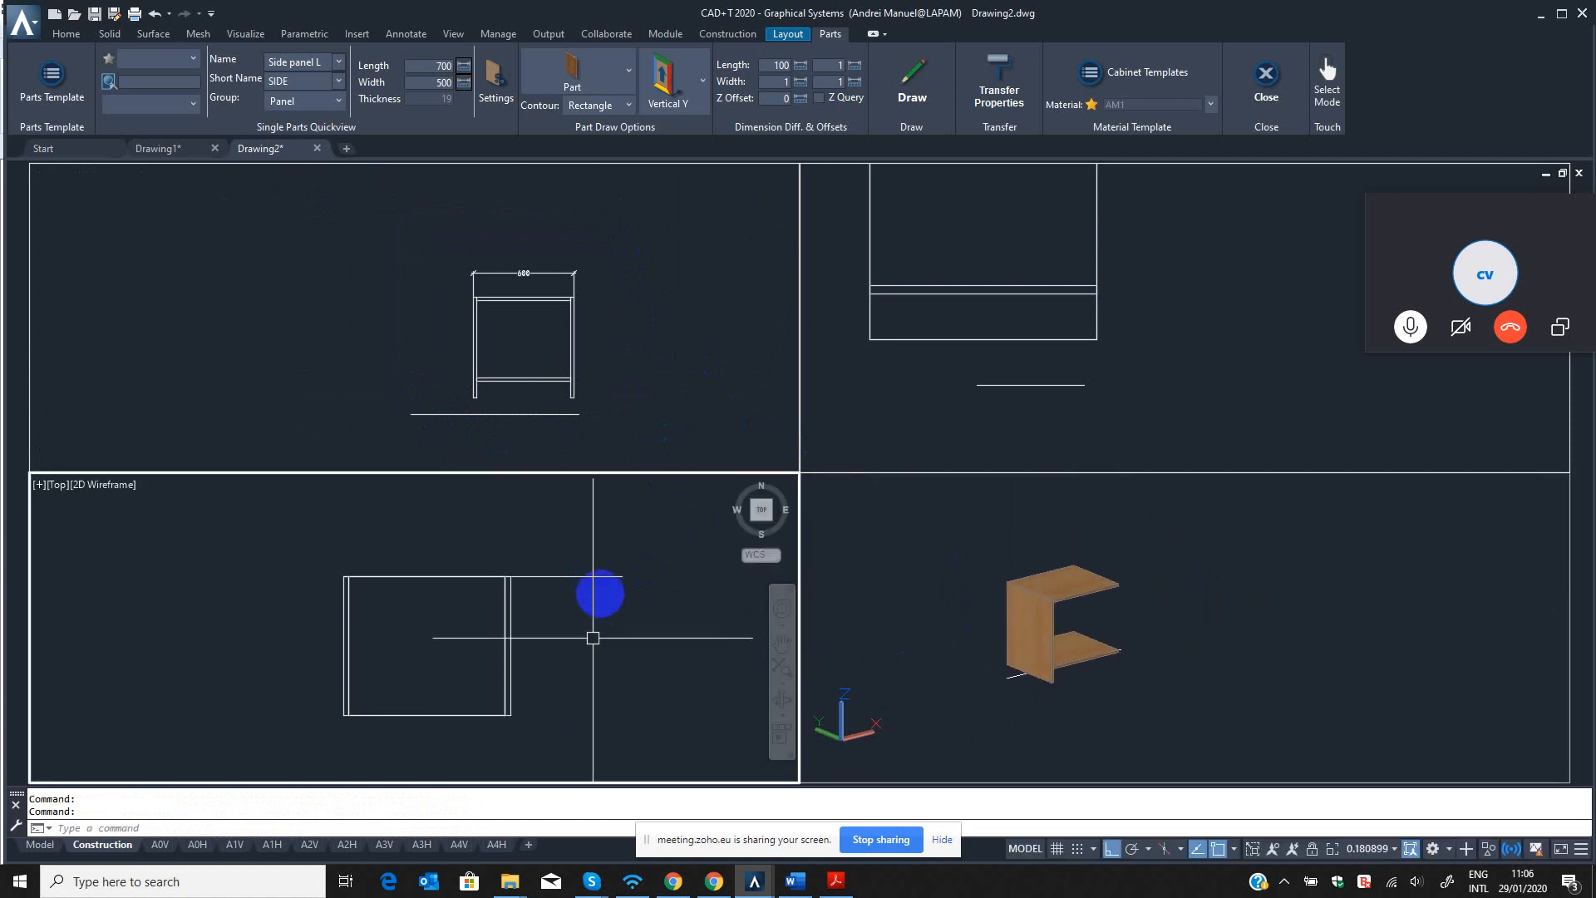
click(624, 396)
click(1011, 759)
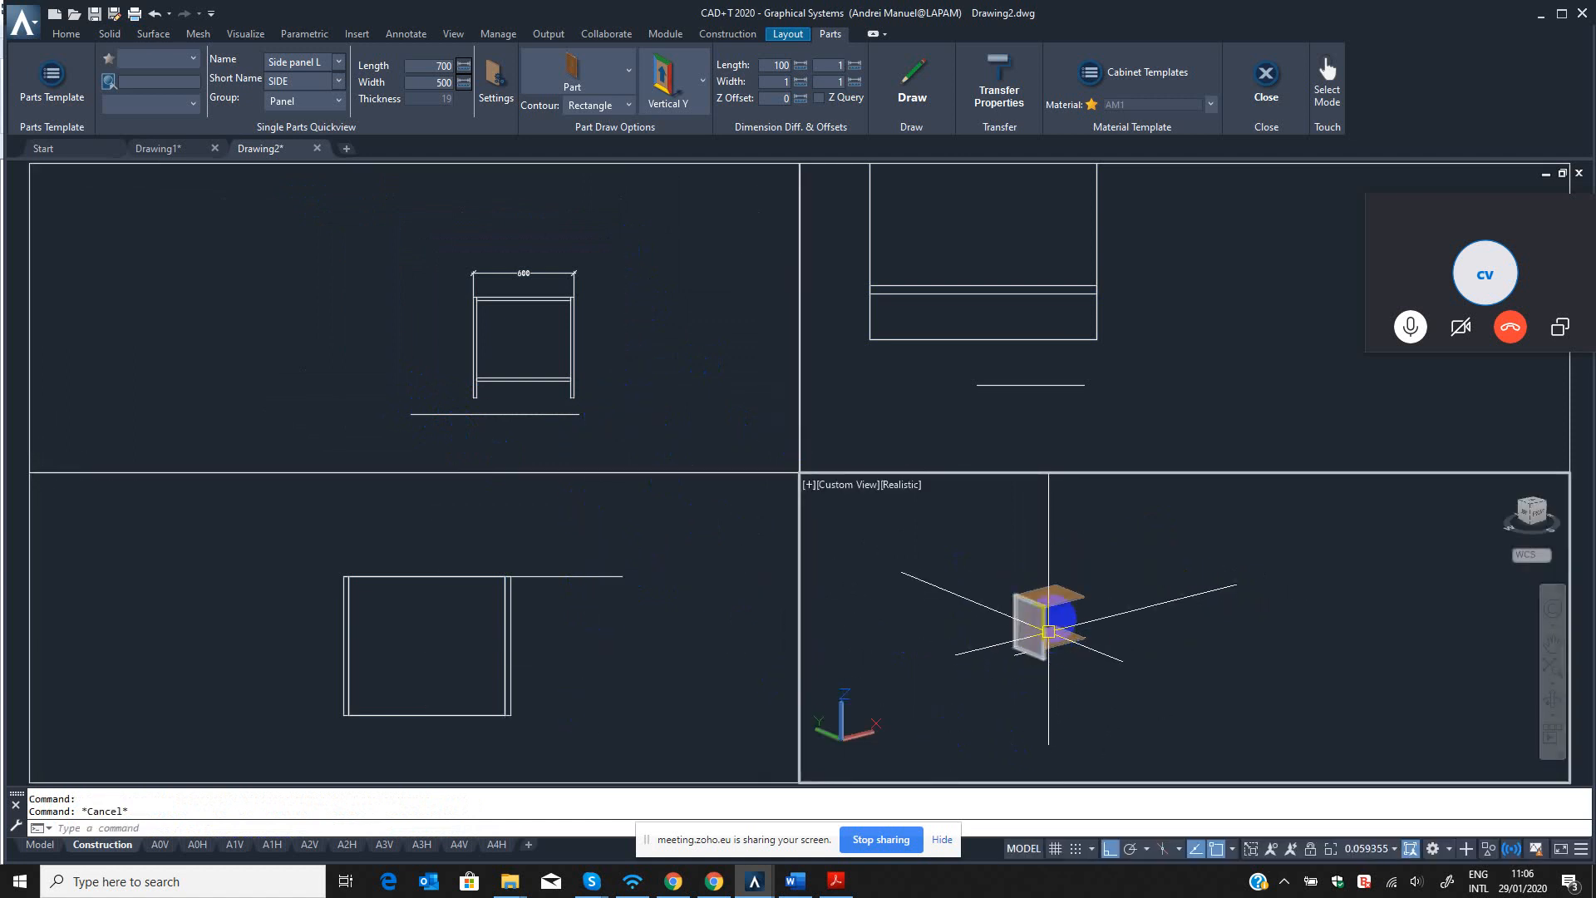
scroll(1026, 621, up, 3)
click(906, 611)
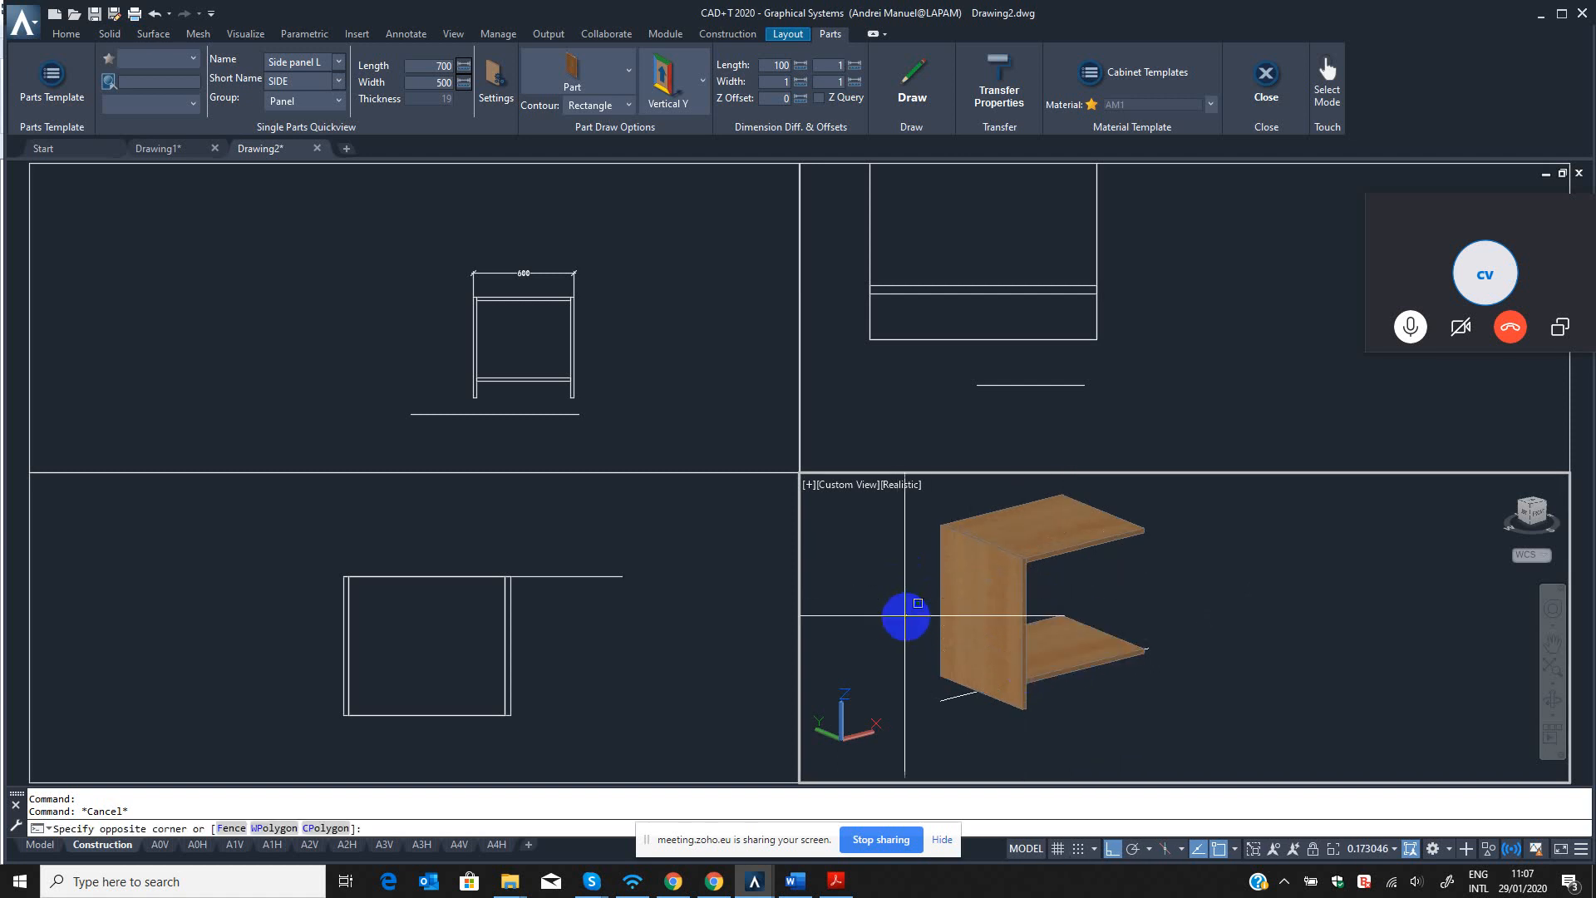
key(Escape)
key(Escape)
text(s)
key(Return)
click(911, 603)
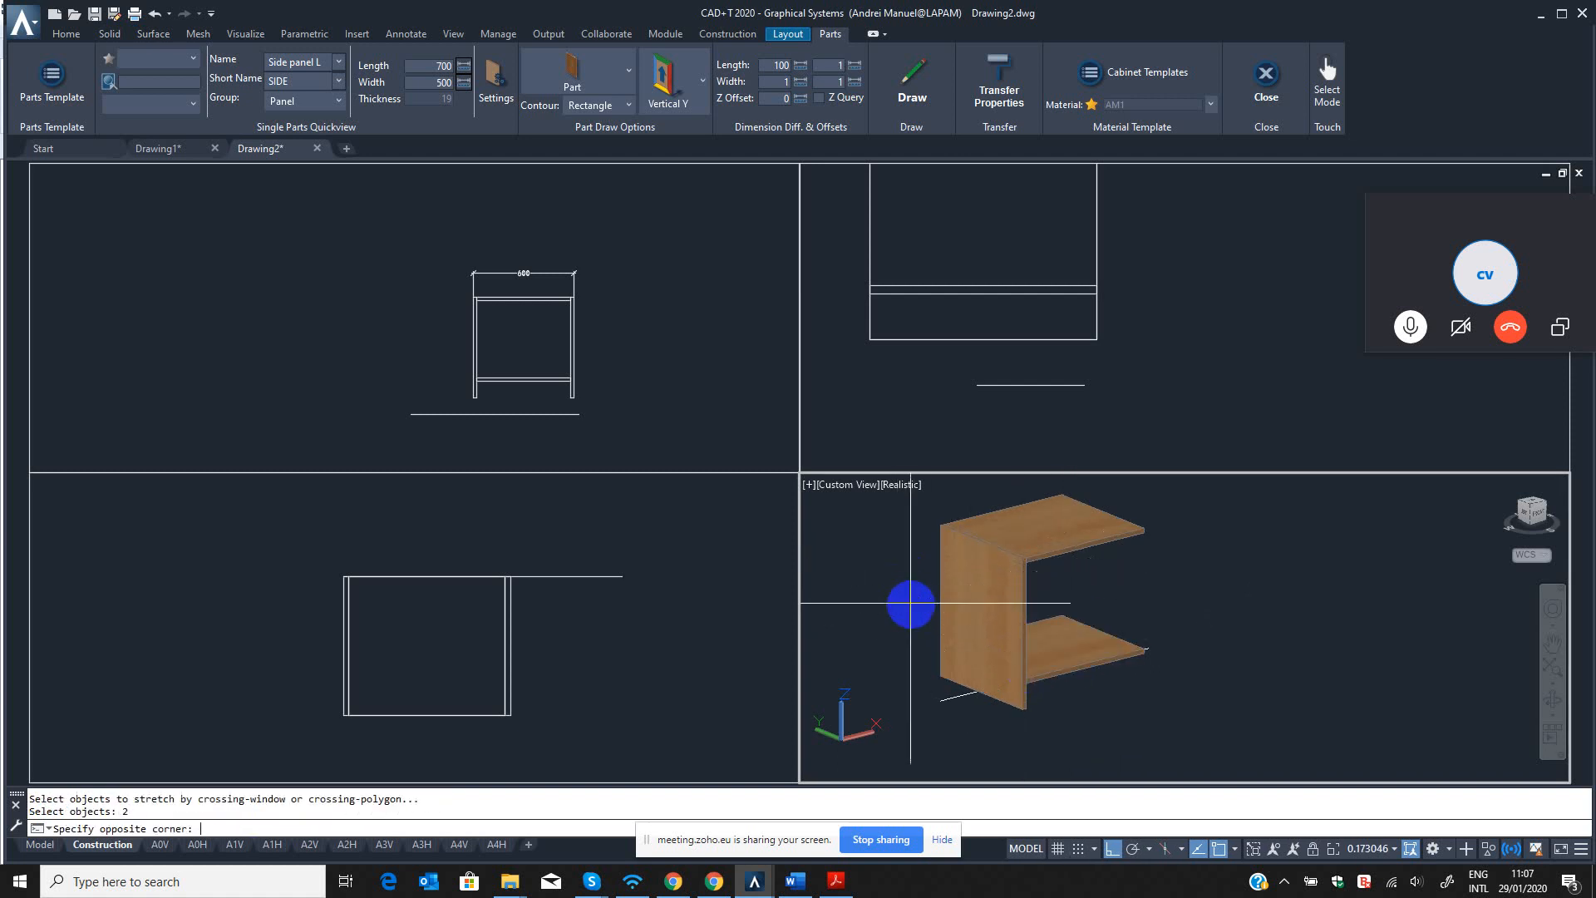
key(Escape)
Set the 3D viewport's visual style to 2D Wireframe and return it to Realistic.
text(sha)
key(Return)
text(2)
key(Return)
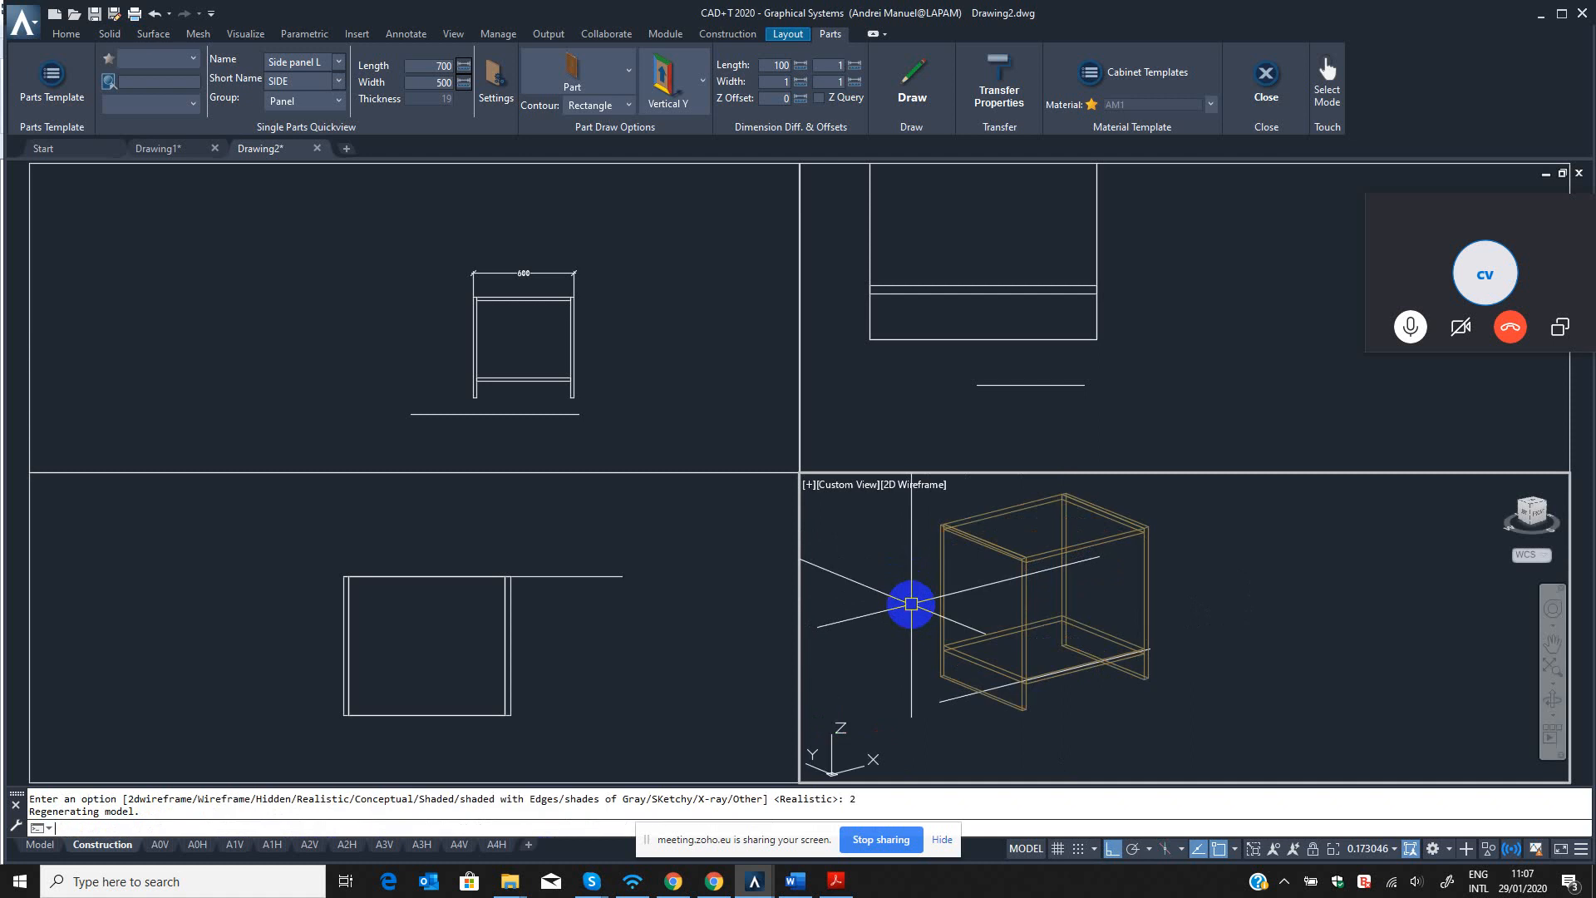
key(Escape)
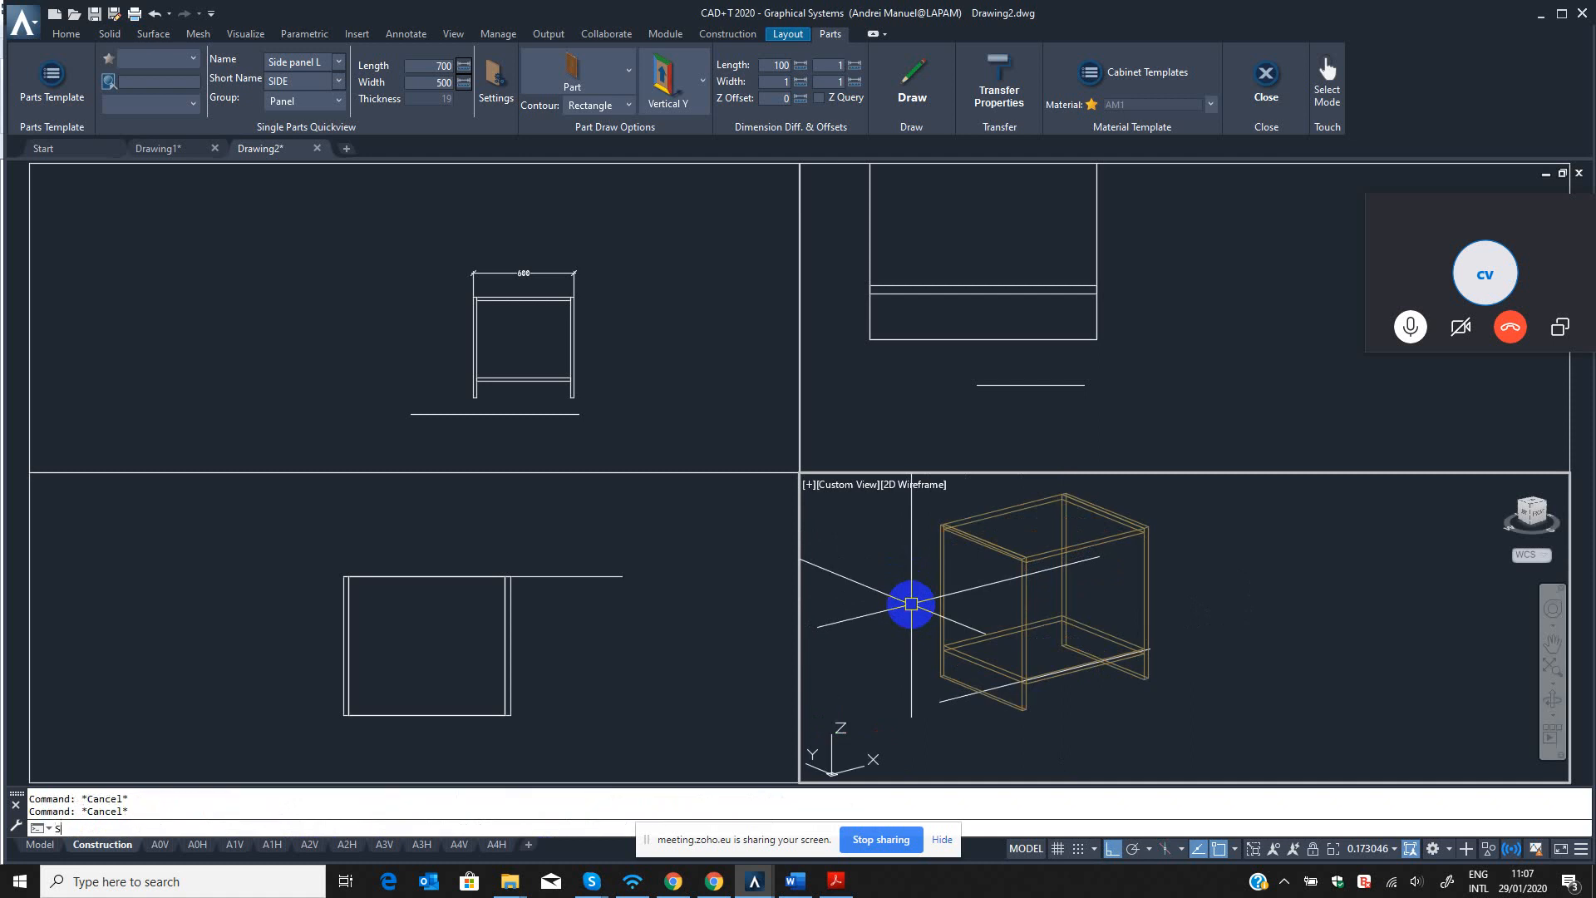
key(Return)
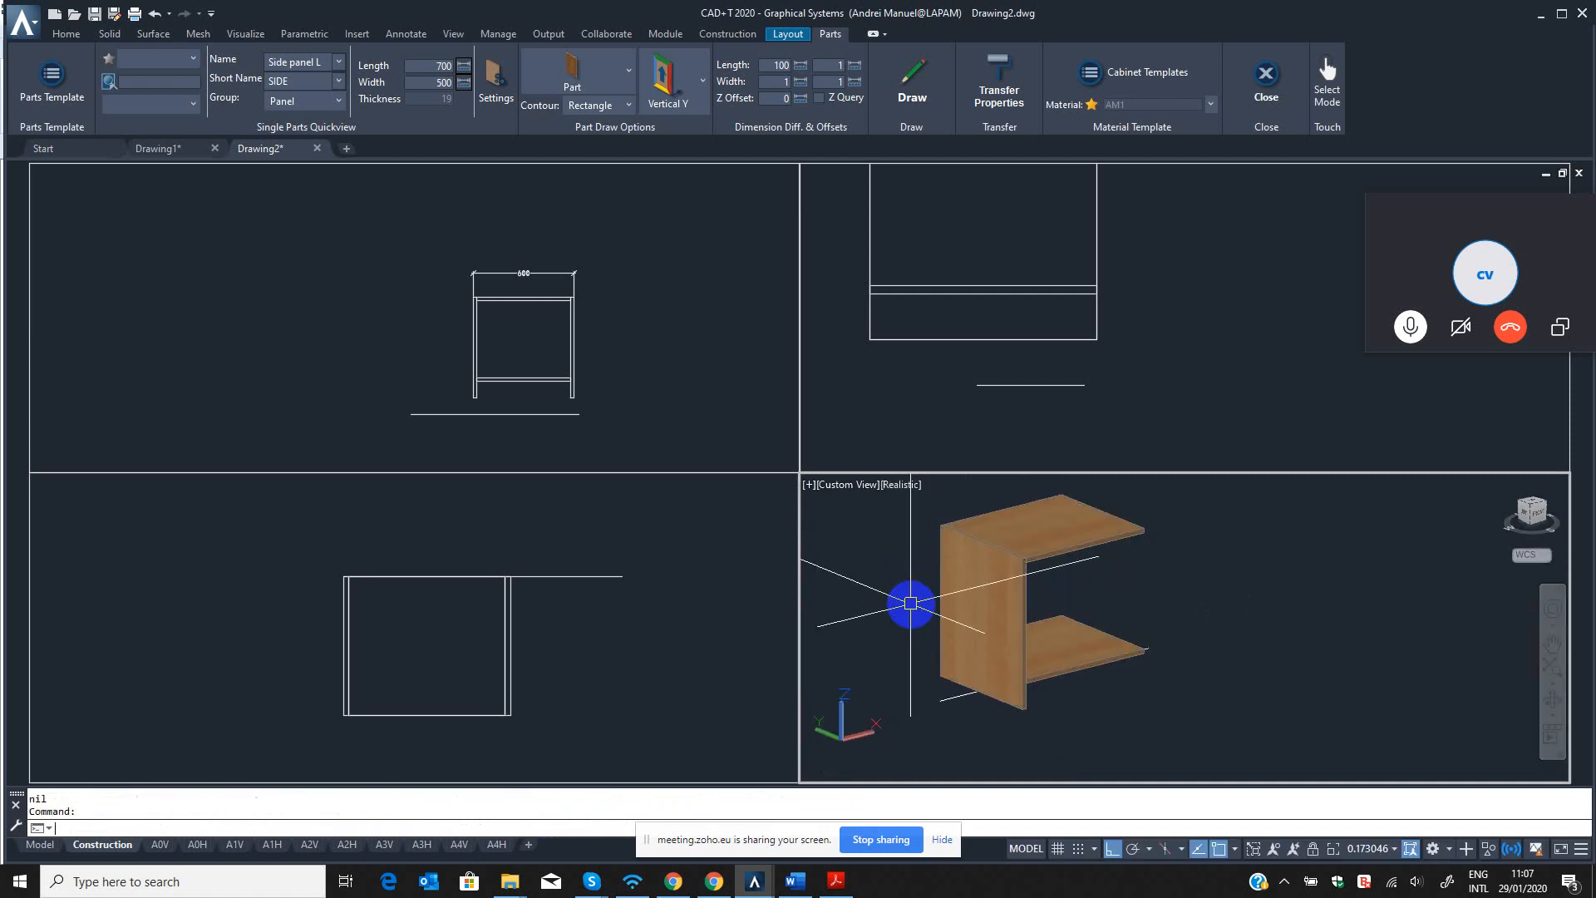
Change the 3D viewport's visual style to 2D Wireframe.
text(SHA)
key(Return)
text(2)
key(Return)
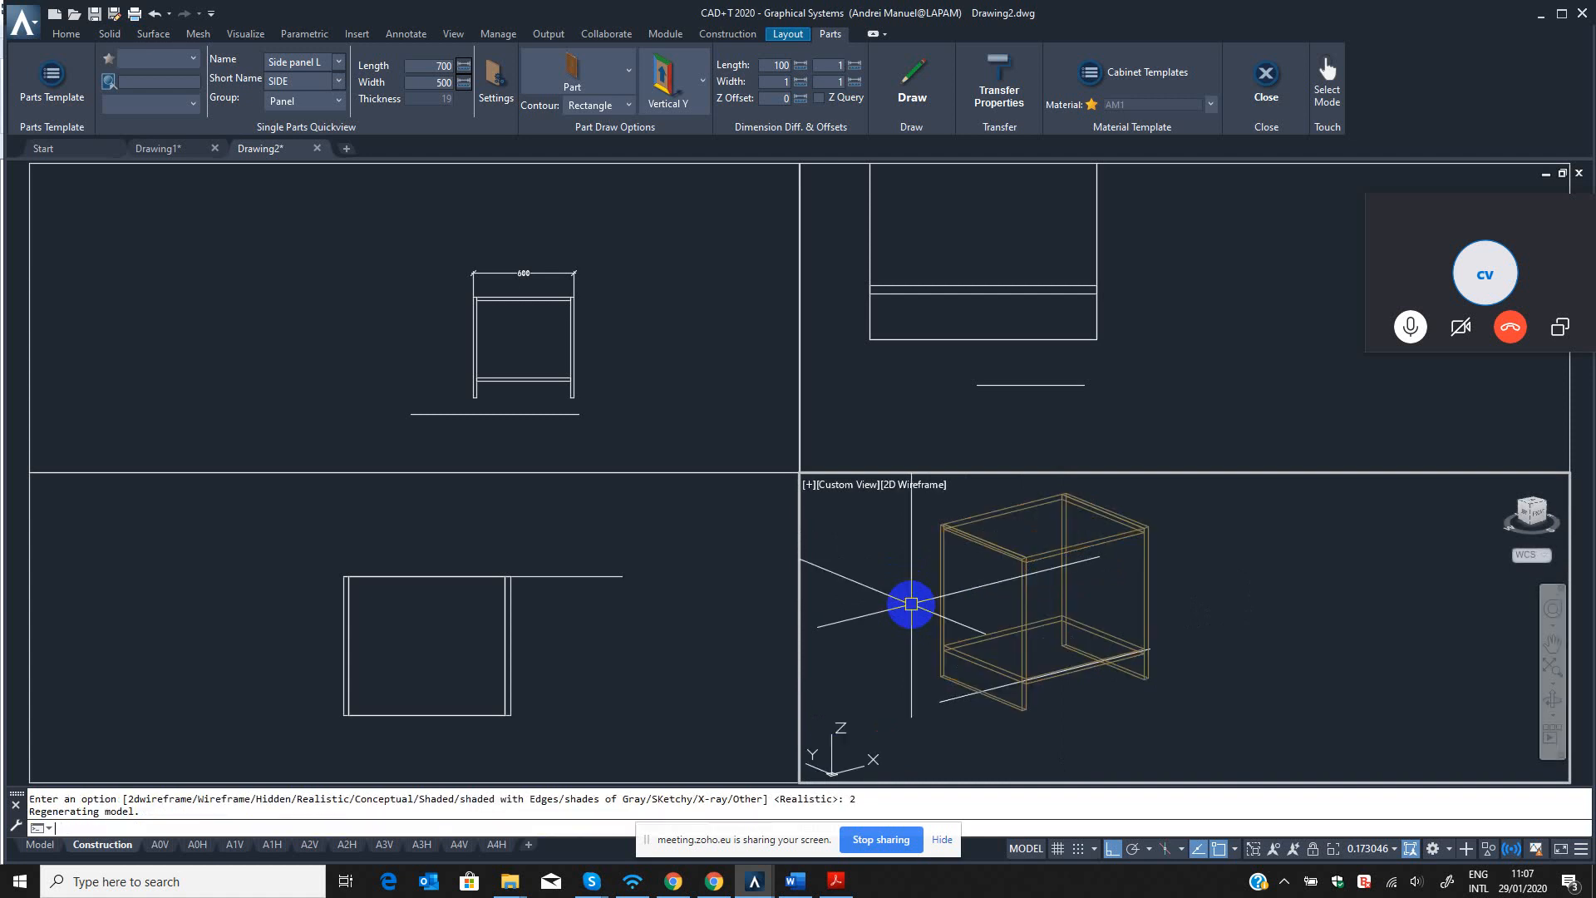
scroll(1094, 616, down, 2)
key(Escape)
Switch the 3D viewport to the Top view and on to the SW Isometric view.
mouse_move(1094, 616)
middle_down()
mouse_move(1151, 640)
mouse_move(1115, 701)
middle_up()
text(-V)
key(Return)
text(T)
key(Return)
text(-V)
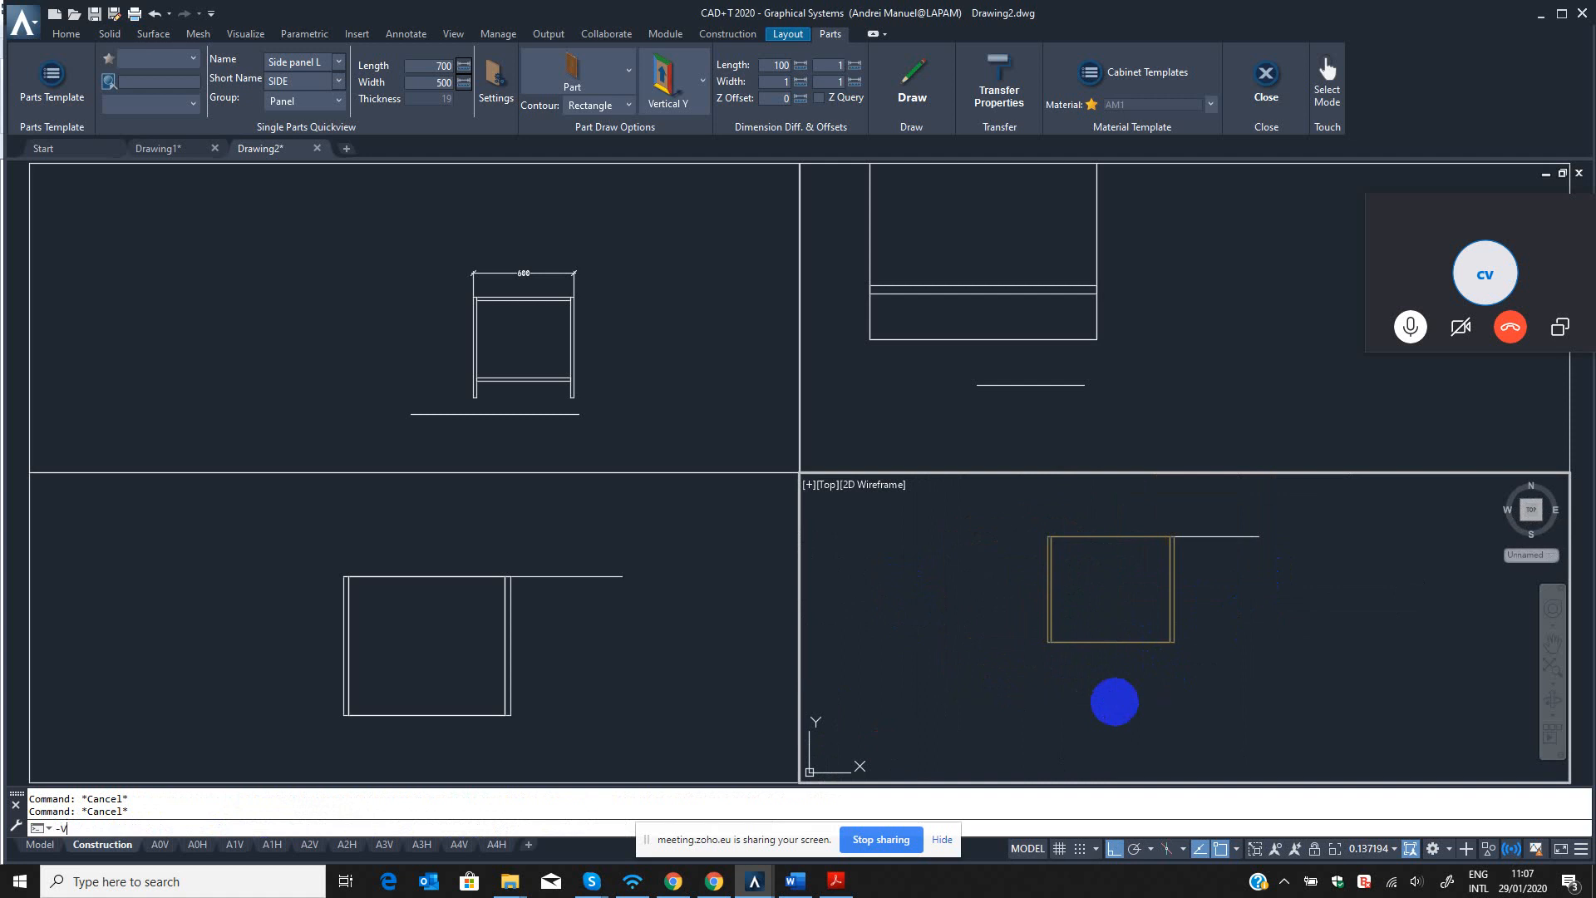
key(Return)
text(SW)
key(Return)
scroll(1194, 570, up, 4)
click(558, 333)
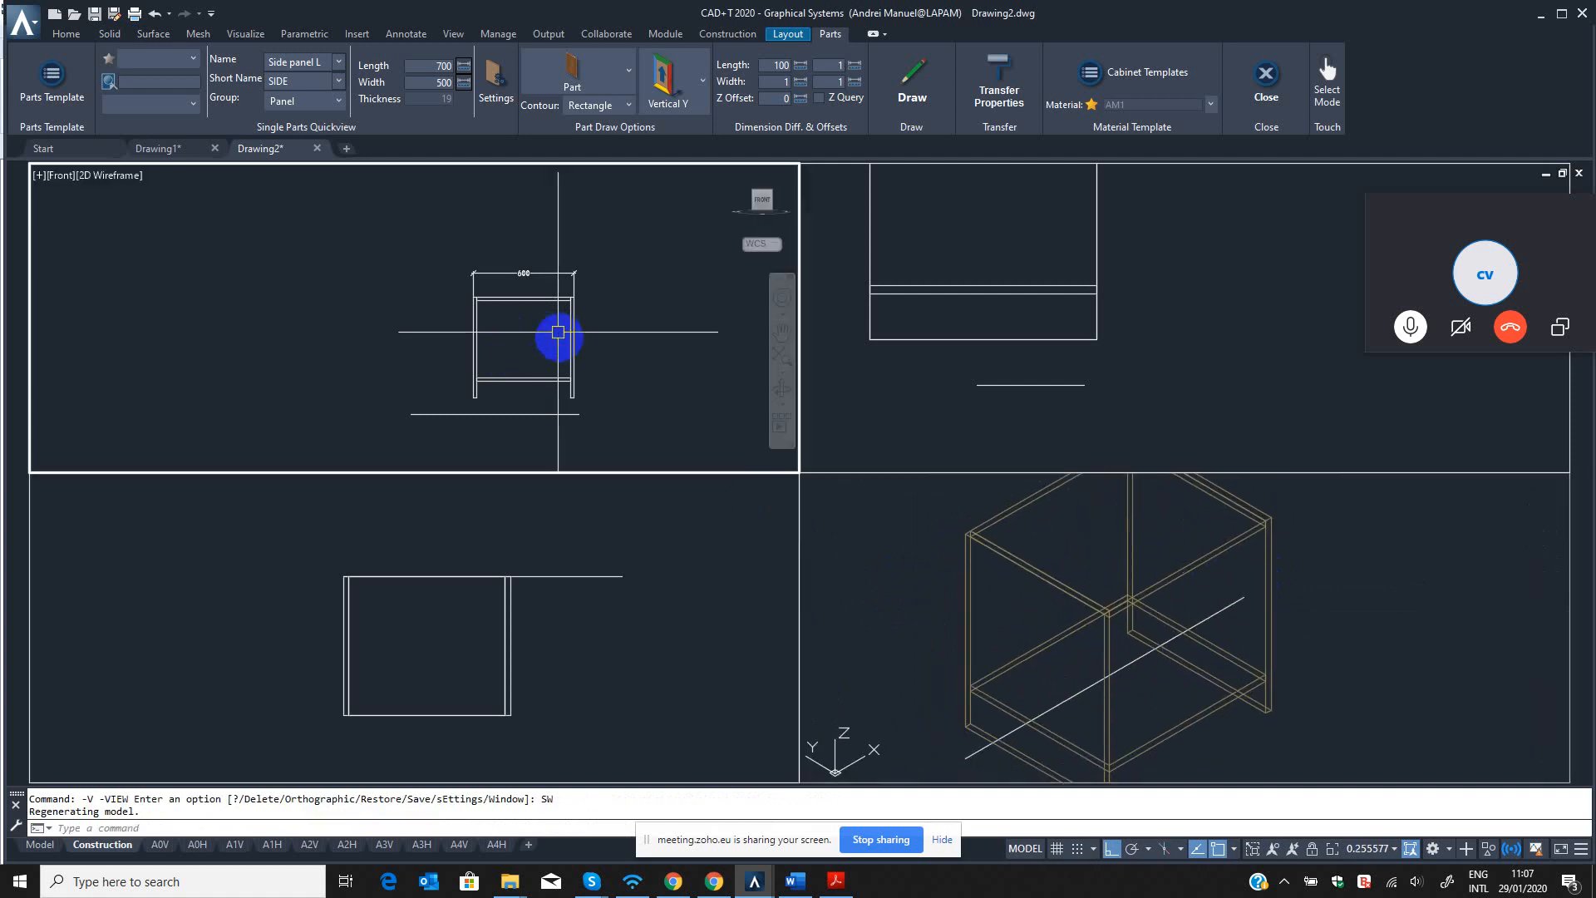
scroll(558, 333, up, 3)
click(443, 637)
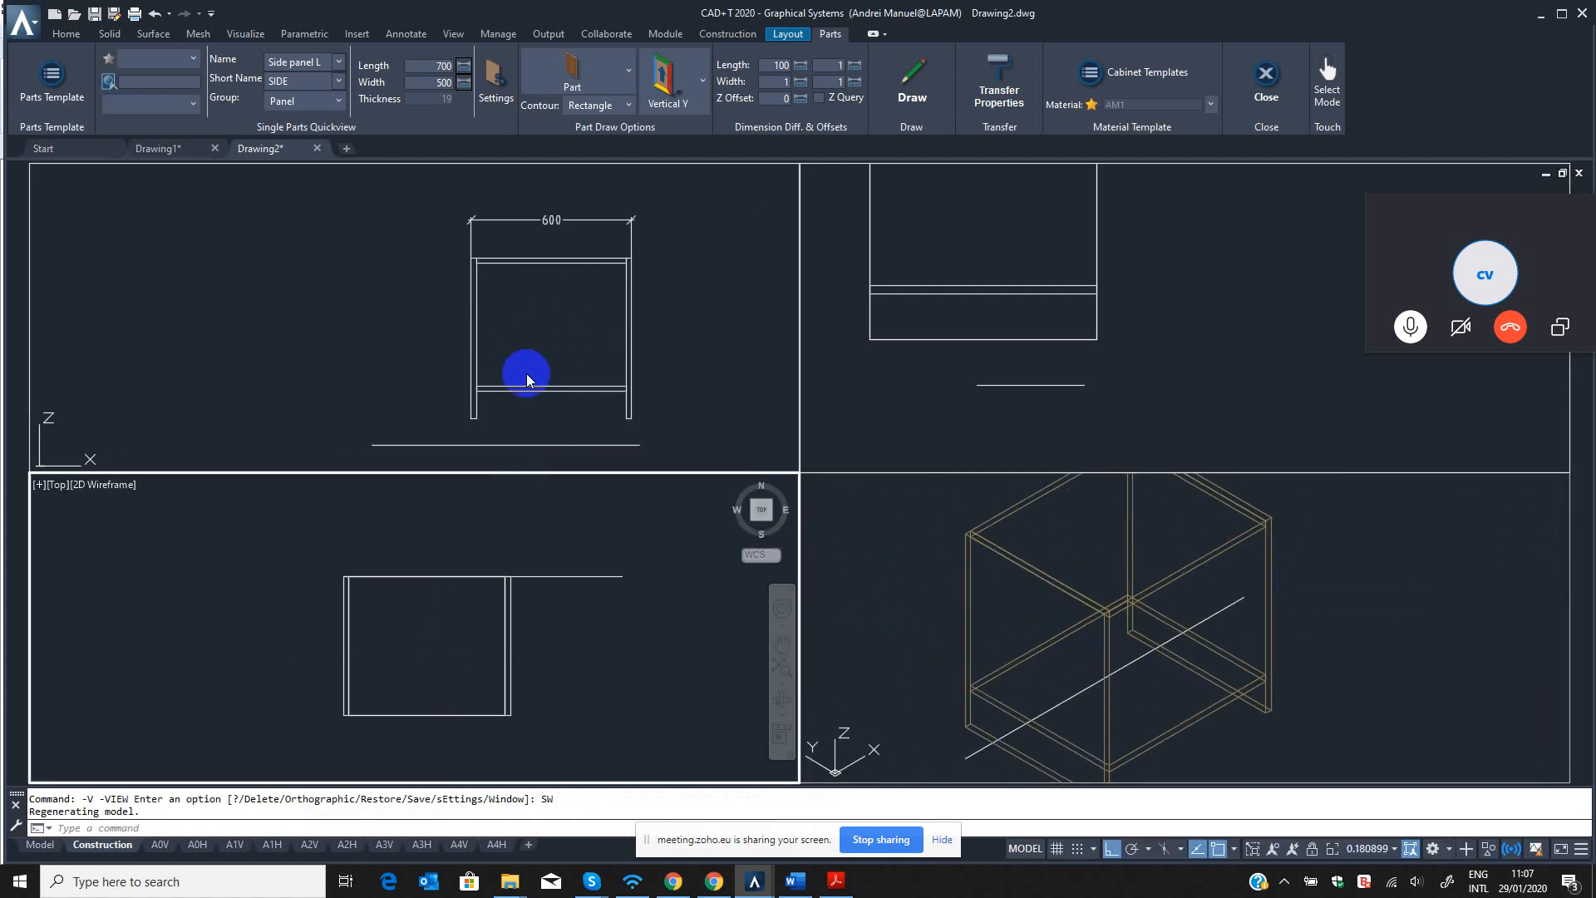
click(524, 337)
click(1049, 701)
scroll(964, 617, down, 3)
middle_drag(1066, 689, 999, 630)
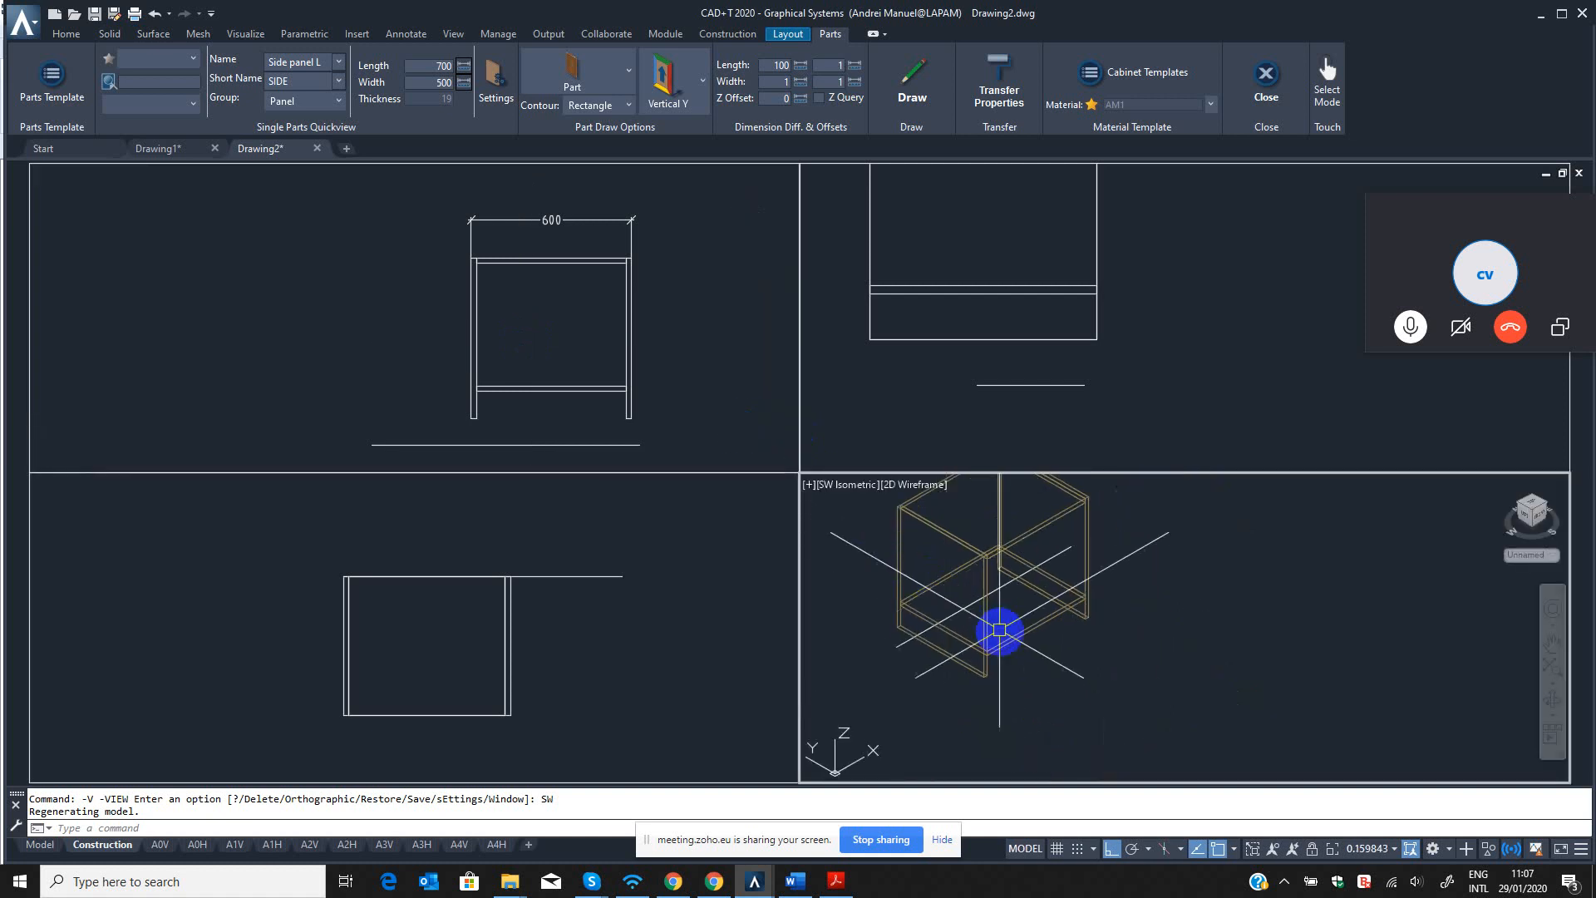
key(Escape)
key(Escape)
Copy the bottom panel in the left view to an open spot in front of the cabinet.
click(498, 314)
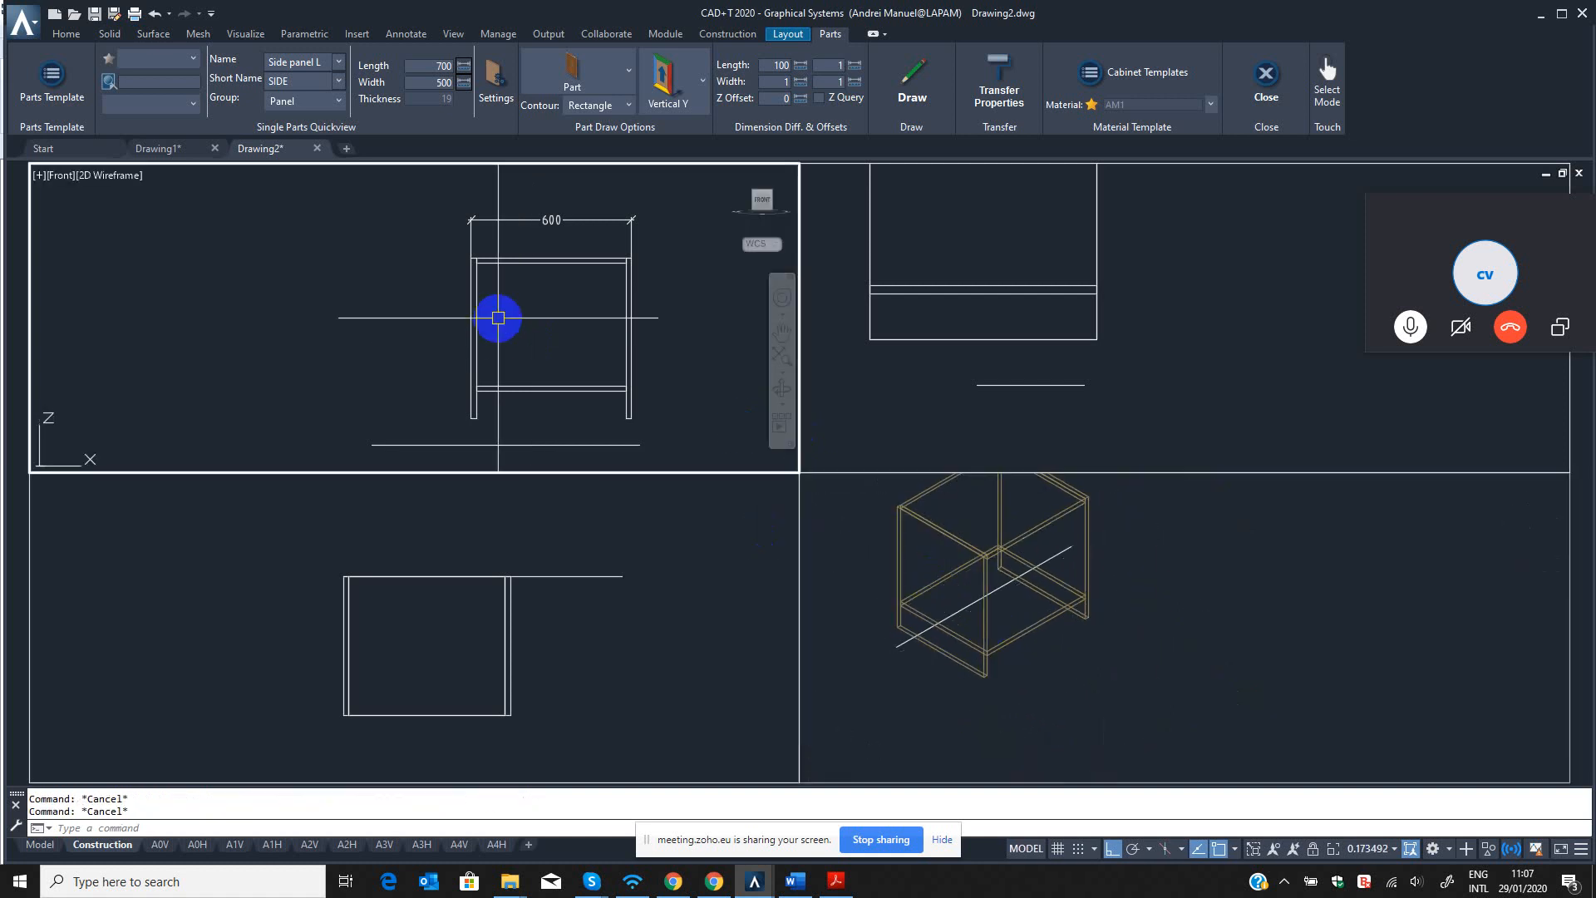
click(971, 403)
scroll(971, 402, down, 2)
middle_drag(962, 391, 938, 425)
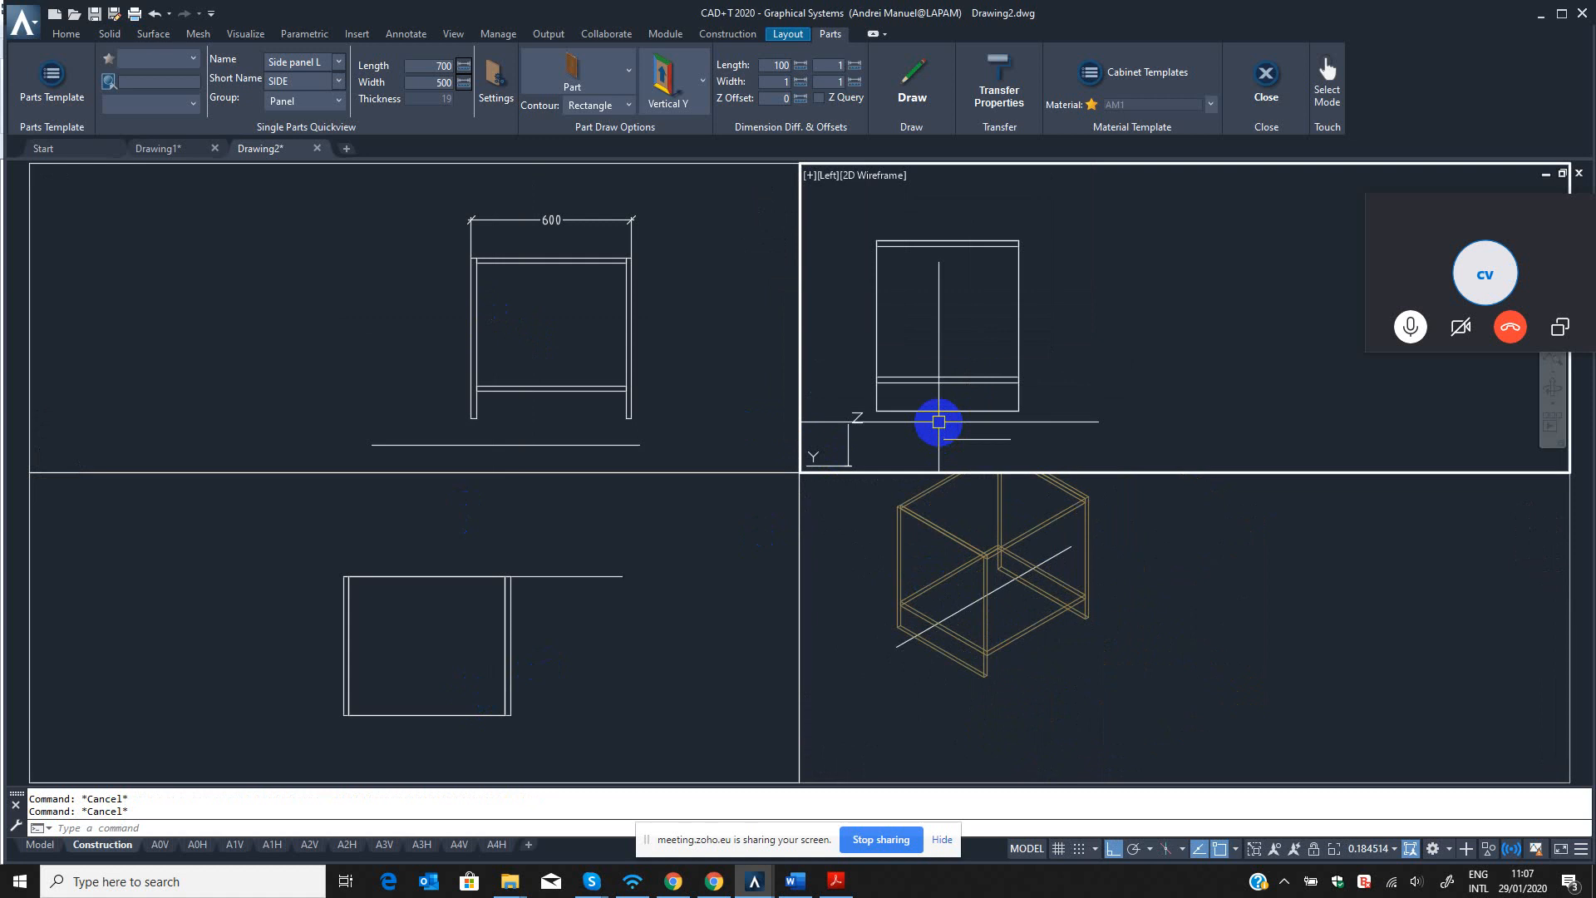
text(QCO)
key(Return)
click(961, 387)
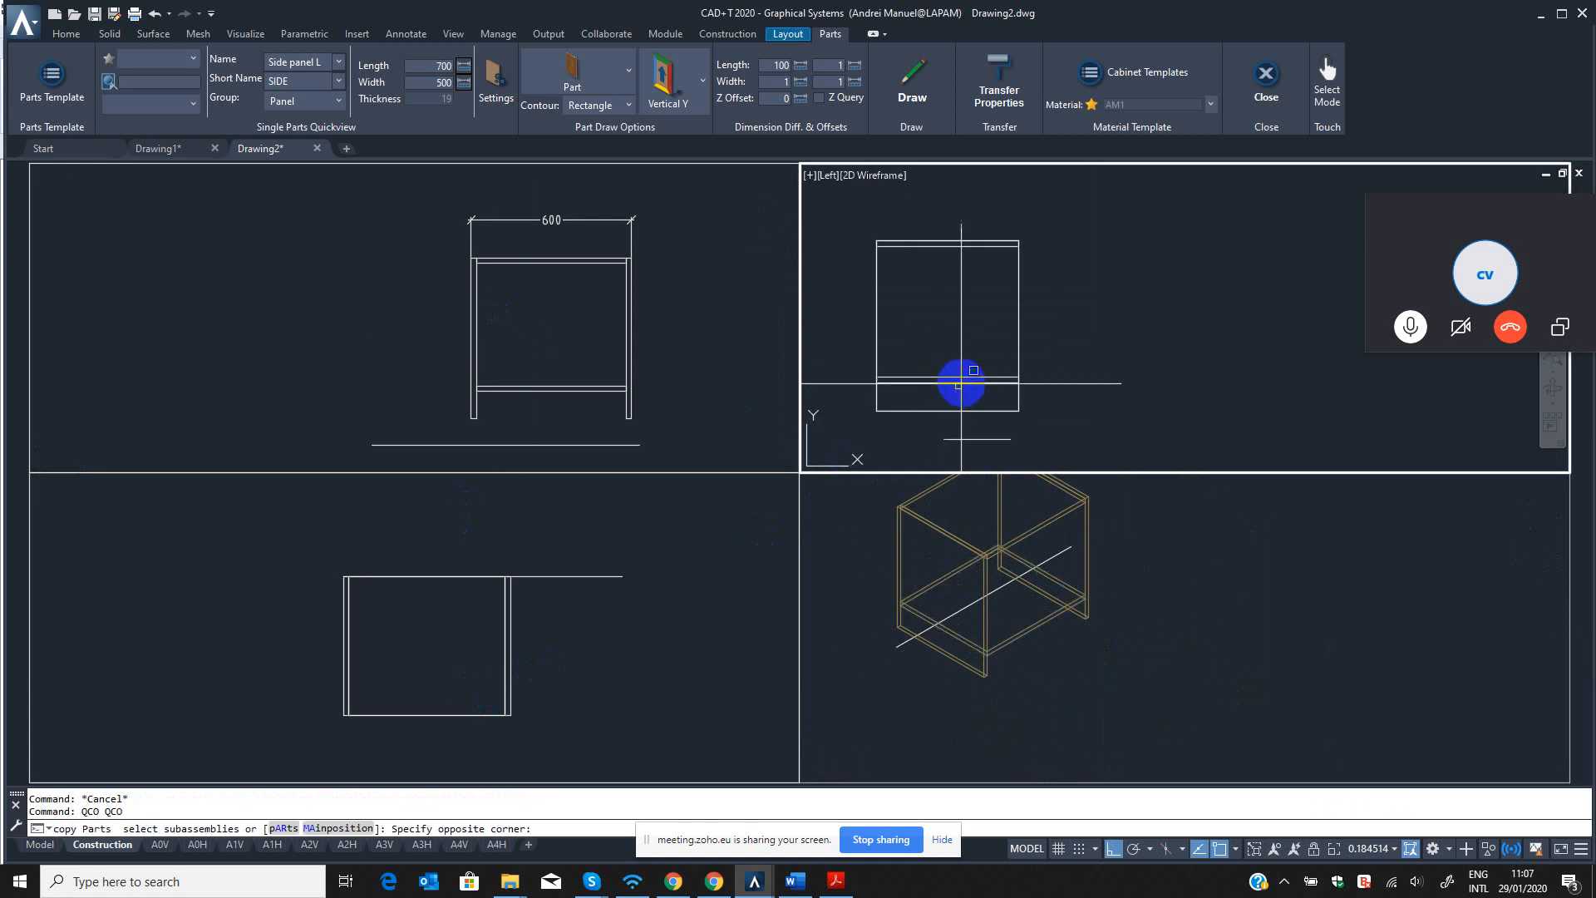
click(938, 368)
key(Return)
click(935, 385)
click(1113, 374)
key(Escape)
key(Escape)
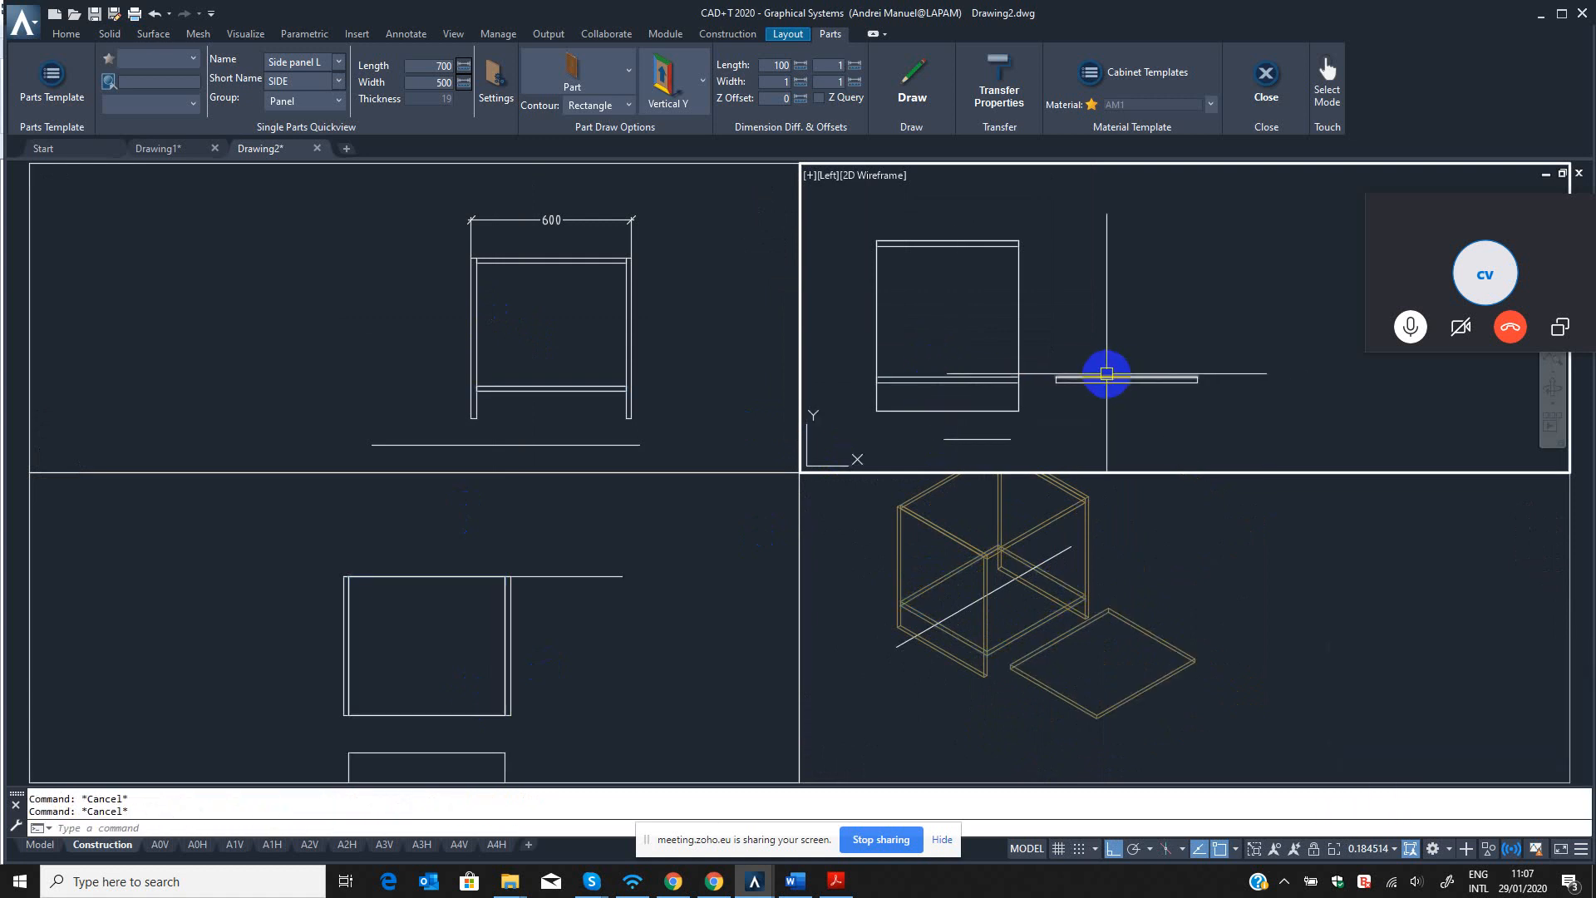
Rotate the copied panel about its front end in the left view so it stands vertically.
text(QRO)
key(Return)
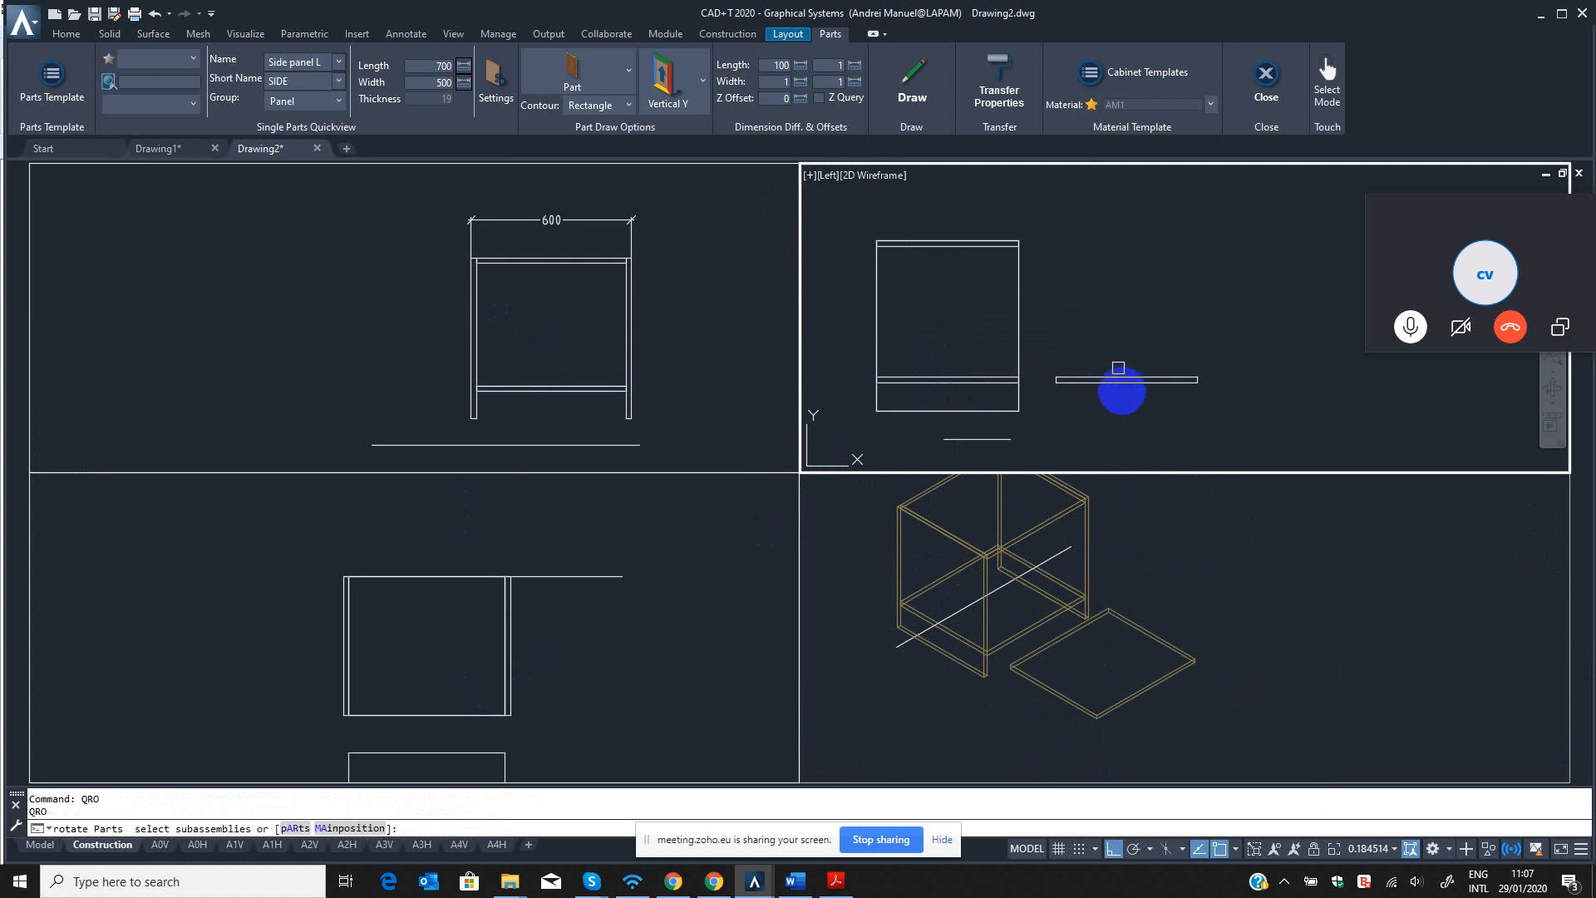
click(1124, 391)
click(1100, 360)
key(Return)
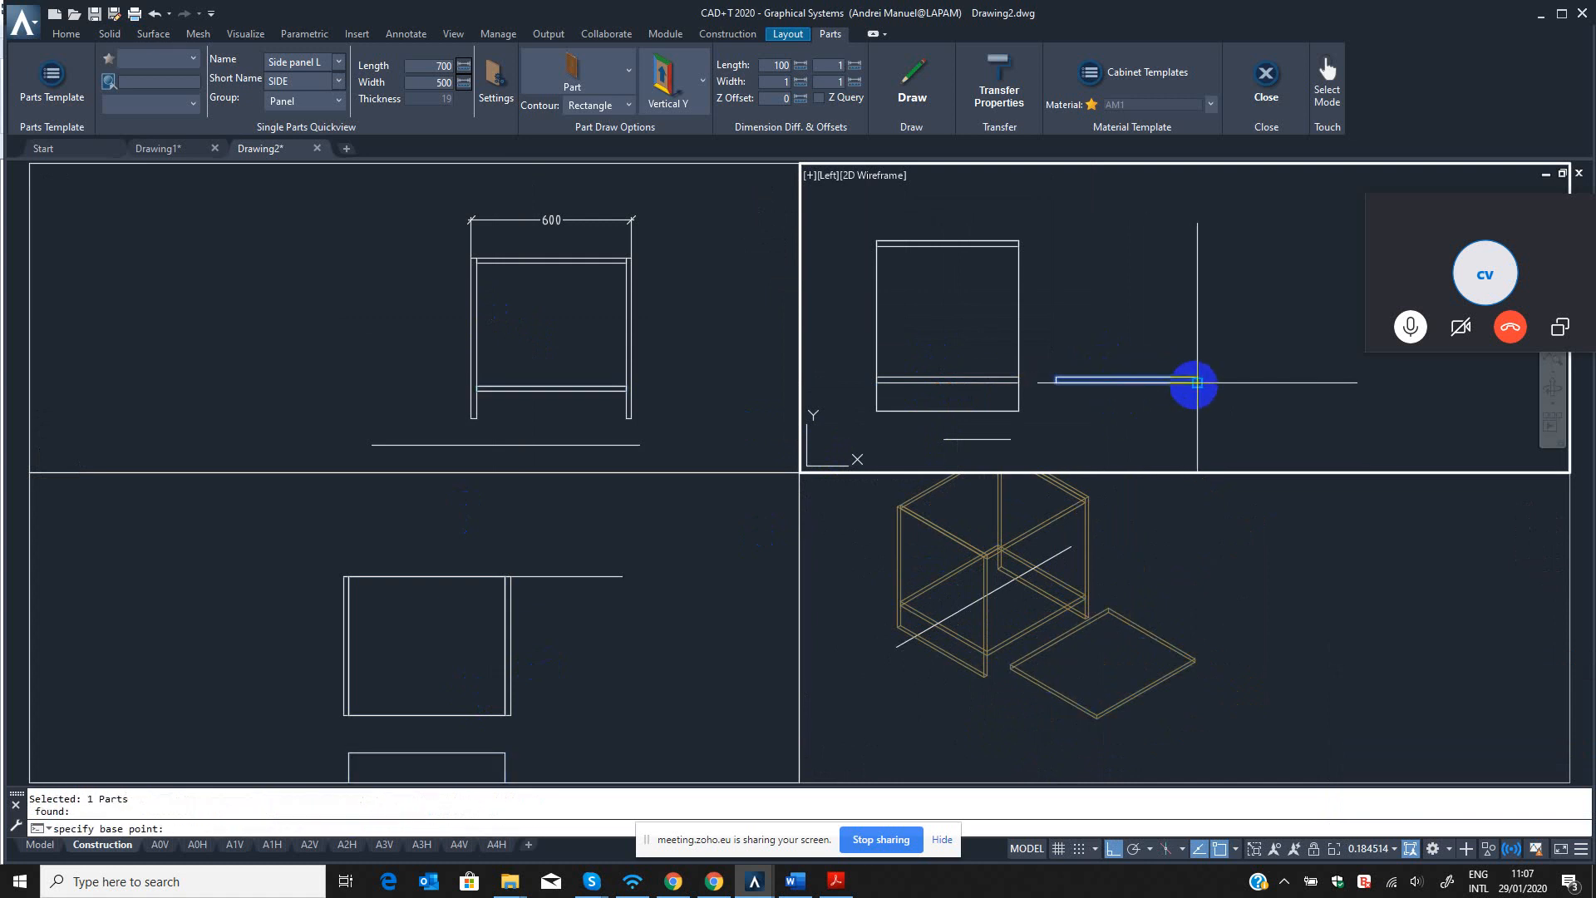
click(1198, 383)
click(1191, 413)
key(Escape)
Move the vertical panel by its lower corner against the cabinet's front edge at the bottom panel.
middle_drag(1181, 399, 1097, 425)
key(Escape)
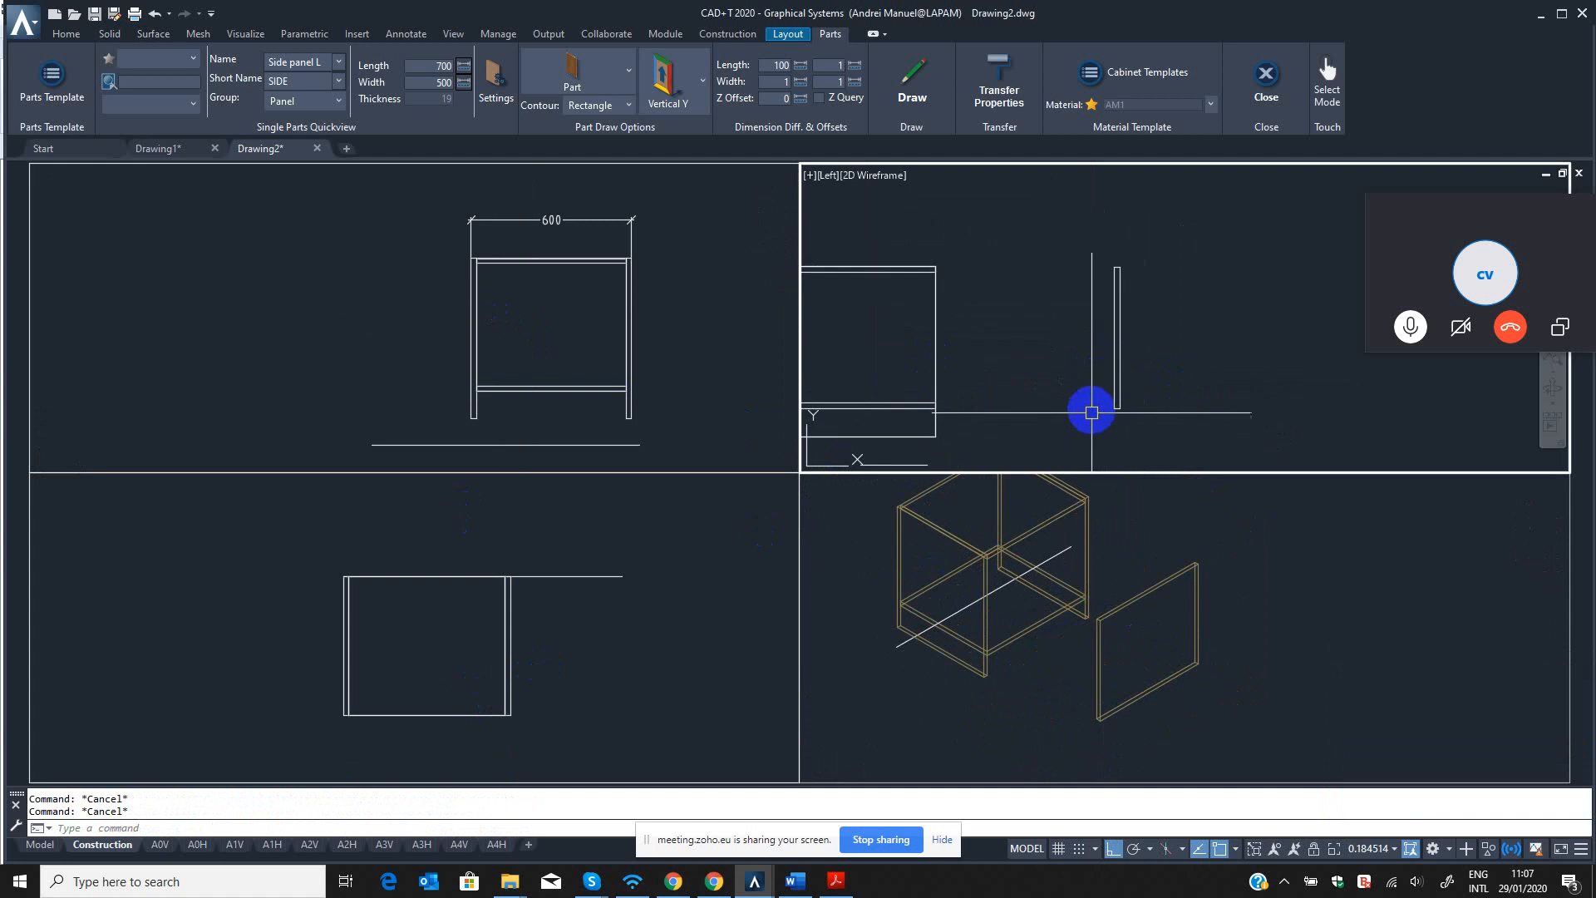
text(QM)
key(Return)
click(1141, 409)
click(1073, 358)
key(Return)
scroll(1117, 403, up, 3)
click(1109, 417)
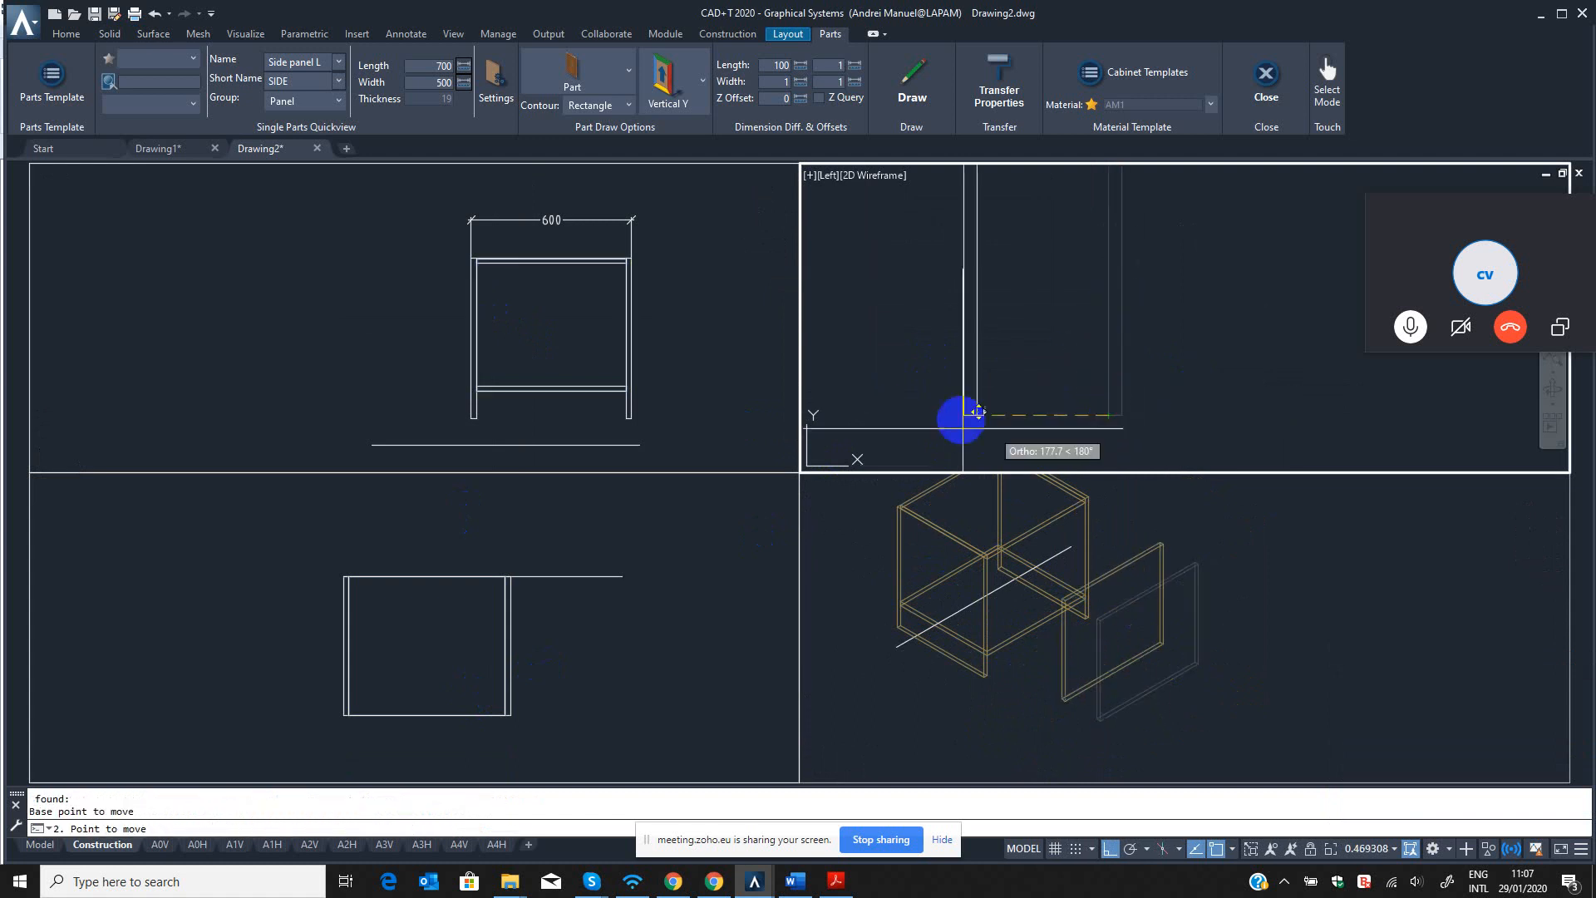
middle_drag(883, 424, 1034, 408)
scroll(1009, 401, up, 2)
click(963, 394)
scroll(1084, 360, down, 4)
Stretch the vertical front panel's upper edge straight down in the left view using the parts stretch command.
middle_drag(1084, 360, 1020, 463)
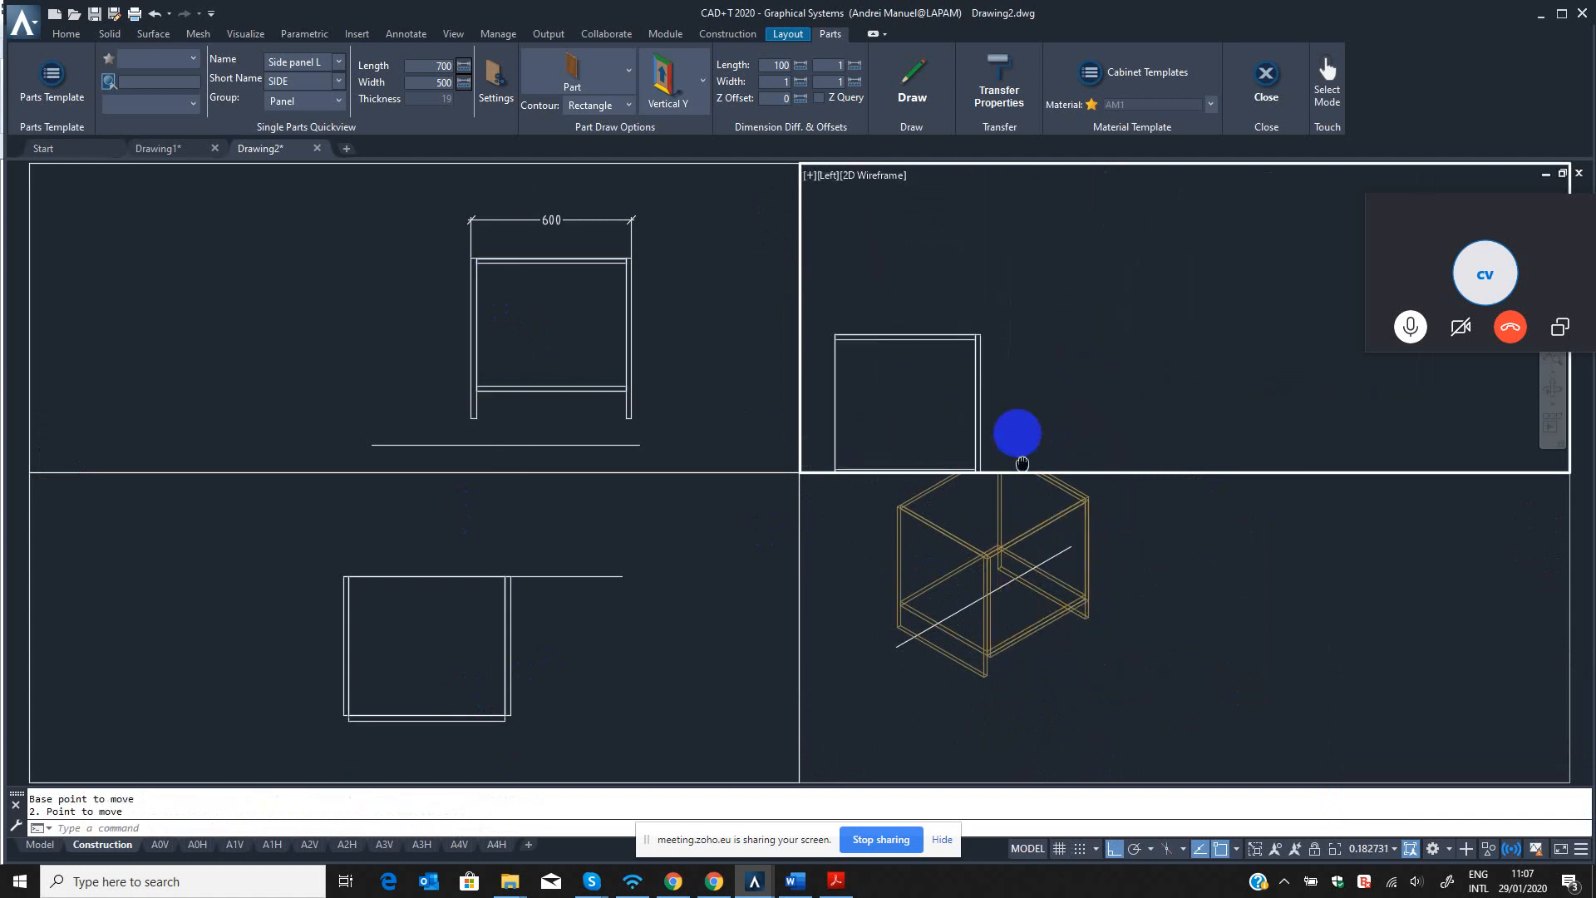
scroll(983, 349, up, 6)
scroll(997, 333, up, 4)
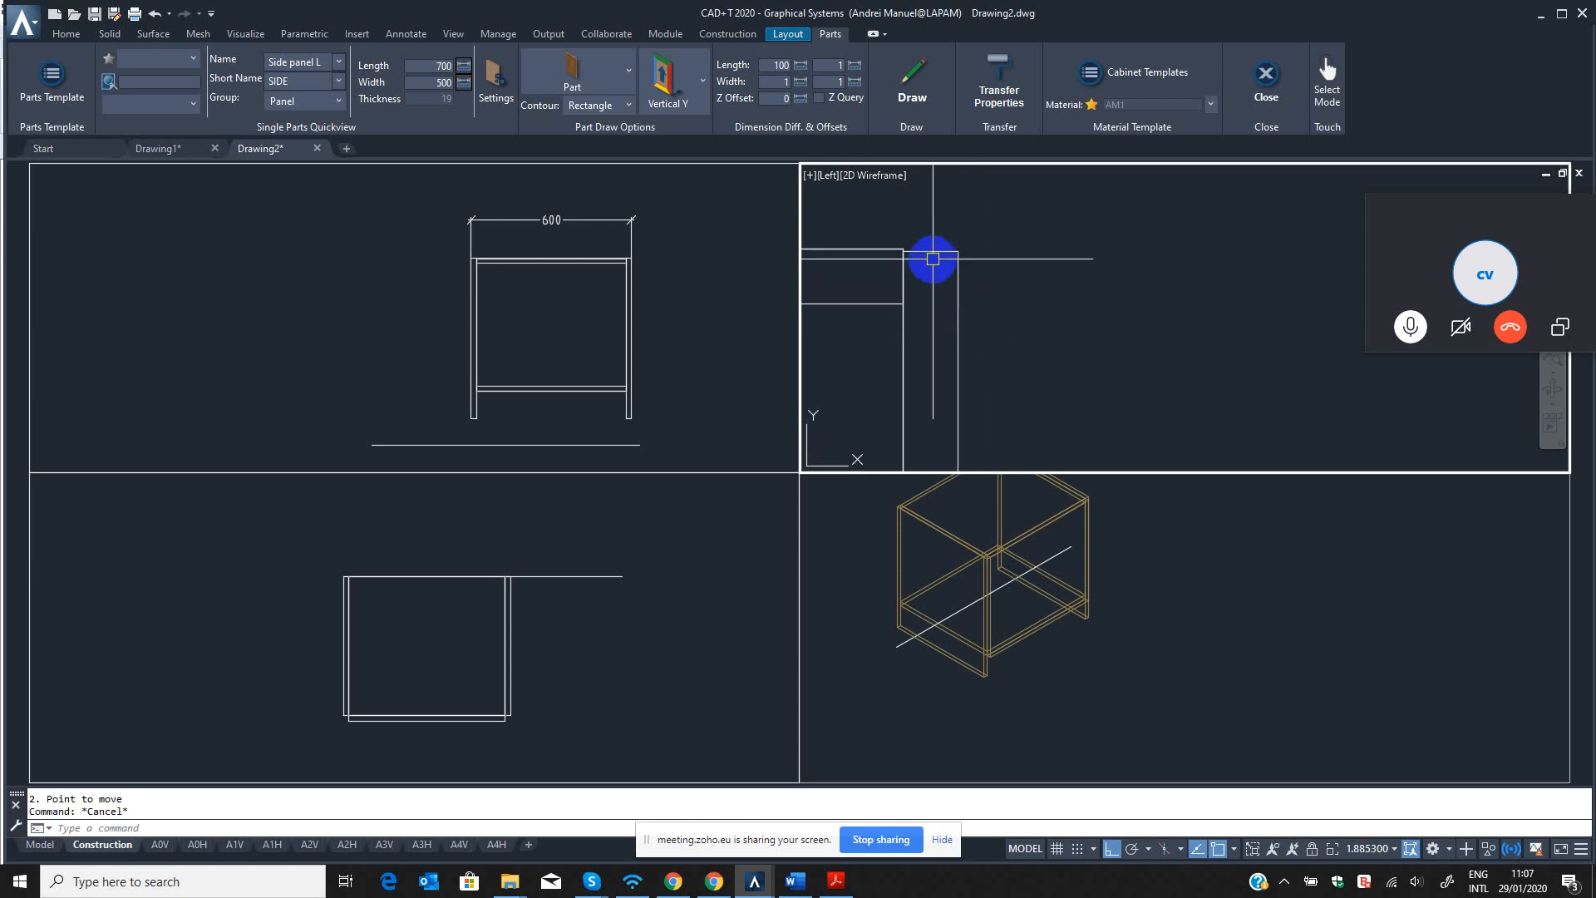
text(ST)
key(Return)
scroll(906, 224, up, 4)
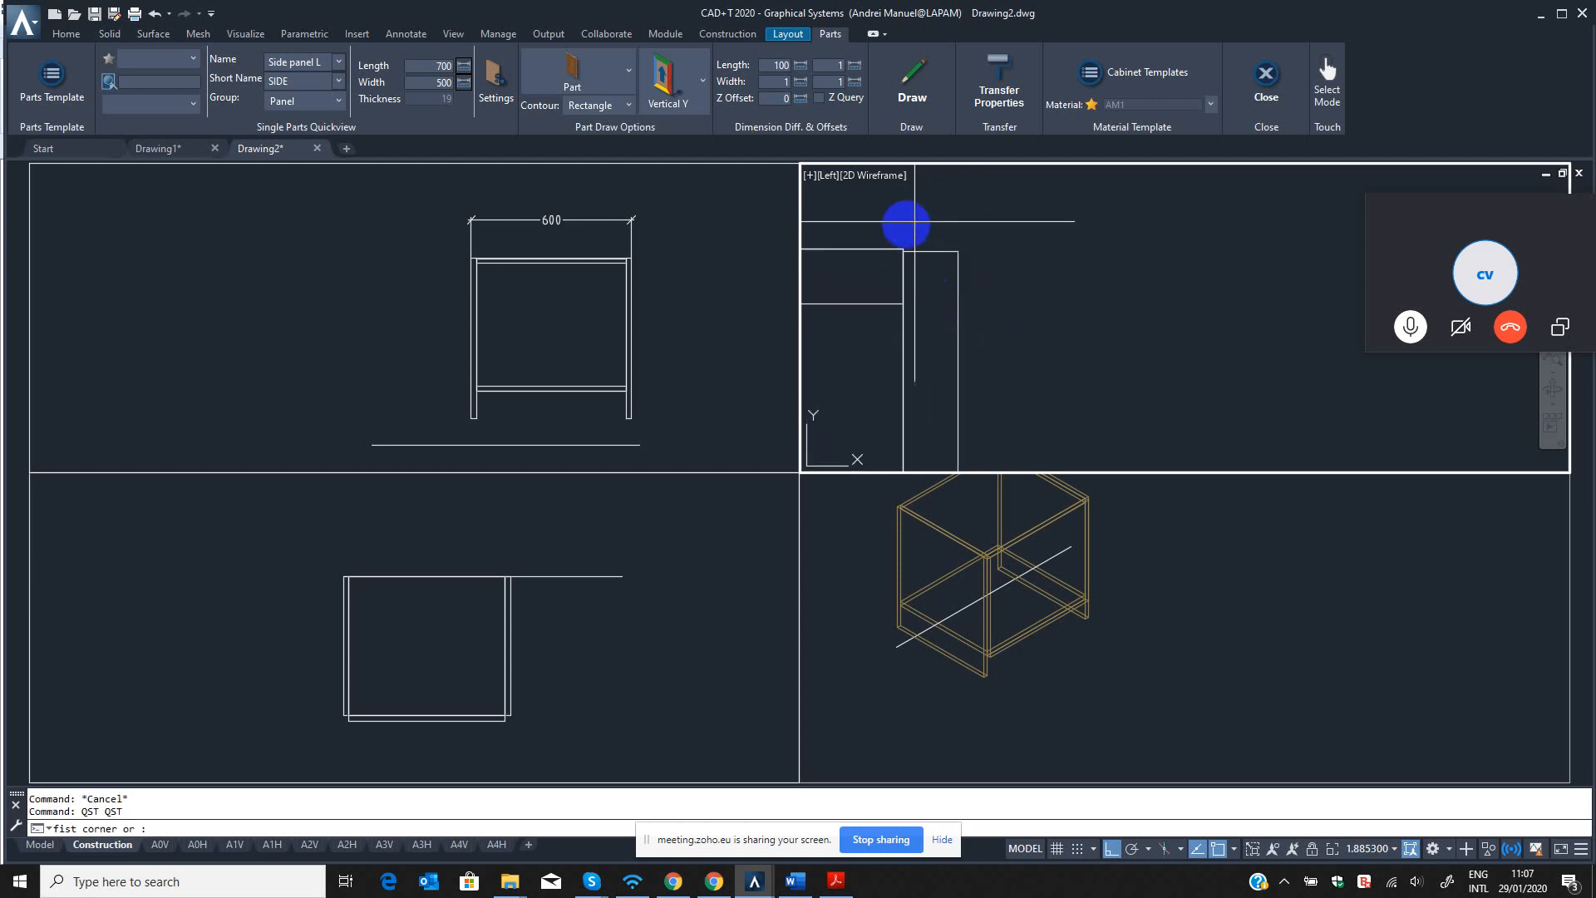
click(884, 289)
click(1122, 342)
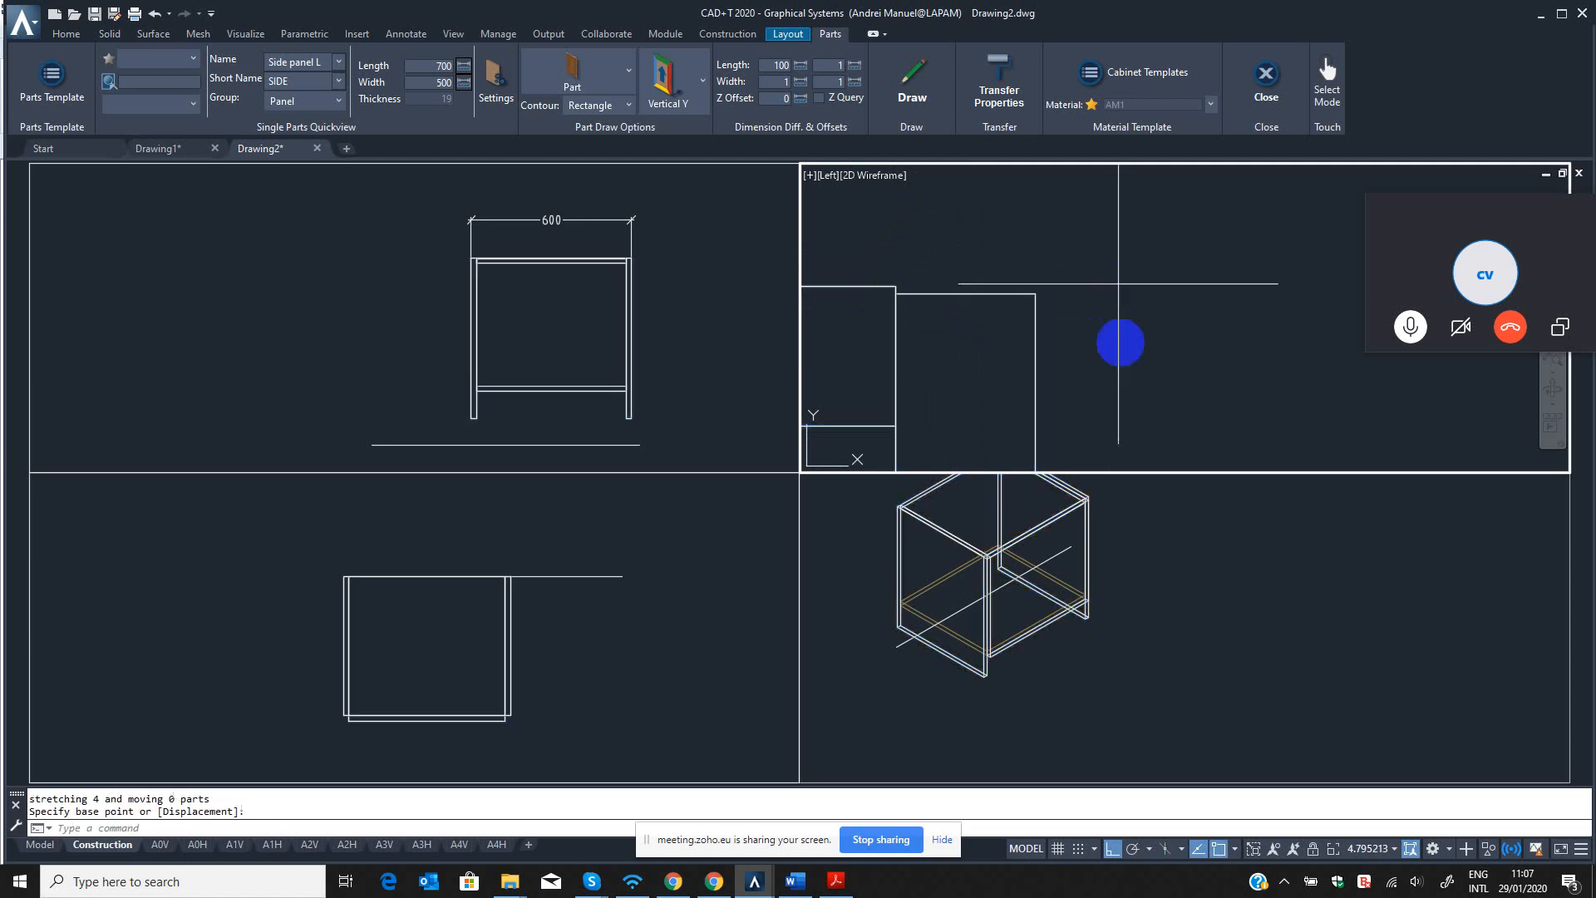
click(1121, 341)
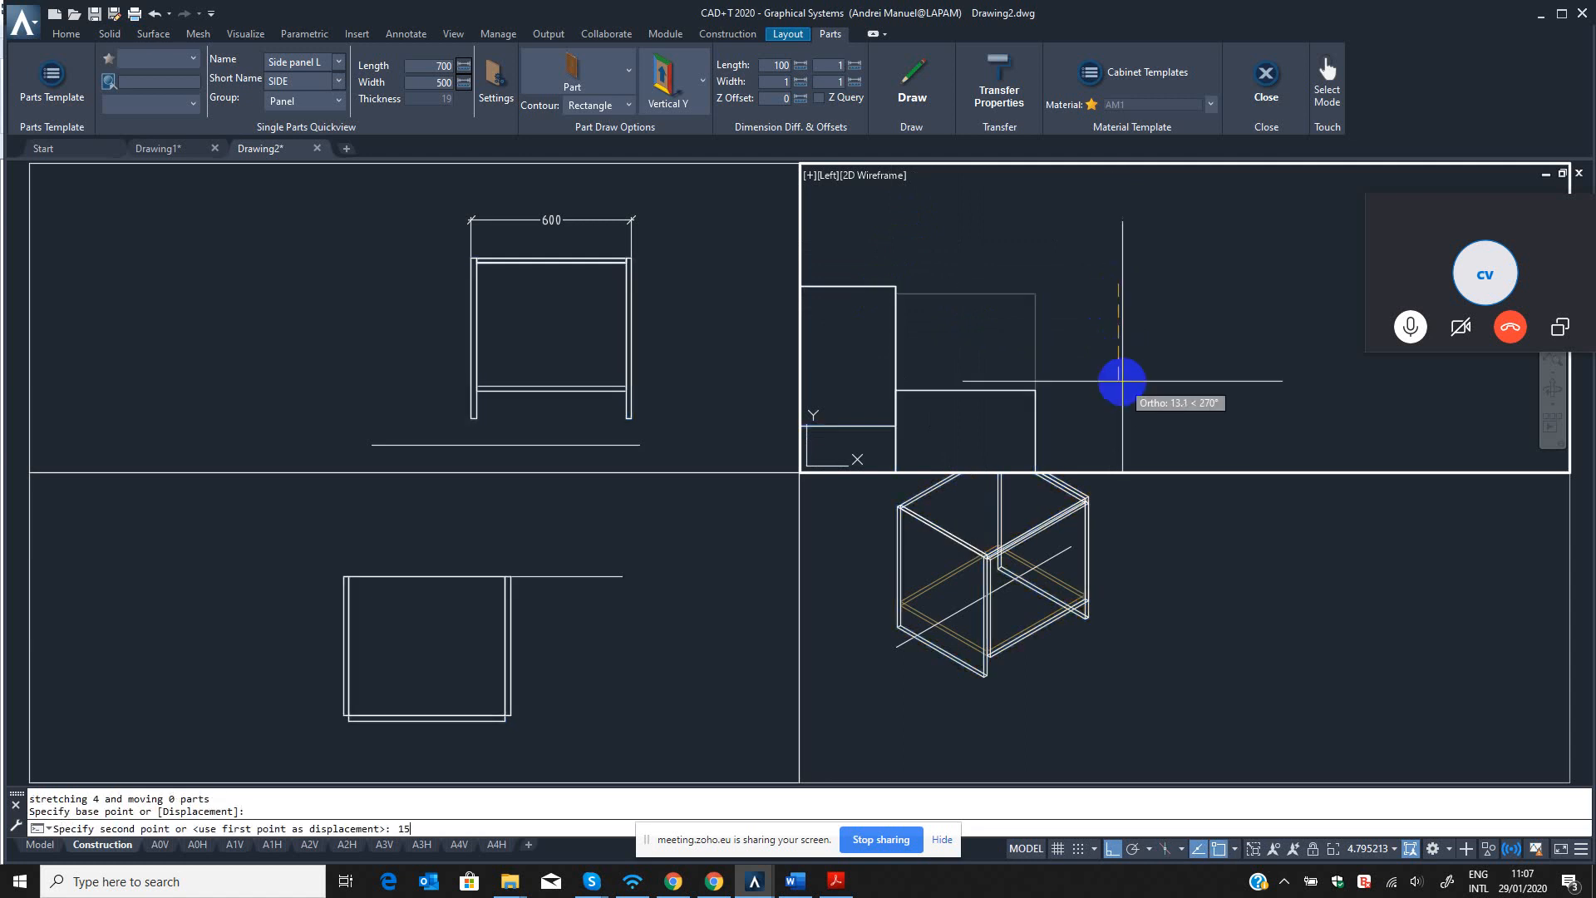
text(15)
key(Return)
click(1044, 535)
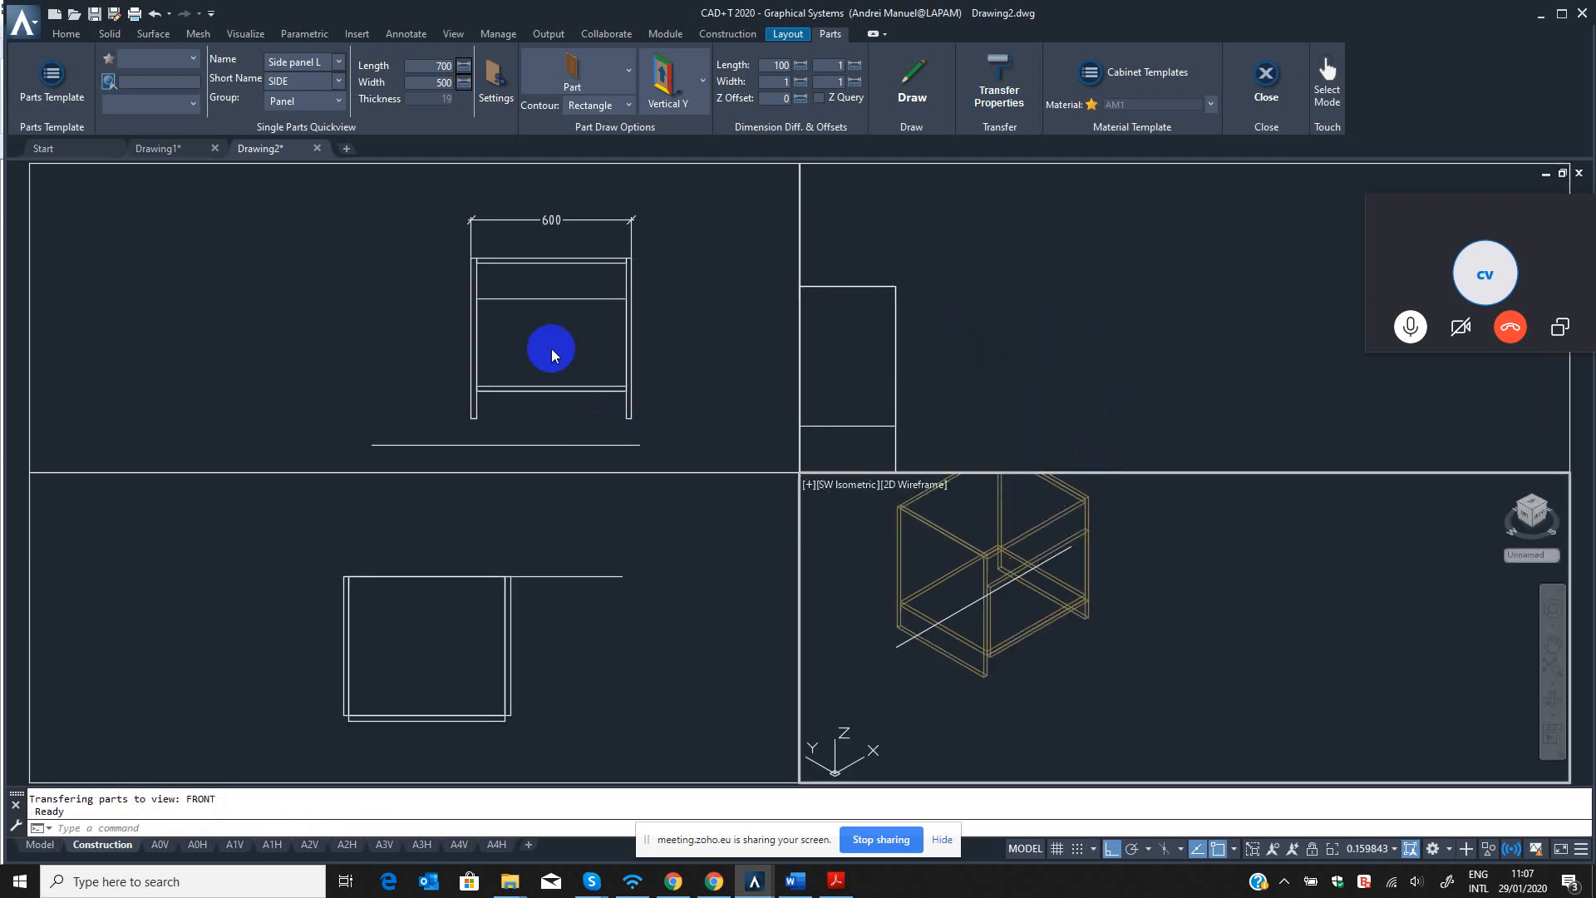
click(553, 355)
click(552, 297)
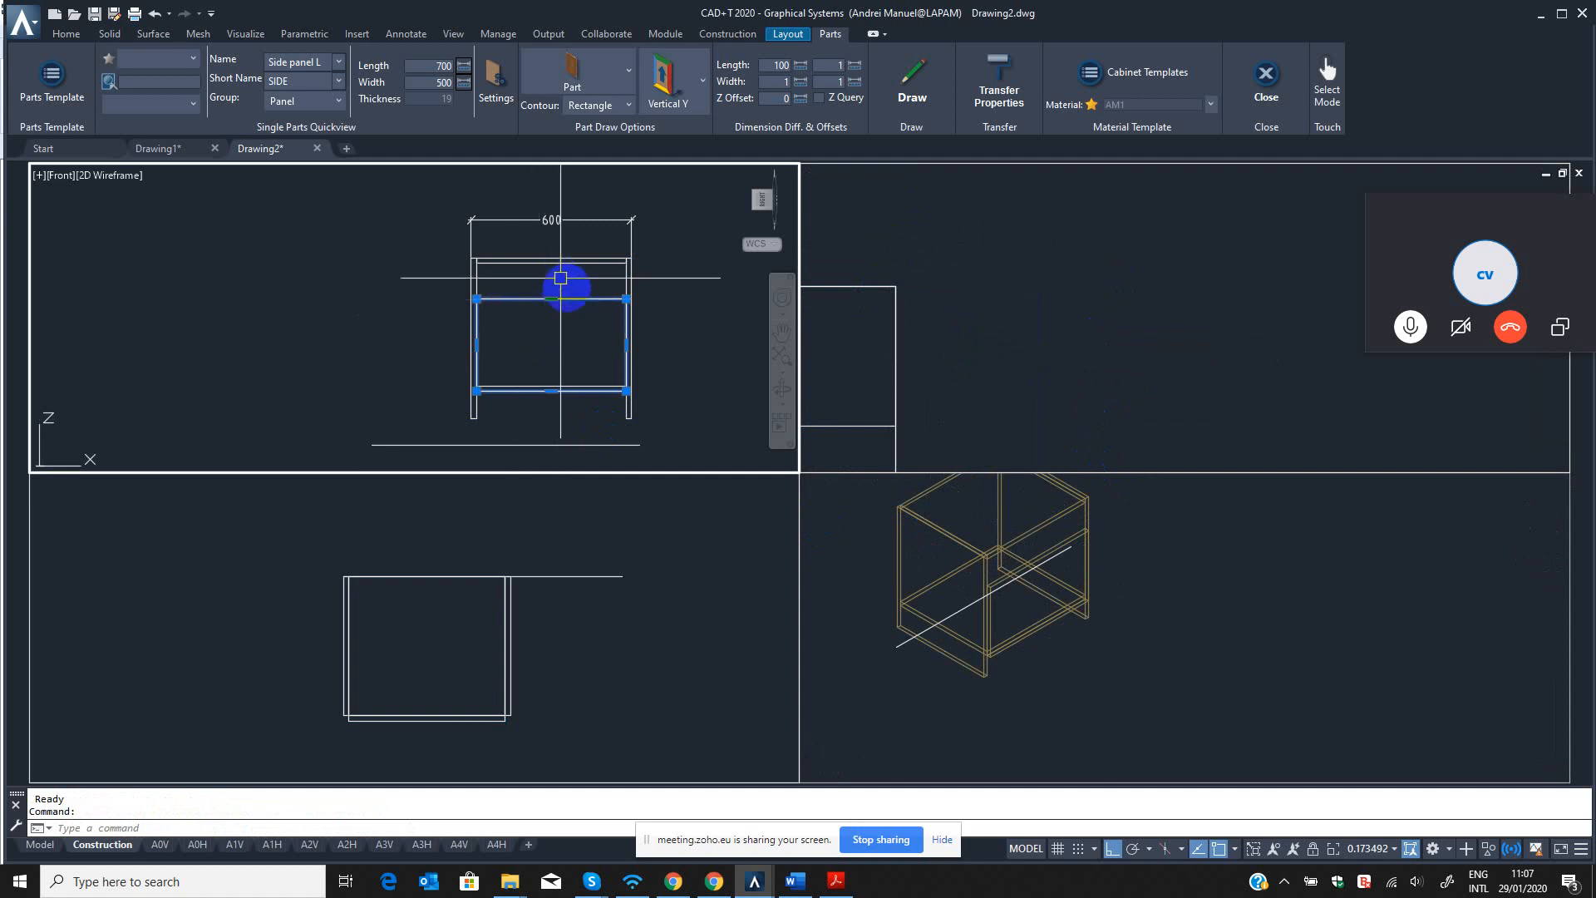
key(Escape)
key(Escape)
text(l)
key(Return)
click(551, 262)
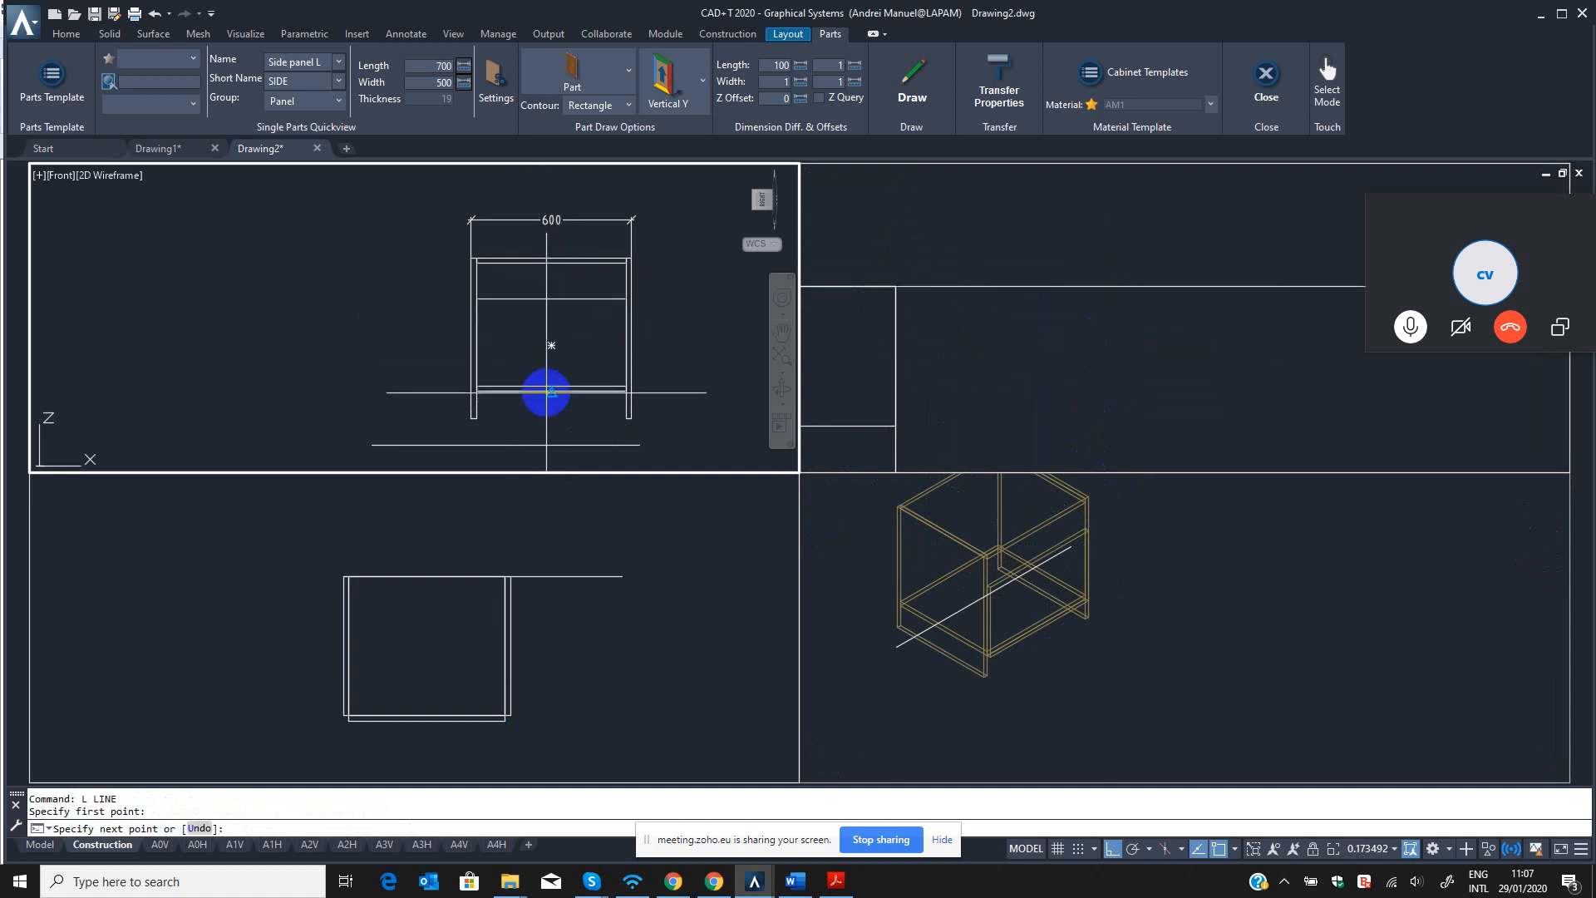
key(Escape)
text(TP)
key(Return)
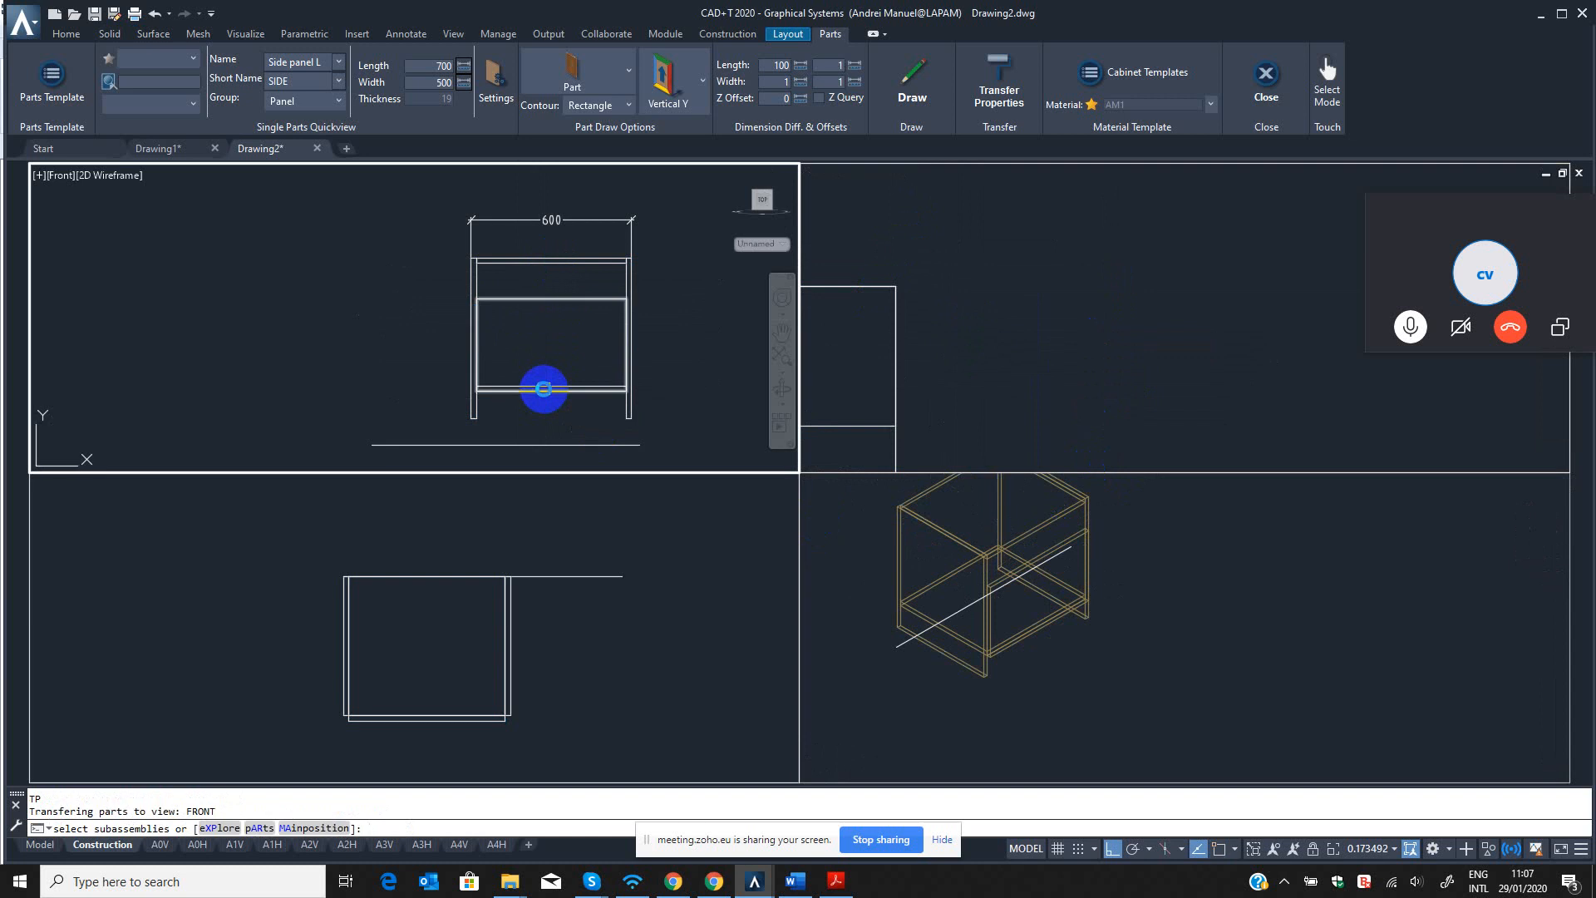
key(Escape)
Draw a vertical line in the front view from the top panel's upper-edge midpoint to the bottom panel's lower-edge midpoint.
text(l)
key(Return)
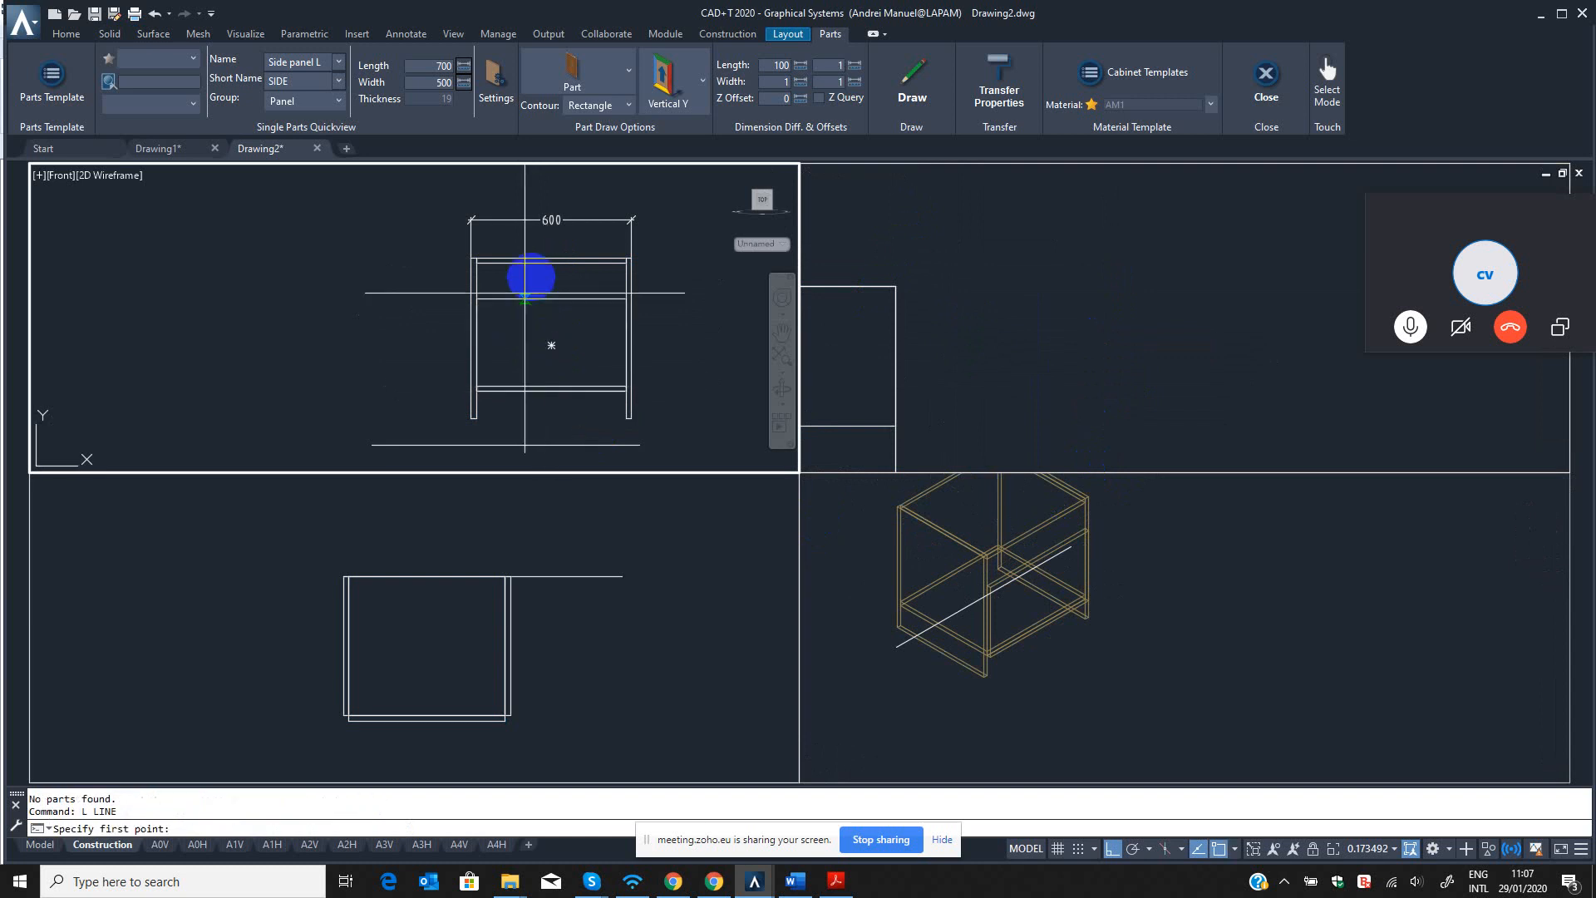
click(551, 260)
click(550, 390)
key(Escape)
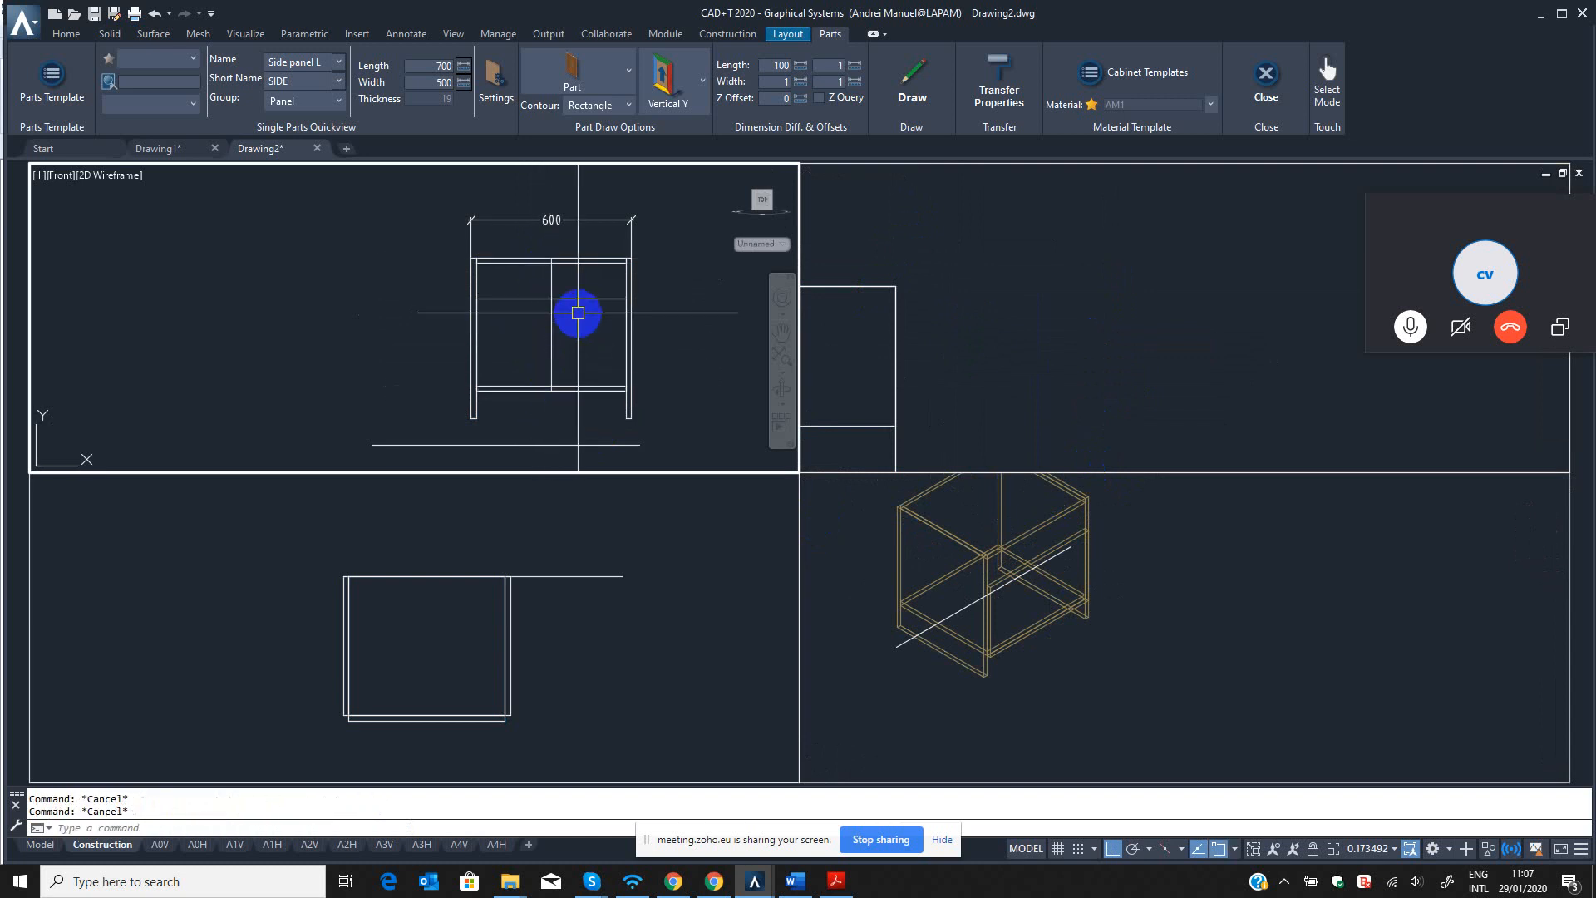
Try to stretch the front panel's right edge to the vertical centre line in the front view.
scroll(607, 289, up, 6)
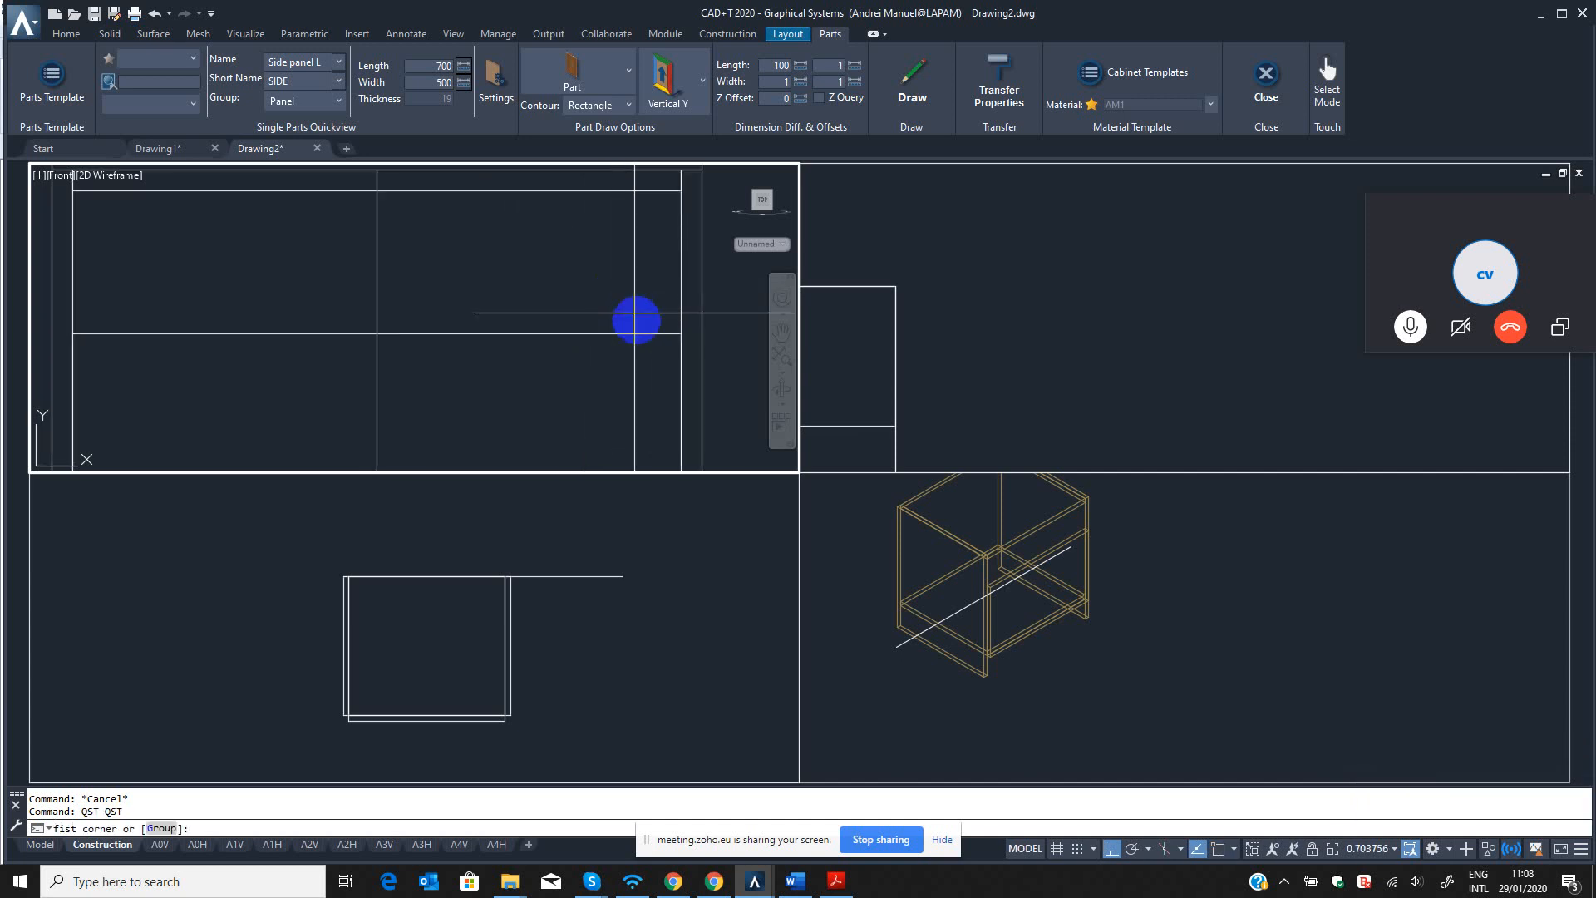
click(599, 293)
scroll(635, 332, down, 6)
key(F3)
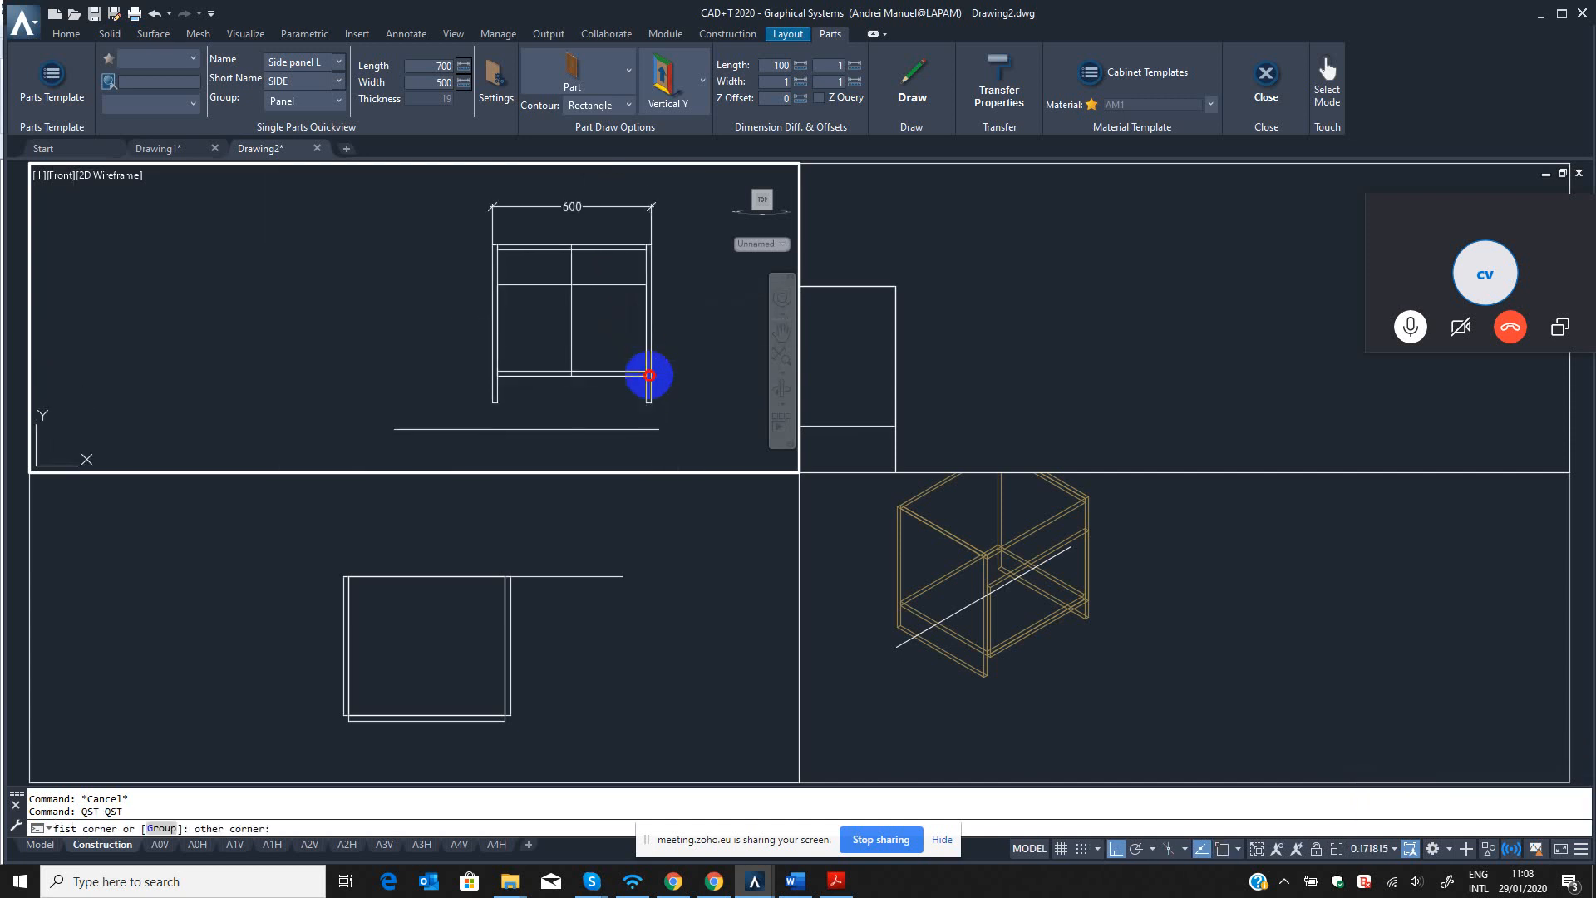
click(649, 375)
scroll(645, 286, up, 4)
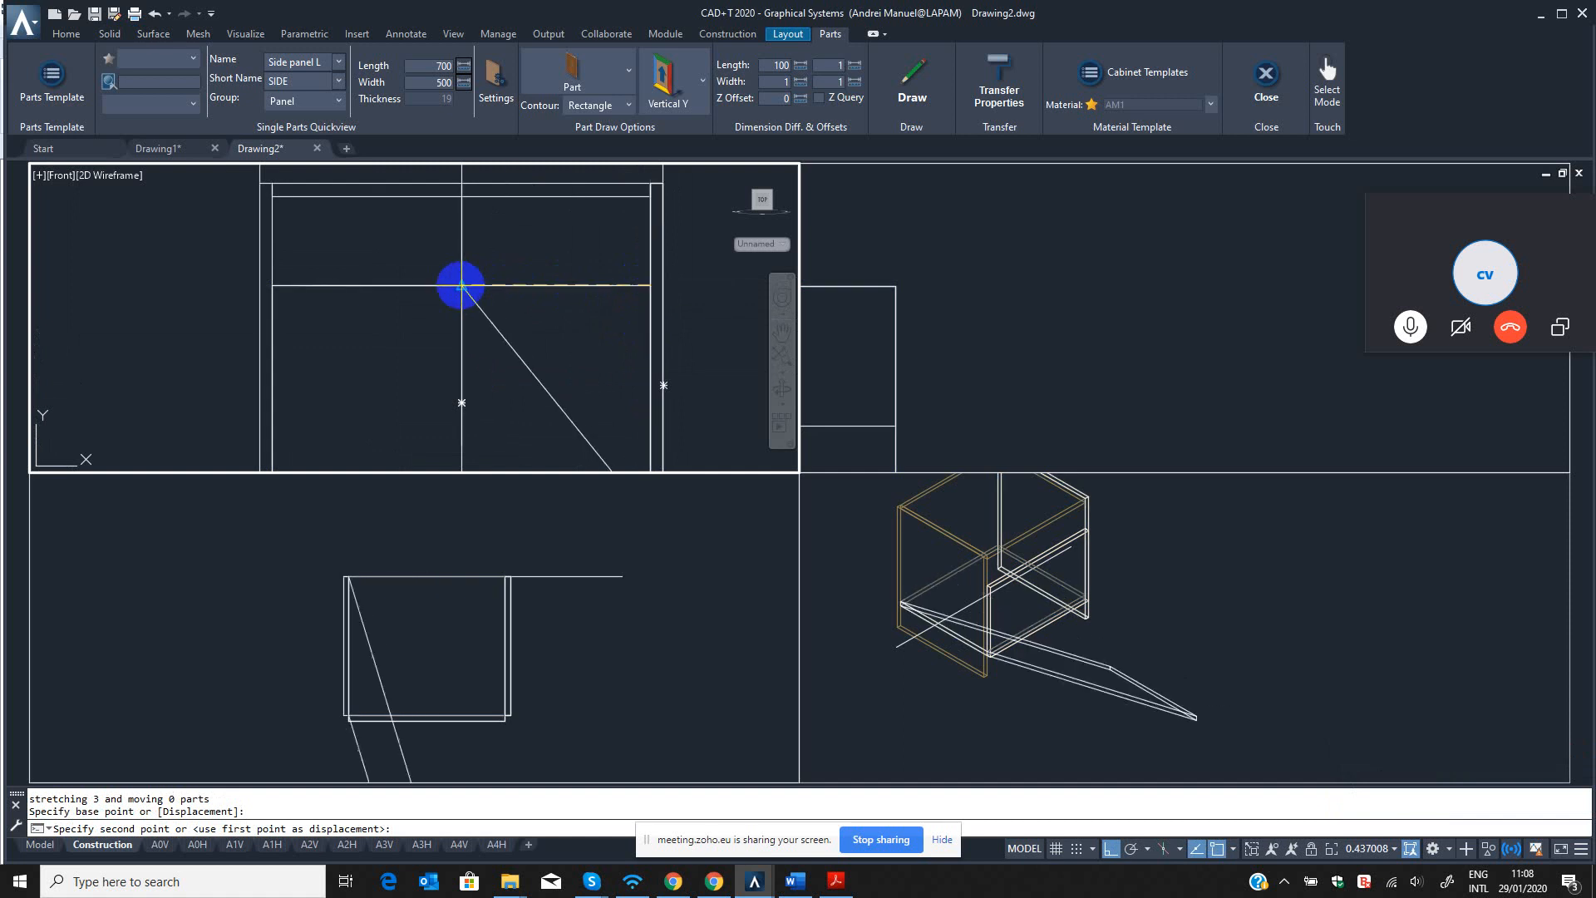
click(463, 285)
key(Escape)
key(Escape)
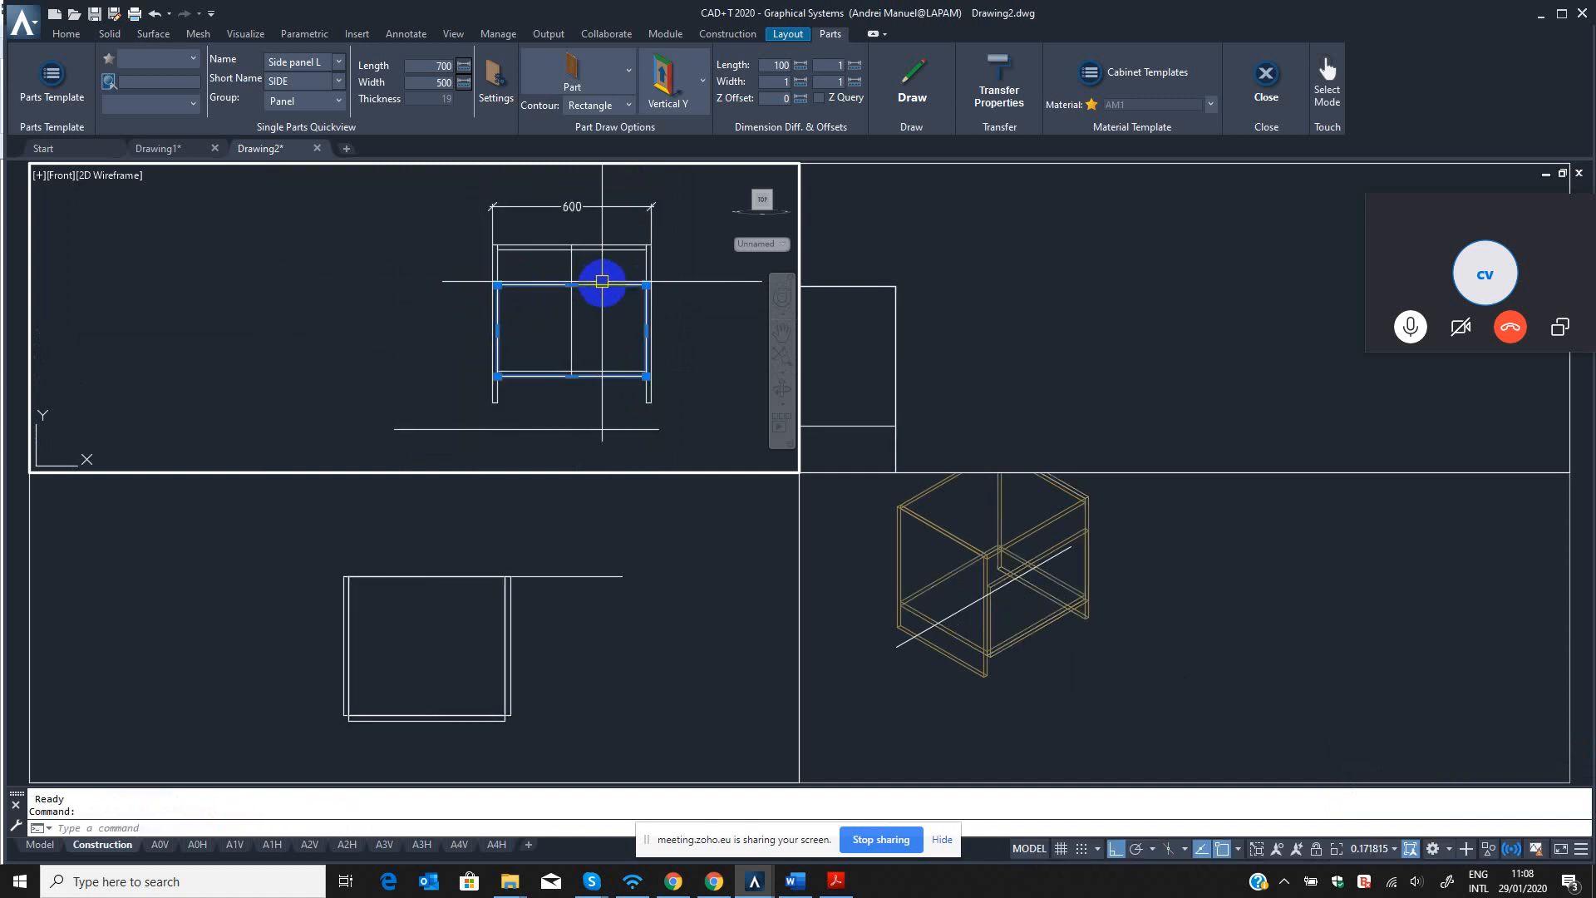
Stretch the right edges of the front panel and bottom panel to the vertical centre line in the front view.
text(QST)
key(Return)
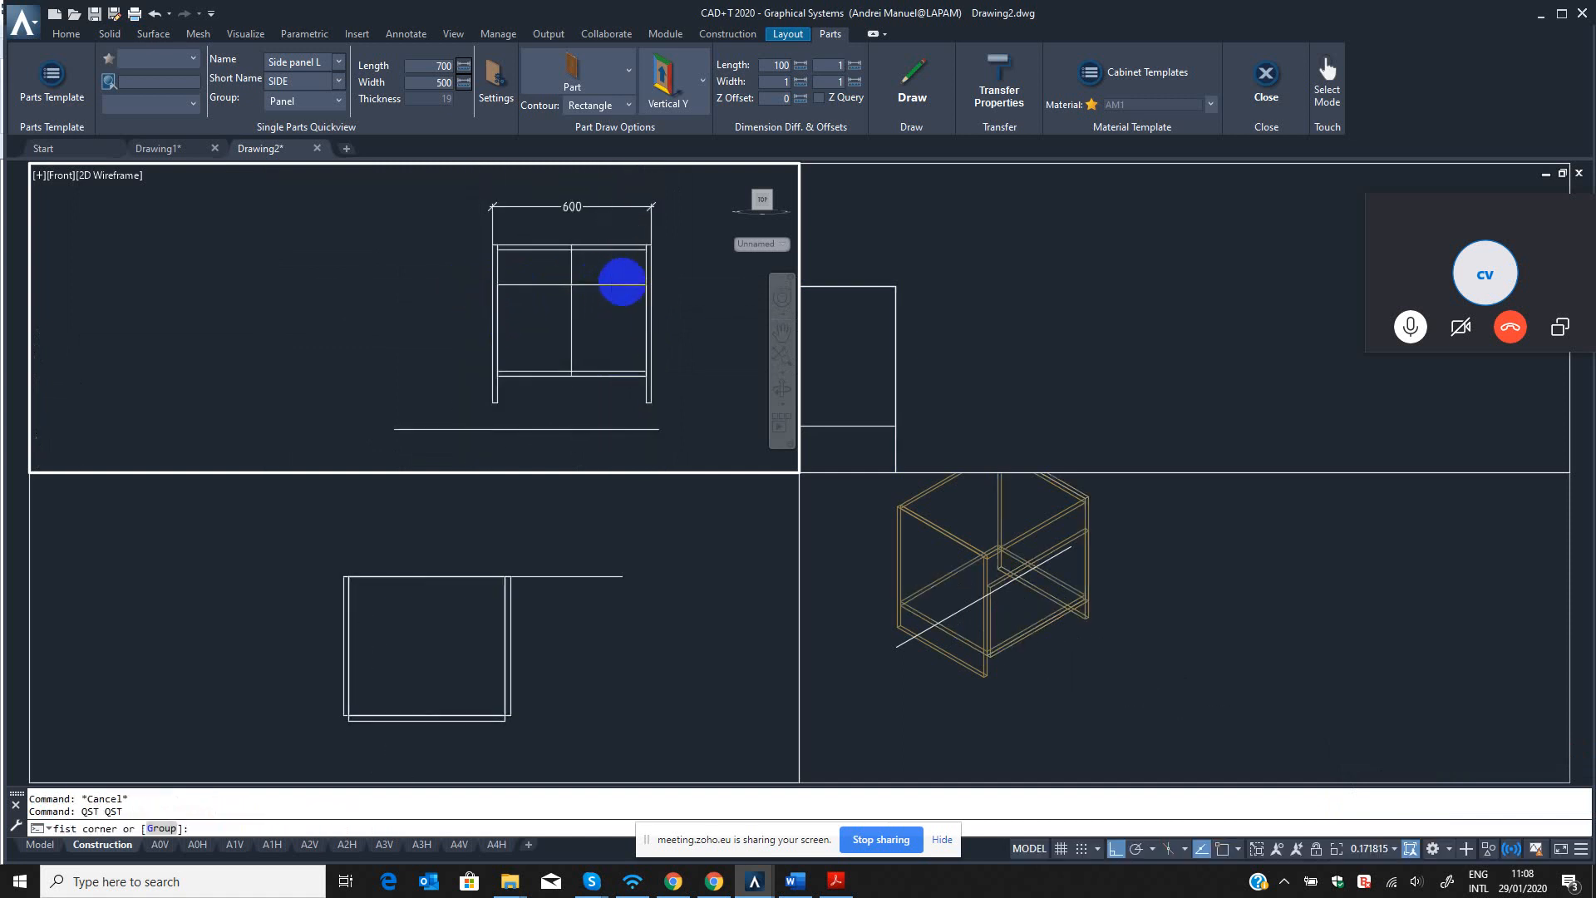
scroll(657, 349, up, 2)
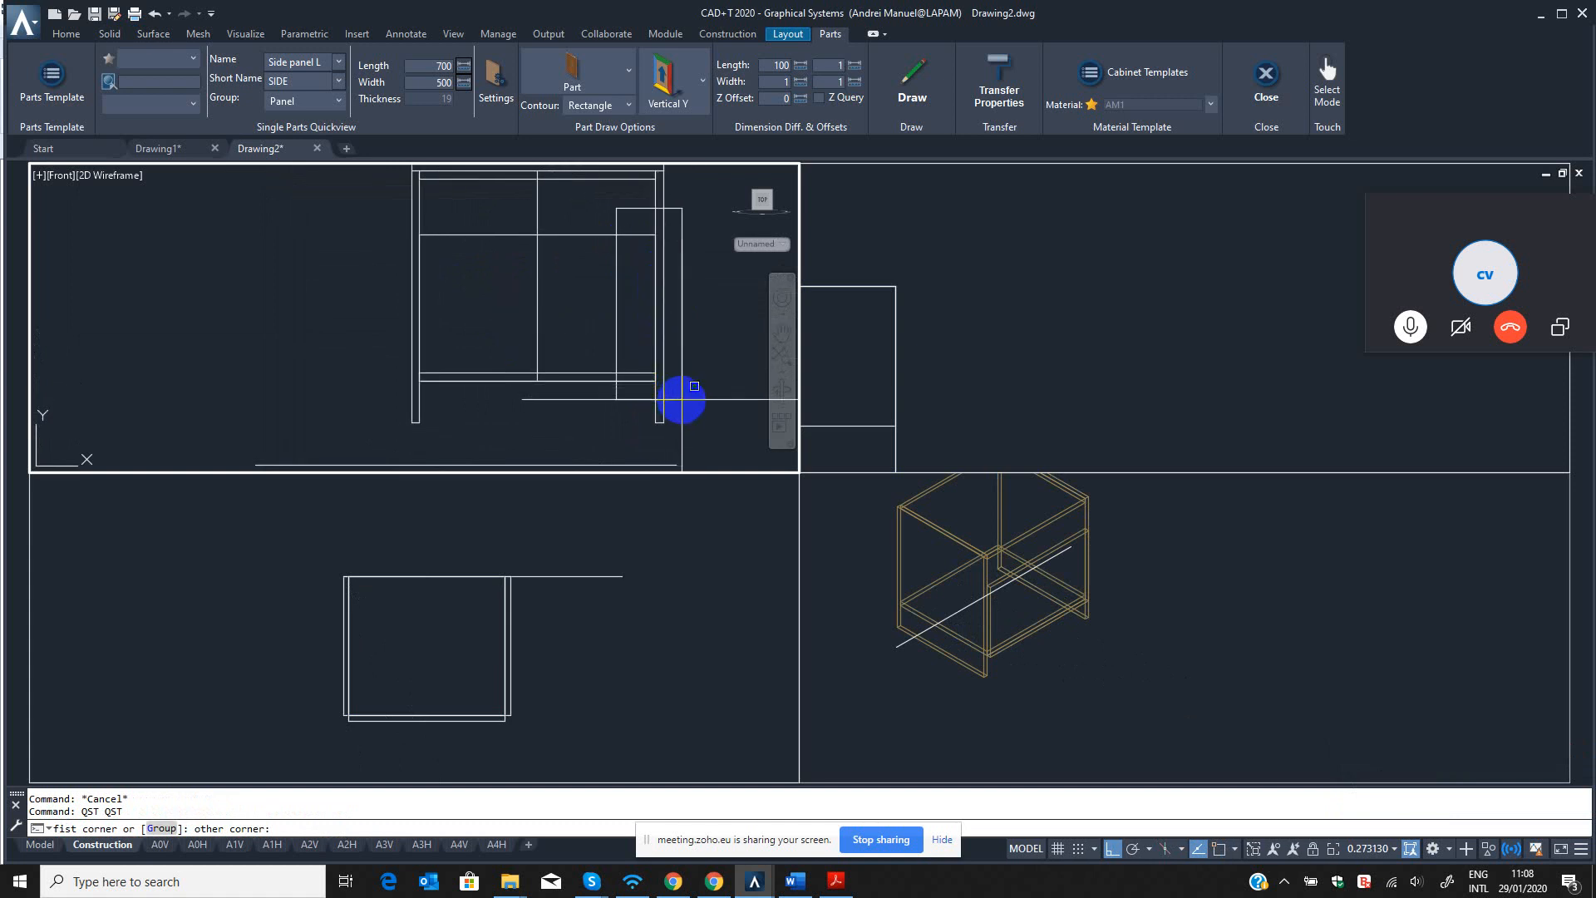
click(681, 399)
scroll(637, 262, up, 2)
click(666, 218)
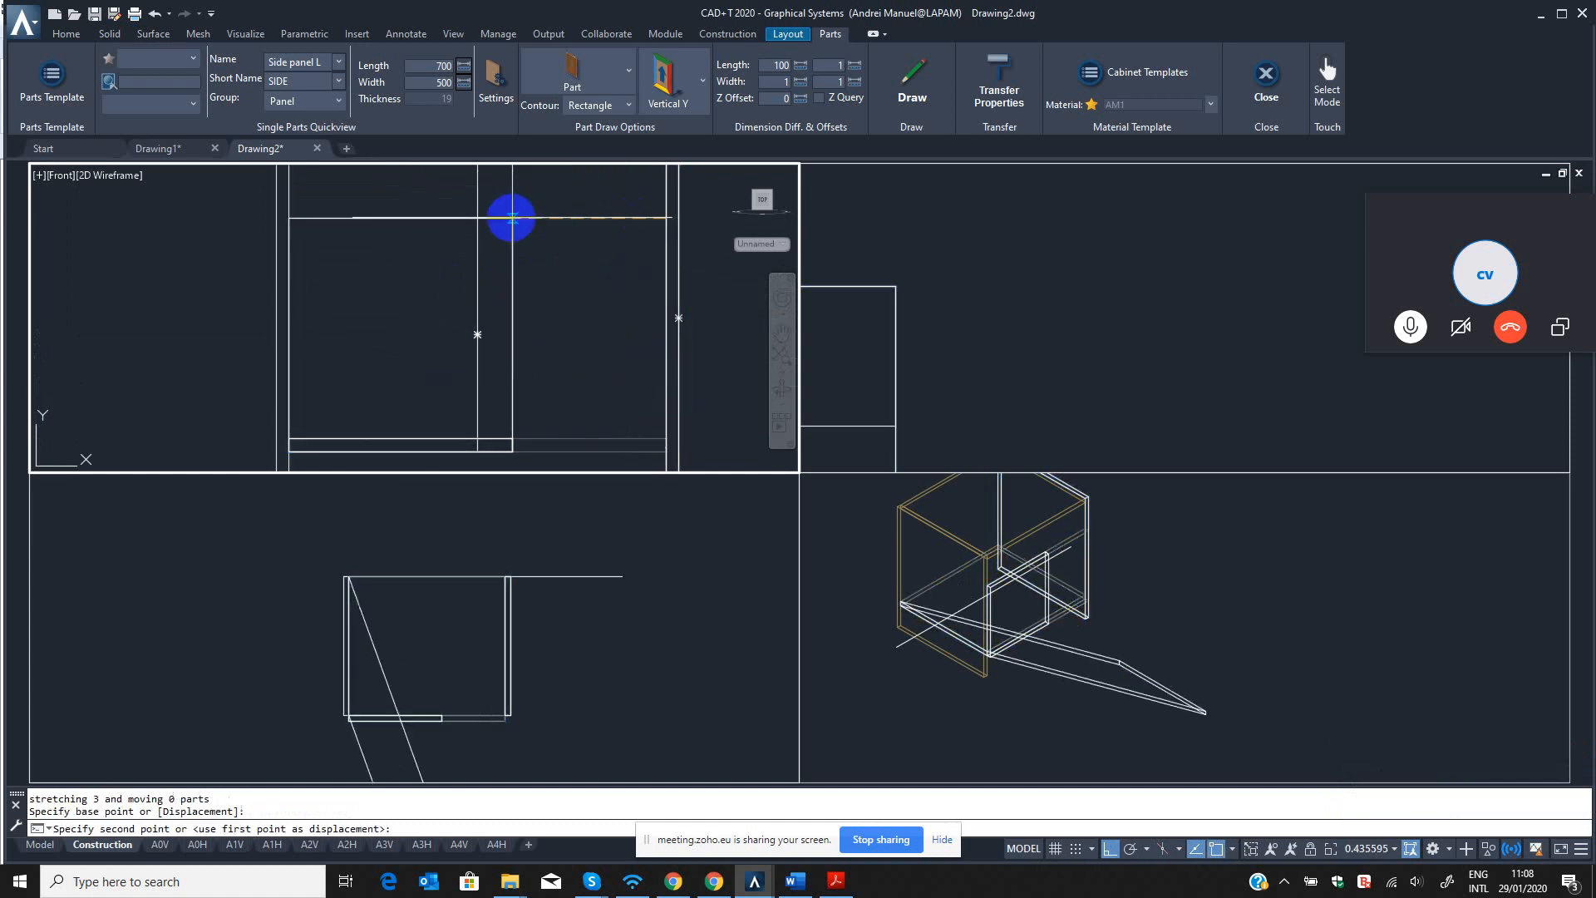
click(480, 218)
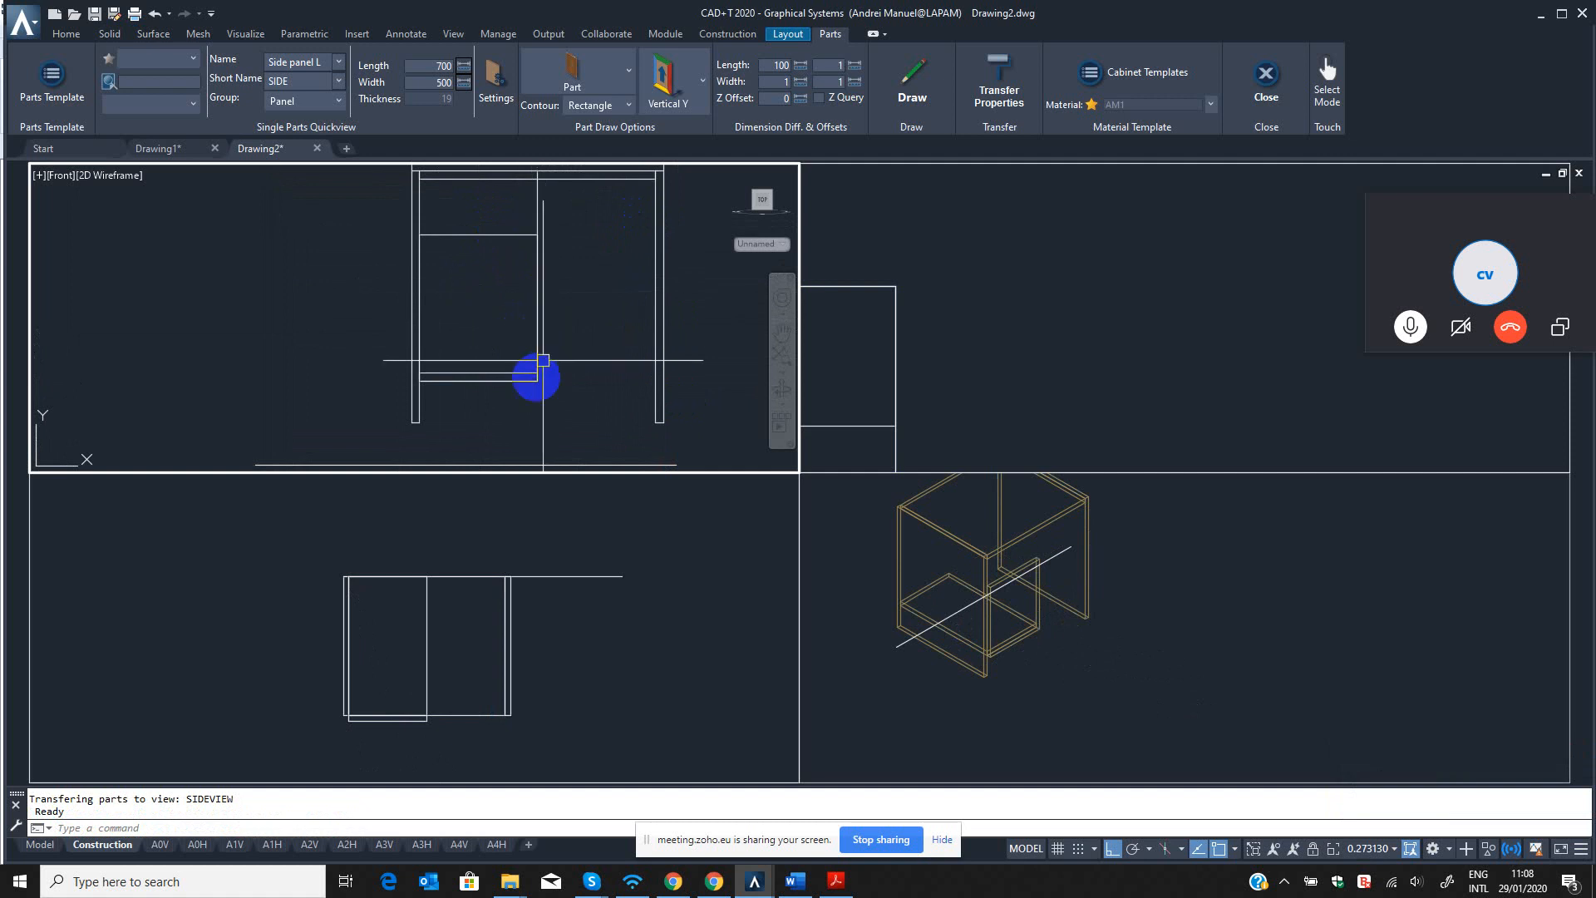
Stretch the bottom panel's right end back out to the inner face of the right side panel.
scroll(543, 360, up, 1)
key(Escape)
key(Escape)
scroll(548, 343, up, 2)
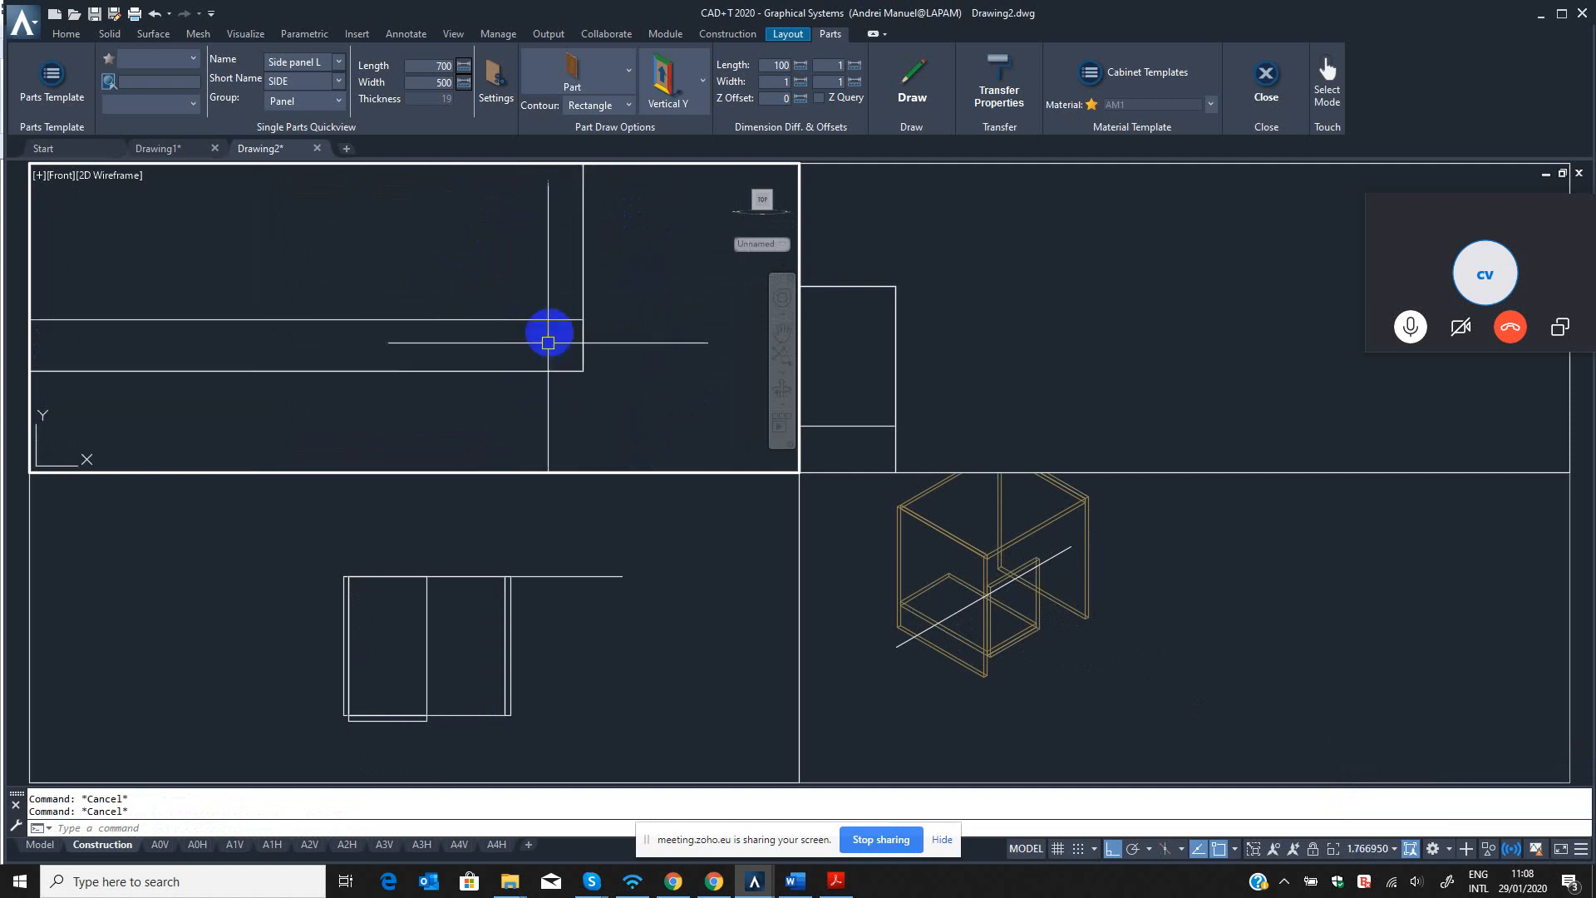
click(513, 267)
click(513, 267)
click(479, 329)
key(Escape)
key(Escape)
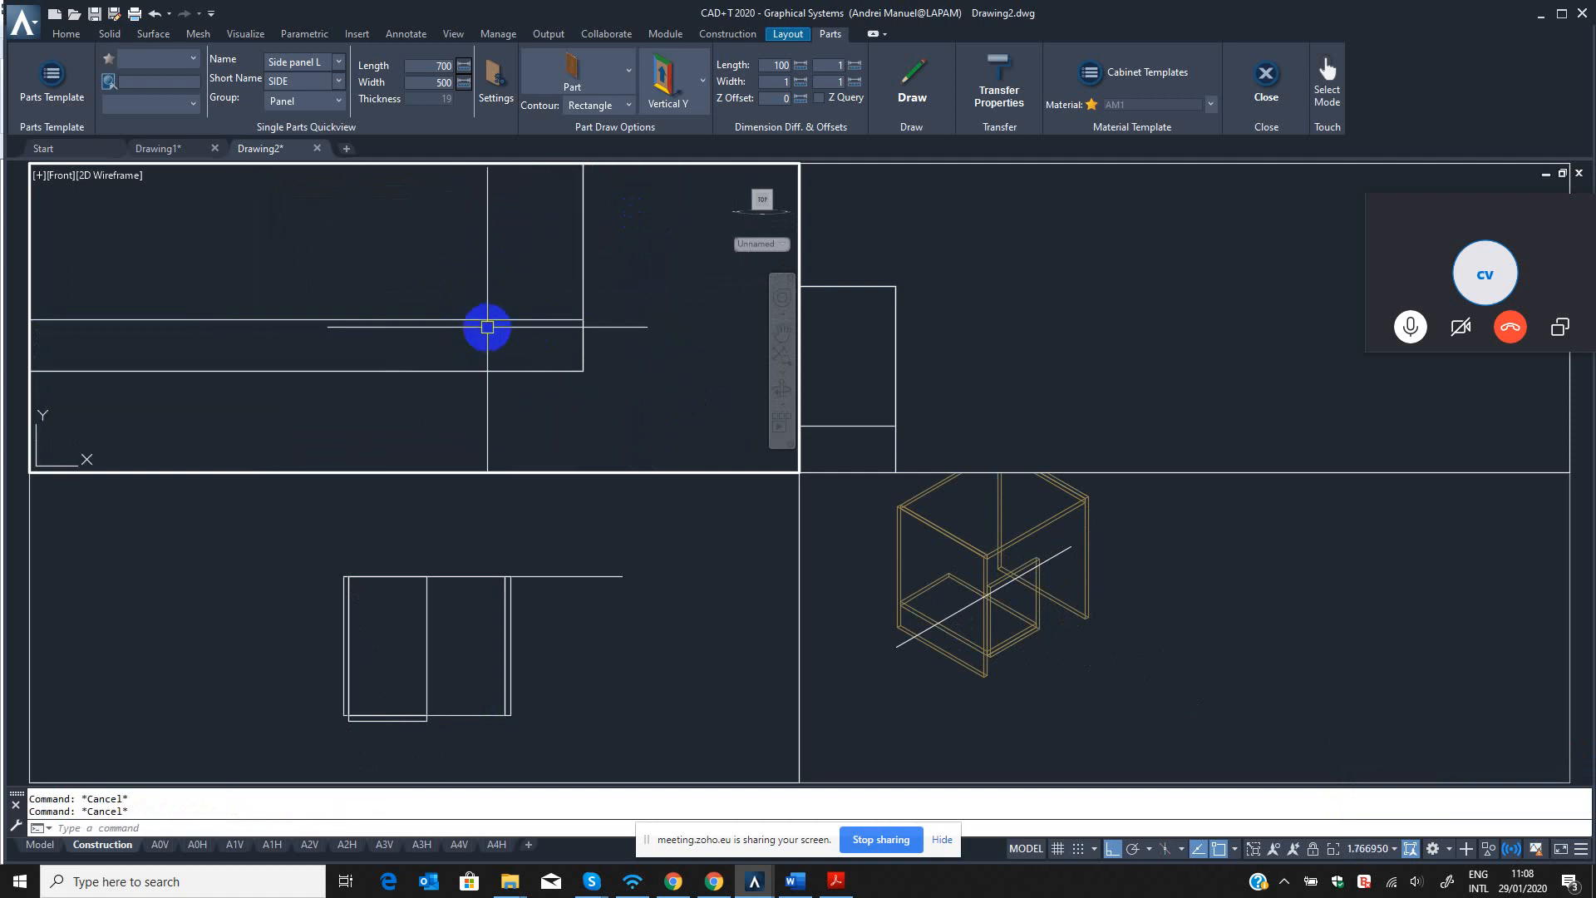
text(QST)
key(Return)
click(524, 291)
click(602, 403)
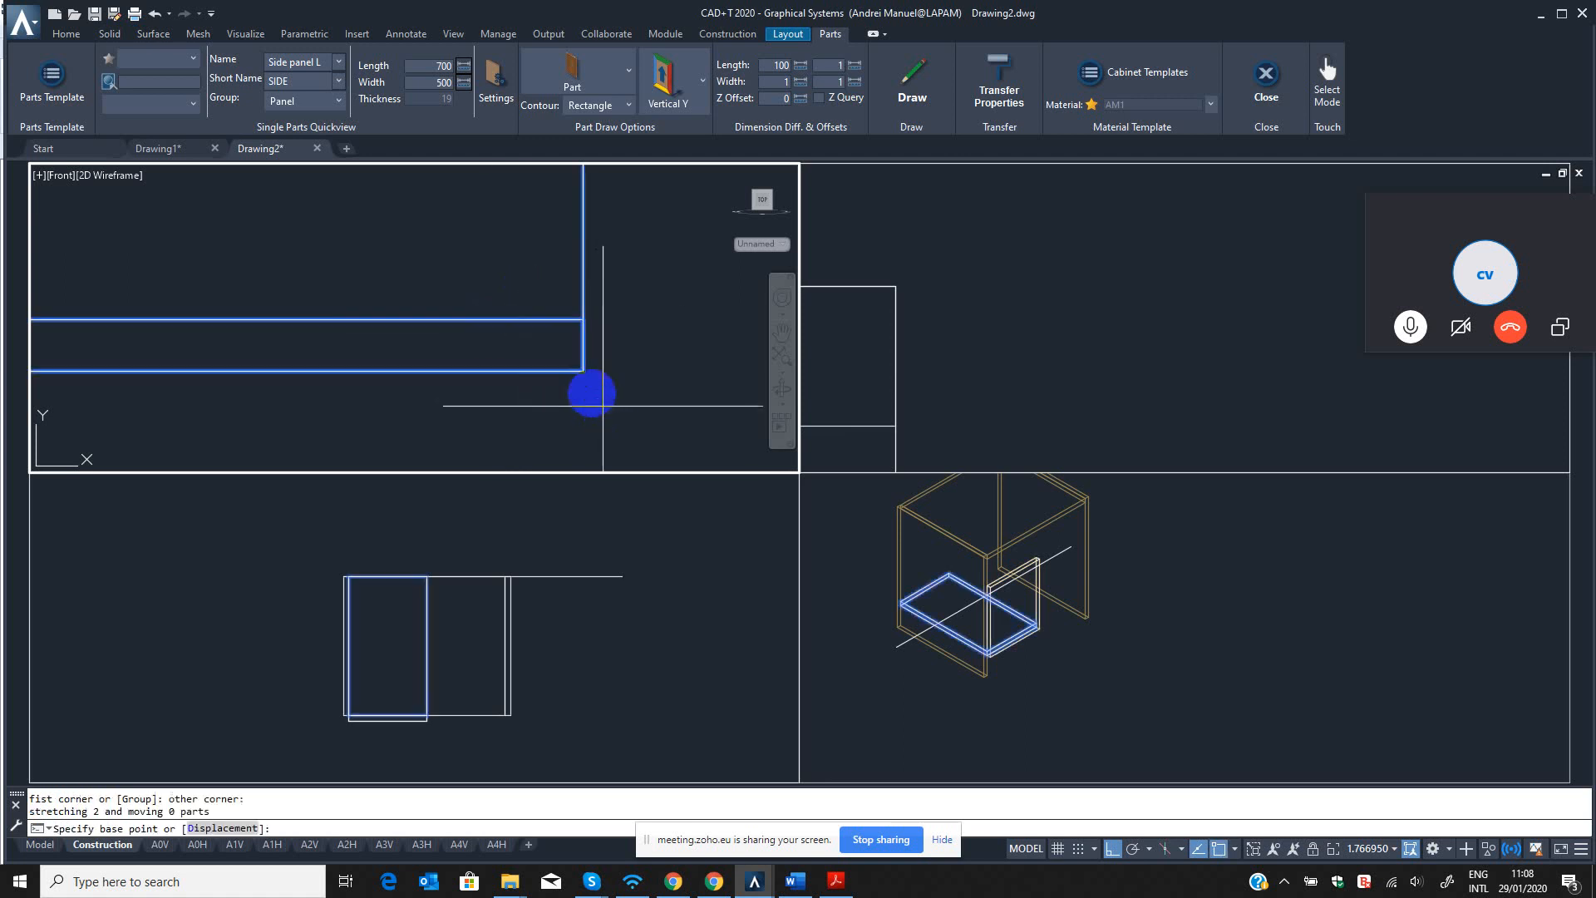
click(584, 370)
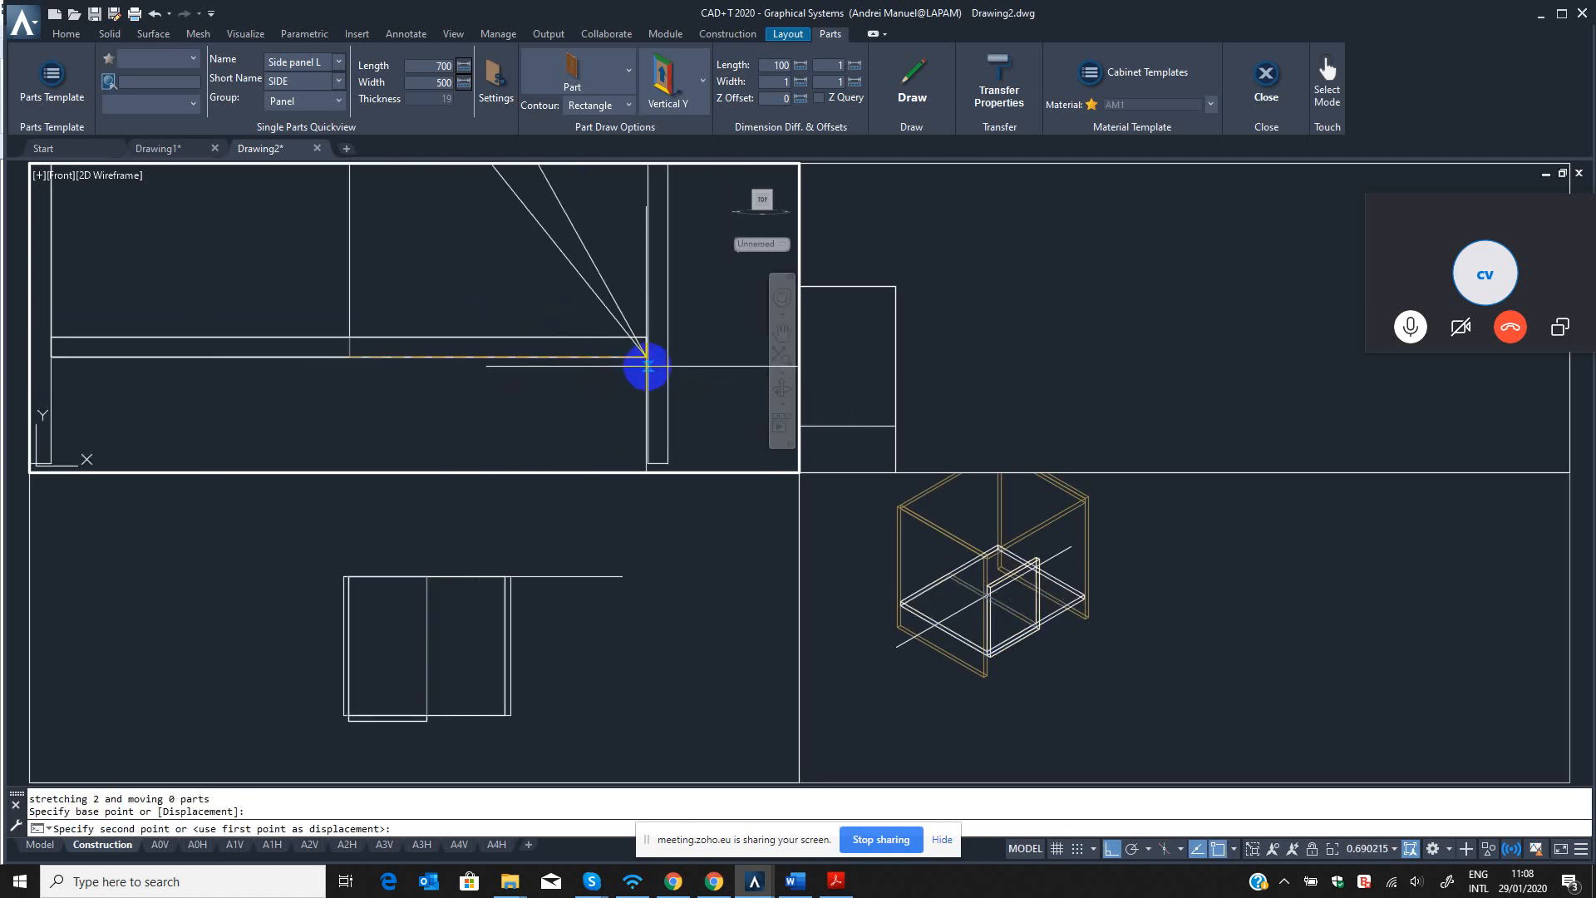
click(644, 363)
Erase the slanted construction line from the front view.
scroll(525, 378, down, 4)
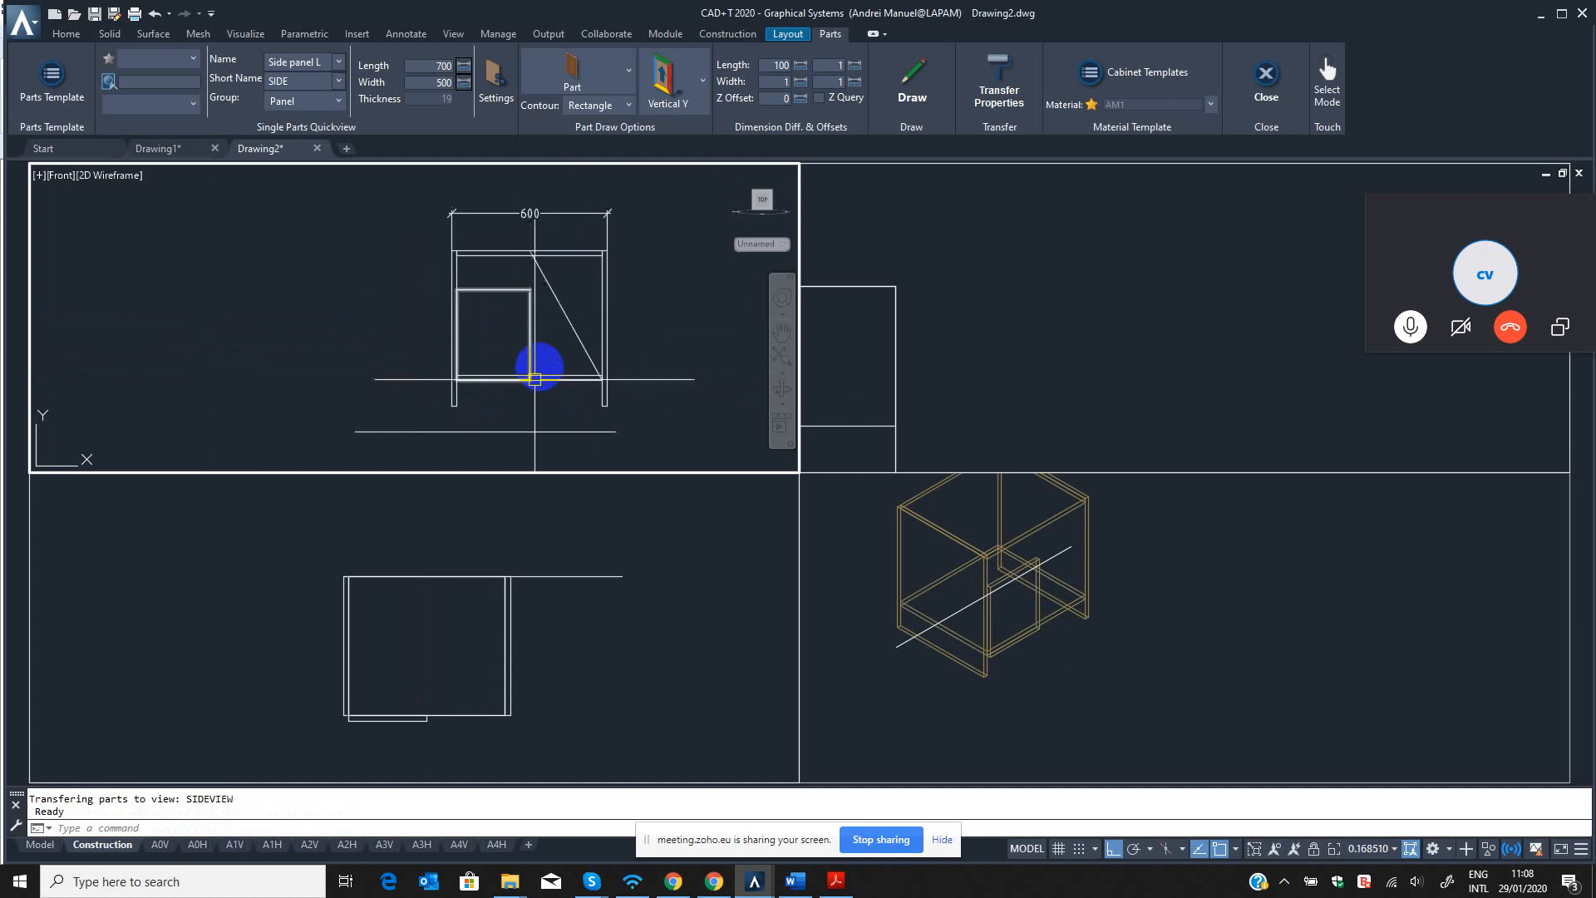
click(529, 230)
key(Escape)
key(Escape)
text(QER)
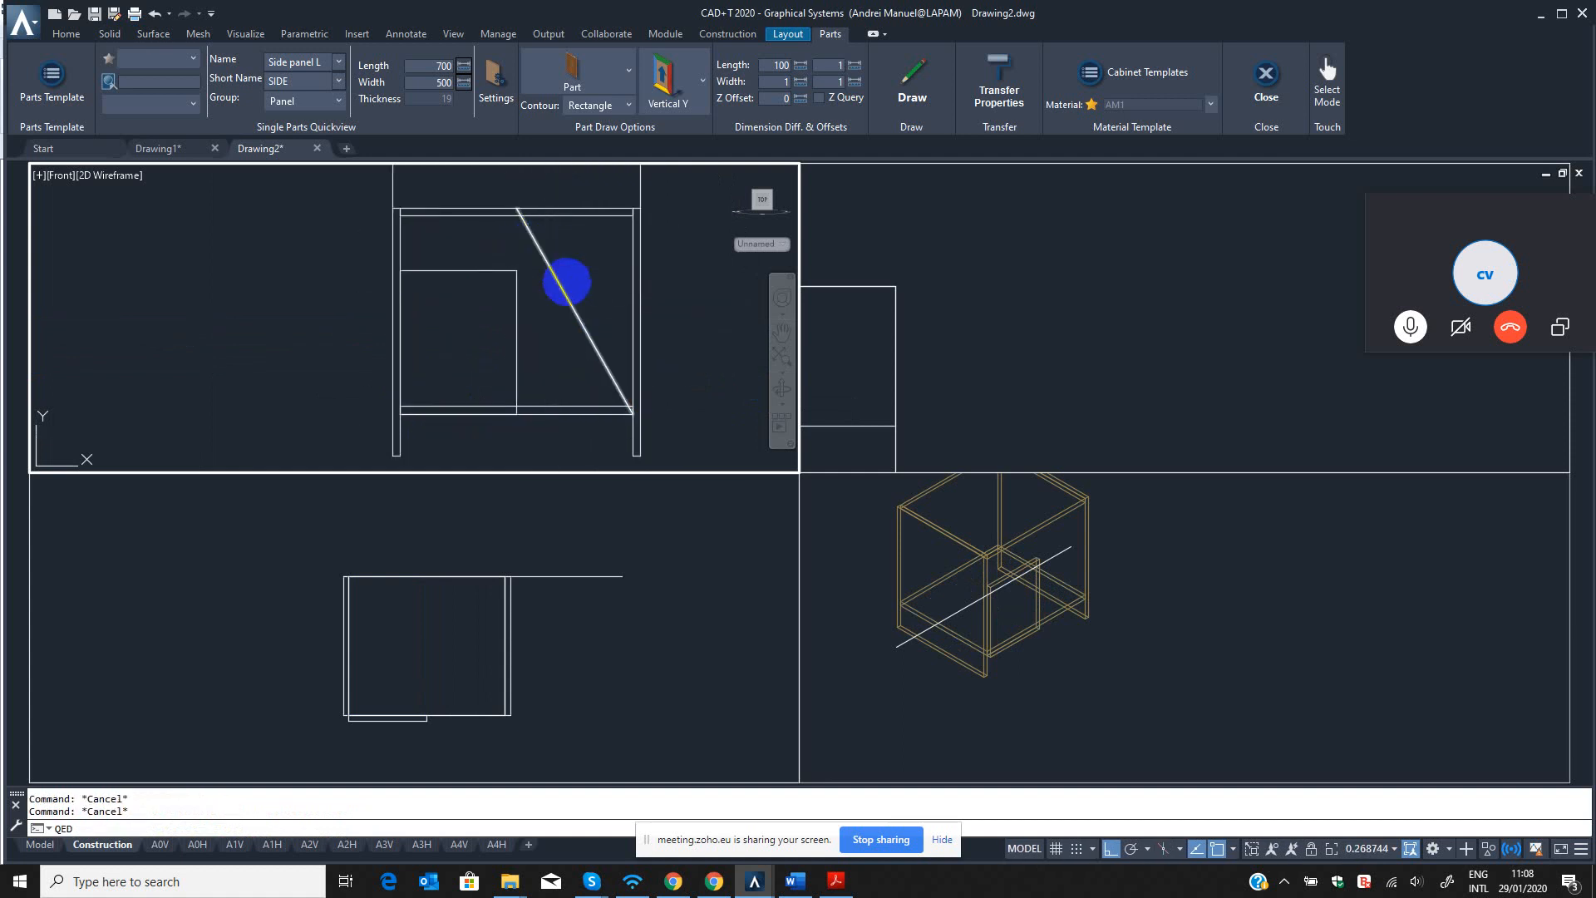
key(Return)
click(559, 282)
key(Return)
middle_drag(512, 286, 551, 299)
key(Escape)
key(Escape)
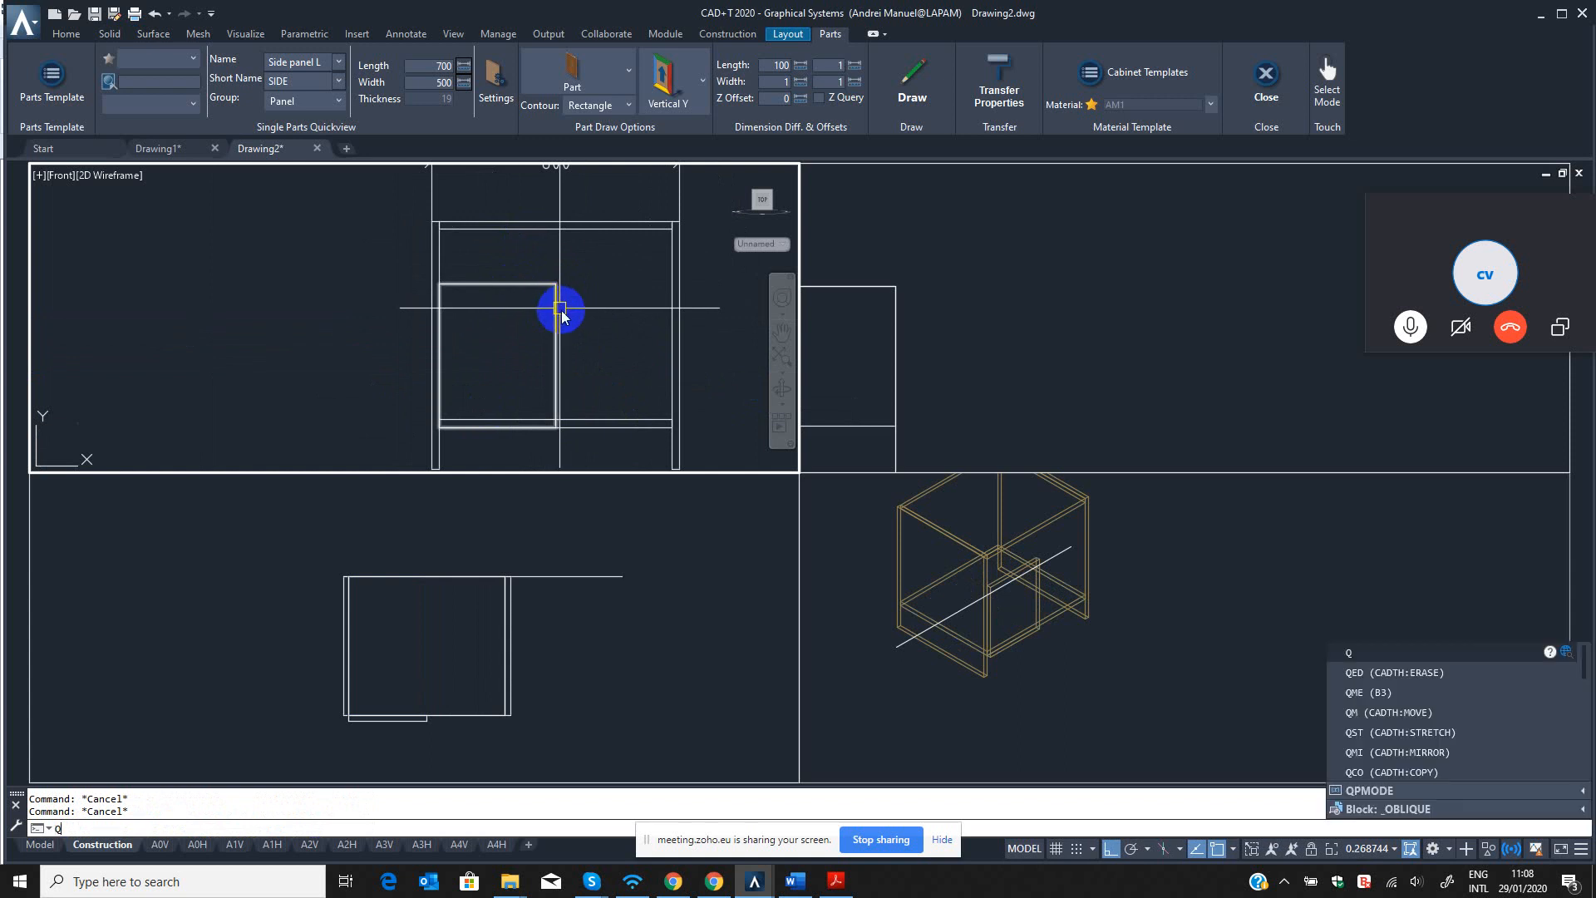
Mirror the half-width front panel about its right vertical edge to make a second front panel beside it.
text(QMI)
key(Return)
click(577, 320)
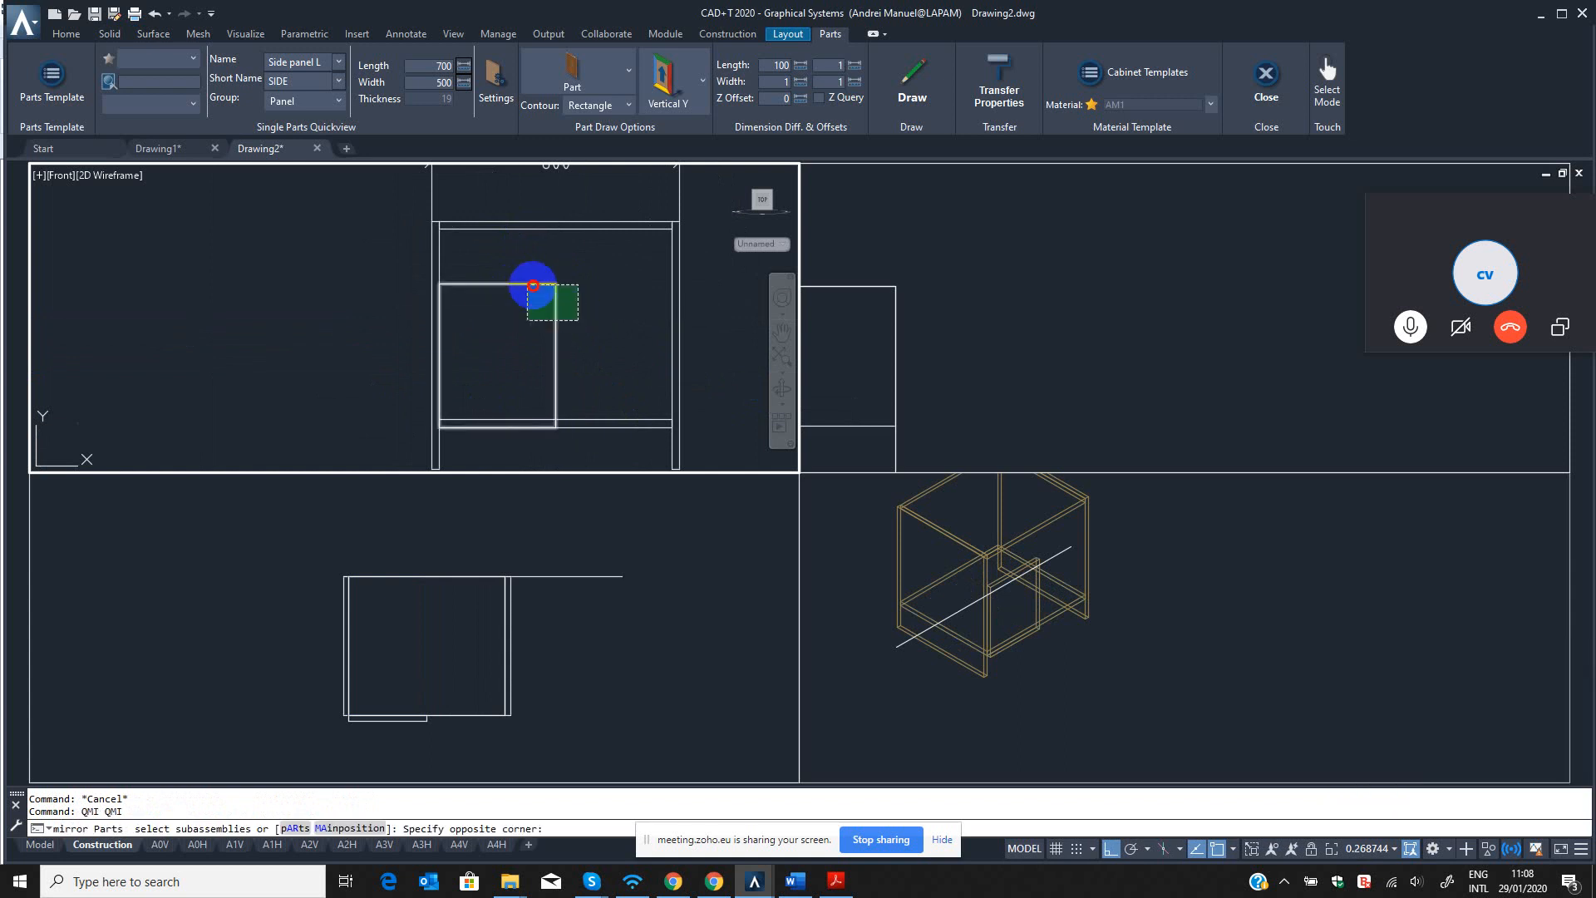
click(531, 282)
key(Return)
click(555, 281)
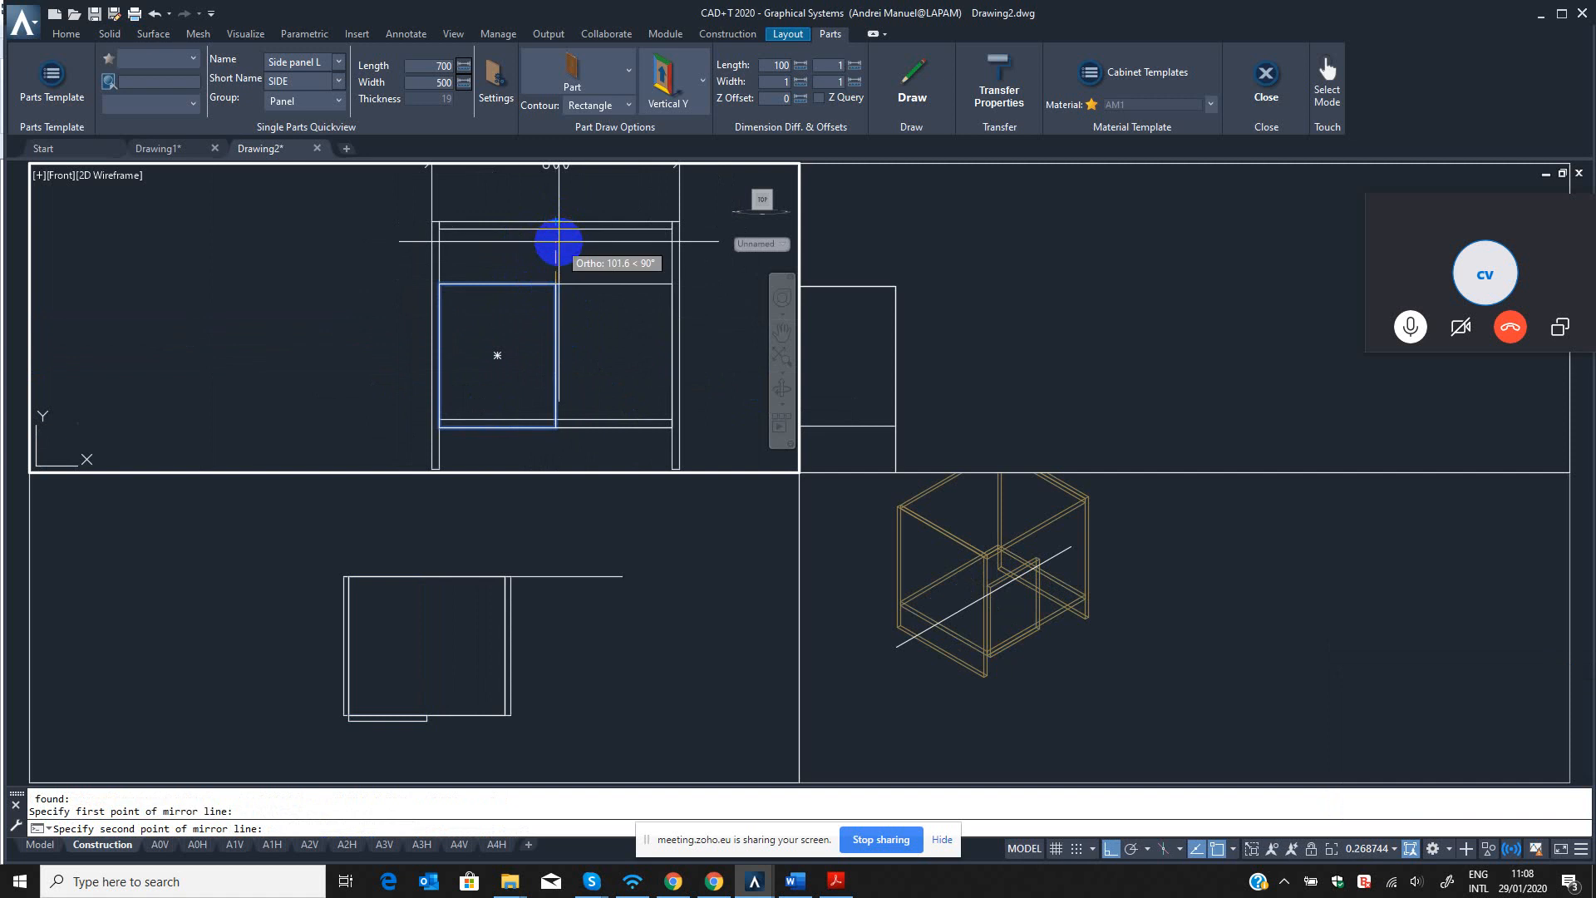
click(558, 242)
scroll(660, 300, up, 4)
click(659, 299)
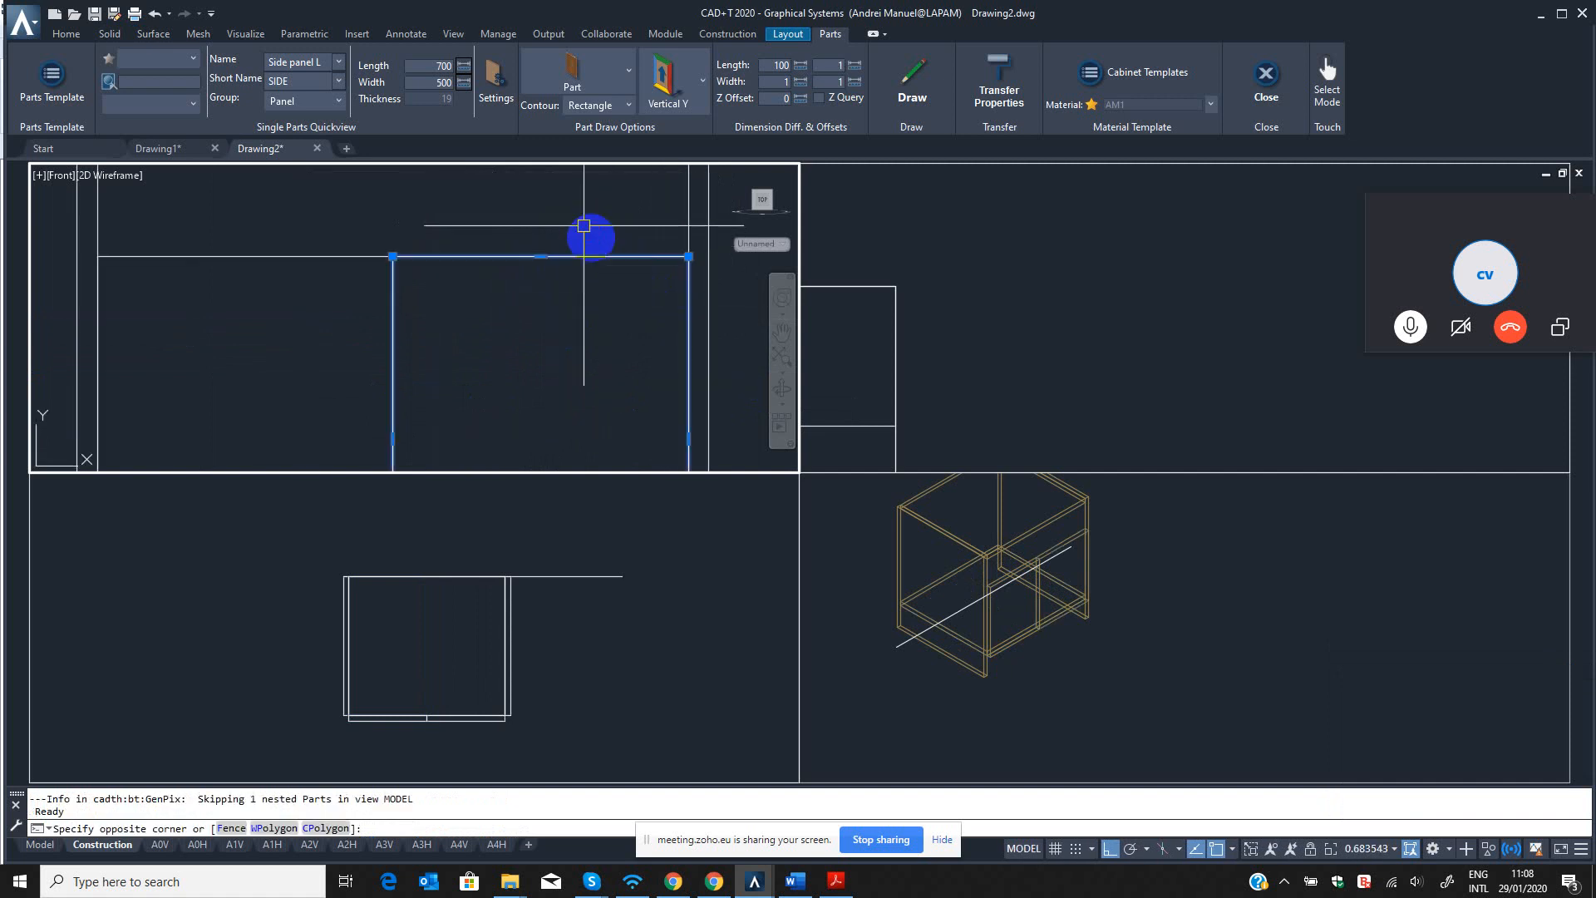
click(585, 228)
key(Escape)
click(1064, 592)
scroll(1064, 592, up, 6)
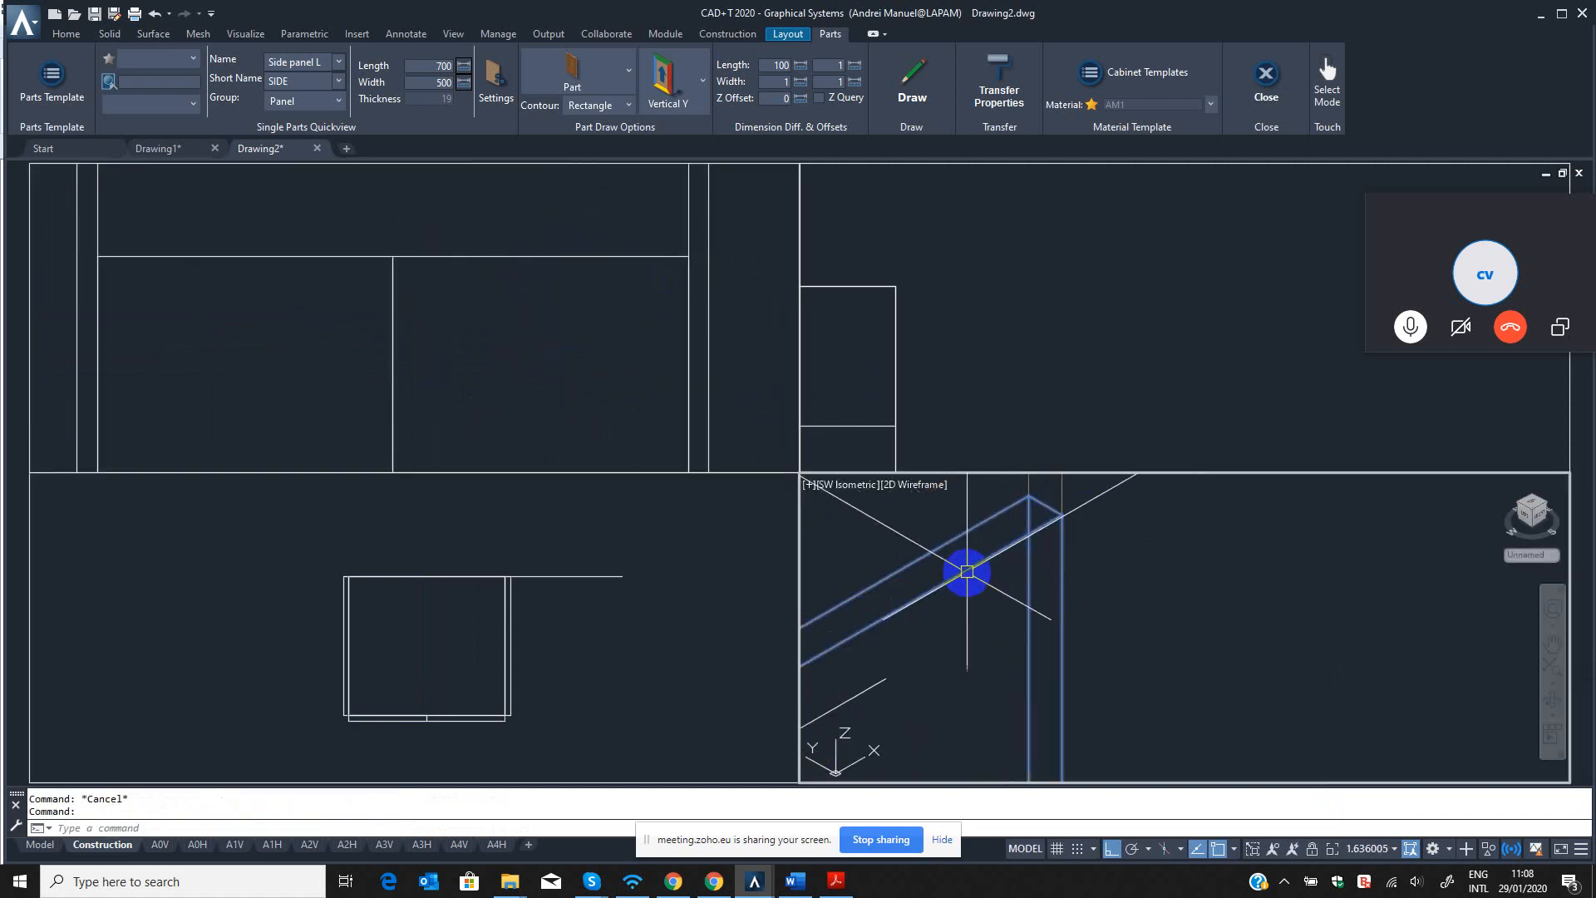
click(554, 324)
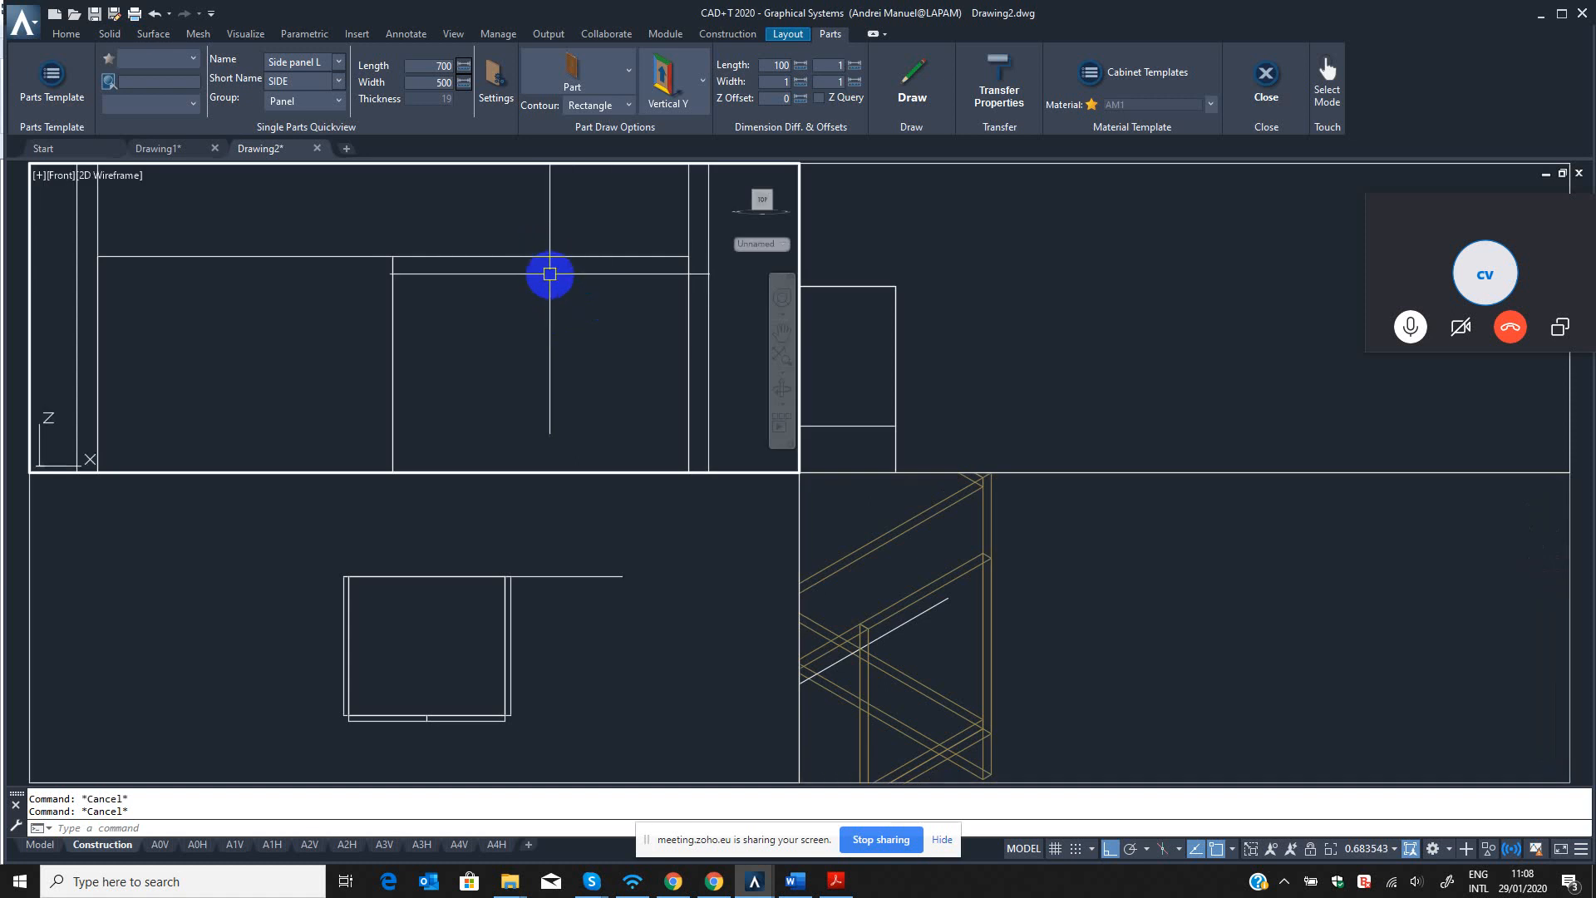
text(QM)
key(Return)
click(582, 236)
click(510, 300)
key(Return)
scroll(690, 257, up, 4)
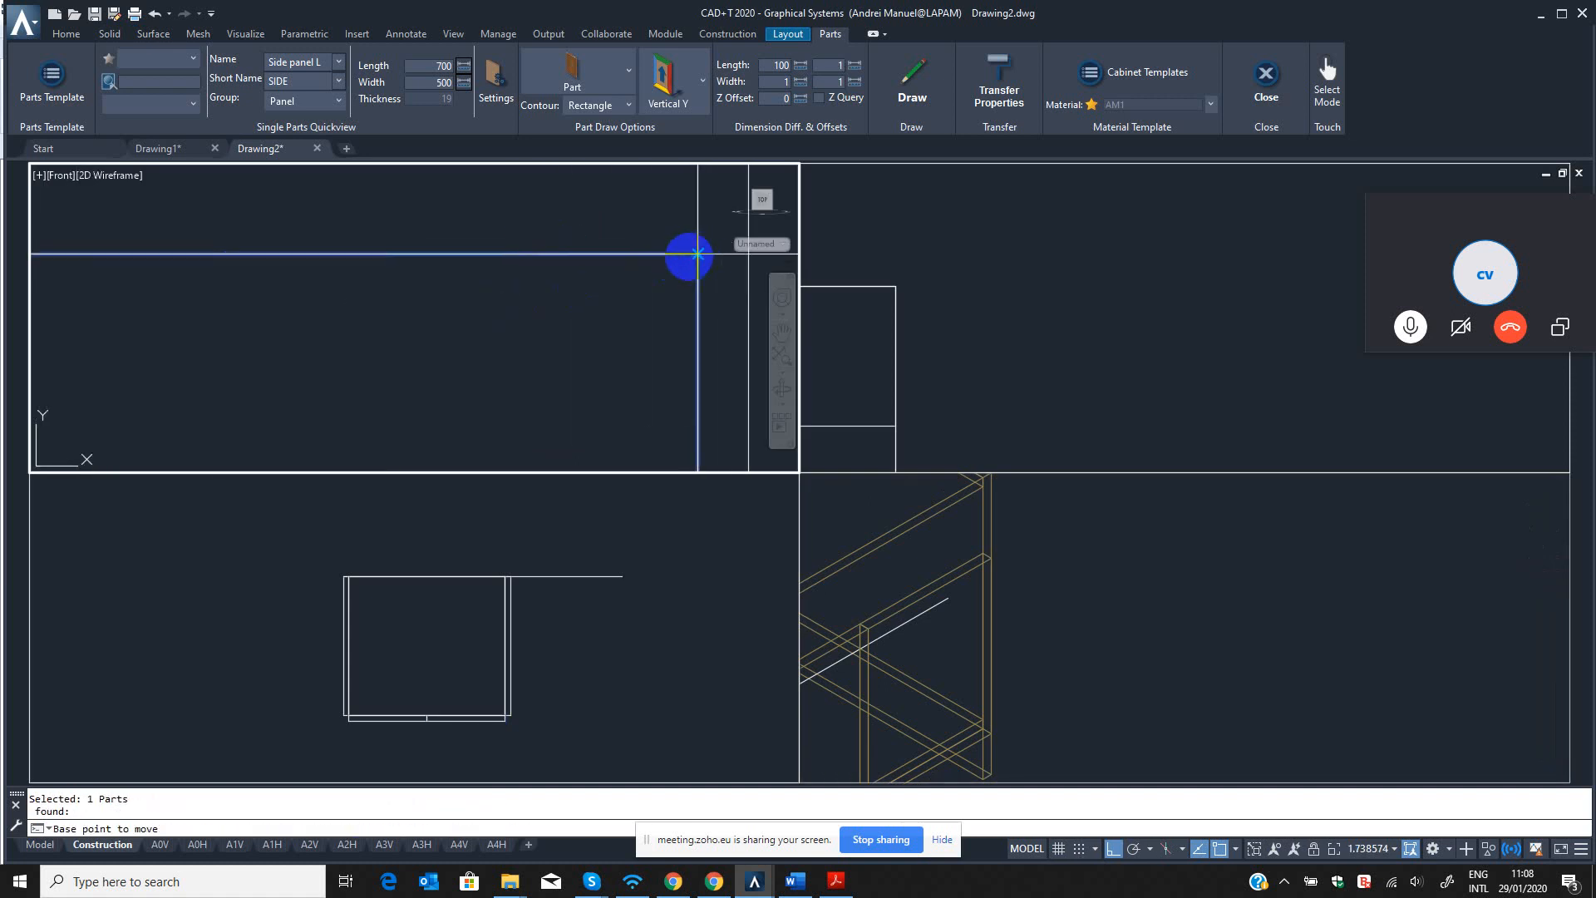
scroll(598, 287, down, 8)
scroll(599, 307, up, 2)
key(Escape)
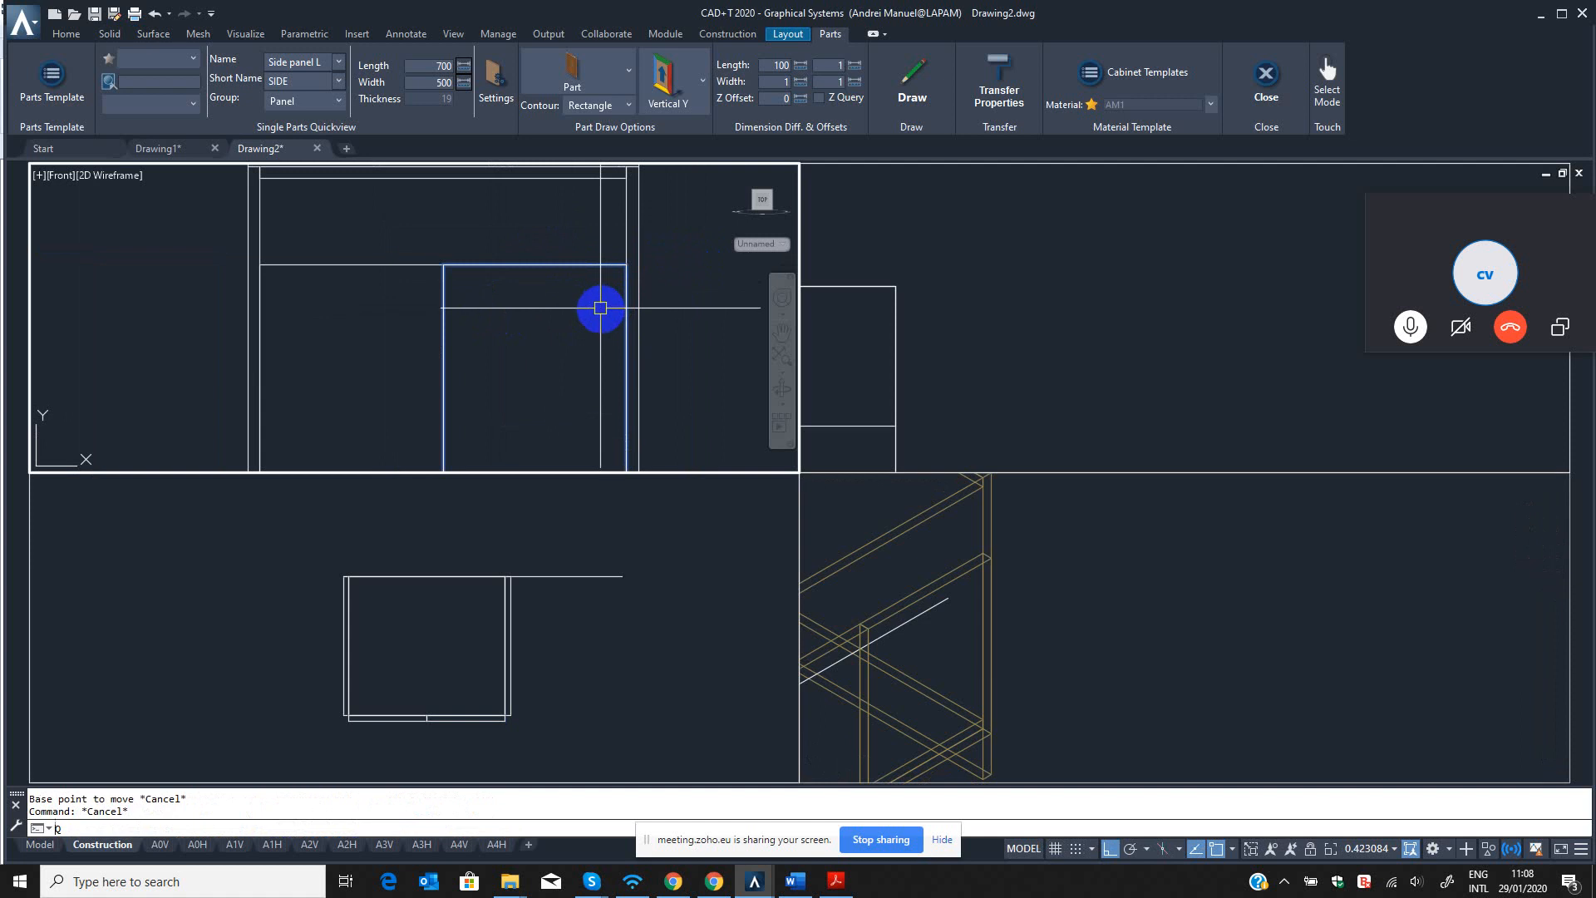
Stretch the right front panel's right edge outward to the outer face of the right side panel in the front view.
text(QST)
key(Return)
scroll(613, 357, down, 2)
click(627, 369)
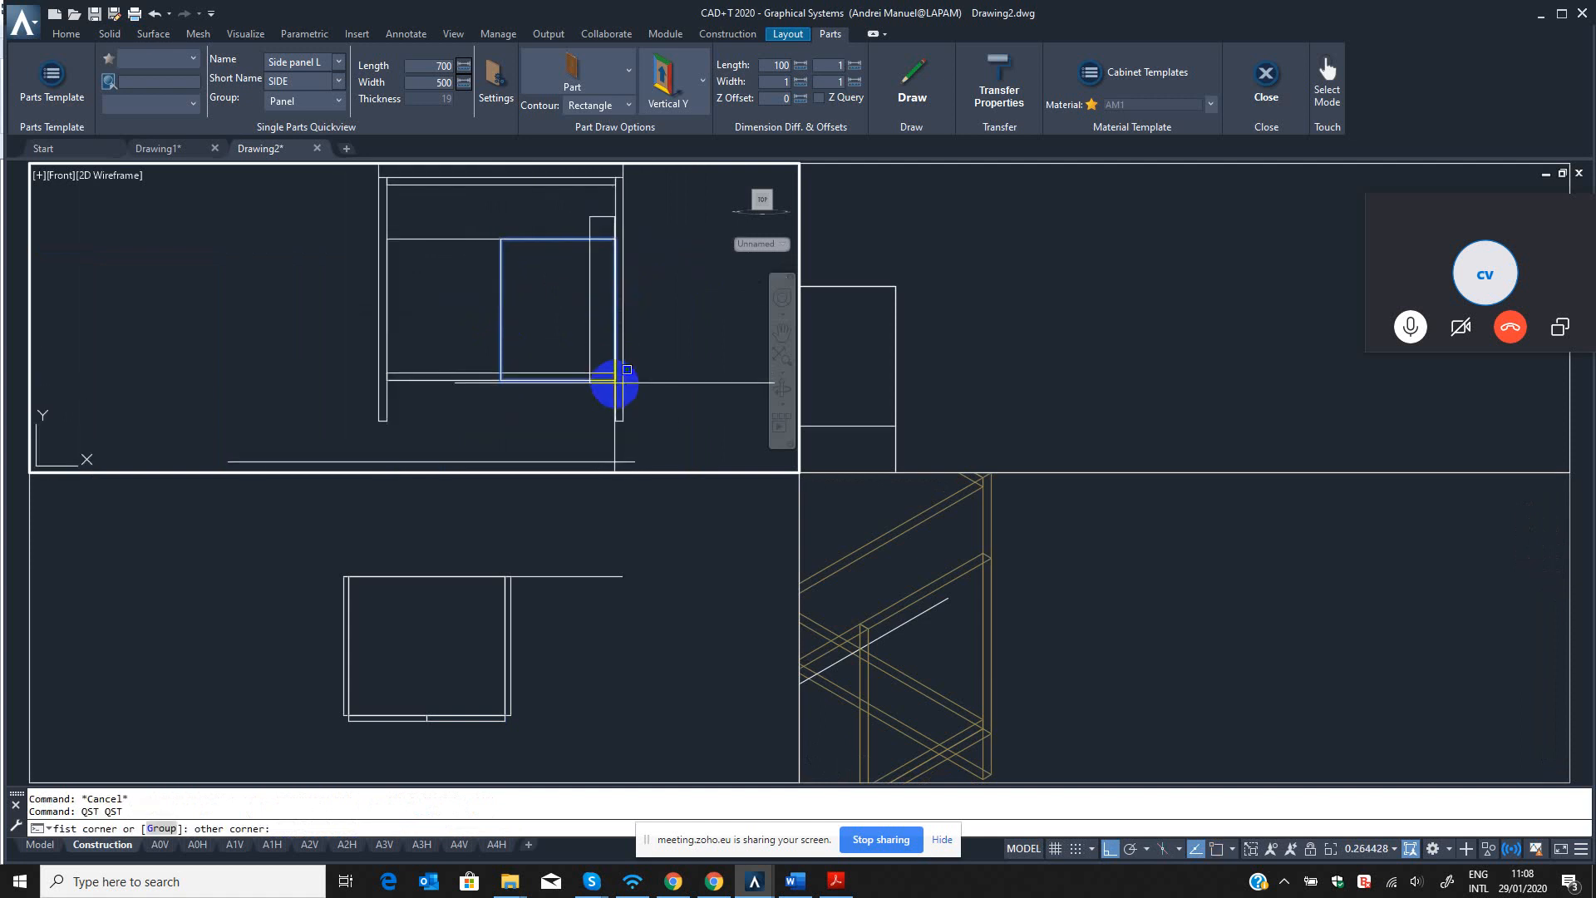
click(620, 296)
scroll(621, 258, up, 4)
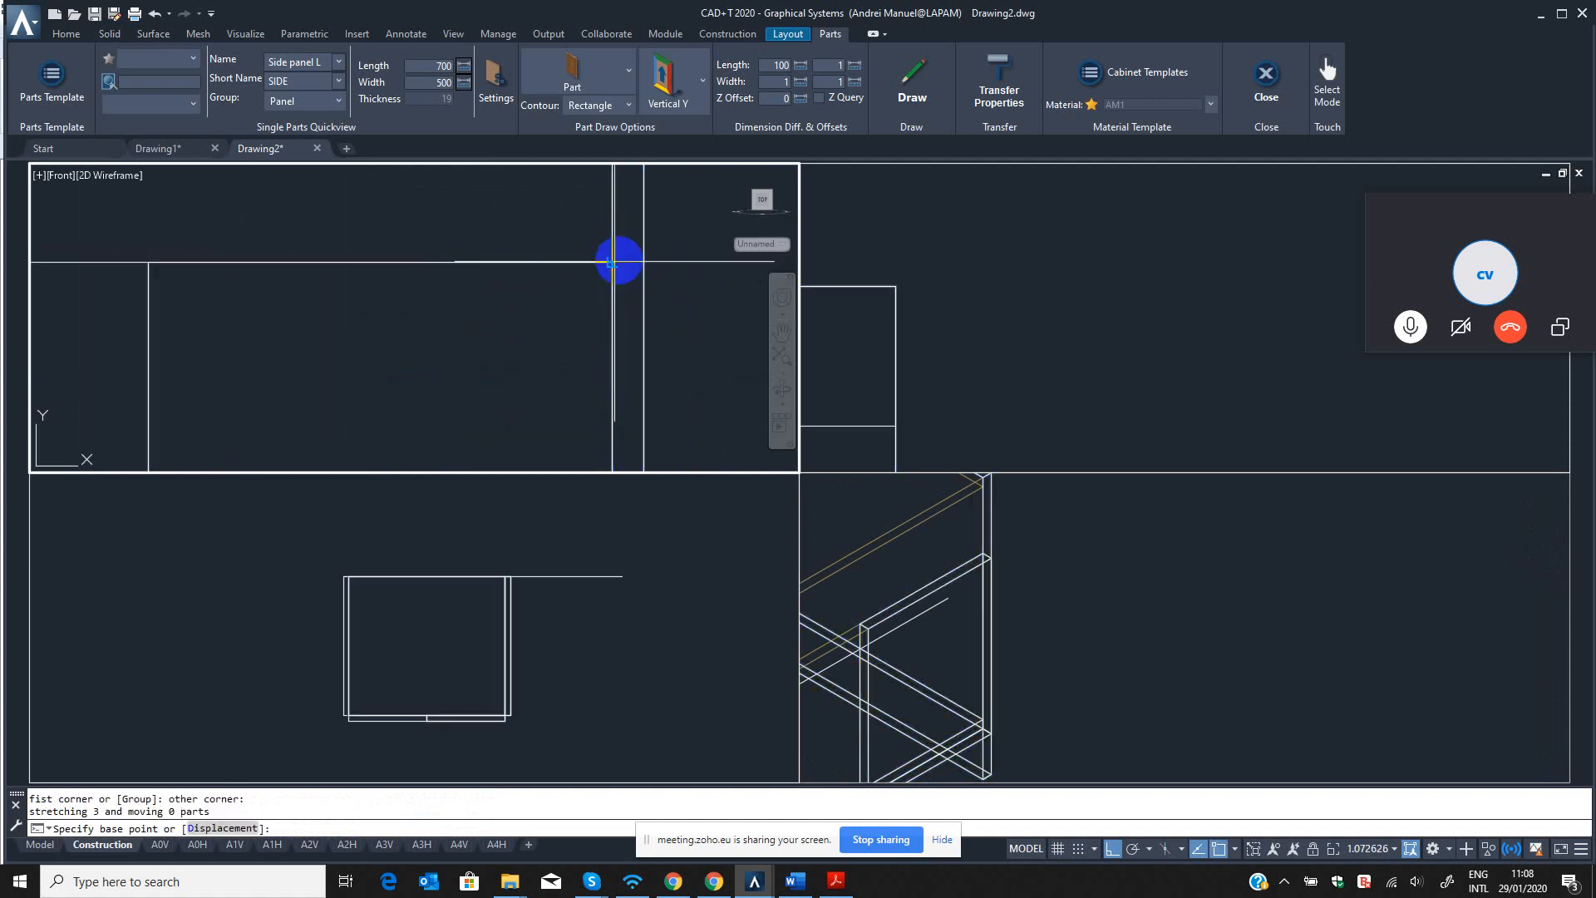
click(640, 271)
shift+right_click(639, 271)
click(656, 300)
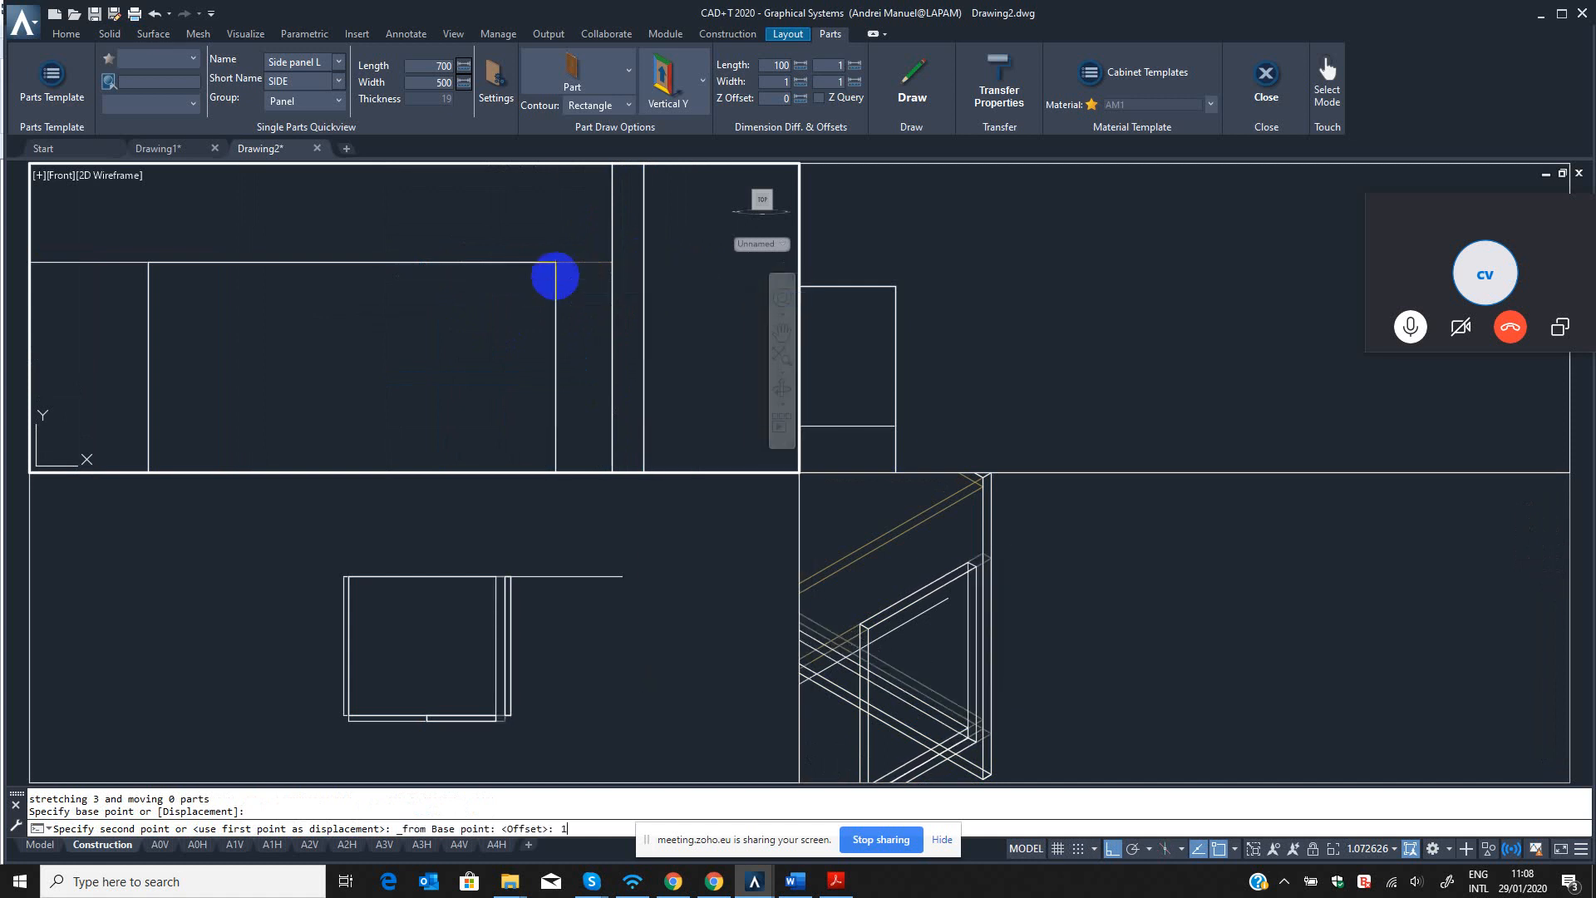
click(552, 275)
scroll(381, 307, down, 4)
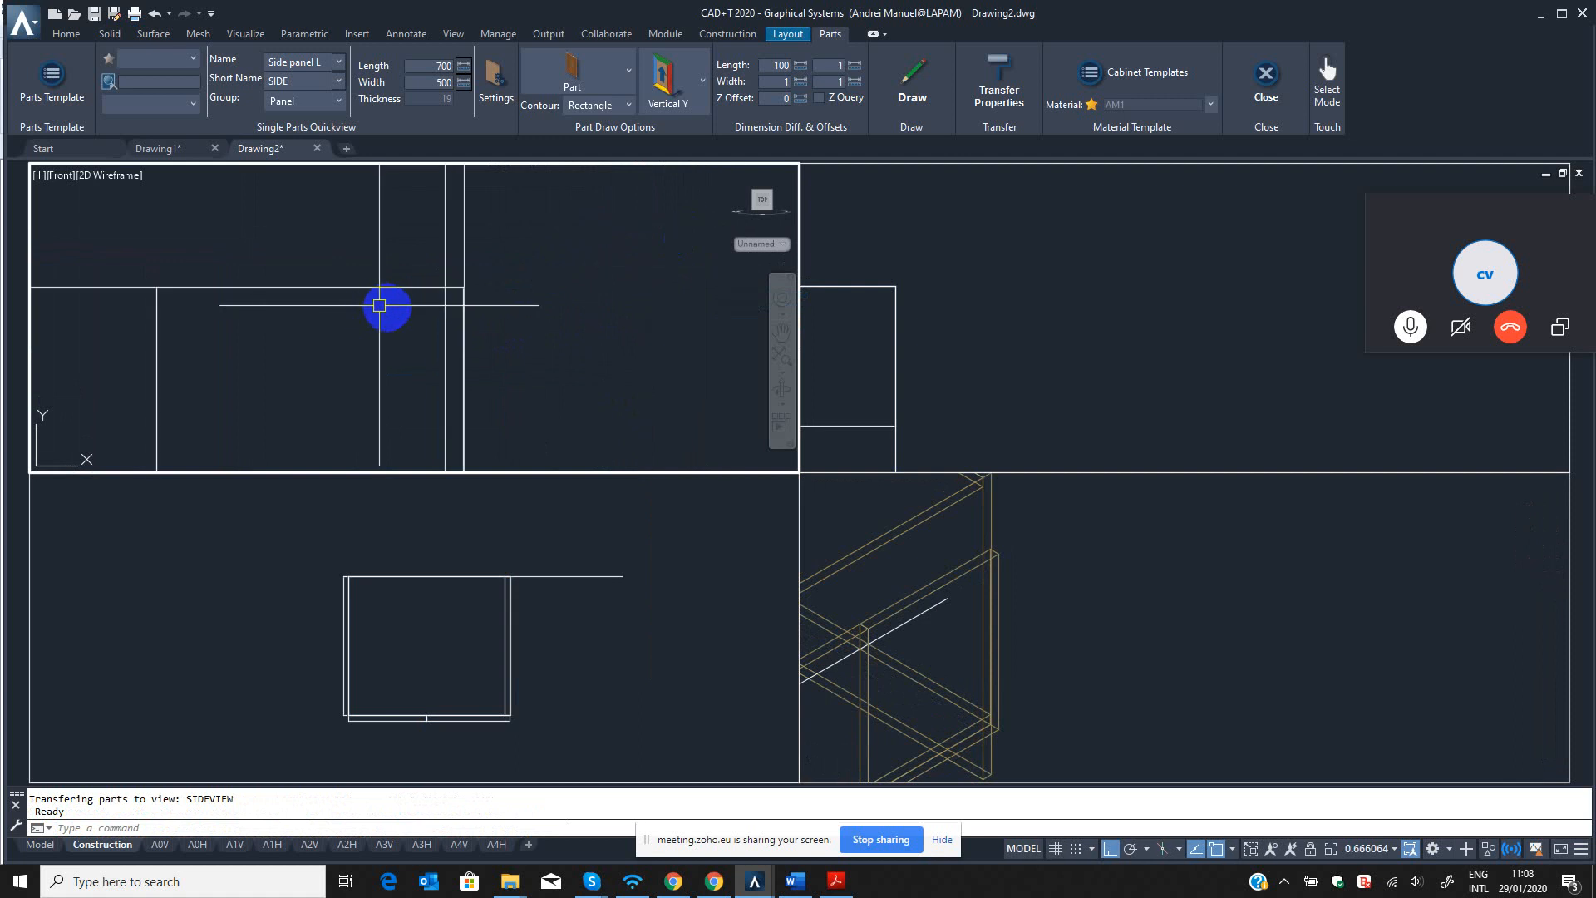
Erase the left front panel in the front view using the parts erase command.
middle_drag(382, 307, 717, 251)
key(Escape)
key(Escape)
scroll(515, 243, up, 2)
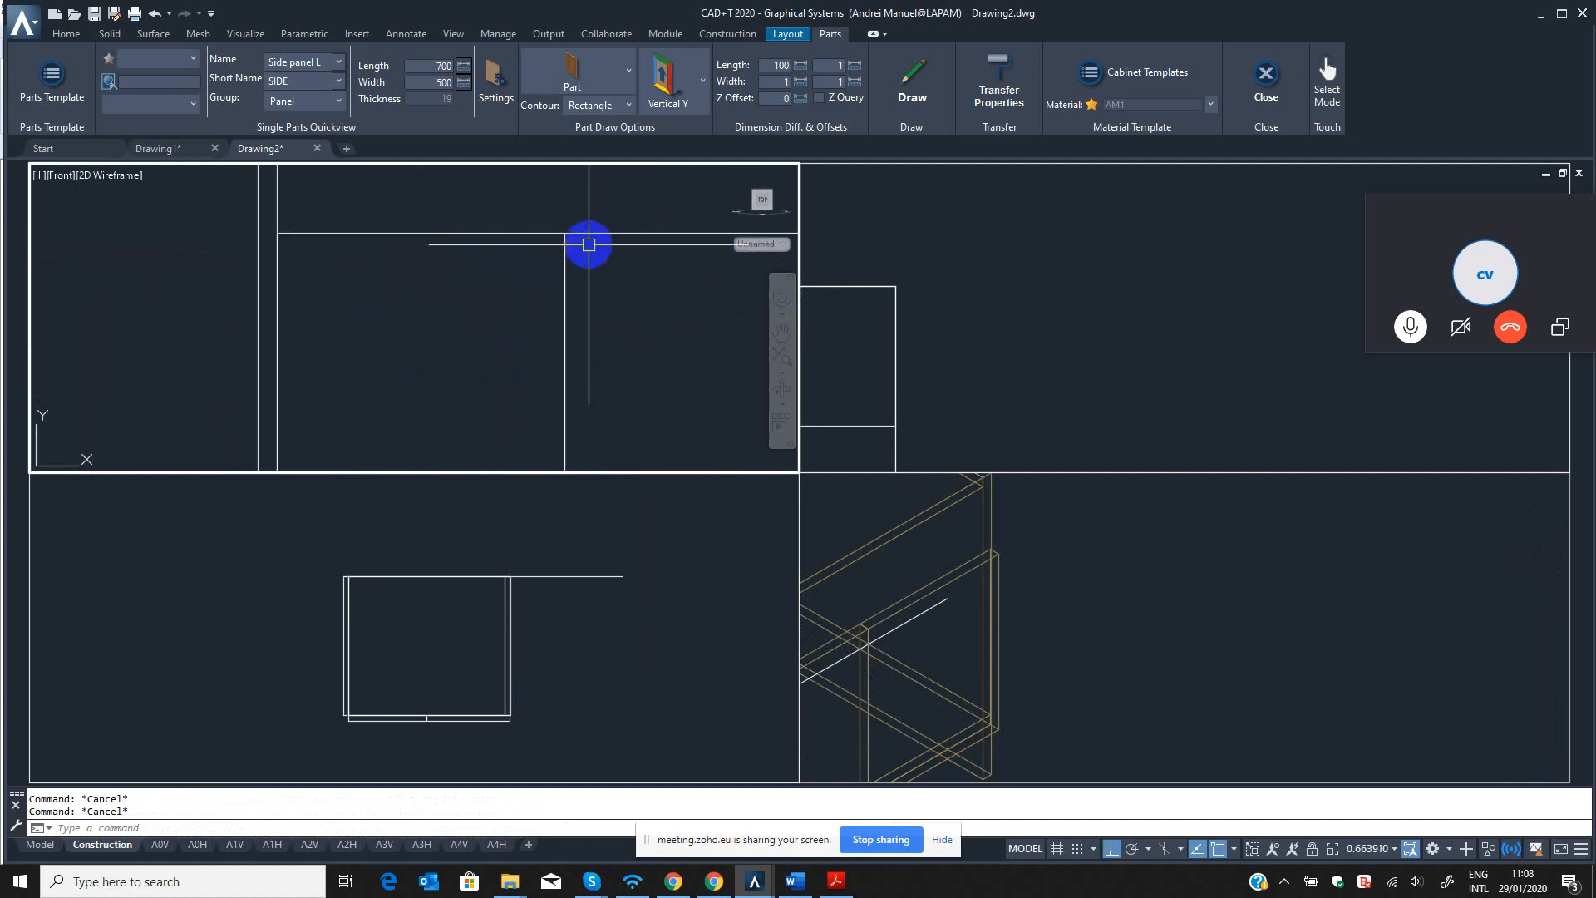
text(QED)
key(Return)
click(513, 261)
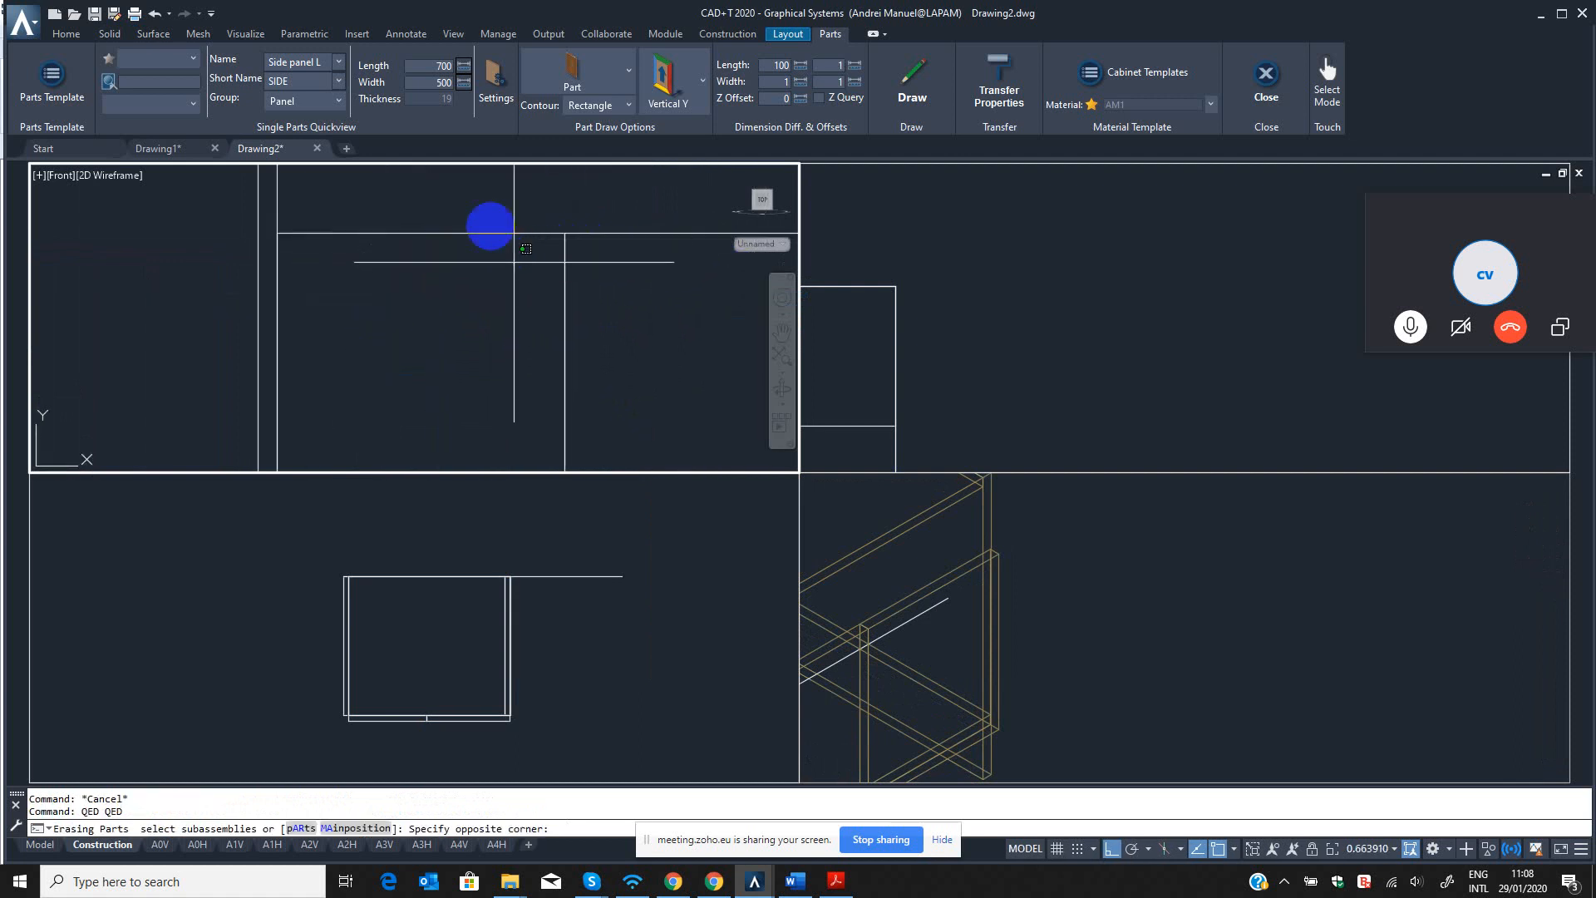
click(478, 214)
key(Return)
key(Escape)
key(Escape)
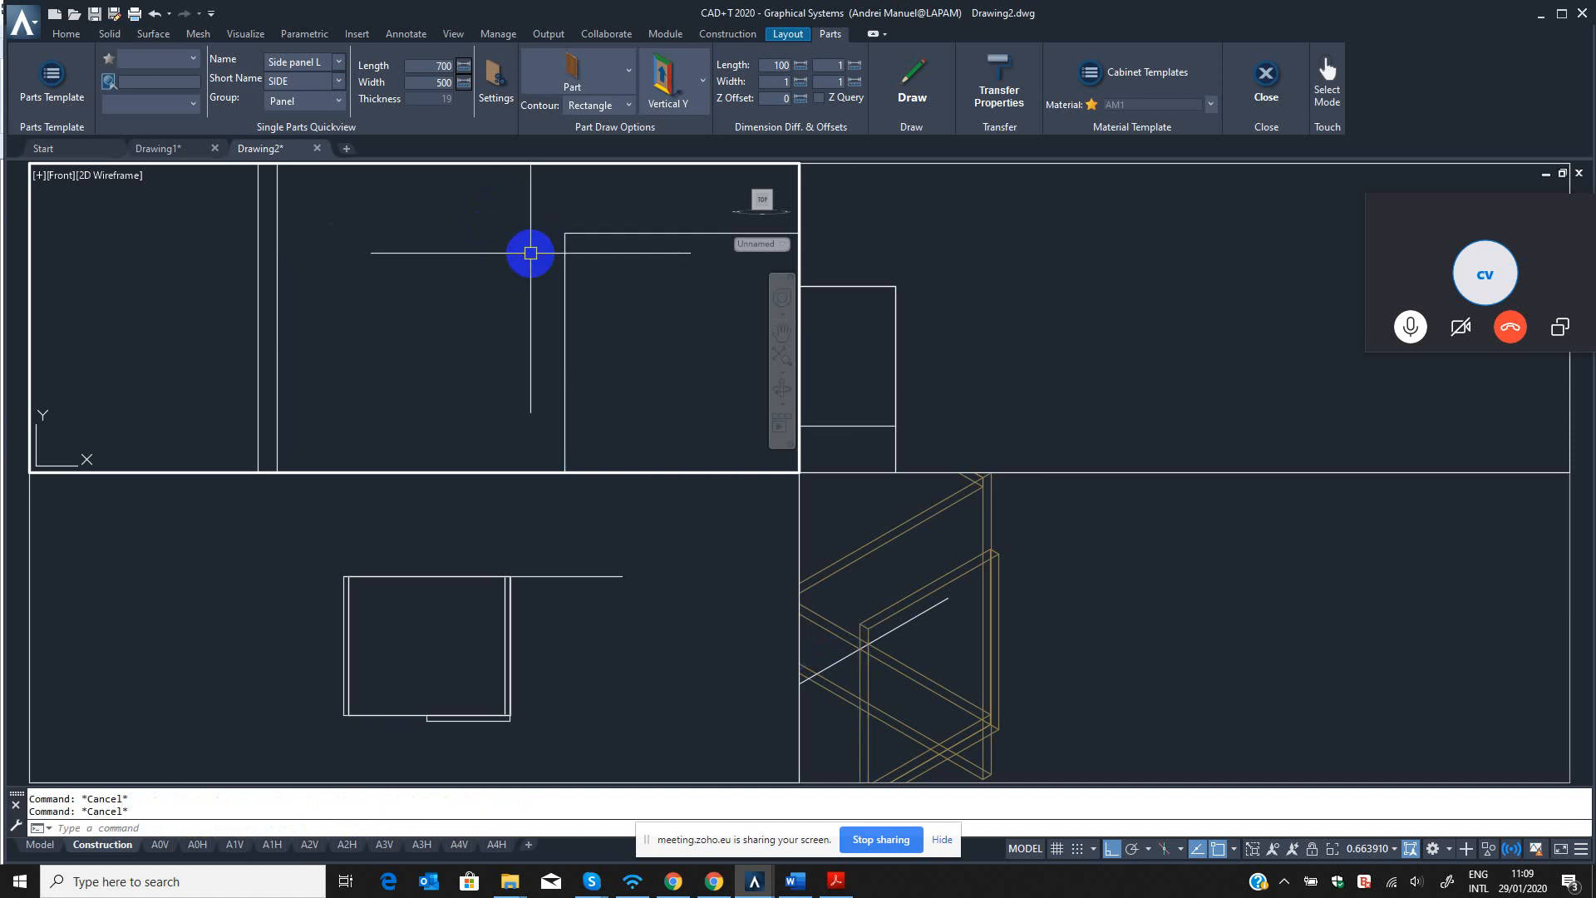
Stretch the left edge of the right front panel inward by 1 in the front view.
text(QST)
key(Return)
click(508, 200)
scroll(540, 283, down, 2)
click(560, 413)
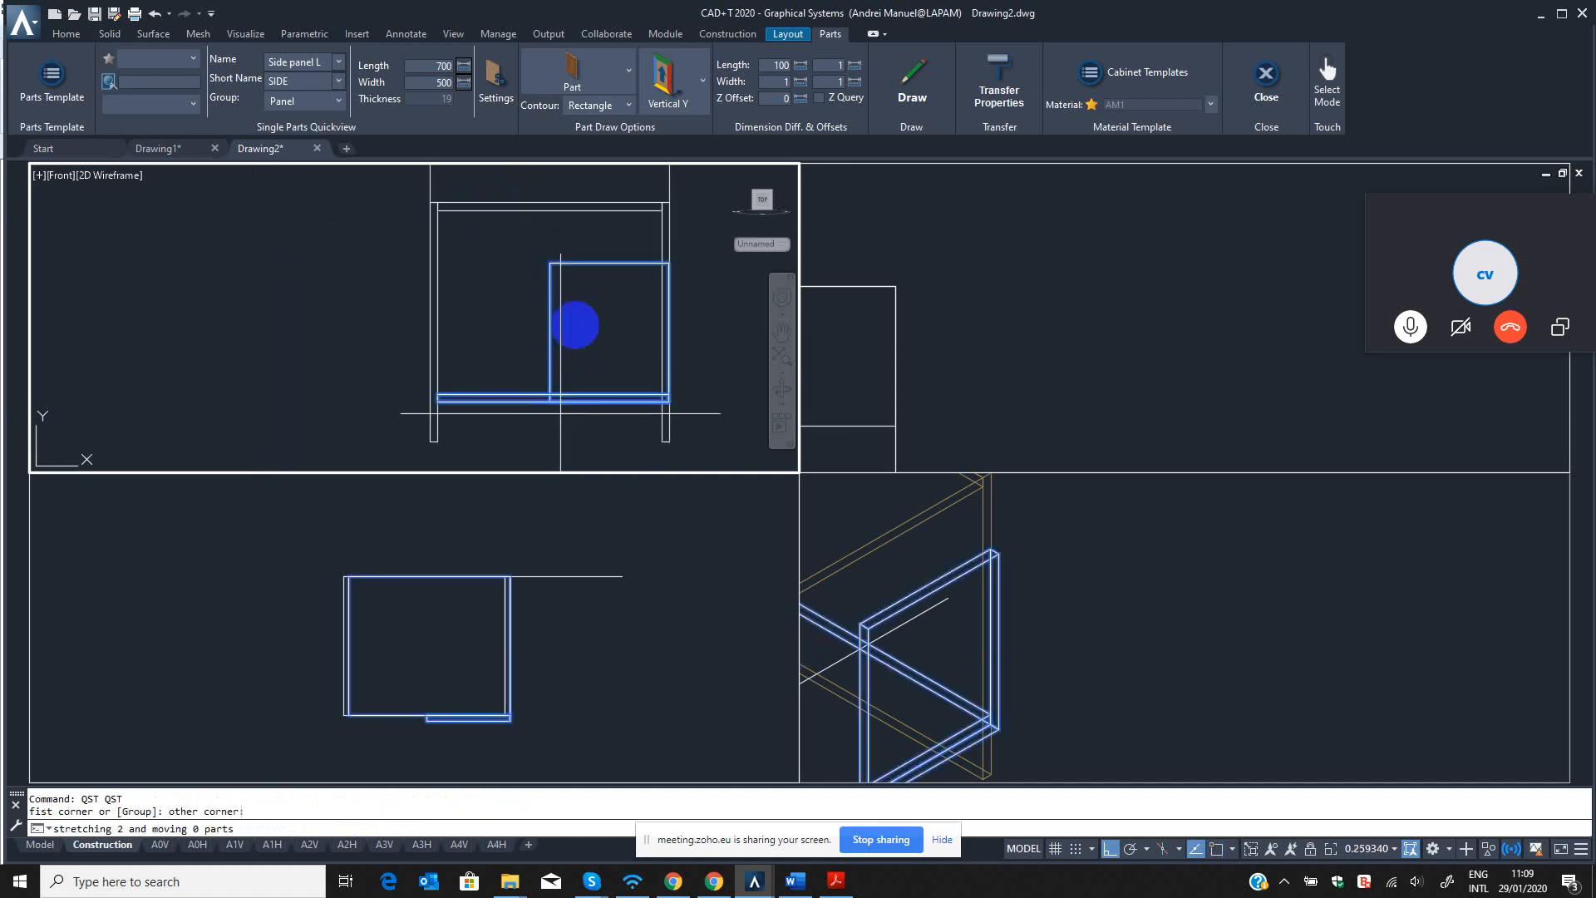
click(575, 318)
text(1)
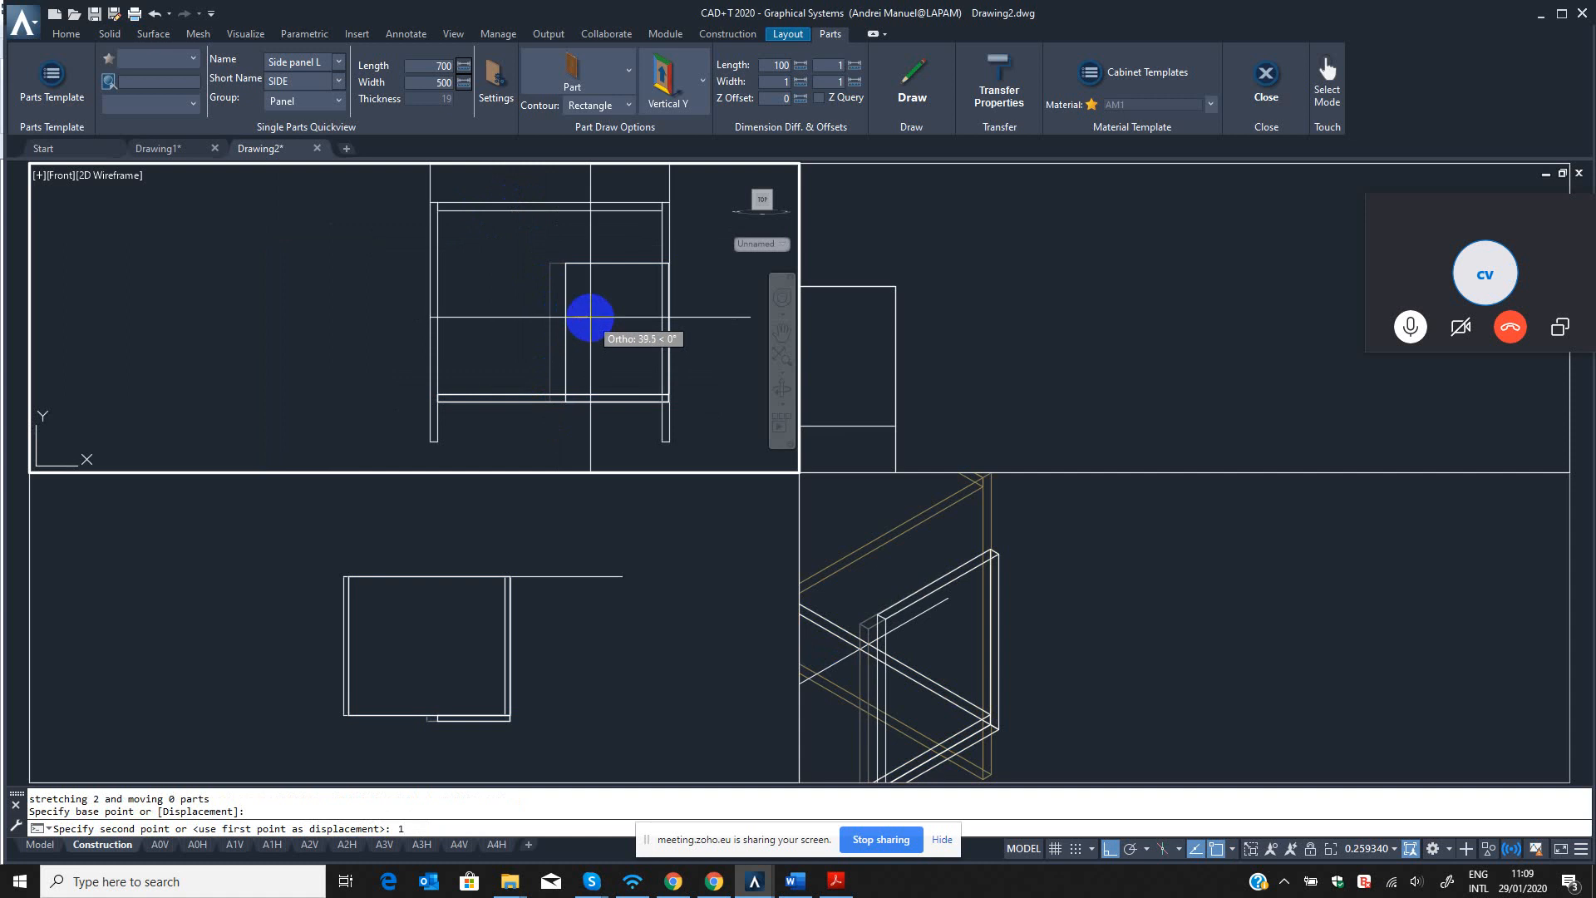
key(Return)
Mirror the right front panel about the vertical centreline through the top panel's midpoint to create the left front panel.
text(0)
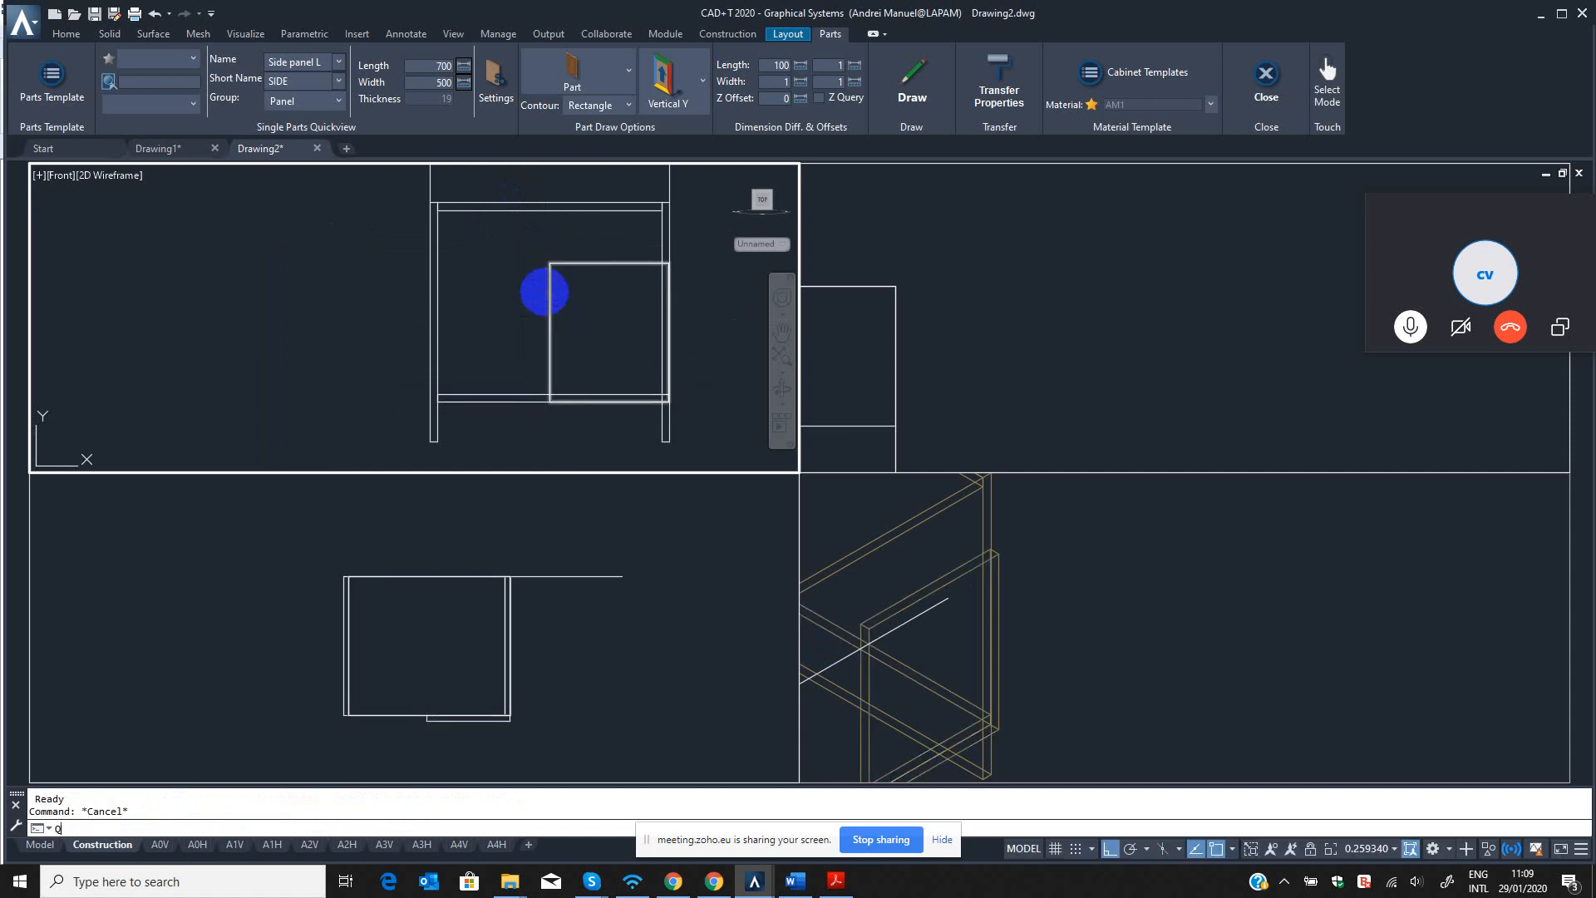
text(MI)
key(Return)
click(570, 302)
click(525, 274)
key(Return)
click(550, 211)
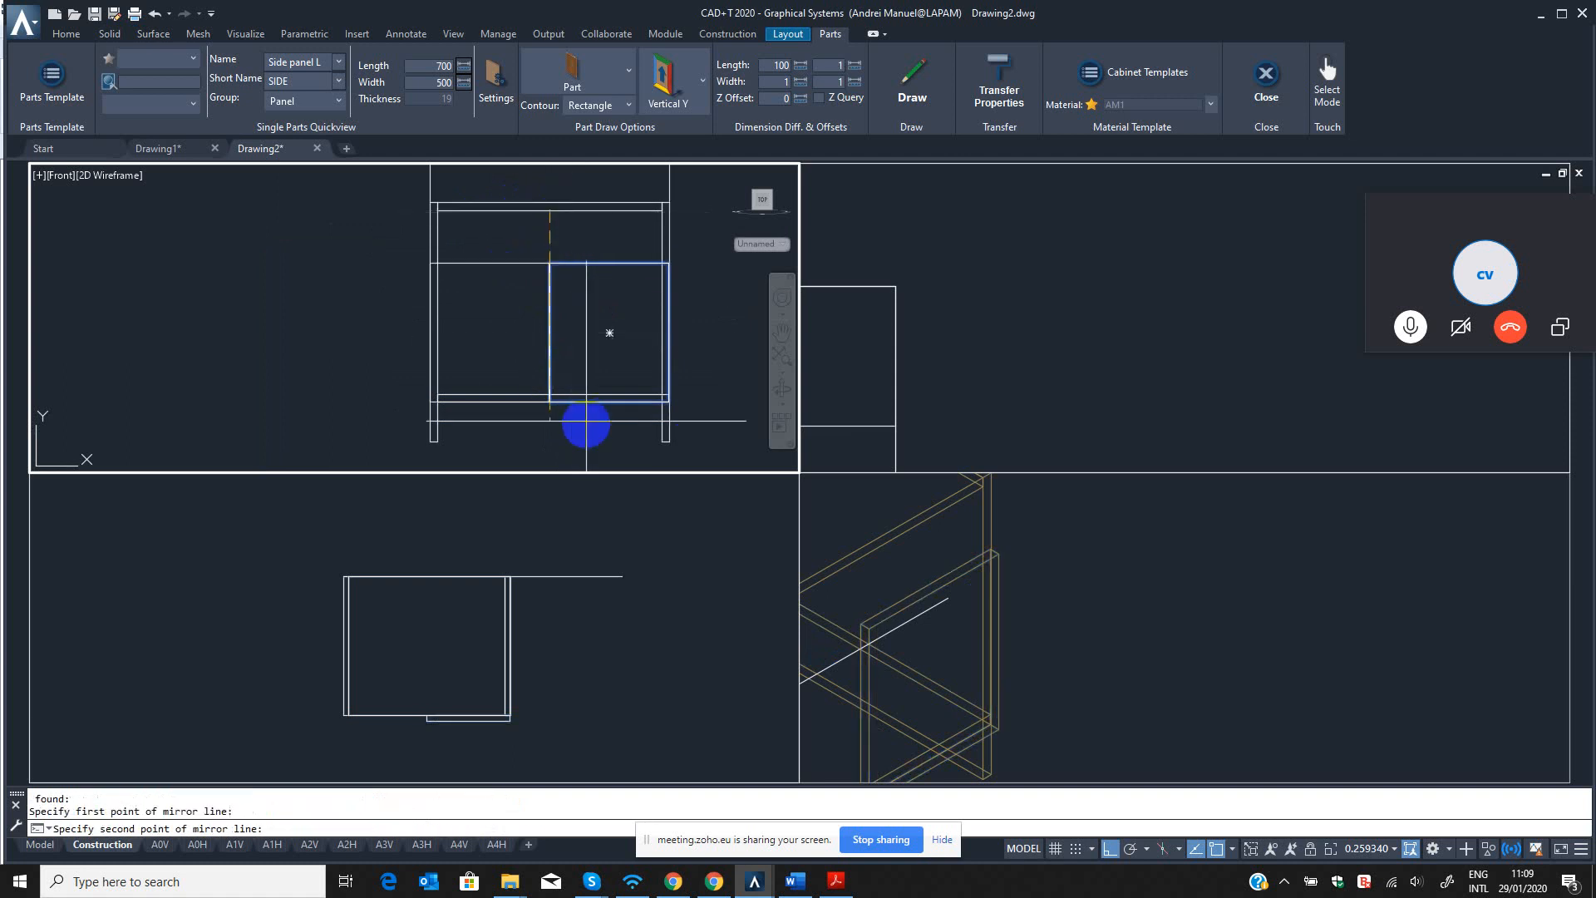
click(586, 421)
key(Return)
Add a linear dimension across the gap between the two front panels.
scroll(559, 250, up, 6)
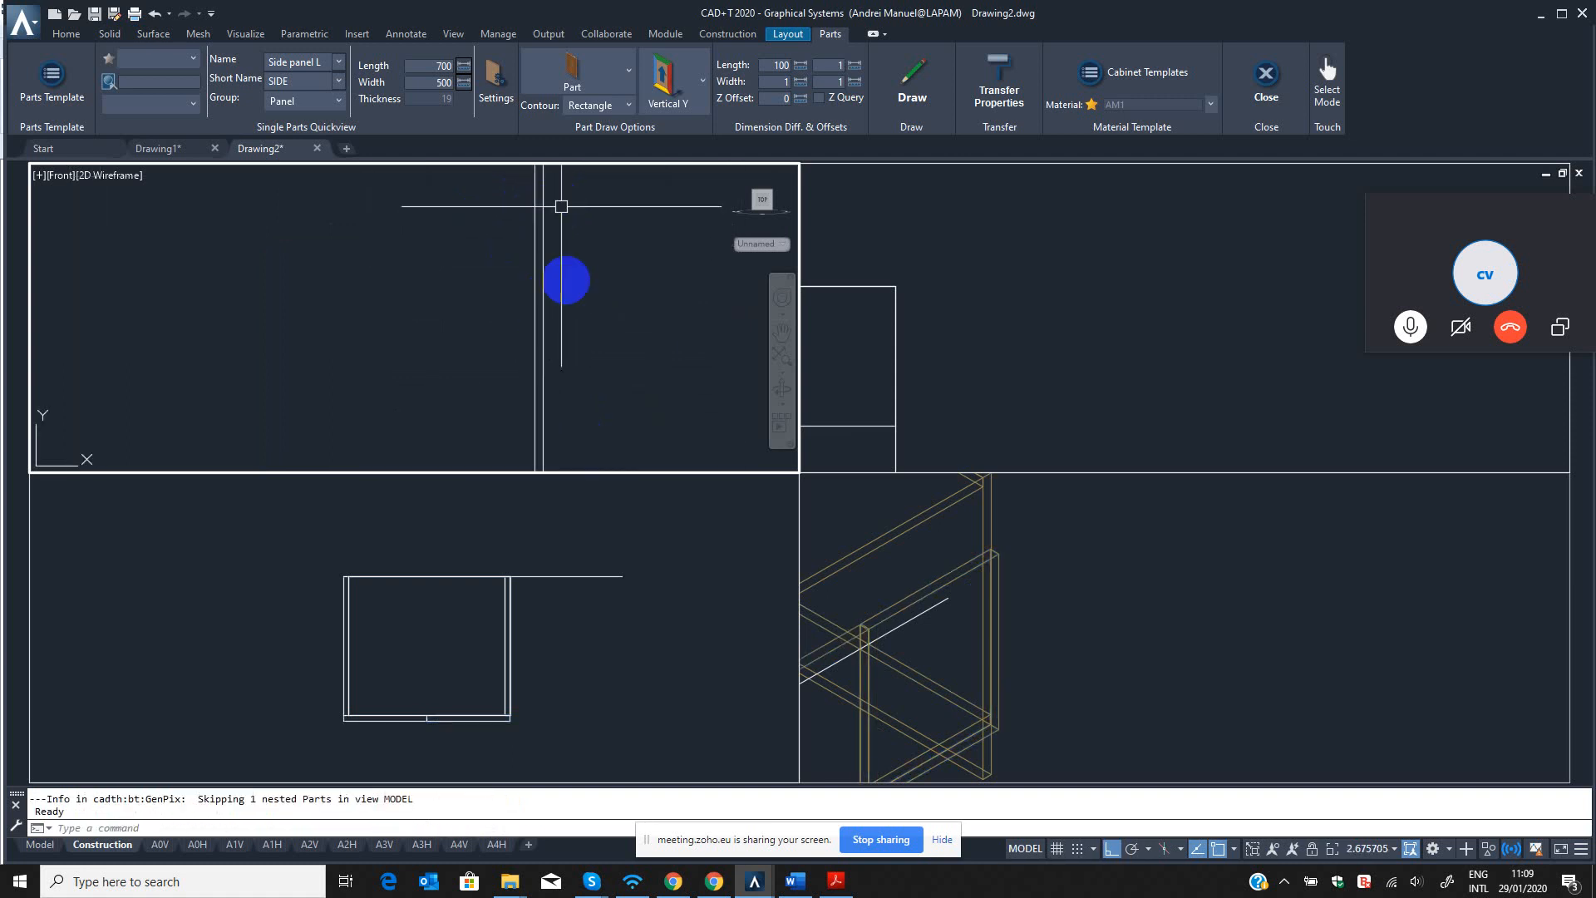
middle_drag(562, 206, 565, 388)
key(Escape)
key(Escape)
text(DLI)
key(Return)
scroll(561, 309, up, 2)
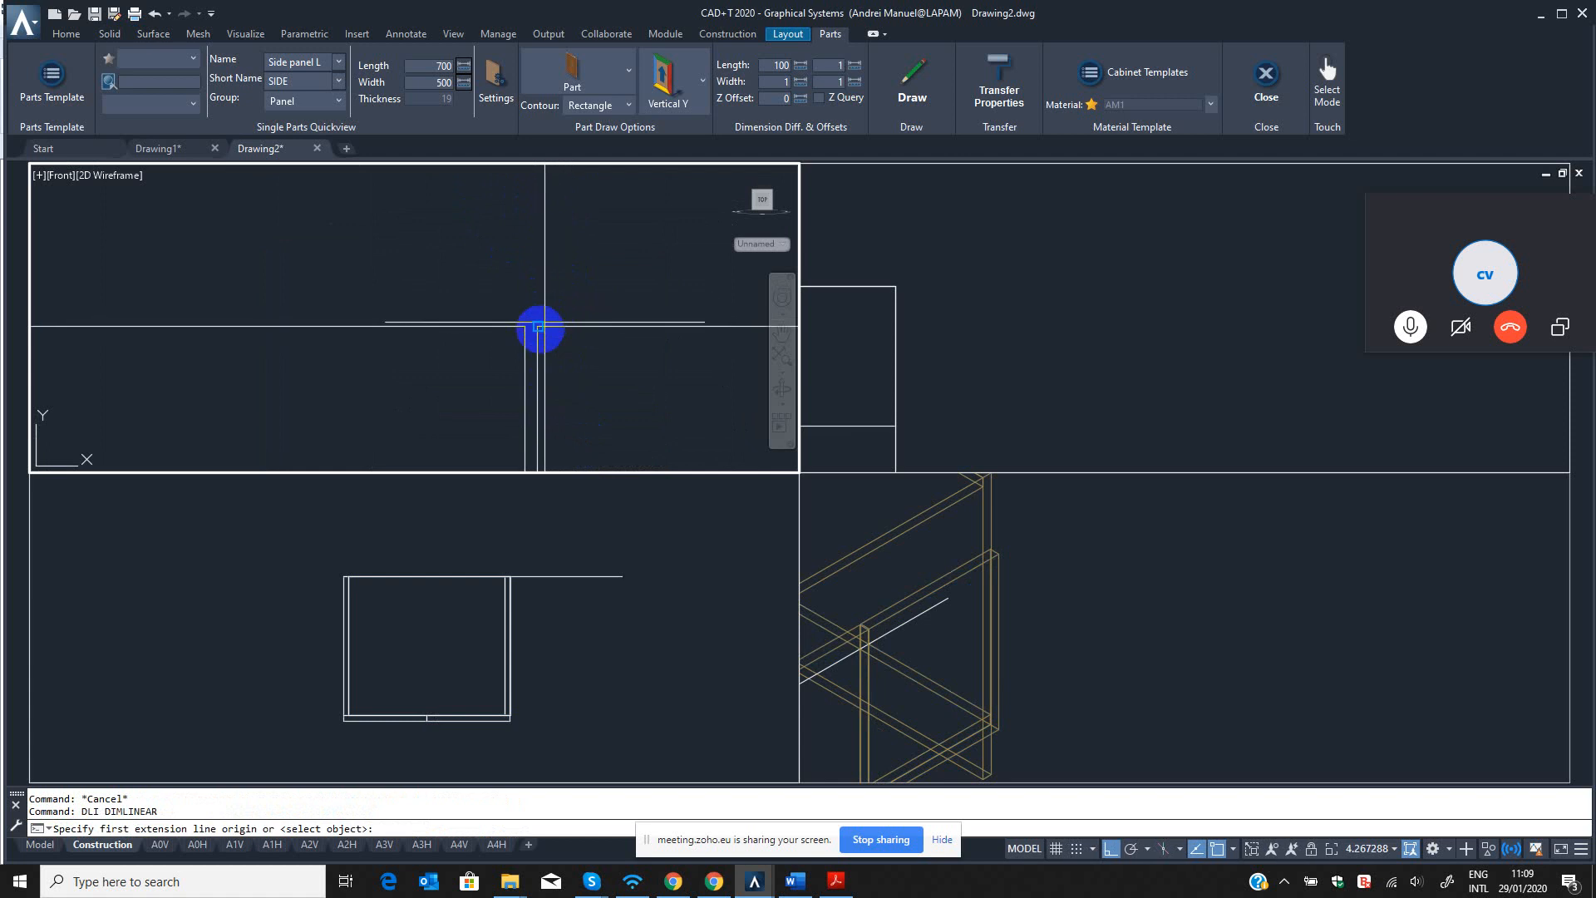
click(538, 327)
click(523, 327)
click(529, 275)
scroll(529, 337, down, 3)
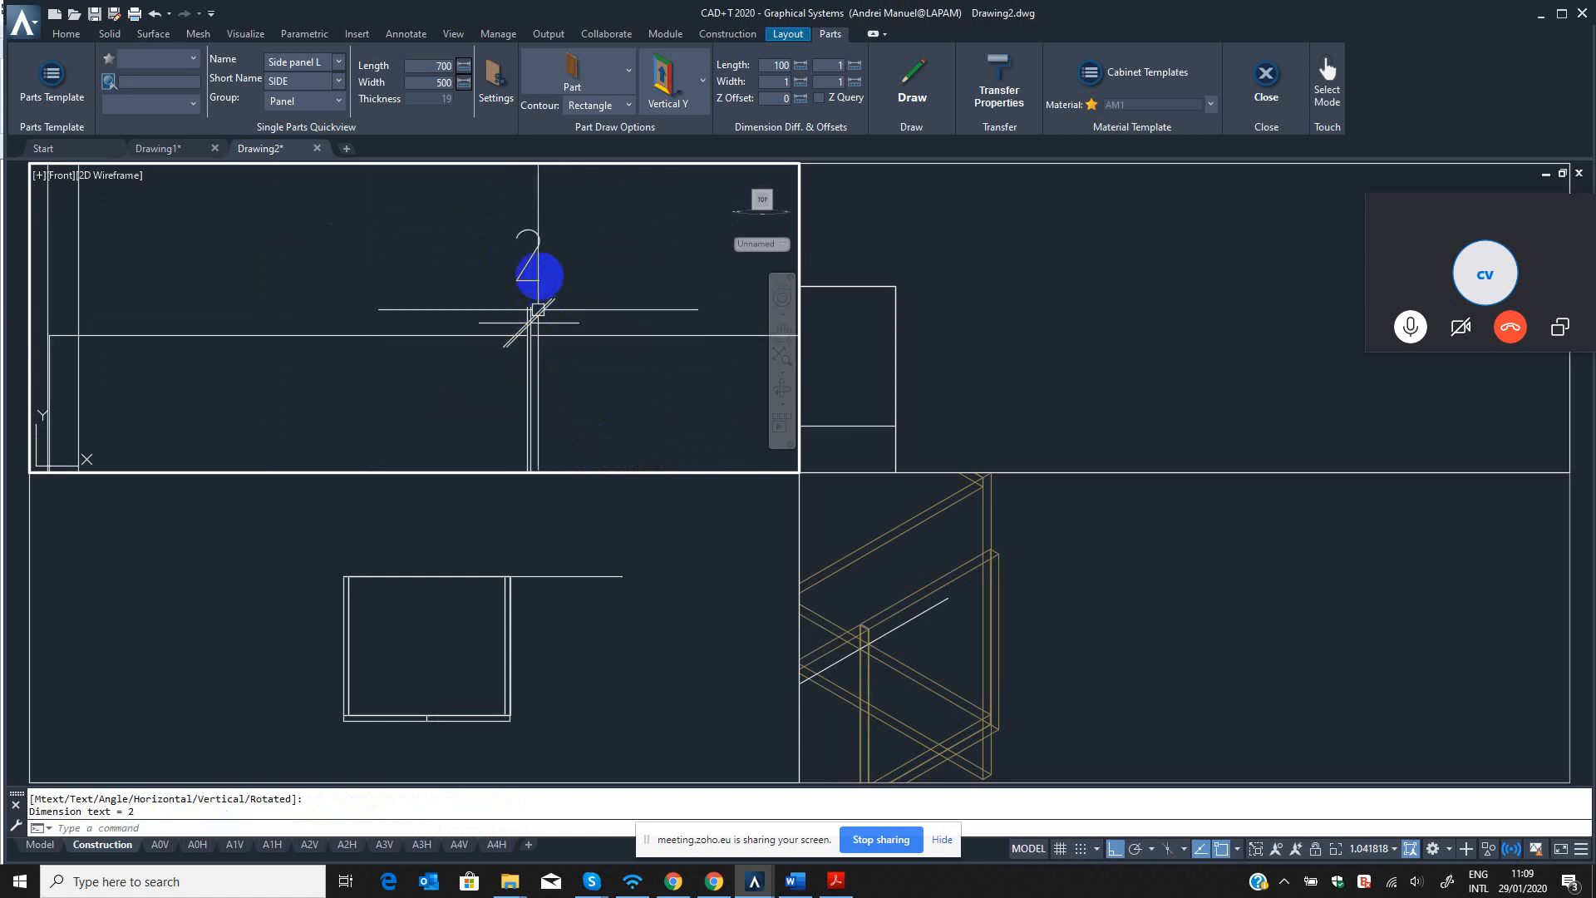
key(Escape)
Add a linear dimension between the left front panel's outer edge and the left side panel's outer face.
scroll(374, 322, up, 6)
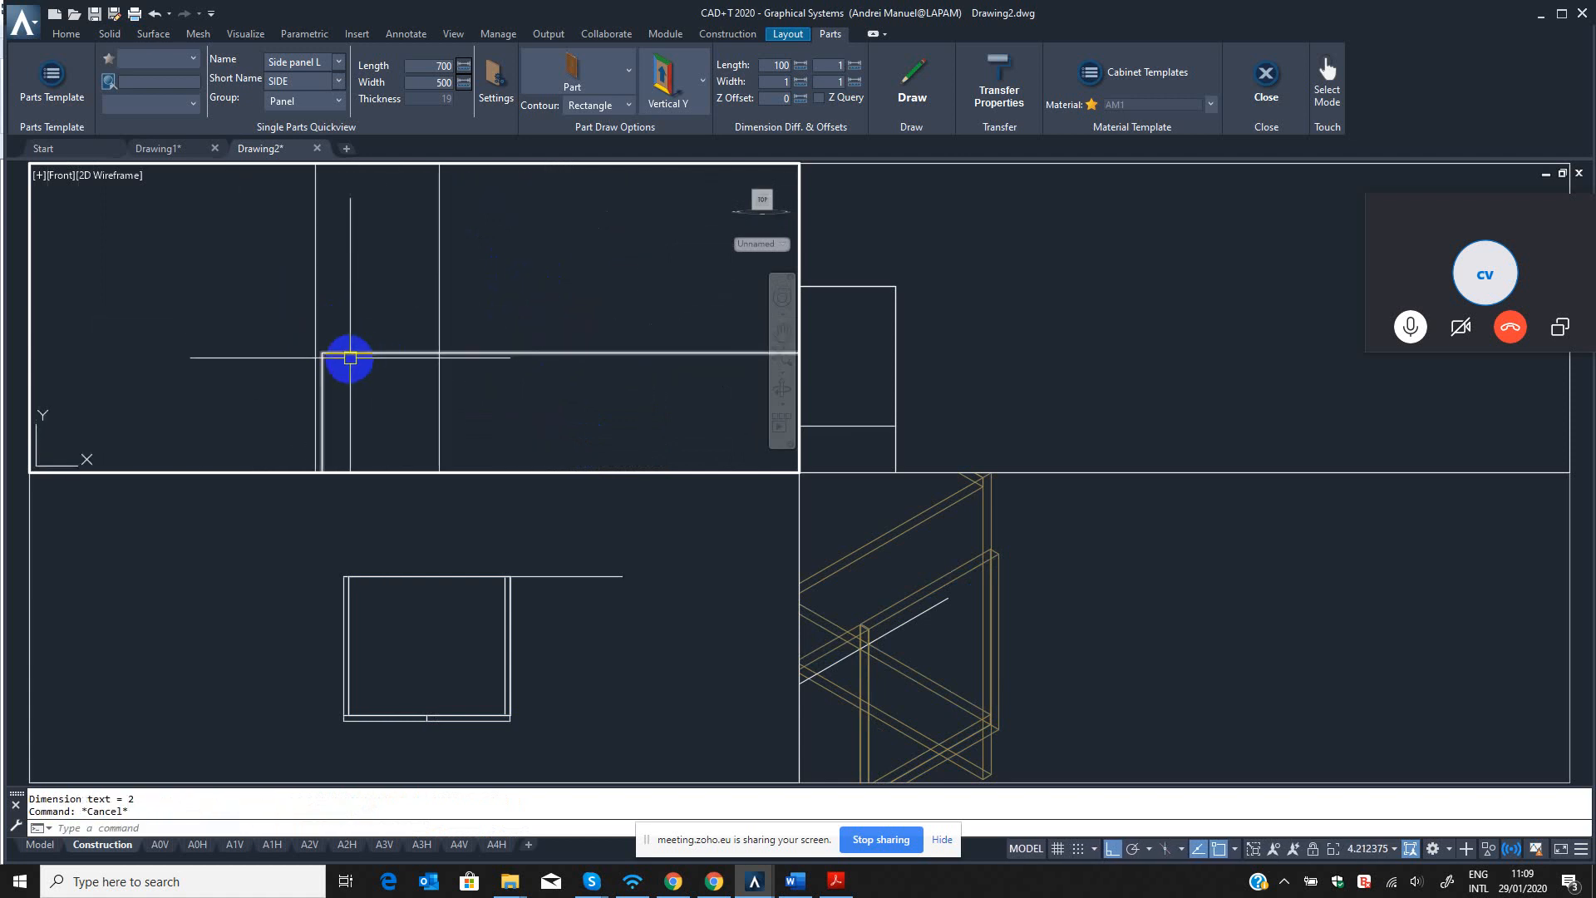
key(Escape)
text(DLI)
key(Return)
click(323, 352)
click(315, 335)
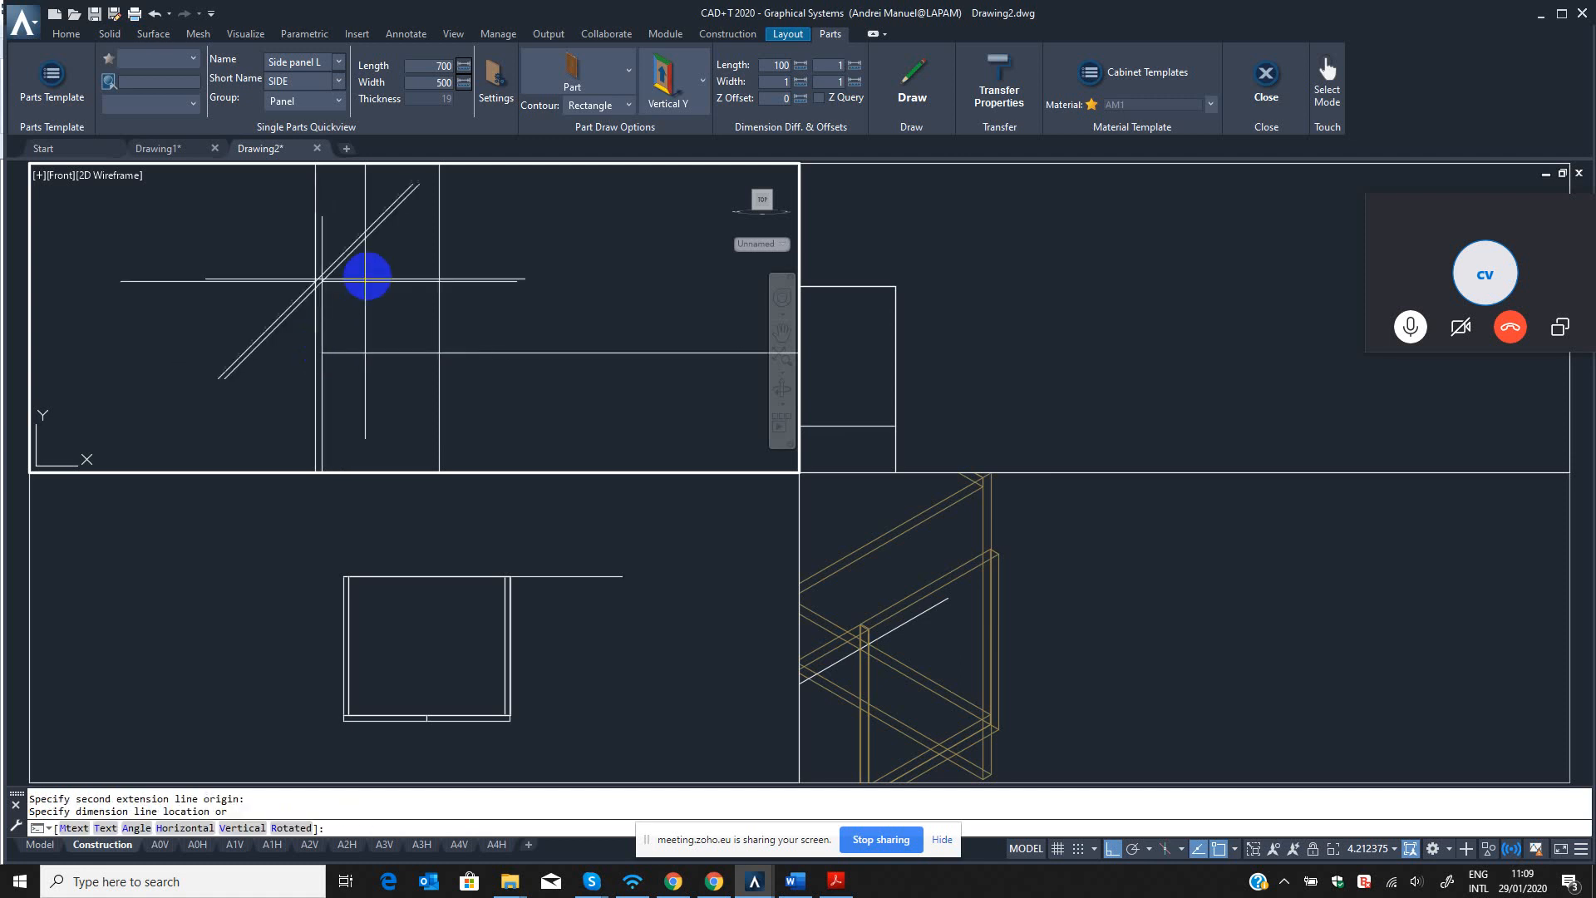
scroll(358, 263, down, 6)
key(Escape)
key(Escape)
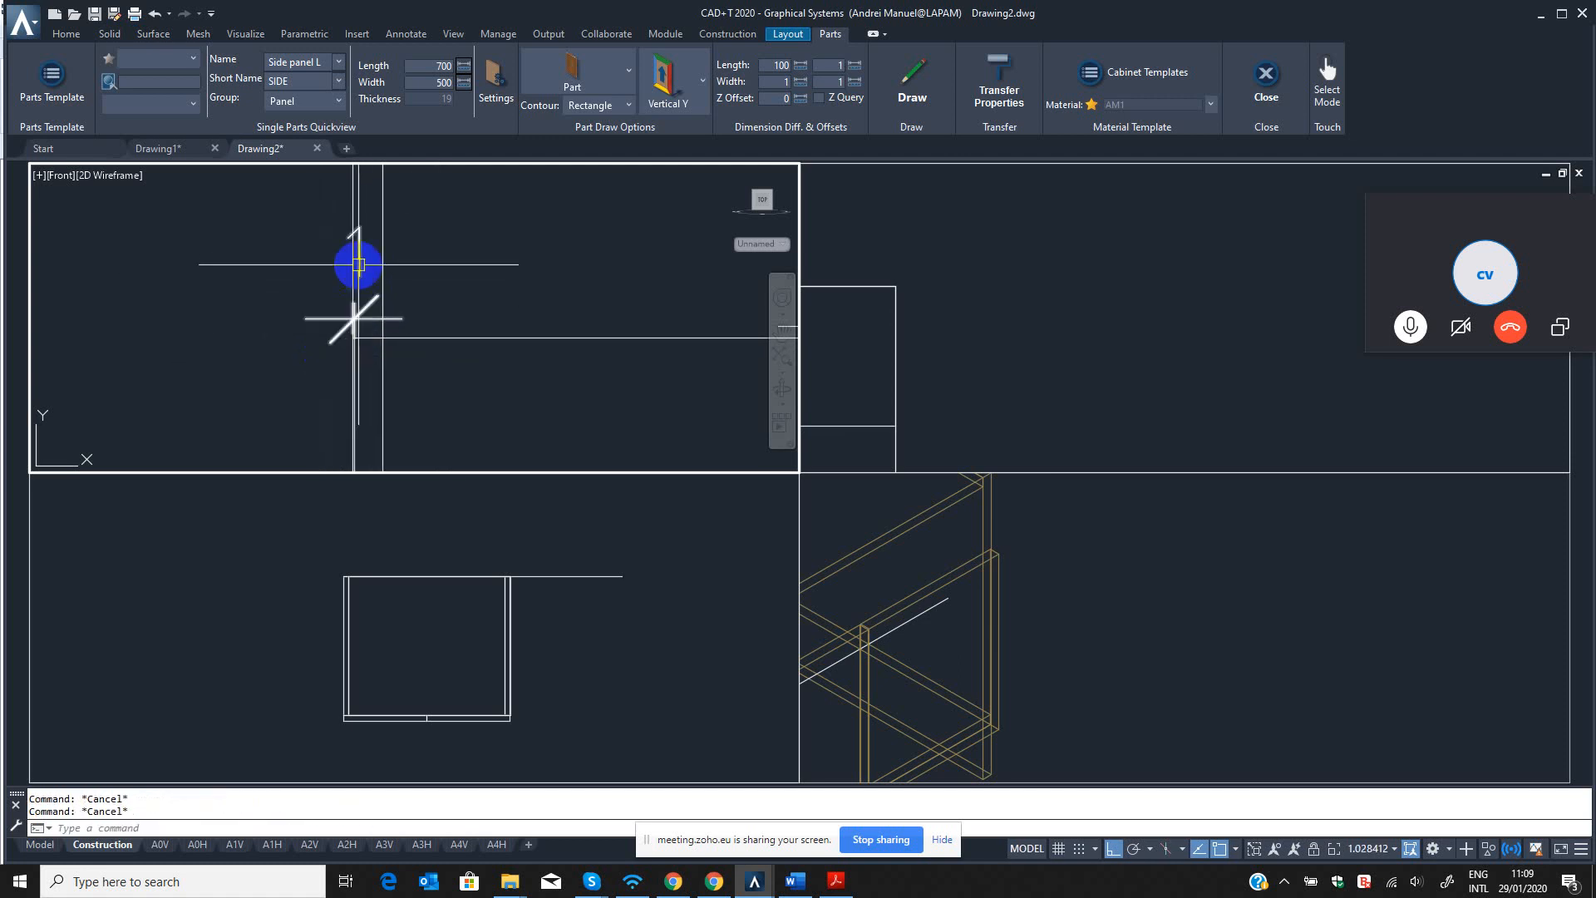
Erase the two gap dimensions from the front view using the parts erase command.
text(QED)
key(Return)
scroll(356, 267, down, 6)
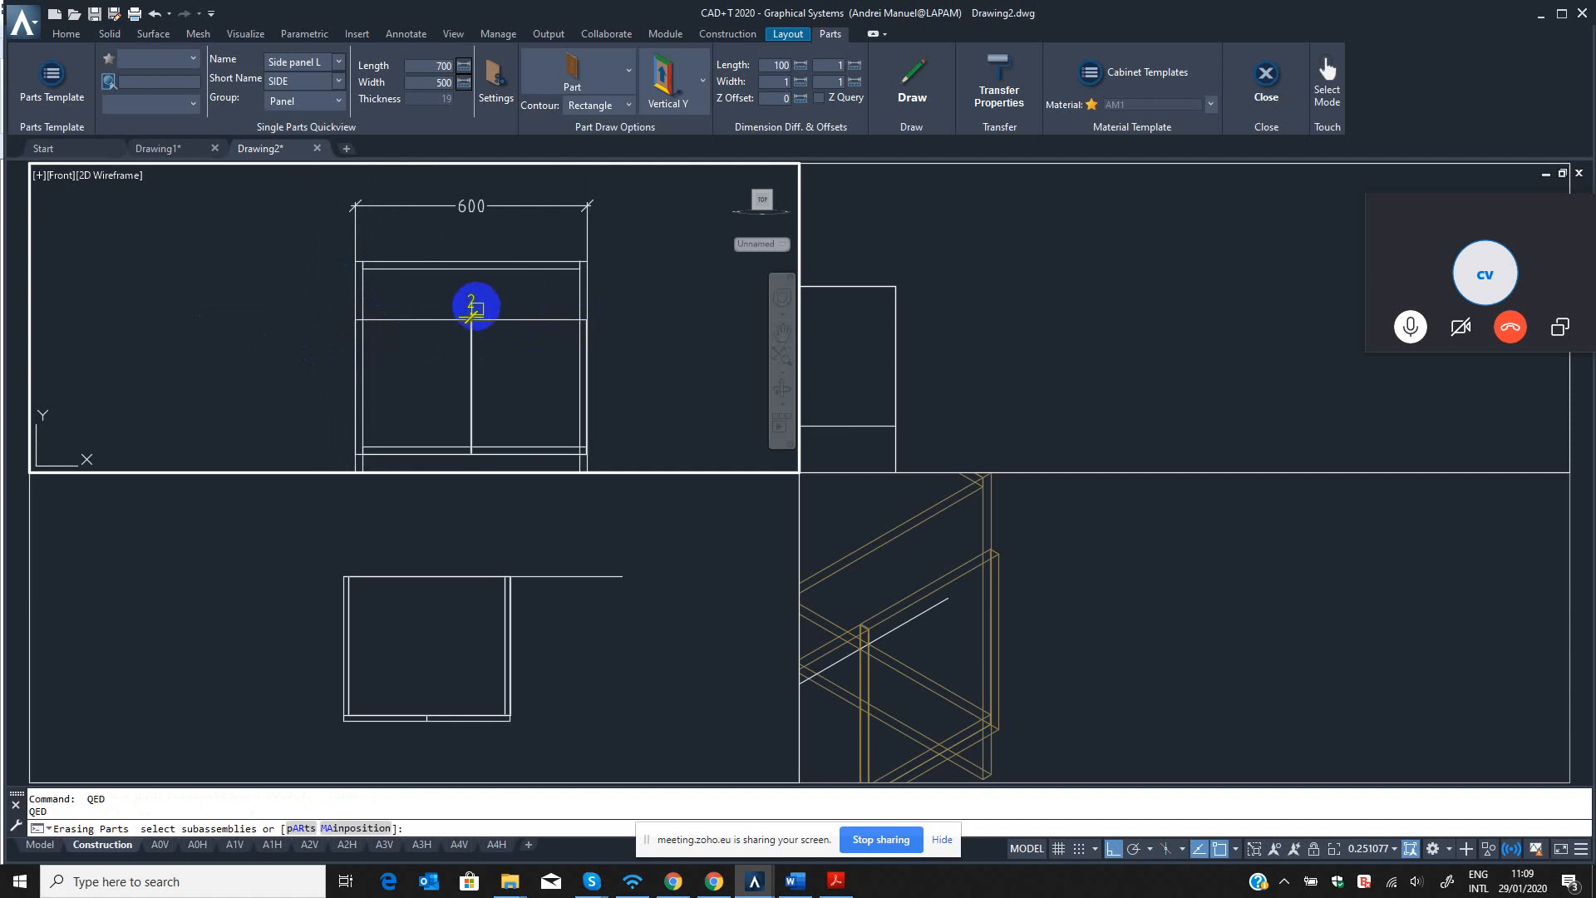
click(474, 309)
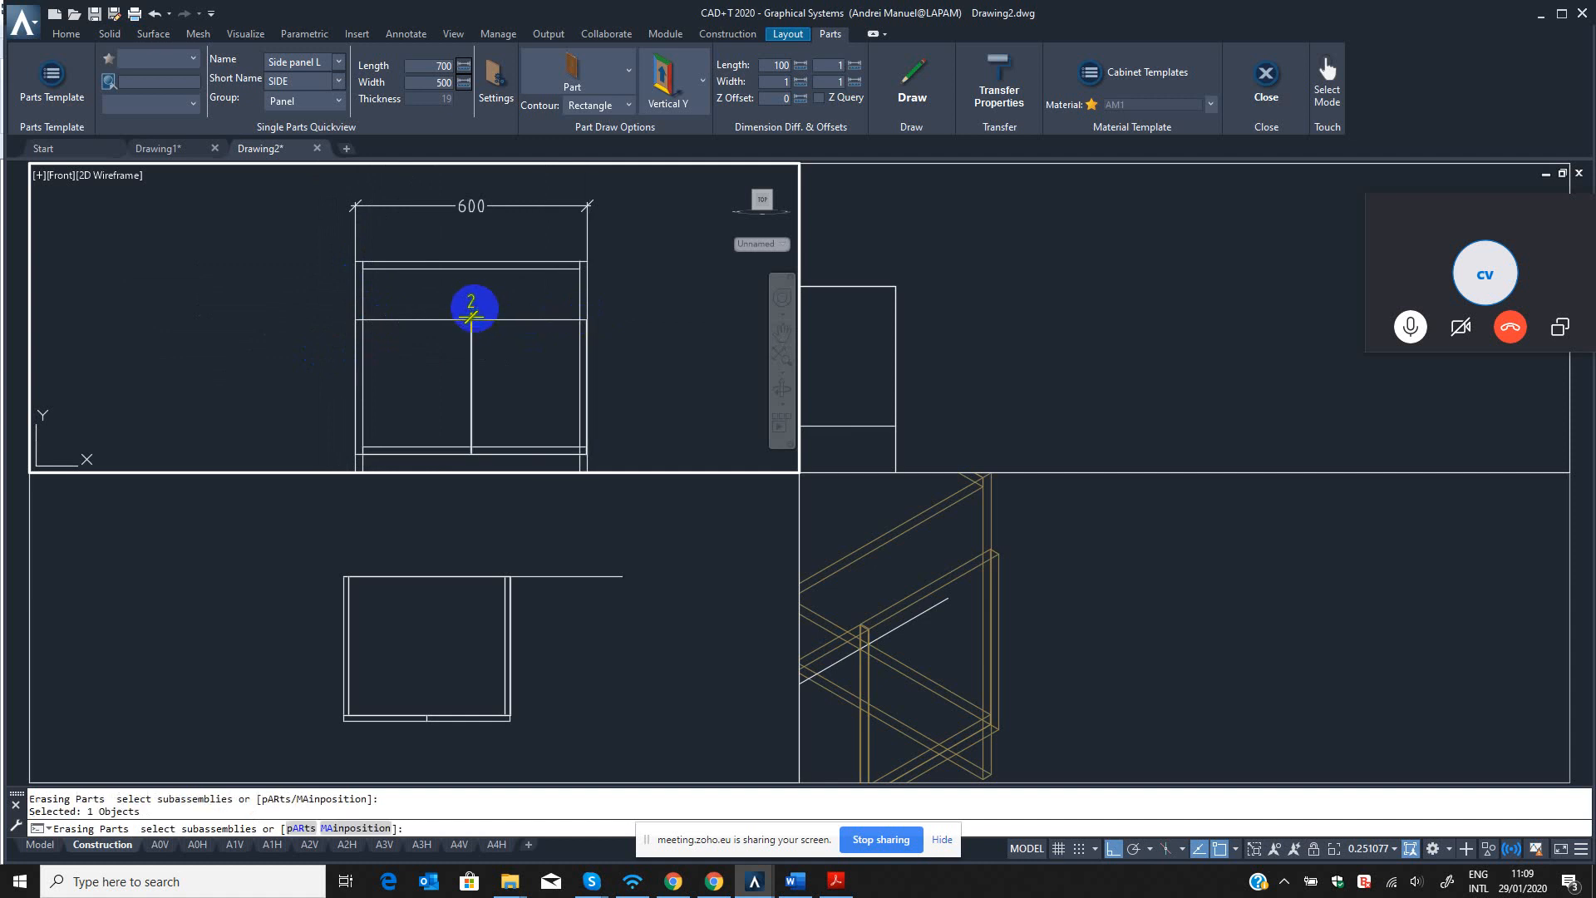
Examine the two mirrored front panels in the isometric and front views.
click(951, 620)
scroll(1048, 509, up, 3)
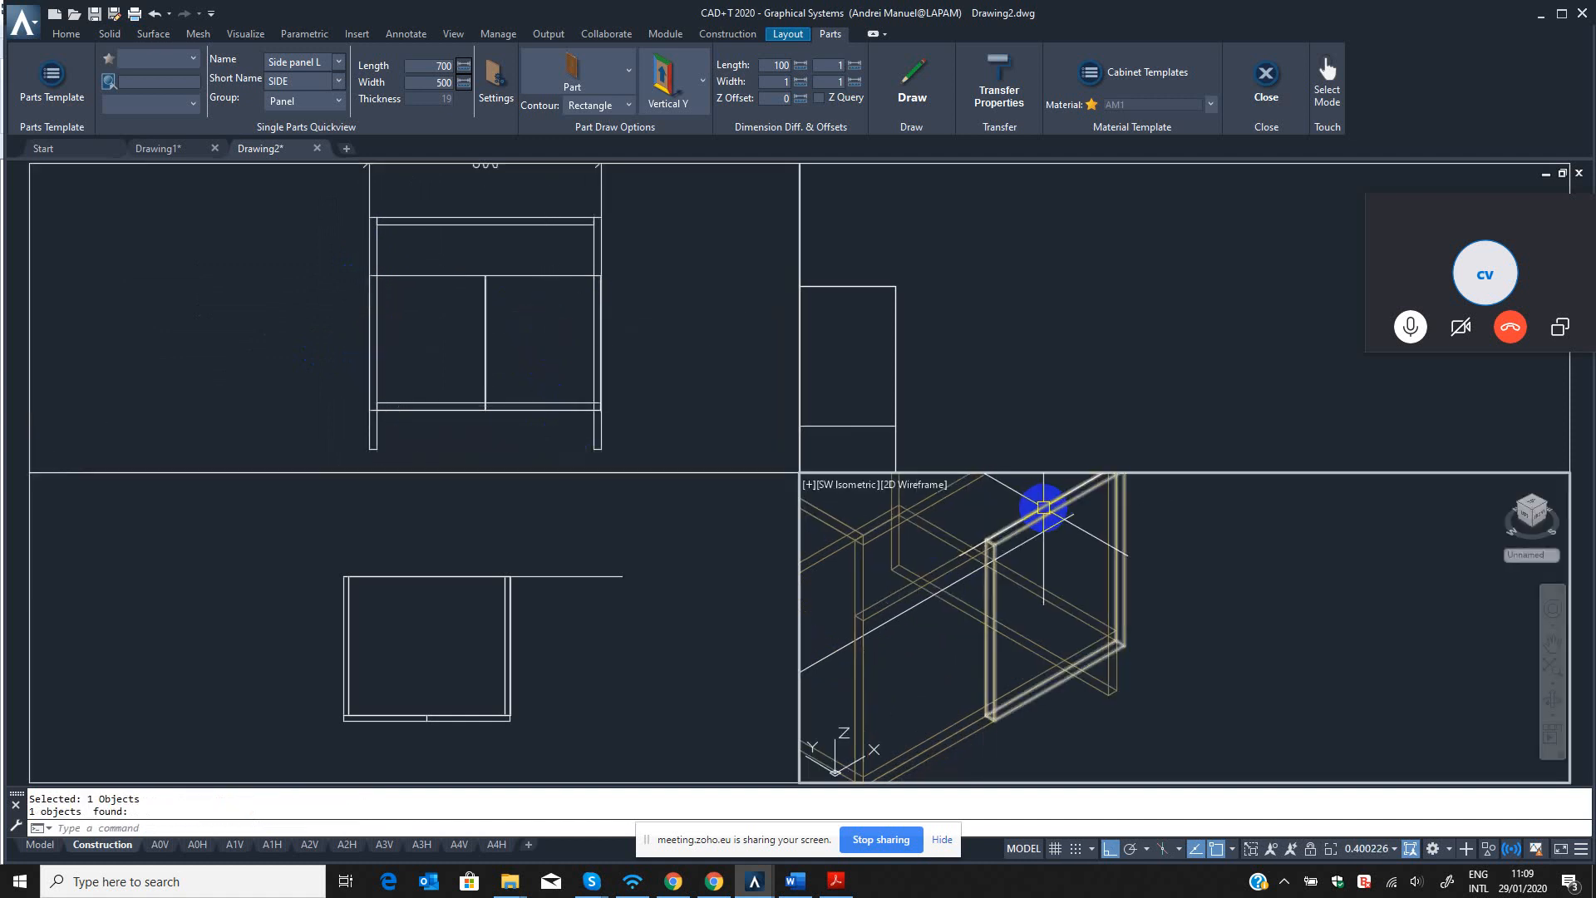
scroll(1072, 565, down, 6)
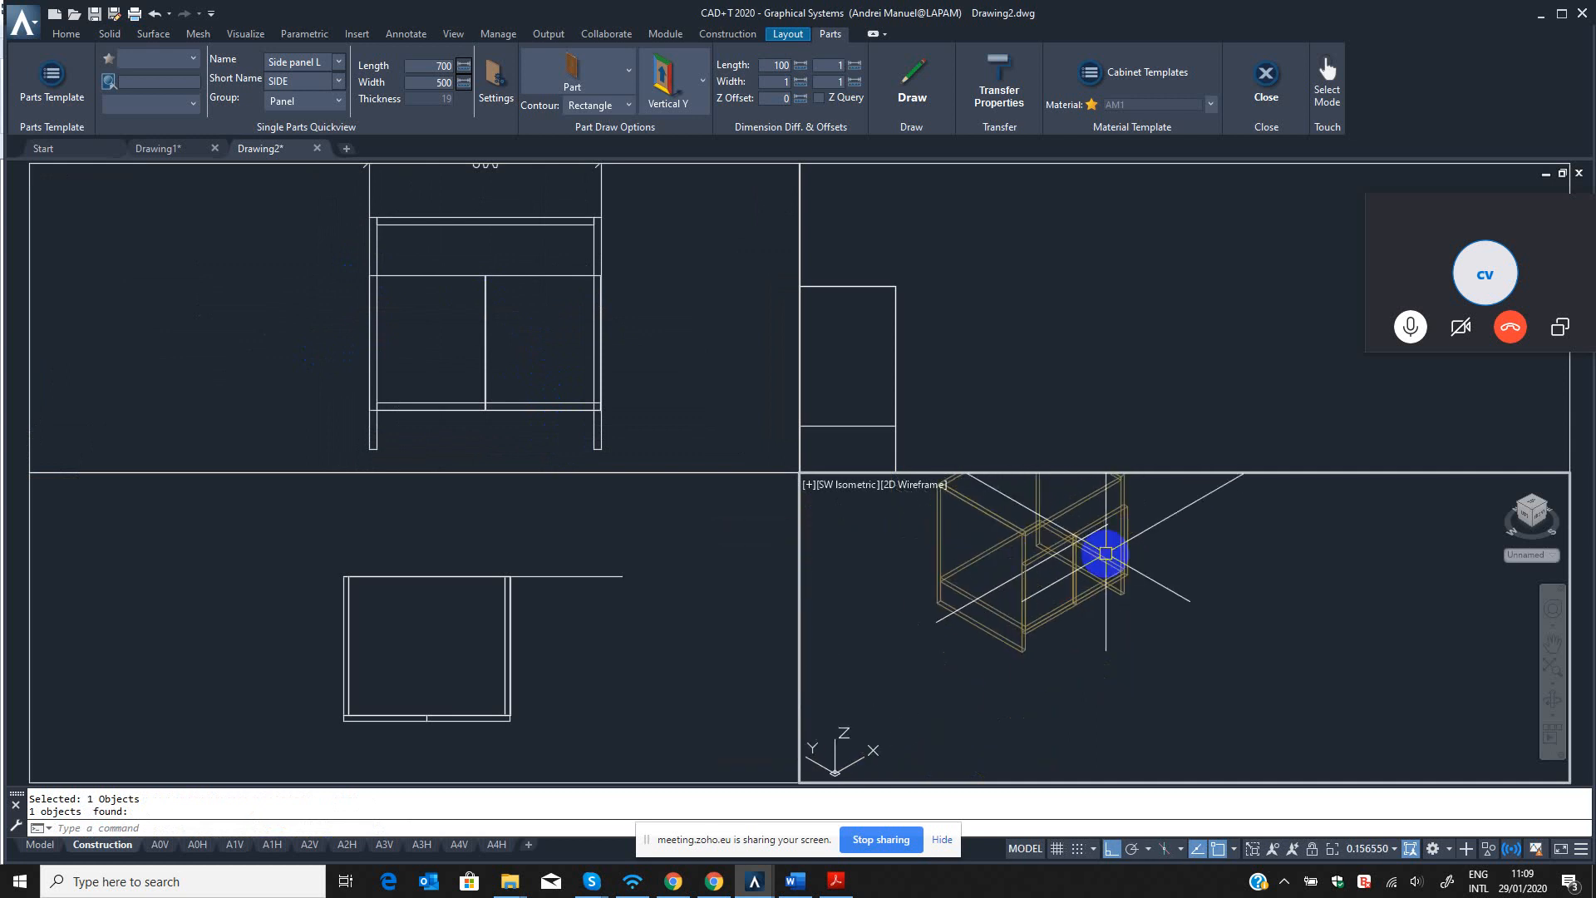
click(735, 390)
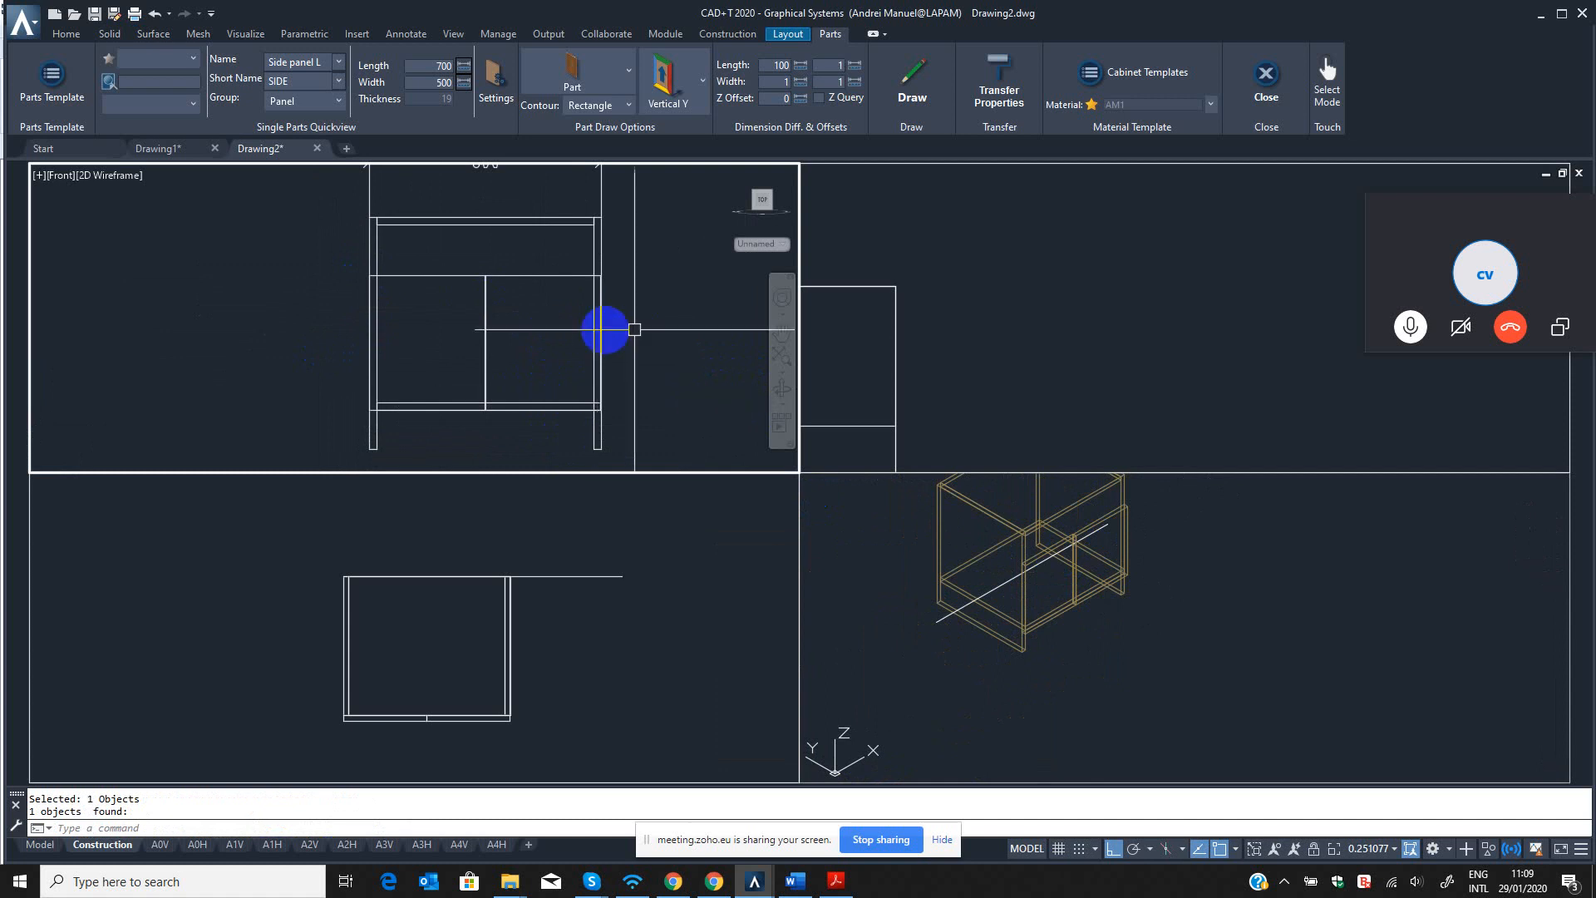
scroll(499, 307, up, 3)
scroll(451, 289, down, 6)
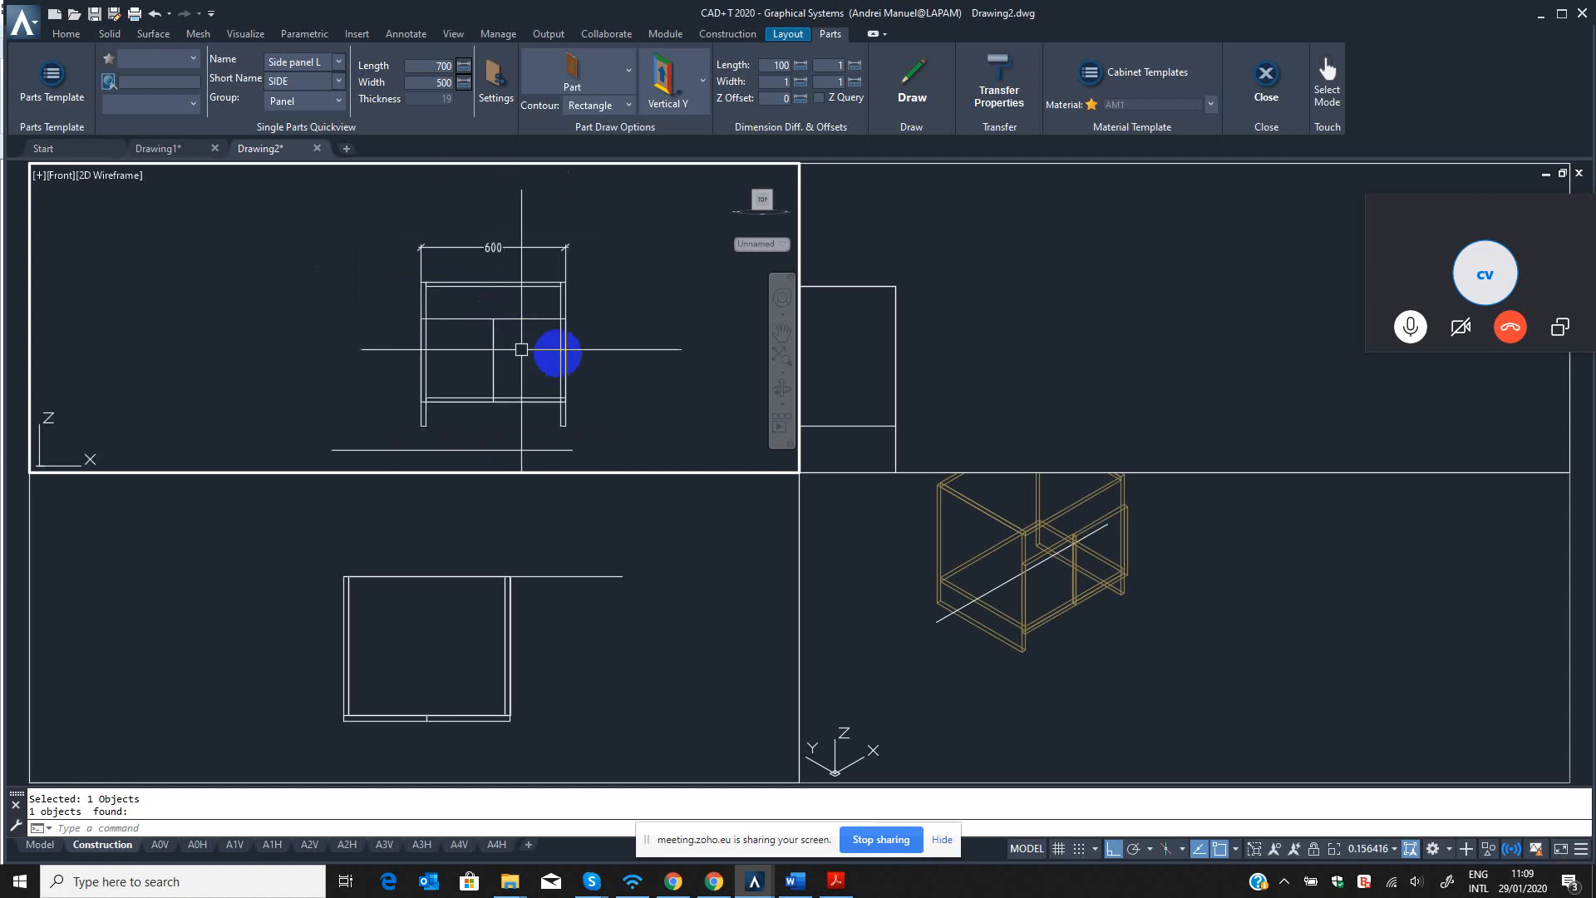
click(1043, 528)
click(394, 343)
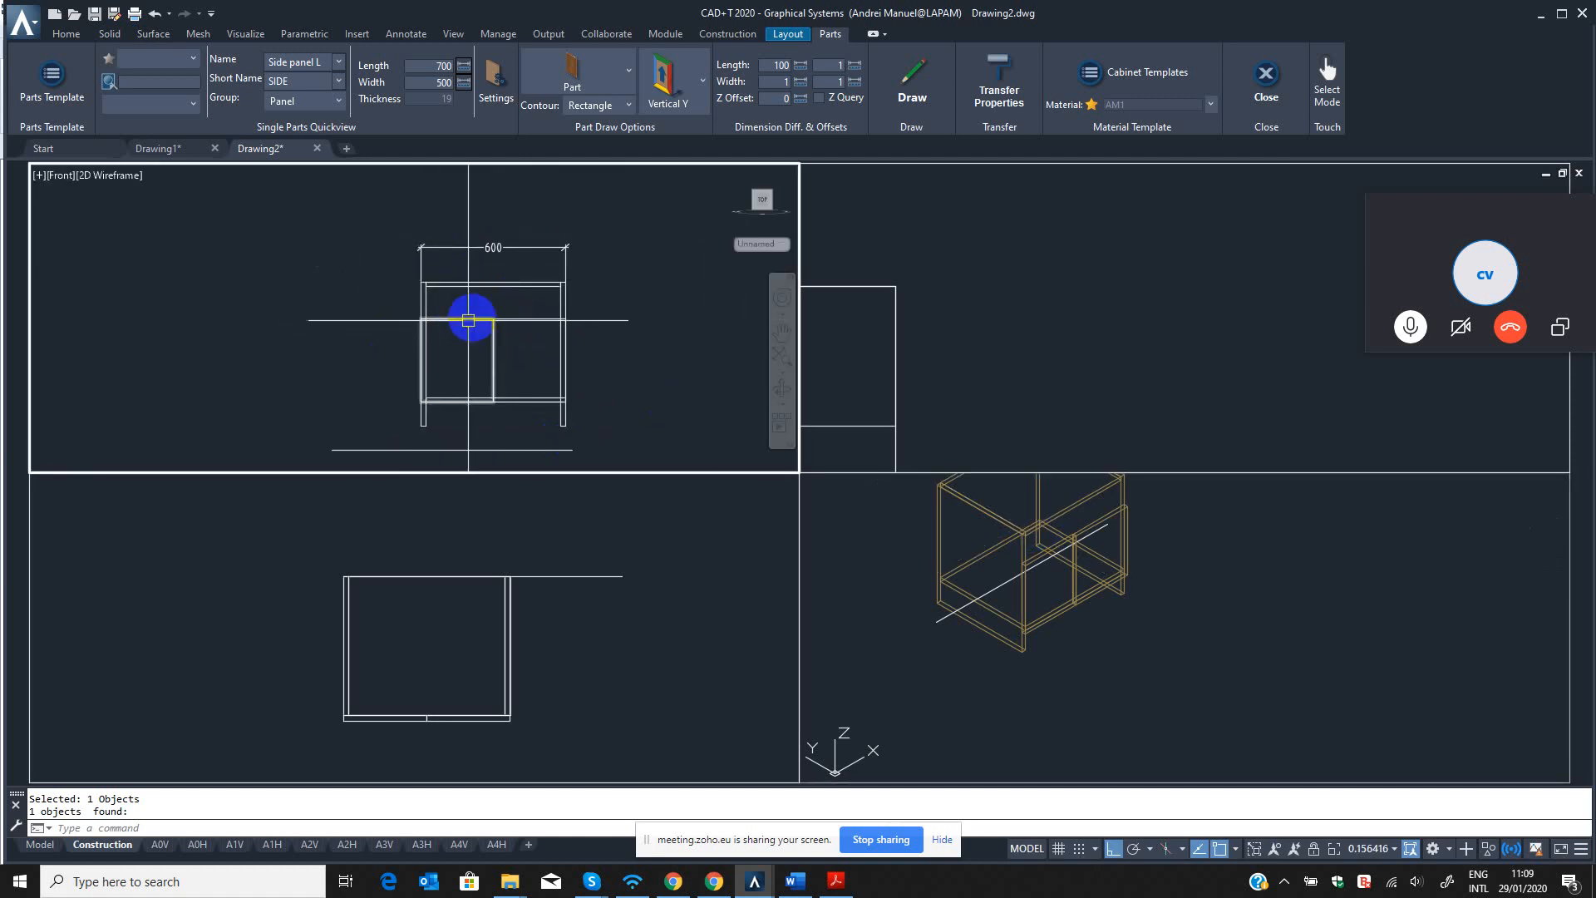
scroll(574, 332, up, 3)
middle_drag(378, 346, 486, 348)
Define a new part named Drawer facia with short name DRAW, length 600 and width 150.
click(288, 60)
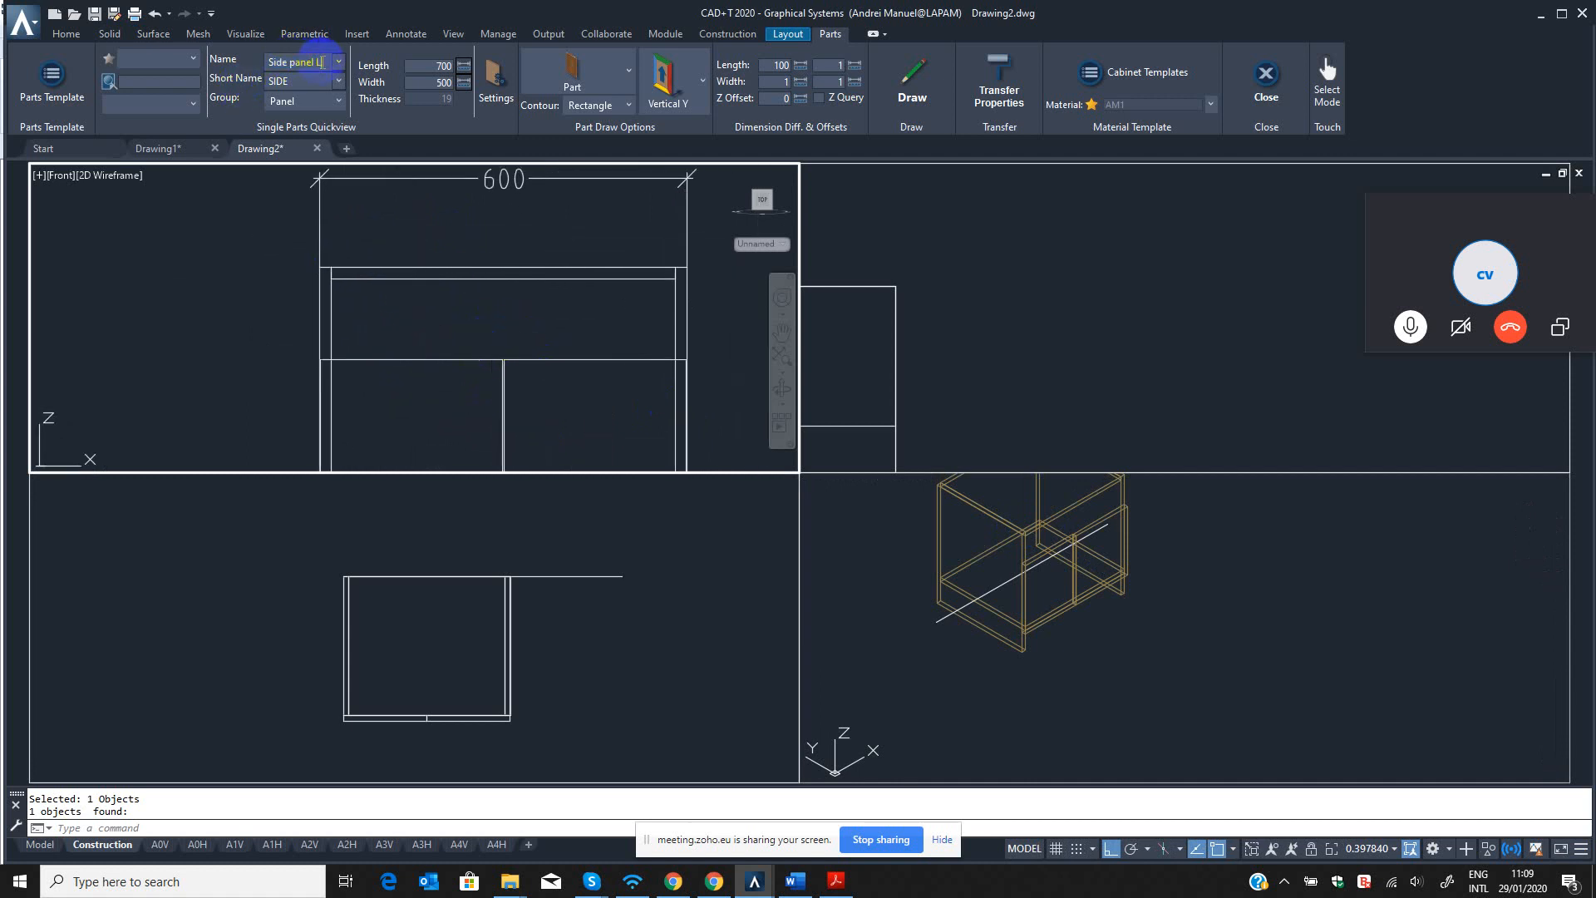
click(451, 399)
key(Escape)
click(324, 61)
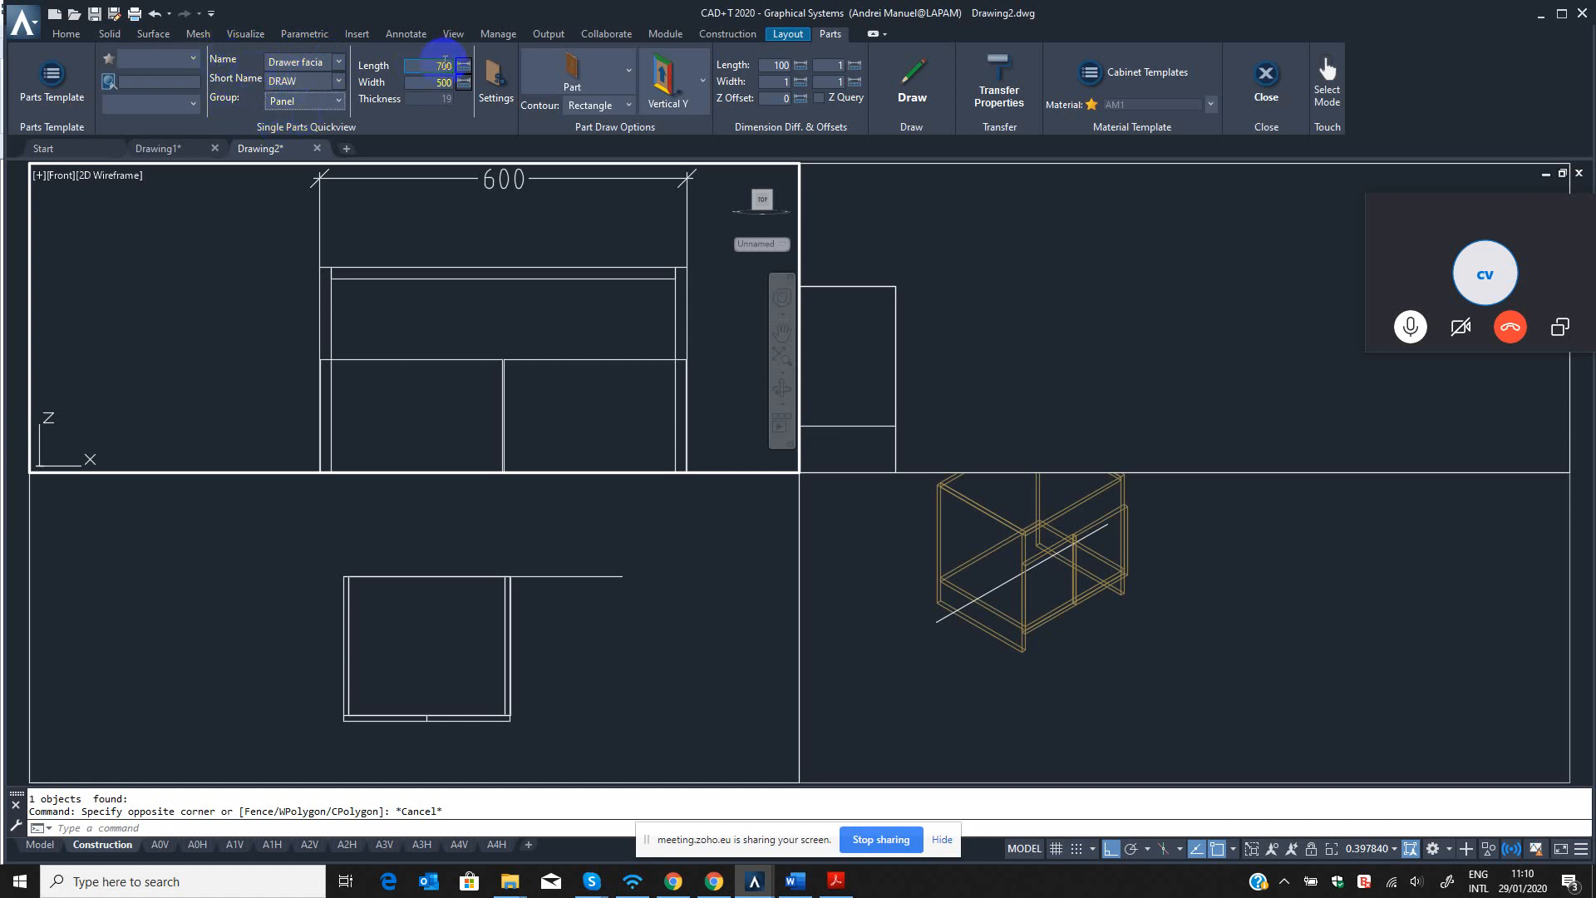
click(430, 64)
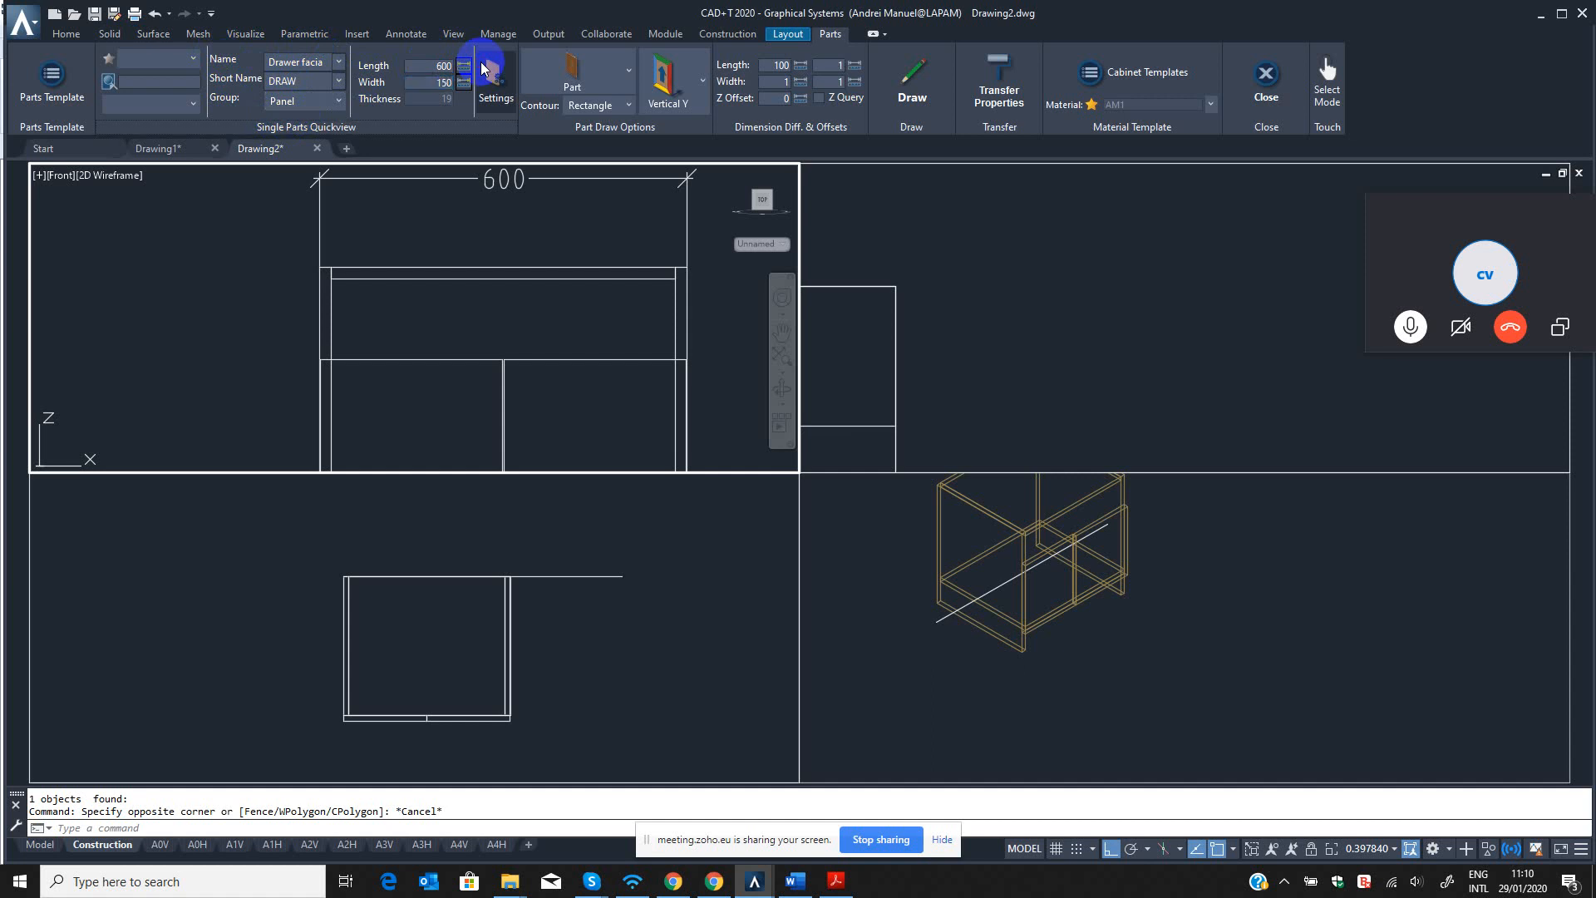
Set the drawer facia's draw orientation to Lateral Vertical X.
click(703, 81)
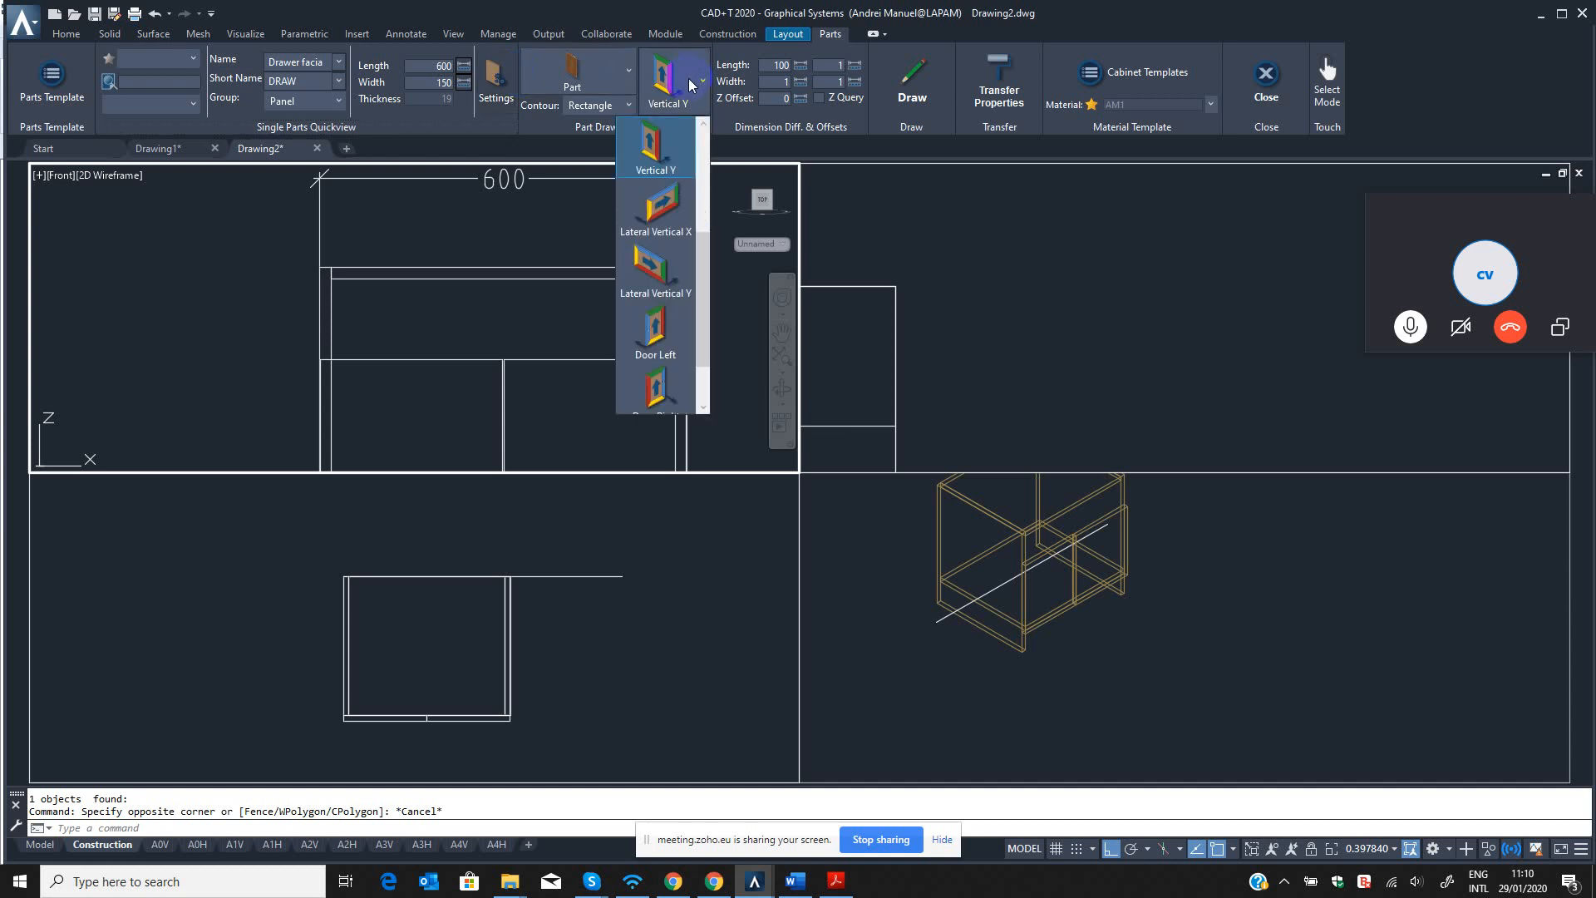
scroll(682, 277, up, 3)
click(685, 255)
click(701, 81)
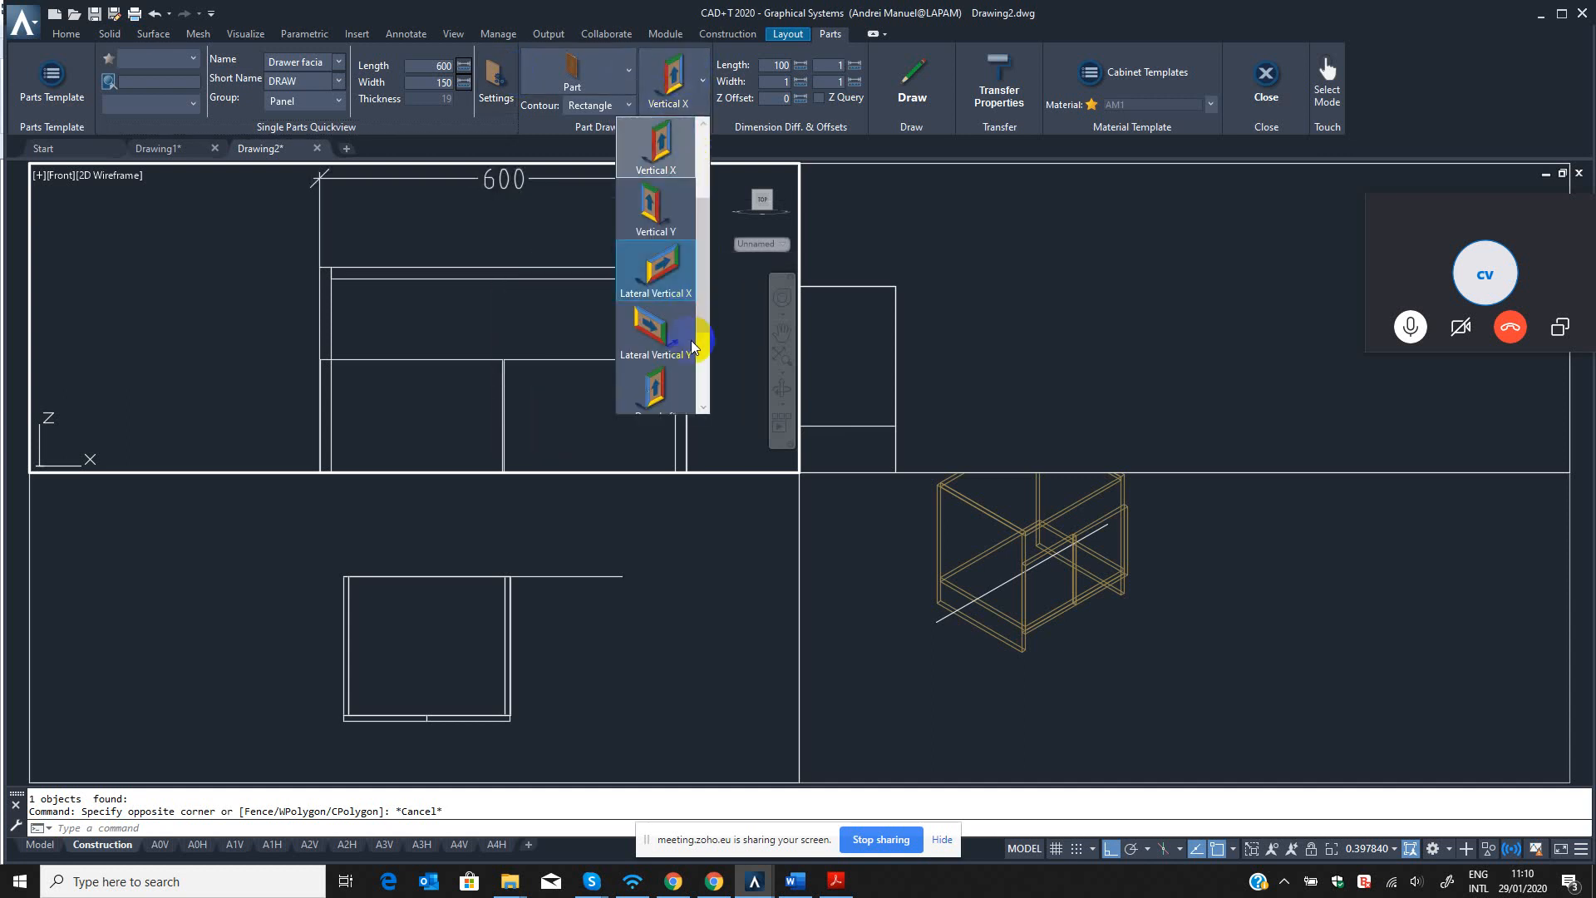
scroll(673, 350, down, 2)
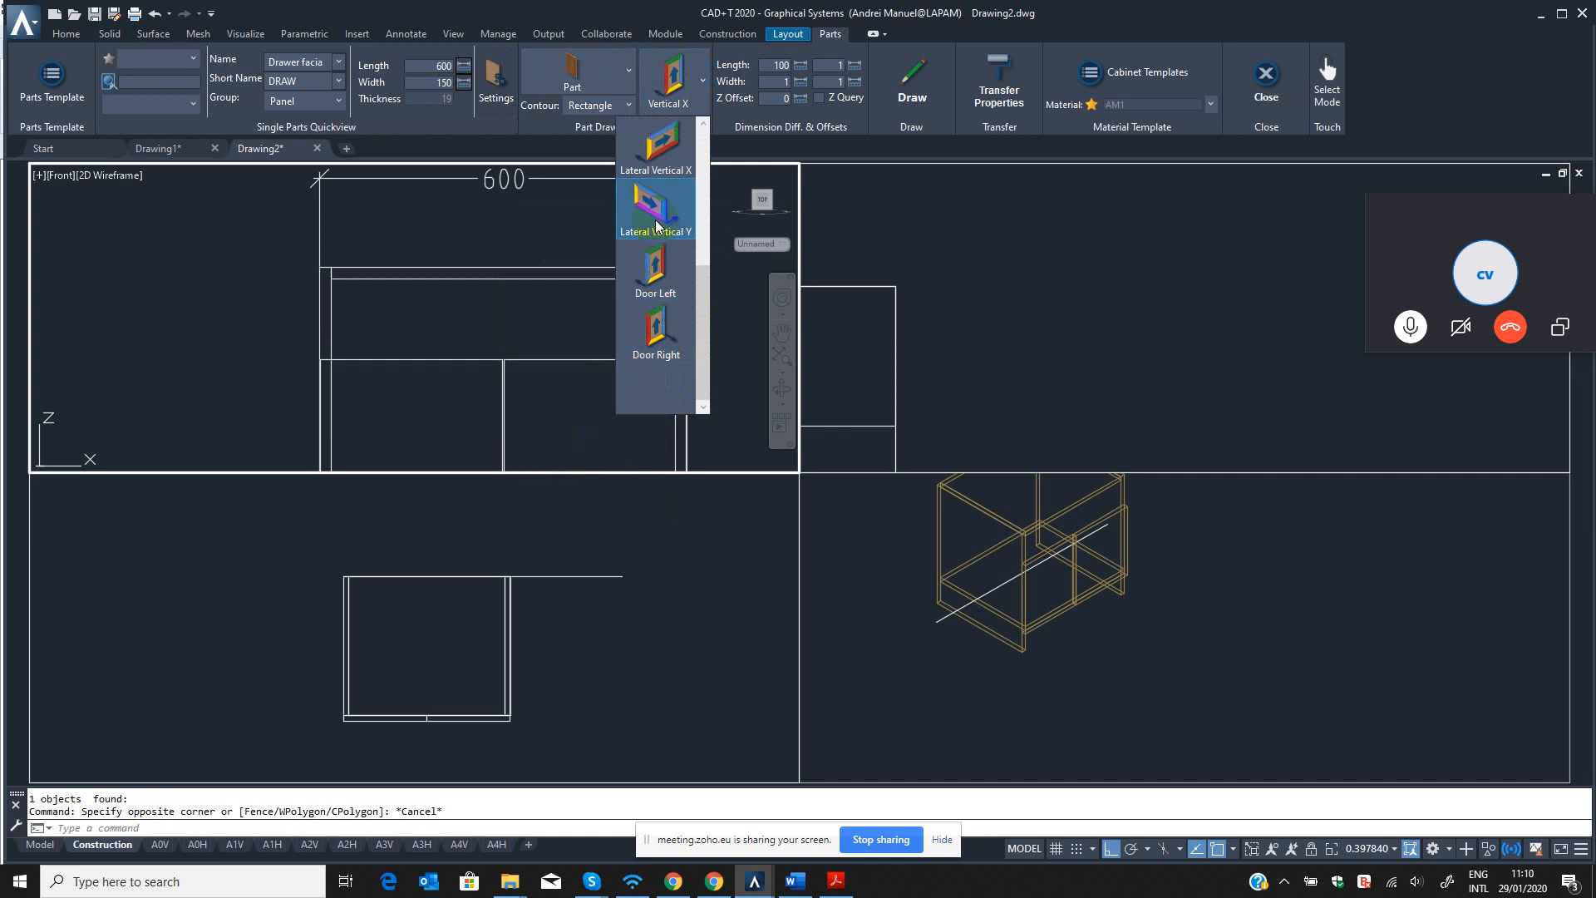
click(660, 157)
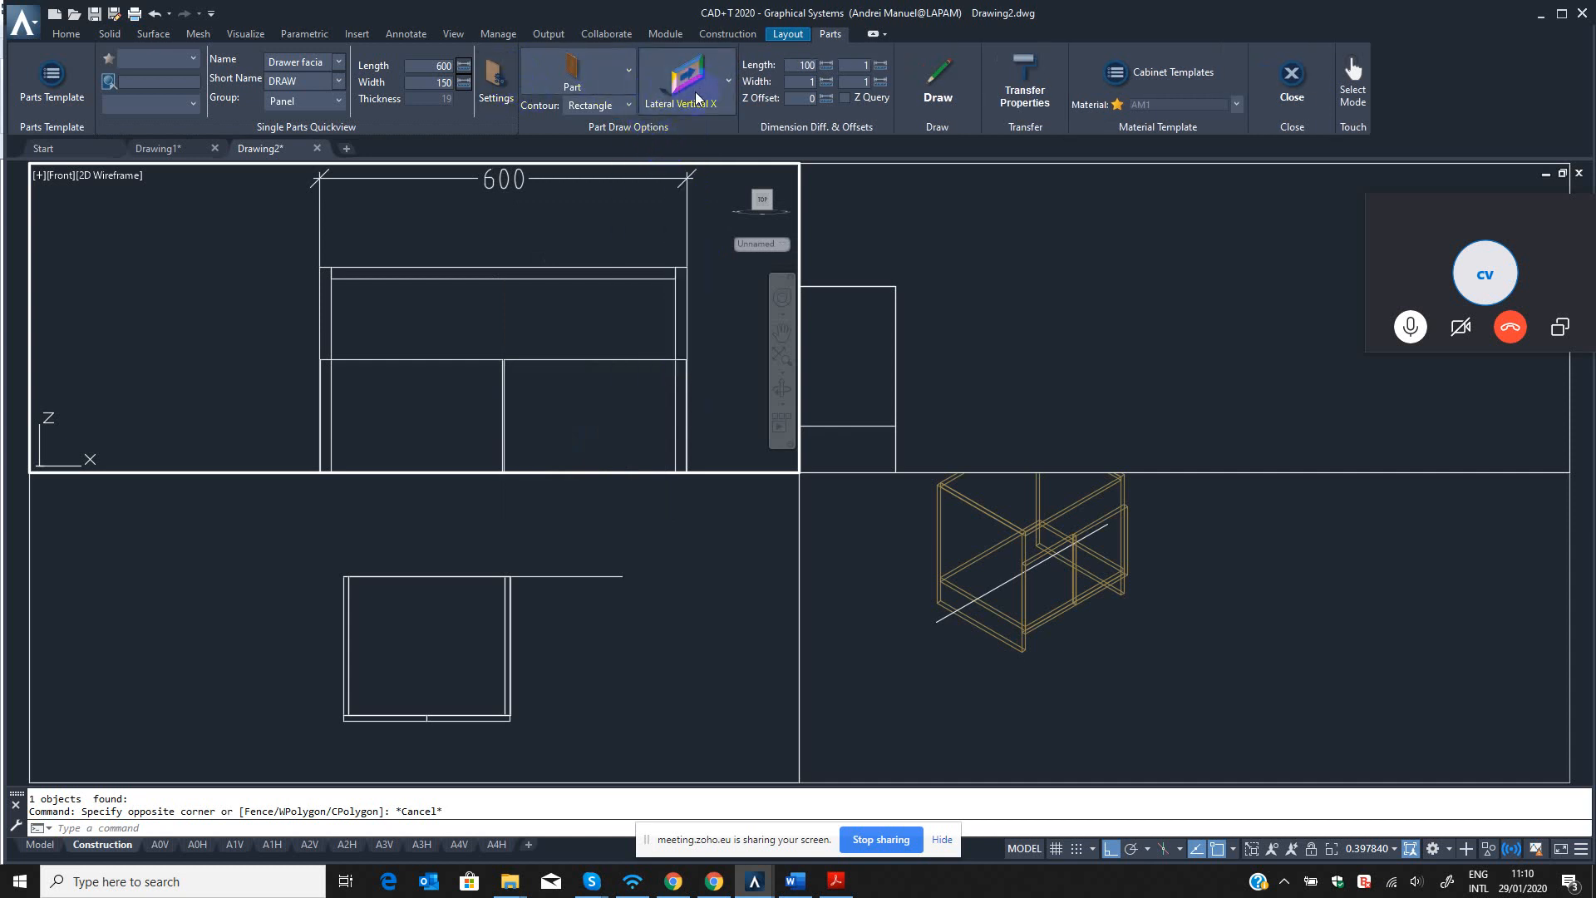
Review the drawer facia's name, material layers and edges in the part settings, and close them.
click(495, 79)
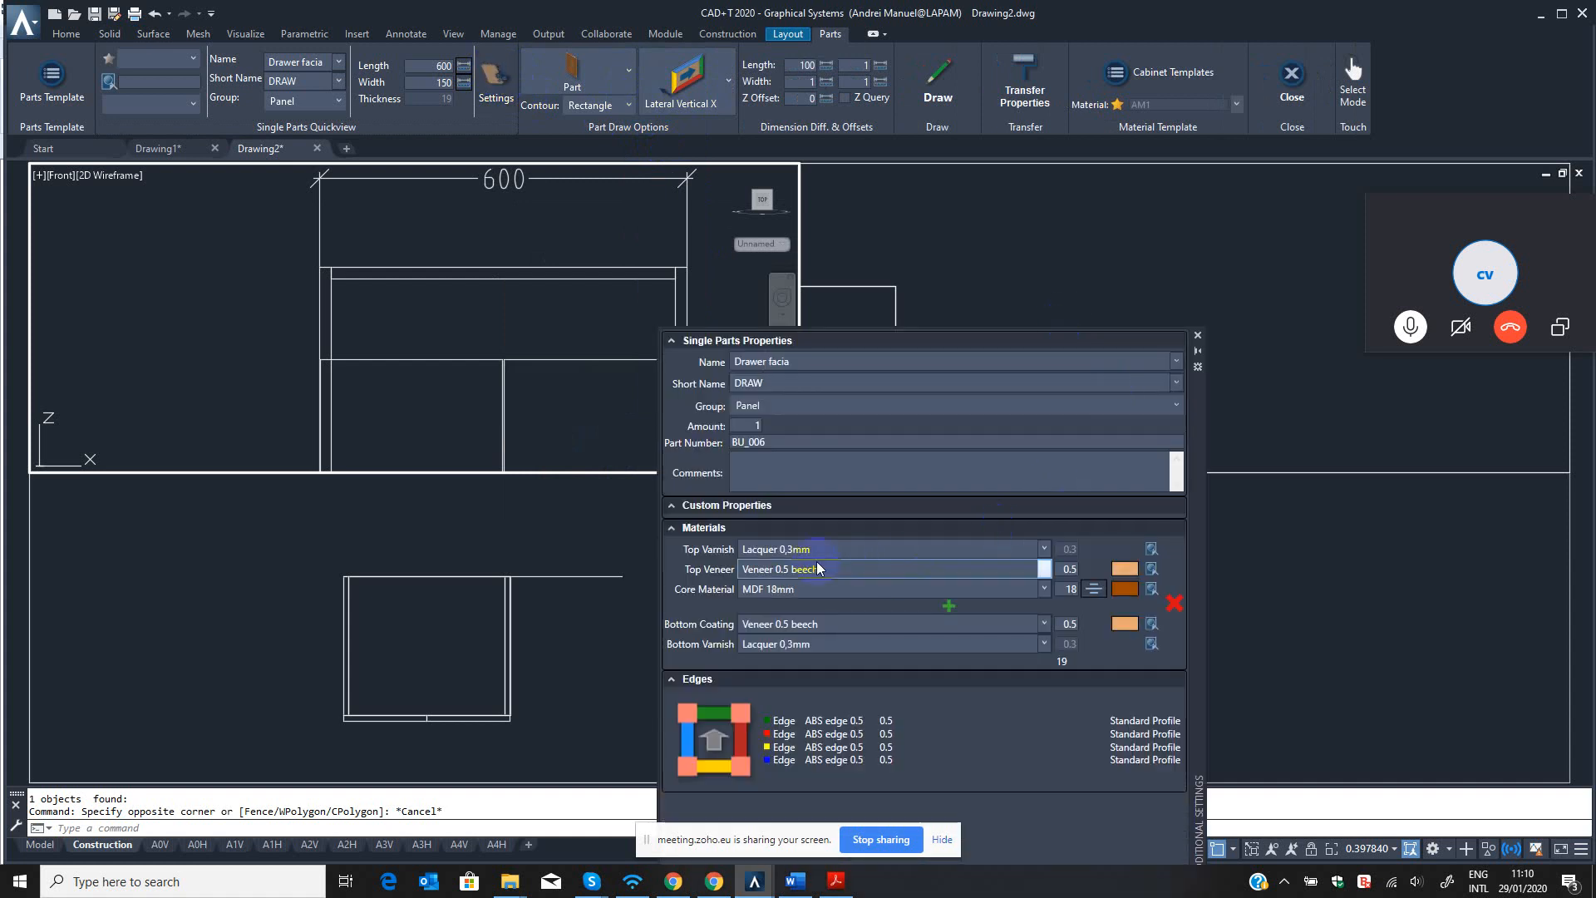
click(817, 360)
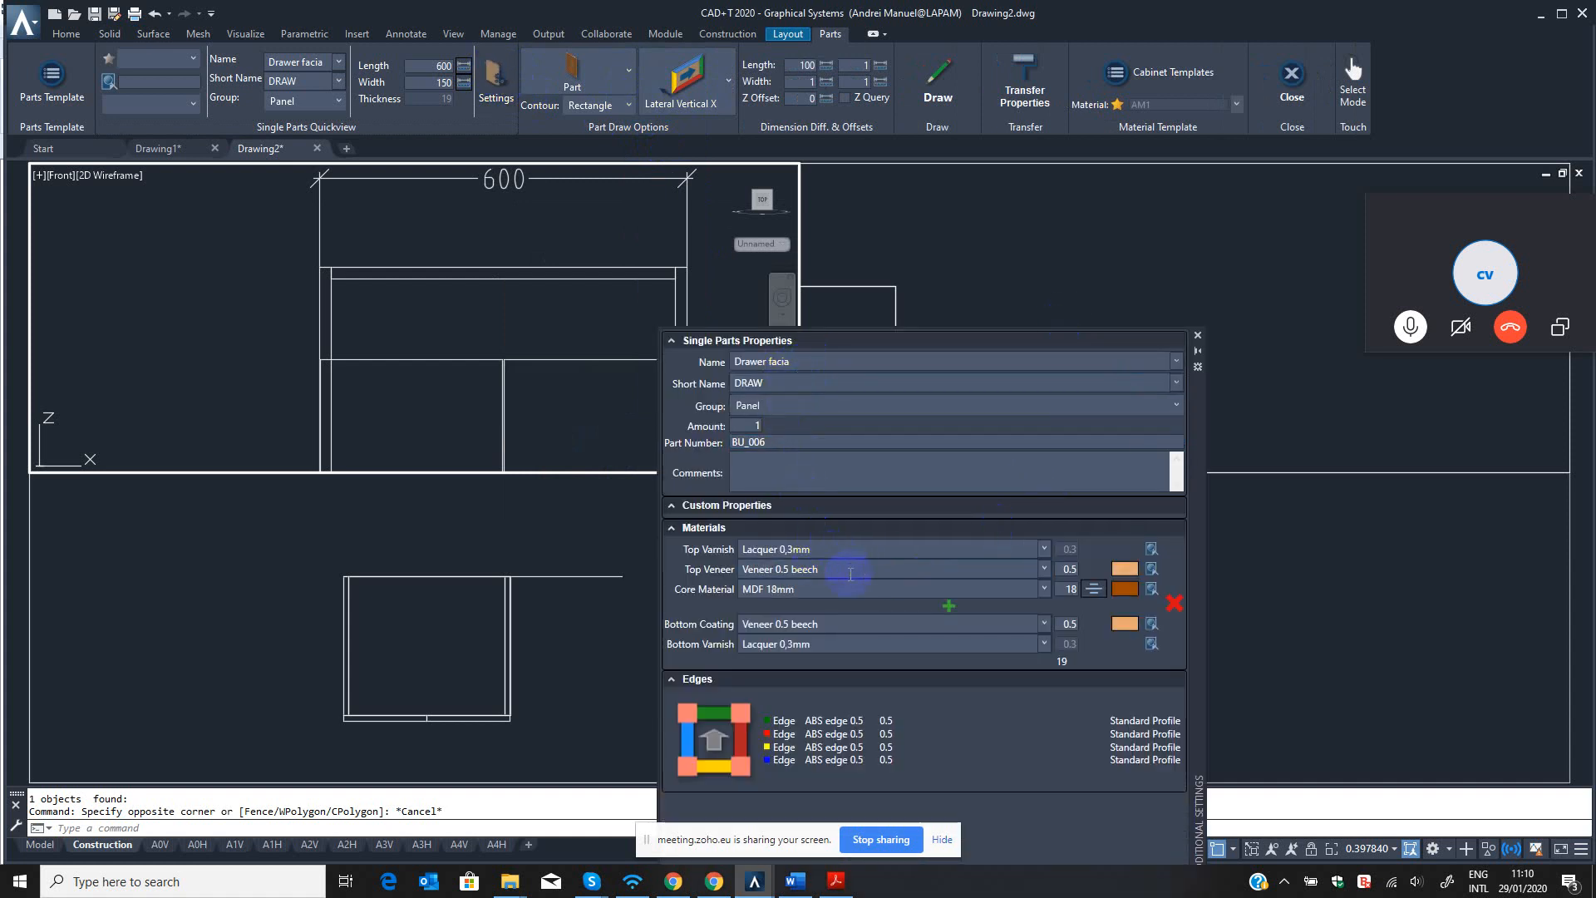
click(1198, 336)
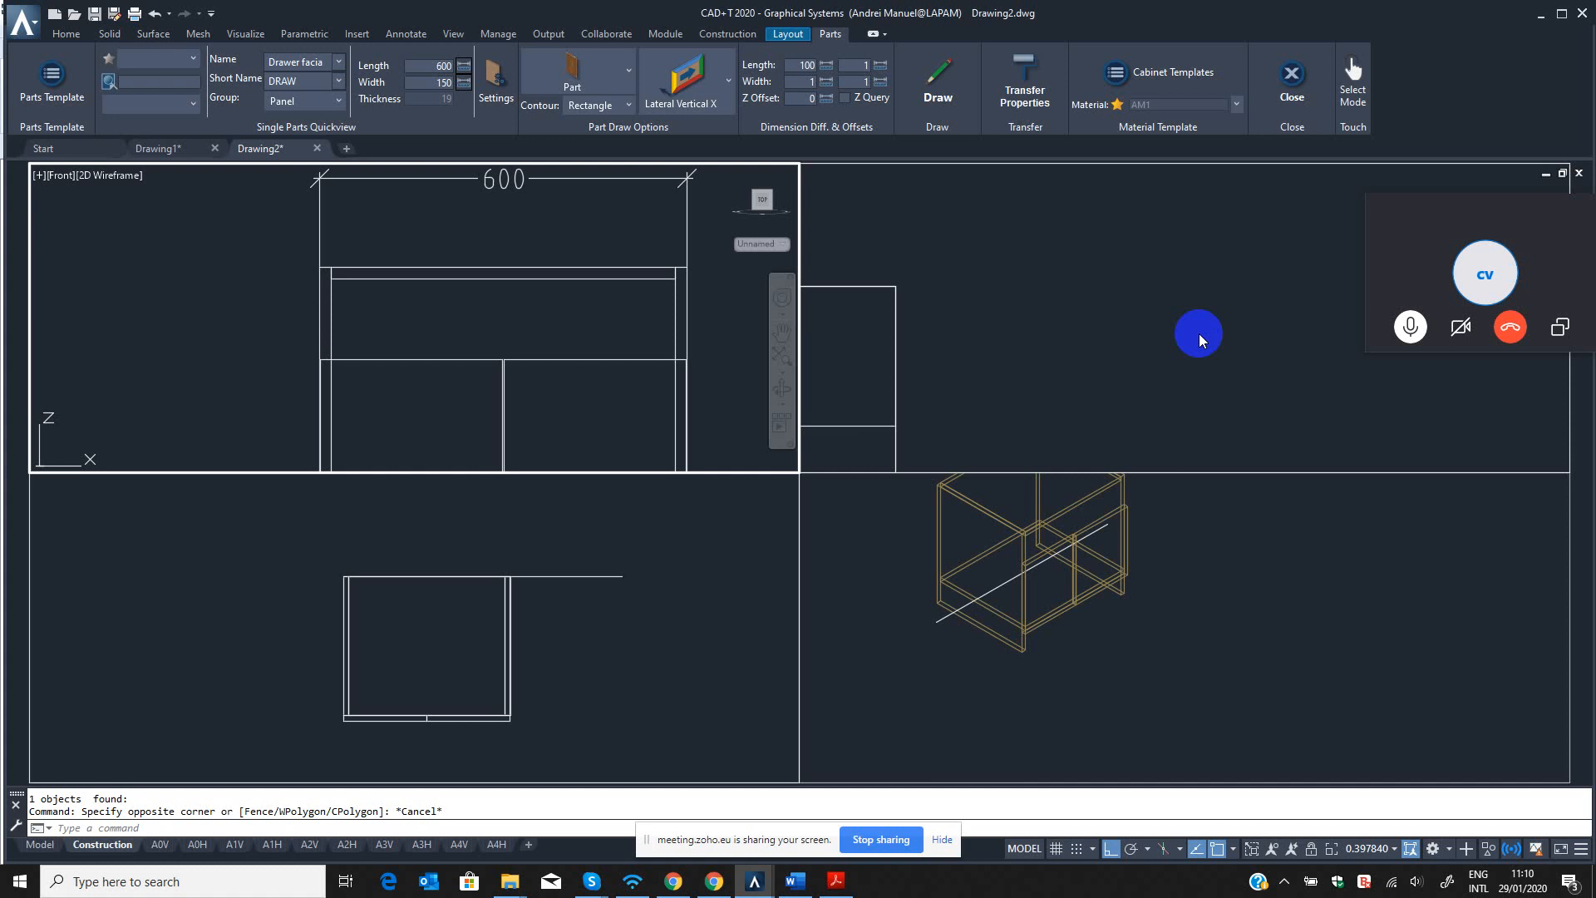
Examine the open area above the front panels in the left and front views.
click(934, 83)
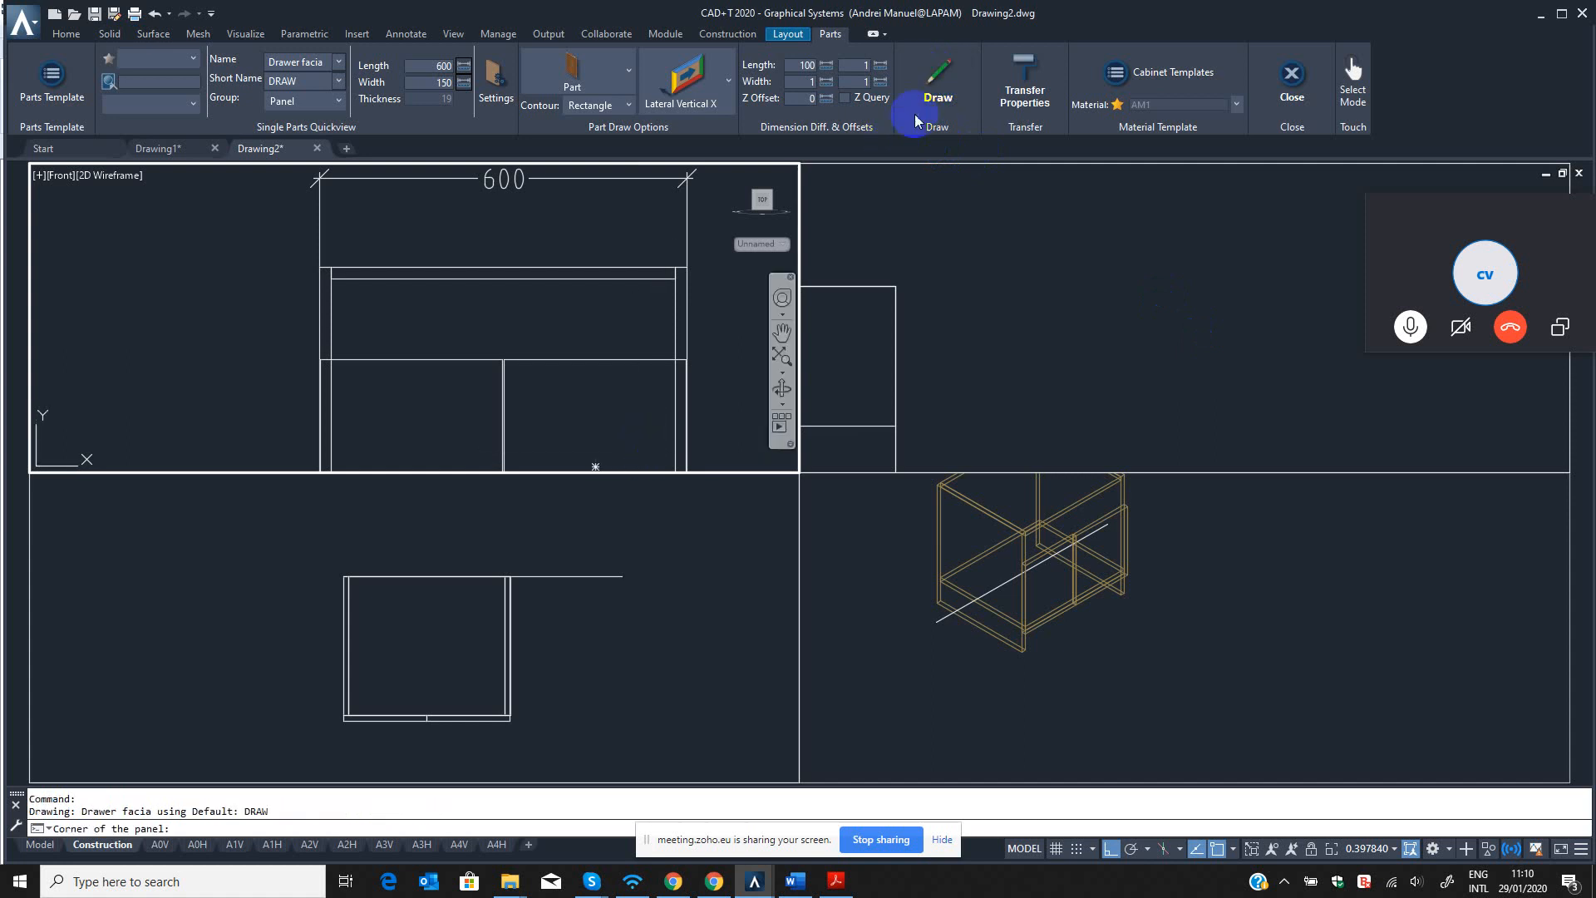
key(Escape)
click(1049, 276)
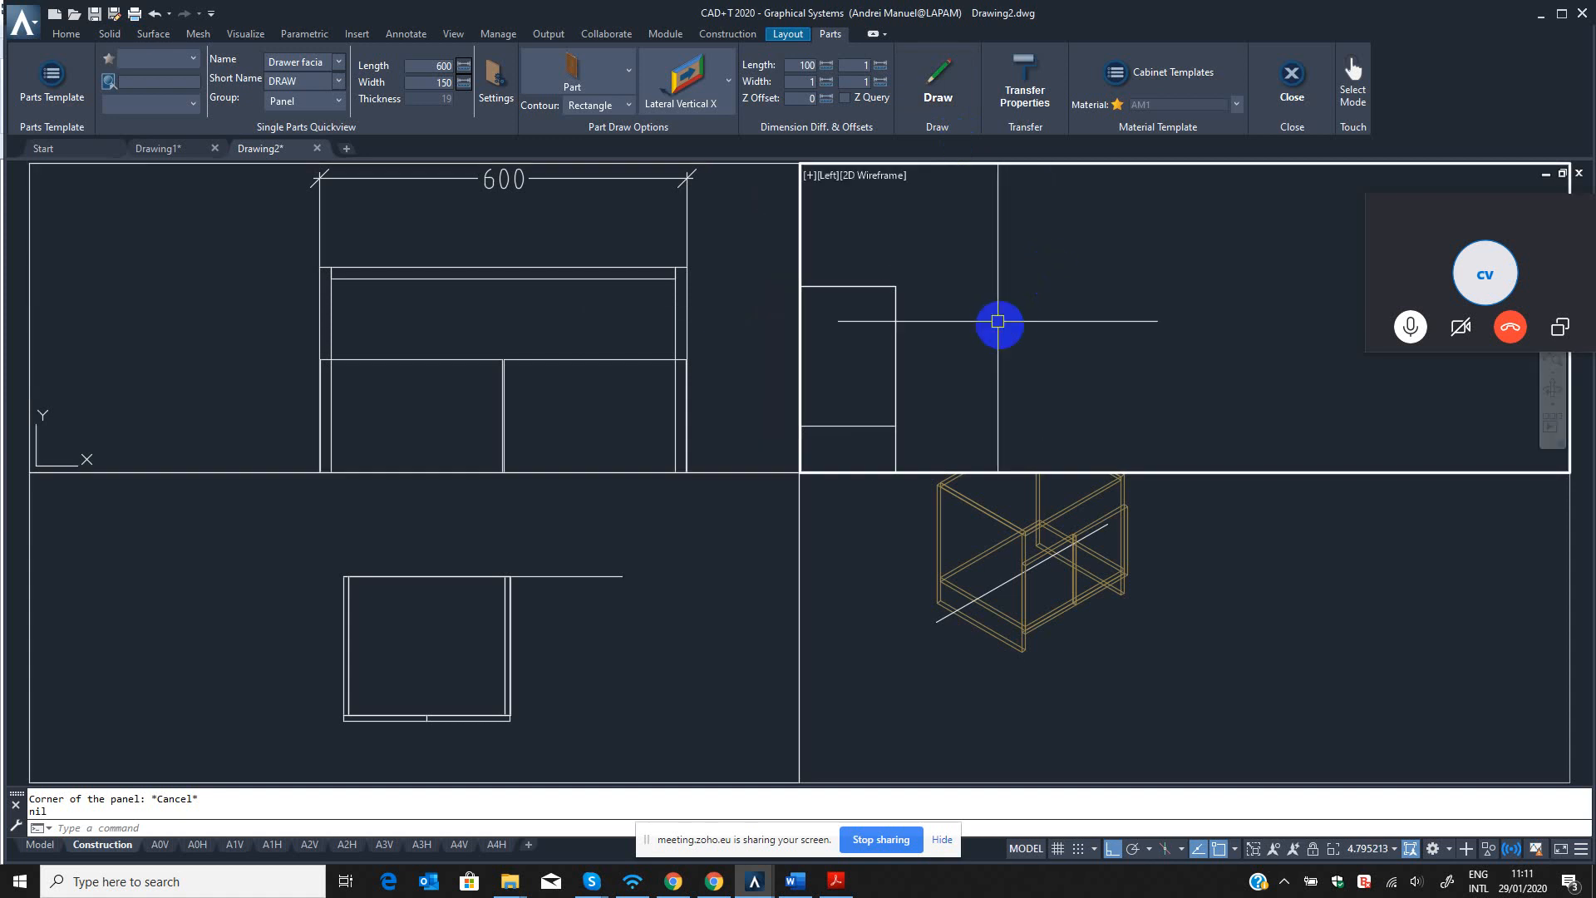
scroll(998, 324, down, 5)
middle_drag(998, 324, 1244, 236)
scroll(1214, 273, down, 3)
scroll(1195, 299, down, 4)
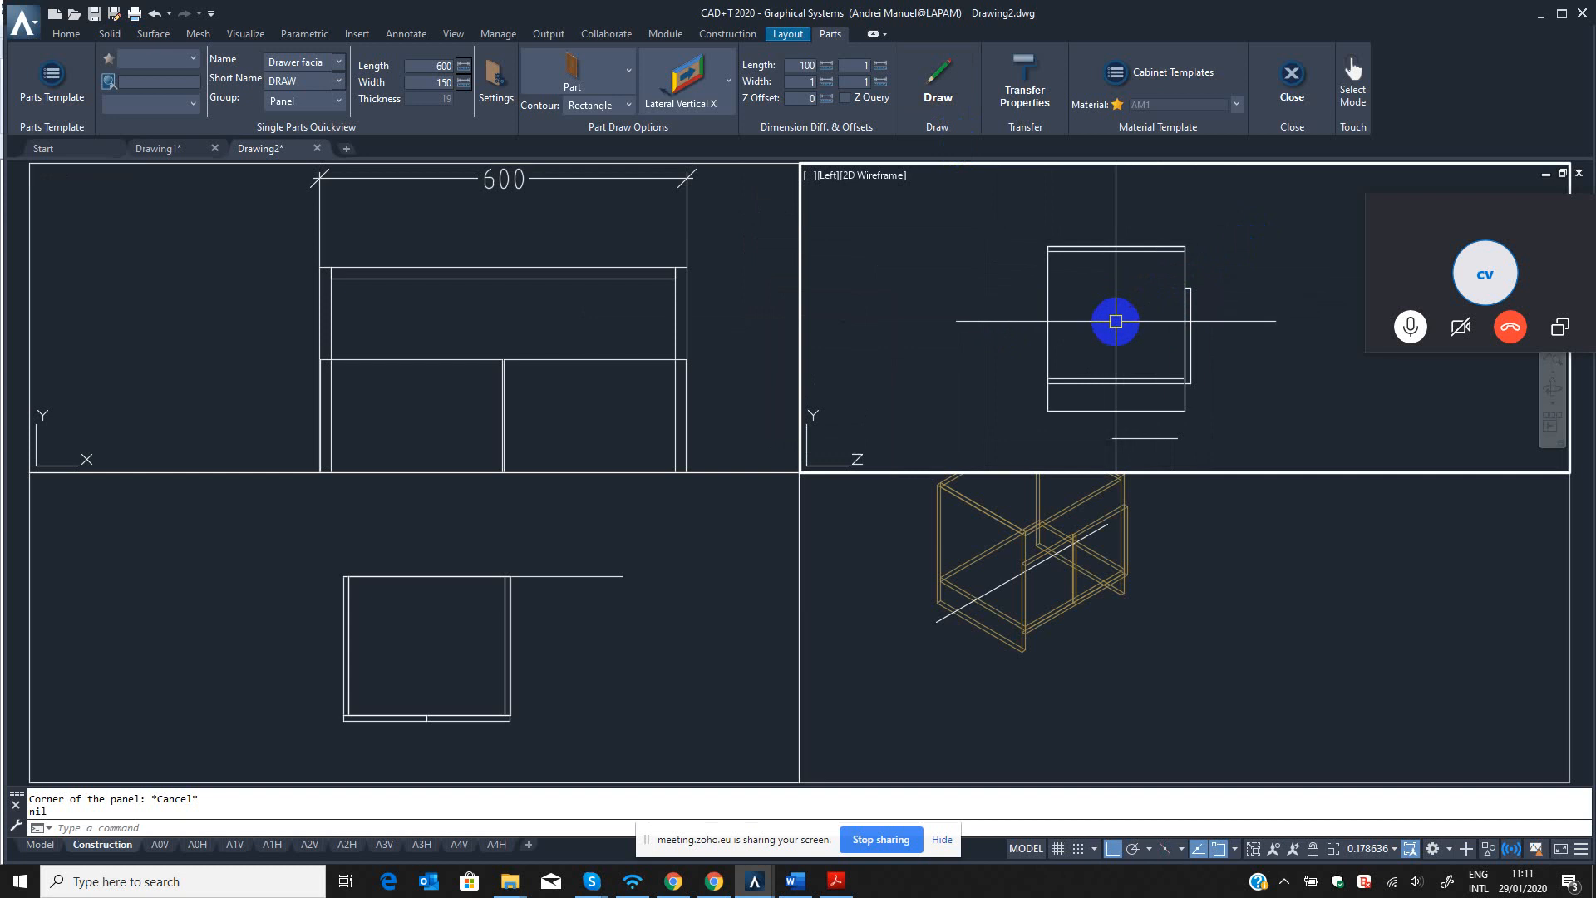
click(570, 338)
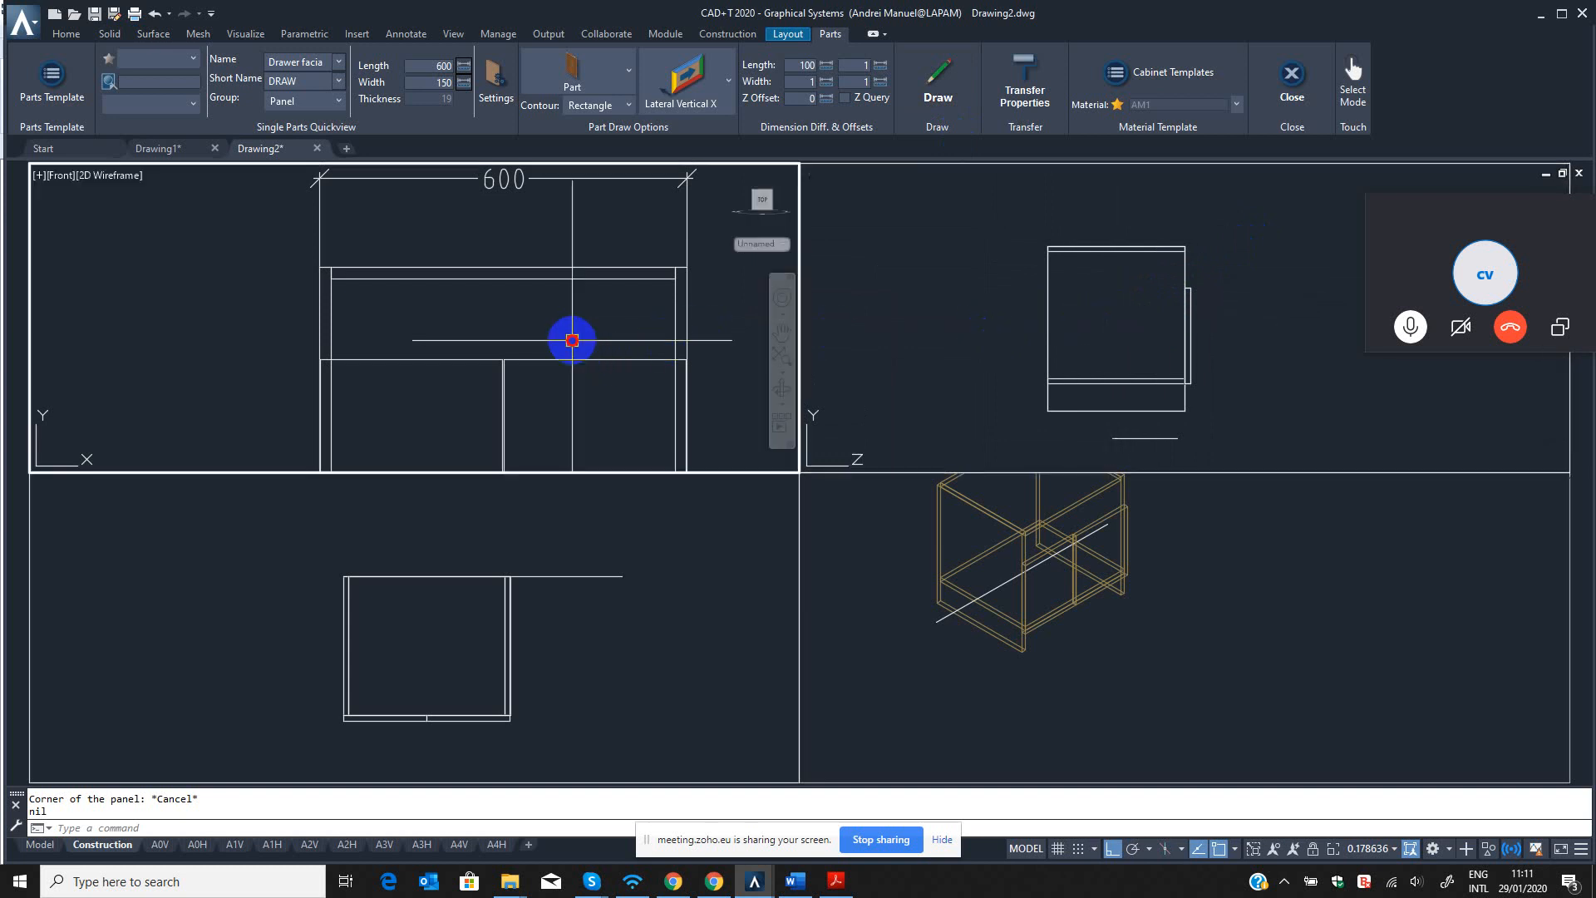
scroll(552, 349, down, 2)
scroll(552, 350, up, 3)
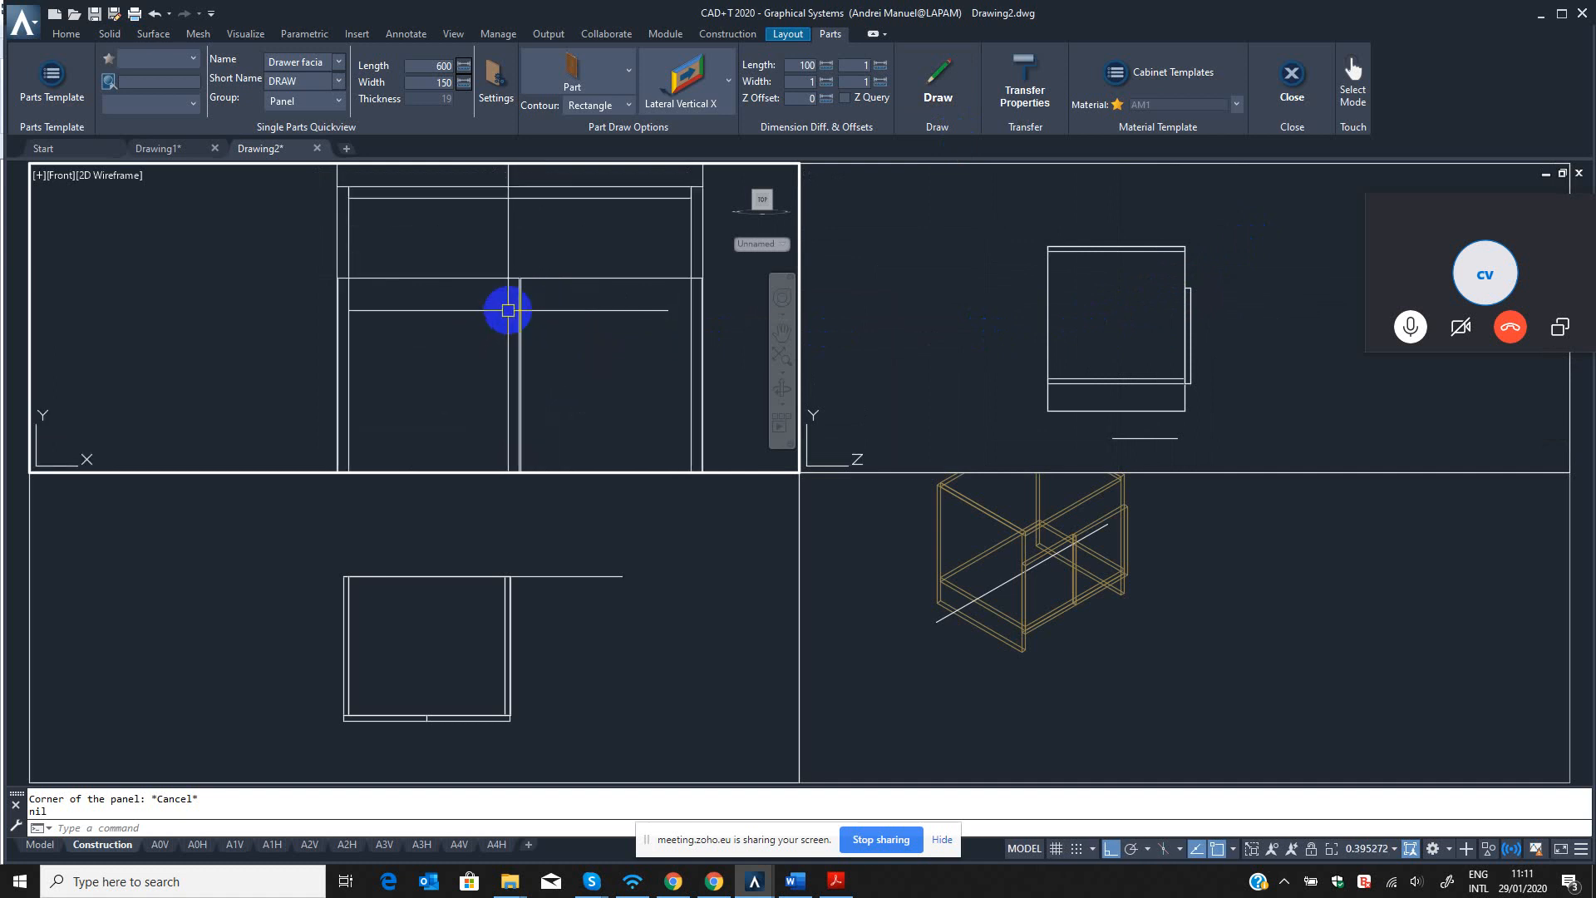
click(656, 109)
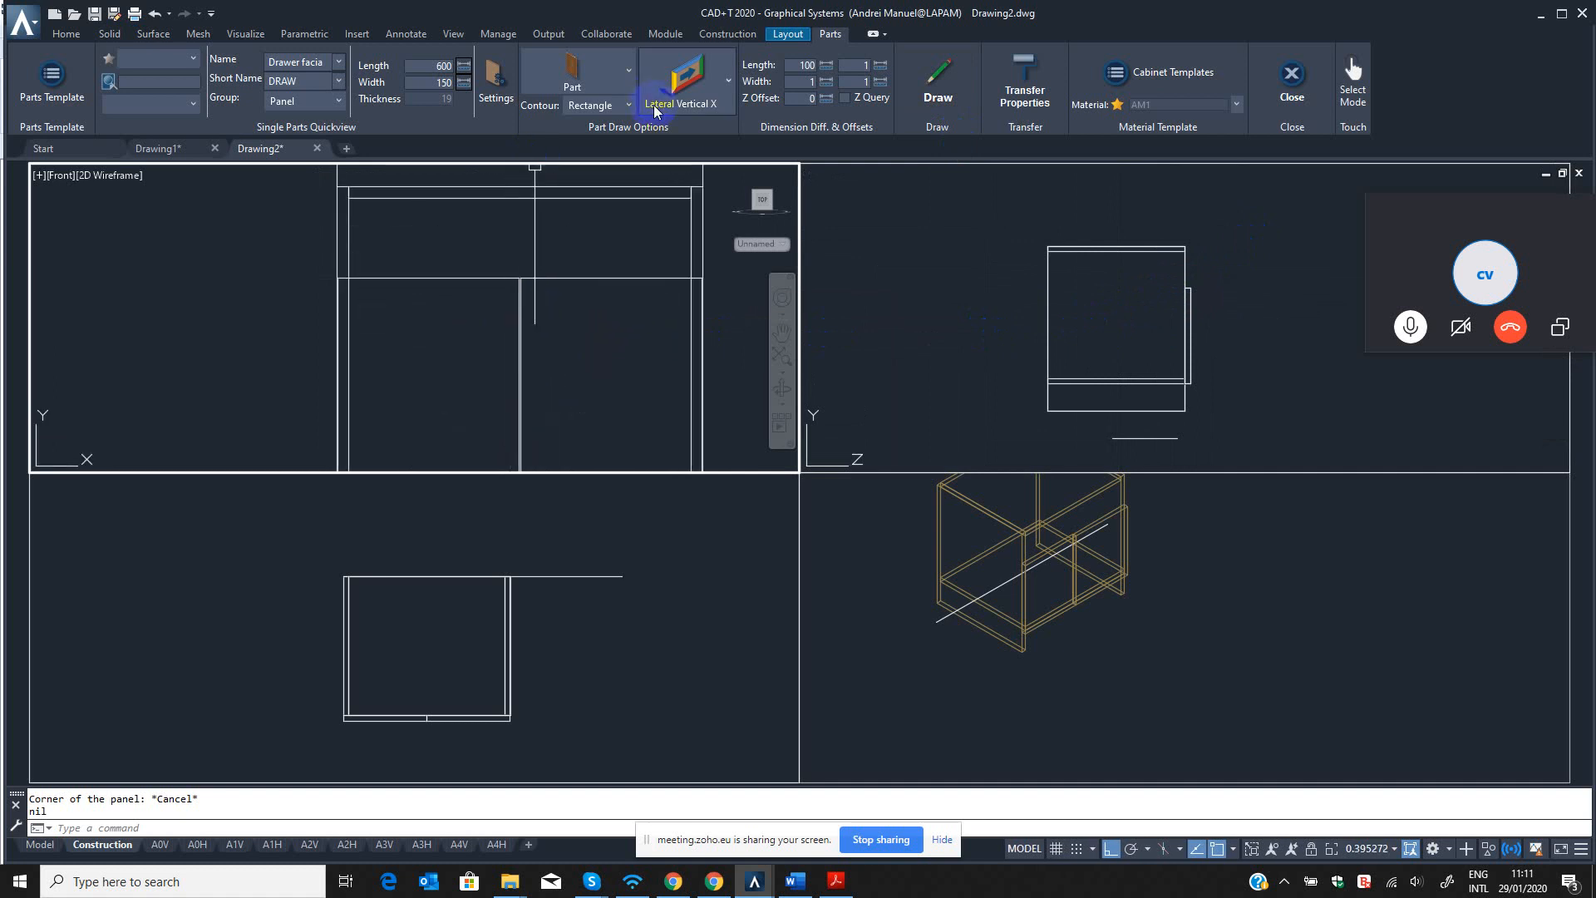
click(607, 305)
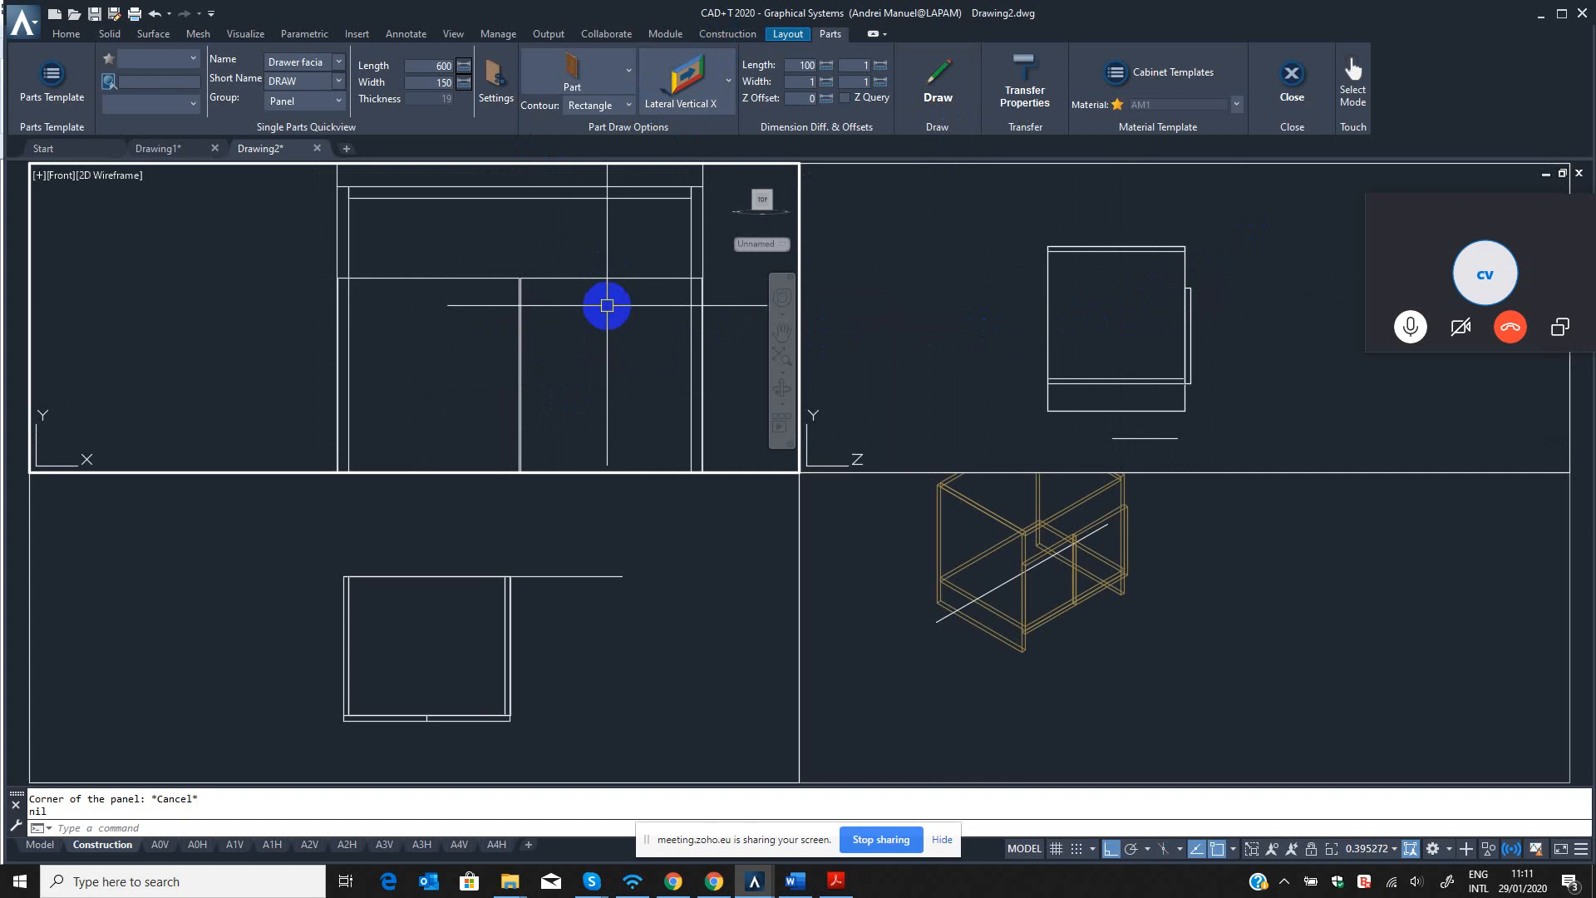
Switch to Acrobat Reader and look through the part short names in CADT Short name & Code.pdf.
click(837, 880)
scroll(683, 429, down, 3)
scroll(684, 453, up, 3)
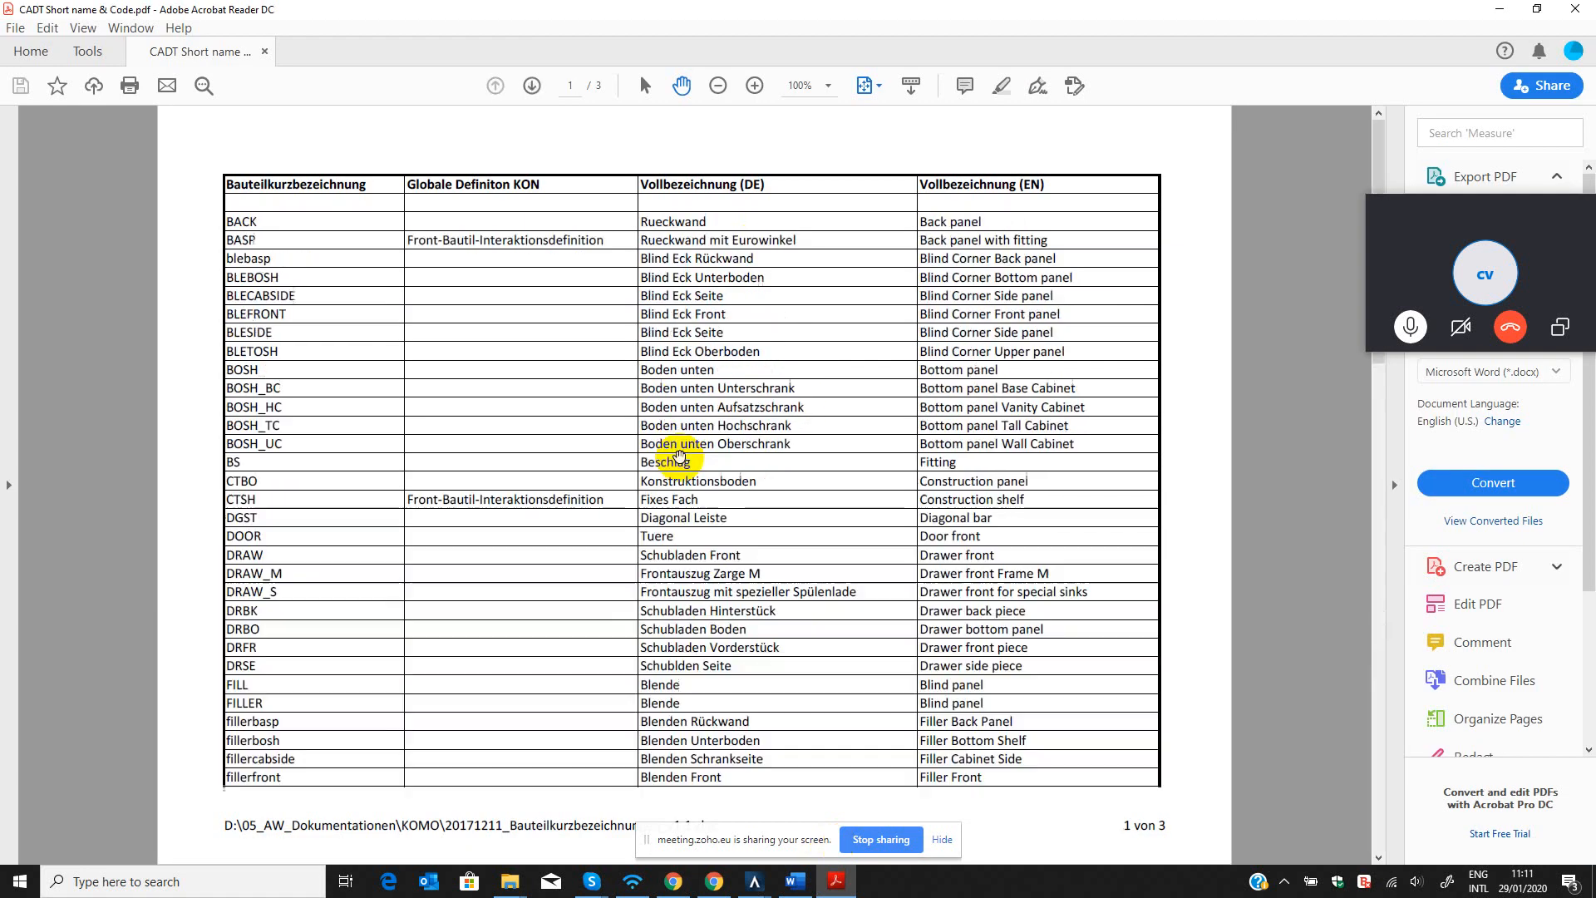
Check the remaining pages of the part short name list, and return to the CAD+T drawing.
scroll(680, 450, down, 3)
scroll(680, 449, up, 3)
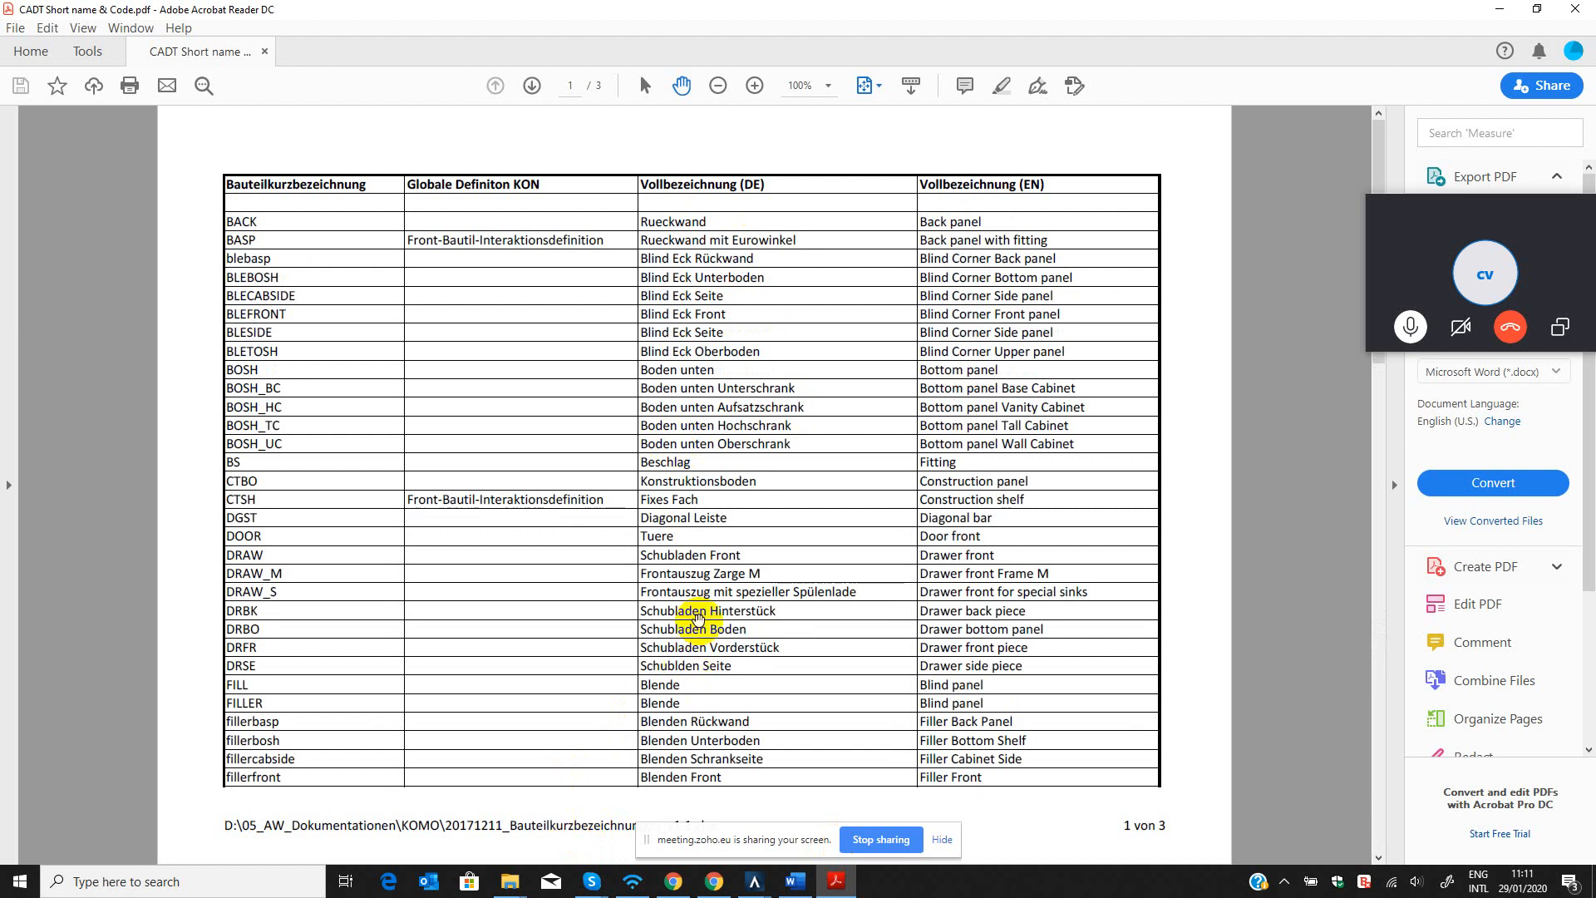
scroll(695, 611, down, 3)
scroll(715, 561, up, 3)
scroll(533, 399, down, 3)
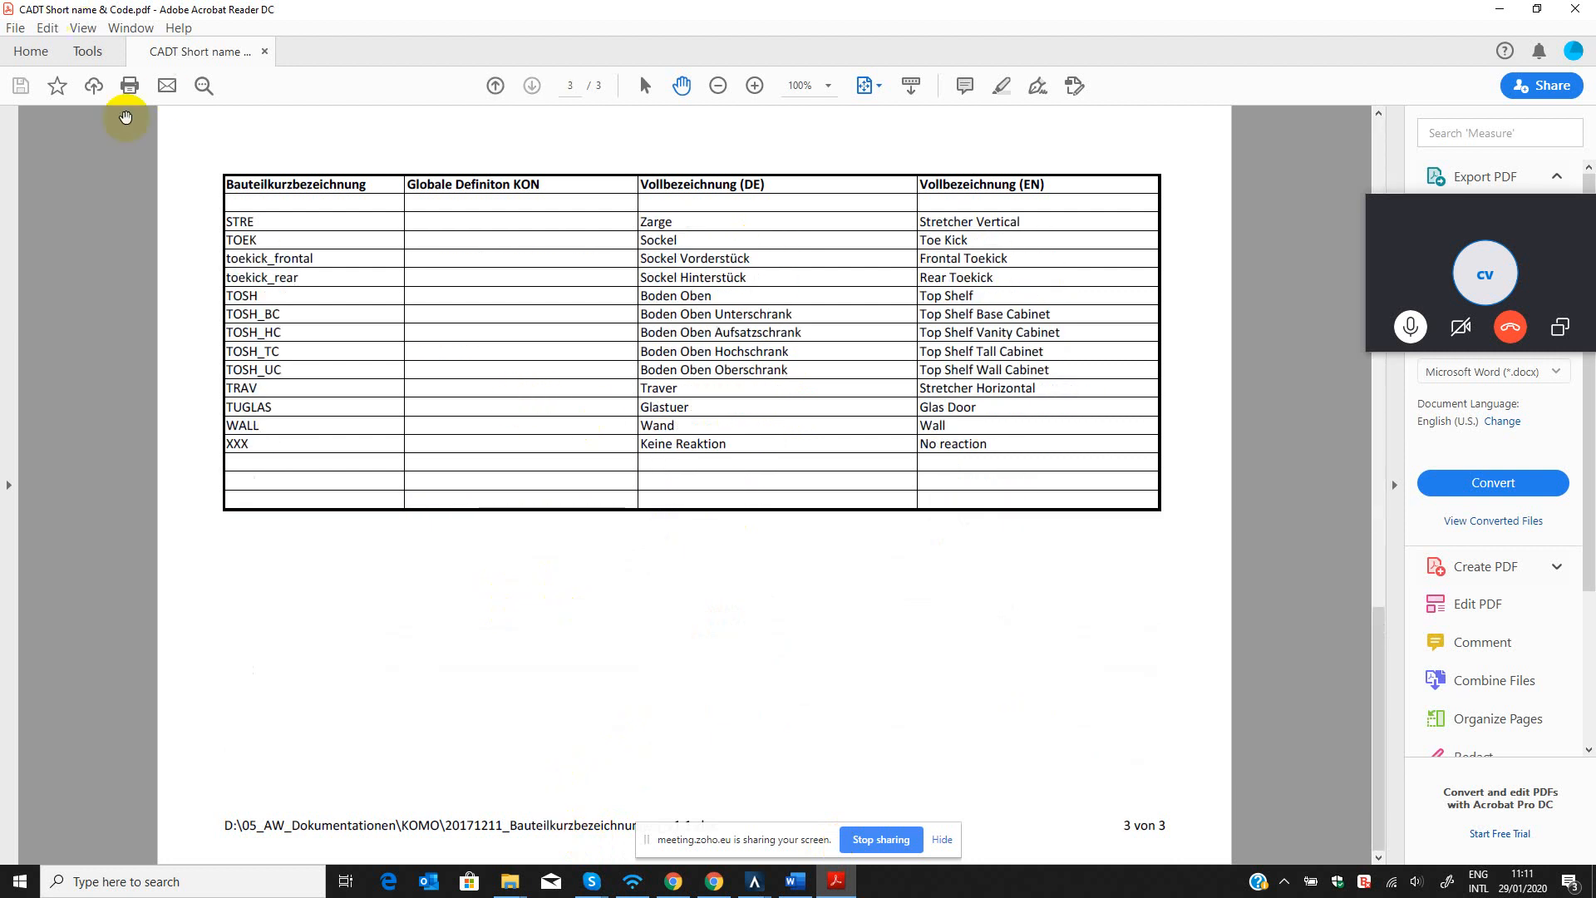
scroll(420, 281, up, 3)
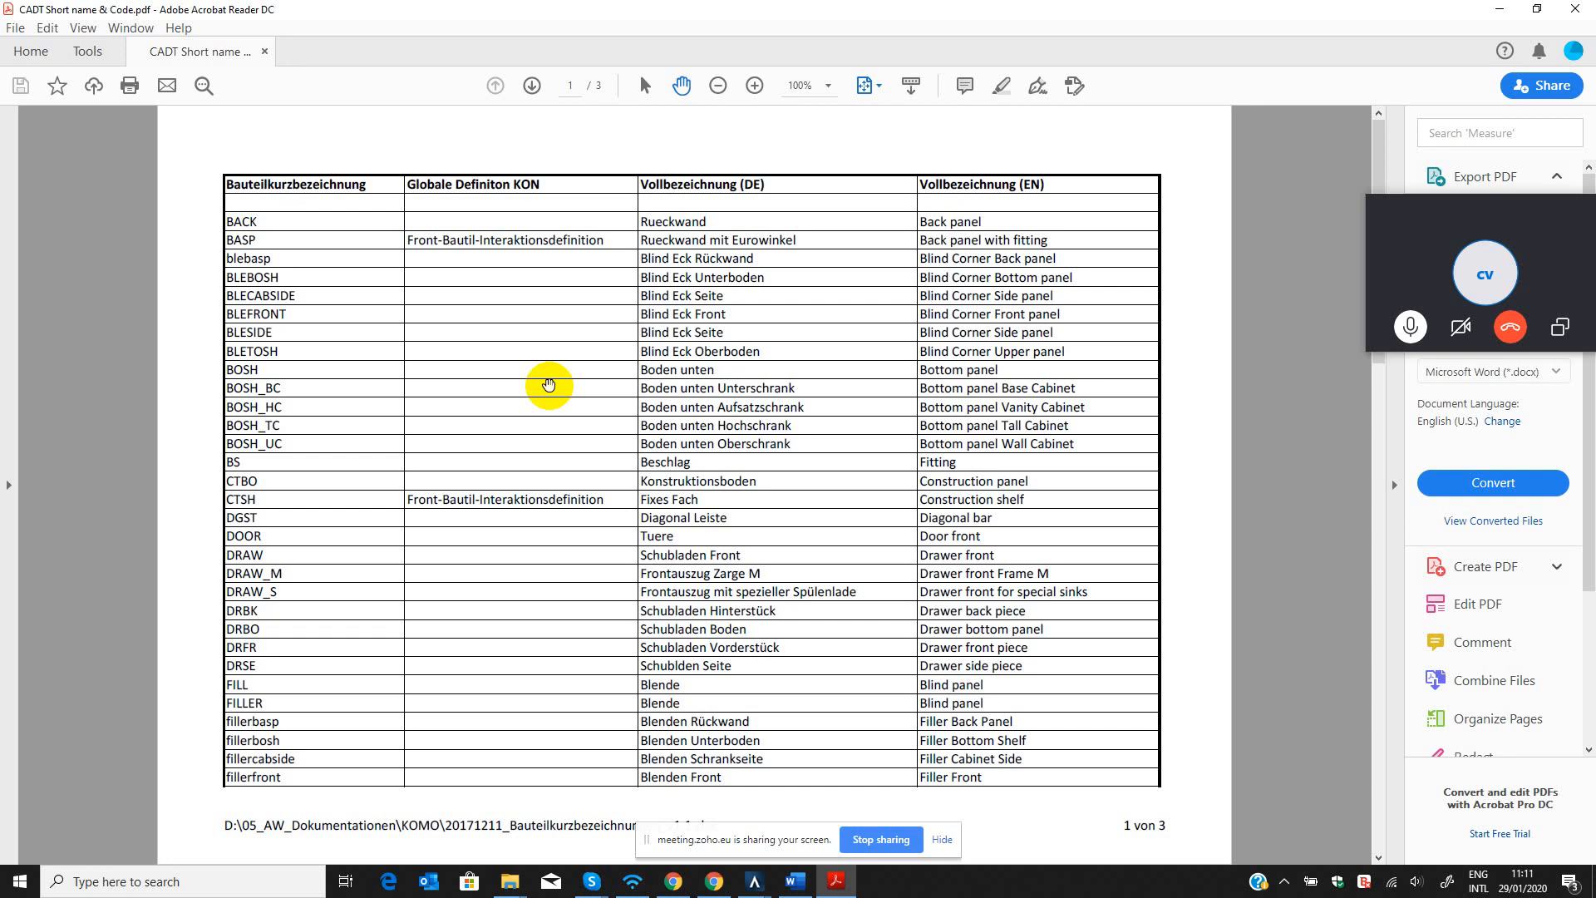
click(1497, 10)
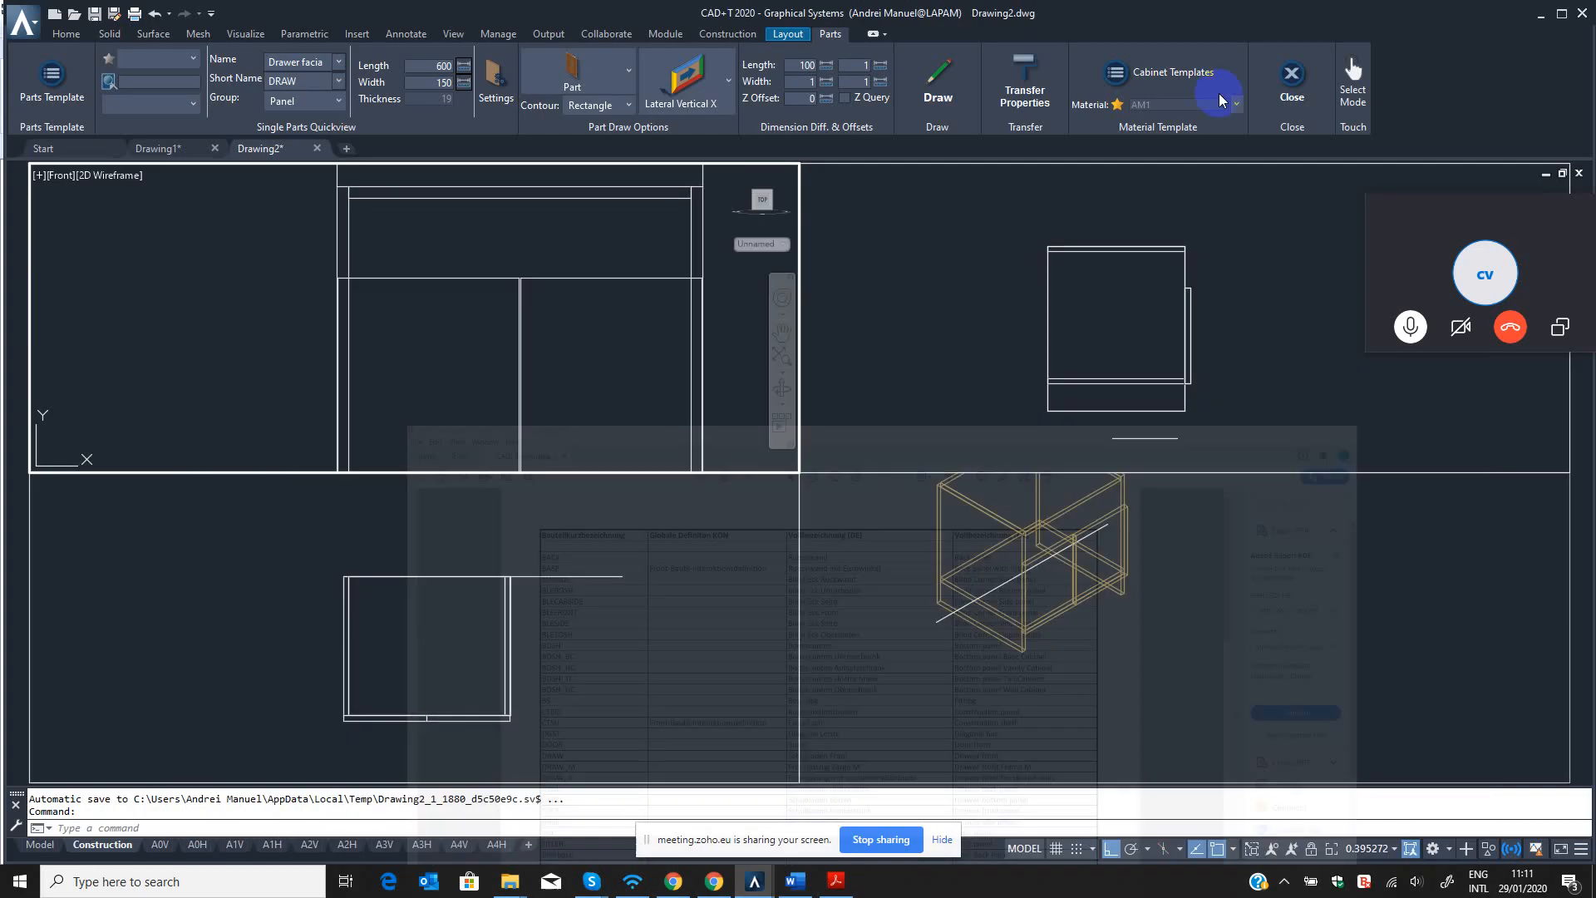
scroll(520, 363, down, 4)
scroll(527, 311, up, 4)
click(516, 327)
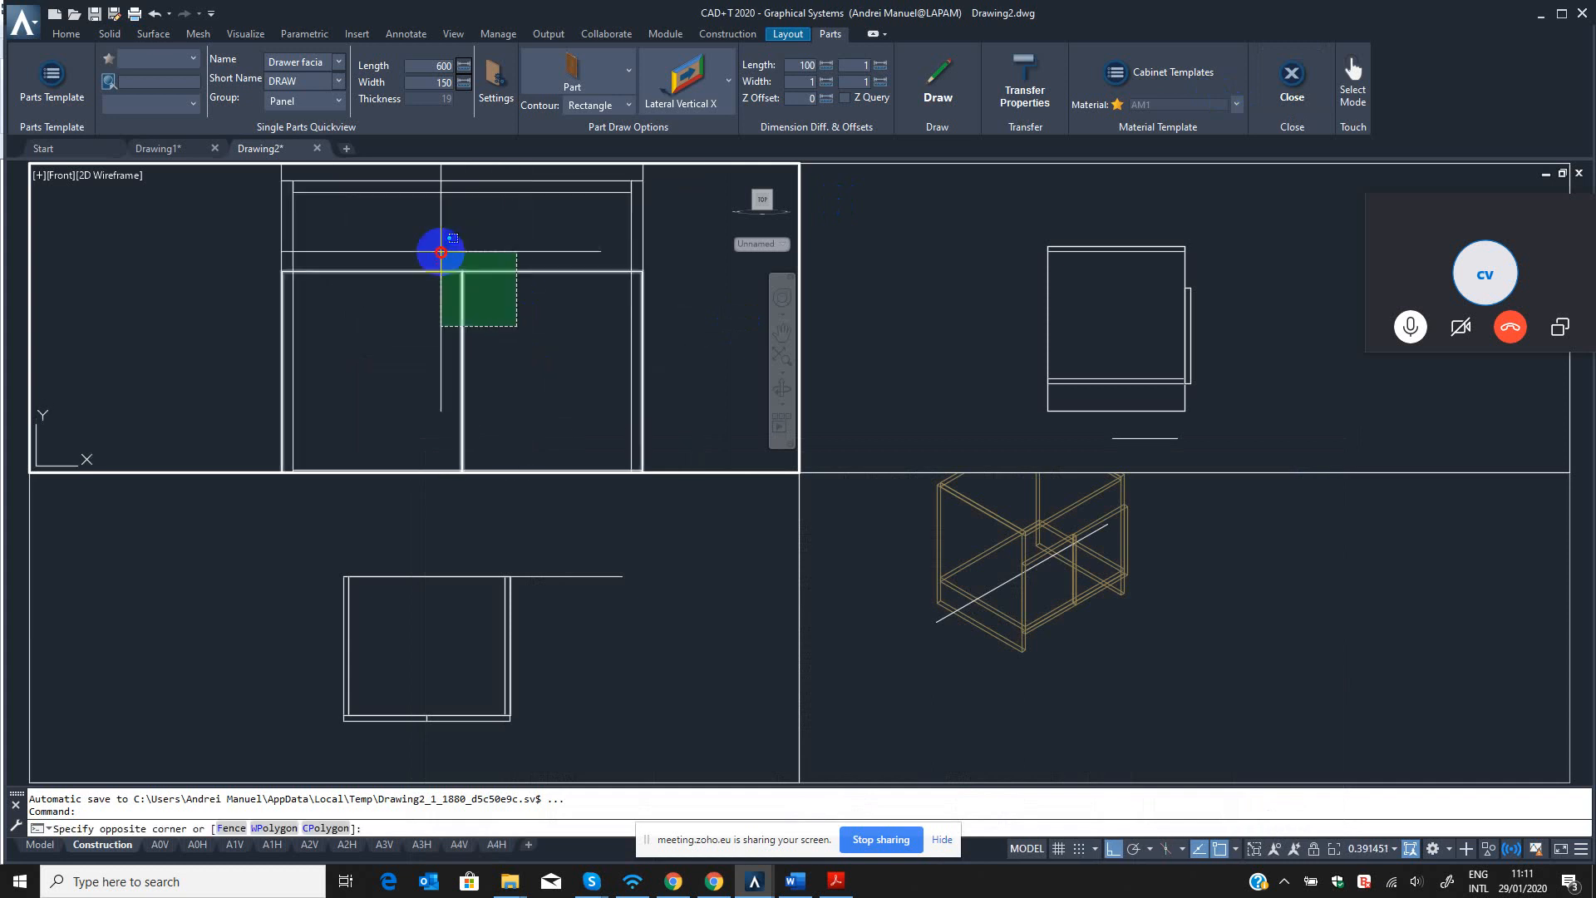
click(442, 253)
middle_drag(477, 316, 502, 400)
key(Escape)
click(411, 355)
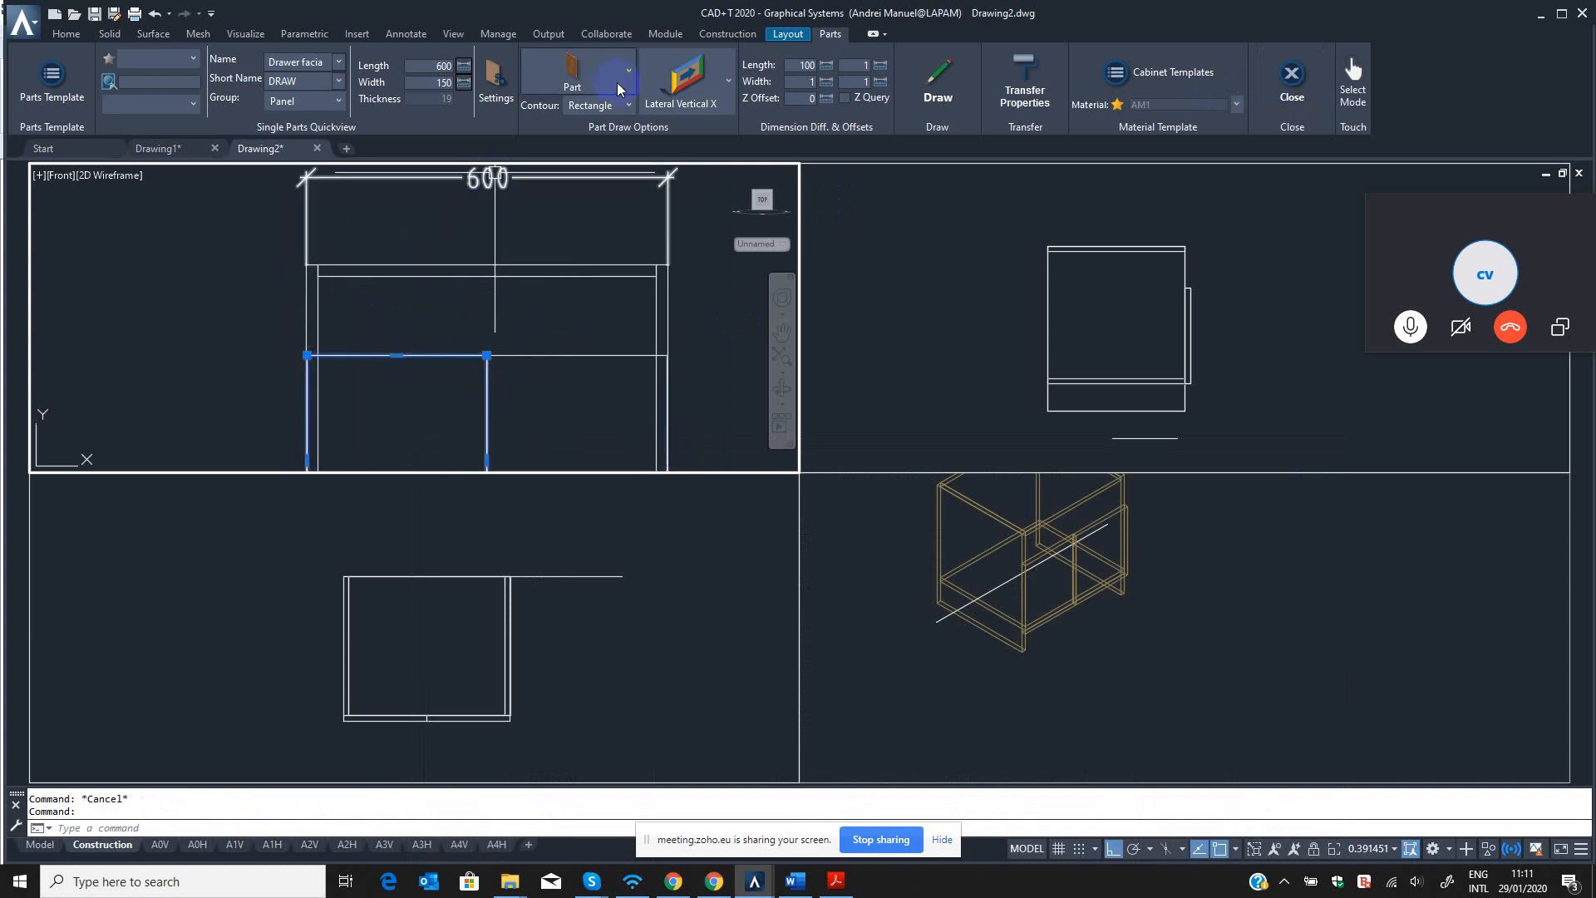
Draw the 19 mm thick drawer facia starting from the cabinet's front corner in the top view.
click(942, 79)
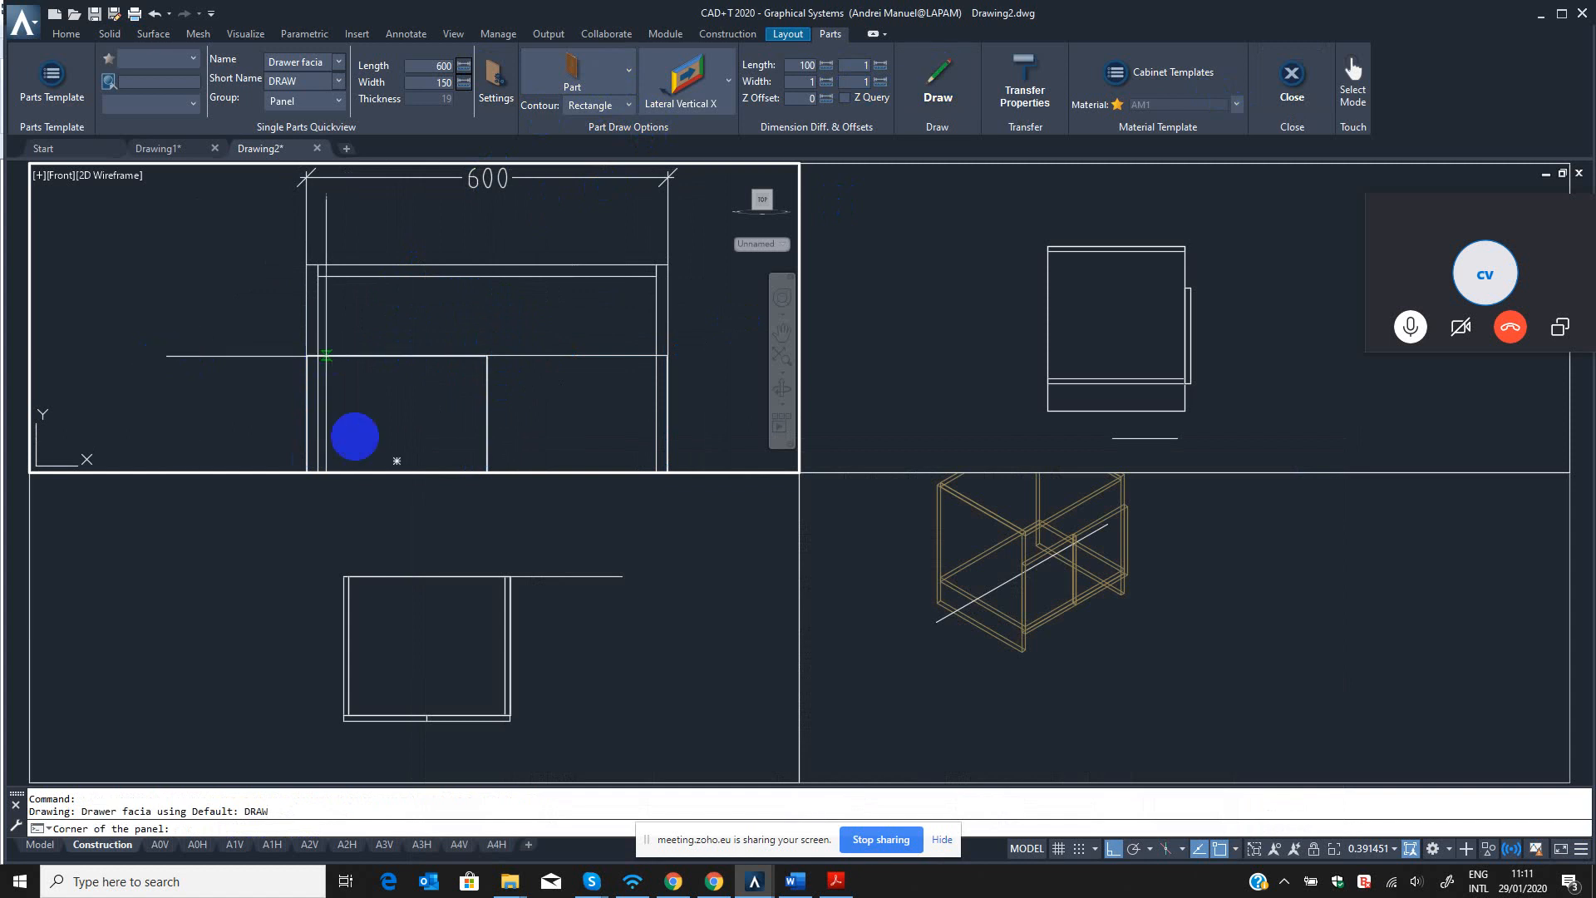
click(341, 731)
scroll(348, 703, up, 4)
scroll(342, 680, up, 5)
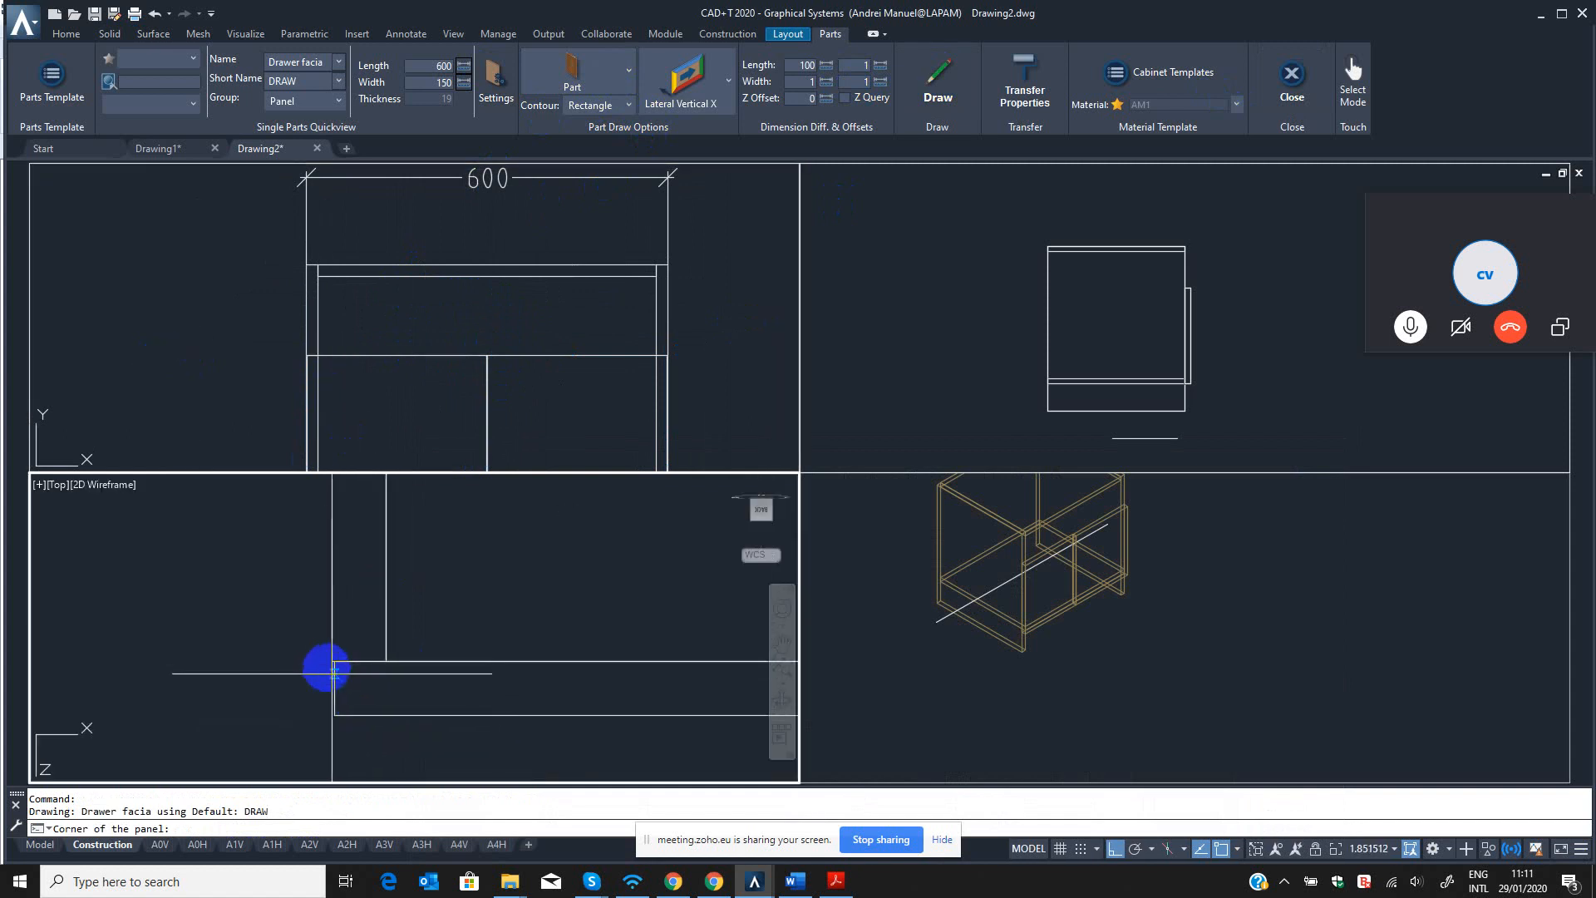
click(331, 661)
click(402, 711)
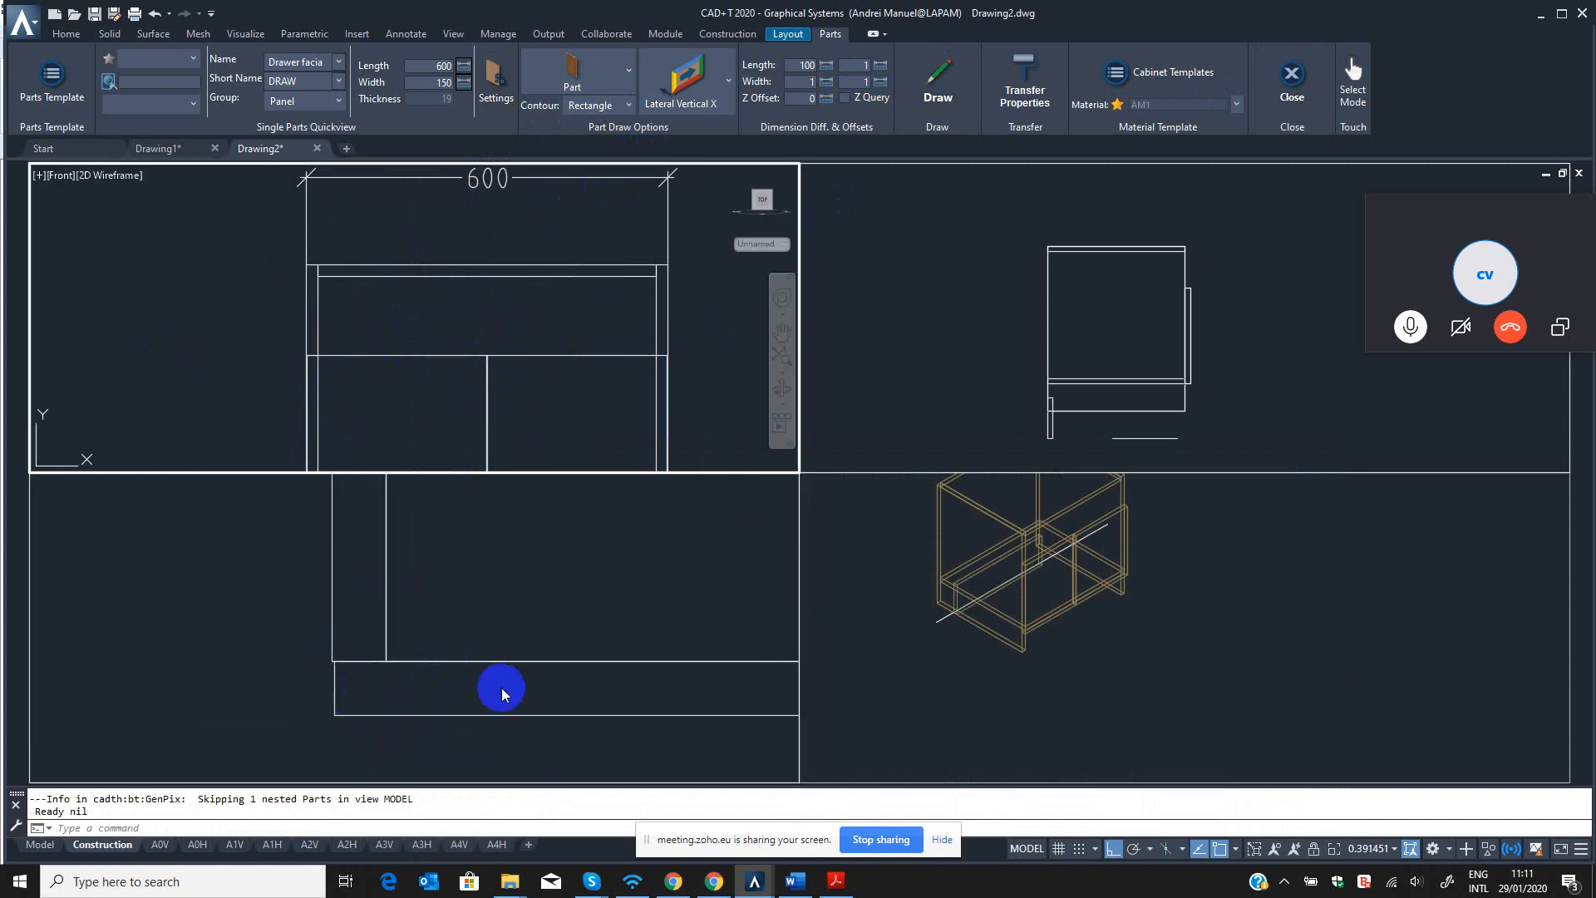
Examine the newly drawn drawer facia and its part information in the isometric view.
click(512, 741)
scroll(513, 739, down, 4)
middle_drag(514, 728, 474, 654)
click(962, 572)
scroll(964, 573, up, 5)
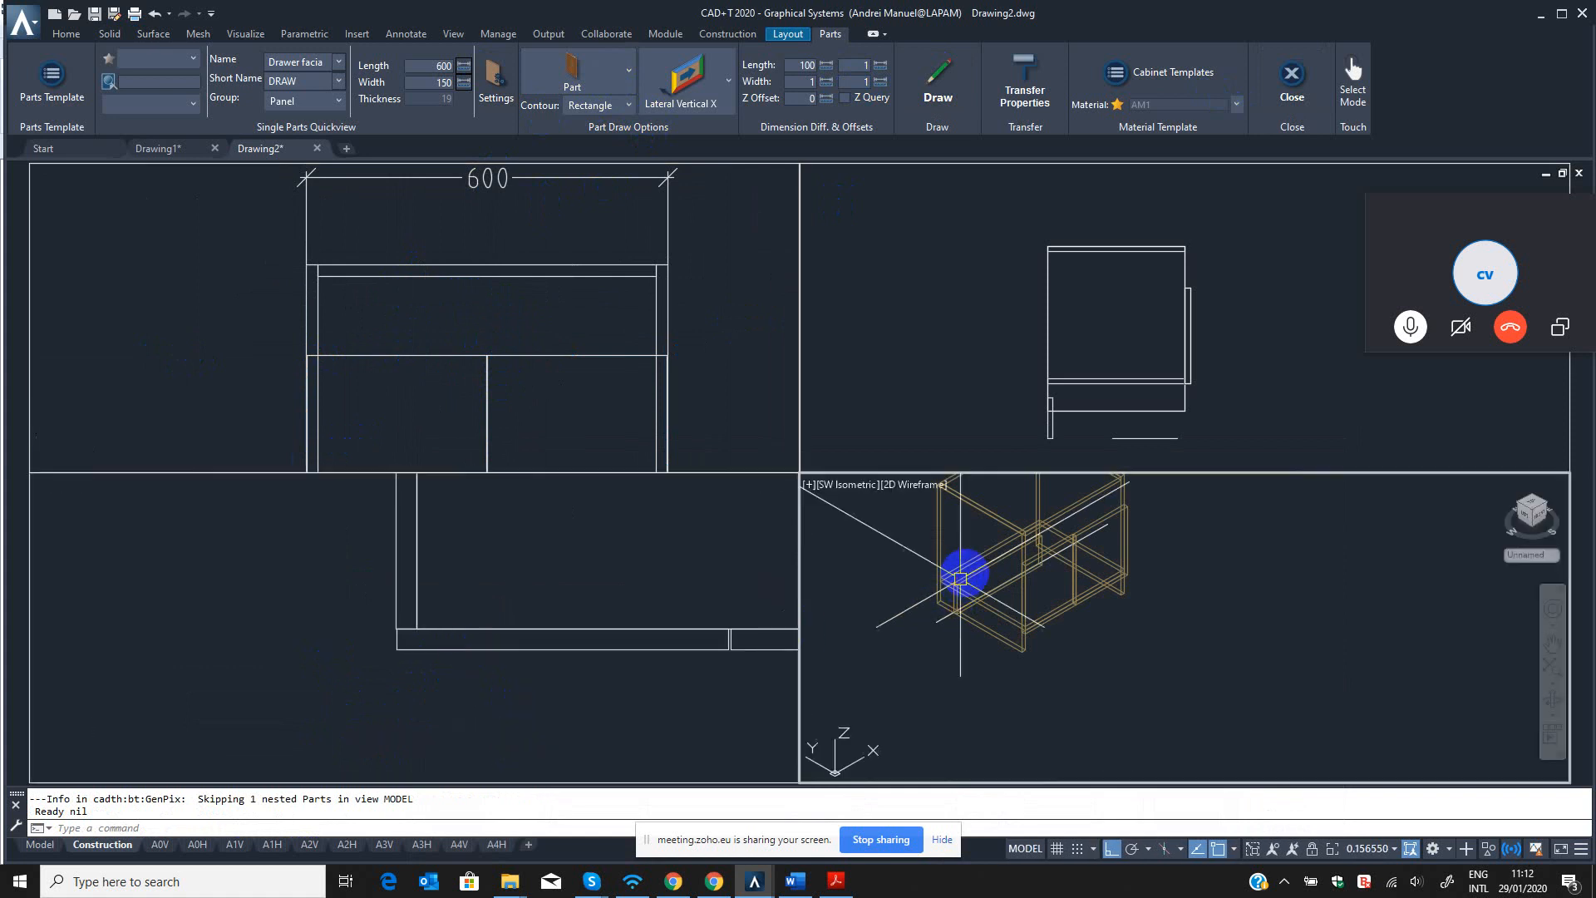
click(965, 576)
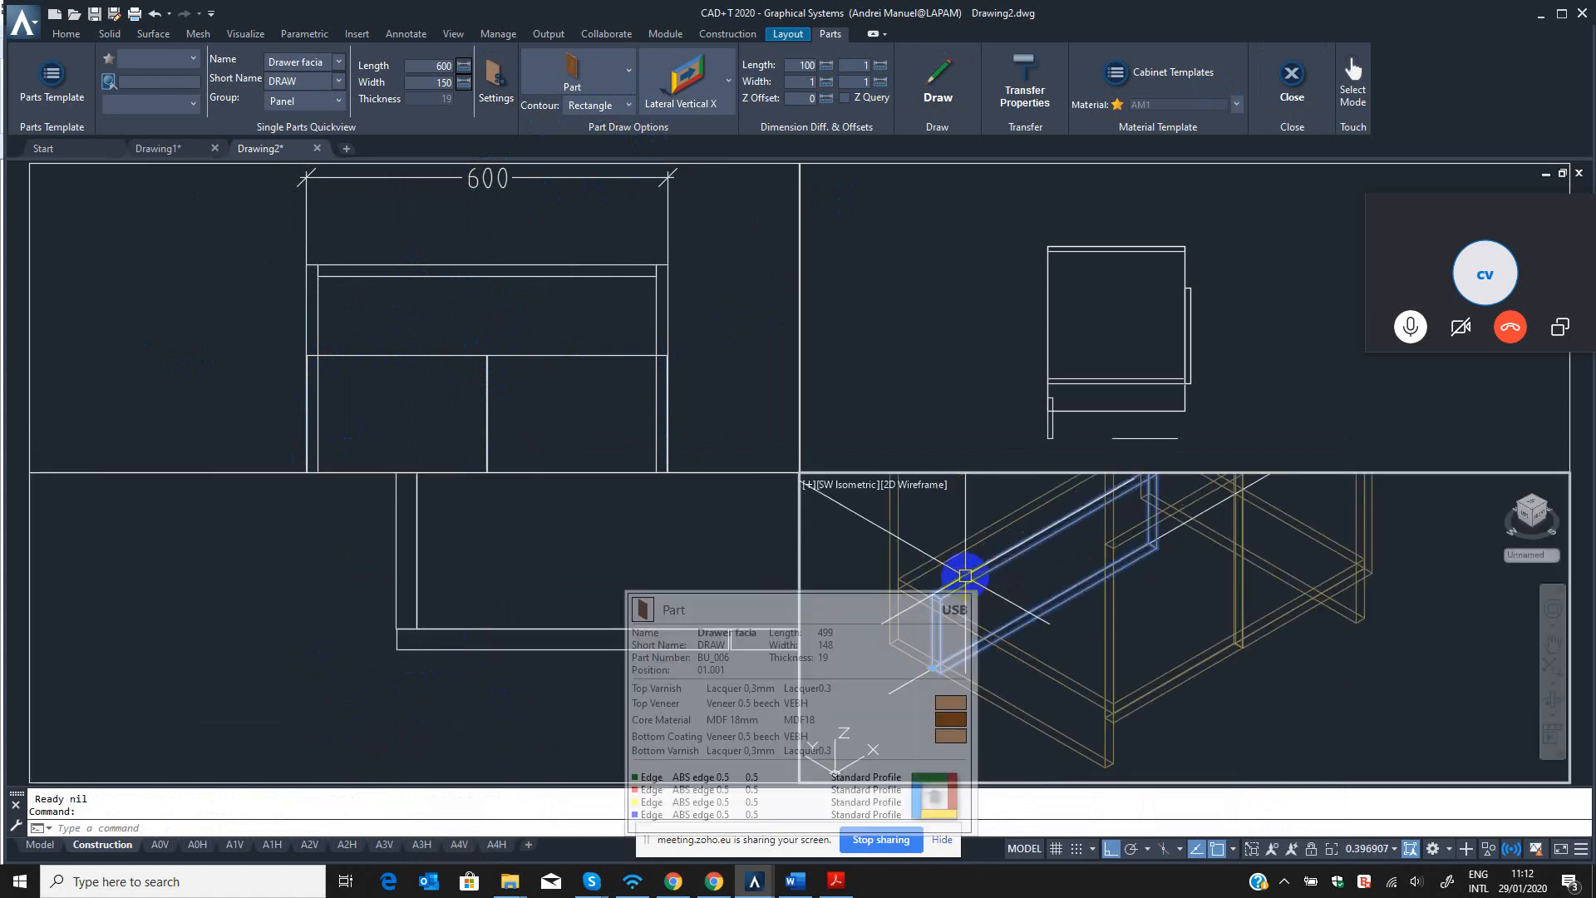
key(Escape)
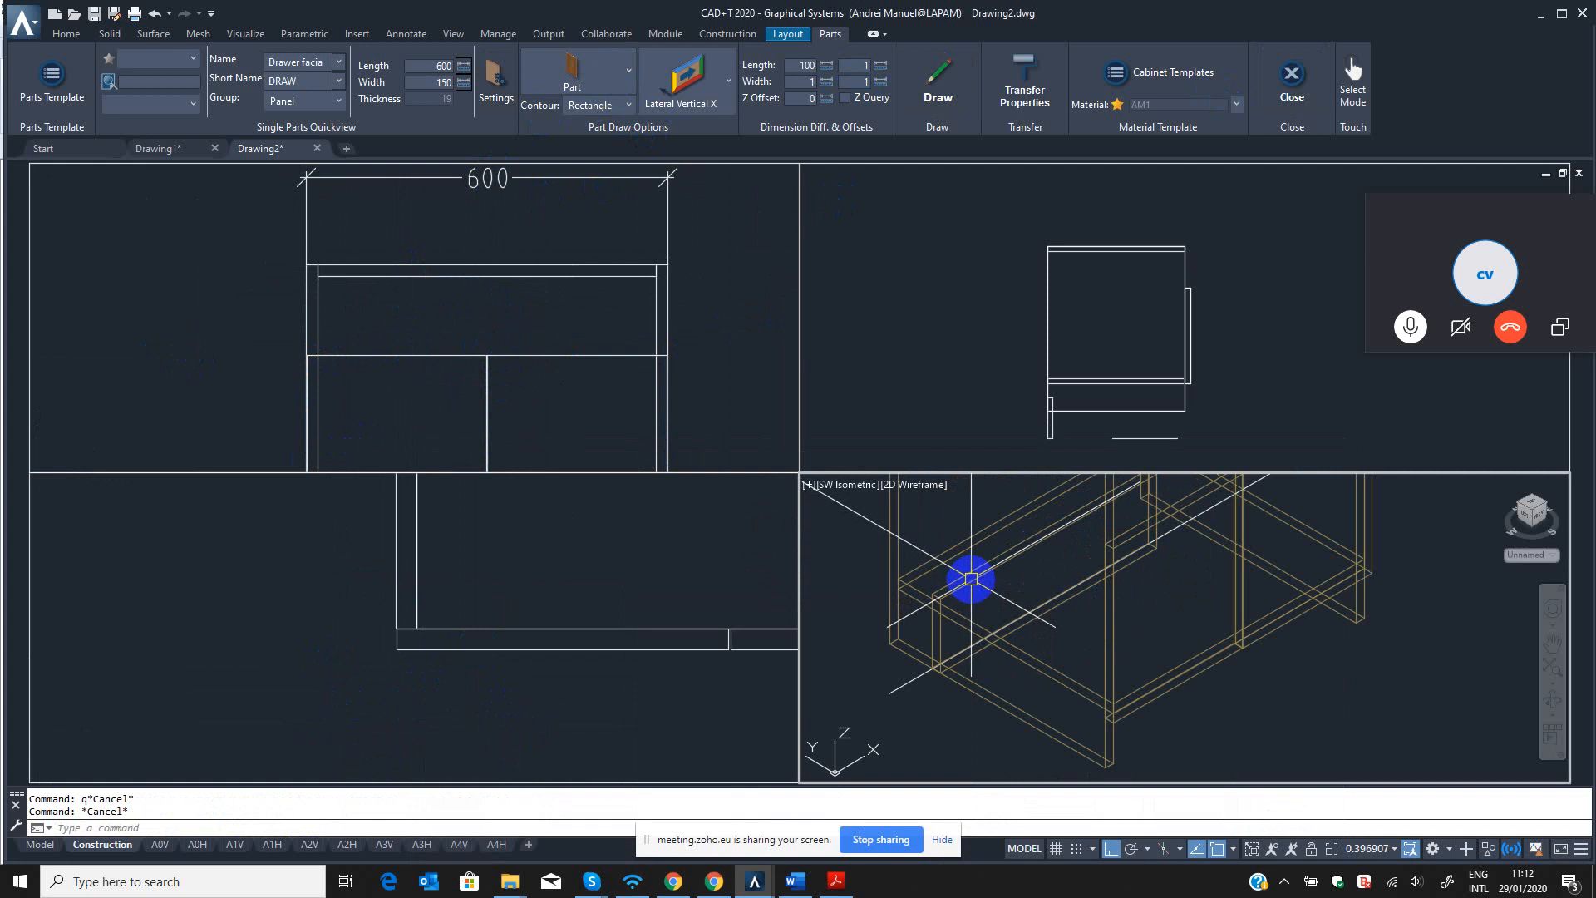
text(qm)
key(Return)
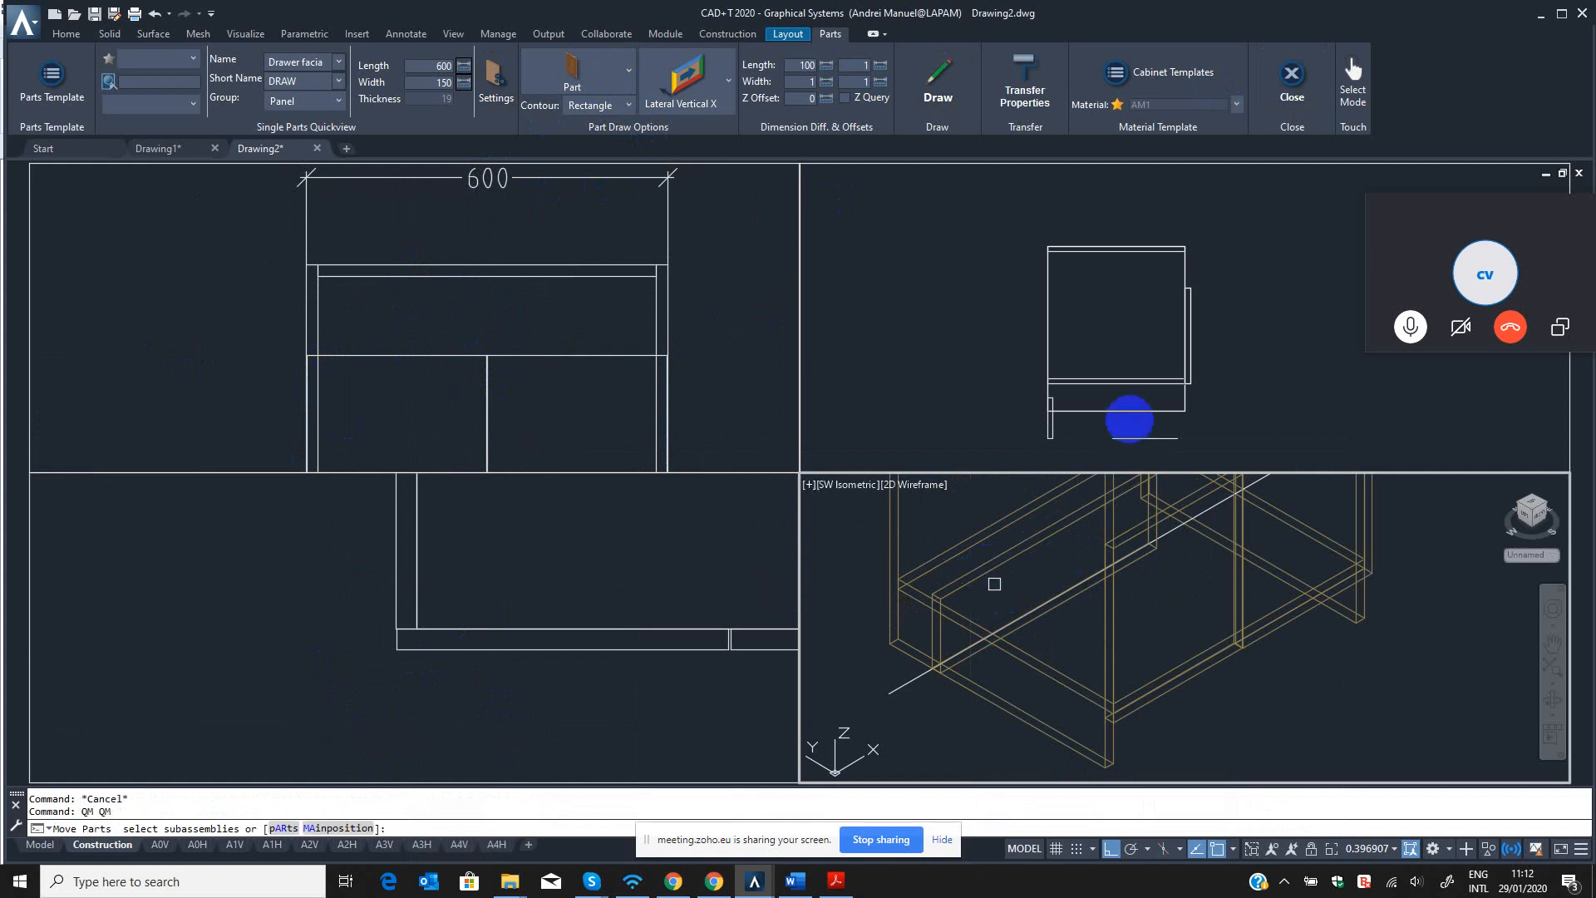
click(1007, 589)
click(1124, 409)
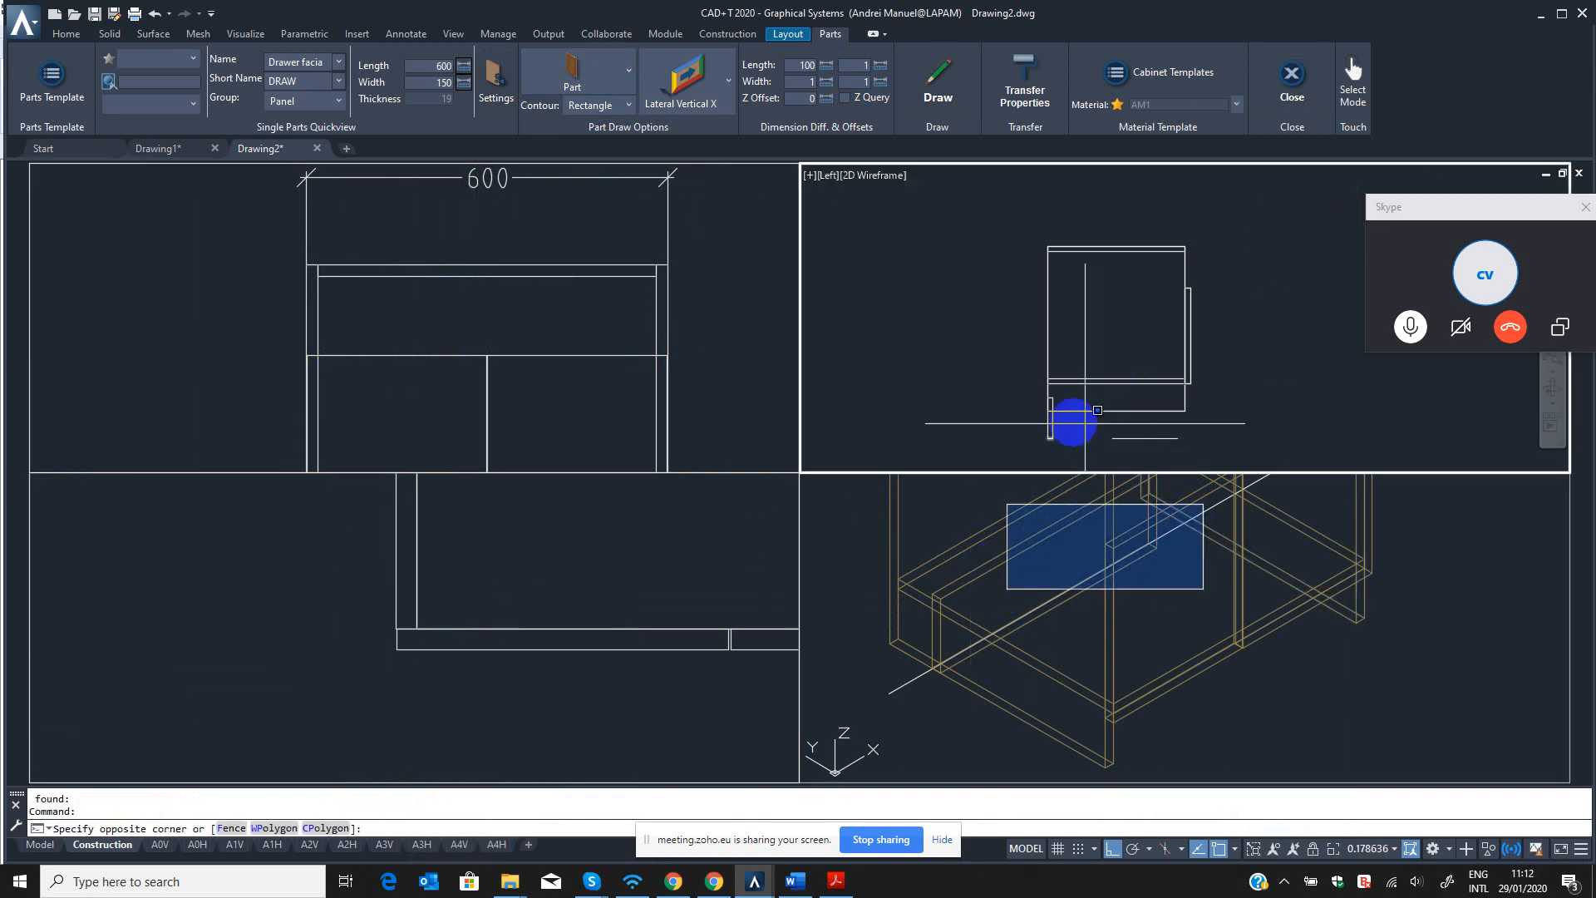
scroll(1058, 434, up, 4)
key(Escape)
key(Escape)
Move the drawer facia with QM by its upper corner to the cabinet's top front corner in the left view.
text(qm)
key(Return)
click(1023, 435)
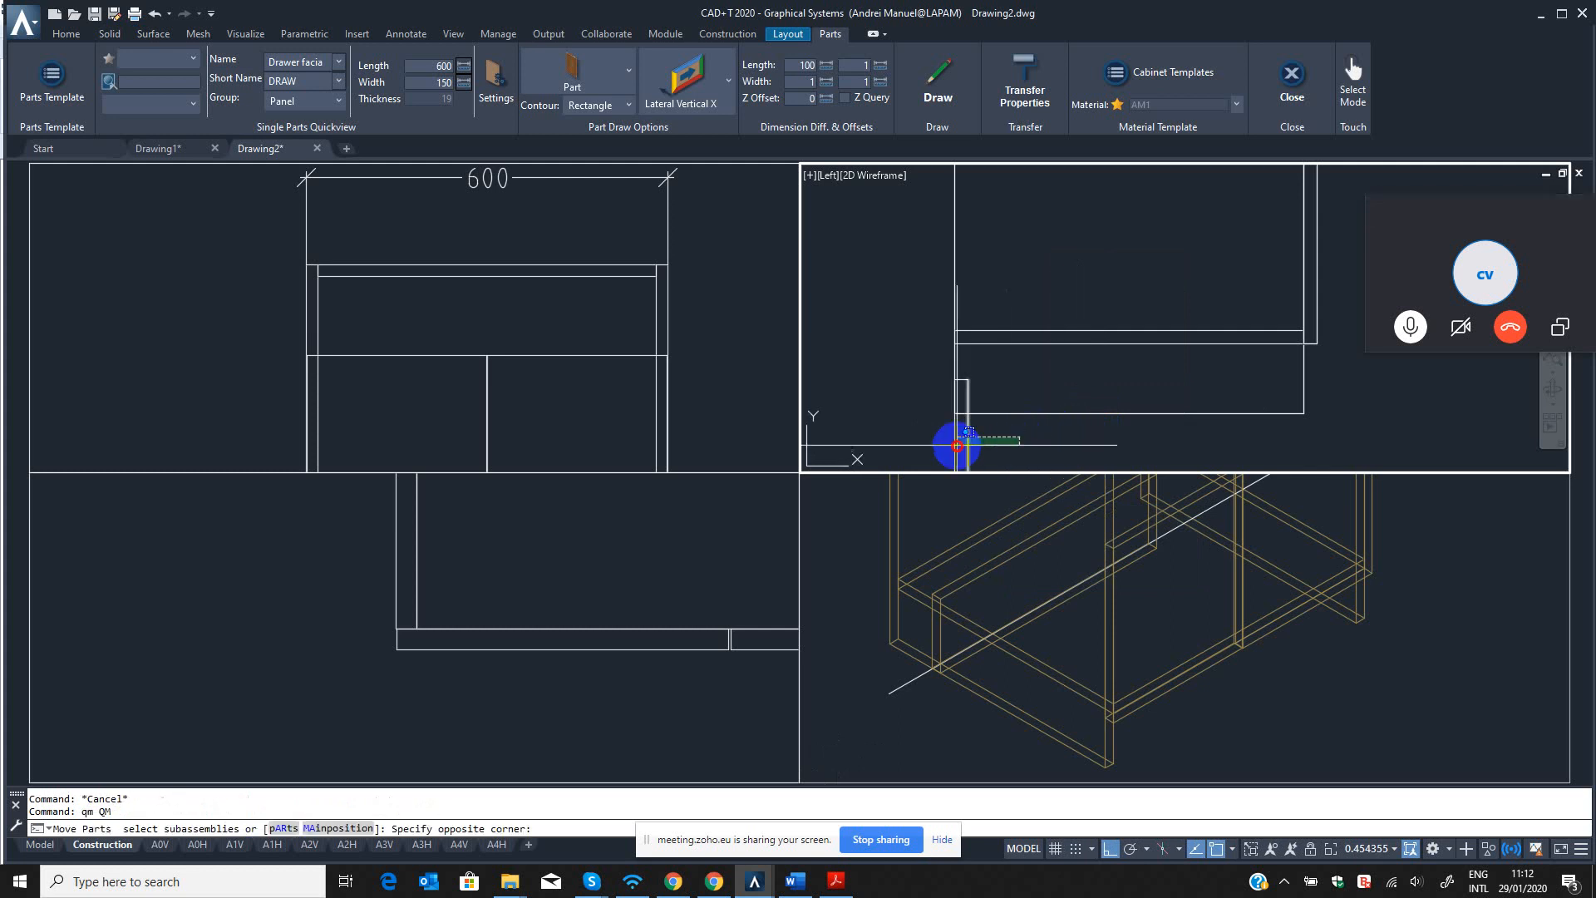
click(956, 448)
click(956, 381)
scroll(1023, 424, down, 5)
scroll(1108, 319, up, 6)
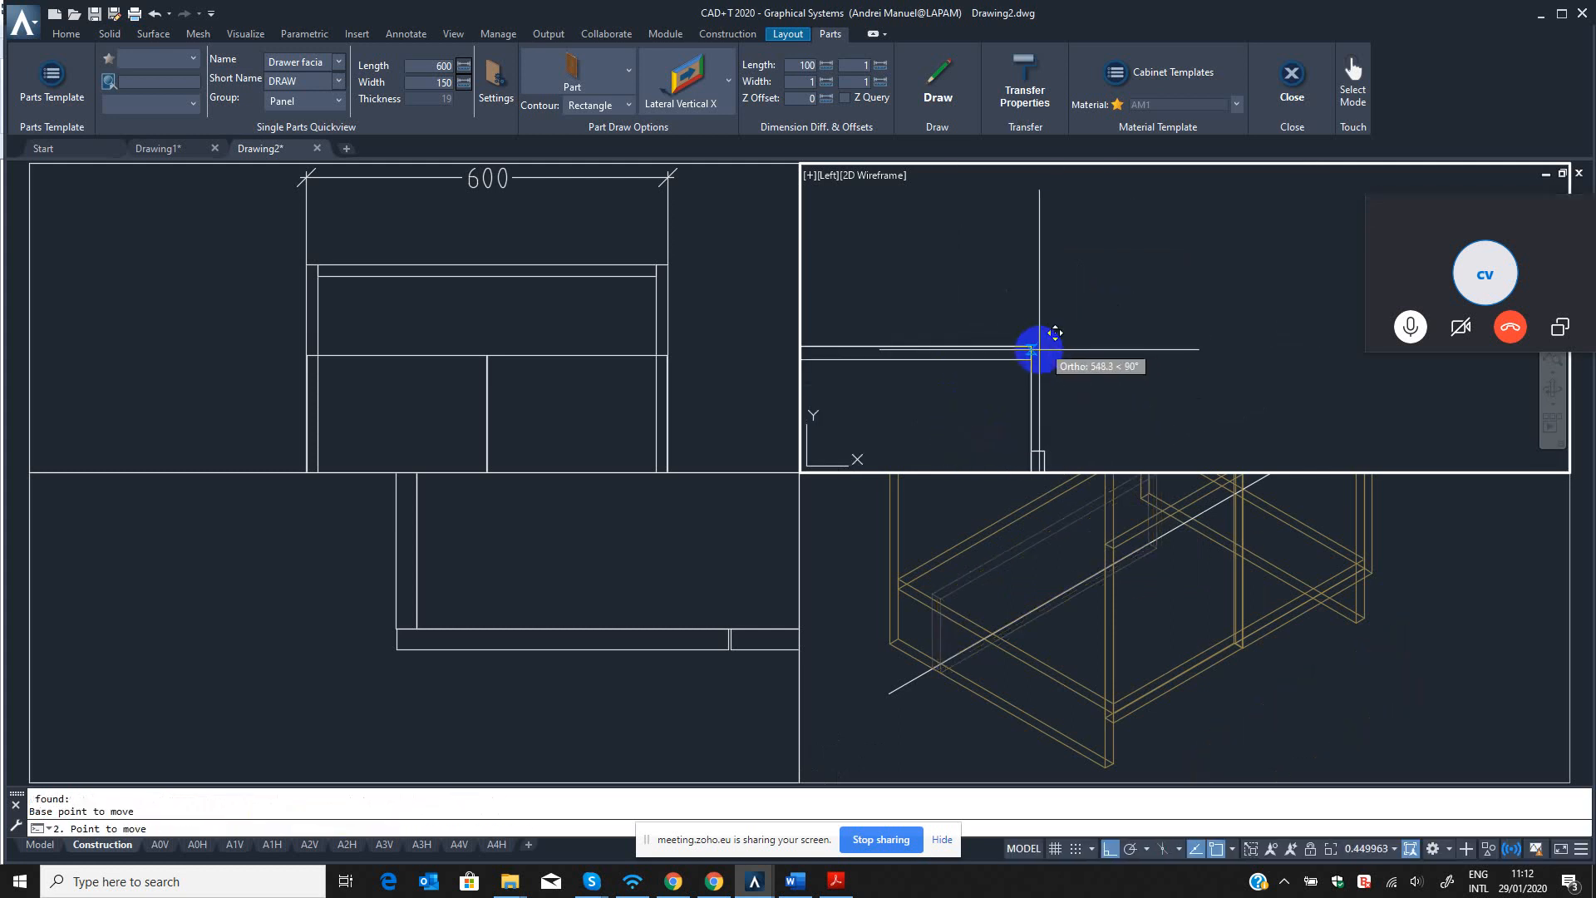
click(1037, 345)
Examine how the moved drawer facia meets the cabinet's top front corner in the left view.
scroll(1049, 384, up, 2)
middle_drag(1070, 394, 1097, 336)
scroll(1080, 198, up, 6)
scroll(1073, 278, down, 4)
scroll(1074, 434, up, 2)
key(Escape)
scroll(1091, 258, down, 2)
middle_drag(1091, 258, 1045, 337)
scroll(1060, 250, up, 4)
key(Escape)
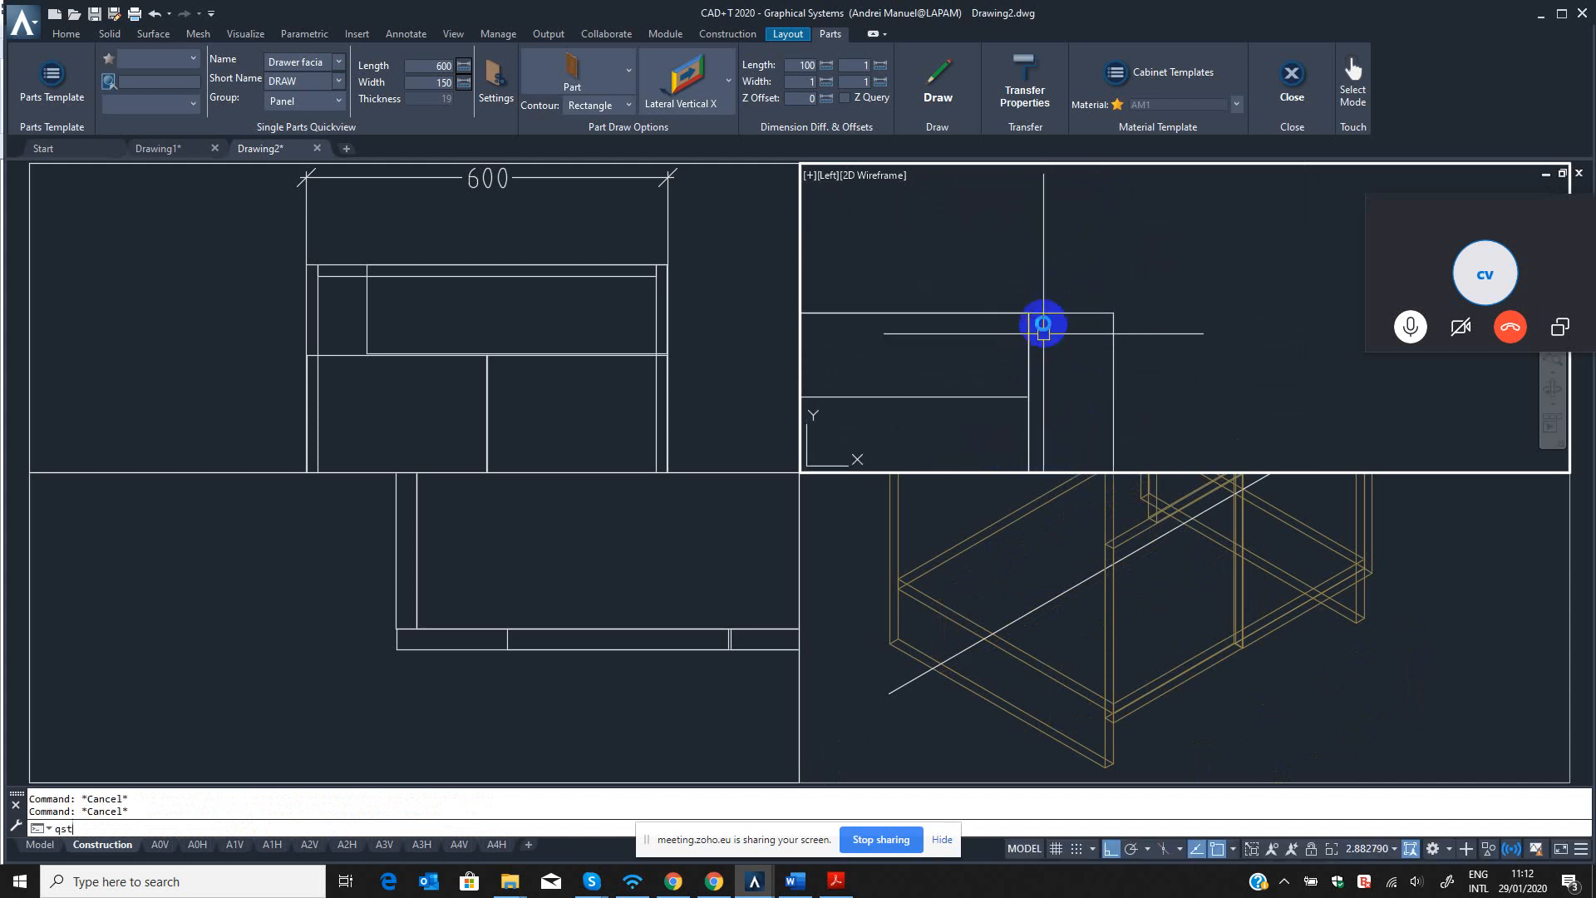
Stretch the drawer facia's top edge down by 1 mm with QST in the left view.
text(qst)
key(Return)
click(1001, 301)
click(1339, 350)
click(1223, 304)
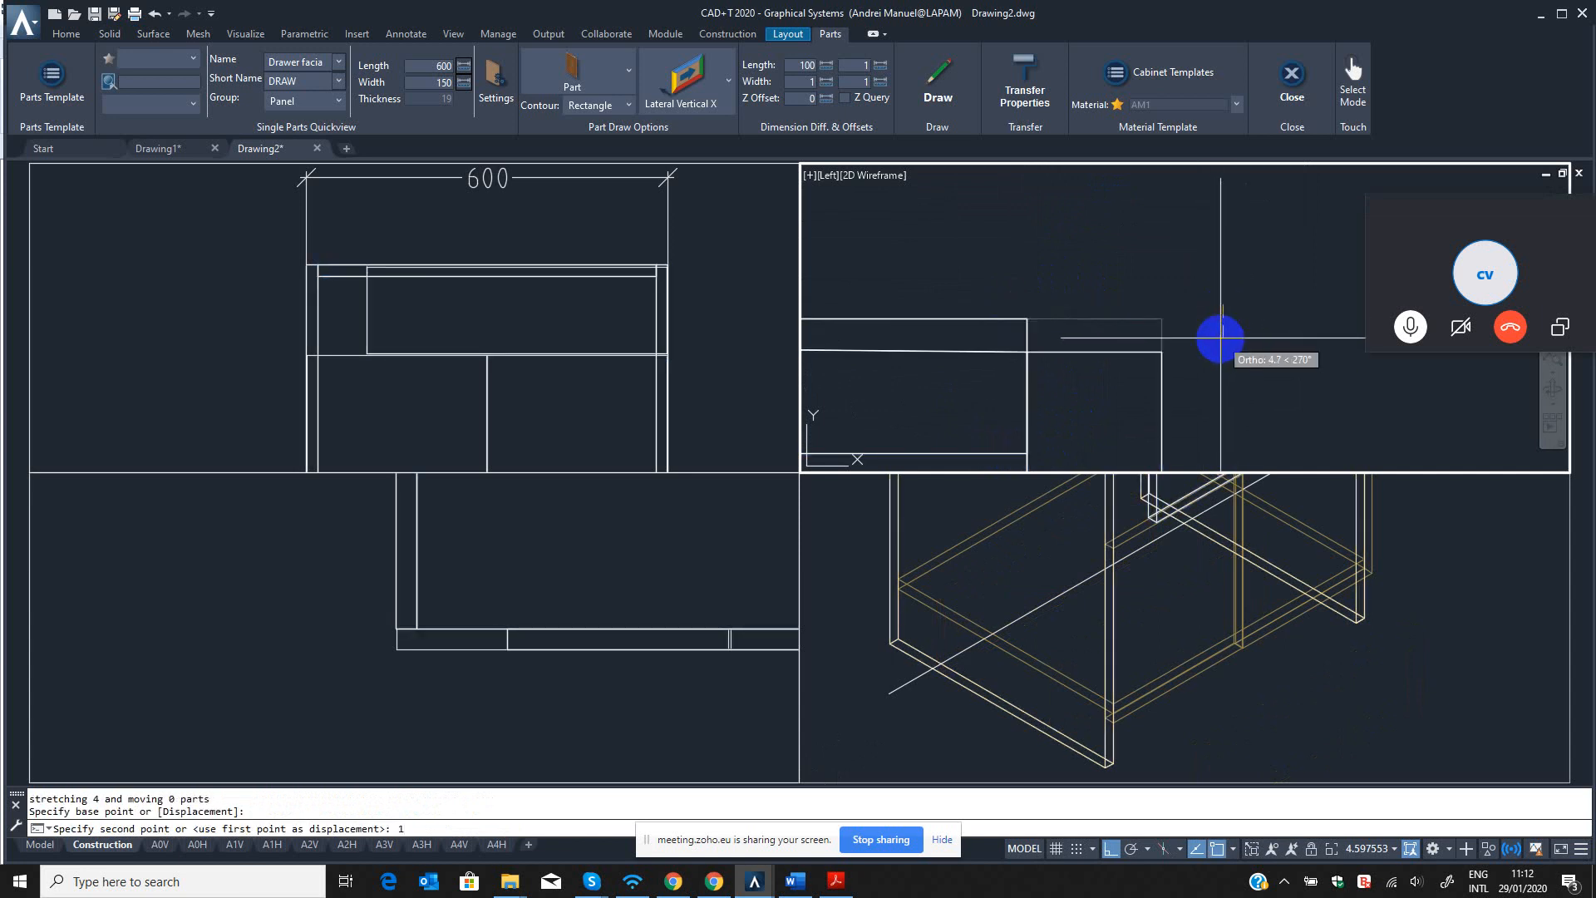
key(Return)
click(1088, 338)
click(1070, 297)
scroll(1060, 335, down, 2)
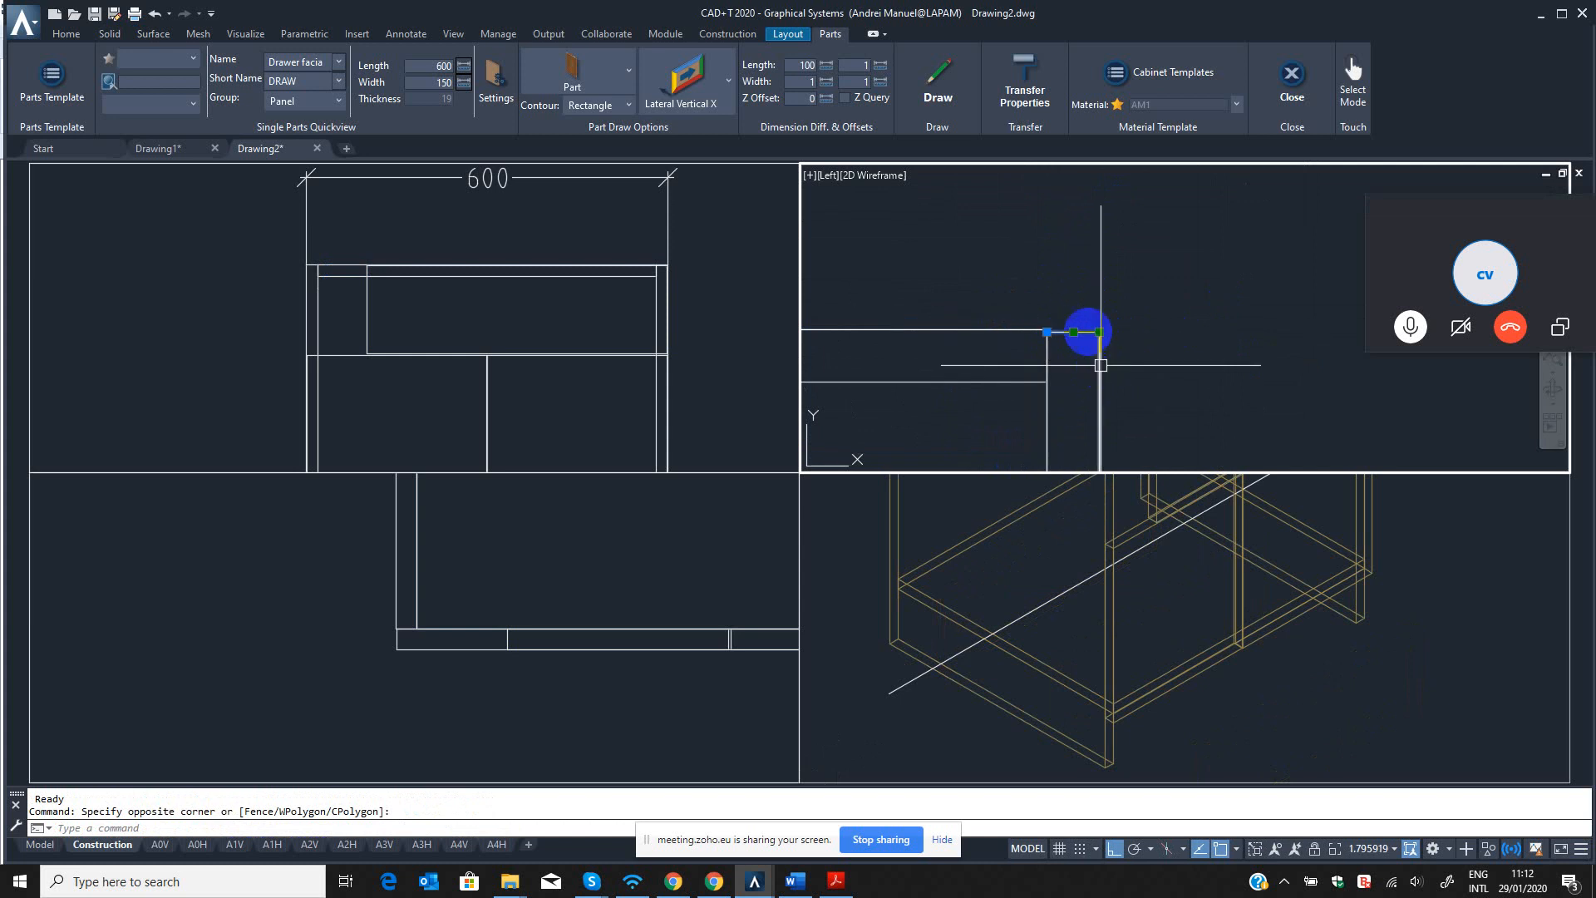
key(Escape)
Add a linear dimension across the gap between the drawer facia and the front panels in the left view.
middle_drag(1101, 365, 1088, 252)
scroll(1087, 312, down, 5)
scroll(1072, 329, up, 5)
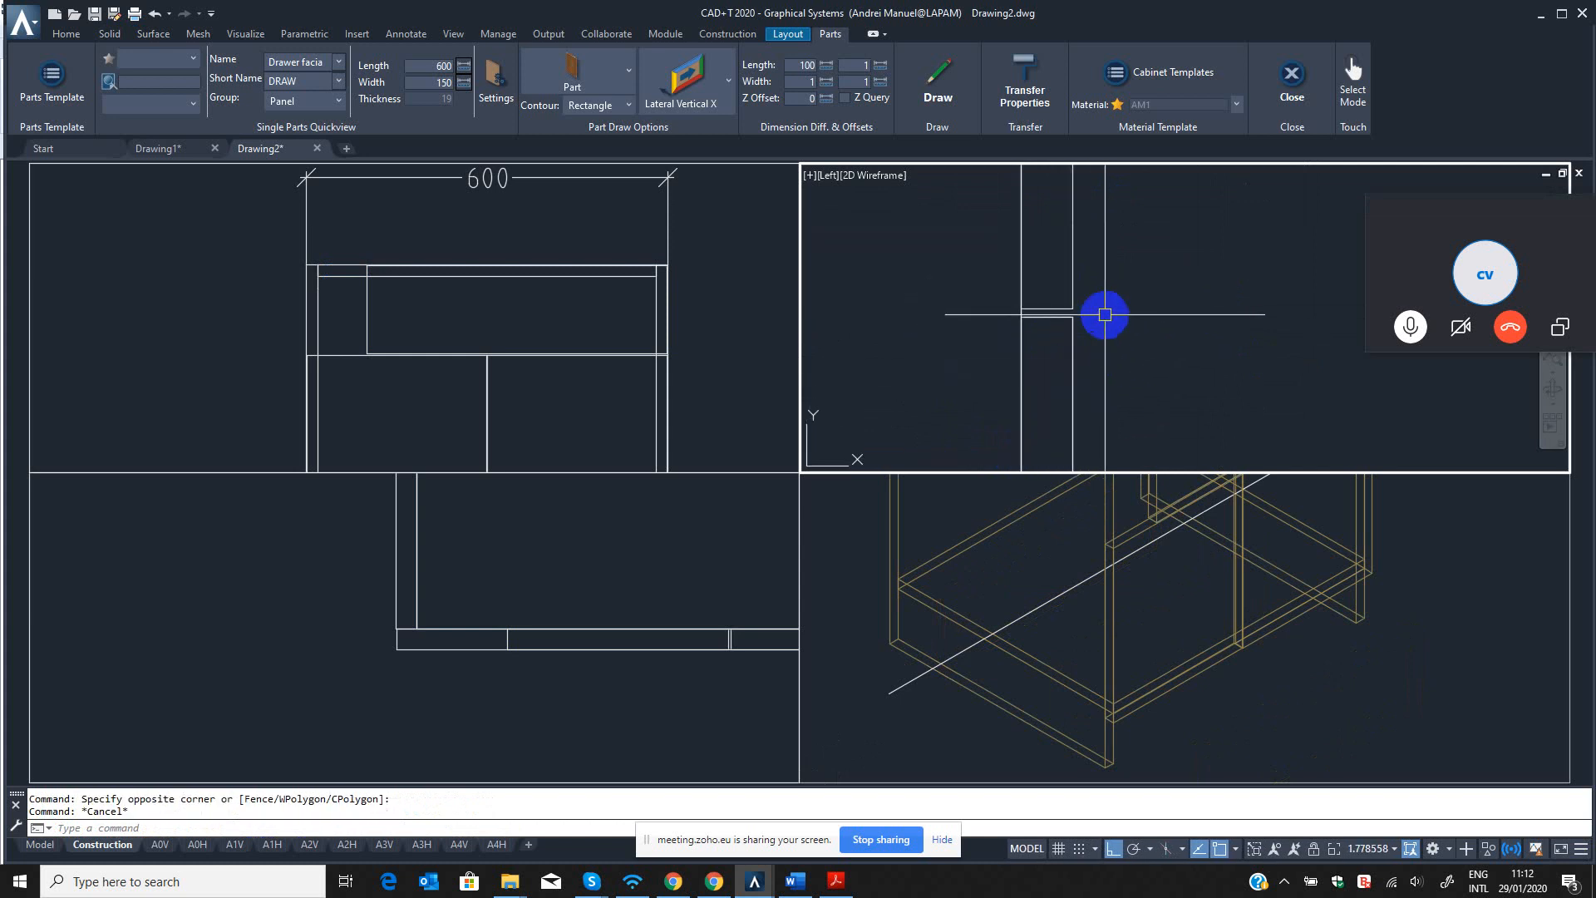
scroll(1046, 313, up, 5)
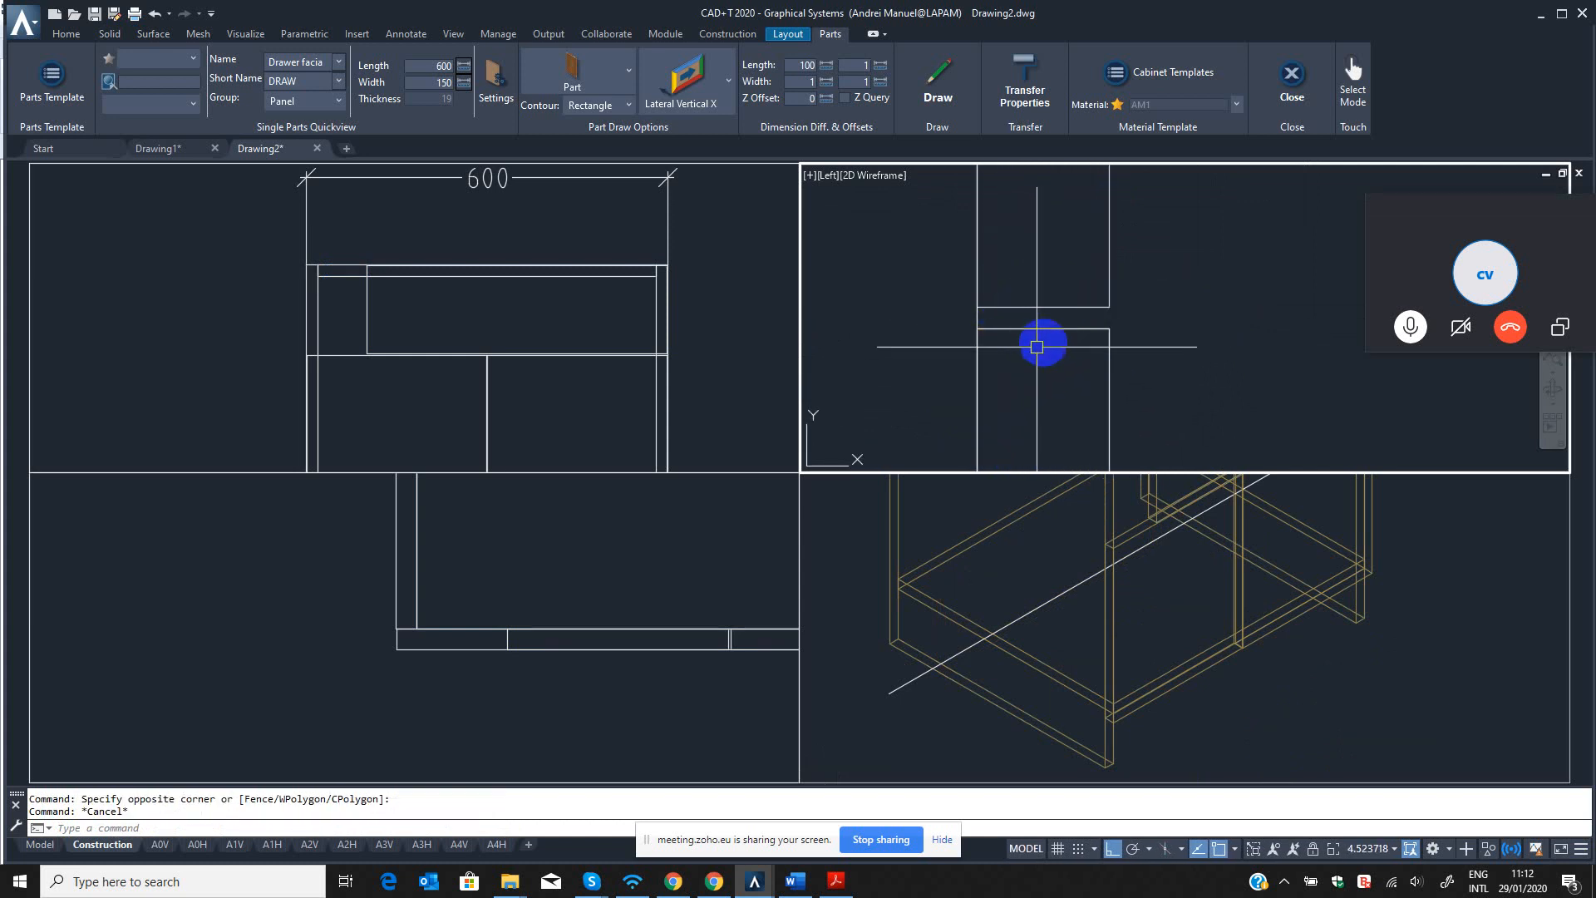
key(Escape)
click(1104, 309)
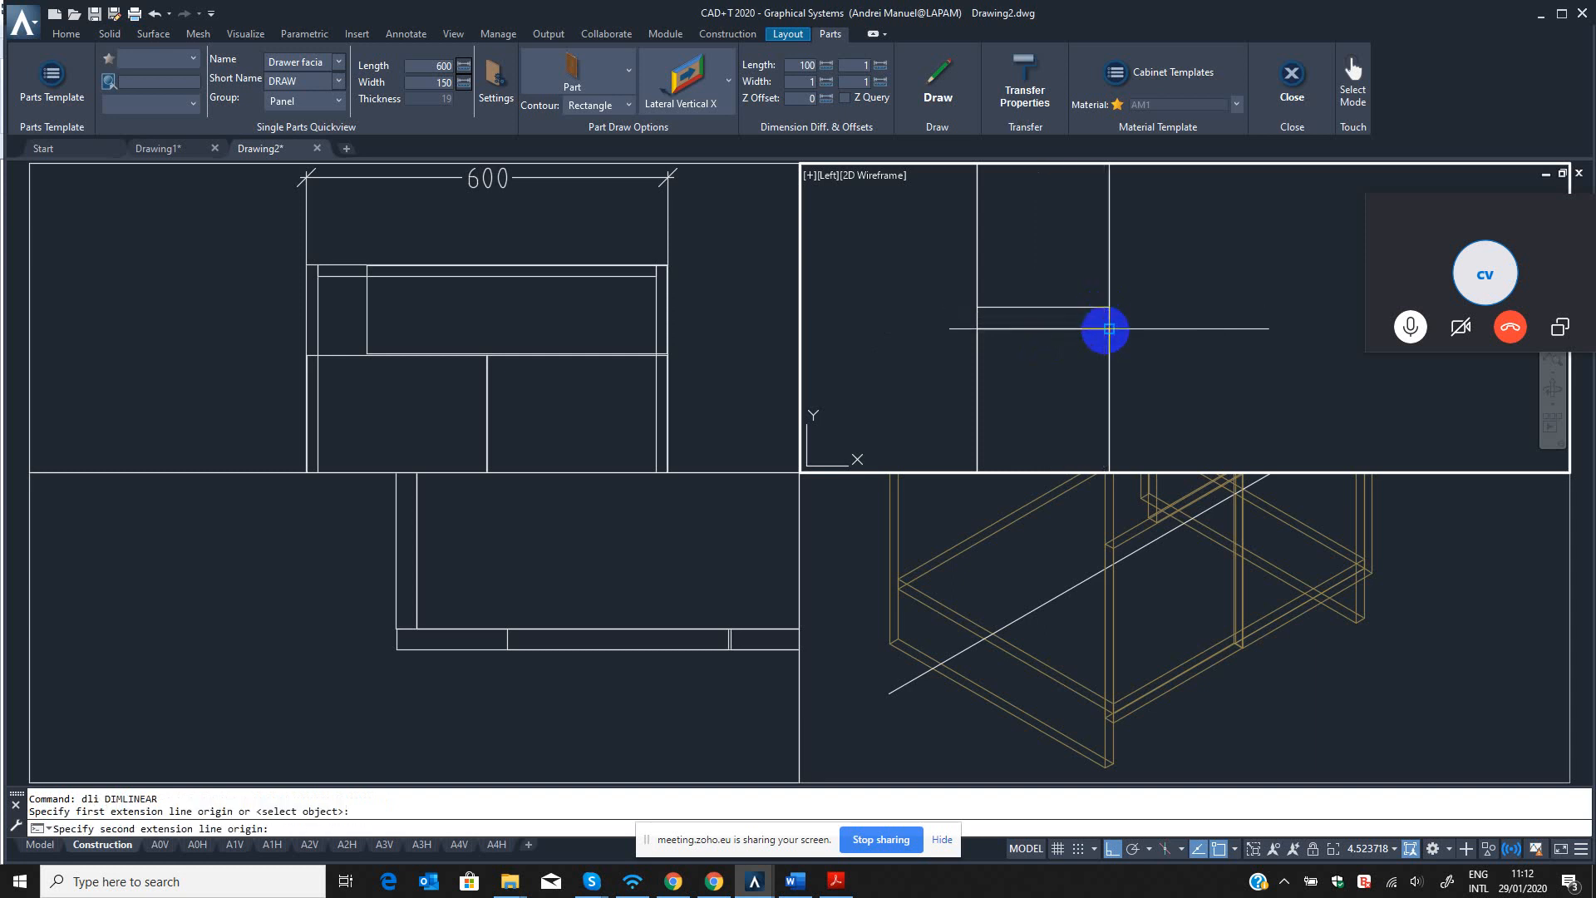
click(1109, 328)
click(1259, 317)
scroll(1216, 352, down, 4)
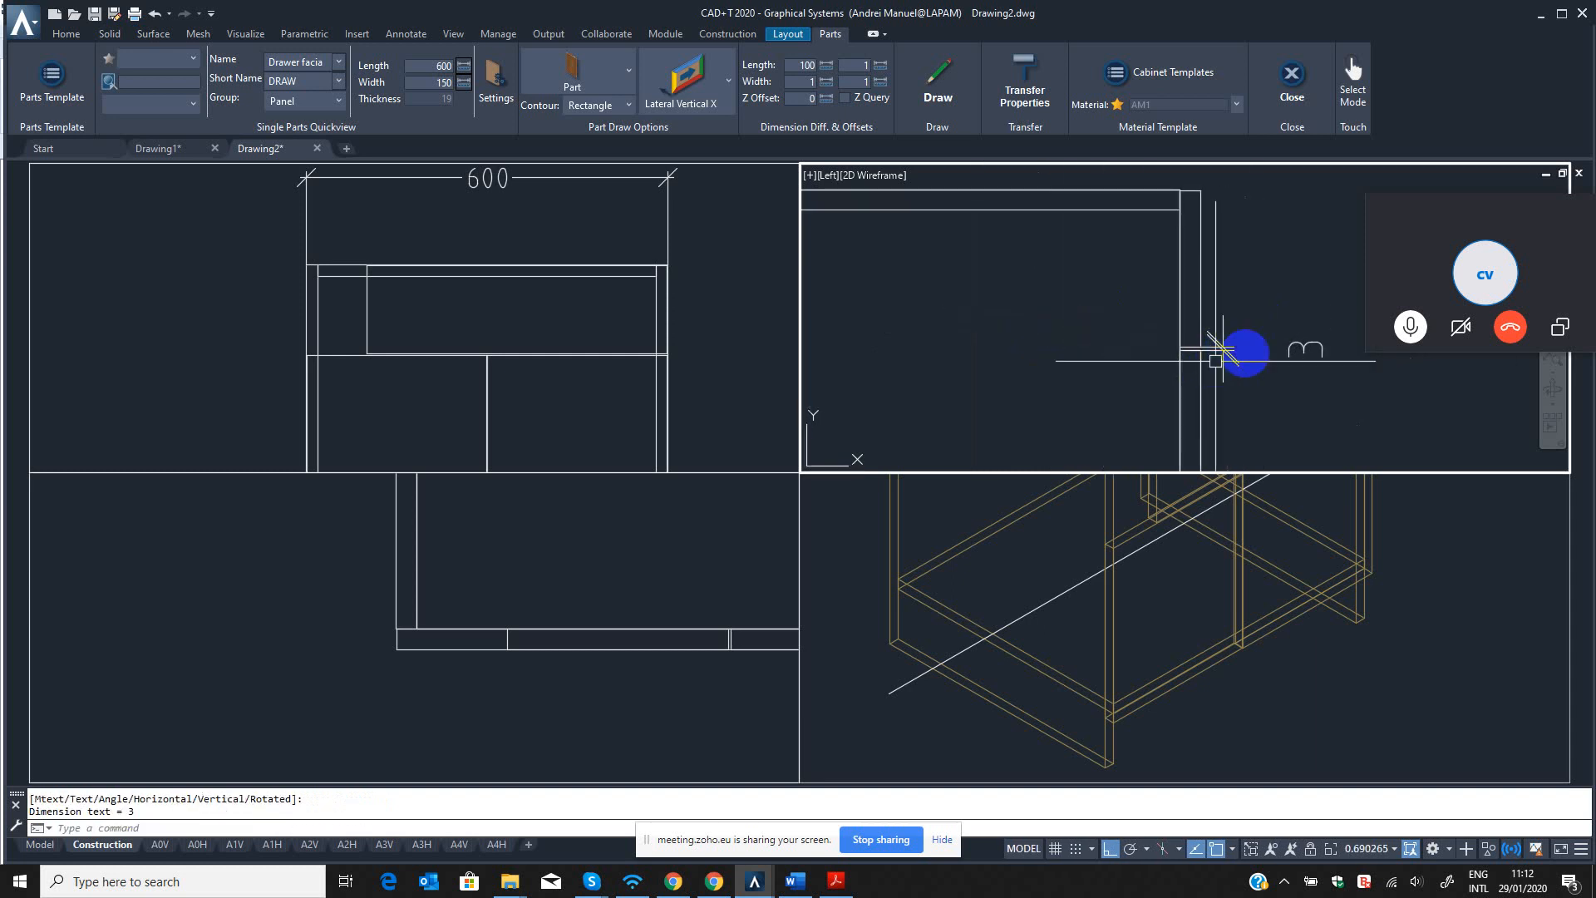
Delete the linear dimension from the gap below the drawer facia.
scroll(1197, 342, up, 4)
key(Escape)
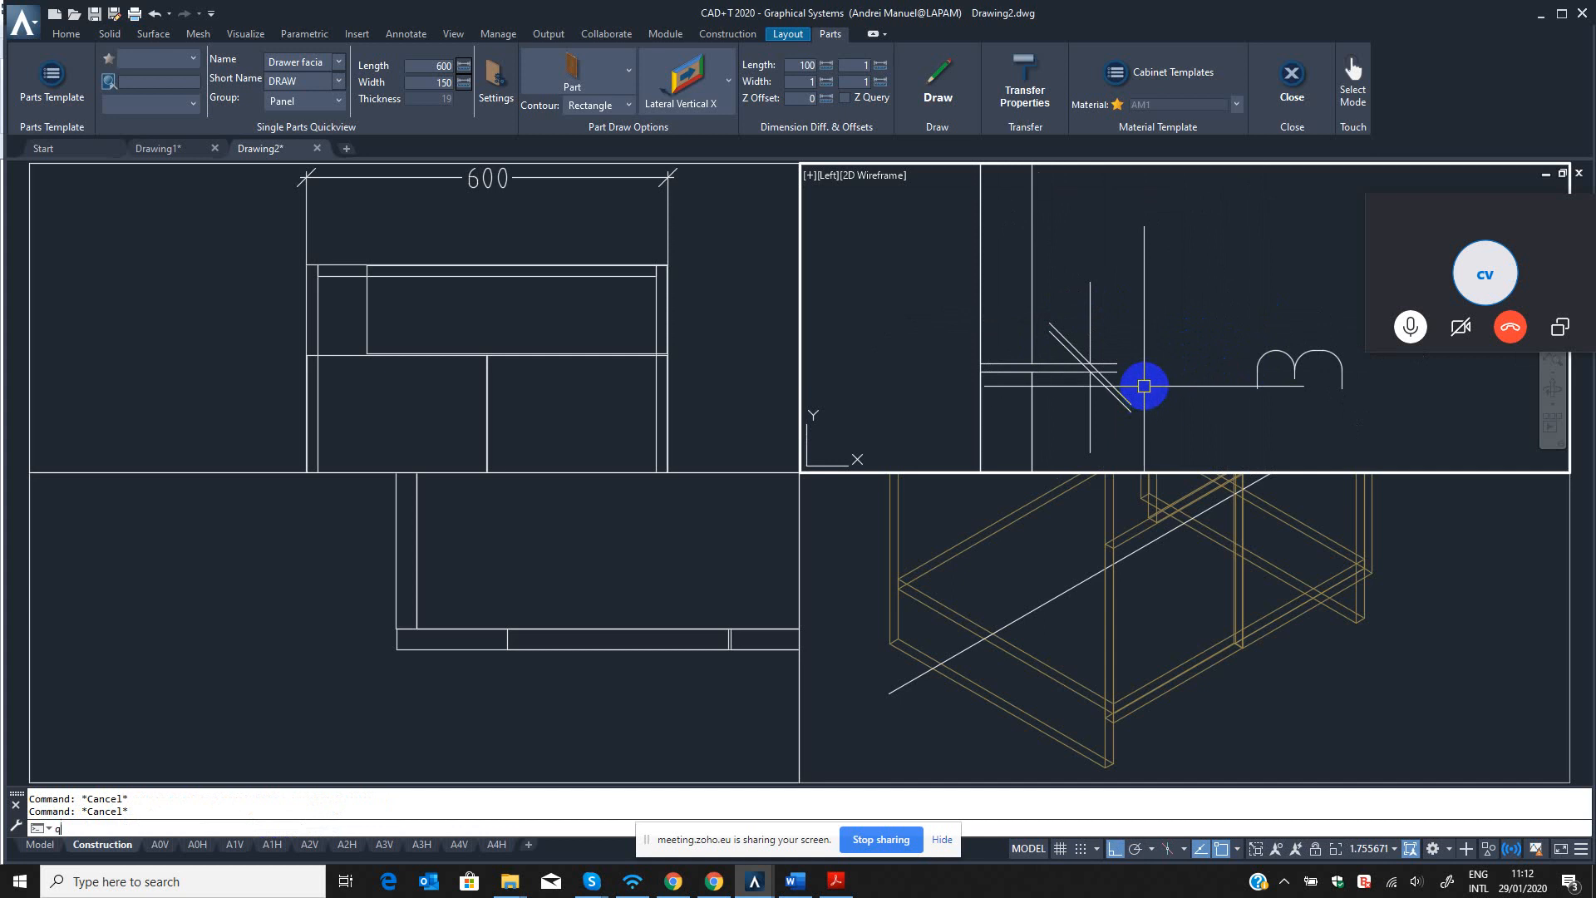
key(space)
click(1161, 328)
click(1116, 405)
key(space)
scroll(988, 384, up, 6)
key(Escape)
key(Escape)
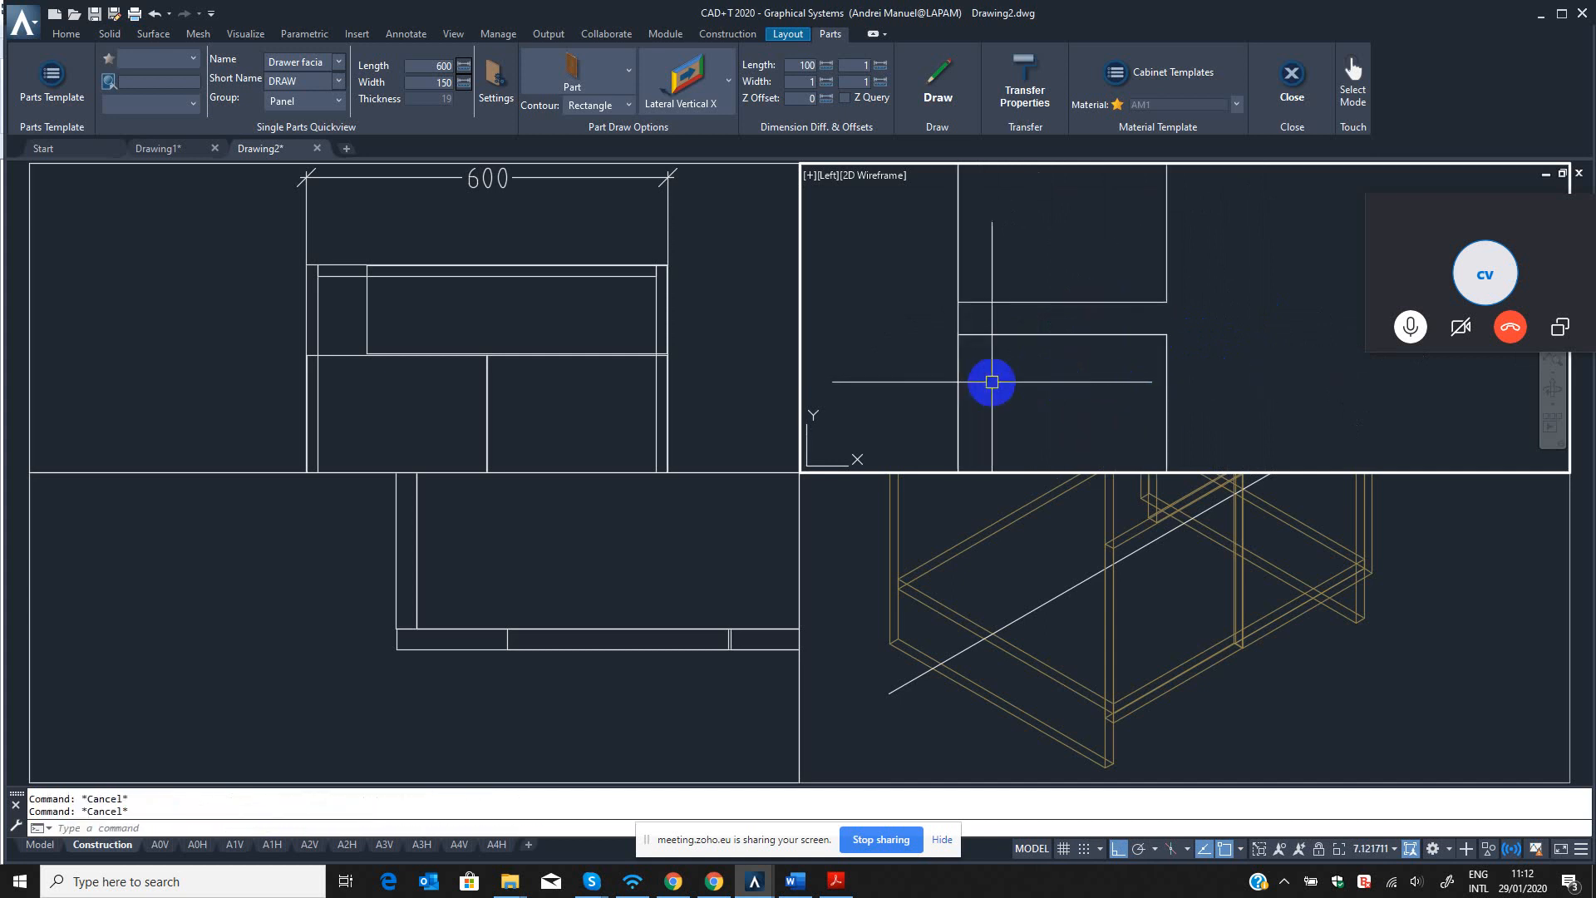
Stretch the top edge of the front panels upward with QST to leave a 2 mm gap below the drawer facia.
text(t)
key(Return)
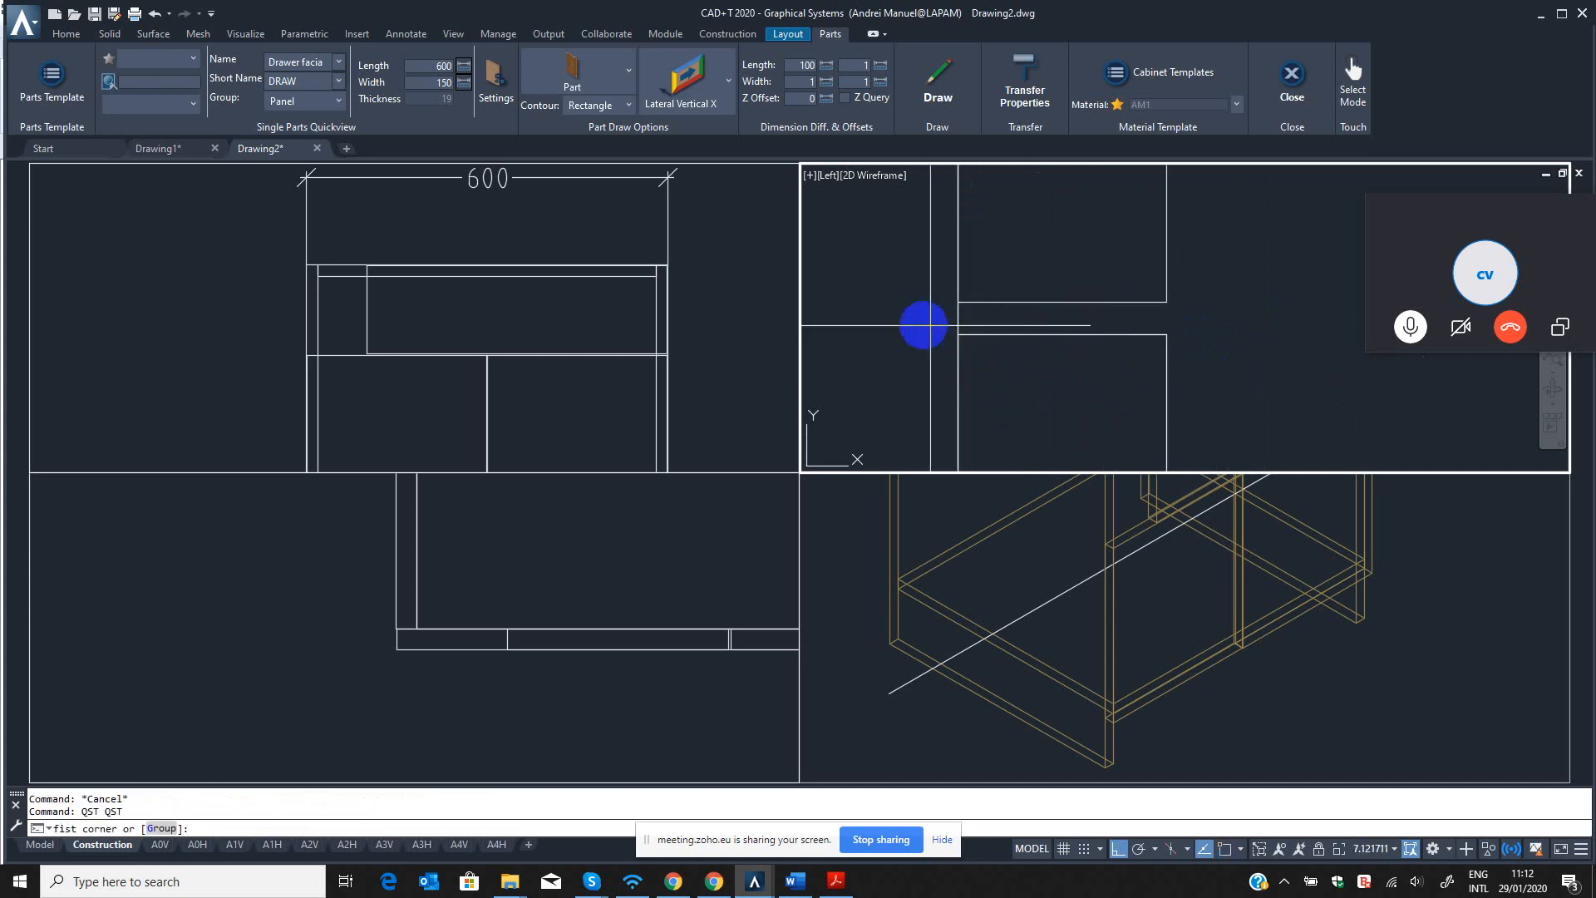
click(923, 323)
click(1241, 360)
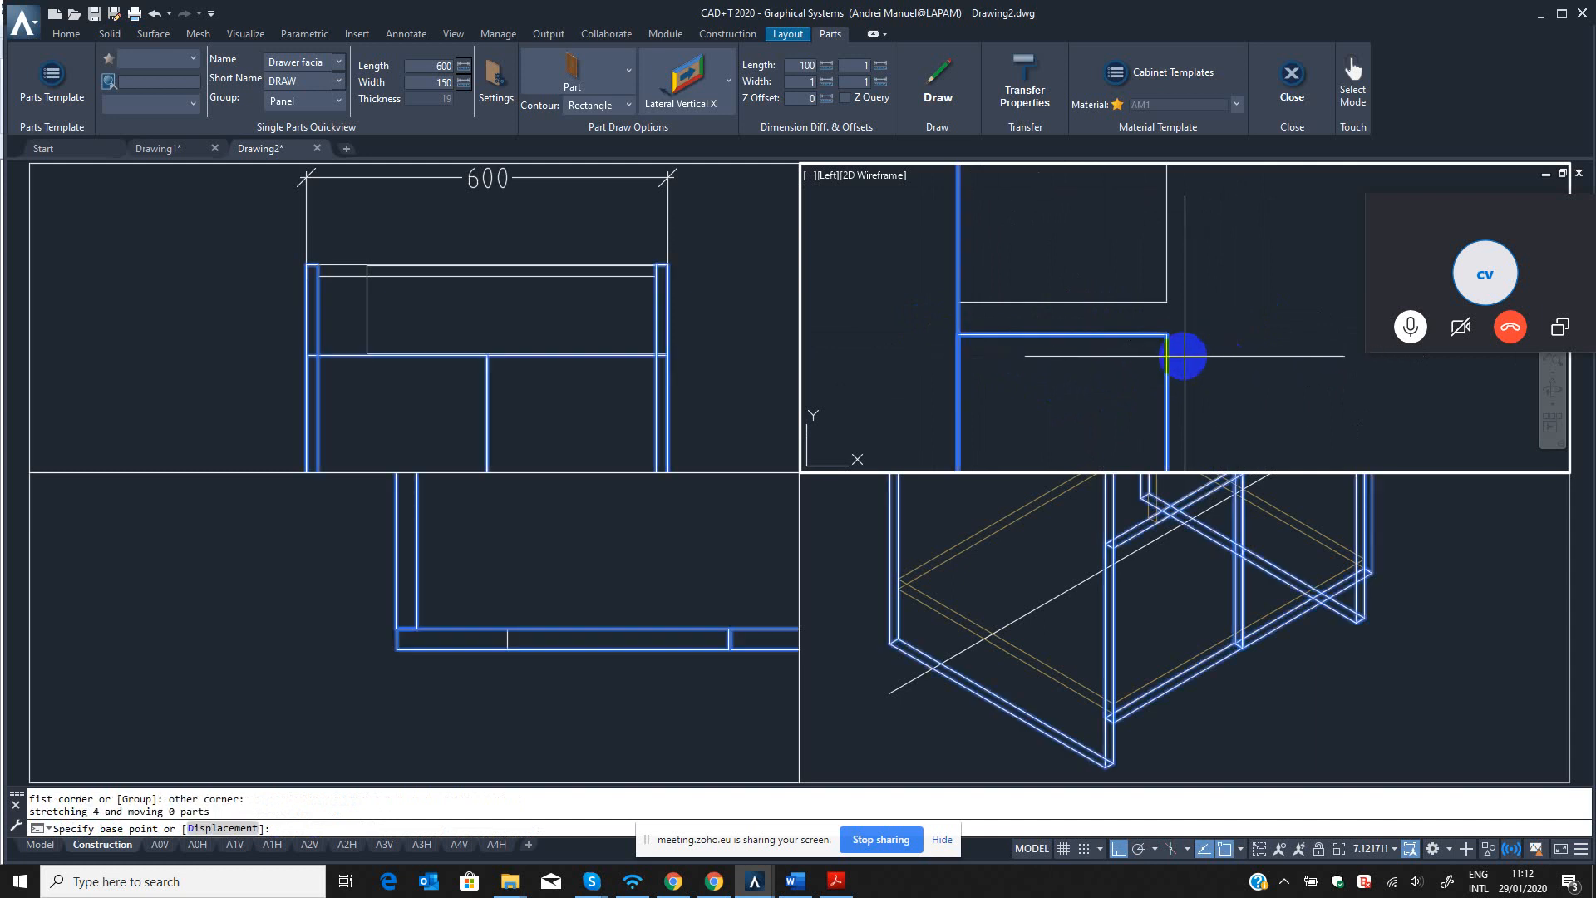
scroll(1183, 356, down, 2)
click(1221, 371)
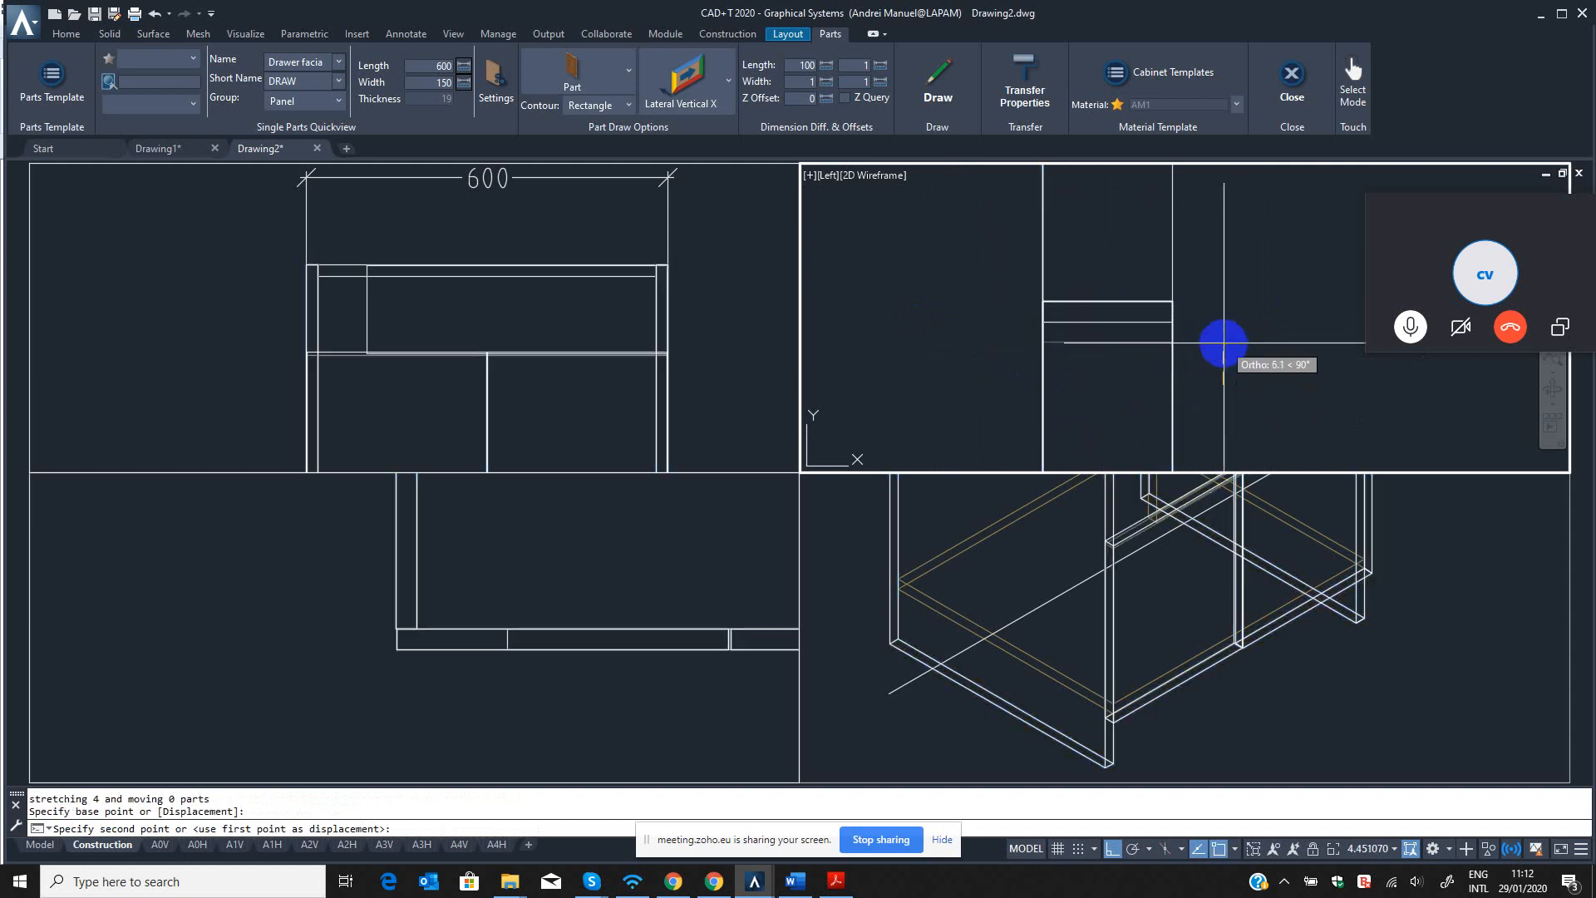
key(Return)
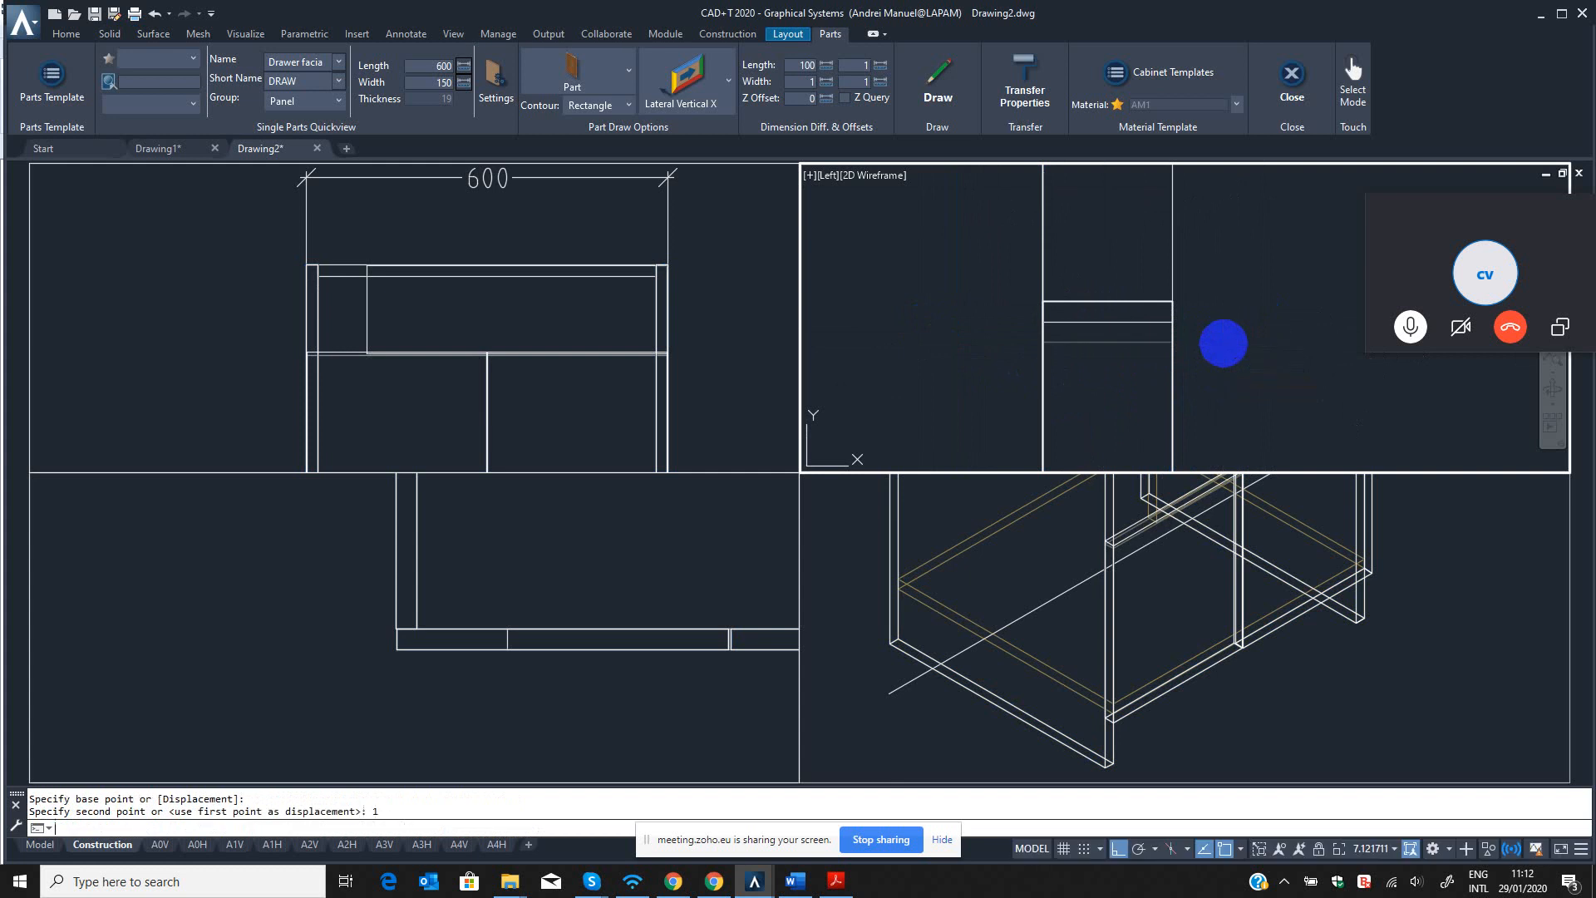
Dimension the adjusted gap between the front panels and the drawer facia in the left view.
click(1168, 324)
click(1168, 303)
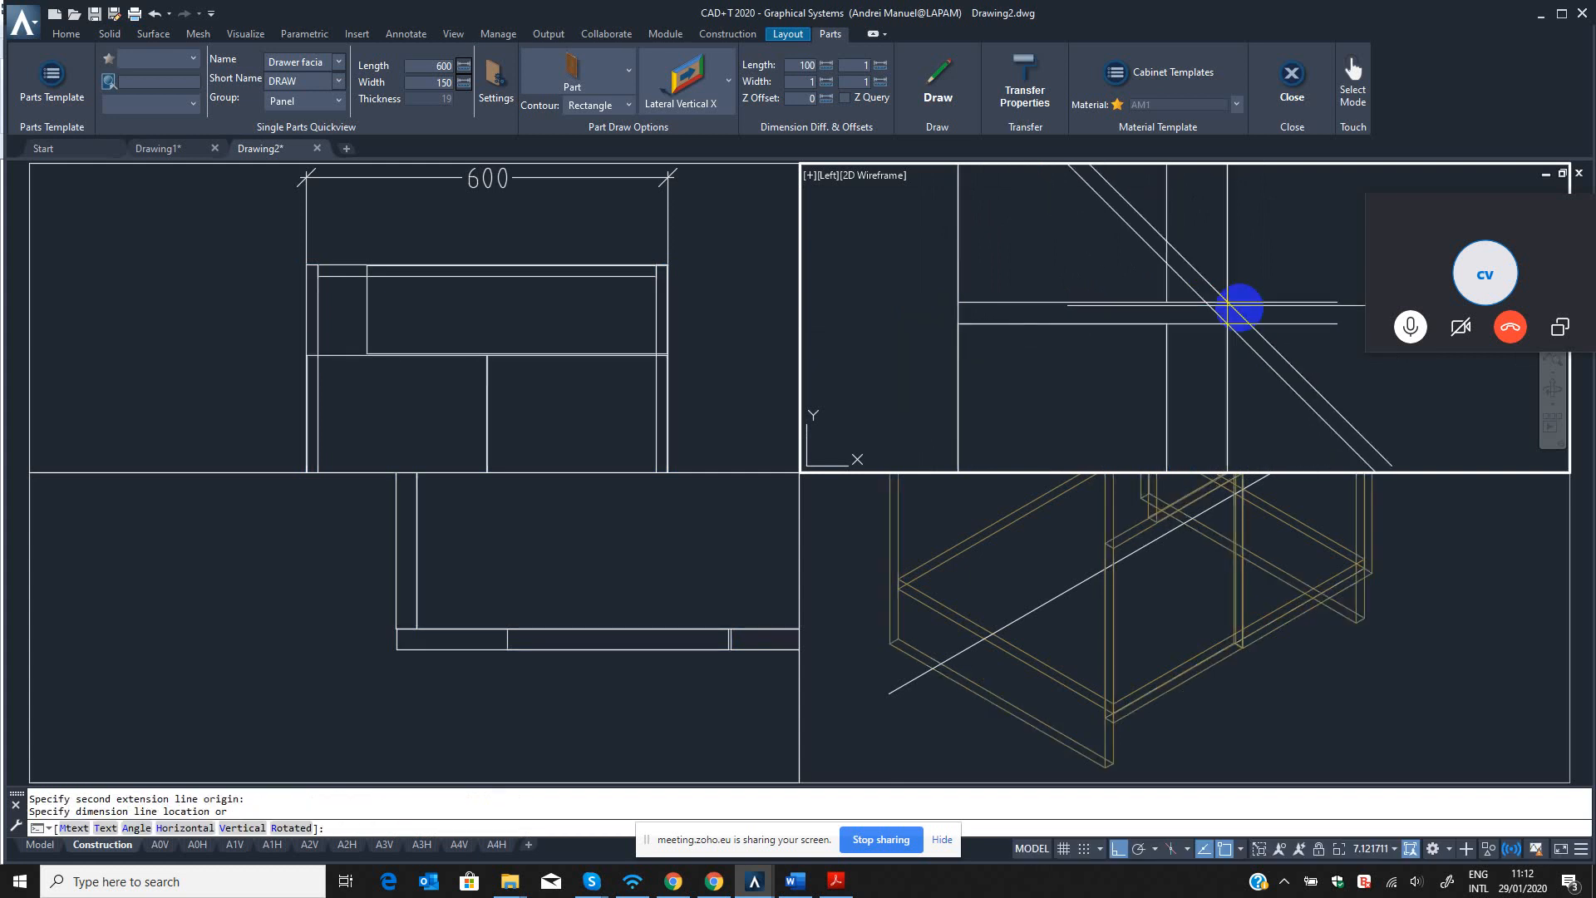
click(1260, 310)
scroll(1207, 340, down, 3)
middle_drag(1209, 342, 1035, 374)
Delete the check dimension placed on the adjusted gap.
click(1258, 339)
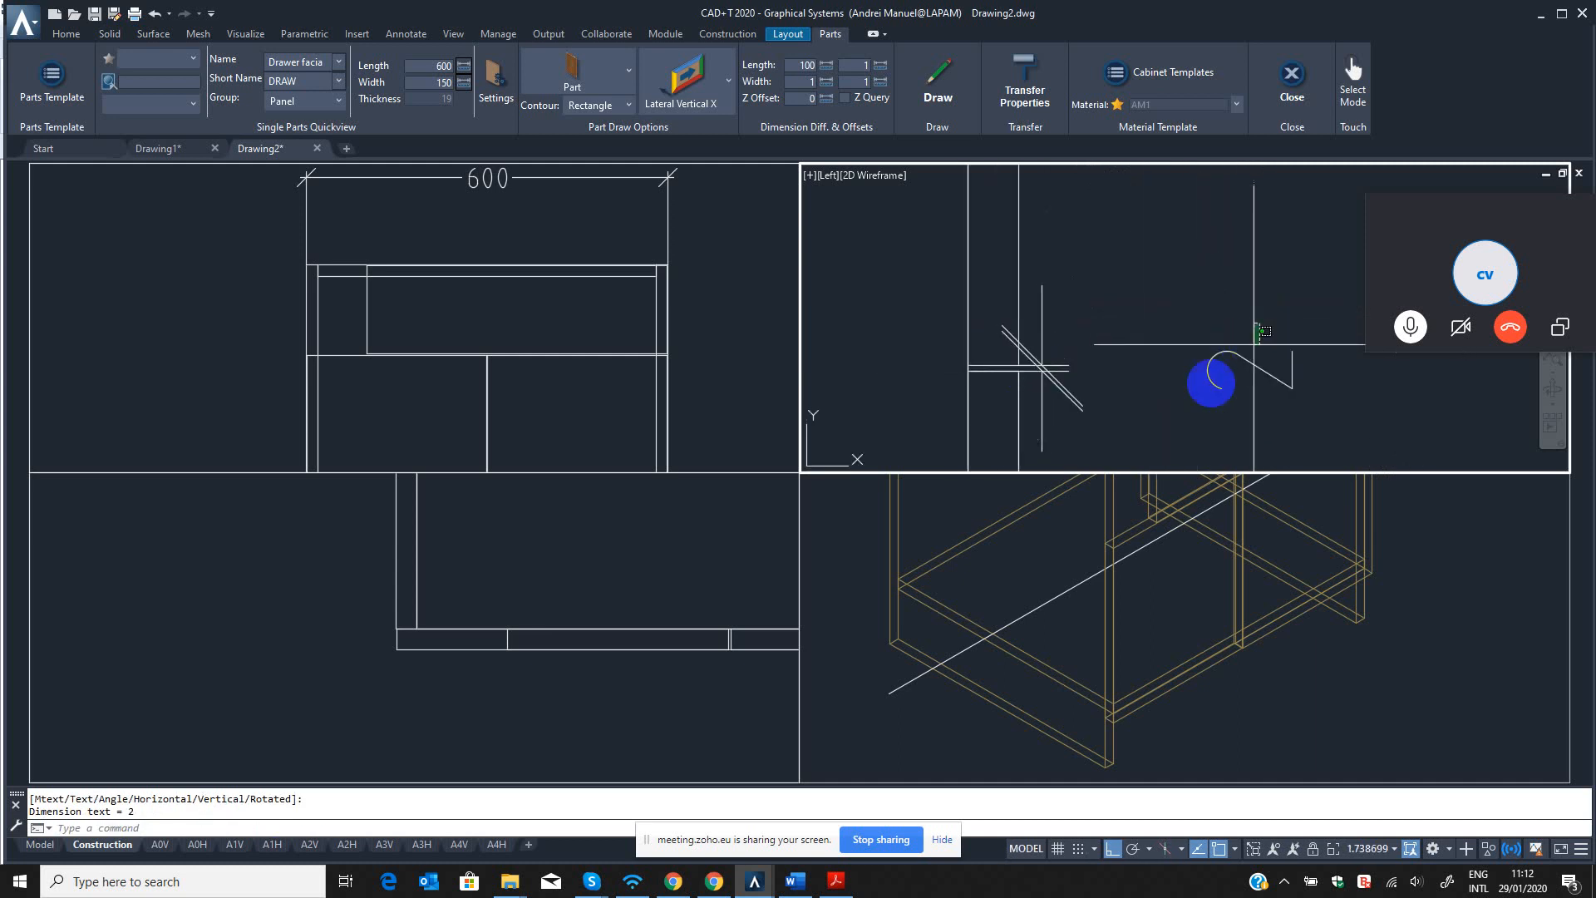
click(1174, 380)
scroll(1167, 327, down, 2)
key(Escape)
key(Escape)
text(q)
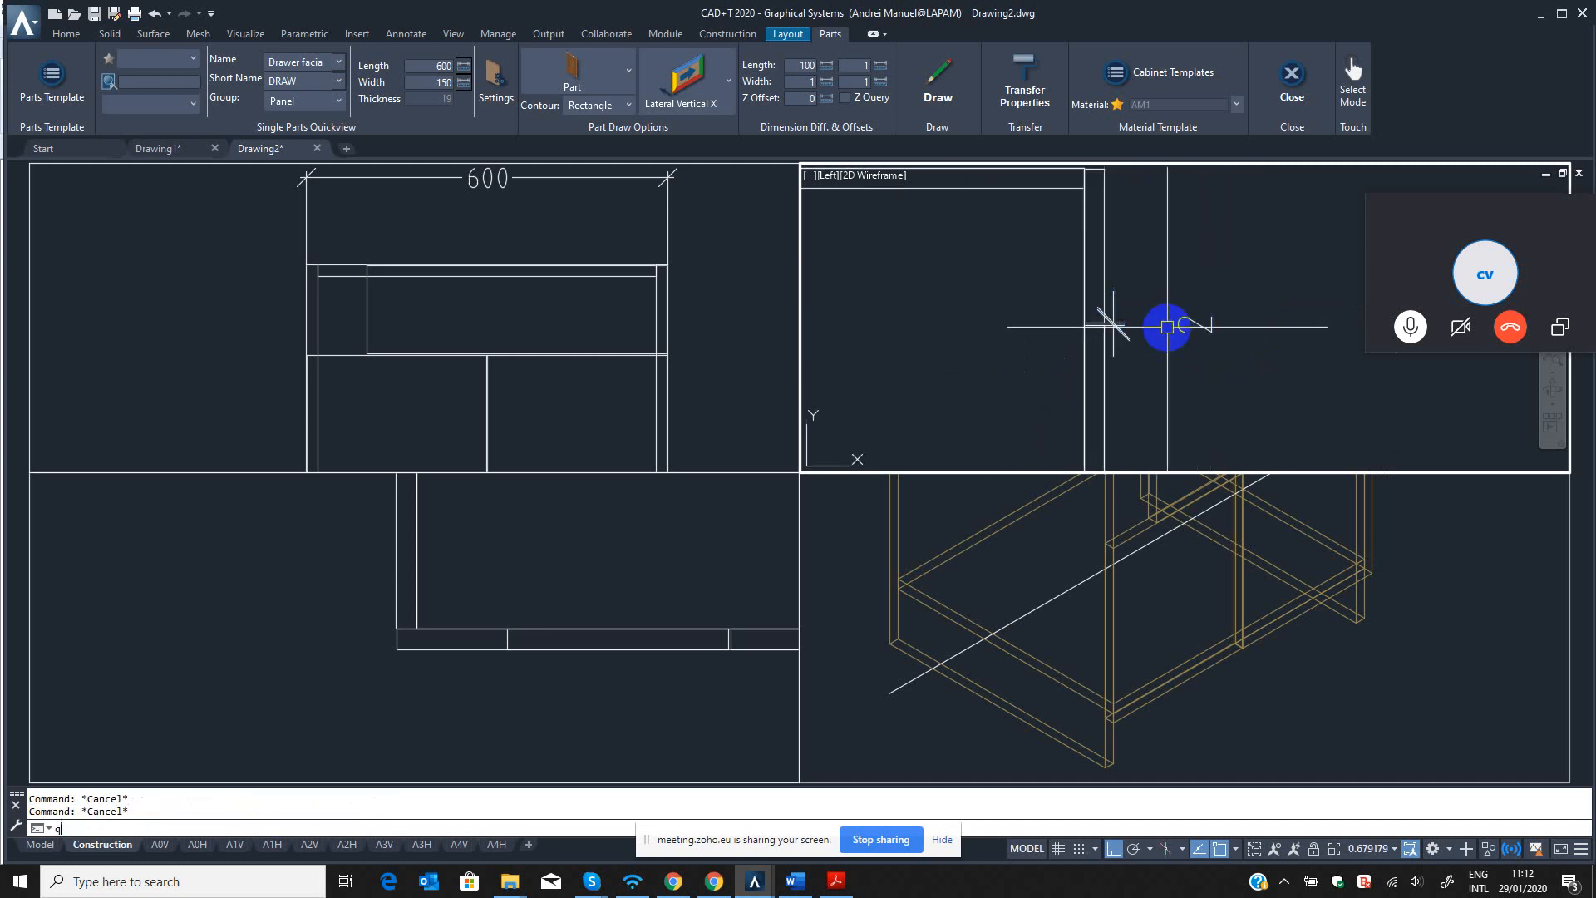
text(q)
key(Return)
click(1219, 287)
click(1171, 355)
key(Return)
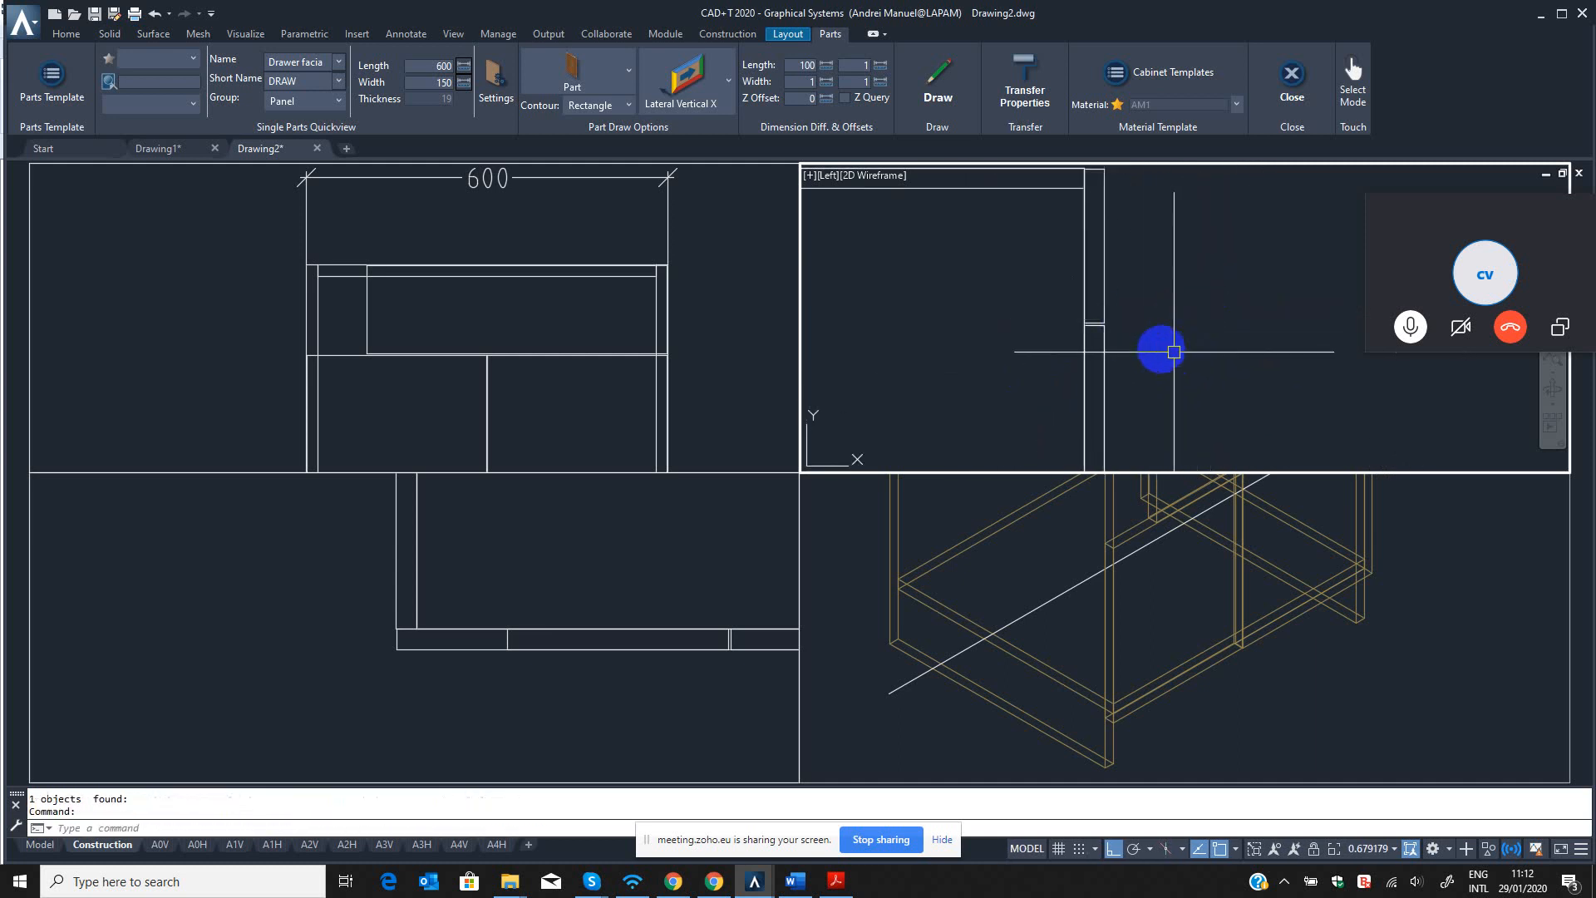
Examine the side edges of the drawer facia against the cabinet sides in the front view.
click(968, 385)
scroll(346, 301, up, 4)
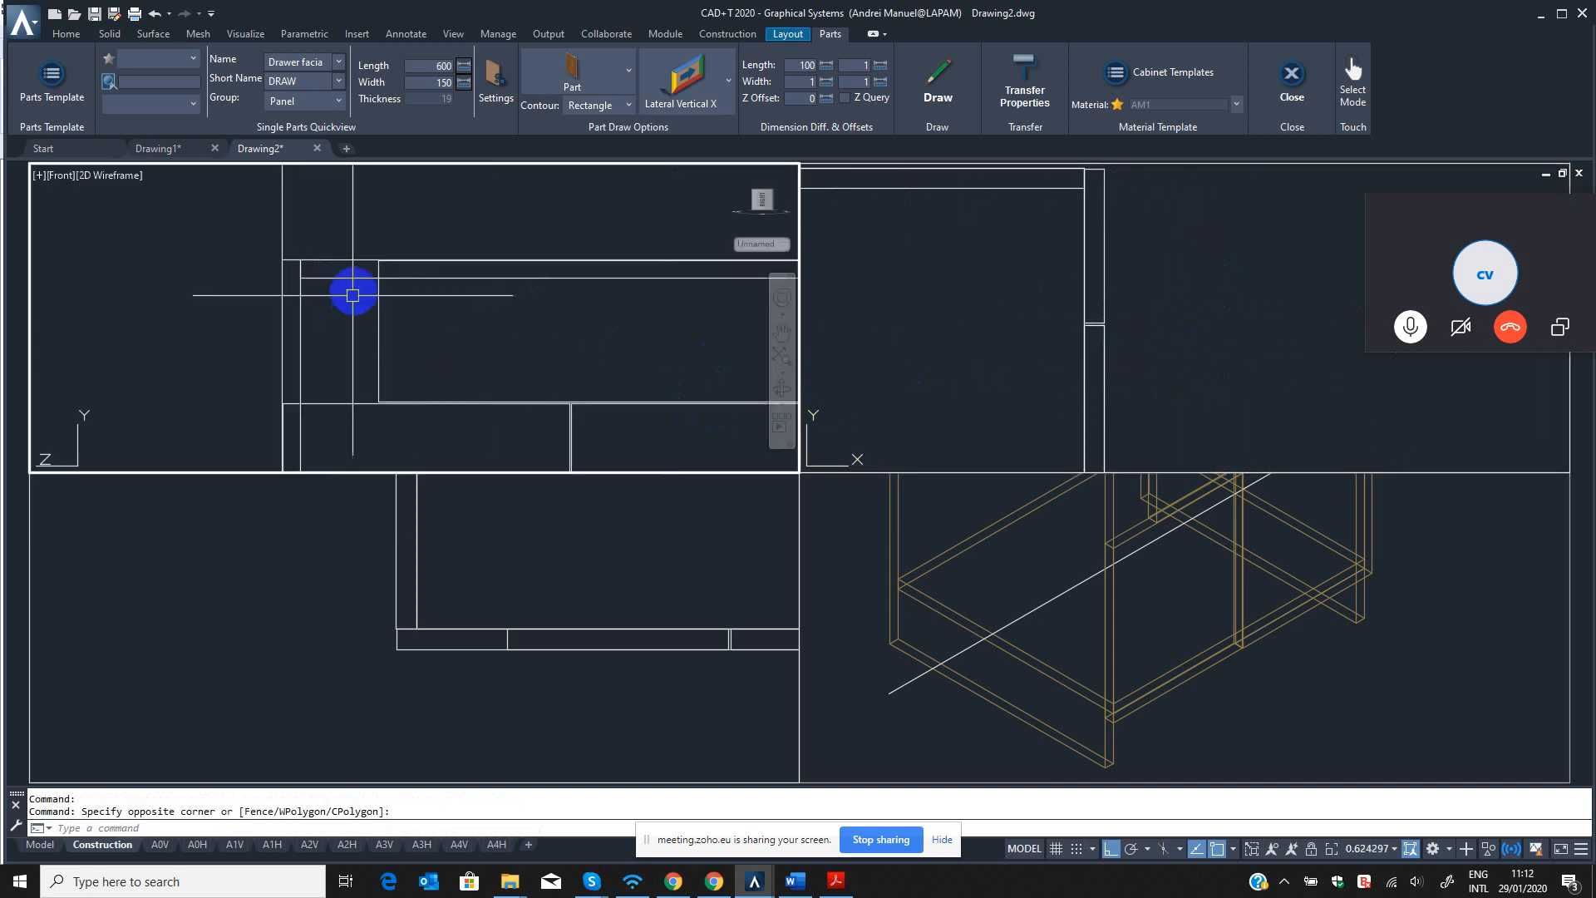
scroll(332, 299, down, 3)
scroll(541, 263, up, 5)
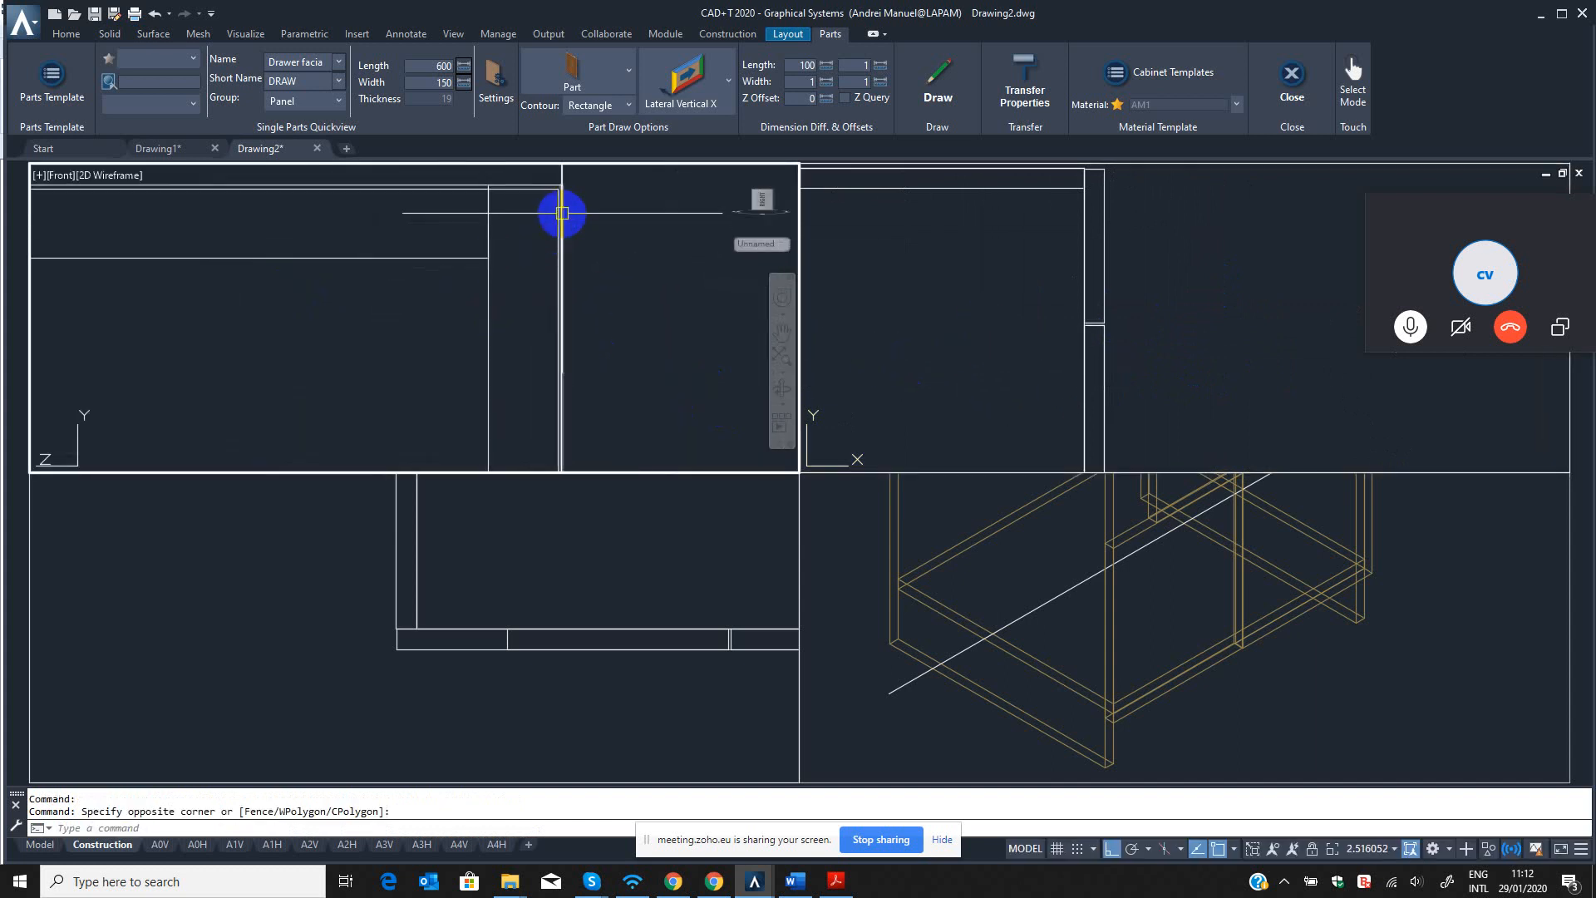
scroll(424, 301, down, 4)
middle_drag(424, 301, 930, 283)
middle_drag(291, 283, 437, 326)
scroll(528, 276, up, 2)
click(598, 341)
click(454, 327)
scroll(512, 345, down, 2)
middle_drag(527, 348, 531, 321)
key(Escape)
key(Escape)
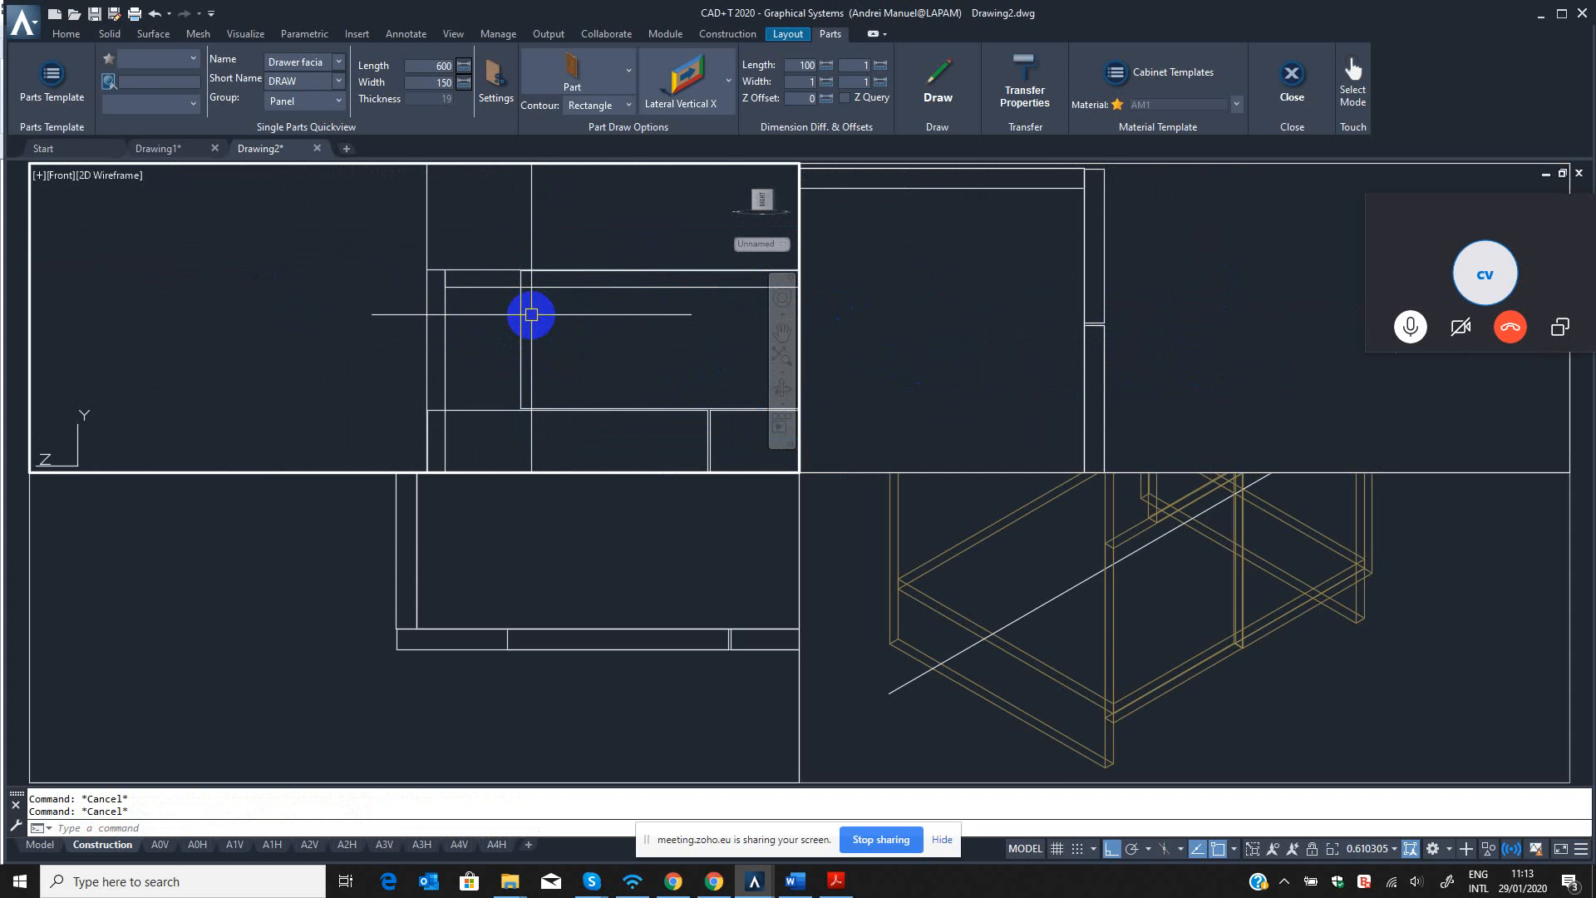
Stretch the drawer facia's left edge with QST, using a From offset of 1 mm from the cabinet's left outer edge.
text(qst)
key(Return)
click(516, 241)
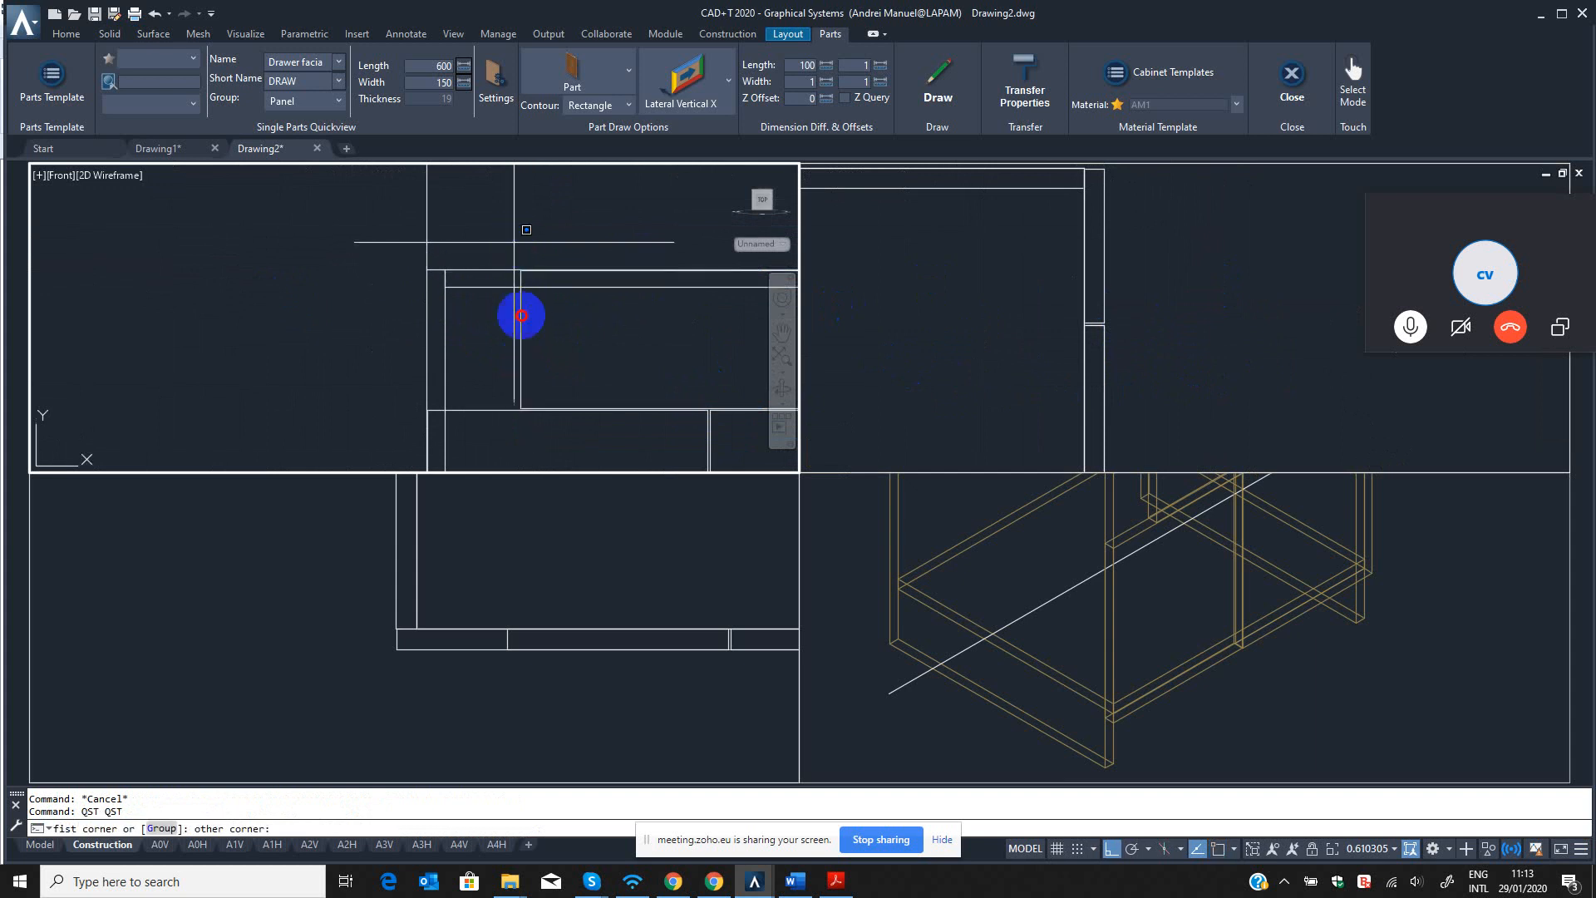
click(543, 427)
scroll(545, 262, up, 4)
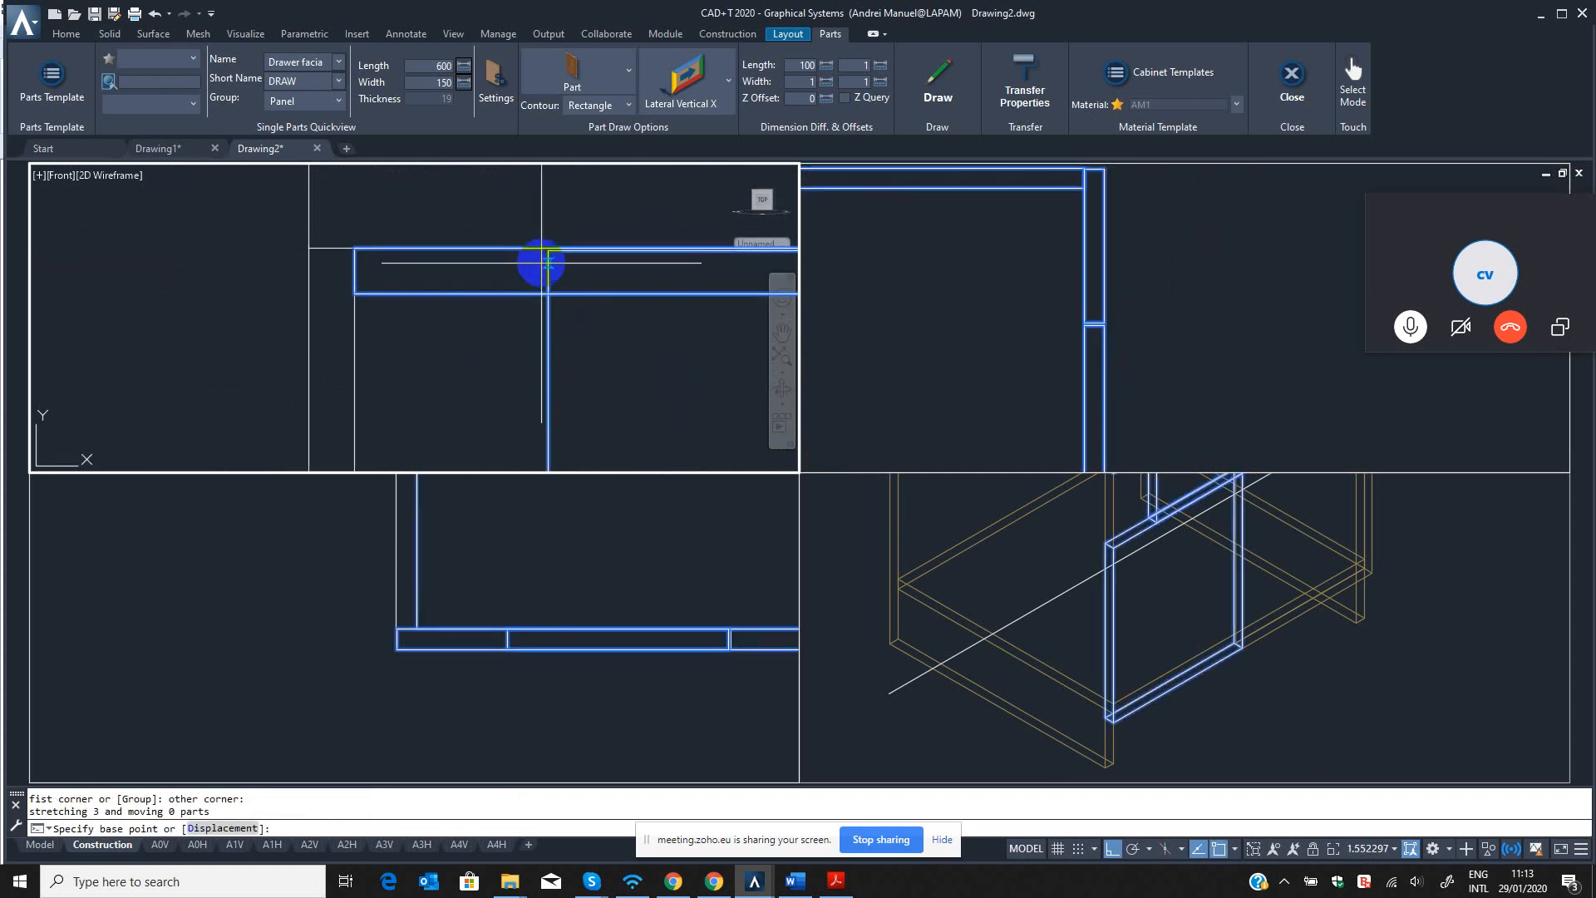
scroll(546, 242, up, 8)
click(563, 299)
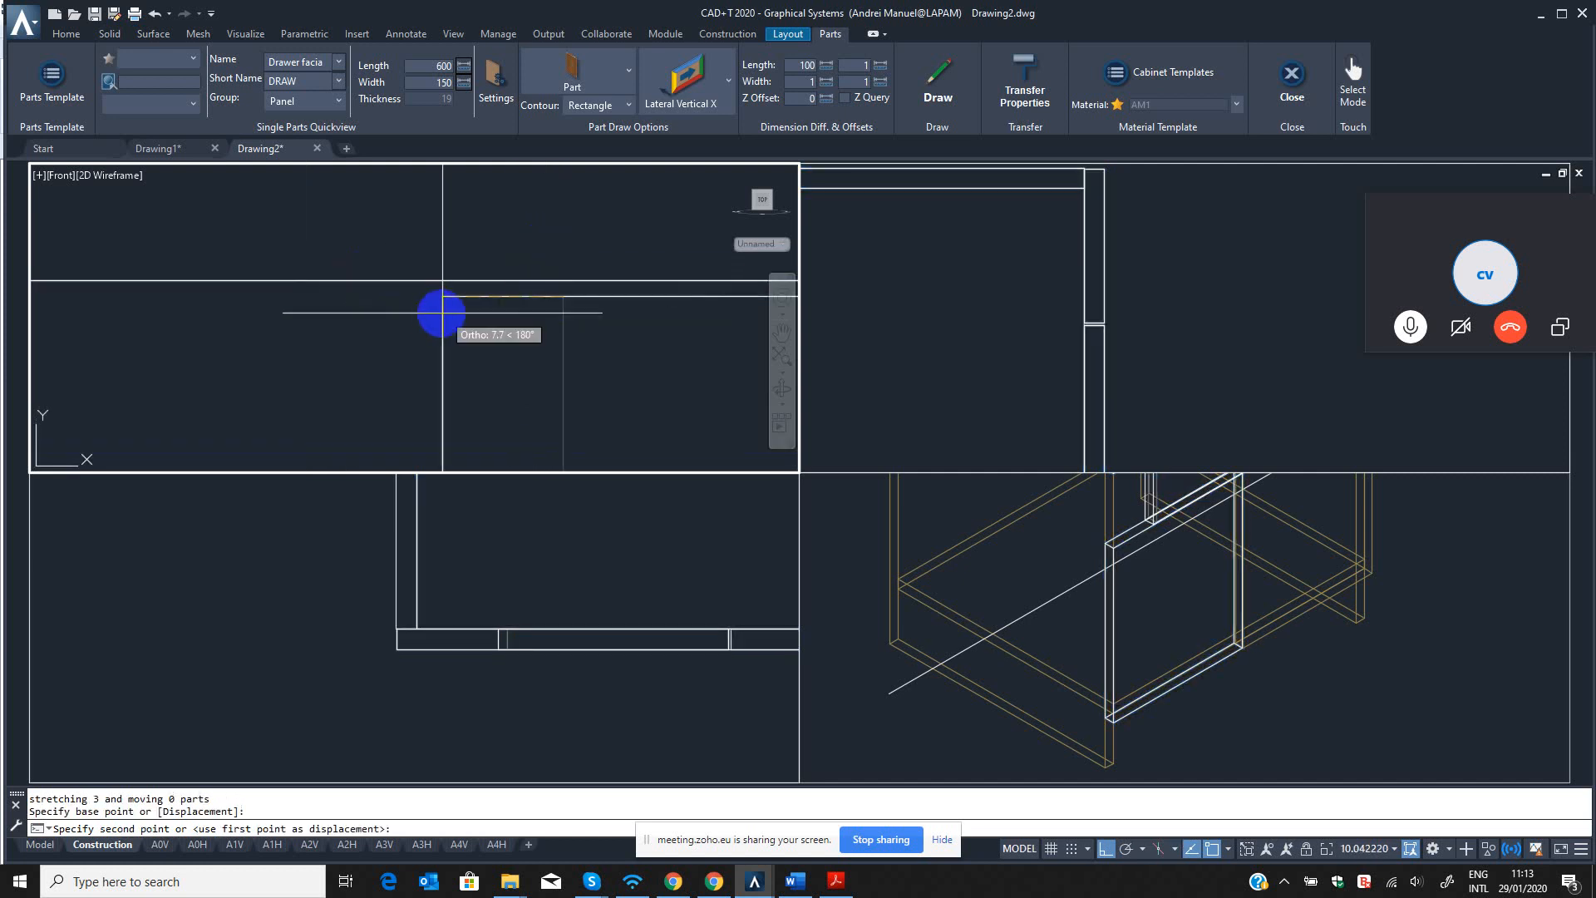
scroll(375, 329, down, 3)
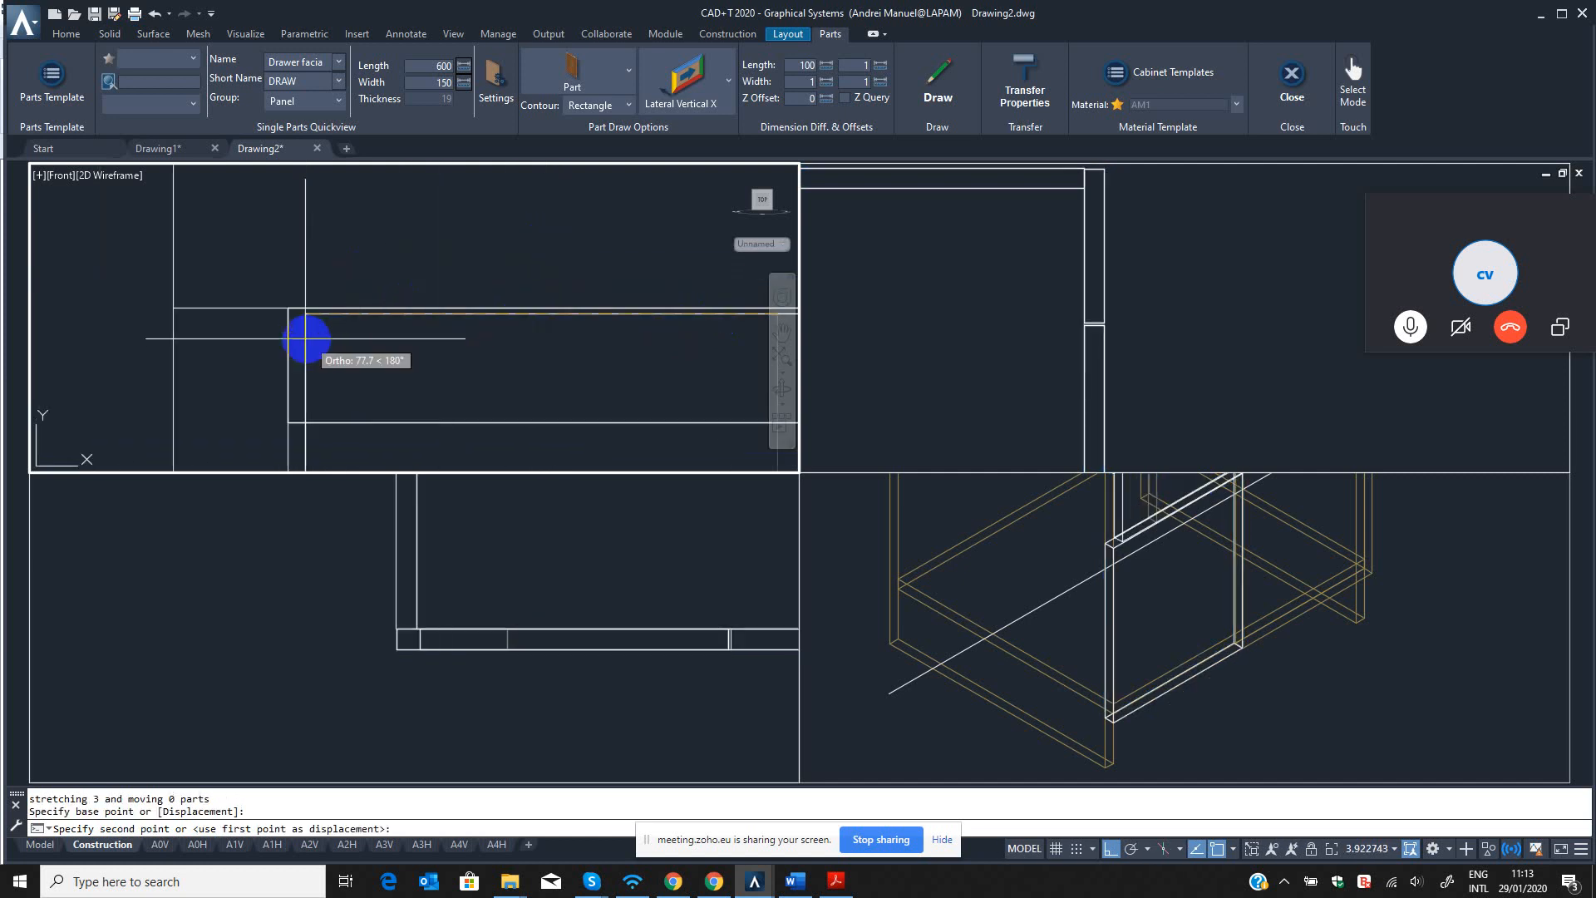
shift+right_click(248, 332)
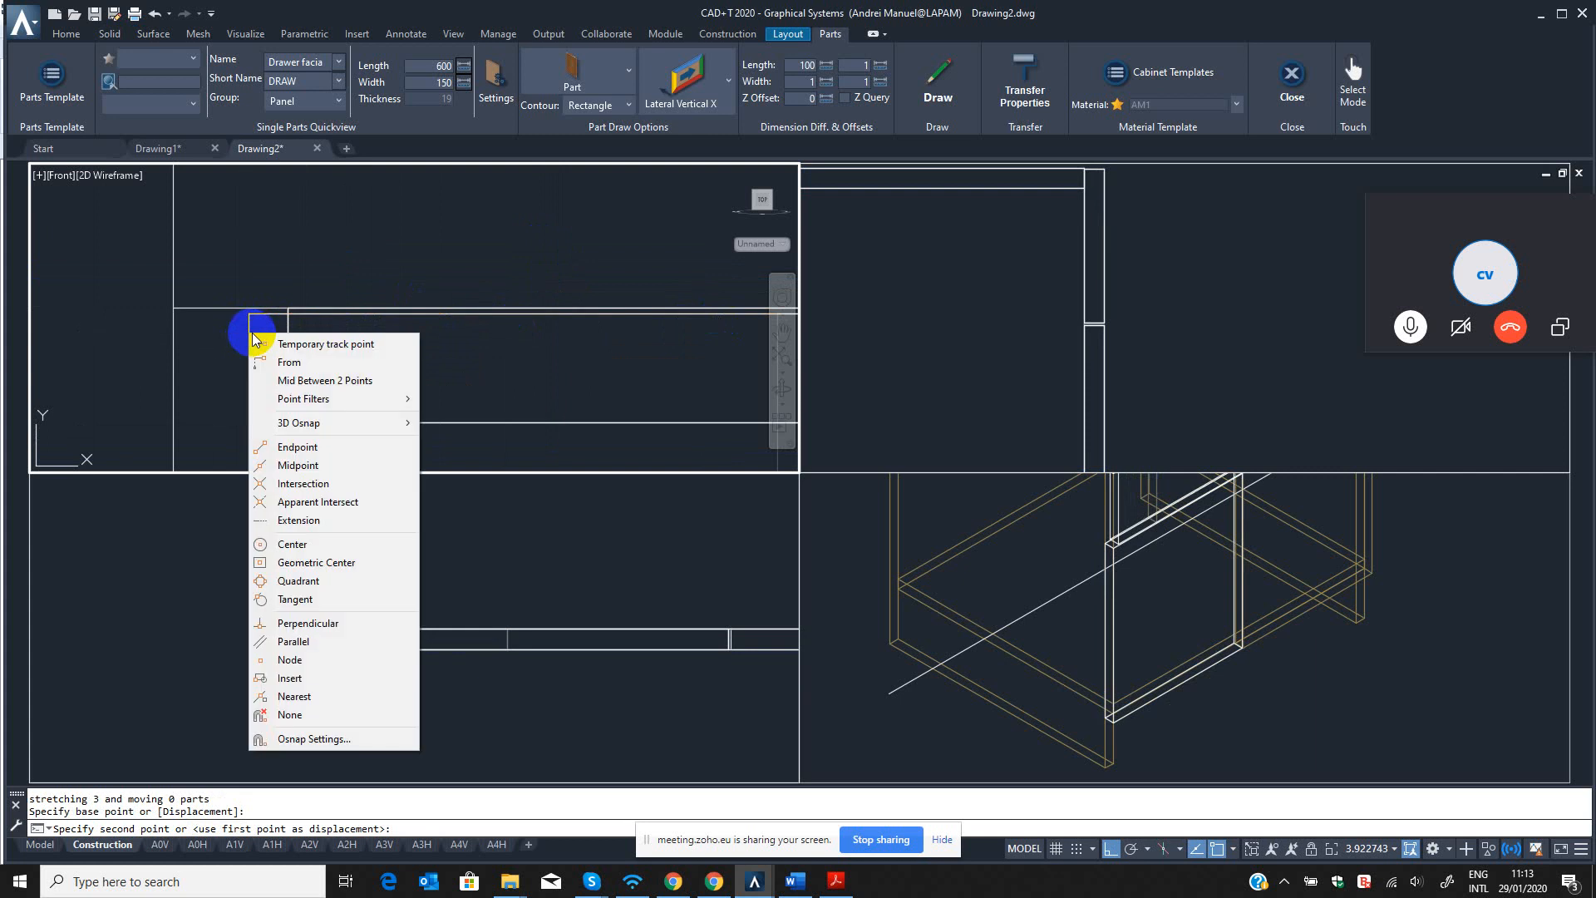
click(292, 364)
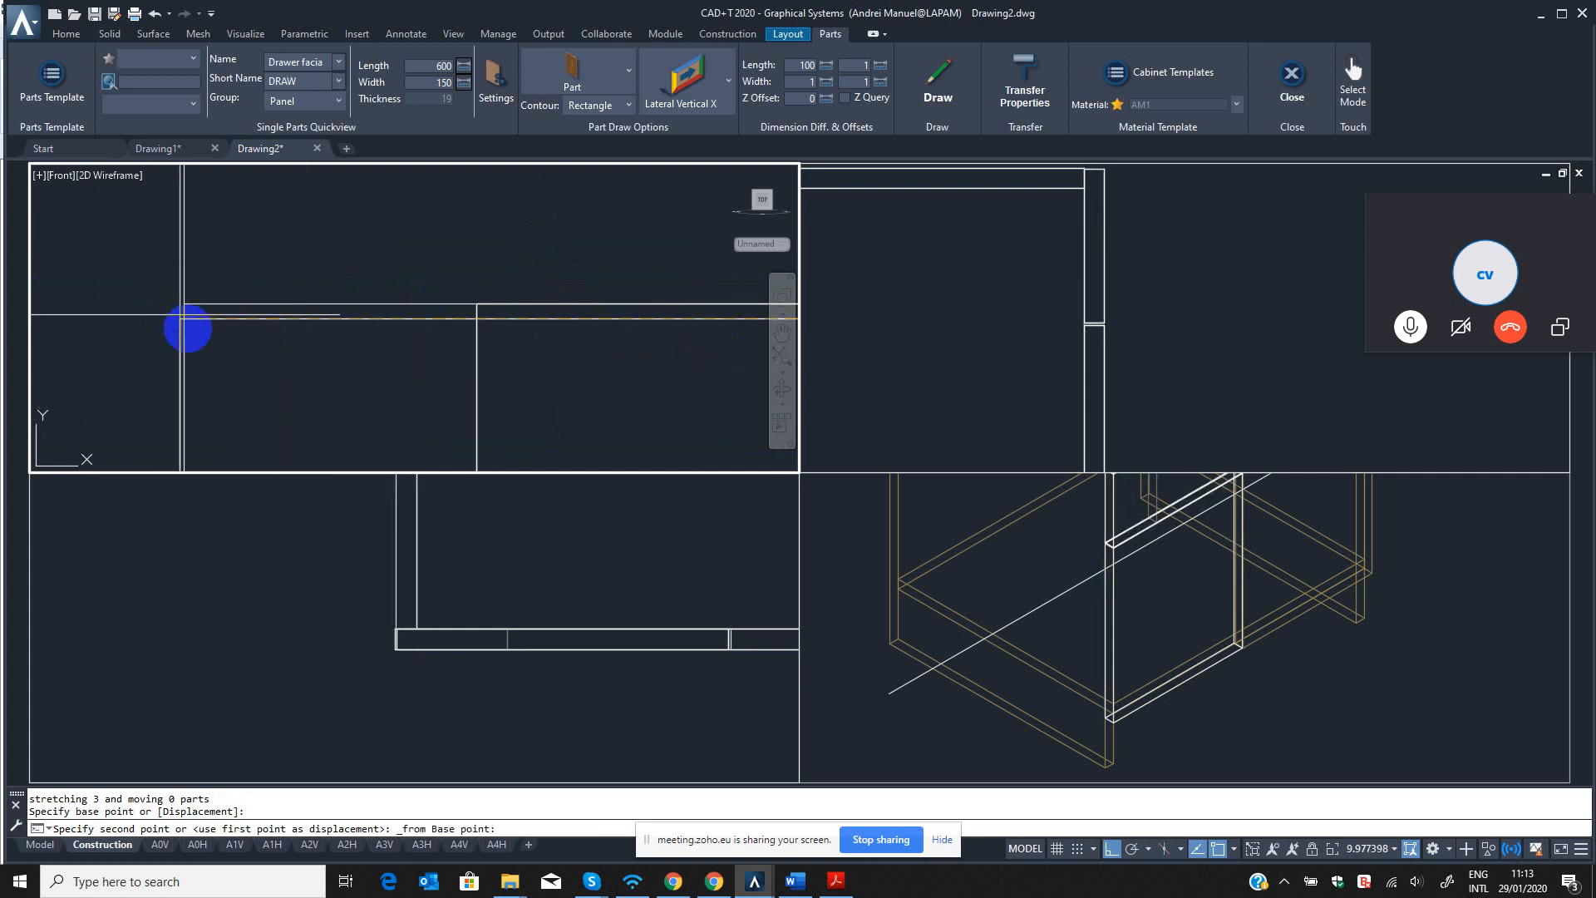
click(184, 320)
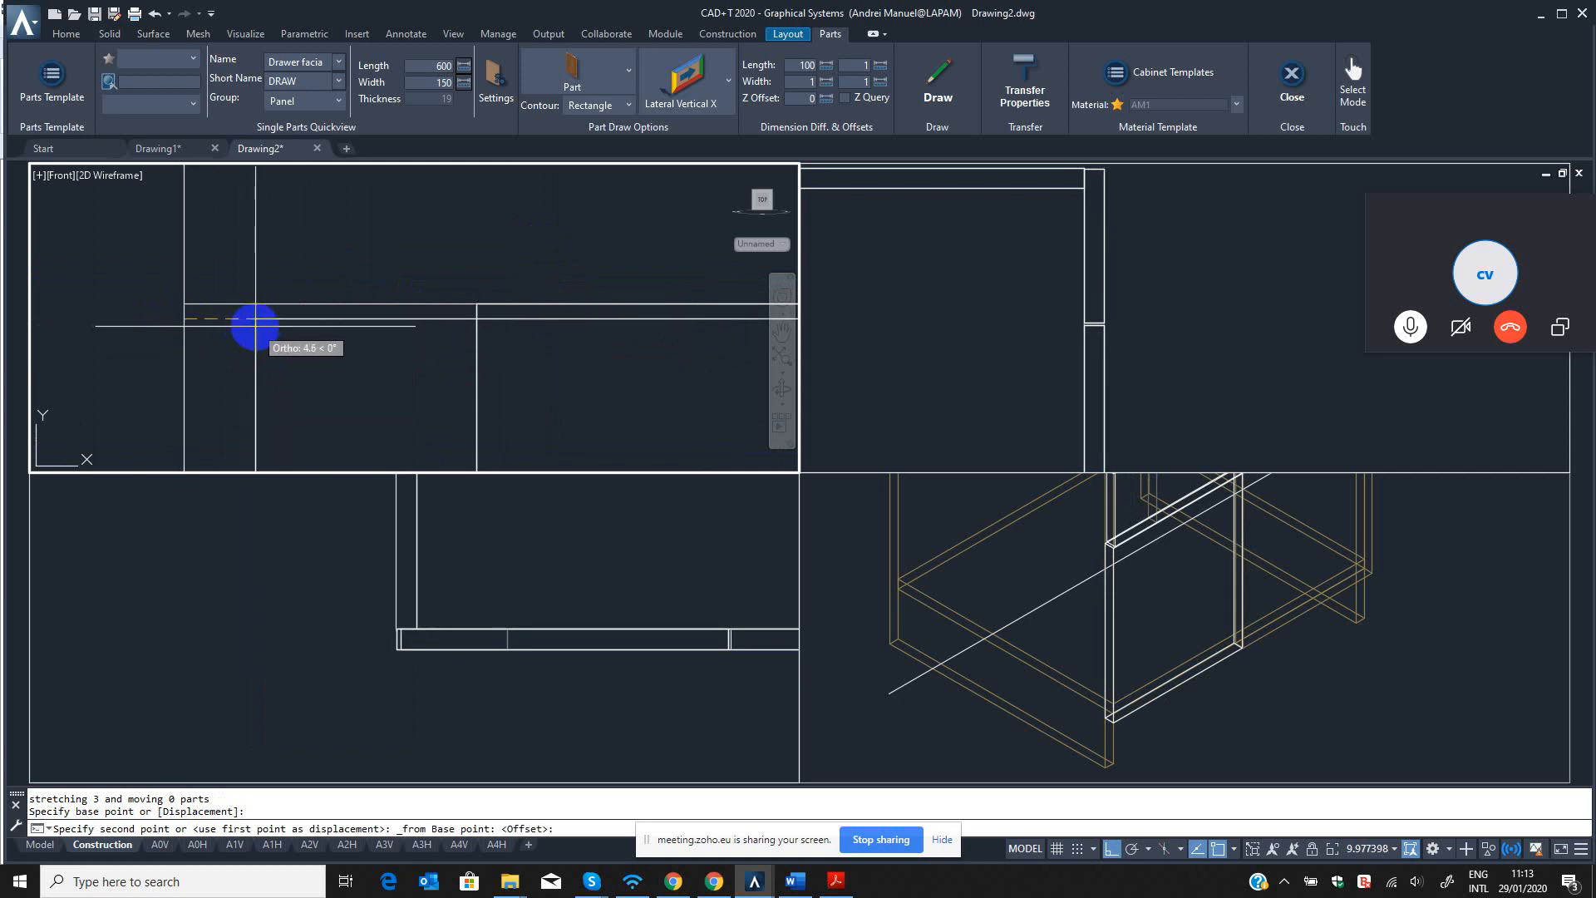
text(1\)
key(Return)
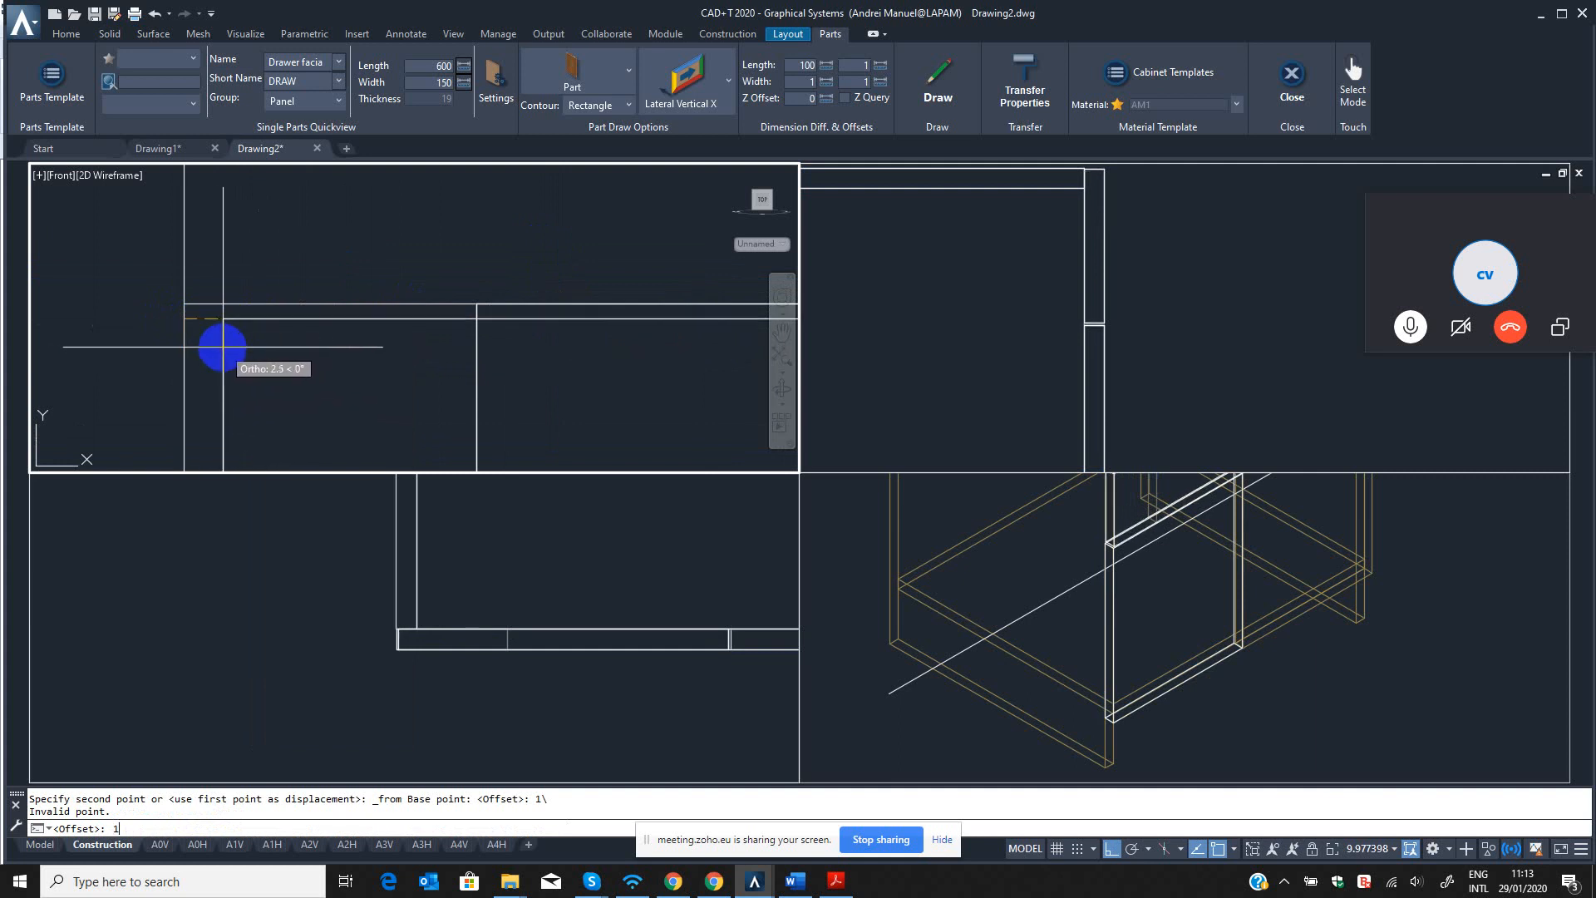
text(1)
key(Return)
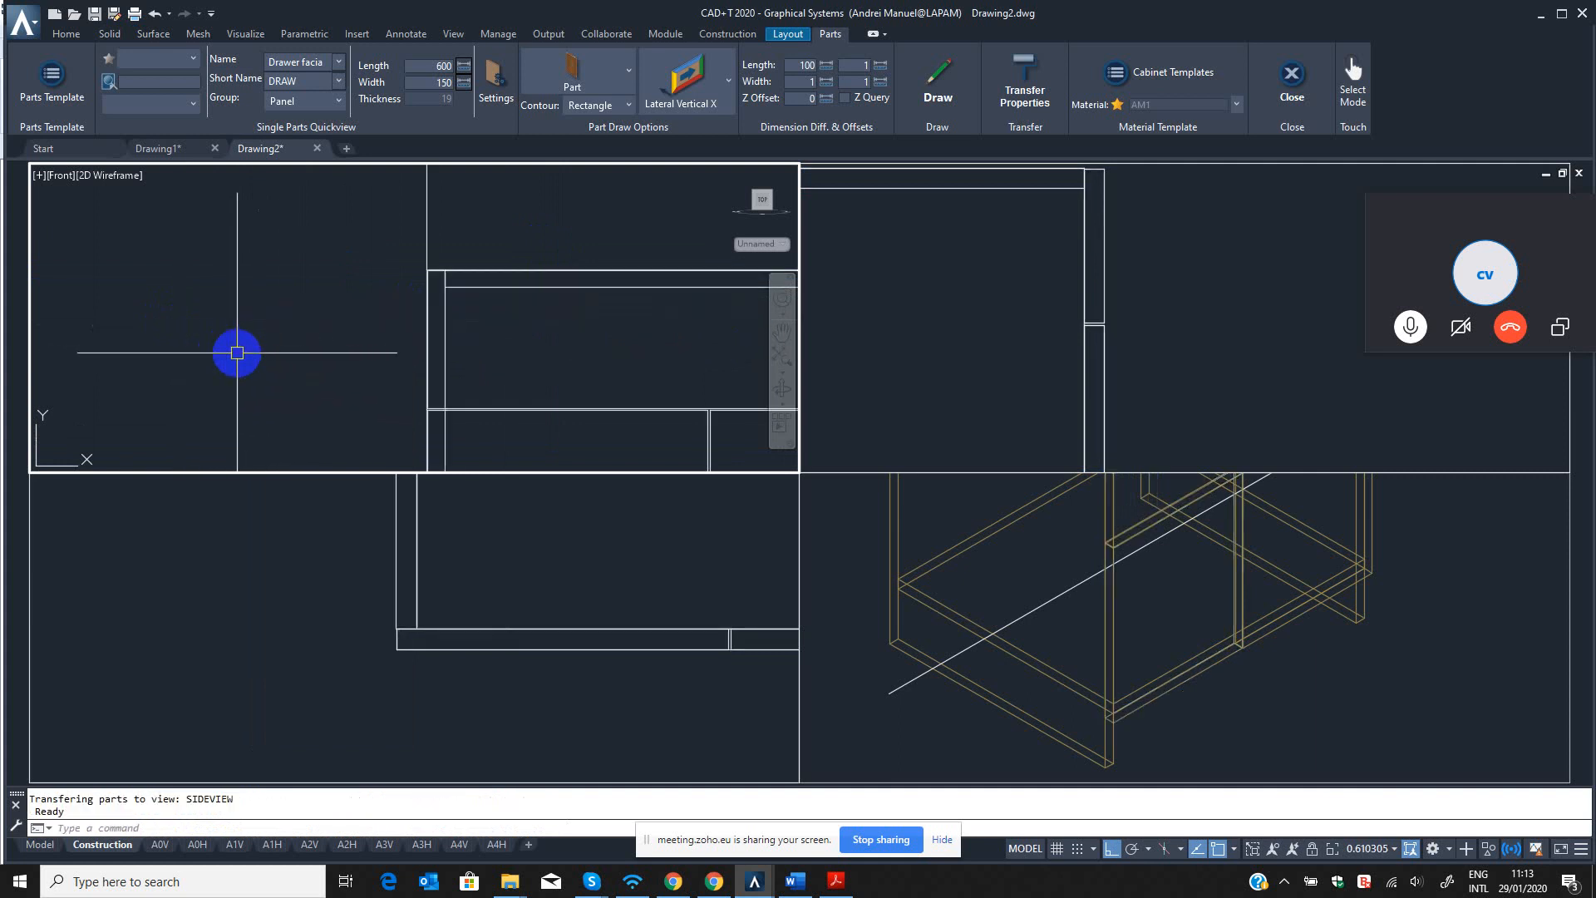
Undo the last stretch of the drawer facia.
click(467, 288)
scroll(477, 316, down, 2)
key(Escape)
scroll(614, 304, up, 4)
key(Escape)
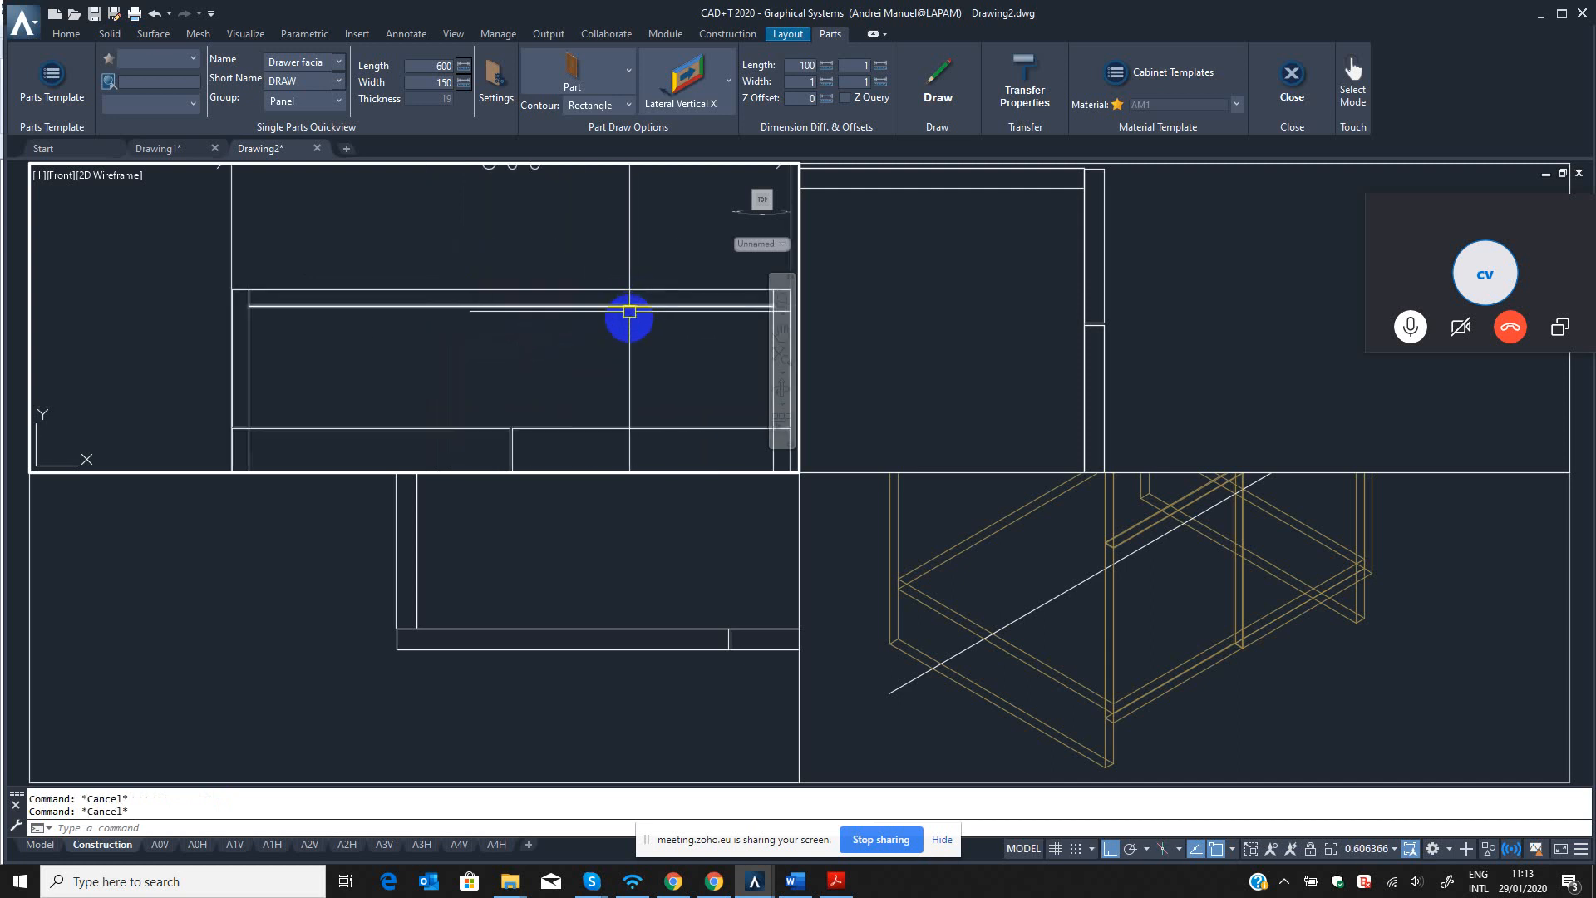
scroll(629, 319, down, 2)
middle_drag(621, 318, 536, 324)
scroll(535, 325, up, 3)
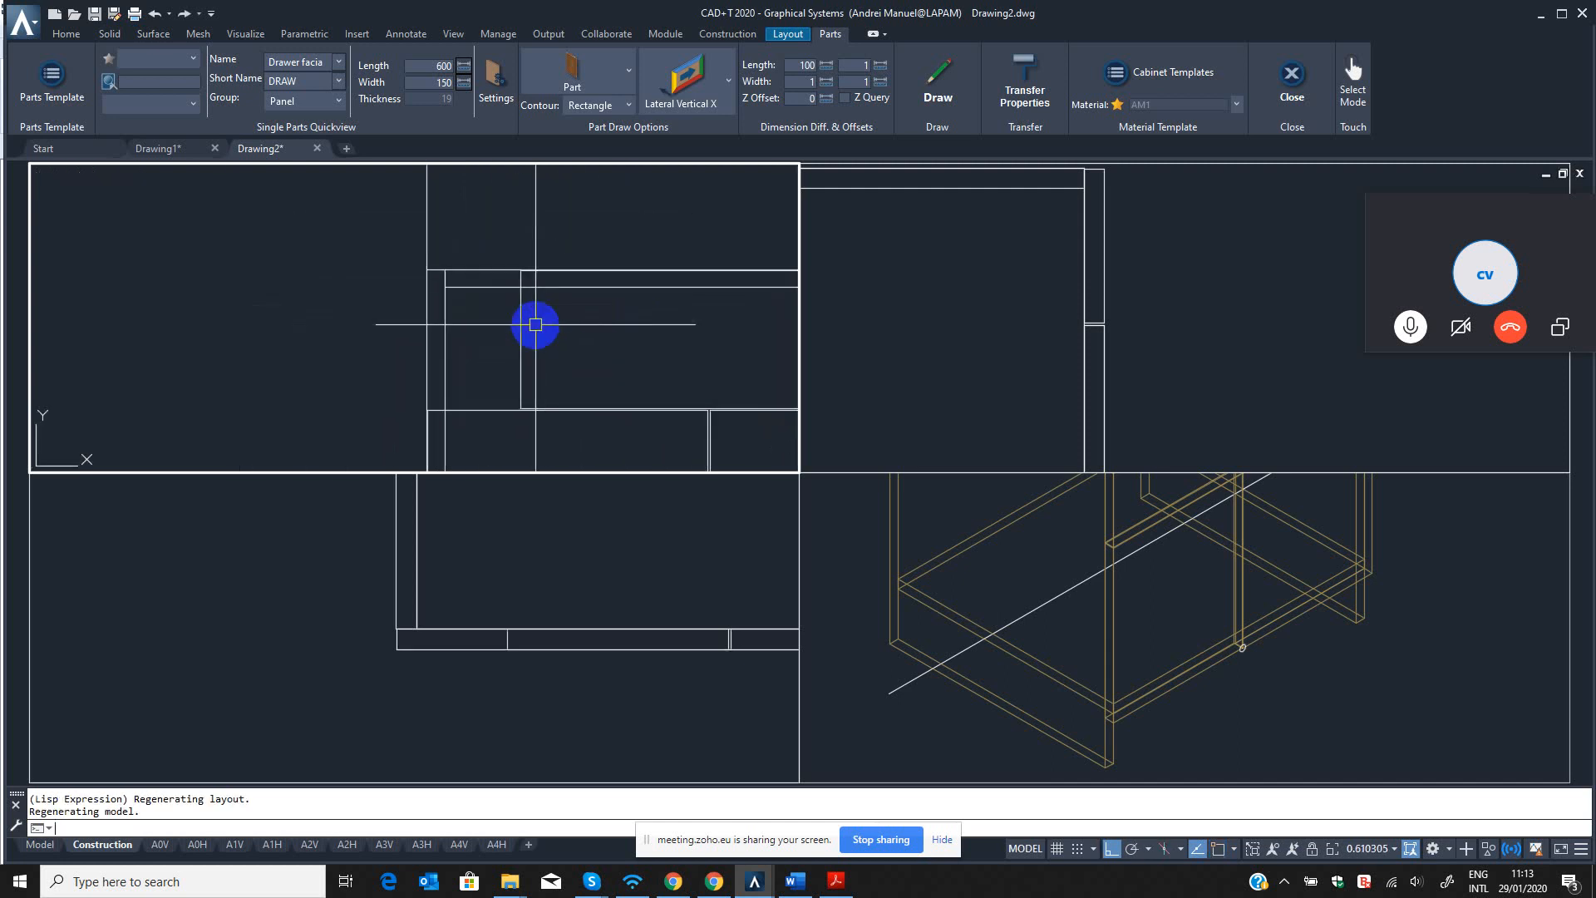
text(qst)
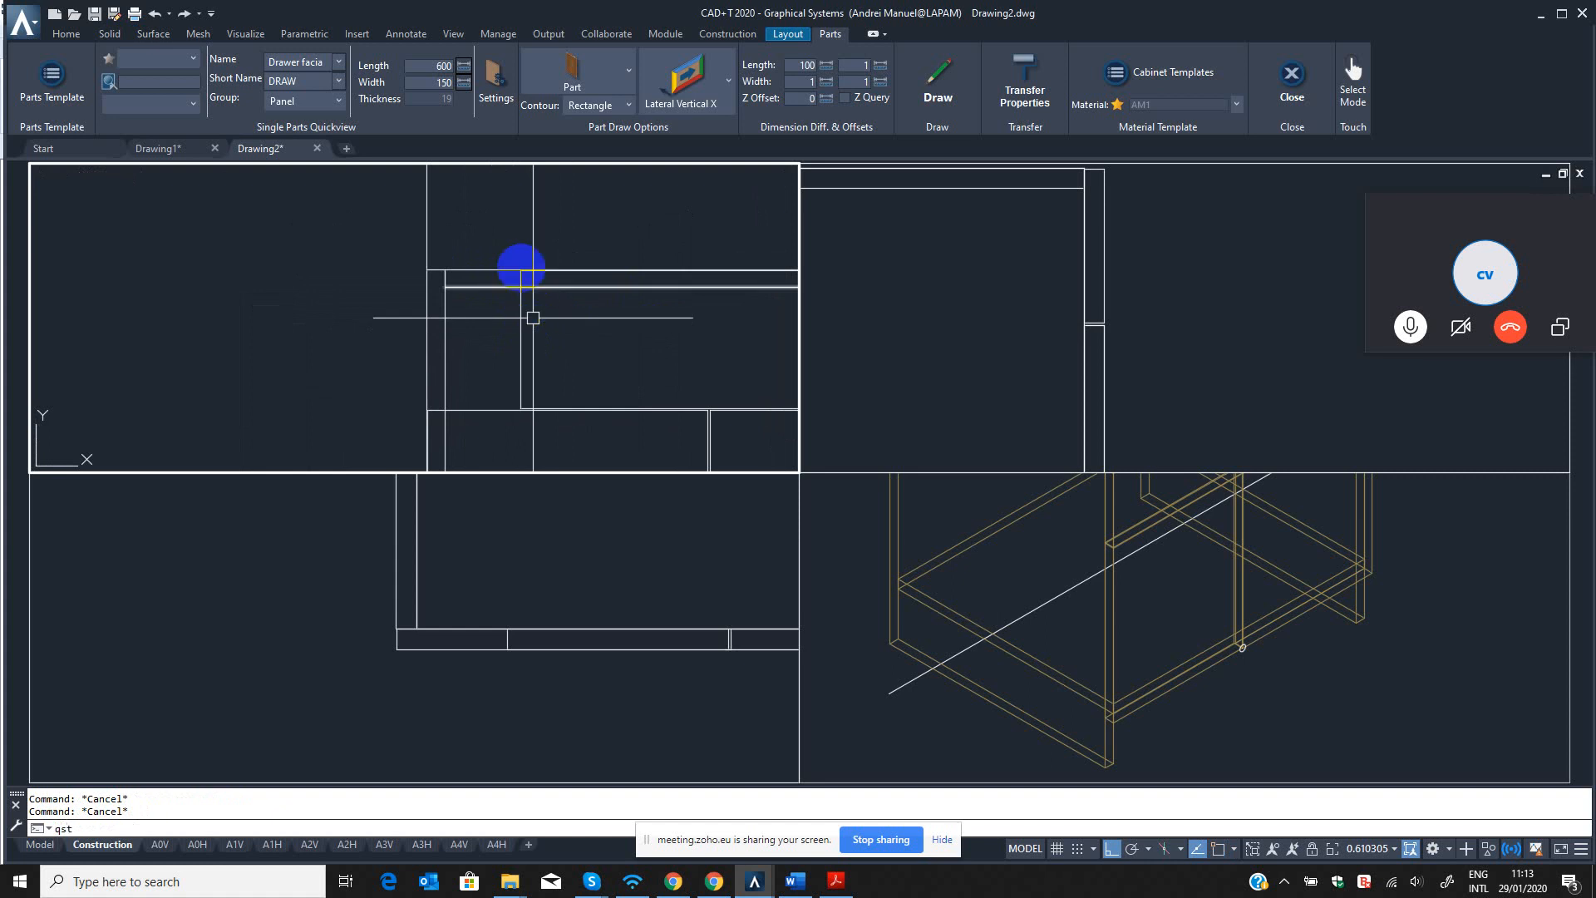
key(Return)
click(500, 235)
click(557, 431)
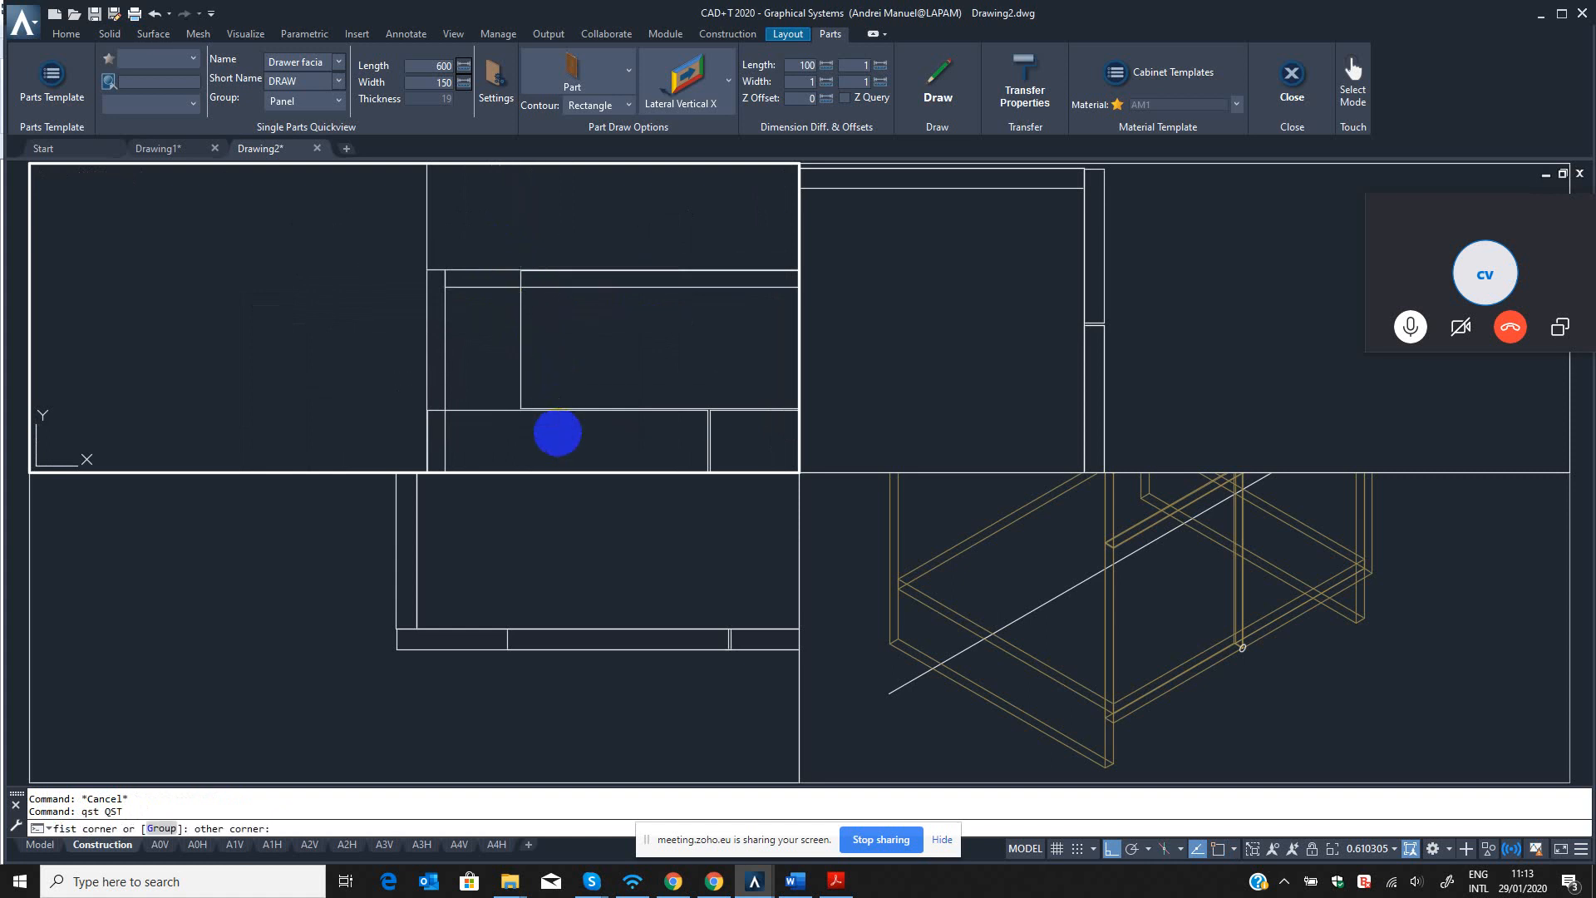
shift+right_click(507, 366)
click(540, 395)
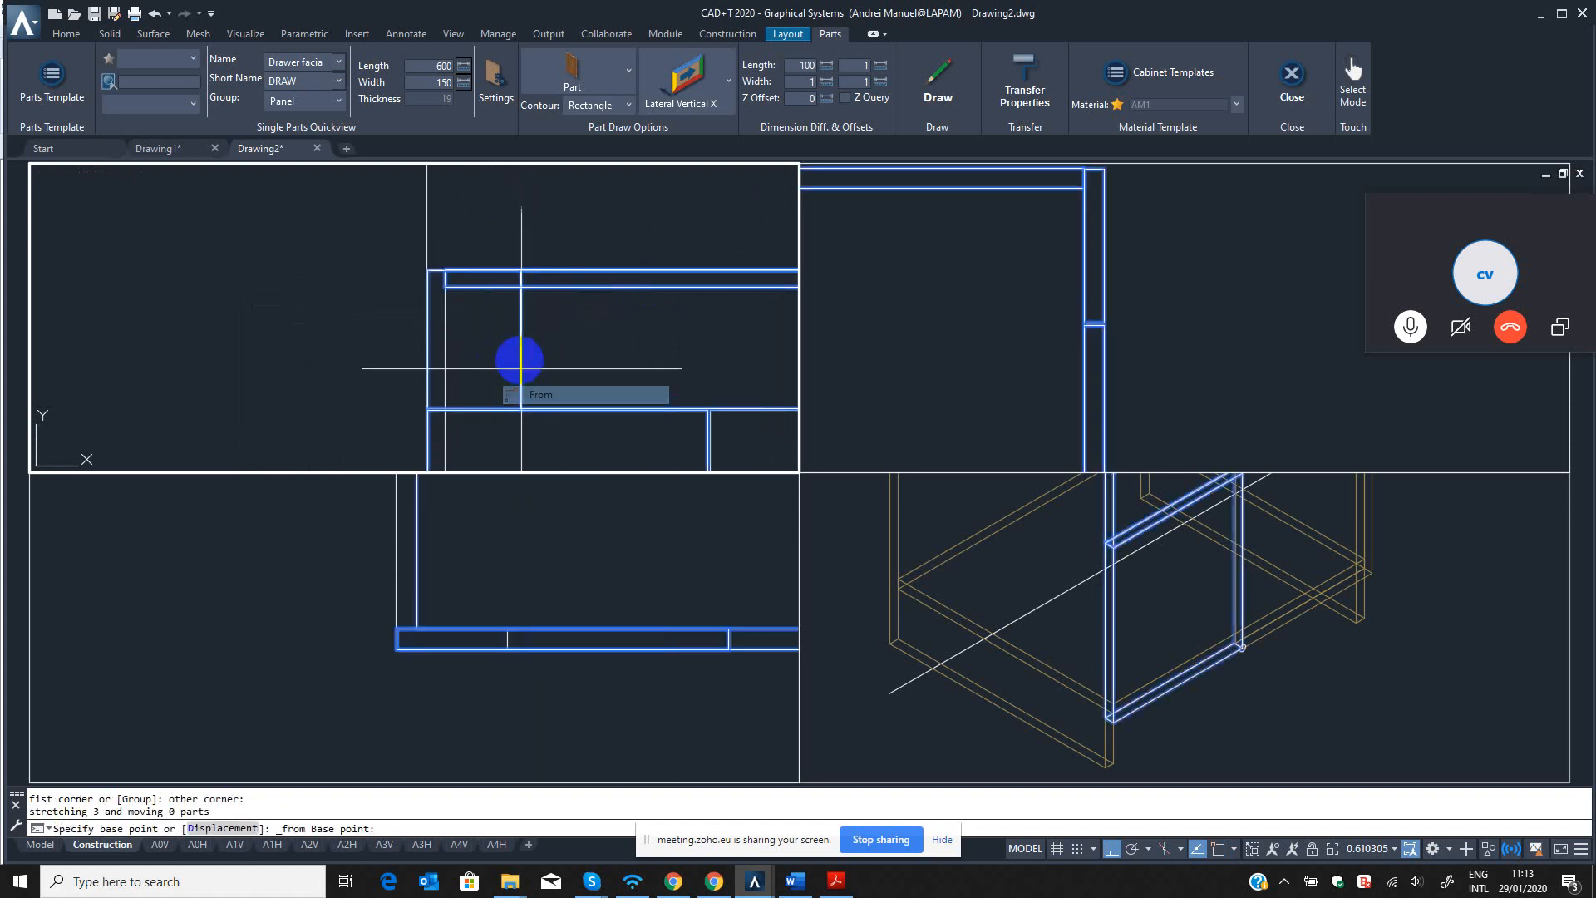
scroll(516, 300, up, 6)
key(Escape)
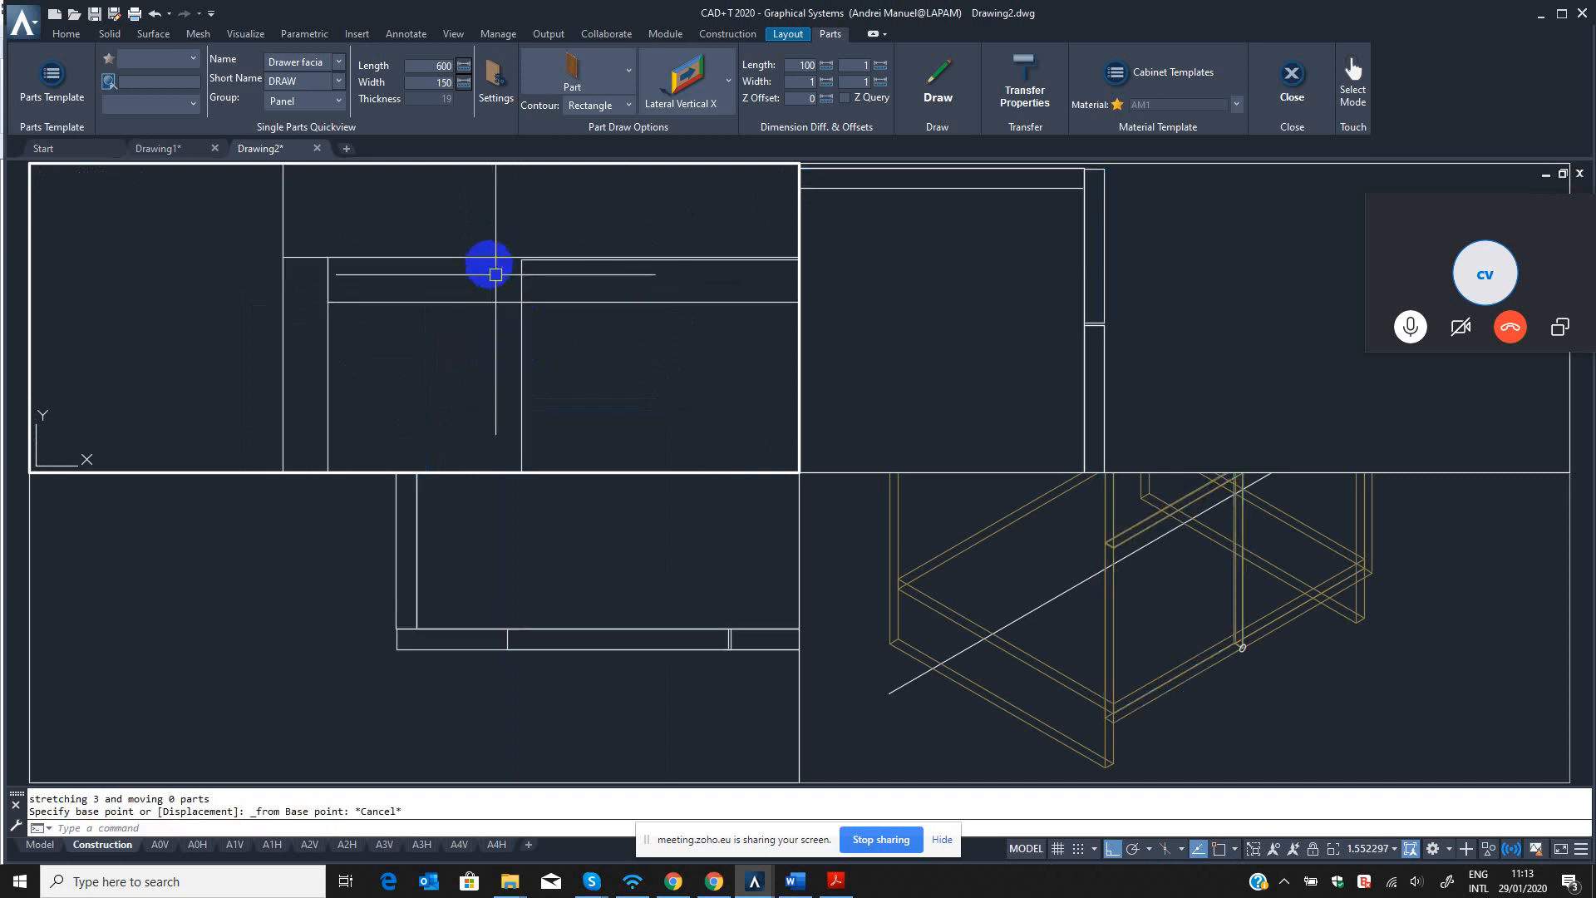
key(alt)
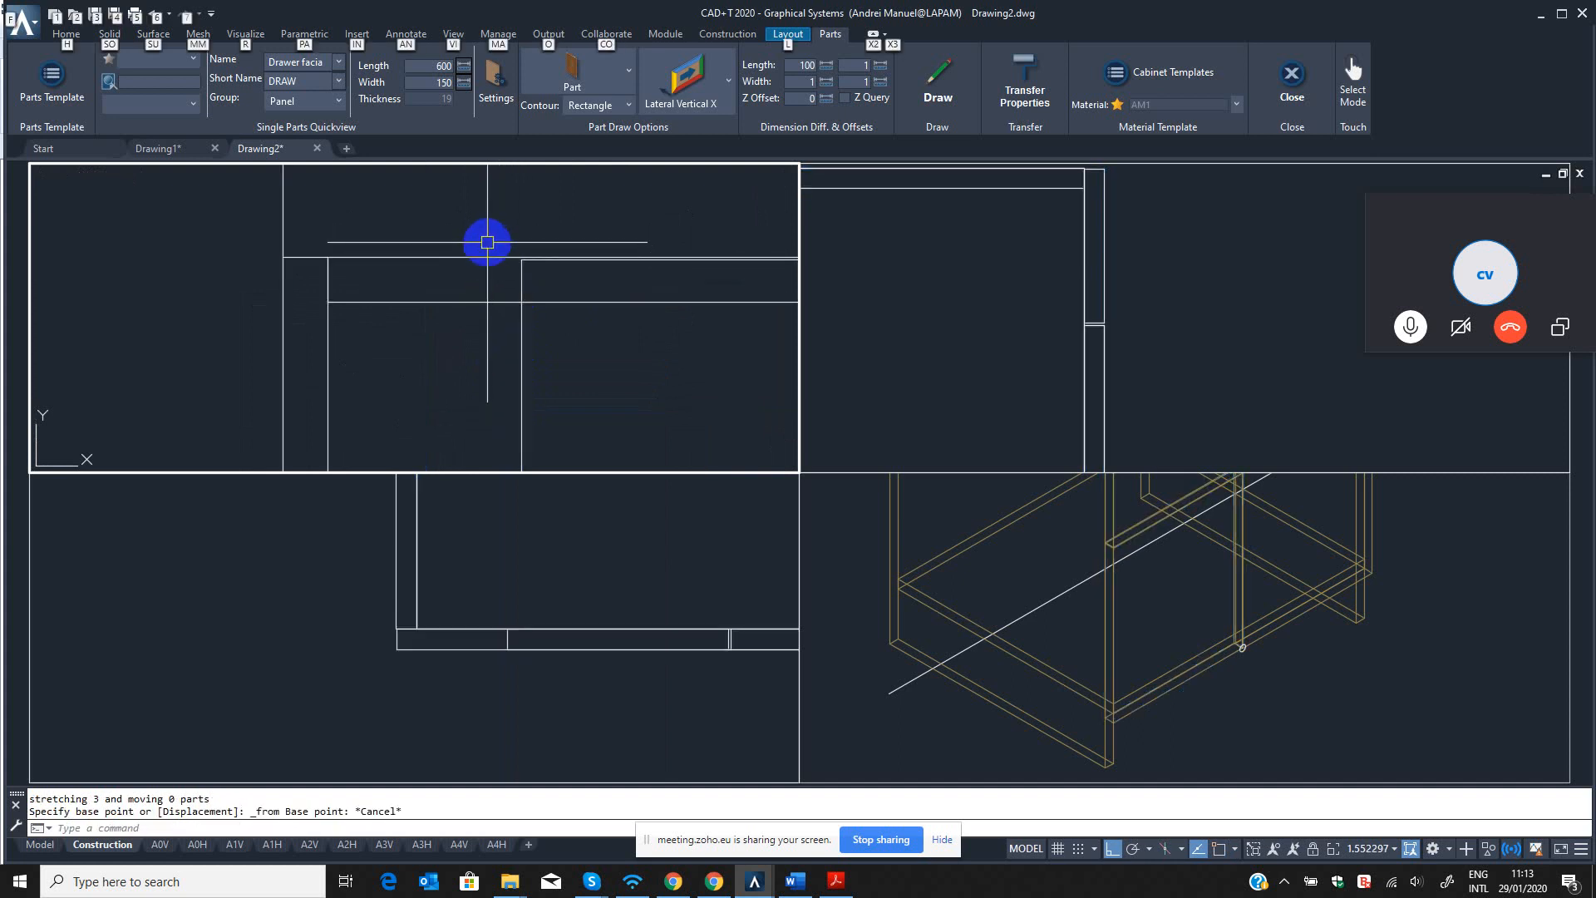
key(alt)
scroll(493, 282, down, 6)
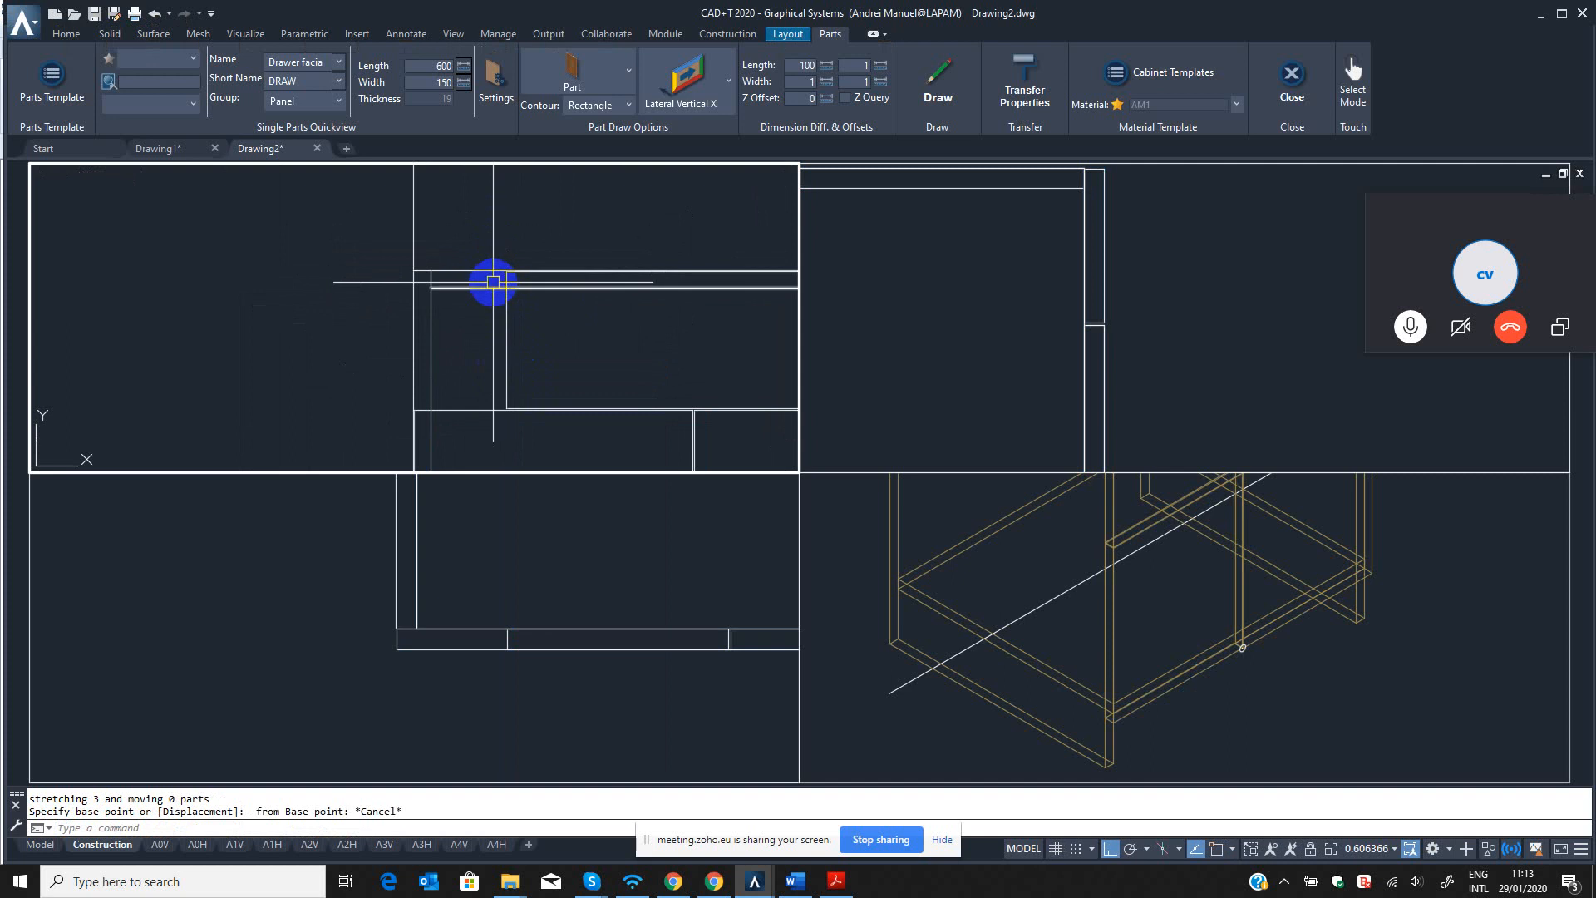
text(qst)
key(Return)
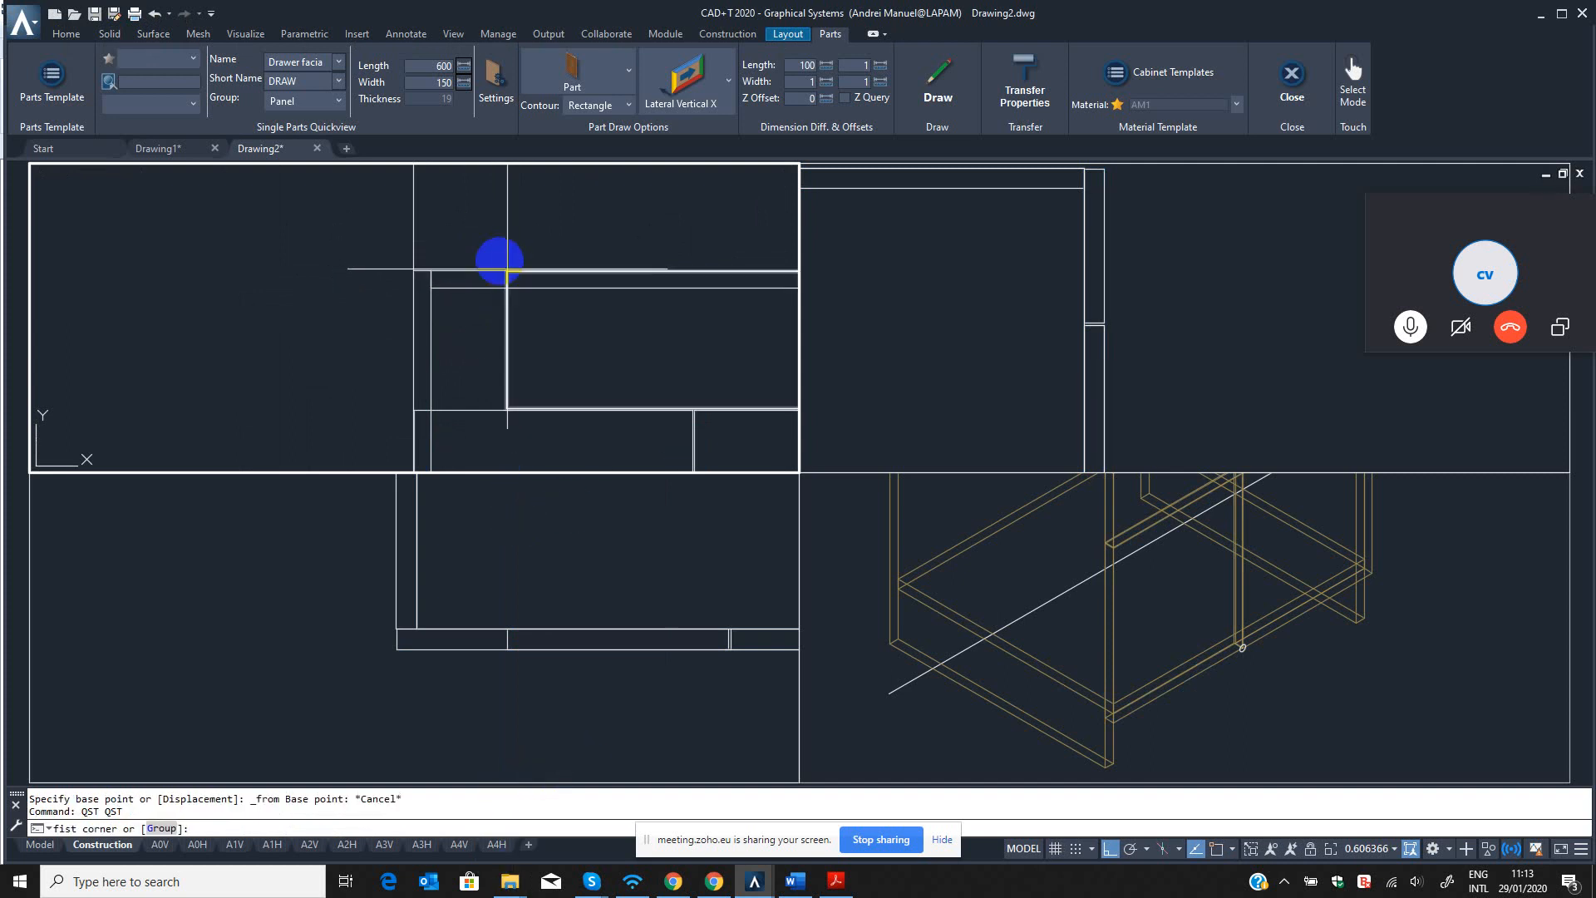
click(486, 242)
click(522, 425)
scroll(511, 398, up, 6)
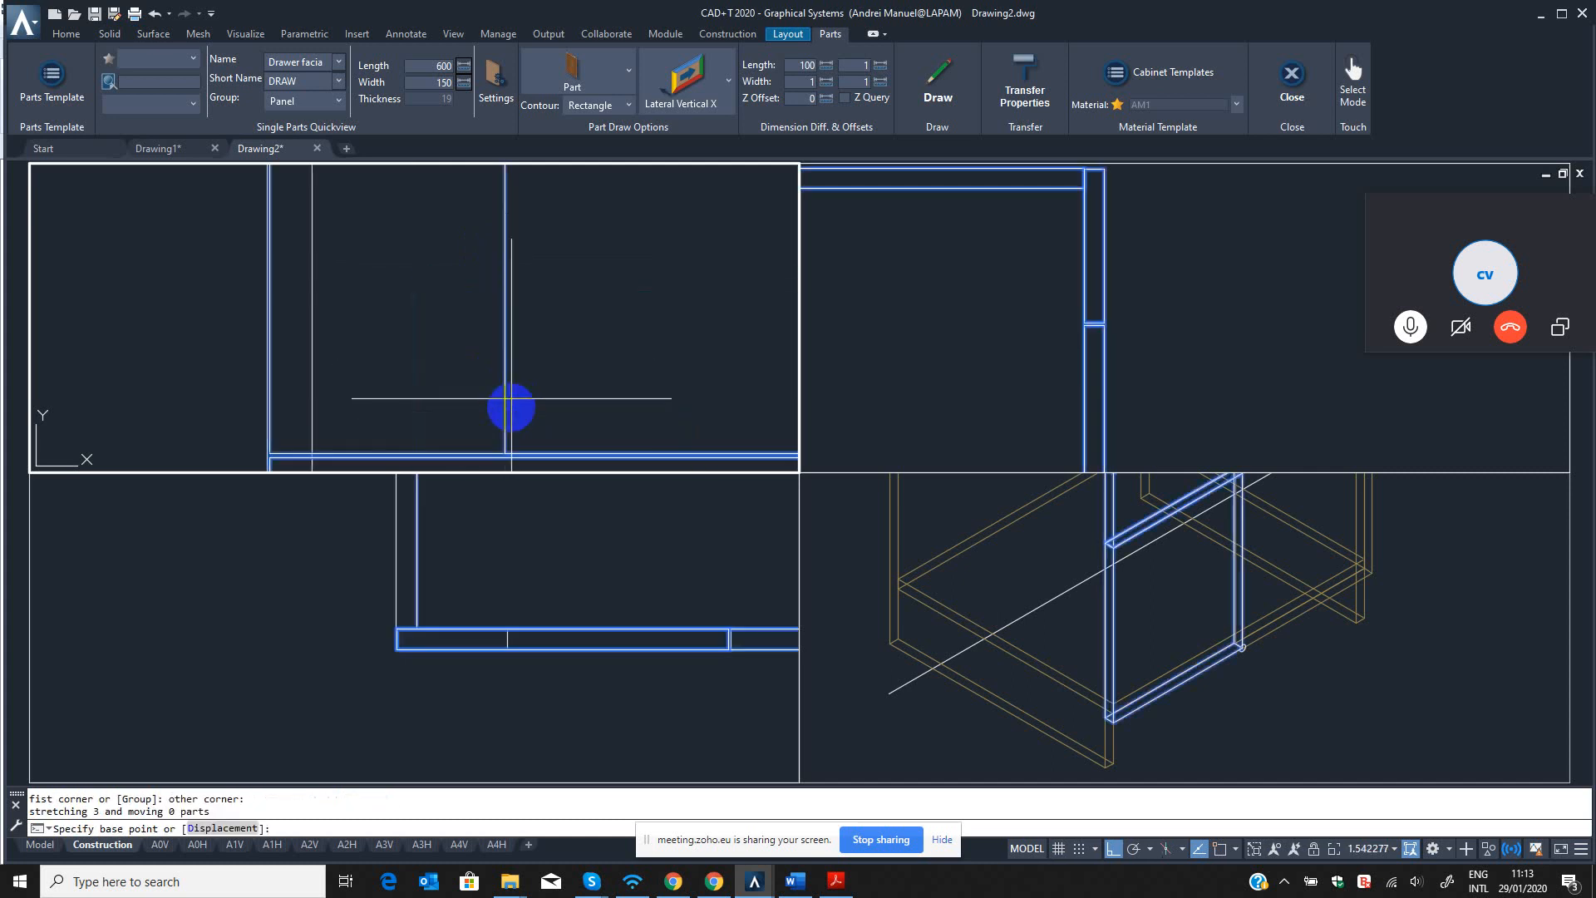
middle_drag(505, 432, 545, 440)
scroll(540, 376, down, 6)
scroll(547, 333, up, 9)
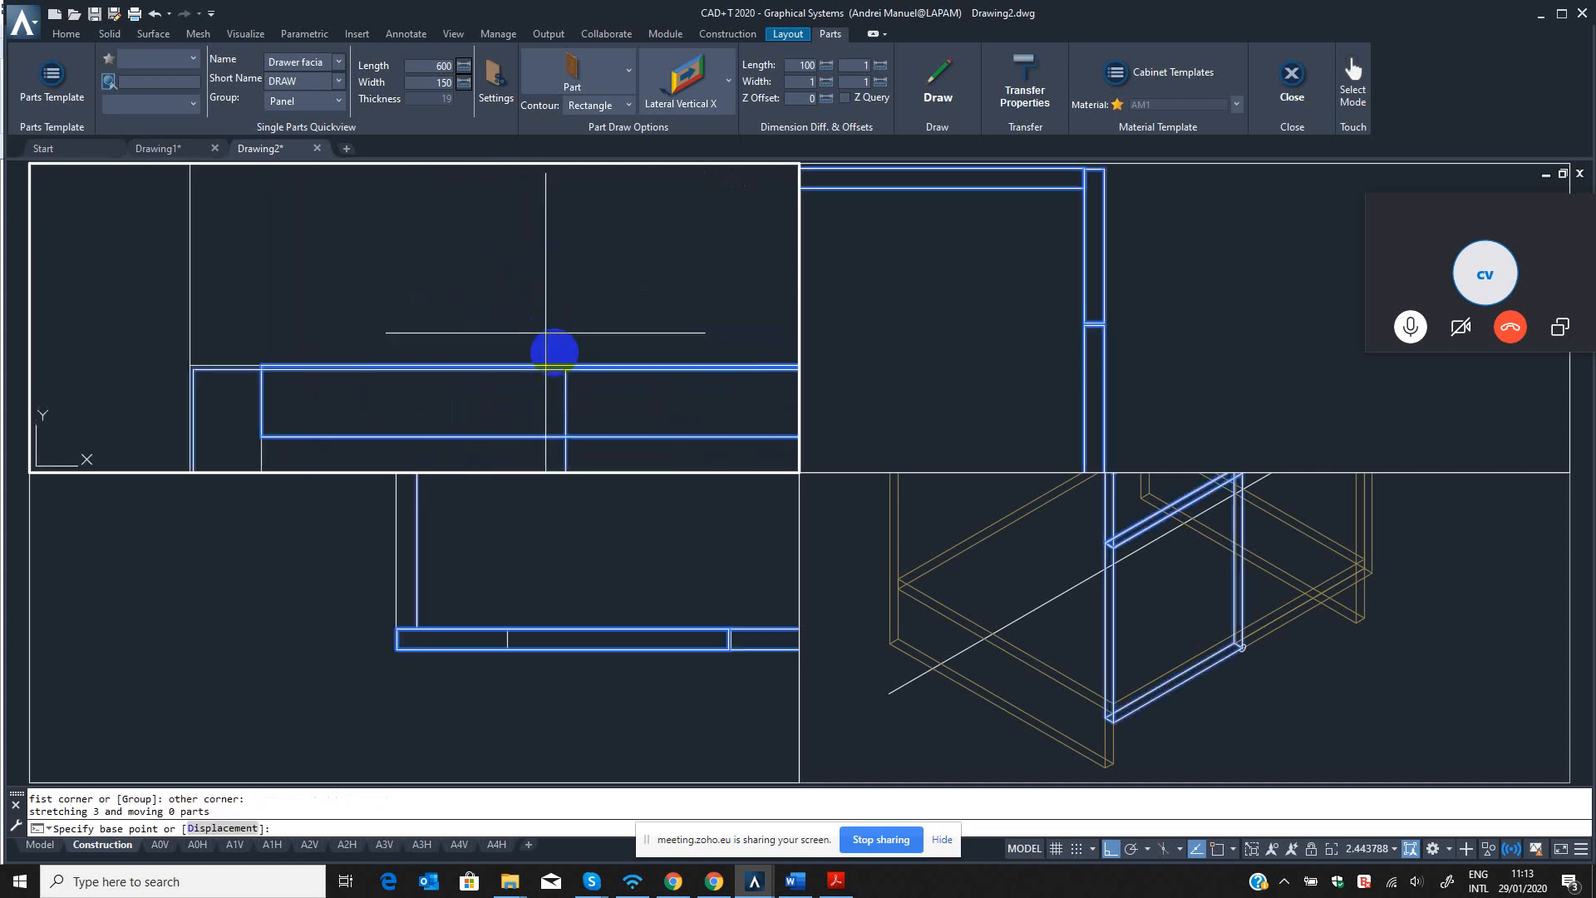
scroll(565, 371, up, 3)
scroll(564, 371, up, 4)
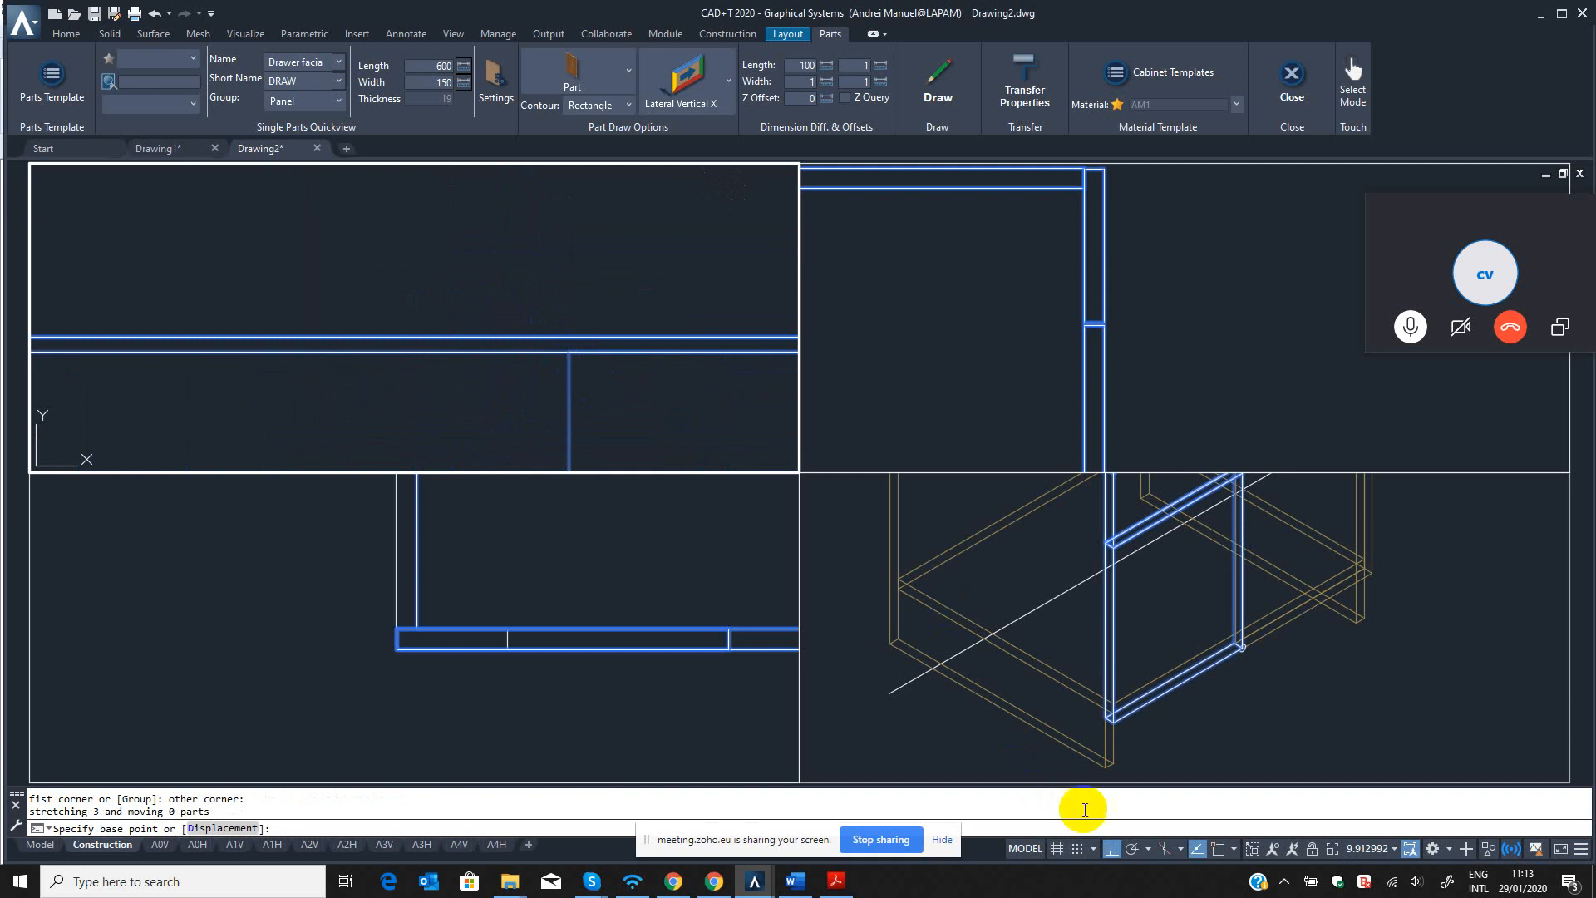
click(1216, 850)
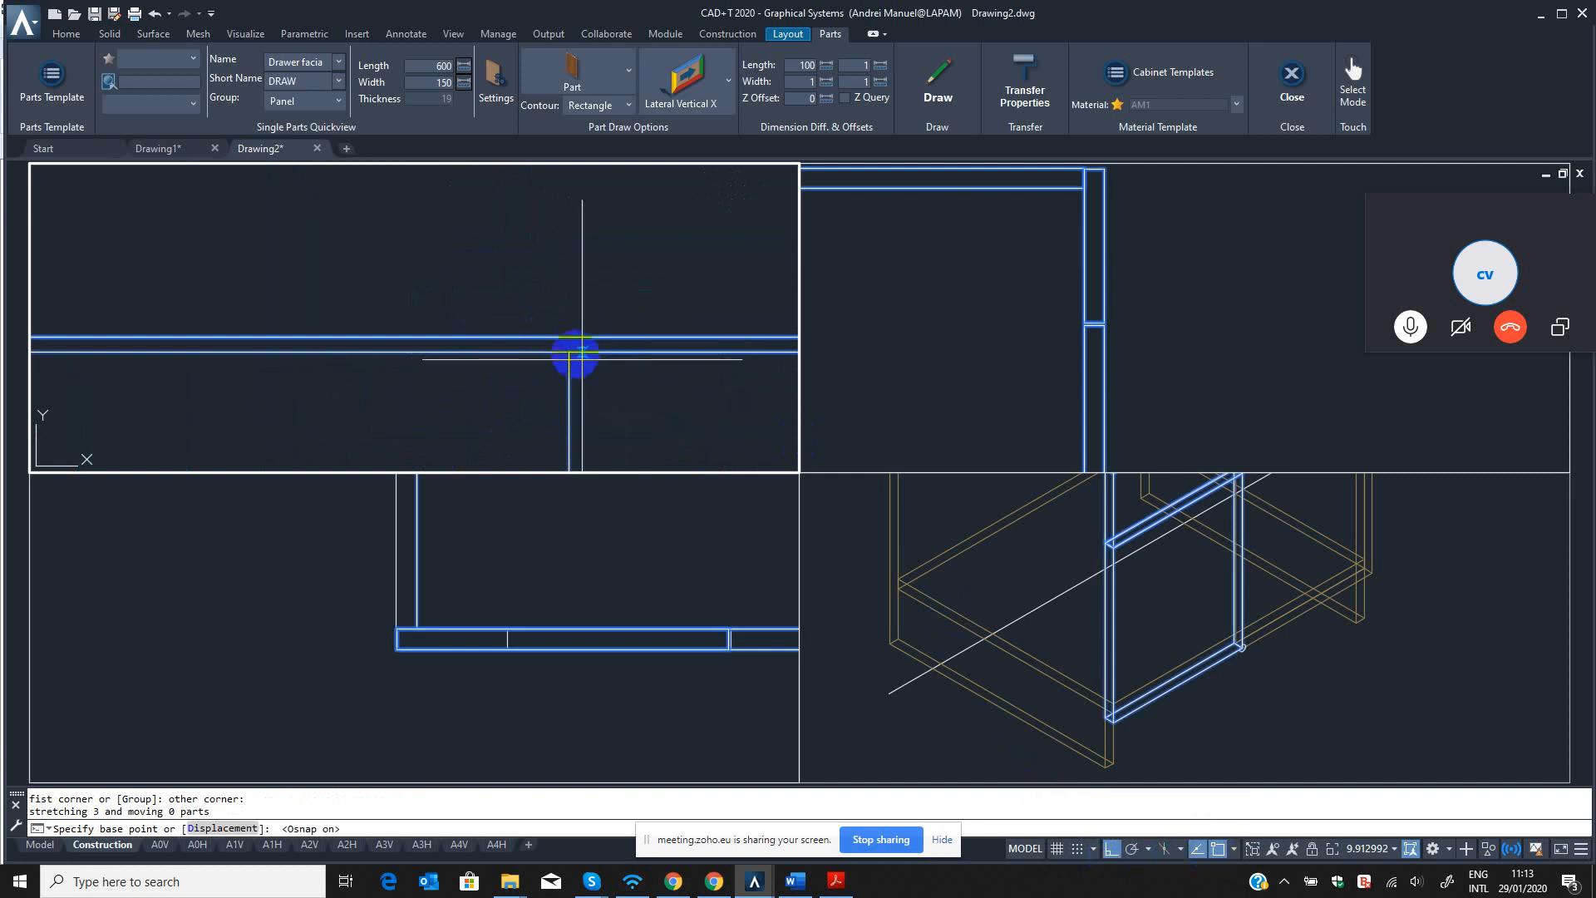
click(575, 354)
scroll(296, 363, down, 4)
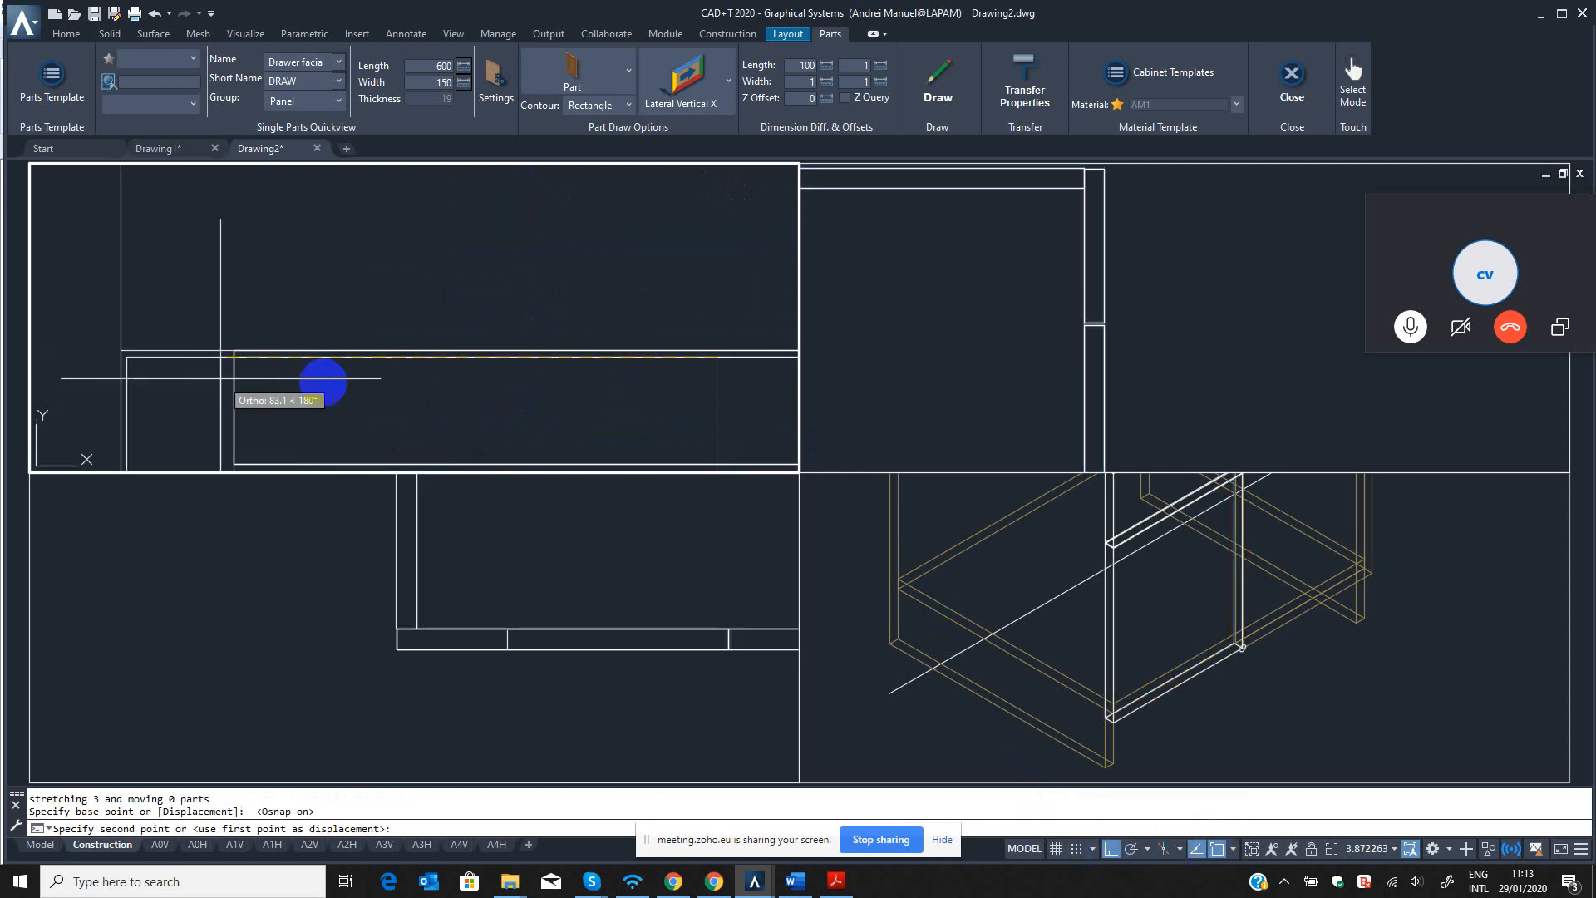
scroll(449, 391, down, 6)
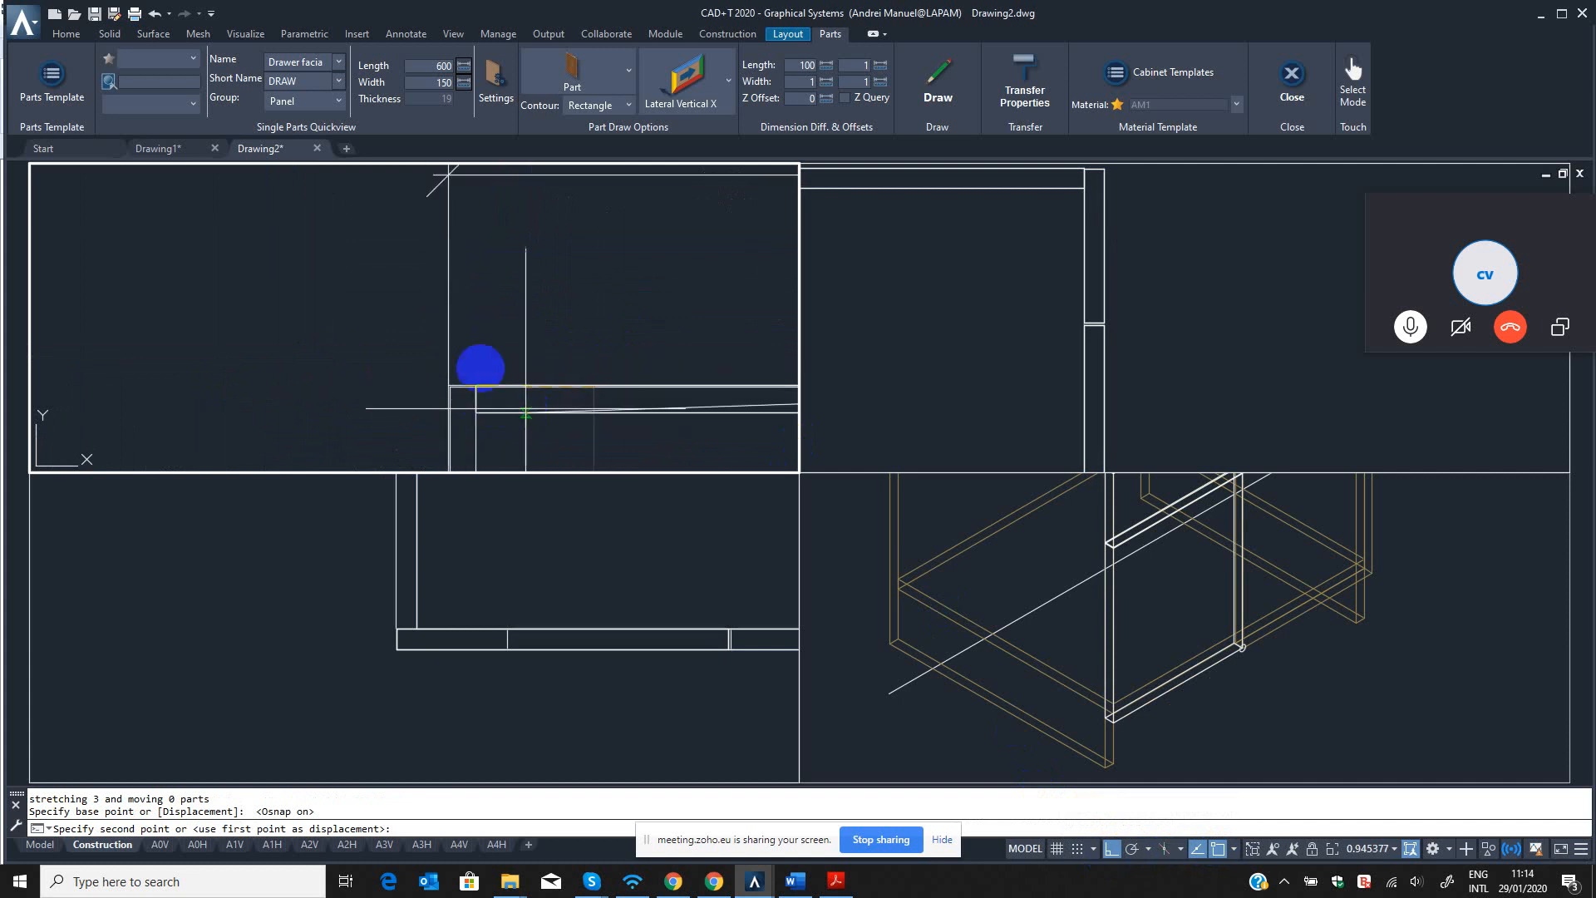
scroll(382, 257, up, 4)
key(Escape)
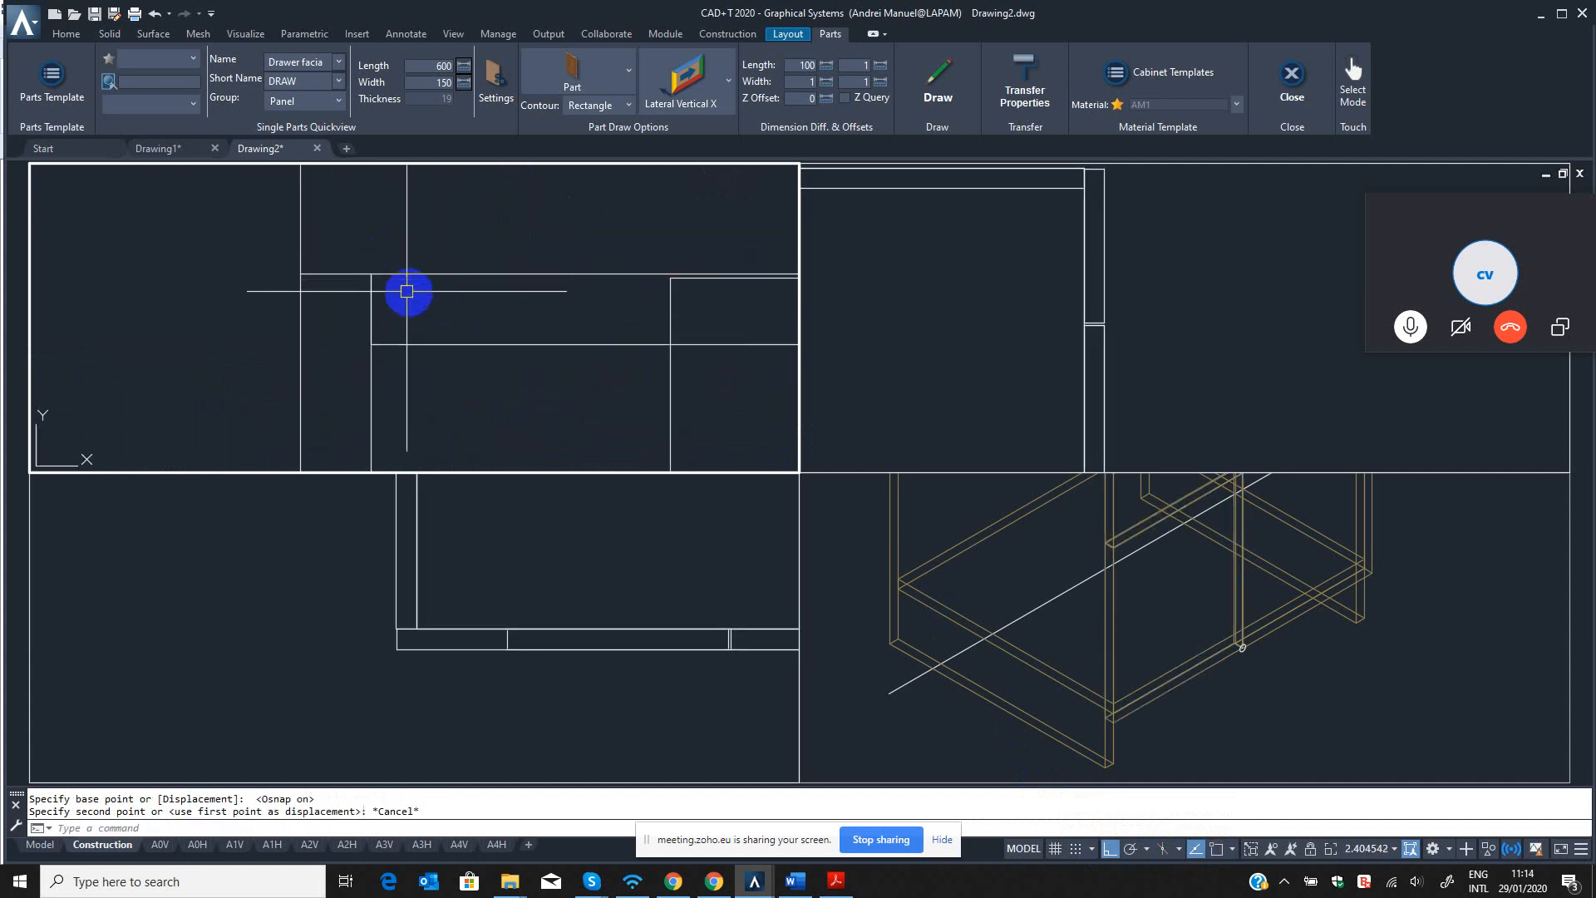
With object snap on, stretch the drawer facia's left edge with QST to a point offset 1 mm inward from the cabinet's left outer edge.
key(Return)
scroll(622, 240, down, 2)
click(596, 202)
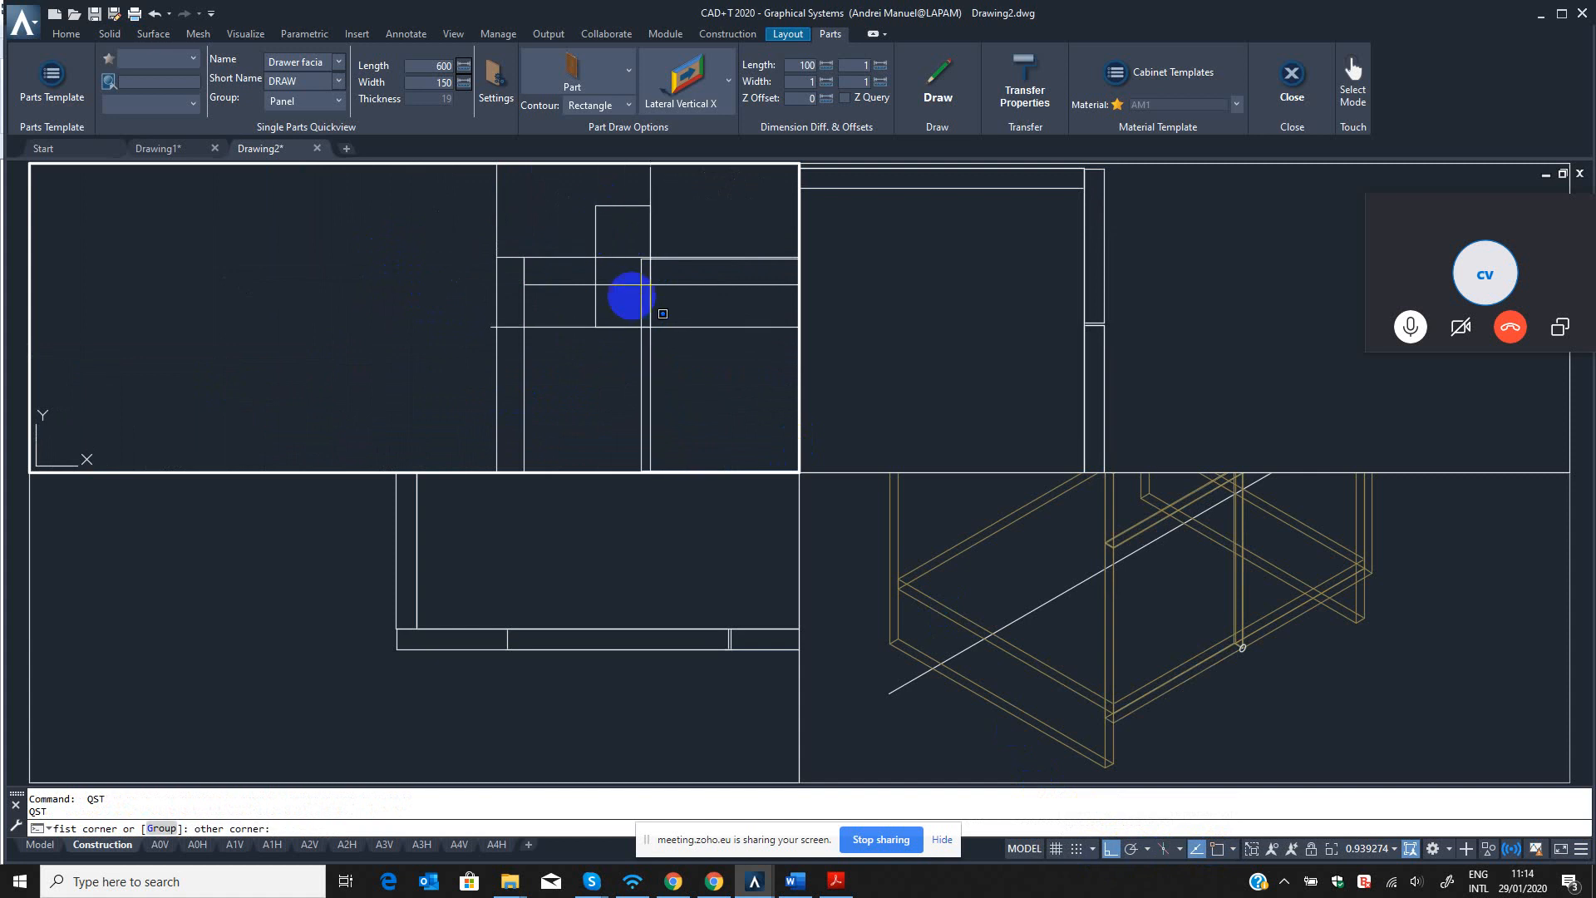
scroll(633, 301, down, 2)
click(652, 389)
scroll(652, 349, up, 5)
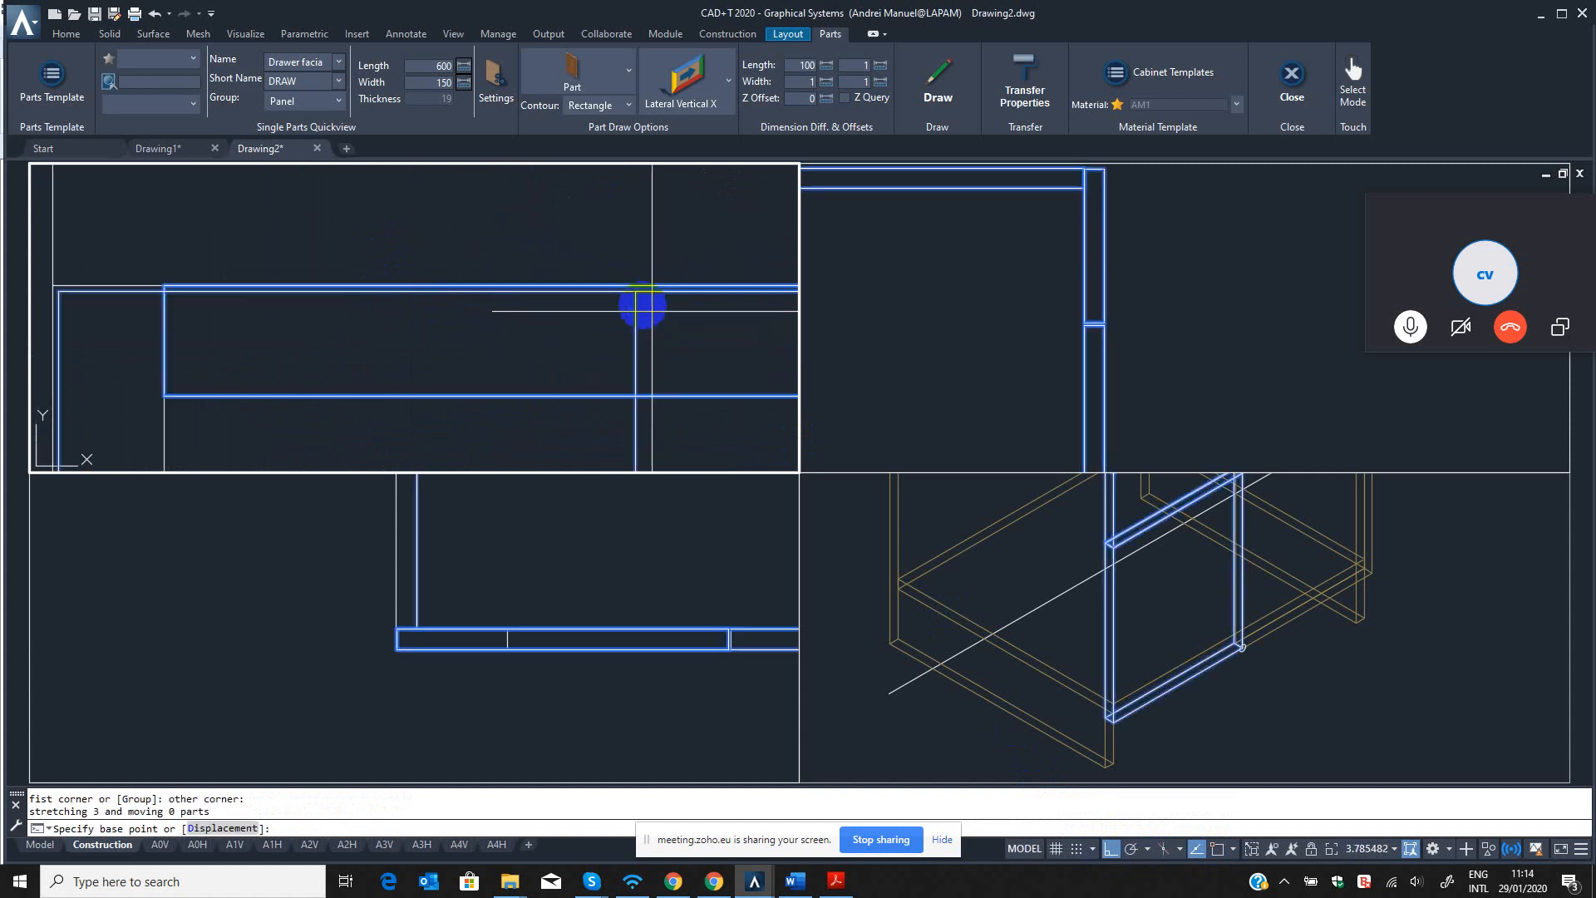
click(1227, 848)
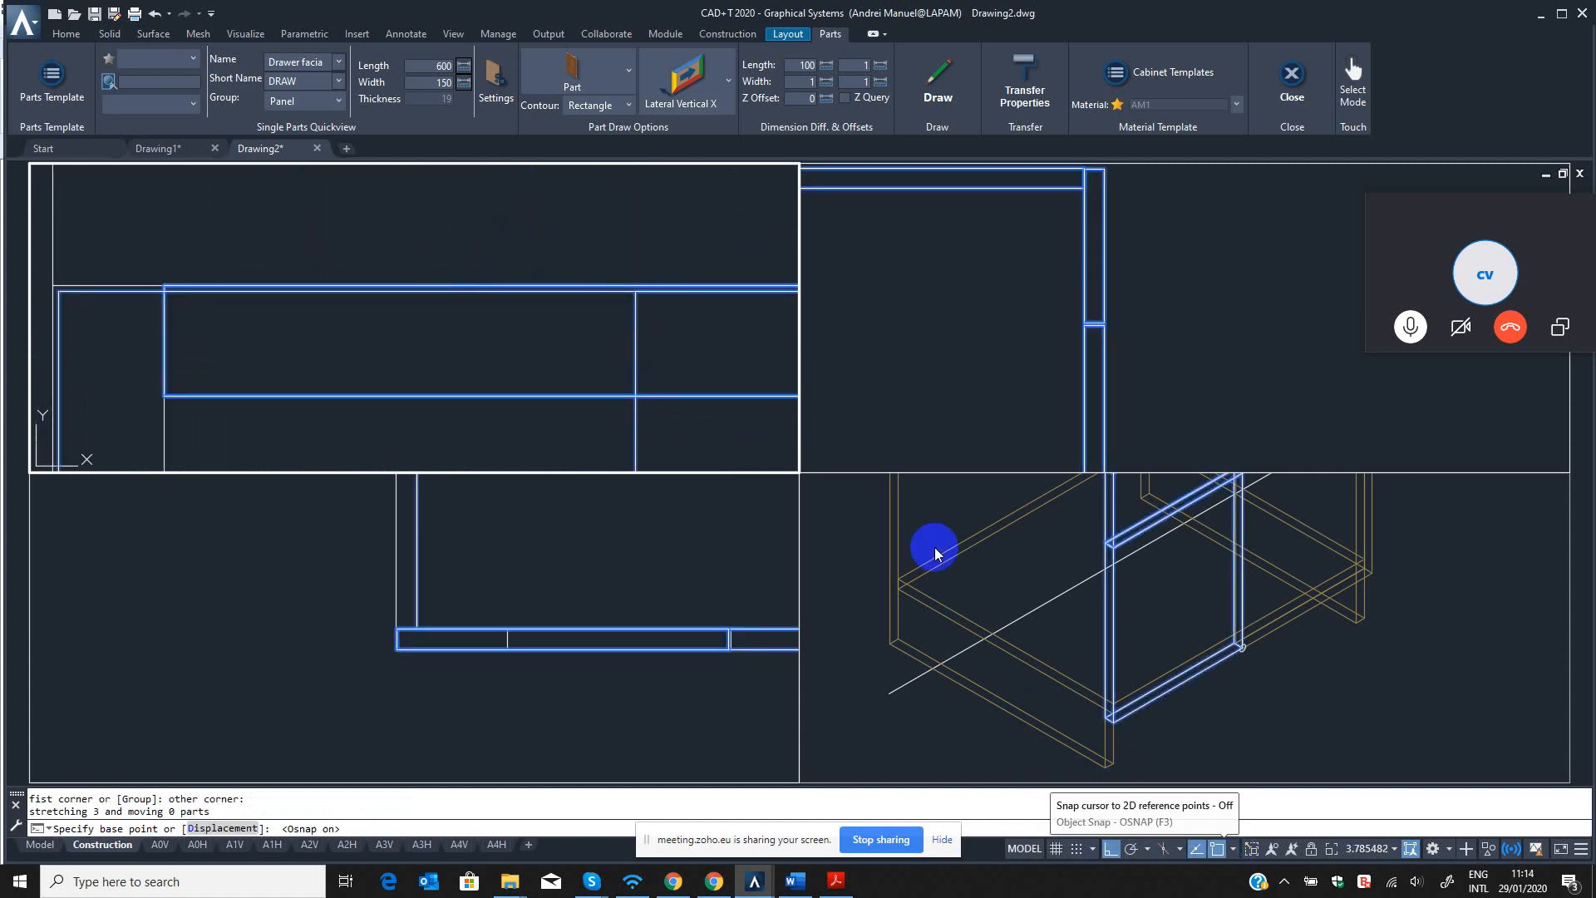
click(637, 293)
shift+right_click(299, 309)
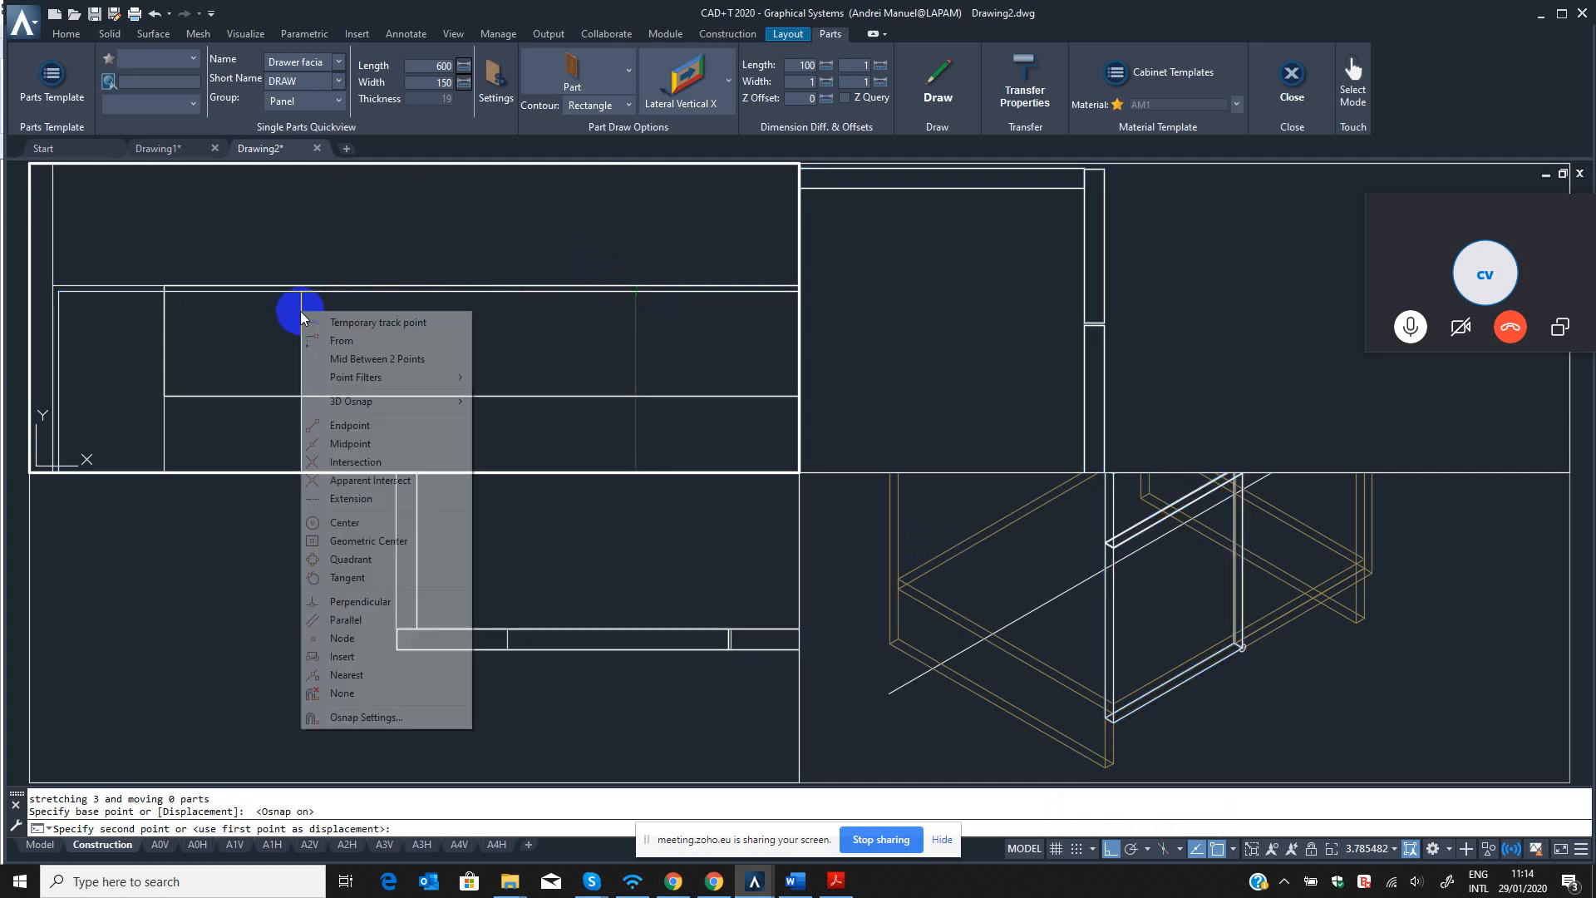
click(341, 340)
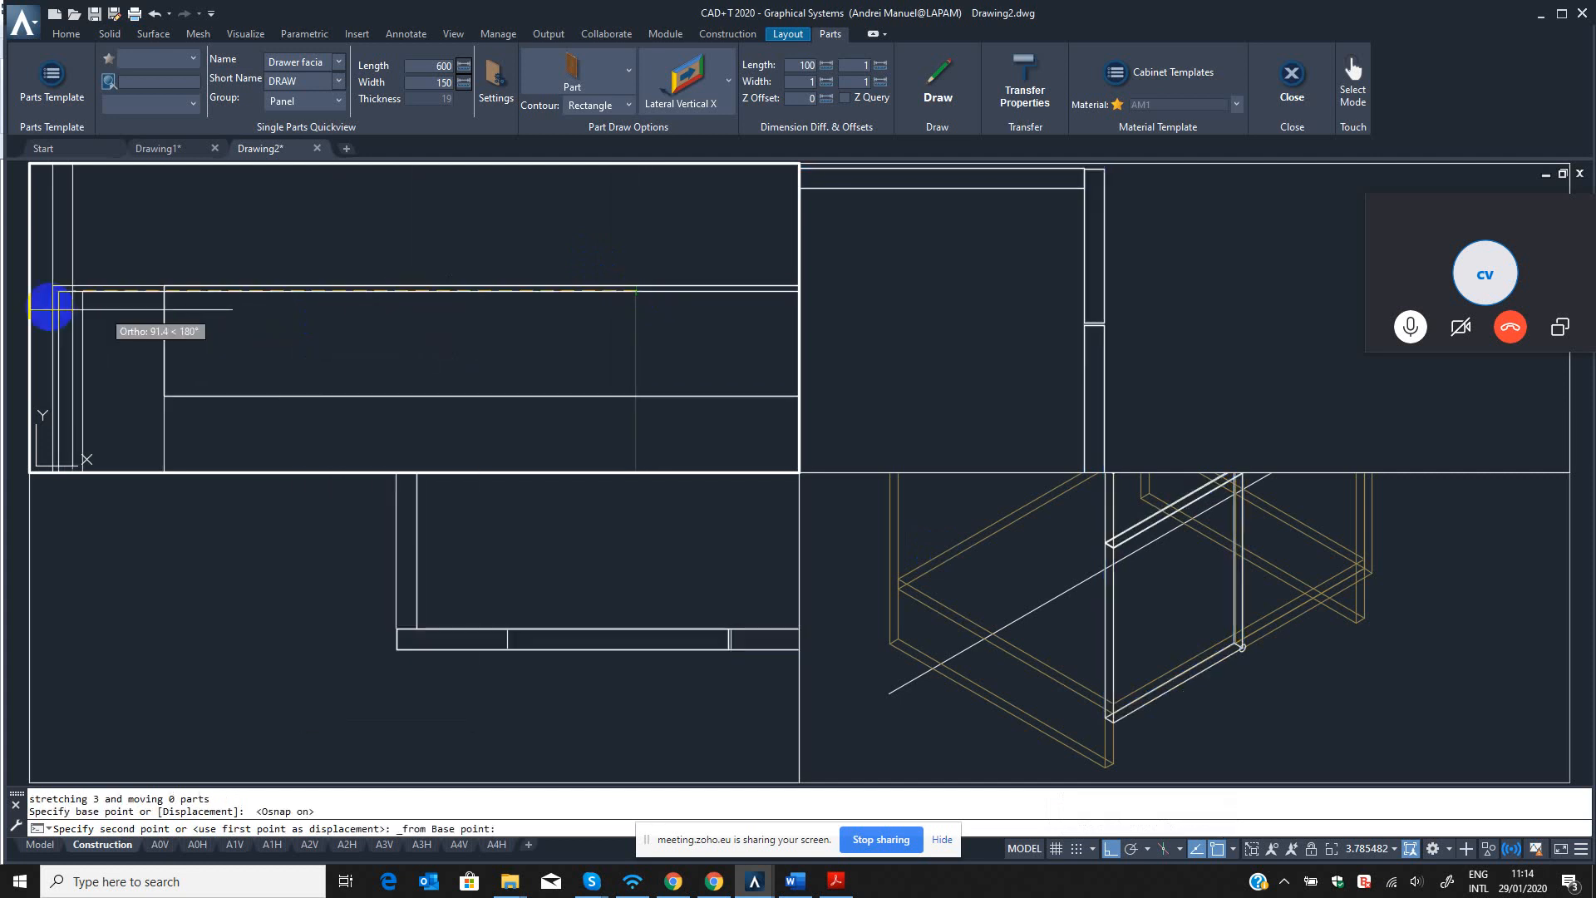
click(277, 311)
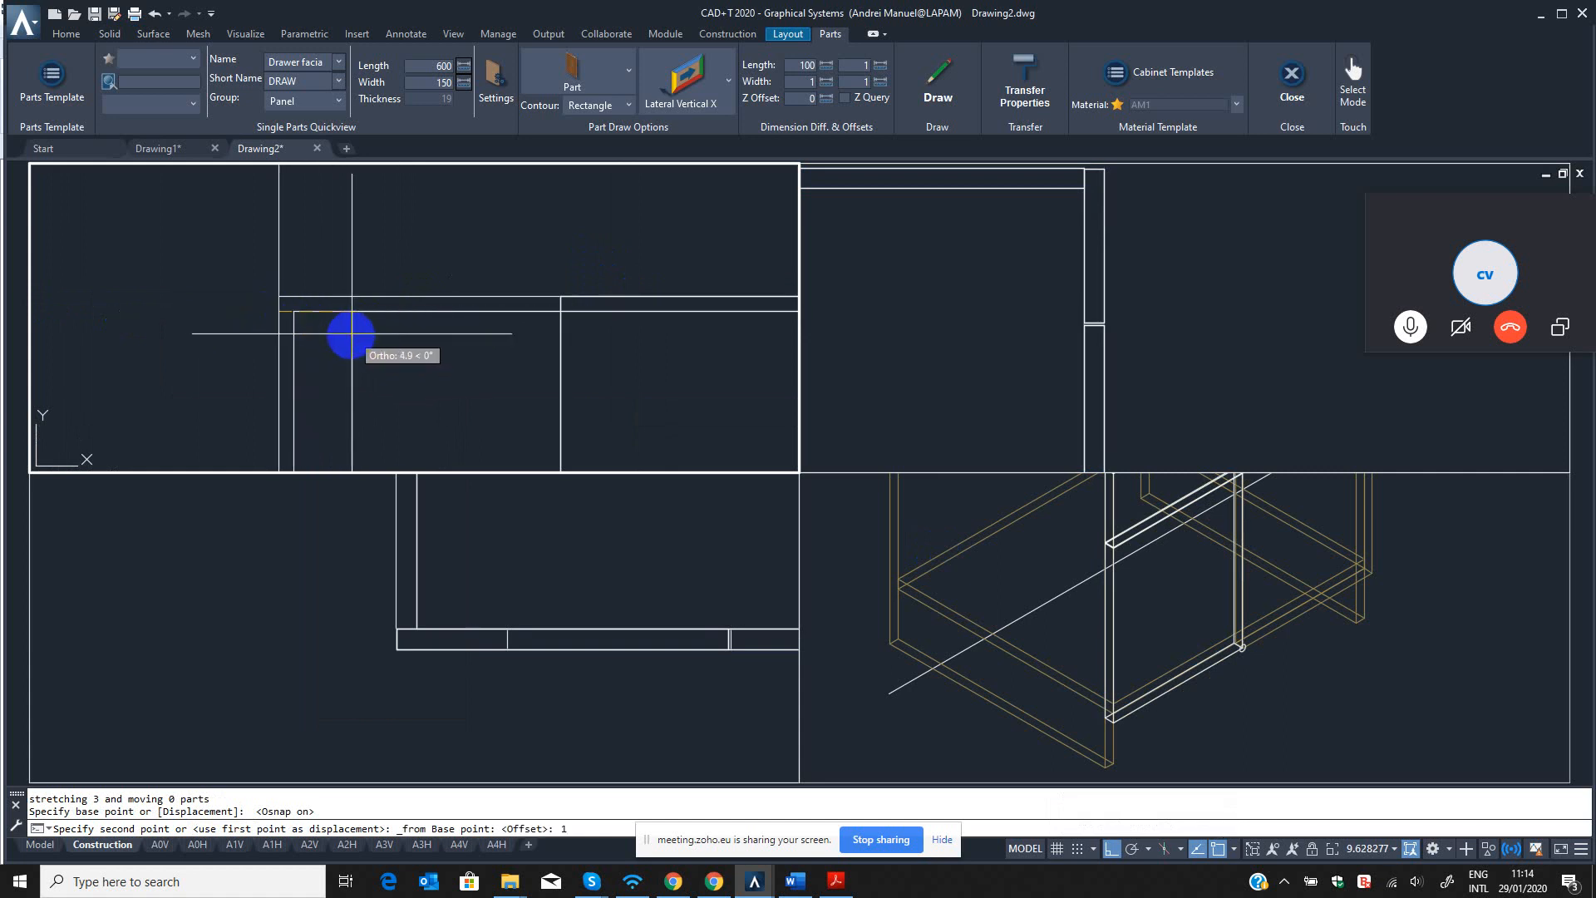
text(1)
key(Return)
scroll(613, 296, up, 9)
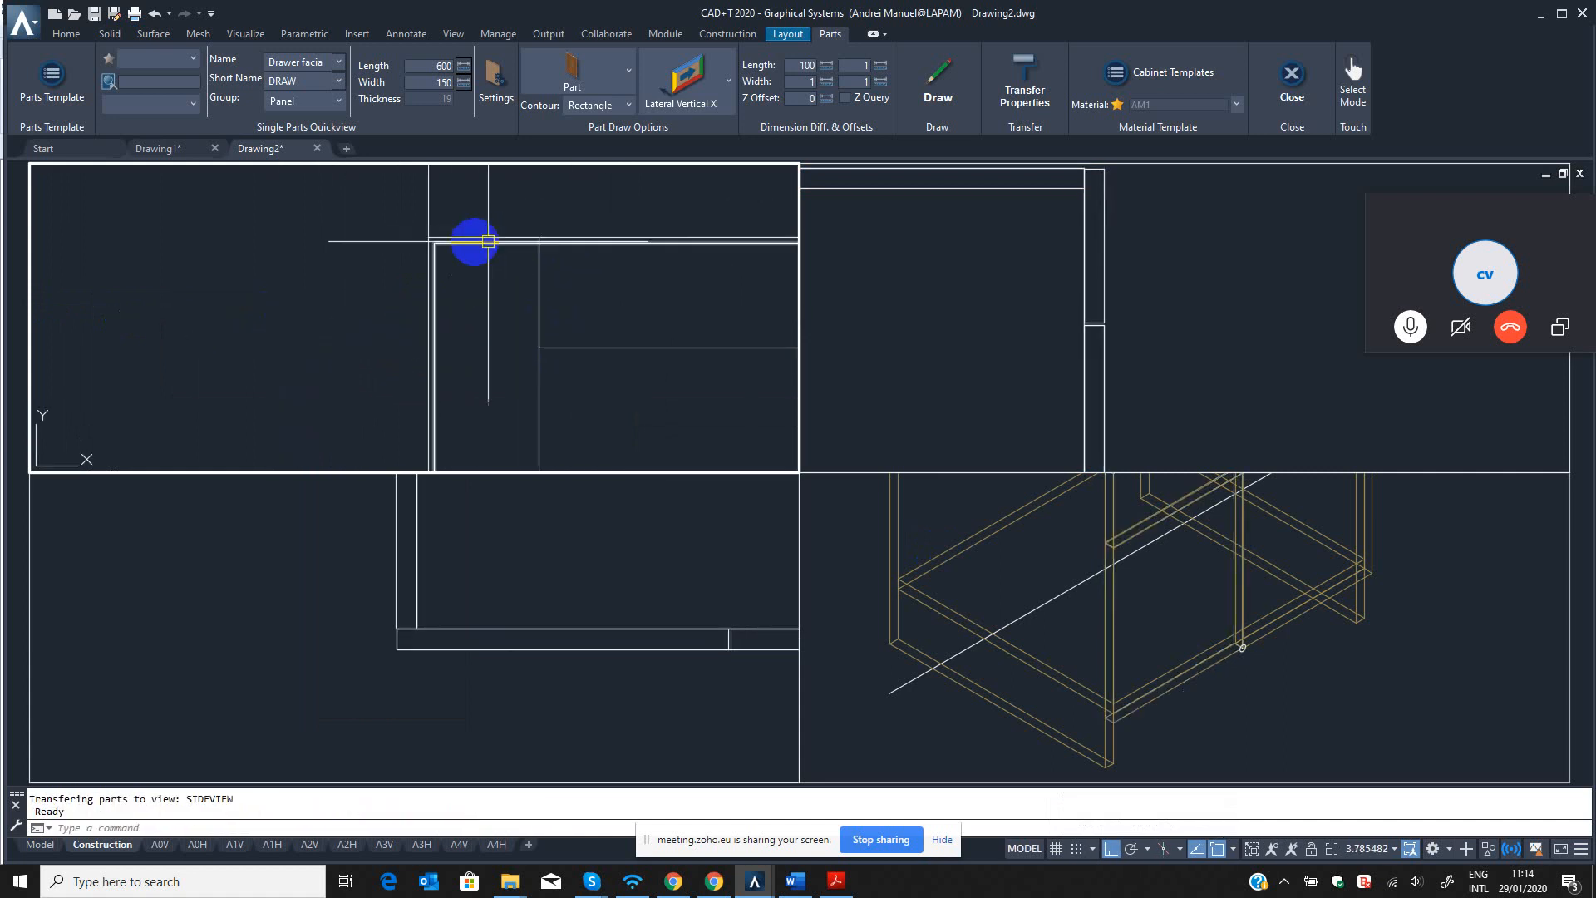
Show the isometric view in Realistic style with materials using the II command, and orbit it to examine the cabinet front.
scroll(488, 241, down, 8)
click(1106, 574)
scroll(1103, 617, down, 3)
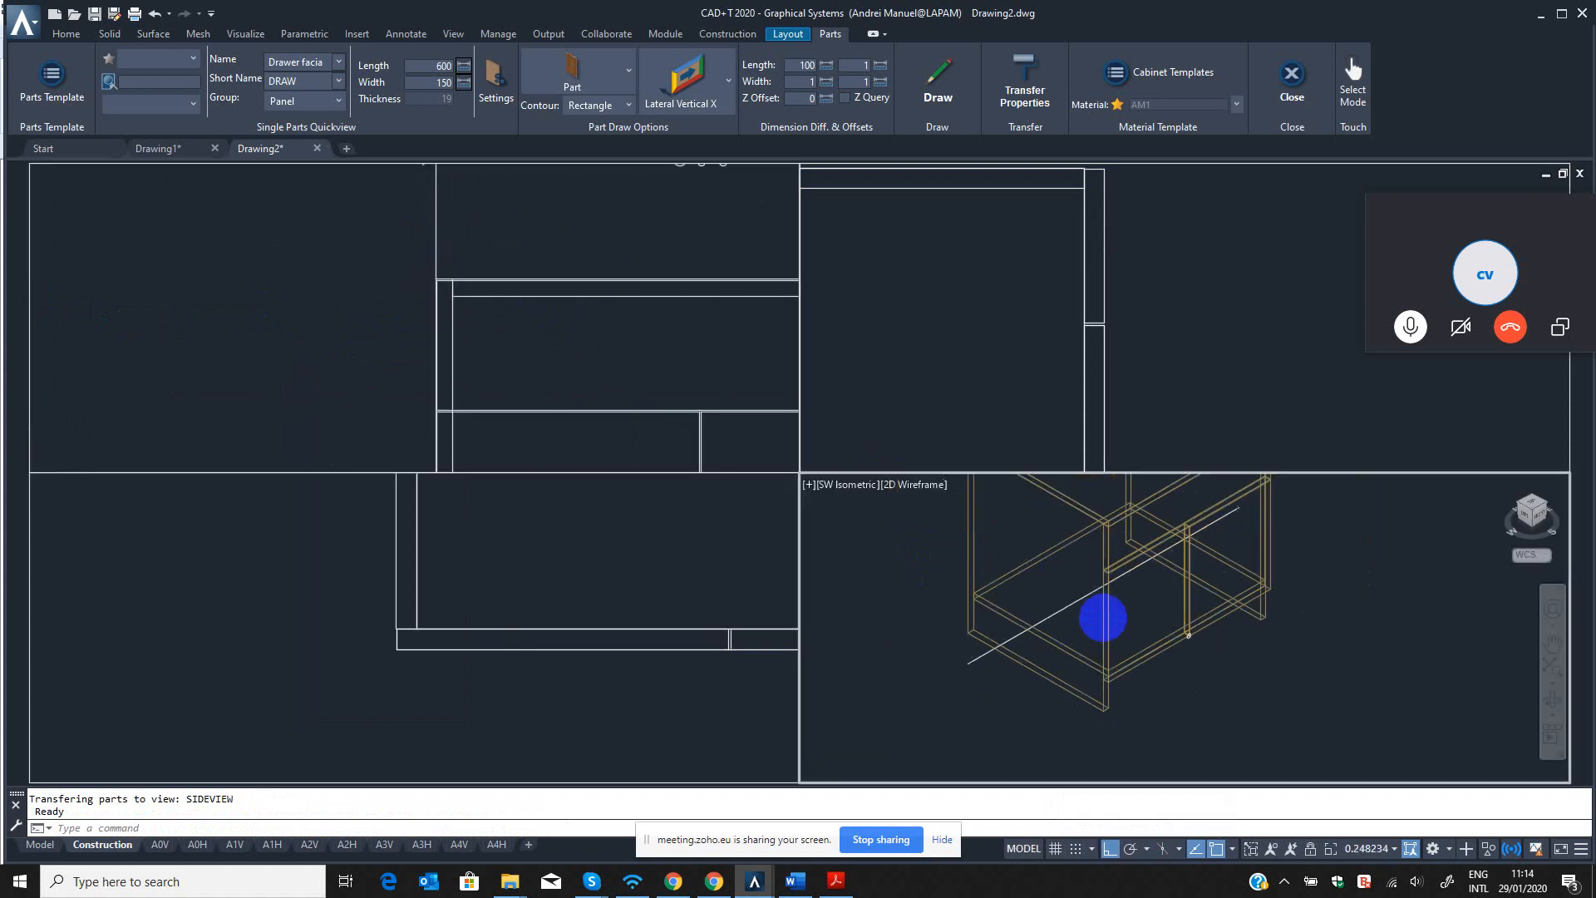
scroll(1148, 581, down, 3)
scroll(1126, 570, up, 10)
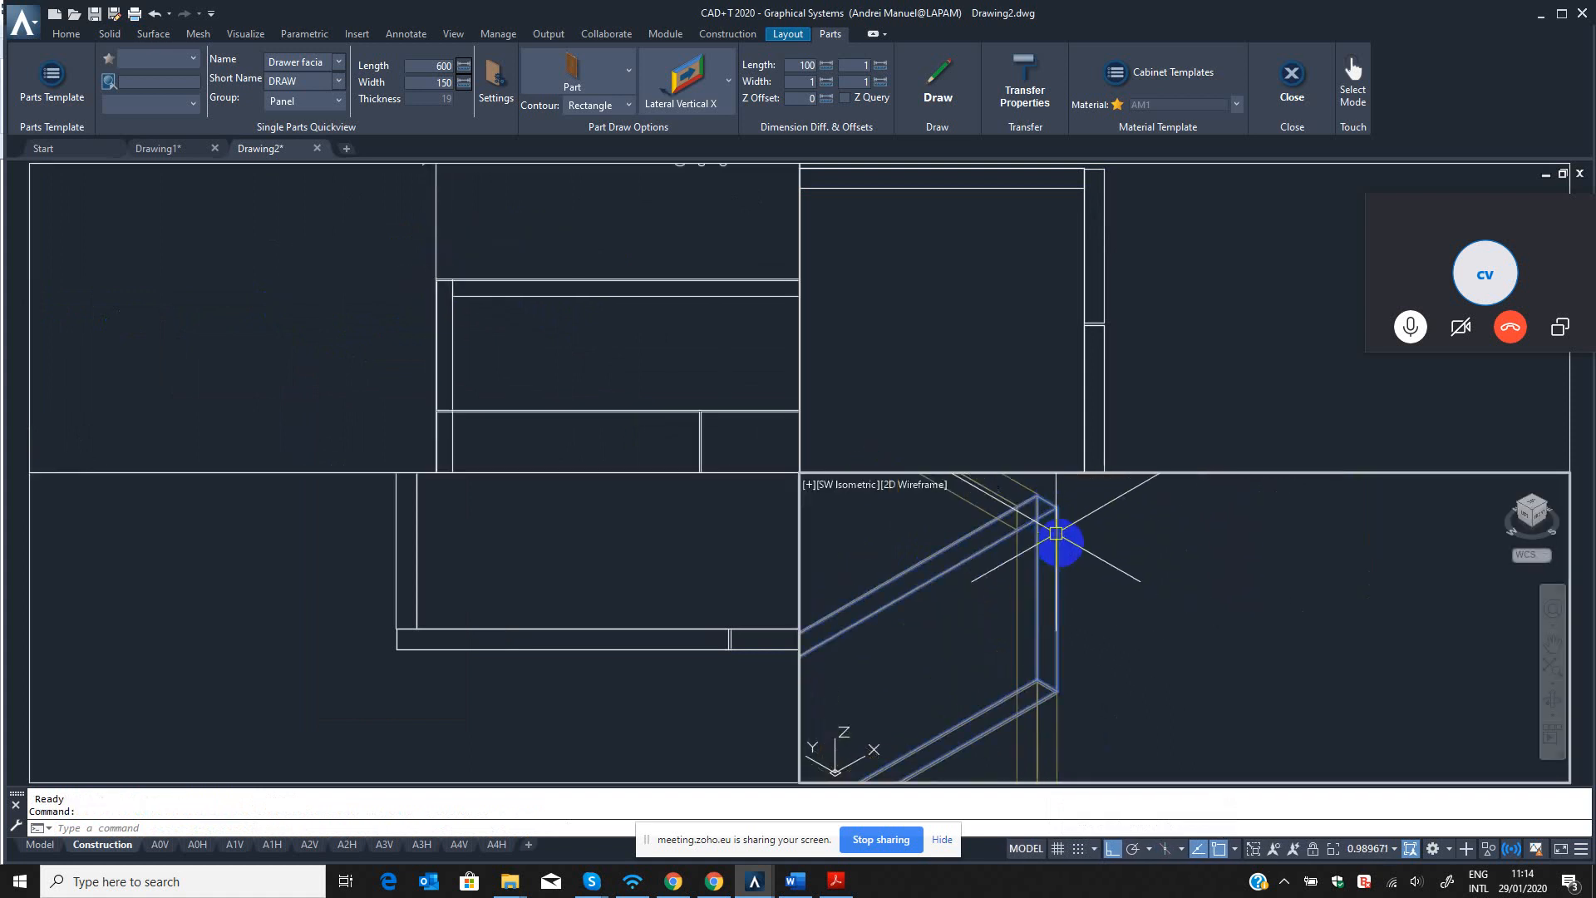
scroll(1073, 549, down, 6)
key(Escape)
key(Escape)
text(ii)
key(Return)
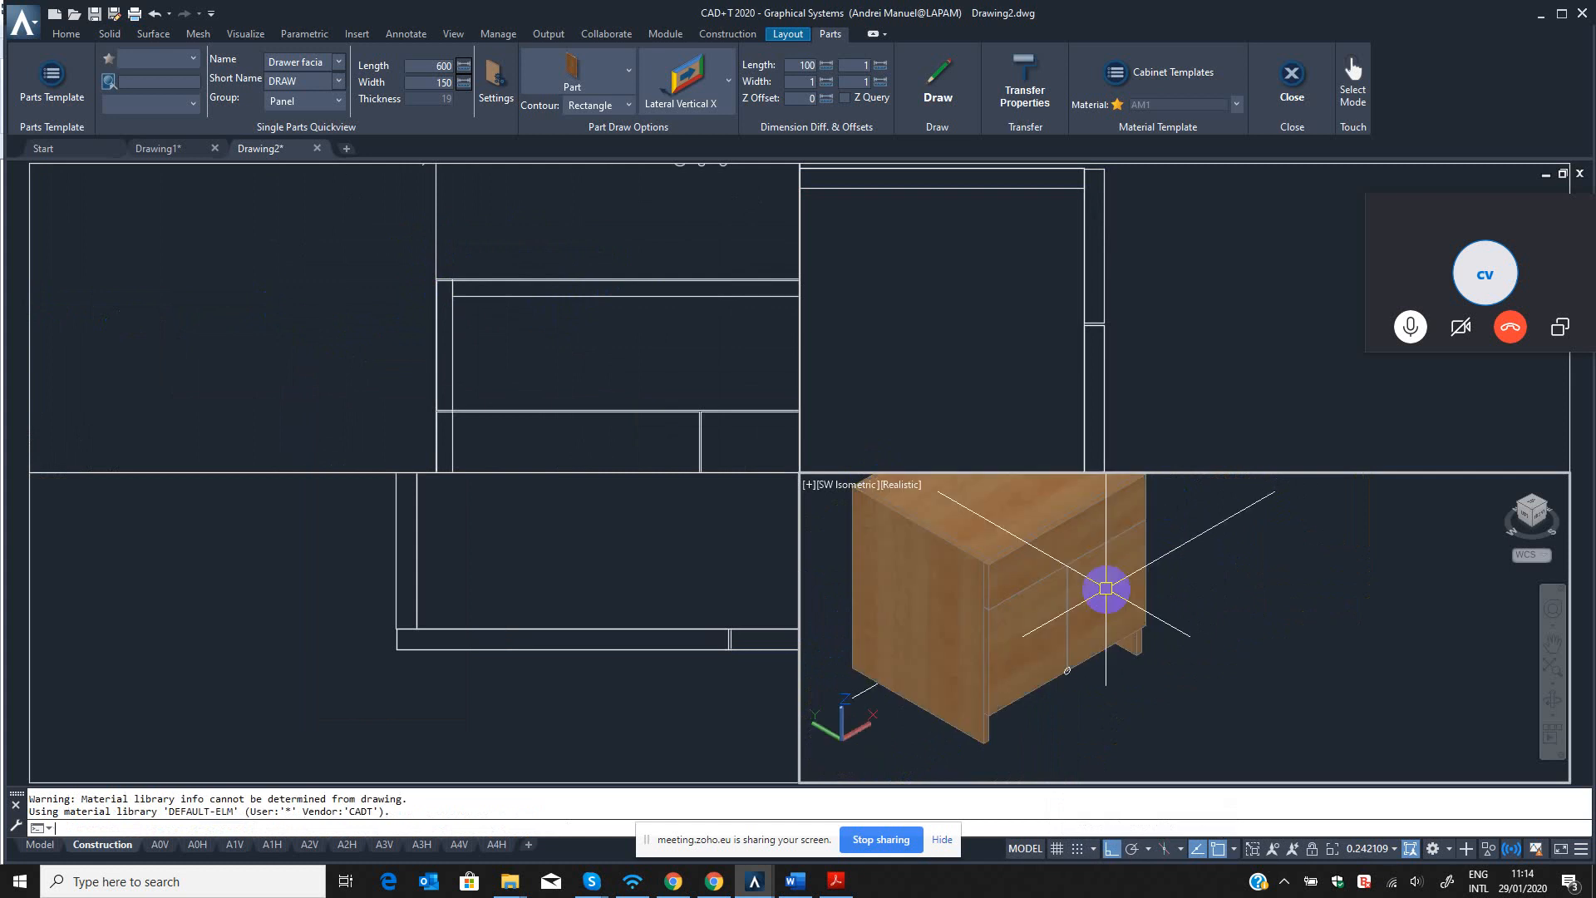
scroll(1033, 537, up, 3)
click(1553, 702)
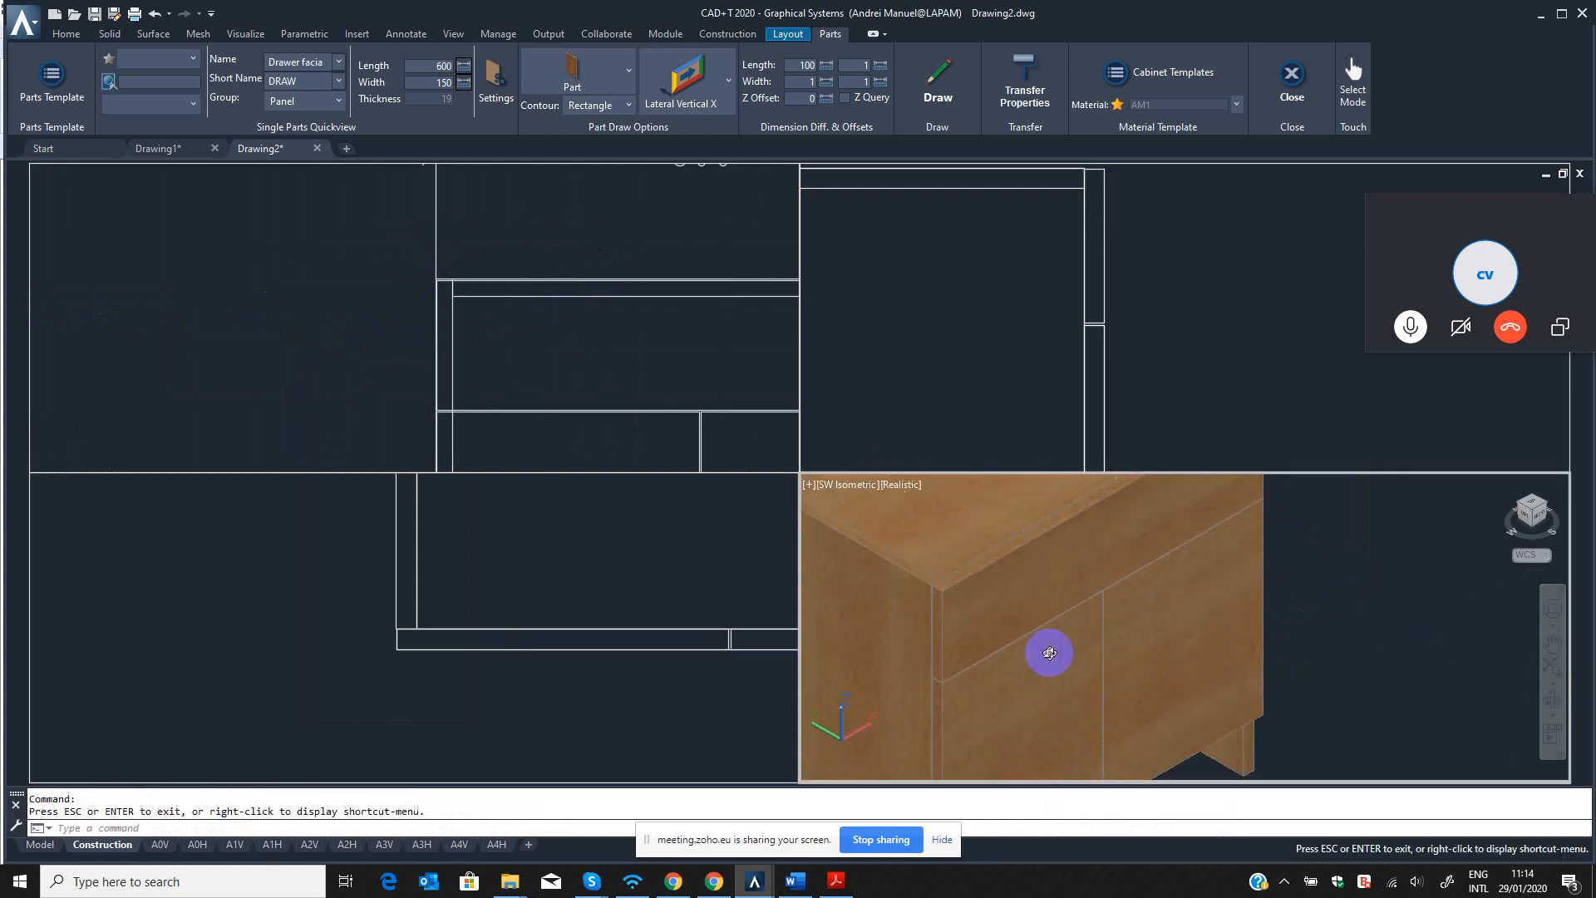
drag(1044, 652, 1129, 631)
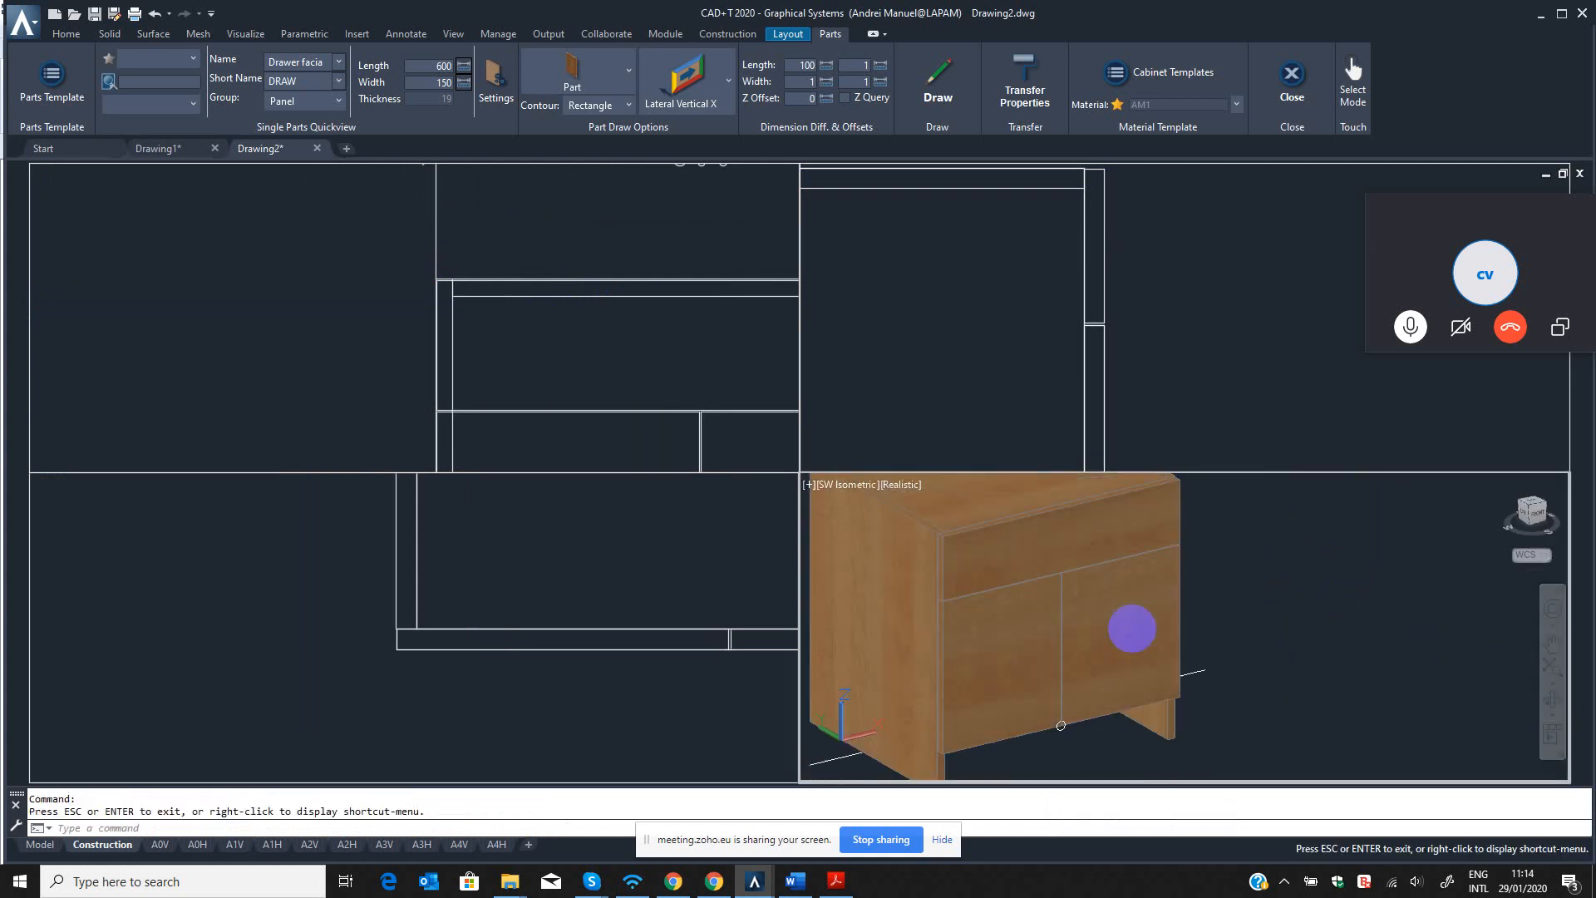
Set the 3D view's visual style to 2D Wireframe.
key(Escape)
text(vs)
key(Return)
text(2)
key(Return)
key(Escape)
key(Escape)
scroll(989, 615, down, 6)
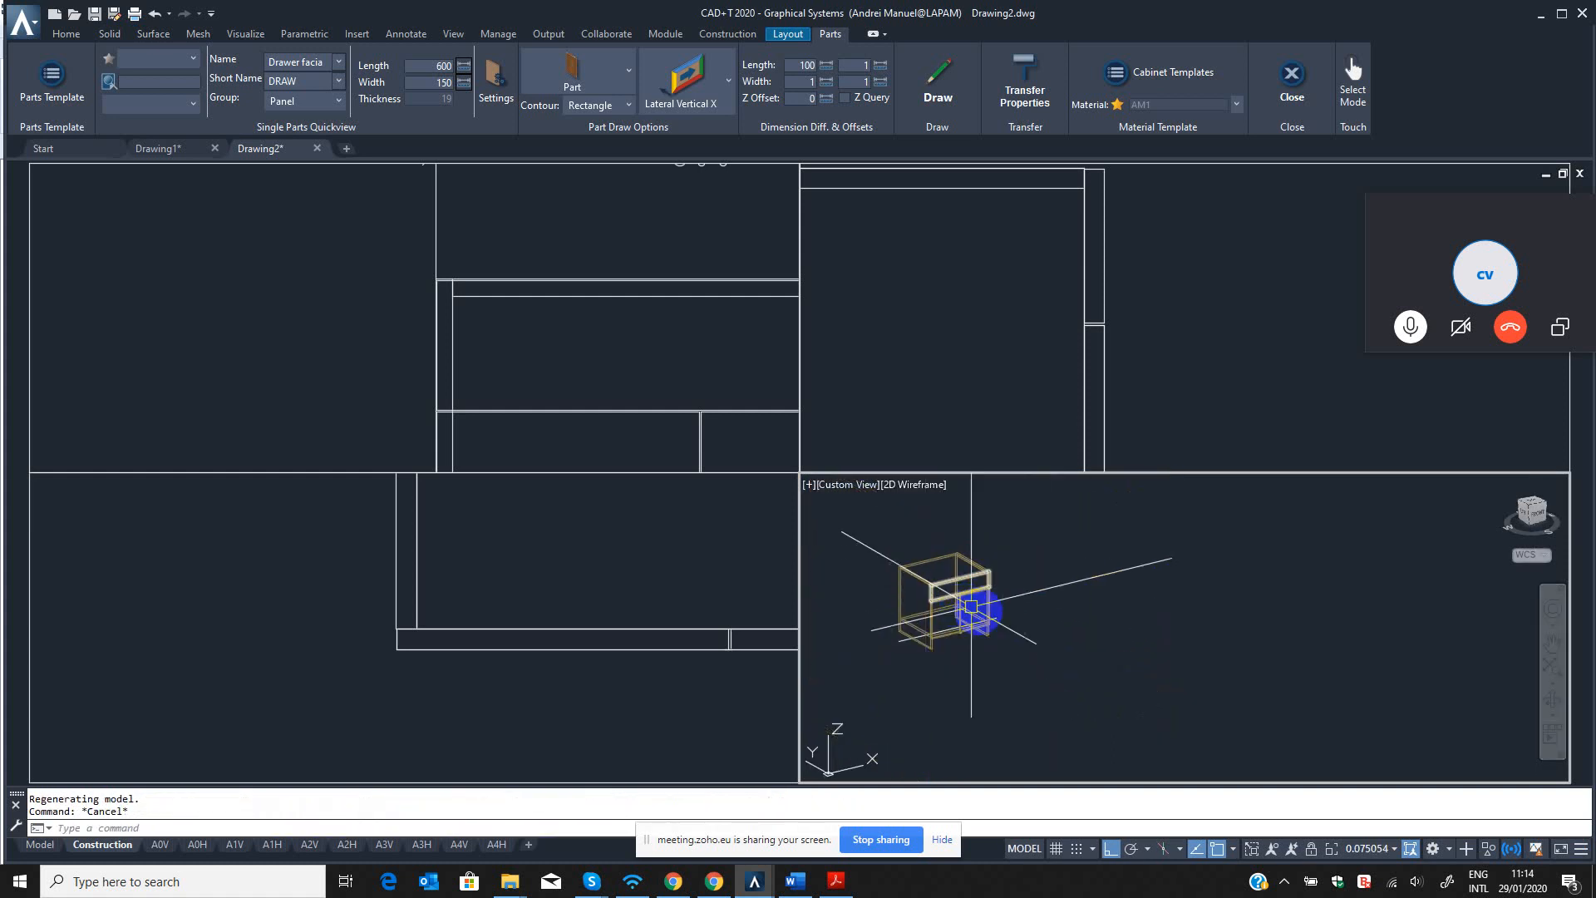
click(888, 333)
scroll(1033, 318, down, 6)
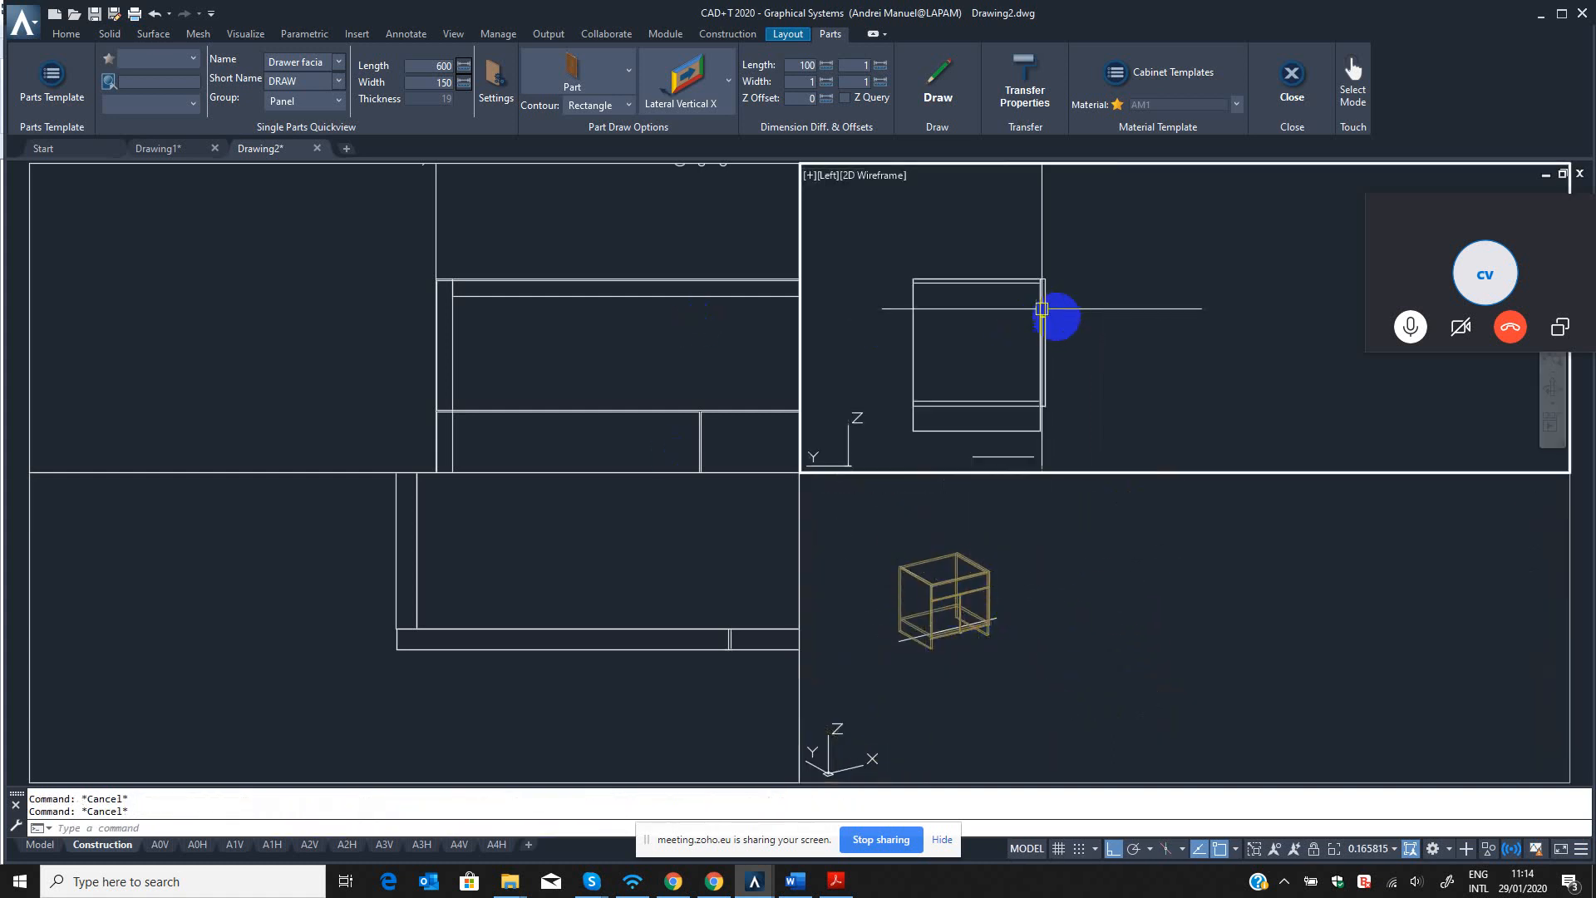
middle_drag(1069, 330, 1095, 298)
text(dli)
key(Return)
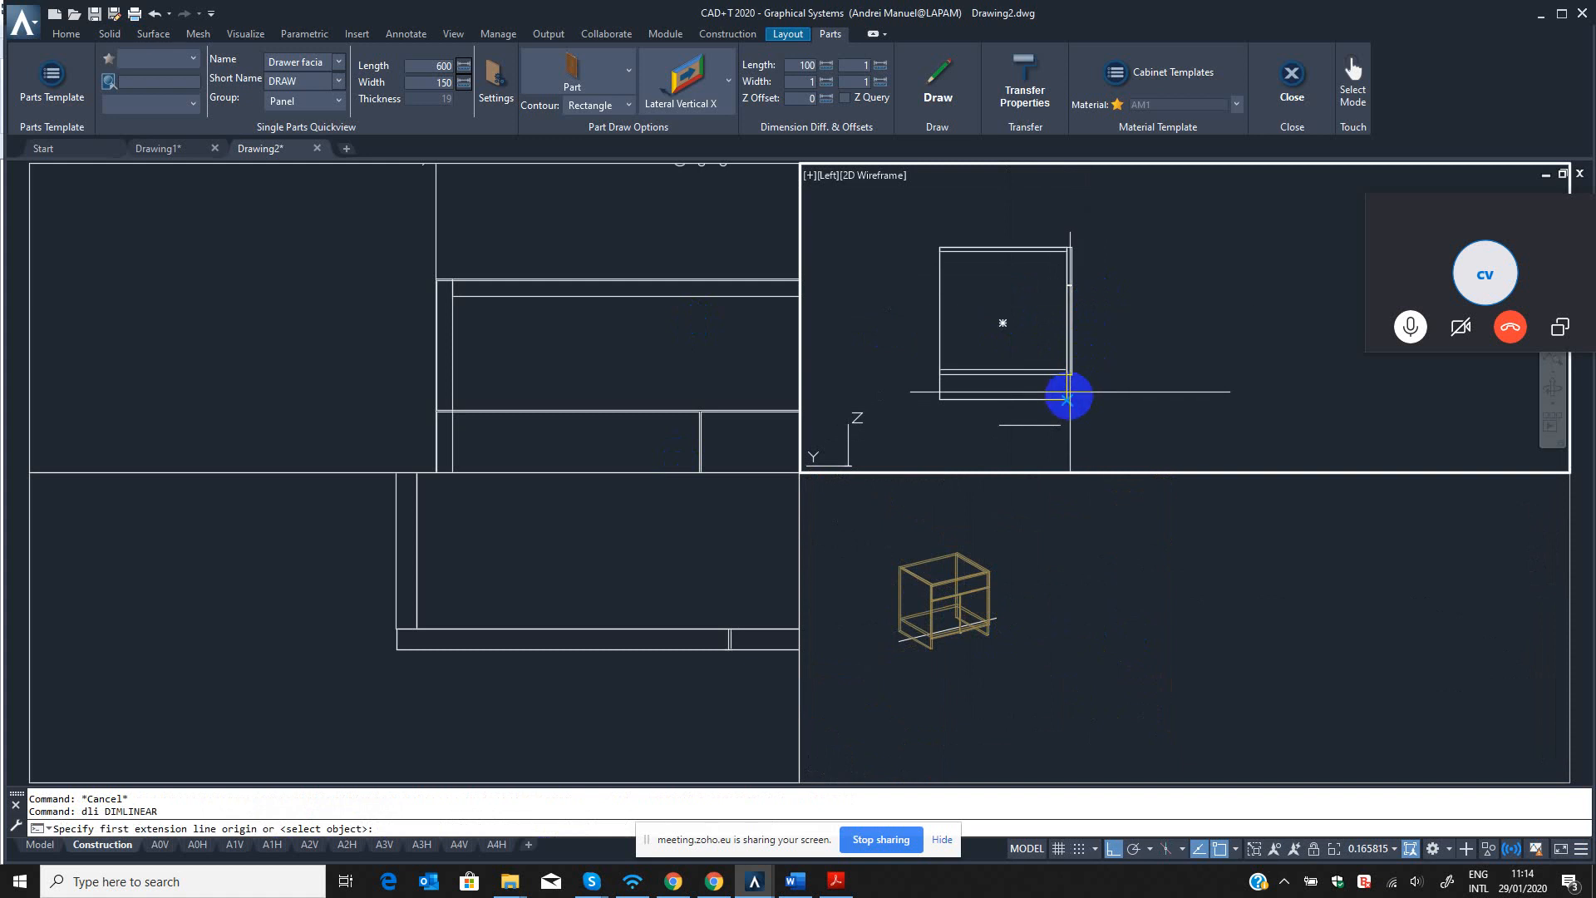
click(1067, 399)
scroll(1066, 217, up, 4)
scroll(1051, 296, up, 3)
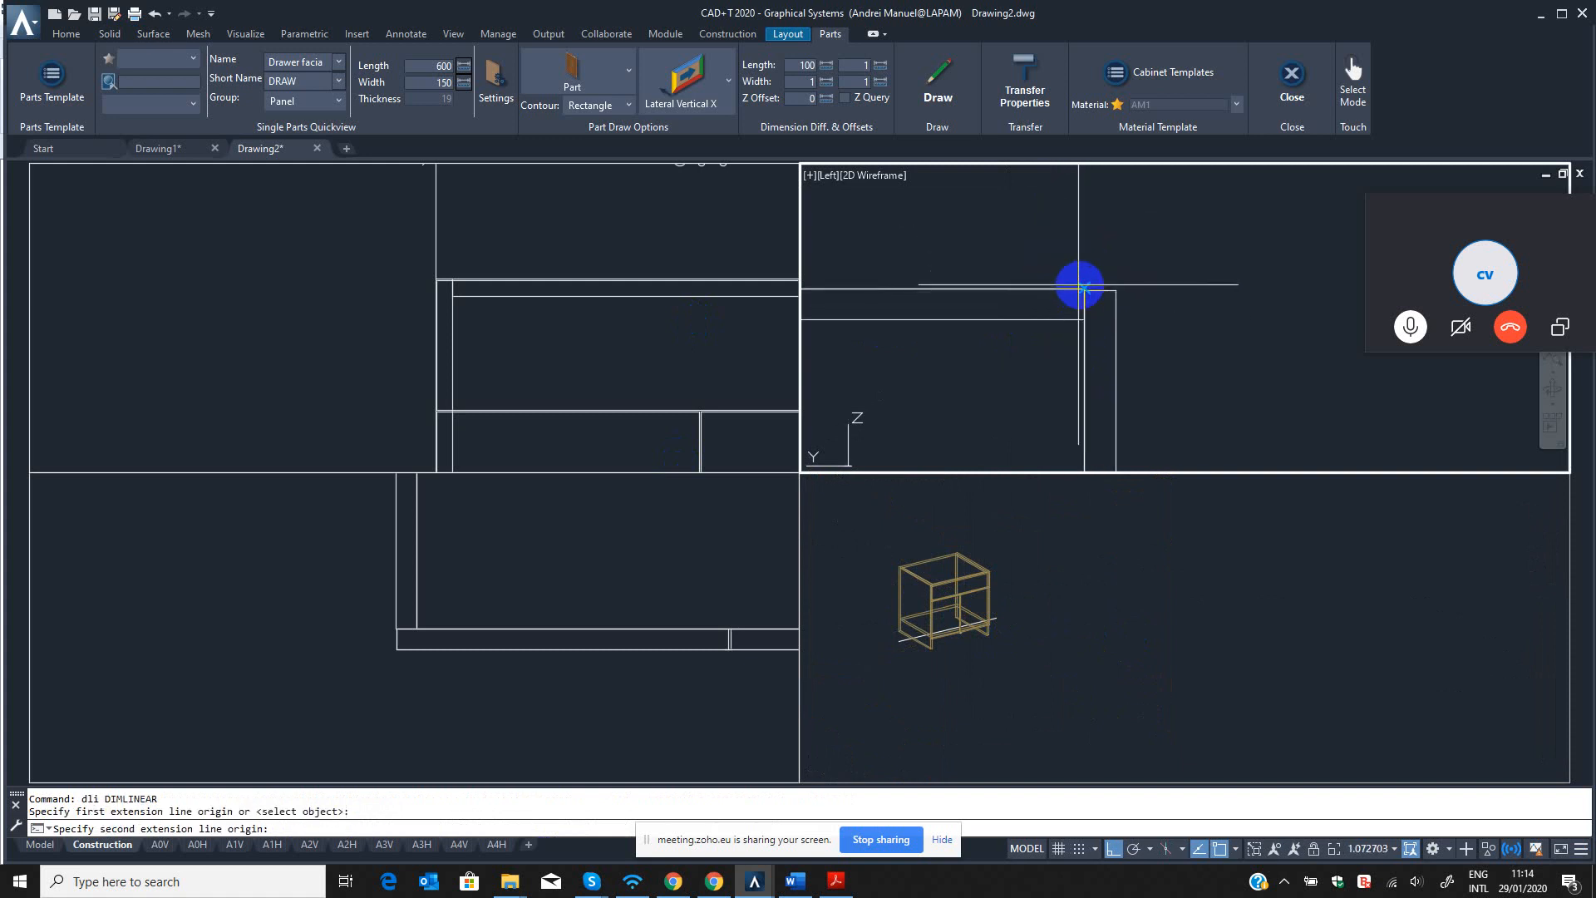
click(1084, 287)
scroll(1147, 322, down, 5)
key(Escape)
key(Escape)
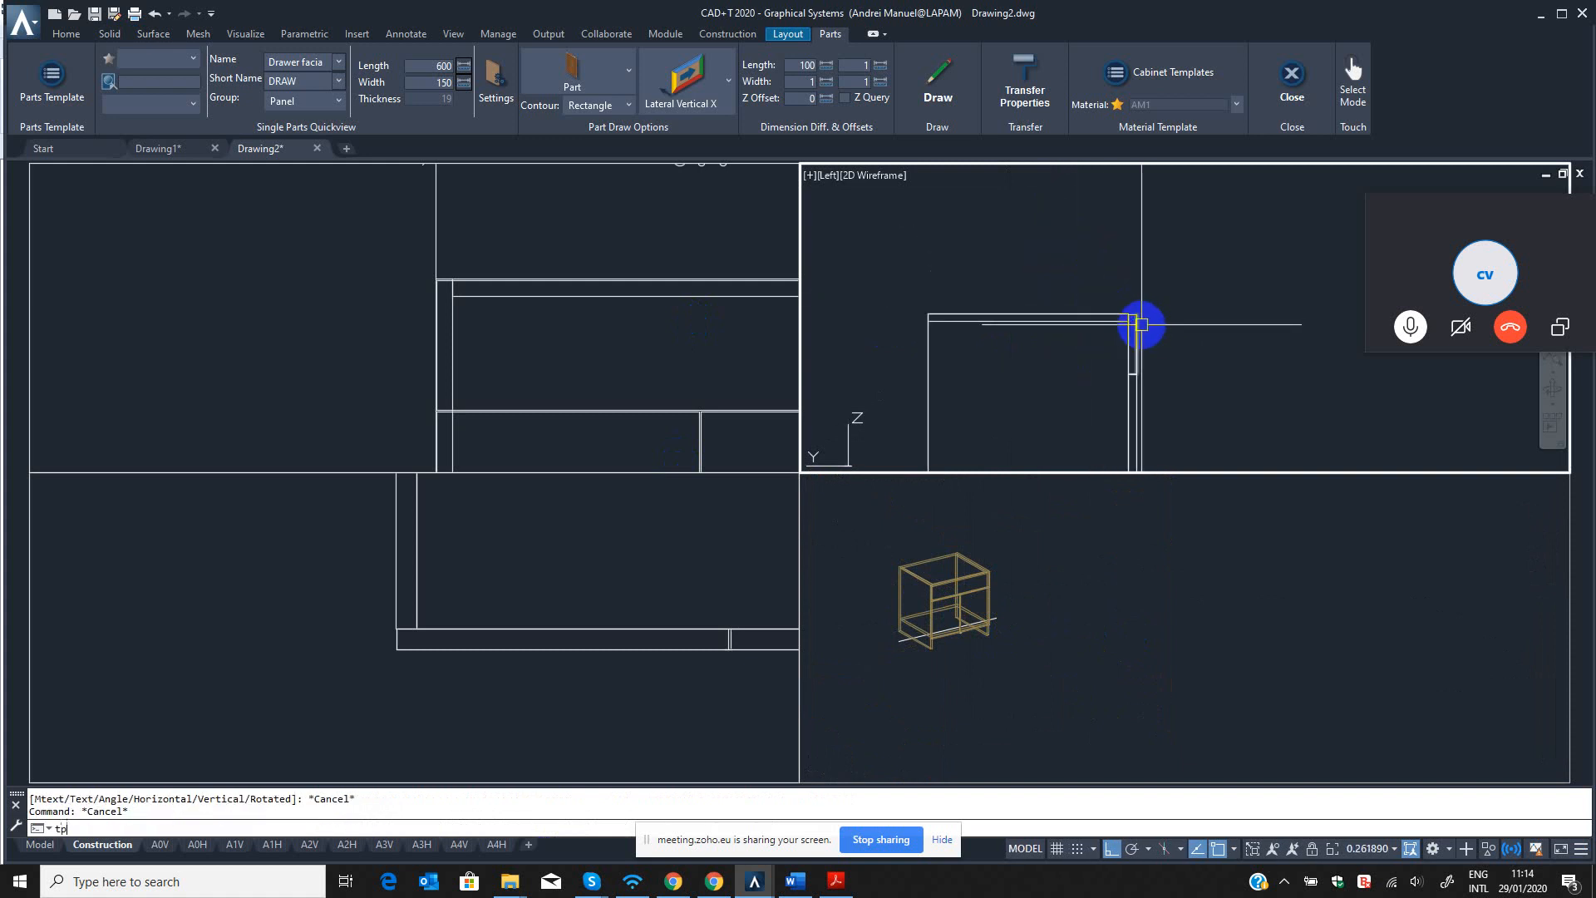
Run TP in the left view and dimension the full height of the cabinet side with DIMLINEAR.
text(tp)
key(Return)
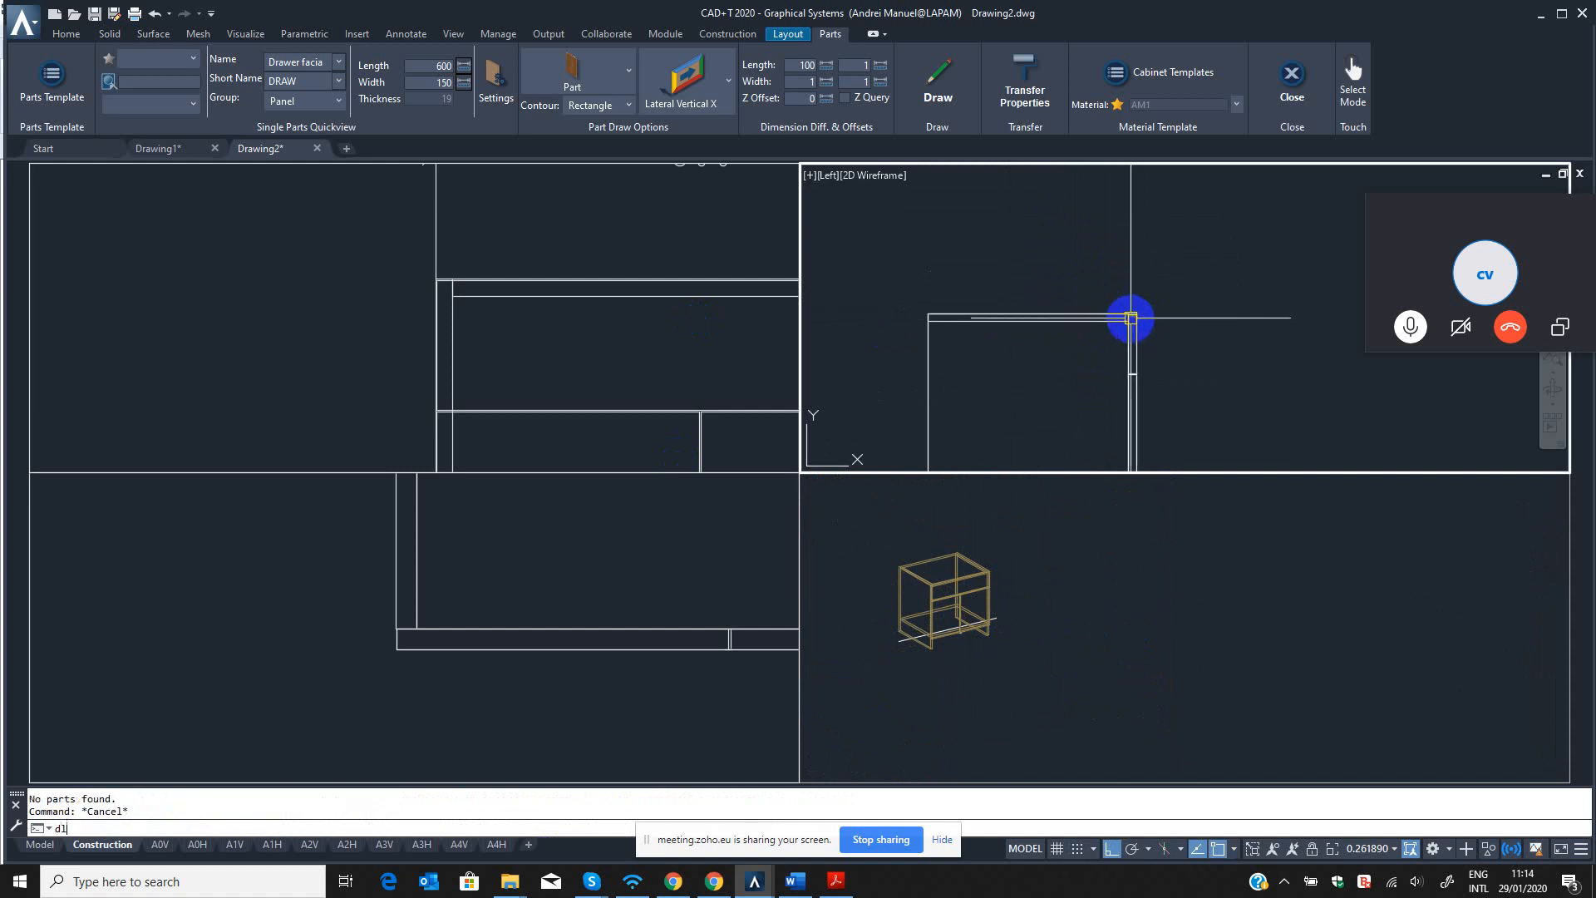
text(dli)
key(Return)
scroll(1129, 314, up, 3)
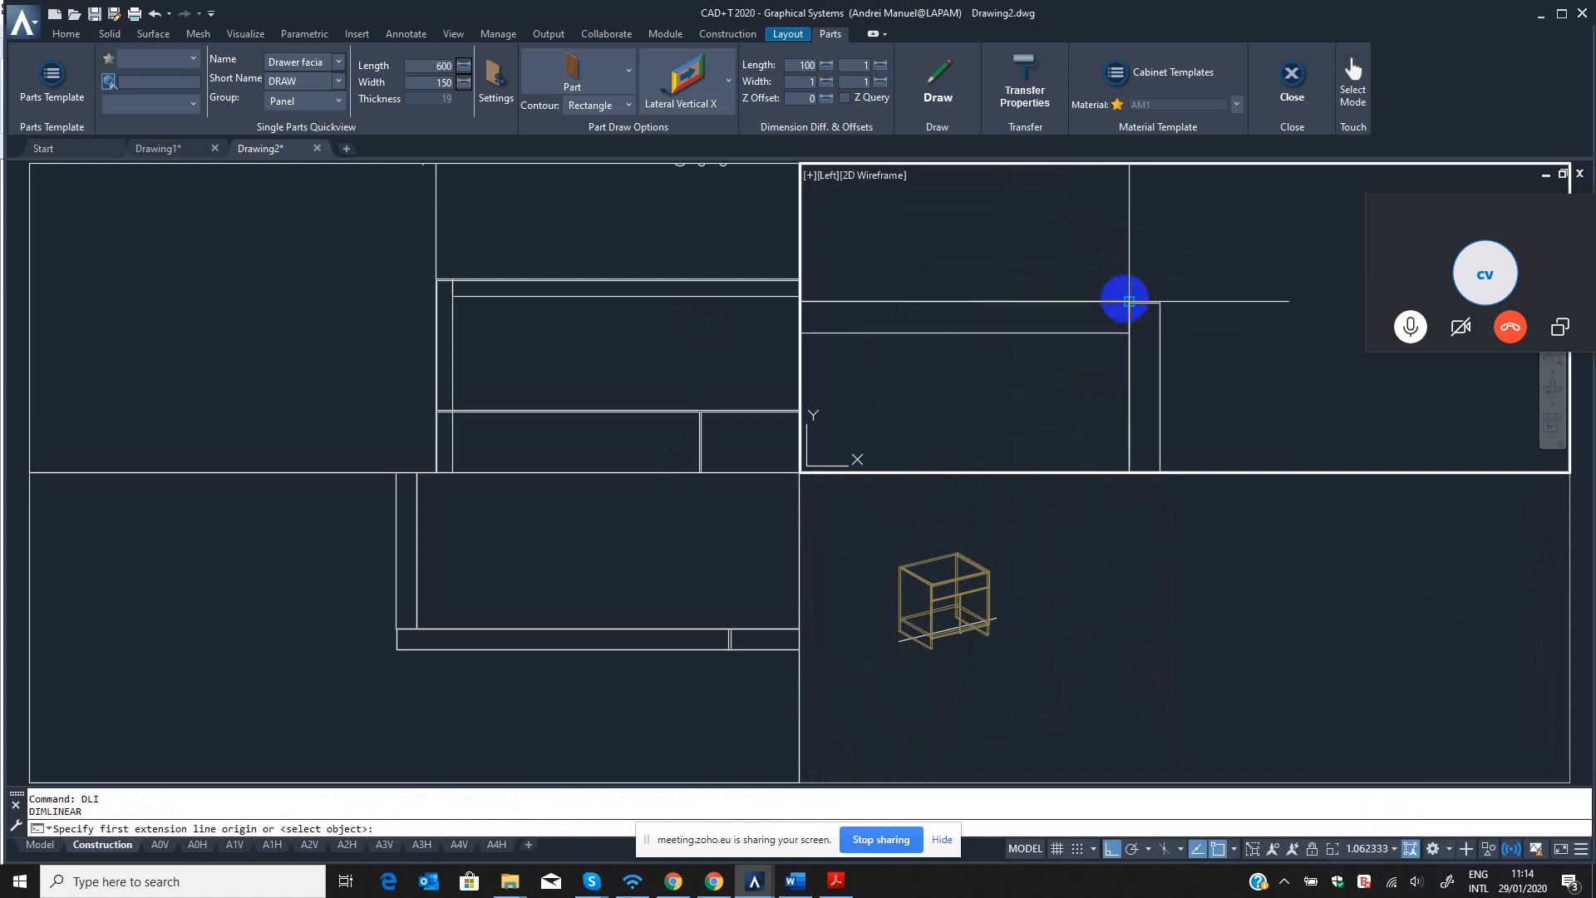
click(1129, 301)
scroll(1126, 306, up, 3)
middle_drag(1099, 267, 1092, 210)
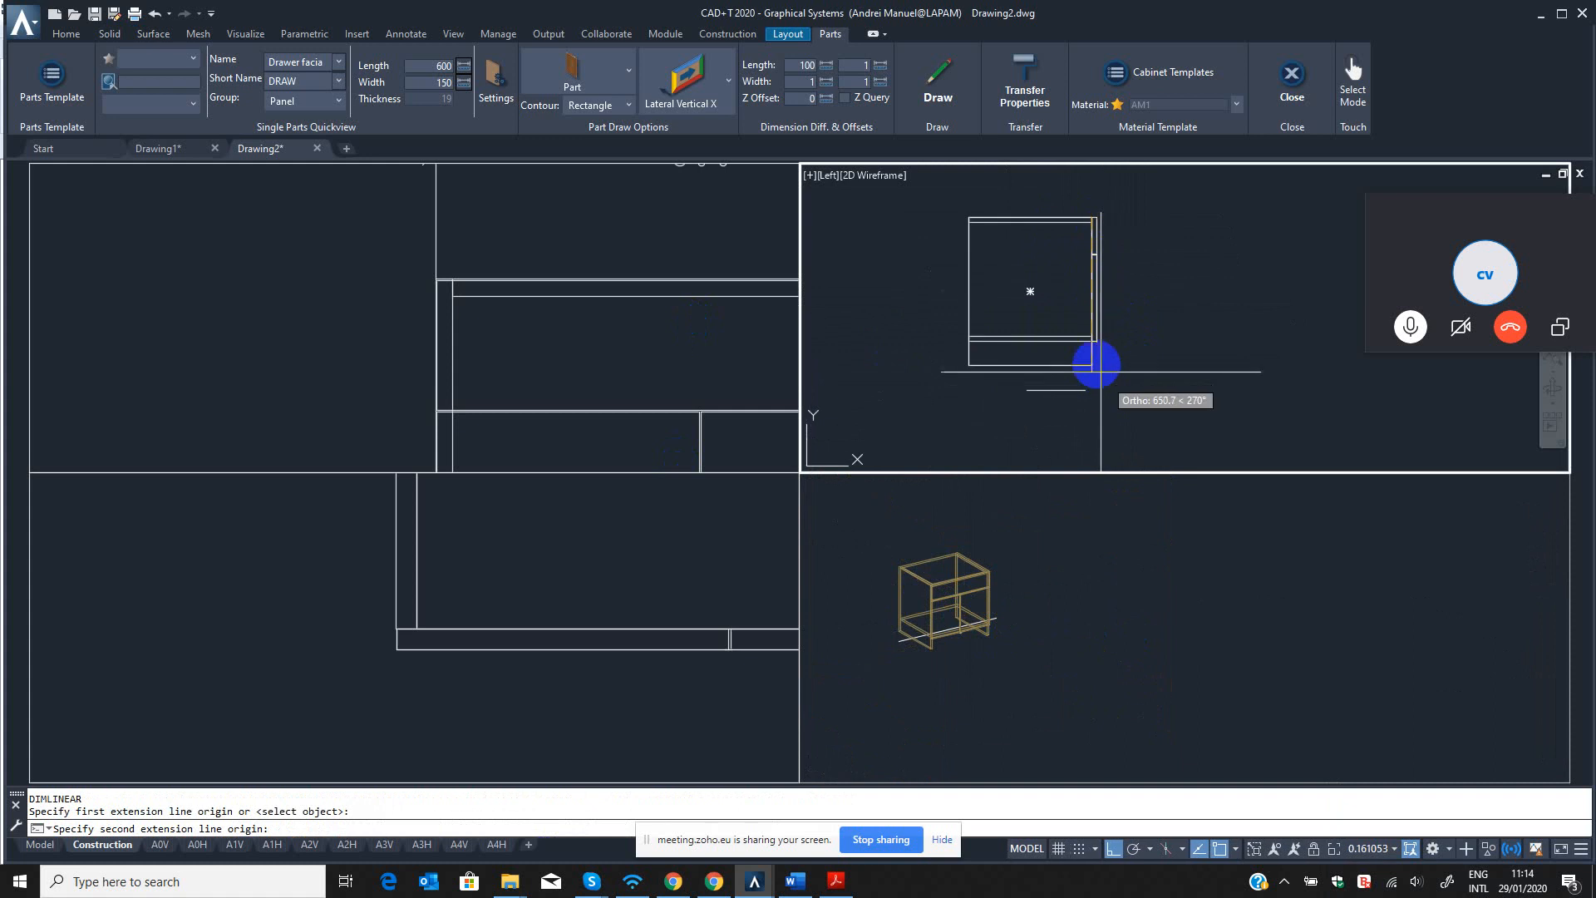
scroll(1101, 368, up, 2)
click(1086, 364)
click(1185, 287)
scroll(1206, 287, up, 3)
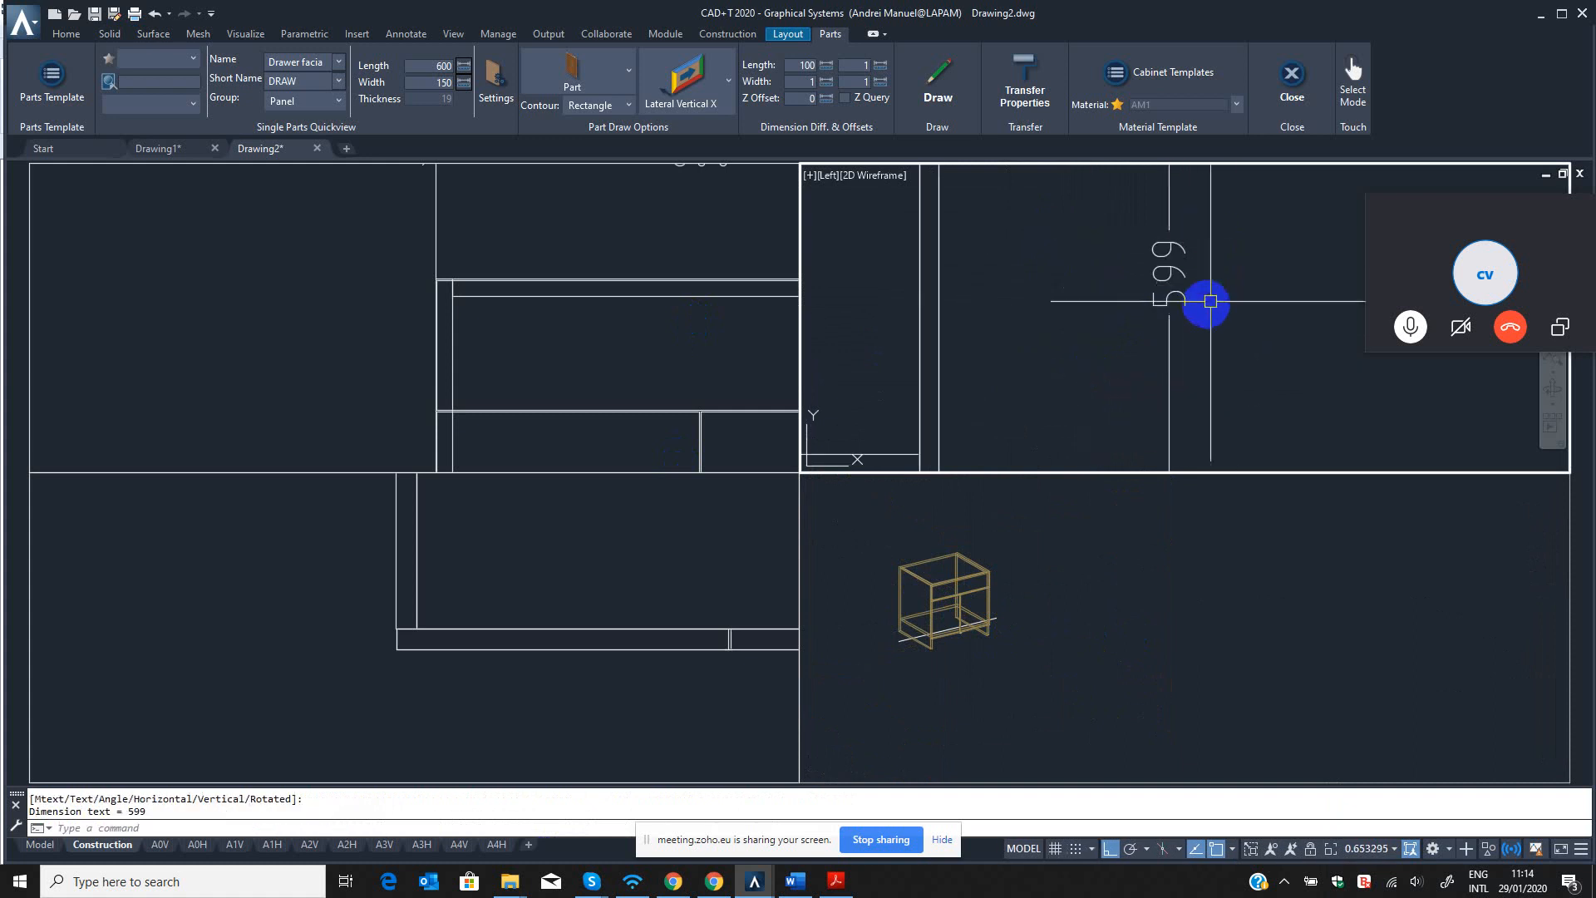
scroll(1163, 320, down, 5)
scroll(1084, 332, up, 2)
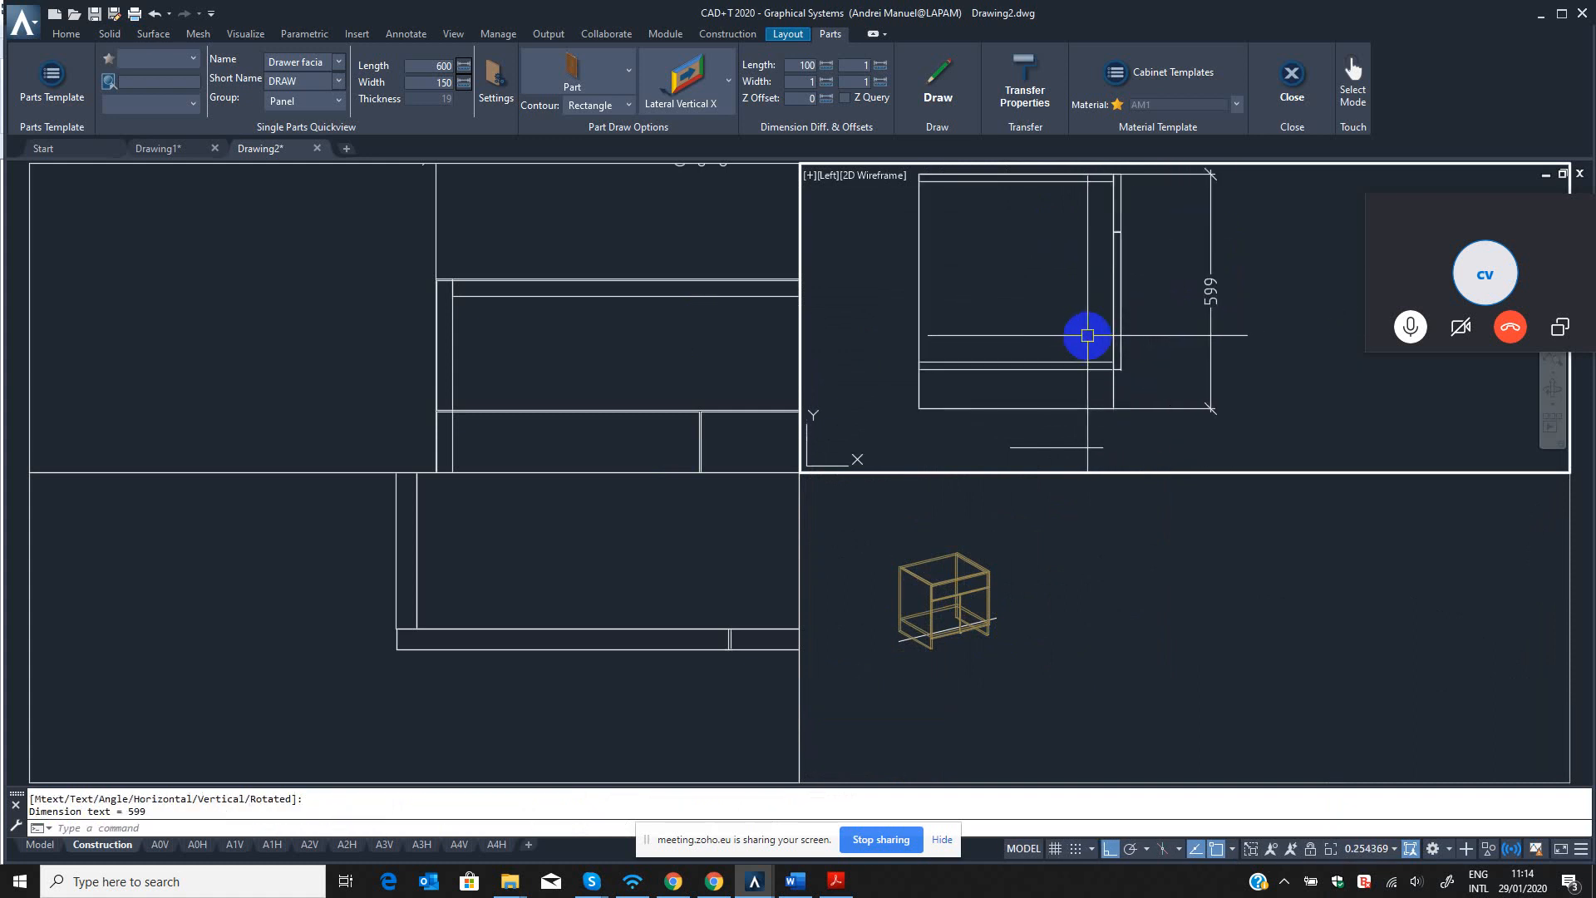
key(Escape)
key(Escape)
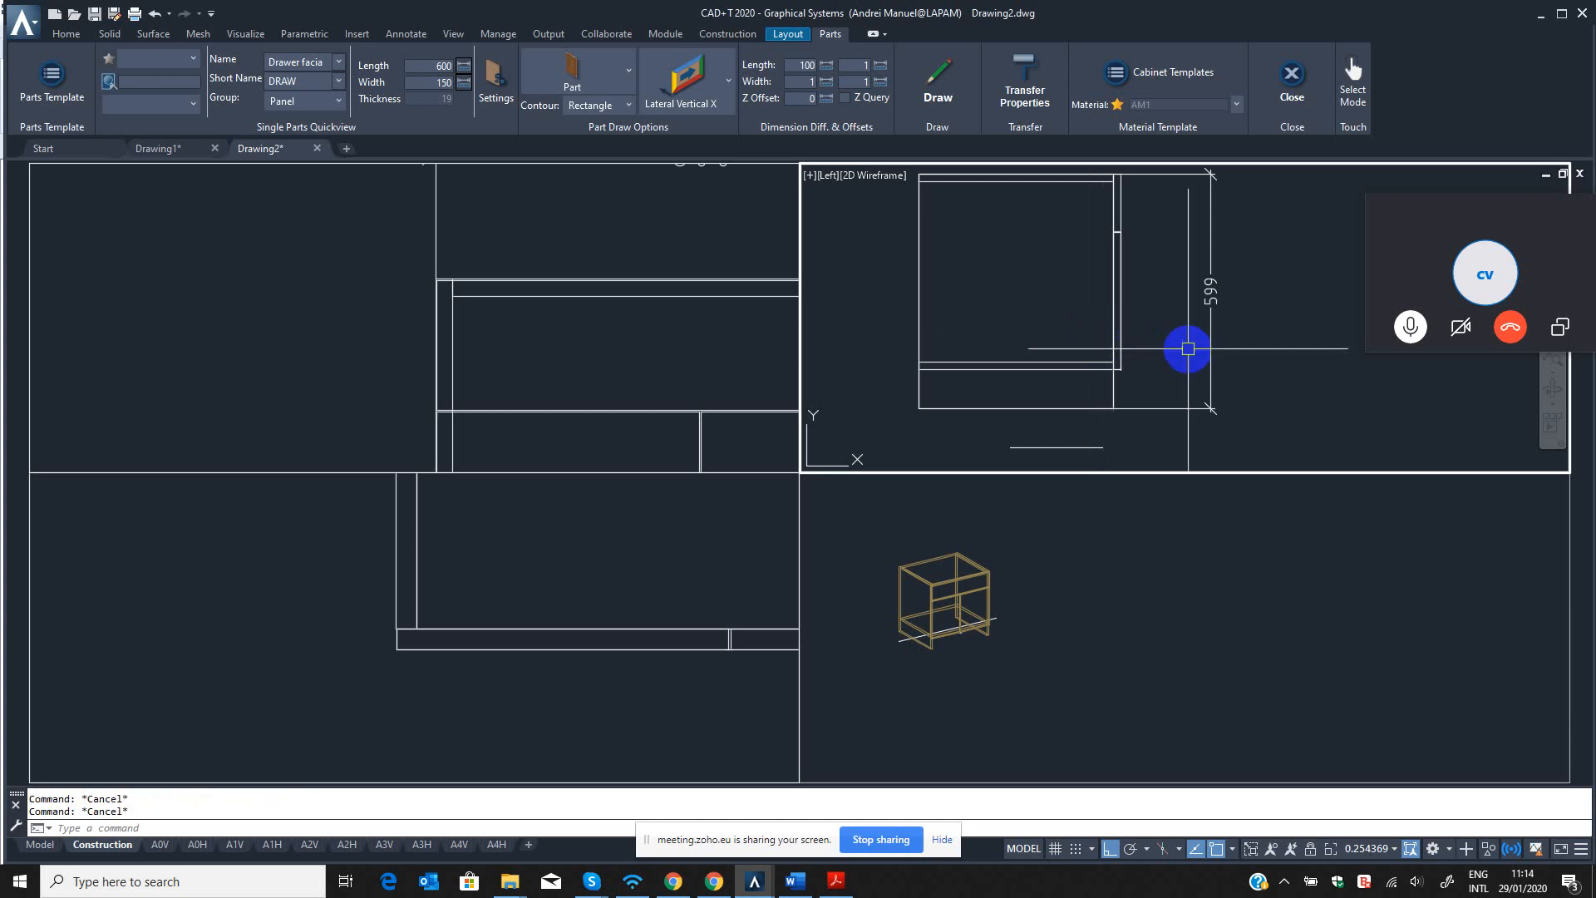
Stretch the lower part of the cabinet straight down by 101 mm with QST, including the sides, bottom, front panels and height dimension.
key(Return)
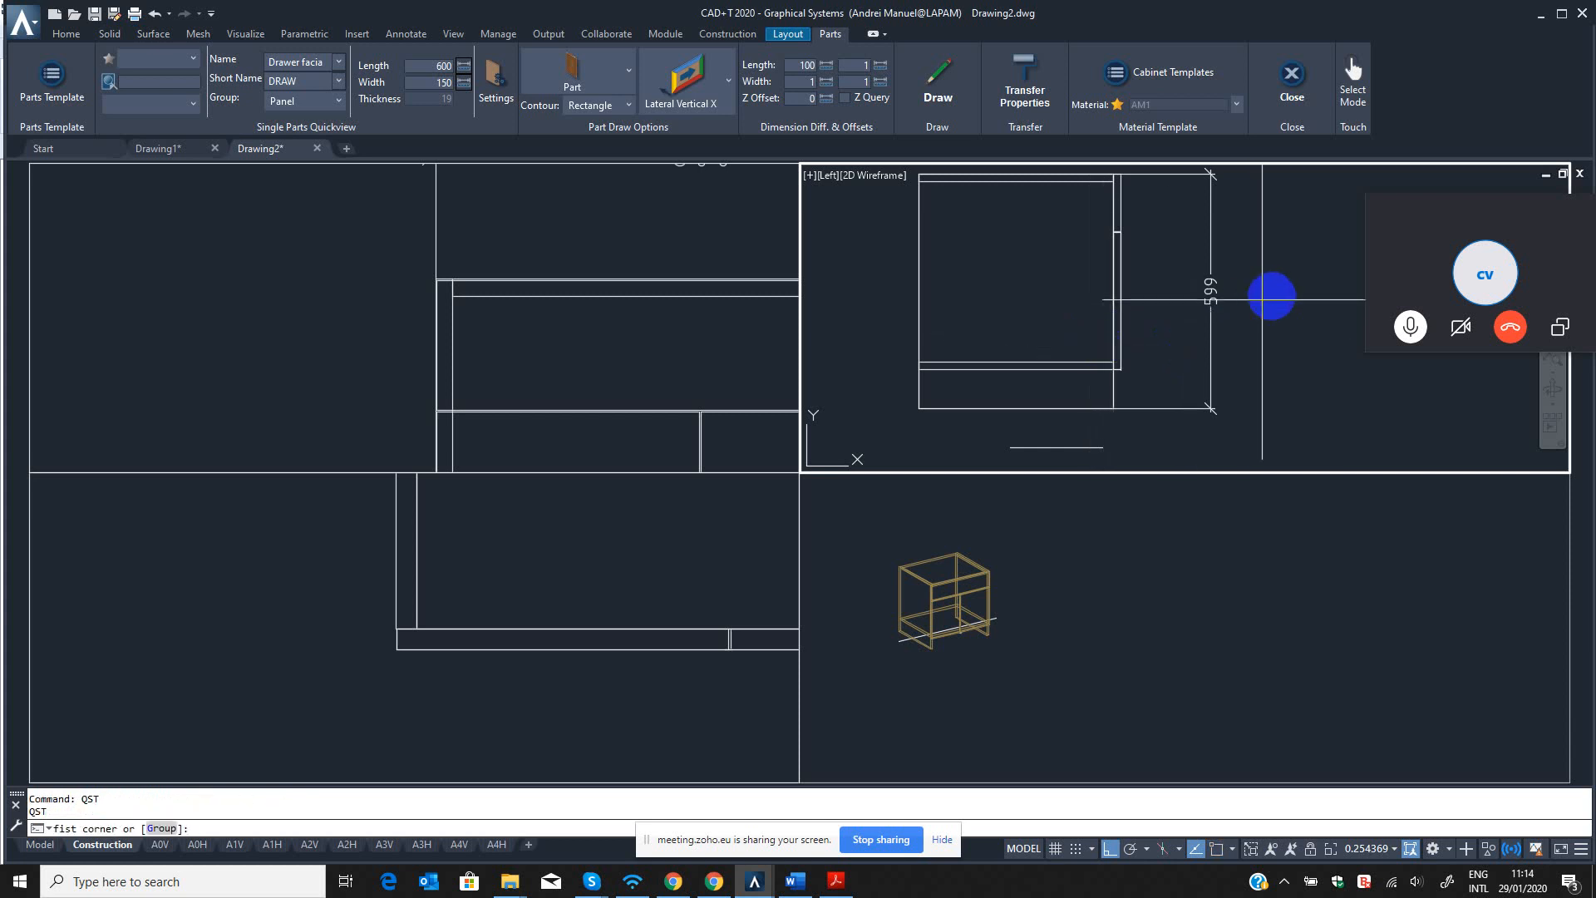
click(1272, 294)
click(879, 422)
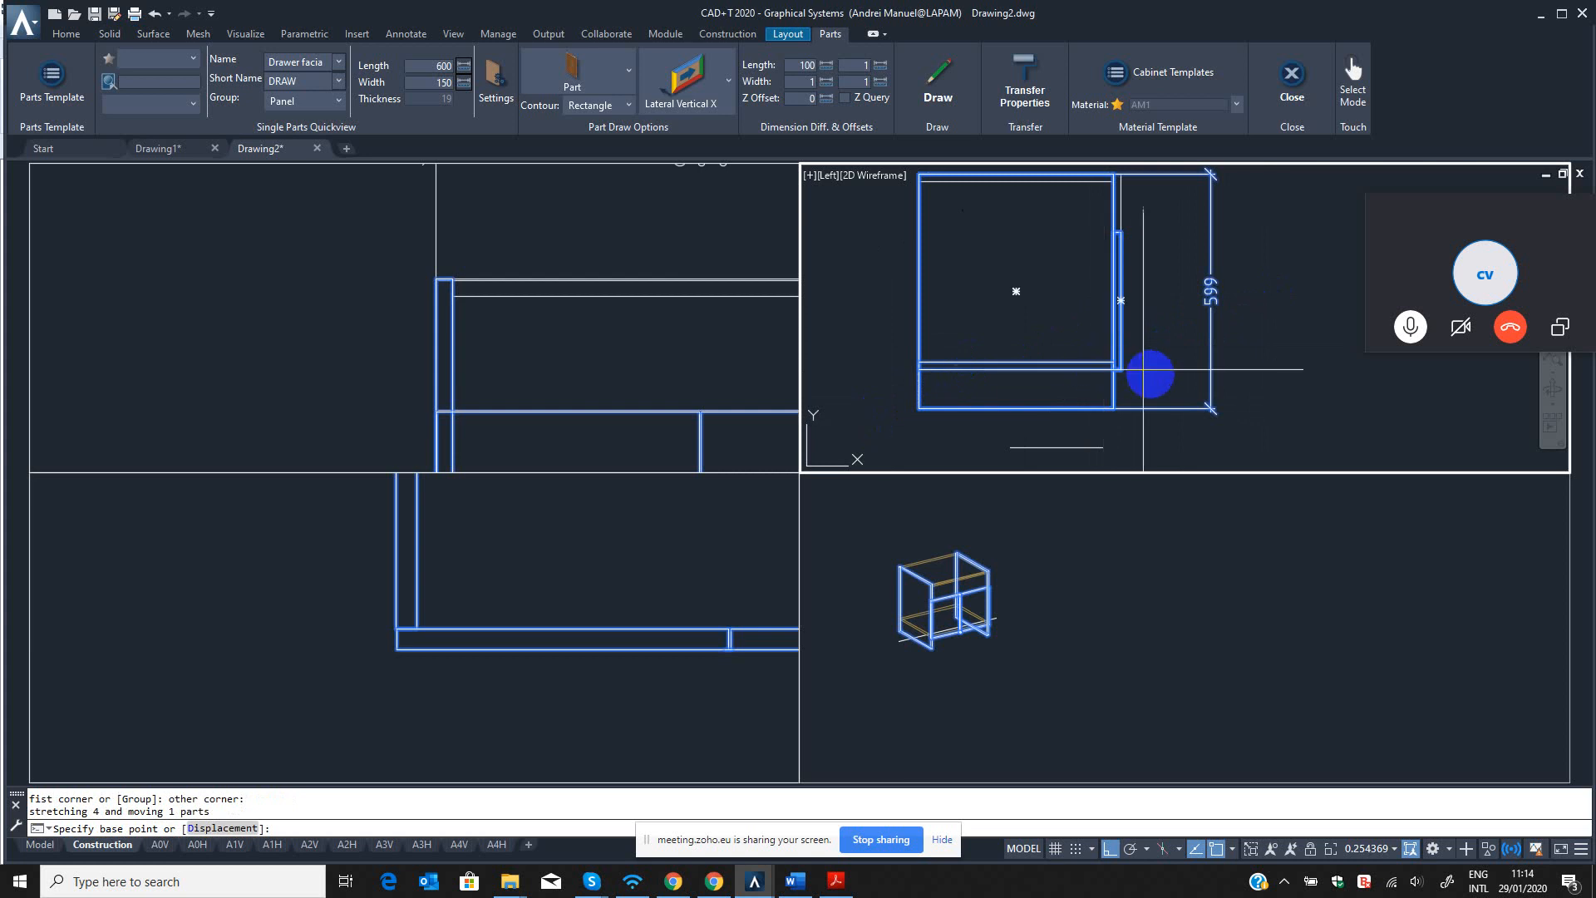
click(1113, 408)
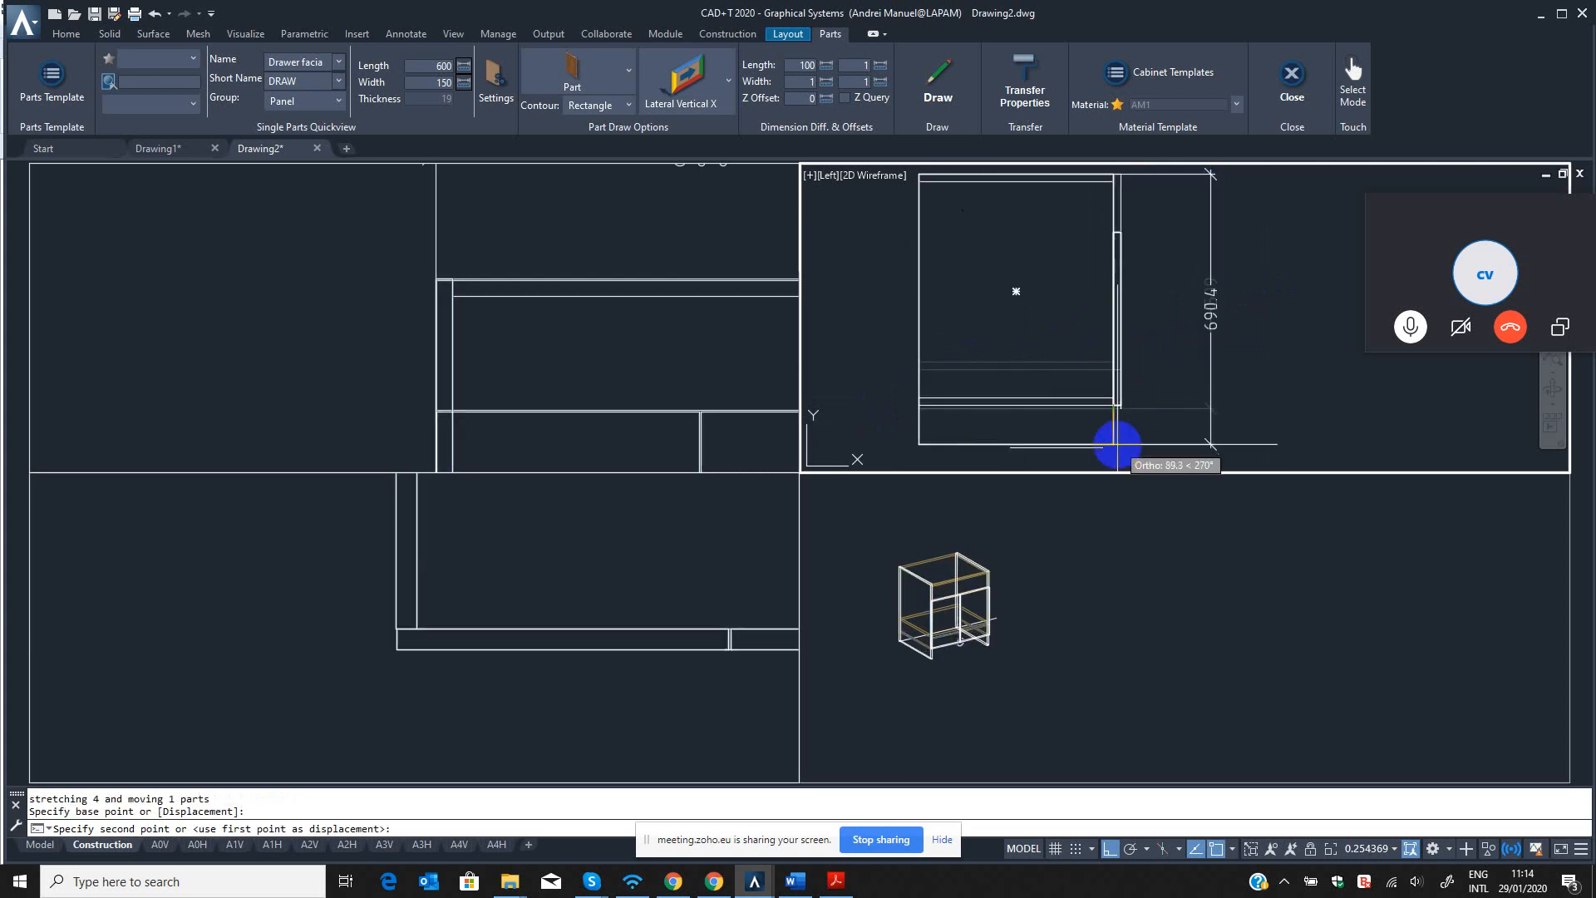
text(11)
text(1)
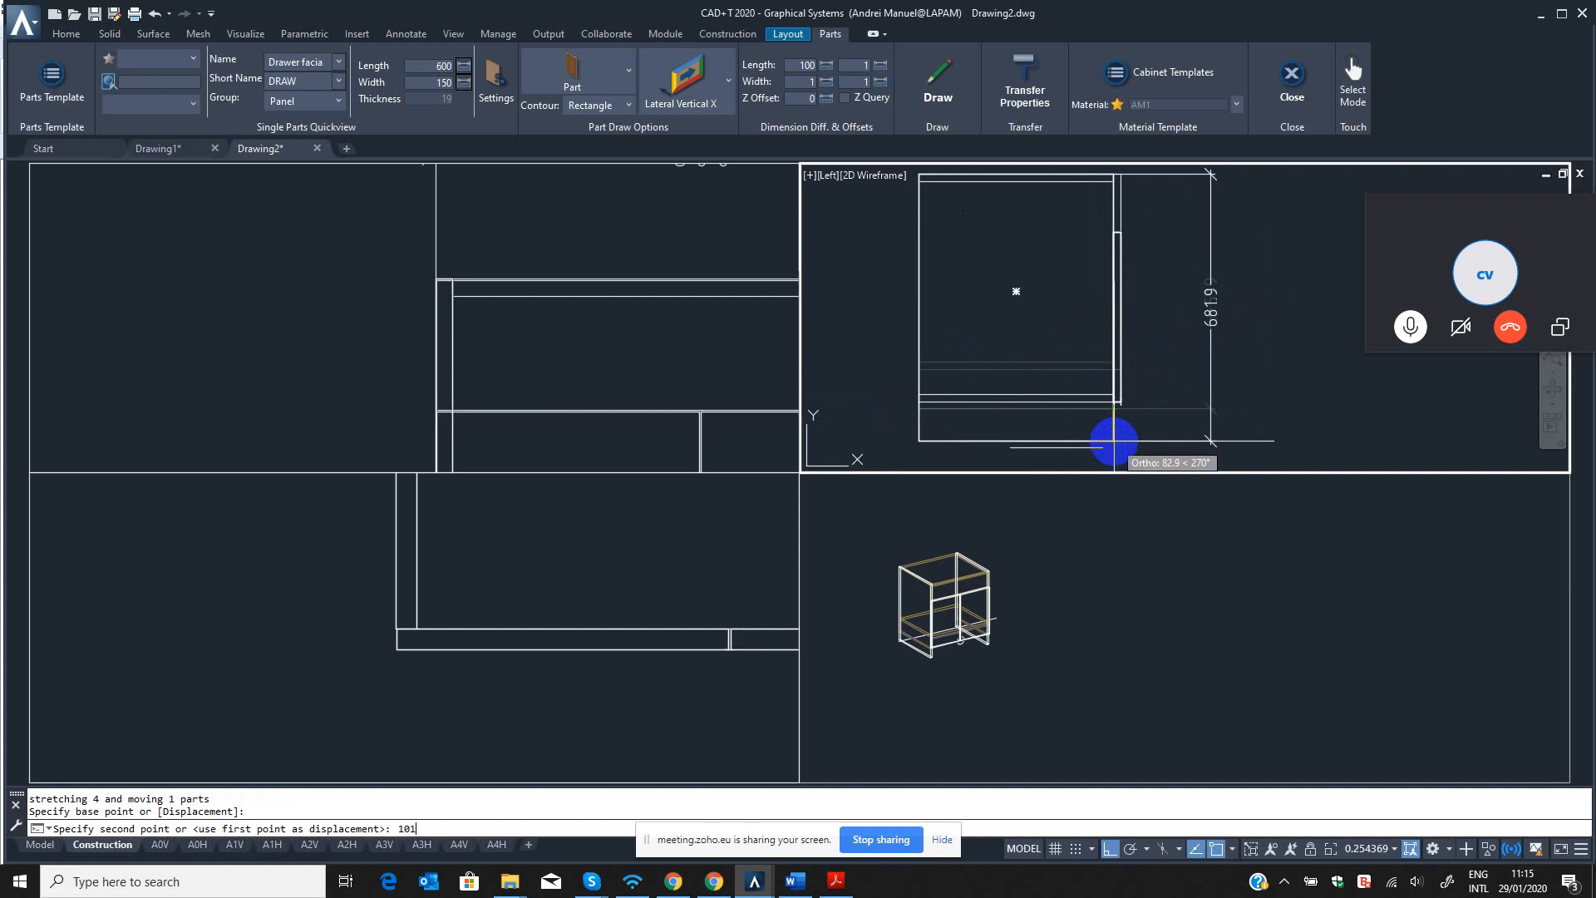
key(Return)
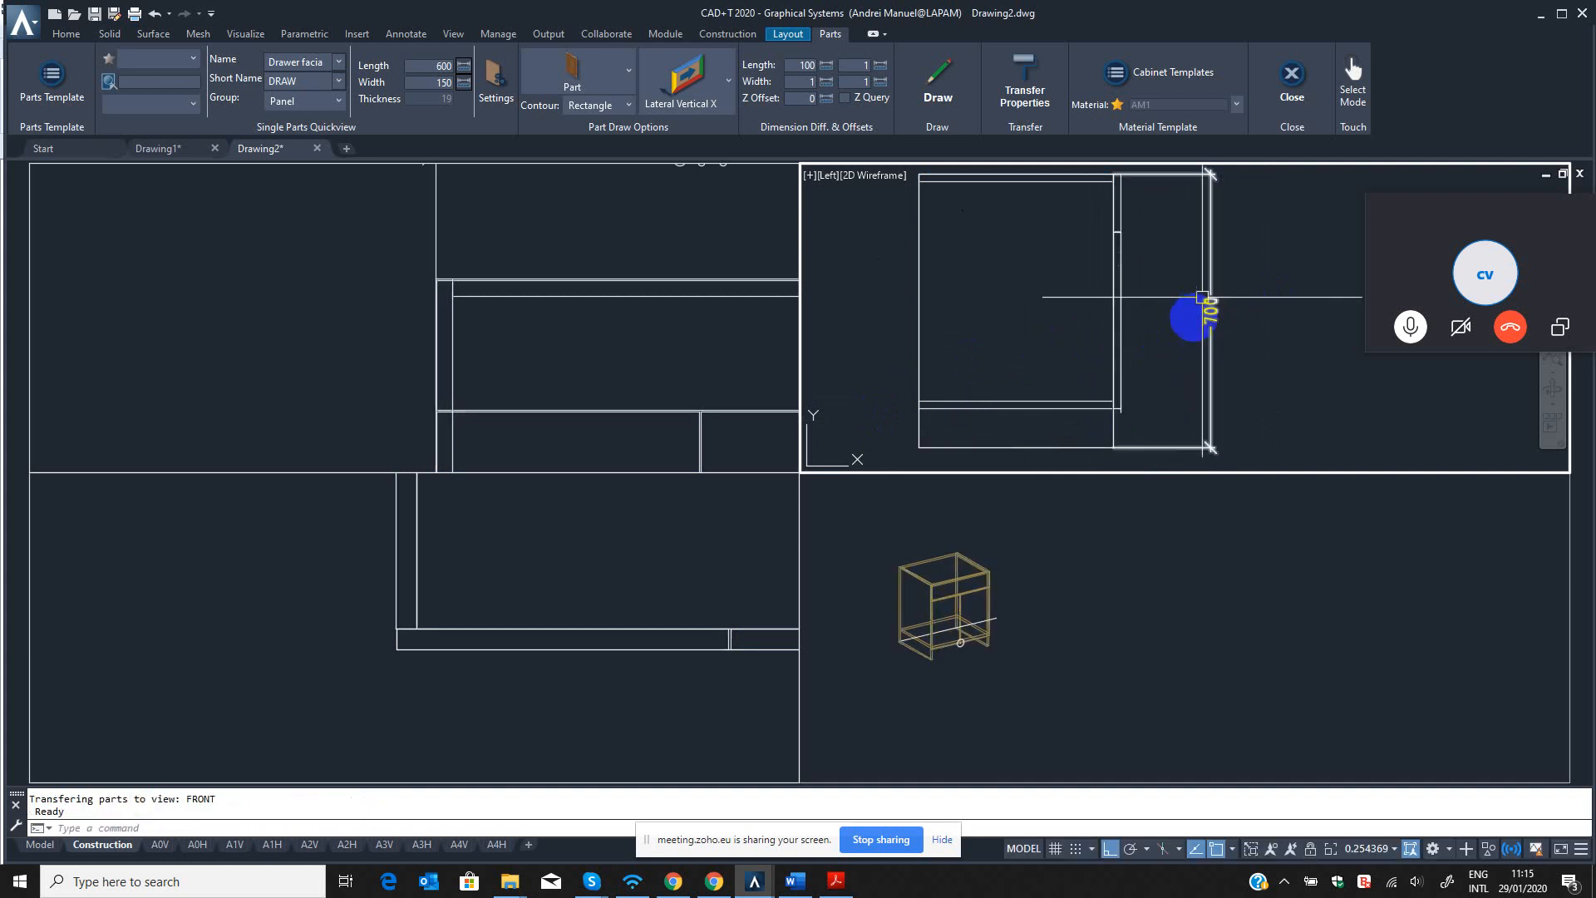
Try to erase the small leftover object below the front panel's lower edge in the left view with QED.
scroll(1140, 326, down, 2)
scroll(1129, 361, up, 4)
scroll(1136, 411, up, 2)
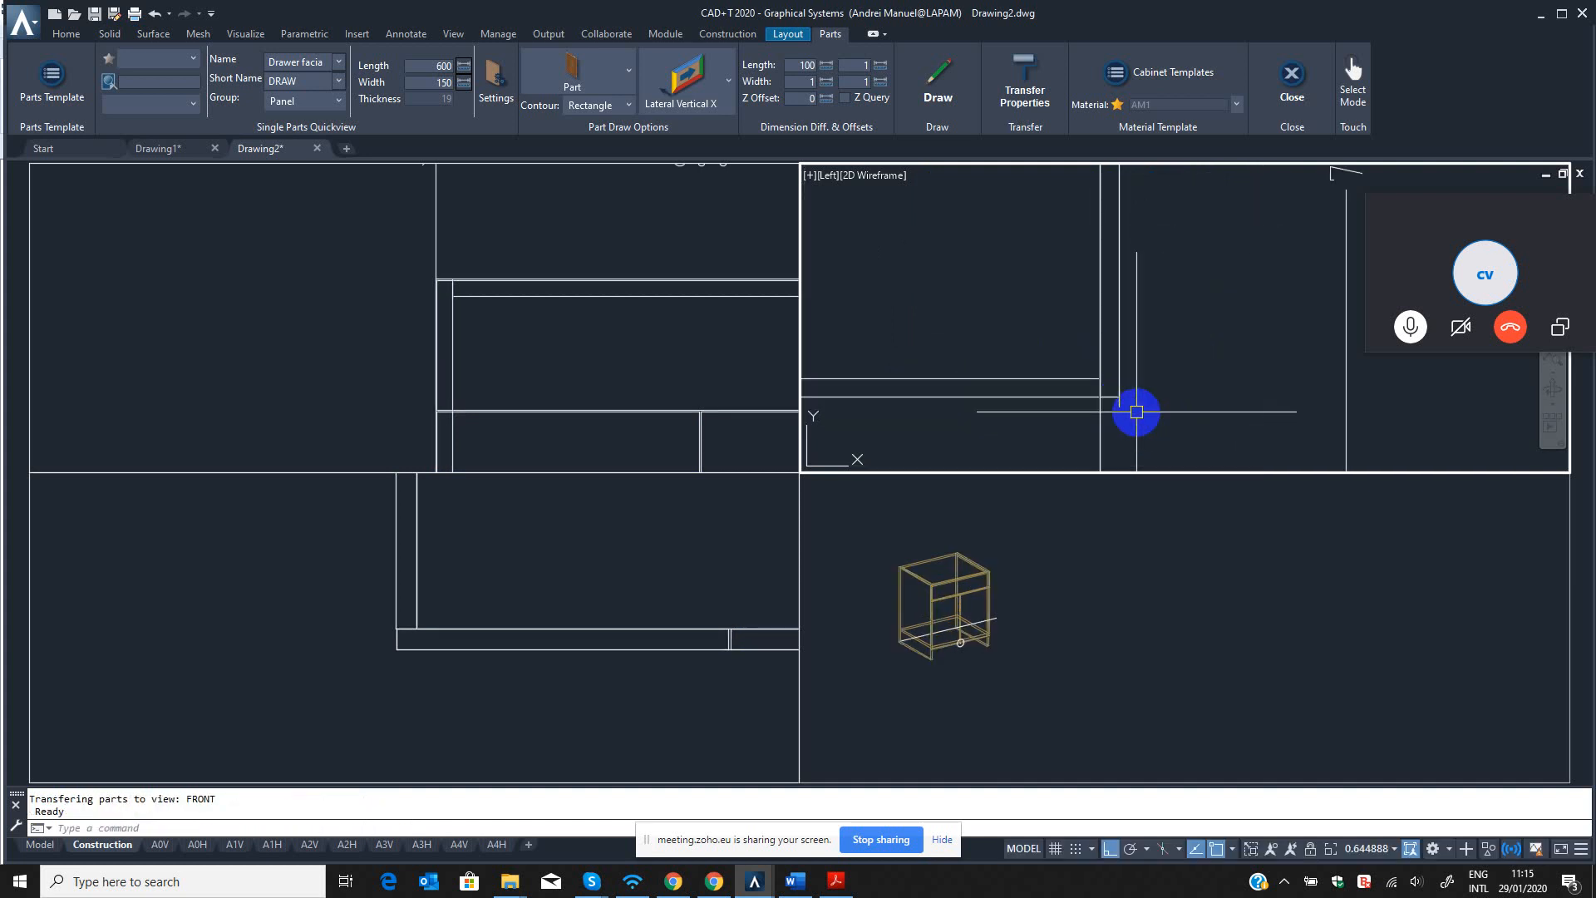
scroll(1136, 411, up, 4)
key(Escape)
key(Escape)
text(qed)
key(Return)
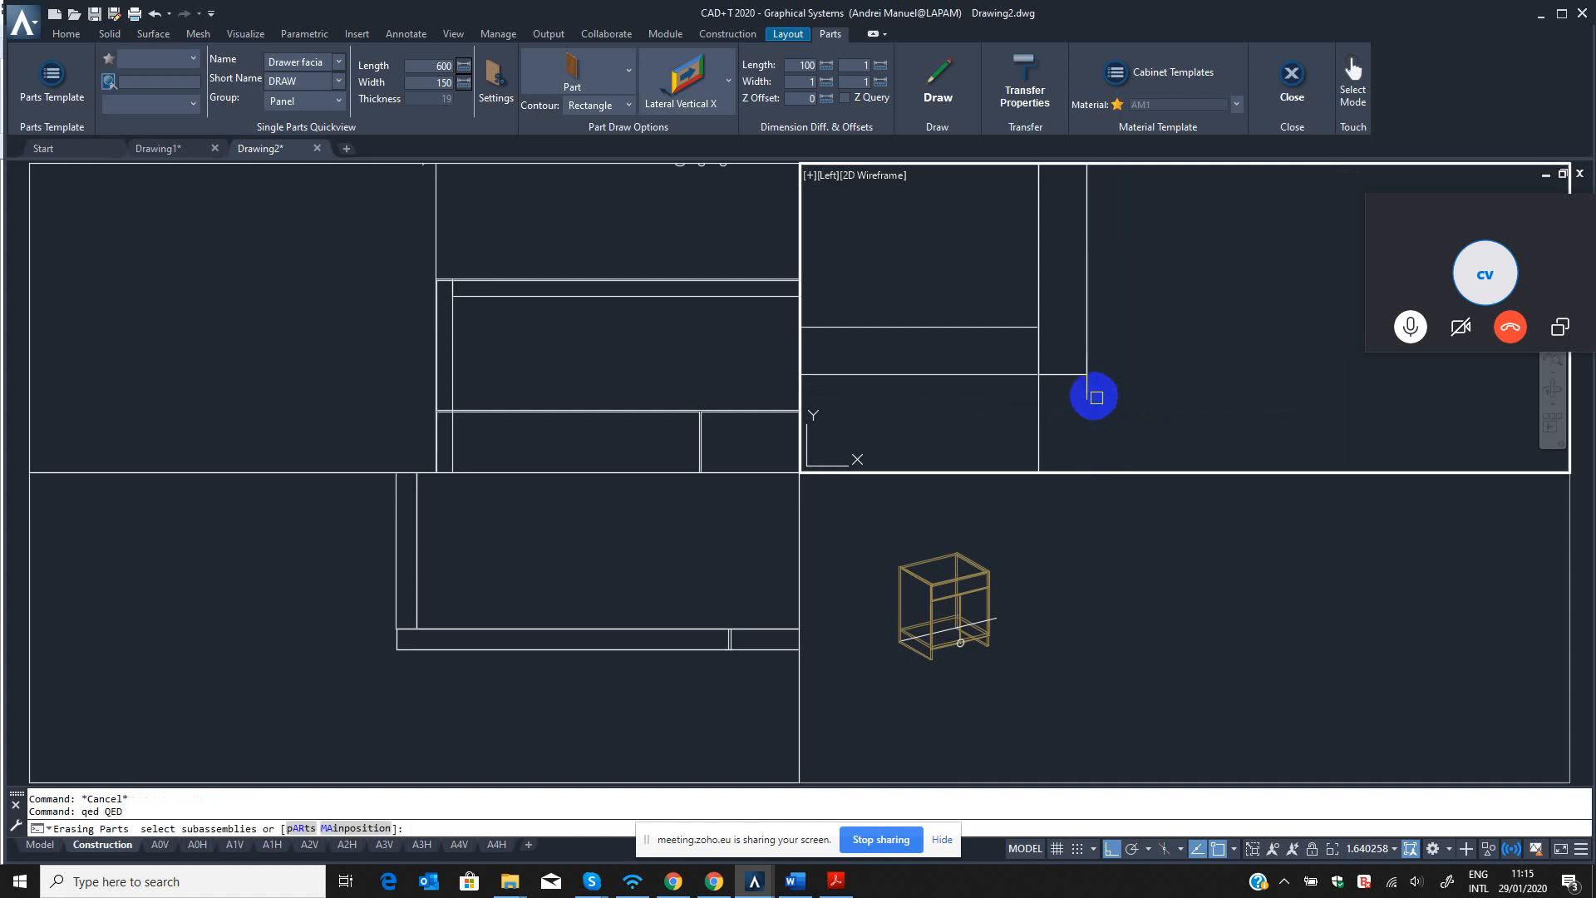
click(1081, 391)
click(1077, 392)
click(1090, 392)
click(1092, 393)
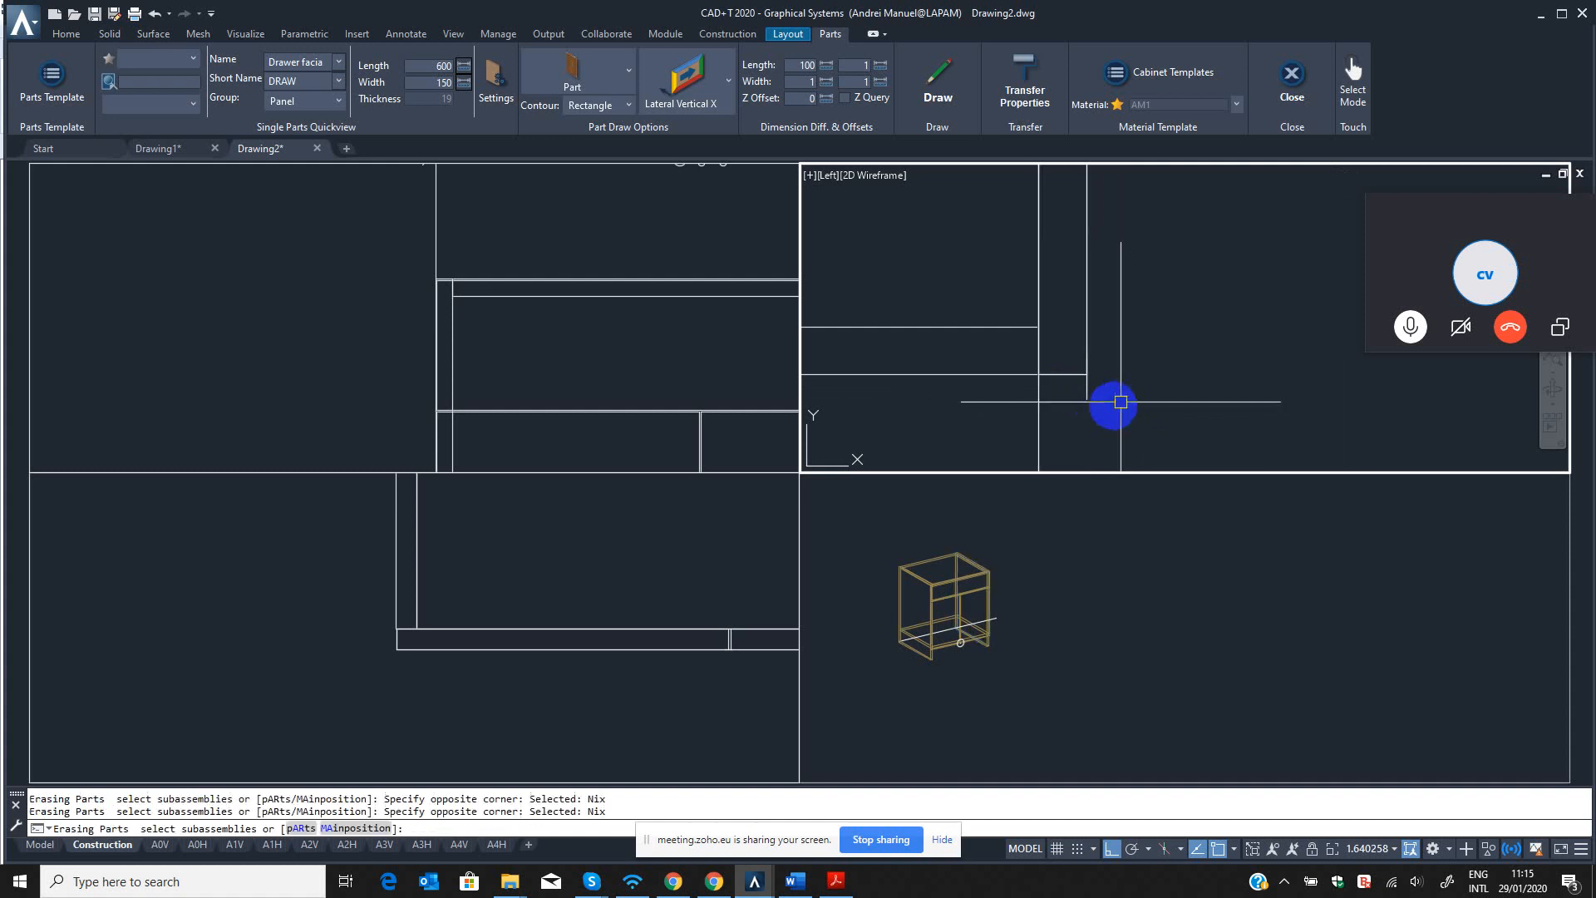
key(Escape)
key(Escape)
Regenerate the drawing in the left view and in the 3D view.
text(re)
key(Return)
scroll(1114, 374, down, 10)
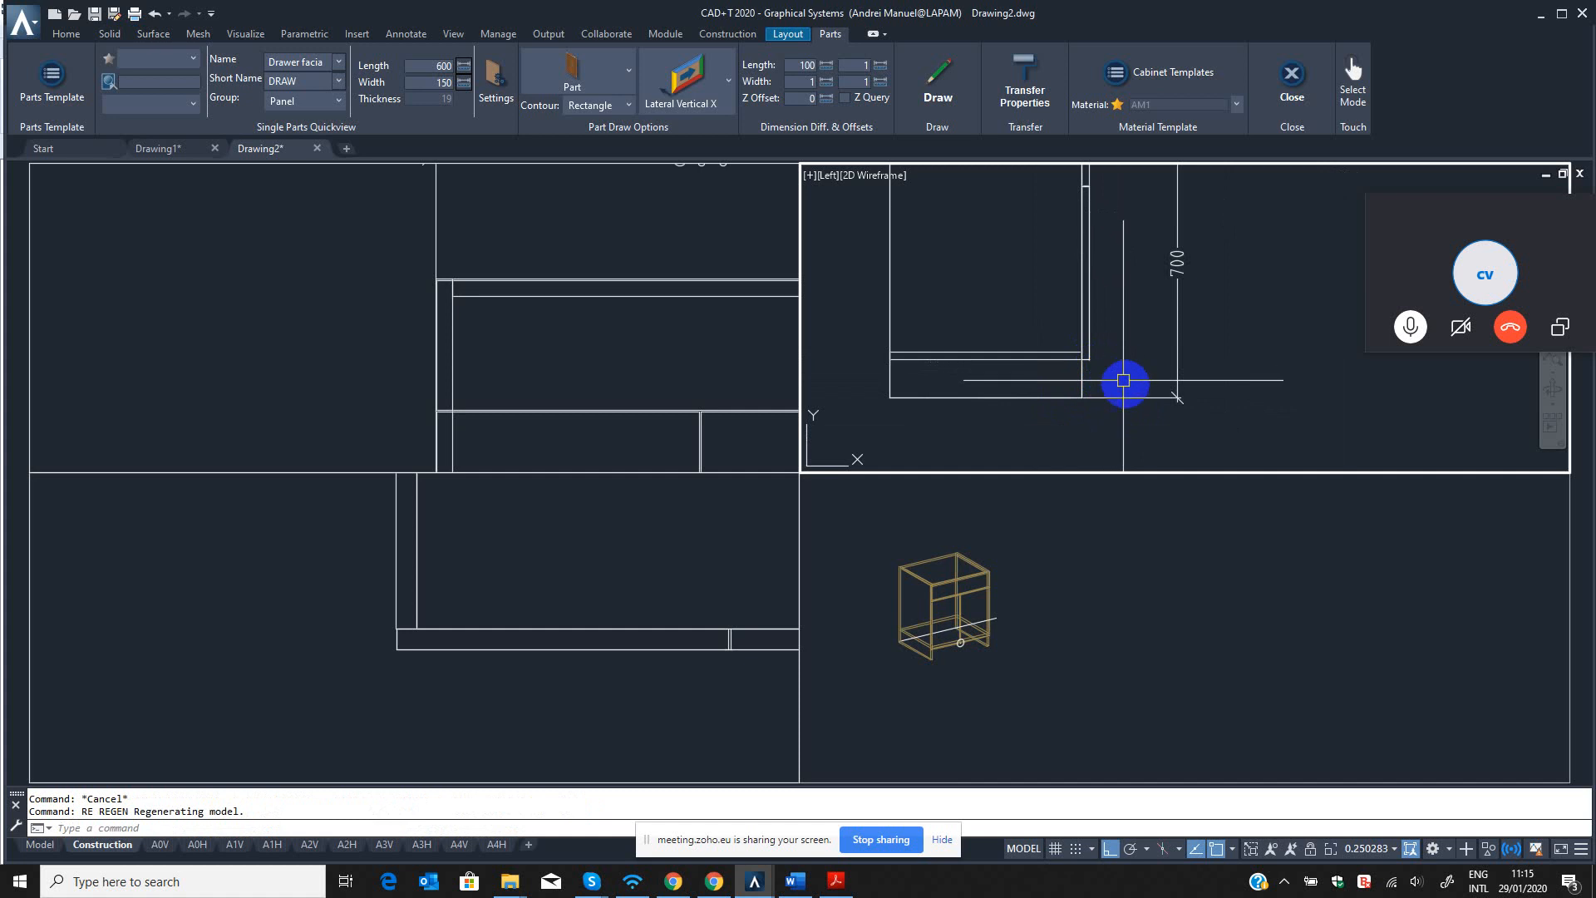
click(981, 649)
scroll(942, 624, up, 6)
scroll(1002, 627, down, 2)
middle_drag(1001, 624, 1066, 606)
key(Escape)
key(Escape)
text(r)
scroll(1069, 602, up, 8)
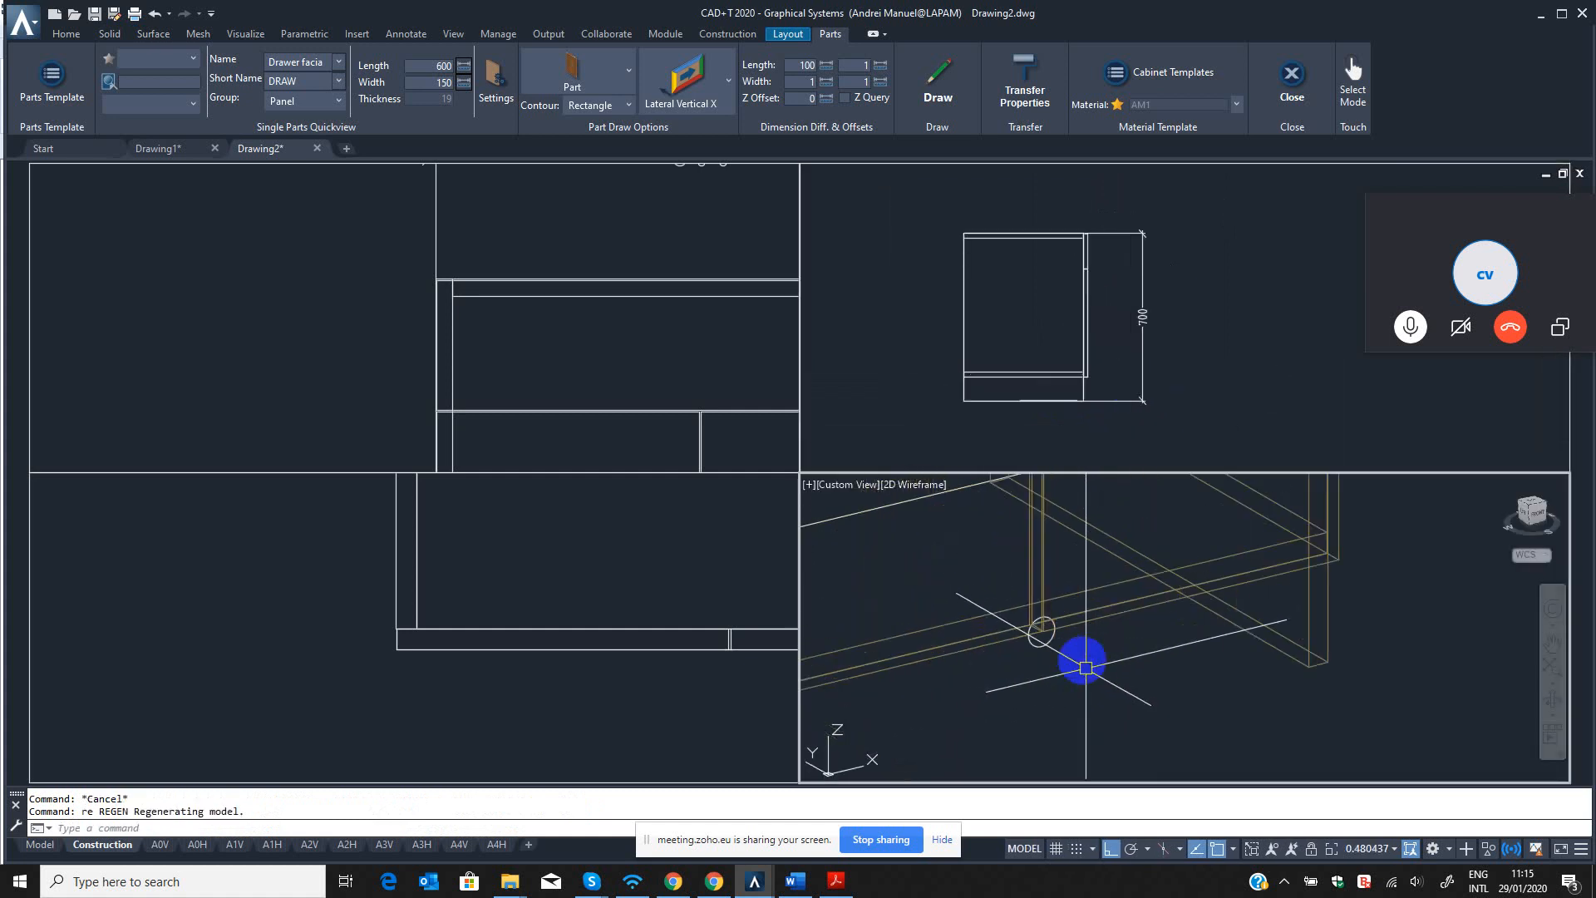
key(BackSpace)
text(re)
key(Return)
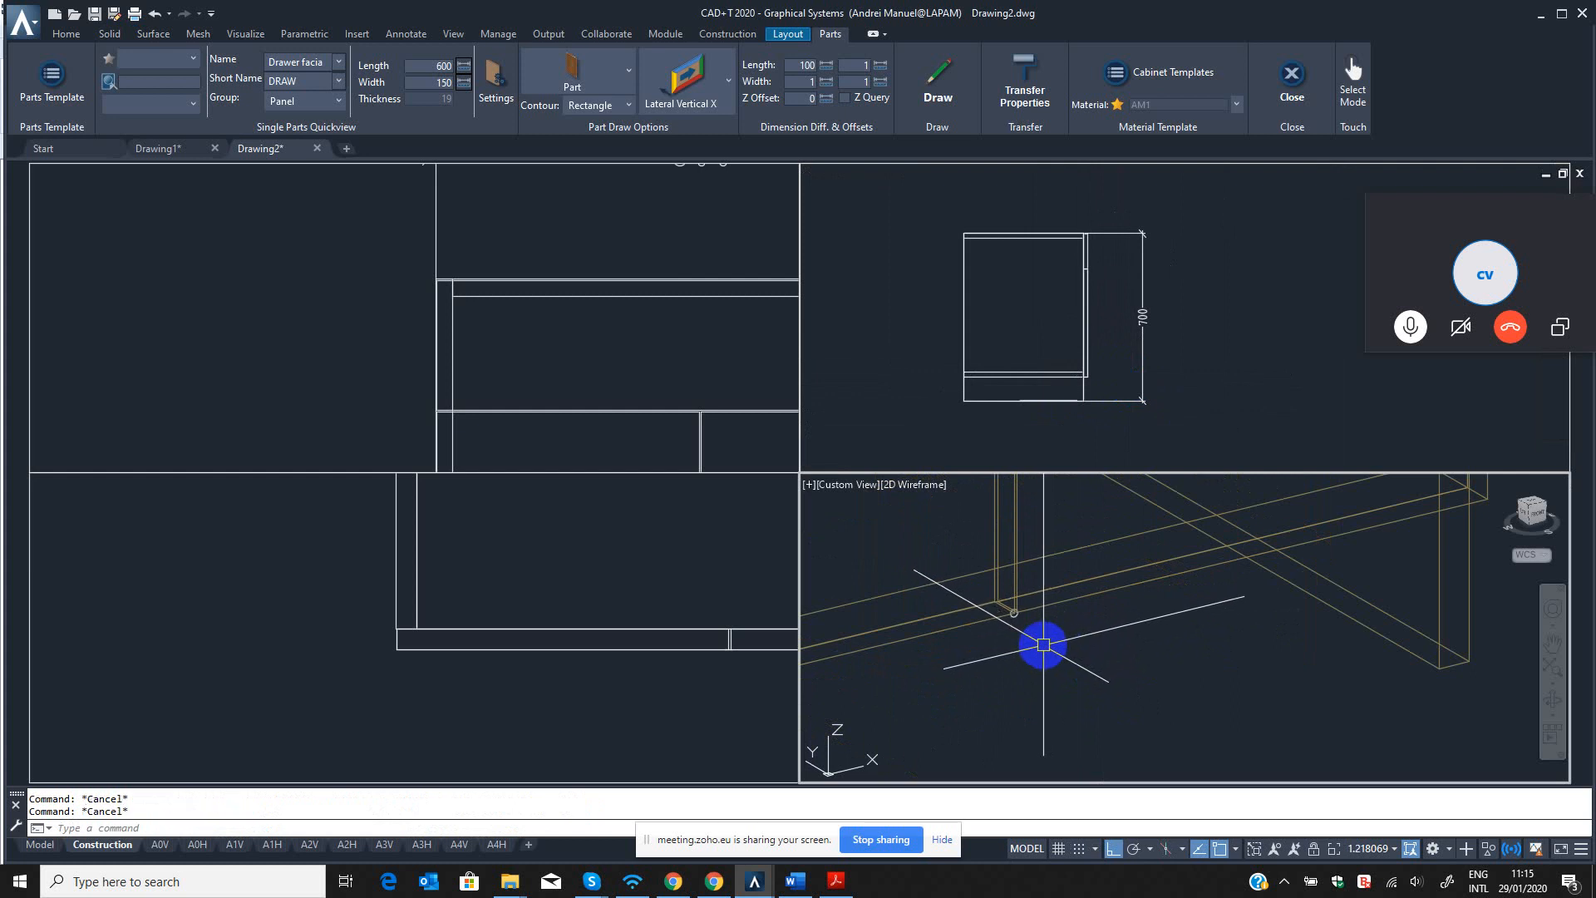
Erase the small circle at the lower corner between the two front panels in the 3D view with QED.
text(q)
scroll(1039, 640, up, 5)
text(ed)
key(Return)
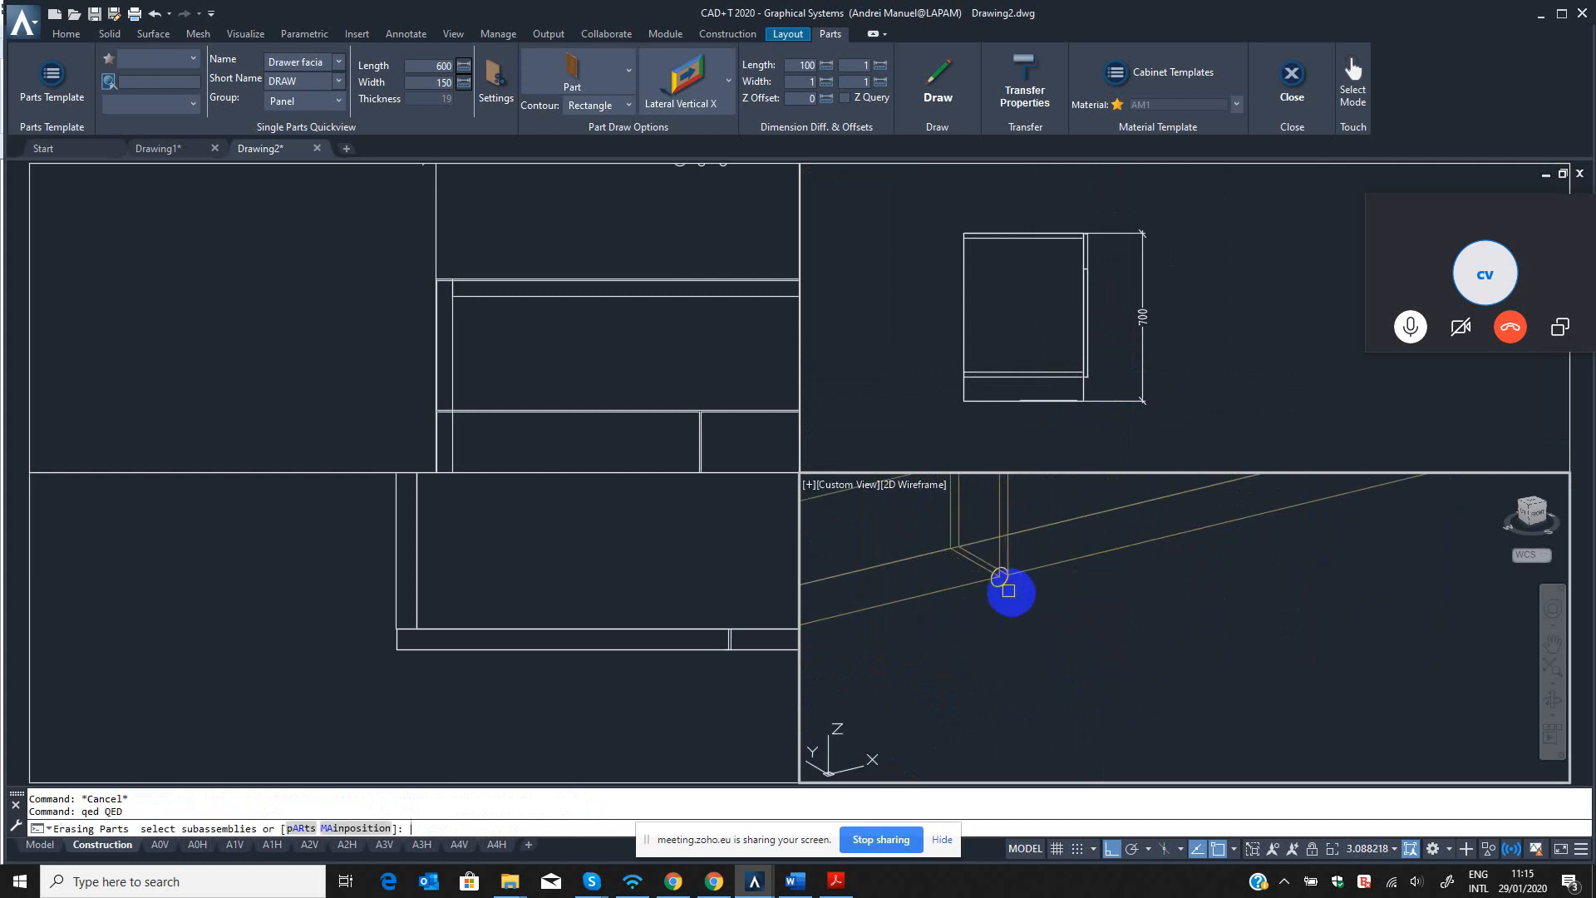
key(Return)
click(1007, 585)
key(Return)
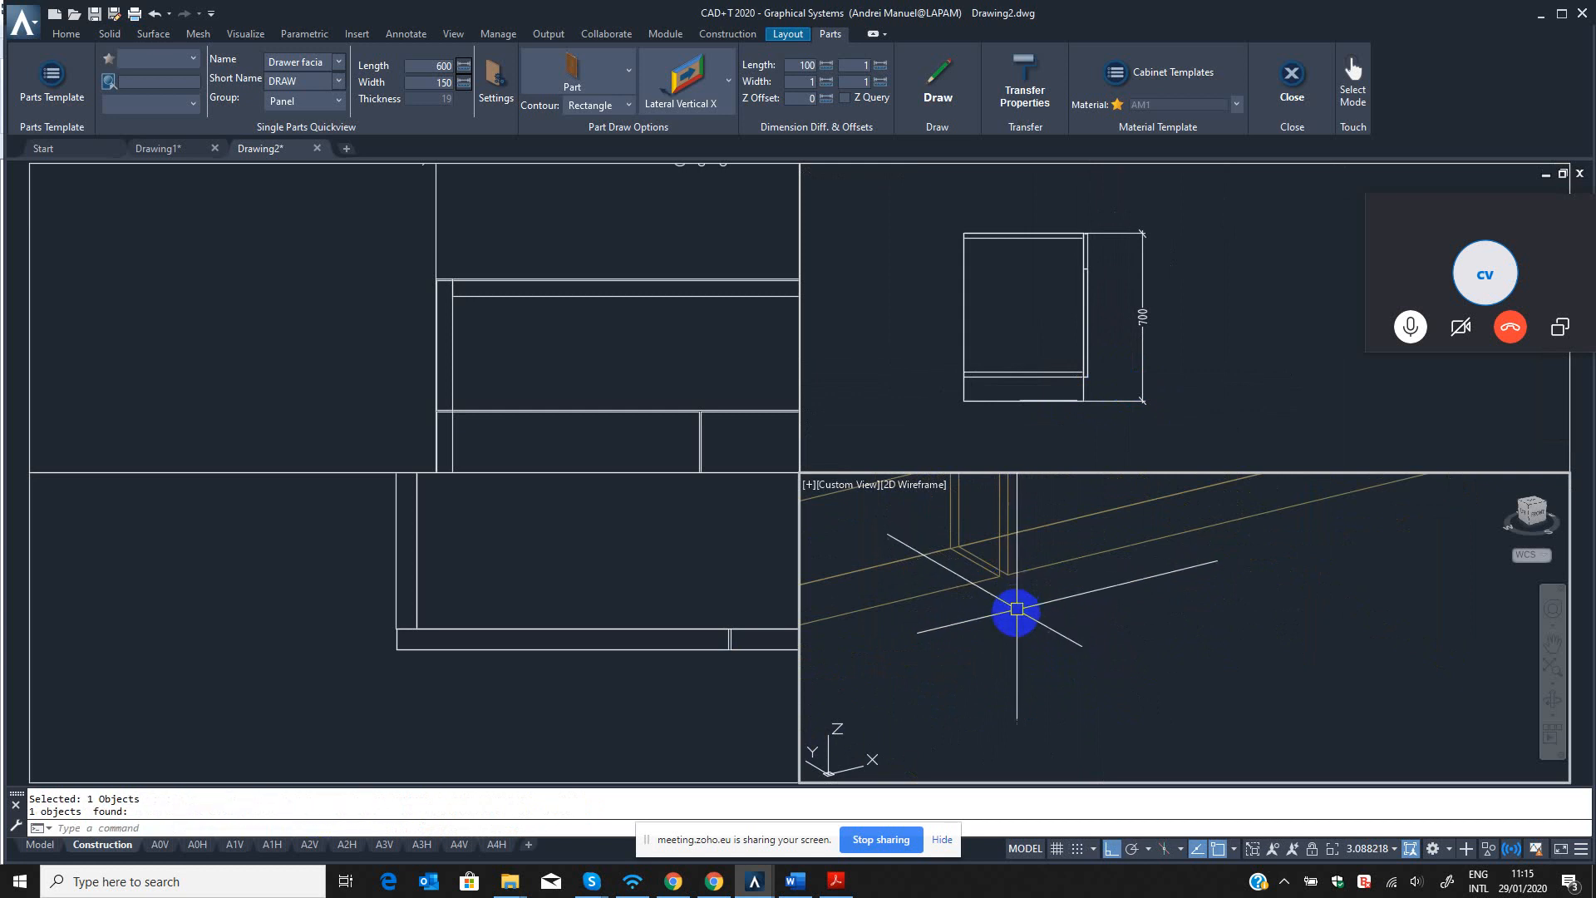
scroll(1016, 613, down, 5)
key(Return)
scroll(1124, 619, down, 4)
middle_drag(1119, 635, 1110, 699)
scroll(1110, 698, down, 3)
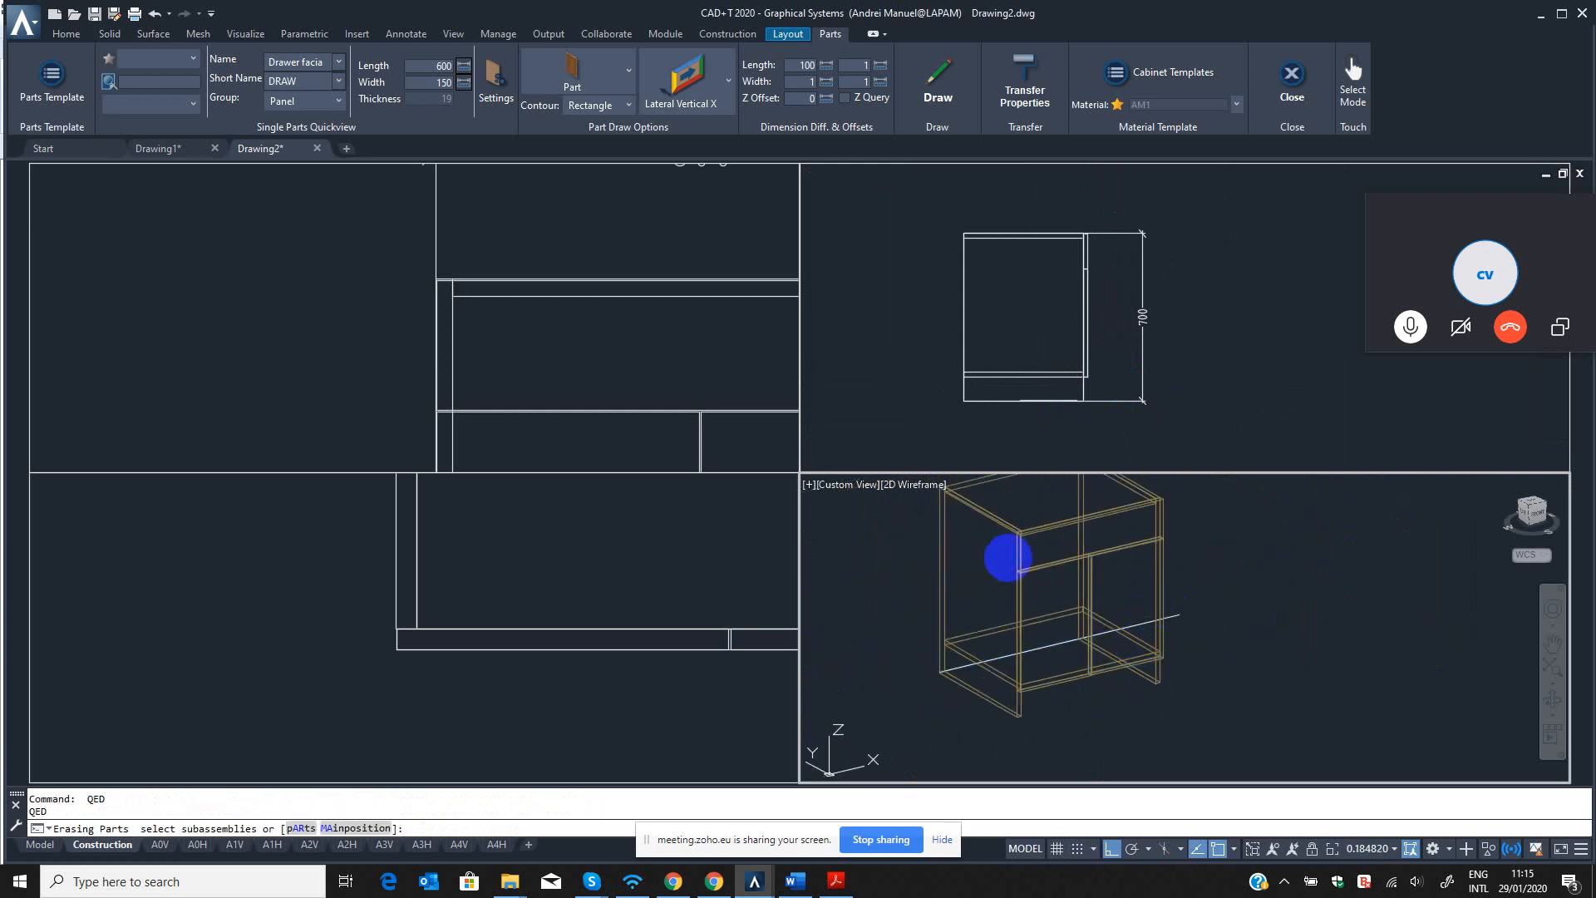
key(Escape)
middle_drag(1001, 581, 1126, 591)
click(1129, 332)
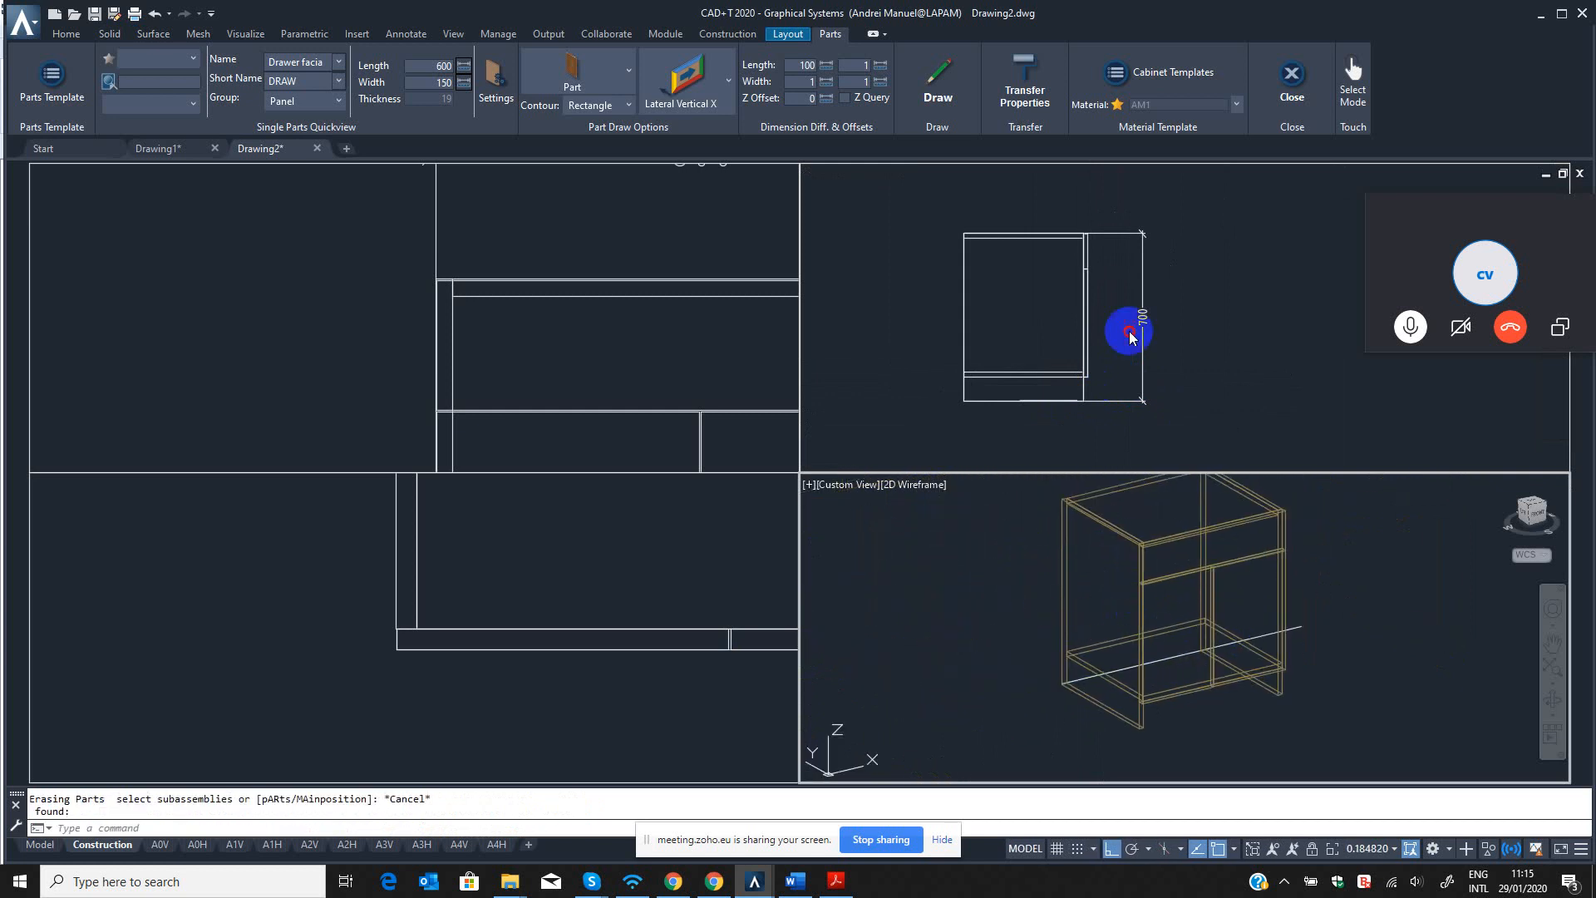
click(1233, 642)
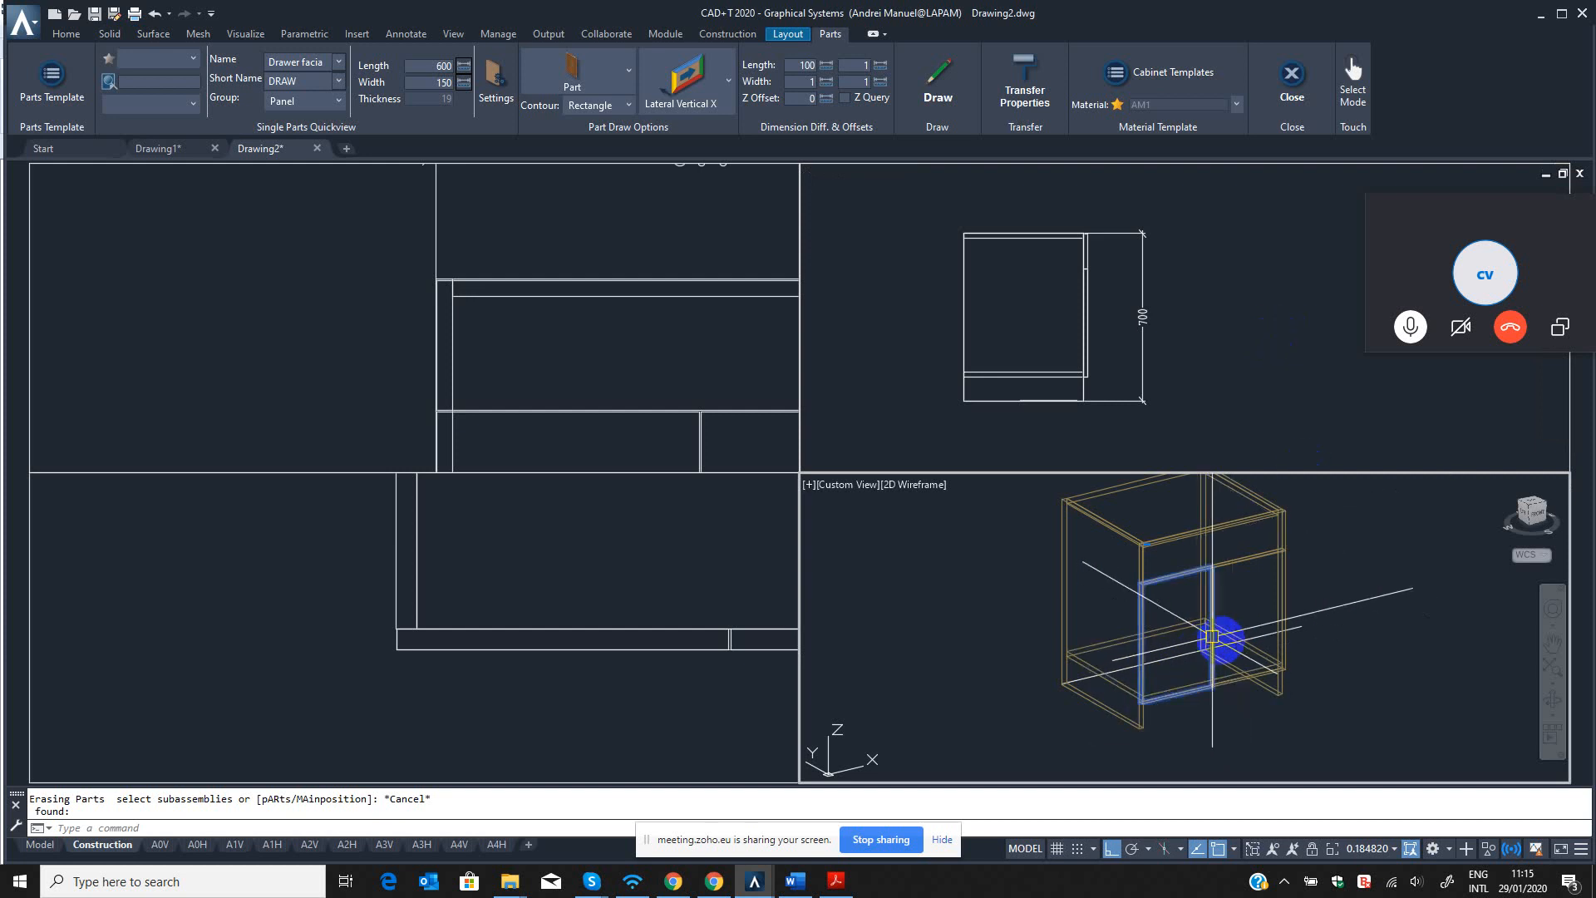
key(Escape)
middle_drag(1247, 625, 1185, 626)
scroll(1081, 607, up, 5)
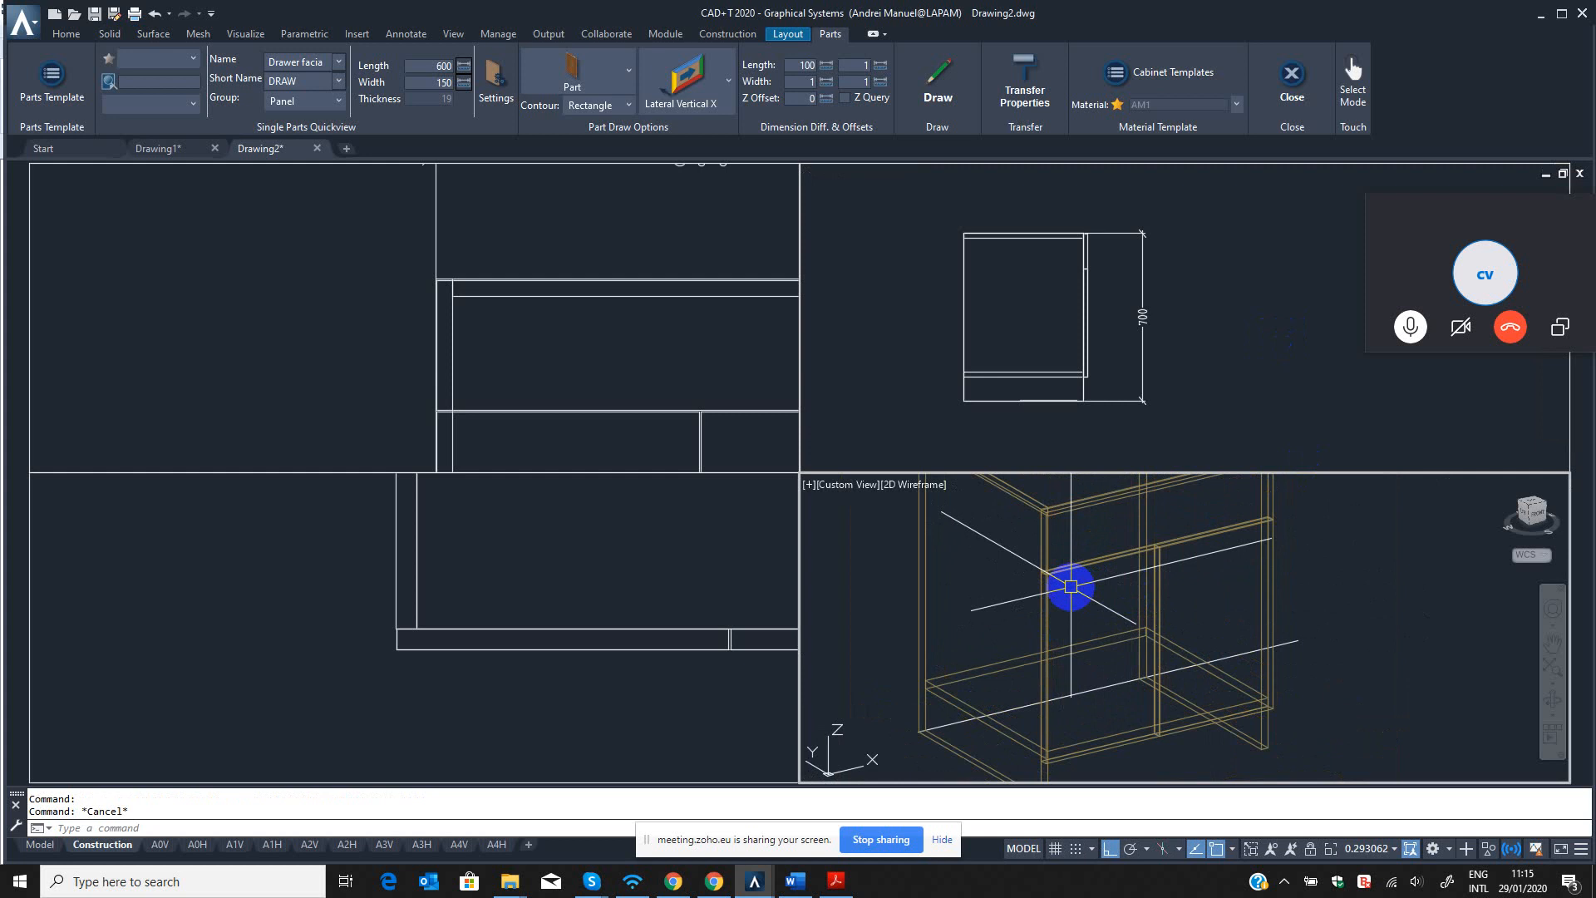
scroll(1077, 588, down, 2)
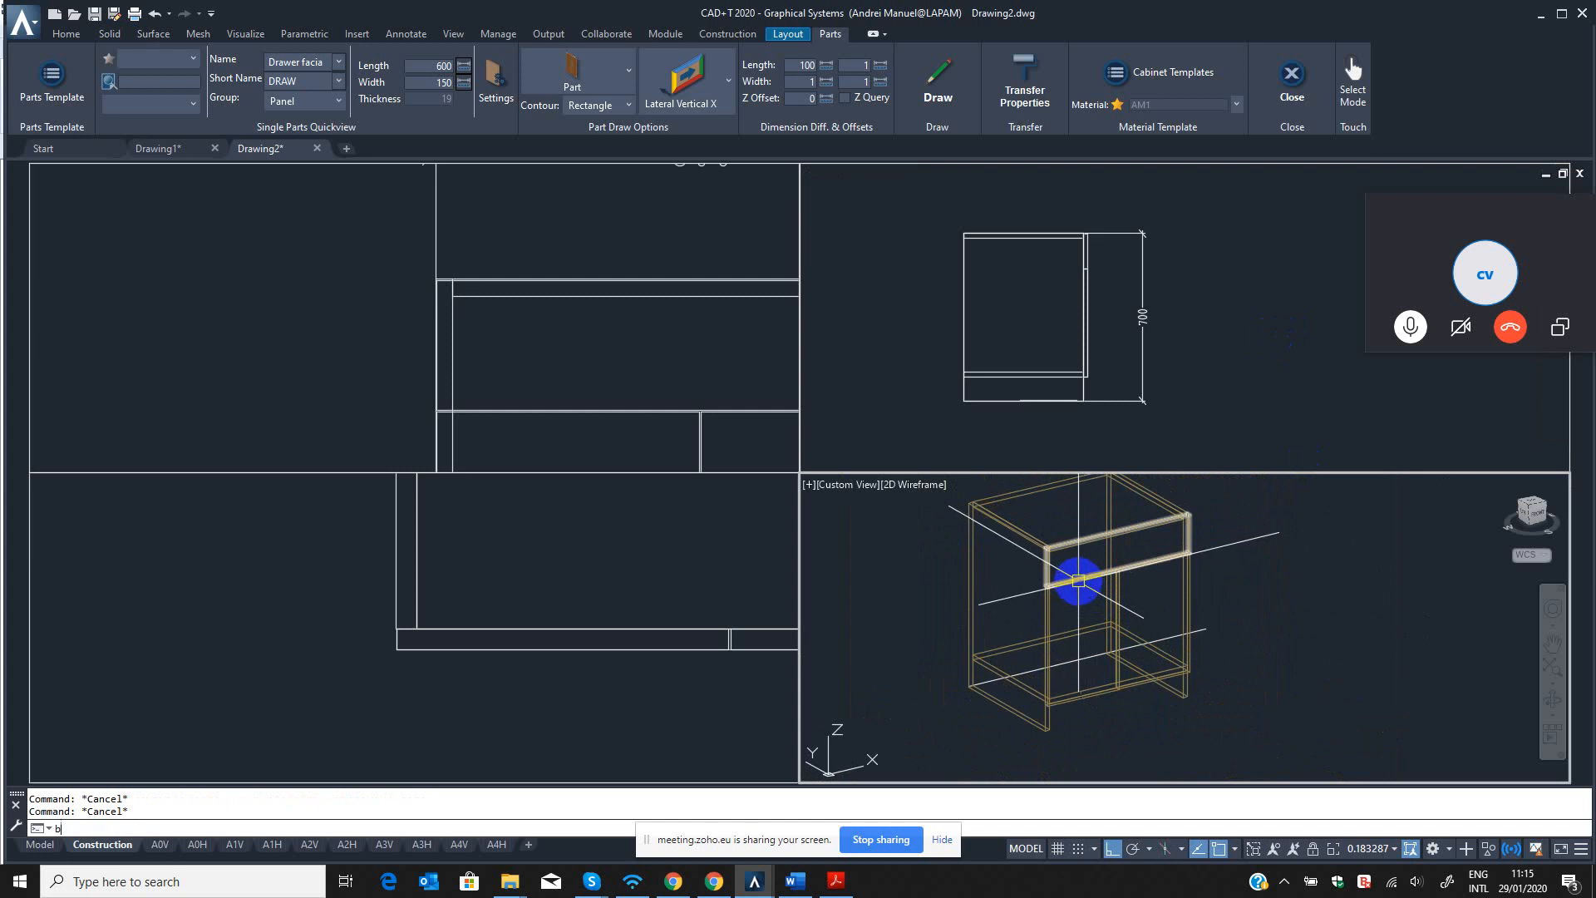
Check the drawer facia's name and short name in its part properties using B3, and close them.
text(B3)
key(Return)
scroll(1135, 590, up, 4)
scroll(1114, 590, down, 1)
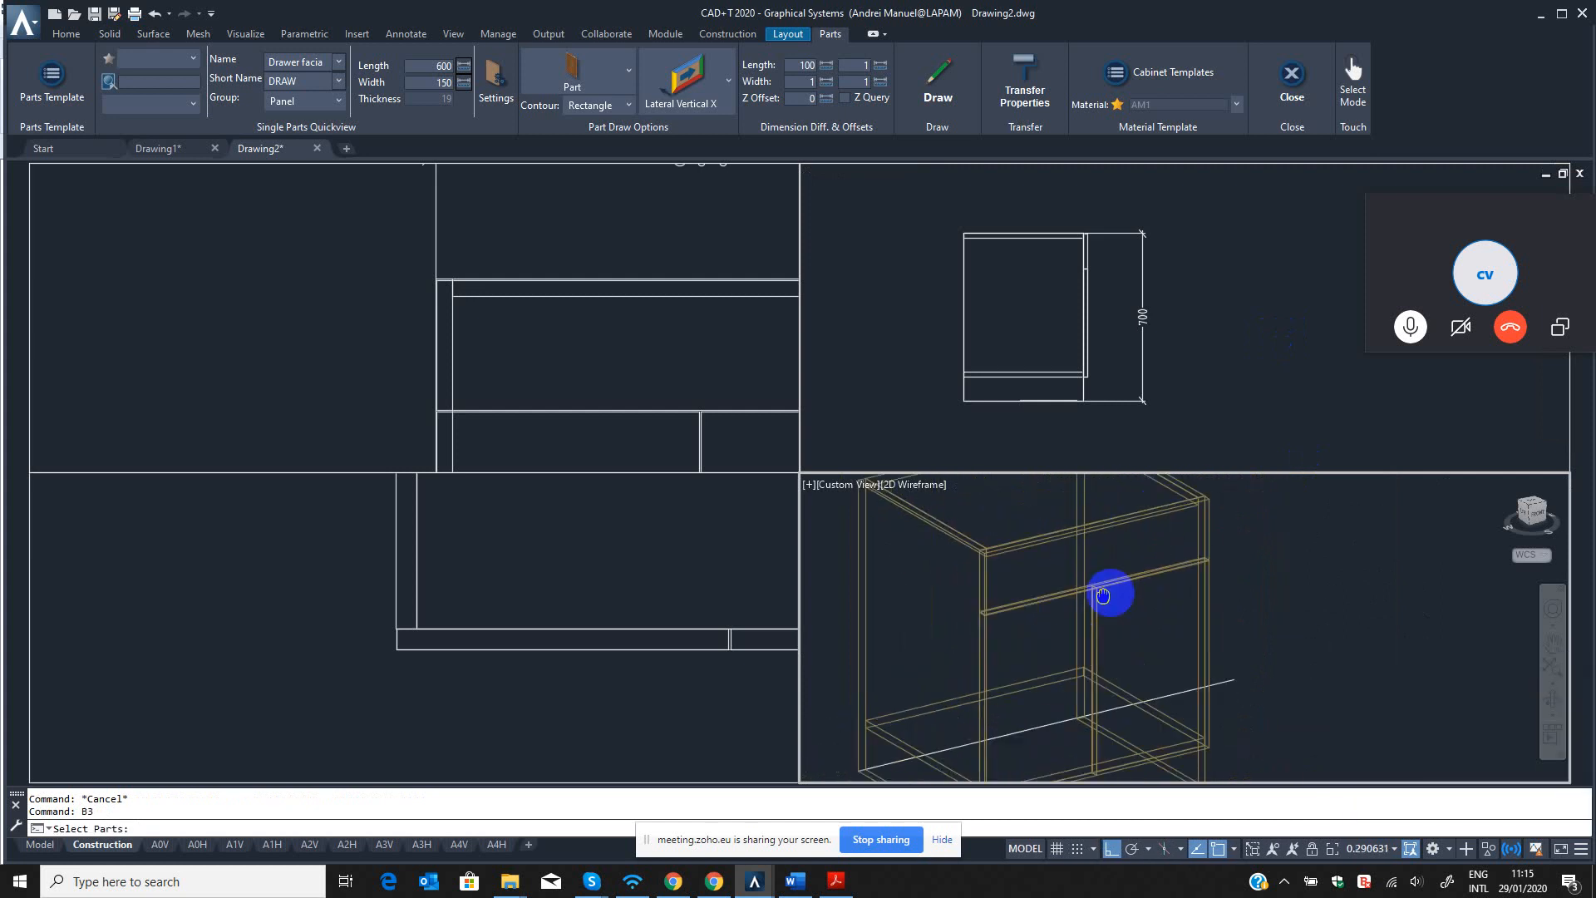
scroll(1225, 508, up, 3)
click(1202, 508)
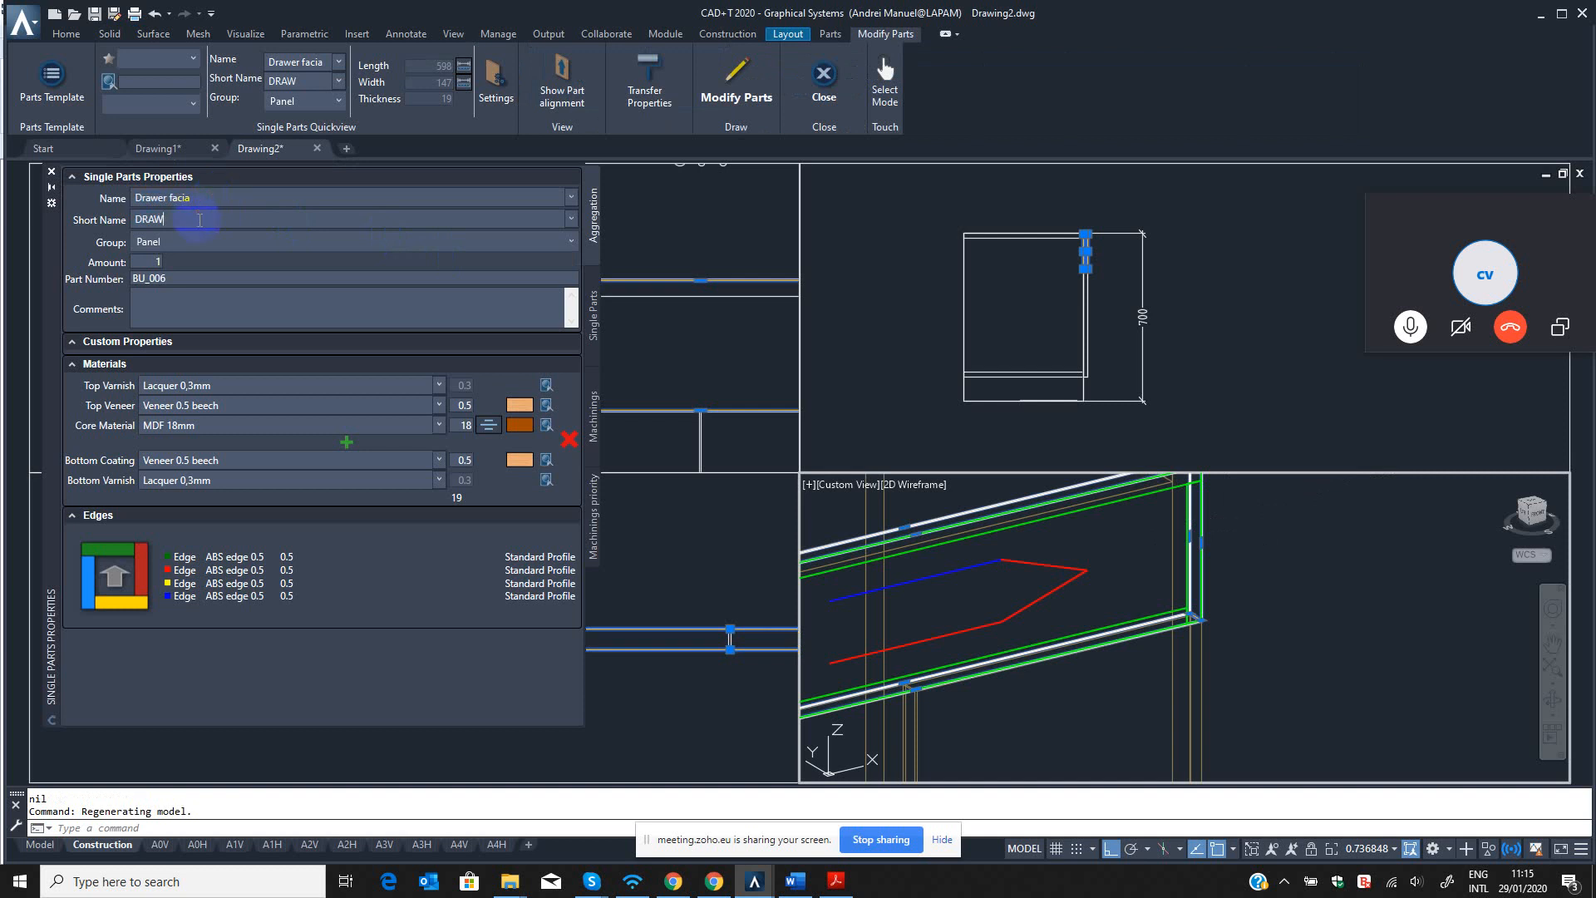
click(740, 73)
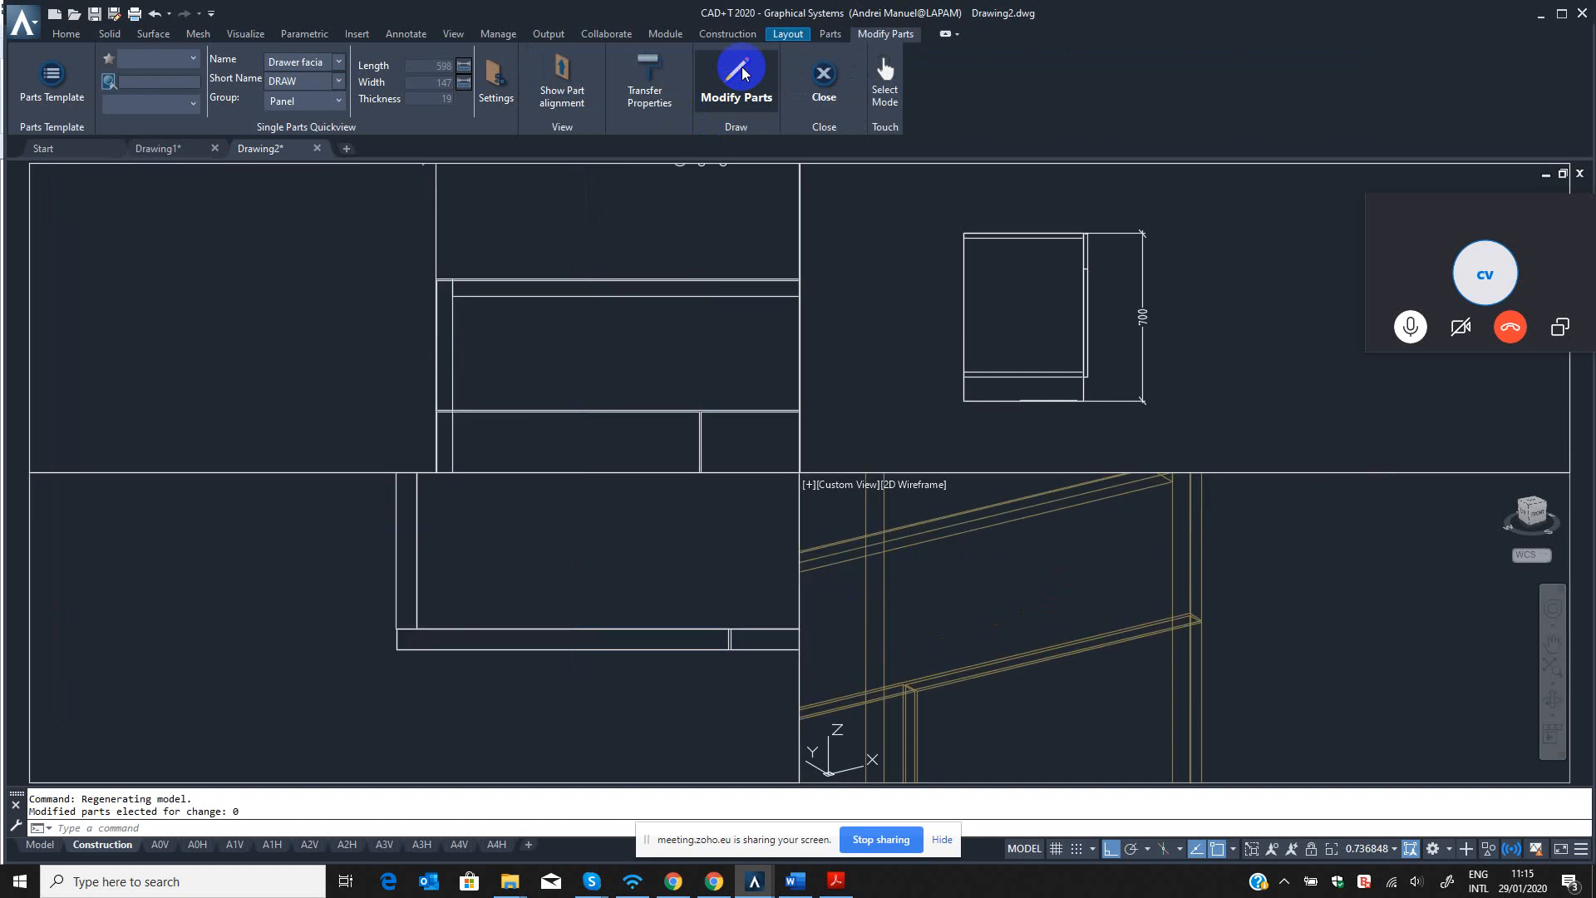
click(1198, 331)
scroll(1189, 589, down, 4)
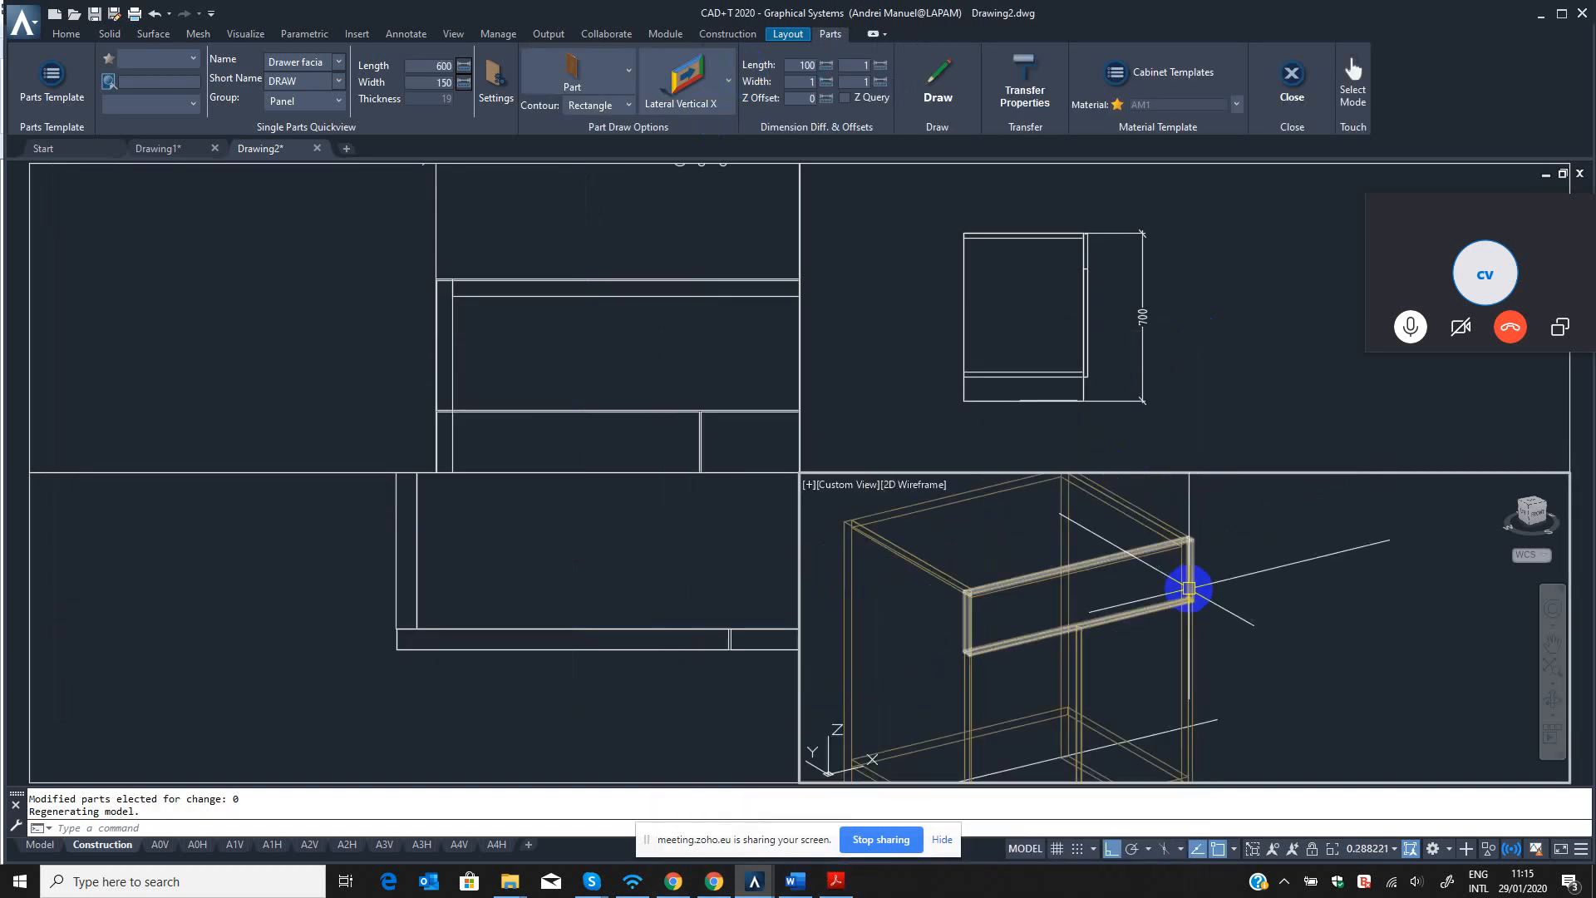
Rename the cabinet's bottom part as BOTTOM pANEL with the short name BOSH and apply the modification.
key(Return)
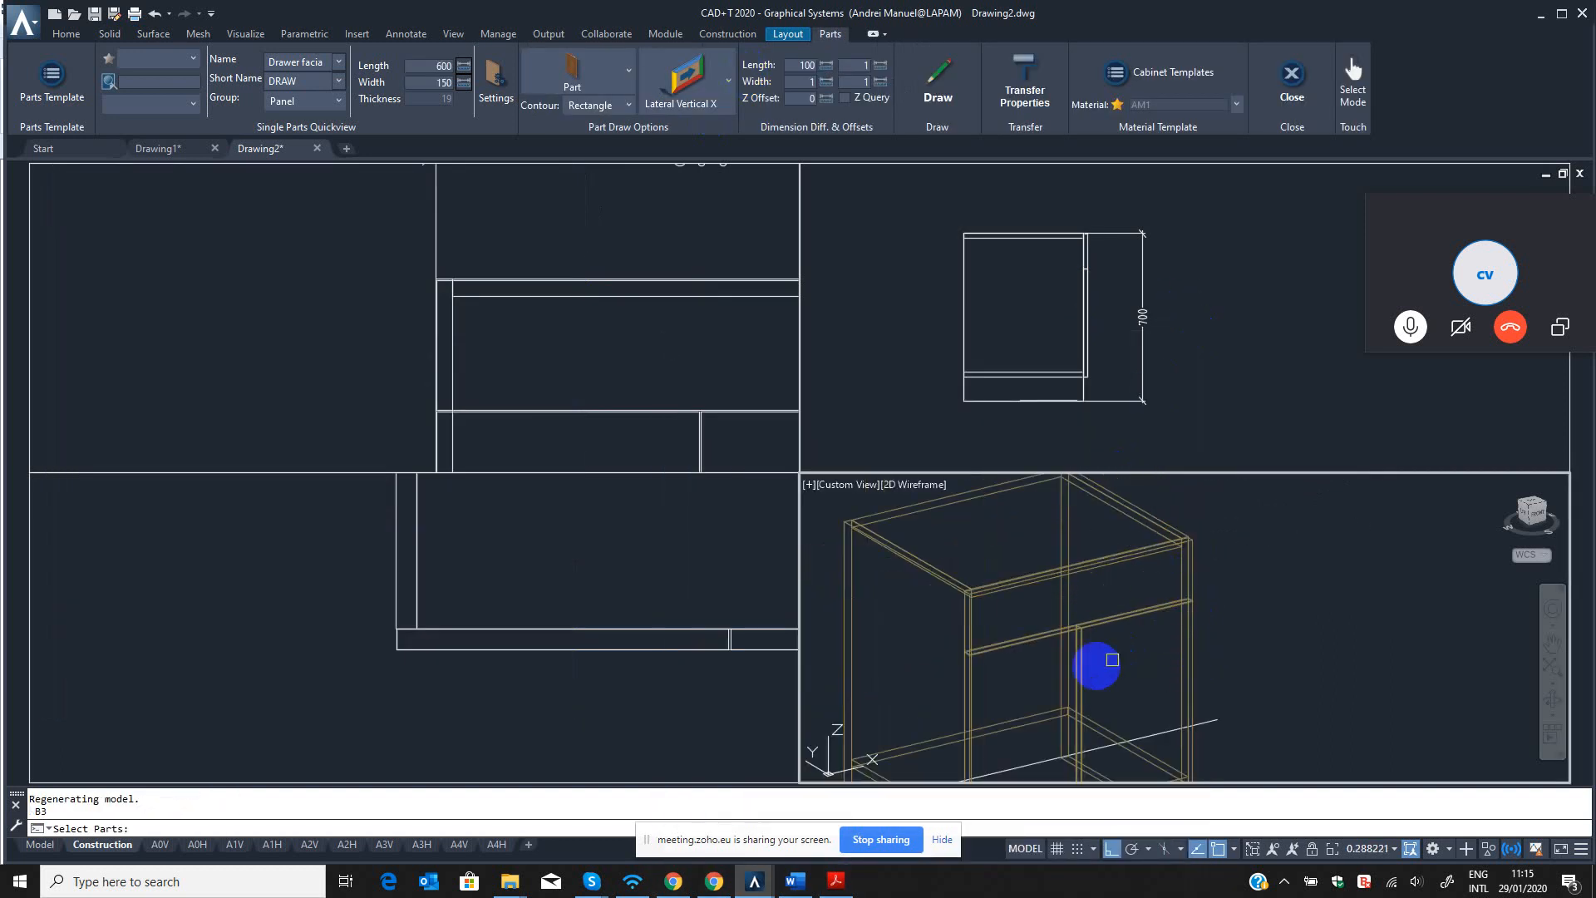
middle_drag(1087, 662, 1147, 552)
click(1079, 606)
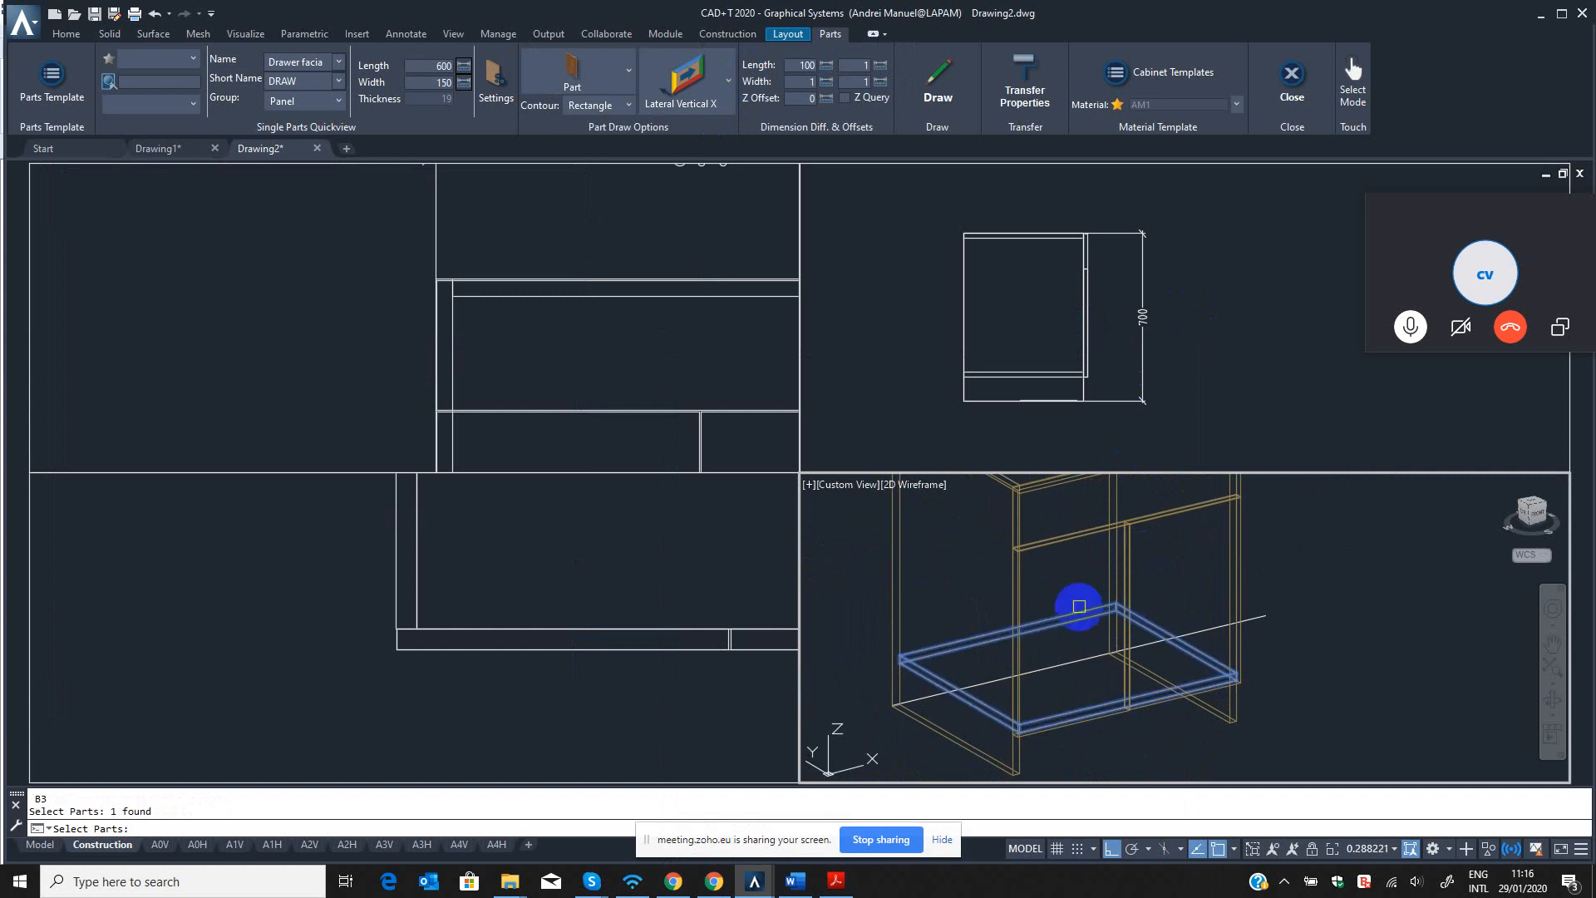
key(Return)
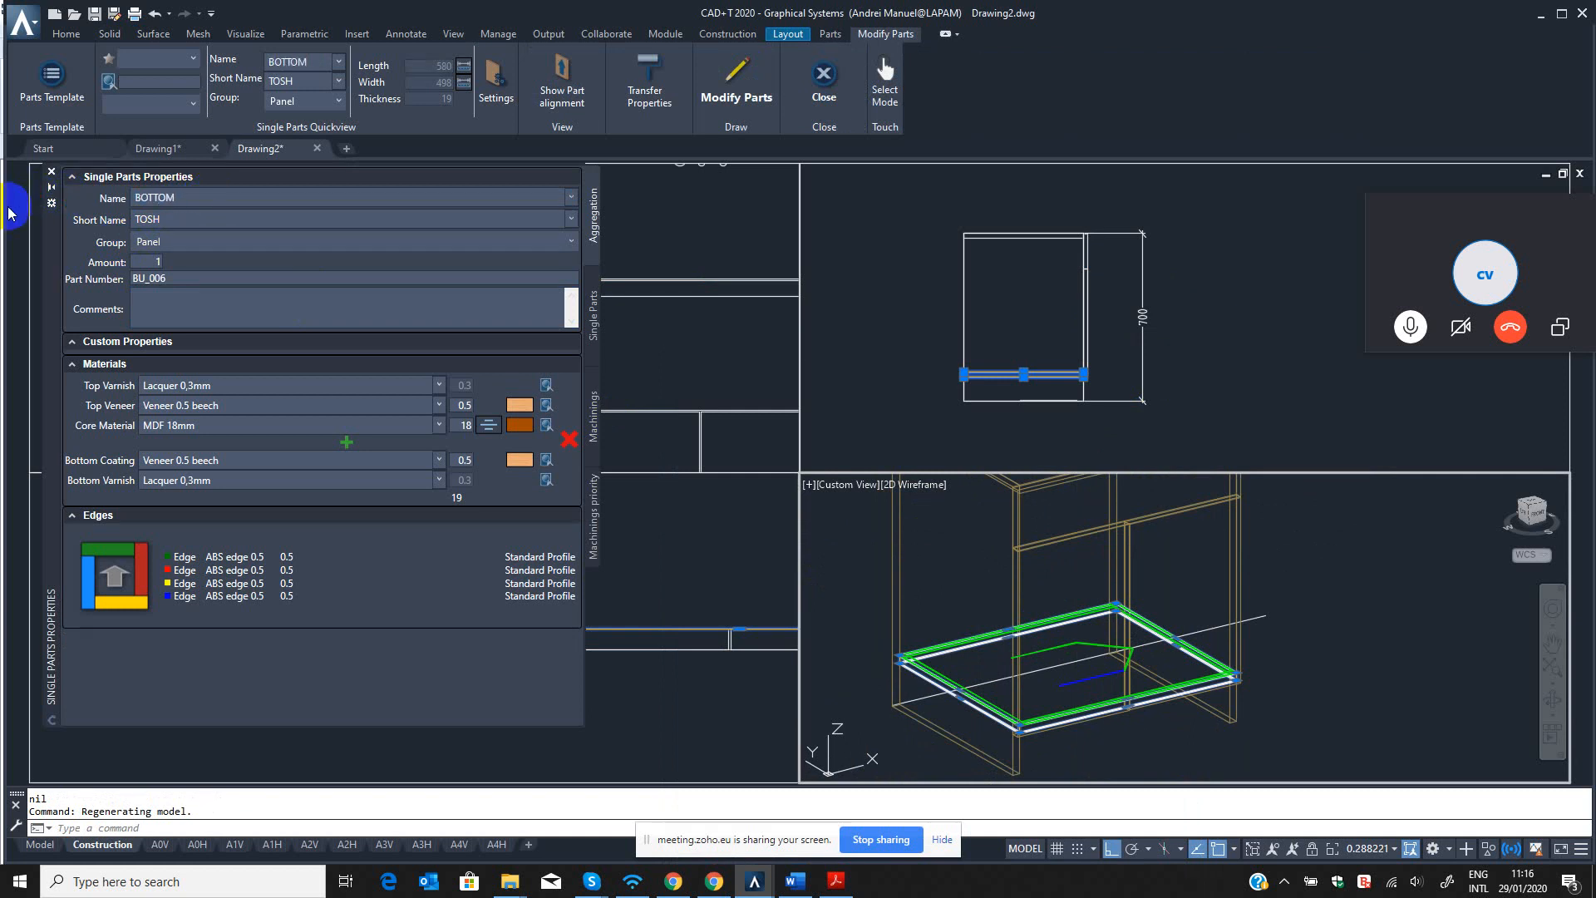
text(ANEL)
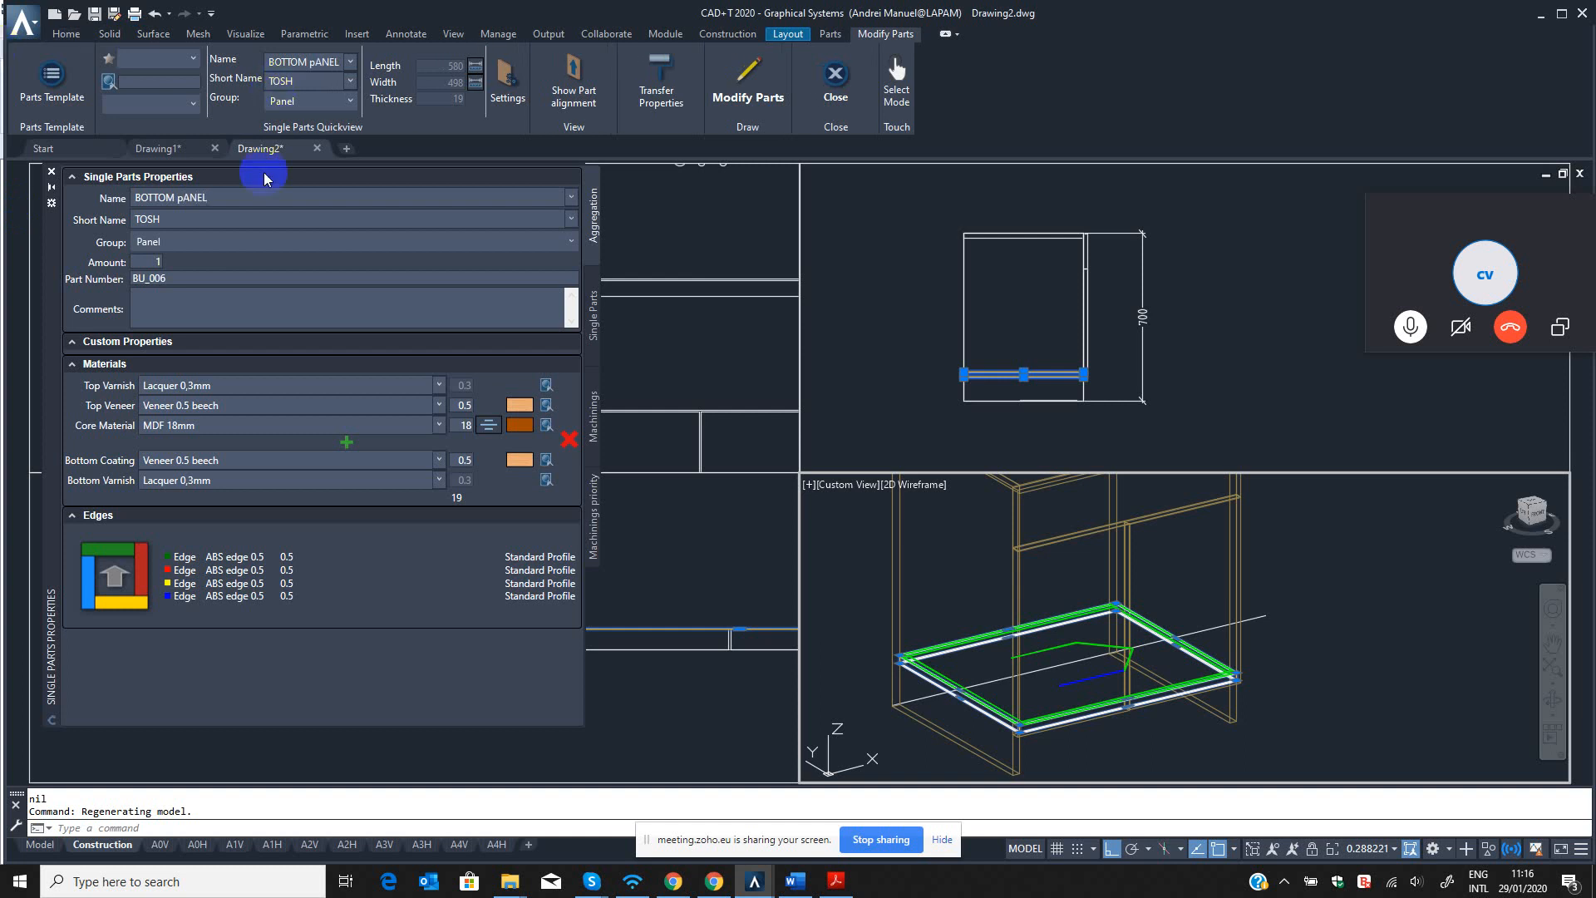
click(211, 218)
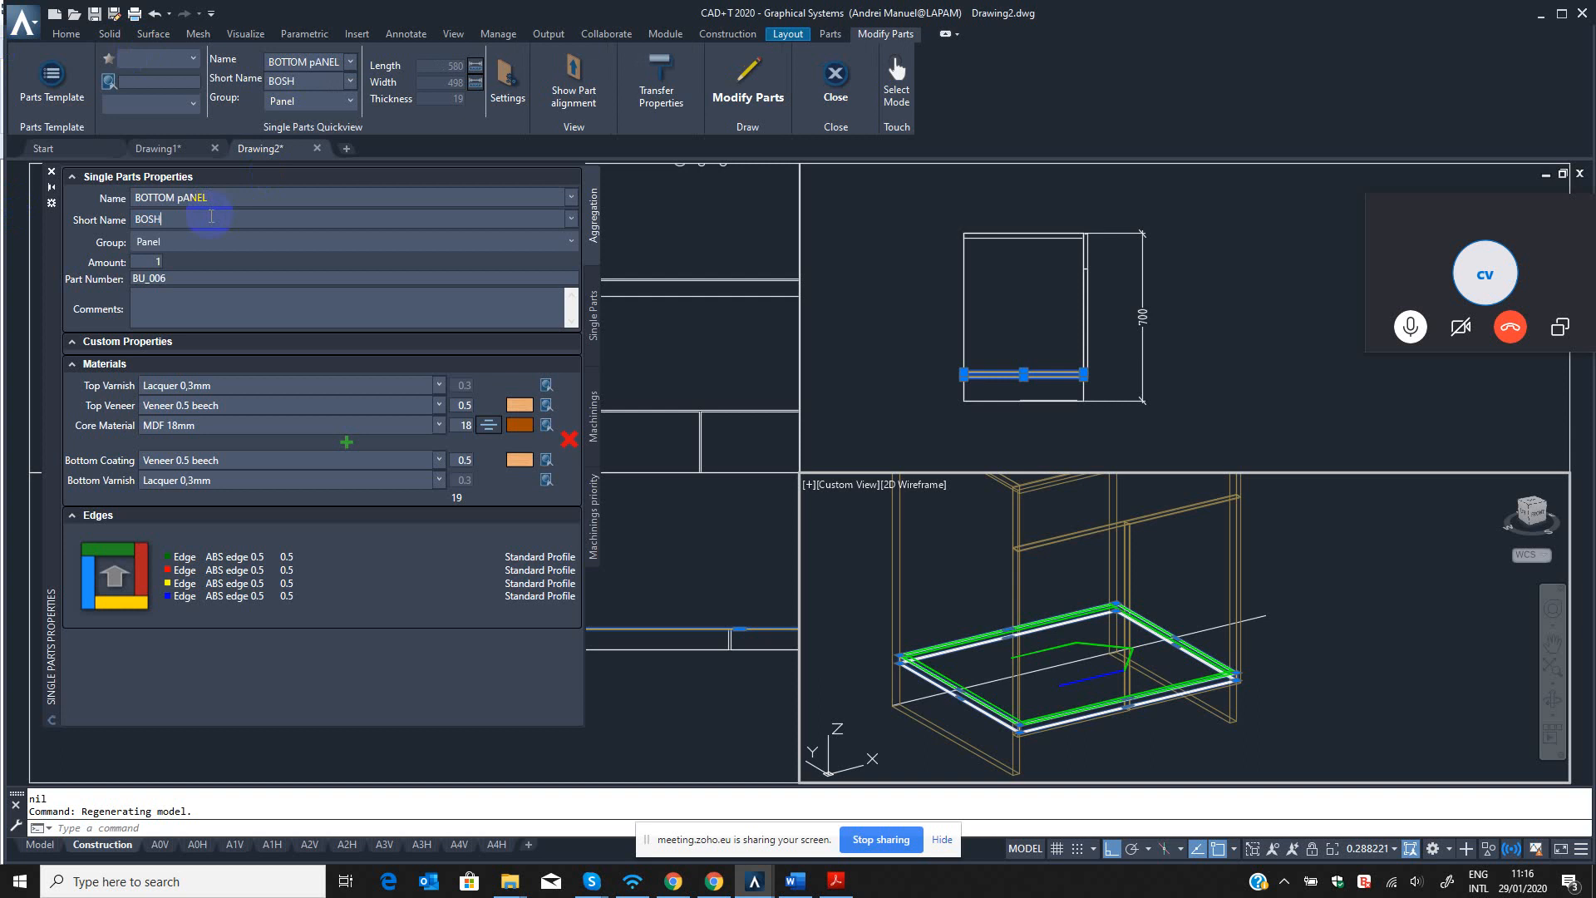
key(Tab)
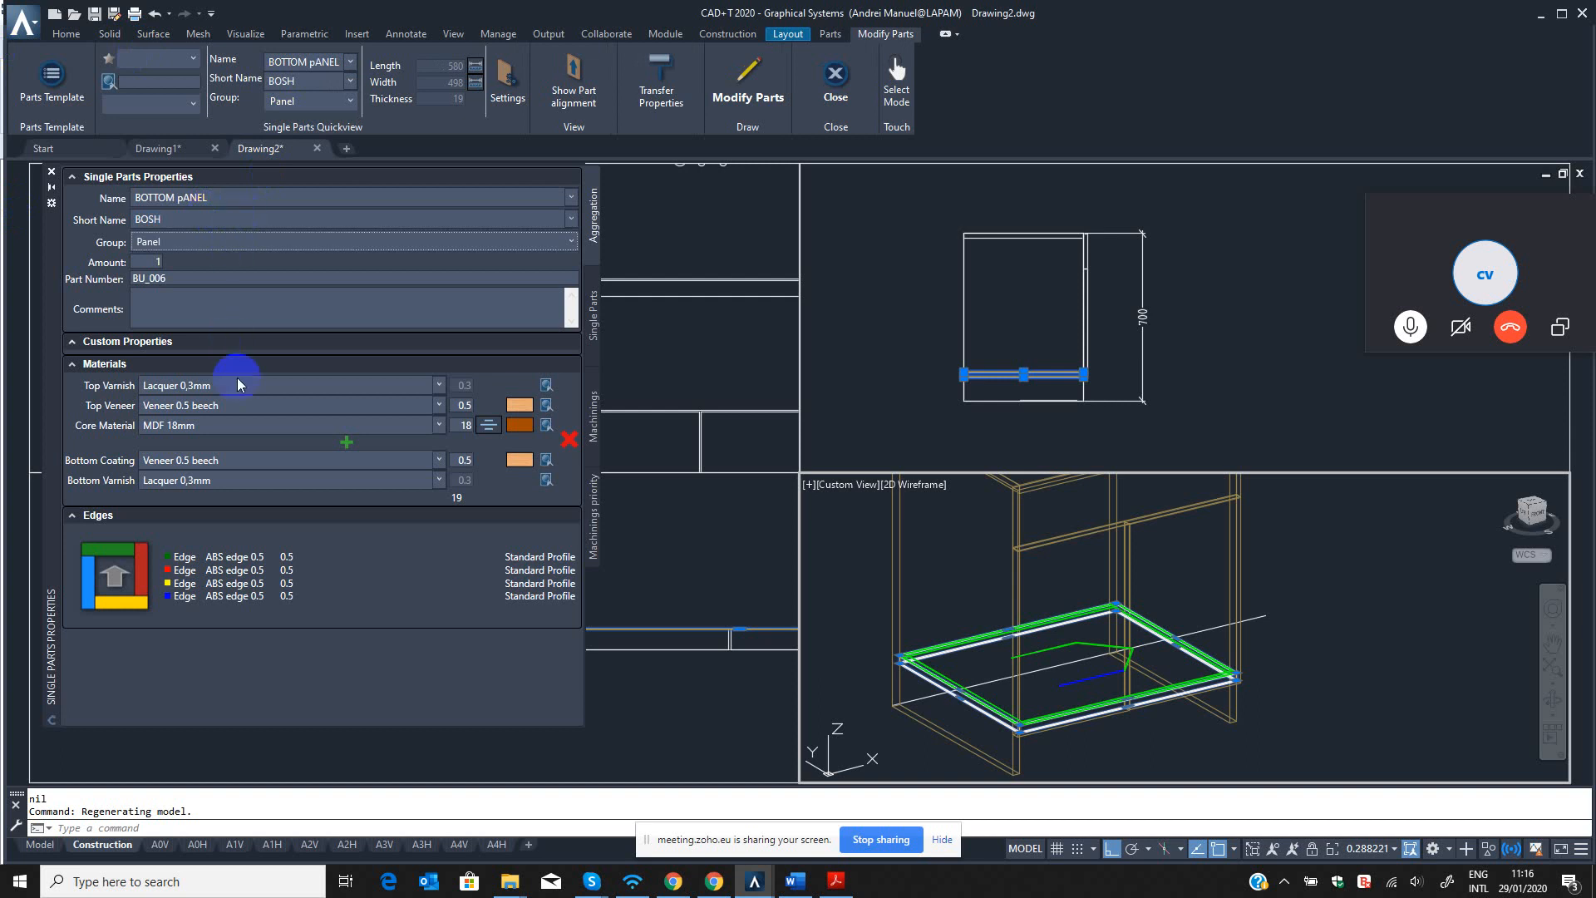
click(759, 87)
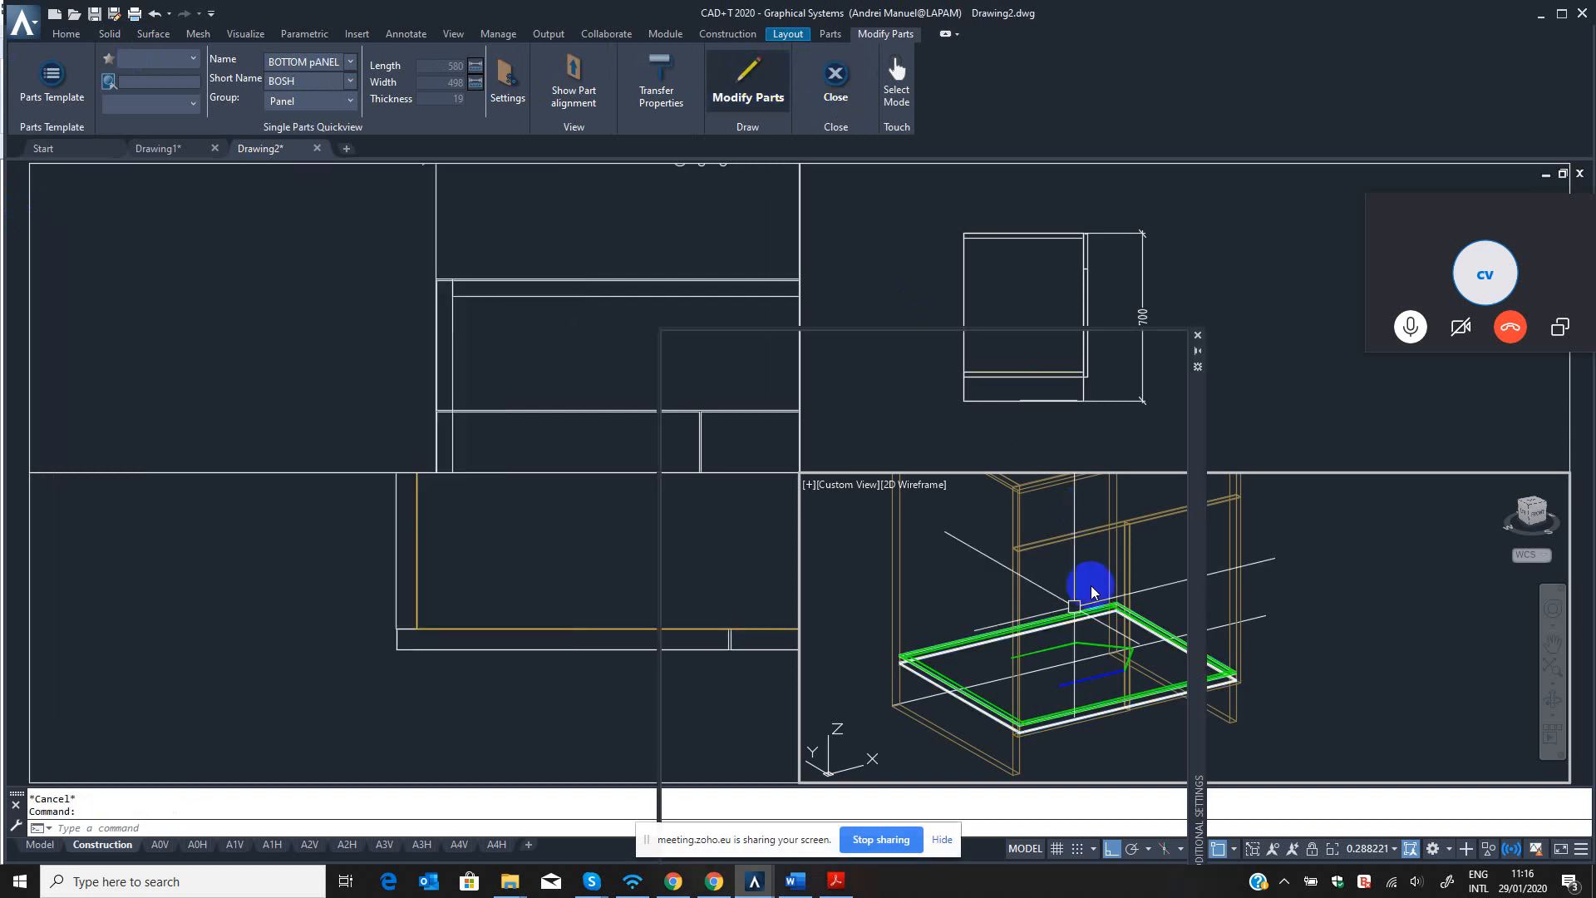
click(1198, 335)
Rename the right front panel below the drawer facia as Door R with the short name DOOR, using B3, and apply the modification.
middle_drag(1105, 688, 1172, 627)
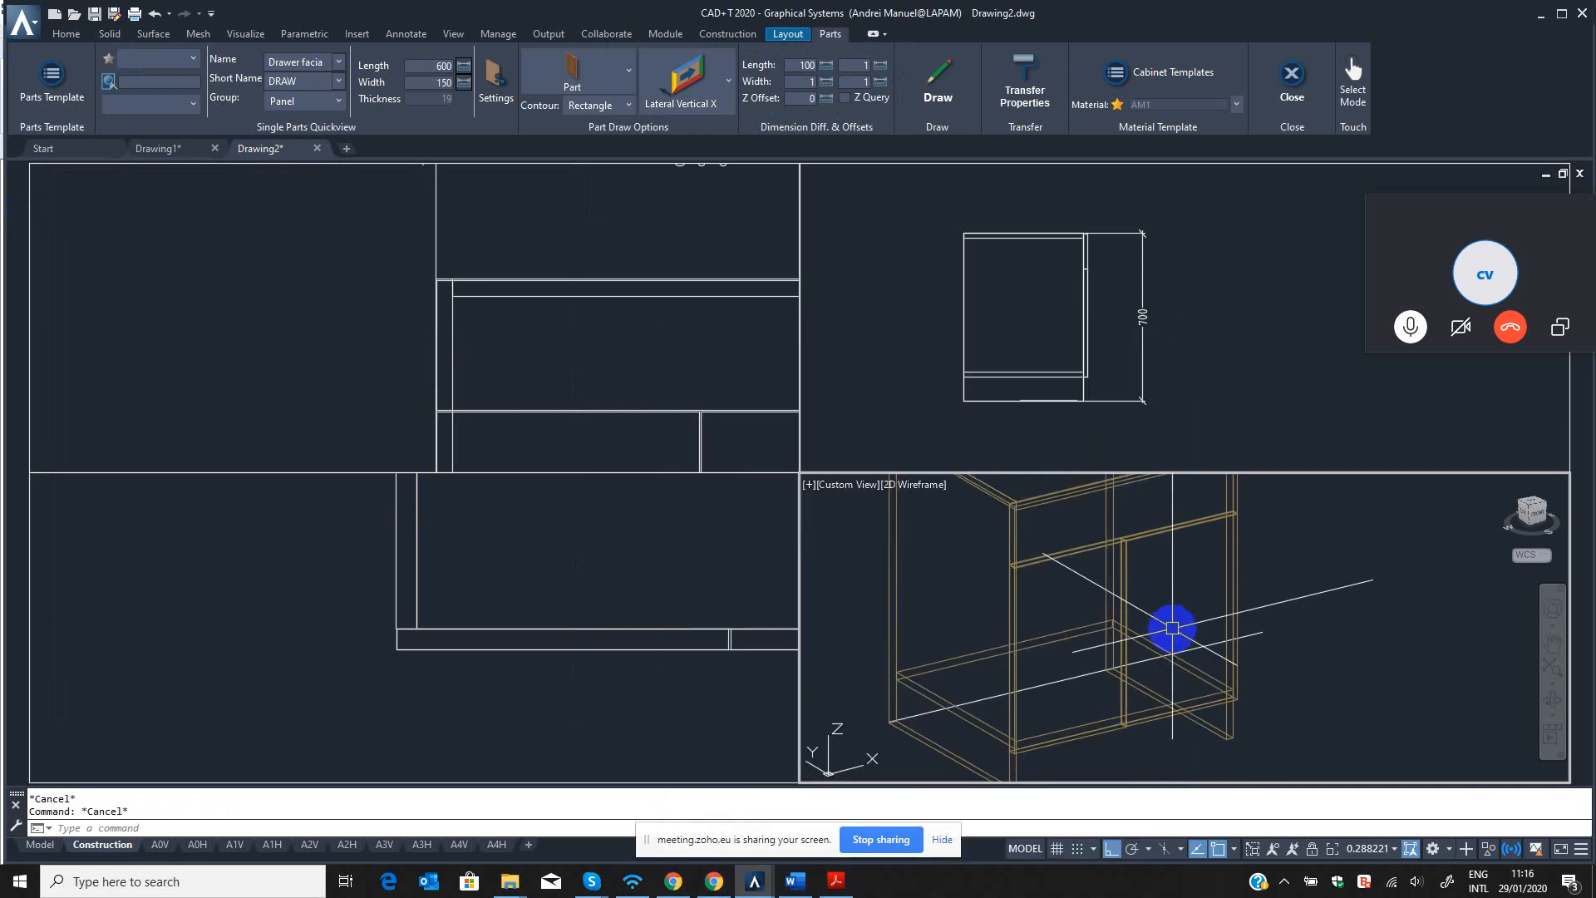
key(Escape)
text(B3)
key(Return)
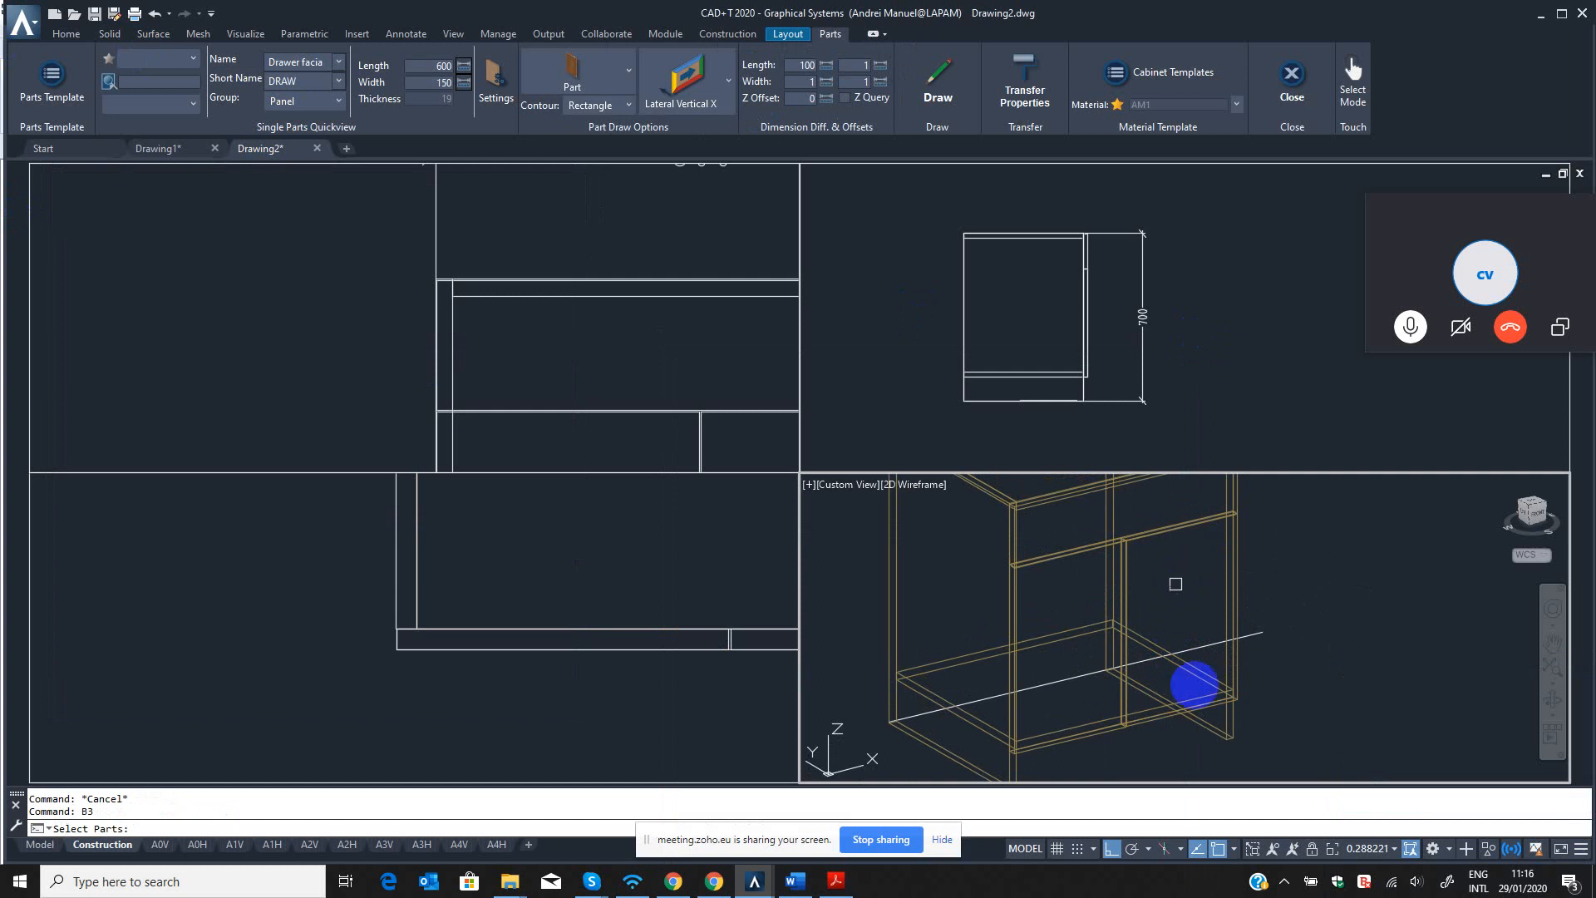
click(1254, 729)
scroll(1246, 712, up, 4)
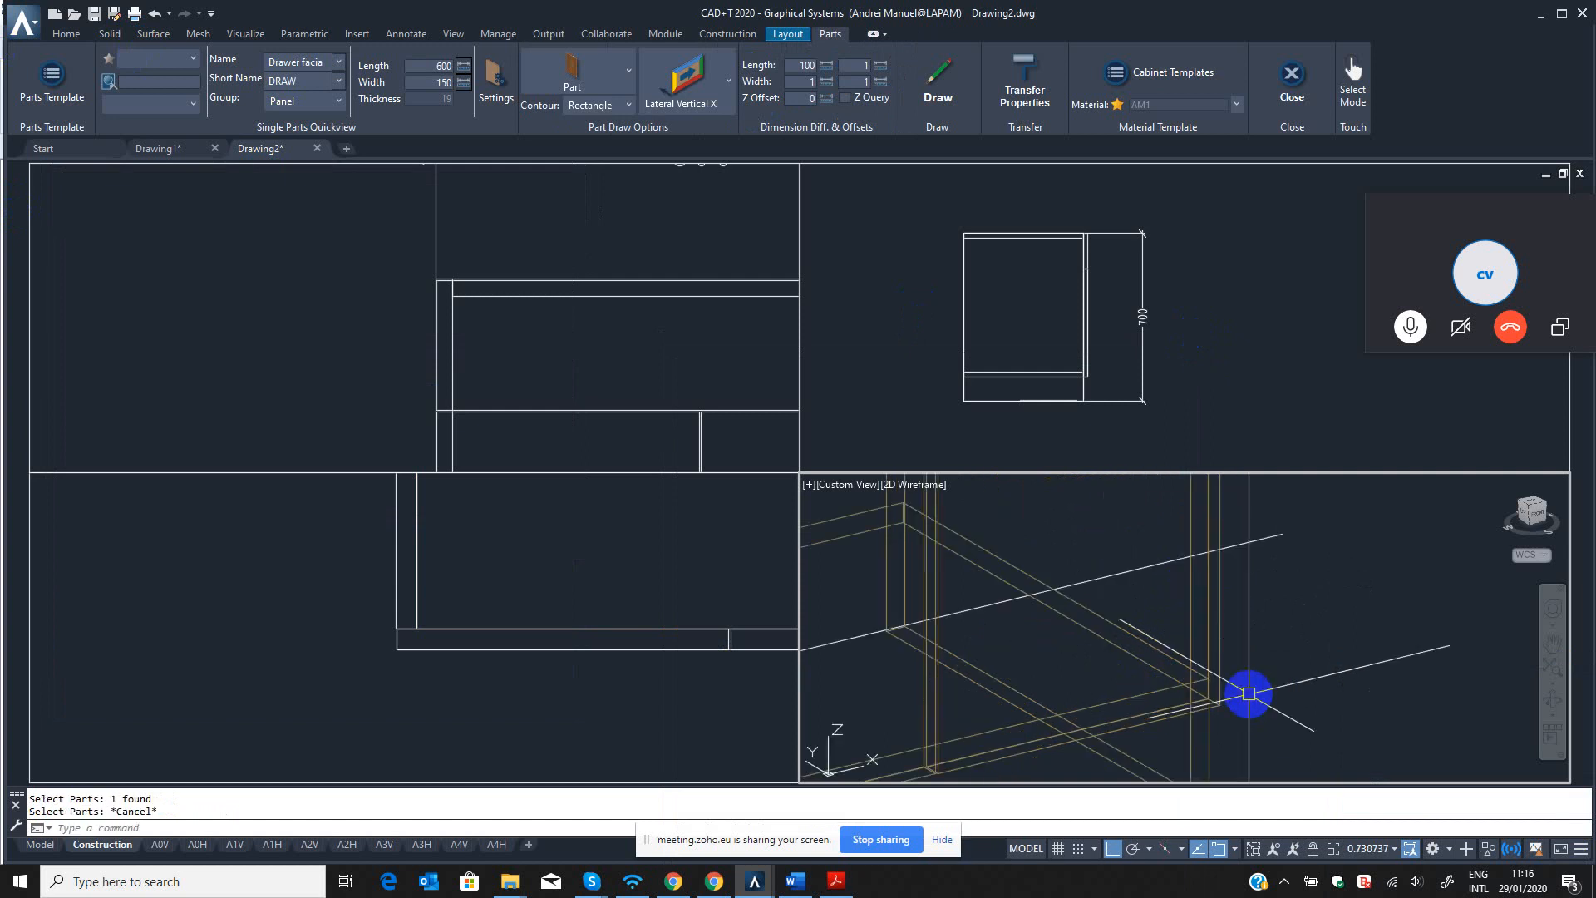
key(Return)
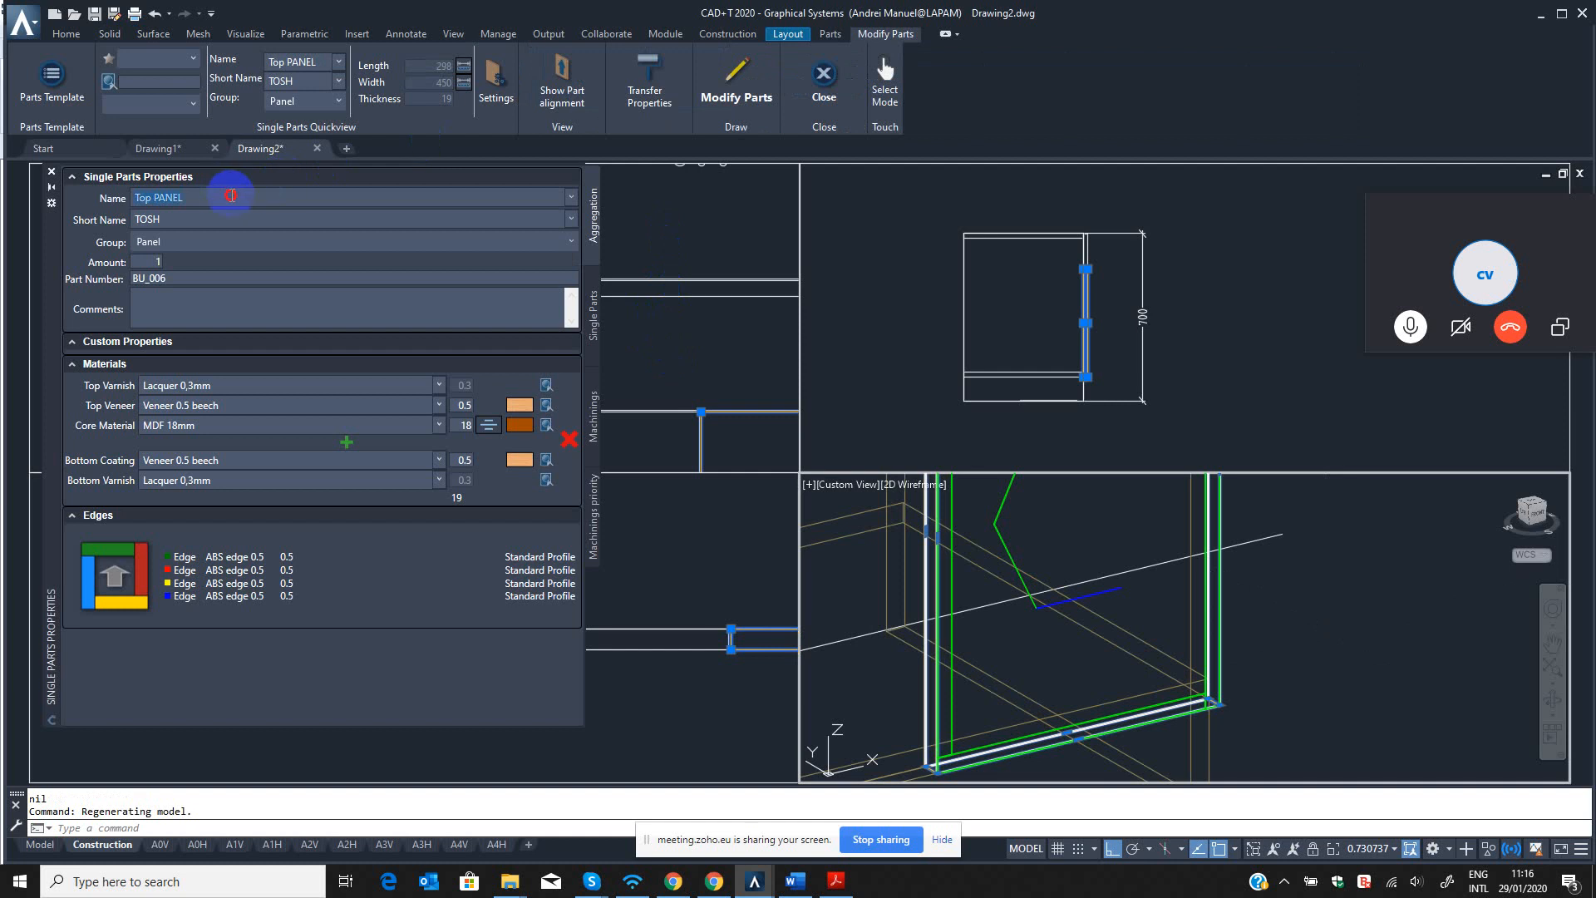
double_click(169, 197)
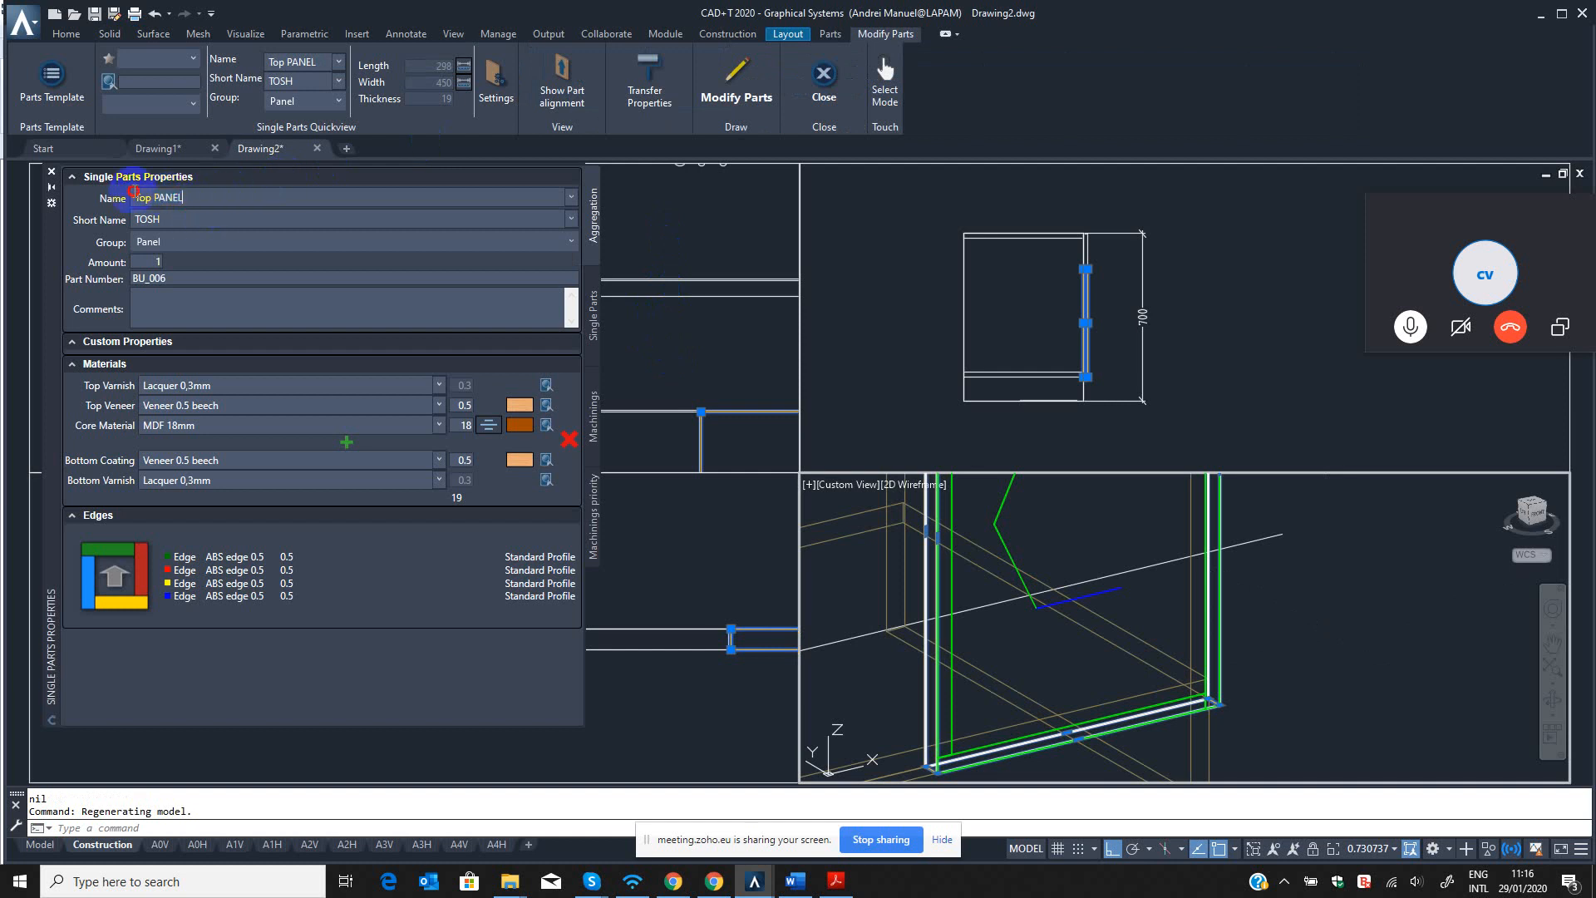
drag(134, 192, 73, 189)
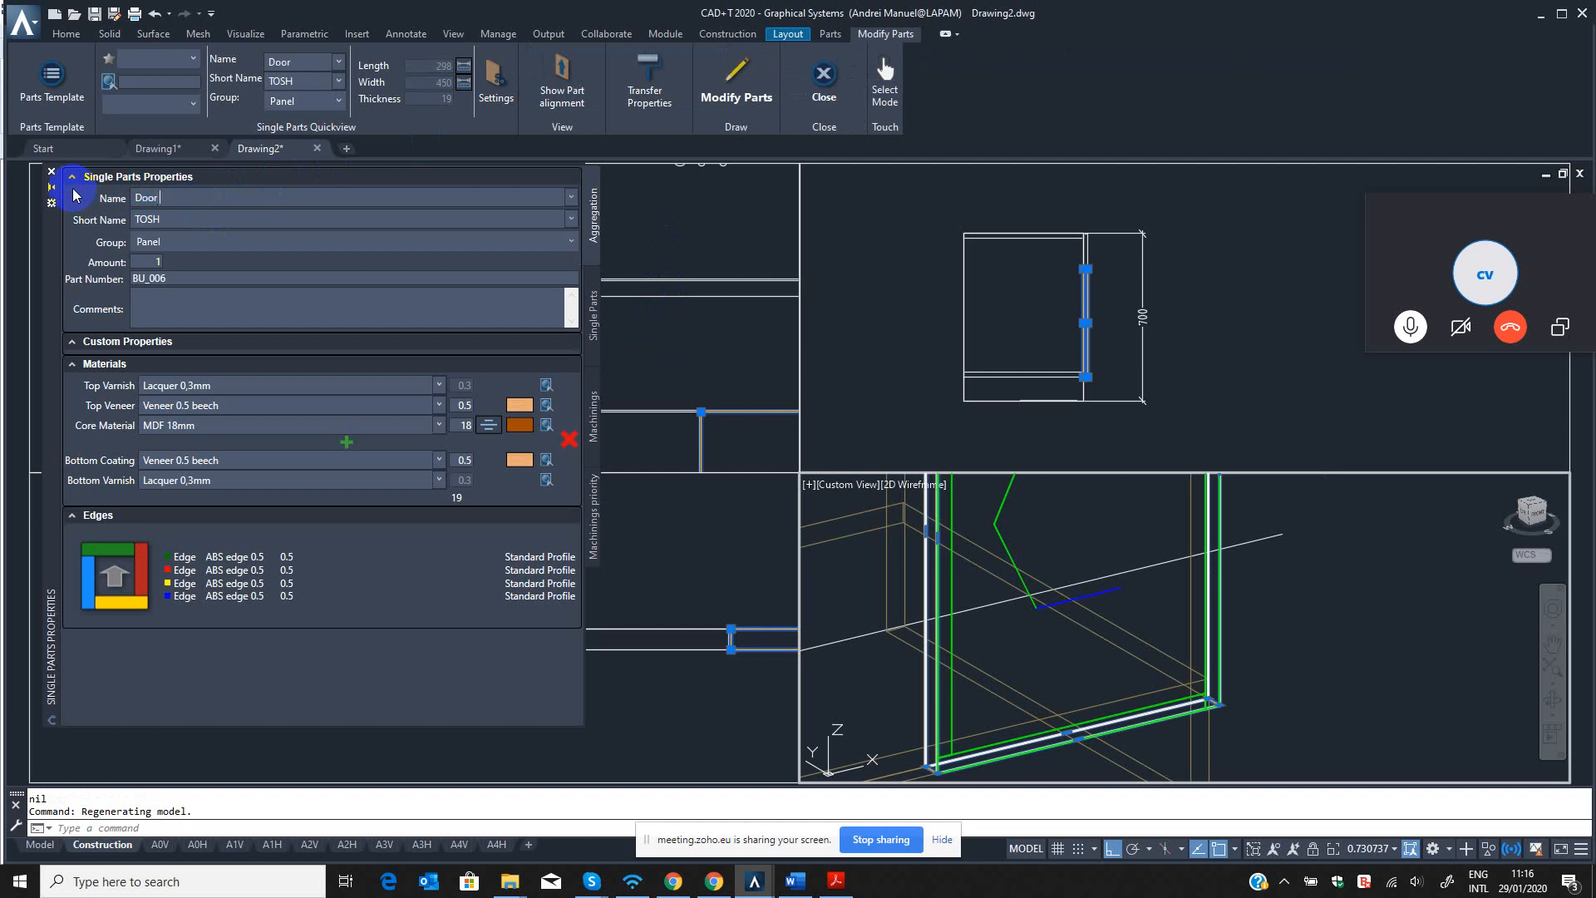
click(150, 214)
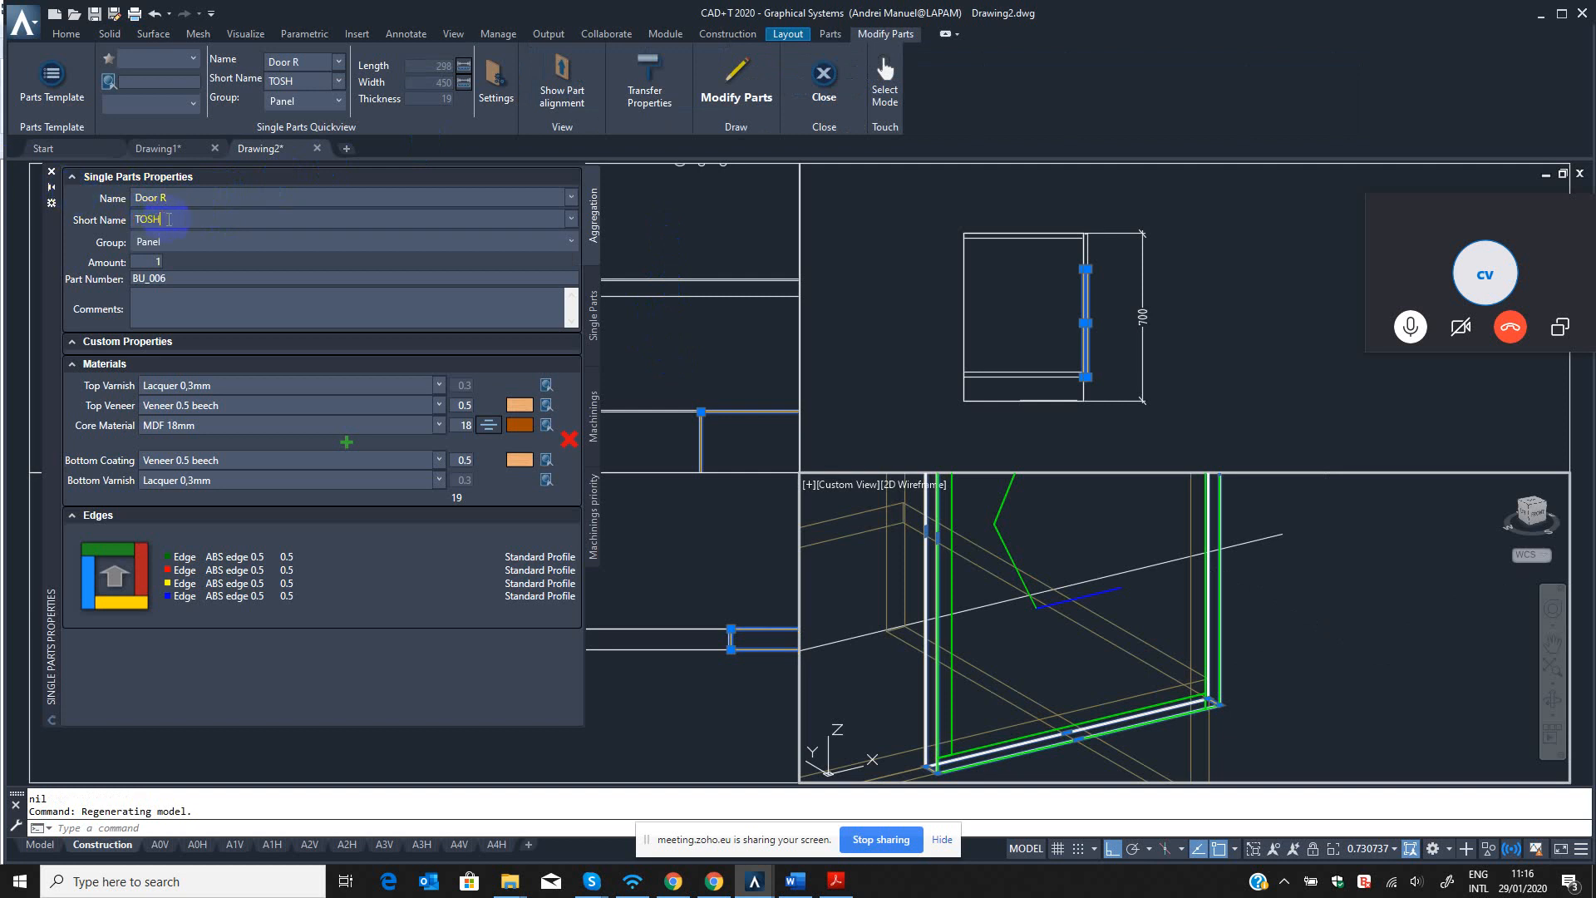
drag(169, 220, 71, 212)
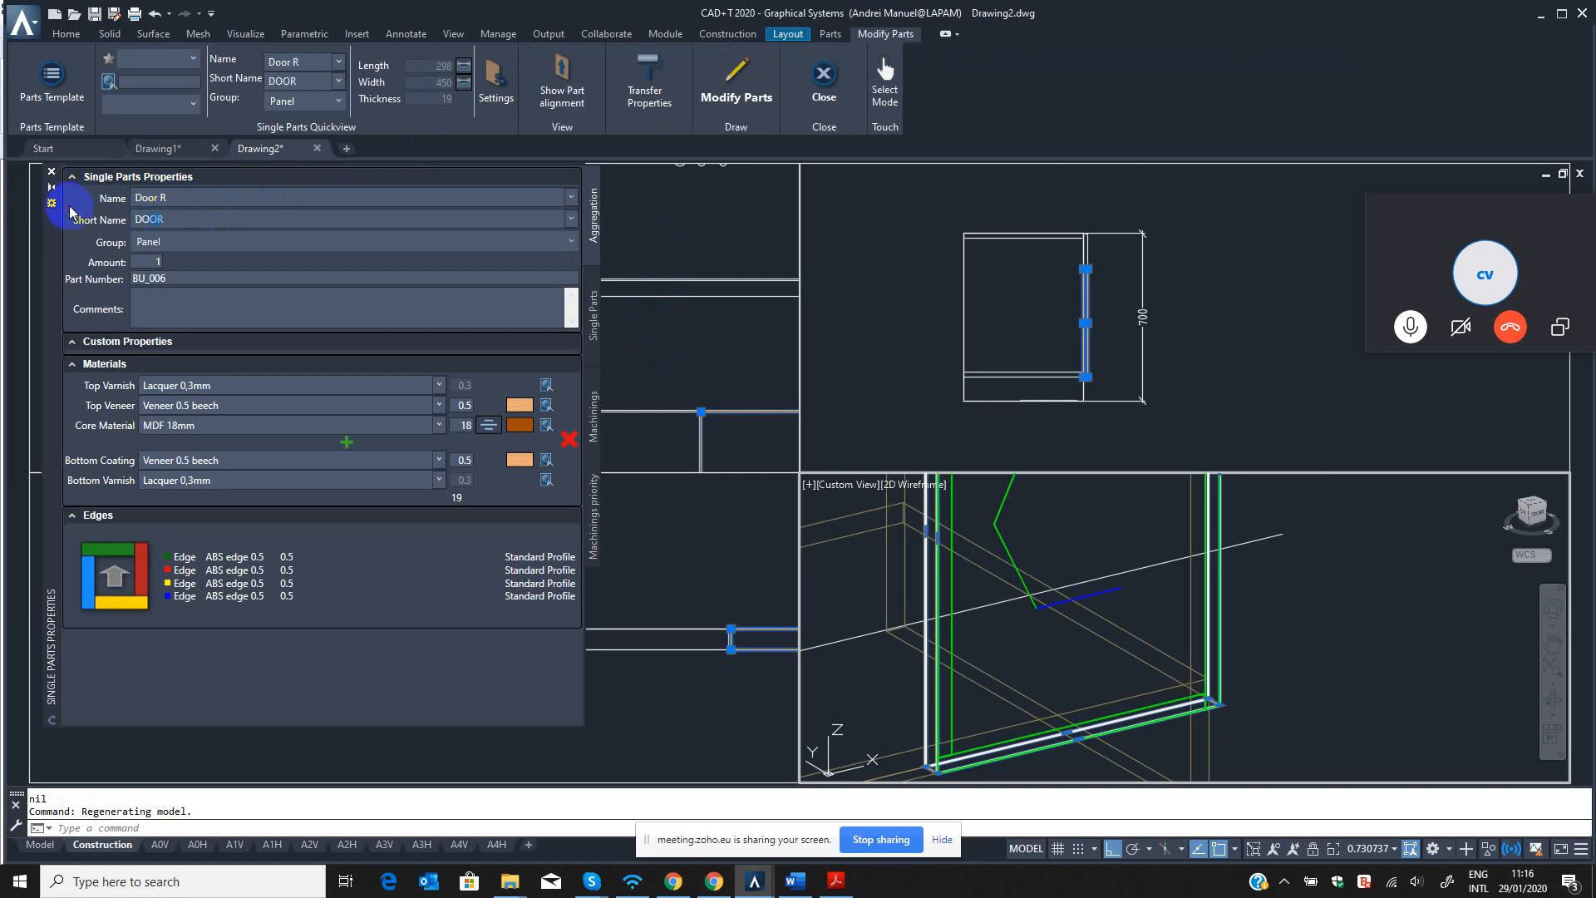
click(736, 84)
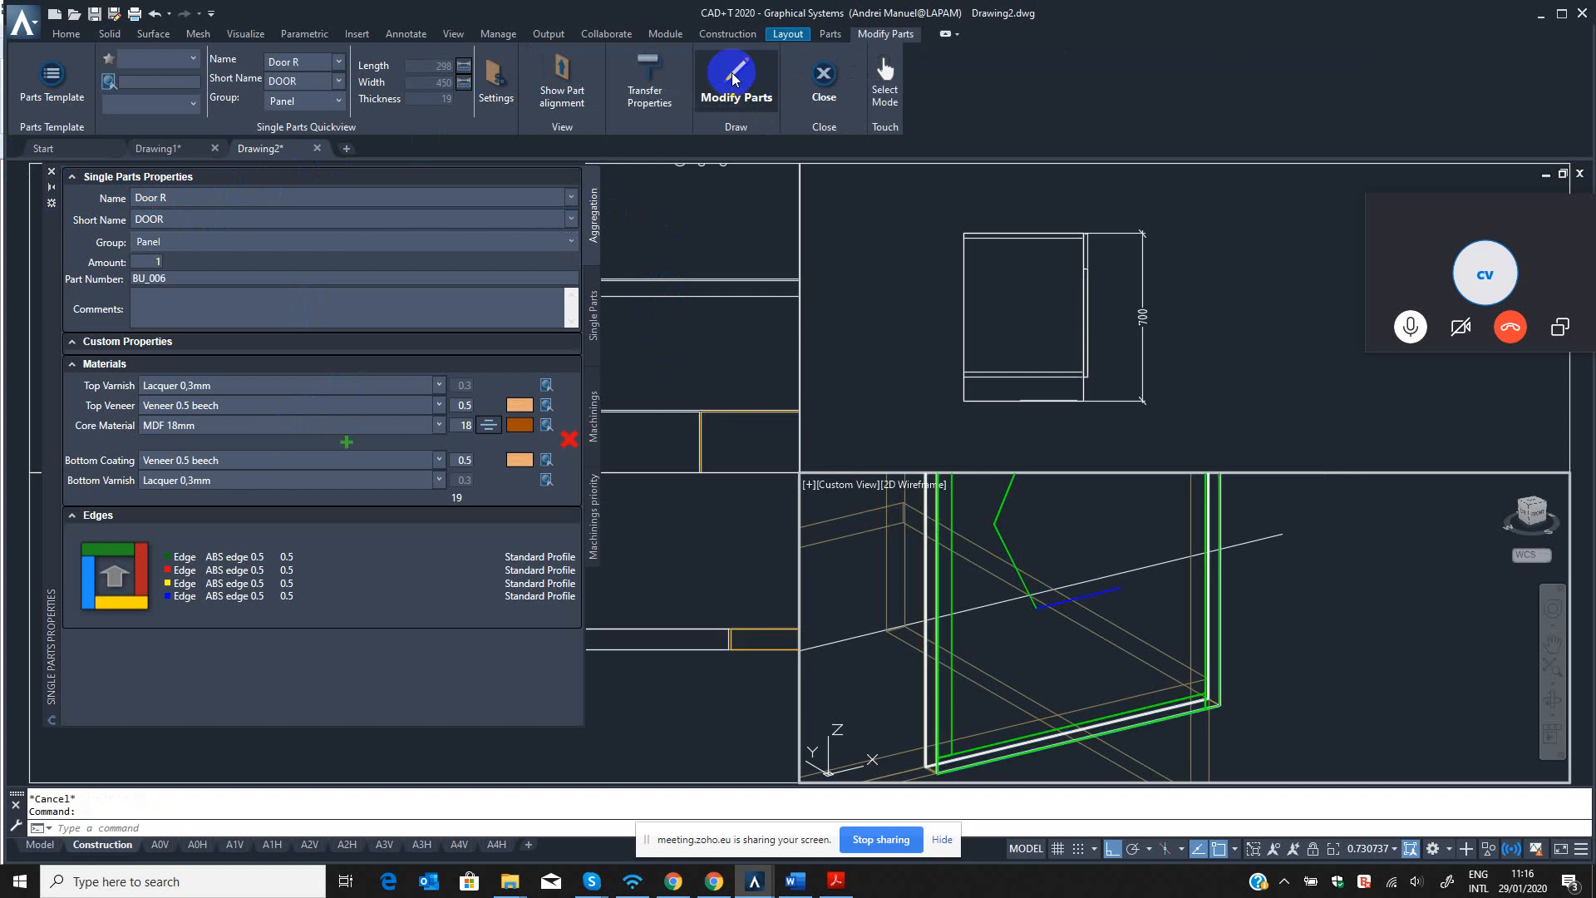
click(1198, 336)
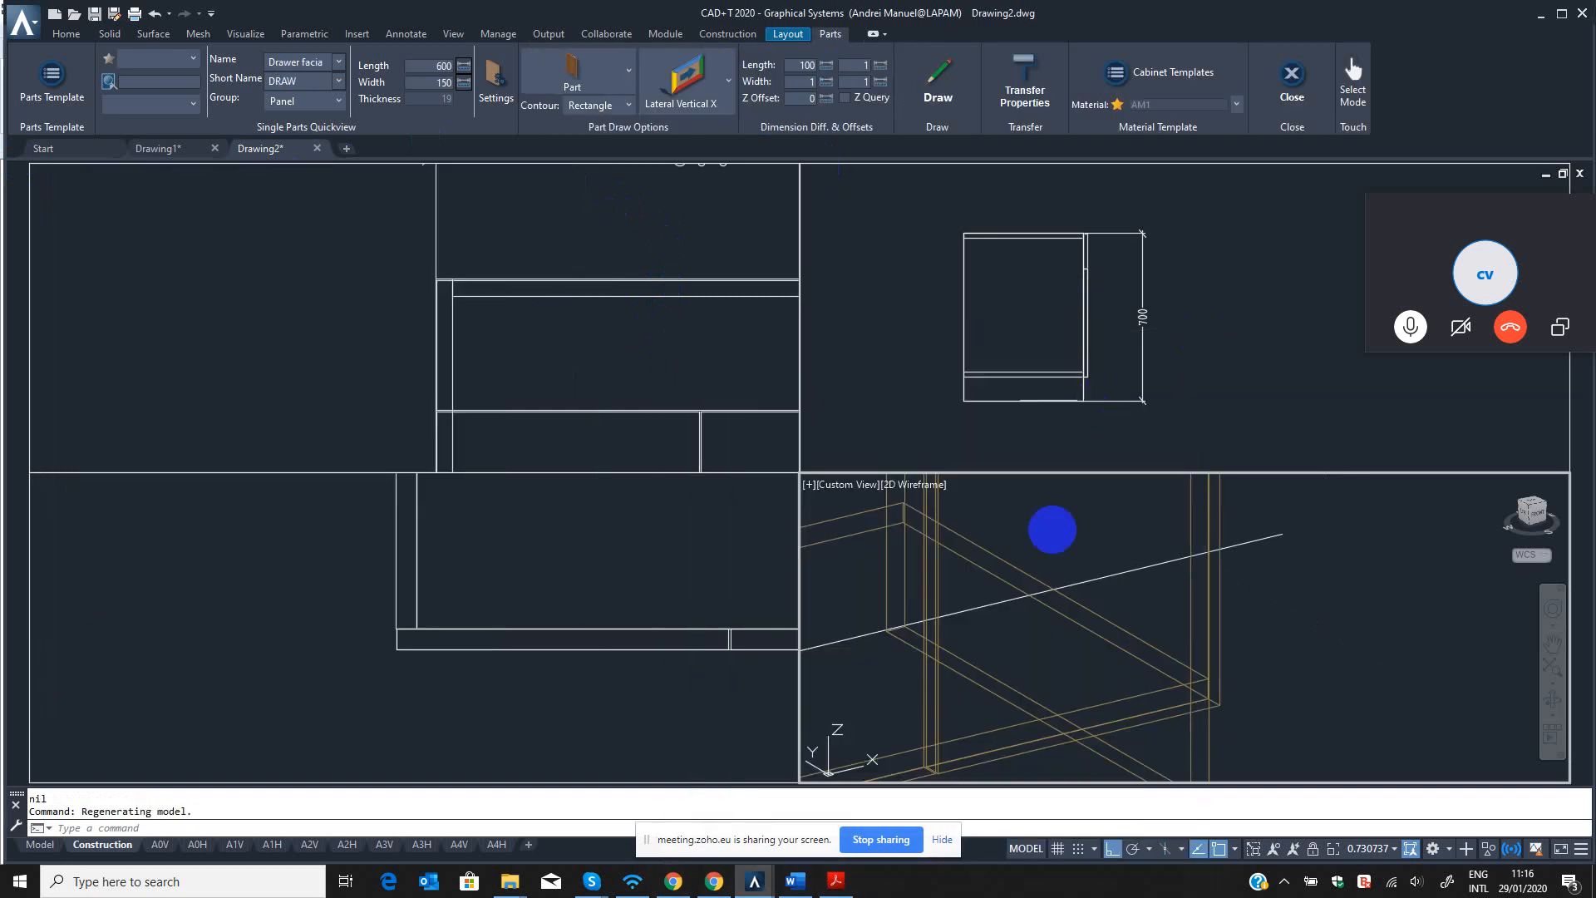
Open the part properties of the left front panel below the drawer facia with B3.
middle_drag(1052, 672, 1099, 657)
scroll(1048, 573, up, 4)
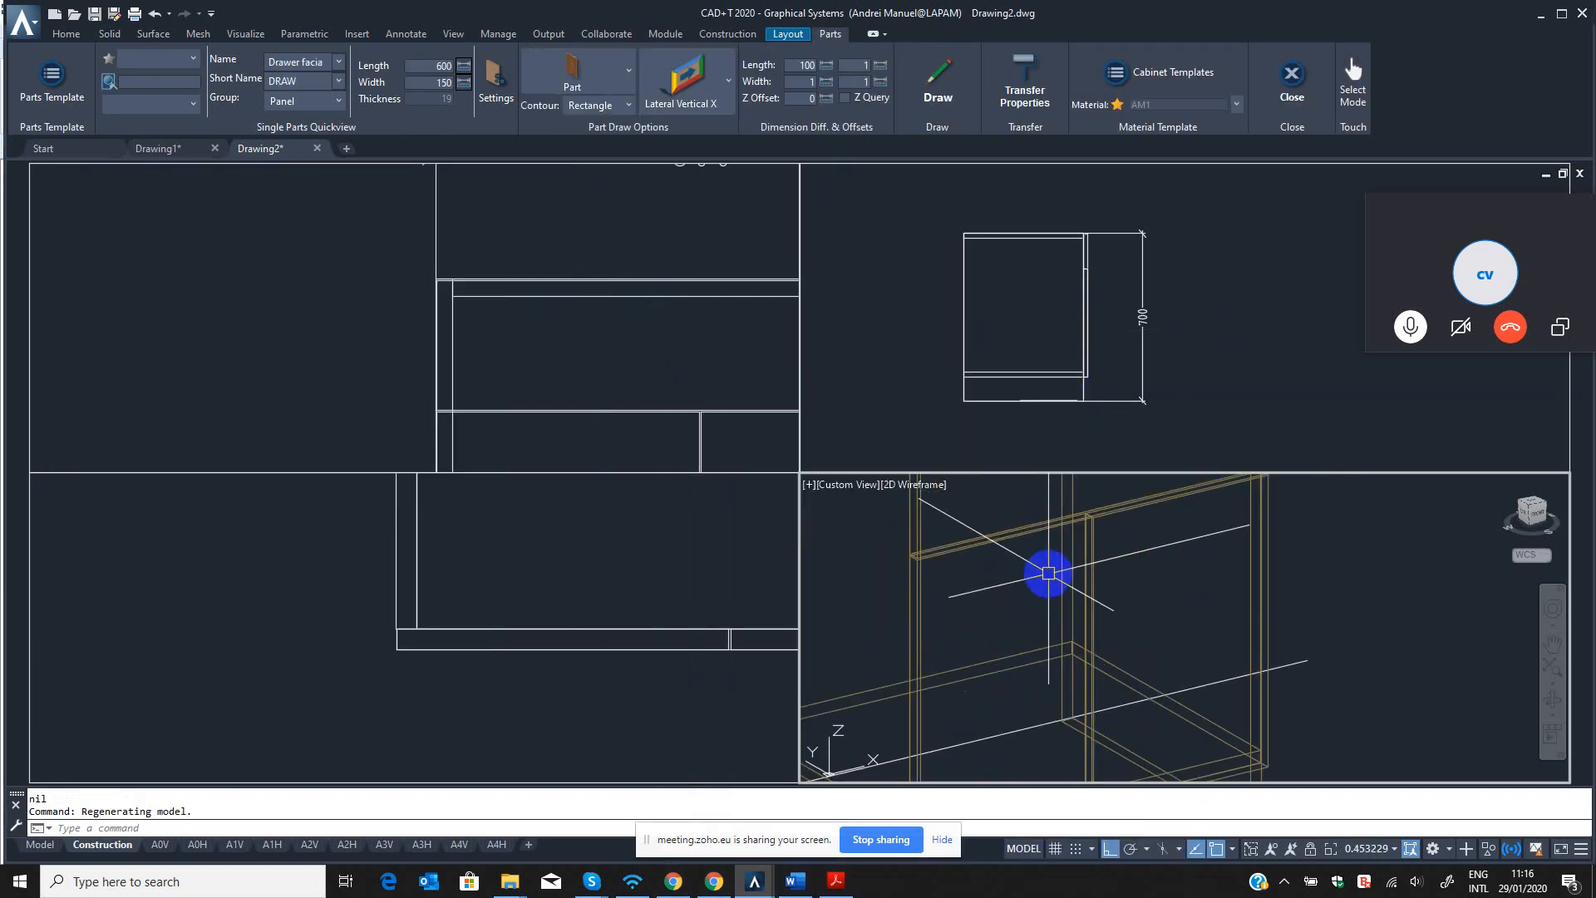
key(Escape)
key(Escape)
text(B3)
key(Return)
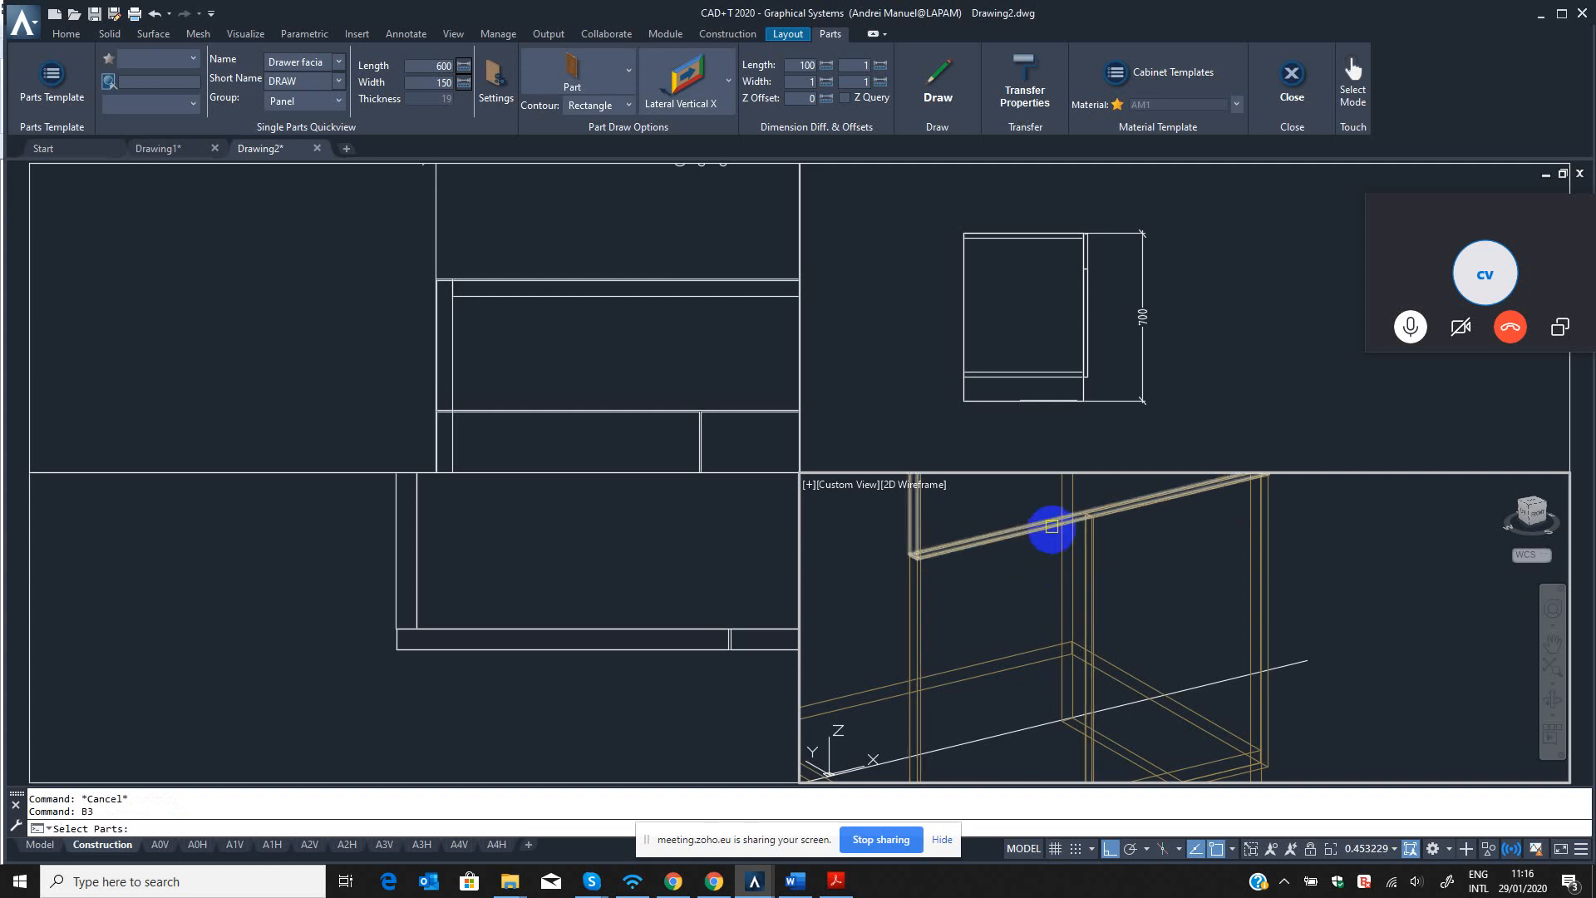
scroll(918, 570, up, 4)
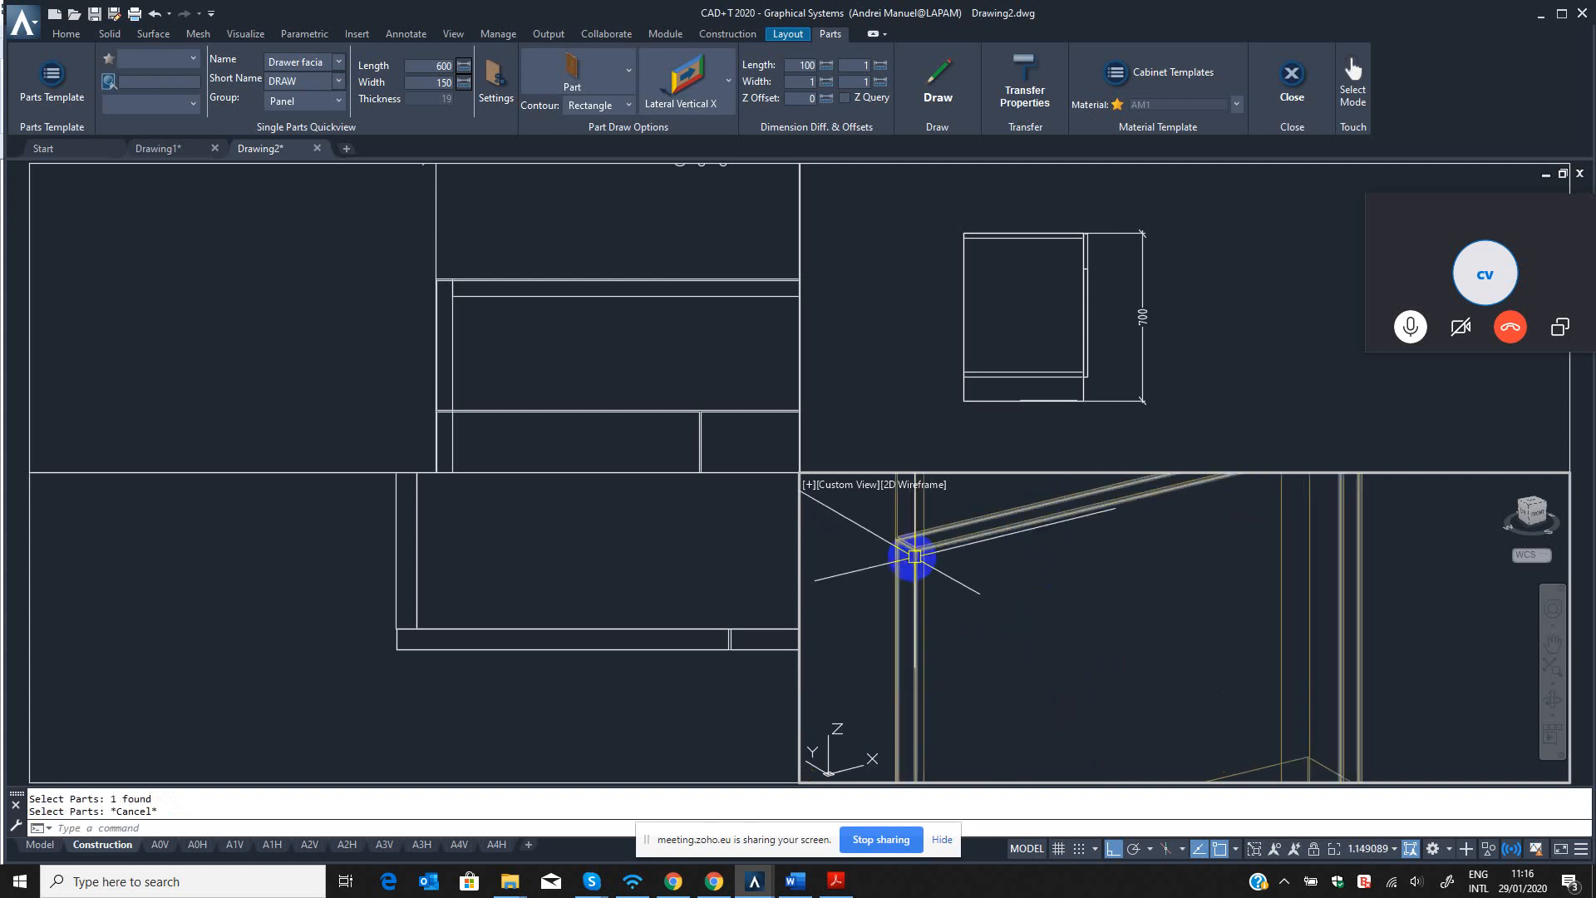
click(916, 566)
key(Return)
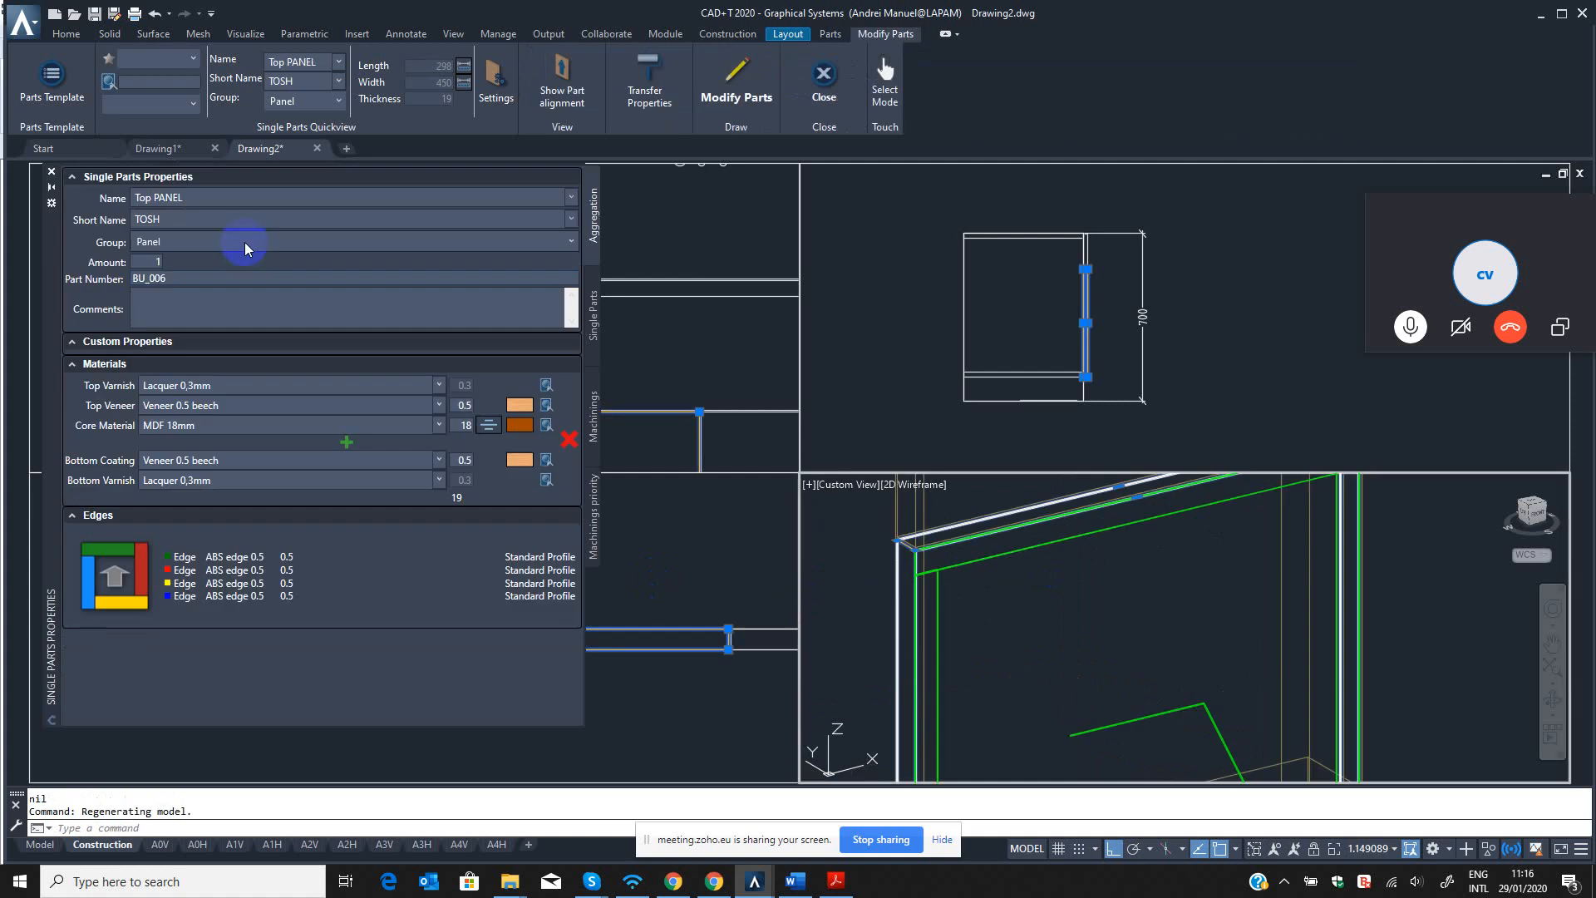
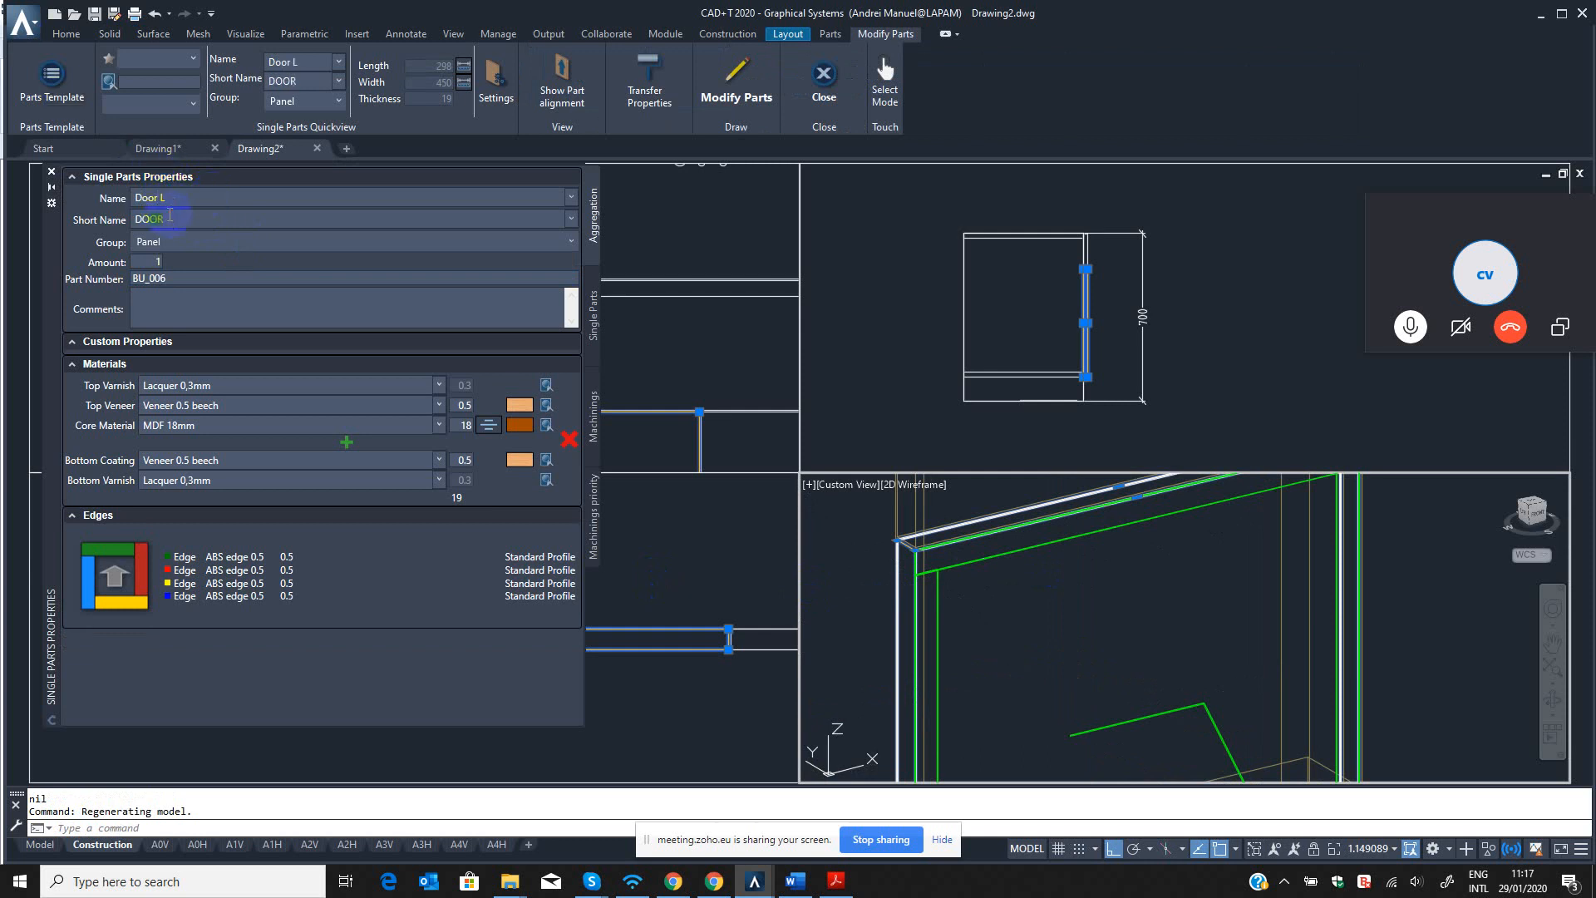
Apply the modification that names the left front panel Door L with the short name DOOR.
click(735, 91)
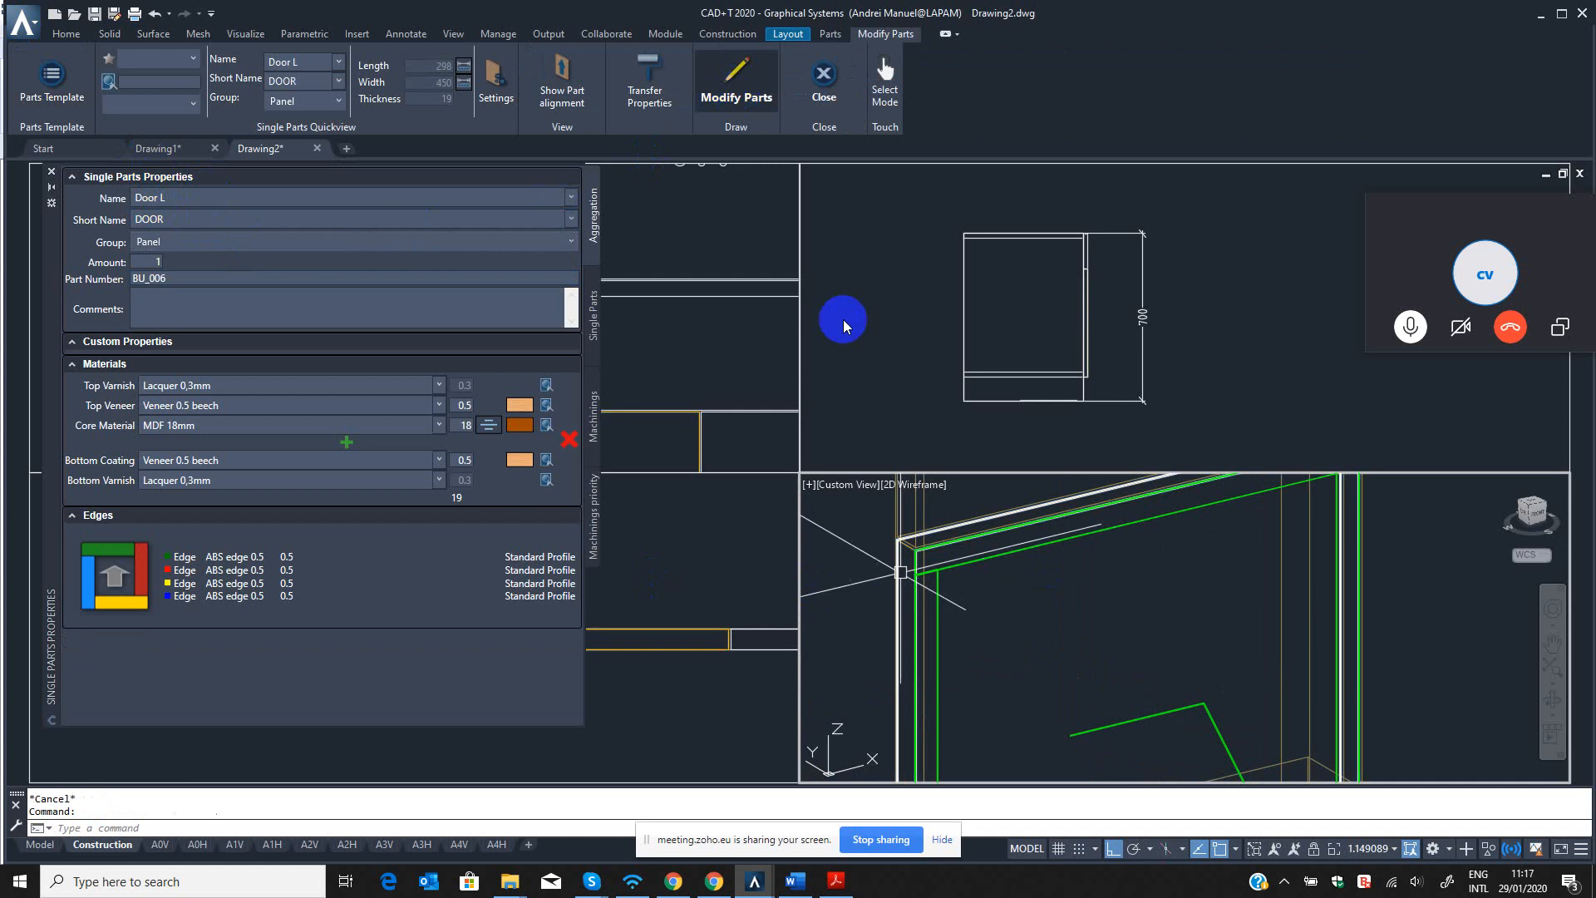
click(1198, 335)
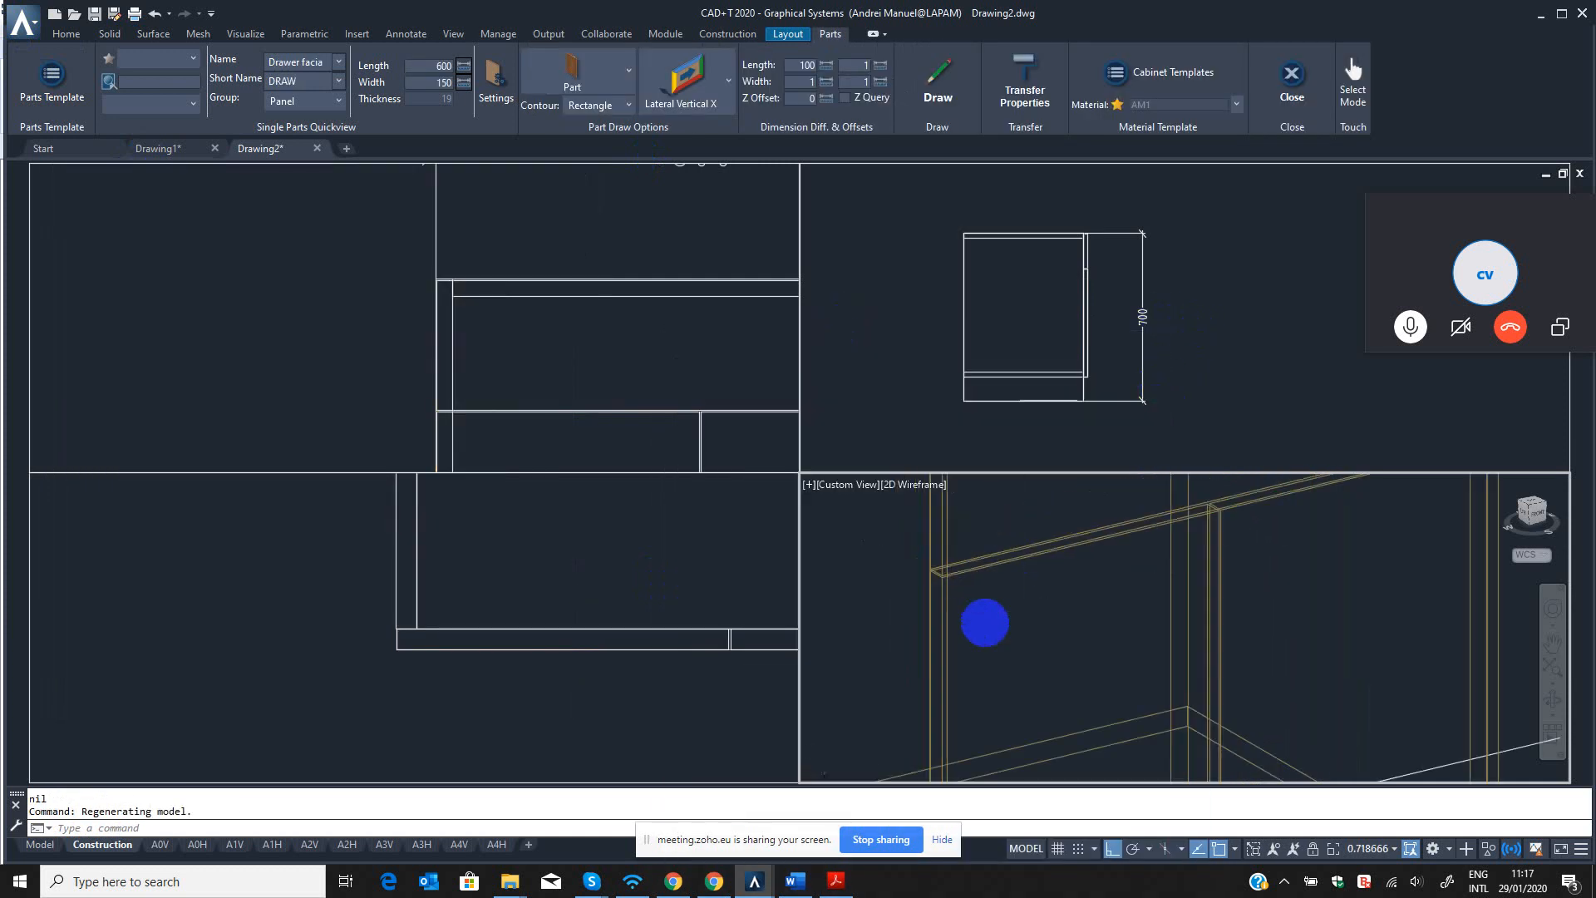
scroll(1033, 570, down, 3)
scroll(1094, 659, up, 3)
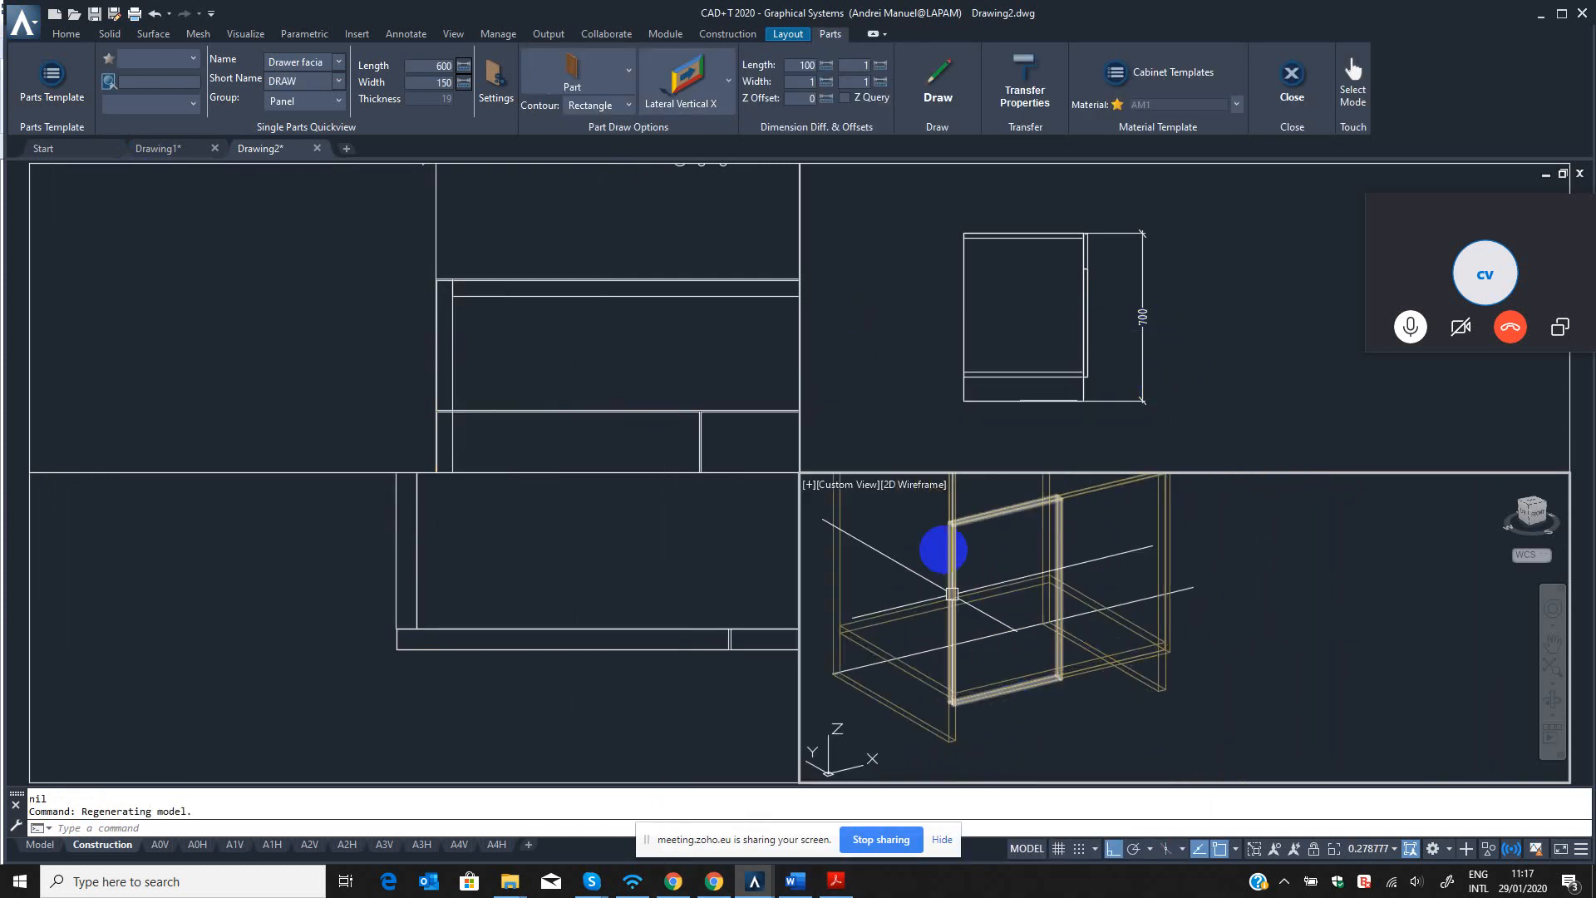
middle_drag(947, 549, 956, 590)
key(Escape)
key(Escape)
scroll(983, 509, down, 5)
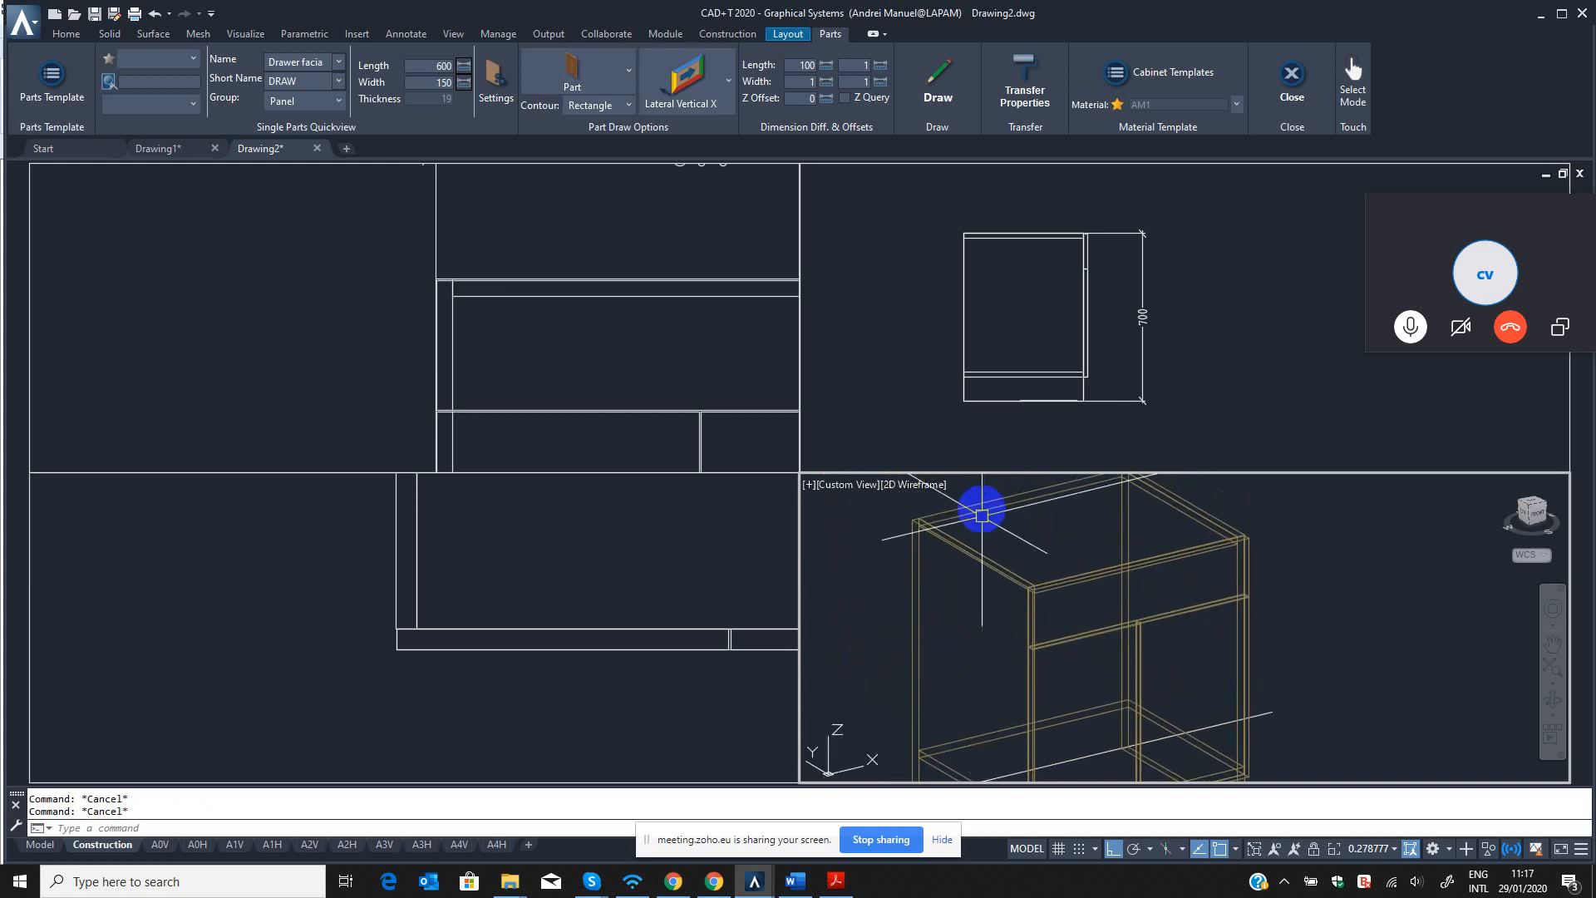
Name the new part Back panel with the short name BACK.
click(599, 680)
scroll(515, 674, down, 3)
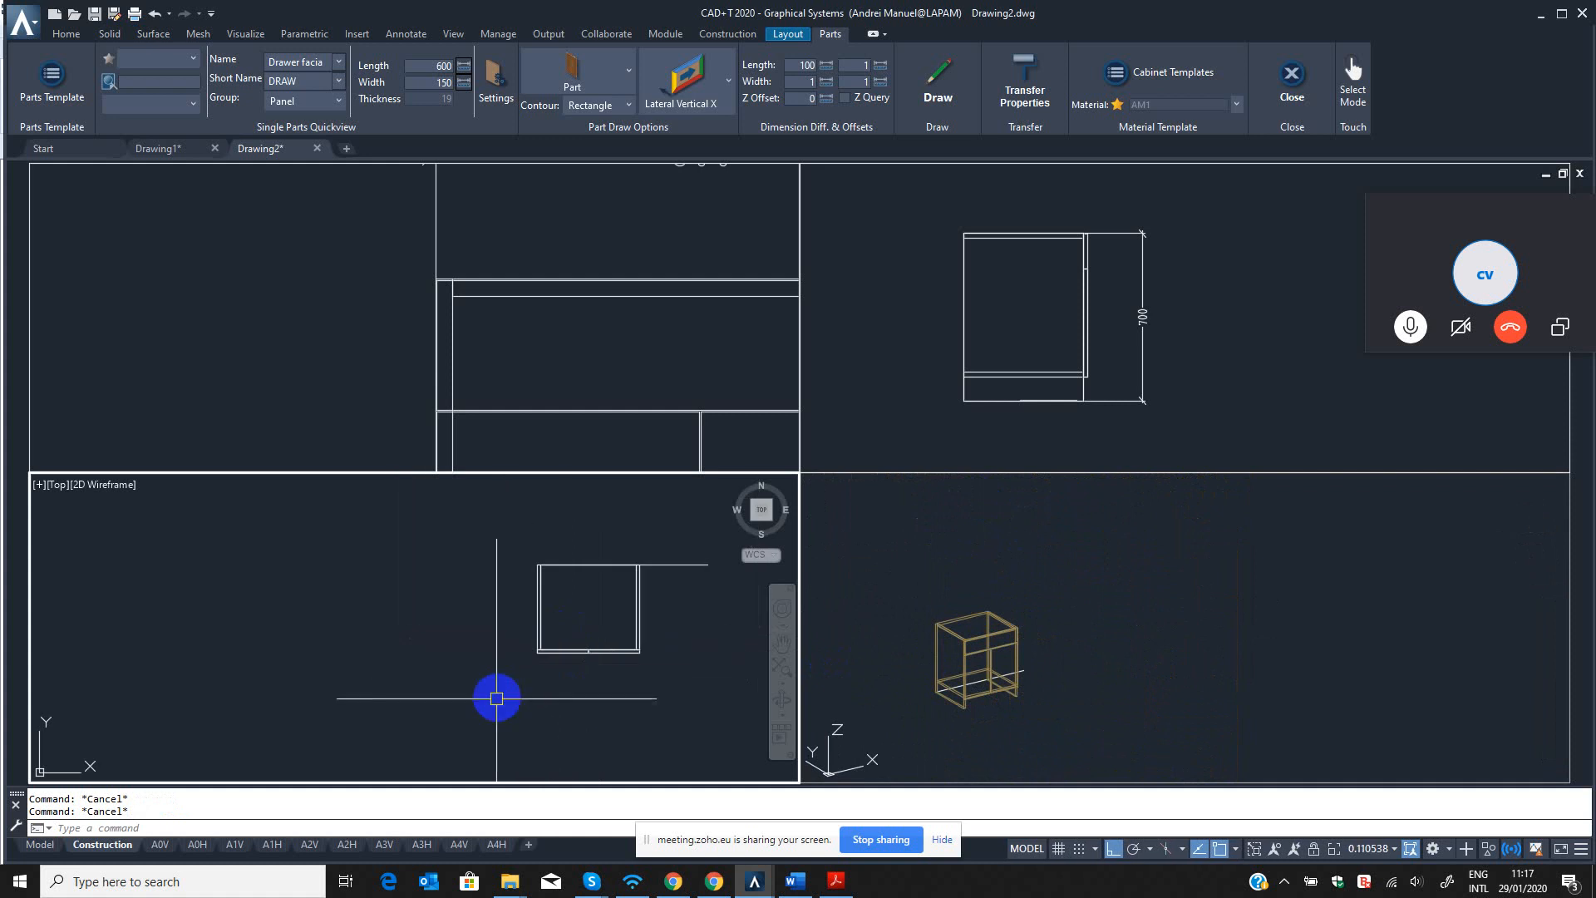
scroll(635, 559, up, 5)
scroll(661, 587, down, 2)
click(611, 415)
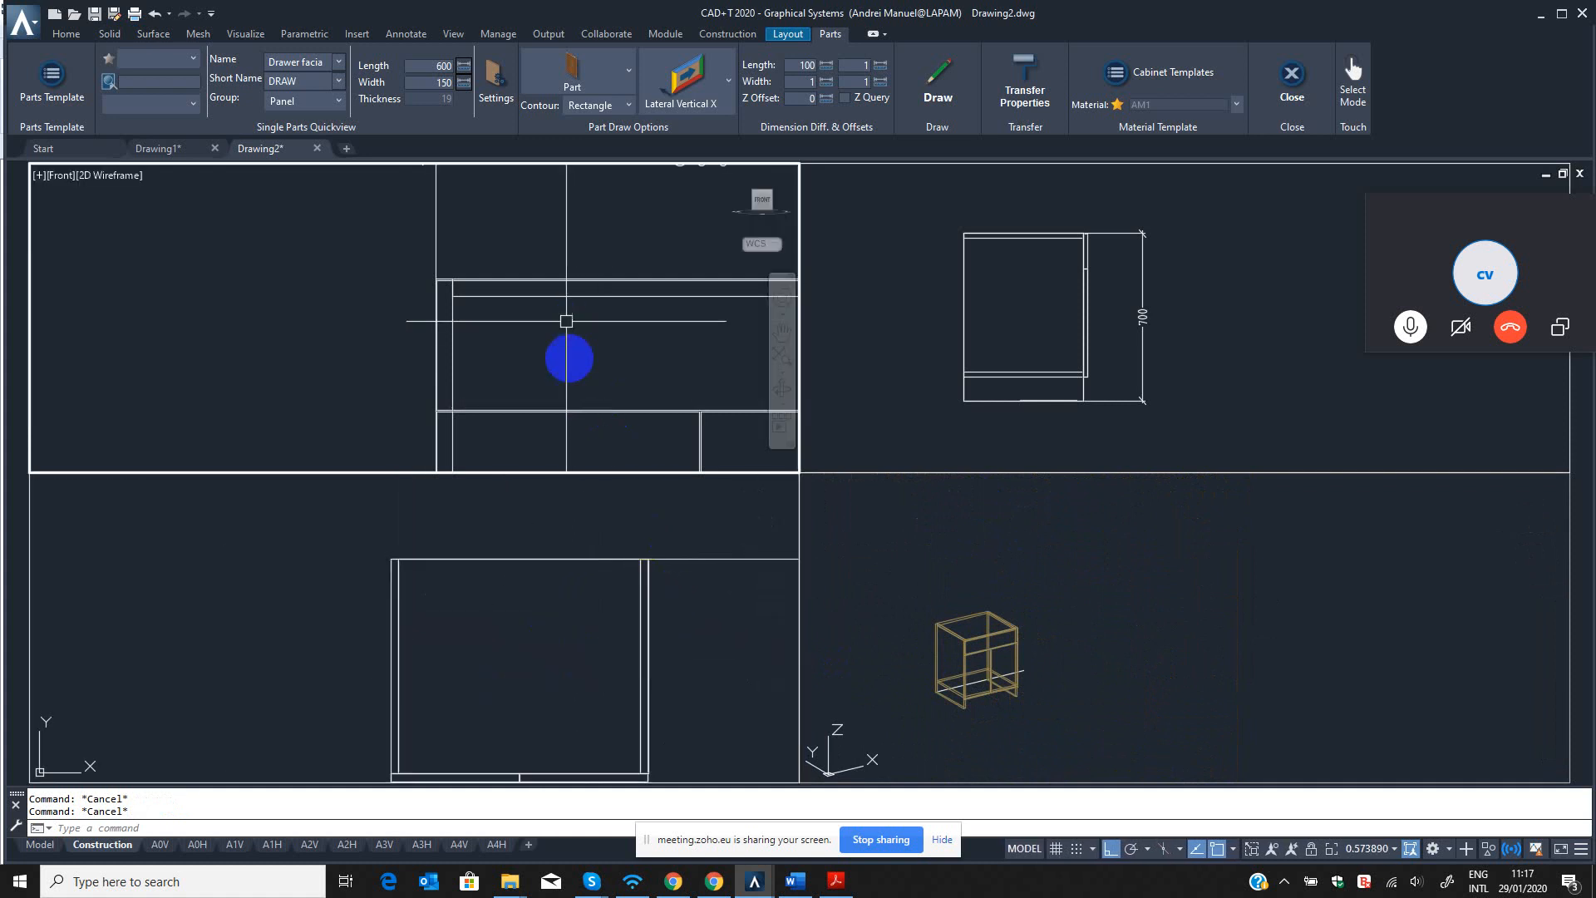
scroll(567, 349, down, 4)
click(615, 661)
scroll(615, 670, down, 2)
middle_drag(615, 670, 601, 656)
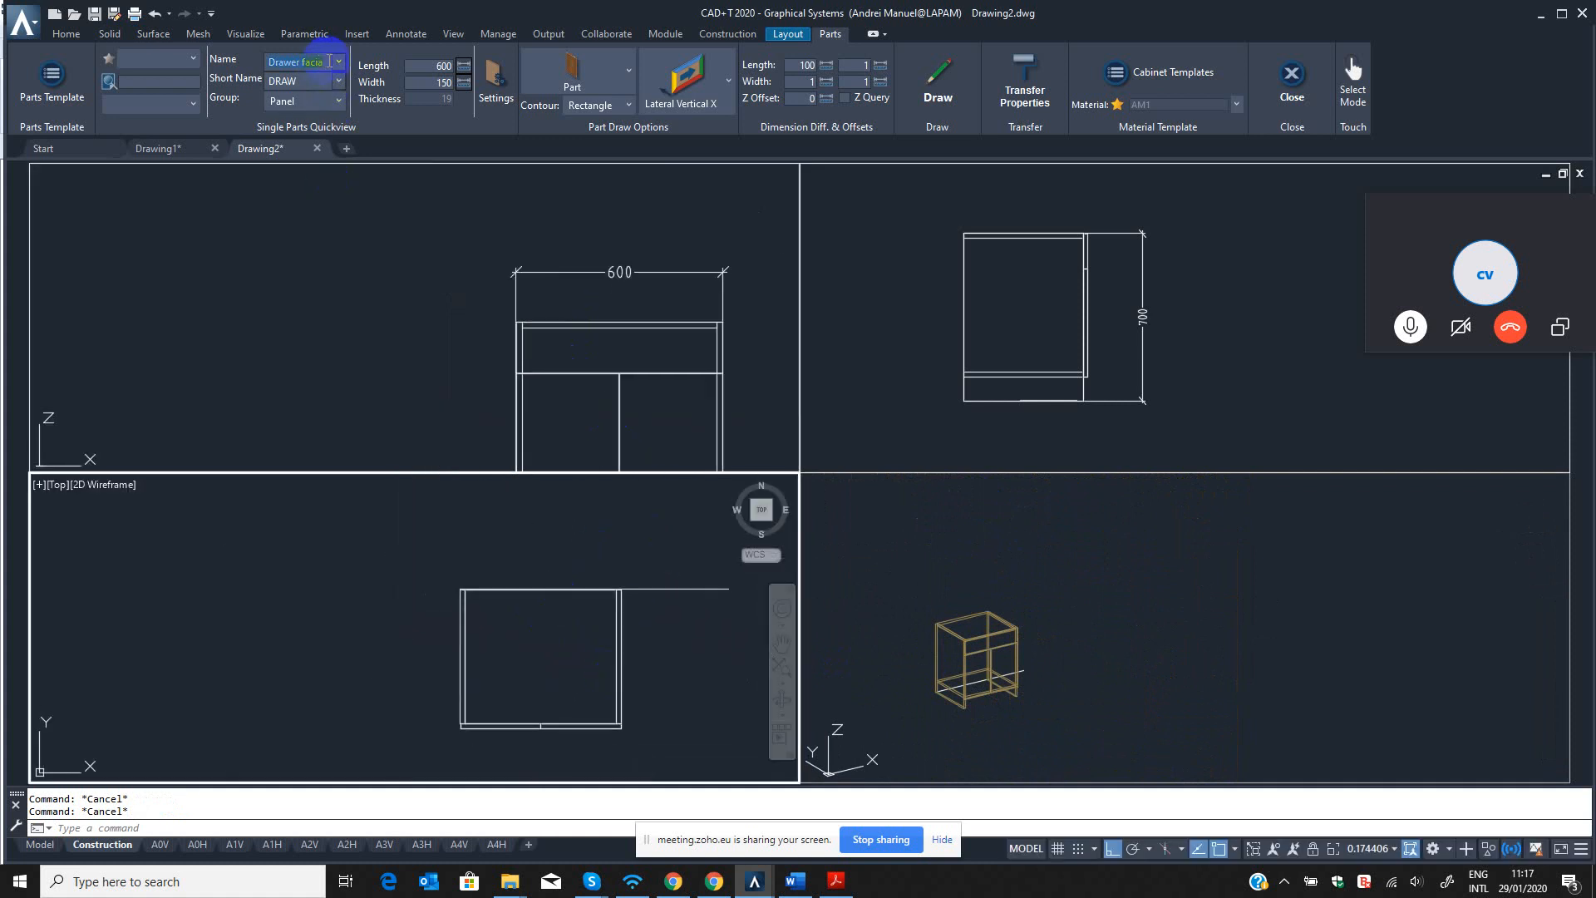
drag(329, 61, 250, 67)
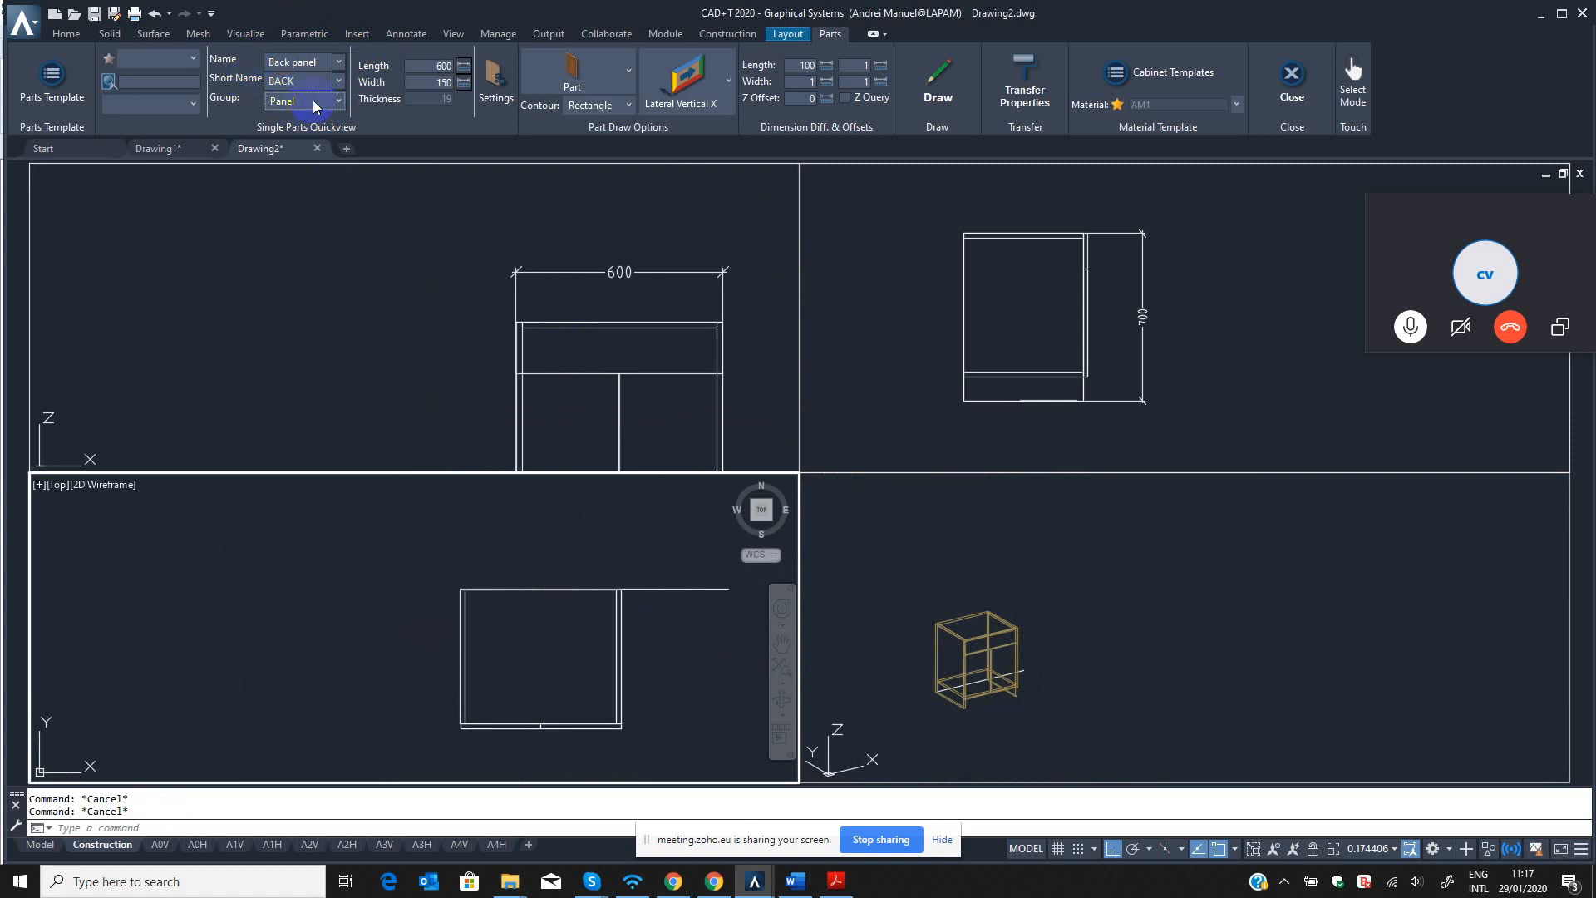
Set the back panel's length to 700 and its width to 600.
click(449, 65)
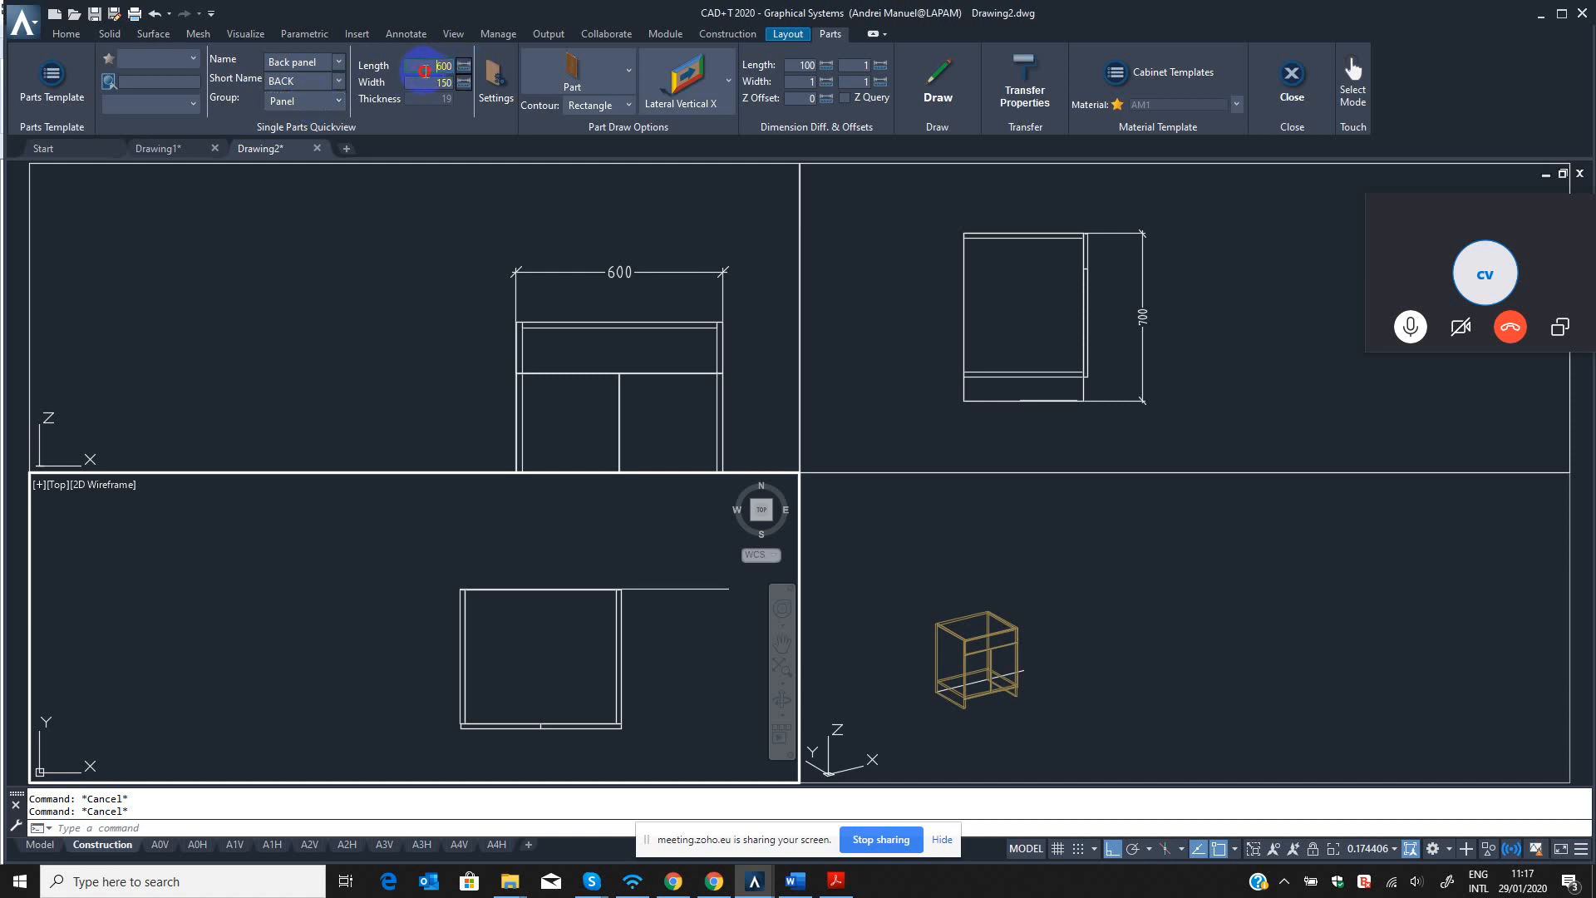
click(577, 617)
click(549, 355)
key(Escape)
scroll(529, 337, down, 4)
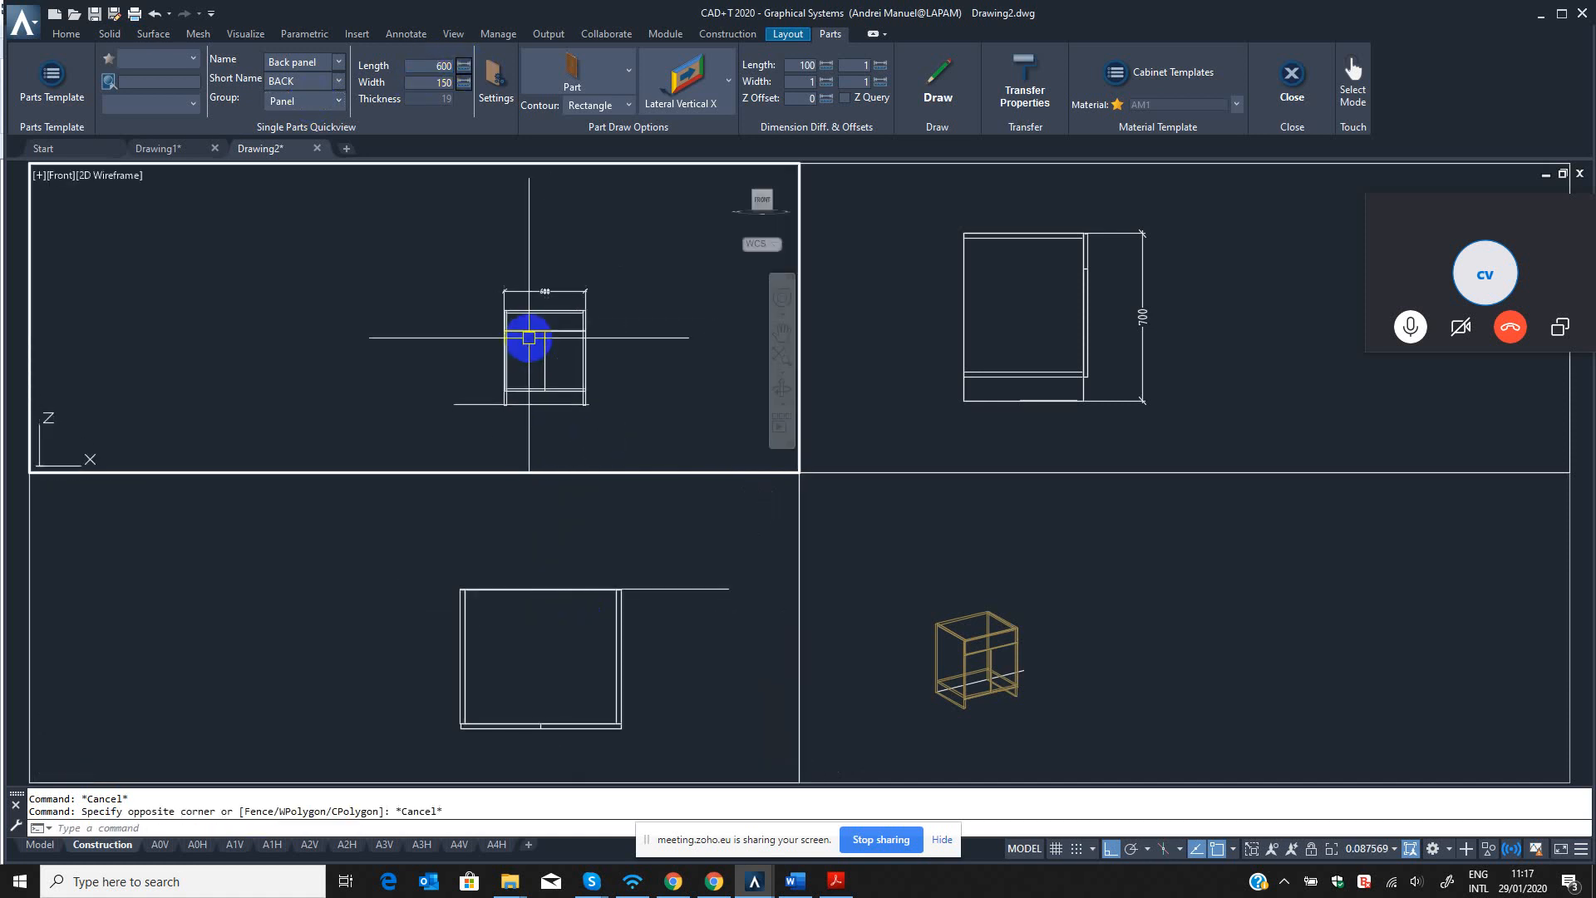
key(Escape)
text(dli)
key(Return)
scroll(599, 416, up, 4)
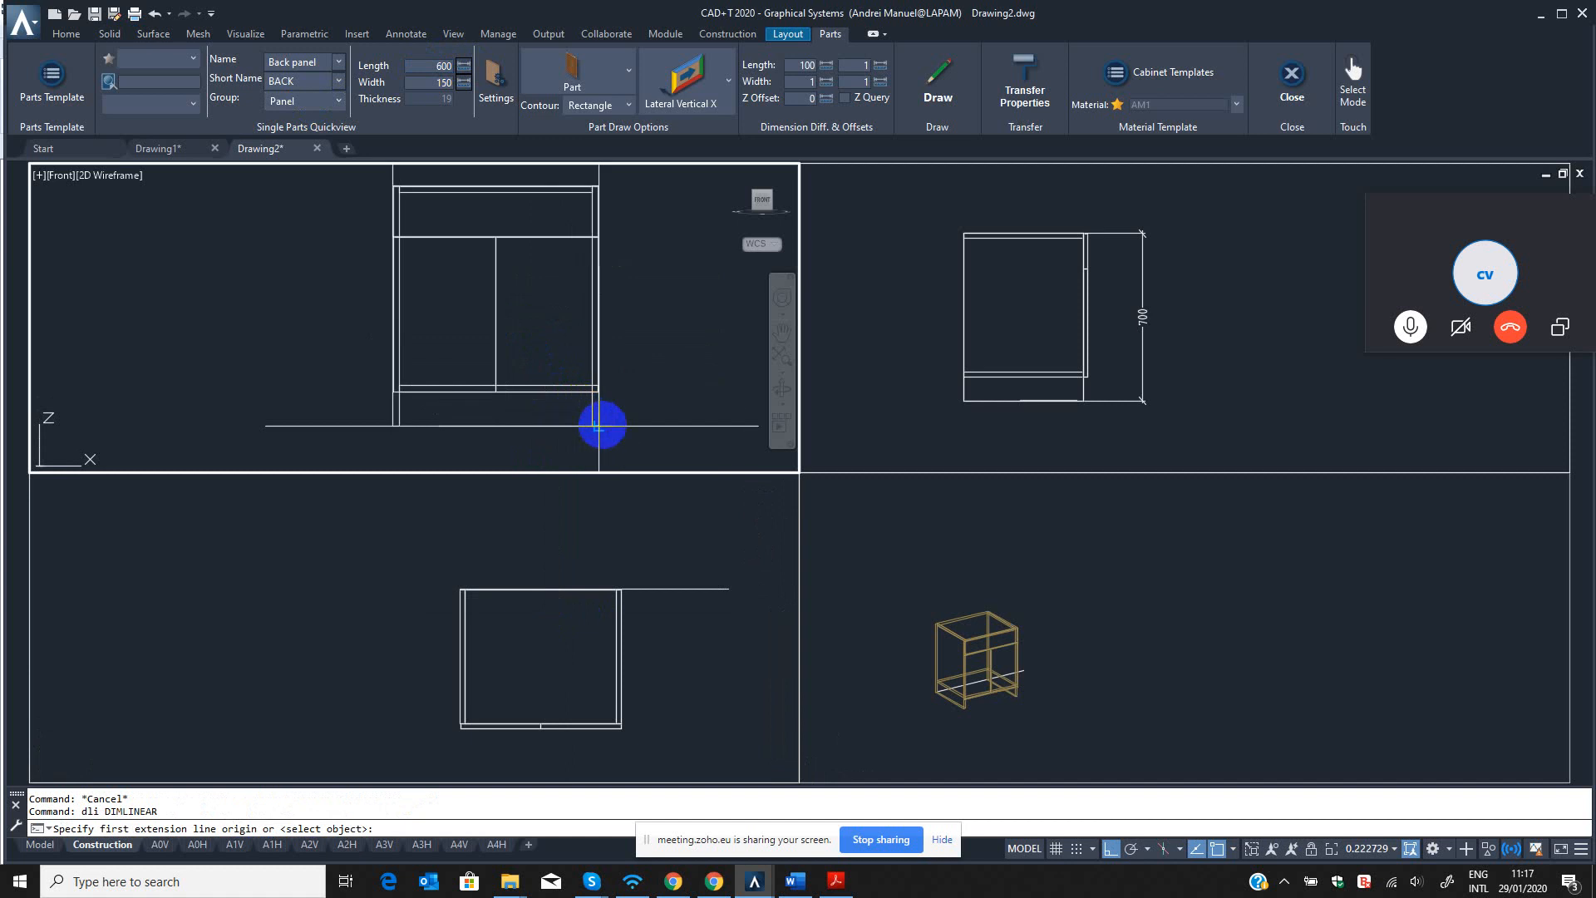
scroll(553, 259, up, 4)
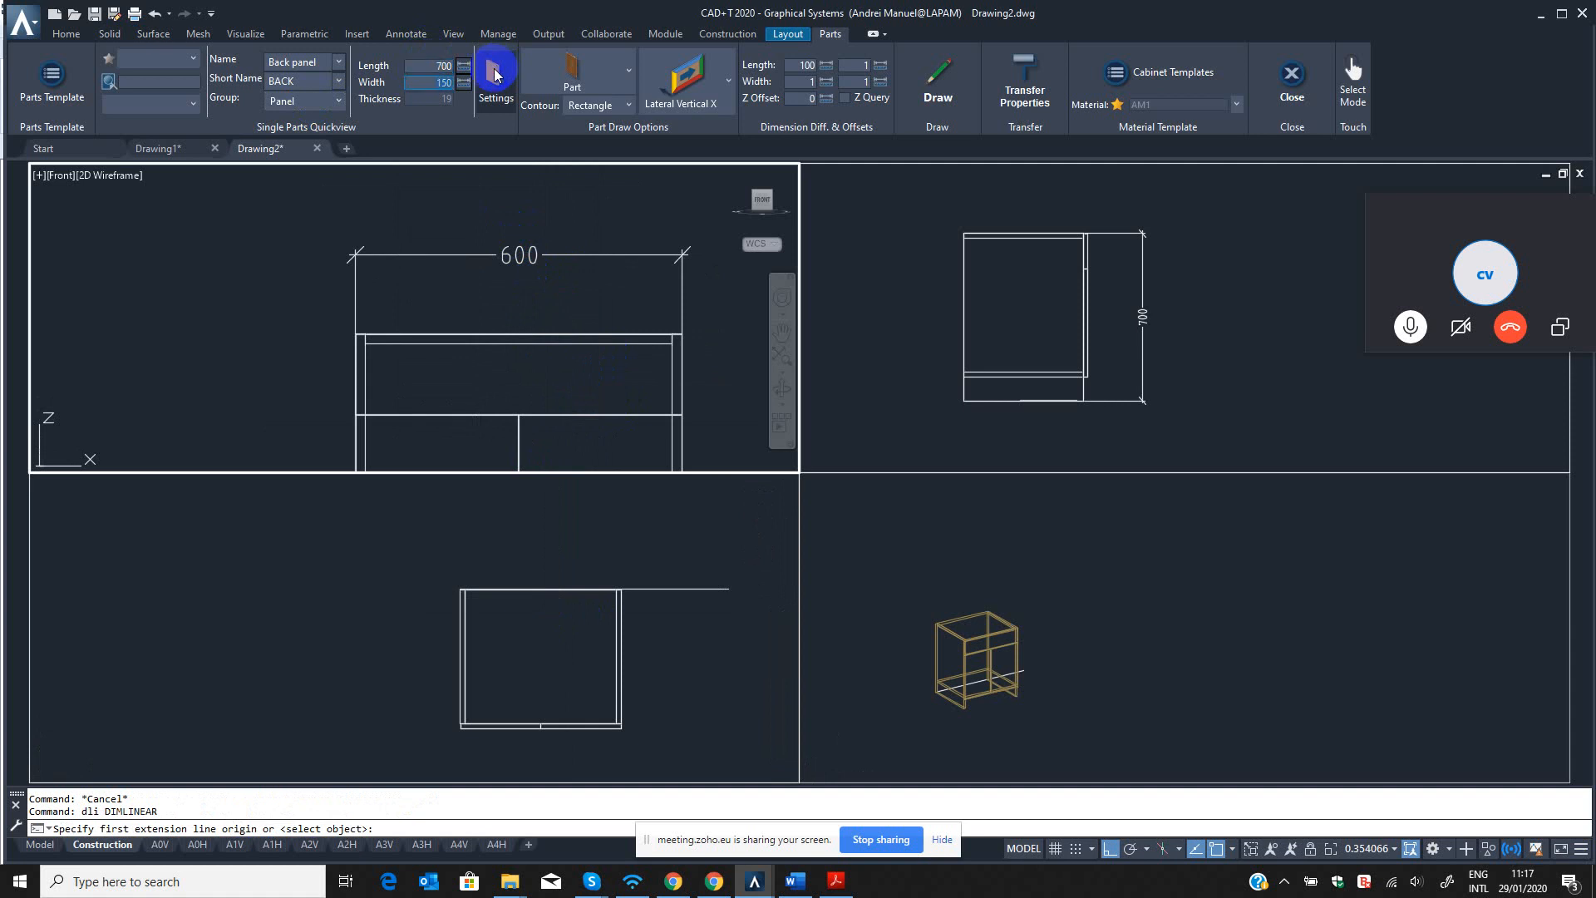
Choose Door Left as the draw orientation for the back panel.
click(703, 95)
scroll(696, 333, down, 3)
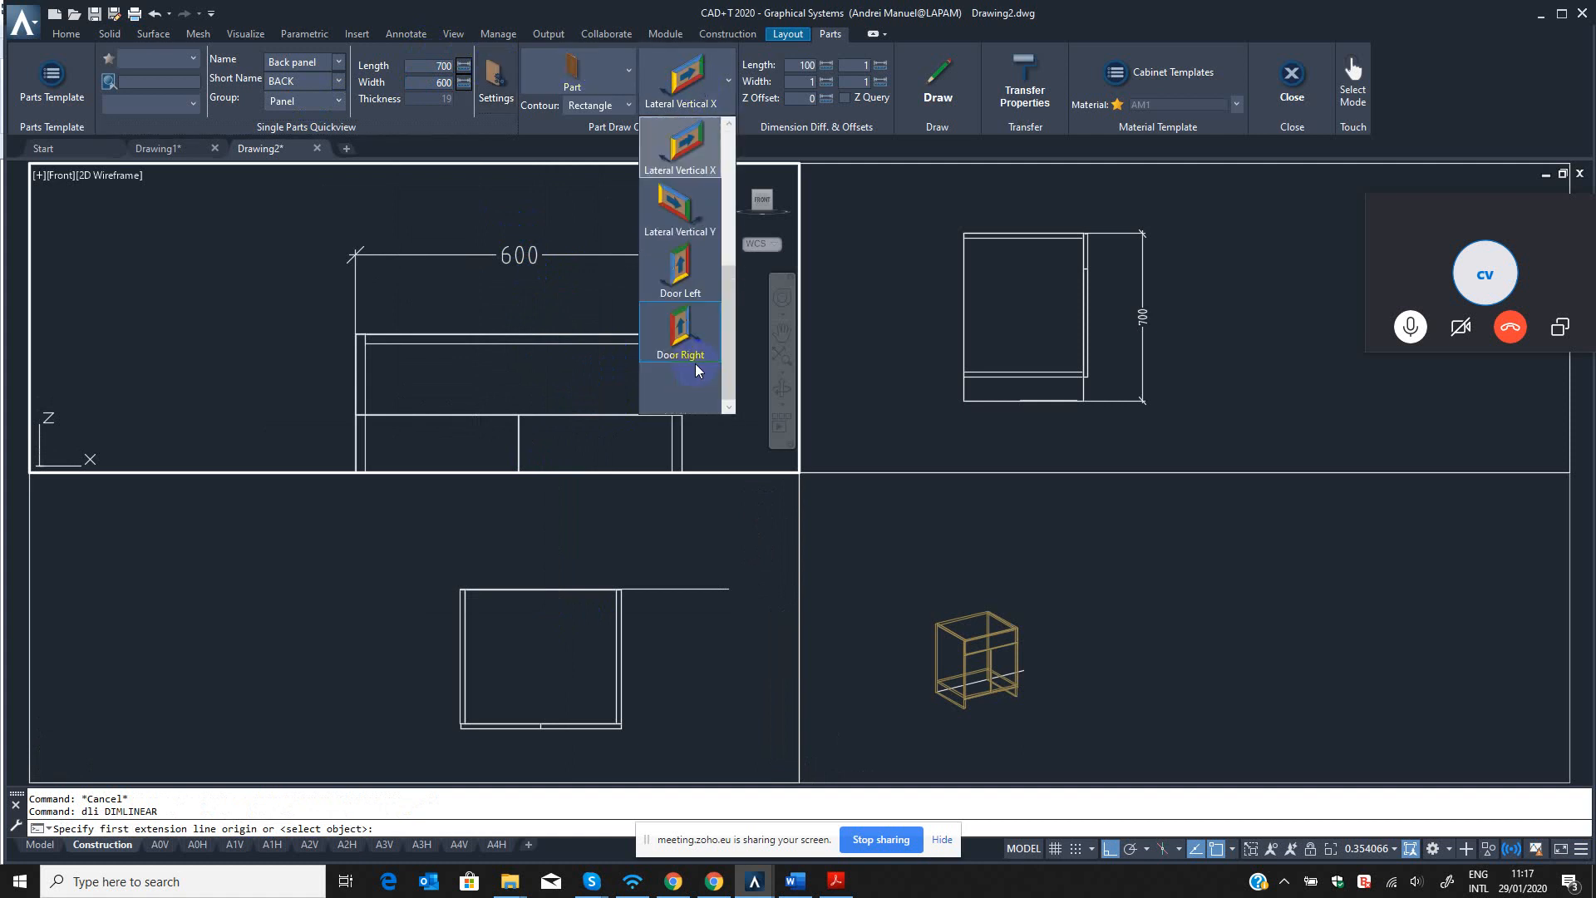
click(680, 266)
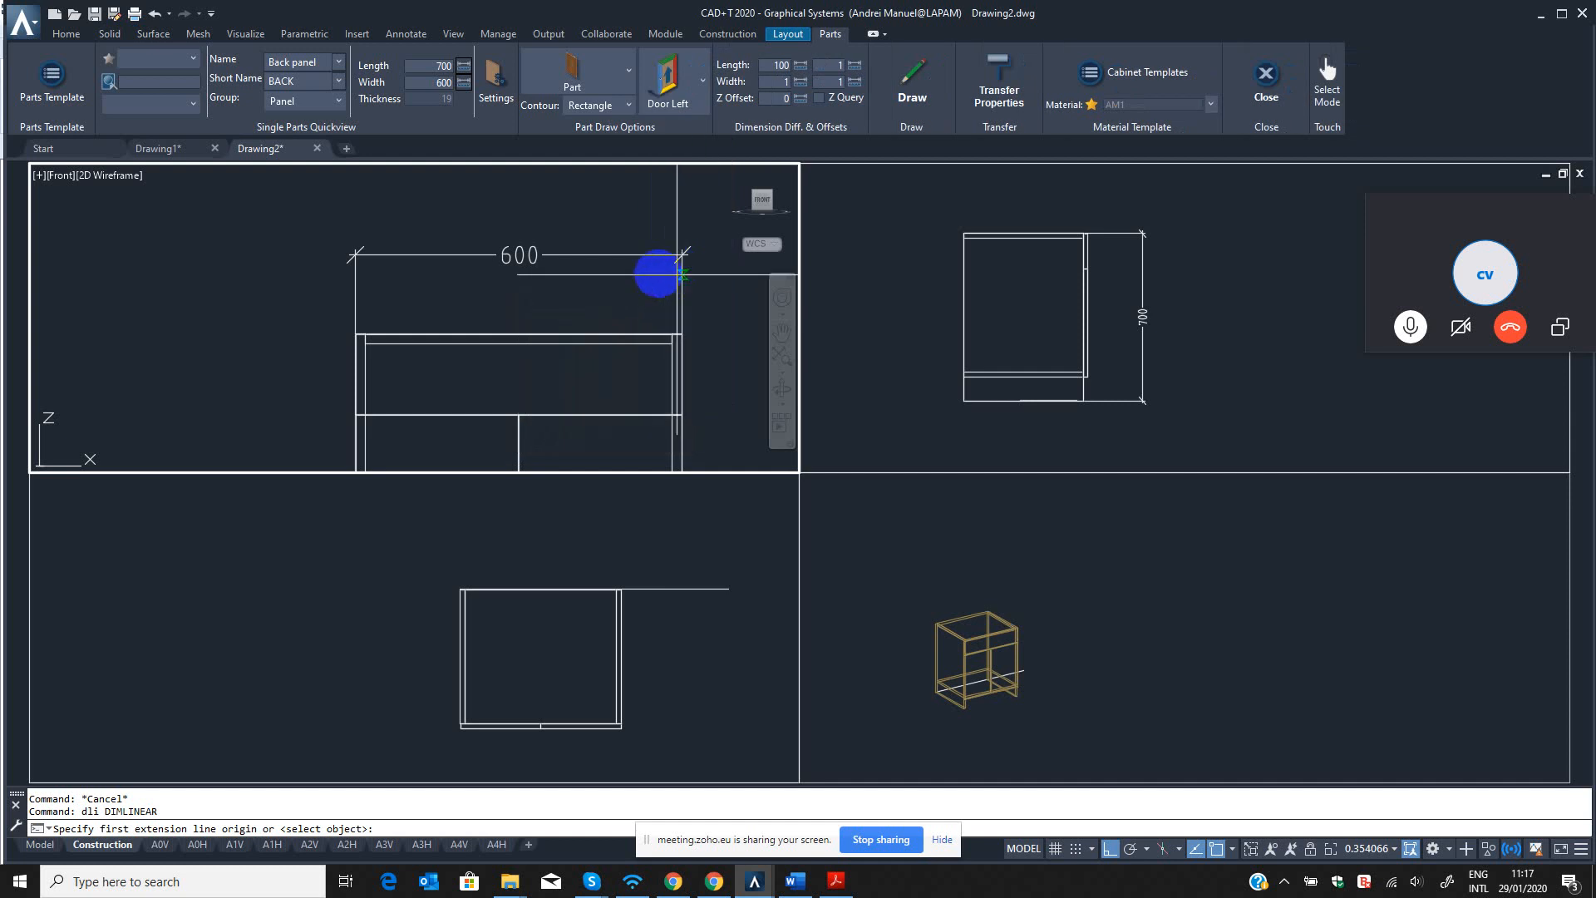
click(706, 633)
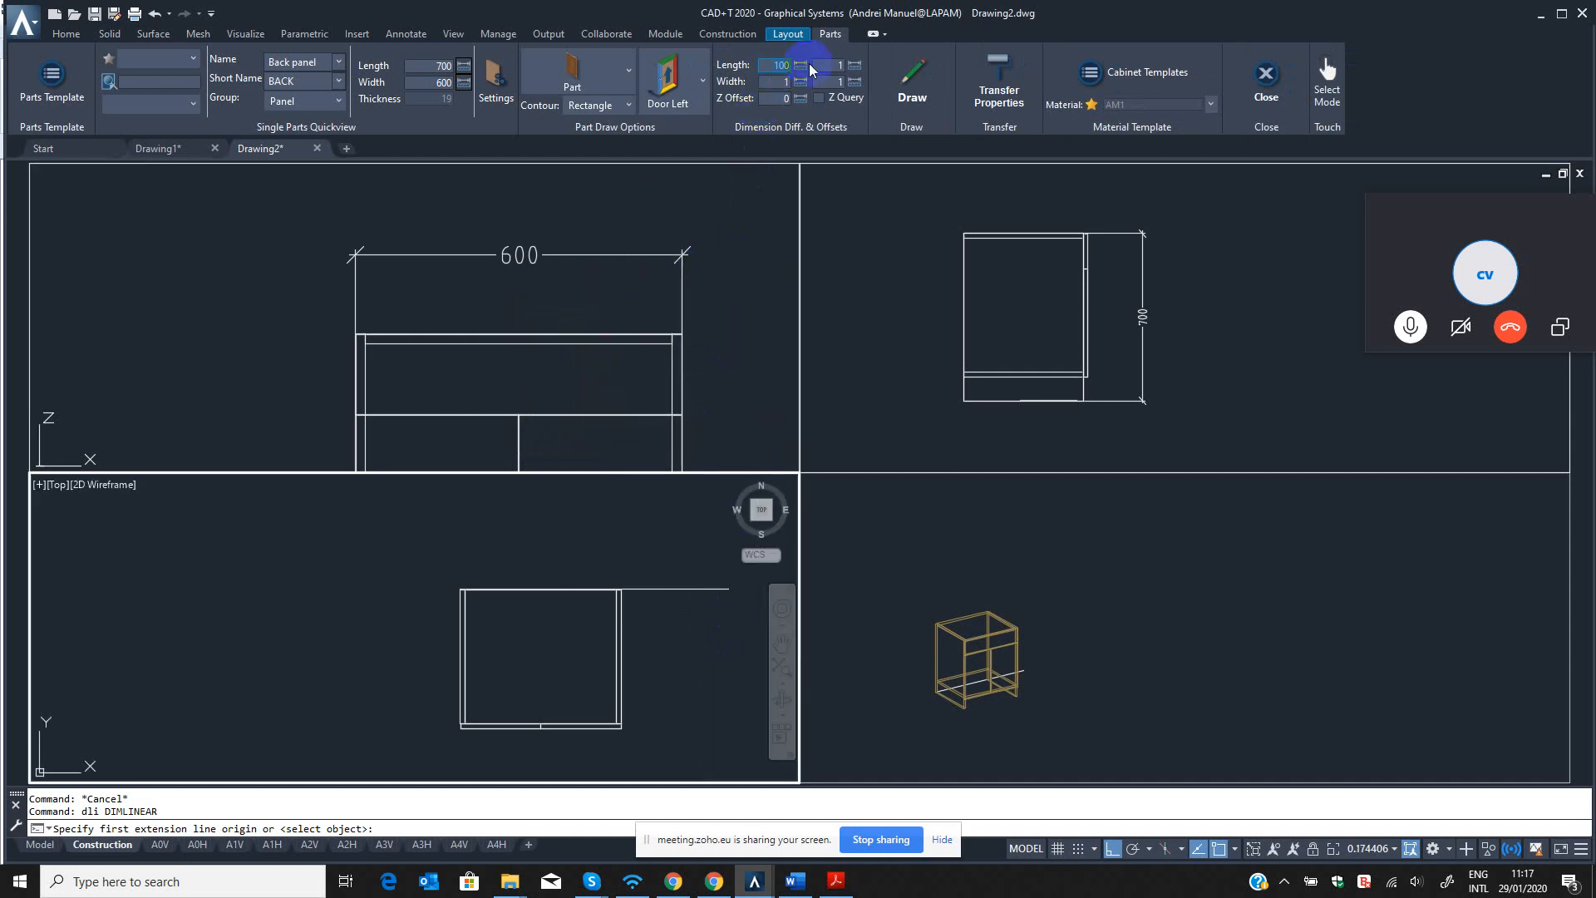
Set the back panel's length and width dimension differences and offsets all to 0.
text(0)
click(847, 65)
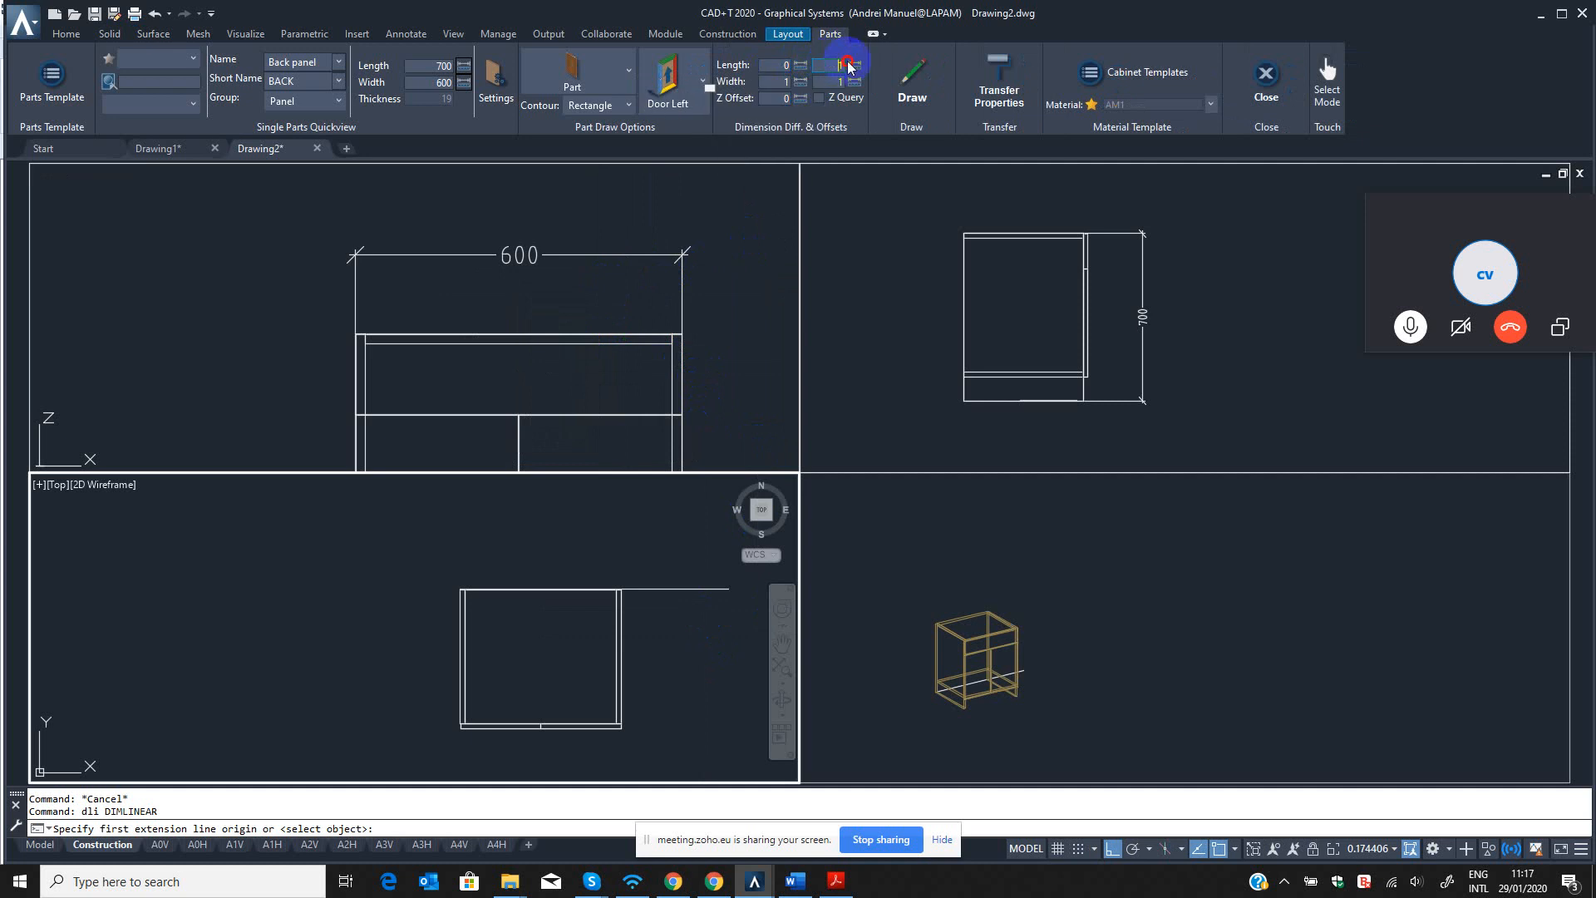
text(0)
click(828, 81)
text(0)
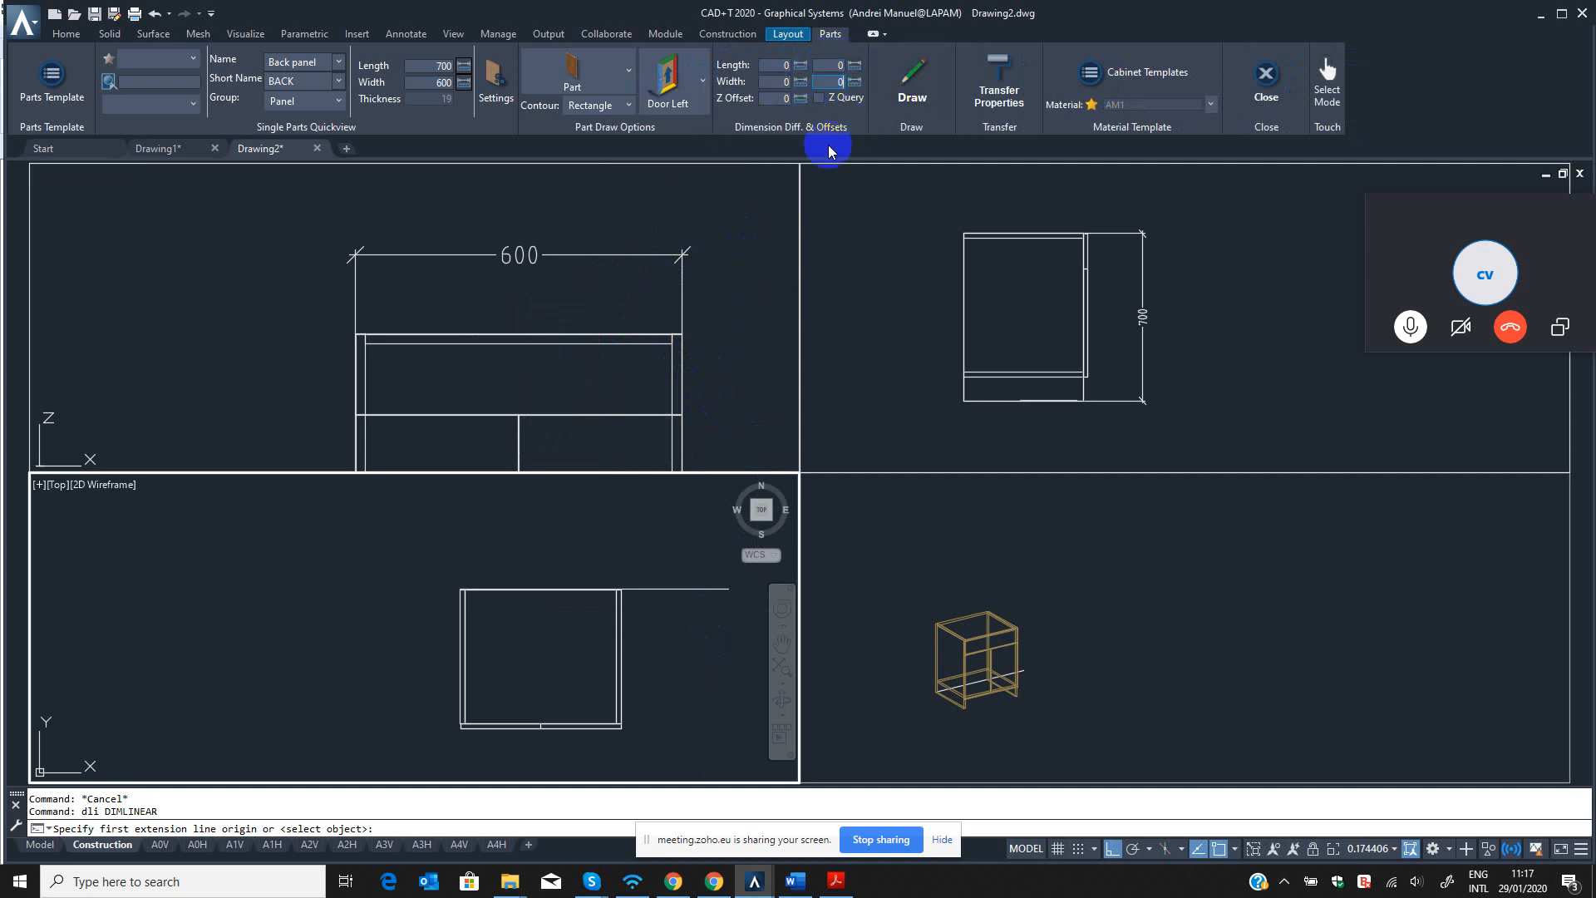
click(872, 226)
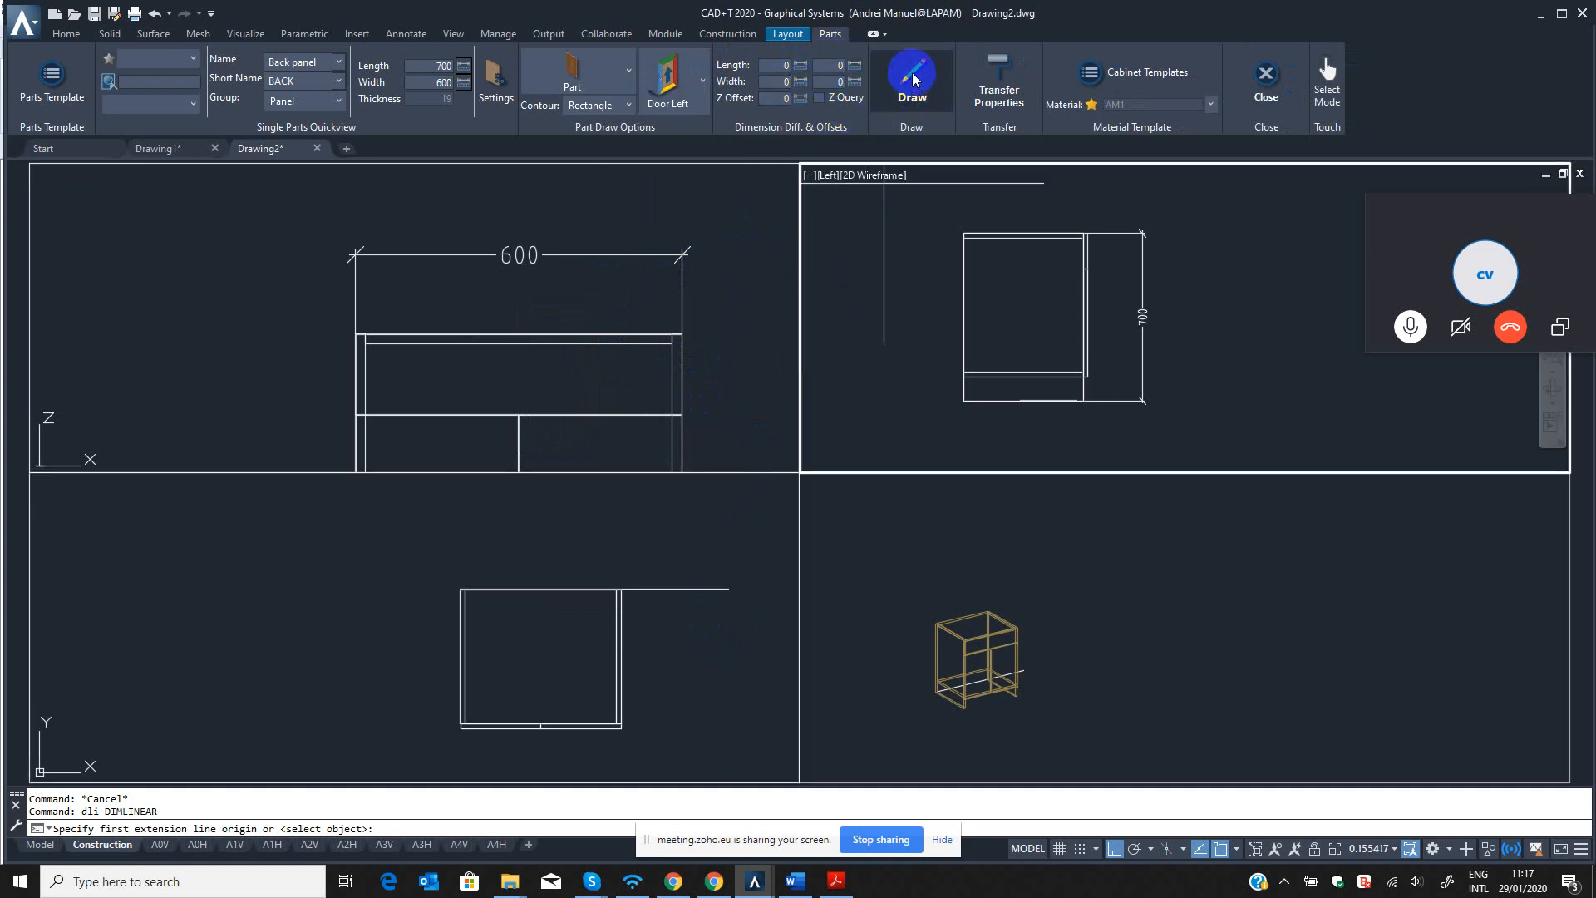
Try to draw the back panel from the cabinet's rear left corner in the top view.
click(915, 80)
click(616, 656)
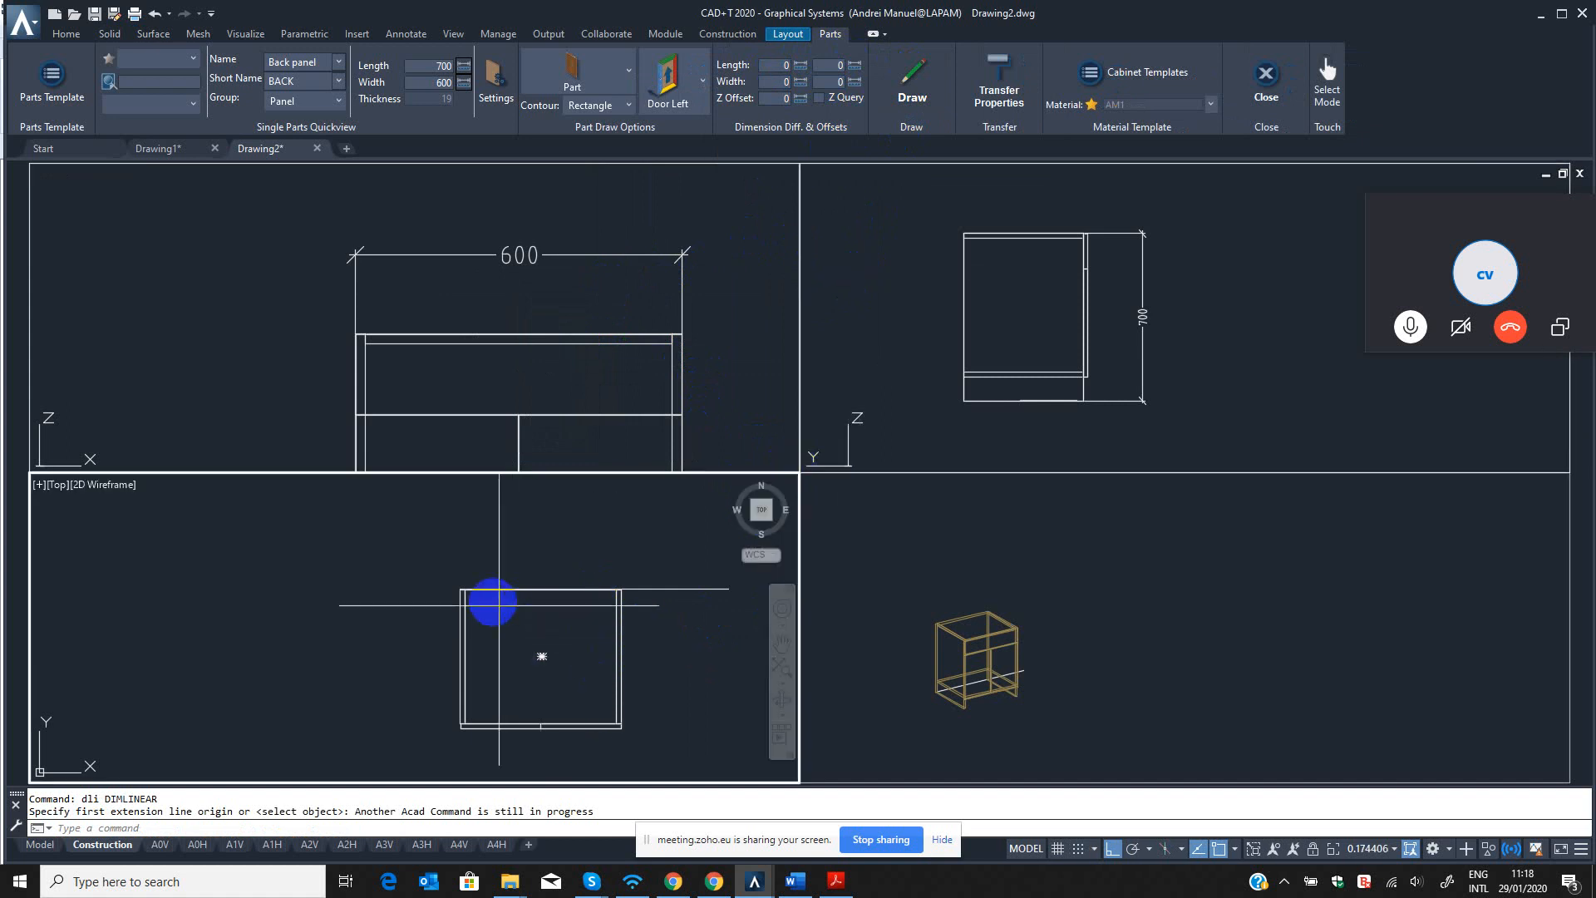
scroll(493, 603, up, 6)
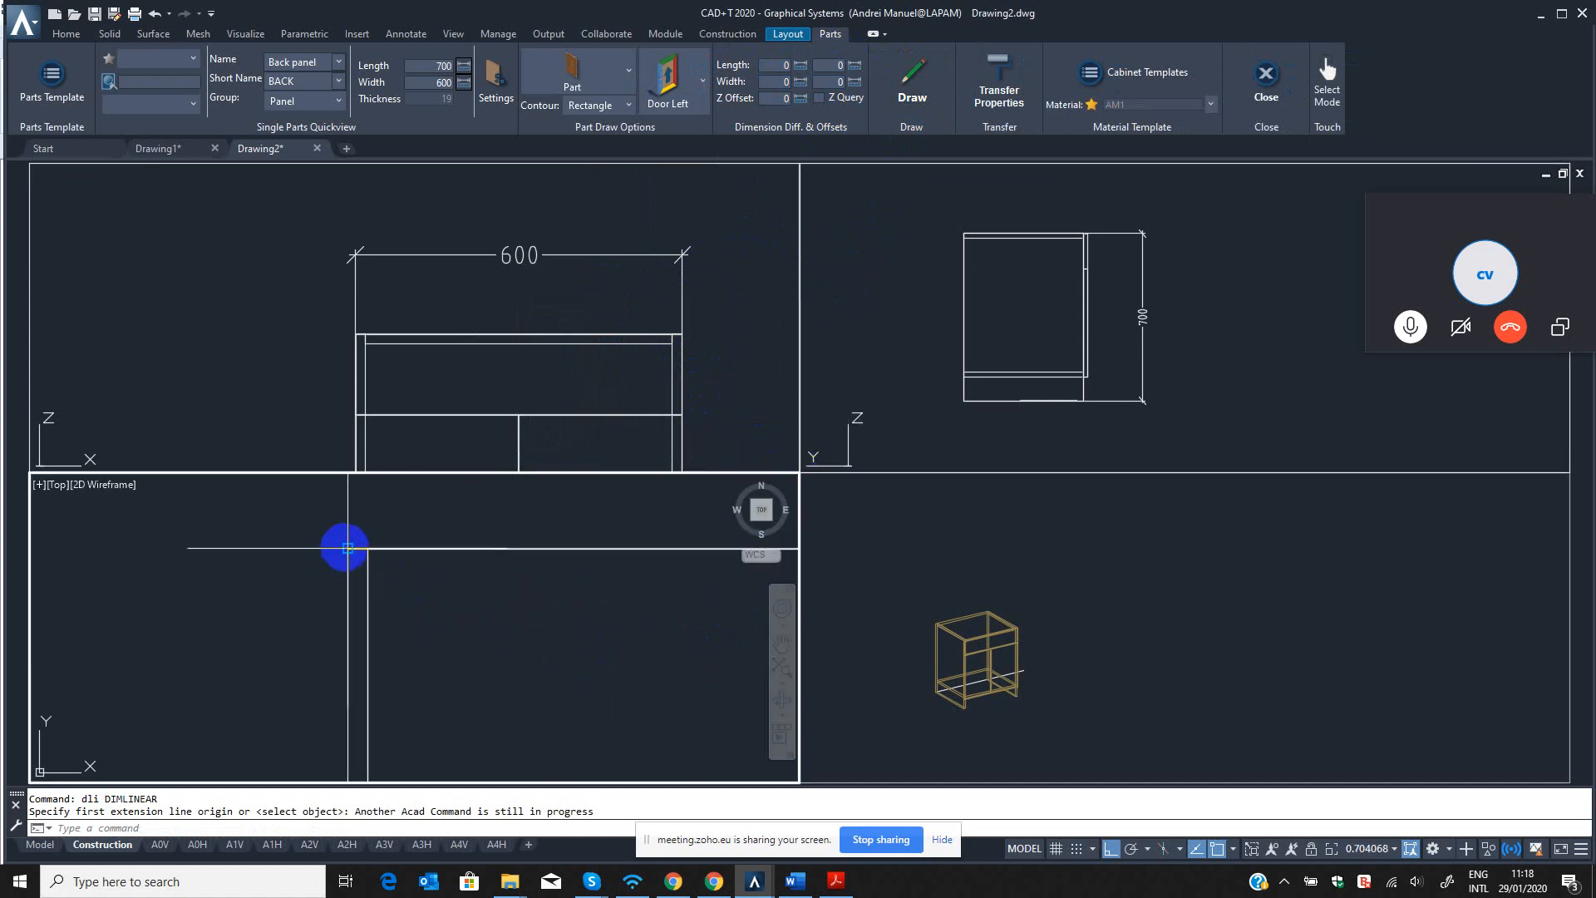
click(347, 548)
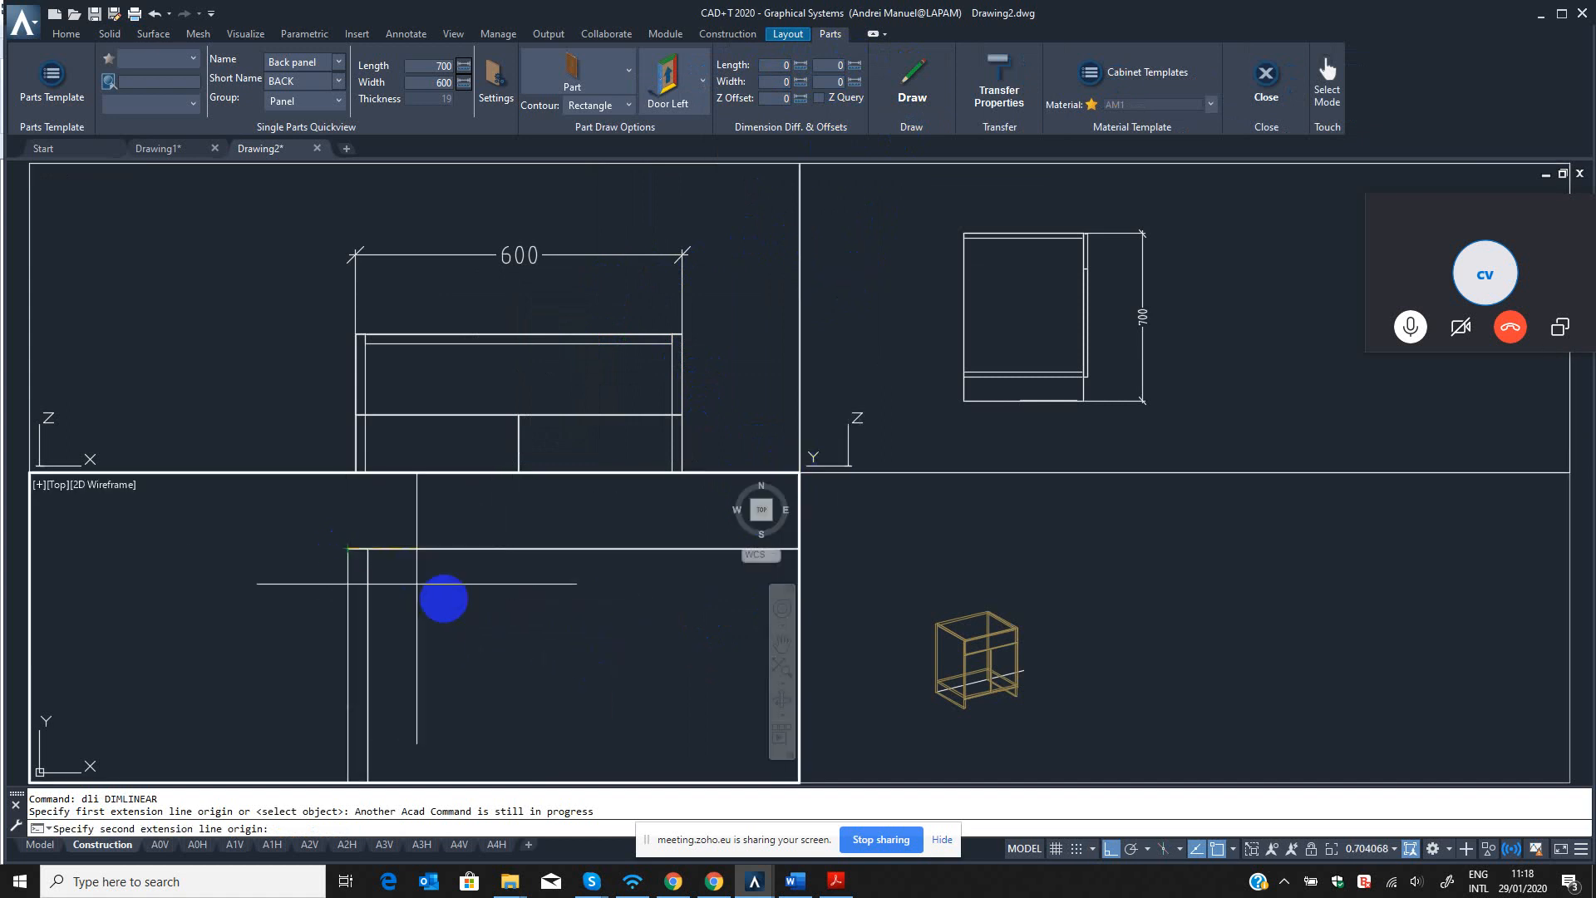
click(479, 609)
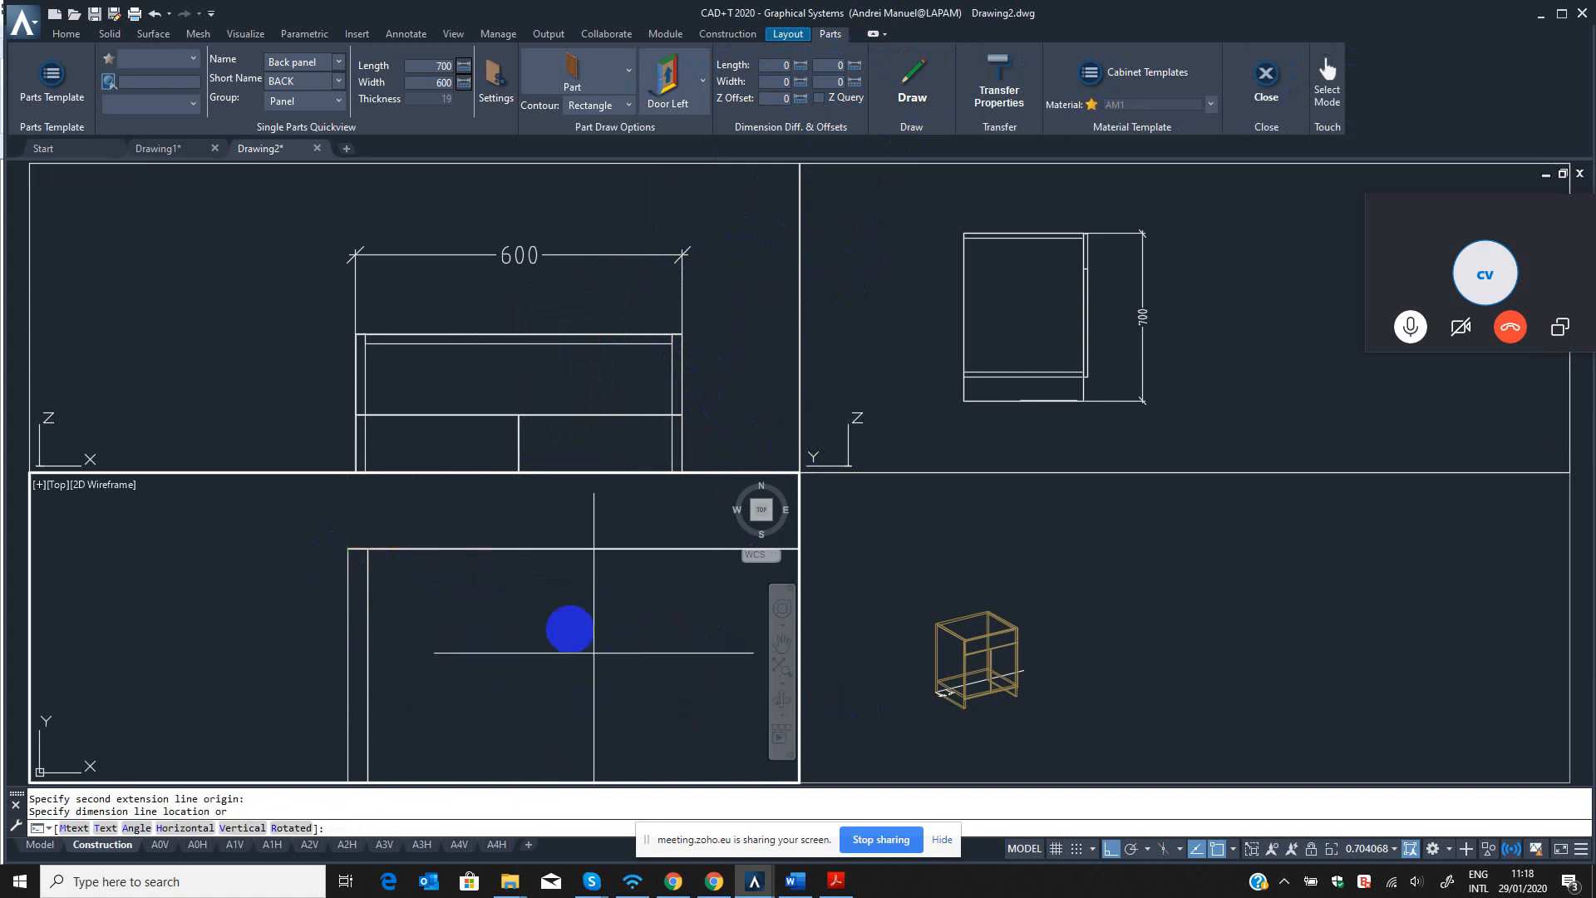
click(505, 651)
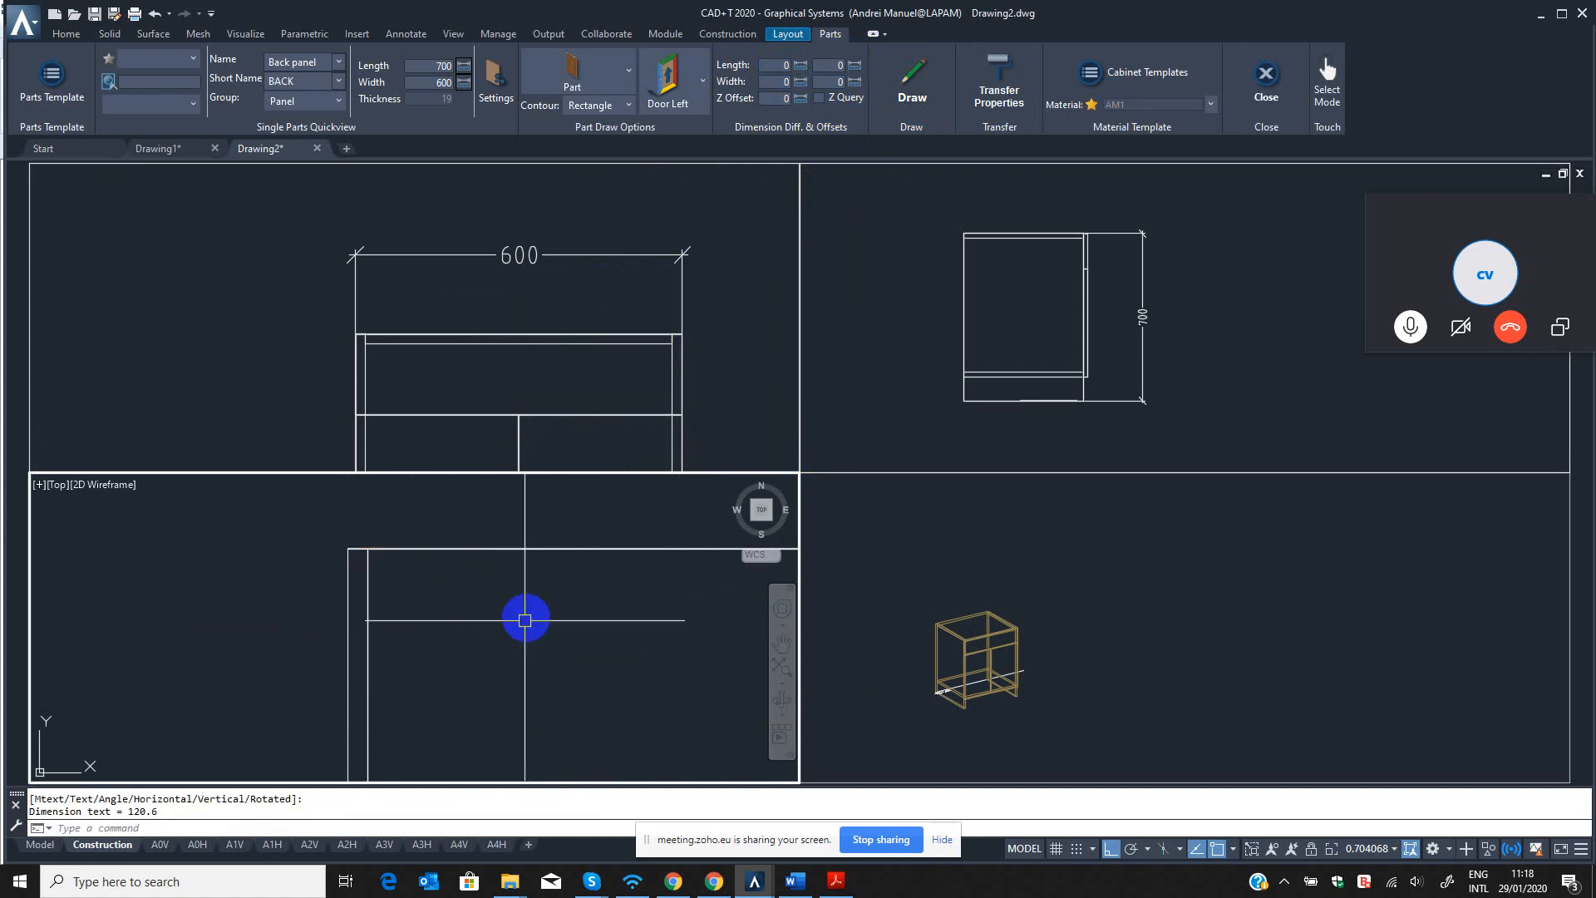
scroll(525, 620, down, 5)
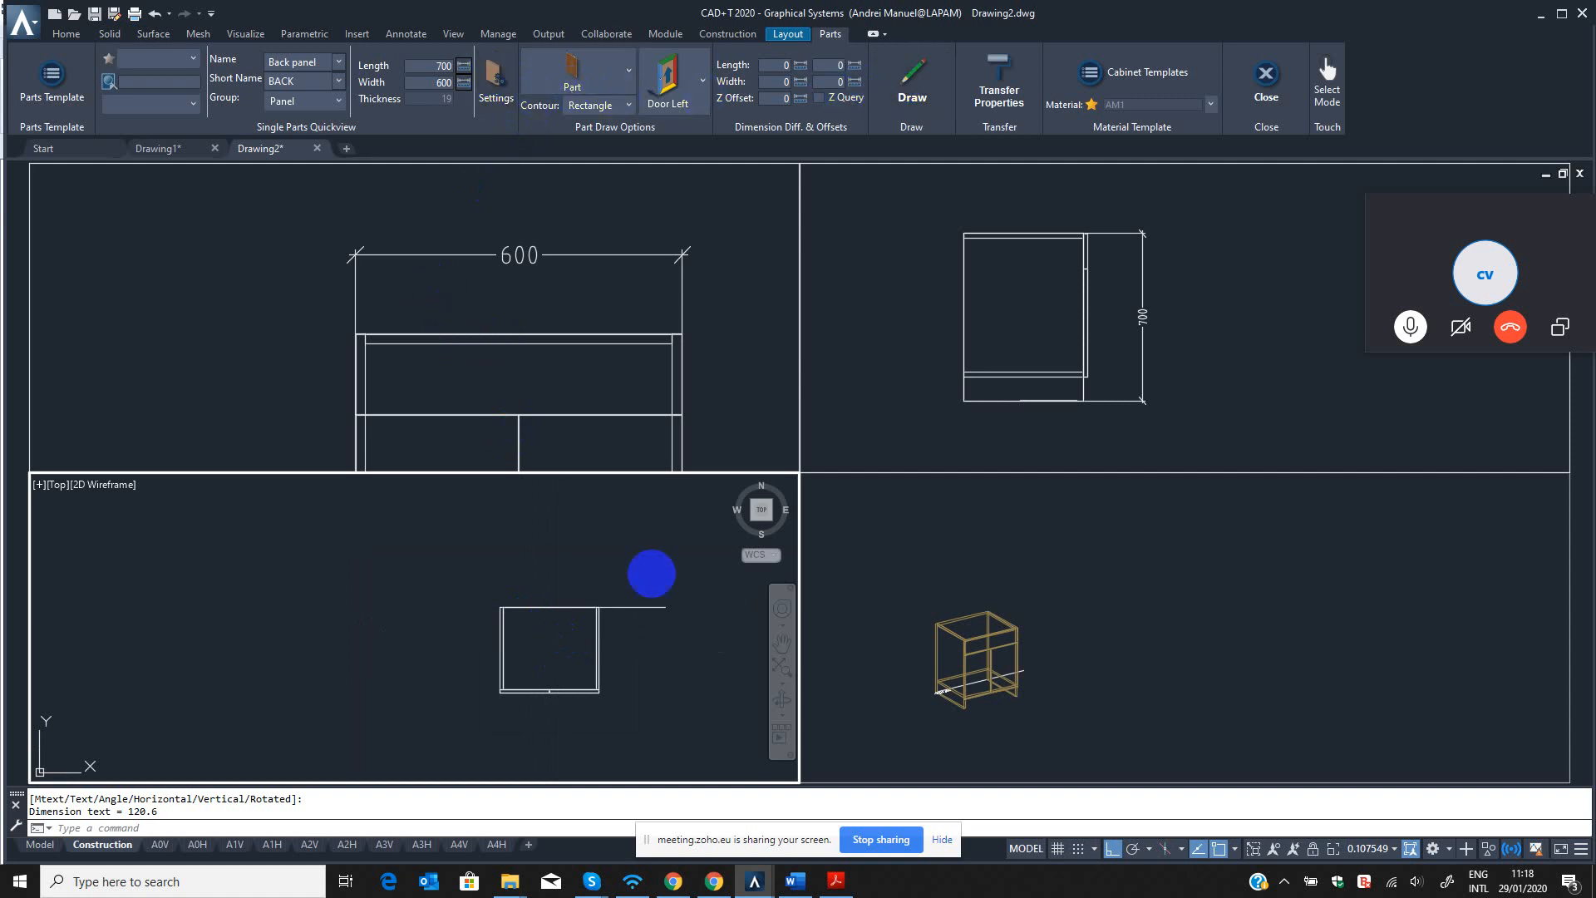
click(1009, 714)
key(Escape)
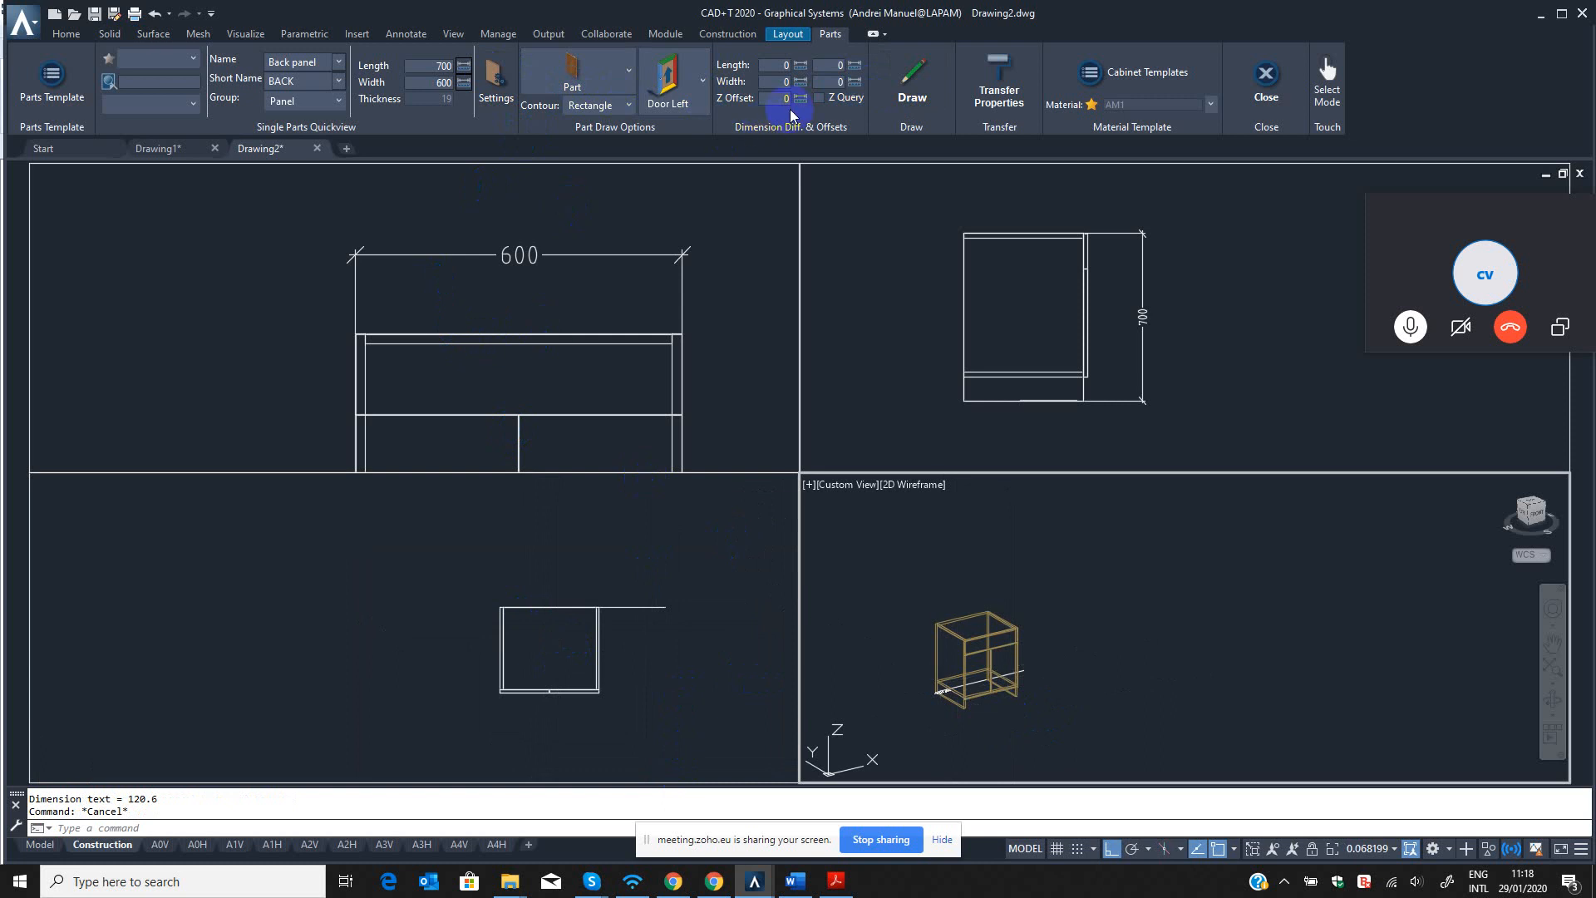
Open the part settings and set the back panel's core material to MDF 10mm.
click(489, 81)
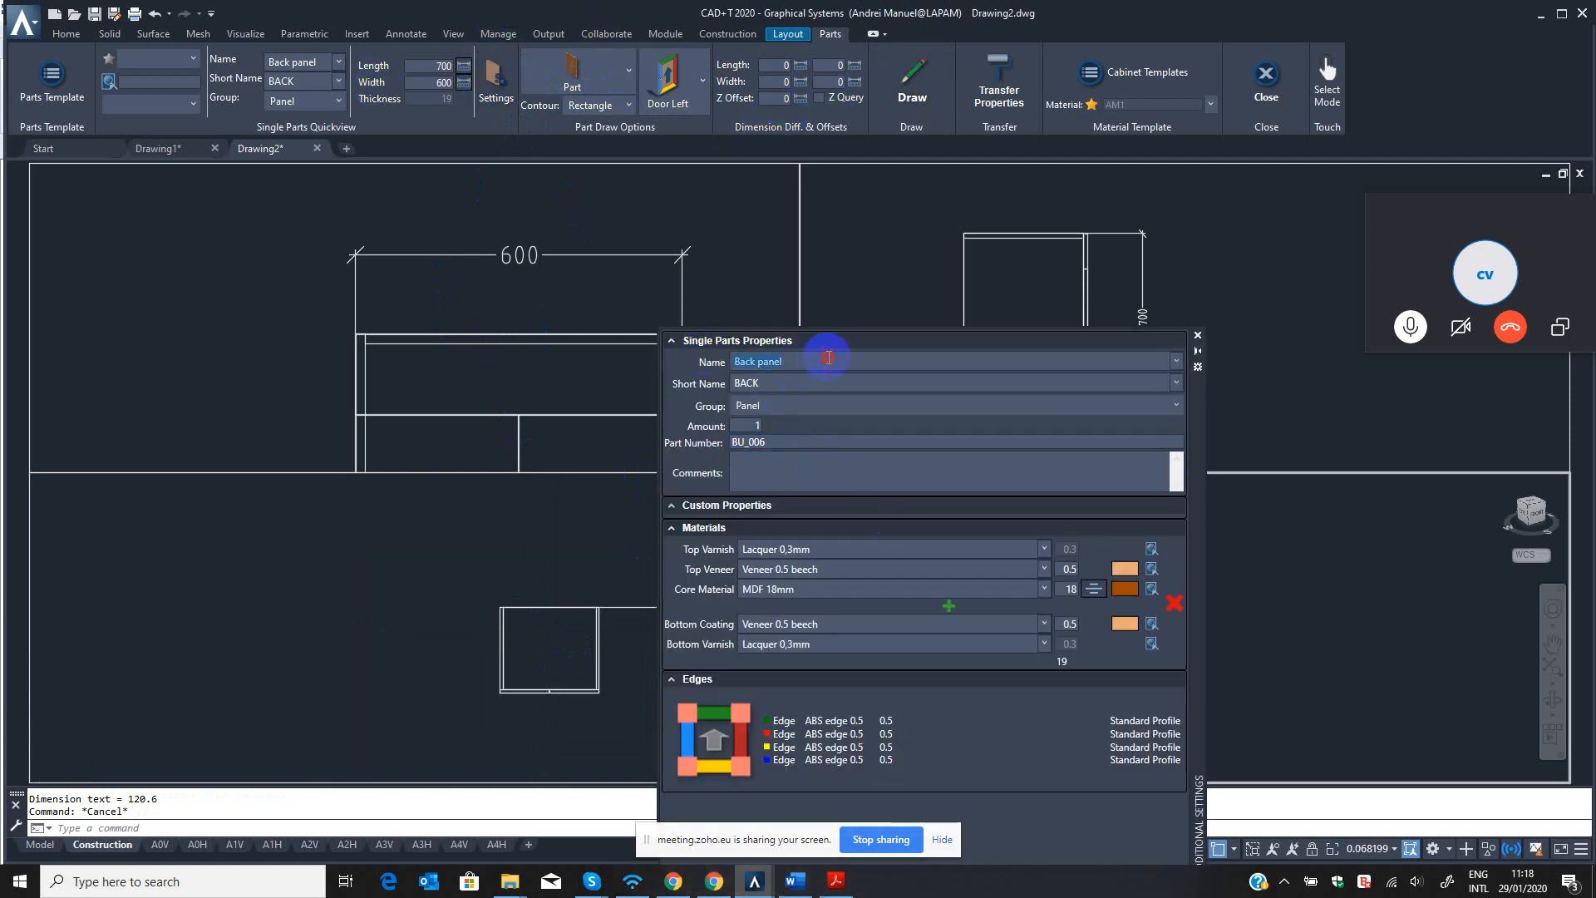
click(1044, 588)
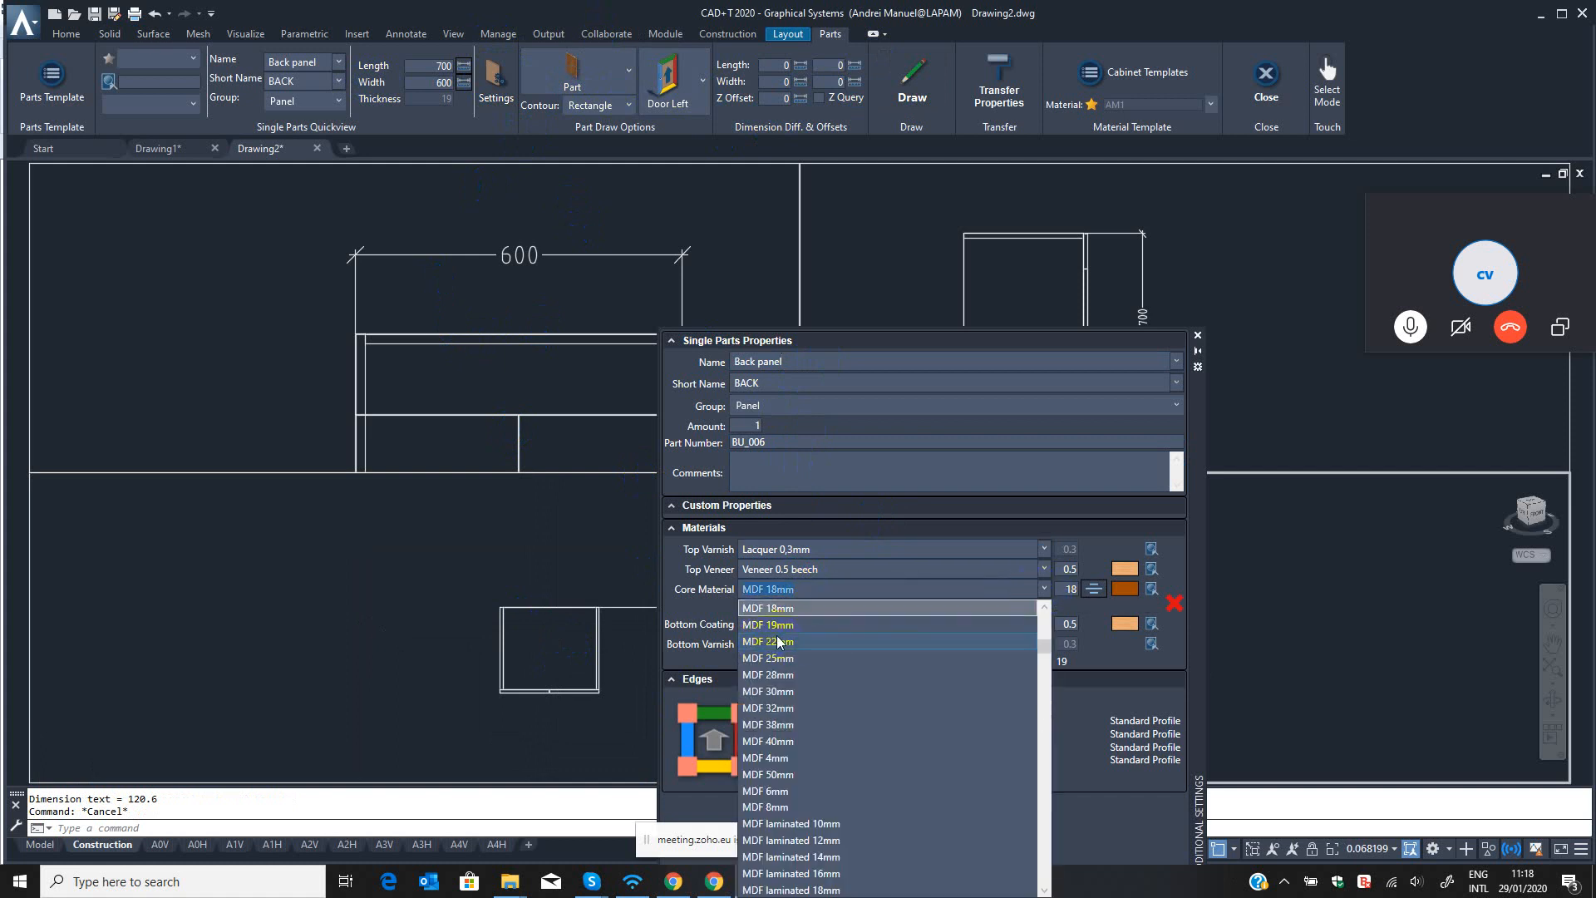
scroll(777, 636, up, 4)
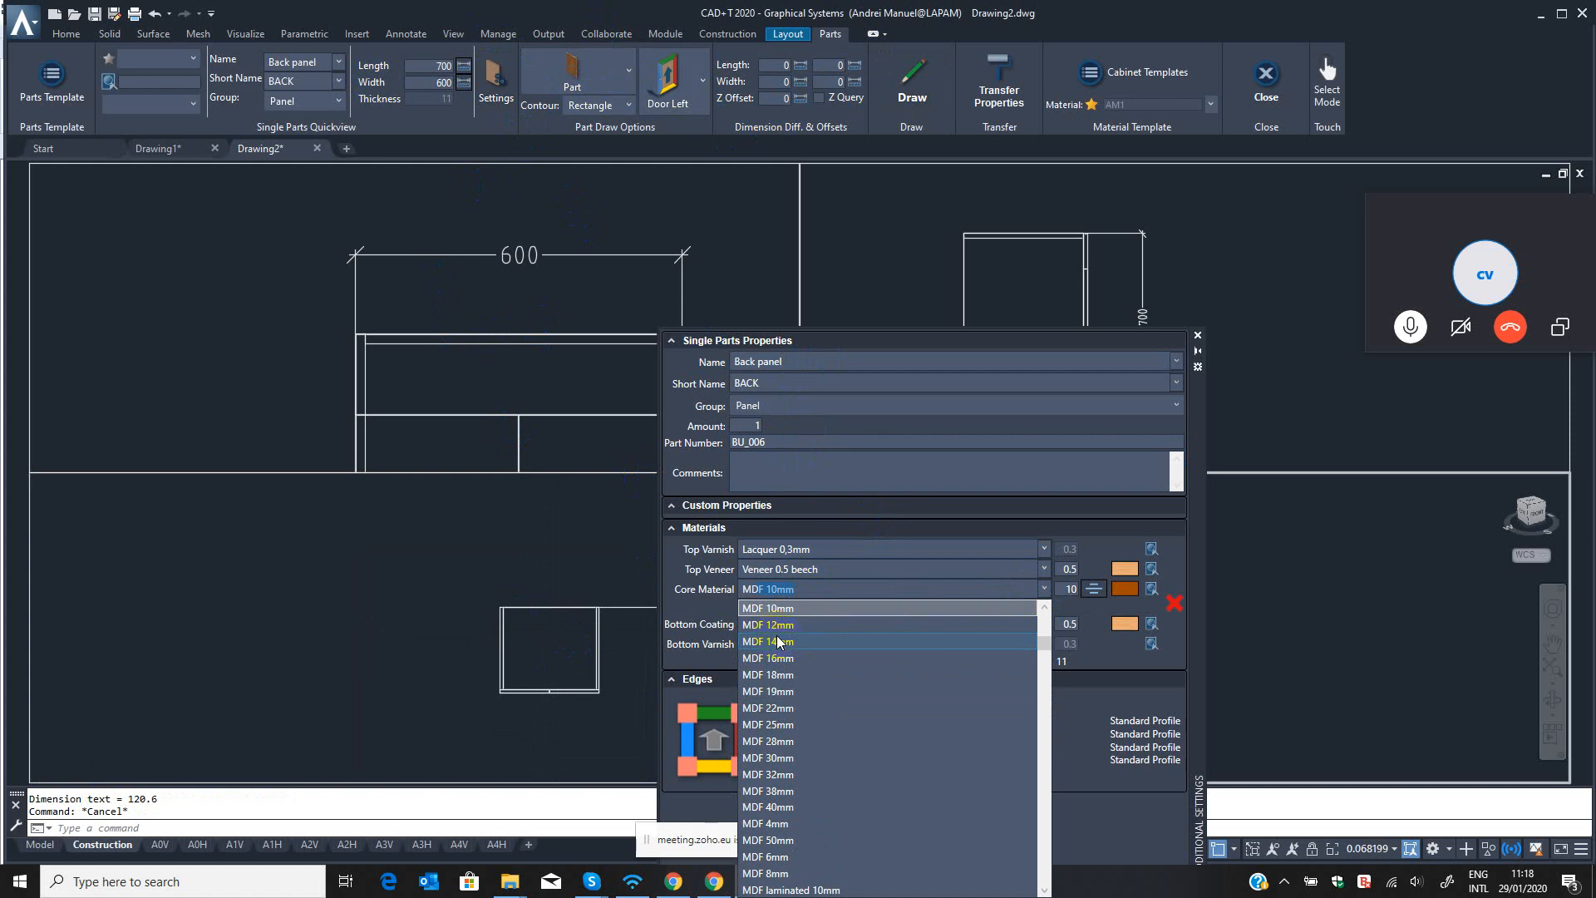
click(815, 592)
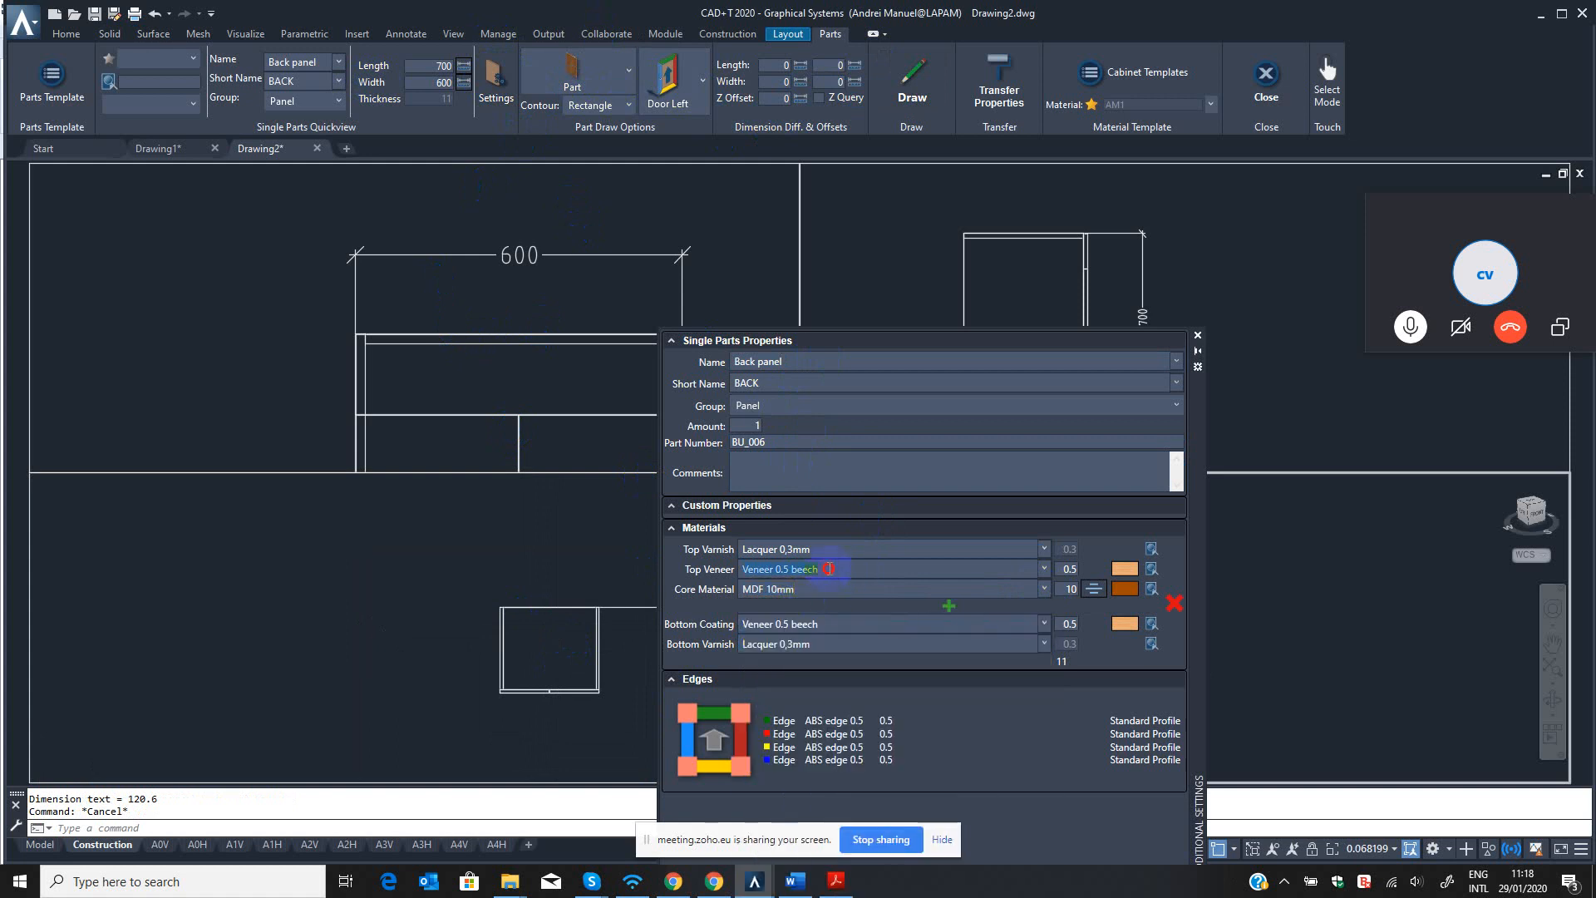
Clear the back panel's top varnish, top veneer, bottom coating and bottom varnish.
key(BackSpace)
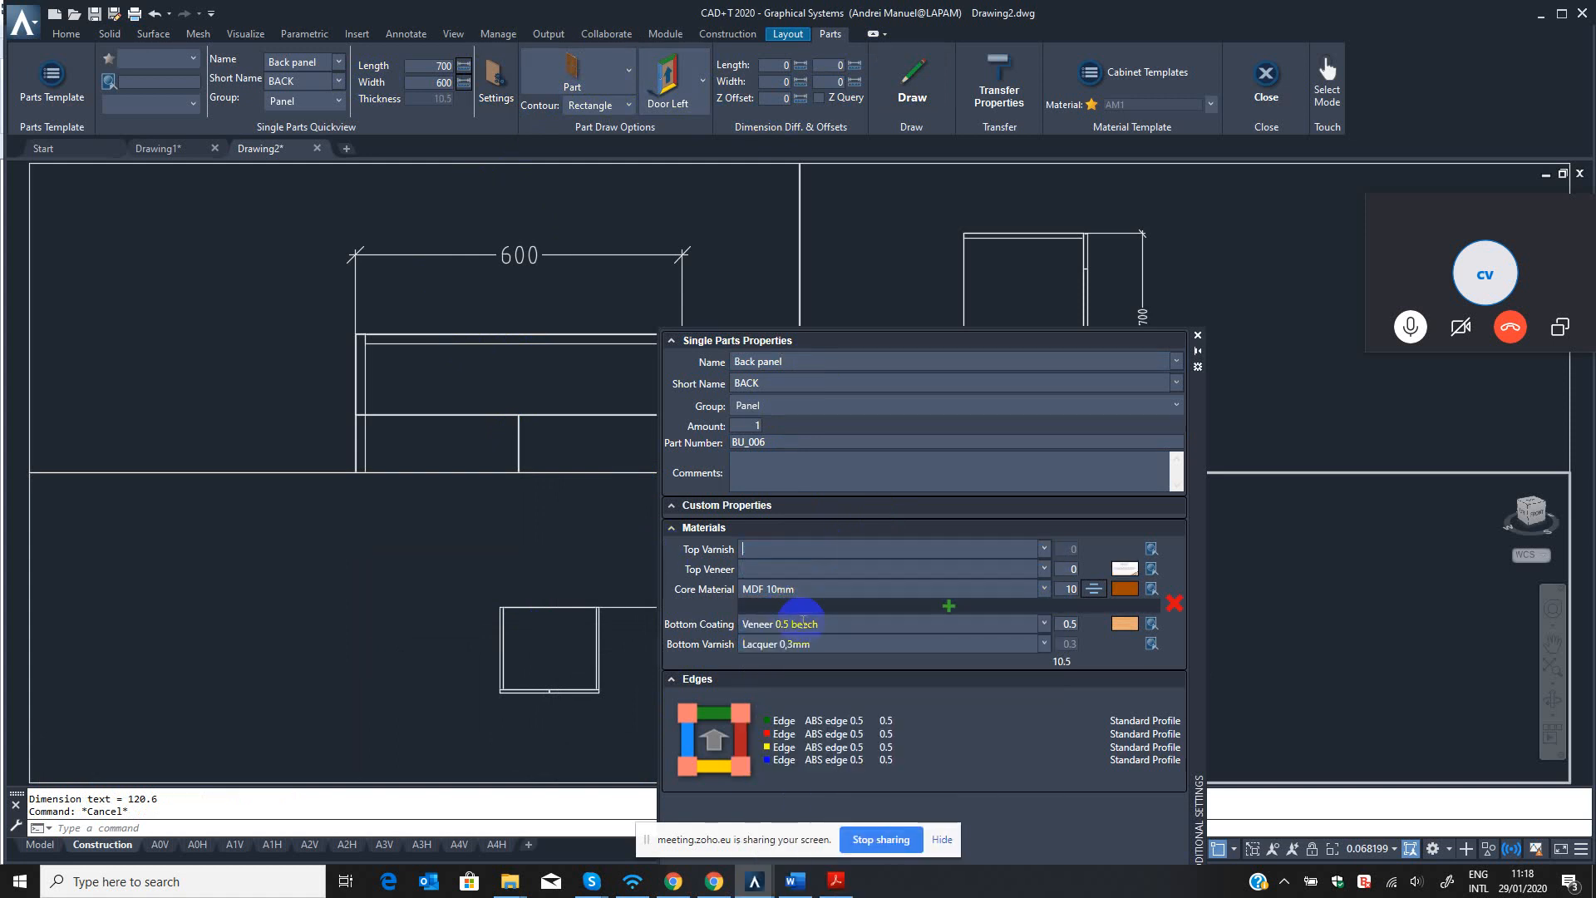
click(785, 643)
click(824, 623)
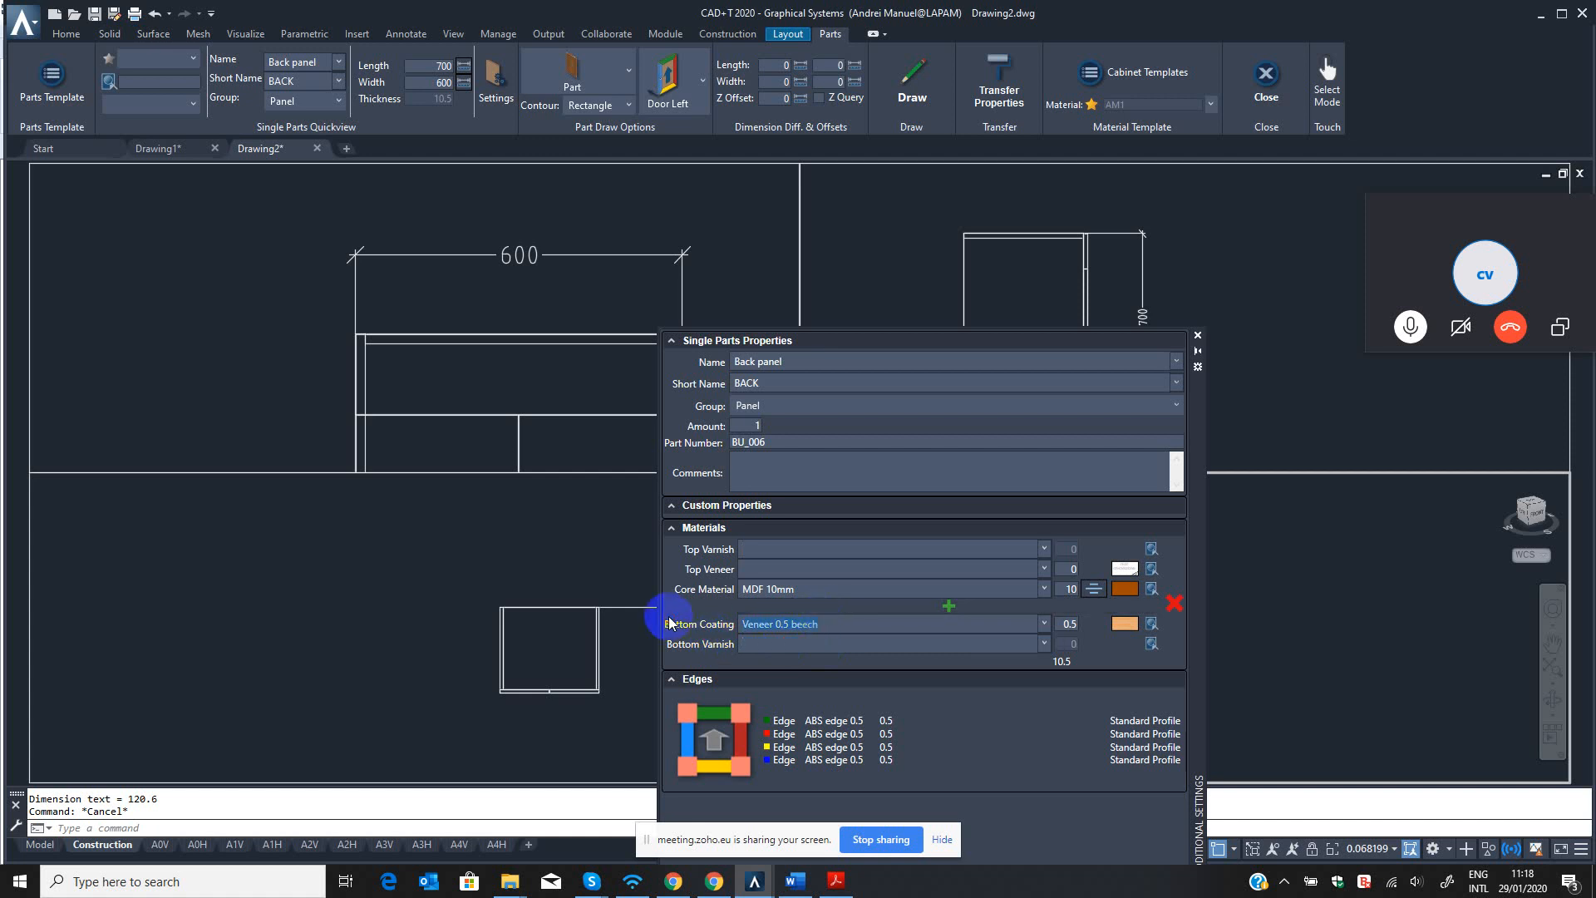
Set all four edges of the back panel to No Edge.
click(763, 737)
click(742, 746)
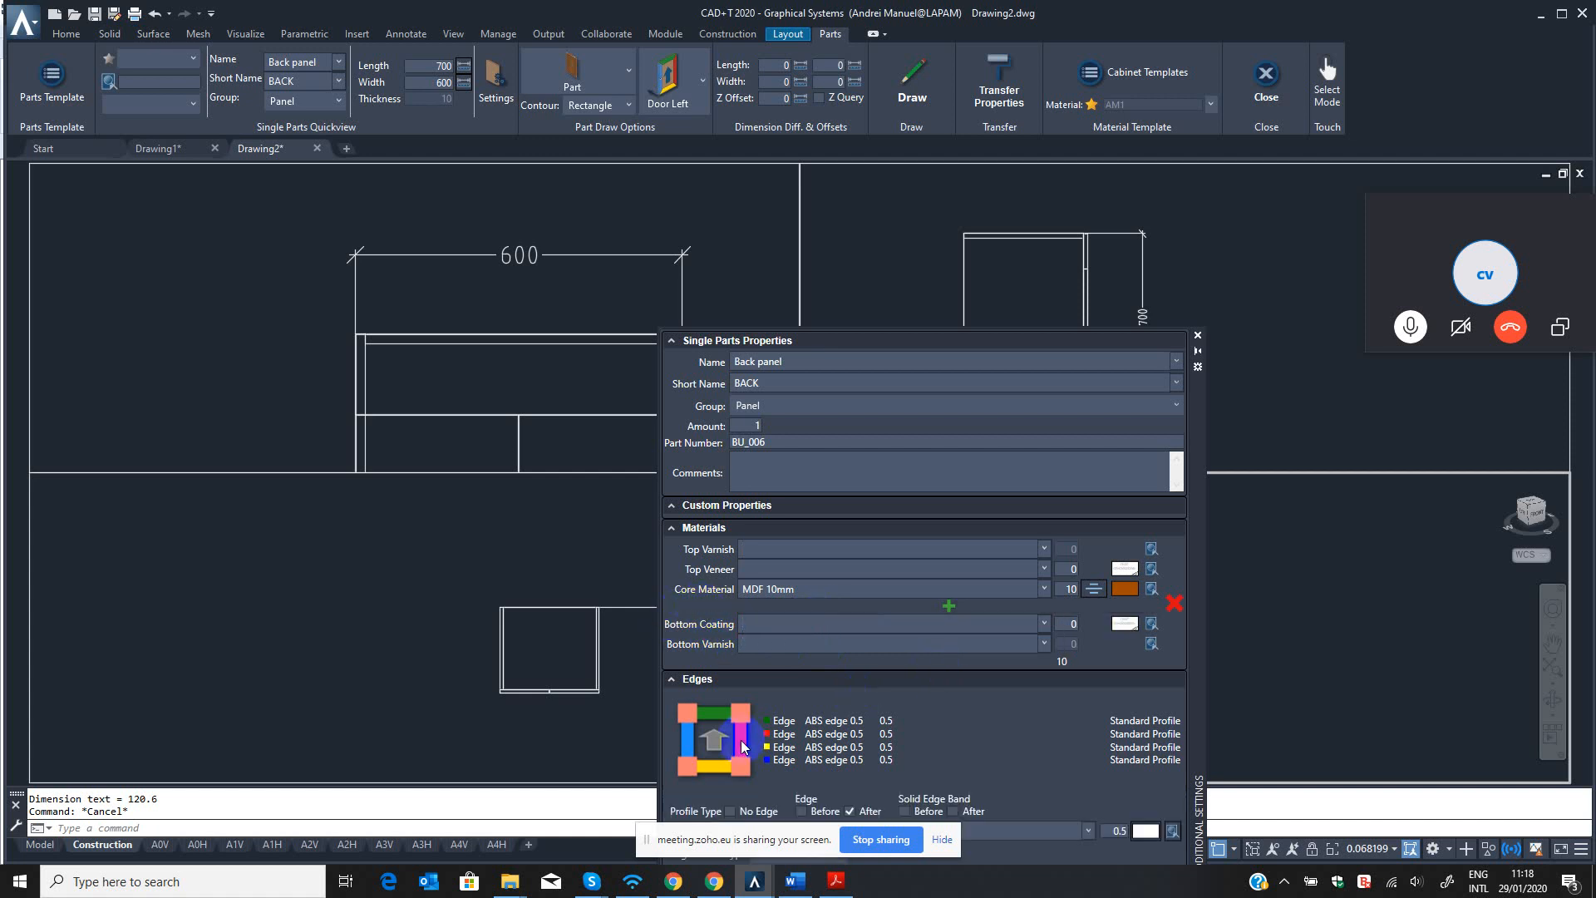
click(730, 810)
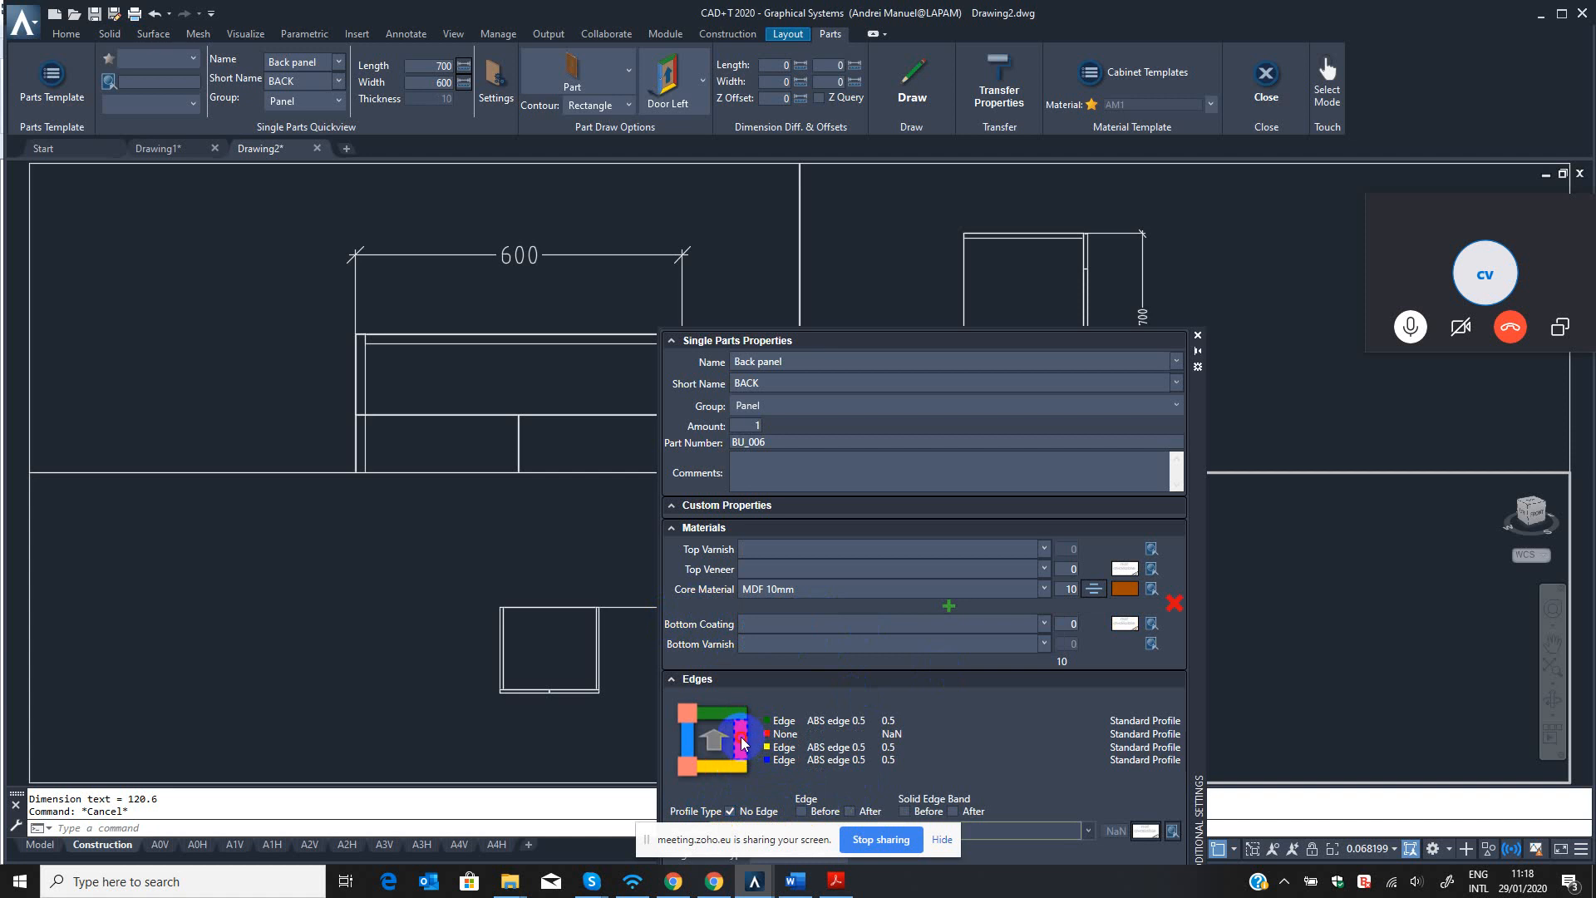
right_click(741, 743)
click(691, 749)
click(713, 717)
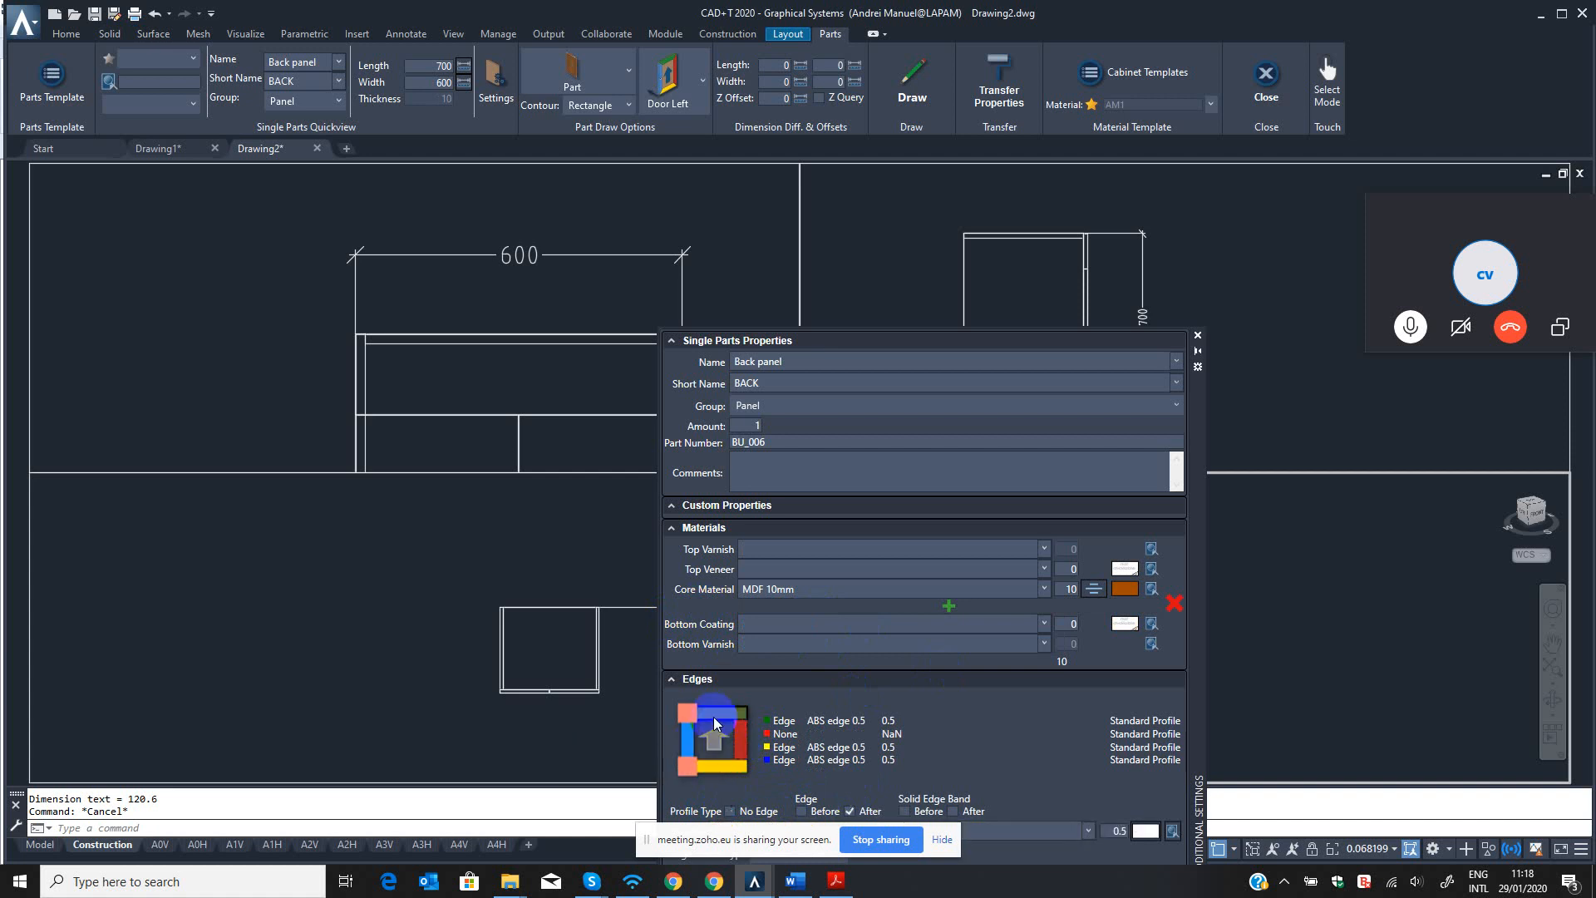
right_click(708, 772)
click(599, 794)
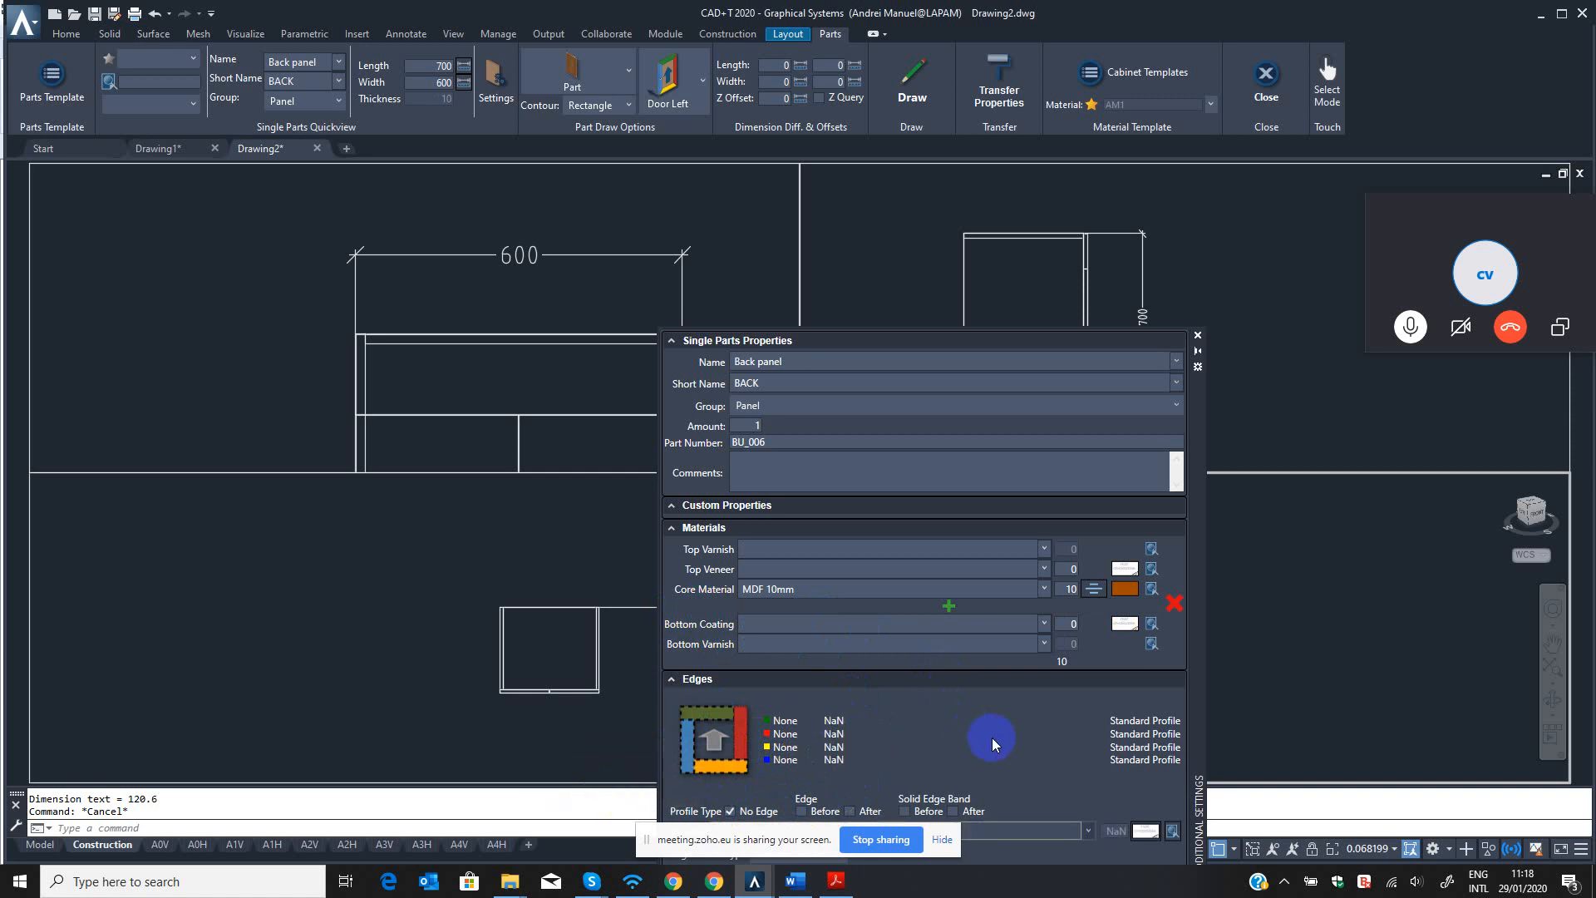
Close the part settings and draw the 700 × 600 back panel from the cabinet's rear left corner in the top view.
drag(1199, 431, 1219, 292)
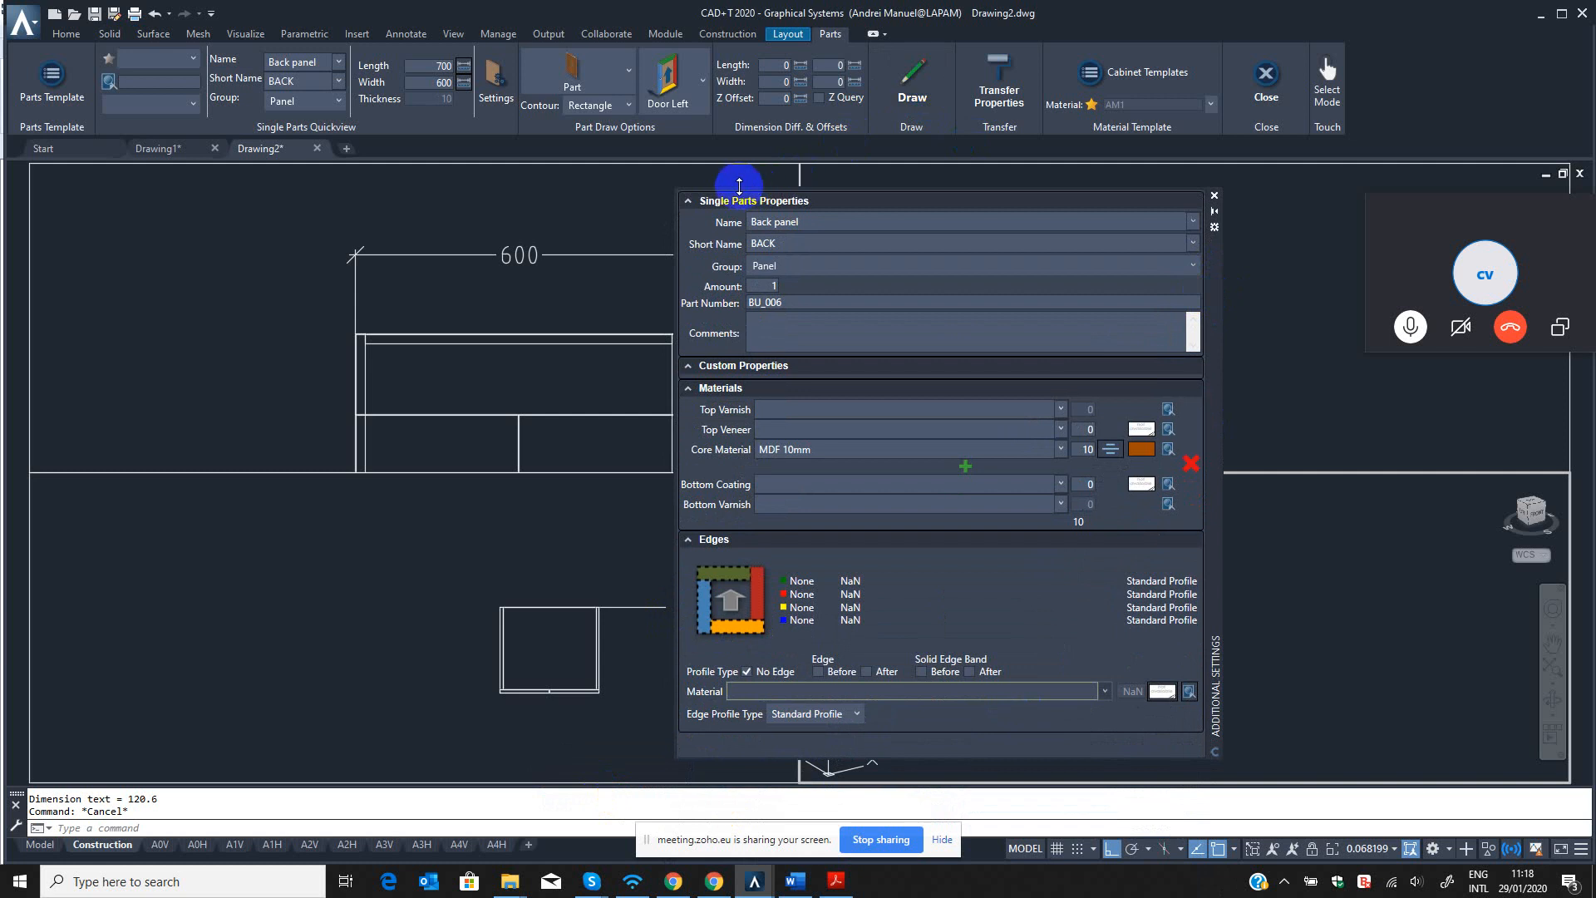
click(1213, 198)
click(924, 77)
click(619, 607)
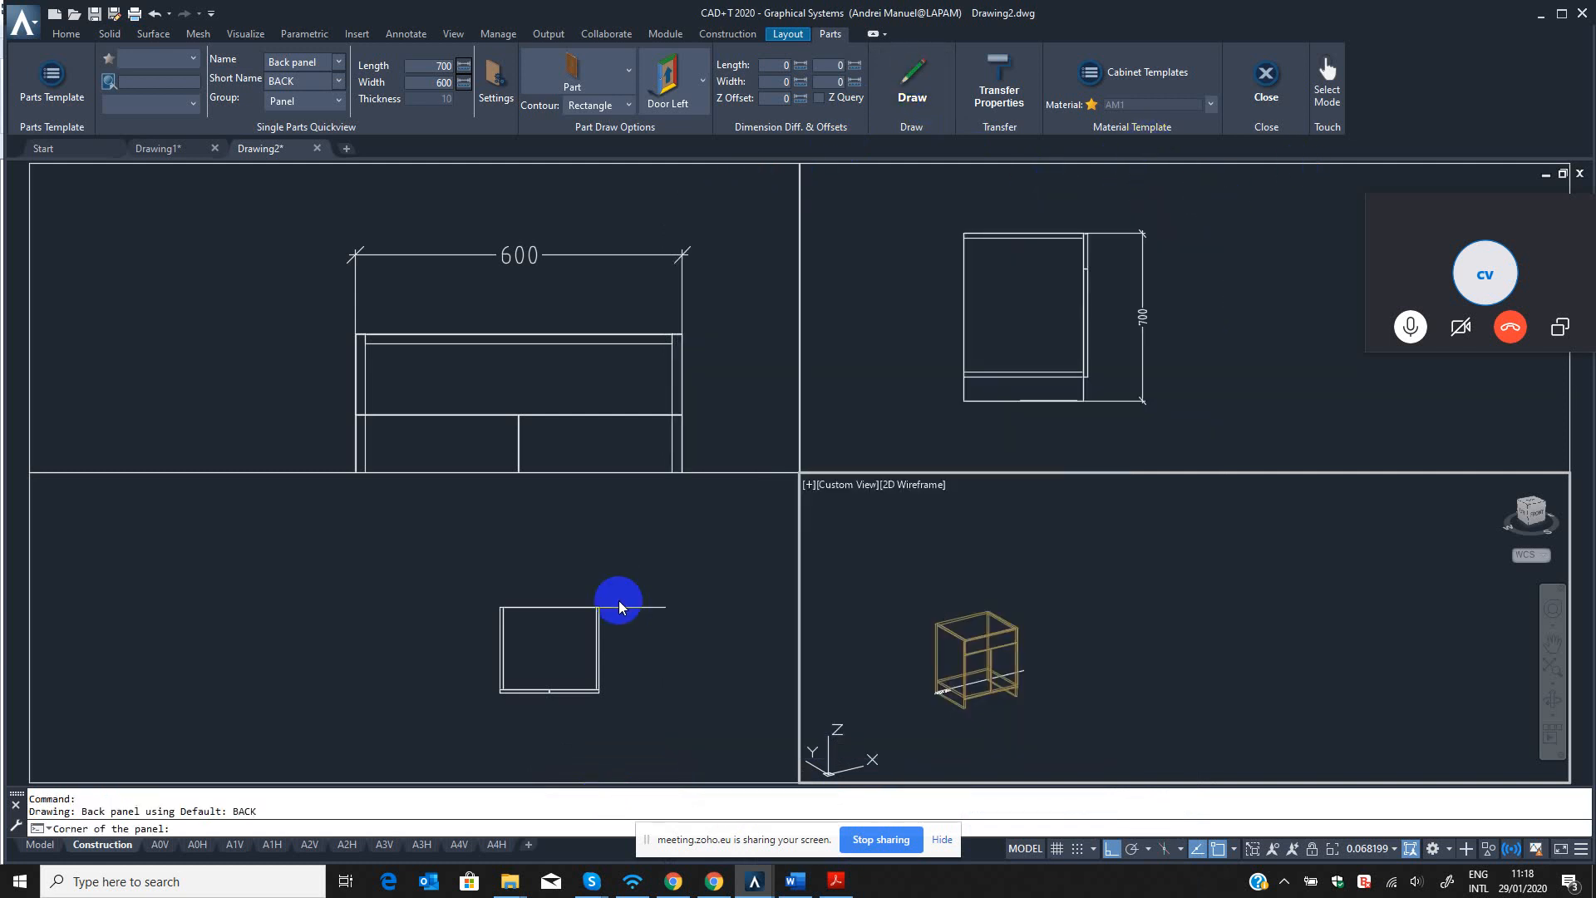
click(517, 632)
scroll(526, 588, up, 5)
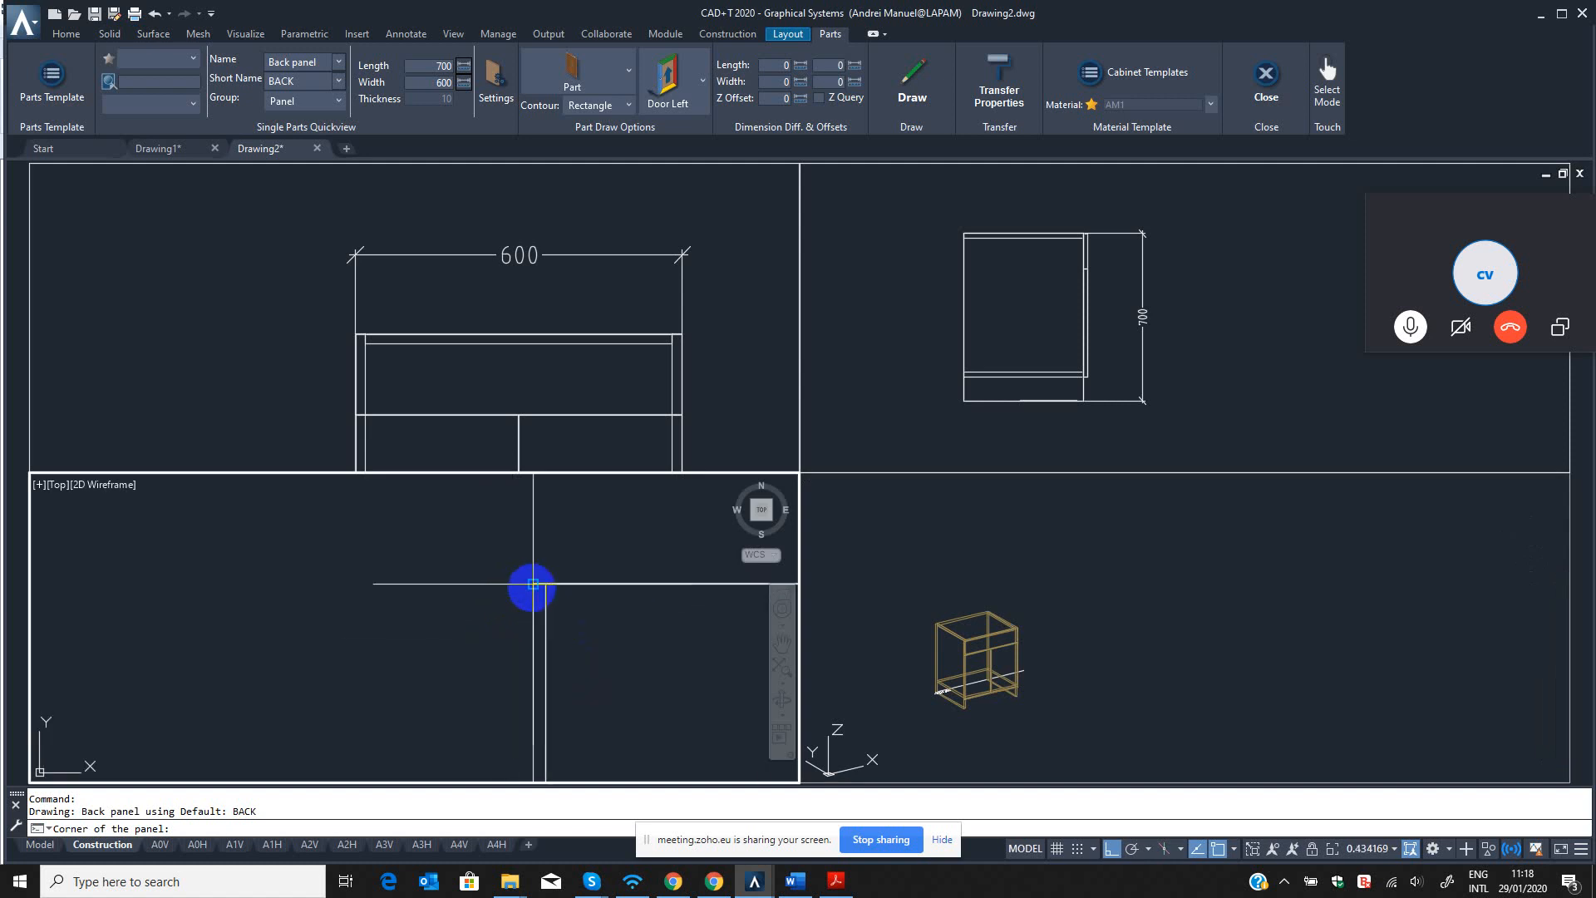
click(557, 653)
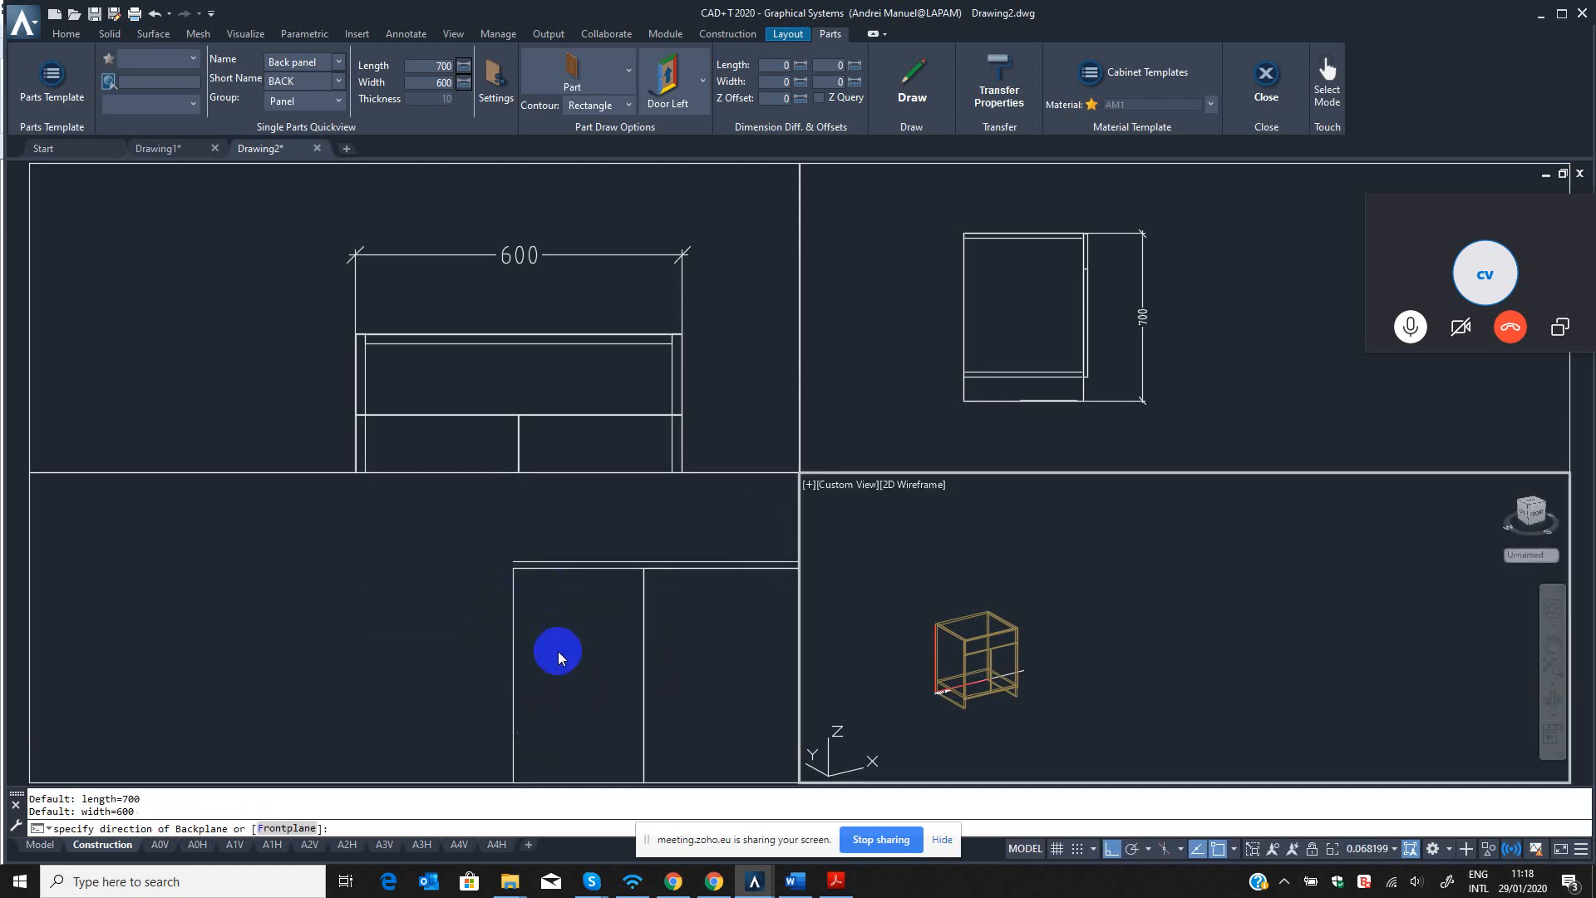
click(572, 647)
click(586, 656)
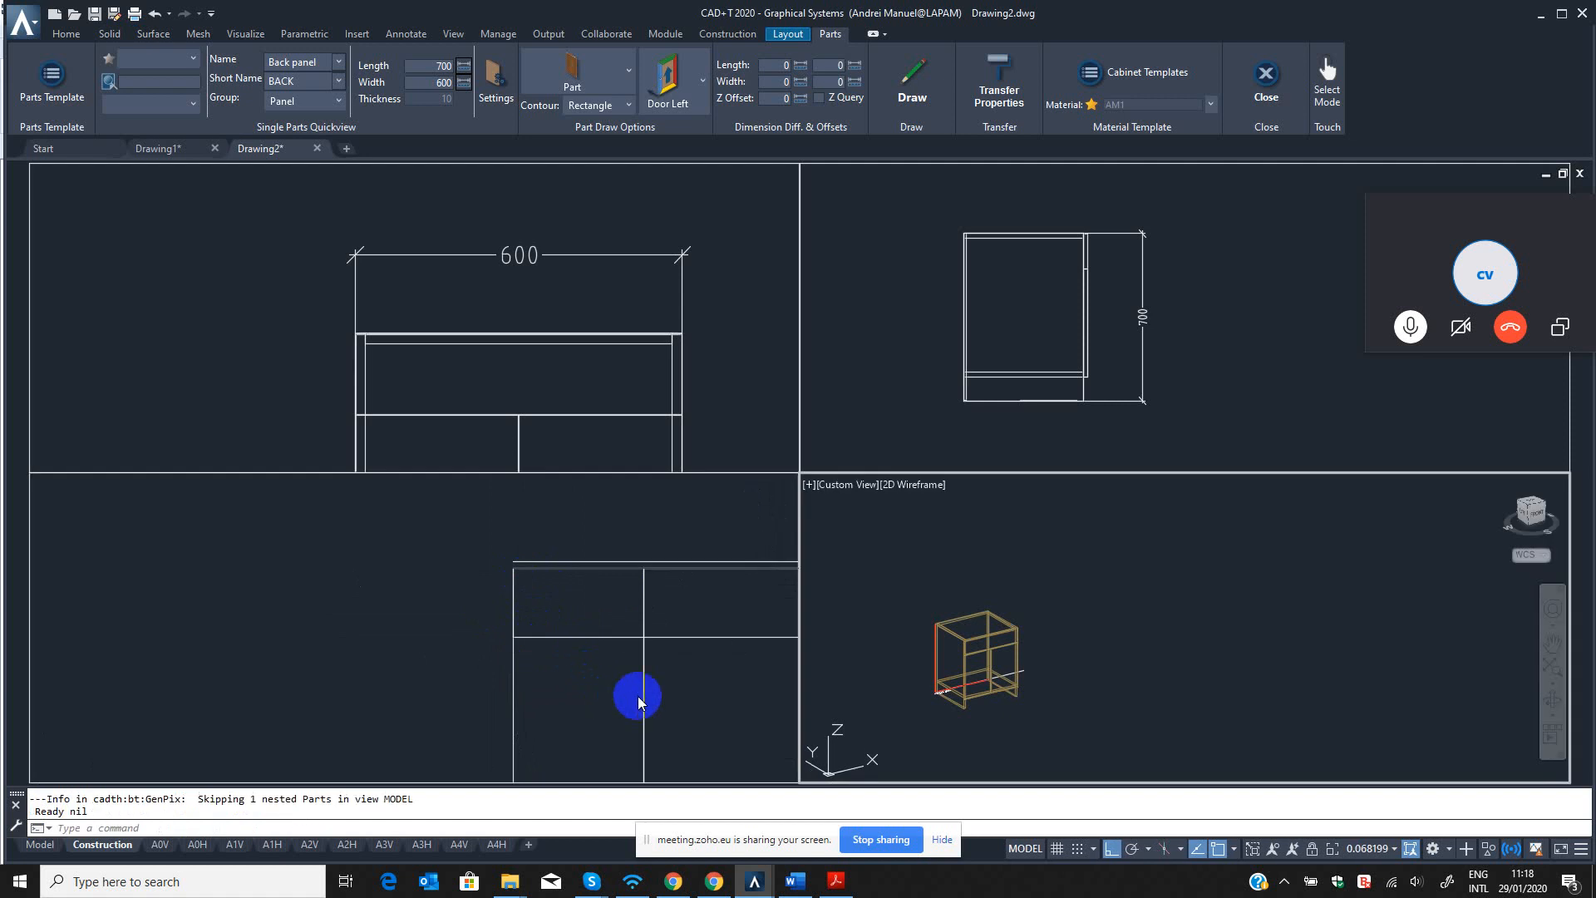
Examine how the new back panel sits against the cabinet in the top and left views.
click(684, 675)
scroll(685, 675, down, 8)
middle_drag(684, 675, 342, 611)
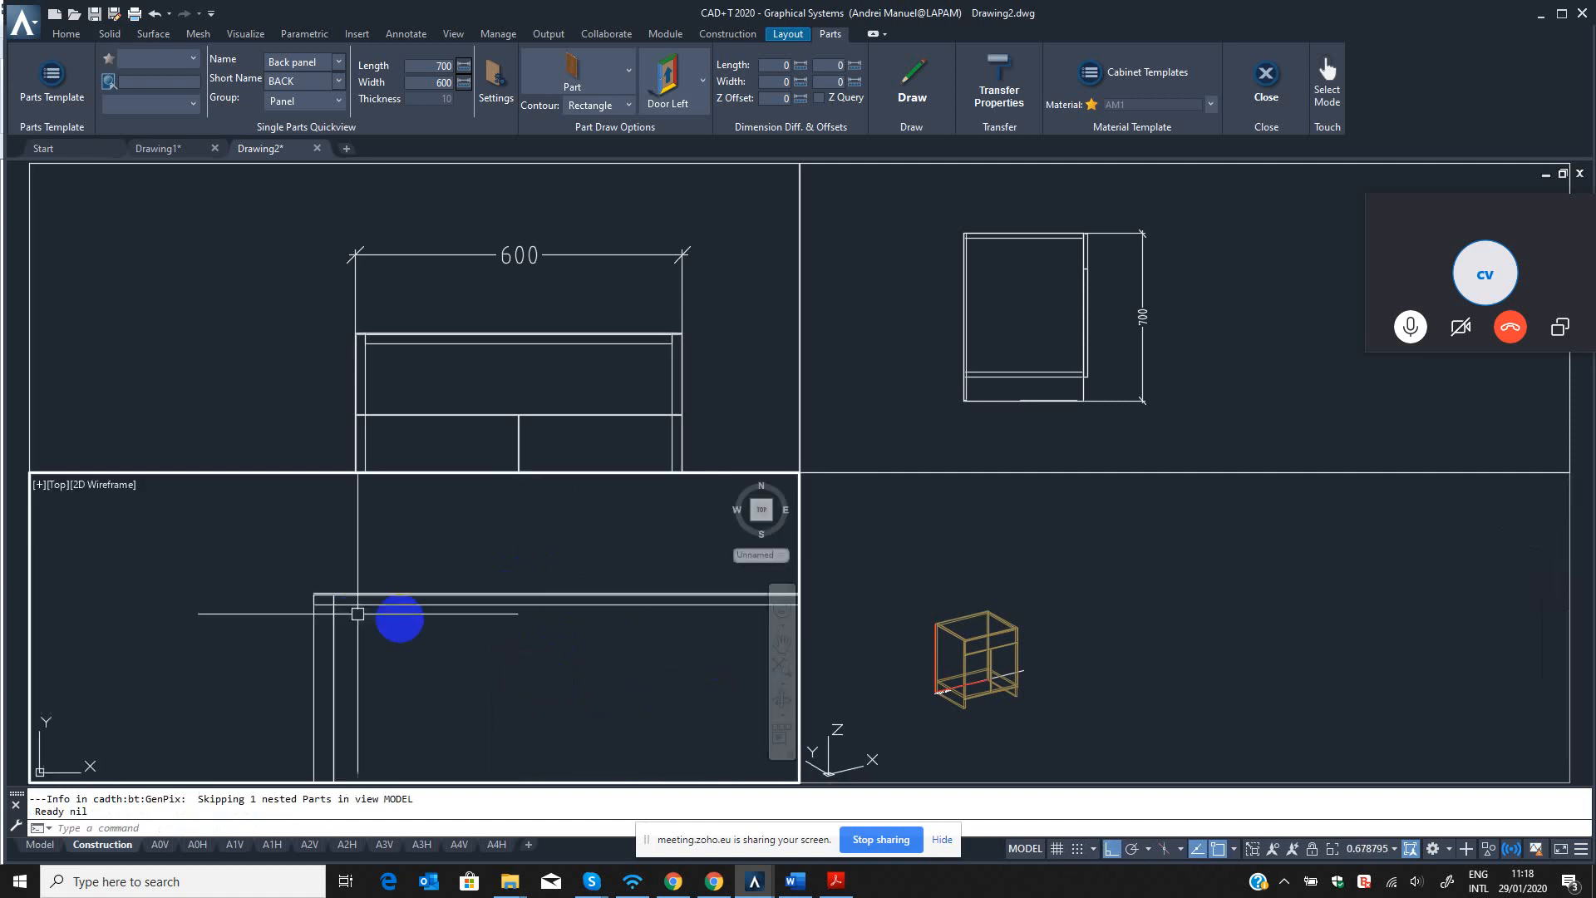
click(1031, 630)
click(1049, 394)
scroll(1049, 394, up, 6)
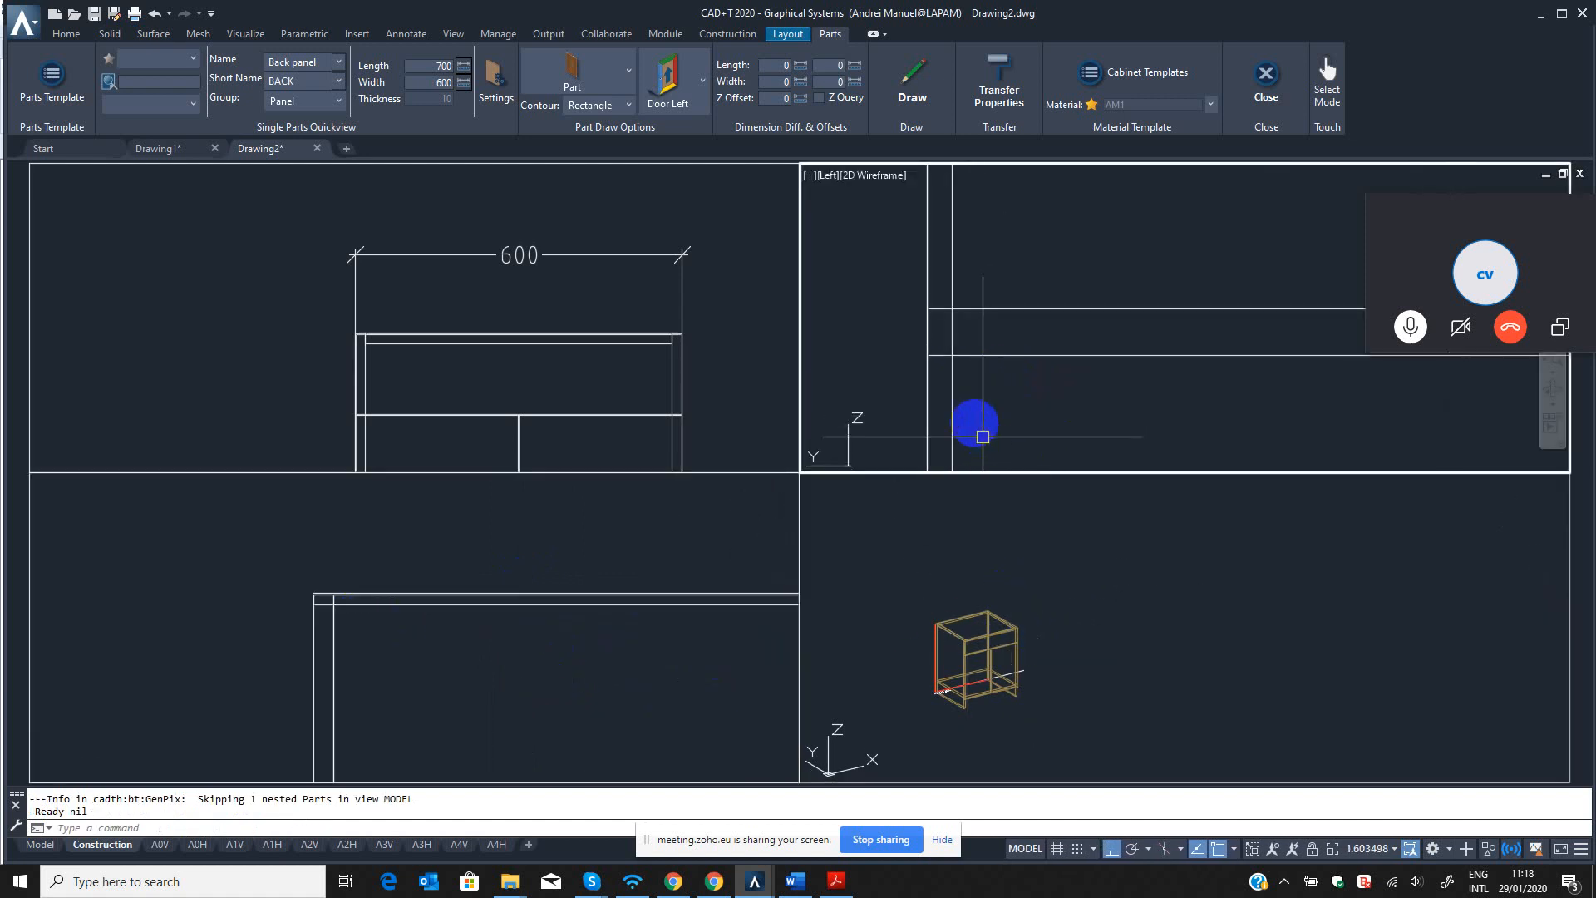
click(951, 399)
click(954, 385)
scroll(956, 378, down, 8)
middle_drag(959, 349, 955, 417)
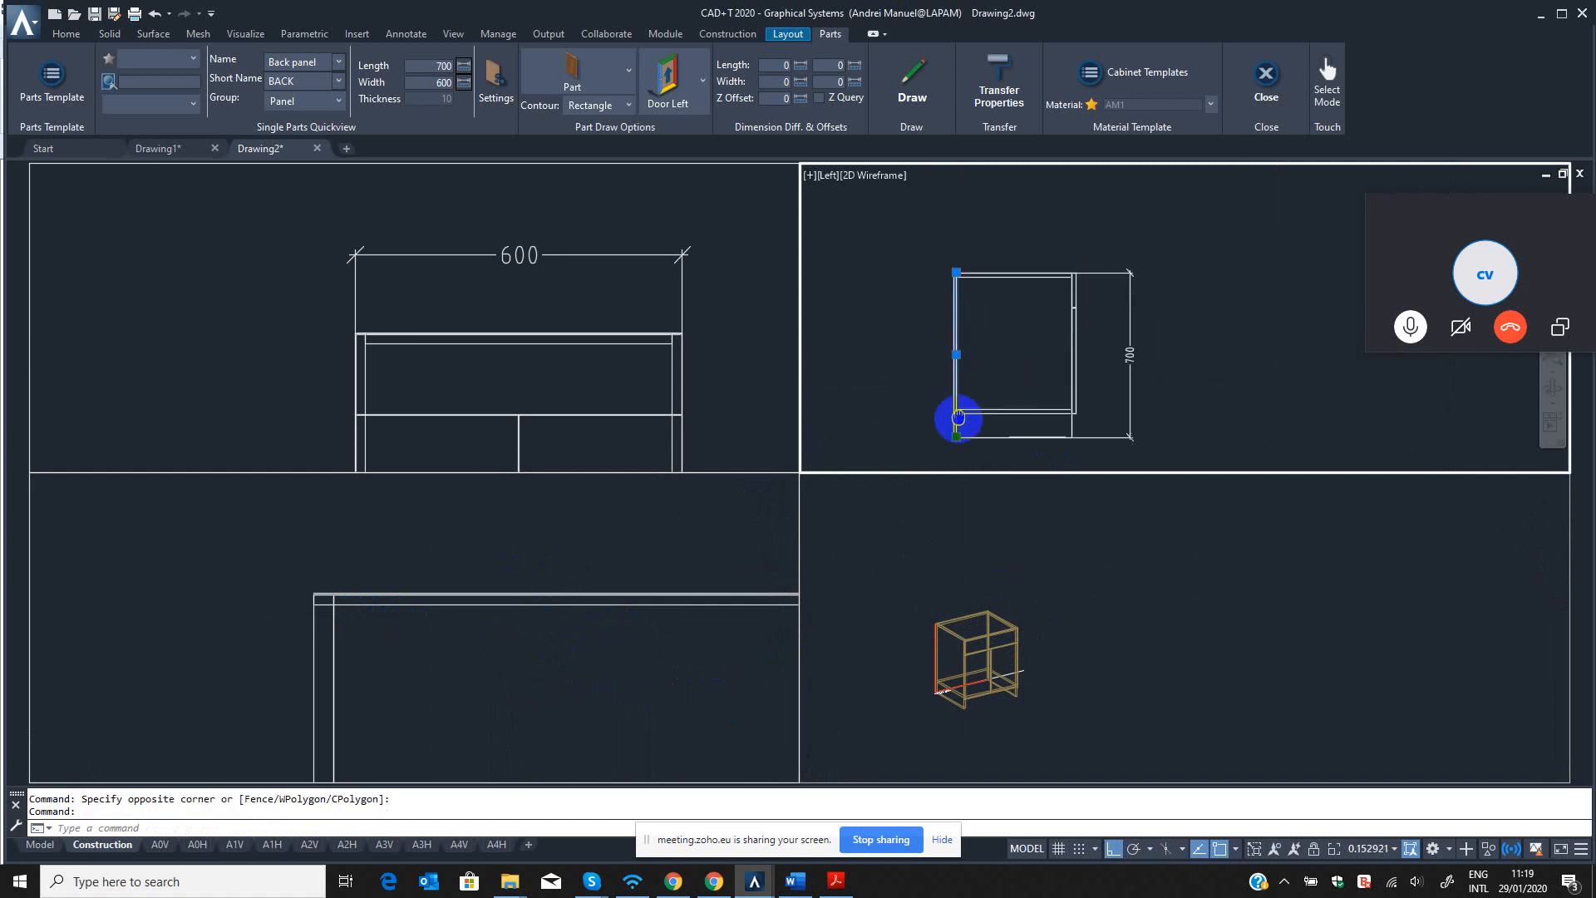
scroll(959, 262, up, 8)
scroll(965, 342, up, 6)
key(Escape)
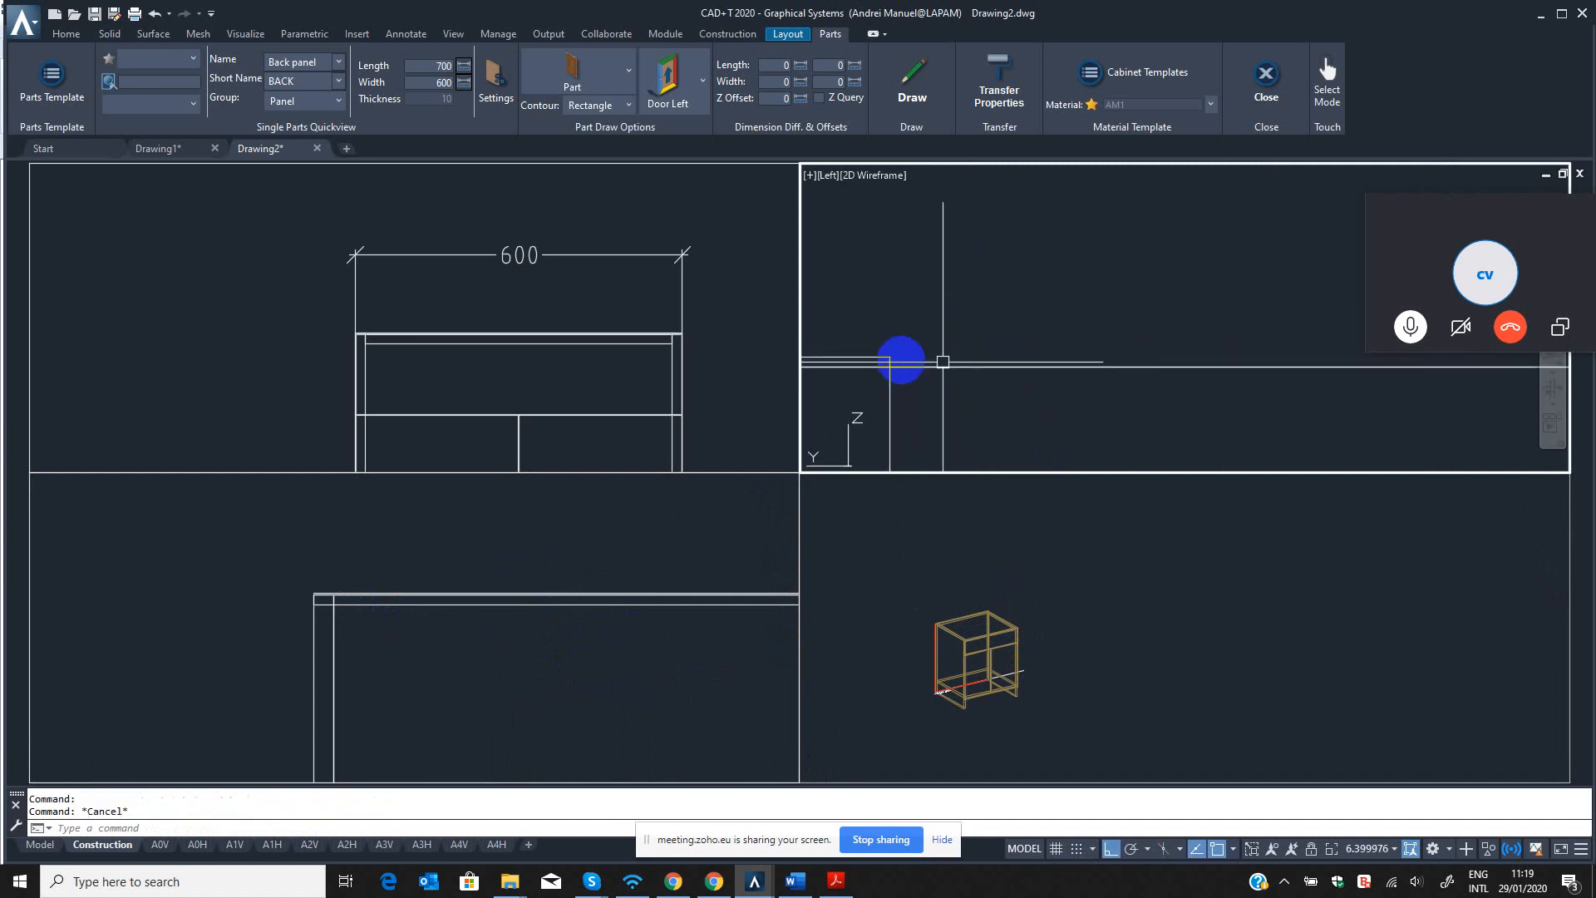
Move the back panel onto the cabinet's lower rear corner in the left view, using the panel's bottom corner as base point.
scroll(901, 355, down, 4)
middle_drag(940, 316, 1069, 100)
scroll(1015, 306, down, 8)
scroll(1015, 318, down, 4)
middle_drag(1016, 321, 1008, 215)
scroll(1013, 333, up, 8)
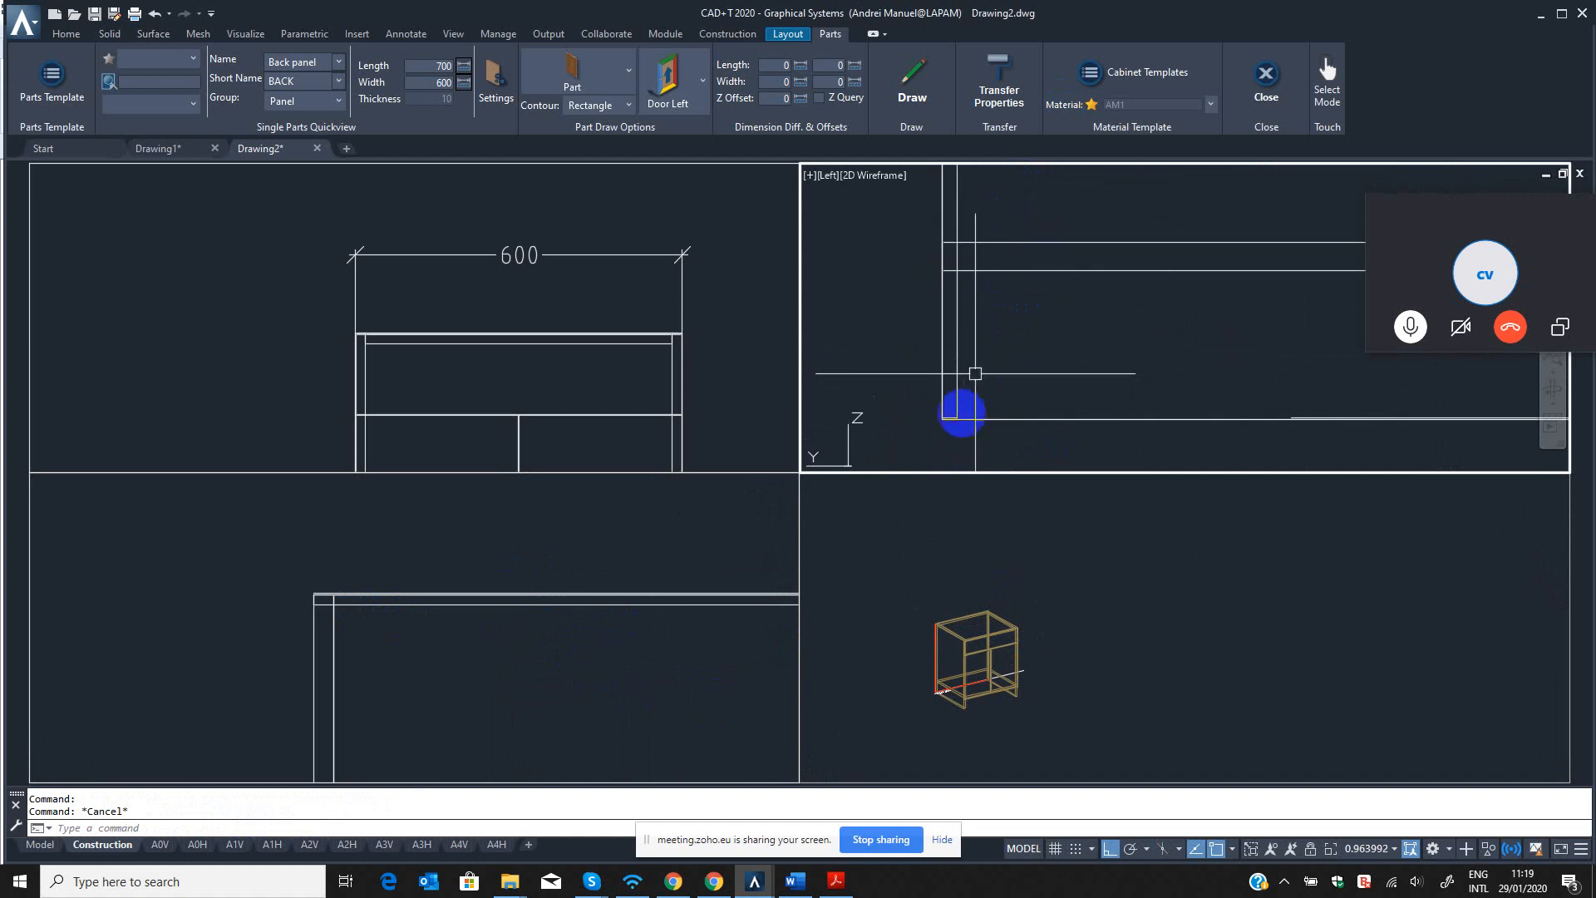
scroll(961, 418, up, 6)
middle_drag(955, 430, 954, 400)
key(Escape)
key(Return)
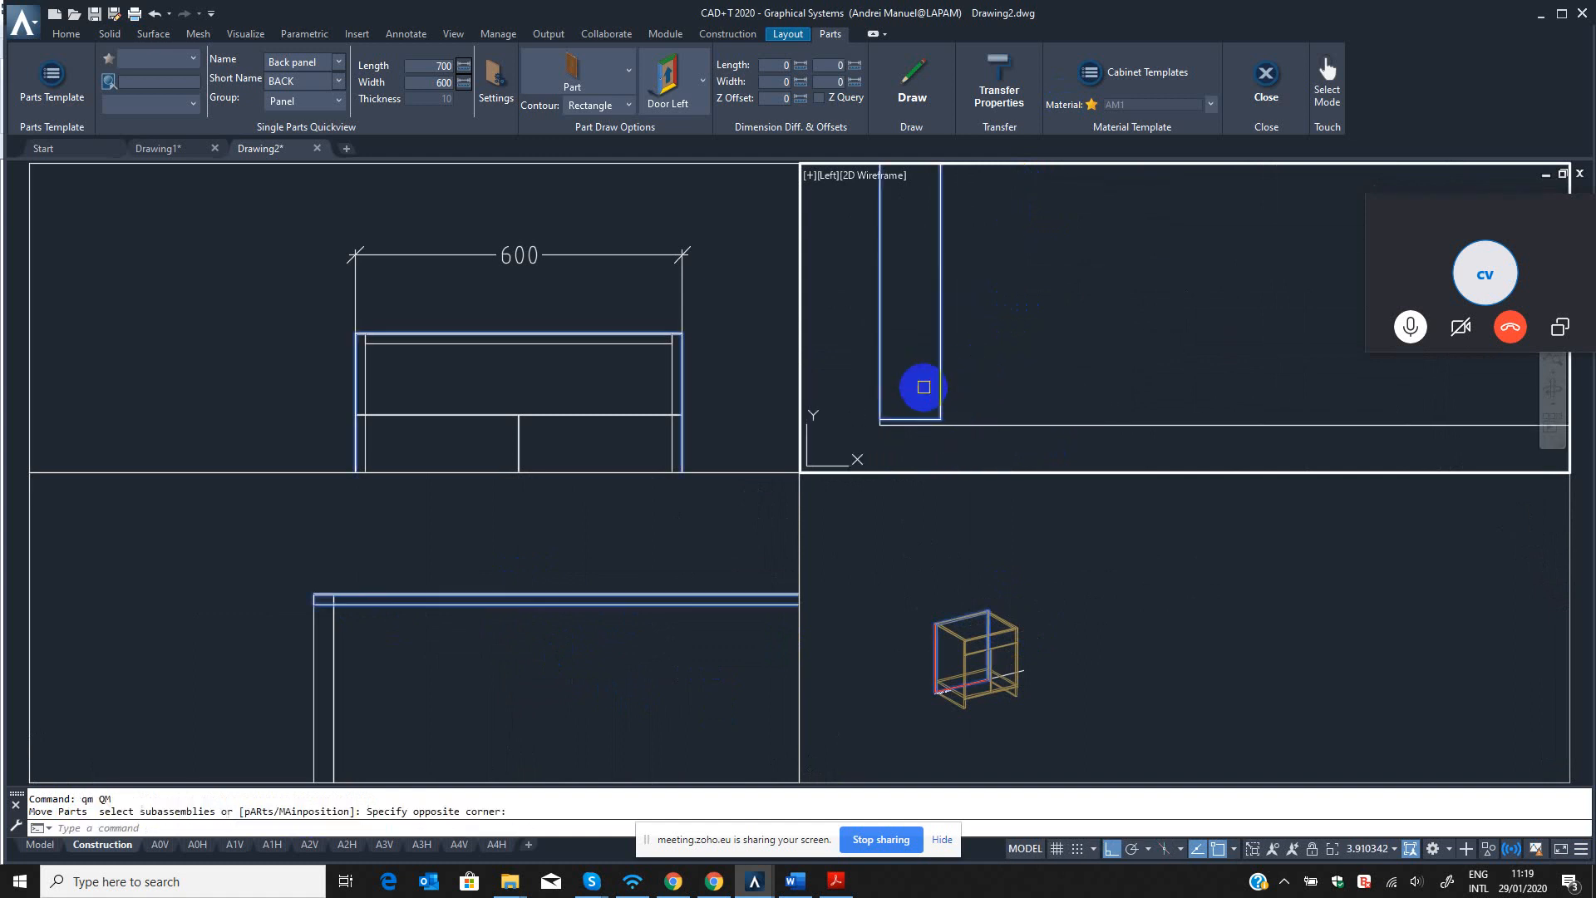
click(873, 424)
click(859, 418)
click(857, 431)
scroll(894, 435, down, 14)
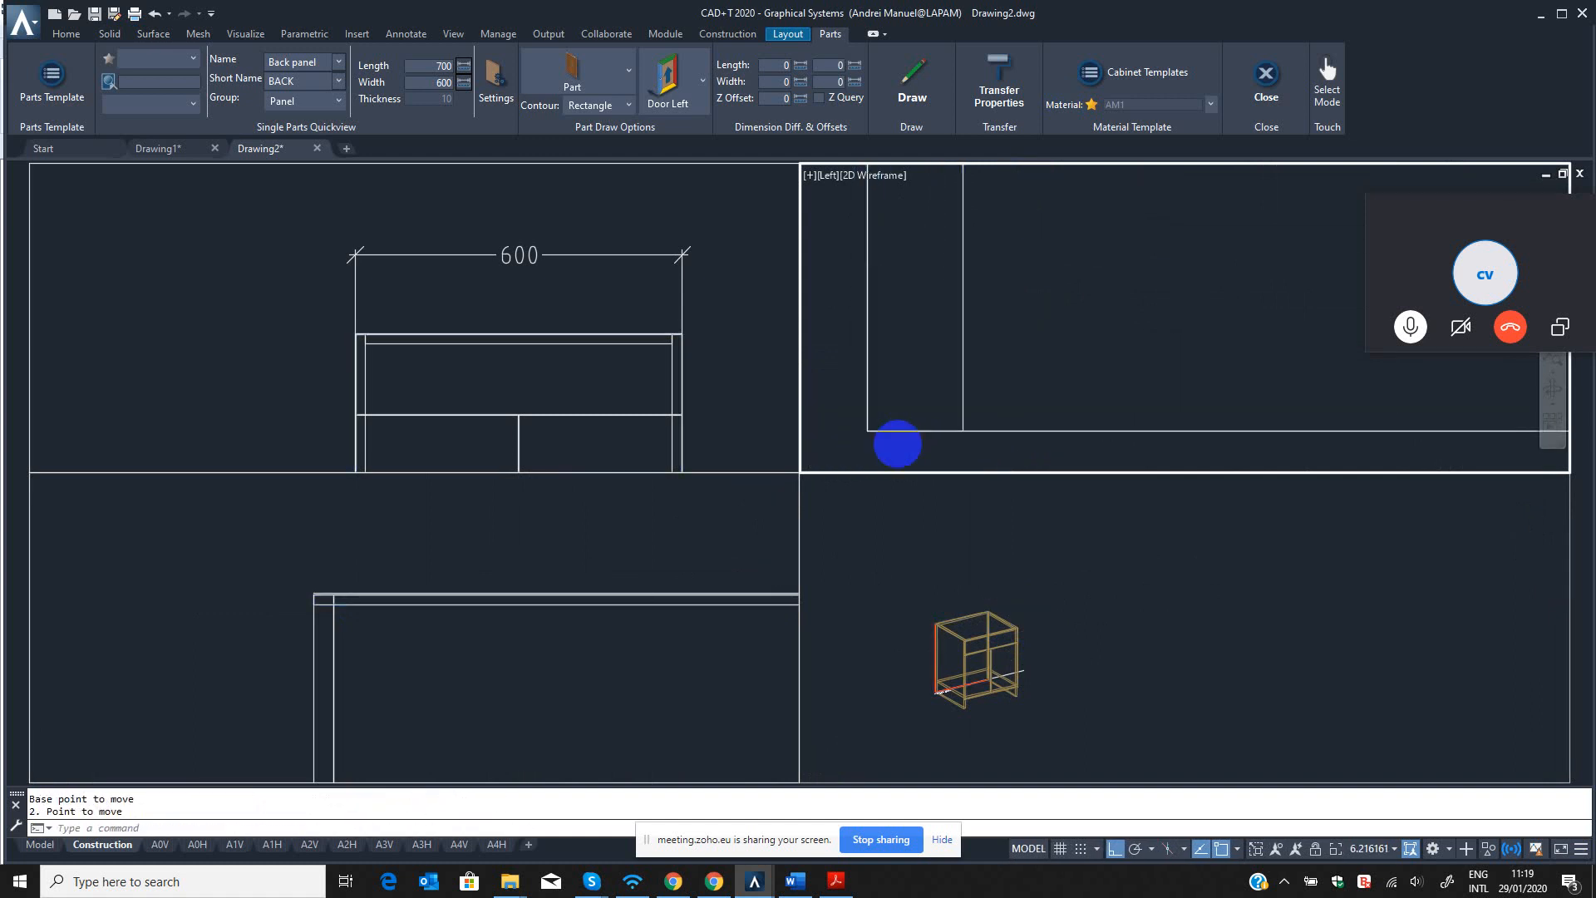
Stretch the top panel's rear edge 20 mm toward the cabinet's front in the left view with QST.
scroll(916, 264, up, 6)
scroll(860, 357, up, 6)
key(Escape)
key(Escape)
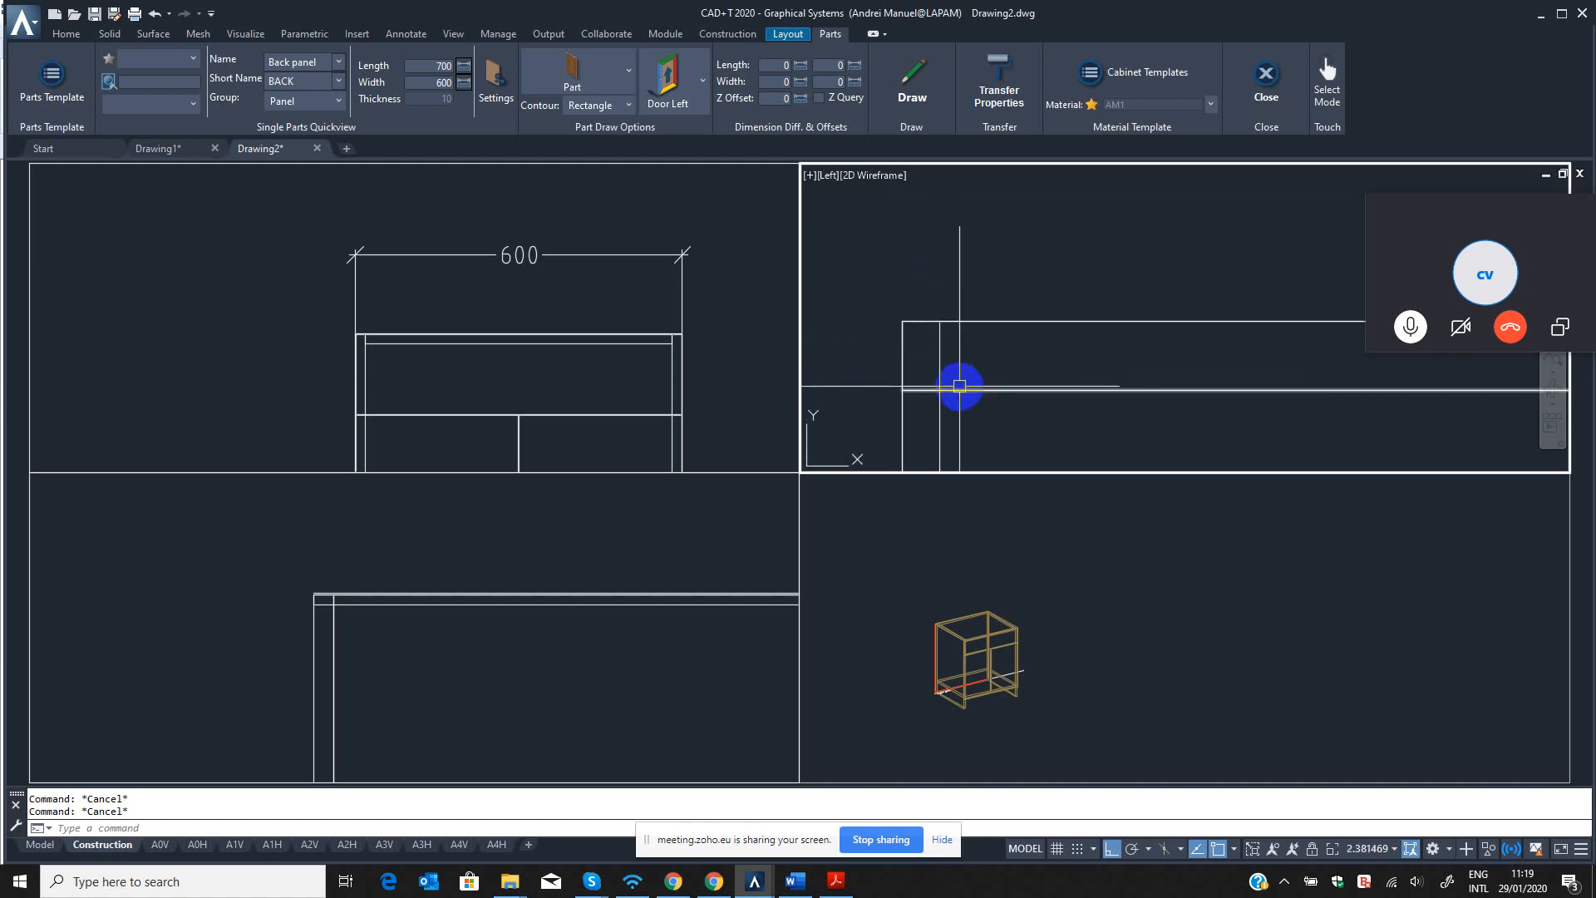
text(qst)
key(Return)
click(911, 415)
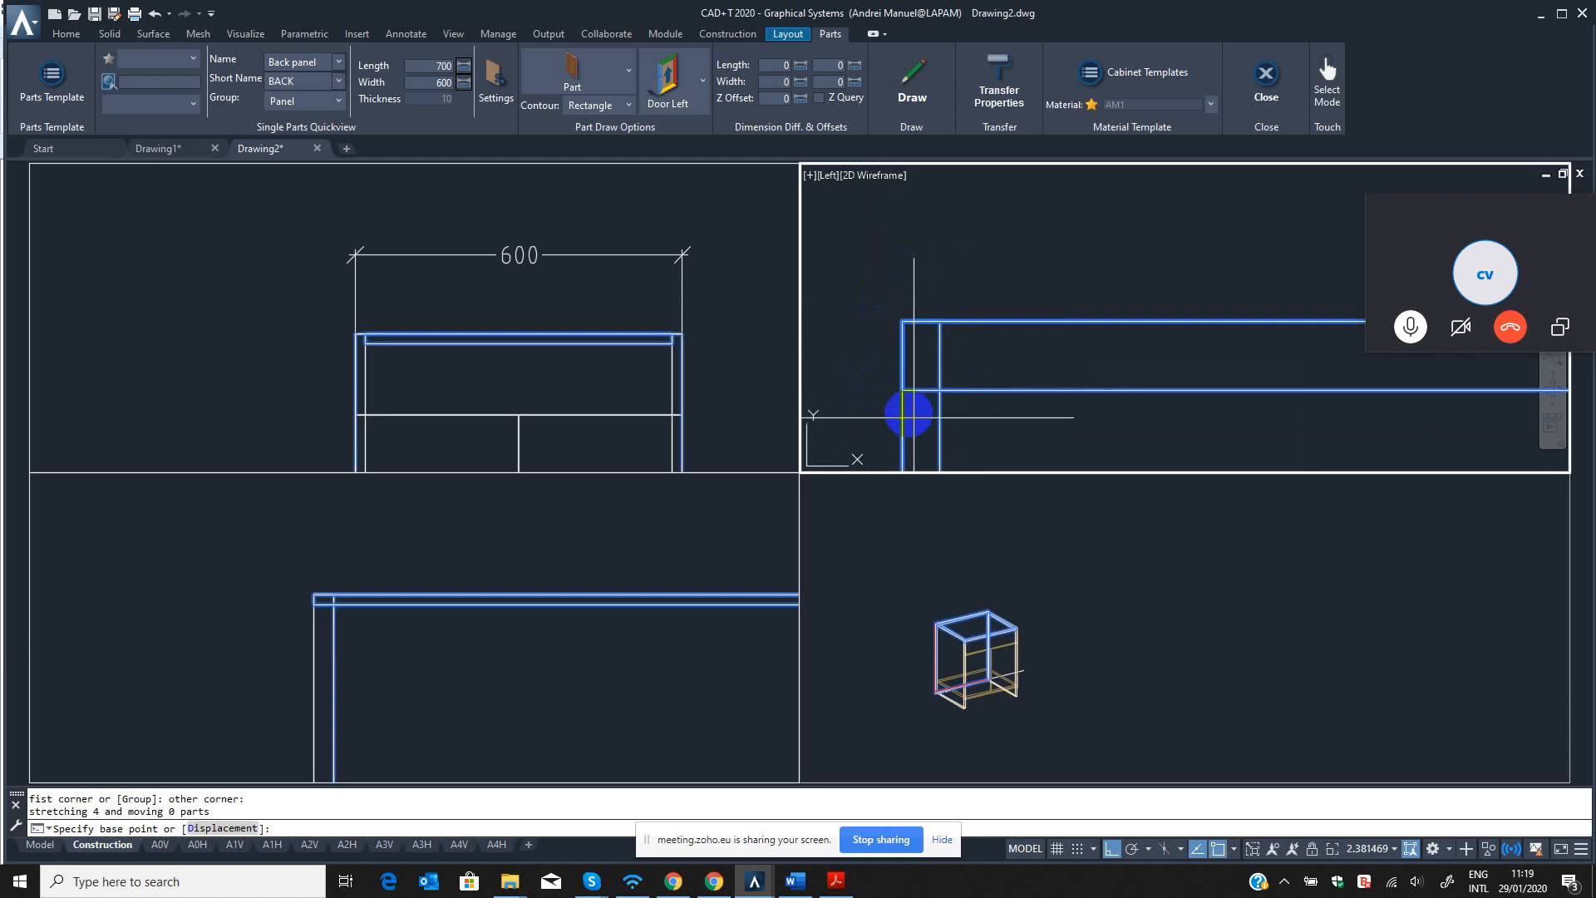
scroll(907, 402, up, 4)
click(898, 378)
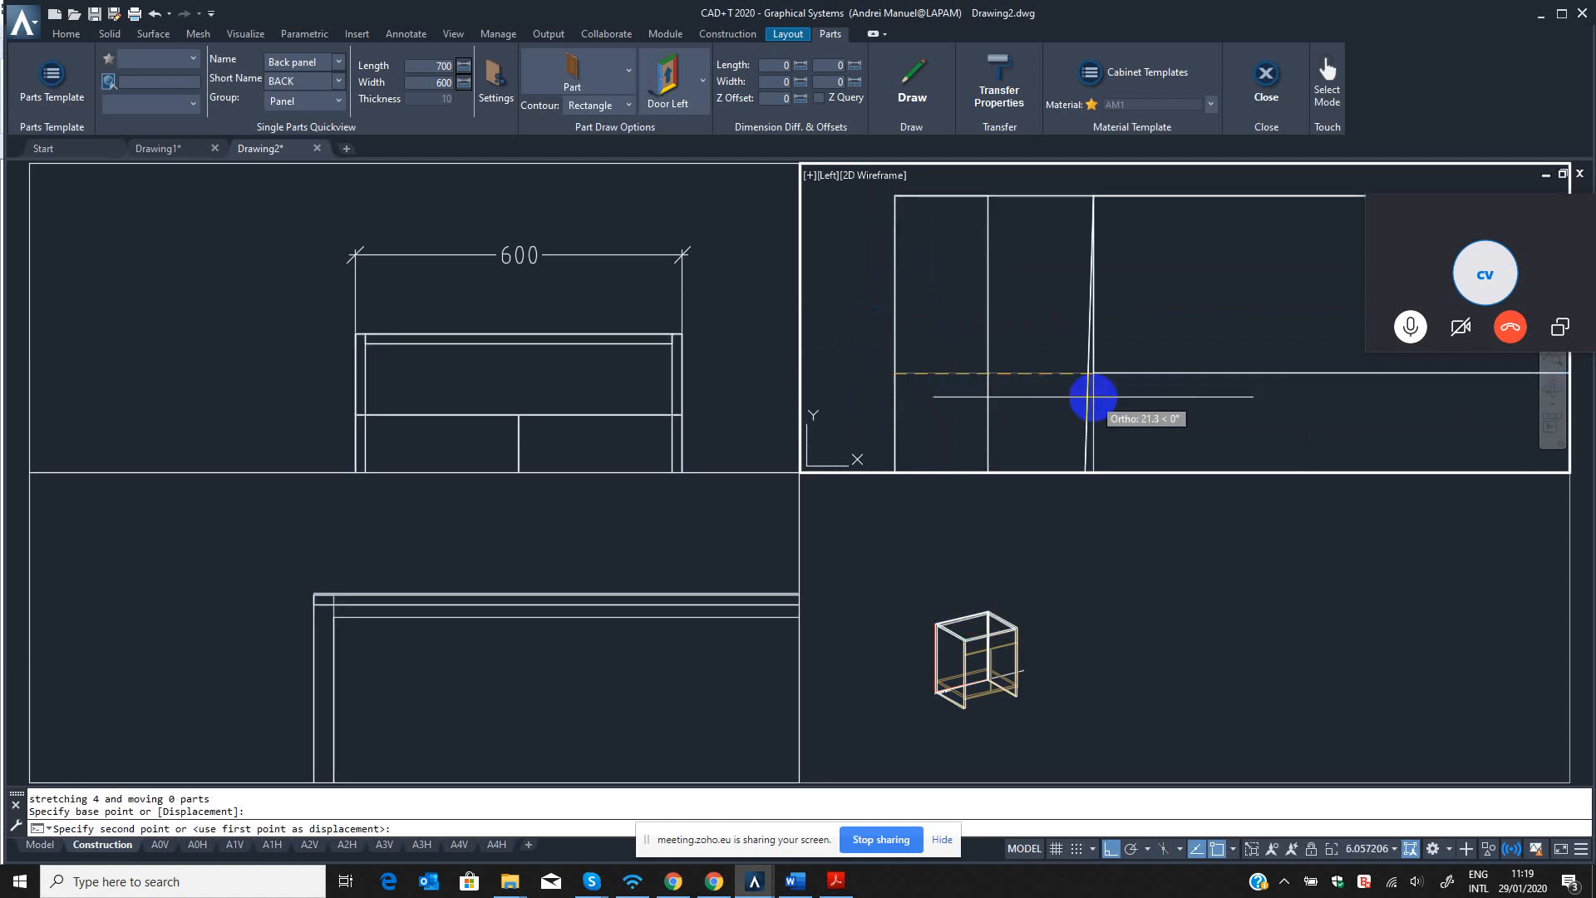
key(Return)
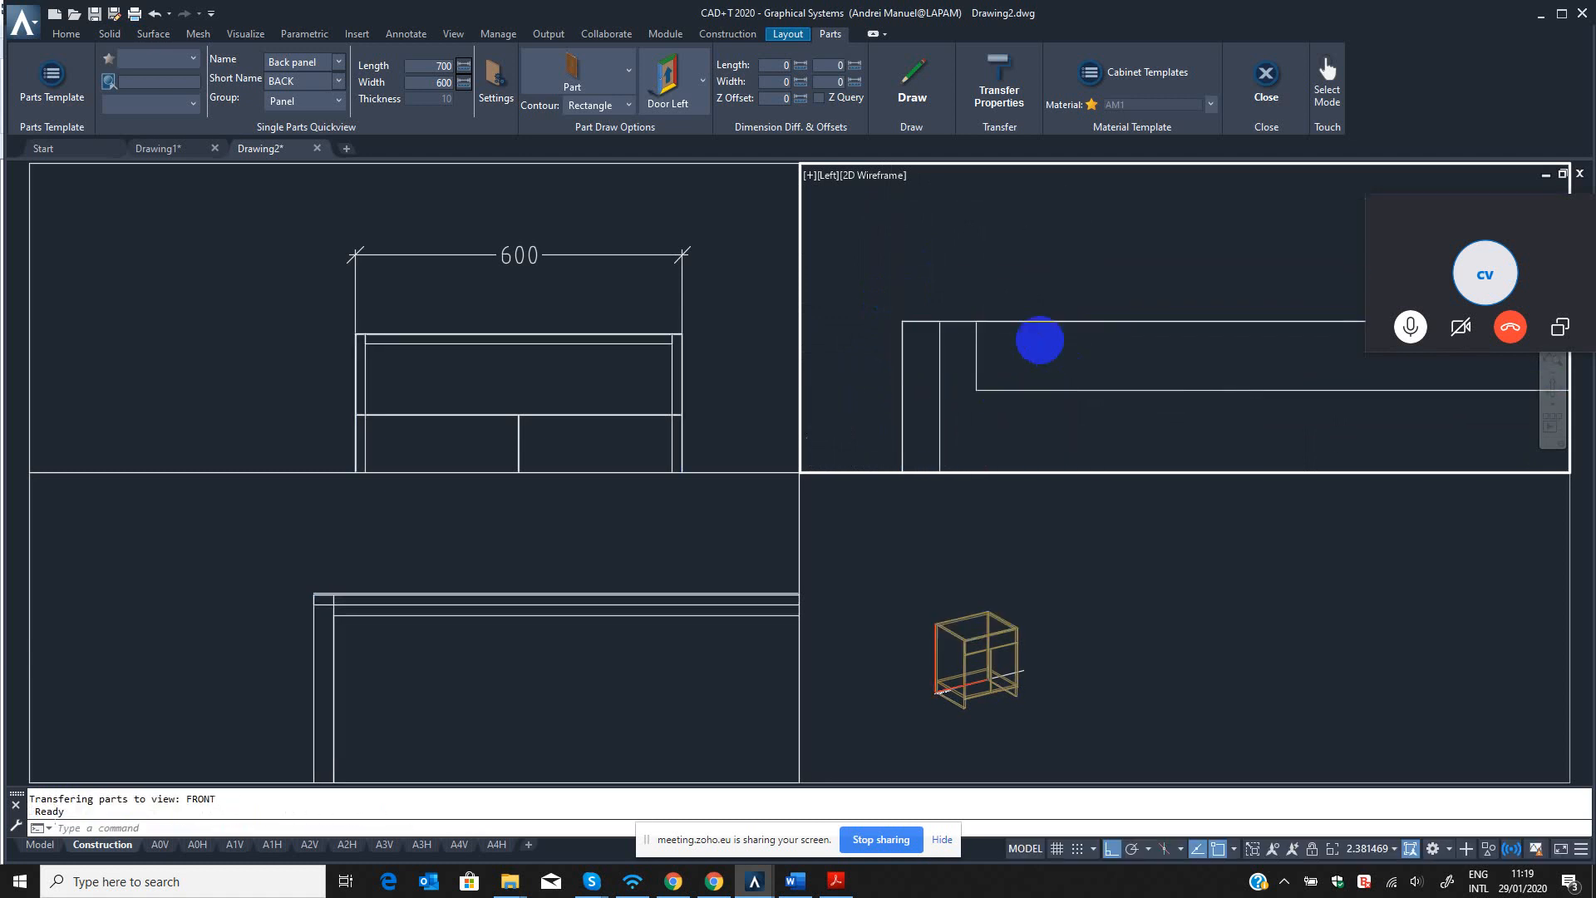
Stretch the bottom panel's rear edge 20 mm toward the cabinet's front in the left view.
scroll(1037, 384, down, 10)
middle_drag(1035, 422, 1023, 188)
scroll(1031, 254, up, 6)
key(Return)
click(949, 275)
click(1036, 344)
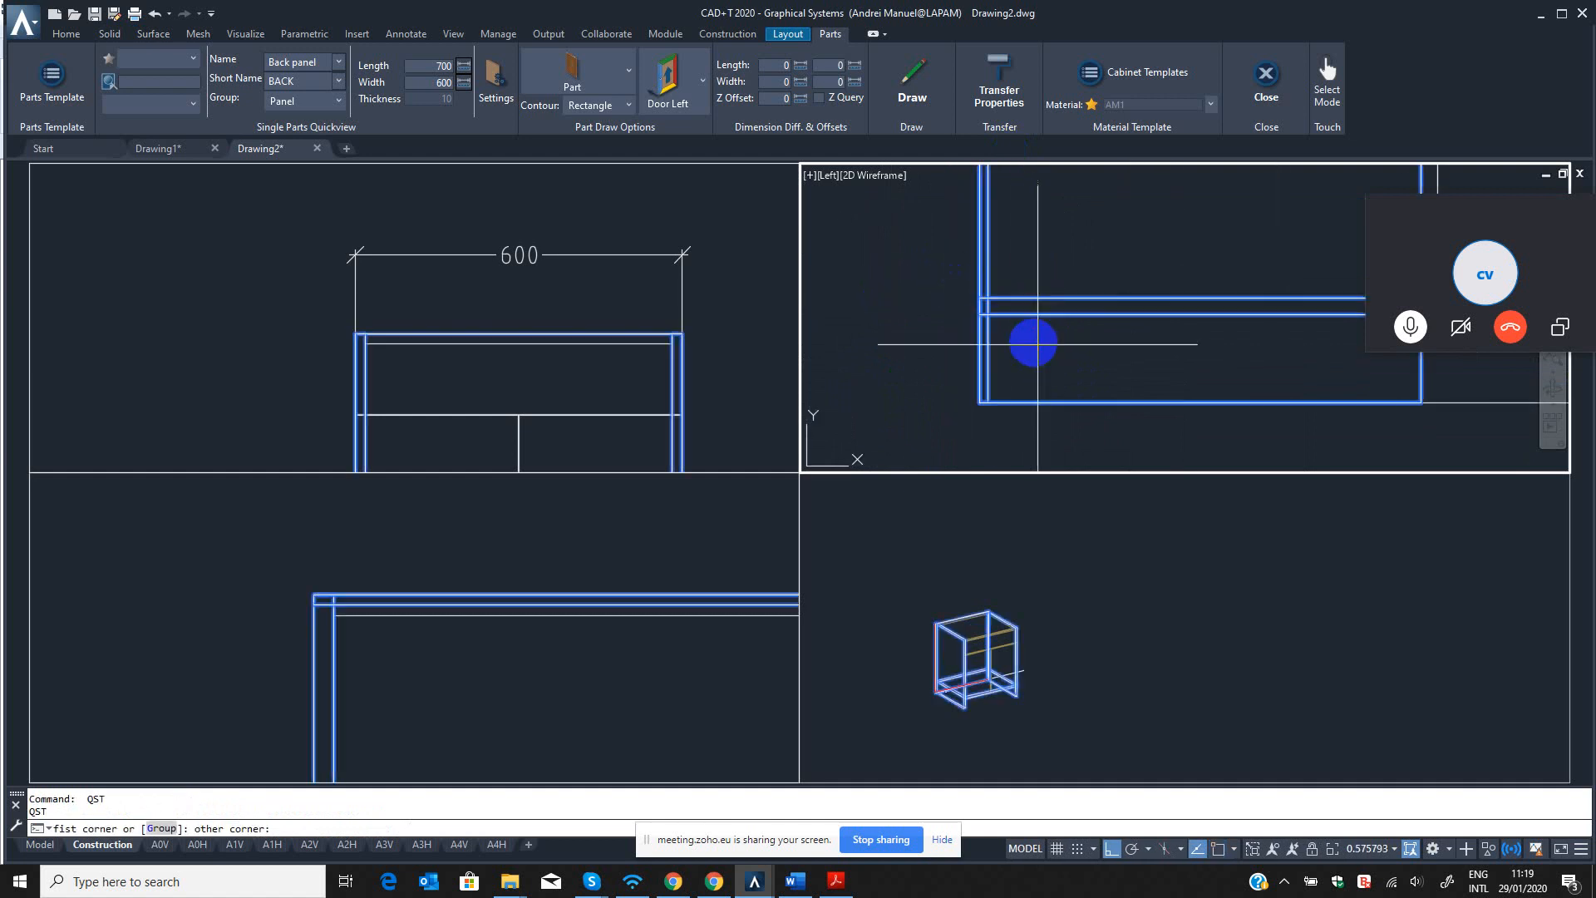
click(1027, 340)
text(20)
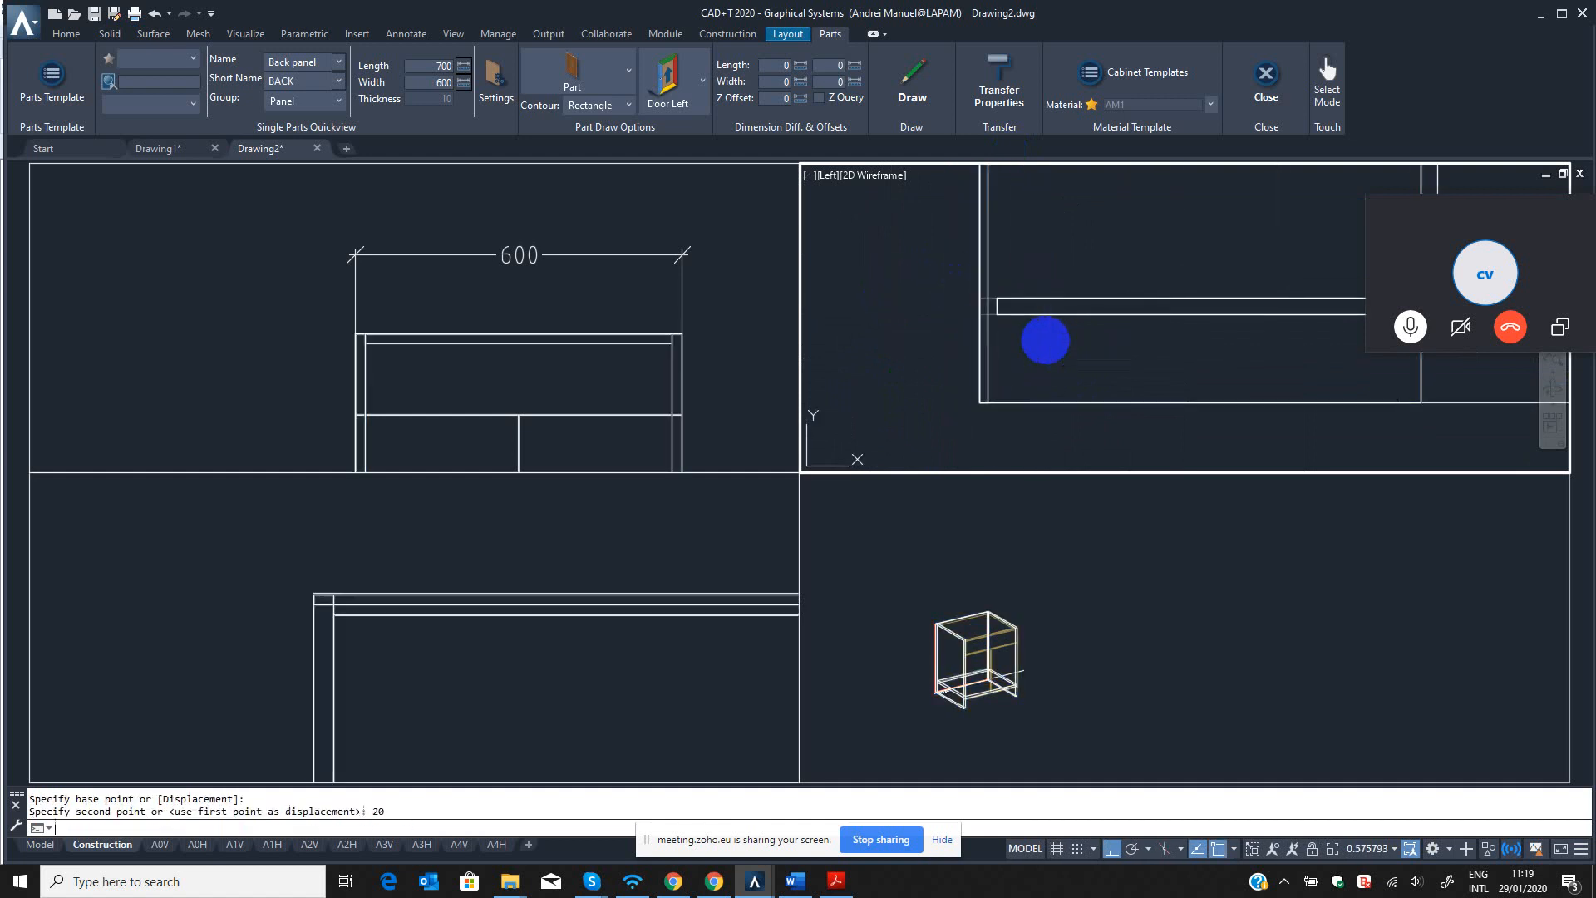
key(Return)
Move the back panel forward in the left view so its front face meets the top panel's rear edge.
scroll(1038, 335, down, 3)
scroll(952, 355, up, 8)
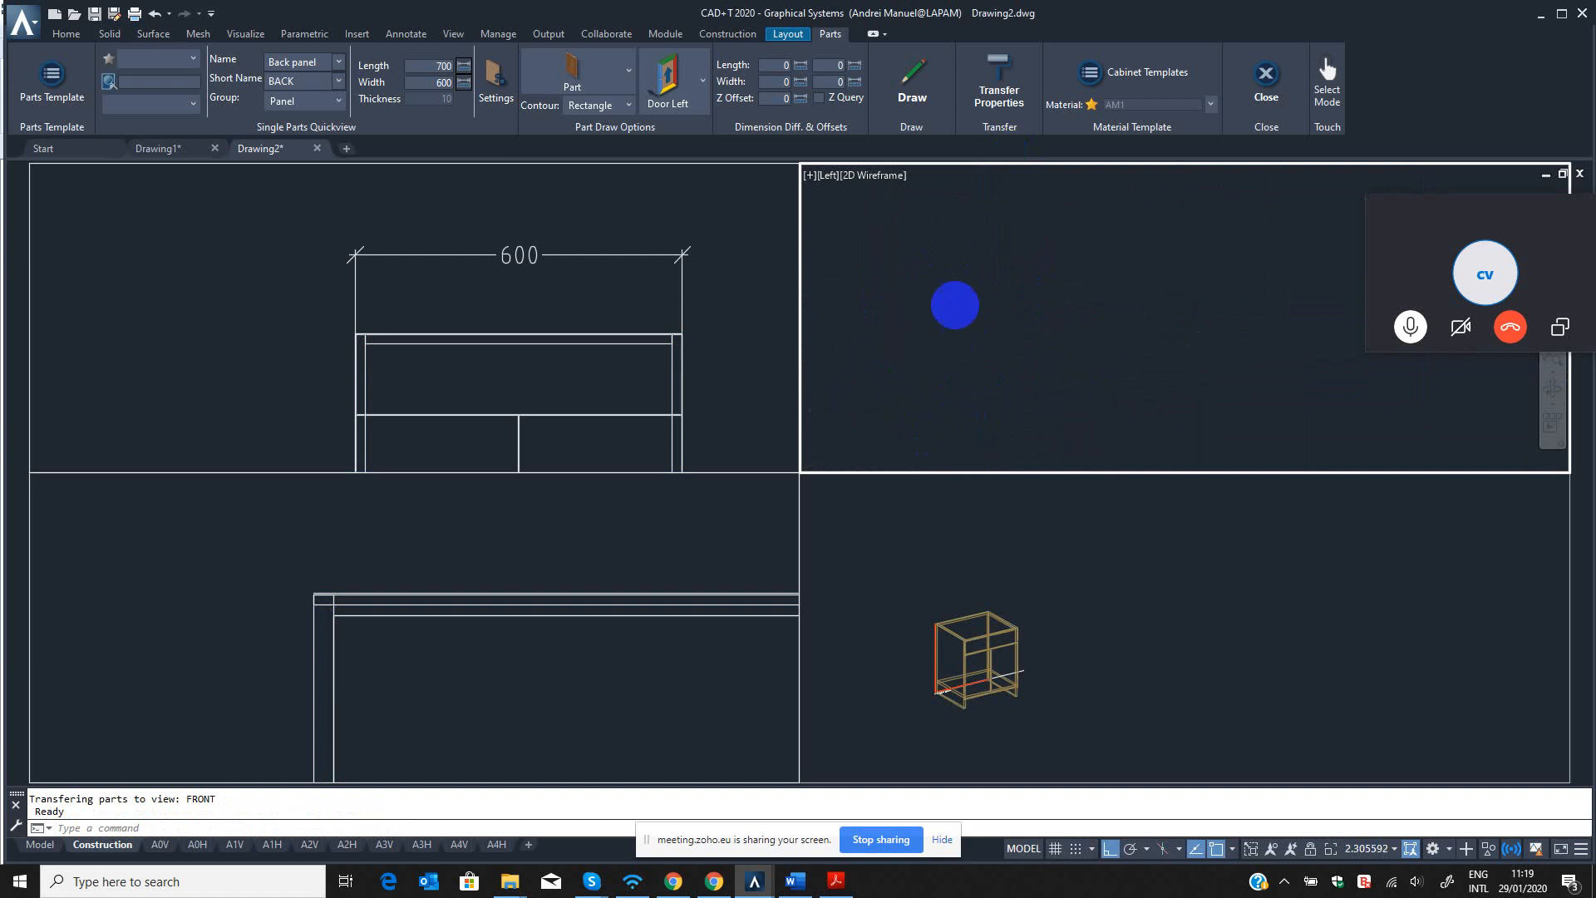
key(Escape)
key(Escape)
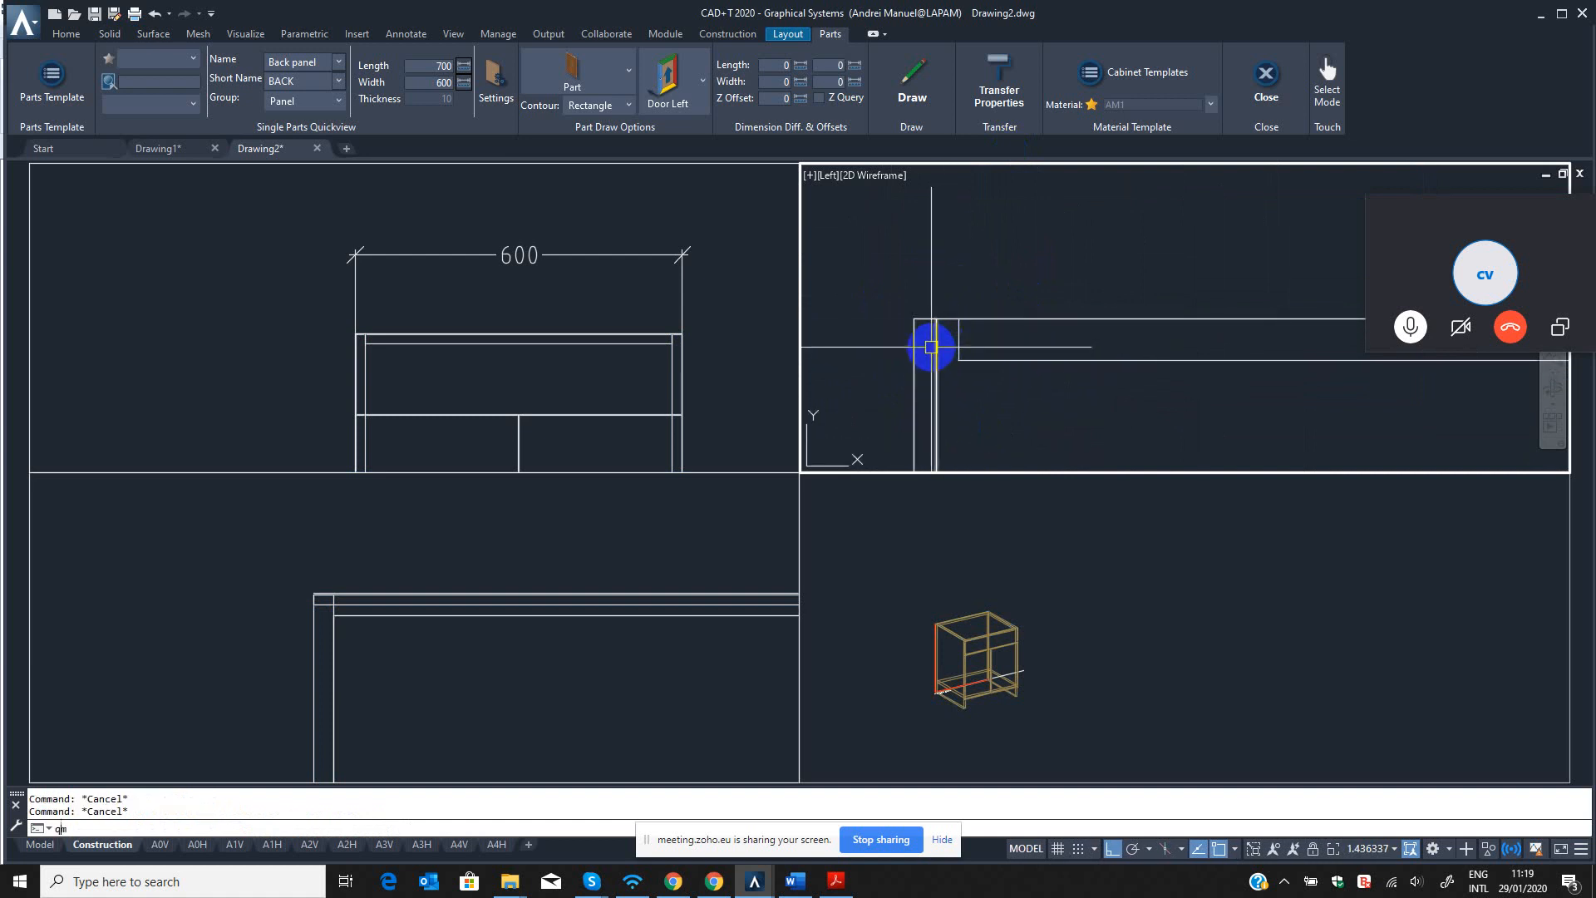
key(Return)
scroll(939, 332, up, 2)
click(936, 327)
key(Return)
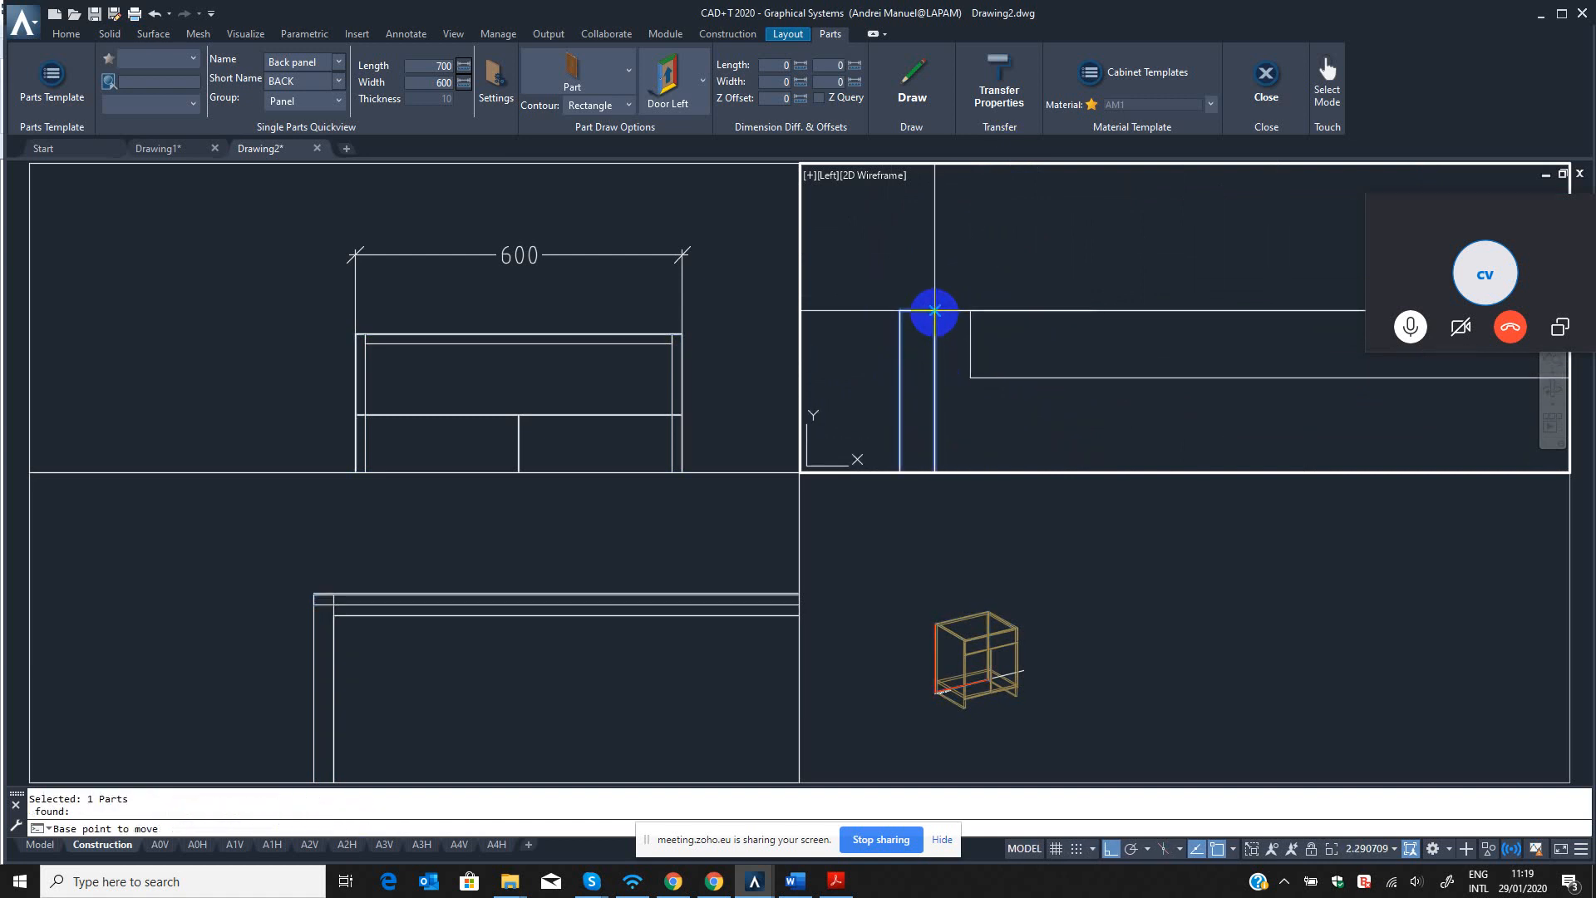
click(935, 311)
click(970, 311)
scroll(950, 214, down, 14)
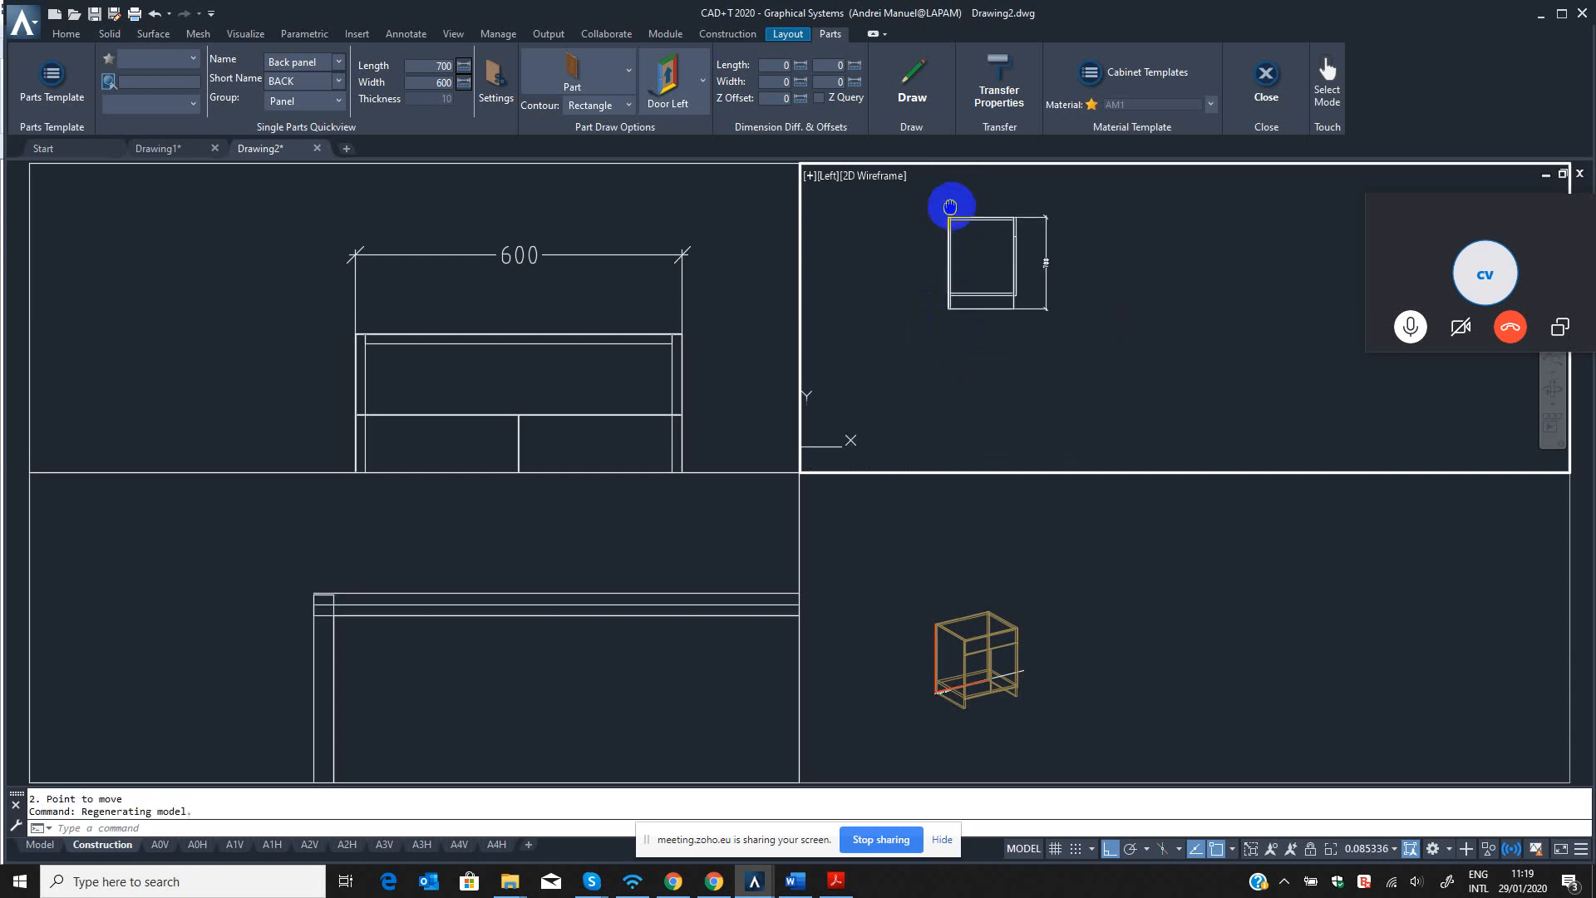
Examine the recessed back panel's position between the side panels in the top view.
click(919, 615)
click(645, 610)
scroll(302, 618, up, 6)
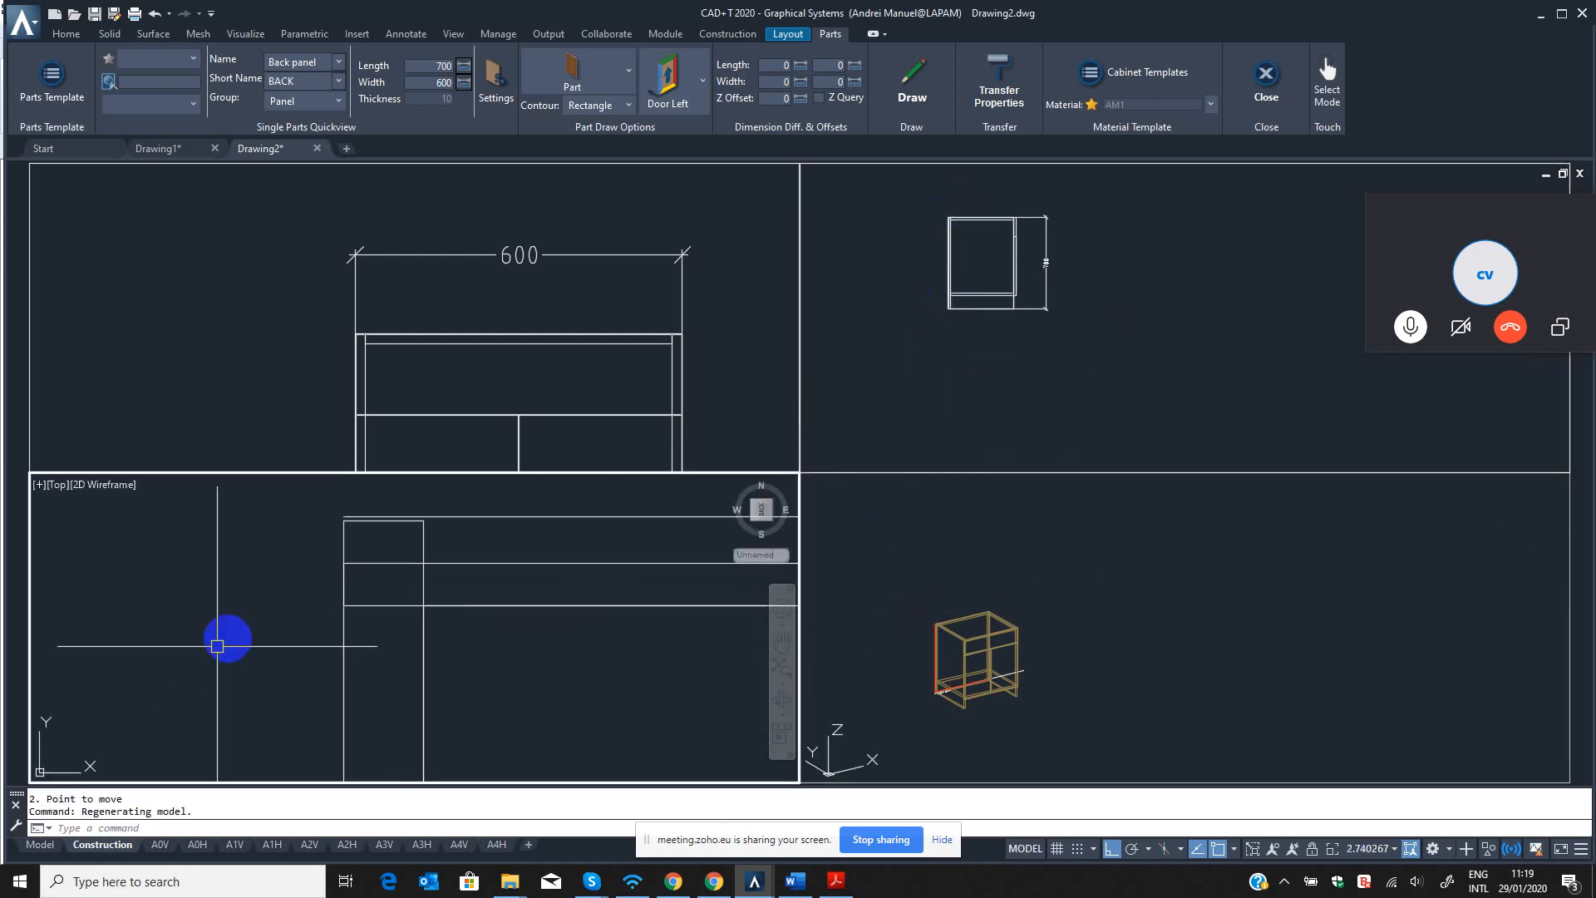
scroll(226, 639, down, 4)
middle_drag(257, 626, 468, 585)
scroll(558, 666, down, 4)
middle_drag(557, 666, 312, 629)
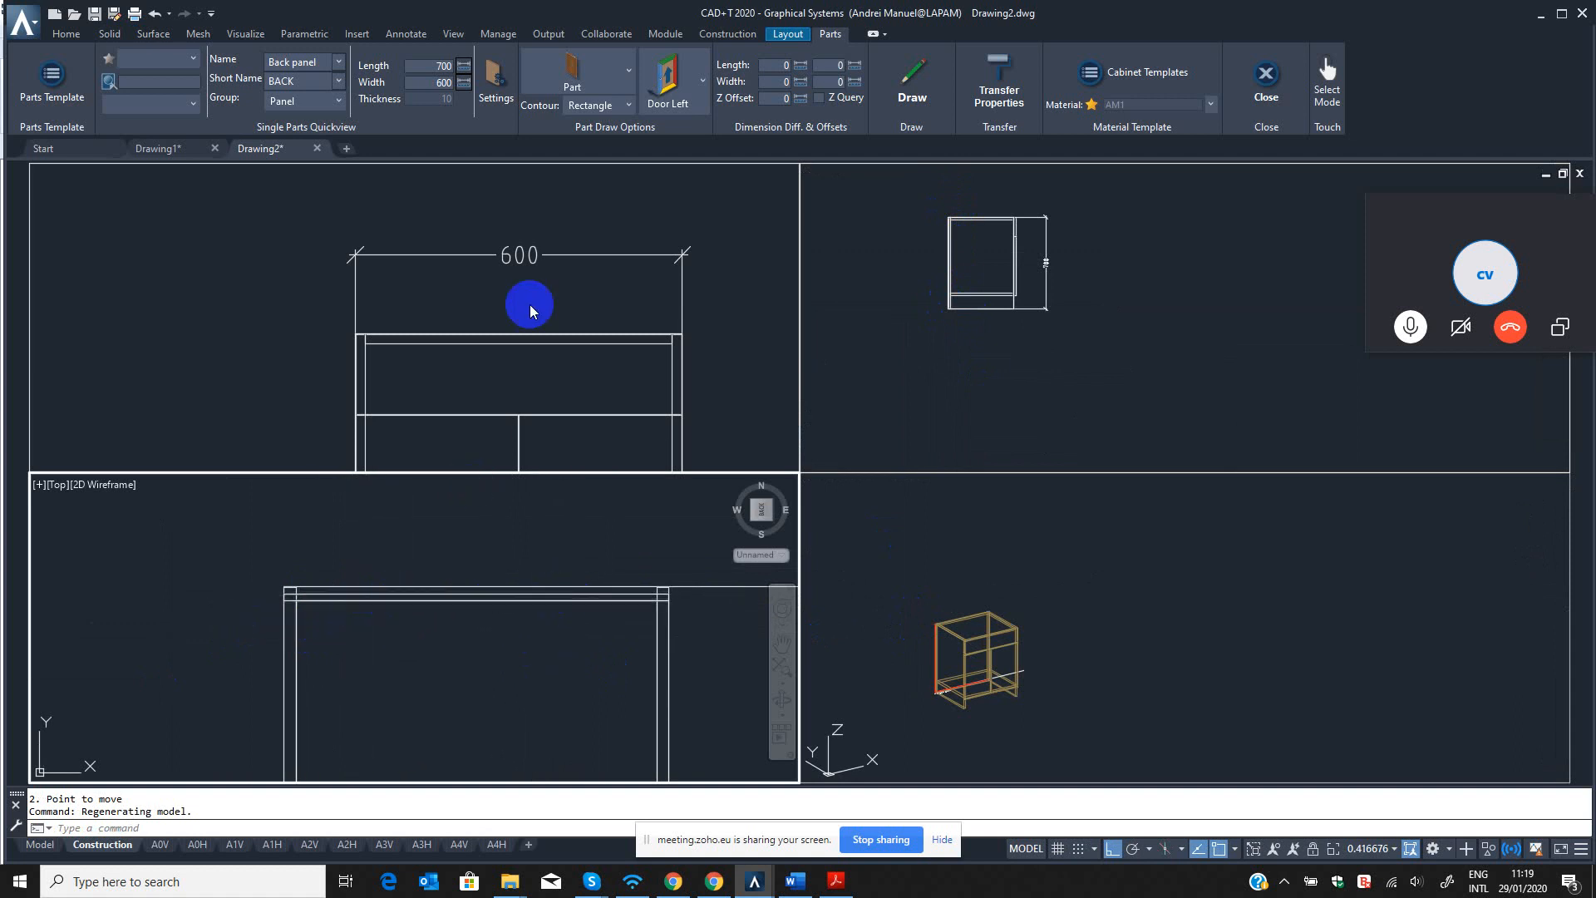
click(509, 296)
click(454, 620)
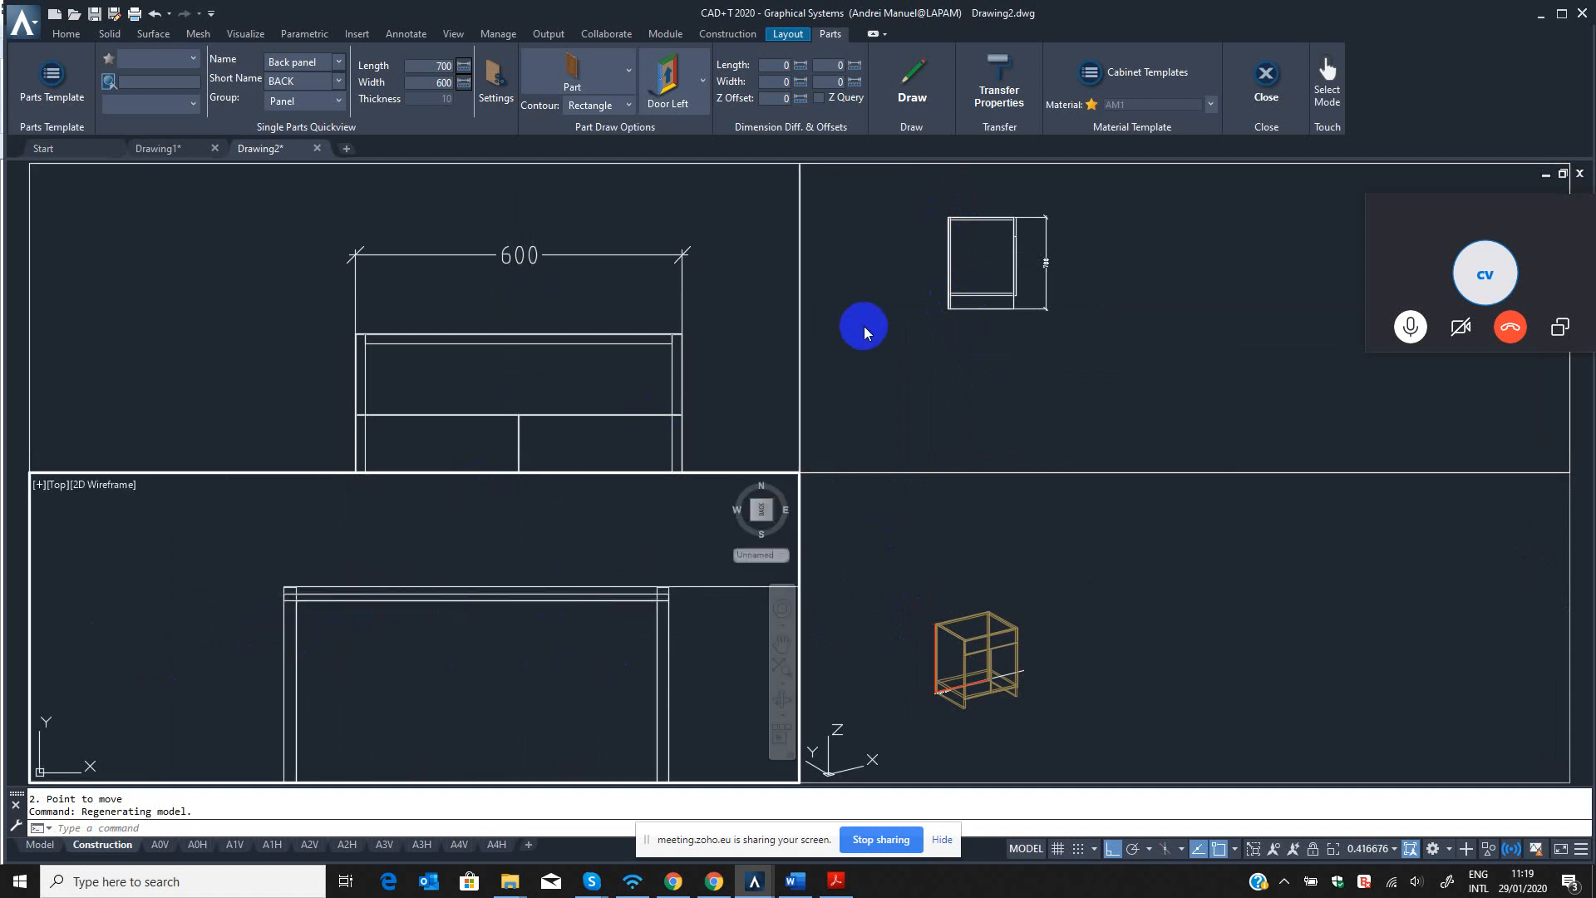
click(915, 311)
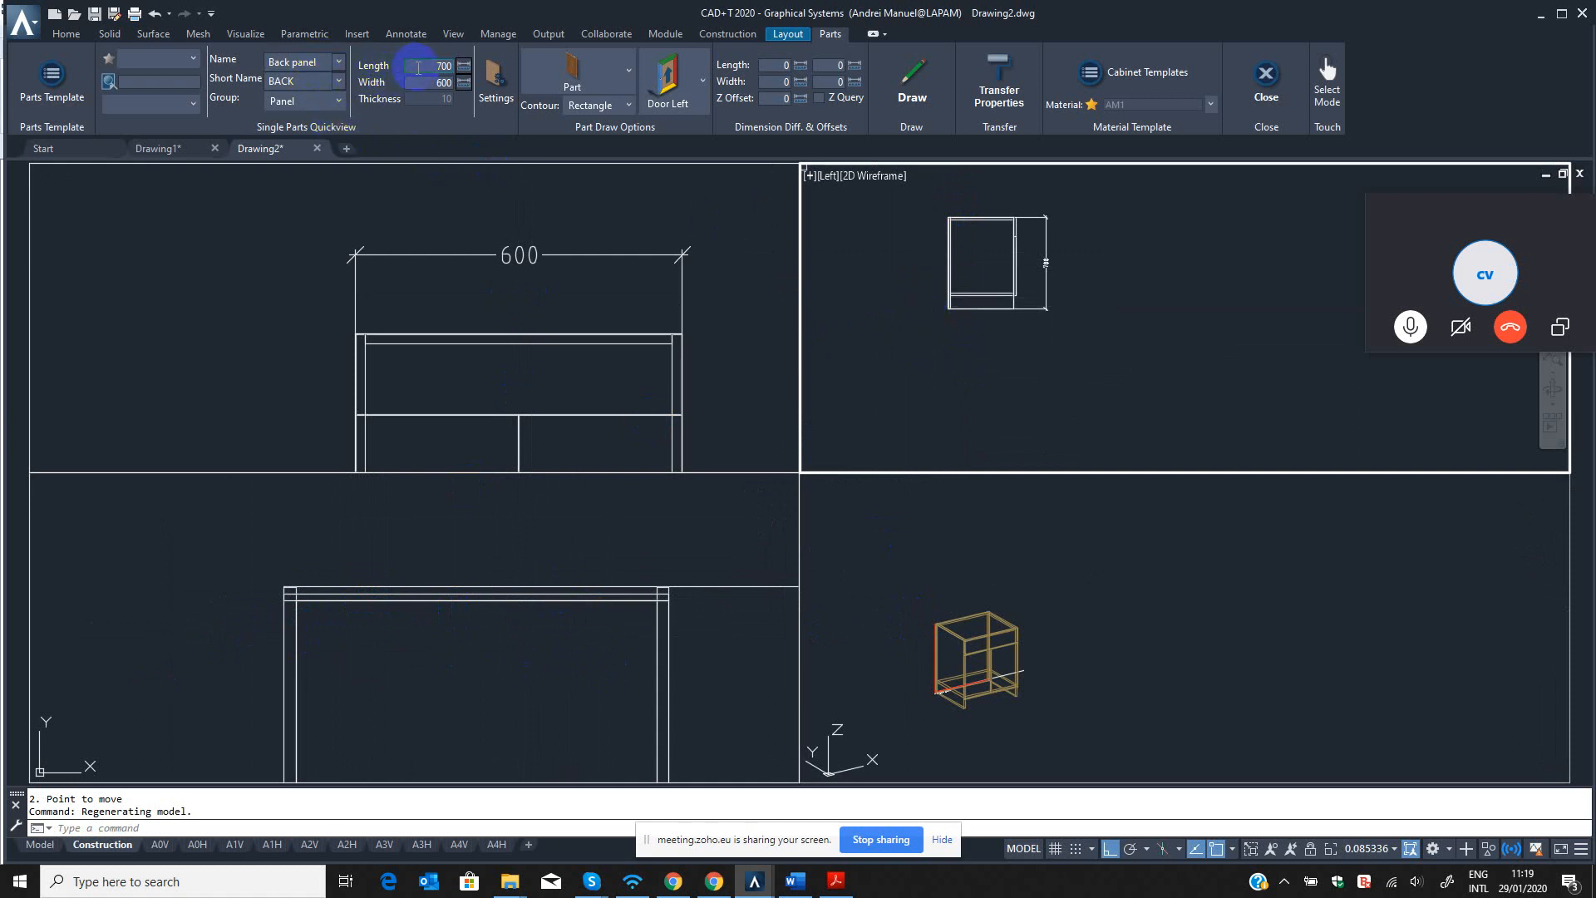
Examine where the bottom and top panels meet the back panel in the left view.
click(968, 332)
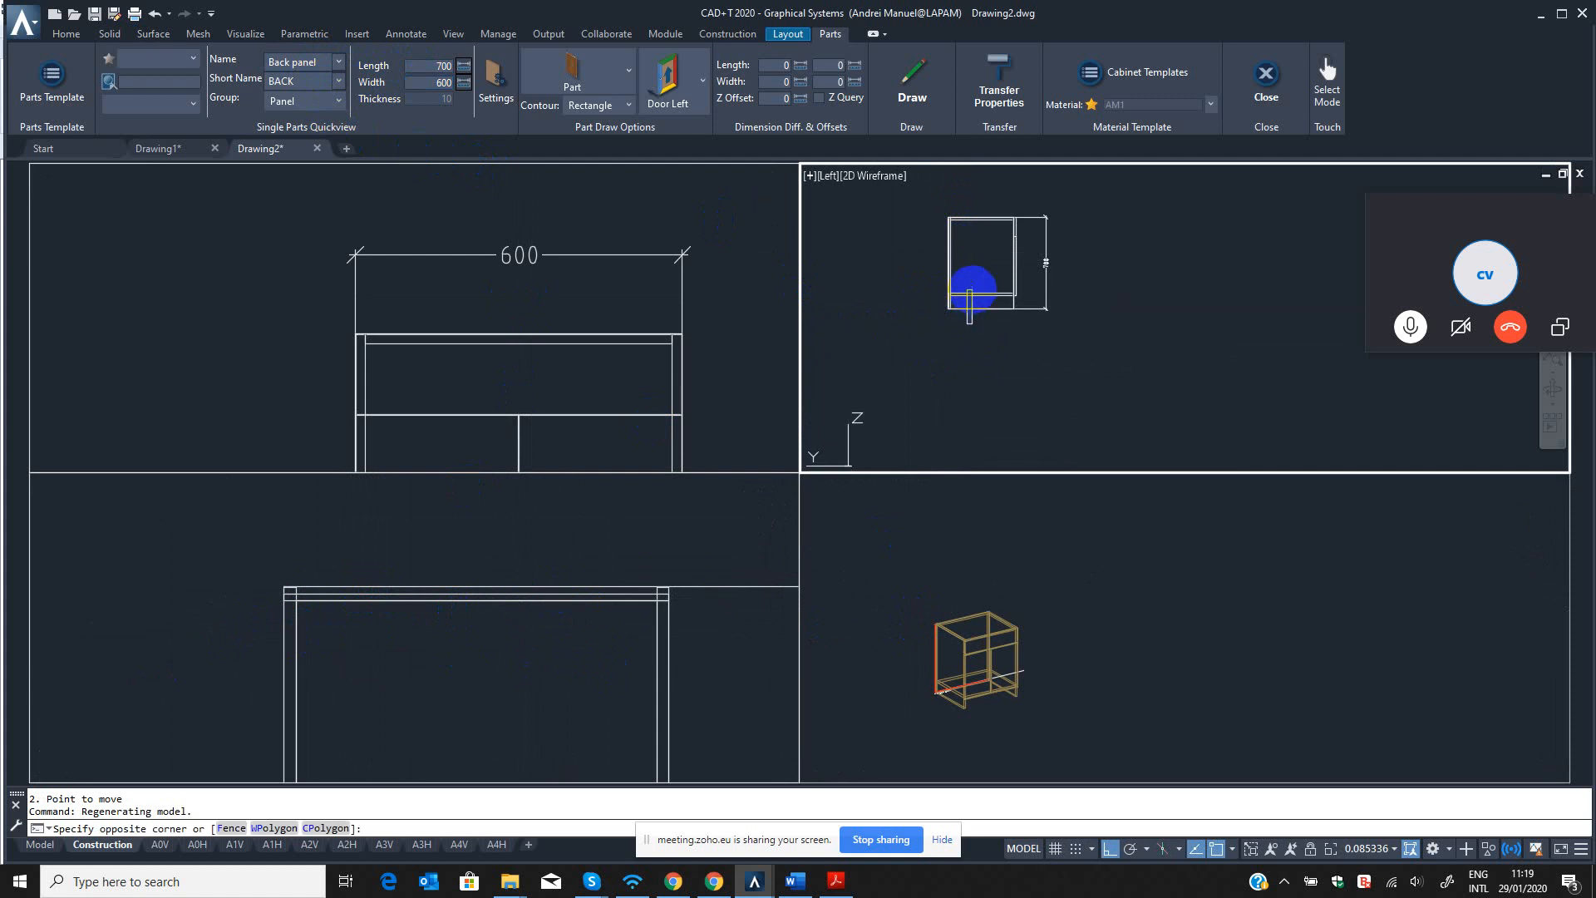
scroll(954, 331, up, 8)
key(Escape)
scroll(868, 355, up, 2)
middle_drag(875, 347, 989, 346)
middle_drag(996, 266, 993, 376)
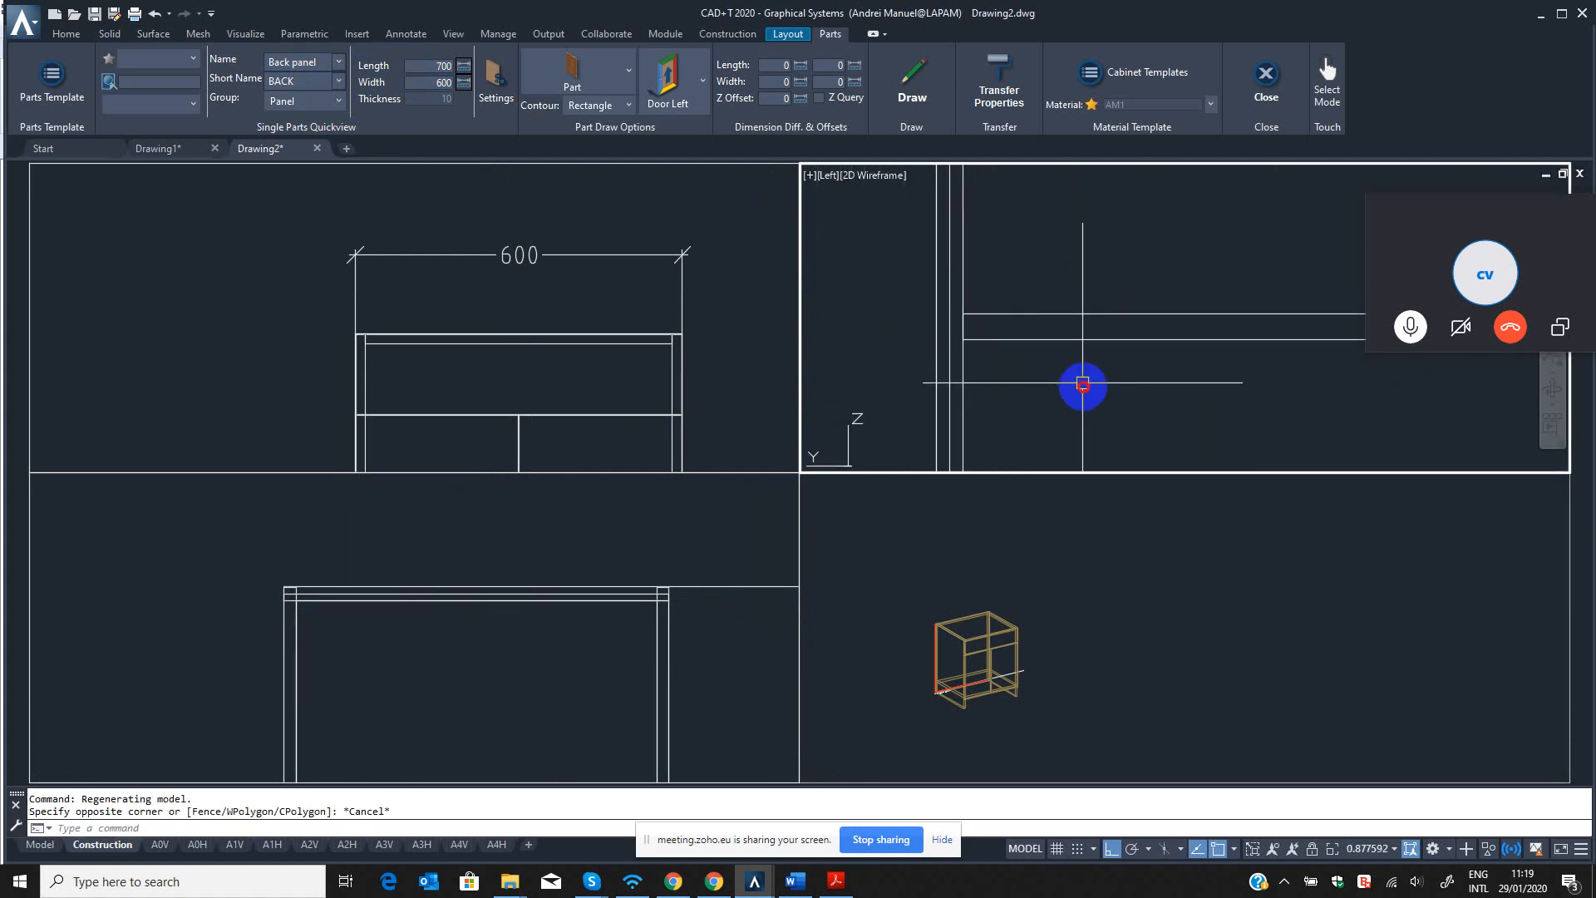
click(1083, 382)
click(1047, 285)
scroll(1044, 309, down, 6)
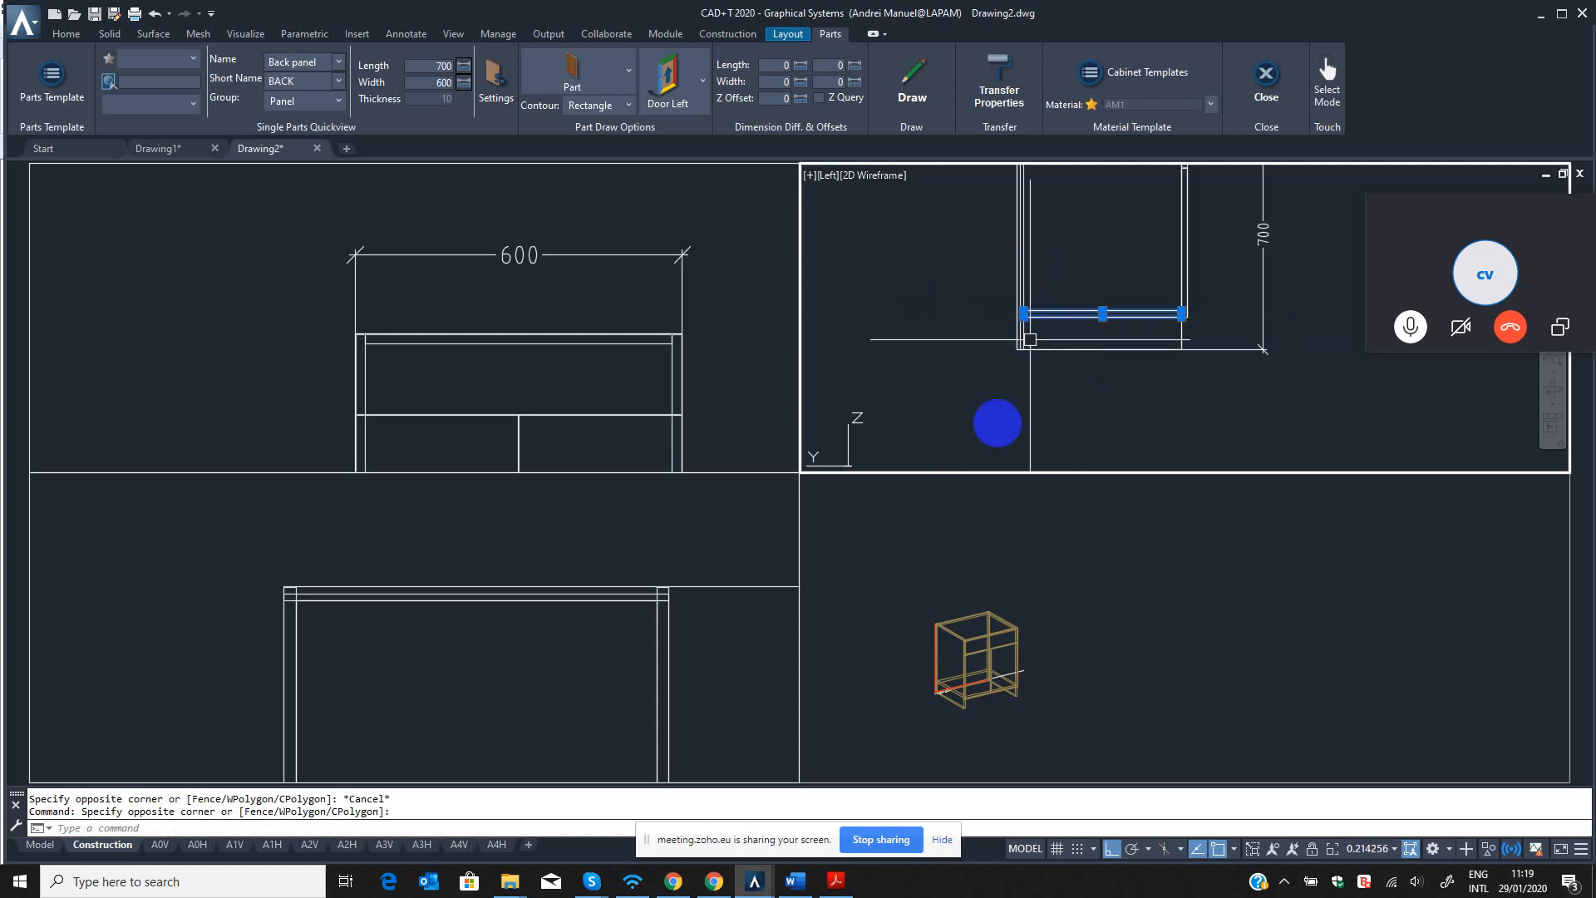
scroll(1075, 262, down, 2)
middle_drag(1071, 292, 1028, 442)
scroll(1027, 312, up, 6)
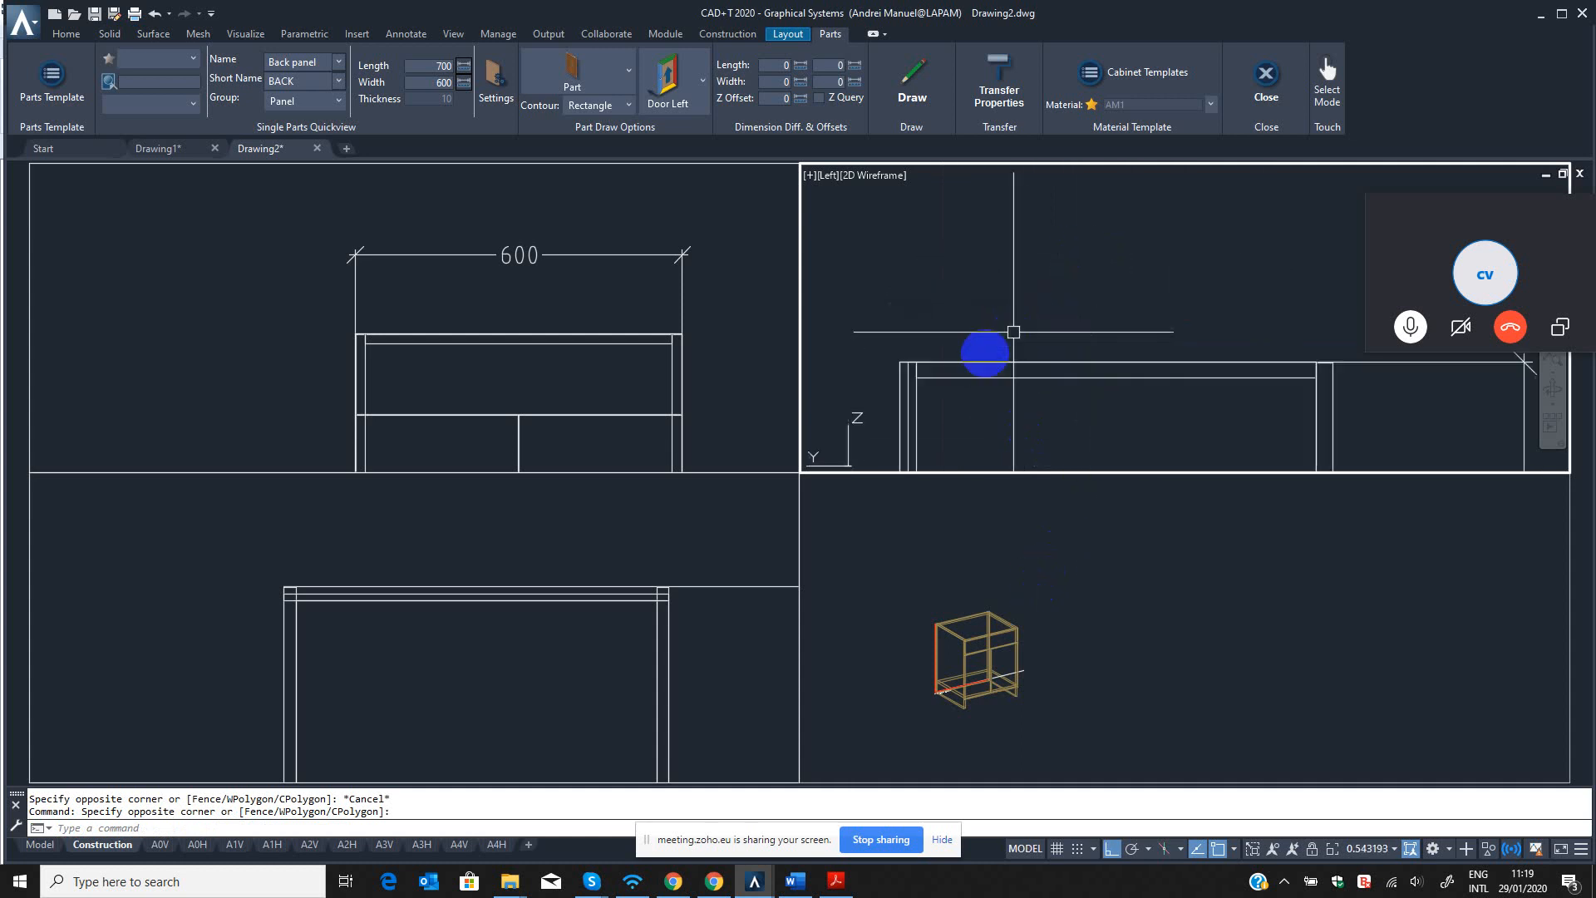
click(986, 395)
click(972, 370)
scroll(927, 371, up, 6)
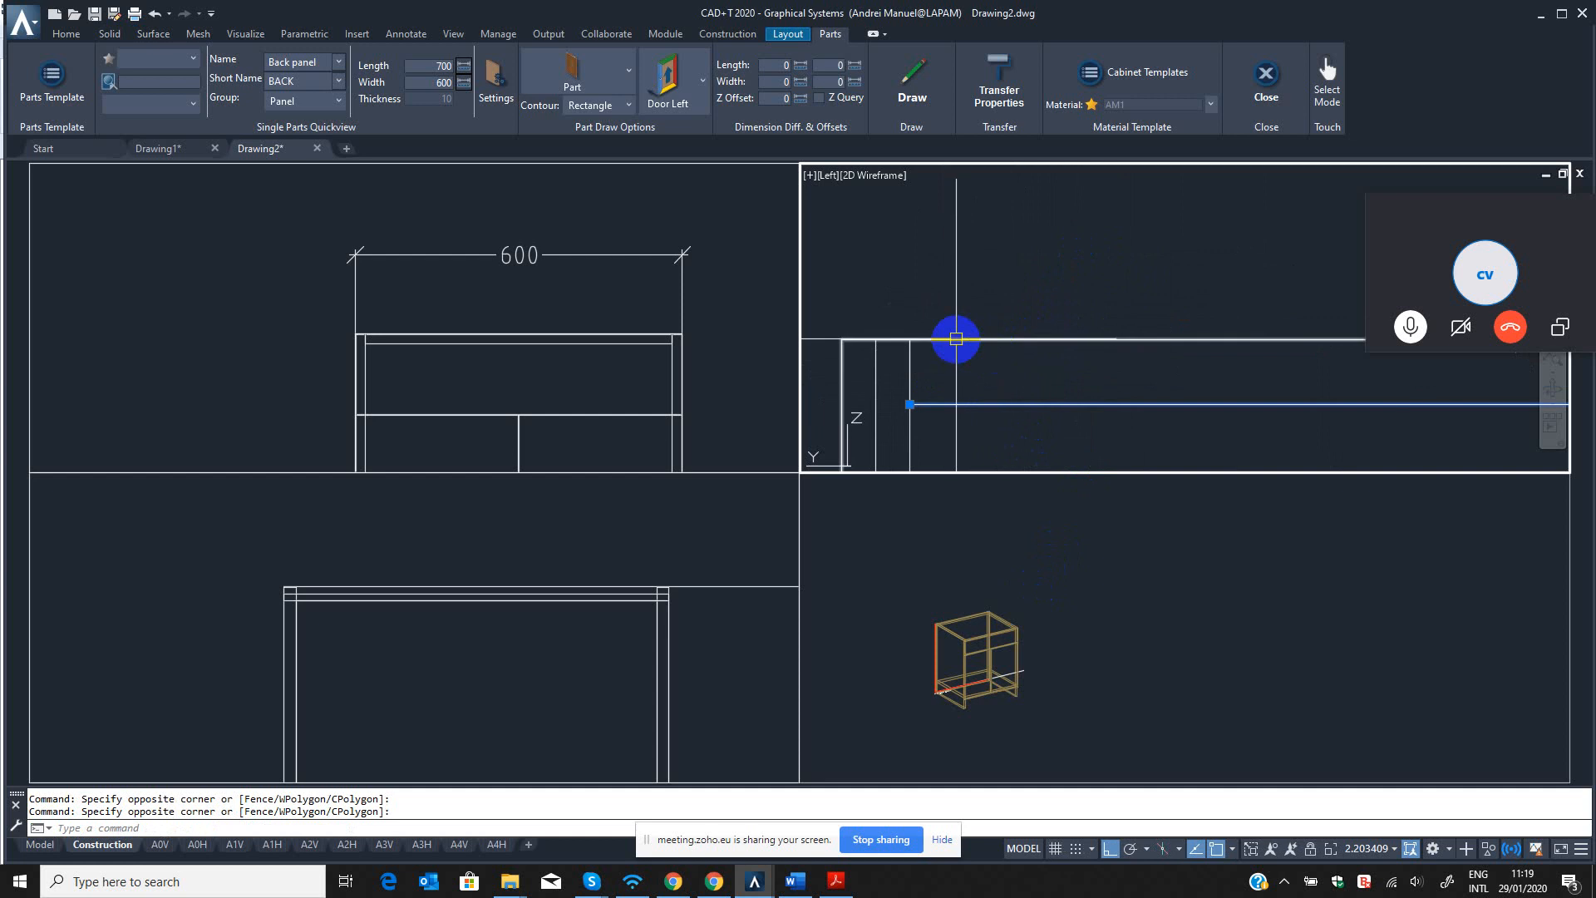
scroll(962, 374, down, 5)
key(Escape)
Inspect the top, back and side panels at the cabinet's rear right corner in the top view.
click(644, 613)
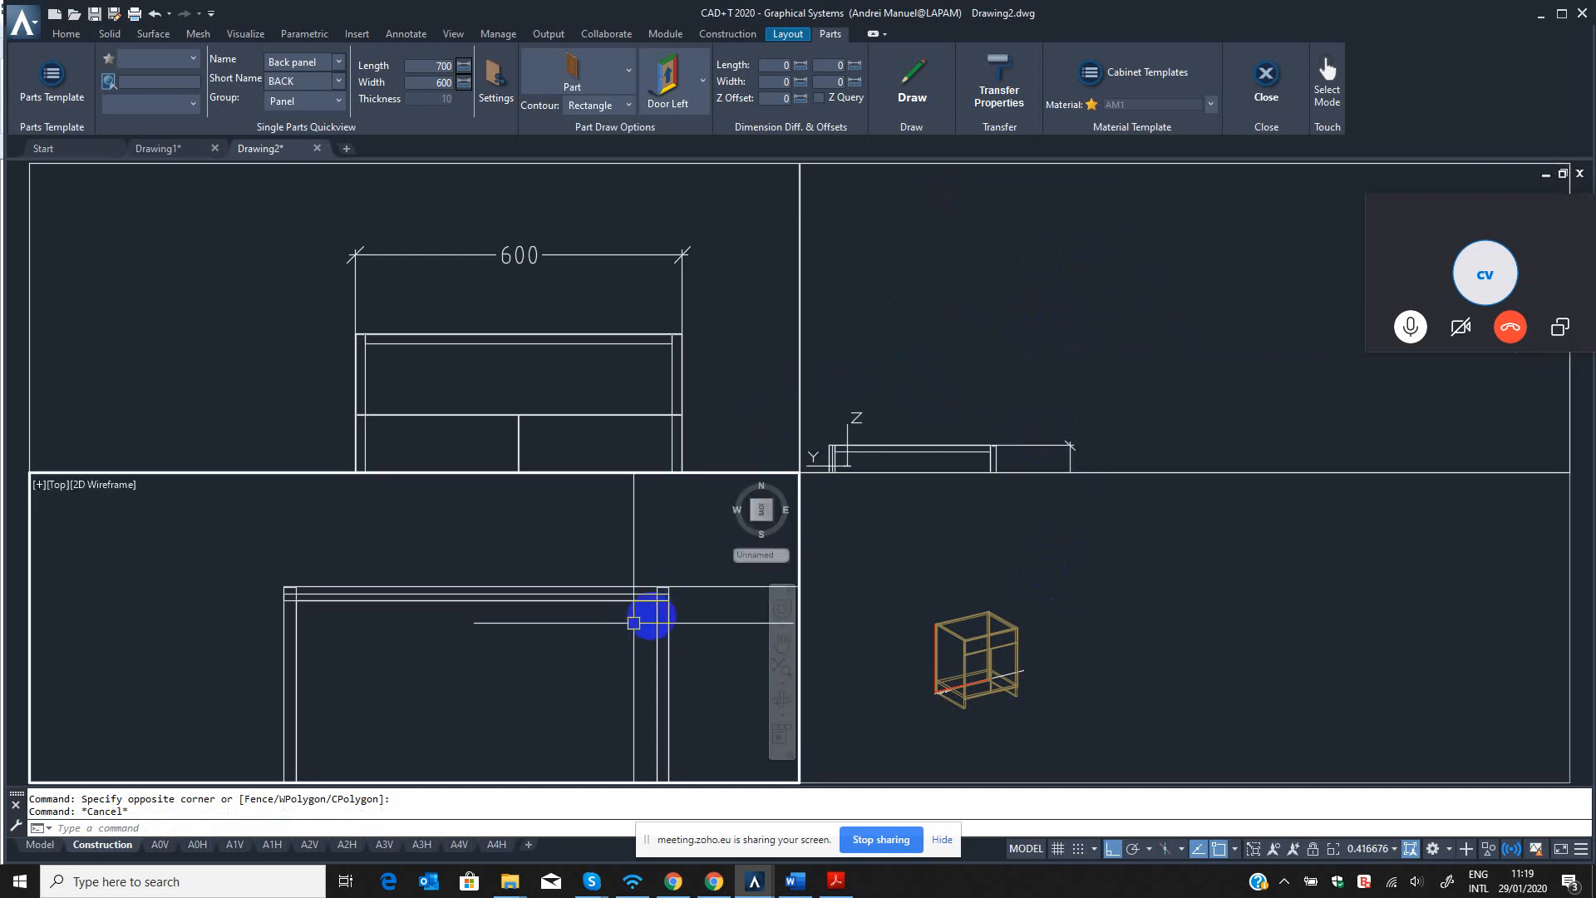
scroll(621, 573, down, 3)
scroll(553, 614, up, 5)
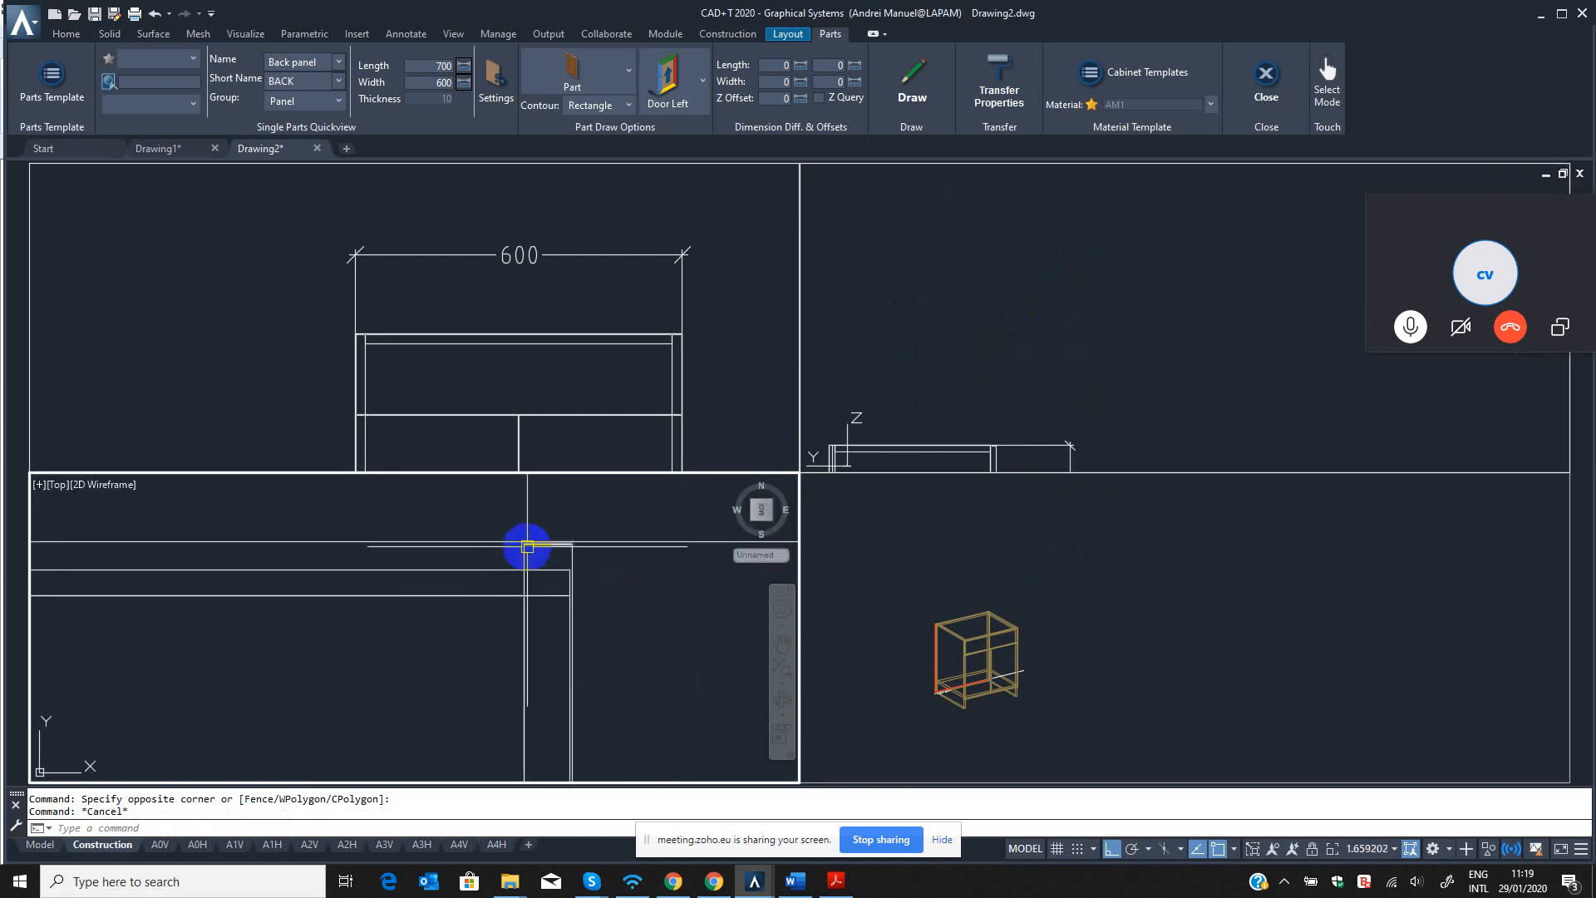
click(562, 616)
click(534, 577)
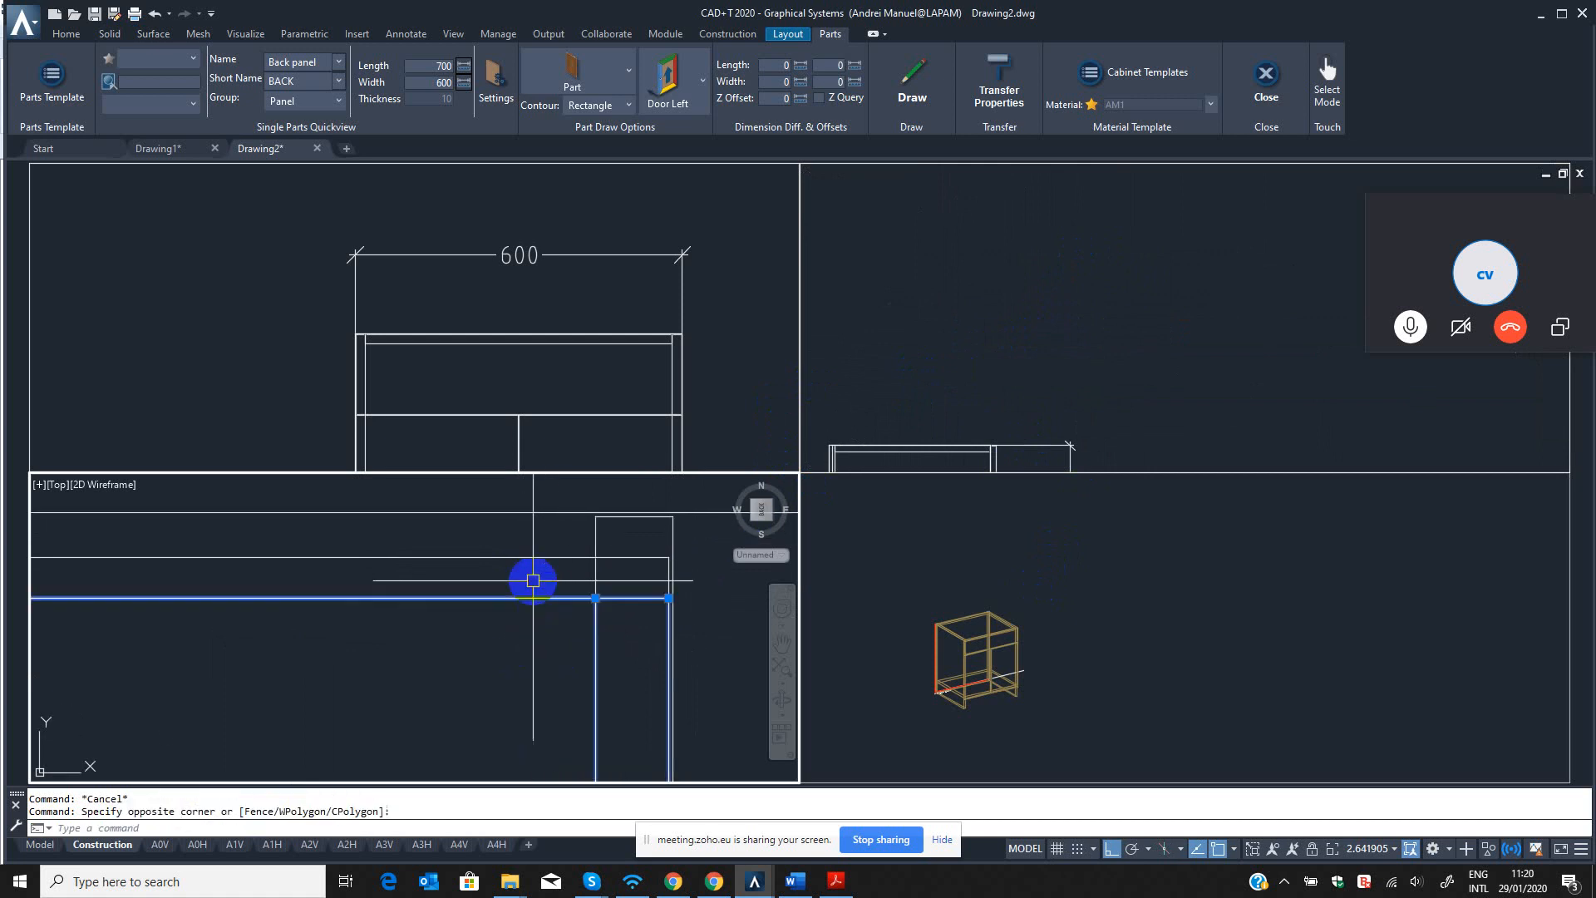
key(Escape)
click(628, 550)
click(552, 542)
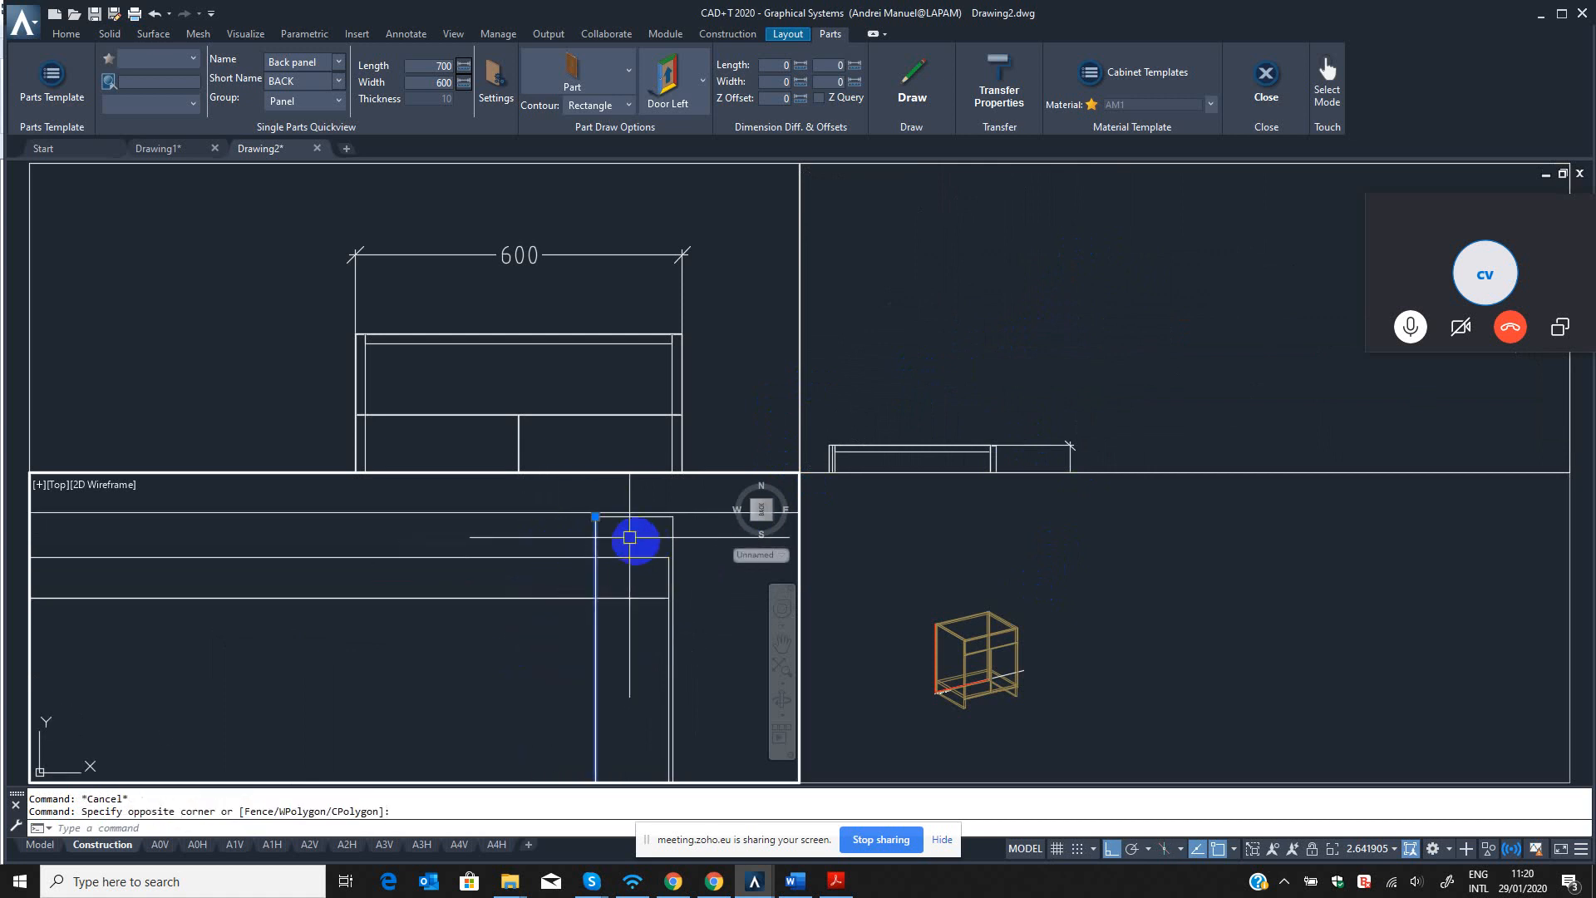
Add a linear dimension in the top view from the right side panel's inner face to the back panel's right end.
scroll(581, 559, up, 4)
key(Escape)
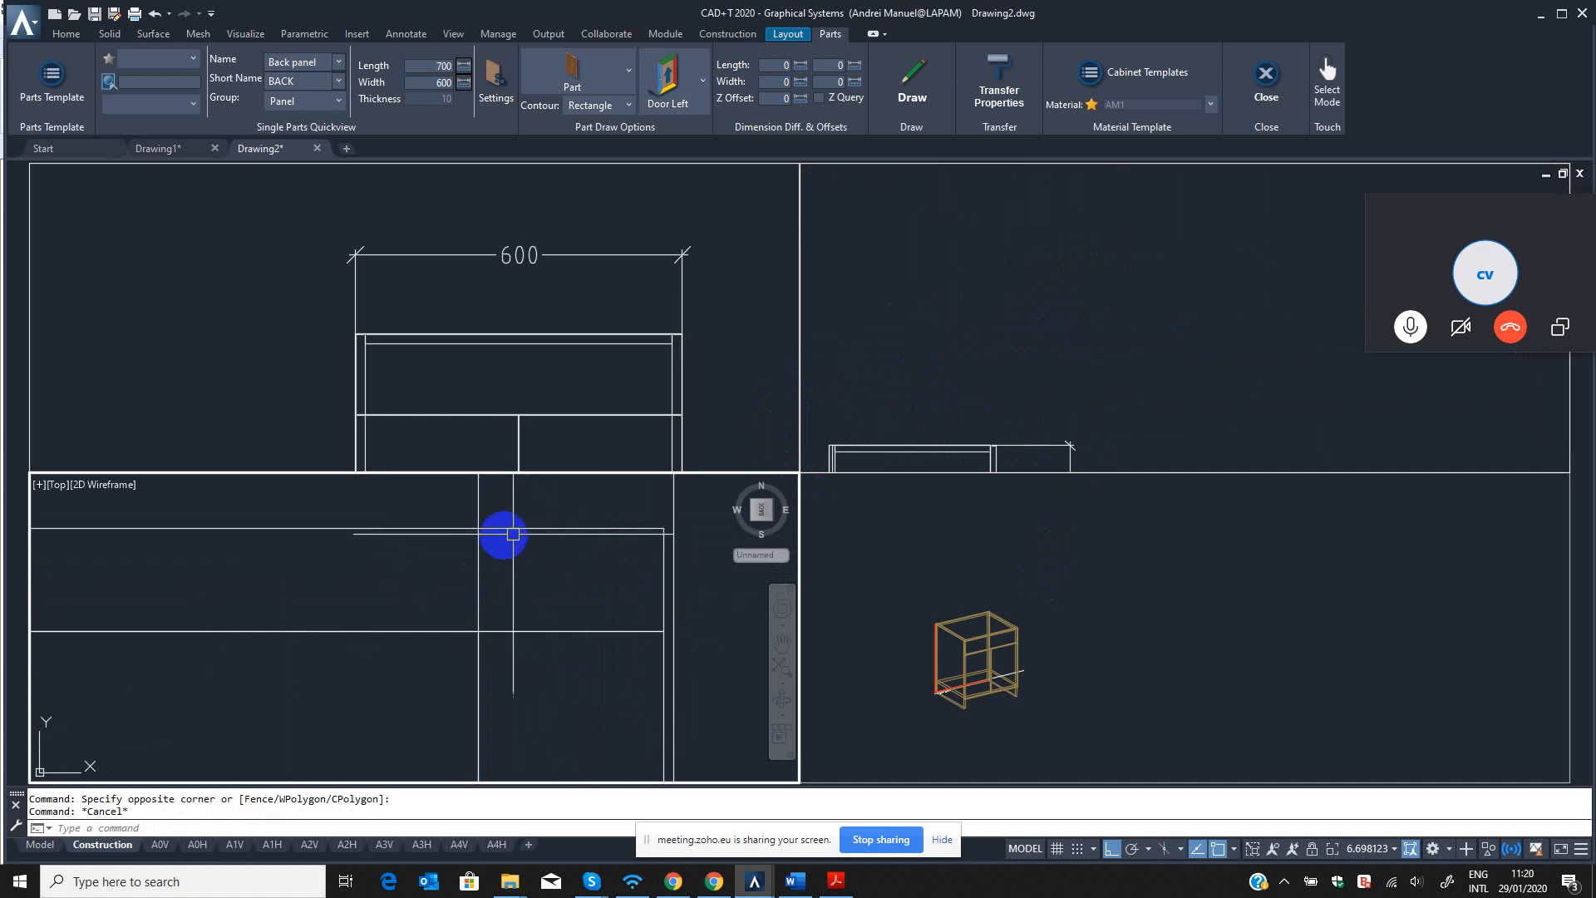
scroll(601, 551, down, 4)
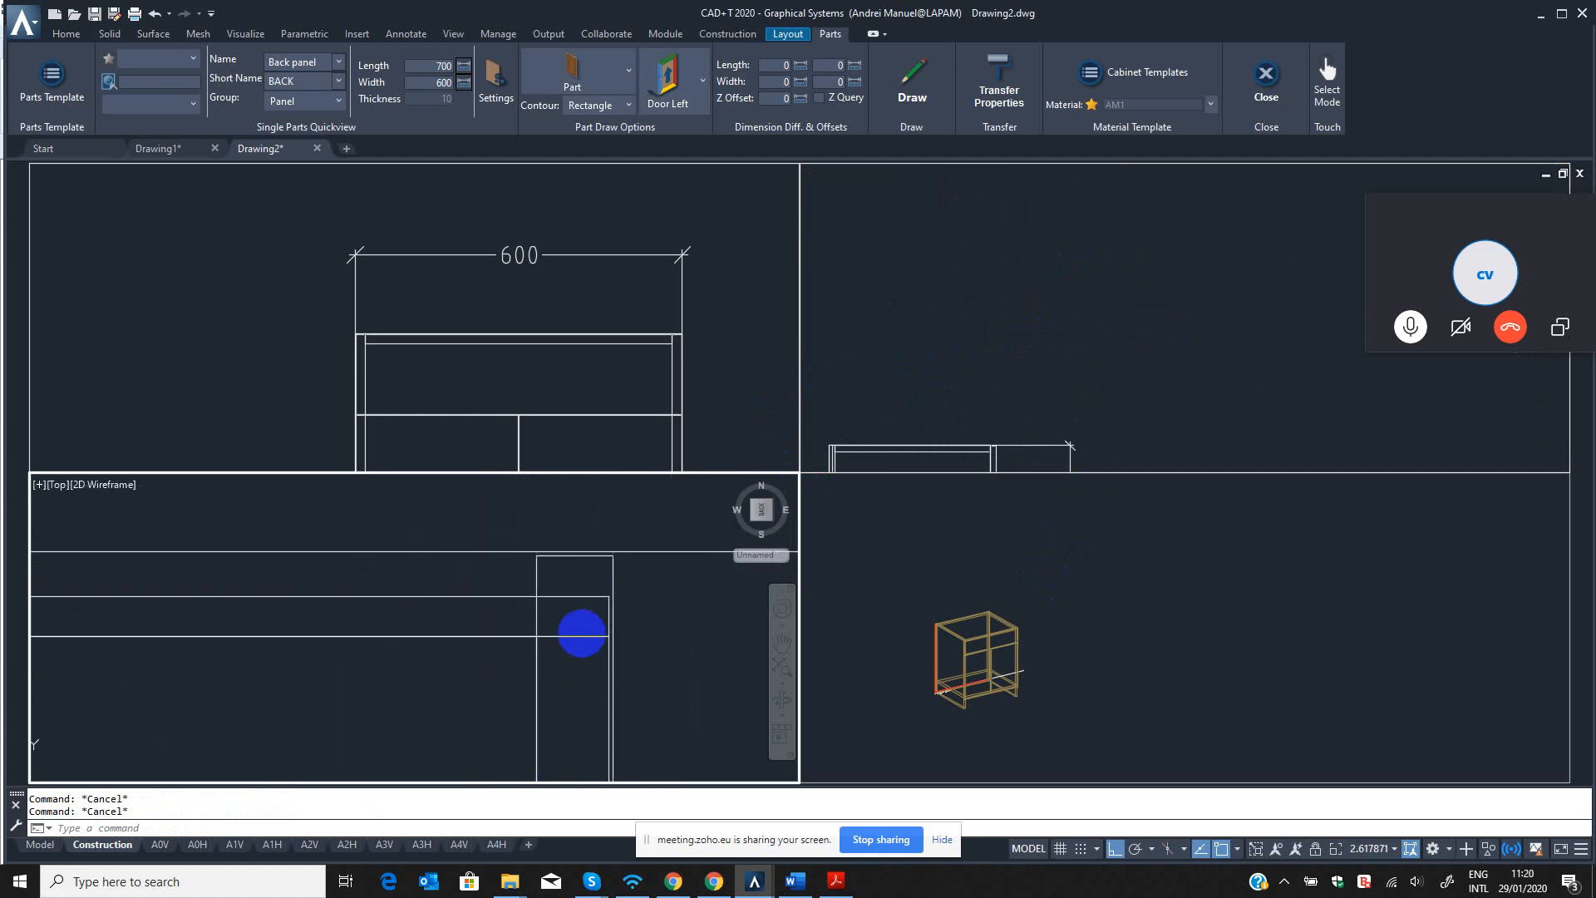
text(t)
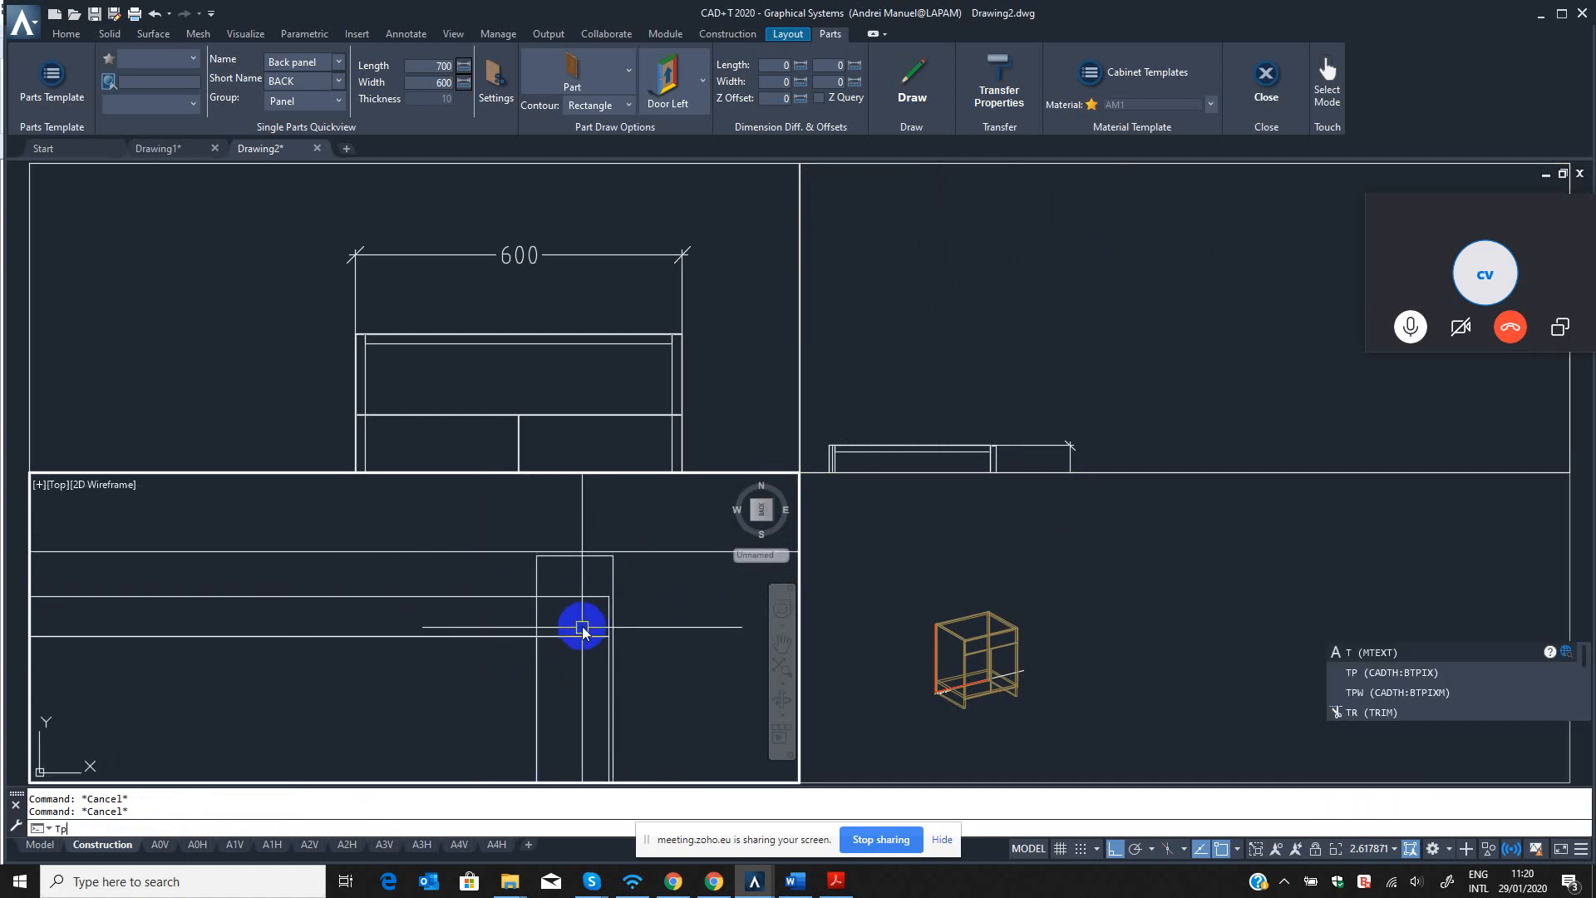
key(Return)
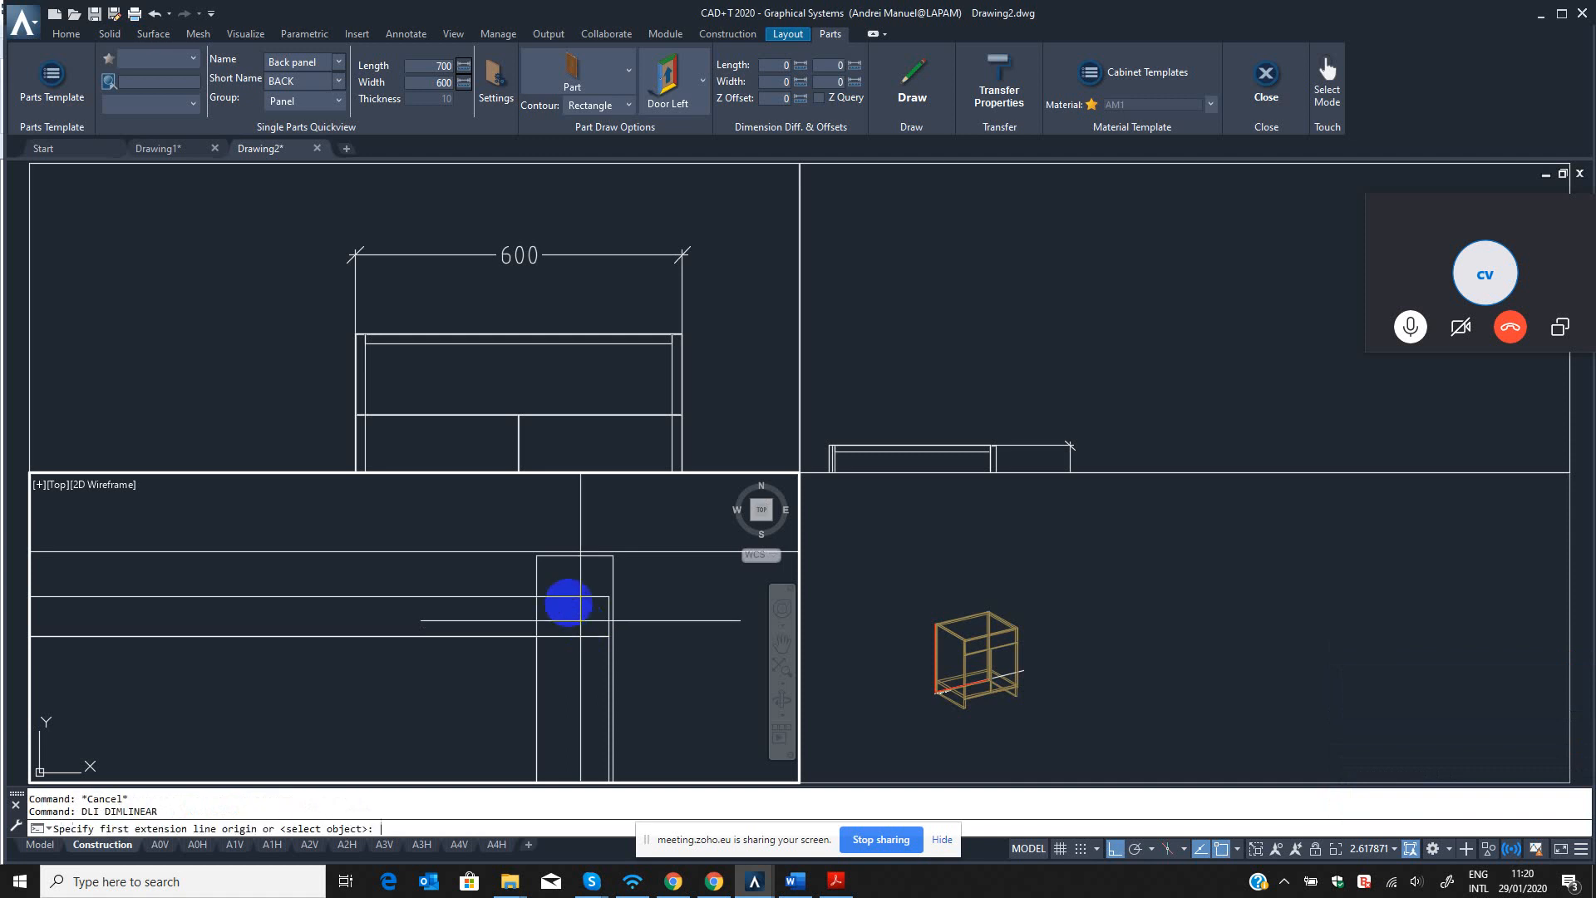
scroll(581, 619, up, 4)
click(518, 568)
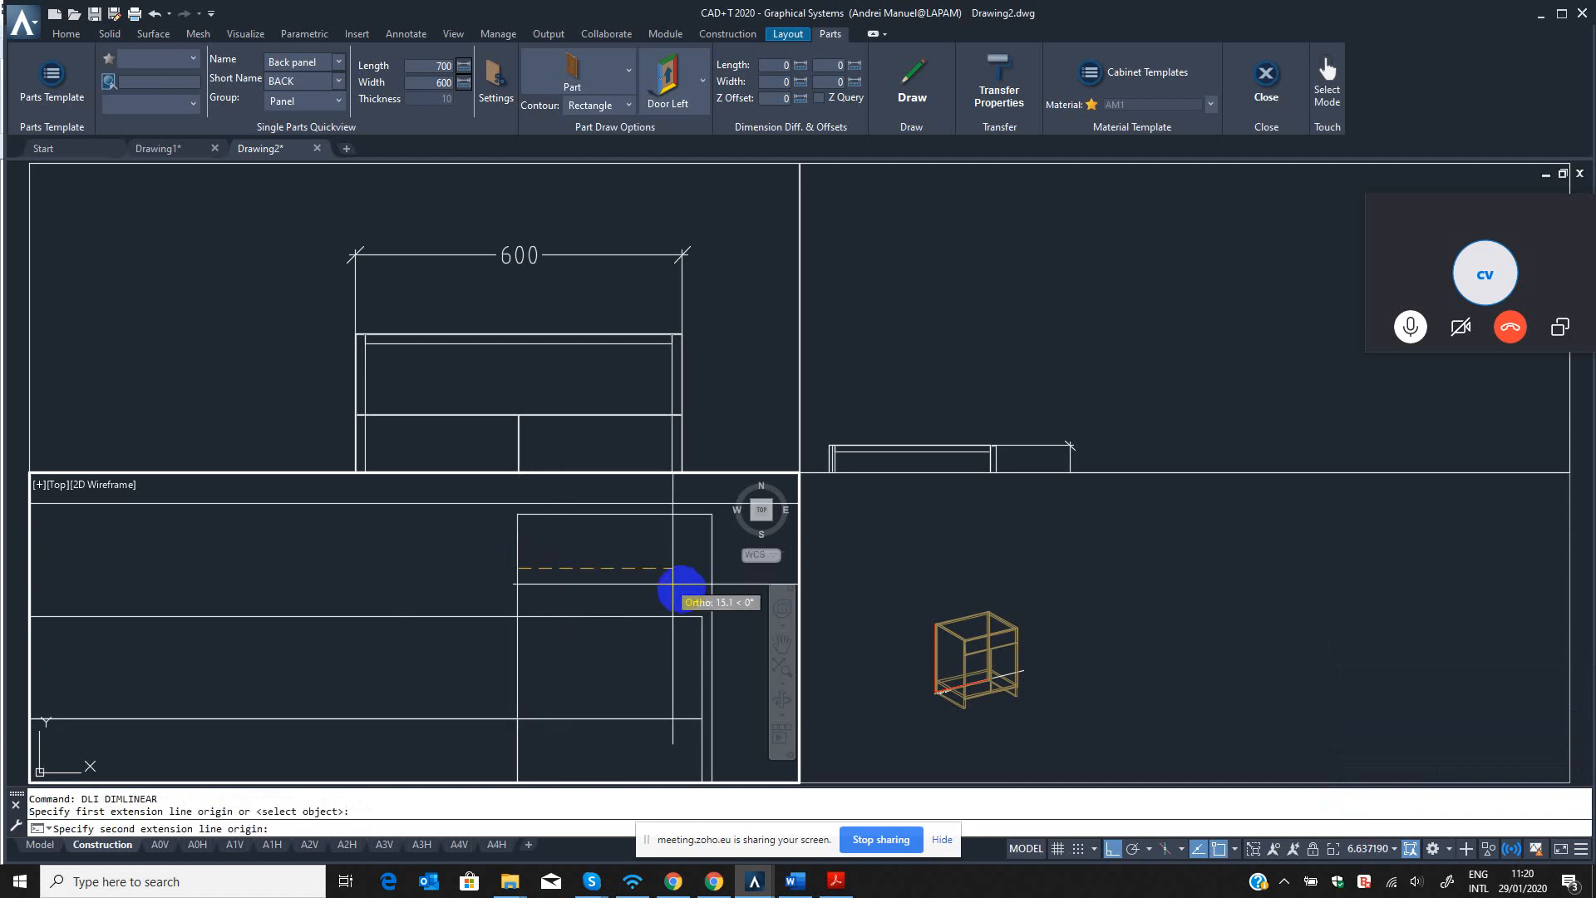
click(703, 616)
scroll(593, 637, up, 5)
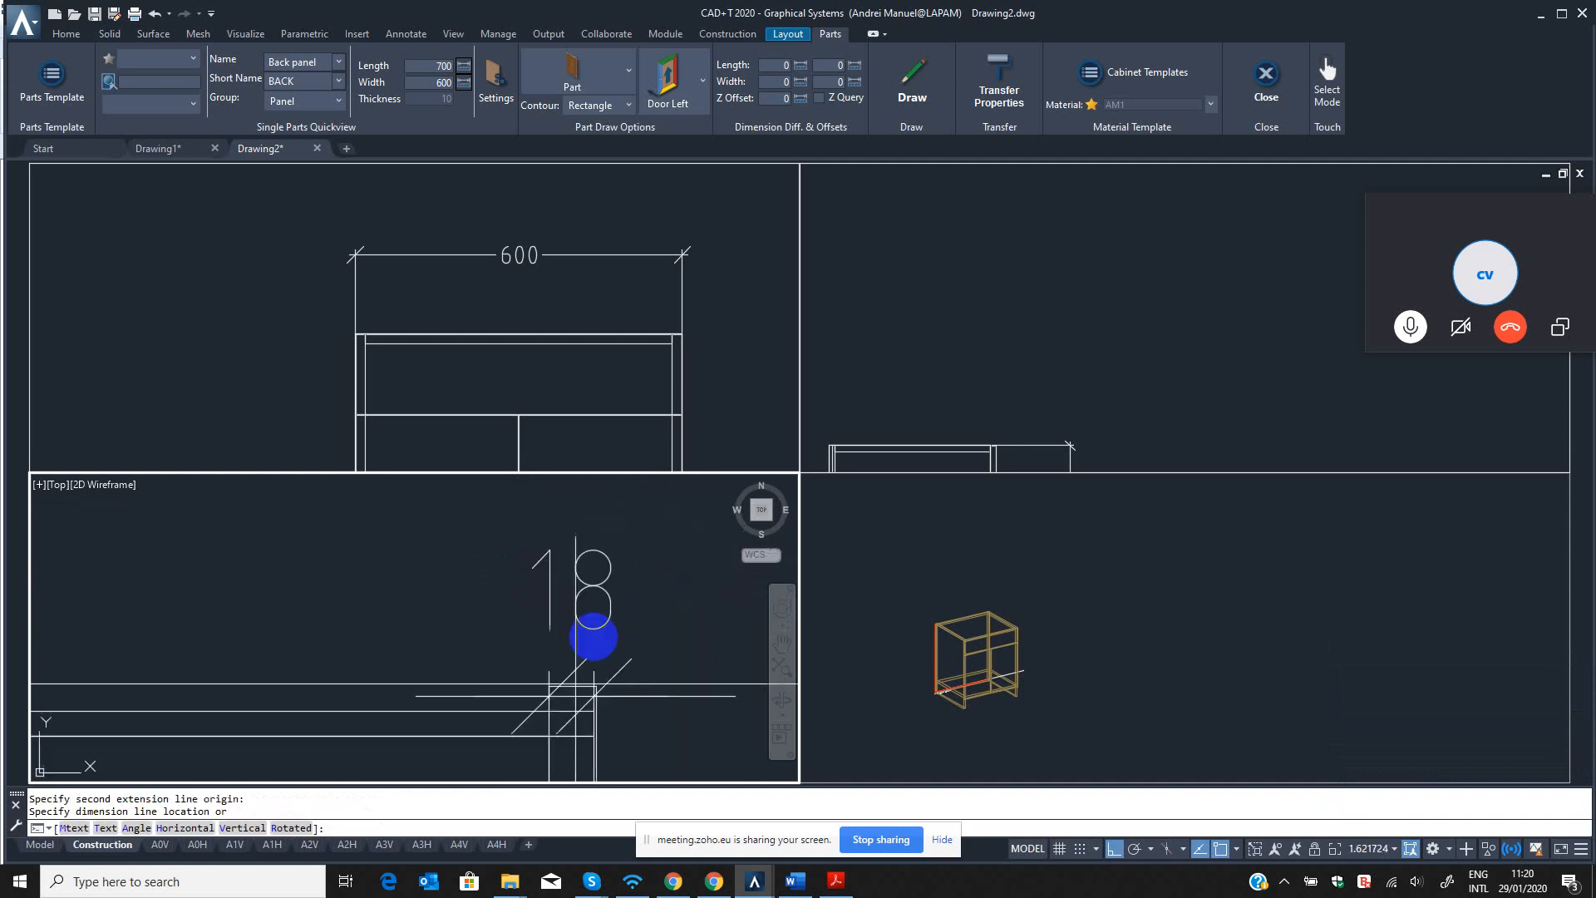
click(618, 563)
middle_drag(606, 616, 626, 588)
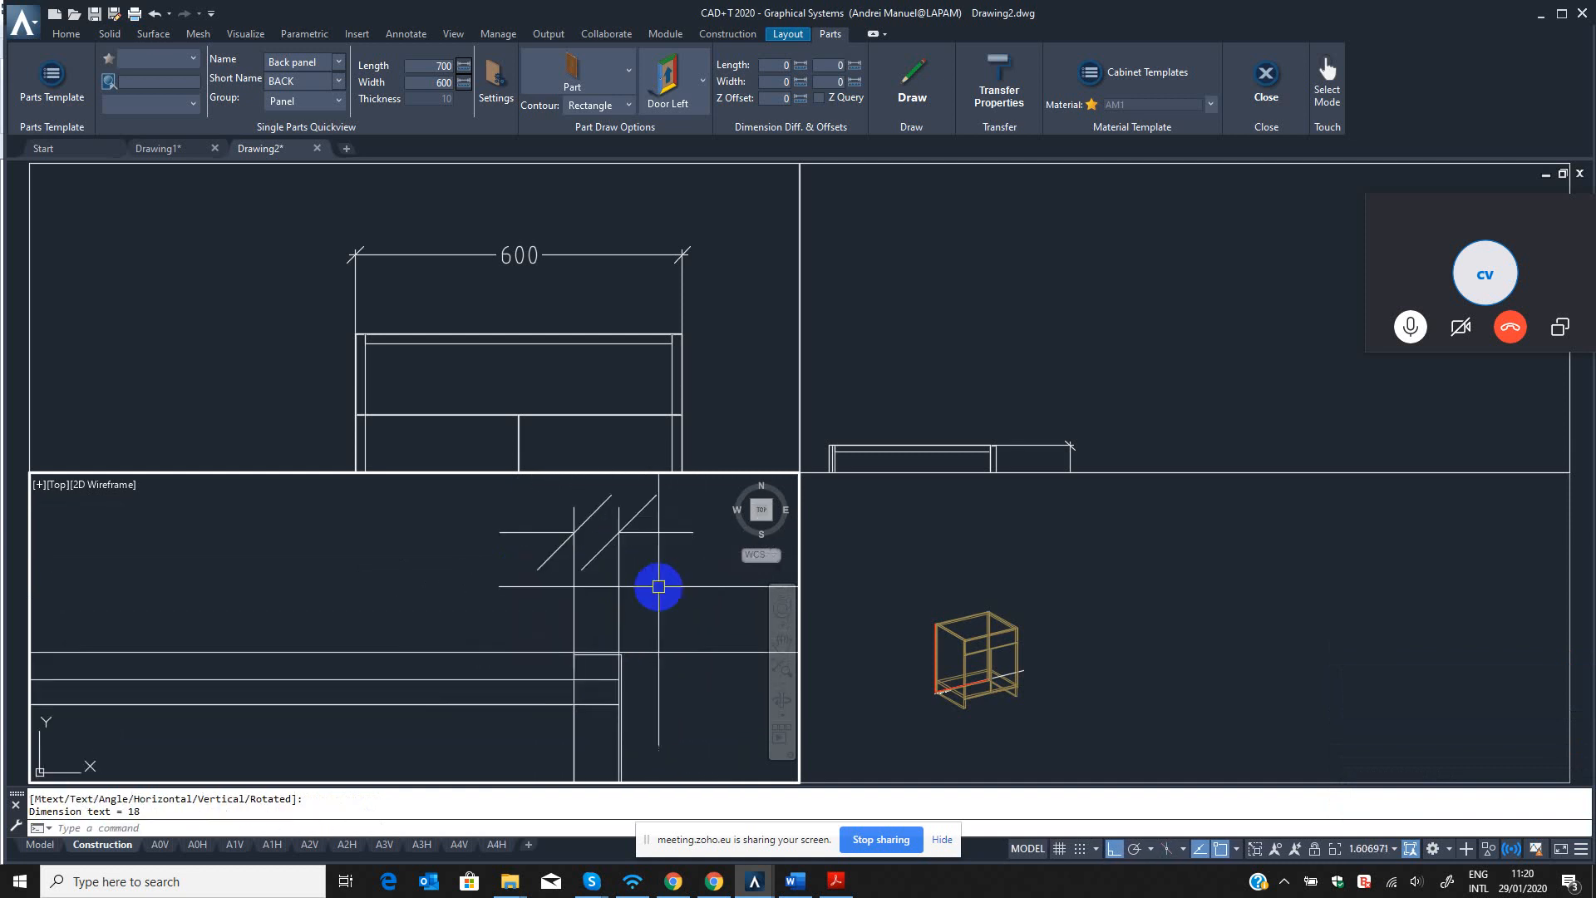
Examine how far the back panel's right end reaches into the right side panel beside the new dimension.
scroll(627, 546, down, 2)
click(622, 649)
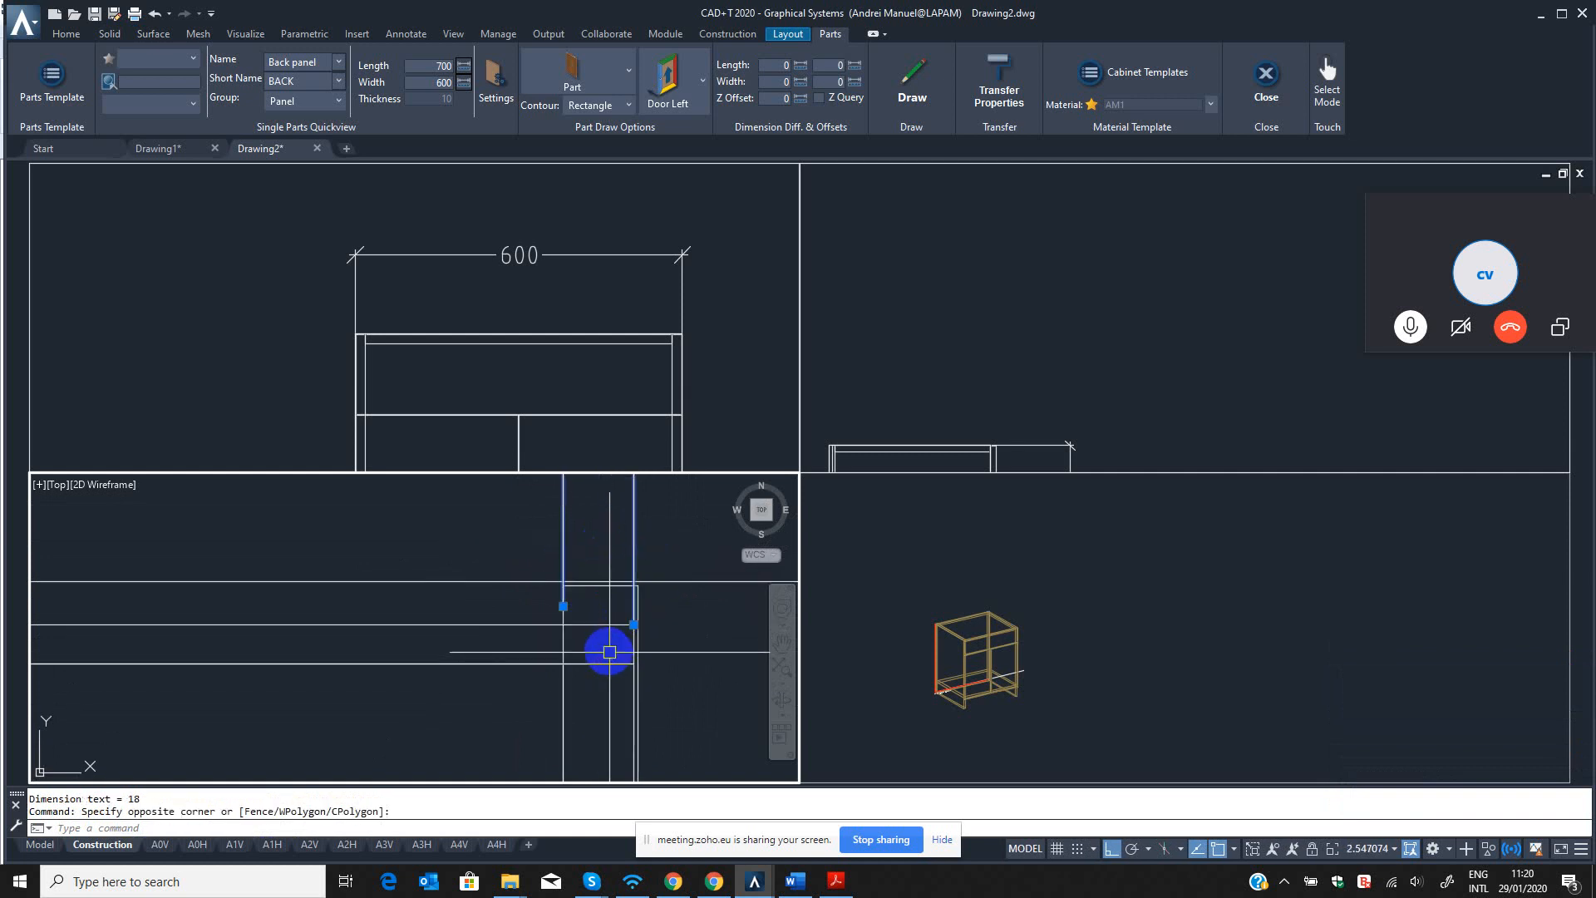
scroll(583, 617, down, 6)
middle_drag(594, 623, 591, 595)
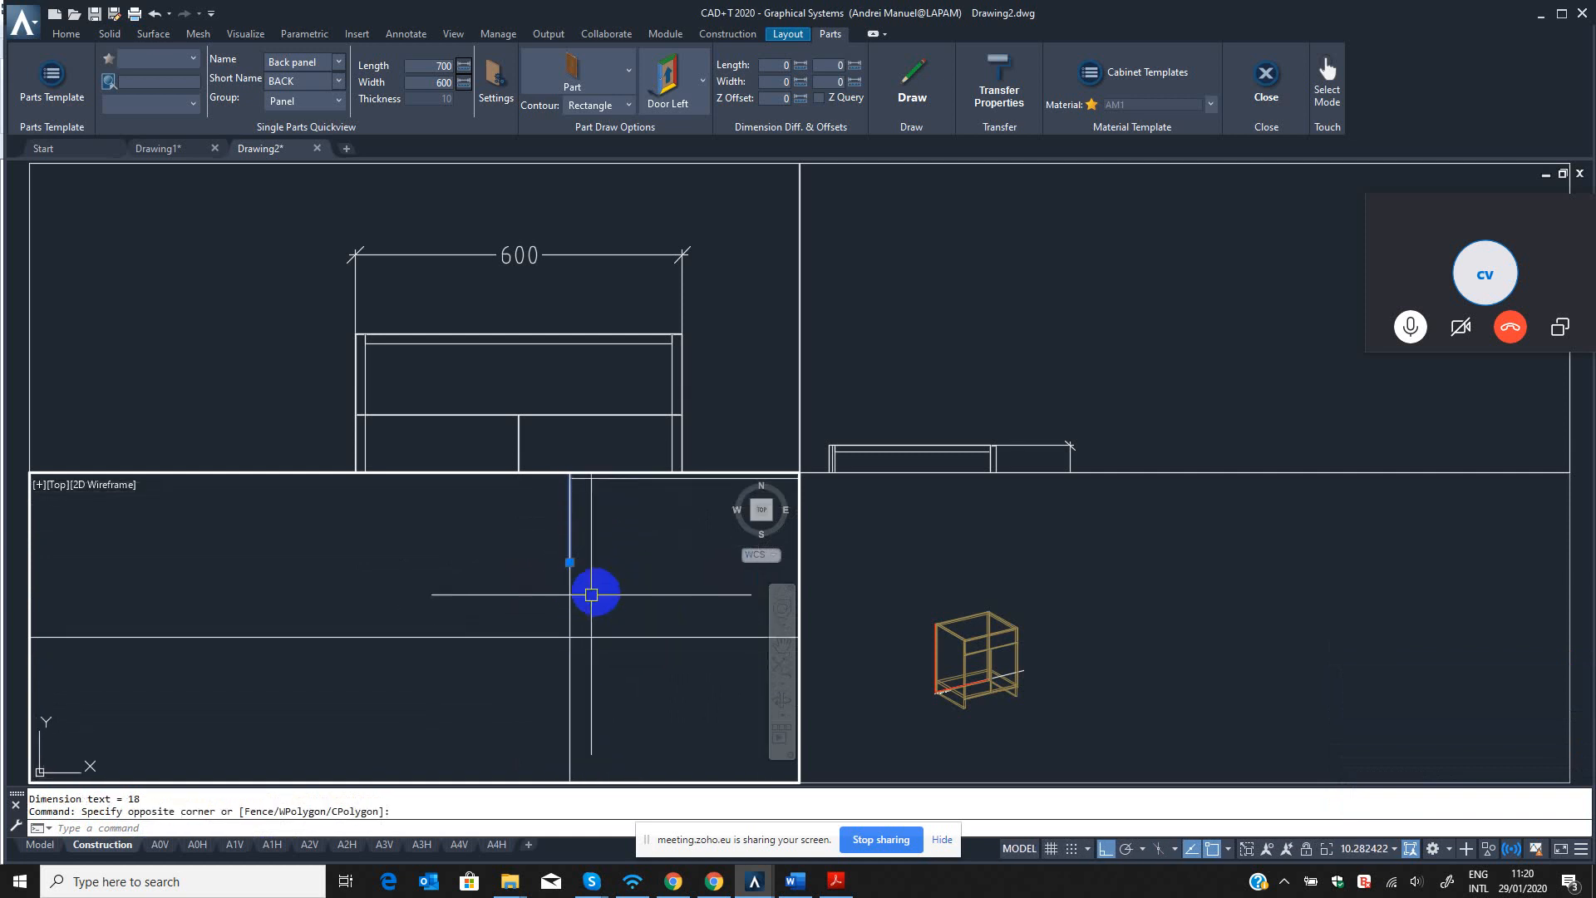
scroll(565, 600, up, 2)
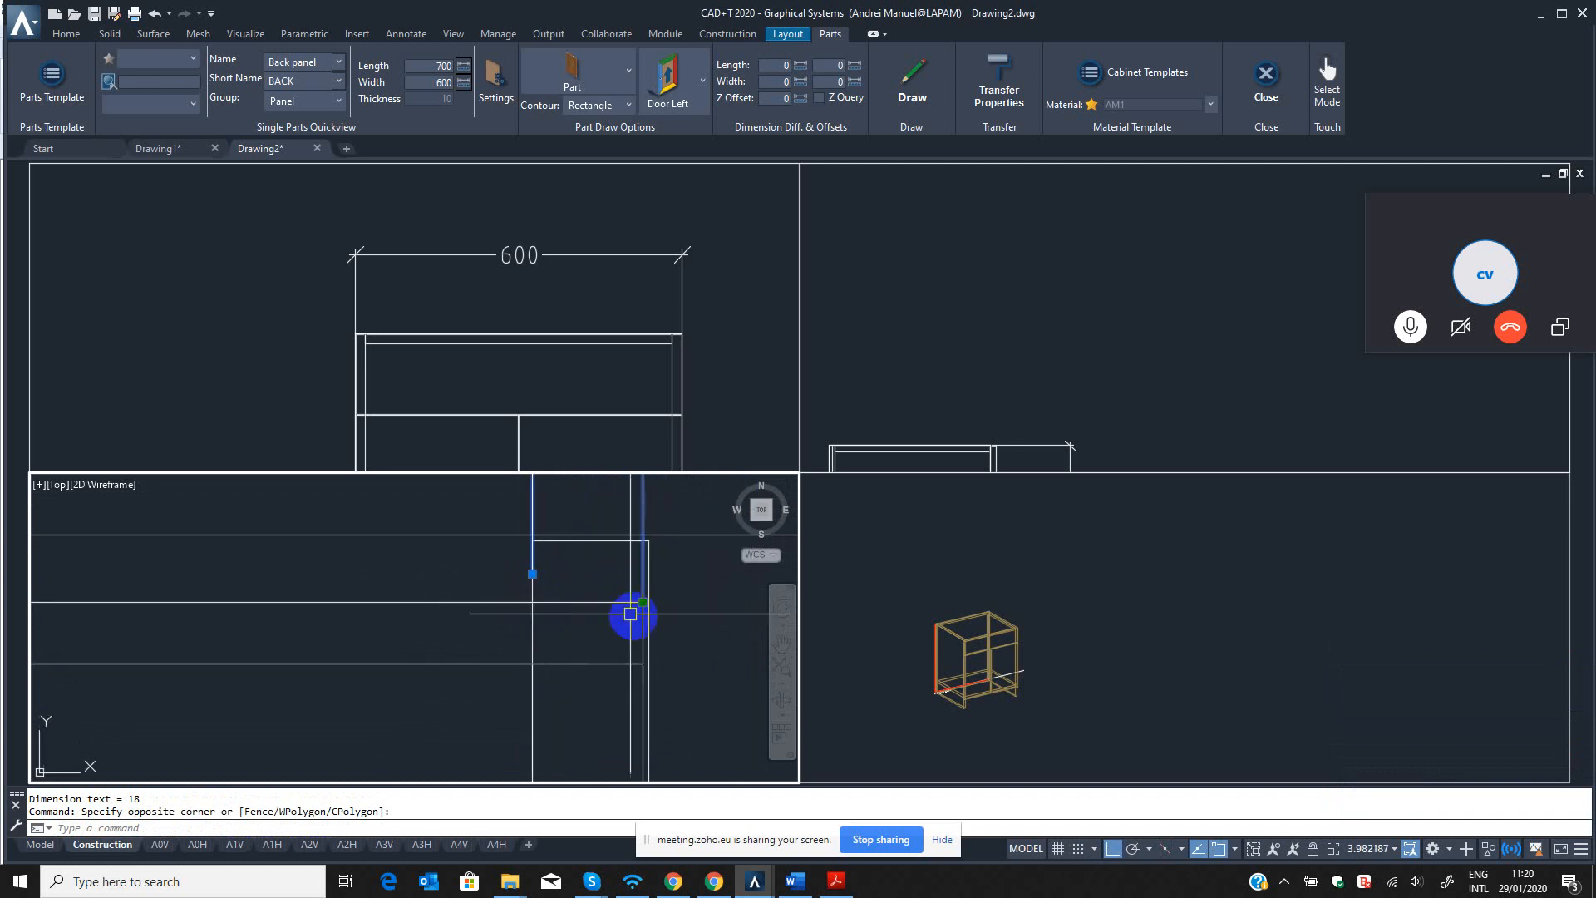
scroll(656, 617, down, 2)
scroll(636, 615, up, 7)
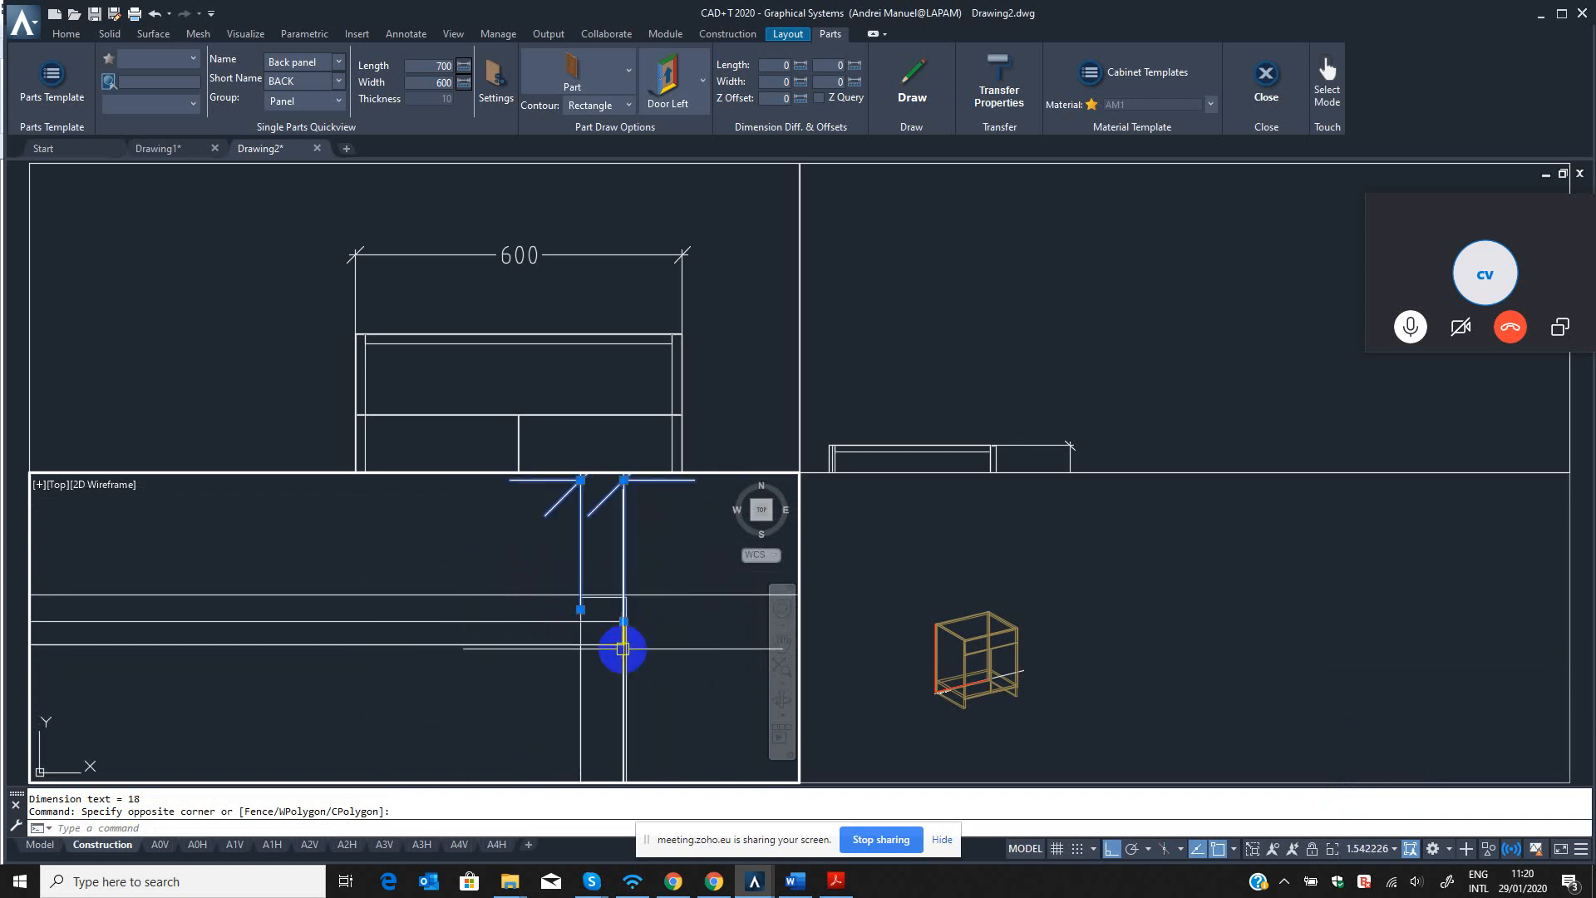
scroll(649, 560, up, 2)
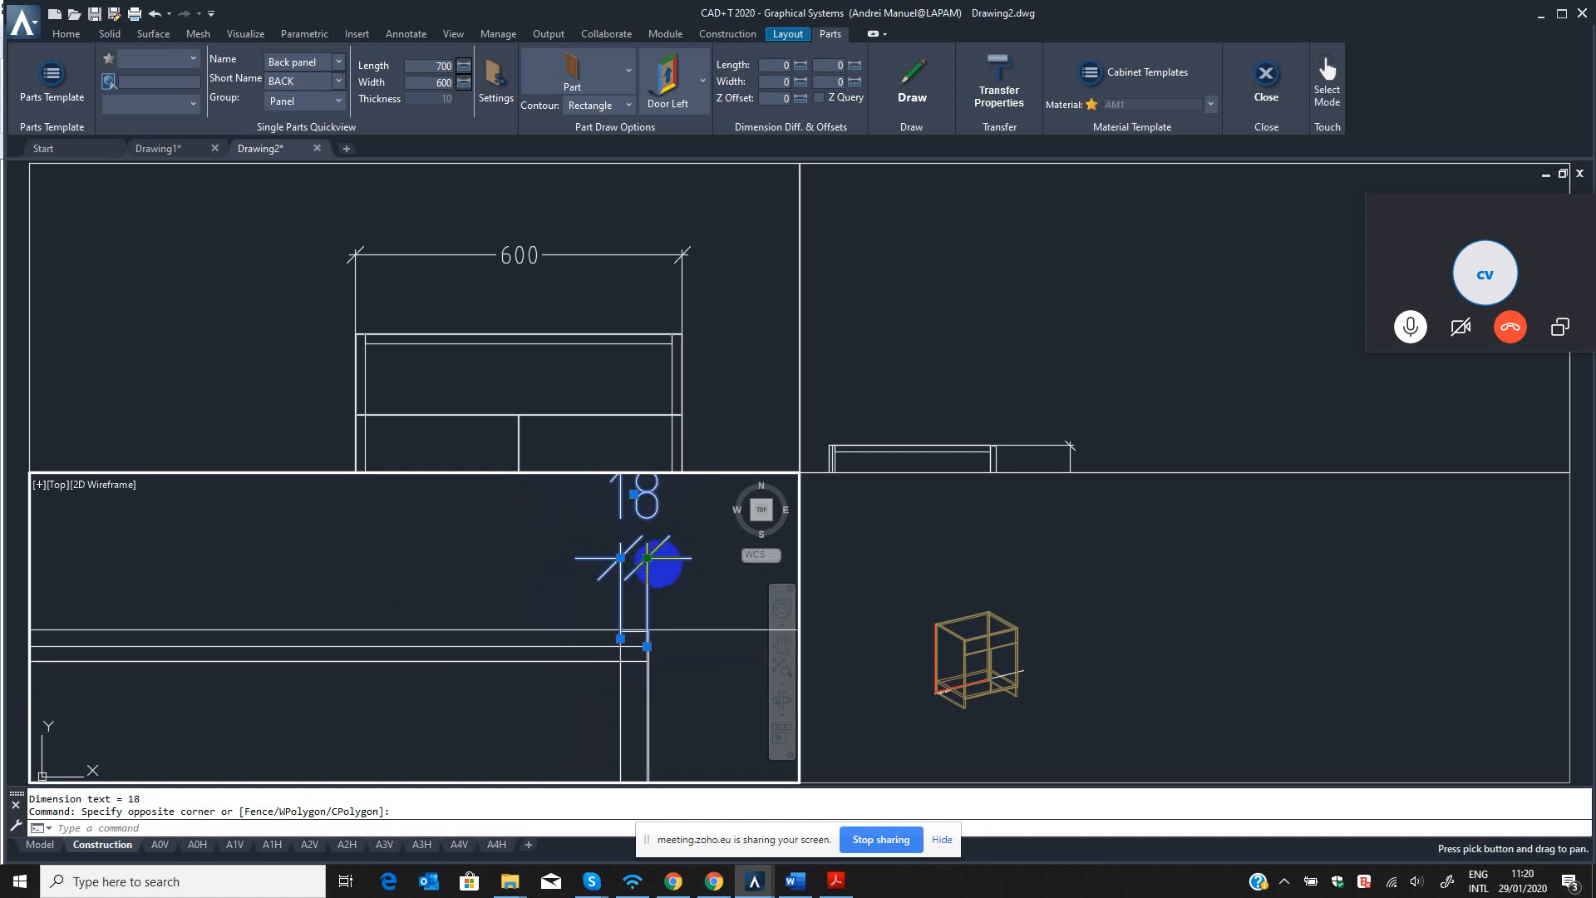
scroll(646, 660, down, 4)
scroll(614, 640, up, 4)
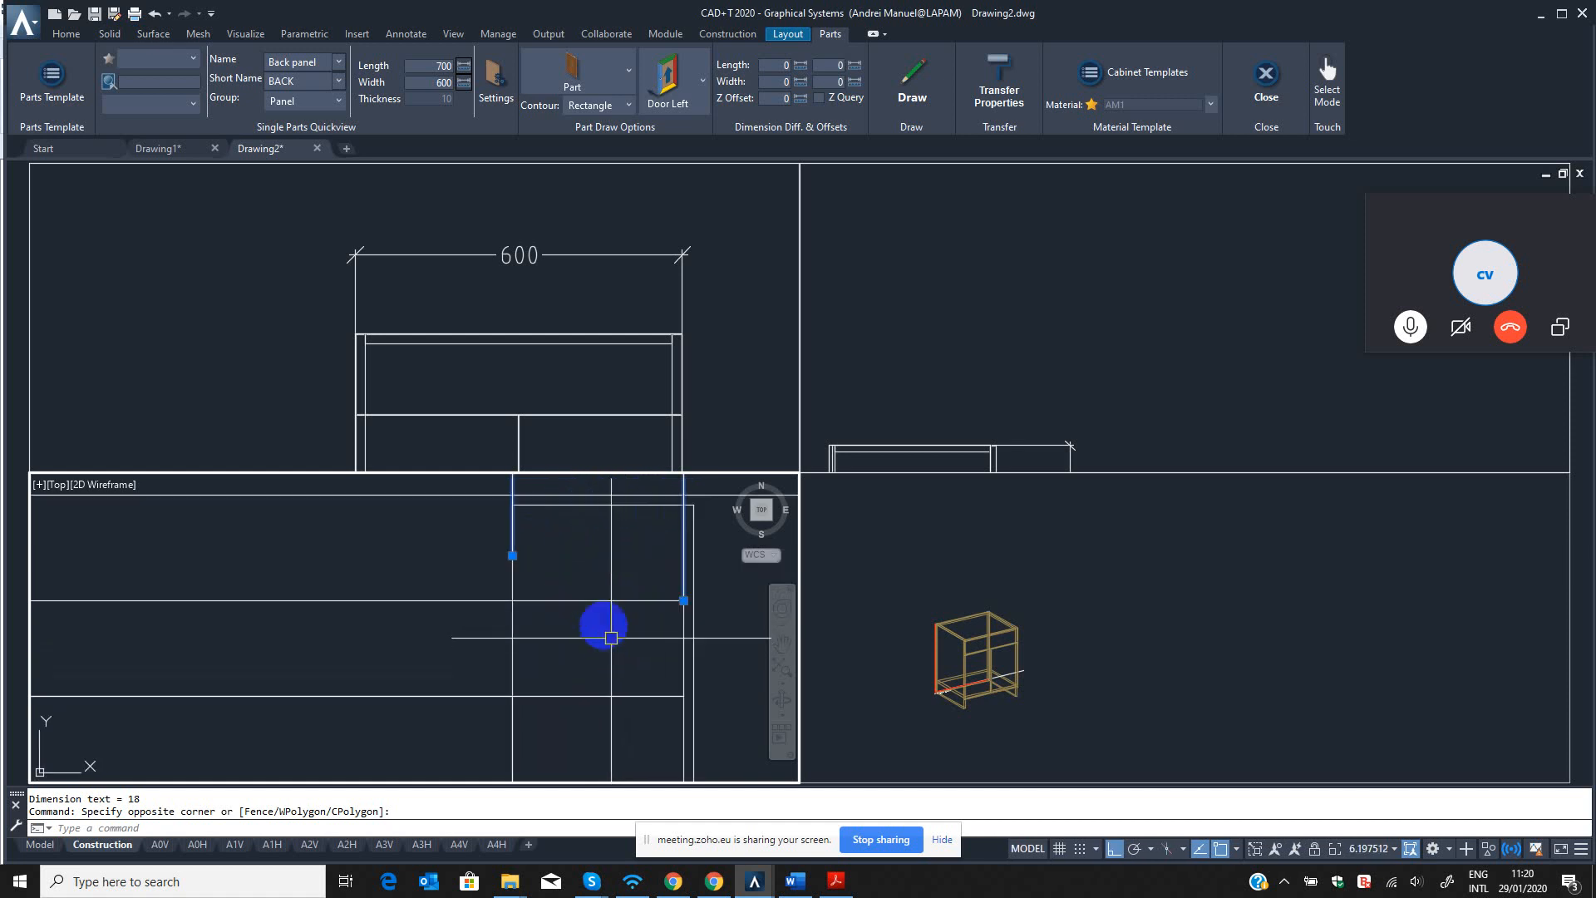
scroll(608, 638, down, 4)
scroll(613, 625, down, 2)
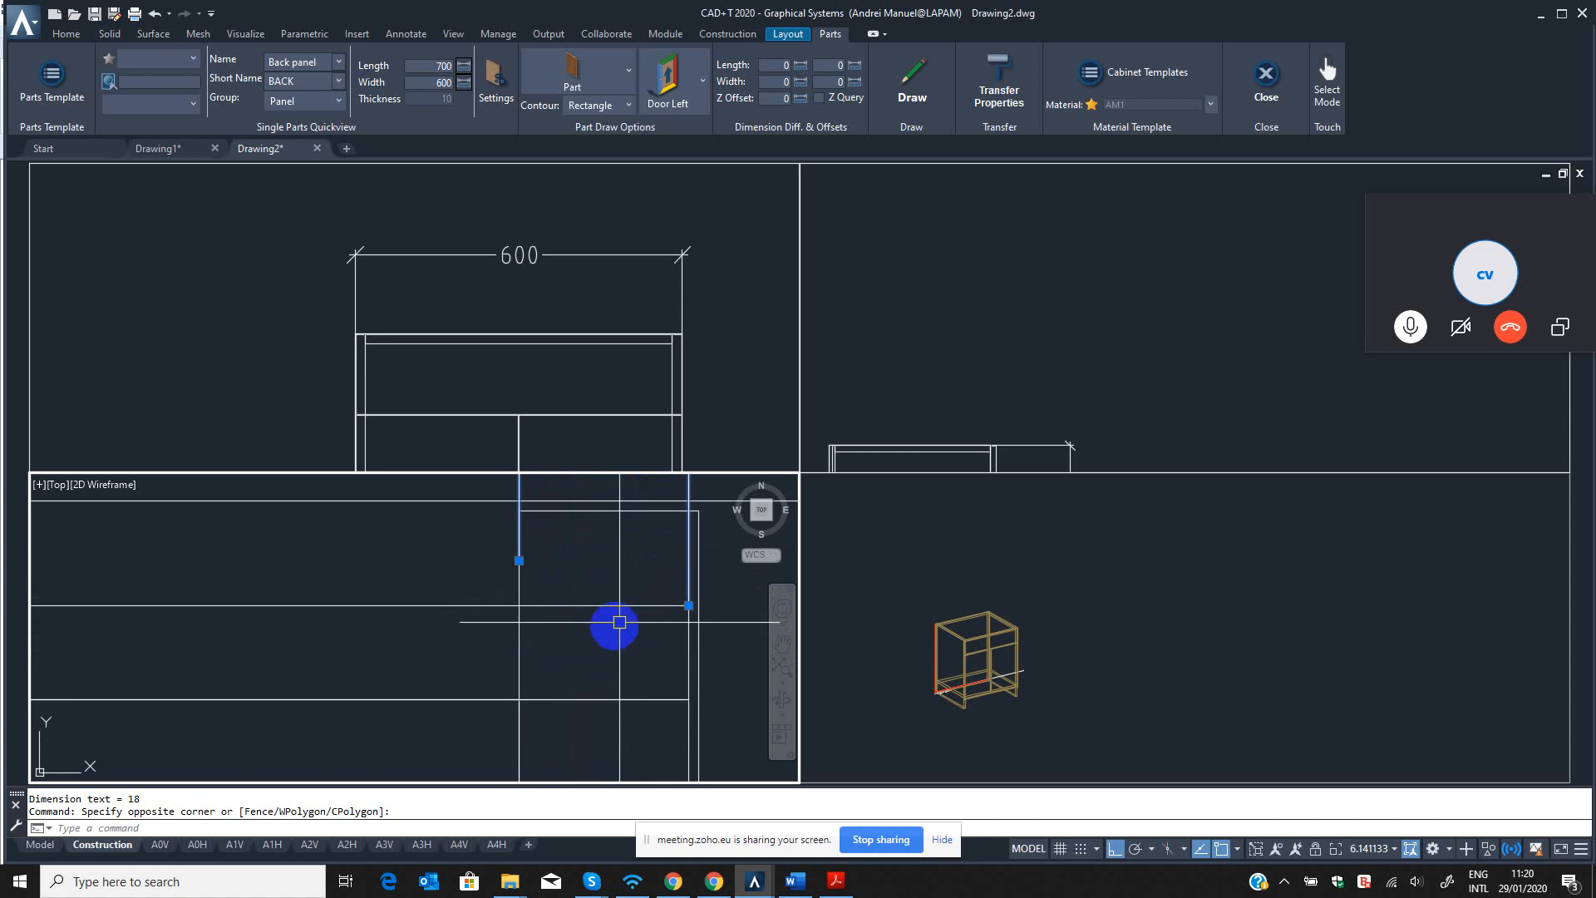
key(Escape)
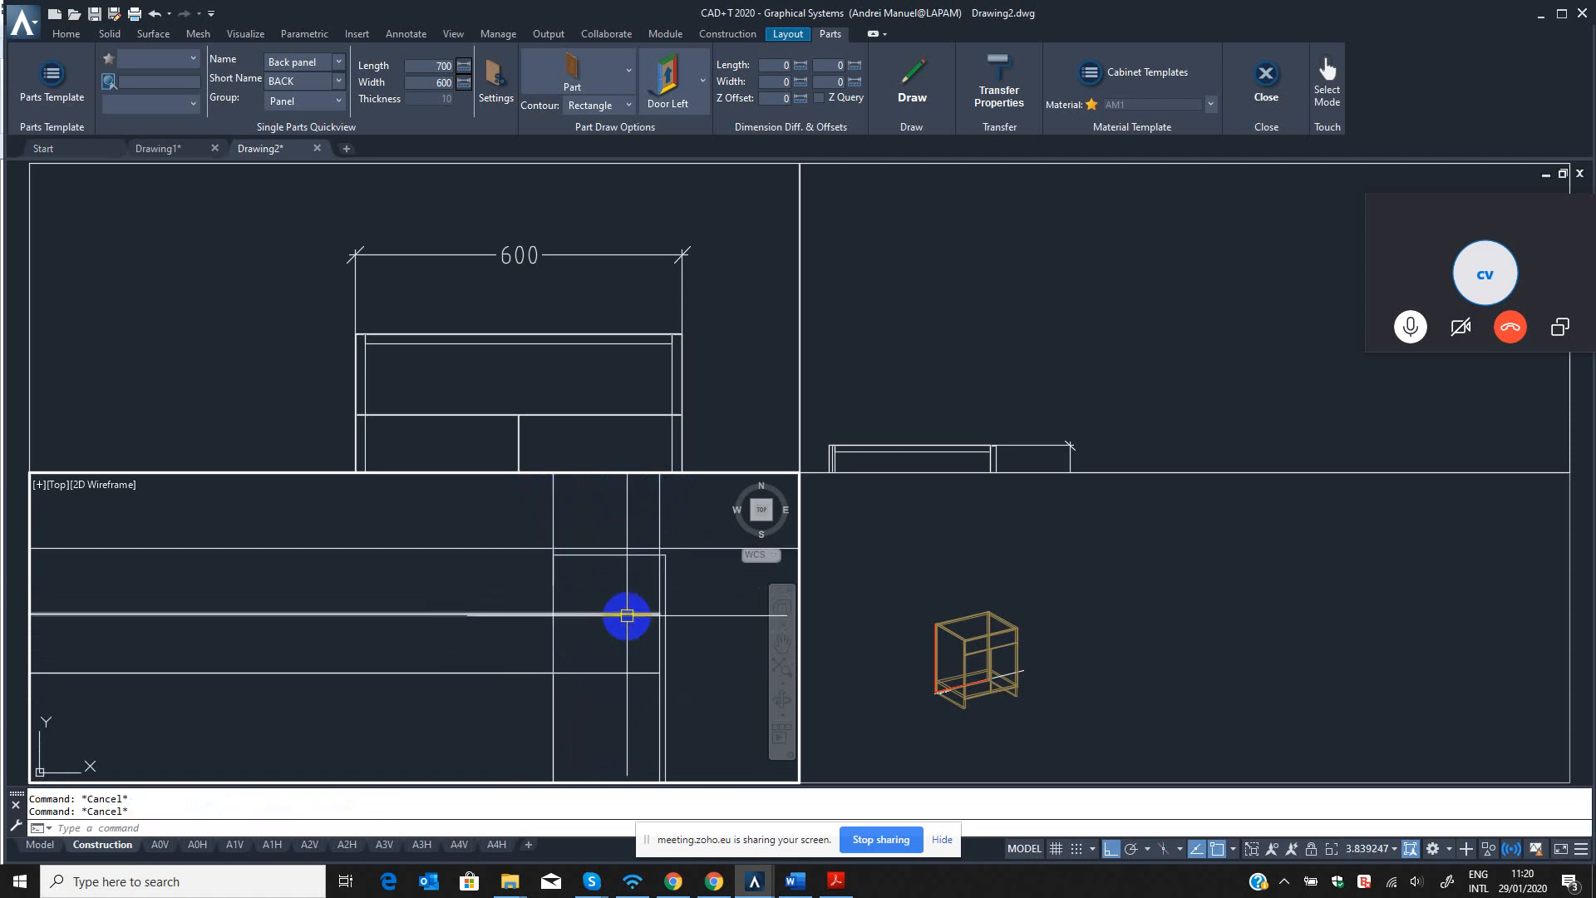
Stretch the back panel's right end inward by 8 mm with QST, leaving 10 mm inside the right side panel.
mouse_move(634, 611)
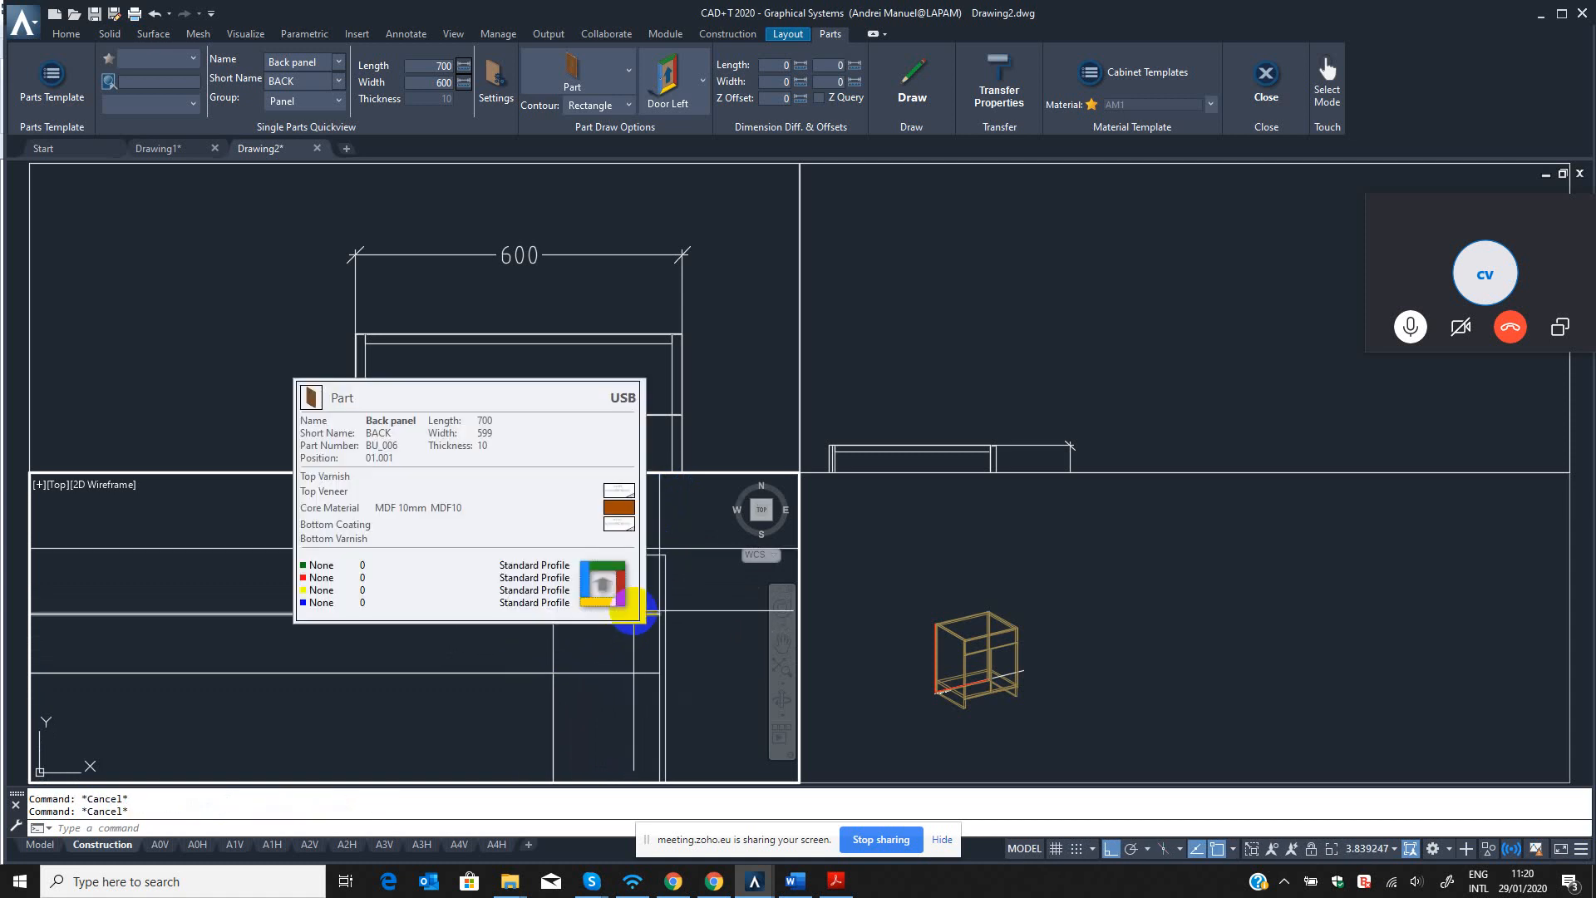
text(qst)
key(Return)
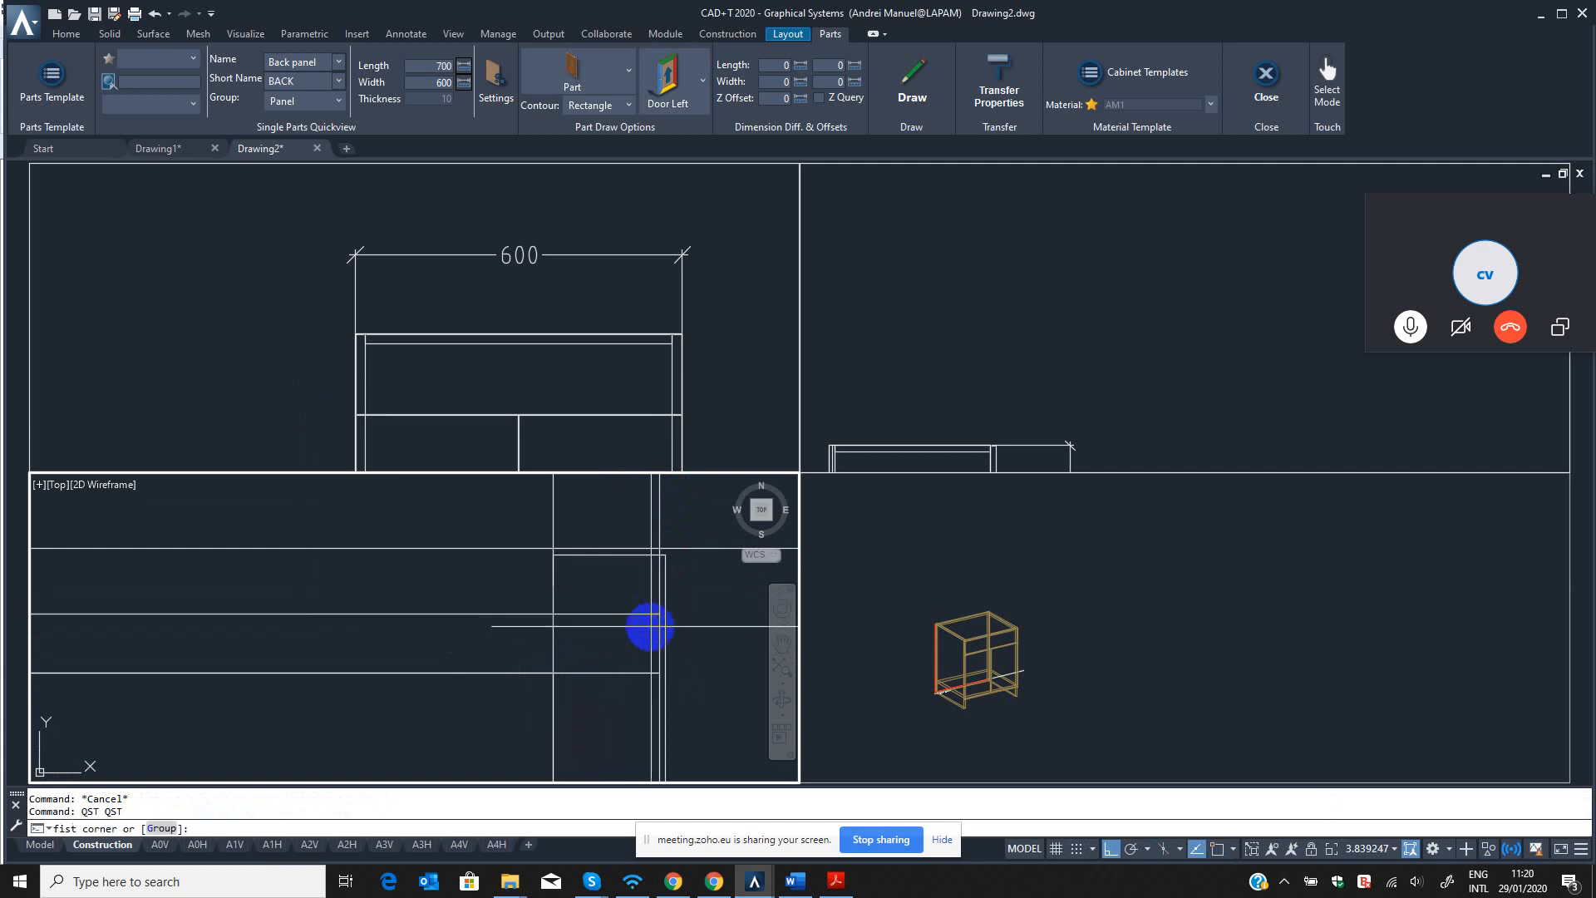
click(678, 753)
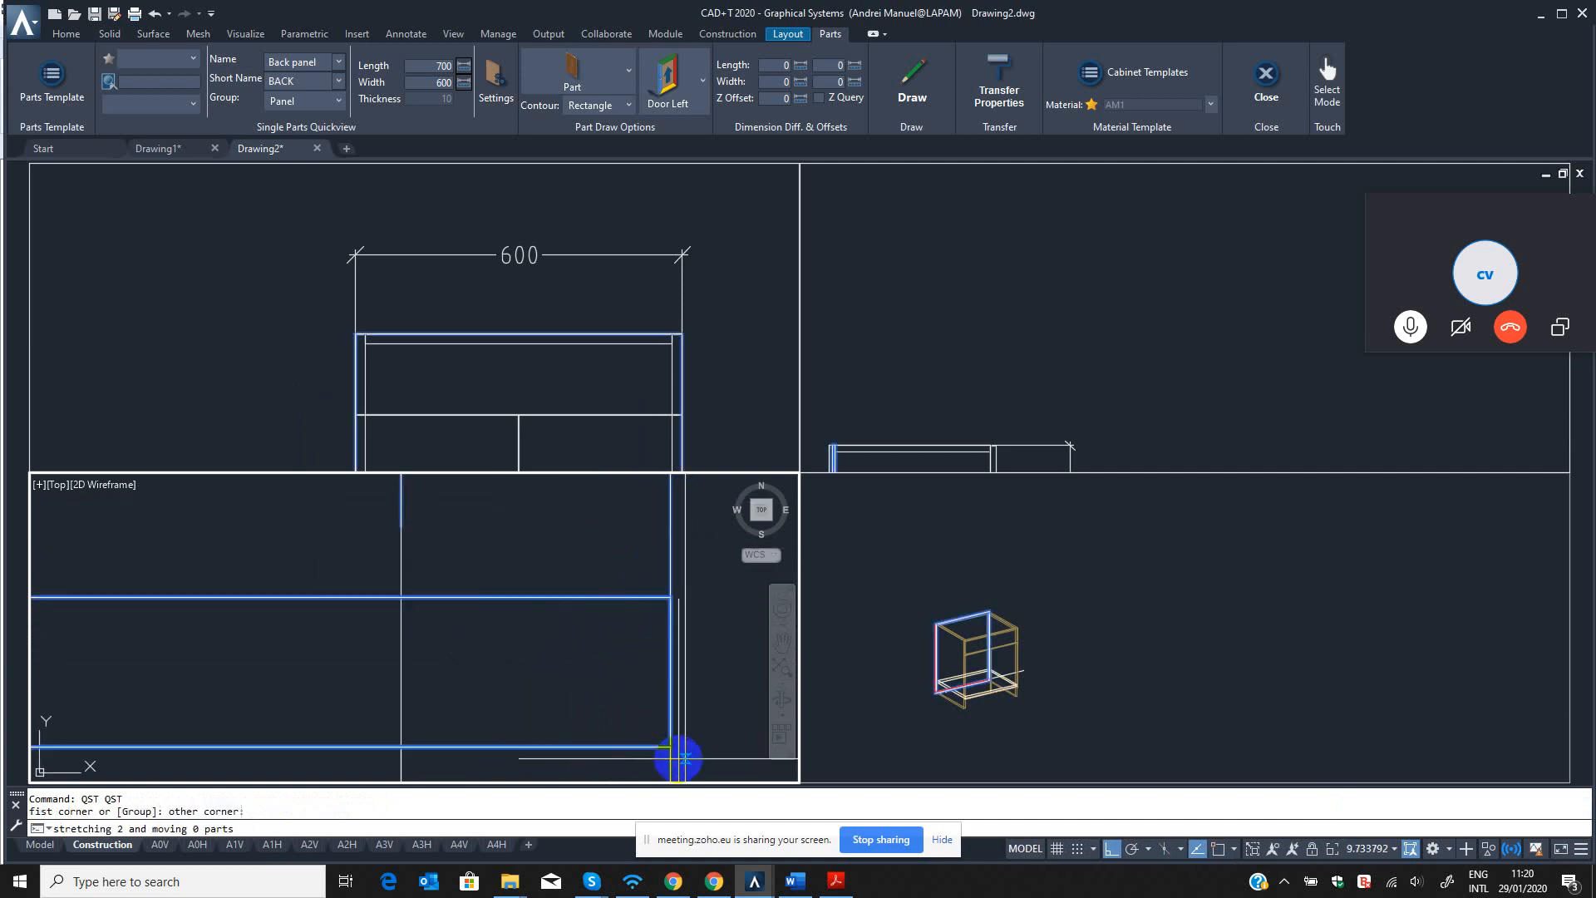
click(629, 646)
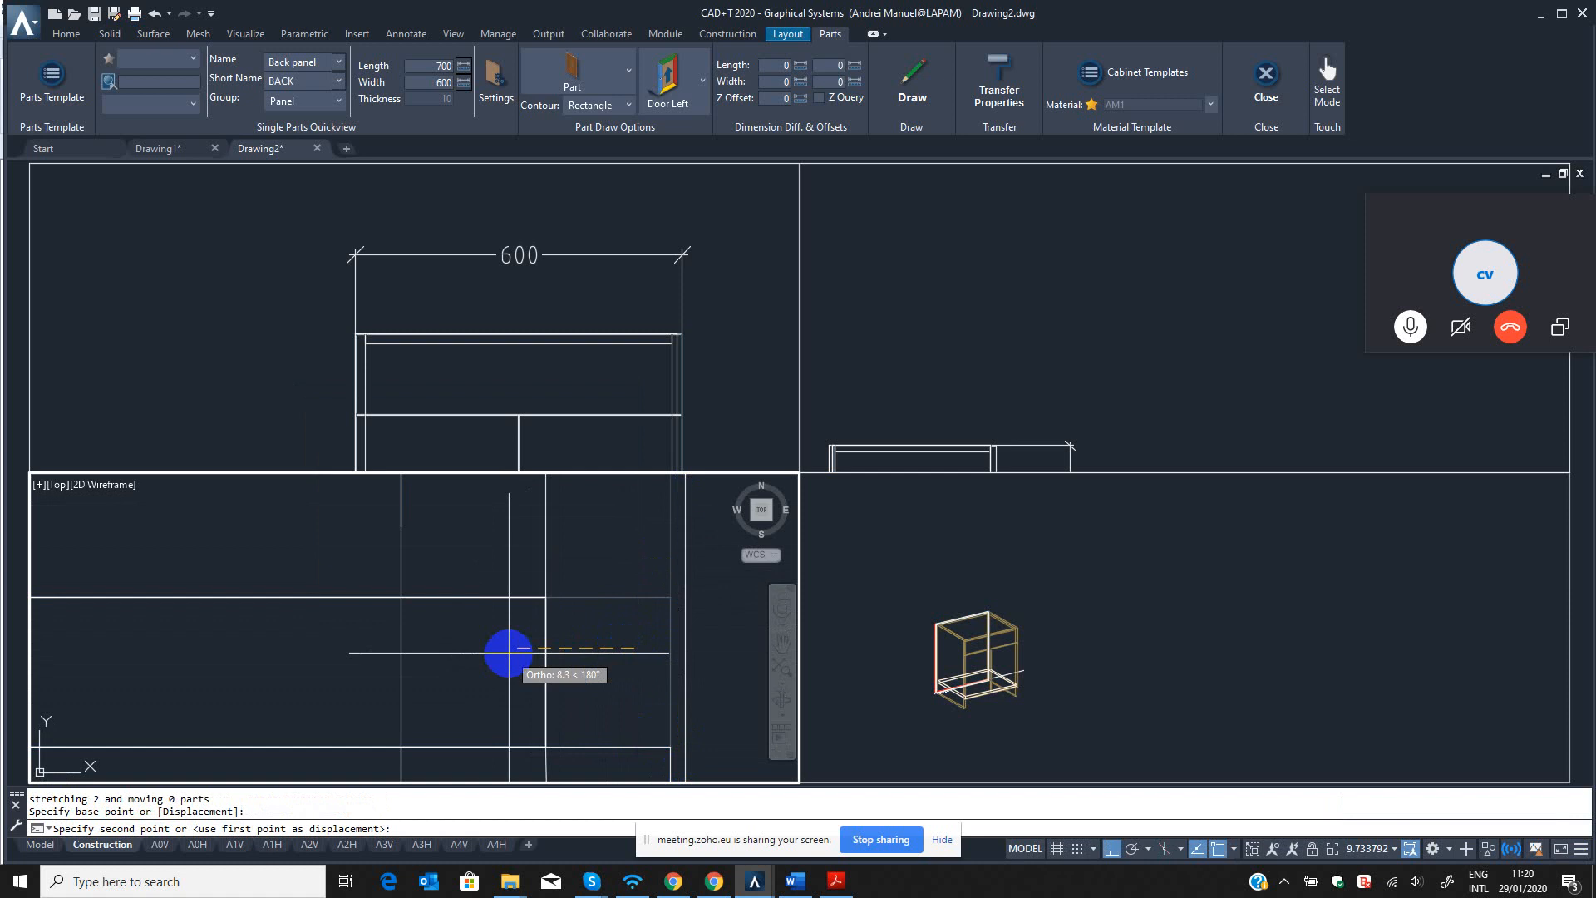
key(Return)
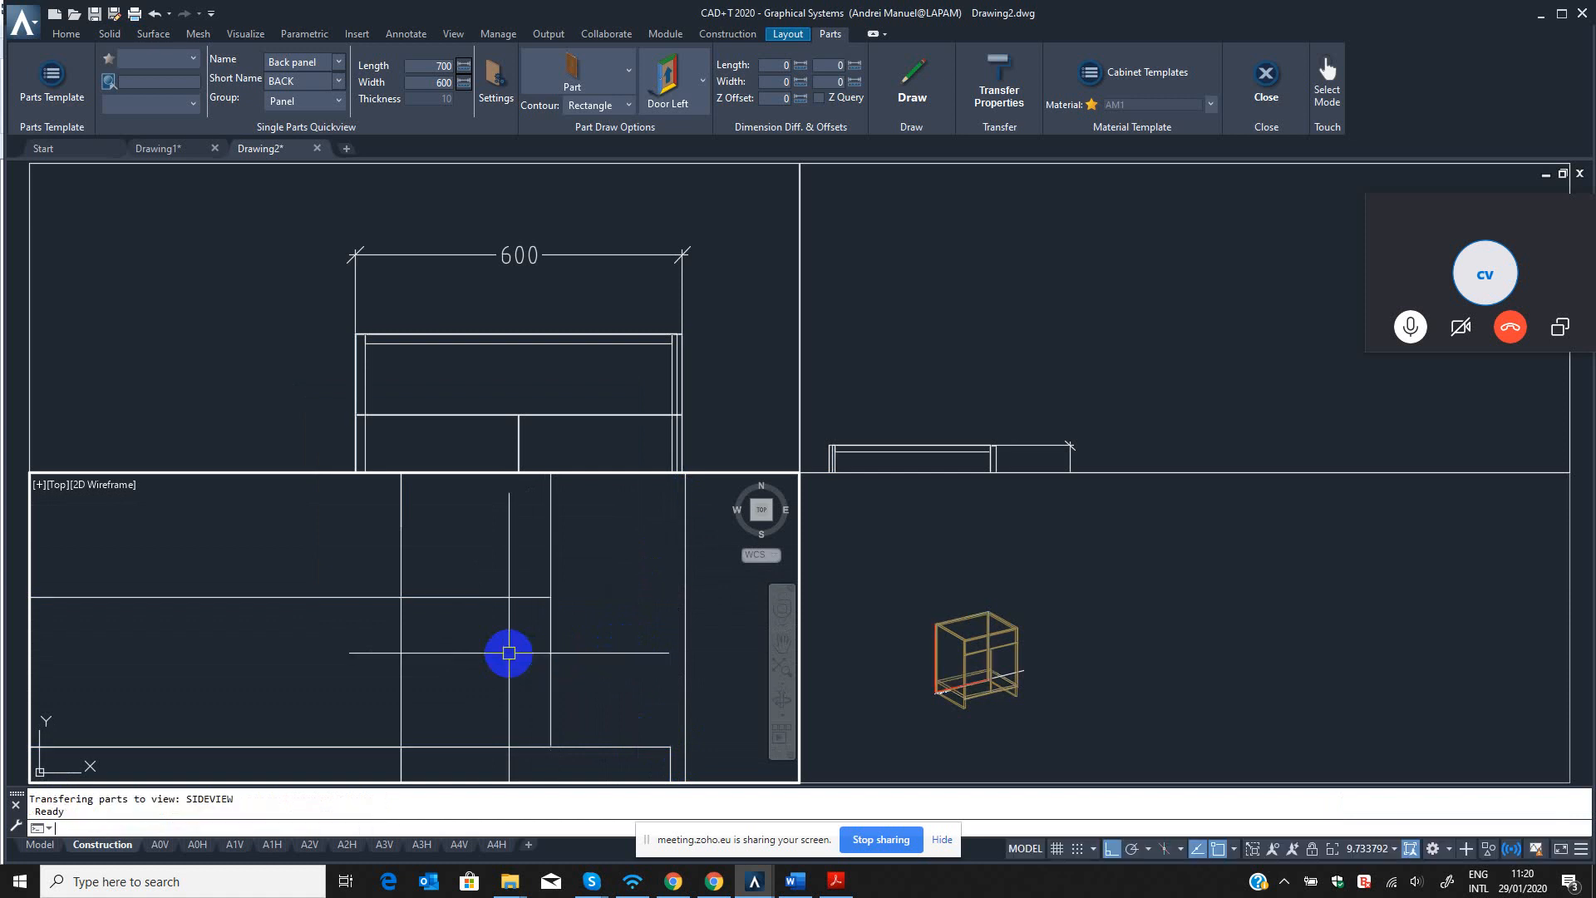
scroll(512, 648, down, 10)
middle_drag(512, 648, 613, 613)
click(564, 578)
key(Escape)
scroll(614, 649, up, 4)
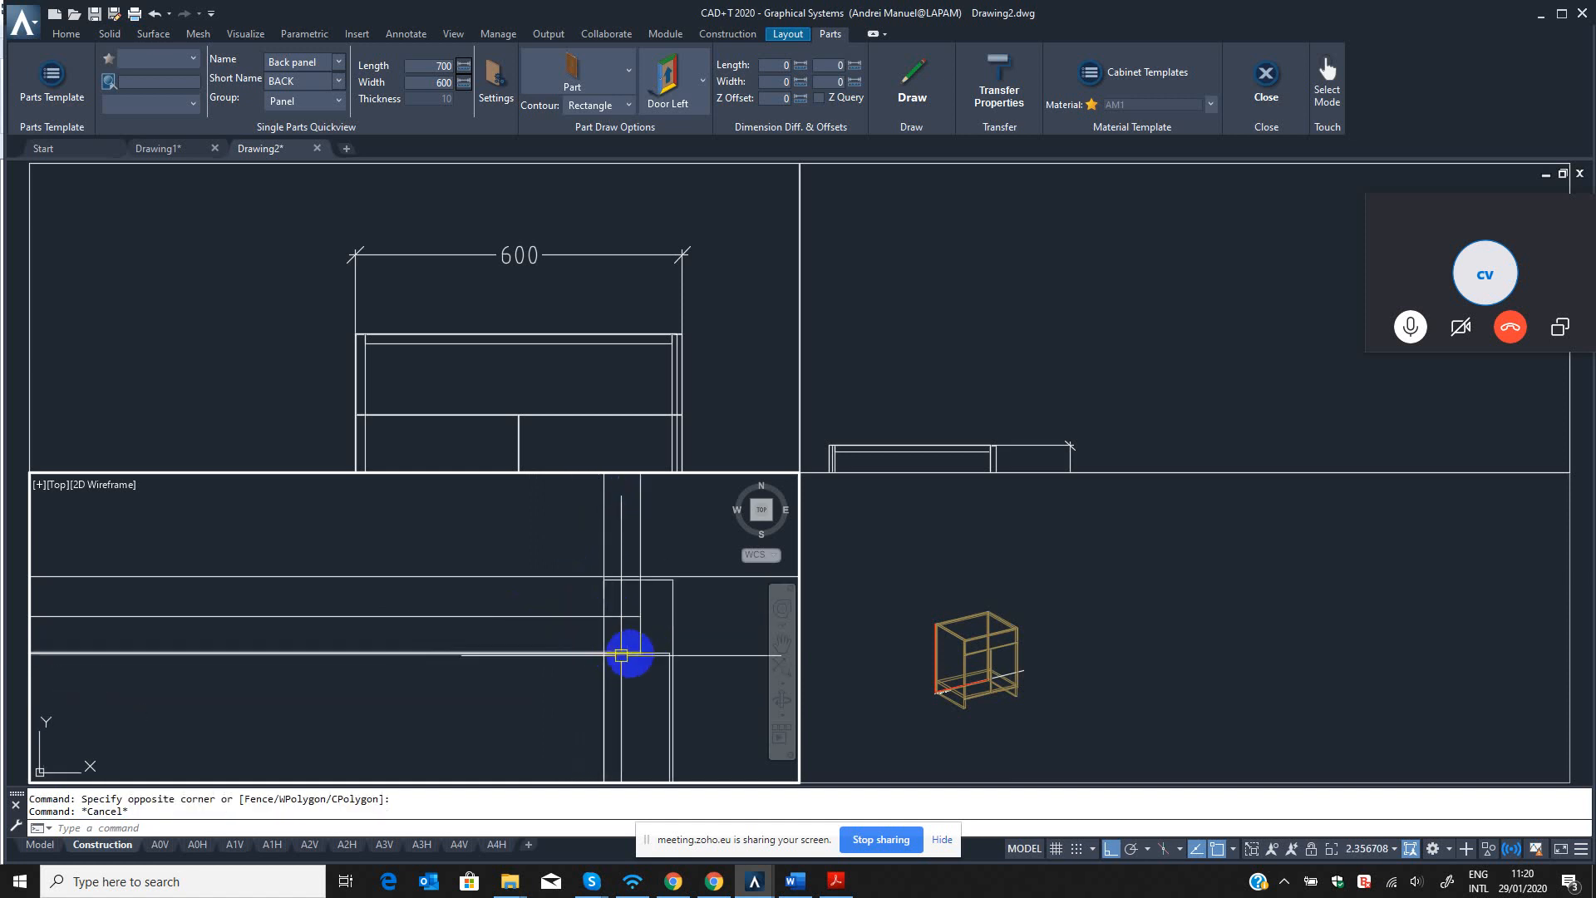
Stretch the back panel's left end inward by 8 mm with QST in the top view.
scroll(599, 636, down, 6)
middle_drag(489, 655, 702, 597)
scroll(703, 597, down, 2)
scroll(540, 593, up, 6)
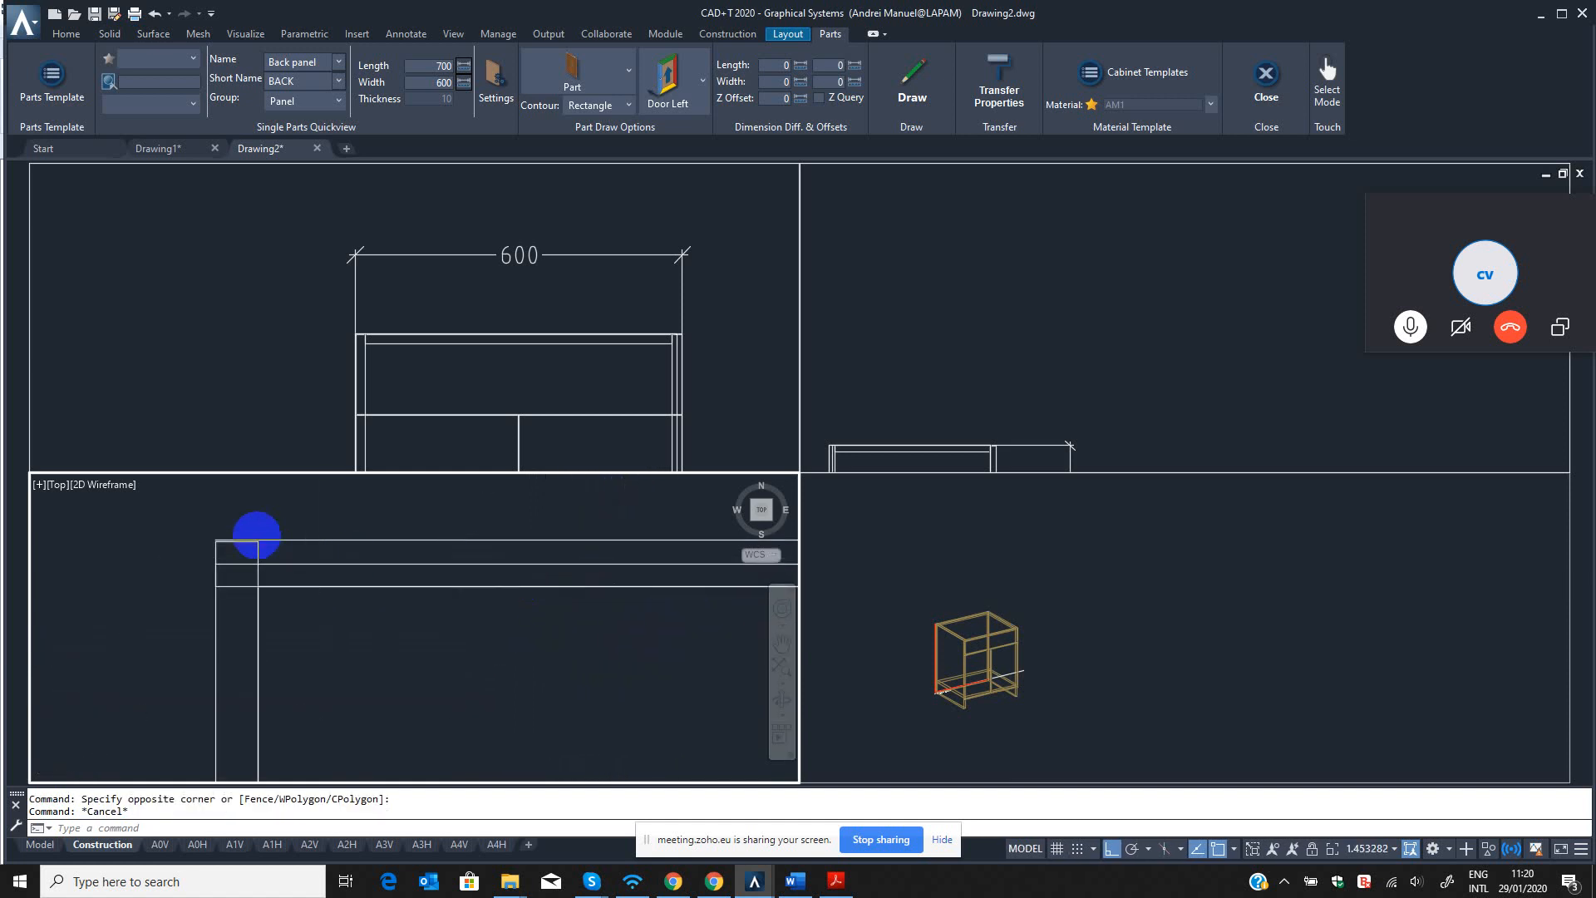
scroll(257, 537, up, 6)
middle_drag(279, 545, 480, 488)
key(Escape)
click(328, 590)
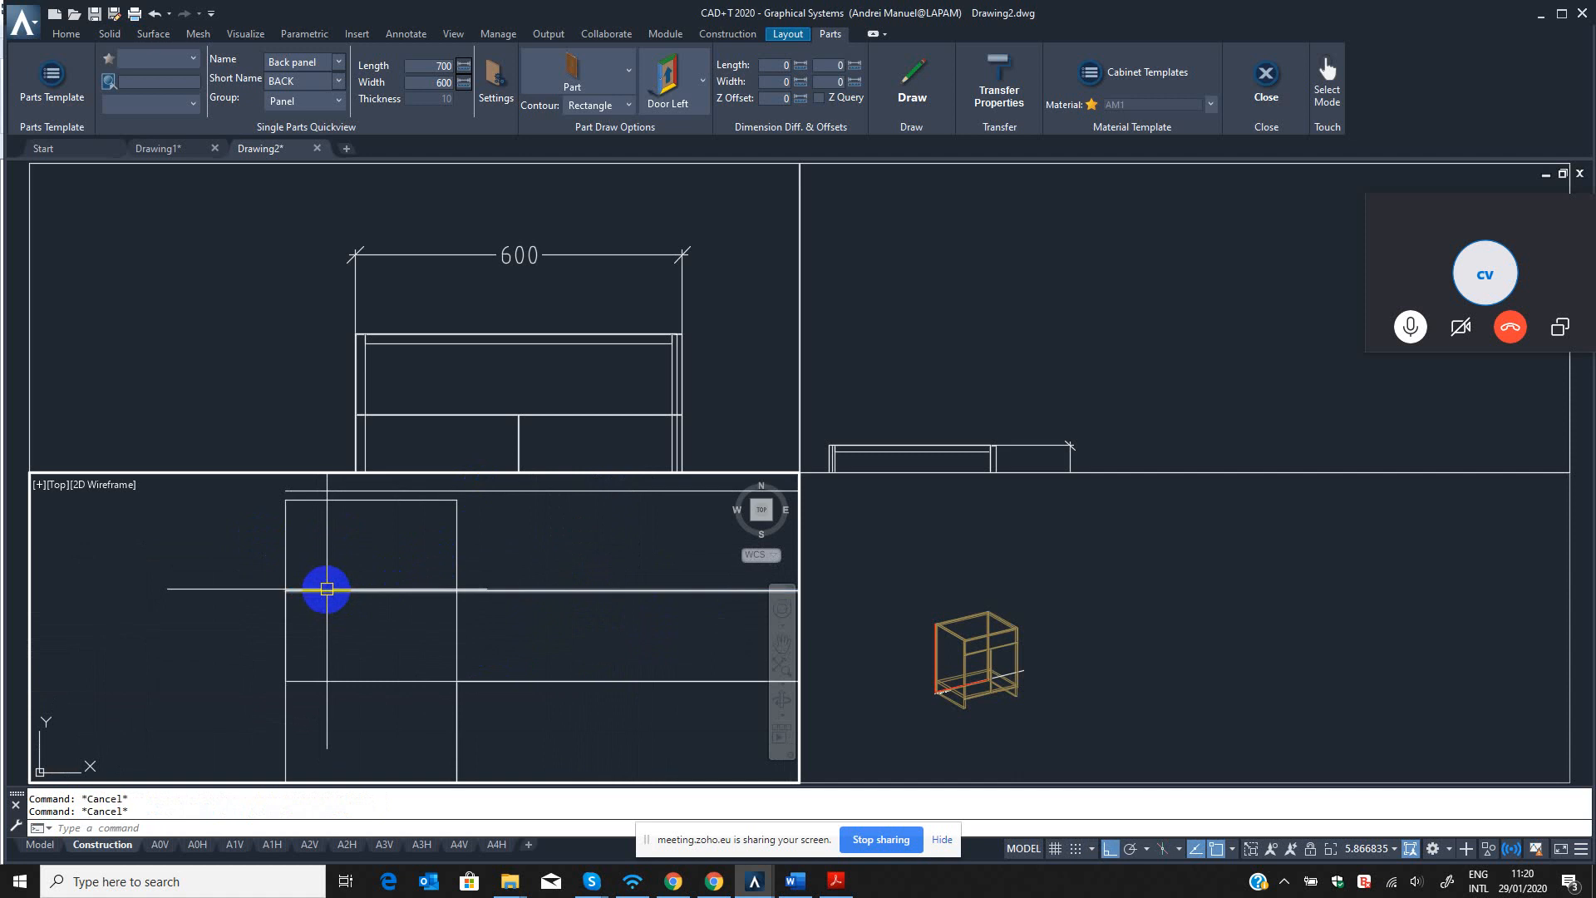
key(Return)
click(241, 556)
click(335, 704)
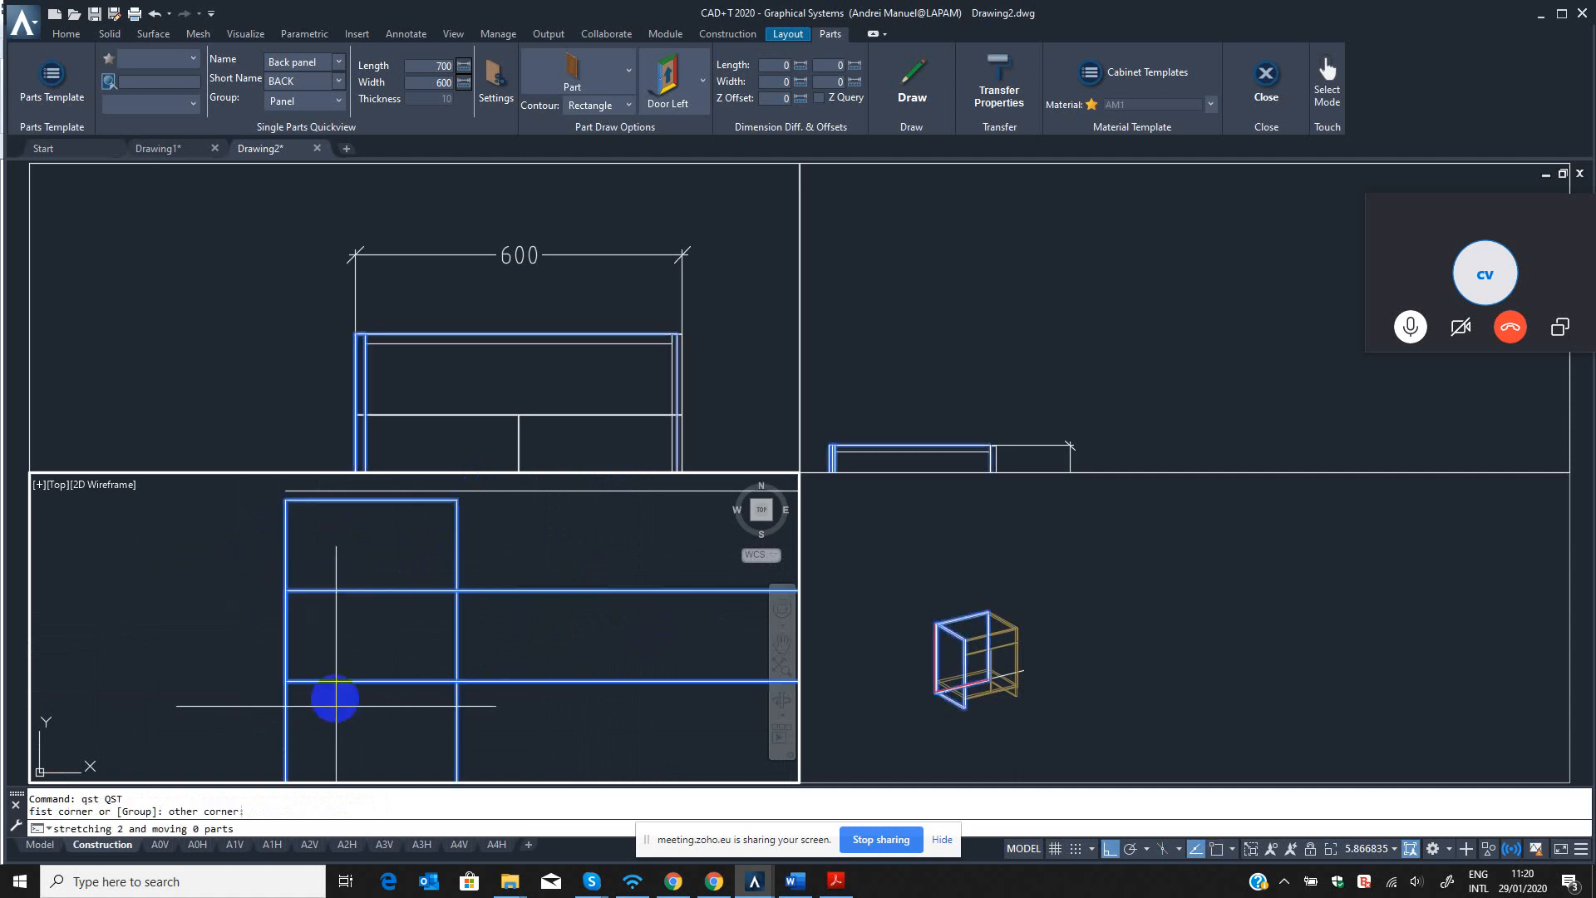
click(330, 628)
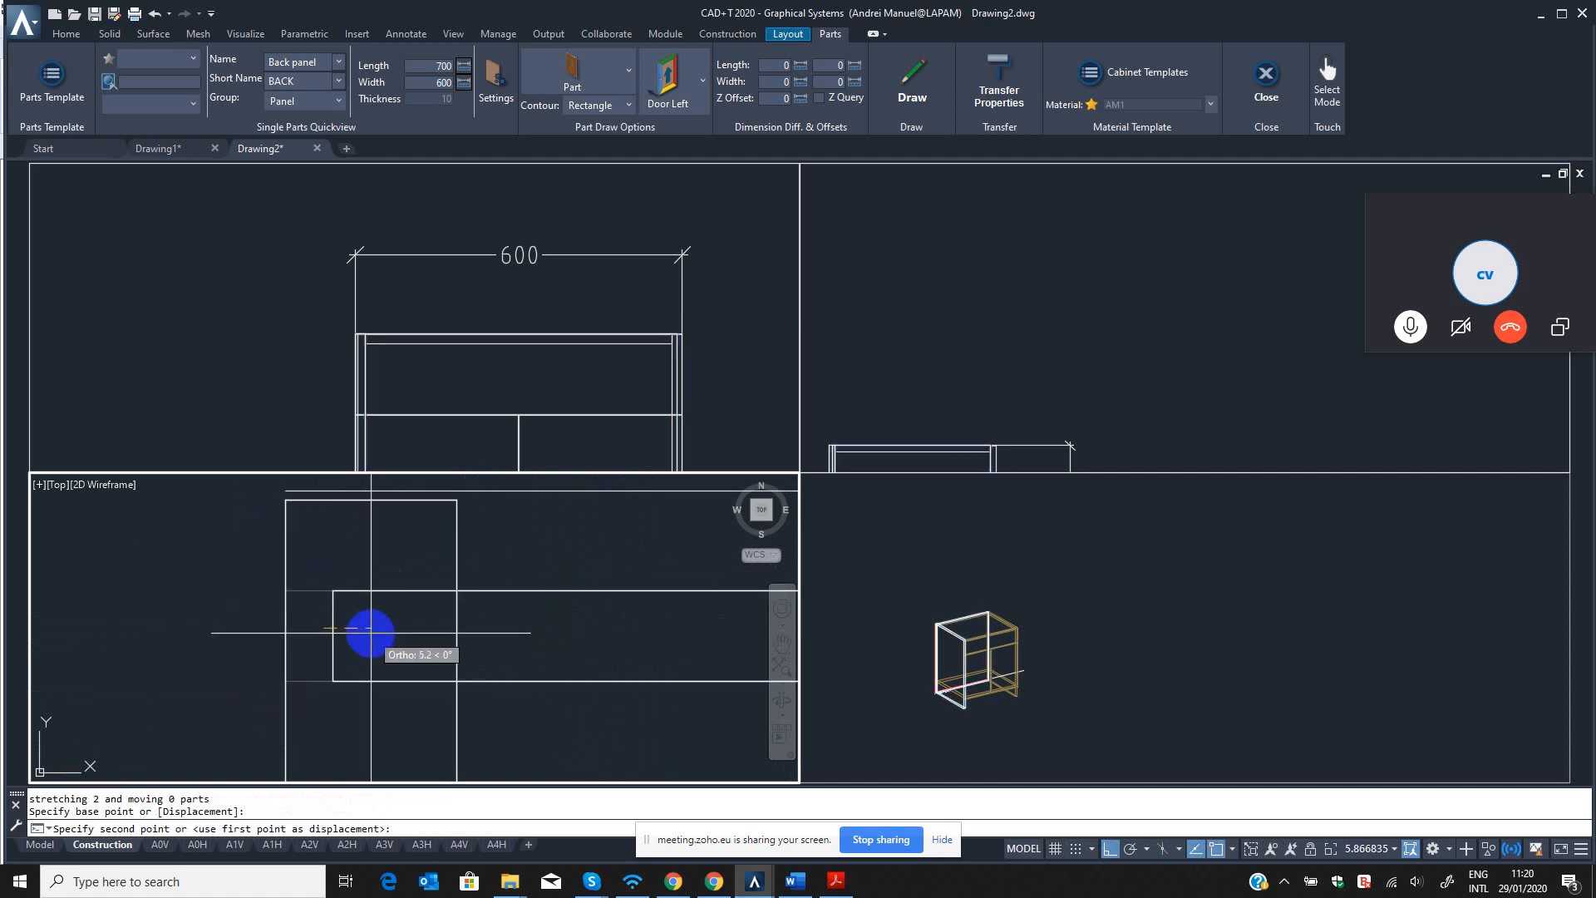
text(8)
key(Return)
key(Escape)
Add a linear dimension from the back panel's left end to the left side panel's inner face in the top view.
text(d)
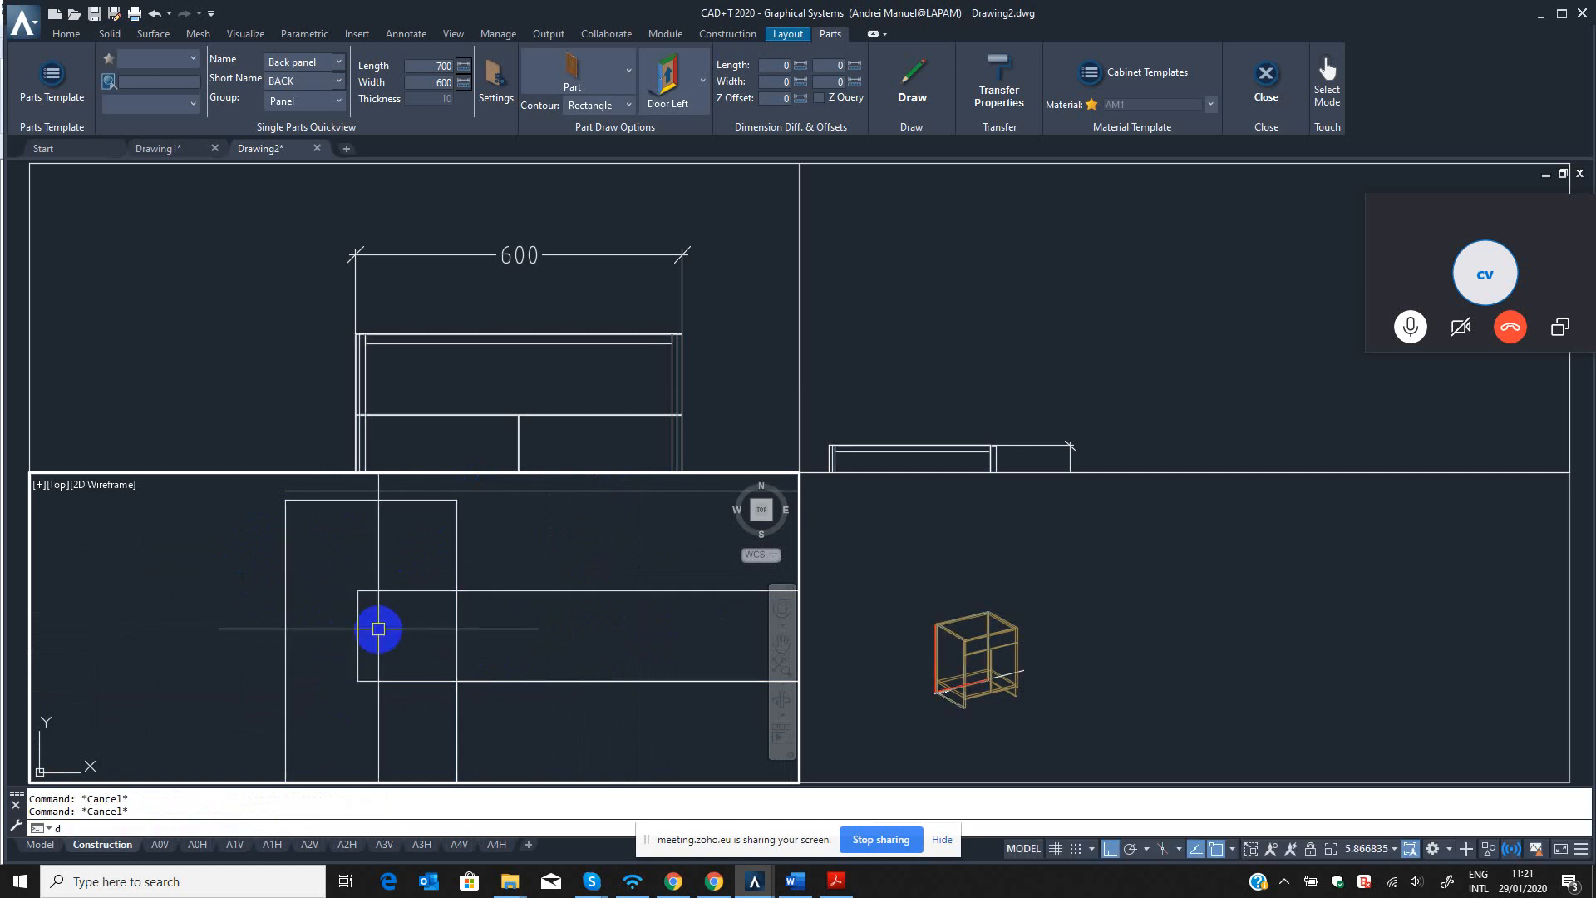
text(li)
key(Return)
click(358, 590)
scroll(443, 605, down, 3)
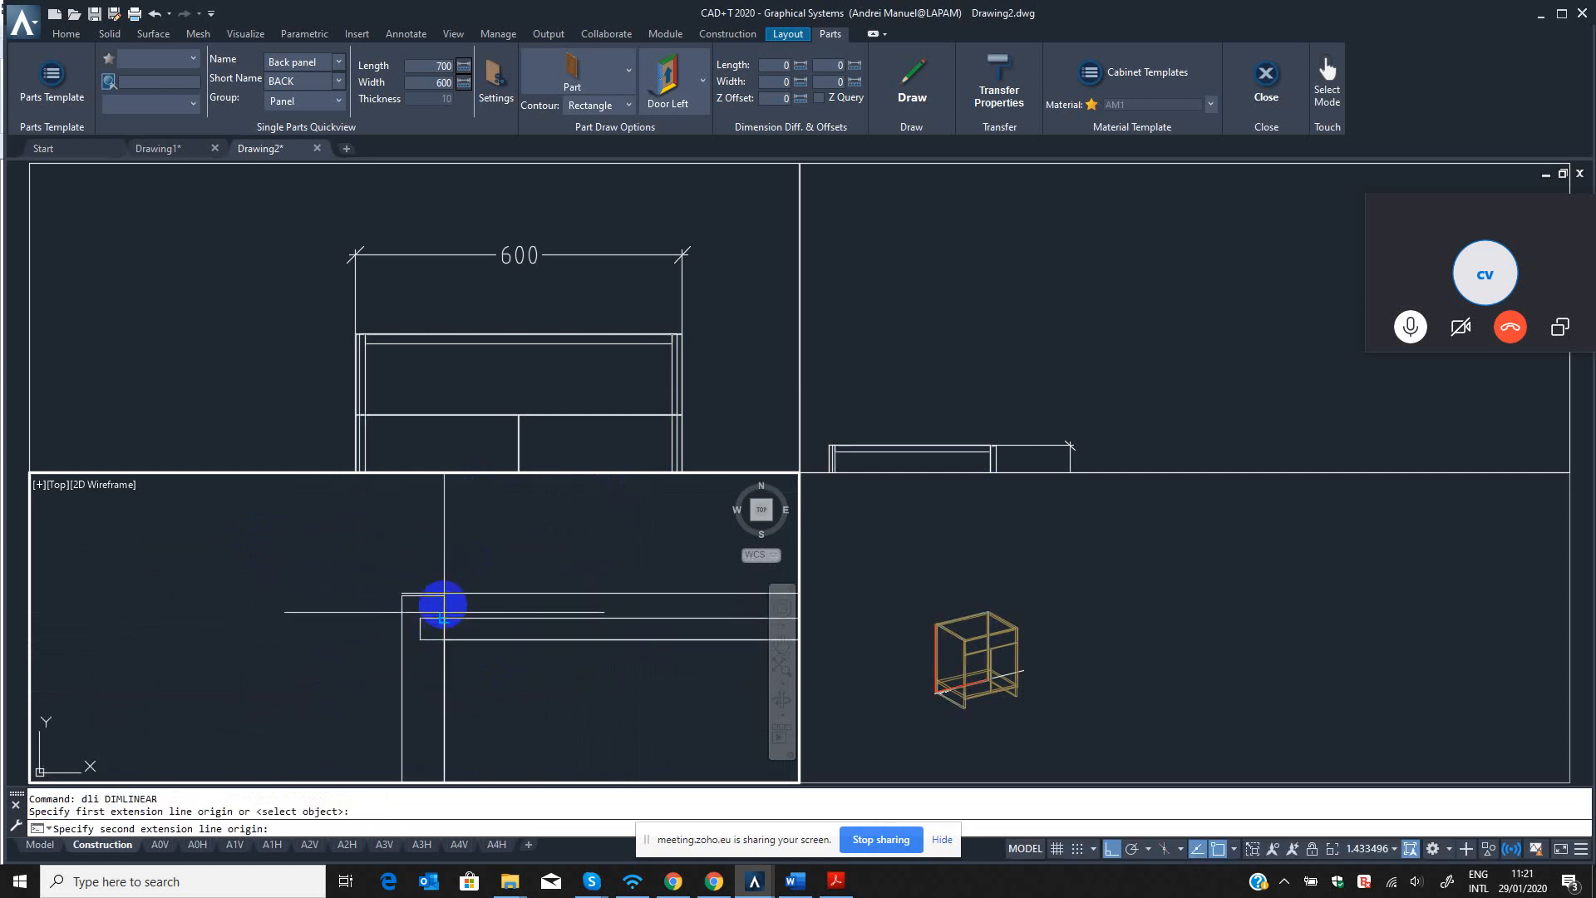
click(443, 594)
click(438, 518)
scroll(454, 656, down, 3)
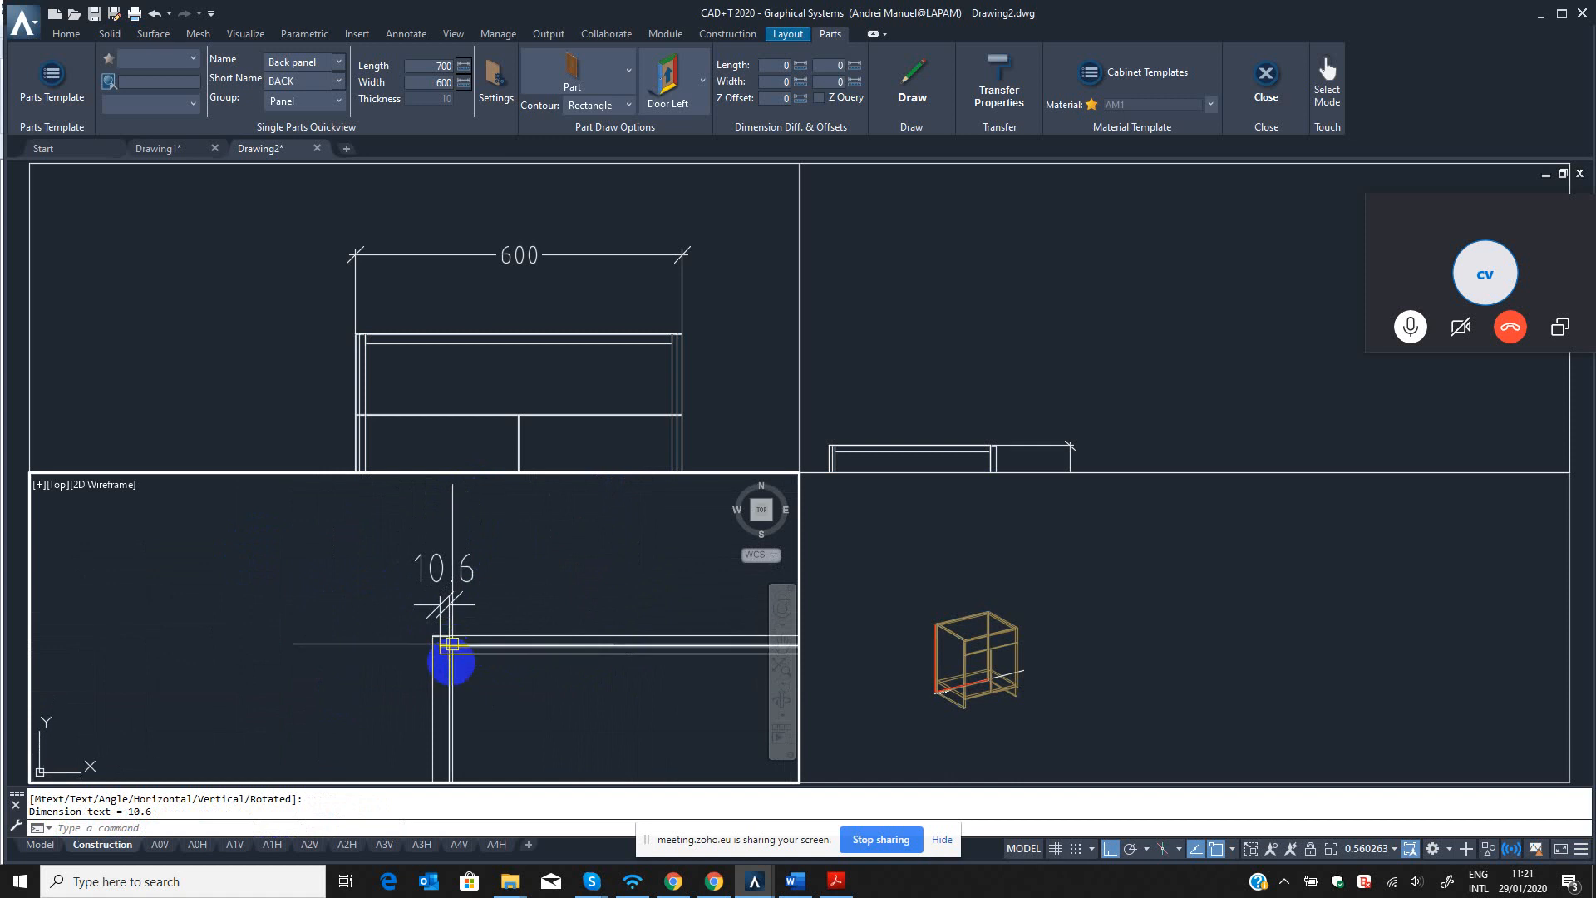
scroll(450, 645, up, 4)
key(Escape)
key(Escape)
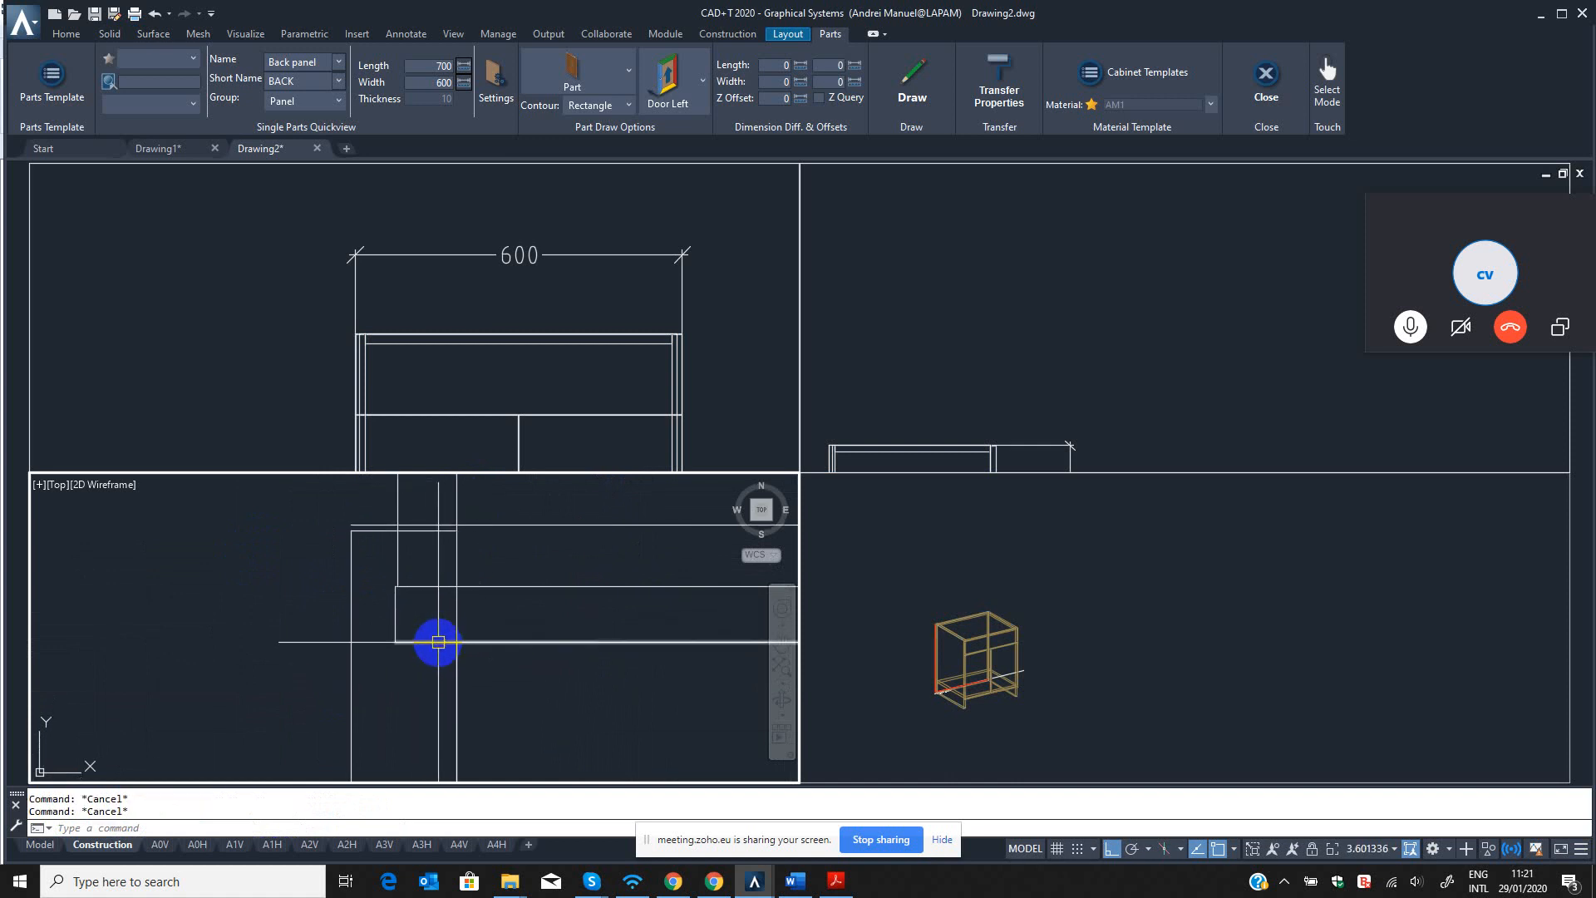
text(q)
key(Return)
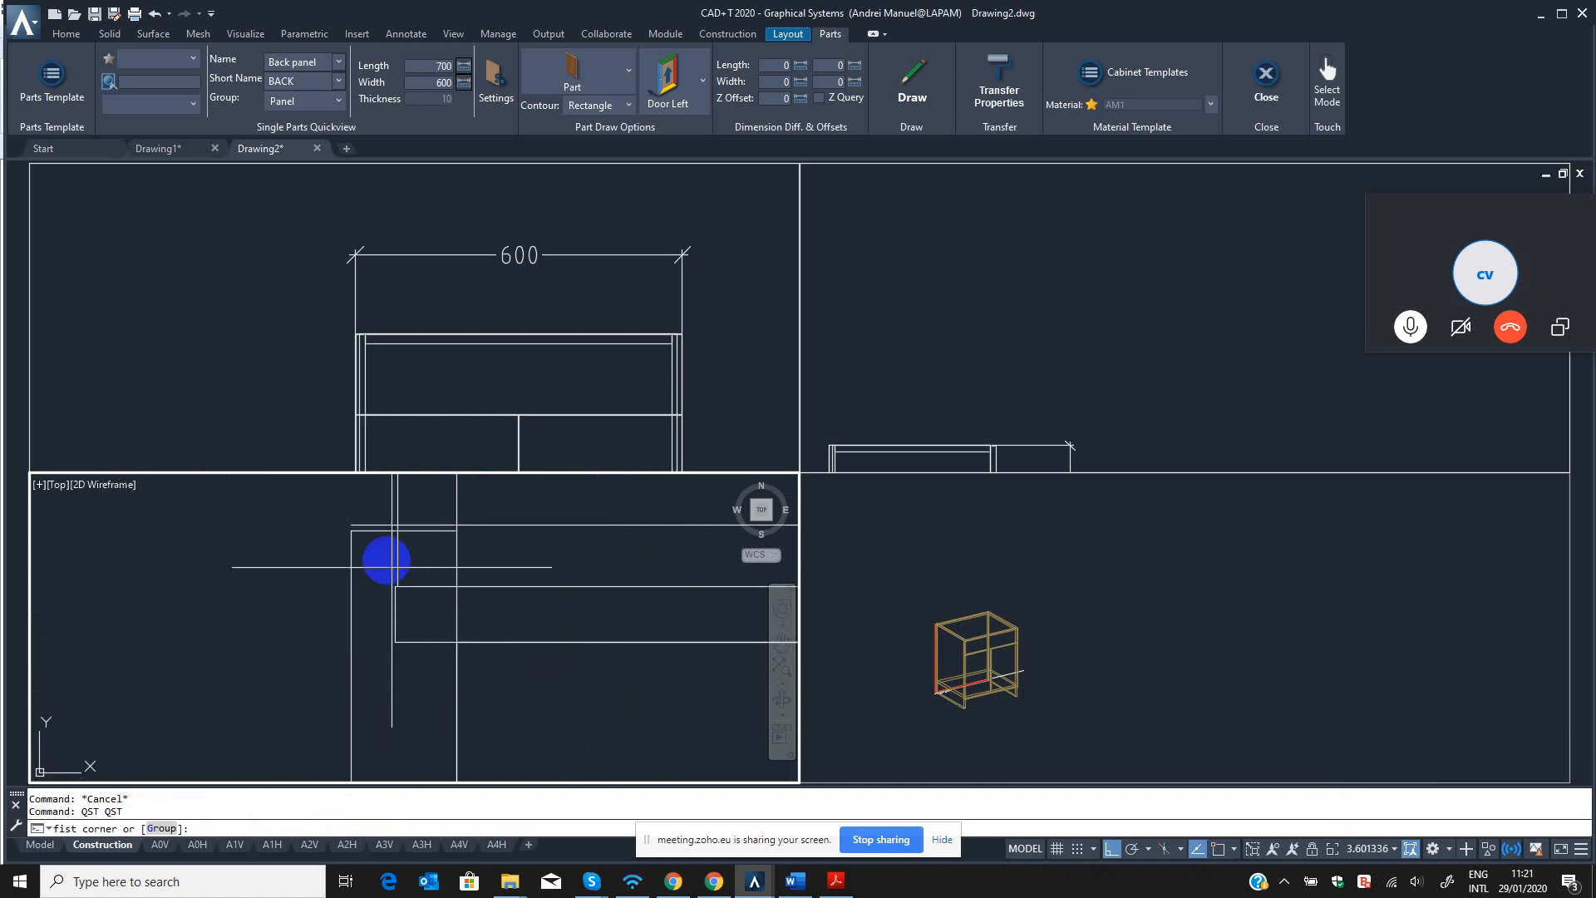
key(Escape)
Move the new dimension's left extension origin onto the back panel's left rear corner.
scroll(401, 562, up, 4)
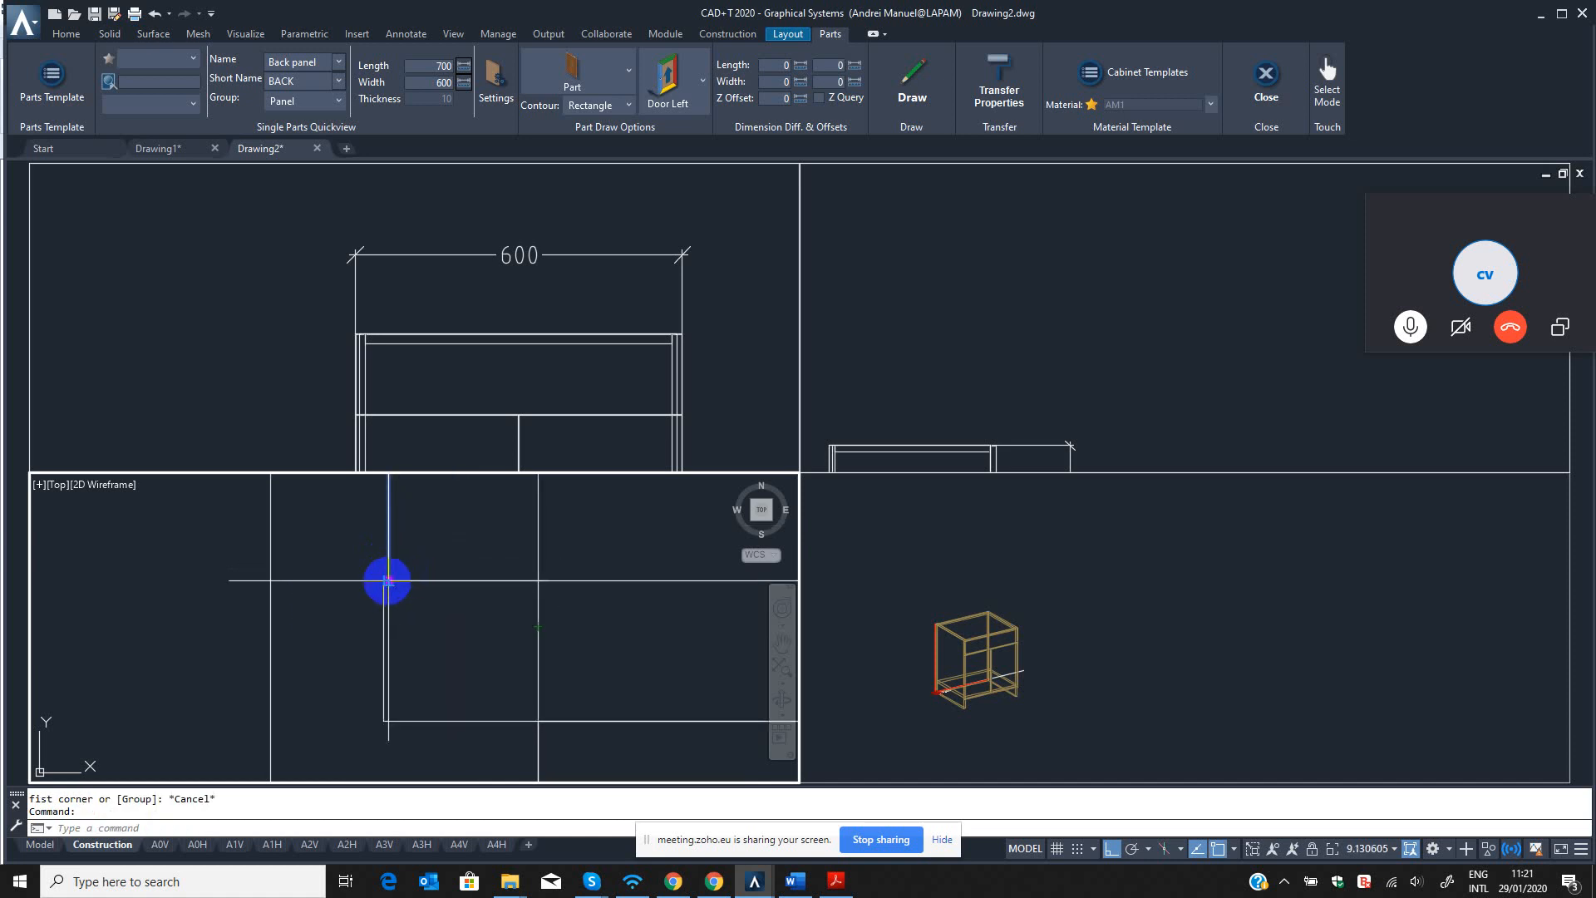
click(387, 580)
scroll(413, 665, up, 3)
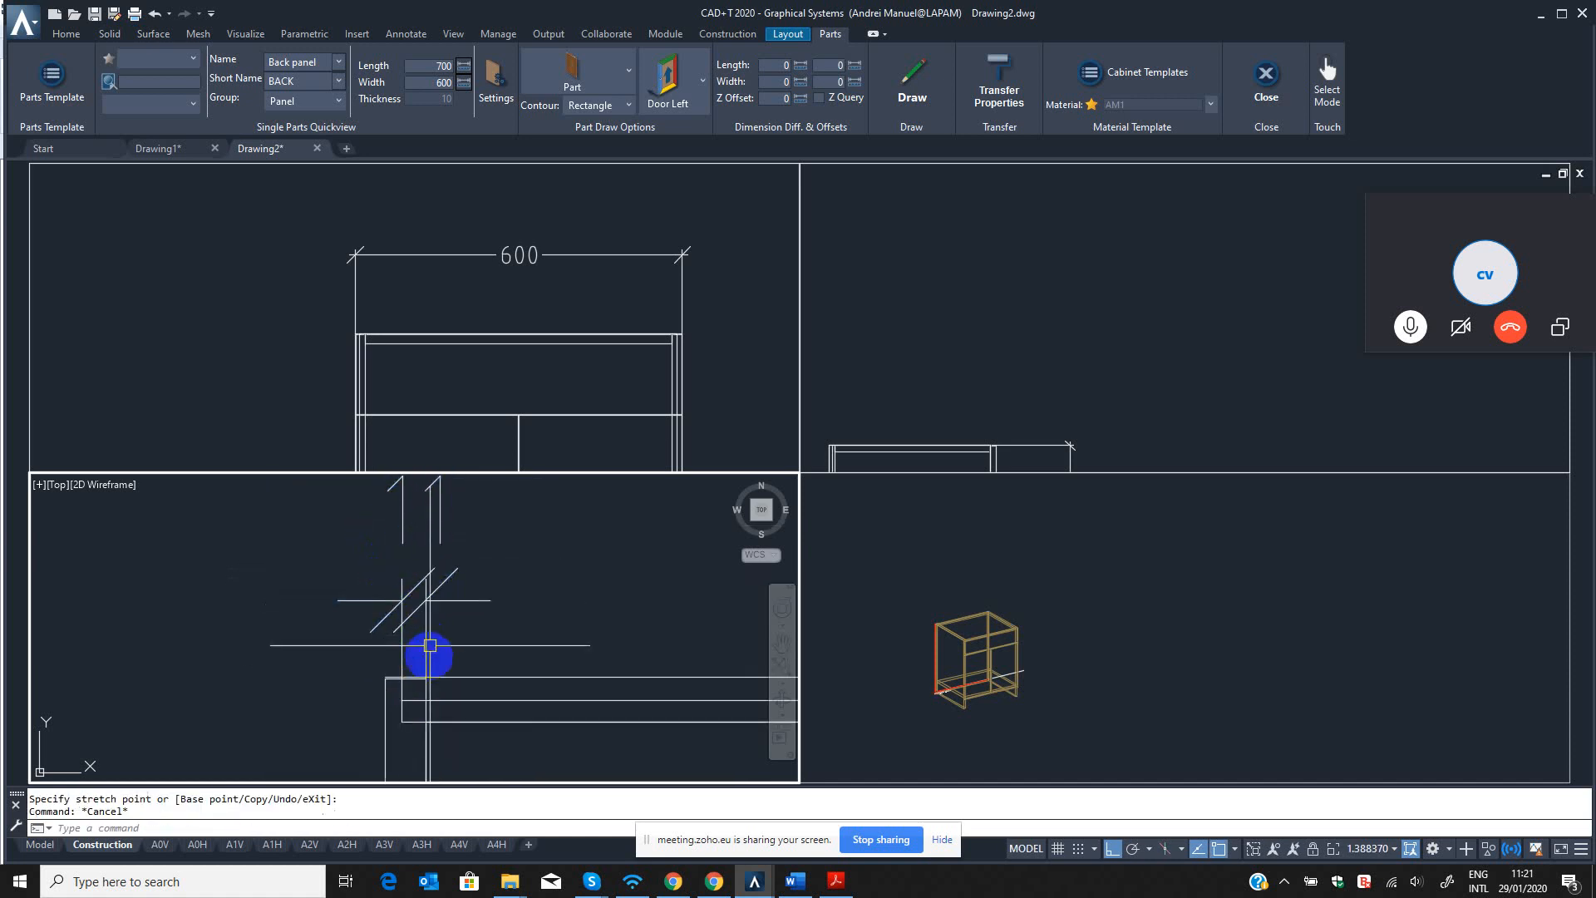
scroll(430, 645, up, 4)
key(Escape)
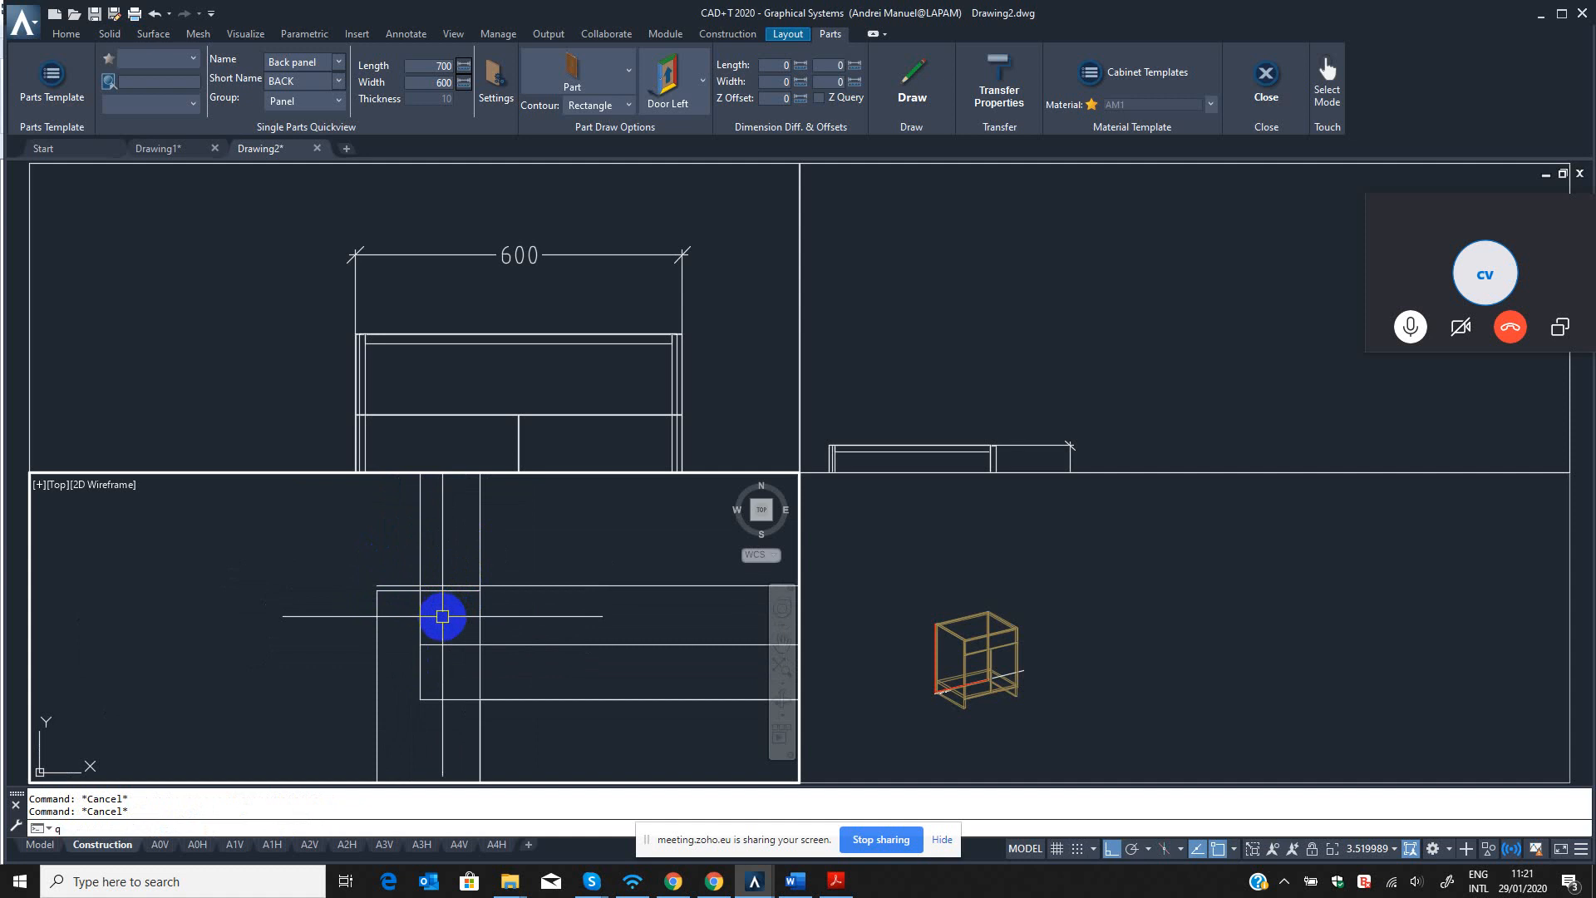
Stretch the back panel's left end with QST so it reaches 10 mm into the left side panel.
key(Return)
click(411, 620)
click(442, 730)
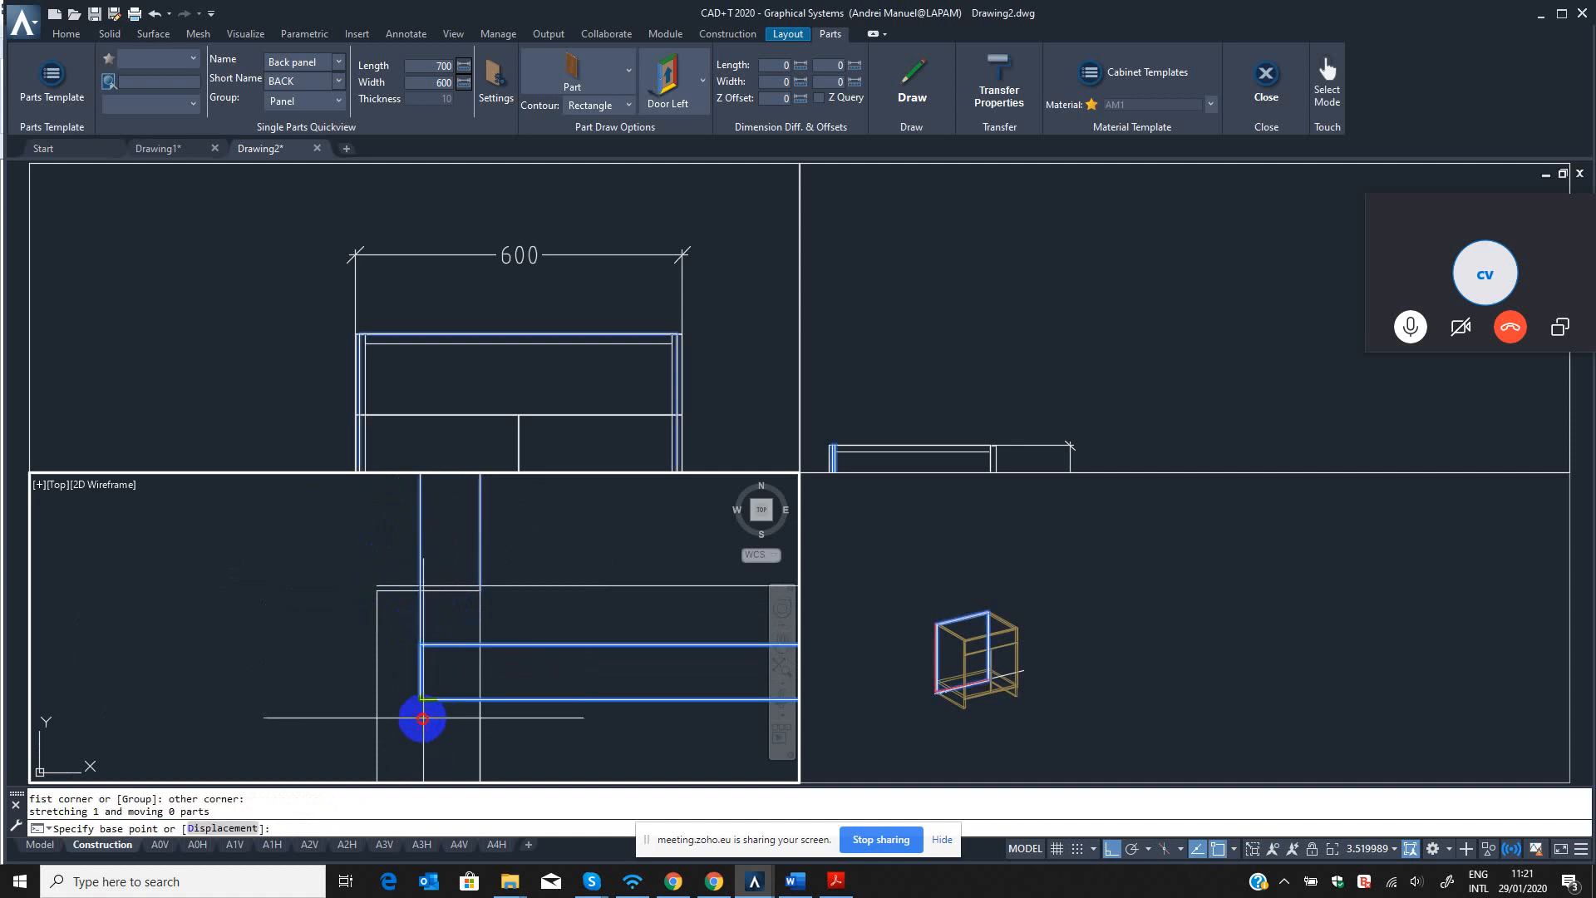
click(422, 719)
key(Return)
scroll(464, 670, down, 10)
middle_drag(502, 648, 320, 542)
scroll(604, 522, up, 4)
scroll(604, 522, down, 4)
key(Escape)
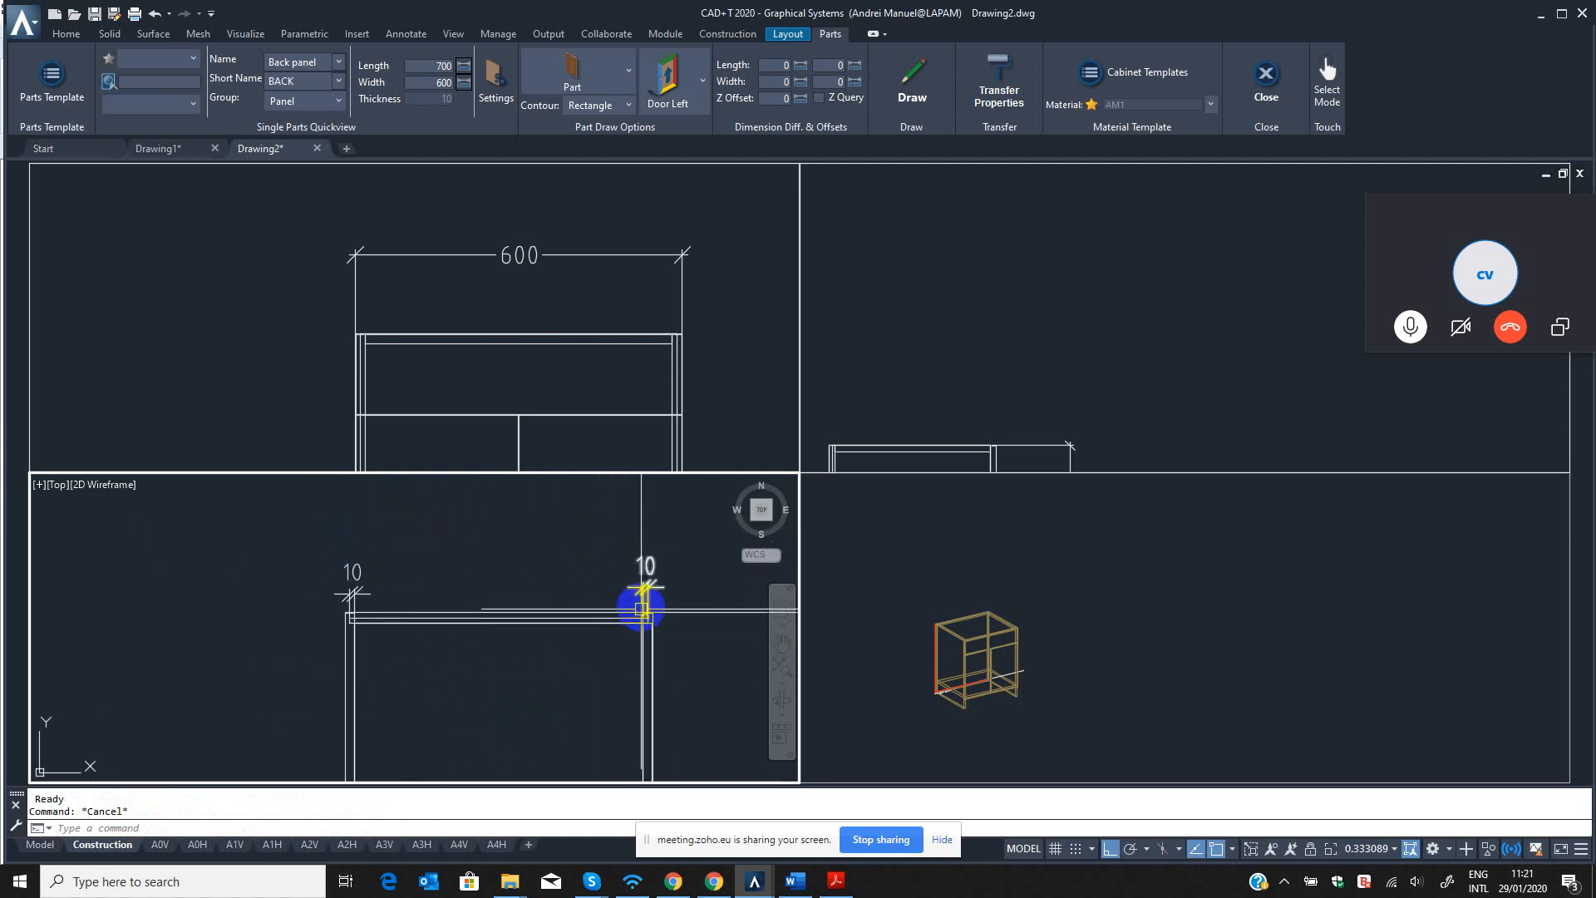
Erase both 10 mm dimensions above the back panel in the top view using the QED command.
text(qed)
key(Return)
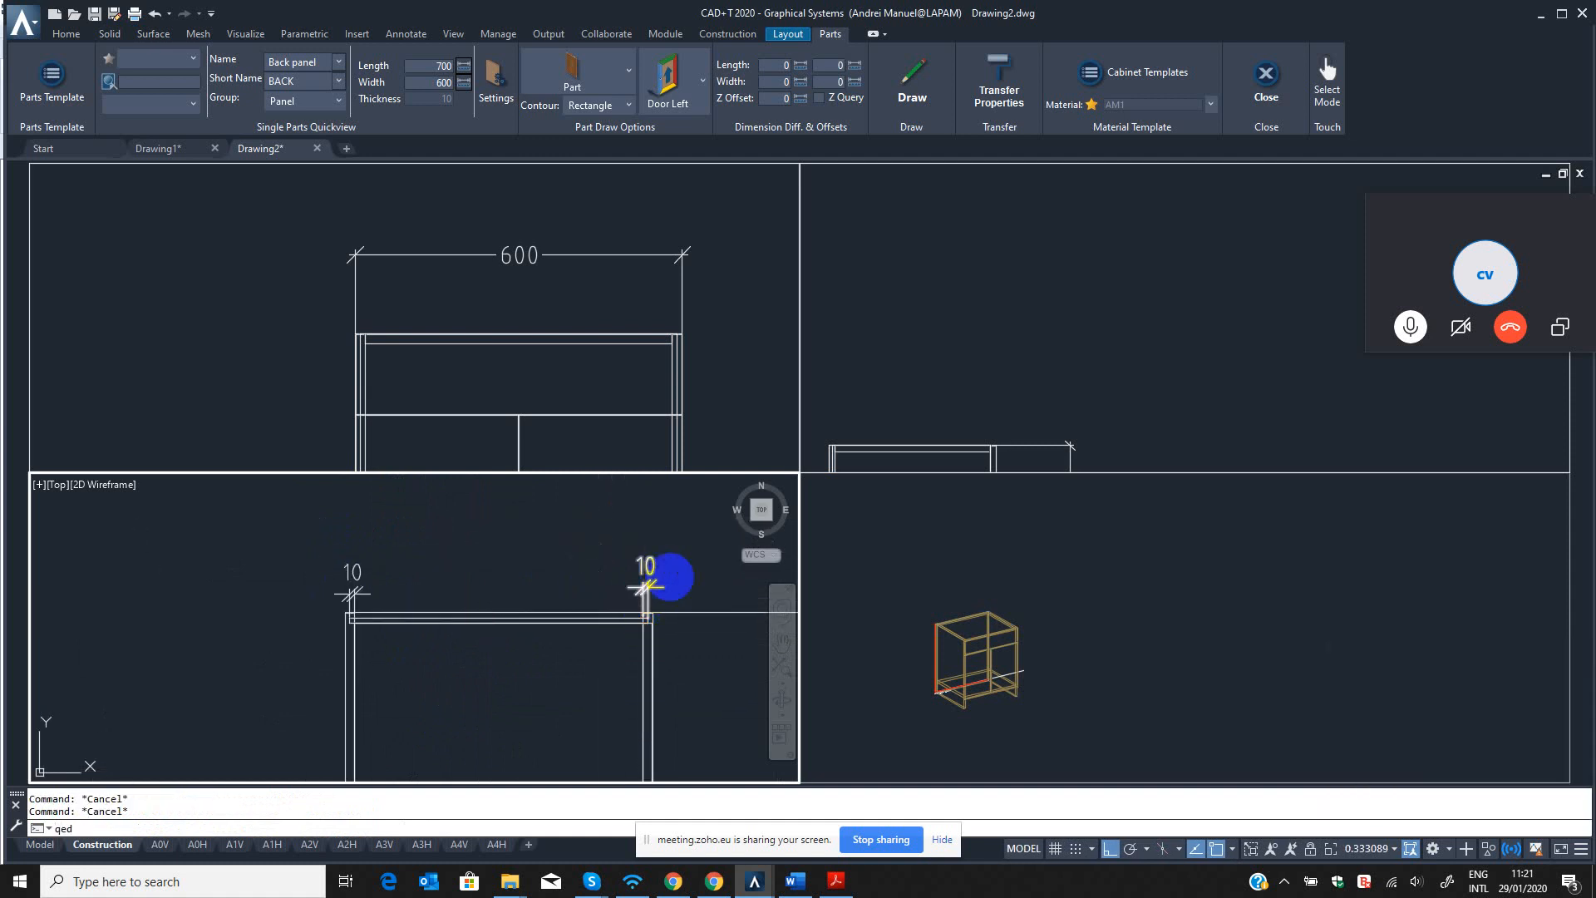
click(687, 558)
click(477, 568)
Shade the 3D view realistically and examine from behind how the back panel meets the side panel at the upper corner.
scroll(1010, 670, up, 5)
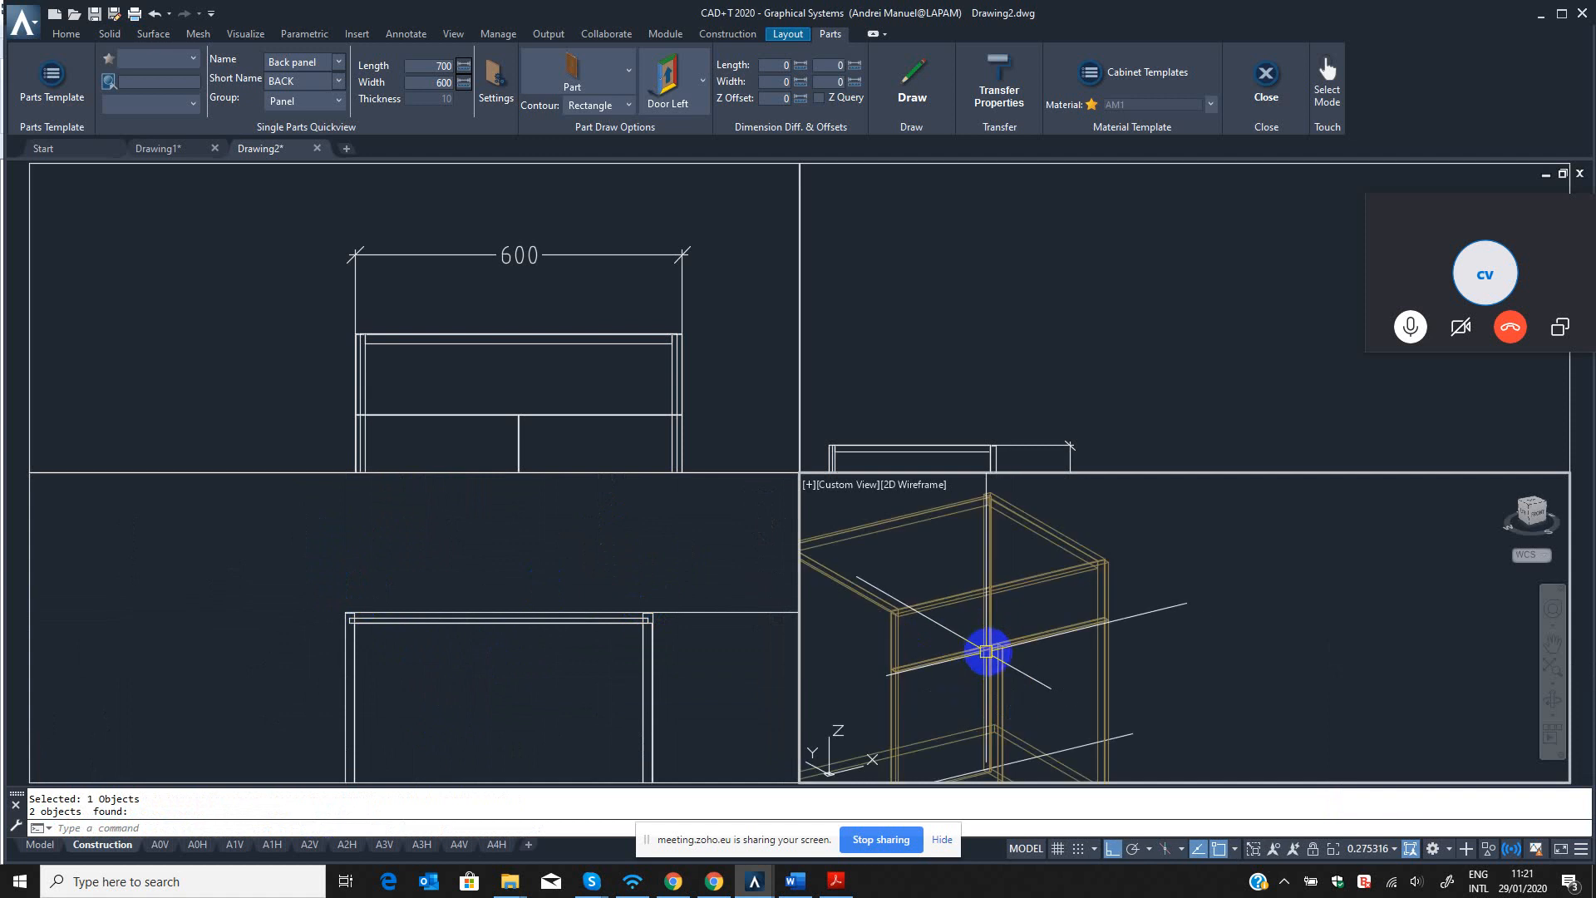
key(Escape)
text(ii)
key(Return)
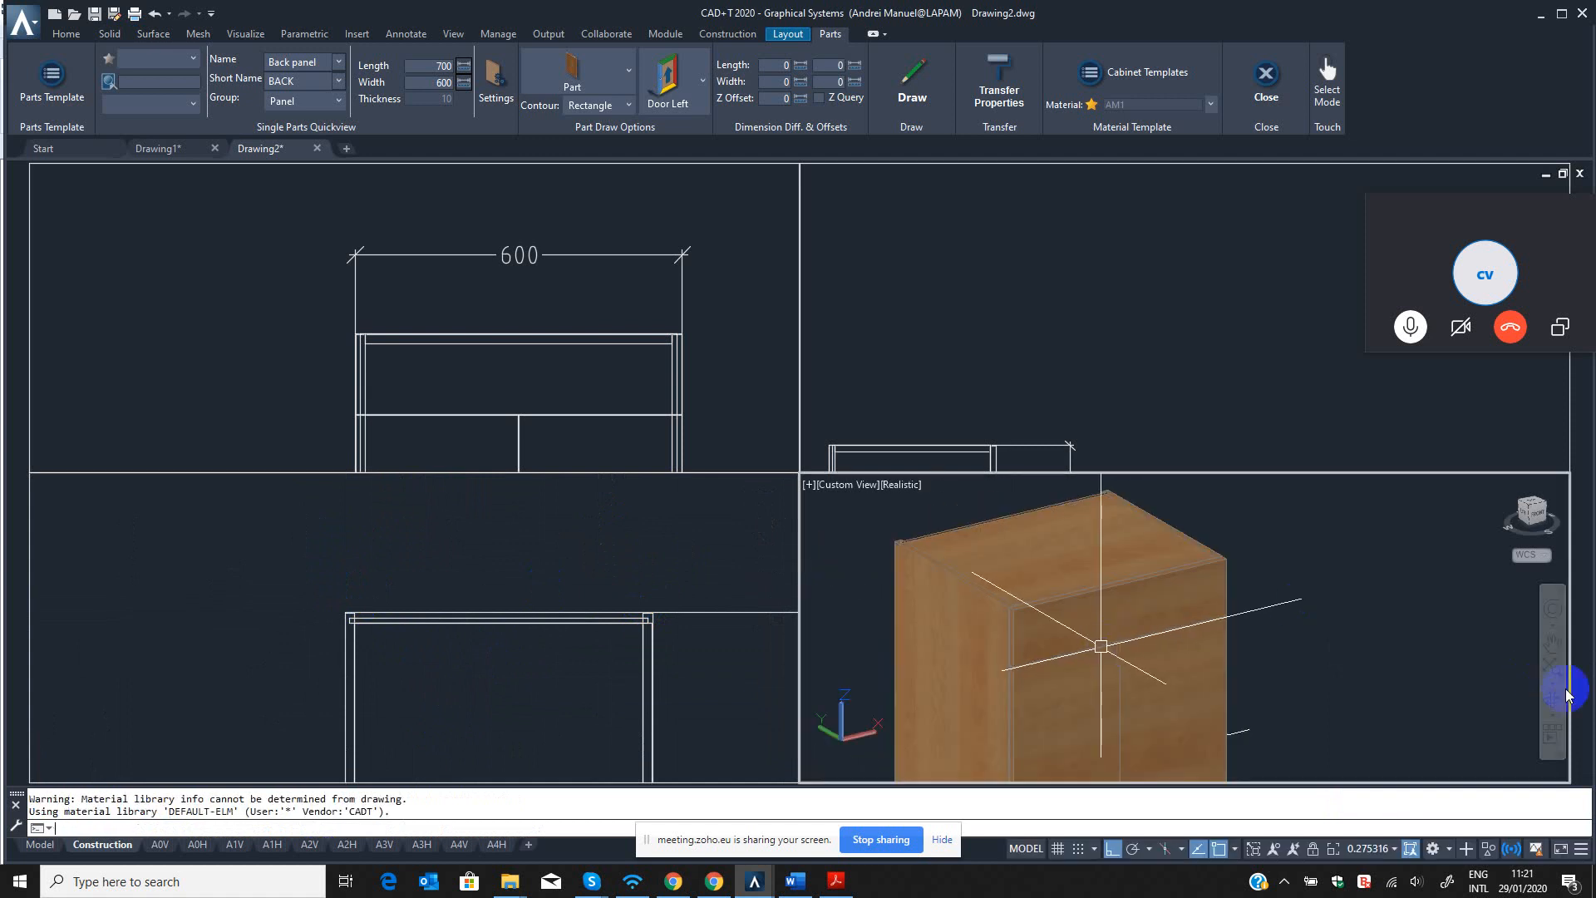
click(1553, 702)
drag(1201, 599, 1278, 557)
scroll(1123, 666, up, 5)
scroll(1114, 627, down, 5)
scroll(1216, 538, up, 6)
key(Escape)
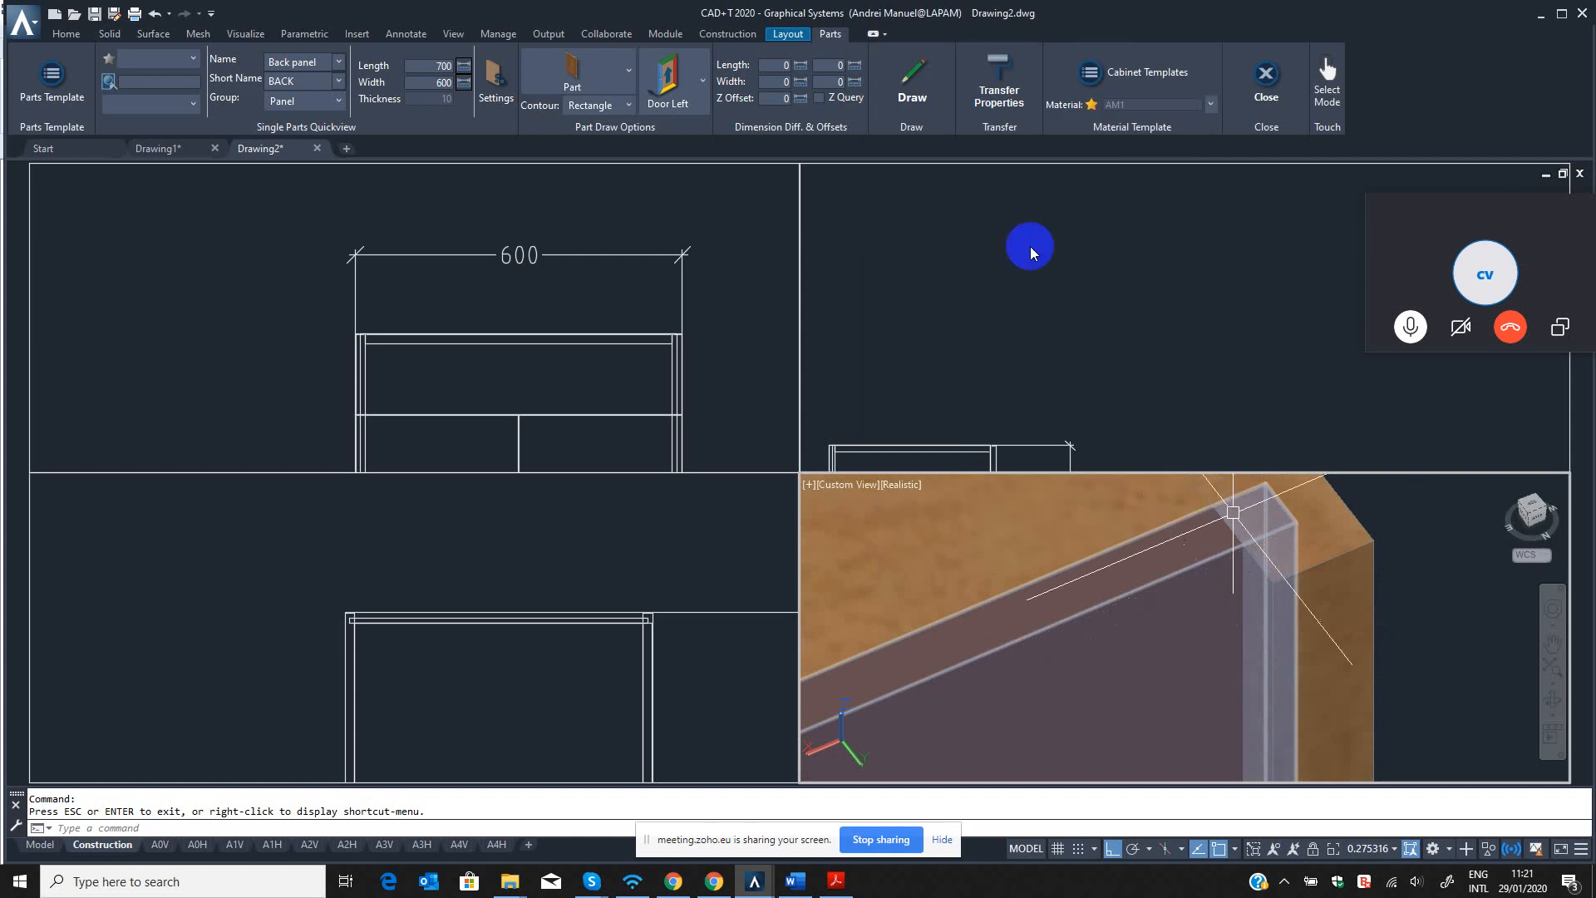
Review the active connection models and the back panel connection catalogue in CON Editor, and return to the cabinet drawing.
click(747, 35)
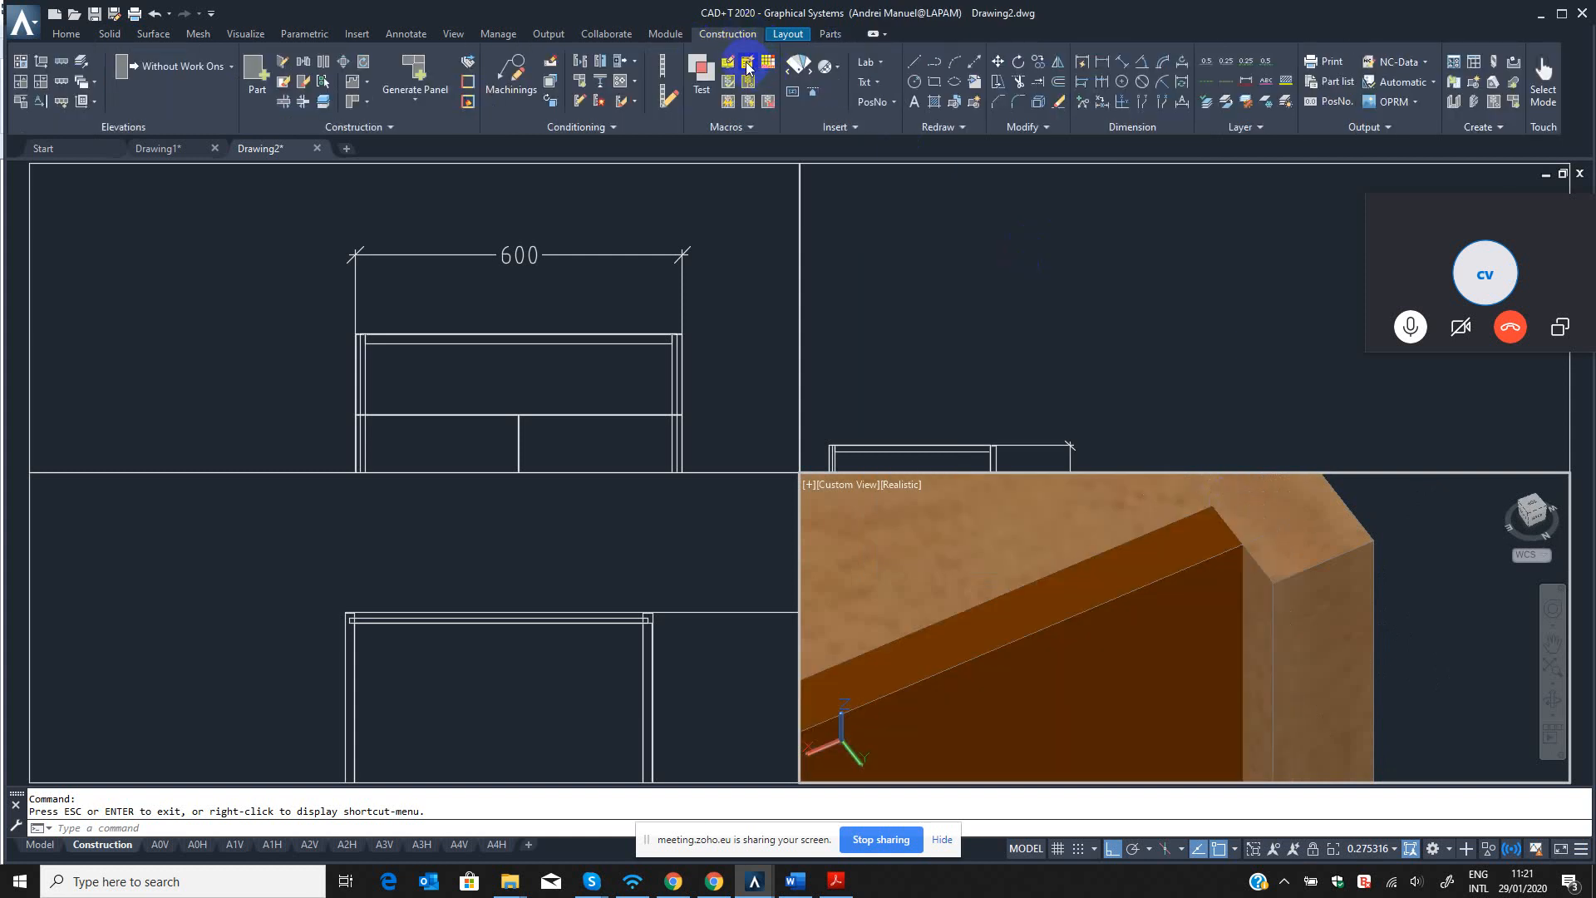
click(747, 67)
click(760, 87)
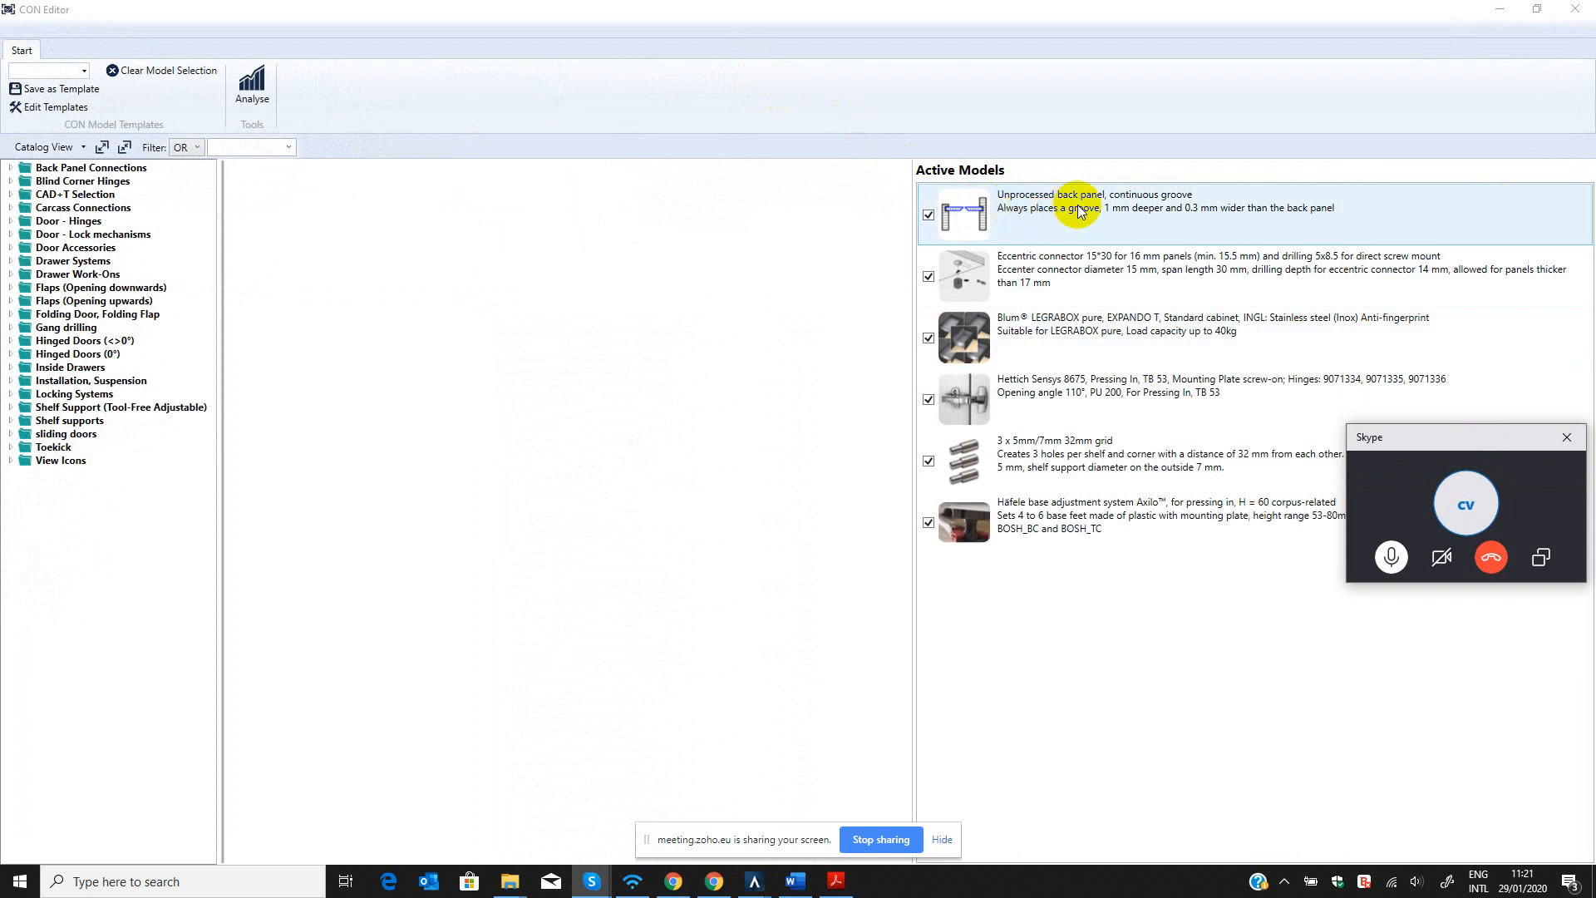
click(1502, 12)
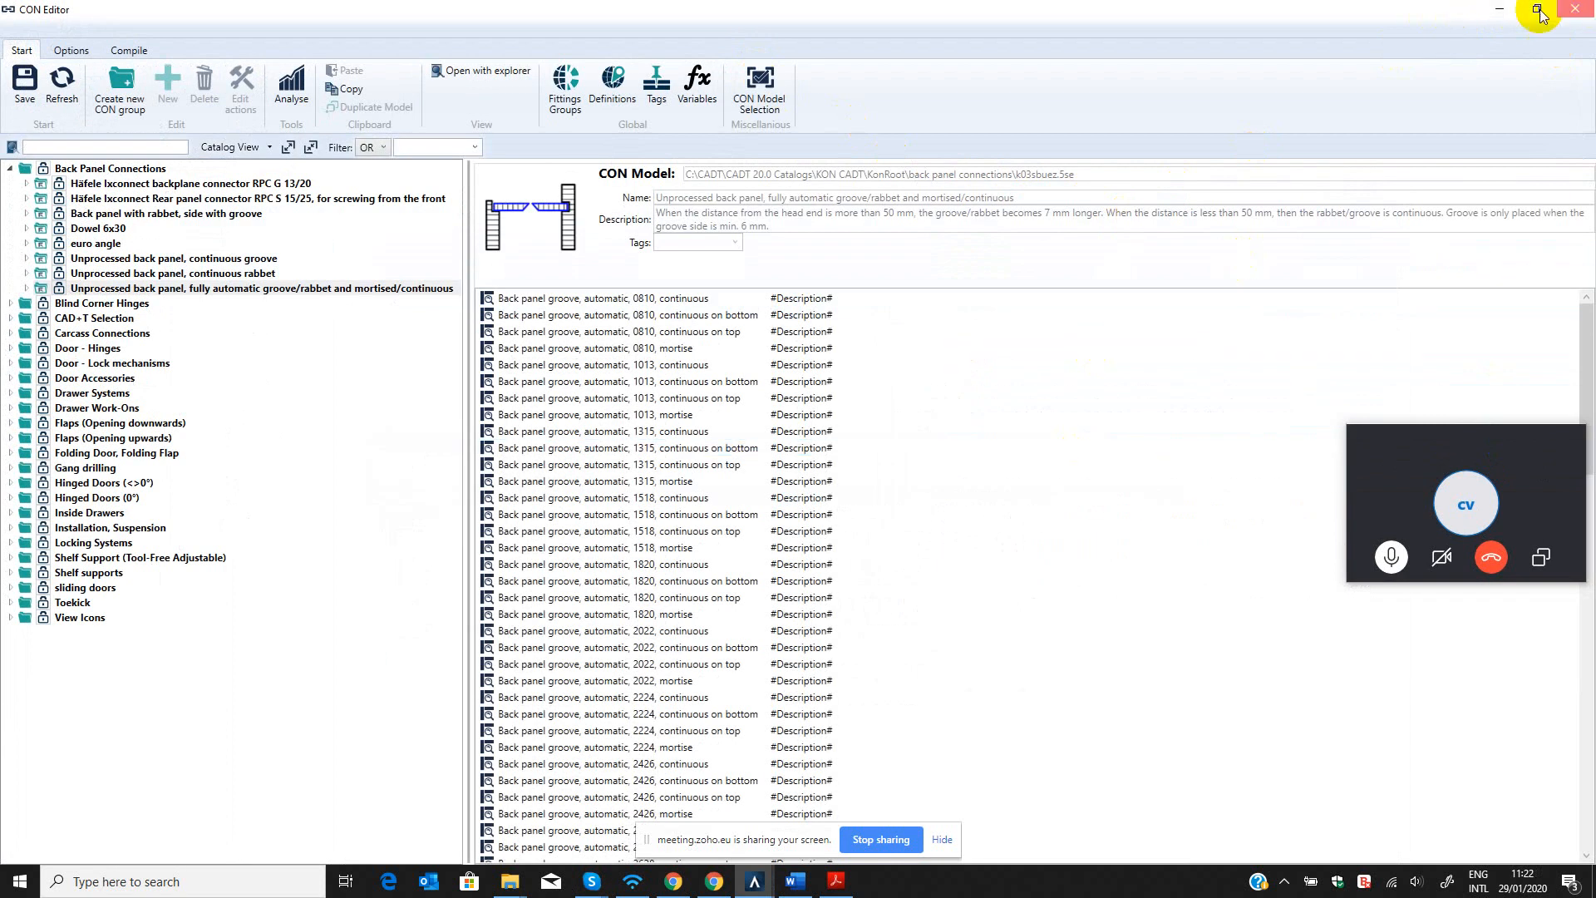
click(1501, 11)
Return the 3D view to 2D Wireframe and generate the cabinet's connections and fittings with the CON command.
scroll(1129, 617, down, 3)
mouse_move(1142, 622)
shift+middle_down()
mouse_move(1197, 563)
mouse_move(1250, 569)
shift+middle_up()
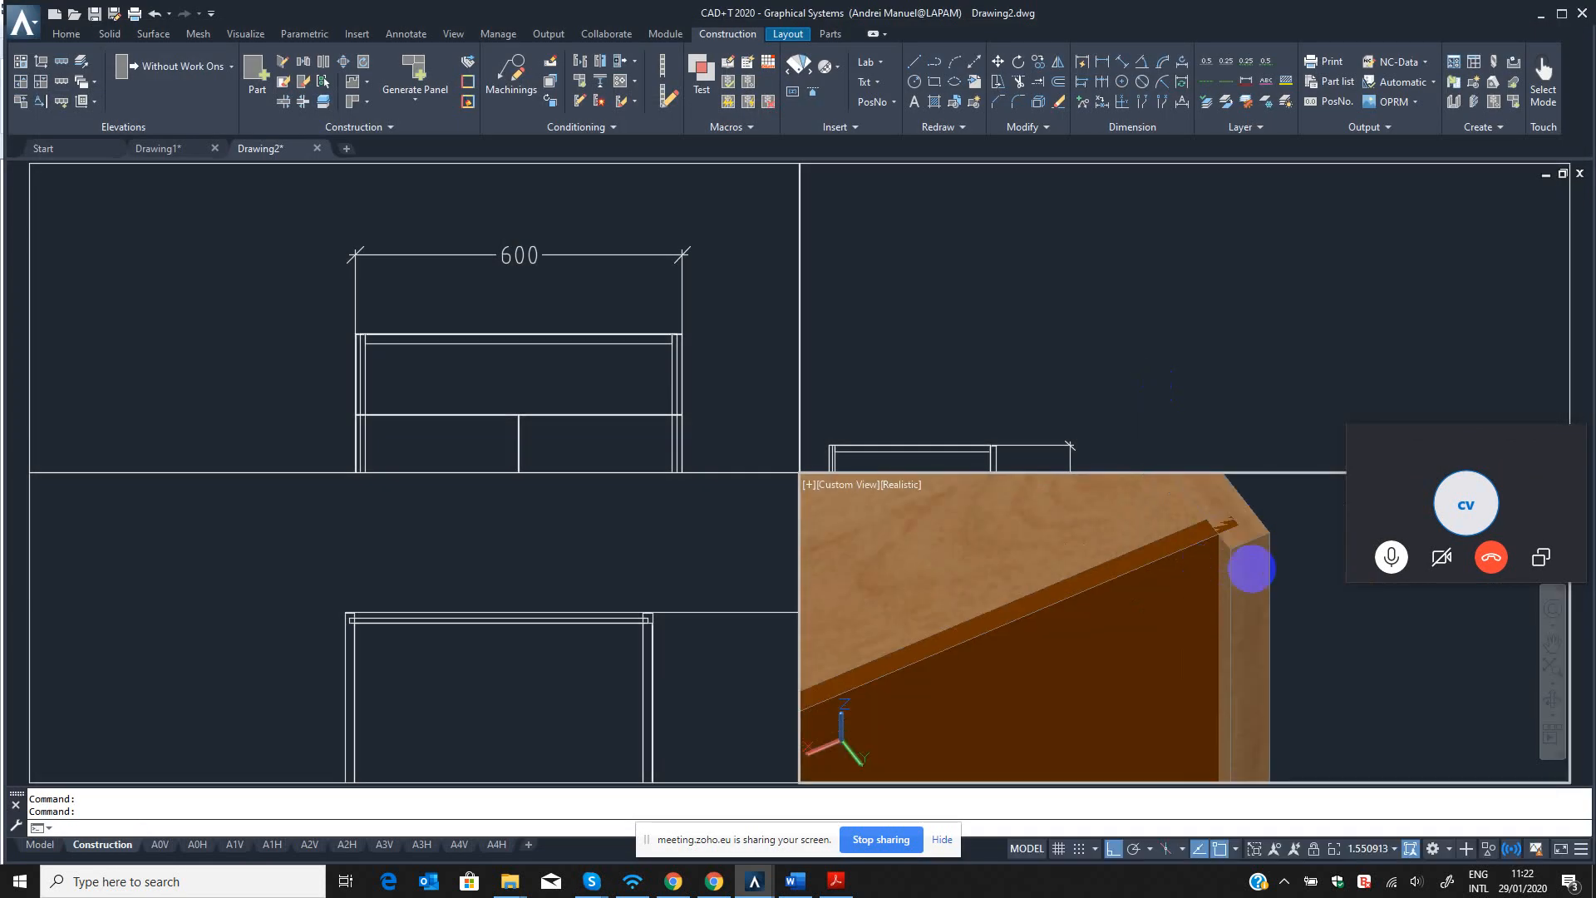
click(1189, 547)
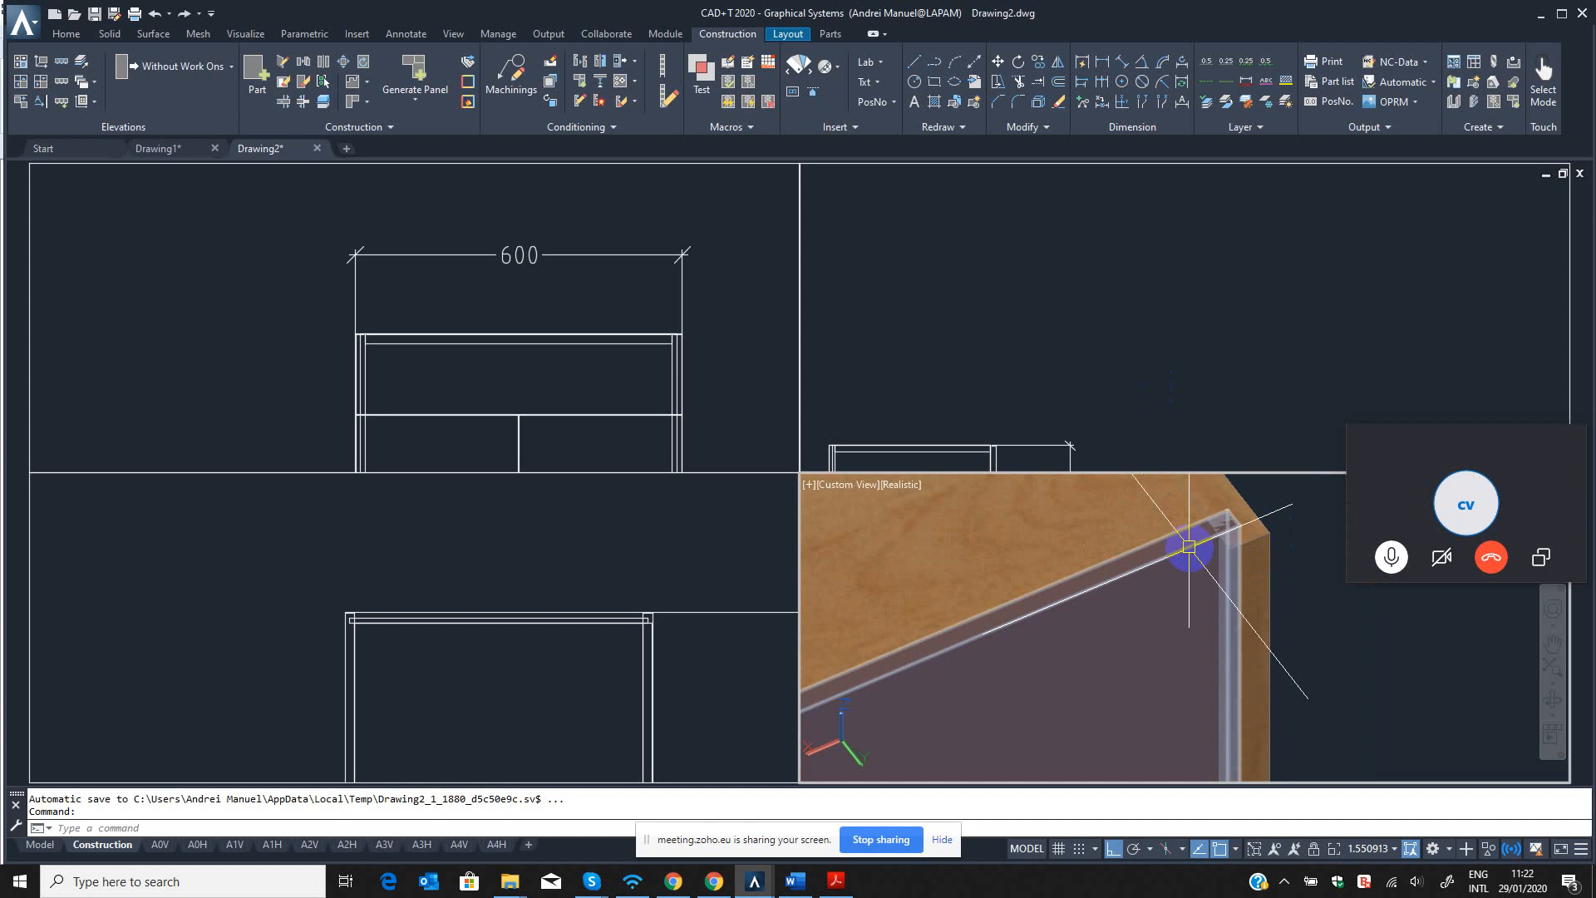
key(Escape)
scroll(1176, 620, down, 5)
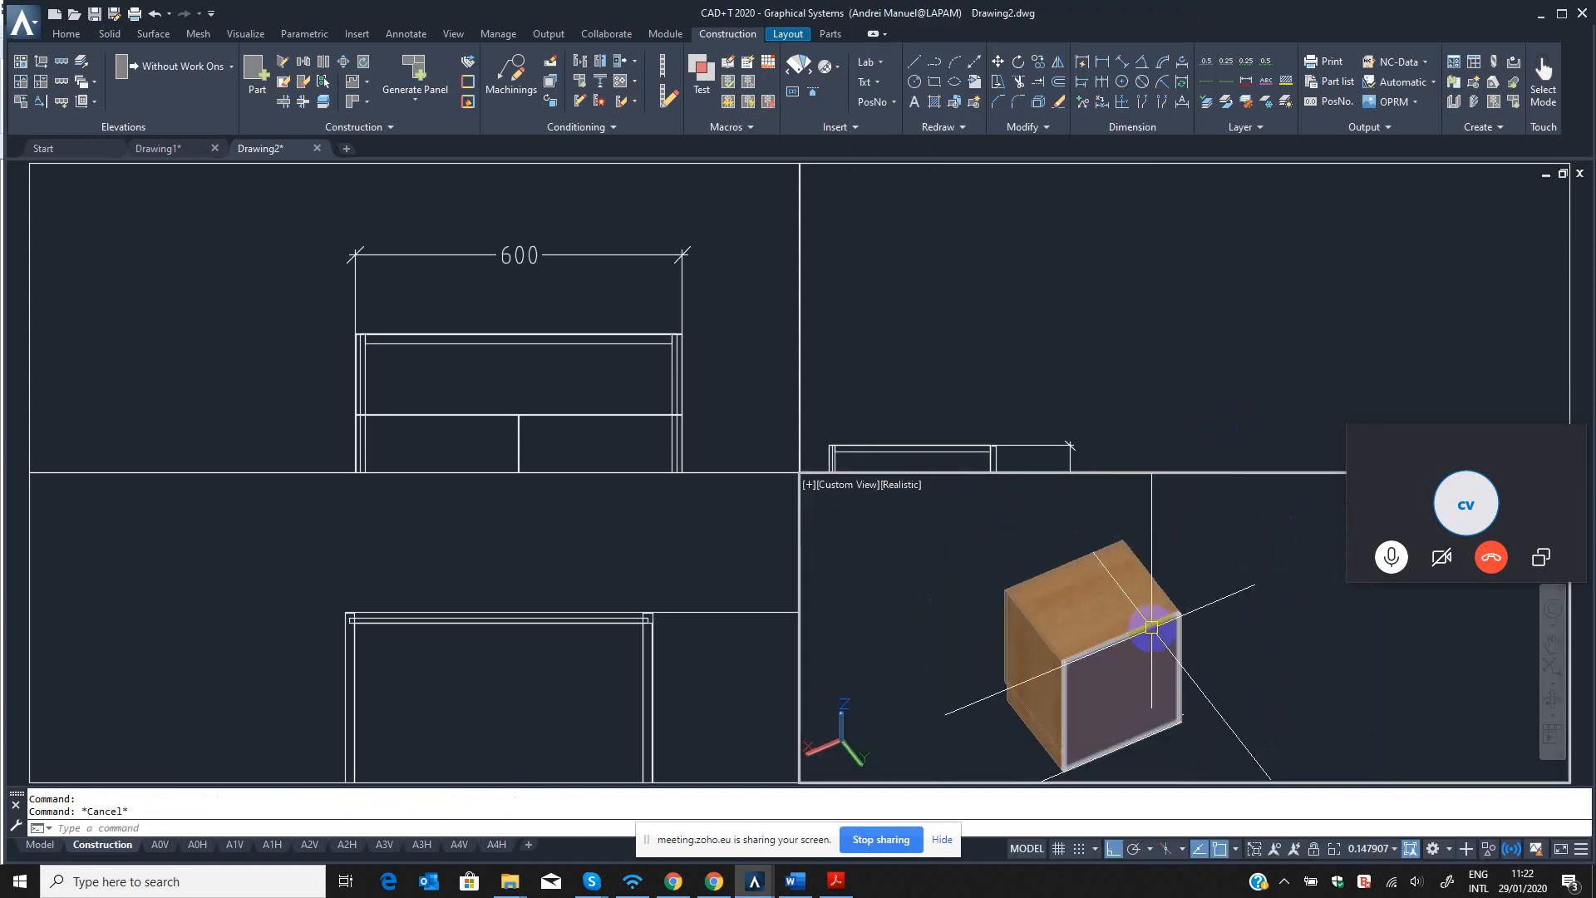
key(Return)
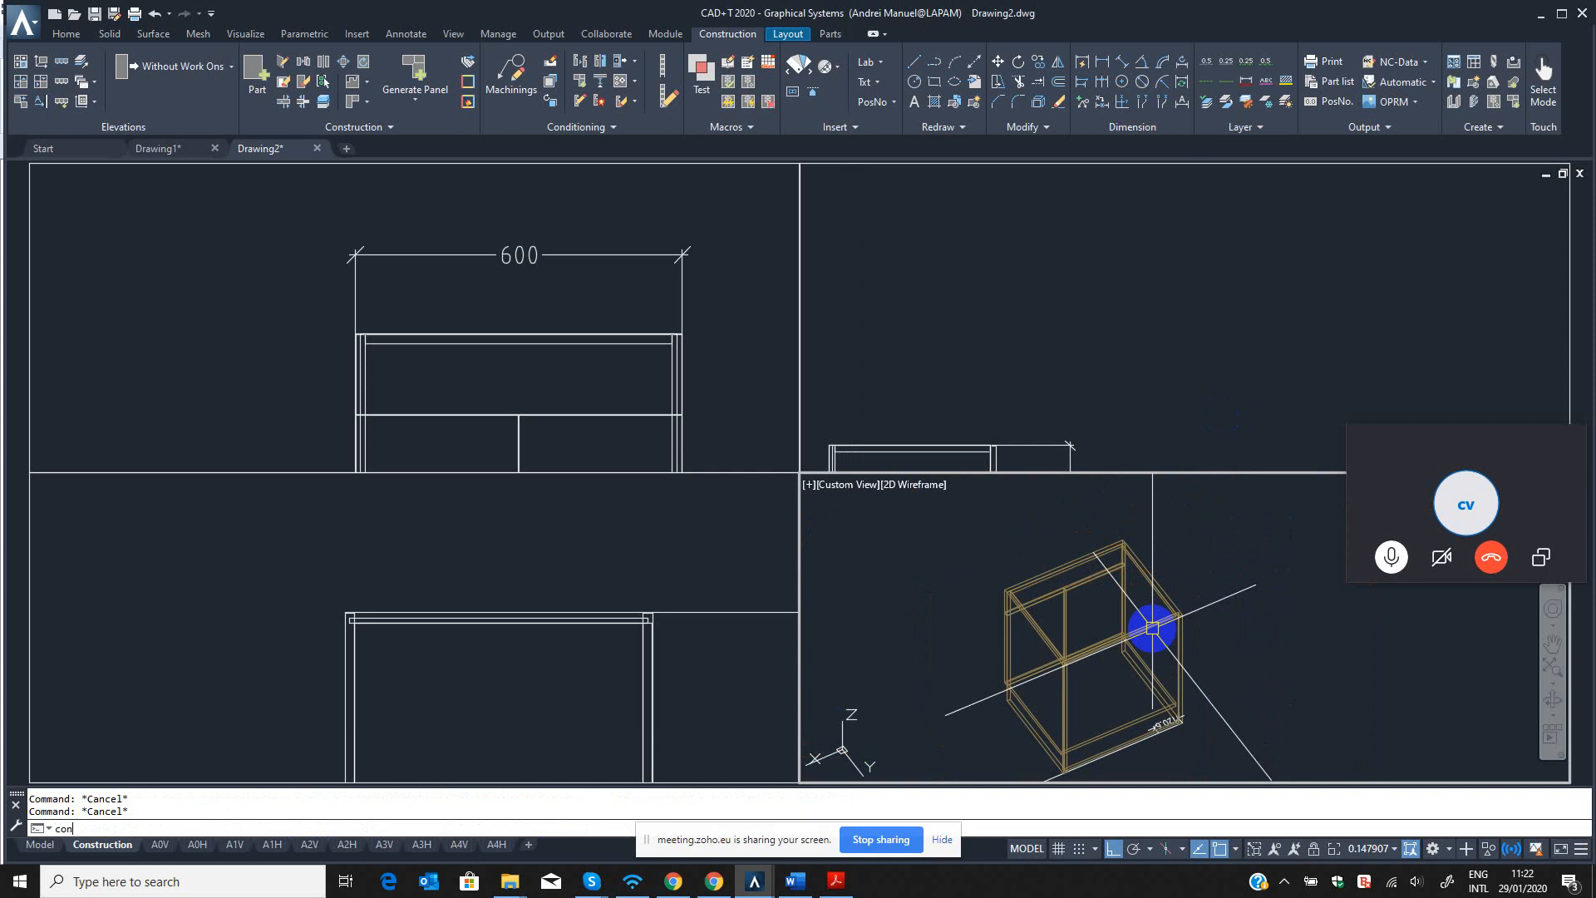
key(Return)
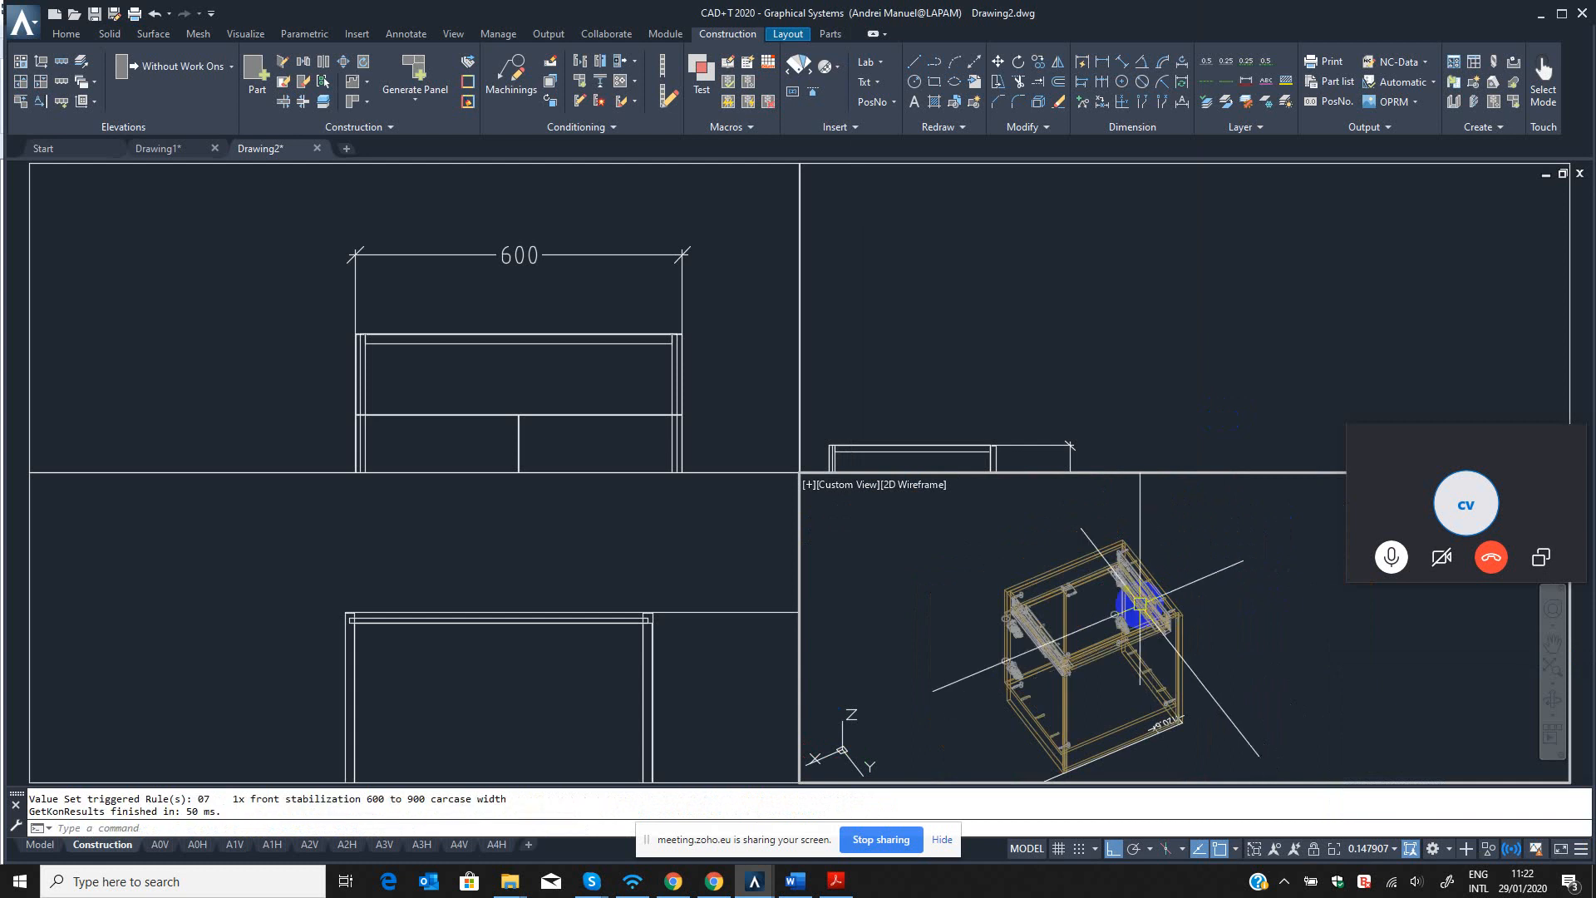
Inspect the back panel connection at the upper rear corner in wireframe and switch the 3D view to Realistic shading.
scroll(1114, 648, up, 8)
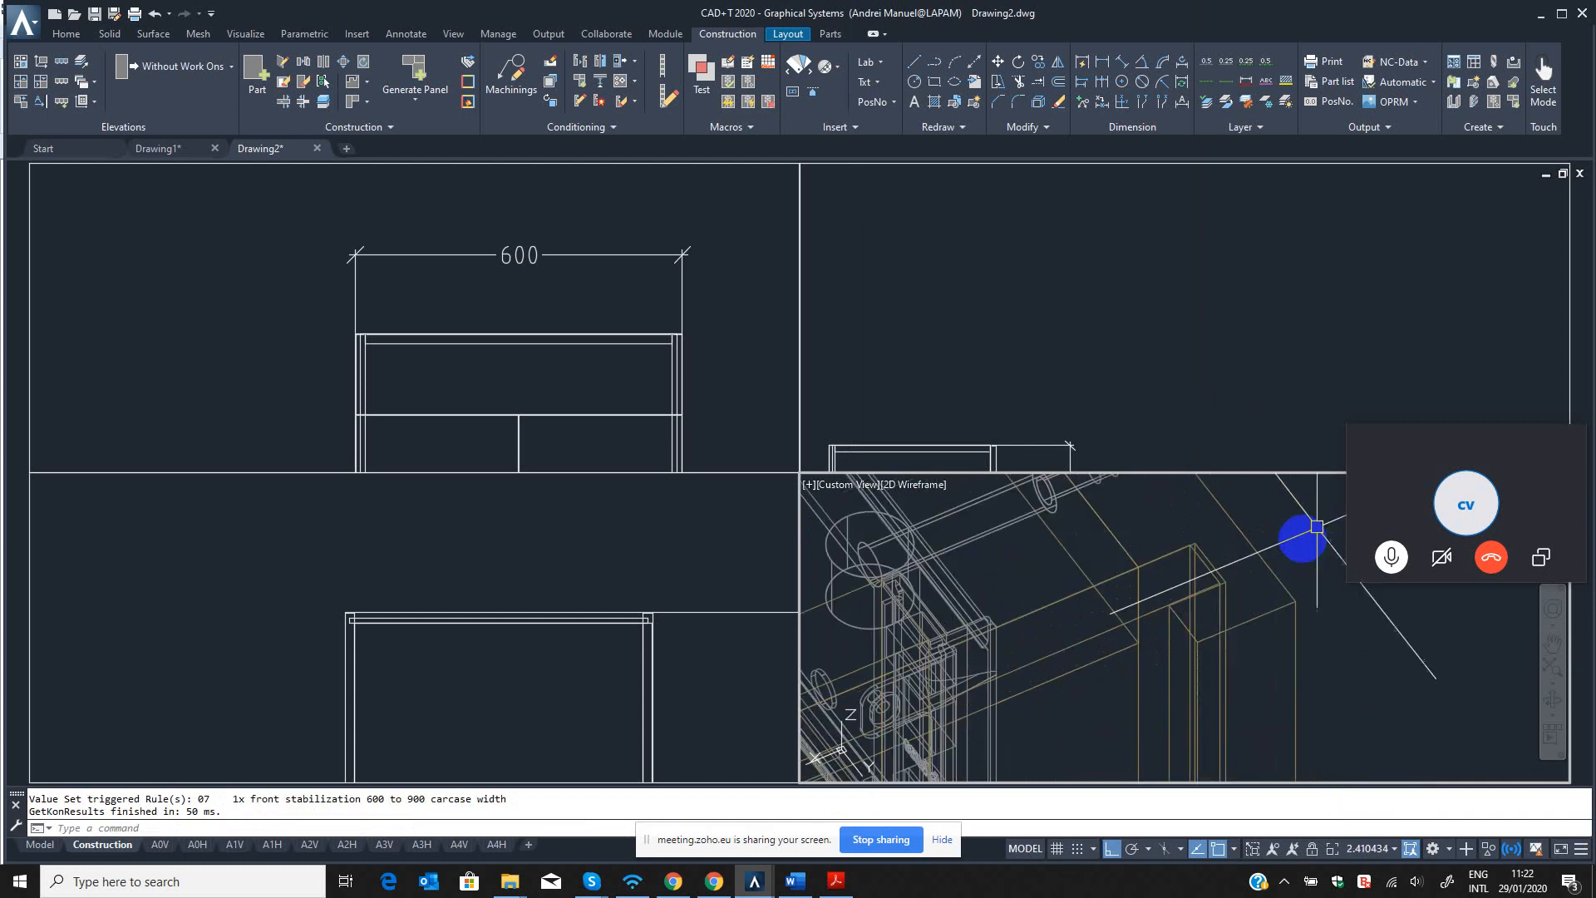
scroll(1277, 551, down, 2)
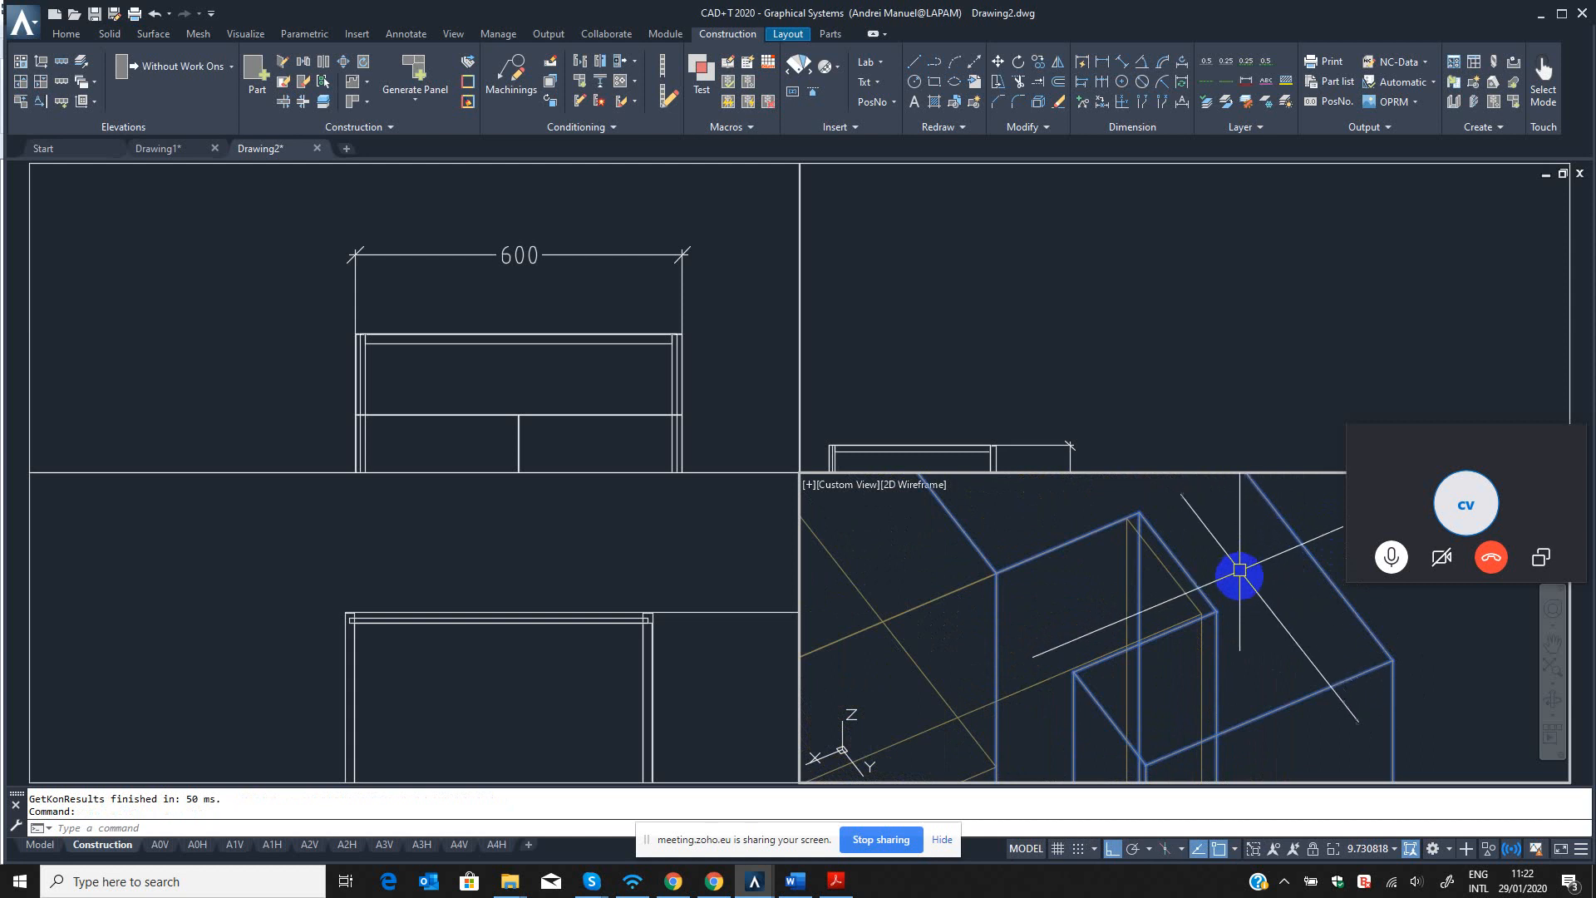
key(Escape)
key(Escape)
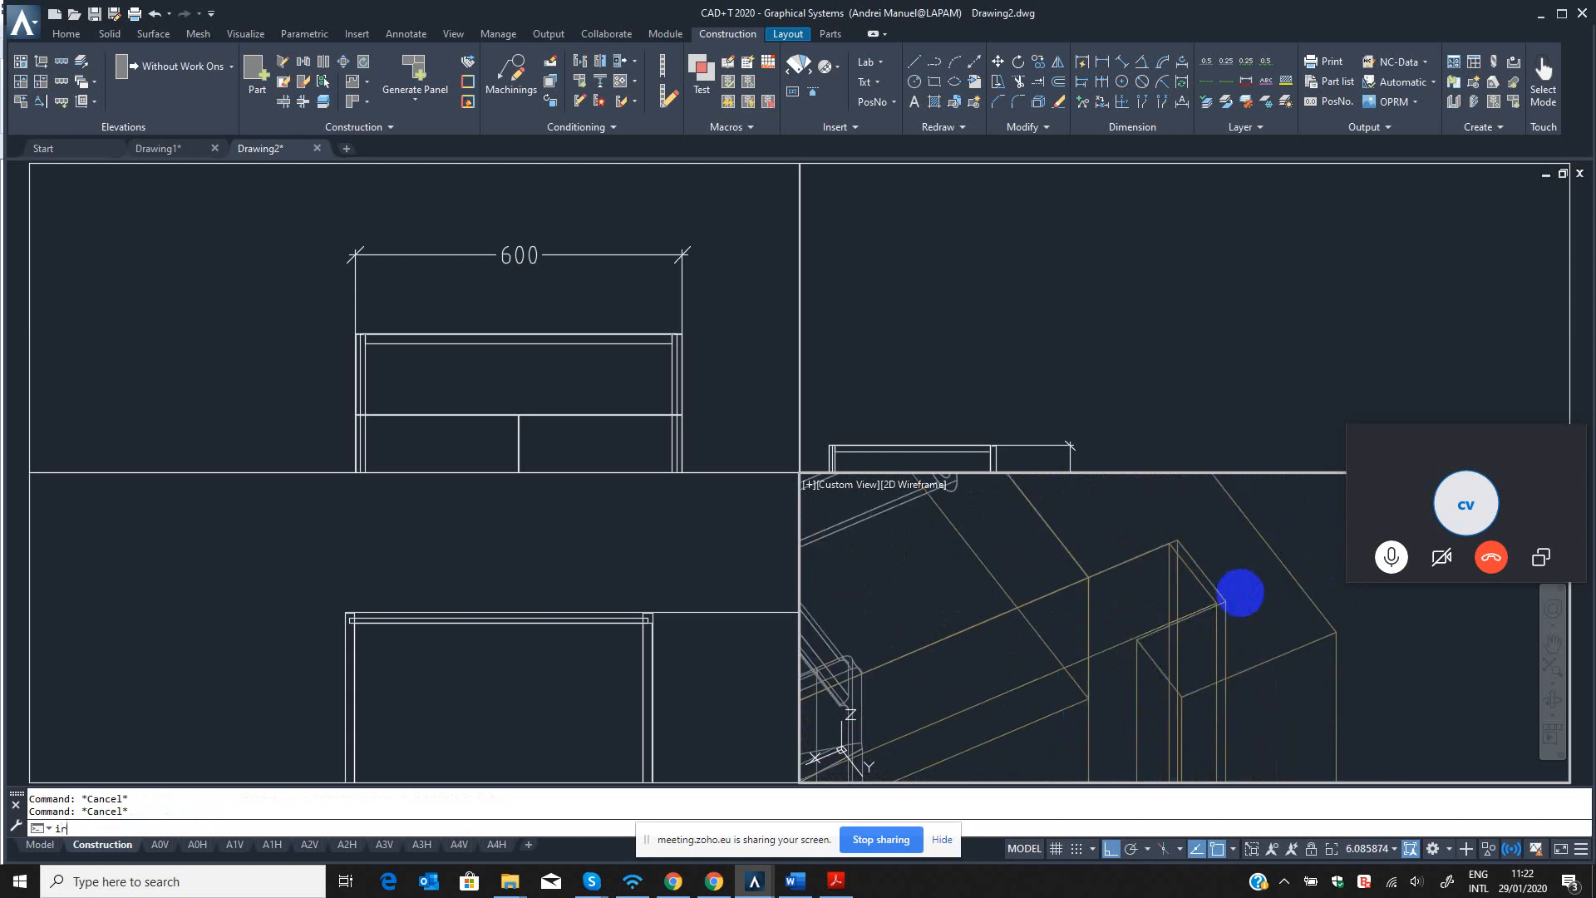
text(ir)
key(Return)
scroll(1278, 588, down, 2)
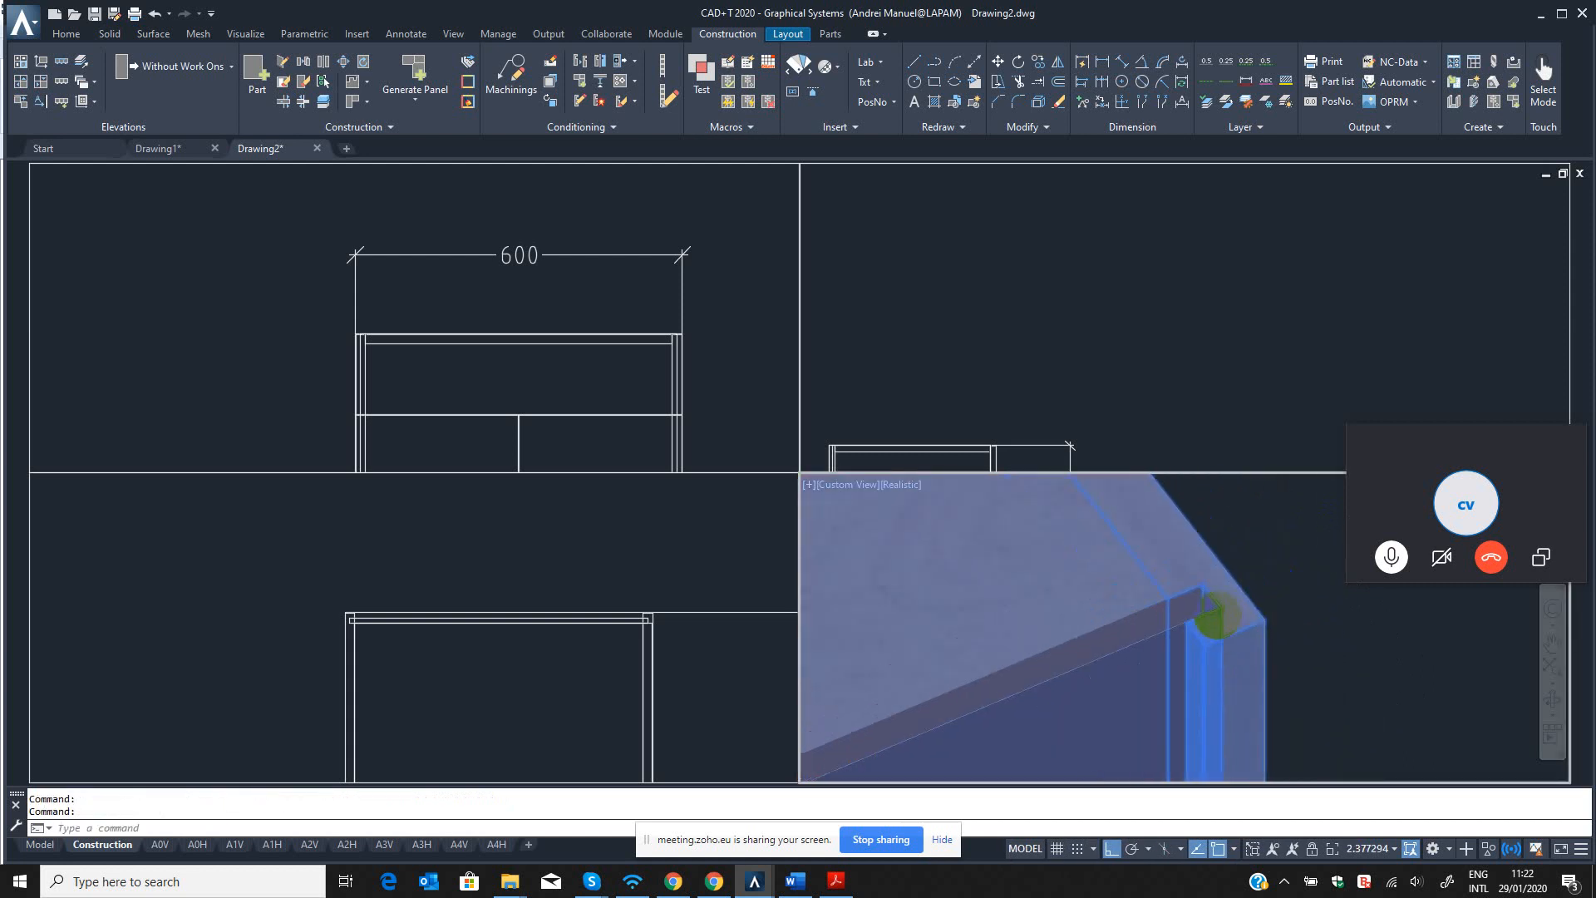
Examine the back panel groove in the side panel and the drillings along its upper edge from several angles.
click(1551, 700)
drag(1133, 623, 1010, 611)
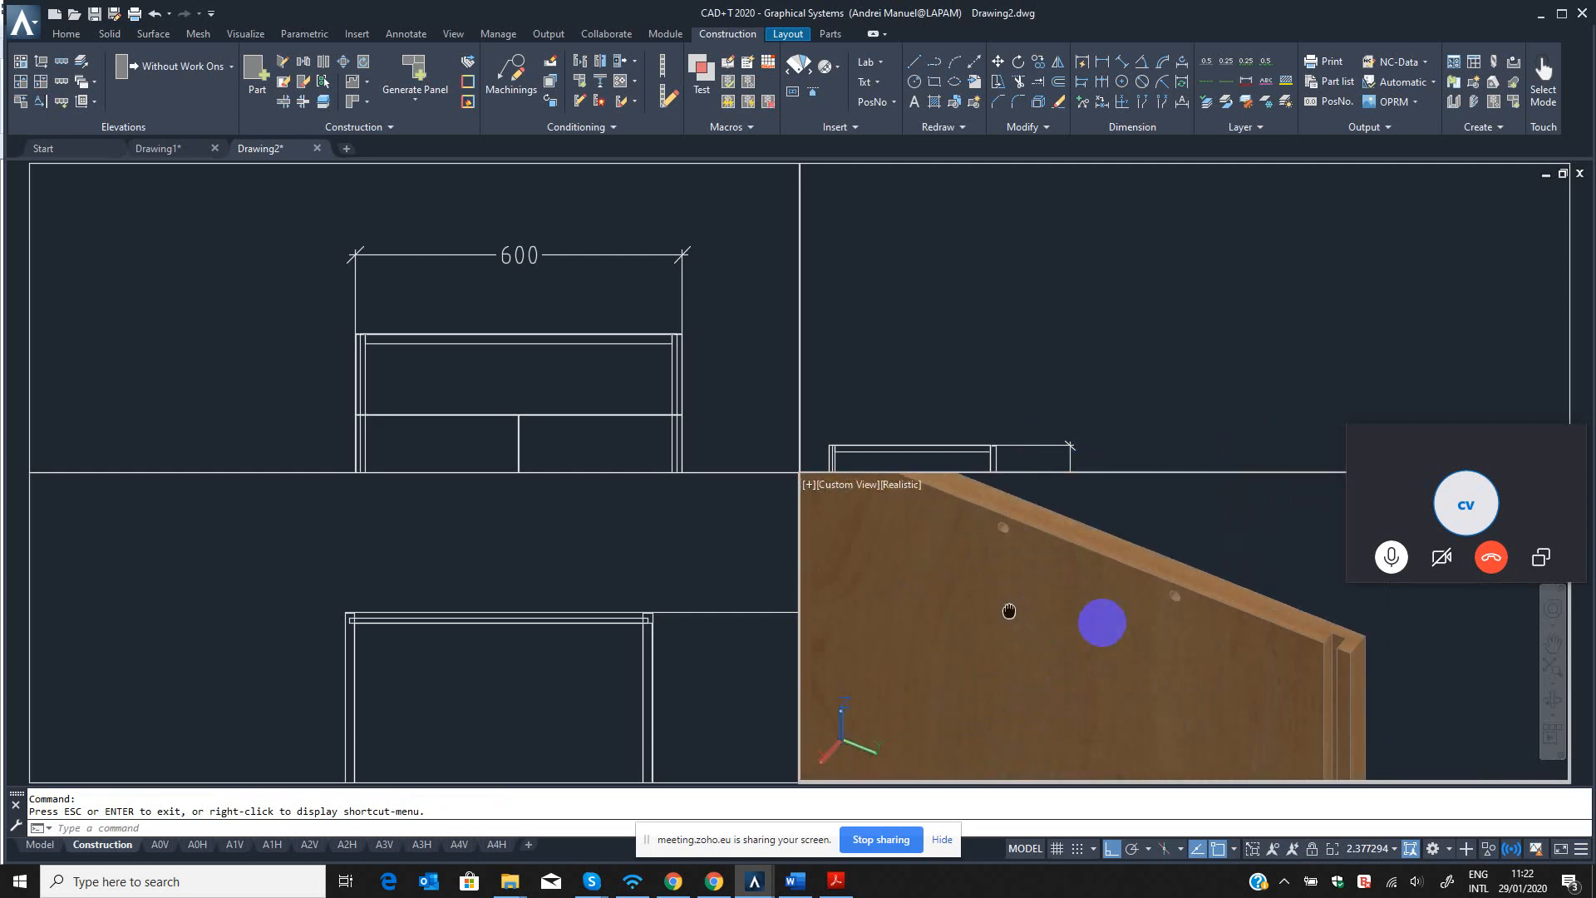
middle_drag(1009, 611, 1105, 631)
scroll(1096, 625, down, 2)
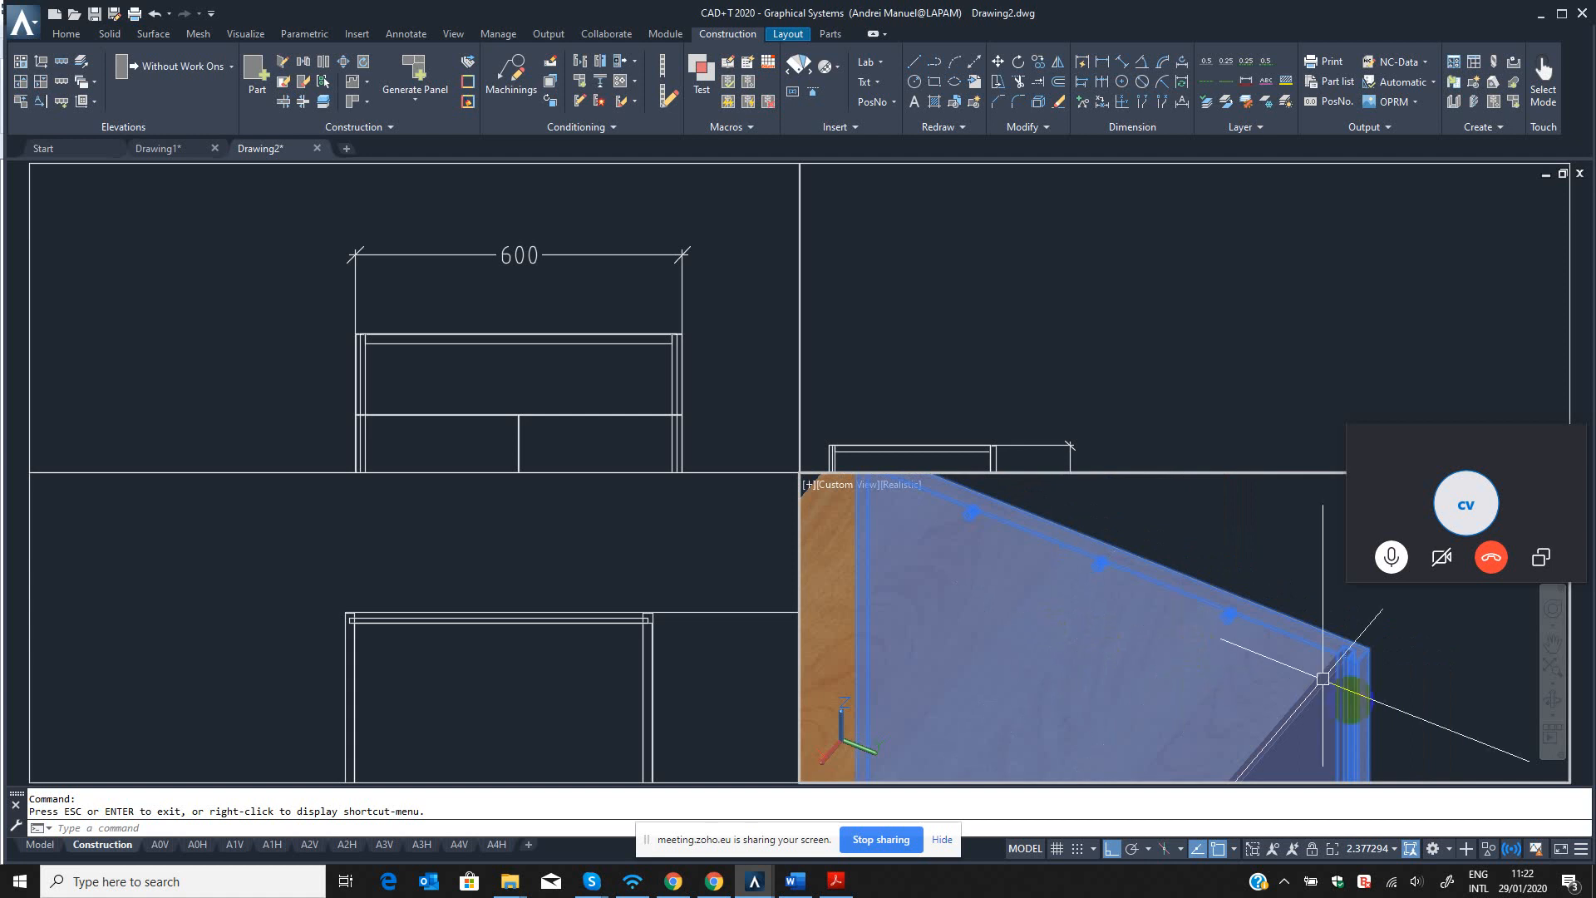
scroll(1363, 623, up, 3)
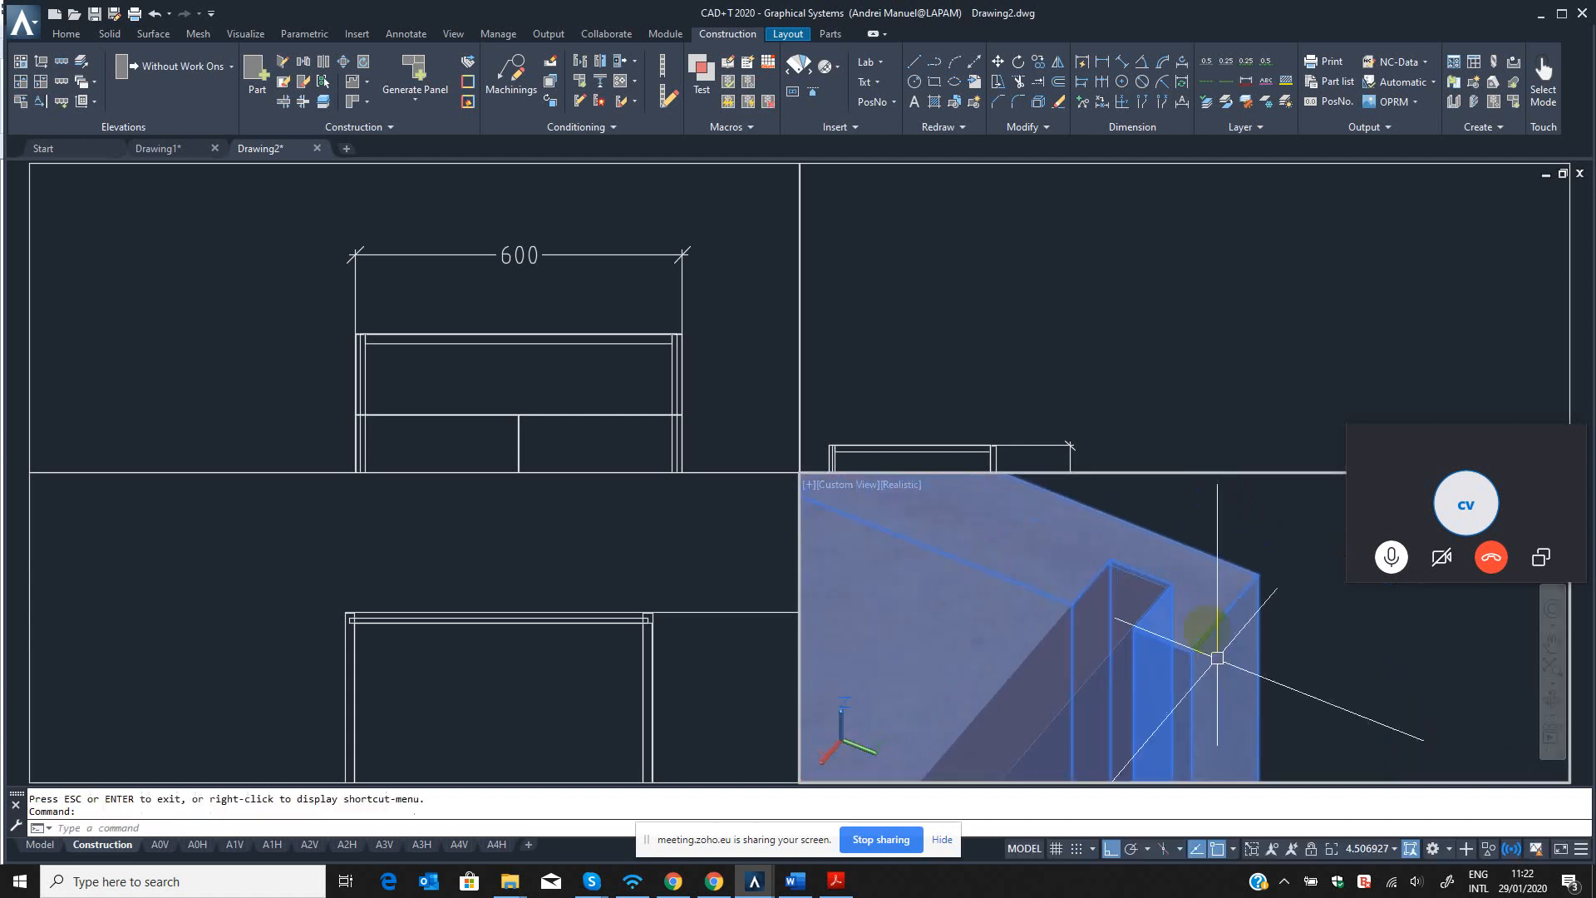
scroll(1211, 617, up, 3)
key(Escape)
scroll(1194, 694, down, 5)
middle_drag(1194, 693, 1215, 623)
scroll(1215, 622, up, 1)
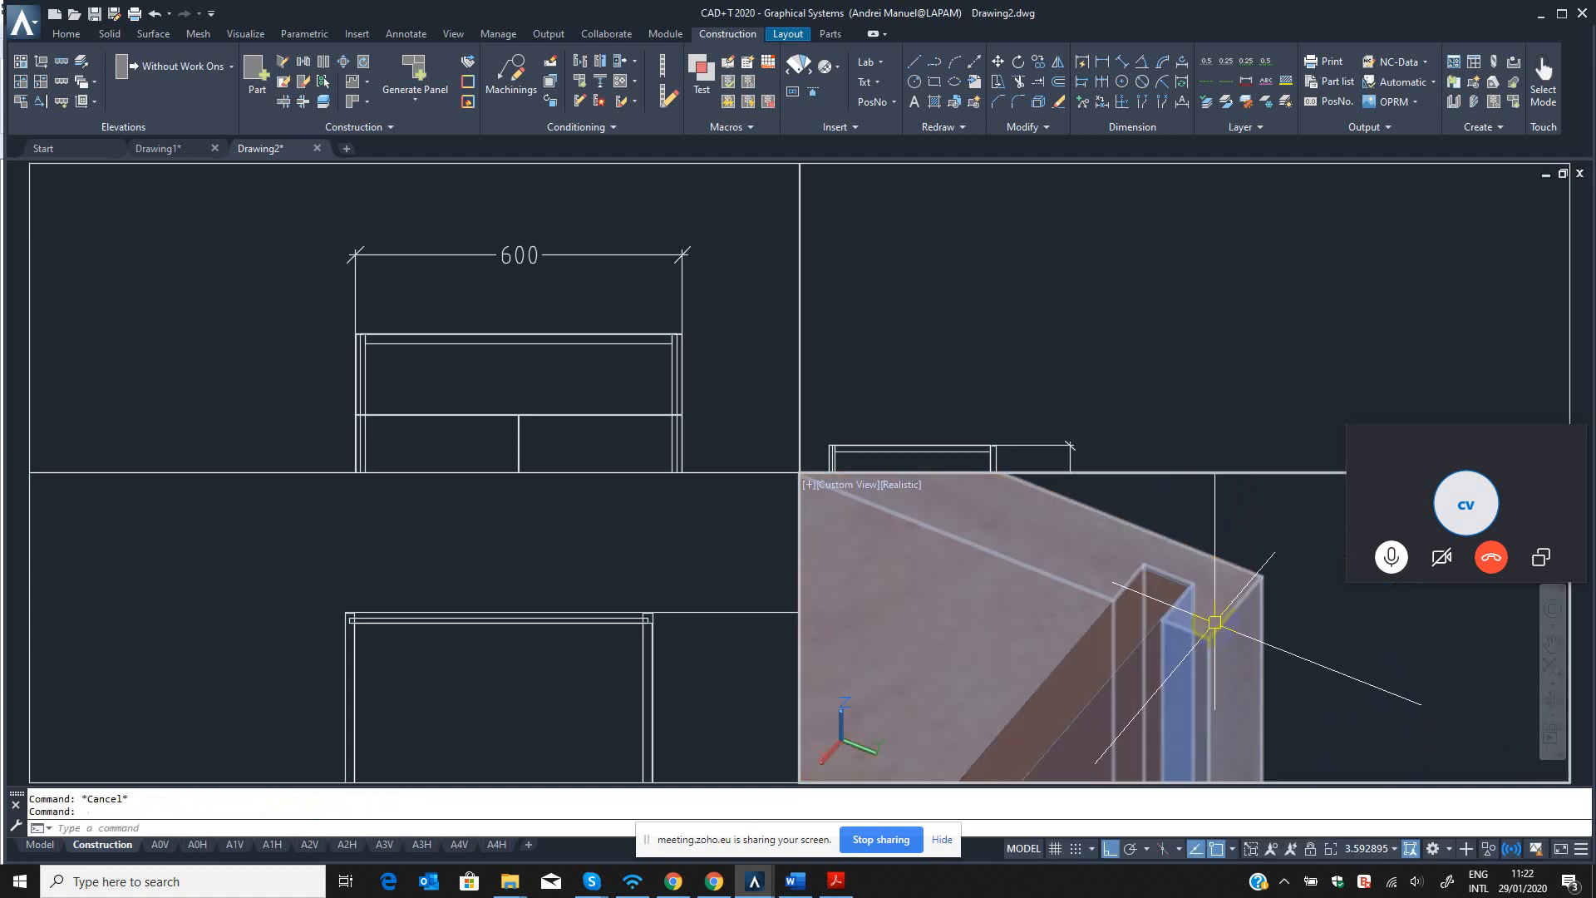
scroll(1215, 622, down, 8)
Set the 3D viewport to 2D Wireframe display and the top view.
text(sha)
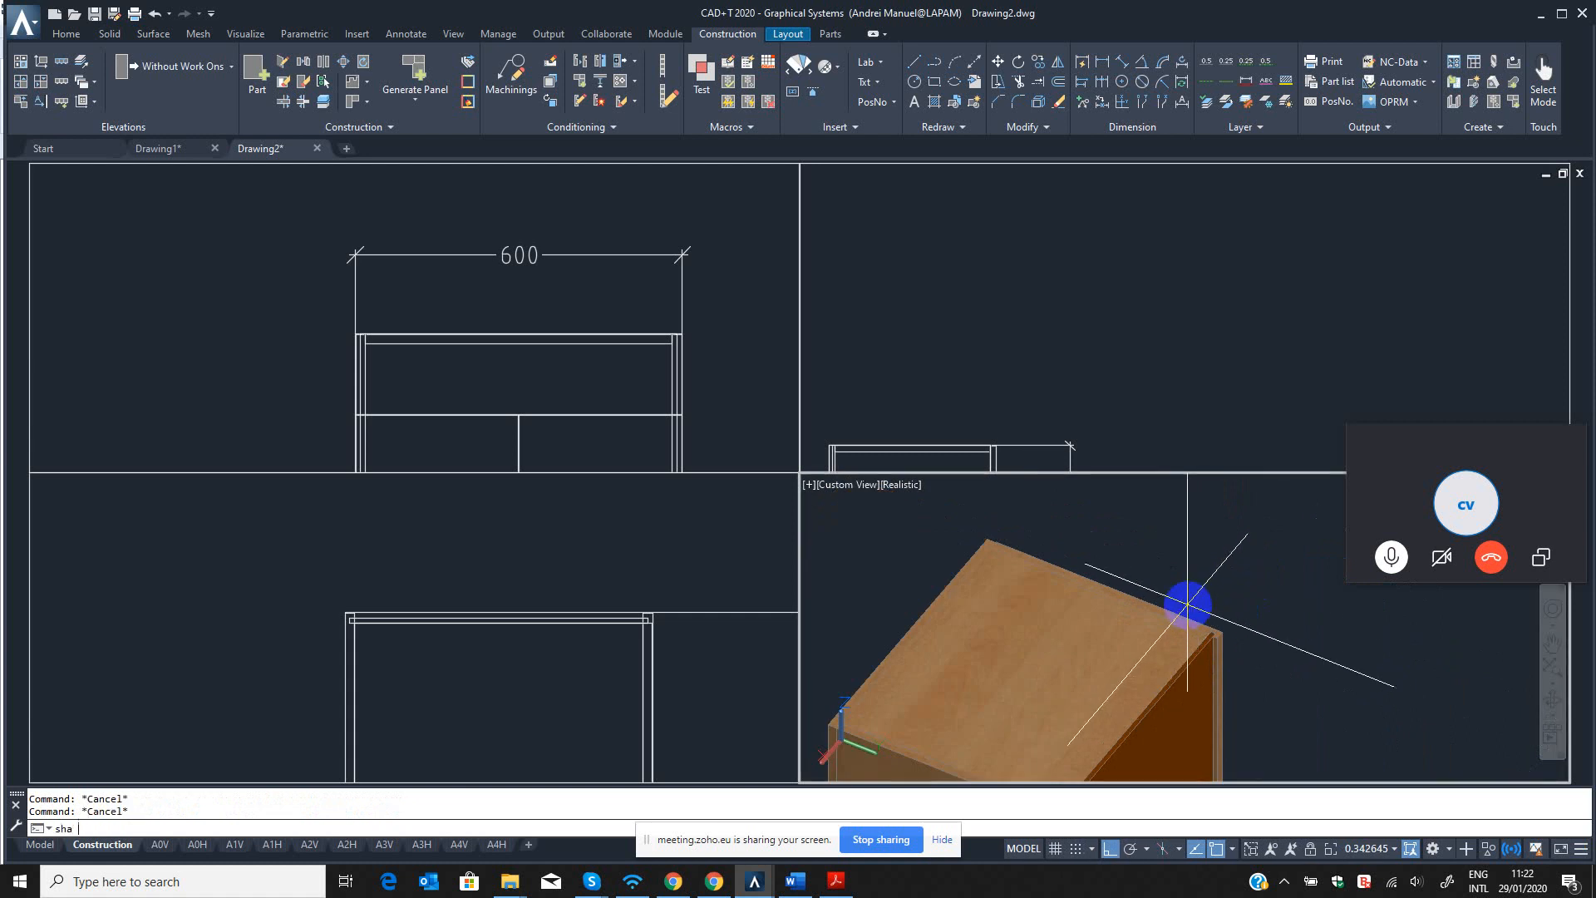
key(Return)
text(2)
key(Return)
text(-v)
key(Return)
text(t)
key(Return)
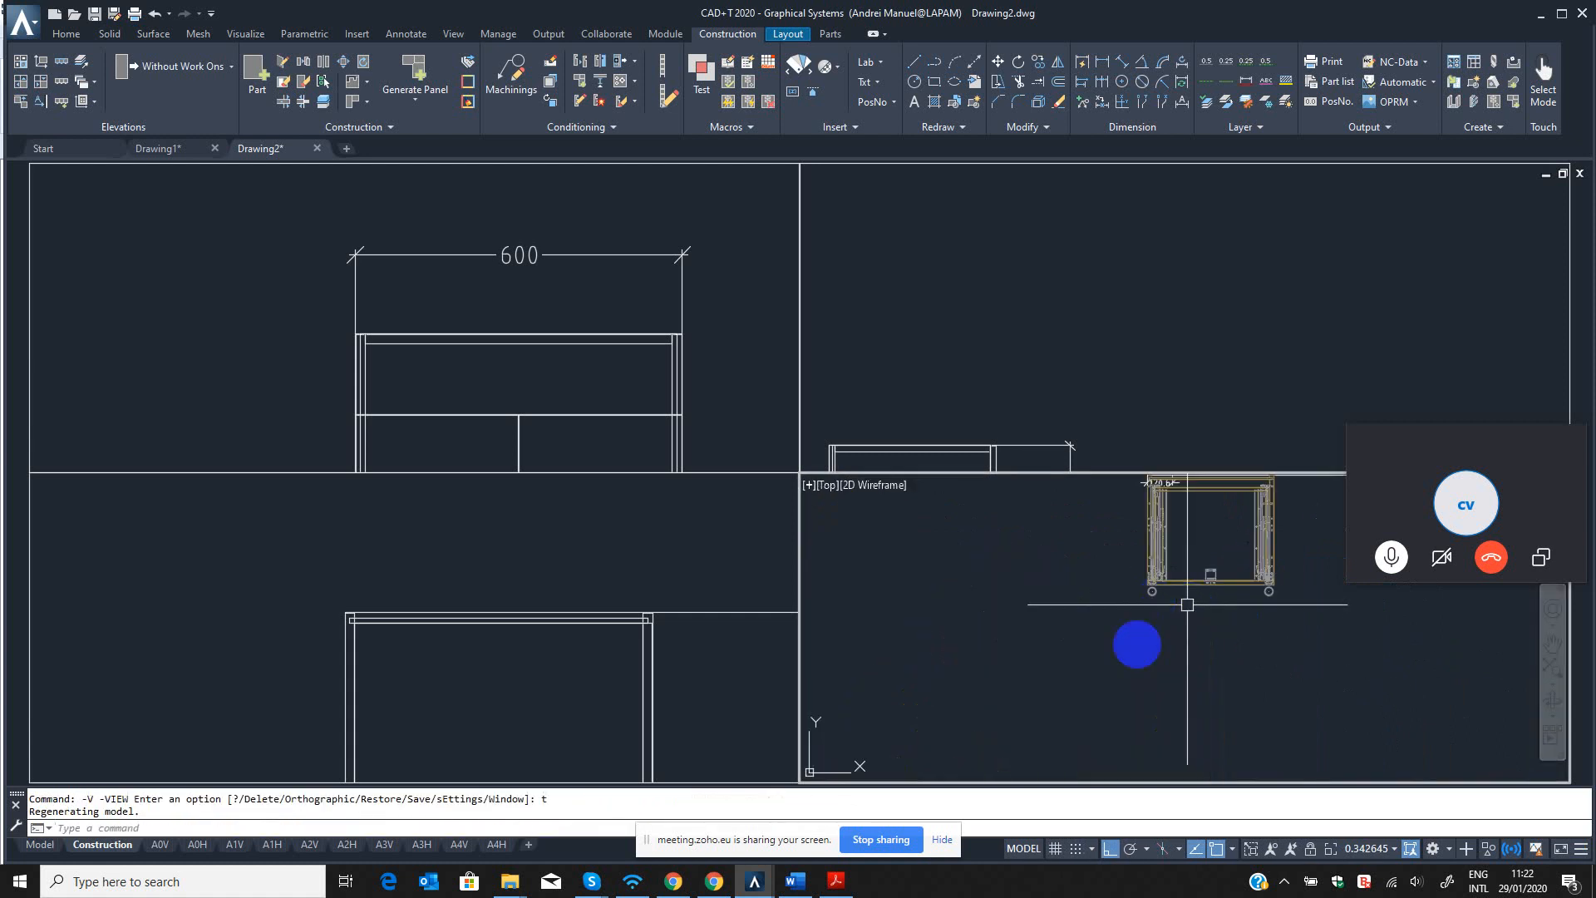
Switch to the Zoho meeting in Chrome, toggle the webcam, and return to the CAD+T drawing.
click(673, 882)
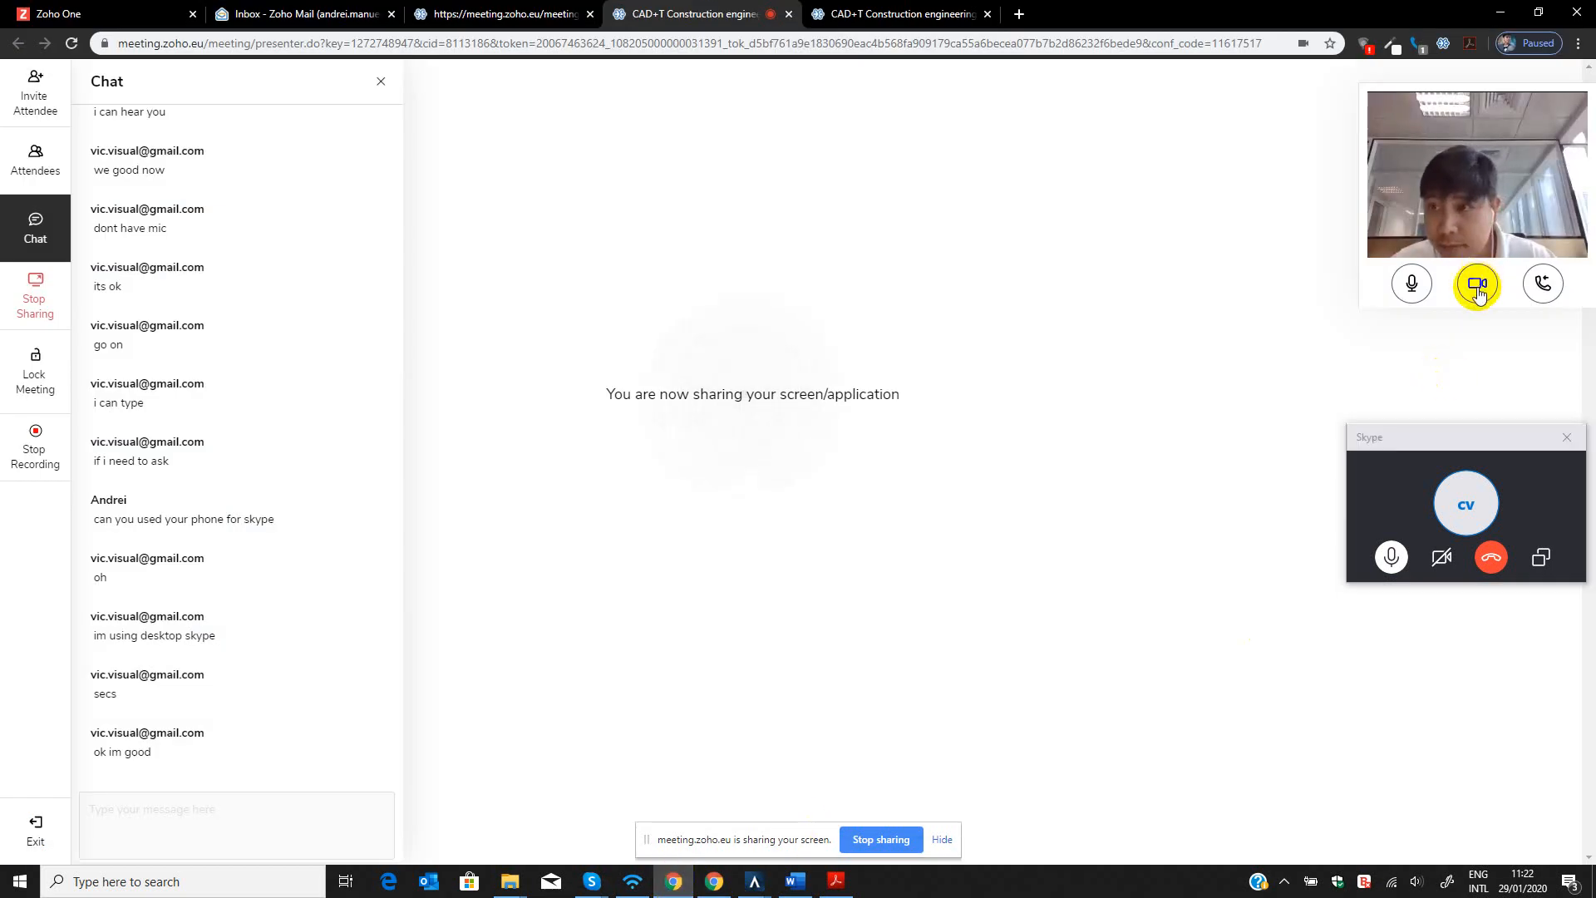
click(1478, 285)
click(1486, 15)
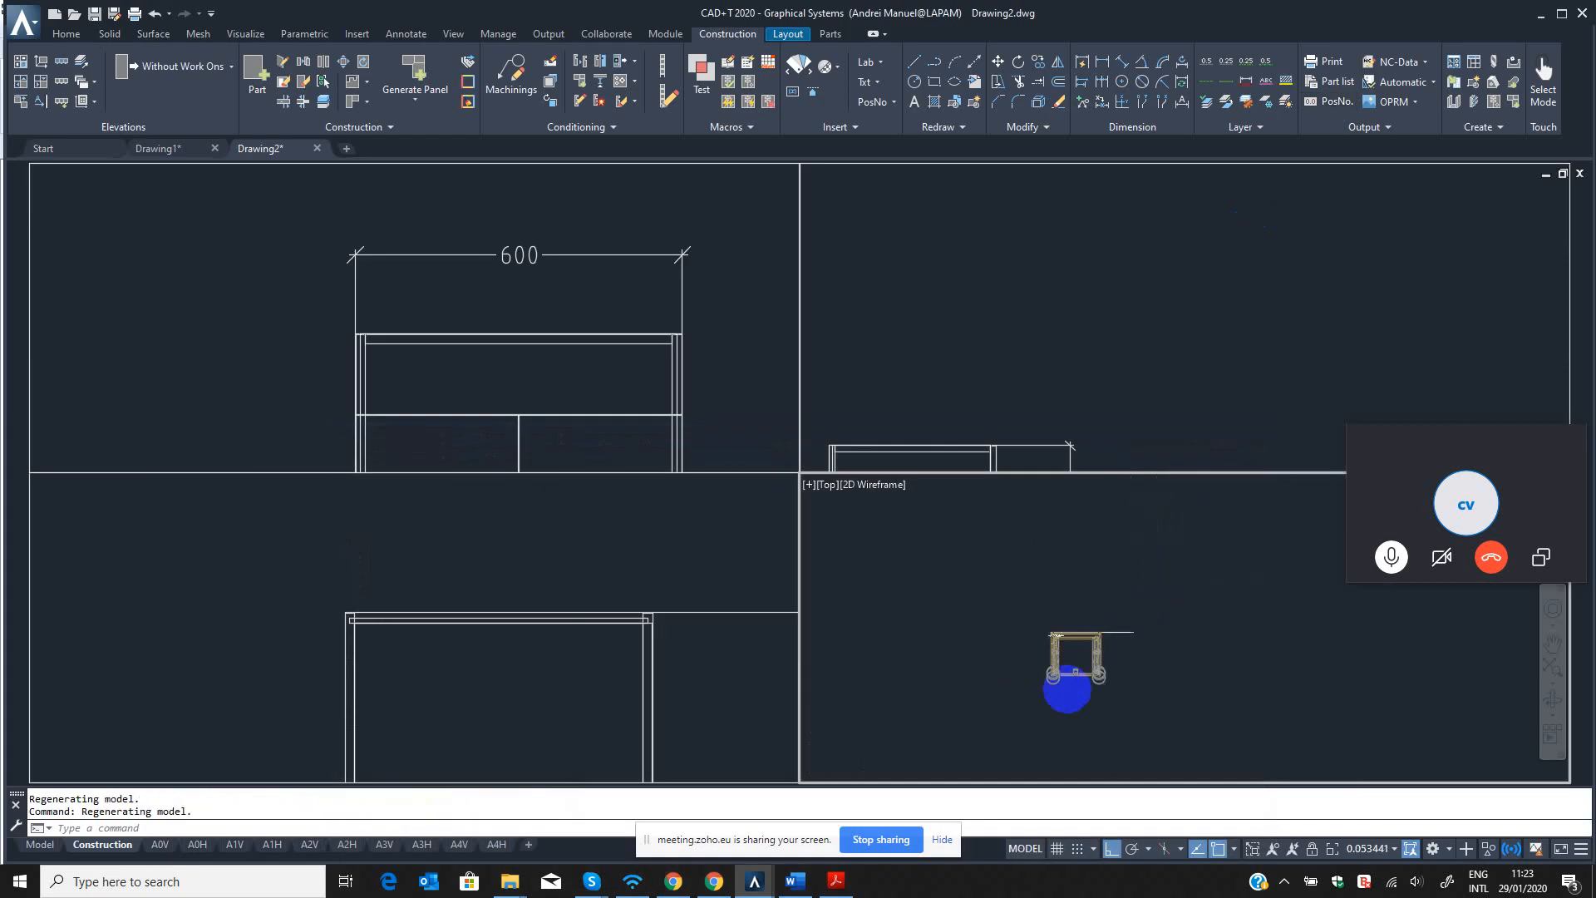
Set the viewport to the SW Isometric view, with the whole cabinet in sight.
scroll(1068, 690, up, 4)
key(Return)
text(sw)
key(Return)
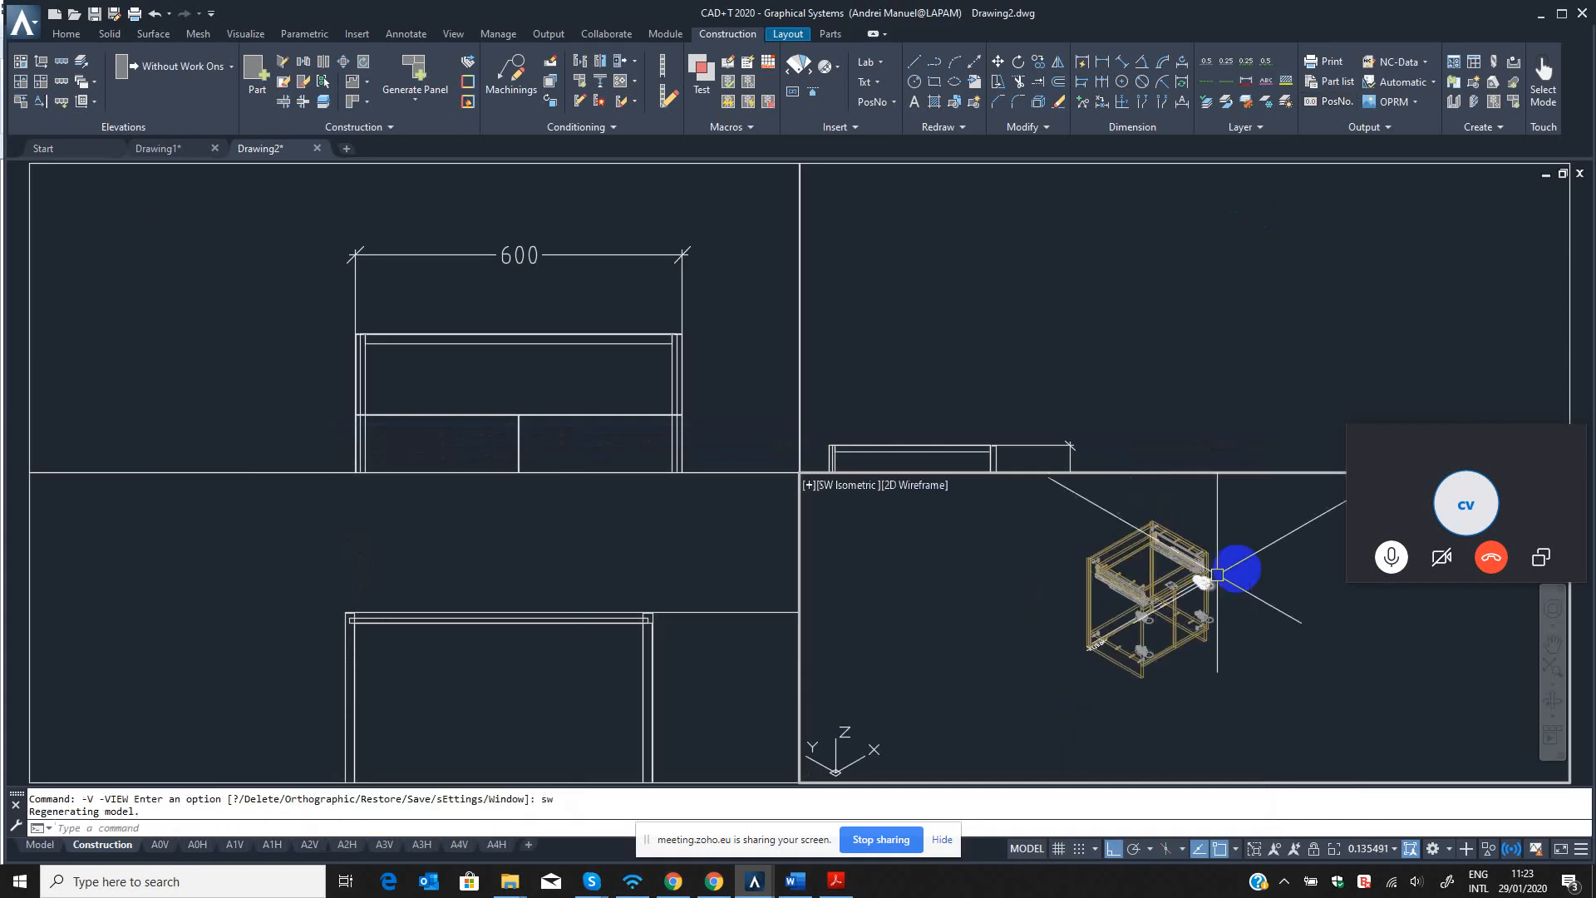
middle_drag(1193, 638, 1163, 672)
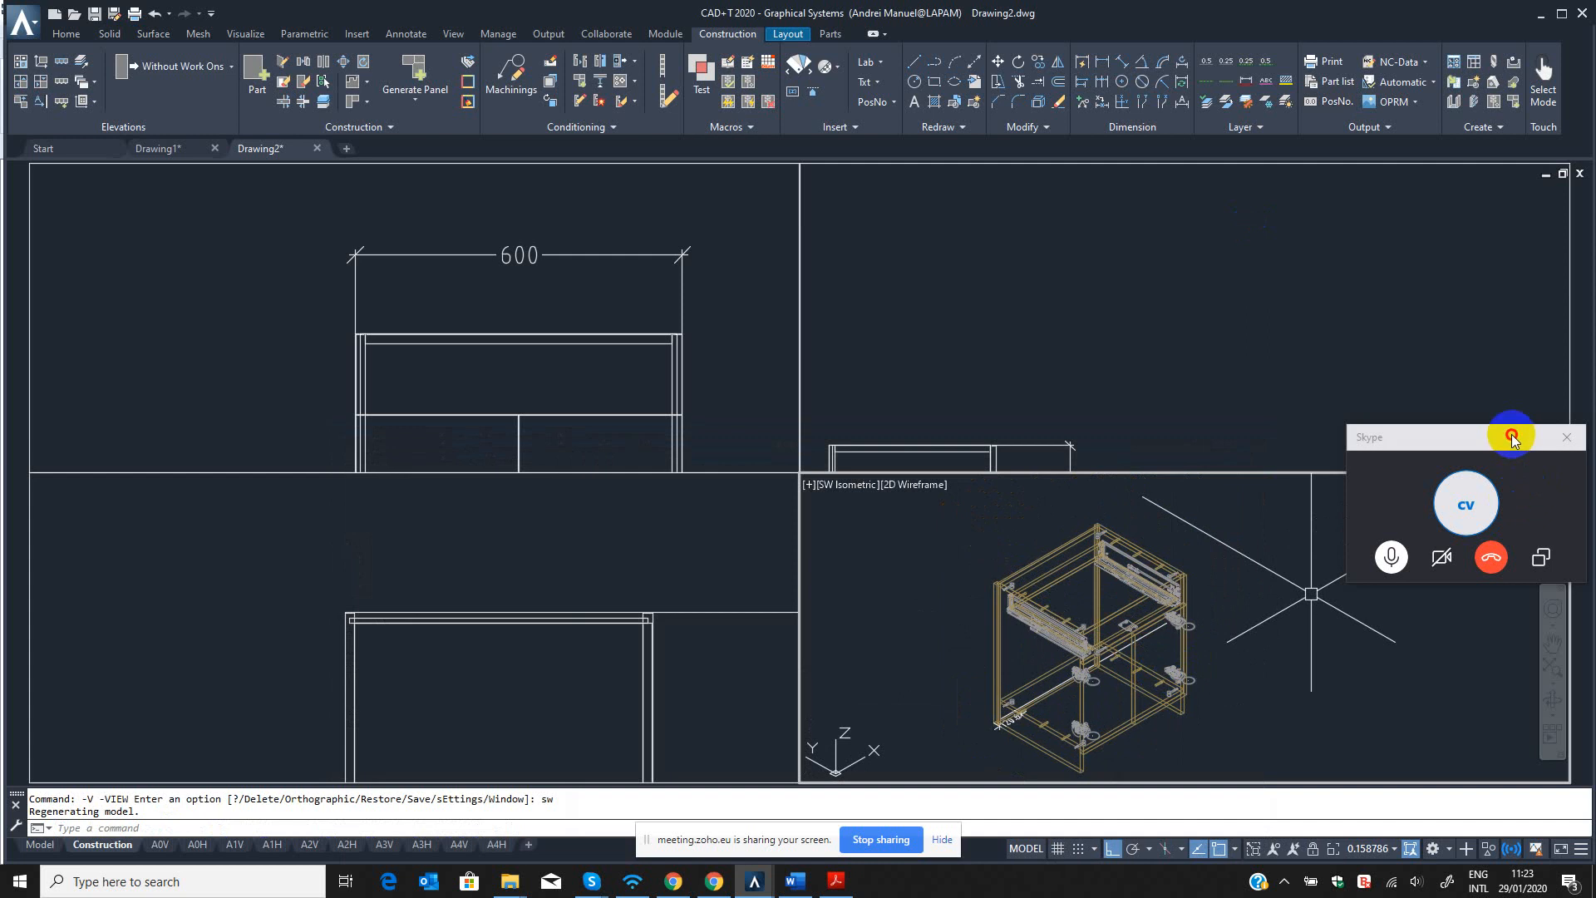
Move the Skype call window clear of the 3D viewport and bring the whole cabinet back into view.
drag(1513, 438, 1525, 244)
click(1060, 348)
scroll(1063, 347, down, 8)
click(1097, 549)
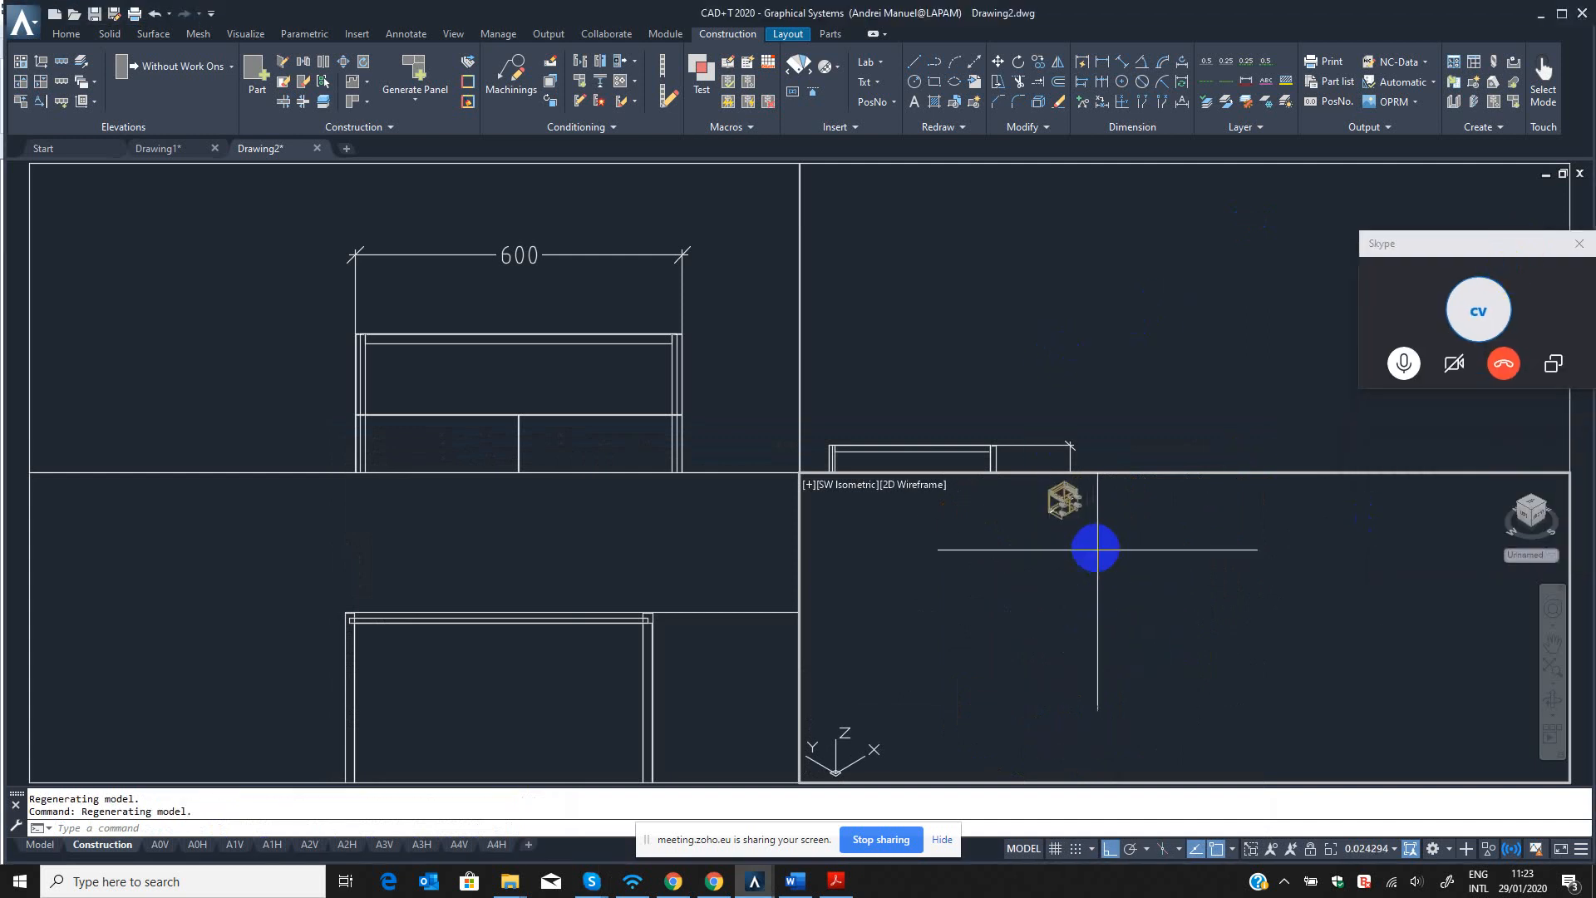
click(1100, 536)
key(Escape)
middle_drag(1078, 513, 1254, 646)
scroll(1097, 671, up, 12)
scroll(1272, 648, down, 2)
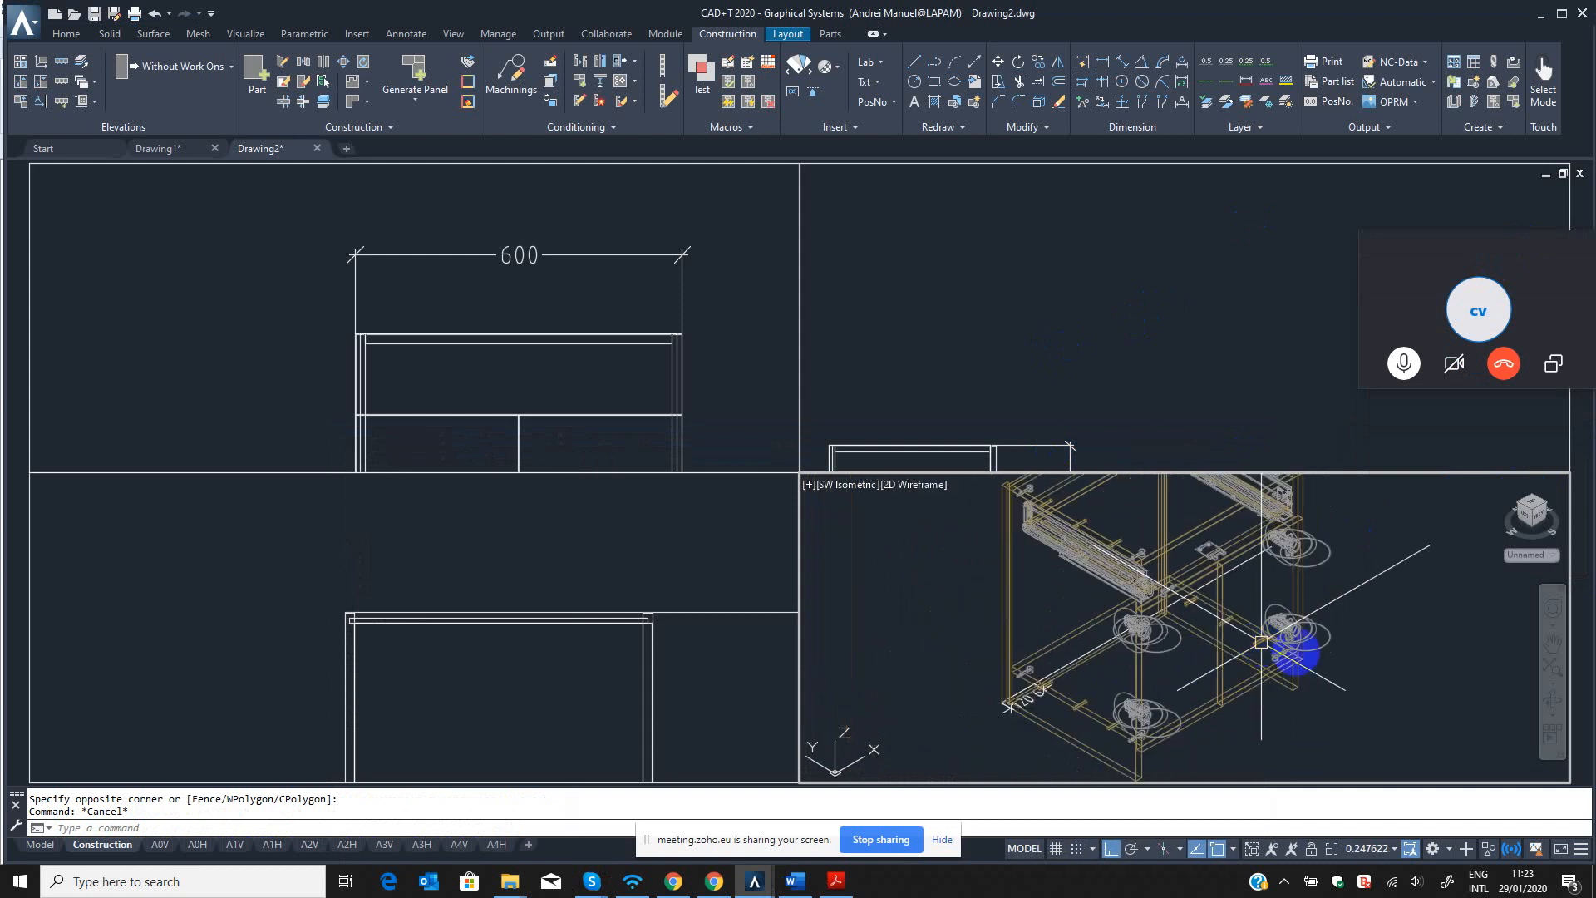
scroll(1238, 650, down, 2)
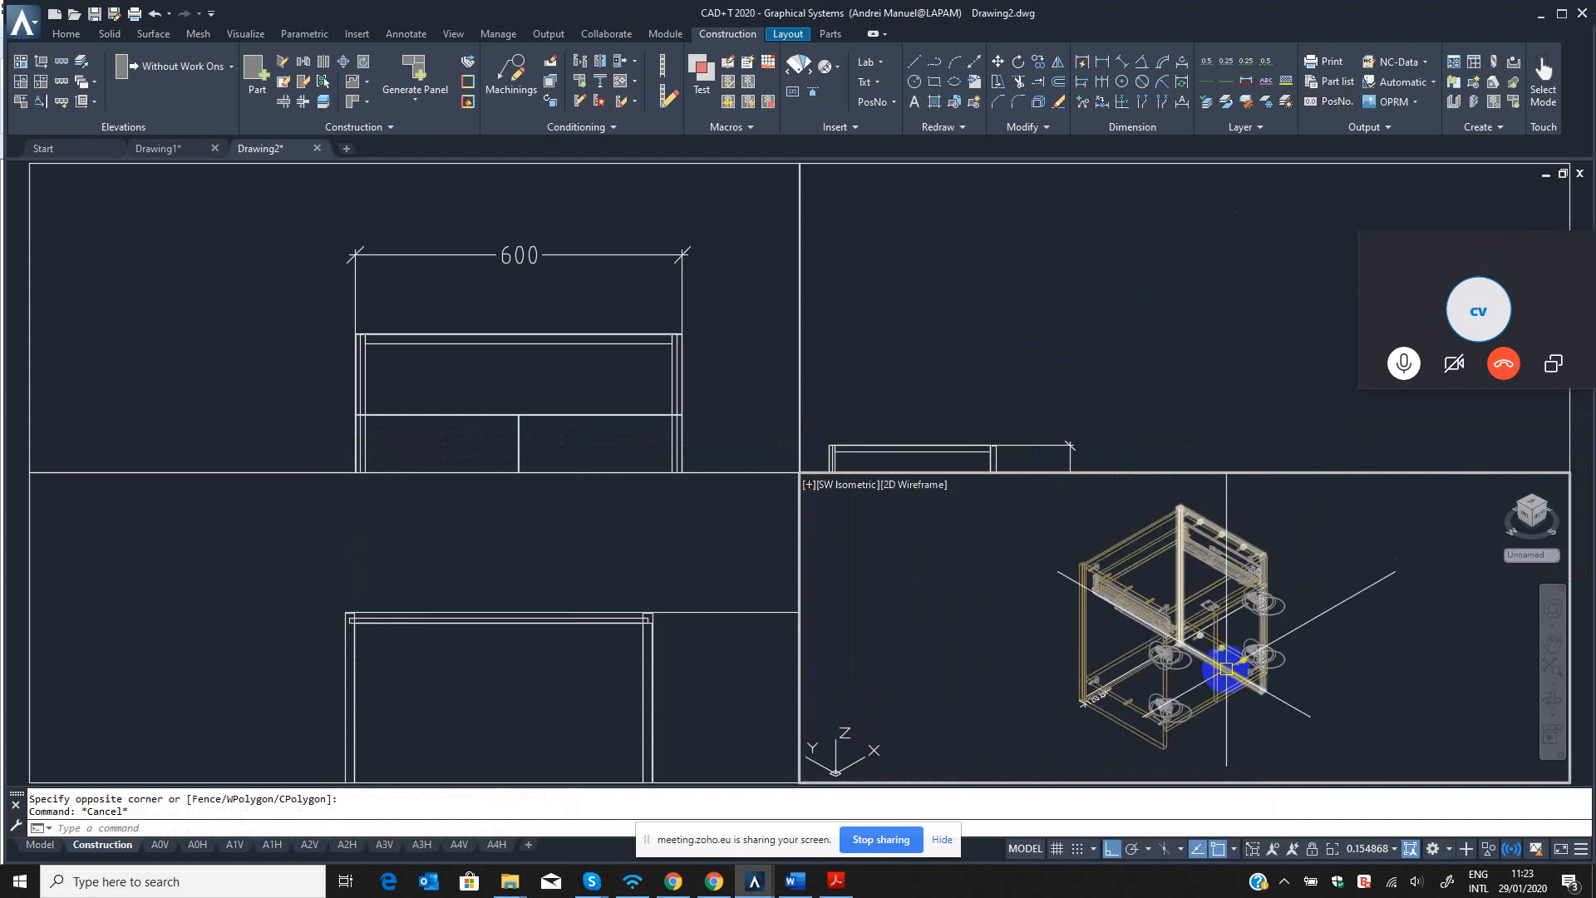
Preview the cabinet in Realistic shading and return the viewport to 2D Wireframe.
key(Return)
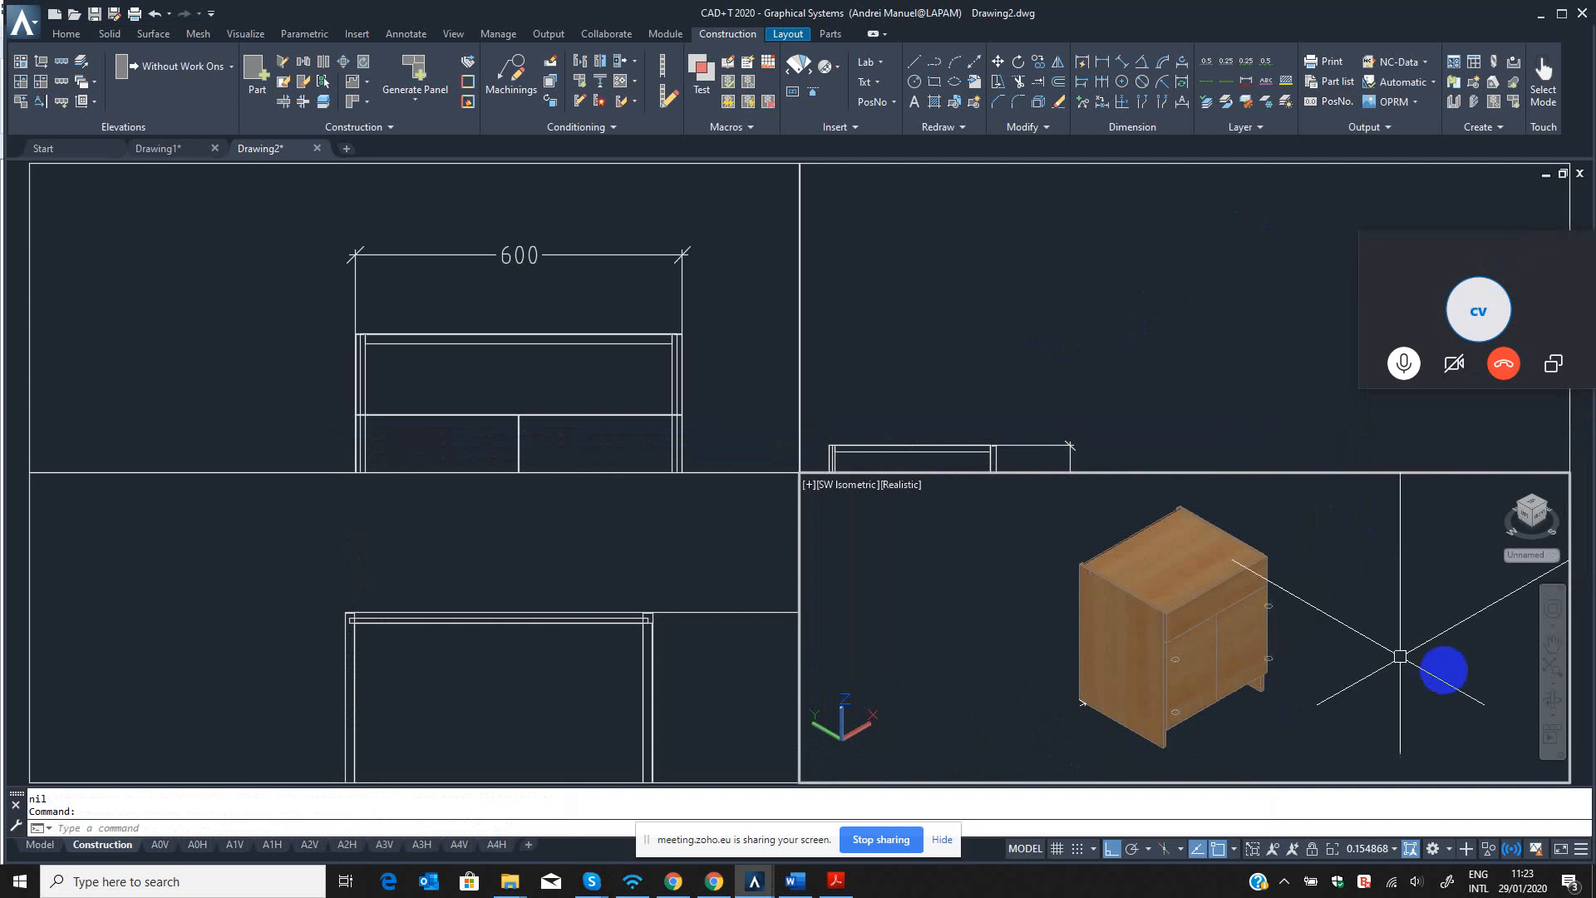
text(sha)
key(Return)
text(2)
key(Return)
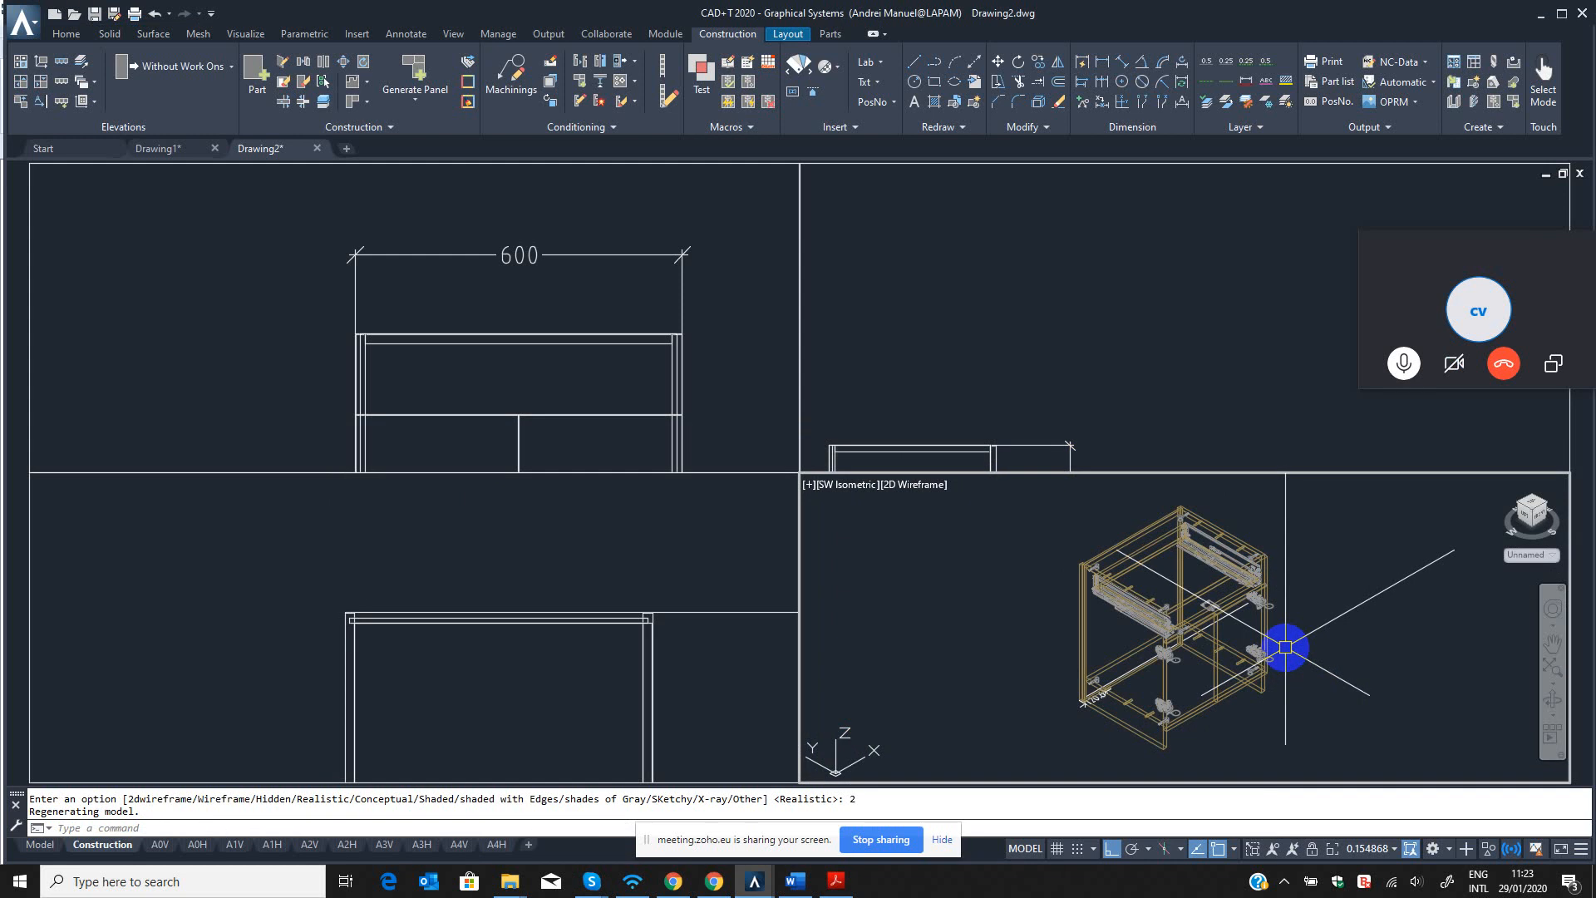
middle_drag(1294, 652, 1282, 648)
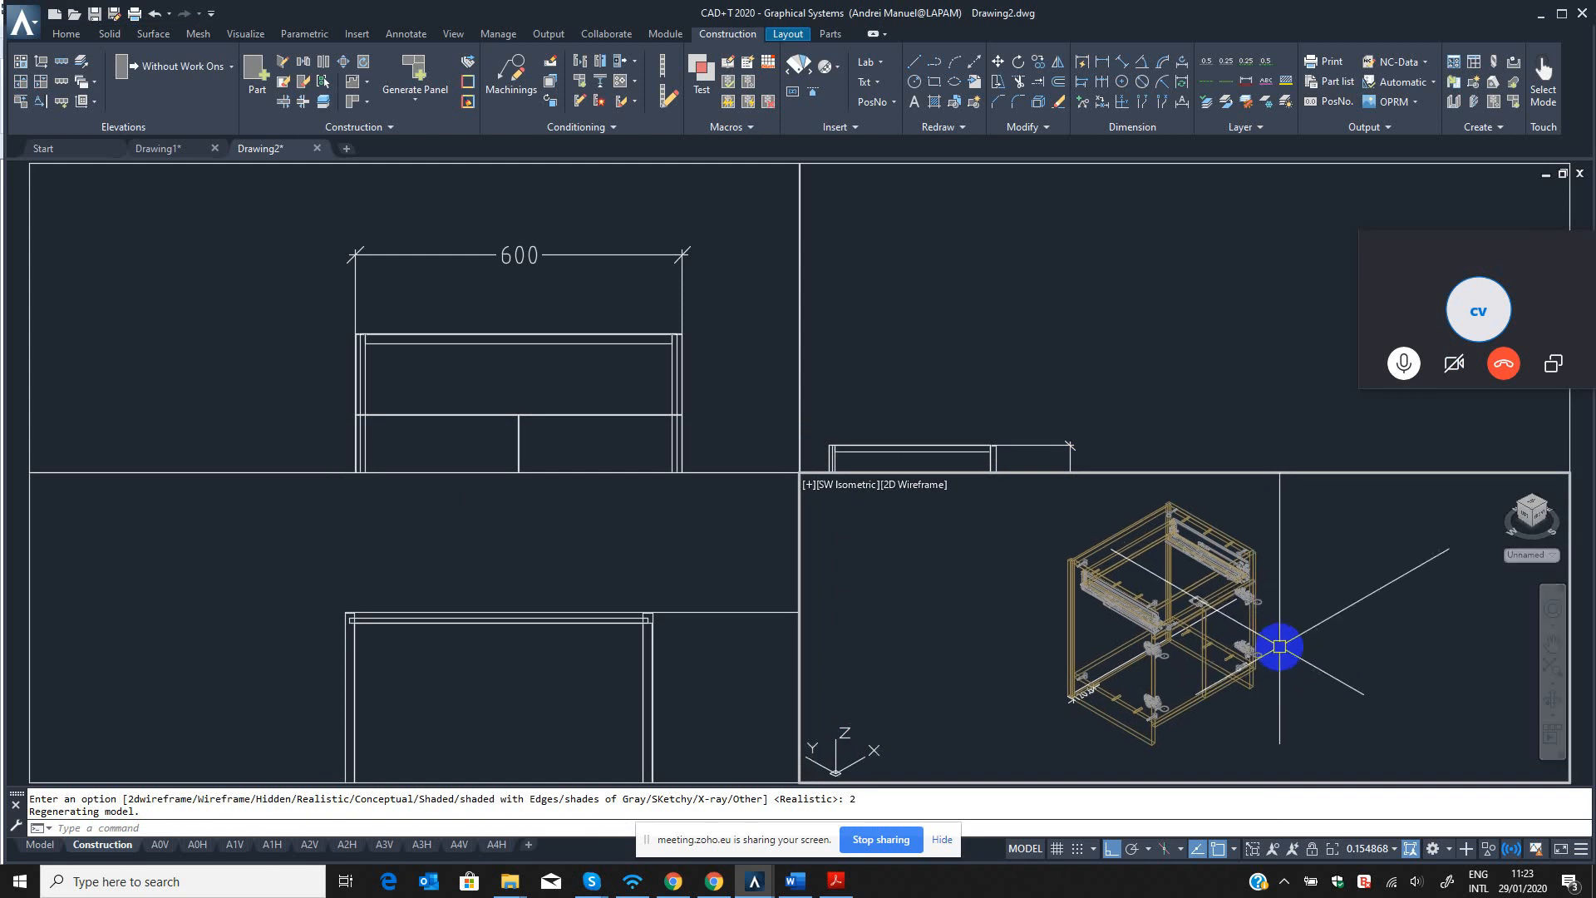
Run KONCLEAN on the whole cabinet in the isometric viewport to clear its generated connections and fittings.
mouse_move(1237, 656)
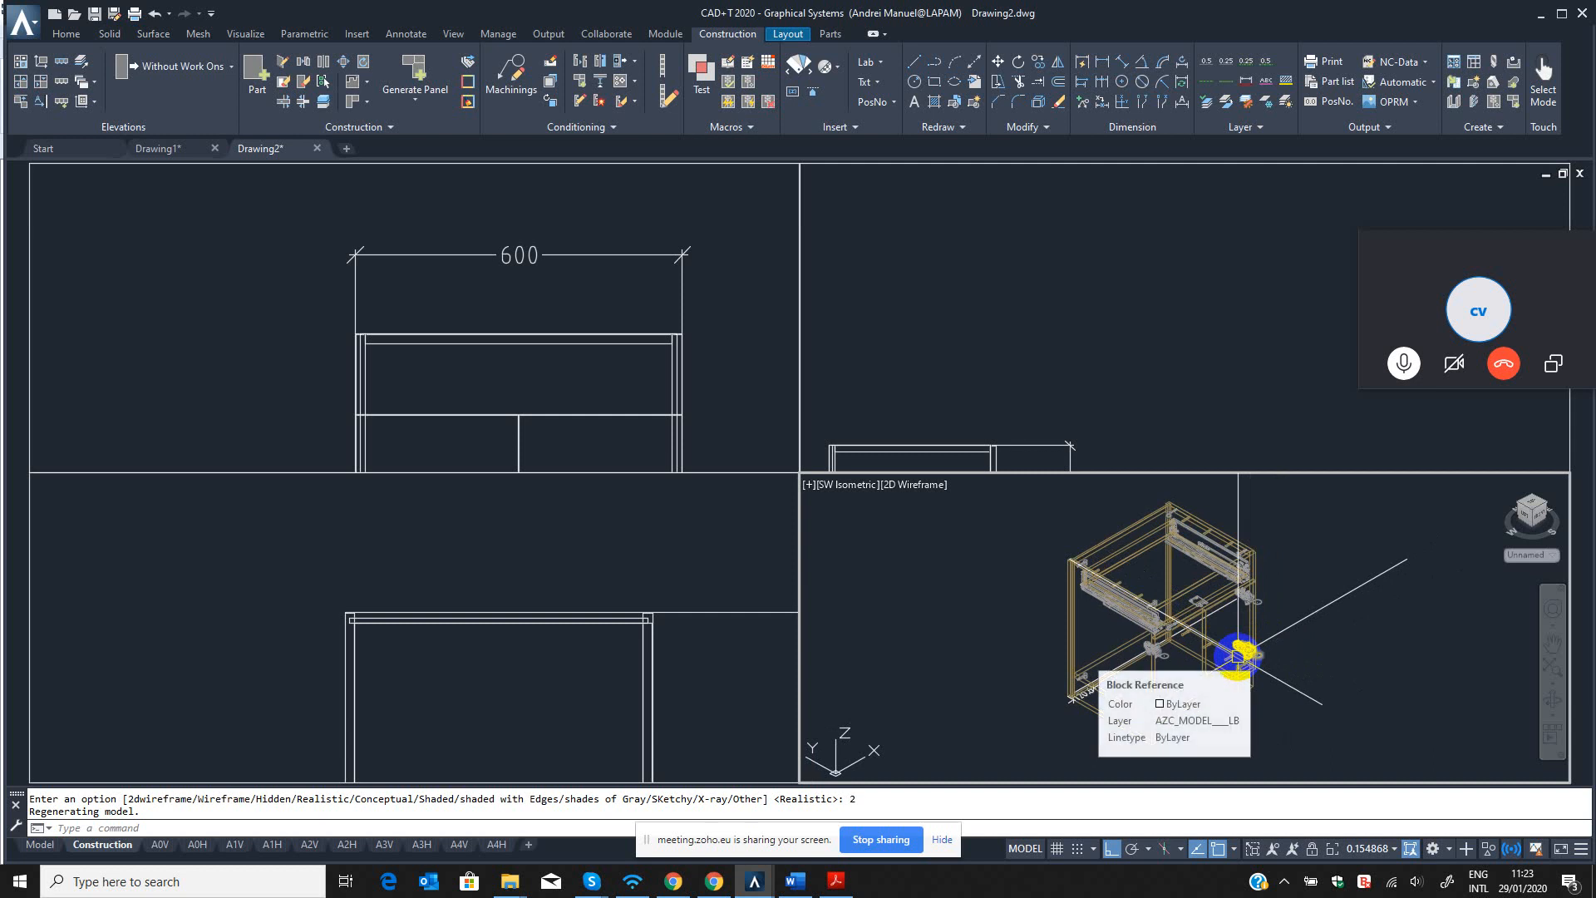
text(CON)
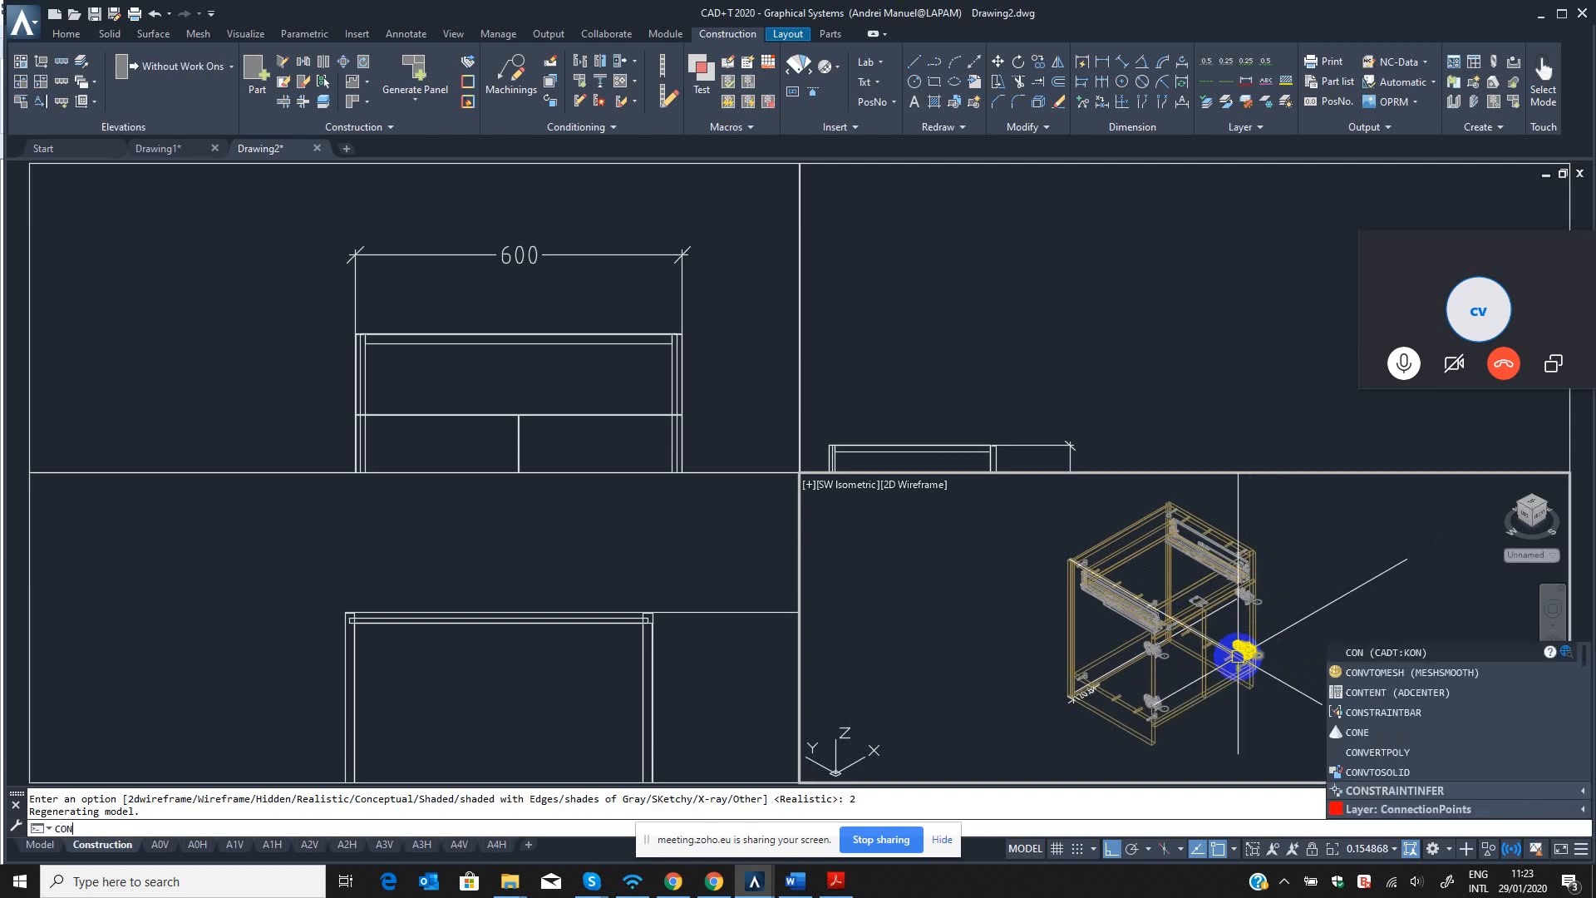
text(cl)
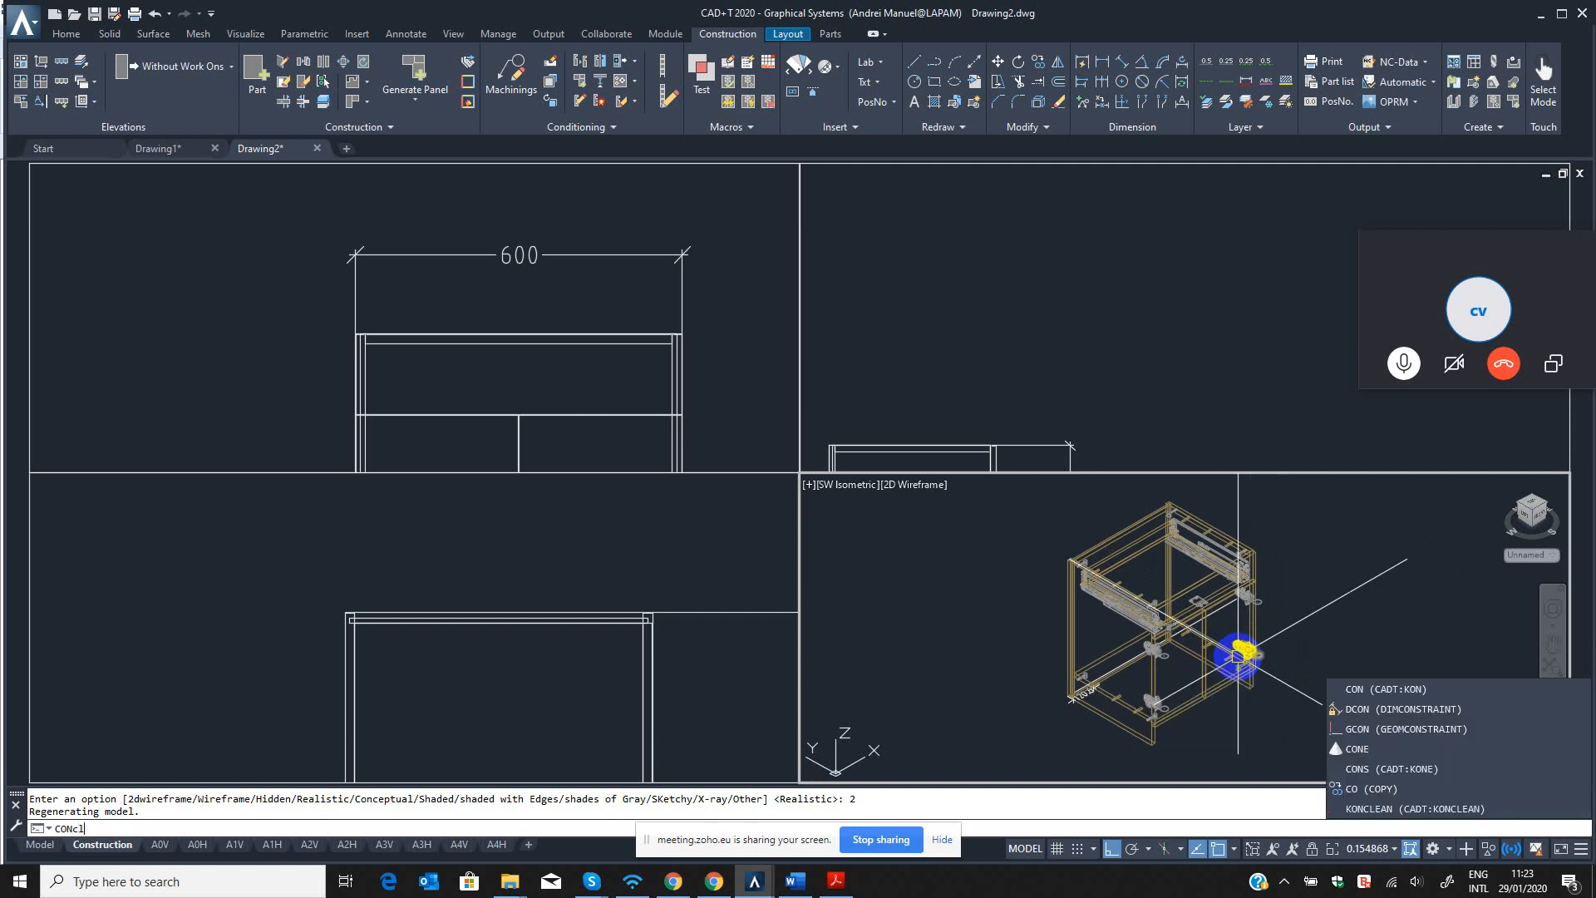
text(ean)
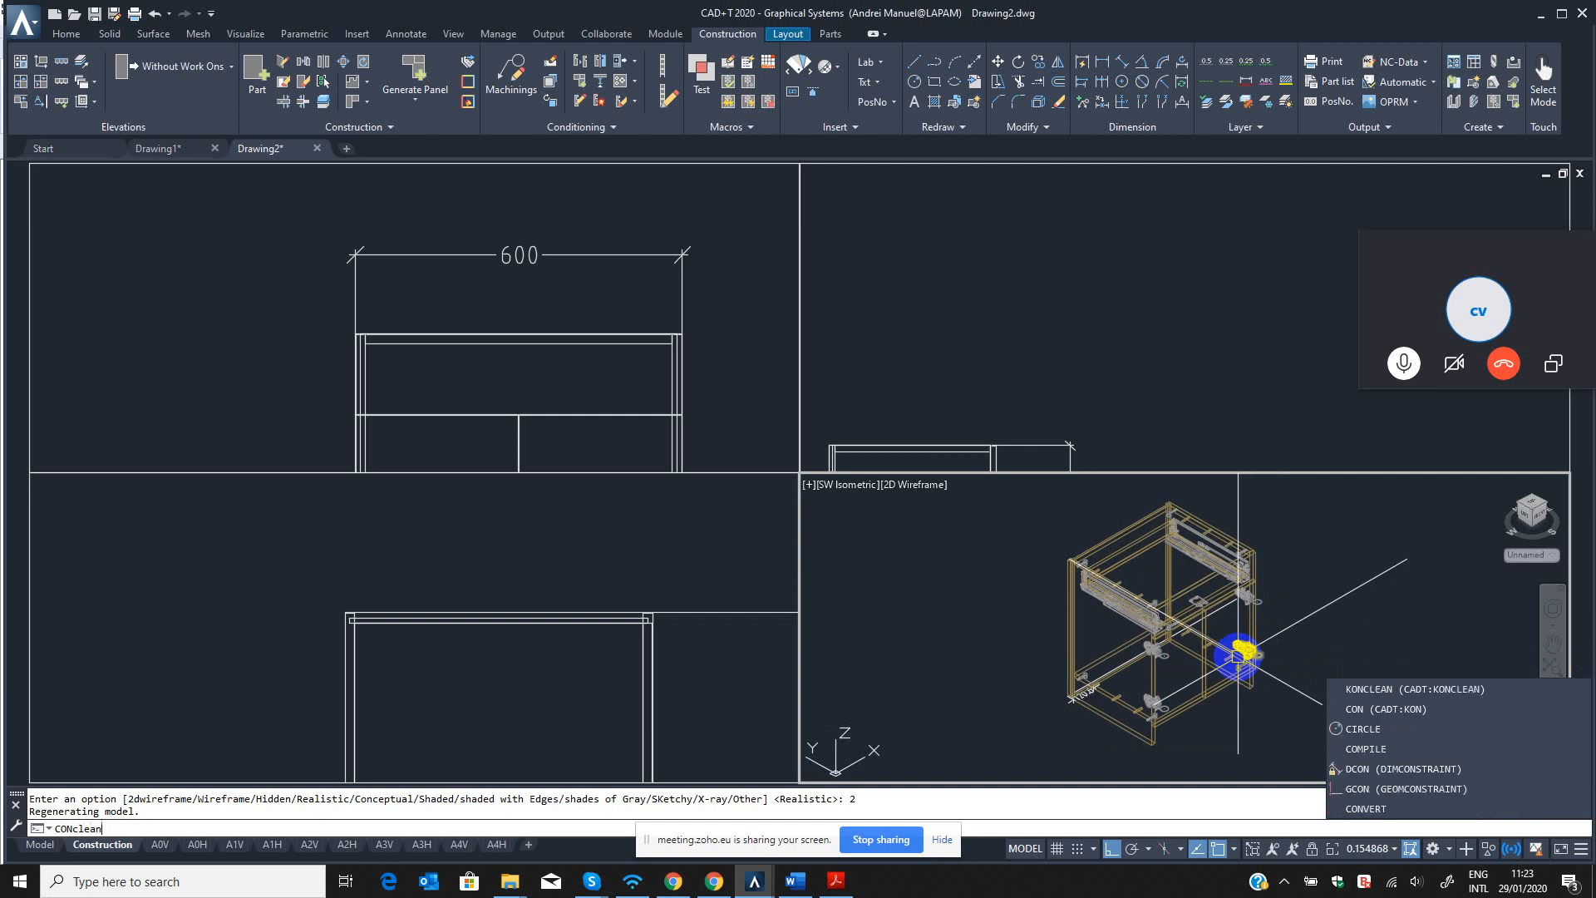
click(66, 820)
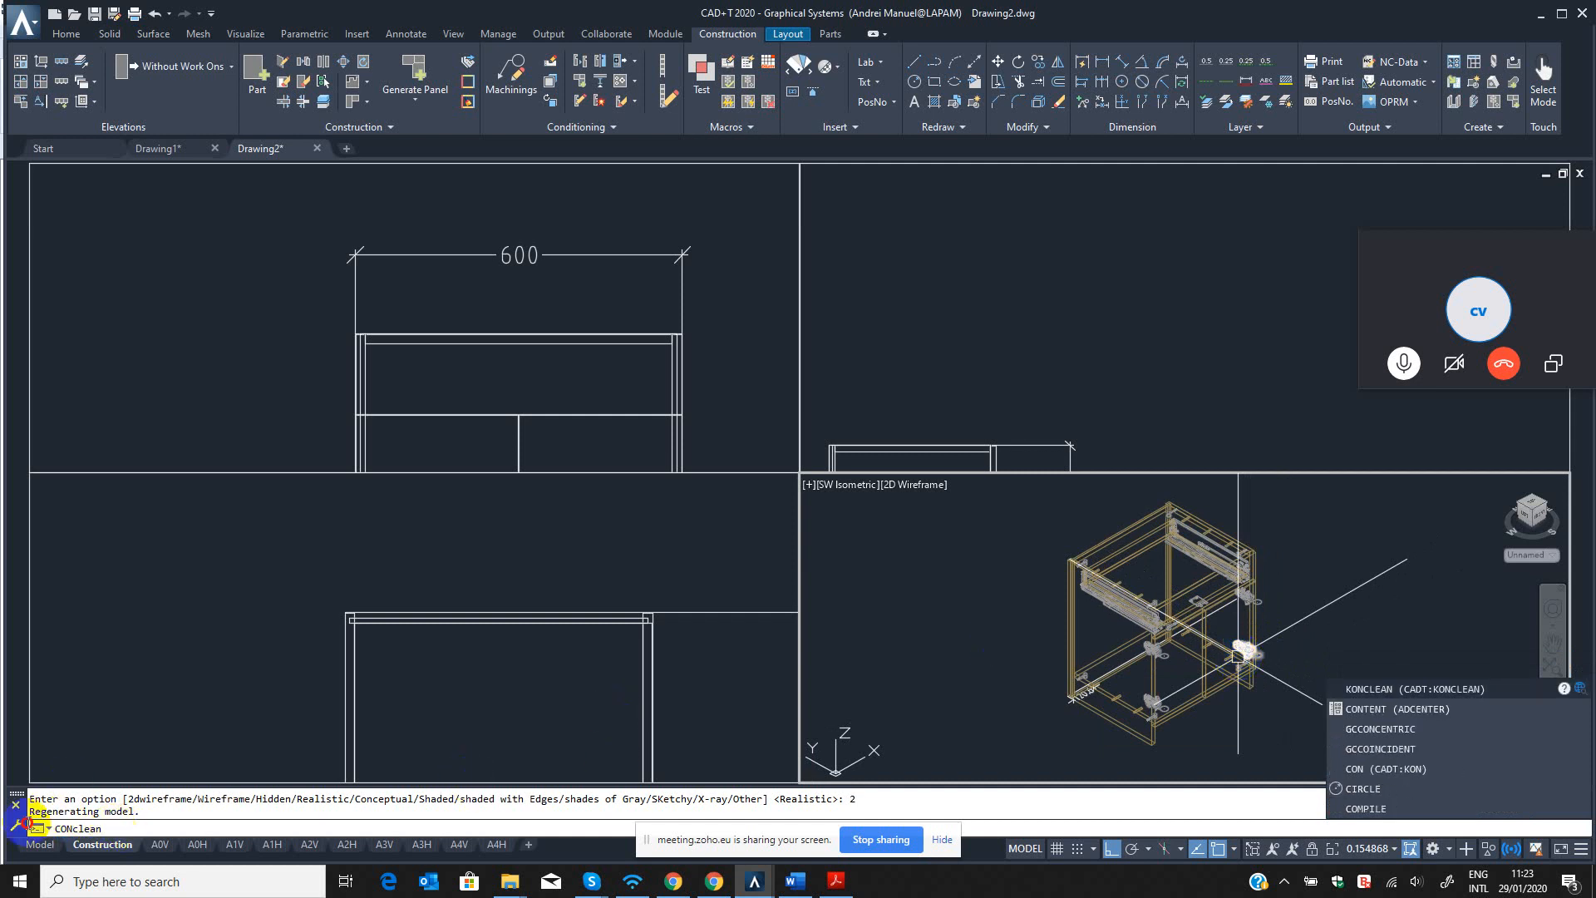
key(Return)
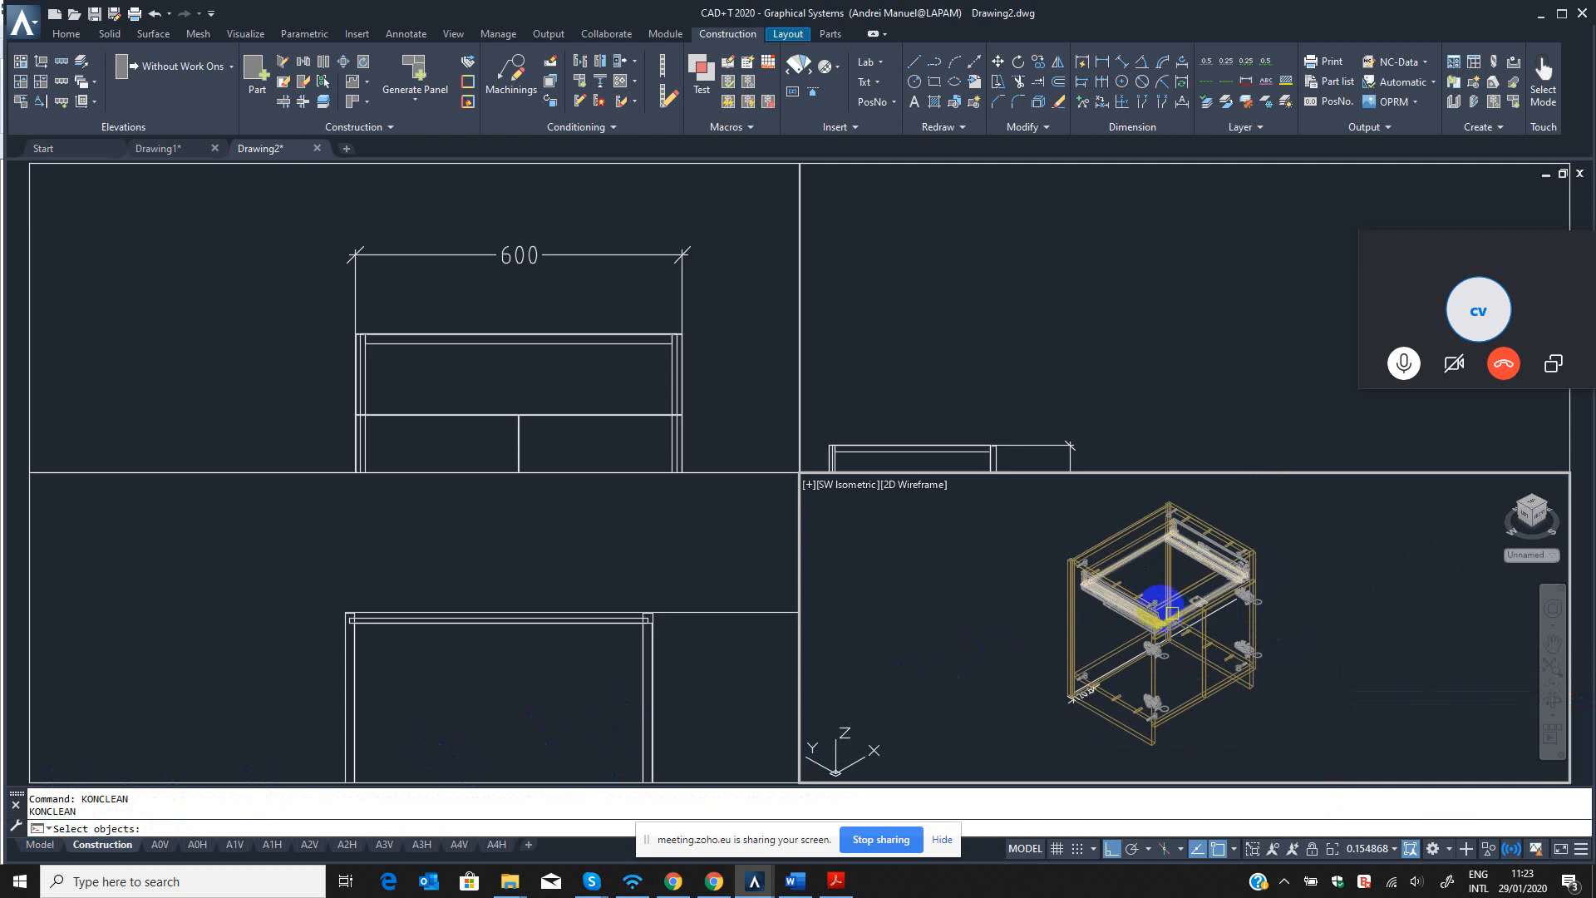
scroll(1236, 577, down, 2)
click(1324, 517)
click(1045, 745)
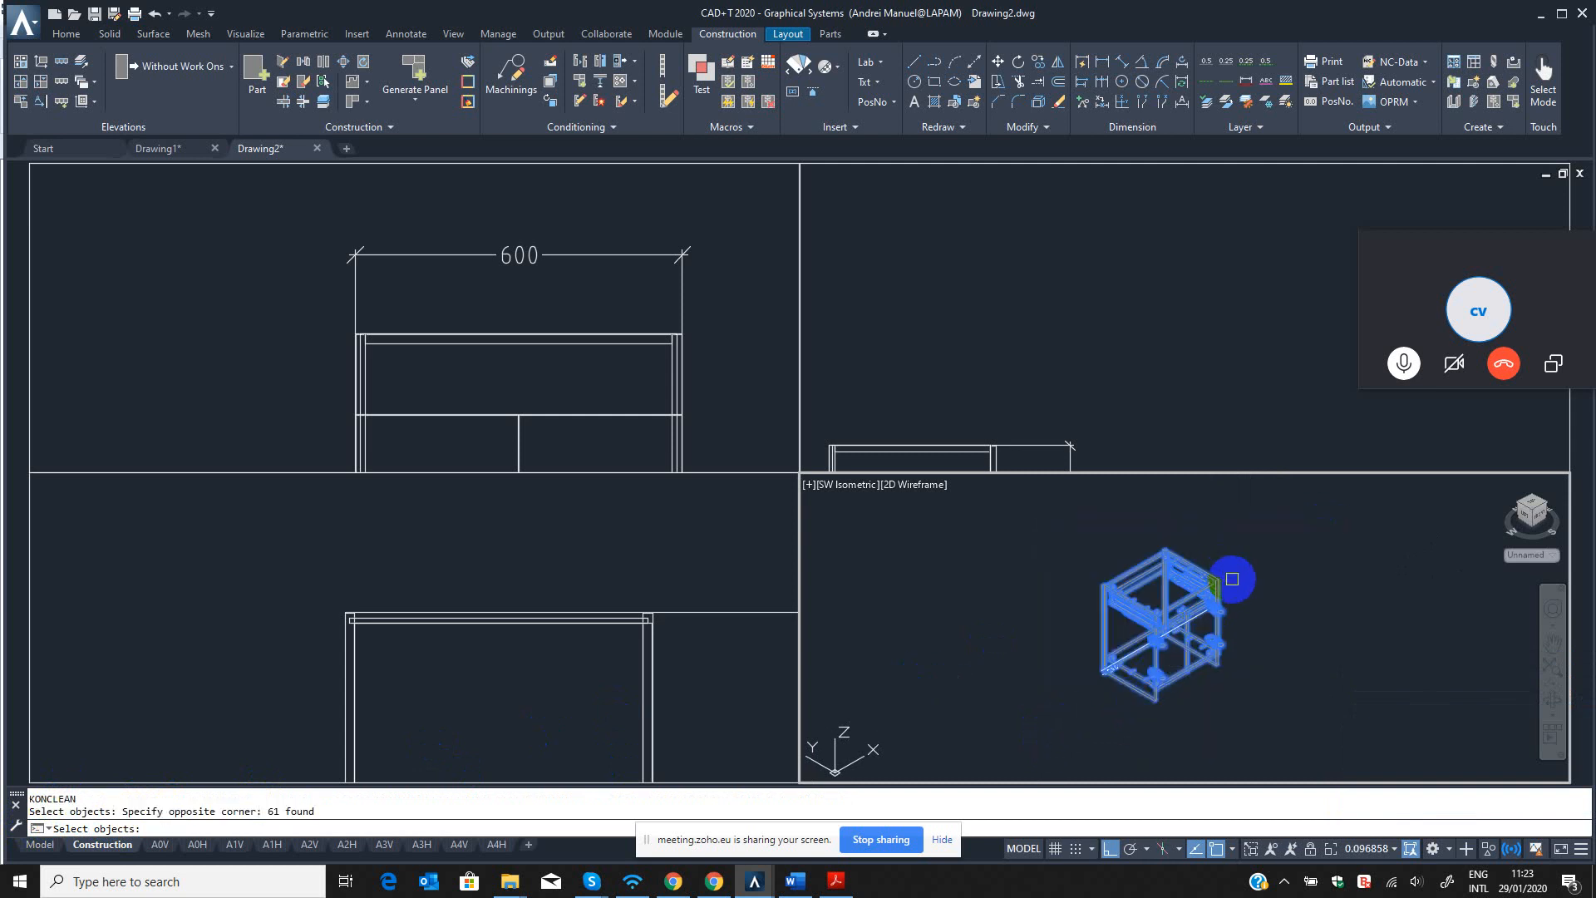
key(Return)
Examine the cleaned cabinet up close and as a whole, including the part information of its drawer facia and panels.
scroll(1222, 591, up, 5)
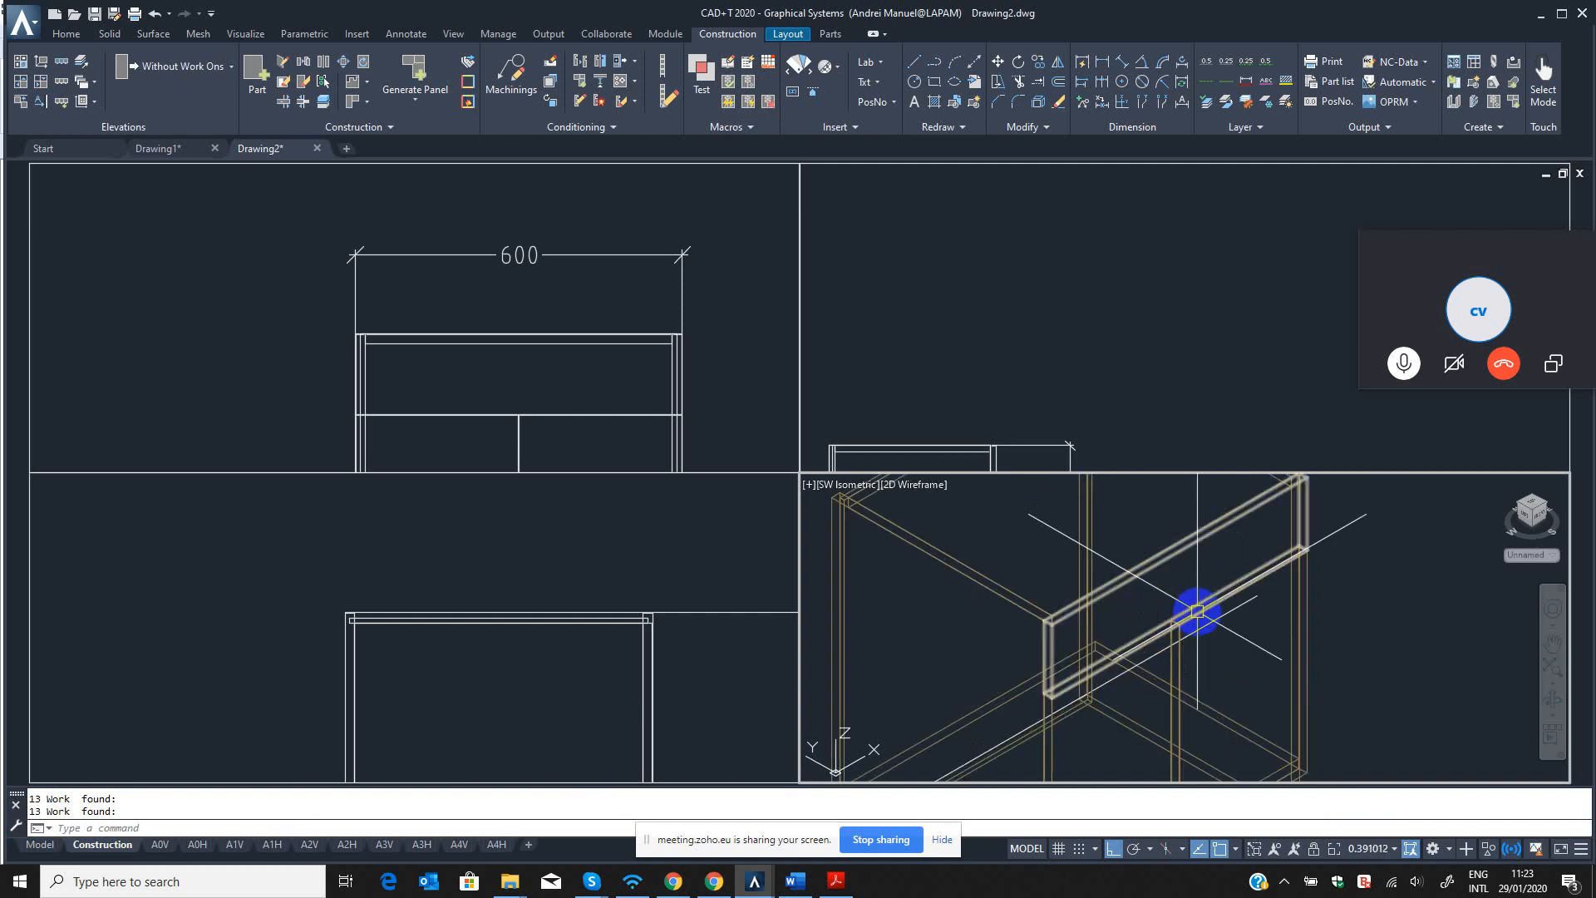
scroll(1105, 697, down, 5)
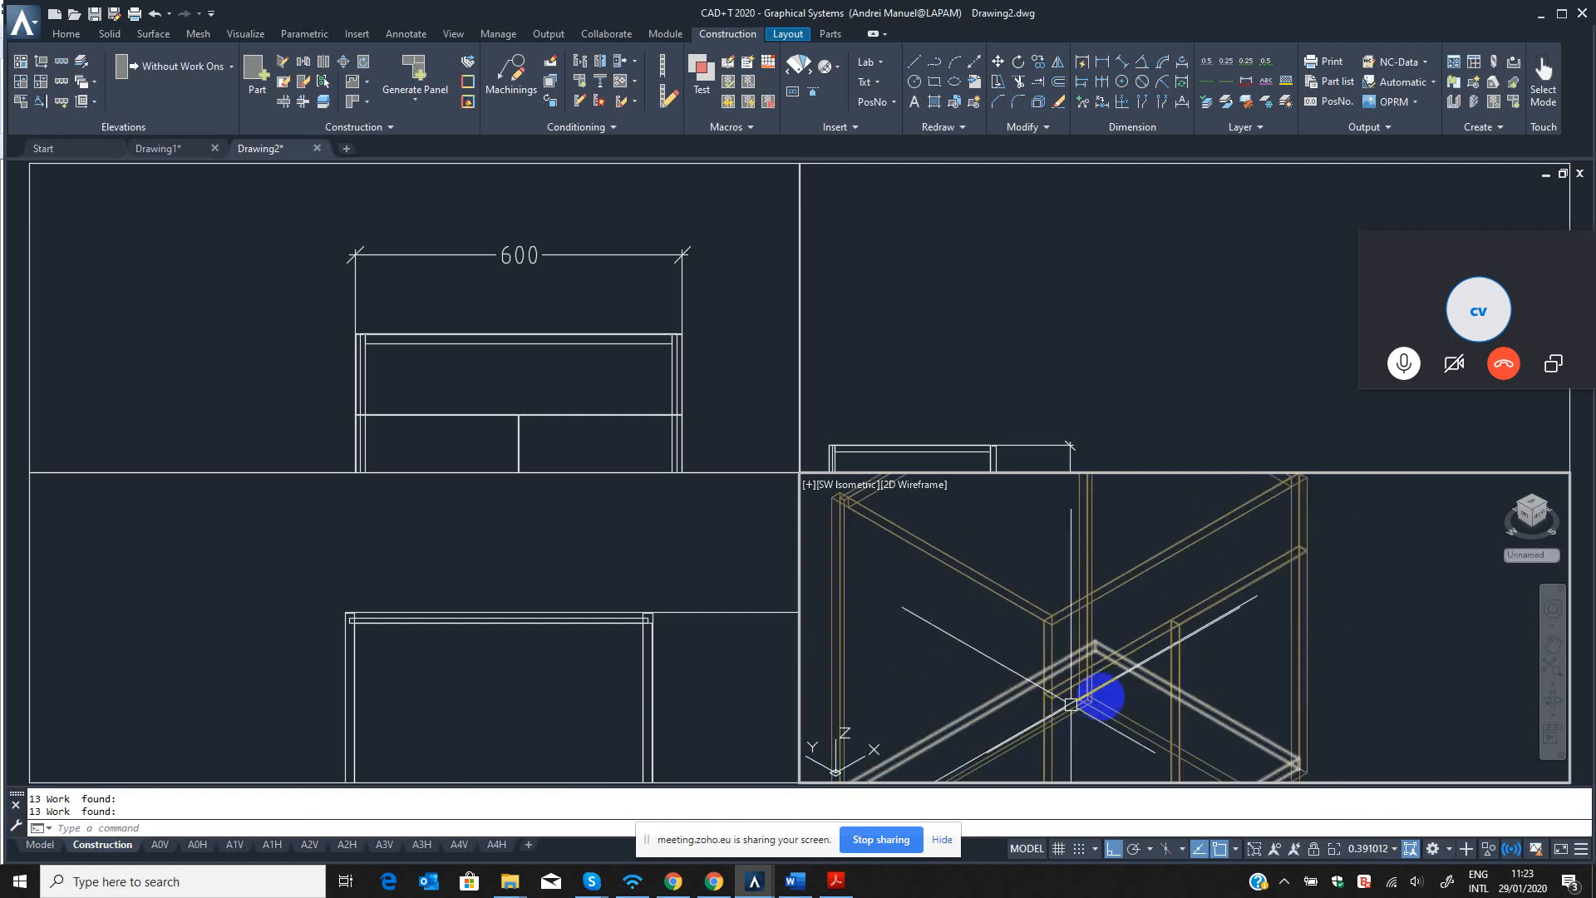
scroll(1122, 677, up, 3)
scroll(1111, 570, down, 3)
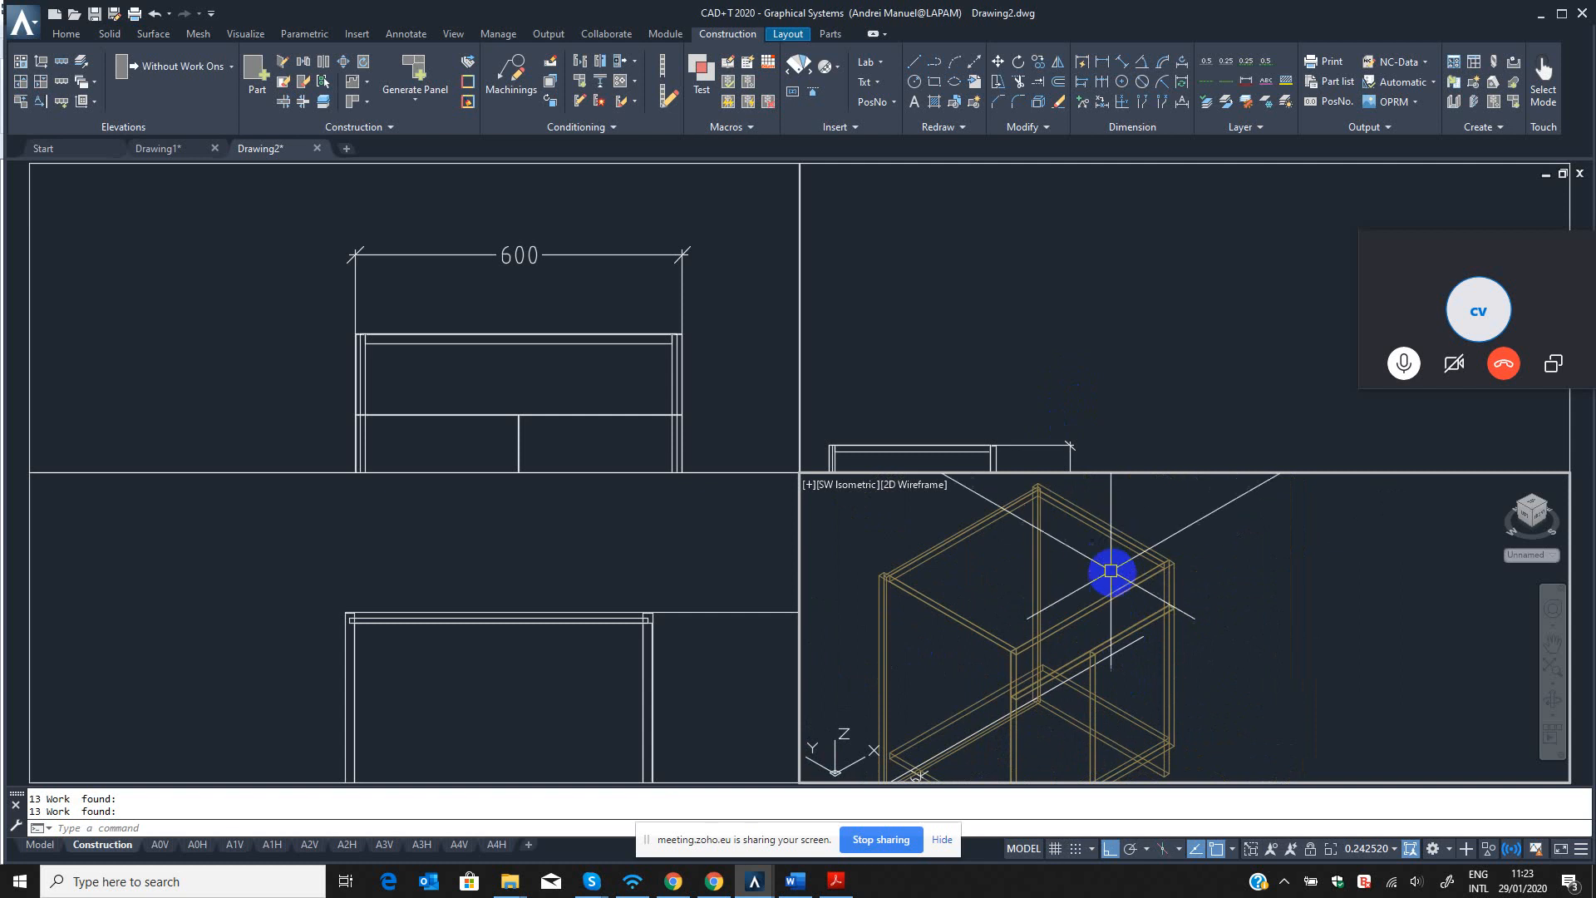
mouse_move(1134, 545)
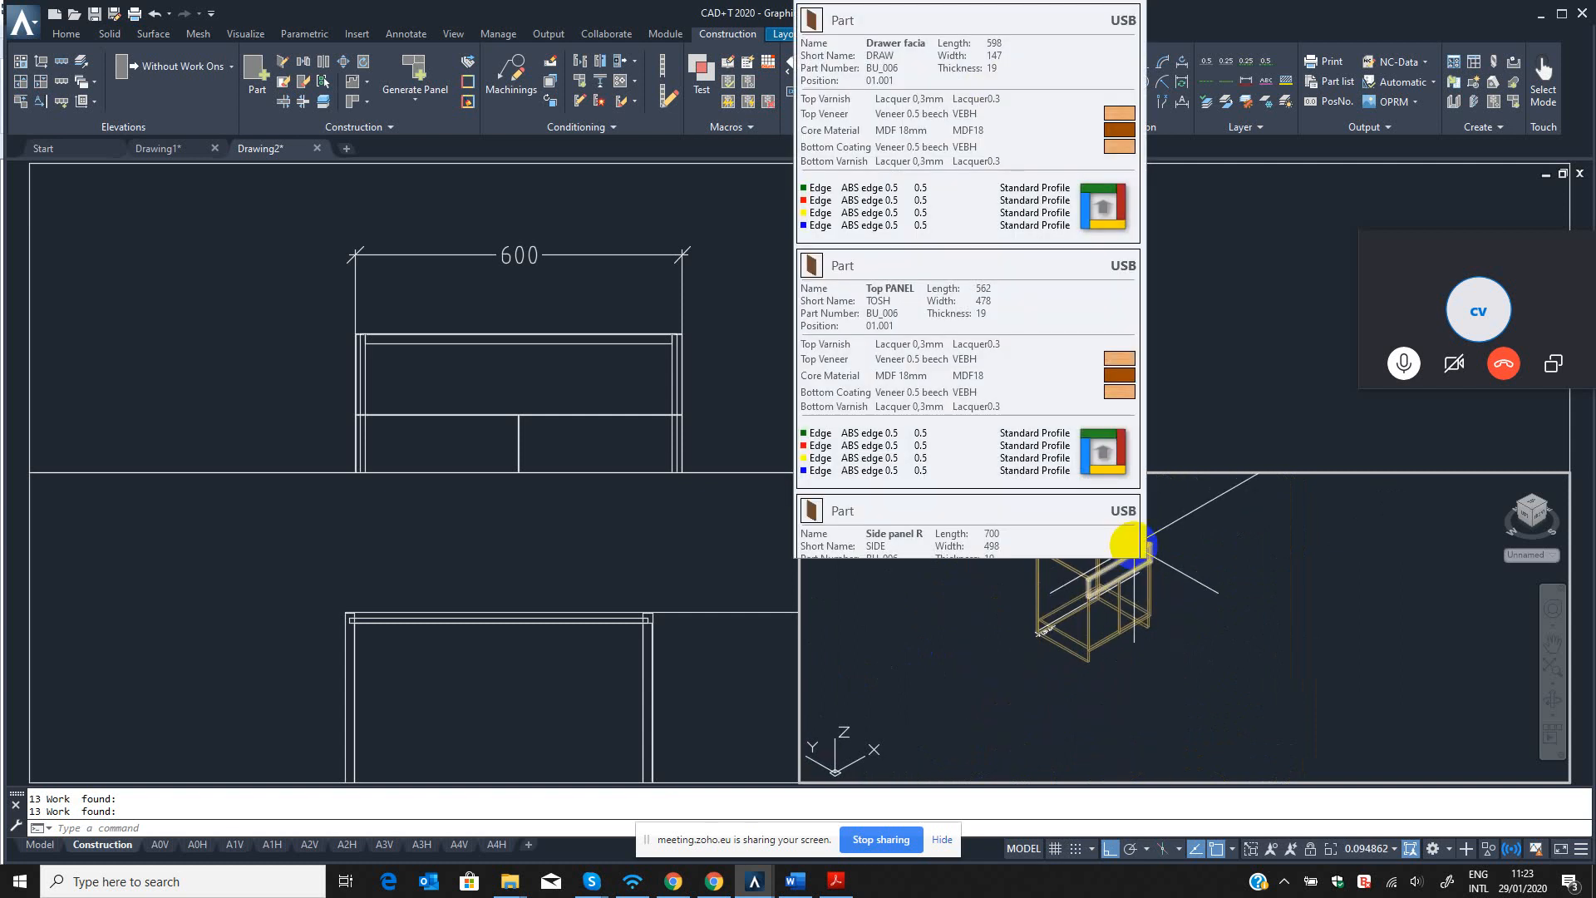
scroll(1090, 622, up, 6)
scroll(1097, 650, down, 4)
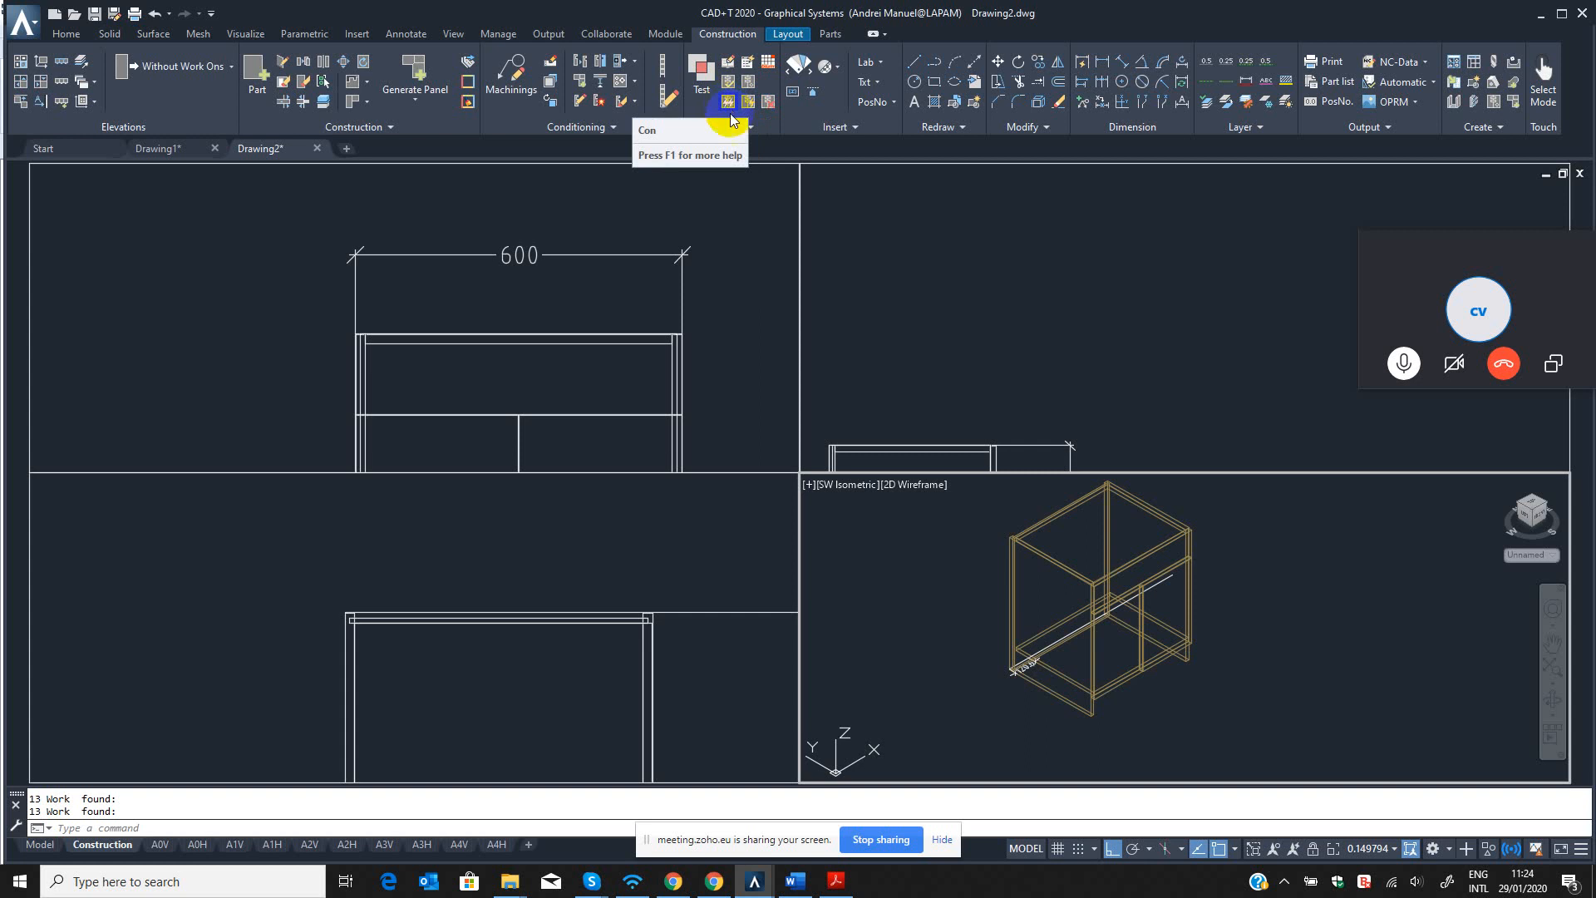
scroll(1164, 613, down, 2)
scroll(1168, 620, up, 4)
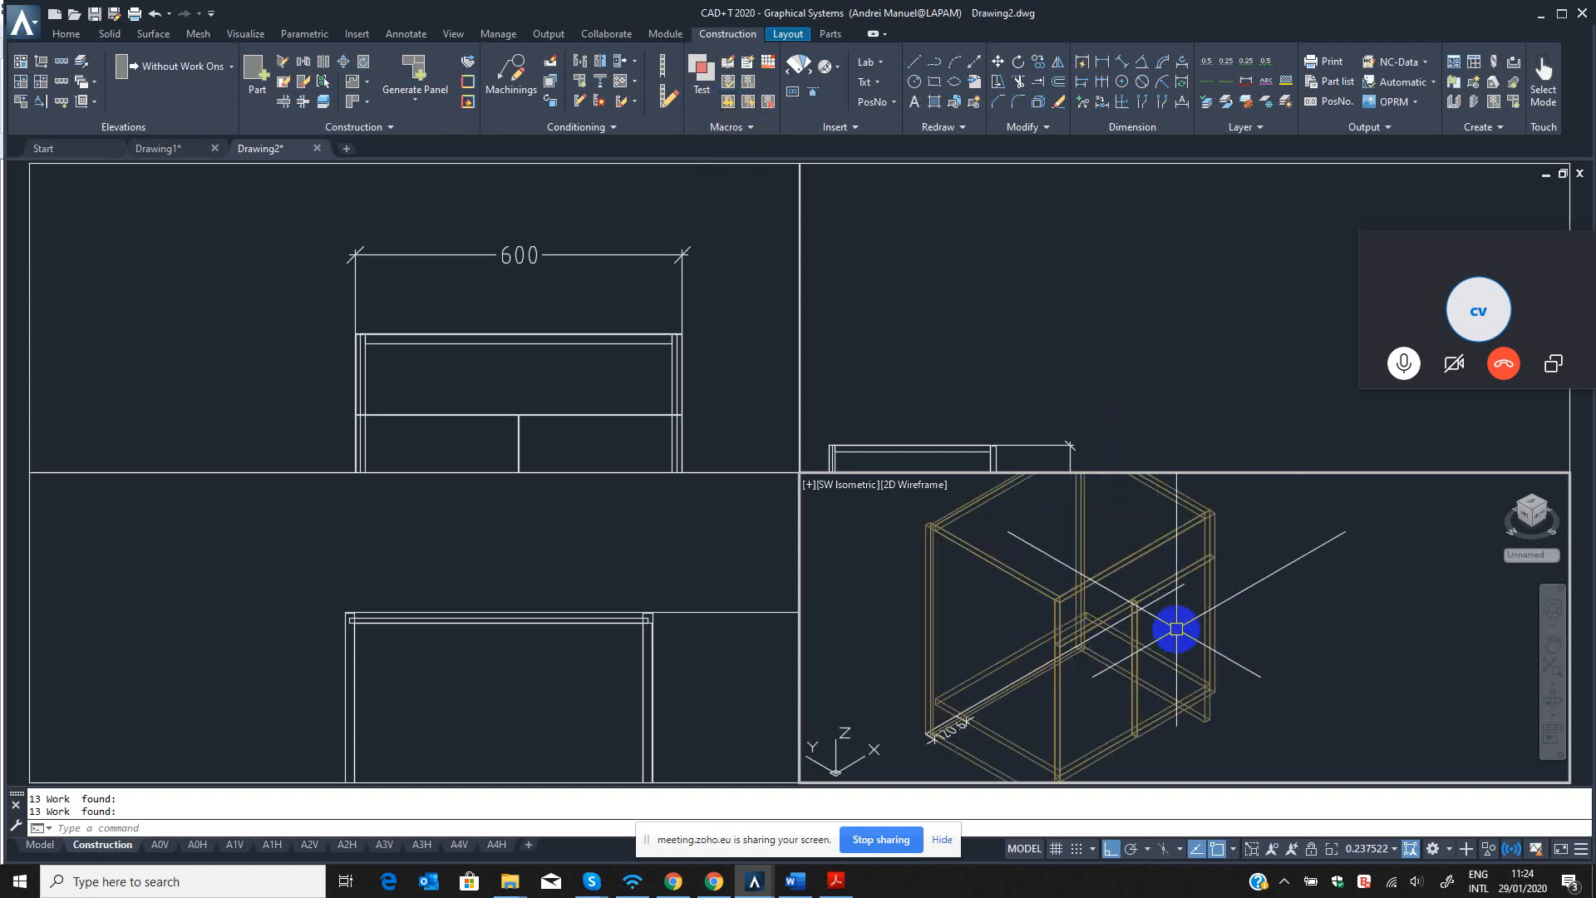
scroll(1175, 629, down, 2)
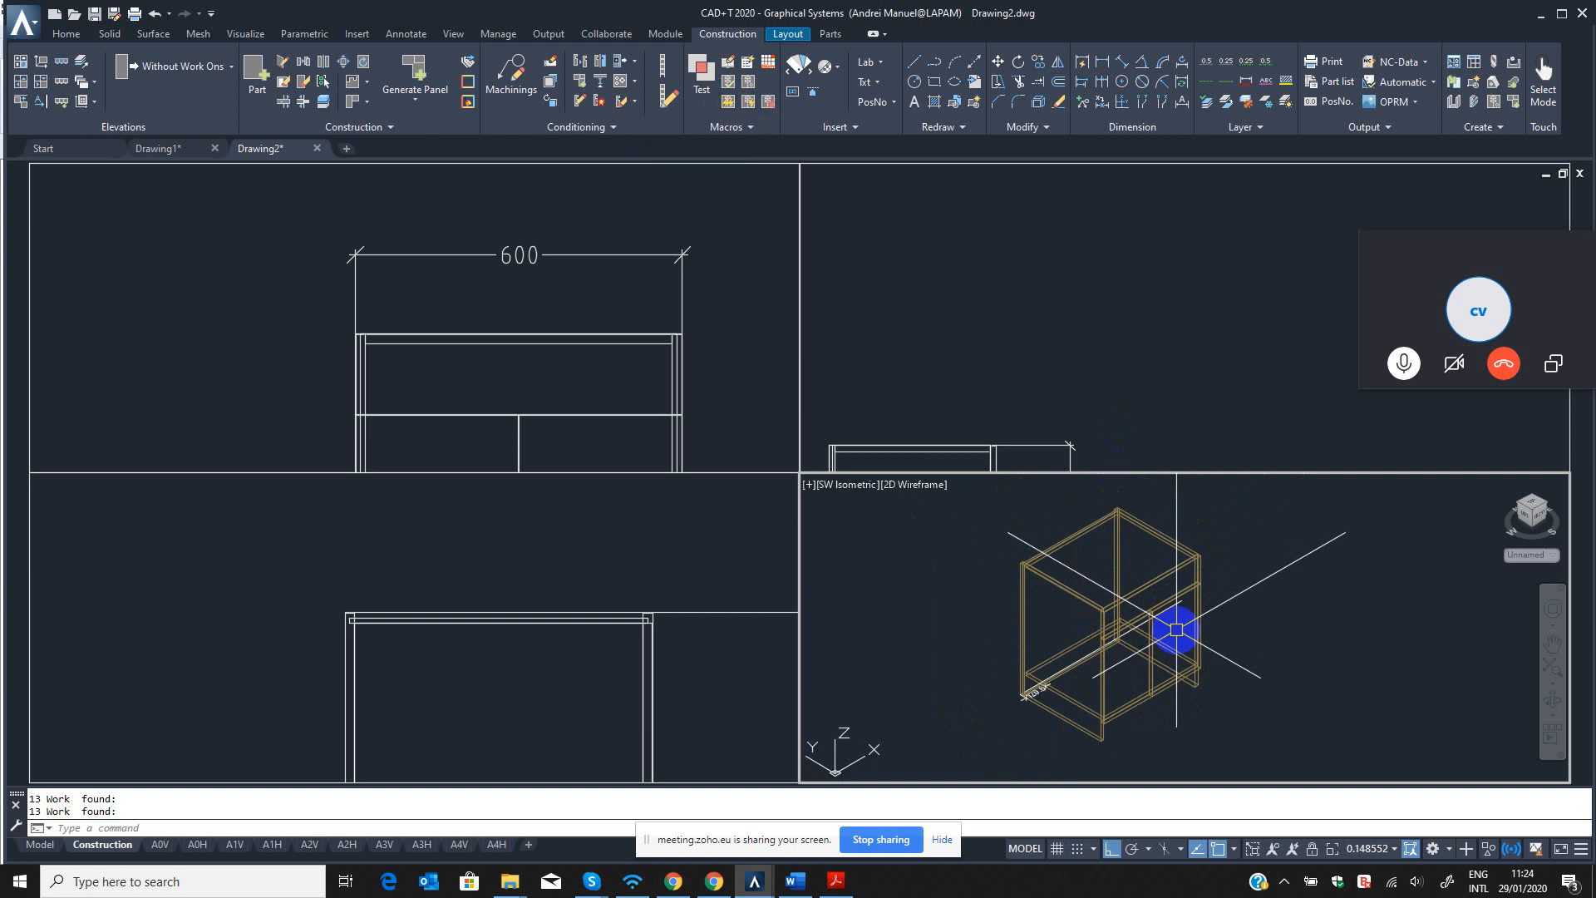
middle_drag(1126, 652, 1136, 646)
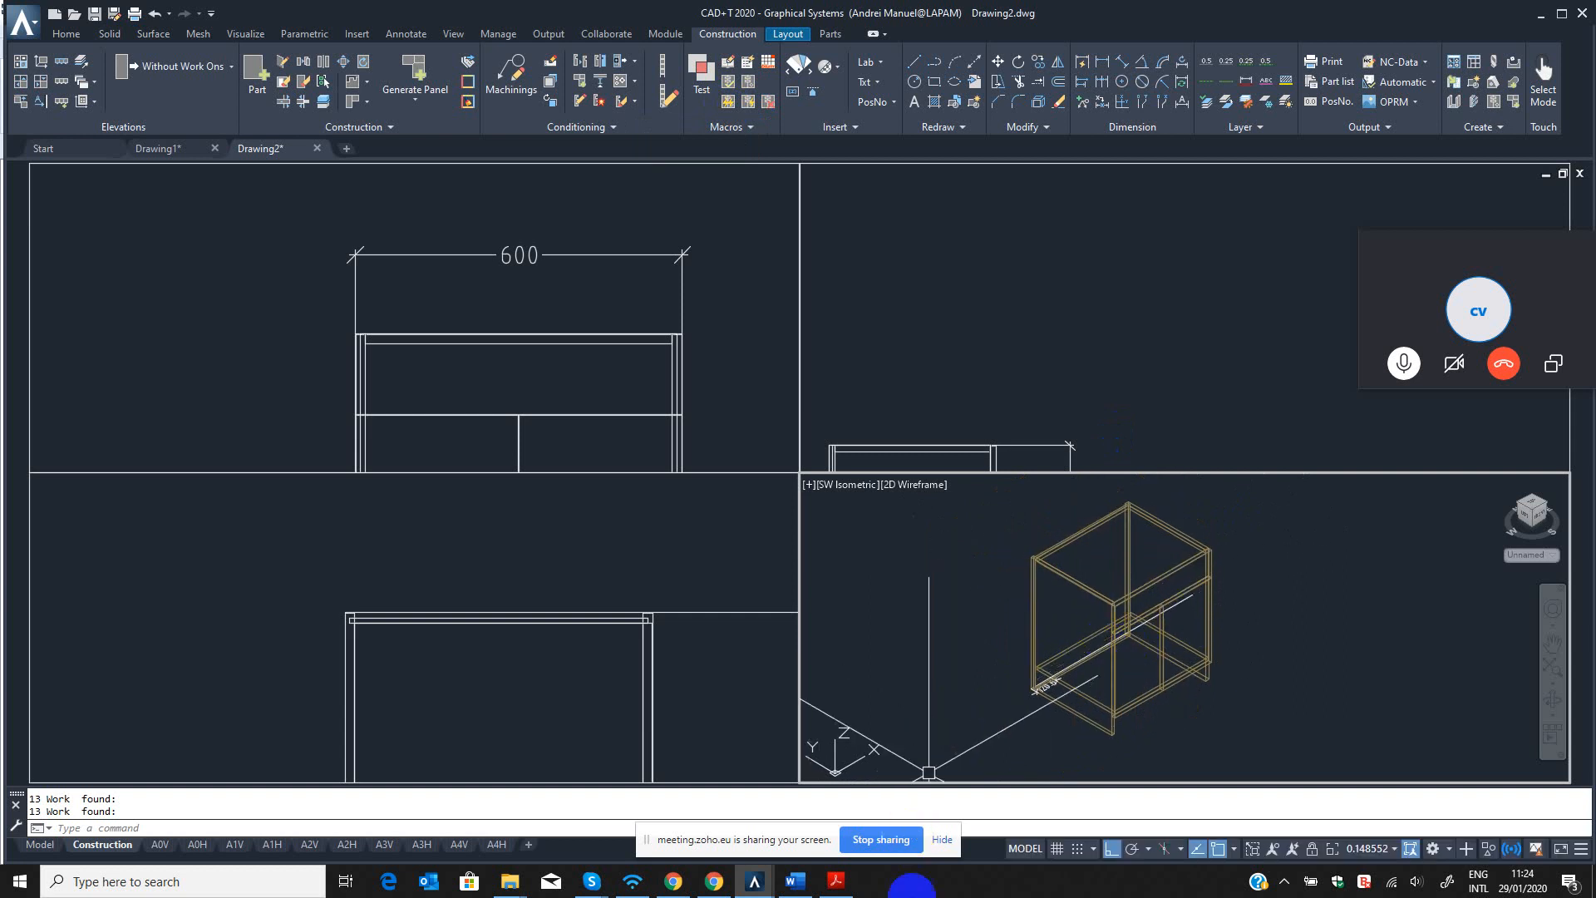
Switch to the training plan in Word, mark "Create Parts without template" as Done, and return to the CAD+T drawing.
click(792, 883)
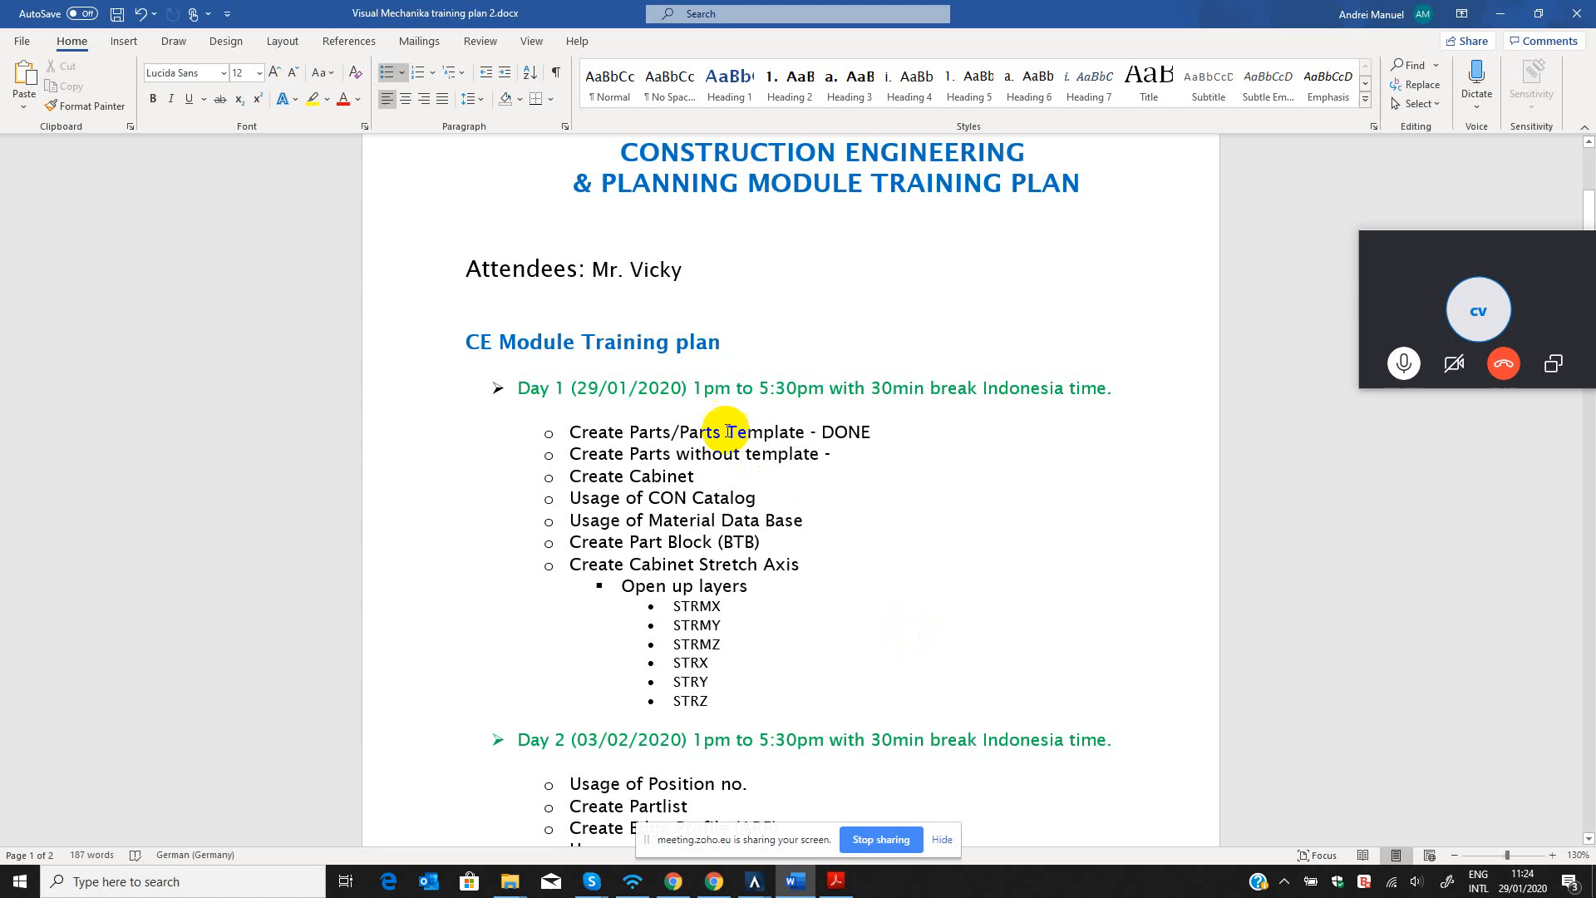
triple_click(704, 454)
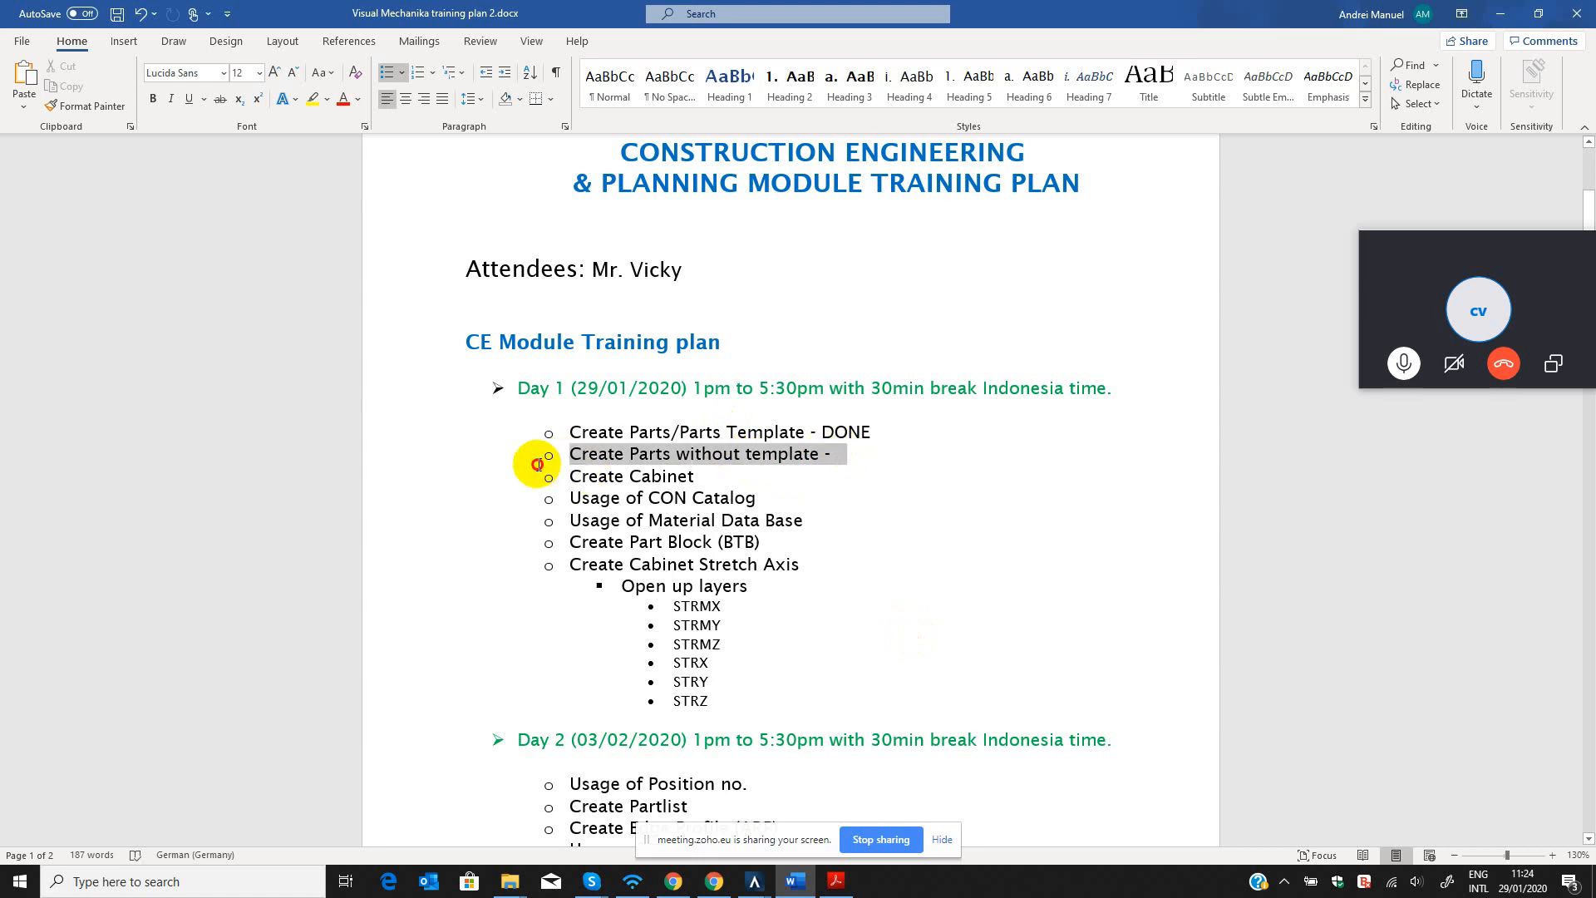
click(840, 478)
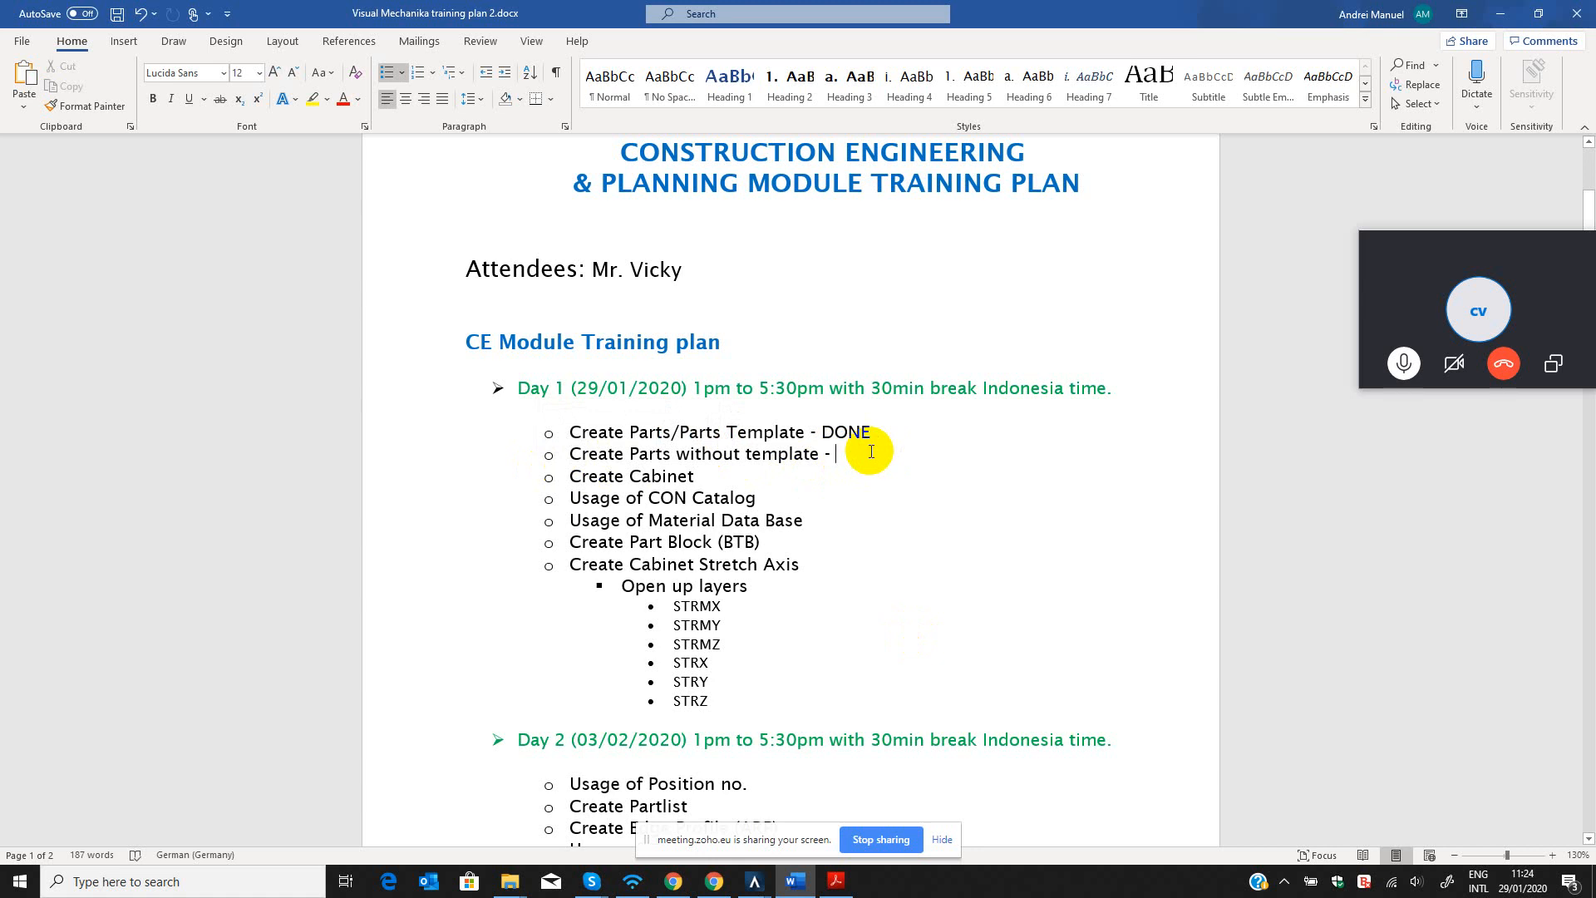
text(do)
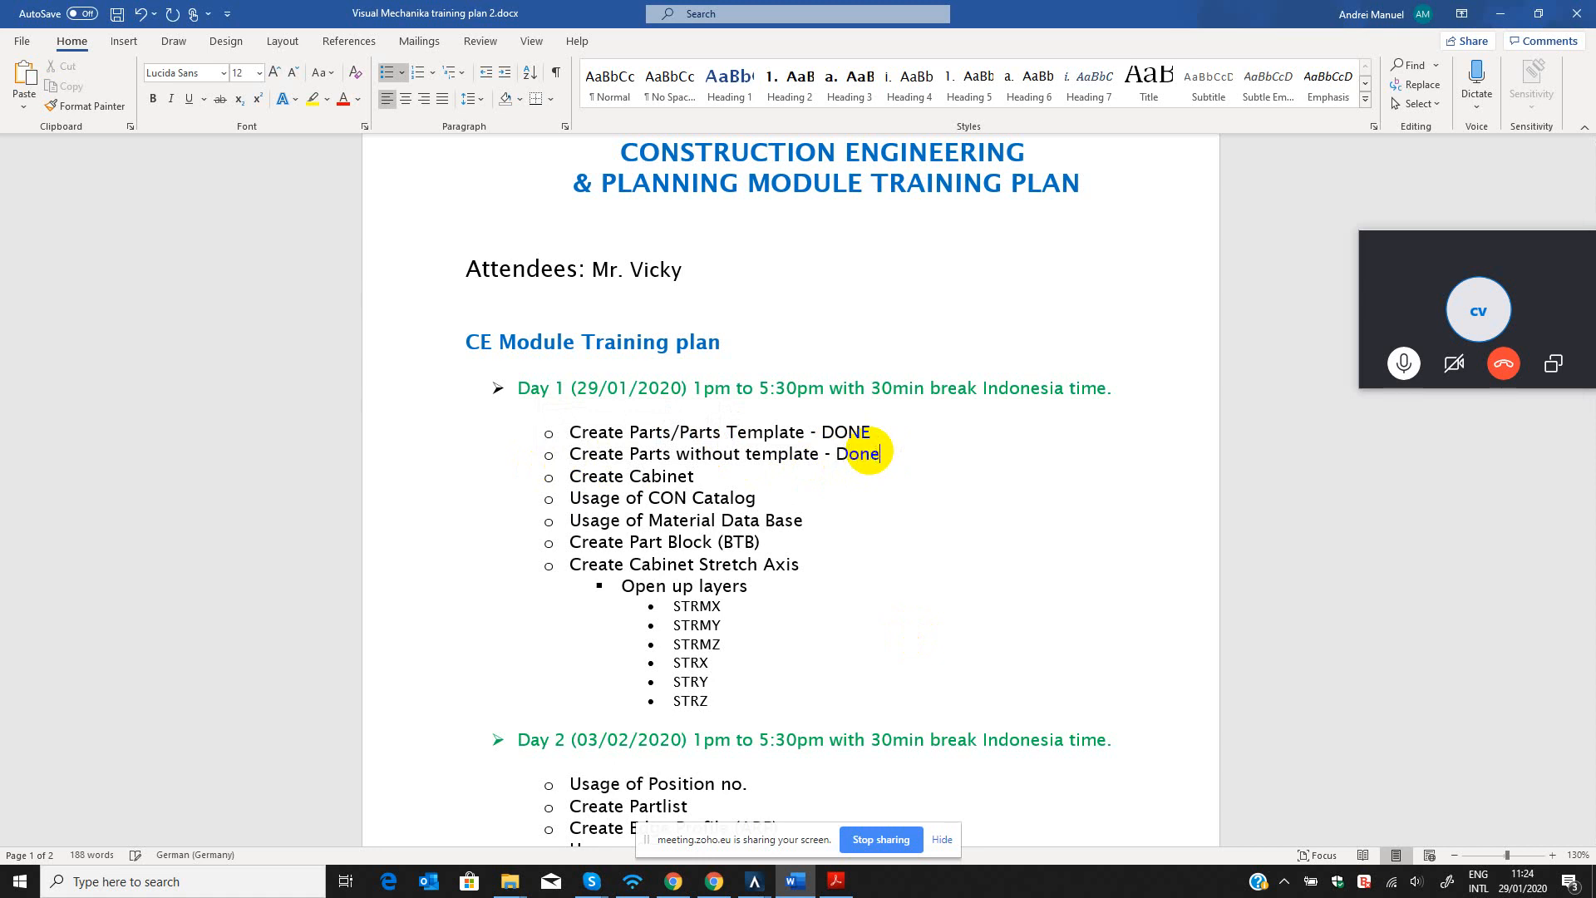
key(Return)
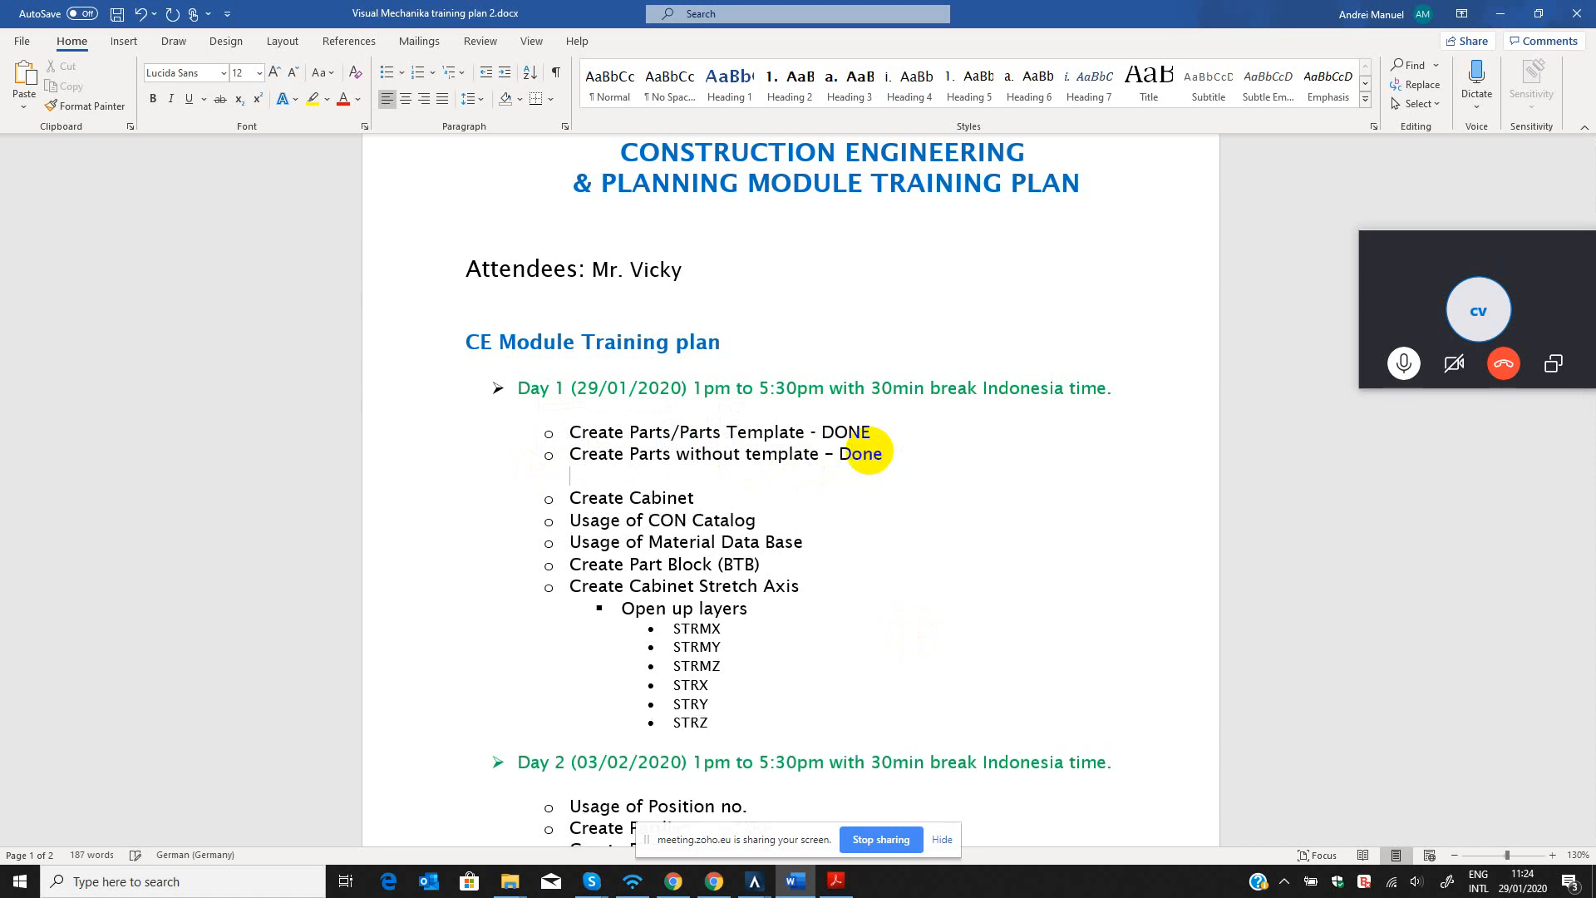
key(BackSpace)
key(BackSpace)
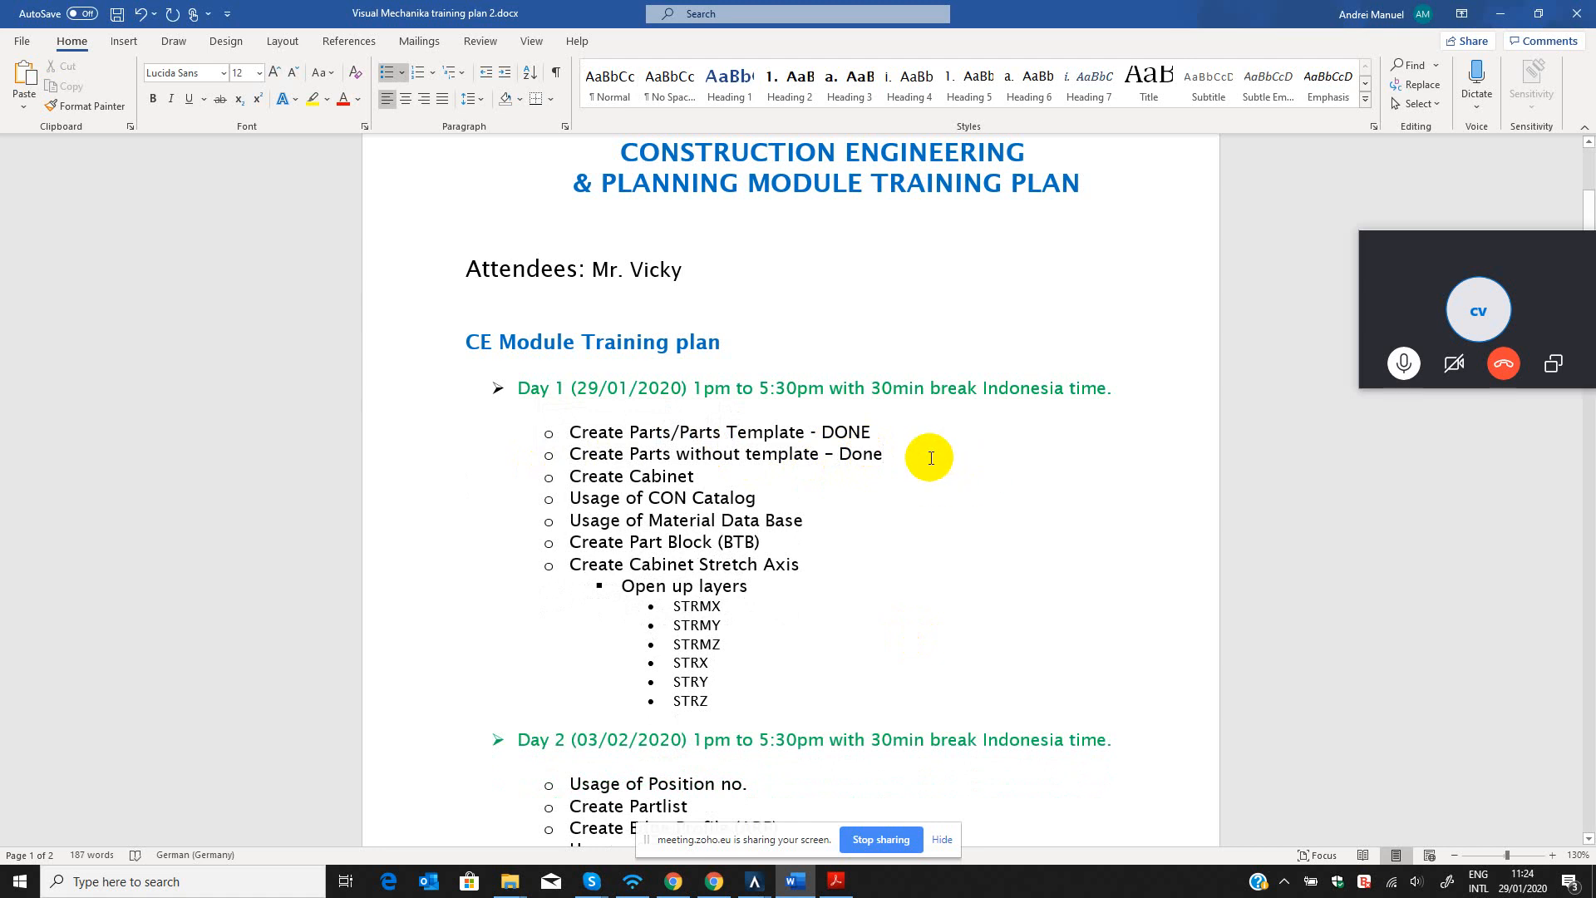
click(1501, 13)
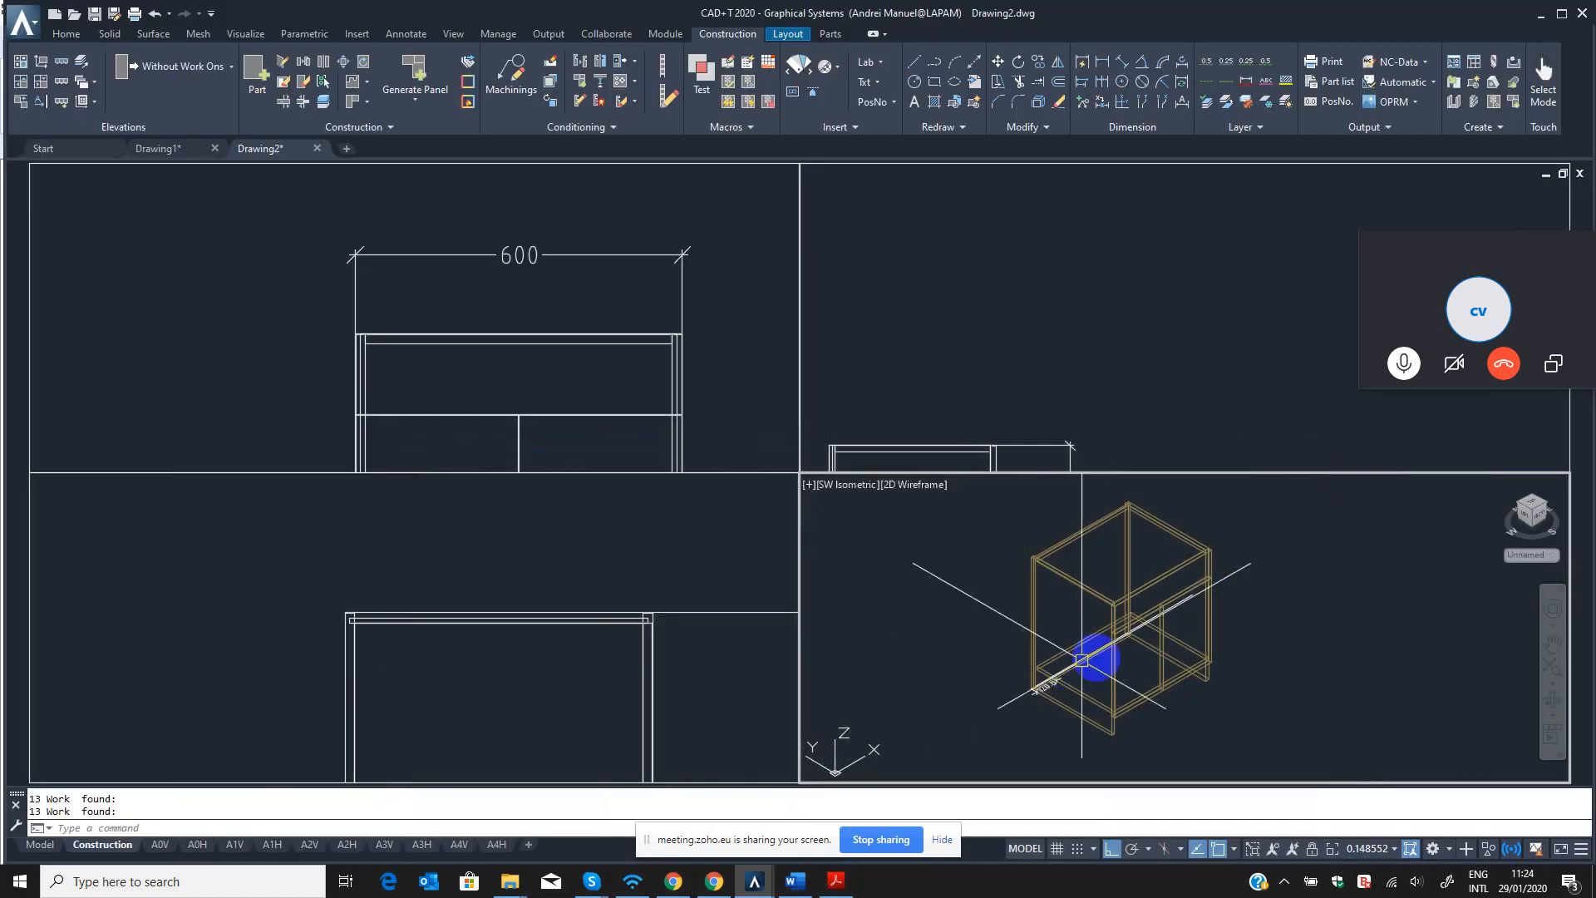
Bring the whole cabinet into sight in the Left and Front viewports.
scroll(1097, 660, up, 3)
scroll(1118, 665, down, 3)
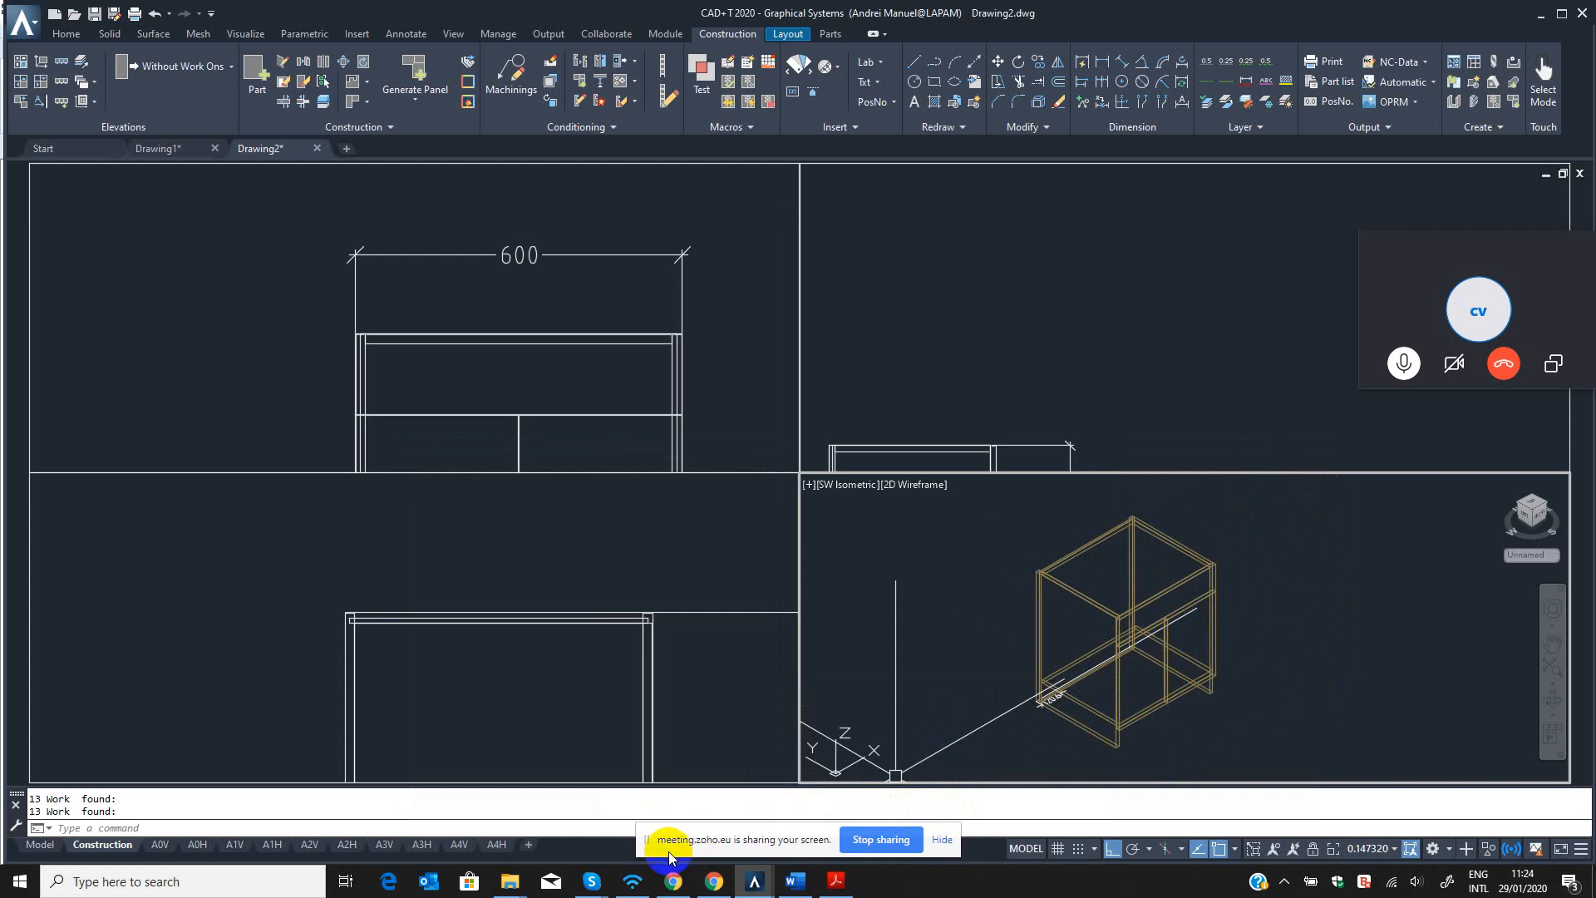
click(1009, 338)
scroll(1009, 332, down, 5)
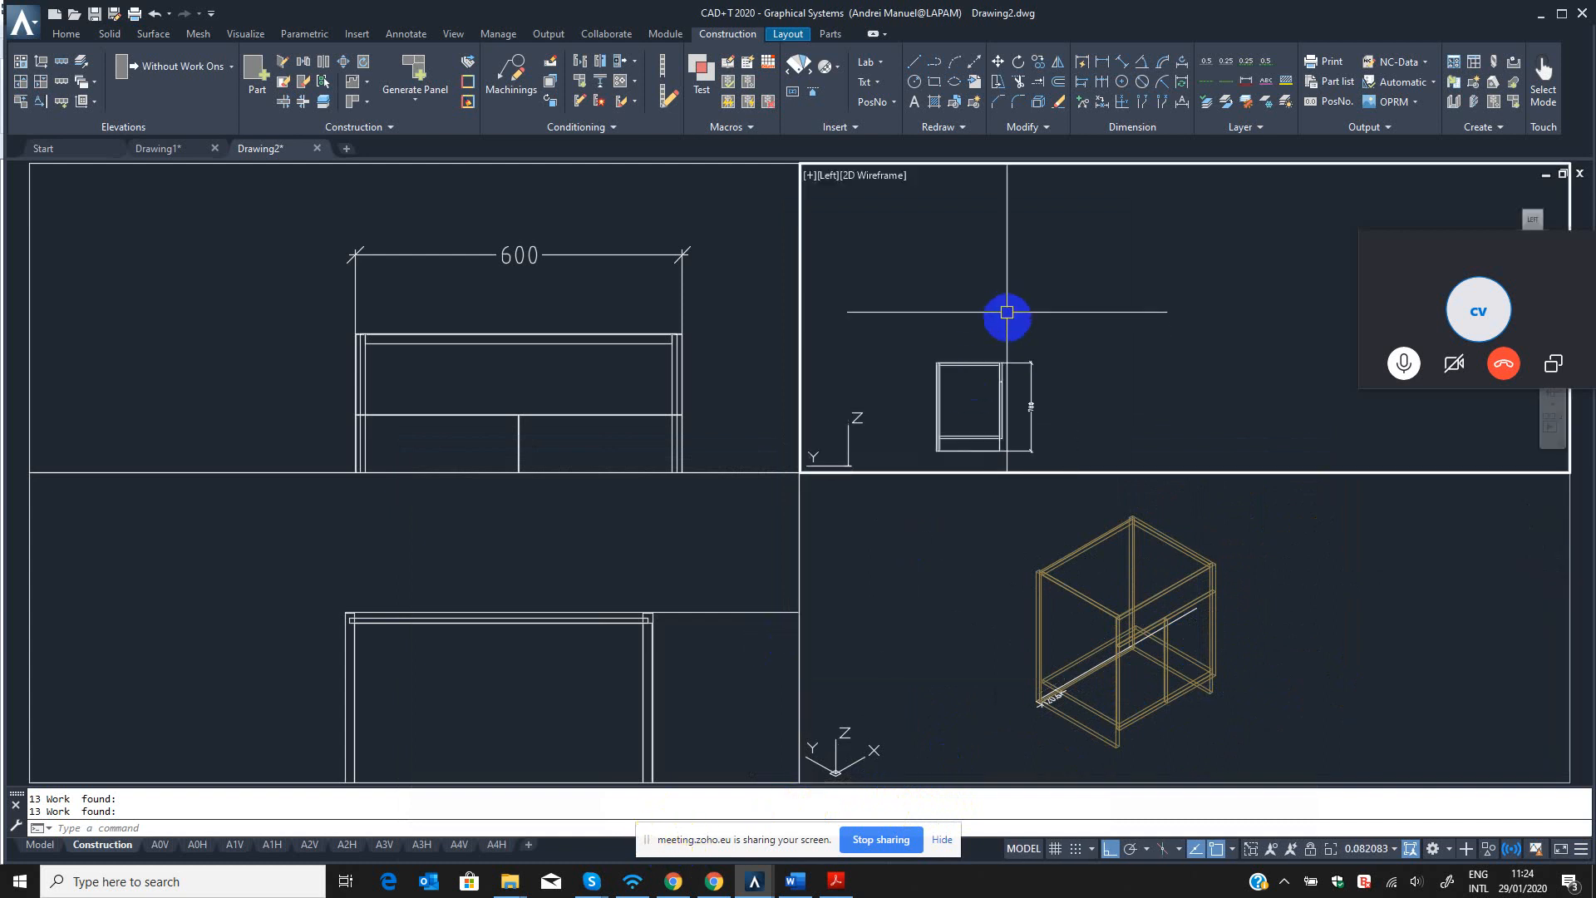
click(475, 335)
scroll(475, 335, down, 4)
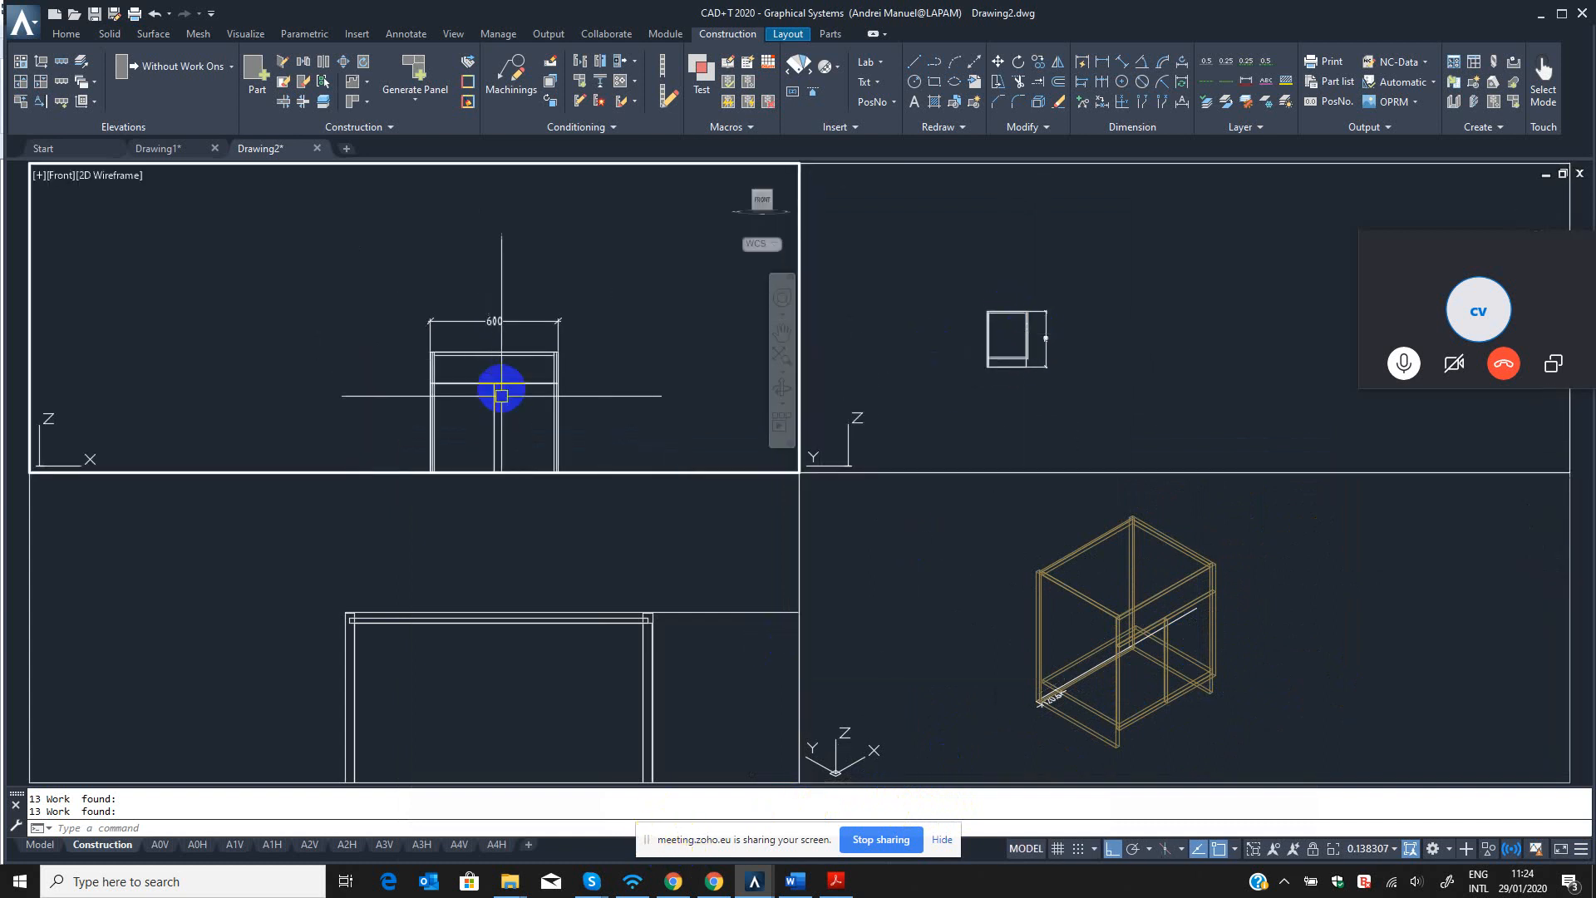
middle_drag(496, 381, 466, 310)
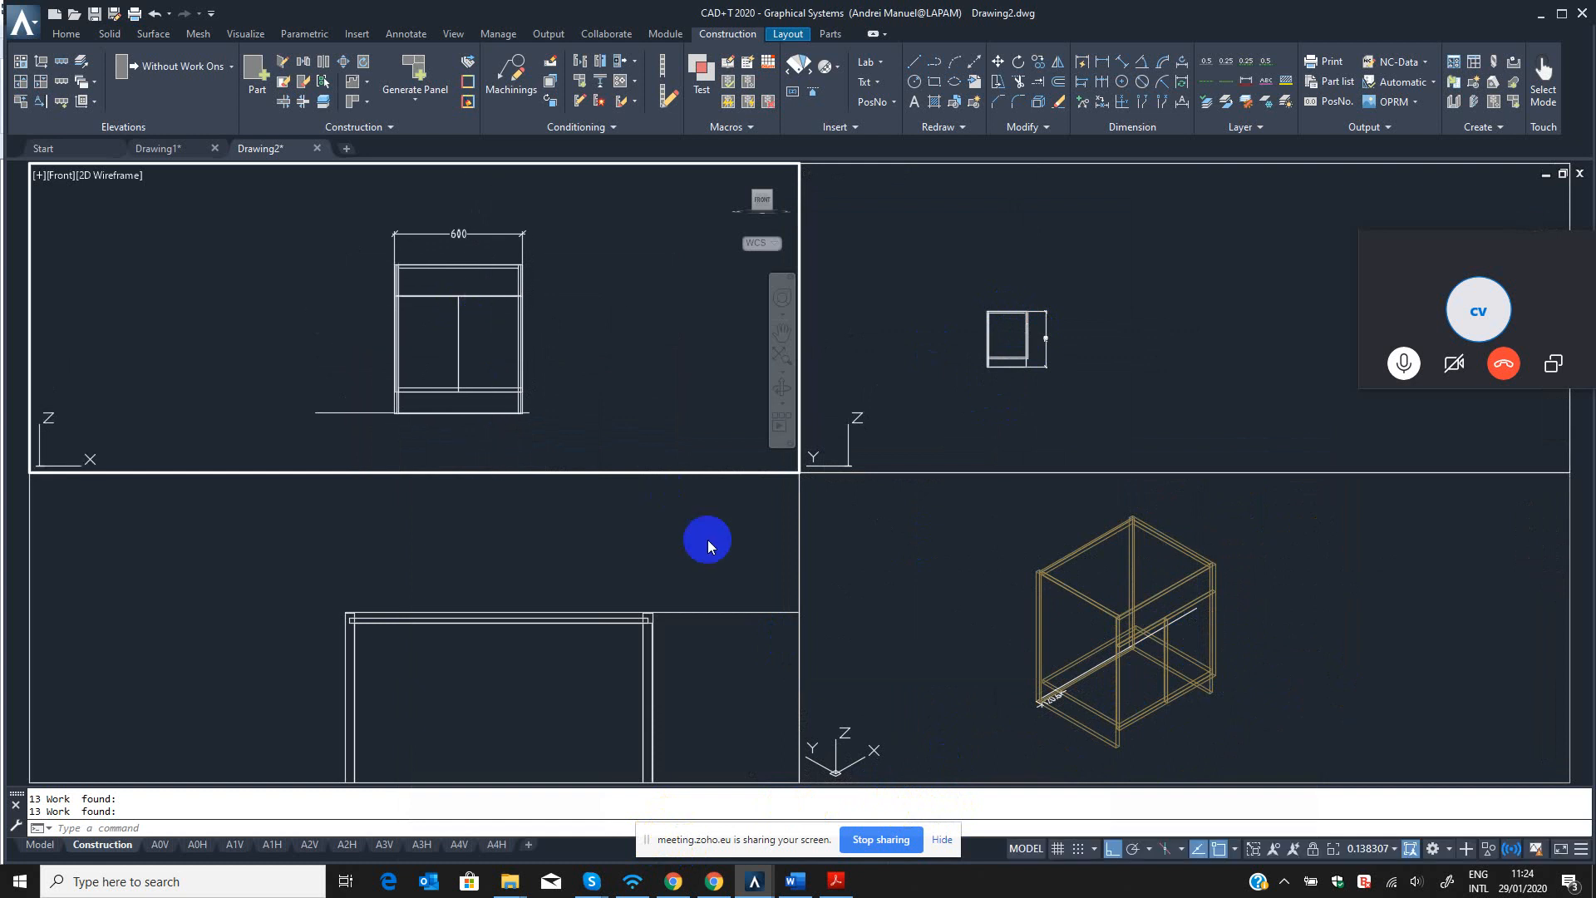
Orbit the isometric viewport to a lower custom view, check the right side panel's and door's part information, and activate the Top viewport.
click(990, 628)
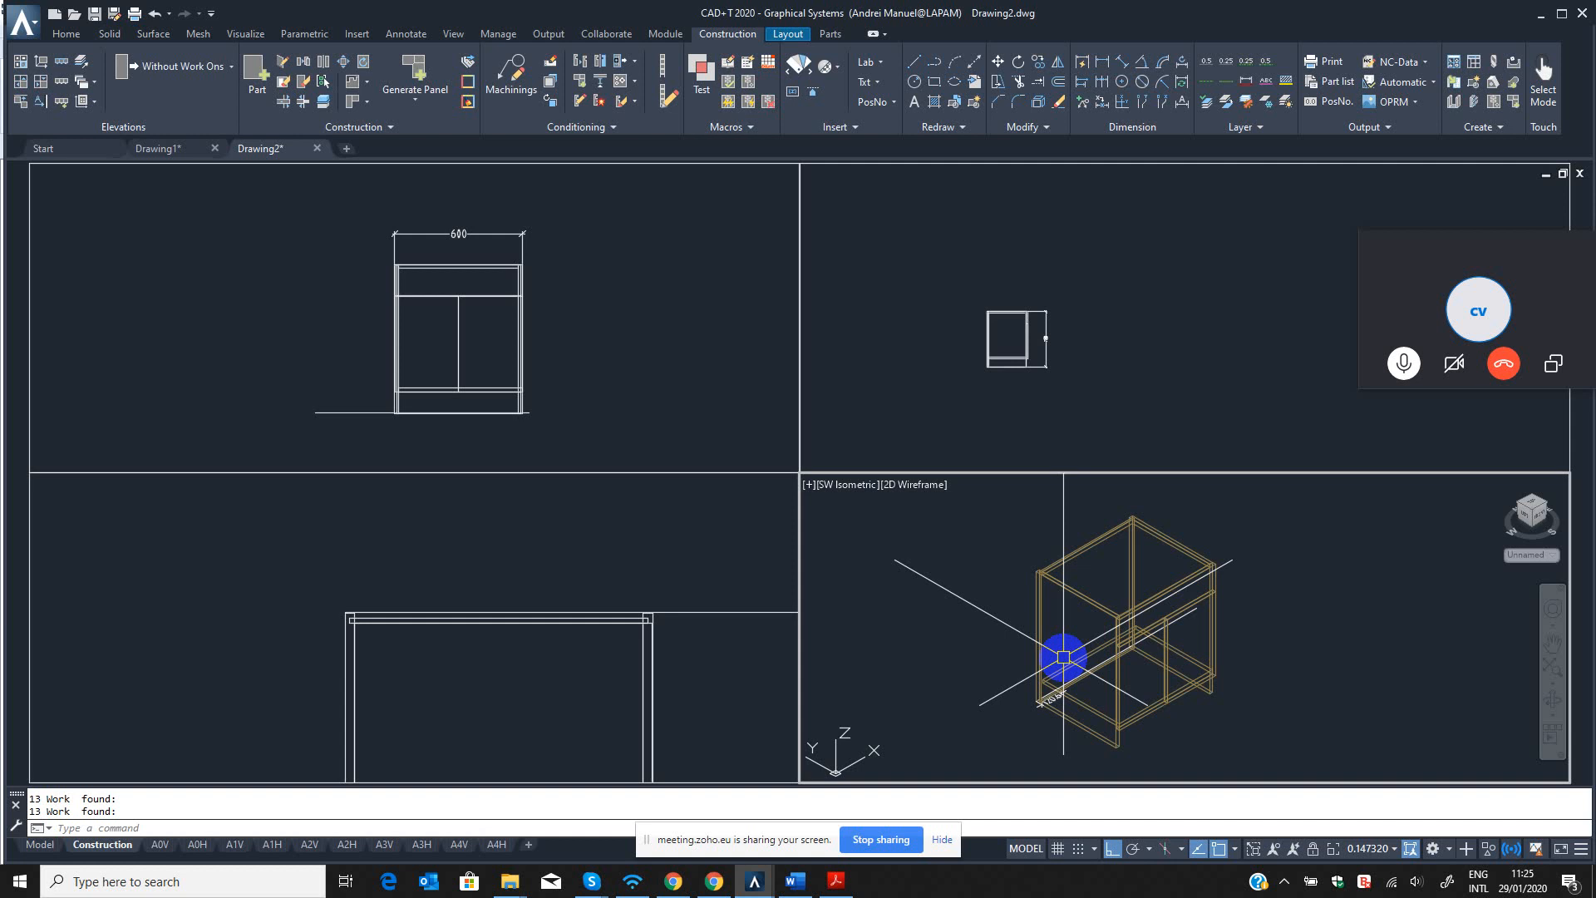
scroll(1119, 666, up, 4)
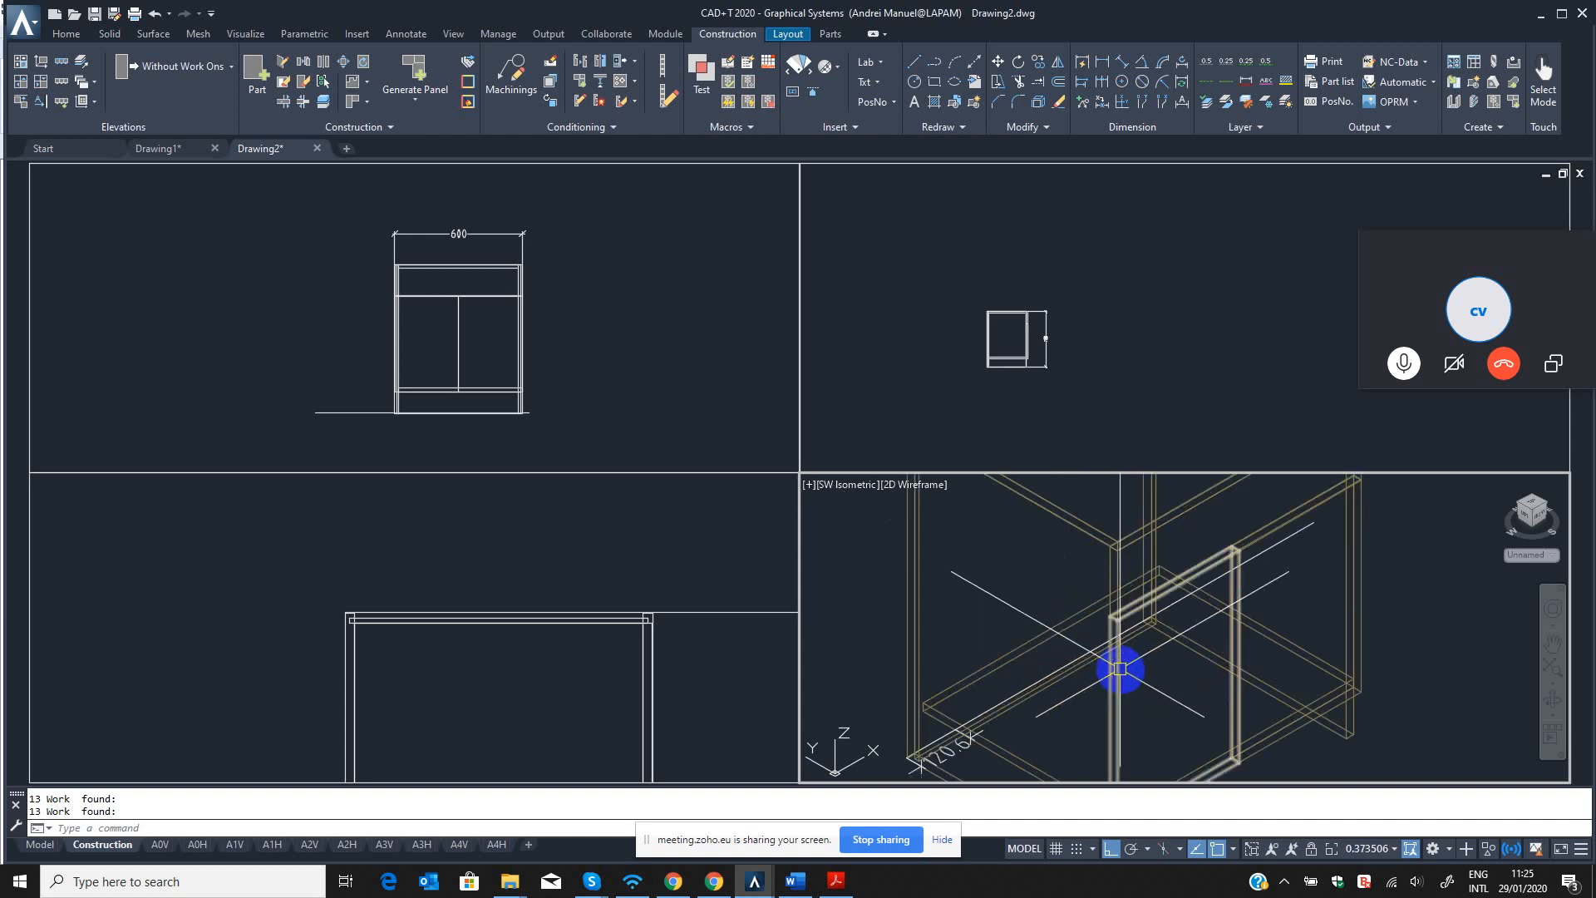
scroll(1154, 720, down, 4)
middle_drag(1155, 720, 1156, 721)
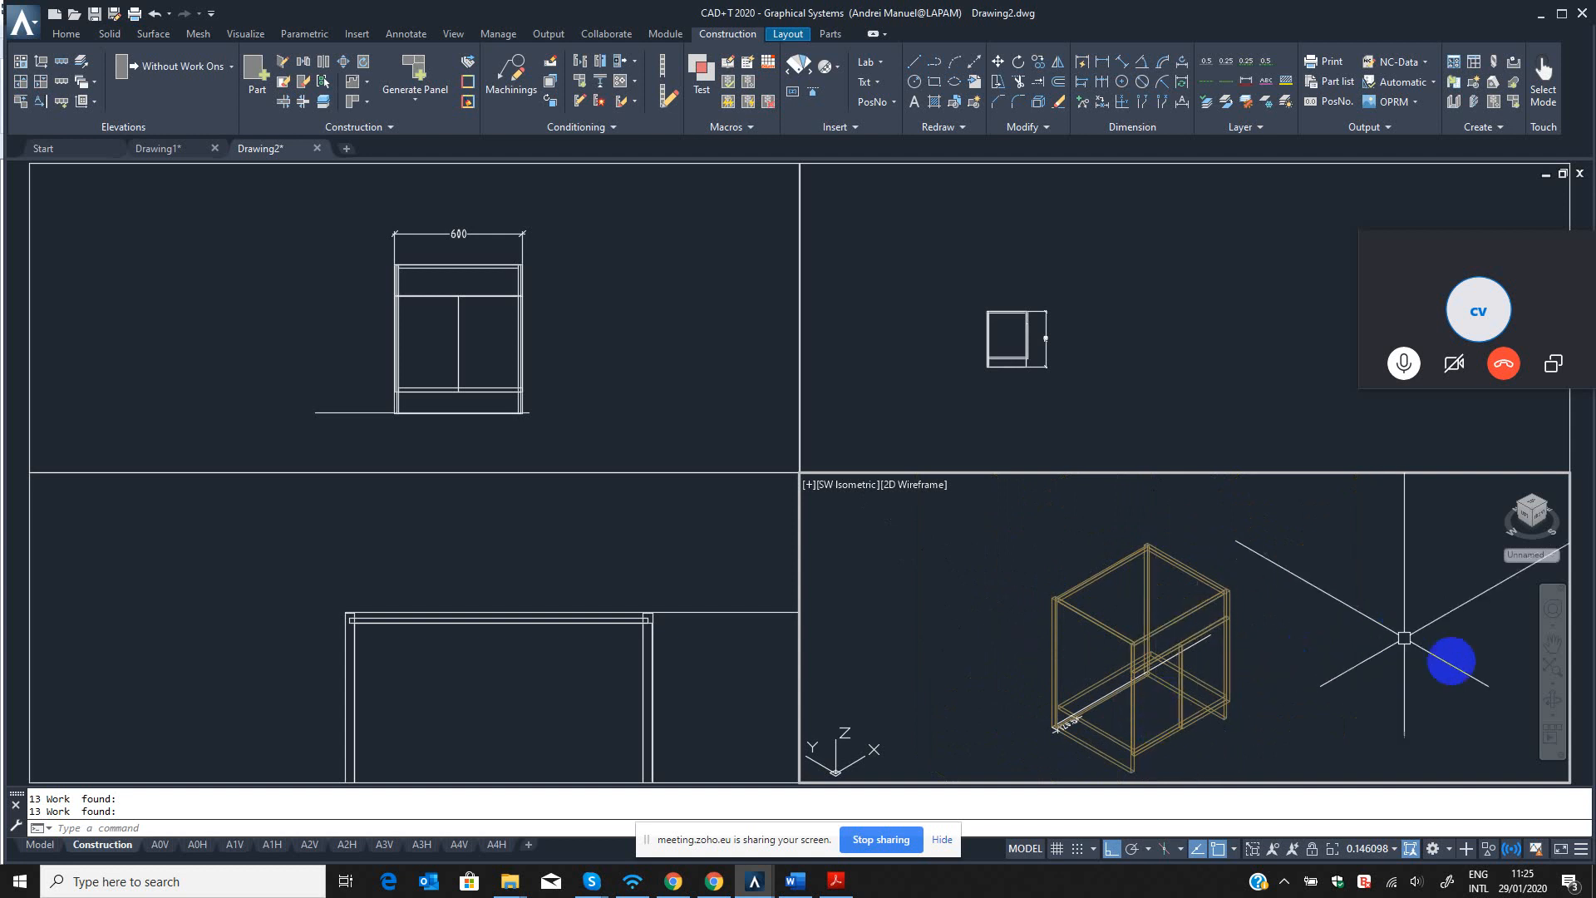
click(1553, 701)
scroll(1212, 695, up, 3)
drag(1212, 695, 1220, 651)
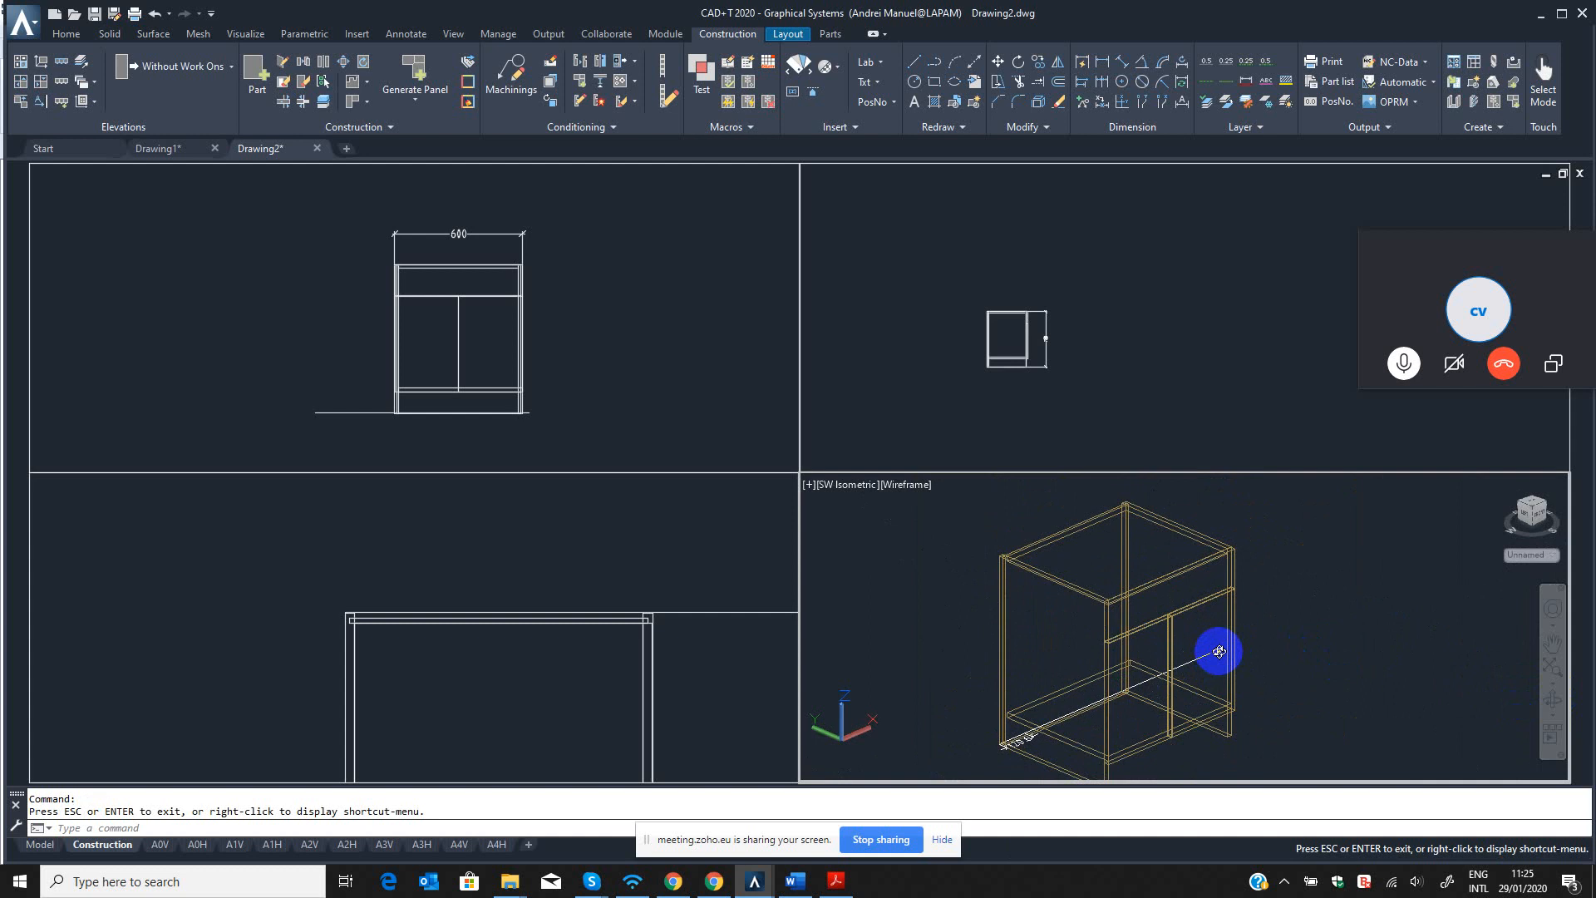
mouse_move(1219, 651)
mouse_down()
mouse_move(1179, 645)
mouse_move(1224, 636)
mouse_move(1133, 635)
mouse_move(1205, 645)
mouse_move(1210, 662)
mouse_move(1208, 645)
mouse_up()
scroll(1203, 655, down, 2)
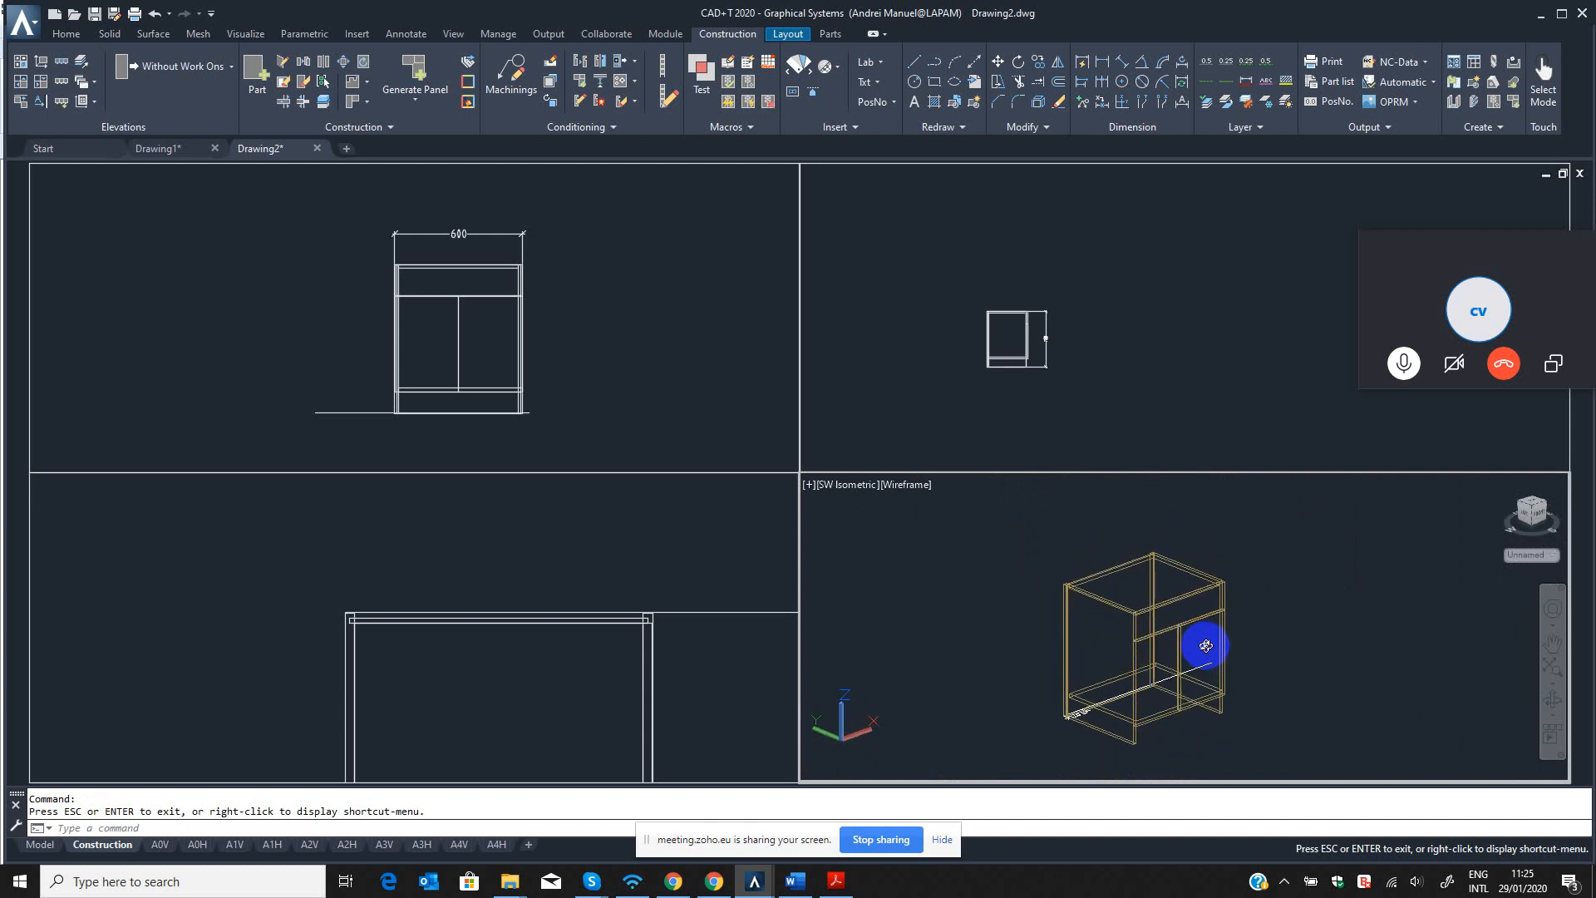
key(Escape)
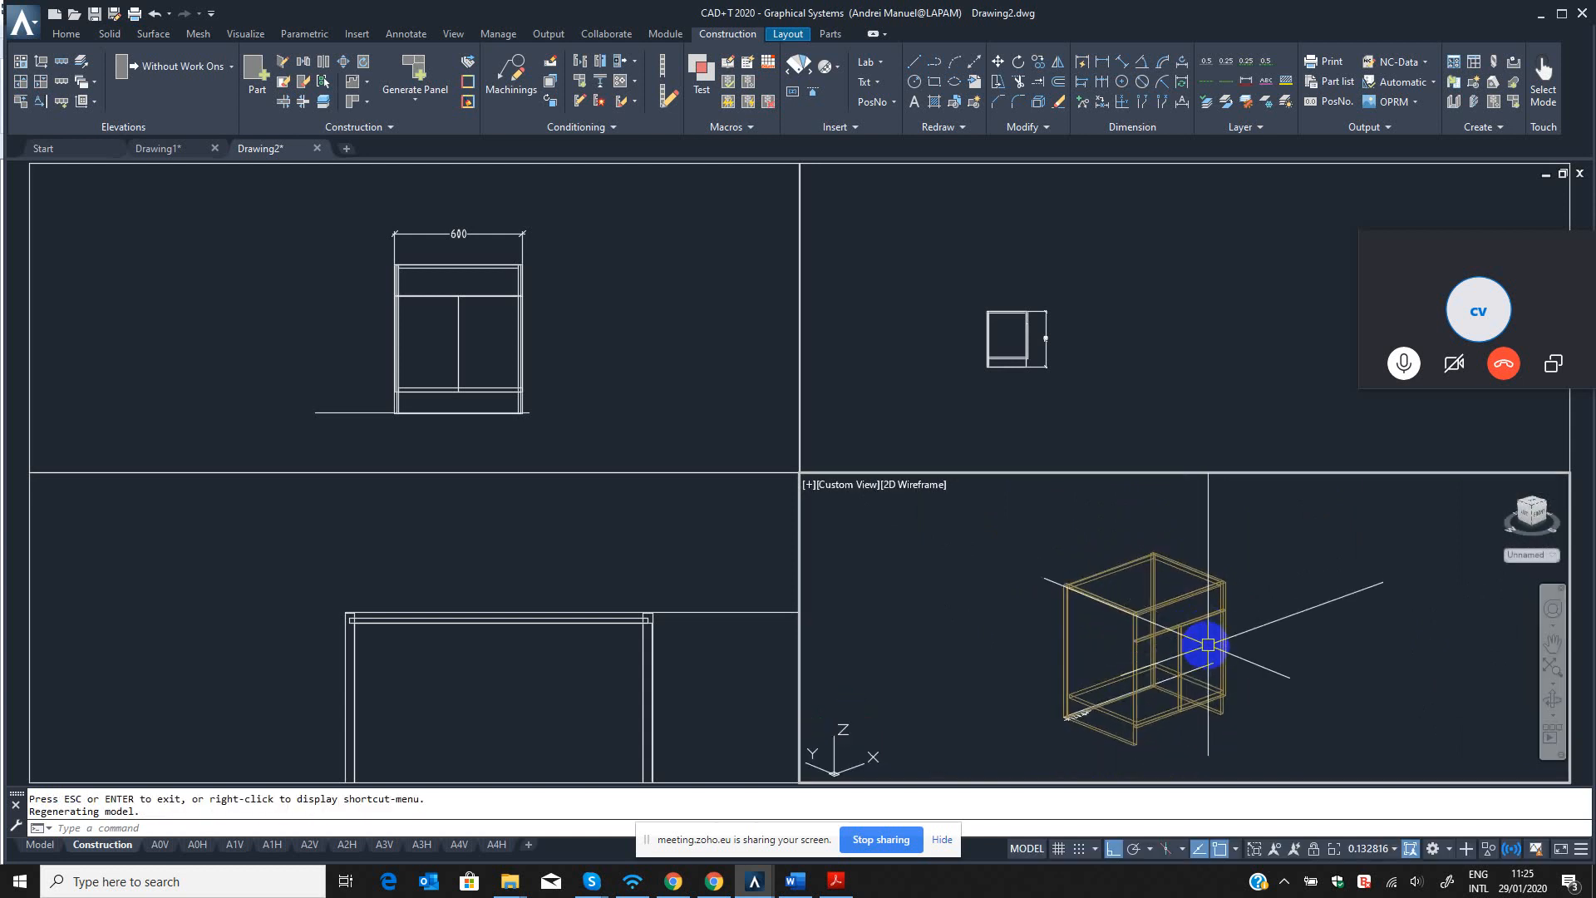
scroll(1205, 645, up, 2)
middle_drag(1205, 646, 1239, 629)
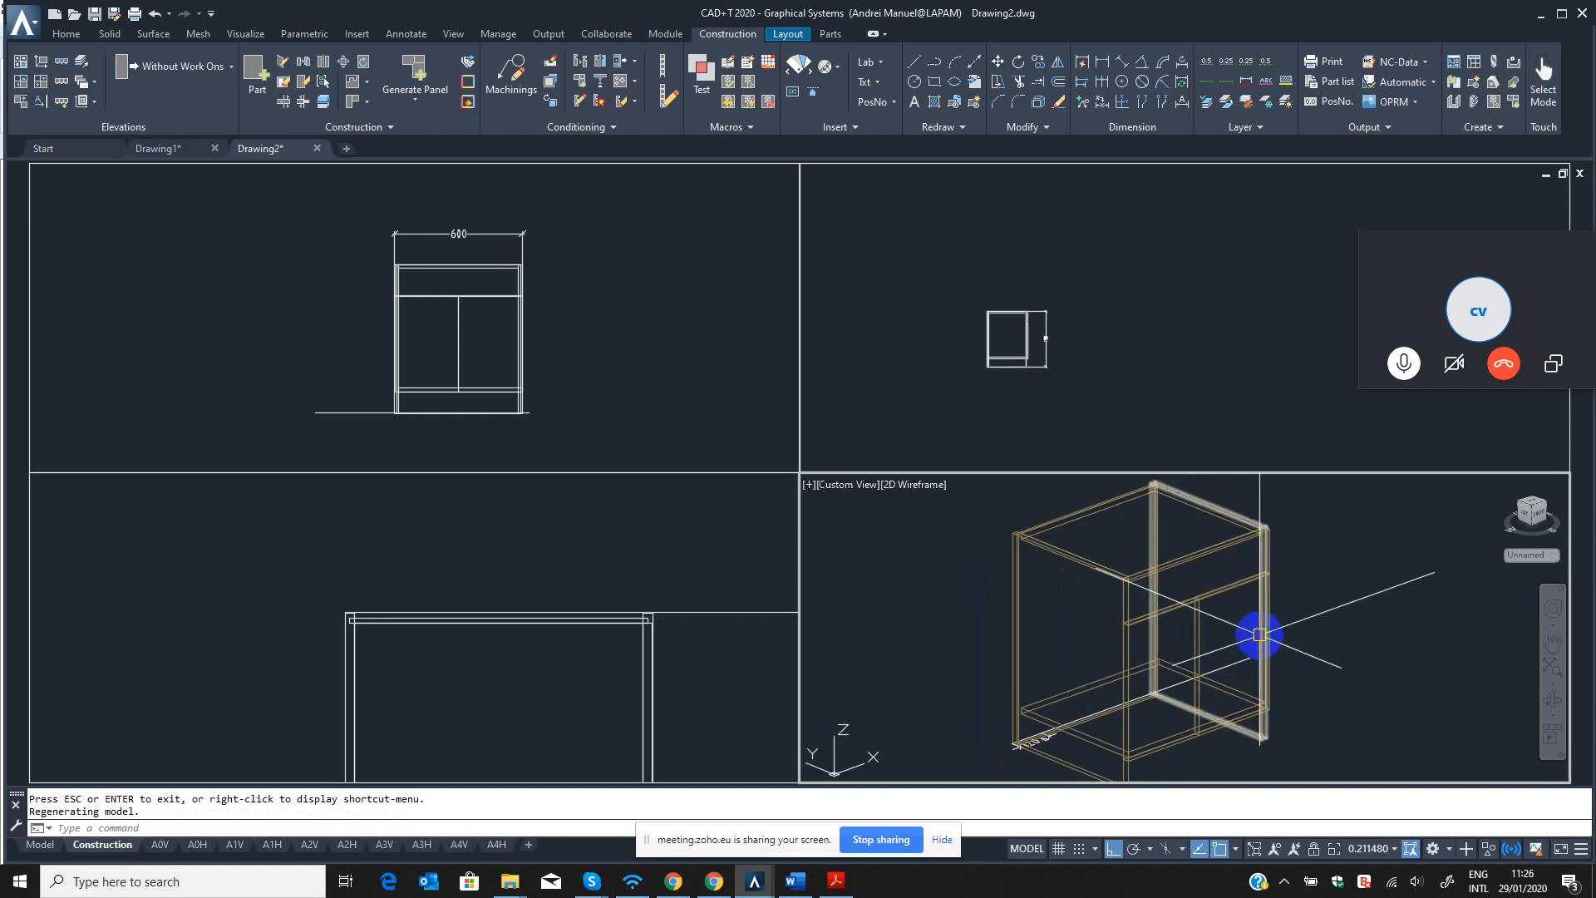
mouse_move(1260, 635)
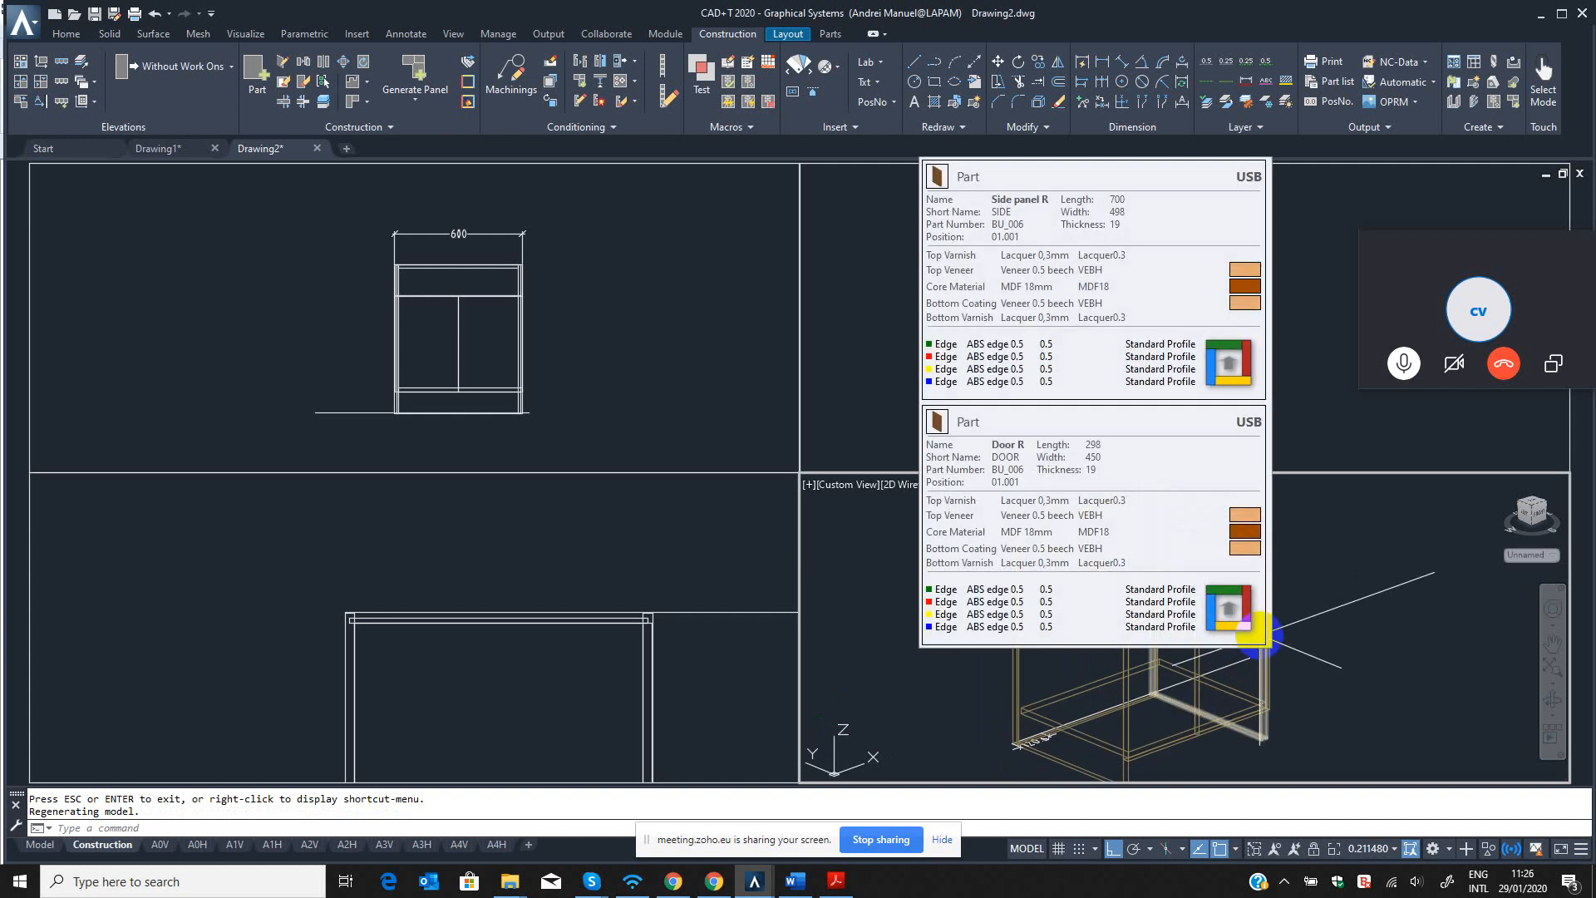
click(726, 517)
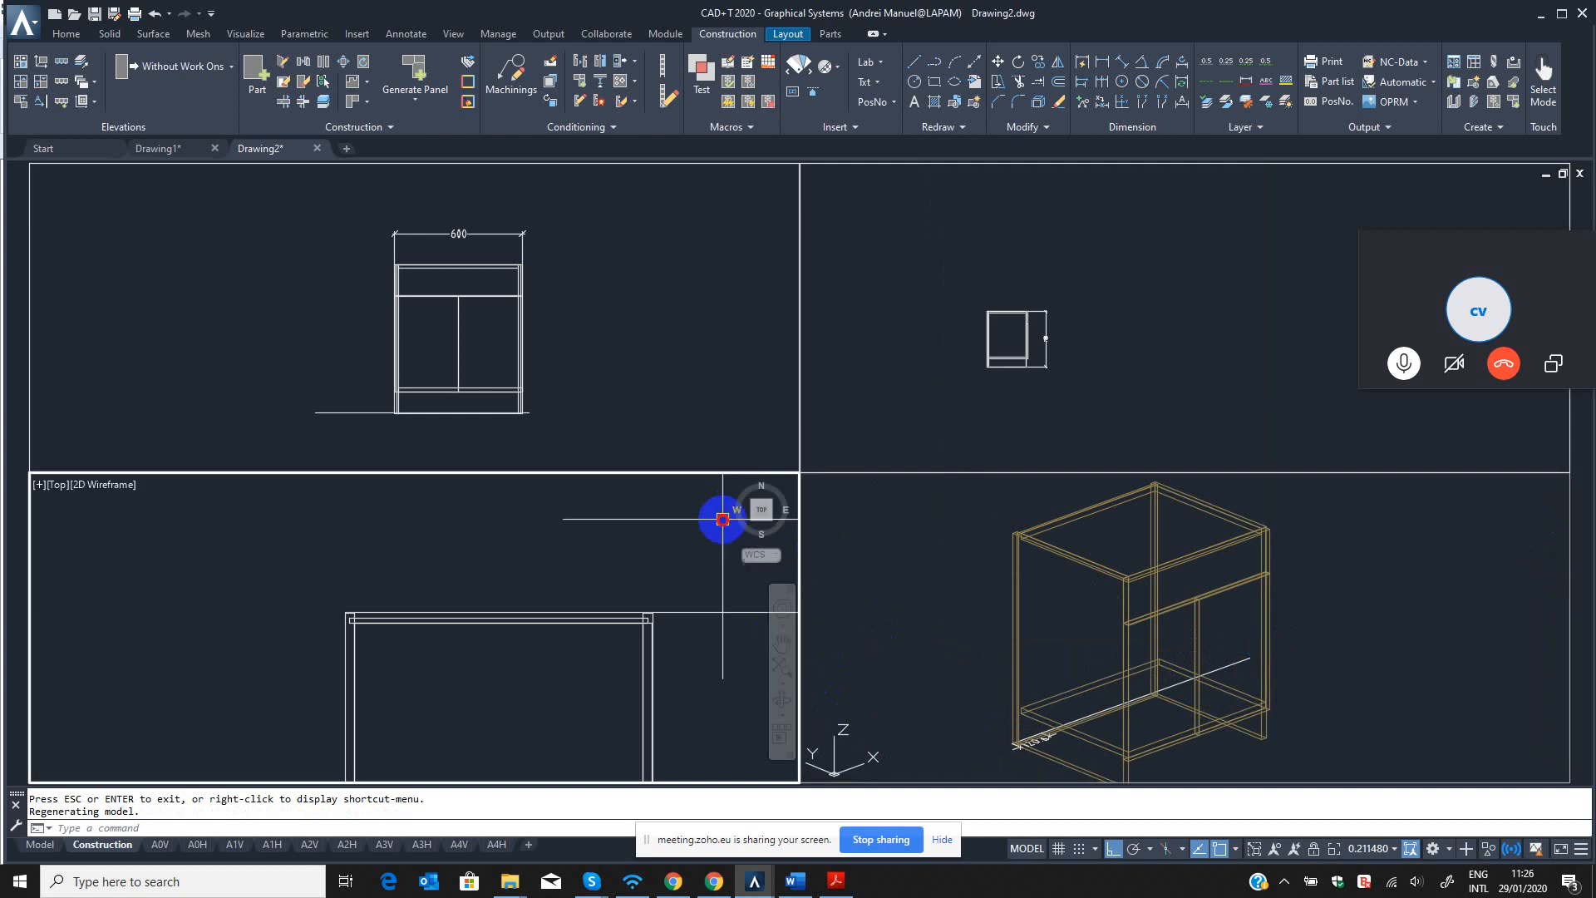
Orbit the cabinet slightly in the custom-view viewport and examine it up close and as a whole.
click(656, 346)
click(952, 274)
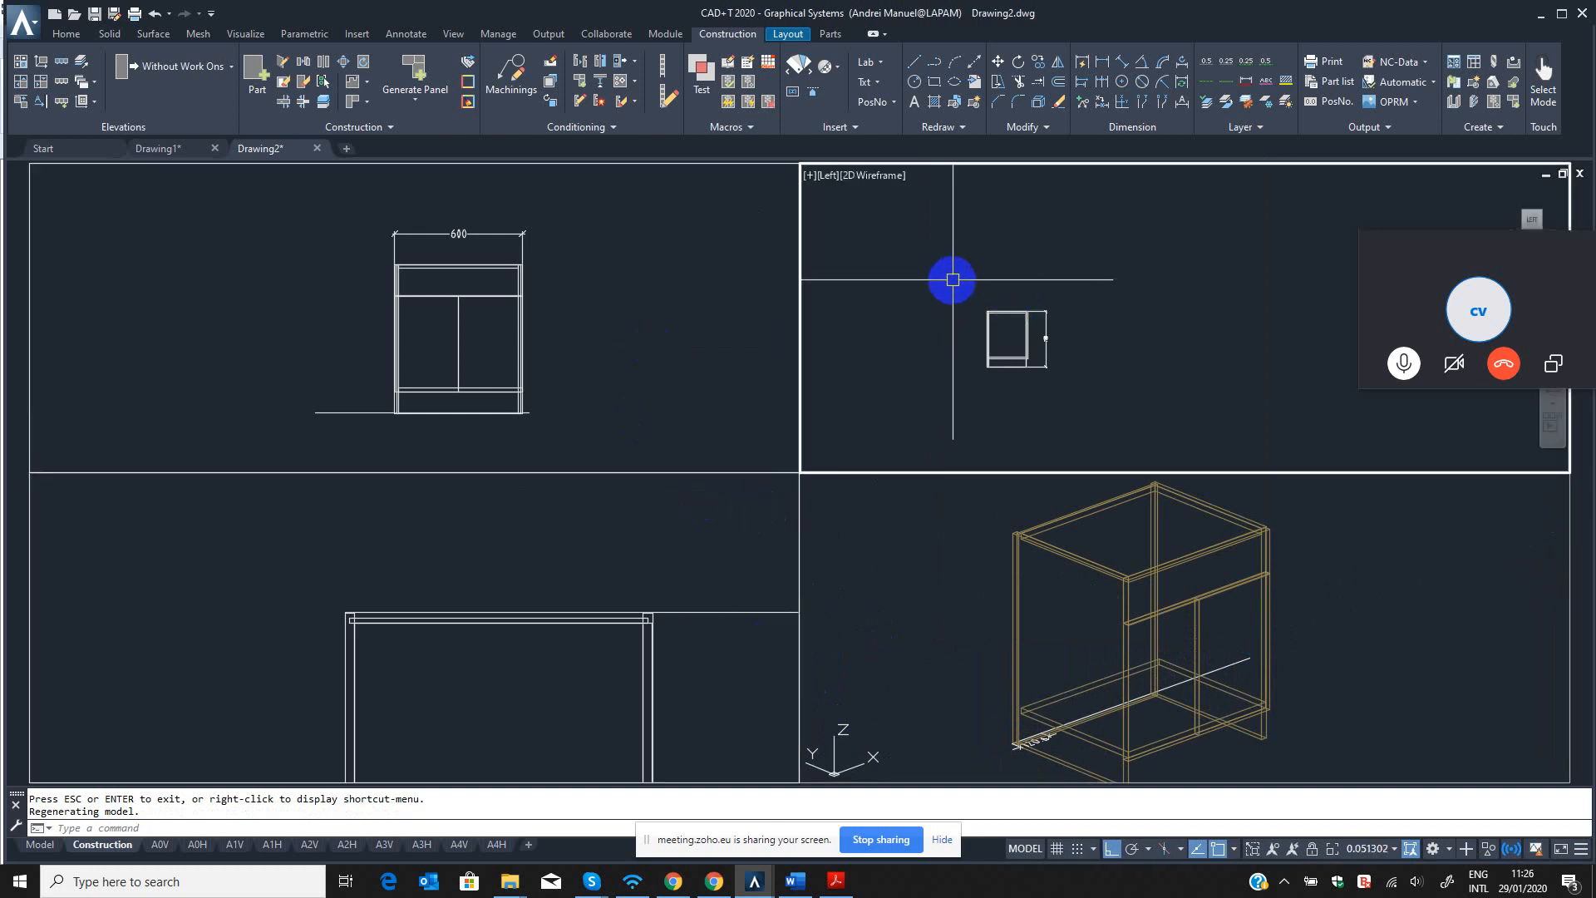
click(705, 313)
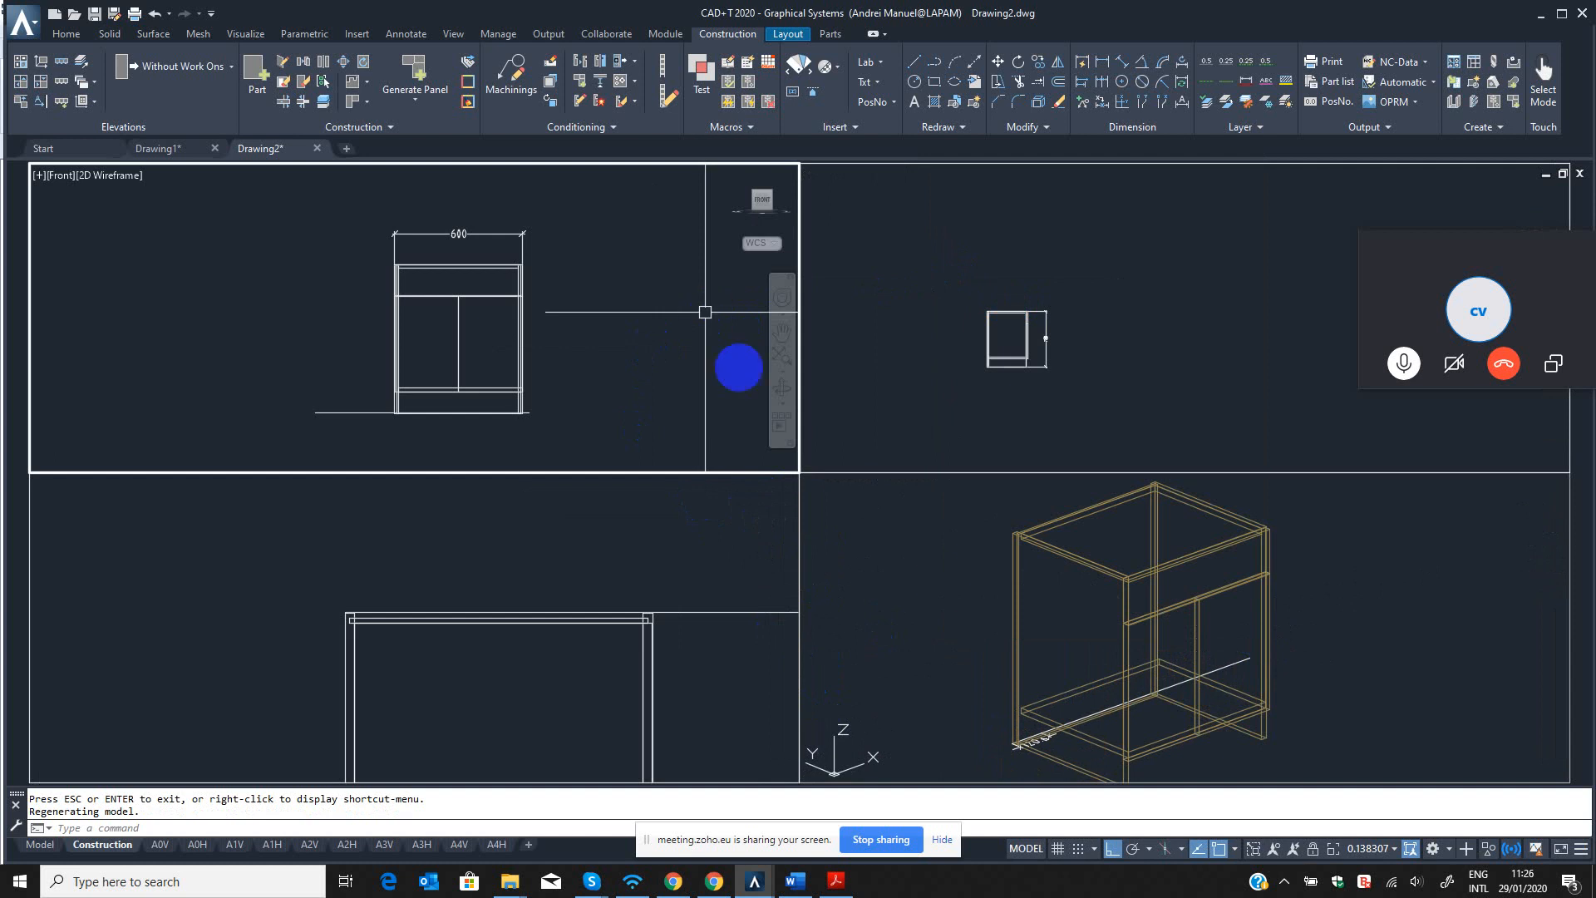
click(951, 595)
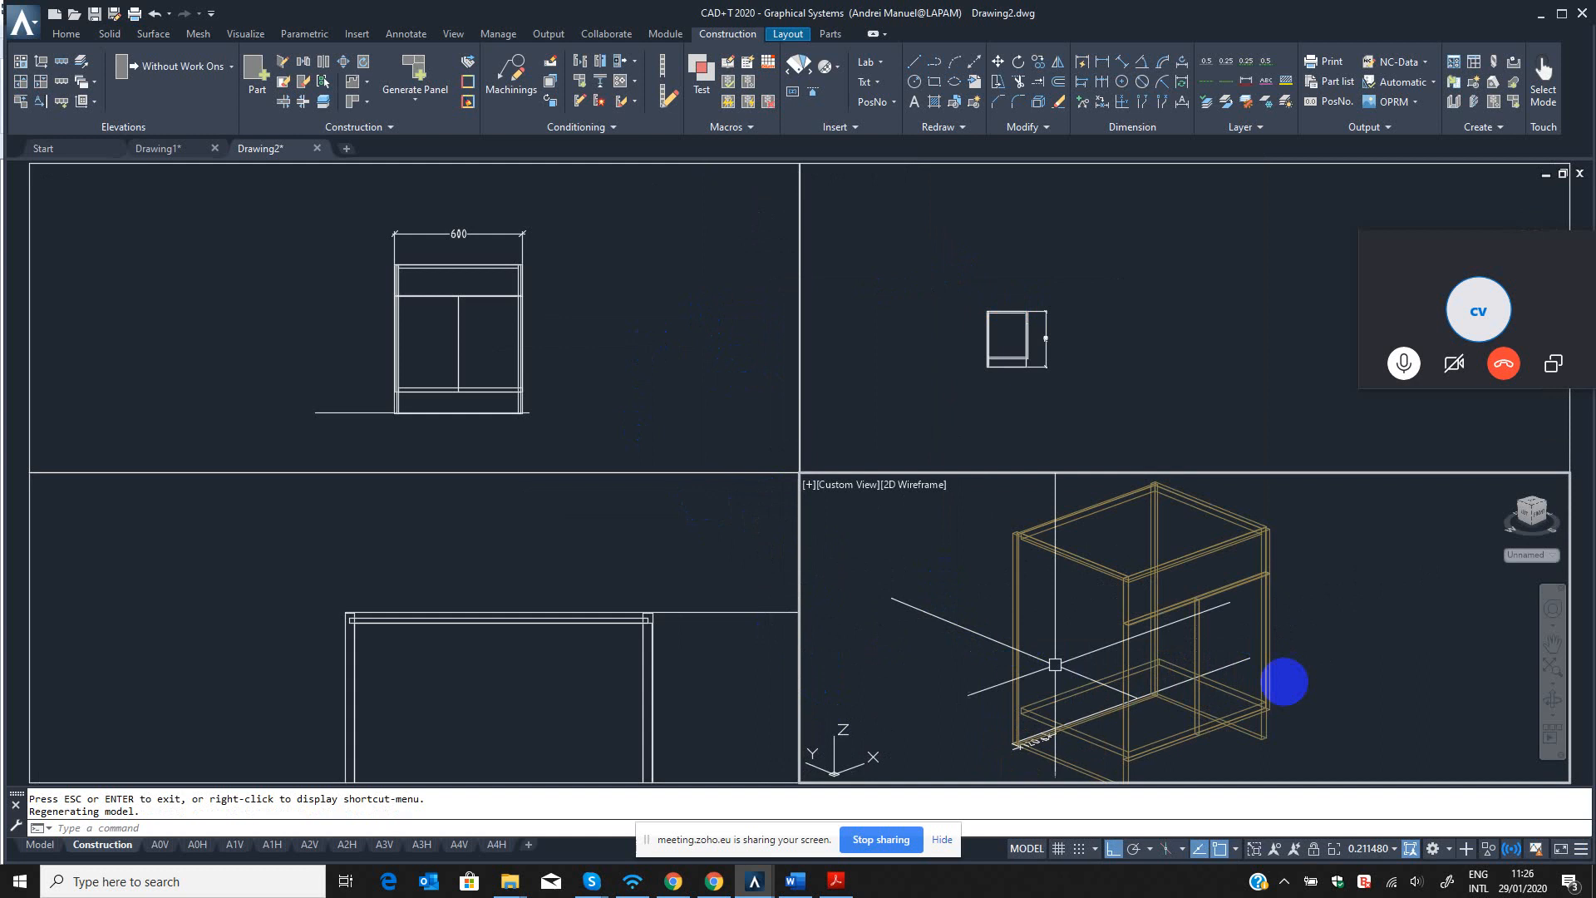
click(1551, 700)
scroll(1187, 678, up, 2)
drag(1190, 633, 1194, 640)
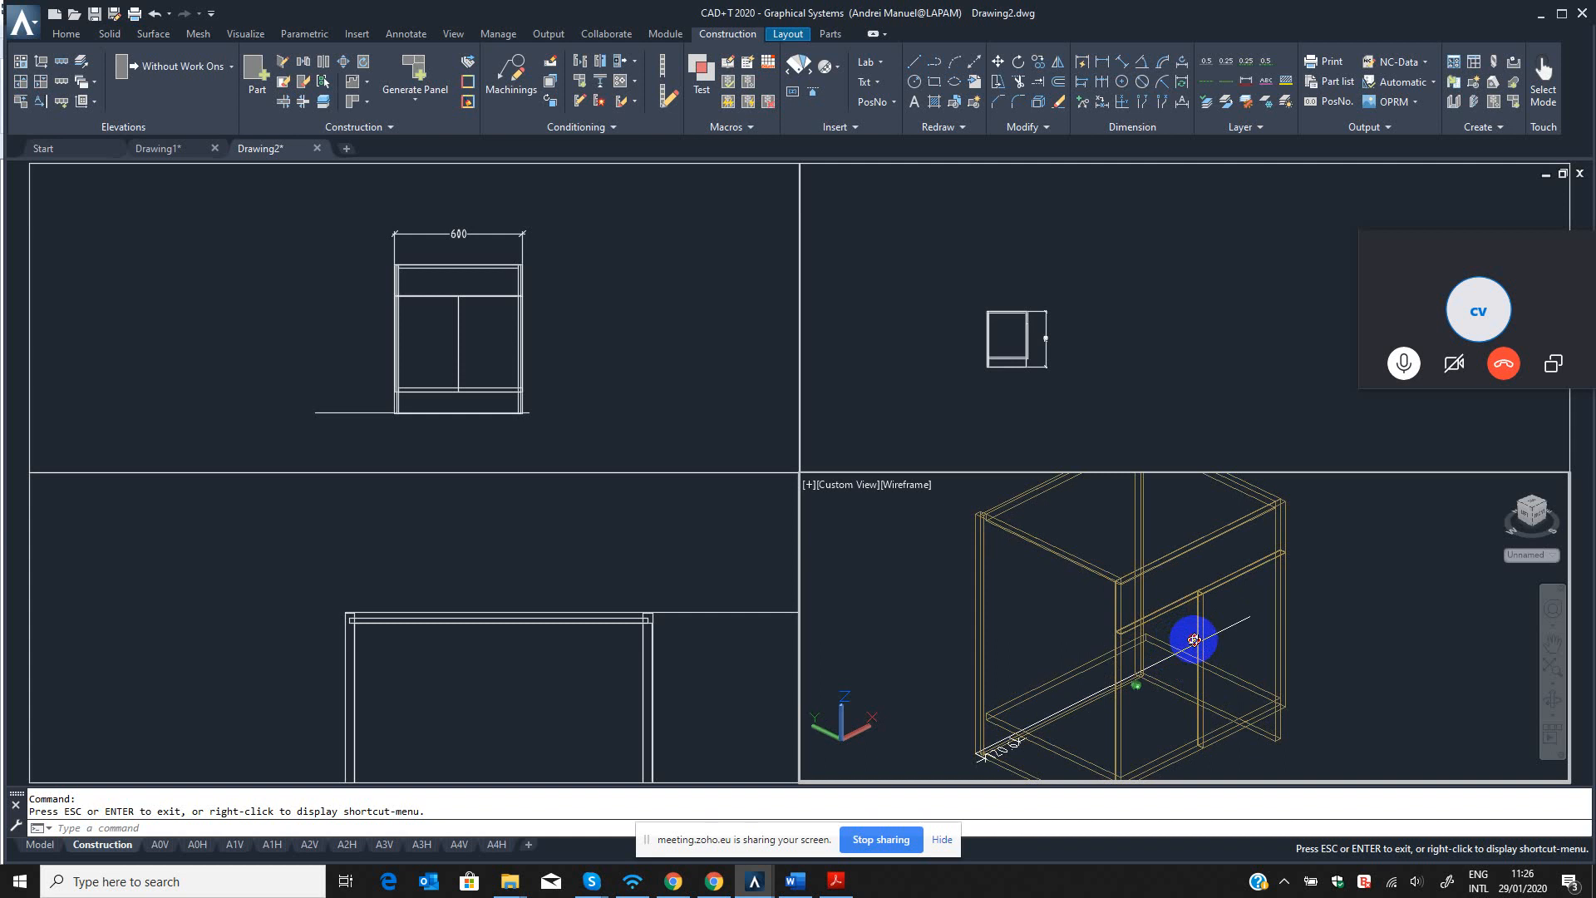
mouse_move(1194, 640)
mouse_down()
mouse_move(1203, 621)
mouse_move(1176, 634)
mouse_up()
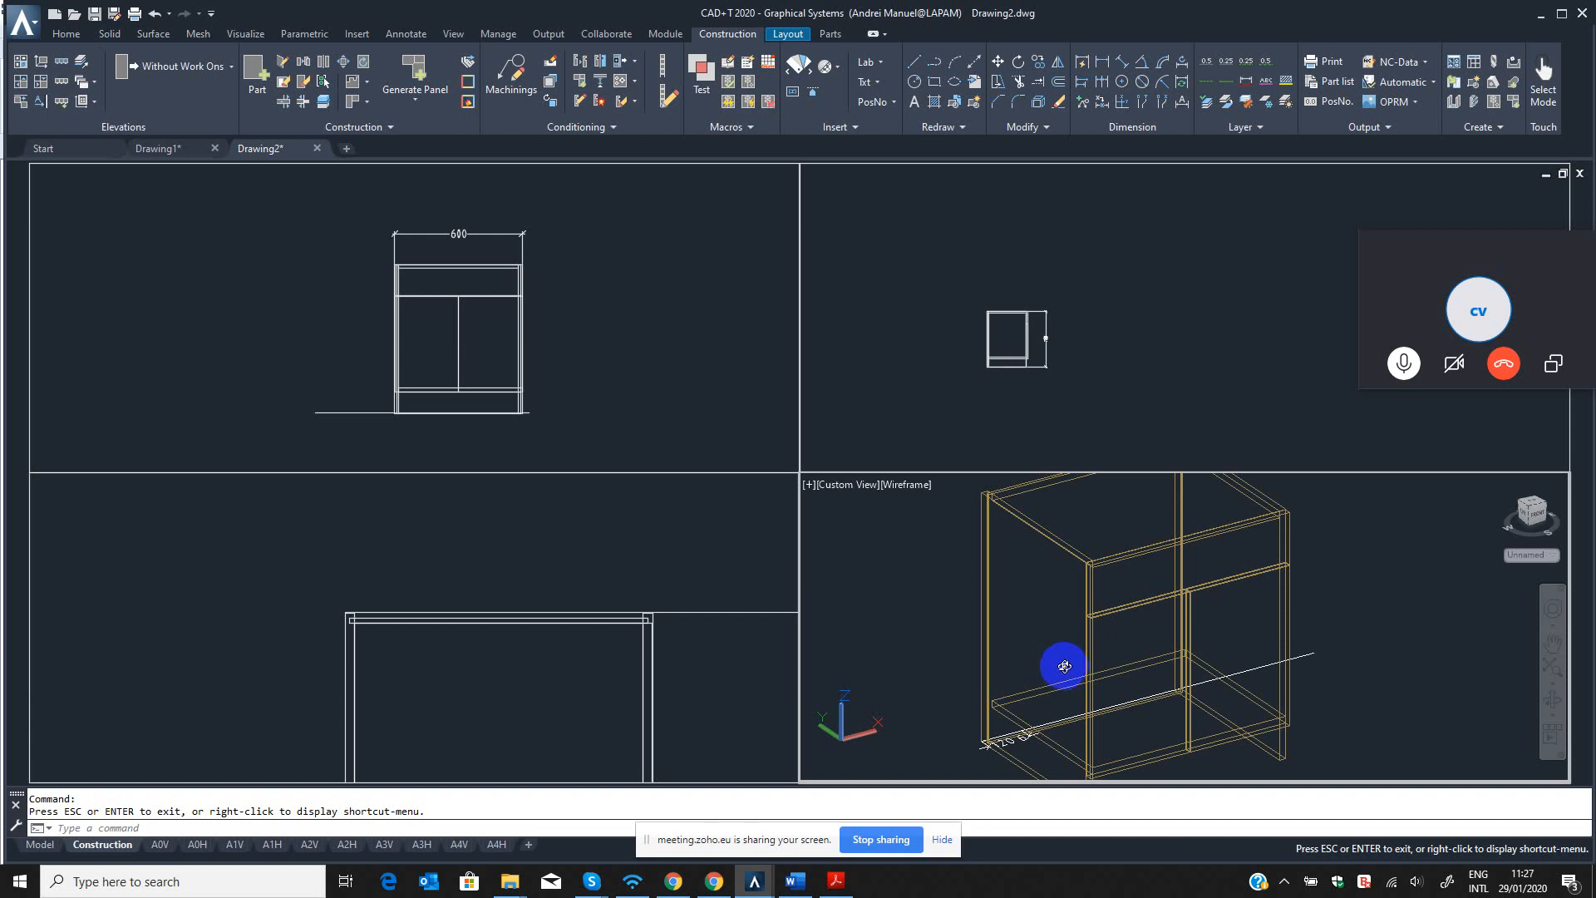
drag(1058, 662, 1146, 657)
shift+middle_drag(1146, 657, 1095, 679)
scroll(1095, 679, down, 3)
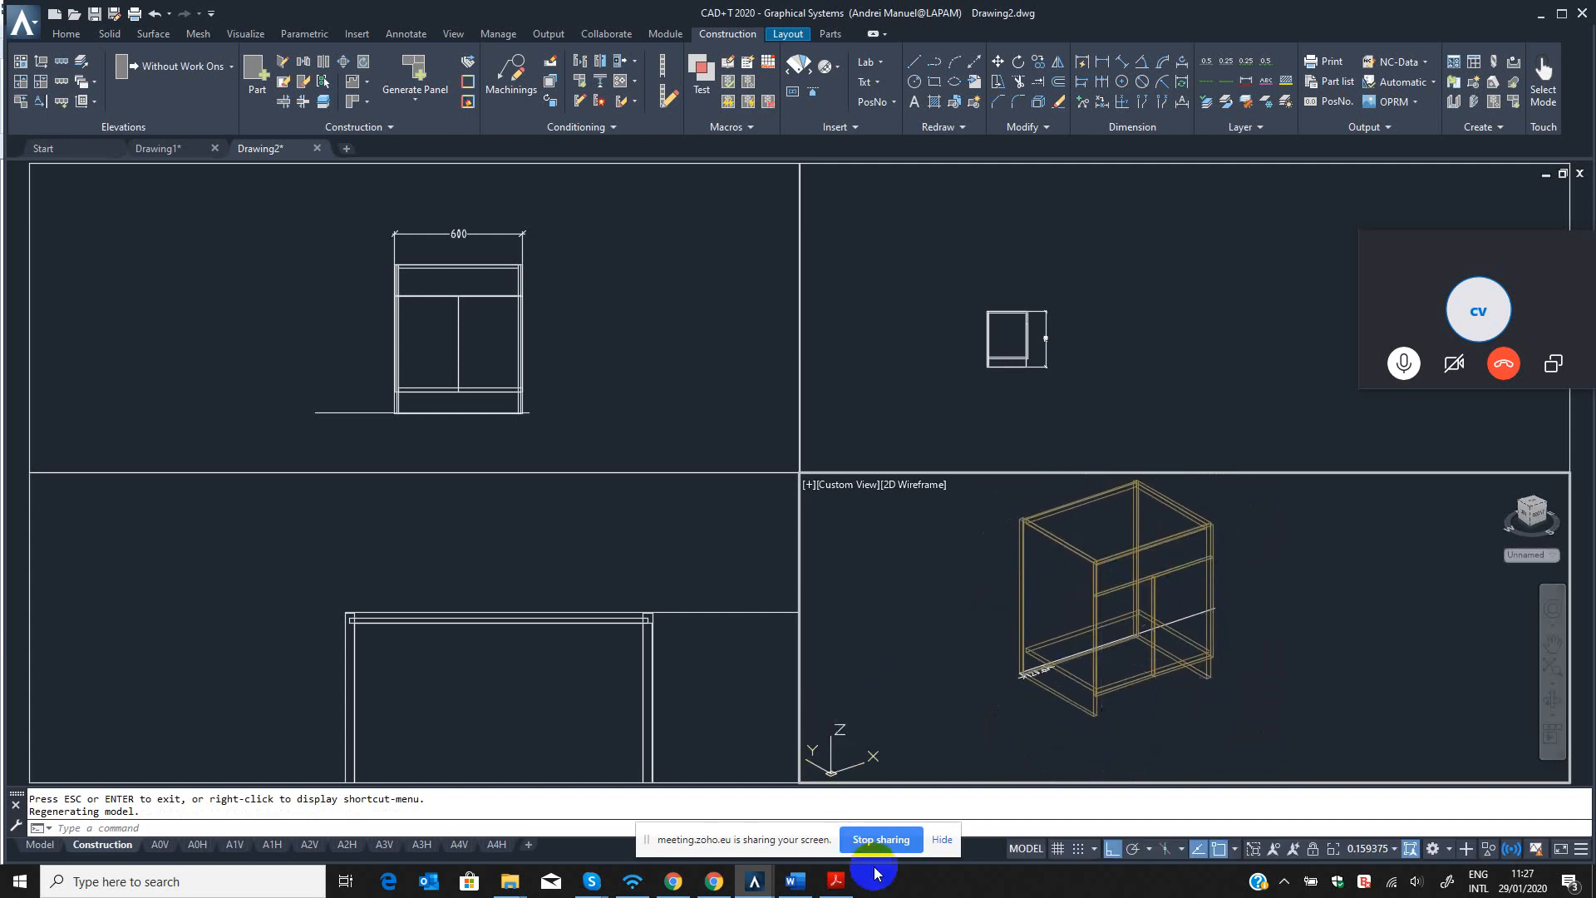
Switch to the training plan in Word and review the two completed part-creation items and the "Create Cabinet" item.
click(795, 881)
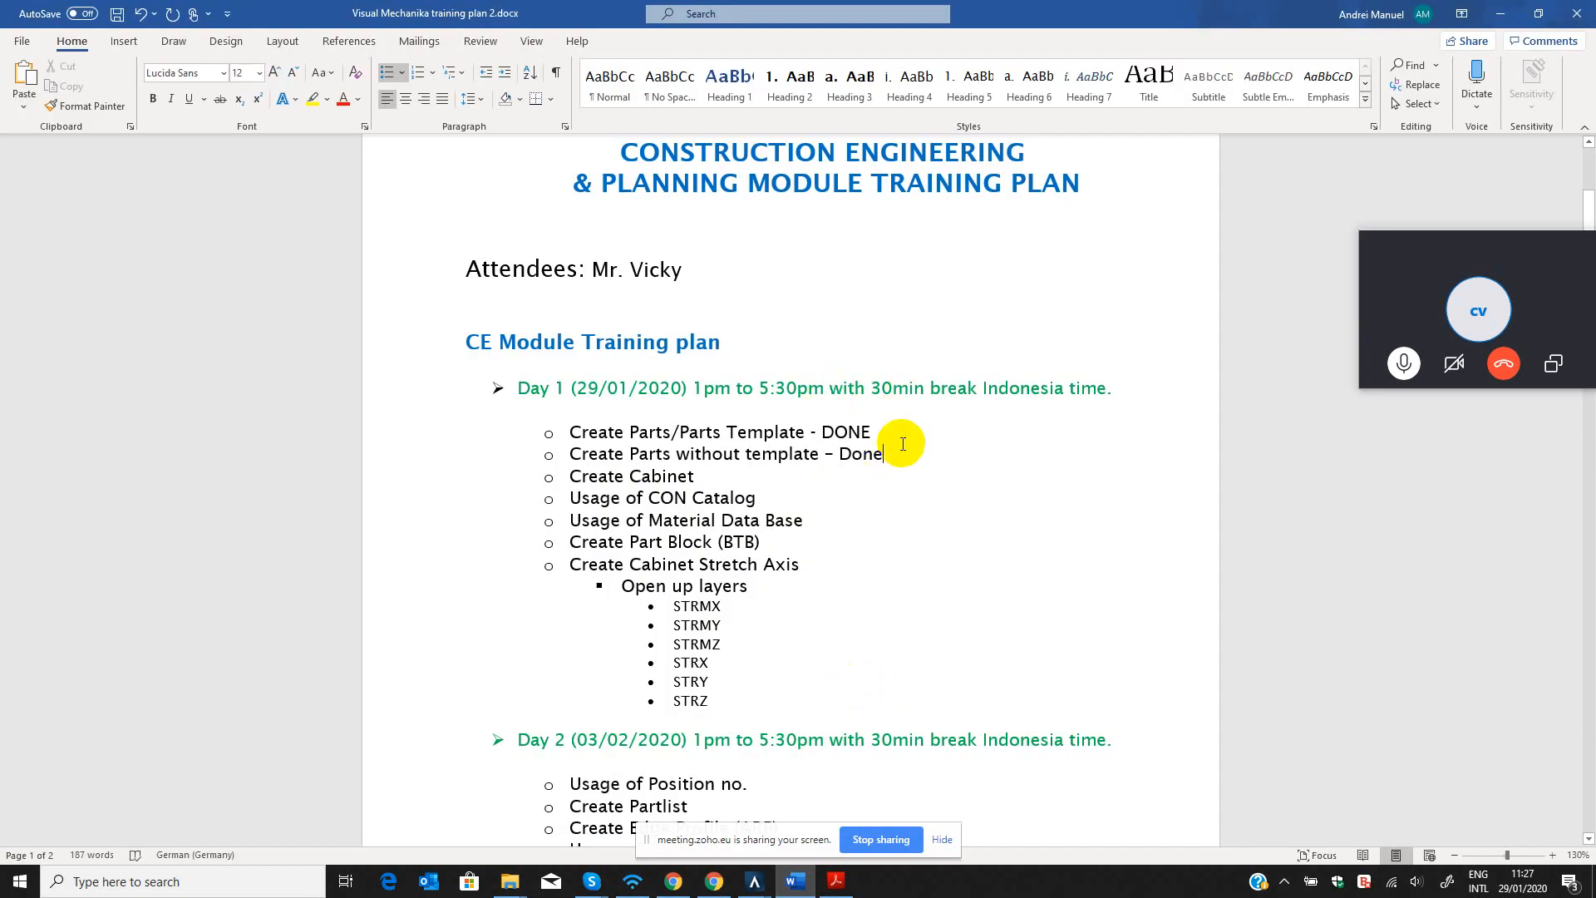
mouse_move(883, 432)
mouse_down()
mouse_move(588, 439)
mouse_move(881, 433)
mouse_up()
click(587, 432)
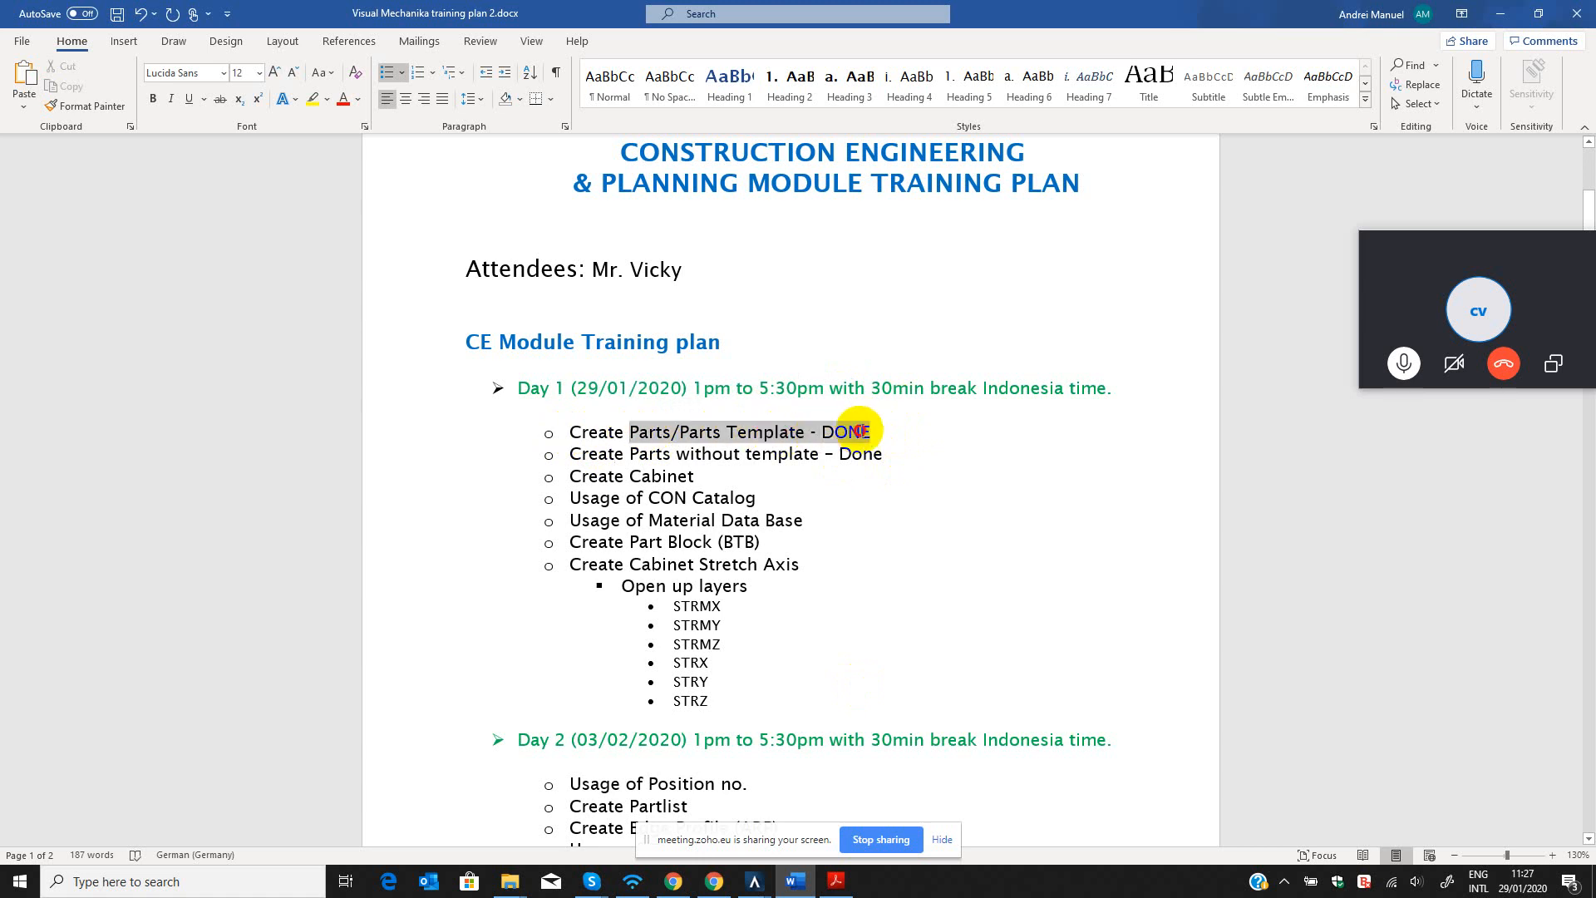
click(892, 432)
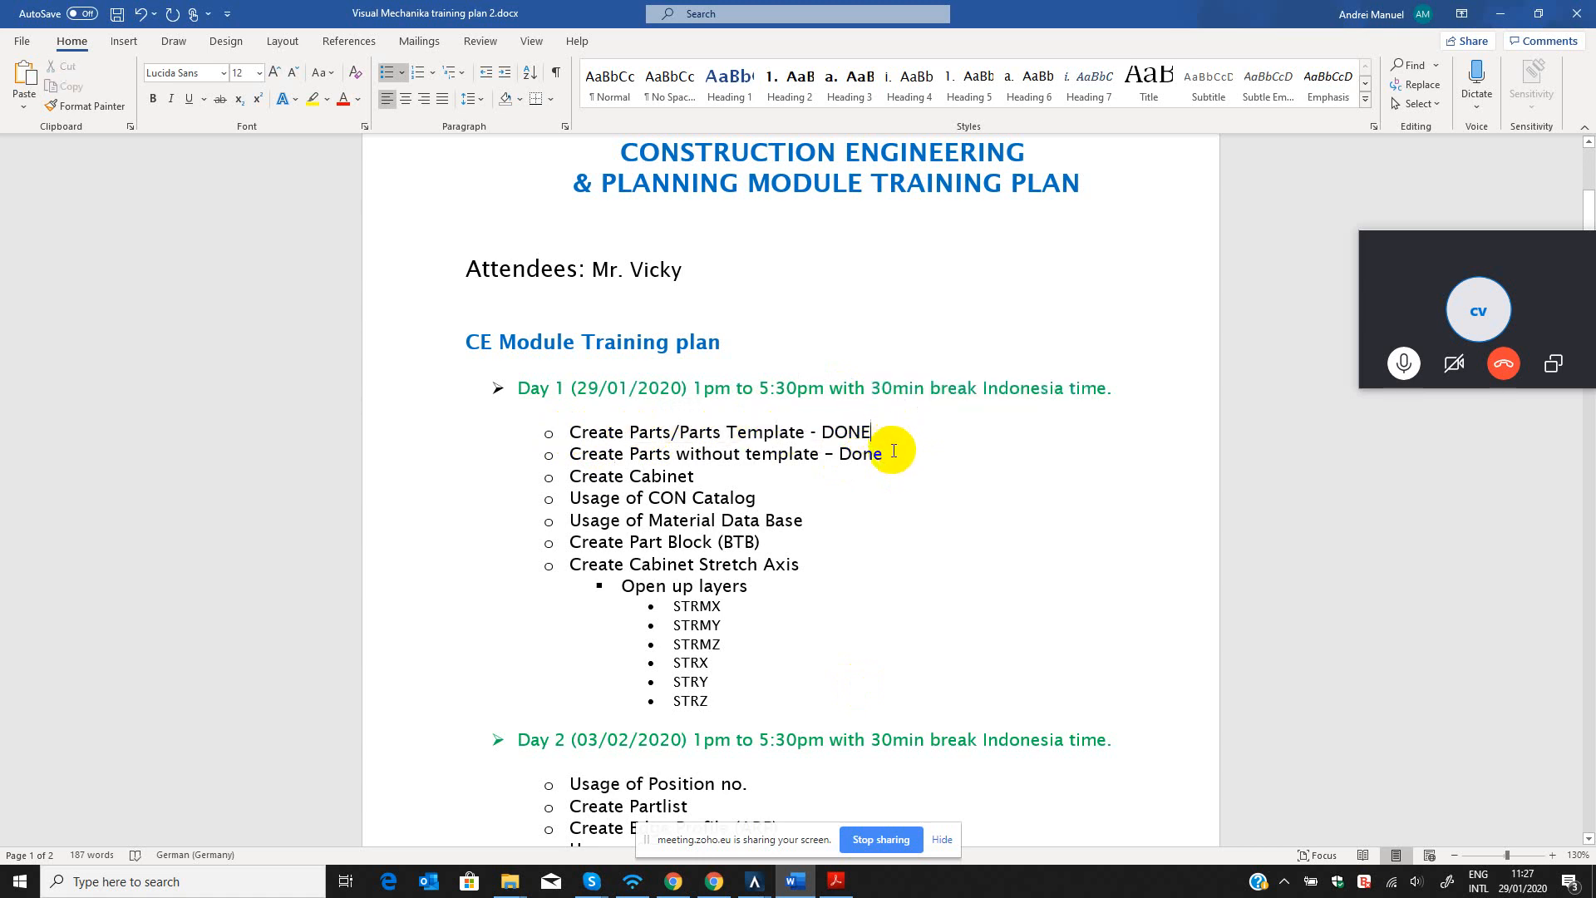
drag(640, 453, 919, 453)
click(919, 453)
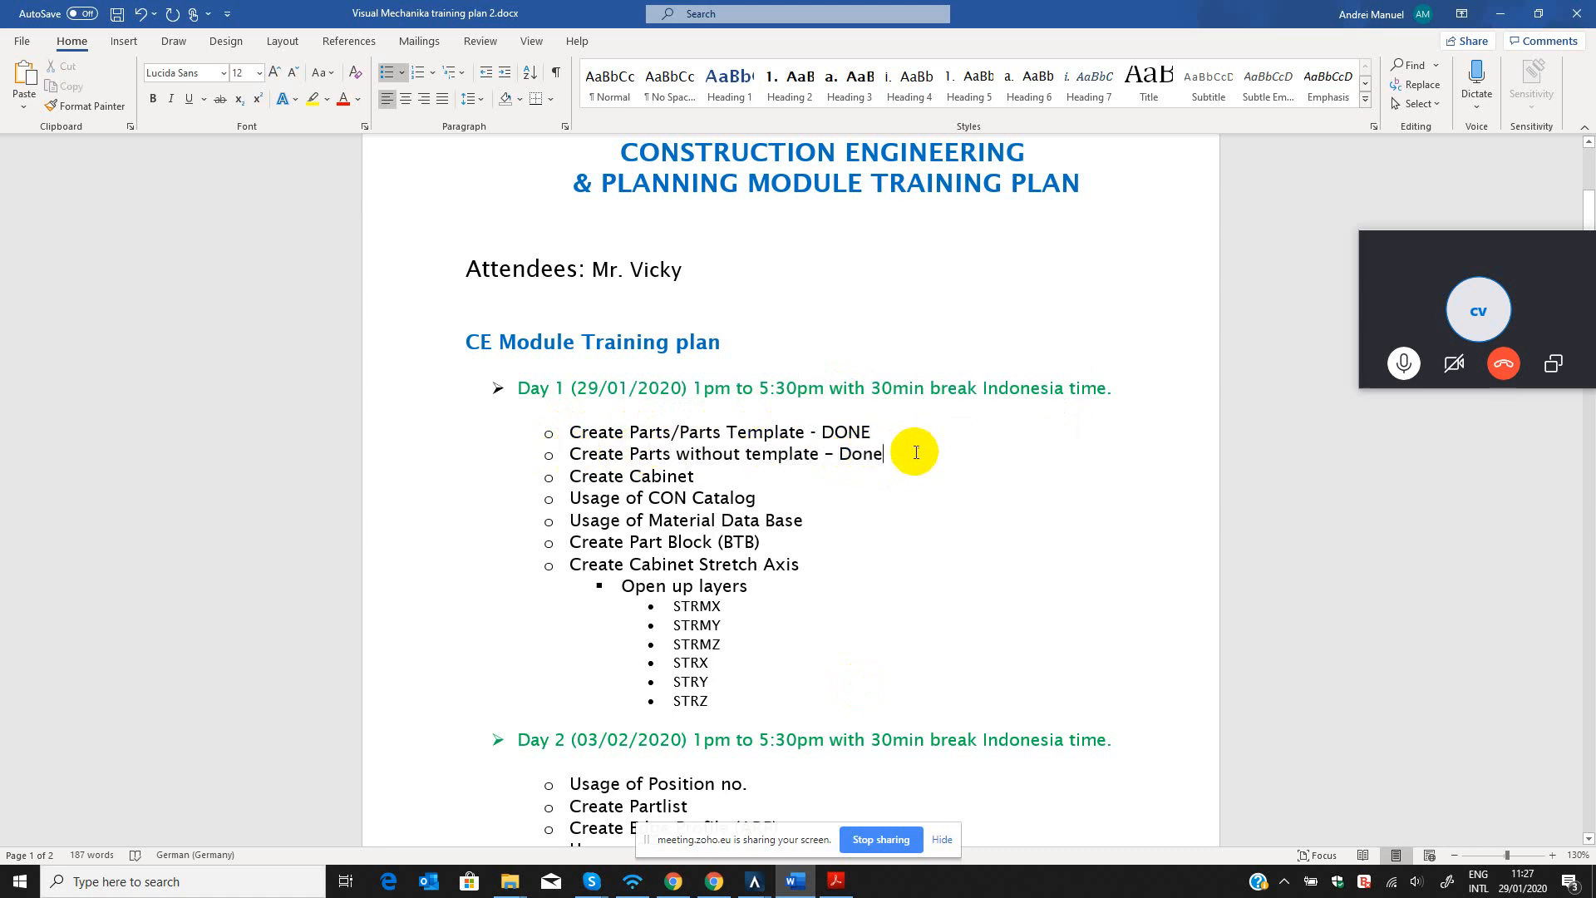
triple_click(667, 476)
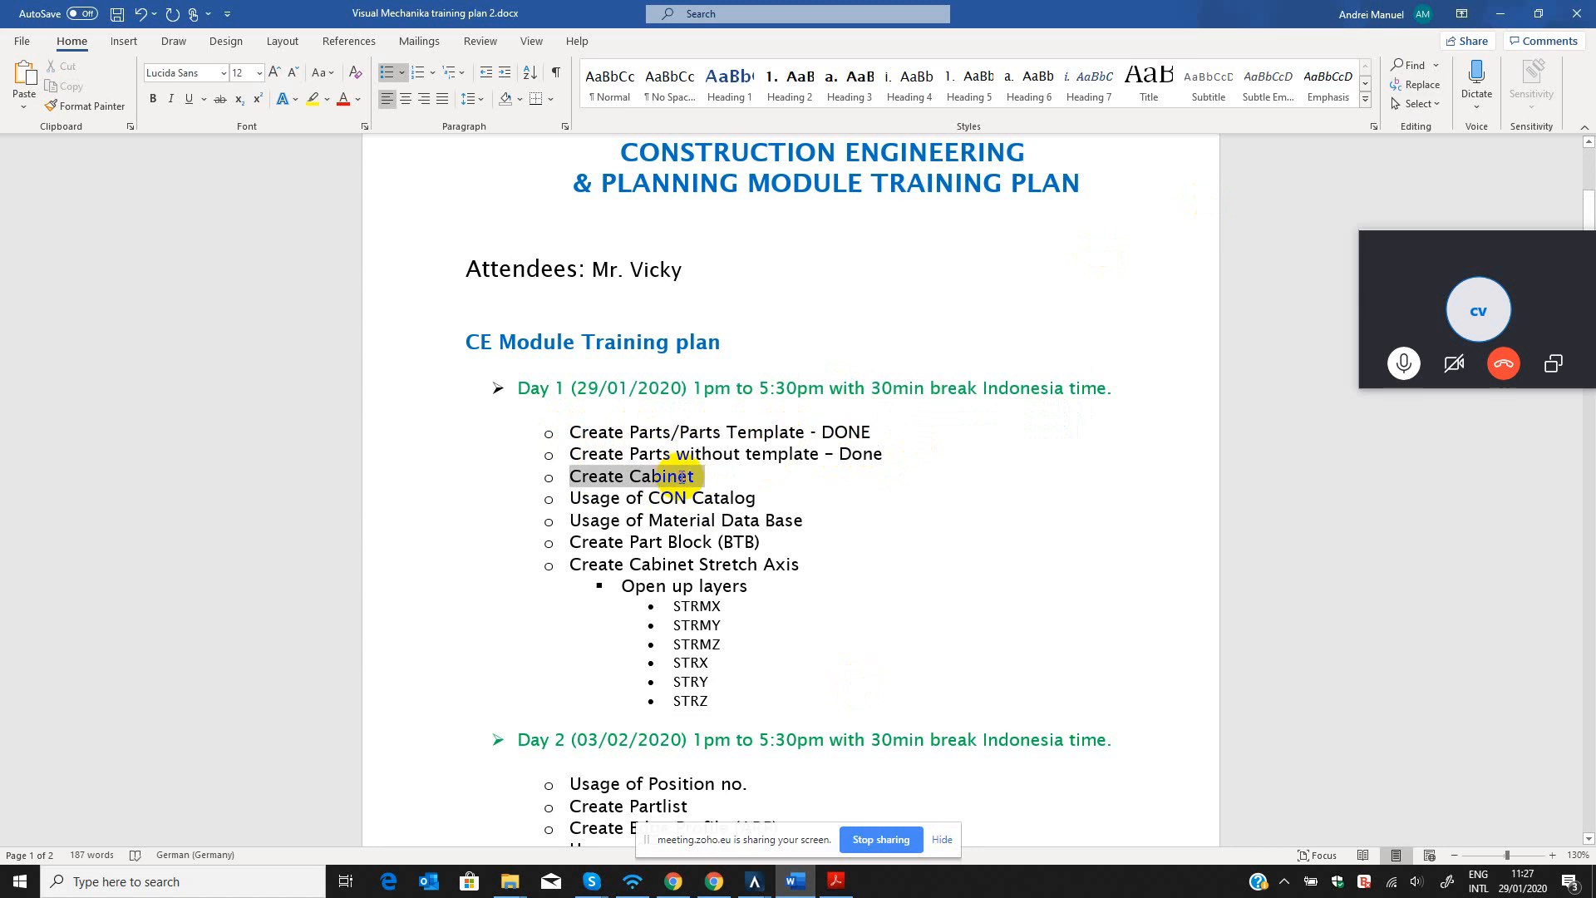
click(696, 475)
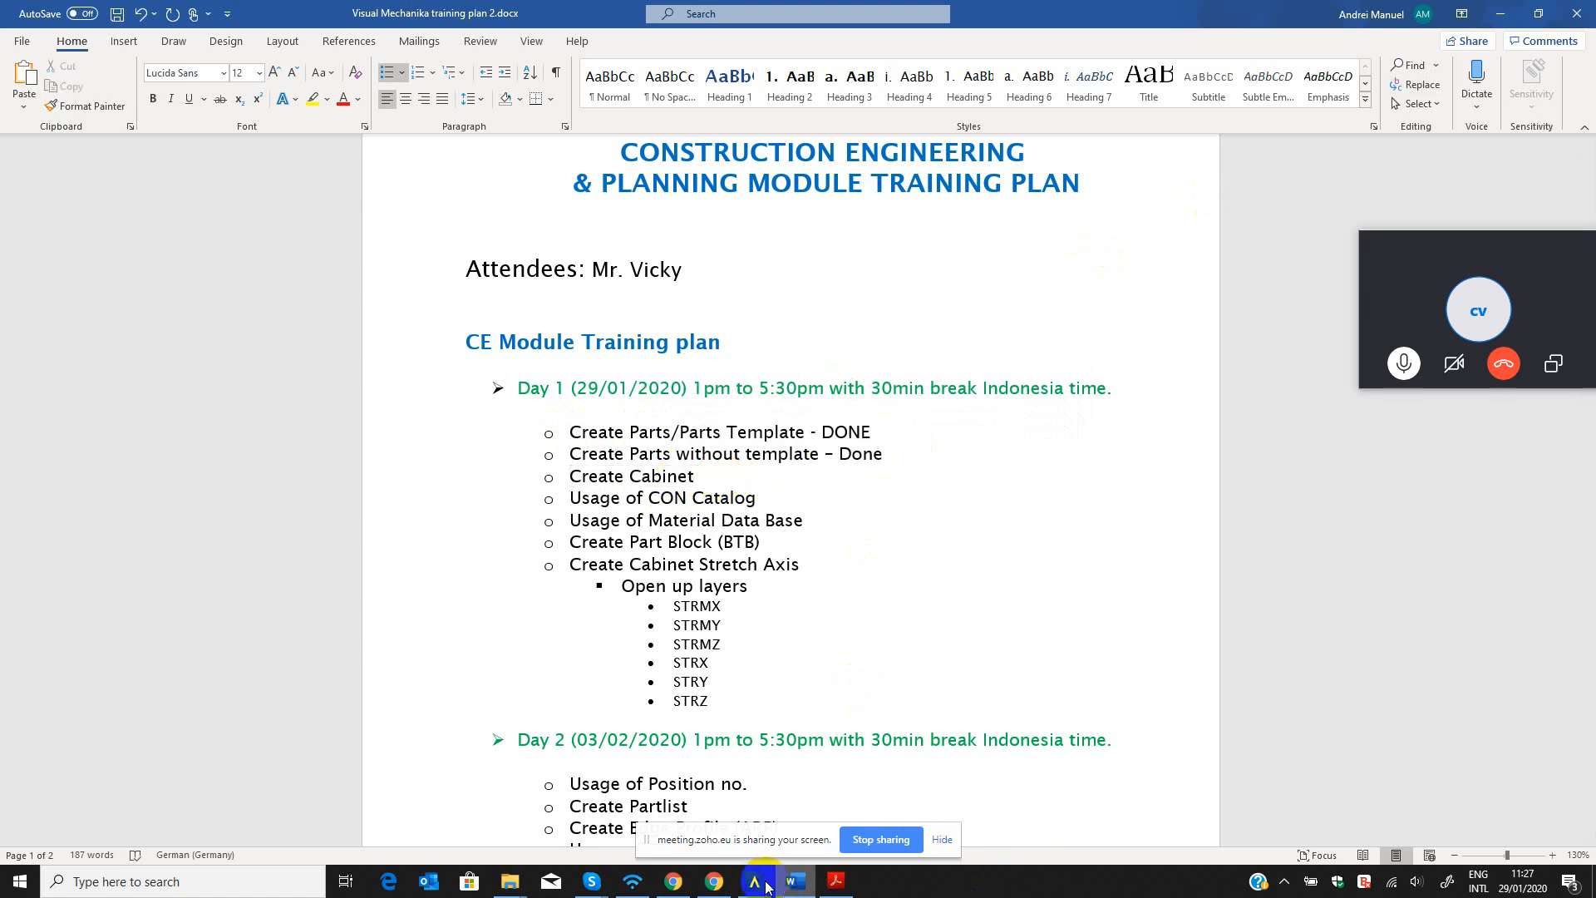
Return to the CAD+T drawing and inspect the cabinet's side and back panels in the custom view.
mouse_move(754, 881)
click(844, 803)
scroll(1160, 636, up, 5)
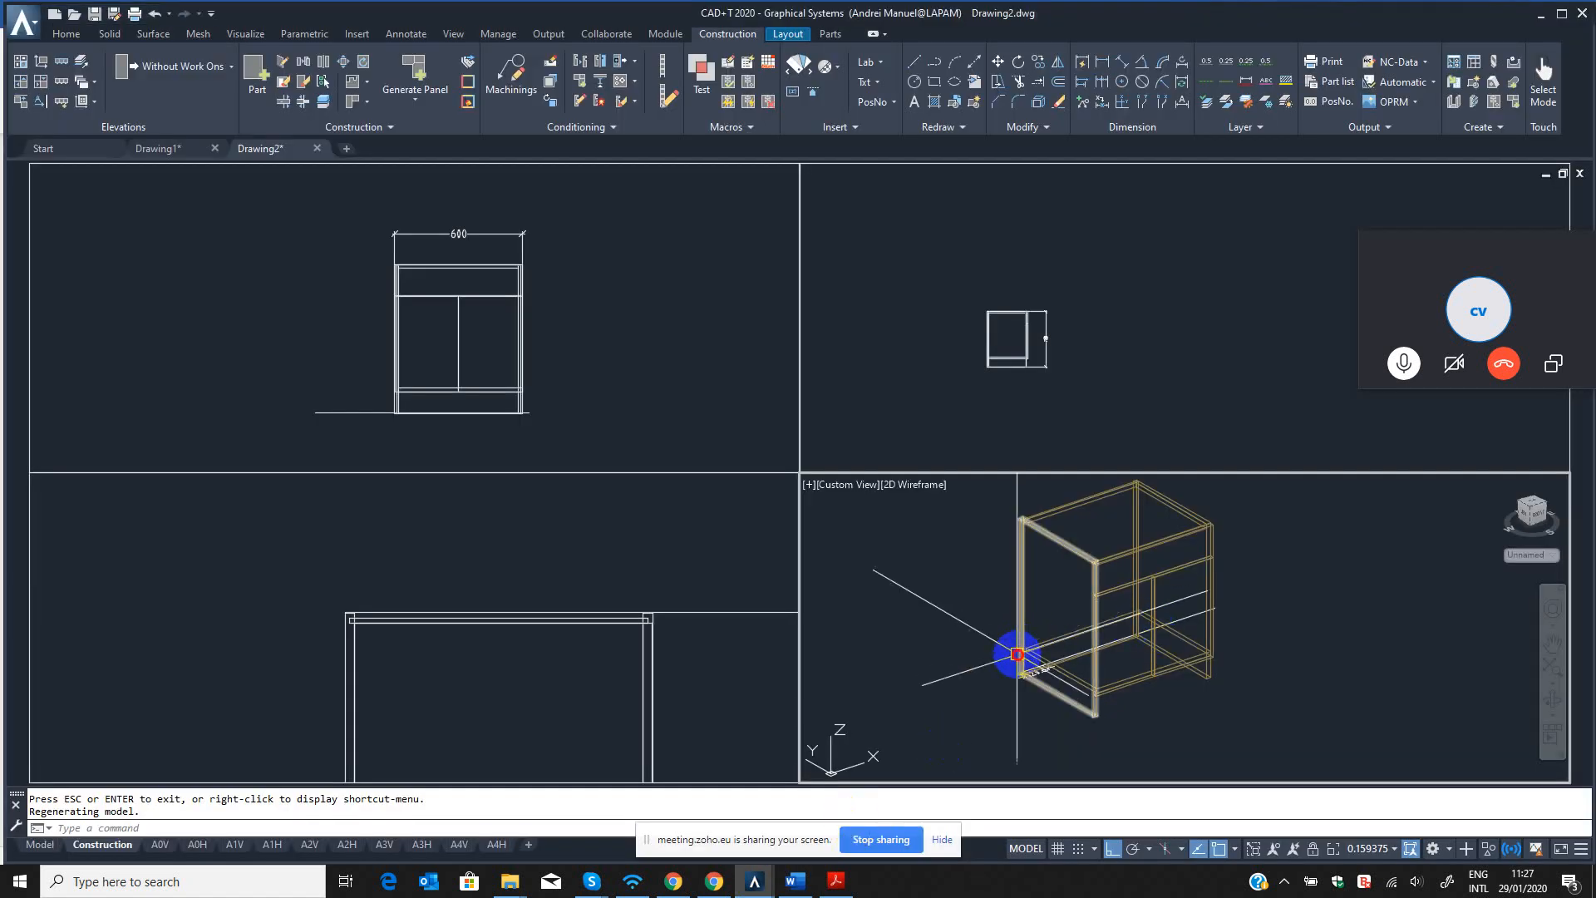
key(Escape)
scroll(1145, 633, down, 3)
key(Escape)
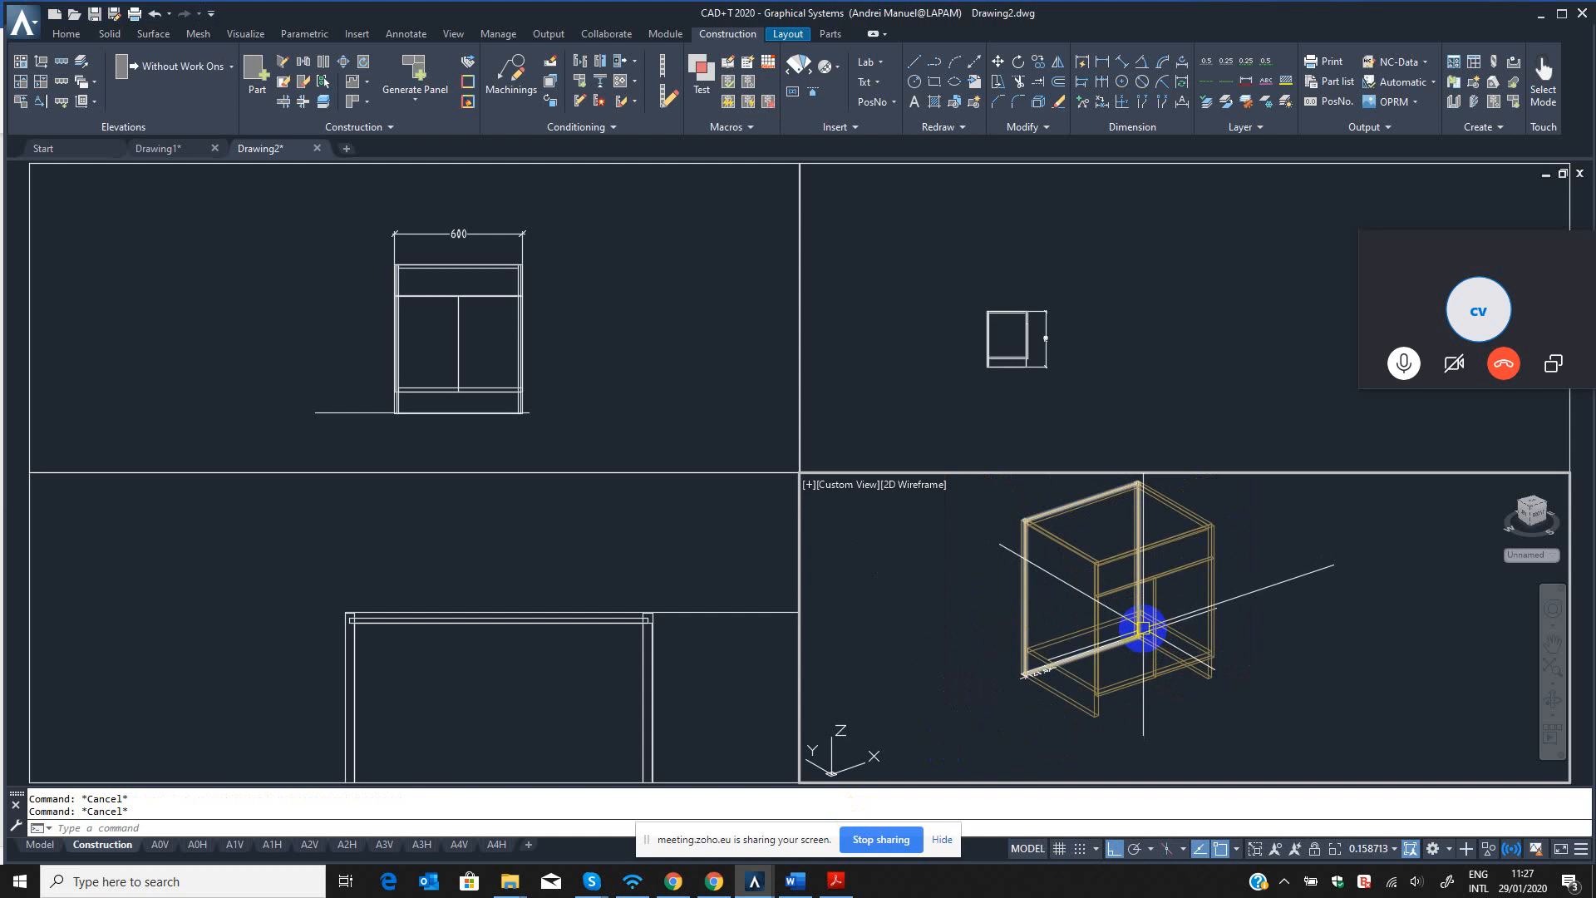
Consult the part short names in the "CADT Short name & Code" PDF in Acrobat Reader and return to the CAD+T drawing.
click(836, 880)
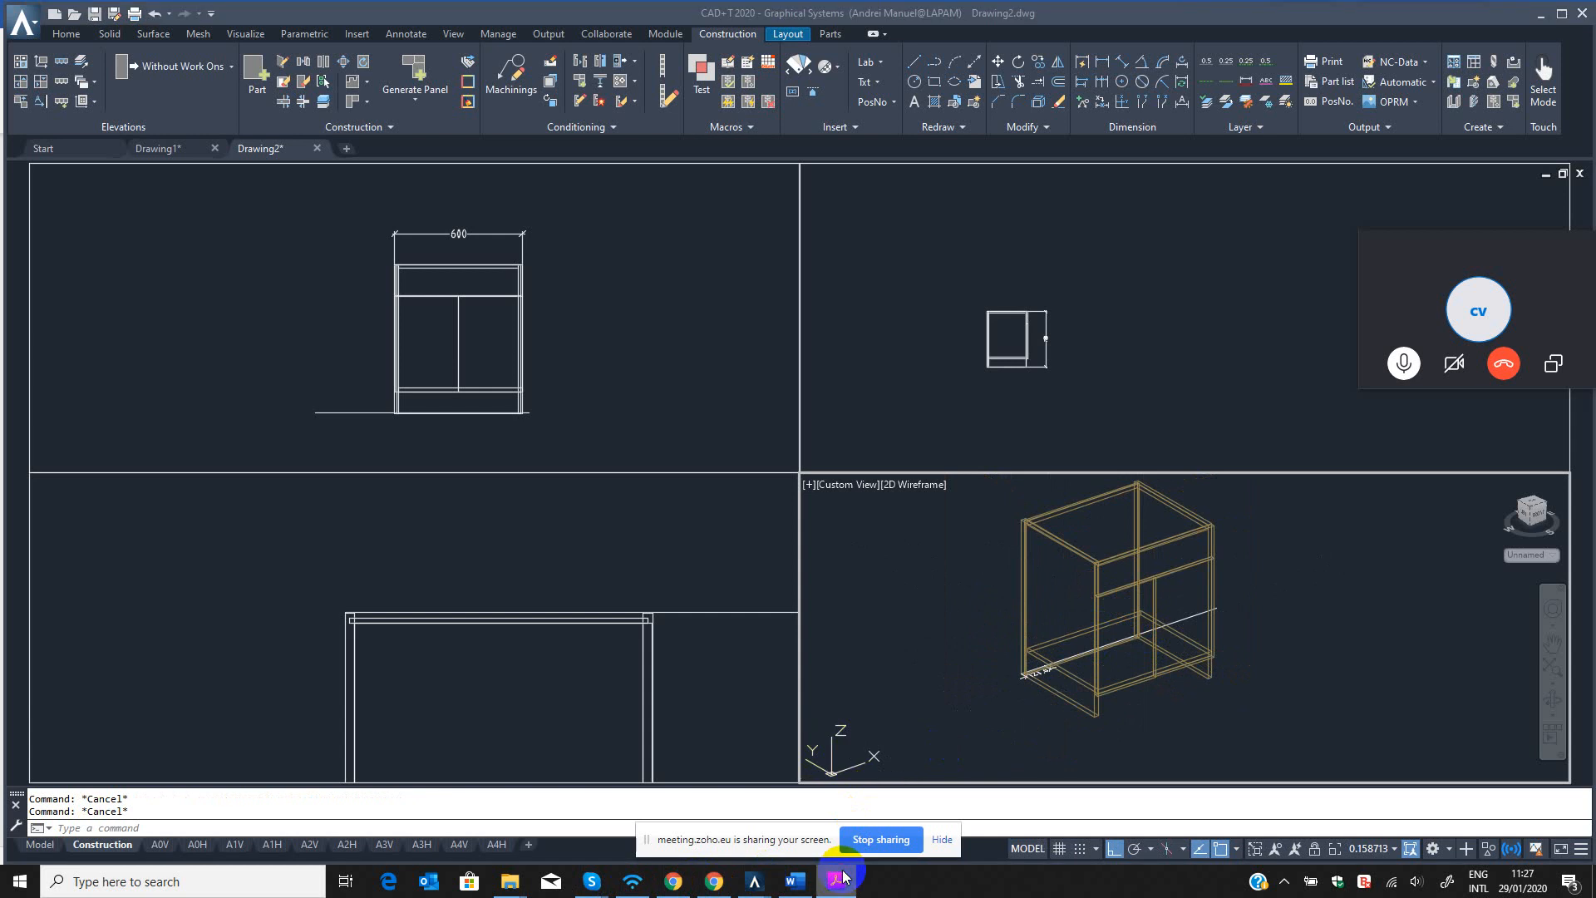
scroll(426, 480, down, 3)
scroll(483, 527, up, 3)
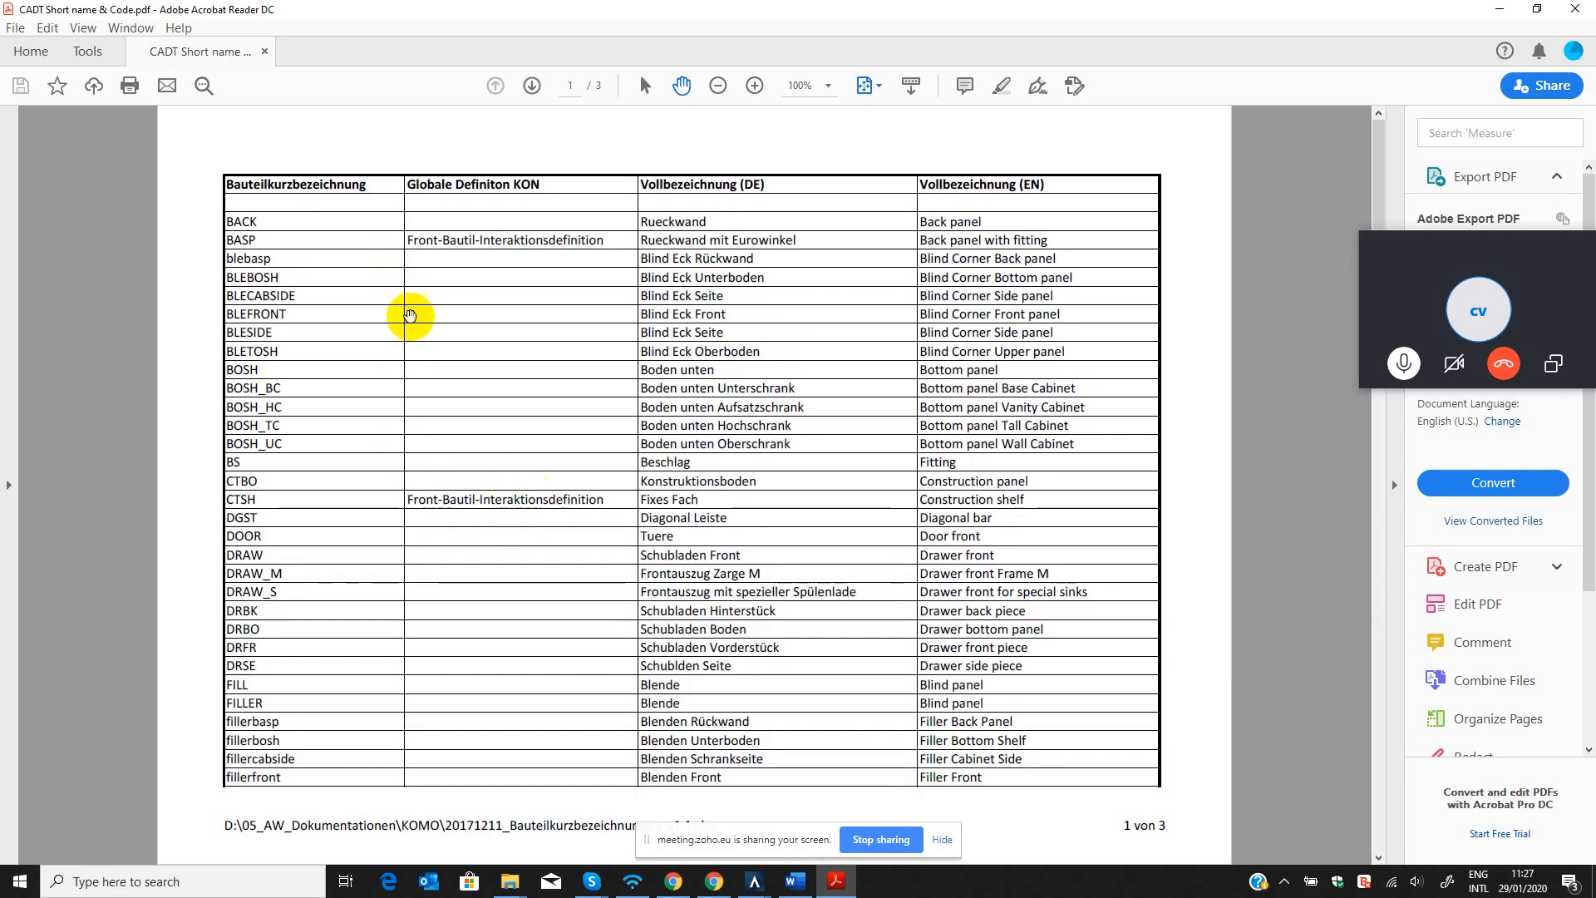
scroll(598, 521, down, 3)
scroll(594, 520, up, 3)
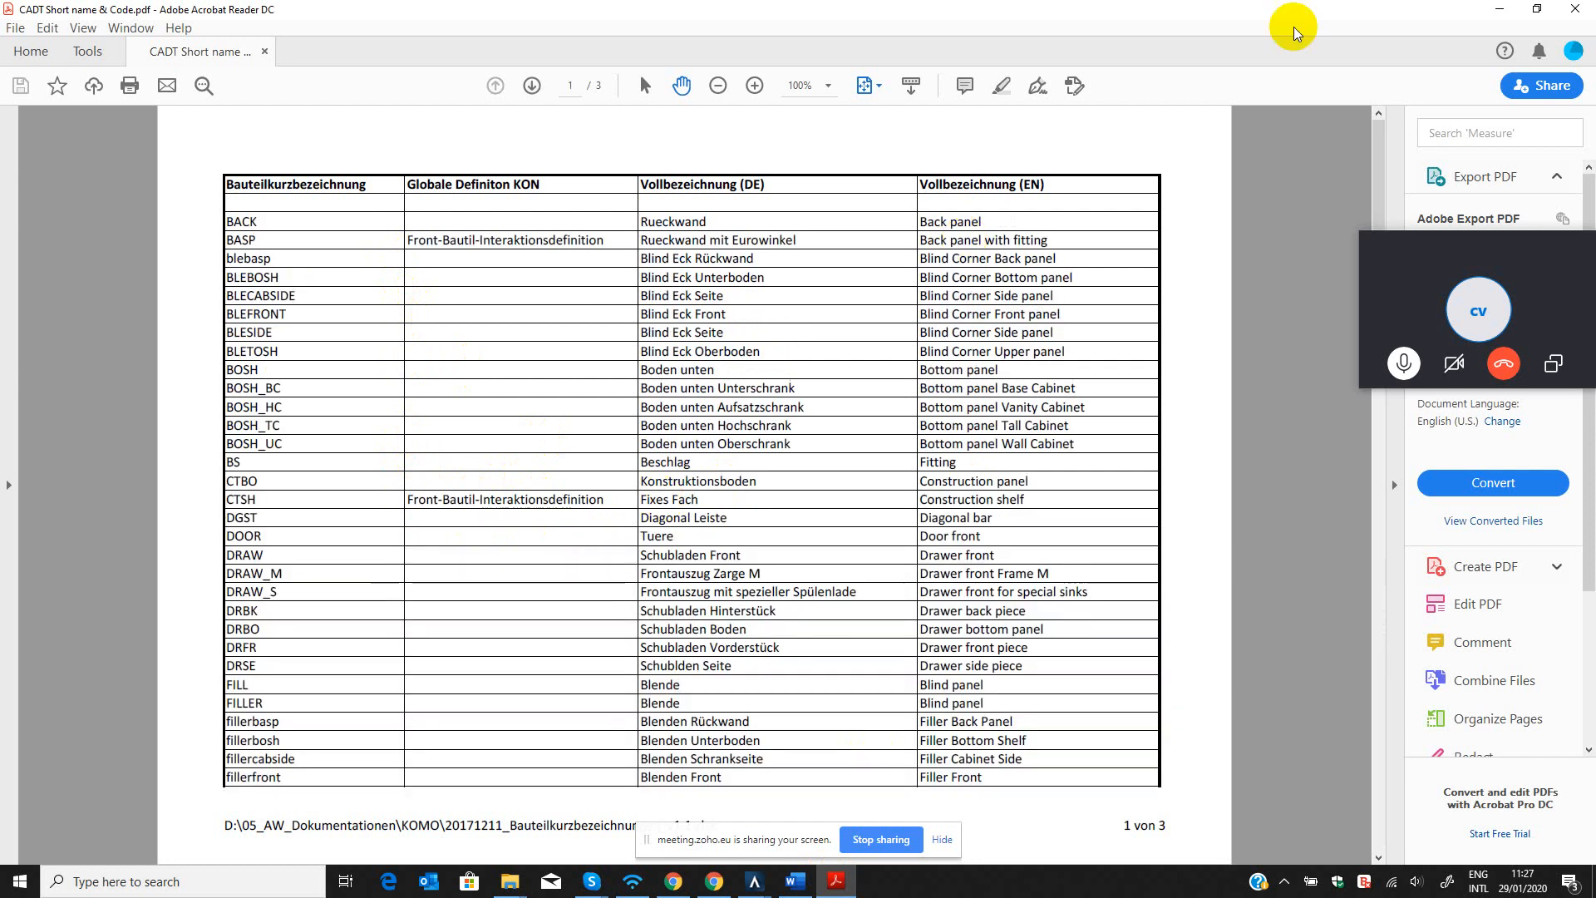
click(1499, 9)
Fit the whole cabinet into the Top viewport, widen the custom view, and enlarge the cabinet's upper part in the Front viewport.
scroll(1001, 627, up, 5)
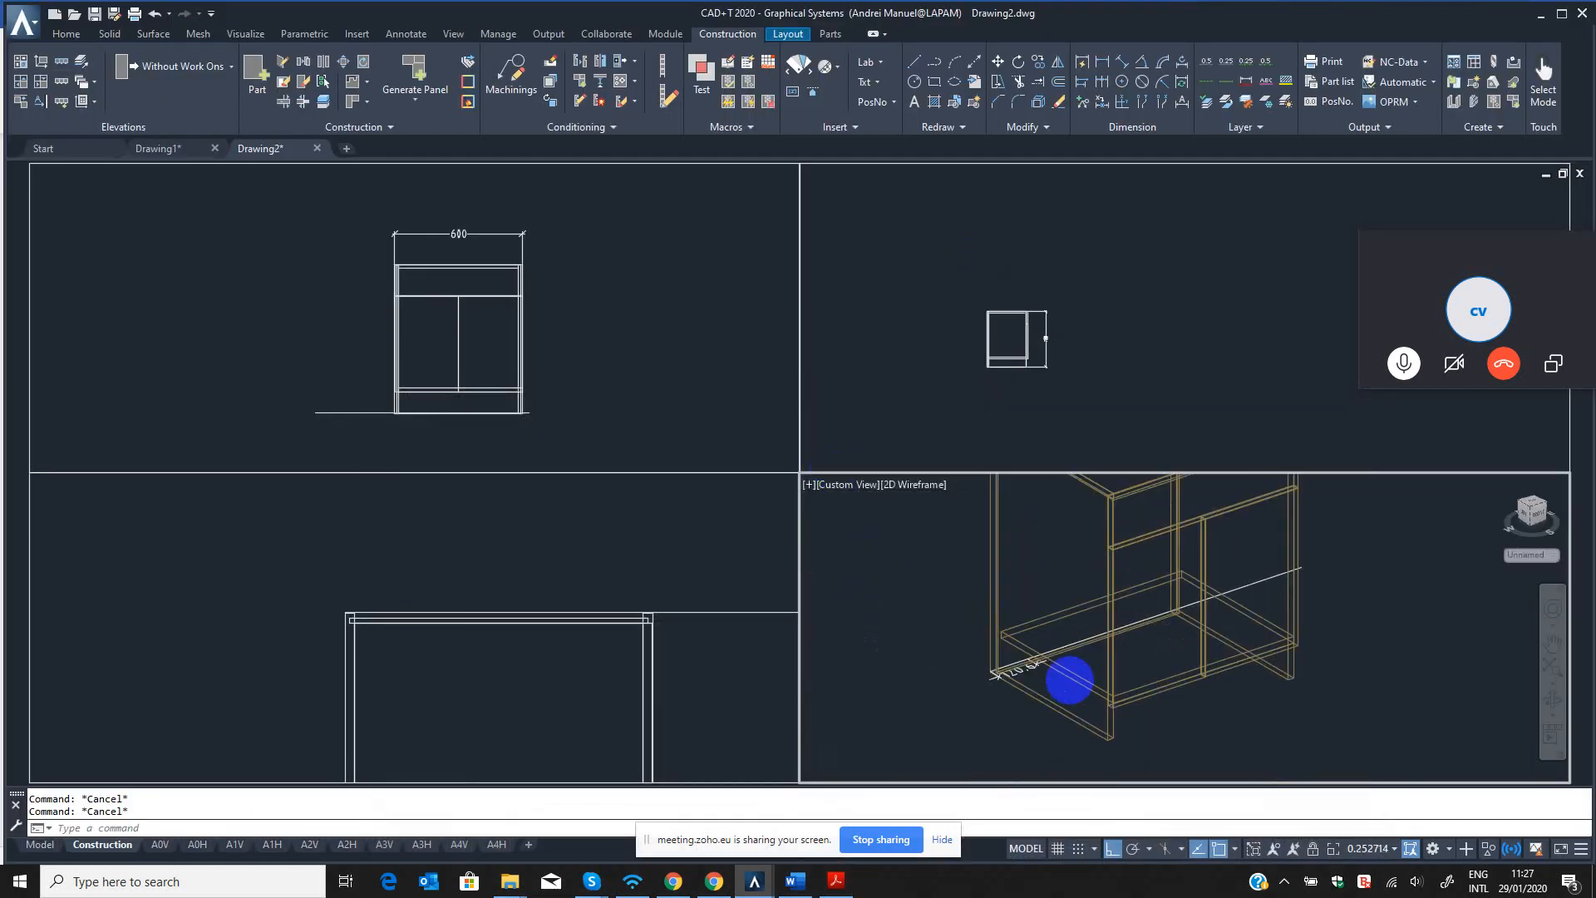
scroll(1007, 675, down, 5)
click(635, 663)
scroll(499, 641, down, 3)
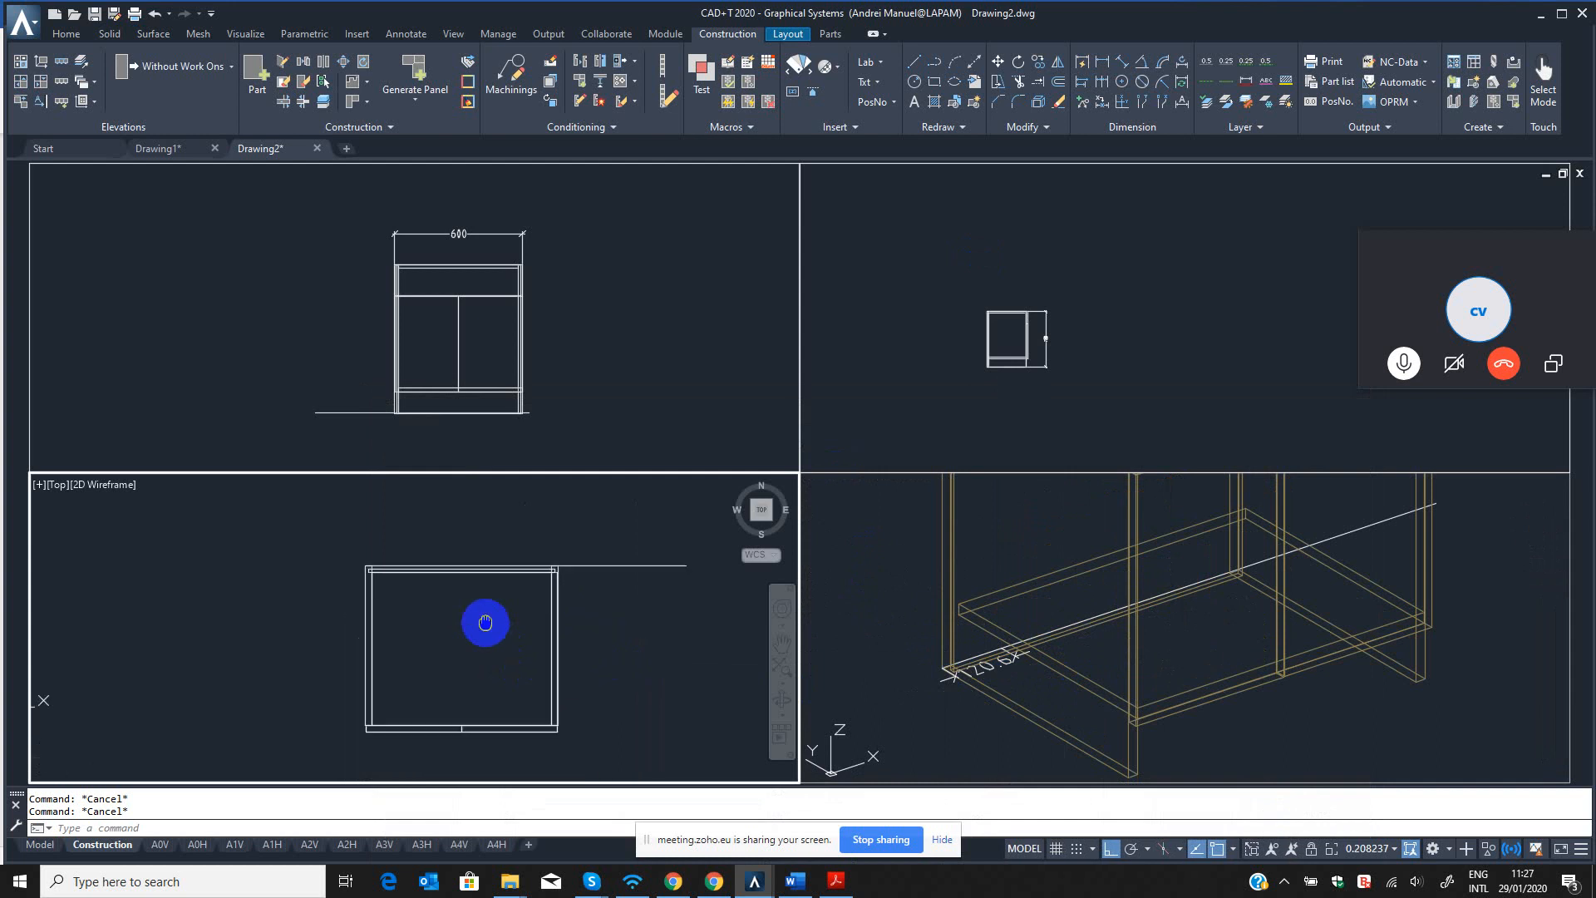
click(552, 356)
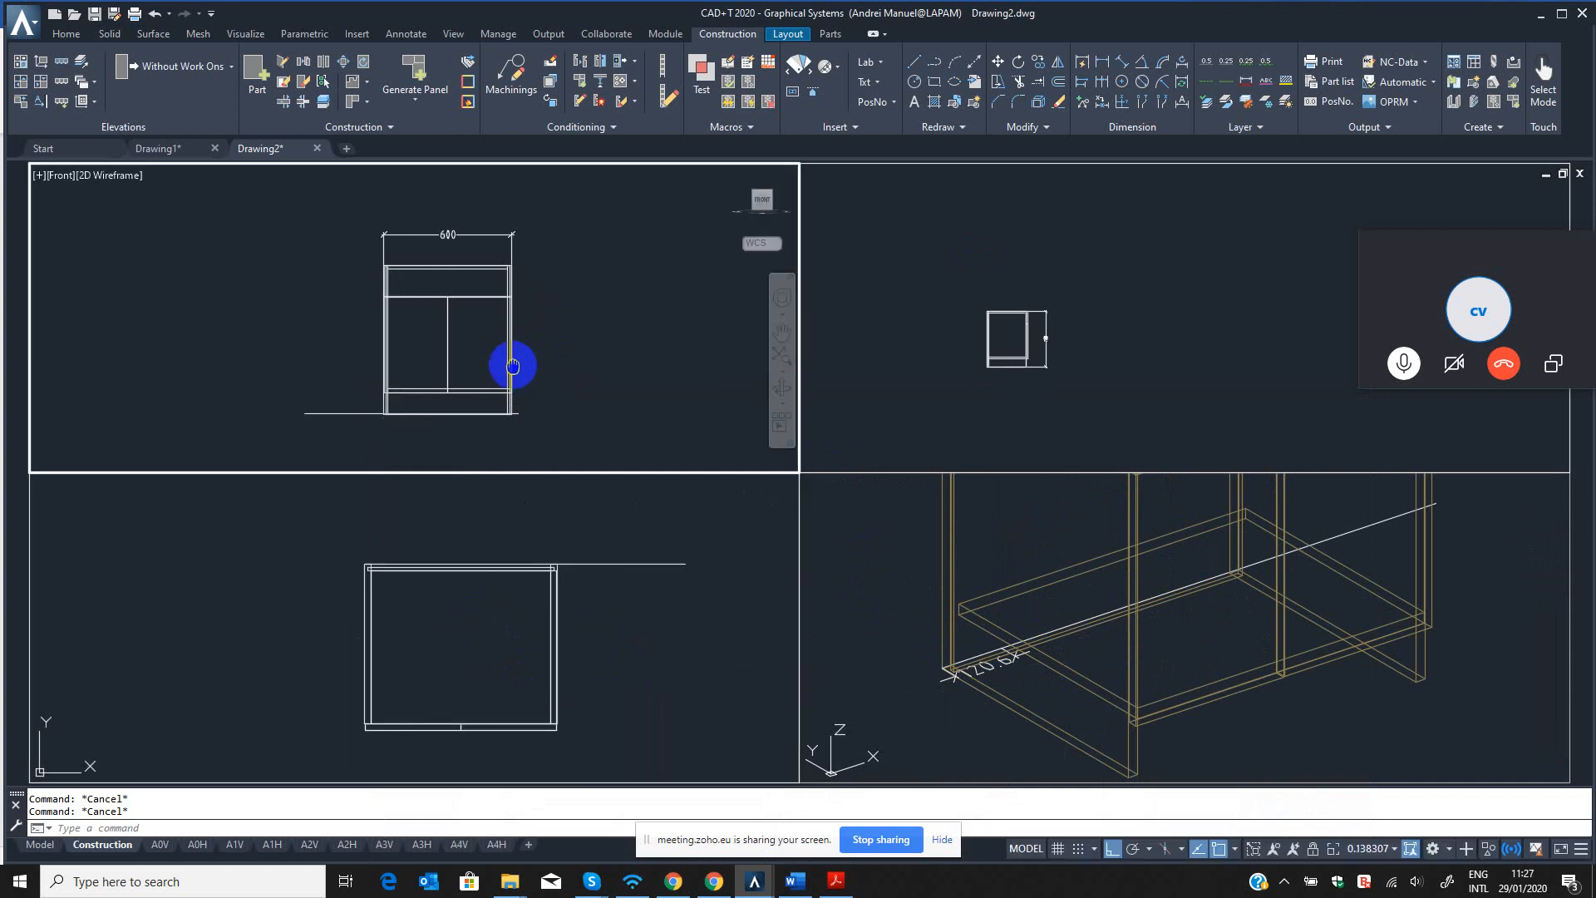
click(1022, 637)
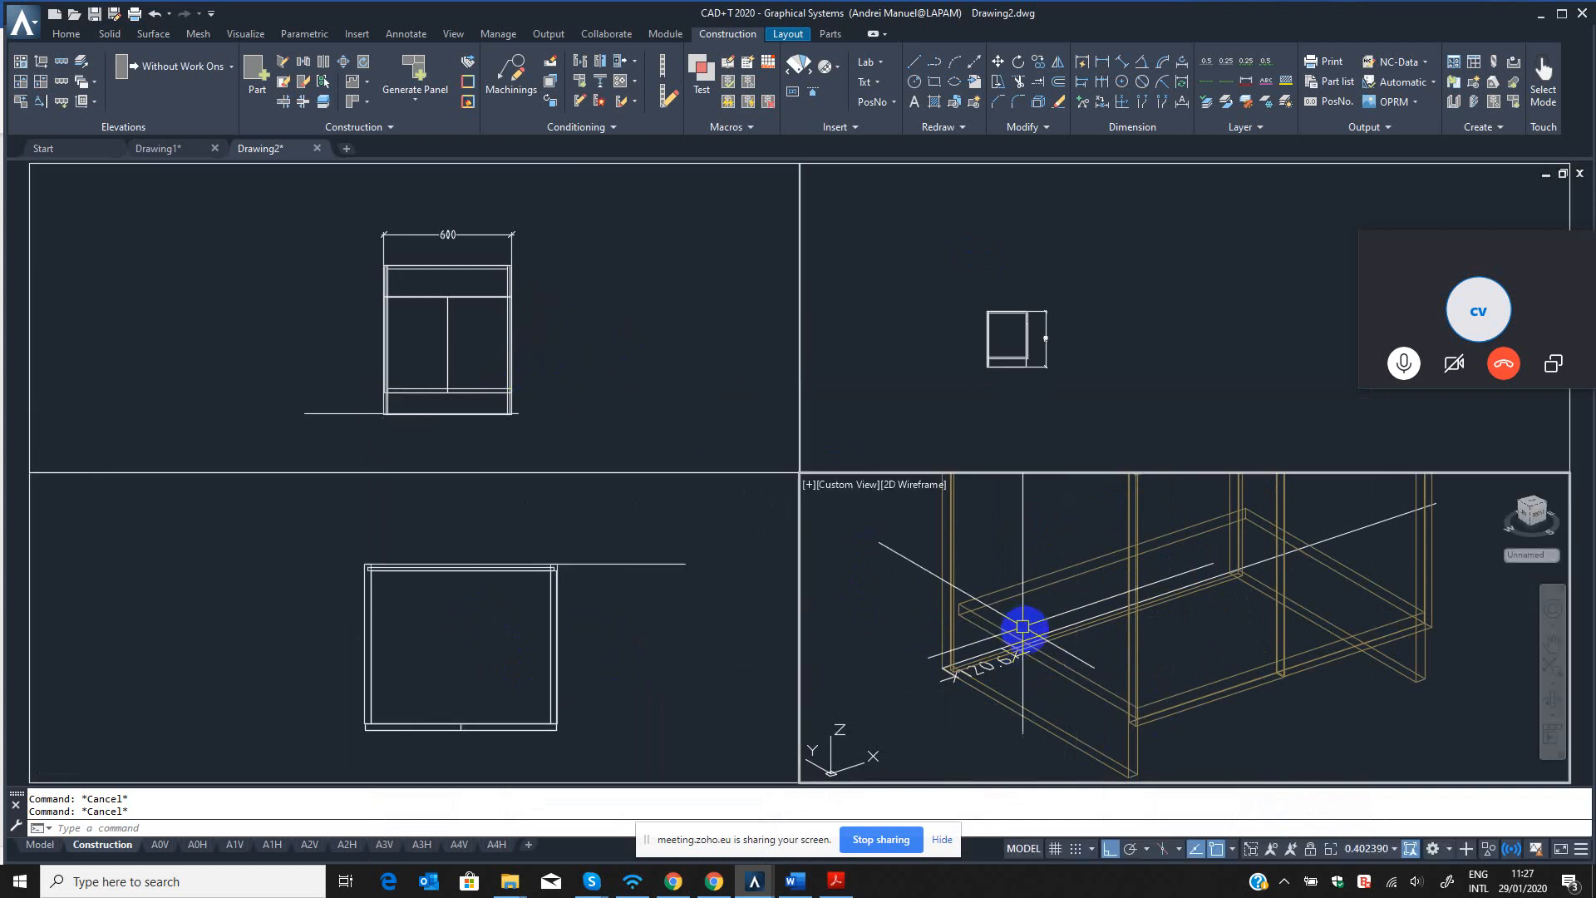
scroll(1004, 696, down, 3)
click(488, 257)
scroll(488, 257, up, 4)
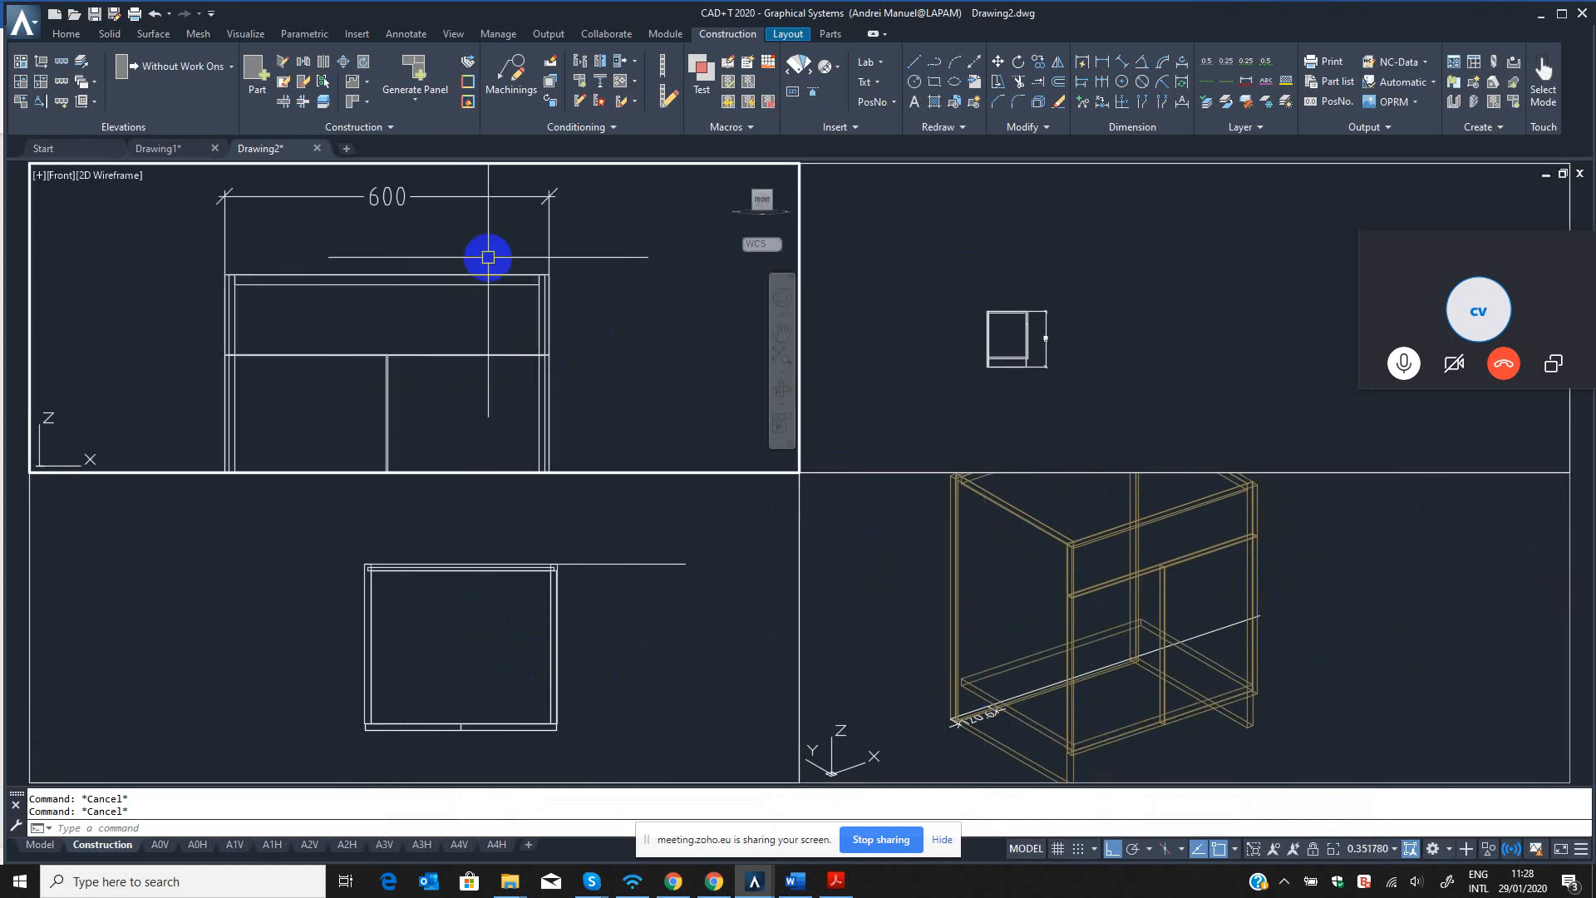
Check the right side panel's part information in the custom-view viewport.
click(1126, 488)
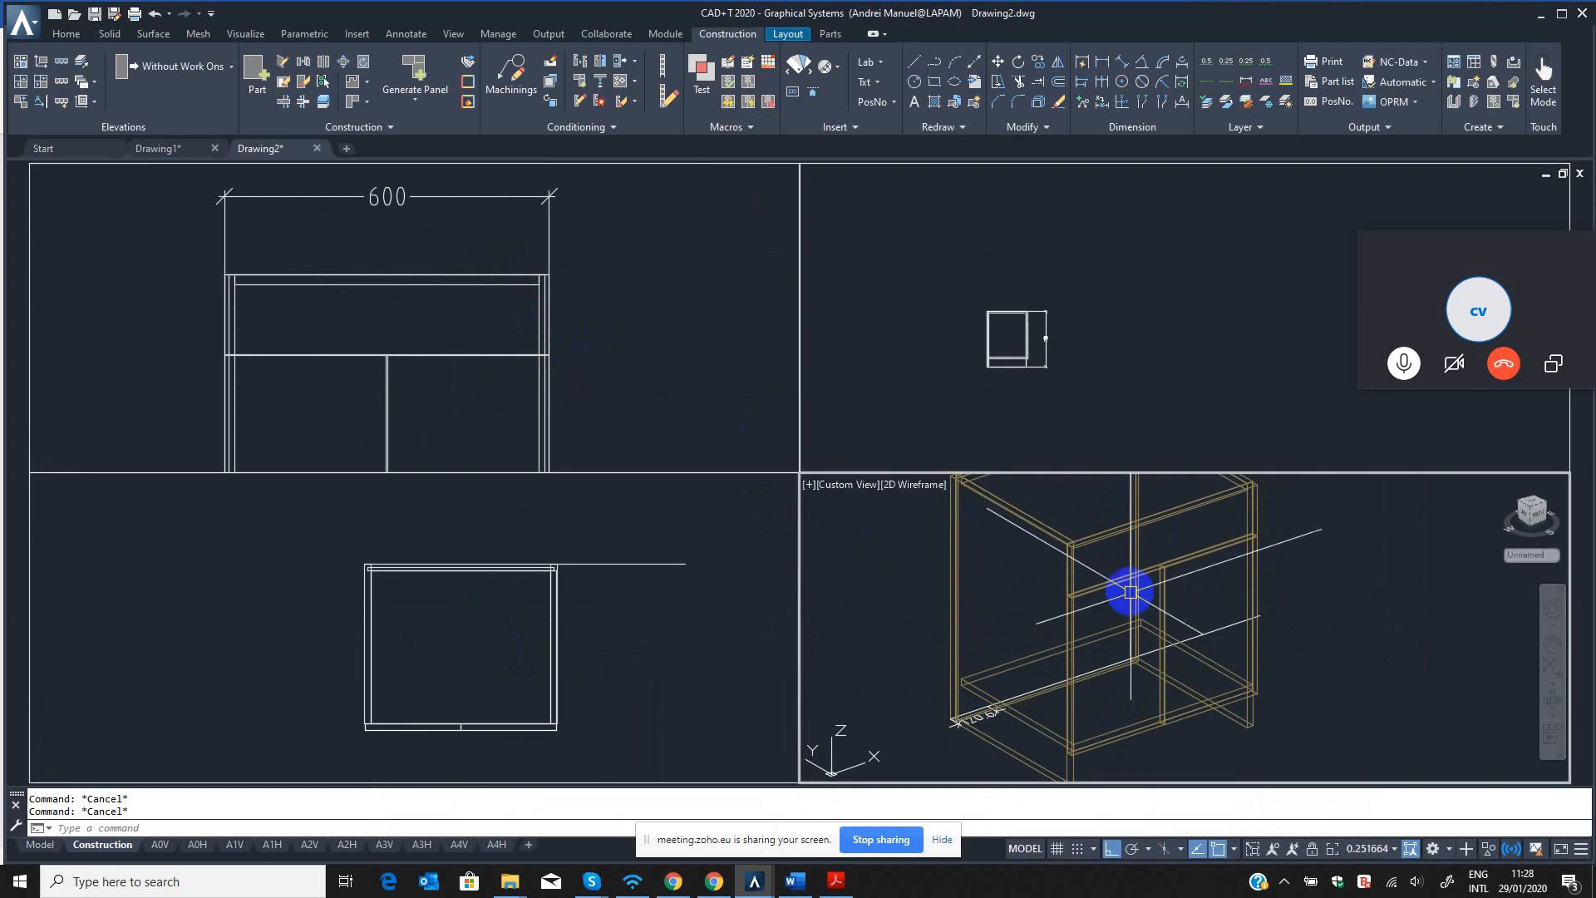
scroll(1164, 565, up, 5)
middle_drag(1110, 604, 1181, 594)
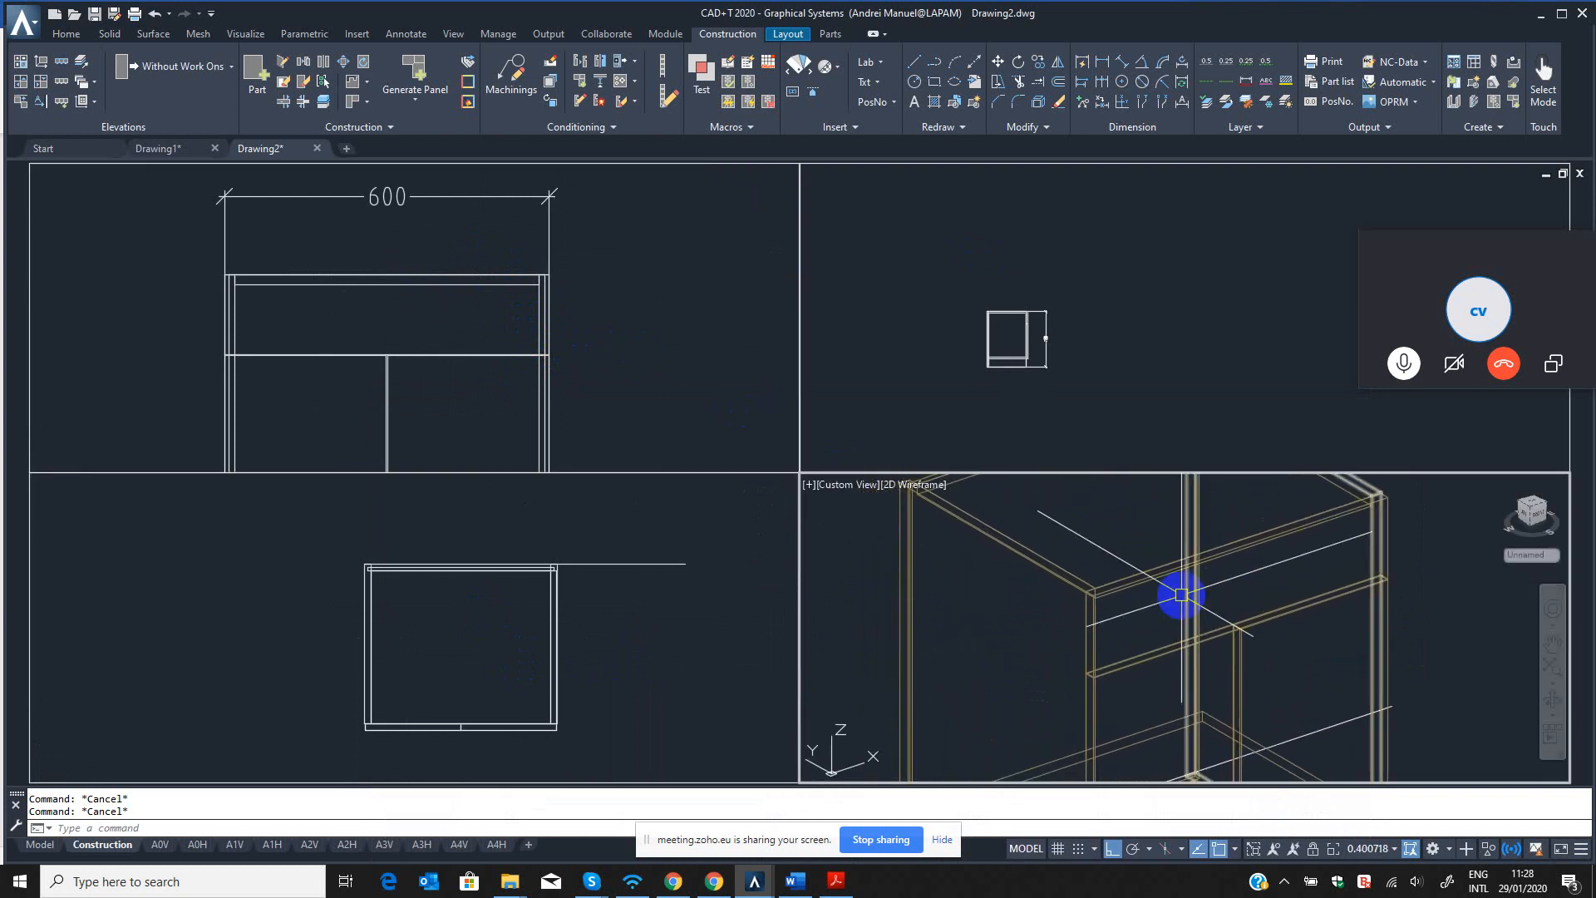
mouse_move(1181, 594)
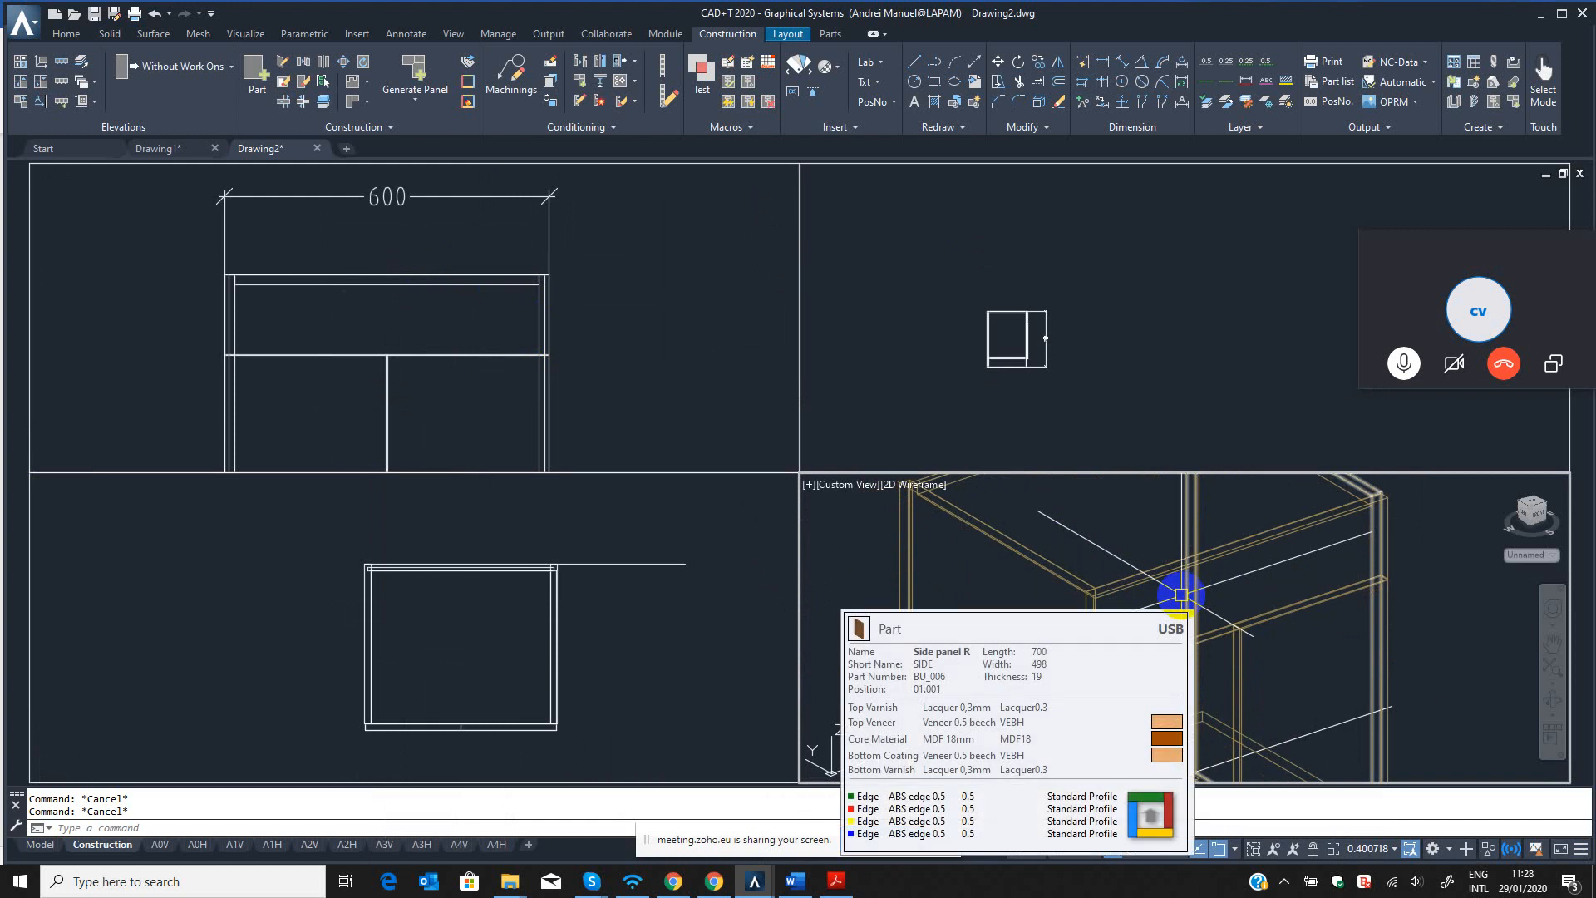
scroll(1179, 598, down, 3)
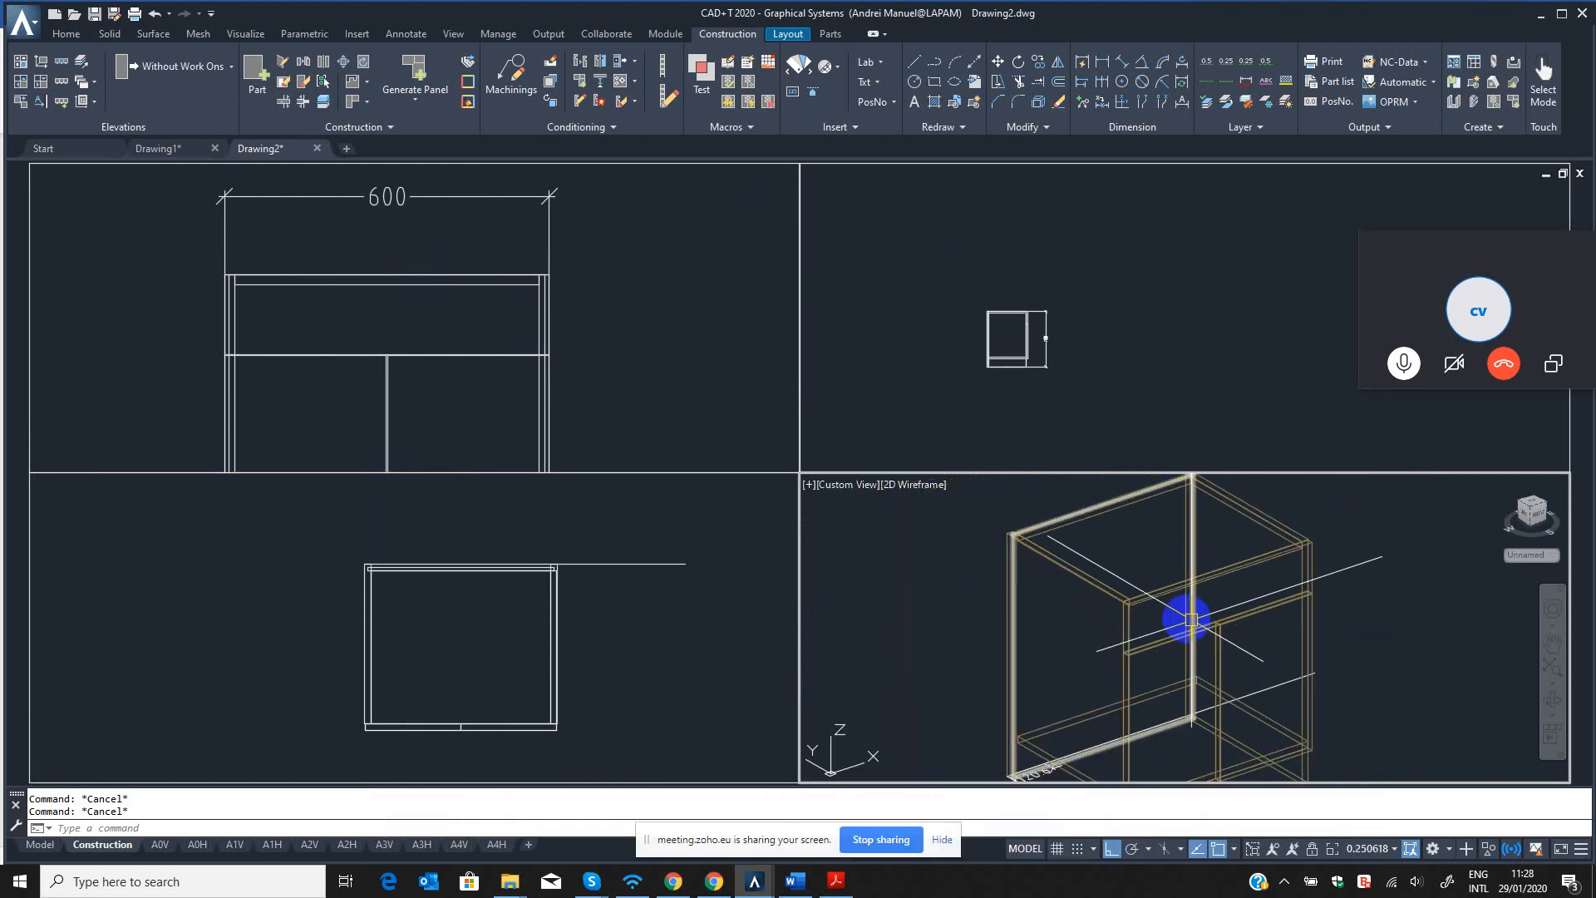
Generate the connections and fittings for the entire cabinet with the construction macro.
click(756, 104)
scroll(1160, 582, down, 6)
click(1286, 529)
click(1078, 702)
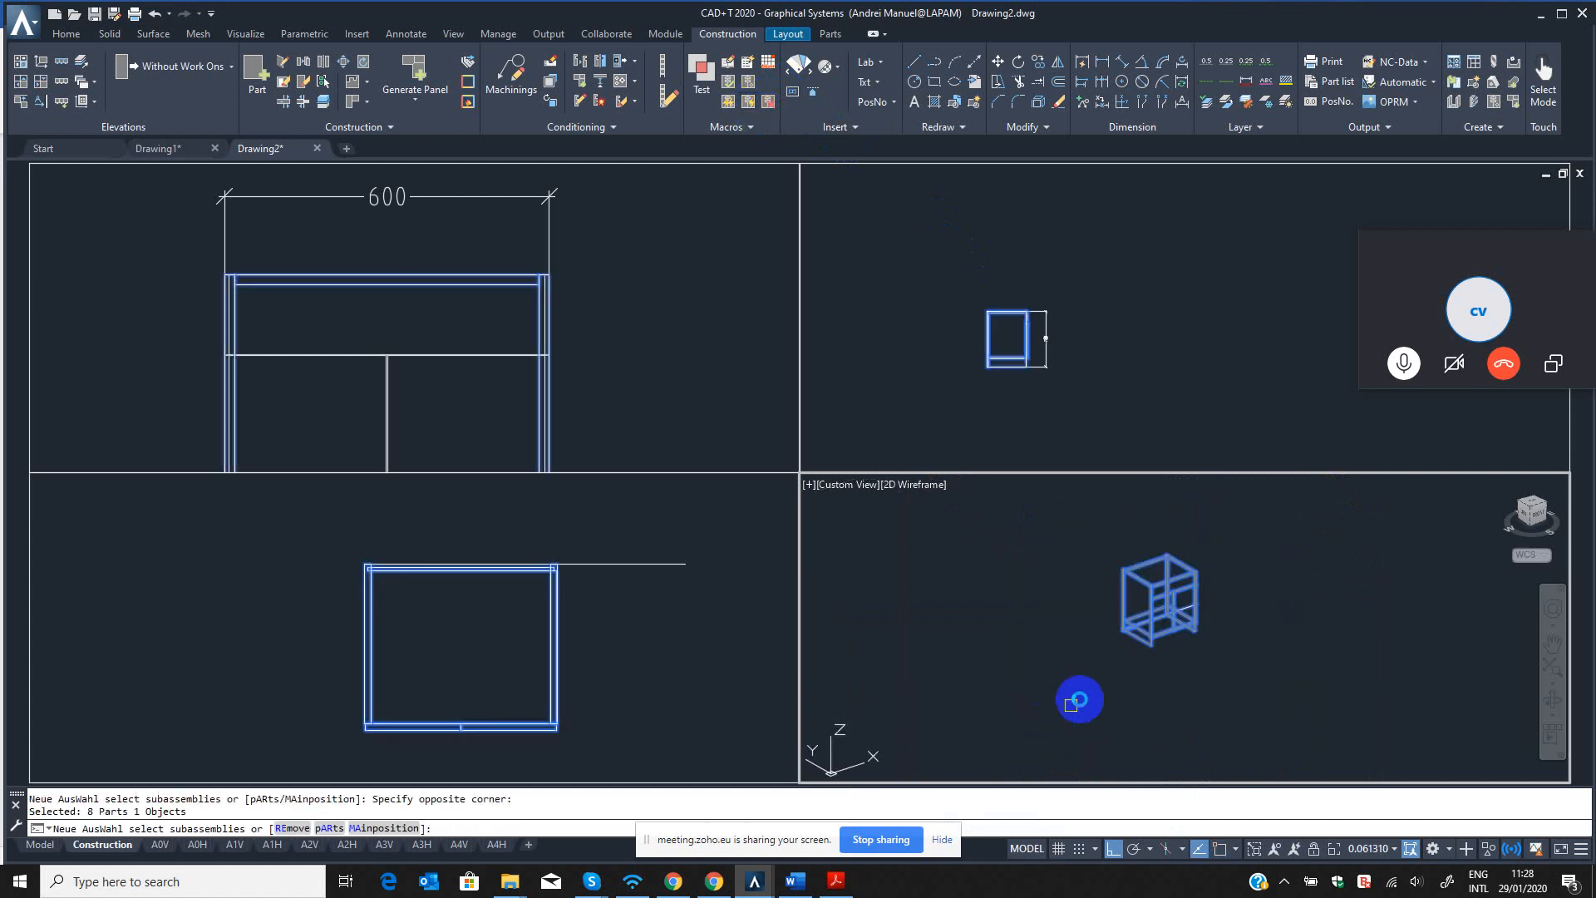
key(Return)
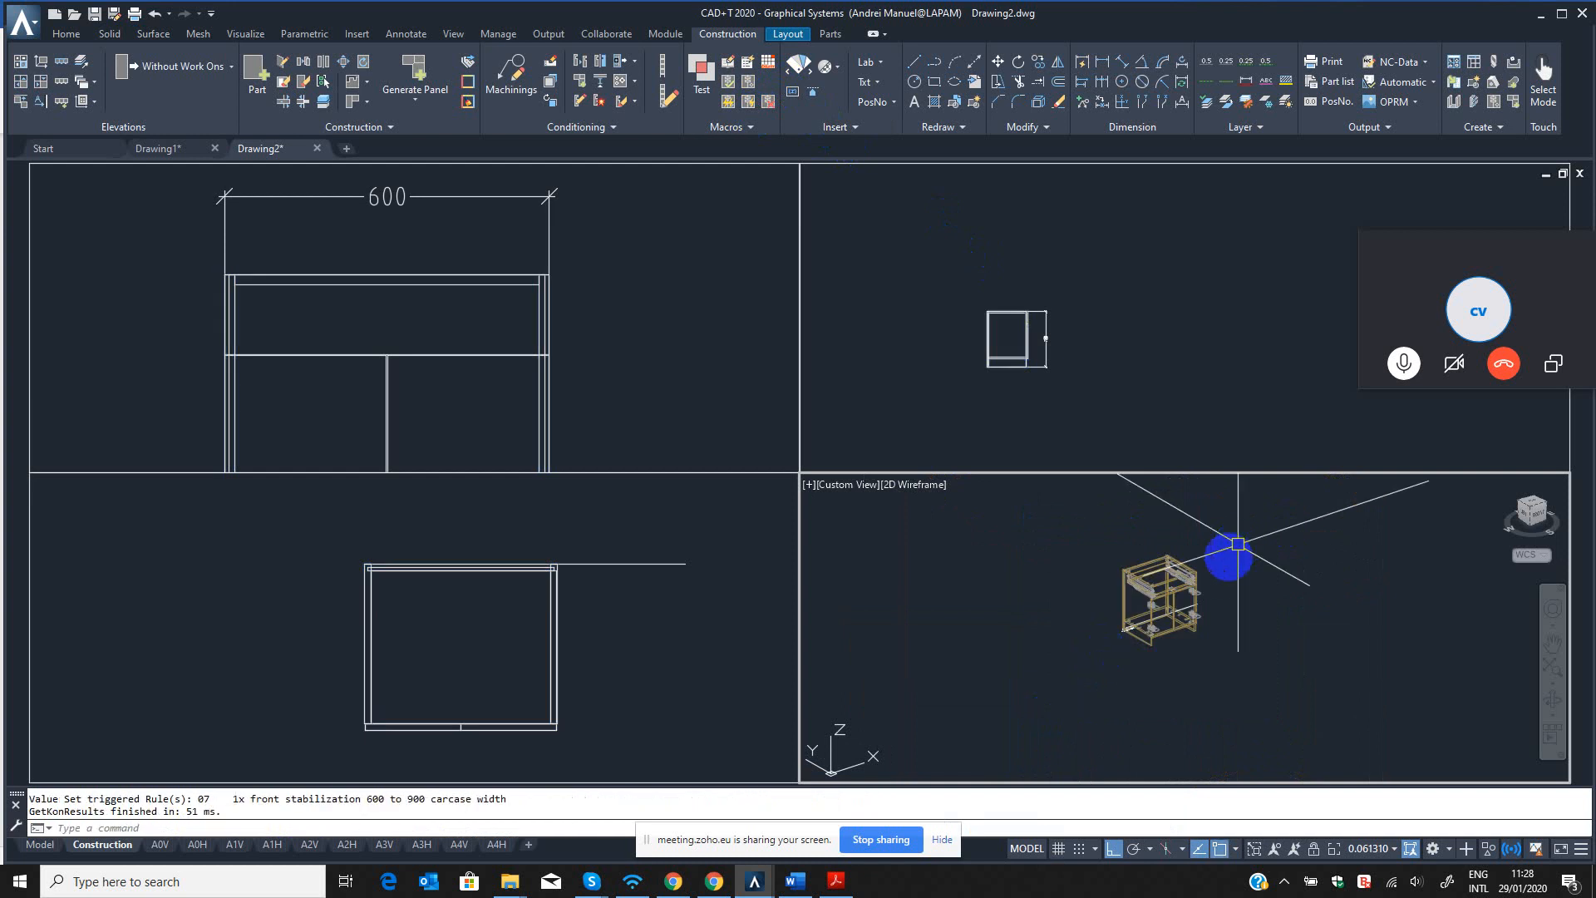
Orbit the custom view around the cabinet to examine the generated drawer runners, dowels and connectors up close.
scroll(1195, 571, up, 6)
scroll(1015, 561, up, 4)
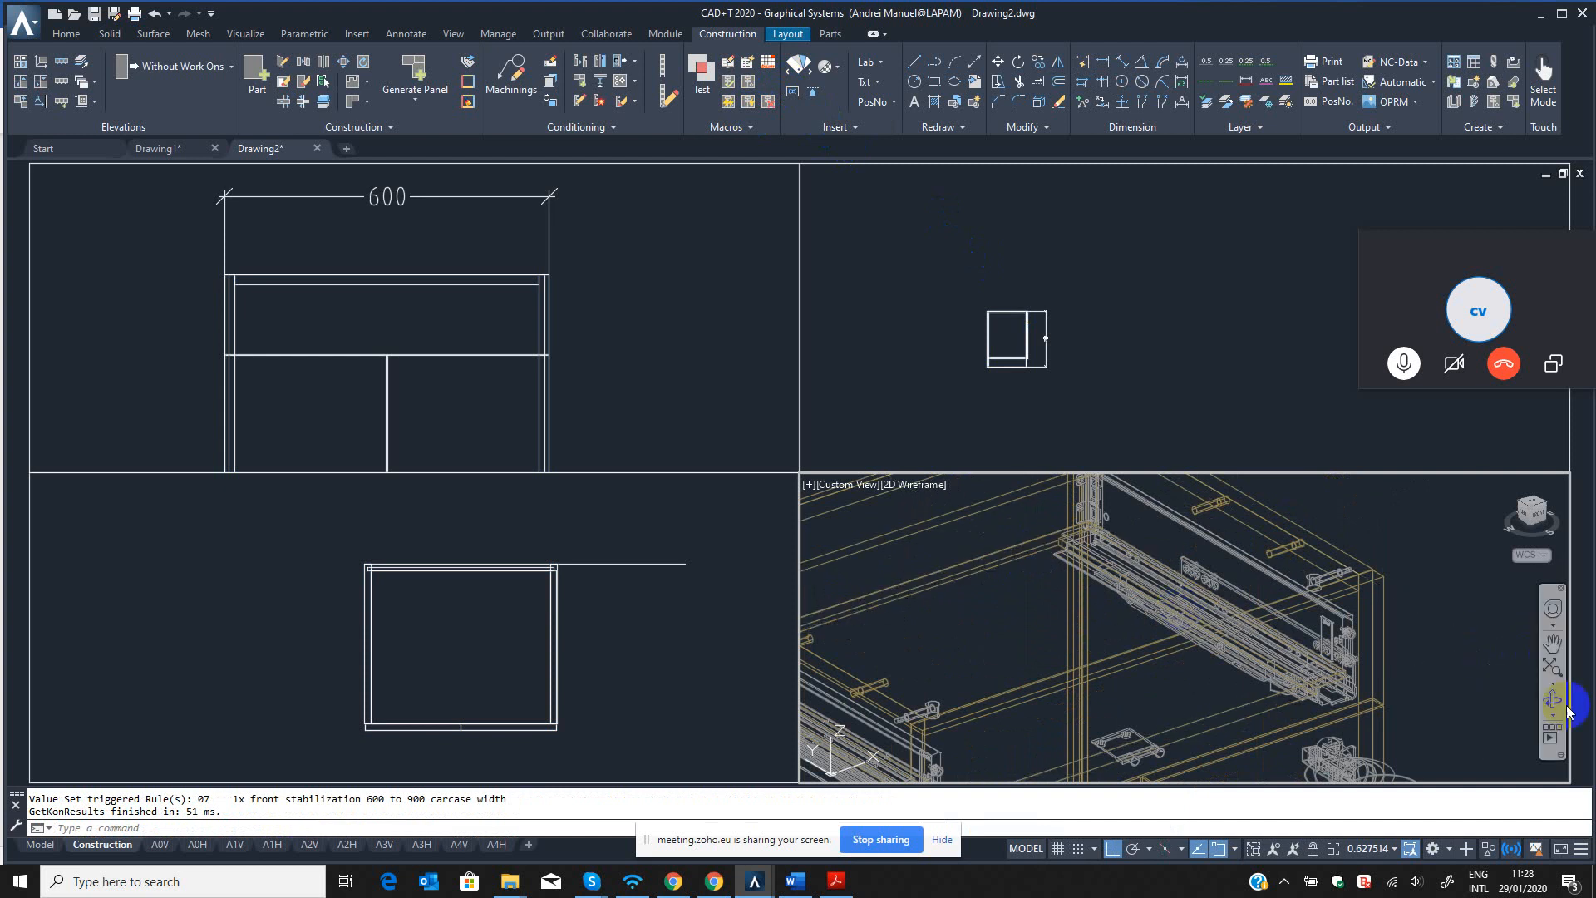
click(1555, 703)
drag(1244, 609, 1132, 577)
scroll(1286, 641, up, 5)
key(Escape)
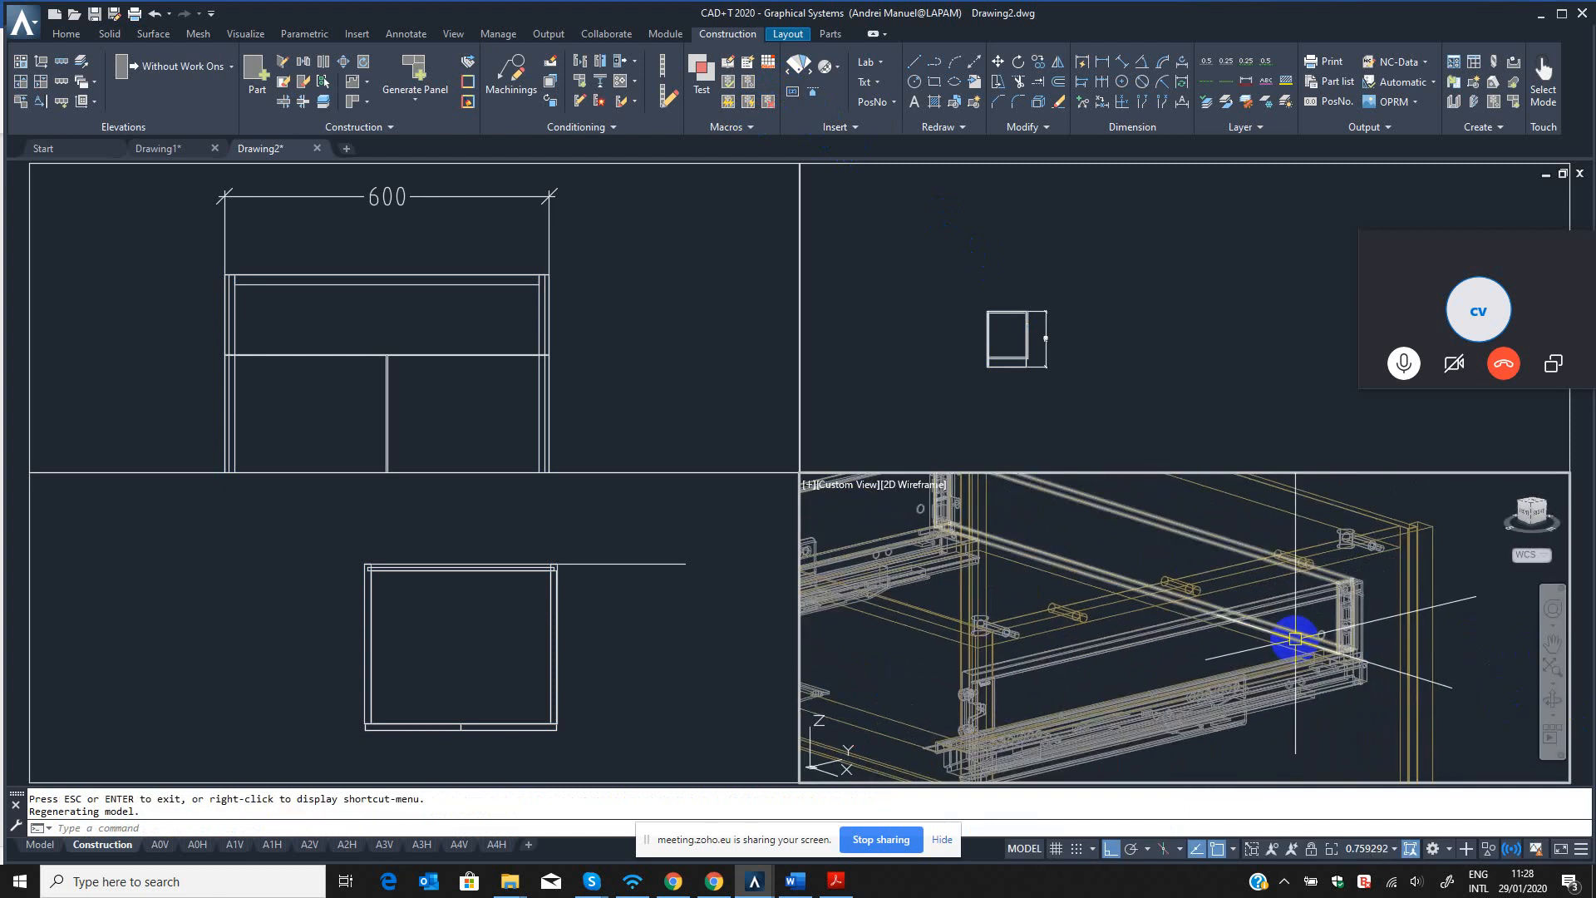
Check the drawer bottom's part information and orbit back to view the cabinet with its fittings from the front.
scroll(1248, 648, down, 2)
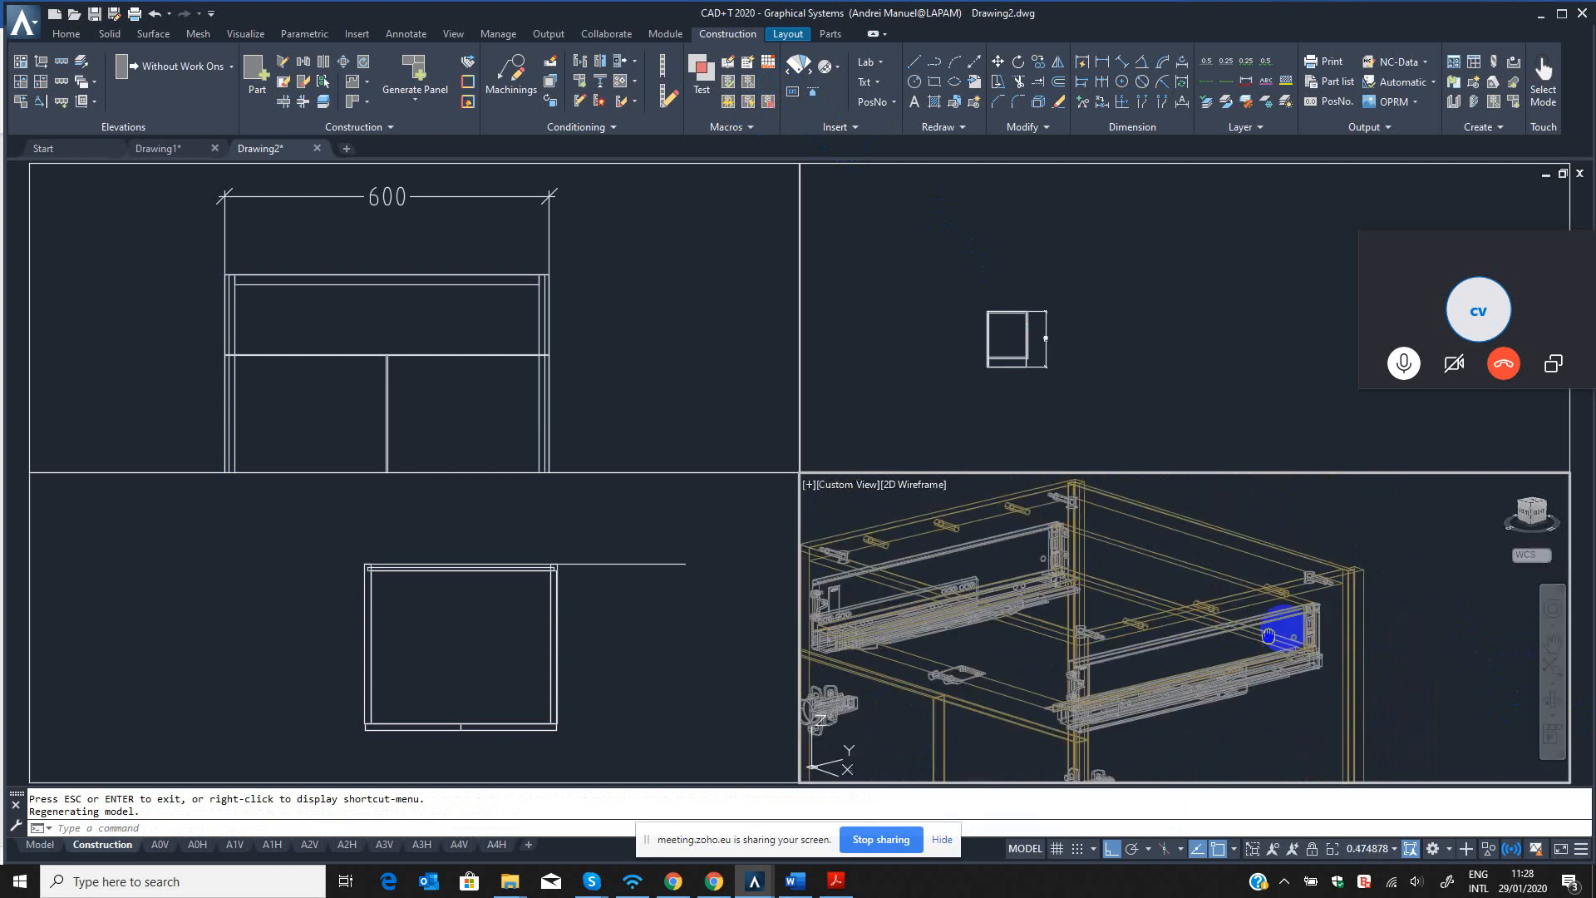
key(Escape)
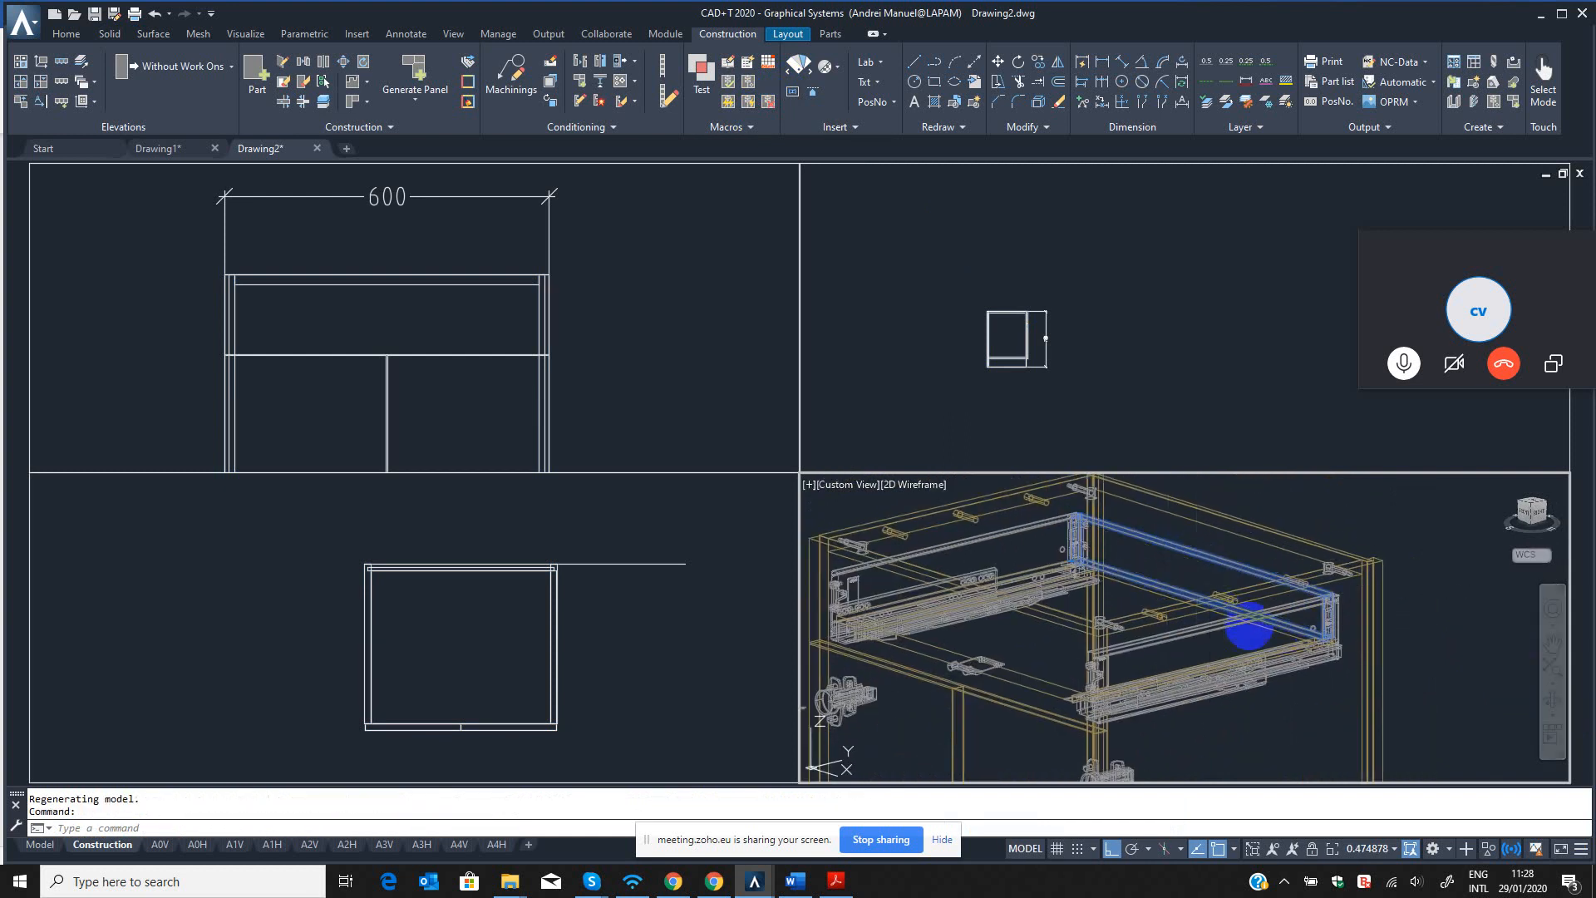
scroll(1268, 631, up, 2)
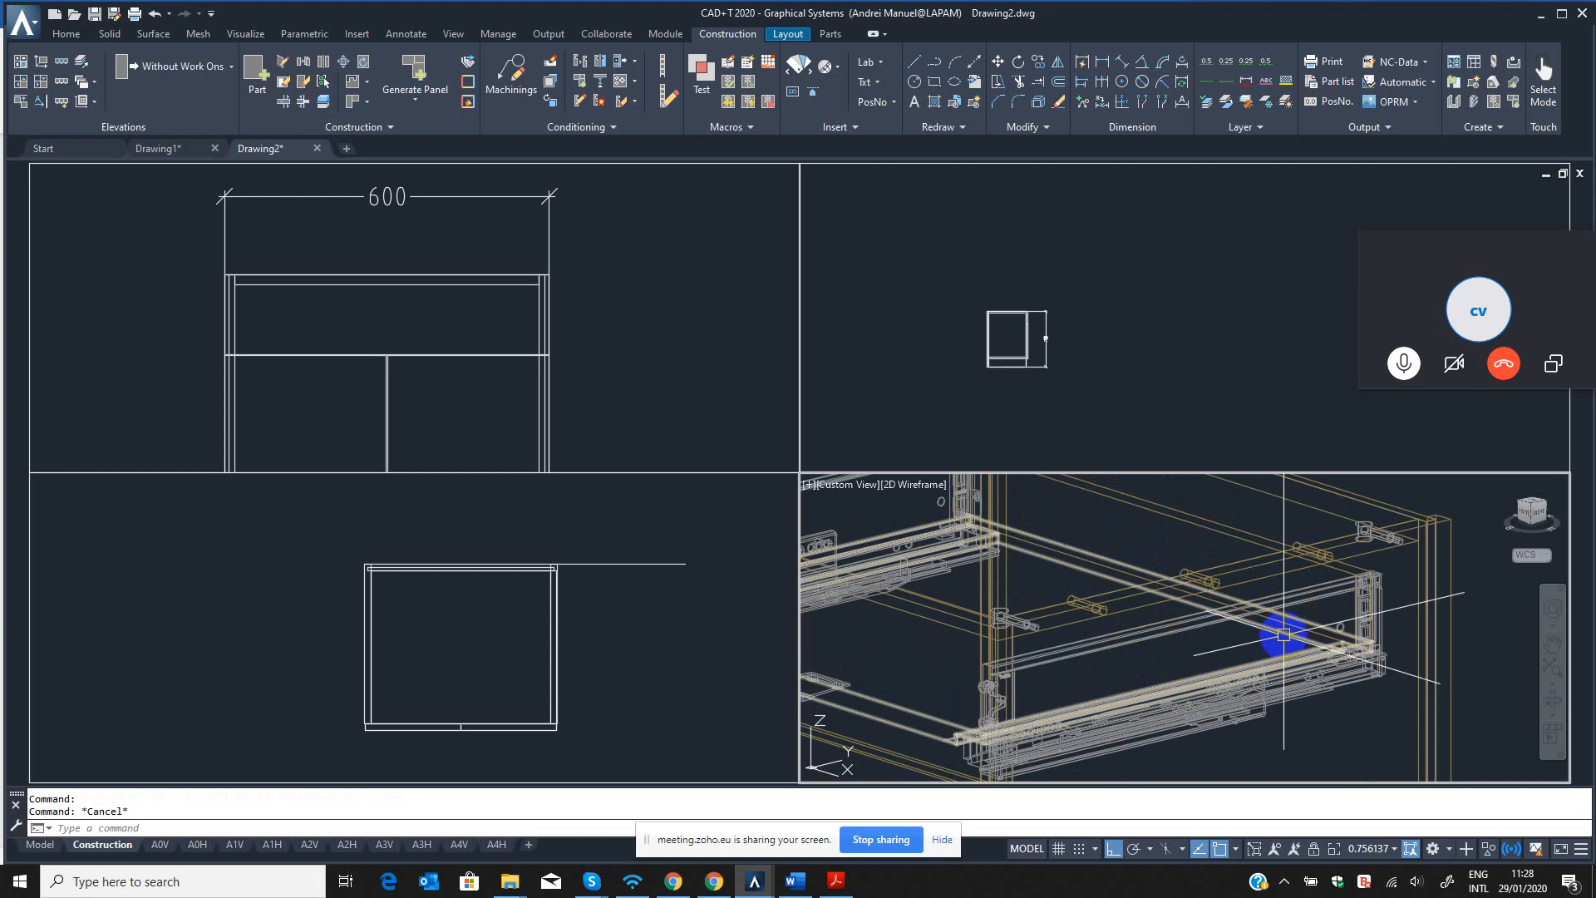
mouse_move(1284, 635)
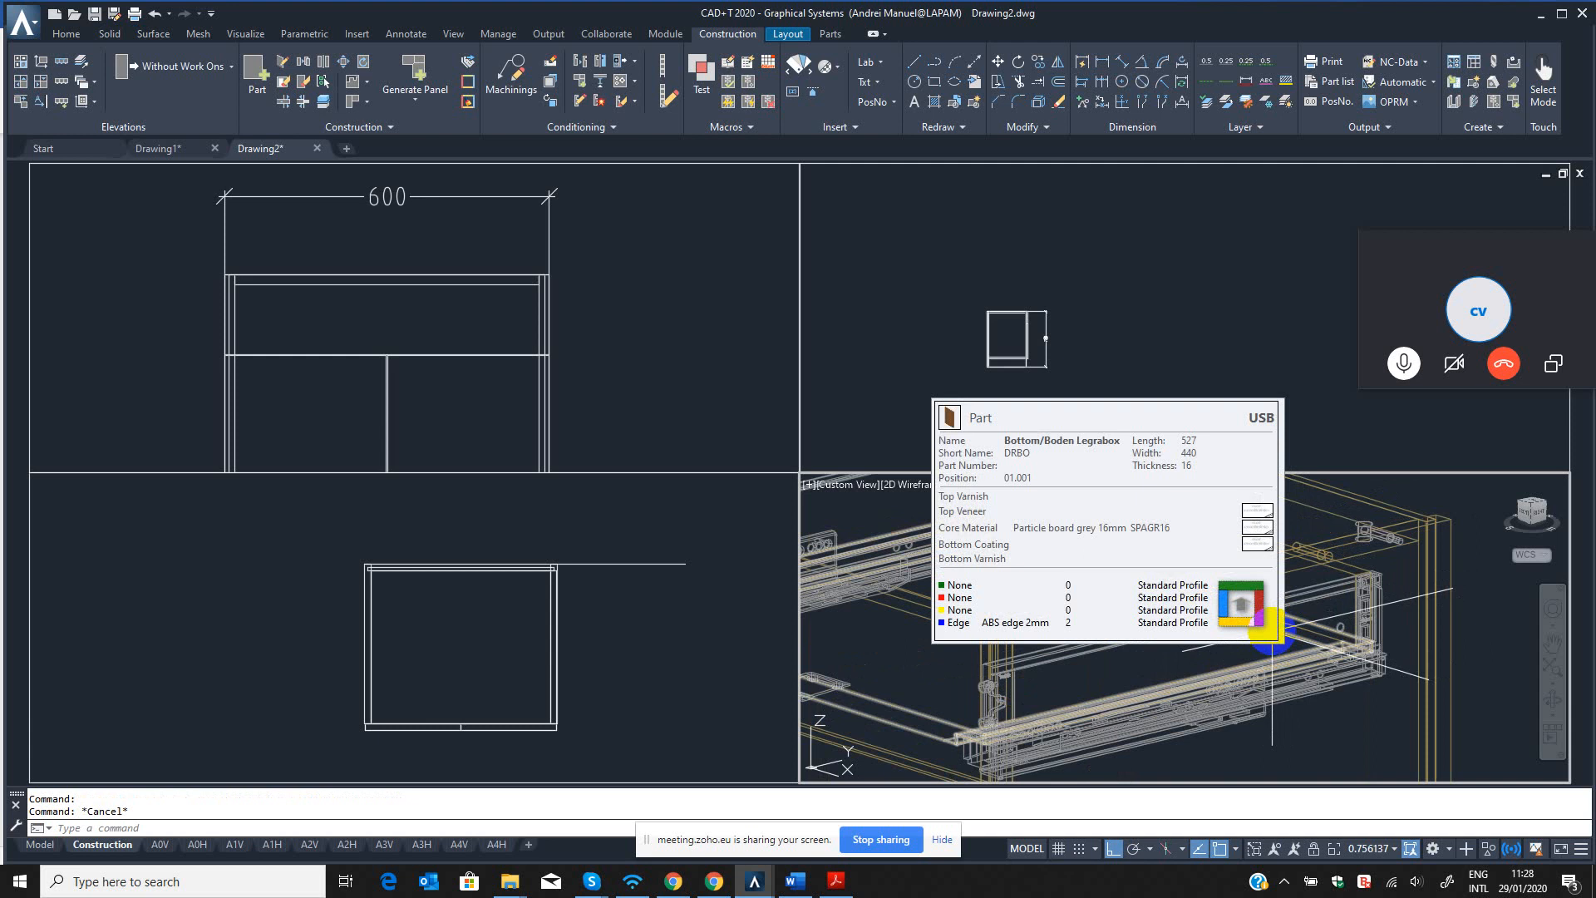
click(1551, 703)
drag(1205, 674, 1212, 615)
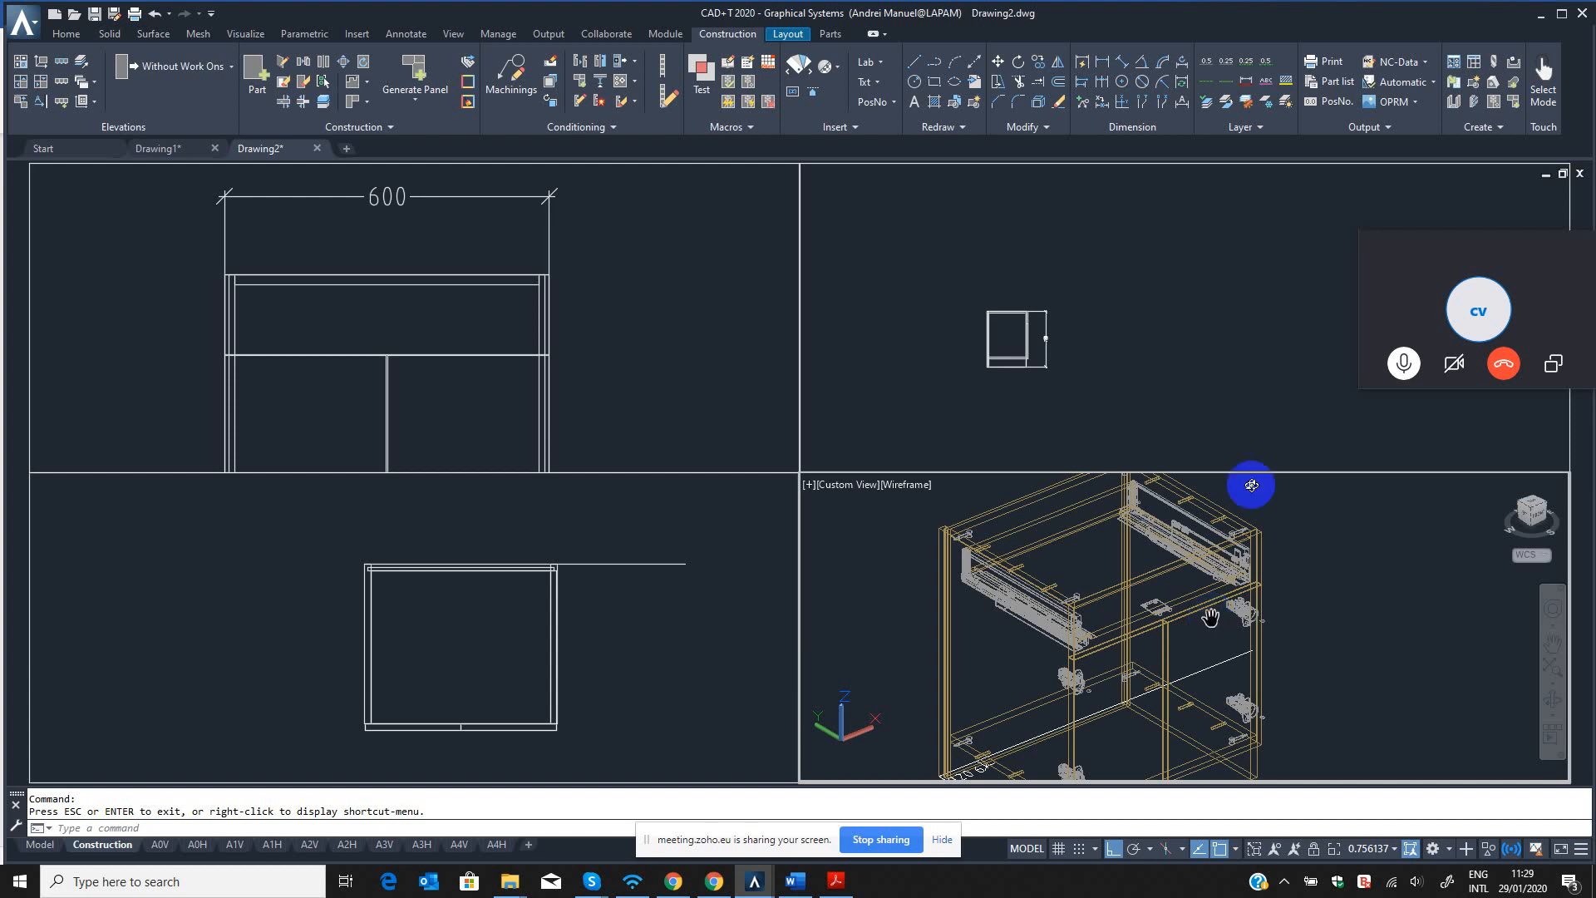
Examine the groove variants of the unprocessed, fully automatic groove/rabbet back panel connection in the CON Editor.
click(749, 65)
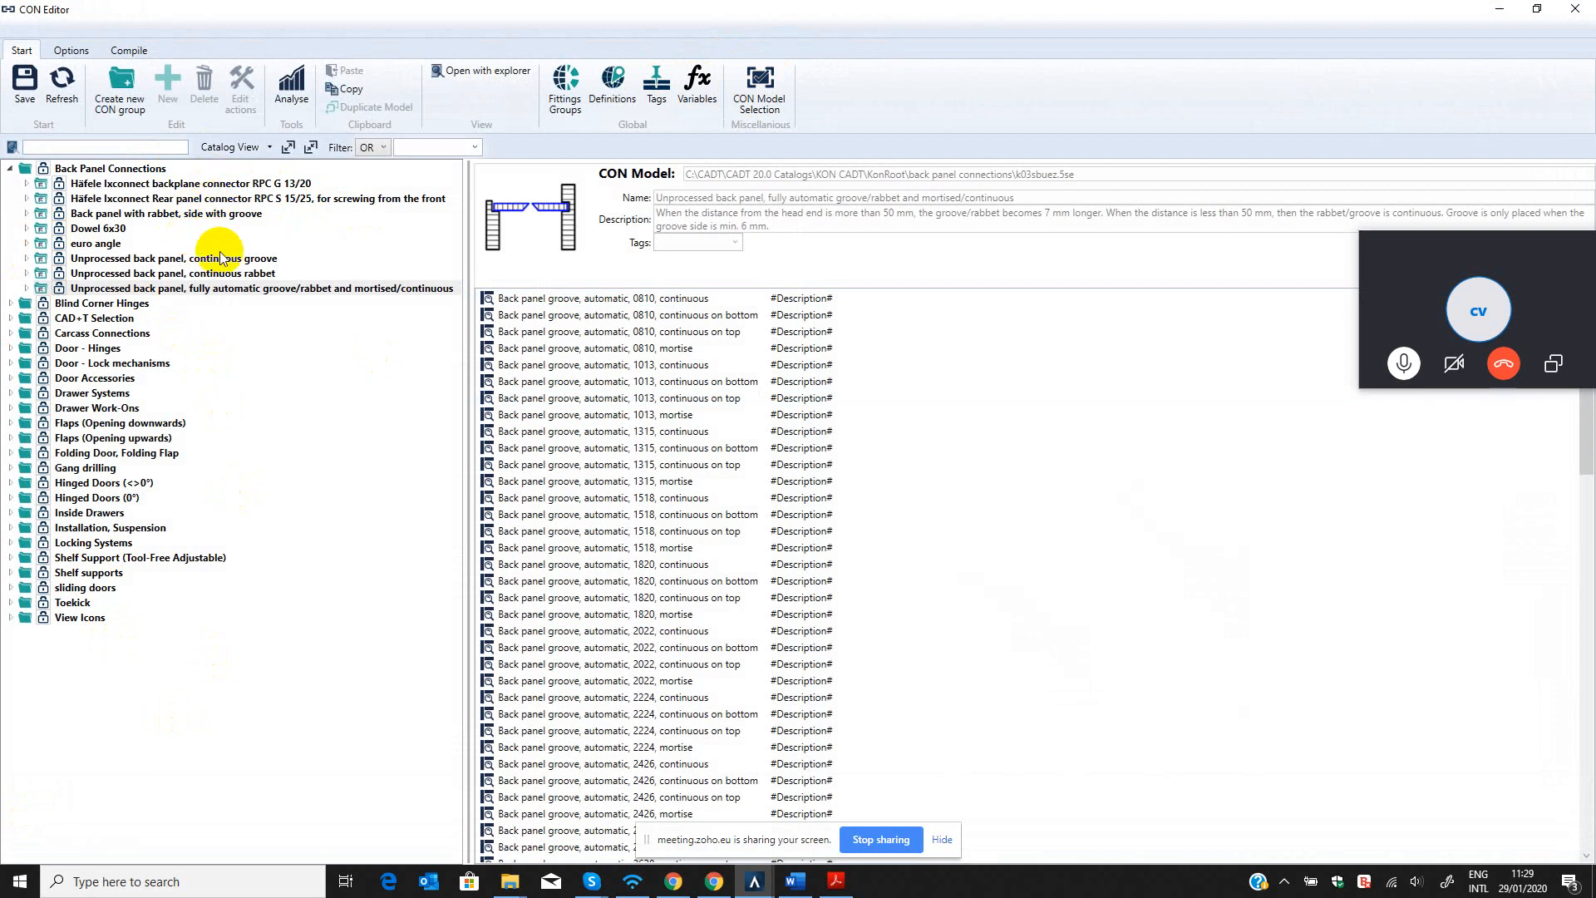
click(612, 331)
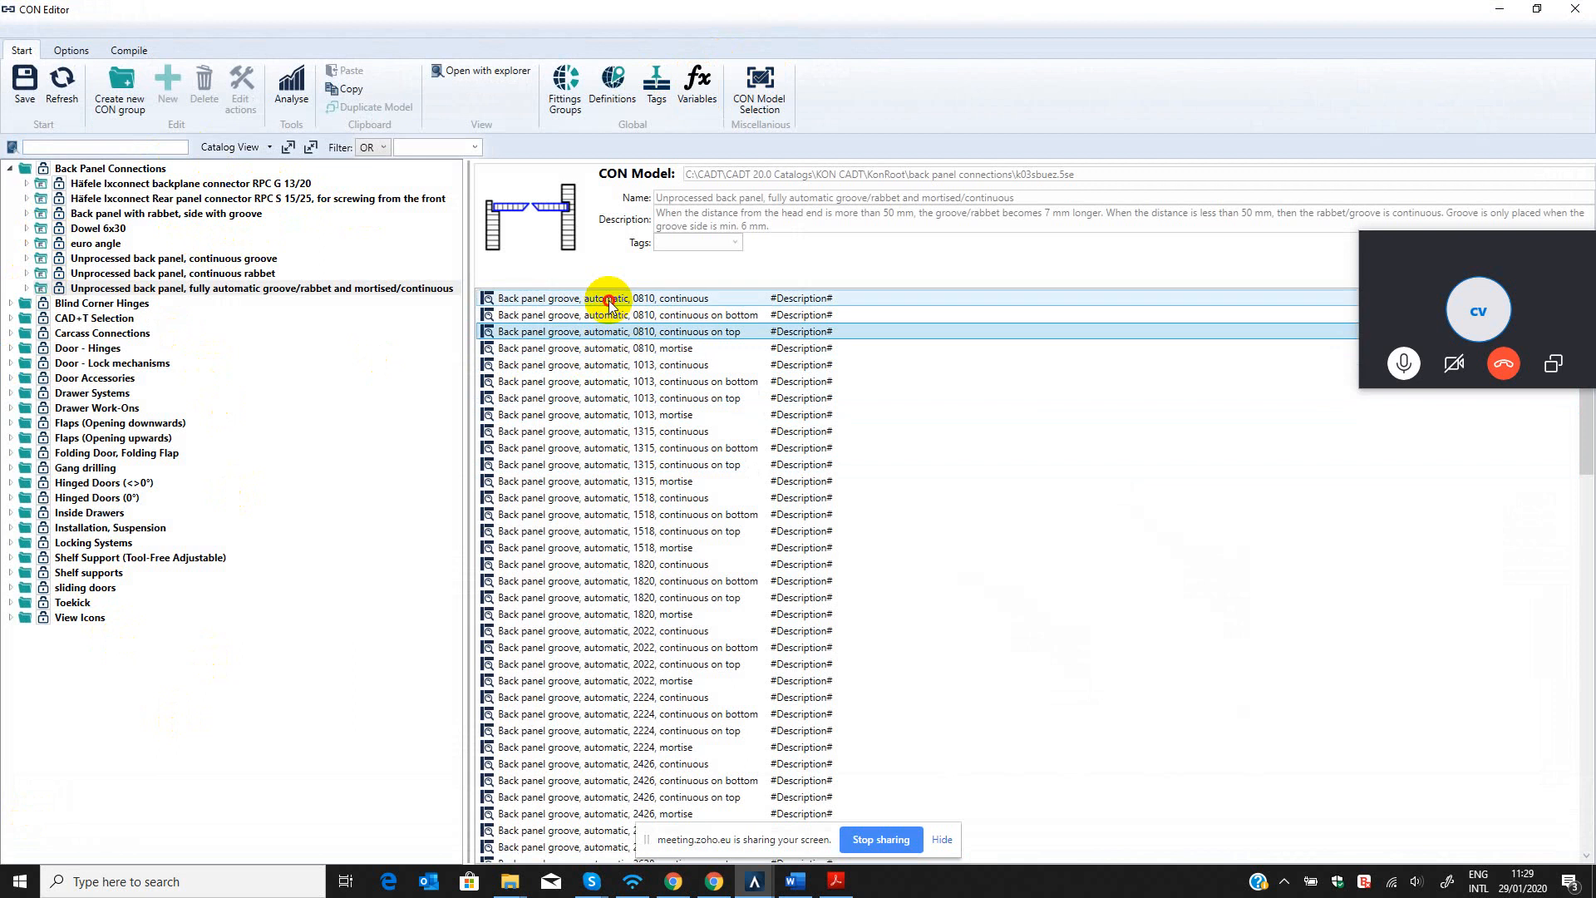
click(609, 301)
click(605, 316)
click(605, 332)
click(605, 348)
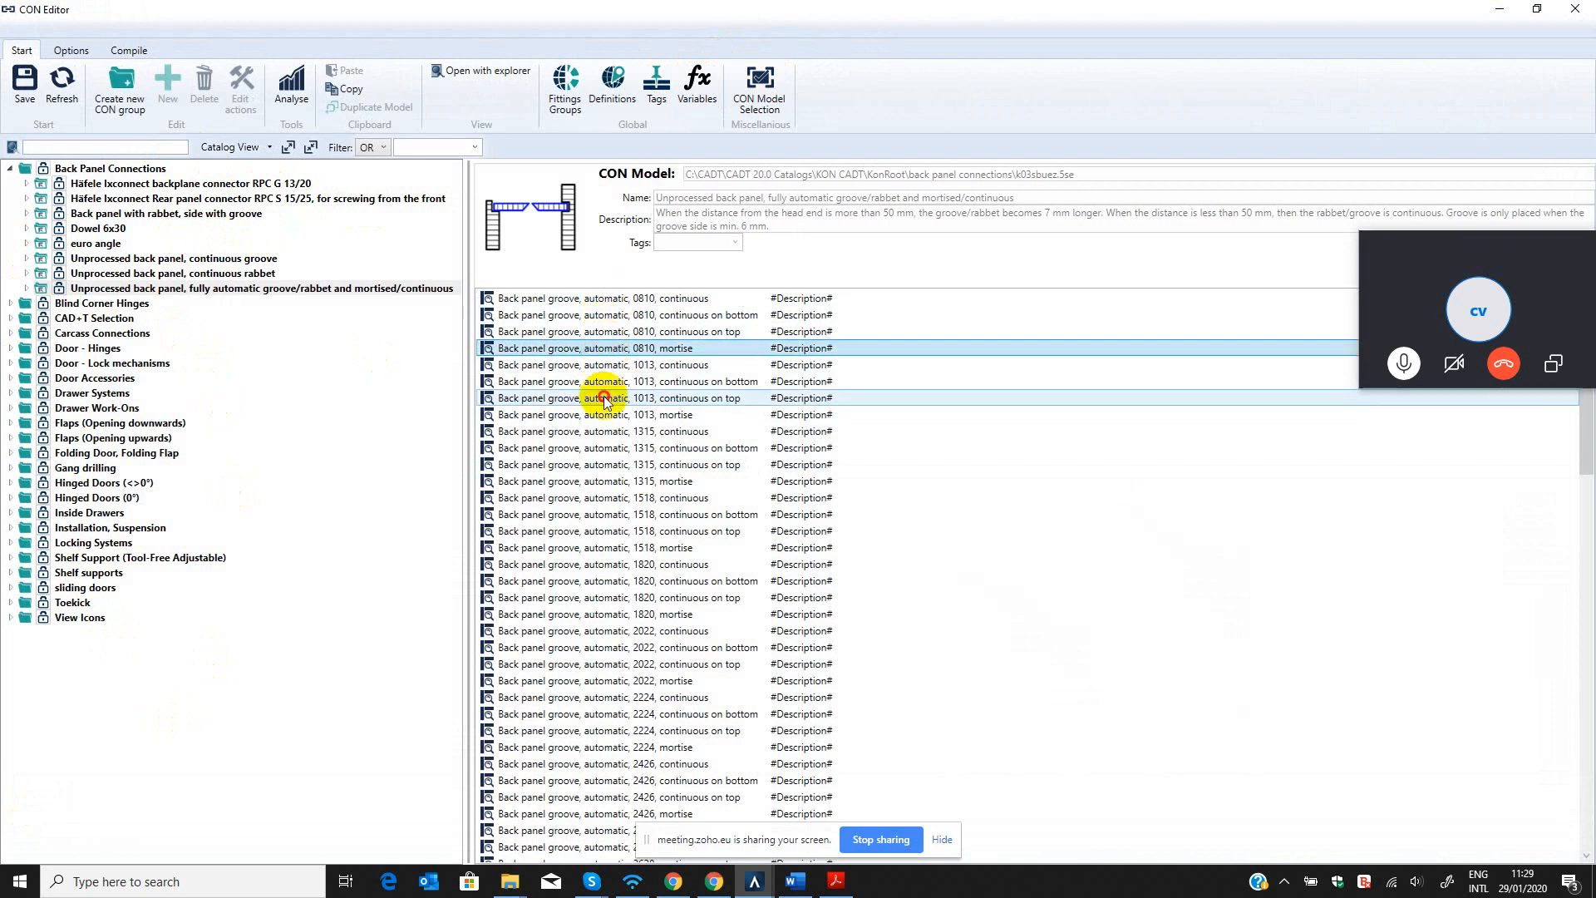
click(604, 398)
click(602, 447)
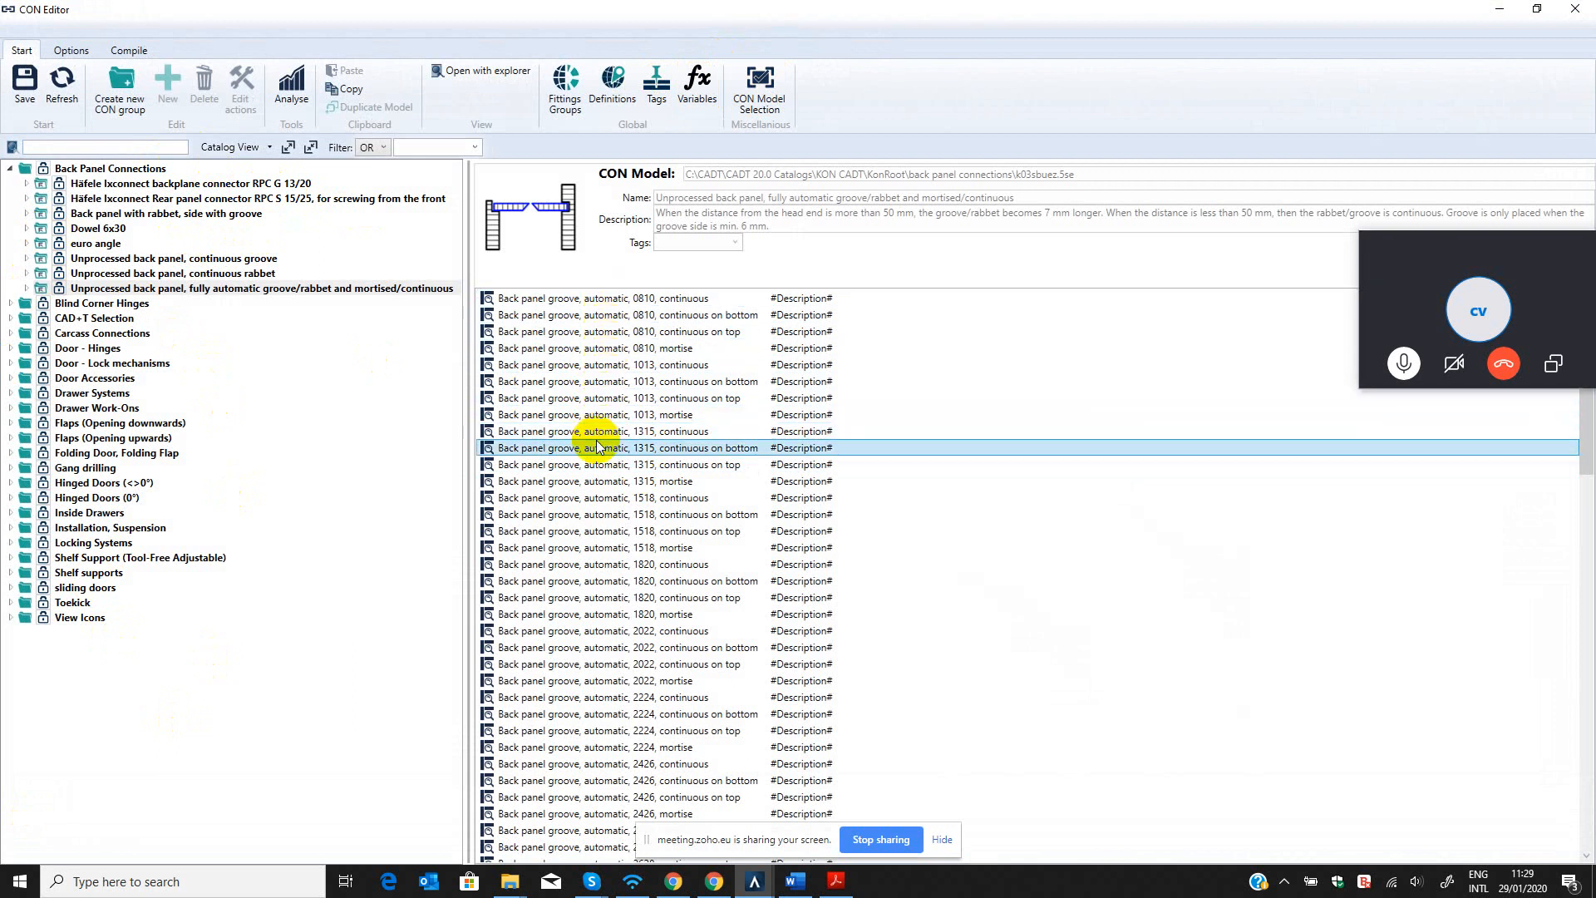
click(597, 300)
click(599, 315)
click(604, 332)
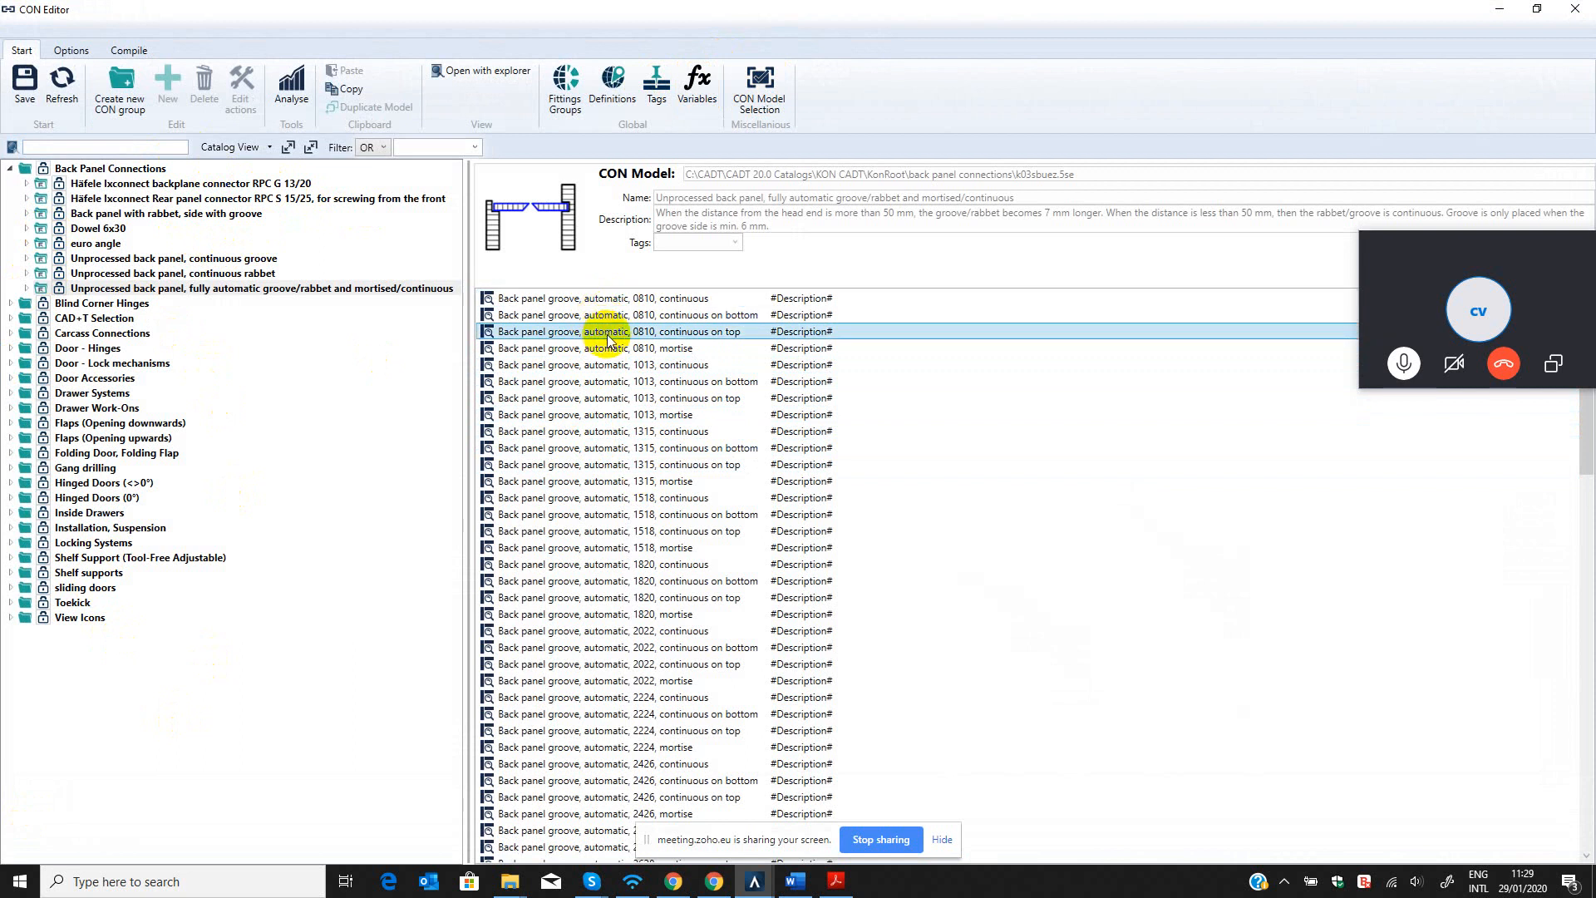
click(608, 349)
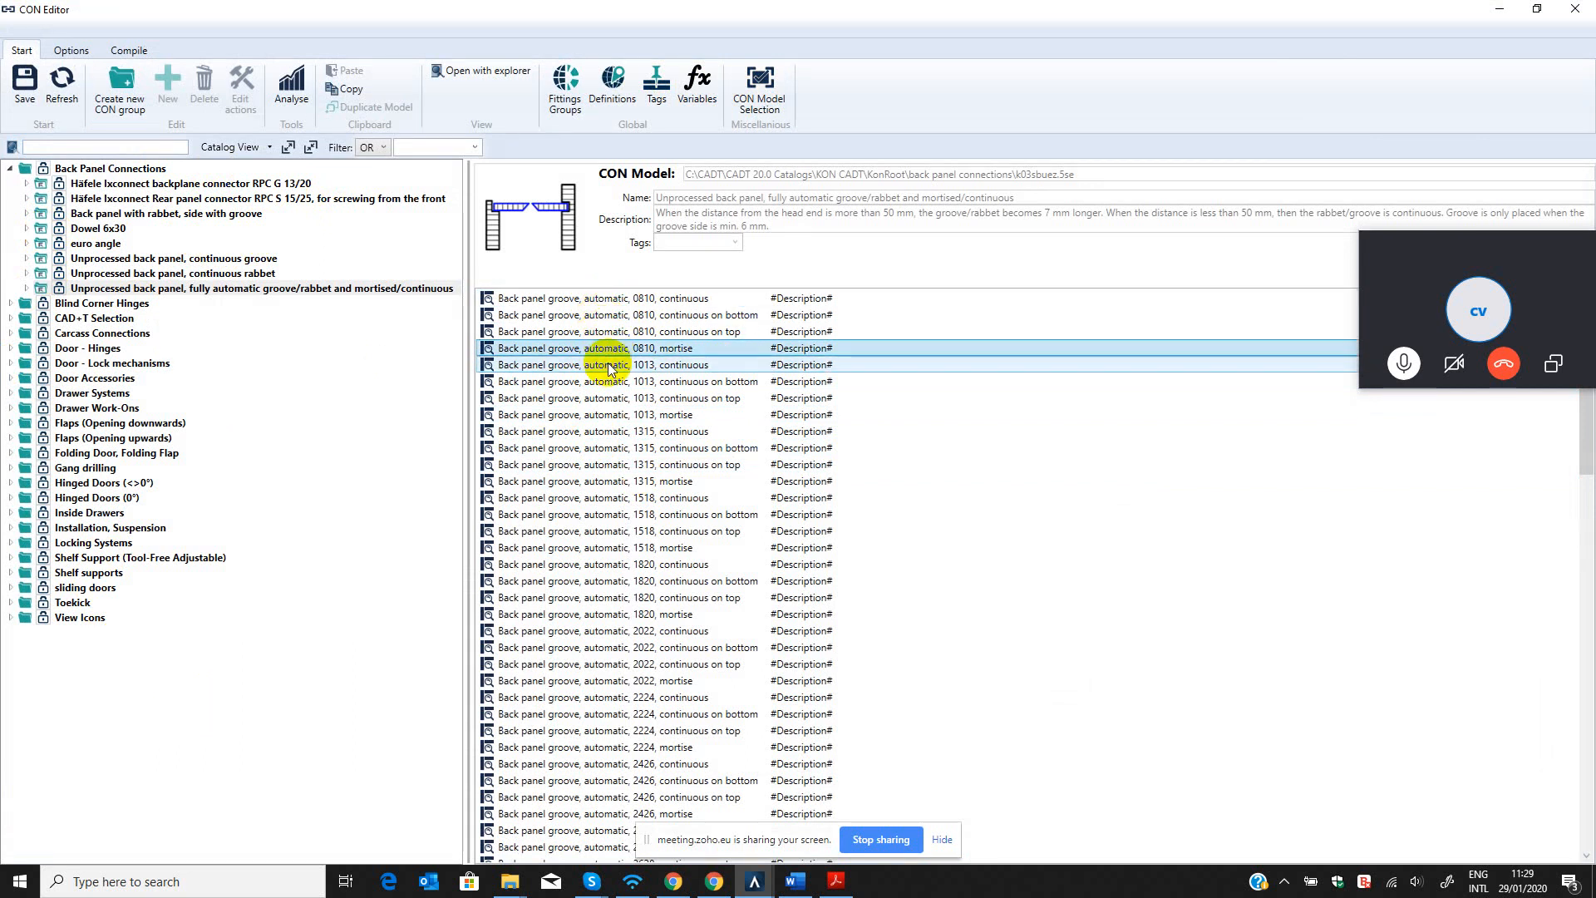
click(609, 364)
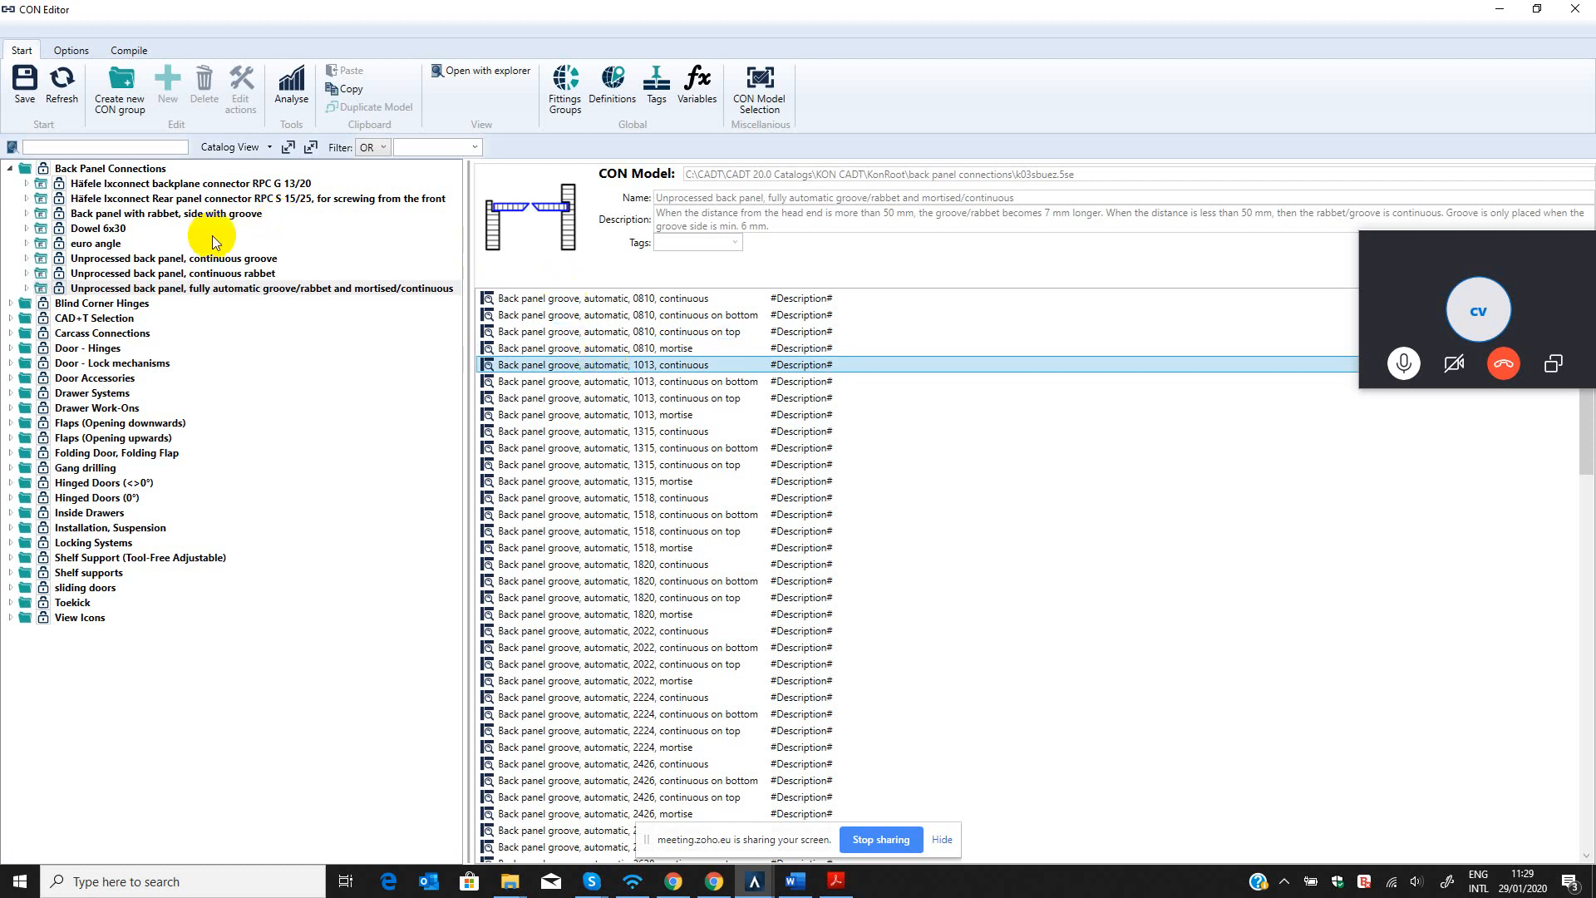
click(598, 298)
click(599, 316)
click(600, 333)
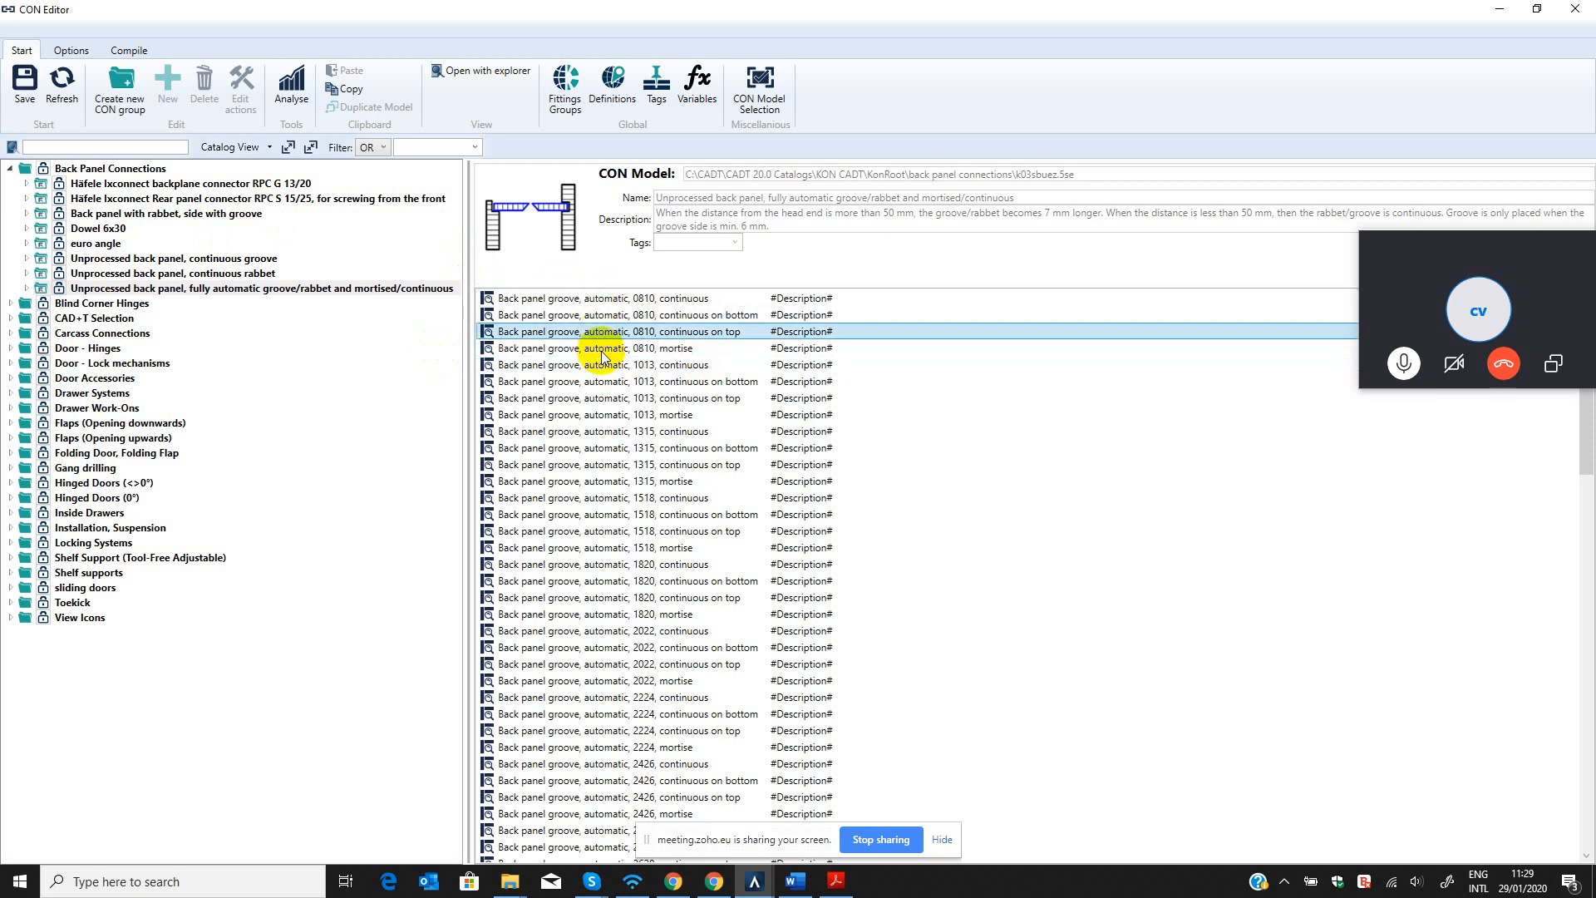
click(602, 350)
click(605, 382)
click(624, 497)
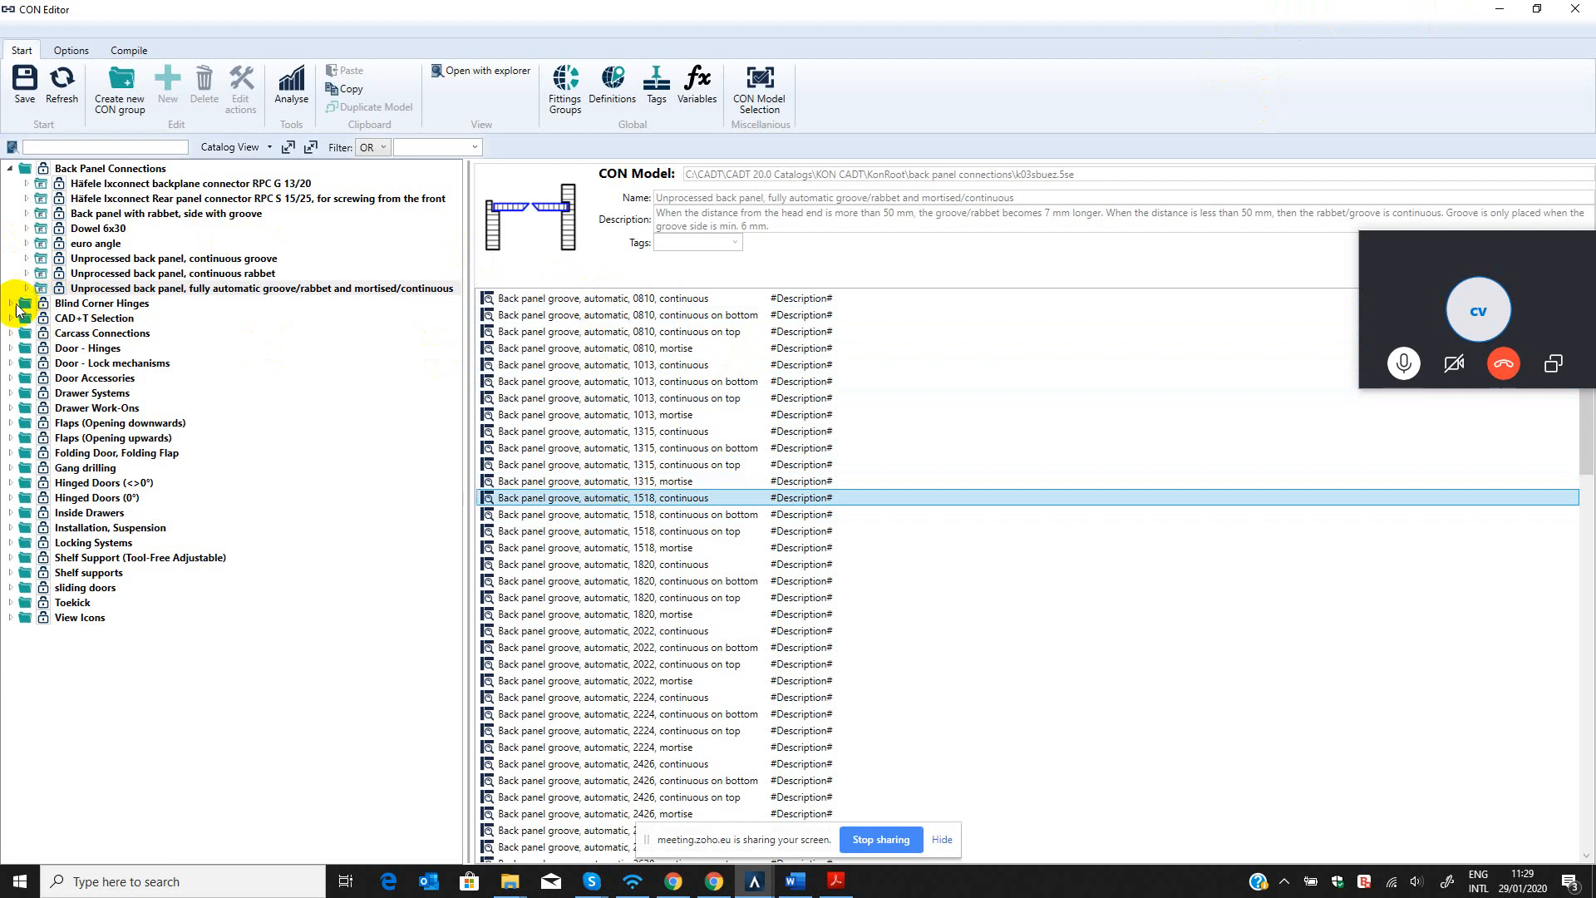
Check the Blind Corner Hinges models, collapse the open catalog groups and return to the cabinet drawing.
click(10, 305)
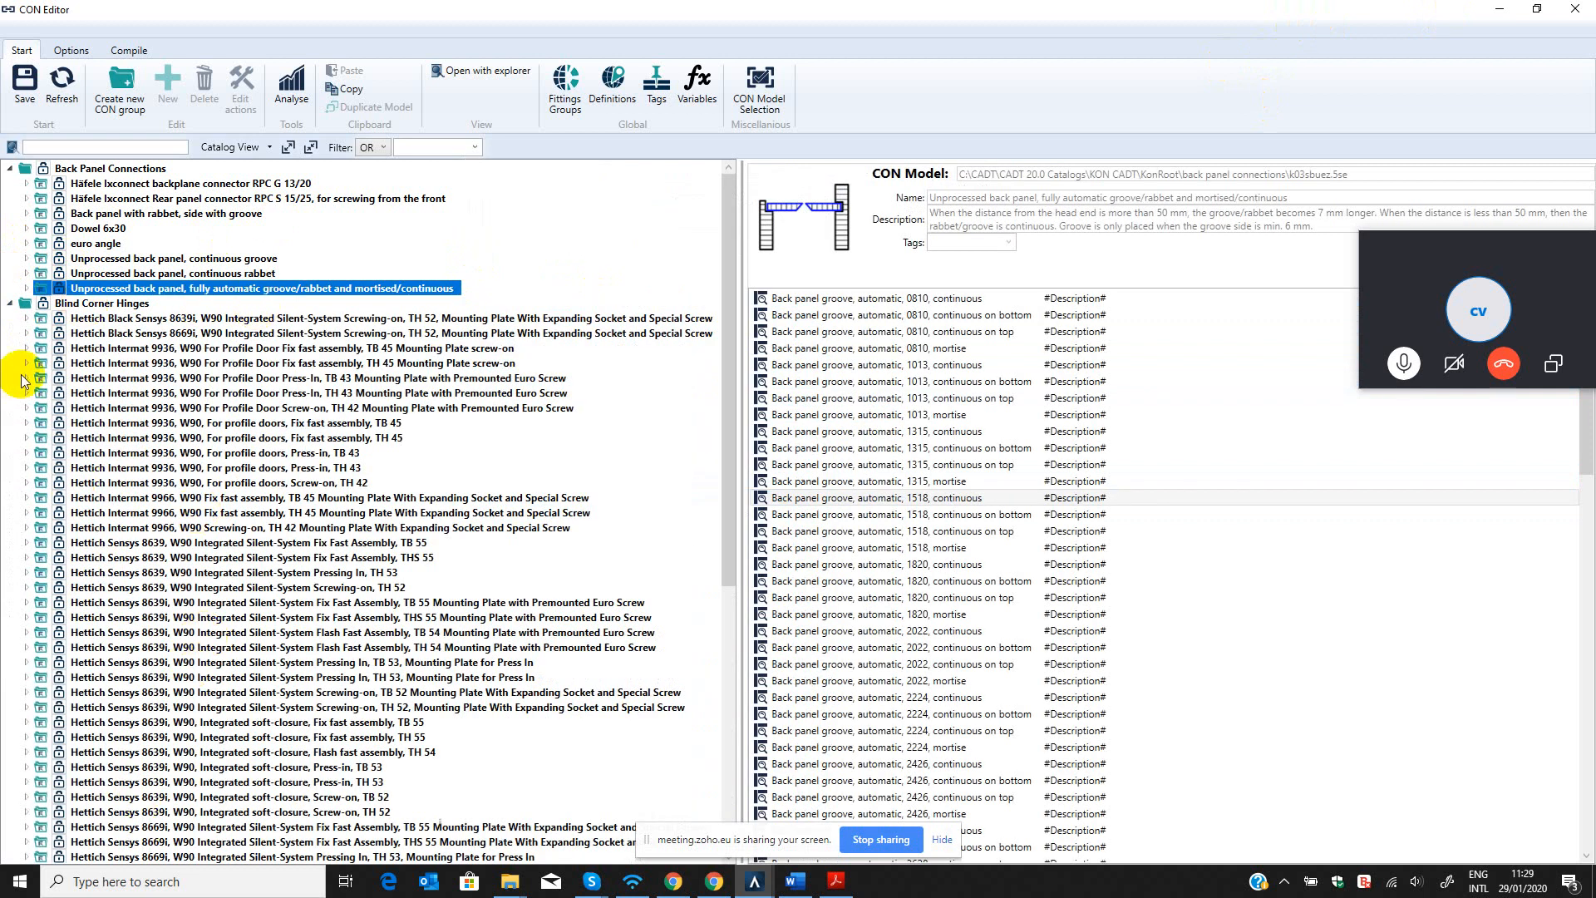
click(12, 304)
click(10, 169)
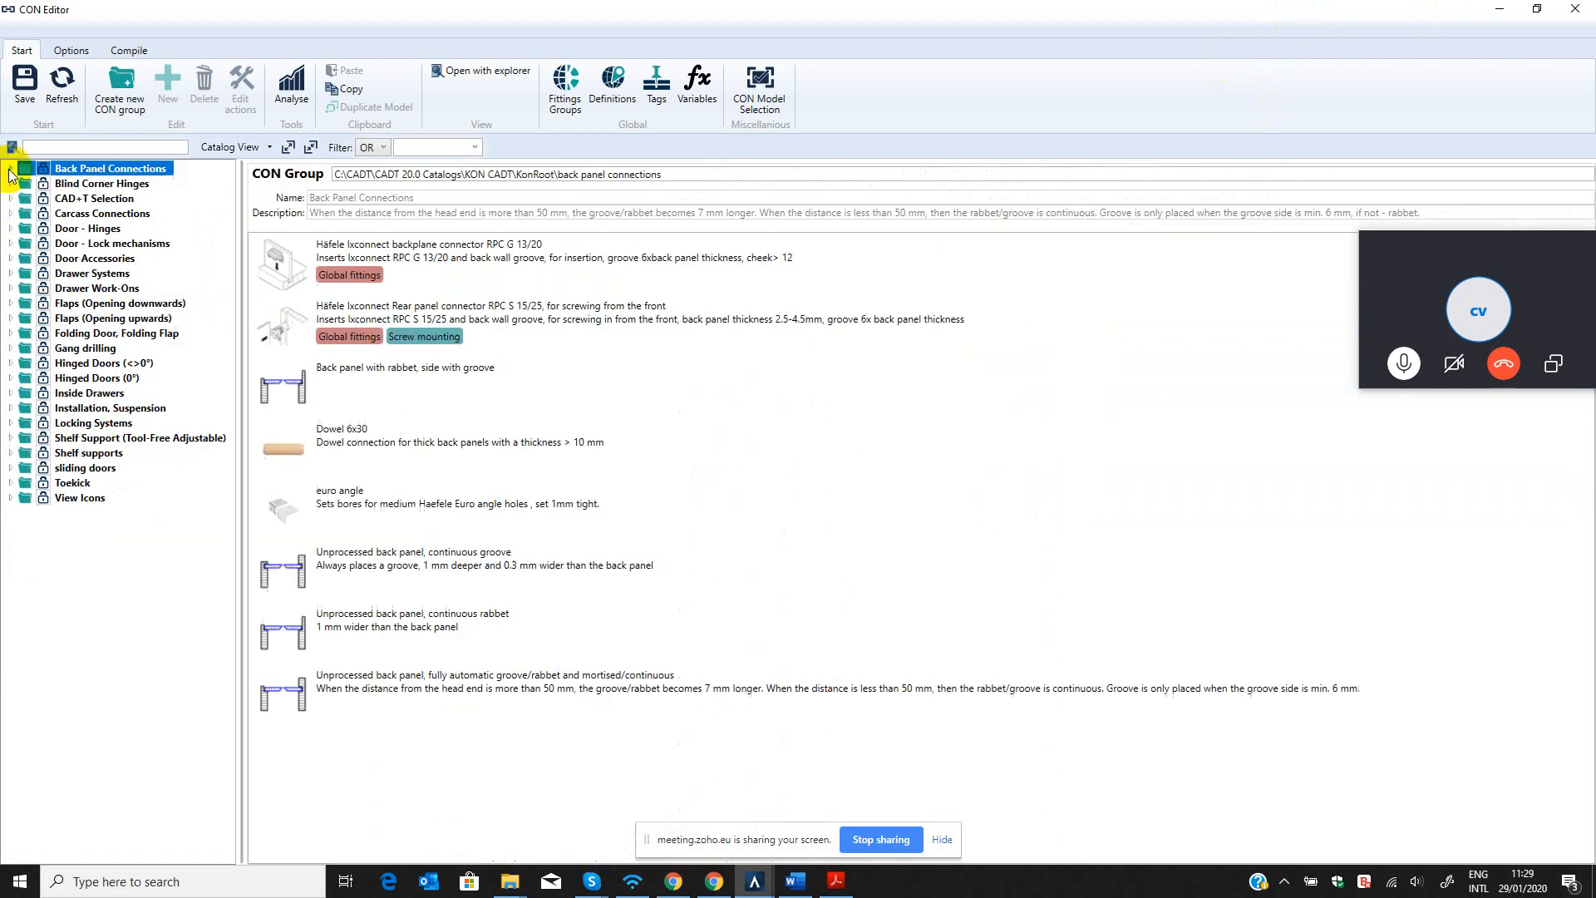
click(1497, 8)
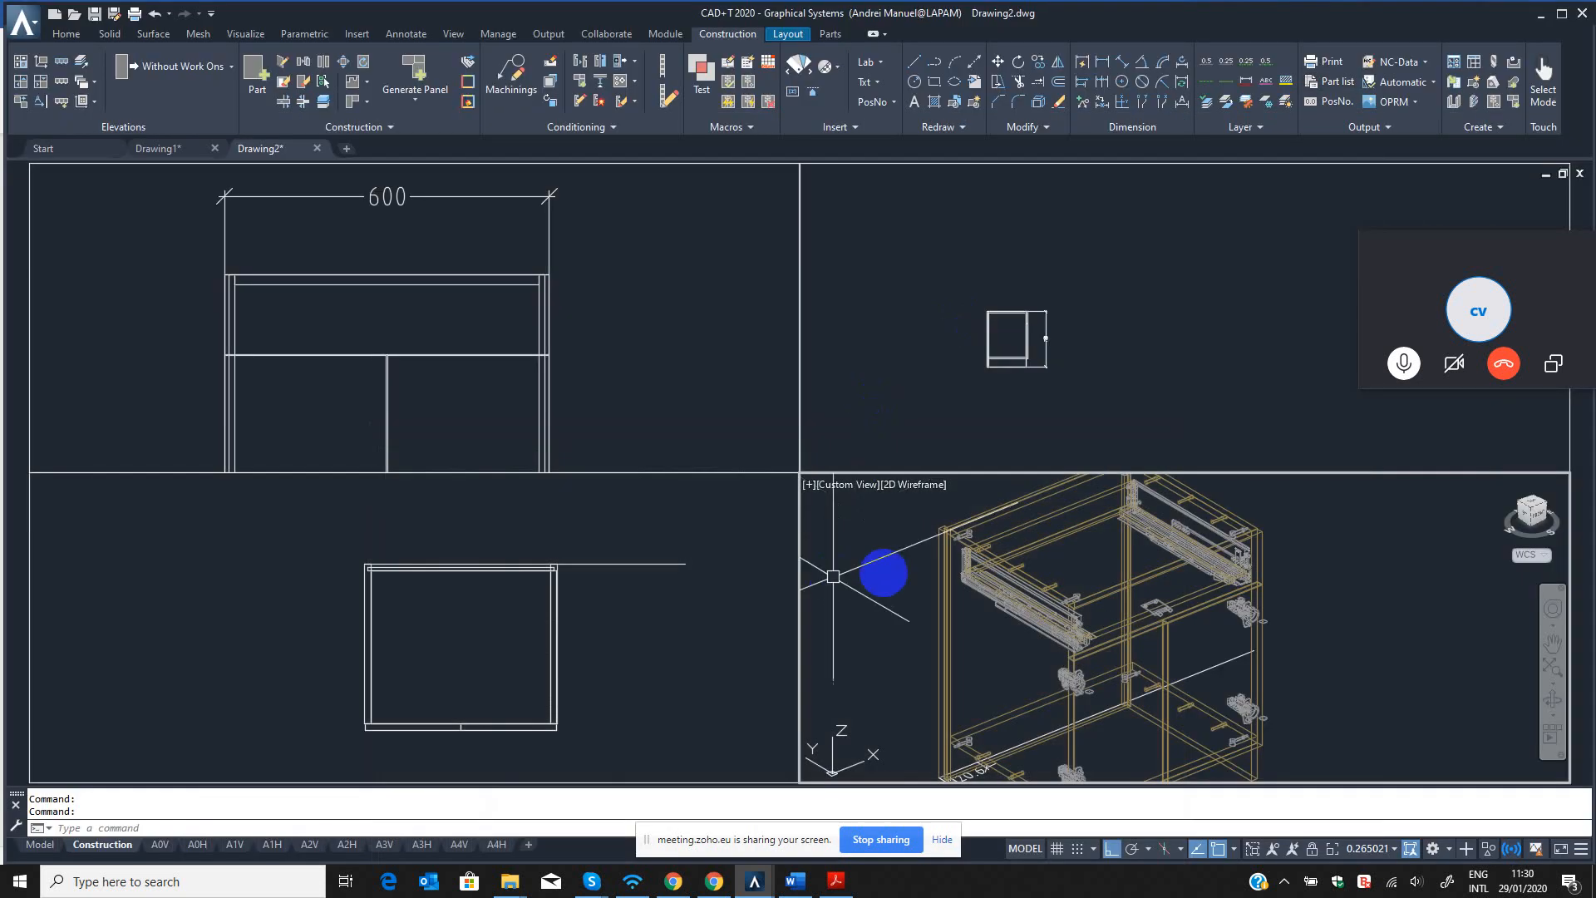
scroll(1154, 611, up, 5)
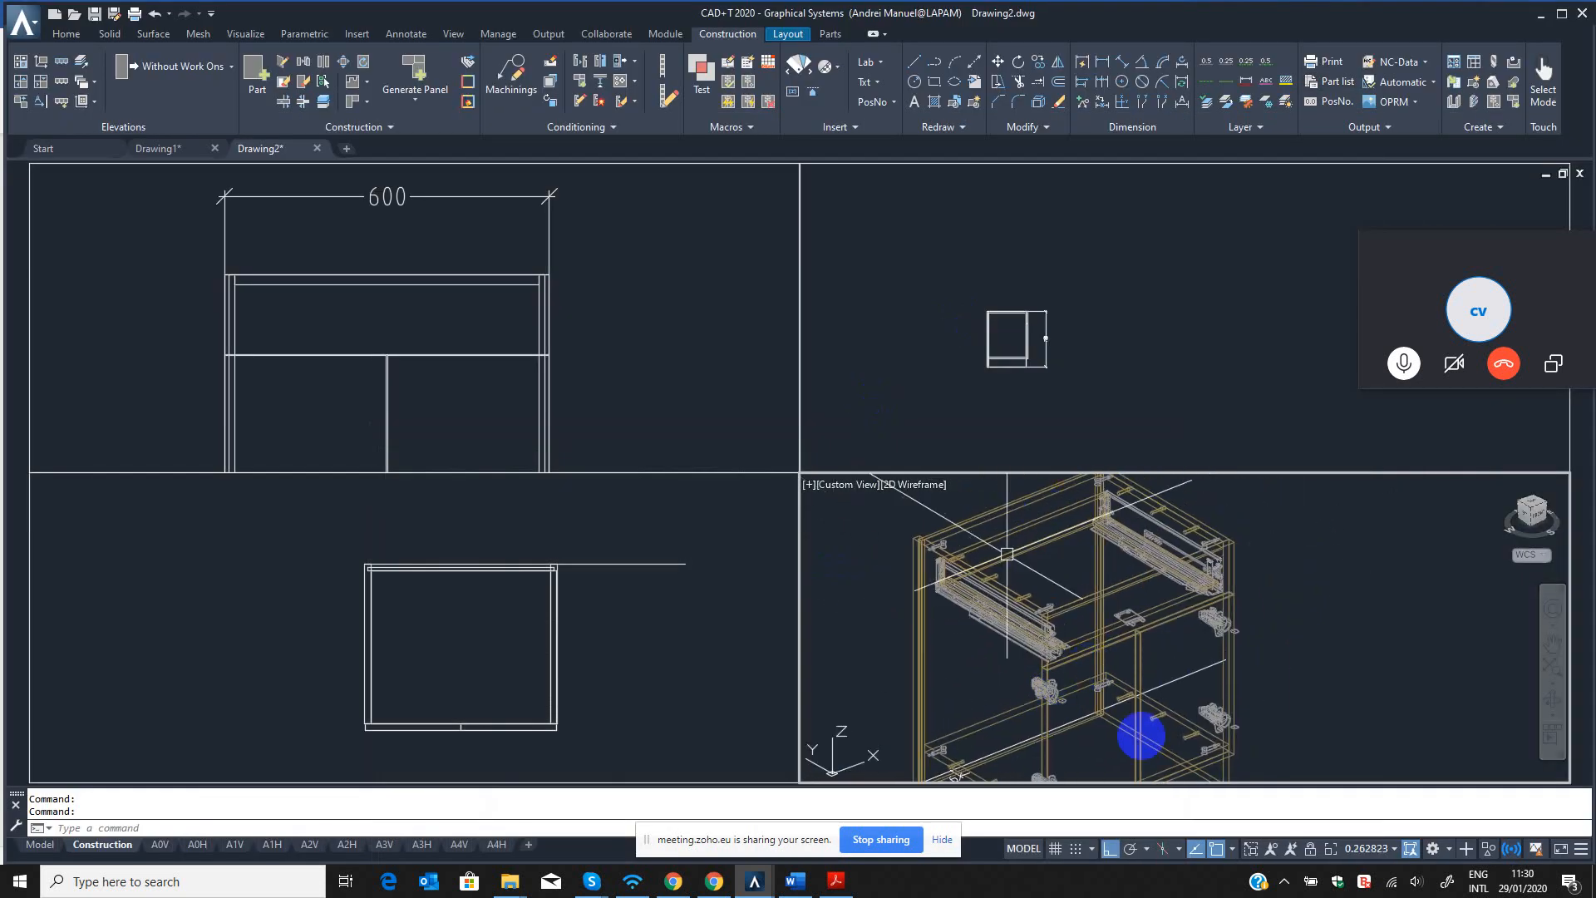
scroll(1164, 665, down, 3)
Switch to the Word training plan, review the Day 1 items and mark Create Cabinet as "– done".
click(796, 882)
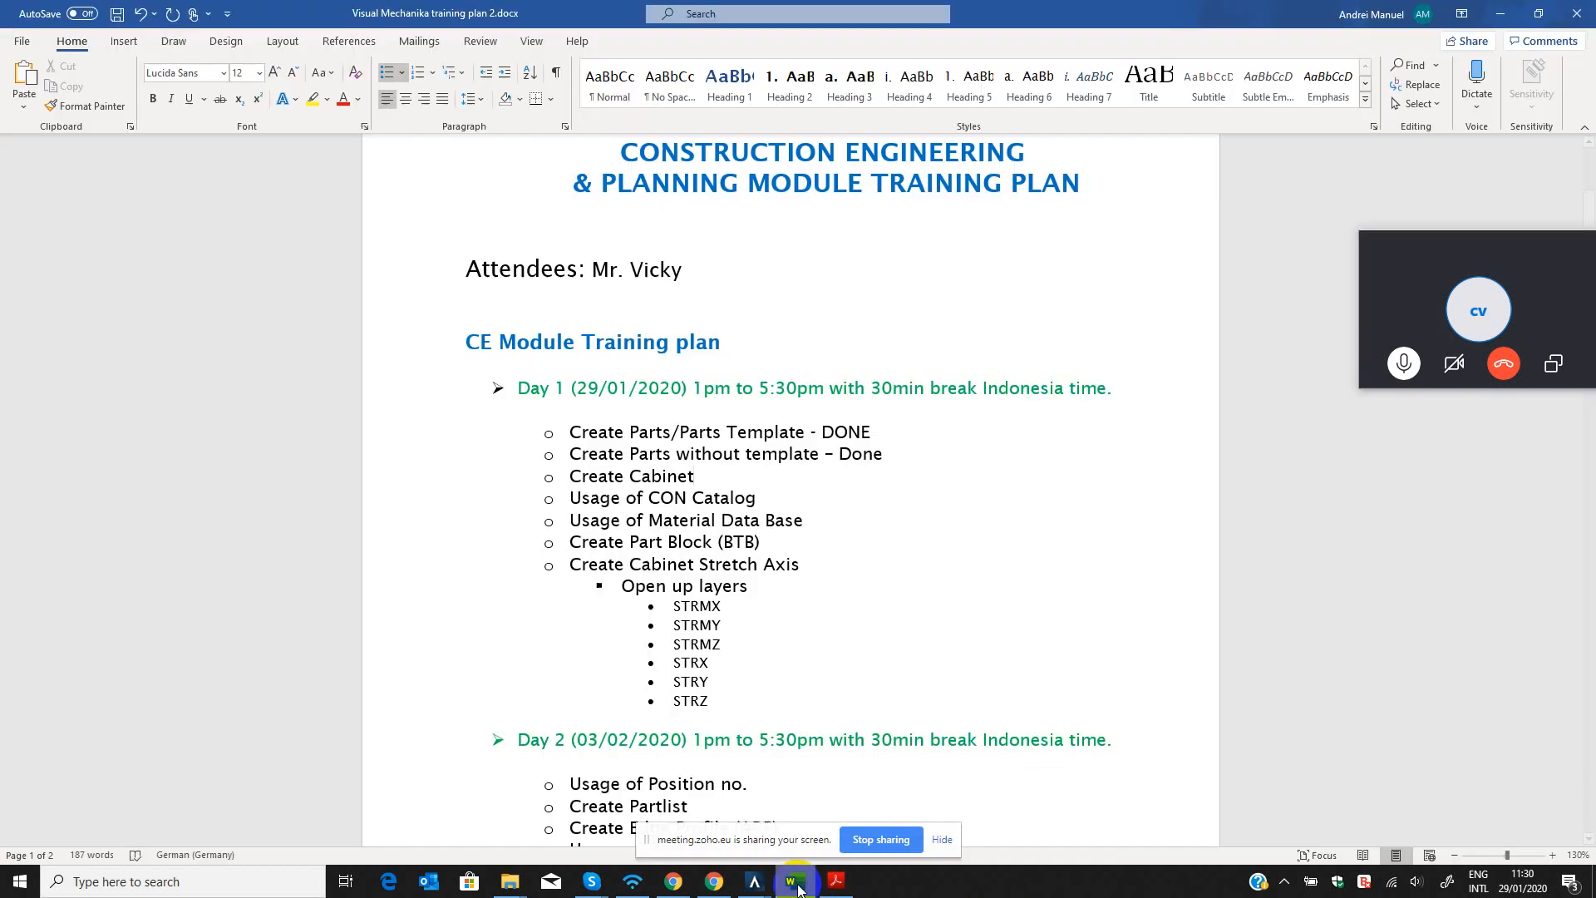
click(536, 424)
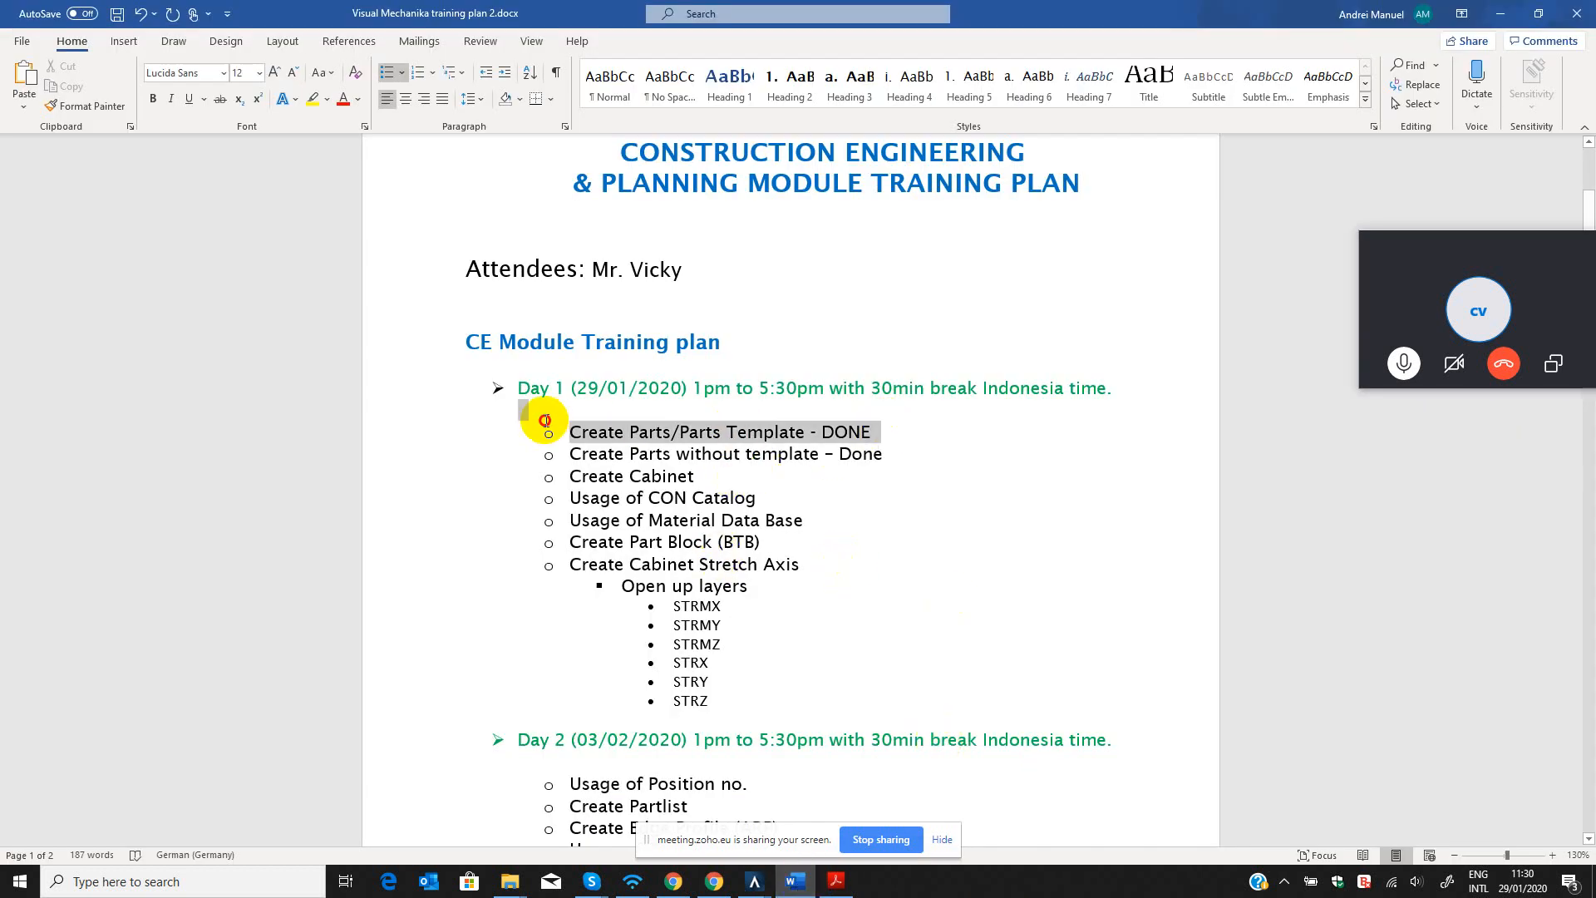
click(905, 447)
drag(905, 447, 534, 455)
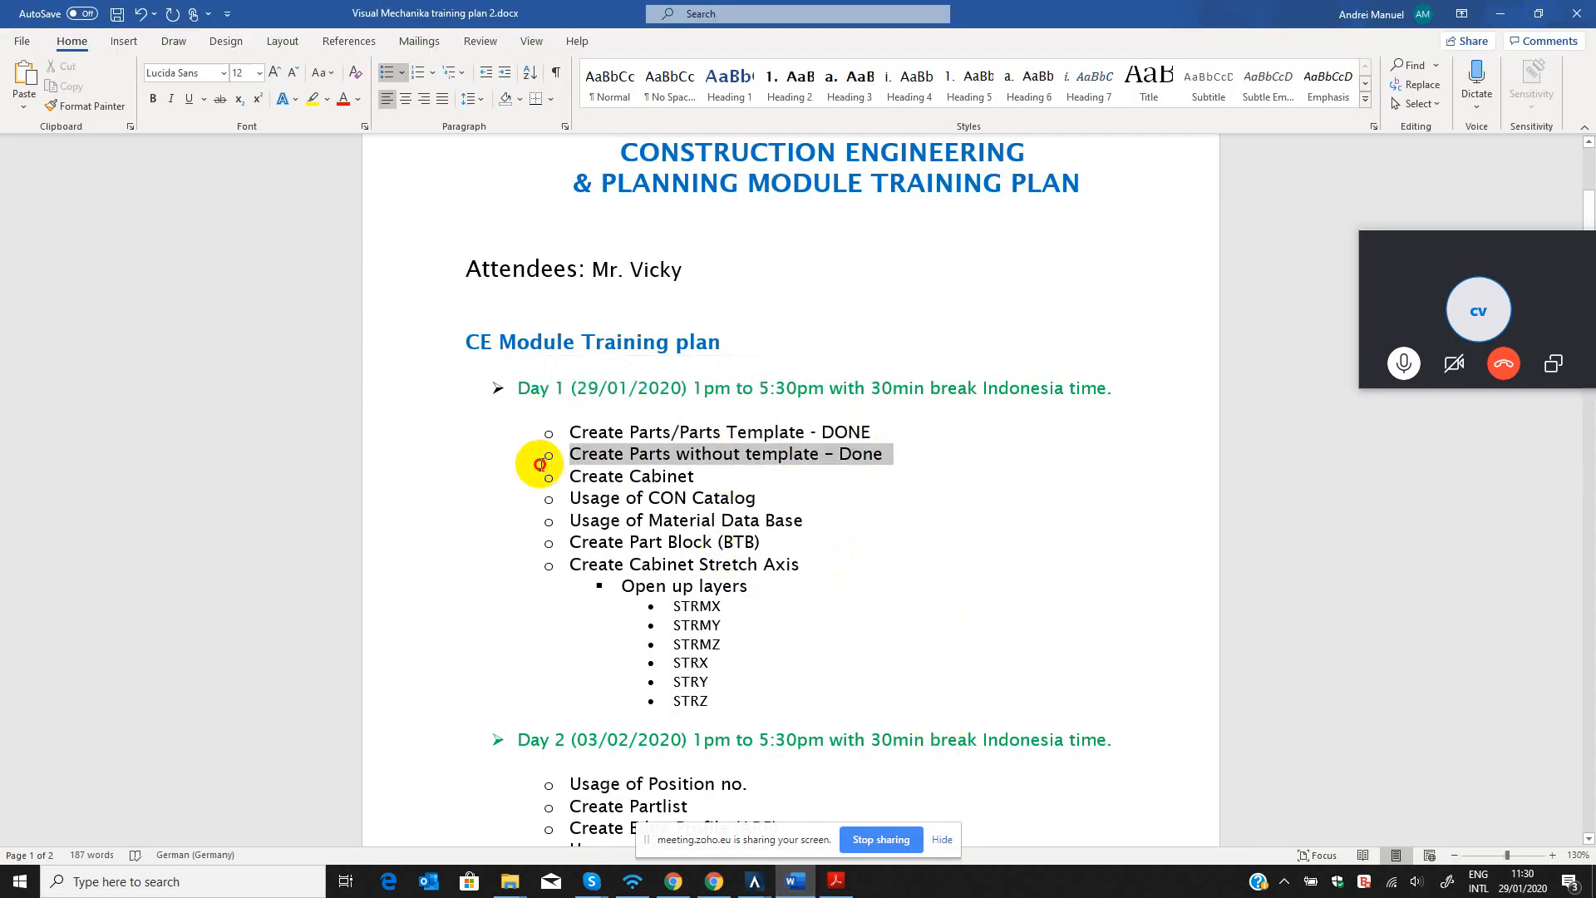
click(730, 475)
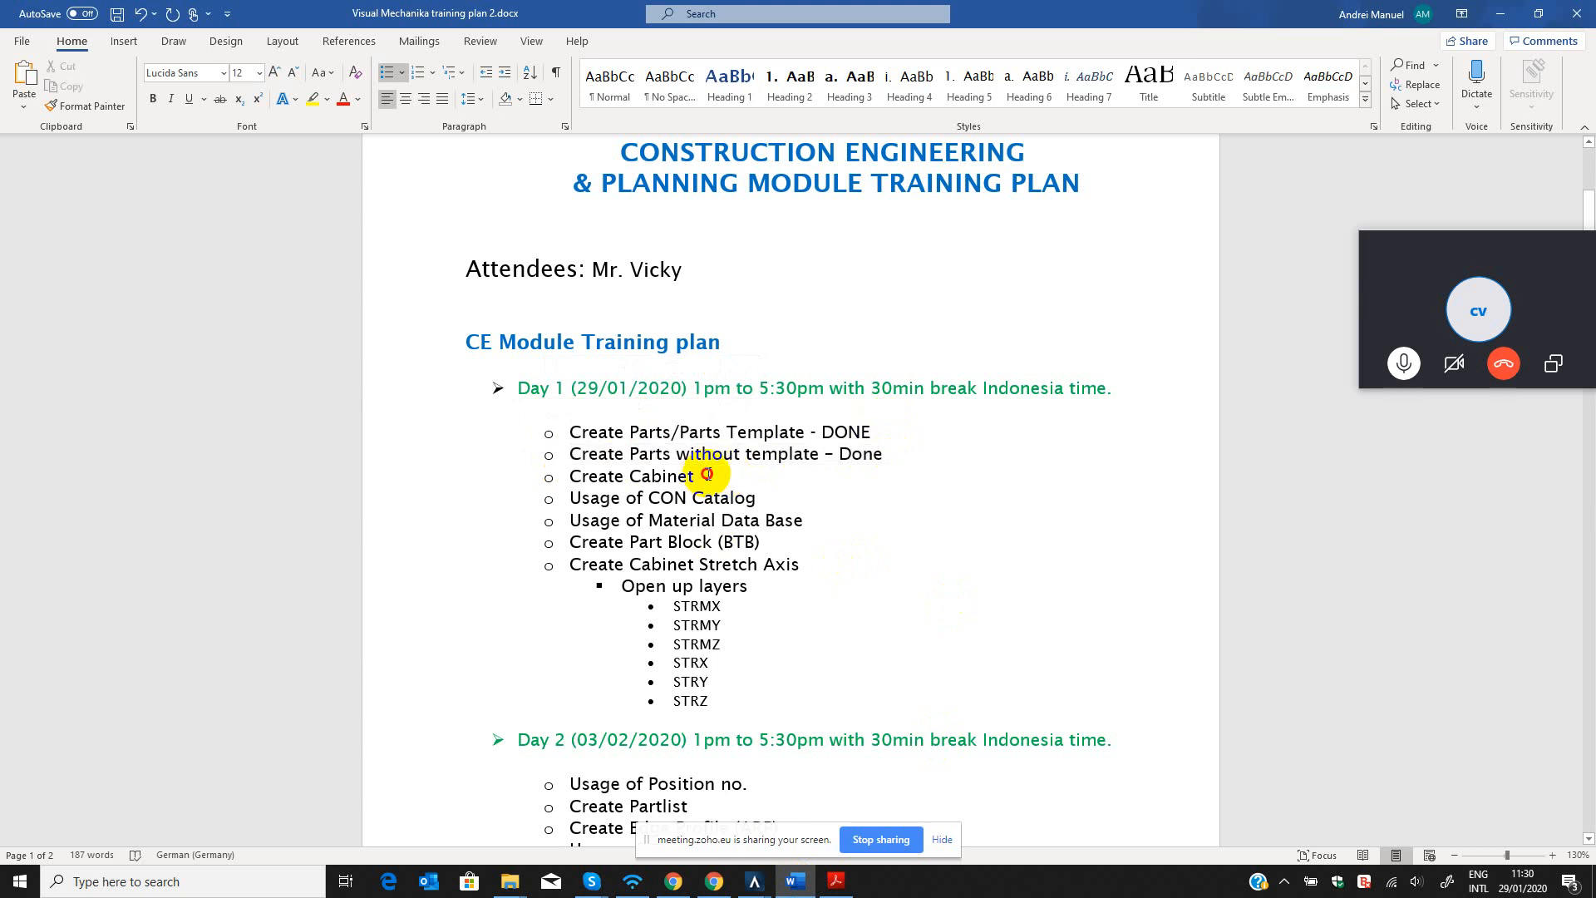
click(522, 475)
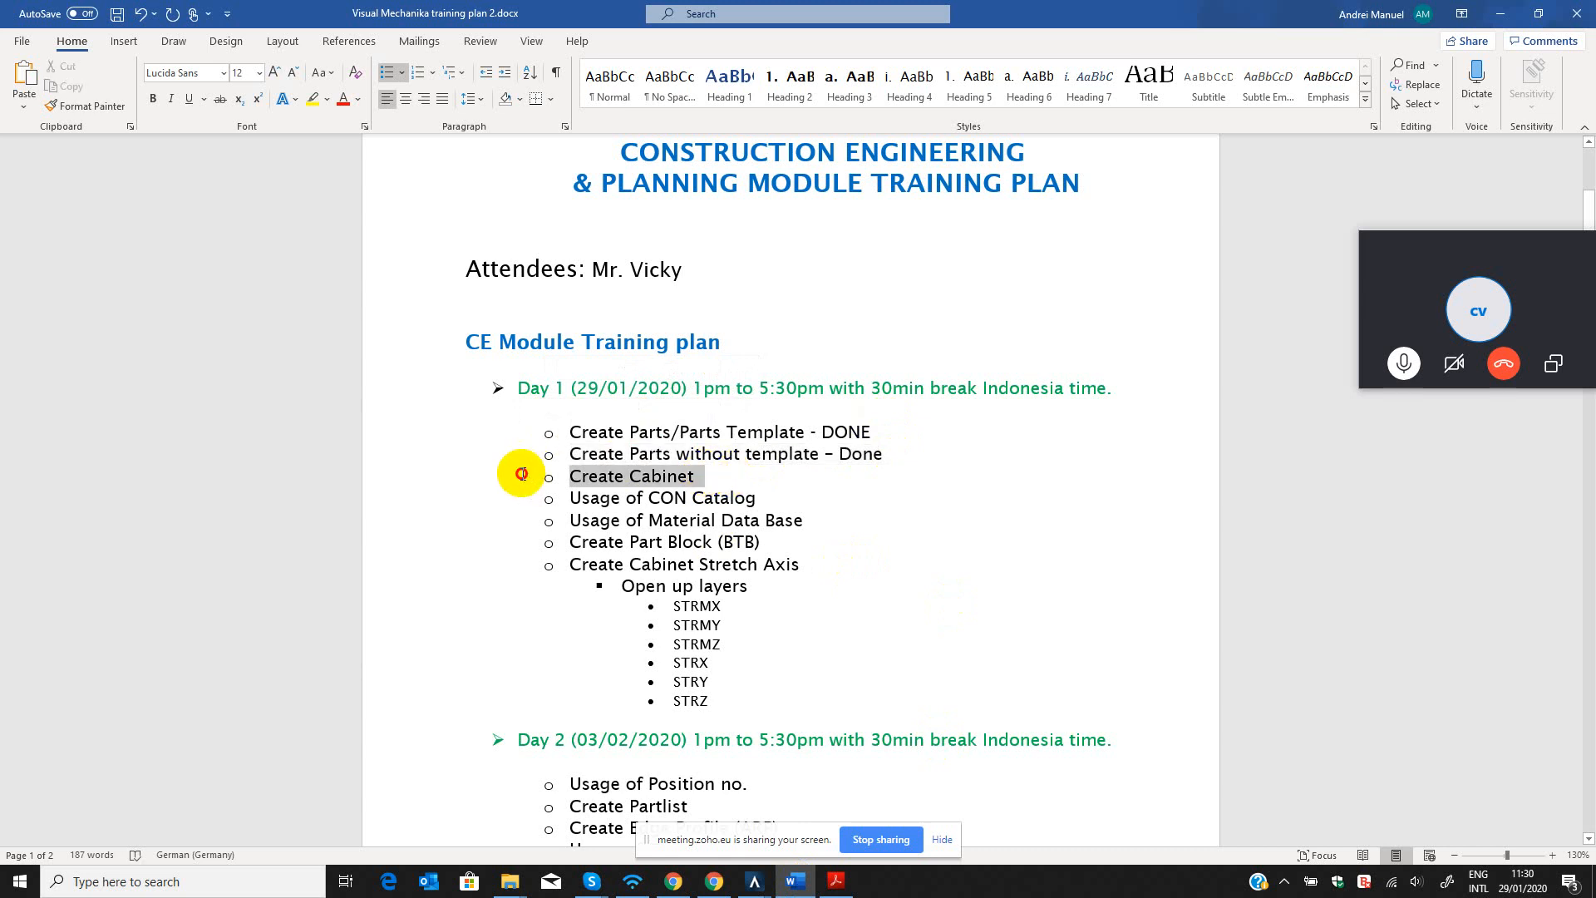
click(731, 477)
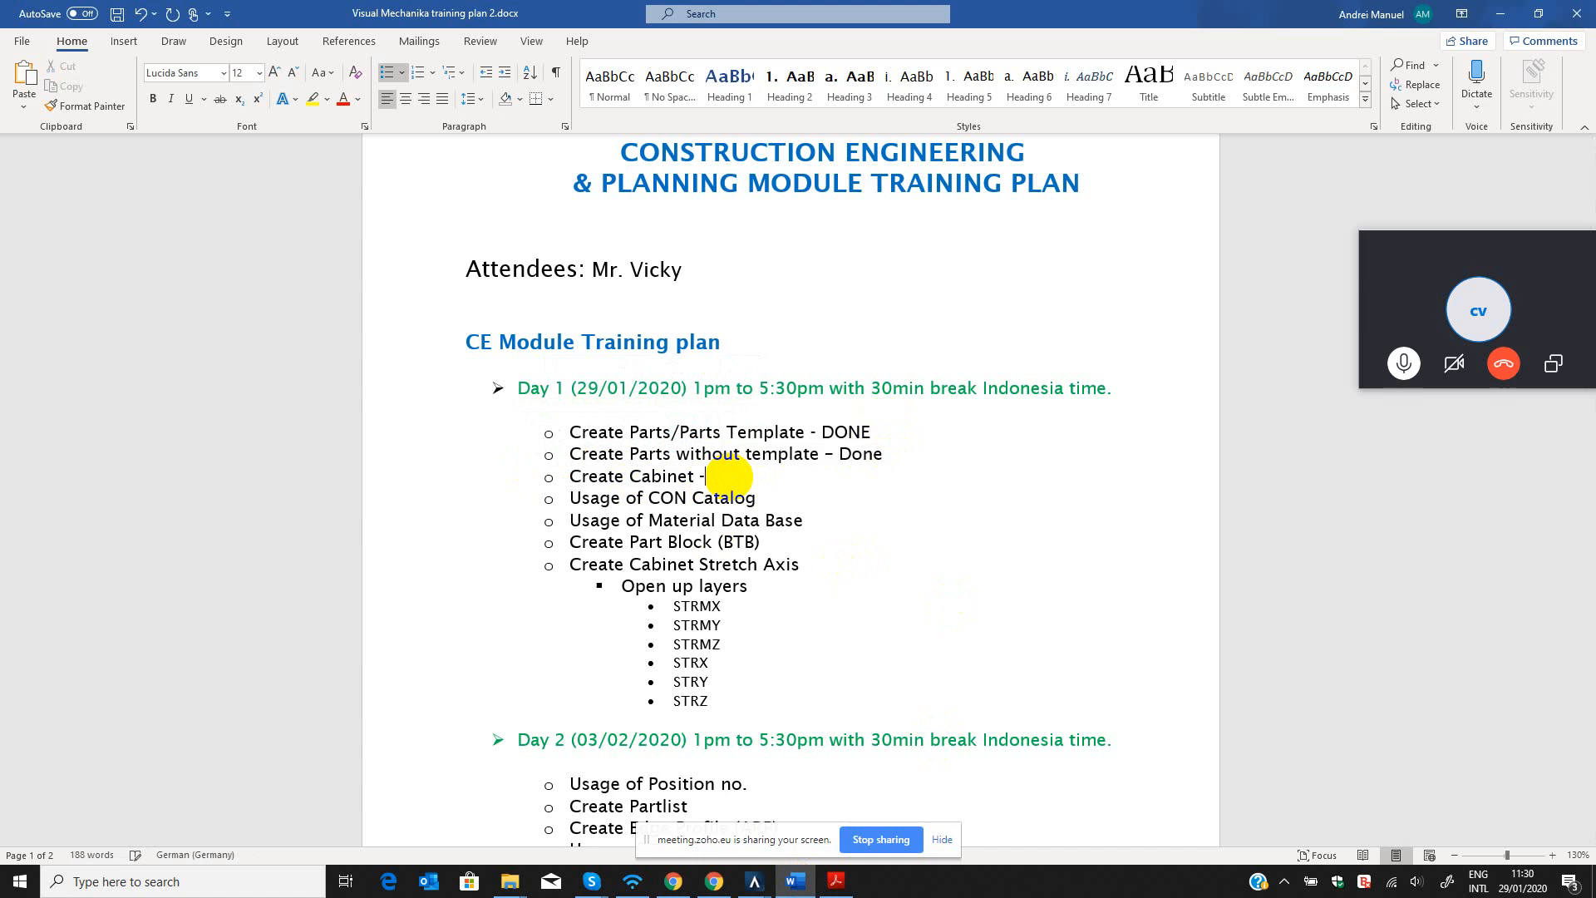
text(- done)
key(Return)
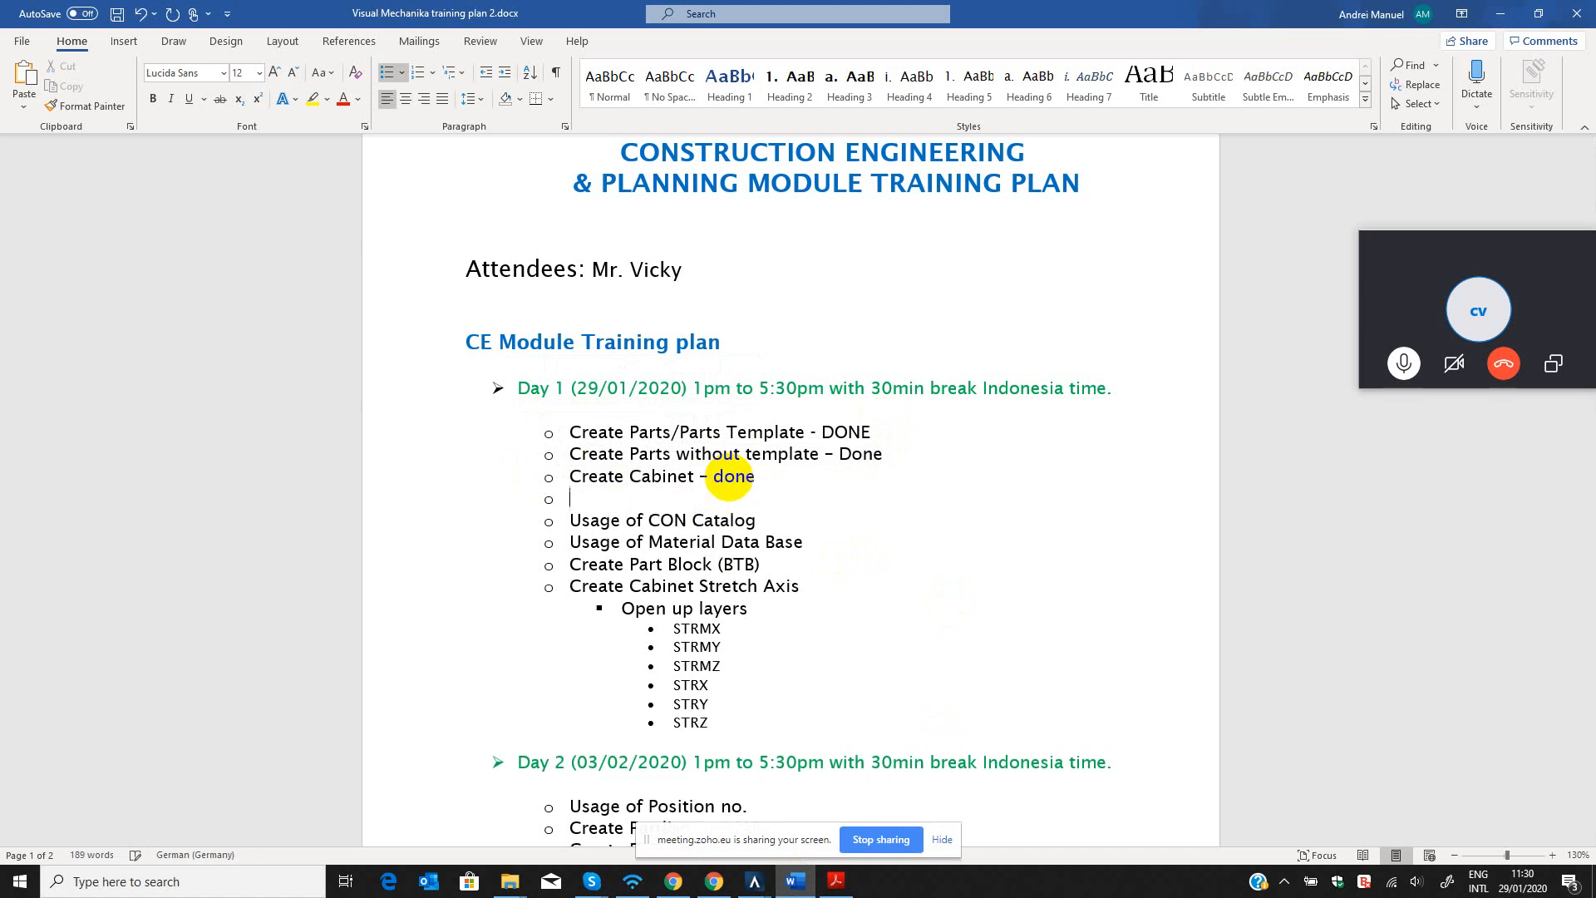
key(BackSpace)
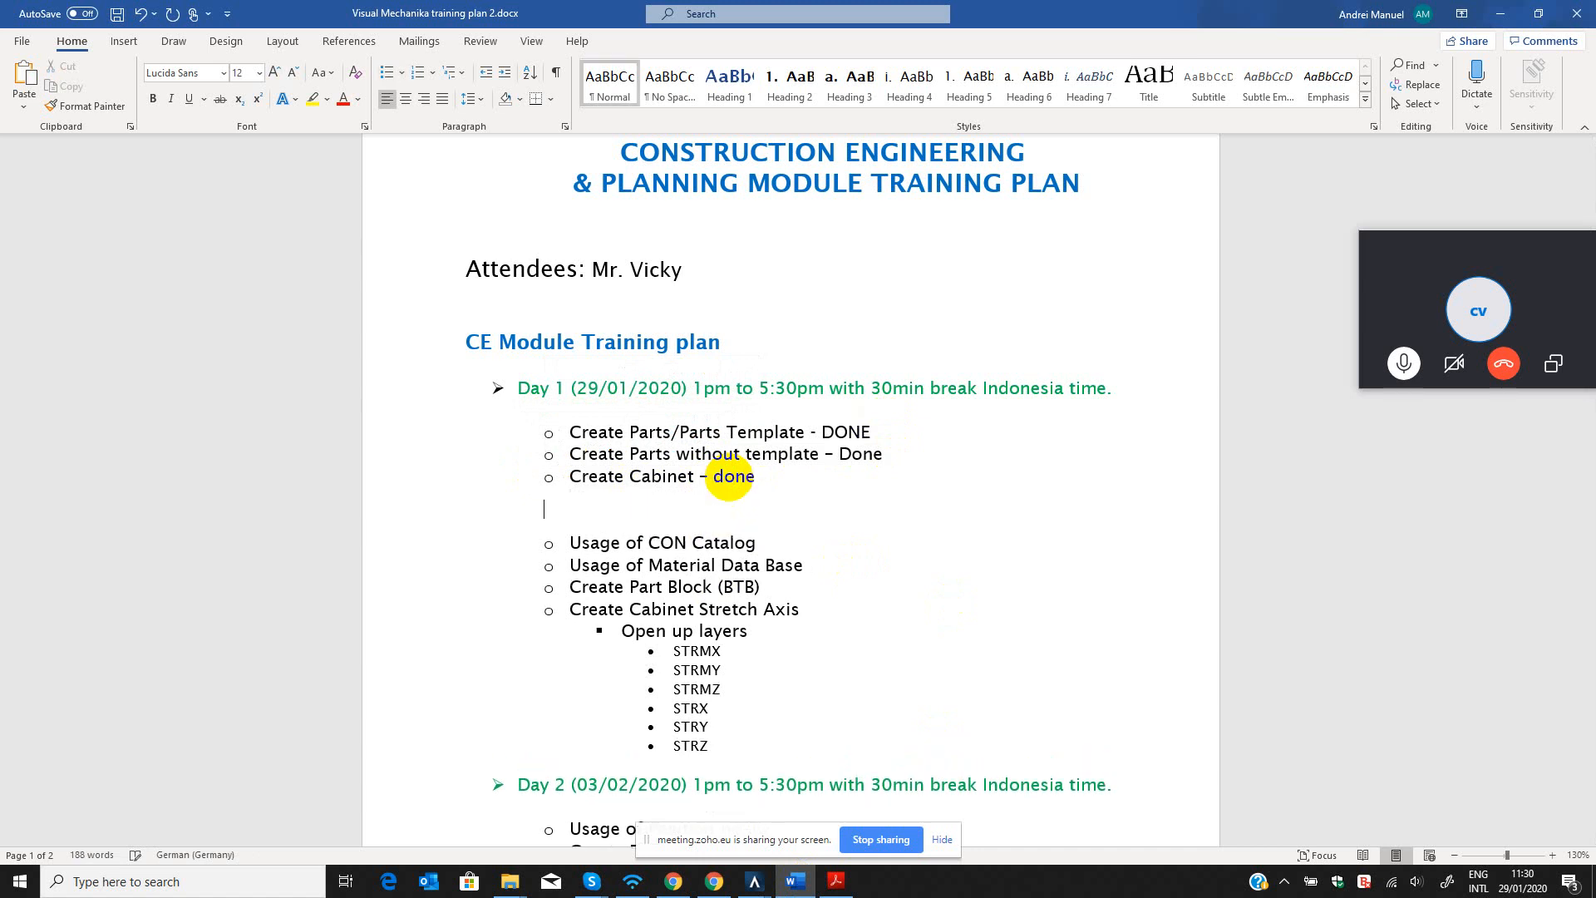
key(BackSpace)
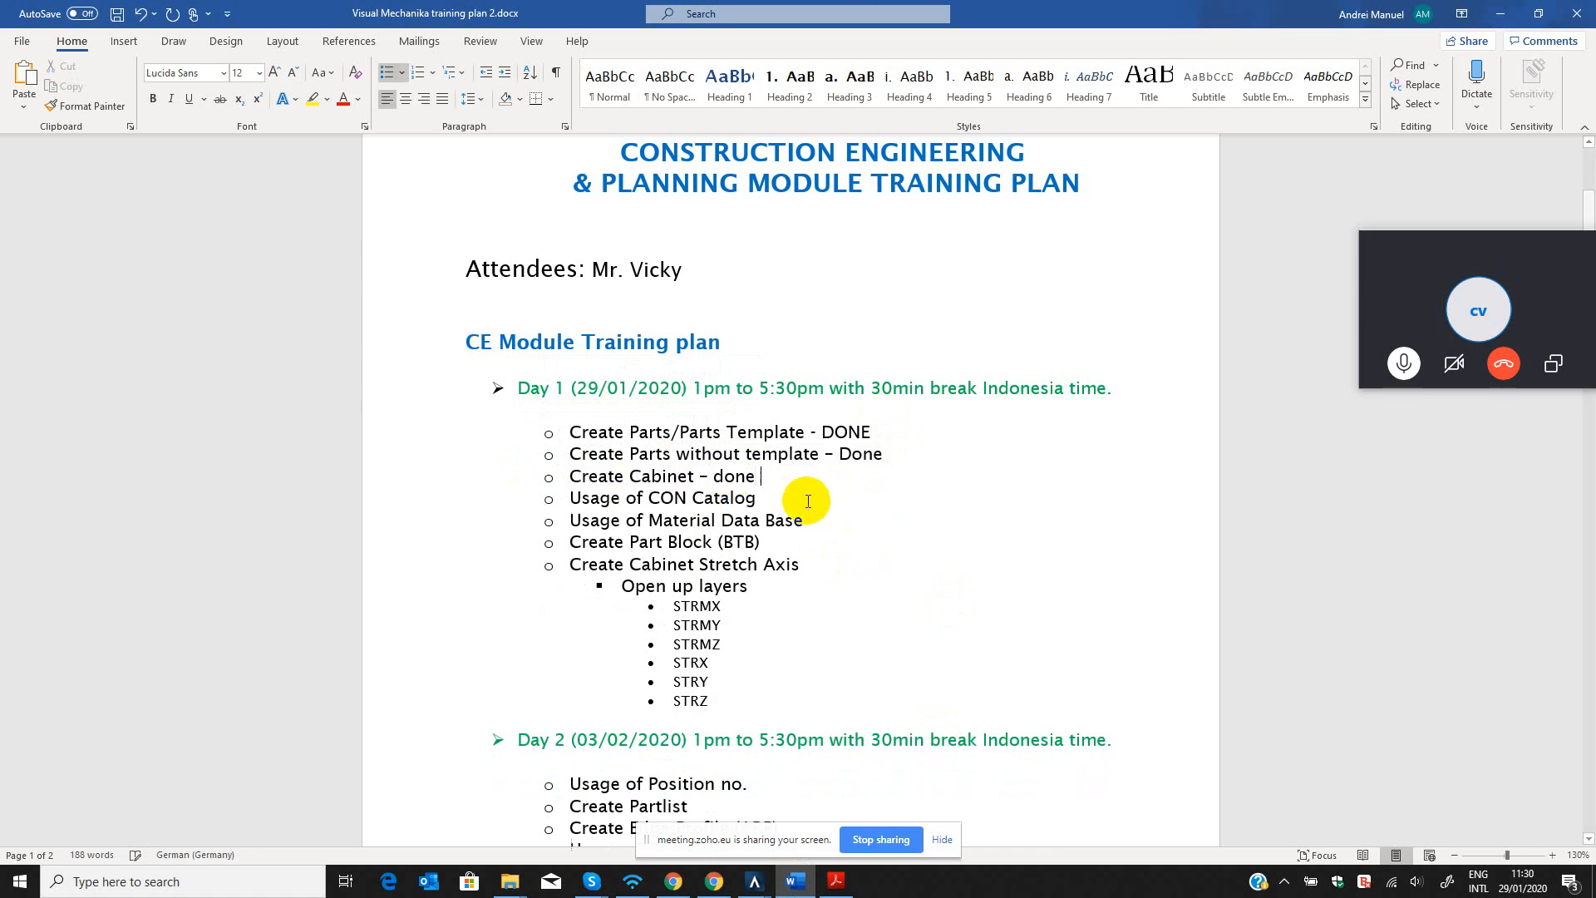
click(755, 498)
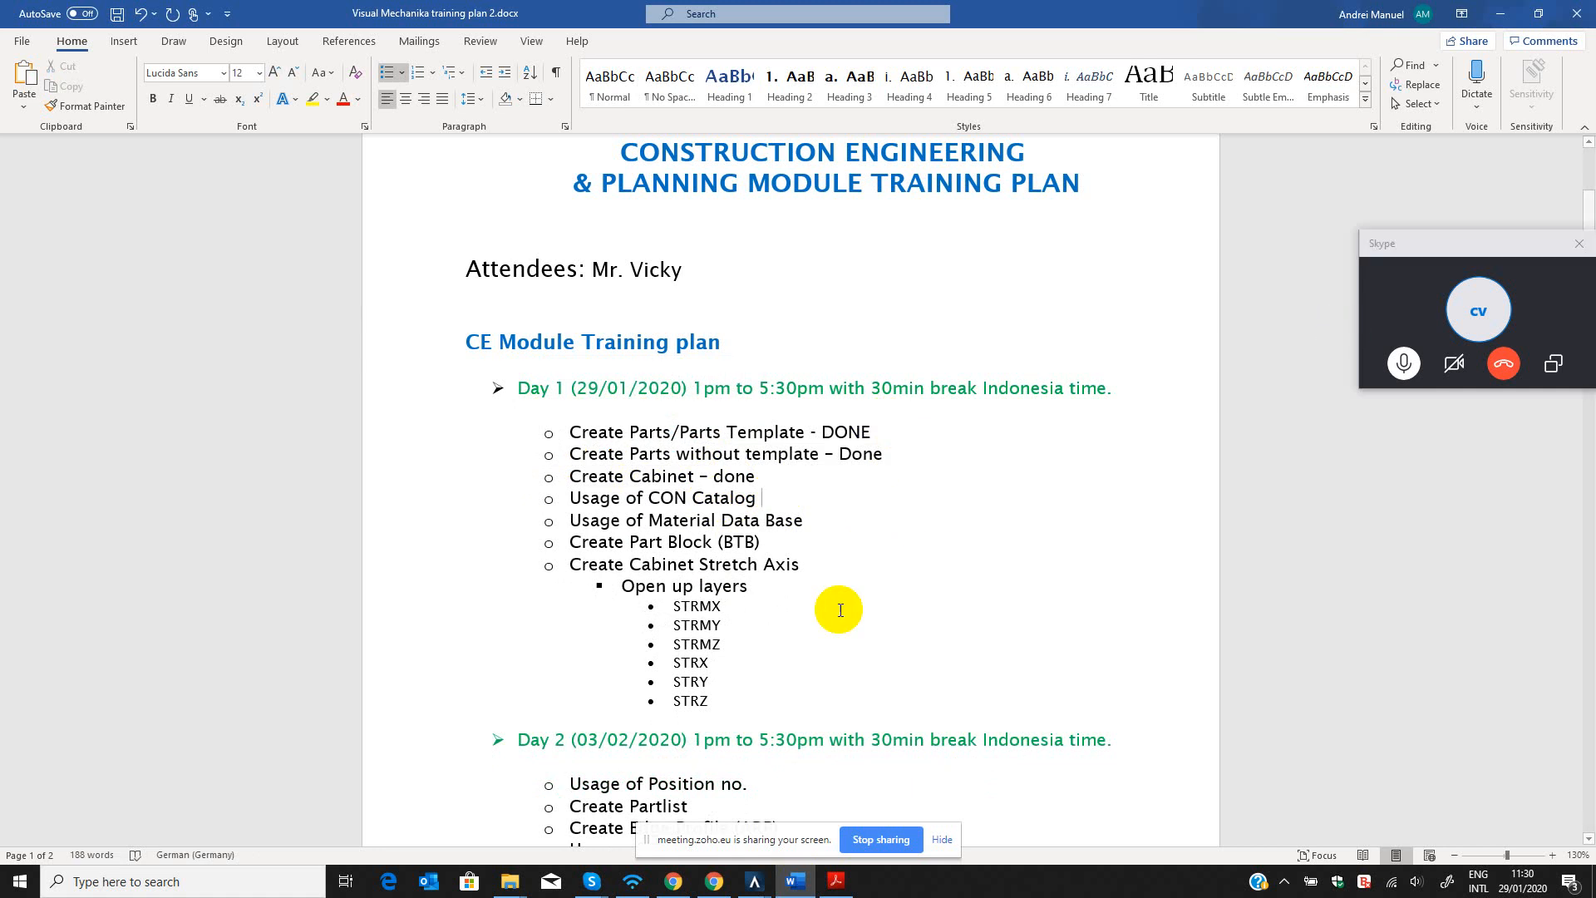
Close the open CON model selection window, return to Drawing2 and reopen the model selection through the CON Editor.
mouse_move(754, 882)
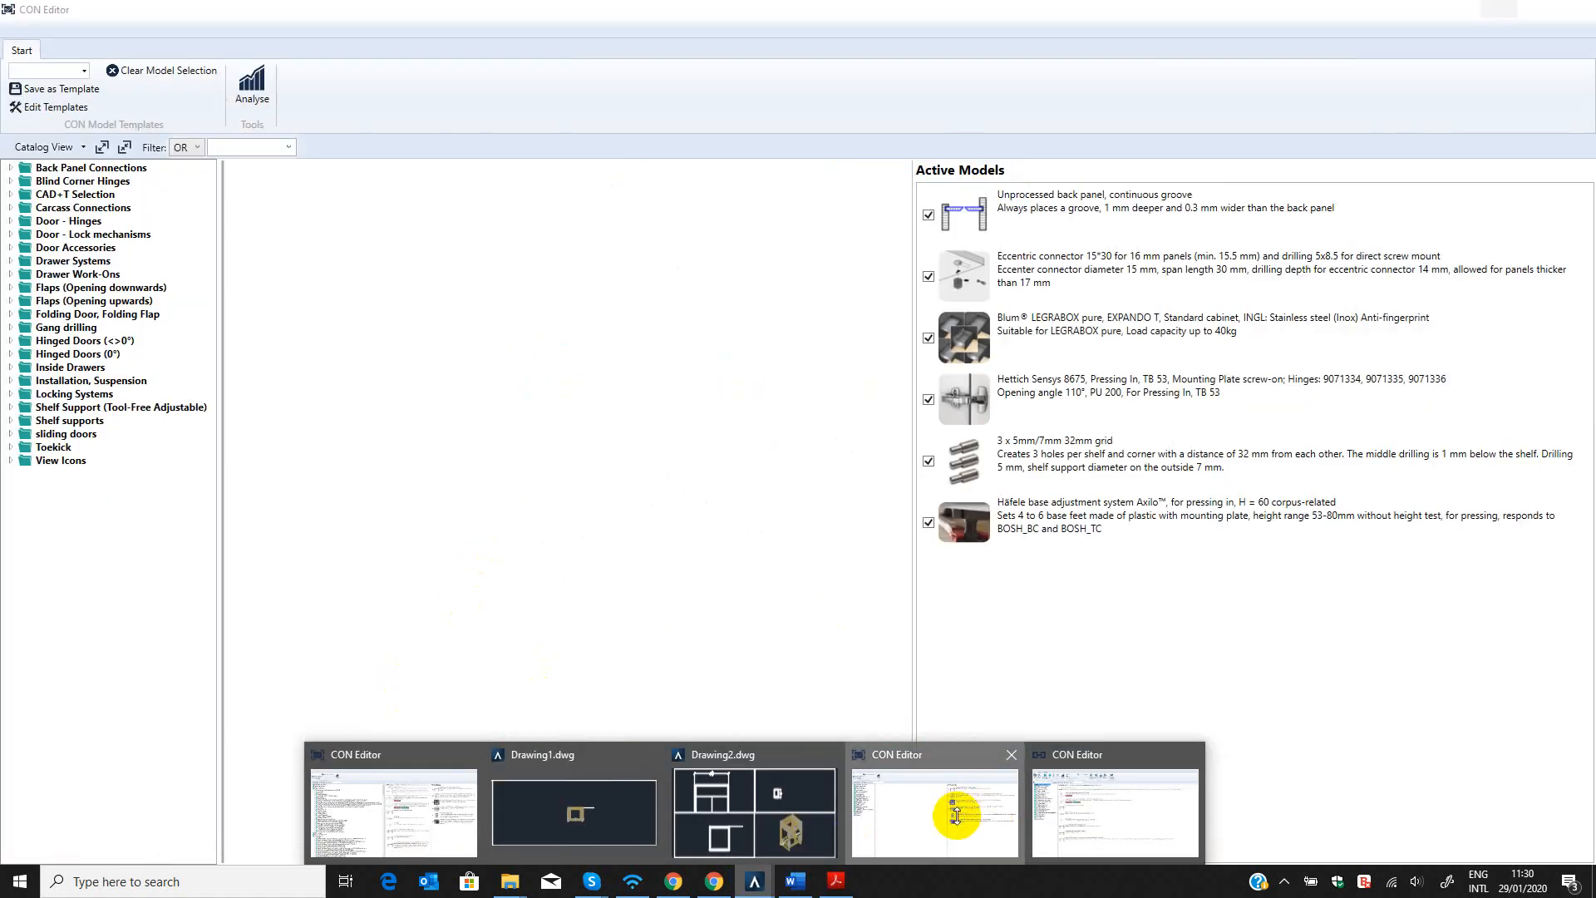
click(952, 811)
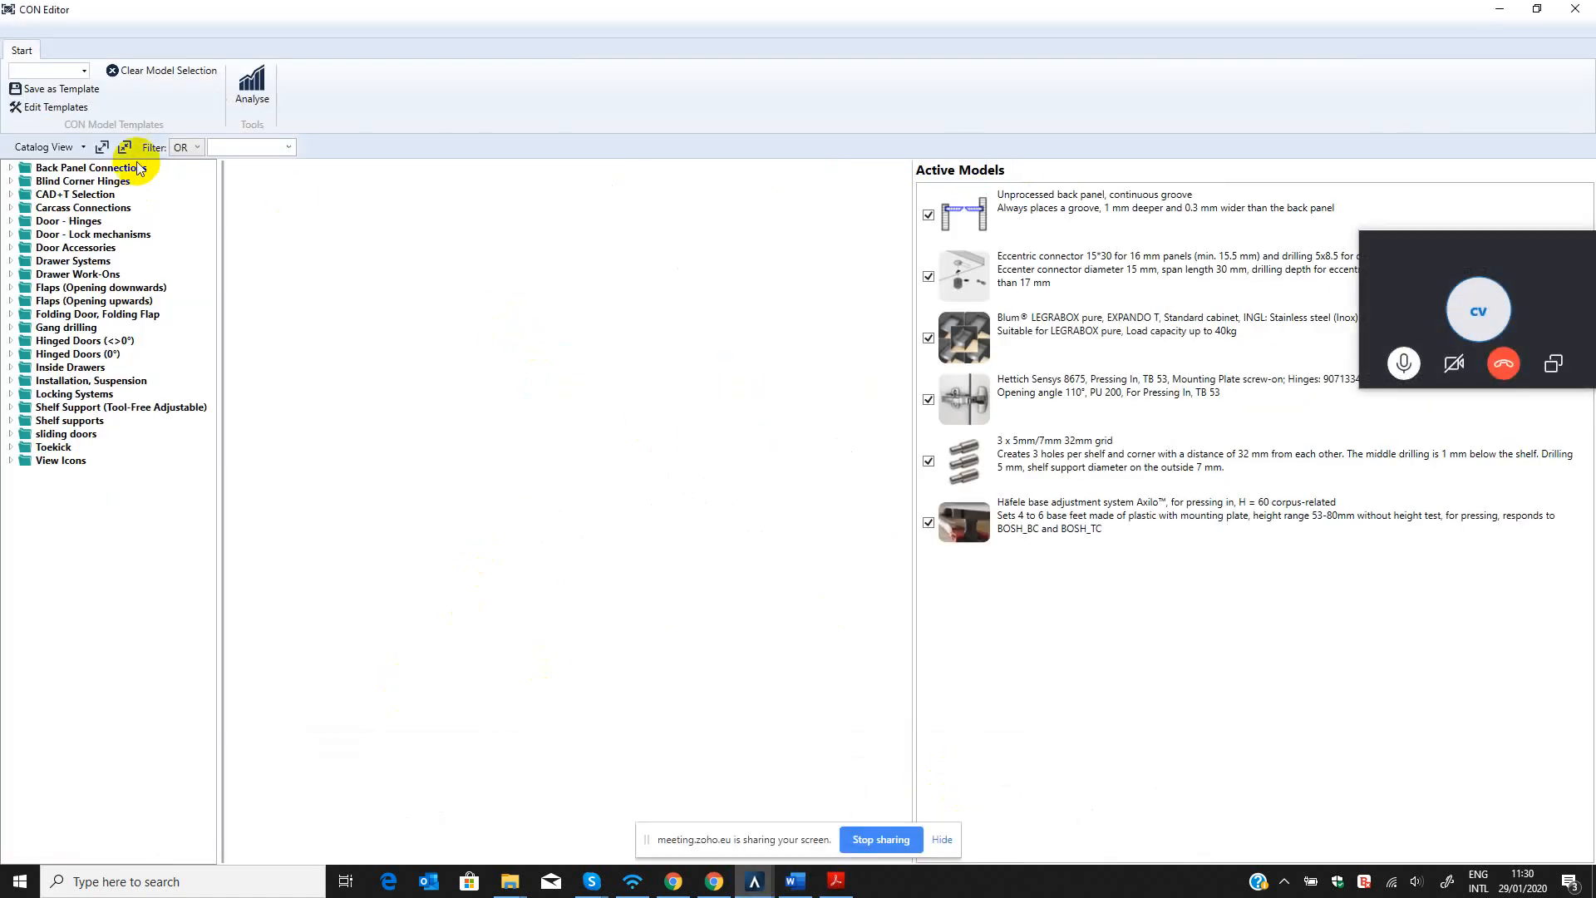
click(1574, 10)
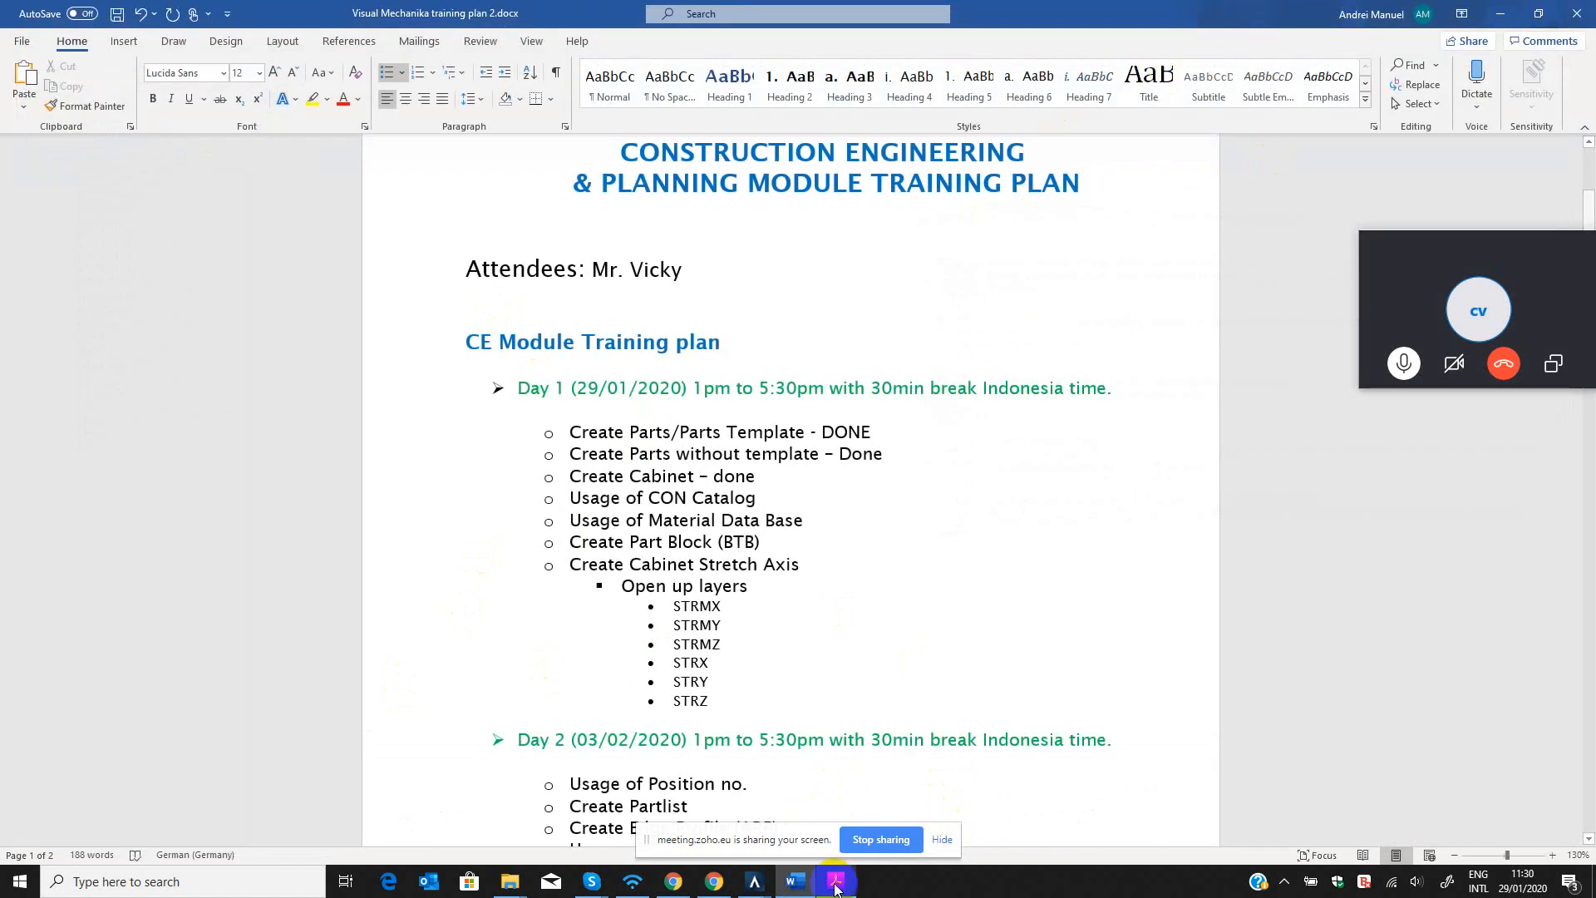
mouse_move(754, 881)
click(948, 803)
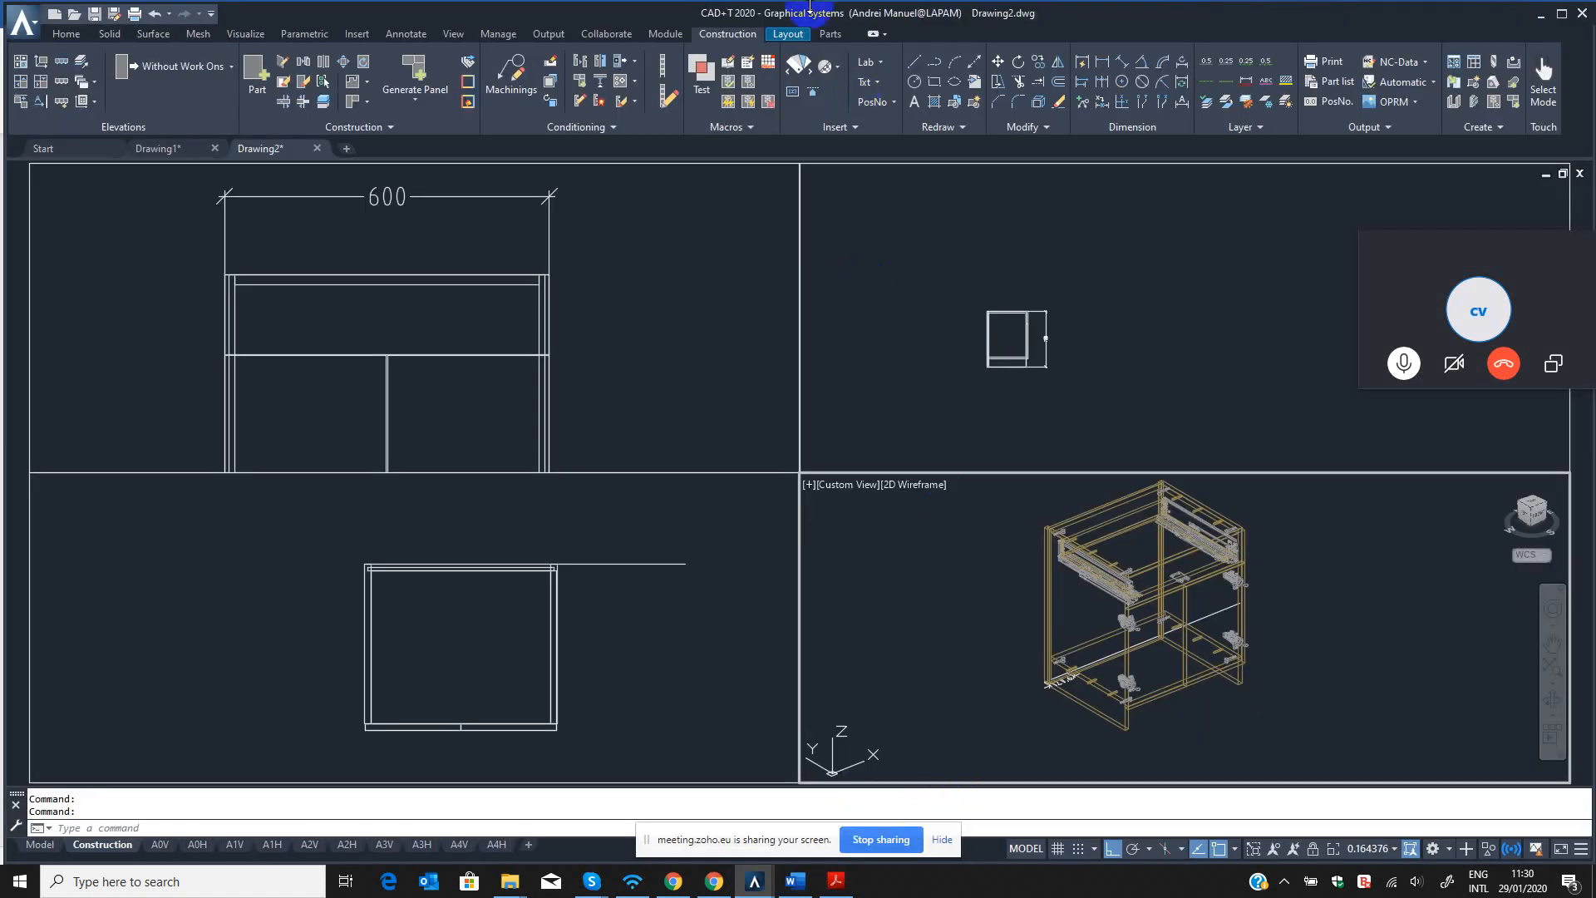
click(748, 66)
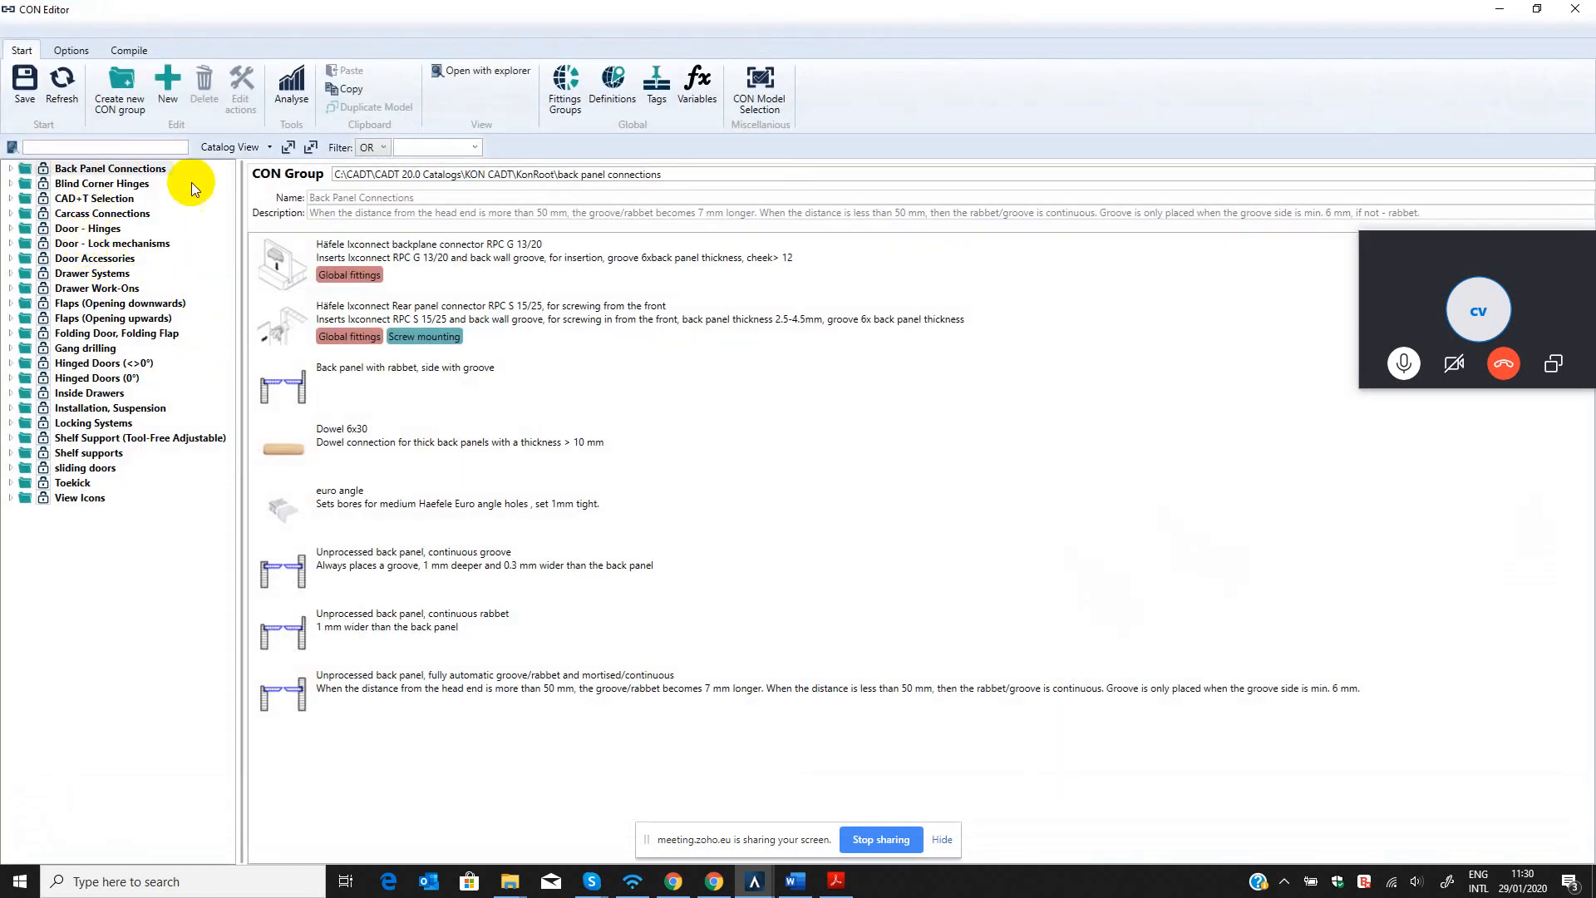
click(769, 94)
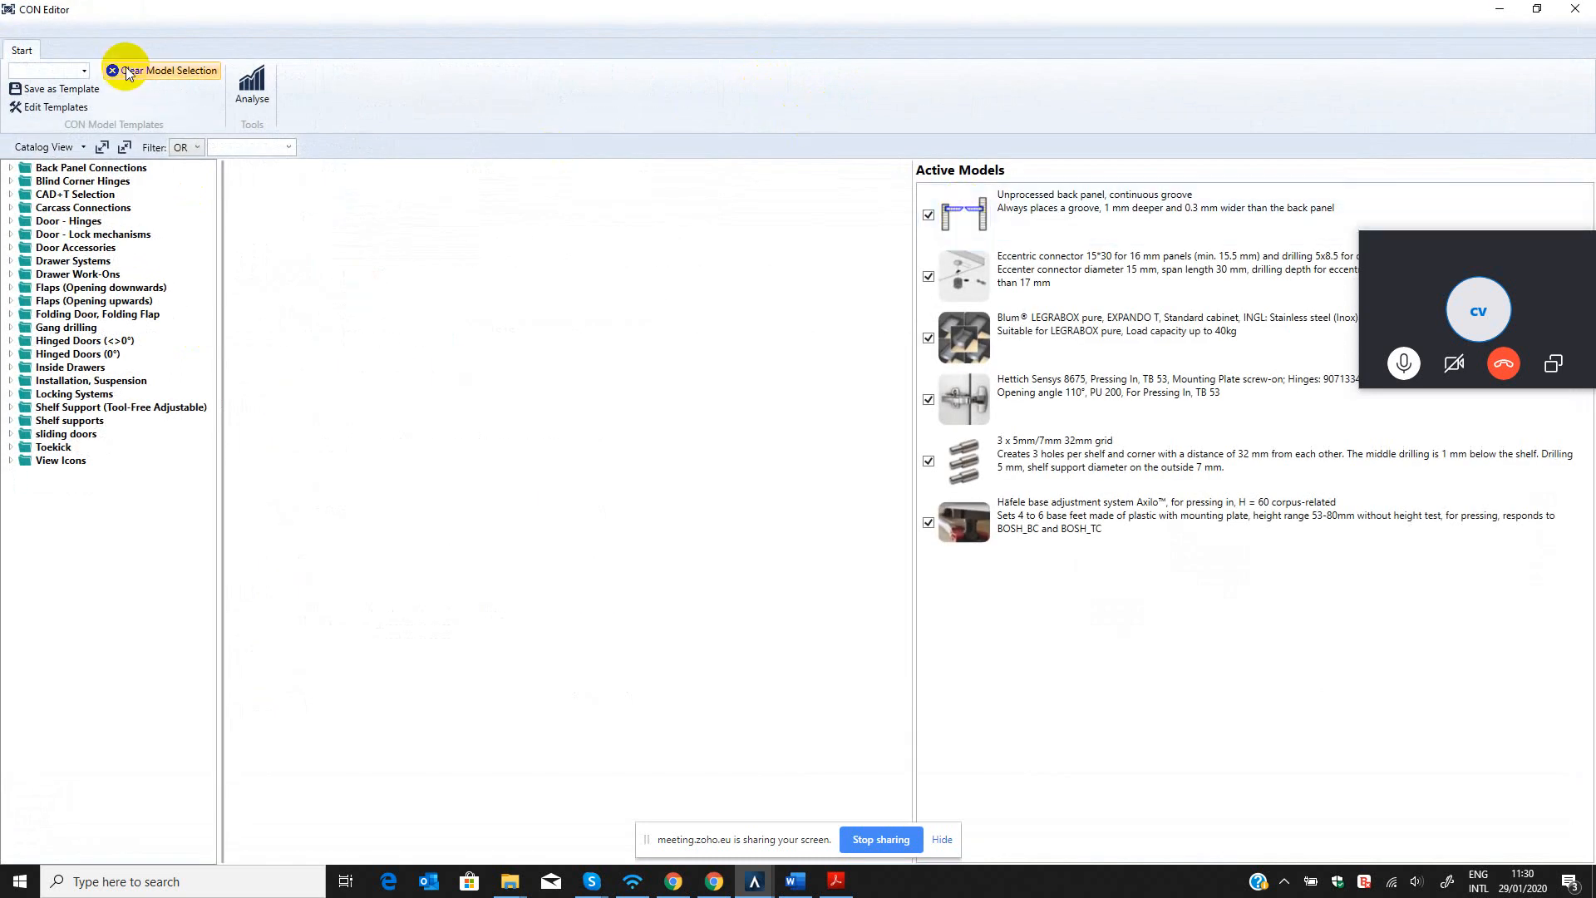
Clear the current model selection and activate the euro angle model from Back Panel Connections.
click(126, 70)
click(11, 168)
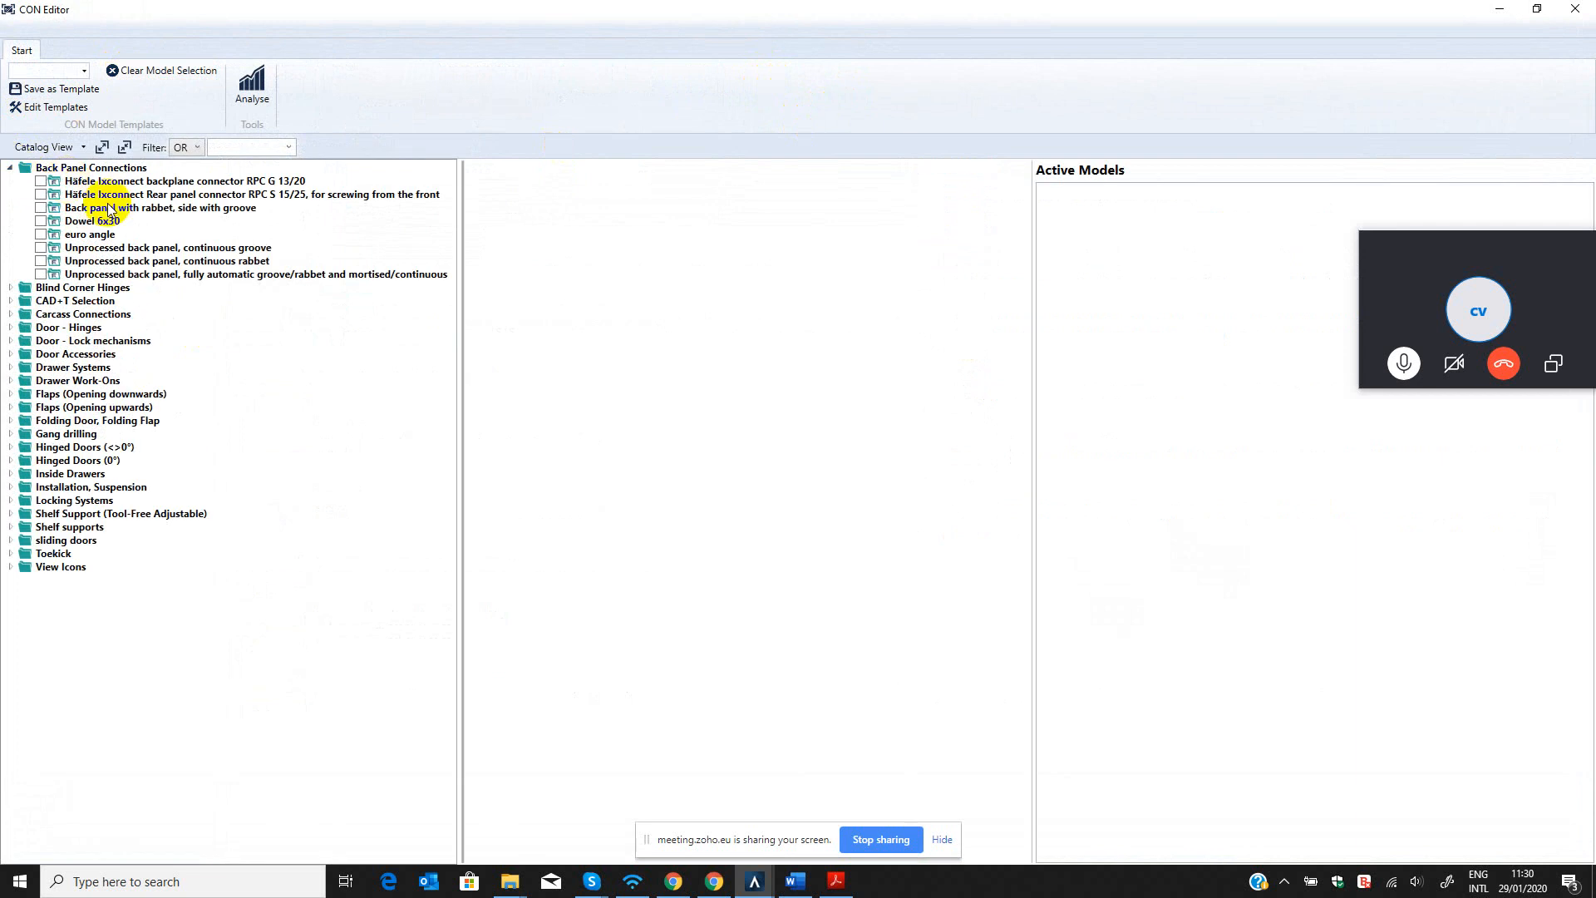
click(41, 234)
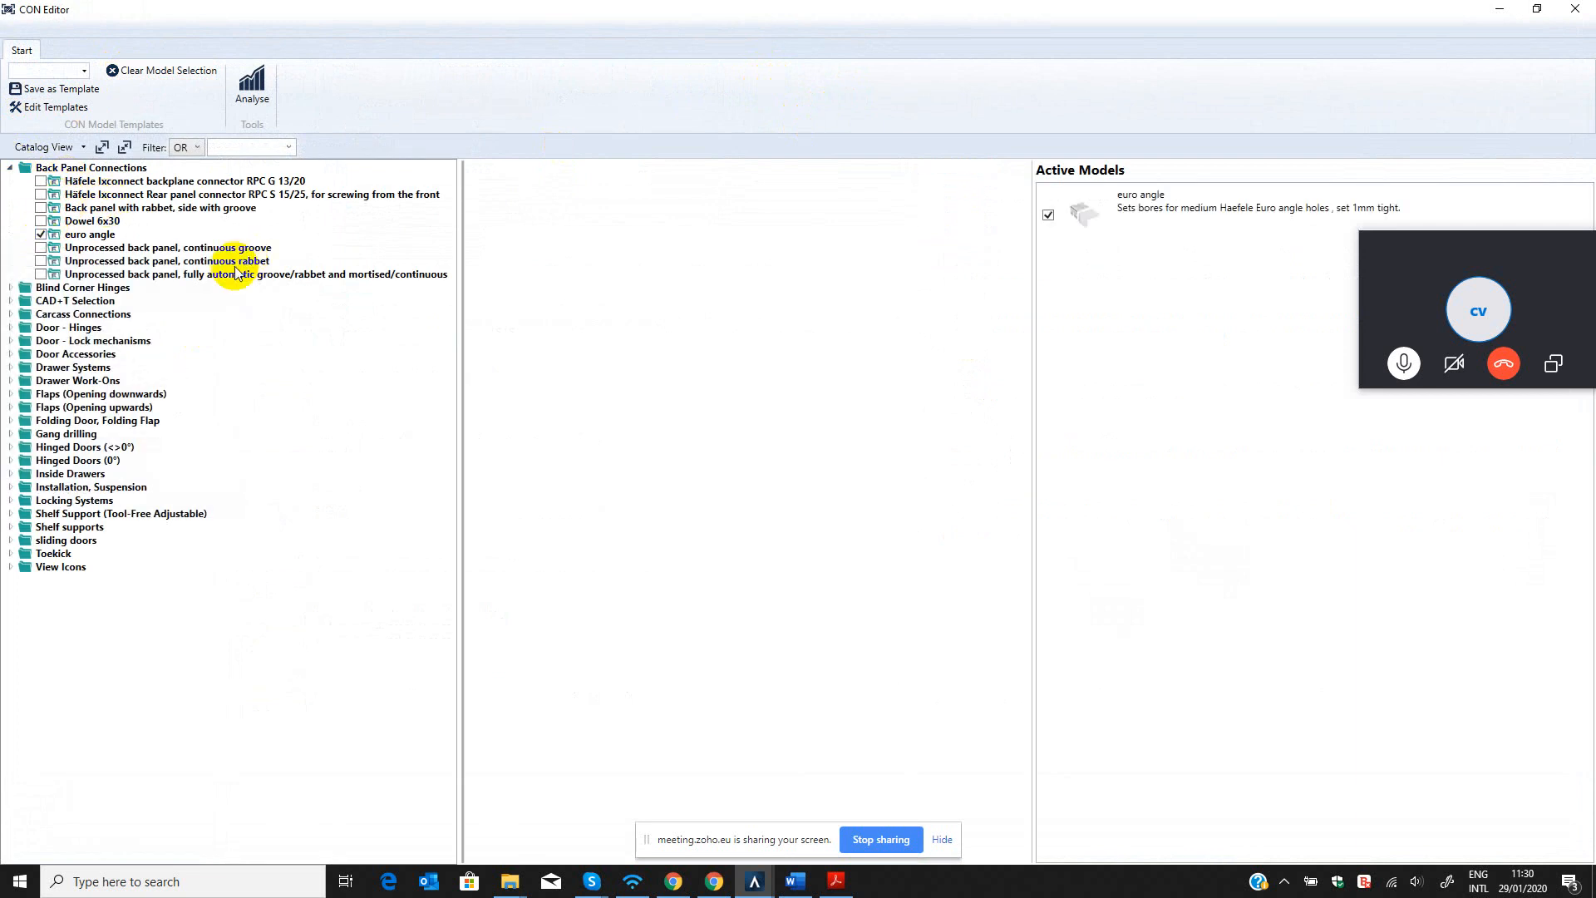
Activate Dowel 8x40 from CAD+T Selection and Dowel 8x35 from Carcass Connections.
click(13, 302)
click(11, 301)
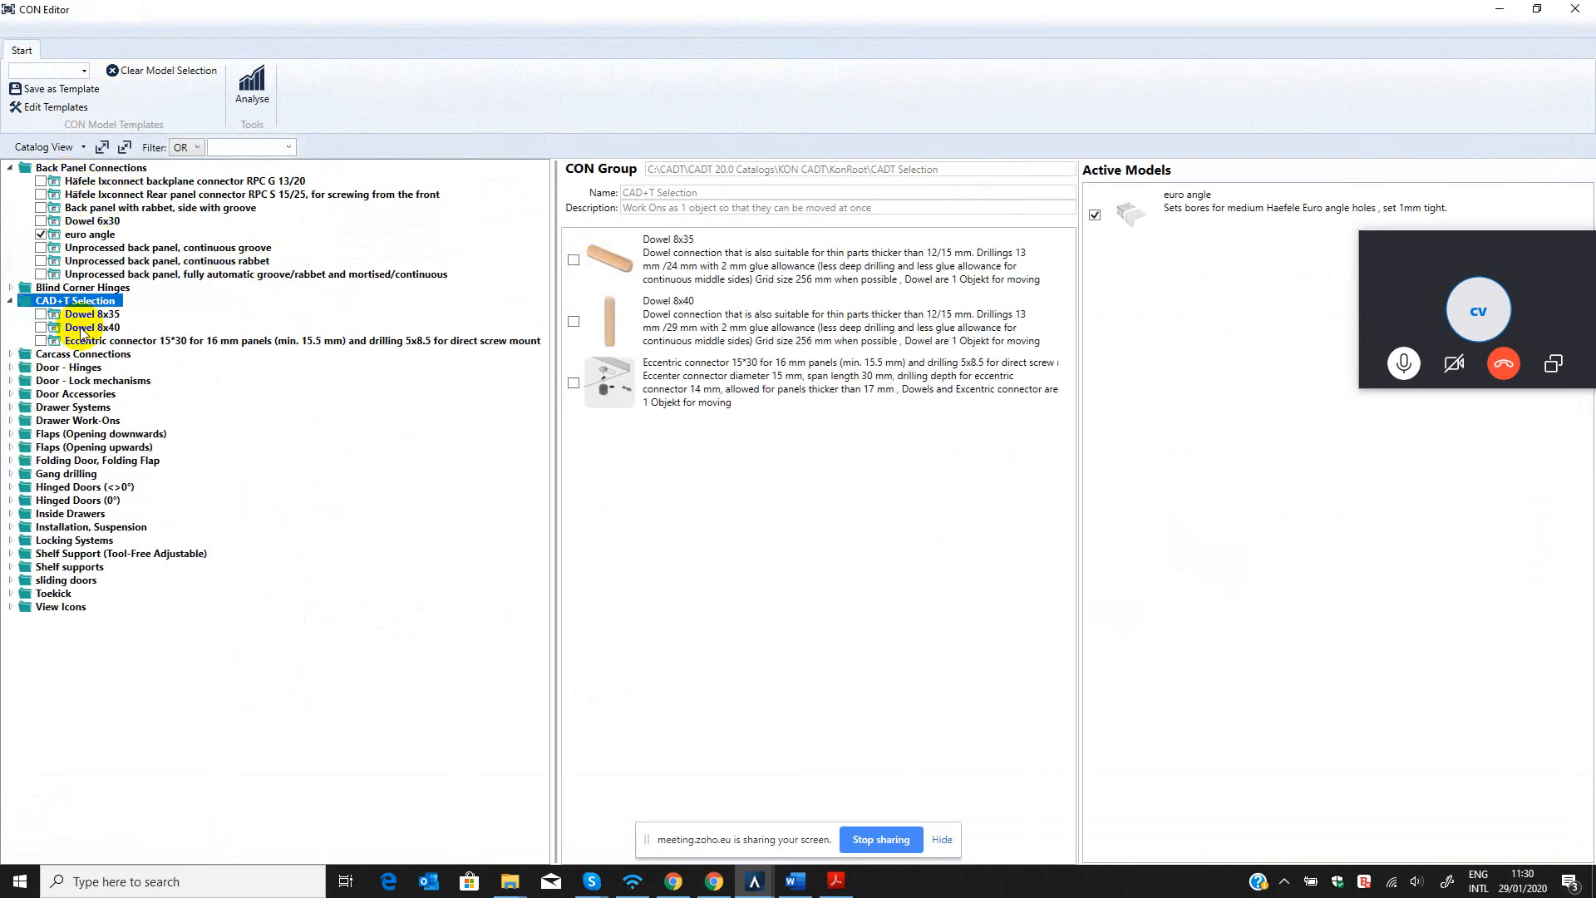
click(88, 327)
click(41, 327)
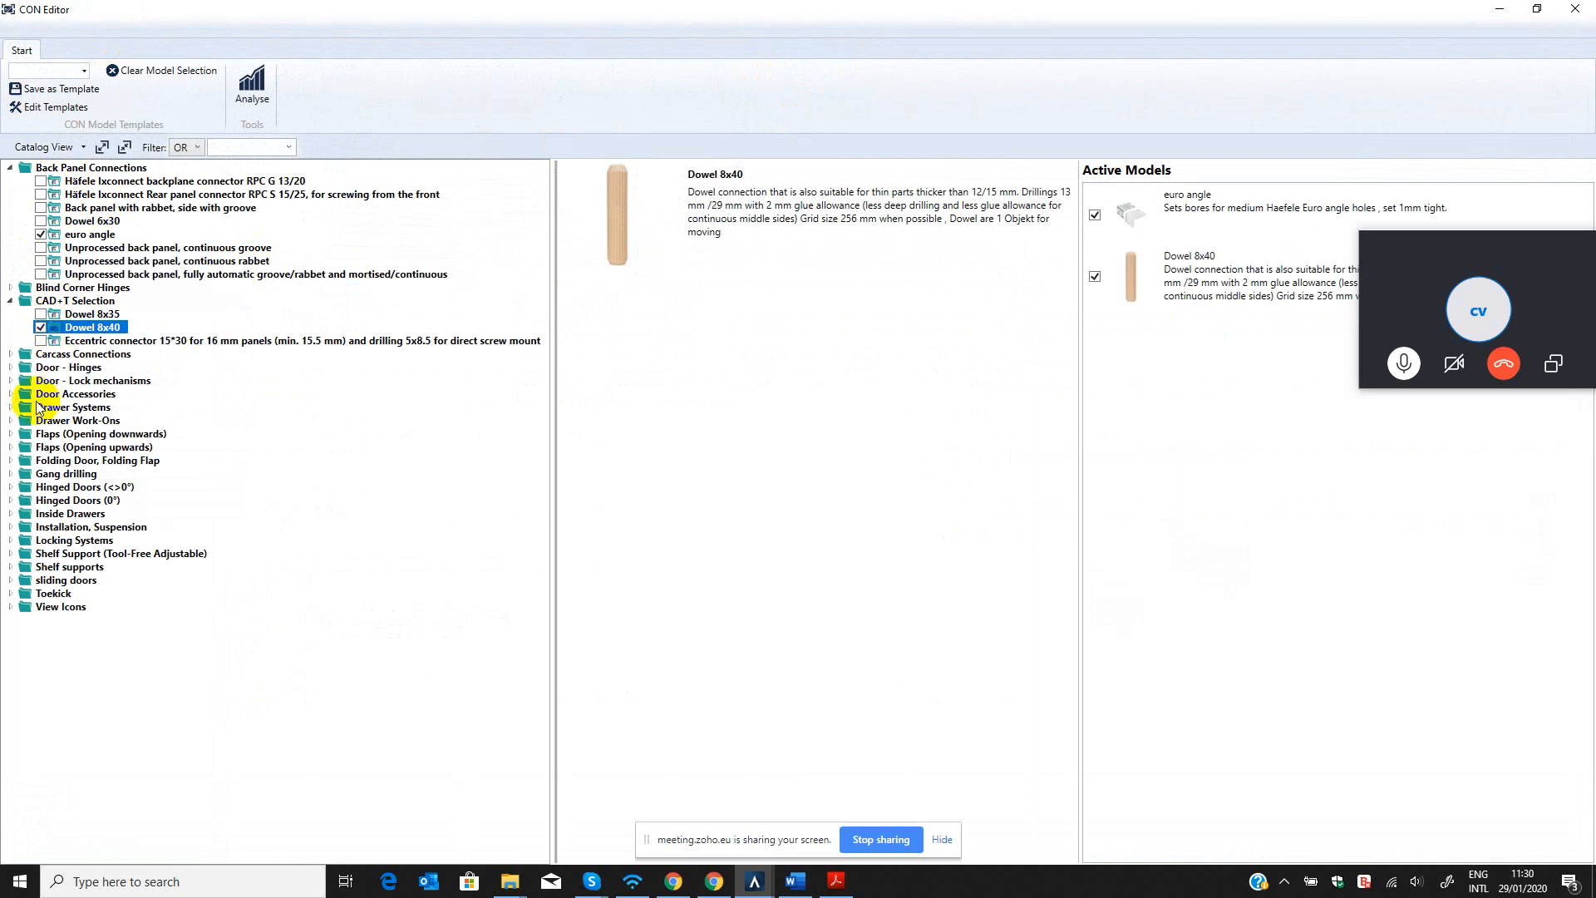
click(11, 355)
click(41, 394)
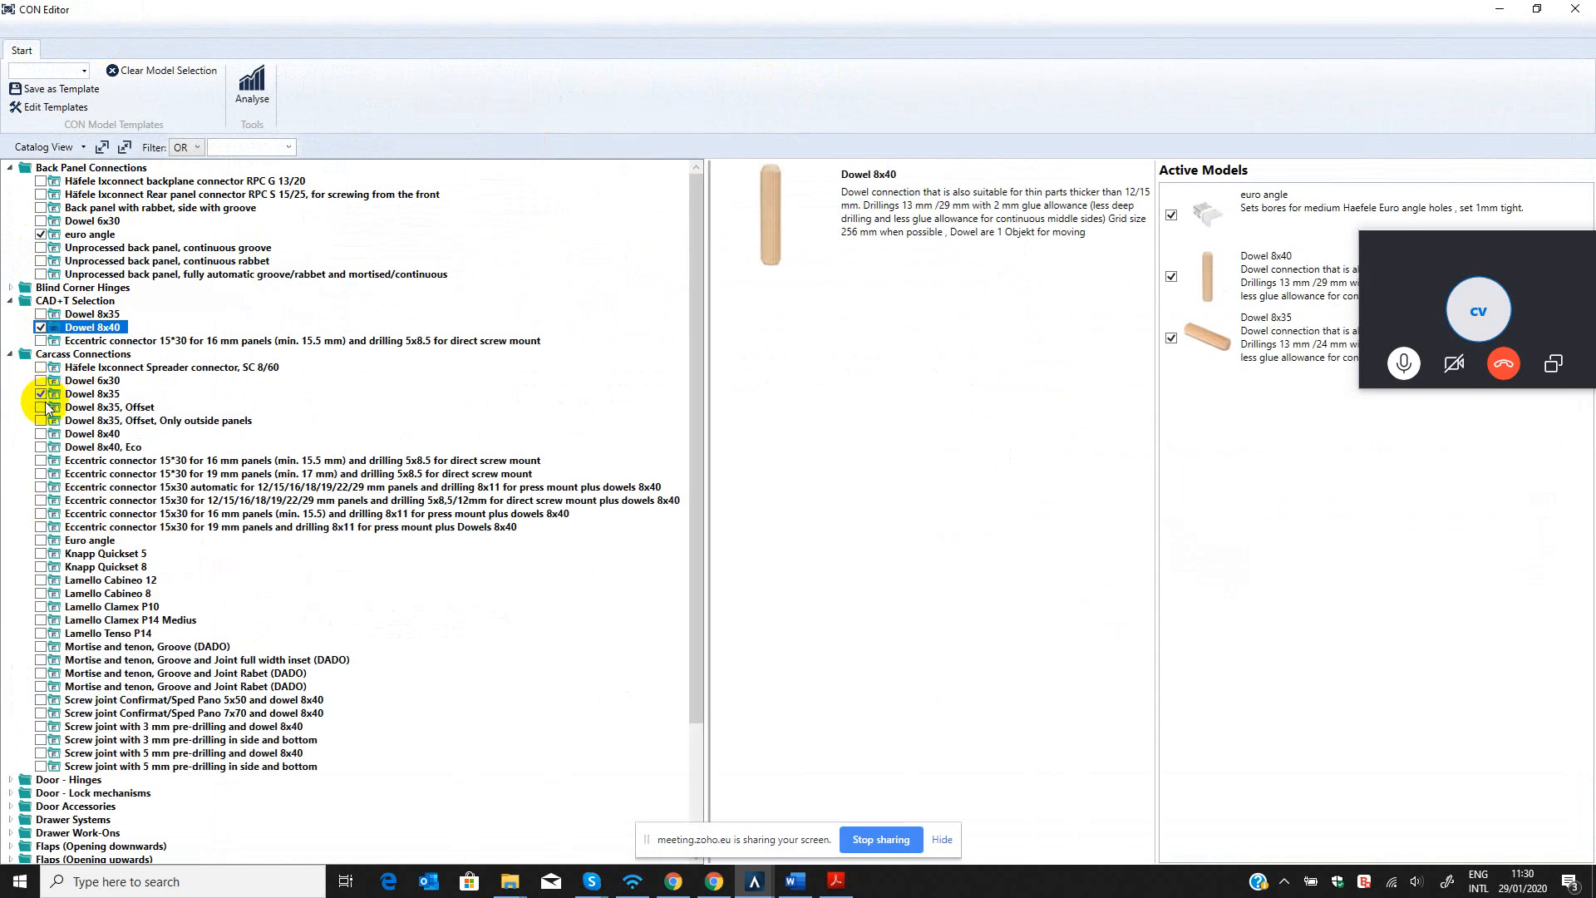
Activate the Buffer model from Door Accessories and browse the remaining catalog groups.
click(18, 807)
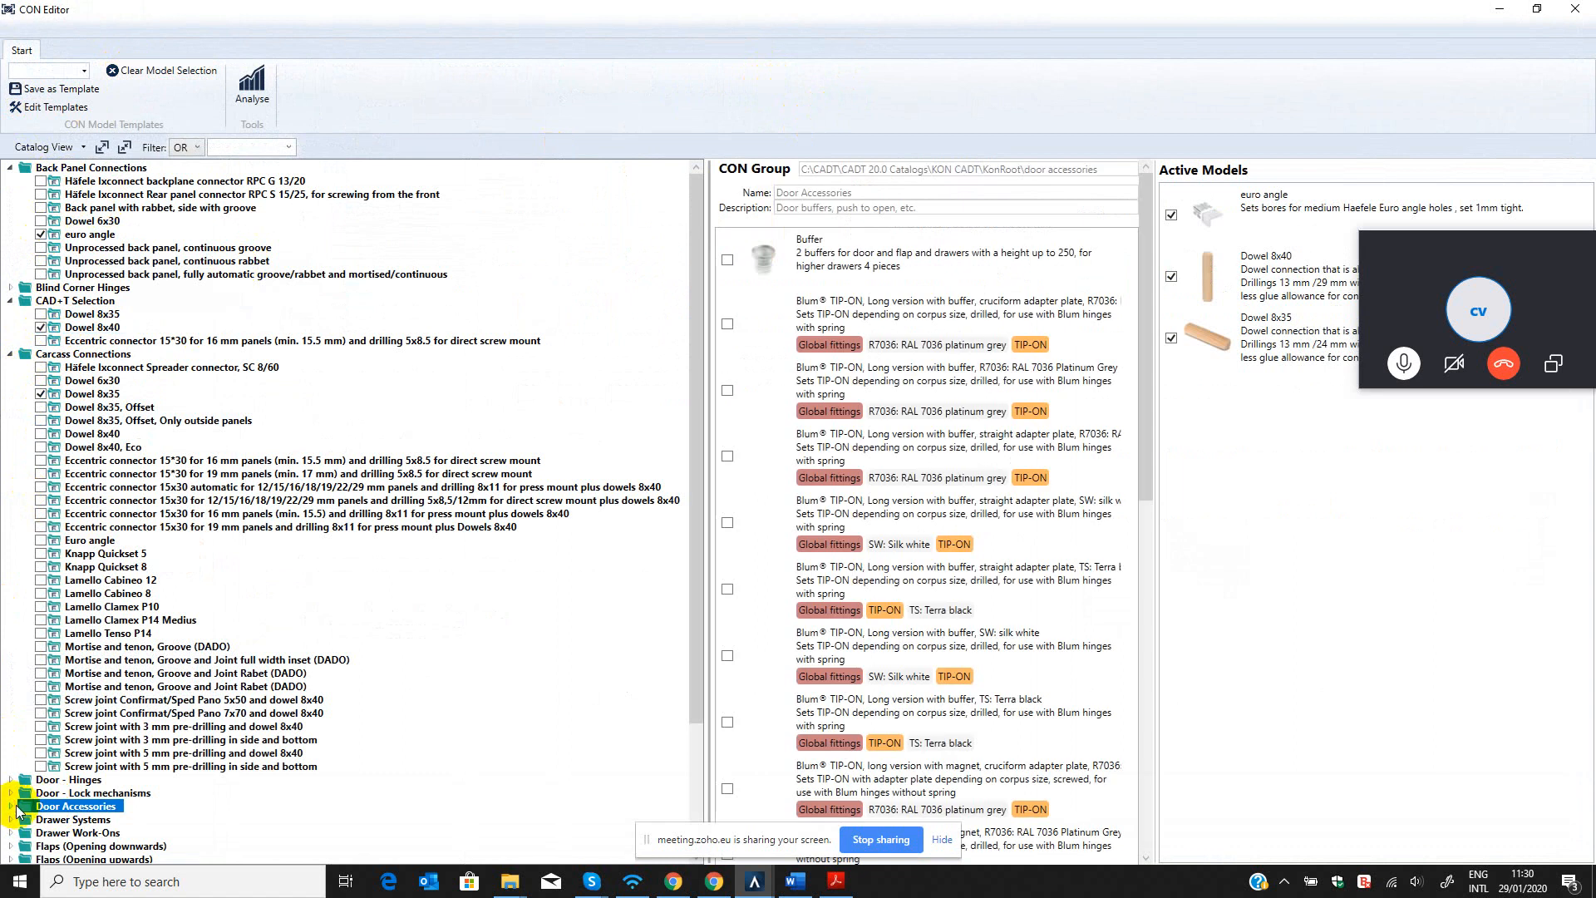
click(12, 806)
click(41, 820)
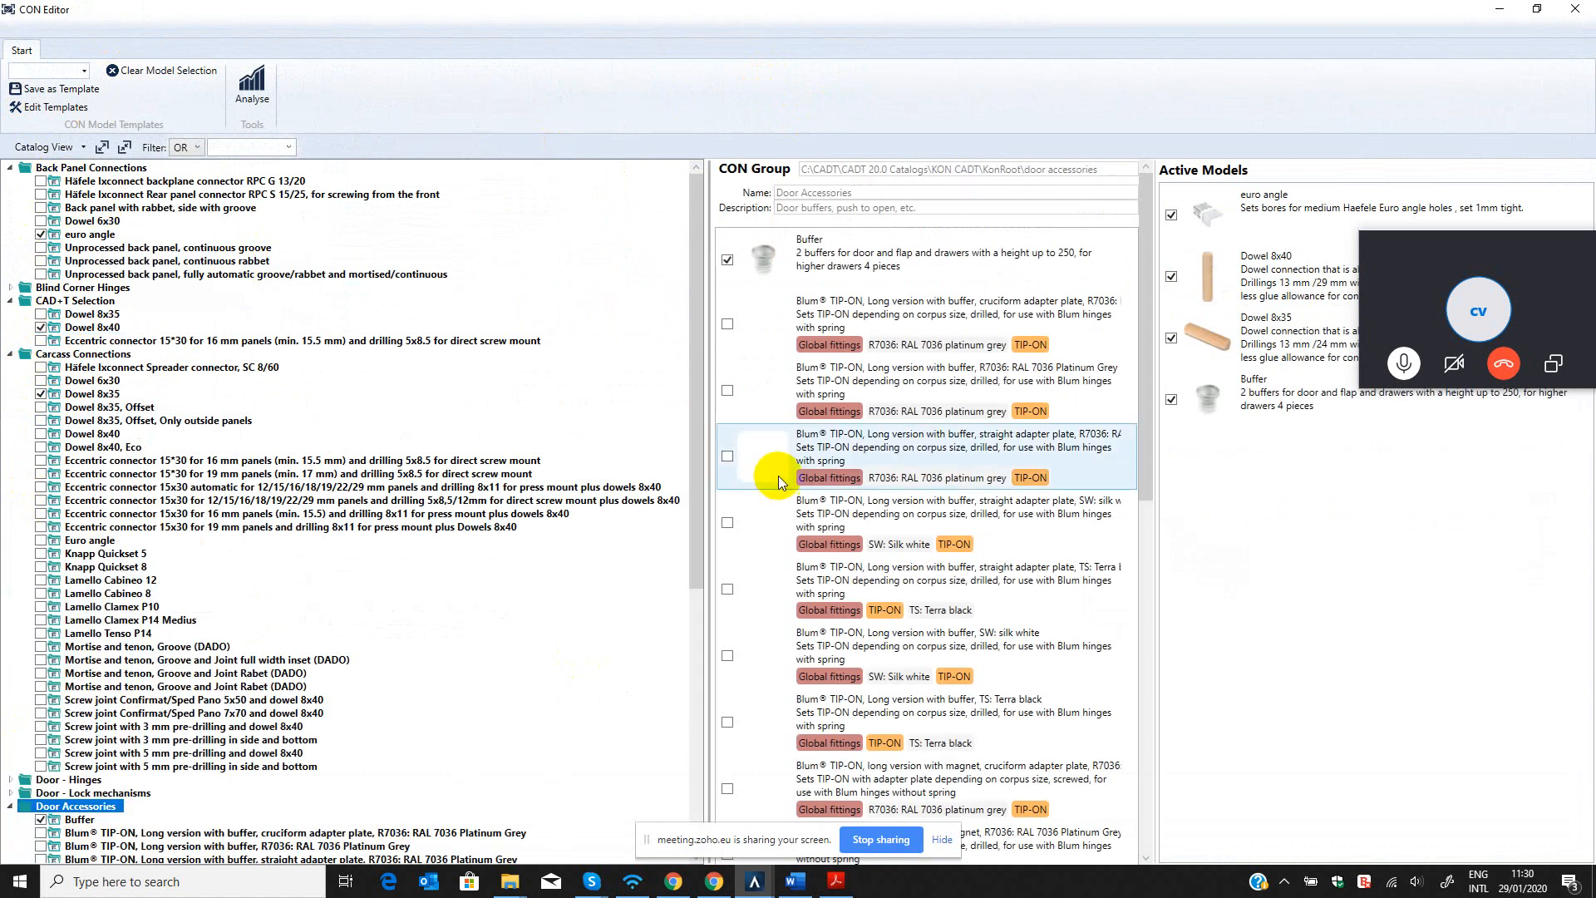
scroll(351, 581, down, 5)
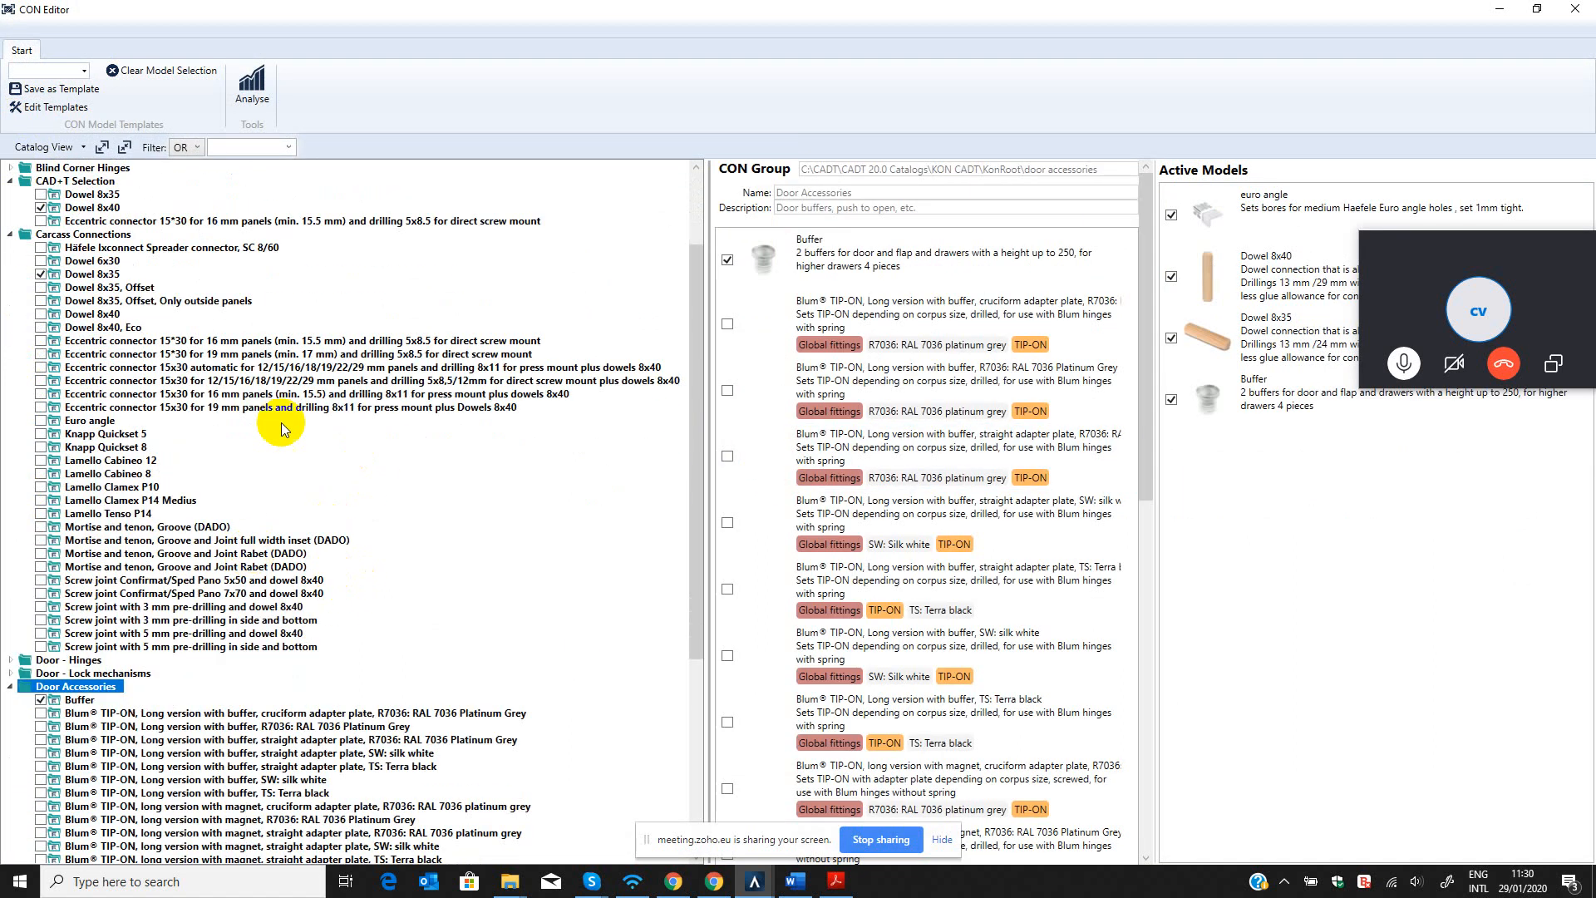
scroll(375, 496, down, 5)
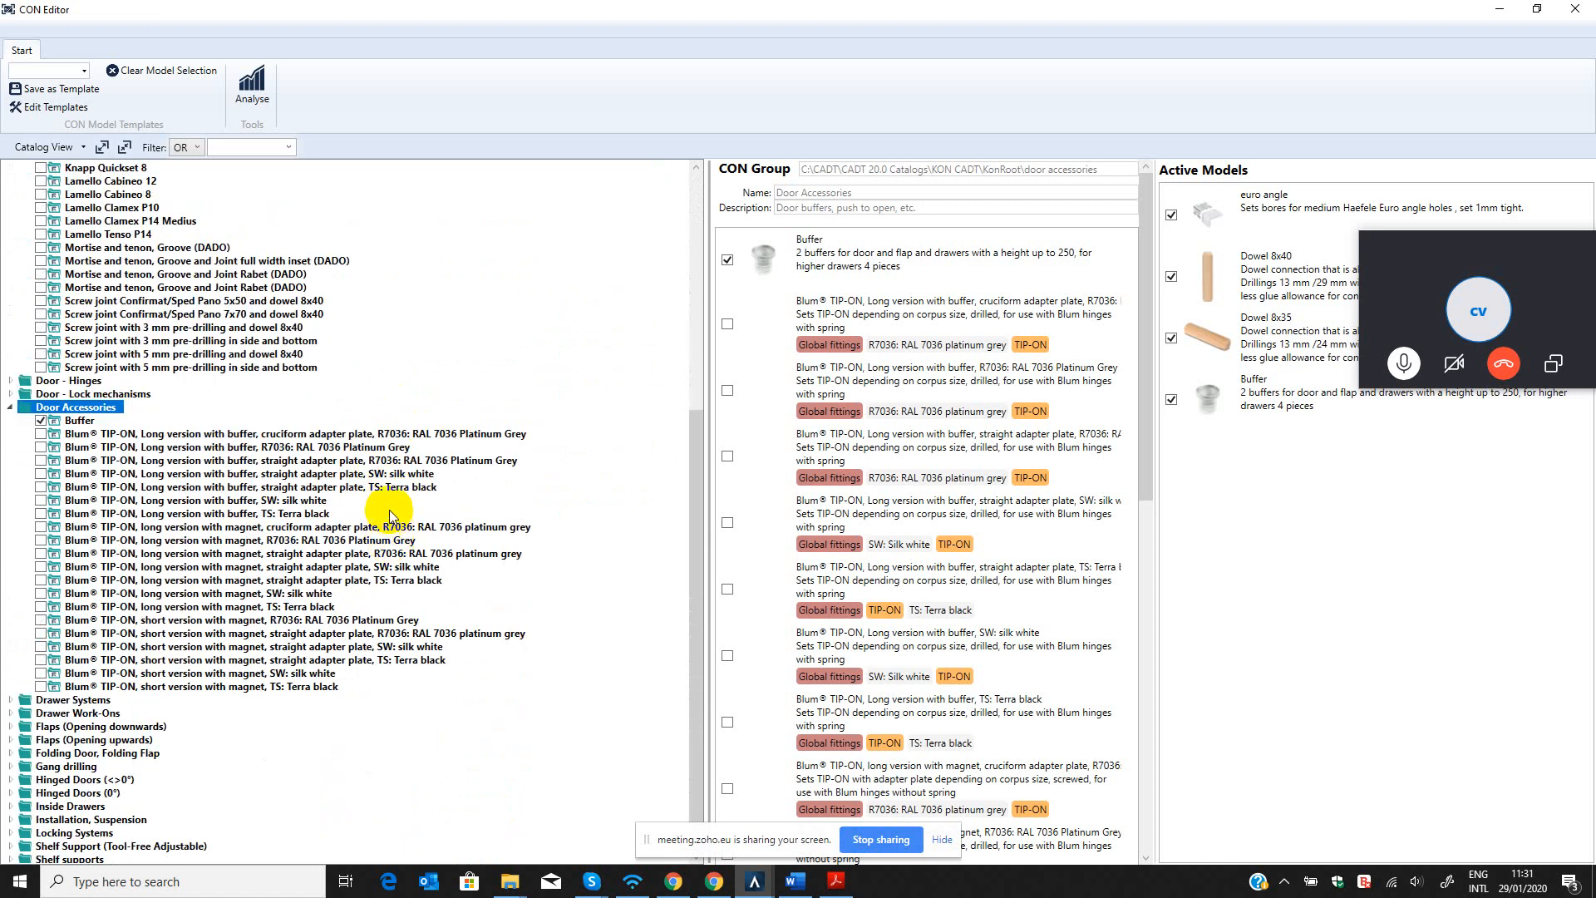
scroll(424, 615, down, 1)
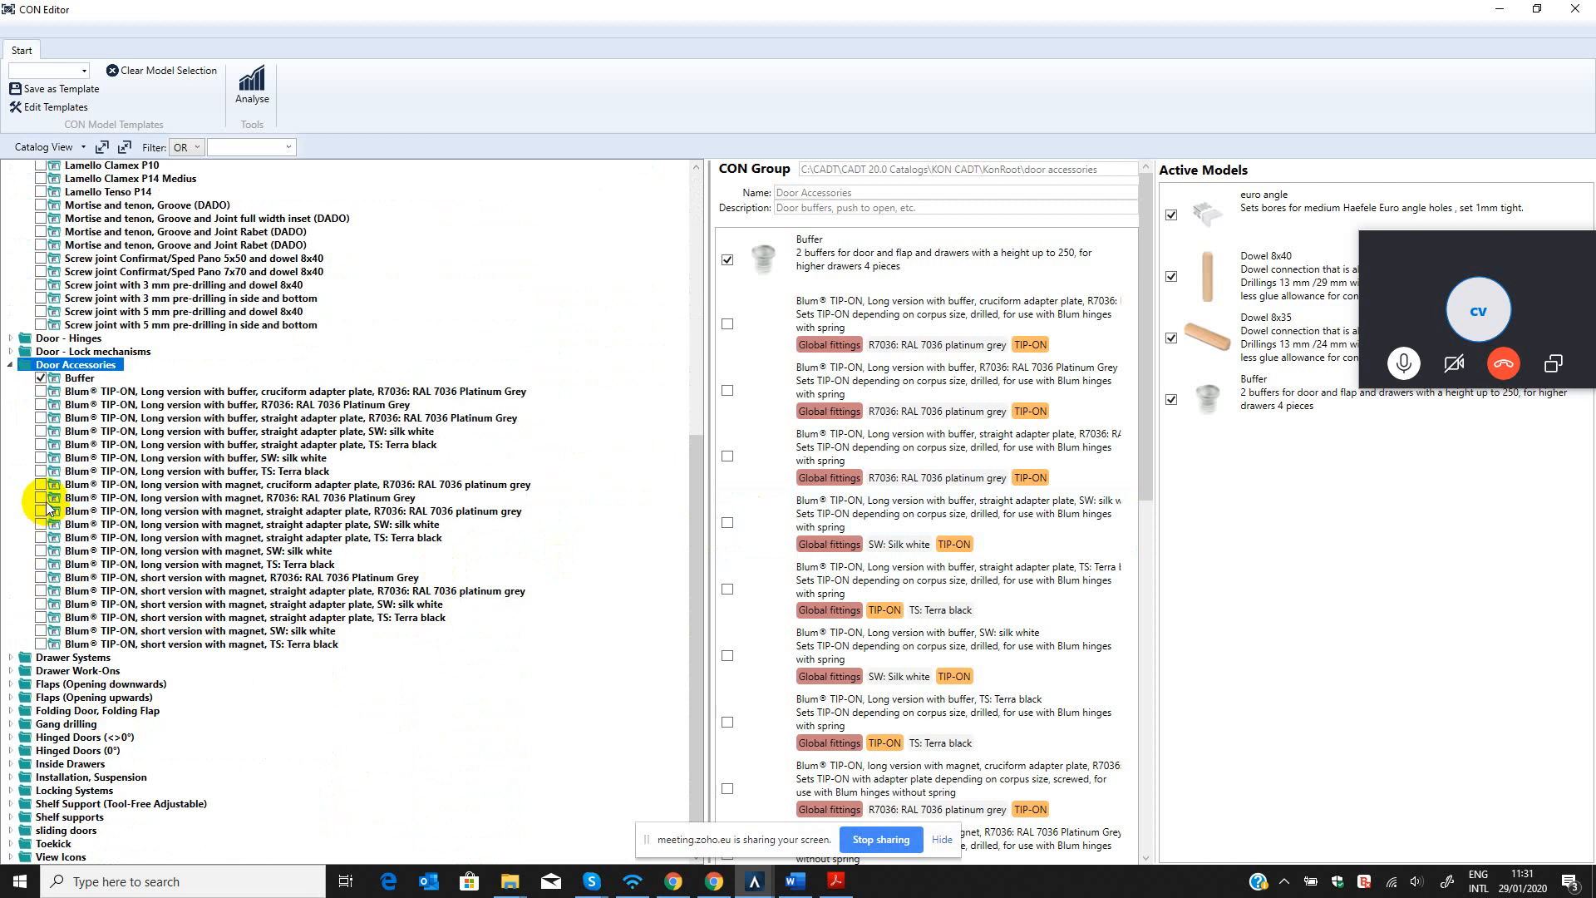
Move the Skype call window off the Active Models list and close the CON Editor to return to Drawing2.
drag(1531, 250, 1584, 545)
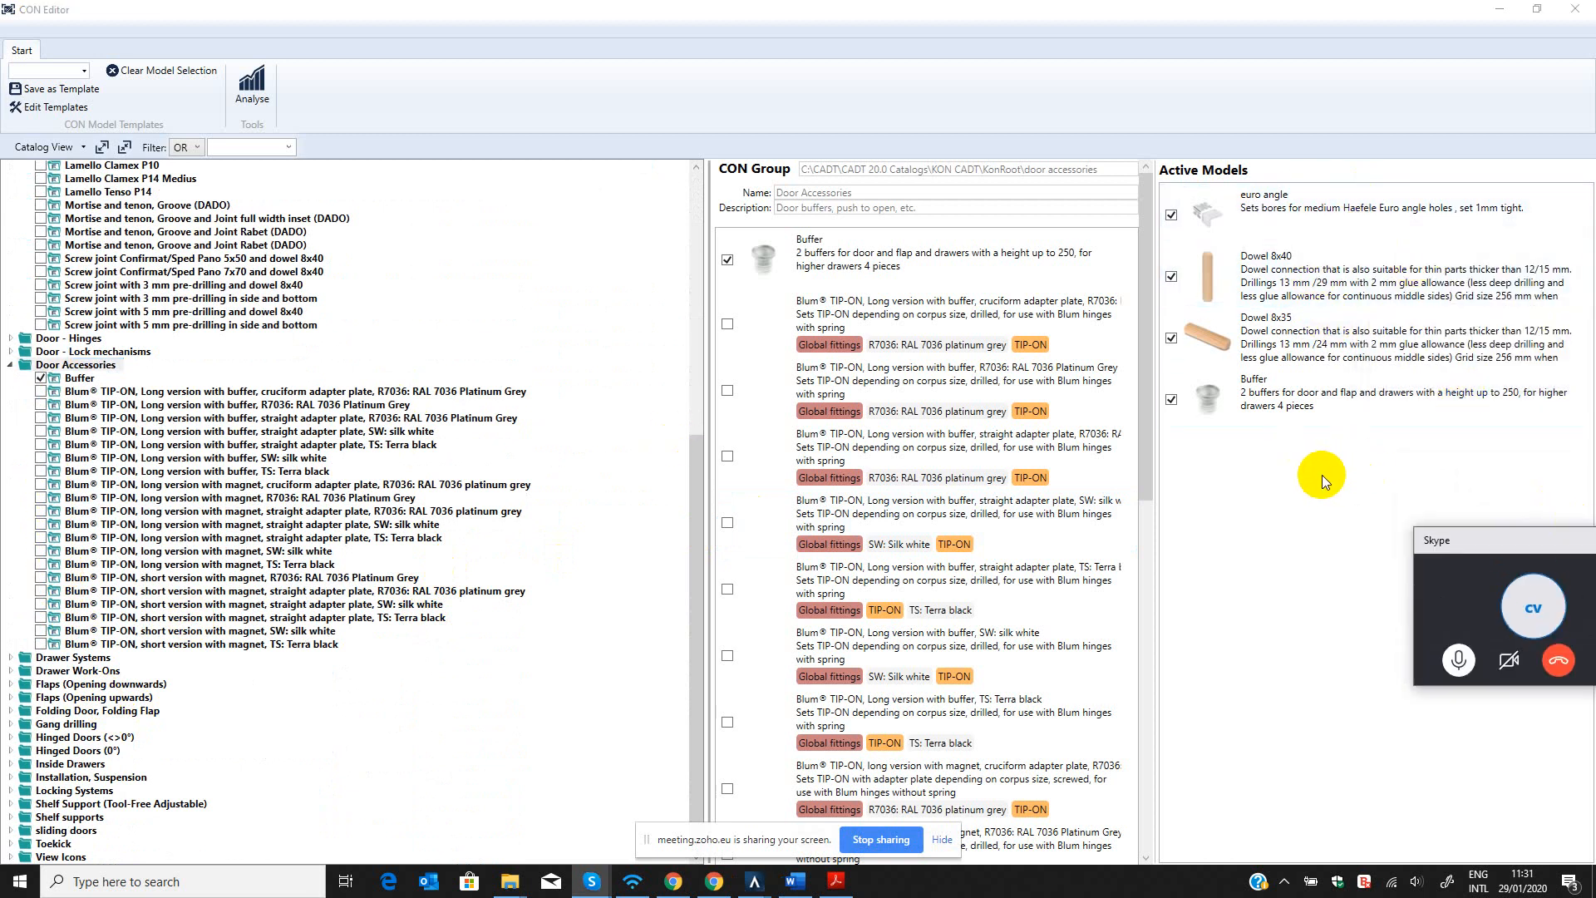
click(1343, 529)
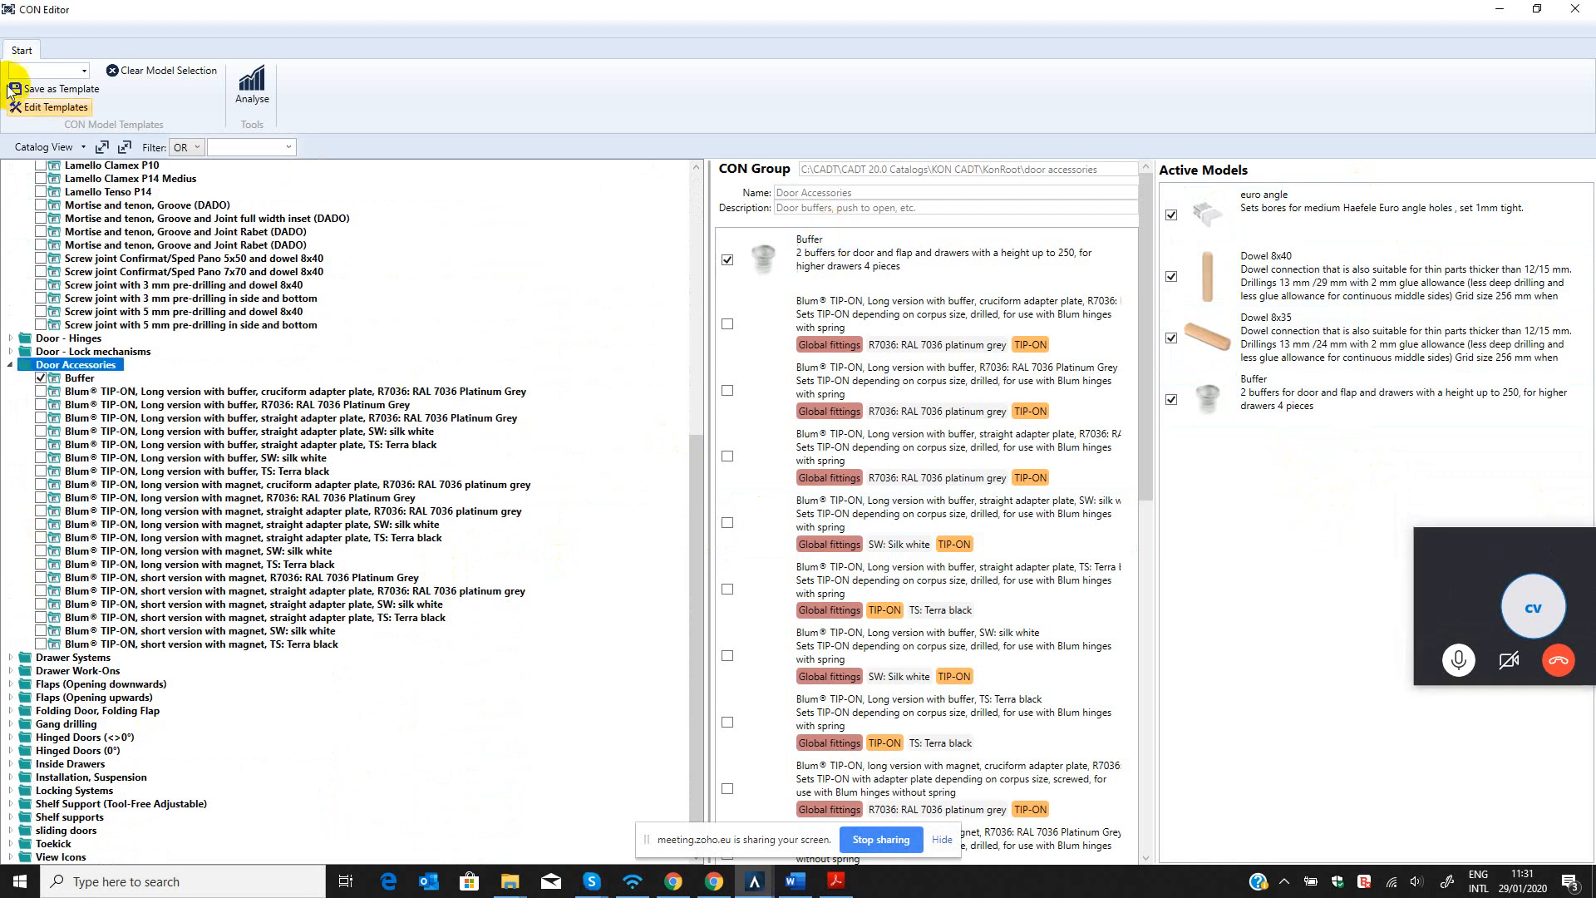
click(1575, 8)
click(1576, 8)
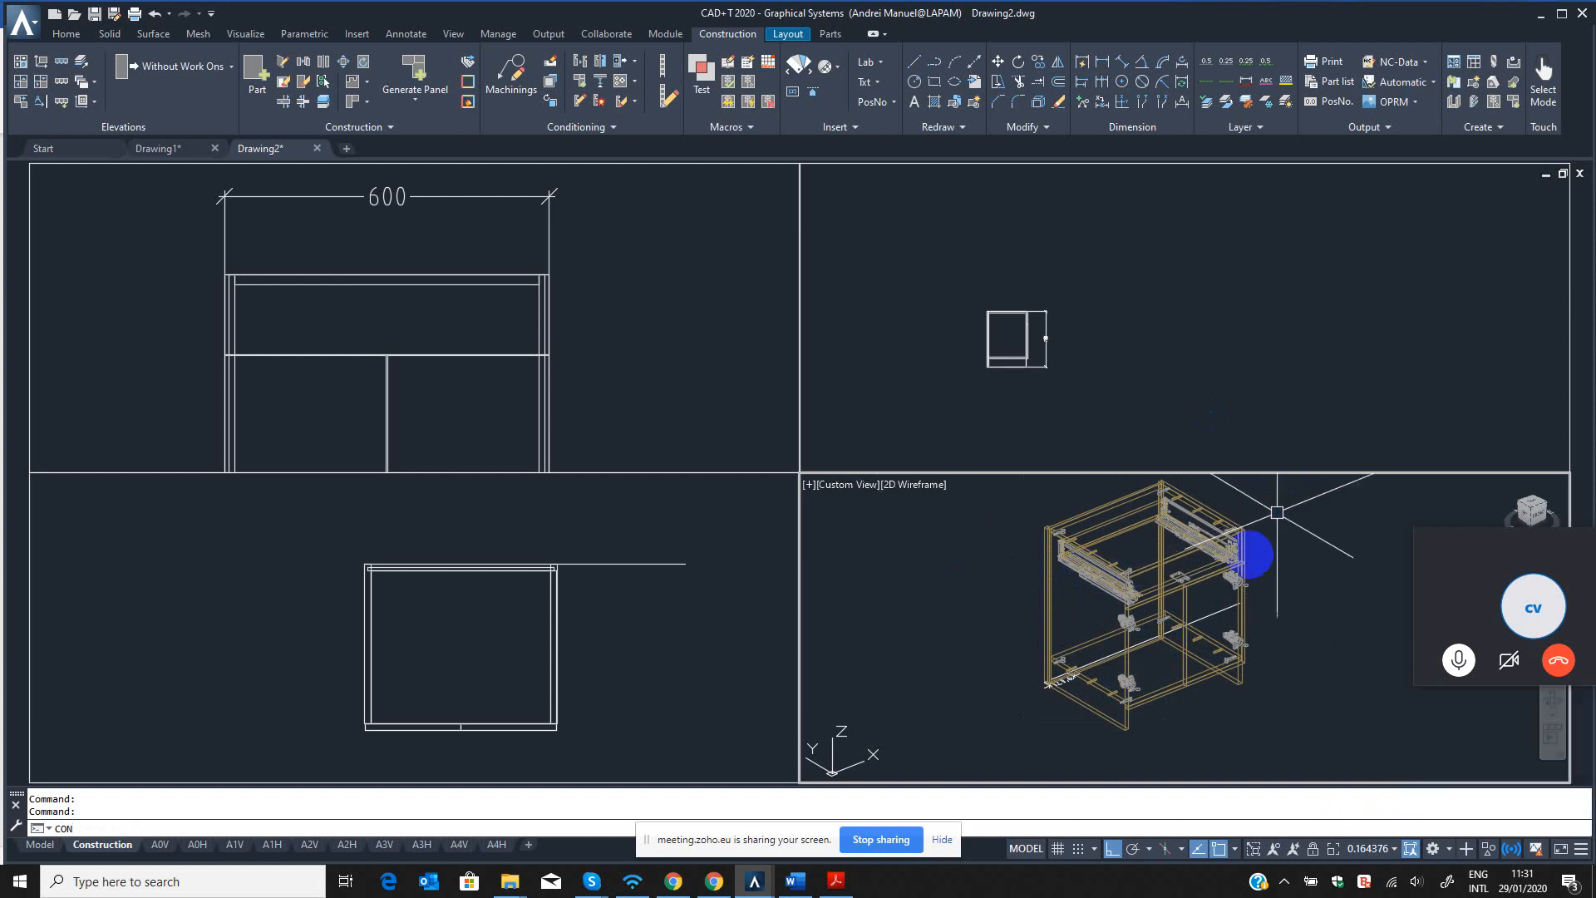
Examine the dowels and fittings at the base of the cabinet in the 3D view and cancel the pending CON entry.
middle_drag(1276, 510, 1252, 544)
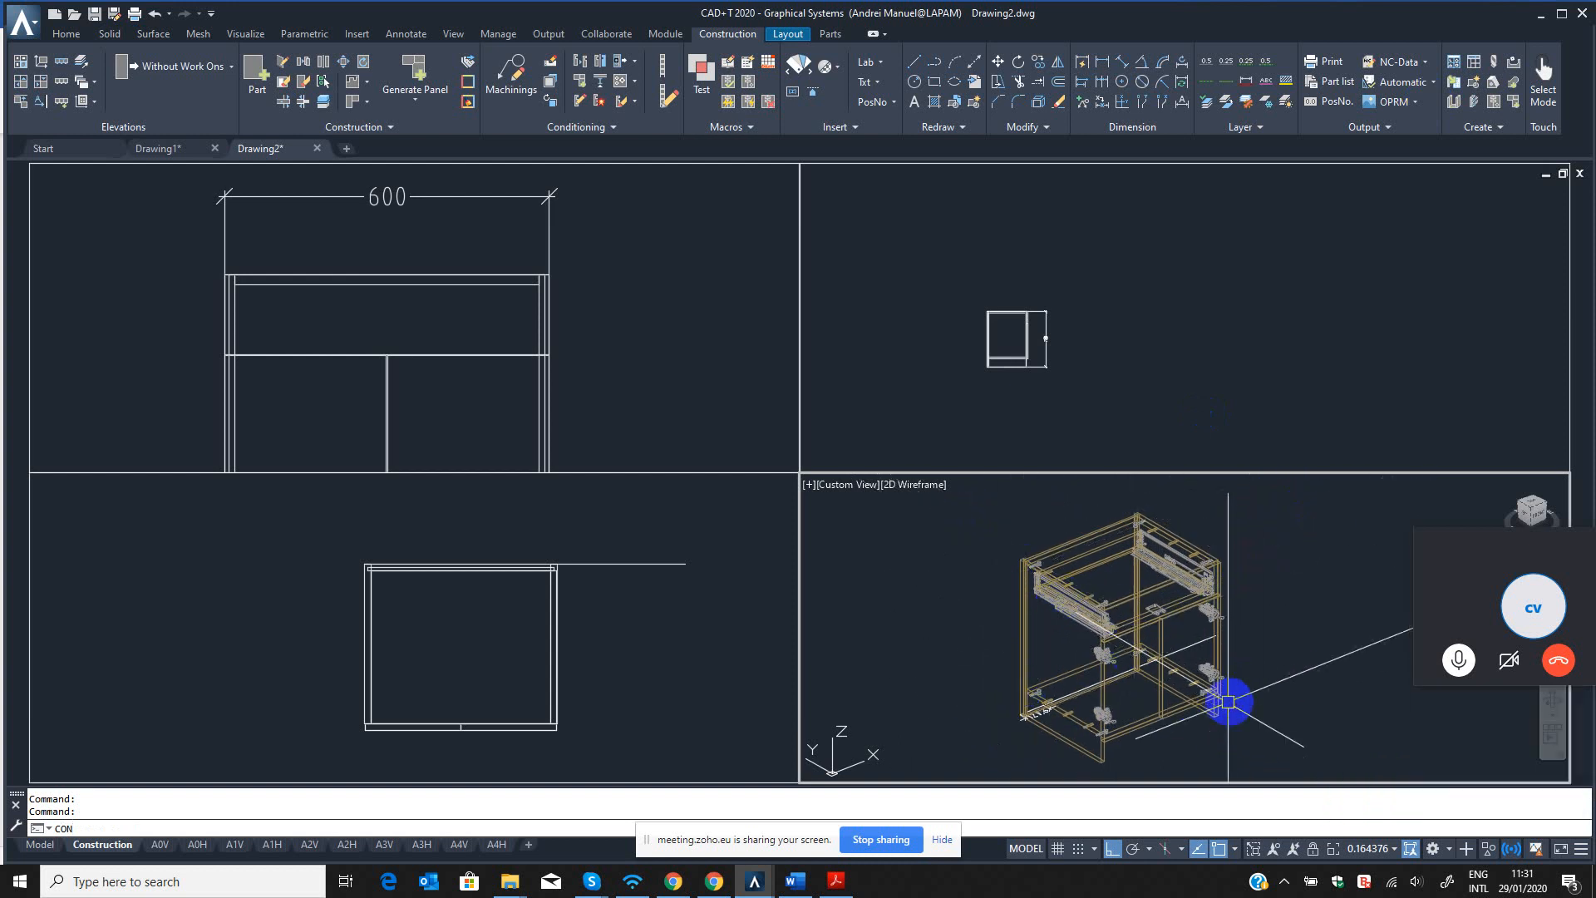
middle_drag(1183, 617, 1183, 617)
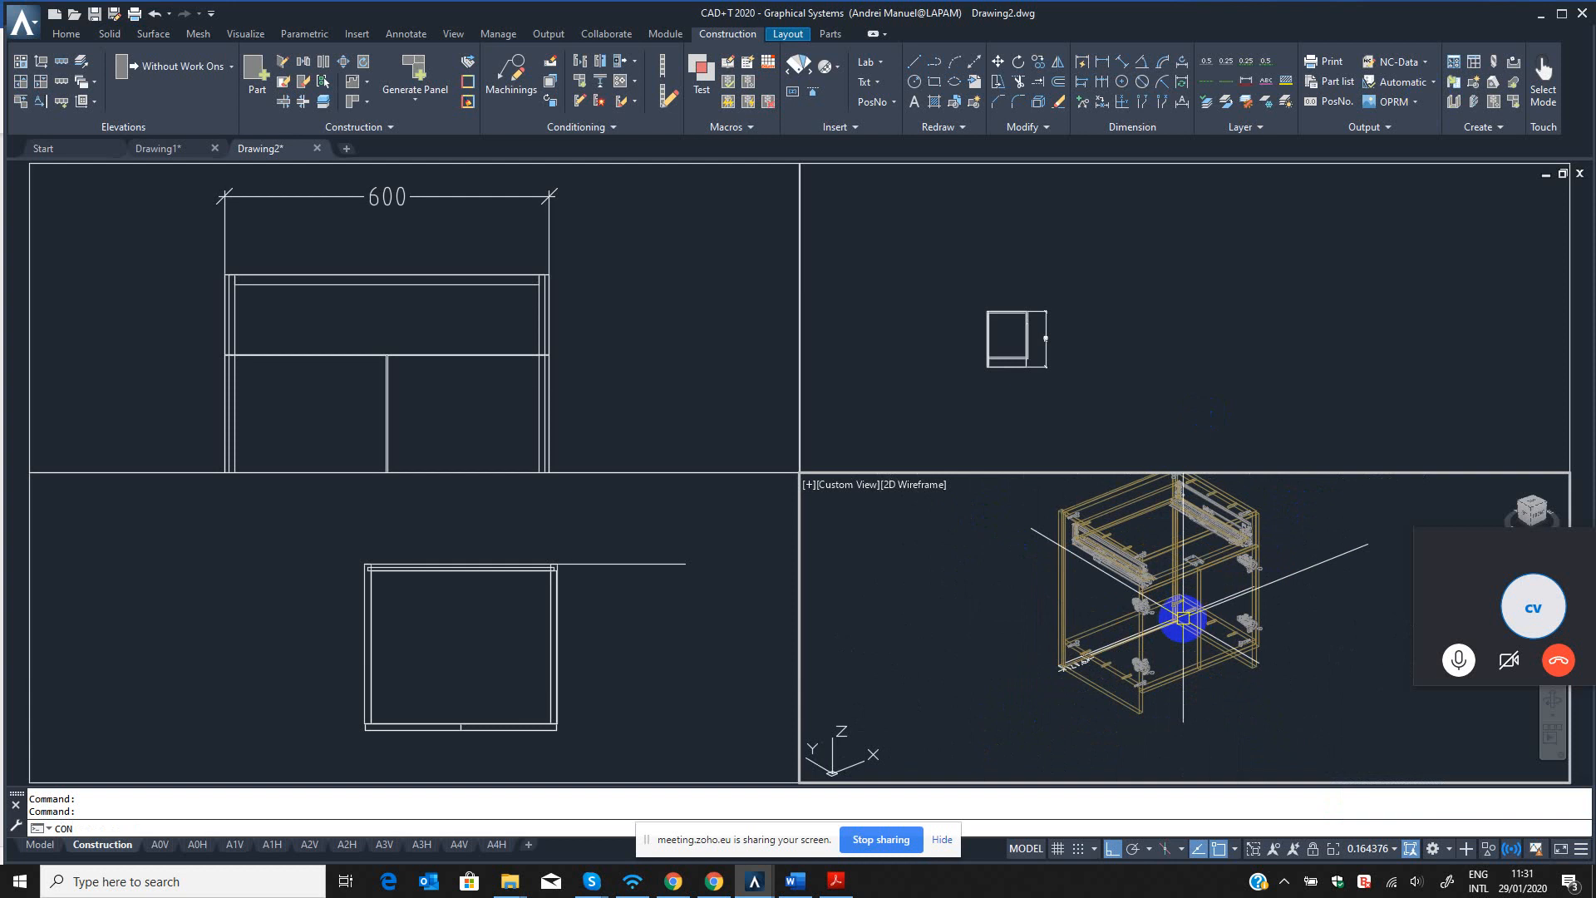
scroll(1089, 657, up, 2)
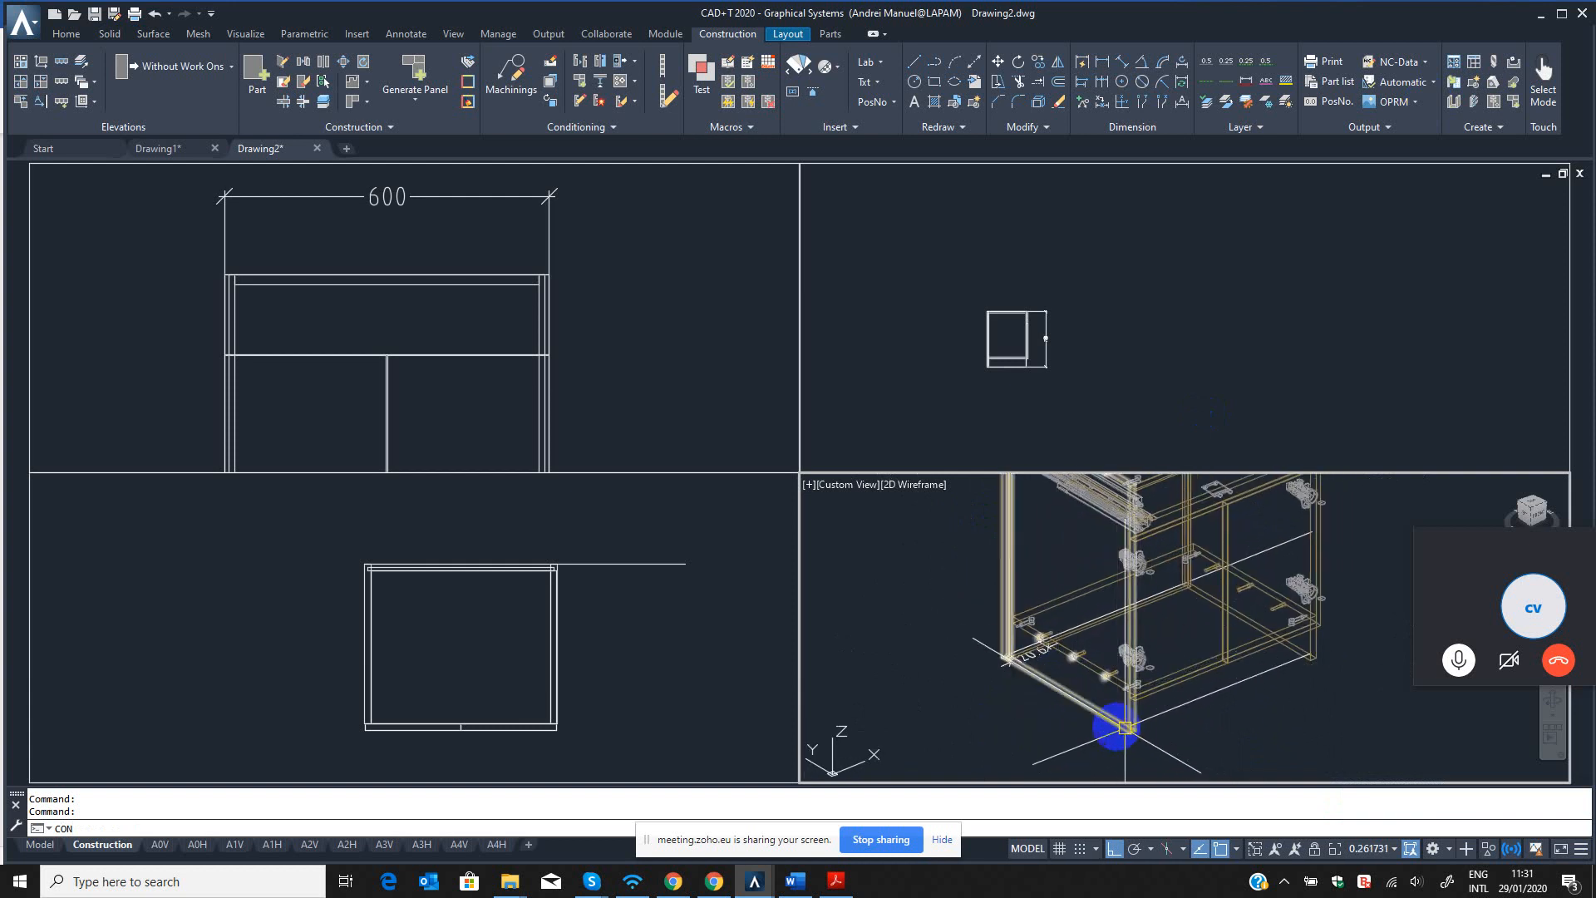
scroll(1081, 705, up, 2)
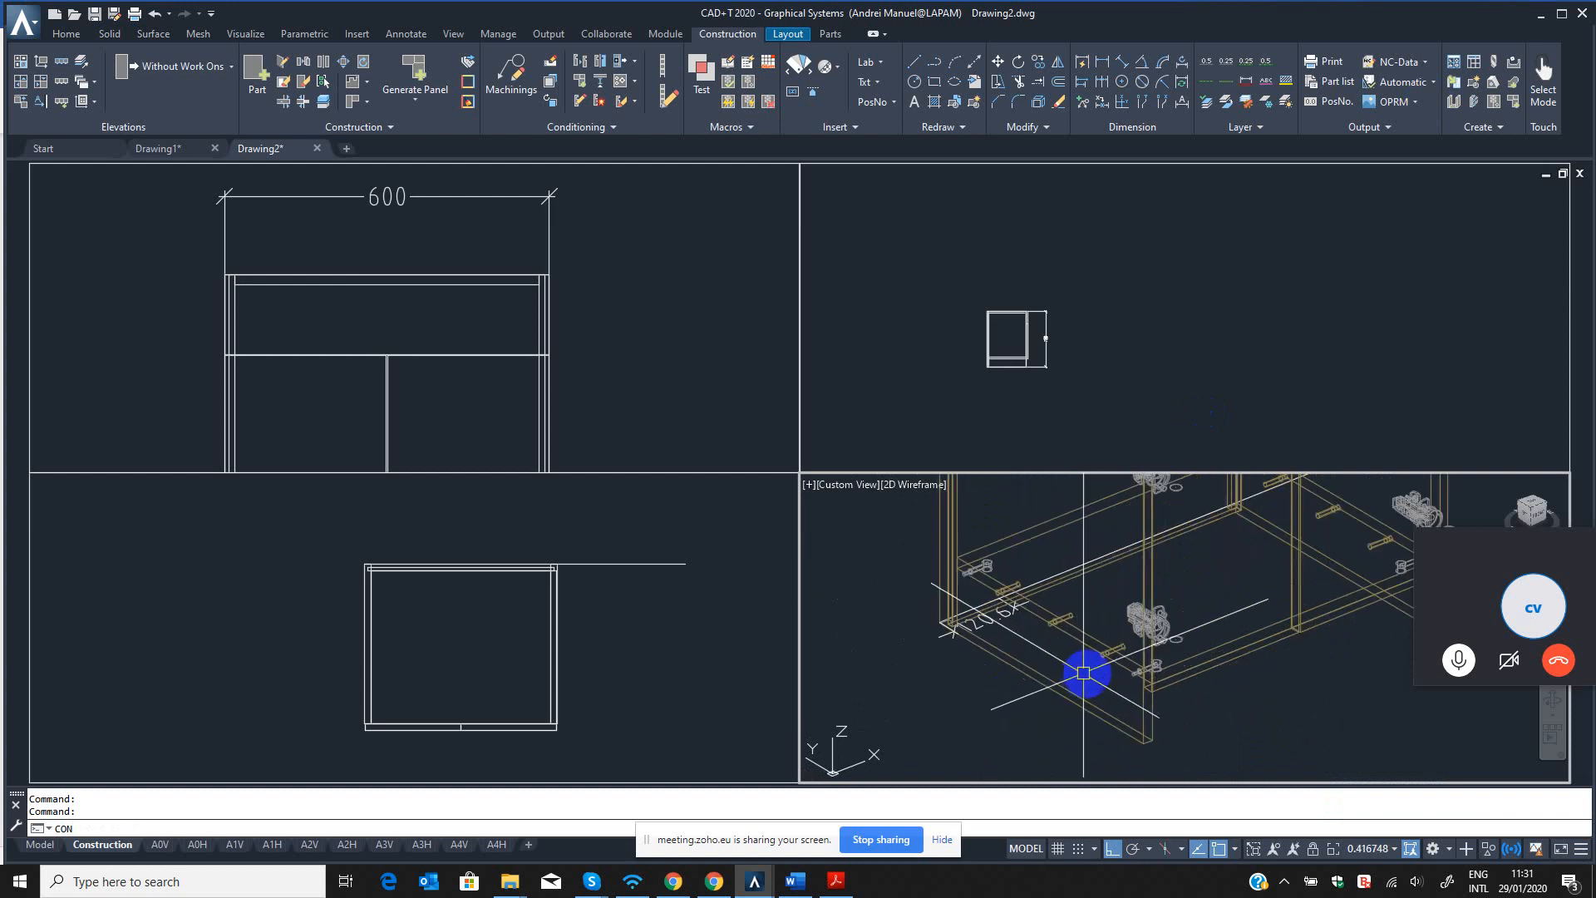
mouse_move(1016, 654)
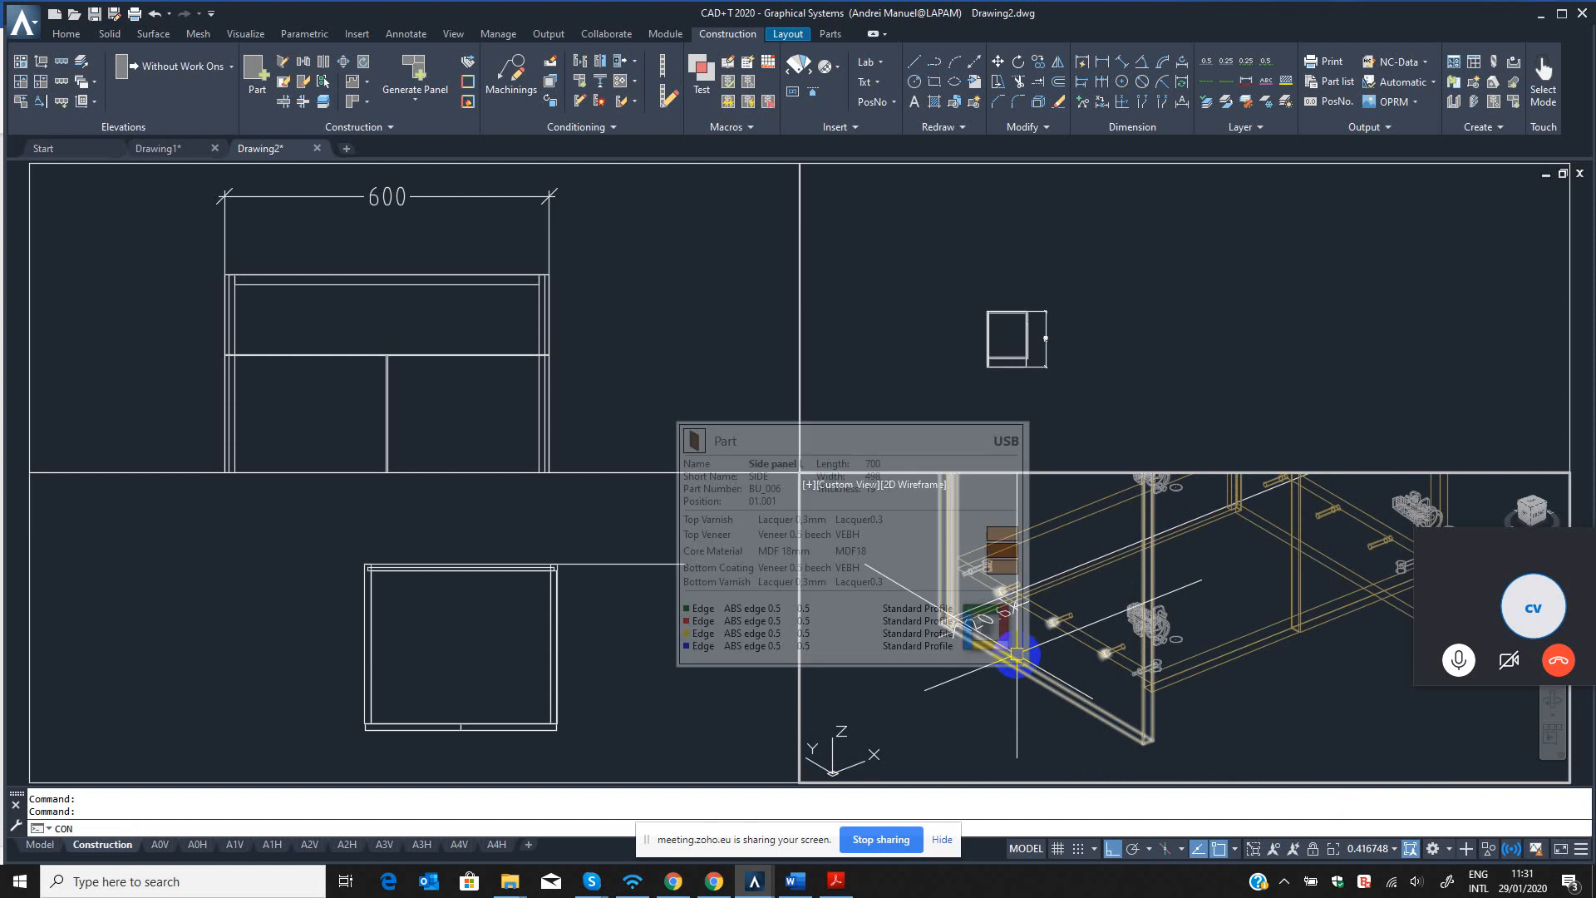
click(1016, 655)
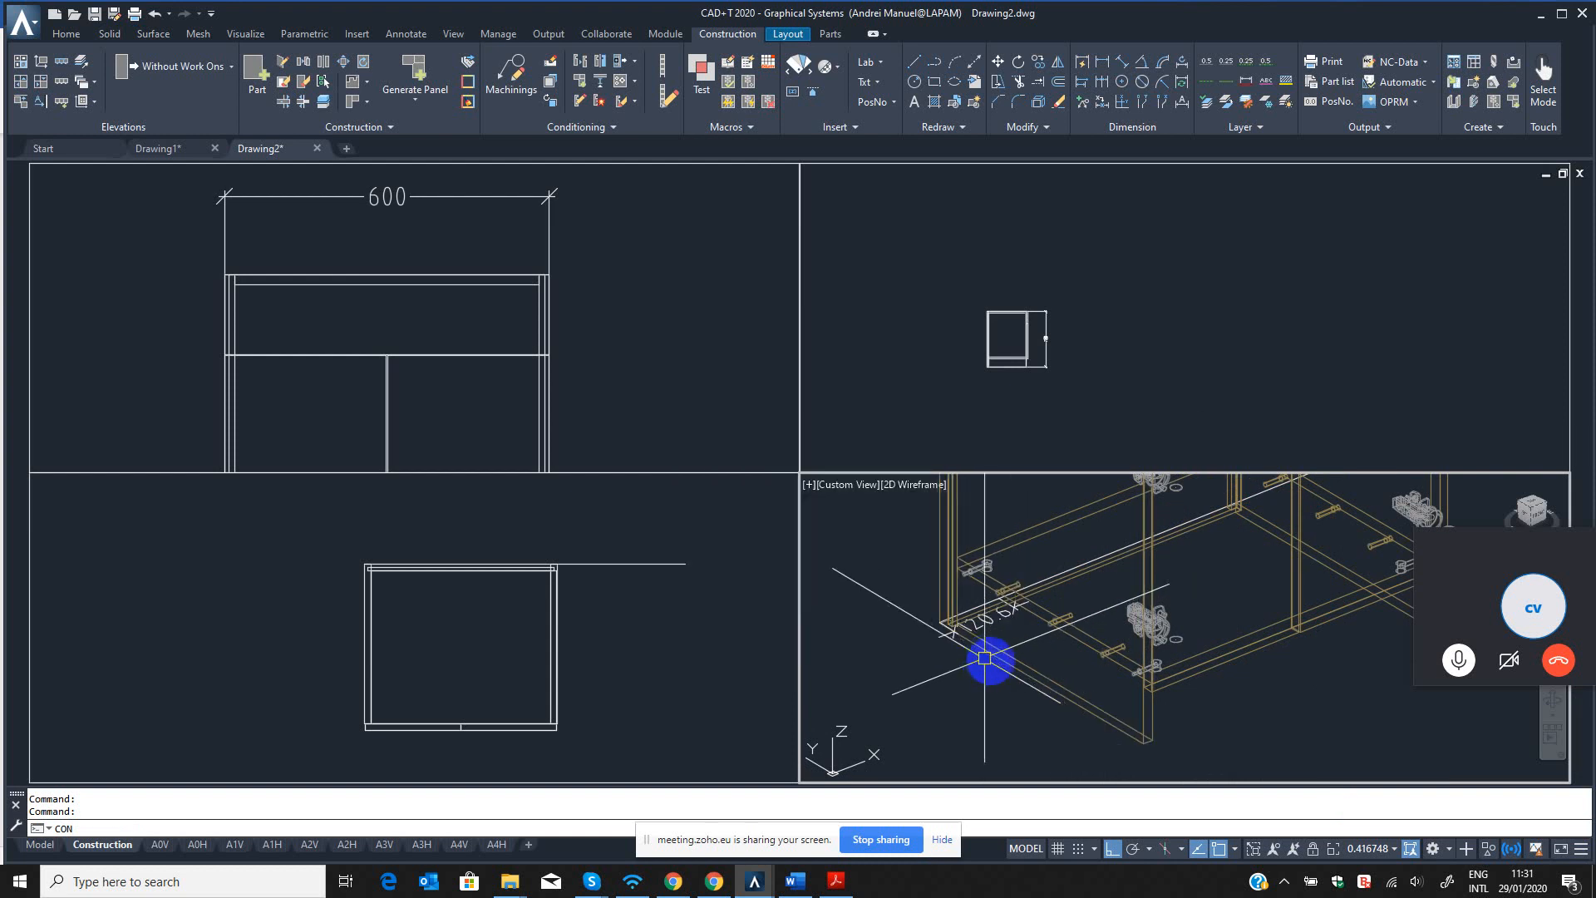
key(Escape)
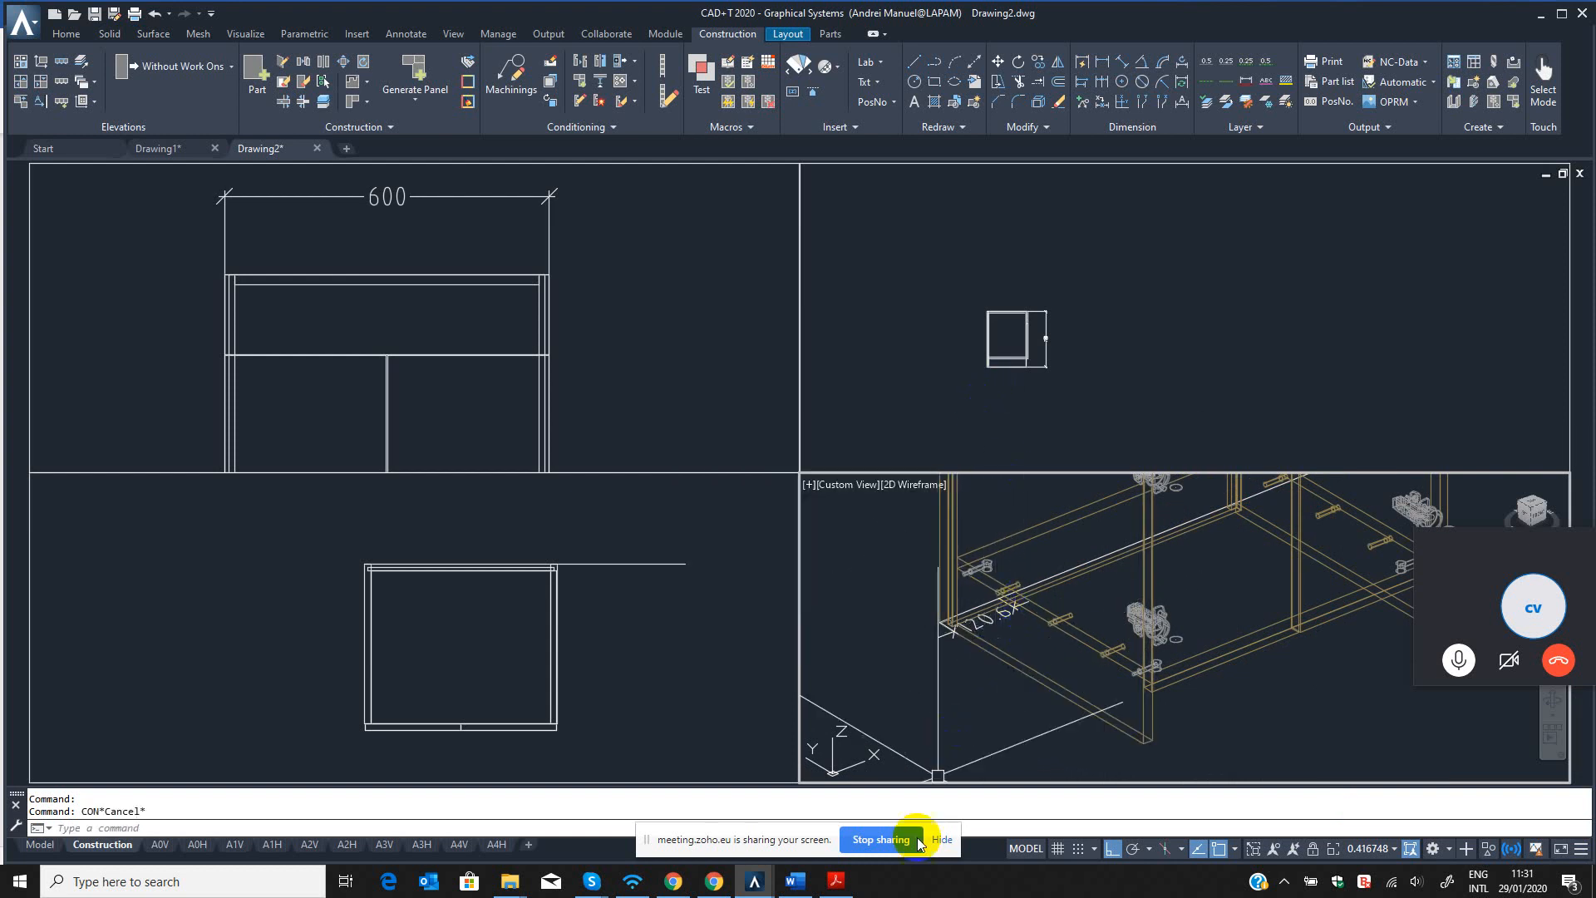
Switch to the Word training plan and mark Usage of CON Catalog as "- done".
click(794, 882)
click(770, 500)
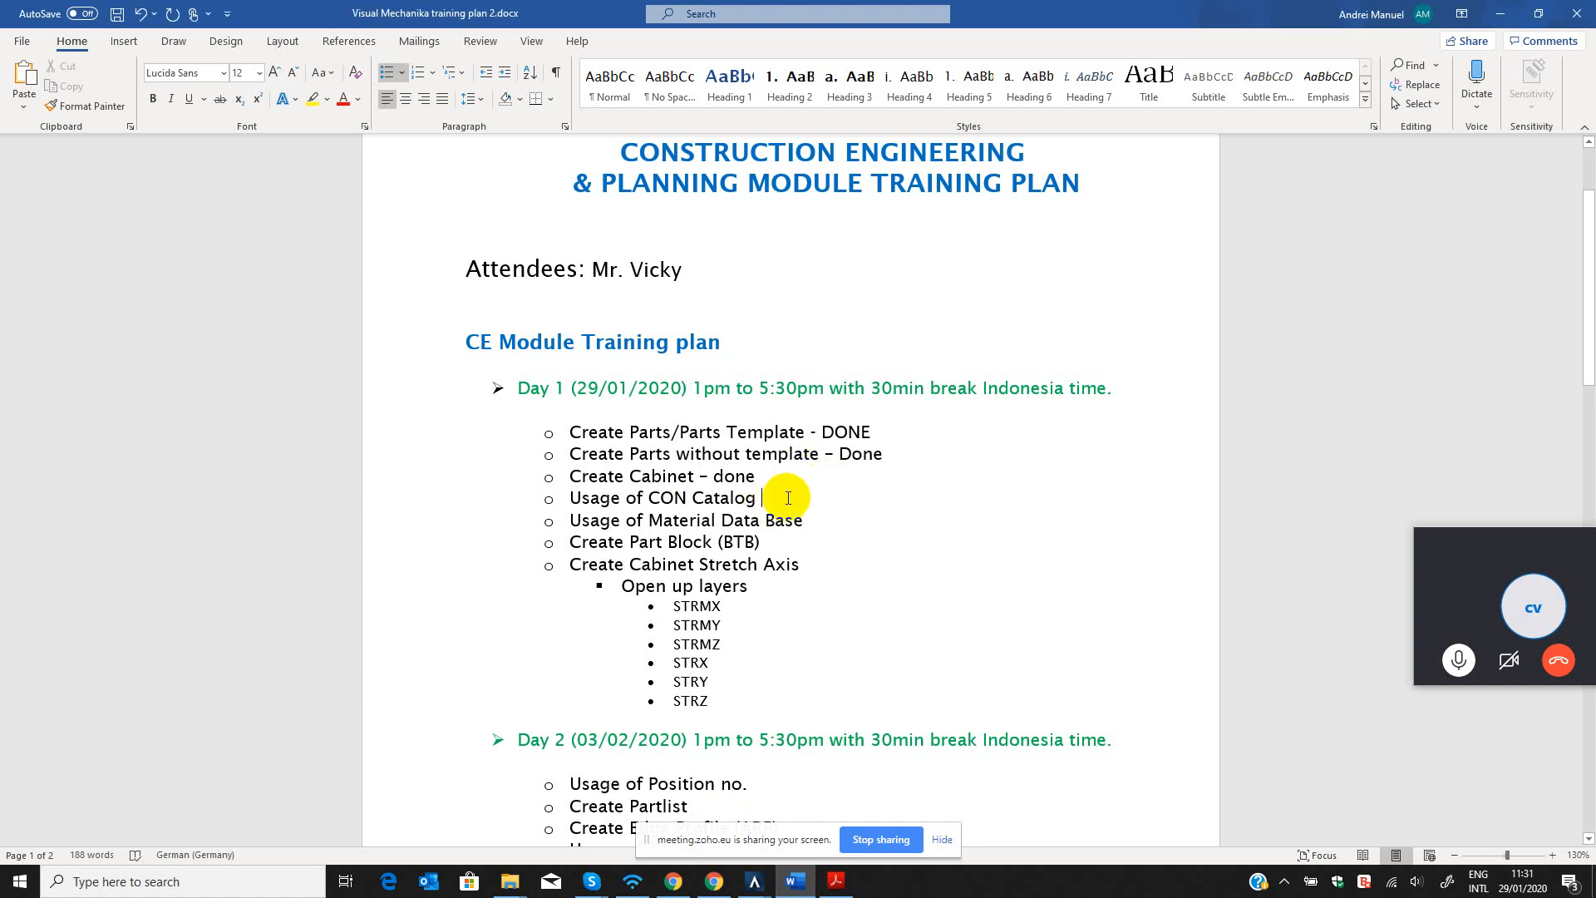
text(- done)
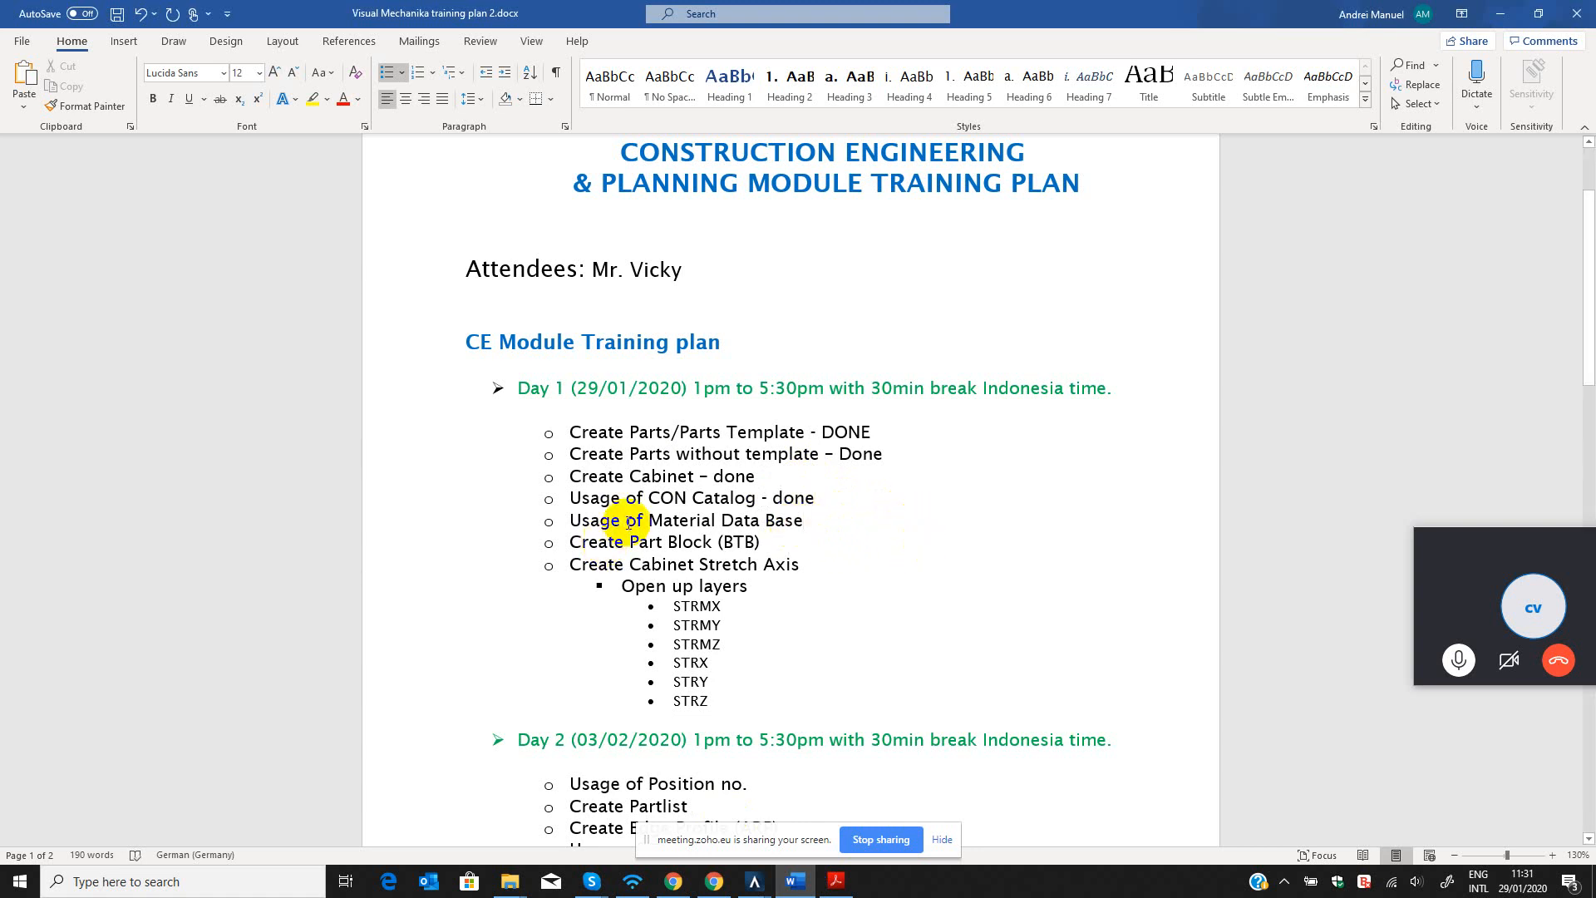
Review the open Day 1 items: Usage of Material Data Base, Create Part Block (BTB) and Create Cabinet Stretch Axis.
drag(574, 521, 762, 517)
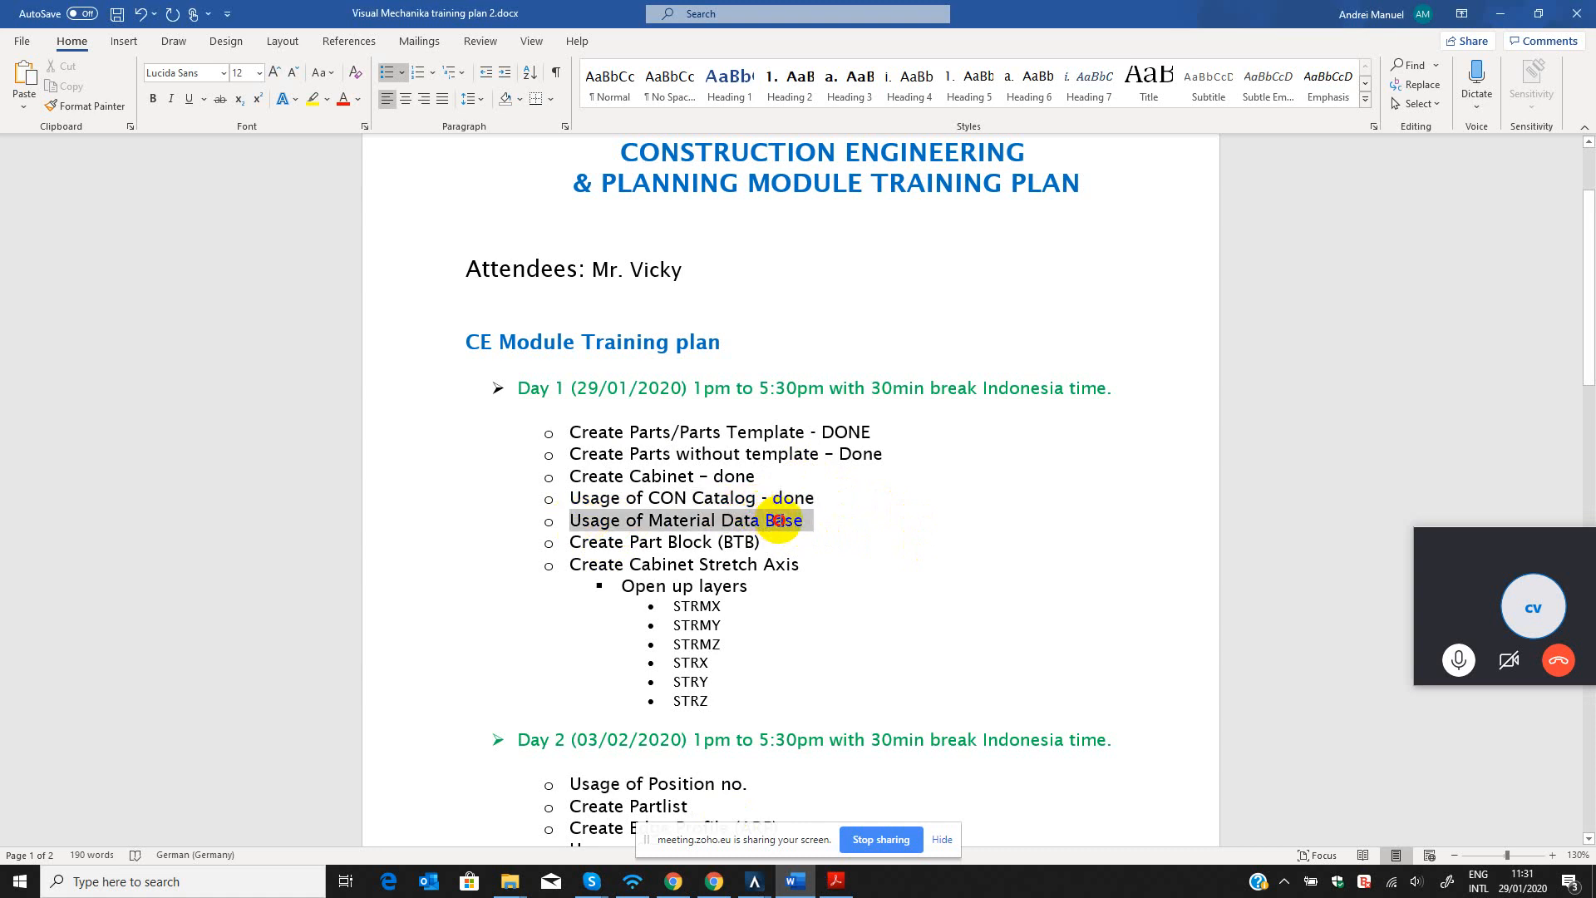
click(670, 520)
drag(647, 520, 805, 519)
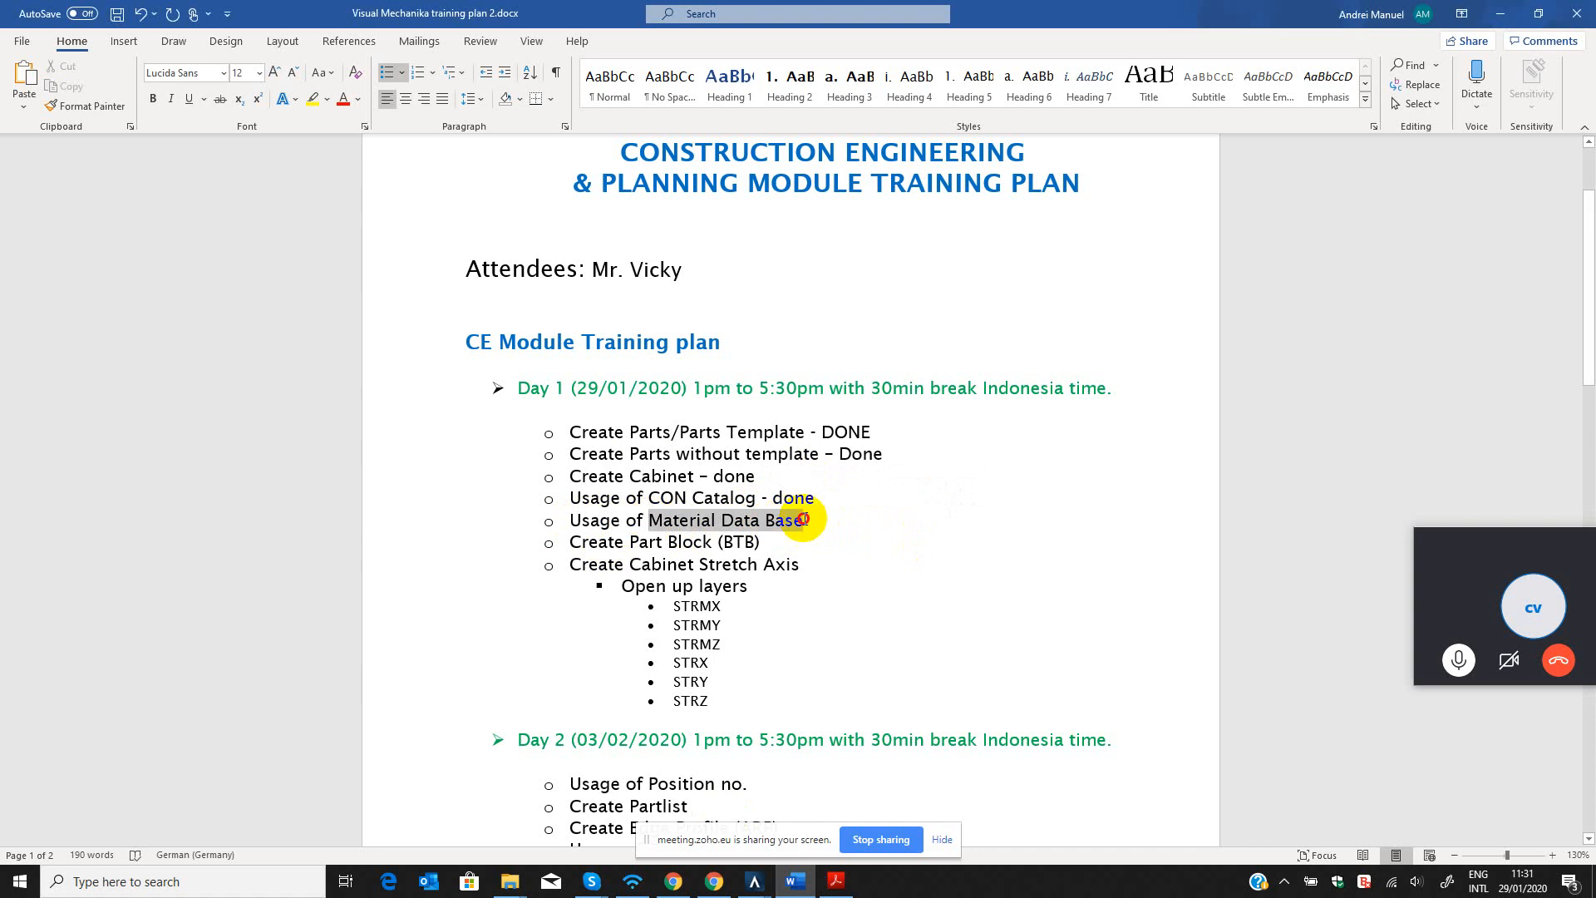
click(774, 541)
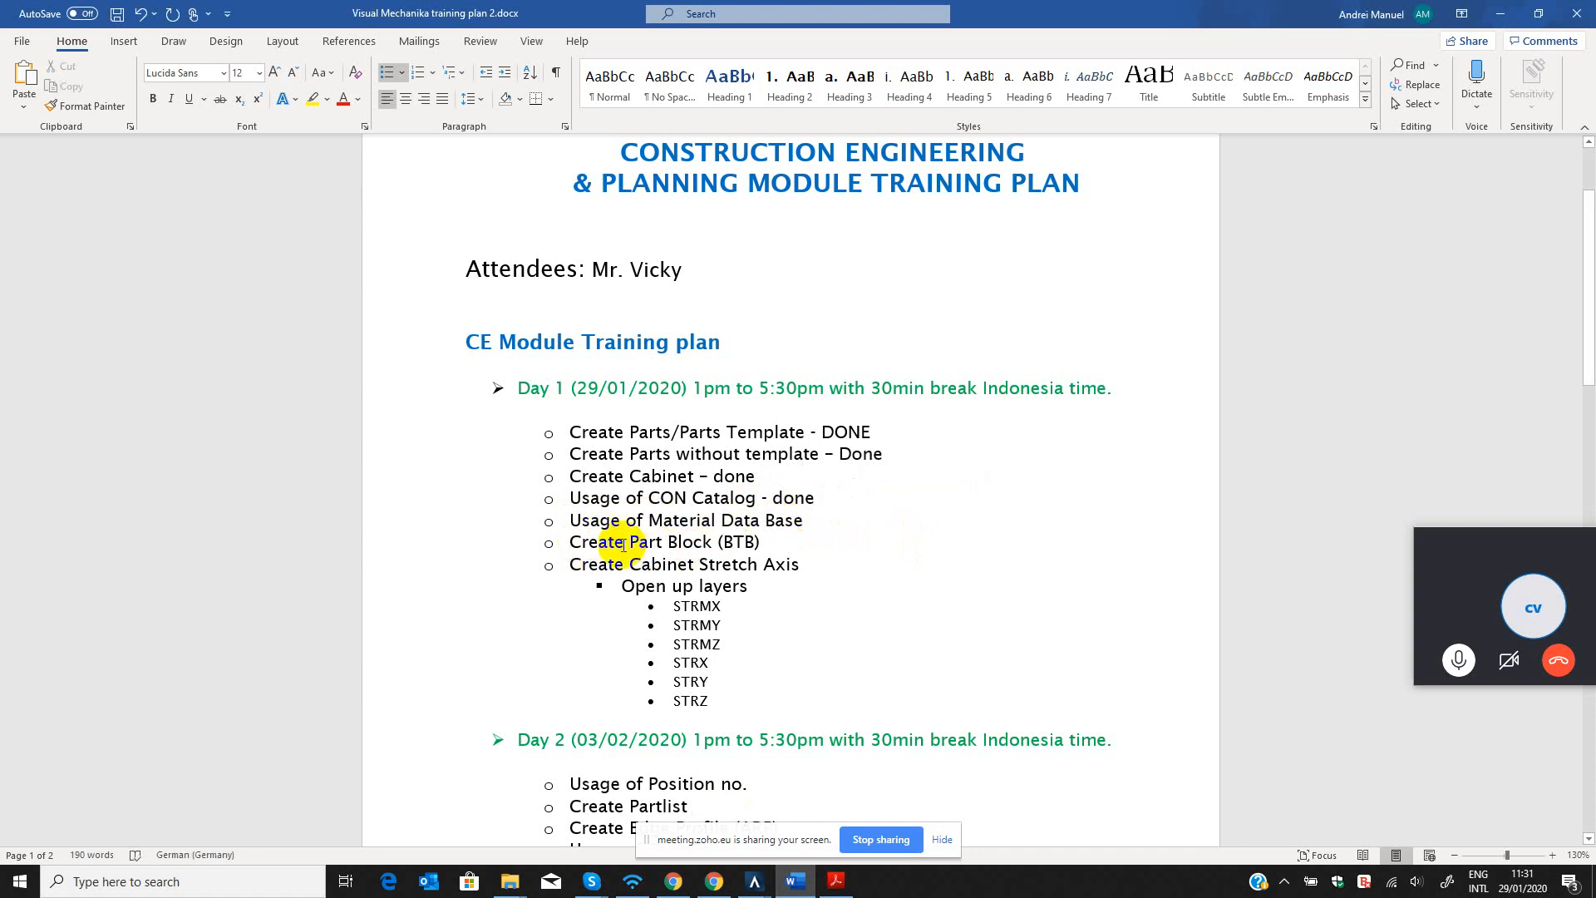
drag(629, 542, 738, 544)
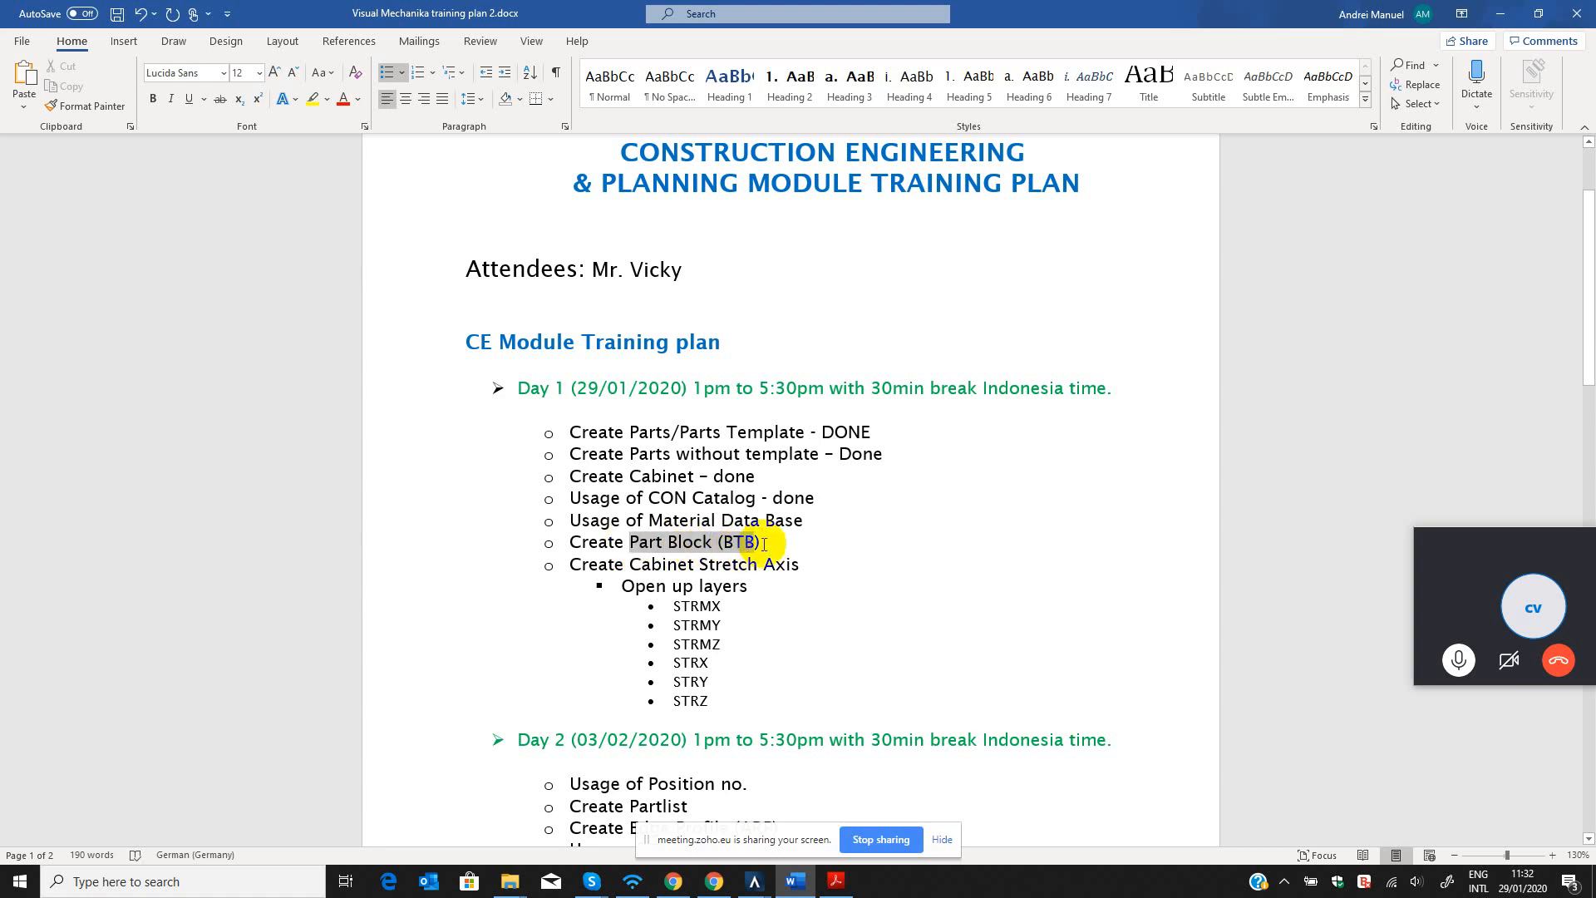
click(762, 544)
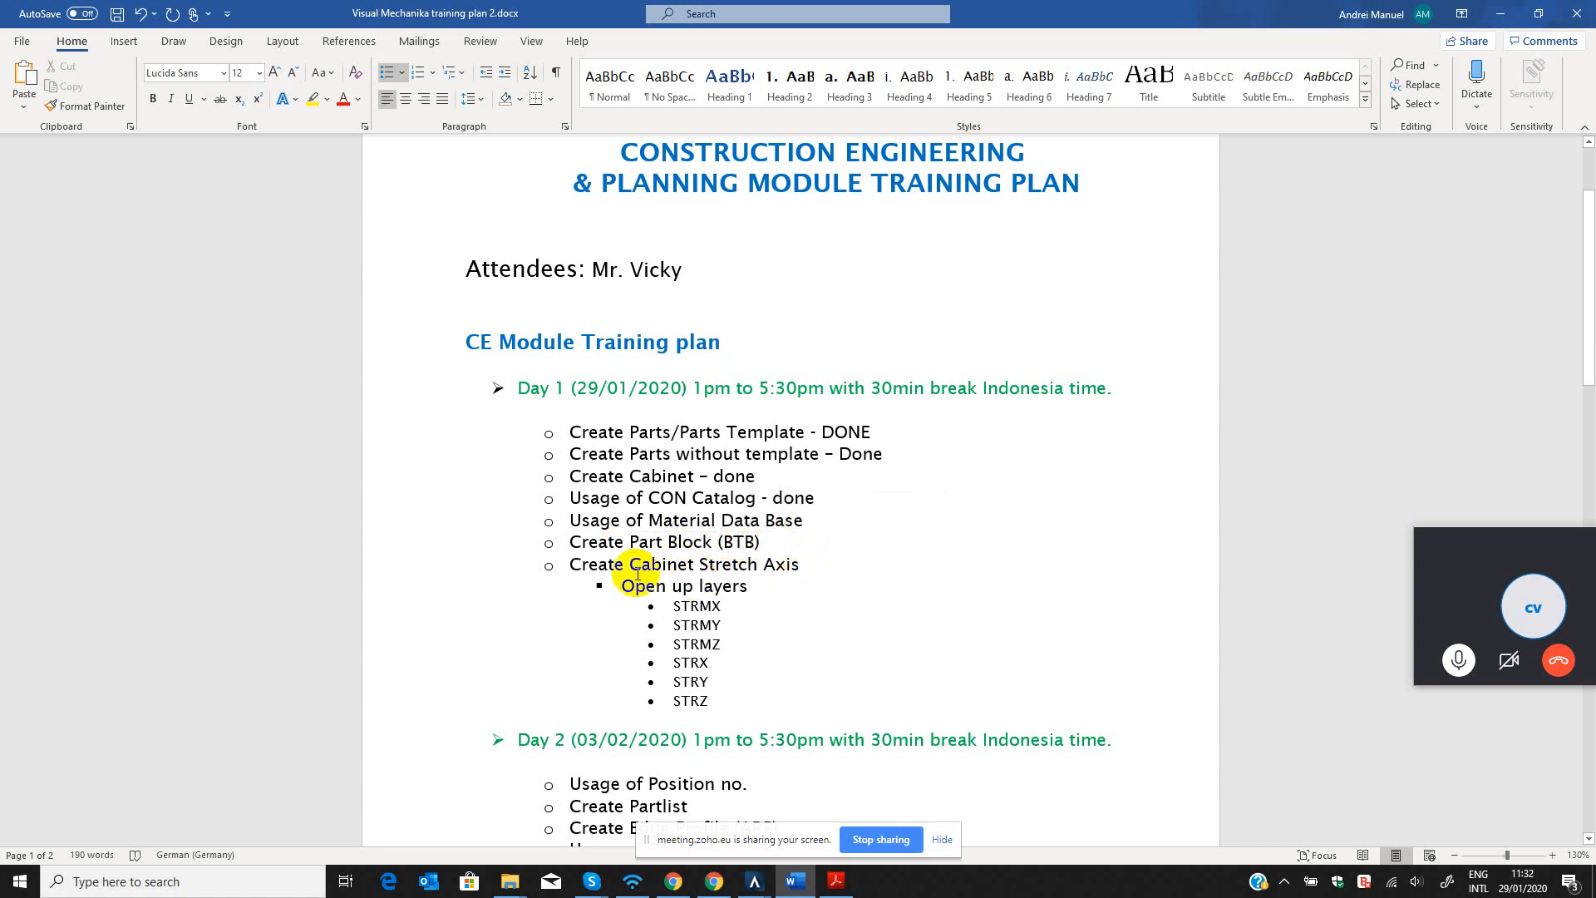
drag(571, 563, 571, 522)
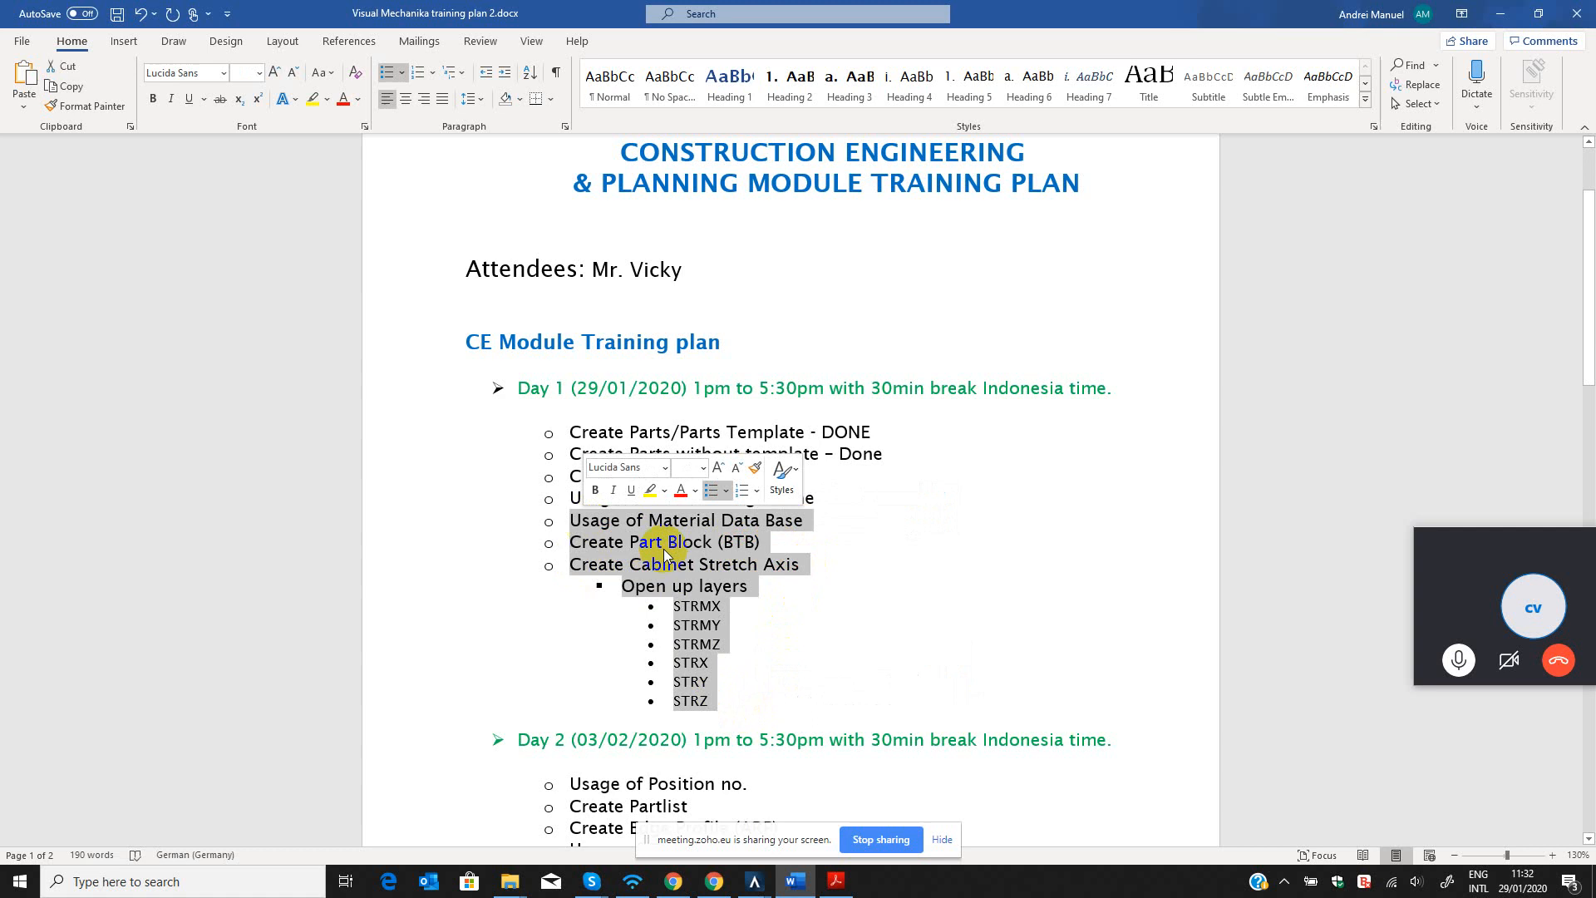
click(821, 520)
Go over the completed Day 1 items one by one, from Create Parts/Parts Template to Usage of CON Catalog.
drag(817, 499, 553, 428)
click(888, 433)
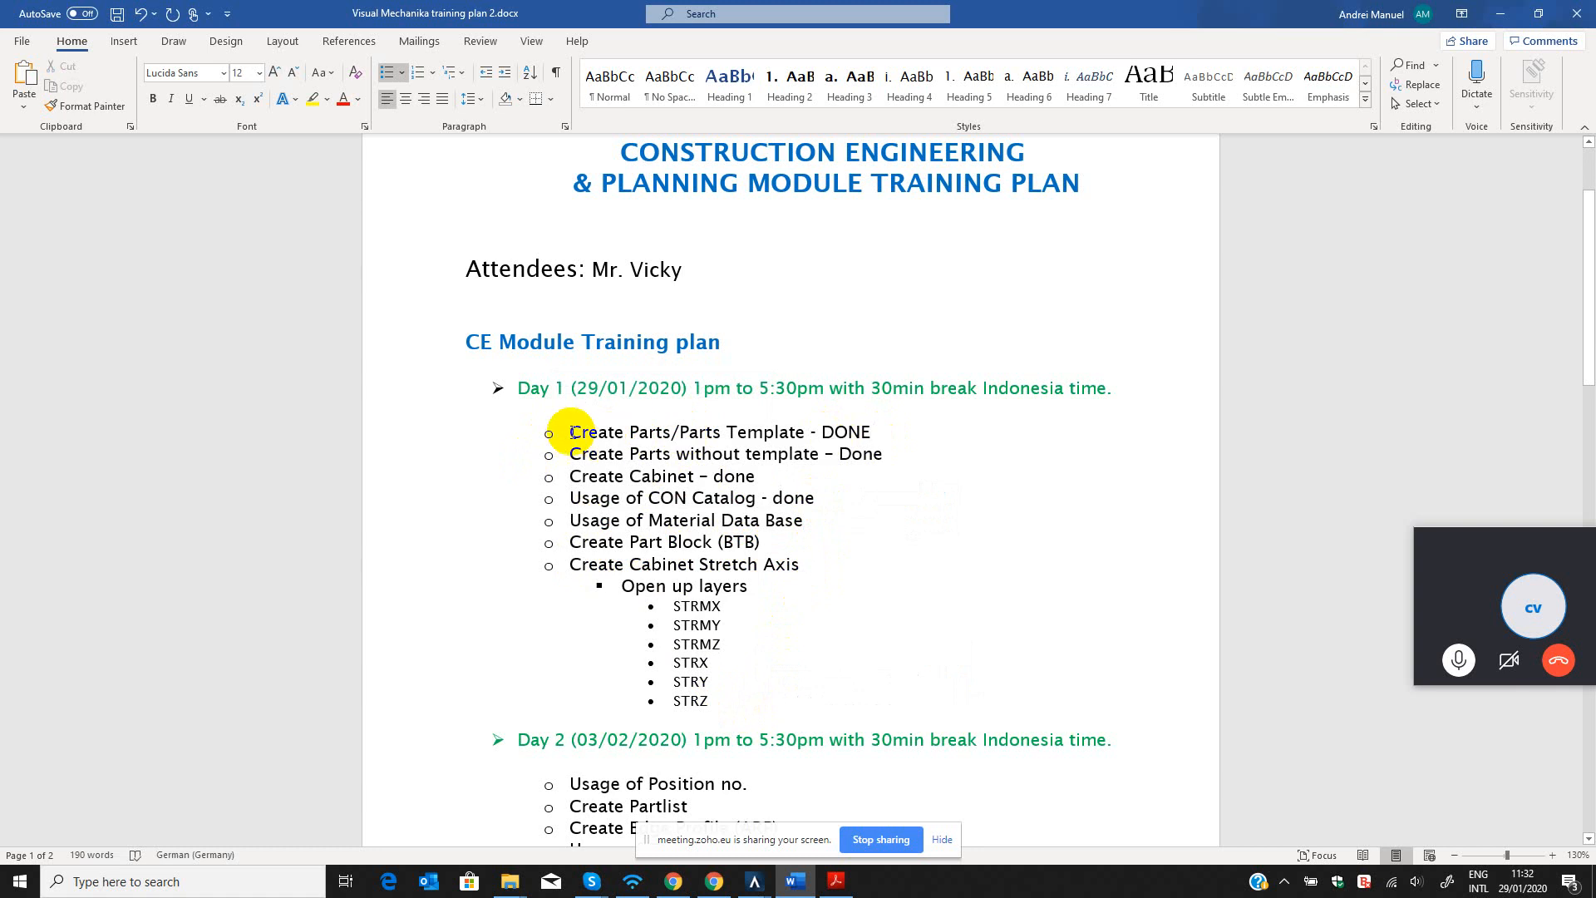
drag(872, 432, 672, 431)
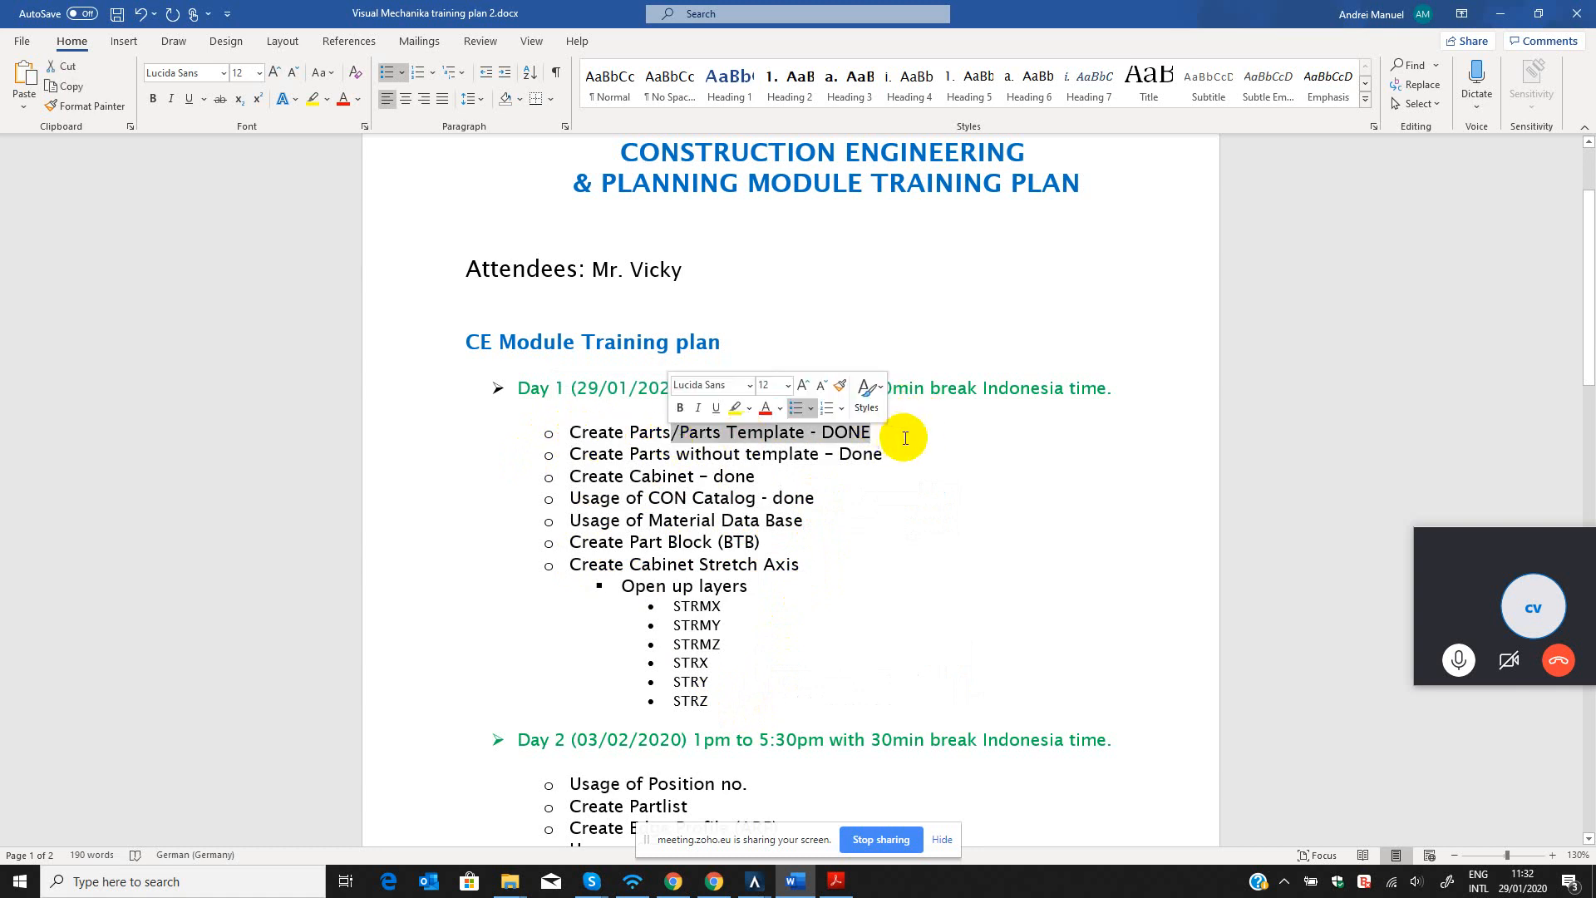
drag(886, 454, 676, 454)
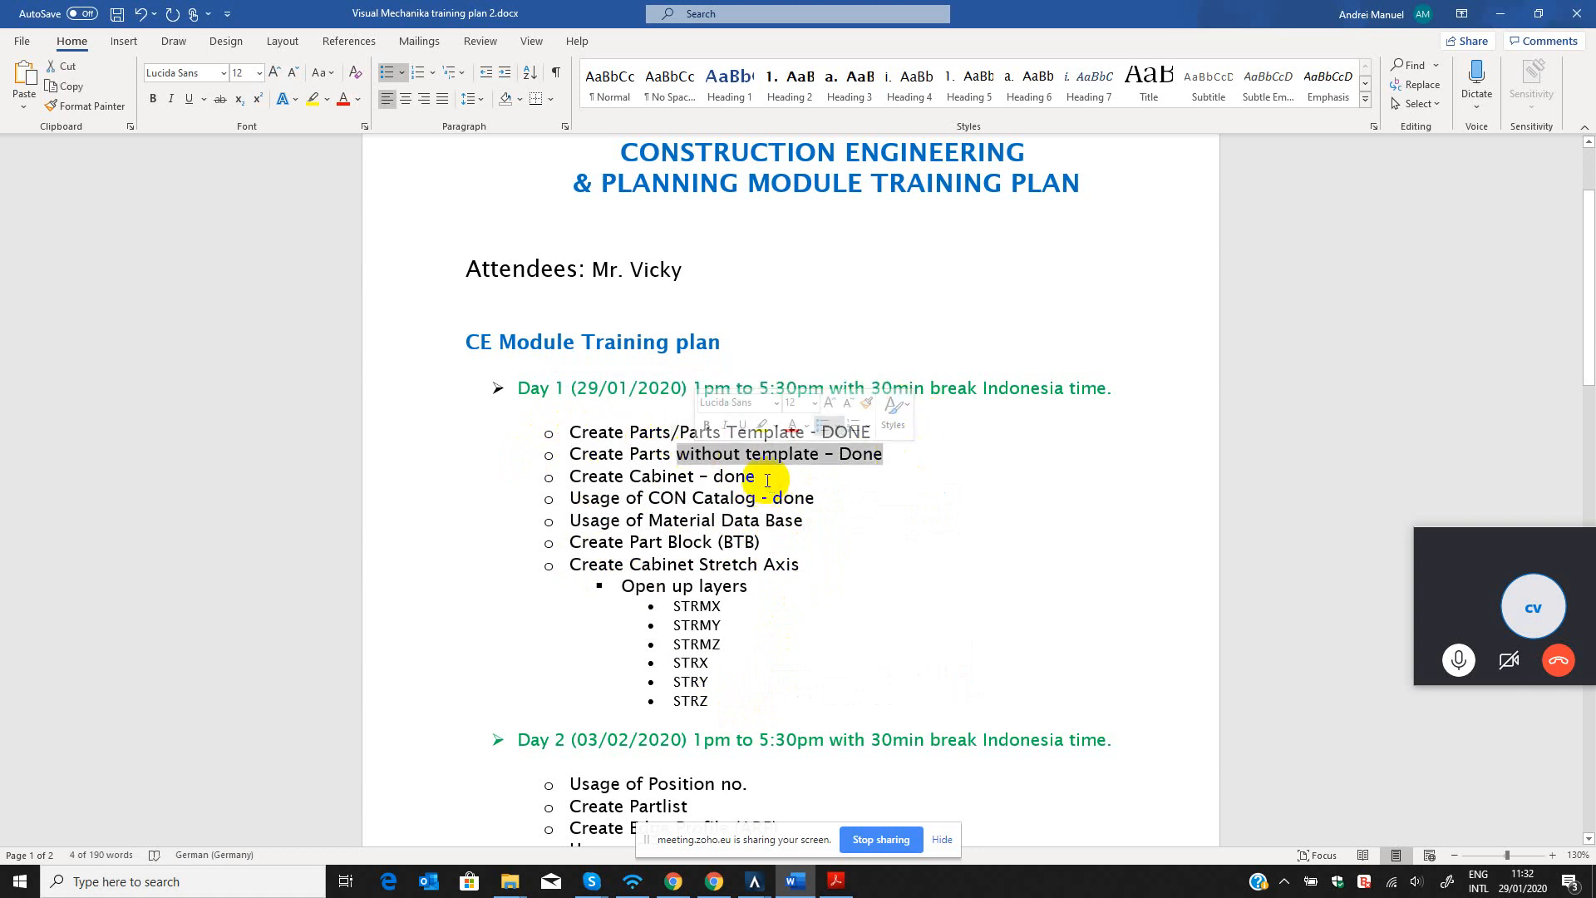
drag(767, 480, 546, 487)
drag(825, 499, 585, 507)
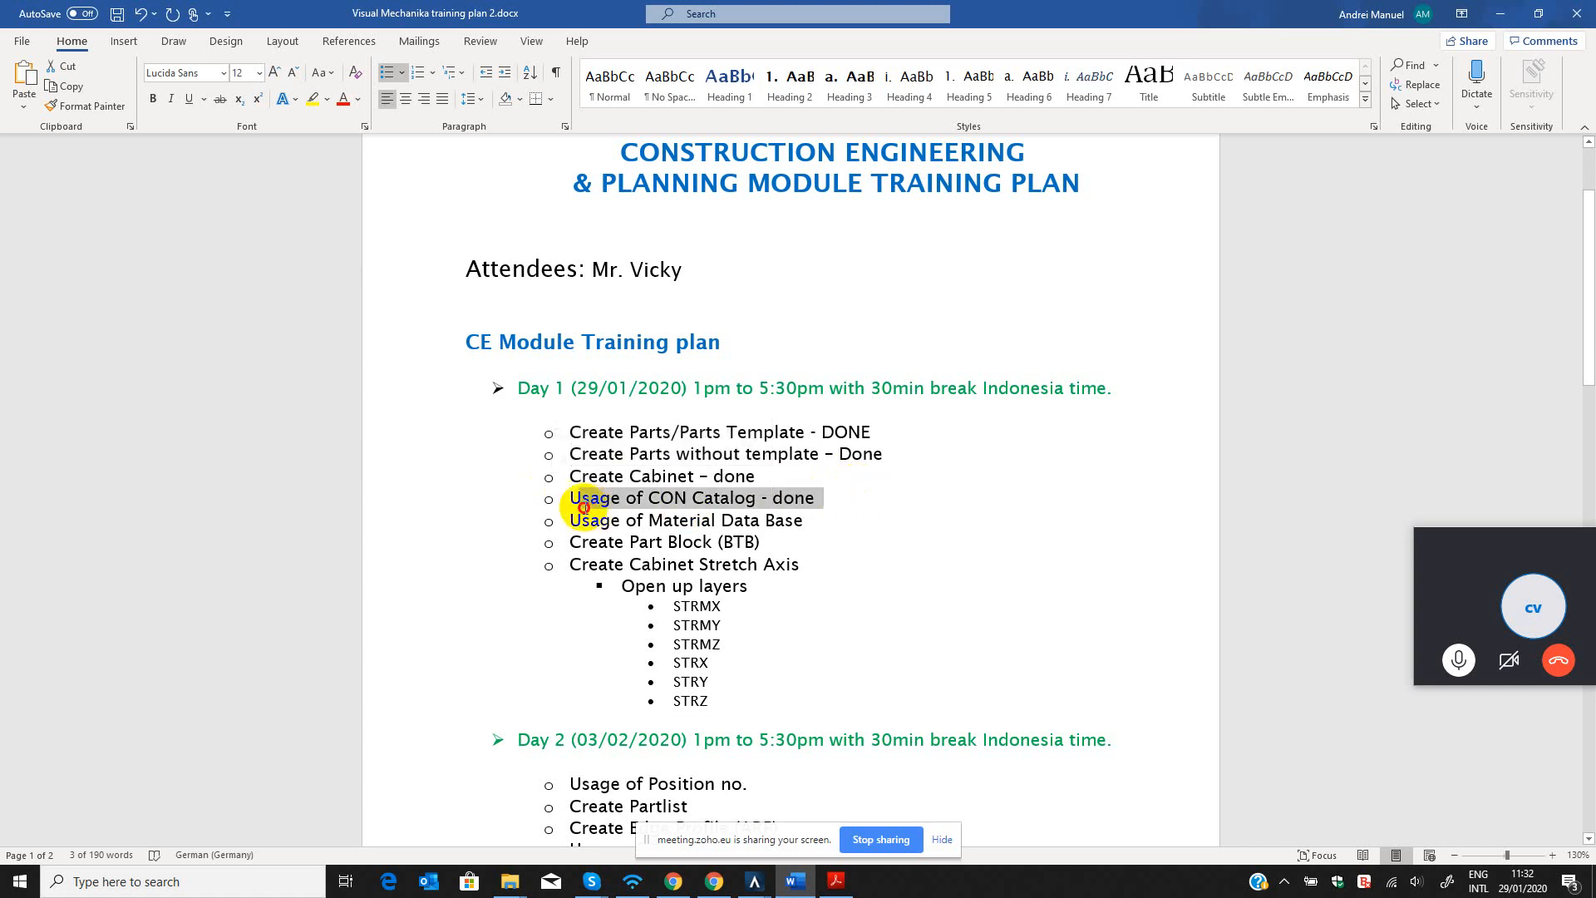
click(687, 519)
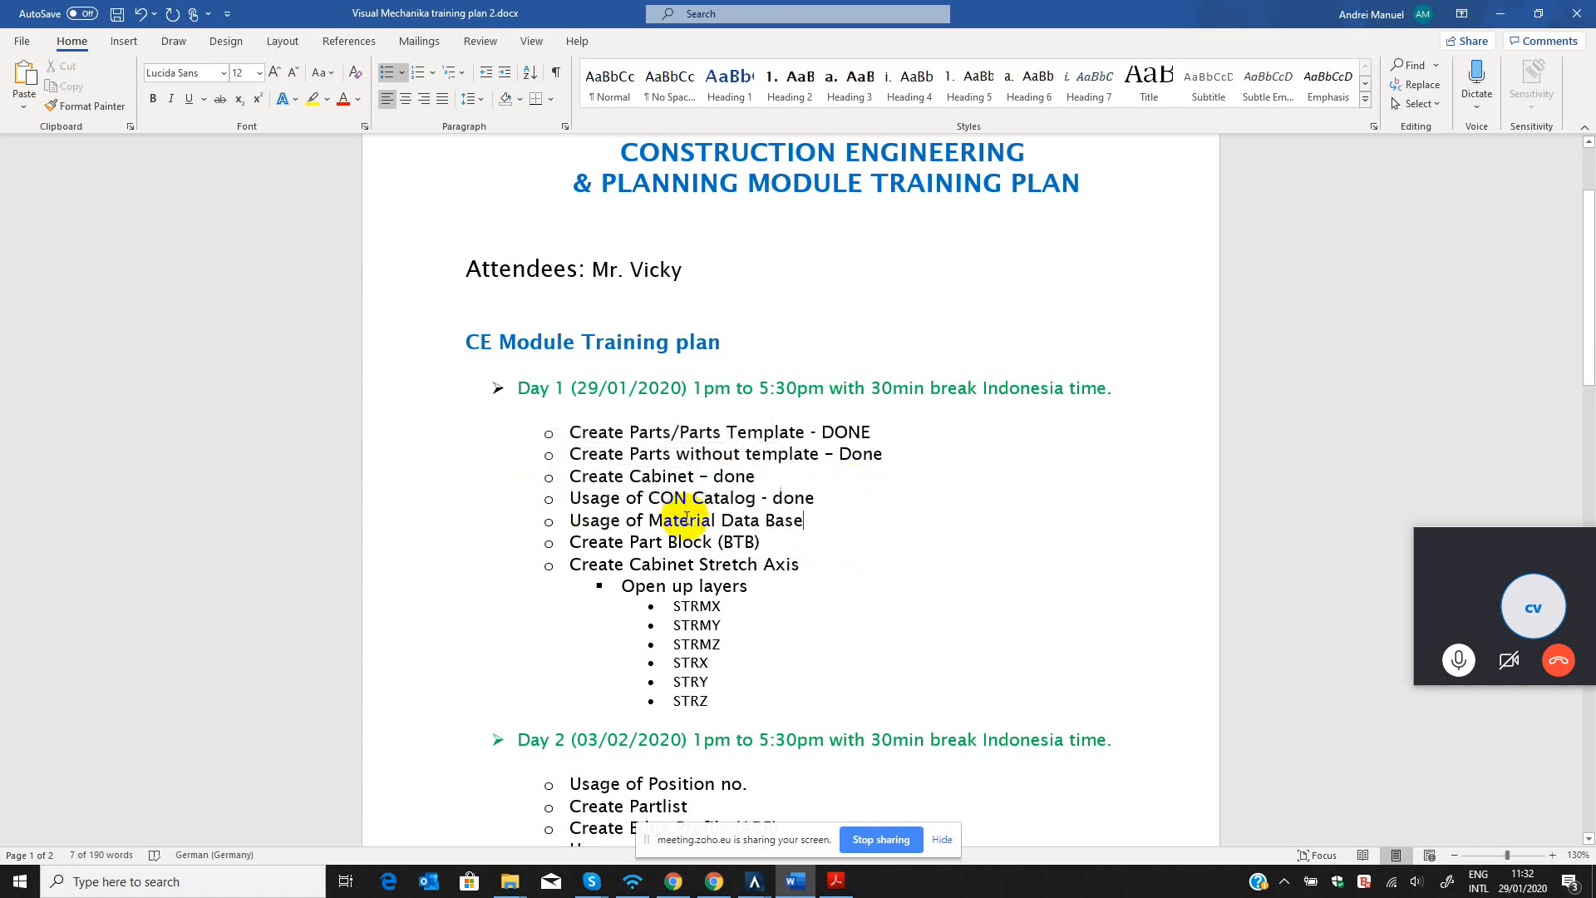
Highlight the unfinished Day 1 block from Usage of Material Data Base down to the STRZ layer for review.
drag(570, 524, 722, 699)
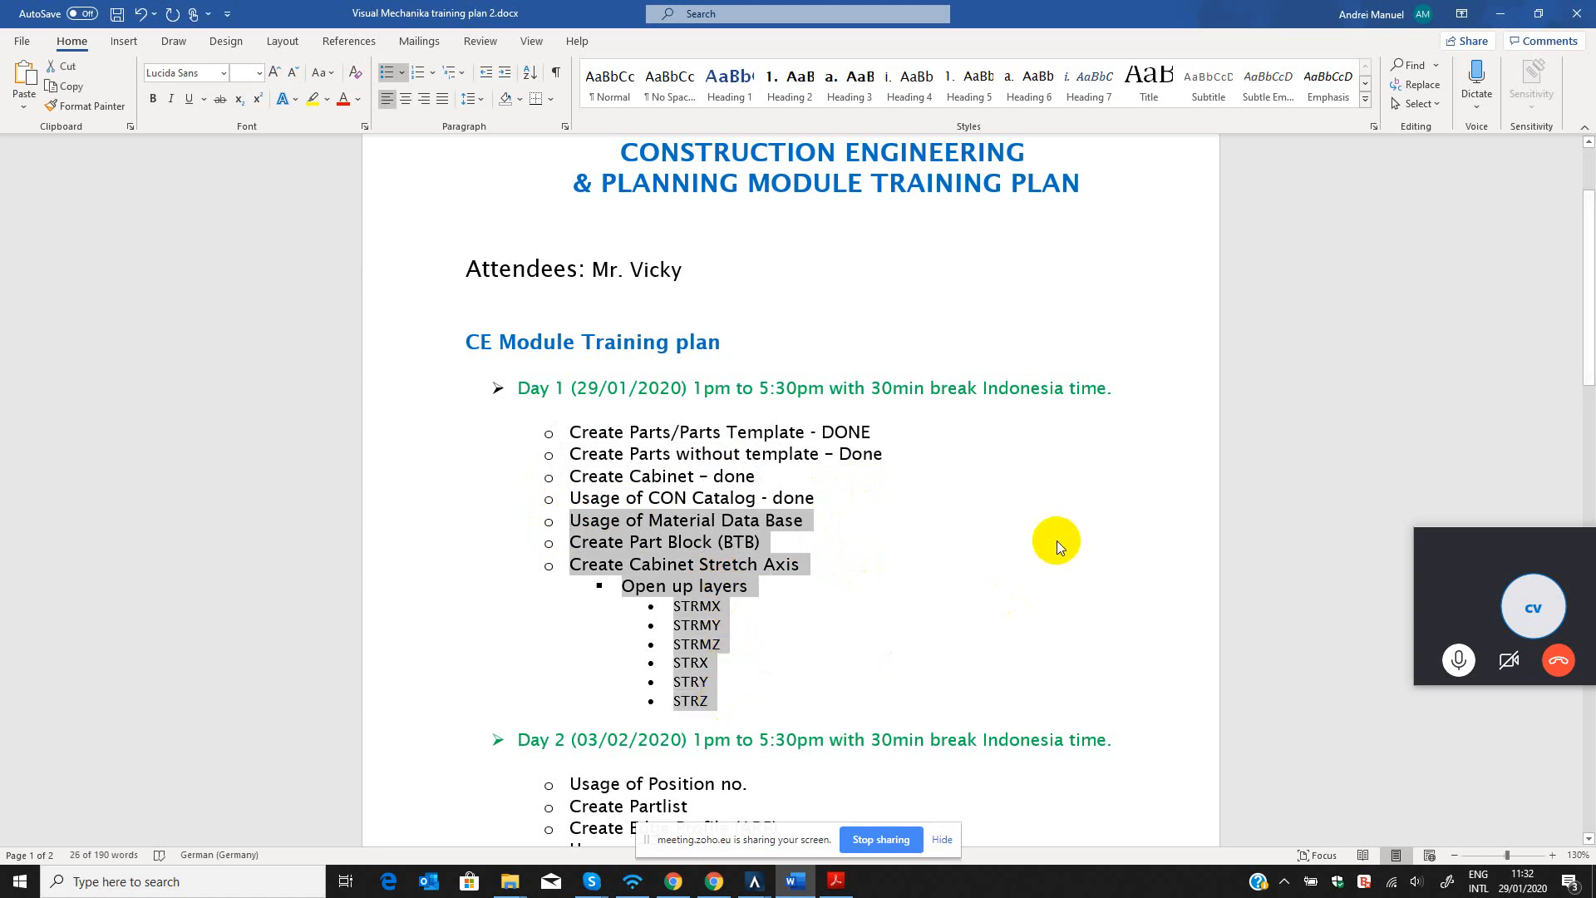
click(745, 704)
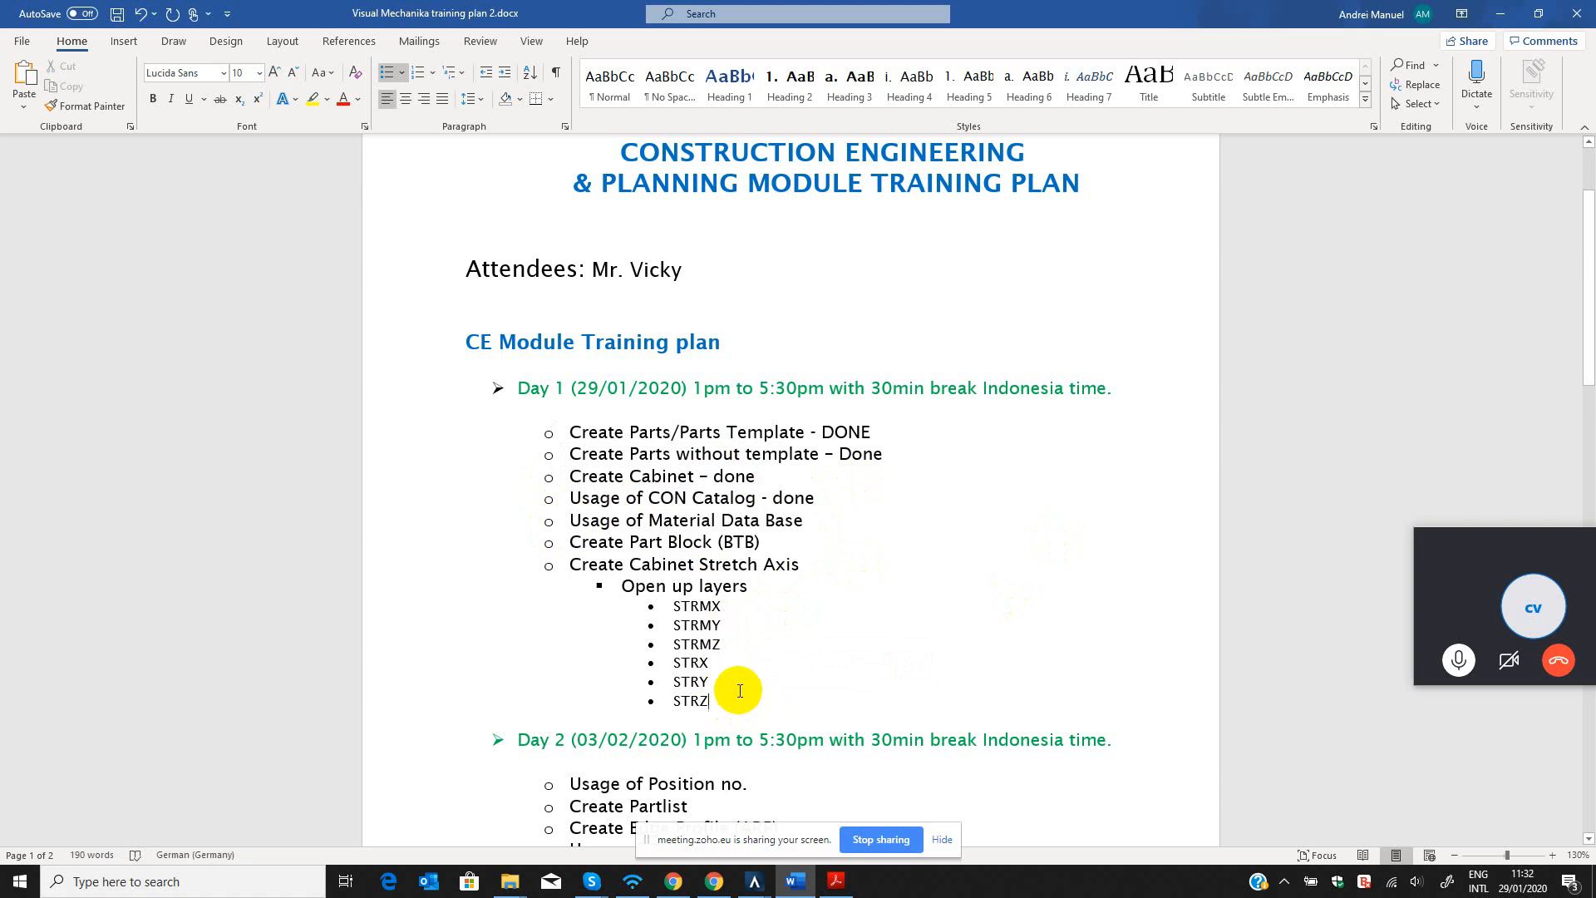
drag(740, 691, 559, 520)
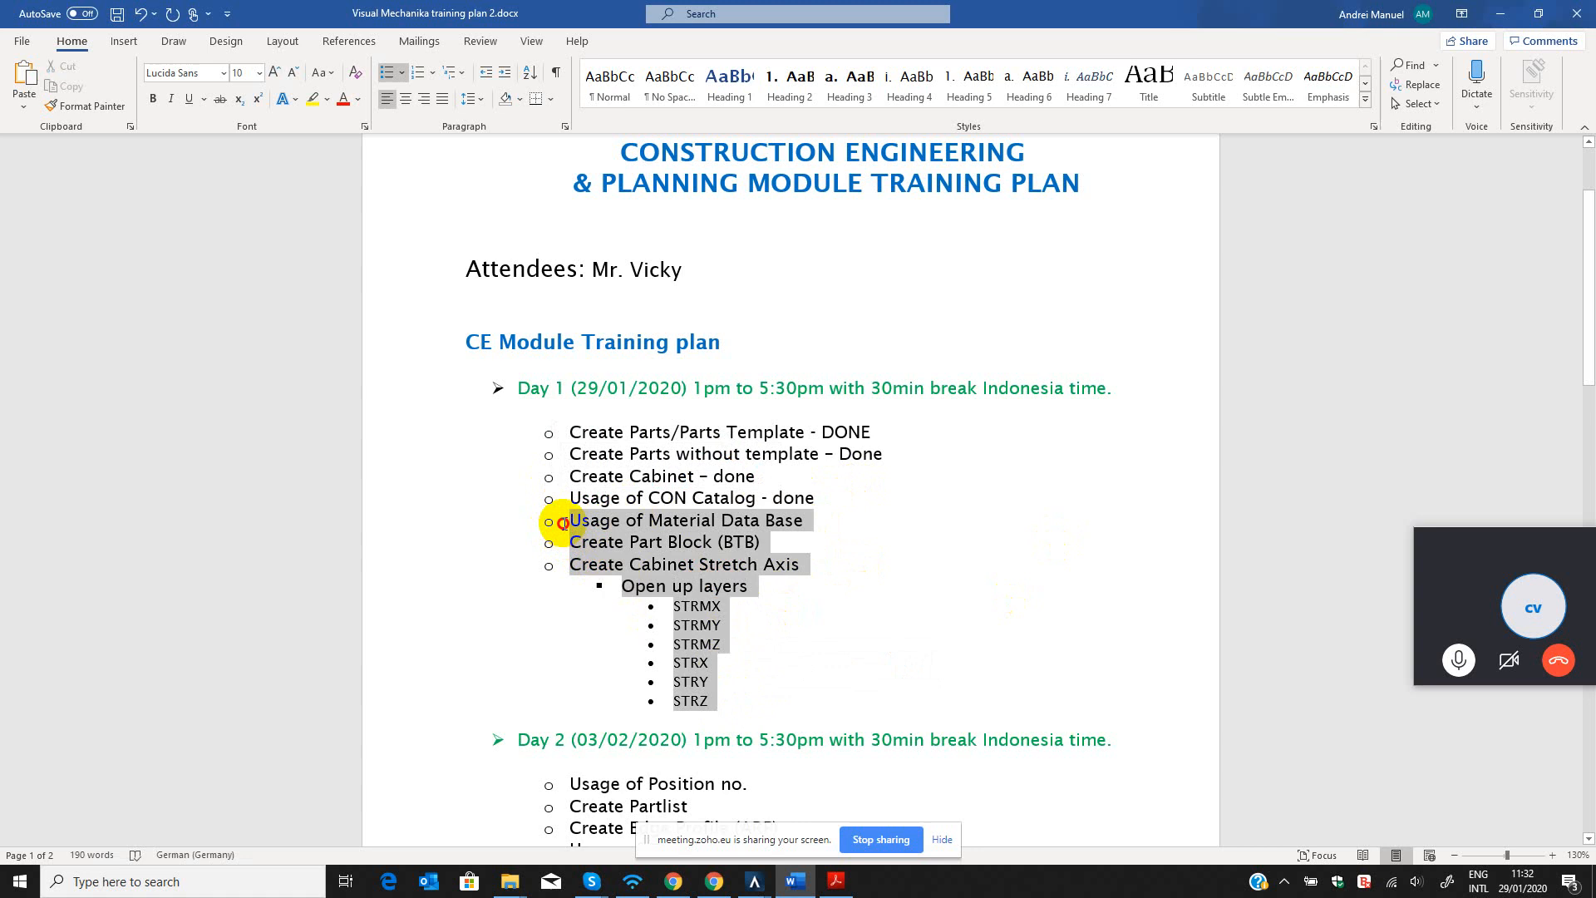
click(744, 623)
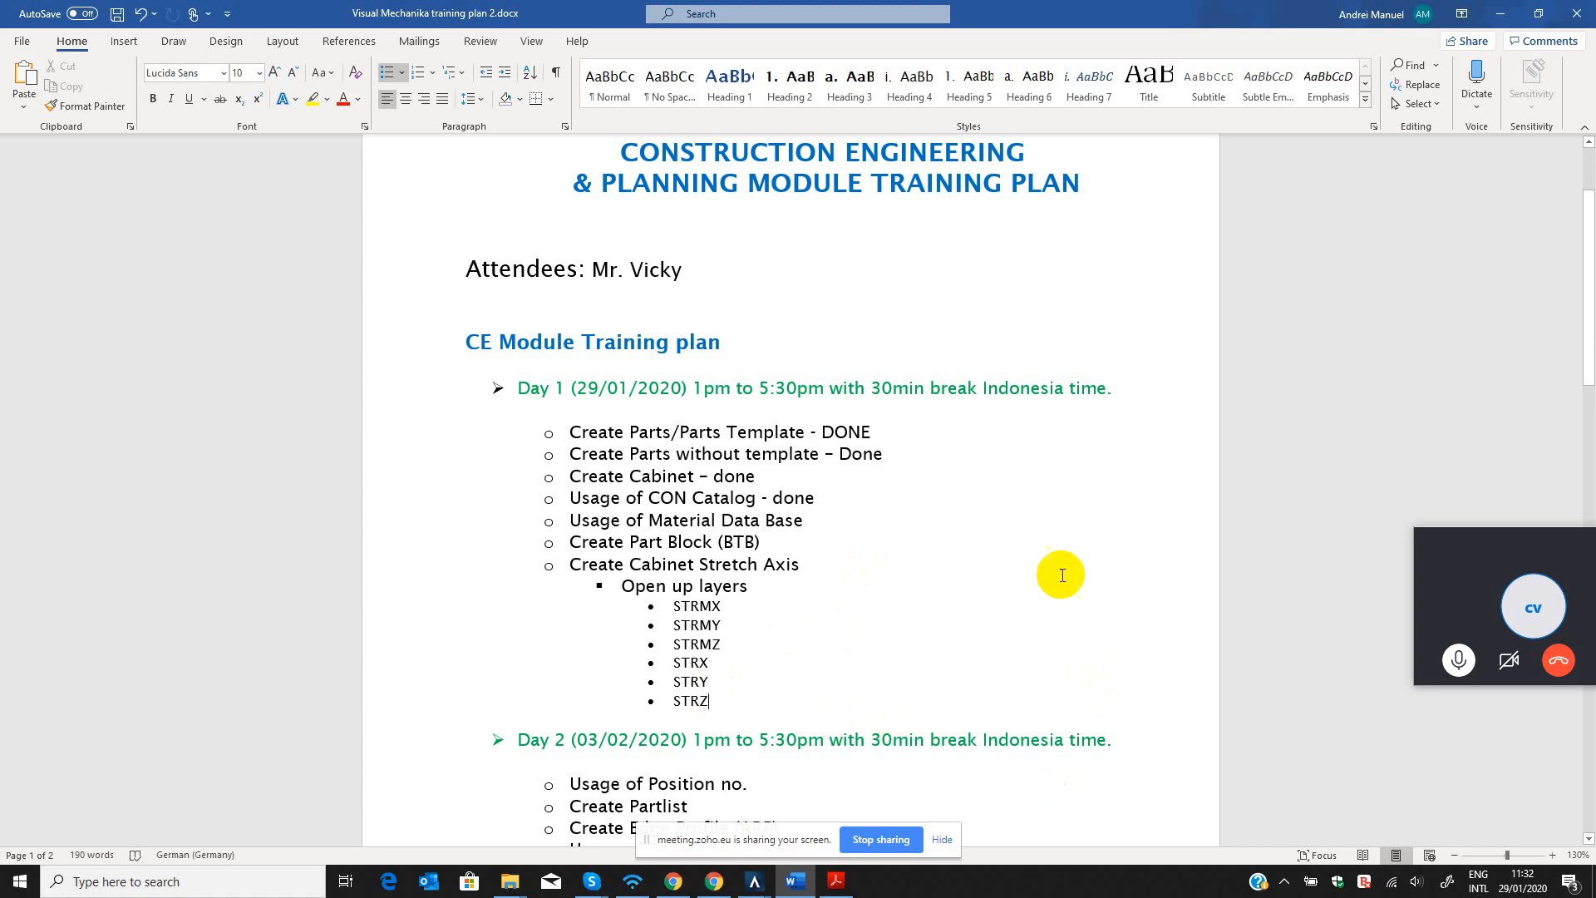
Move the Skype call window beside the page and recap the four Day 1 items marked as done.
drag(1524, 543, 1342, 467)
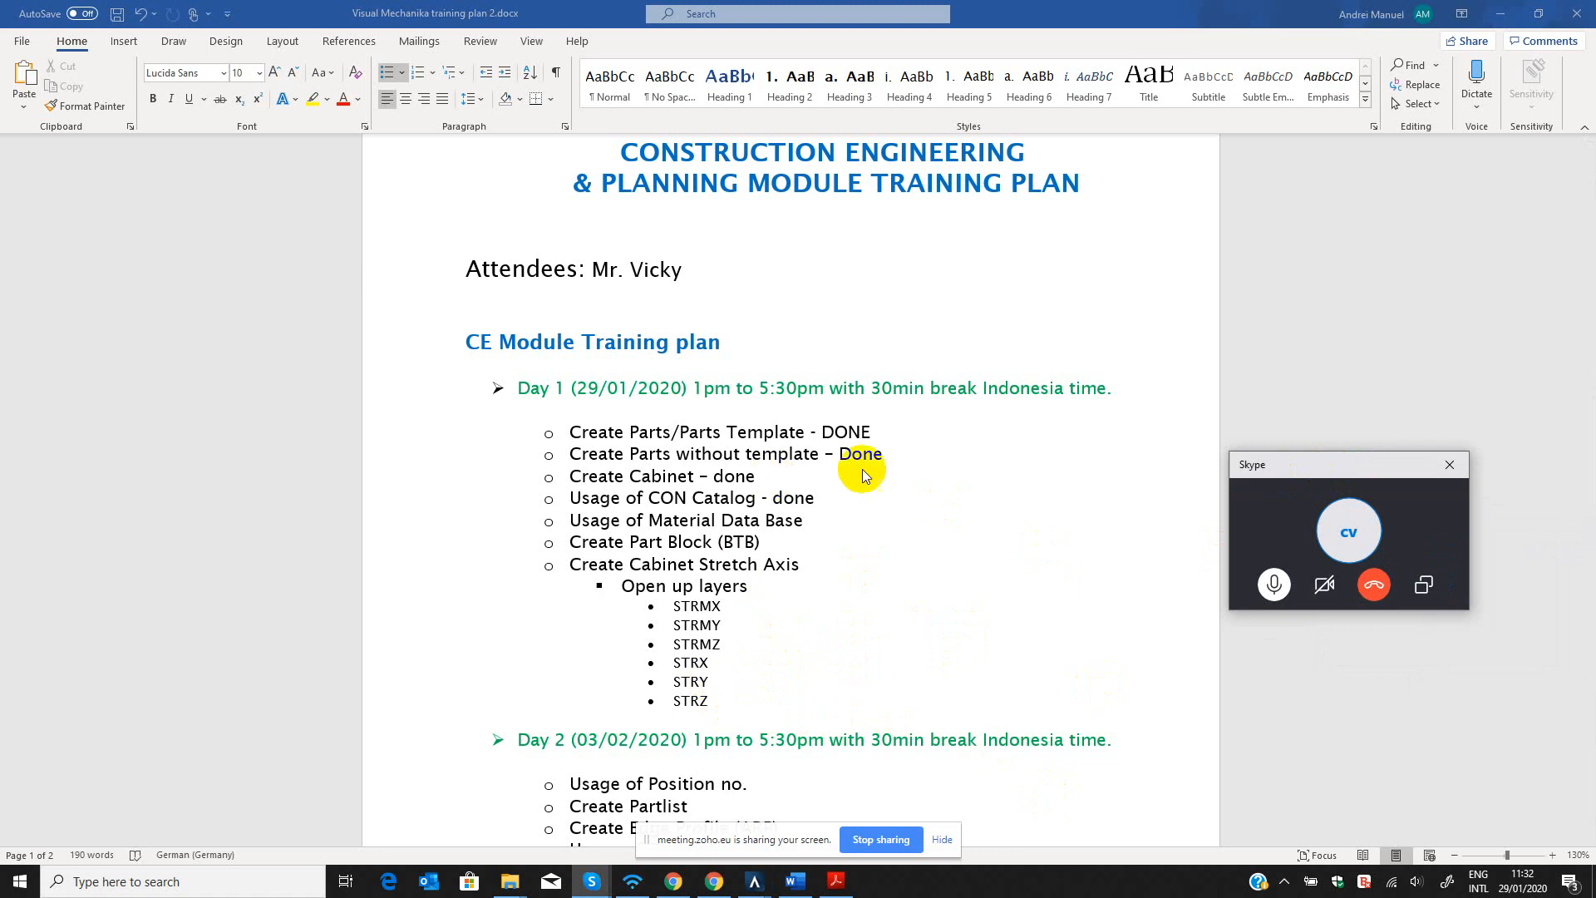
click(737, 457)
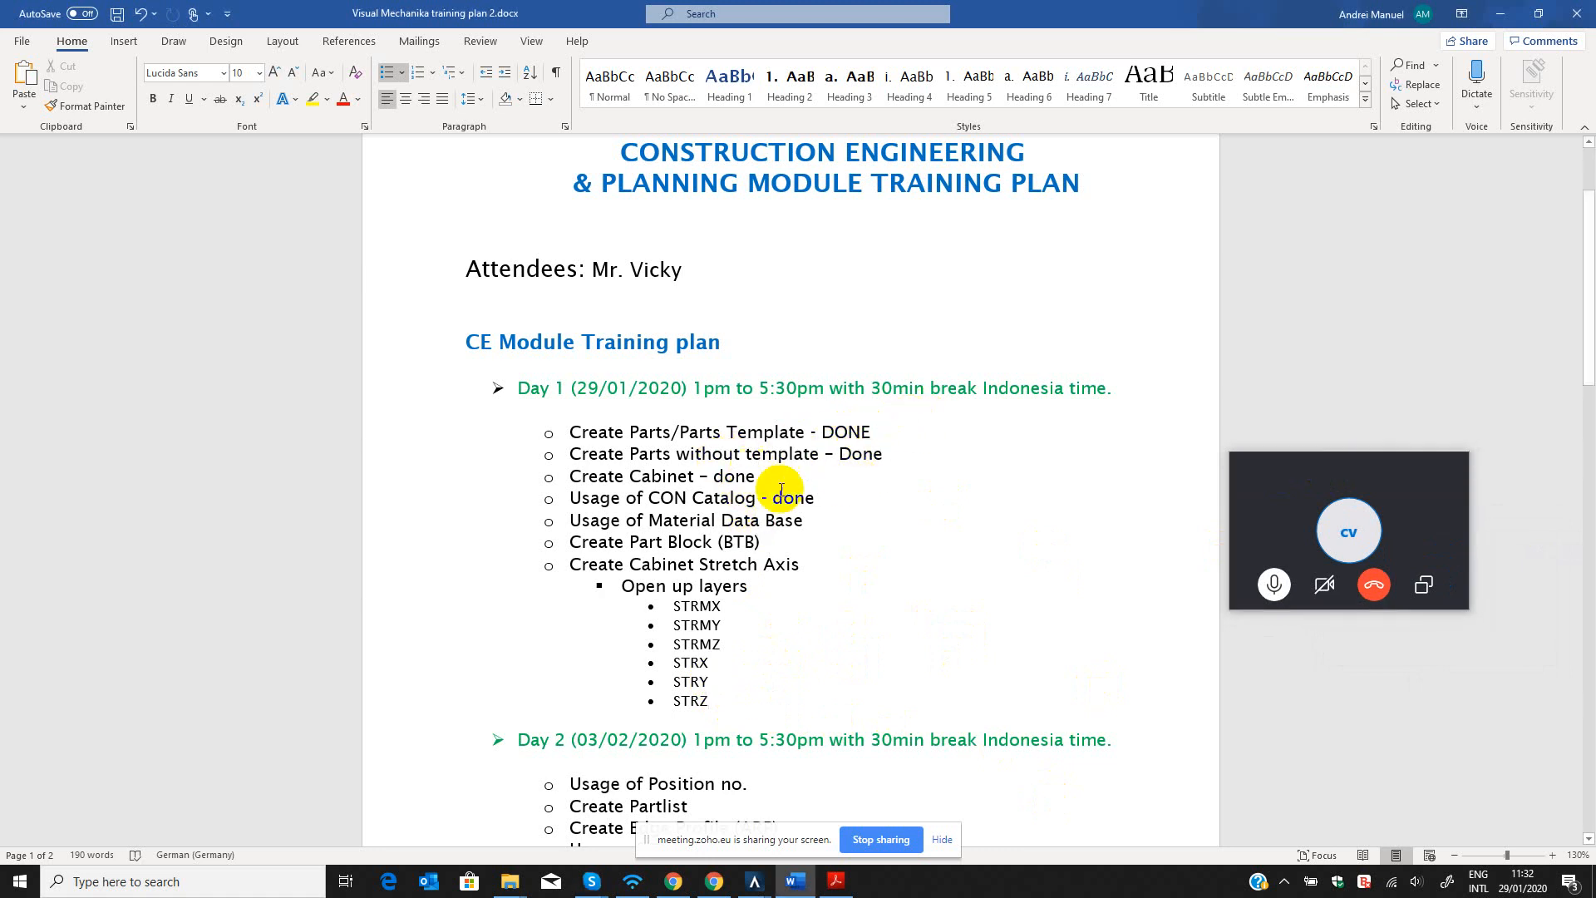
drag(815, 497, 575, 434)
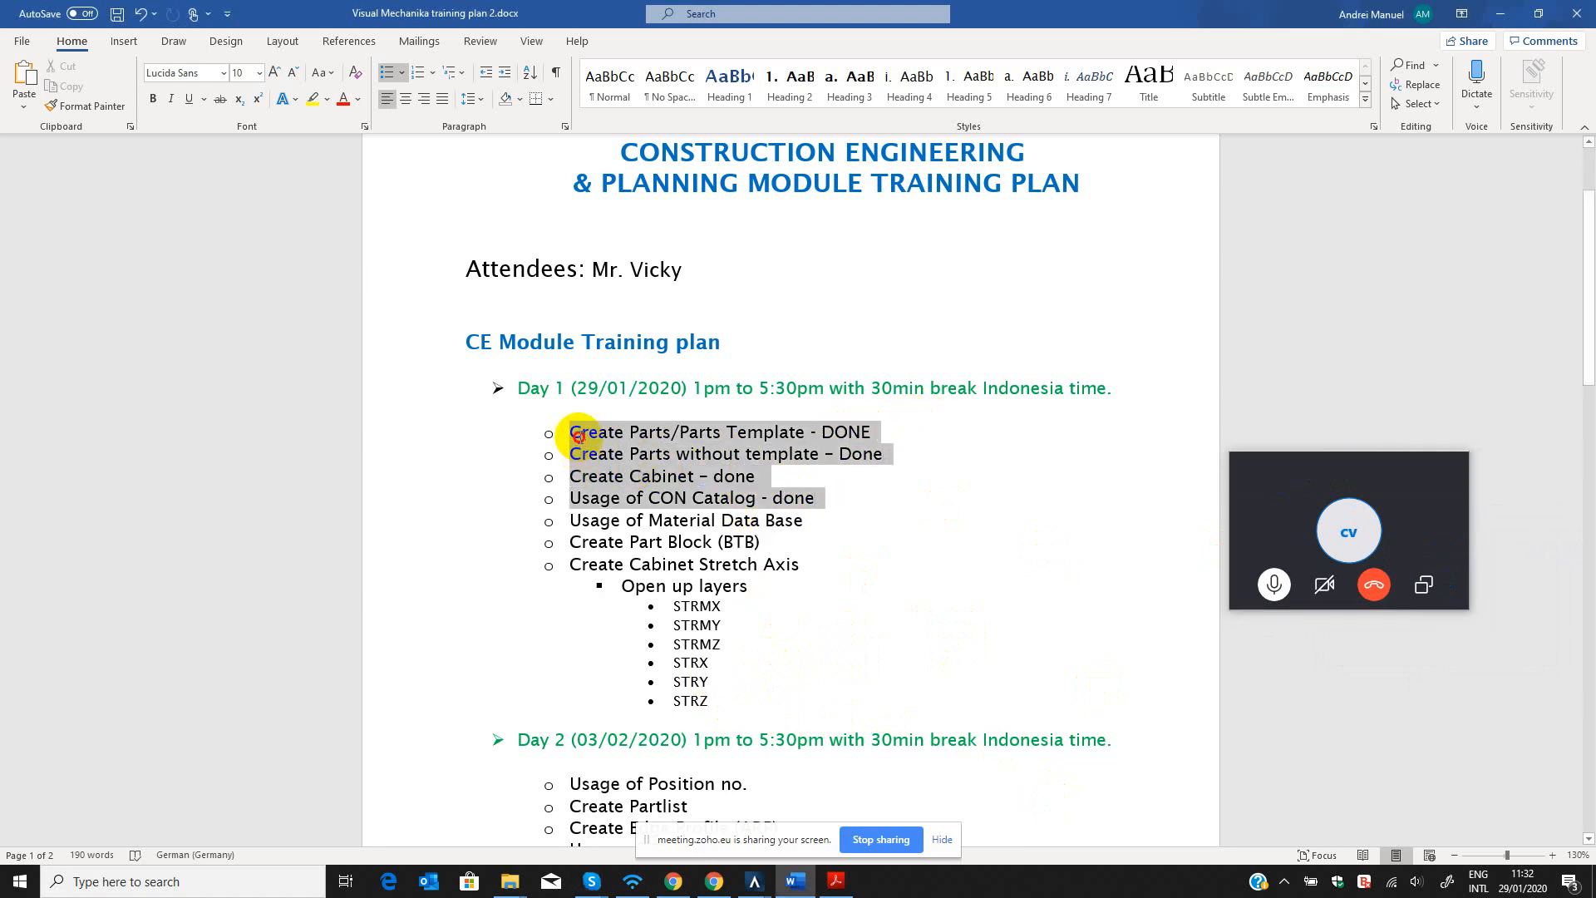
click(823, 503)
drag(681, 460, 558, 434)
click(760, 568)
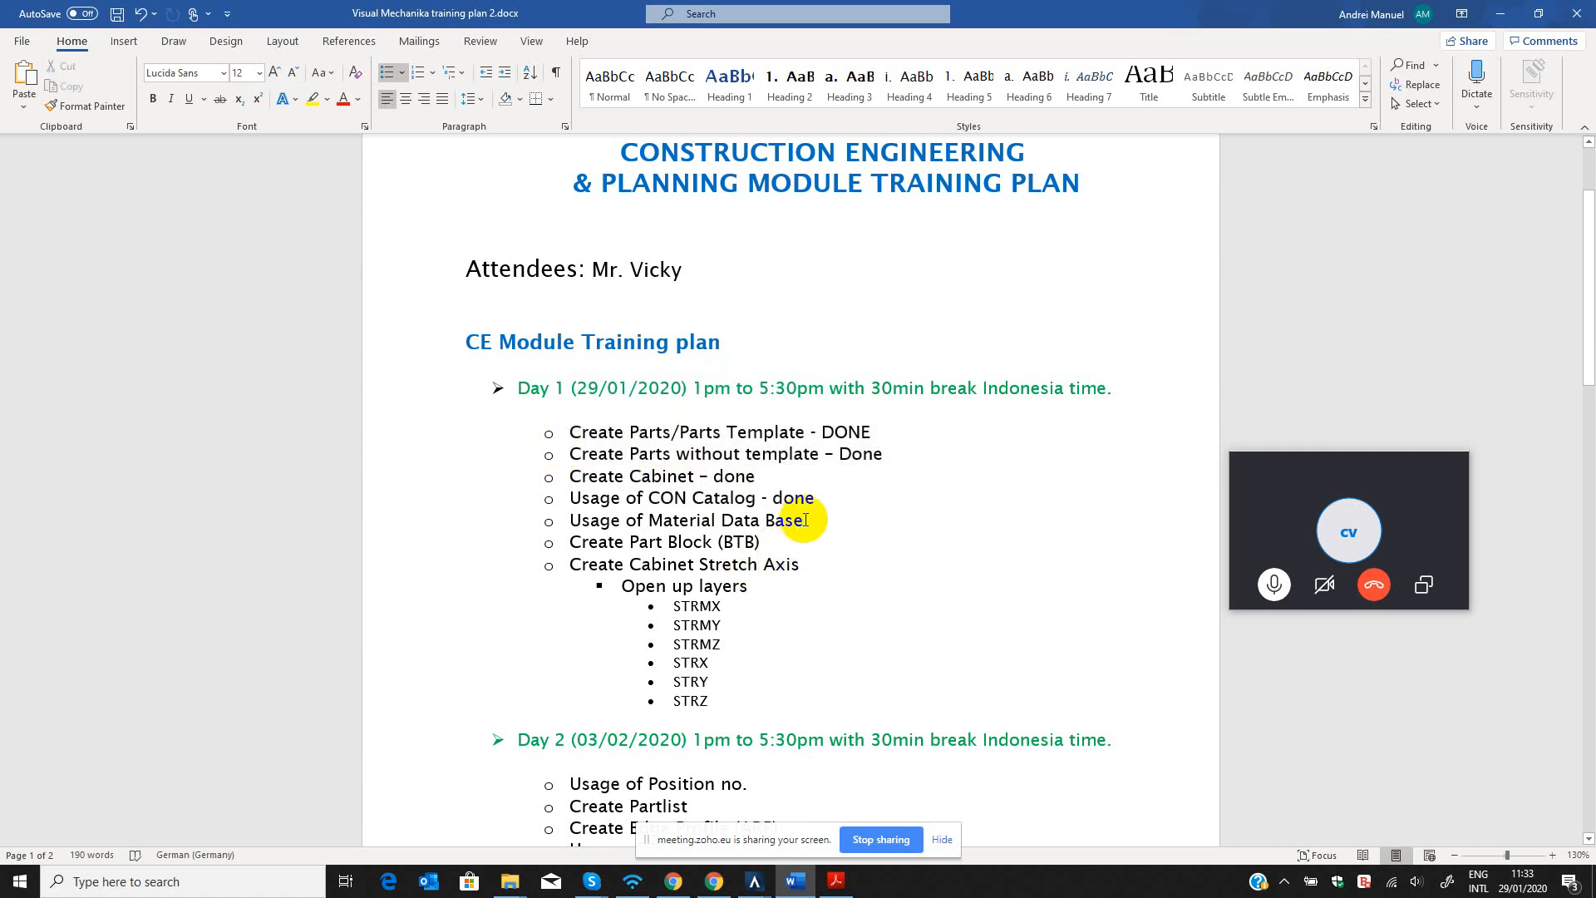
Apply numbered list formatting to the Day 1 items from Usage of Material Data Base through STRZ.
drag(565, 520, 709, 699)
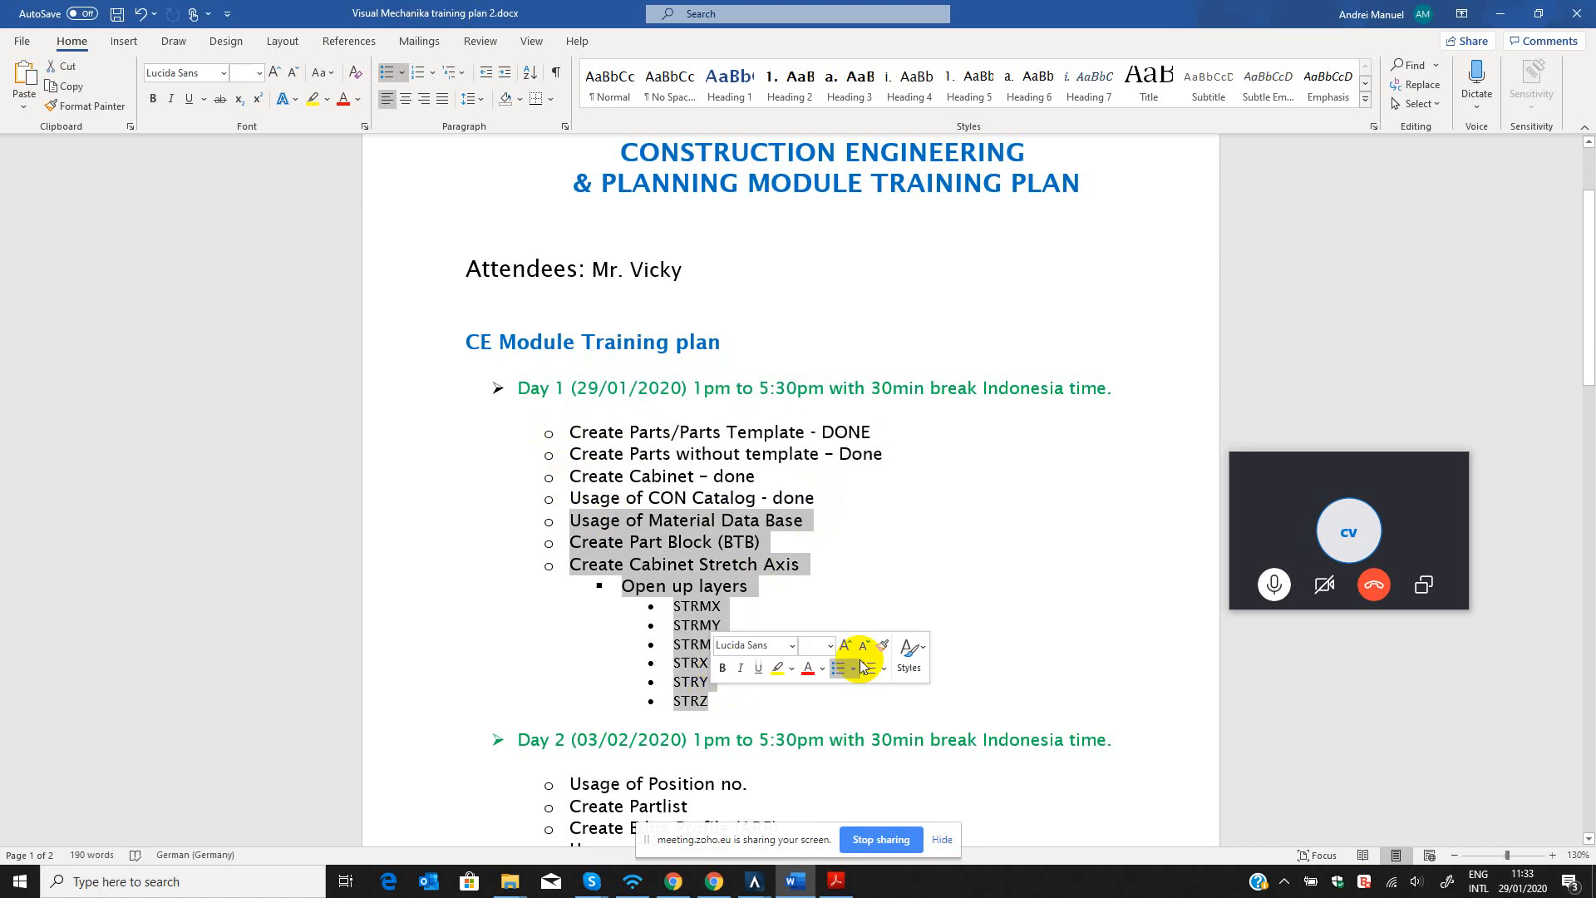
click(865, 661)
End the Skype call, show the desktop and reveal the hidden notification area icons.
click(1373, 587)
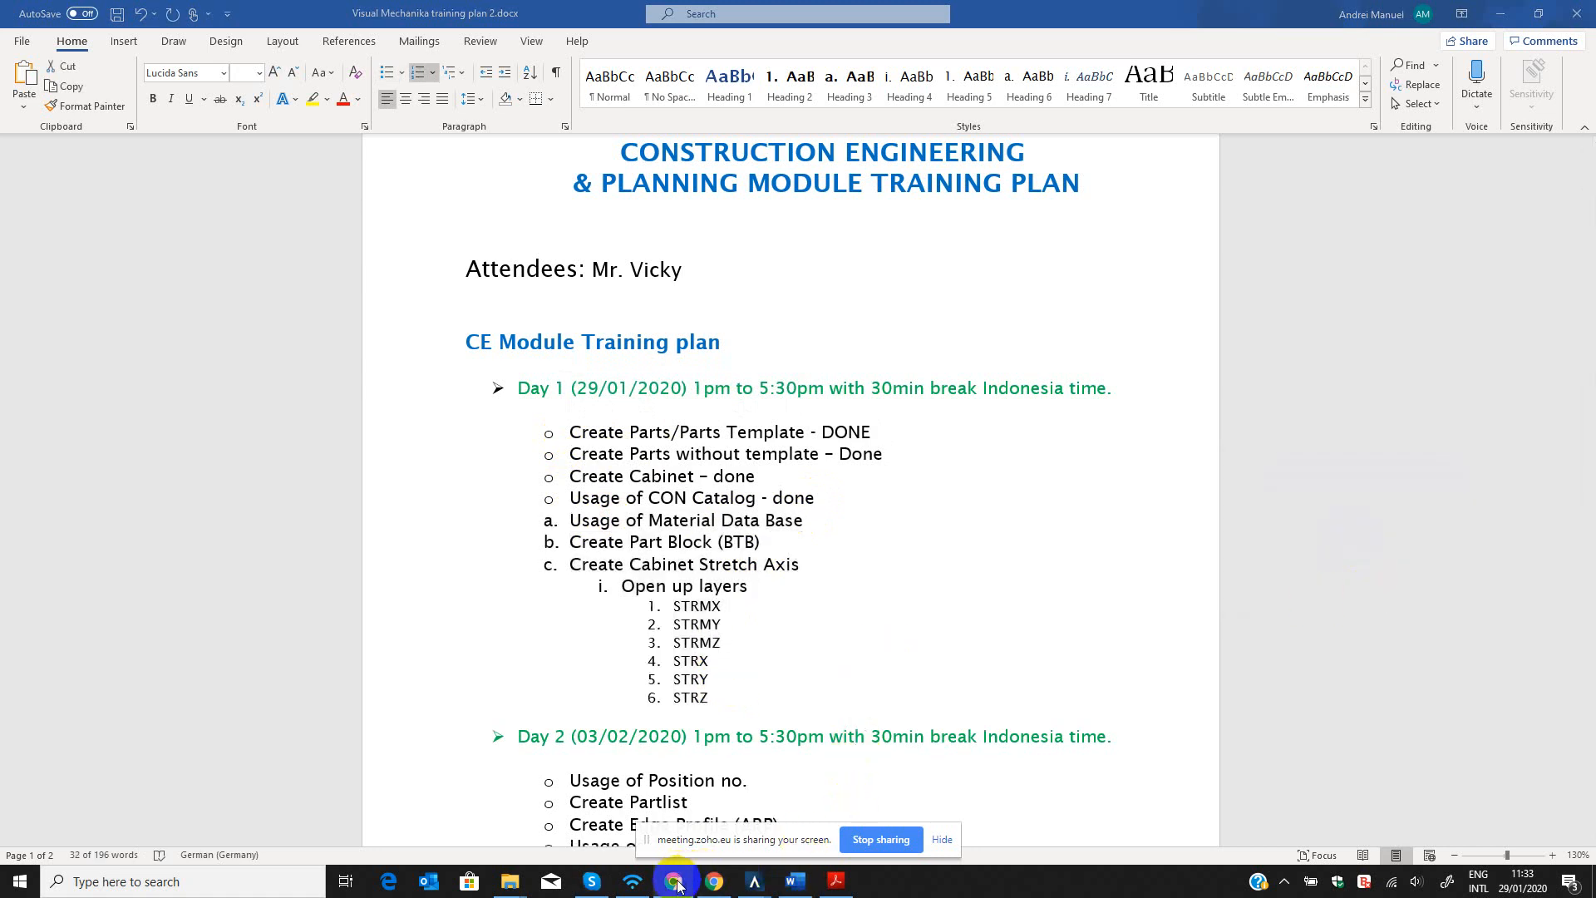
key(super+d)
click(653, 469)
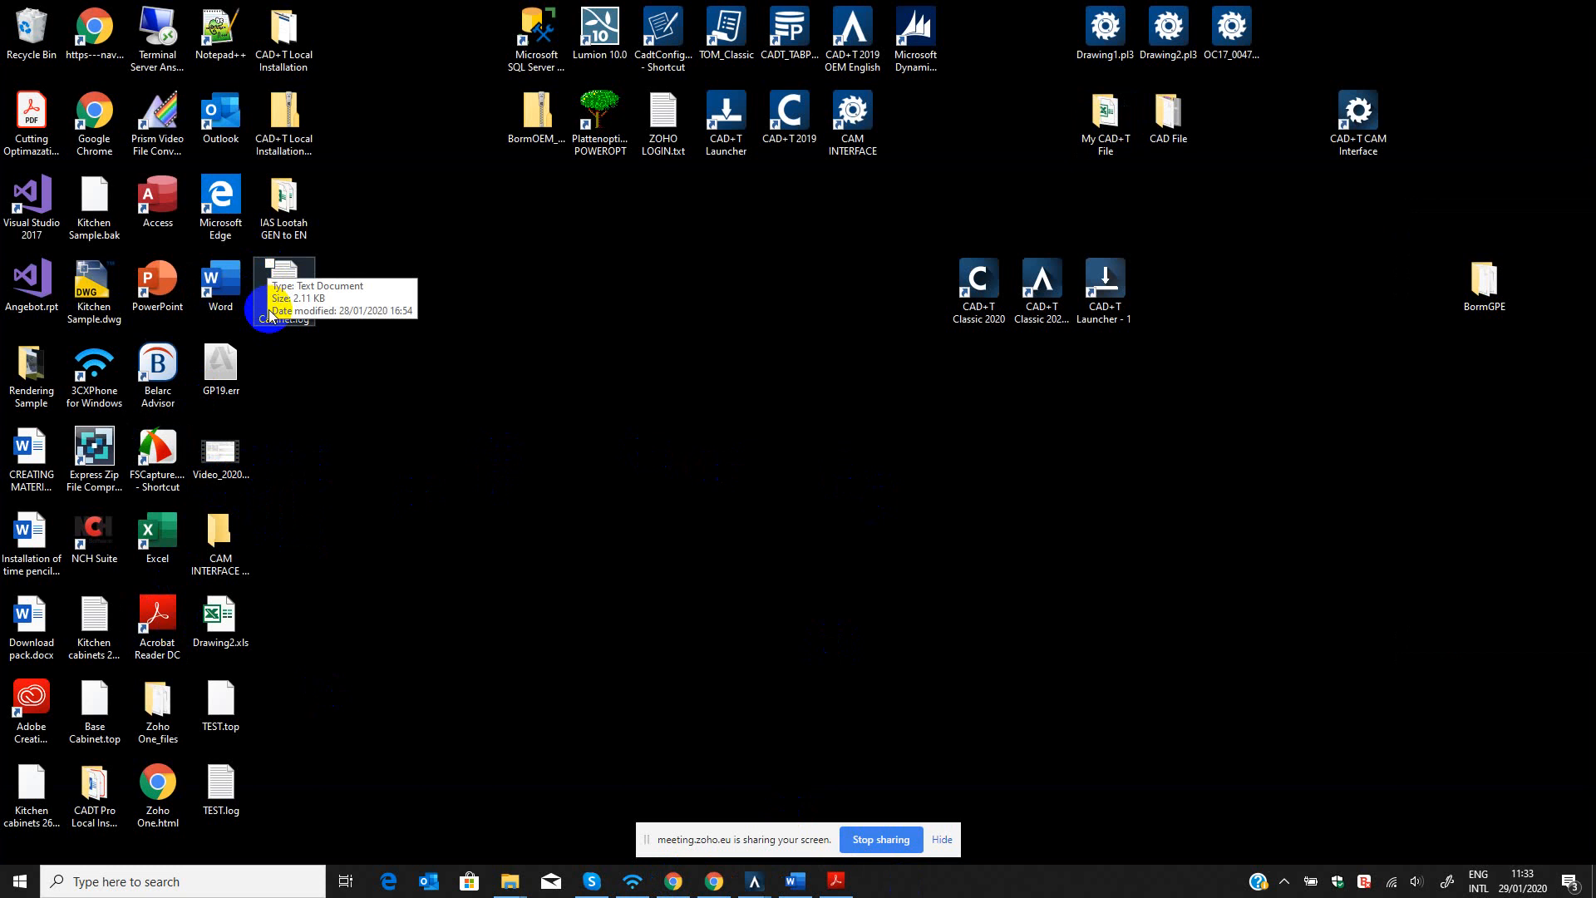
click(1287, 882)
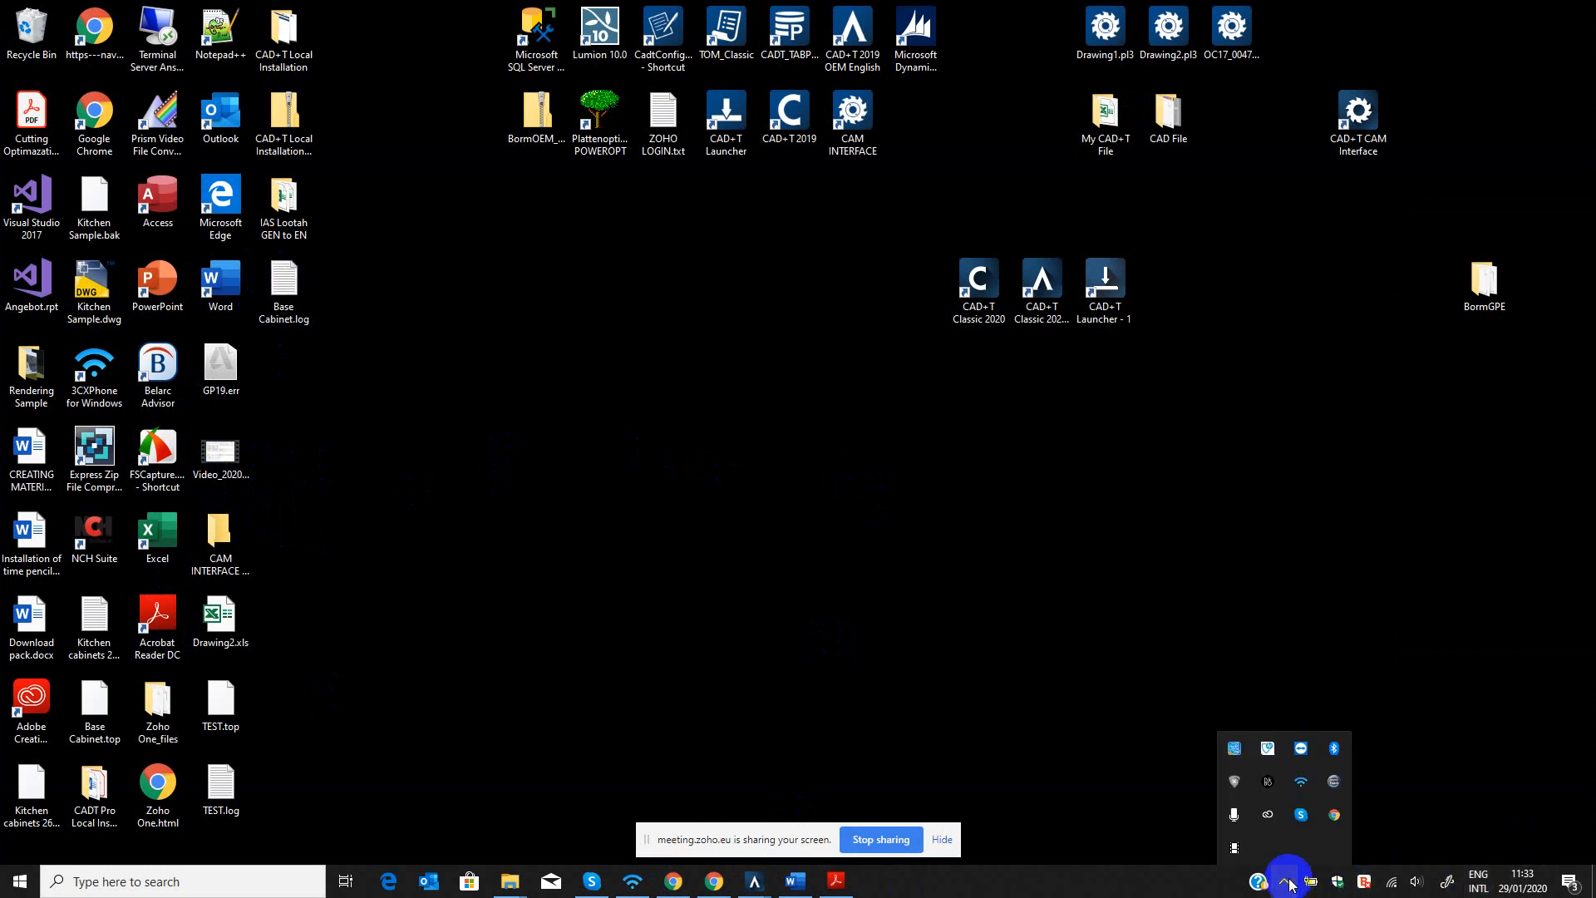